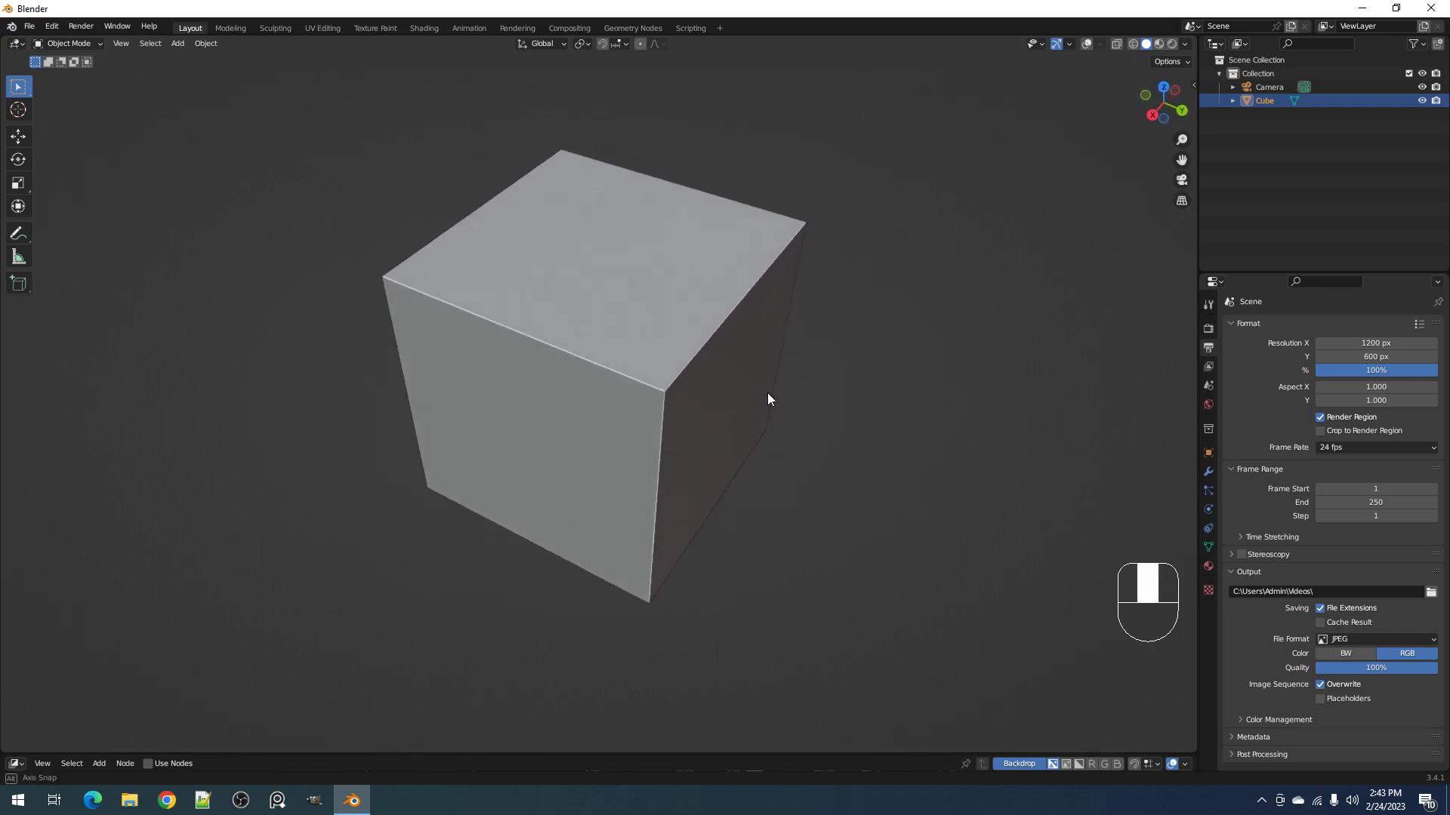
# Step: Maximize the 3D viewport around the cube
pyautogui.scroll(-2, 743, 339)
pyautogui.moveTo(743, 340)
pyautogui.keyDown('shift'); pyautogui.mouseDown(button='middle')
pyautogui.moveTo(726, 388)
pyautogui.moveTo(741, 339)
pyautogui.mouseUp(button='middle'); pyautogui.keyUp('shift')
pyautogui.keyDown('shift'); pyautogui.moveTo(653, 433); pyautogui.dragTo(699, 347, button='middle'); pyautogui.keyUp('shift')
pyautogui.moveTo(784, 397); pyautogui.dragTo(738, 393, button='middle')
pyautogui.hotkey('ctrl', 'space')
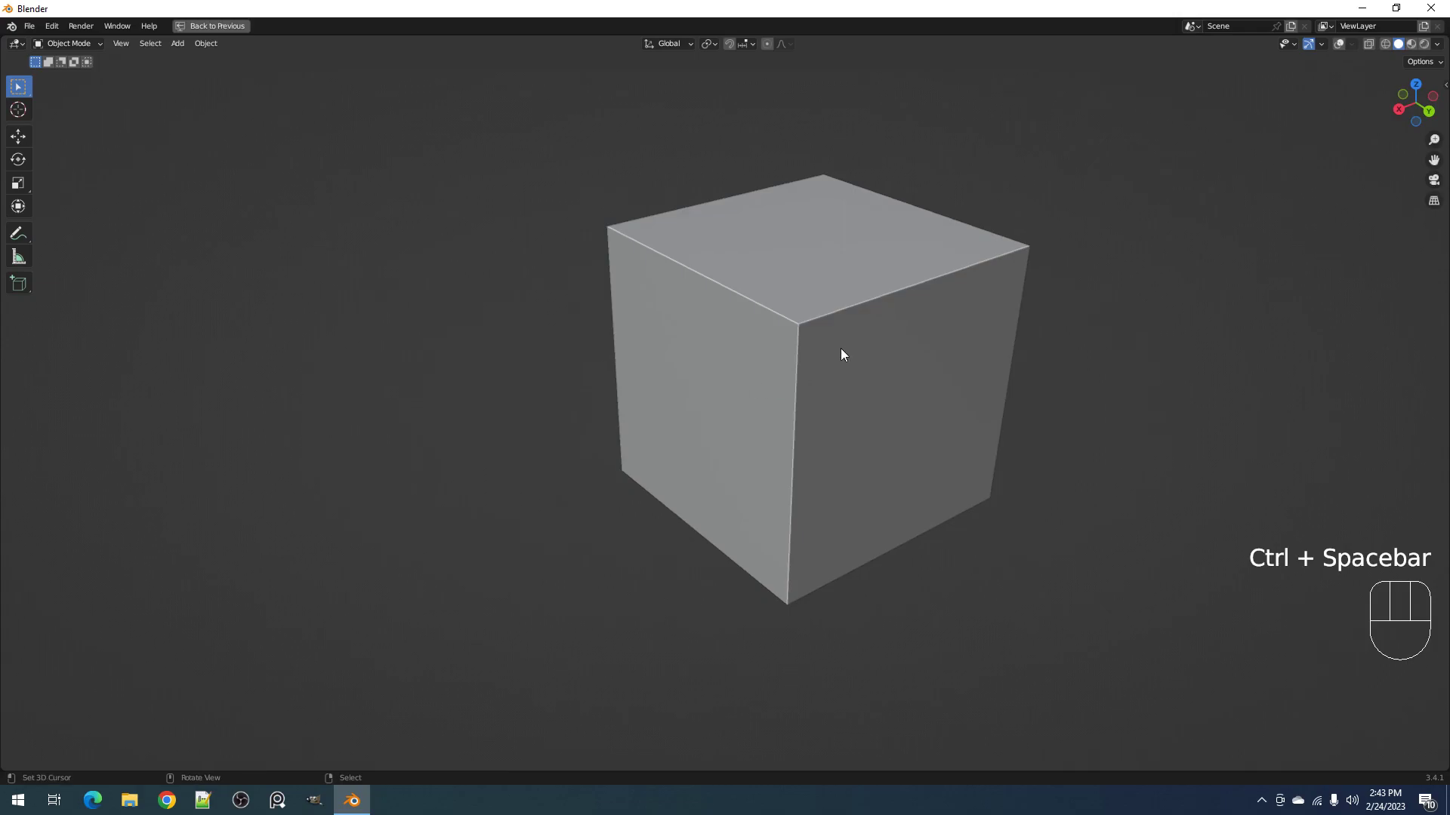
pyautogui.keyDown('shift'); pyautogui.click(851, 336); pyautogui.keyUp('shift')
pyautogui.moveTo(806, 360); pyautogui.dragTo(795, 400, button='middle')
pyautogui.scroll(1, 791, 355)
pyautogui.hotkey('shift', 'q')
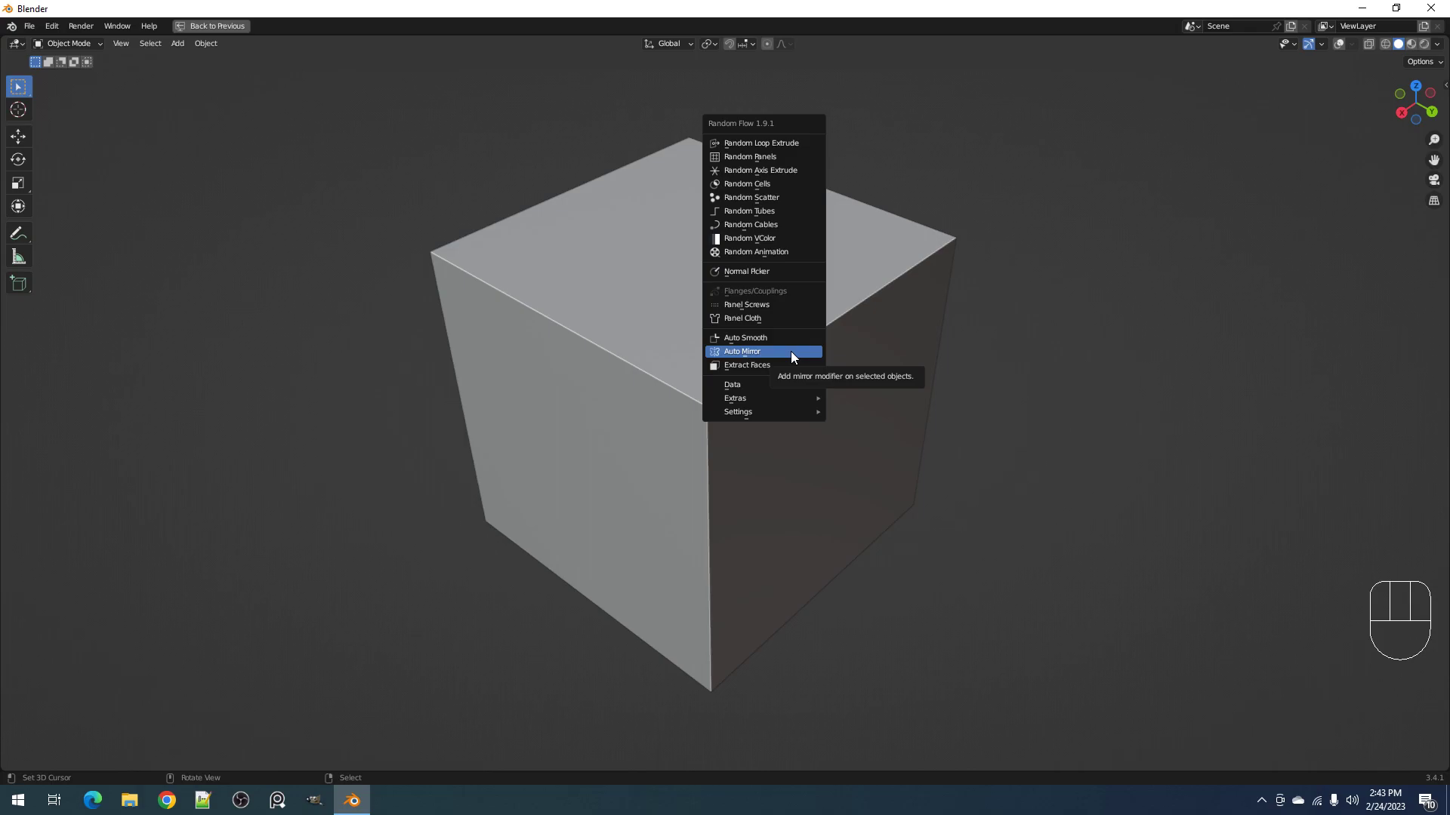
pyautogui.click(762, 144)
pyautogui.moveTo(838, 151); pyautogui.dragTo(863, 121)
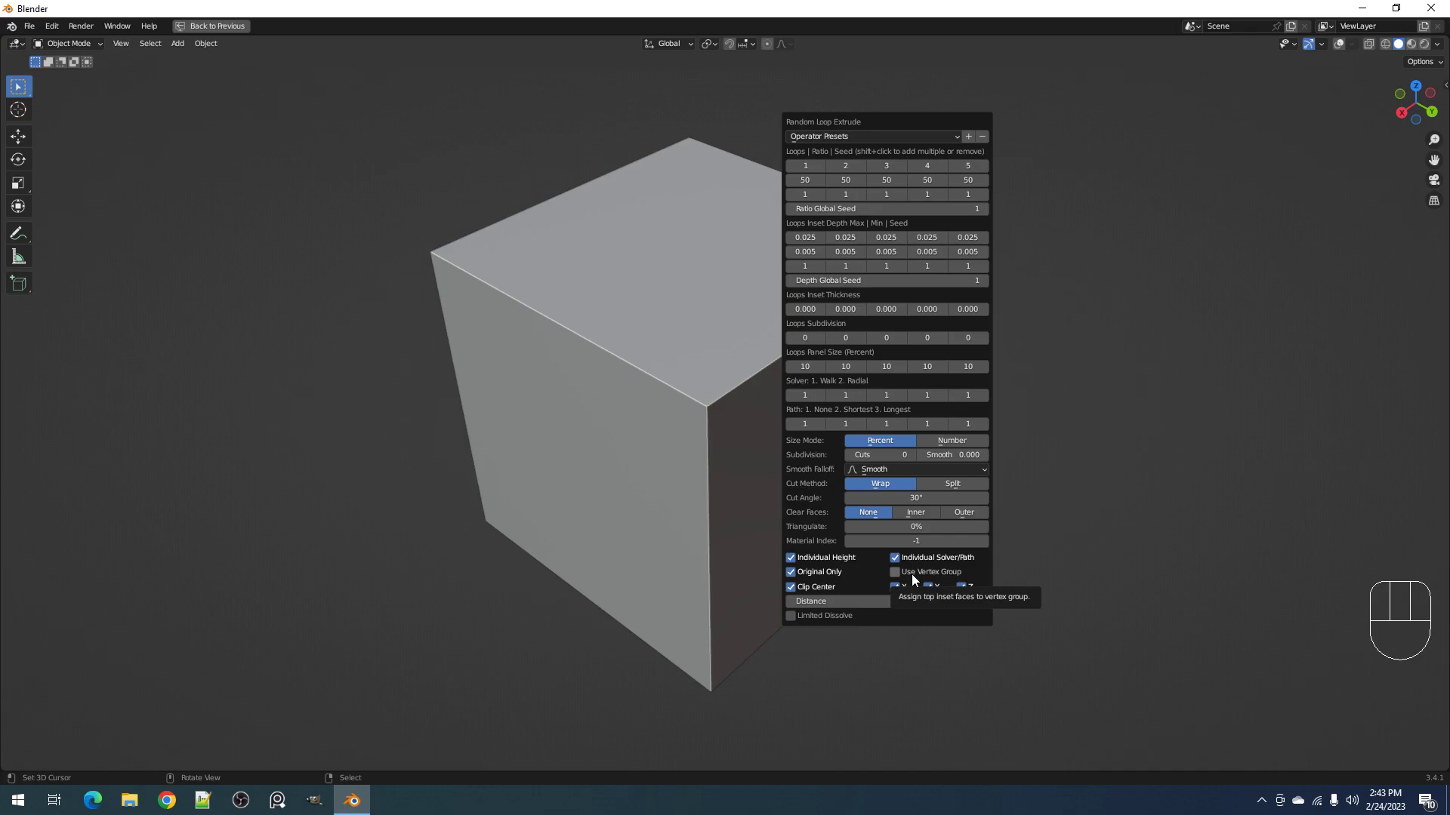
pyautogui.click(654, 605)
pyautogui.hotkey('shift', 'q')
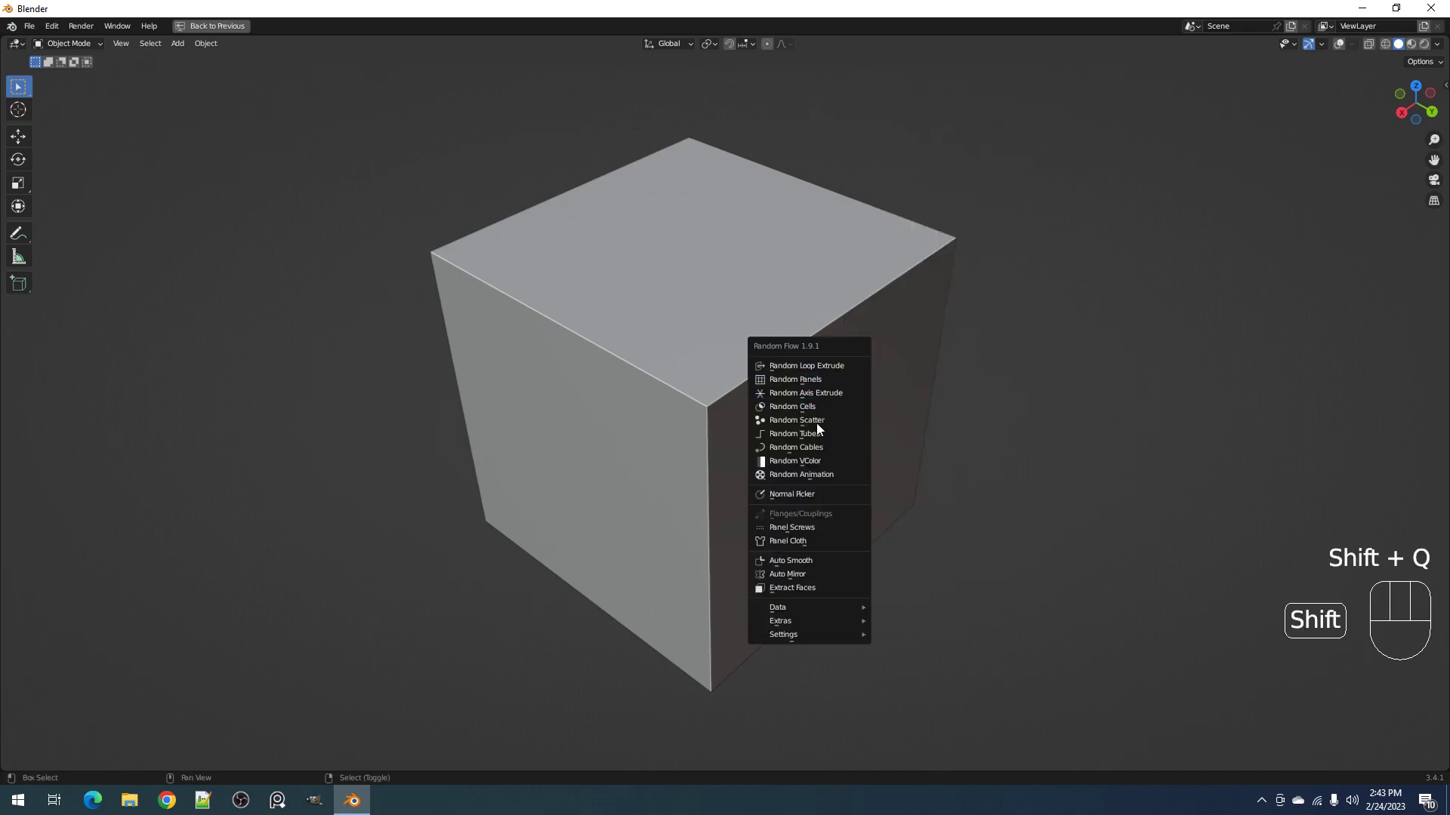
pyautogui.click(777, 432)
# Step: Enter Edit Mode, show the viewport overlays and flatten the cube along Z to about half its height
pyautogui.press('Tab')
pyautogui.hotkey('shift', 'alt', 'z')
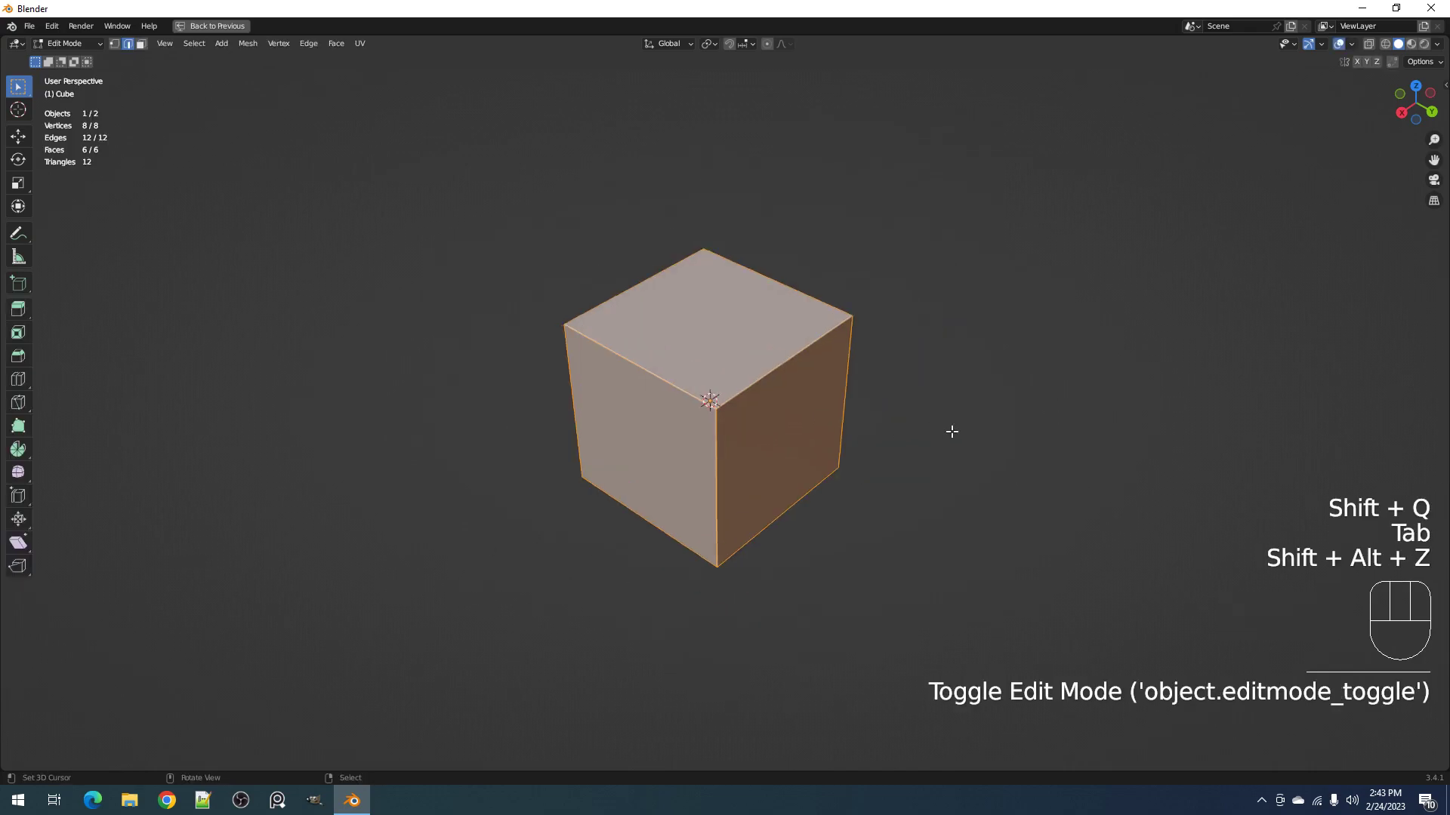
pyautogui.press('s')
pyautogui.press('z')
pyautogui.click(812, 425)
pyautogui.press('s')
pyautogui.press('y')
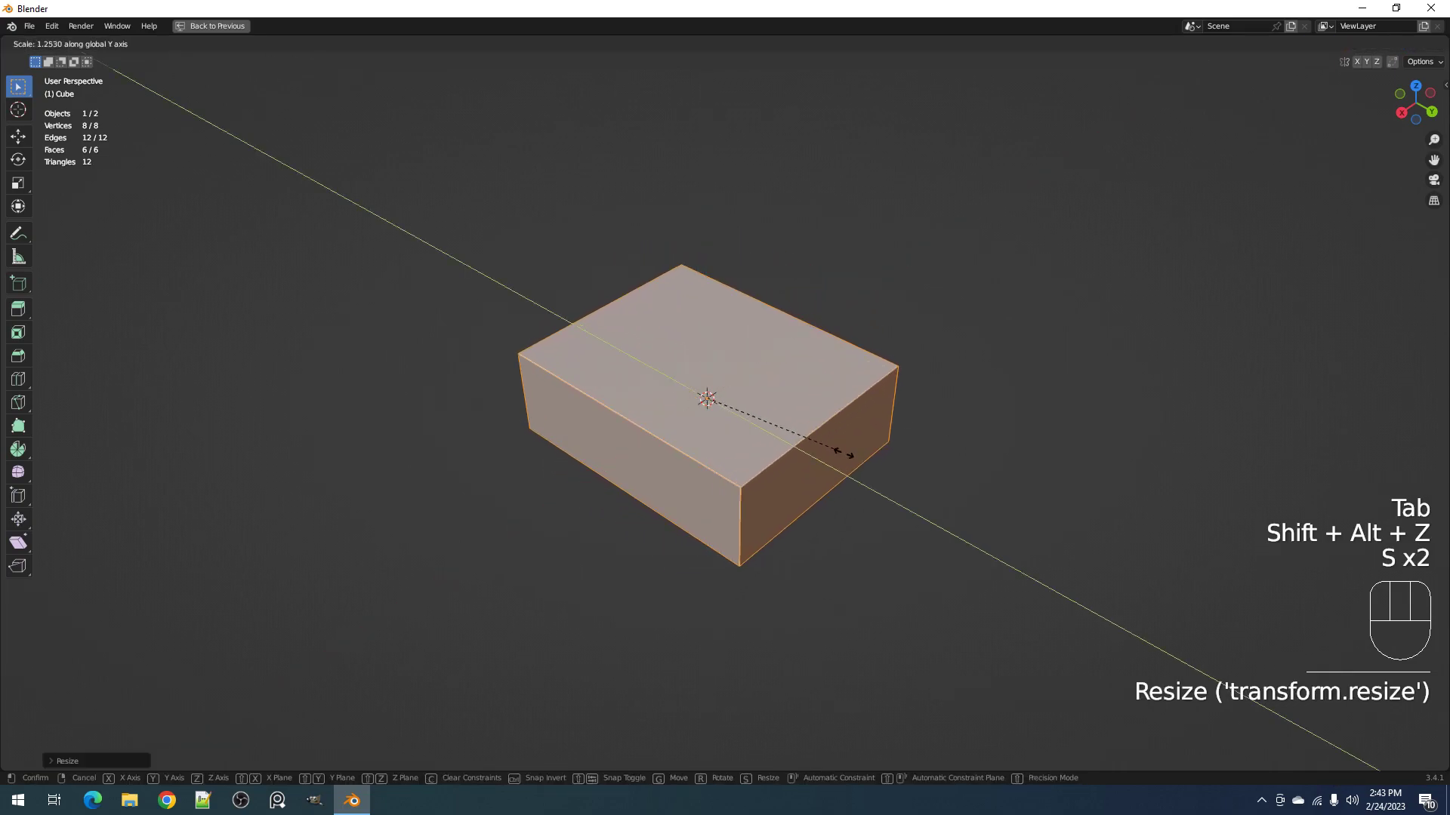
pyautogui.rightClick(888, 476)
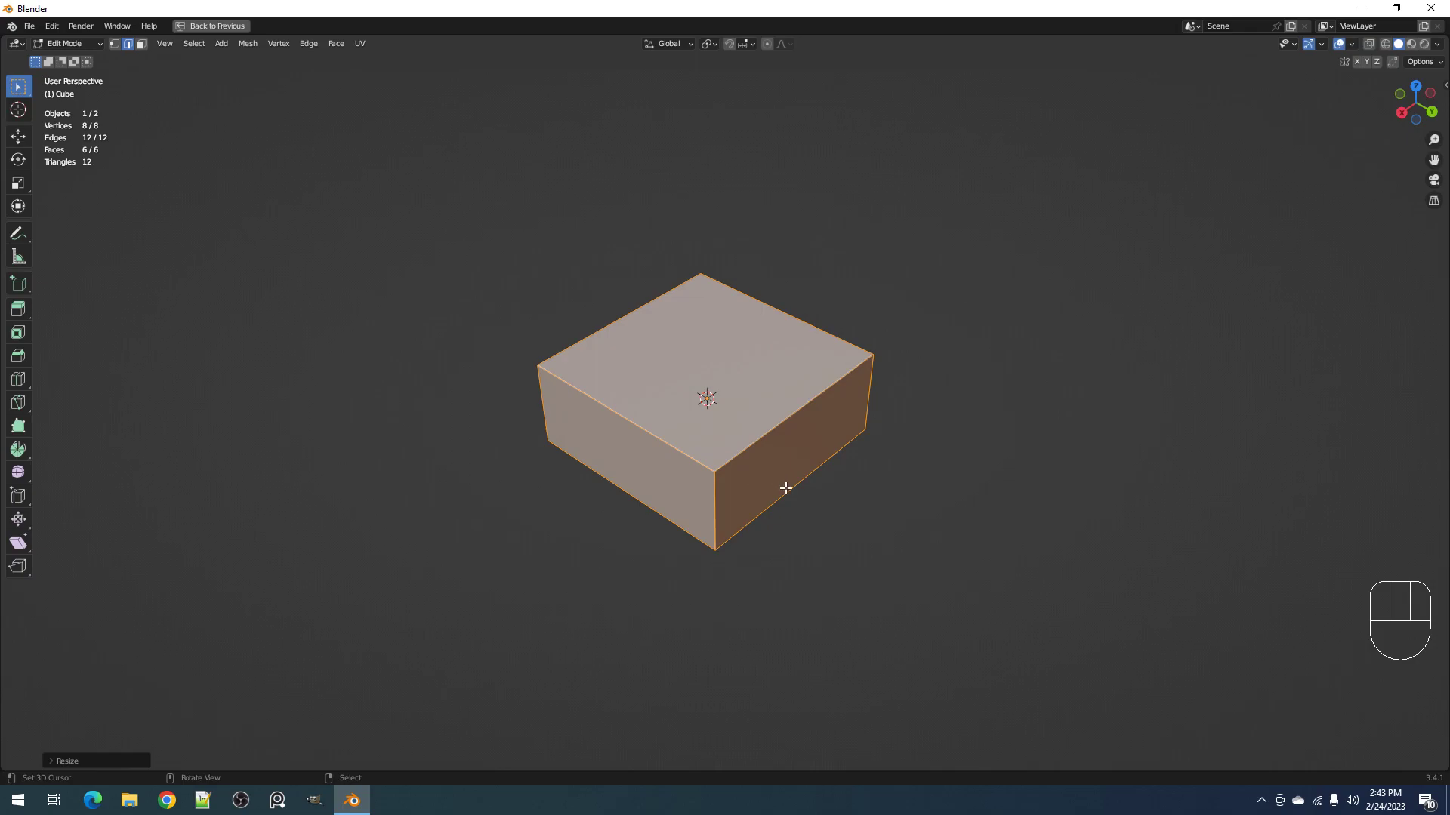
# Step: Return to Object Mode and start Random Flow's Auto Mirror to examine how its axis guides appear at different zoom levels
pyautogui.moveTo(880, 487); pyautogui.dragTo(808, 412, button='middle')
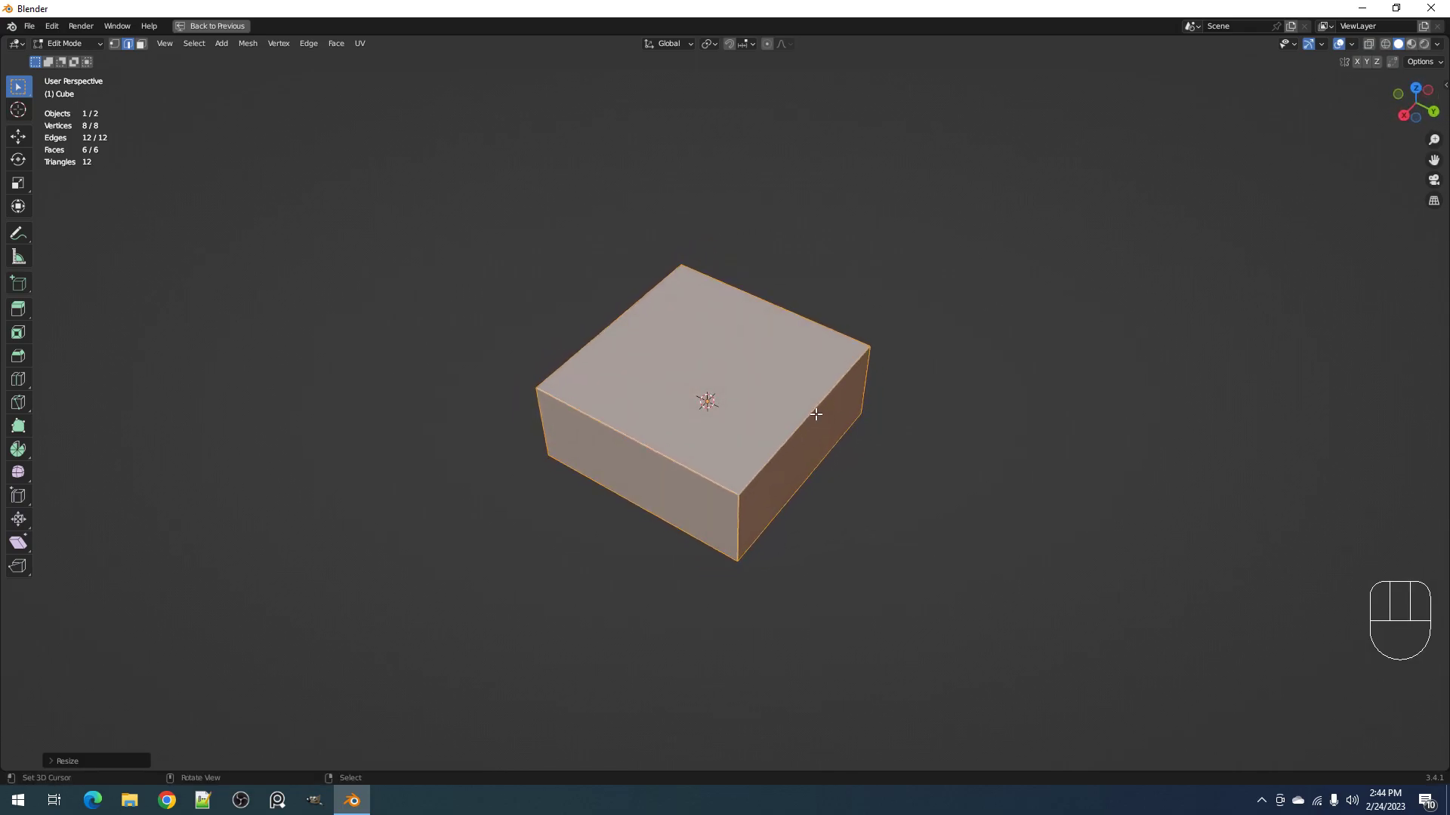
pyautogui.press('Tab')
pyautogui.hotkey('shift', 'q')
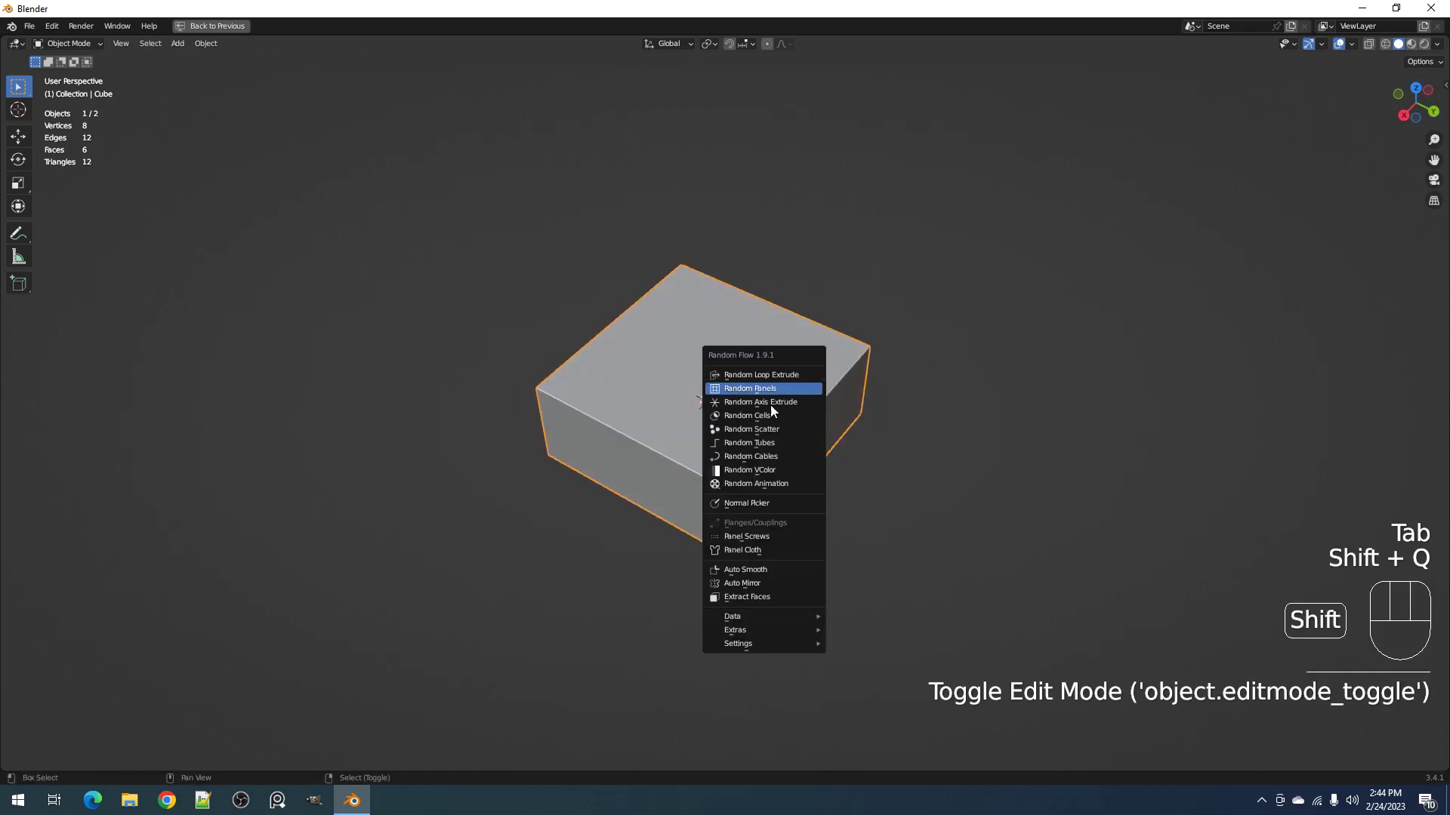
pyautogui.click(763, 585)
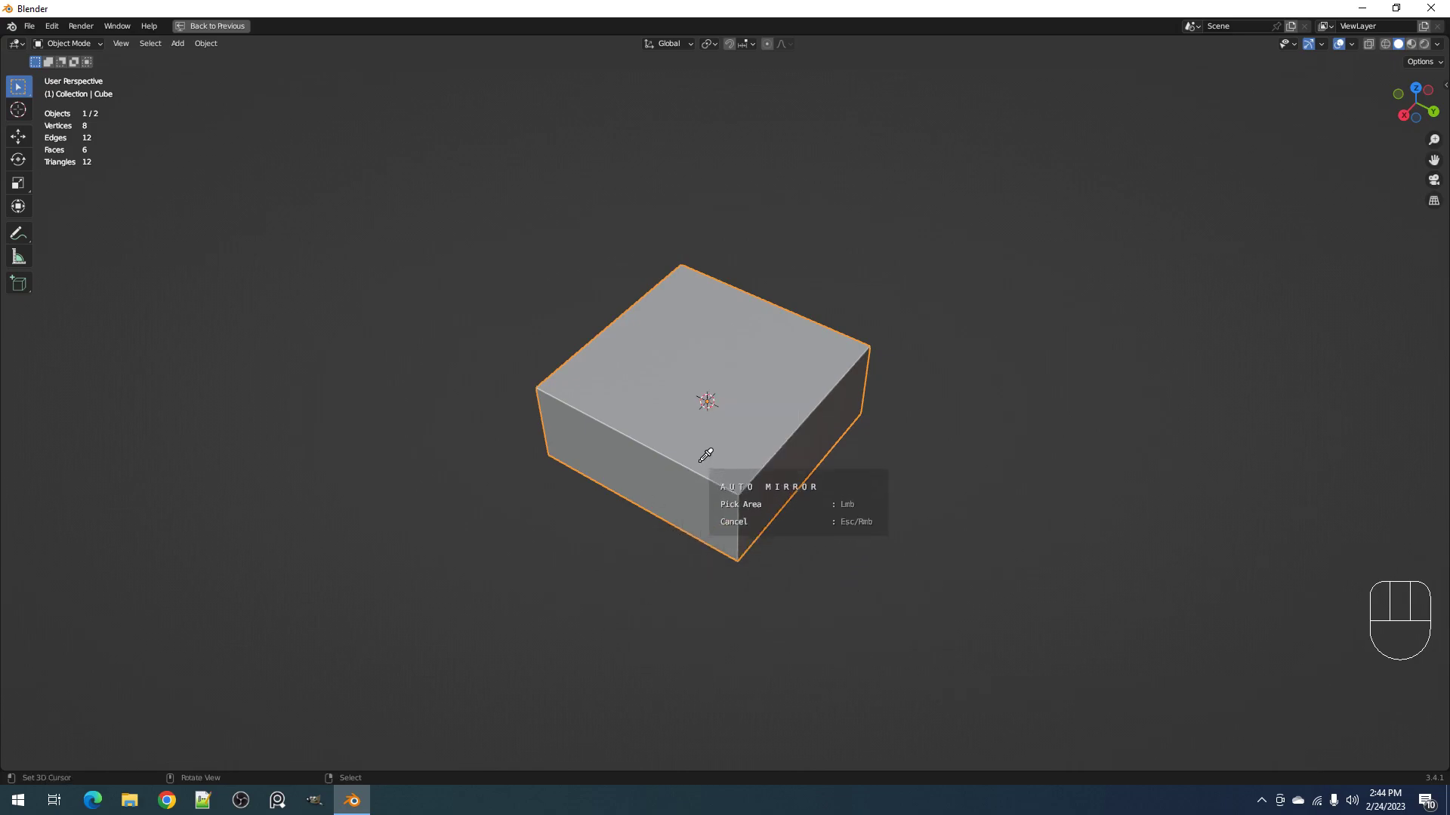
pyautogui.scroll(-5, 702, 464)
pyautogui.scroll(10, 763, 481)
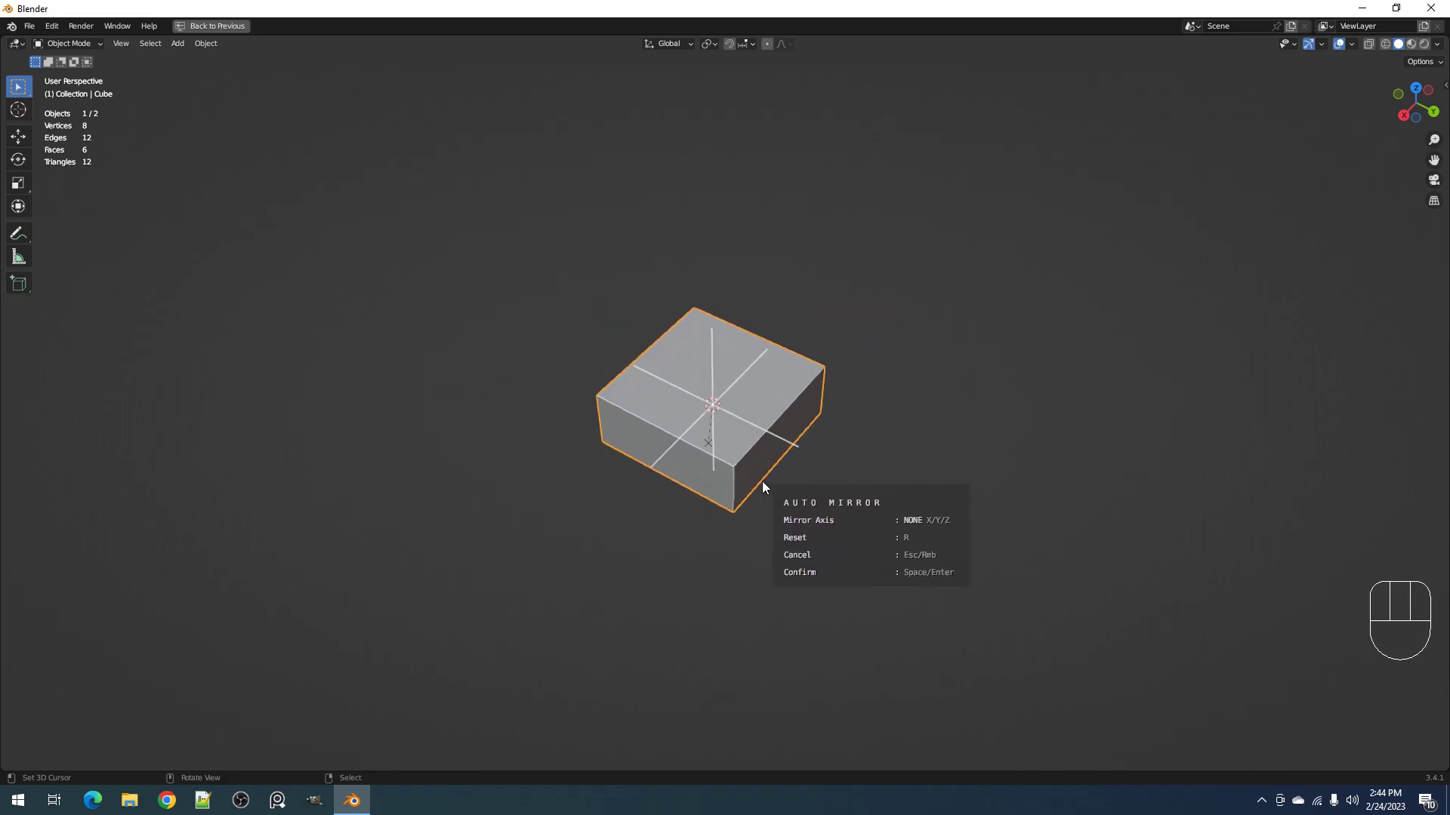
pyautogui.scroll(3, 764, 474)
pyautogui.scroll(-6, 686, 379)
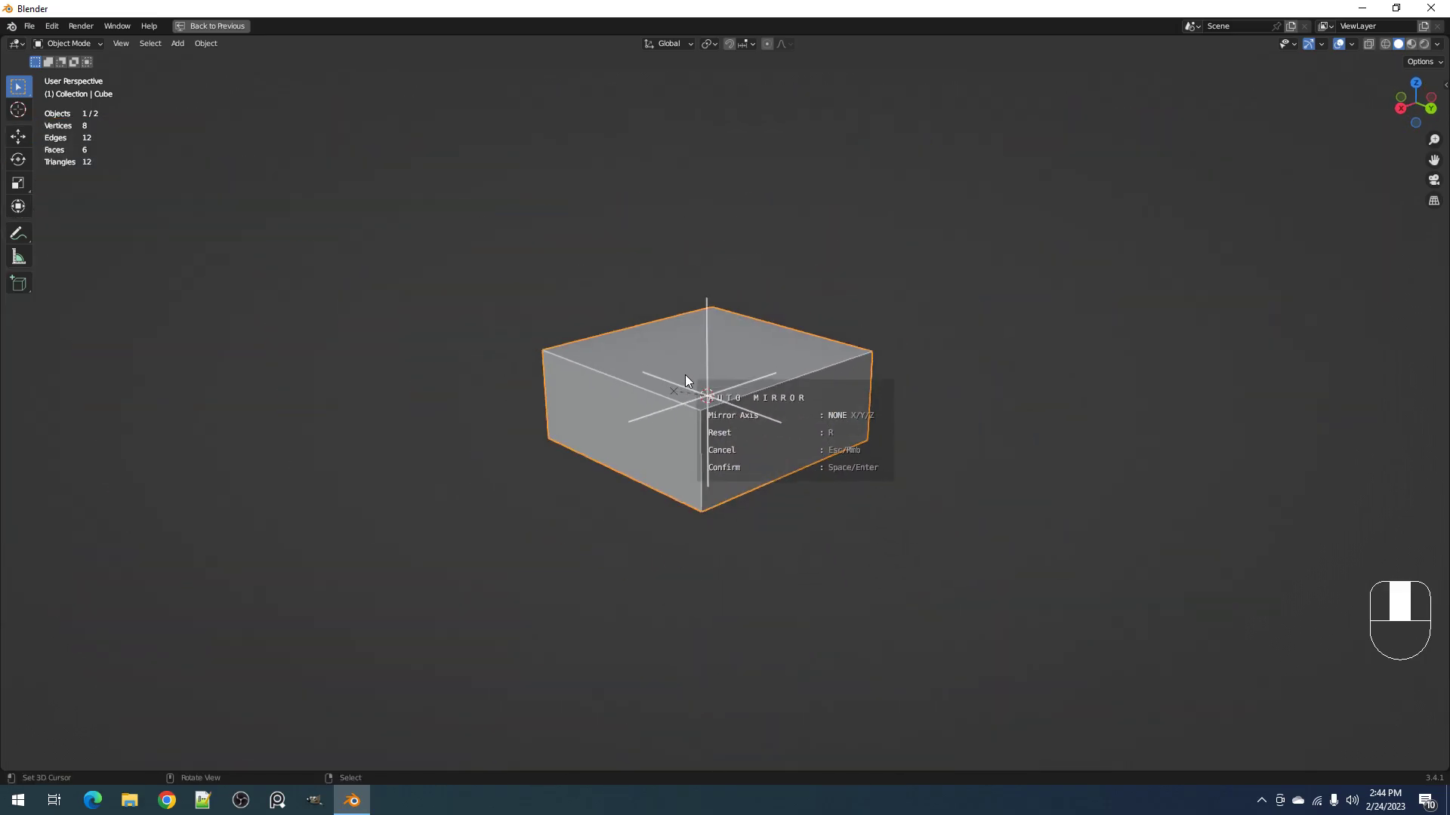
pyautogui.moveTo(691, 404); pyautogui.dragTo(732, 373, button='middle')
pyautogui.scroll(6, 739, 450)
pyautogui.scroll(-10, 738, 450)
pyautogui.scroll(12, 739, 450)
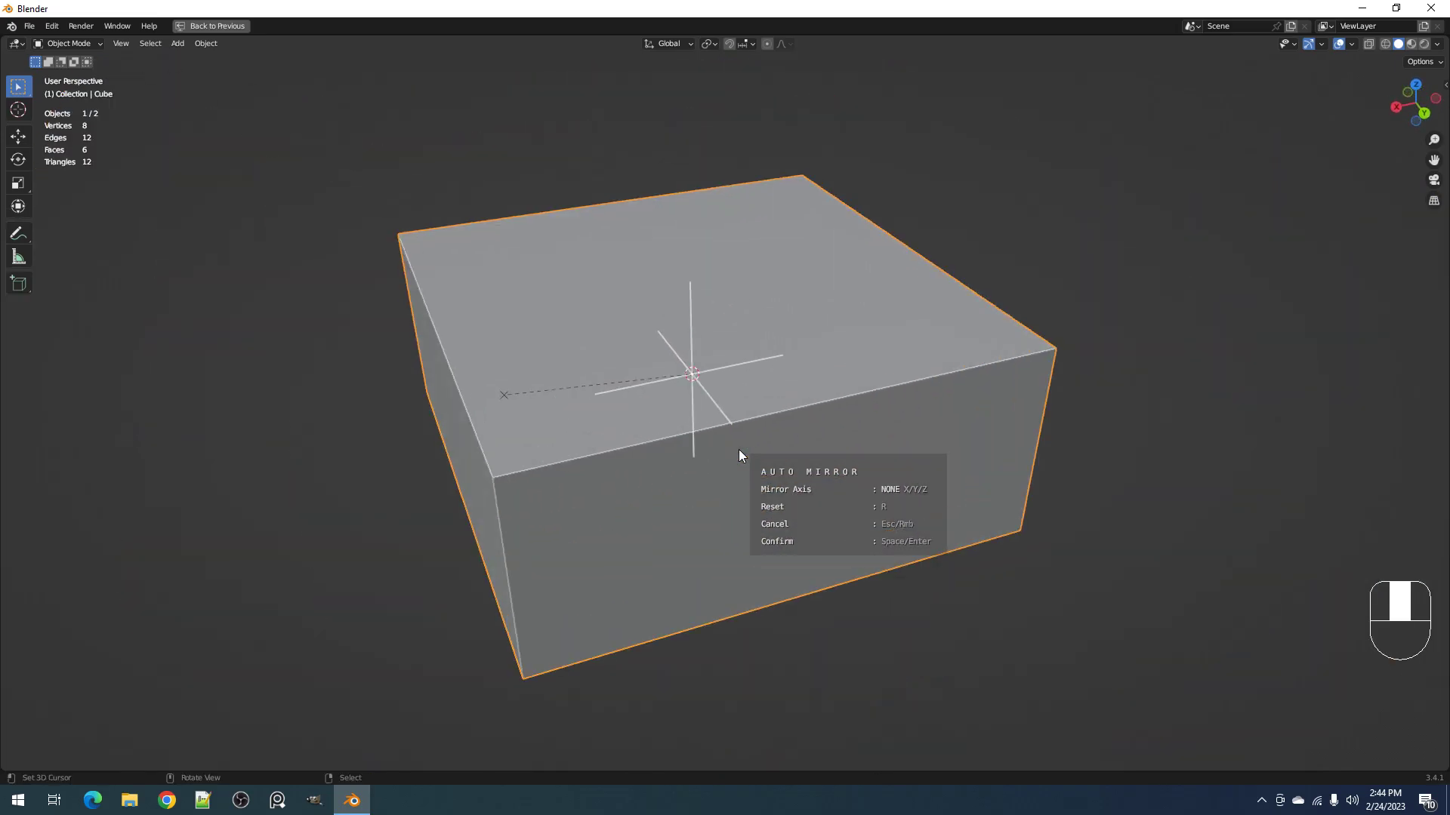
pyautogui.scroll(-4, 926, 451)
pyautogui.scroll(-9, 802, 441)
pyautogui.moveTo(711, 460); pyautogui.dragTo(876, 494, button='middle')
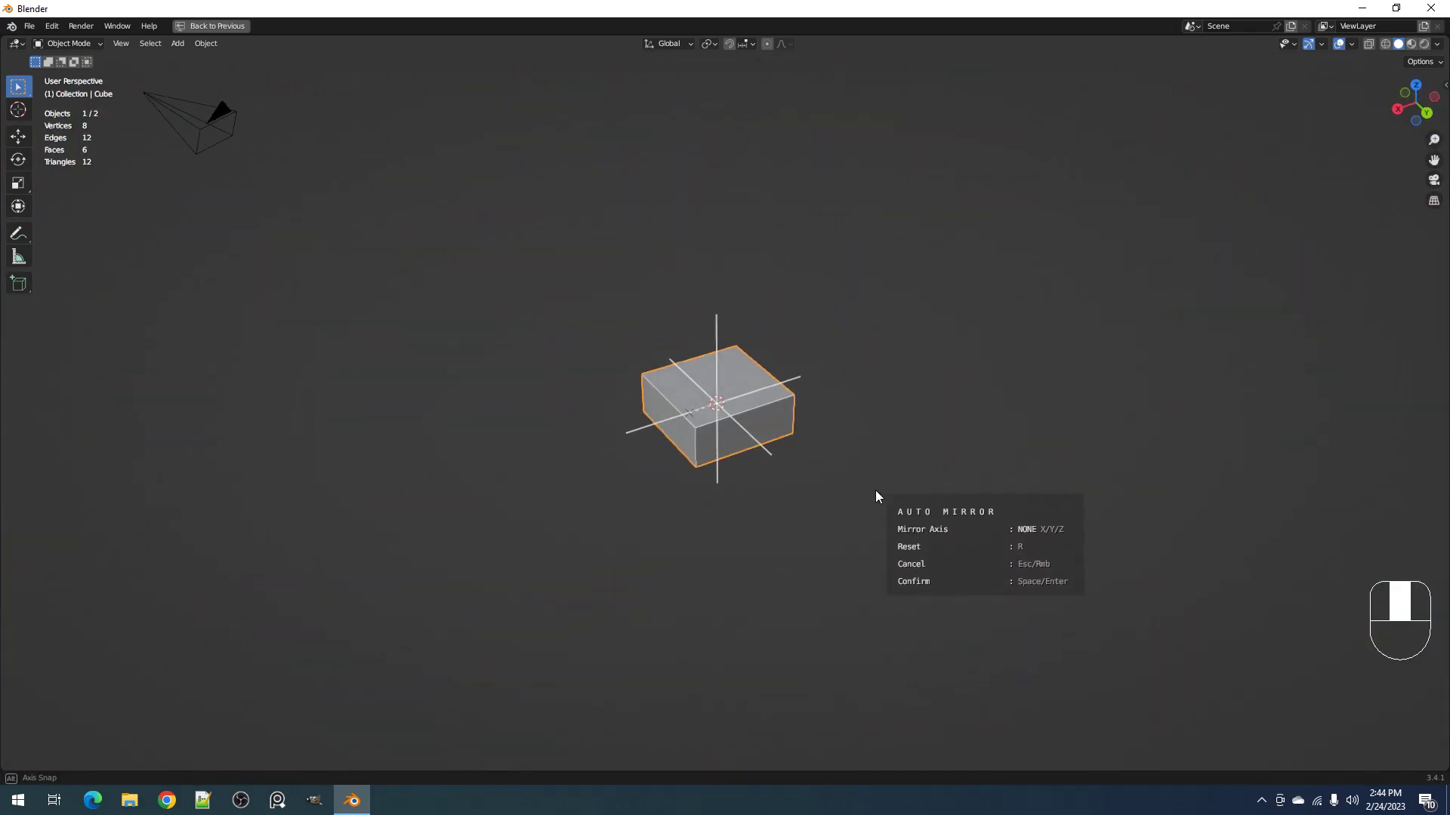
pyautogui.scroll(7, 739, 426)
pyautogui.moveTo(740, 430); pyautogui.dragTo(790, 394, button='middle')
pyautogui.scroll(-6, 722, 436)
pyautogui.scroll(6, 723, 438)
pyautogui.click(764, 388)
# Step: Start Creative Flow's Auto Mirror on the flattened cube and examine how its axis guides appear at different zoom levels
pyautogui.hotkey('ctrl', 'shift', 'x')
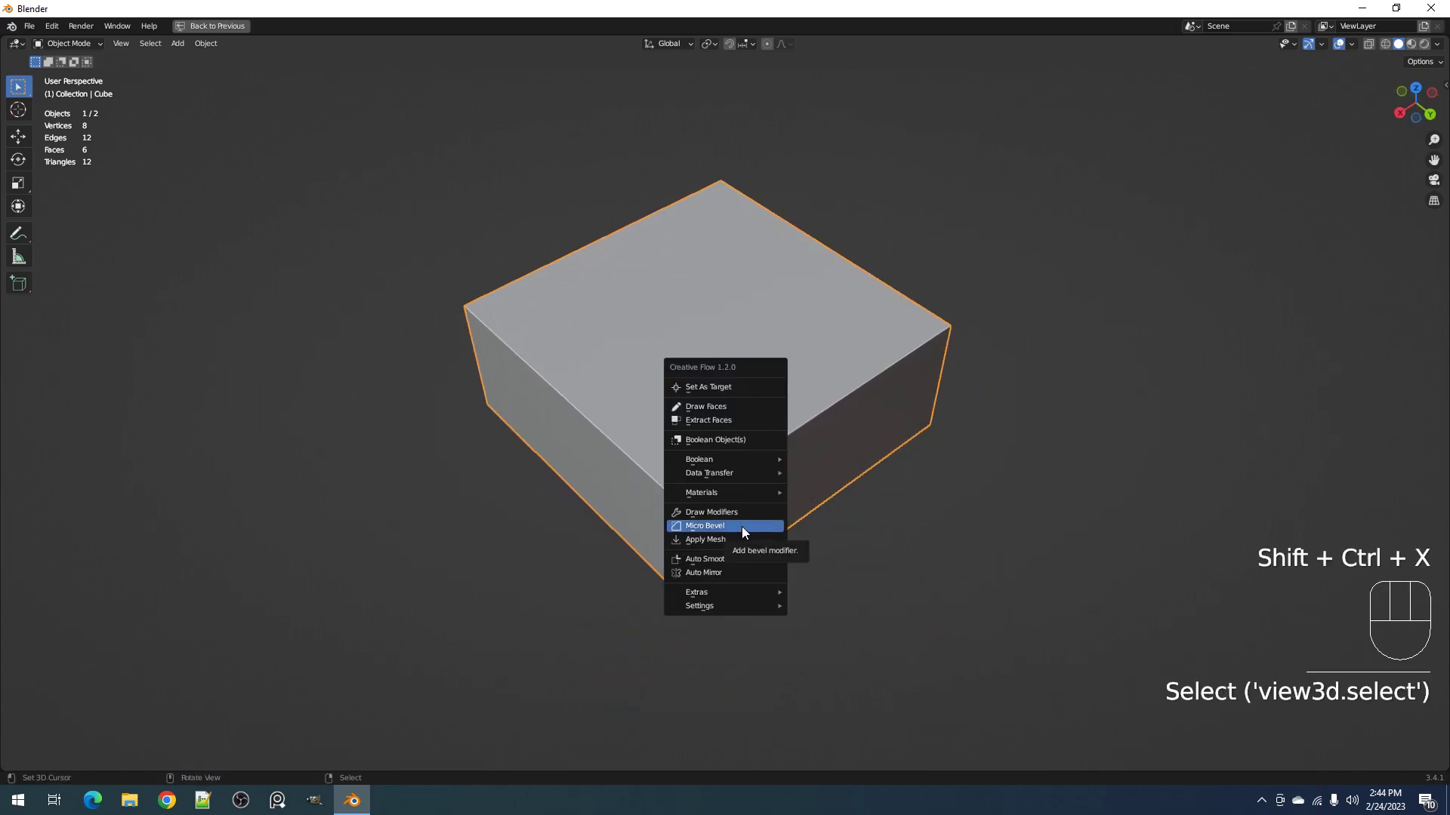
pyautogui.click(731, 572)
pyautogui.scroll(-6, 711, 450)
pyautogui.scroll(3, 711, 450)
pyautogui.scroll(5, 711, 450)
pyautogui.scroll(-4, 711, 450)
pyautogui.moveTo(711, 450); pyautogui.dragTo(705, 399, button='middle')
pyautogui.scroll(-6, 757, 409)
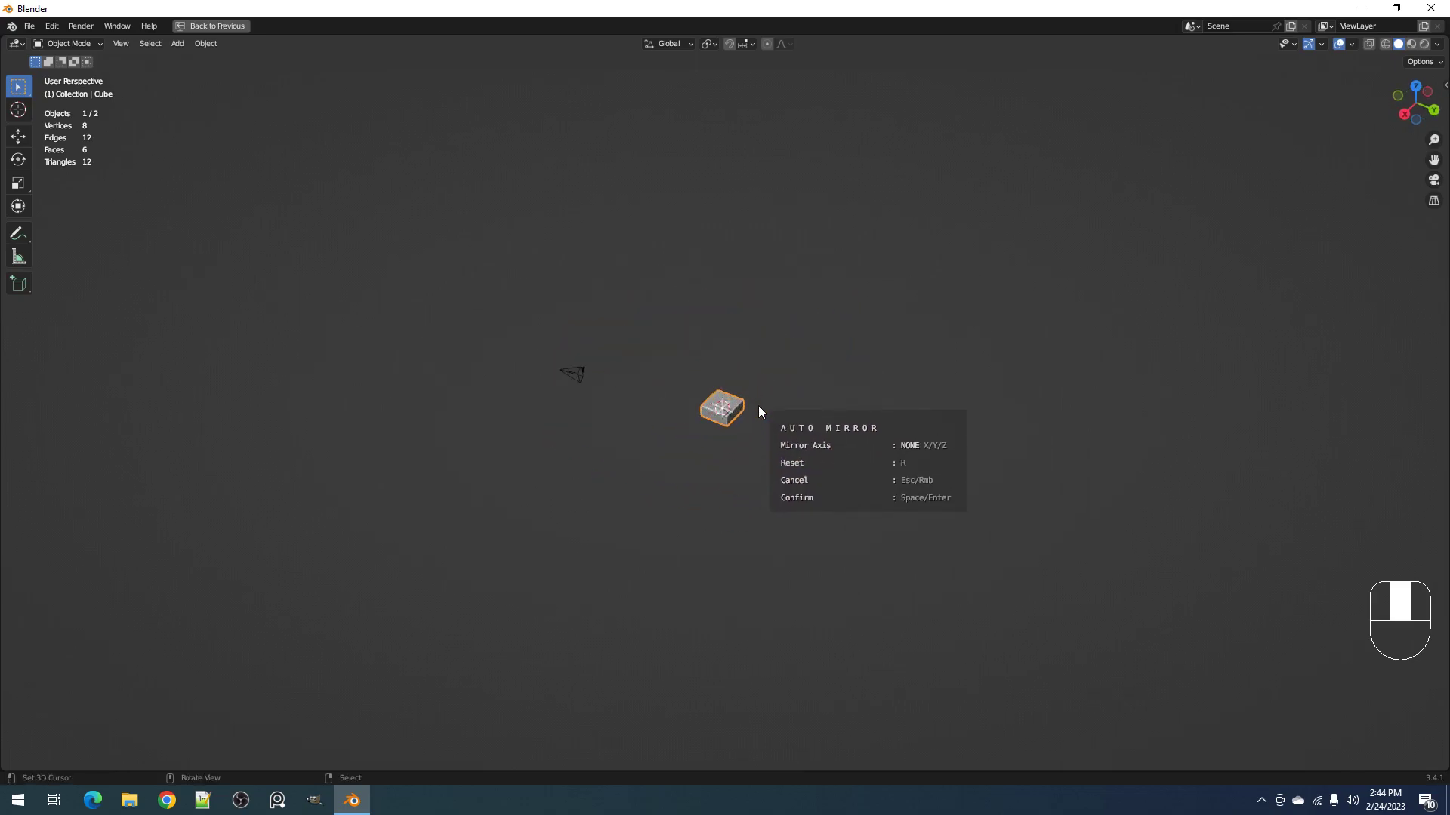
pyautogui.scroll(5, 758, 406)
pyautogui.scroll(2, 759, 405)
pyautogui.click(771, 398)
# Step: Start Random Flow's Auto Mirror again and compare its axis guides close up and from far away
pyautogui.hotkey('shift', 'q')
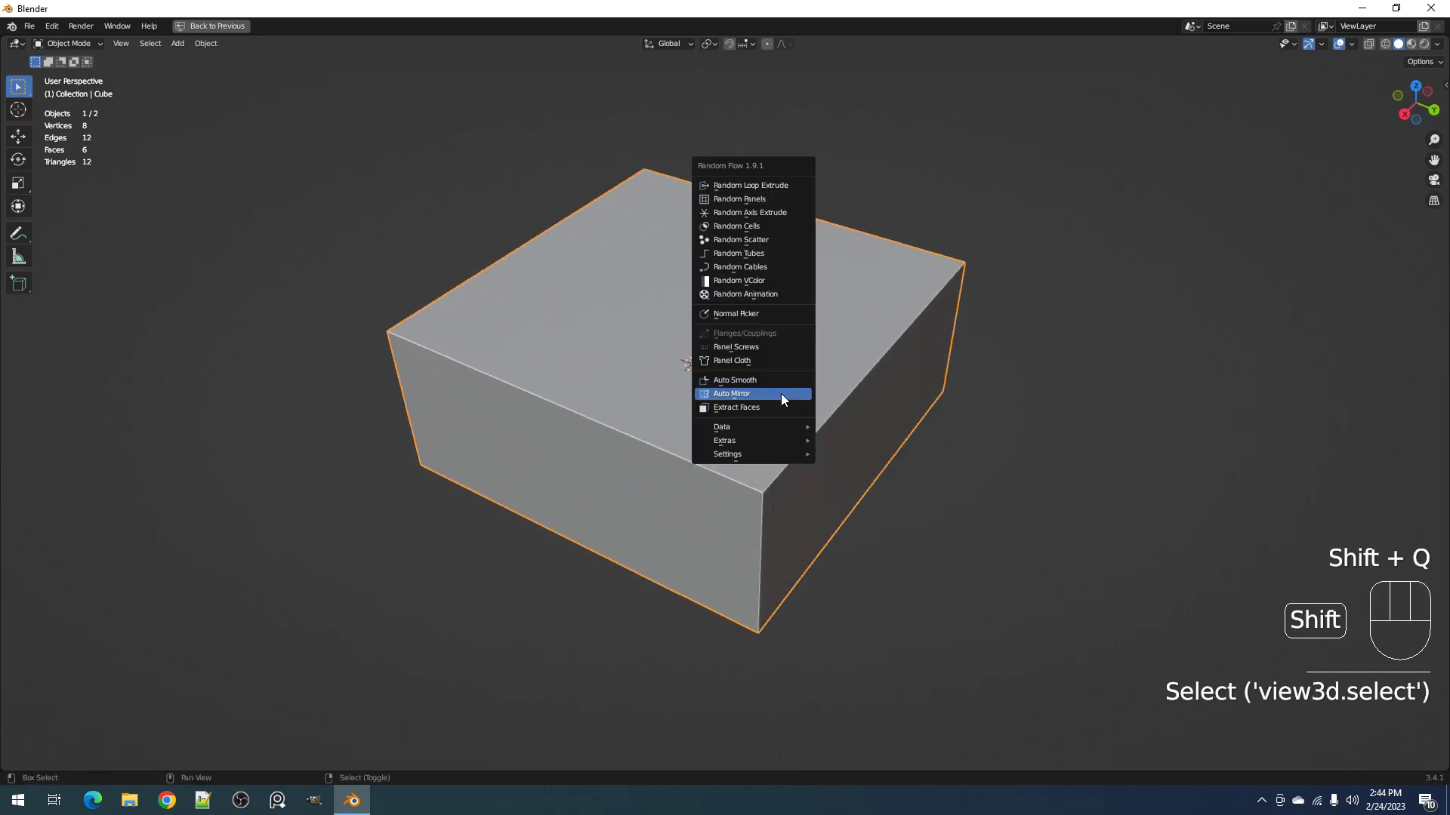
pyautogui.click(780, 392)
pyautogui.scroll(-6, 829, 450)
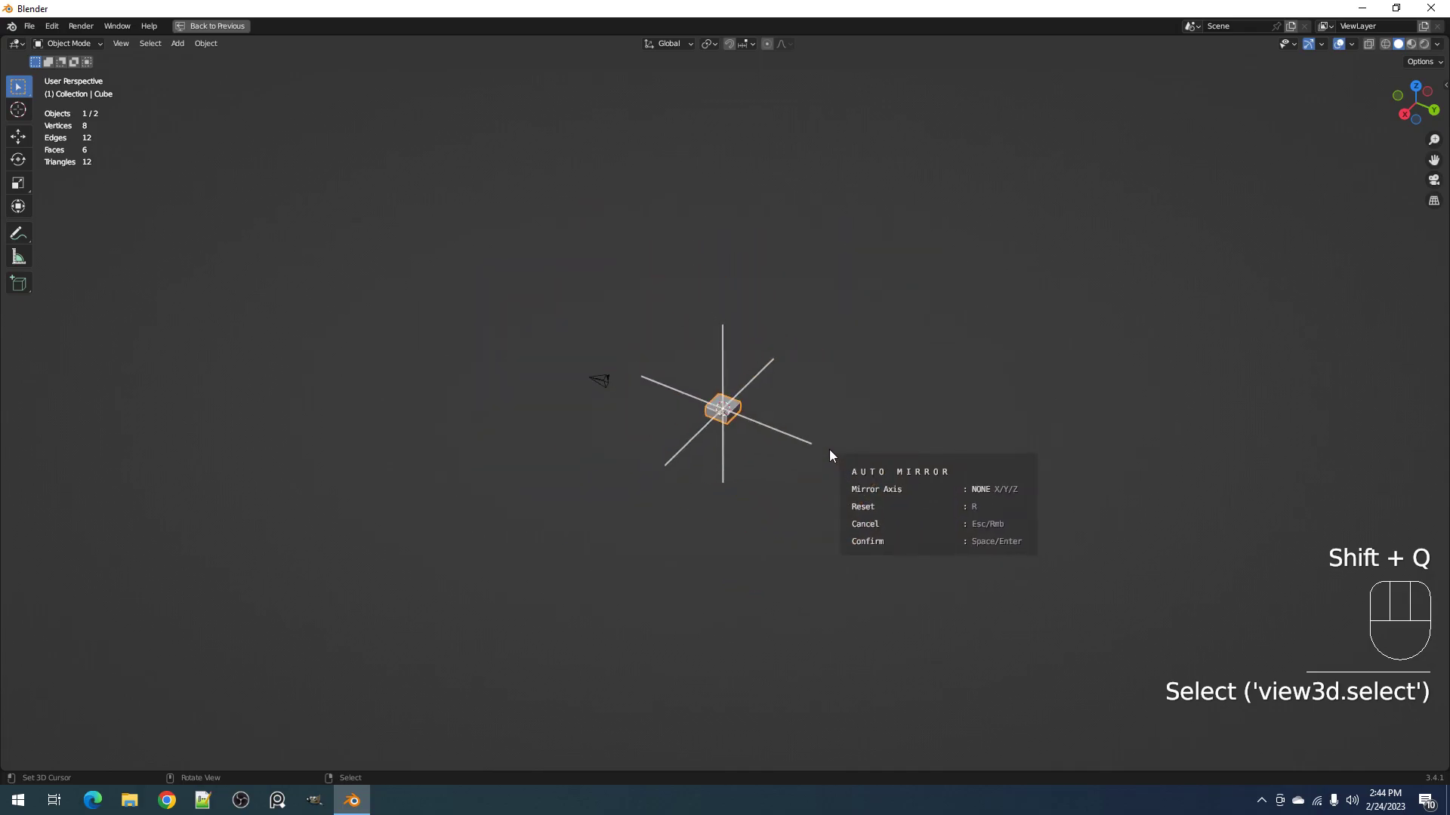
pyautogui.scroll(5, 697, 388)
pyautogui.scroll(5, 853, 414)
pyautogui.moveTo(898, 416); pyautogui.dragTo(782, 412, button='middle')
pyautogui.click(831, 421)
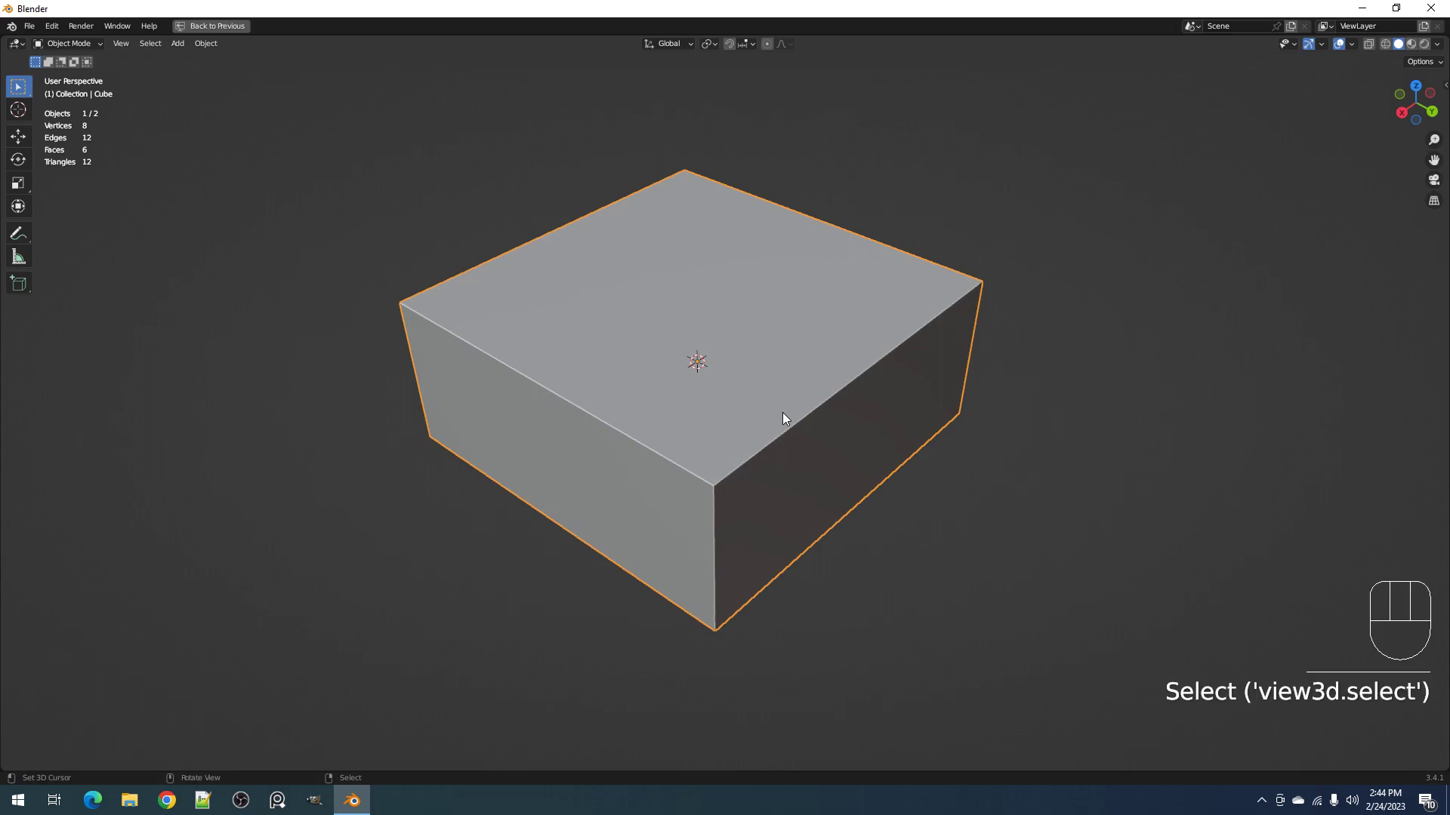
# Step: Mirror the flattened cube across the X and Z axes with Random Flow's Auto Mirror
pyautogui.hotkey('shift', 'q')
pyautogui.click(782, 412)
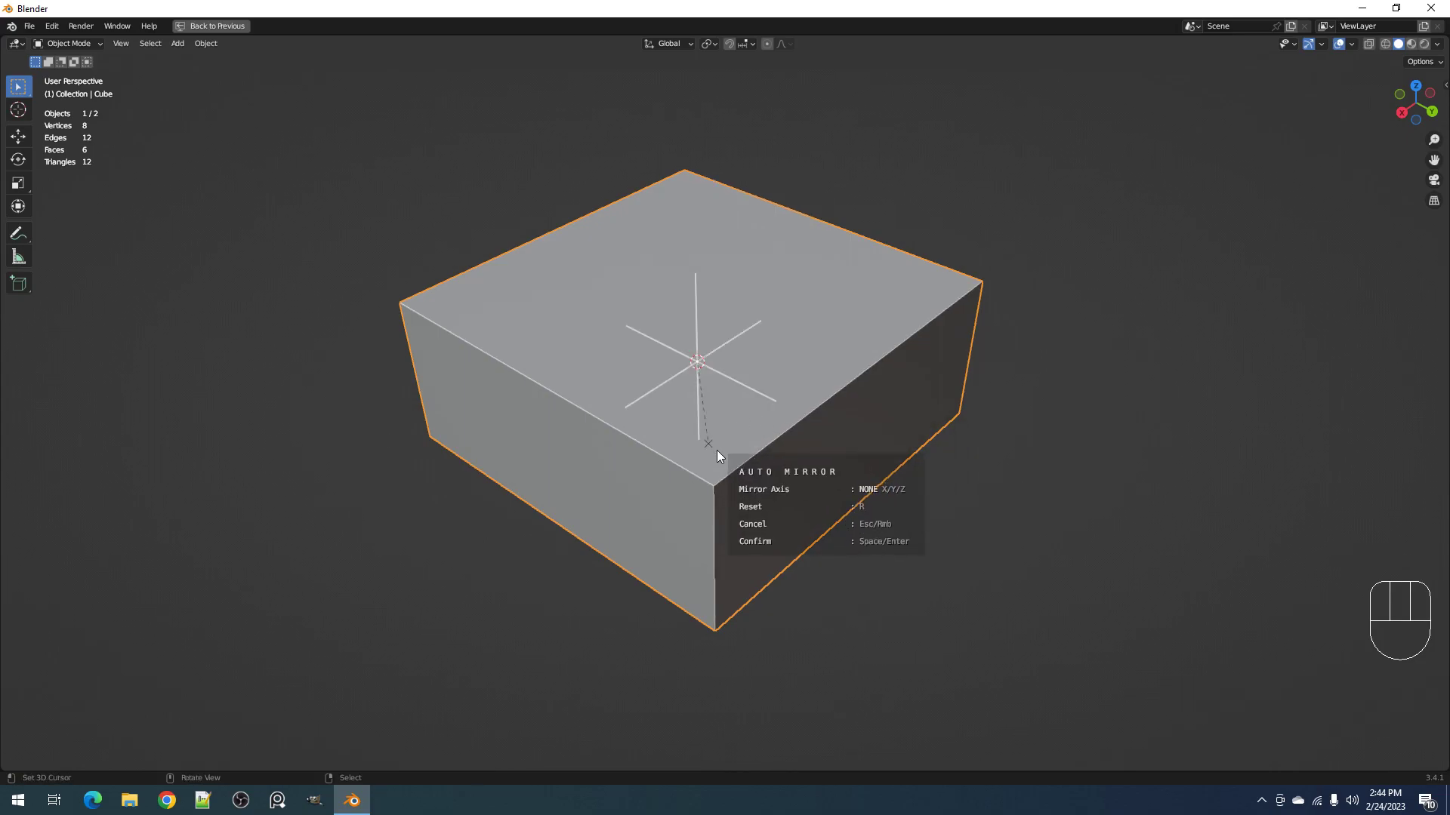
pyautogui.press('x')
pyautogui.press('z')
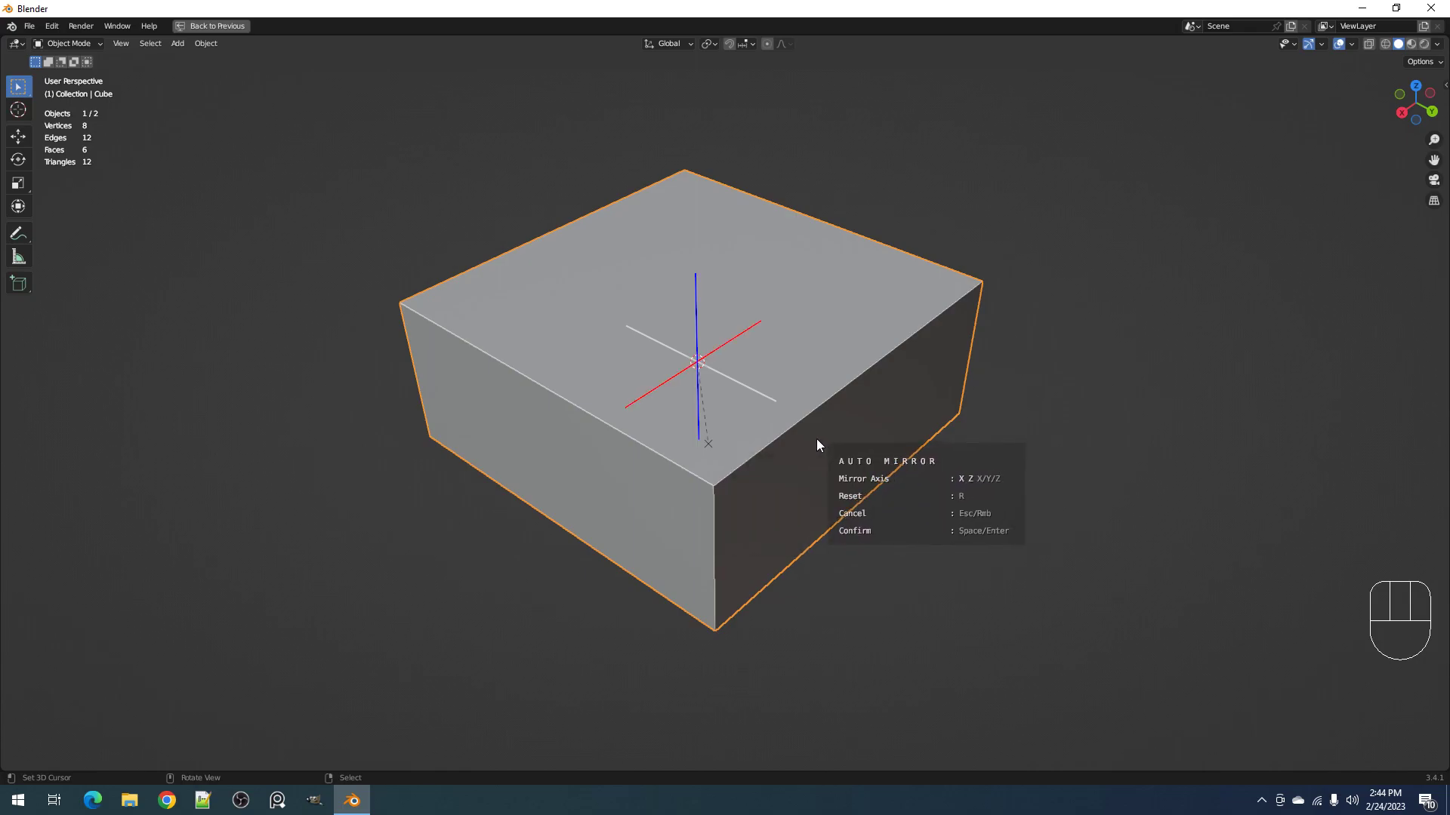
pyautogui.click(701, 388)
# Step: Enter Edit Mode and stretch the whole mirrored mesh along Y into a long block
pyautogui.press('Tab')
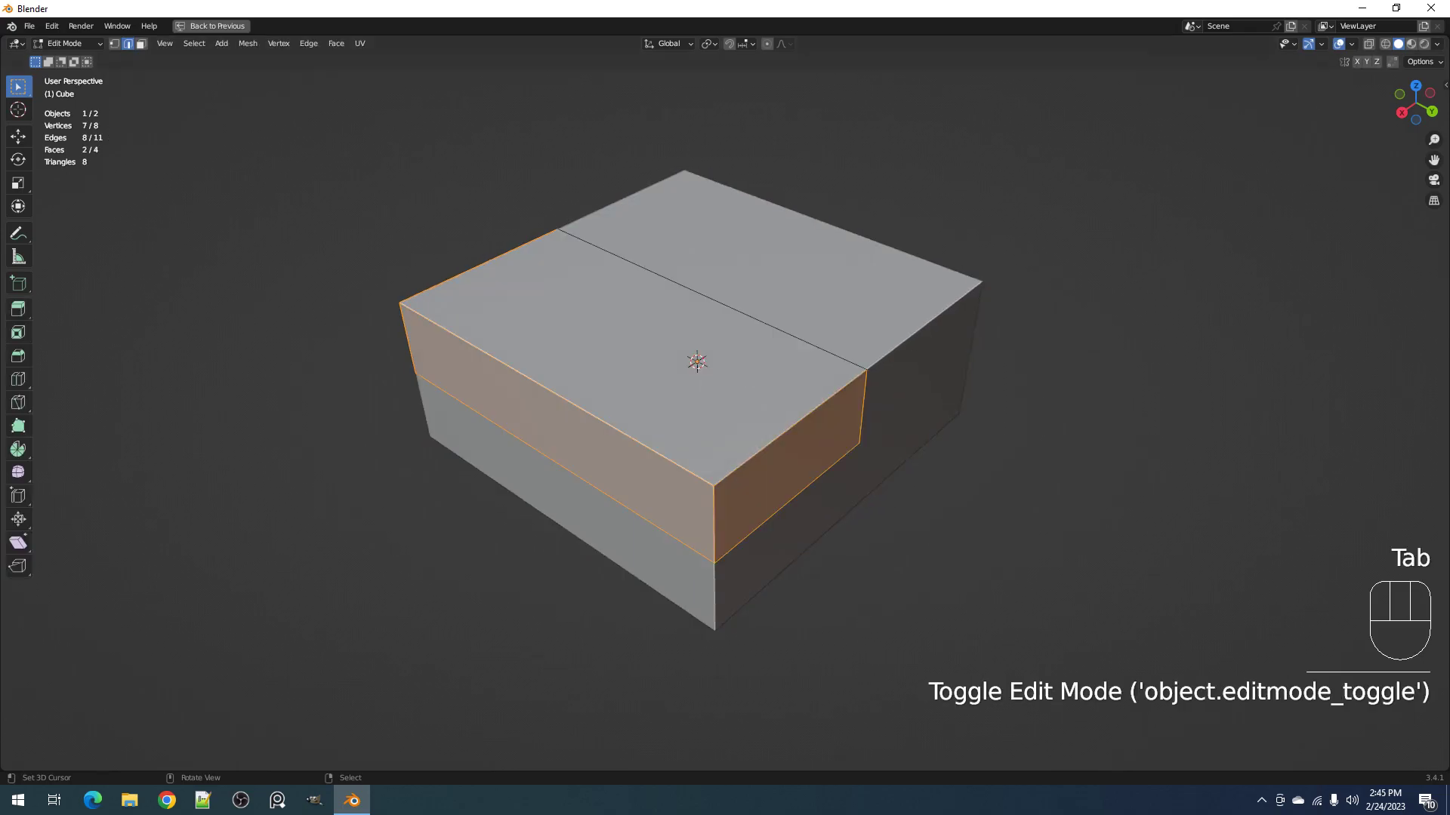
pyautogui.keyDown('alt'); pyautogui.moveTo(1041, 389); pyautogui.dragTo(967, 339, button='middle'); pyautogui.keyUp('alt')
pyautogui.moveTo(859, 331); pyautogui.dragTo(924, 401, button='middle')
pyautogui.scroll(-3, 924, 401)
pyautogui.press('a')
pyautogui.press('s')
pyautogui.press('y')
pyautogui.click(1046, 501)
# Step: Select the long side face of the block's editable part and move it slightly outward to widen the block
pyautogui.scroll(-3, 1042, 500)
pyautogui.moveTo(928, 489); pyautogui.dragTo(864, 408, button='middle')
pyautogui.scroll(2, 863, 408)
pyautogui.press('2')
pyautogui.rightClick(747, 392)
pyautogui.press('3')
pyautogui.rightClick(744, 406)
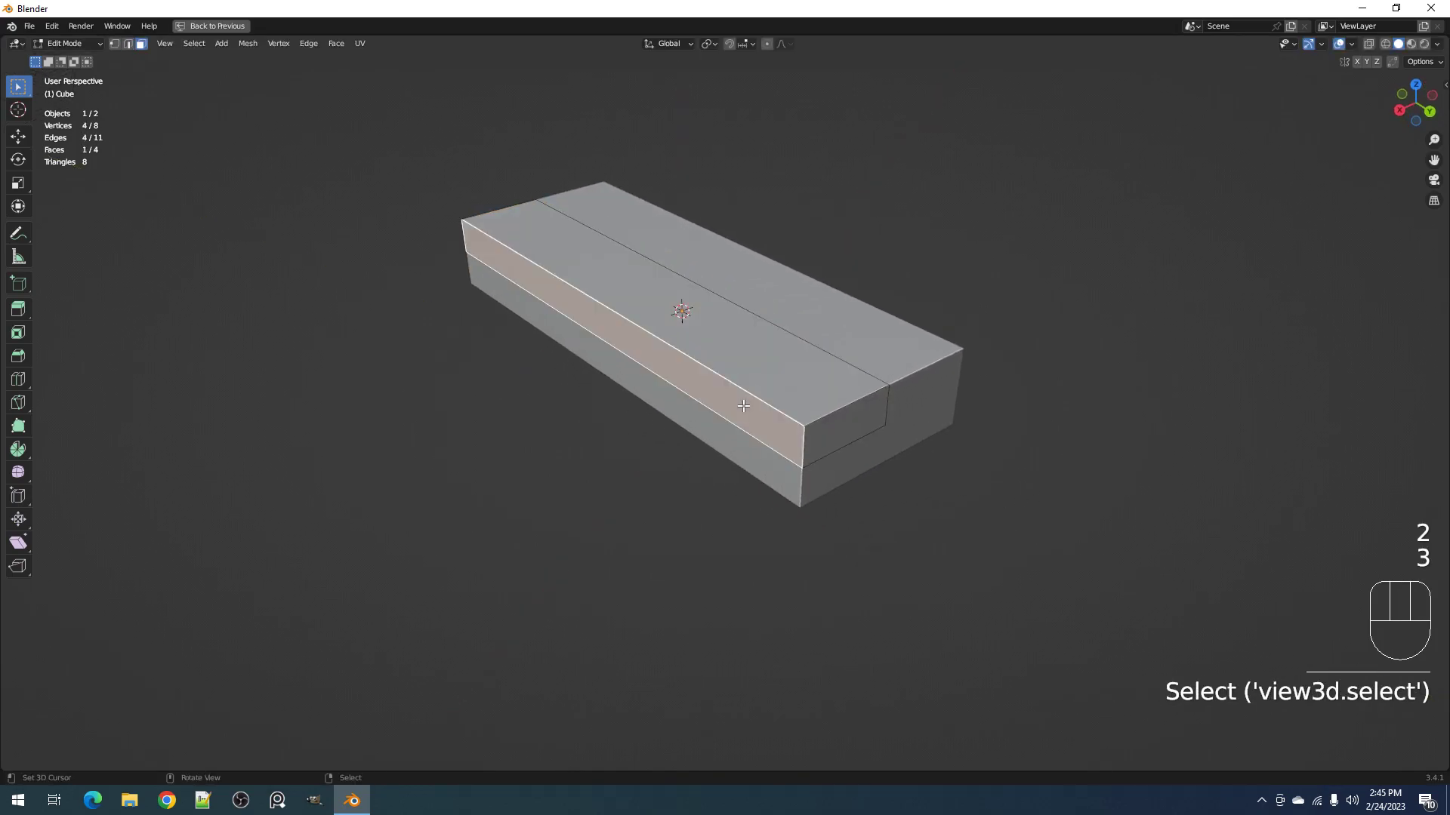
pyautogui.press('g')
pyautogui.click(826, 378)
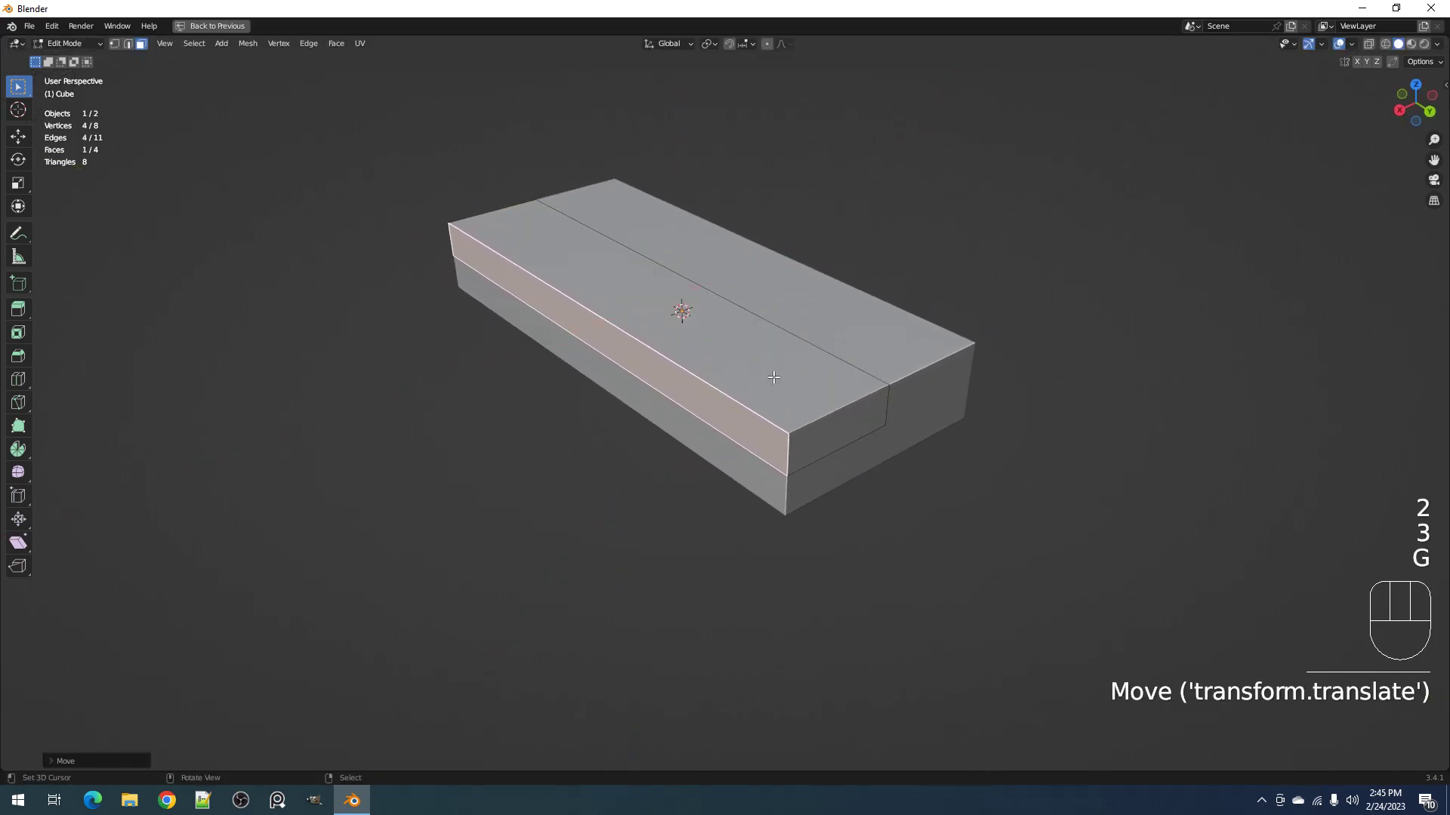
# Step: Lower the block's long upper outer edge along Z to slope the top, and return to Object Mode
pyautogui.press('2')
pyautogui.rightClick(750, 391)
pyautogui.moveTo(750, 392); pyautogui.dragTo(783, 395, button='middle')
pyautogui.scroll(2, 783, 395)
pyautogui.press('b')
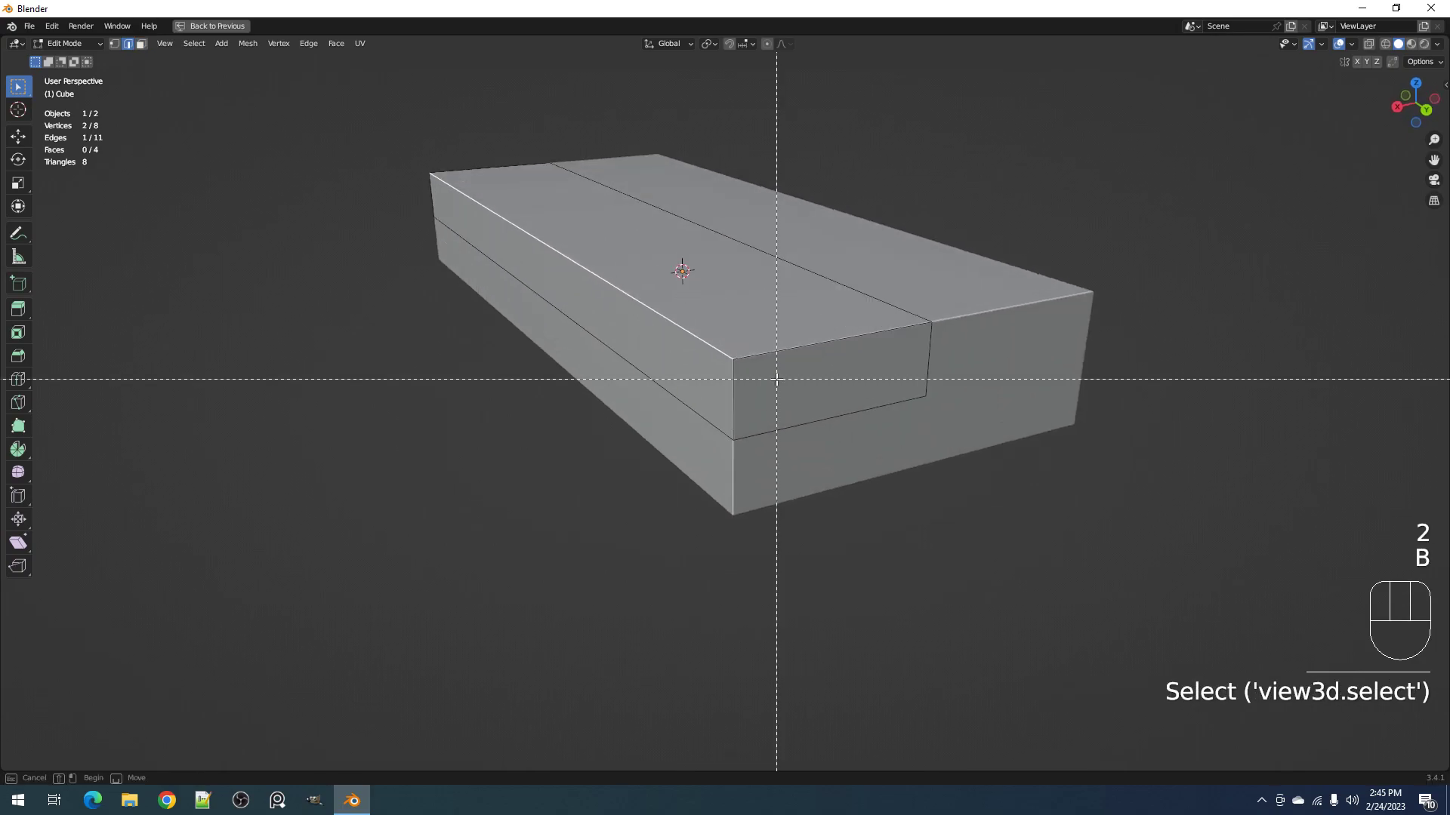
pyautogui.press('Escape')
pyautogui.press('g')
pyautogui.press('z')
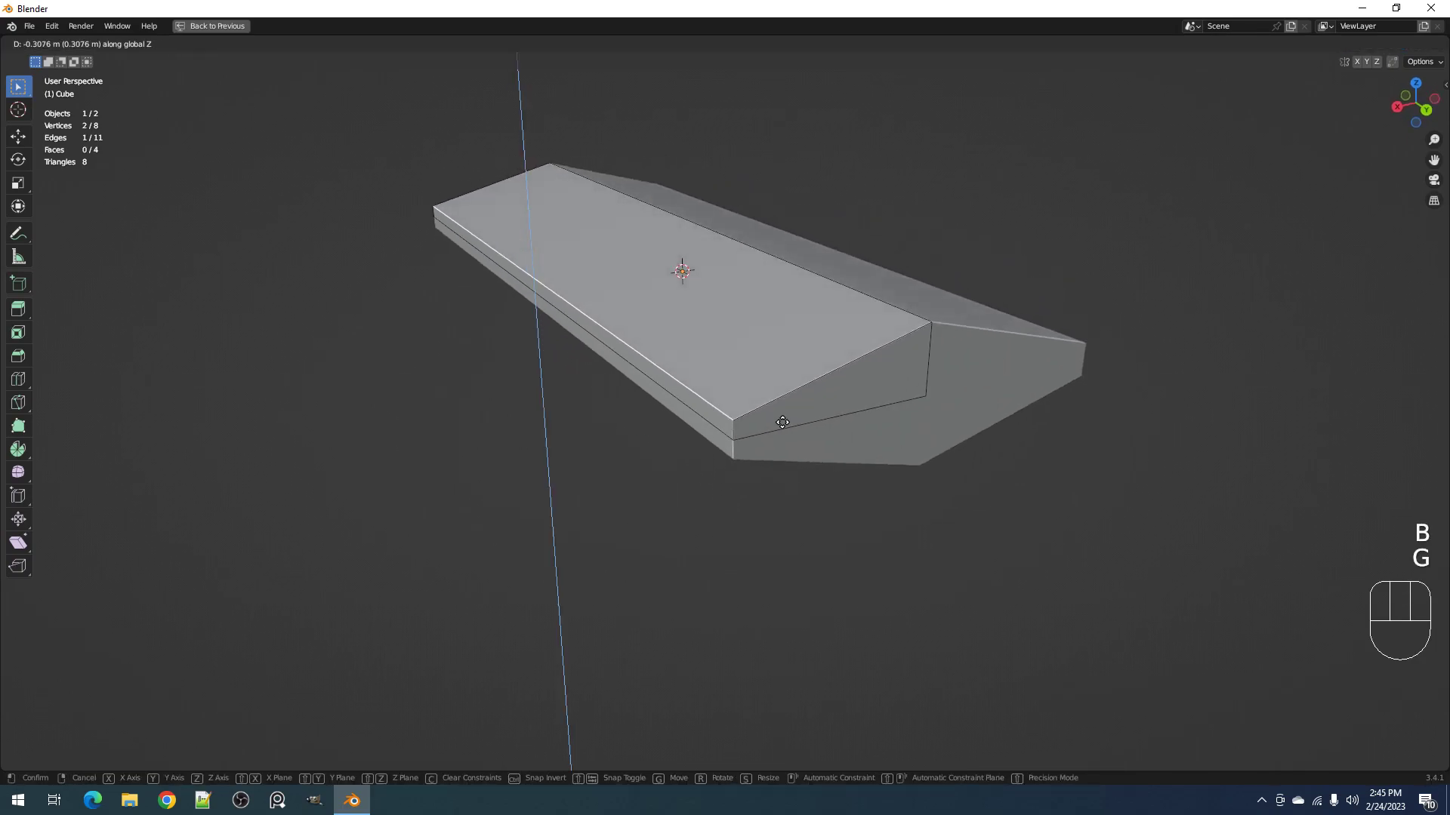
pyautogui.click(823, 404)
pyautogui.press('Tab')
pyautogui.moveTo(823, 405); pyautogui.dragTo(799, 388, button='middle')
pyautogui.scroll(3, 799, 388)
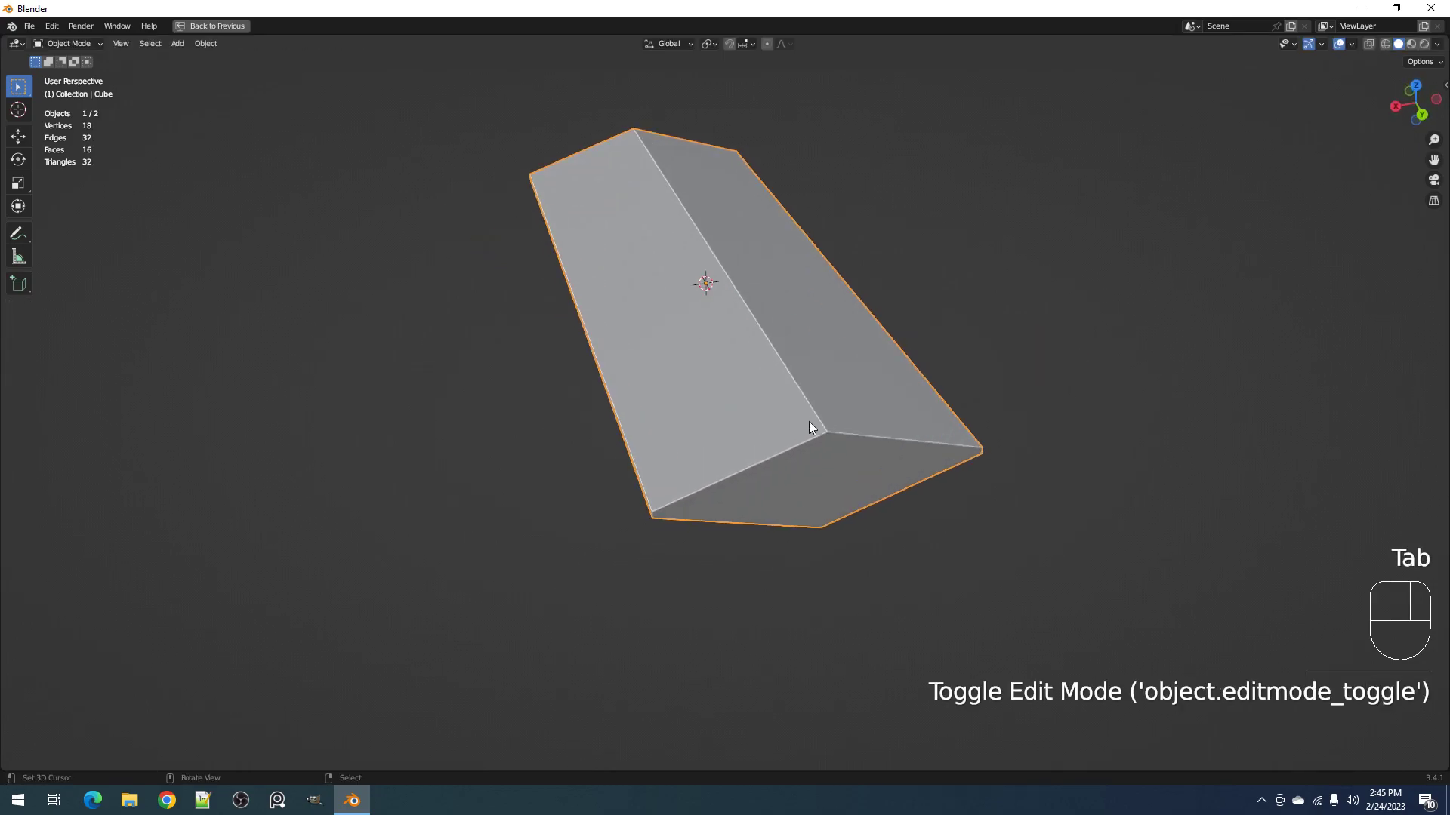
pyautogui.click(832, 359)
pyautogui.hotkey('shift', 'q')
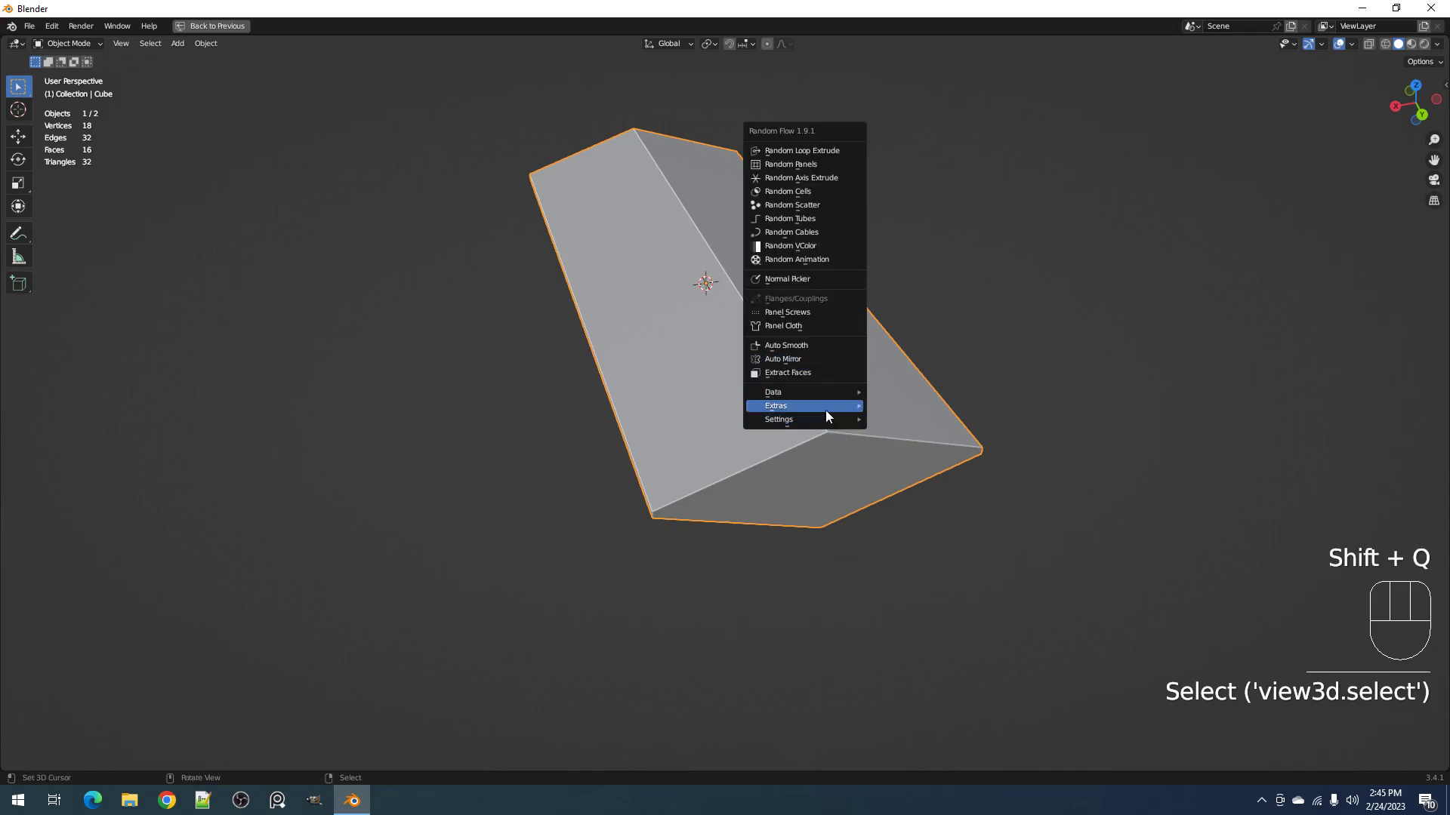
pyautogui.moveTo(826, 406)
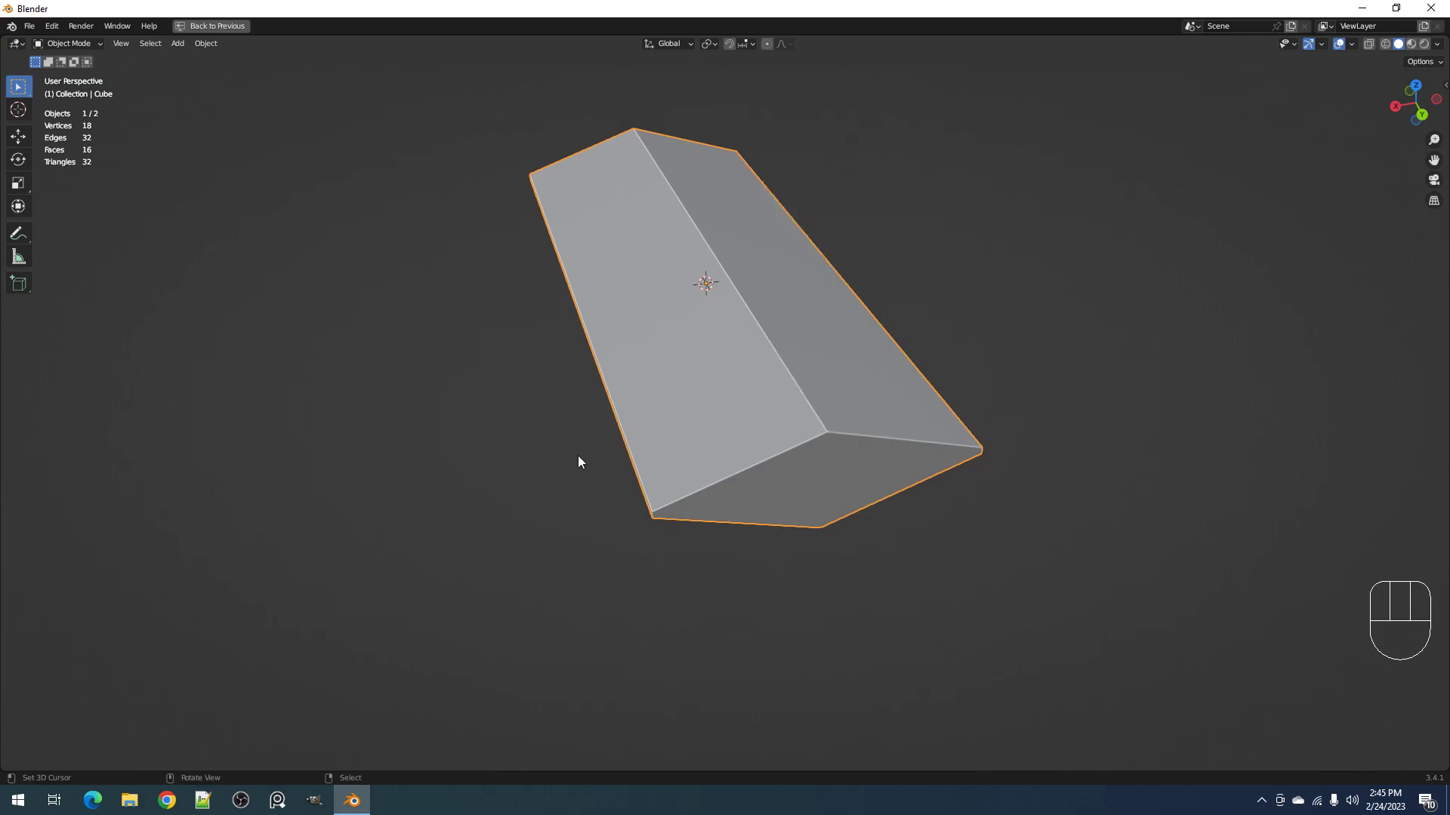
# Step: Select the block's central top ridge edge in Edit Mode and return to Object Mode
pyautogui.press('Tab')
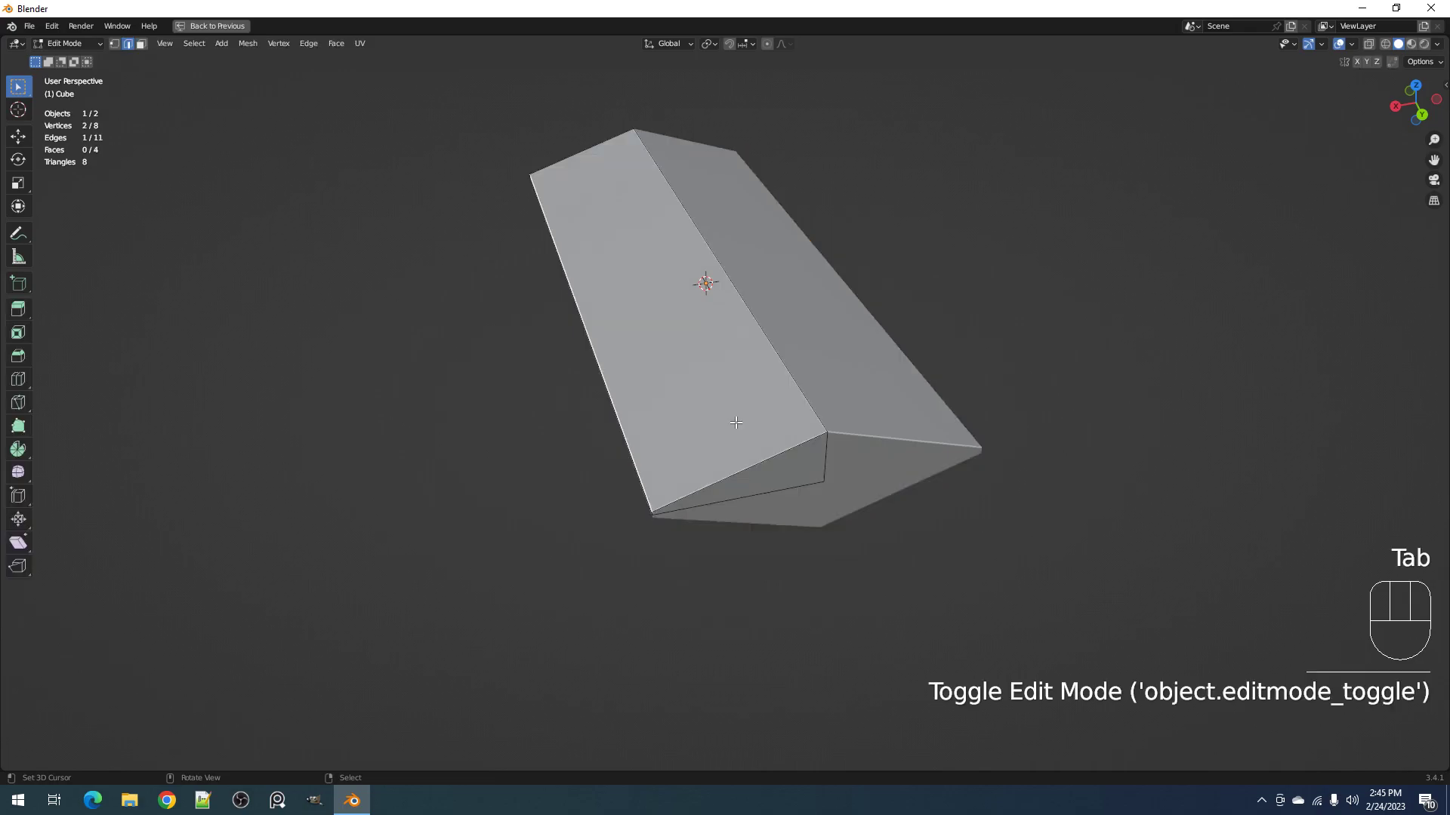
pyautogui.press('2')
pyautogui.rightClick(793, 378)
pyautogui.press('Tab')
# Step: Apply the mirror to the block with Random Flow's Apply Mesh and check the resulting full geometry in Edit Mode
pyautogui.hotkey('ctrl', 'shift', 'x')
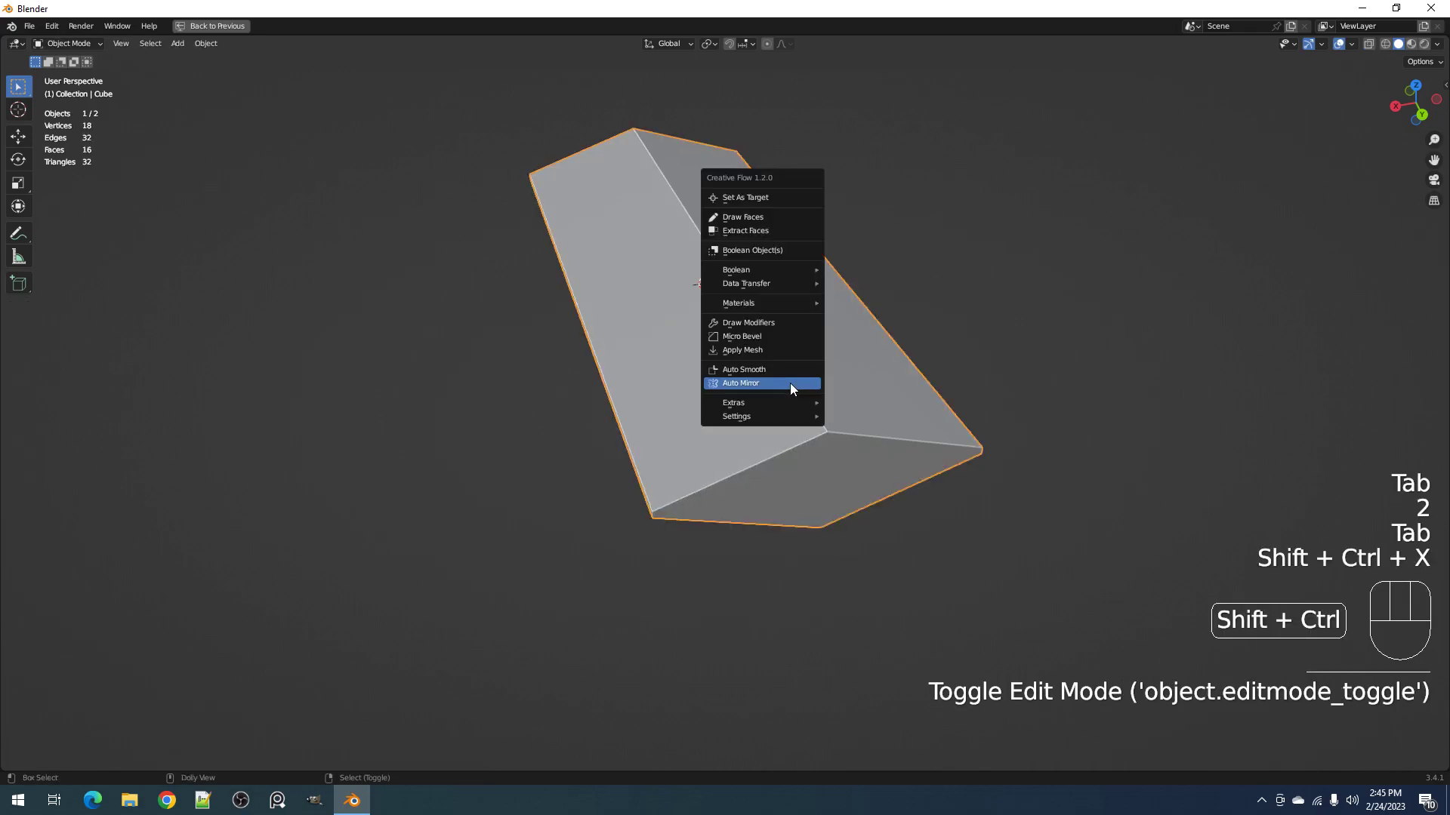
pyautogui.hotkey('shift', 'q')
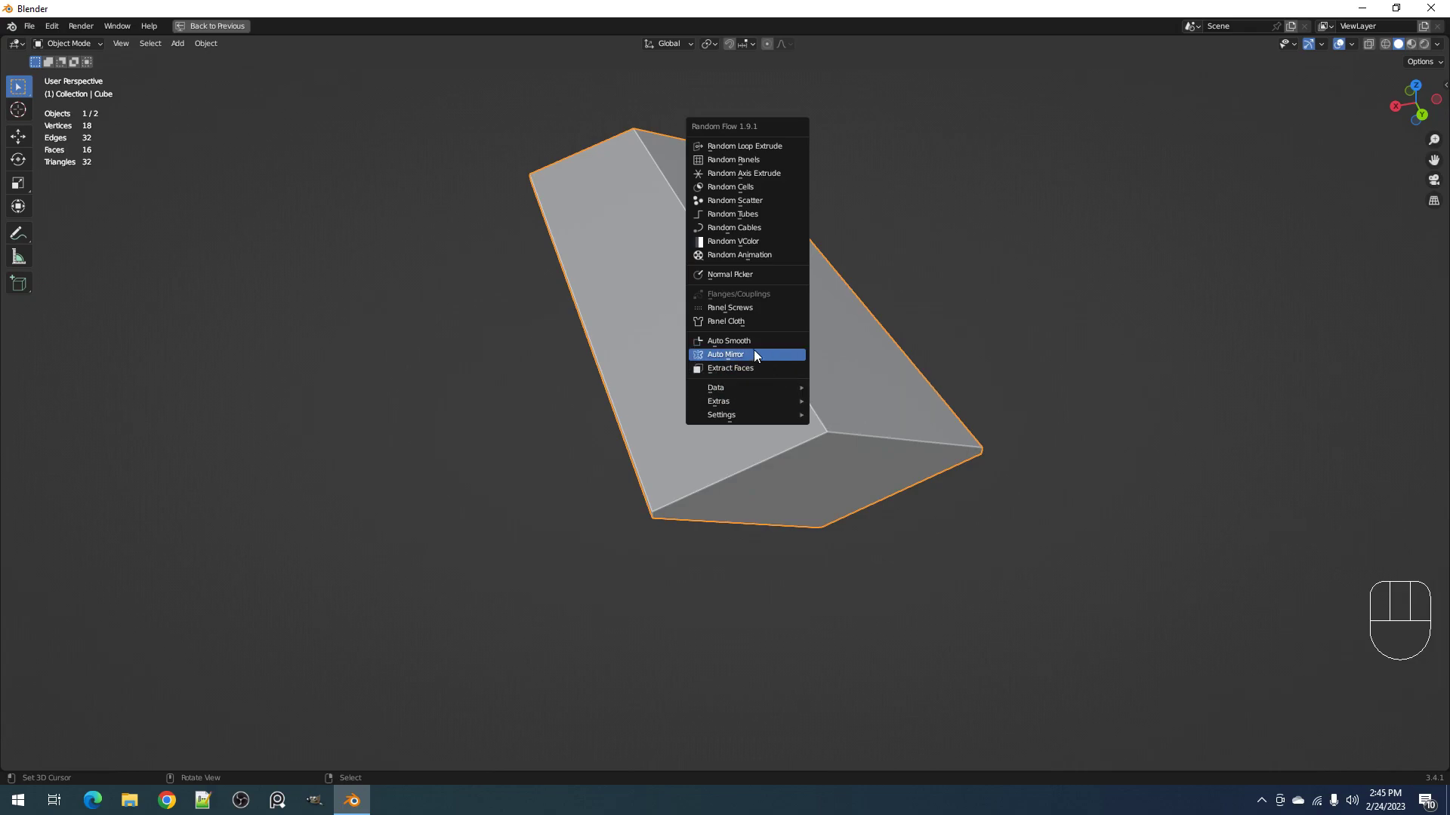
pyautogui.moveTo(750, 388)
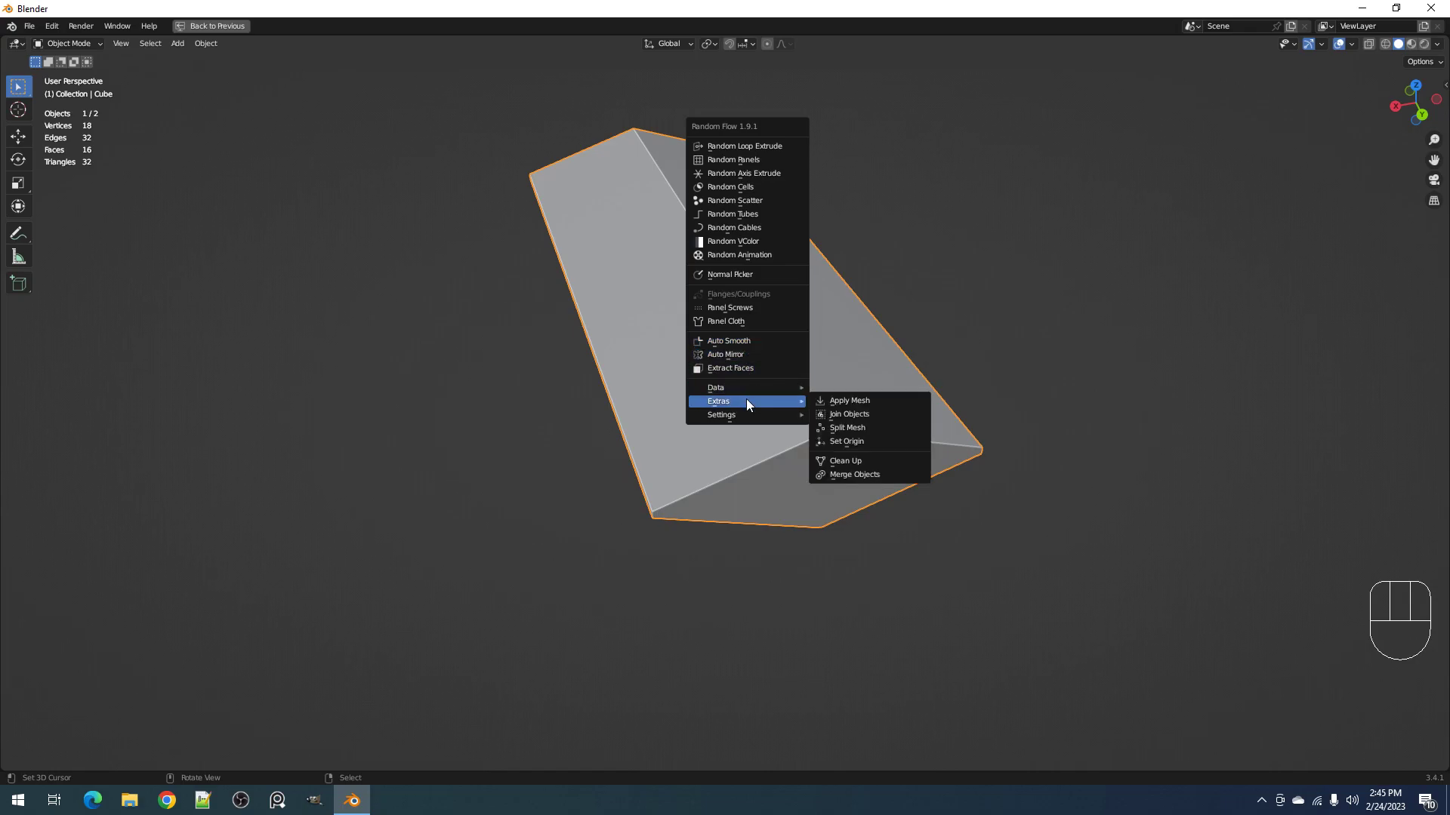
pyautogui.click(865, 400)
pyautogui.press('Tab')
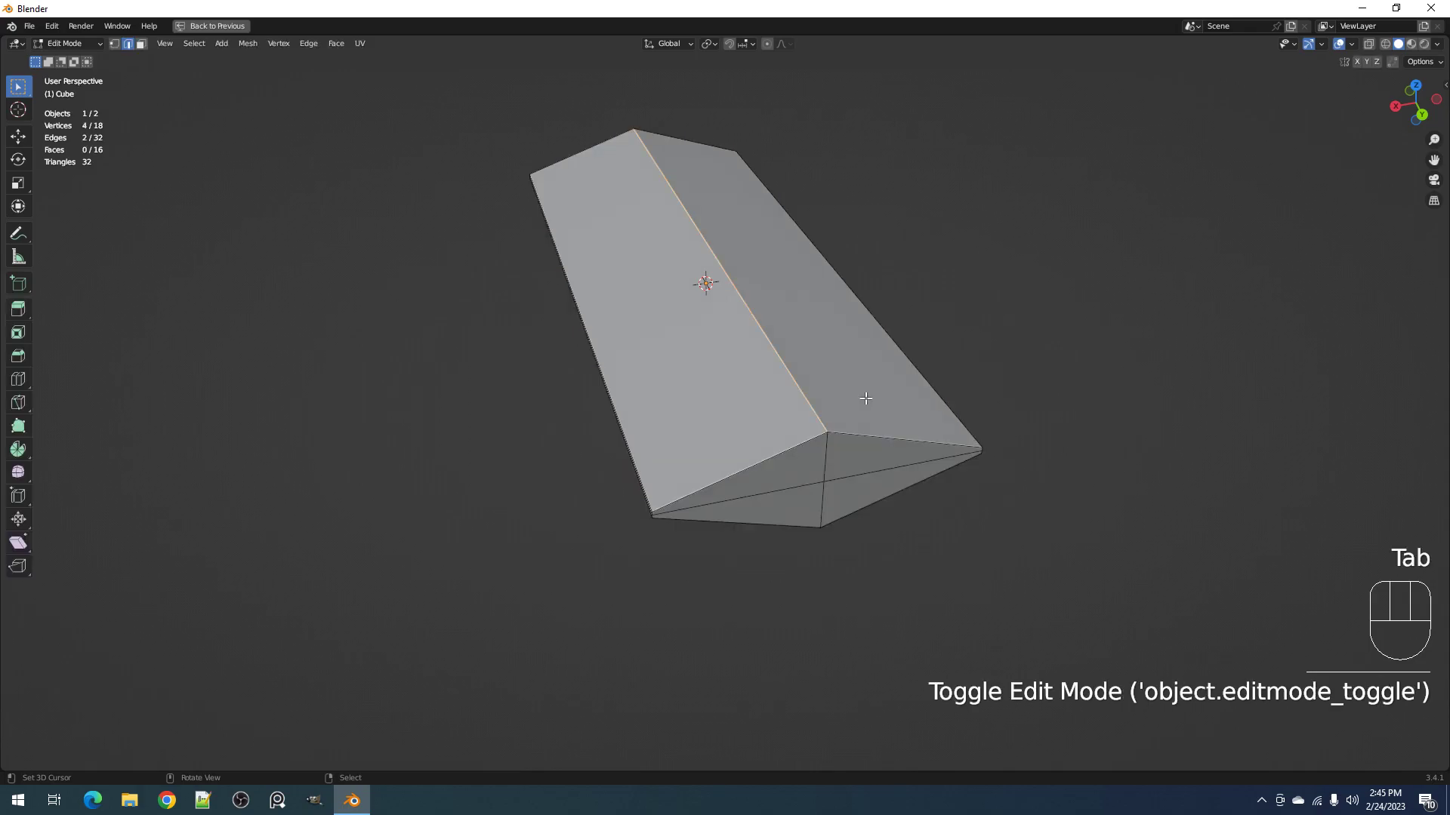
pyautogui.press('Tab')
# Step: Bevel the edge loop running around the block's centre in Edit Mode with a width of about 0.59 m, and return to Object Mode
pyautogui.hotkey('ctrl', 'shift', 'x')
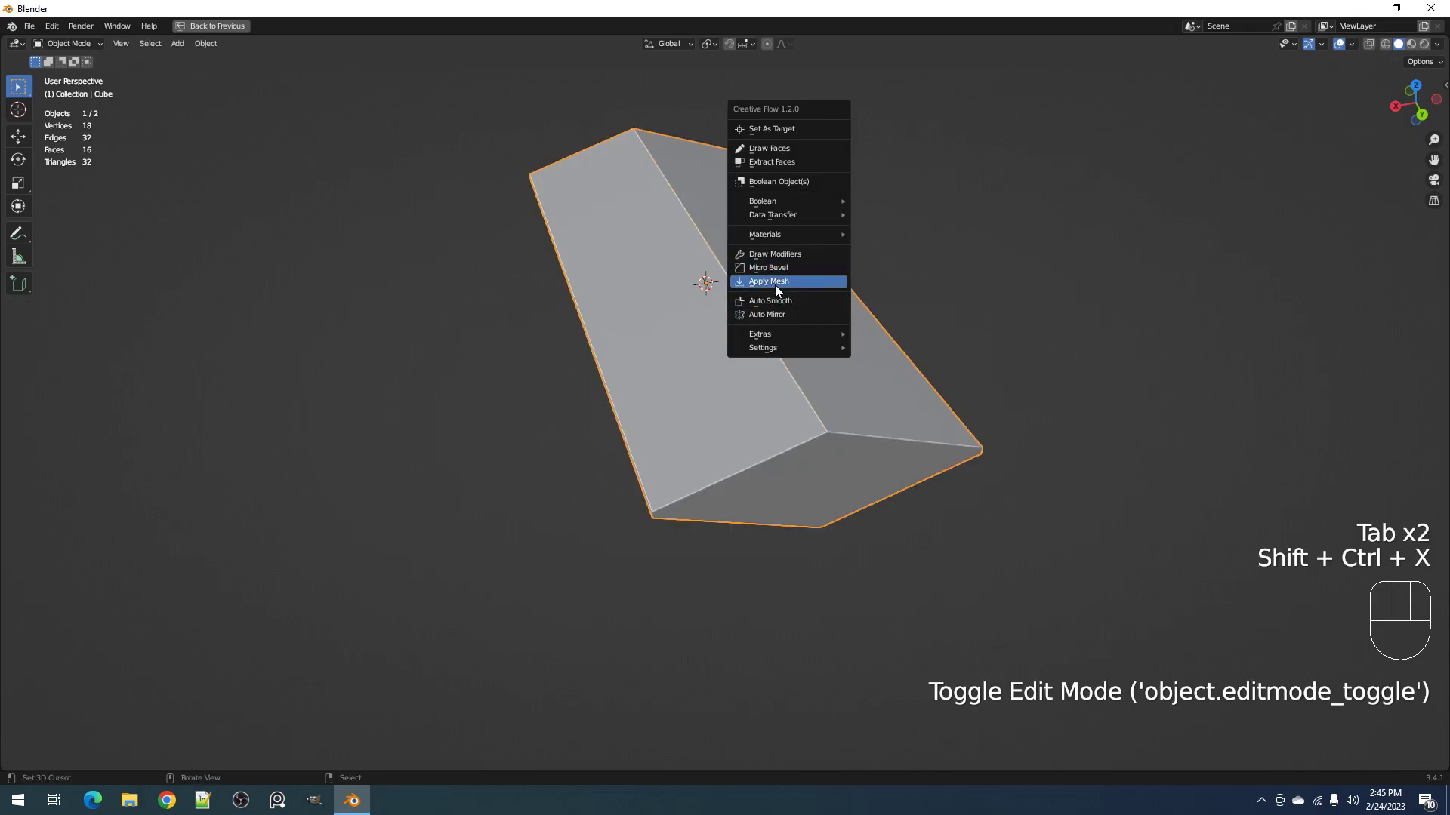
pyautogui.press('Tab')
pyautogui.press('2')
pyautogui.hotkey('alt', 'a')
pyautogui.keyDown('alt'); pyautogui.keyDown('shift'); pyautogui.click(826, 408); pyautogui.keyUp('shift'); pyautogui.keyUp('alt')
pyautogui.hotkey('ctrl', 'b')
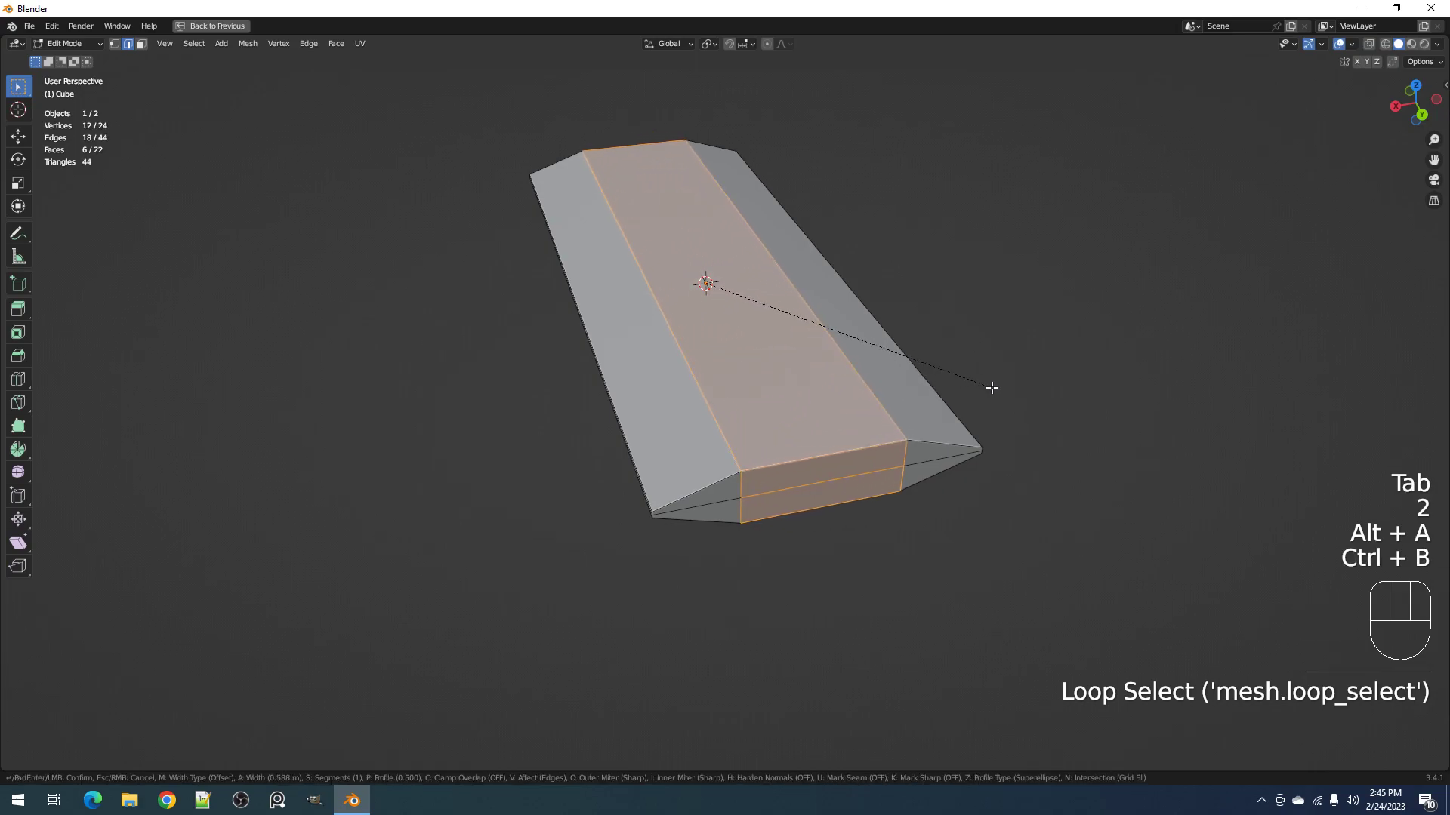
pyautogui.click(987, 388)
pyautogui.press('Tab')
# Step: Mirror the bevelled block across X and Z with Random Flow's Auto Mirror and open its remaining editable part in Edit Mode
pyautogui.moveTo(829, 395); pyautogui.dragTo(827, 361, button='middle')
pyautogui.press('Tab')
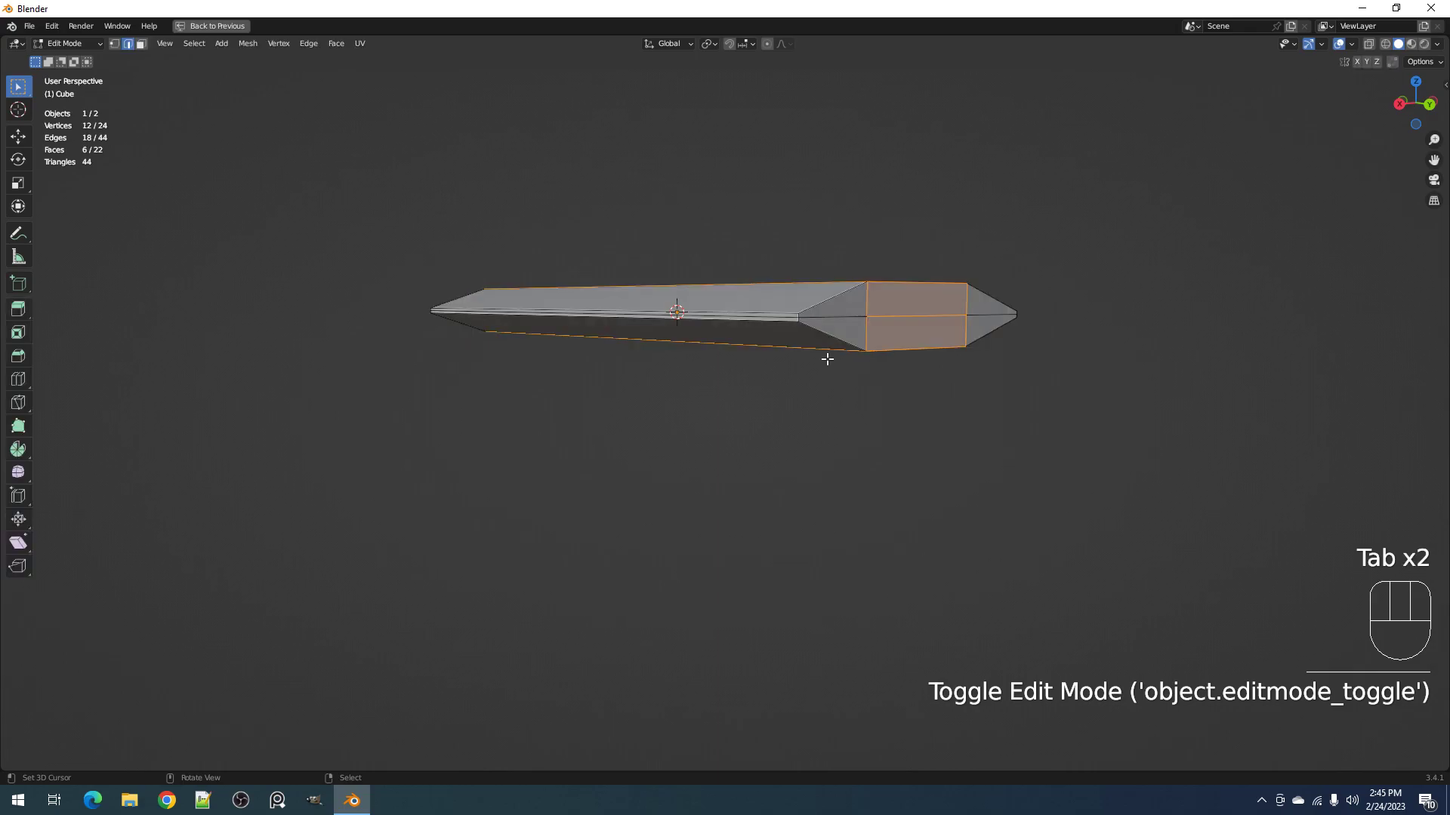
pyautogui.press('a')
pyautogui.moveTo(941, 355); pyautogui.dragTo(841, 385, button='middle')
pyautogui.press('Tab')
pyautogui.hotkey('shift', 'q')
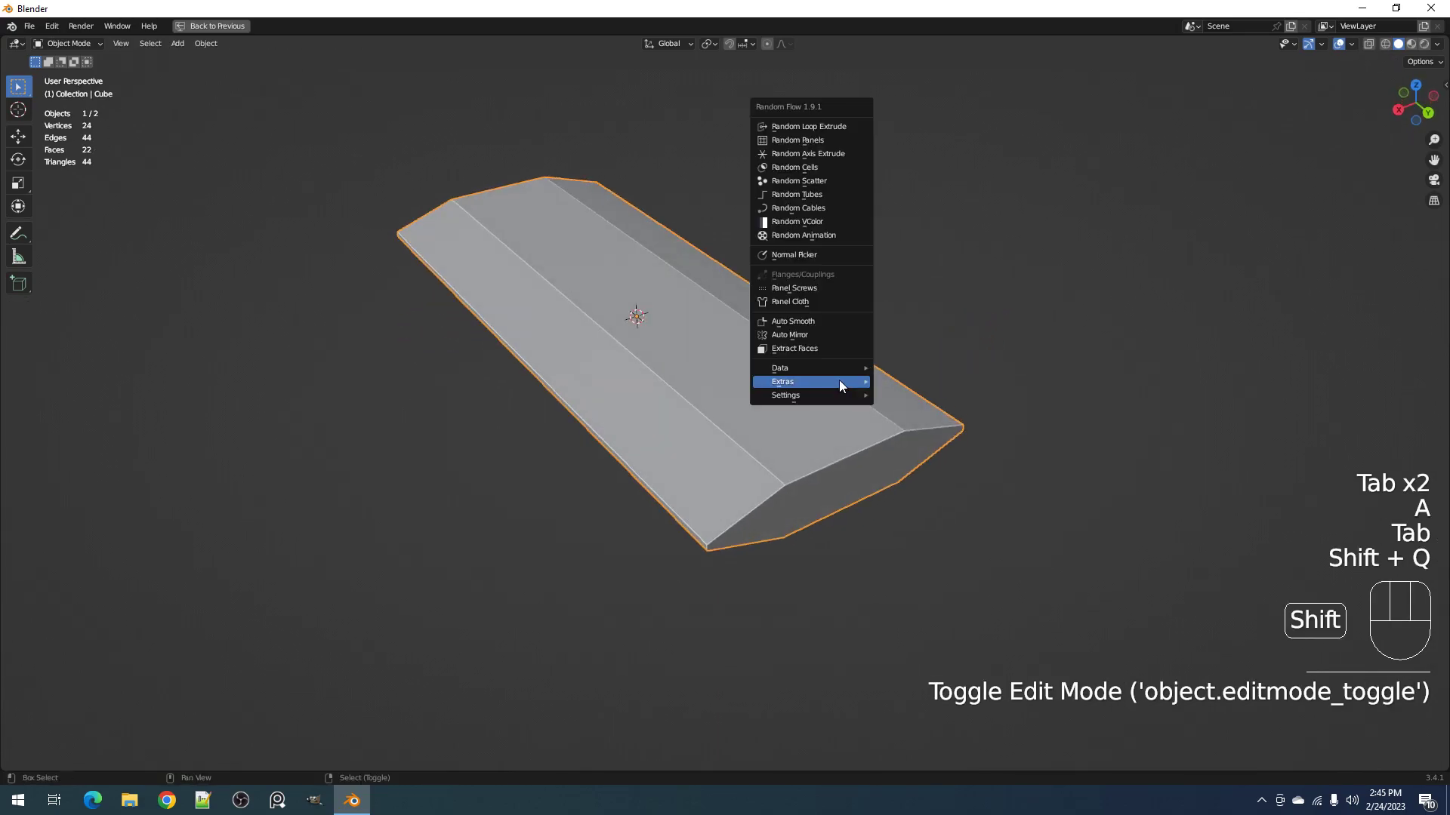
pyautogui.click(809, 337)
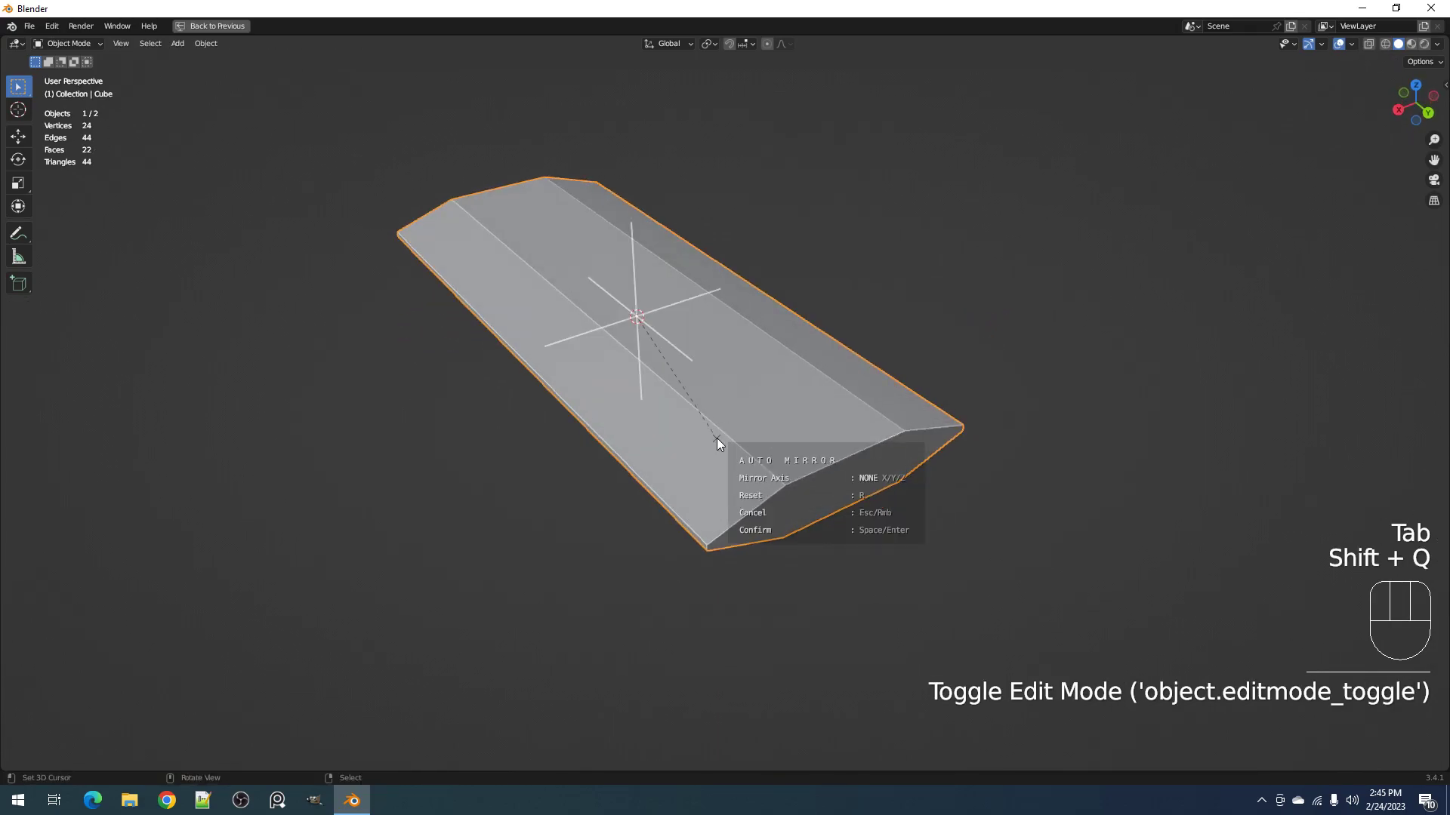
pyautogui.press('Return')
pyautogui.press('Tab')
pyautogui.moveTo(717, 441); pyautogui.dragTo(837, 402, button='middle')
# Step: Move the block's entire editable part along Z, and return to Object Mode
pyautogui.press('a')
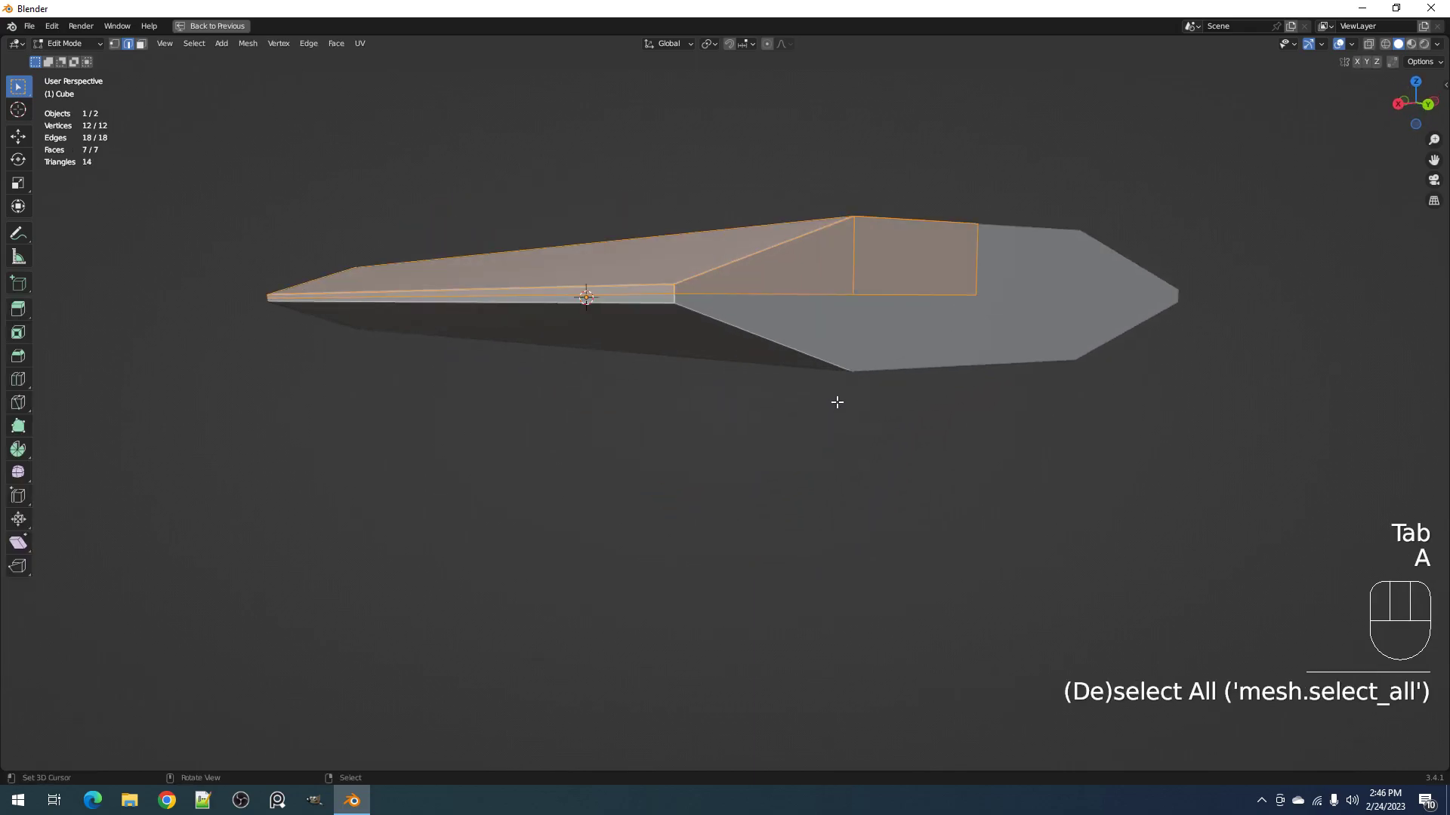
pyautogui.press('g')
pyautogui.press('z')
pyautogui.click(836, 404)
pyautogui.press('Tab')
# Step: Select the upper vertex on the block's central seam at the near end in Edit Mode
pyautogui.moveTo(682, 305); pyautogui.dragTo(1003, 295, button='middle')
pyautogui.click(665, 369)
pyautogui.press('Tab')
pyautogui.hotkey('alt', 'a')
pyautogui.scroll(2, 1003, 294)
pyautogui.press('1')
pyautogui.rightClick(592, 377)
pyautogui.scroll(-2, 649, 389)
pyautogui.moveTo(838, 375); pyautogui.dragTo(815, 401, button='middle')
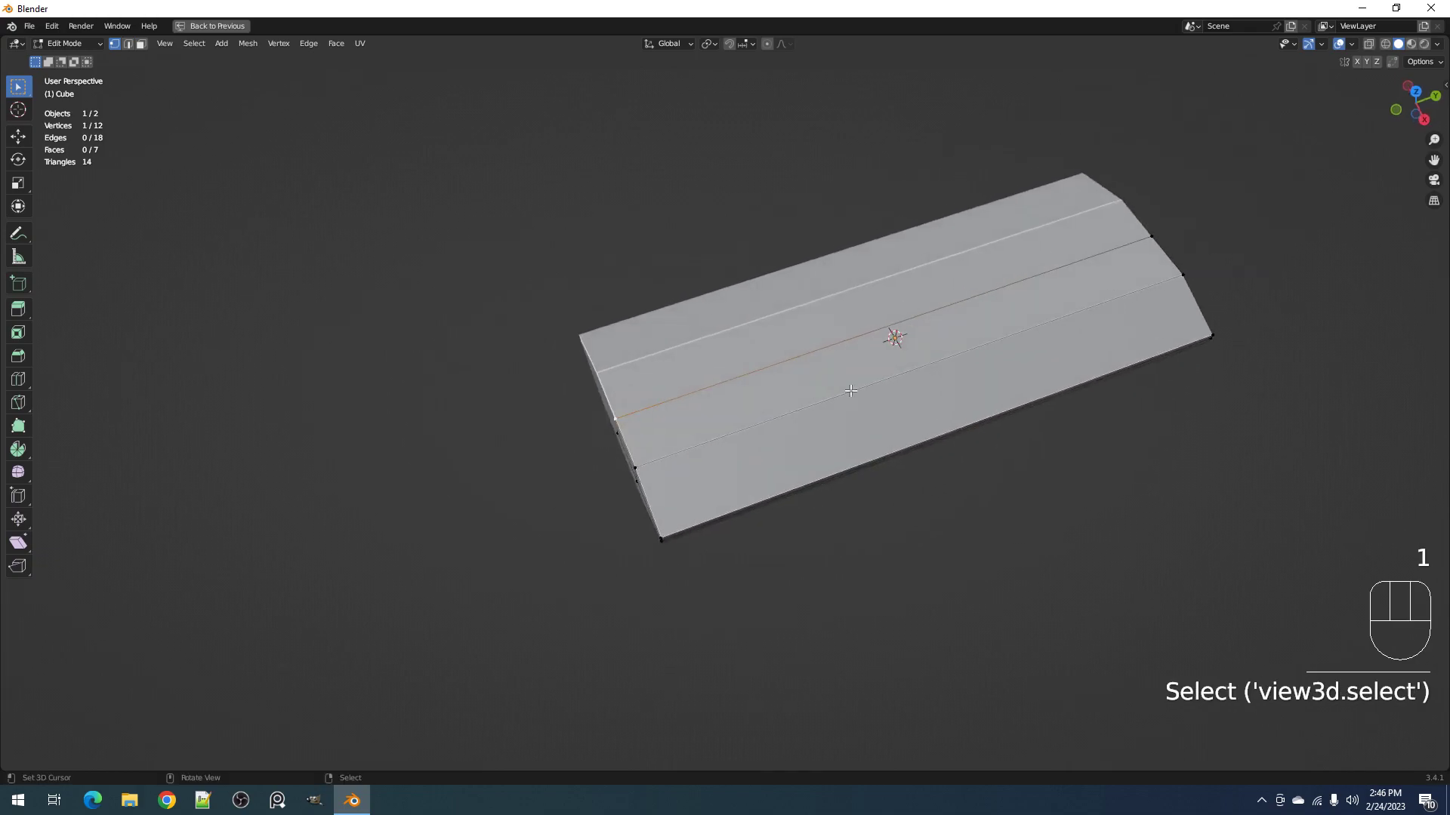
# Step: Add a crosswise loop cut to the block's editable part, nearer to one end, and clear the selection
pyautogui.scroll(1, 819, 396)
pyautogui.hotkey('ctrl', 'r')
pyautogui.hotkey('ctrl', 'r')
pyautogui.click(800, 412)
pyautogui.press('3')
pyautogui.rightClick(748, 394)
pyautogui.moveTo(747, 394); pyautogui.dragTo(899, 469, button='middle')
pyautogui.hotkey('alt', 'a')
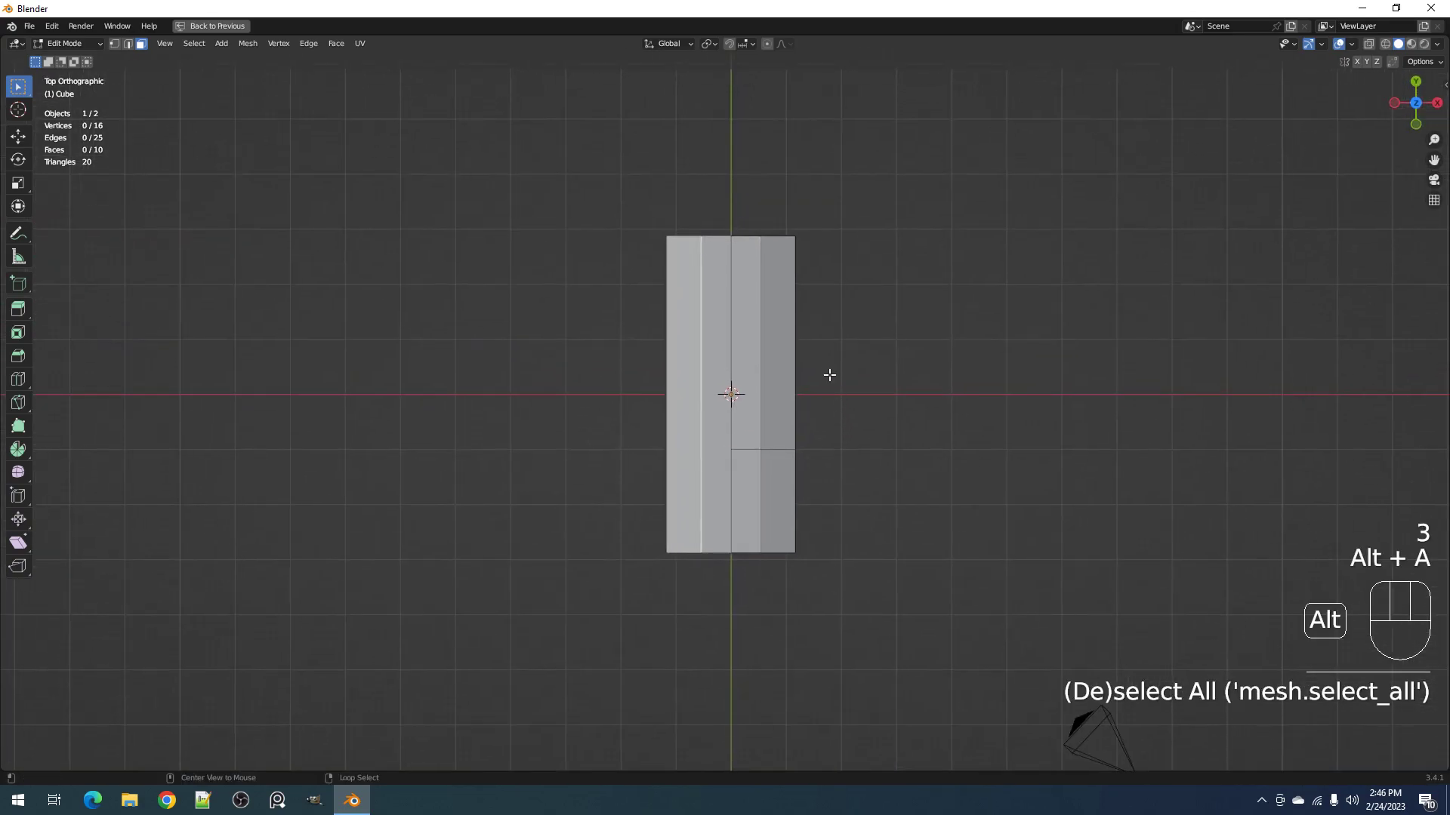
# Step: Add a lengthwise loop cut between the block's central seam and the bevelled edge
pyautogui.scroll(2, 821, 346)
pyautogui.hotkey('ctrl', 'r')
pyautogui.click(757, 462)
pyautogui.moveTo(757, 463); pyautogui.dragTo(770, 428, button='middle')
pyautogui.scroll(2, 771, 428)
pyautogui.rightClick(689, 392)
pyautogui.press('e')
pyautogui.rightClick(689, 390)
pyautogui.hotkey('ctrl', 'z')
# Step: Extrude the narrow top face beside the central seam at the block's end slightly upward to form a raised strip
pyautogui.press('3')
pyautogui.click(691, 389)
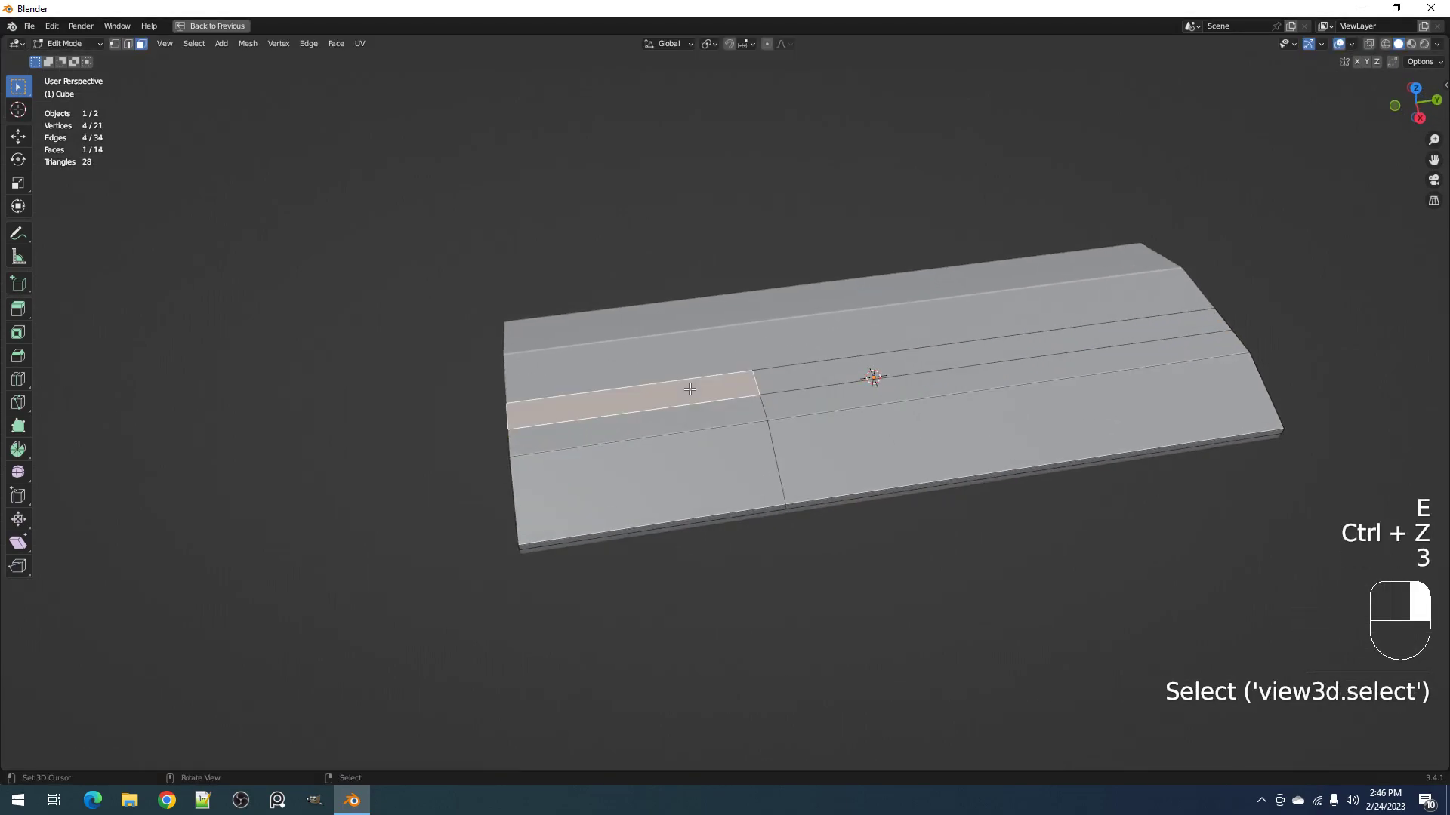
pyautogui.press('e')
pyautogui.click(689, 382)
pyautogui.moveTo(689, 382); pyautogui.dragTo(751, 424, button='middle')
pyautogui.hotkey('shift', 'z')
pyautogui.hotkey('shift', 'z')
# Step: Examine the raised strip on the mirrored block in both Object Mode and Edit Mode
pyautogui.press('Tab')
pyautogui.scroll(-4, 801, 400)
pyautogui.scroll(2, 790, 357)
pyautogui.scroll(-2, 818, 347)
pyautogui.press('Tab')
pyautogui.scroll(4, 742, 375)
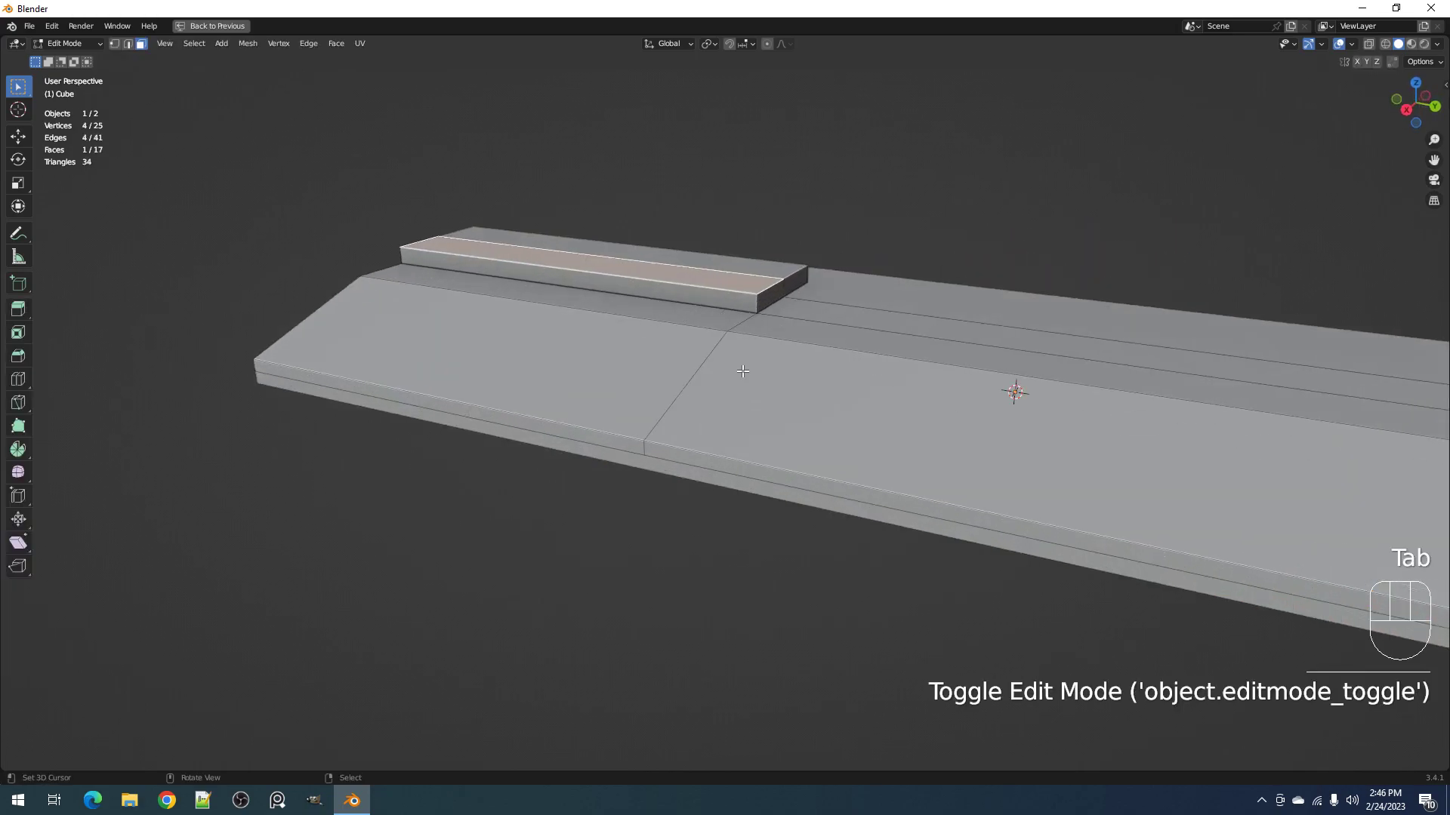
pyautogui.click(802, 306)
pyautogui.press('Tab')
pyautogui.moveTo(802, 306); pyautogui.dragTo(754, 523, button='middle')
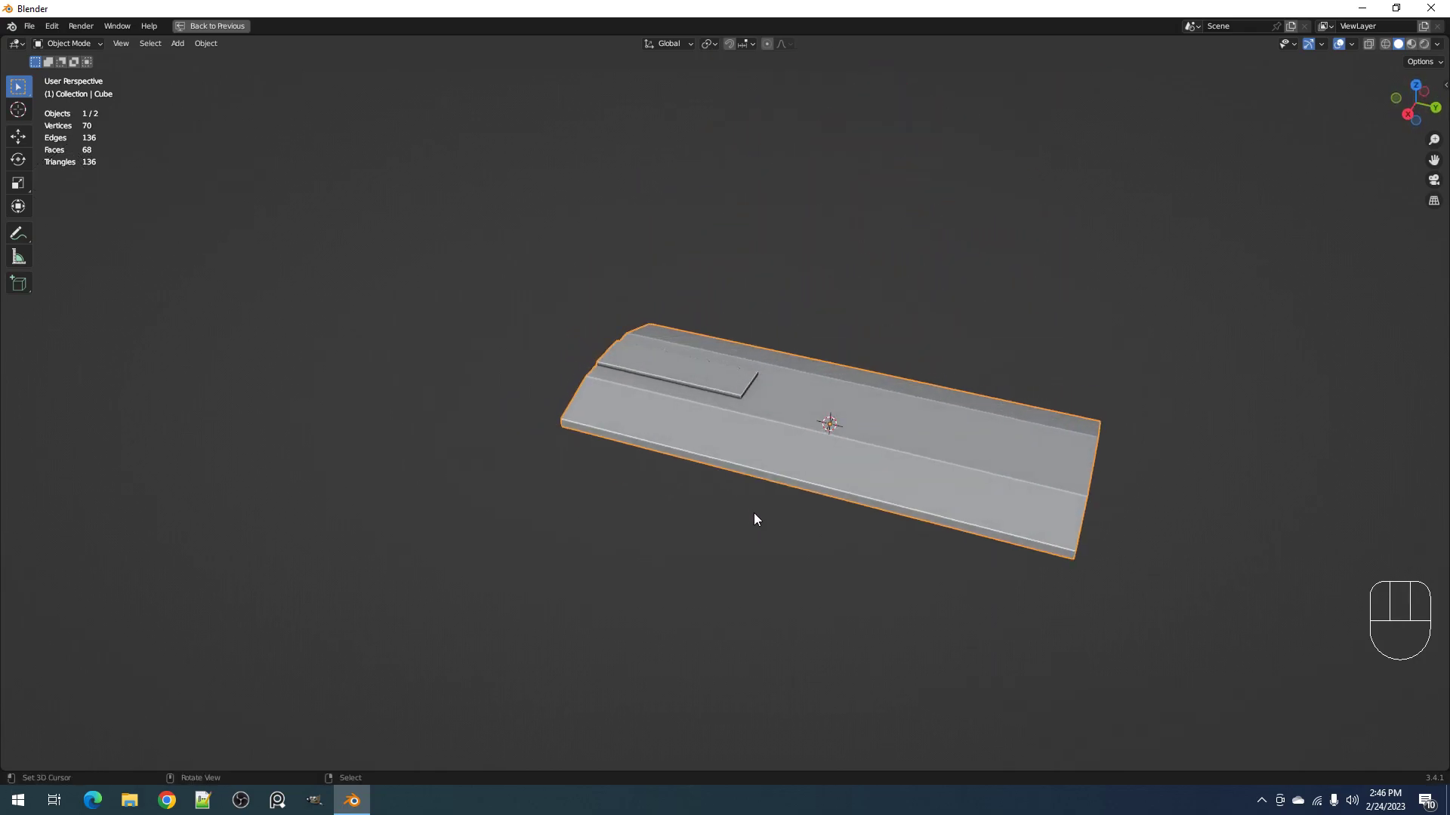
# Step: Select the centre vertex on the block's end face and add an intersect object there with Creative Flow
pyautogui.scroll(2, 743, 417)
pyautogui.moveTo(743, 418); pyautogui.dragTo(682, 446, button='middle')
pyautogui.scroll(2, 682, 447)
pyautogui.press('Tab')
pyautogui.press('1')
pyautogui.rightClick(682, 447)
pyautogui.hotkey('shift', 'ctrl', 'x')
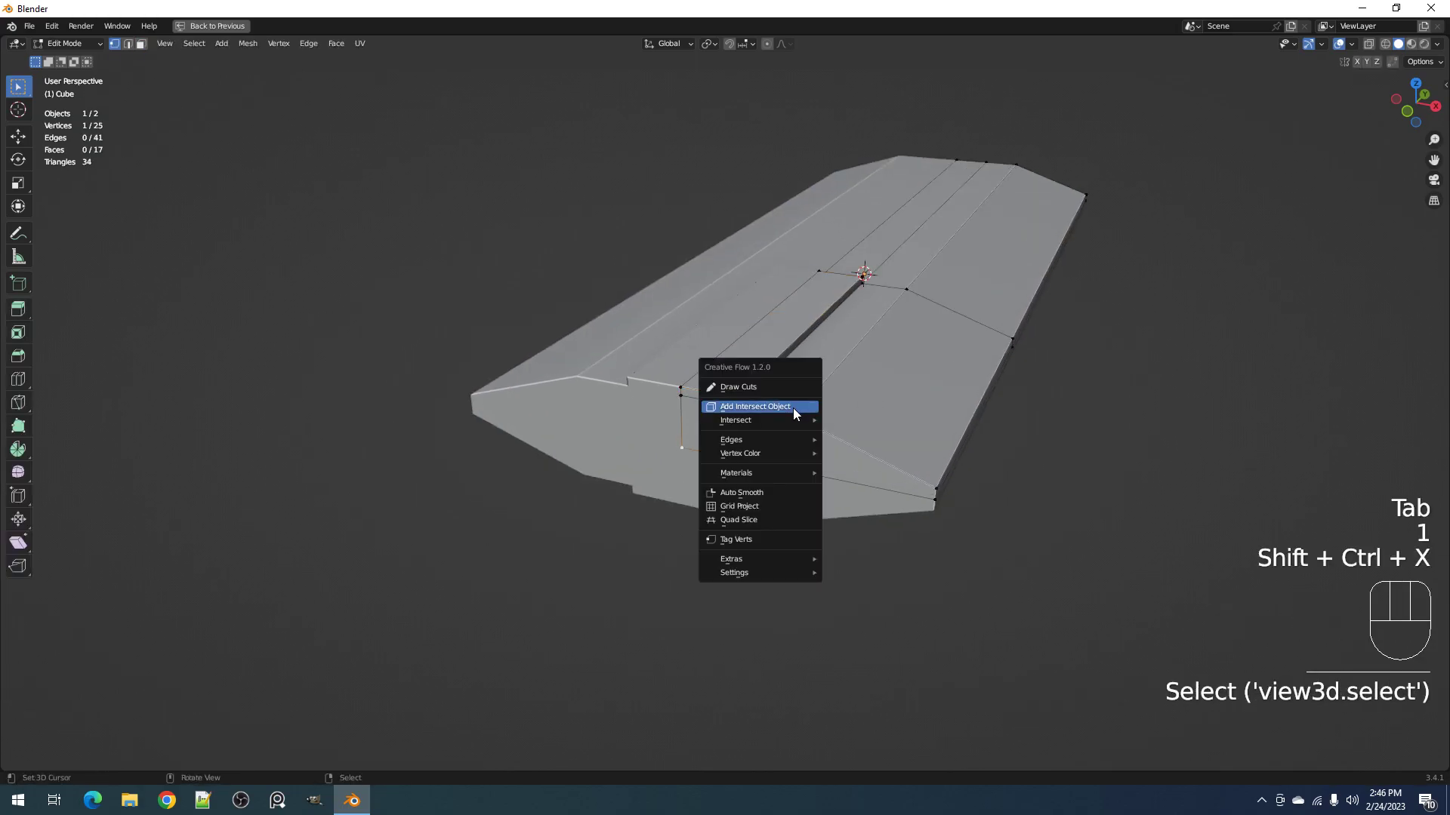
pyautogui.click(793, 408)
pyautogui.click(888, 428)
# Step: Scale the whole intersect box down in Edit Mode and widen it about 3 times along X
pyautogui.press('Tab')
pyautogui.press('Tab')
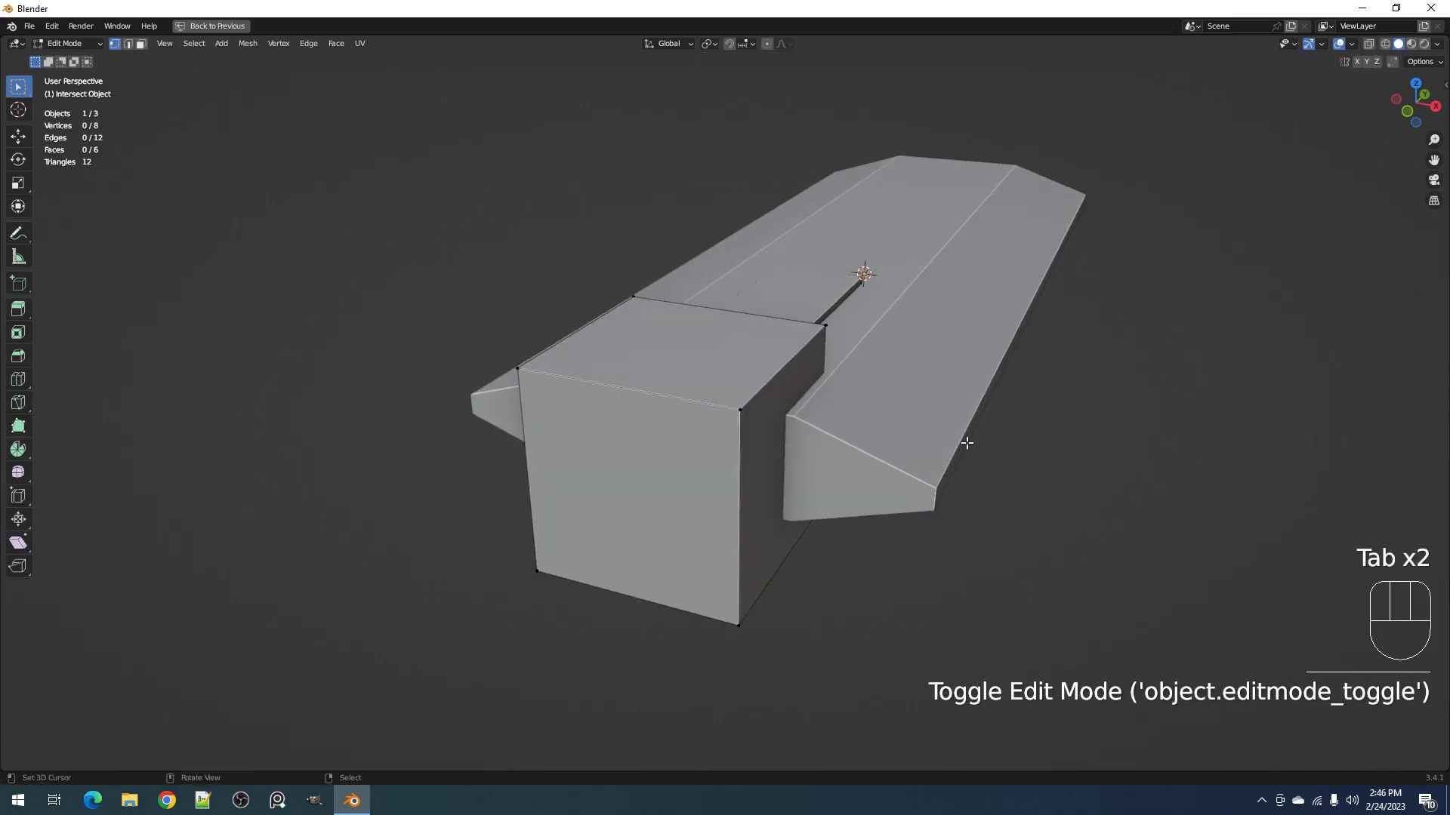
pyautogui.press('a')
pyautogui.press('s')
pyautogui.click(793, 422)
pyautogui.press('s')
pyautogui.press('x')
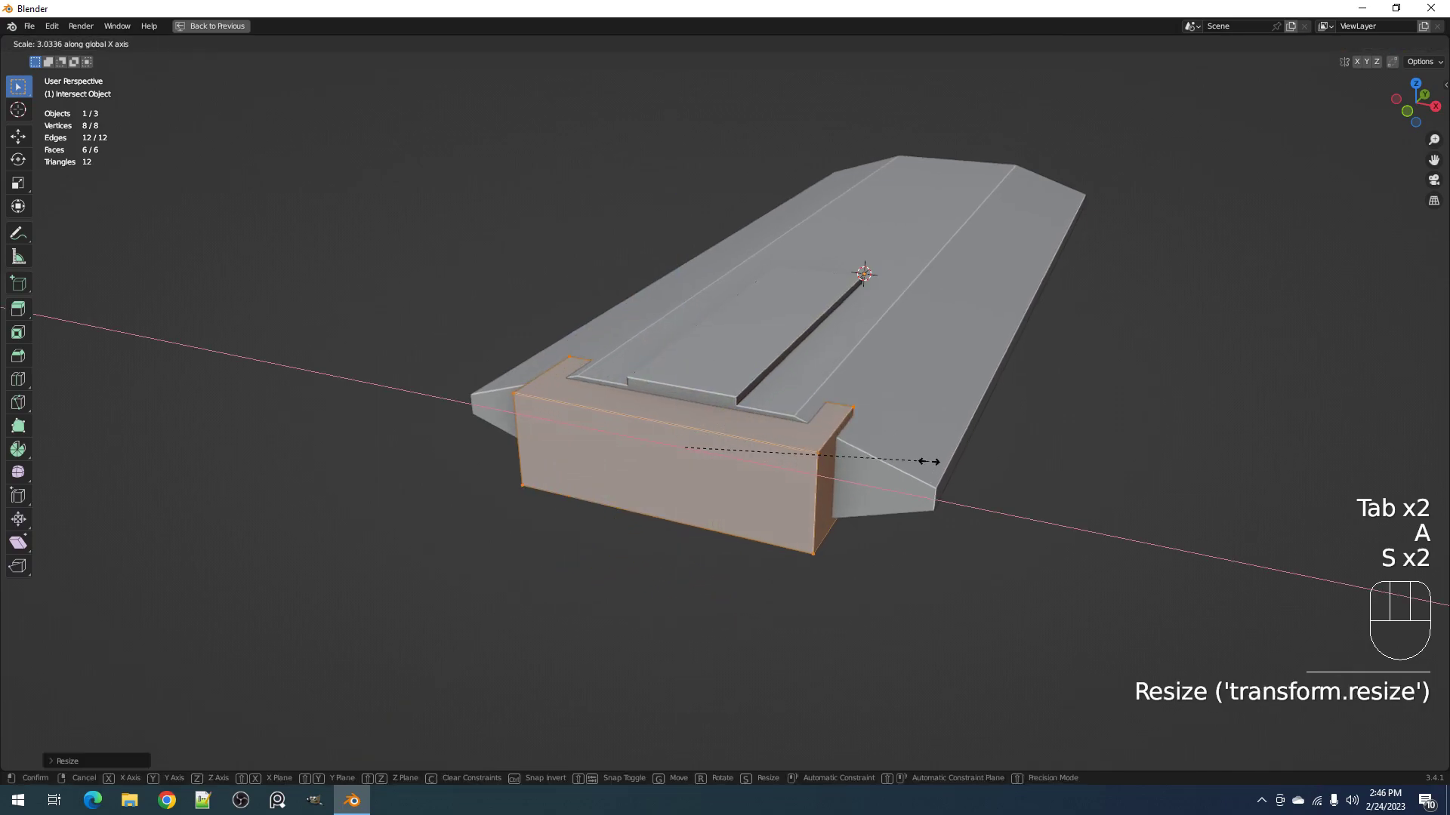
pyautogui.click(933, 462)
# Step: Stretch the intersect box along Y so it extends further into the block's end
pyautogui.moveTo(932, 461); pyautogui.dragTo(848, 460, button='middle')
pyautogui.press('s')
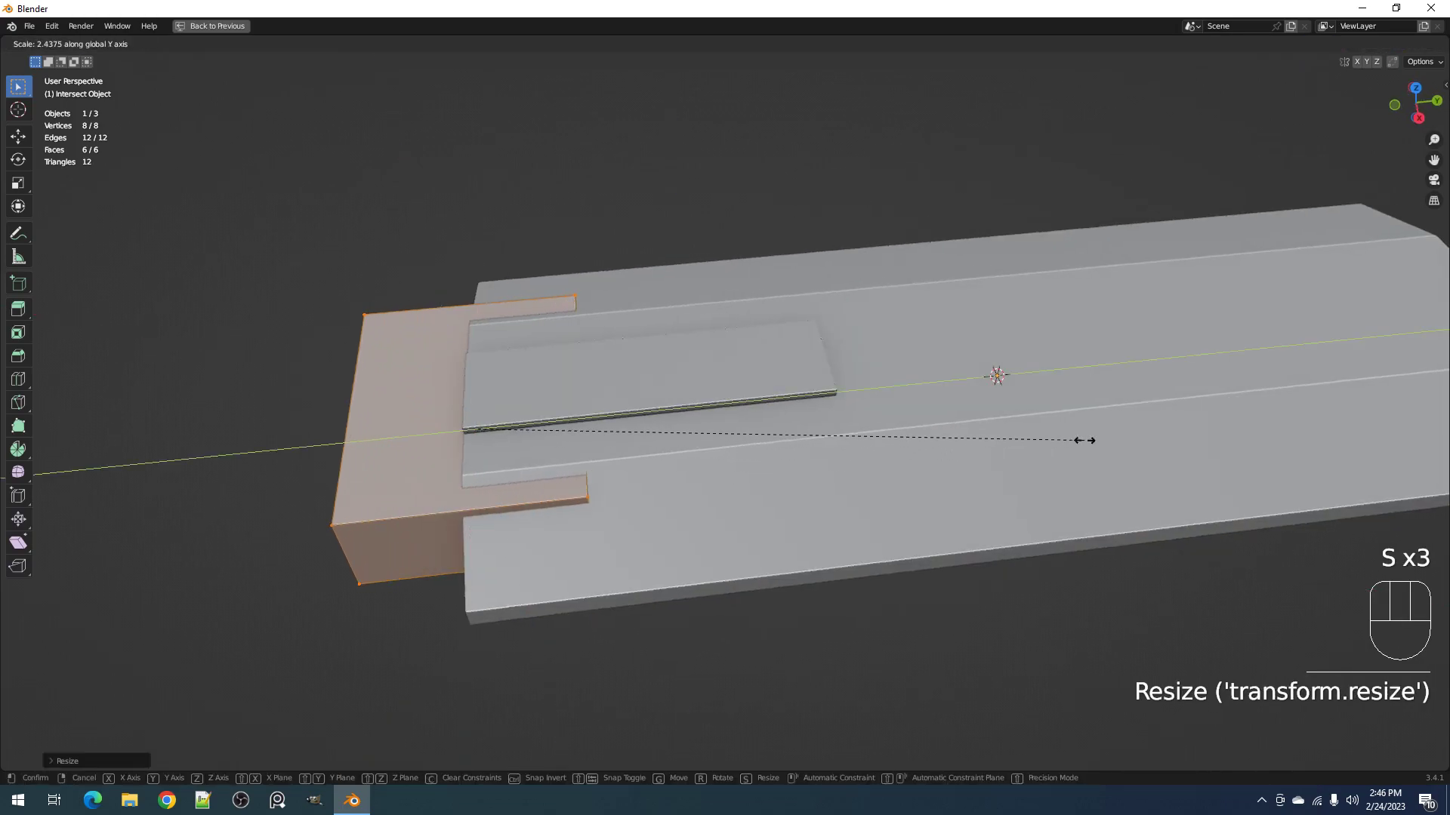
pyautogui.click(661, 448)
pyautogui.keyDown('shift'); pyautogui.moveTo(661, 448); pyautogui.dragTo(826, 326, button='middle'); pyautogui.keyUp('shift')
pyautogui.hotkey('shift', 'ctrl', 'x')
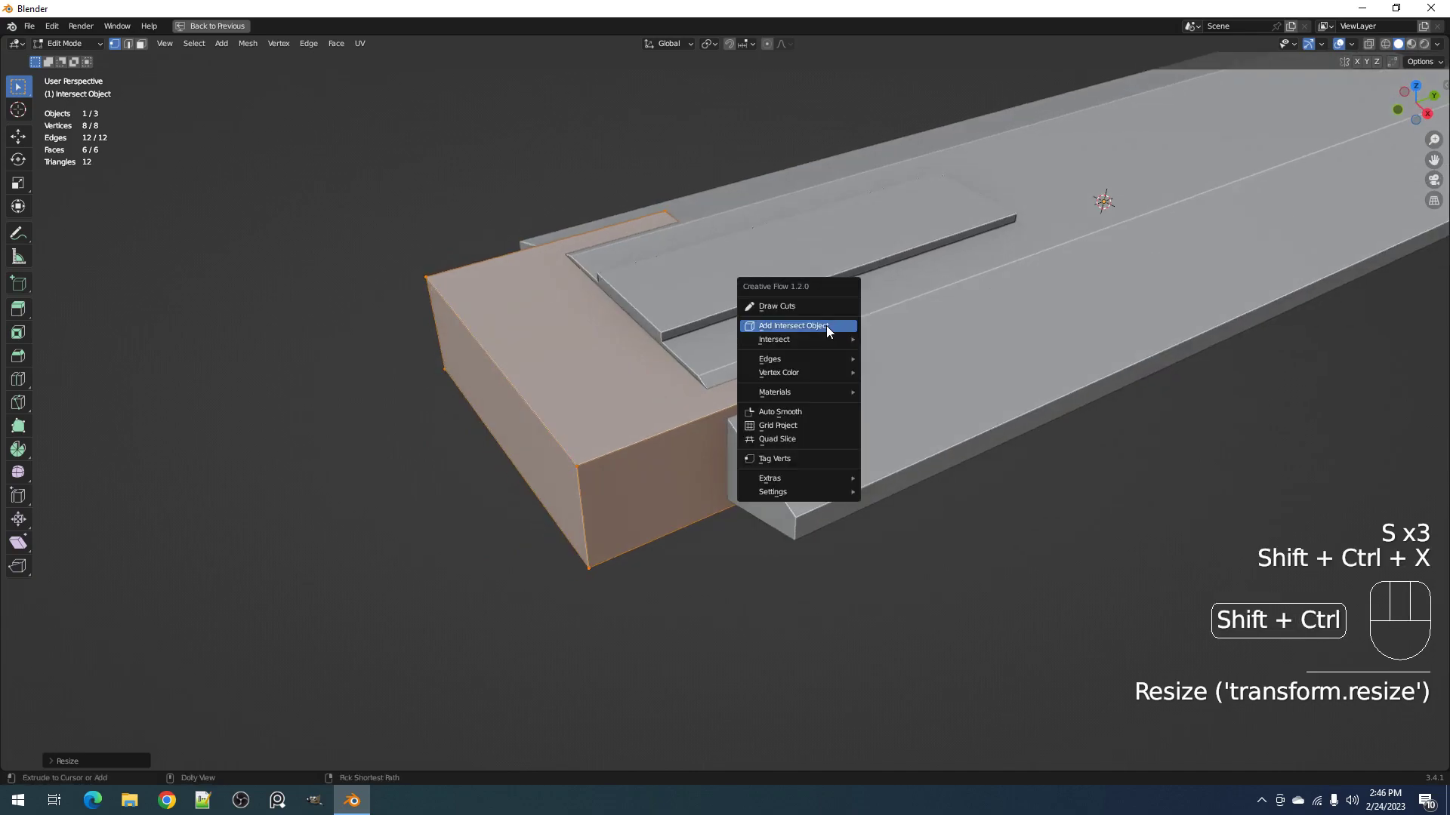
# Step: Bevel the upper and lower edges on one side of the intersect box, and view it in Object Mode
pyautogui.press('2')
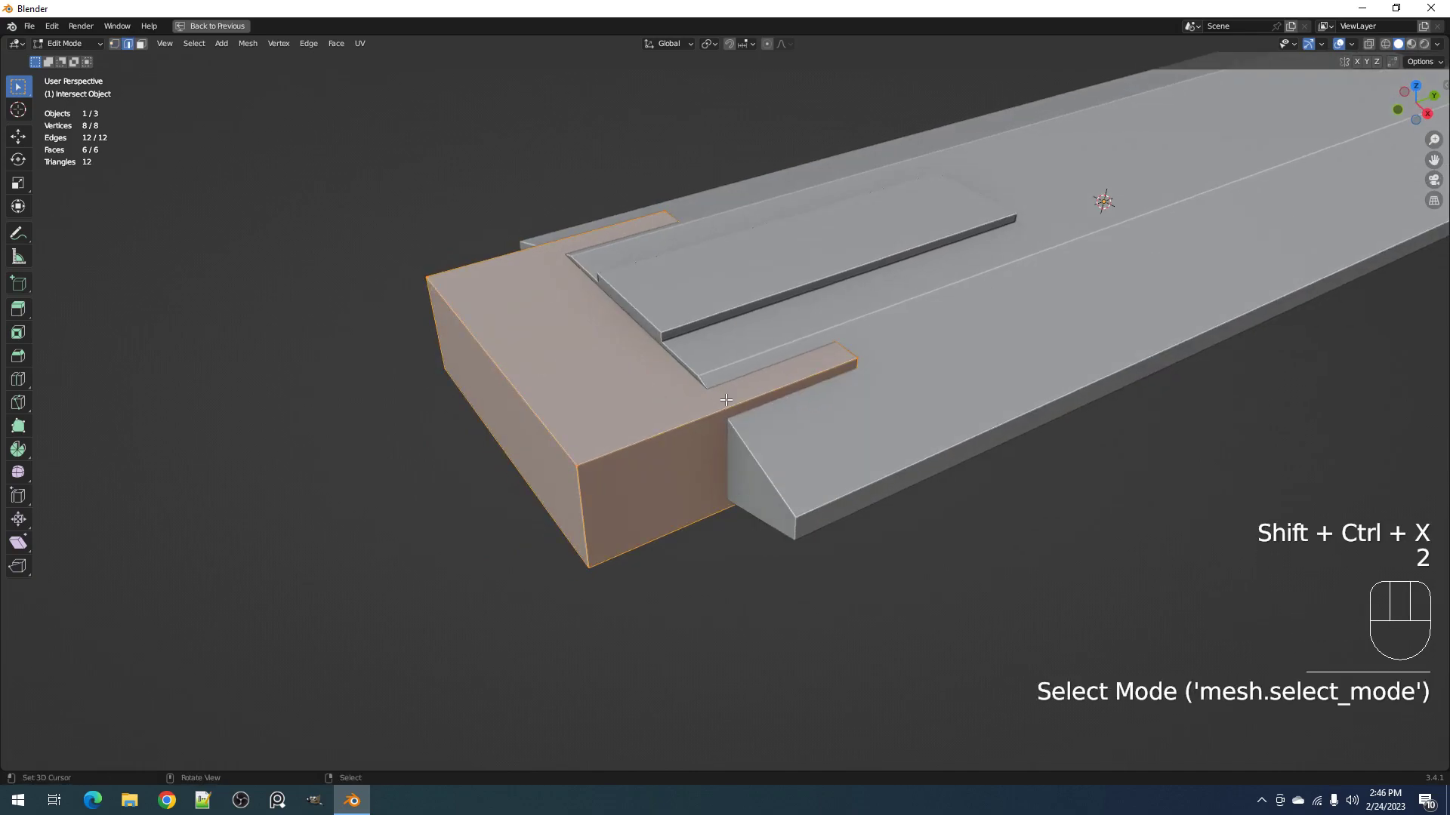
pyautogui.keyDown('shift'); pyautogui.click(694, 531); pyautogui.keyUp('shift')
pyautogui.moveTo(693, 531); pyautogui.dragTo(831, 485, button='middle')
pyautogui.hotkey('ctrl', 'b')
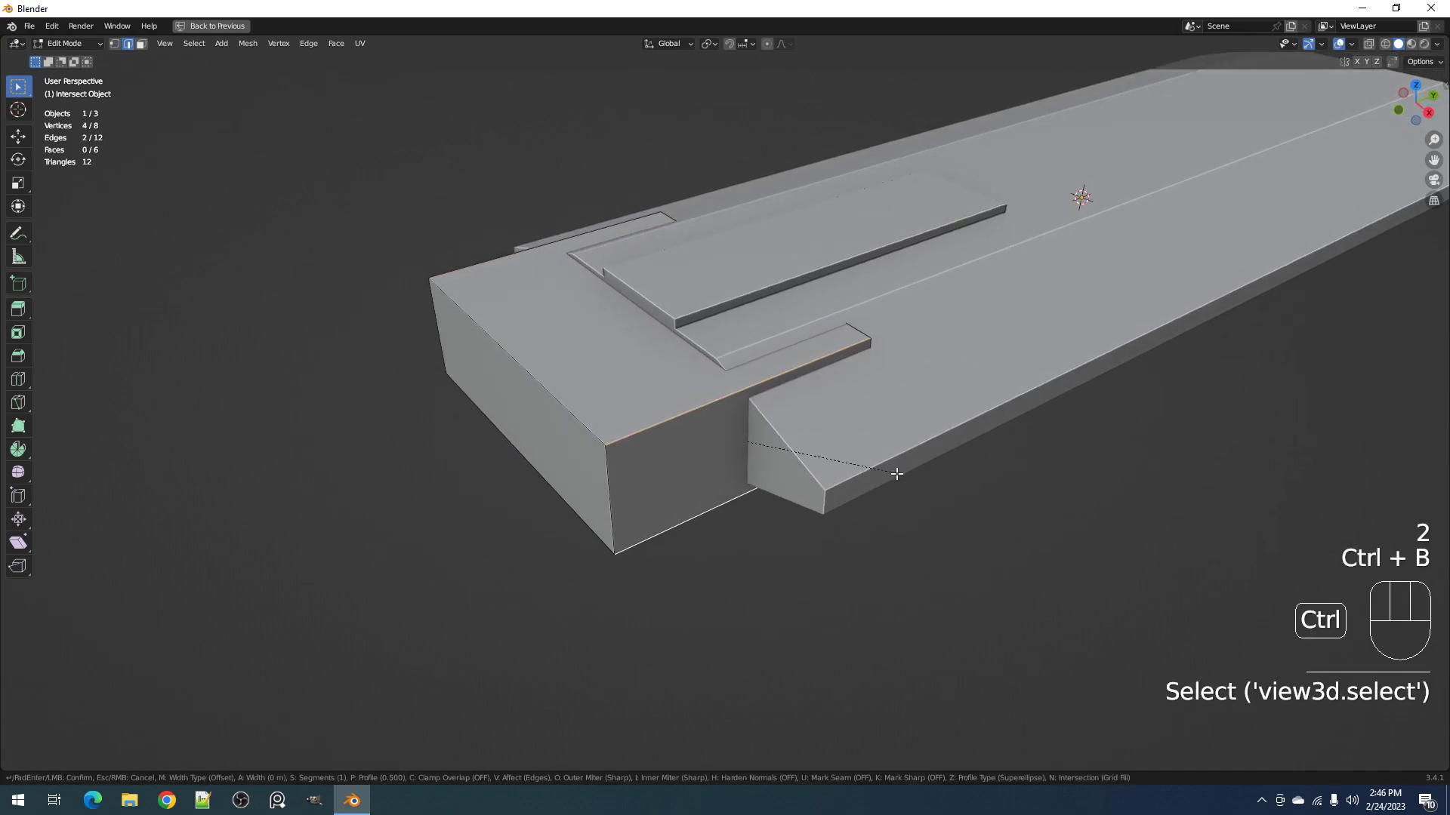
pyautogui.click(932, 504)
pyautogui.press('Tab')
pyautogui.moveTo(932, 504); pyautogui.dragTo(831, 366, button='middle')
# Step: Shorten the whole intersect box along Y in Edit Mode
pyautogui.press('Tab')
pyautogui.press('a')
pyautogui.press('s')
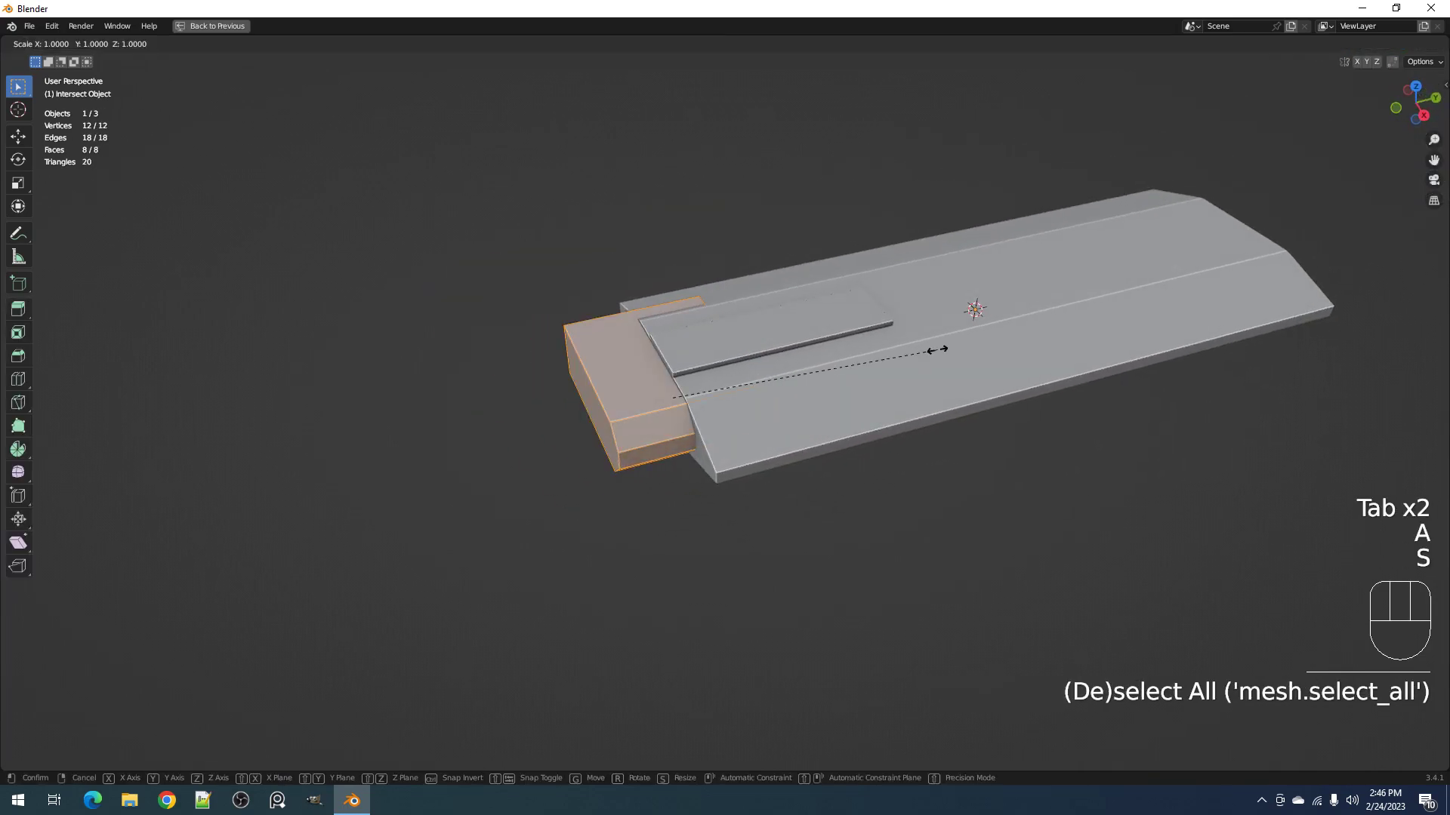
pyautogui.press('y')
pyautogui.click(786, 373)
pyautogui.scroll(3, 755, 374)
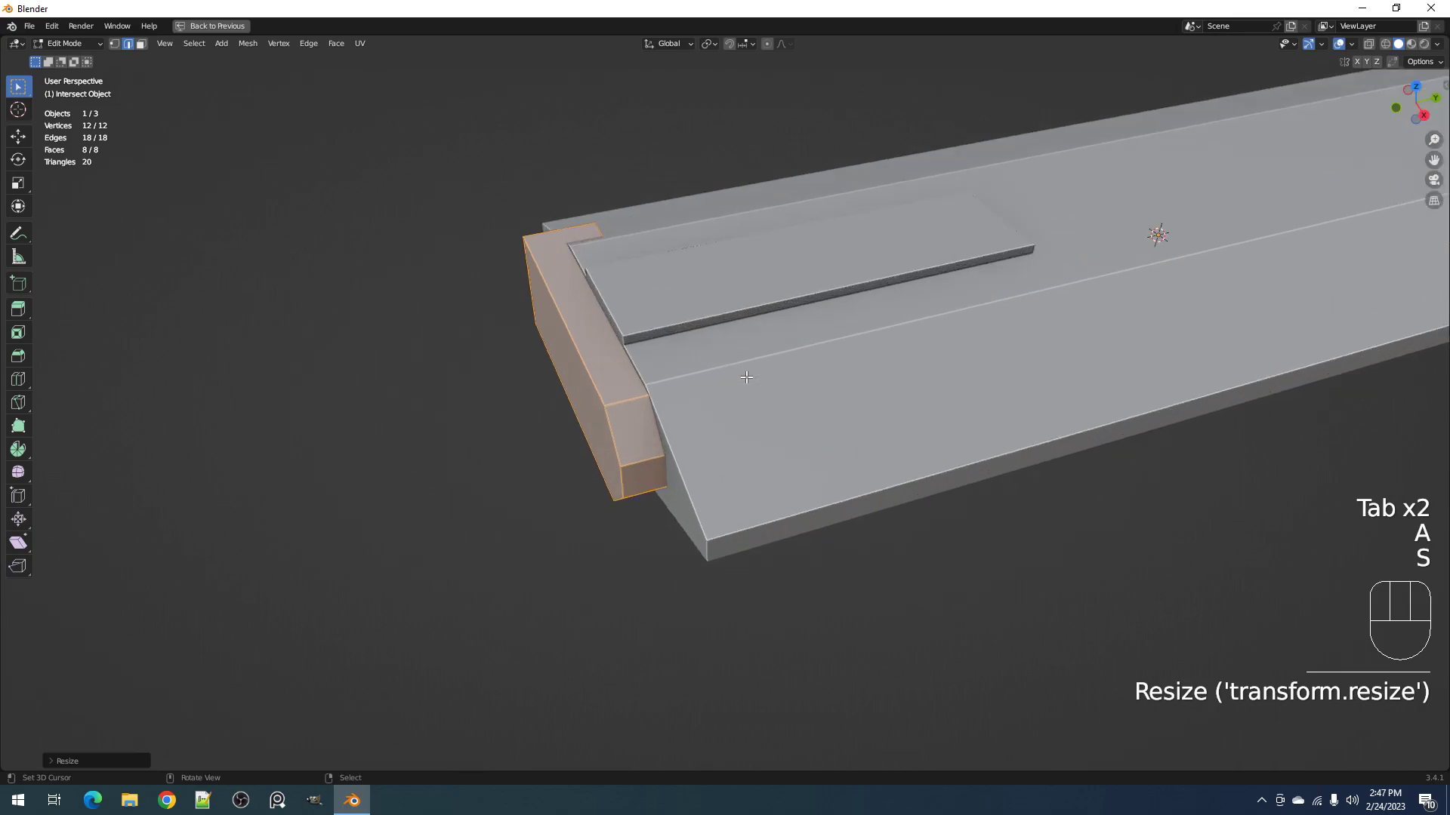
# Step: Move the intersect box slightly along Y toward the block, and return to Object Mode
pyautogui.press('g')
pyautogui.press('y')
pyautogui.click(764, 370)
pyautogui.moveTo(763, 370); pyautogui.dragTo(789, 348, button='middle')
pyautogui.press('Tab')
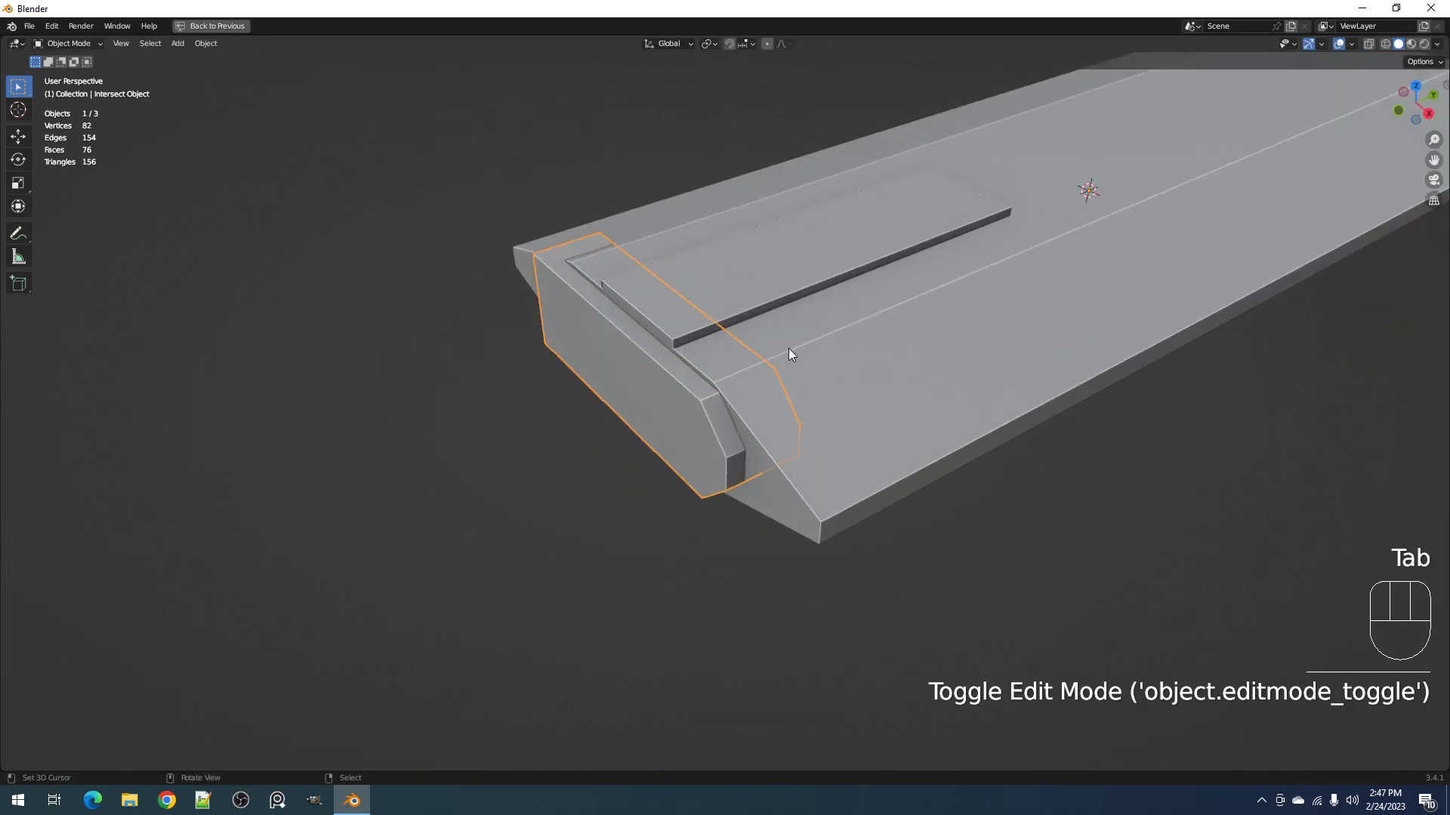
# Step: Mirror the intersect box across X and Z with Random Flow's Auto Mirror and check its editable quarter in Edit Mode
pyautogui.hotkey('shift', 'q')
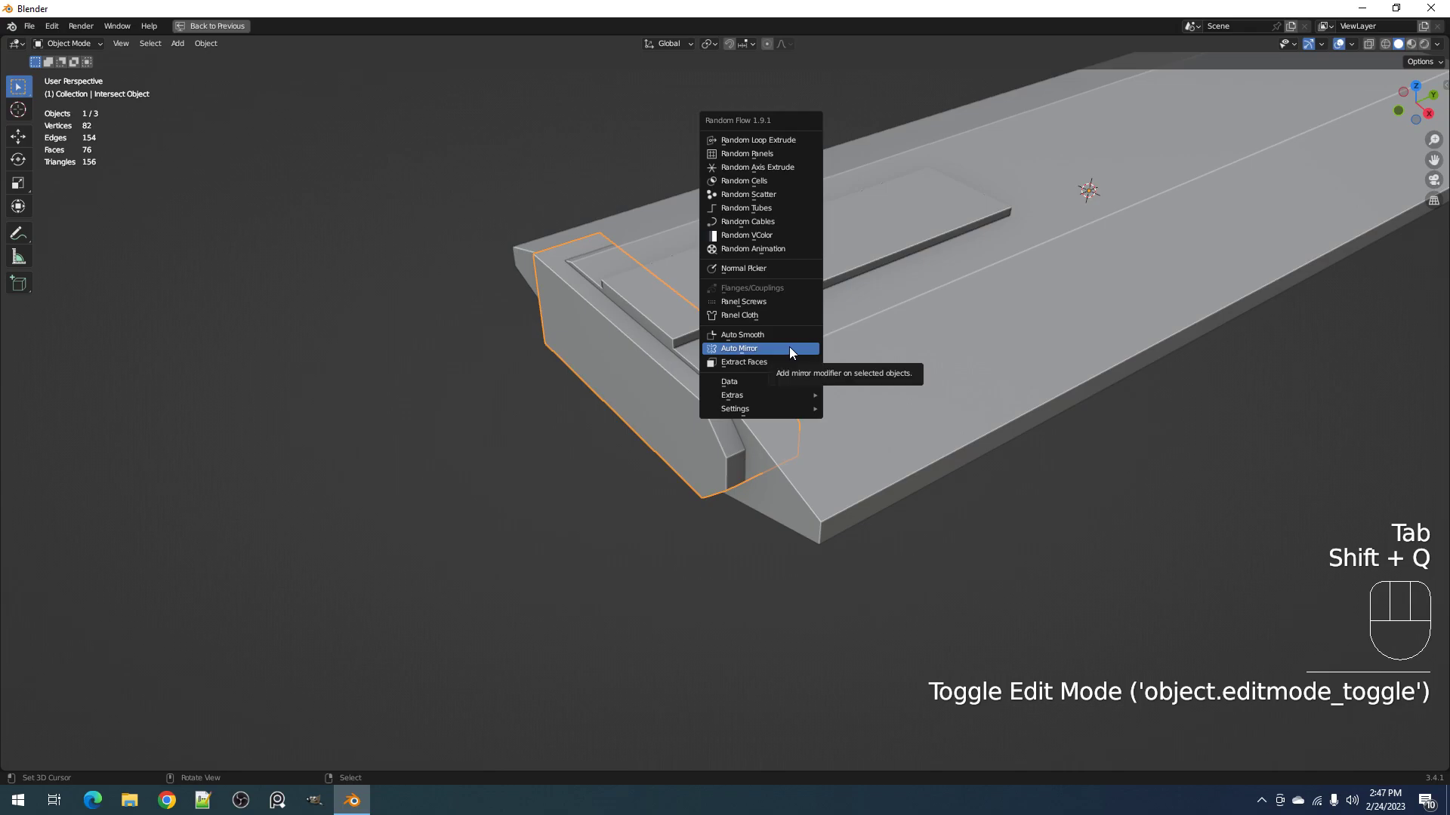
pyautogui.click(790, 348)
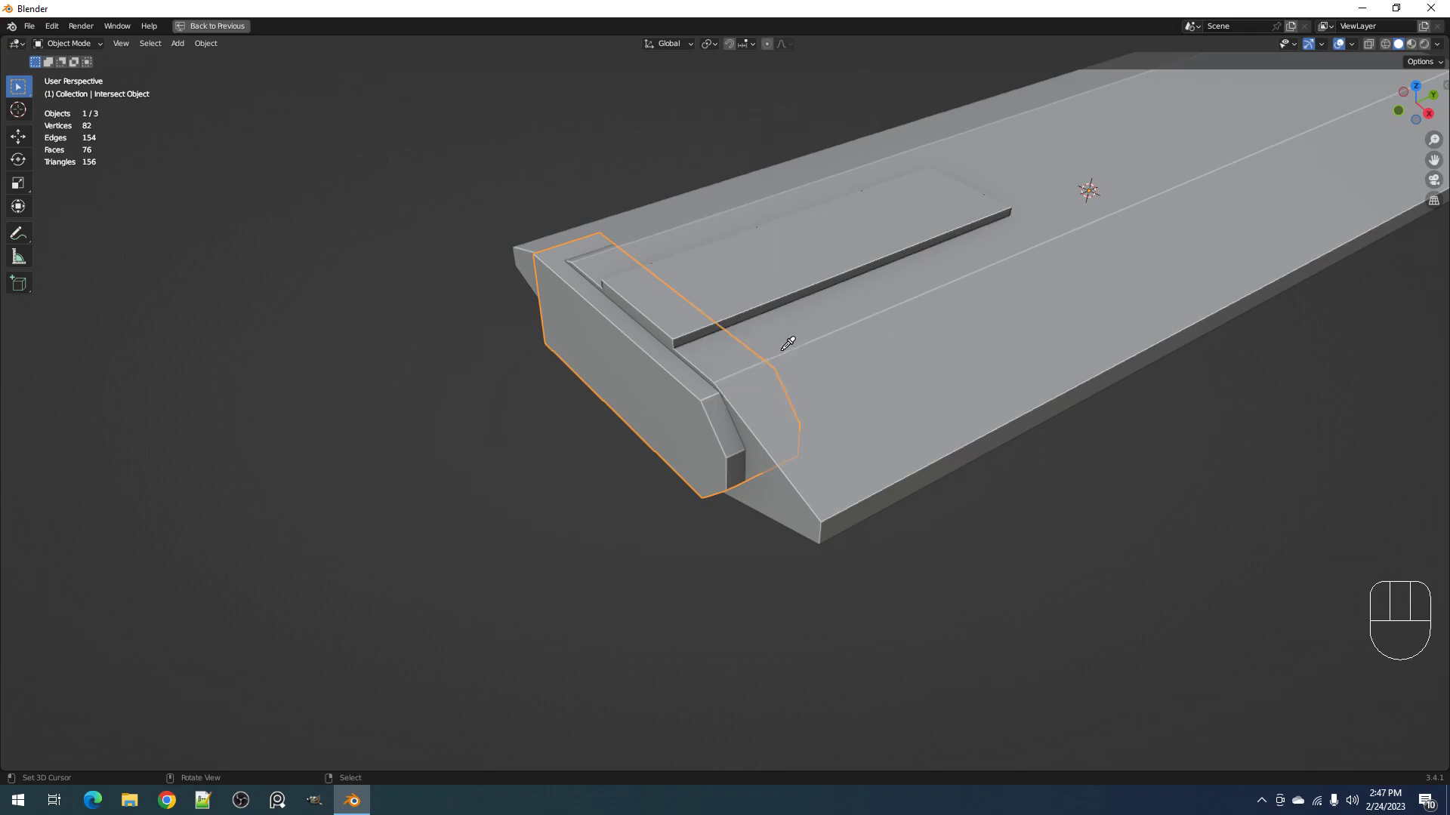
pyautogui.press('x')
pyautogui.click(700, 402)
pyautogui.press('Tab')
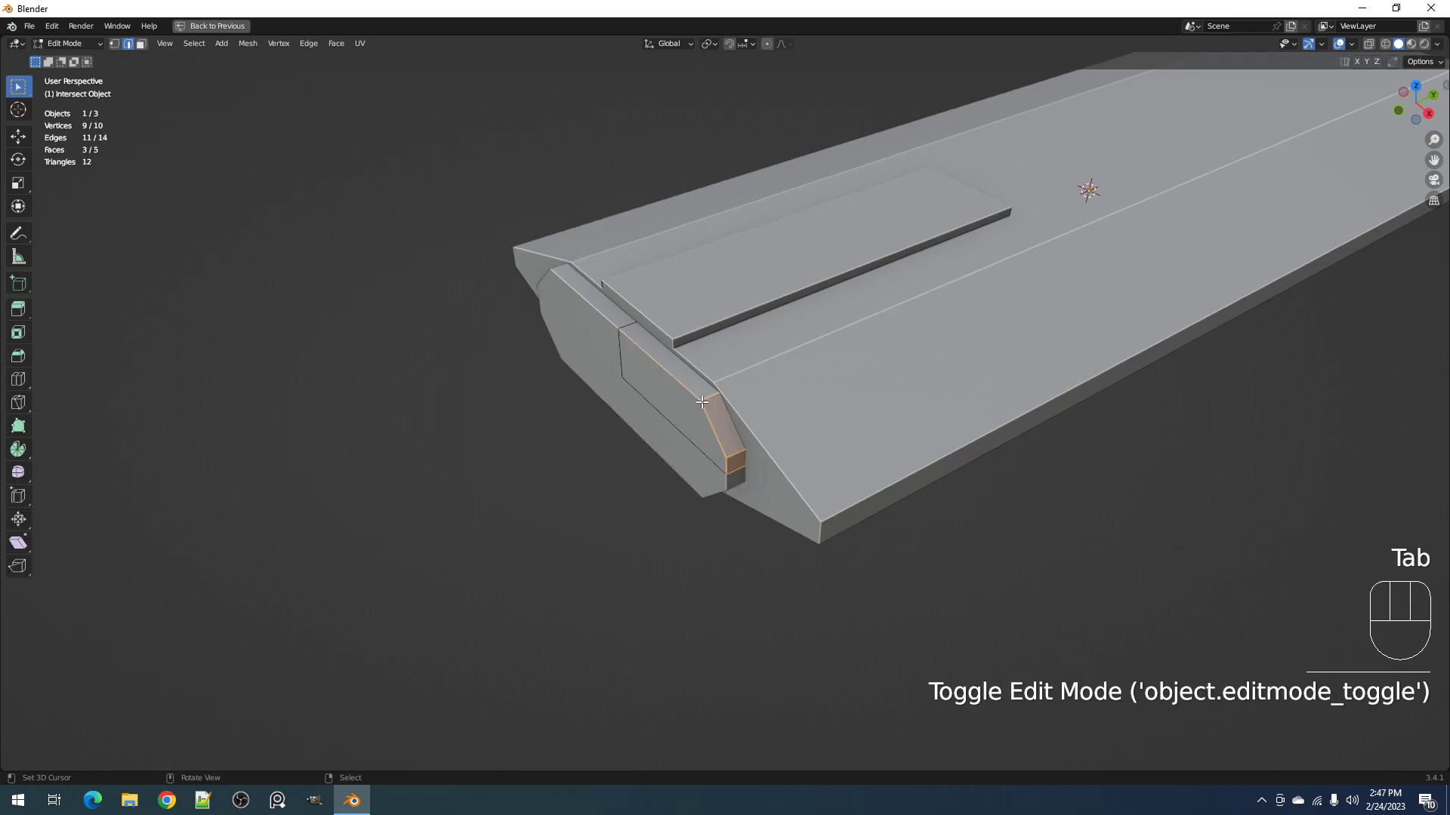
pyautogui.press('Tab')
# Step: Inspect the vertex at the centre of the block's end in Edit Mode with wireframe shading, and return to Object Mode
pyautogui.click(763, 392)
pyautogui.press('Tab')
pyautogui.press('1')
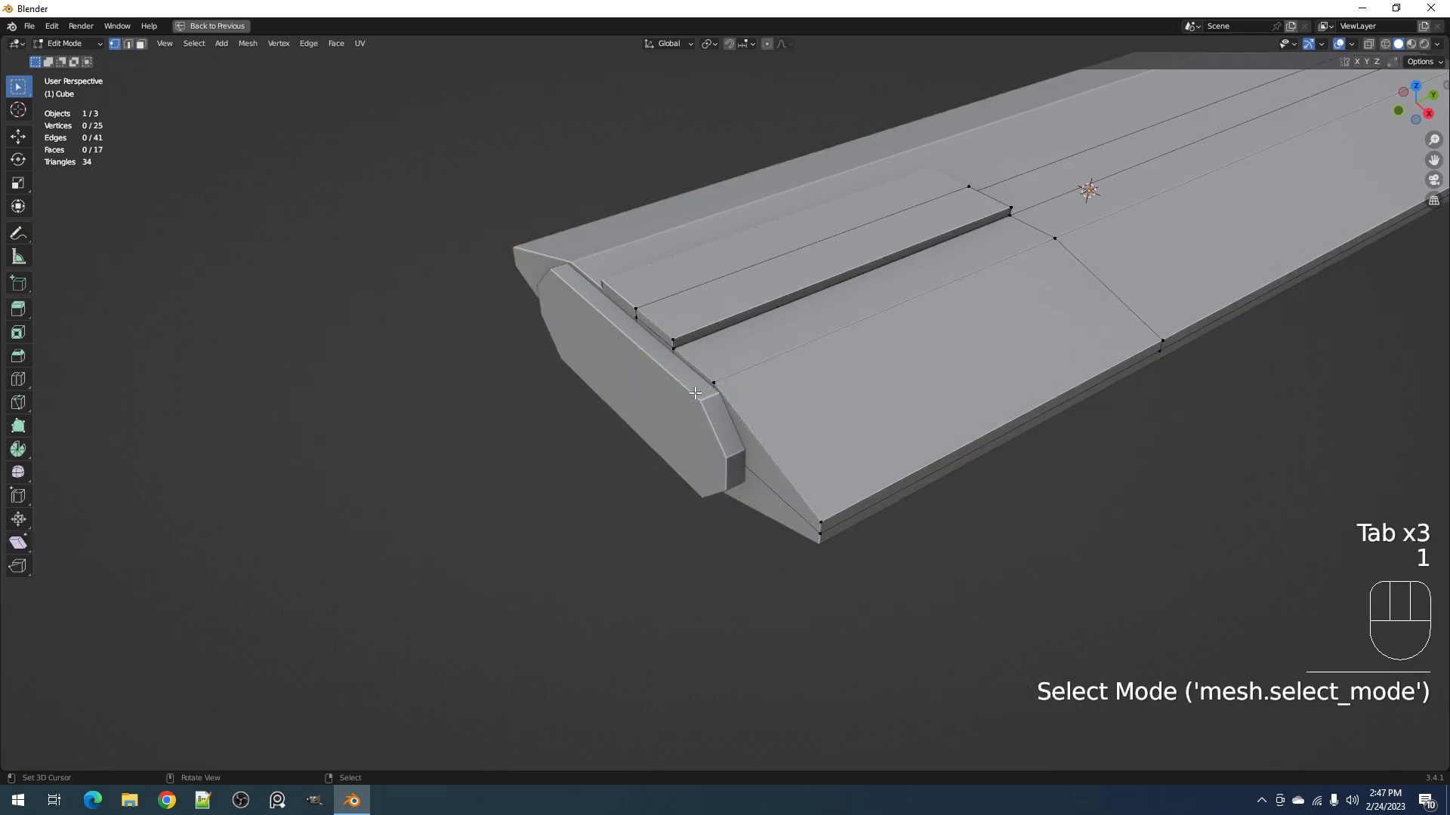
pyautogui.hotkey('shift', 'z')
pyautogui.hotkey('shift', 'z')
pyautogui.keyDown('shift'); pyautogui.click(658, 371); pyautogui.keyUp('shift')
pyautogui.hotkey('shift', 'z')
pyautogui.hotkey('shift', 'z')
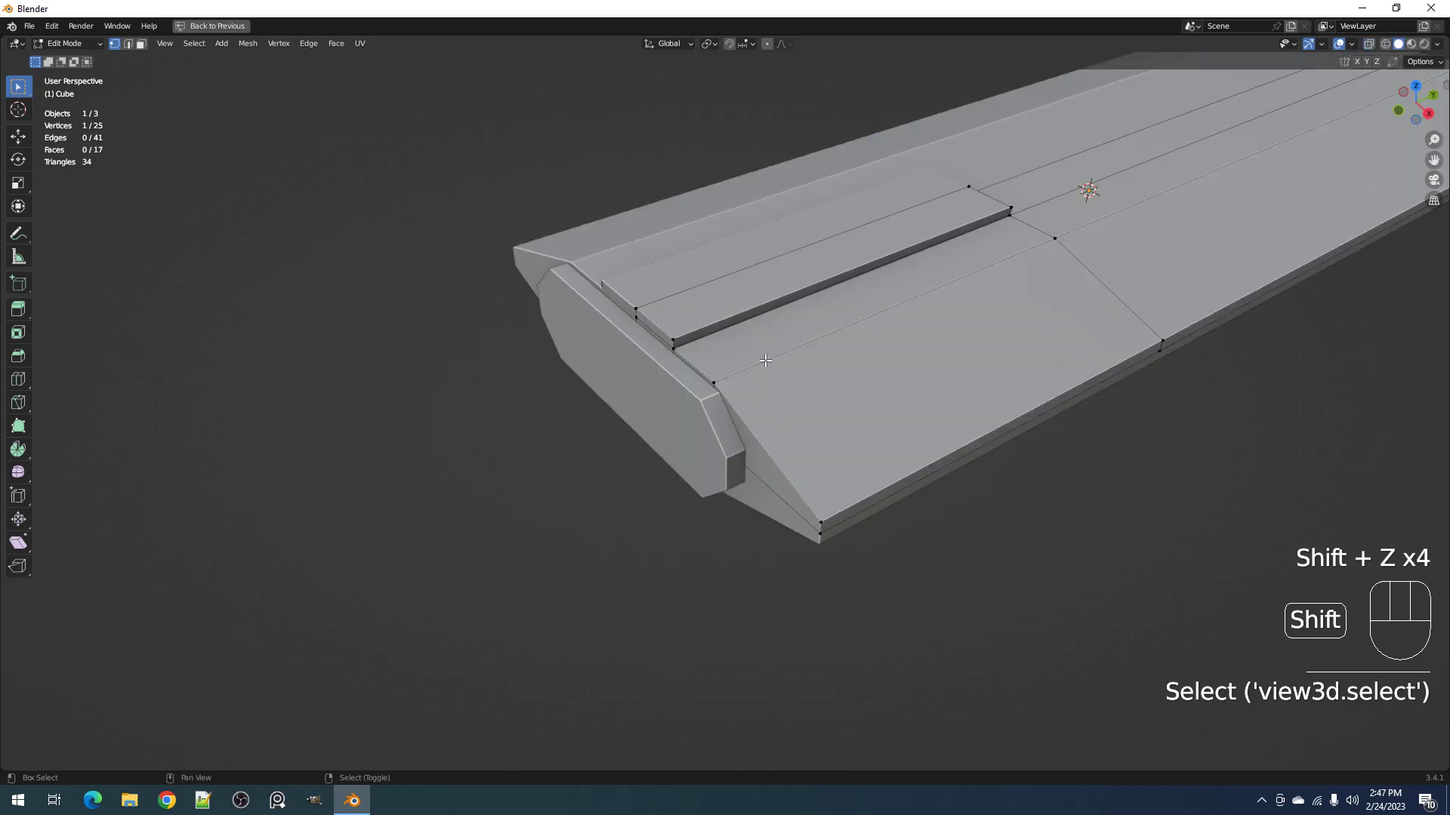
pyautogui.press('Tab')
# Step: Try rotating the intersect box in Object Mode to show its pivot point, cancelling each rotation
pyautogui.click(699, 426)
pyautogui.scroll(-5, 840, 406)
pyautogui.scroll(3, 840, 406)
pyautogui.press('r')
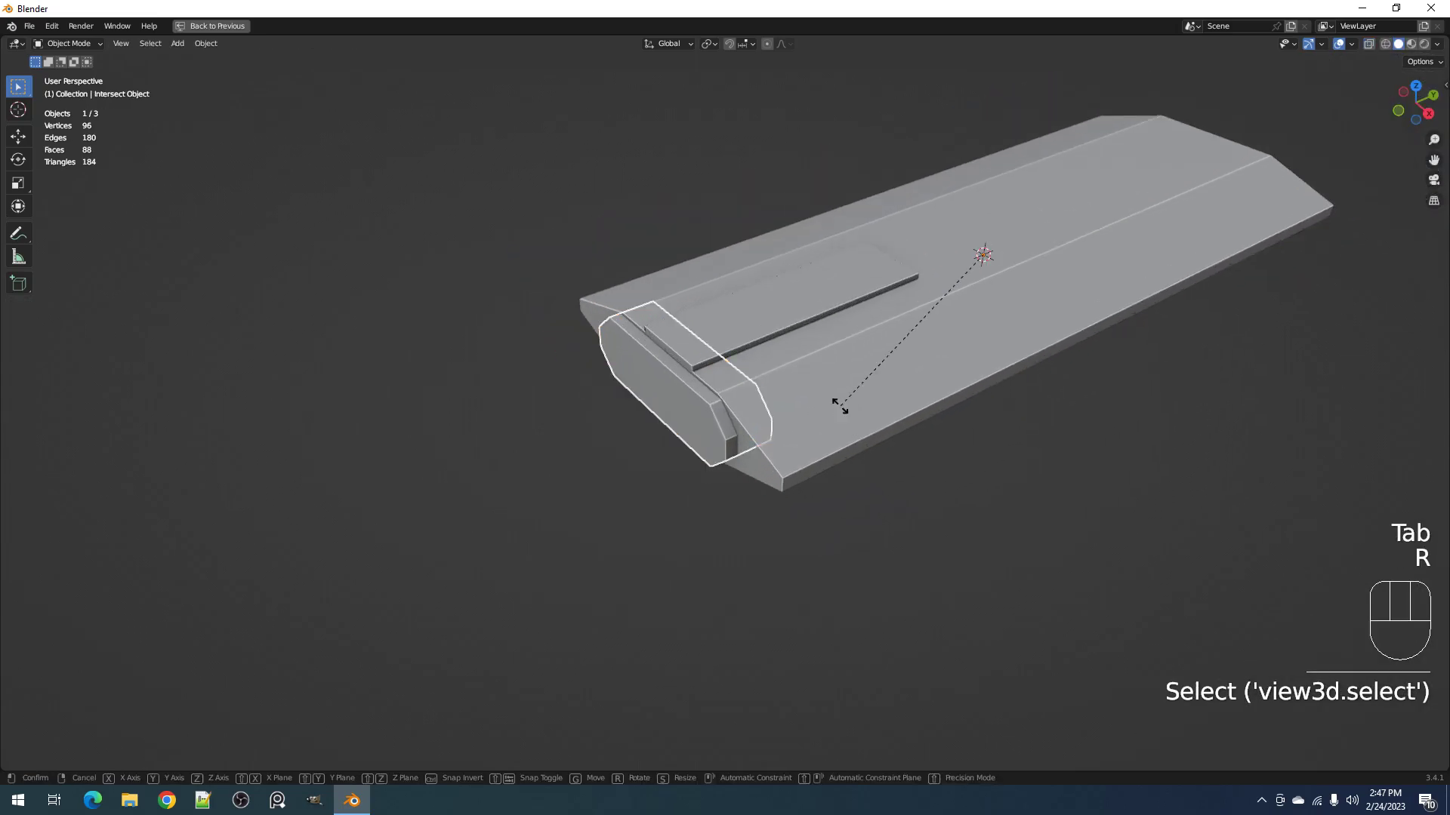
pyautogui.rightClick(884, 394)
pyautogui.rightClick(957, 325)
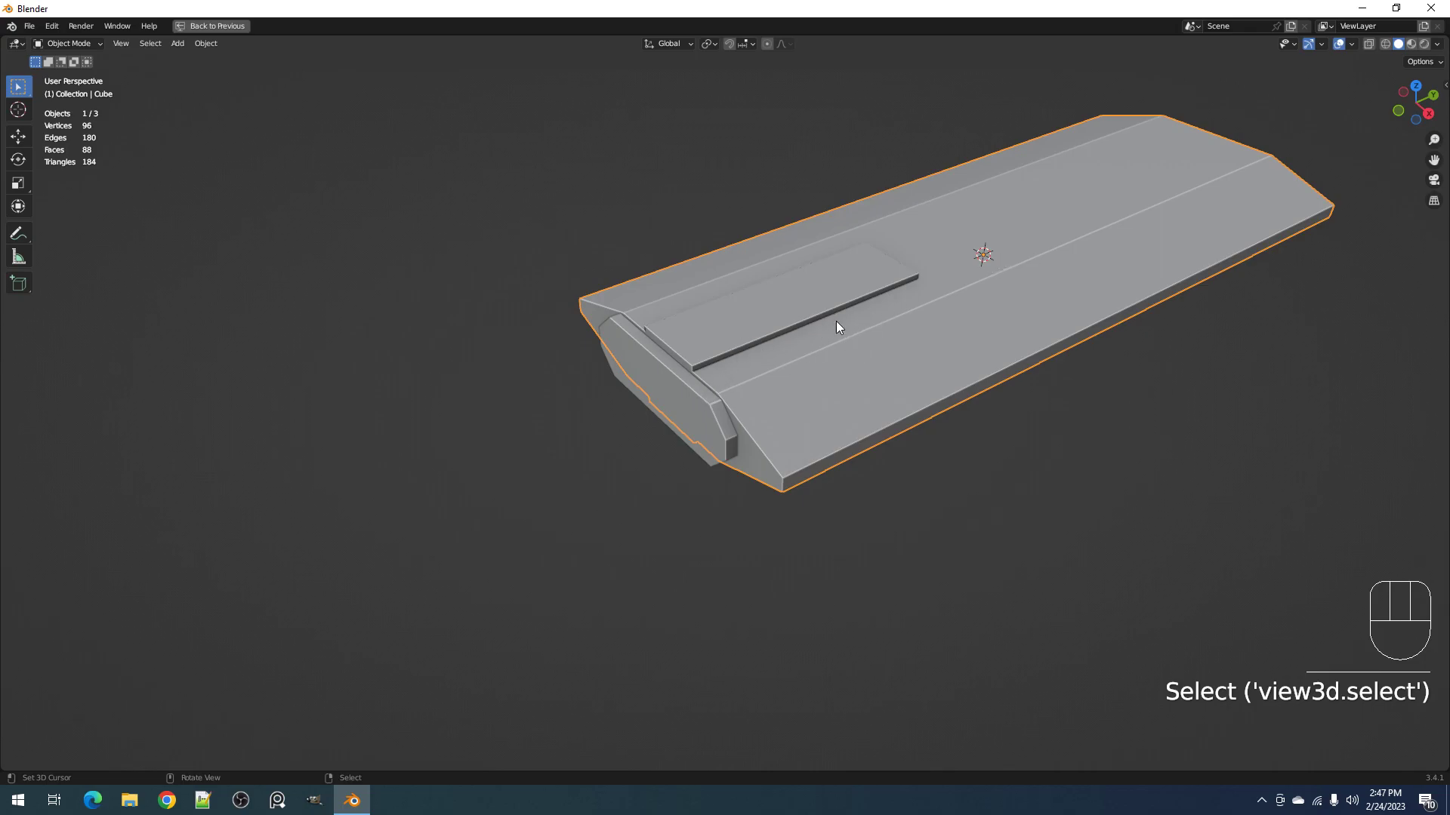
pyautogui.click(659, 419)
pyautogui.press('r')
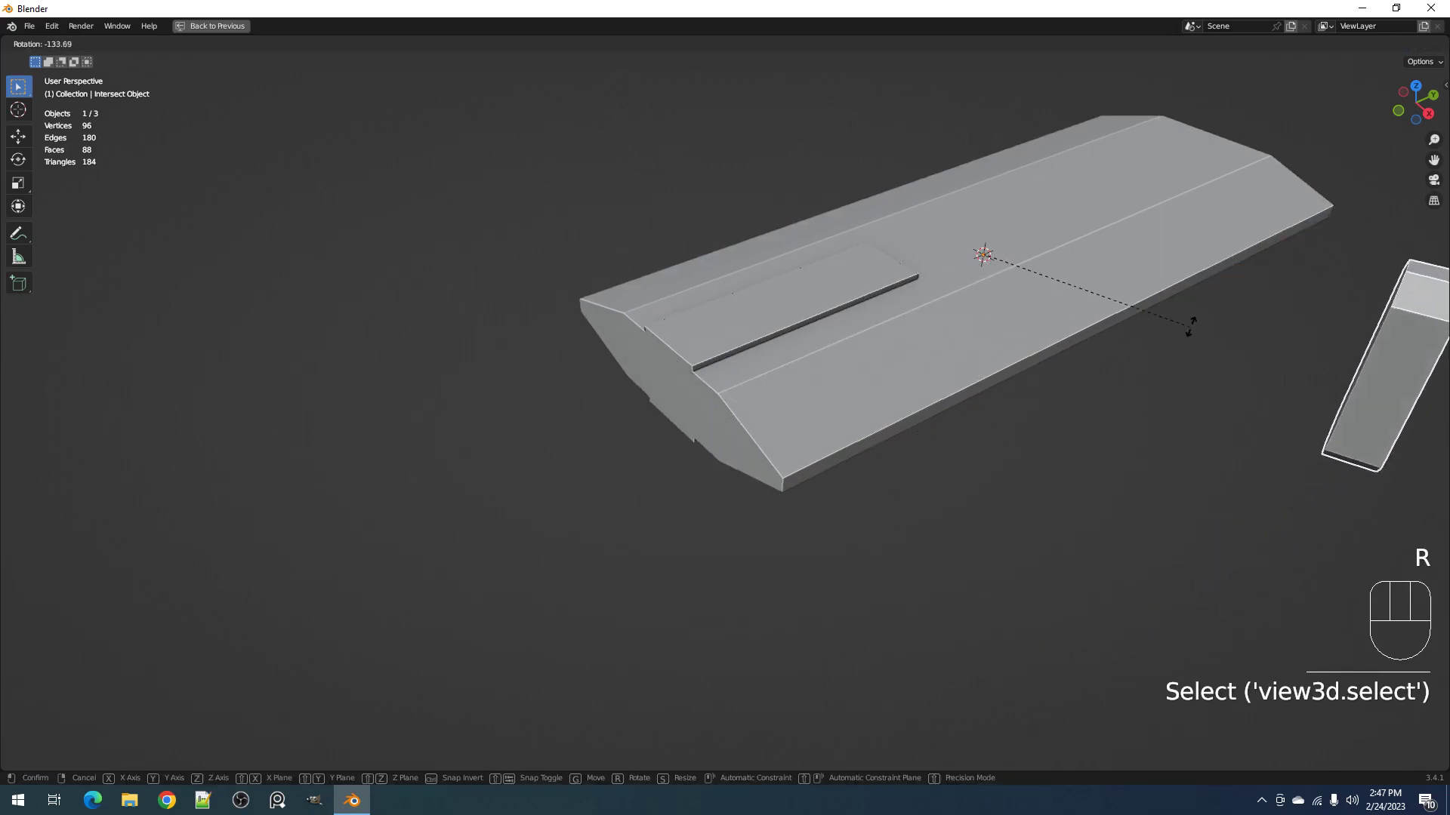
pyautogui.rightClick(702, 408)
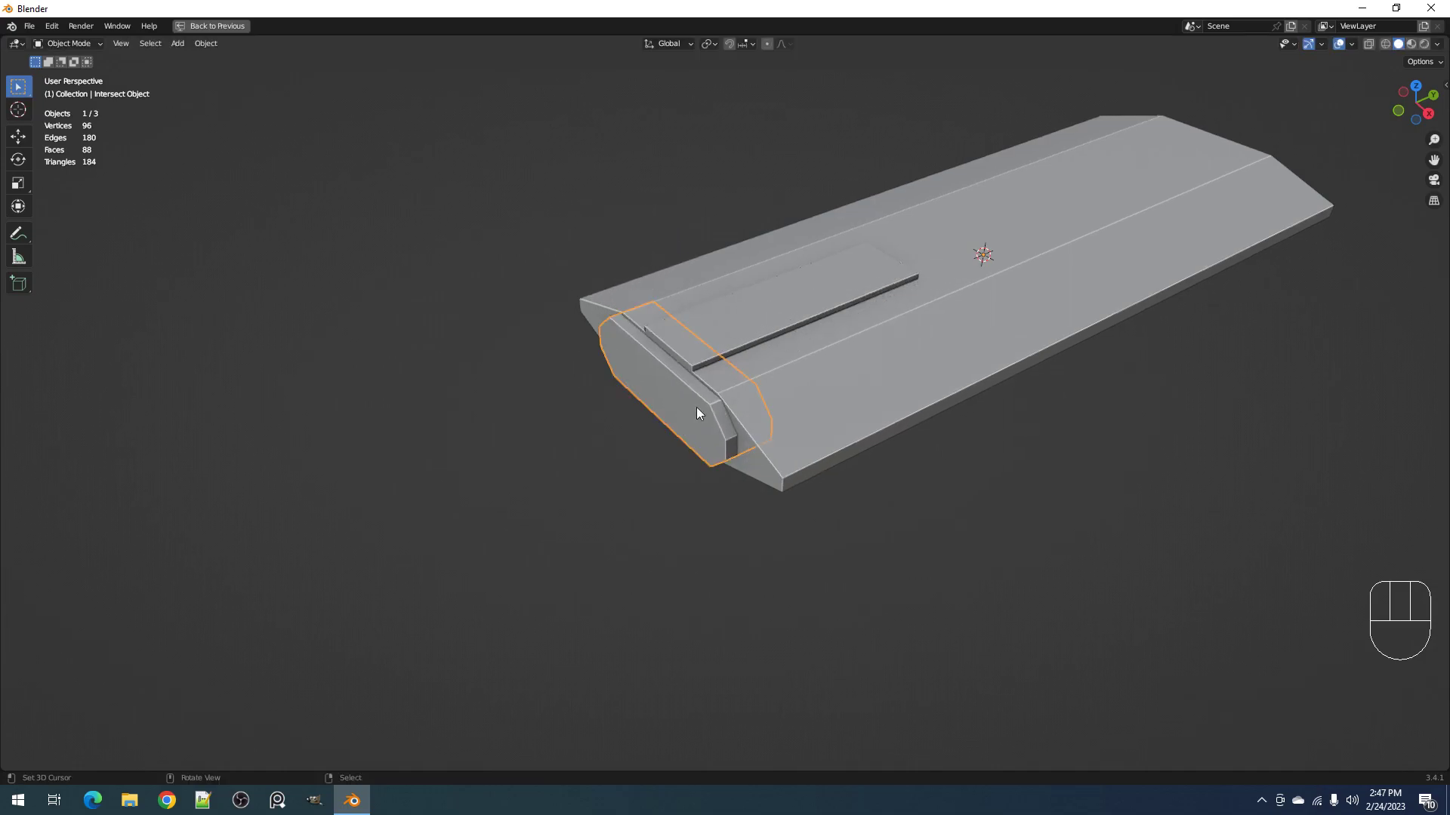
# Step: Select the block and intersect box together and examine both editable meshes in Edit Mode
pyautogui.click(683, 434)
pyautogui.press('Tab')
pyautogui.press('Tab')
pyautogui.press('Tab')
pyautogui.press('Tab')
pyautogui.press('Tab')
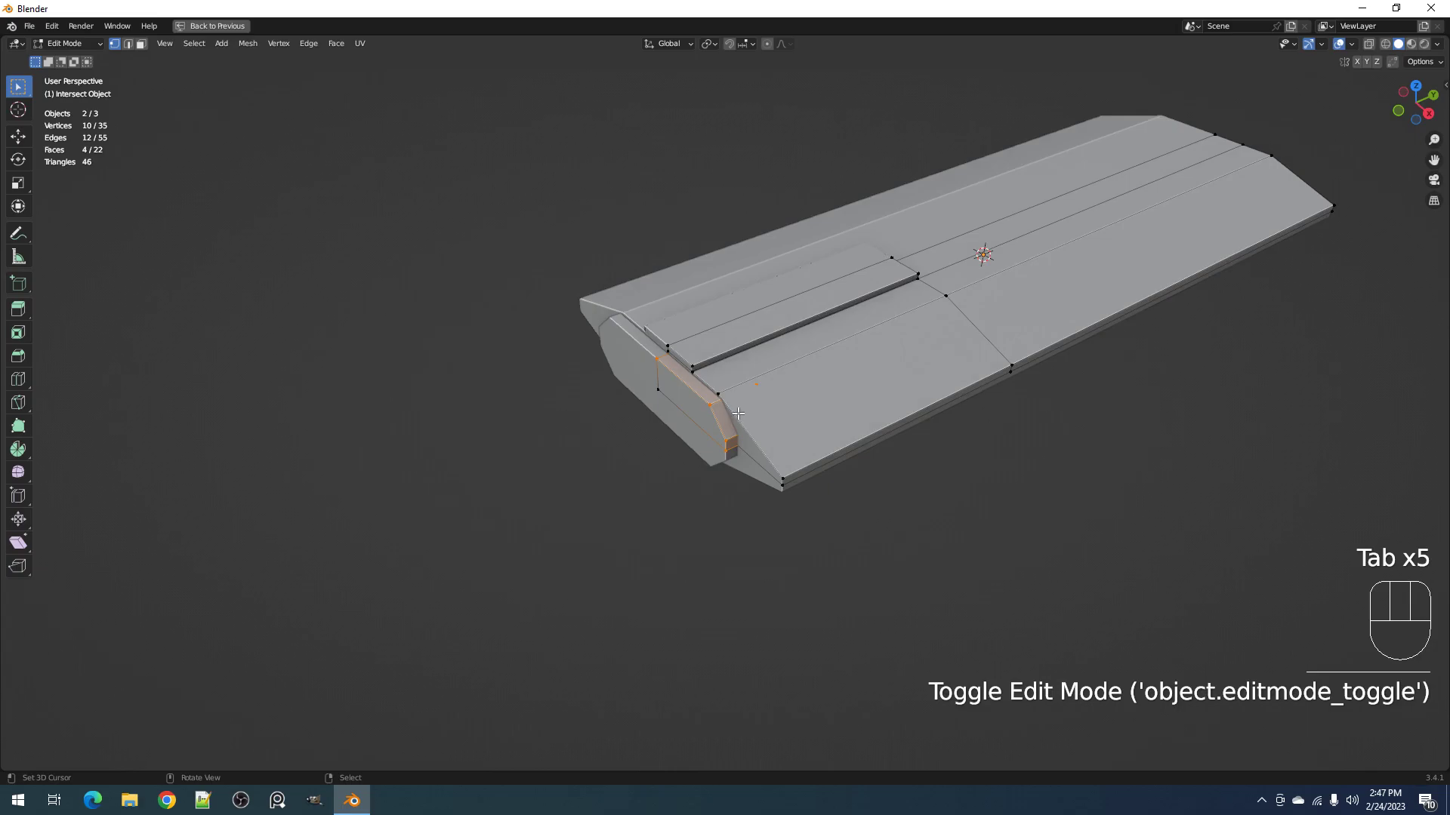
pyautogui.scroll(-3, 592, 428)
pyautogui.moveTo(857, 377); pyautogui.dragTo(778, 448, button='middle')
pyautogui.scroll(4, 749, 408)
pyautogui.scroll(4, 878, 392)
pyautogui.moveTo(777, 448); pyautogui.dragTo(700, 434, button='middle')
pyautogui.scroll(-3, 683, 456)
# Step: Leave the shared Edit Mode, enter it for the intersect box alone, and select the box's end face
pyautogui.press('Tab')
pyautogui.hotkey('alt', 'a')
pyautogui.scroll(-3, 810, 419)
pyautogui.scroll(4, 822, 444)
pyautogui.scroll(2, 790, 447)
pyautogui.press('Tab')
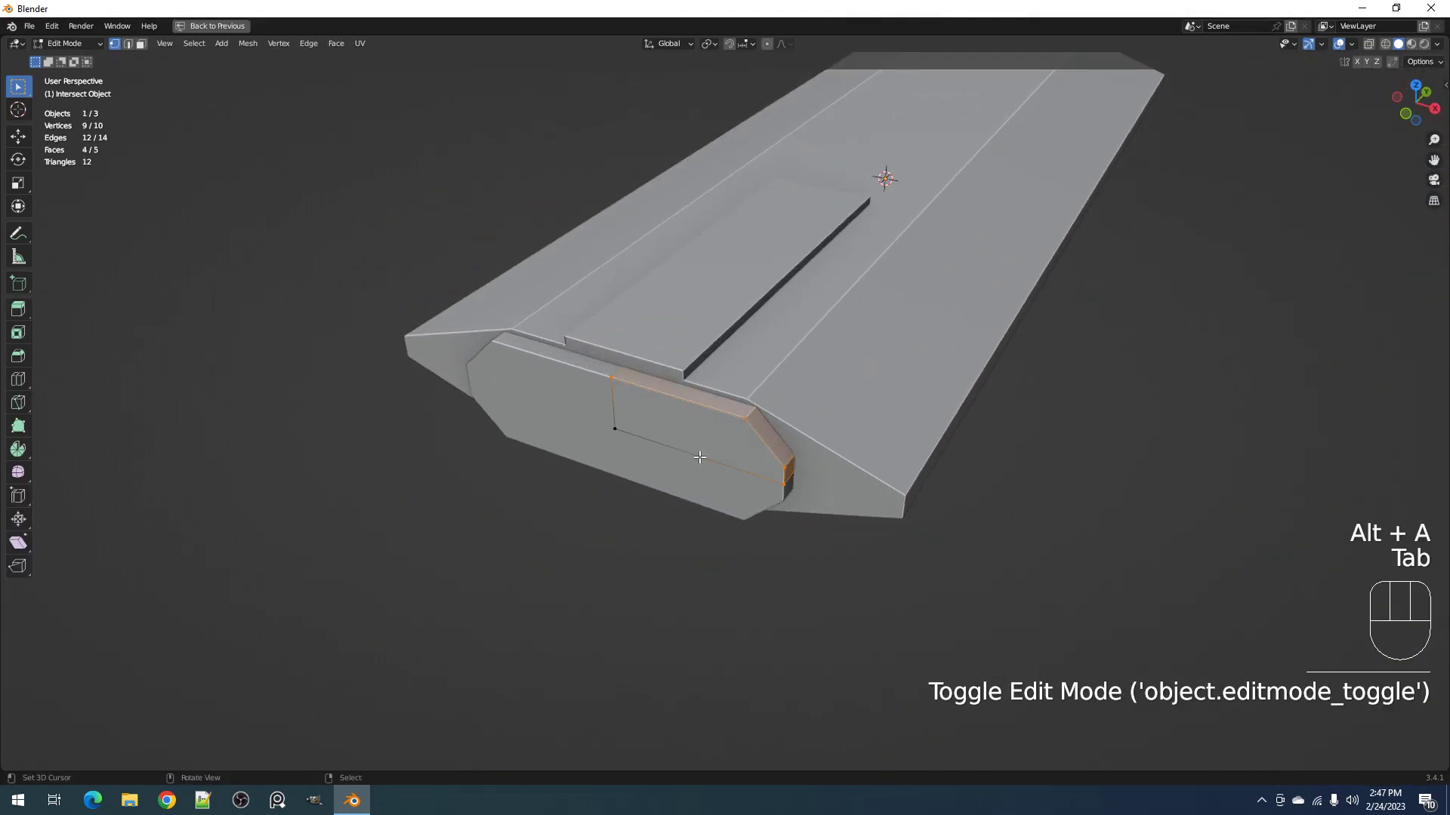
pyautogui.press('3')
pyautogui.click(699, 455)
pyautogui.press('g')
pyautogui.press('z')
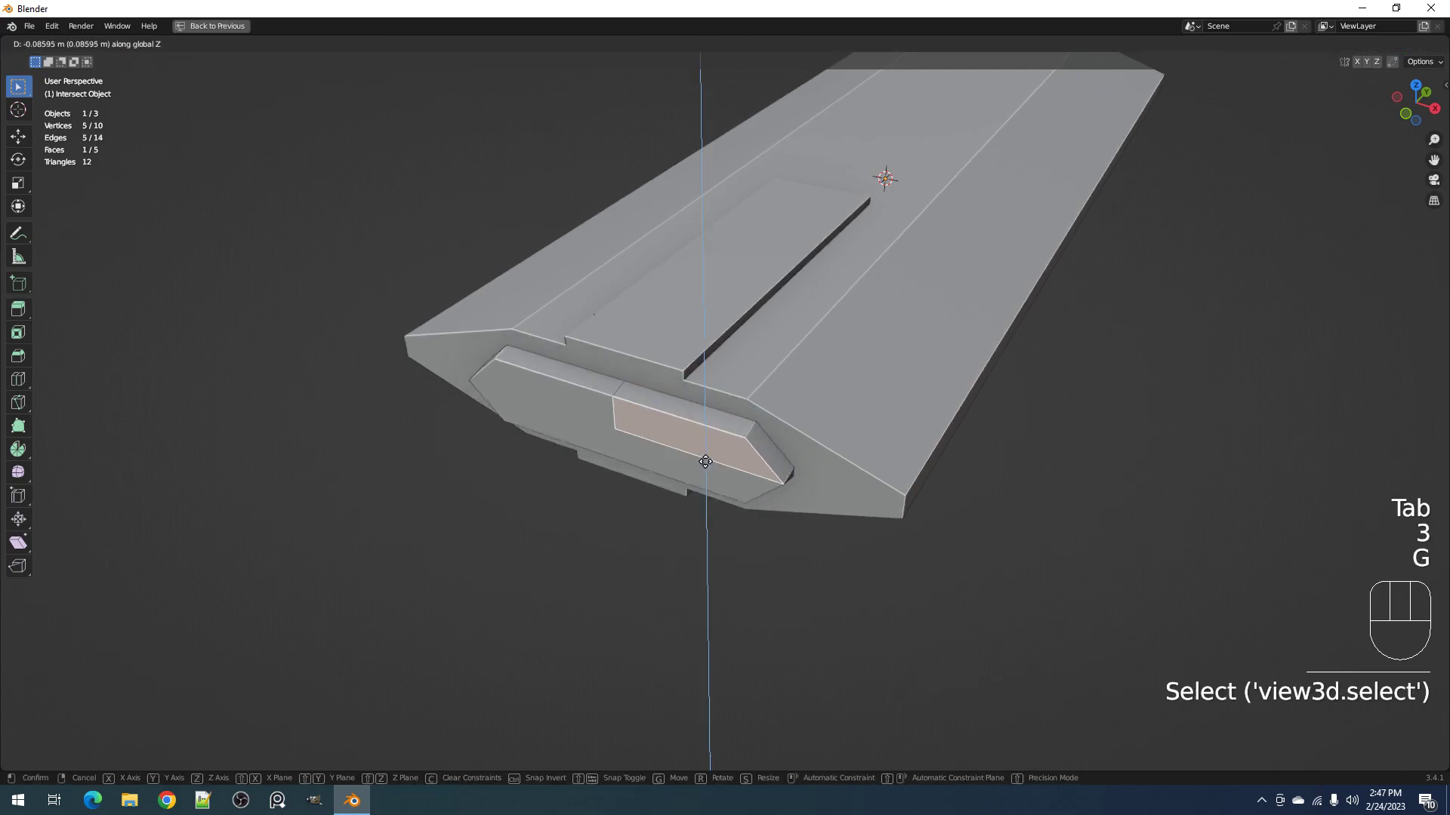
pyautogui.rightClick(713, 456)
# Step: Move the intersect box's end face along the Y axis and return to Object Mode
pyautogui.moveTo(775, 428); pyautogui.dragTo(759, 426, button='middle')
pyautogui.press('g')
pyautogui.press('x')
pyautogui.press('y')
pyautogui.click(748, 434)
pyautogui.press('Tab')
# Step: Add a Creative Flow intersect cube at the block's vertex on the outer end of the raised strip's centre line
pyautogui.scroll(-4, 815, 427)
pyautogui.moveTo(862, 424); pyautogui.dragTo(812, 433, button='middle')
pyautogui.rightClick(788, 426)
pyautogui.press('Tab')
pyautogui.scroll(2, 785, 425)
pyautogui.press('1')
pyautogui.rightClick(588, 369)
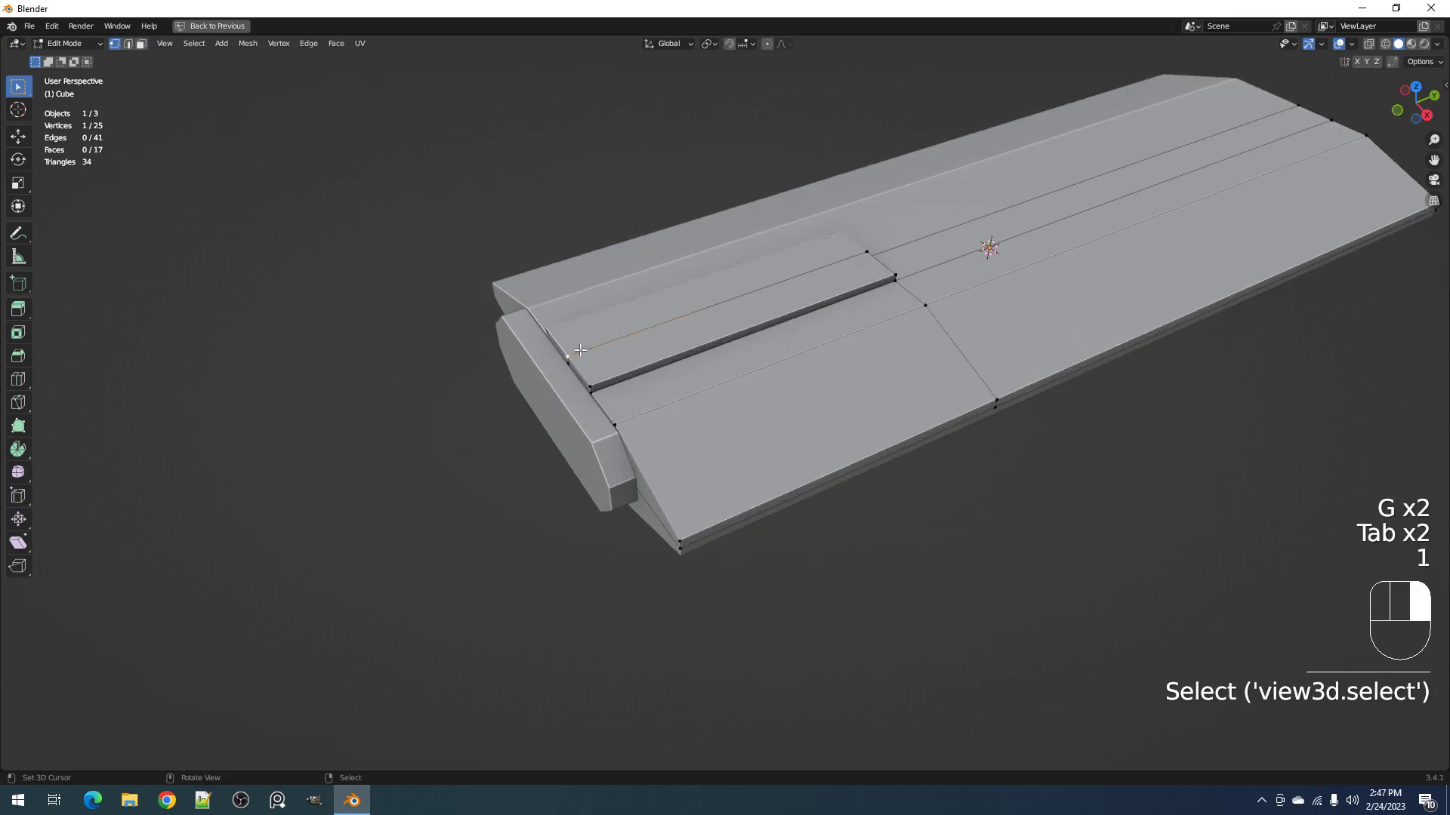
pyautogui.keyDown('shift'); pyautogui.moveTo(749, 342); pyautogui.dragTo(815, 394, button='middle'); pyautogui.keyUp('shift')
pyautogui.hotkey('ctrl', 'shift', 'x')
pyautogui.click(816, 396)
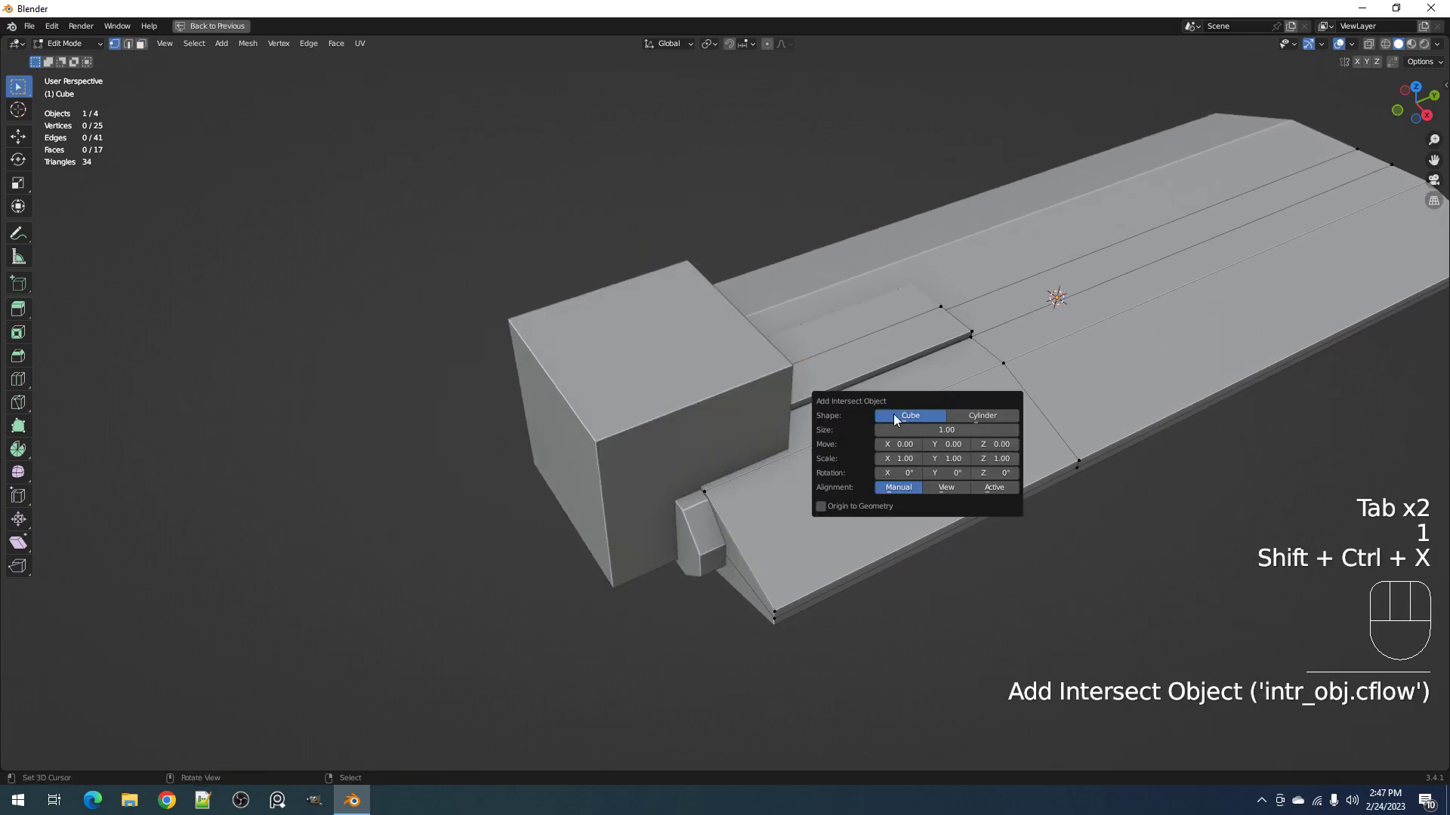
# Step: Shrink the intersect cube's whole mesh in Edit Mode and stretch it along the Y axis into a long bar
pyautogui.press('Tab')
pyautogui.press('Tab')
pyautogui.press('a')
pyautogui.press('s')
pyautogui.click(705, 414)
pyautogui.press('s')
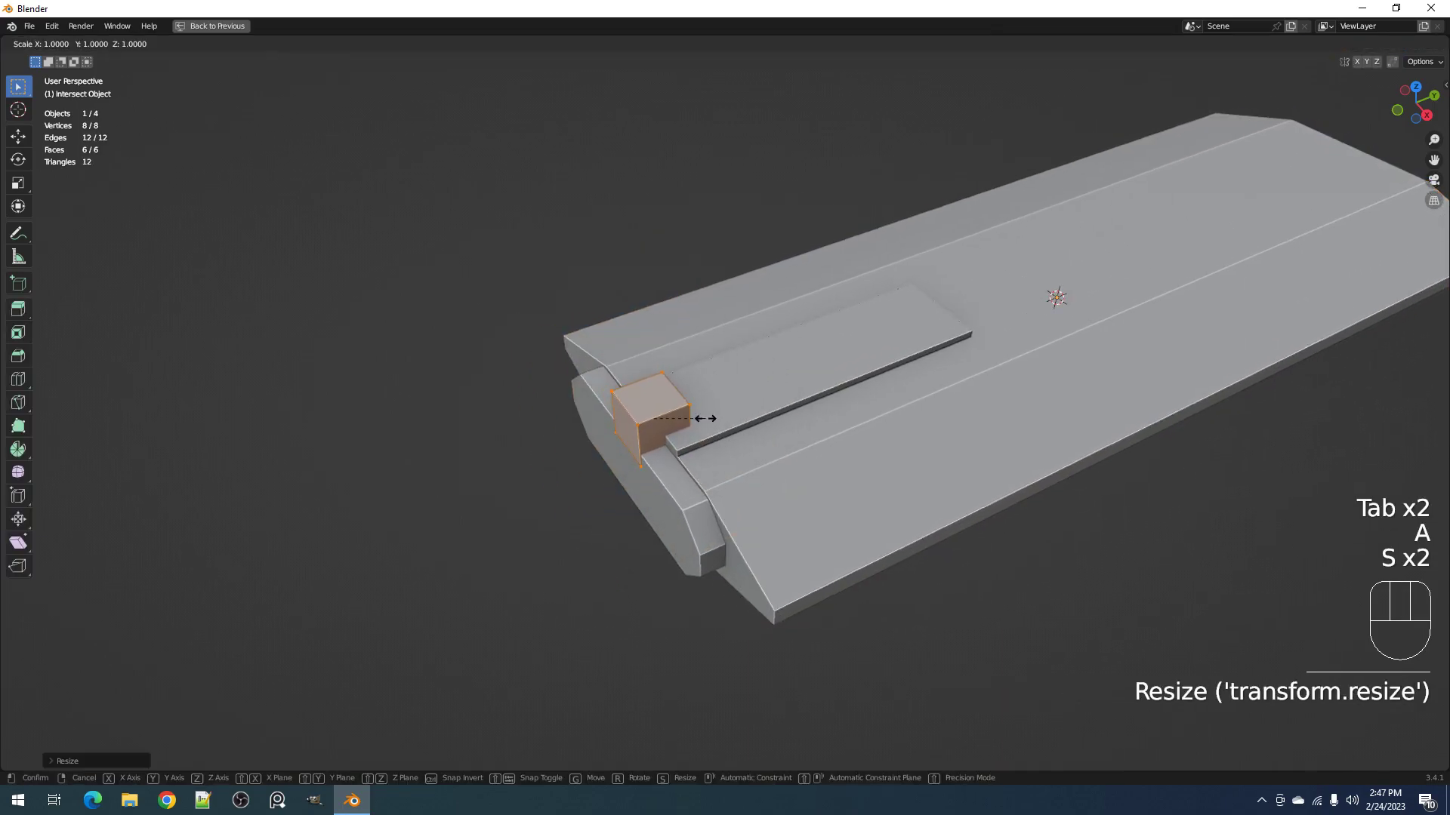
pyautogui.press('y')
pyautogui.click(747, 420)
# Step: Position the bar's mesh along Y over the raised strip in Edit Mode and return to Object Mode
pyautogui.press('g')
pyautogui.press('y')
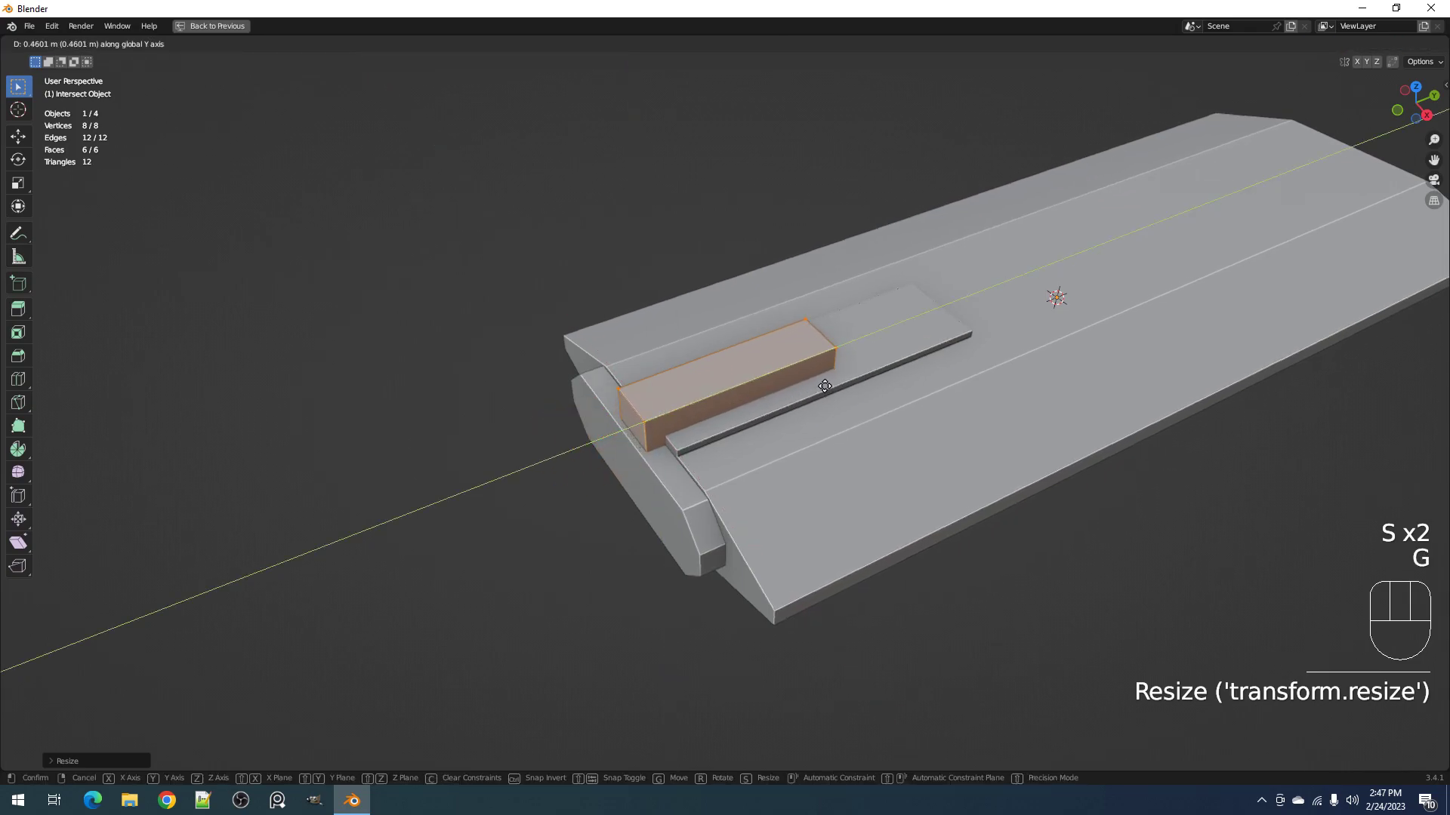
pyautogui.click(823, 387)
pyautogui.press('Tab')
pyautogui.moveTo(868, 431); pyautogui.dragTo(830, 400, button='middle')
pyautogui.press('Tab')
pyautogui.press('g')
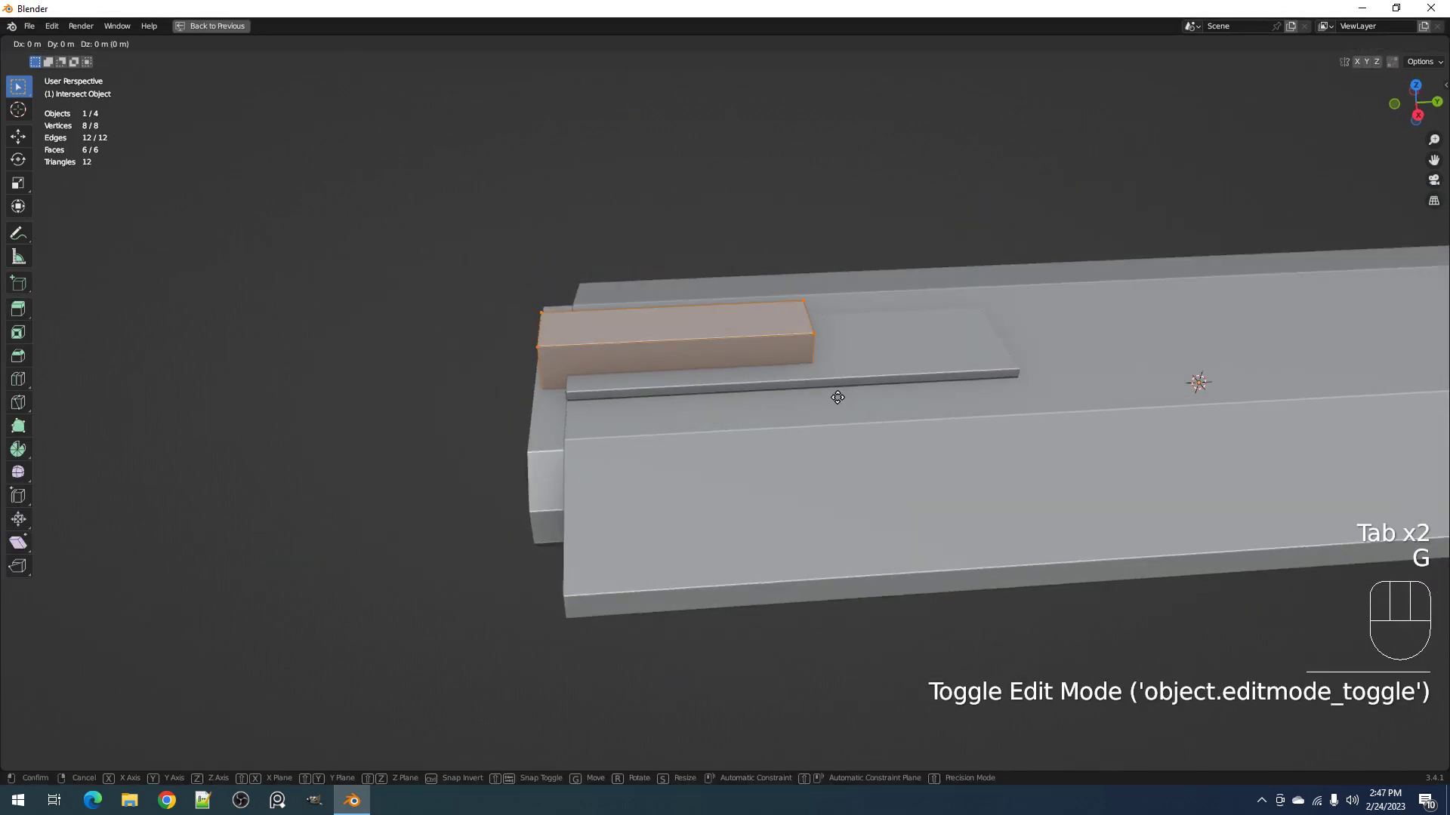
pyautogui.click(841, 414)
pyautogui.press('Tab')
pyautogui.scroll(-4, 746, 414)
pyautogui.moveTo(746, 413); pyautogui.dragTo(802, 424, button='middle')
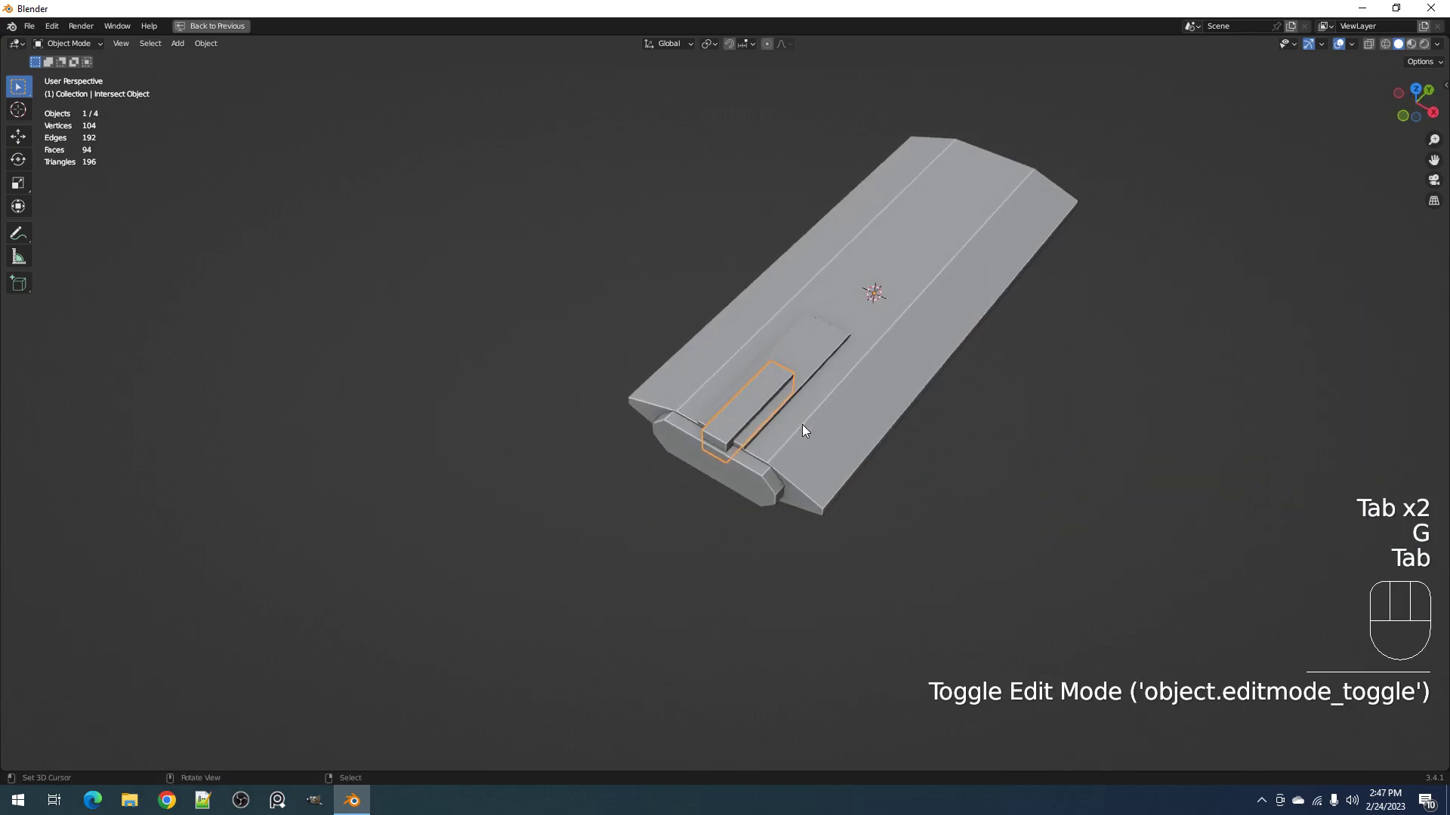
pyautogui.scroll(4, 802, 424)
pyautogui.click(755, 426)
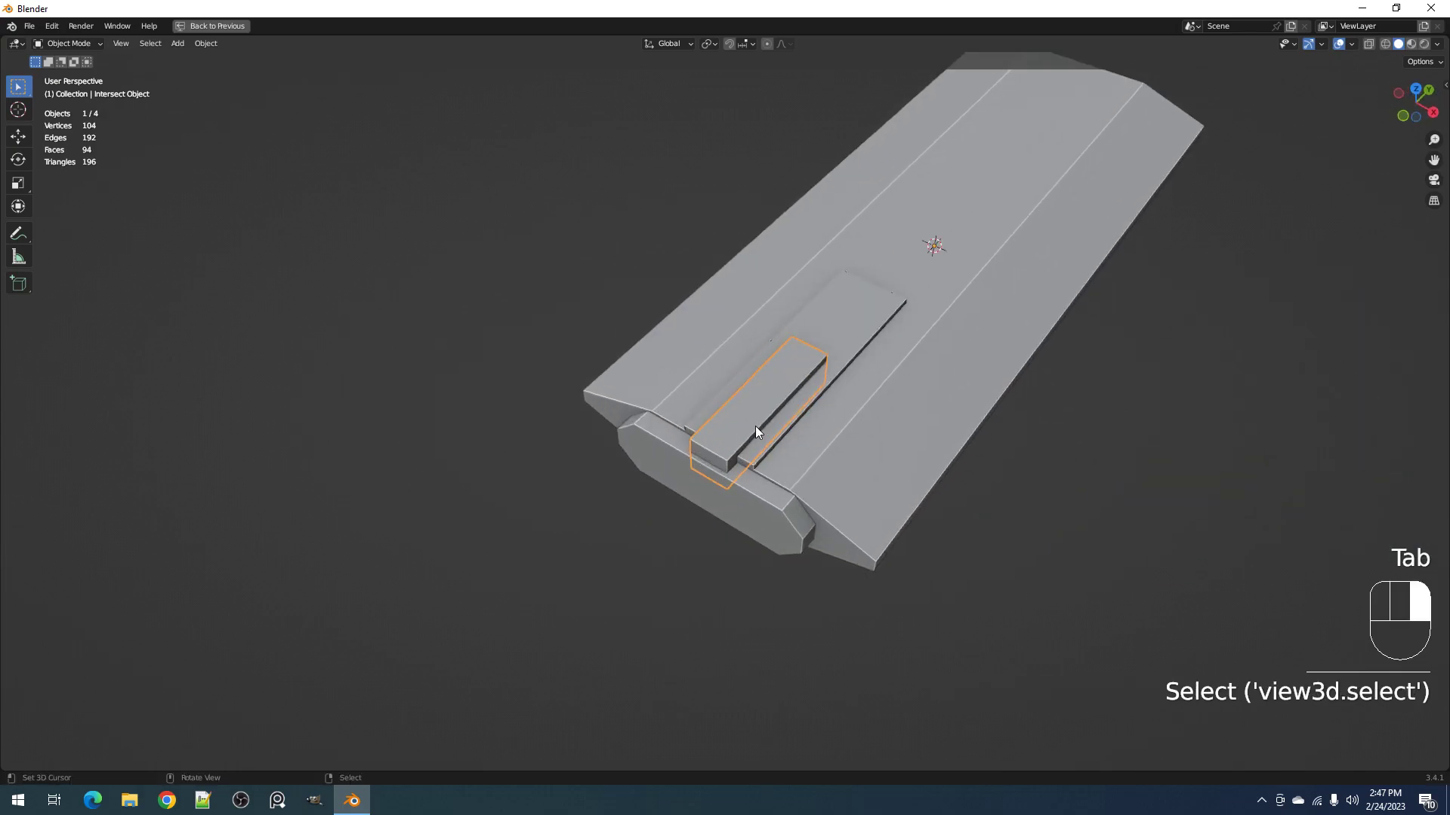
pyautogui.press('x')
pyautogui.click(754, 426)
# Step: Snap the 3D cursor to the block's vertex at the inner end of the raised strip's centre line
pyautogui.click(835, 438)
pyautogui.press('Tab')
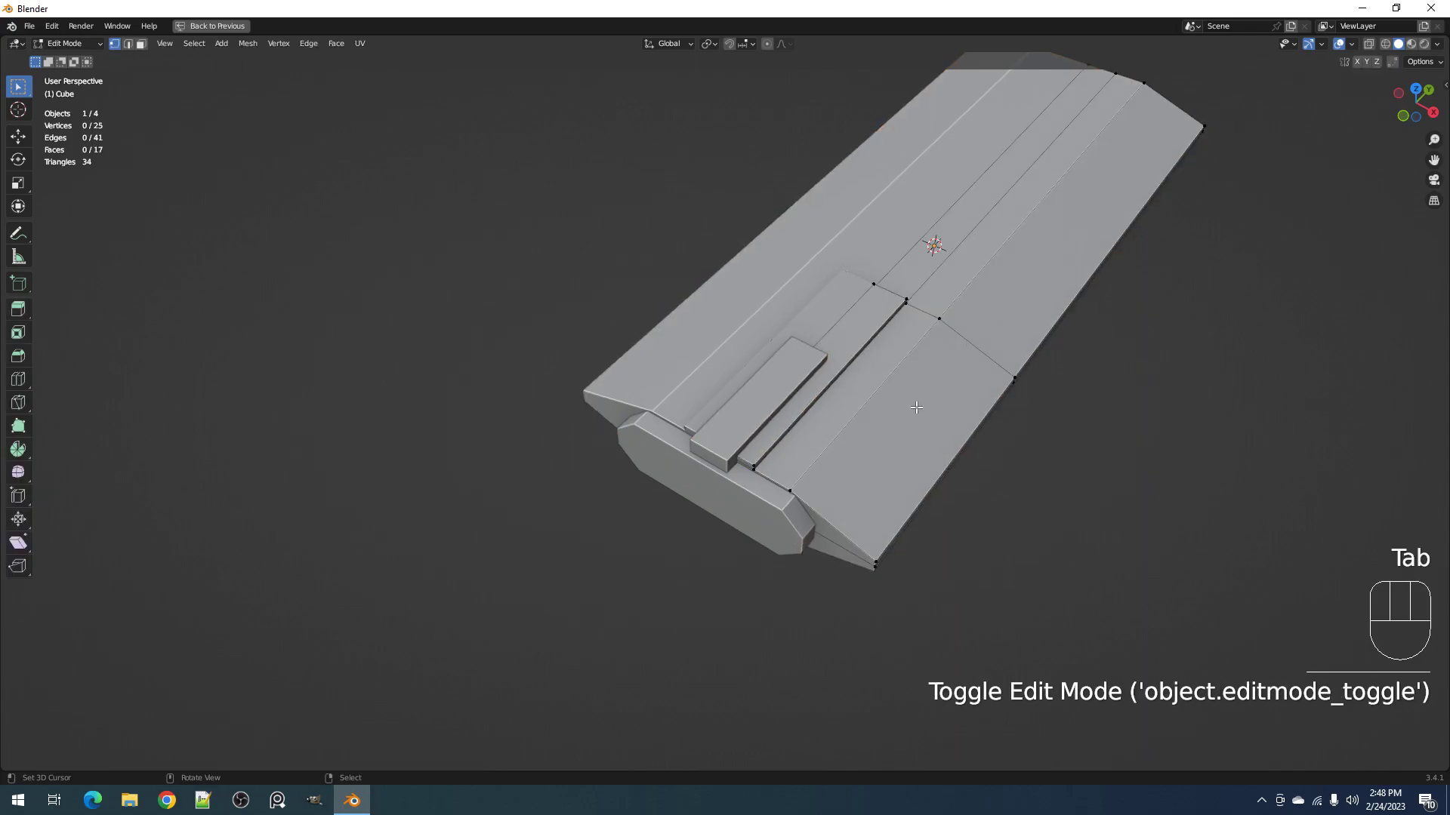
pyautogui.moveTo(916, 408); pyautogui.dragTo(823, 420, button='middle')
pyautogui.keyDown('shift'); pyautogui.moveTo(962, 437); pyautogui.dragTo(872, 431, button='middle'); pyautogui.keyUp('shift')
pyautogui.scroll(2, 872, 431)
pyautogui.rightClick(826, 413)
pyautogui.moveTo(989, 404); pyautogui.dragTo(929, 393, button='middle')
pyautogui.hotkey('shift', 's')
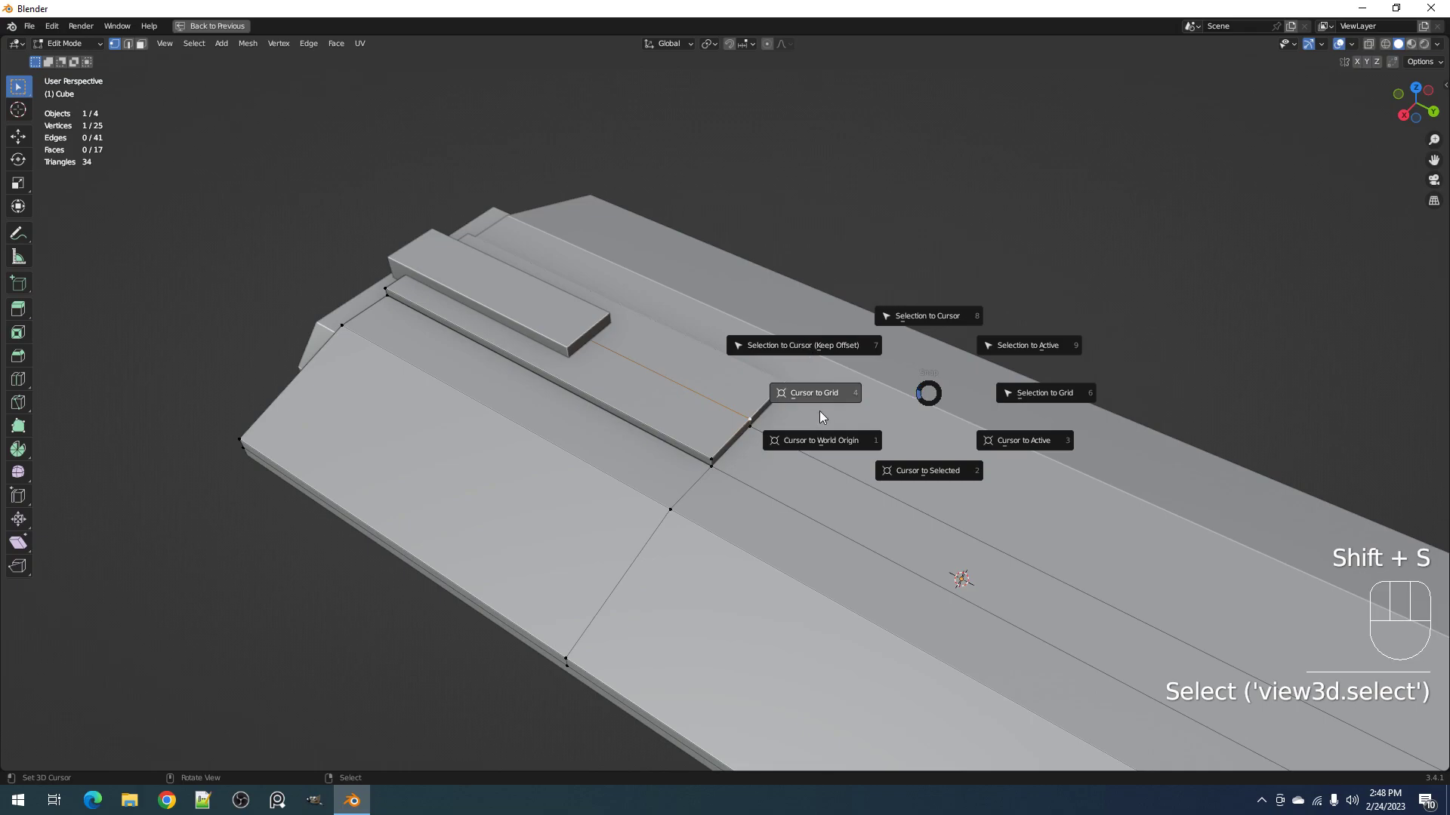
pyautogui.click(906, 470)
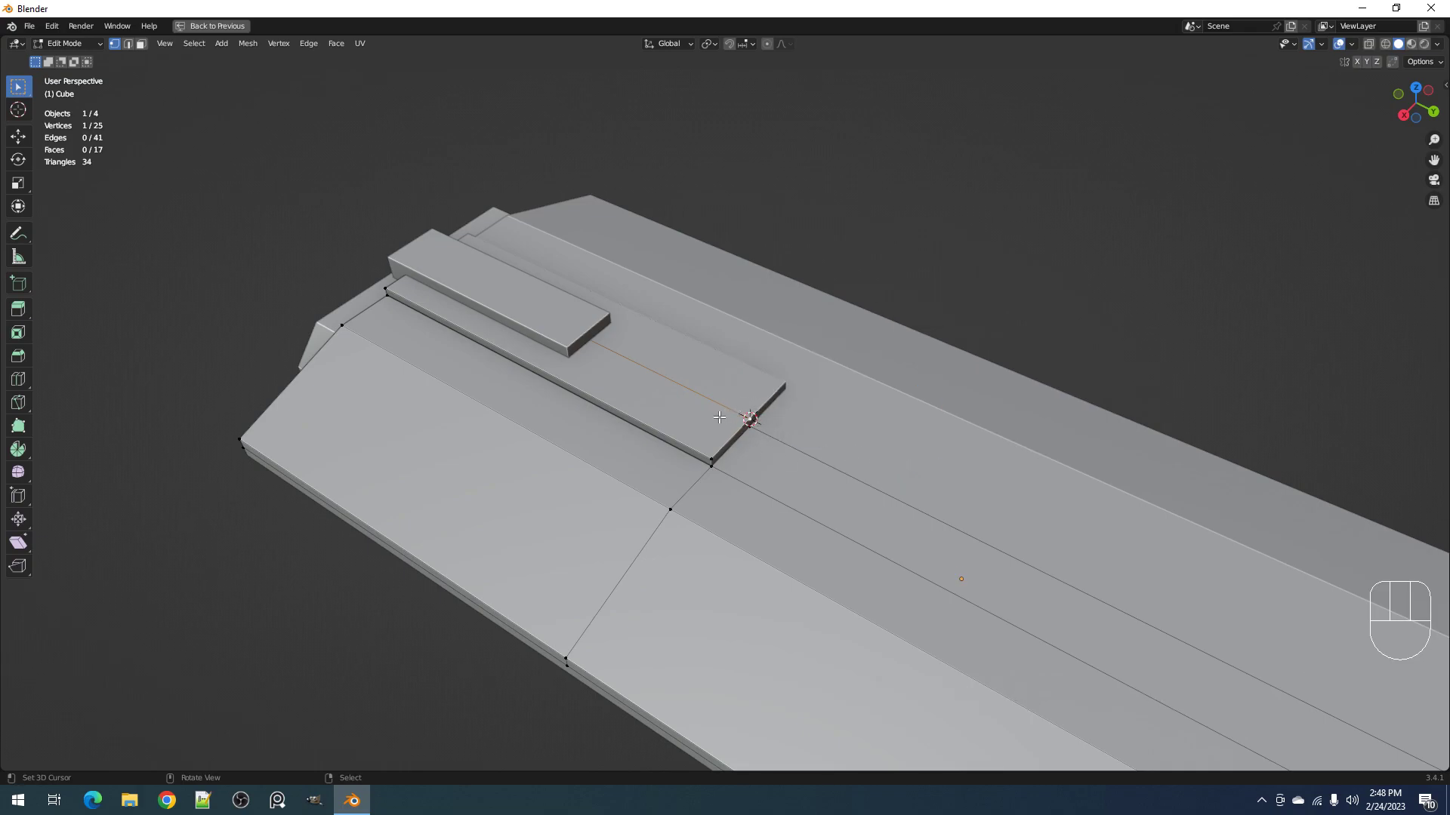
# Step: Try adding a cube to the block's mesh at the 3D cursor, undo it and return to Object Mode
pyautogui.hotkey('shift', 'a')
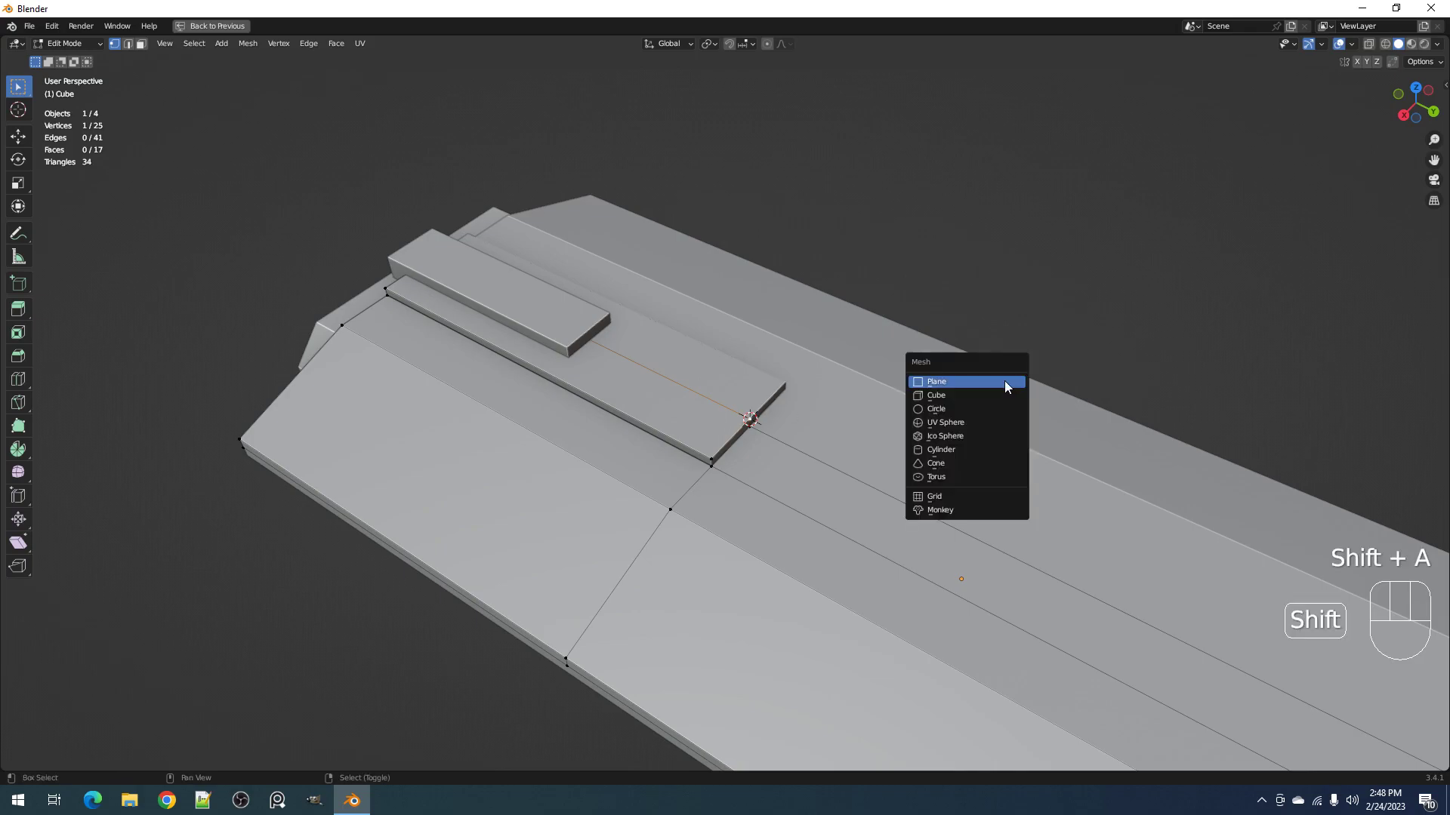
pyautogui.hotkey('shift', 'a')
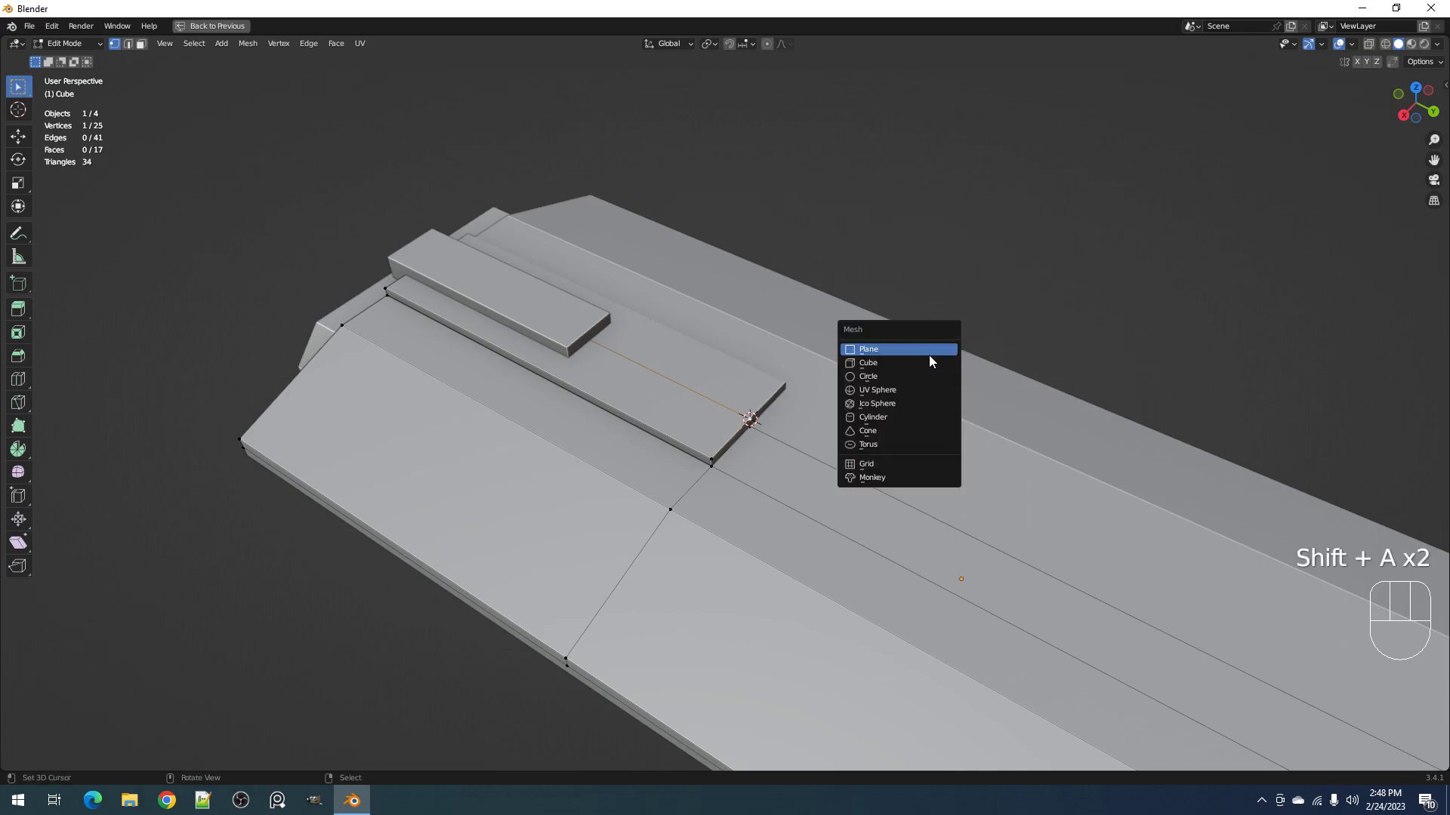
pyautogui.click(891, 363)
pyautogui.scroll(-4, 891, 372)
pyautogui.moveTo(890, 378); pyautogui.dragTo(838, 439, button='middle')
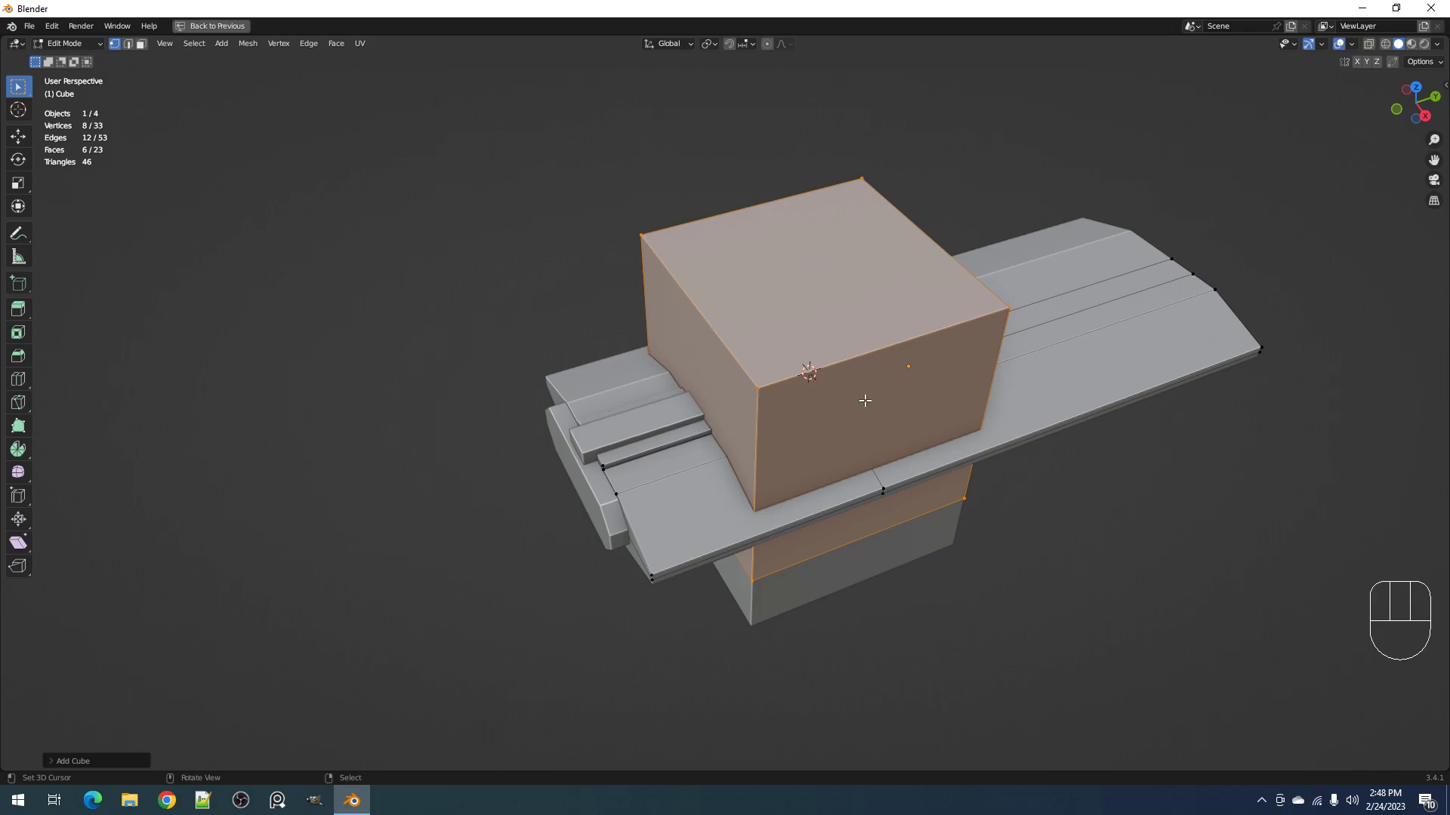
pyautogui.hotkey('ctrl', 'z')
pyautogui.press('Tab')
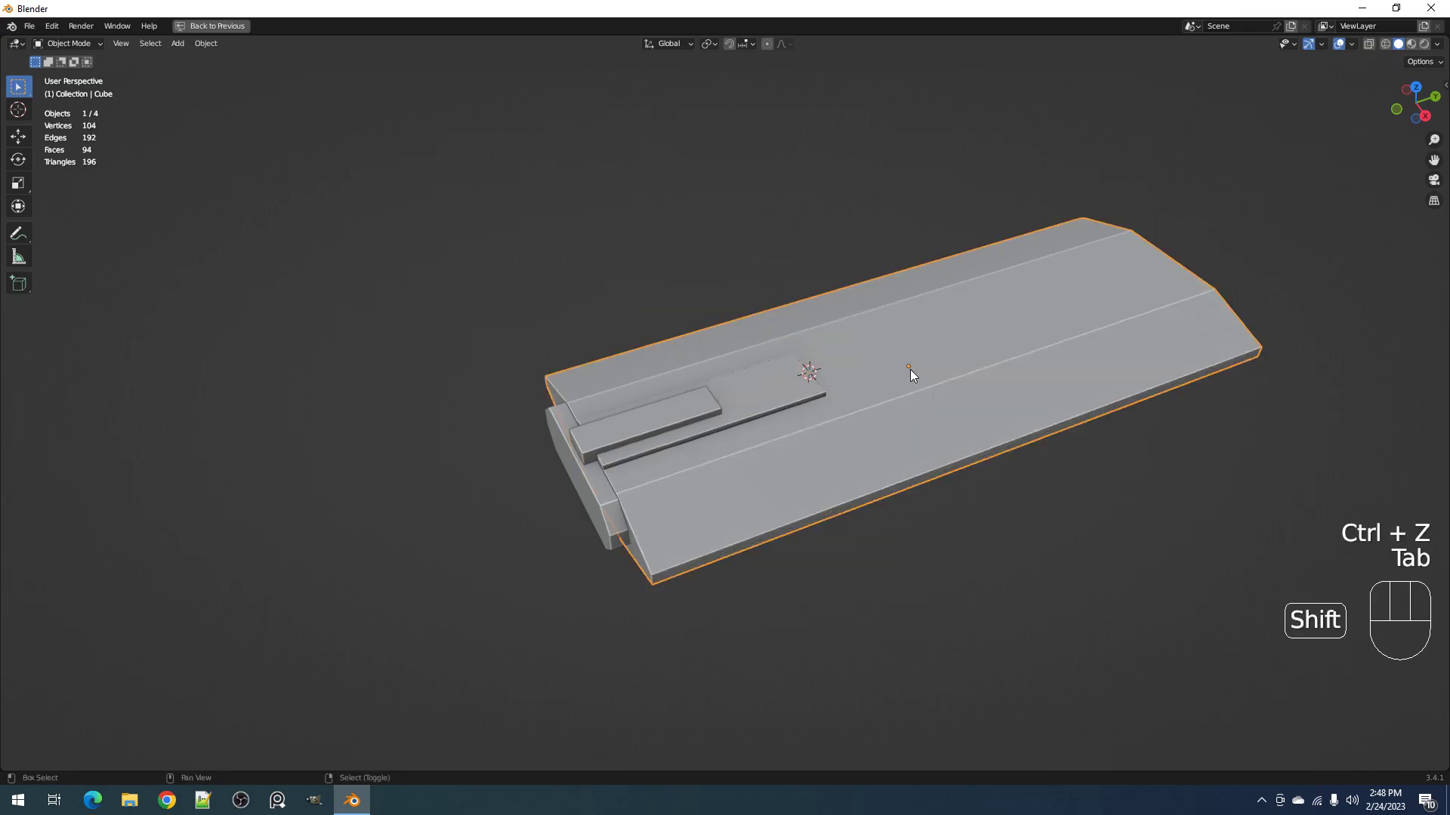
# Step: Add a cube as a separate object at the 3D cursor in Object Mode, and delete it
pyautogui.hotkey('shift', 'q')
pyautogui.hotkey('shift', 'q')
pyautogui.hotkey('shift', 'q')
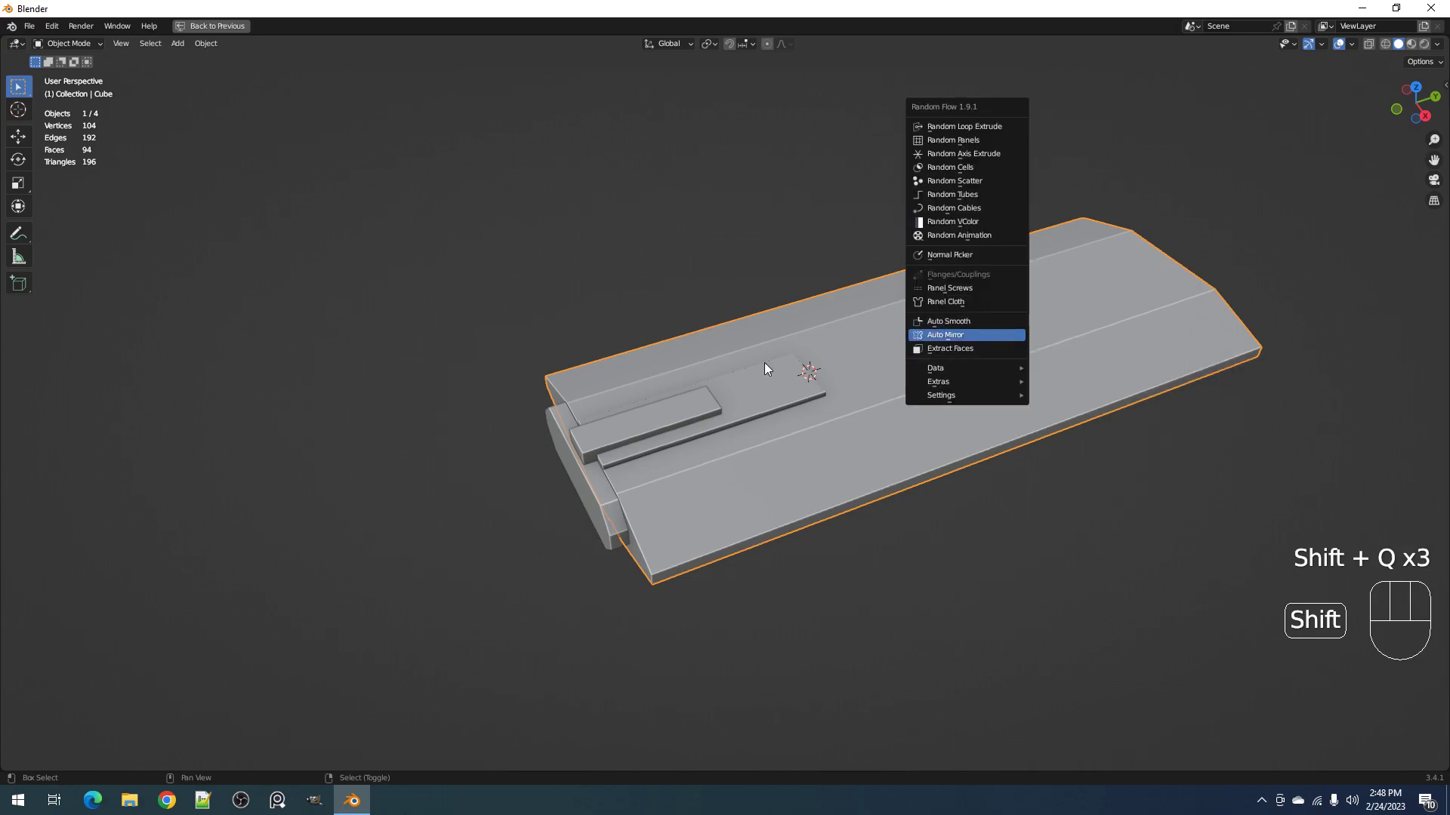
pyautogui.hotkey('shift', 'a')
pyautogui.moveTo(971, 336)
pyautogui.click(1035, 350)
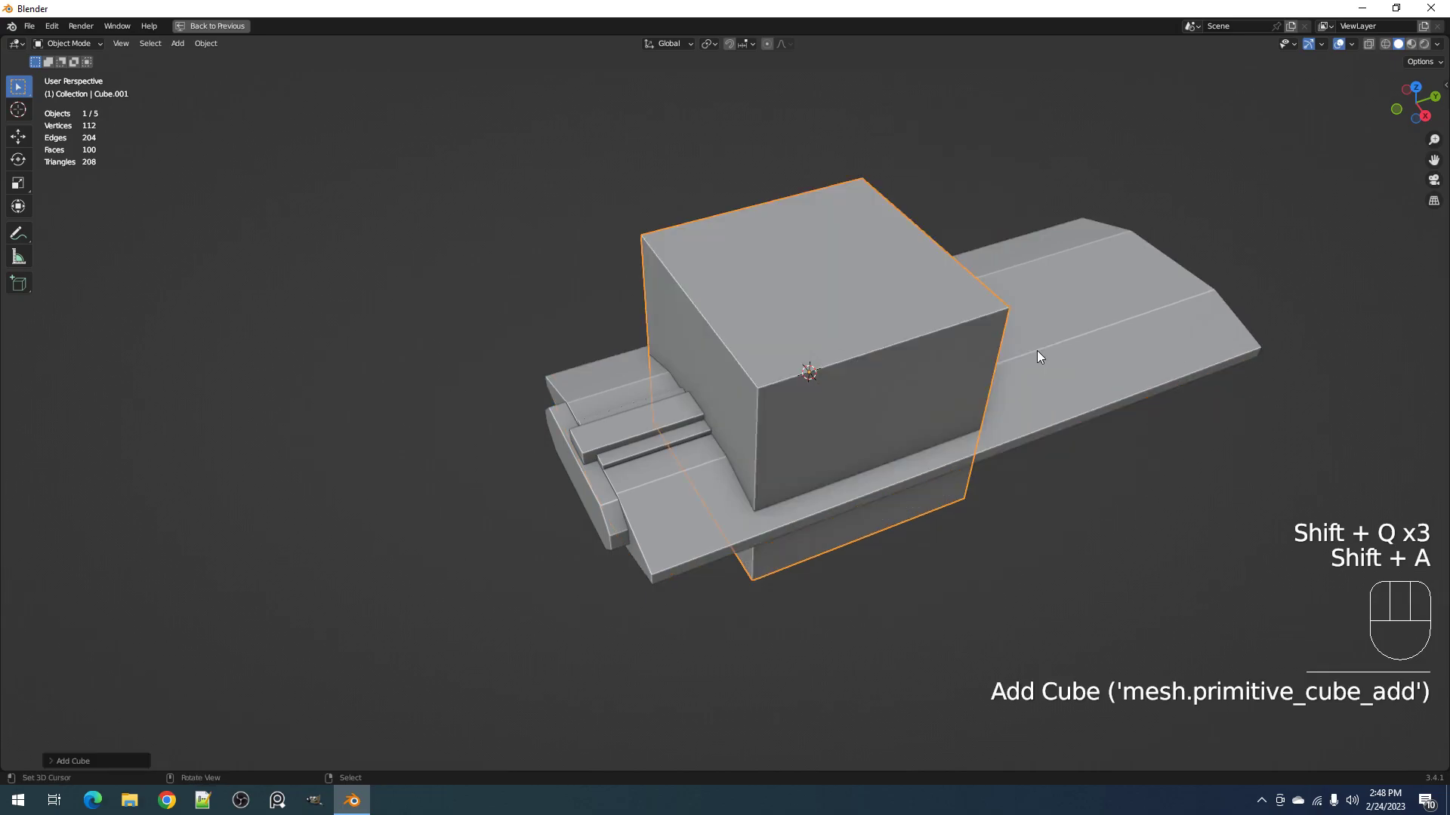
pyautogui.press('x')
pyautogui.click(966, 355)
# Step: Delete the long intersect bar lying on the raised strip
pyautogui.click(682, 401)
pyautogui.scroll(5, 728, 396)
pyautogui.press('x')
pyautogui.click(717, 399)
# Step: Select the block's vertex at the outer end of the raised strip's centre line and add a cube-shaped Creative Flow intersect object there
pyautogui.click(648, 435)
pyautogui.press('Tab')
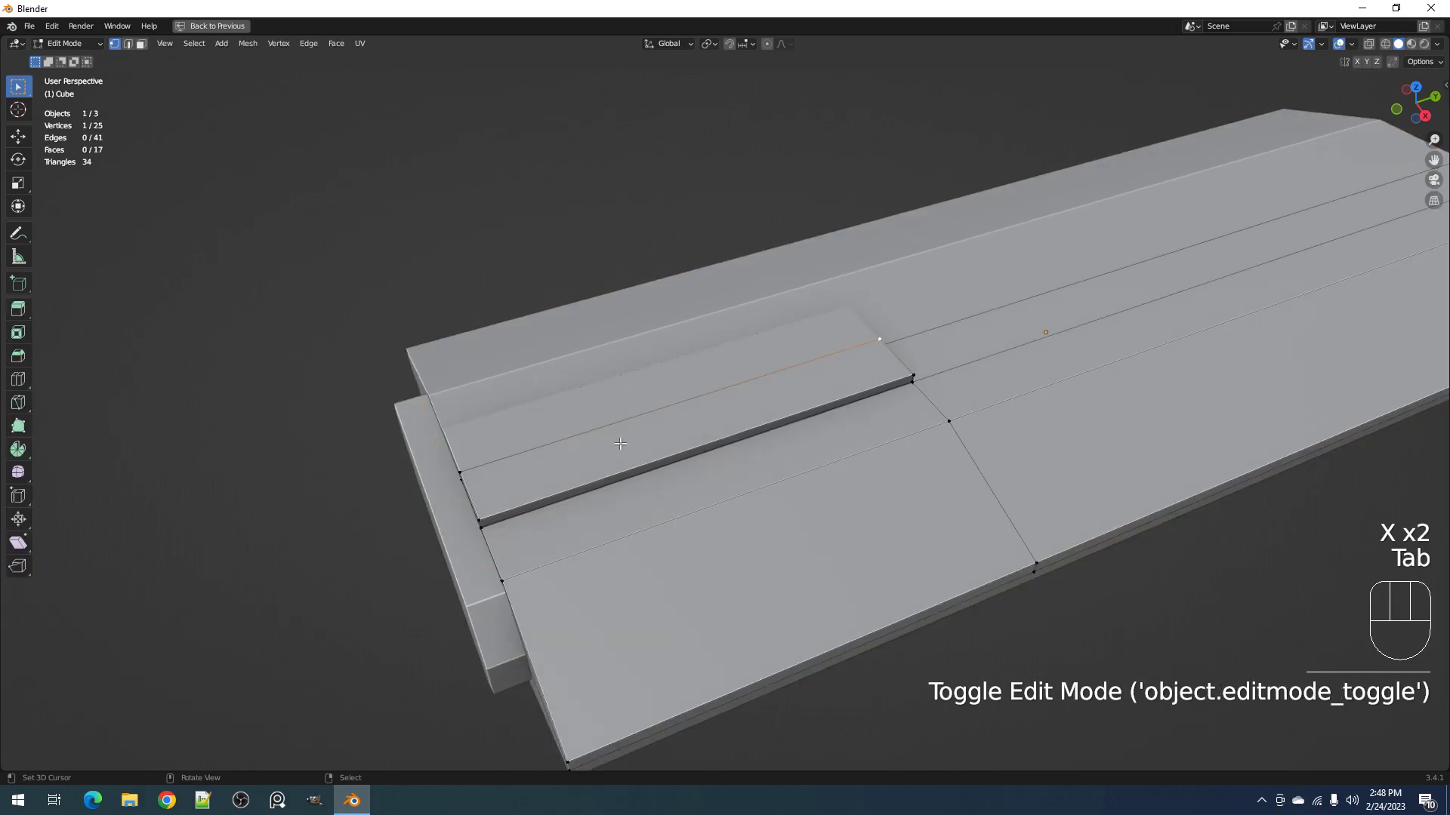
pyautogui.click(525, 446)
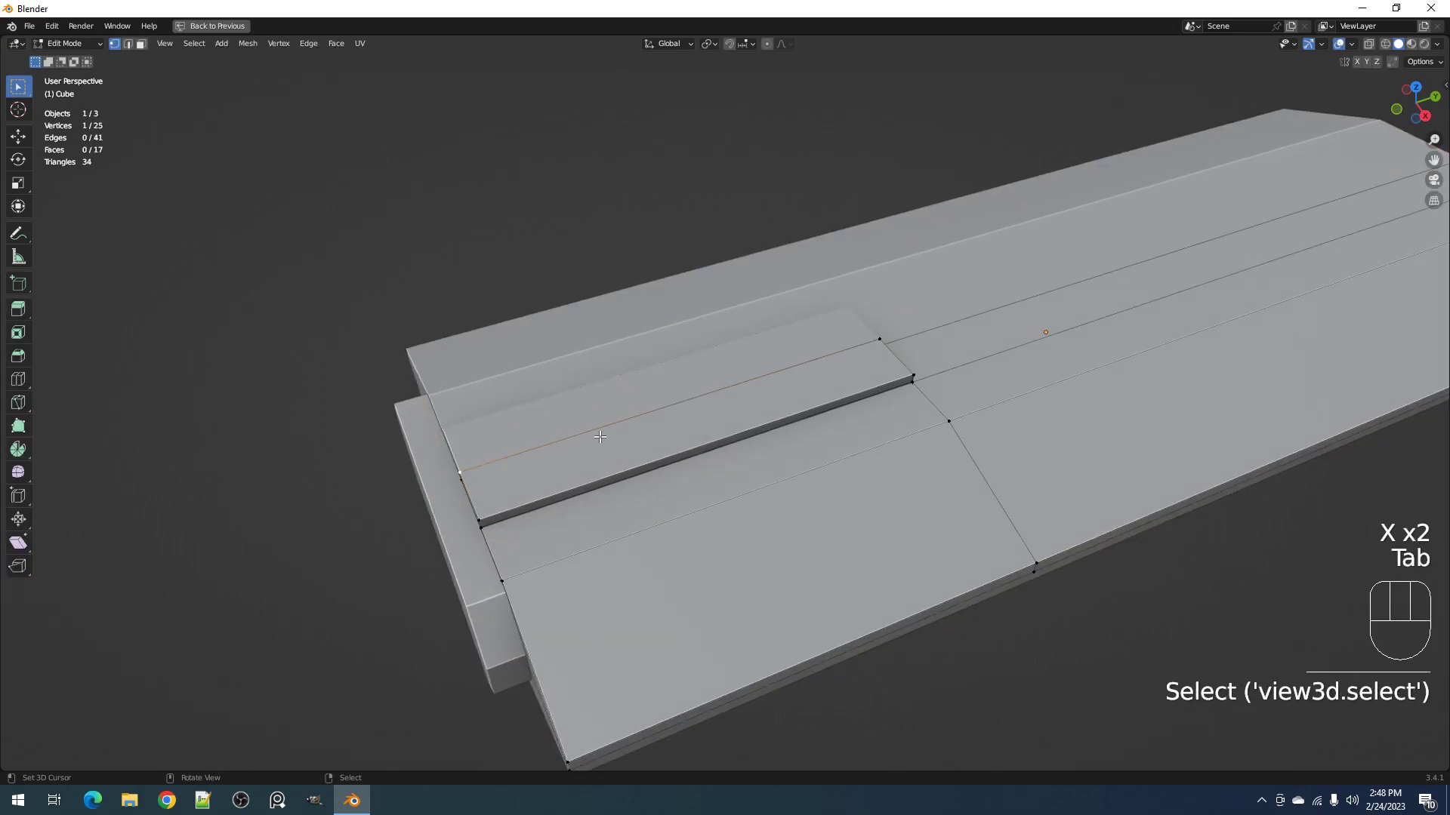
pyautogui.moveTo(600, 437); pyautogui.dragTo(867, 382, button='middle')
pyautogui.hotkey('shift', 'ctrl', 'x')
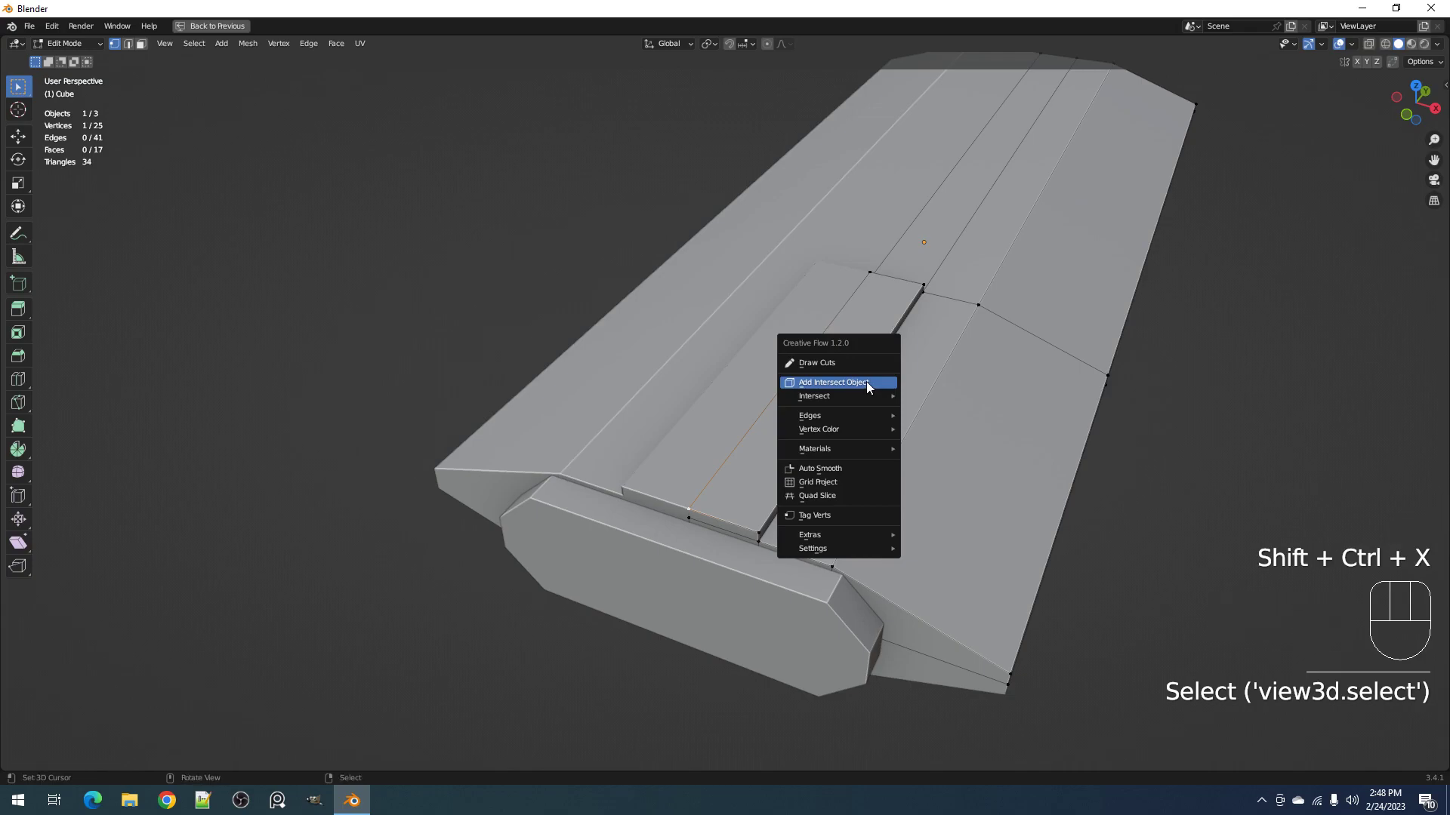
pyautogui.click(867, 382)
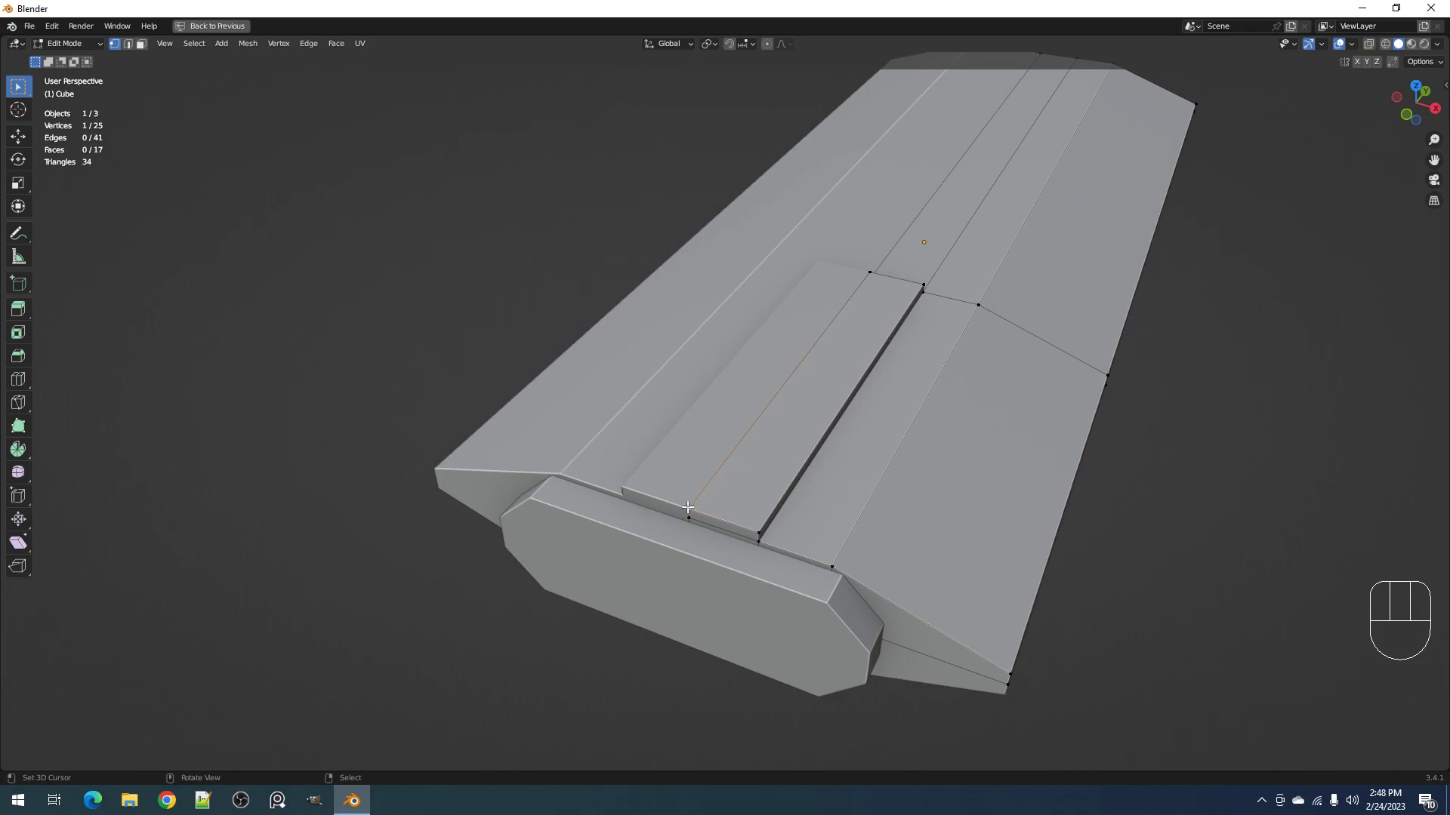
pyautogui.hotkey('shift', 's')
pyautogui.hotkey('shift', 'ctrl', 'x')
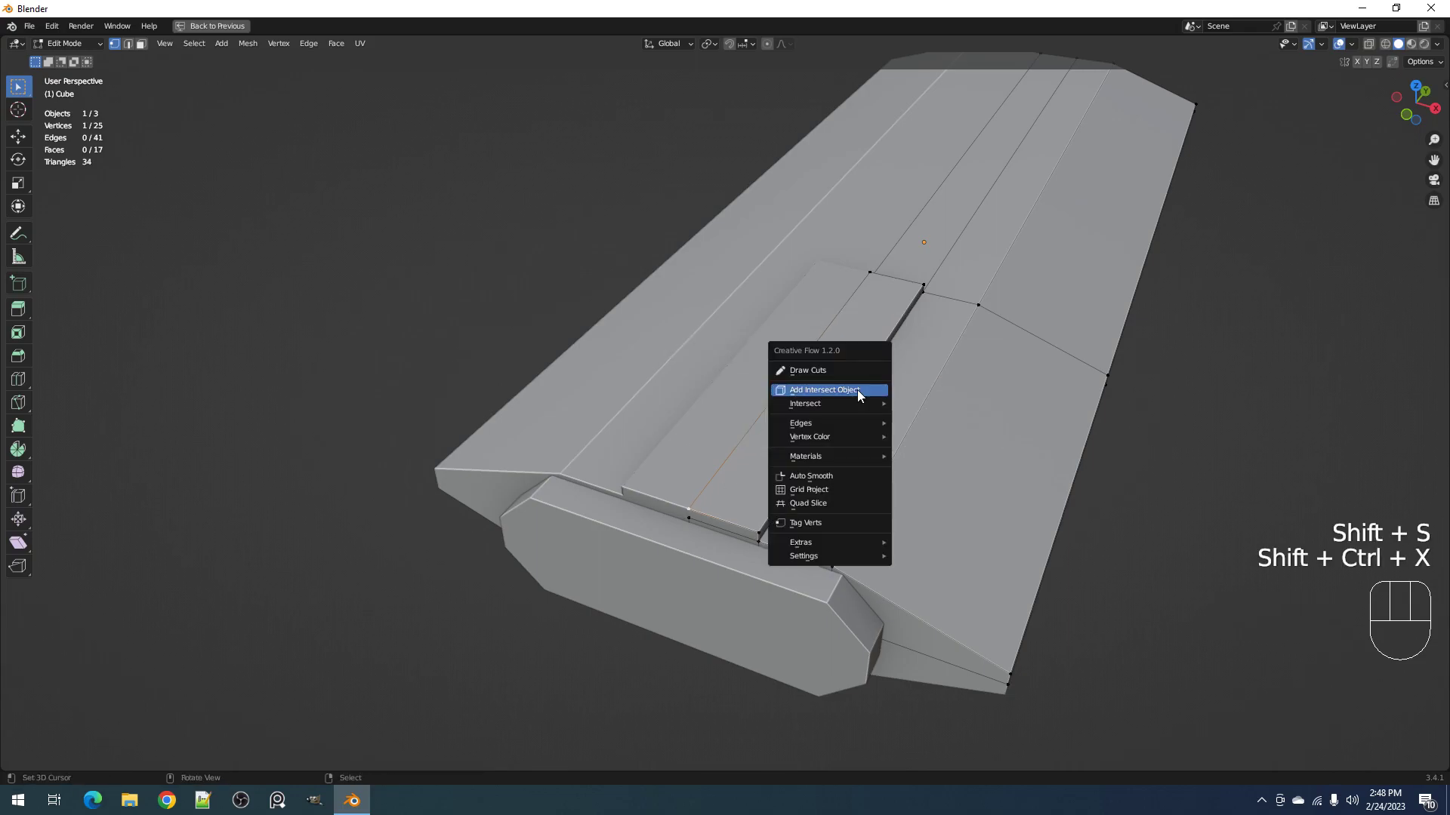
pyautogui.click(858, 390)
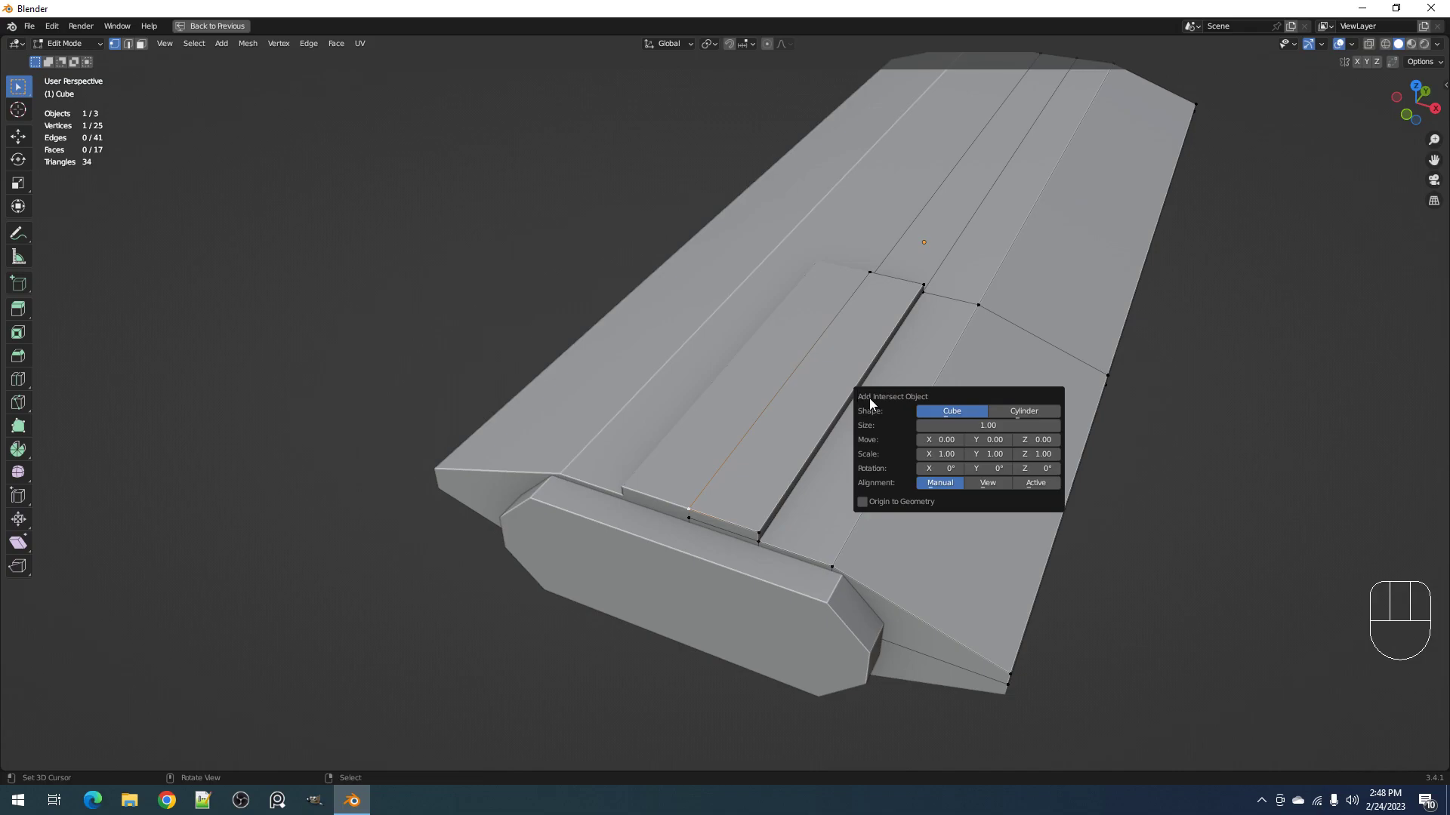
pyautogui.click(956, 411)
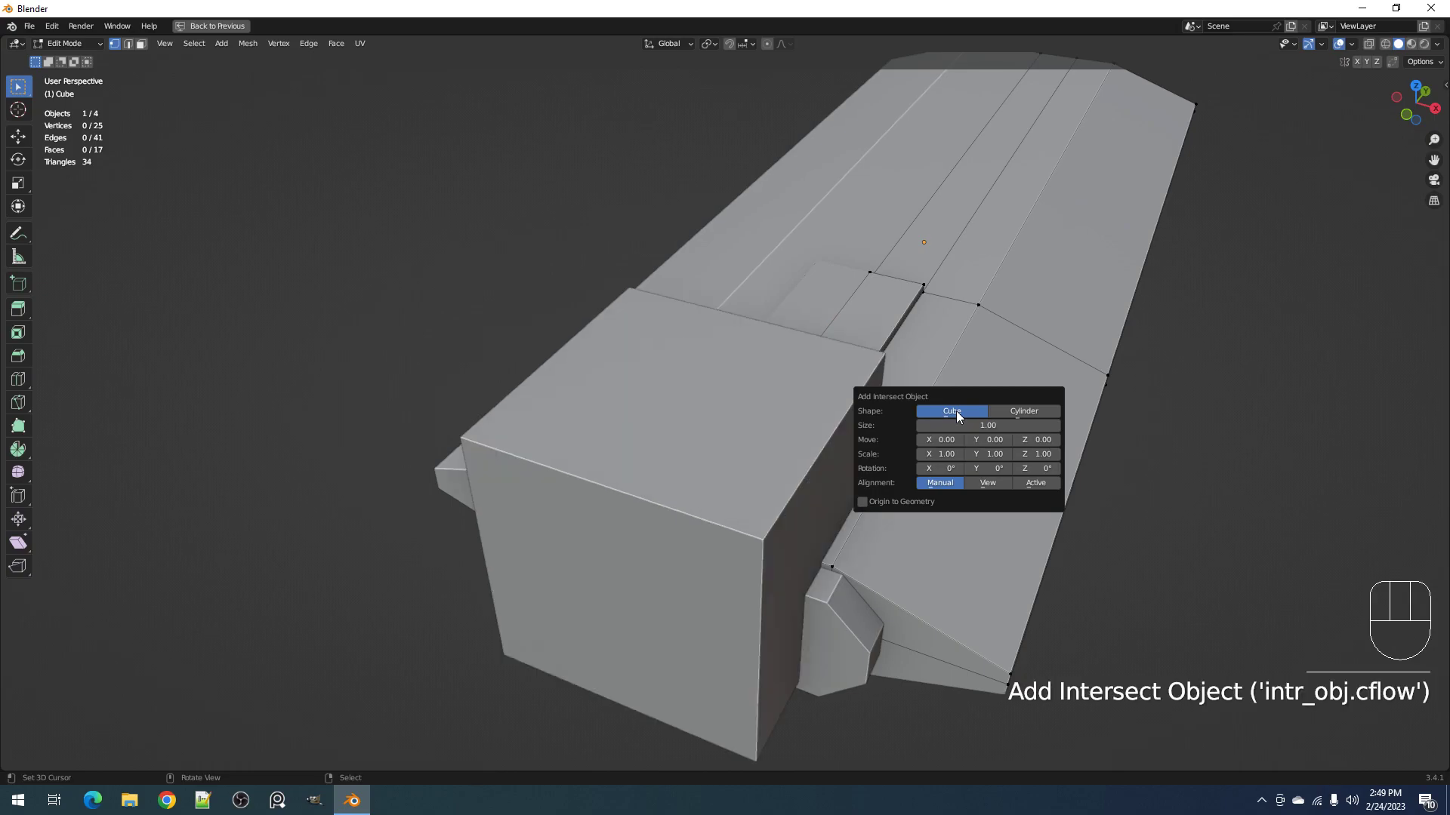
# Step: Select the new intersect cube and scale its whole mesh to about 0.22 in Edit Mode
pyautogui.press('Tab')
pyautogui.rightClick(746, 455)
pyautogui.scroll(-3, 972, 428)
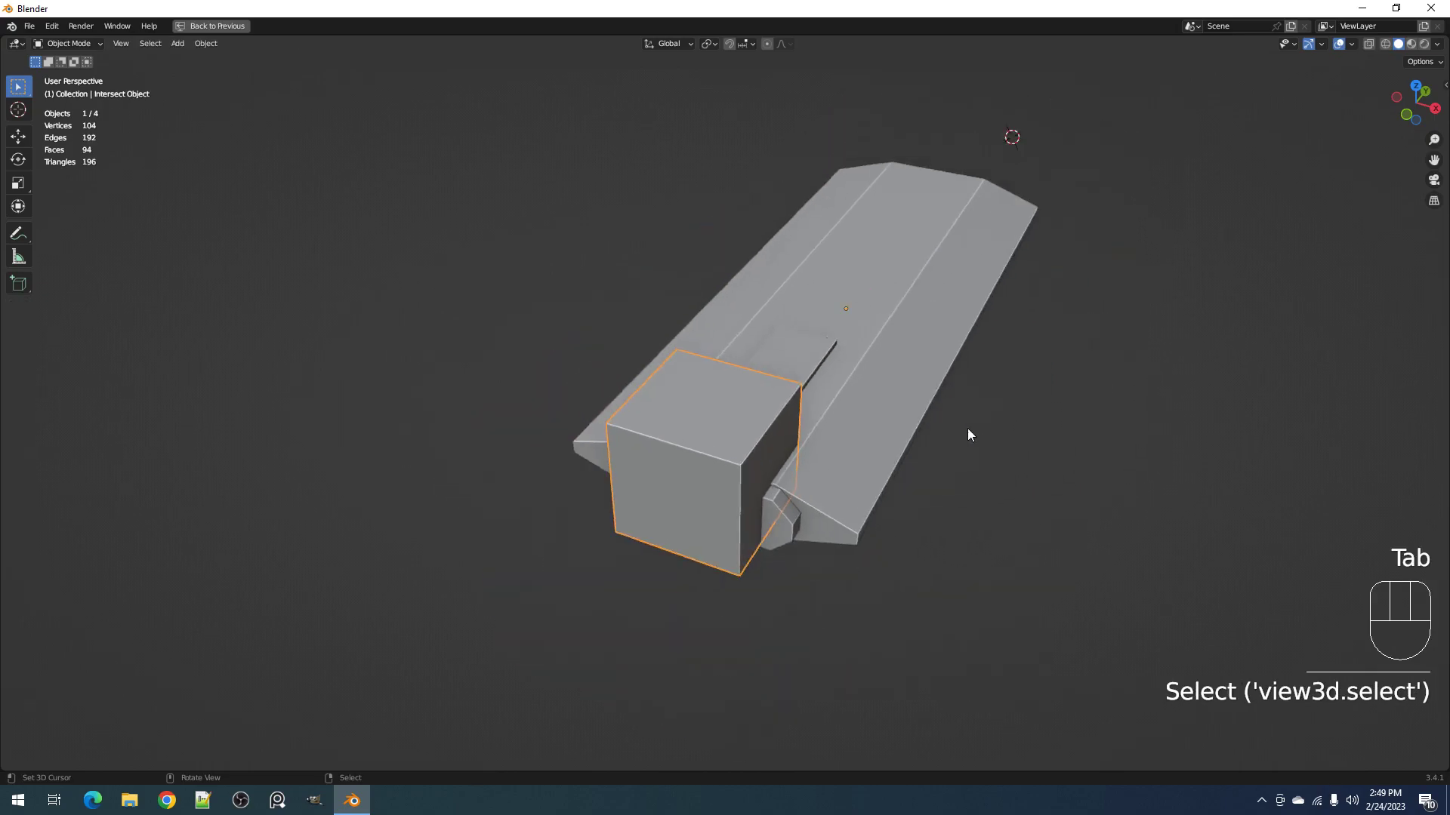
pyautogui.moveTo(971, 428); pyautogui.dragTo(898, 423, button='middle')
pyautogui.scroll(3, 898, 423)
pyautogui.press('Tab')
pyautogui.press('a')
pyautogui.press('s')
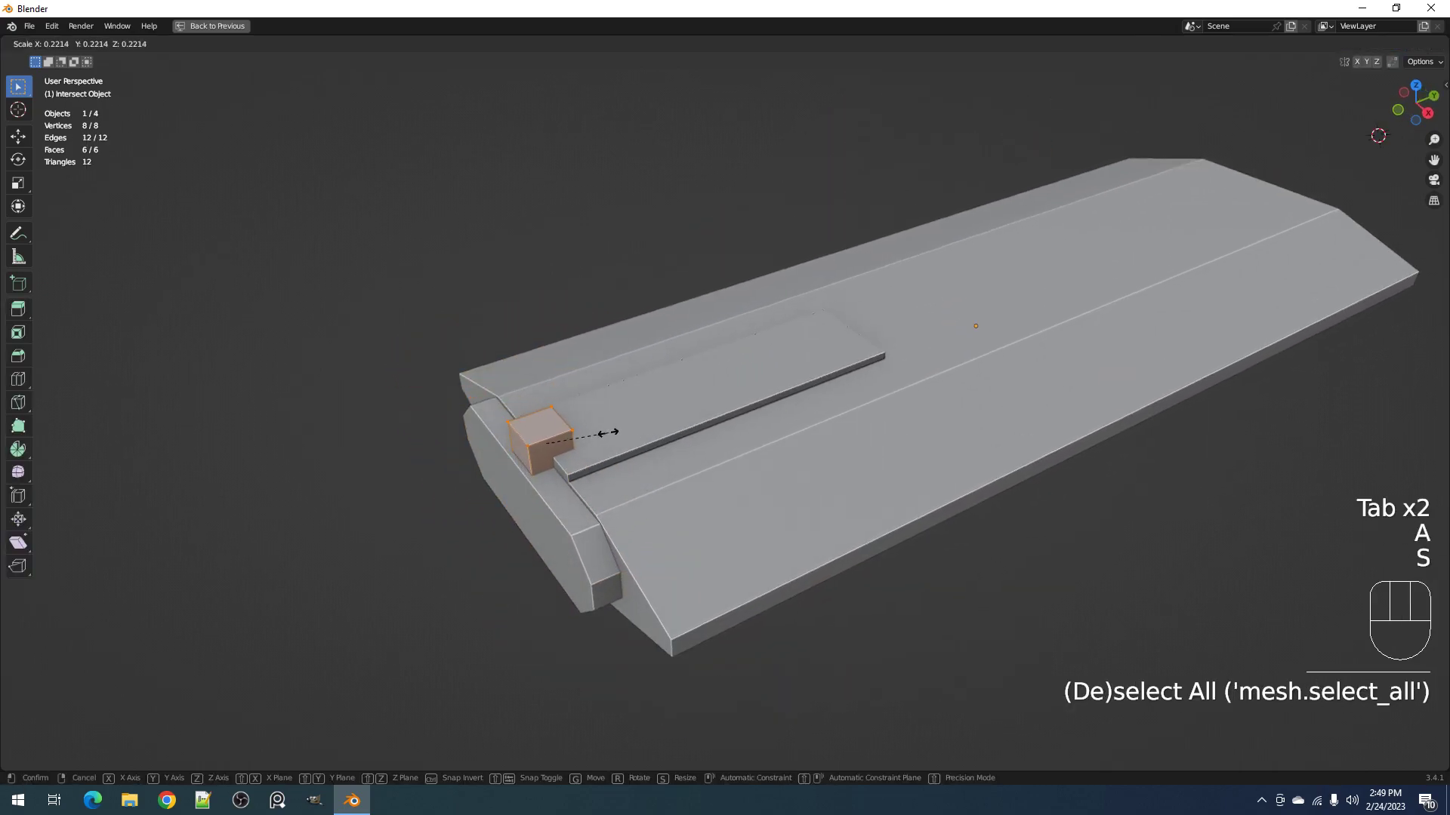
pyautogui.click(609, 435)
# Step: Scale the small intersect cube's mesh along Y and flatten it along Z
pyautogui.press('s')
pyautogui.press('y')
pyautogui.click(629, 449)
pyautogui.keyDown('shift'); pyautogui.moveTo(629, 448); pyautogui.dragTo(728, 449, button='middle'); pyautogui.keyUp('shift')
pyautogui.scroll(2, 728, 447)
pyautogui.press('s')
pyautogui.press('z')
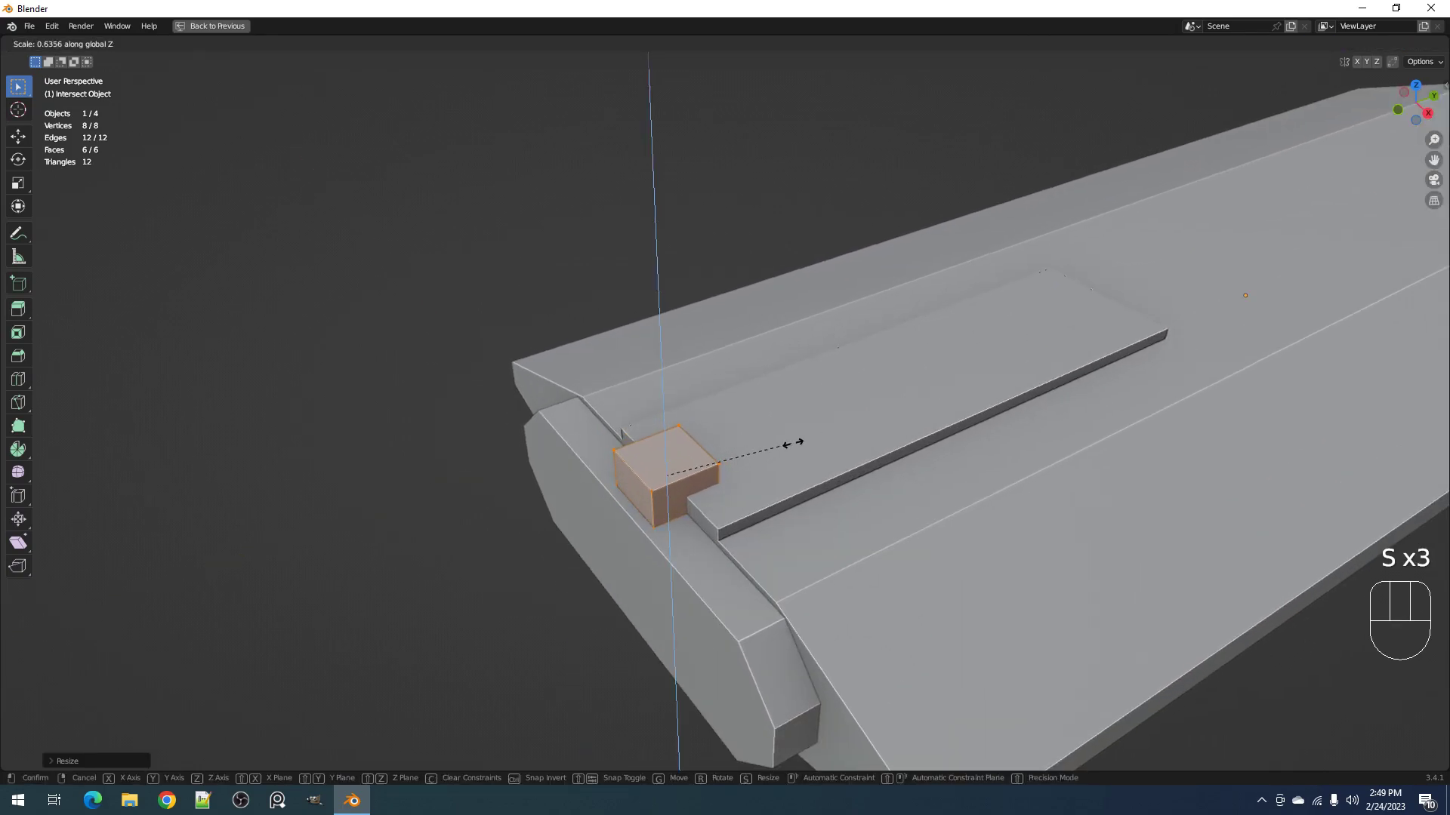
pyautogui.click(821, 439)
# Step: Extend the intersect box's inner end face along the raised strip with Shrink/Fatten
pyautogui.moveTo(821, 439); pyautogui.dragTo(574, 355, button='middle')
pyautogui.press('3')
pyautogui.keyDown('alt'); pyautogui.click(436, 290); pyautogui.keyUp('alt')
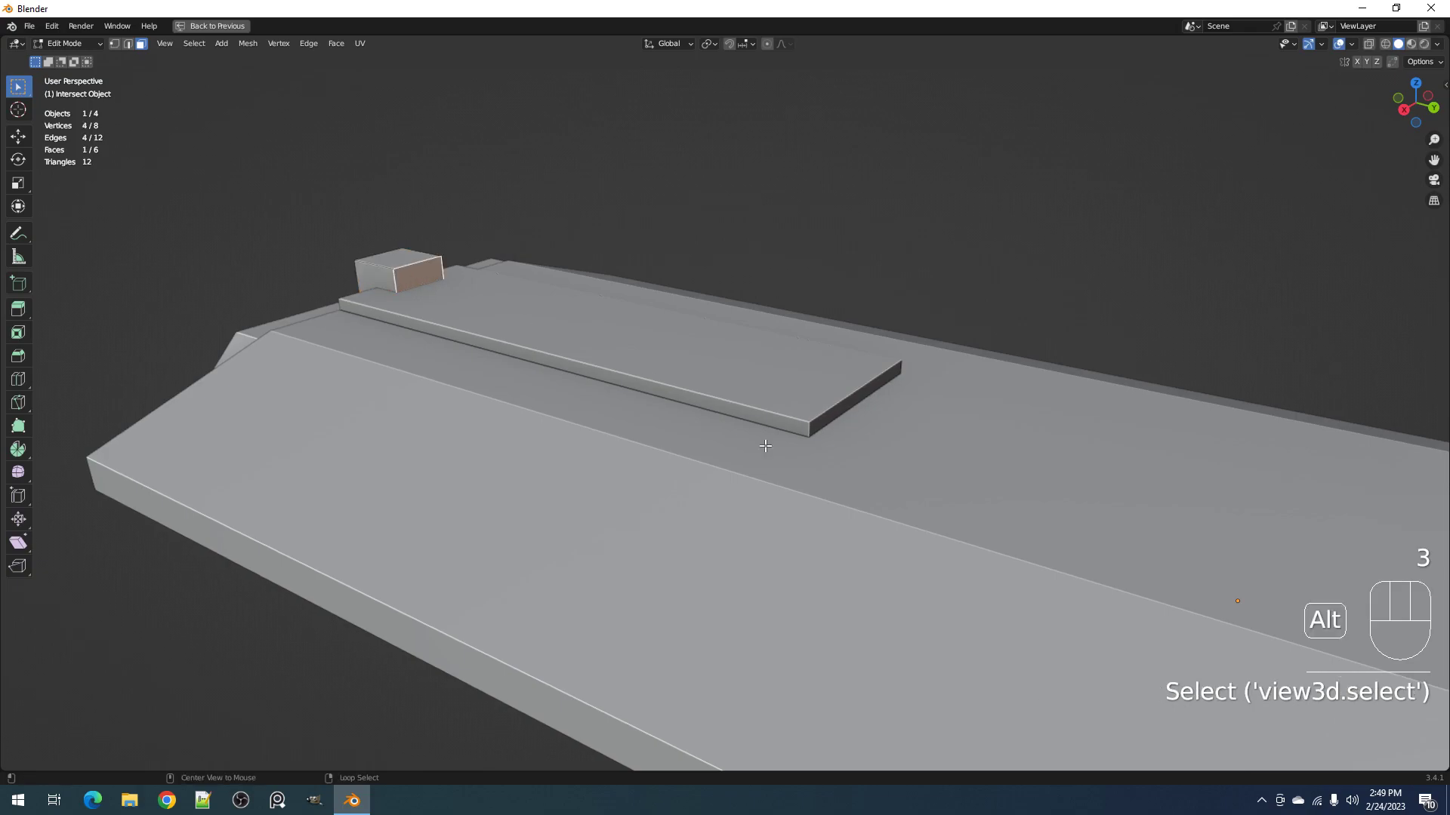
pyautogui.hotkey('alt', 's')
pyautogui.click(584, 292)
pyautogui.scroll(-4, 586, 295)
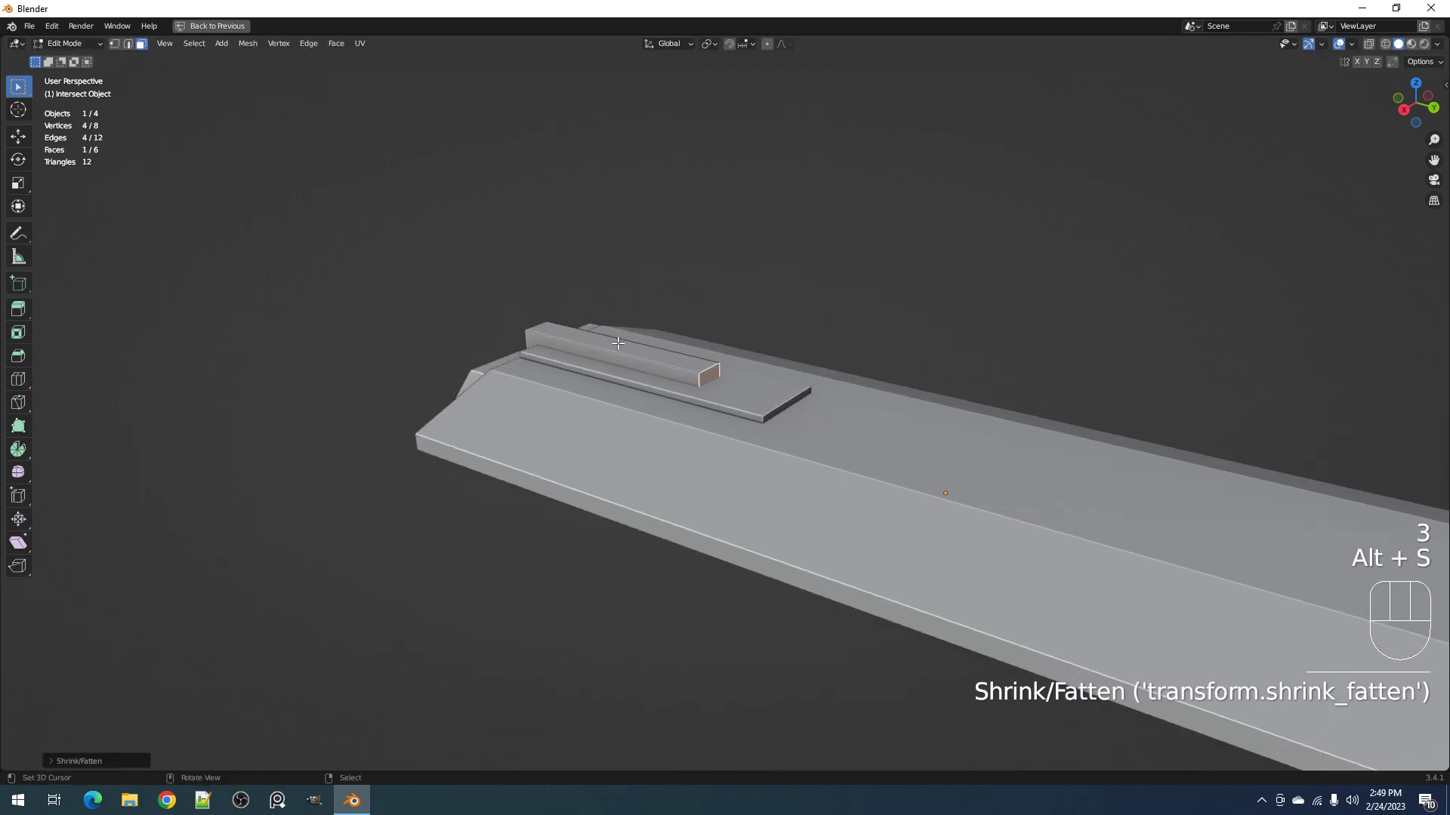
pyautogui.moveTo(589, 317); pyautogui.dragTo(759, 377, button='middle')
pyautogui.scroll(2, 761, 385)
# Step: Check the intersect box in wireframe shading and offset one of its faces with Shrink/Fatten
pyautogui.click(764, 405)
pyautogui.moveTo(732, 453)
pyautogui.mouseDown(button='middle')
pyautogui.moveTo(748, 428)
pyautogui.moveTo(731, 406)
pyautogui.mouseUp(button='middle')
pyautogui.hotkey('shift', 'z')
pyautogui.hotkey('shift', 'z')
pyautogui.hotkey('shift', 'z')
pyautogui.click(802, 388)
pyautogui.click(816, 385)
pyautogui.hotkey('shift', 'z')
pyautogui.moveTo(920, 361)
pyautogui.mouseDown(button='middle')
pyautogui.moveTo(913, 446)
pyautogui.moveTo(837, 440)
pyautogui.moveTo(920, 473)
pyautogui.moveTo(875, 502)
pyautogui.mouseUp(button='middle')
pyautogui.hotkey('alt', 's')
pyautogui.click(911, 457)
# Step: Offset the intersect box's top face with Shrink/Fatten
pyautogui.click(838, 456)
pyautogui.hotkey('alt', 's')
pyautogui.click(922, 462)
pyautogui.press('s')
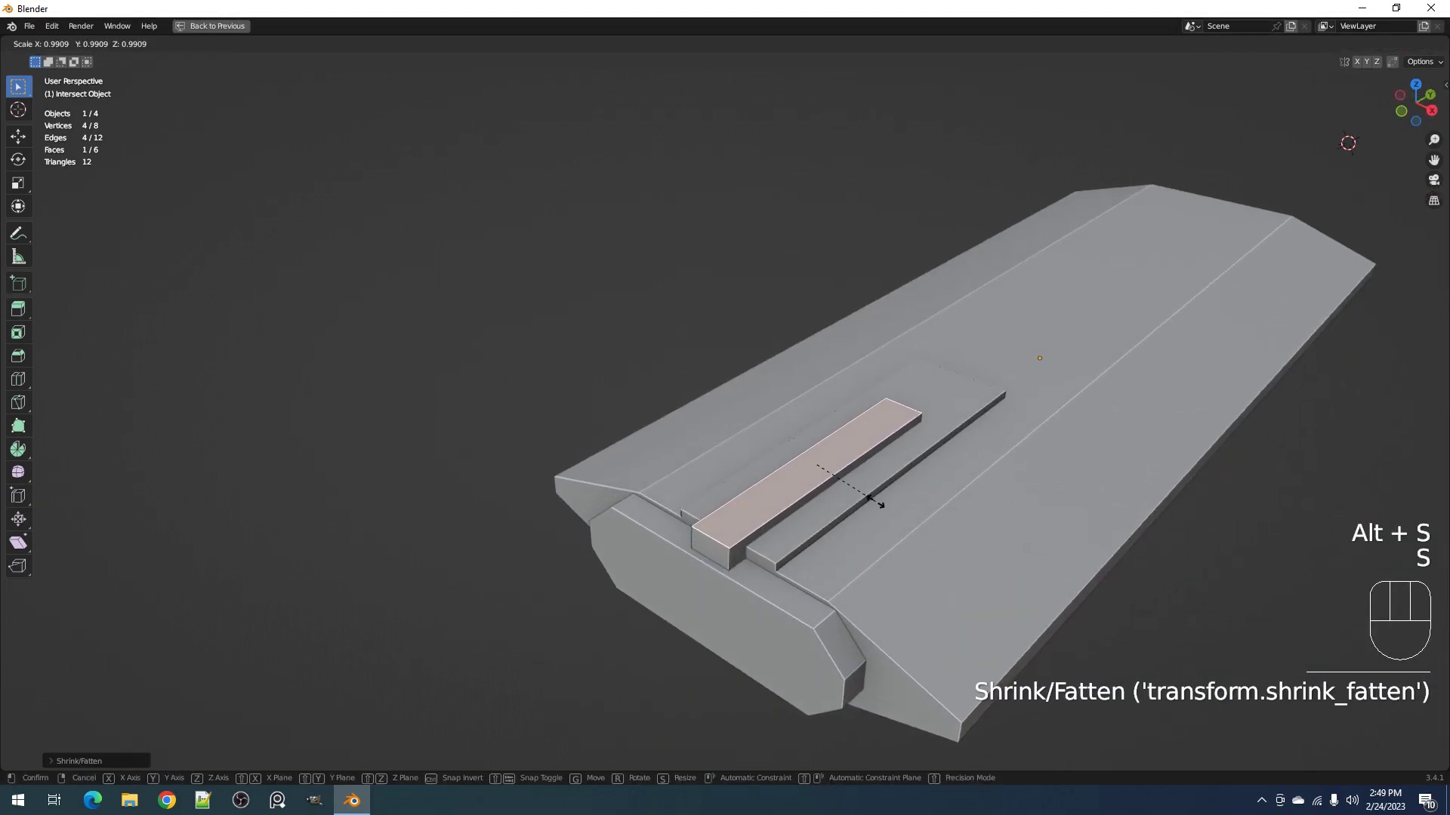
pyautogui.rightClick(933, 520)
# Step: Widen the intersect box by scaling its whole mesh along global X by about 1.42
pyautogui.press('a')
pyautogui.press('s')
pyautogui.press('x')
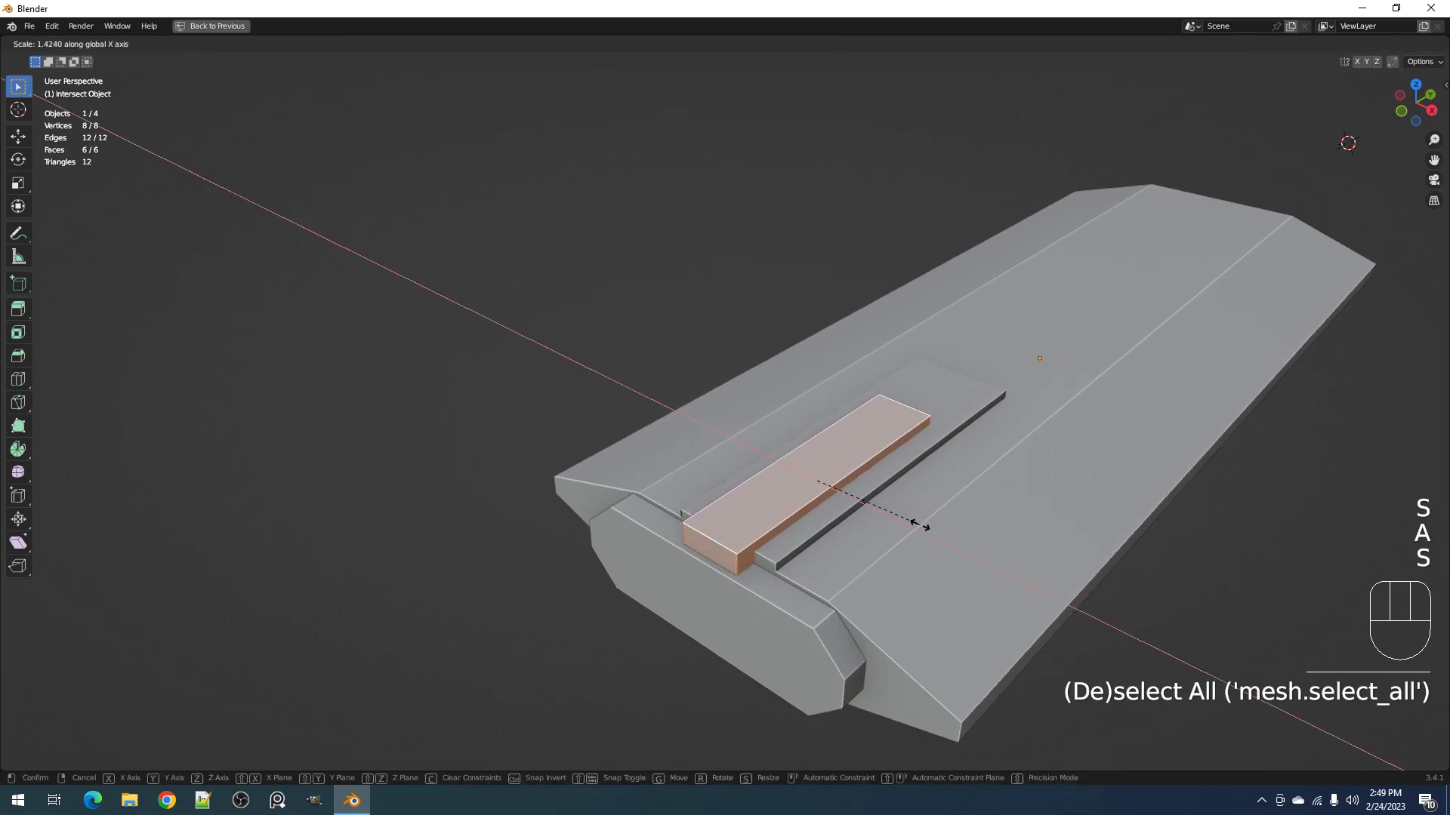
pyautogui.click(919, 525)
pyautogui.press('Tab')
# Step: Offset one face of the widened intersect box with Shrink/Fatten and return to Object Mode
pyautogui.scroll(-2, 972, 488)
pyautogui.moveTo(972, 488); pyautogui.dragTo(804, 474, button='middle')
pyautogui.scroll(3, 804, 474)
pyautogui.press('Tab')
pyautogui.press('2')
pyautogui.press('3')
pyautogui.rightClick(744, 479)
pyautogui.hotkey('alt', 's')
pyautogui.click(778, 446)
pyautogui.press('Tab')
# Step: Refine the intersect box's proportions with another Shrink/Fatten offset on a single face
pyautogui.scroll(-5, 773, 442)
pyautogui.hotkey('alt', 'a')
pyautogui.moveTo(772, 441); pyautogui.dragTo(805, 446, button='middle')
pyautogui.press('Tab')
pyautogui.scroll(3, 749, 446)
pyautogui.press('3')
pyautogui.rightClick(741, 455)
pyautogui.hotkey('alt', 's')
pyautogui.click(739, 452)
# Step: Add a loop cut across the intersect box and bevel it into two loops bounding a long middle section
pyautogui.hotkey('ctrl', 'r')
pyautogui.click(714, 438)
pyautogui.click(791, 436)
pyautogui.hotkey('ctrl', 'b')
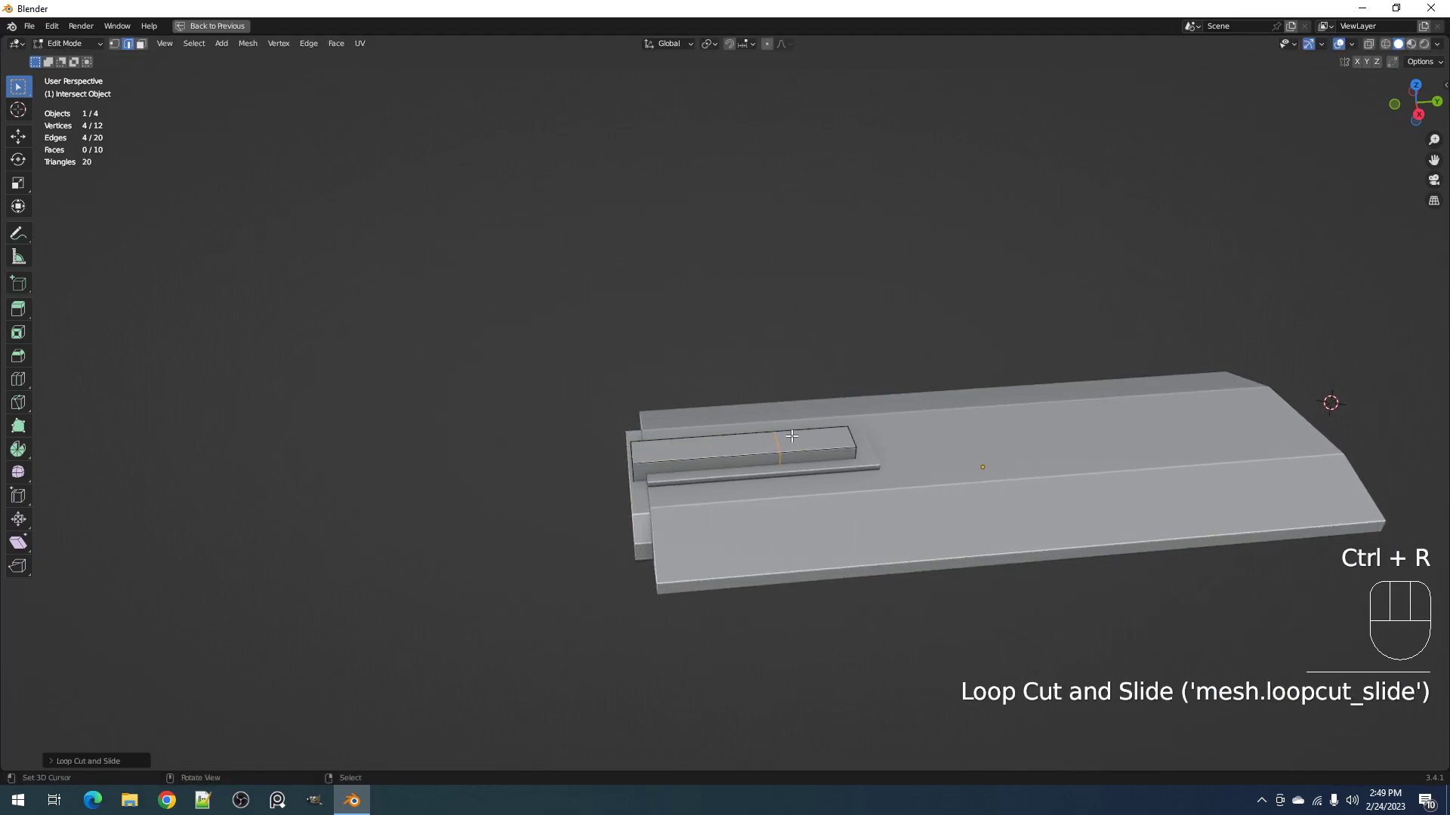
pyautogui.click(765, 460)
pyautogui.press('3')
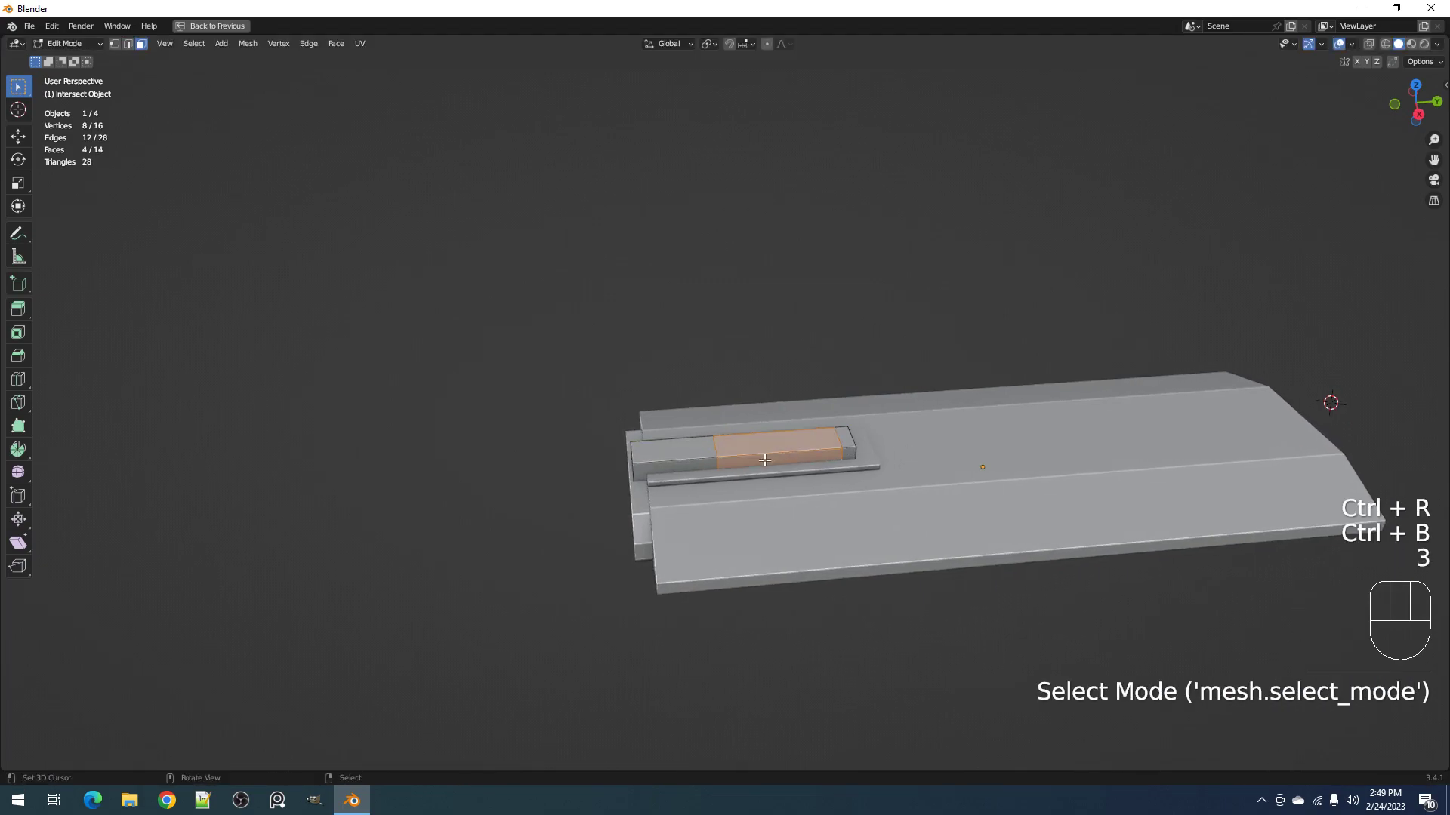
pyautogui.moveTo(765, 459); pyautogui.dragTo(867, 443, button='middle')
pyautogui.hotkey('alt', 'a')
pyautogui.press('Tab')
pyautogui.hotkey('shift', 'ctrl', 'x')
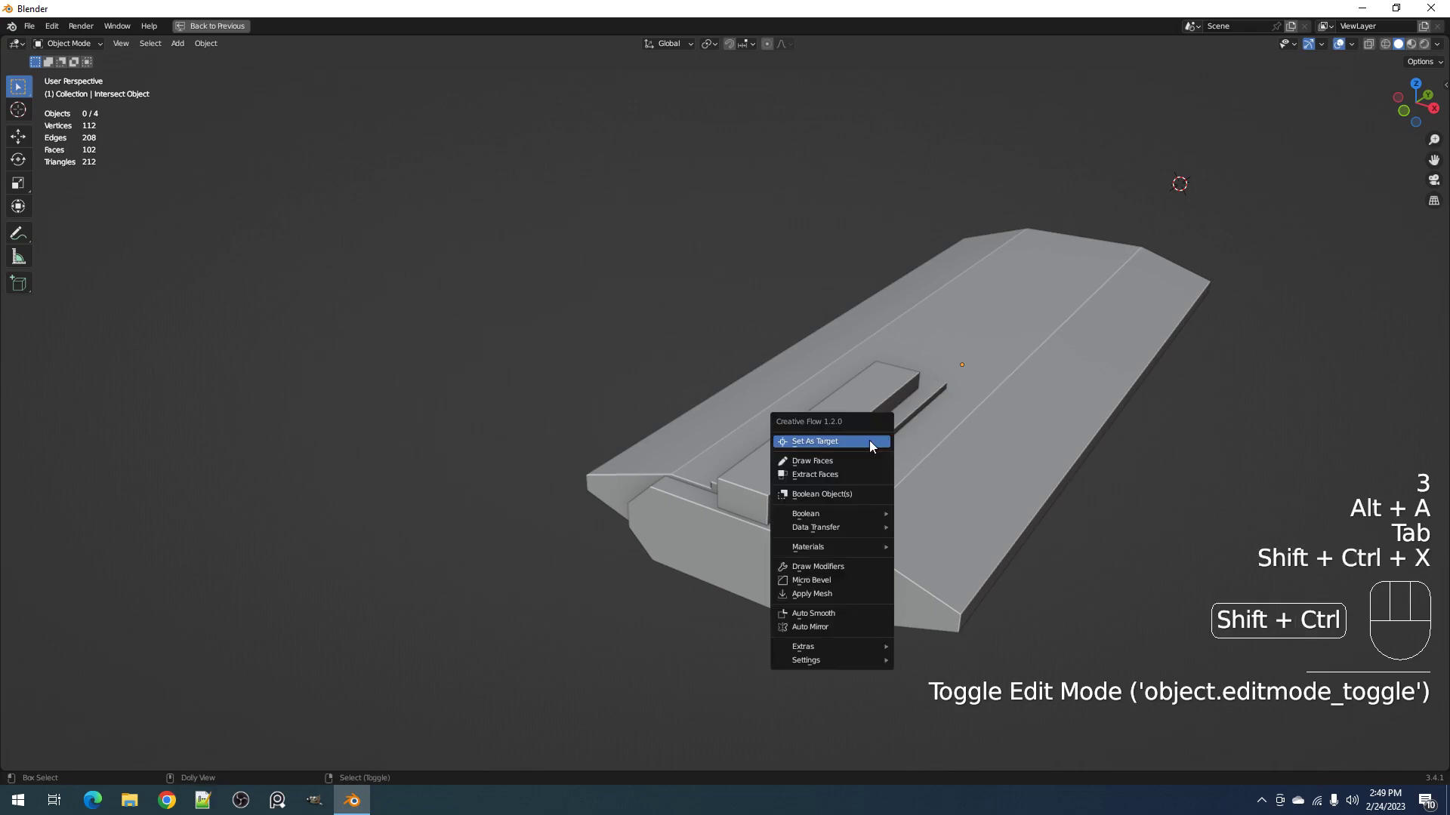
pyautogui.hotkey('shift', 'q')
pyautogui.click(890, 388)
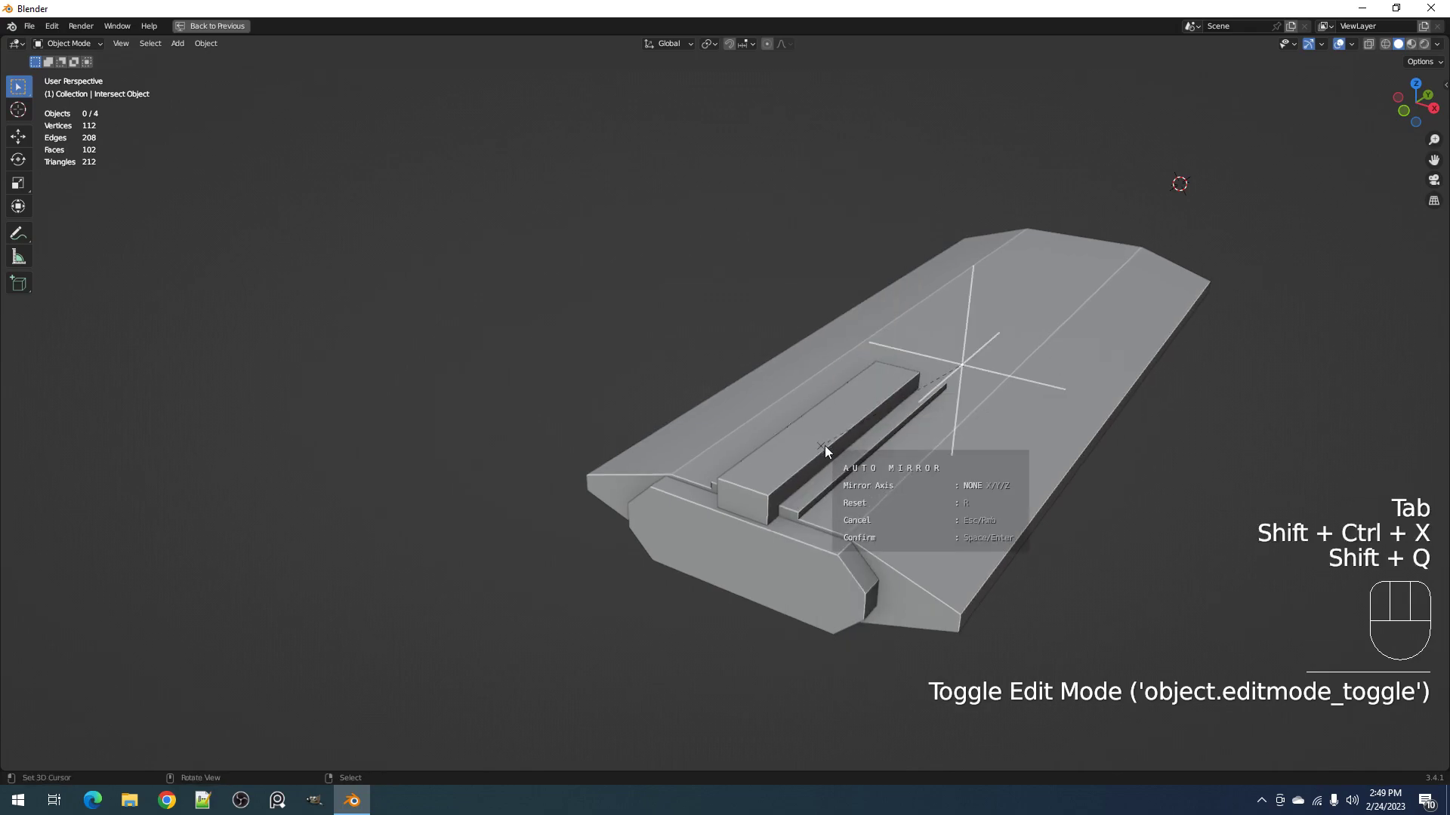
pyautogui.press('Tab')
pyautogui.hotkey('ctrl', 'z')
pyautogui.press('Tab')
pyautogui.press('Tab')
# Step: Apply Random Flow's Auto Mirror to the intersect box across its lengthwise centre line
pyautogui.click(827, 445)
pyautogui.press('Tab')
pyautogui.press('Tab')
pyautogui.hotkey('shift', 'q')
pyautogui.click(834, 448)
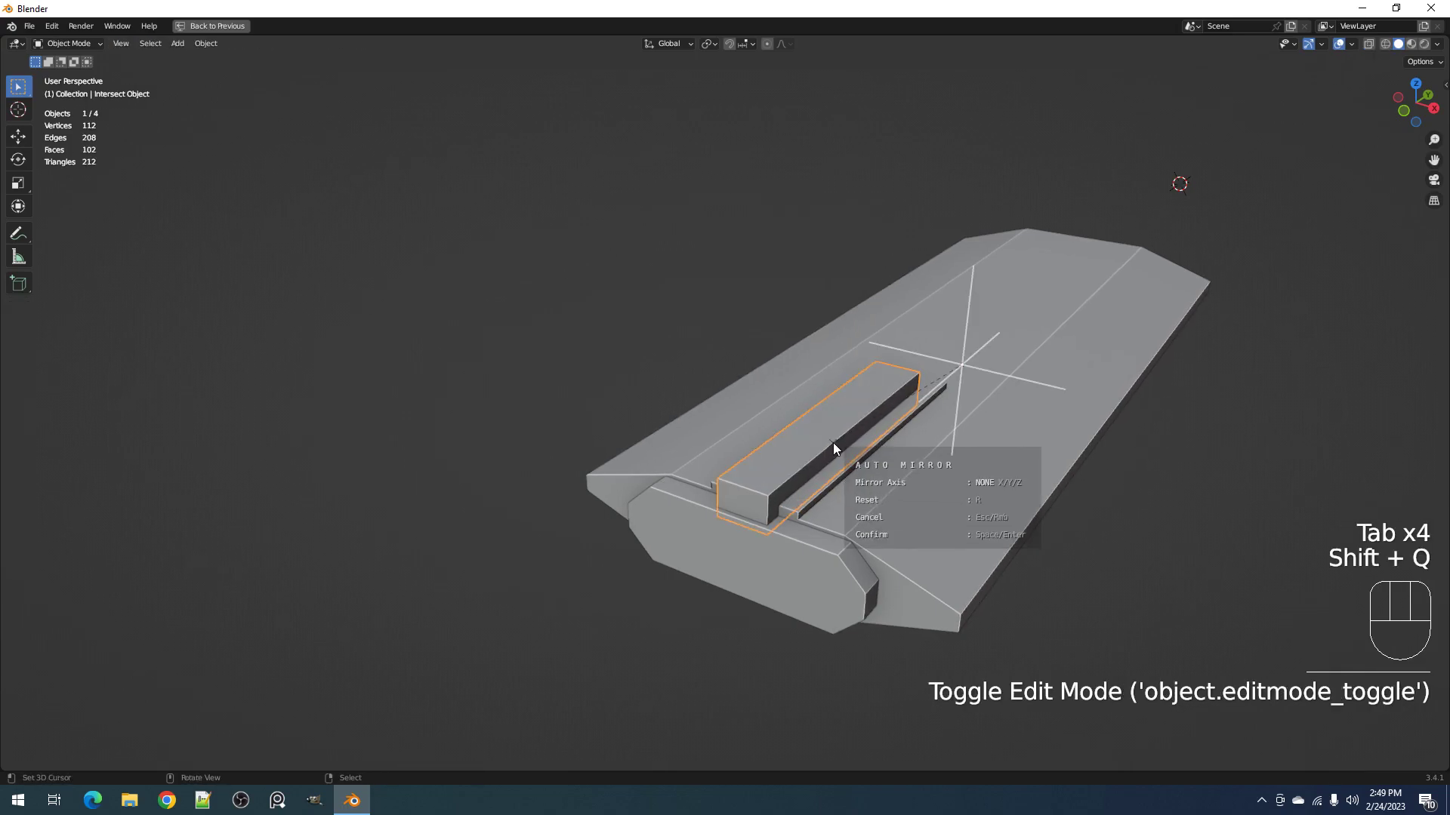
pyautogui.click(833, 448)
# Step: Try beveling the intersect box's upper long edge, picking its full run of edge segments
pyautogui.scroll(2, 833, 442)
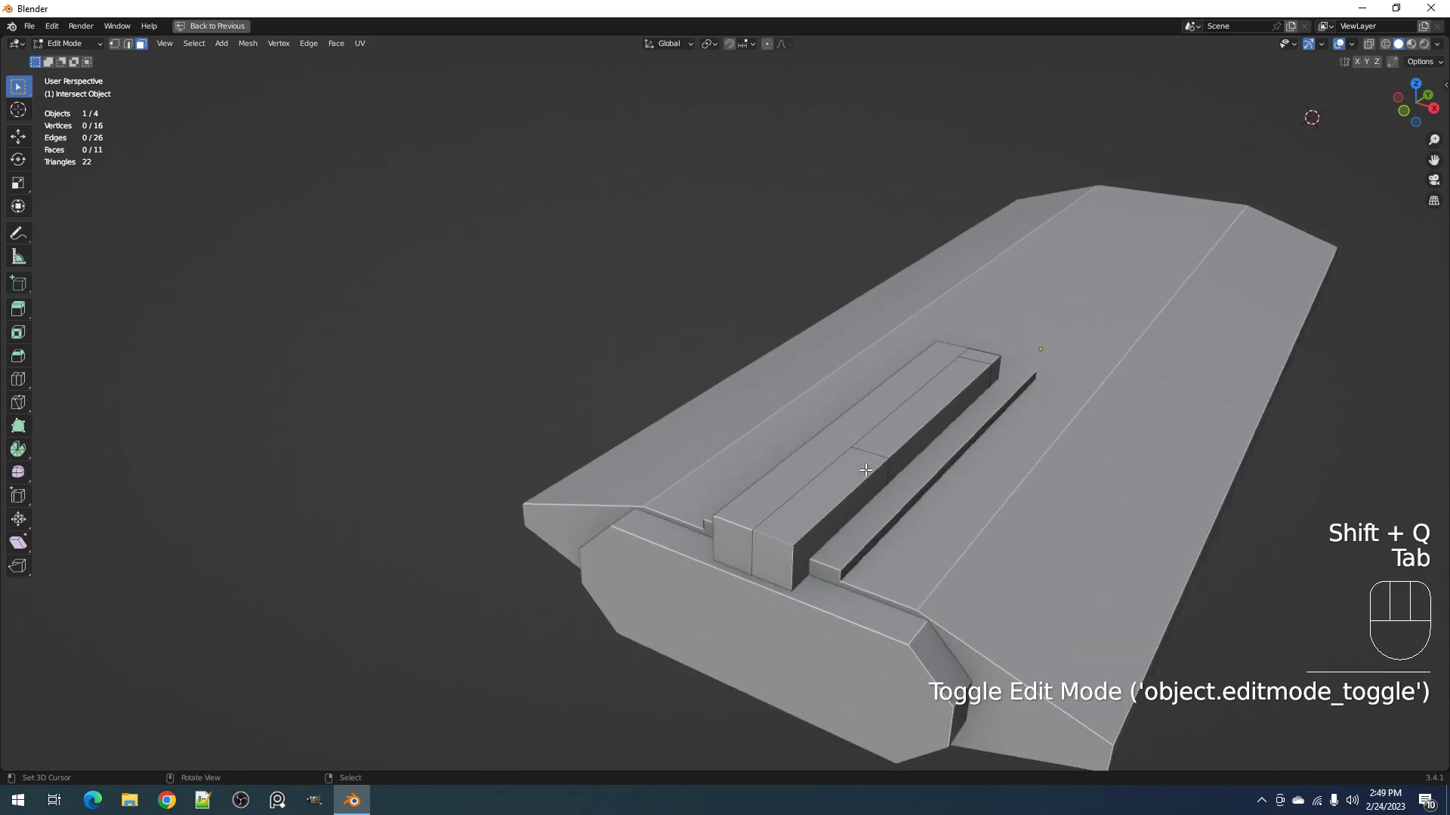
pyautogui.press('2')
pyautogui.rightClick(854, 485)
pyautogui.keyDown('ctrl'); pyautogui.rightClick(996, 363); pyautogui.keyUp('ctrl')
pyautogui.hotkey('ctrl', 'b')
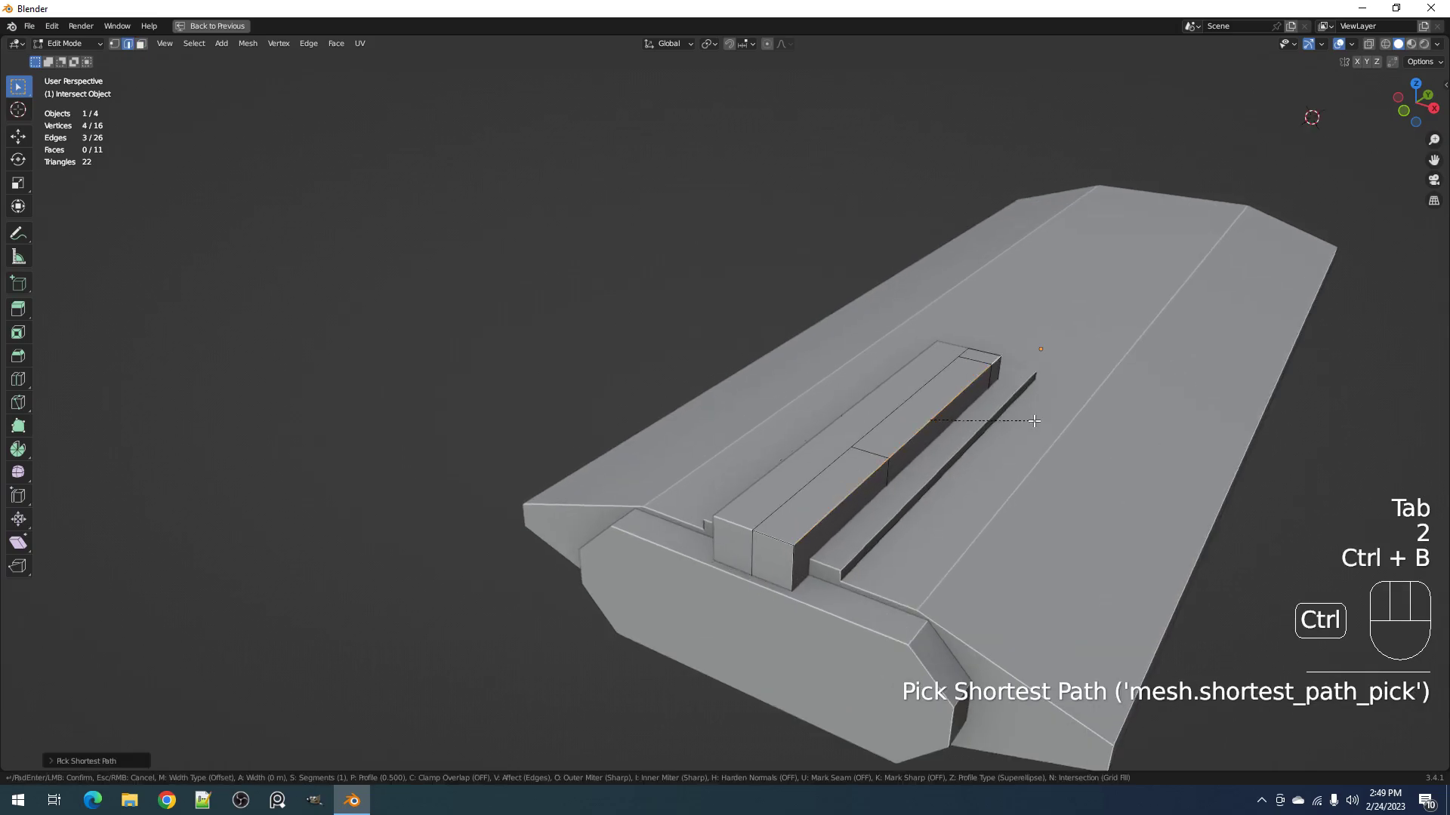
pyautogui.click(1059, 434)
pyautogui.press('Tab')
pyautogui.scroll(-1, 1059, 434)
pyautogui.moveTo(1056, 434); pyautogui.dragTo(863, 405, button='middle')
# Step: Undo the bevel on the intersect box's upper long edge
pyautogui.press('Tab')
pyautogui.hotkey('ctrl', 'z')
pyautogui.hotkey('ctrl', 'z')
pyautogui.hotkey('ctrl', 'z')
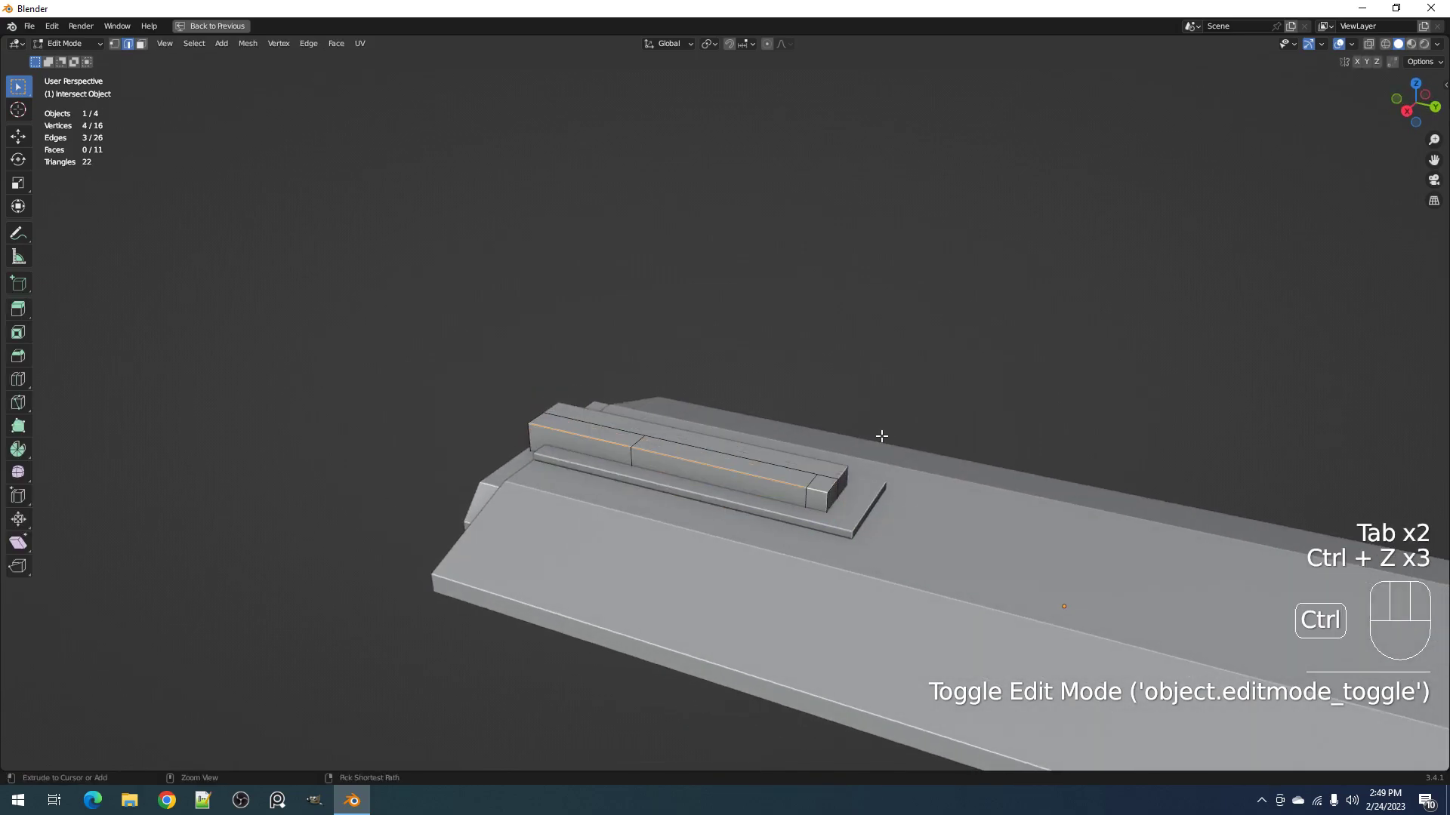
# Step: Extrude the middle section of the mirrored intersect box's top face
pyautogui.hotkey('alt', 'a')
pyautogui.press('3')
pyautogui.rightClick(714, 472)
pyautogui.press('e')
pyautogui.press('Tab')
pyautogui.moveTo(712, 461); pyautogui.dragTo(846, 476, button='middle')
pyautogui.scroll(2, 845, 482)
pyautogui.press('Tab')
pyautogui.press('Tab')
pyautogui.press('Tab')
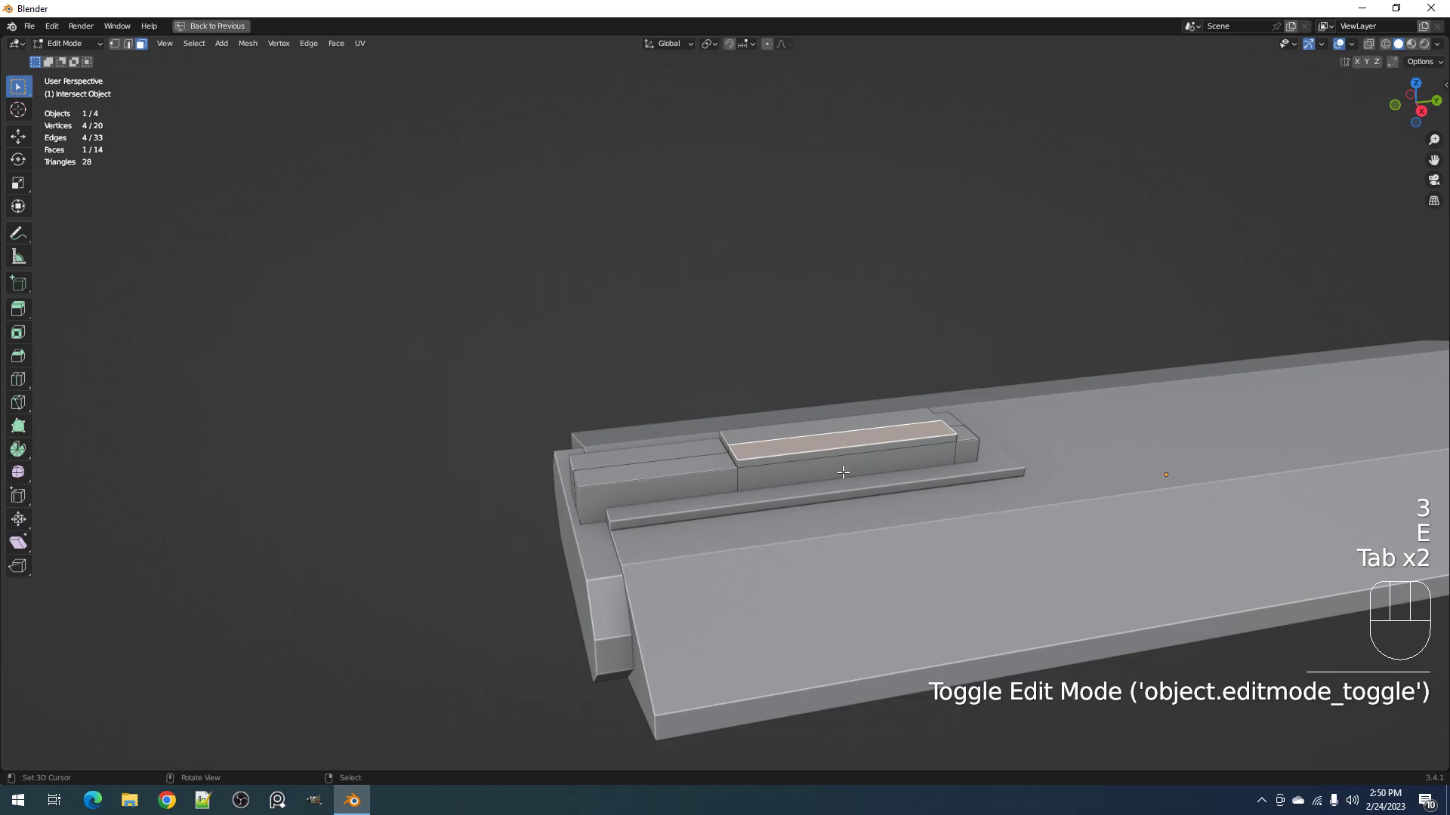
# Step: Raise the extruded middle face along Z
pyautogui.moveTo(843, 467); pyautogui.dragTo(910, 420, button='middle')
pyautogui.scroll(2, 867, 470)
pyautogui.press('g')
pyautogui.press('z')
pyautogui.click(874, 437)
# Step: Try moving an upper edge of the raised middle section along X
pyautogui.press('2')
pyautogui.rightClick(888, 441)
pyautogui.press('g')
pyautogui.press('x')
pyautogui.rightClick(965, 457)
pyautogui.press('Tab')
pyautogui.moveTo(796, 431); pyautogui.dragTo(855, 463, button='middle')
pyautogui.hotkey('alt', 'a')
pyautogui.scroll(-3, 735, 460)
pyautogui.scroll(5, 861, 453)
# Step: Undo the edge and extrusion edits back to the plain mirrored intersect box and return to Object Mode
pyautogui.press('Tab')
pyautogui.hotkey('ctrl', 'z')
pyautogui.hotkey('ctrl', 'z')
pyautogui.hotkey('ctrl', 'z')
pyautogui.hotkey('ctrl', 'z')
pyautogui.hotkey('ctrl', 'z')
pyautogui.hotkey('ctrl', 'z')
pyautogui.hotkey('ctrl', 'z')
pyautogui.hotkey('ctrl', 'z')
pyautogui.hotkey('ctrl', 'z')
pyautogui.hotkey('ctrl', 'z')
pyautogui.hotkey('ctrl', 'z')
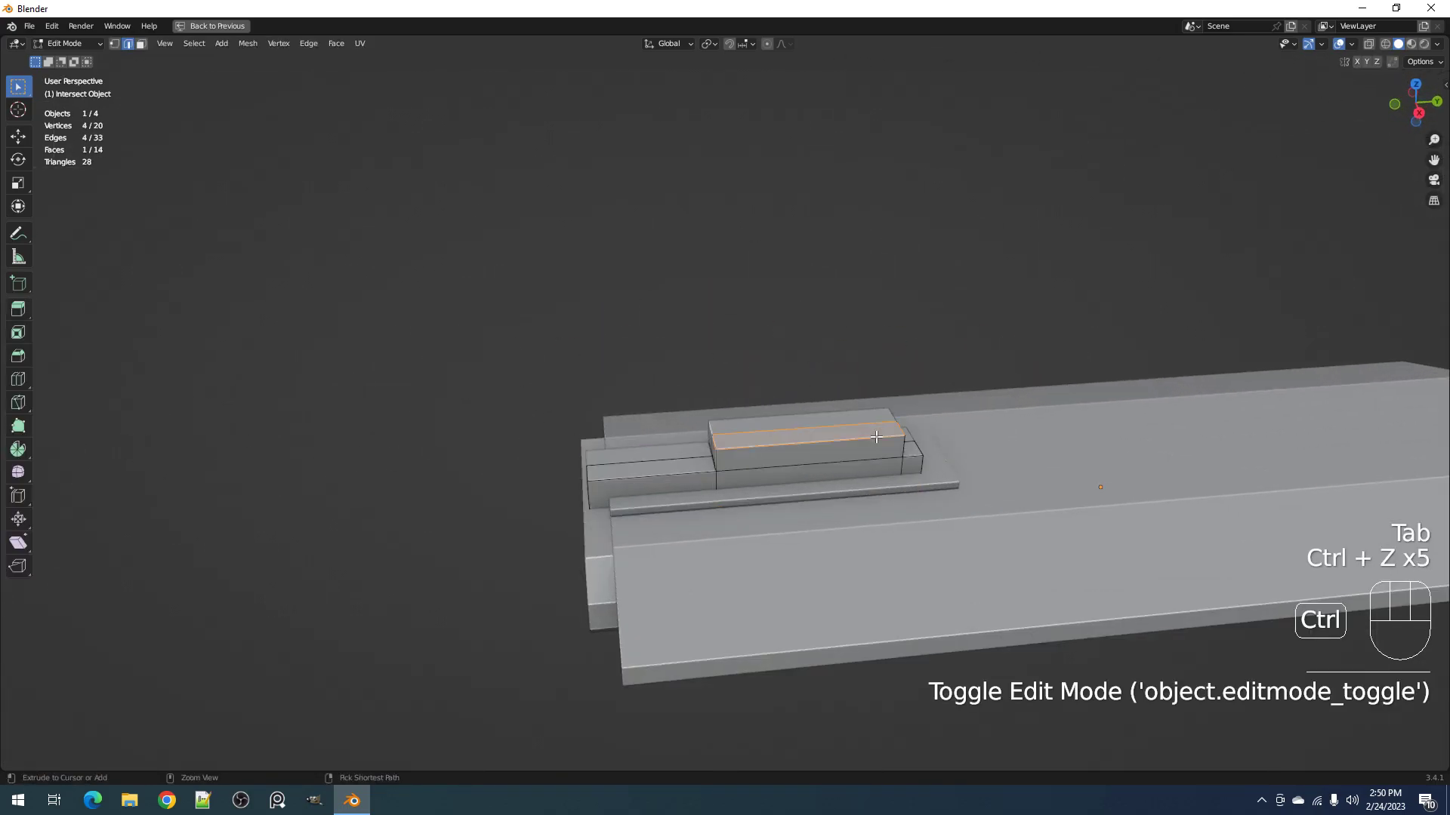
pyautogui.hotkey('ctrl', 'z')
pyautogui.hotkey('ctrl', 'z')
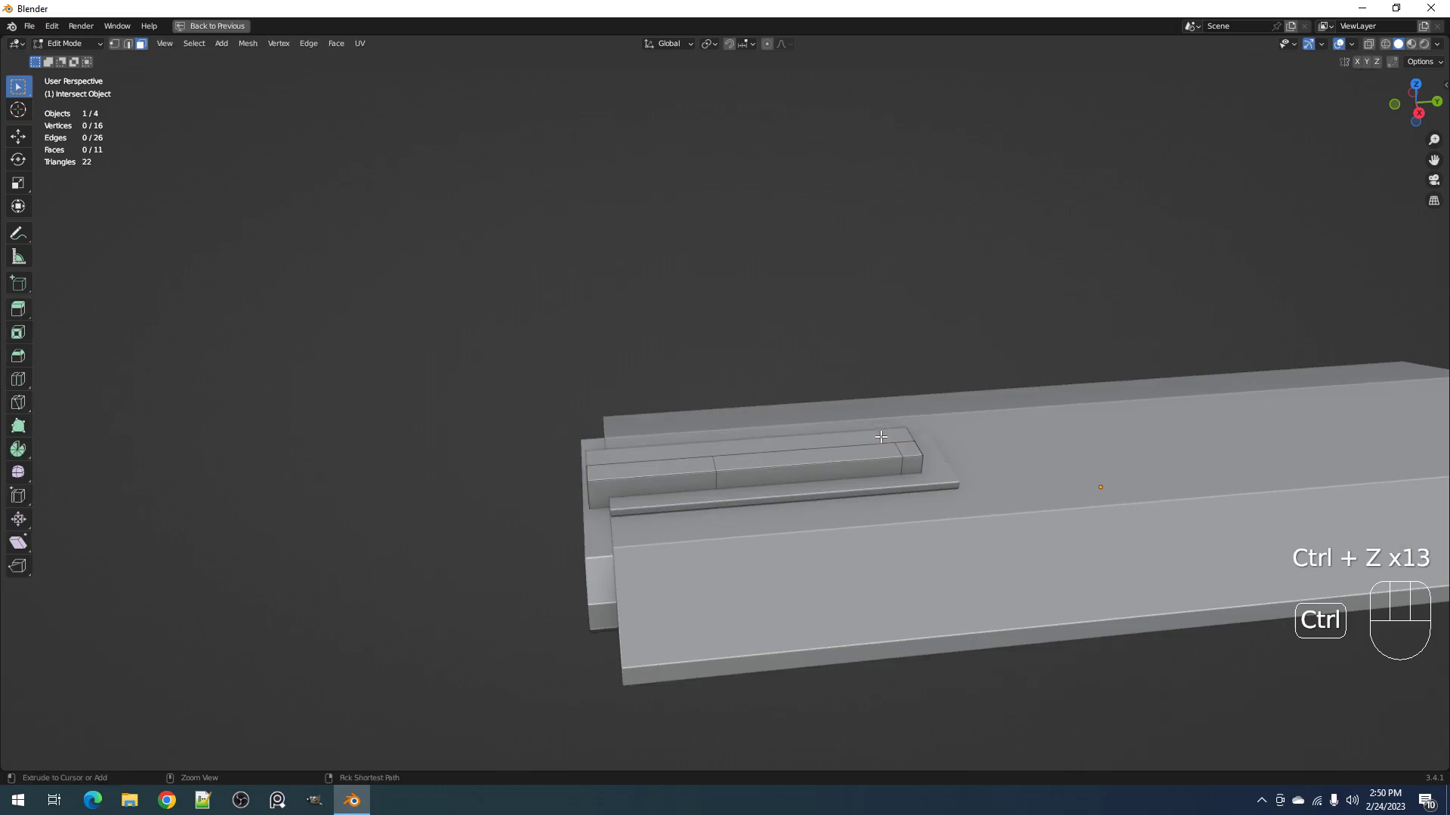
pyautogui.press('Tab')
pyautogui.scroll(-3, 878, 433)
pyautogui.hotkey('alt', 'a')
pyautogui.moveTo(879, 433); pyautogui.dragTo(860, 469, button='middle')
pyautogui.scroll(3, 794, 459)
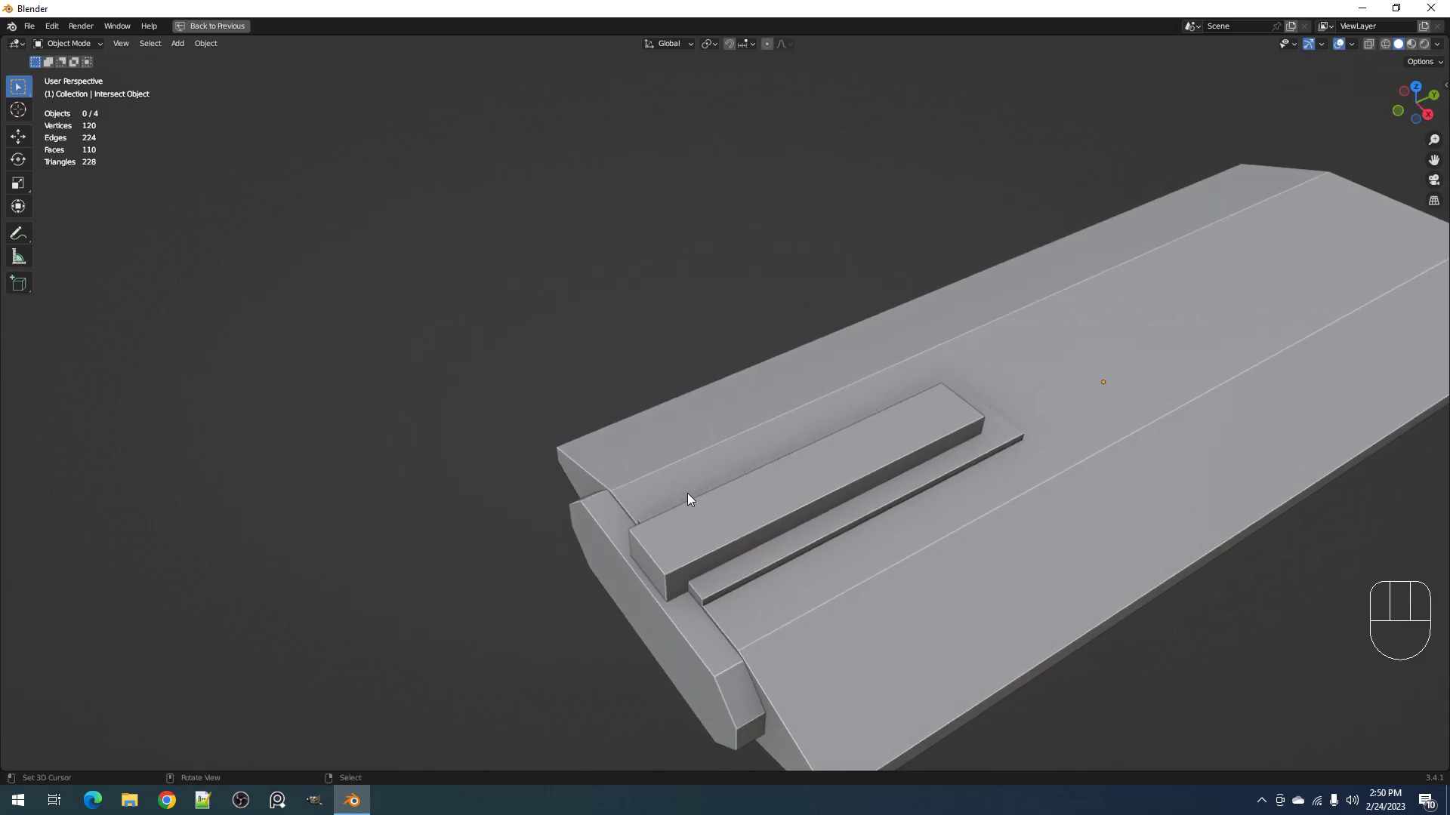
# Step: Dissolve the two crosswise edge loops on the intersect box
pyautogui.click(809, 481)
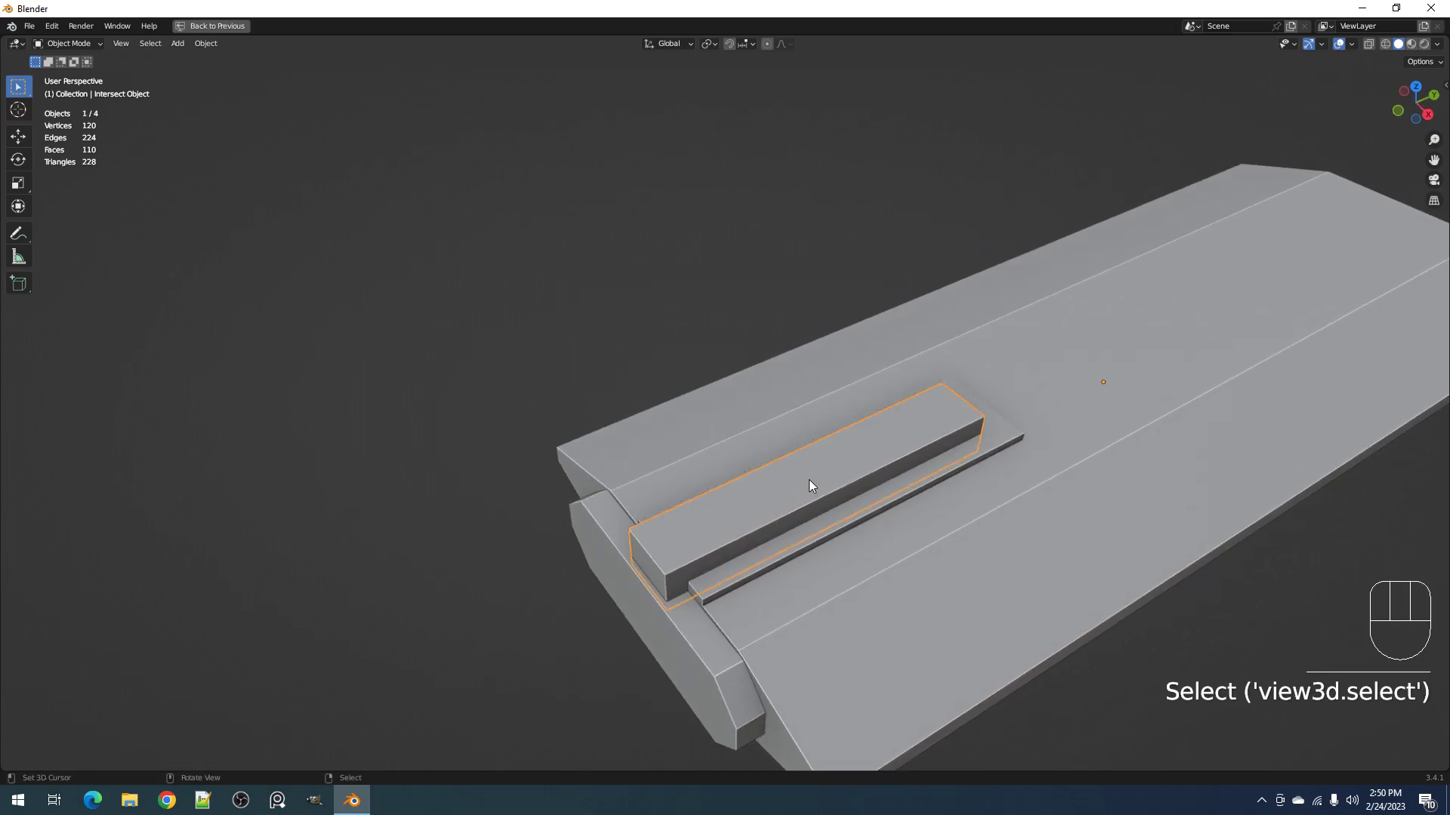
pyautogui.press('Tab')
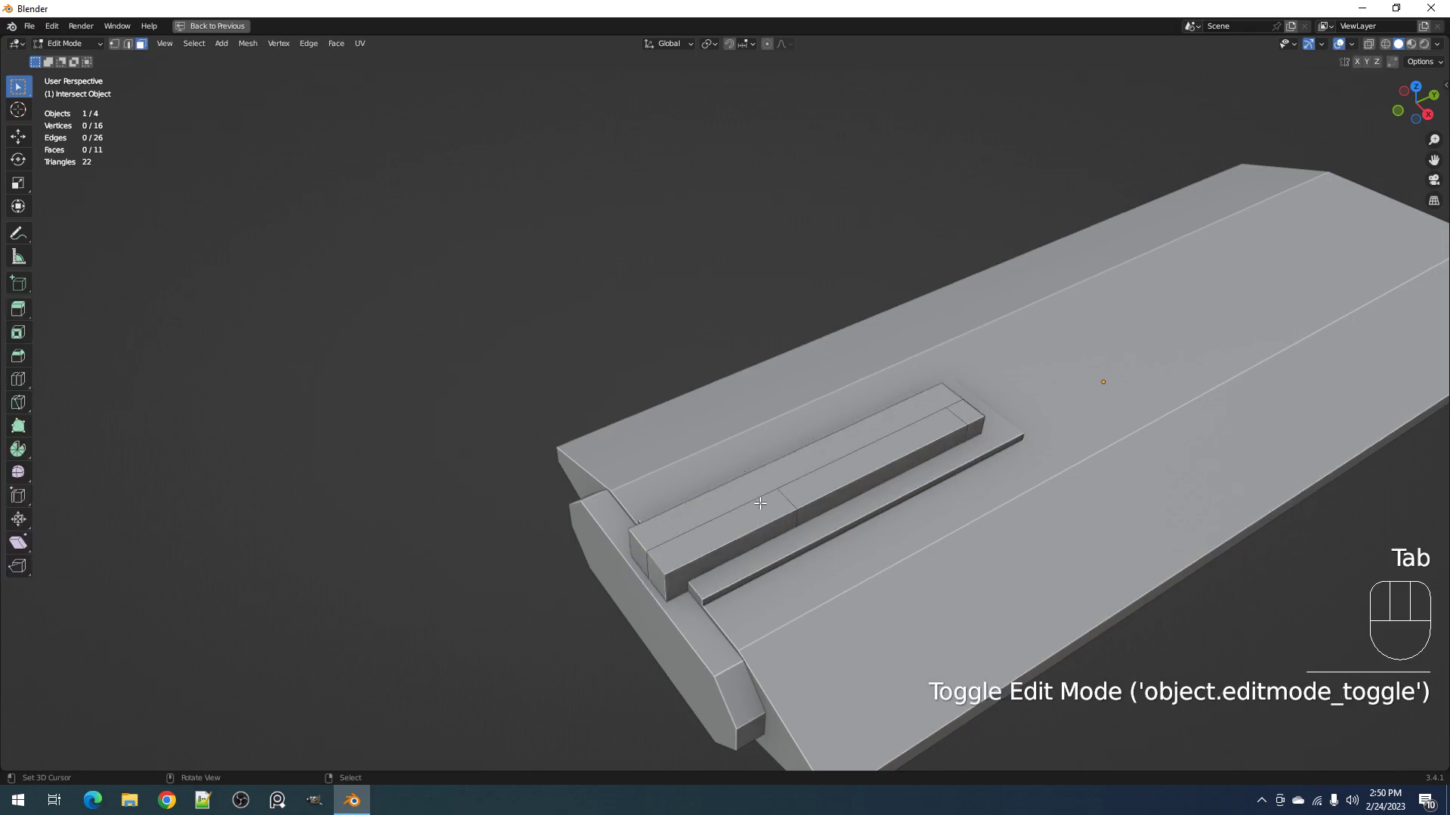
pyautogui.press('2')
pyautogui.hotkey('alt', 'a')
pyautogui.keyDown('alt'); pyautogui.keyDown('shift'); pyautogui.click(805, 492); pyautogui.keyUp('shift'); pyautogui.keyUp('alt')
pyautogui.keyDown('alt'); pyautogui.keyDown('shift'); pyautogui.click(959, 424); pyautogui.keyUp('shift'); pyautogui.keyUp('alt')
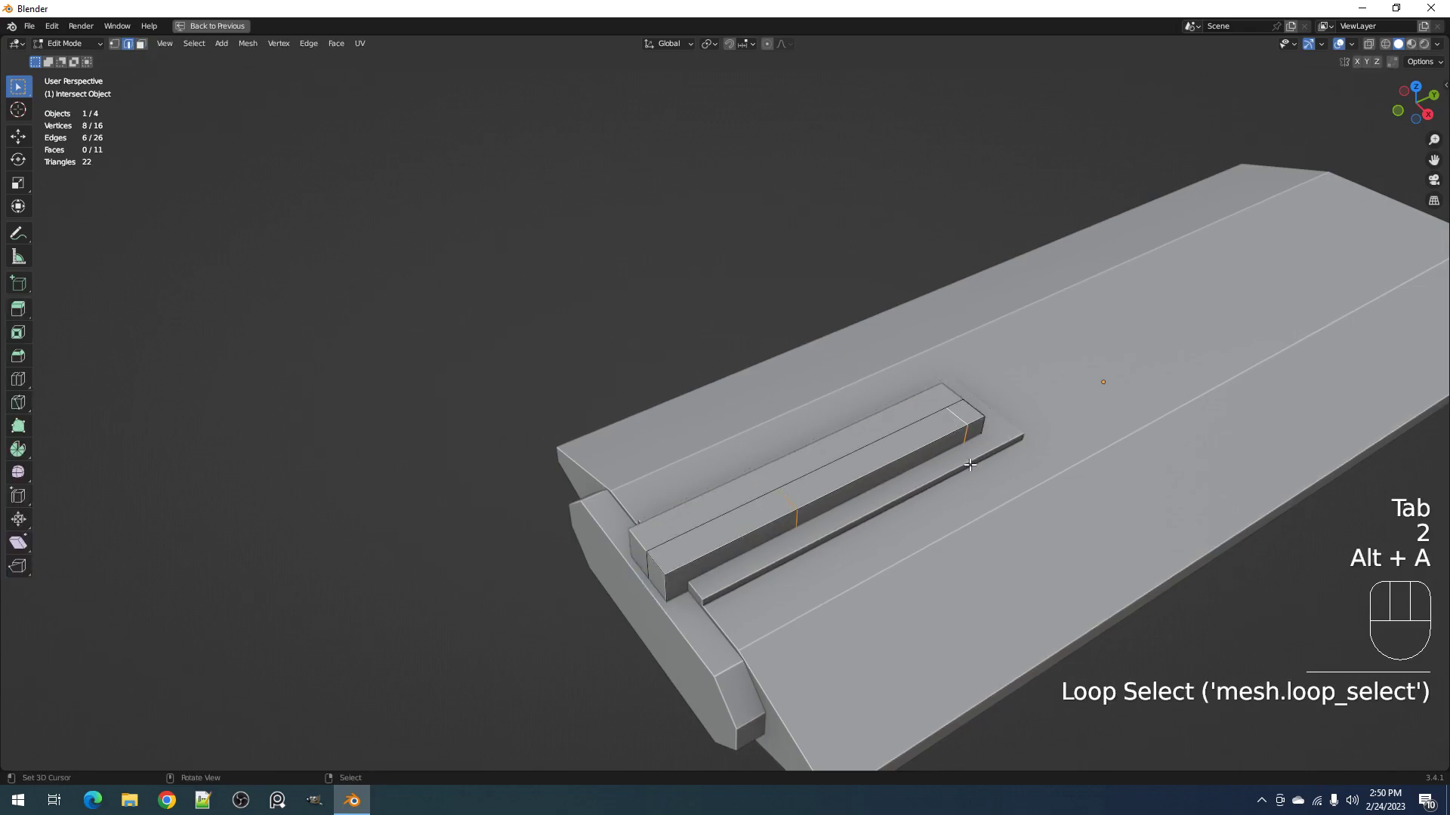
pyautogui.moveTo(959, 424); pyautogui.dragTo(906, 529, button='middle')
pyautogui.hotkey('ctrl', 'x')
pyautogui.keyDown('shift'); pyautogui.moveTo(906, 698); pyautogui.dragTo(869, 483, button='middle'); pyautogui.keyUp('shift')
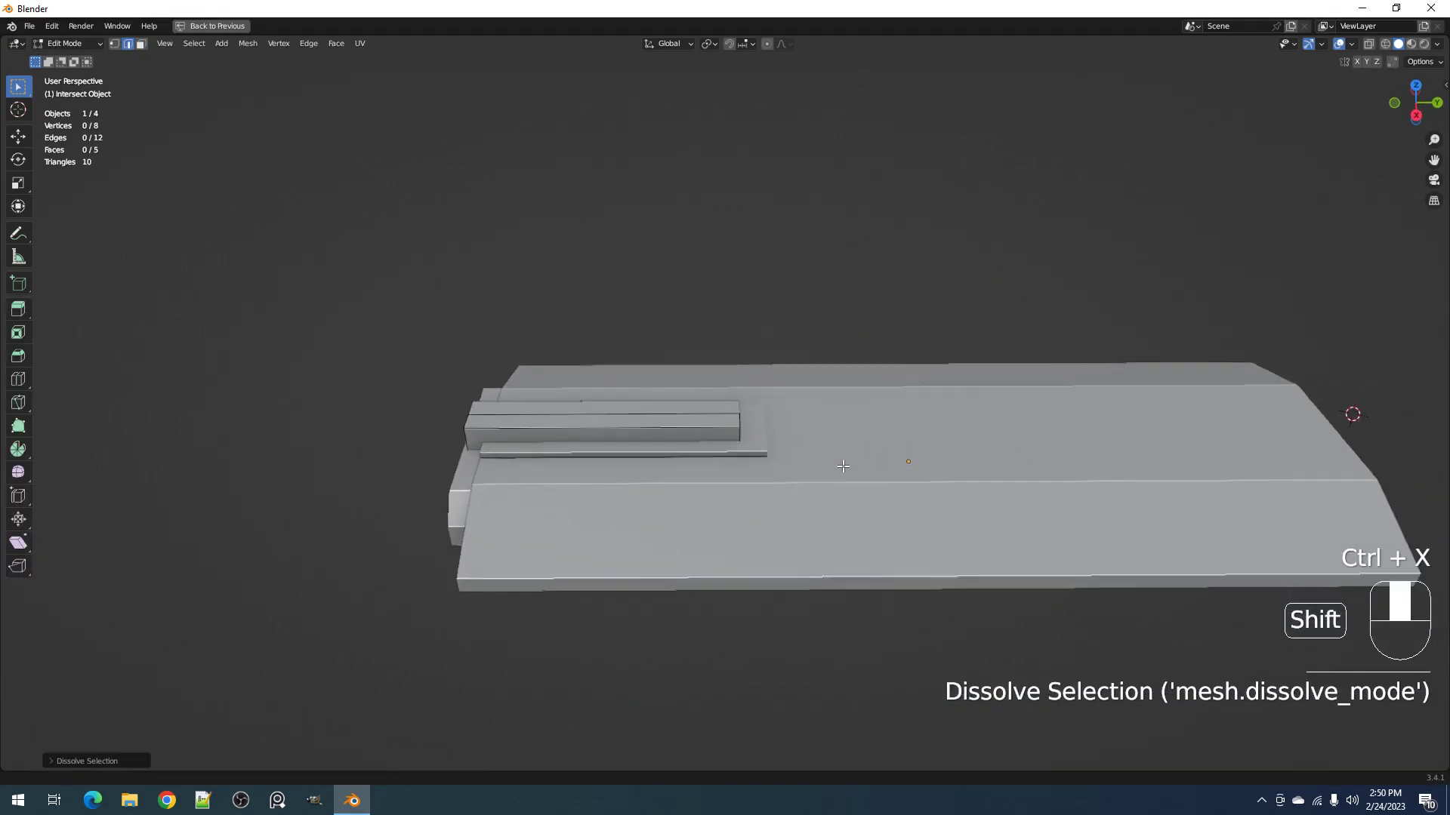
pyautogui.press('Tab')
# Step: Add two evenly spaced loop cuts across the main block's shorter section beside the raised strip
pyautogui.click(900, 489)
pyautogui.press('Tab')
pyautogui.hotkey('alt', 'a')
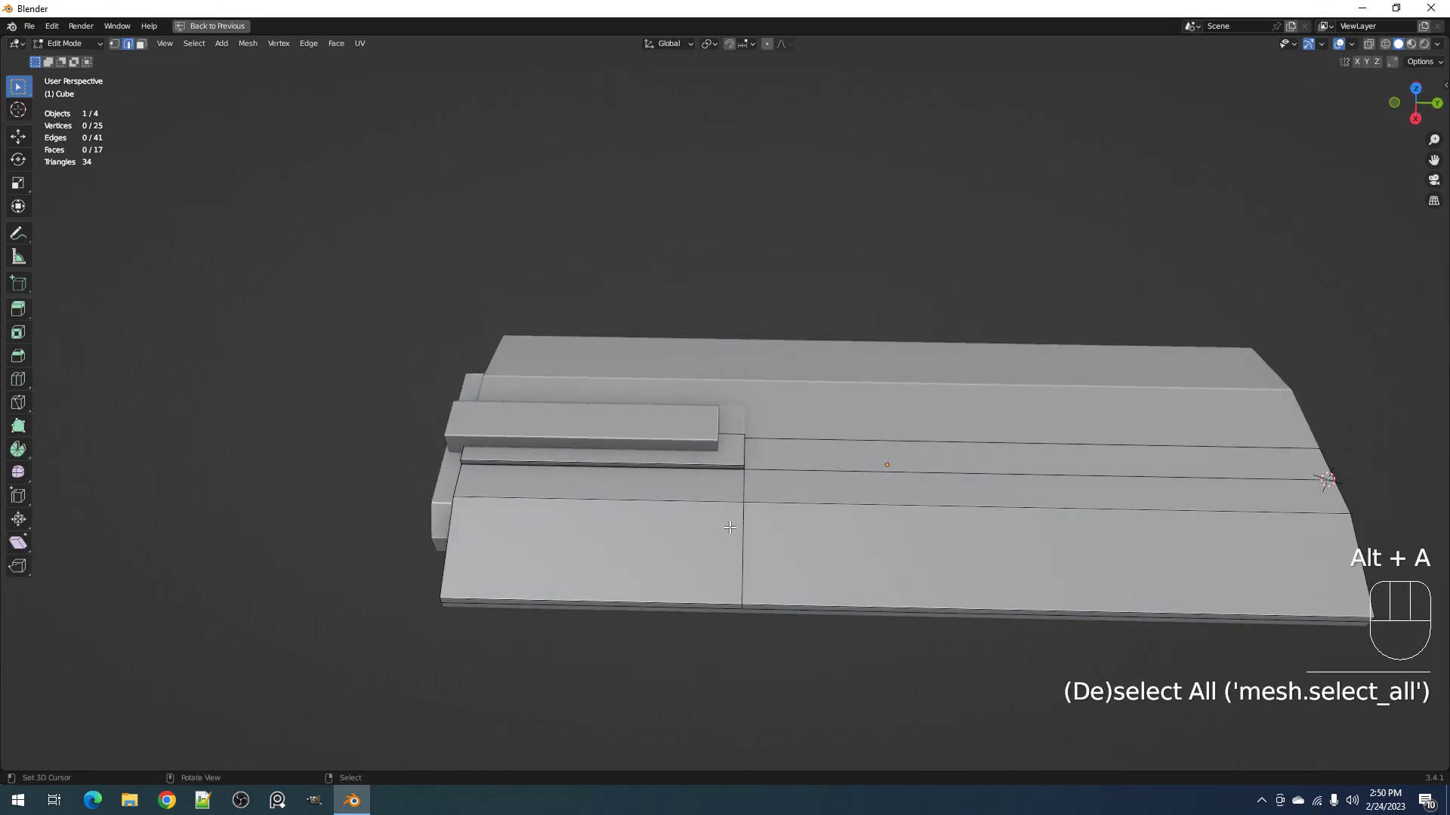
pyautogui.press('KP_2')
pyautogui.hotkey('ctrl', 'r')
pyautogui.scroll(1, 614, 483)
pyautogui.click(614, 483)
pyautogui.rightClick(615, 483)
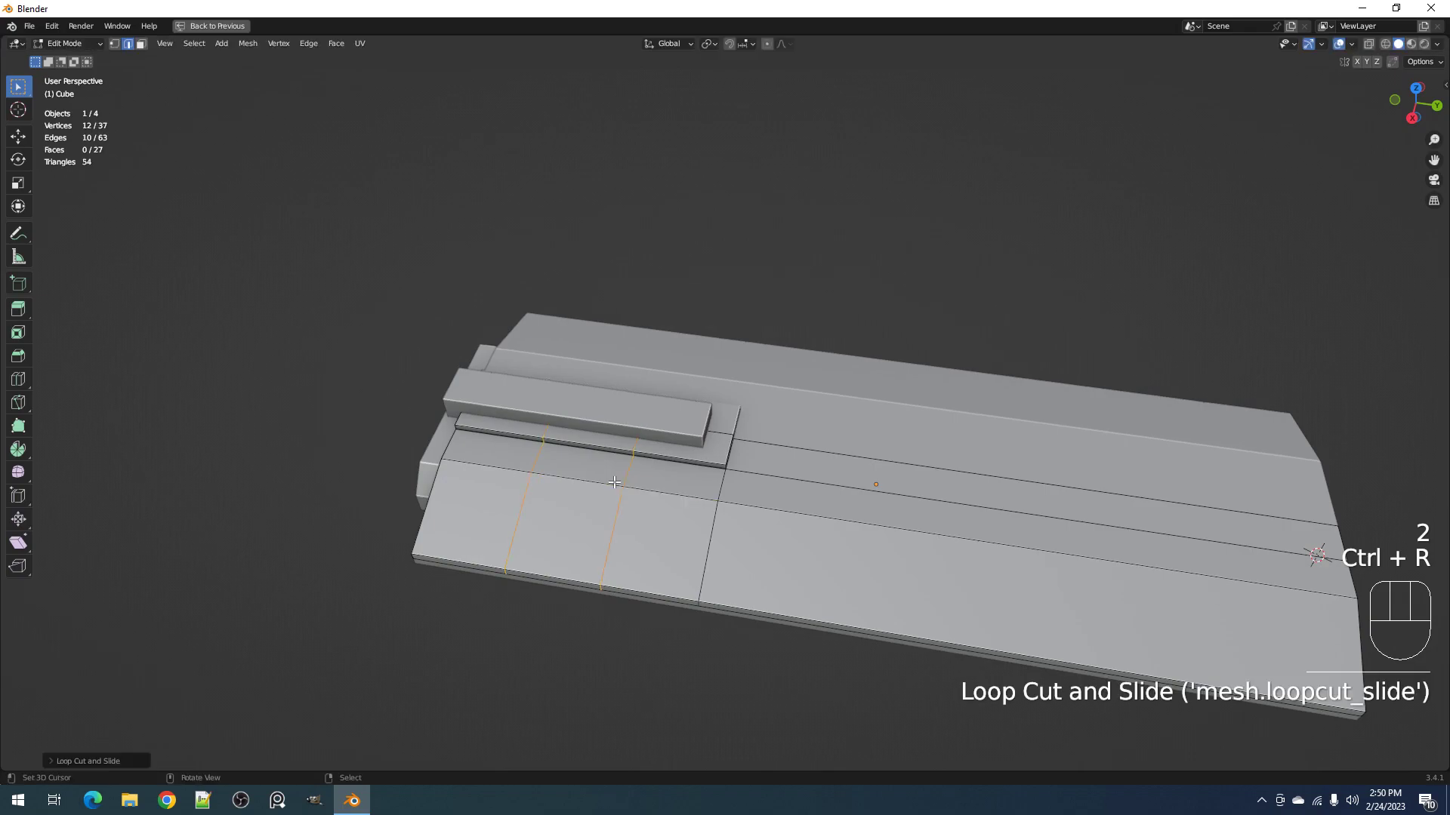
# Step: Try three evenly spaced loop cuts across the main block's longer section
pyautogui.hotkey('ctrl', 'r')
pyautogui.scroll(1, 995, 510)
pyautogui.click(995, 510)
pyautogui.rightClick(995, 510)
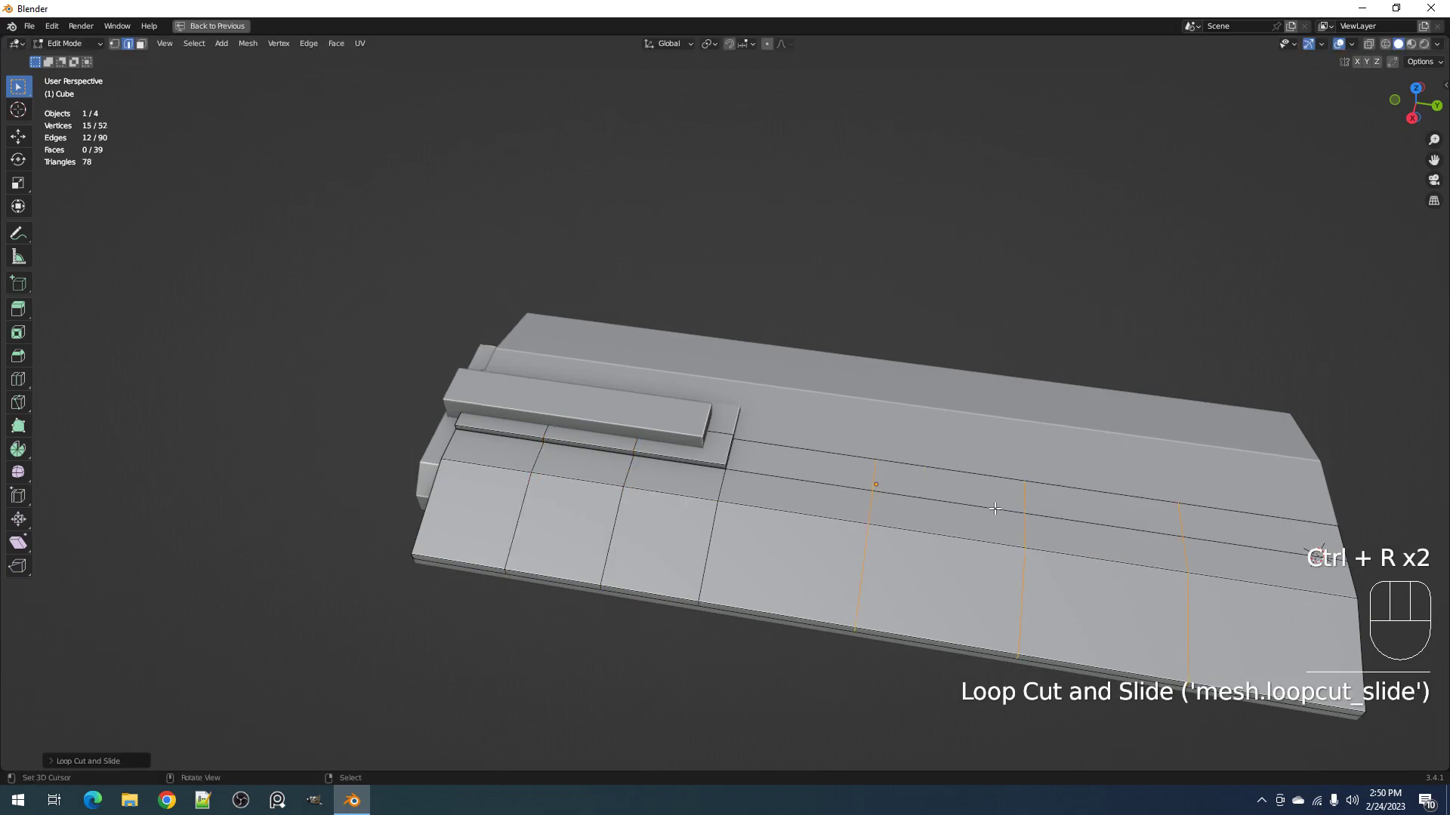
pyautogui.hotkey('alt', 'a')
pyautogui.scroll(-2, 995, 509)
pyautogui.hotkey('ctrl', 'z')
pyautogui.hotkey('ctrl', 'z')
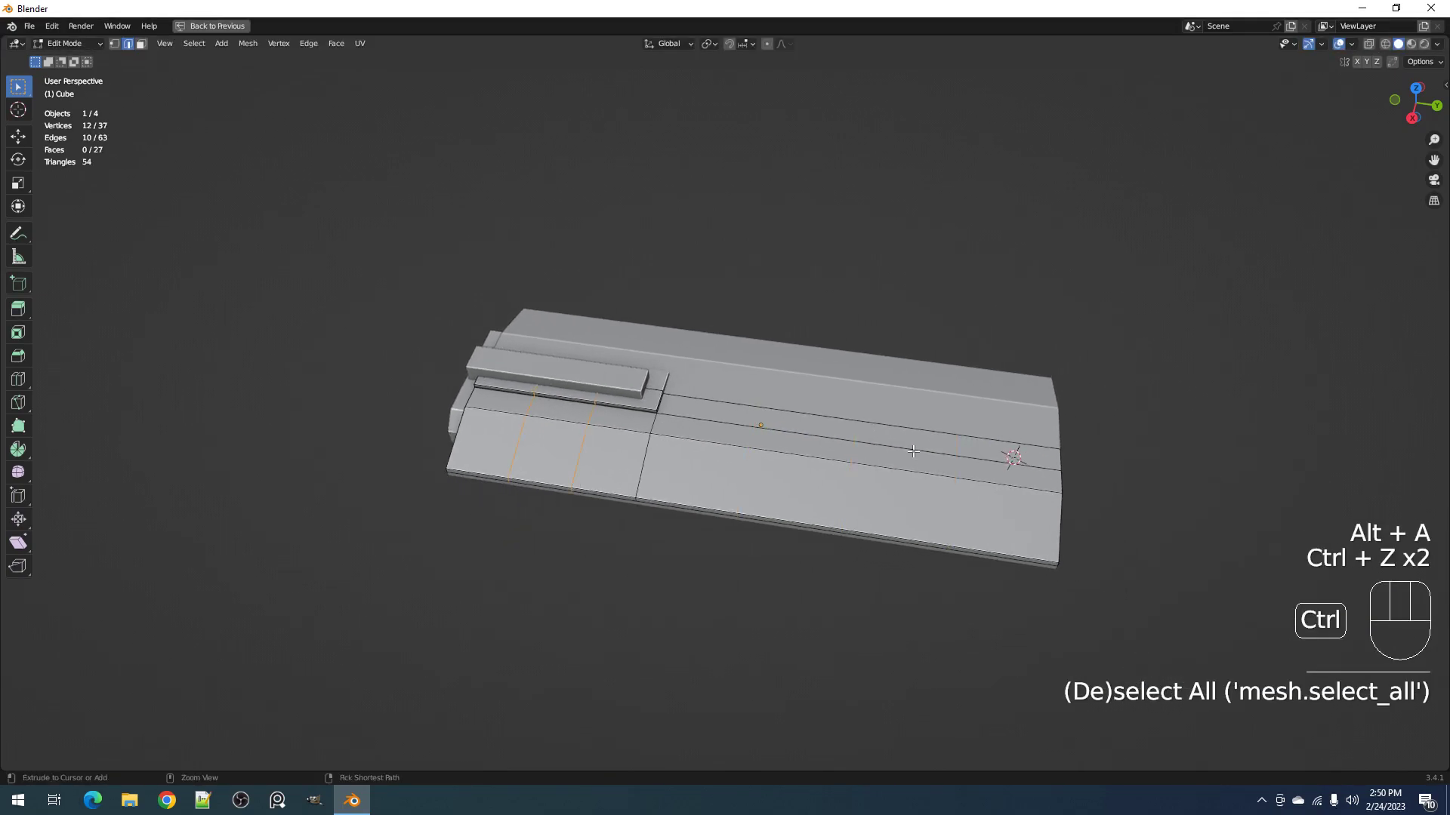
# Step: Divide the main block's longer section with five evenly spaced loop cuts
pyautogui.hotkey('ctrl', 'r')
pyautogui.scroll(4, 881, 433)
pyautogui.click(881, 433)
pyautogui.rightClick(881, 433)
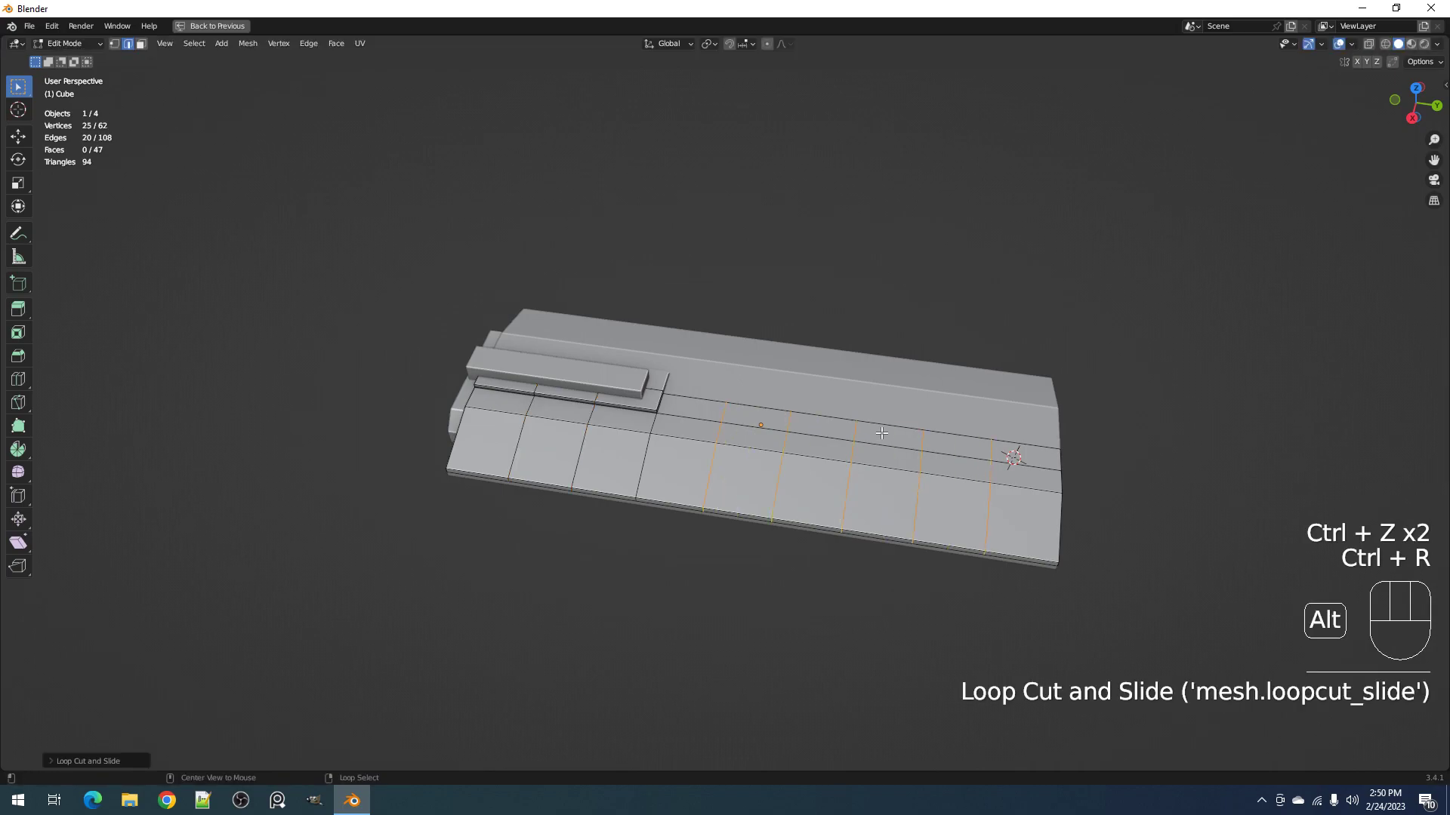
pyautogui.hotkey('alt', 'a')
# Step: Add one centred lengthwise loop cut along the main block's sloped side
pyautogui.moveTo(881, 432); pyautogui.dragTo(907, 522, button='middle')
pyautogui.hotkey('ctrl', 'r')
pyautogui.click(821, 562)
pyautogui.rightClick(821, 563)
pyautogui.hotkey('alt', 'a')
pyautogui.scroll(-3, 844, 527)
pyautogui.scroll(4, 908, 523)
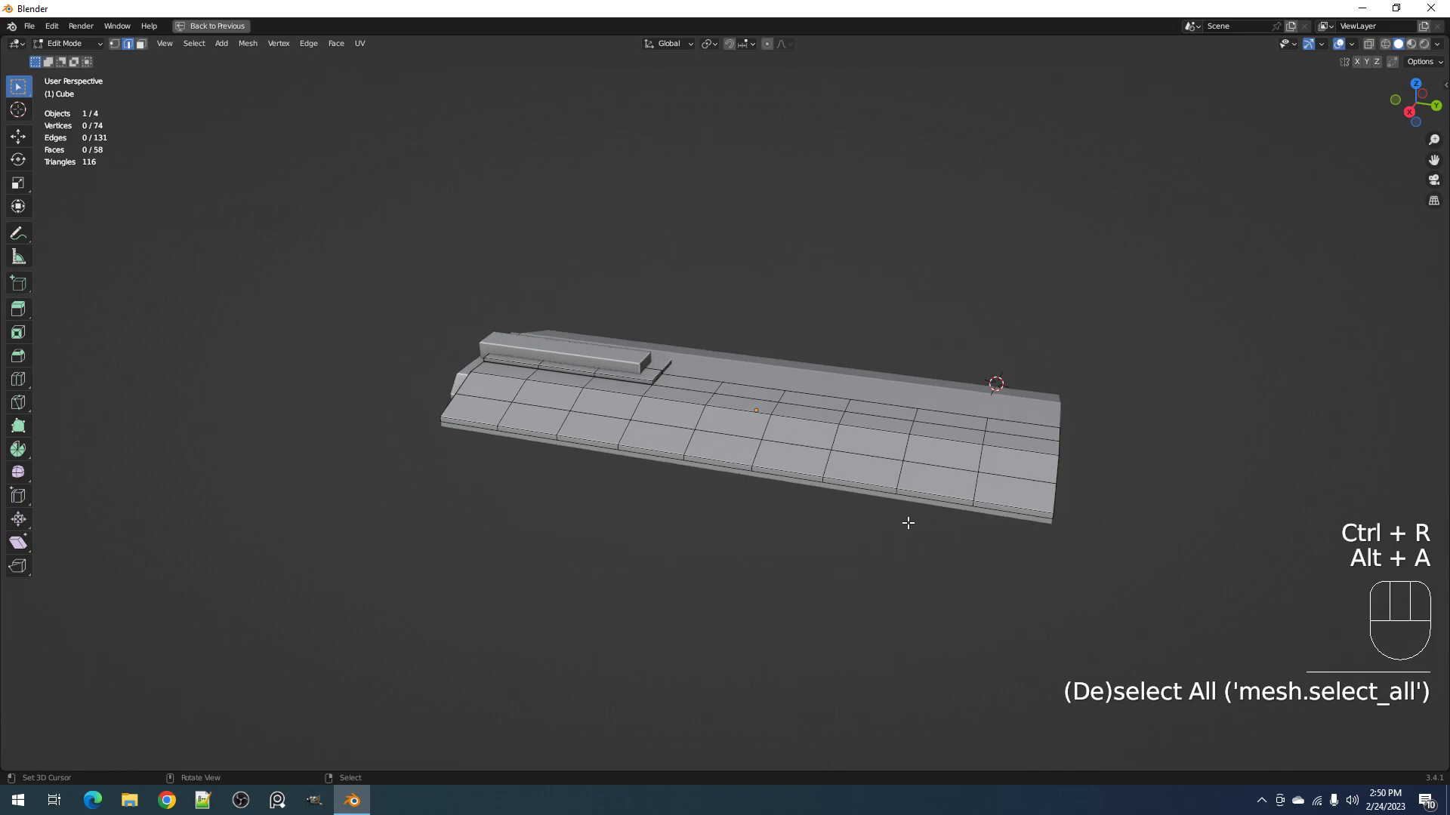
# Step: Select the rows of block faces along the raised strip and the longer section's upper surface with Pick Shortest Path
pyautogui.moveTo(908, 522); pyautogui.dragTo(810, 477, button='middle')
pyautogui.press('3')
pyautogui.moveTo(604, 396); pyautogui.dragTo(631, 400, button='middle')
pyautogui.rightClick(413, 322)
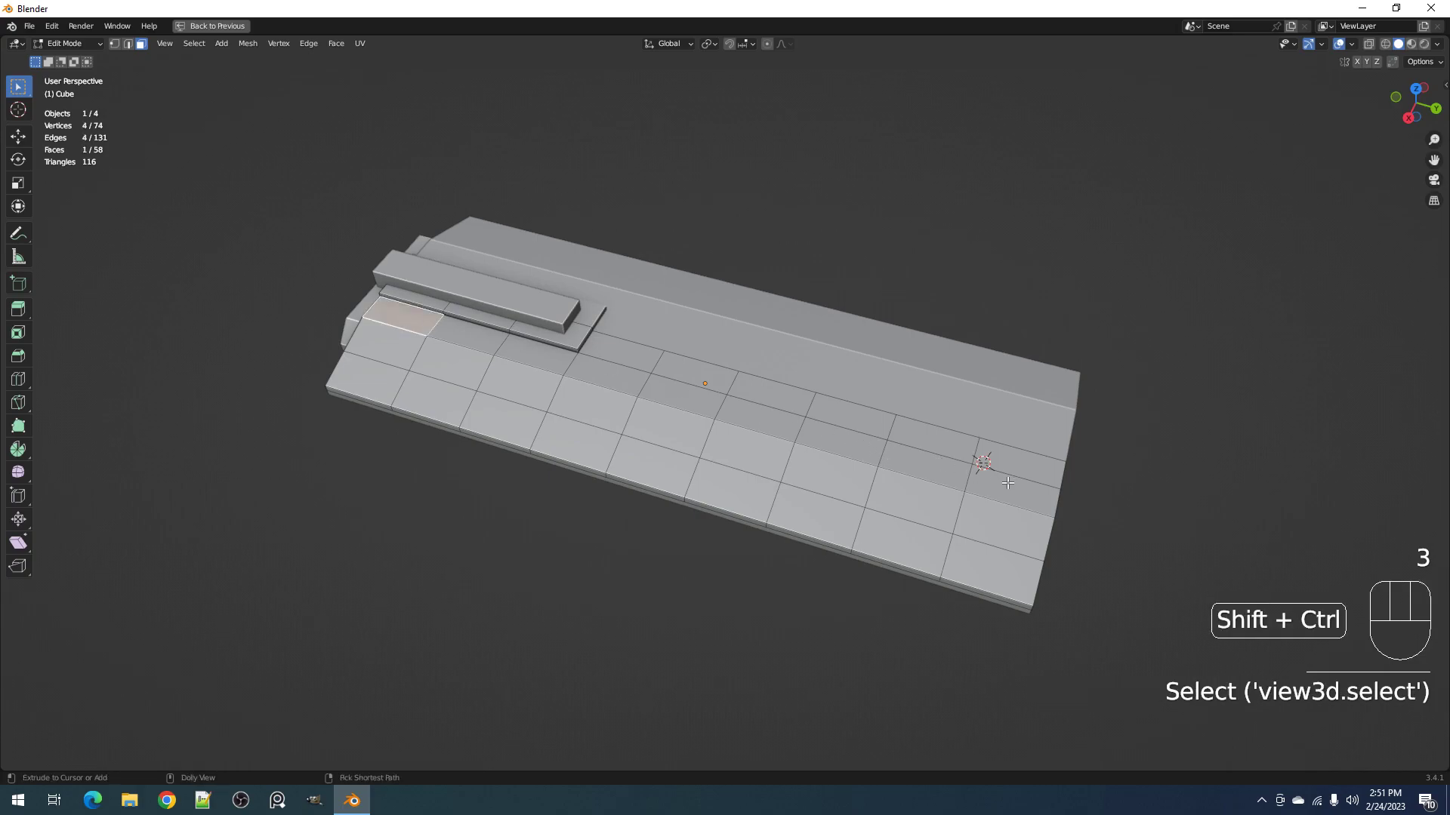
pyautogui.keyDown('ctrl'); pyautogui.keyDown('shift'); pyautogui.rightClick(979, 457); pyautogui.keyUp('shift'); pyautogui.keyUp('ctrl')
pyautogui.keyDown('shift'); pyautogui.rightClick(980, 456); pyautogui.keyUp('shift')
pyautogui.press('ctrl')
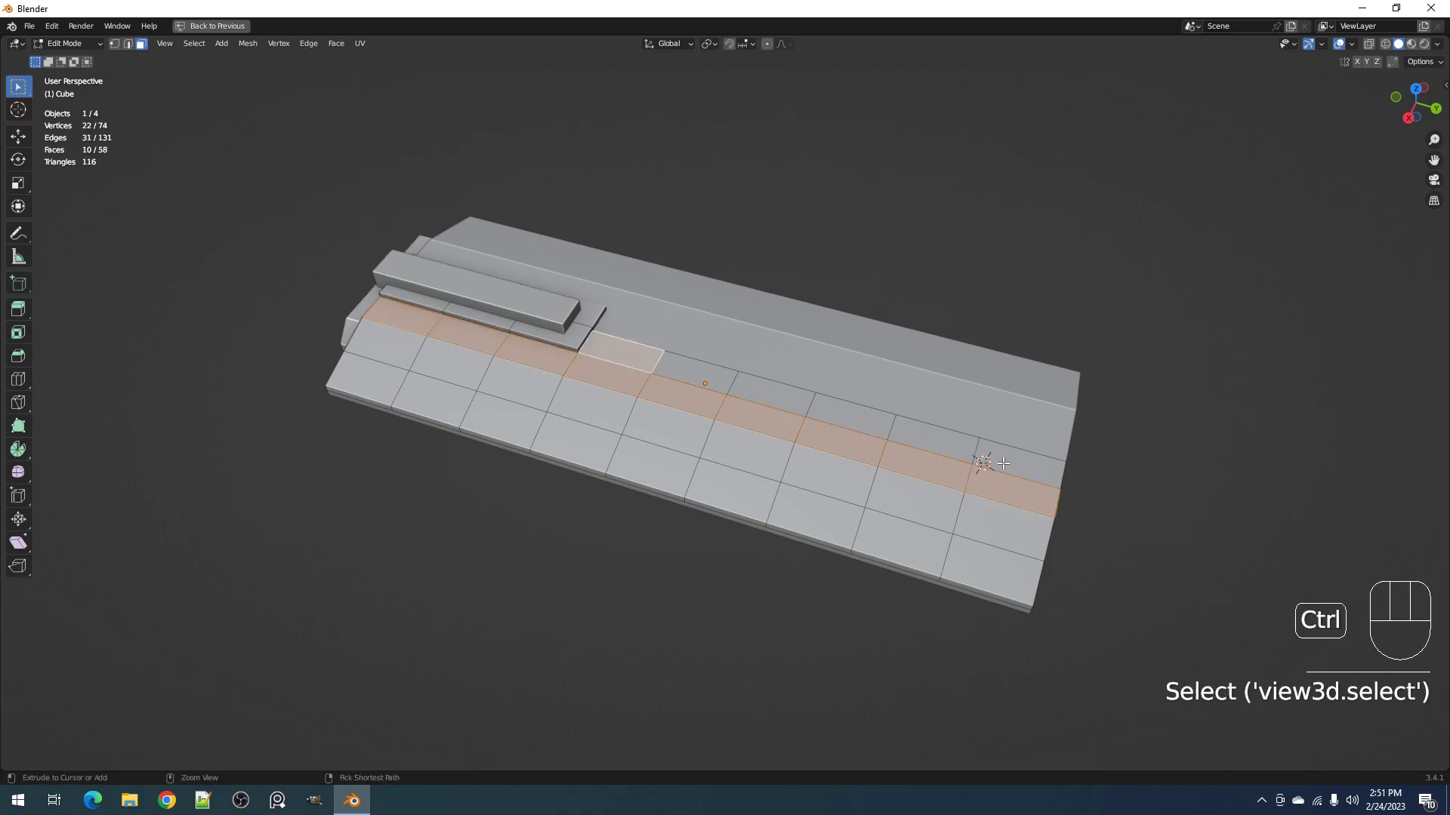
pyautogui.keyDown('ctrl'); pyautogui.rightClick(1006, 463); pyautogui.keyUp('ctrl')
# Step: Add the block's remaining sloped and side faces to the selection with Circle Select
pyautogui.press('c')
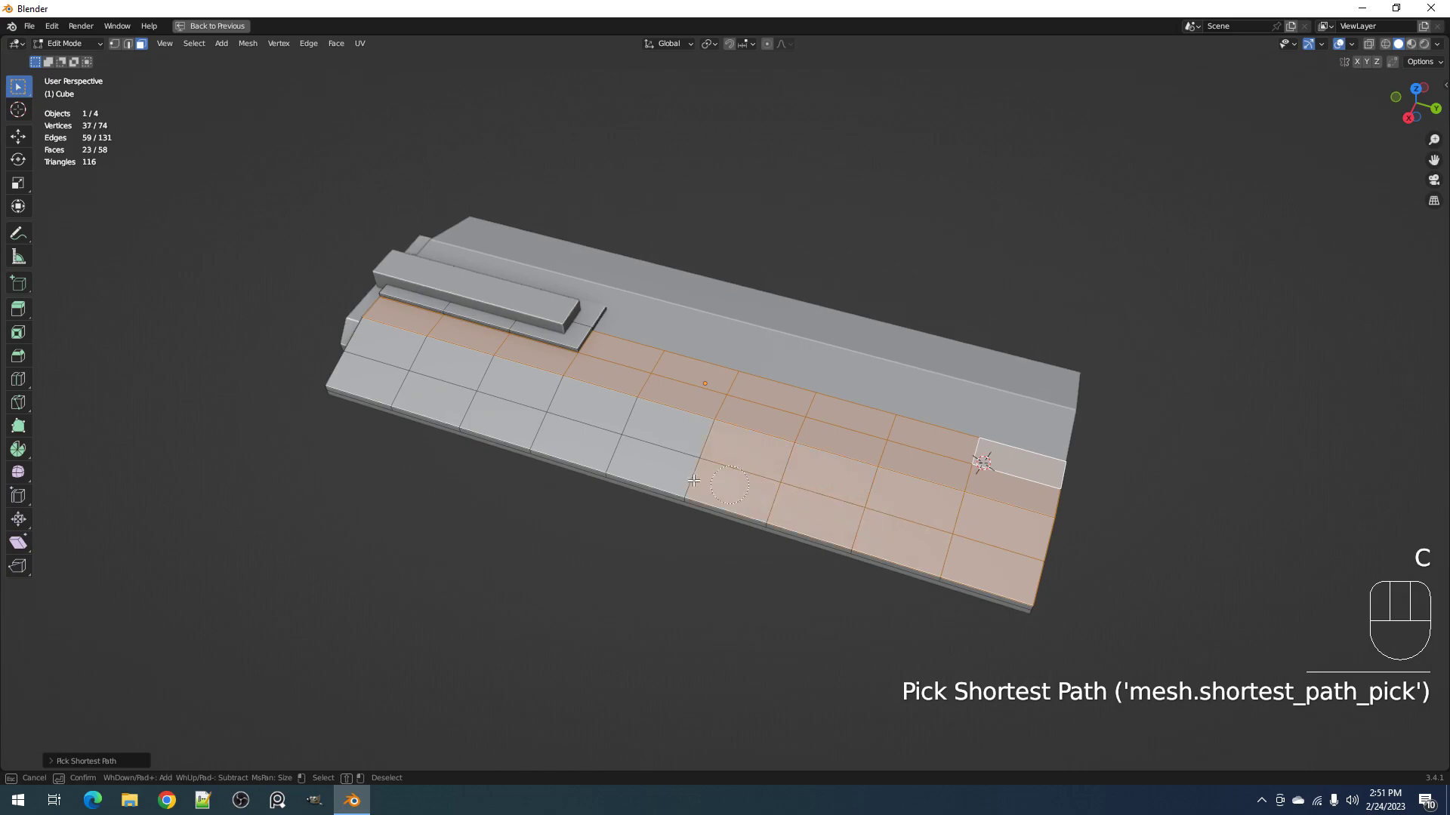
pyautogui.moveTo(537, 414); pyautogui.dragTo(636, 447)
pyautogui.rightClick(636, 447)
pyautogui.moveTo(638, 445); pyautogui.dragTo(627, 397, button='middle')
pyautogui.press('c')
pyautogui.moveTo(671, 443); pyautogui.dragTo(1013, 526)
pyautogui.rightClick(1013, 525)
pyautogui.moveTo(1013, 525); pyautogui.dragTo(955, 495, button='middle')
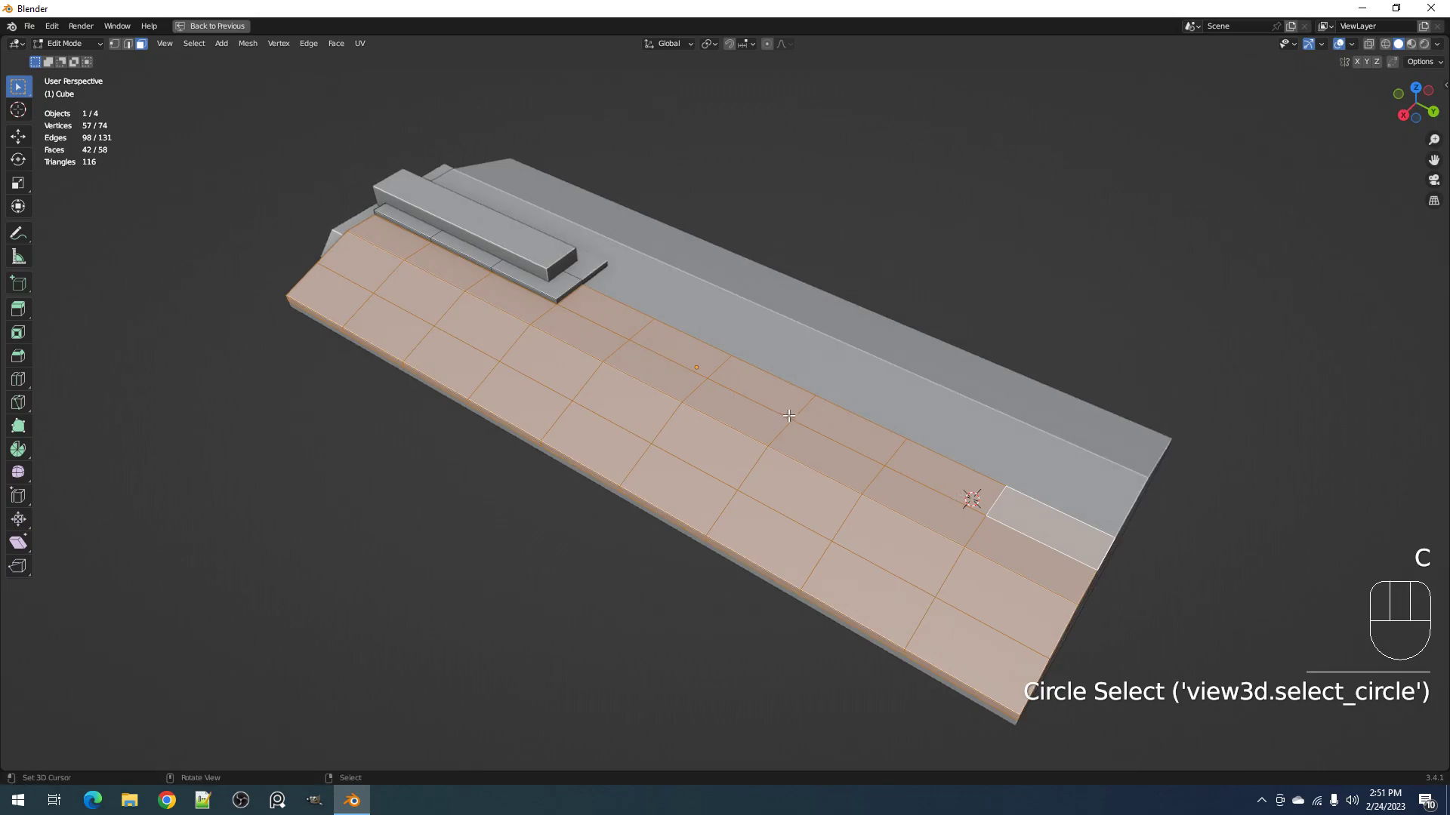
# Step: Run Random Loop Extrude on the block's selected faces with loops 1, 2 and 3 enabled
pyautogui.press('Tab')
pyautogui.hotkey('shift', 'q')
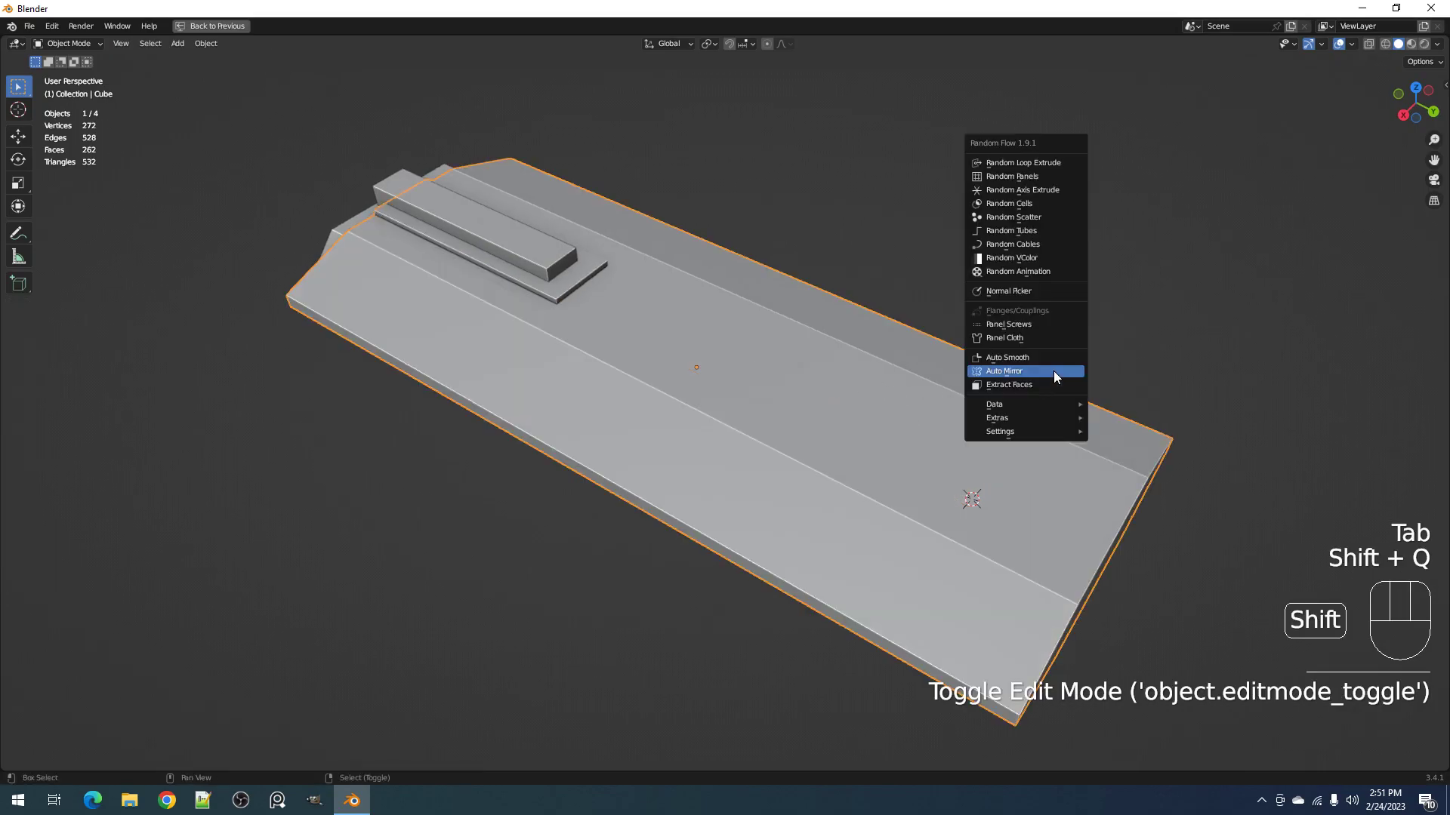
pyautogui.click(1039, 163)
pyautogui.keyDown('shift'); pyautogui.click(1060, 217); pyautogui.keyUp('shift')
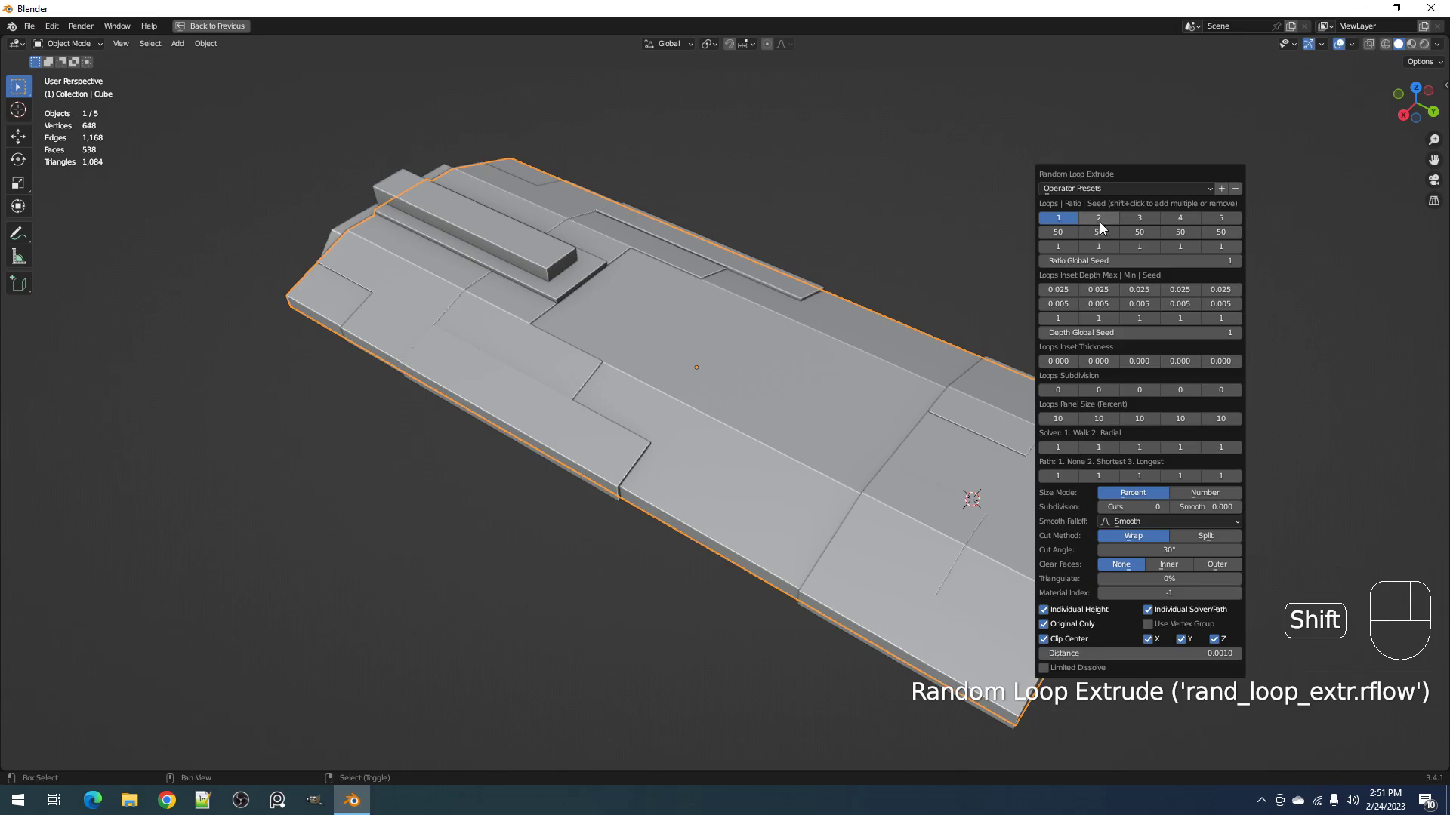
pyautogui.keyDown('shift'); pyautogui.click(1099, 221); pyautogui.keyUp('shift')
pyautogui.keyDown('shift'); pyautogui.click(1134, 220); pyautogui.keyUp('shift')
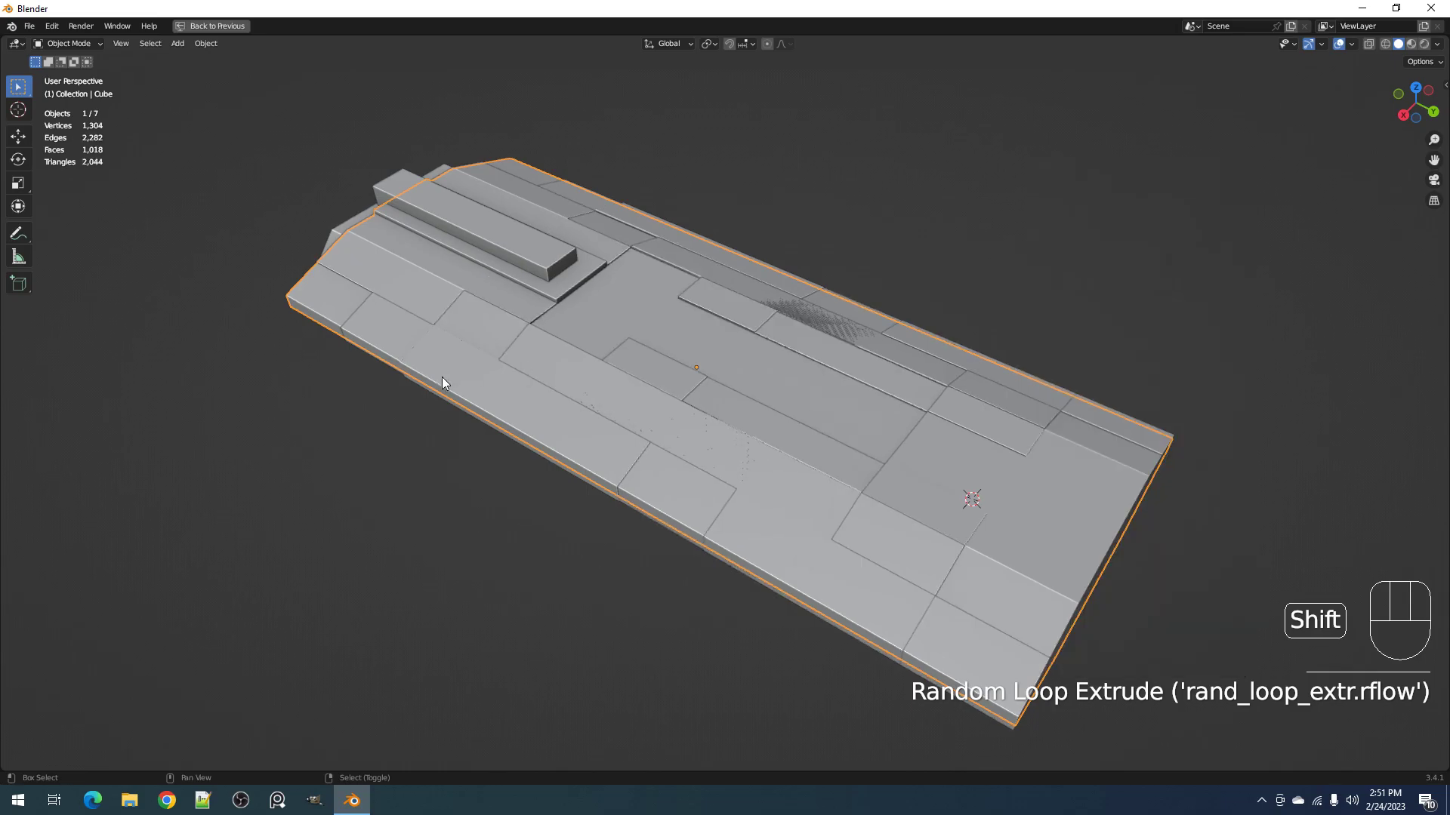
# Step: Try 8 subdivision cuts on the Random Loop Extrude, and undo the whole loop extrusion
pyautogui.press('F9')
pyautogui.keyDown('ctrl'); pyautogui.scroll(1, 1034, 606); pyautogui.keyUp('ctrl')
pyautogui.keyDown('ctrl'); pyautogui.scroll(4, 1034, 605); pyautogui.keyUp('ctrl')
pyautogui.keyDown('ctrl'); pyautogui.scroll(1, 1034, 605); pyautogui.keyUp('ctrl')
pyautogui.keyDown('ctrl'); pyautogui.scroll(1, 1035, 606); pyautogui.keyUp('ctrl')
pyautogui.keyDown('ctrl'); pyautogui.scroll(-1, 1036, 606); pyautogui.keyUp('ctrl')
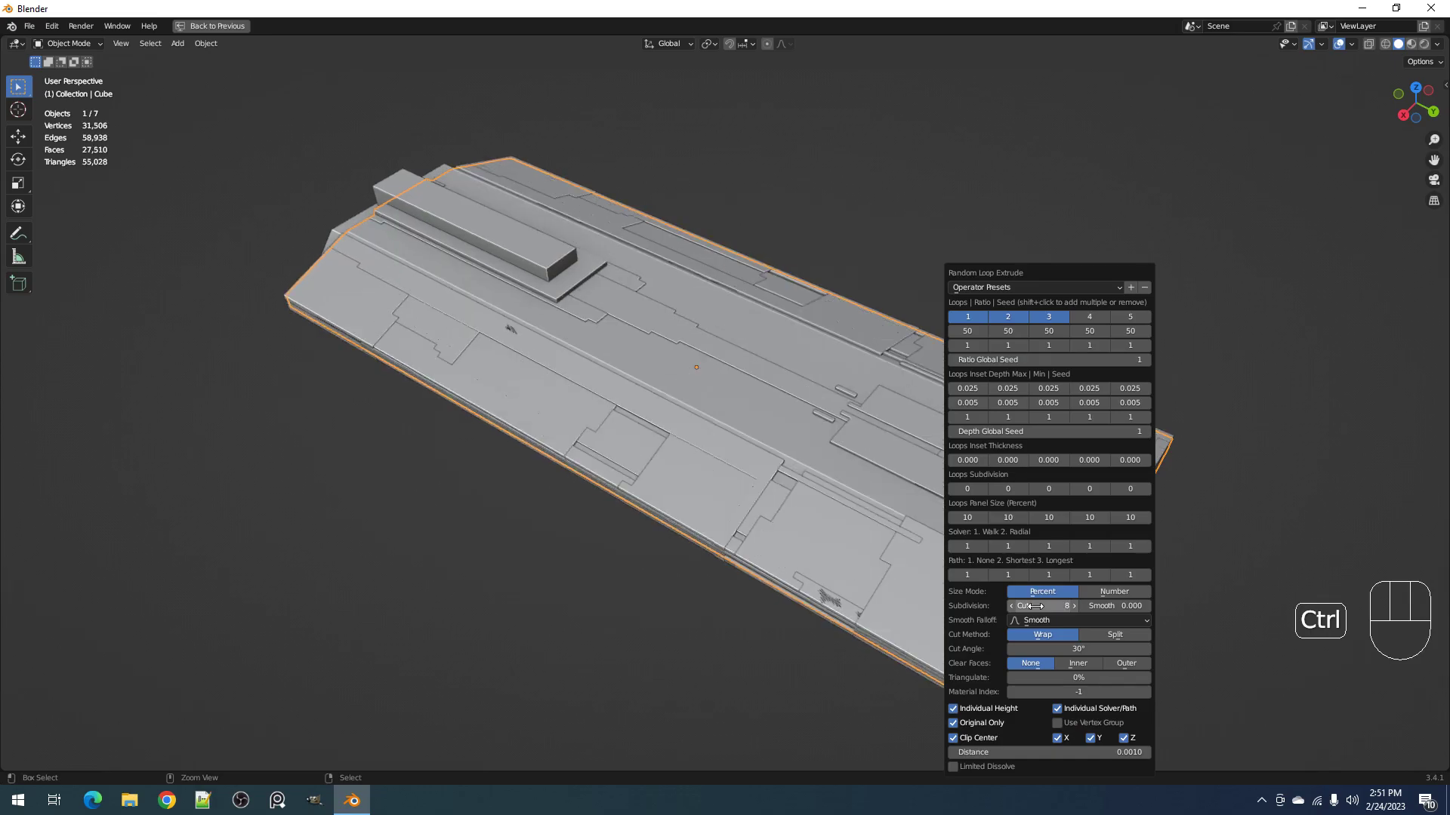
pyautogui.hotkey('ctrl', 'z')
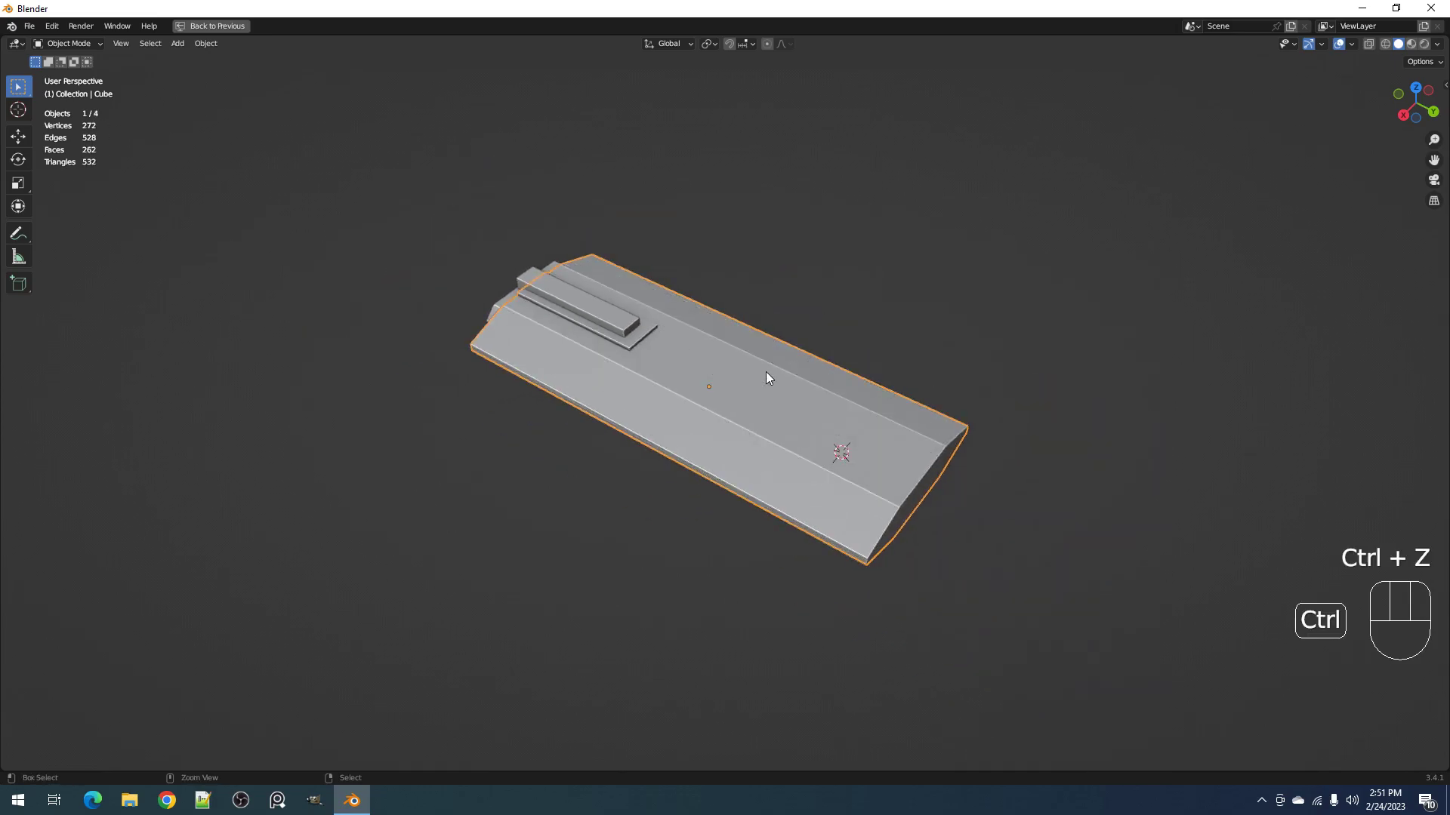
# Step: Run Random Panels on the block's selected faces with Clear Faces set to Outer
pyautogui.press('Tab')
pyautogui.press('Tab')
pyautogui.hotkey('shift', 'q')
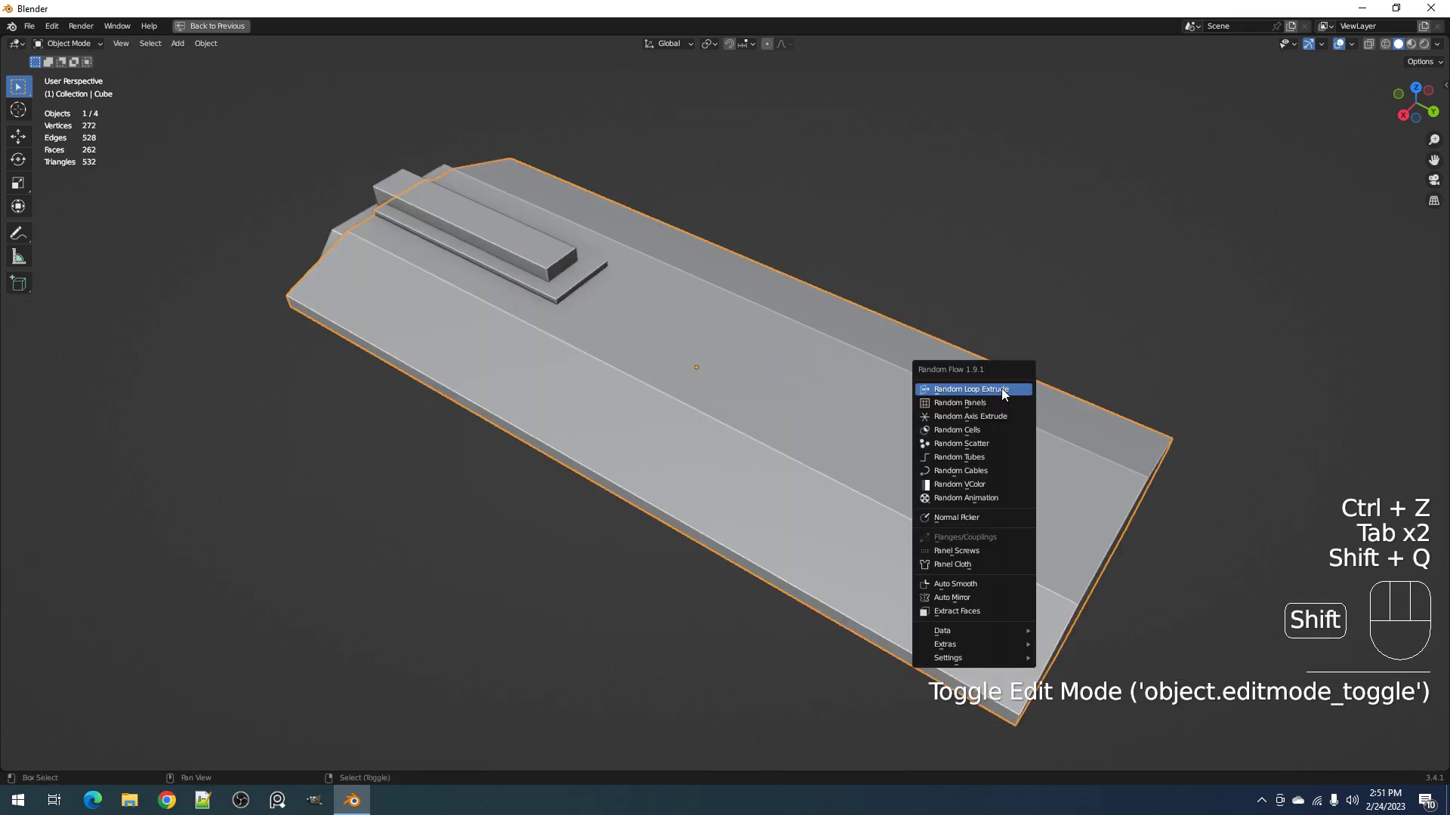
pyautogui.click(1000, 408)
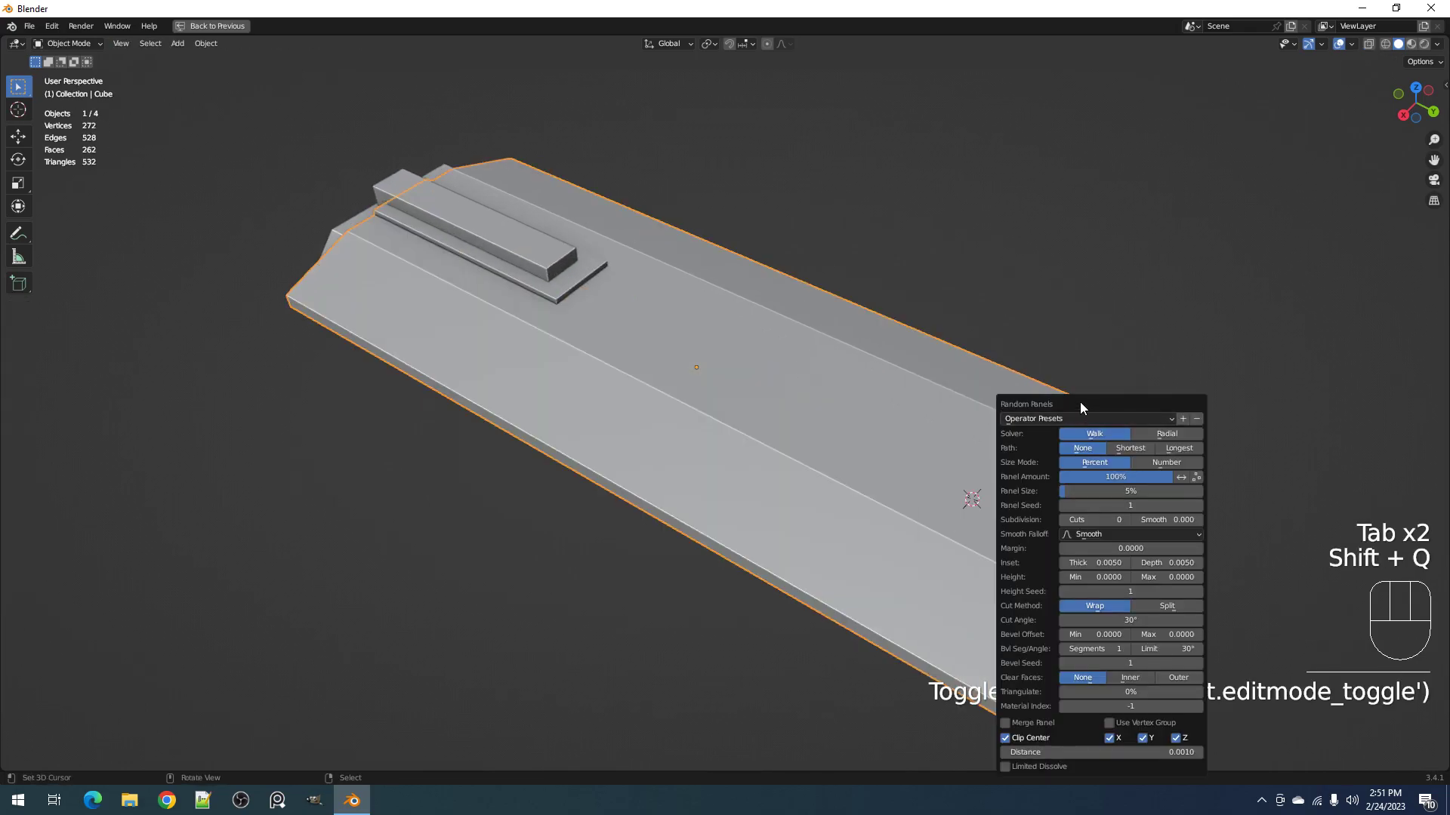
pyautogui.moveTo(1081, 408); pyautogui.dragTo(1034, 201)
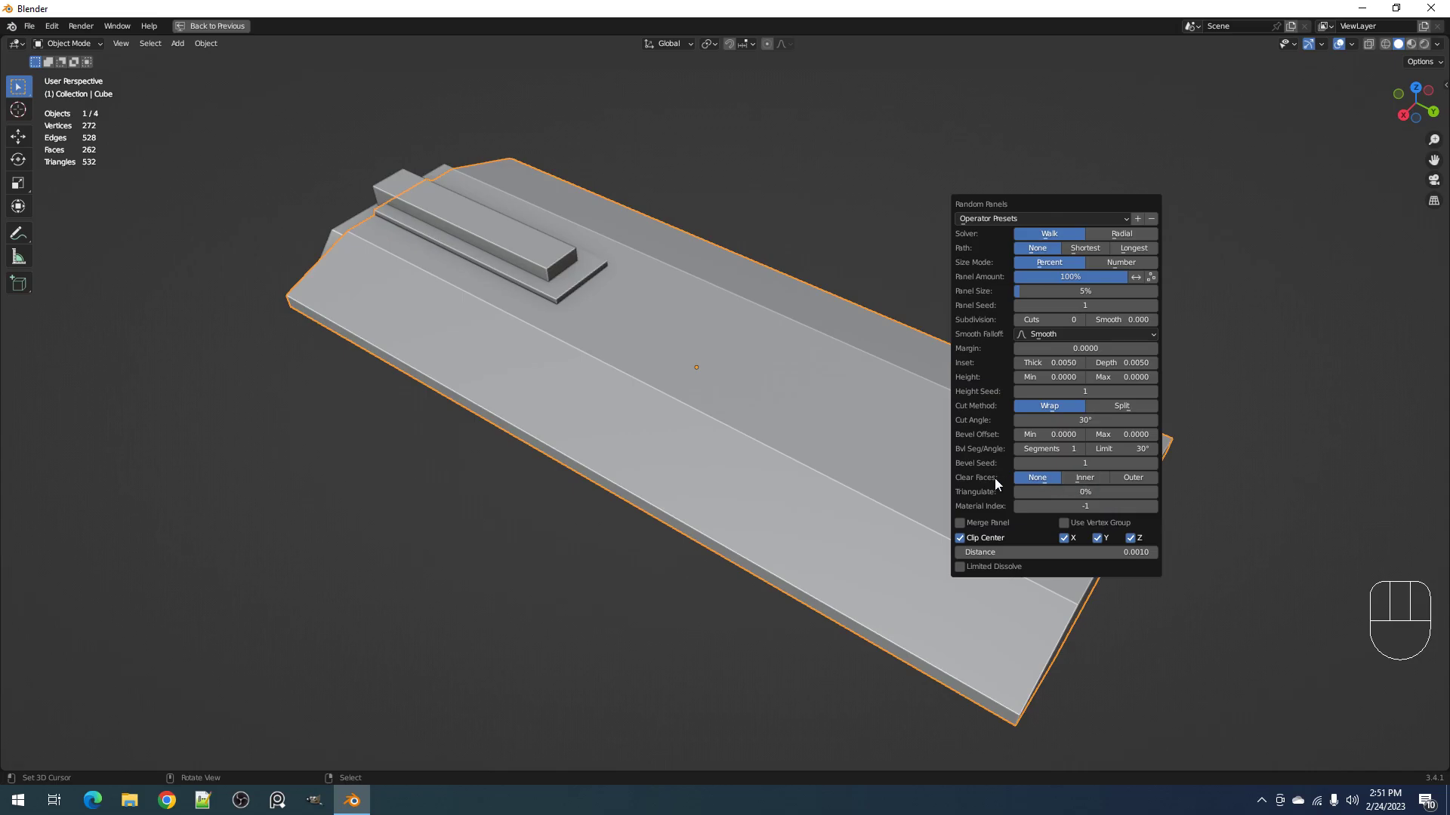
pyautogui.click(1122, 479)
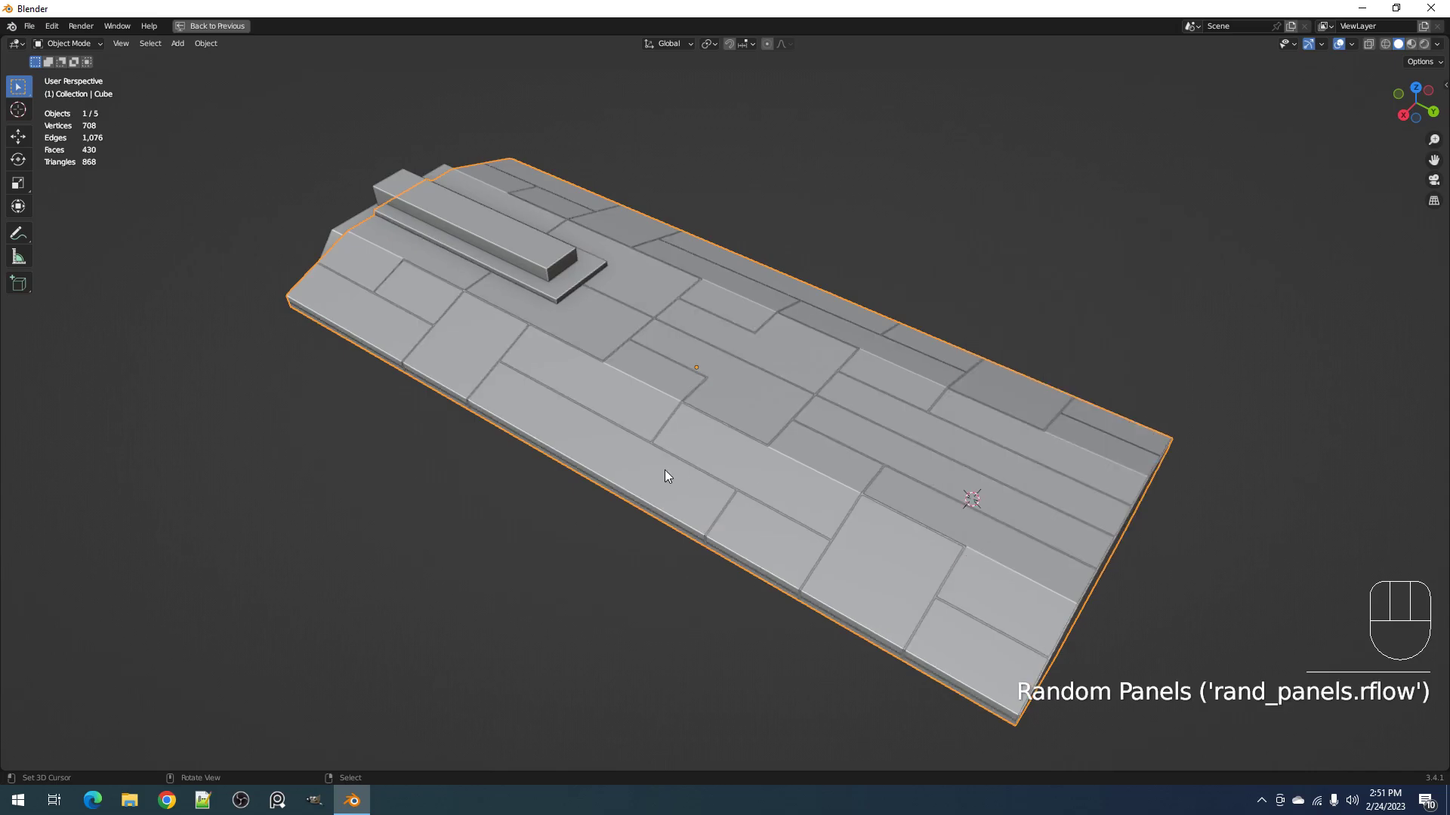
# Step: Examine the generated panels and the gaps between them up close, opening the panels object's mesh in Edit Mode
pyautogui.scroll(5, 718, 468)
pyautogui.scroll(-5, 774, 470)
pyautogui.moveTo(844, 469); pyautogui.dragTo(948, 485, button='middle')
pyautogui.scroll(4, 912, 457)
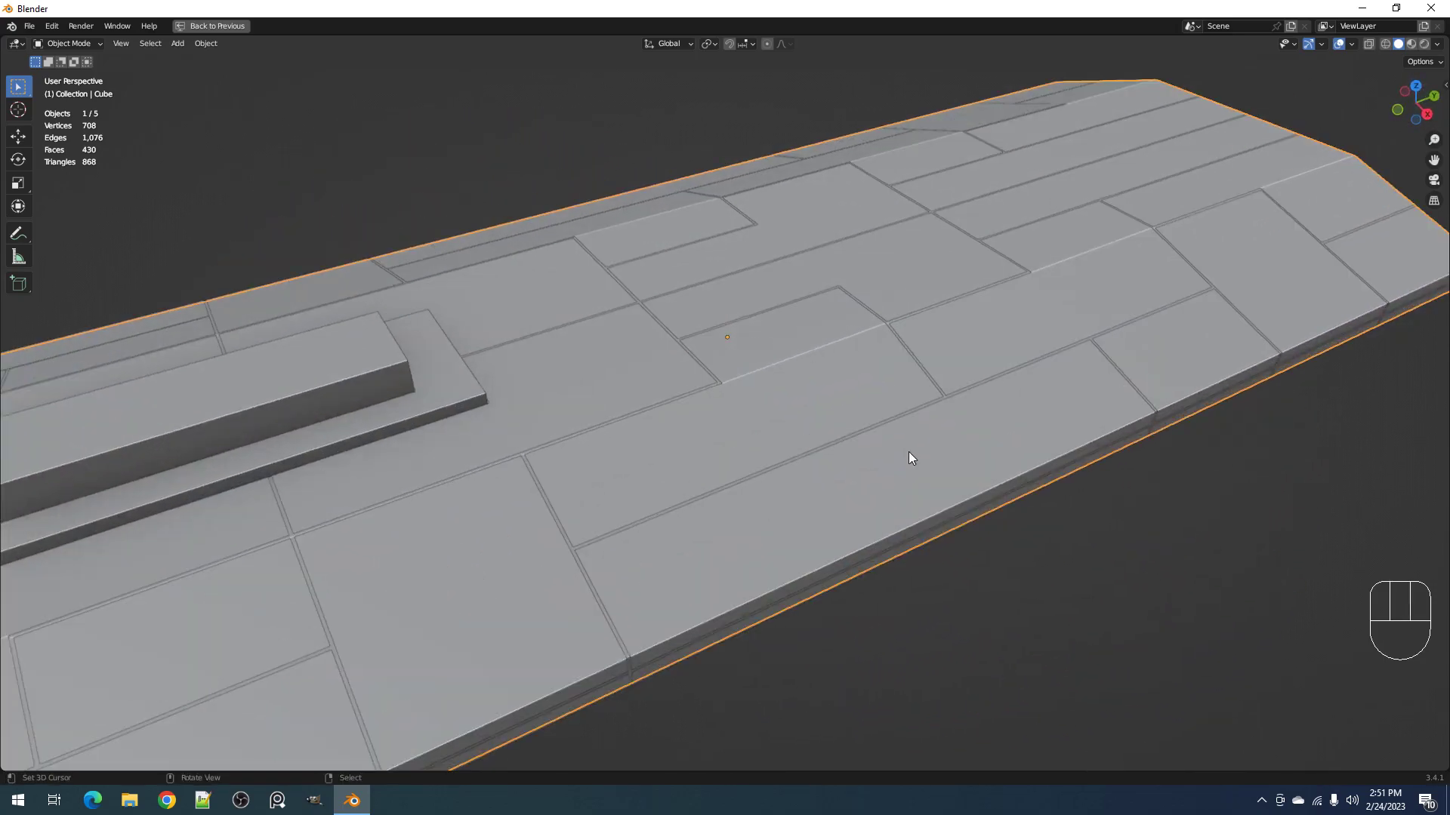
pyautogui.click(859, 410)
pyautogui.press('Tab')
pyautogui.scroll(3, 823, 434)
pyautogui.hotkey('alt', 'a')
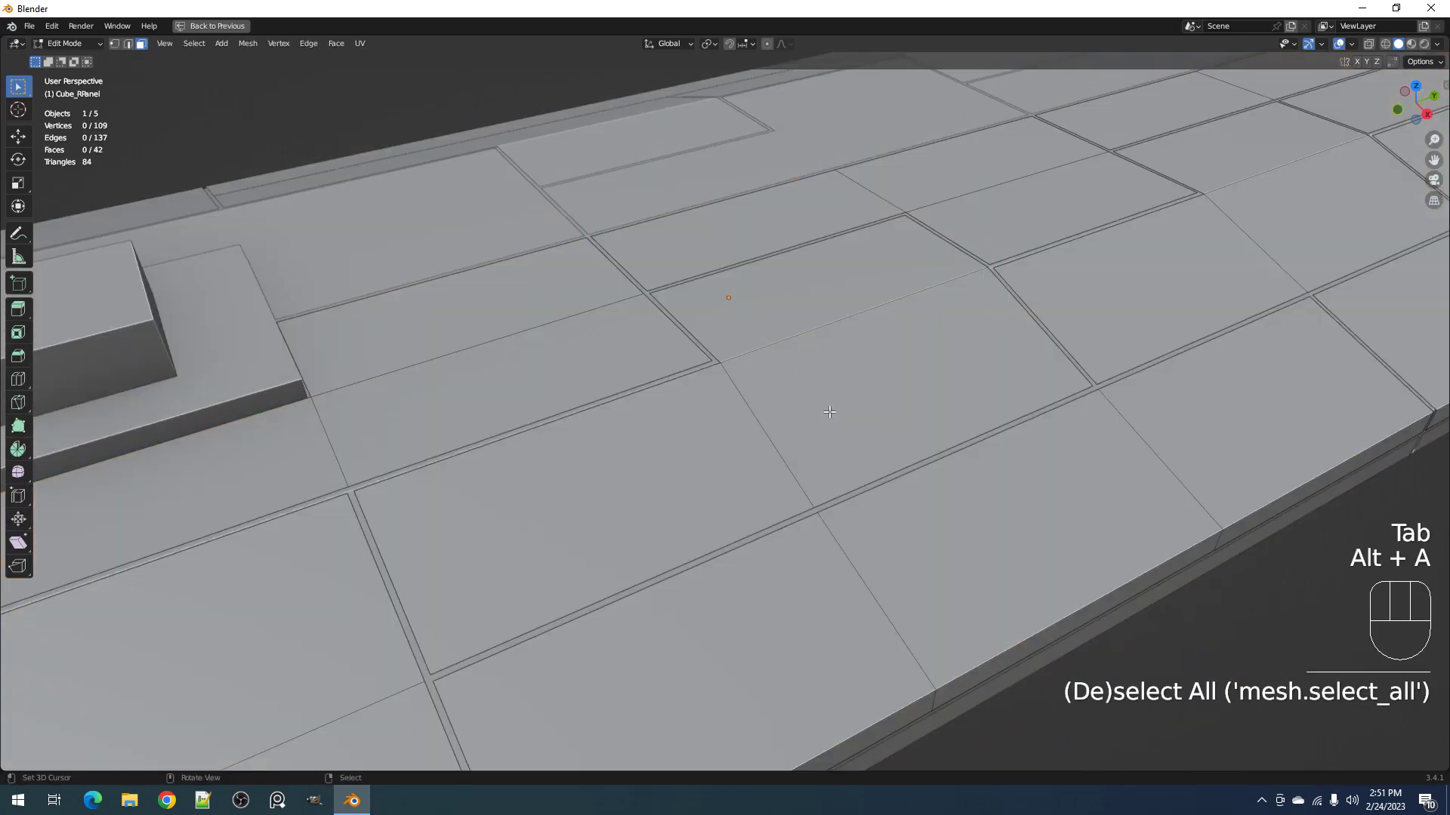
pyautogui.scroll(2, 789, 457)
pyautogui.scroll(2, 850, 468)
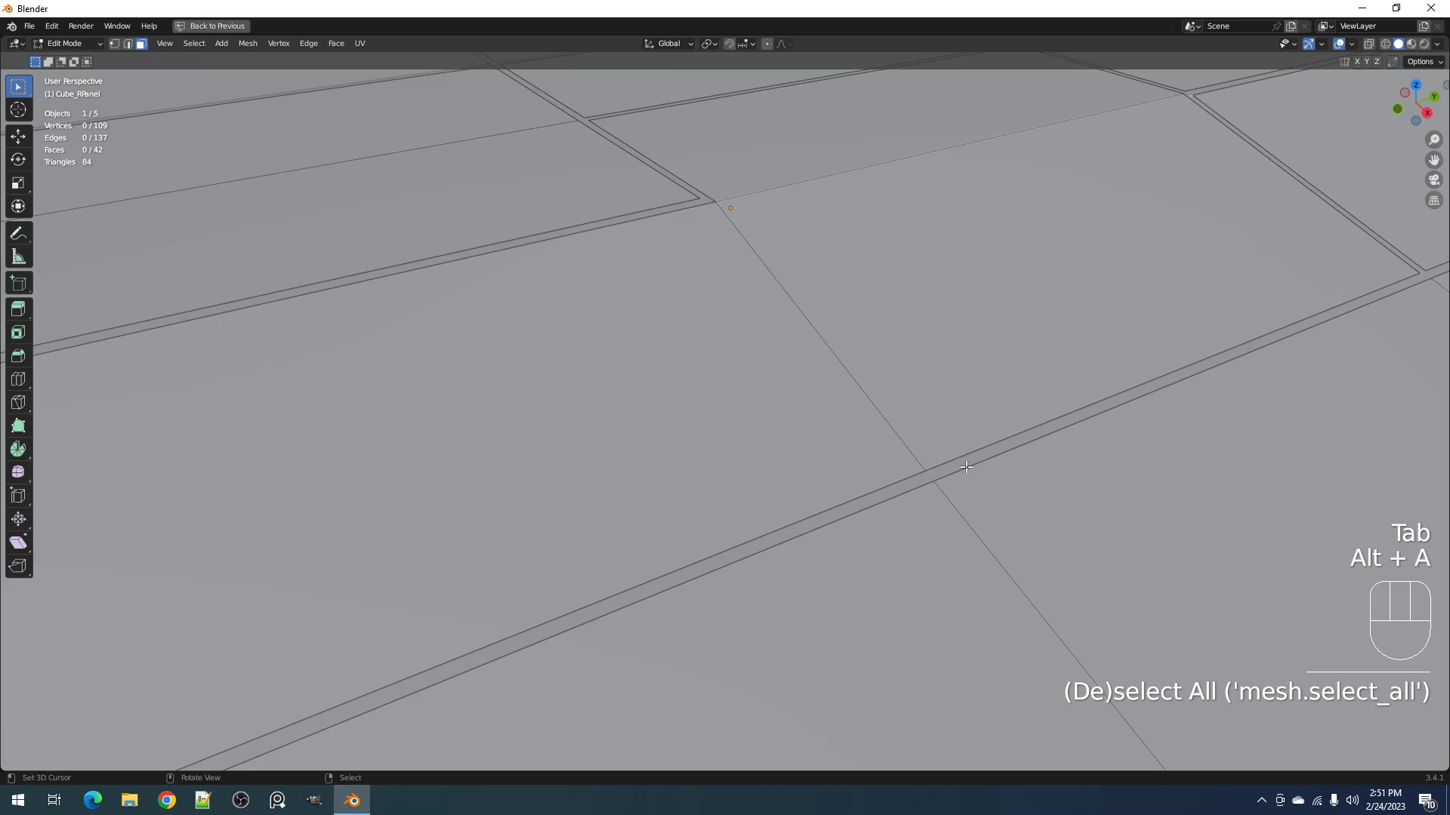
pyautogui.scroll(-4, 996, 433)
pyautogui.moveTo(1016, 397); pyautogui.dragTo(984, 423, button='middle')
pyautogui.scroll(3, 984, 423)
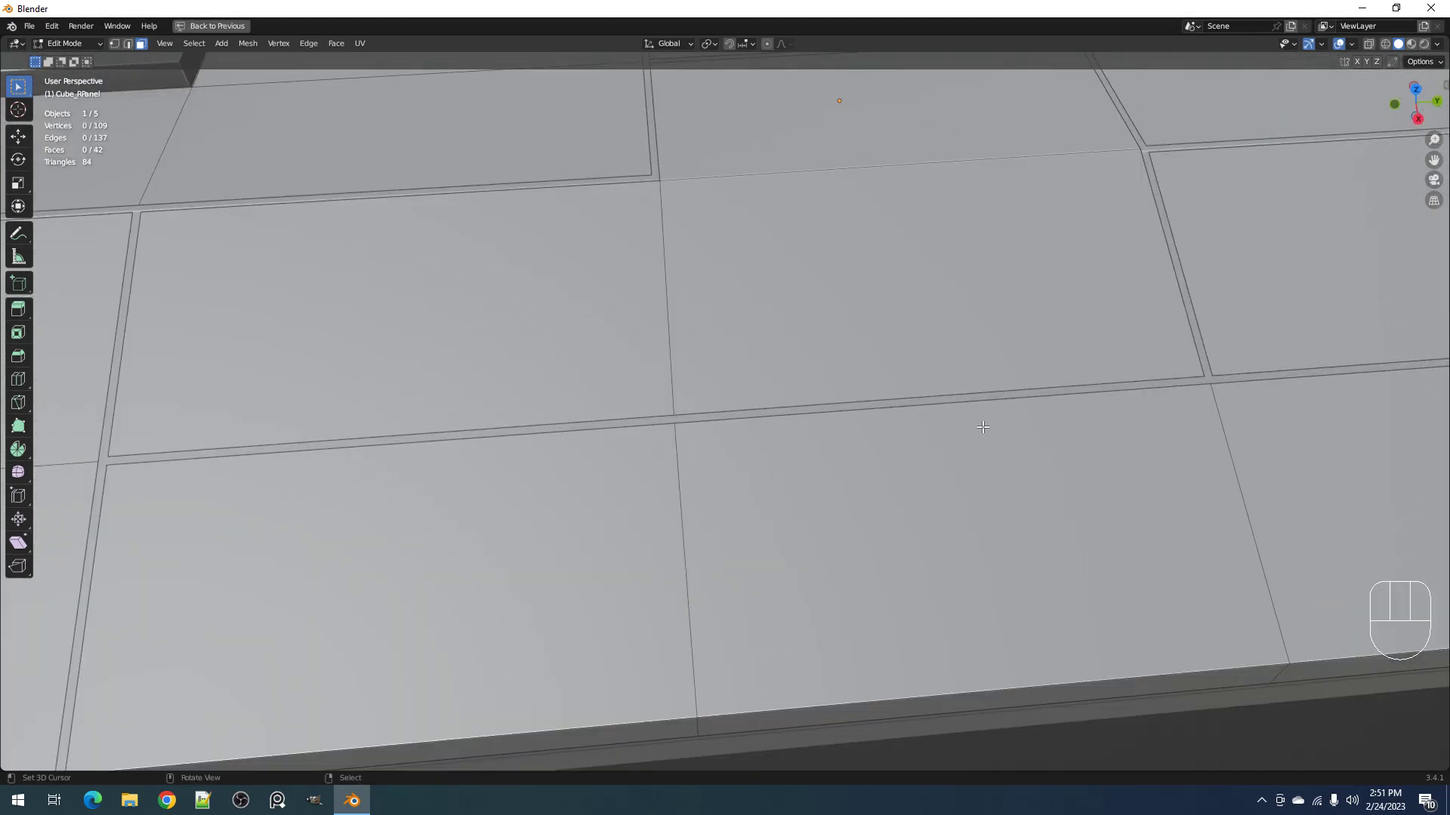
pyautogui.scroll(2, 967, 414)
pyautogui.scroll(-3, 592, 405)
pyautogui.moveTo(641, 393); pyautogui.dragTo(661, 413, button='middle')
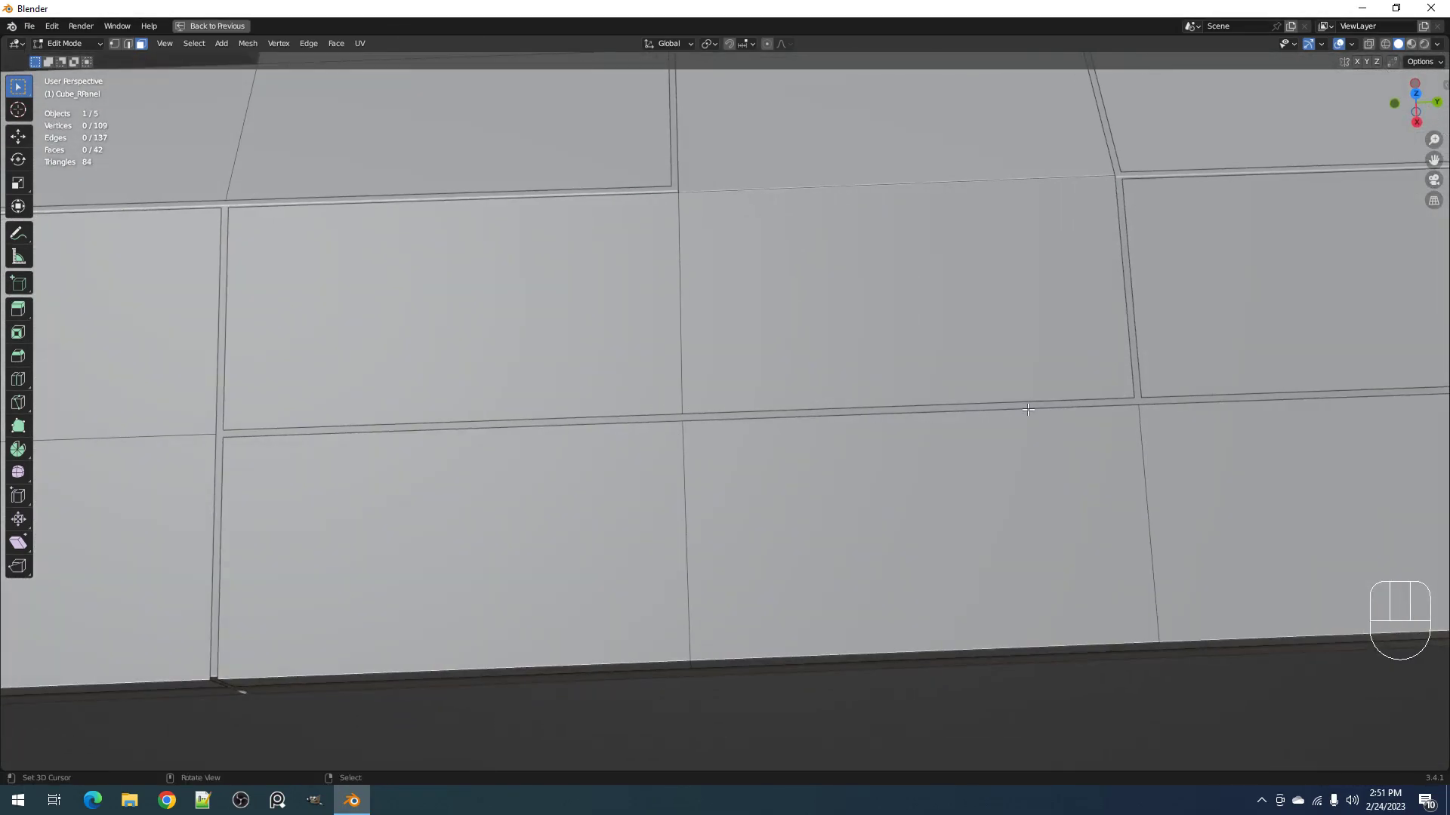
pyautogui.scroll(-6, 800, 390)
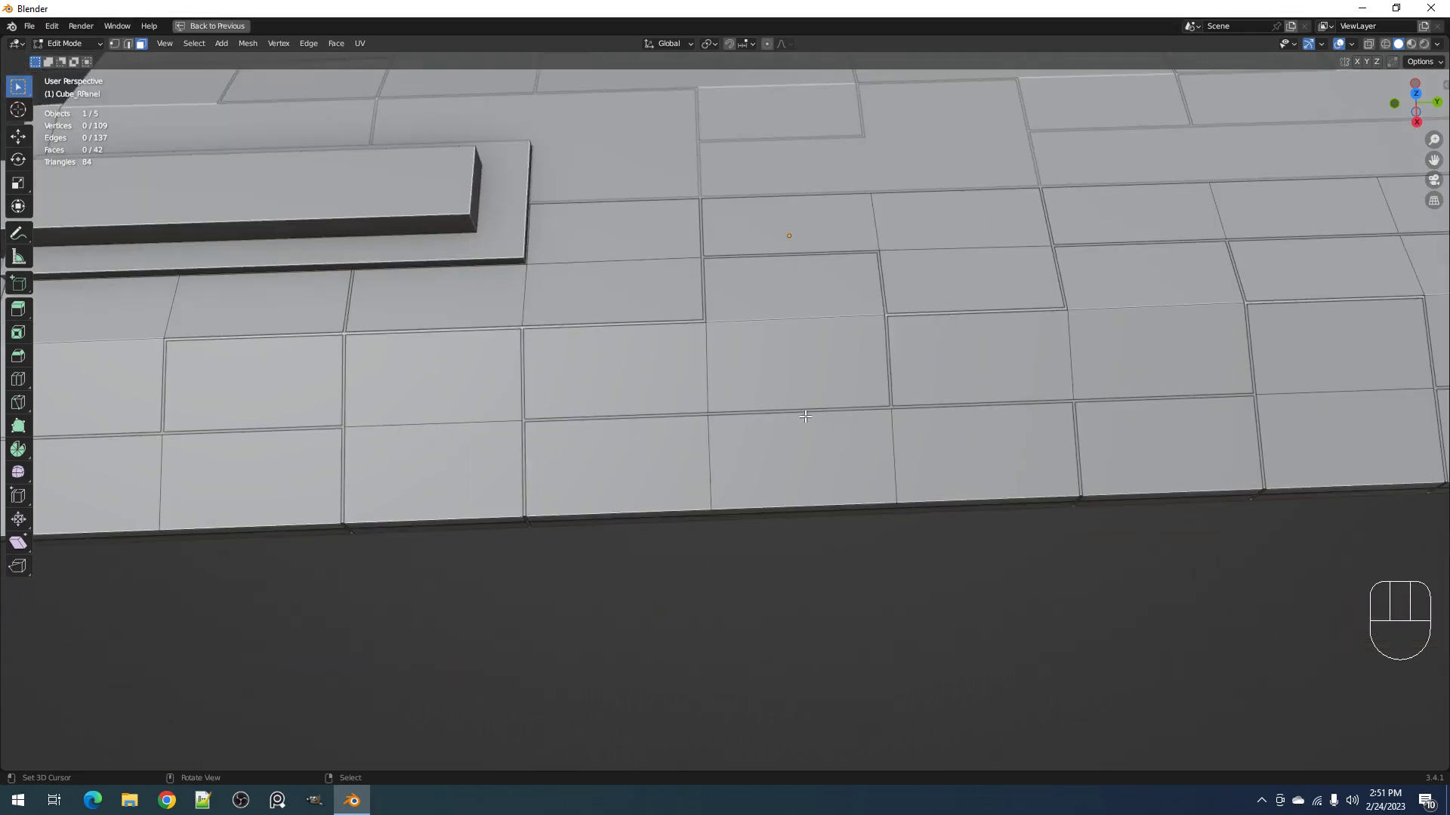
# Step: Delete the generated panels object and return to the main block with its face selection kept
pyautogui.press('Tab')
pyautogui.press('x')
pyautogui.press('Tab')
pyautogui.press('Tab')
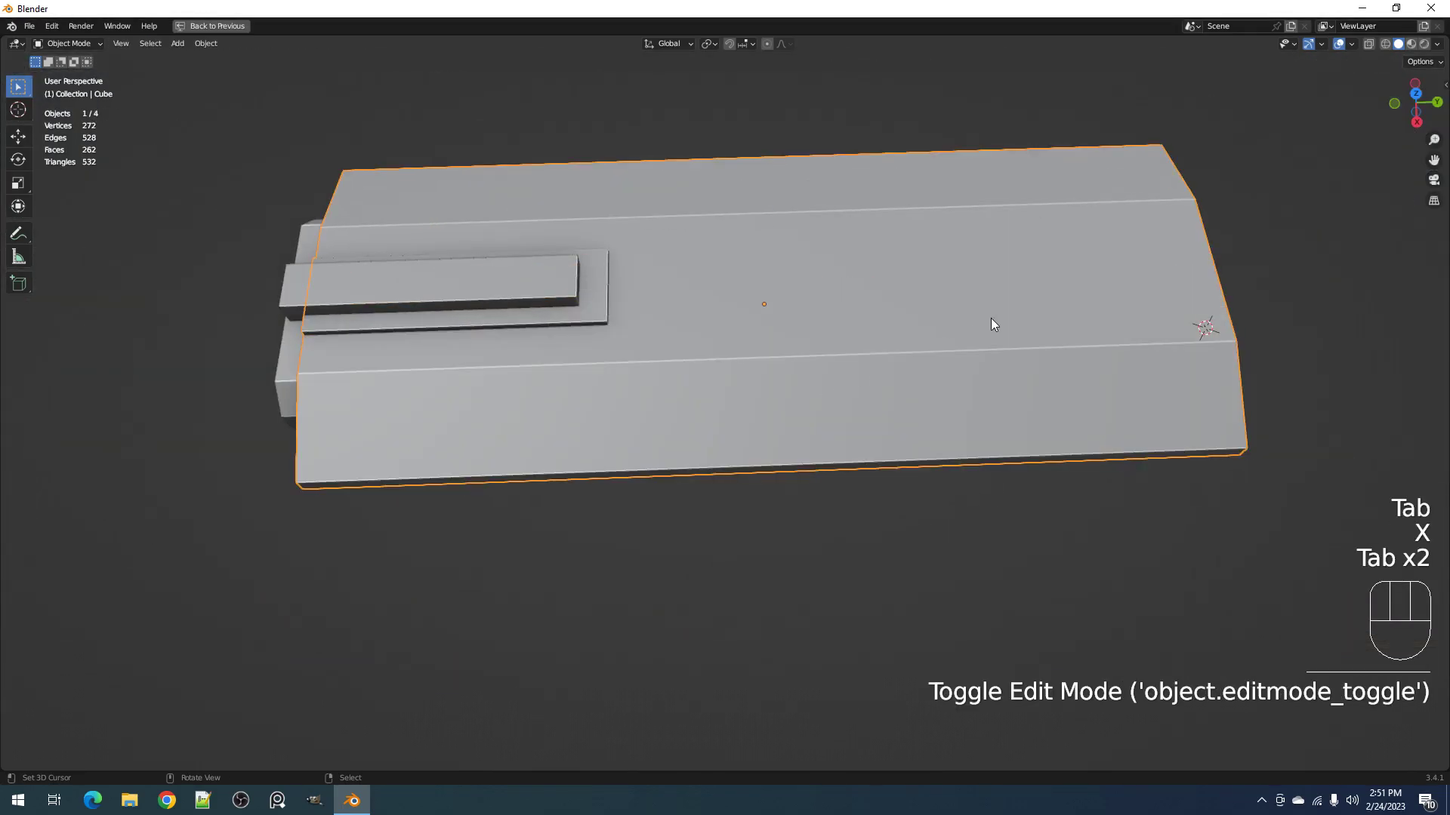
# Step: Run Random Panels on the main block again and reduce the inset thickness below 0.0020
pyautogui.hotkey('shift', 'q')
pyautogui.click(994, 321)
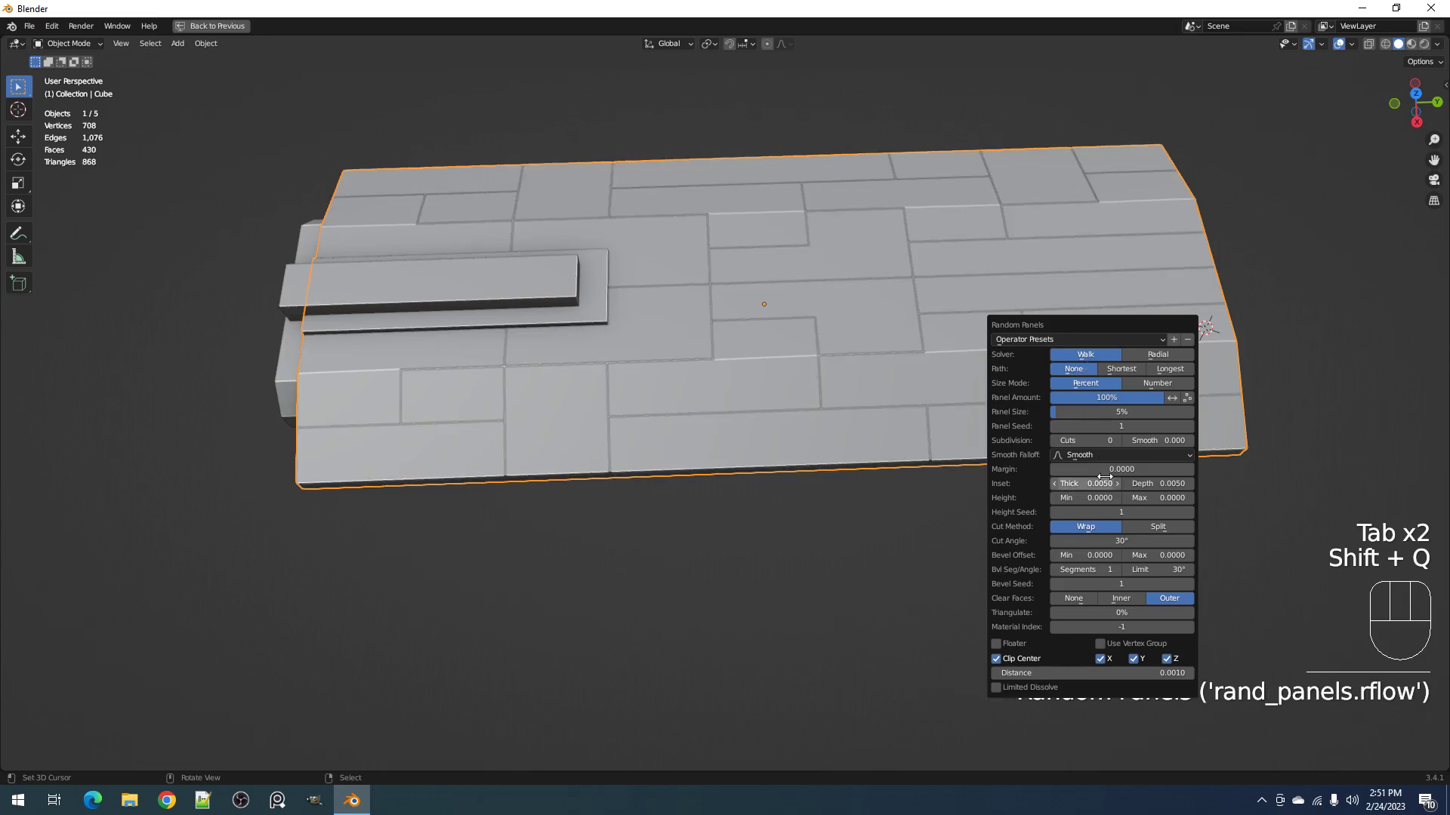
pyautogui.keyDown('ctrl'); pyautogui.scroll(-3, 1090, 483); pyautogui.keyUp('ctrl')
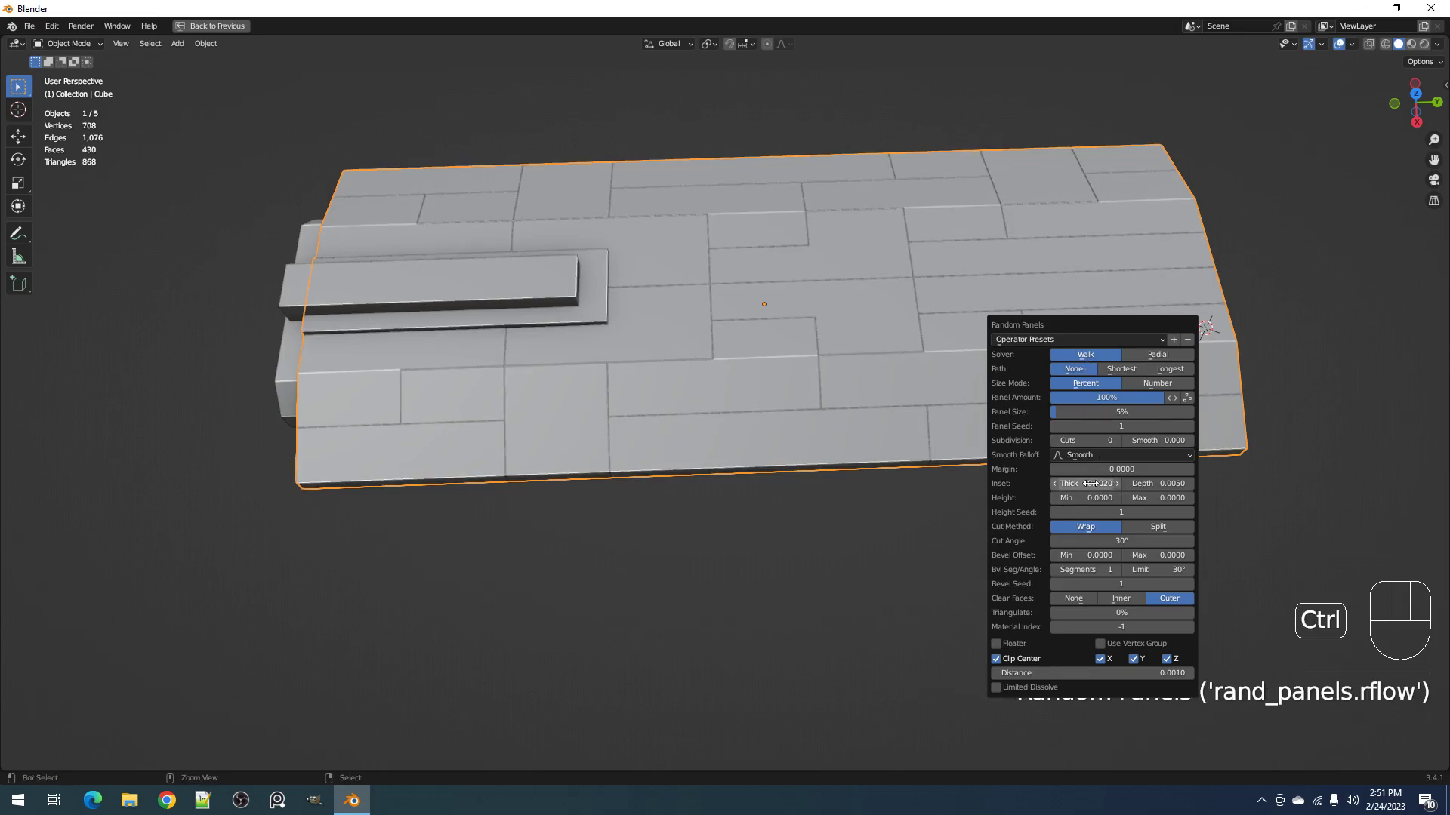
pyautogui.keyDown('ctrl'); pyautogui.scroll(-1, 1090, 484); pyautogui.keyUp('ctrl')
# Step: Set the panels' inset thickness to 0.0003 and inset depth to 0.0000
pyautogui.scroll(6, 775, 469)
pyautogui.moveTo(915, 466); pyautogui.dragTo(800, 453, button='middle')
pyautogui.keyDown('shift'); pyautogui.moveTo(911, 296); pyautogui.dragTo(800, 218, button='middle'); pyautogui.keyUp('shift')
pyautogui.scroll(2, 838, 352)
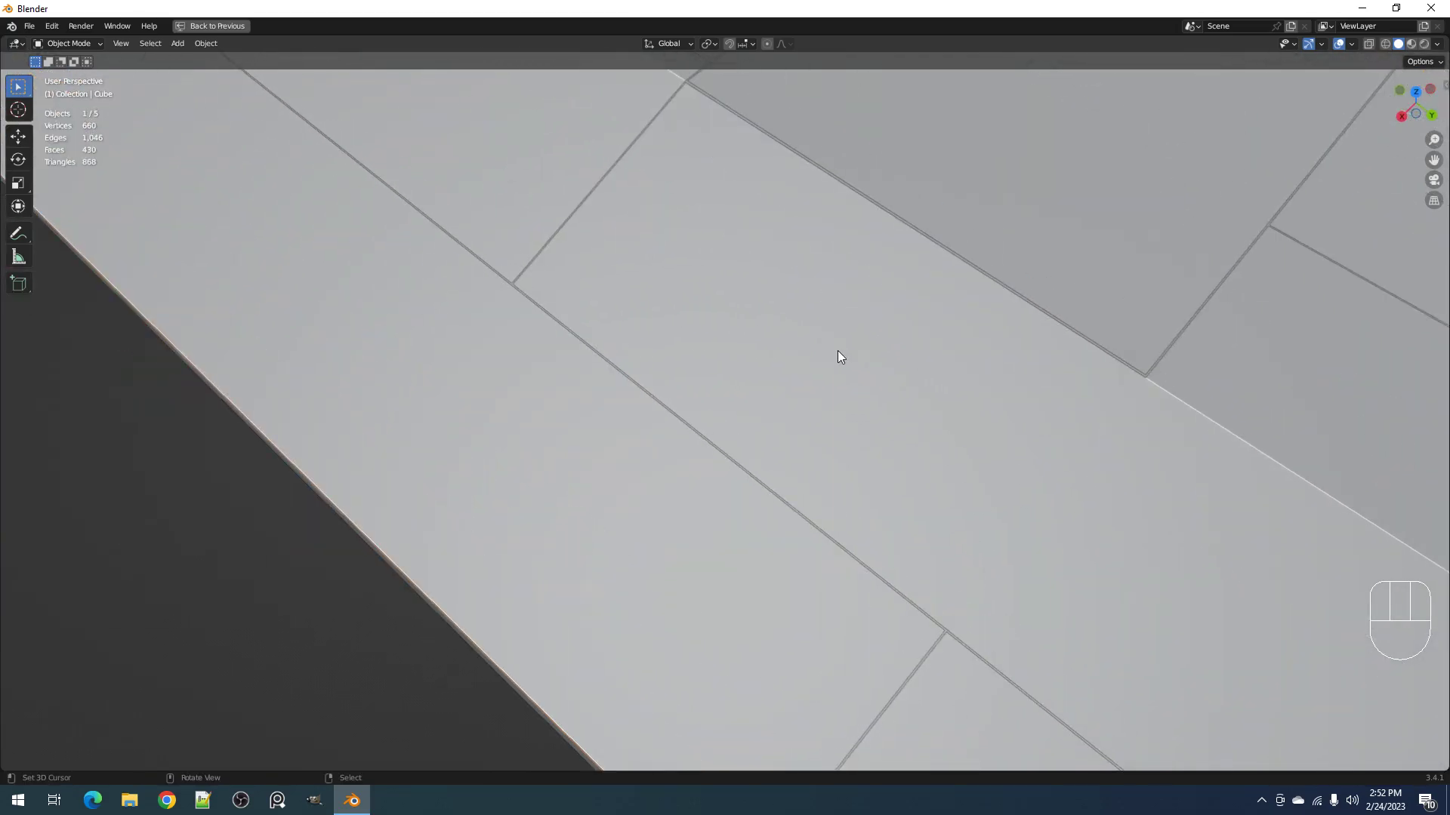
pyautogui.press('F9')
pyautogui.keyDown('shift'); pyautogui.moveTo(933, 516); pyautogui.dragTo(925, 516); pyautogui.keyUp('shift')
pyautogui.keyDown('ctrl'); pyautogui.scroll(-5, 999, 517); pyautogui.keyUp('ctrl')
pyautogui.keyDown('ctrl'); pyautogui.scroll(1, 1000, 516); pyautogui.keyUp('ctrl')
pyautogui.keyDown('ctrl'); pyautogui.scroll(-1, 999, 516); pyautogui.keyUp('ctrl')
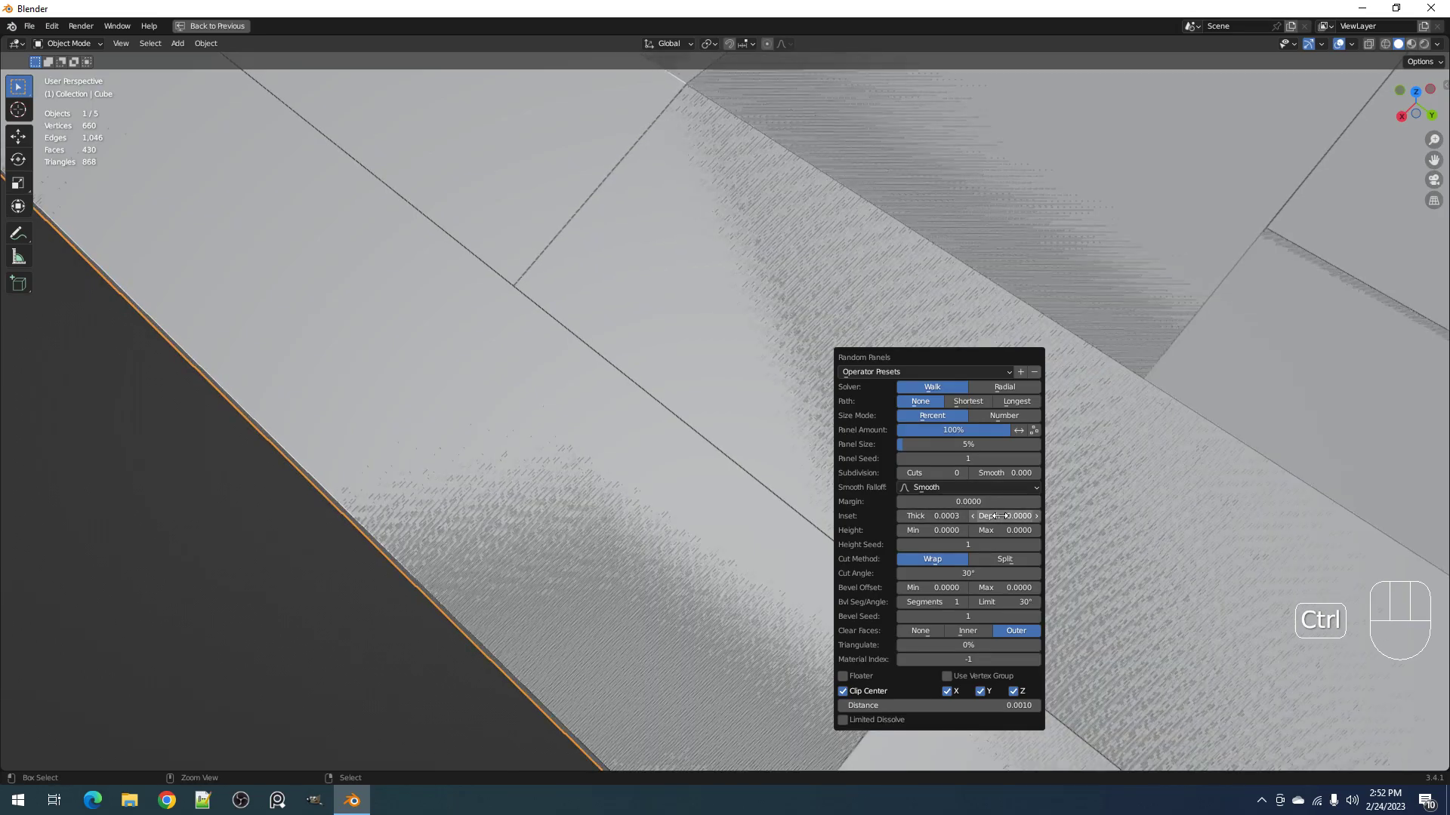
# Step: Set the panels' inset depth to 0.0003
pyautogui.scroll(-7, 921, 373)
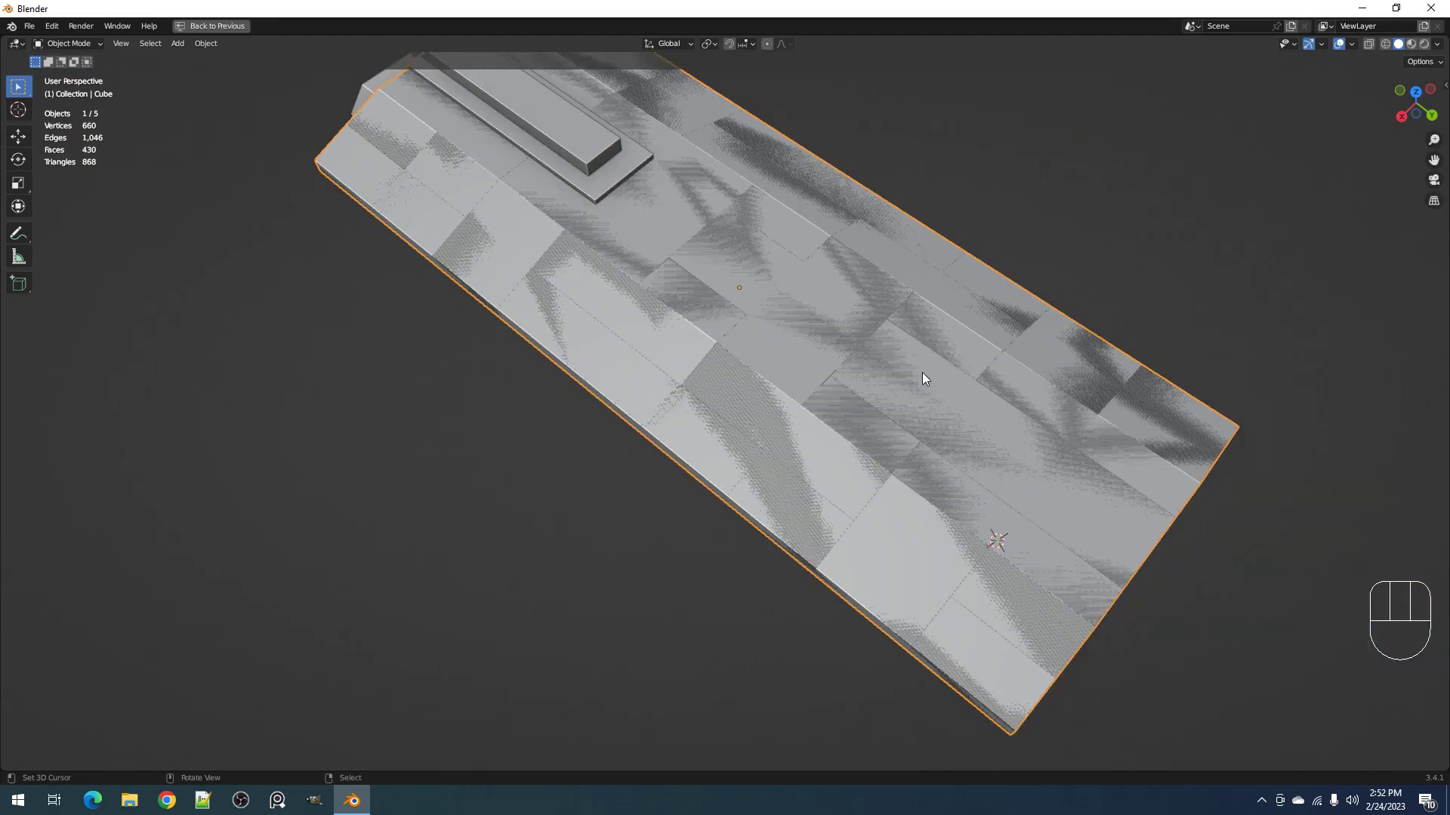
pyautogui.moveTo(921, 372); pyautogui.dragTo(872, 377, button='middle')
pyautogui.scroll(7, 873, 378)
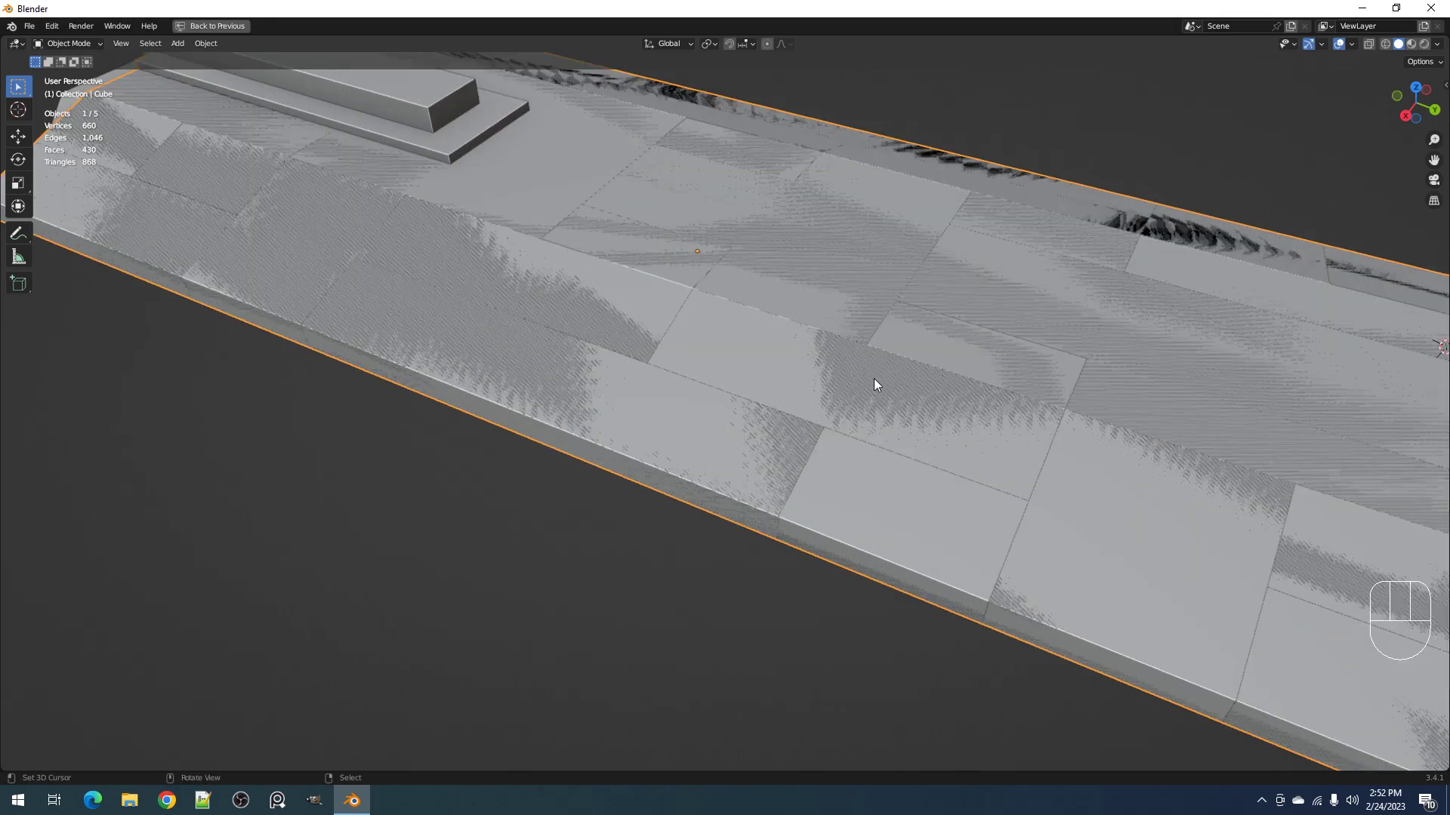
pyautogui.press('F9')
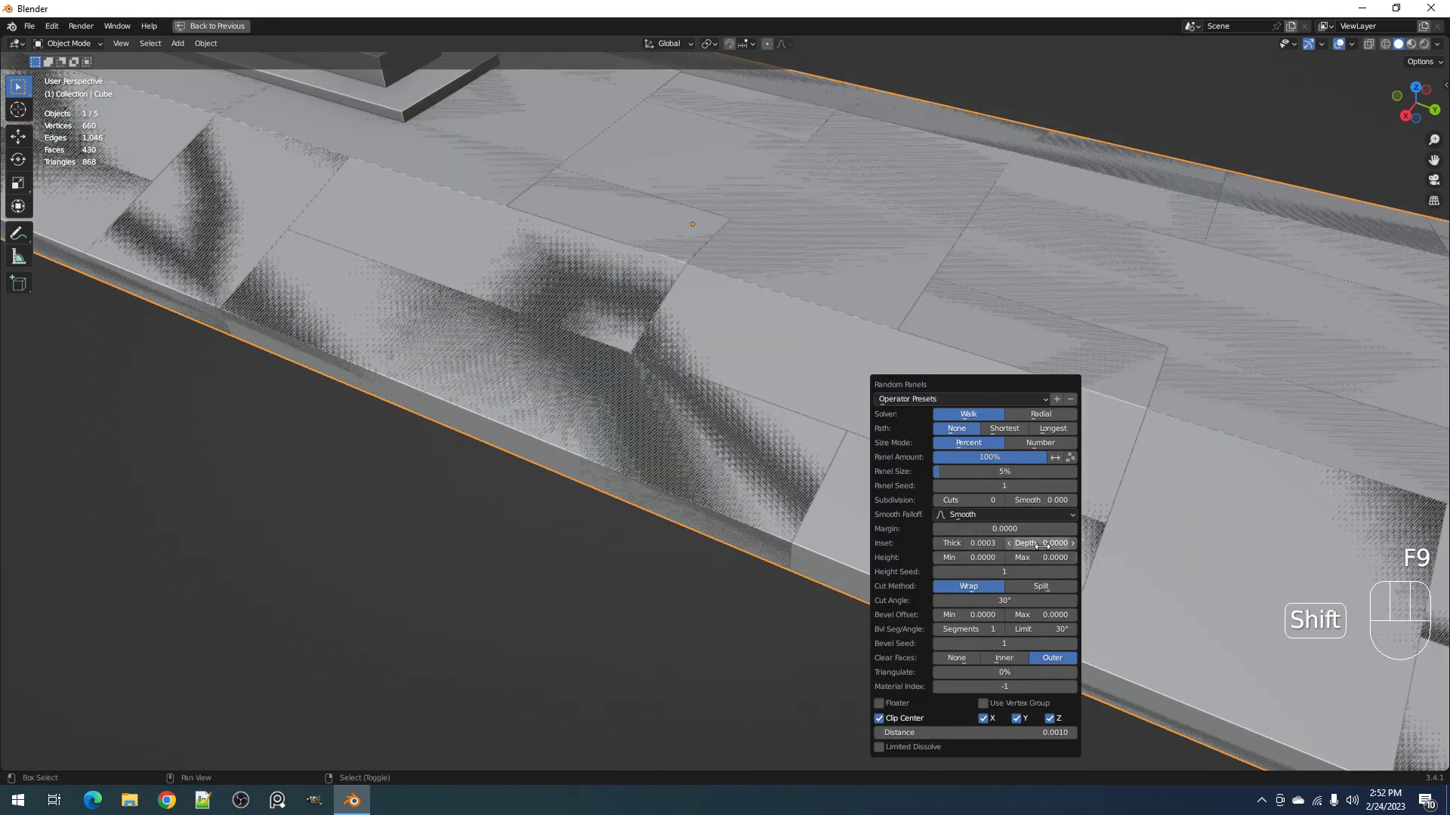
pyautogui.keyDown('shift'); pyautogui.moveTo(1042, 544); pyautogui.dragTo(1051, 544); pyautogui.keyUp('shift')
pyautogui.scroll(-6, 1029, 491)
pyautogui.scroll(4, 971, 469)
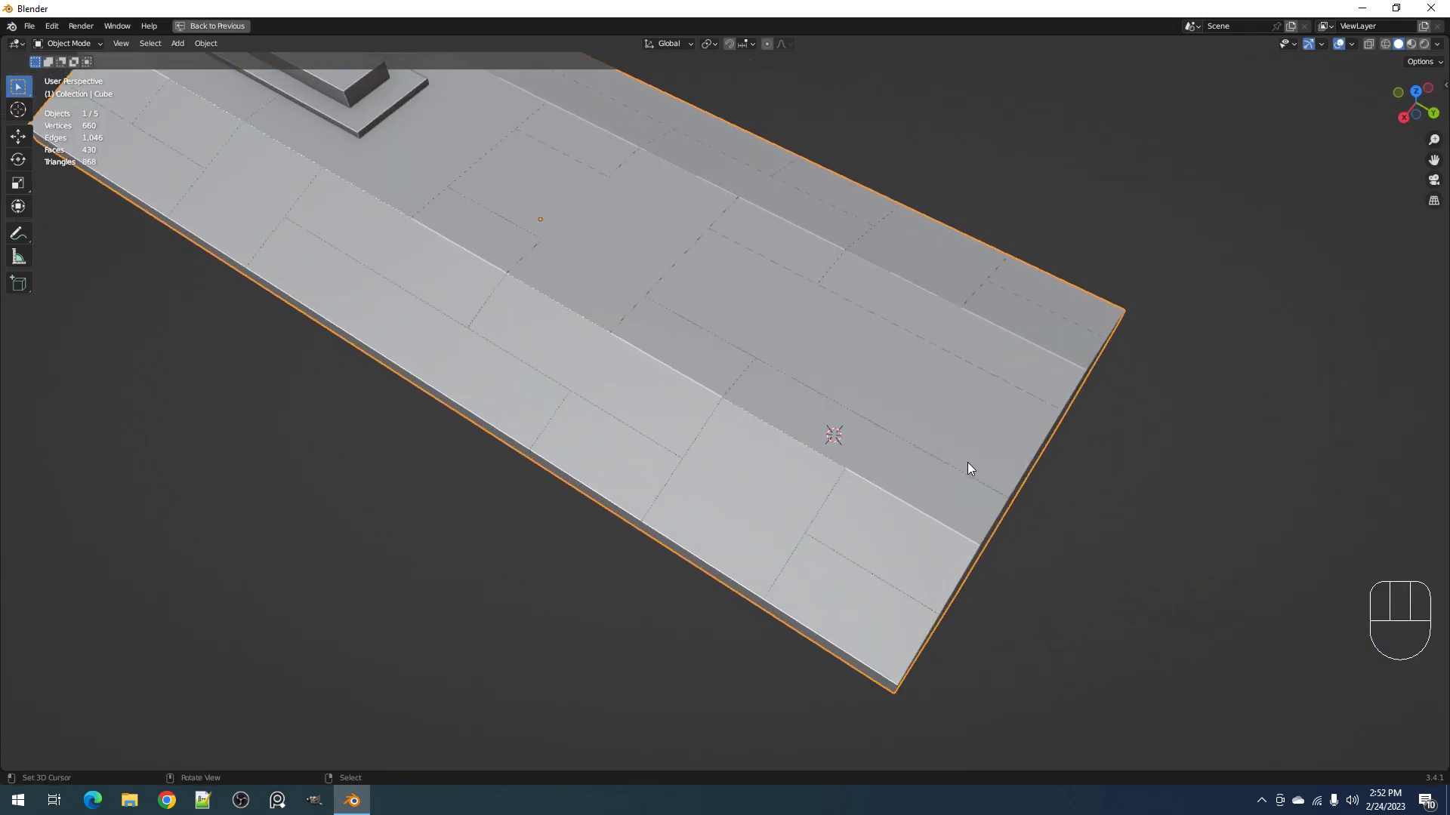
# Step: Try clearing the main block's mesh selection in vertex mode and deleting the selected object
pyautogui.press('Tab')
pyautogui.keyDown('alt'); pyautogui.click(967, 463); pyautogui.keyUp('alt')
pyautogui.hotkey('alt', 'a')
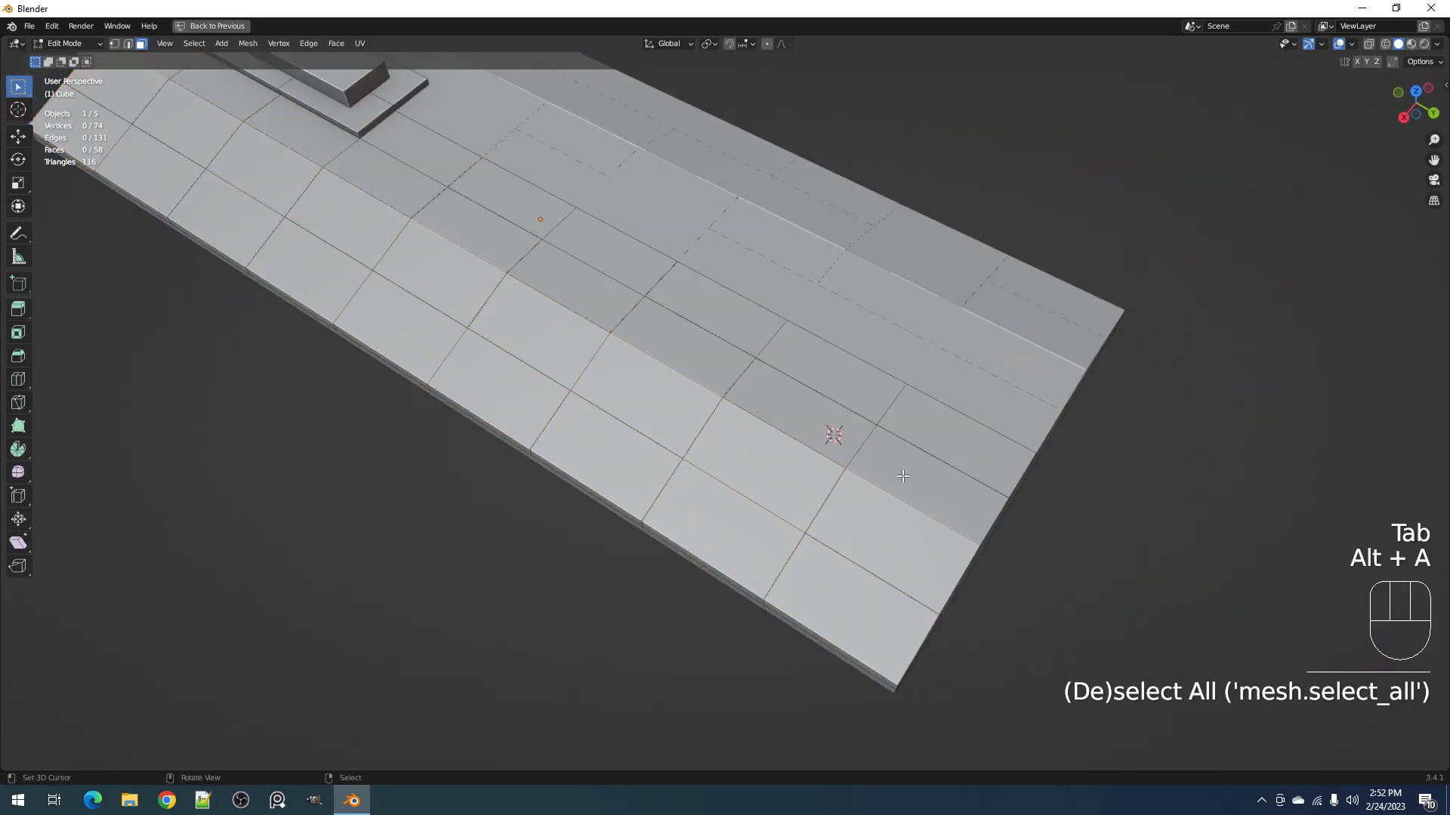
pyautogui.press('1')
pyautogui.press('Tab')
pyautogui.press('x')
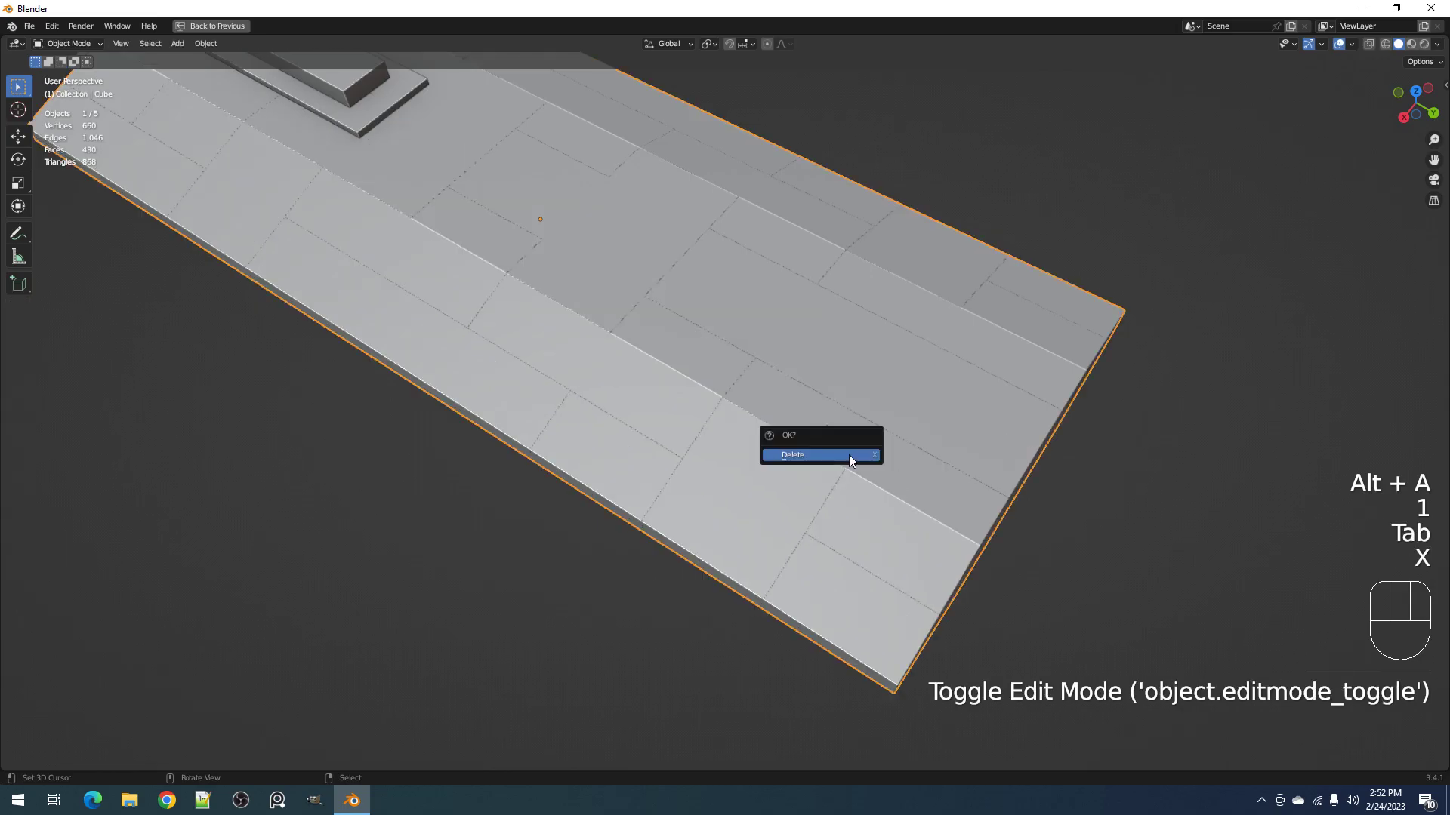
pyautogui.click(848, 454)
pyautogui.click(848, 454)
pyautogui.press('Tab')
pyautogui.press('Tab')
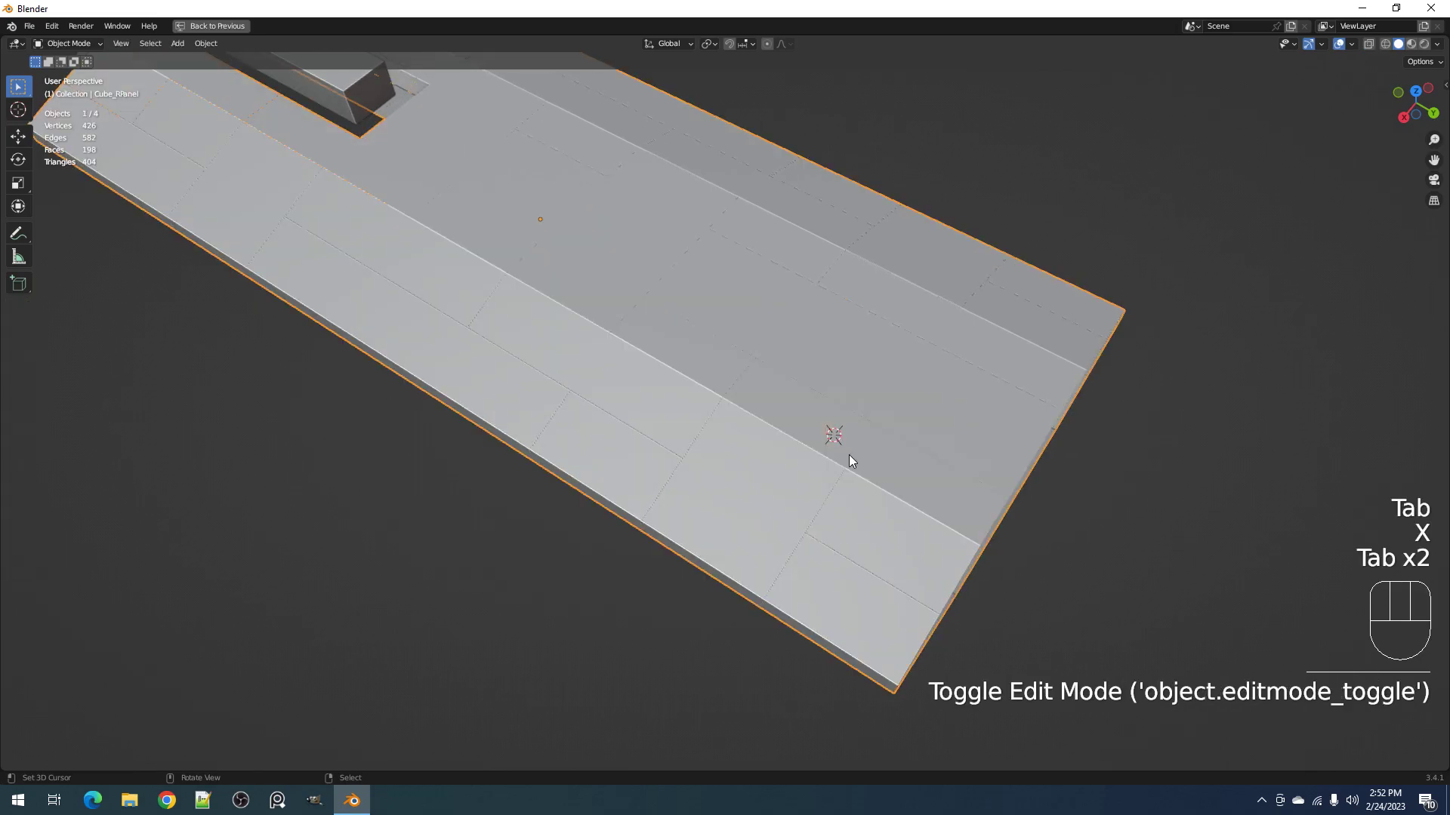
# Step: Undo the deletion of the main block and return to Object Mode
pyautogui.hotkey('ctrl', 'z')
pyautogui.hotkey('ctrl', 'z')
pyautogui.hotkey('ctrl', 'z')
pyautogui.rightClick(848, 455)
pyautogui.moveTo(849, 455); pyautogui.dragTo(862, 414, button='middle')
pyautogui.hotkey('ctrl', 'z')
pyautogui.hotkey('ctrl', 'z')
pyautogui.hotkey('ctrl', 'z')
pyautogui.press('Tab')
# Step: Select the generated panels object, move it off the block and delete it, leaving the main block selected
pyautogui.rightClick(760, 375)
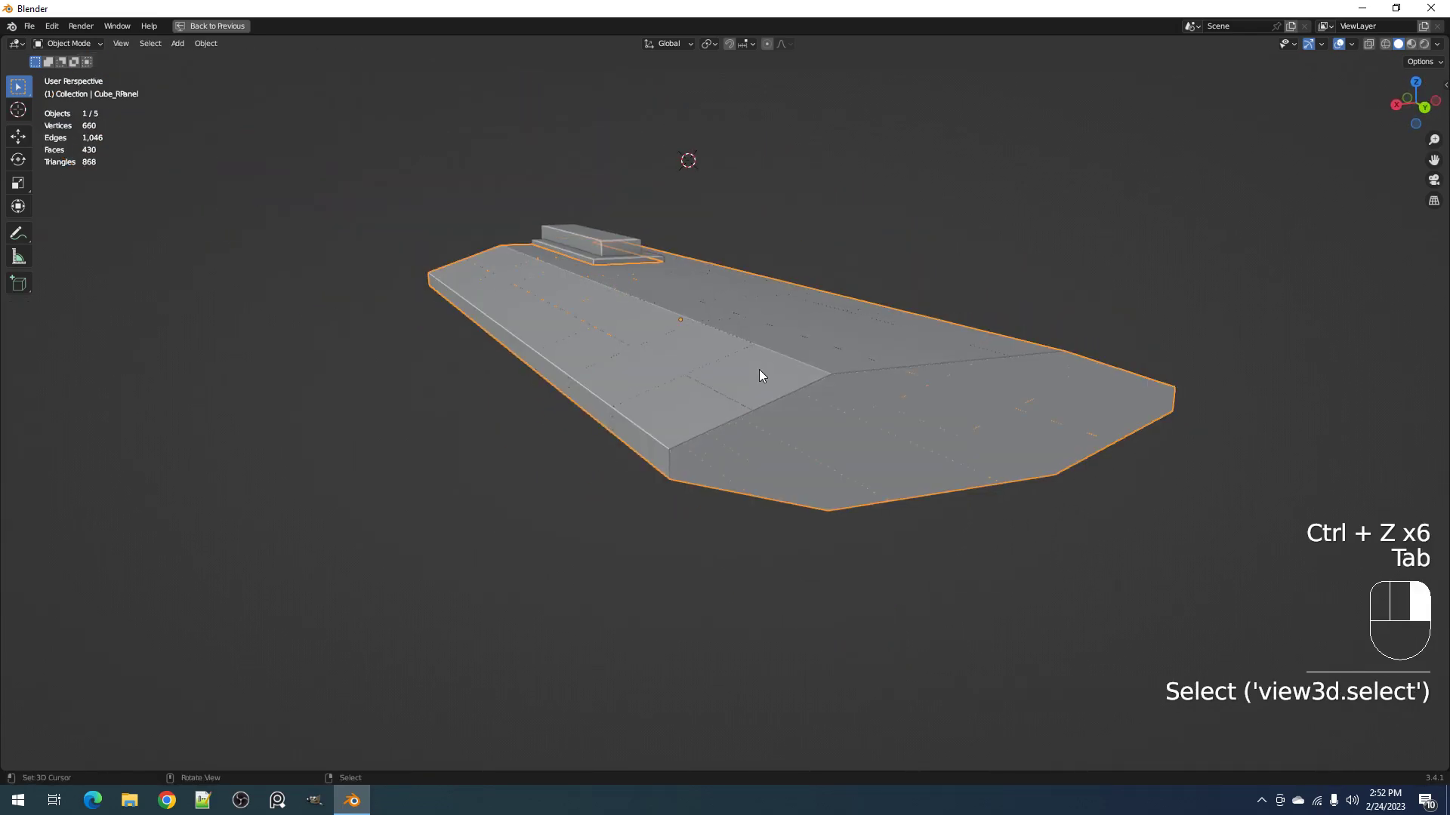
pyautogui.press('g')
pyautogui.click(874, 273)
pyautogui.press('x')
pyautogui.click(842, 355)
pyautogui.rightClick(840, 368)
# Step: Select the main block's entire mesh and run Random Panels on it
pyautogui.press('Tab')
pyautogui.moveTo(855, 395)
pyautogui.mouseDown(button='middle')
pyautogui.moveTo(802, 330)
pyautogui.moveTo(868, 385)
pyautogui.mouseUp(button='middle')
pyautogui.press('a')
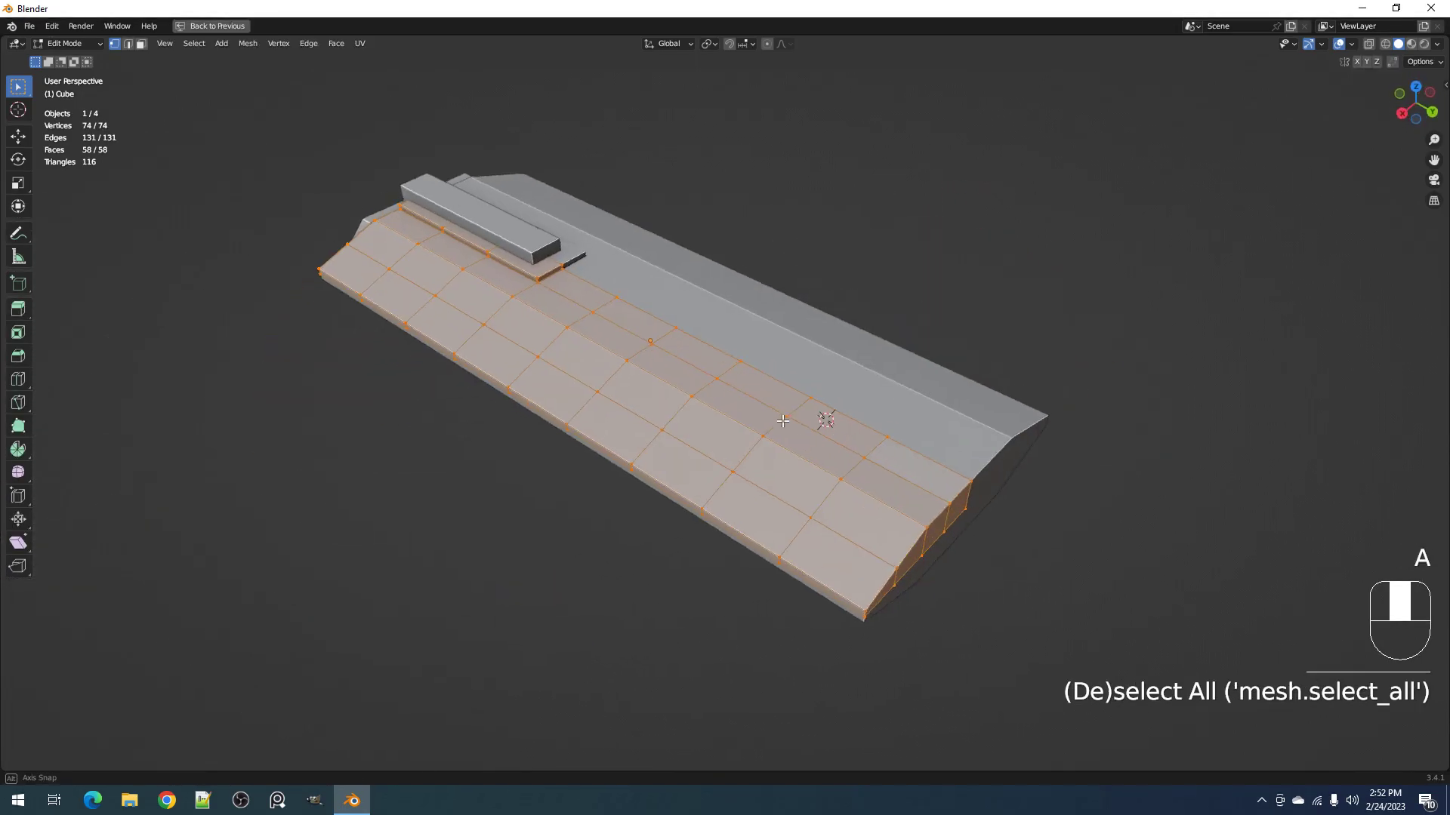
pyautogui.press('Tab')
pyautogui.moveTo(940, 434); pyautogui.dragTo(785, 356, button='middle')
pyautogui.hotkey('shift', 'q')
pyautogui.click(786, 358)
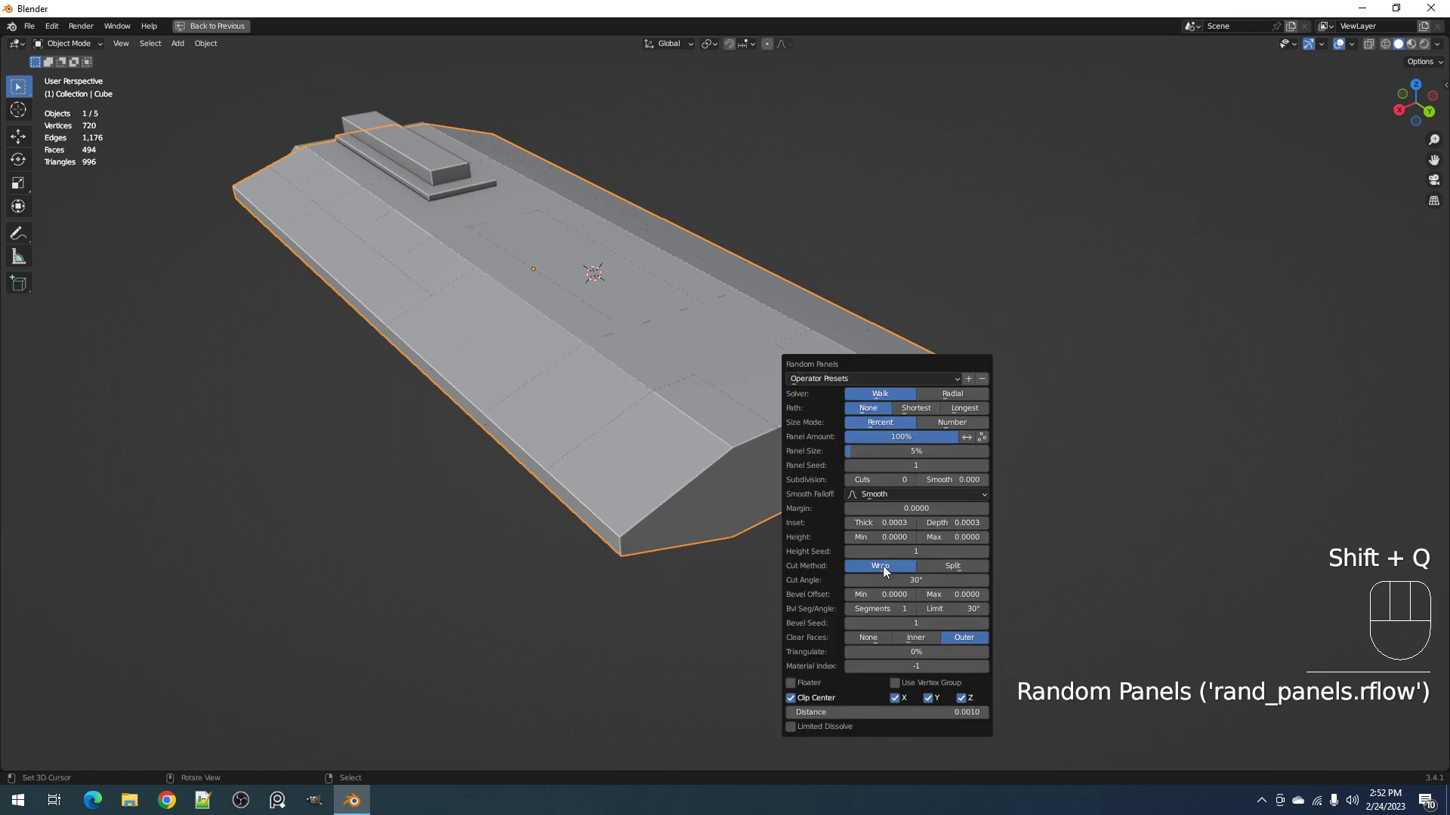
# Step: Set the panels' inset thickness to 0.0011 and the Clip Center distance to 0.0020
pyautogui.scroll(4, 487, 441)
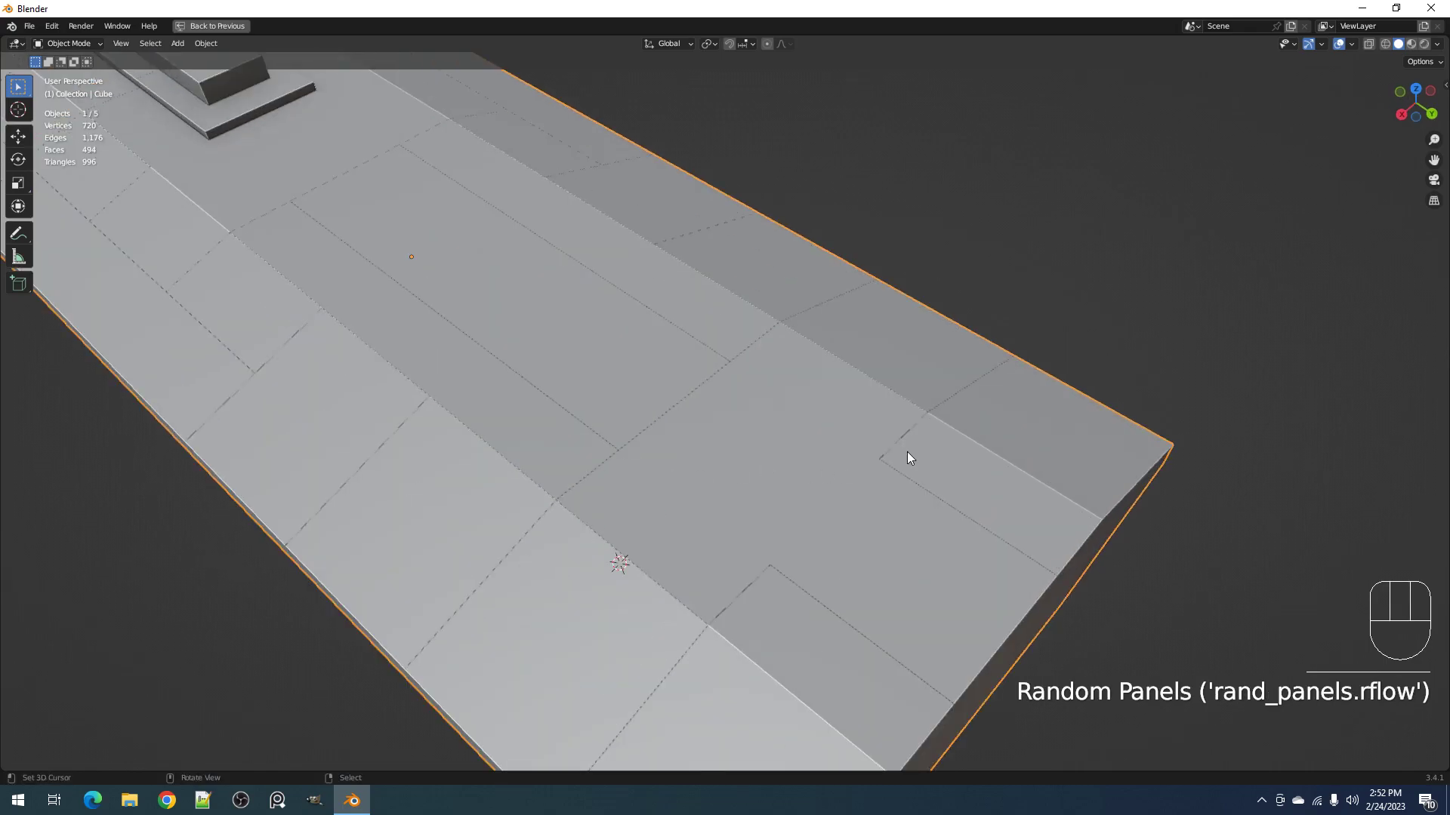
pyautogui.press('F9')
pyautogui.keyDown('ctrl'); pyautogui.scroll(1, 1000, 562); pyautogui.keyUp('ctrl')
pyautogui.keyDown('shift'); pyautogui.moveTo(1000, 562); pyautogui.dragTo(989, 562); pyautogui.keyUp('shift')
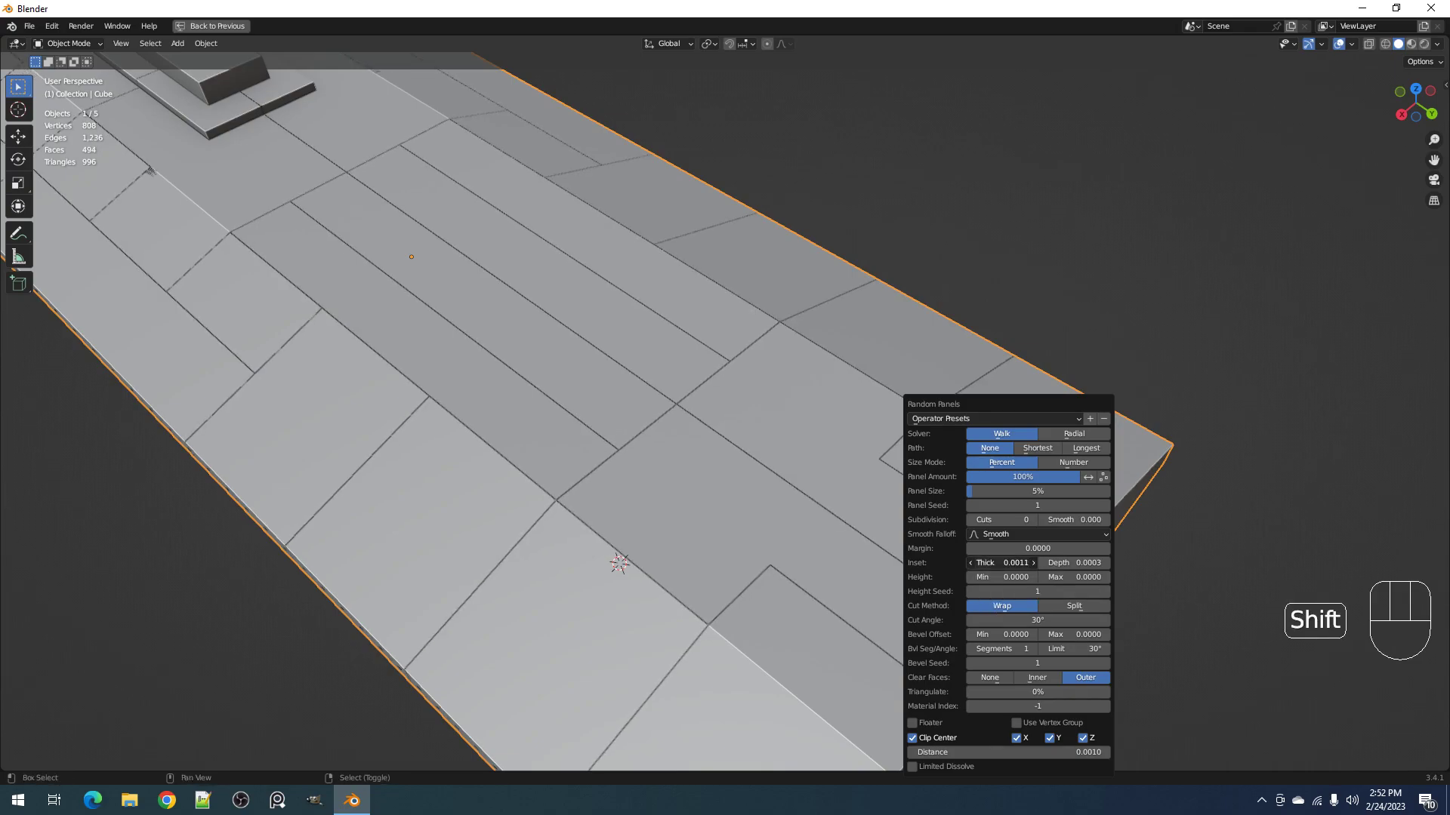
pyautogui.keyDown('ctrl'); pyautogui.scroll(2, 1011, 755); pyautogui.keyUp('ctrl')
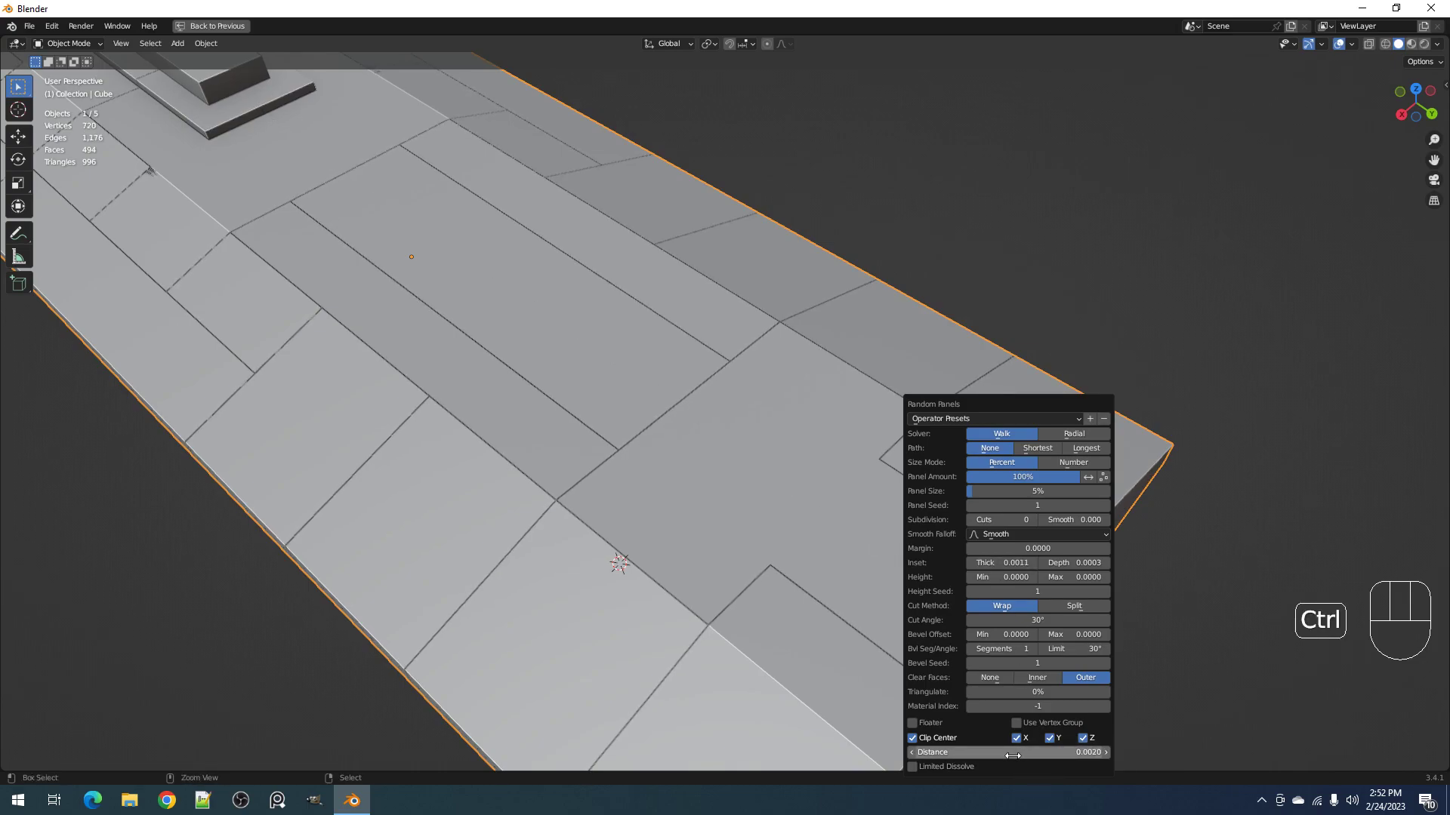
# Step: Set the panels' inset thickness to 0.0014, check the whole block, and reopen the Random Panels settings
pyautogui.keyDown('shift'); pyautogui.moveTo(1002, 562); pyautogui.dragTo(981, 563); pyautogui.keyUp('shift')
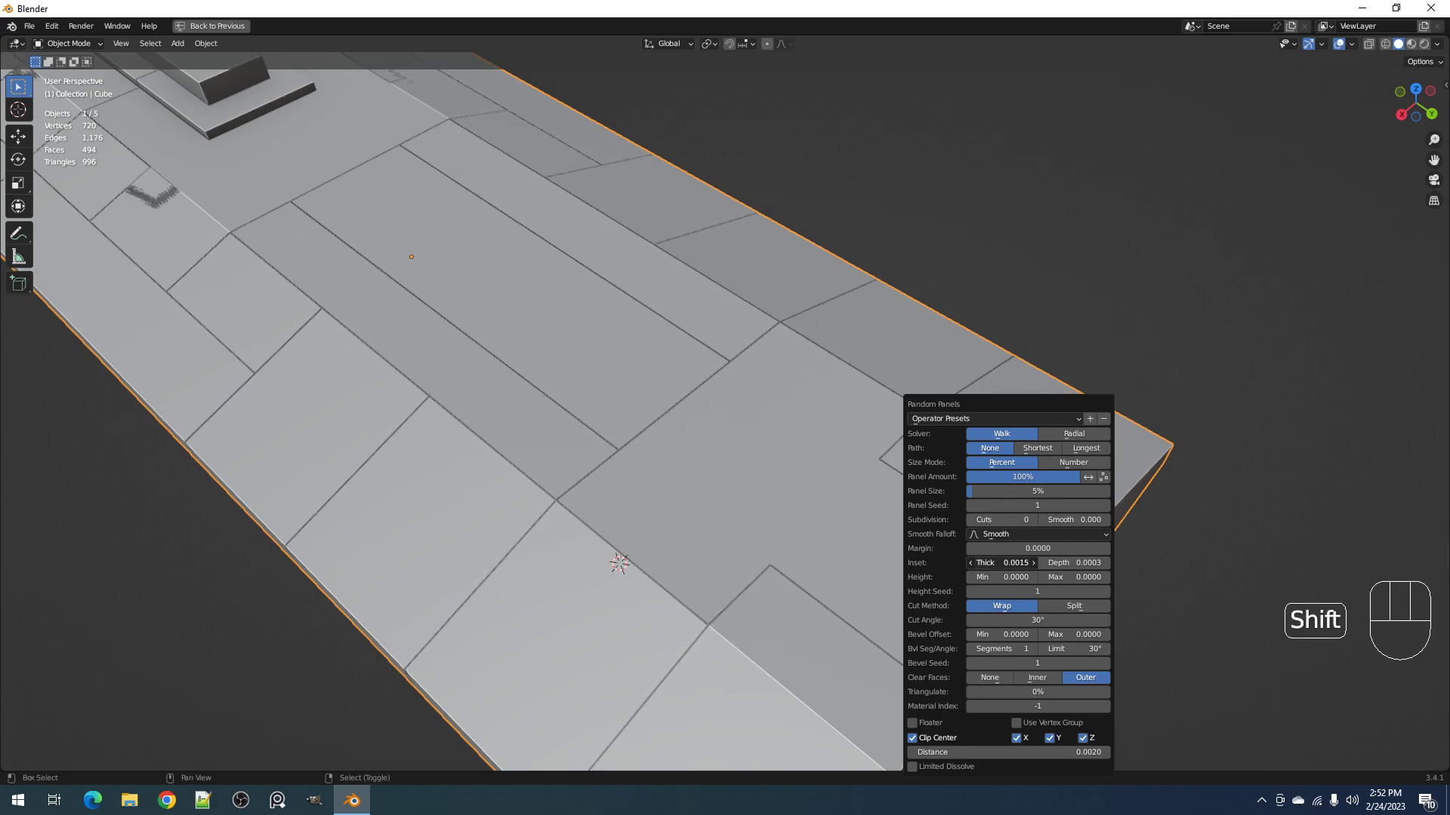
pyautogui.keyDown('shift'); pyautogui.moveTo(1003, 563); pyautogui.dragTo(1004, 563); pyautogui.keyUp('shift')
pyautogui.scroll(-4, 241, 364)
pyautogui.keyDown('shift'); pyautogui.moveTo(445, 412); pyautogui.dragTo(517, 456, button='middle'); pyautogui.keyUp('shift')
pyautogui.moveTo(633, 456); pyautogui.dragTo(663, 459, button='middle')
pyautogui.press('F9')
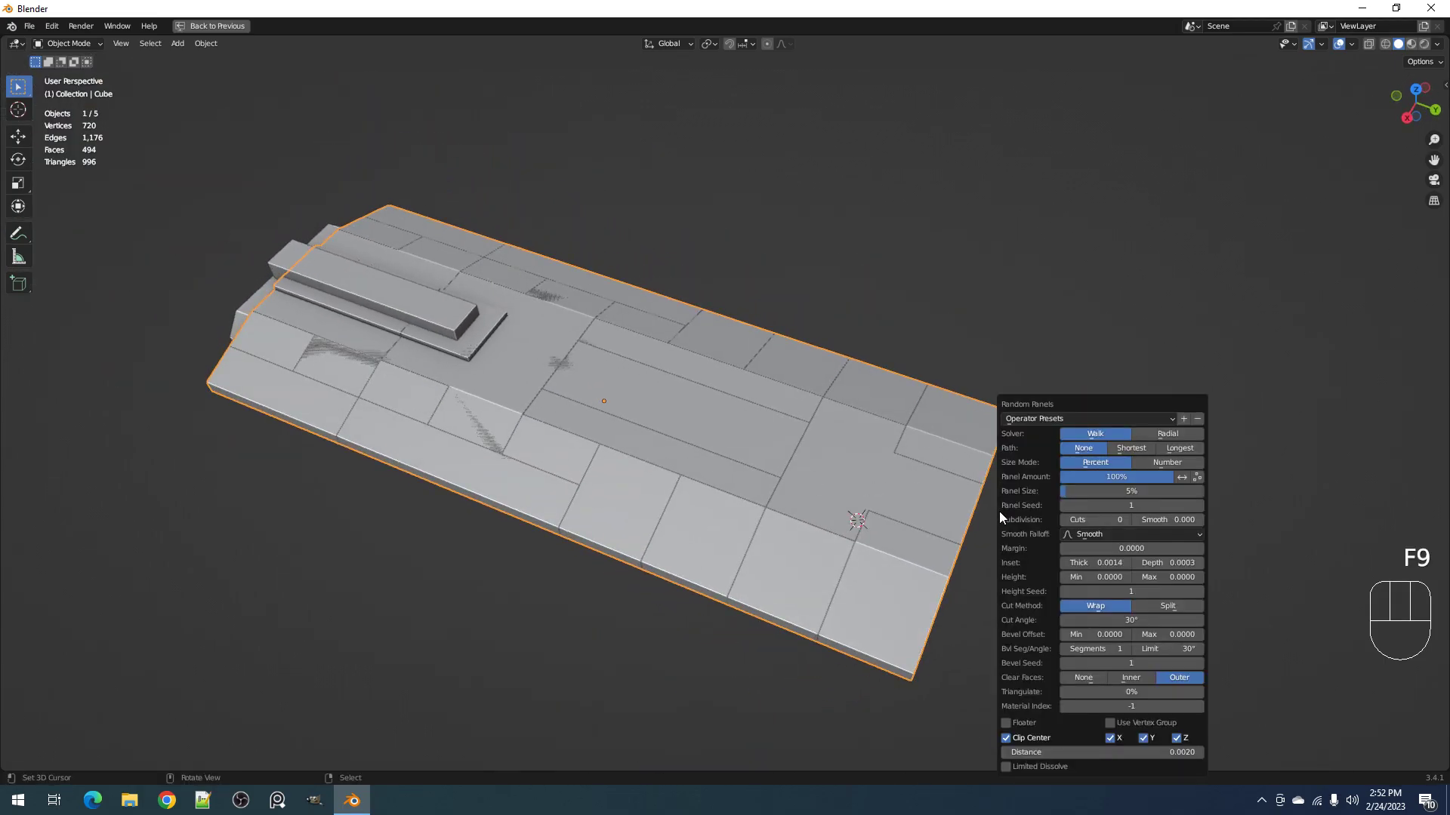
# Step: Set Random Panels to 2 subdivision cuts, the Radial solver, a panel size of 7% and panel seed 2
pyautogui.keyDown('ctrl'); pyautogui.scroll(3, 1115, 524); pyautogui.keyUp('ctrl')
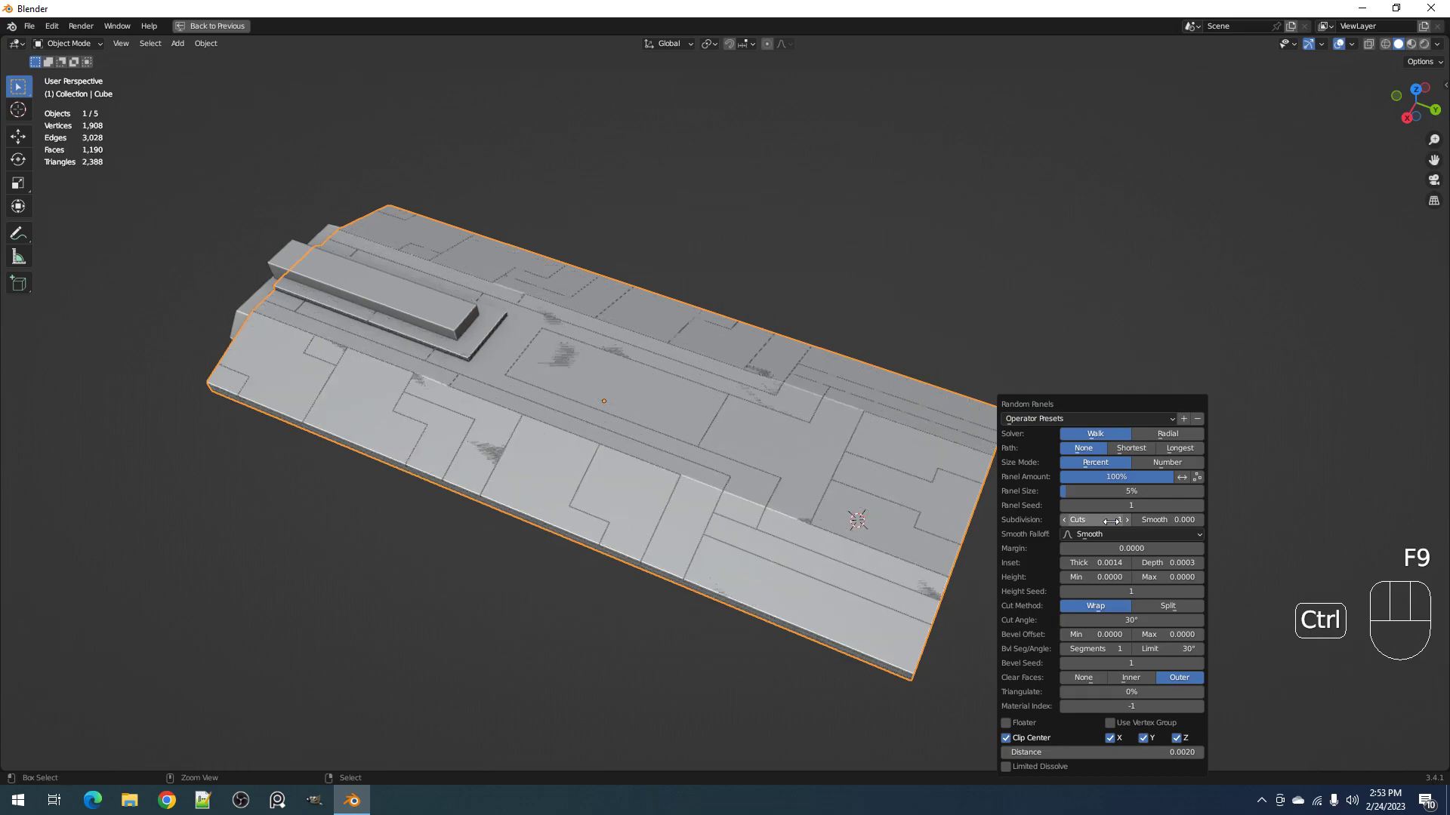
pyautogui.keyDown('ctrl'); pyautogui.scroll(-1, 1111, 521); pyautogui.keyUp('ctrl')
pyautogui.click(1170, 435)
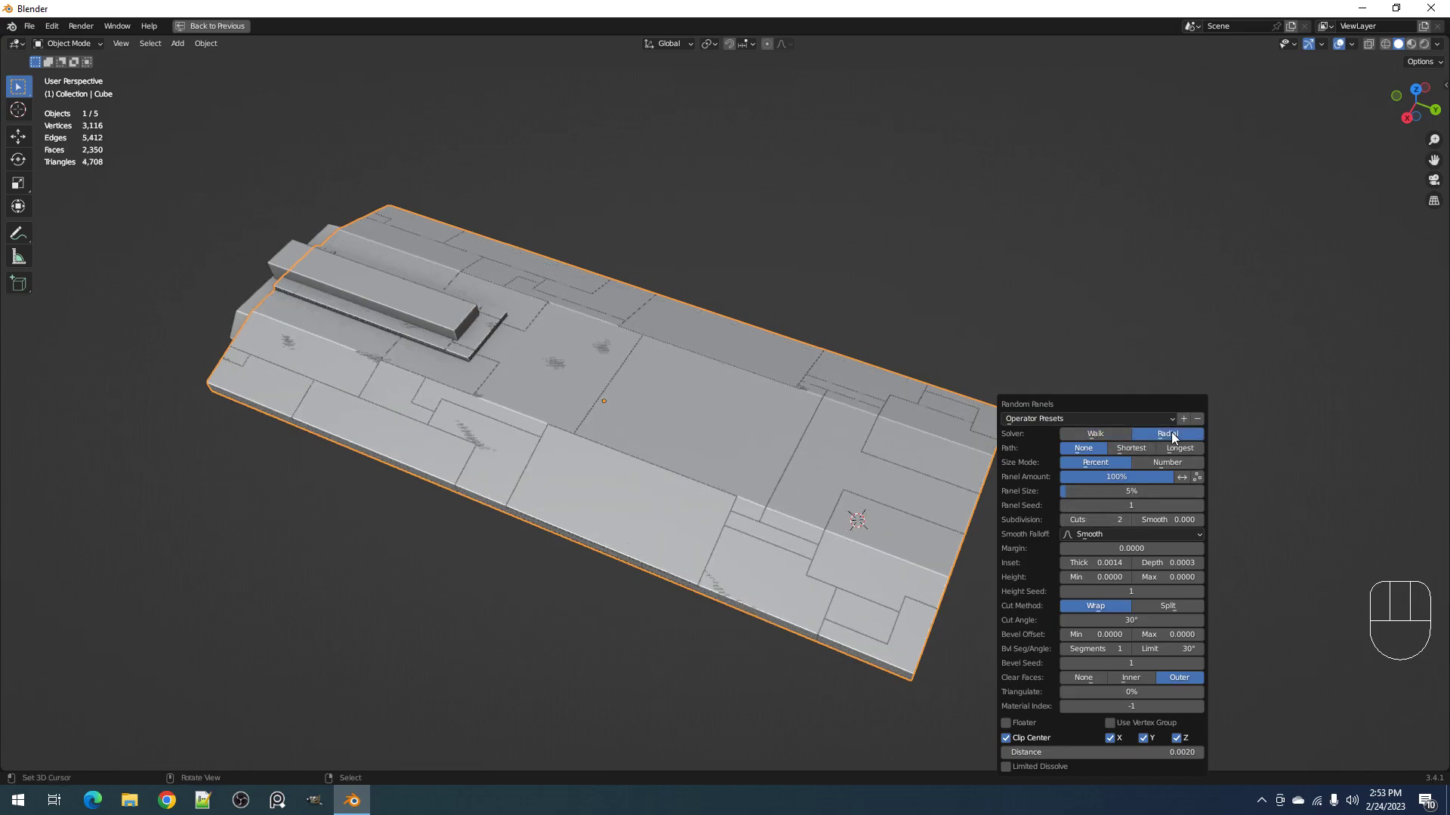
pyautogui.moveTo(1093, 476); pyautogui.dragTo(1113, 475)
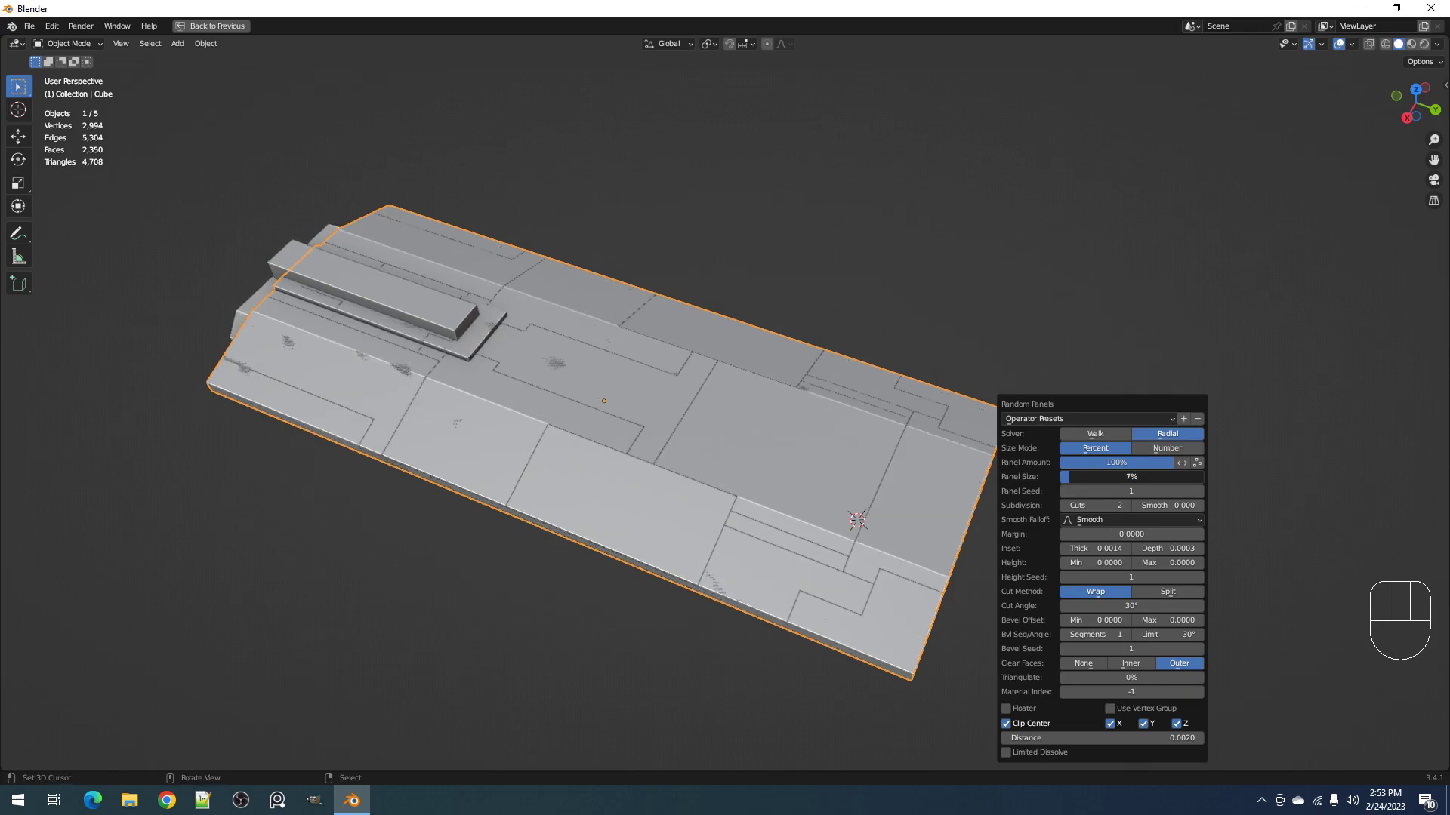
pyautogui.keyDown('ctrl'); pyautogui.scroll(1, 1086, 491); pyautogui.keyUp('ctrl')
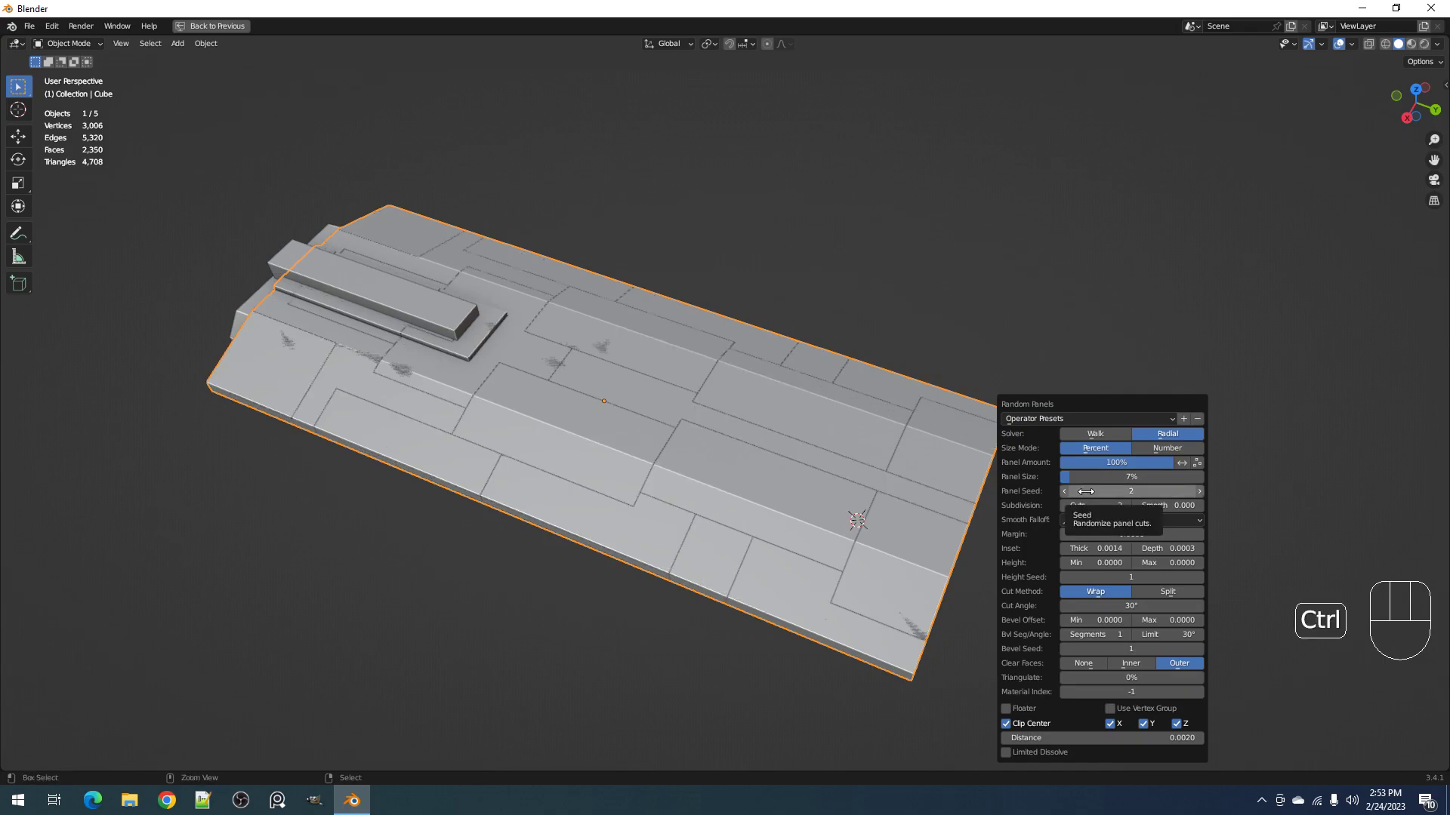
pyautogui.moveTo(805, 537); pyautogui.dragTo(840, 539, button='middle')
# Step: Save the scene as ship004.blend in the Blends folder
pyautogui.hotkey('ctrl', 's')
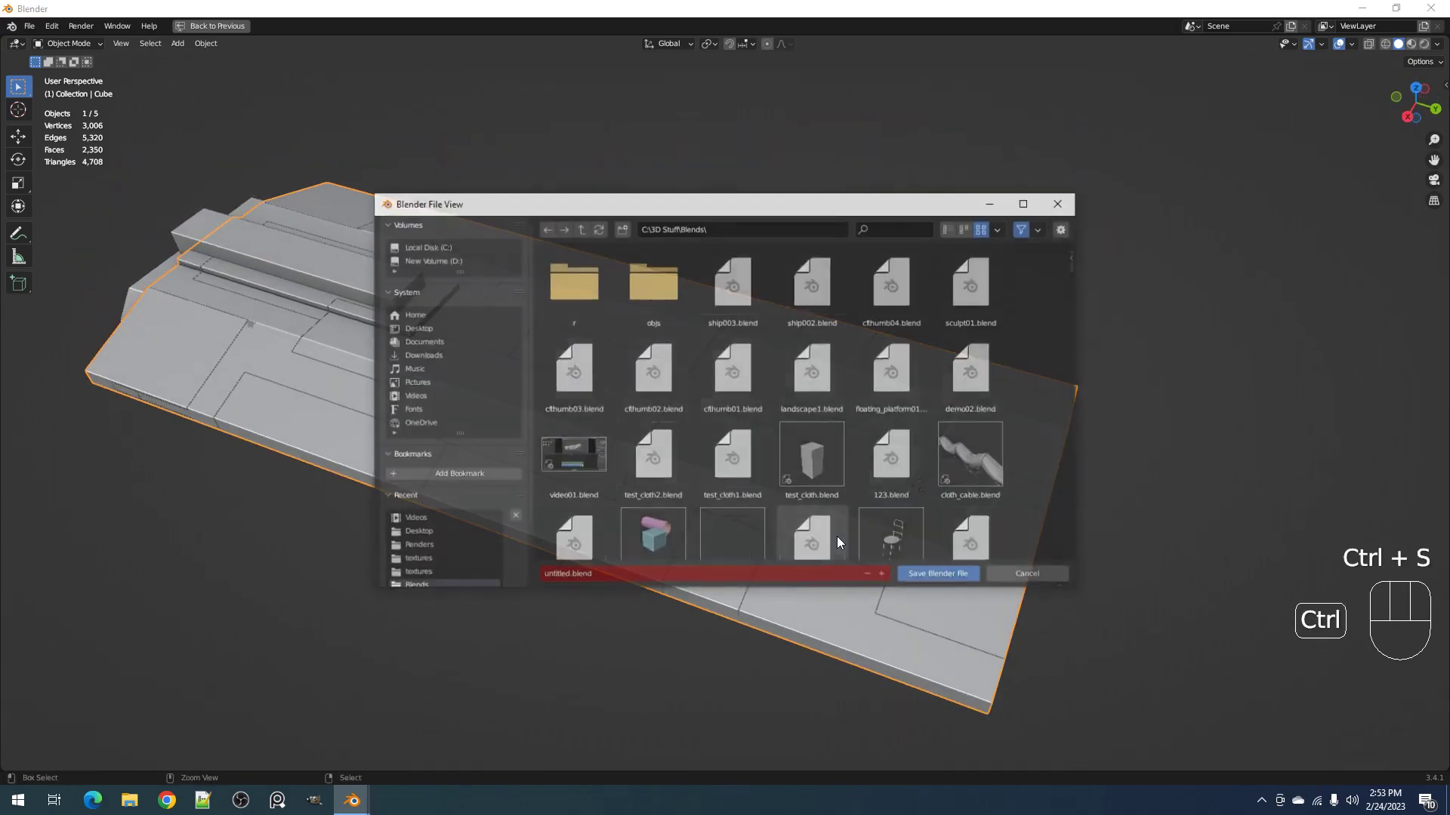
pyautogui.click(799, 582)
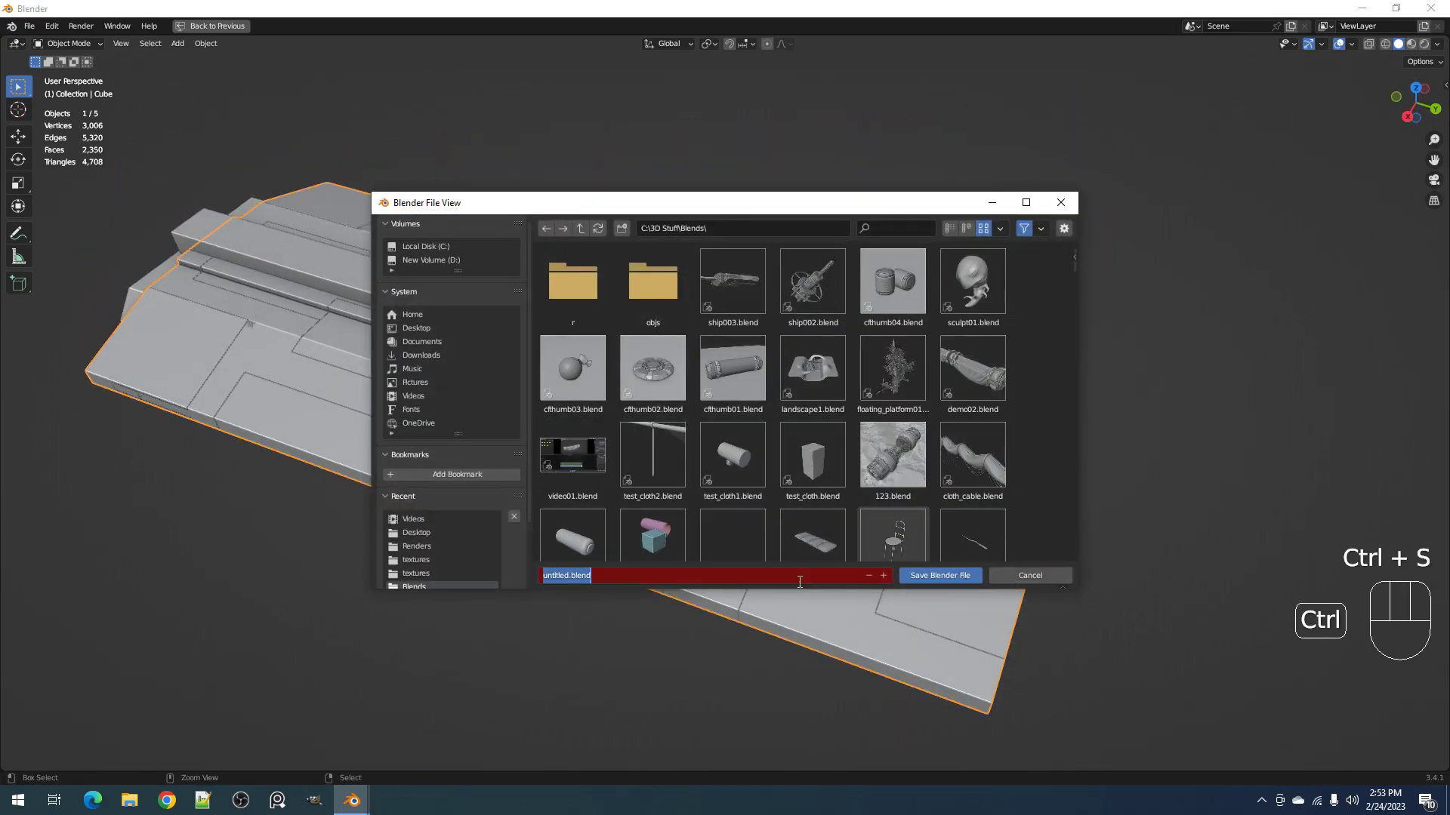
pyautogui.write('ship003.blend')
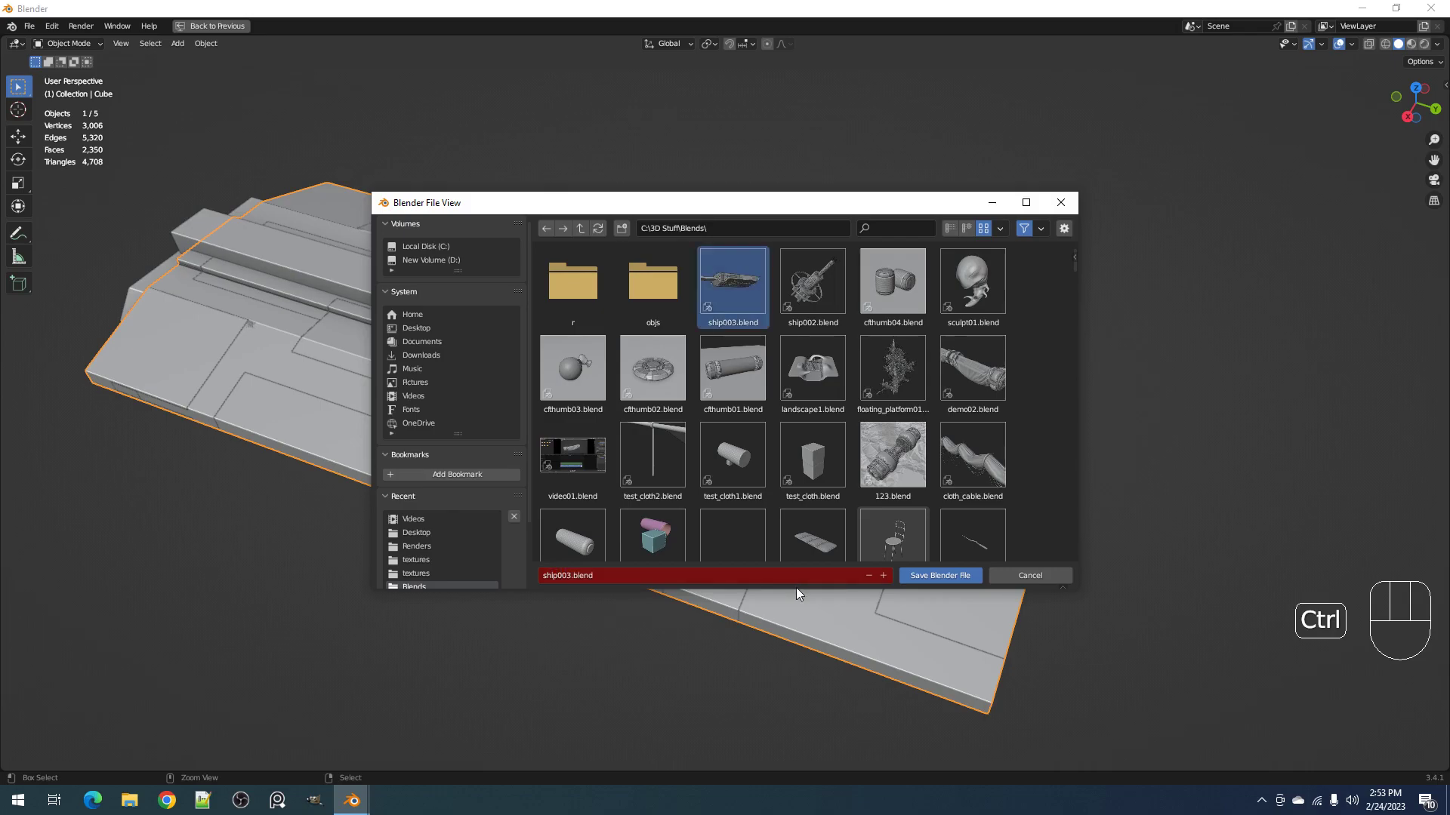
pyautogui.click(883, 576)
pyautogui.click(918, 577)
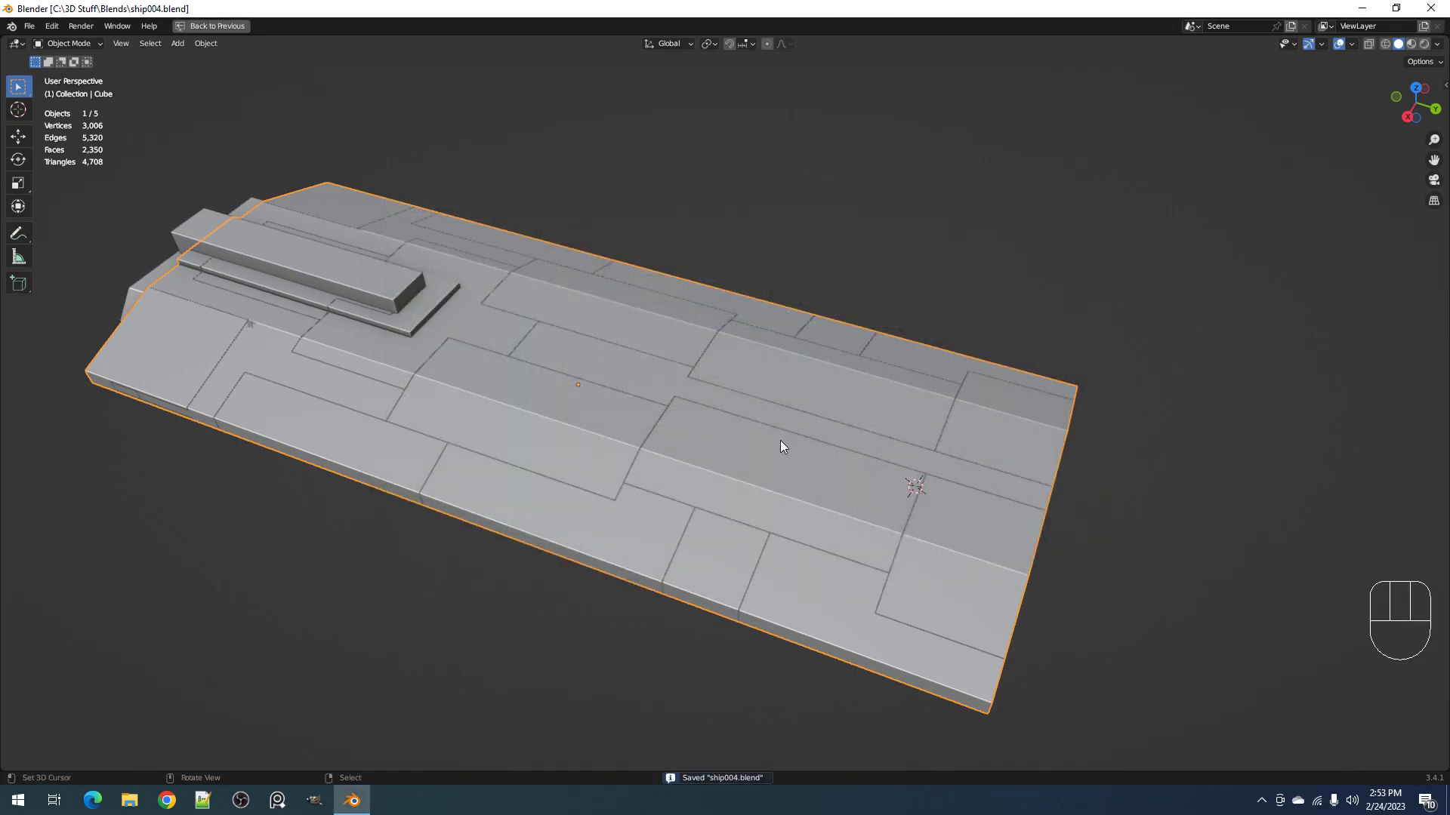
# Step: Compare the main block's base mesh in Edit Mode with the panel lines shown over it in Object Mode
pyautogui.press('Tab')
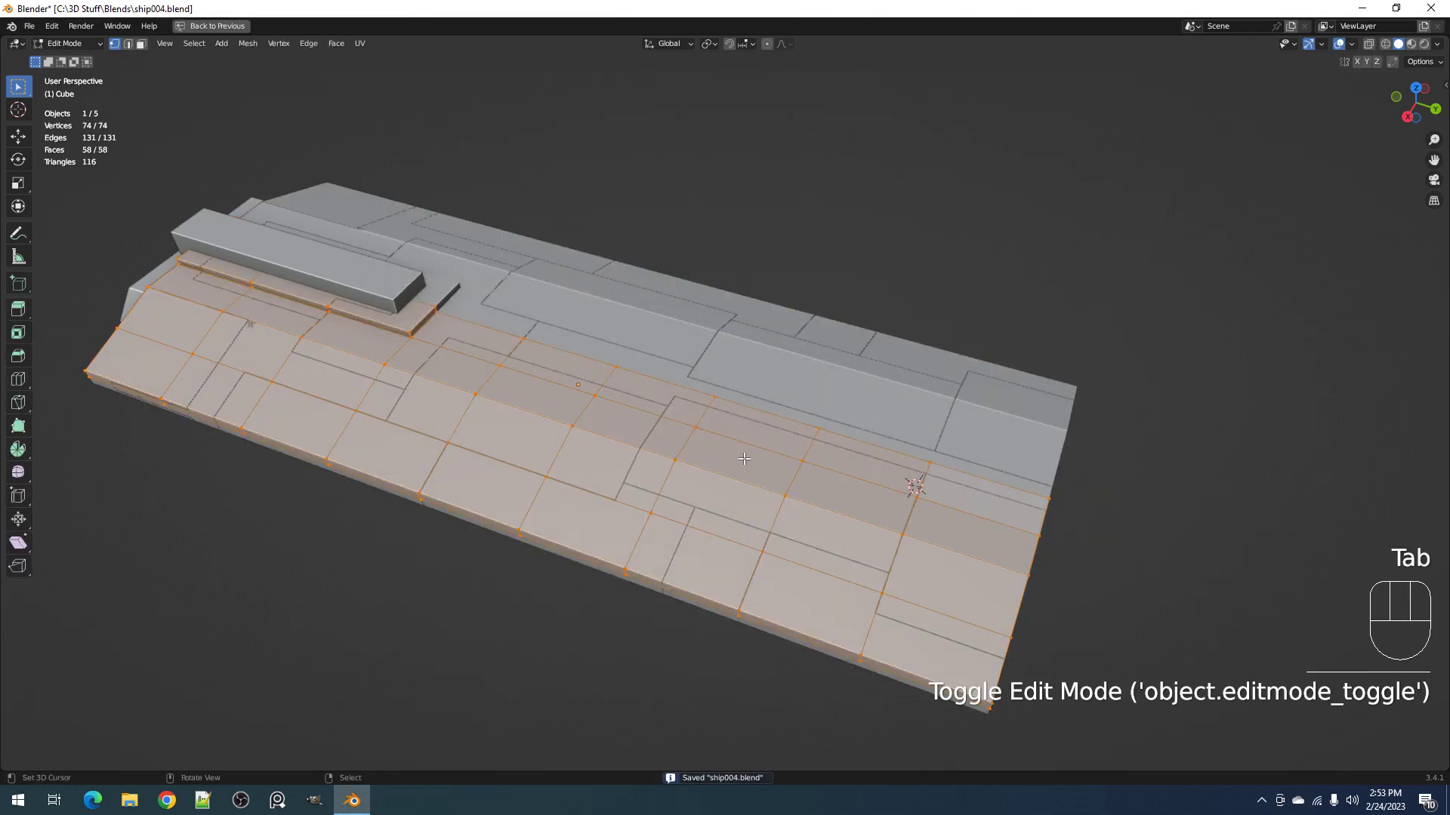
pyautogui.press('Tab')
pyautogui.scroll(-2, 744, 459)
pyautogui.scroll(6, 747, 480)
pyautogui.press('Tab')
pyautogui.hotkey('alt', 'a')
pyautogui.scroll(-5, 747, 481)
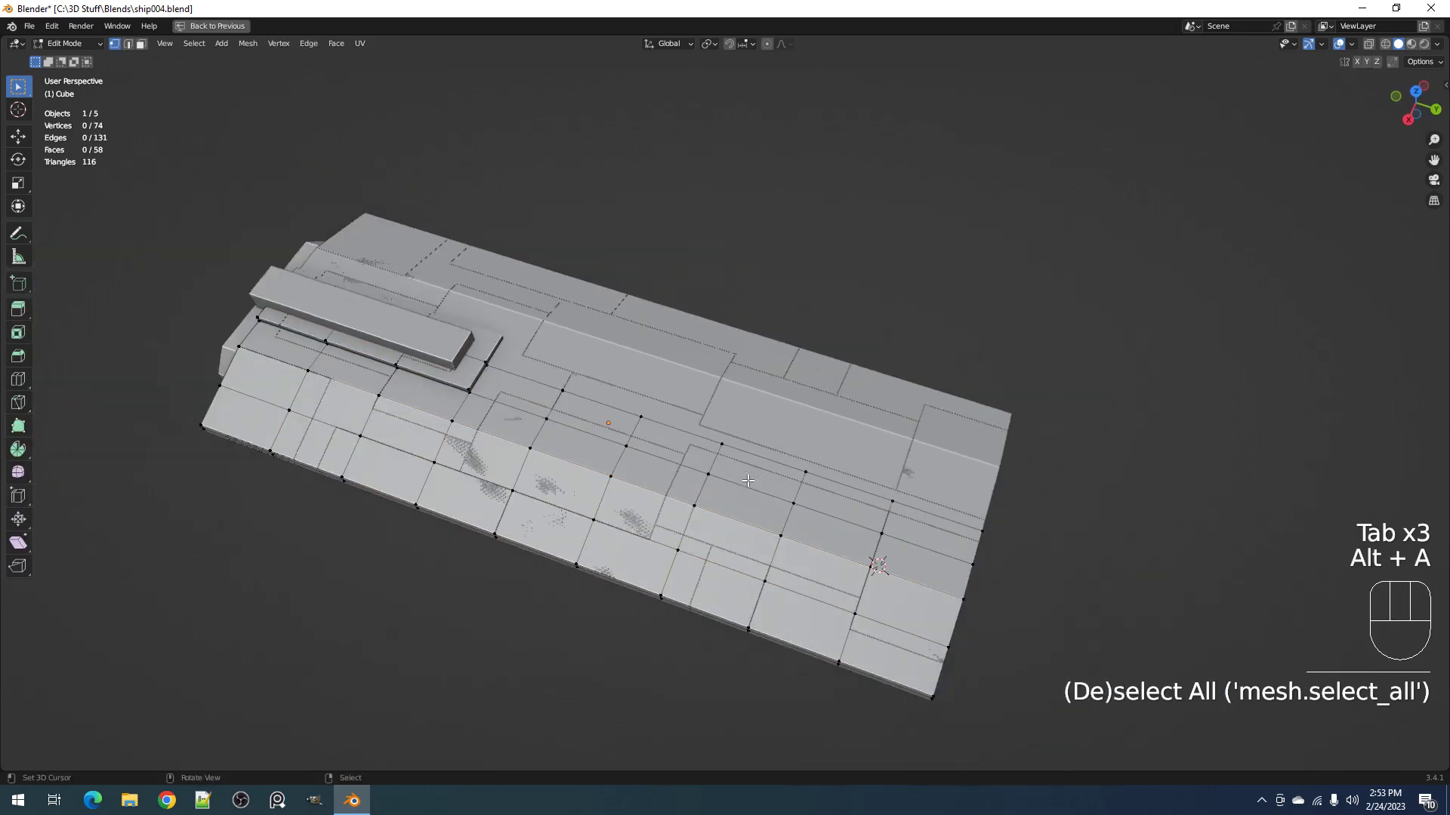
pyautogui.keyDown('shift'); pyautogui.moveTo(1132, 453); pyautogui.dragTo(931, 453, button='middle'); pyautogui.keyUp('shift')
pyautogui.scroll(5, 839, 450)
pyautogui.press('Tab')
pyautogui.moveTo(779, 451); pyautogui.dragTo(831, 448, button='middle')
pyautogui.press('Tab')
pyautogui.press('Tab')
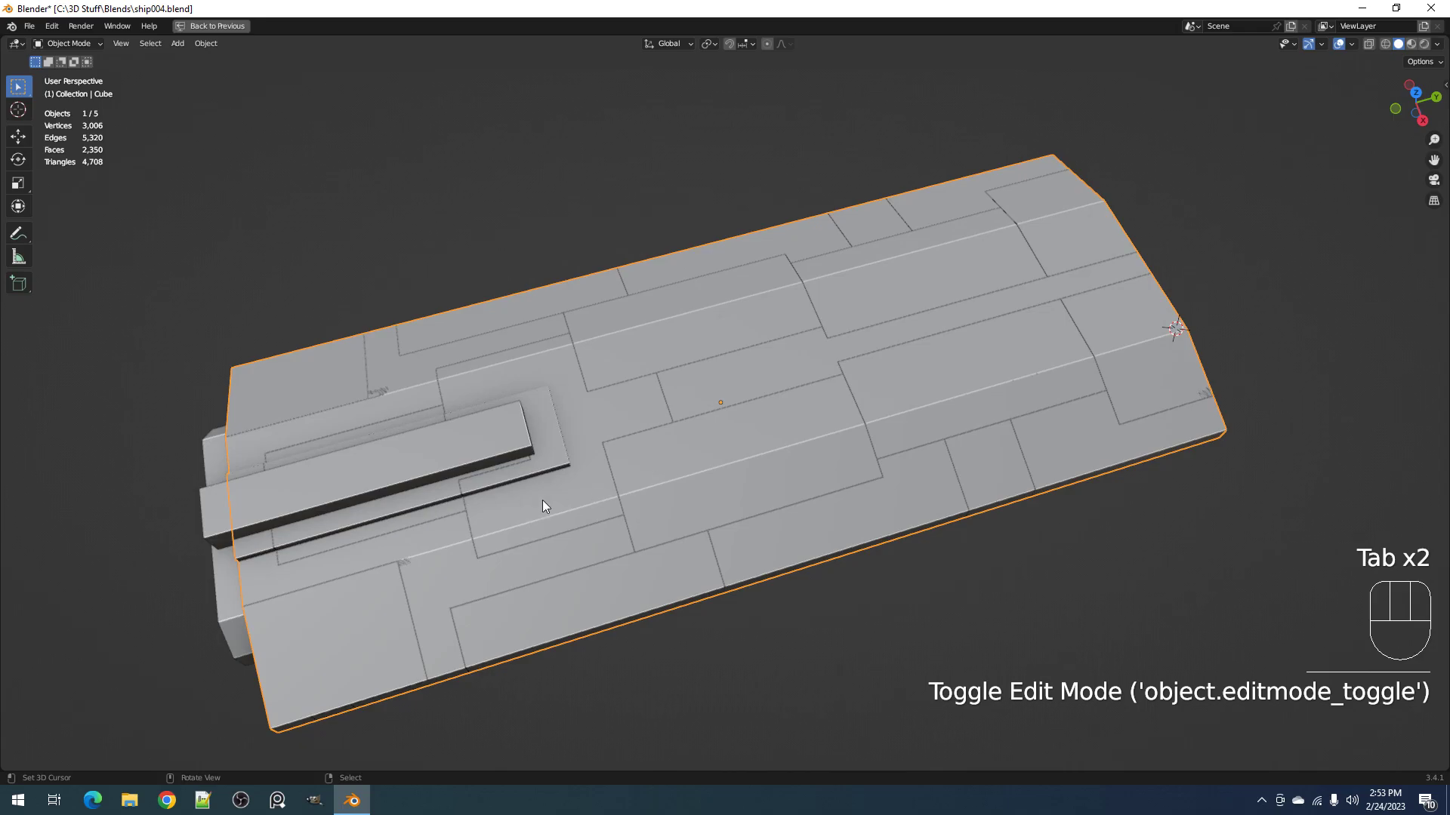
pyautogui.press('Tab')
pyautogui.moveTo(832, 395); pyautogui.dragTo(860, 429, button='middle')
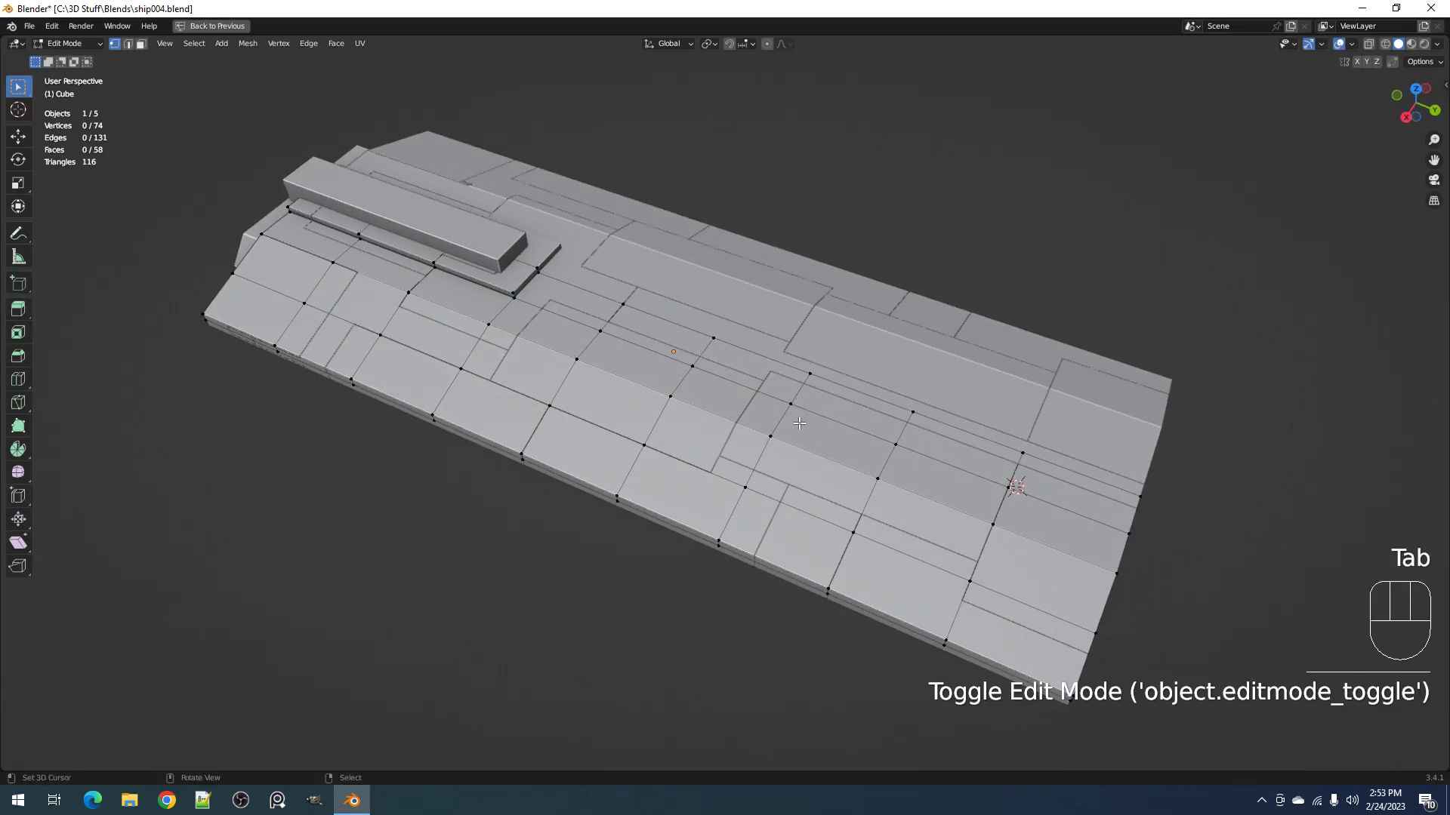
pyautogui.press('a')
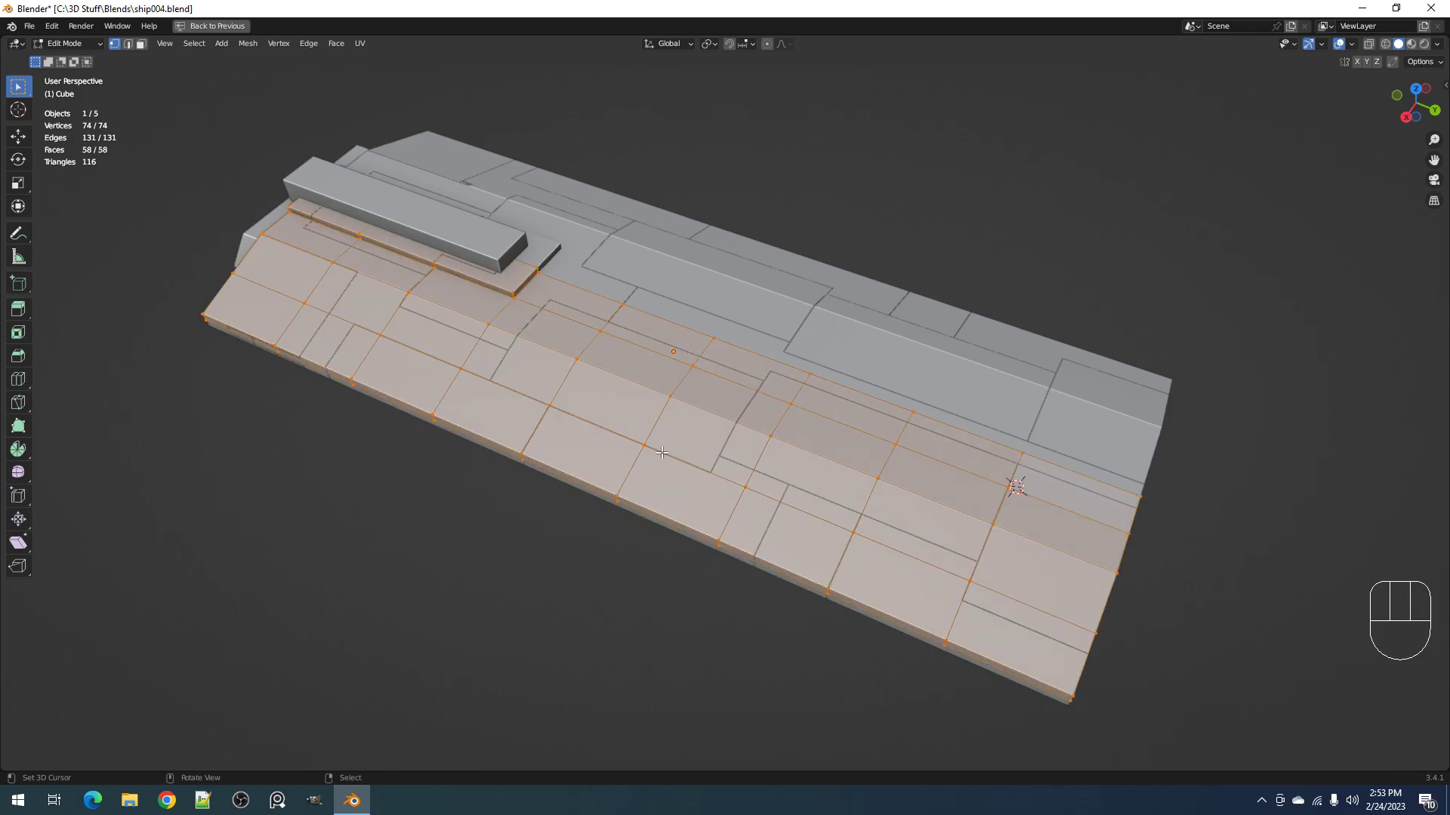
pyautogui.press('Tab')
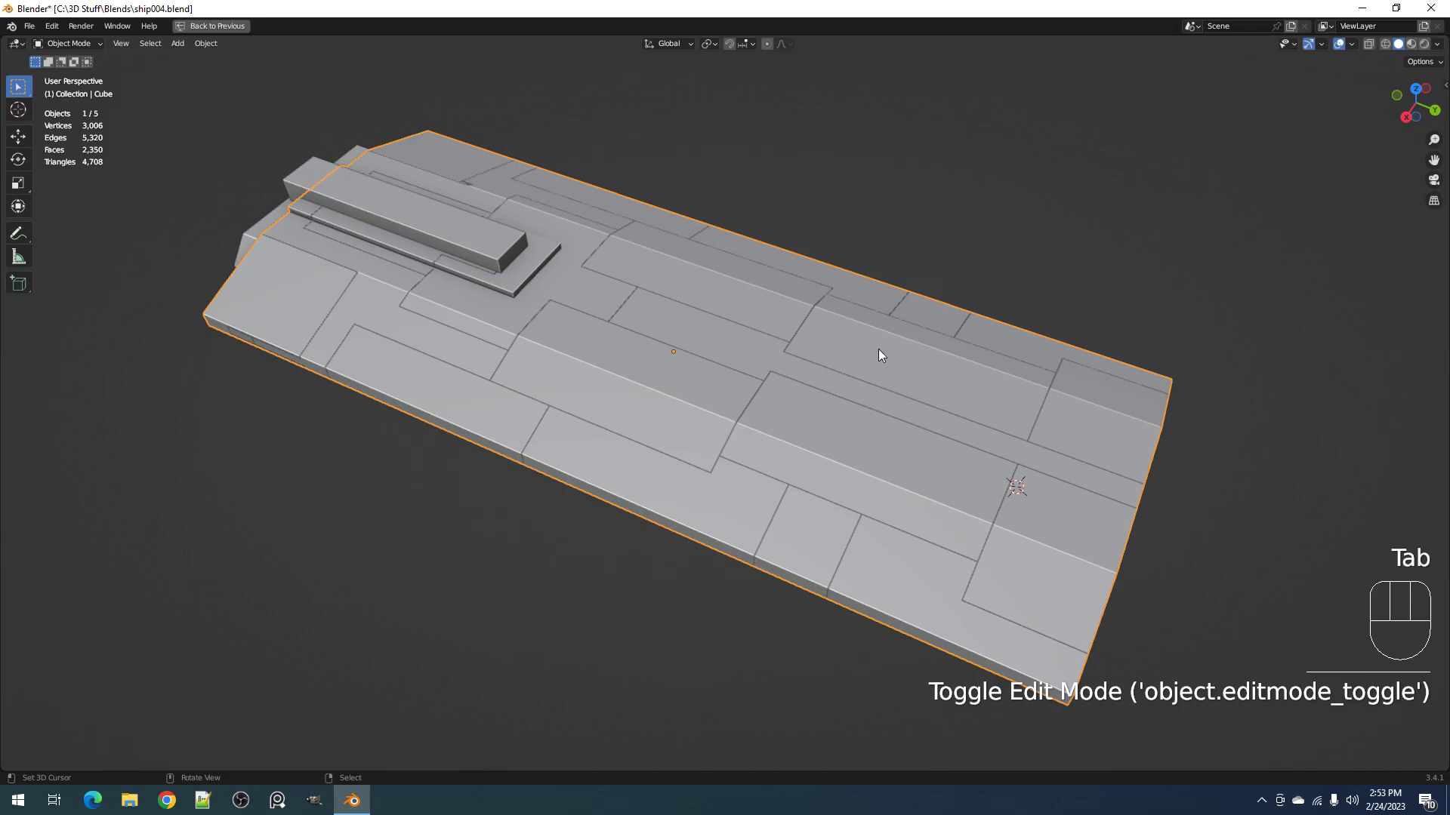
pyautogui.hotkey('shift', 'q')
pyautogui.click(879, 349)
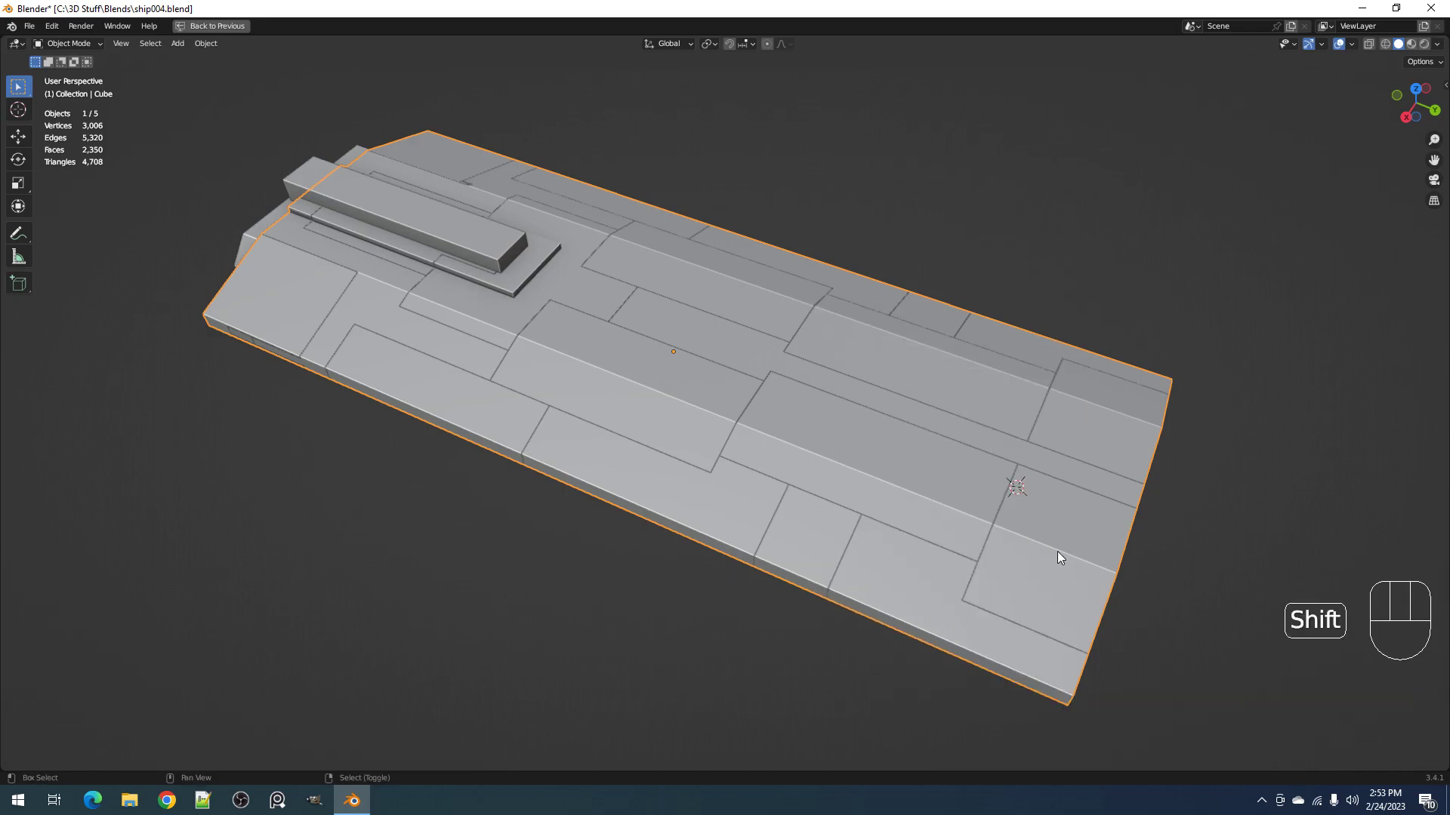
# Step: Select the generated panels object covering the block and clear the selection of its mesh
pyautogui.moveTo(1057, 551); pyautogui.dragTo(877, 409, button='middle')
pyautogui.click(876, 409)
pyautogui.press('Tab')
pyautogui.scroll(-2, 876, 410)
pyautogui.hotkey('alt', 'a')
pyautogui.press('Tab')
pyautogui.scroll(2, 876, 410)
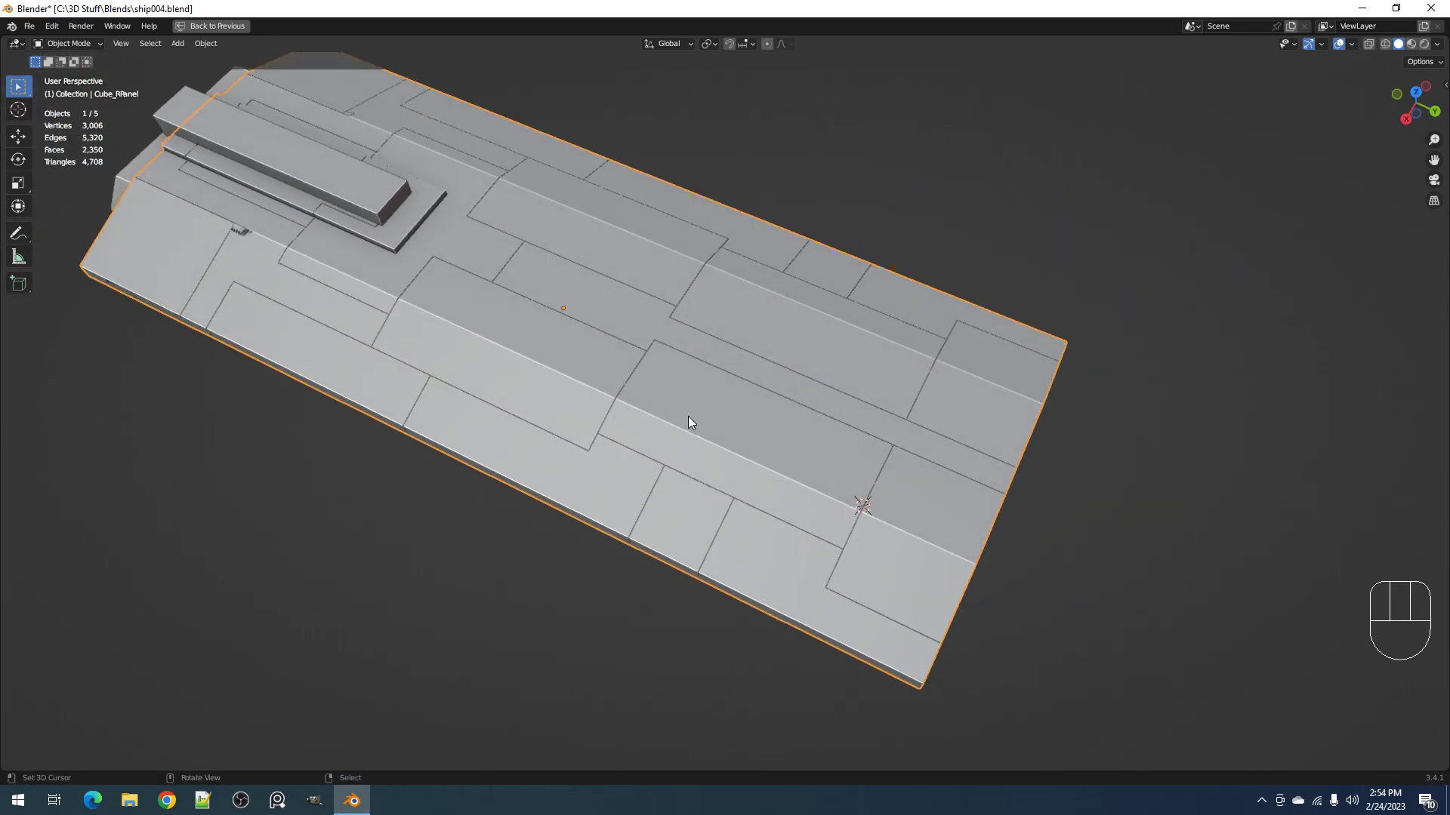
# Step: In the panels object's mesh, select only the linked panel wrapping over the end face opposite the raised bar
pyautogui.press('Tab')
pyautogui.hotkey('alt', 'a')
pyautogui.keyDown('shift'); pyautogui.moveTo(918, 528); pyautogui.dragTo(860, 432, button='middle'); pyautogui.keyUp('shift')
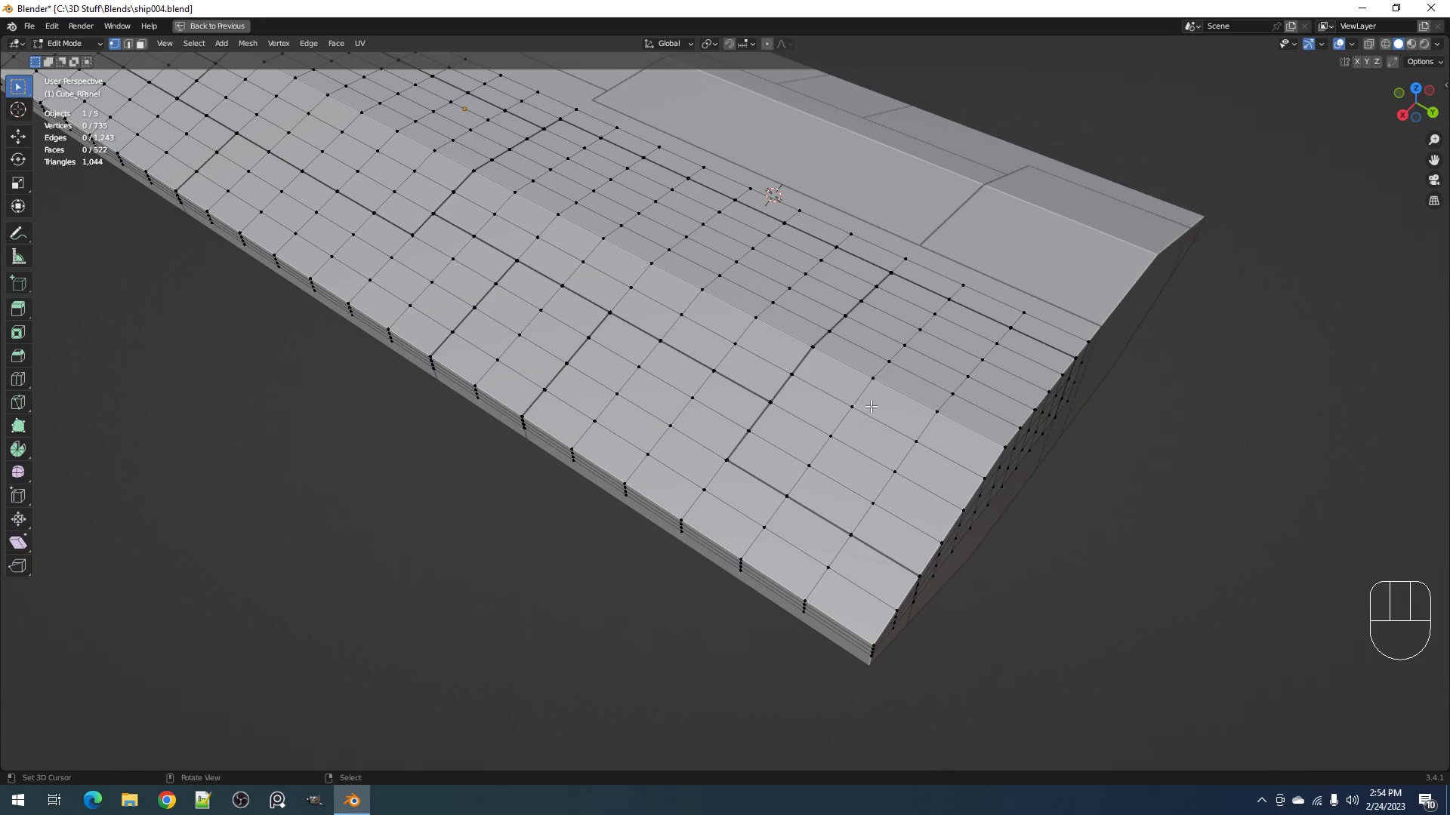
pyautogui.press('l')
pyautogui.moveTo(851, 407)
pyautogui.mouseDown(button='middle')
pyautogui.moveTo(795, 437)
pyautogui.moveTo(858, 464)
pyautogui.moveTo(875, 421)
pyautogui.moveTo(860, 422)
pyautogui.mouseUp(button='middle')
pyautogui.keyDown('shift'); pyautogui.moveTo(915, 380); pyautogui.dragTo(940, 397, button='middle'); pyautogui.keyUp('shift')
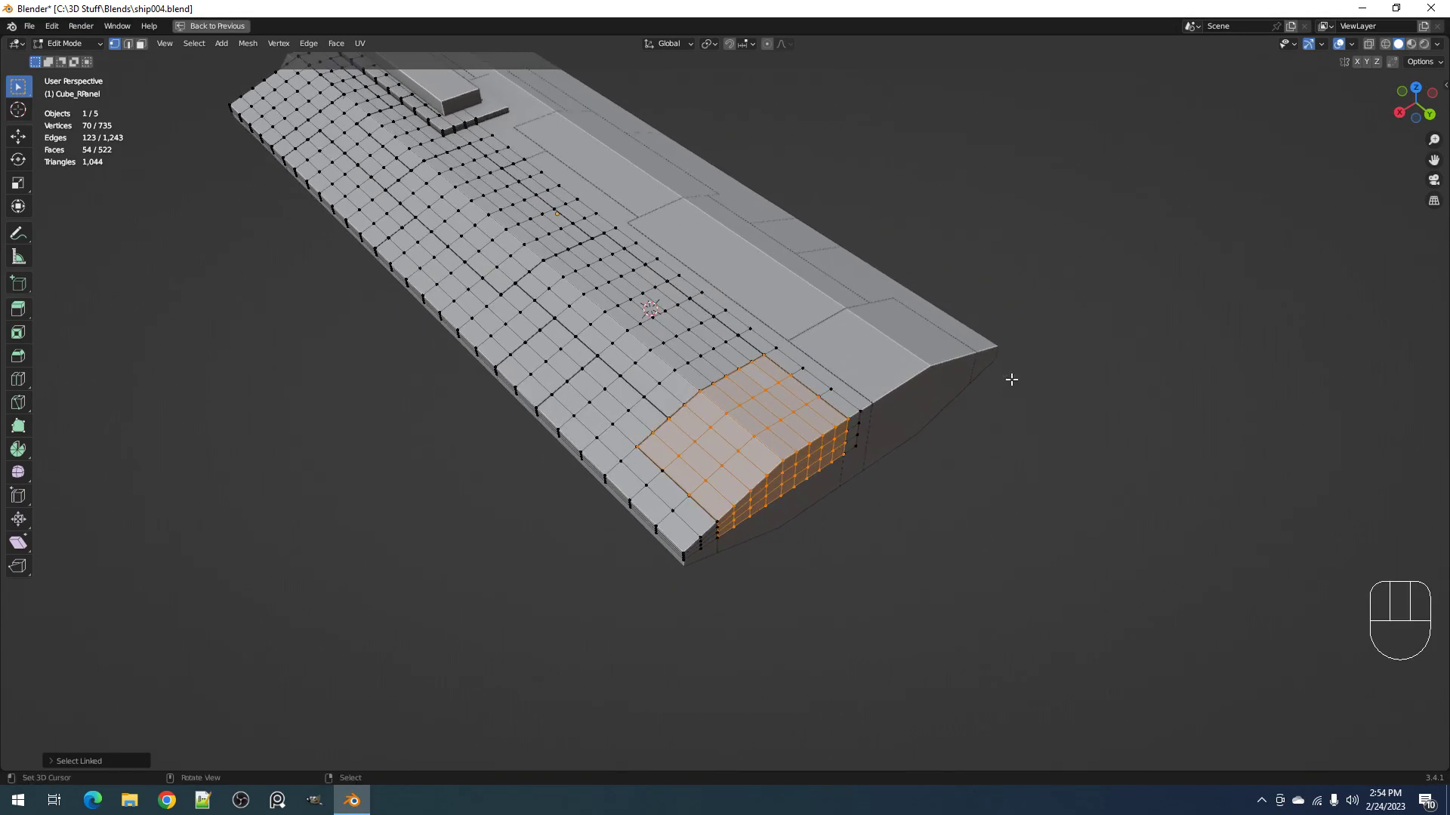
# Step: Run Random Loop Extrude on the selected end panel with loops 1, 2 and 3 enabled and 3 subdivision cuts
pyautogui.scroll(2, 951, 408)
pyautogui.hotkey('shift', 'q')
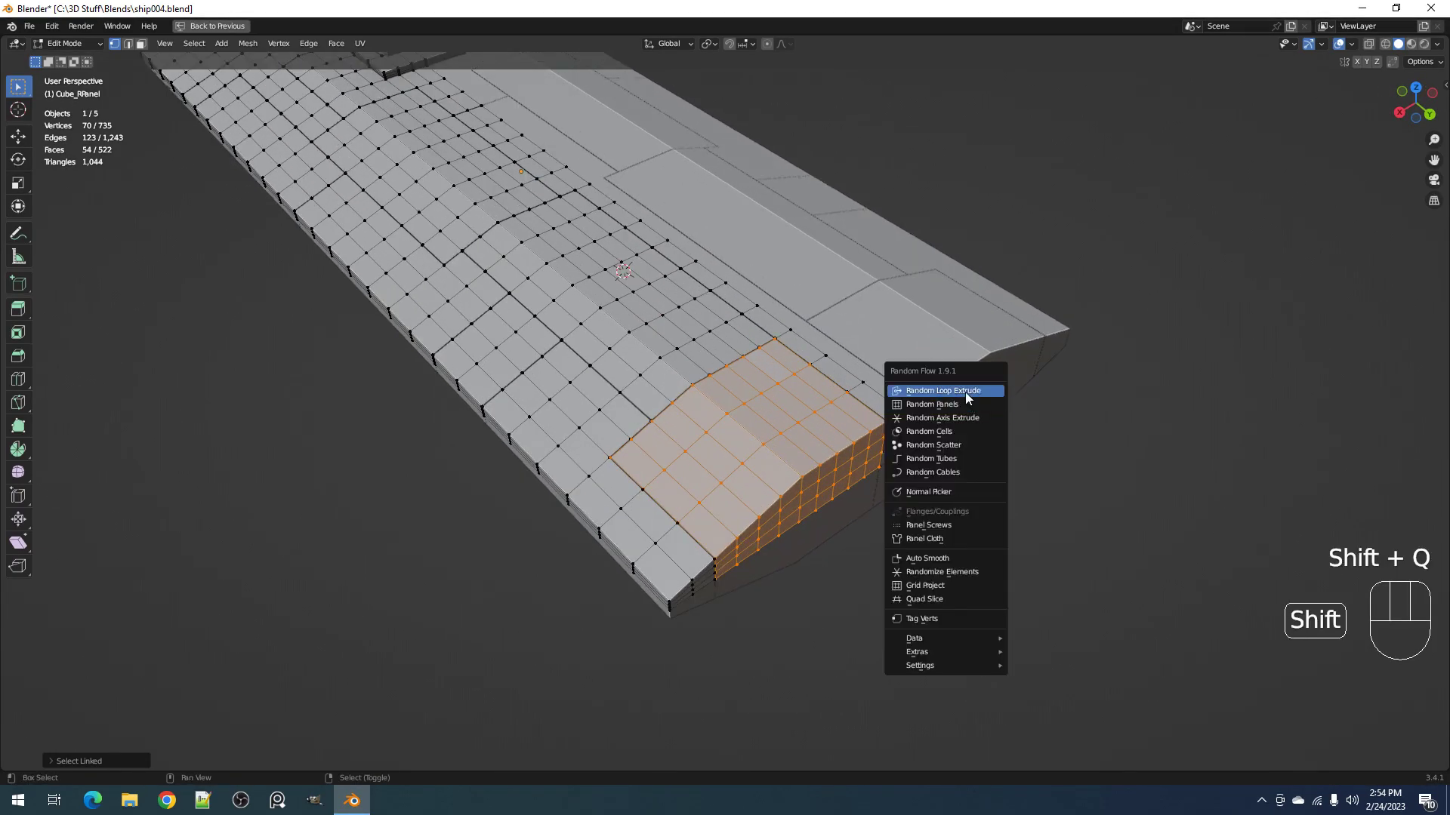
pyautogui.click(965, 392)
pyautogui.click(984, 317)
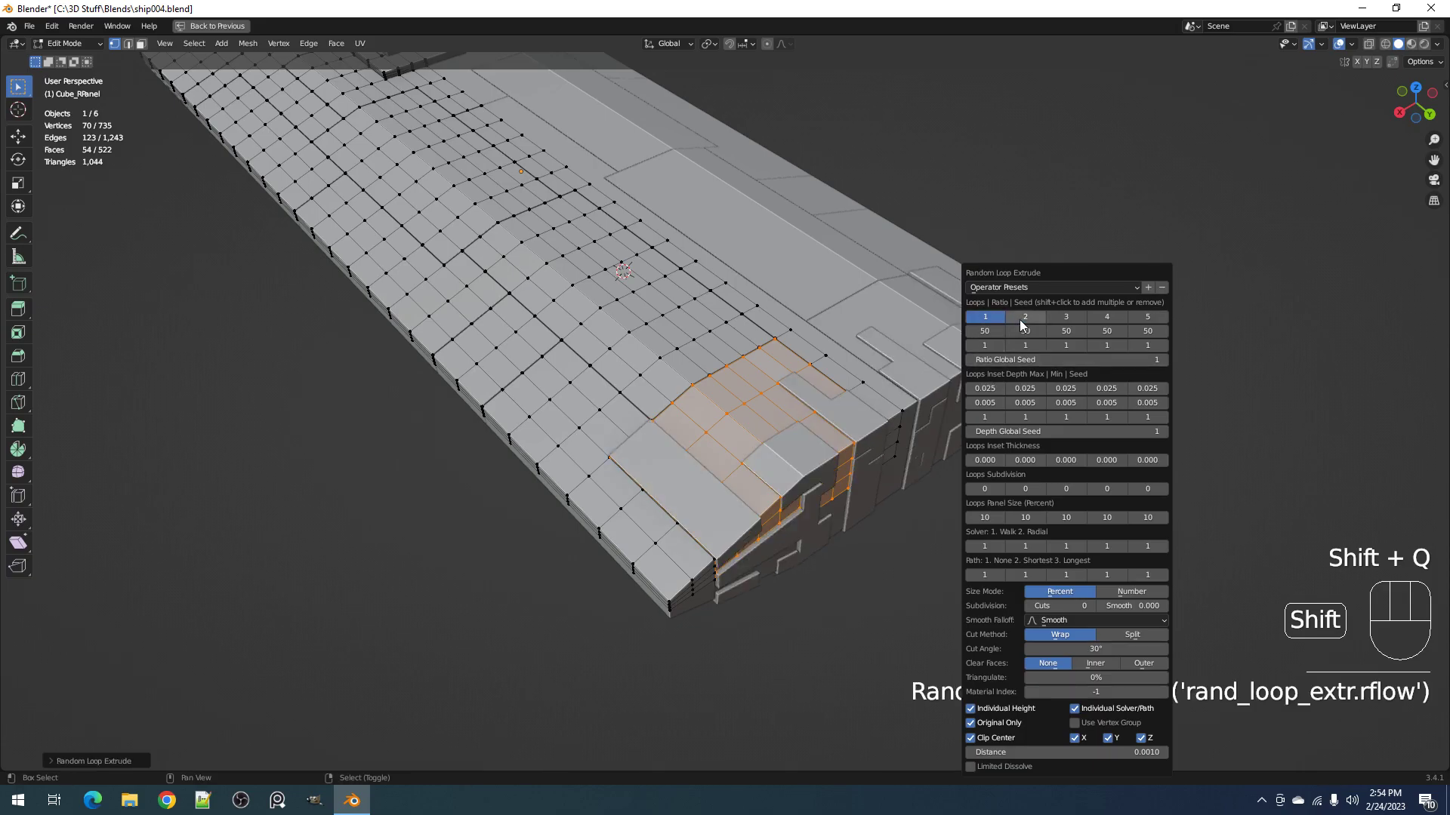
pyautogui.keyDown('shift'); pyautogui.click(1026, 317); pyautogui.keyUp('shift')
pyautogui.keyDown('shift'); pyautogui.click(1065, 317); pyautogui.keyUp('shift')
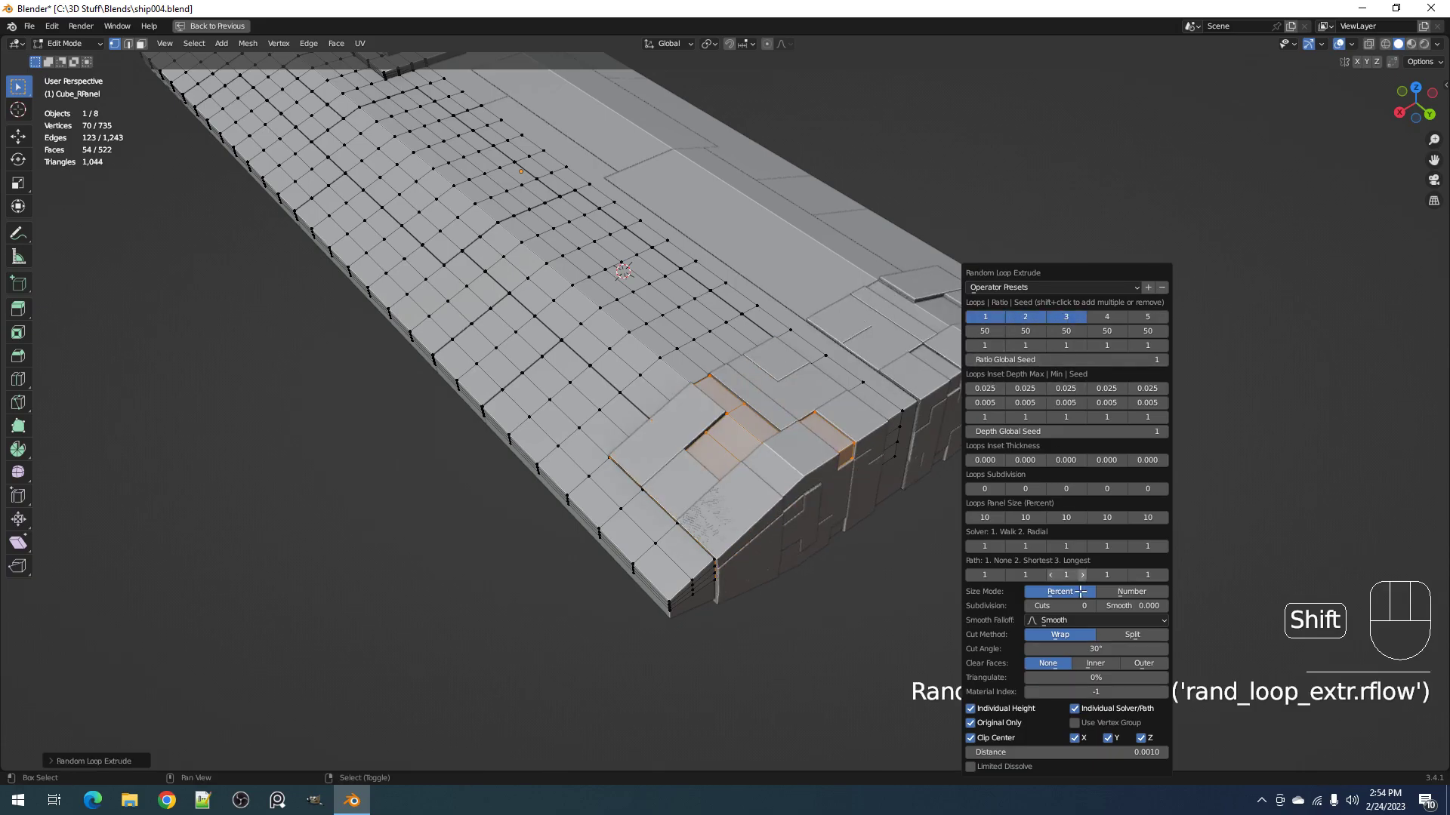
pyautogui.keyDown('ctrl'); pyautogui.scroll(3, 1072, 607); pyautogui.keyUp('ctrl')
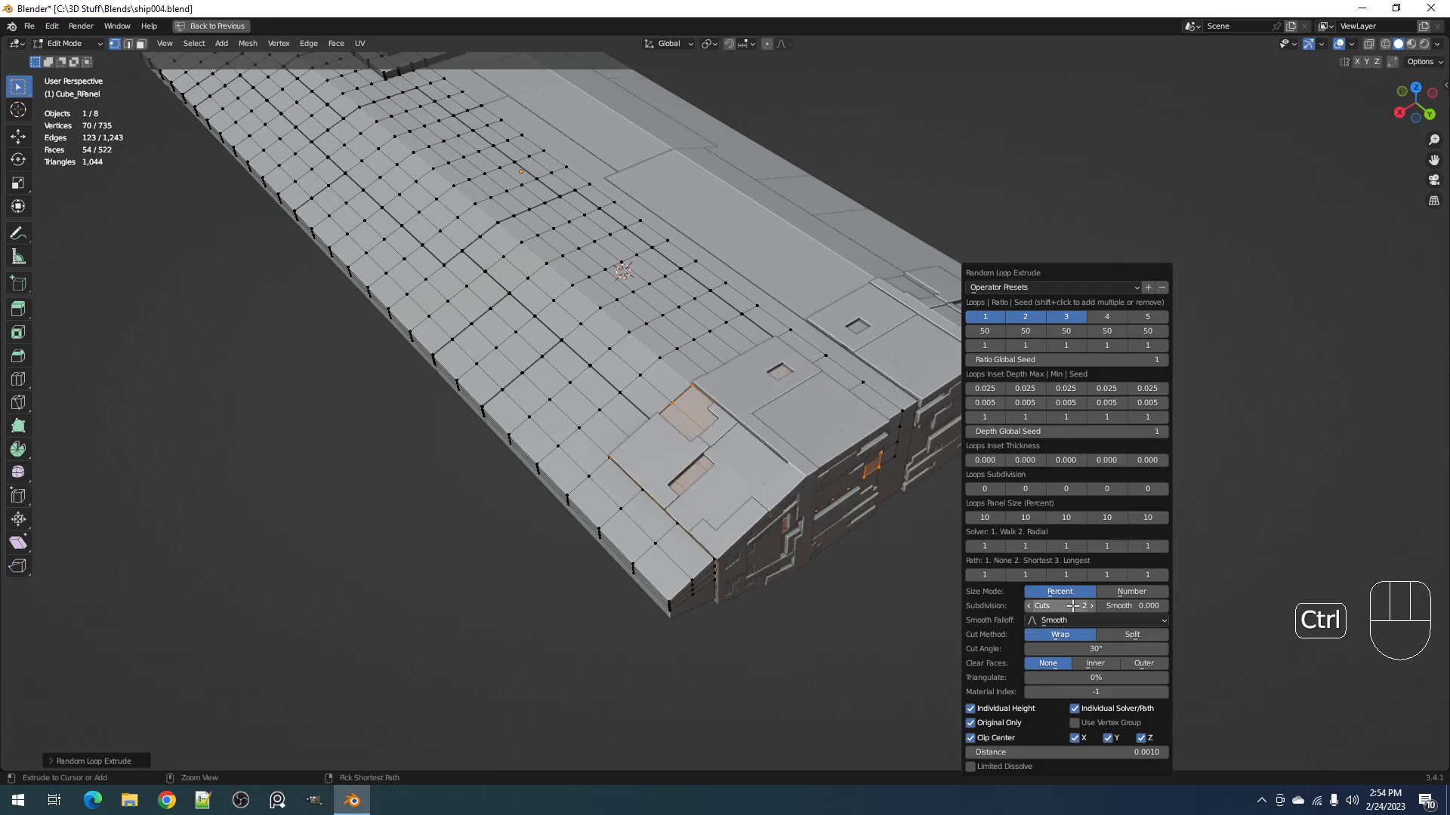
pyautogui.keyDown('ctrl'); pyautogui.scroll(1, 1073, 606); pyautogui.keyUp('ctrl')
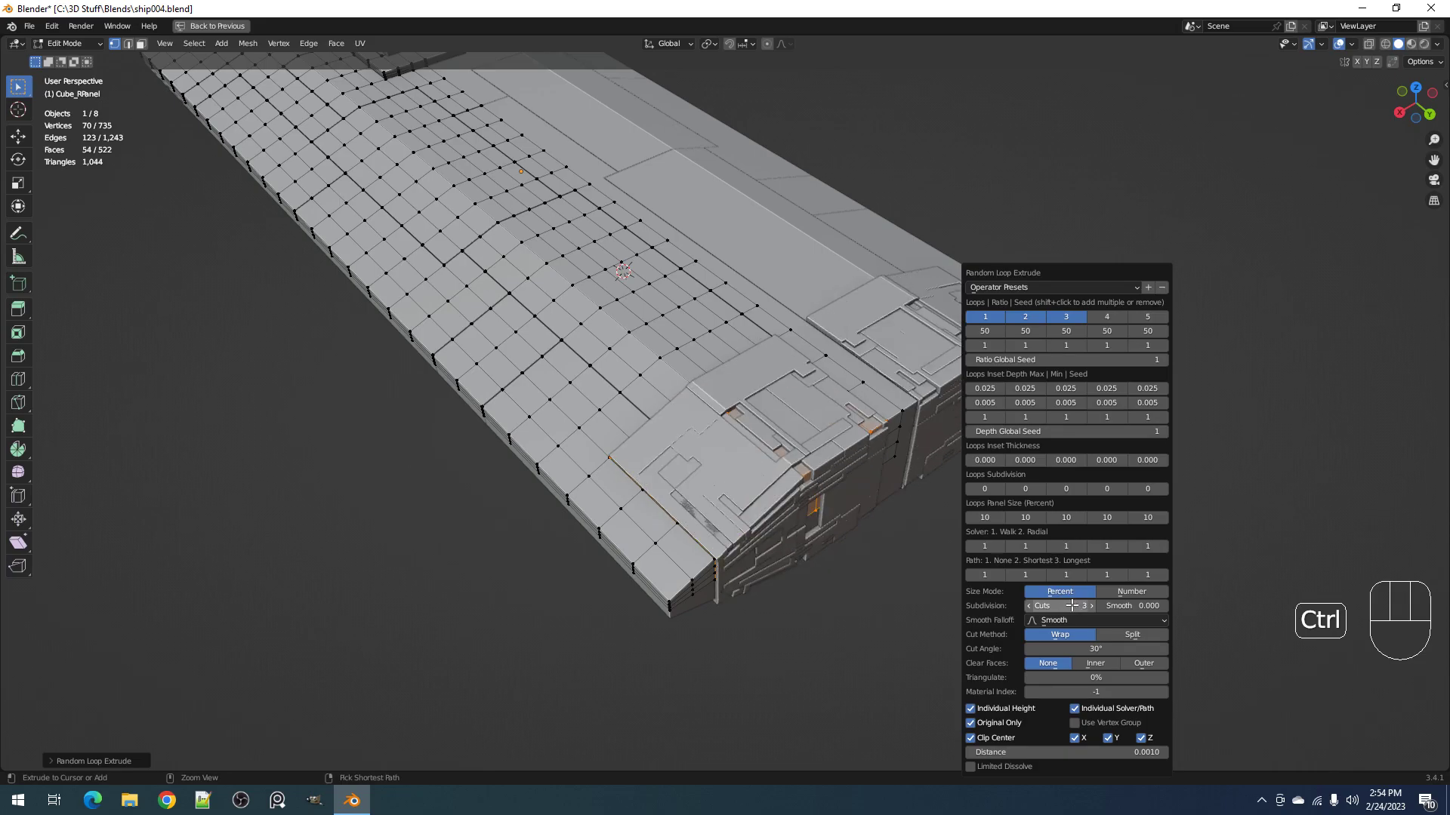
# Step: Check the extruded end-panel details with overlays hidden, restore the overlays and undo the Random Loop Extrude
pyautogui.scroll(-5, 634, 385)
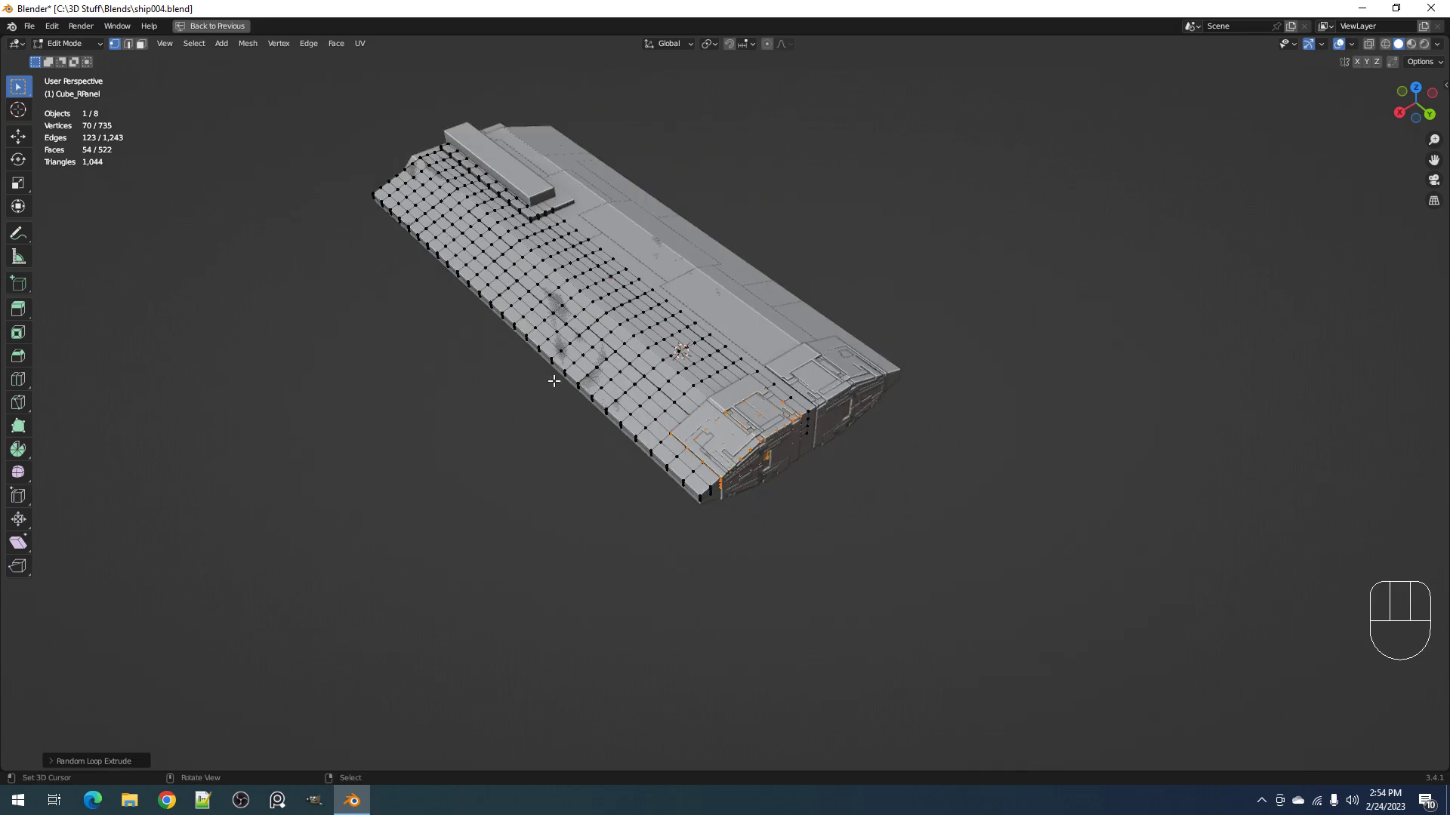
pyautogui.moveTo(762, 413); pyautogui.dragTo(799, 447, button='middle')
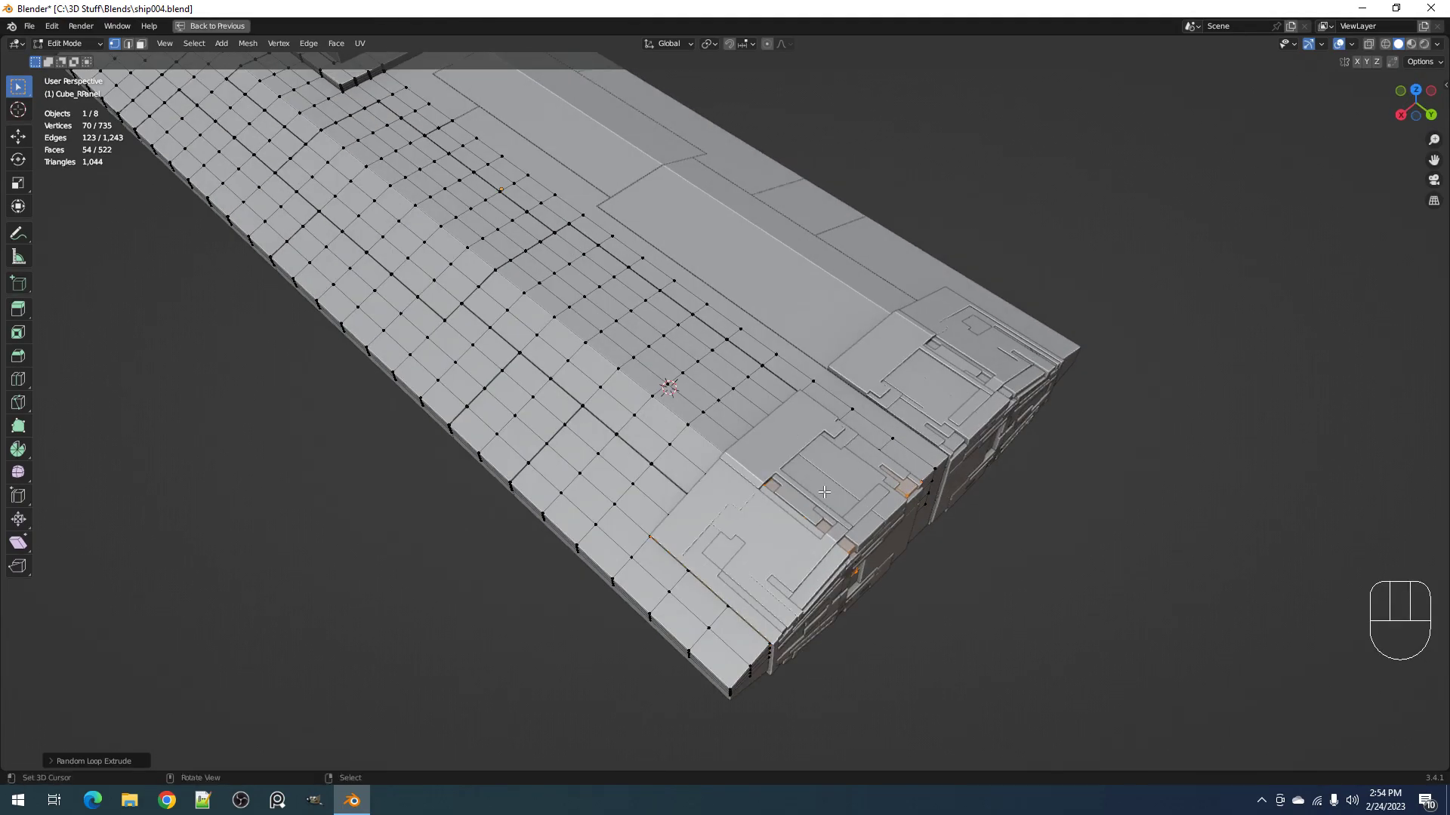
pyautogui.hotkey('shift', 'alt', 'z')
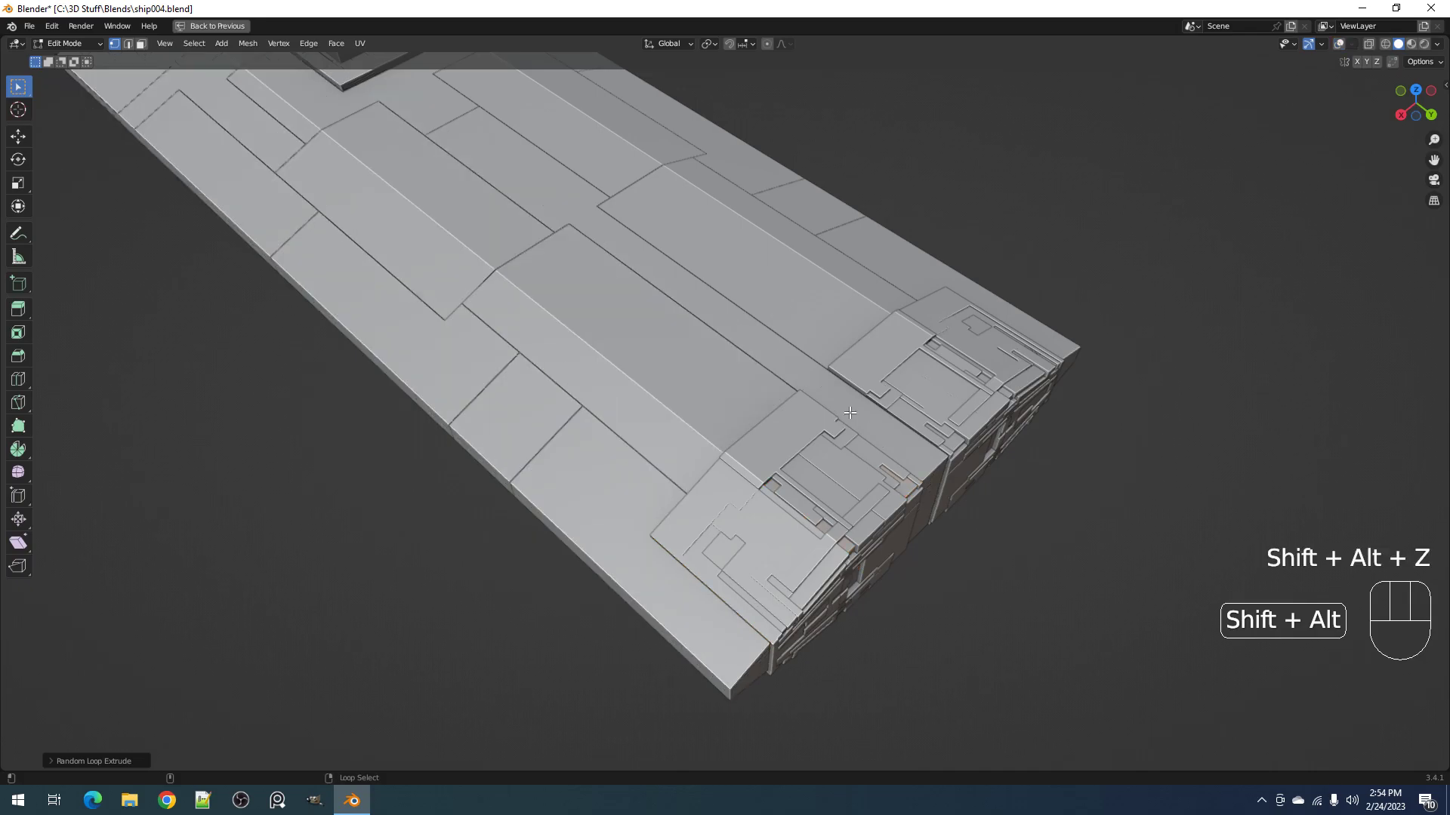
pyautogui.moveTo(849, 413); pyautogui.dragTo(688, 435, button='middle')
pyautogui.hotkey('shift', 'alt', 'z')
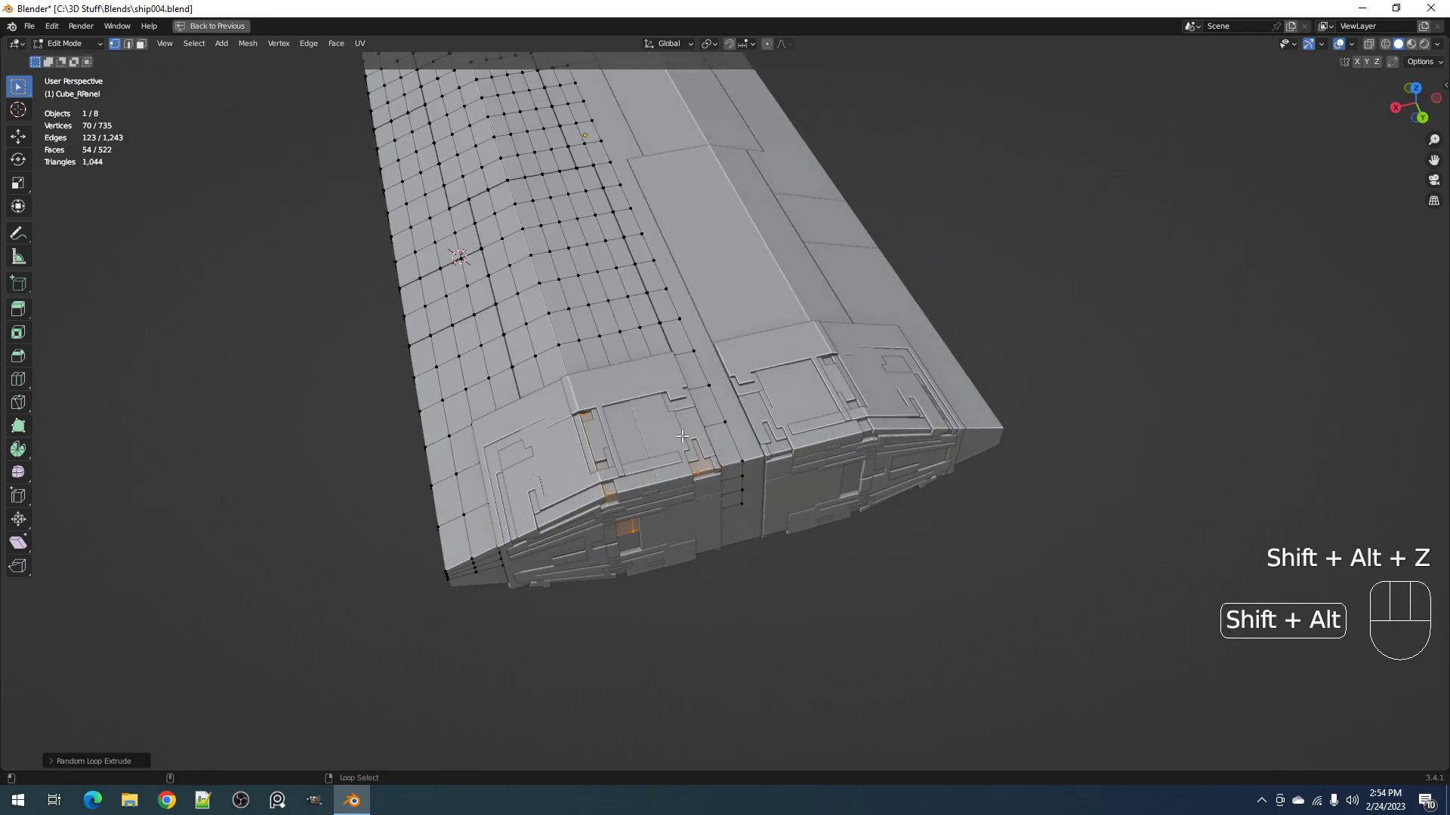
pyautogui.press('Tab')
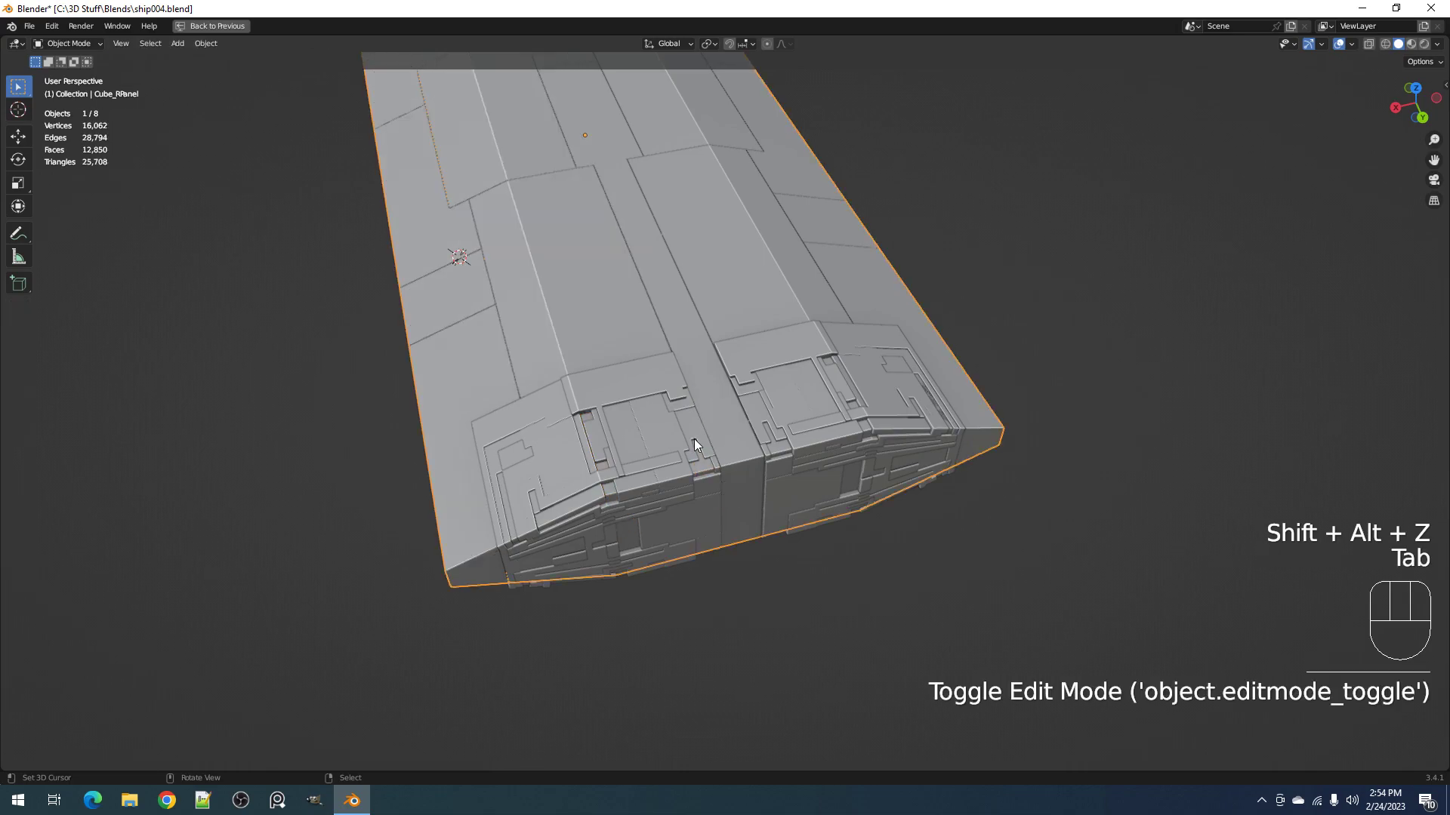
pyautogui.hotkey('ctrl', 'z')
pyautogui.hotkey('ctrl', 'z')
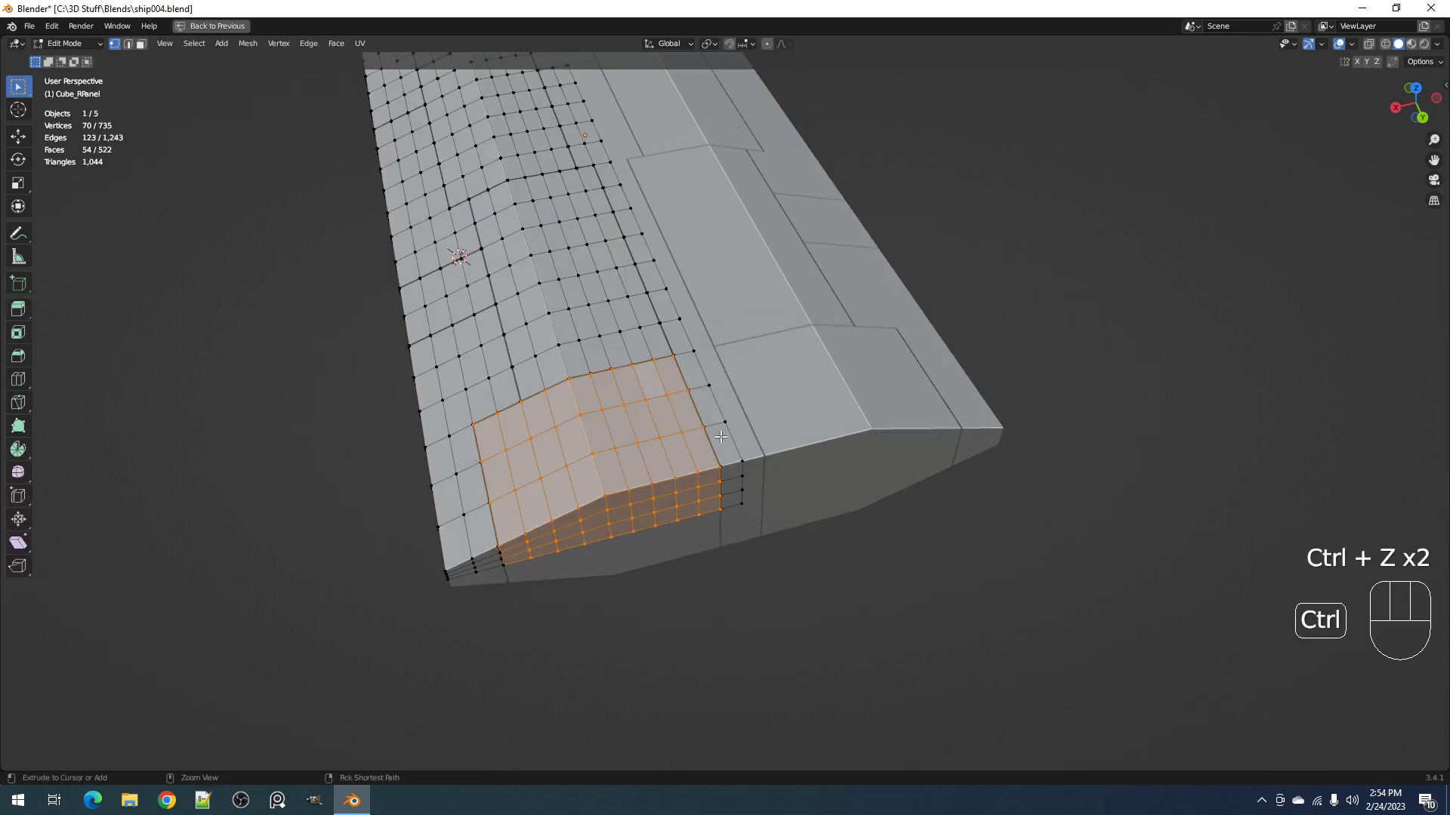
# Step: Run Random Loop Extrude on the panels object in Object Mode with loops 1 to 3, 3 subdivision cuts and Size Mode Number
pyautogui.press('Tab')
pyautogui.moveTo(722, 436); pyautogui.dragTo(847, 431, button='middle')
pyautogui.hotkey('shift', 'q')
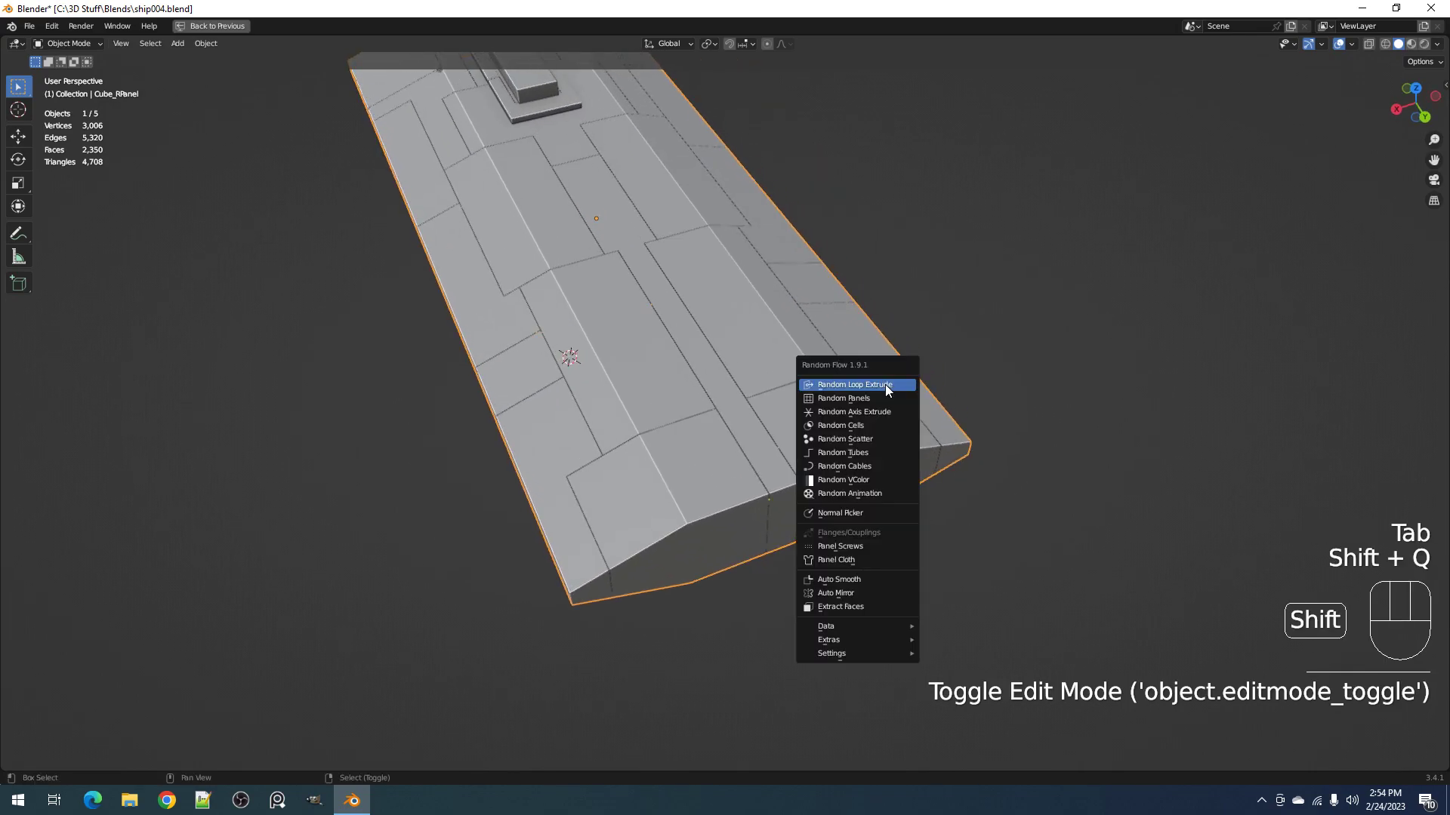
pyautogui.click(885, 384)
pyautogui.keyDown('shift'); pyautogui.click(940, 317); pyautogui.keyUp('shift')
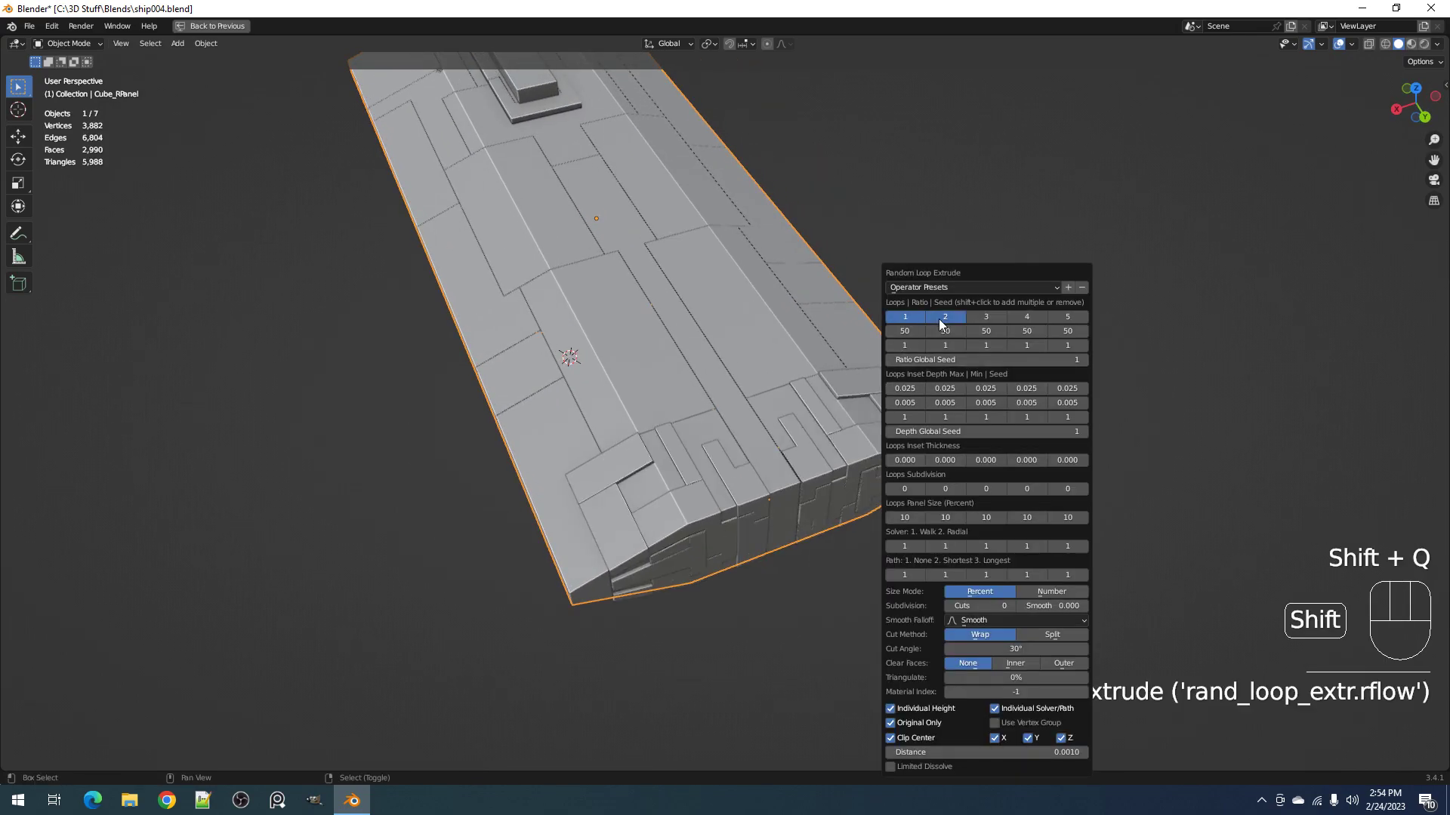
pyautogui.keyDown('shift'); pyautogui.click(985, 317); pyautogui.keyUp('shift')
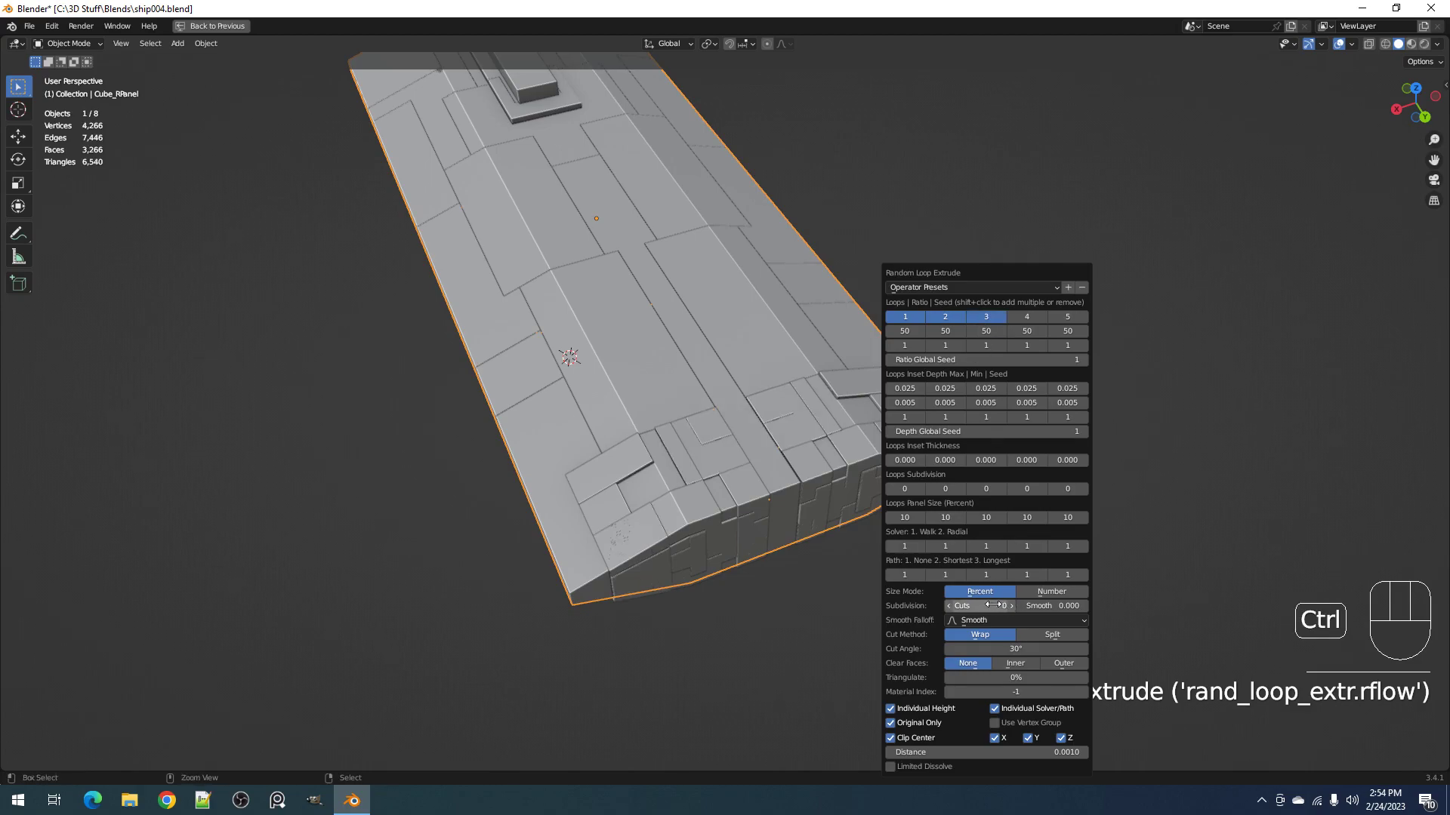
pyautogui.keyDown('ctrl'); pyautogui.scroll(2, 994, 605); pyautogui.keyUp('ctrl')
pyautogui.keyDown('ctrl'); pyautogui.scroll(1, 995, 604); pyautogui.keyUp('ctrl')
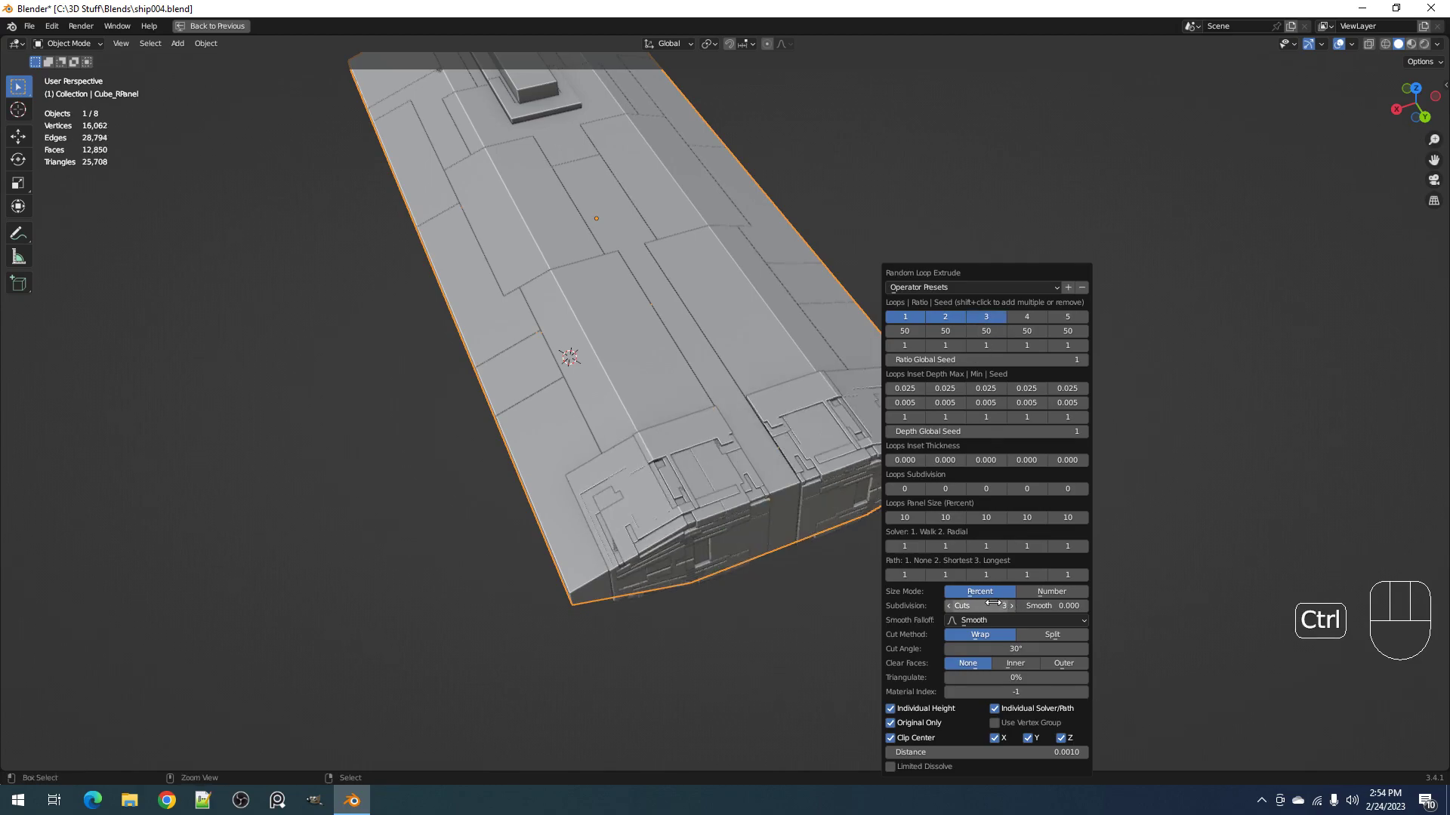
pyautogui.click(1054, 591)
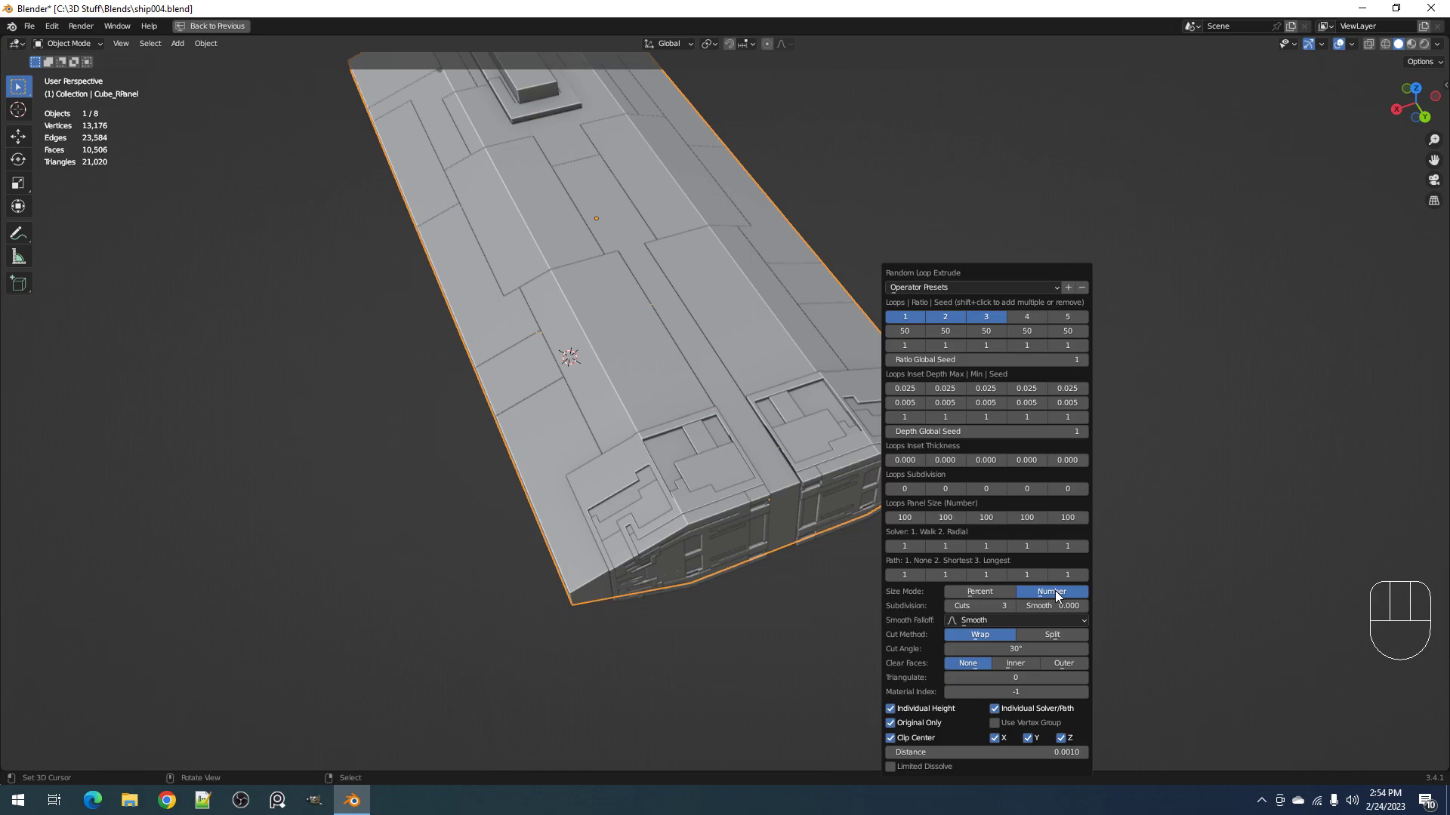
pyautogui.moveTo(871, 560); pyautogui.dragTo(709, 504, button='middle')
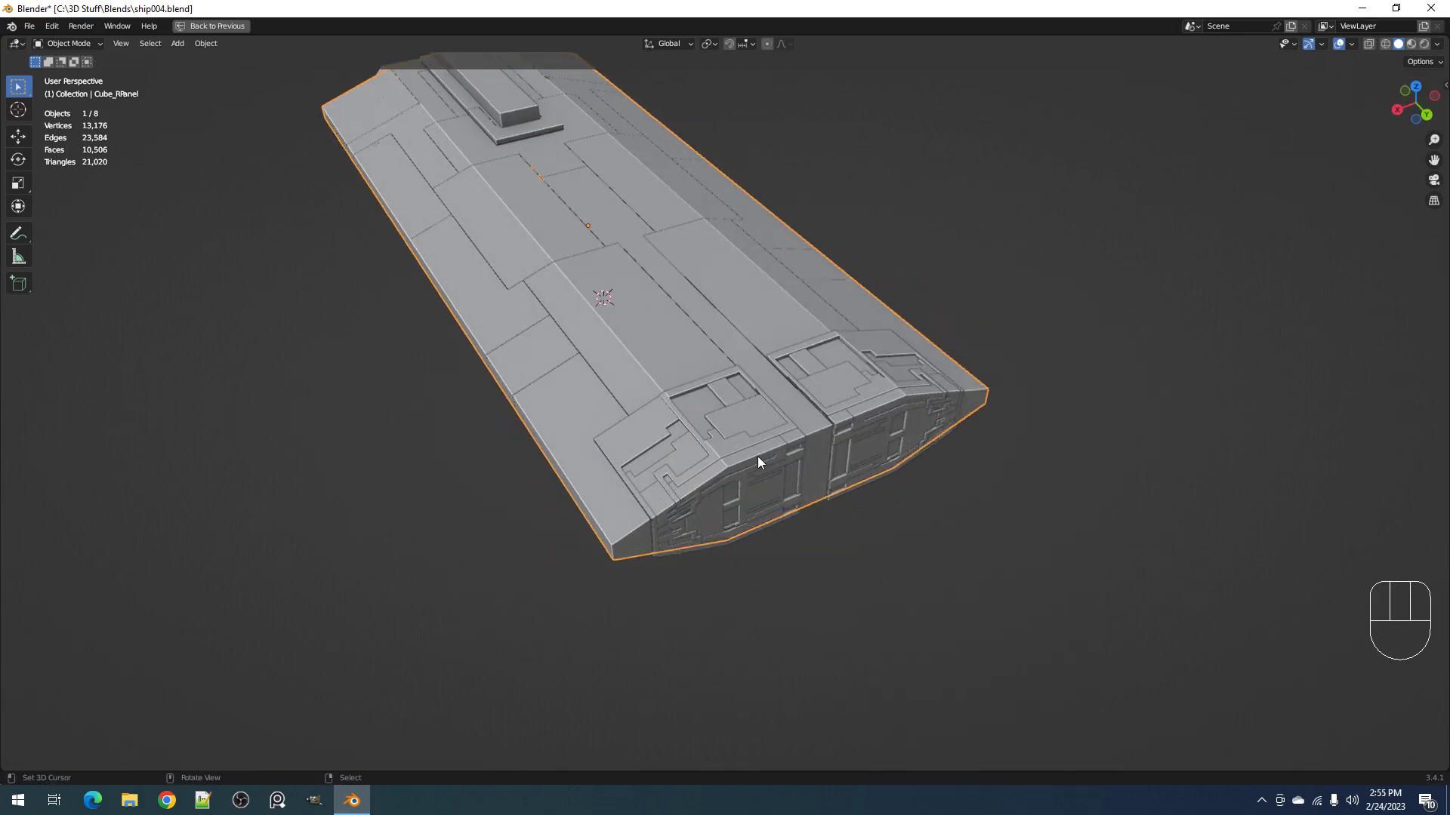
# Step: Set the Random Loop Extrude panel size number to 25 for loops 1, 2 and 3
pyautogui.scroll(3, 787, 459)
pyautogui.press('F9')
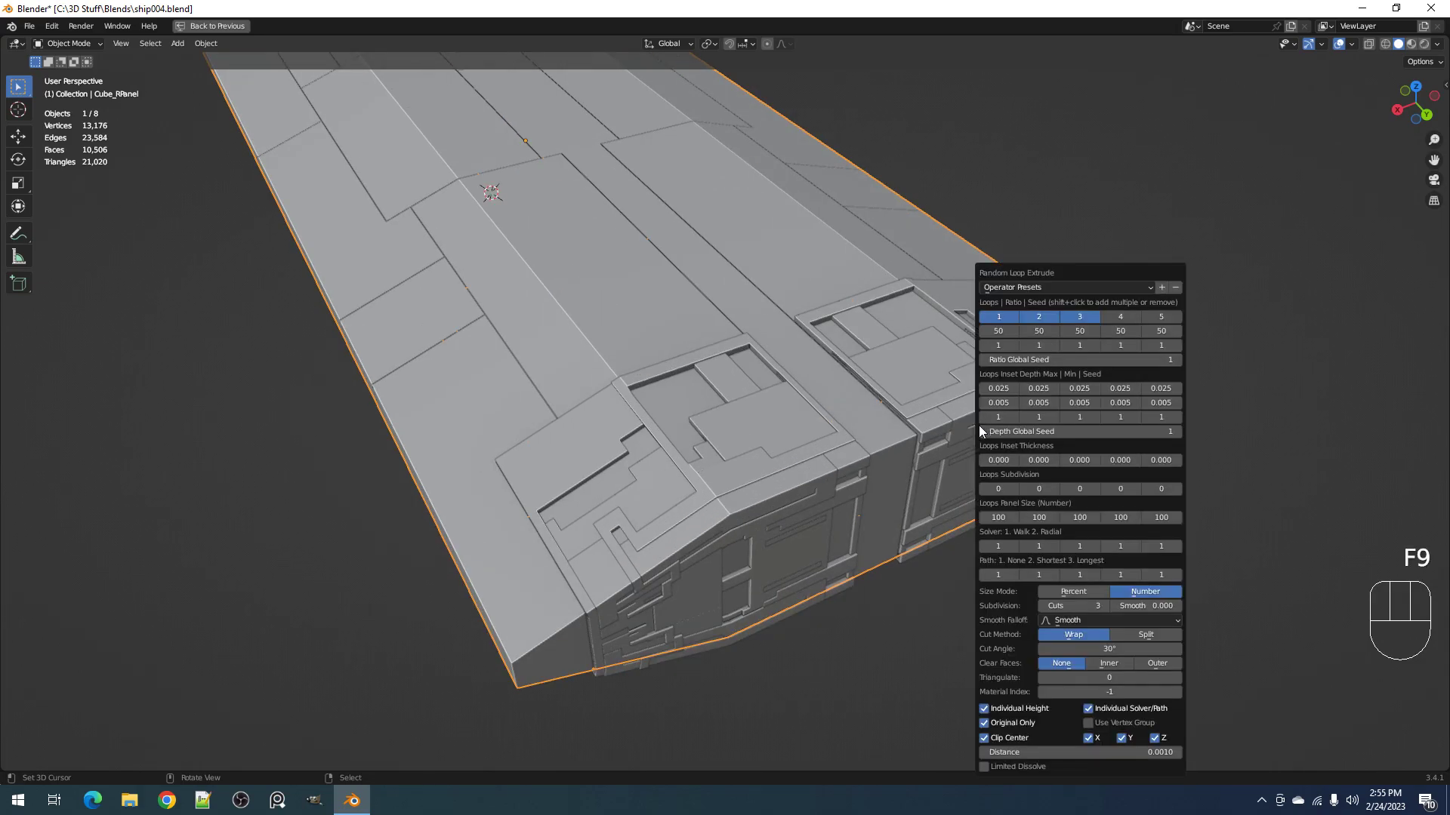
pyautogui.click(1005, 517)
pyautogui.write('25')
pyautogui.press('Tab')
pyautogui.write('25')
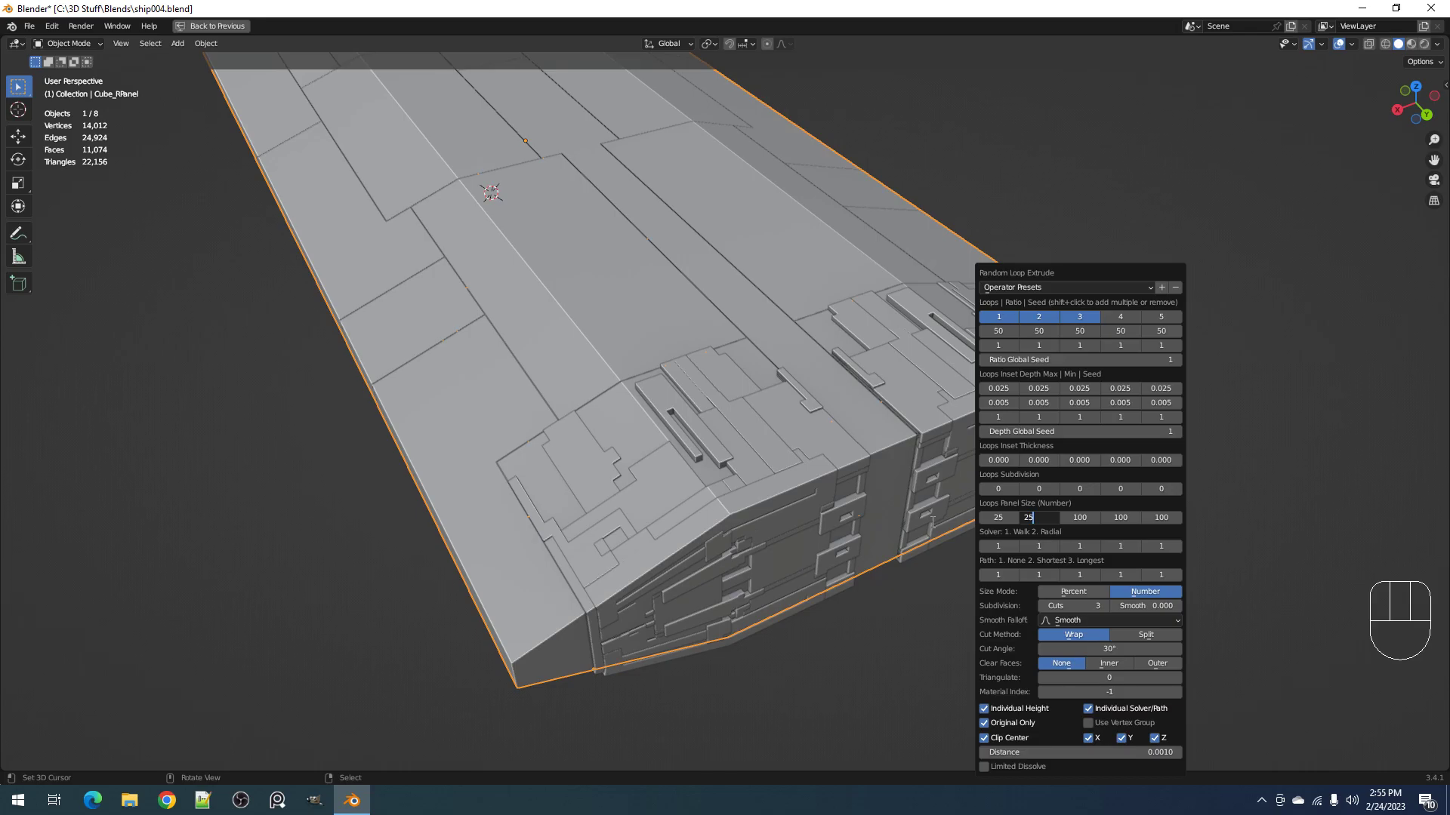
pyautogui.press('Tab')
pyautogui.write('25')
pyautogui.press('Return')
# Step: Set the maximum inset depth of loops 1, 2 and 3 to 0.01
pyautogui.click(995, 389)
pyautogui.write('.01')
pyautogui.press('Tab')
pyautogui.write('.01')
pyautogui.press('Tab')
pyautogui.write('.01')
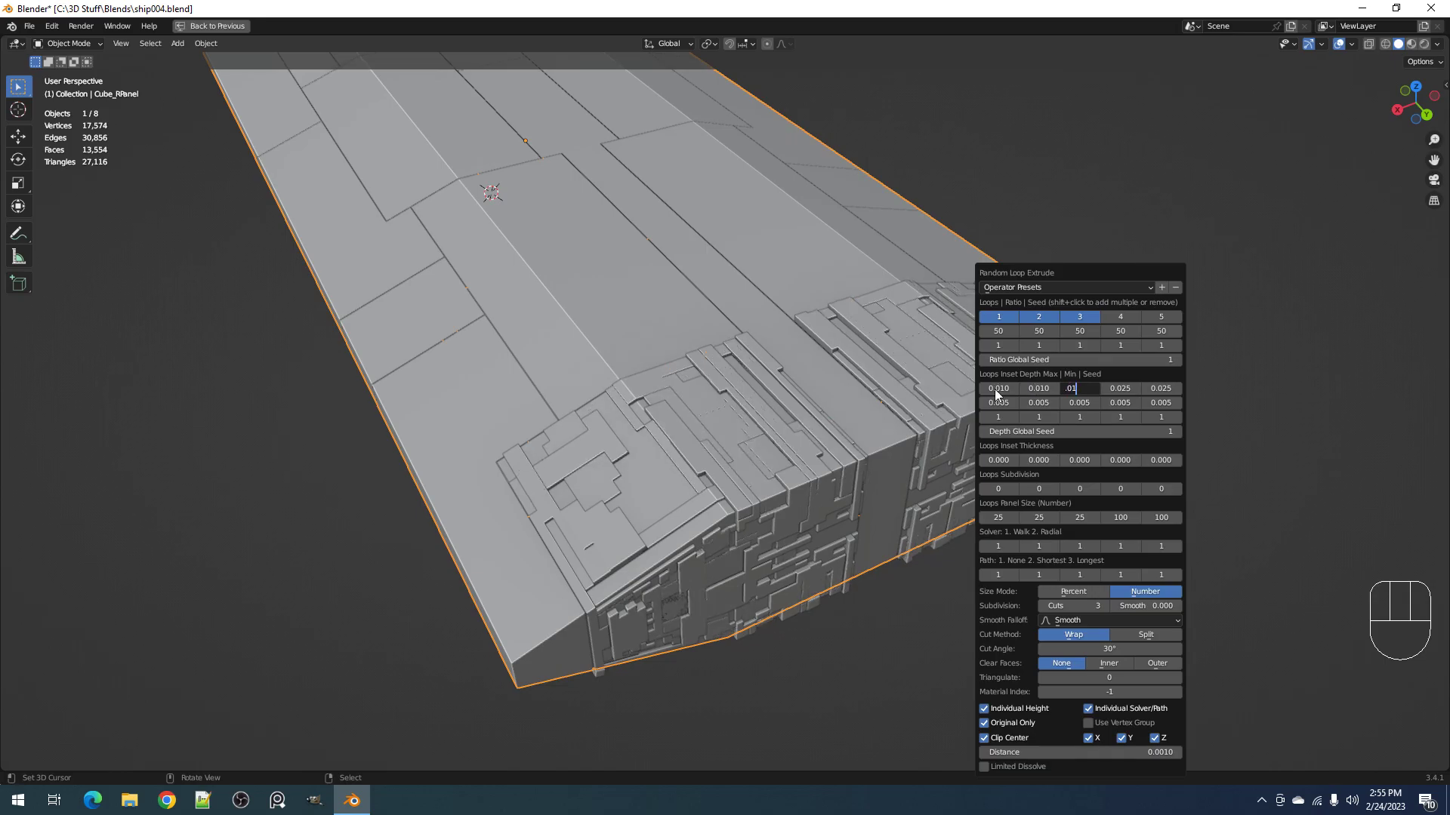
pyautogui.press('Return')
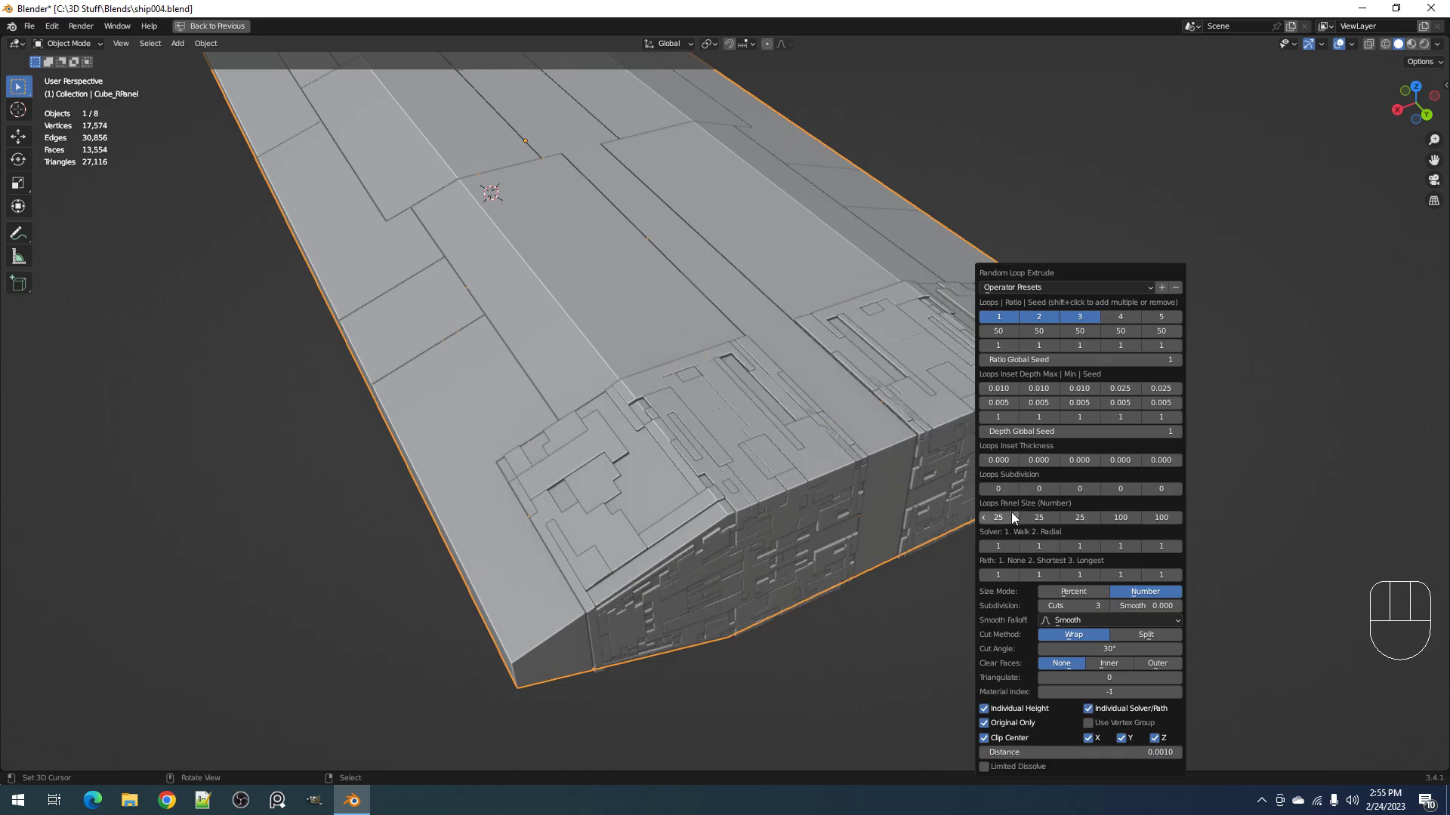
pyautogui.scroll(-4, 724, 528)
pyautogui.moveTo(755, 522)
pyautogui.mouseDown(button='middle')
pyautogui.moveTo(759, 476)
pyautogui.moveTo(762, 521)
pyautogui.mouseUp(button='middle')
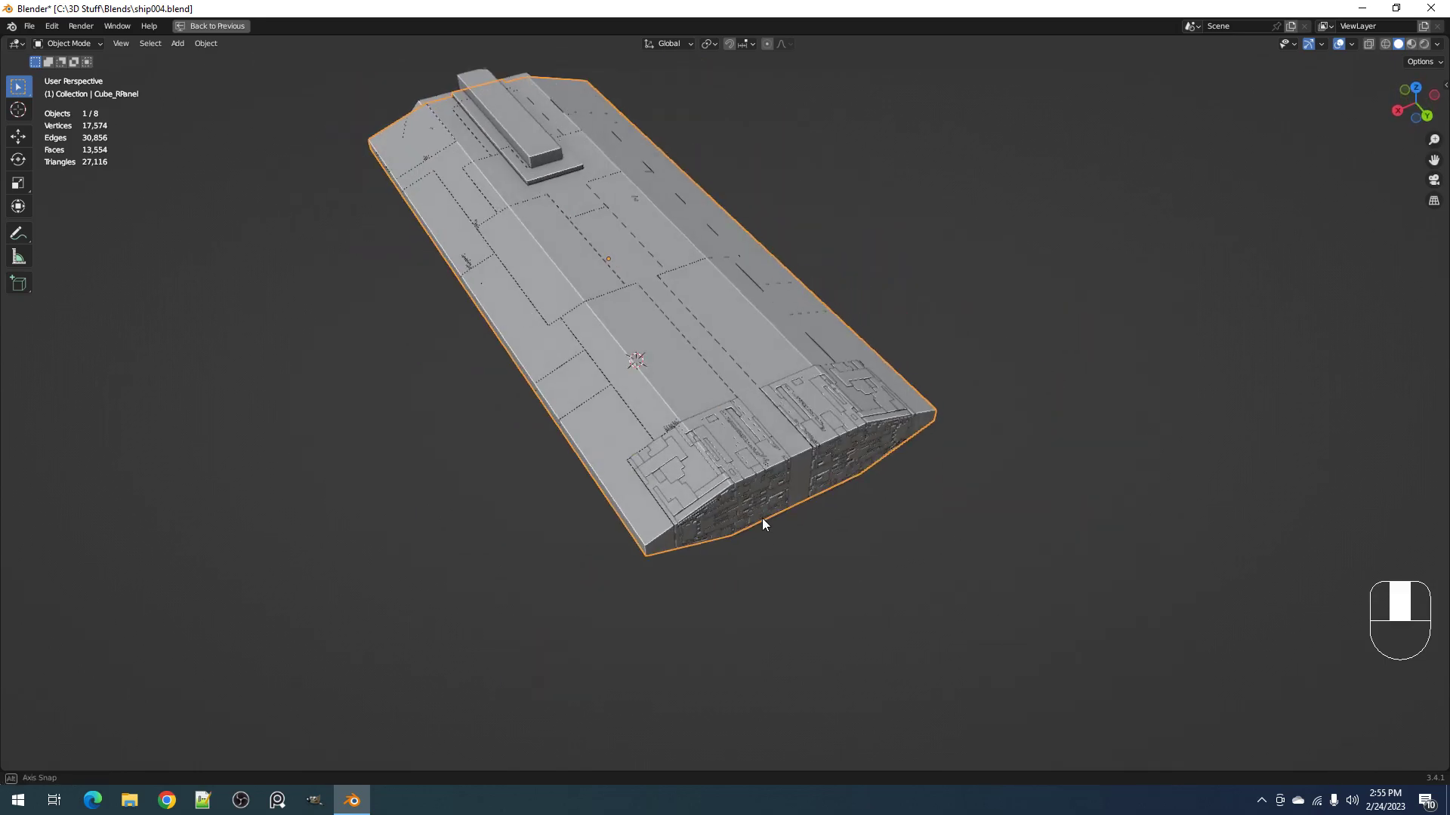
# Step: Raise the Random Loop Extrude subdivision to 6 cuts for finer end-panel detail
pyautogui.scroll(3, 808, 527)
pyautogui.press('F9')
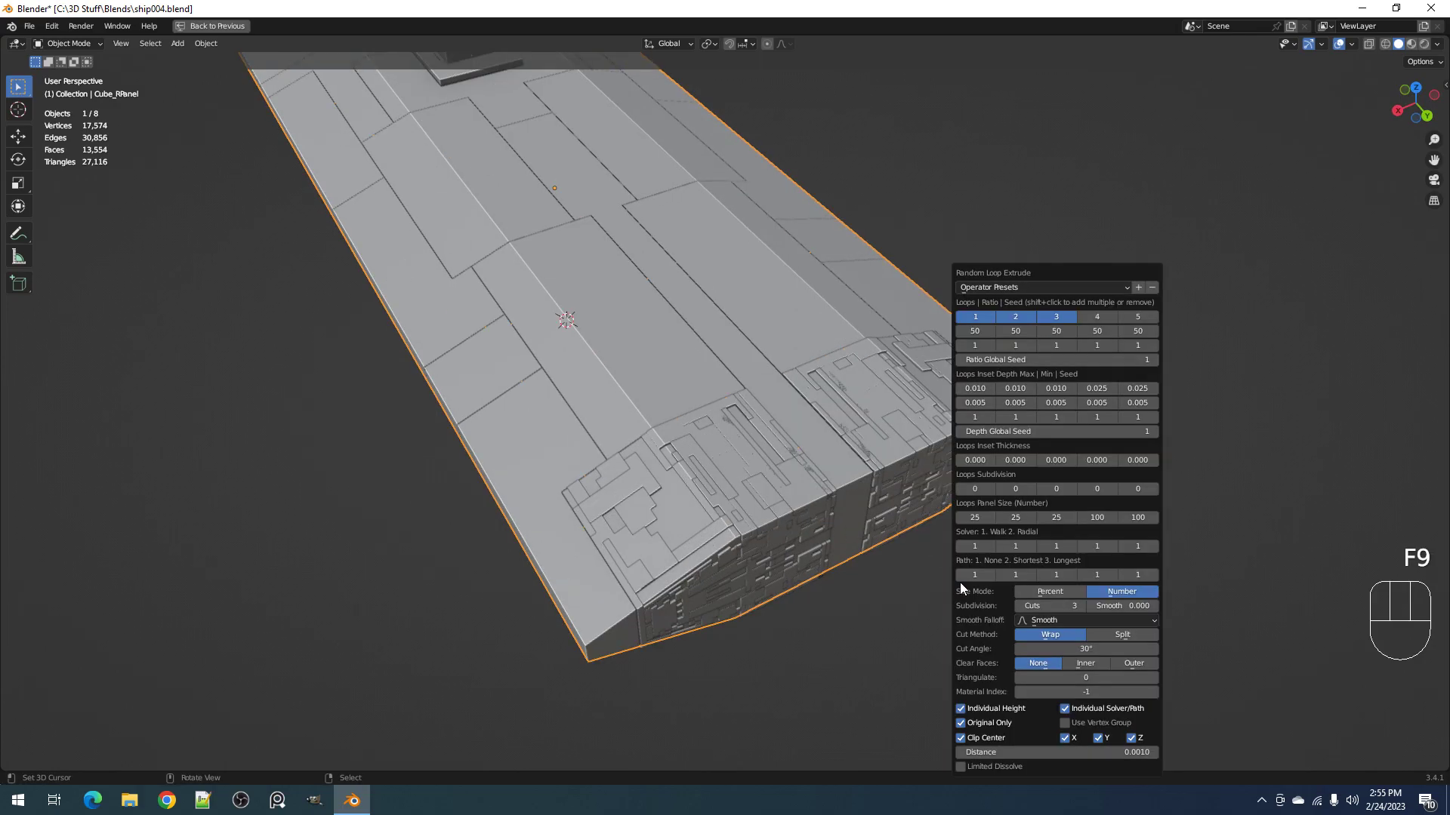
pyautogui.keyDown('ctrl'); pyautogui.scroll(1, 1042, 605); pyautogui.keyUp('ctrl')
pyautogui.keyDown('ctrl'); pyautogui.scroll(1, 1042, 605); pyautogui.keyUp('ctrl')
pyautogui.keyDown('ctrl'); pyautogui.scroll(1, 1031, 605); pyautogui.keyUp('ctrl')
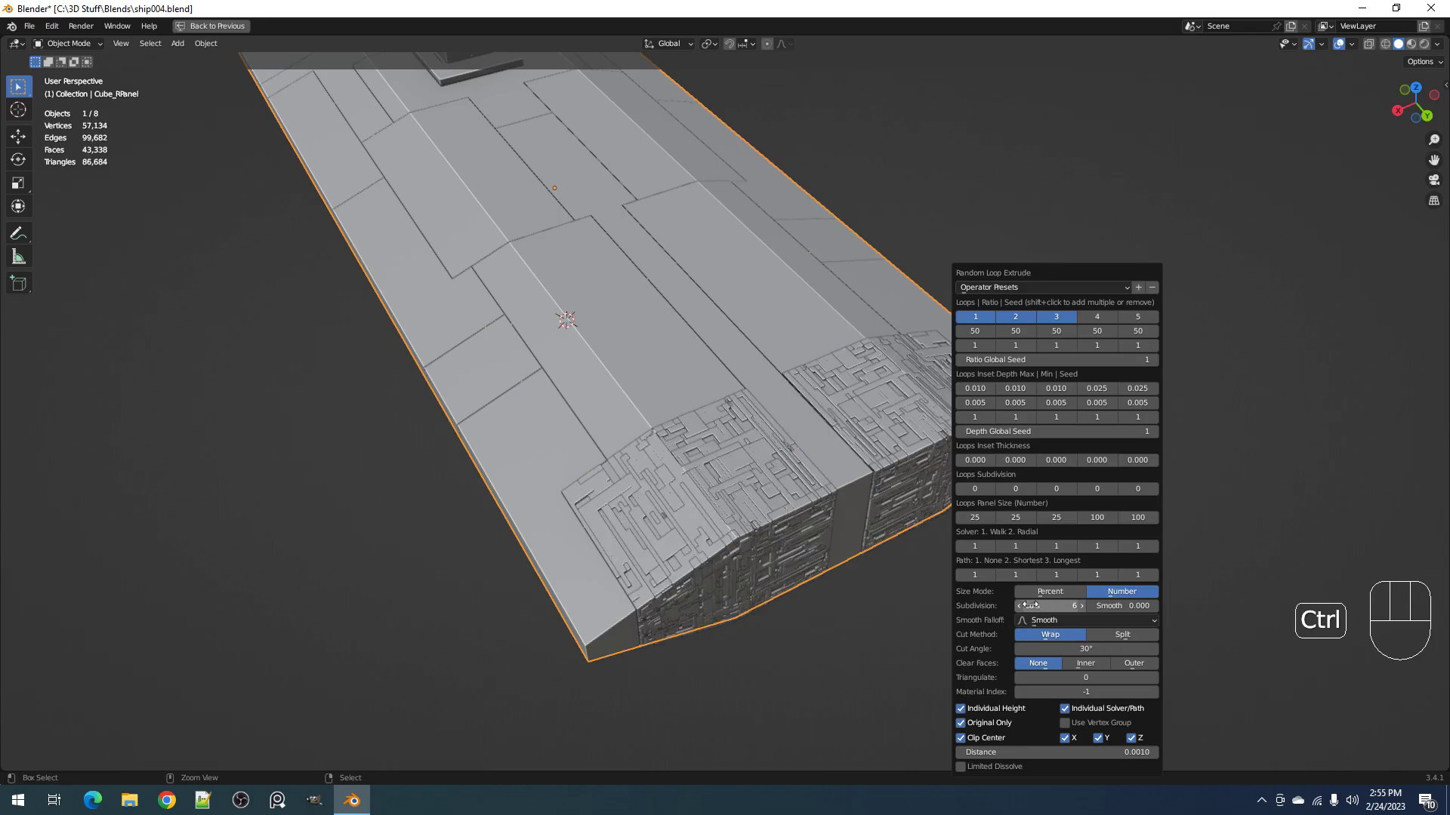
pyautogui.moveTo(851, 562)
pyautogui.mouseDown(button='middle')
pyautogui.moveTo(804, 502)
pyautogui.moveTo(858, 579)
pyautogui.moveTo(863, 551)
pyautogui.mouseUp(button='middle')
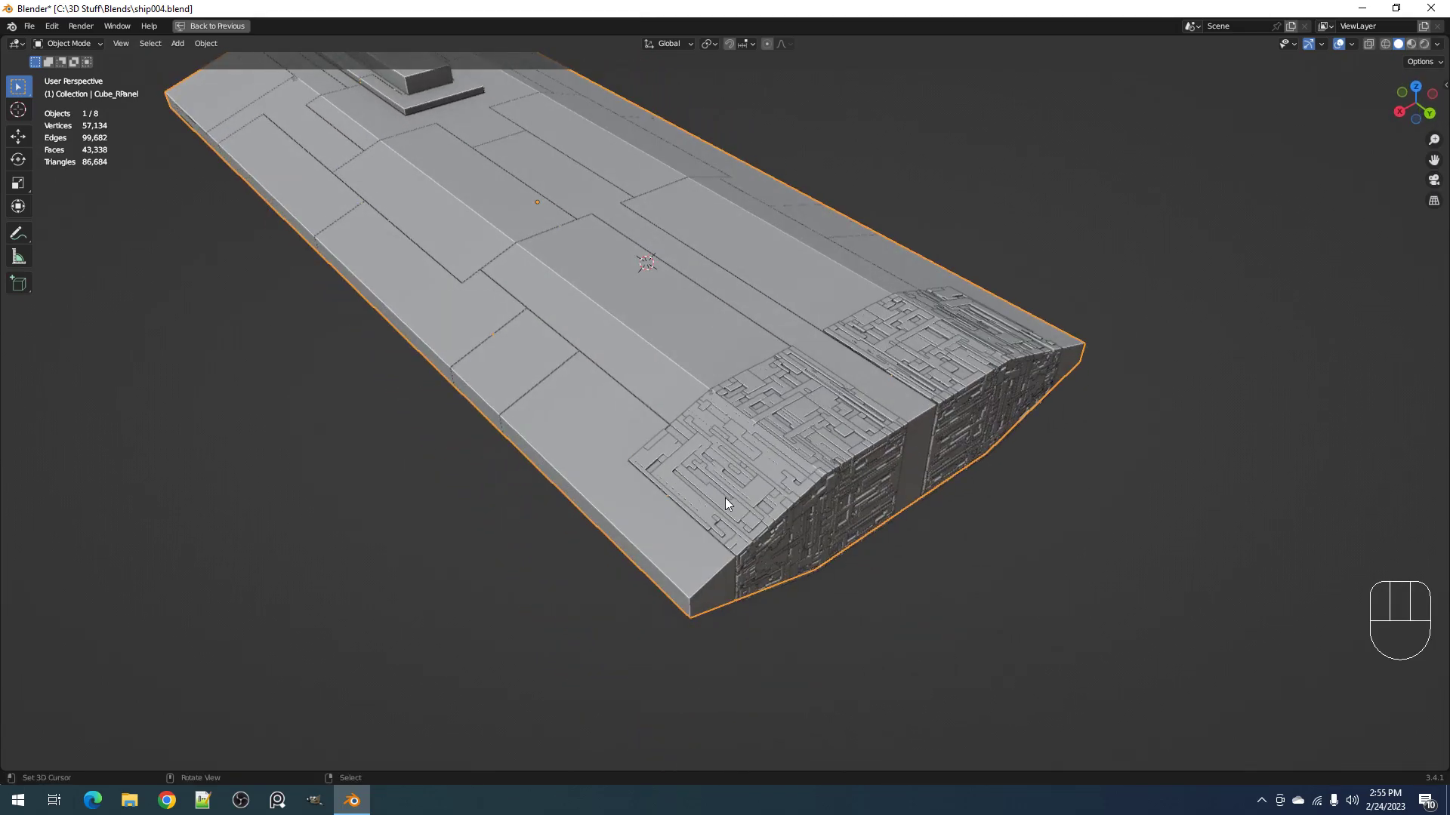
# Step: Try the loop extrude without Individual Height and without Original Only, restoring each option after its test
pyautogui.press('F9')
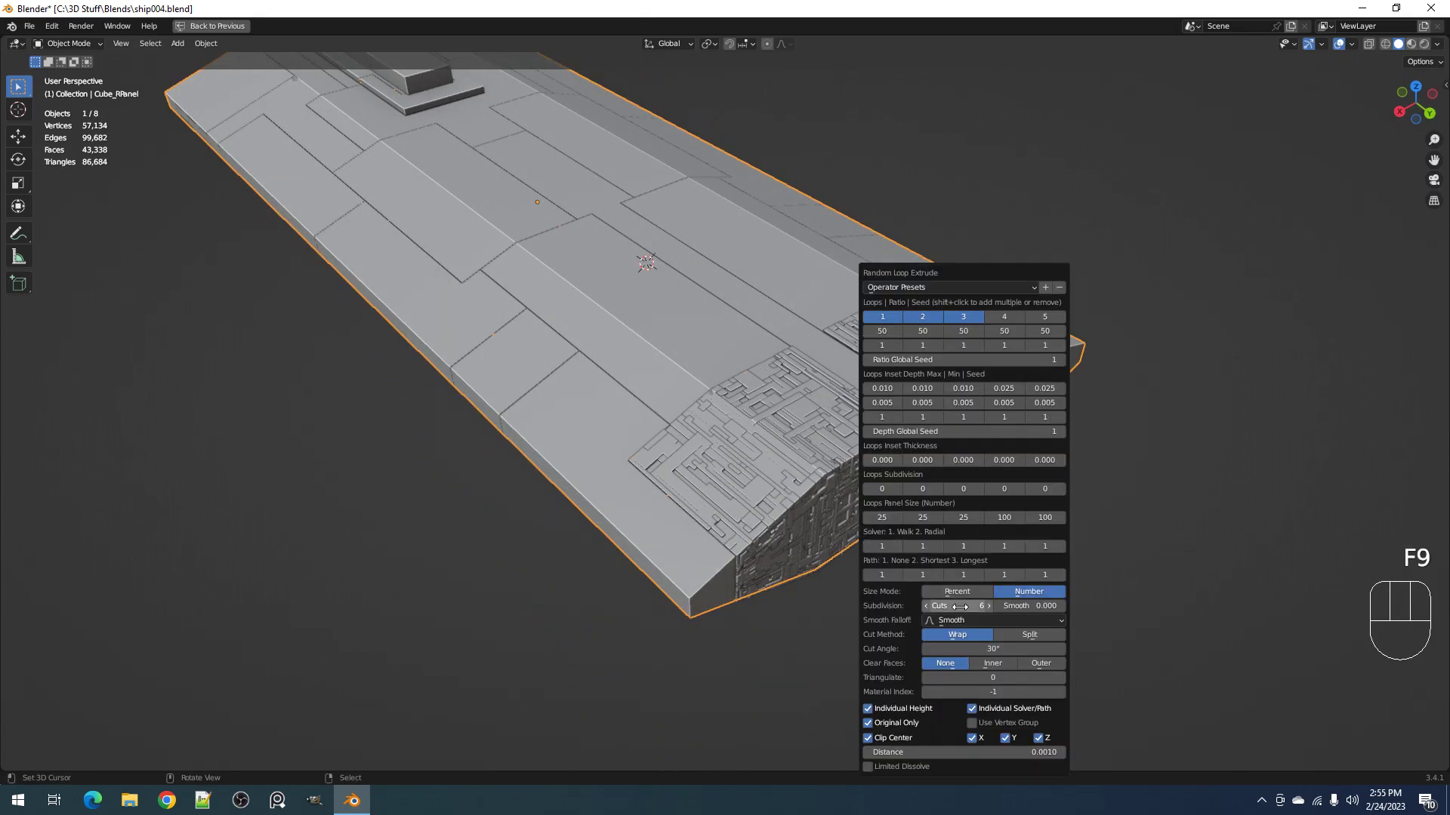
pyautogui.click(895, 708)
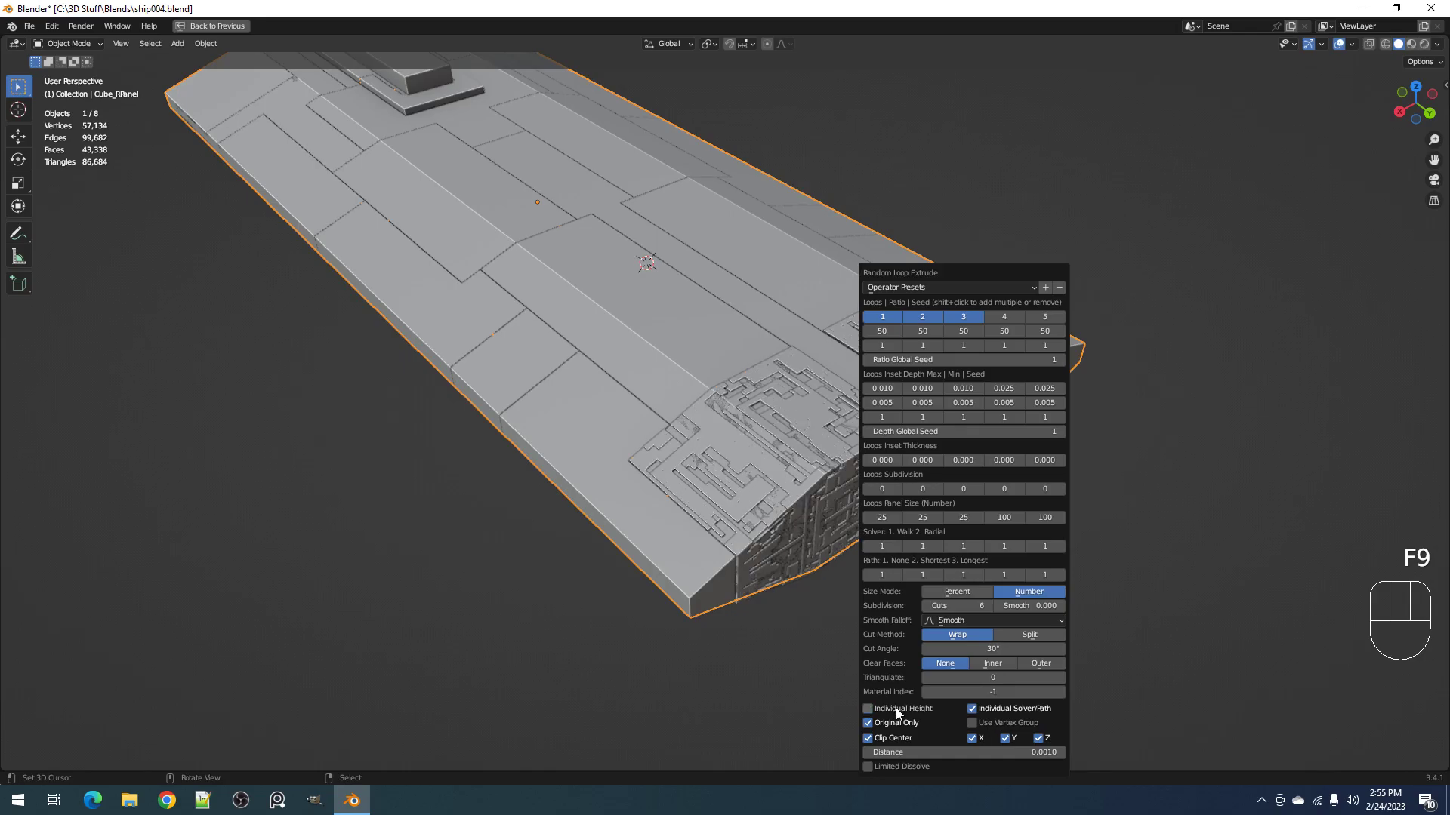
pyautogui.click(896, 708)
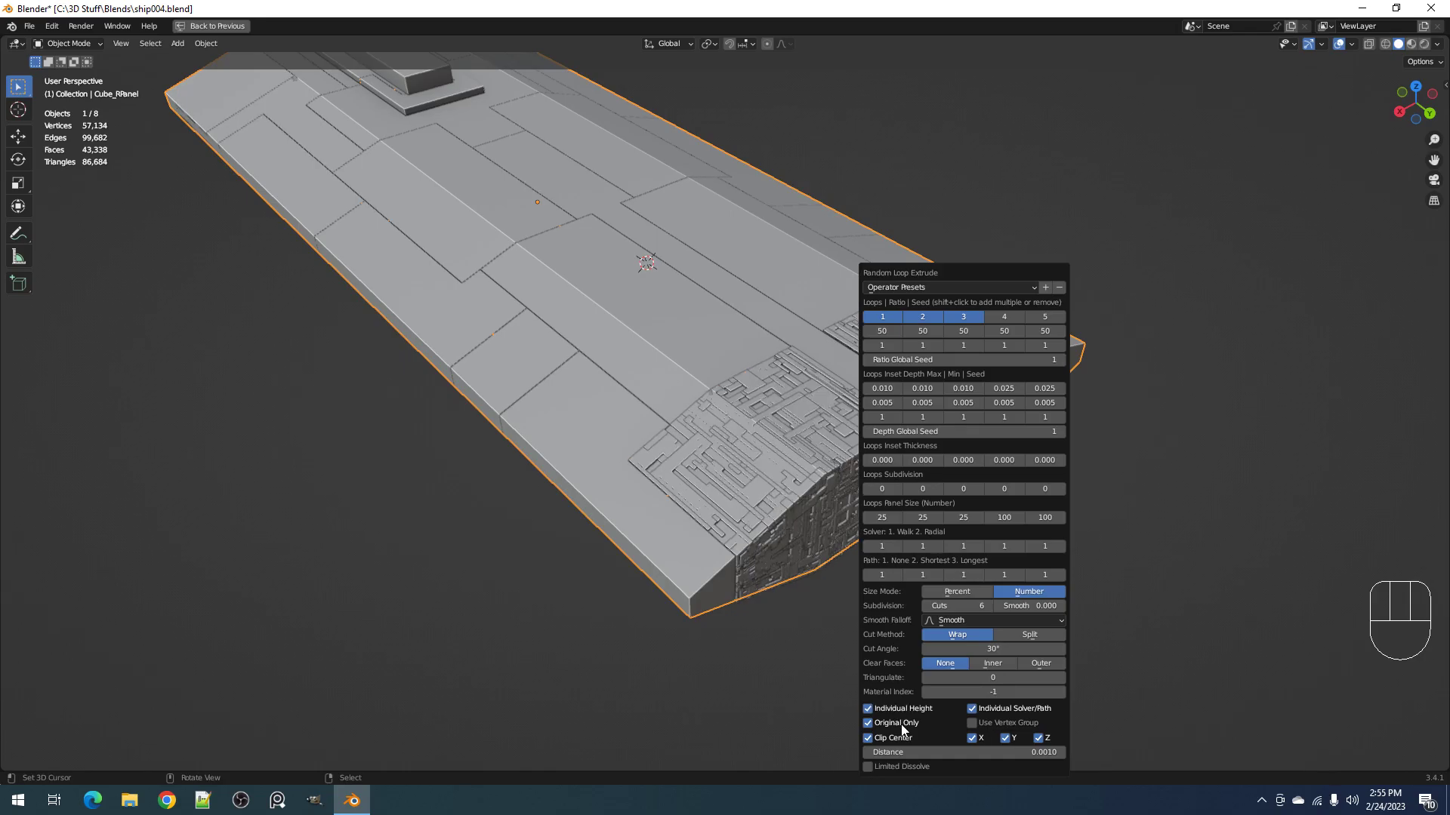
pyautogui.click(896, 723)
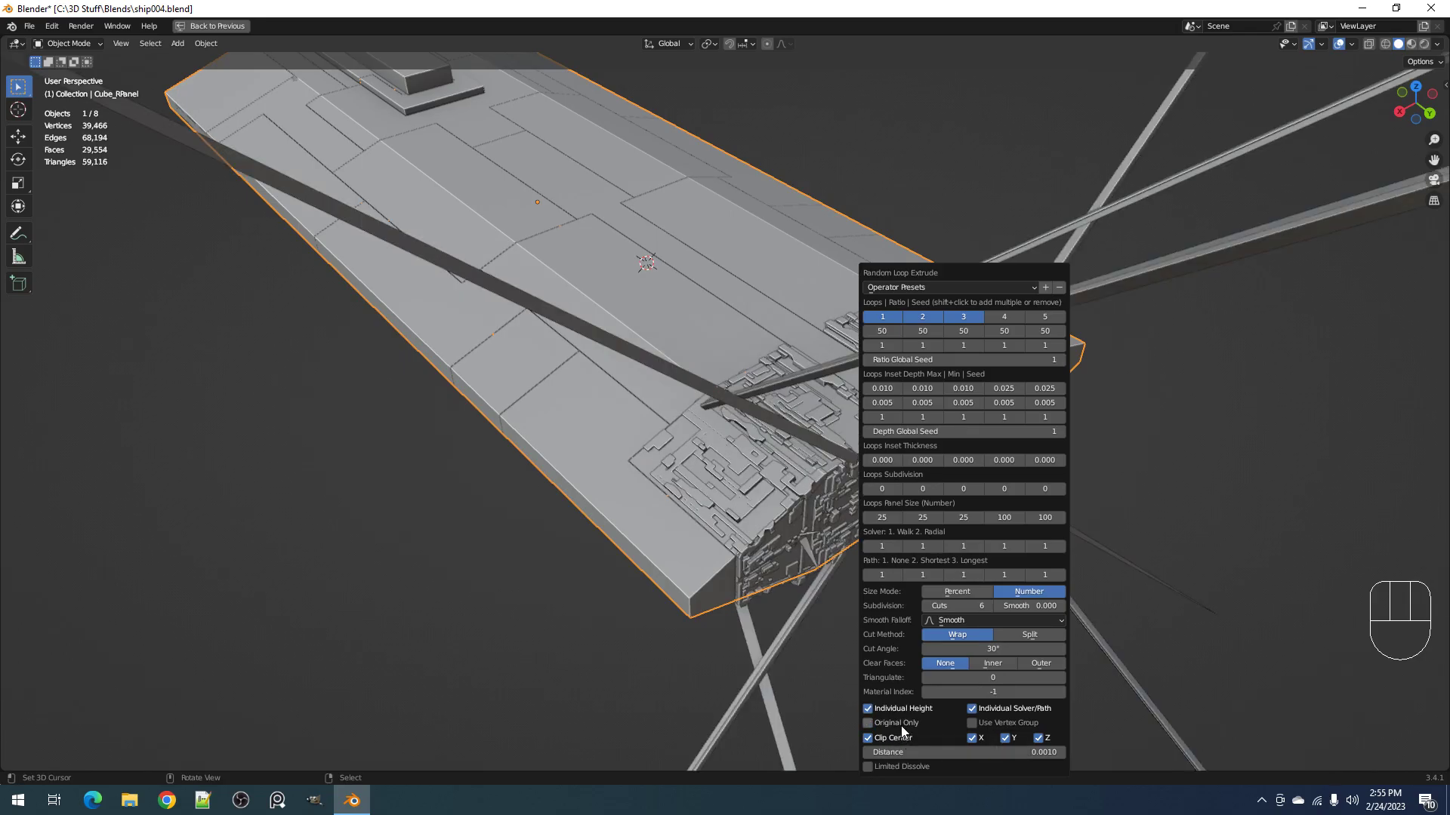
pyautogui.click(900, 724)
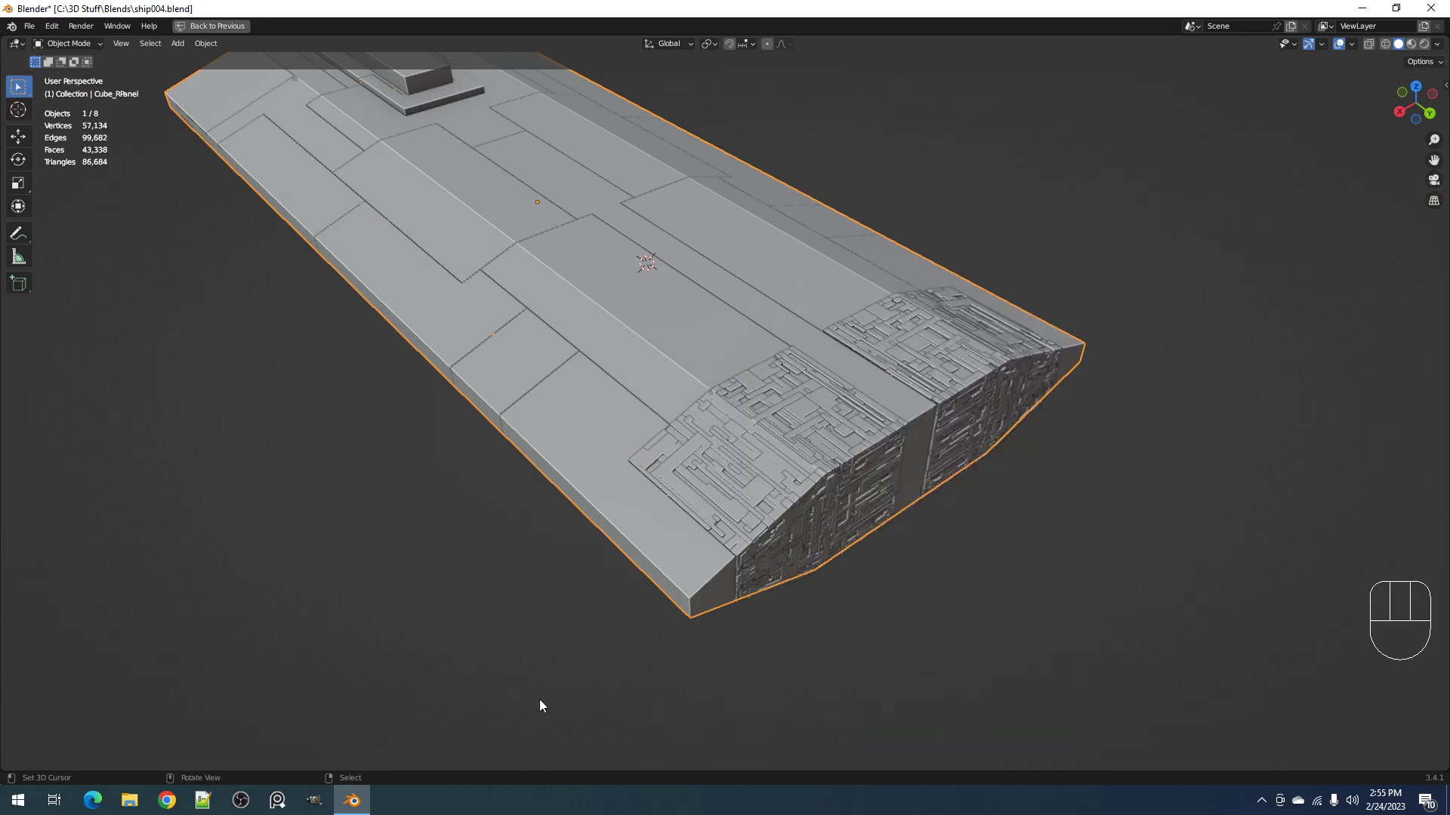
# Step: Set the Random Loop Extrude subdivision to 7 cuts and inspect the end-panel detail
pyautogui.scroll(3, 804, 512)
pyautogui.scroll(-3, 798, 483)
pyautogui.moveTo(872, 437)
pyautogui.mouseDown(button='middle')
pyautogui.moveTo(885, 467)
pyautogui.moveTo(876, 445)
pyautogui.mouseUp(button='middle')
pyautogui.press('F9')
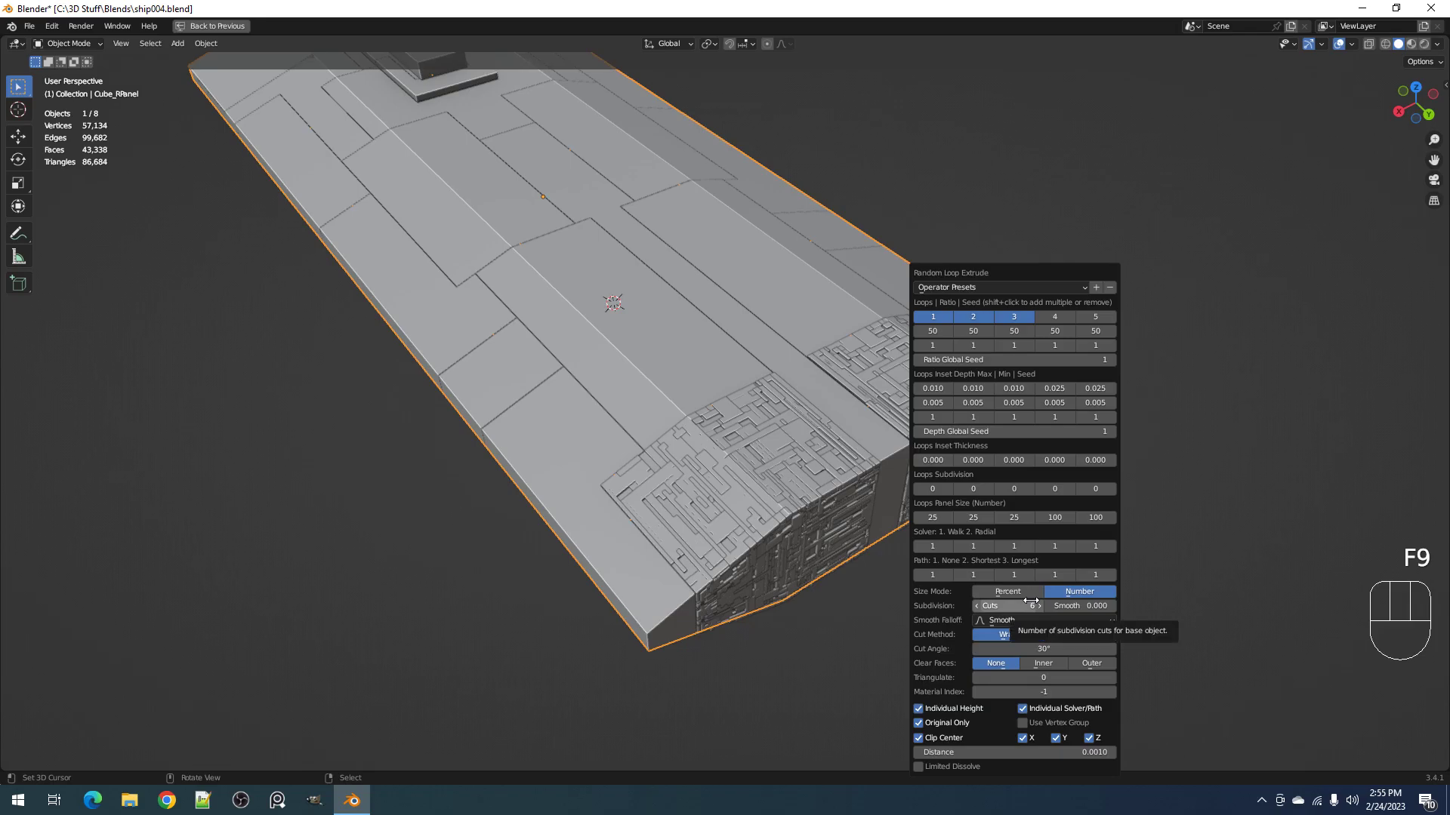
pyautogui.press('ctrl')
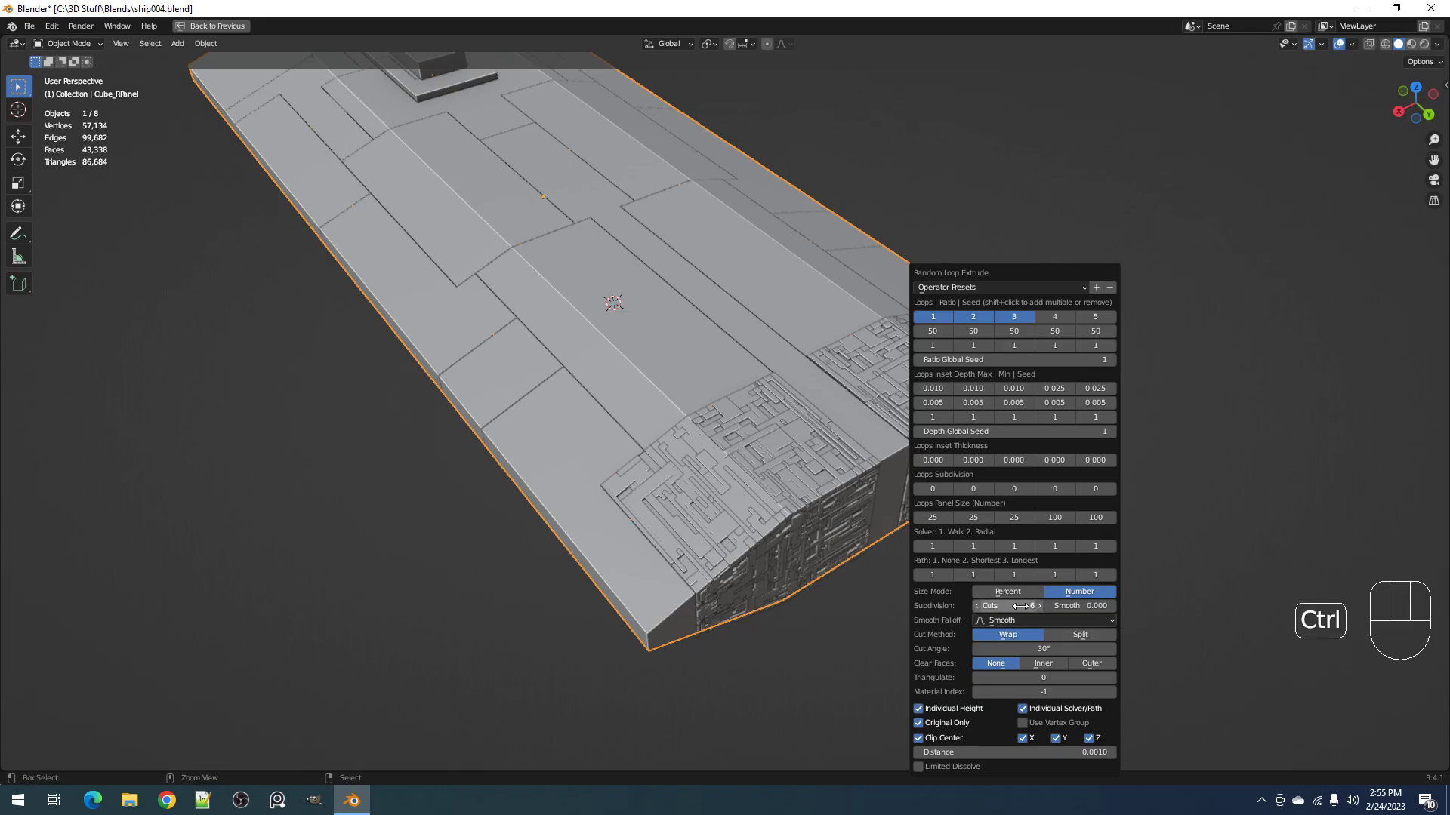
pyautogui.keyDown('ctrl'); pyautogui.scroll(1, 1020, 605); pyautogui.keyUp('ctrl')
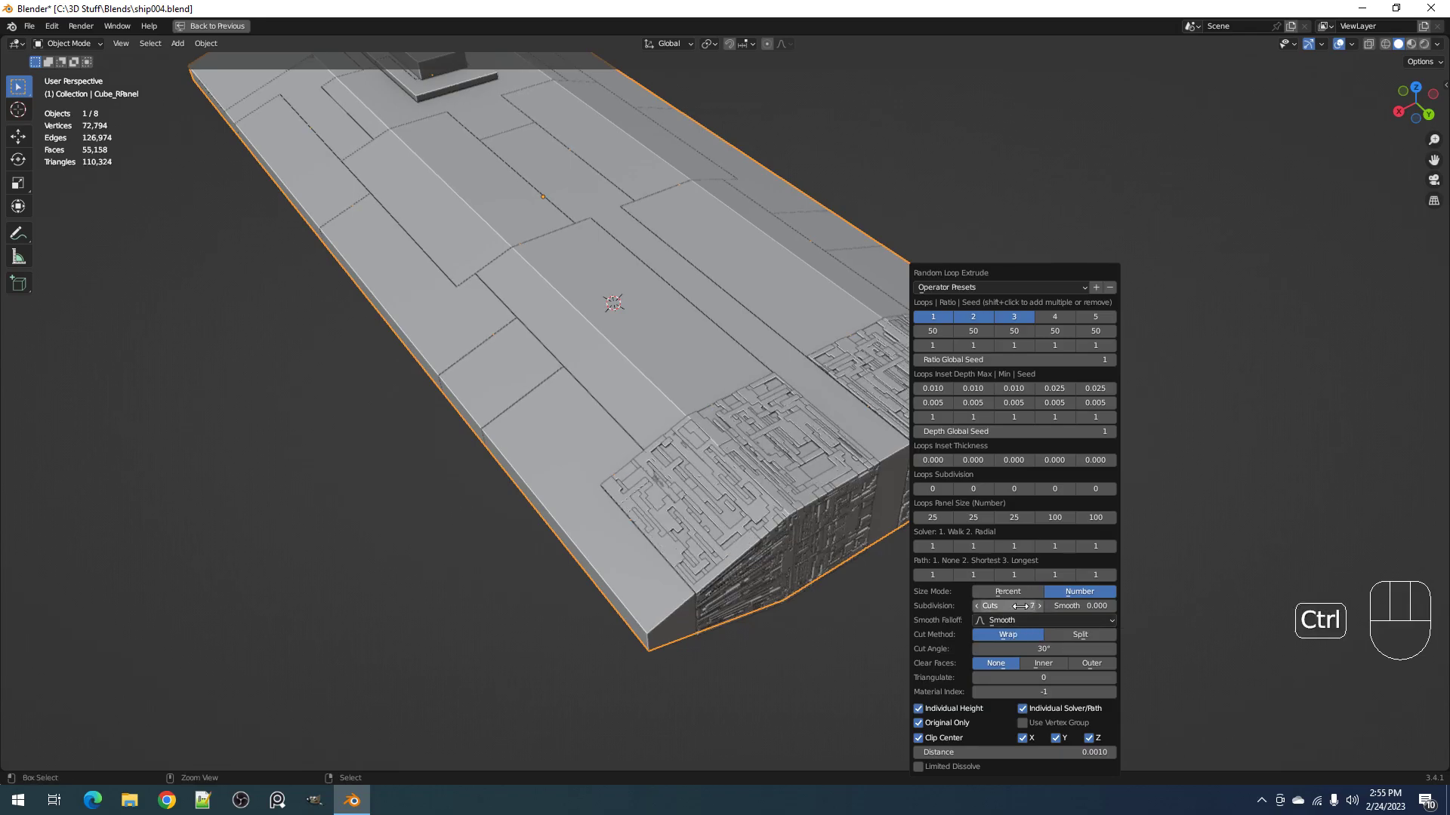
pyautogui.keyDown('ctrl'); pyautogui.scroll(-1, 1020, 605); pyautogui.keyUp('ctrl')
pyautogui.keyDown('ctrl'); pyautogui.scroll(1, 1020, 605); pyautogui.keyUp('ctrl')
pyautogui.scroll(-3, 744, 541)
pyautogui.moveTo(744, 541)
pyautogui.mouseDown(button='middle')
pyautogui.moveTo(707, 562)
pyautogui.moveTo(740, 538)
pyautogui.mouseUp(button='middle')
pyautogui.scroll(3, 723, 483)
pyautogui.scroll(2, 696, 401)
# Step: Select only the linked upper panel bordering the detailed end panel and run Random Loop Extrude on it in Object Mode with loops 1 to 3
pyautogui.click(660, 356)
pyautogui.press('Tab')
pyautogui.hotkey('alt', 'a')
pyautogui.press('l')
pyautogui.scroll(-3, 662, 358)
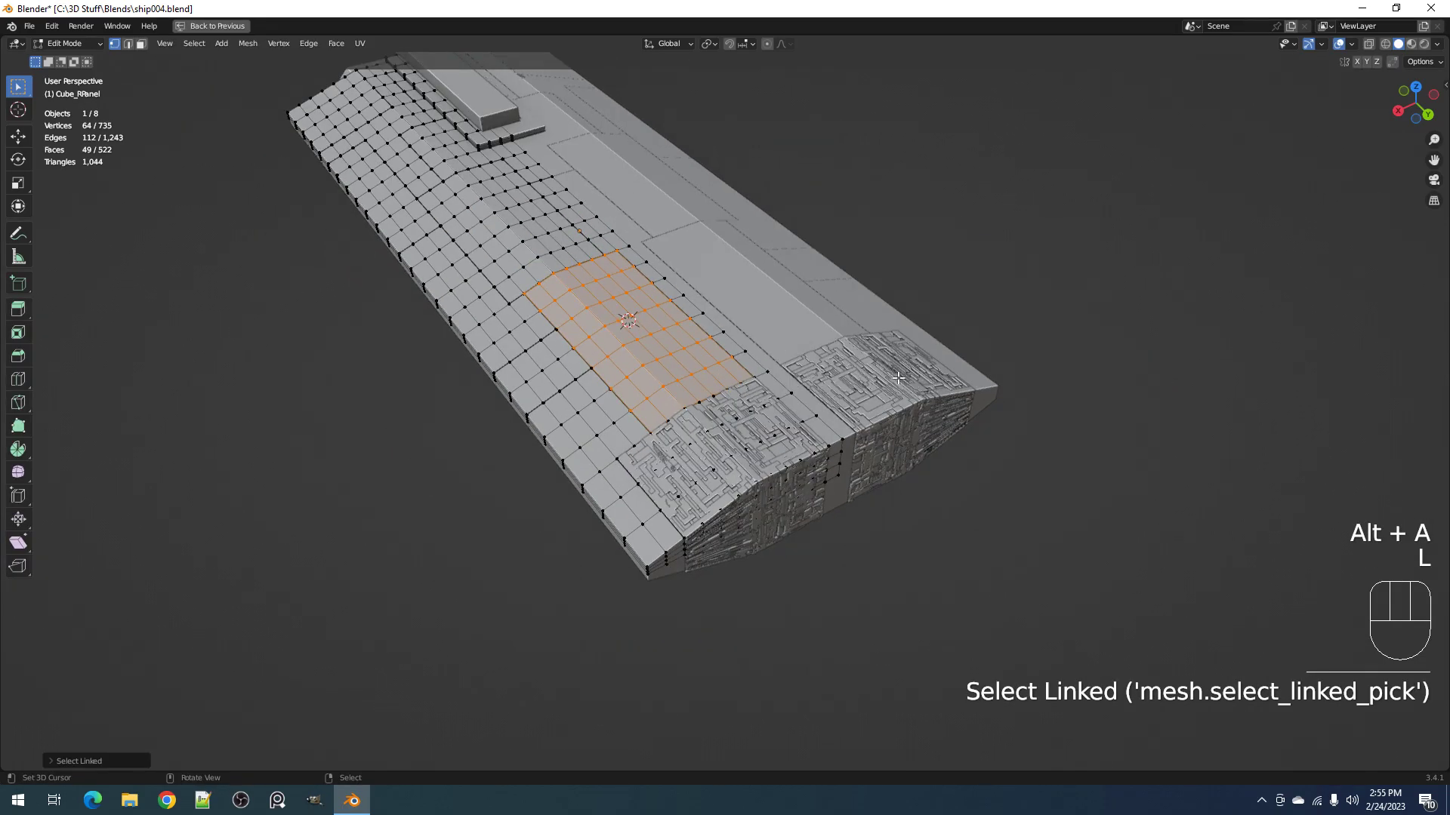
pyautogui.press('Tab')
pyautogui.hotkey('shift', 'q')
pyautogui.click(898, 377)
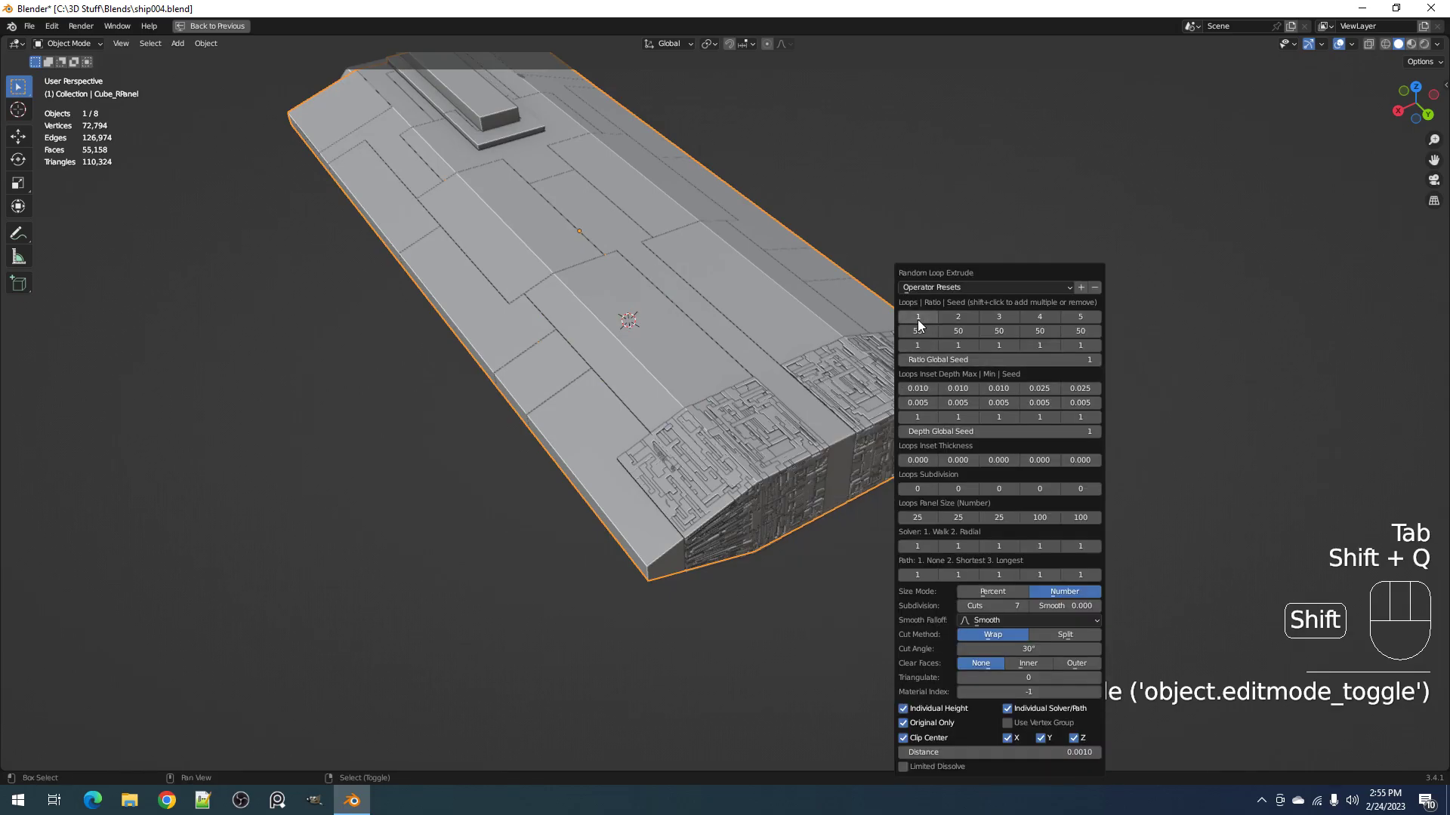
pyautogui.keyDown('shift'); pyautogui.click(918, 320); pyautogui.keyUp('shift')
pyautogui.keyDown('shift'); pyautogui.click(958, 318); pyautogui.keyUp('shift')
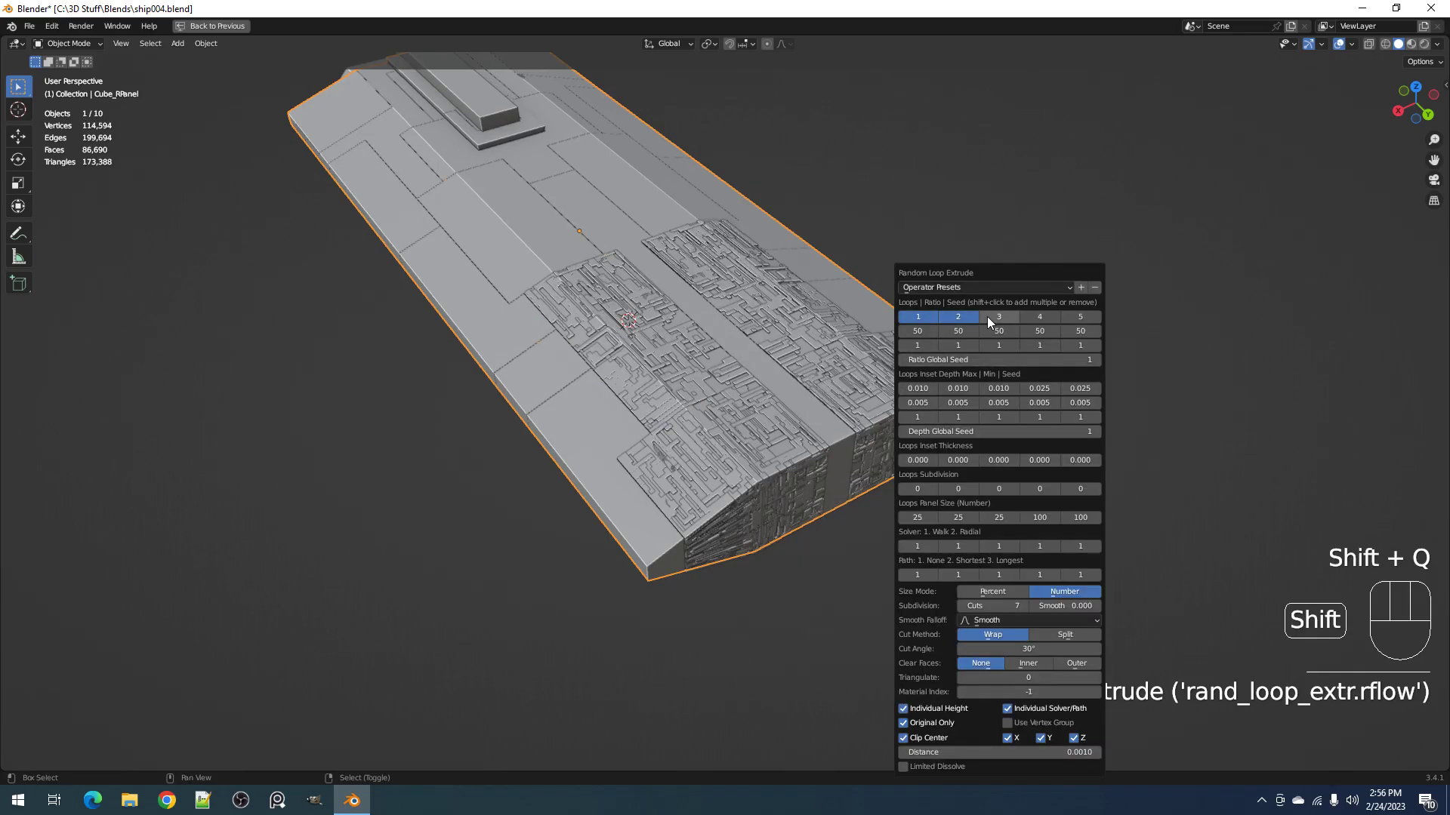
# Step: Select only the linked corner panel along the outer edge beside the end panel and run Random Loop Extrude on it with loops 1 to 3
pyautogui.press('Tab')
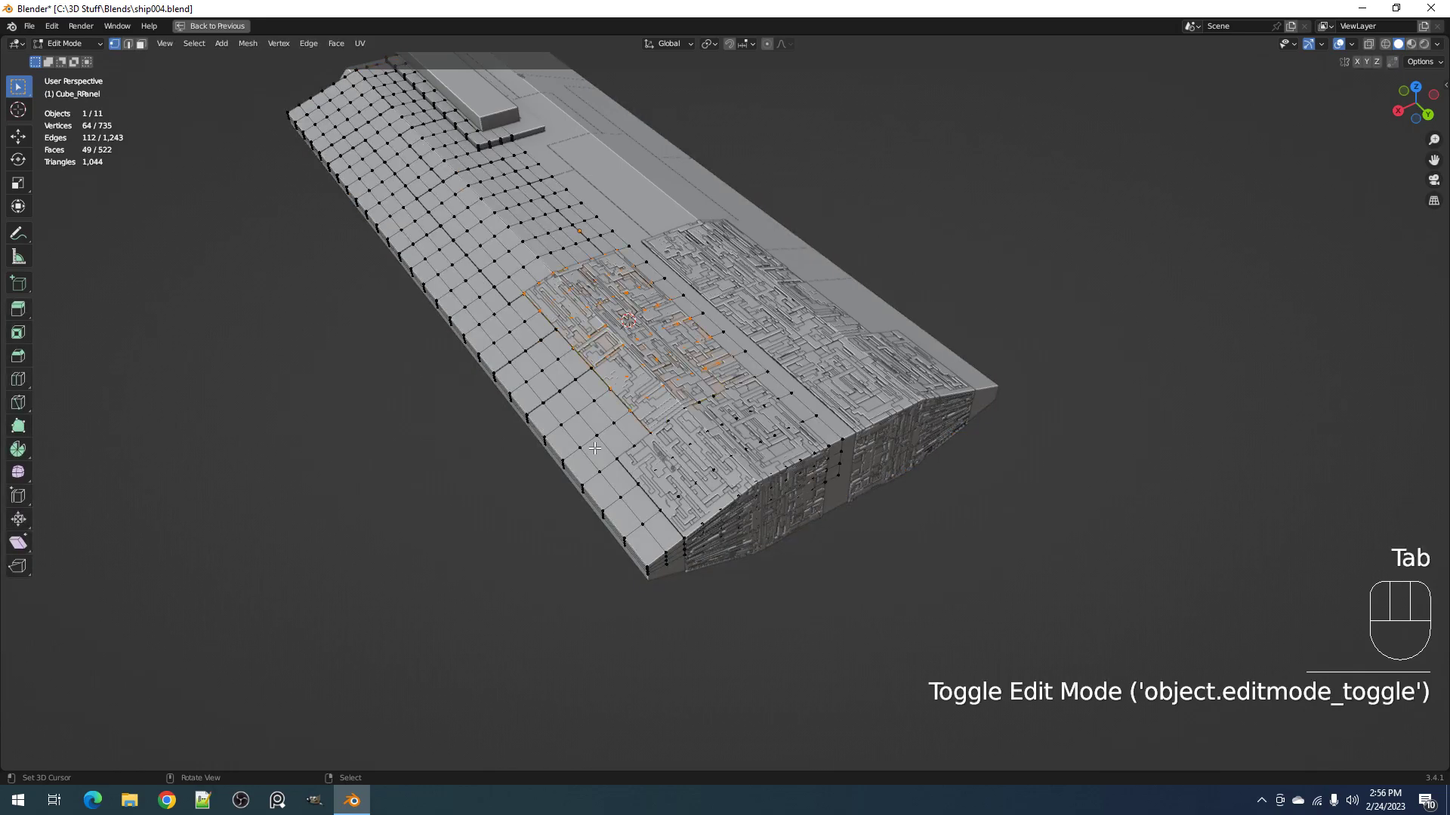
pyautogui.hotkey('alt', 'a')
pyautogui.press('l')
pyautogui.moveTo(848, 451); pyautogui.dragTo(874, 425, button='middle')
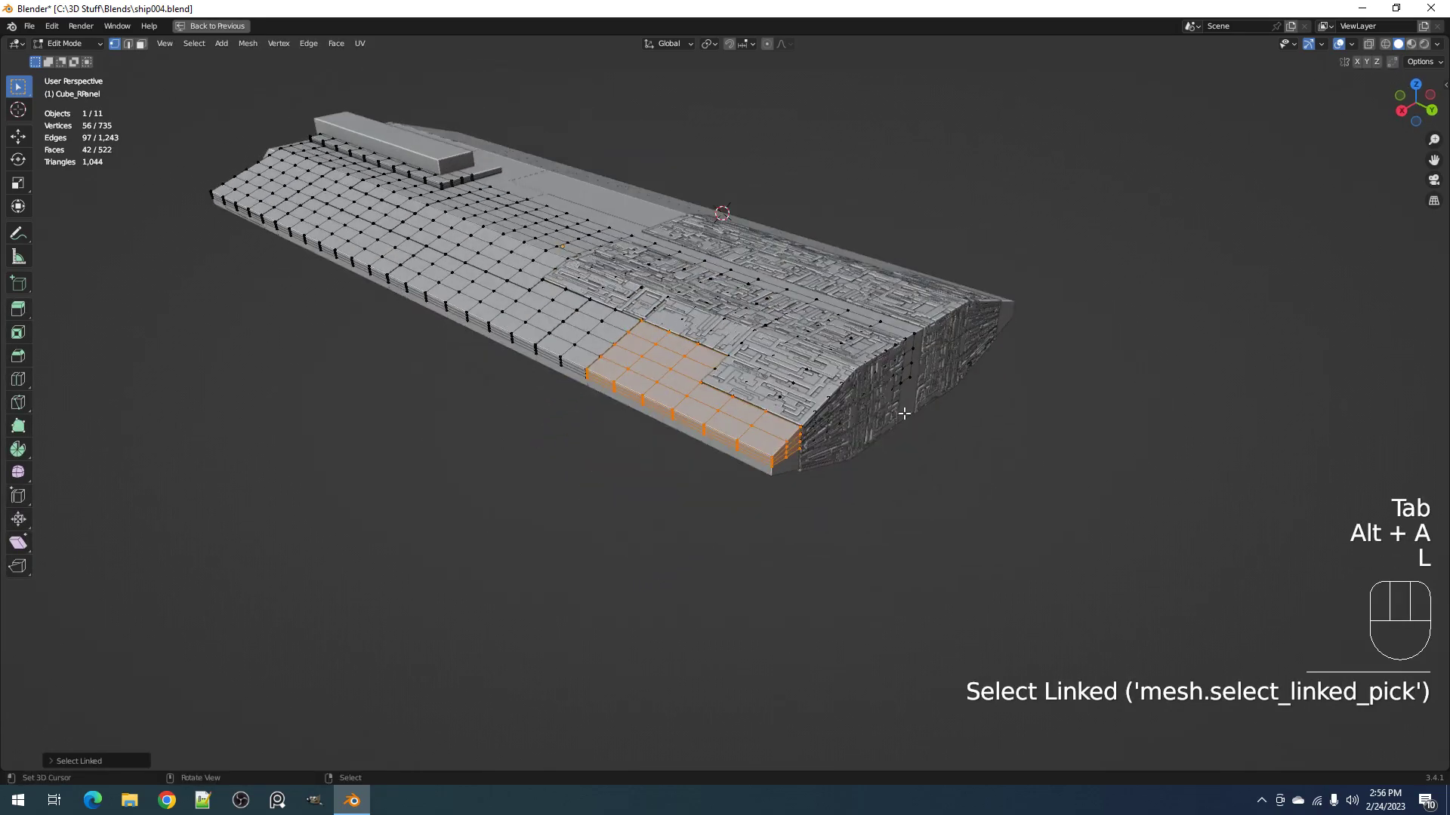
pyautogui.press('Tab')
pyautogui.hotkey('shift', 'q')
pyautogui.click(973, 397)
pyautogui.keyDown('shift'); pyautogui.click(998, 320); pyautogui.keyUp('shift')
pyautogui.keyDown('shift'); pyautogui.click(1039, 319); pyautogui.keyUp('shift')
pyautogui.keyDown('shift'); pyautogui.click(1061, 319); pyautogui.keyUp('shift')
pyautogui.moveTo(685, 389); pyautogui.dragTo(712, 464, button='middle')
pyautogui.rightClick(714, 467)
# Step: Select only the small linked outer-edge panel adjoining the detailed corner panel and run Random Loop Extrude on it with loops 1 to 3
pyautogui.press('Tab')
pyautogui.hotkey('alt', 'a')
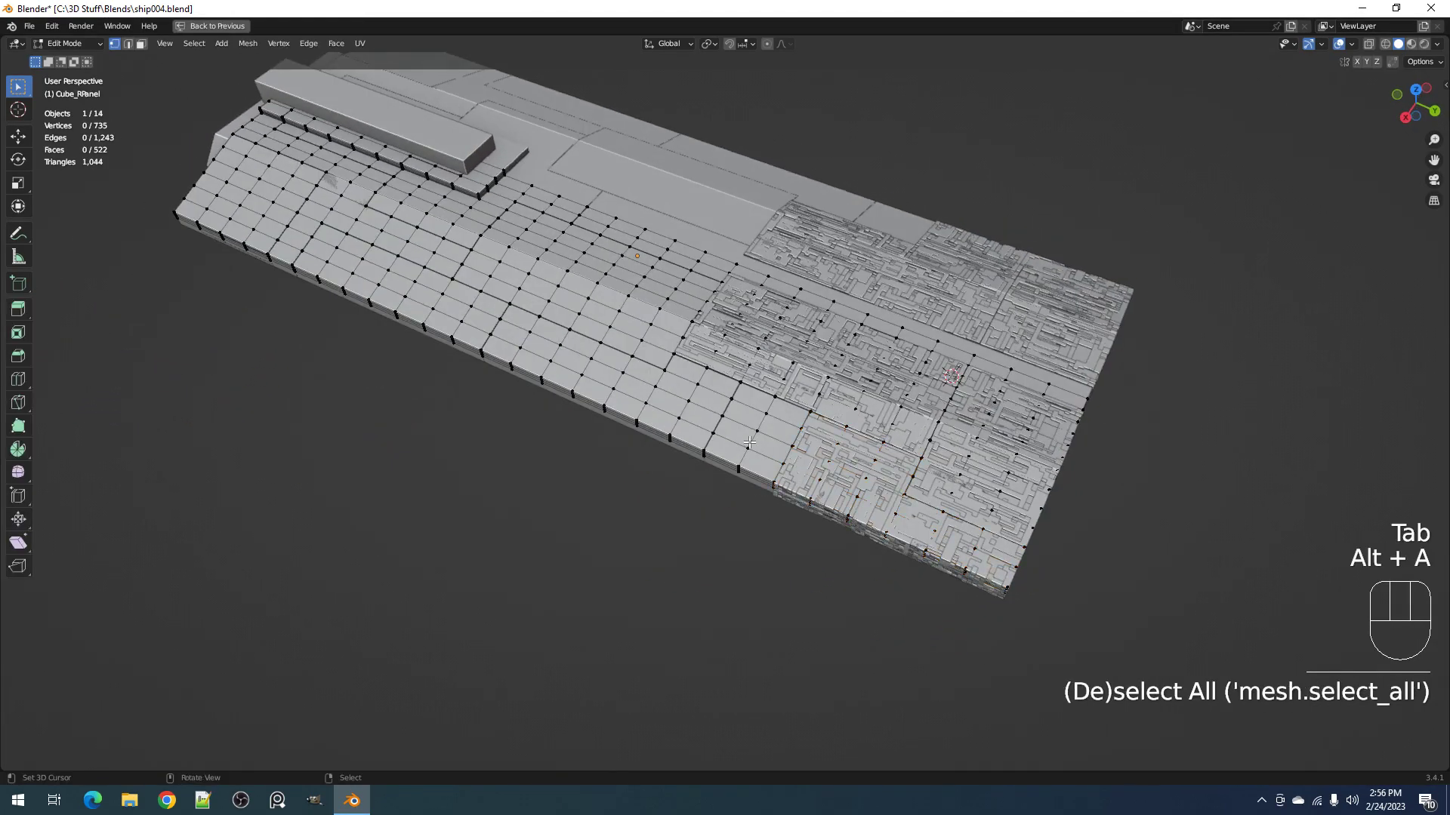
pyautogui.press('l')
pyautogui.press('Tab')
pyautogui.hotkey('shift', 'q')
pyautogui.click(1002, 375)
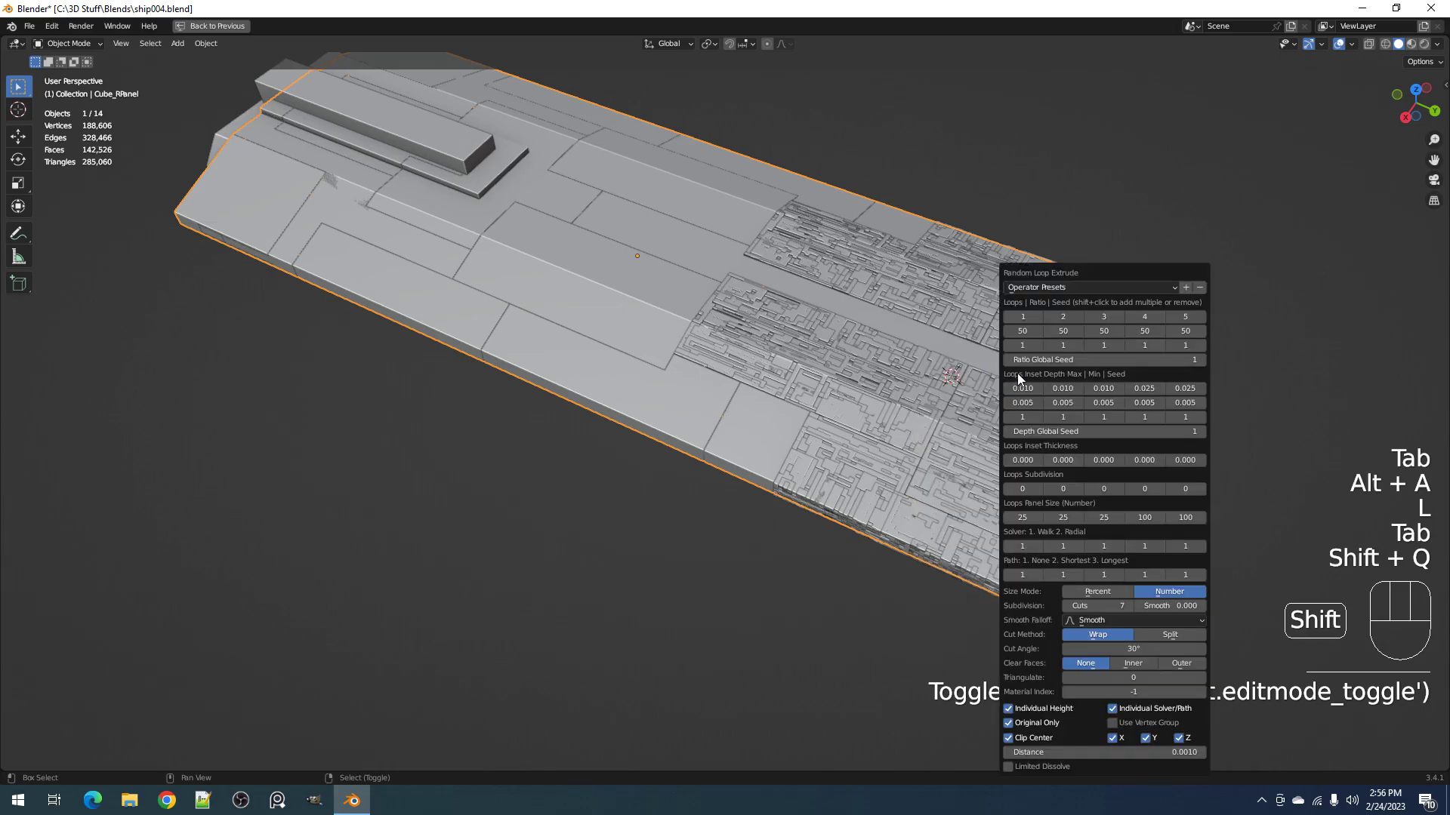
pyautogui.keyDown('shift'); pyautogui.click(1033, 317); pyautogui.keyUp('shift')
pyautogui.keyDown('shift'); pyautogui.click(1058, 319); pyautogui.keyUp('shift')
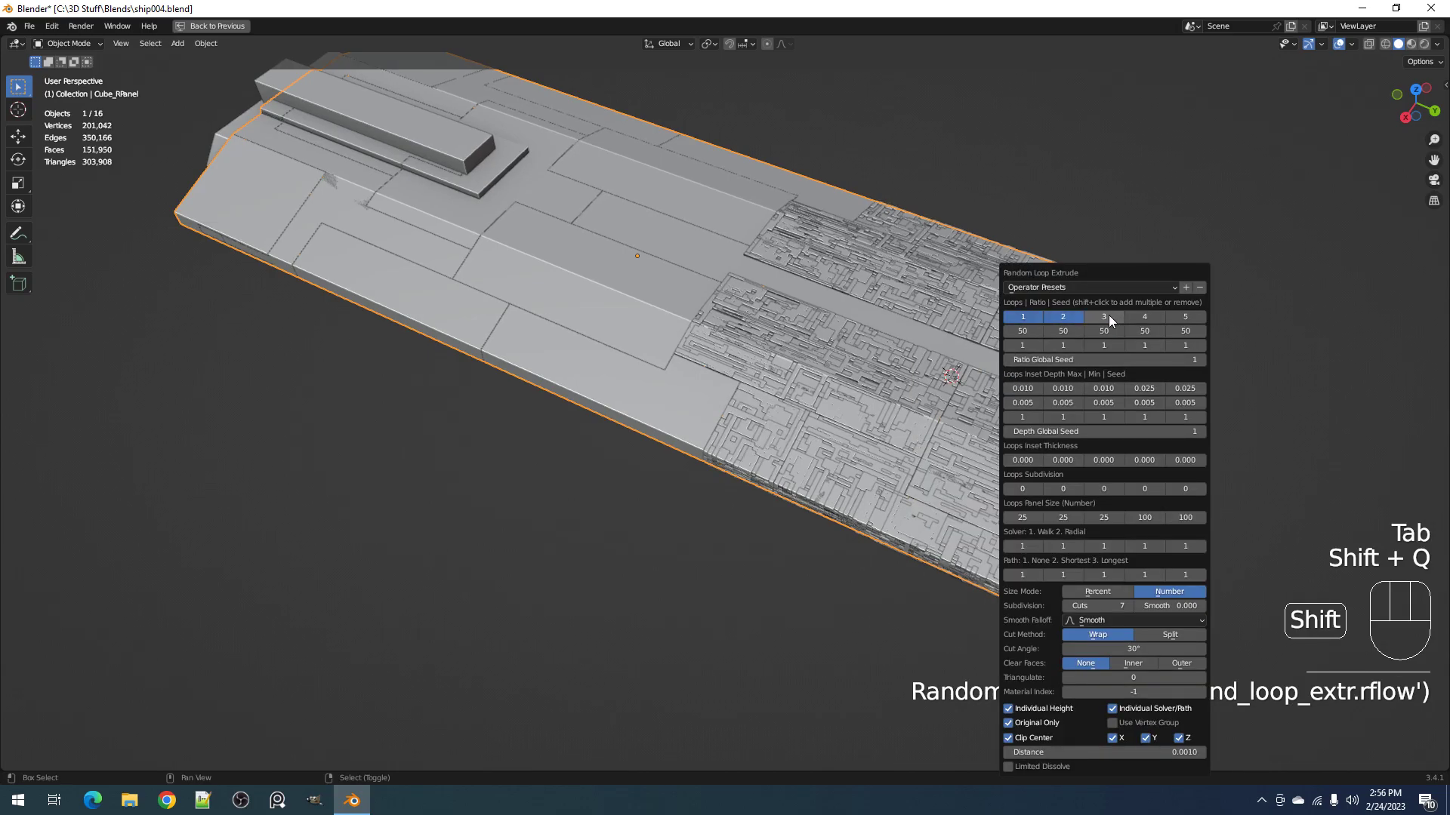
pyautogui.keyDown('shift'); pyautogui.click(1107, 317); pyautogui.keyUp('shift')
pyautogui.moveTo(1010, 437); pyautogui.dragTo(990, 414, button='middle')
pyautogui.press('F9')
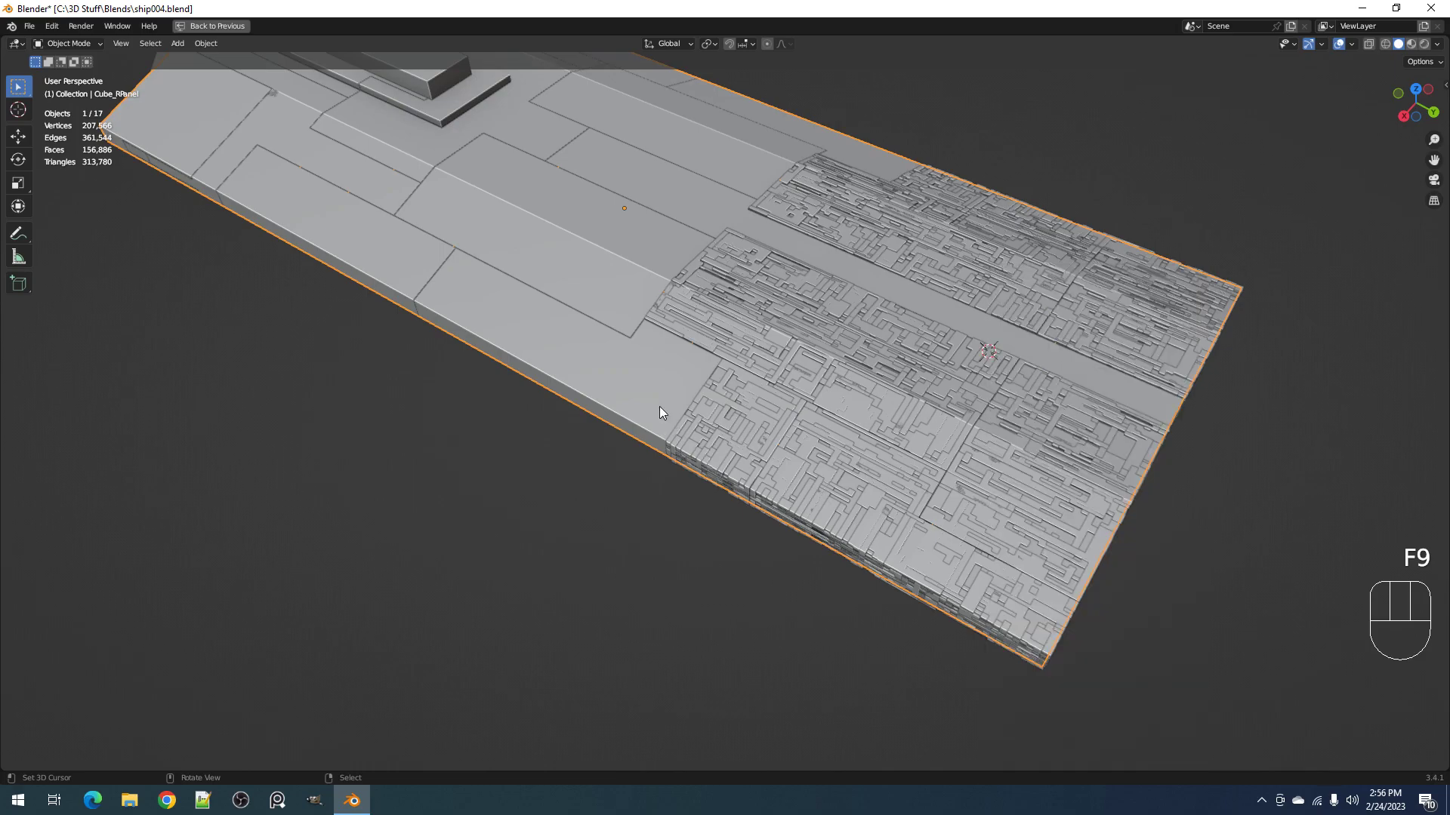
# Step: Select only the next linked outer-edge panel toward the raised bar and run Random Loop Extrude on it with loops 1 to 3
pyautogui.press('Tab')
pyautogui.hotkey('alt', 'a')
pyautogui.press('l')
pyautogui.press('Tab')
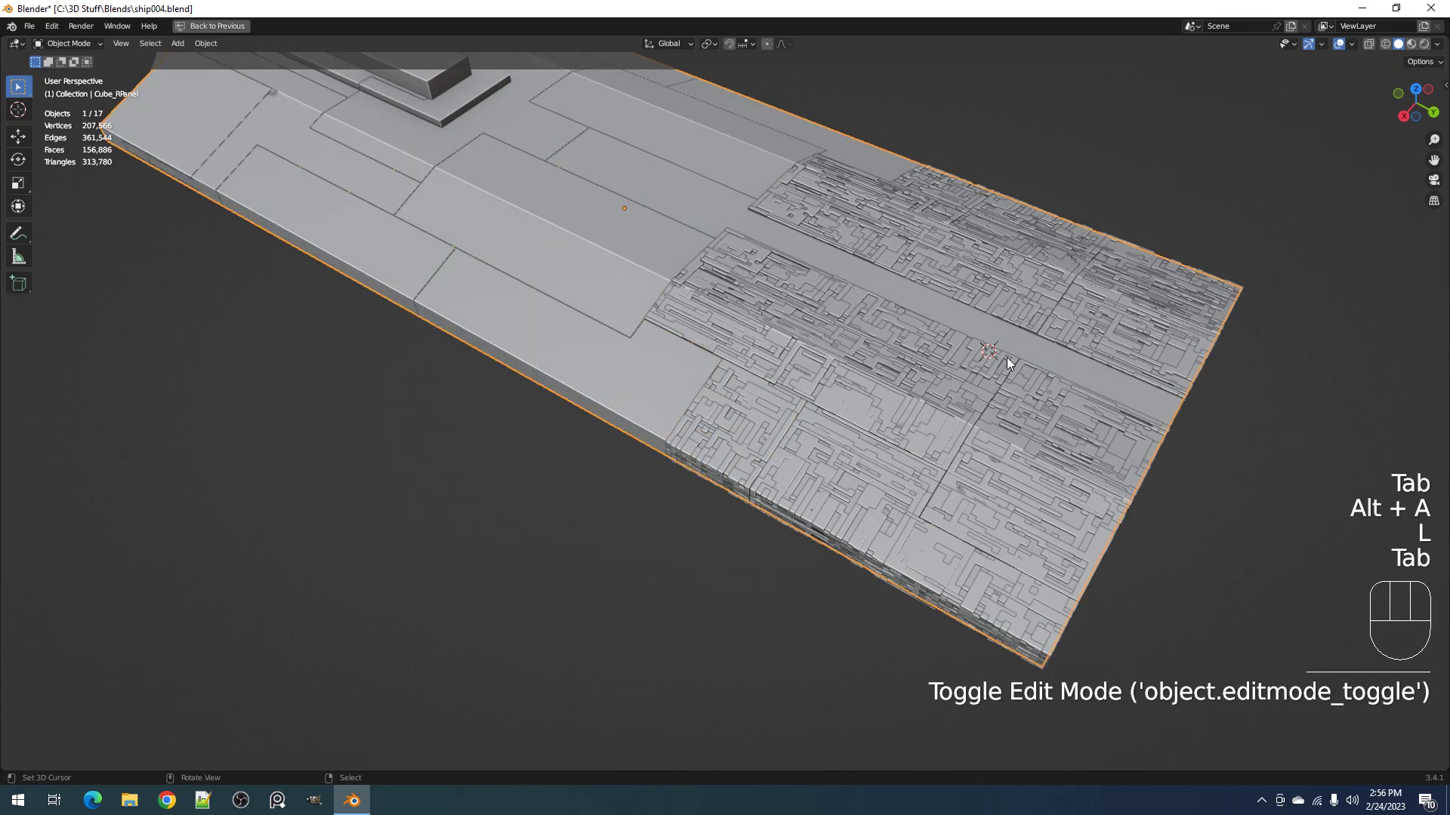
pyautogui.hotkey('shift', 'q')
pyautogui.click(1008, 356)
pyautogui.keyDown('shift'); pyautogui.click(1042, 318); pyautogui.keyUp('shift')
pyautogui.keyDown('shift'); pyautogui.click(1072, 317); pyautogui.keyUp('shift')
pyautogui.keyDown('shift'); pyautogui.click(1098, 319); pyautogui.keyUp('shift')
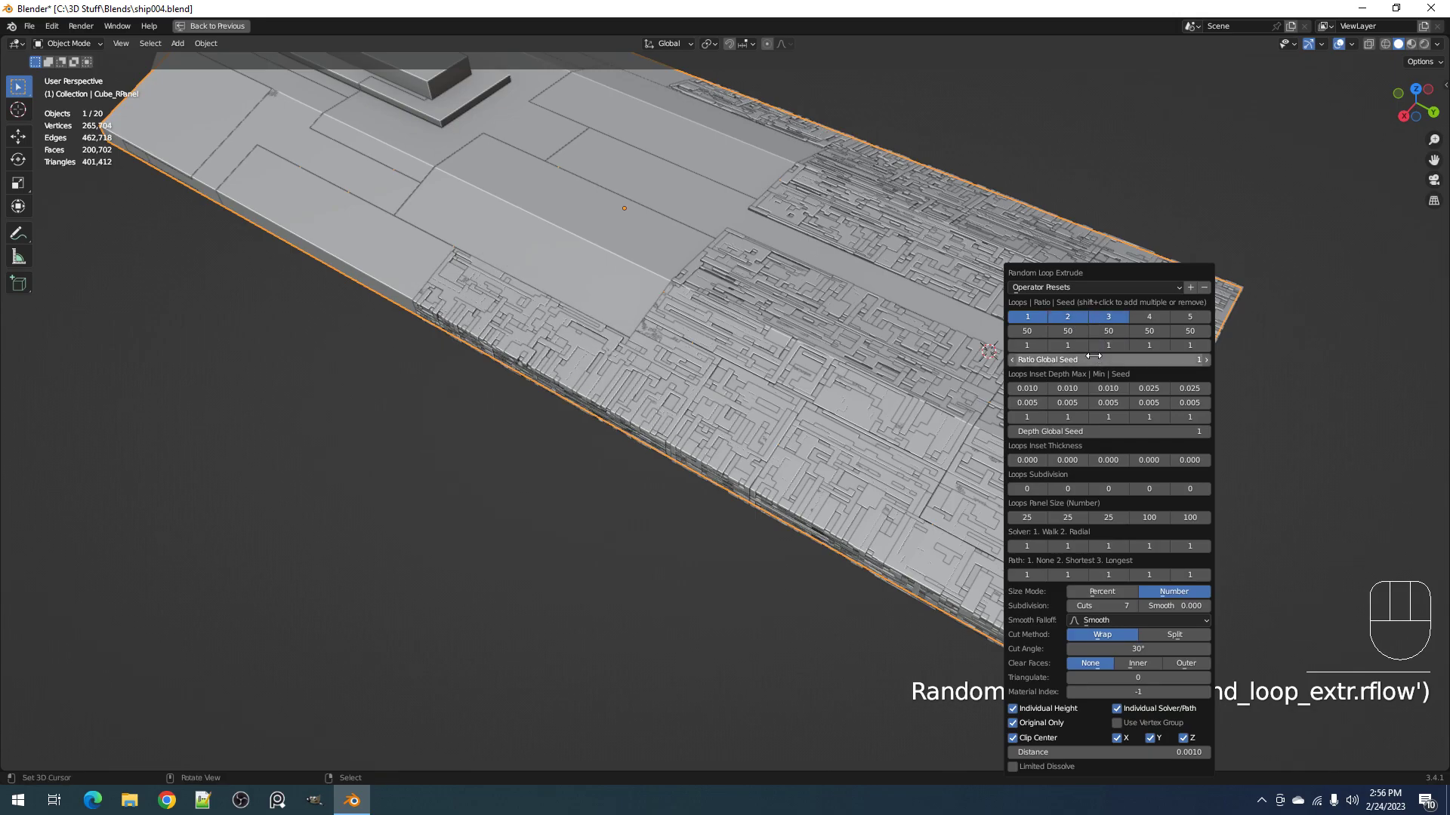
# Step: Set the Ratio Global Seed of the latest outer-edge panel's loop extrude to 3
pyautogui.keyDown('ctrl'); pyautogui.scroll(1, 1093, 356); pyautogui.keyUp('ctrl')
pyautogui.keyDown('ctrl'); pyautogui.scroll(1, 1093, 356); pyautogui.keyUp('ctrl')
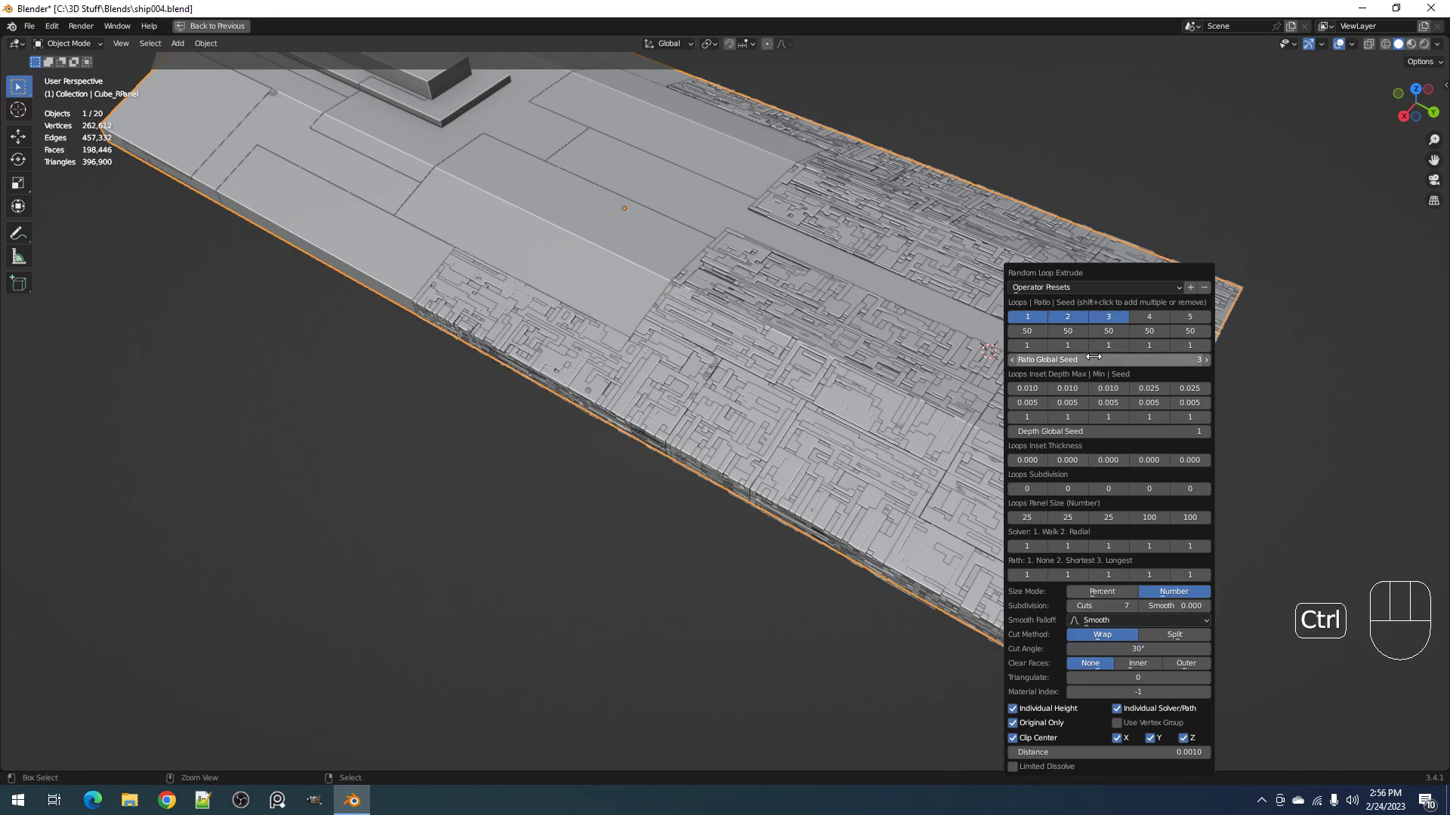
pyautogui.scroll(-1, 864, 382)
pyautogui.keyDown('shift'); pyautogui.moveTo(864, 382); pyautogui.dragTo(887, 471, button='middle'); pyautogui.keyUp('shift')
# Step: Select only the narrow linked panel beside the centre strip and run Random Loop Extrude on it with loops 1 to 3
pyautogui.click(723, 370)
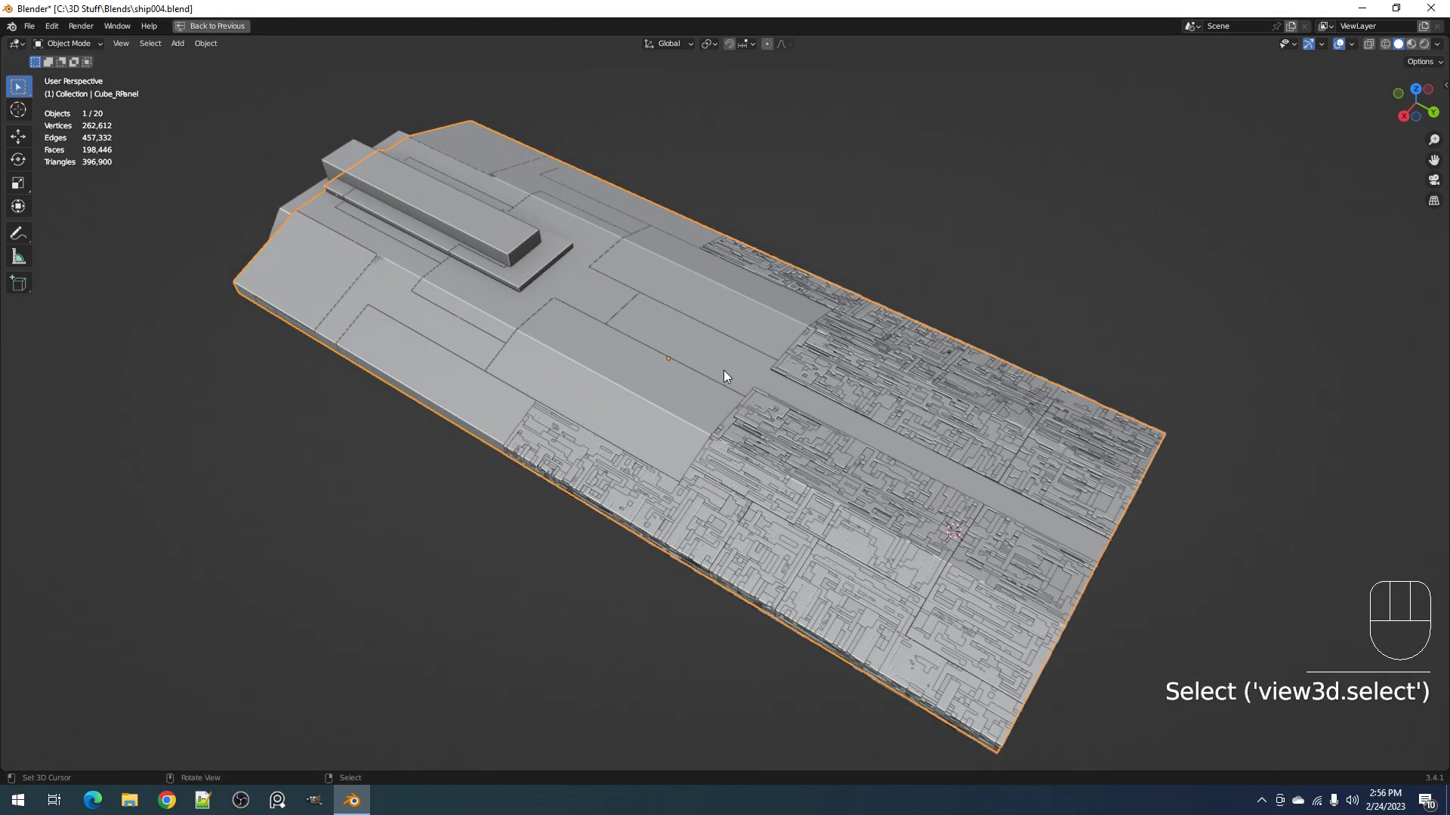
pyautogui.press('Tab')
pyautogui.hotkey('shift', 'alt', 'z')
pyautogui.hotkey('shift', 'alt', 'z')
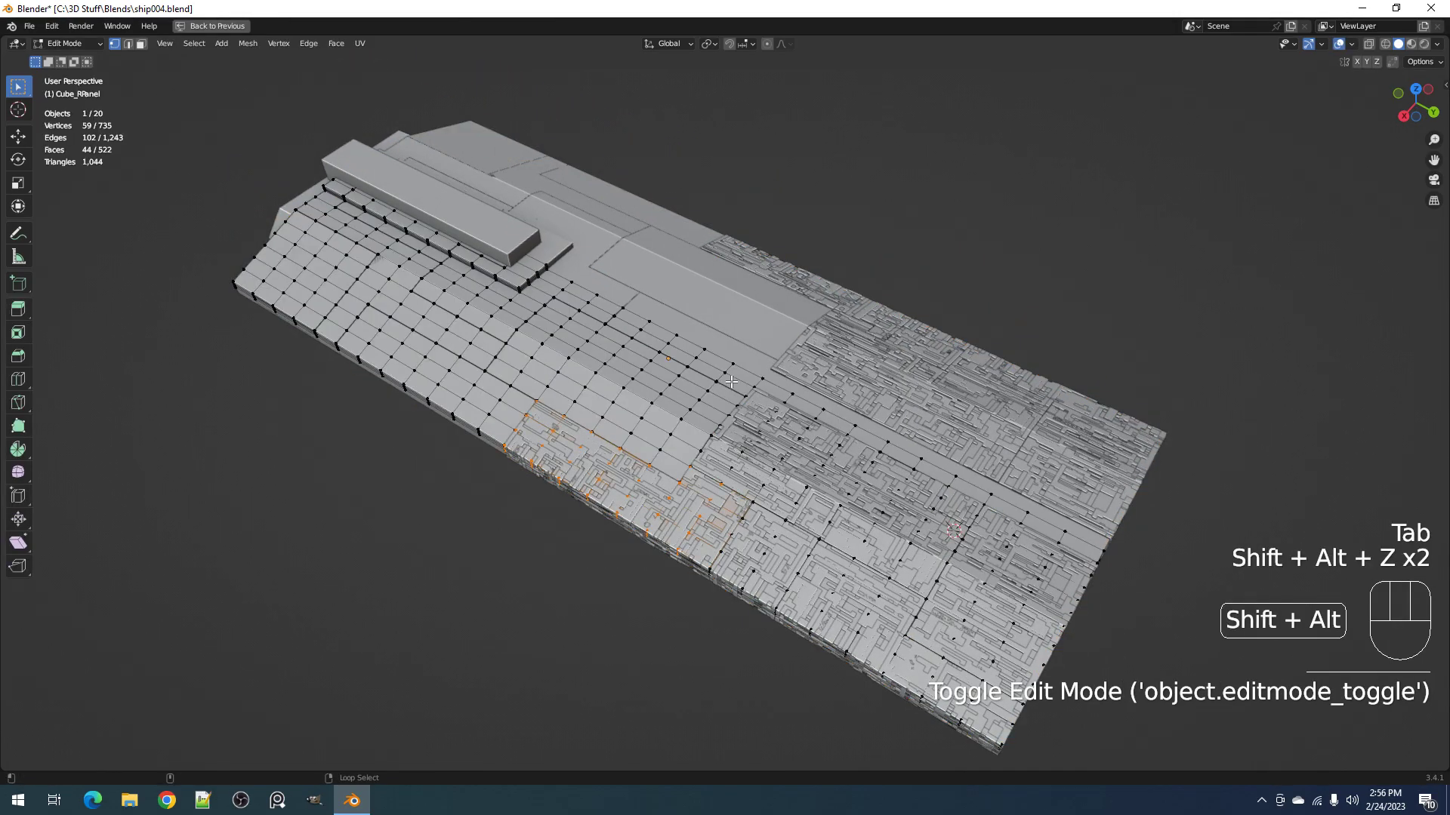
pyautogui.hotkey('alt', 'a')
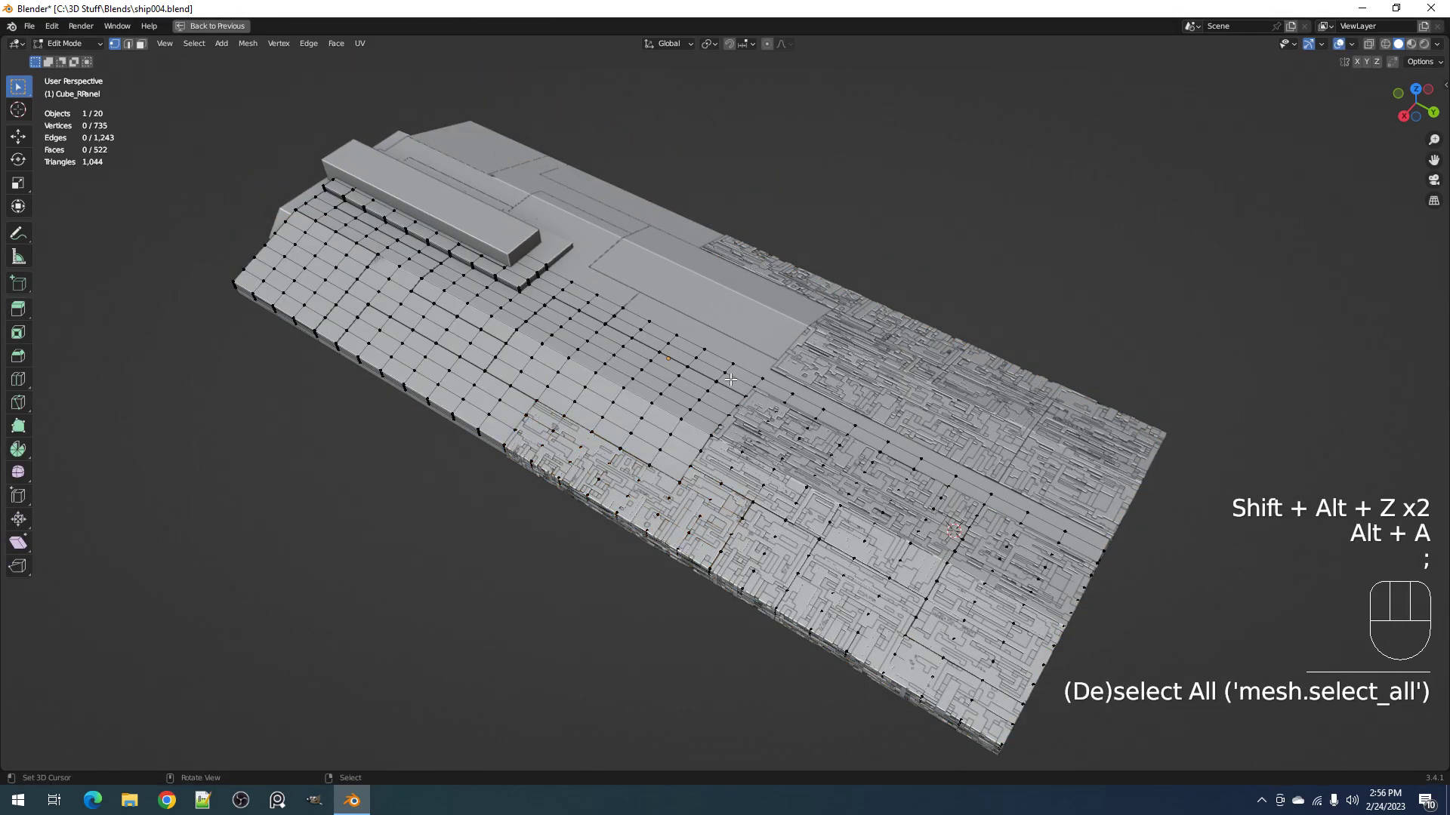
pyautogui.press('l')
pyautogui.press('Tab')
pyautogui.hotkey('shift', 'q')
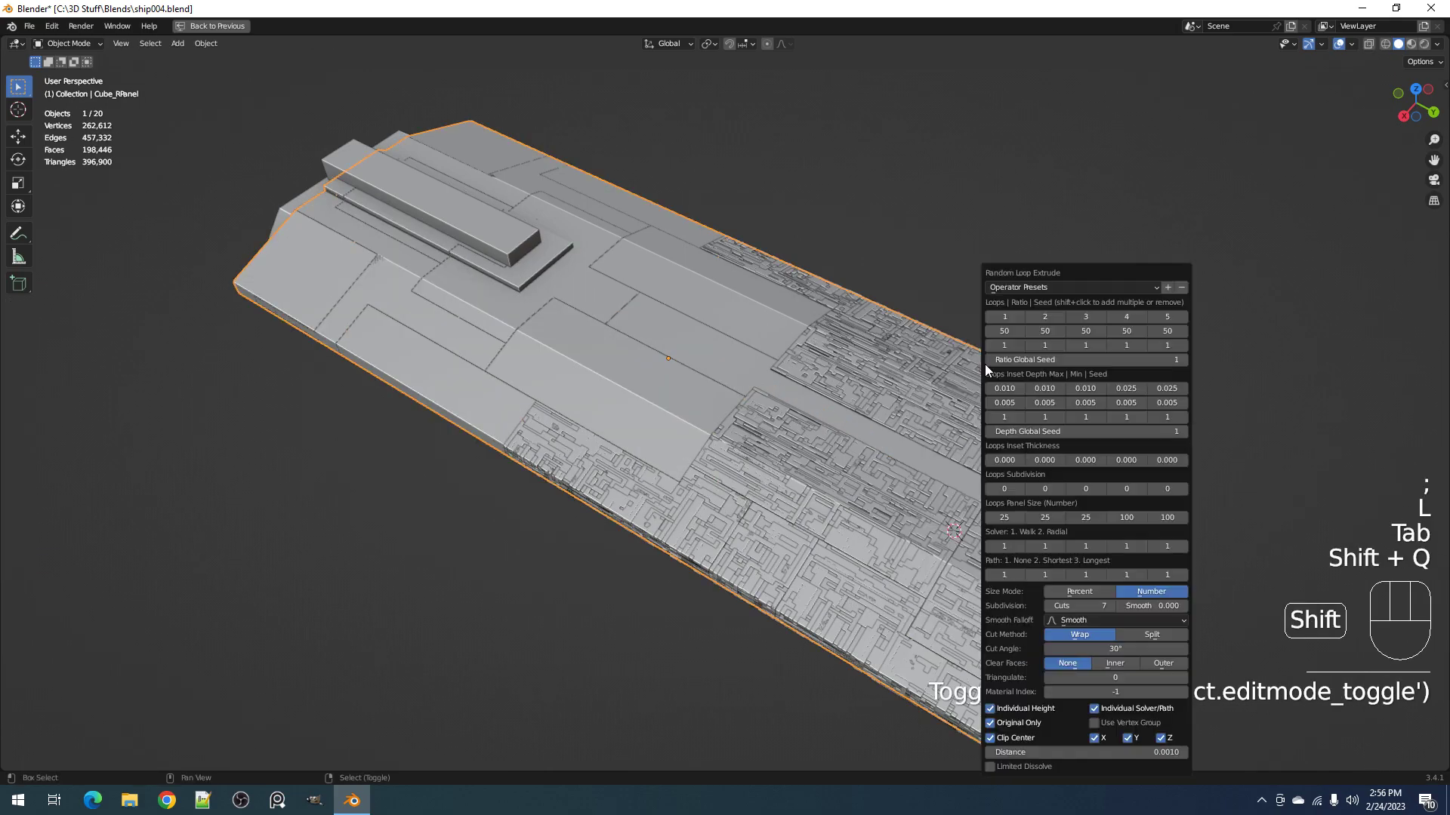
pyautogui.keyDown('shift'); pyautogui.click(1017, 320); pyautogui.keyUp('shift')
pyautogui.keyDown('shift'); pyautogui.click(1050, 318); pyautogui.keyUp('shift')
pyautogui.keyDown('shift'); pyautogui.click(1089, 316); pyautogui.keyUp('shift')
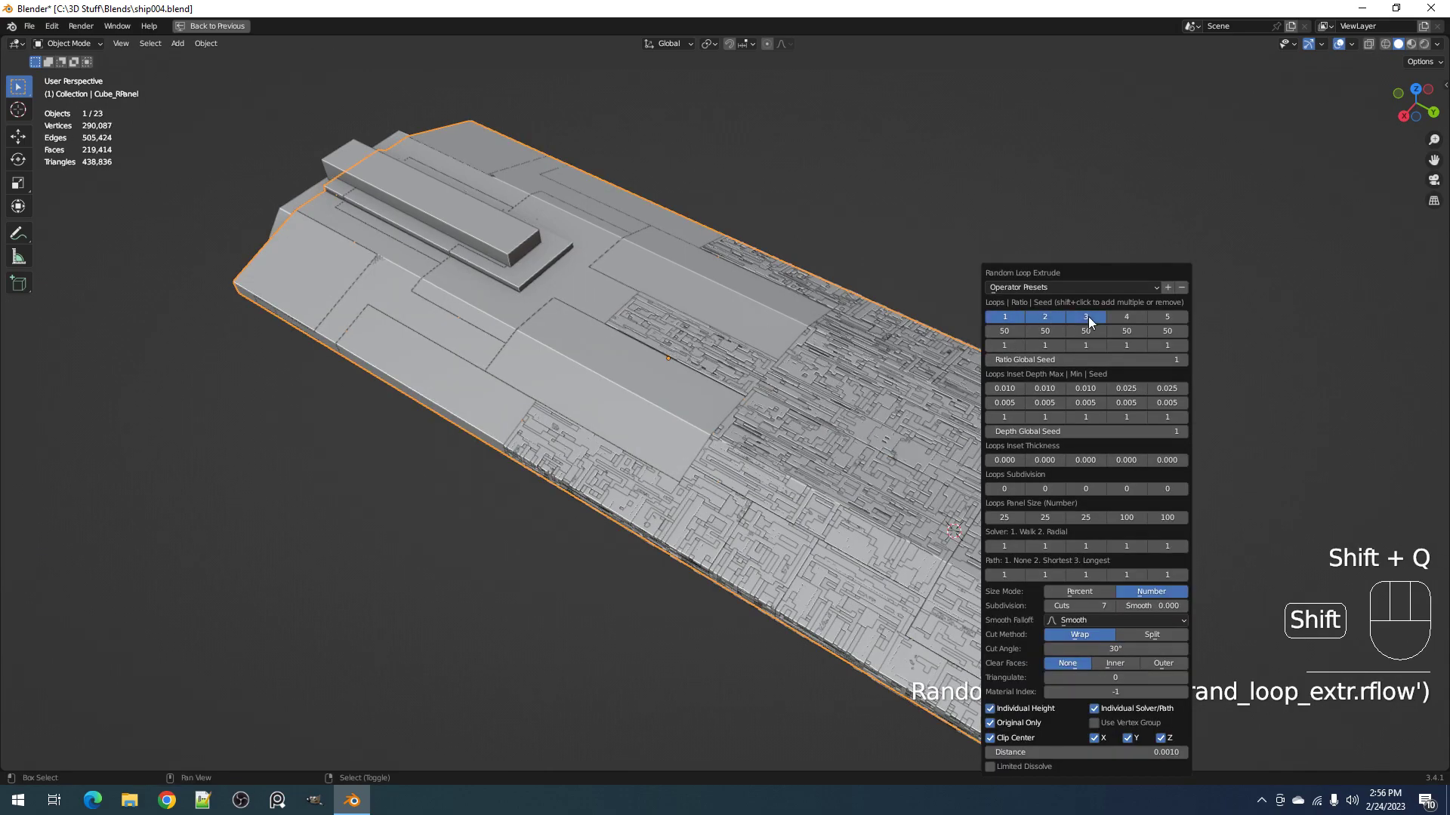
# Step: Select only the large plain linked panel above the detailed outer-edge panel and run Random Loop Extrude on it with loops 1 to 3
pyautogui.click(638, 397)
pyautogui.press('Tab')
pyautogui.hotkey('alt', 'a')
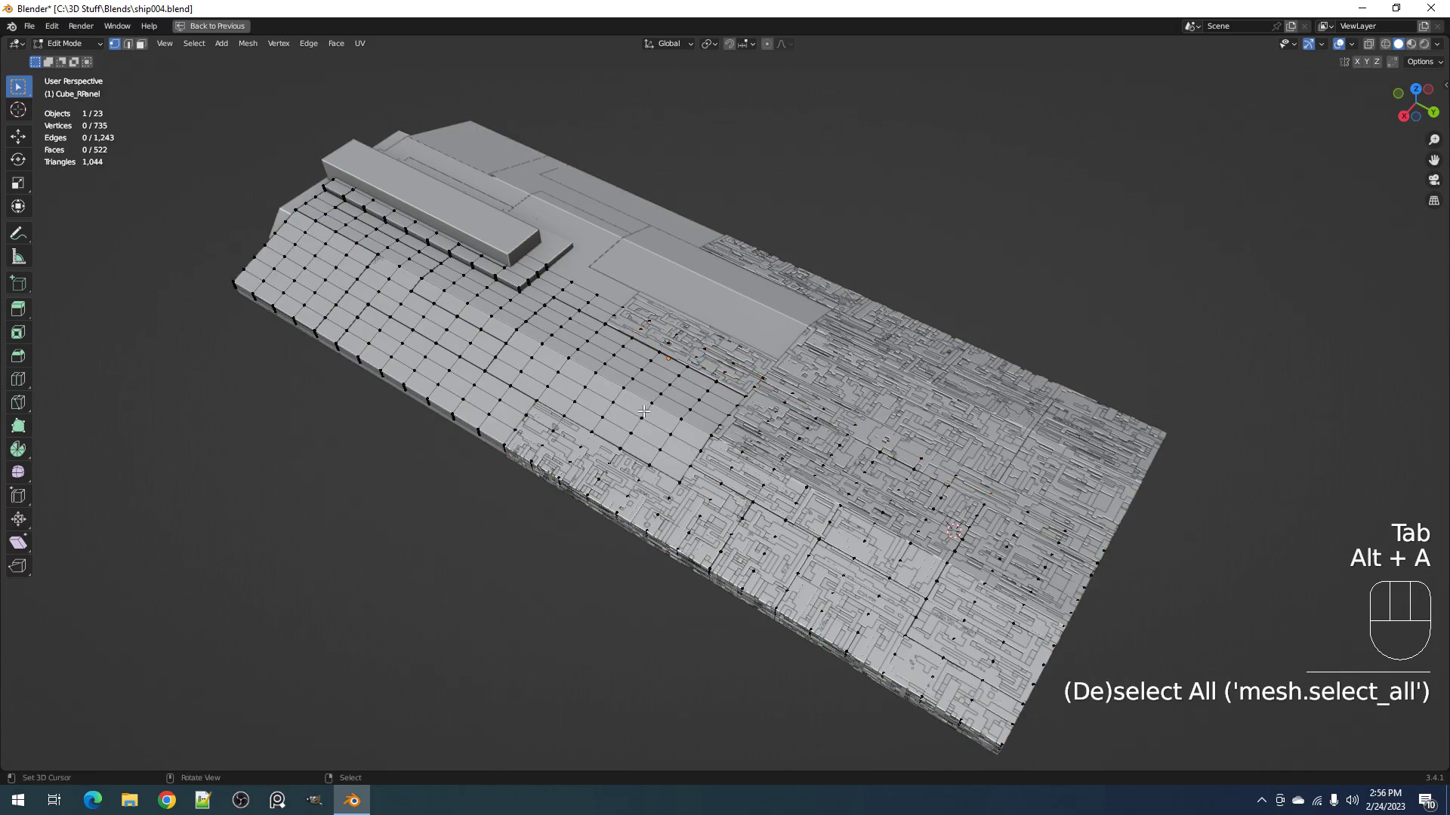
pyautogui.press('l')
pyautogui.press('Tab')
pyautogui.hotkey('shift', 'q')
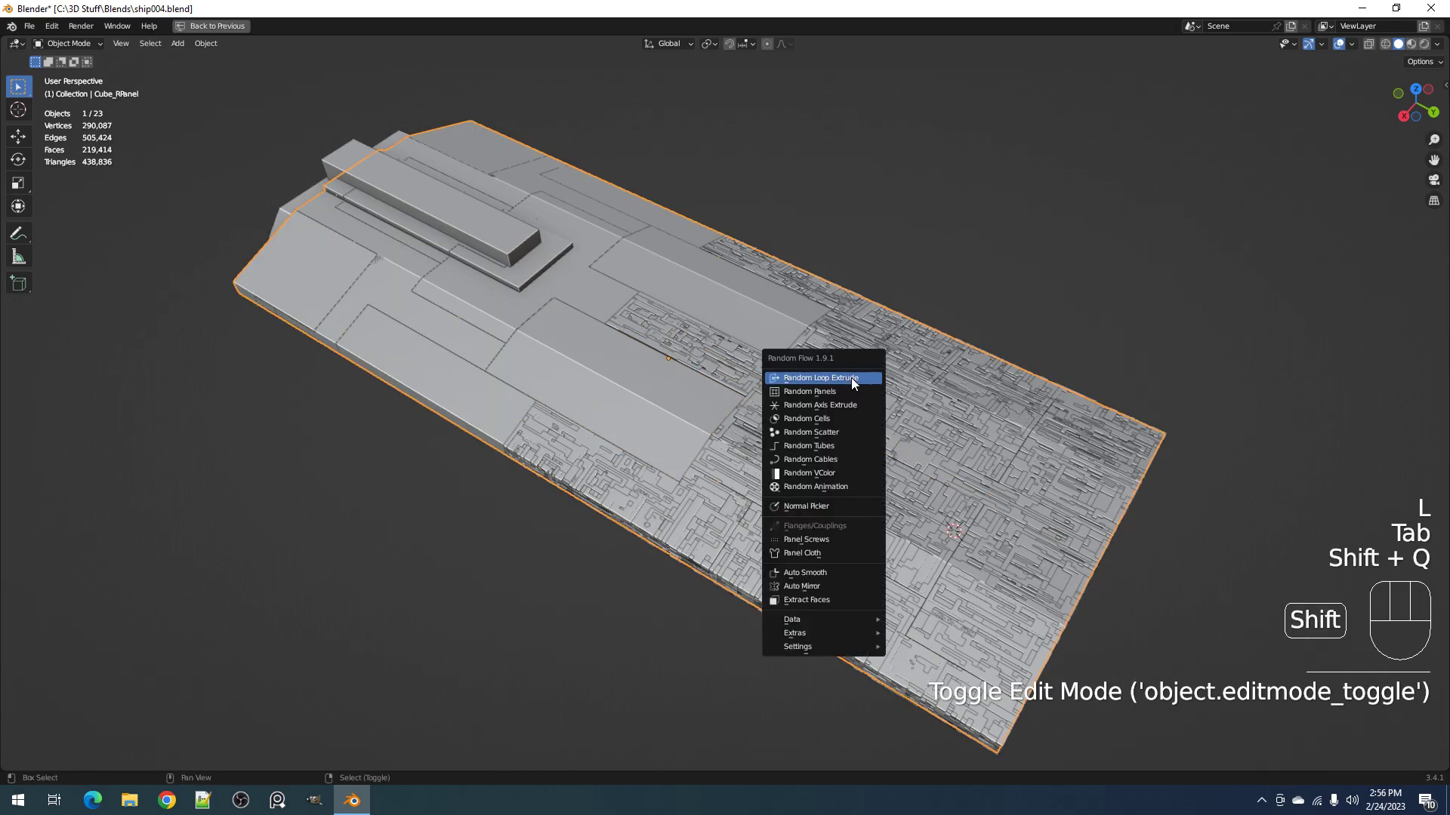
pyautogui.click(852, 379)
pyautogui.keyDown('shift'); pyautogui.click(910, 317); pyautogui.keyUp('shift')
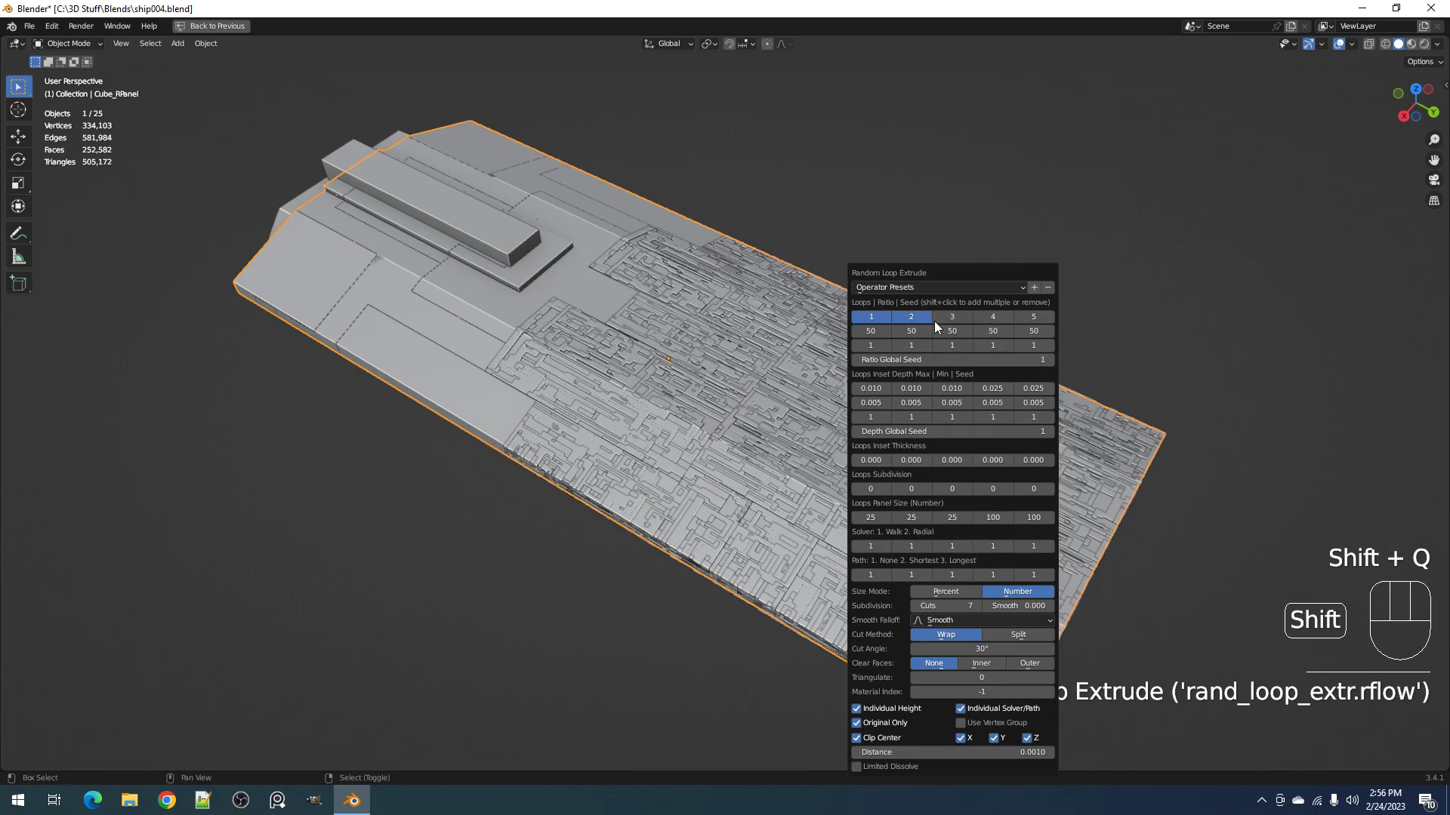
# Step: Select only the next long, plain linked panel along the outer edge and run Random Loop Extrude on it with loops 1 to 3
pyautogui.moveTo(442, 445); pyautogui.dragTo(868, 556, button='middle')
pyautogui.keyDown('shift'); pyautogui.moveTo(538, 467); pyautogui.dragTo(625, 447, button='middle'); pyautogui.keyUp('shift')
pyautogui.moveTo(625, 447); pyautogui.dragTo(632, 501, button='middle')
pyautogui.keyDown('shift'); pyautogui.moveTo(504, 517); pyautogui.dragTo(592, 482, button='middle'); pyautogui.keyUp('shift')
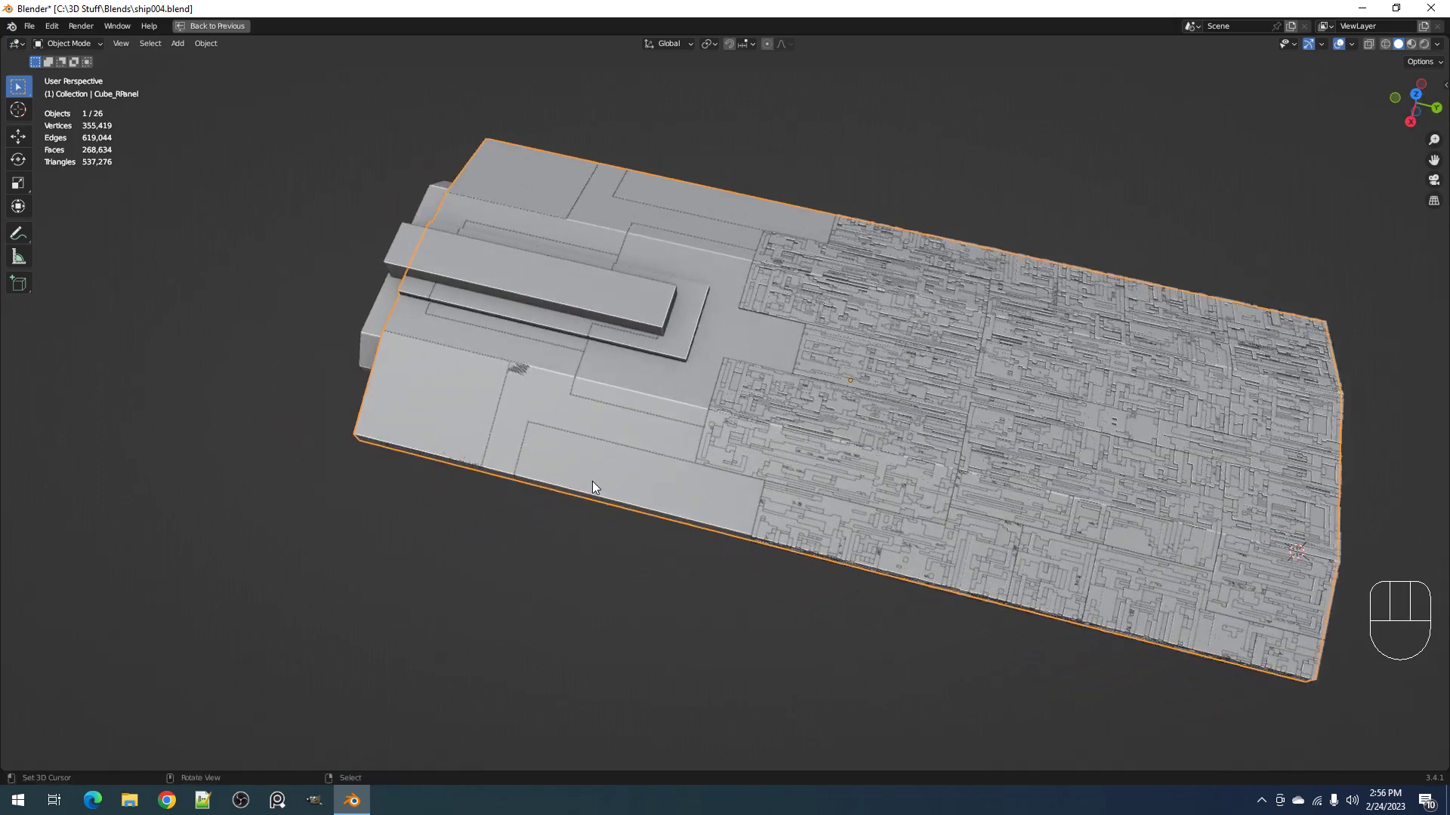
pyautogui.press('Tab')
pyautogui.hotkey('alt', 'a')
pyautogui.press('l')
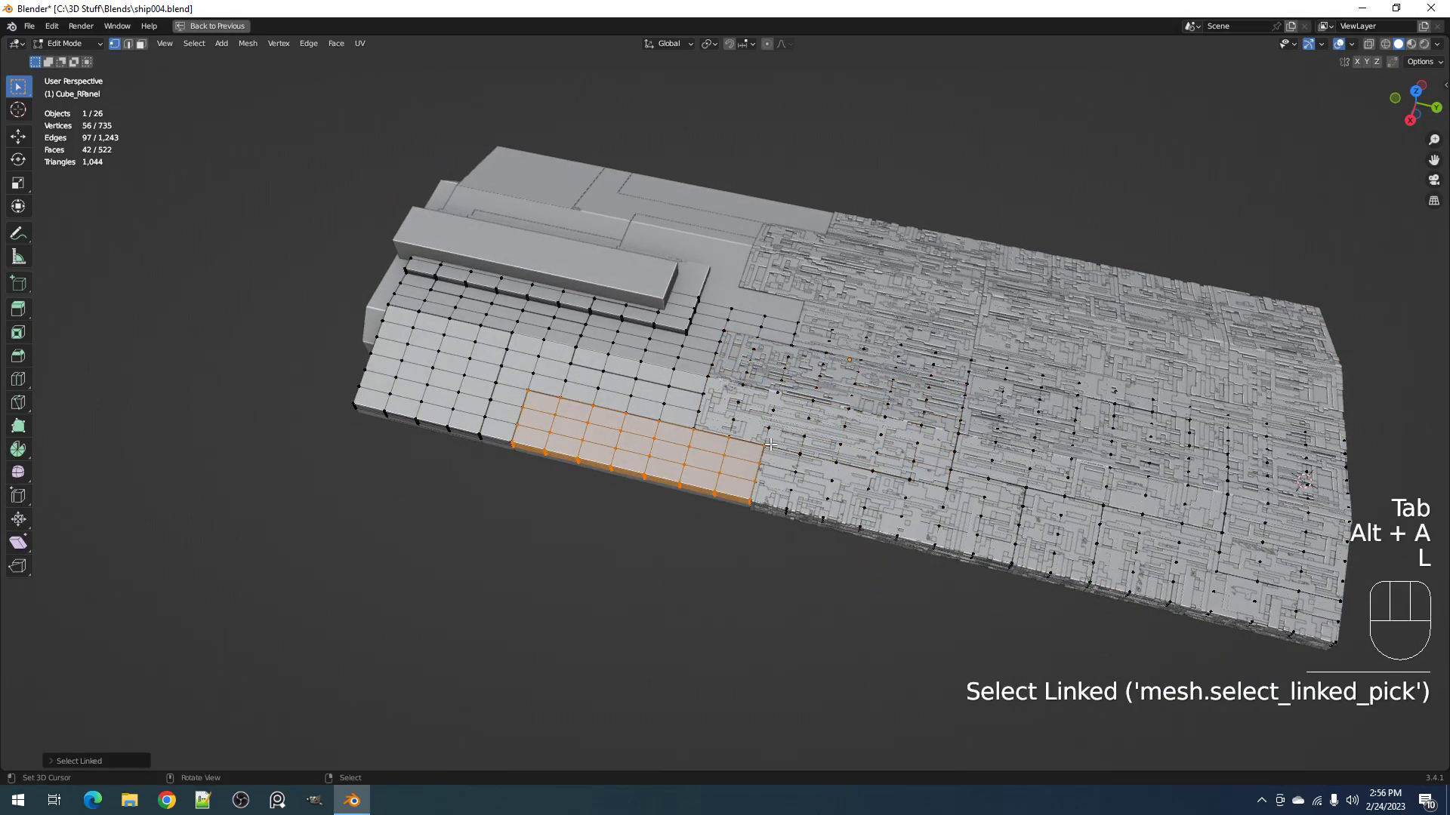
pyautogui.press('Tab')
pyautogui.hotkey('shift', 'alt', 'z')
pyautogui.hotkey('shift', 'q')
pyautogui.click(855, 435)
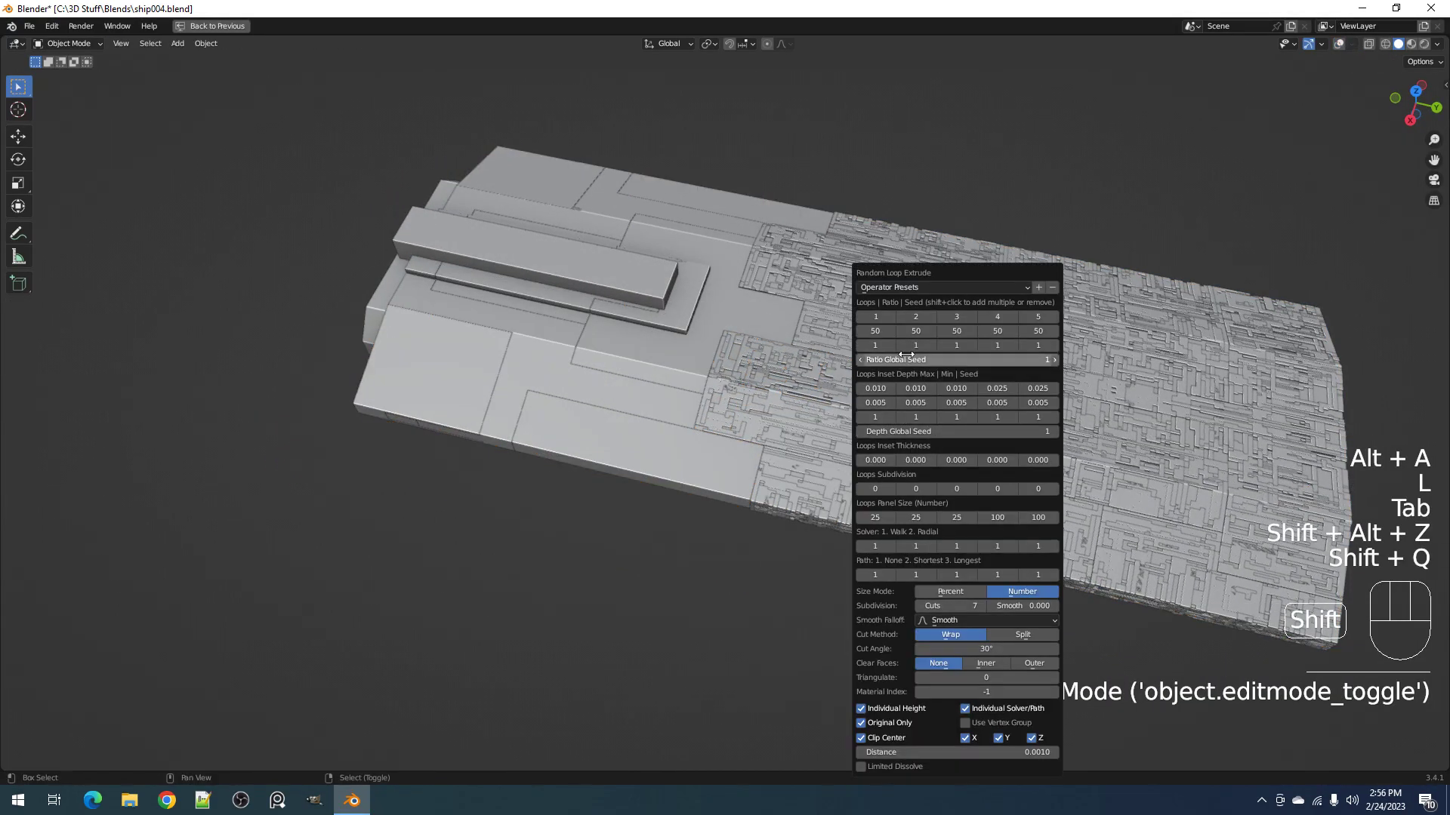
pyautogui.keyDown('shift'); pyautogui.click(884, 320); pyautogui.keyUp('shift')
pyautogui.keyDown('shift'); pyautogui.click(917, 320); pyautogui.keyUp('shift')
pyautogui.keyDown('shift'); pyautogui.click(939, 319); pyautogui.keyUp('shift')
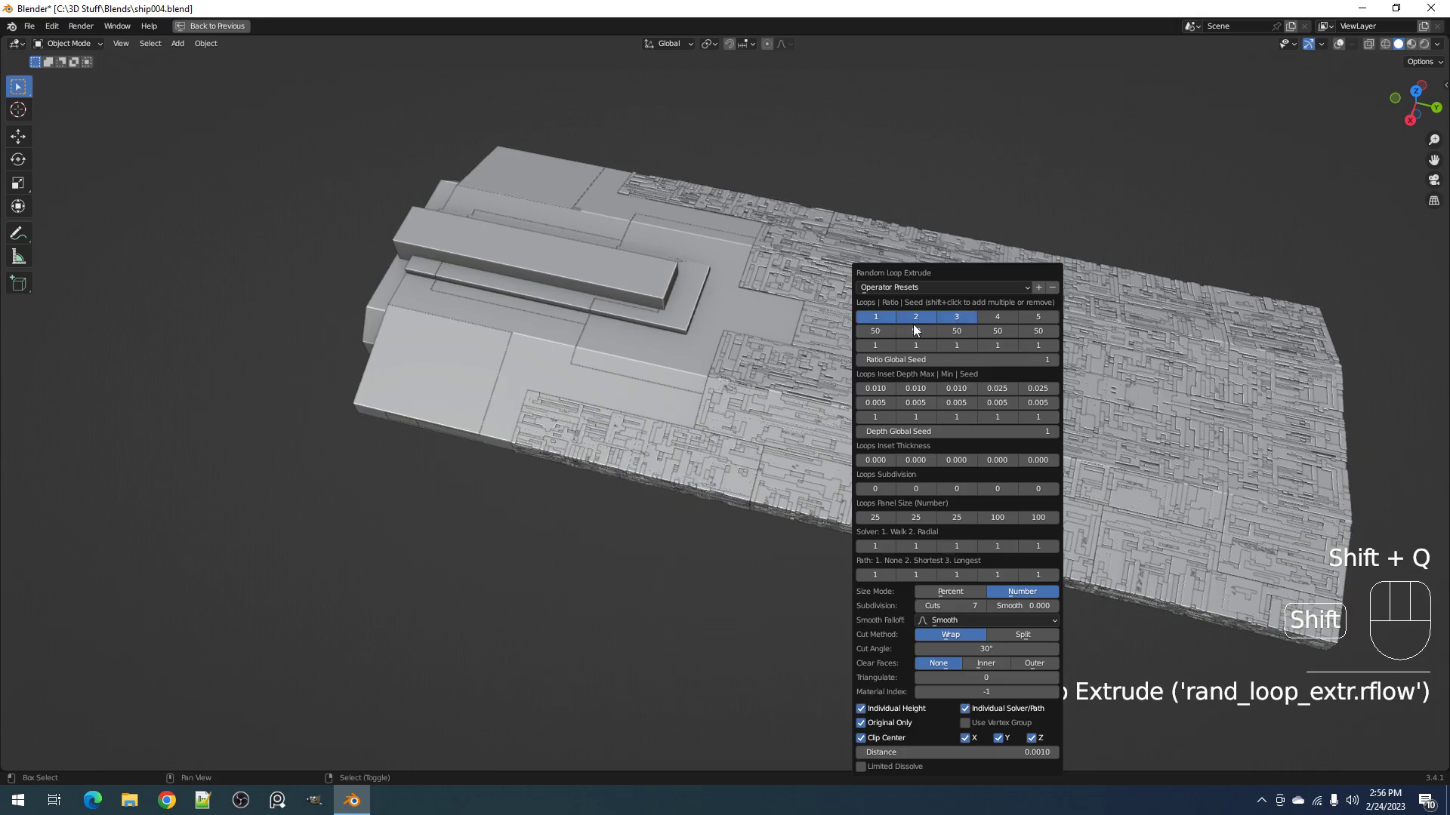
# Step: Select only the linked panel around the raised bar's inner end, run Random Loop Extrude with loops 1 to 3, and change the third loop's seed
pyautogui.keyDown('shift'); pyautogui.moveTo(567, 391); pyautogui.dragTo(569, 409, button='middle'); pyautogui.keyUp('shift')
pyautogui.rightClick(641, 366)
pyautogui.press('Tab')
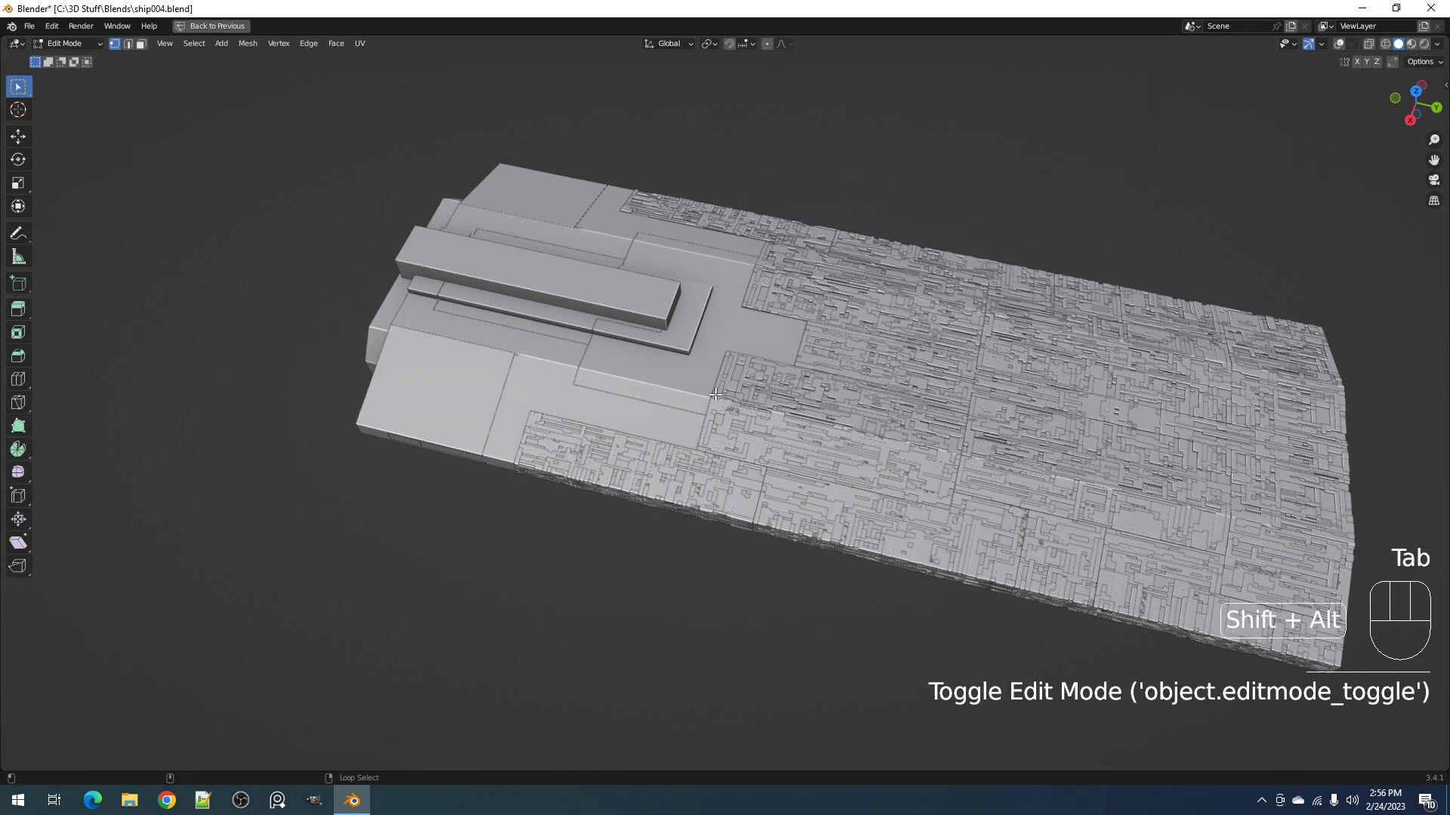
pyautogui.hotkey('shift', 'alt', 'z')
pyautogui.hotkey('alt', 'a')
pyautogui.press('l')
pyautogui.press('Tab')
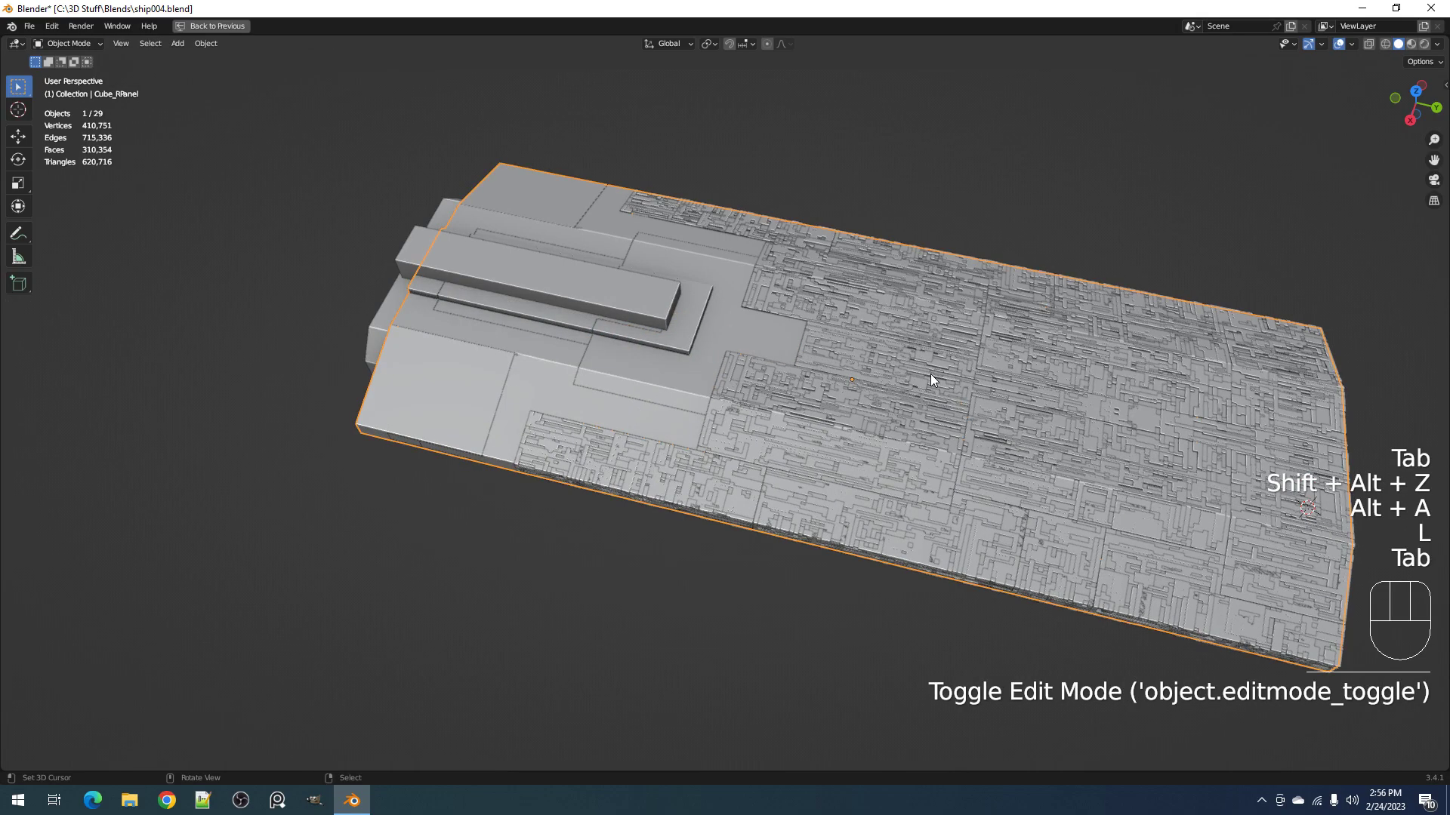
pyautogui.hotkey('shift', 'alt', 'z')
pyautogui.hotkey('shift', 'q')
pyautogui.click(957, 316)
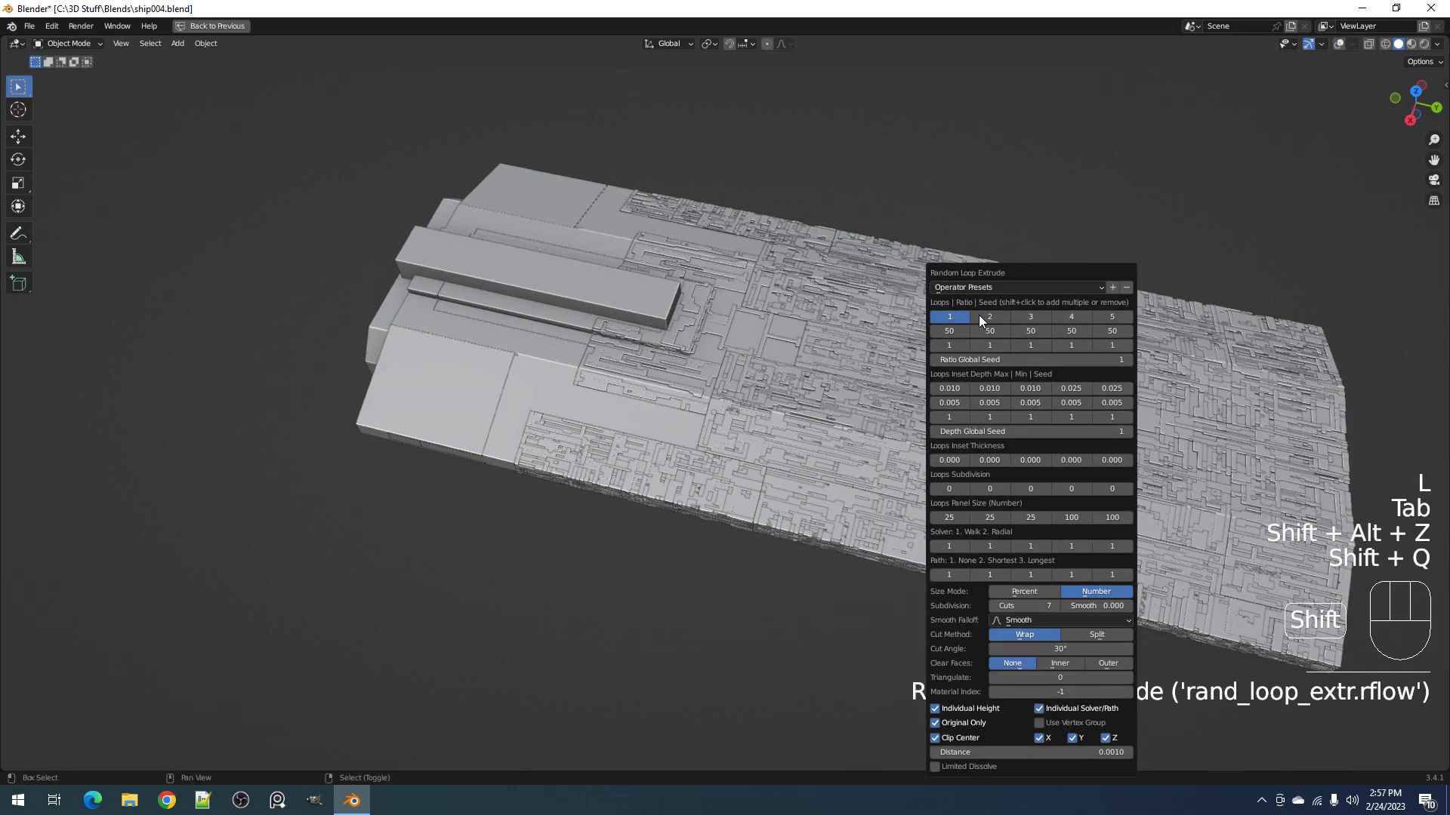
pyautogui.keyDown('shift'); pyautogui.click(1005, 315); pyautogui.keyUp('shift')
pyautogui.keyDown('shift'); pyautogui.click(1027, 314); pyautogui.keyUp('shift')
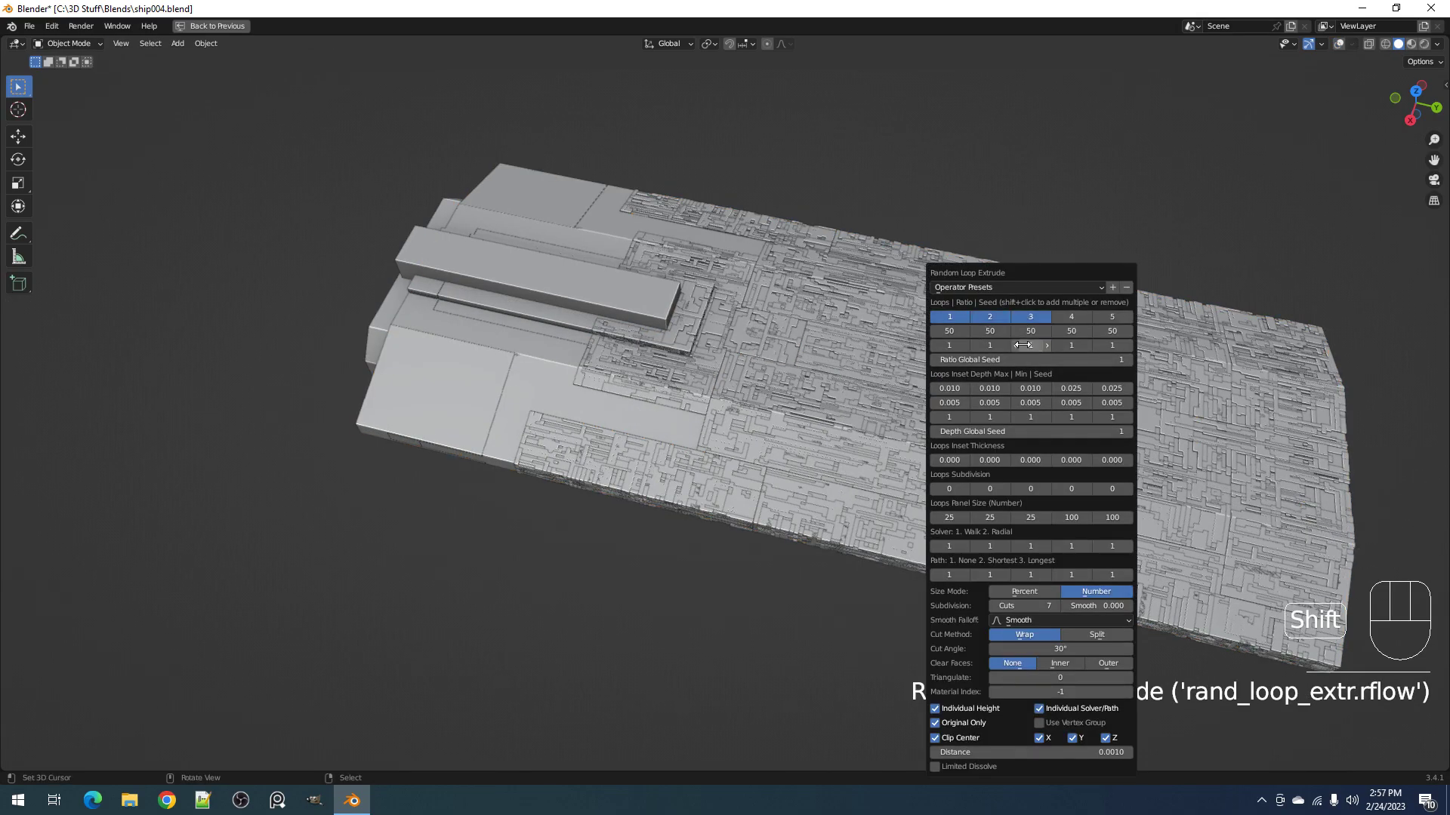
pyautogui.keyDown('ctrl'); pyautogui.scroll(1, 1021, 358); pyautogui.keyUp('ctrl')
pyautogui.keyDown('ctrl'); pyautogui.scroll(1, 1021, 359); pyautogui.keyUp('ctrl')
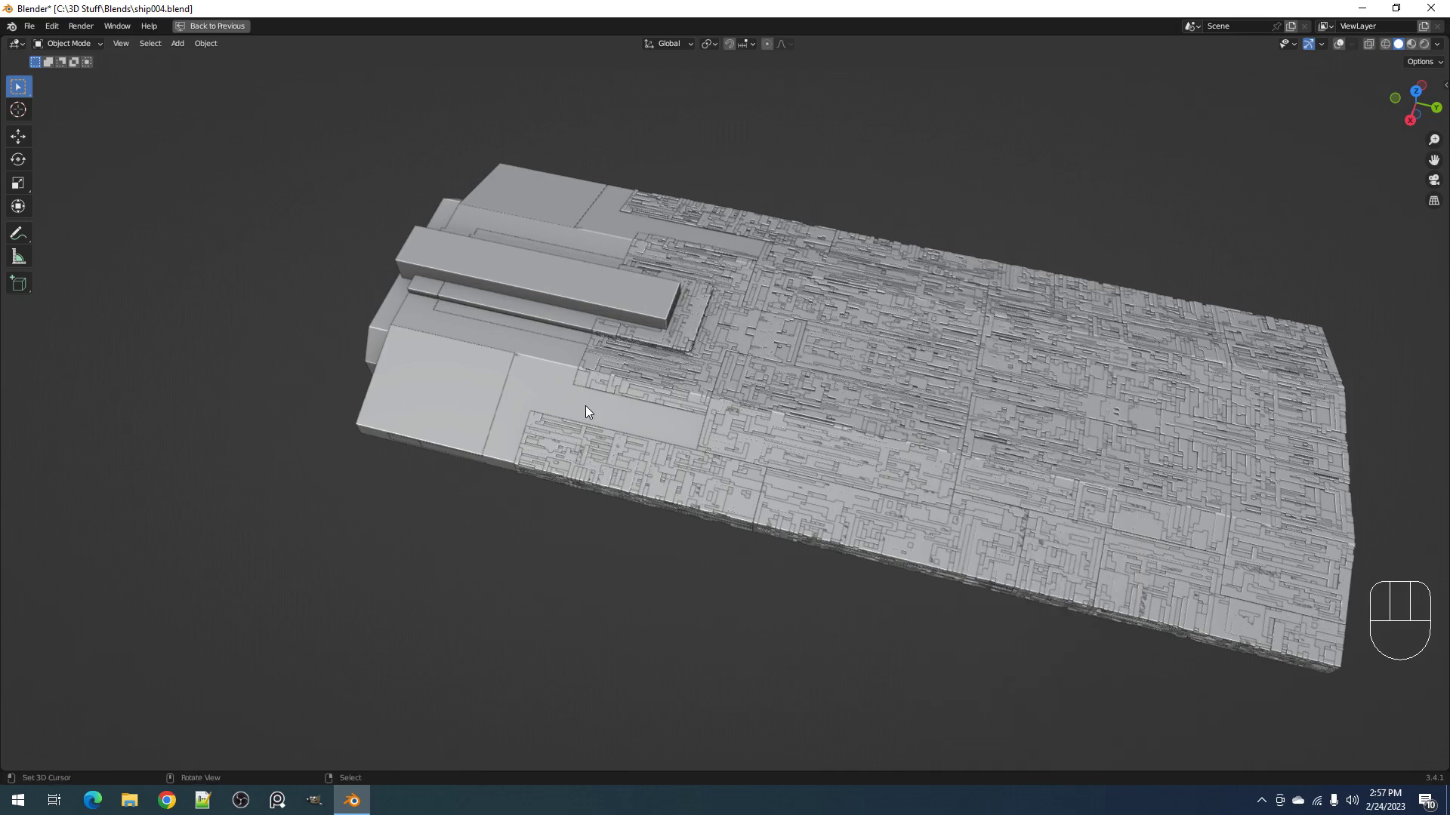
# Step: Select only the plain linked panel adjoining the corner panel beside the raised bar and run Random Loop Extrude on it with loops 1 to 3
pyautogui.keyDown('shift'); pyautogui.moveTo(586, 405); pyautogui.dragTo(682, 432, button='middle'); pyautogui.keyUp('shift')
pyautogui.press('Tab')
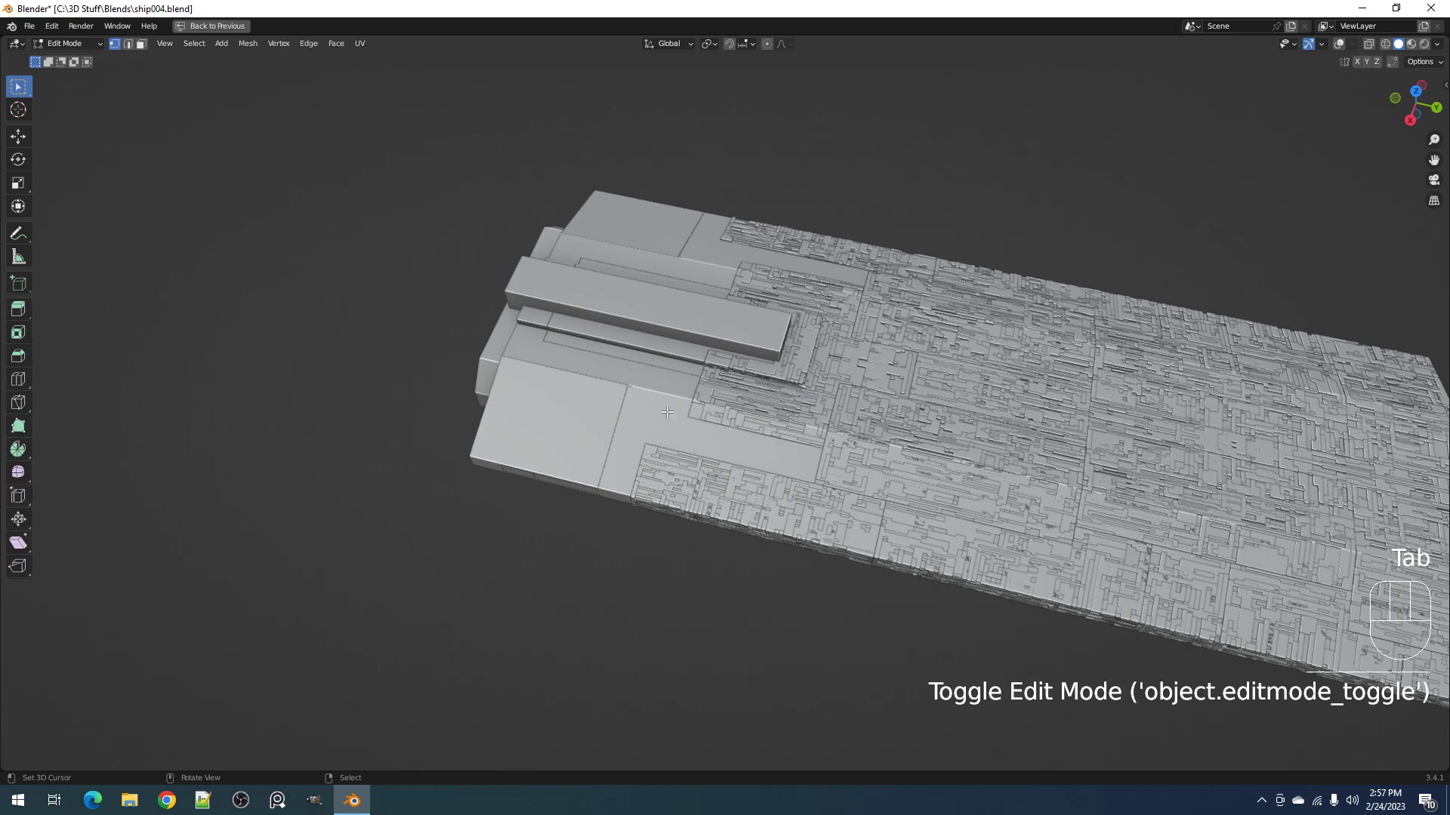
pyautogui.hotkey('shift', 'alt', 'z')
pyautogui.hotkey('alt', 'a')
pyautogui.press('l')
pyautogui.press('Tab')
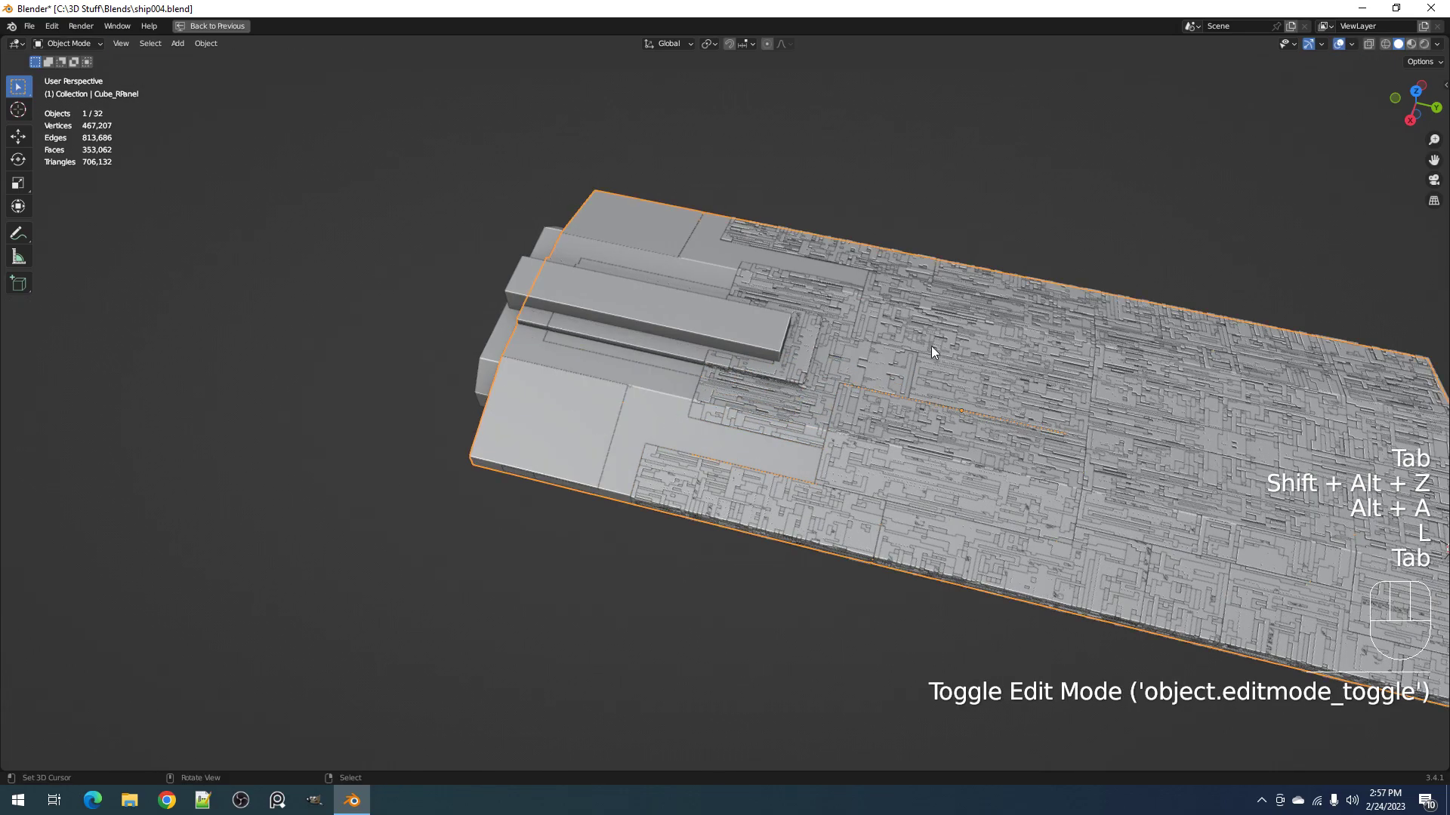
pyautogui.hotkey('shift', 'alt', 'z')
pyautogui.hotkey('shift', 'q')
pyautogui.click(949, 342)
pyautogui.keyDown('shift'); pyautogui.click(968, 316); pyautogui.keyUp('shift')
pyautogui.keyDown('shift'); pyautogui.click(1008, 318); pyautogui.keyUp('shift')
pyautogui.keyDown('shift'); pyautogui.click(1035, 318); pyautogui.keyUp('shift')
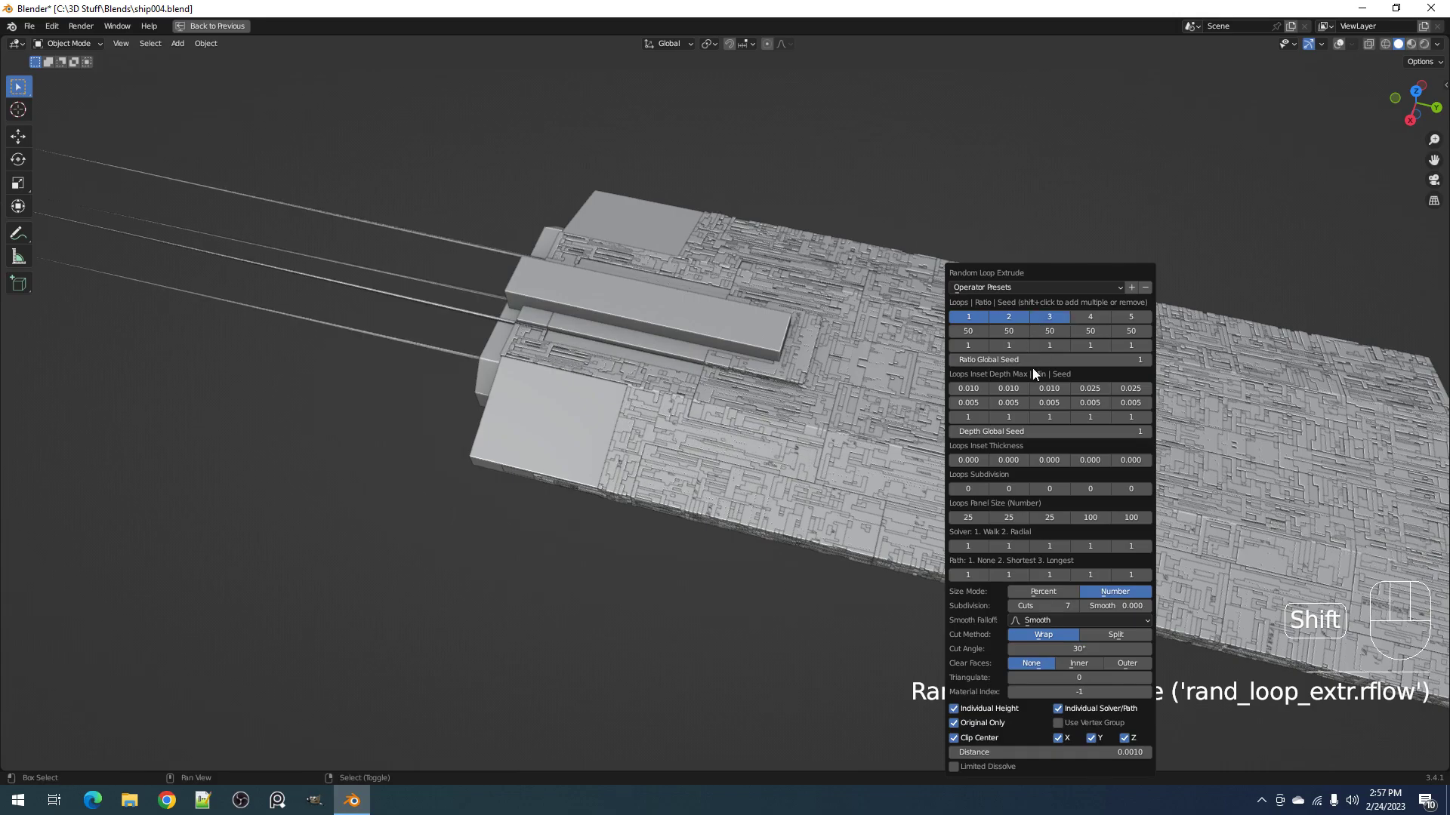
# Step: Set the third loop's ratio seed of the latest panel's loop extrude to 2
pyautogui.keyDown('ctrl'); pyautogui.scroll(1, 1044, 345); pyautogui.keyUp('ctrl')
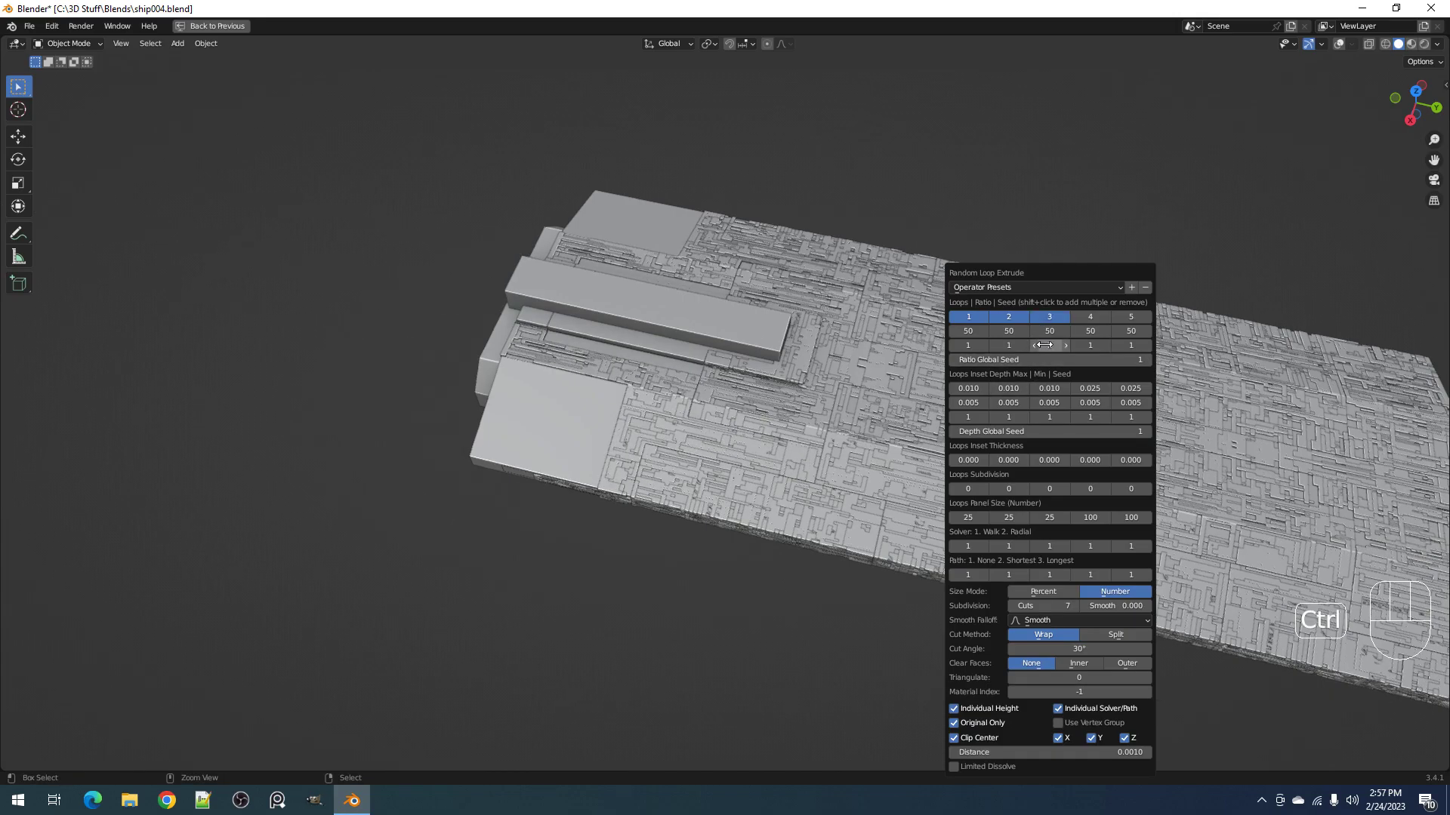
pyautogui.moveTo(769, 392); pyautogui.dragTo(801, 386, button='middle')
pyautogui.scroll(1, 861, 326)
pyautogui.scroll(-4, 856, 340)
pyautogui.scroll(2, 800, 387)
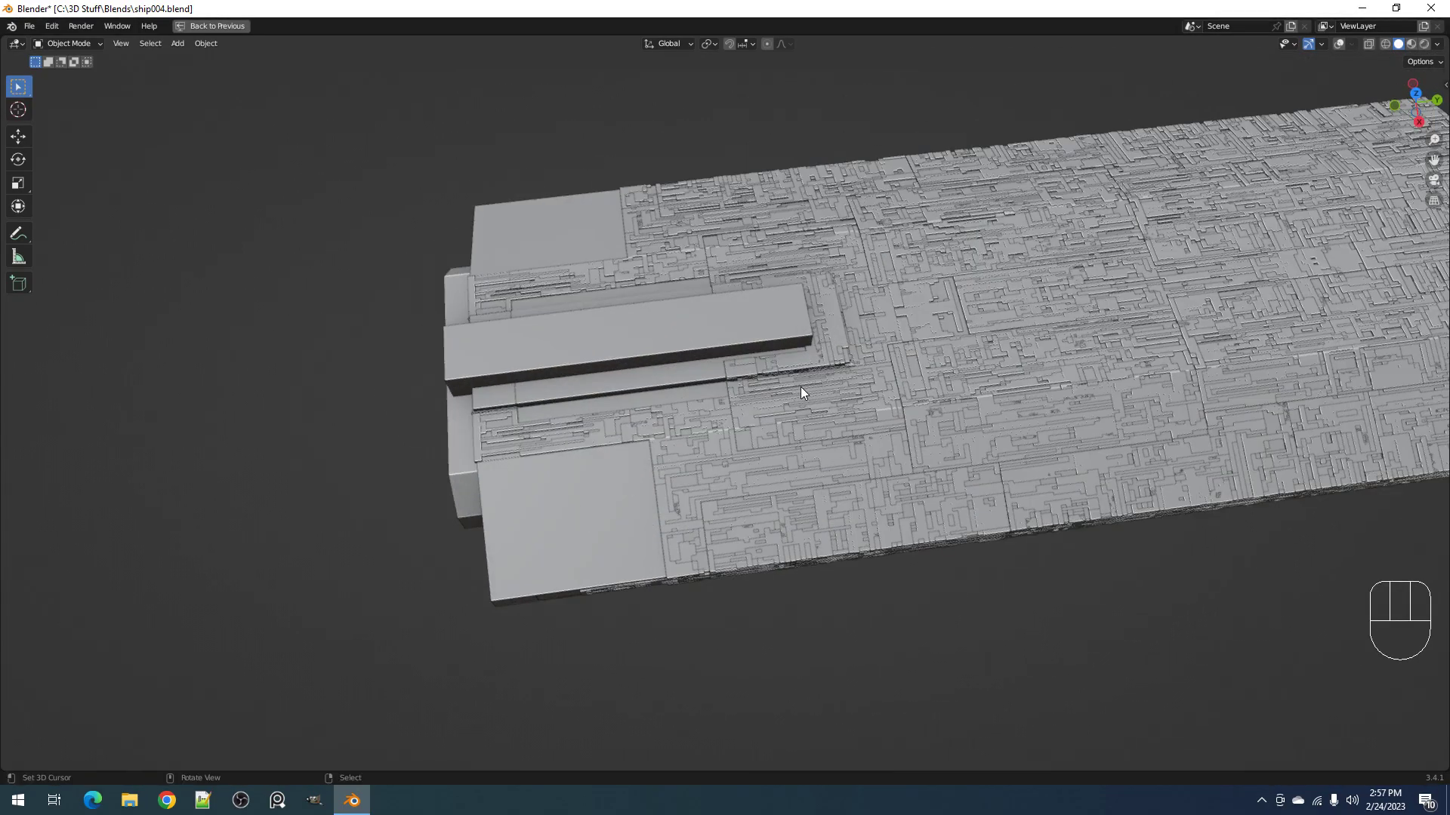
pyautogui.press('F9')
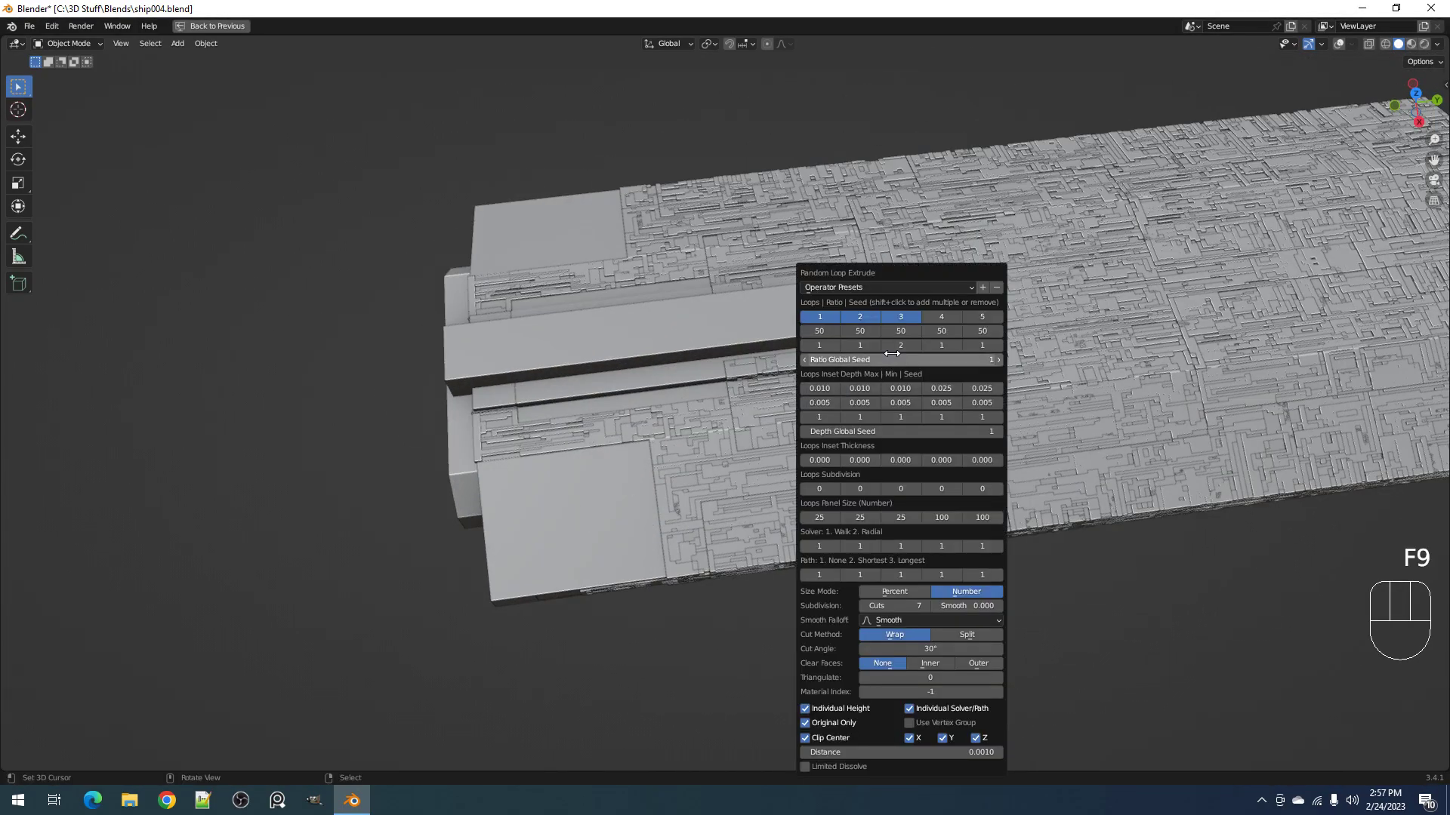
# Step: Enter Edit Mode on the panel mesh at the remaining plain corner panel with the viewport overlays shown again
pyautogui.moveTo(669, 464); pyautogui.dragTo(738, 422, button='middle')
pyautogui.scroll(3, 758, 430)
pyautogui.press('Tab')
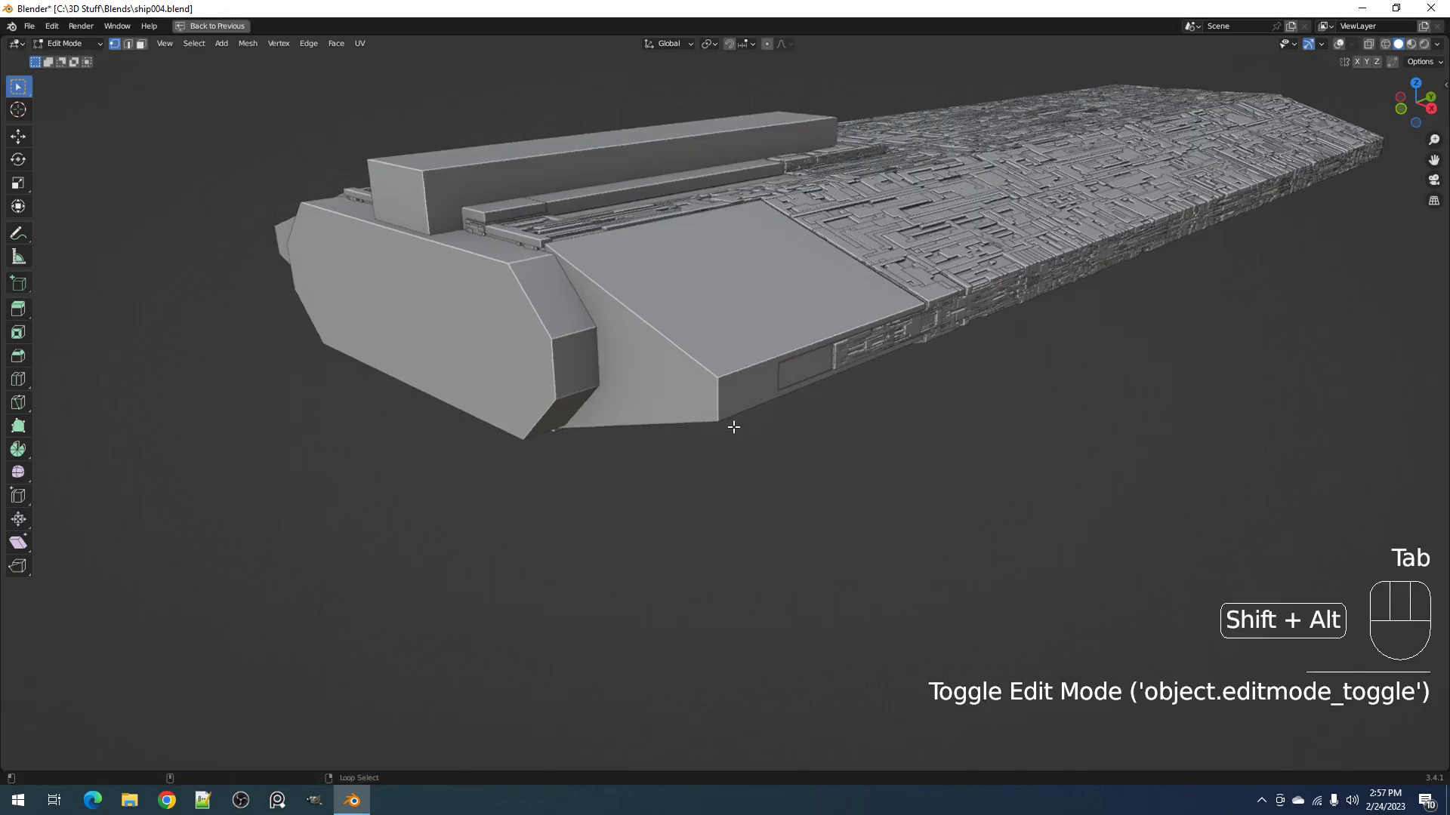
pyautogui.hotkey('shift', 'alt', 'z')
pyautogui.scroll(3, 716, 368)
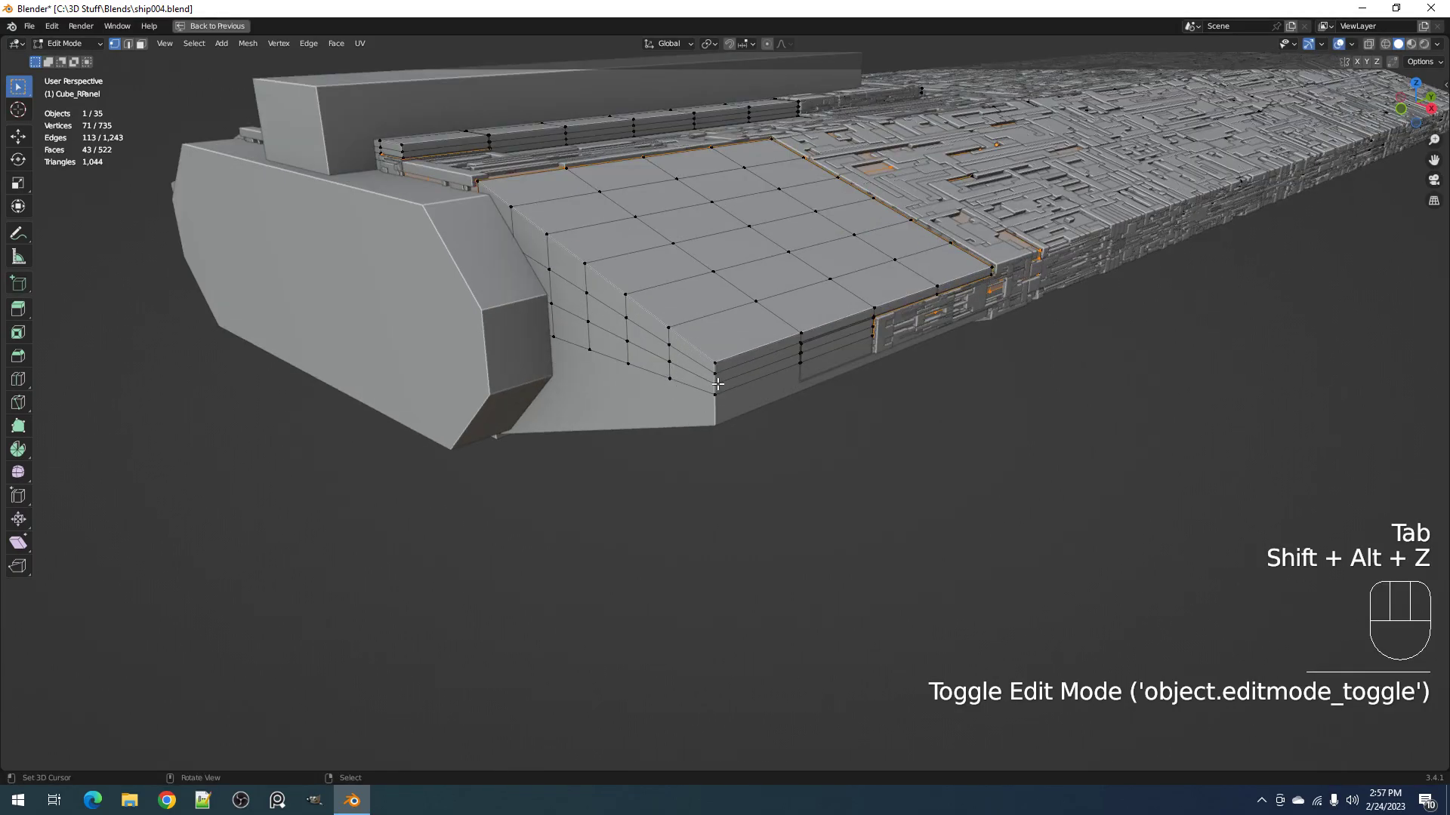
pyautogui.press('2')
pyautogui.scroll(2, 721, 385)
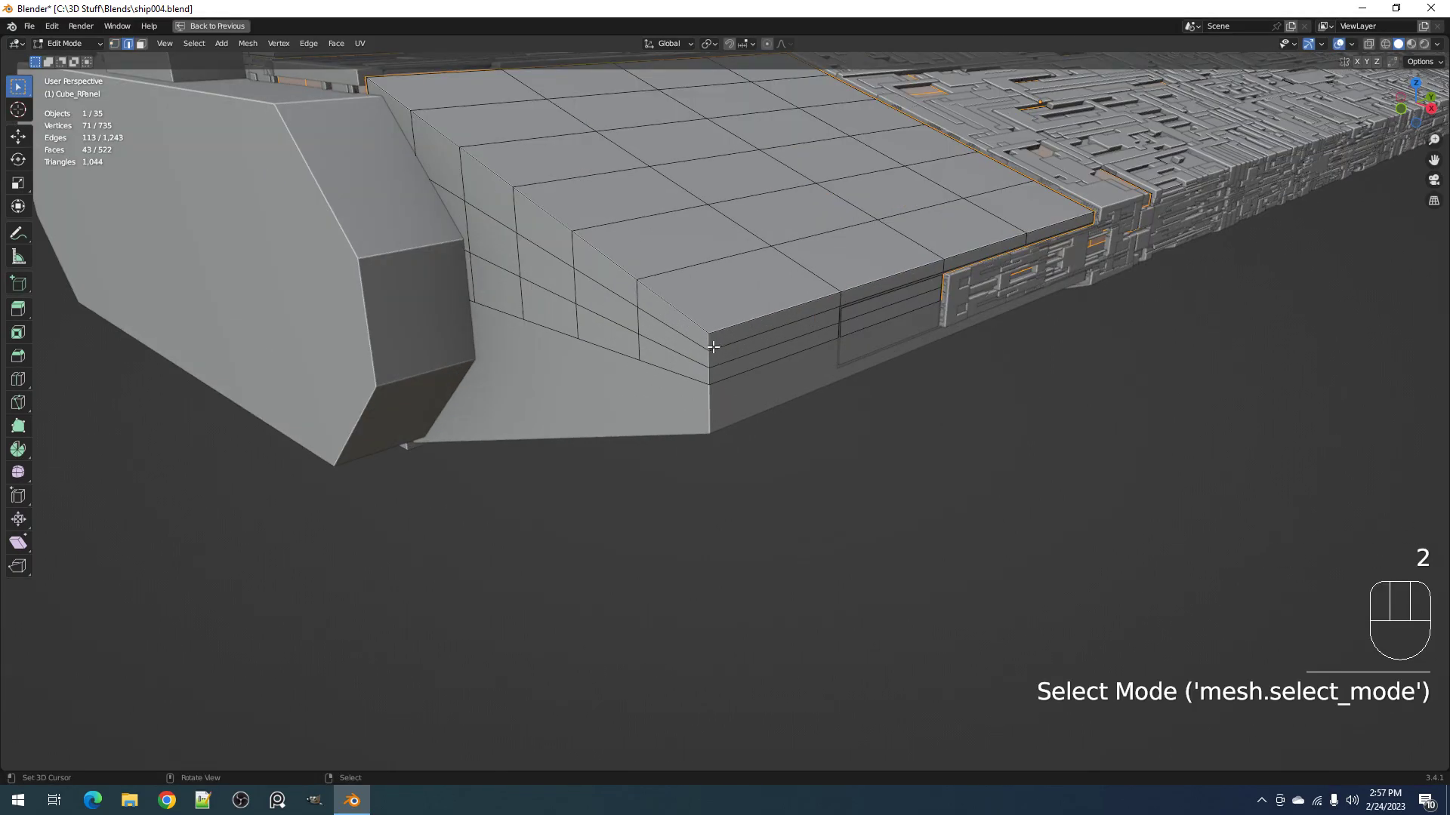
pyautogui.click(710, 349)
pyautogui.keyDown('ctrl'); pyautogui.click(709, 377); pyautogui.keyUp('ctrl')
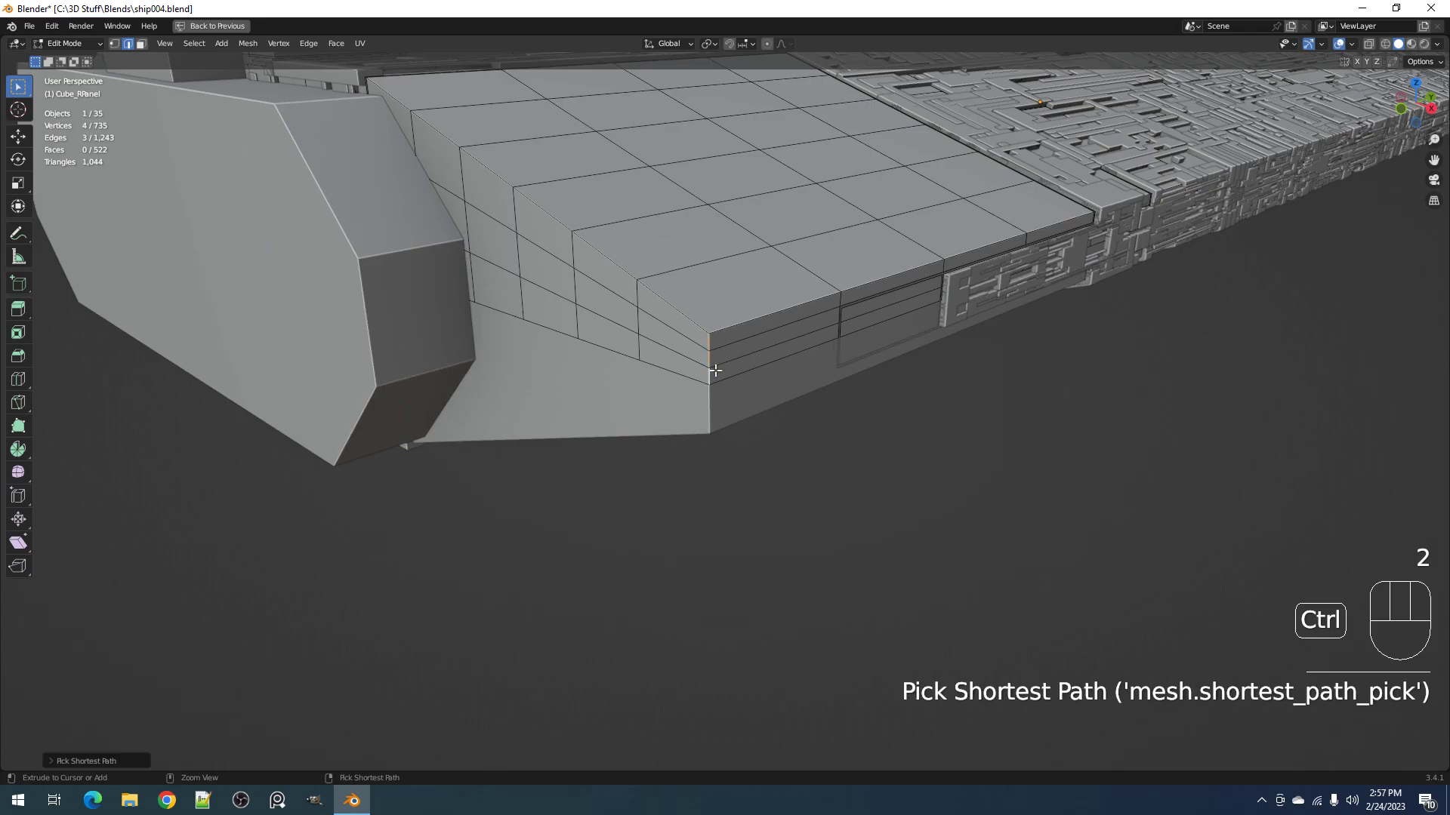
pyautogui.hotkey('ctrl', 'e')
pyautogui.moveTo(787, 355)
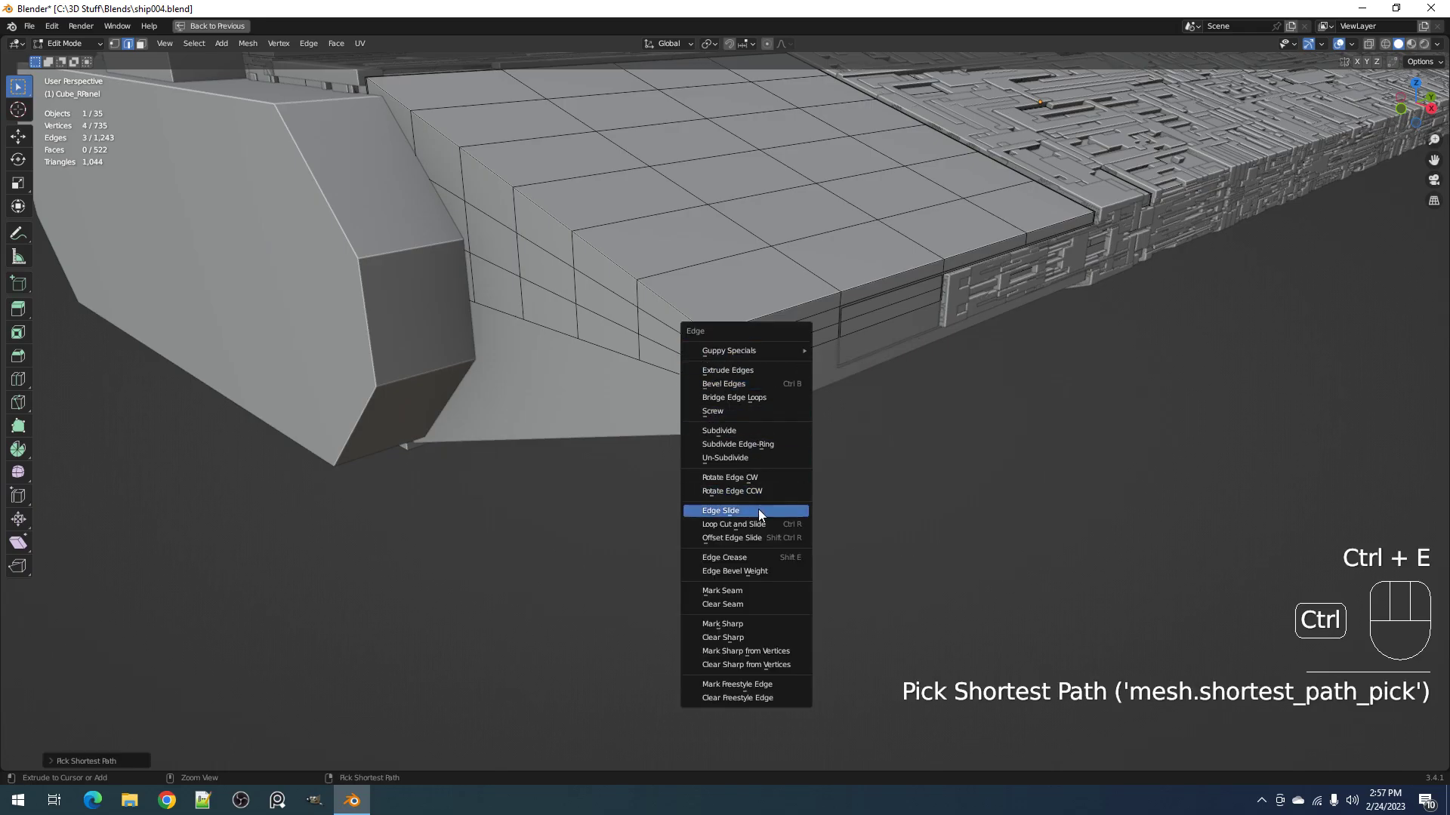
# Step: Select the remaining plain corner panel as linked faces in face mode and run Random Loop Extrude on it with loops 1 to 3
pyautogui.scroll(-6, 629, 346)
pyautogui.press('3')
pyautogui.click(668, 302)
pyautogui.scroll(4, 706, 328)
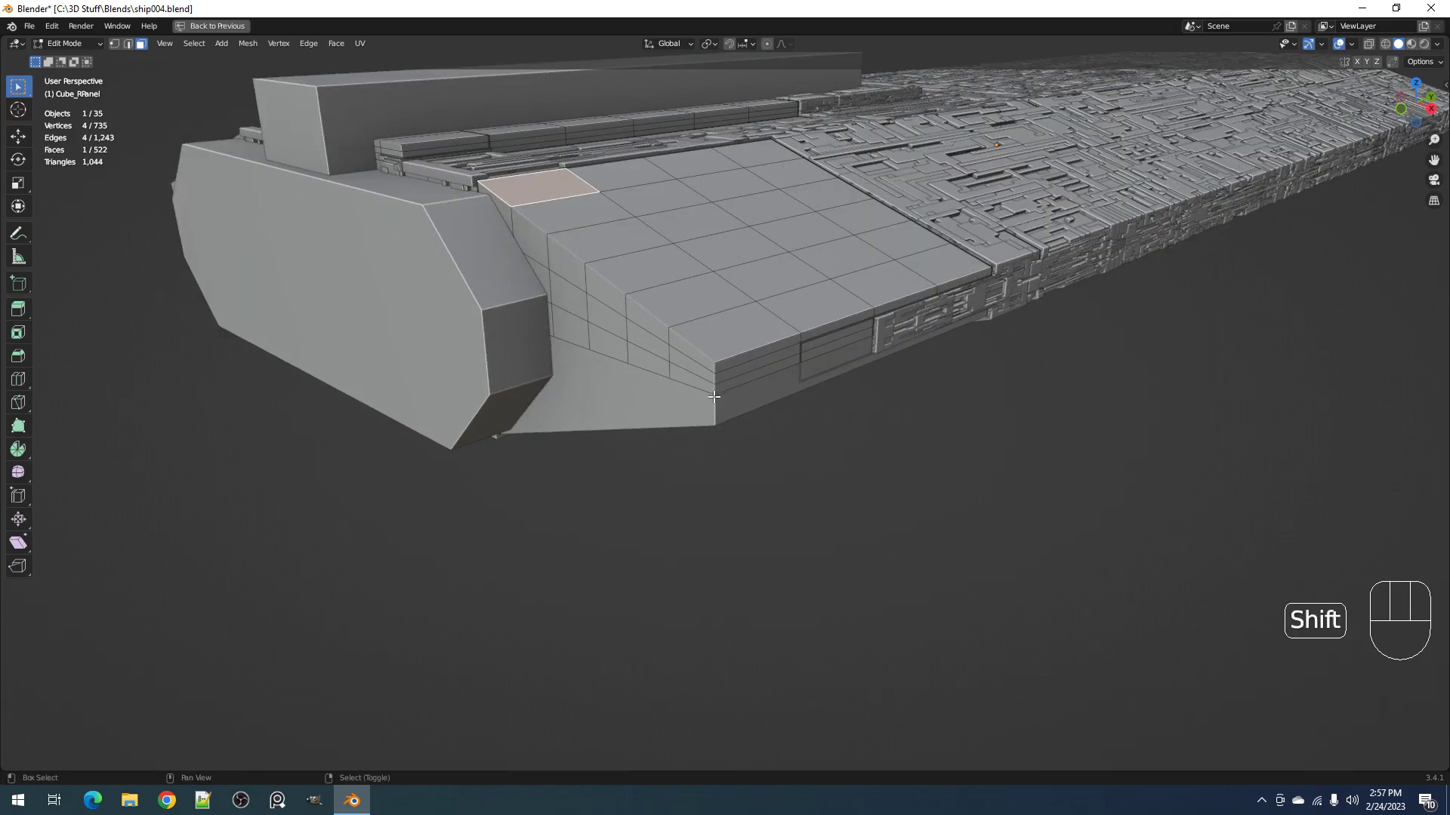
pyautogui.moveTo(819, 382); pyautogui.dragTo(758, 348, button='middle')
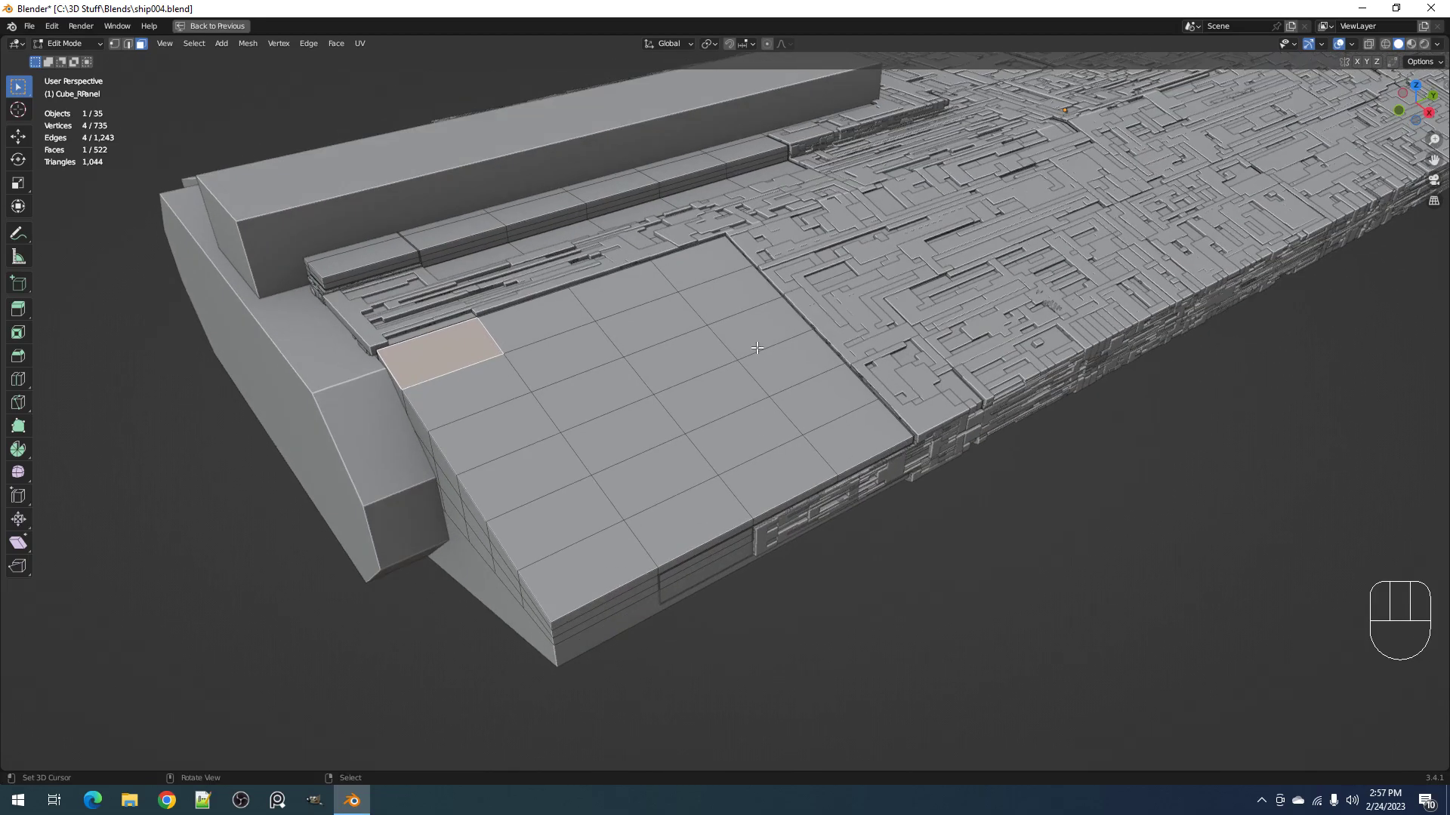
pyautogui.press('l')
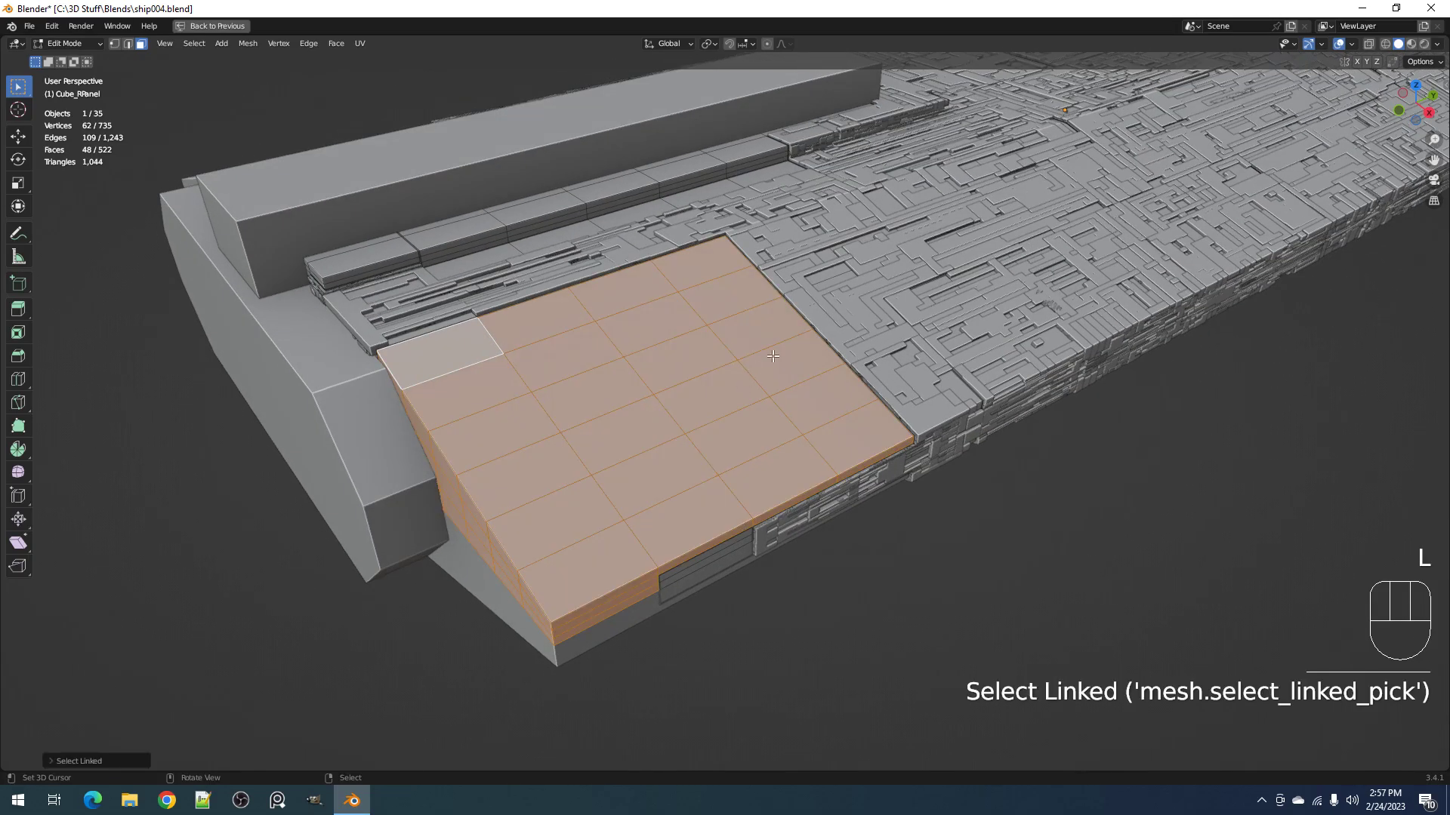
pyautogui.press('Tab')
pyautogui.hotkey('shift', 'q')
pyautogui.keyDown('shift'); pyautogui.click(853, 314); pyautogui.keyUp('shift')
pyautogui.keyDown('shift'); pyautogui.click(889, 315); pyautogui.keyUp('shift')
pyautogui.keyDown('shift'); pyautogui.click(922, 315); pyautogui.keyUp('shift')
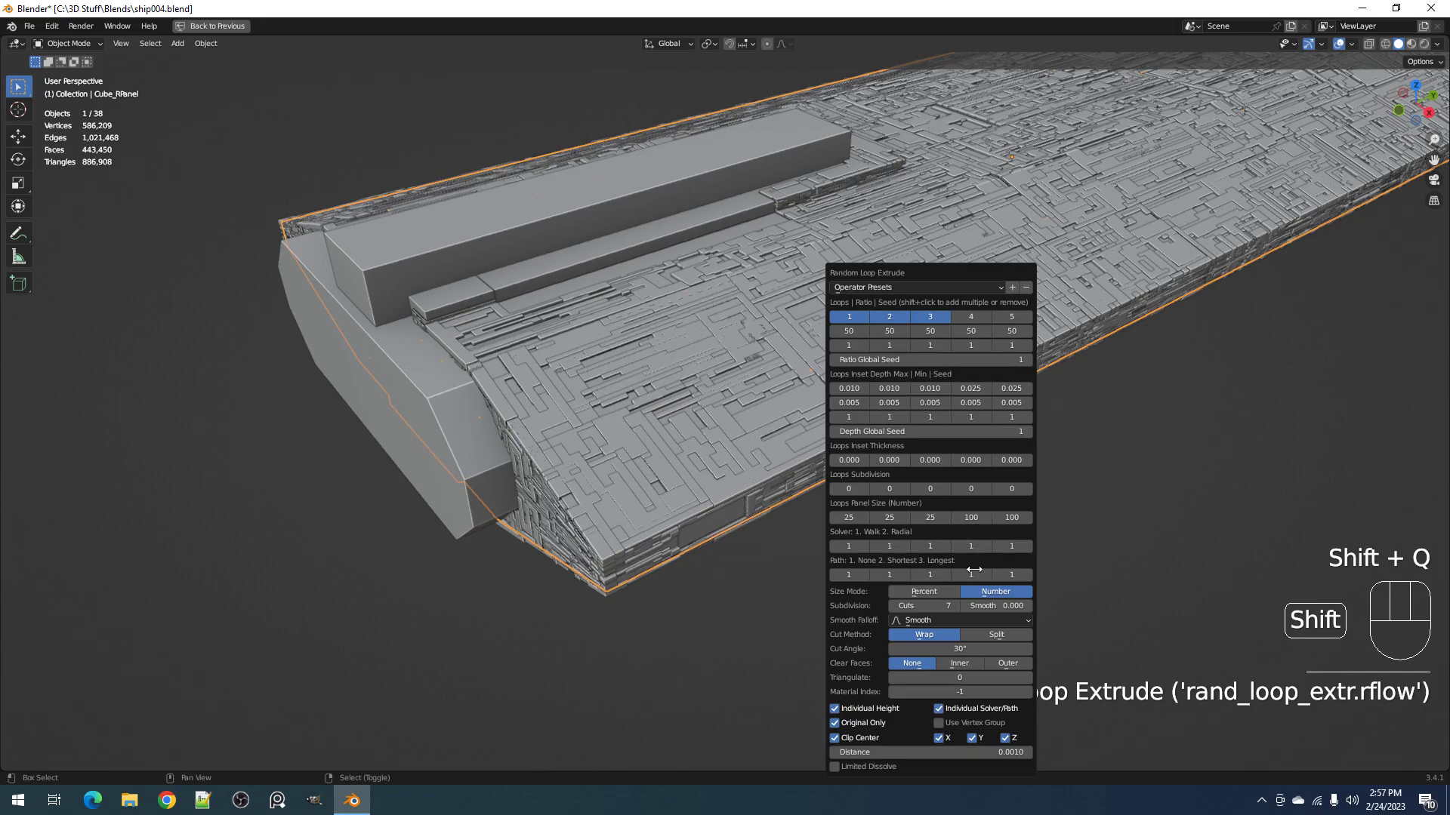
# Step: Try the Split cut method on the corner panel's loop extrude and return it to Wrap
pyautogui.click(995, 633)
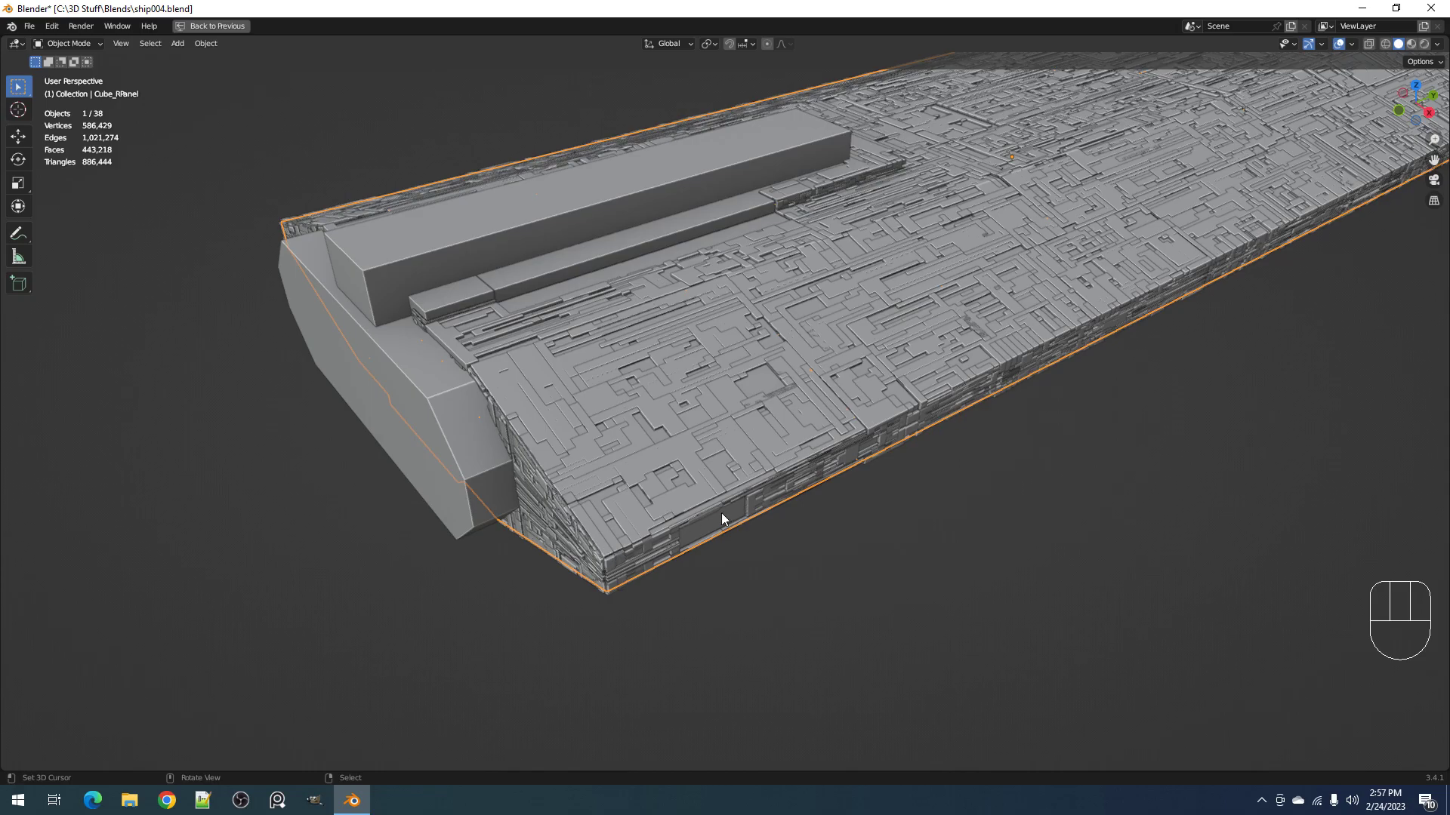
pyautogui.press('F9')
pyautogui.click(819, 634)
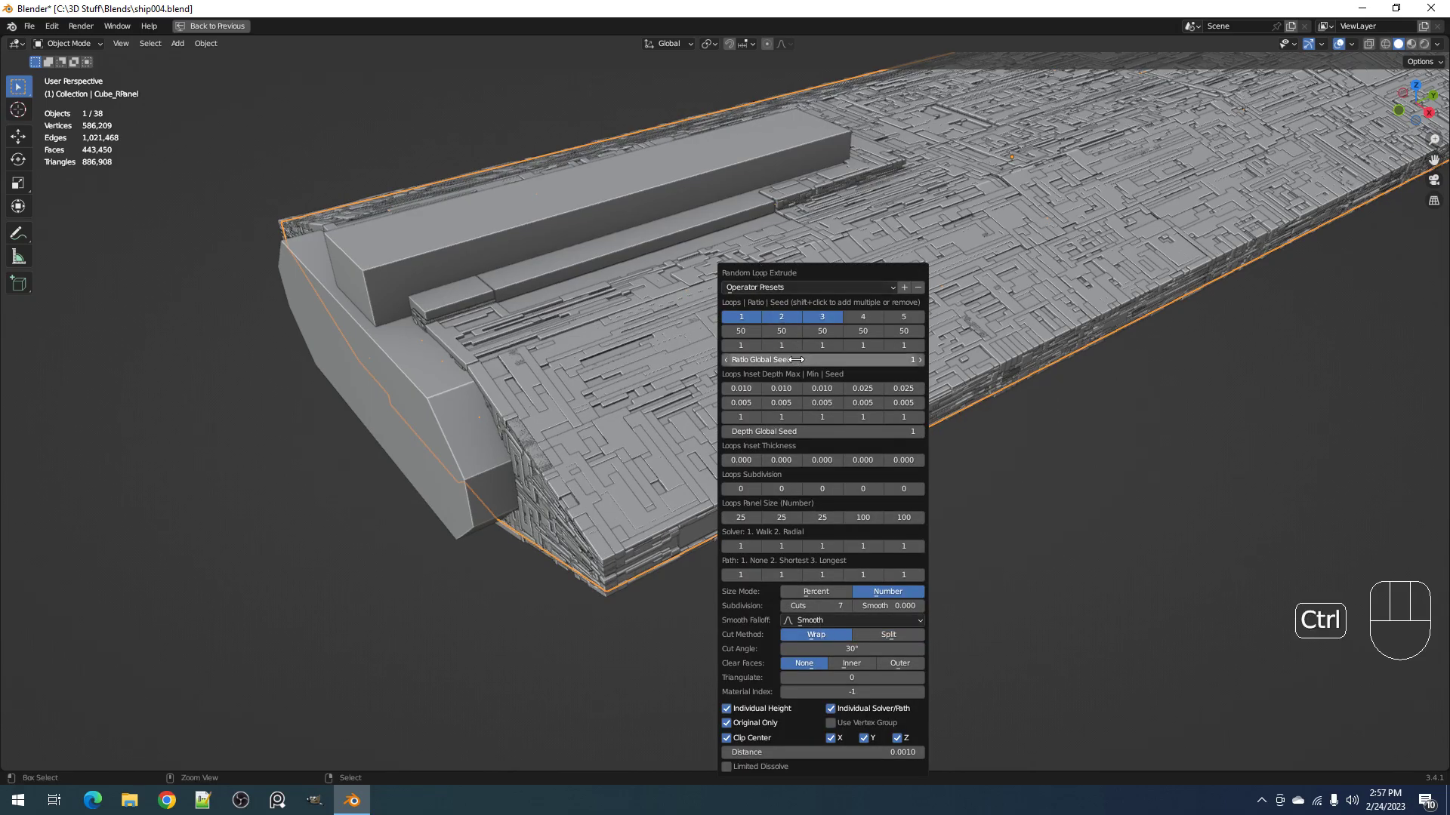
# Step: Adjust the Ratio Global Seed of the corner panel's loop extrude to 3 while checking the pattern on its end face
pyautogui.keyDown('ctrl'); pyautogui.scroll(1, 797, 359); pyautogui.keyUp('ctrl')
pyautogui.moveTo(597, 500); pyautogui.dragTo(642, 414, button='middle')
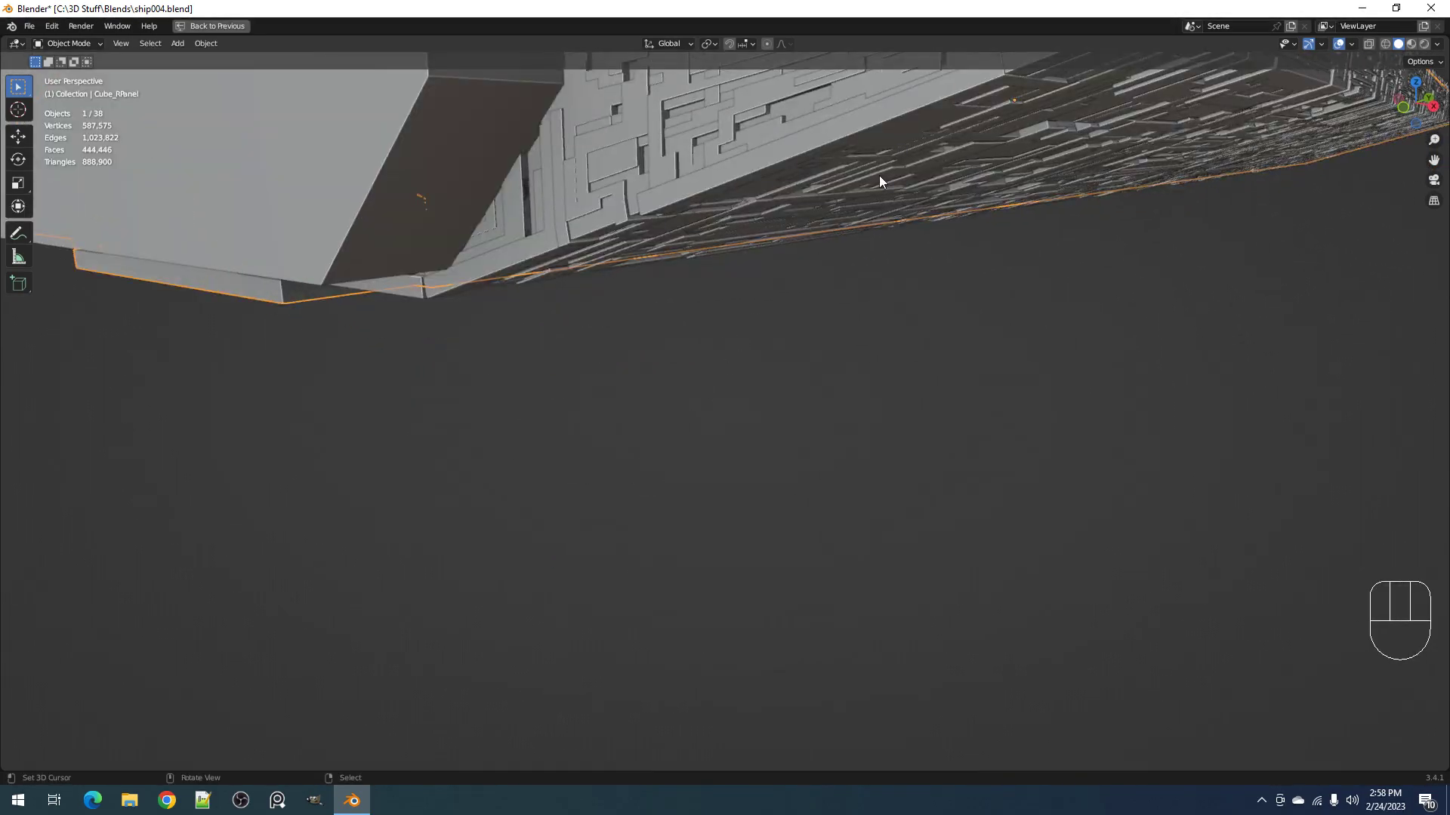
pyautogui.moveTo(879, 176); pyautogui.dragTo(854, 243, button='middle')
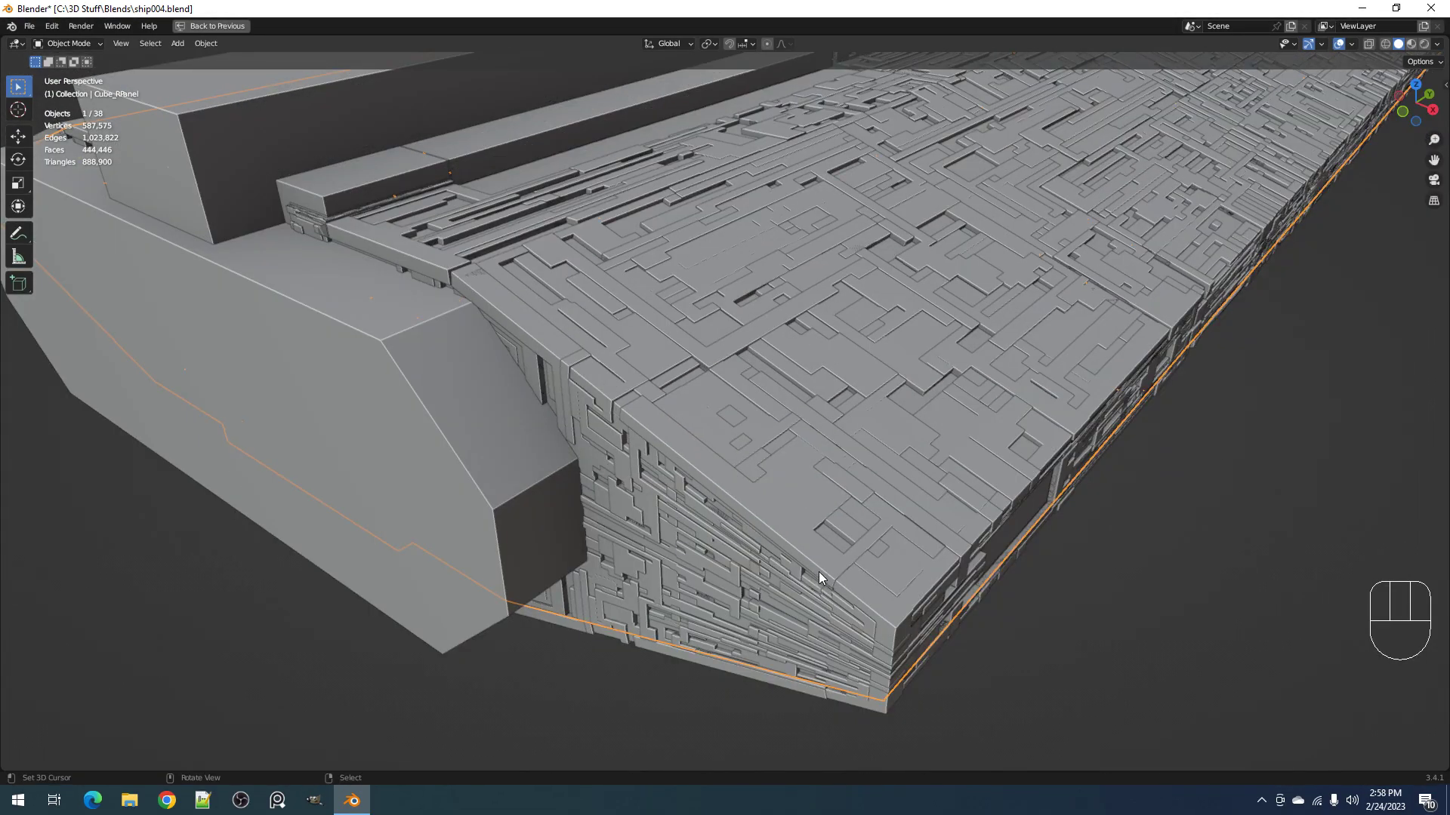
pyautogui.scroll(-5, 758, 513)
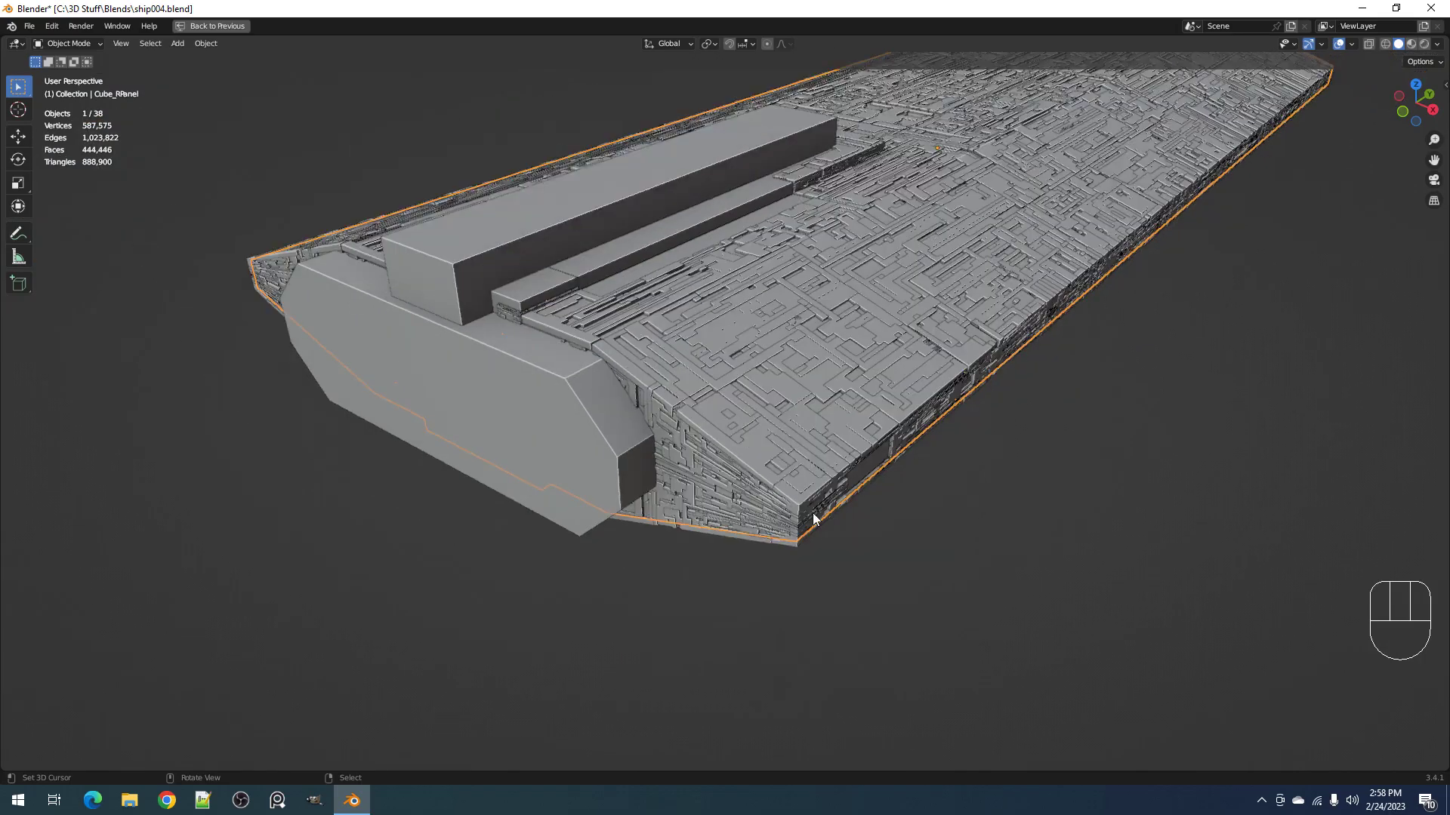
pyautogui.moveTo(790, 474)
pyautogui.mouseDown(button='middle')
pyautogui.moveTo(773, 513)
pyautogui.moveTo(791, 464)
pyautogui.mouseUp(button='middle')
pyautogui.scroll(4, 800, 450)
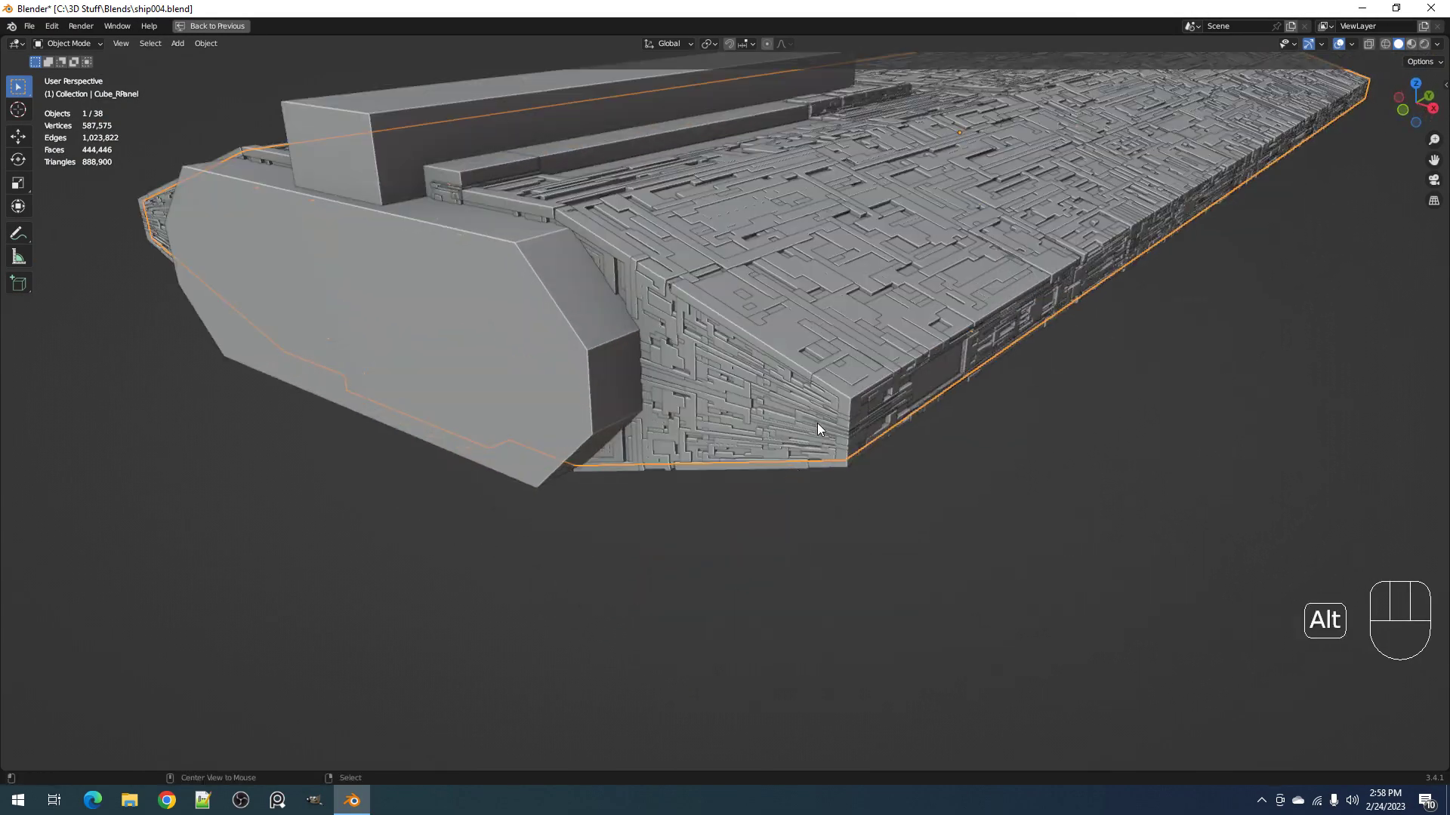
pyautogui.keyDown('alt'); pyautogui.middleClick(817, 423); pyautogui.keyUp('alt')
pyautogui.scroll(-4, 814, 415)
pyautogui.scroll(3, 815, 413)
pyautogui.moveTo(829, 396)
pyautogui.mouseDown(button='middle')
pyautogui.moveTo(817, 352)
pyautogui.moveTo(800, 394)
pyautogui.moveTo(849, 412)
pyautogui.mouseUp(button='middle')
pyautogui.press('F9')
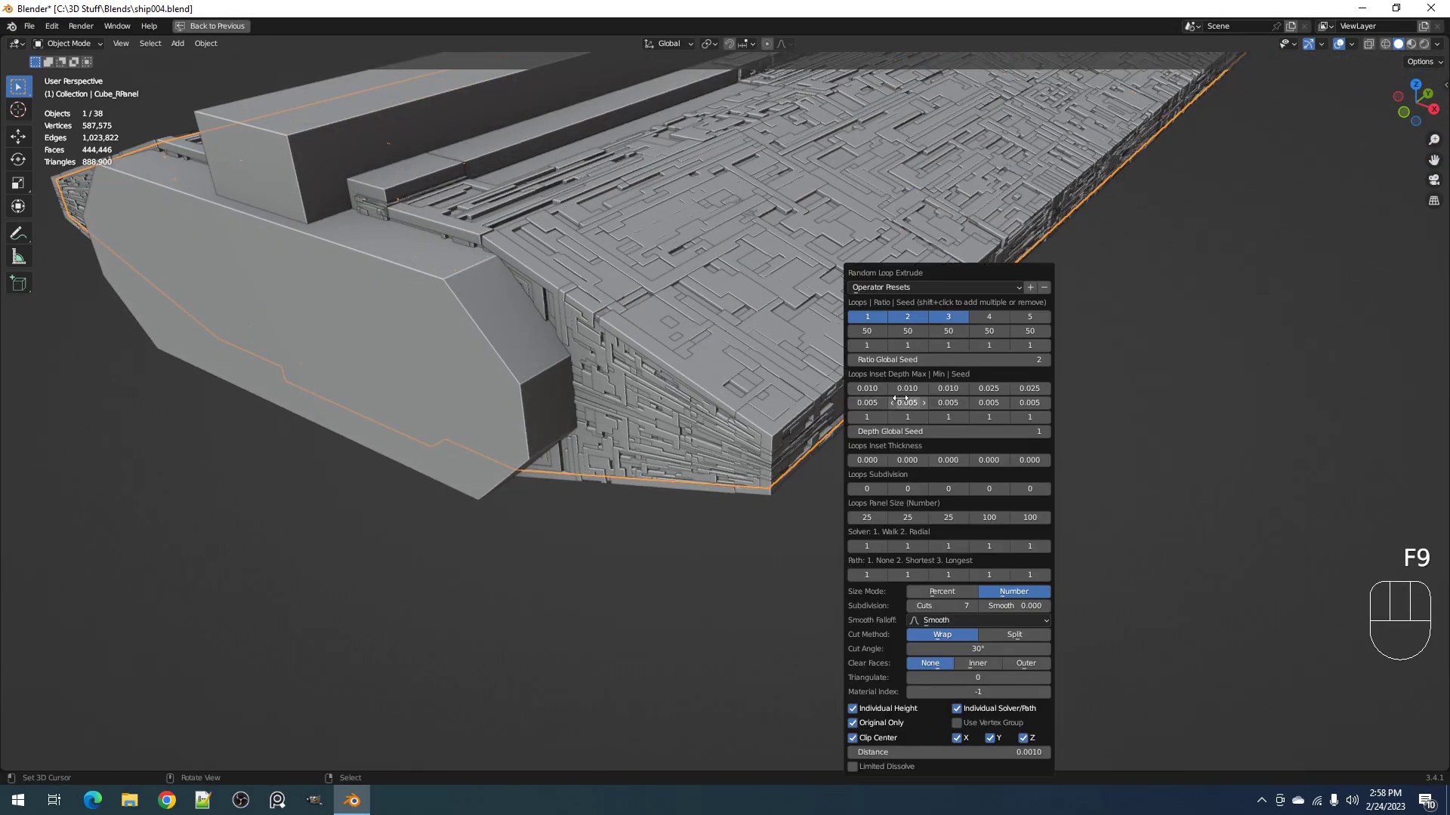
pyautogui.keyDown('ctrl'); pyautogui.scroll(2, 928, 359); pyautogui.keyUp('ctrl')
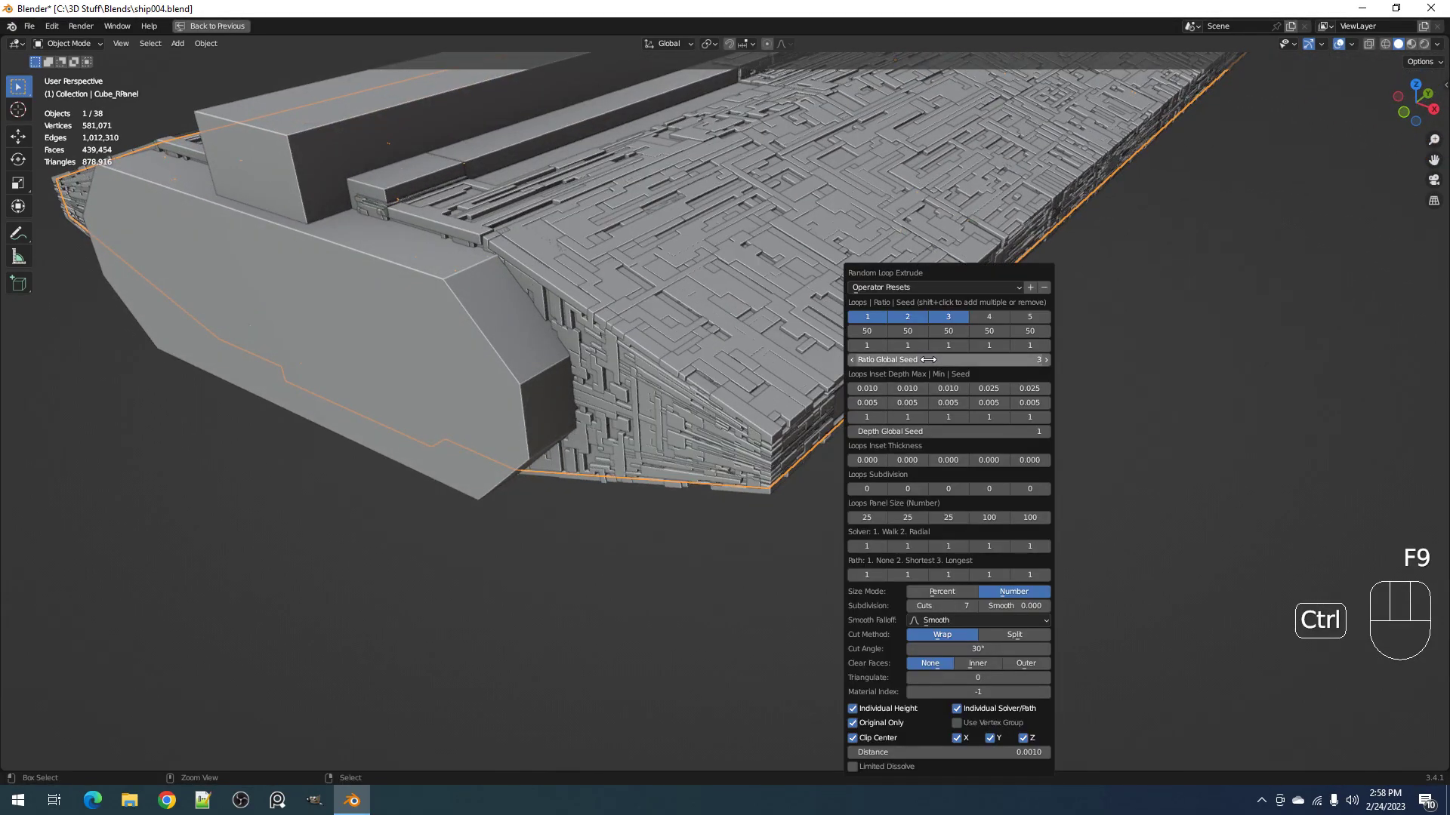
# Step: Try Ratio Global Seed 5 on the corner panel's loop extrude and return it to 3
pyautogui.keyDown('ctrl'); pyautogui.scroll(2, 929, 359); pyautogui.keyUp('ctrl')
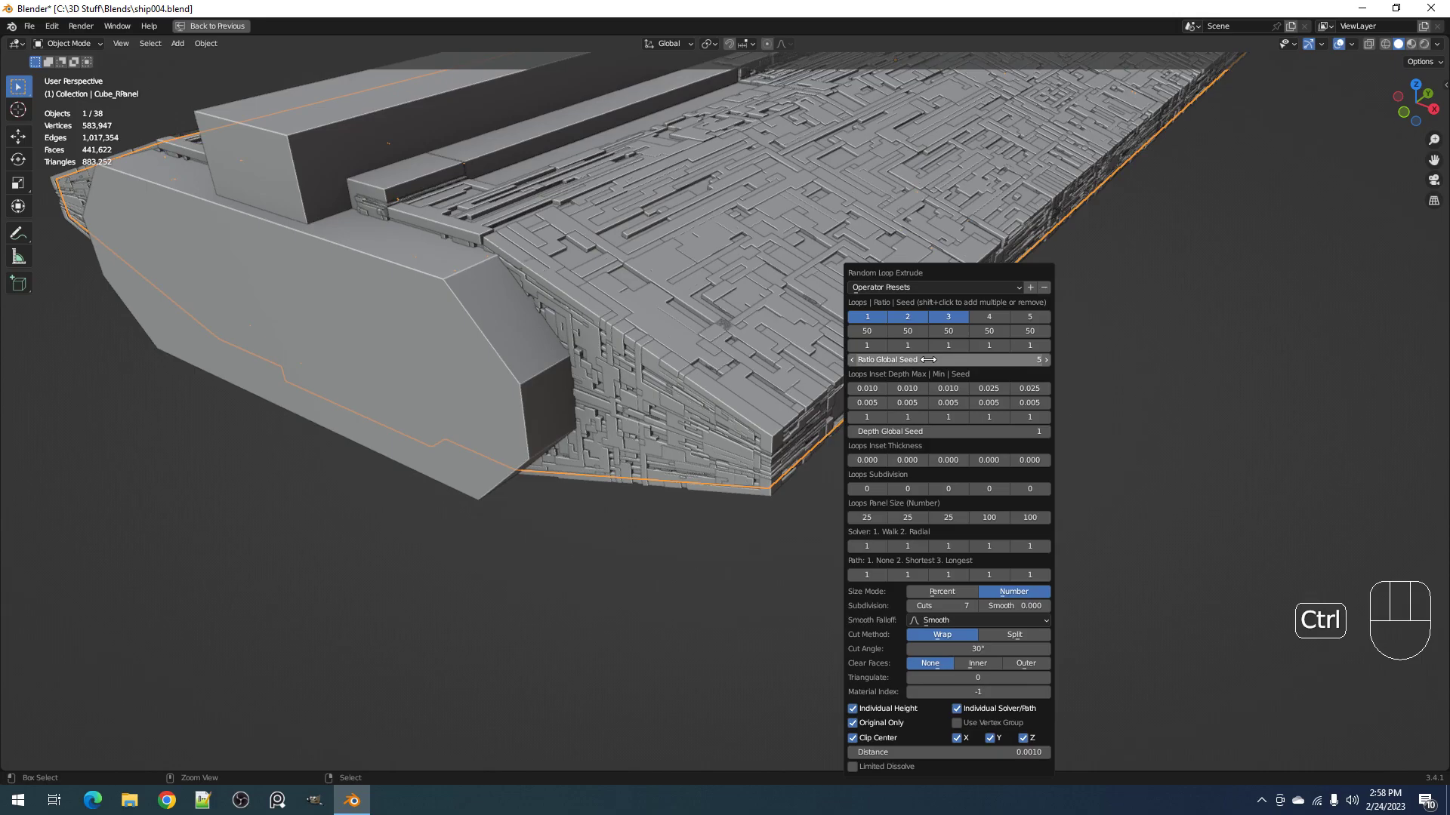
pyautogui.keyDown('ctrl'); pyautogui.scroll(-1, 929, 359); pyautogui.keyUp('ctrl')
pyautogui.keyDown('ctrl'); pyautogui.scroll(-1, 928, 359); pyautogui.keyUp('ctrl')
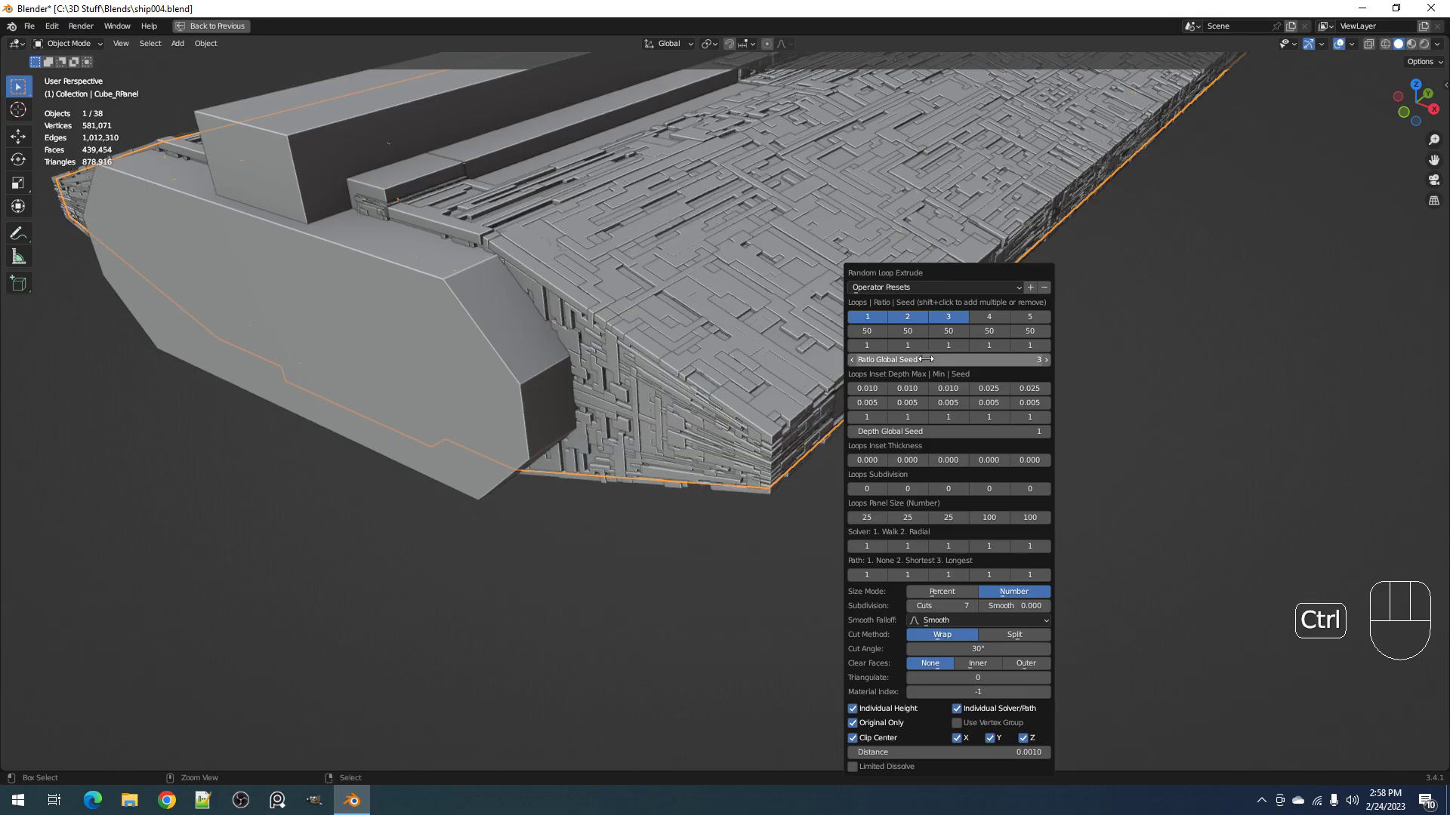
# Step: Select the long plain panel on the raised strip beside the tall block as linked faces and run Random Loop Extrude with loops 1 to 3
pyautogui.scroll(-3, 1026, 360)
pyautogui.moveTo(1027, 360); pyautogui.dragTo(865, 366, button='middle')
pyautogui.click(841, 346)
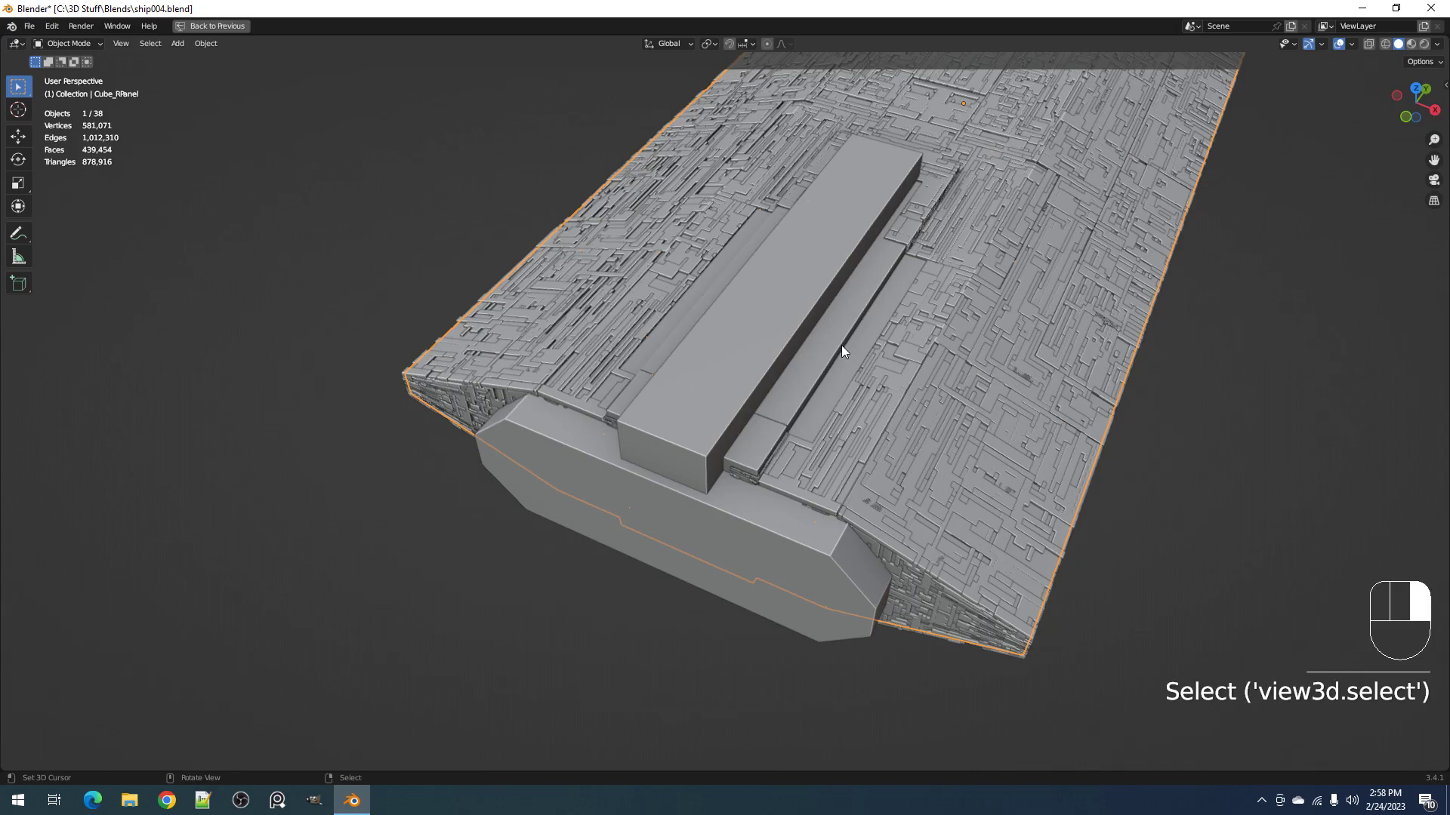
pyautogui.press('Tab')
pyautogui.hotkey('shift', 'alt', 'z')
pyautogui.hotkey('shift', 'alt', 'a')
pyautogui.hotkey('shift', 'alt', 'z')
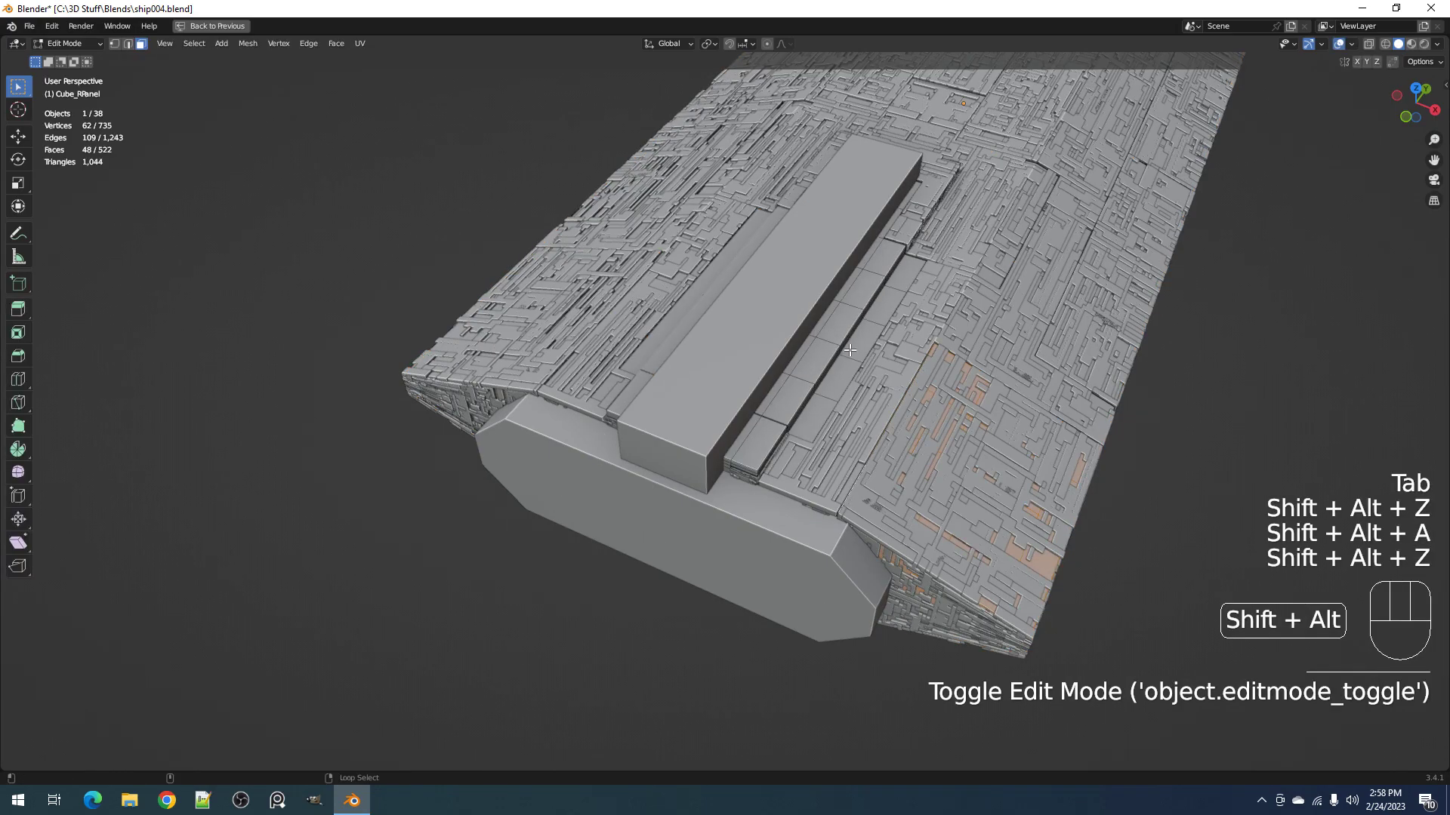
pyautogui.hotkey('alt', 'a')
pyautogui.press('l')
pyautogui.press('Tab')
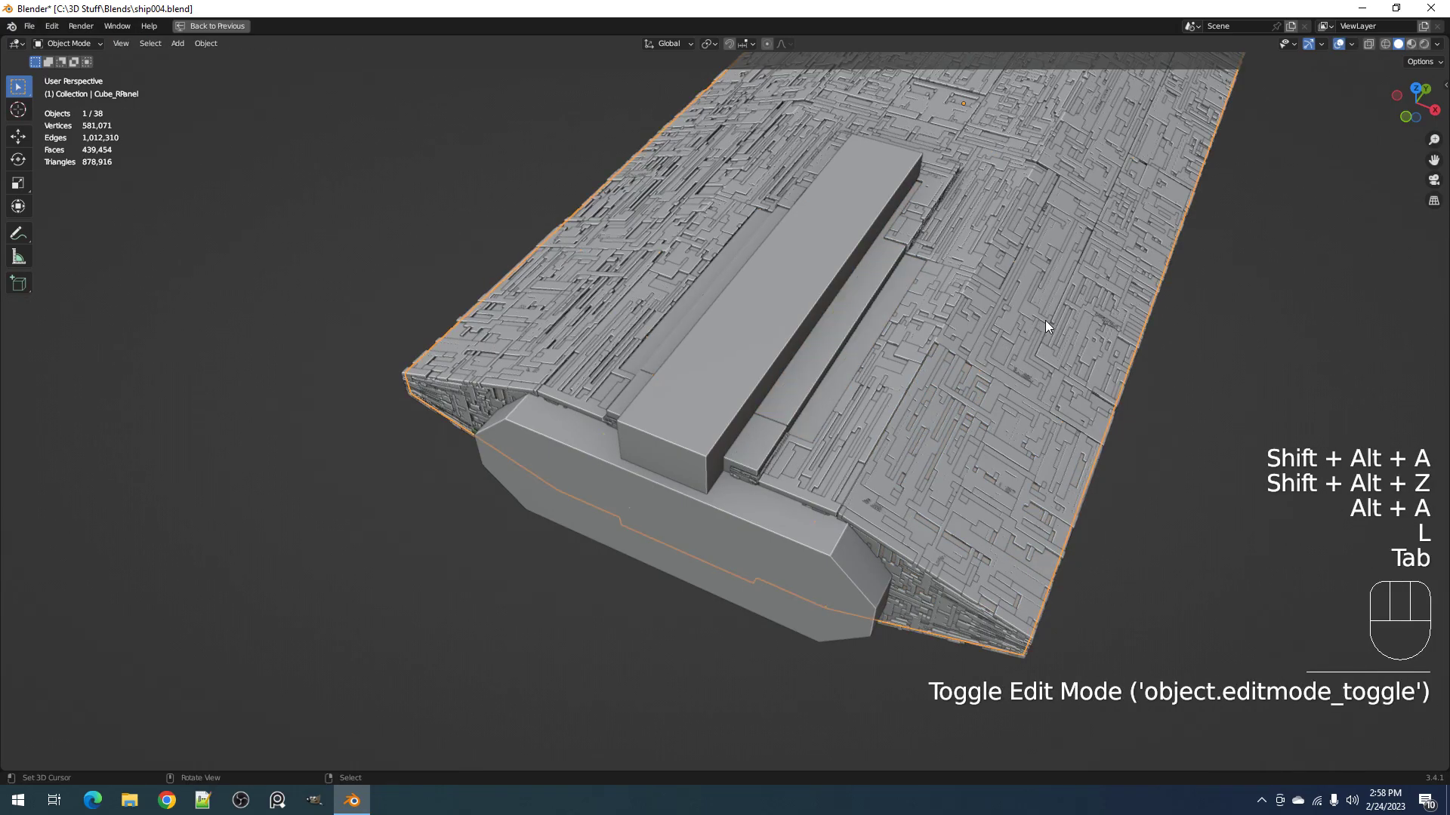
pyautogui.hotkey('shift', 'q')
pyautogui.keyDown('shift'); pyautogui.click(1104, 317); pyautogui.keyUp('shift')
pyautogui.keyDown('shift'); pyautogui.click(1140, 317); pyautogui.keyUp('shift')
# Step: Select the short plain end panel of the raised strip as linked faces and run Random Loop Extrude with loops 1 to 3
pyautogui.rightClick(757, 447)
pyautogui.press('Tab')
pyautogui.hotkey('alt', 'a')
pyautogui.moveTo(756, 448); pyautogui.dragTo(796, 441, button='middle')
pyautogui.press('l')
pyautogui.press('Tab')
pyautogui.scroll(-6, 977, 432)
pyautogui.hotkey('shift', 'alt', 'z')
pyautogui.hotkey('shift', 'q')
pyautogui.click(977, 432)
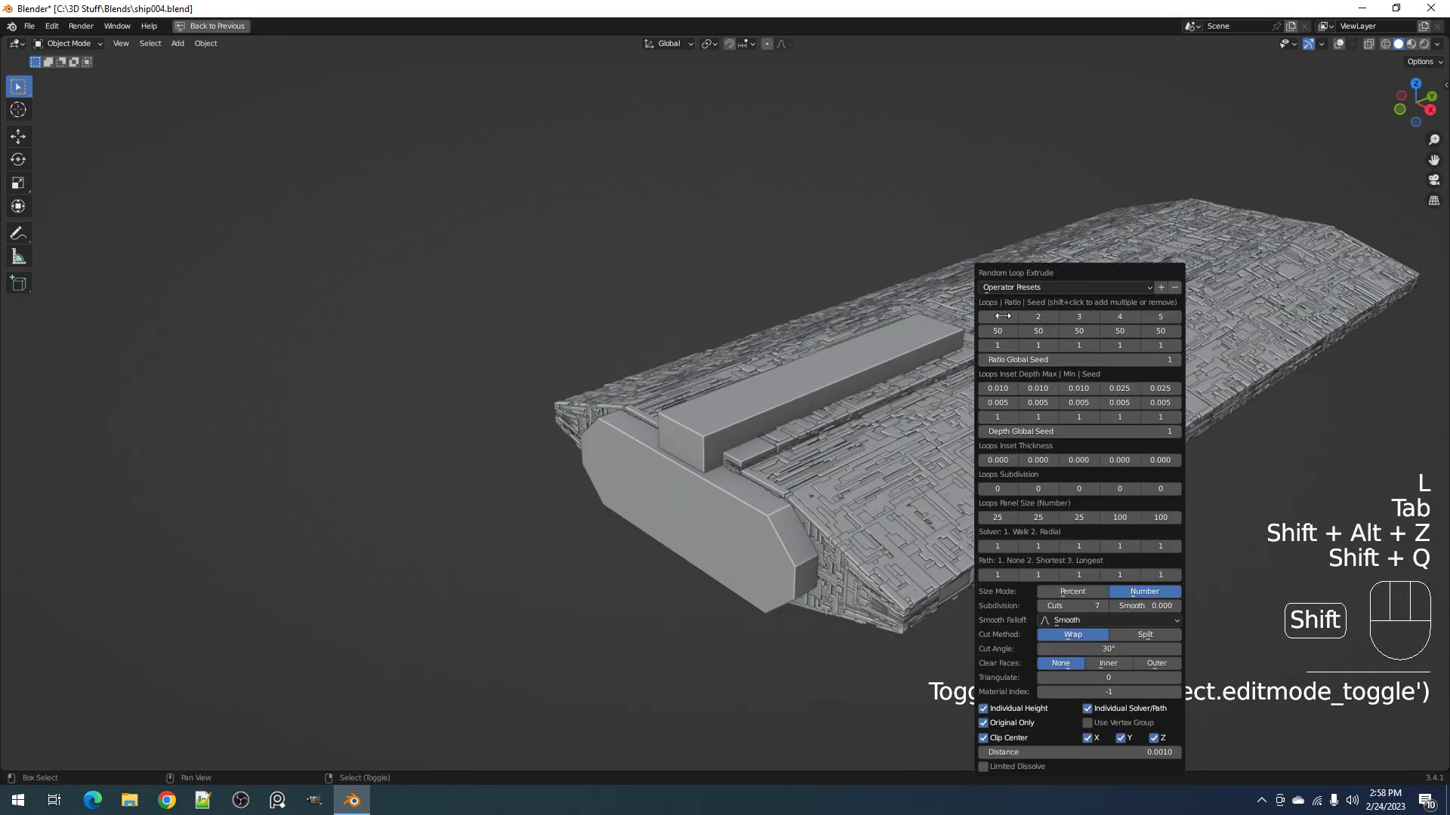
pyautogui.click(1008, 316)
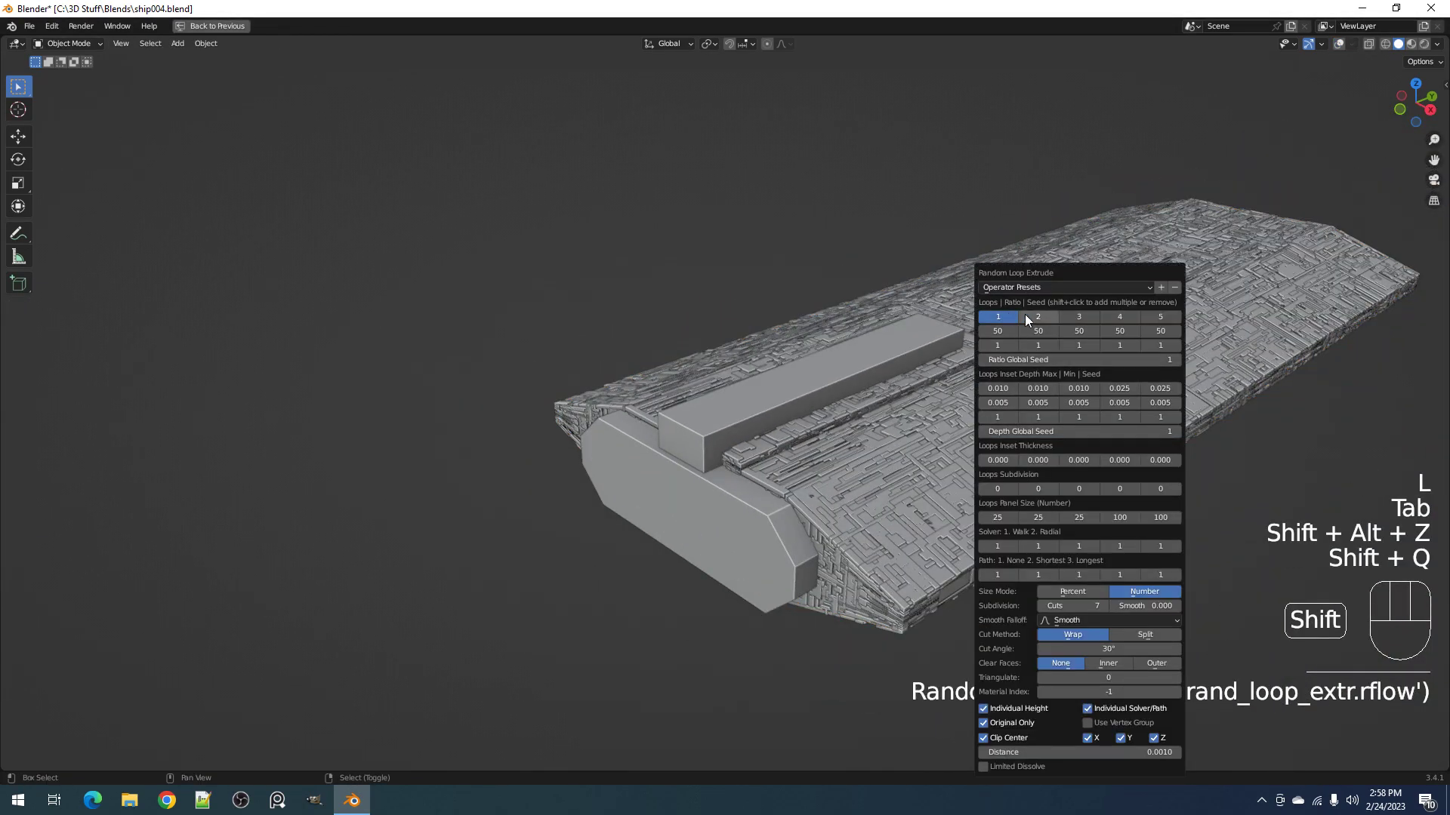
pyautogui.keyDown('shift'); pyautogui.click(1082, 316); pyautogui.keyUp('shift')
# Step: Save the blend file with the loop extrude detail on the panels
pyautogui.moveTo(1049, 474); pyautogui.dragTo(906, 521, button='middle')
pyautogui.keyDown('shift'); pyautogui.moveTo(906, 521); pyautogui.dragTo(803, 370, button='middle'); pyautogui.keyUp('shift')
pyautogui.hotkey('ctrl', 's')
# Step: Pick Cube_RPanel from the overlapping objects, test moving it off the hull, and hide it
pyautogui.keyDown('alt'); pyautogui.click(728, 361); pyautogui.keyUp('alt')
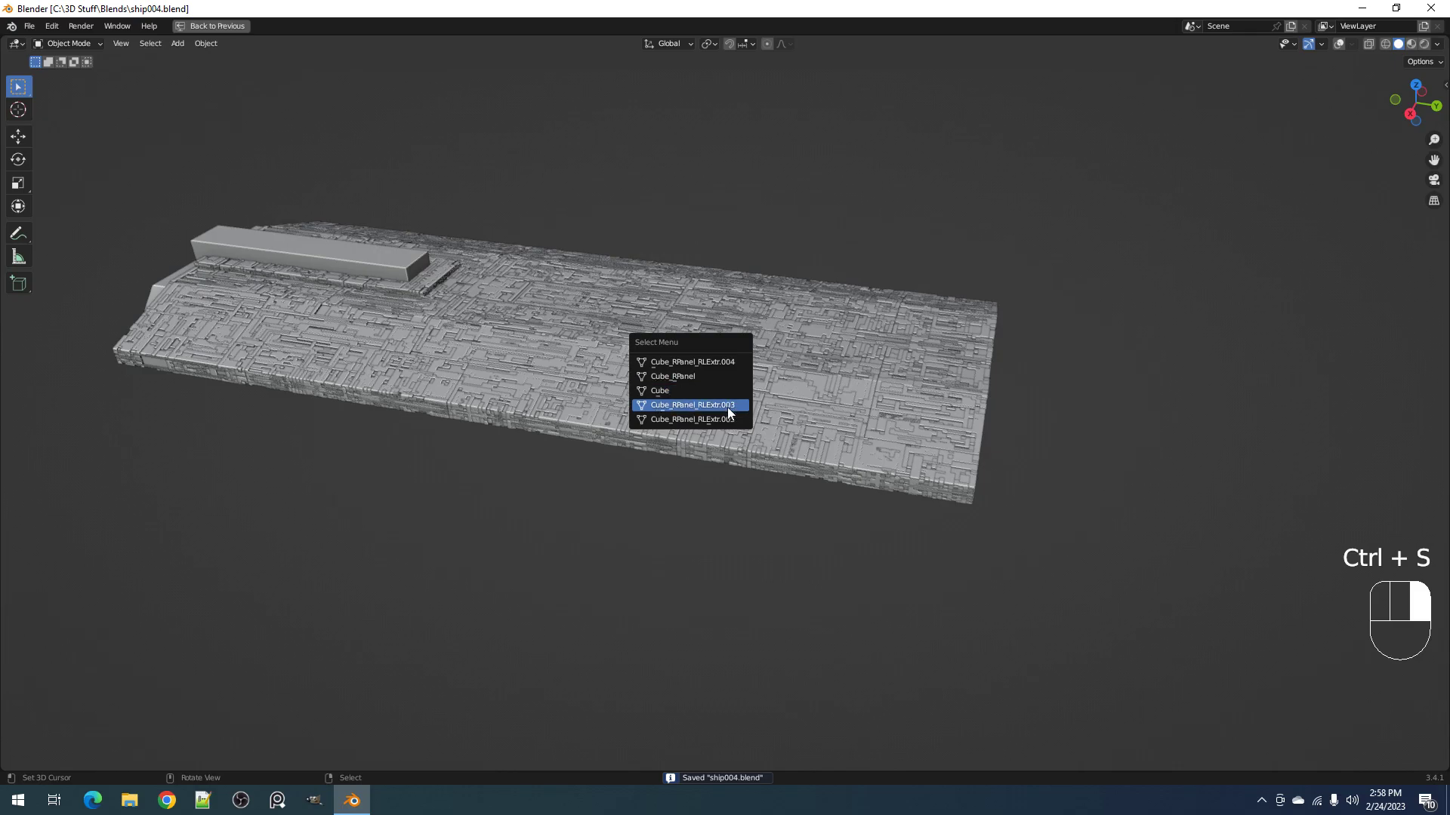
pyautogui.click(716, 376)
pyautogui.moveTo(716, 376); pyautogui.dragTo(758, 398, button='middle')
pyautogui.press('g')
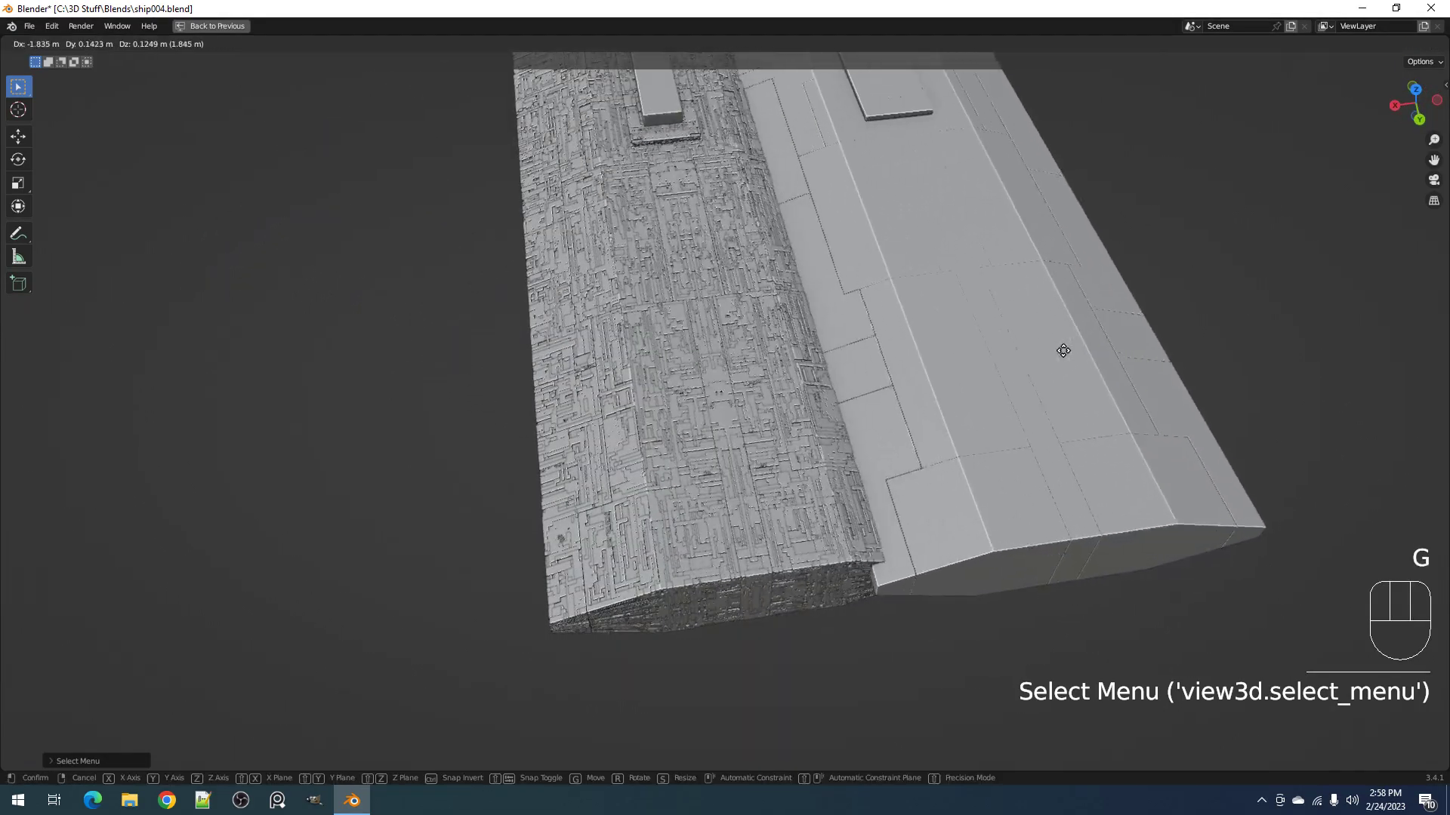
pyautogui.press('h')
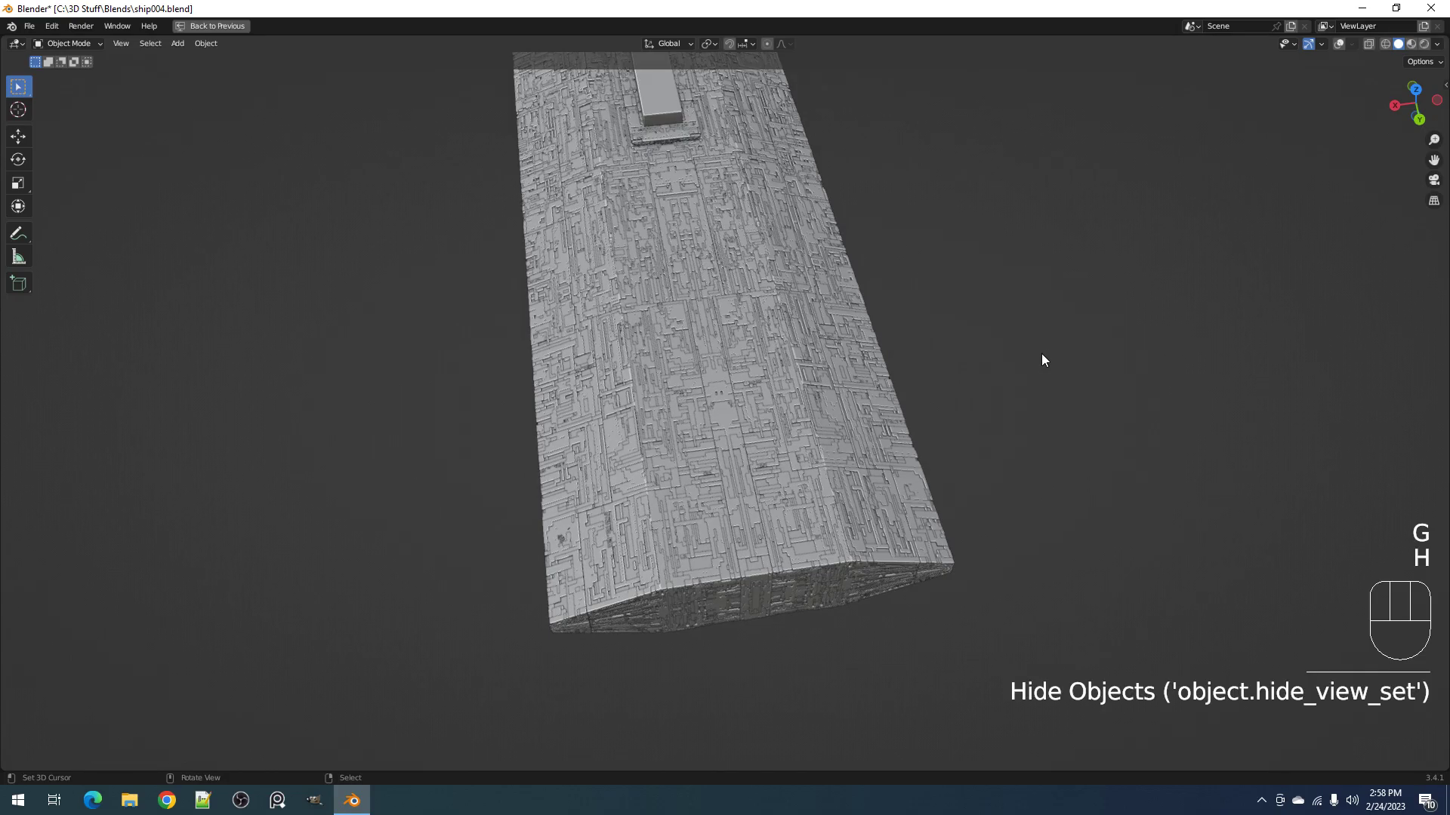
# Step: Isolate the base Cube, inspect its mesh in Edit Mode, and unhide all objects with nothing selected
pyautogui.keyDown('alt'); pyautogui.rightClick(749, 373); pyautogui.keyUp('alt')
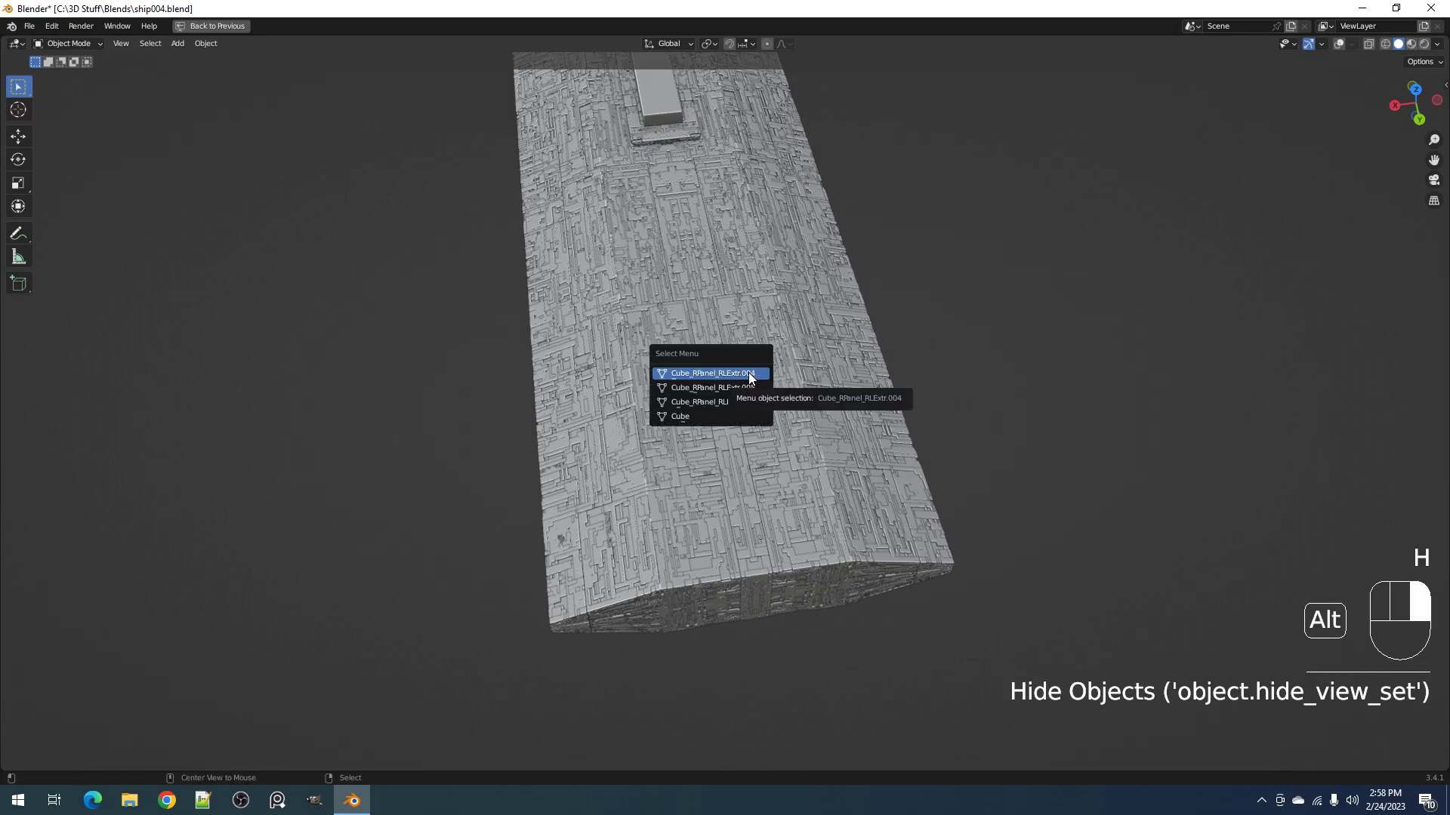
pyautogui.click(723, 414)
pyautogui.hotkey('shift', 'h')
pyautogui.press('Tab')
pyautogui.hotkey('shift', 'alt', 'z')
pyautogui.moveTo(581, 428); pyautogui.dragTo(776, 395, button='middle')
pyautogui.press('Tab')
pyautogui.hotkey('alt', 'h')
pyautogui.hotkey('alt', 'a')
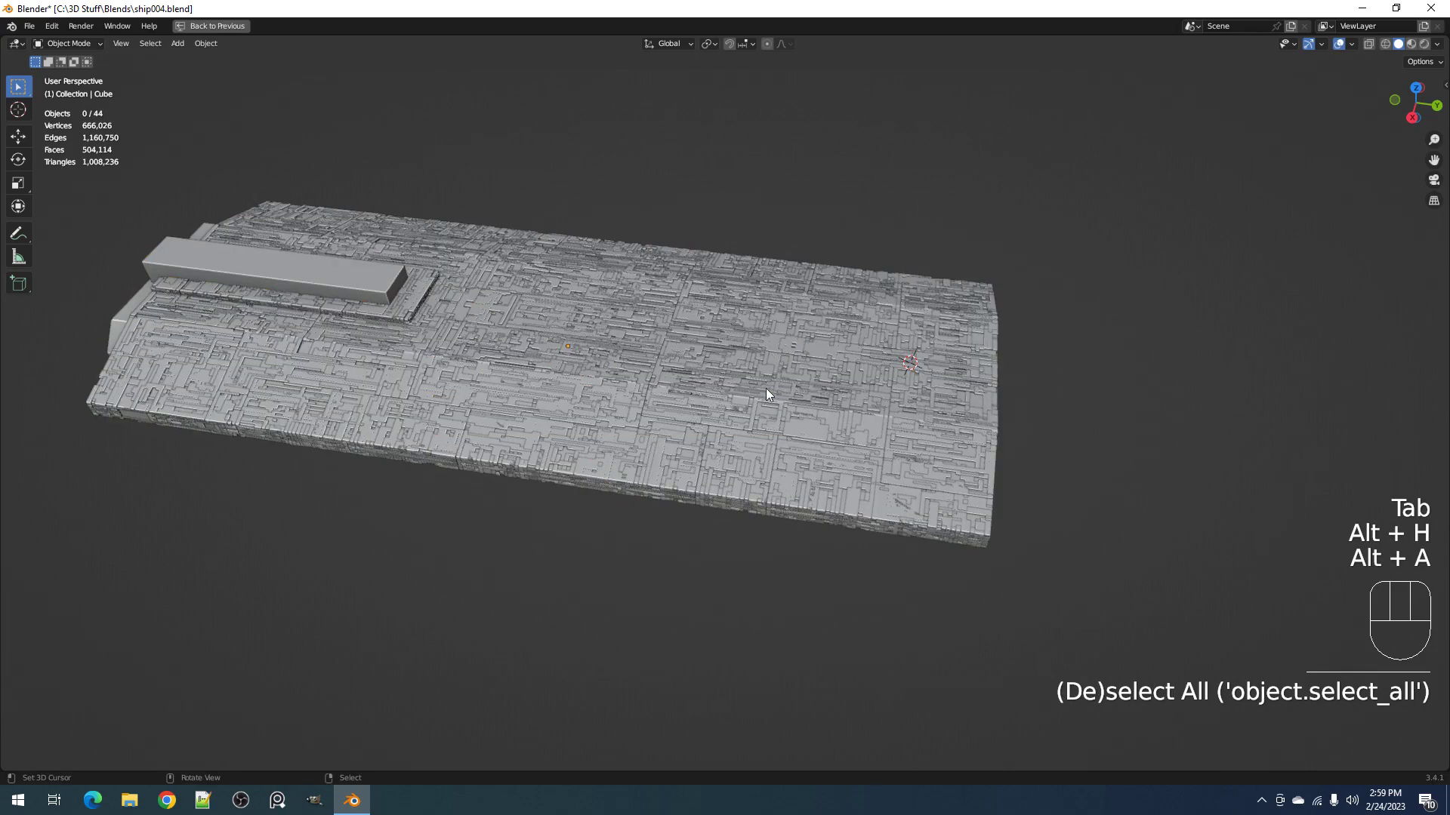
# Step: Examine the detailed hull from several angles and the list of objects overlapping on its upper surface
pyautogui.keyDown('alt'); pyautogui.rightClick(702, 374); pyautogui.keyUp('alt')
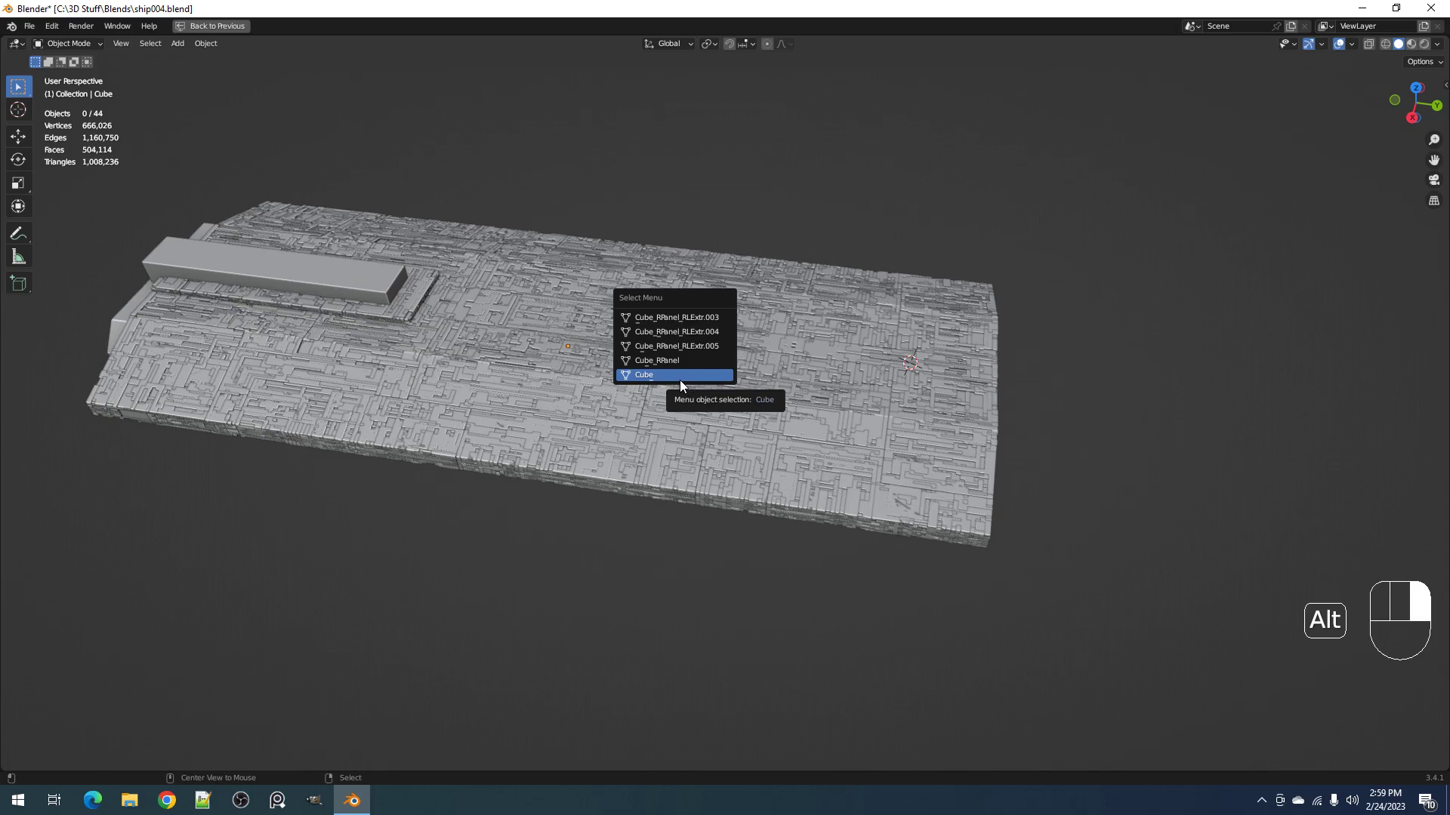
pyautogui.keyDown('shift'); pyautogui.moveTo(412, 415); pyautogui.dragTo(609, 427, button='middle'); pyautogui.keyUp('shift')
pyautogui.scroll(1, 685, 373)
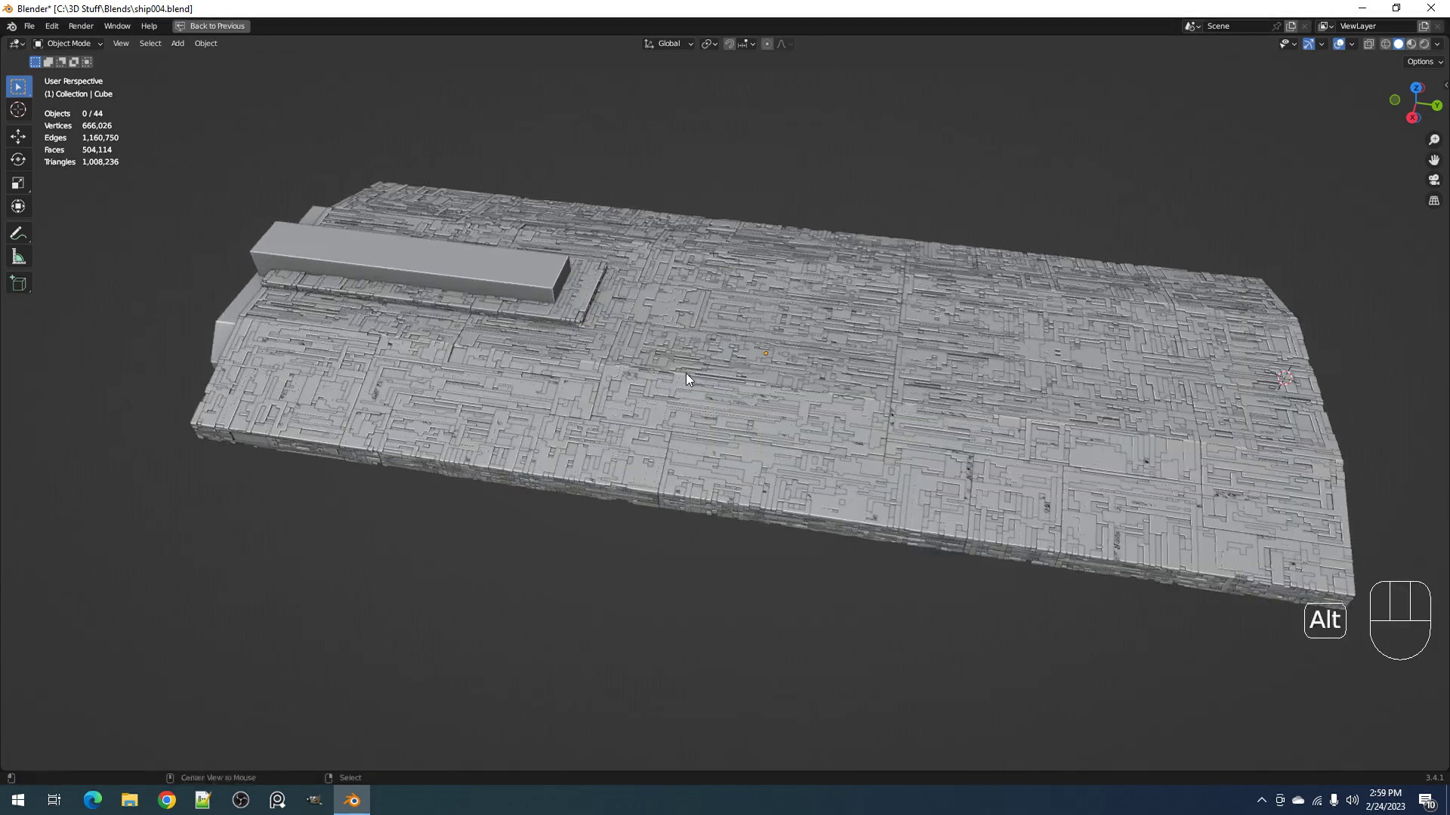
pyautogui.keyDown('alt'); pyautogui.rightClick(686, 373); pyautogui.keyUp('alt')
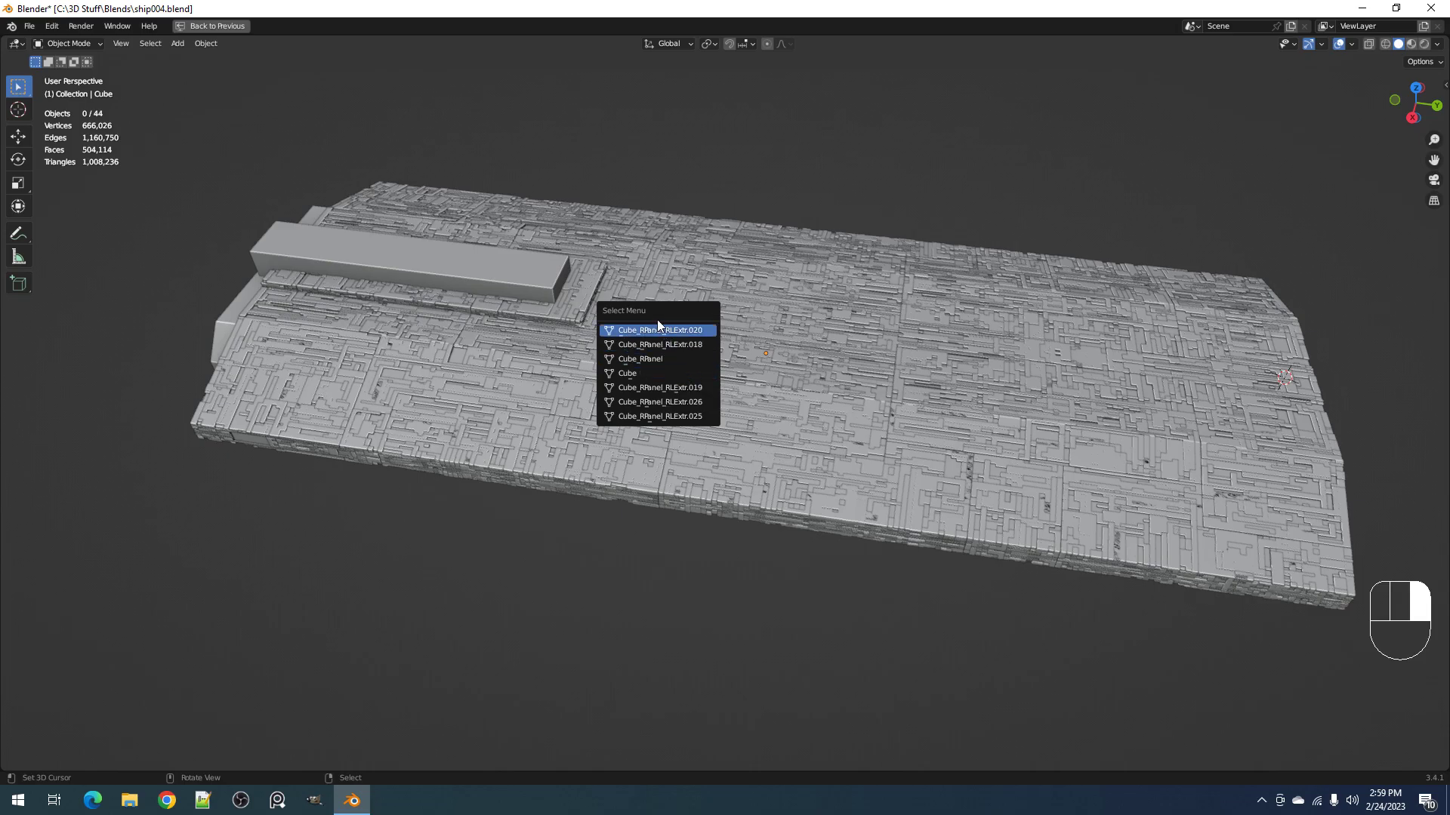
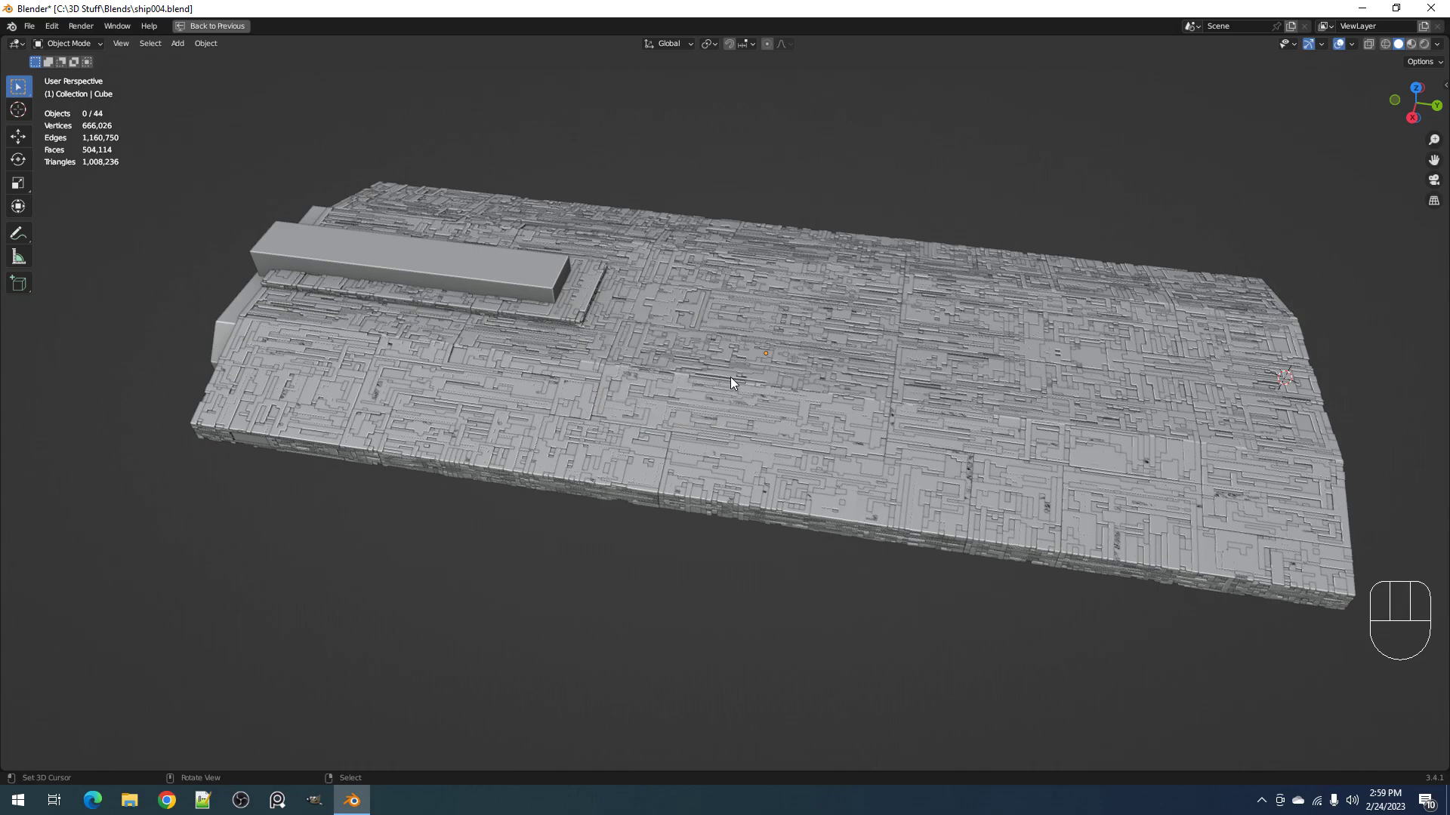
pyautogui.moveTo(786, 382); pyautogui.dragTo(734, 402, button='middle')
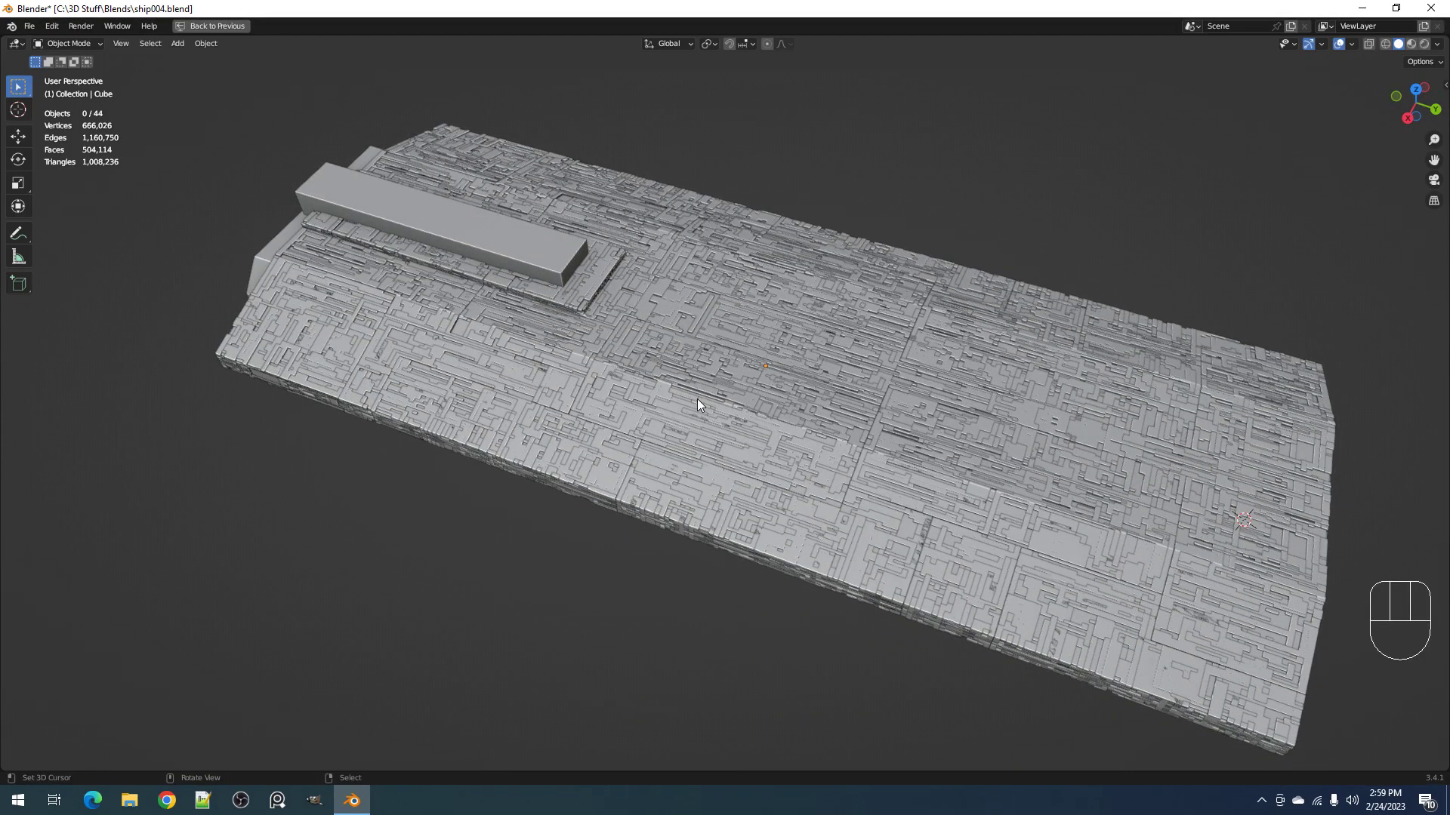
pyautogui.scroll(3, 691, 399)
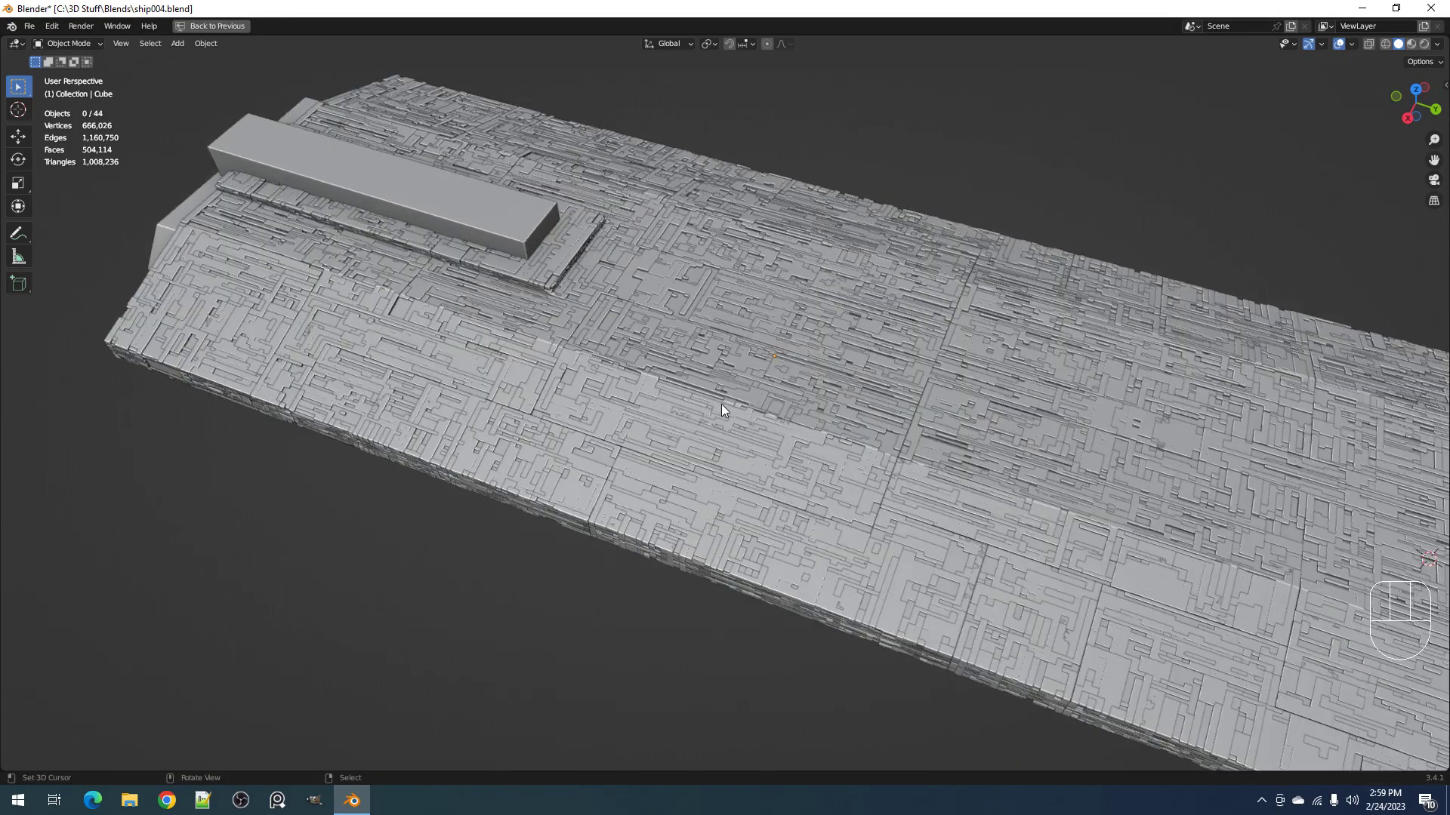
pyautogui.scroll(-3, 922, 487)
pyautogui.keyDown('shift'); pyautogui.moveTo(919, 487); pyautogui.dragTo(733, 436, button='middle'); pyautogui.keyUp('shift')
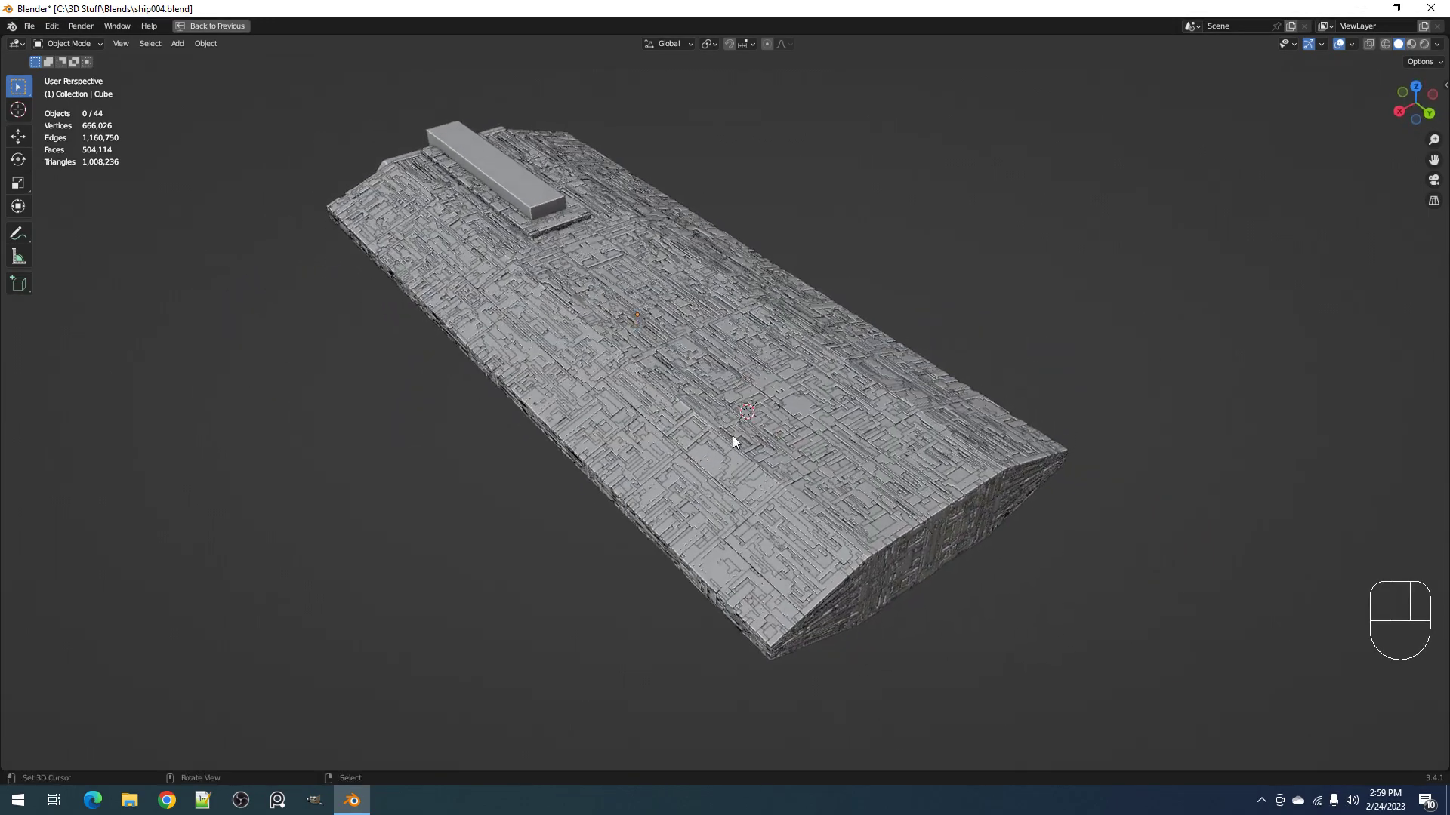
# Step: Pick the base Cube from the overlapping objects, check its mesh in Edit Mode and wireframe, and hide the overlays in Object Mode
pyautogui.keyDown('alt'); pyautogui.rightClick(710, 384); pyautogui.keyUp('alt')
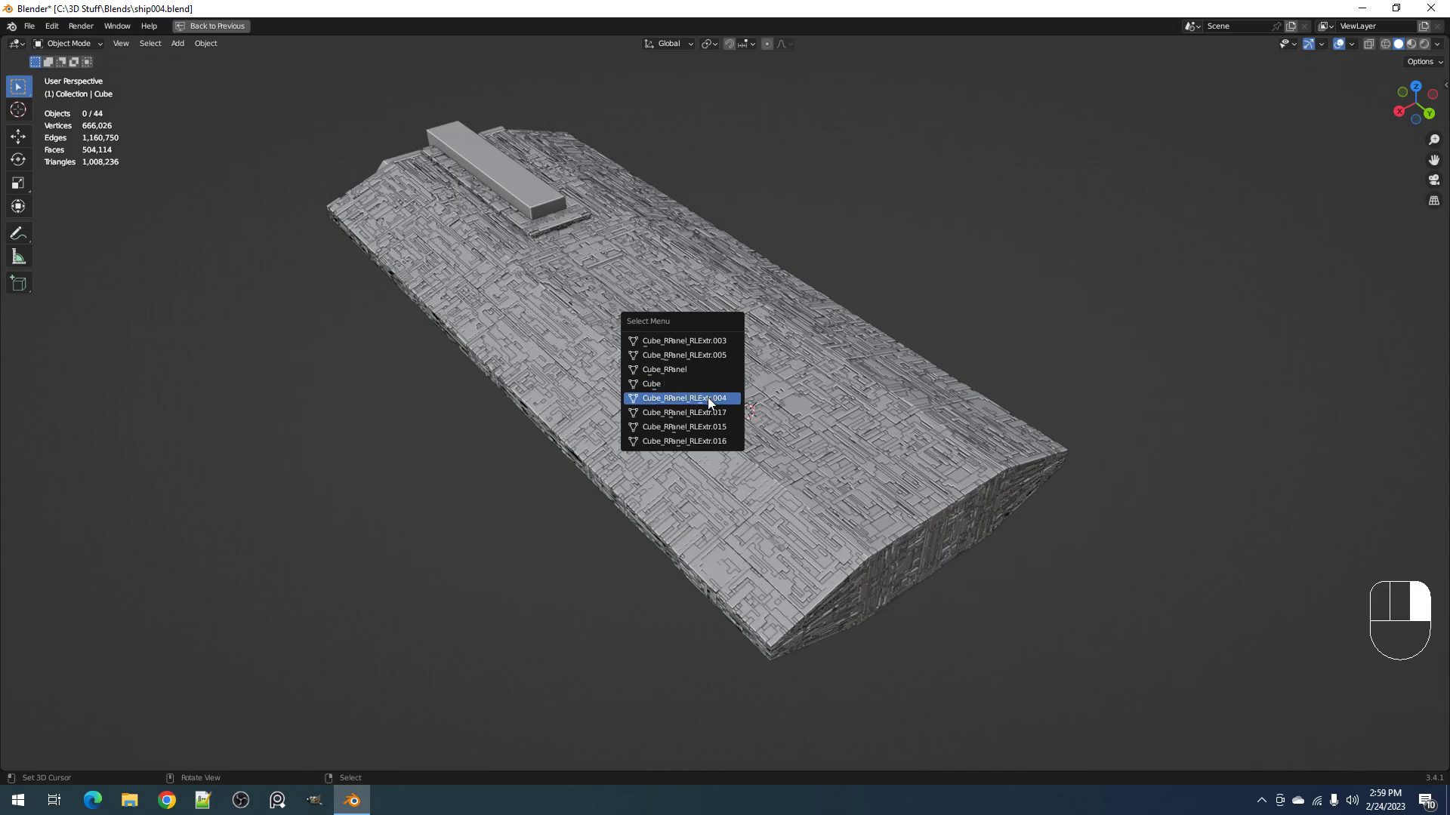
pyautogui.click(695, 385)
pyautogui.press('g')
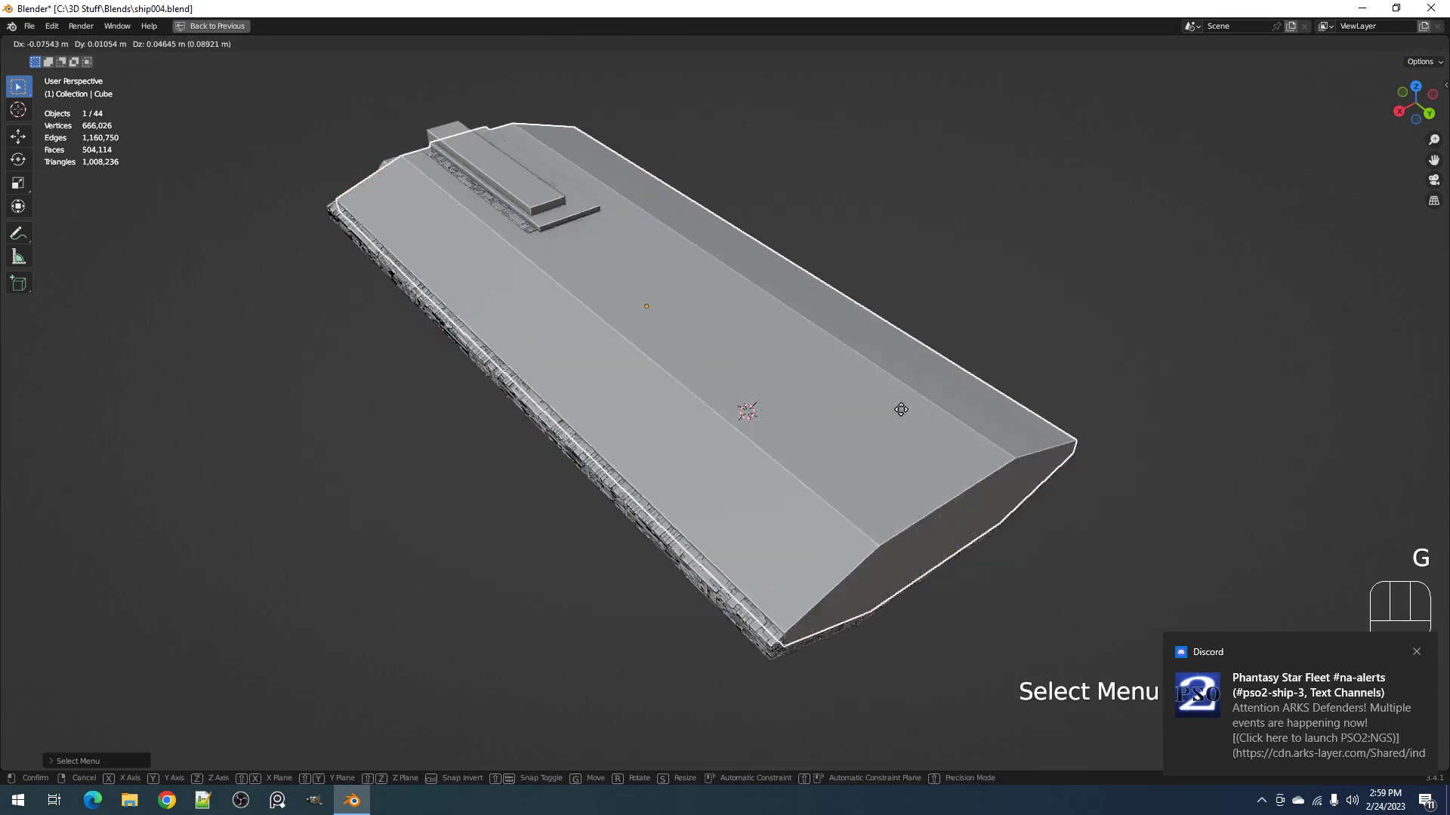
pyautogui.rightClick(1139, 359)
pyautogui.press('Tab')
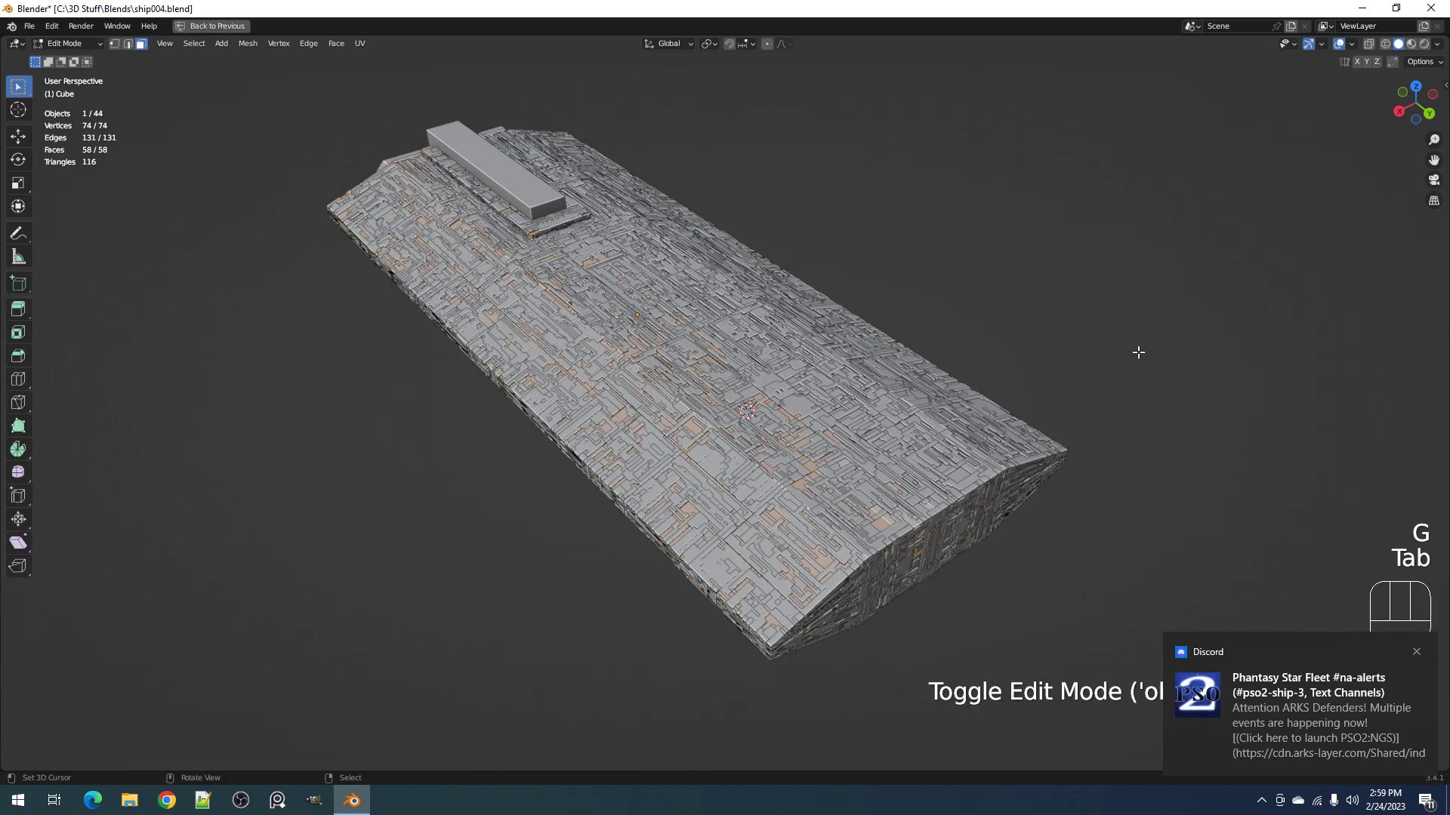
pyautogui.hotkey('shift', 'z')
pyautogui.hotkey('shift', 'z')
pyautogui.press('Tab')
pyautogui.hotkey('shift', 'alt', 'z')
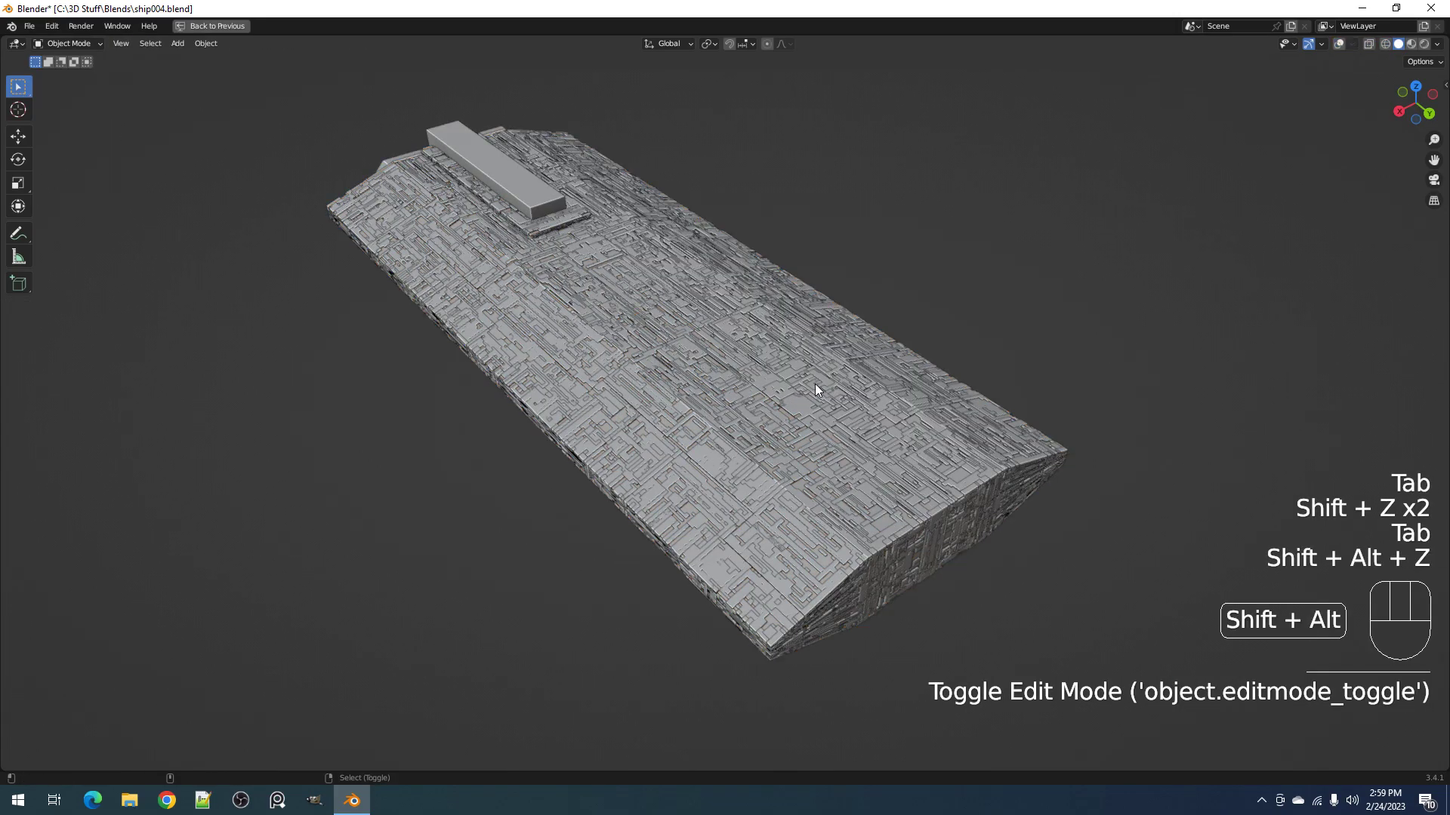
# Step: Run Random Panels on the base Cube with 3 subdivision cuts
pyautogui.hotkey('shift', 'q')
pyautogui.click(823, 401)
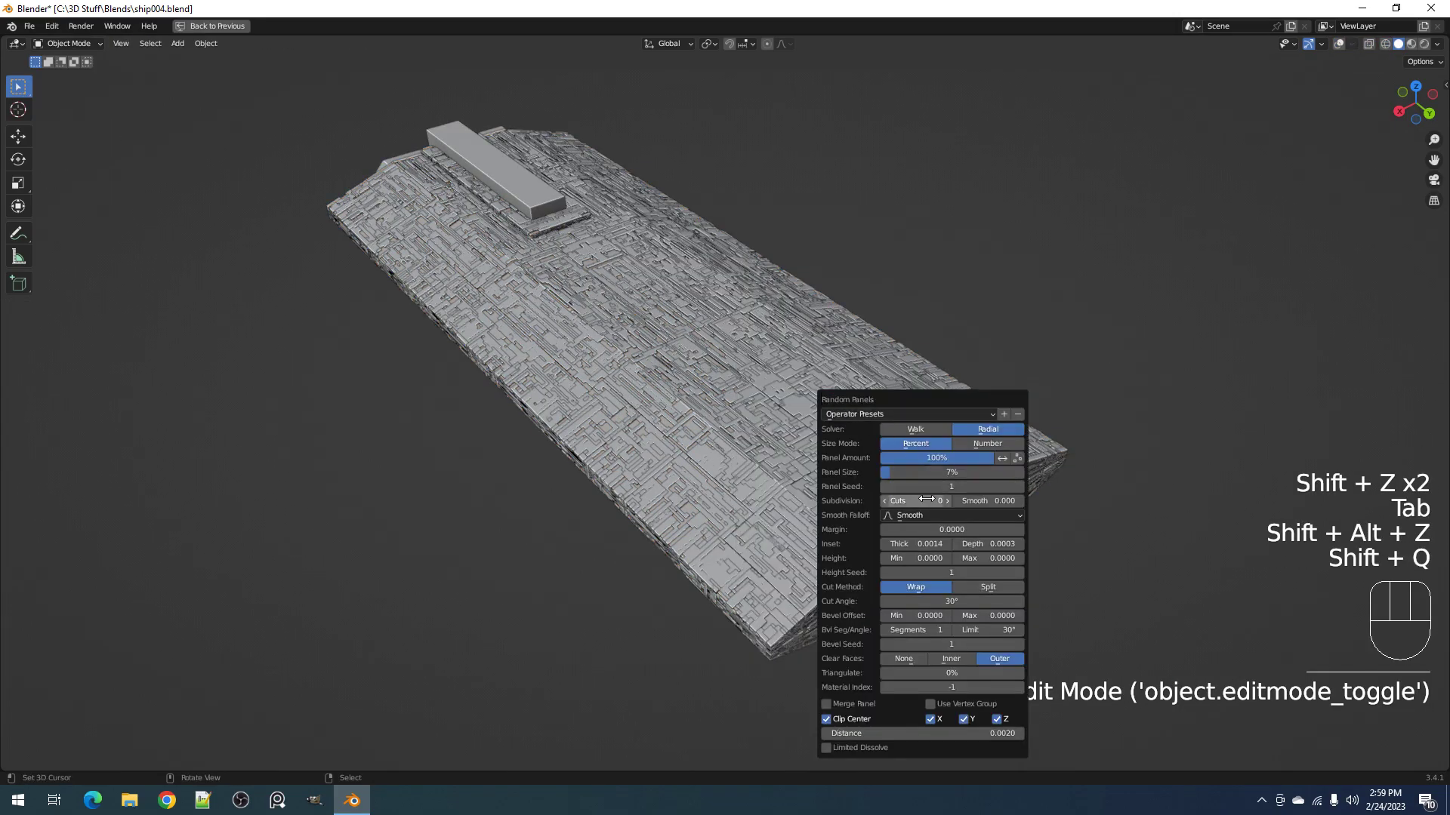
pyautogui.keyDown('ctrl'); pyautogui.scroll(3, 927, 502); pyautogui.keyUp('ctrl')
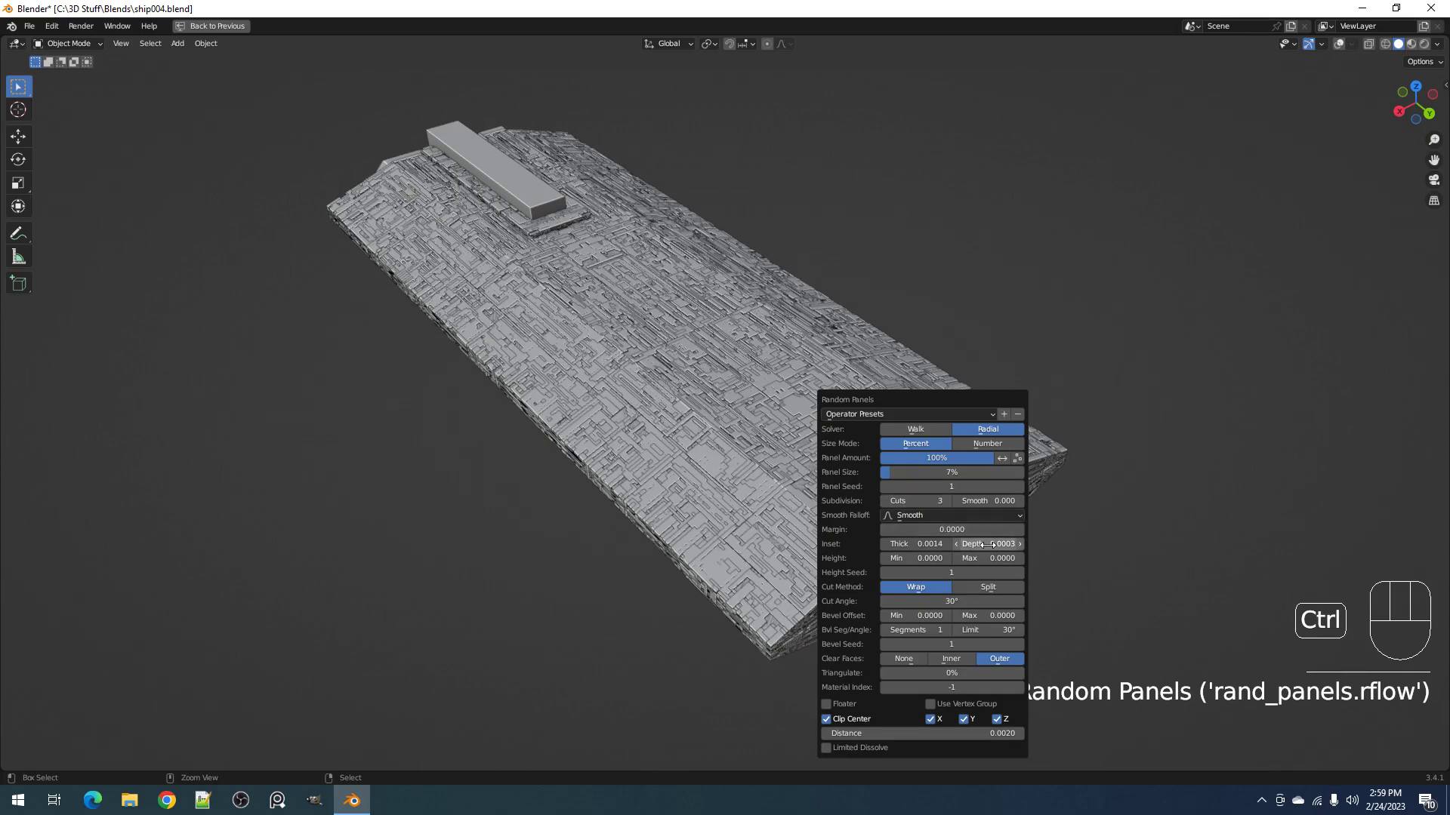
# Step: Raise the new panels' inset depth to 0.0113 and set Clear Faces to None
pyautogui.keyDown('ctrl'); pyautogui.scroll(8, 988, 545); pyautogui.keyUp('ctrl')
pyautogui.keyDown('ctrl'); pyautogui.scroll(2, 988, 545); pyautogui.keyUp('ctrl')
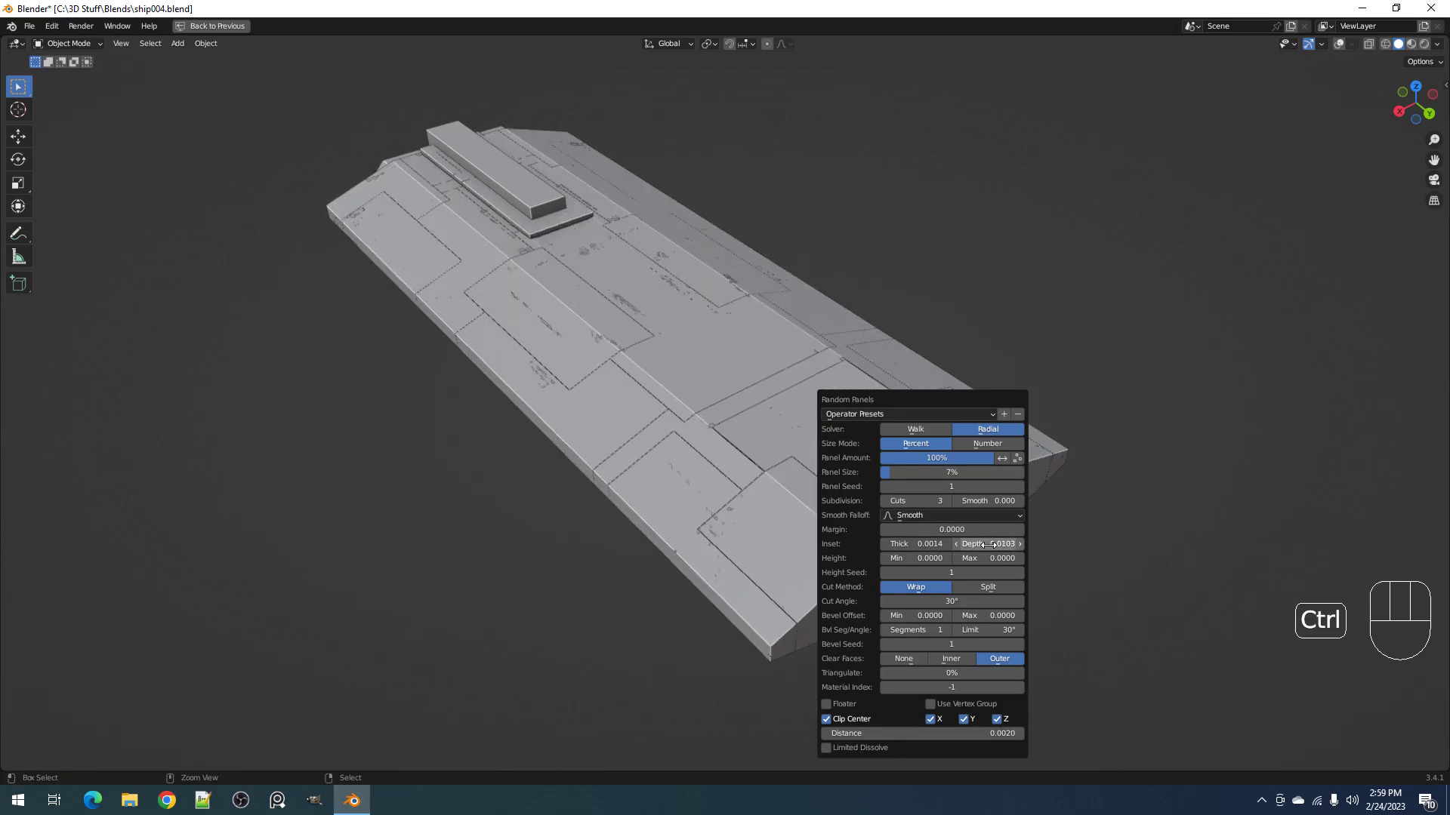
pyautogui.keyDown('ctrl'); pyautogui.scroll(-1, 989, 544); pyautogui.keyUp('ctrl')
pyautogui.keyDown('ctrl'); pyautogui.scroll(1, 989, 545); pyautogui.keyUp('ctrl')
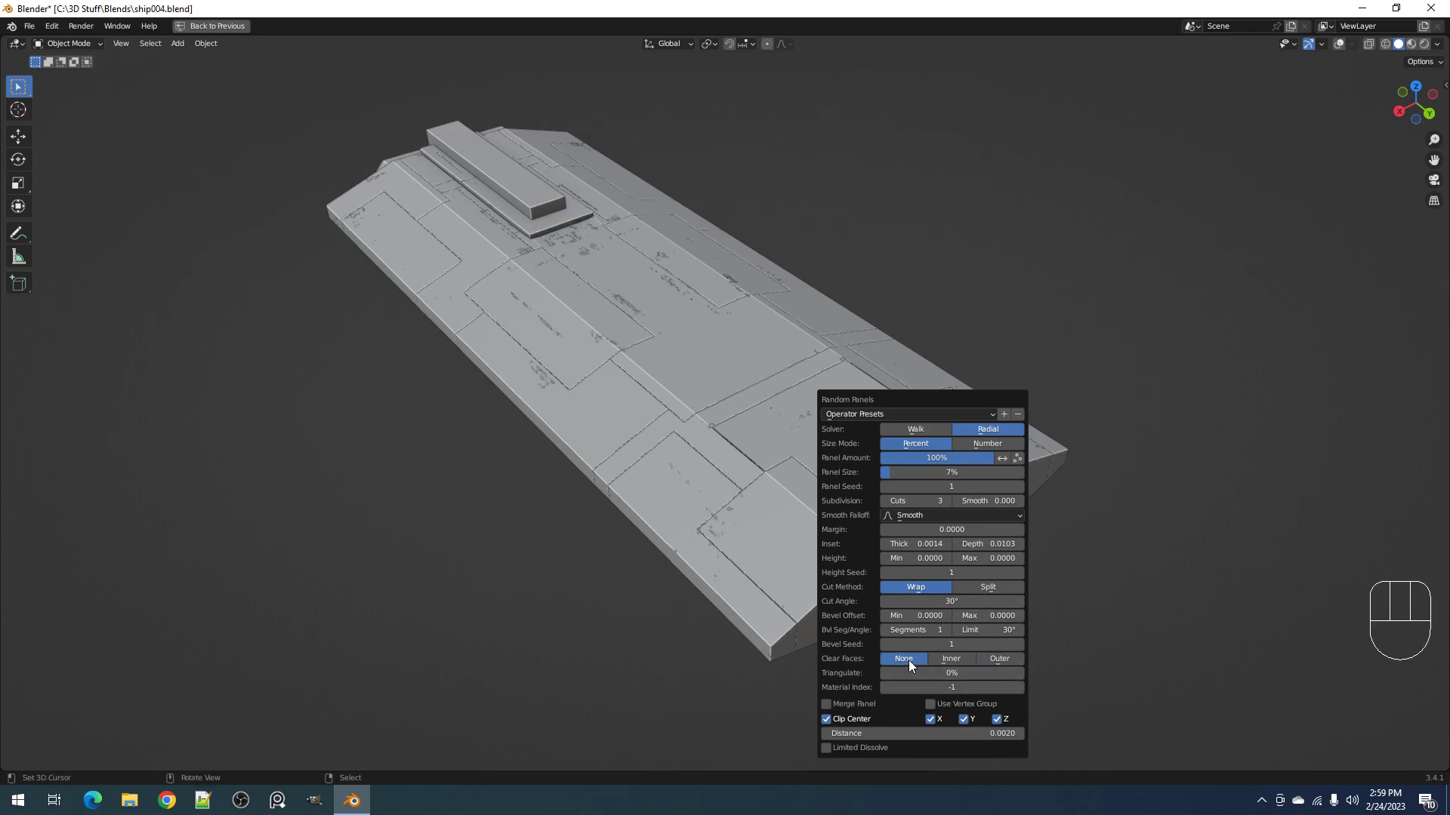
pyautogui.press('ctrl')
pyautogui.keyDown('ctrl'); pyautogui.scroll(1, 987, 545); pyautogui.keyUp('ctrl')
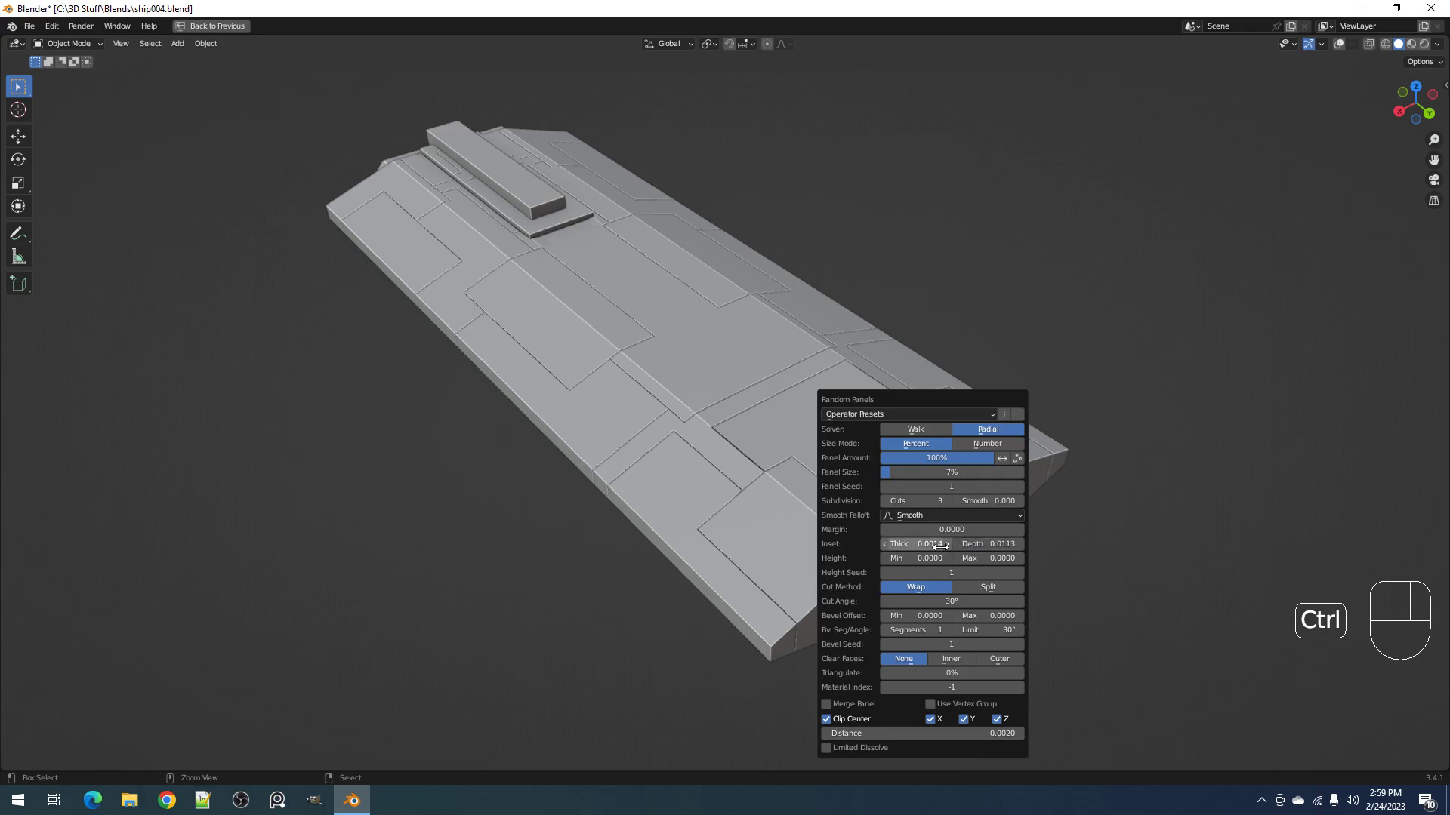
# Step: Set the new panels' inset thickness to 0.0044 and the Clip Center distance to 0.0050
pyautogui.keyDown('ctrl'); pyautogui.scroll(1, 929, 545); pyautogui.keyUp('ctrl')
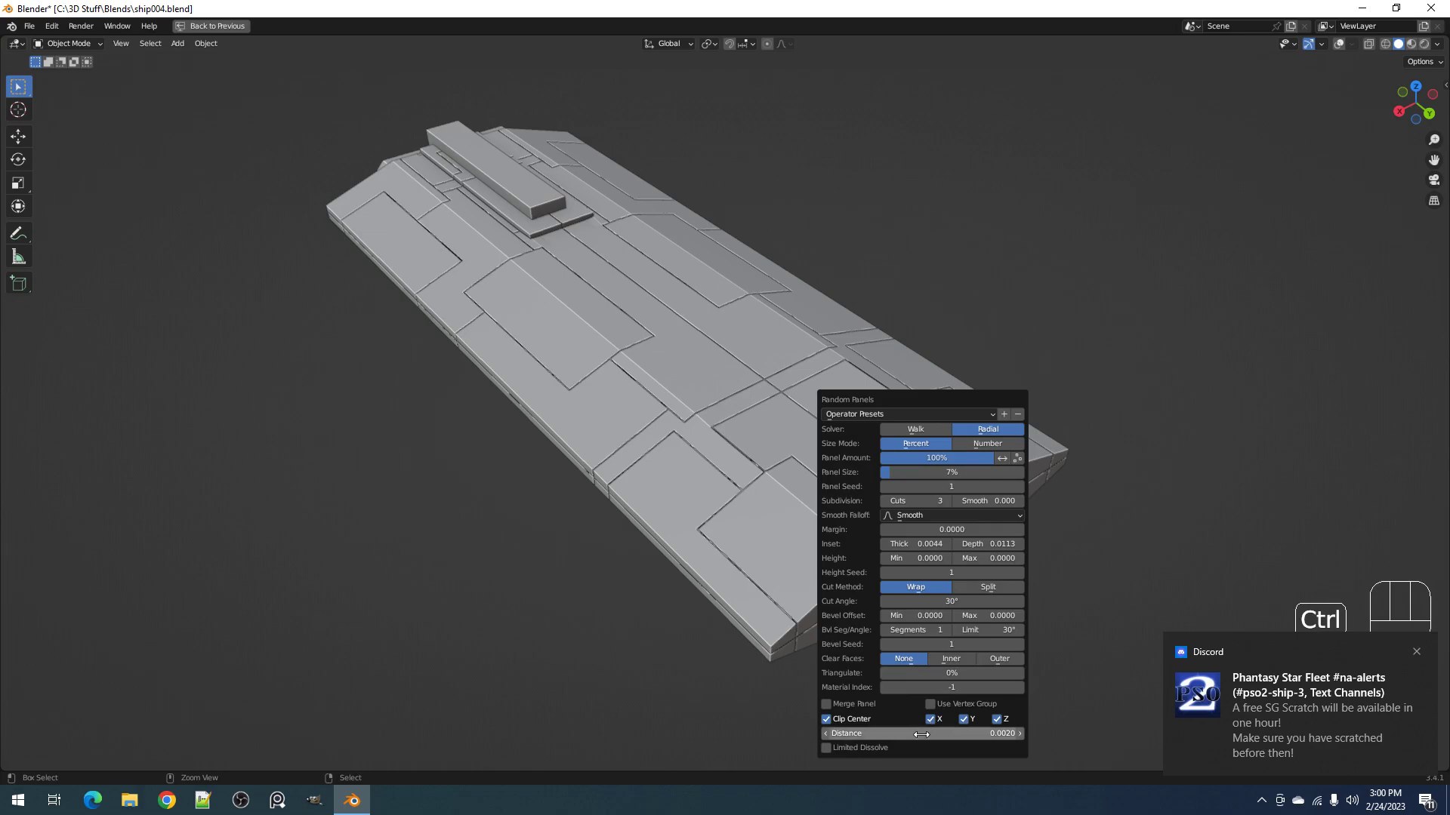
pyautogui.keyDown('ctrl'); pyautogui.scroll(1, 921, 736); pyautogui.keyUp('ctrl')
pyautogui.keyDown('ctrl'); pyautogui.scroll(-3, 923, 733); pyautogui.keyUp('ctrl')
pyautogui.keyDown('ctrl'); pyautogui.scroll(1, 925, 730); pyautogui.keyUp('ctrl')
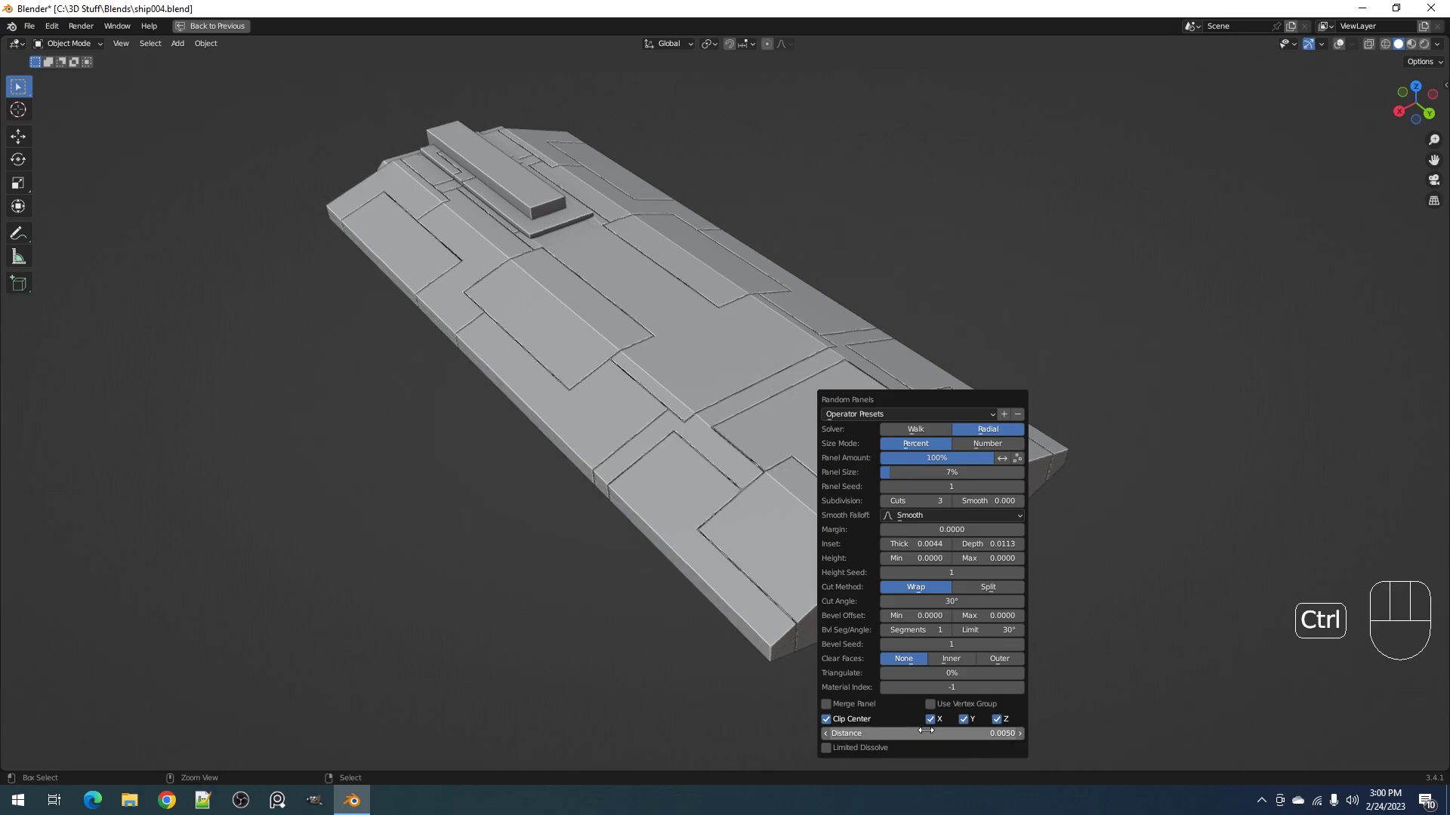
# Step: Reduce the Panel Amount to 50% and enable Remove Panels to expose the detail beneath
pyautogui.moveTo(930, 520); pyautogui.dragTo(962, 476, button='middle')
pyautogui.press('F9')
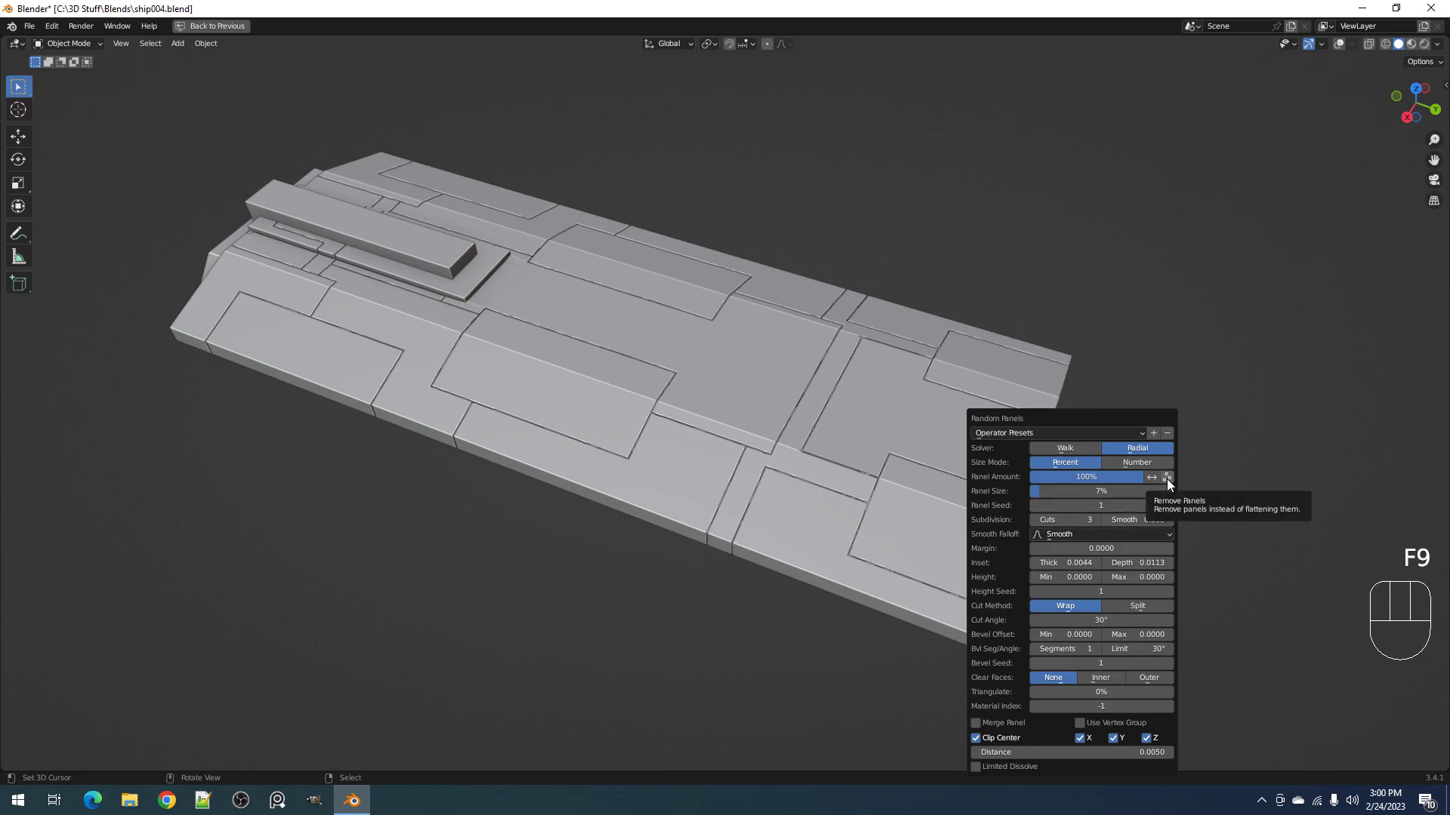
pyautogui.moveTo(1138, 477); pyautogui.dragTo(1086, 477)
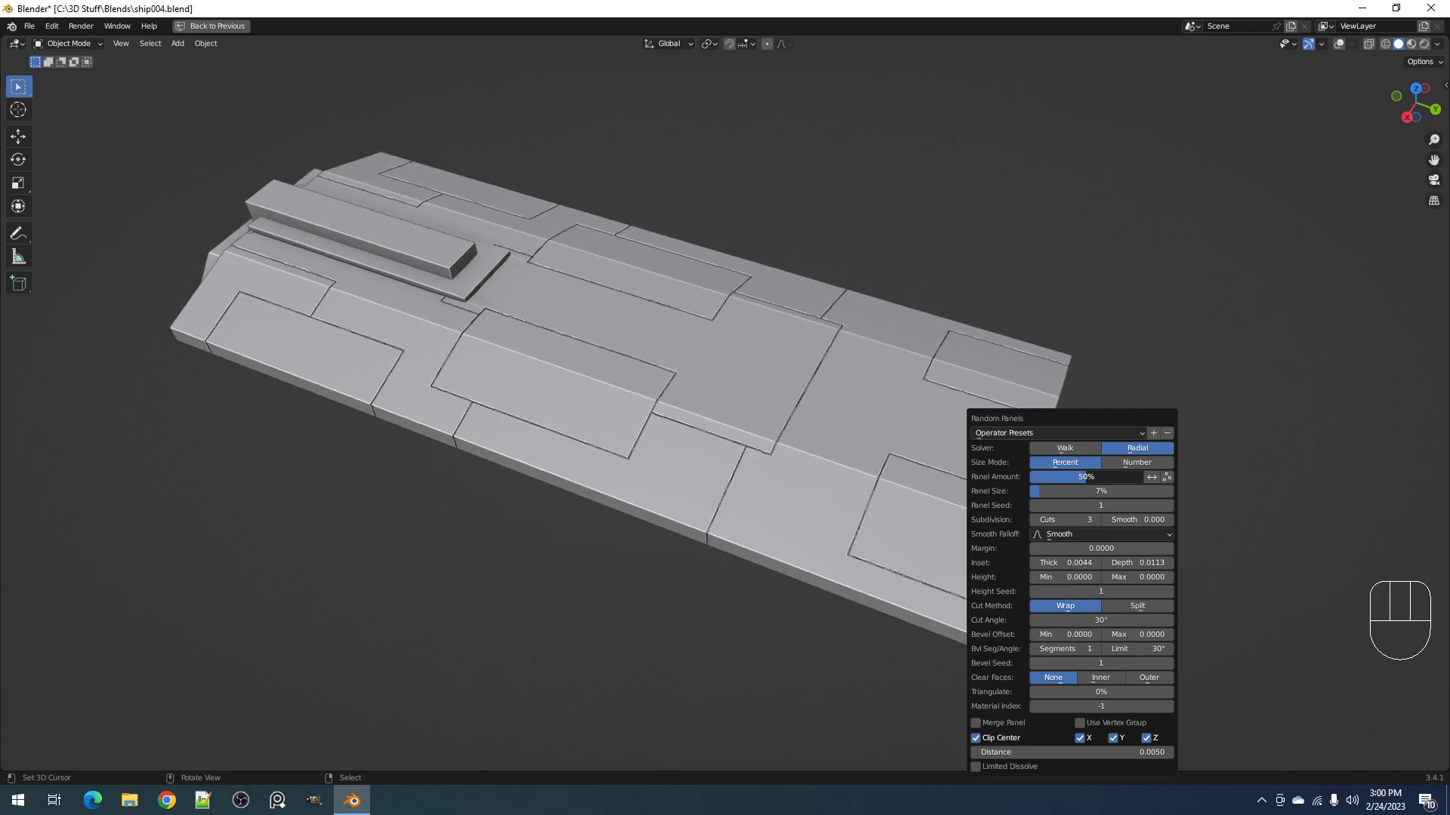
pyautogui.click(1166, 477)
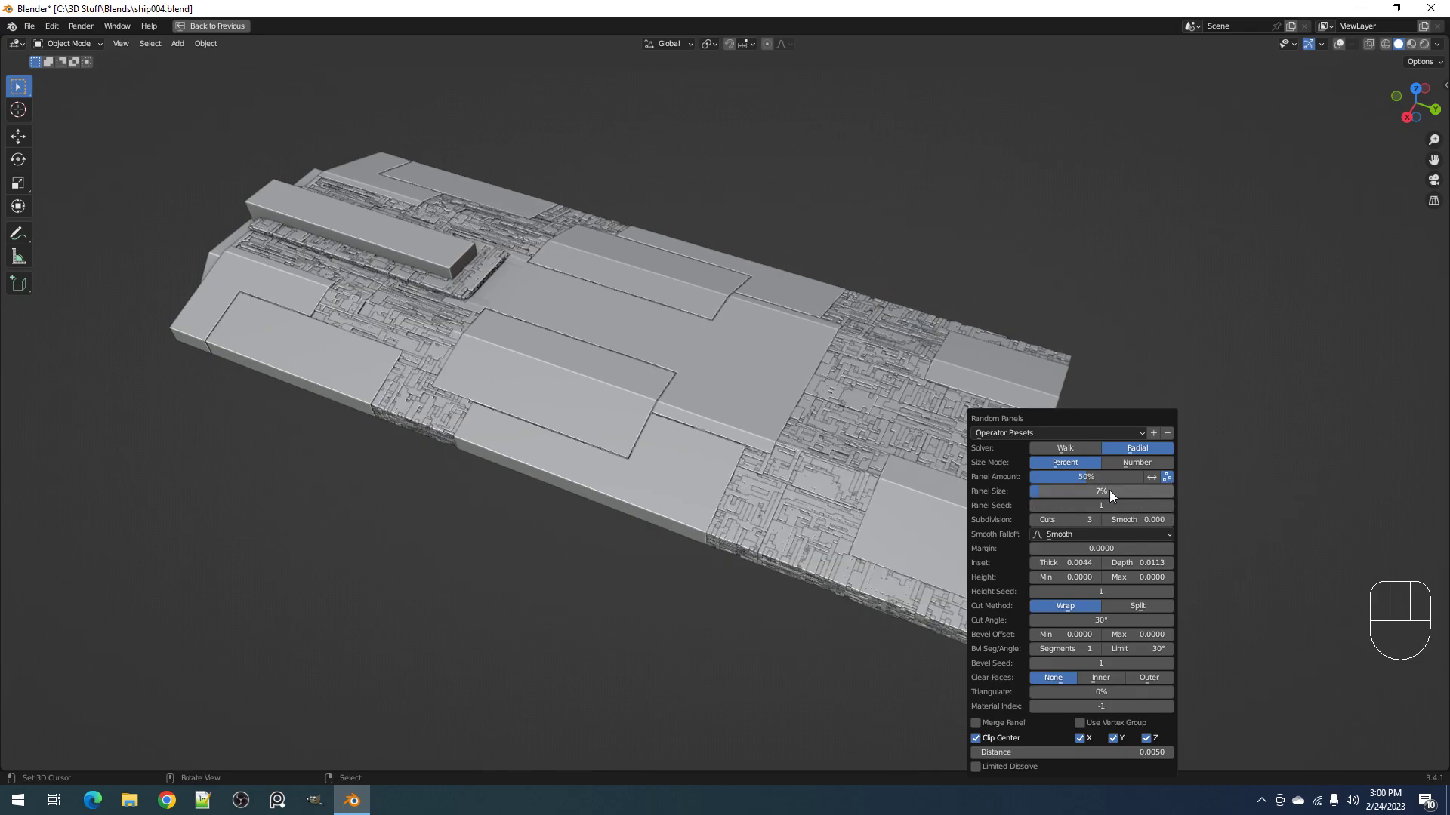
# Step: Try different subdivision cut counts for the Random Panels plating and settle on 9 cuts
pyautogui.keyDown('ctrl'); pyautogui.scroll(3, 1079, 521); pyautogui.keyUp('ctrl')
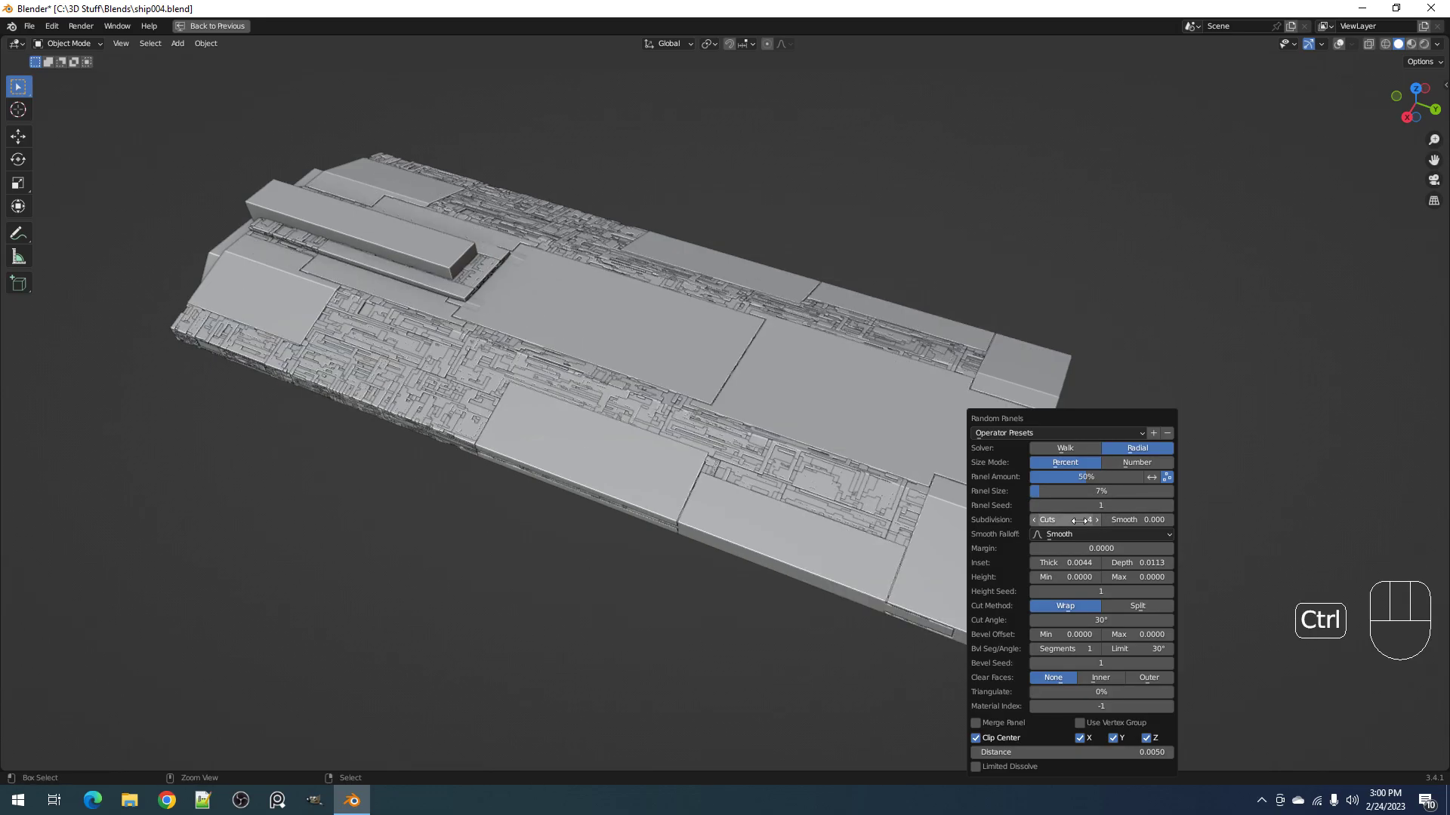
pyautogui.keyDown('ctrl'); pyautogui.scroll(-6, 1080, 521); pyautogui.keyUp('ctrl')
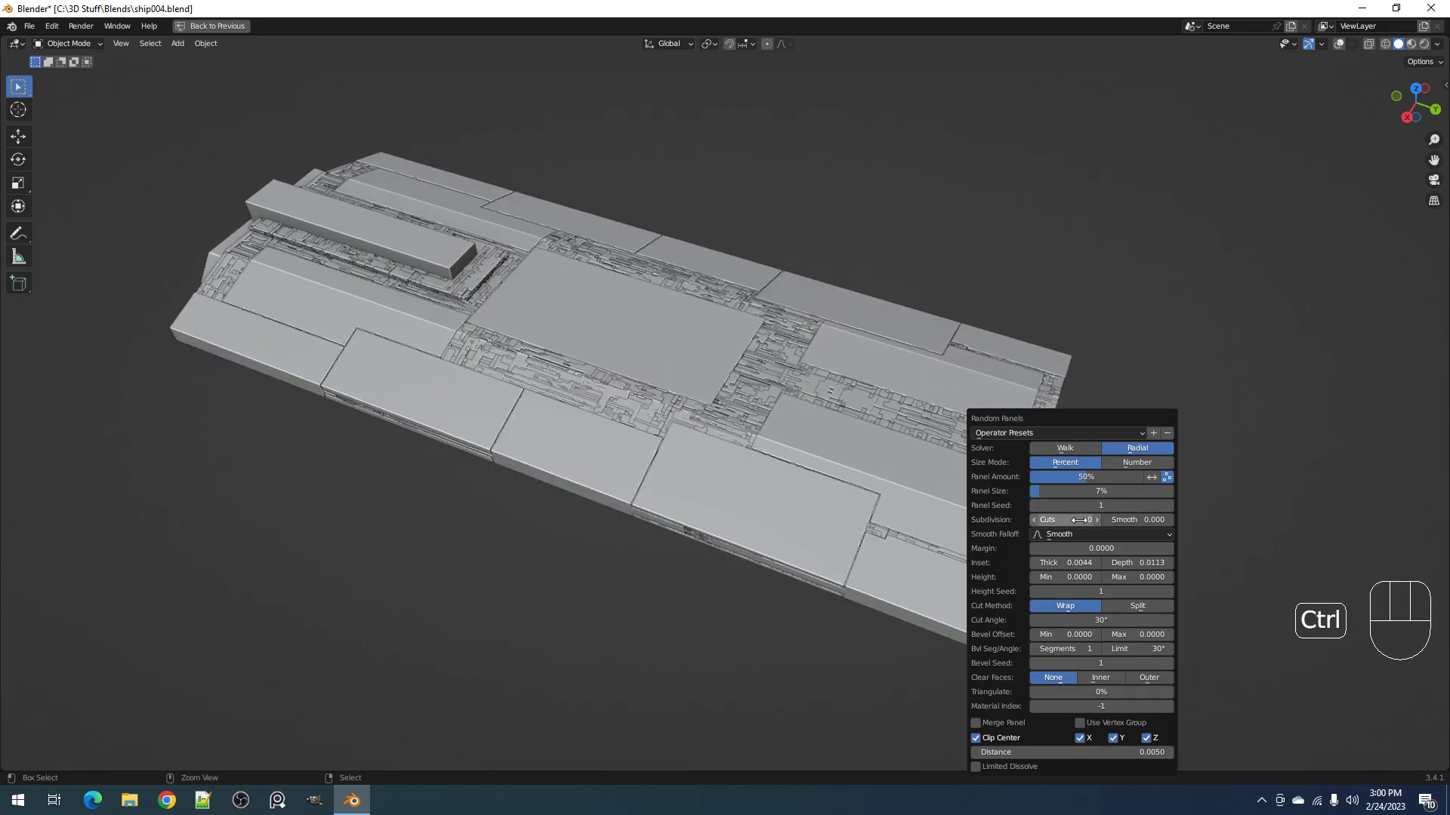
pyautogui.keyDown('ctrl'); pyautogui.scroll(1, 1080, 521); pyautogui.keyUp('ctrl')
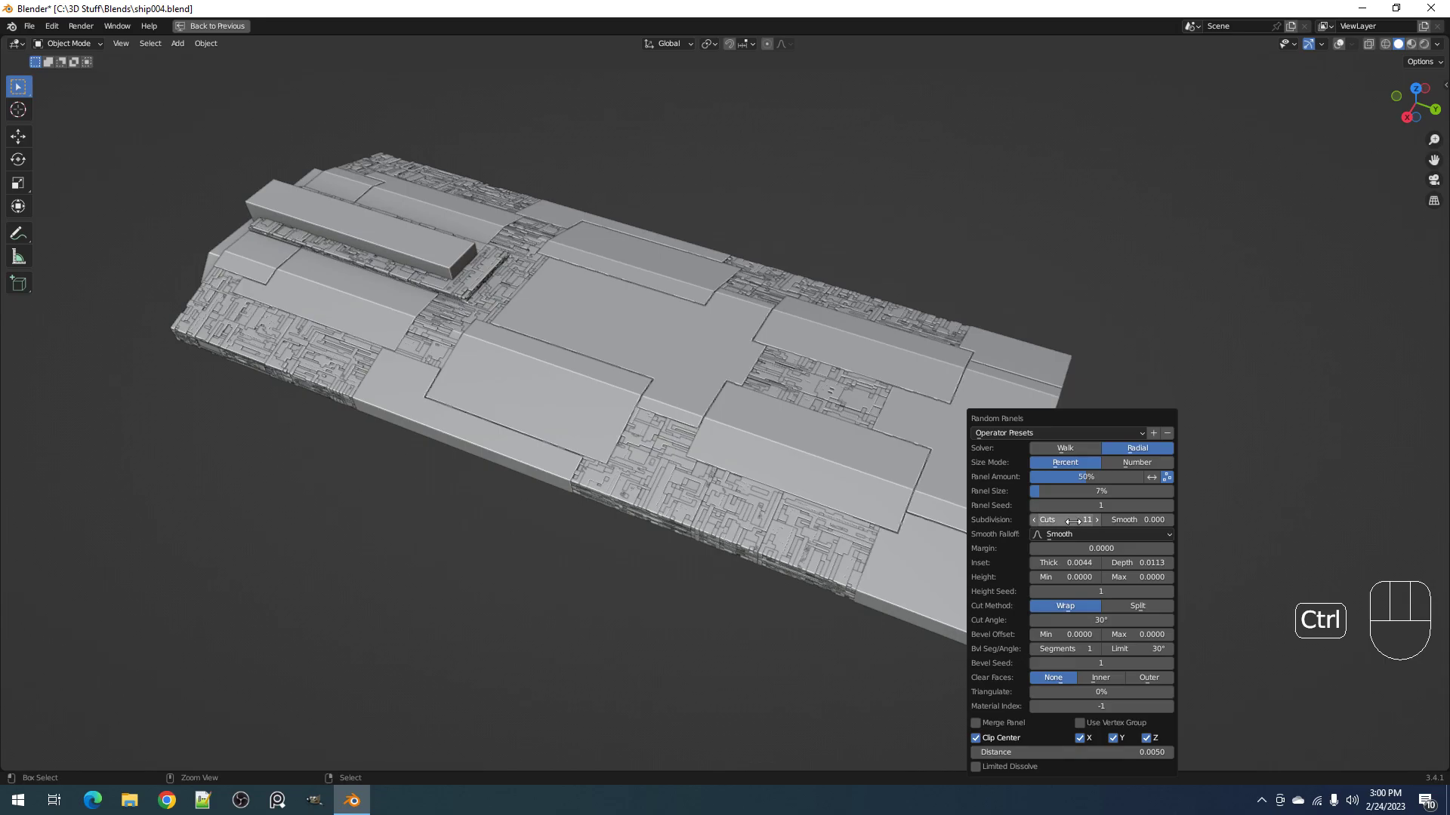
pyautogui.keyDown('ctrl'); pyautogui.scroll(1, 1073, 522); pyautogui.keyUp('ctrl')
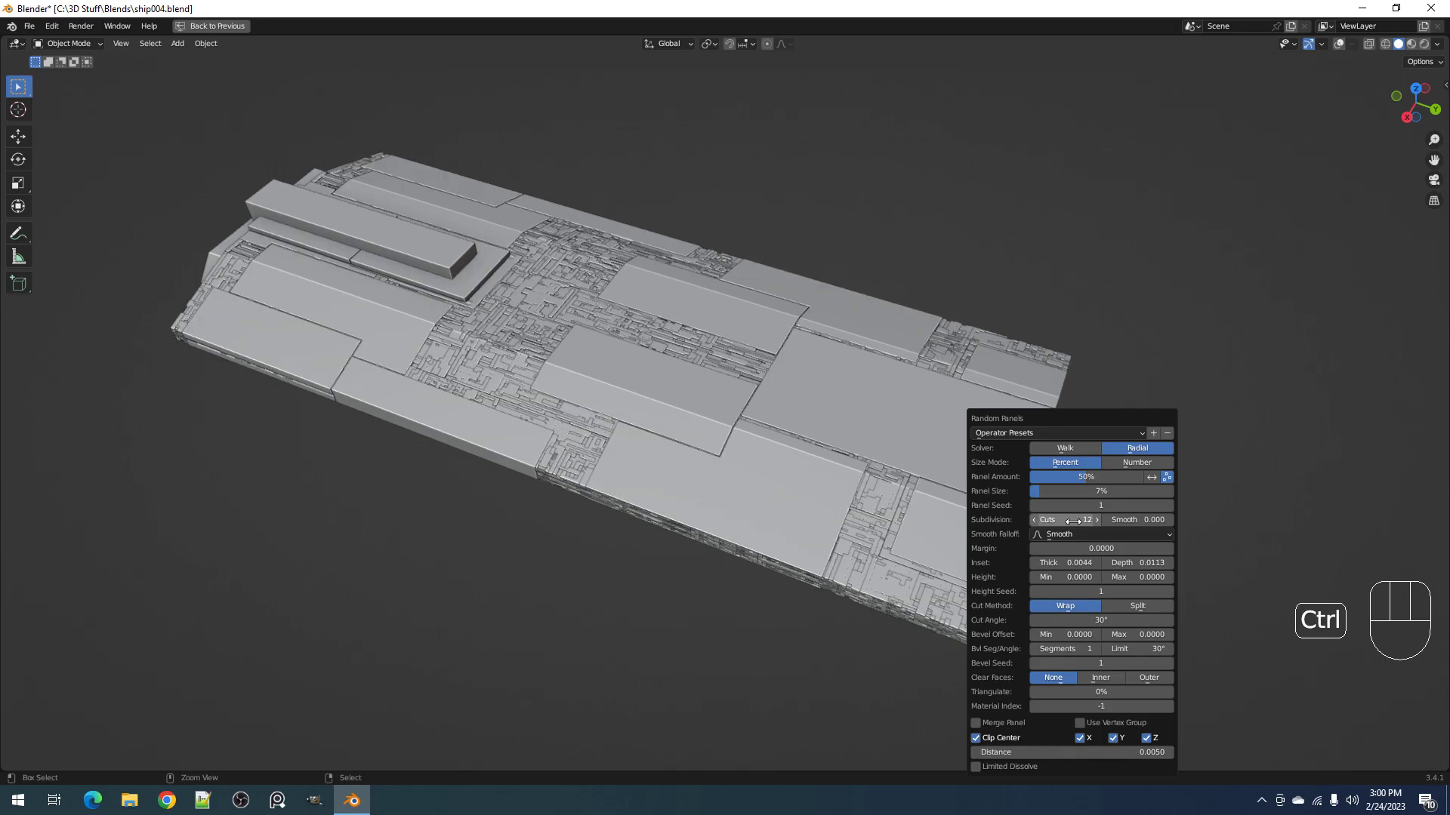
pyautogui.keyDown('ctrl'); pyautogui.scroll(-3, 1073, 521); pyautogui.keyUp('ctrl')
# Step: Set the Panel Size of the Random Panels plating to 4%
pyautogui.doubleClick(1057, 489)
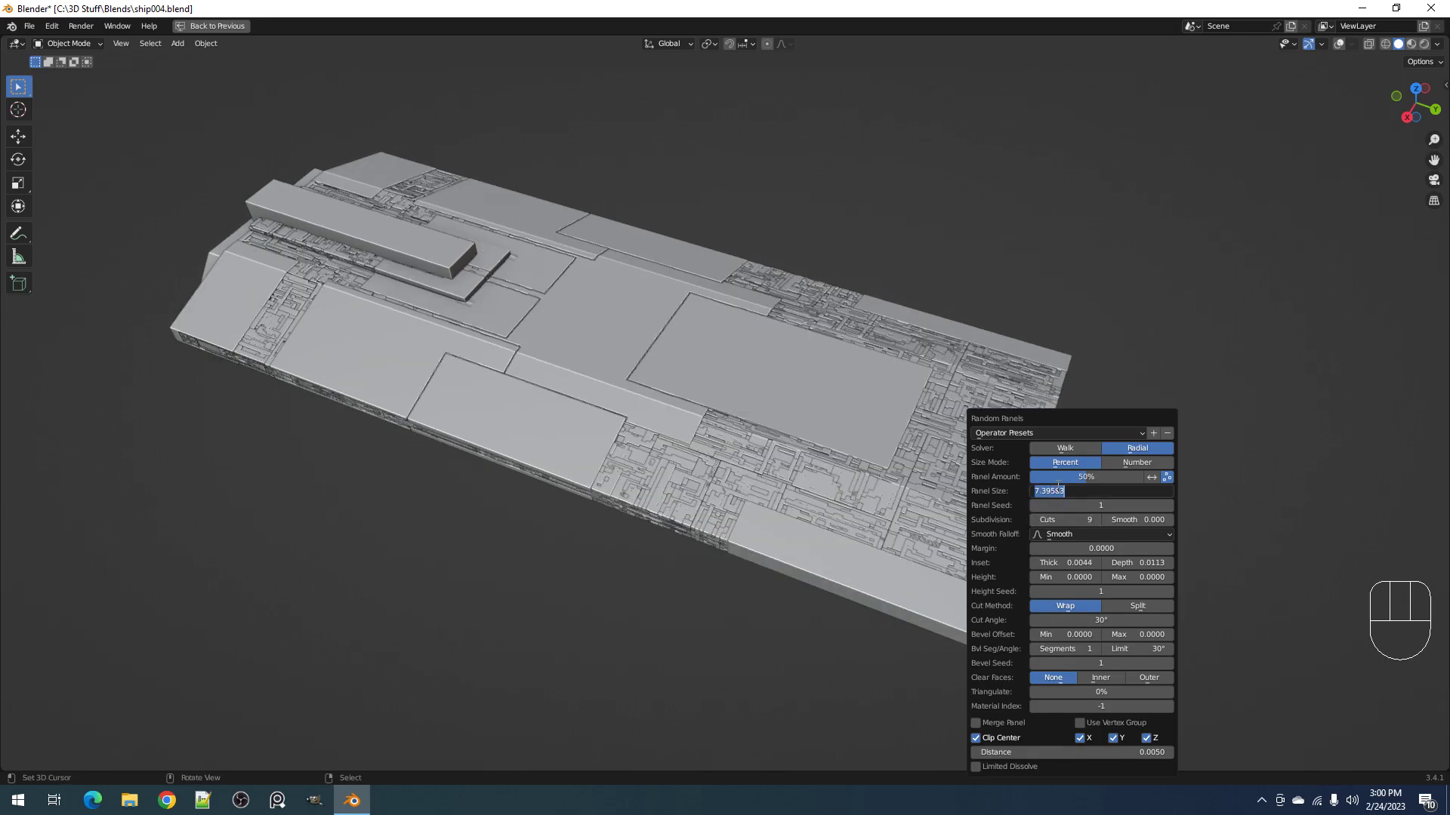
pyautogui.write('4')
pyautogui.press('Return')
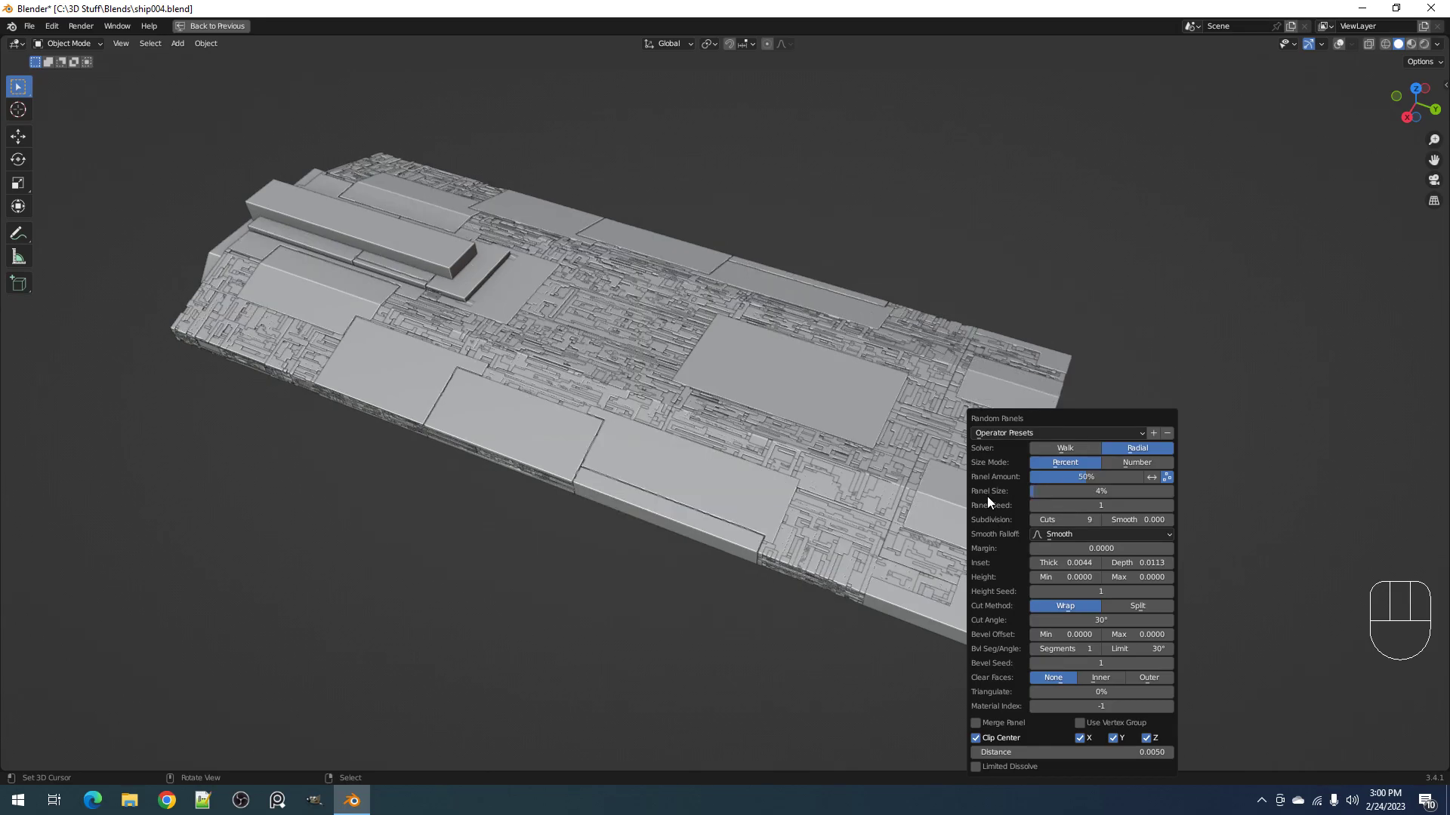
# Step: Switch the panel solver to Walk, with a Panel Size of 20% and a Panel Seed of 2
pyautogui.click(1076, 447)
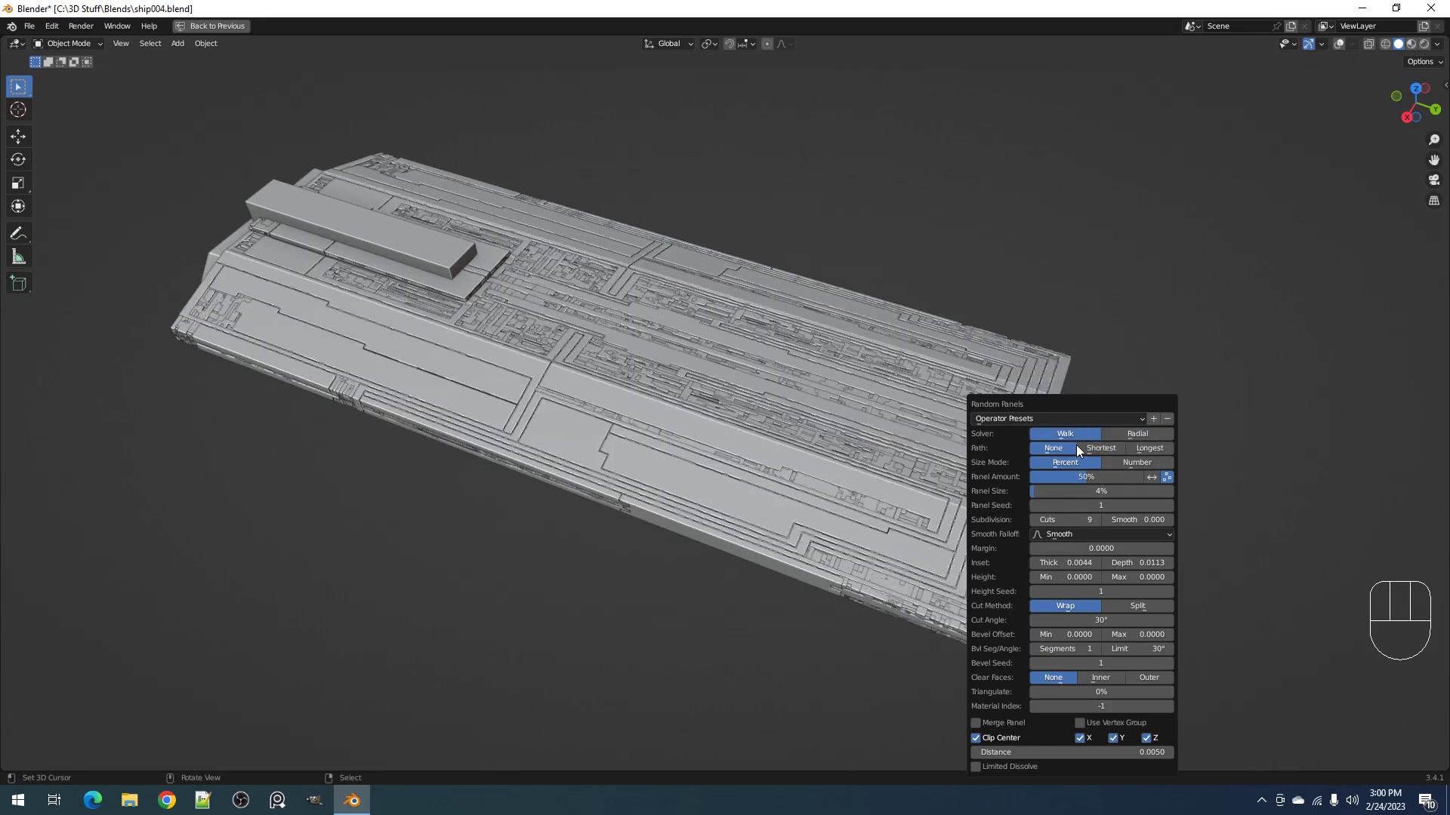
pyautogui.moveTo(1076, 492); pyautogui.dragTo(1099, 491)
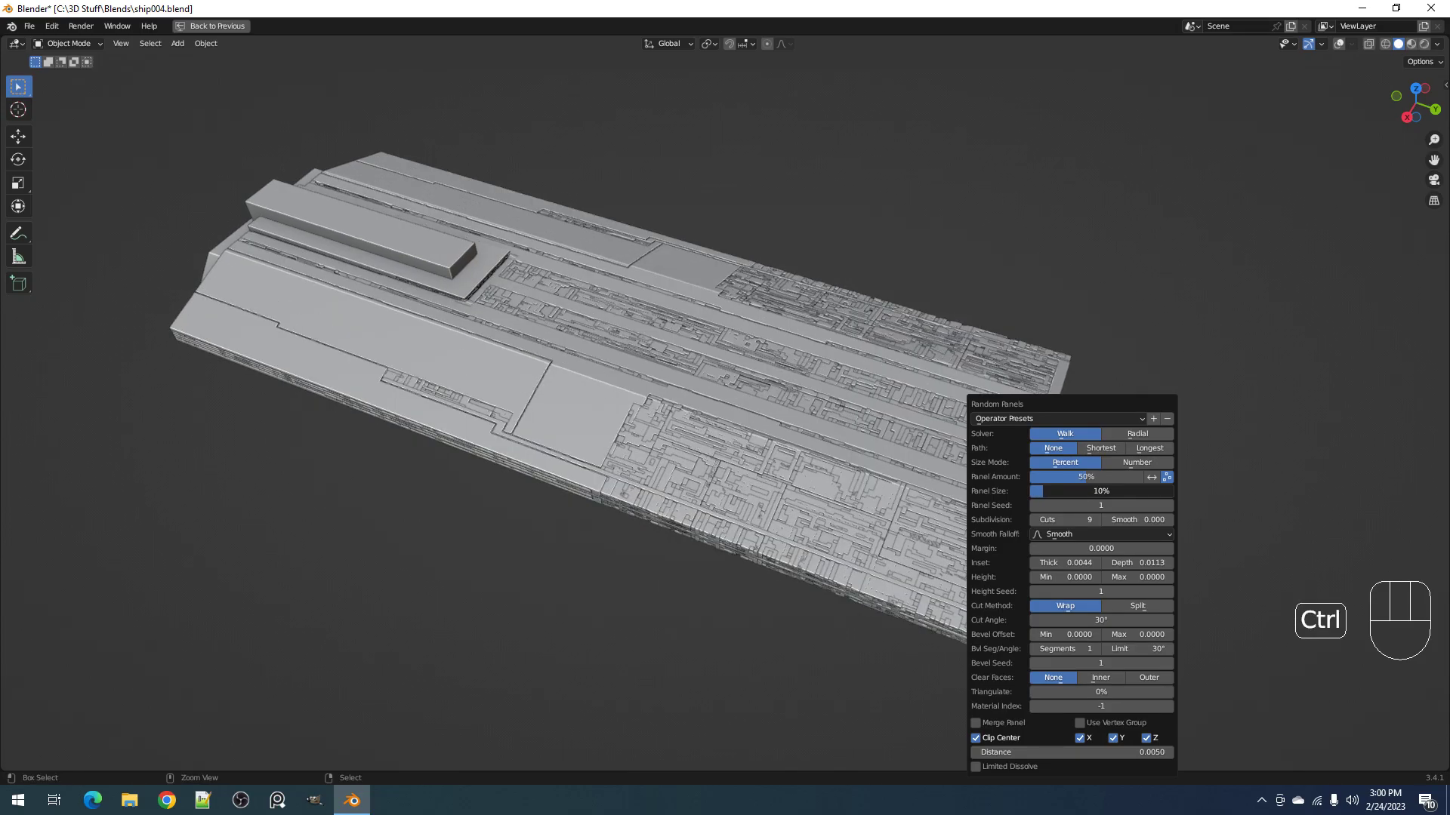
pyautogui.keyDown('ctrl'); pyautogui.moveTo(1098, 491); pyautogui.dragTo(1054, 492); pyautogui.keyUp('ctrl')
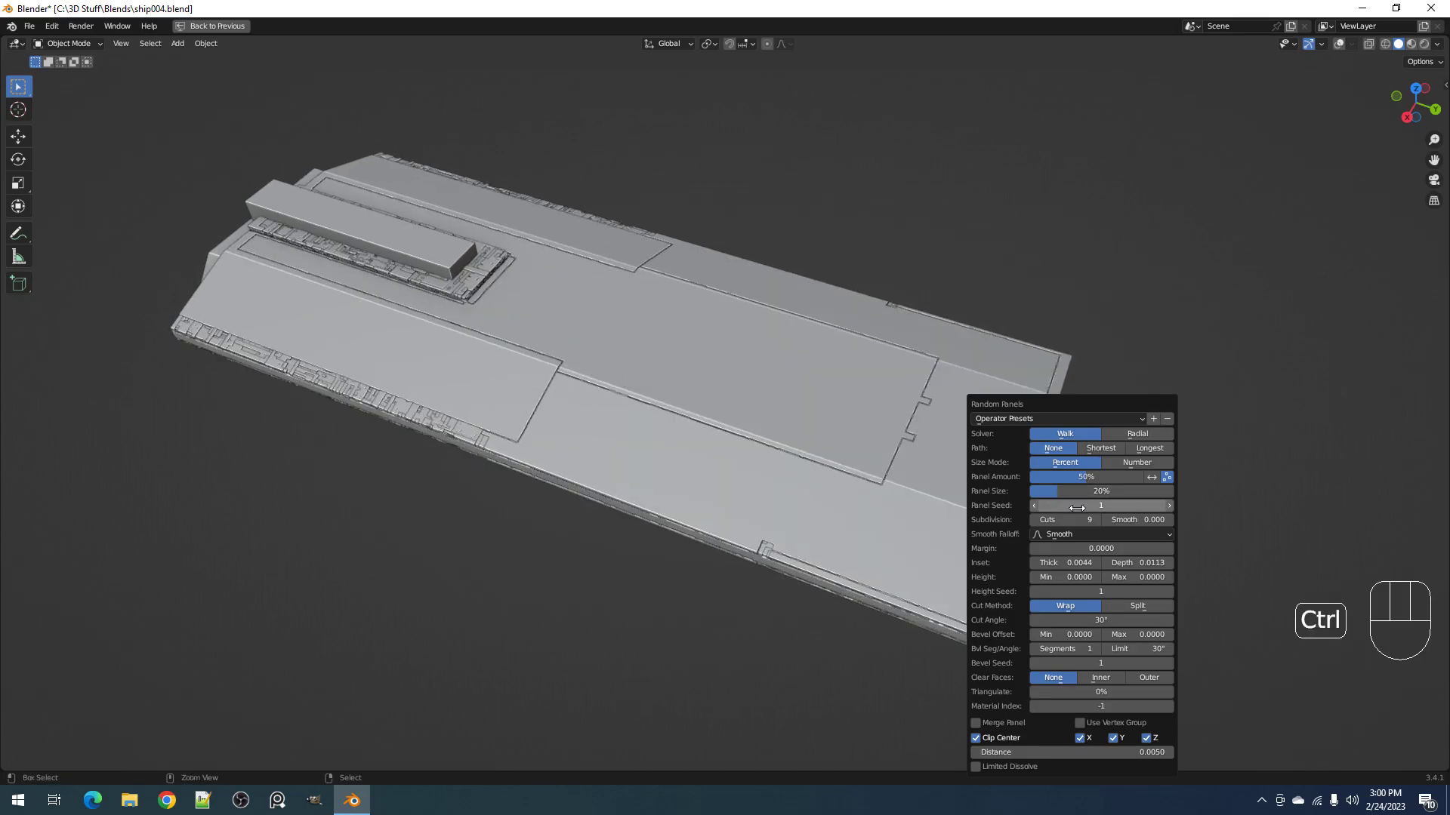
pyautogui.keyDown('ctrl'); pyautogui.scroll(1, 1077, 508); pyautogui.keyUp('ctrl')
# Step: Examine the Walk-solved plating and the exposed detail strips across the hull from several angles
pyautogui.scroll(-1, 680, 461)
pyautogui.moveTo(736, 446); pyautogui.dragTo(772, 406, button='middle')
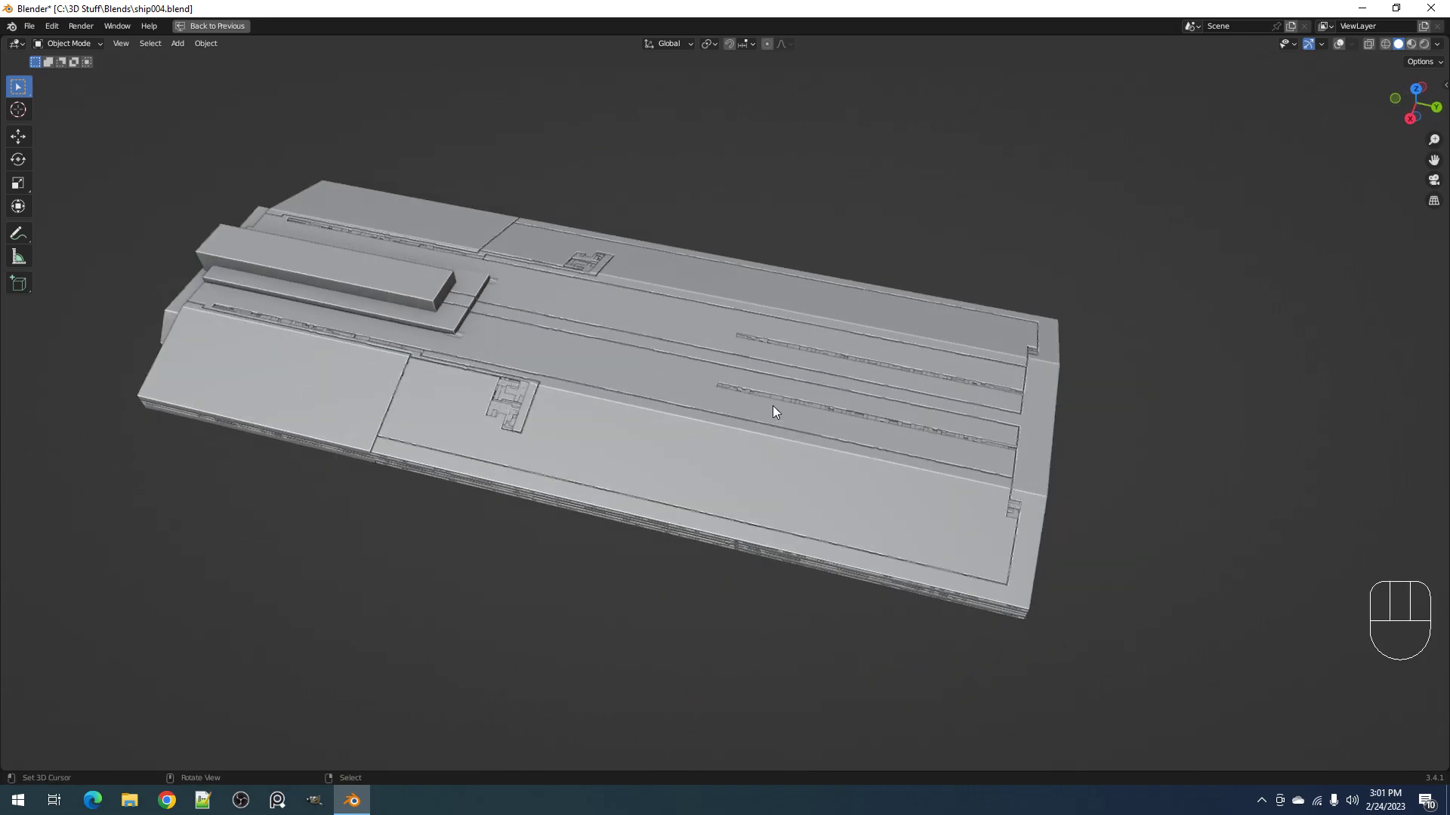
pyautogui.scroll(3, 769, 400)
pyautogui.moveTo(758, 343); pyautogui.dragTo(912, 397, button='middle')
pyautogui.scroll(-1, 717, 385)
pyautogui.scroll(-2, 895, 431)
pyautogui.keyDown('shift'); pyautogui.moveTo(1026, 365); pyautogui.dragTo(888, 388, button='middle'); pyautogui.keyUp('shift')
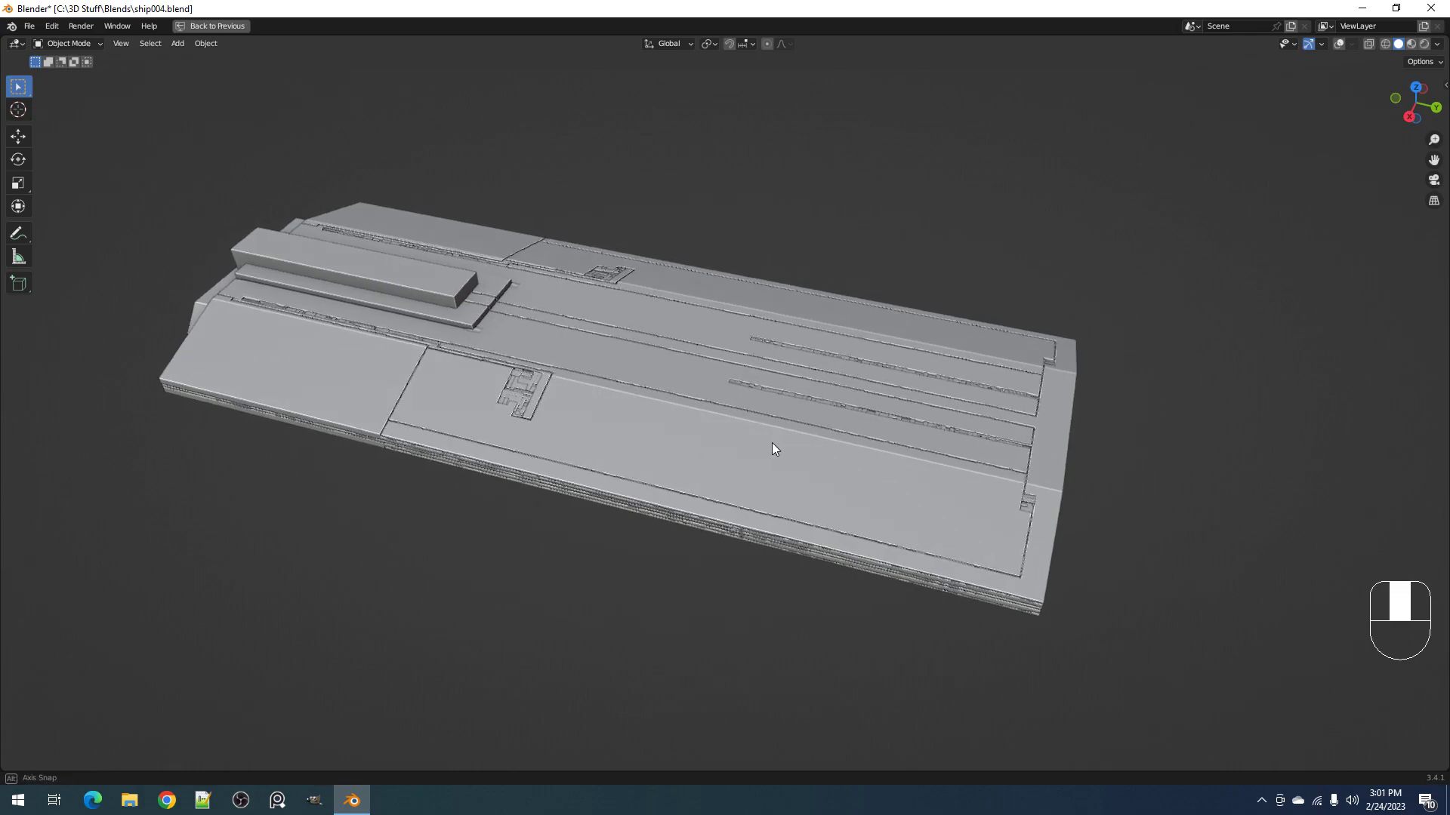
pyautogui.moveTo(775, 446); pyautogui.dragTo(739, 447, button='middle')
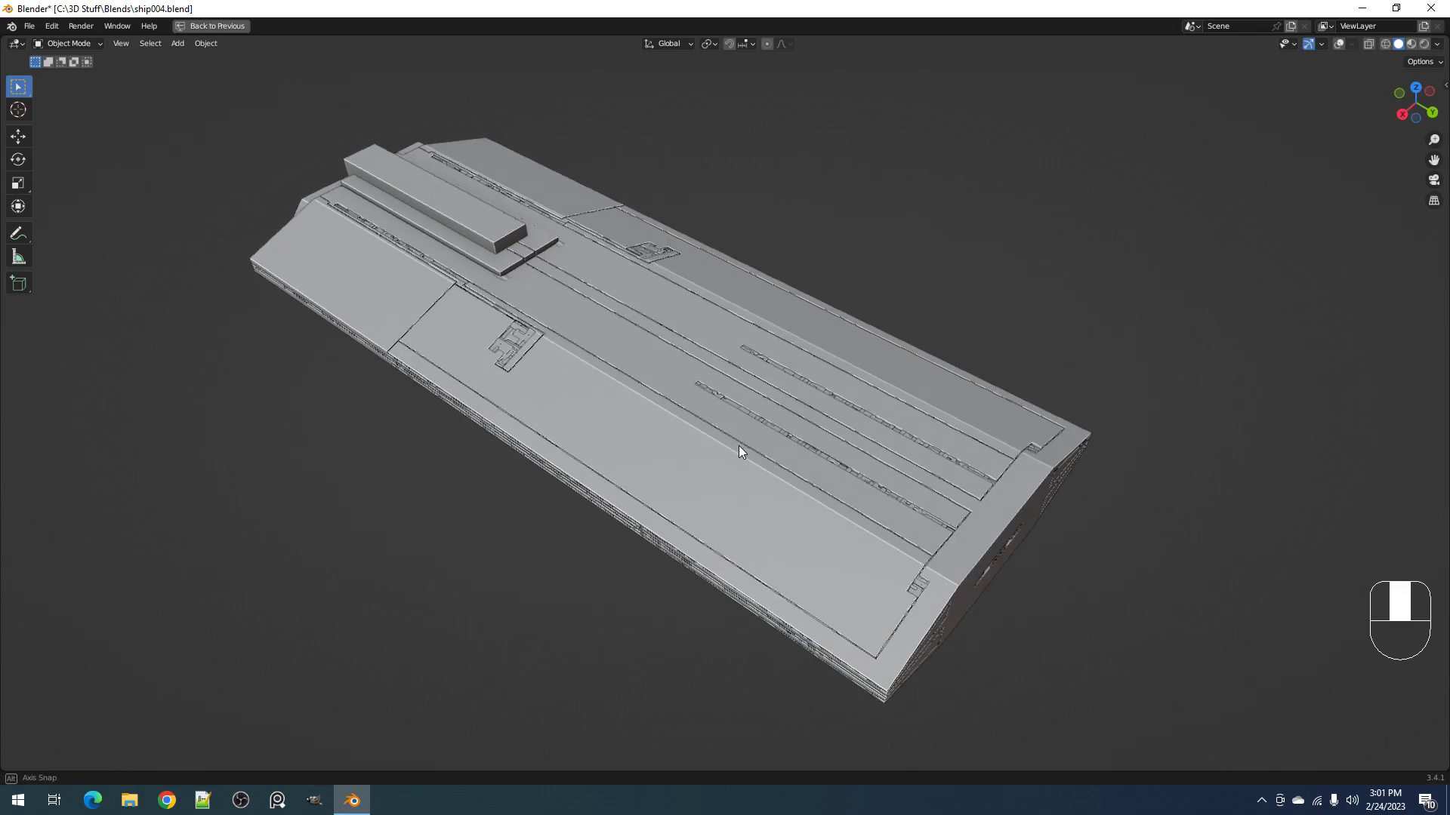
pyautogui.moveTo(738, 451); pyautogui.dragTo(840, 437, button='middle')
pyautogui.scroll(2, 804, 473)
pyautogui.scroll(-4, 815, 482)
pyautogui.scroll(2, 876, 427)
# Step: Change the Random Panels solver back to Radial and set the Size Mode to Number
pyautogui.press('F9')
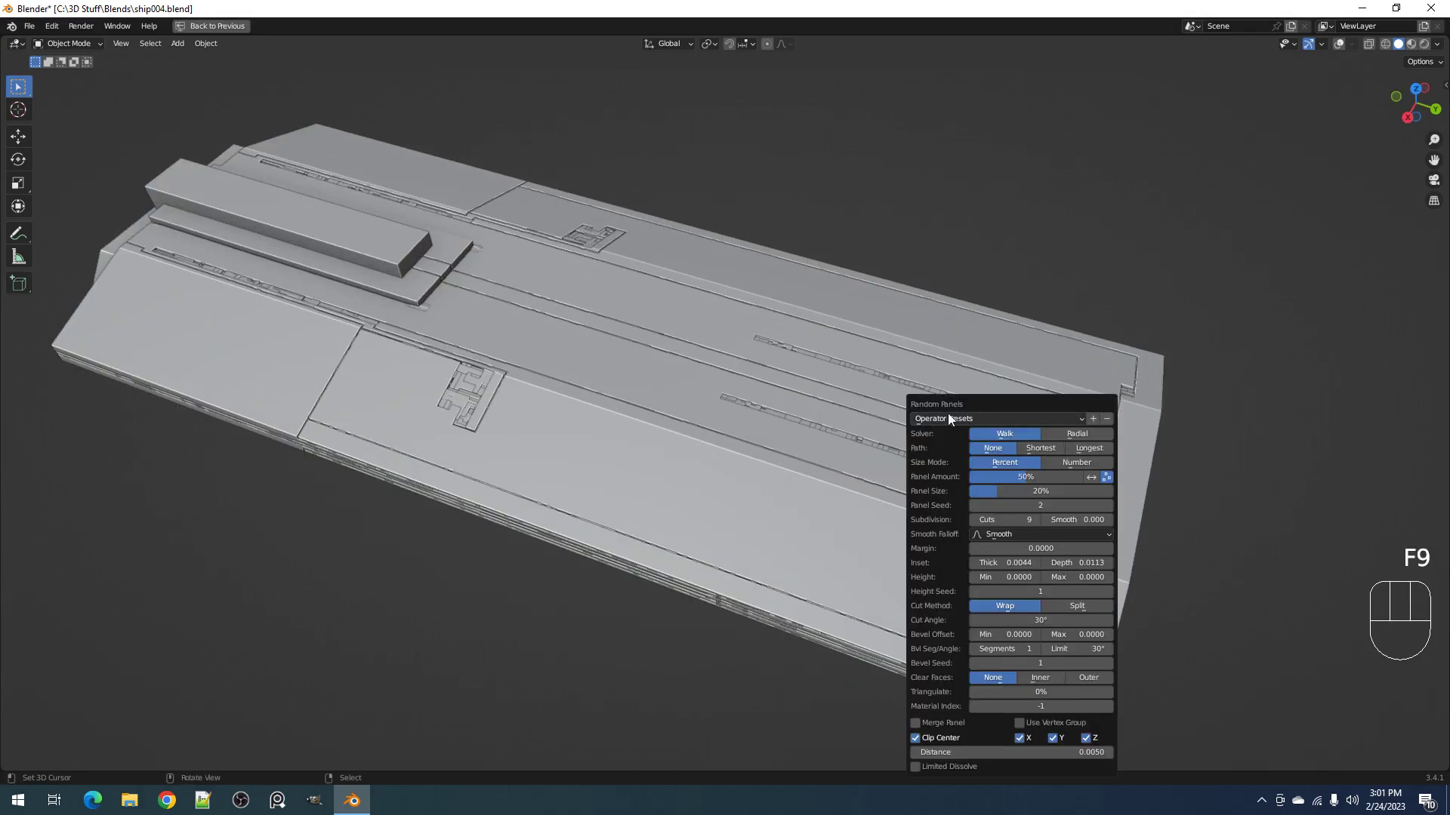
pyautogui.click(1071, 432)
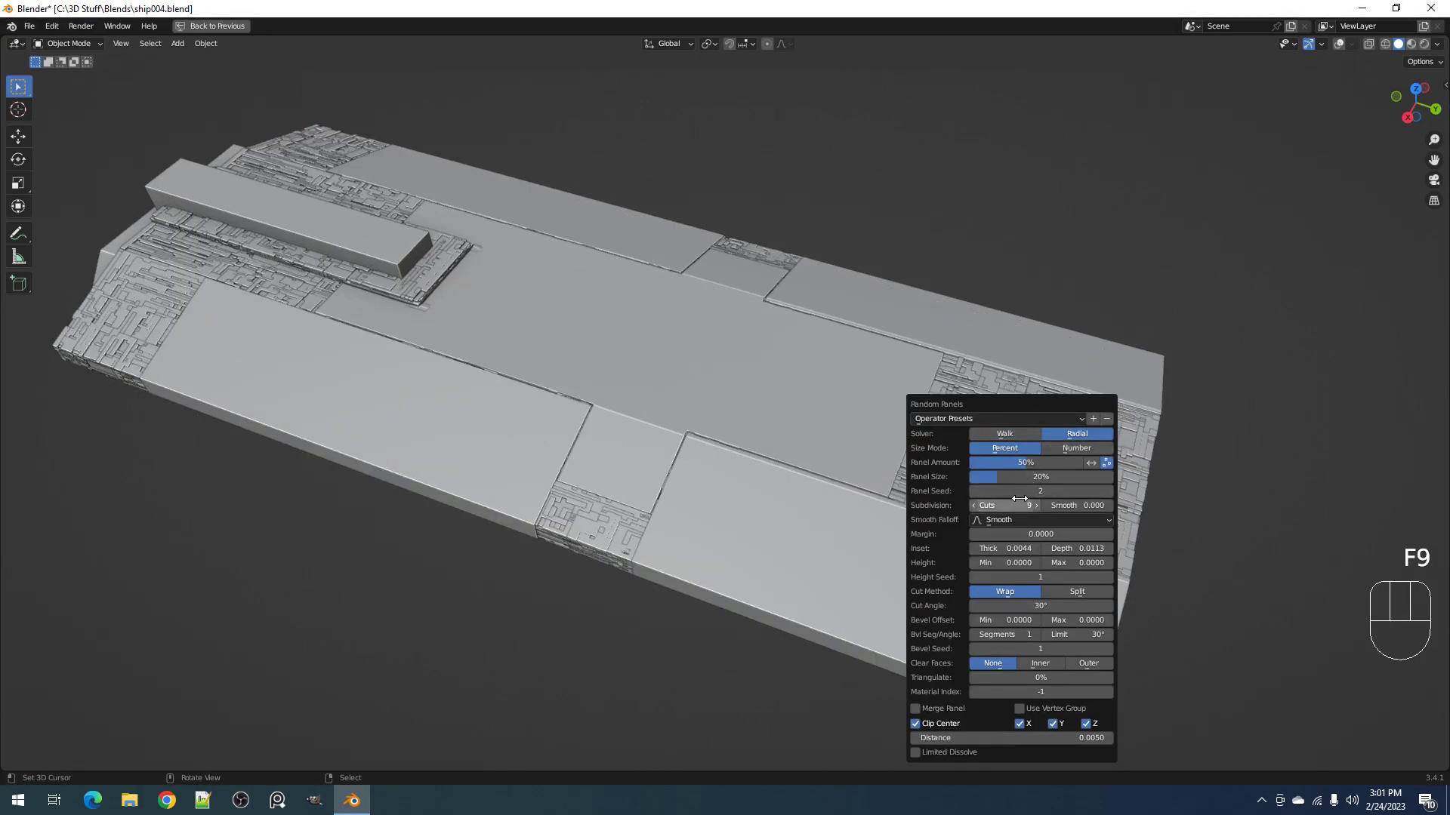
pyautogui.click(1080, 447)
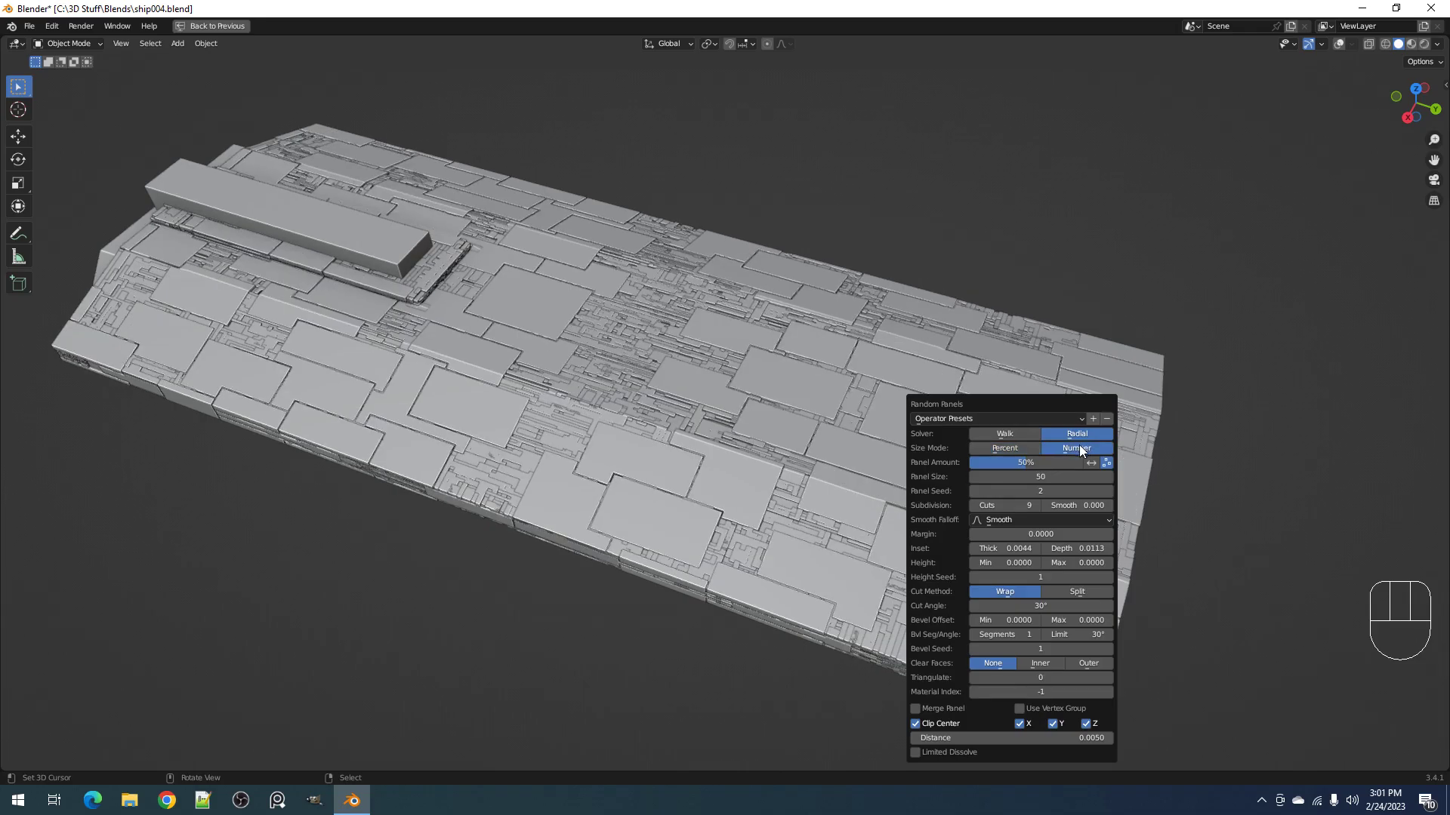
# Step: Set the random panels' size to 150 and the panel seed to 5
pyautogui.click(1022, 478)
pyautogui.write('150')
pyautogui.press('Return')
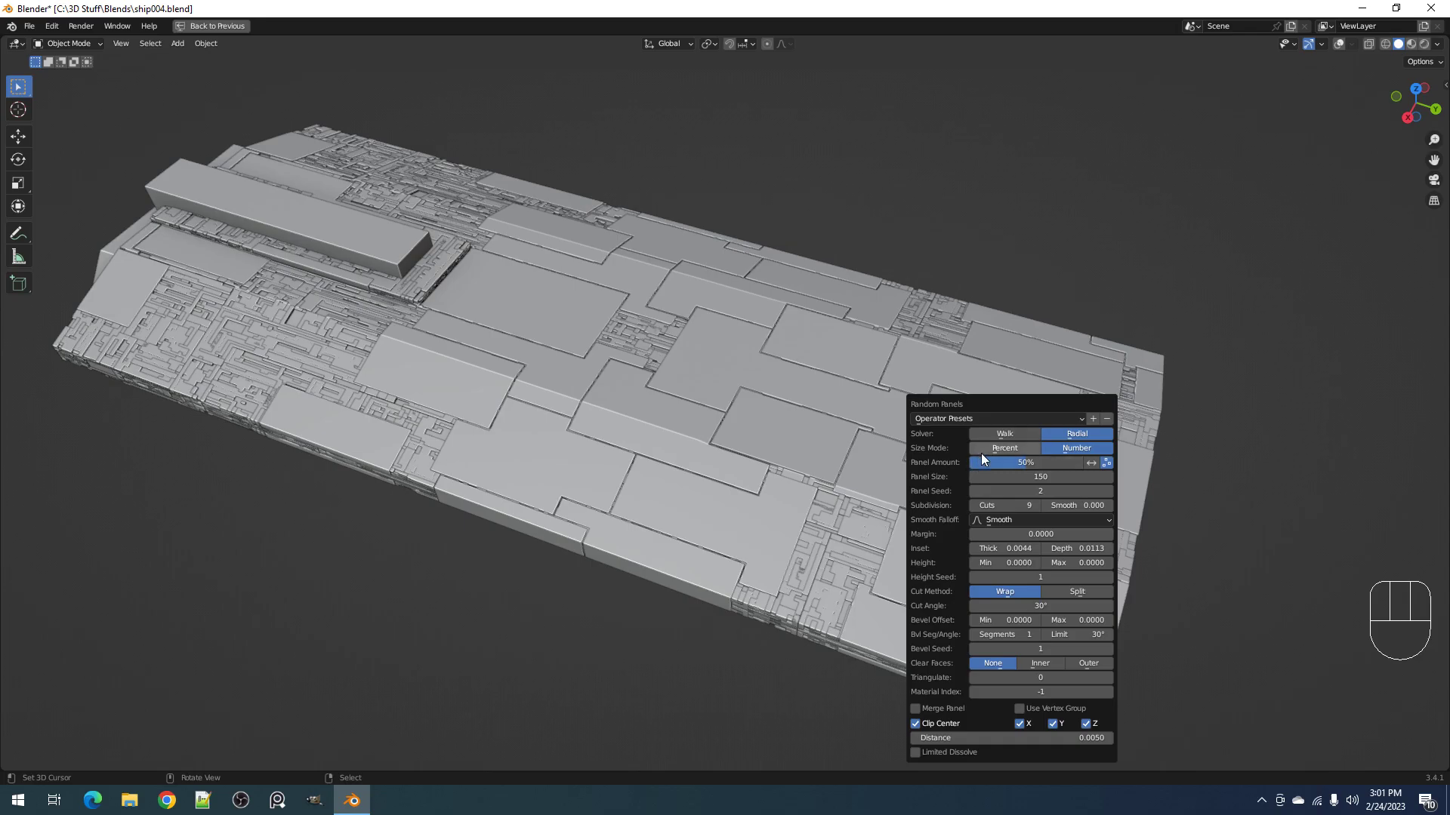
pyautogui.keyDown('ctrl'); pyautogui.scroll(1, 1022, 493); pyautogui.keyUp('ctrl')
pyautogui.keyDown('ctrl'); pyautogui.scroll(2, 1022, 493); pyautogui.keyUp('ctrl')
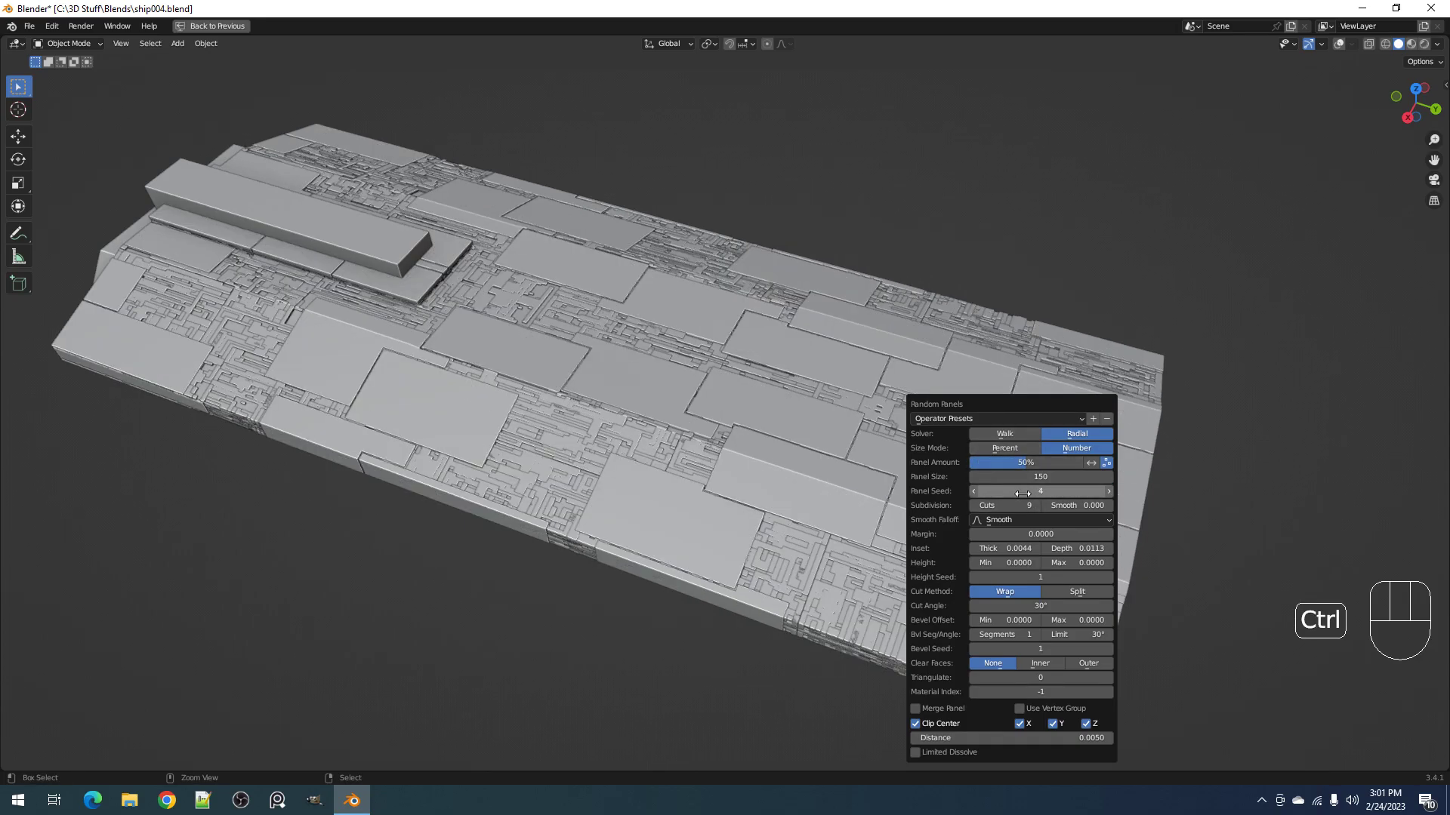
pyautogui.moveTo(1016, 493); pyautogui.dragTo(731, 375, button='middle')
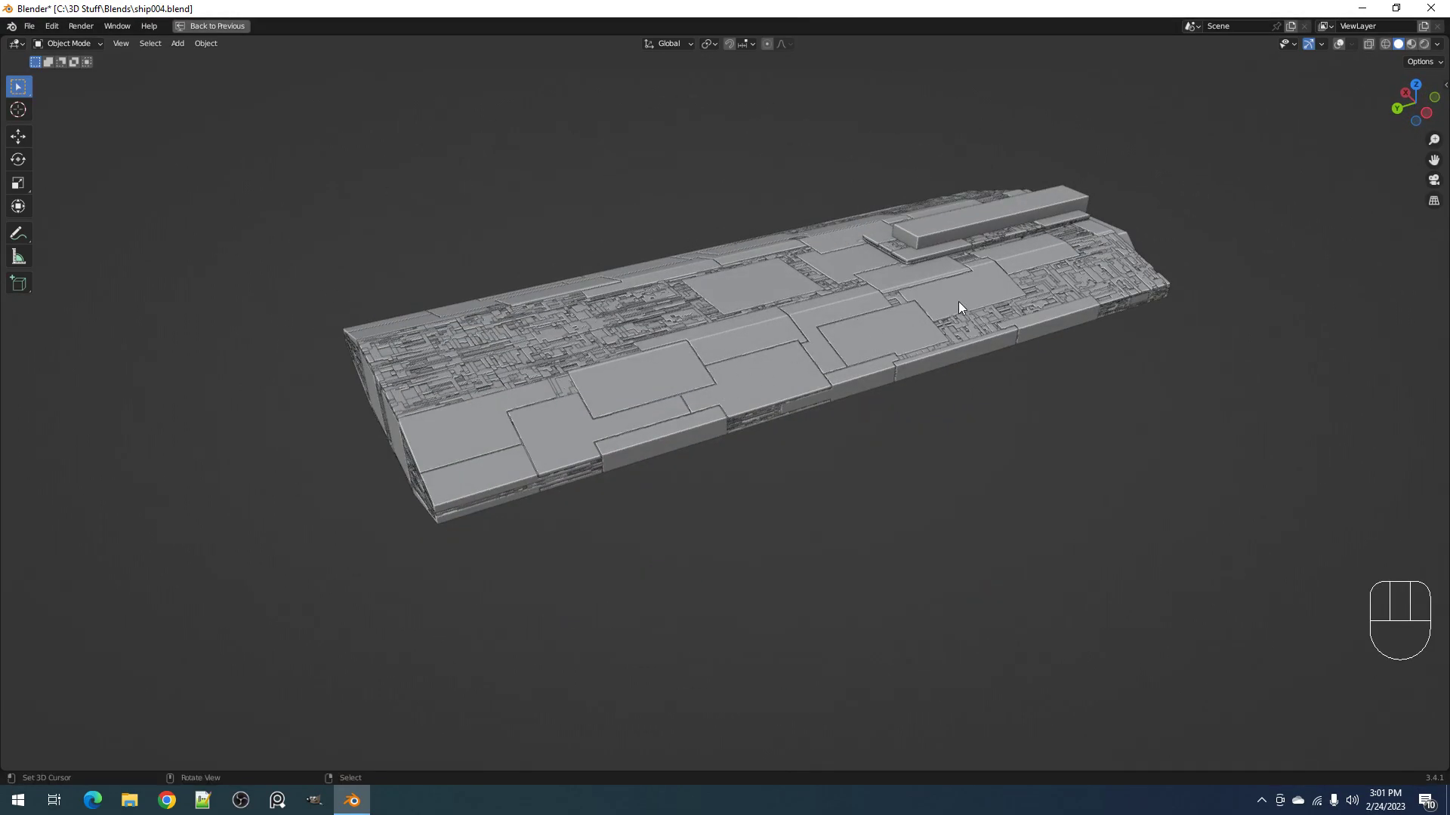
pyautogui.moveTo(958, 302); pyautogui.dragTo(983, 327, button='middle')
pyautogui.moveTo(806, 399); pyautogui.dragTo(933, 414, button='middle')
pyautogui.scroll(2, 827, 439)
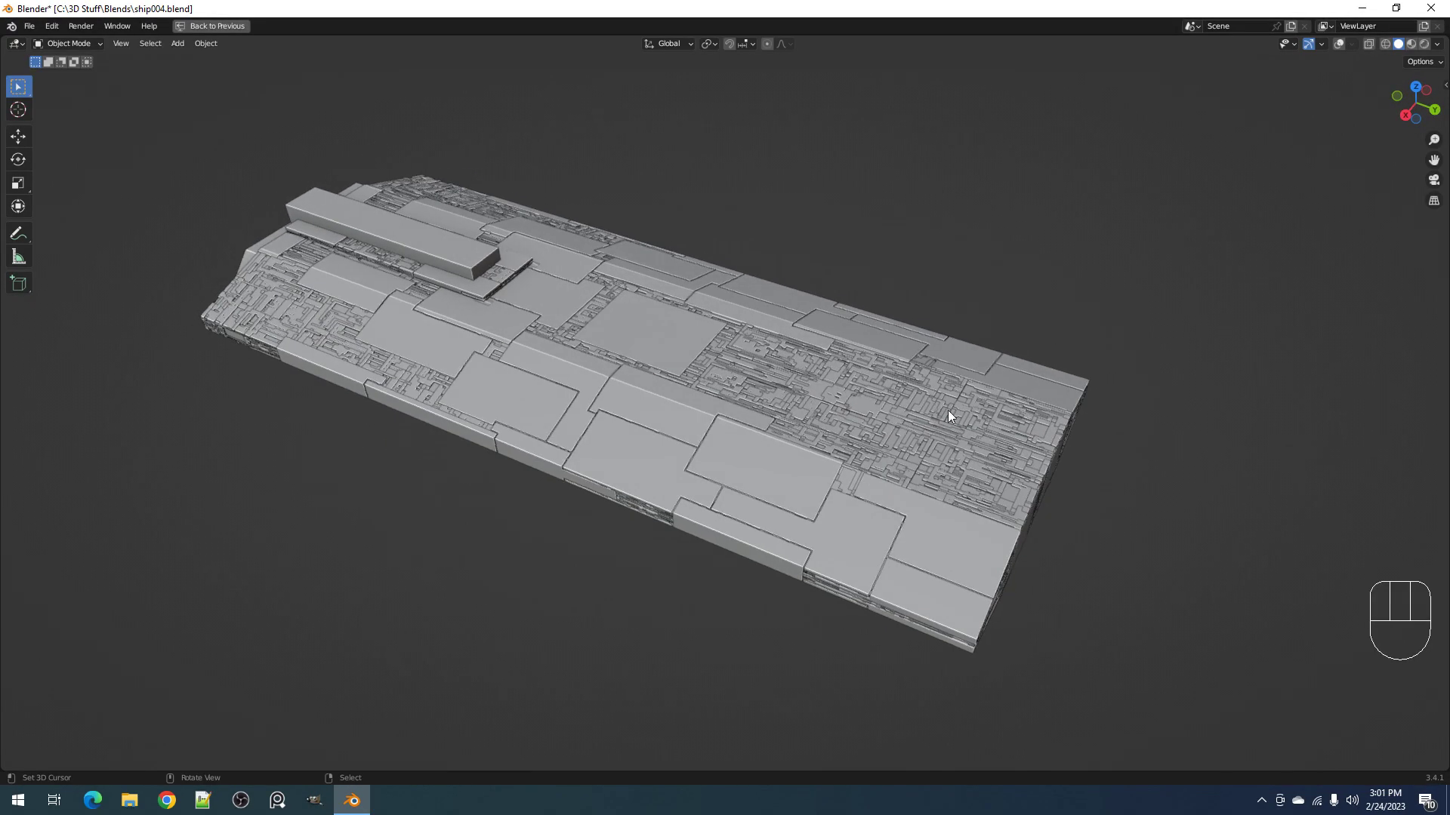
# Step: Switch the Random Panels solver to Walk and try the Shortest and Longest paths before returning the path to None
pyautogui.press('F9')
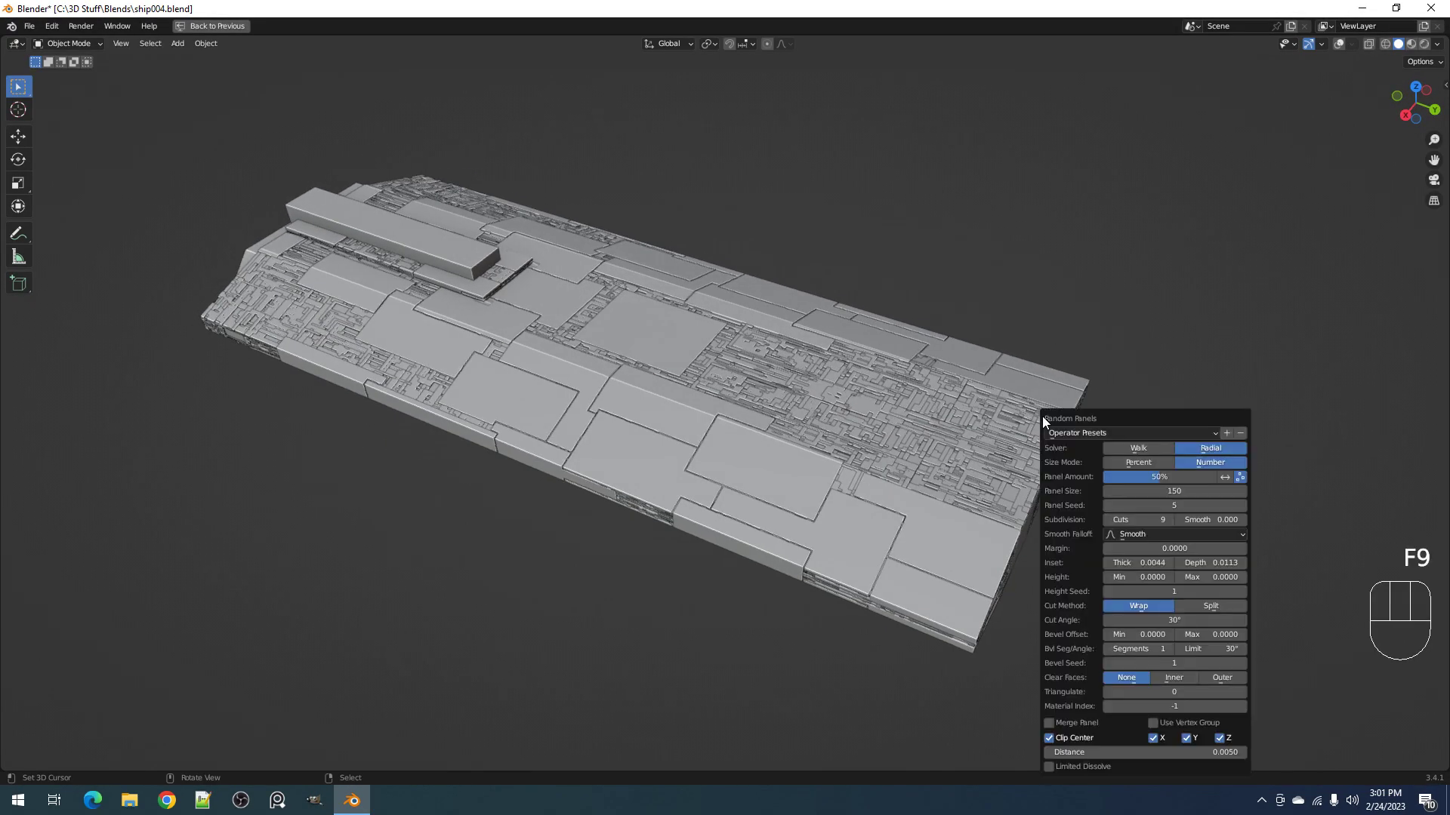
pyautogui.click(1158, 459)
pyautogui.click(1175, 457)
pyautogui.click(1145, 448)
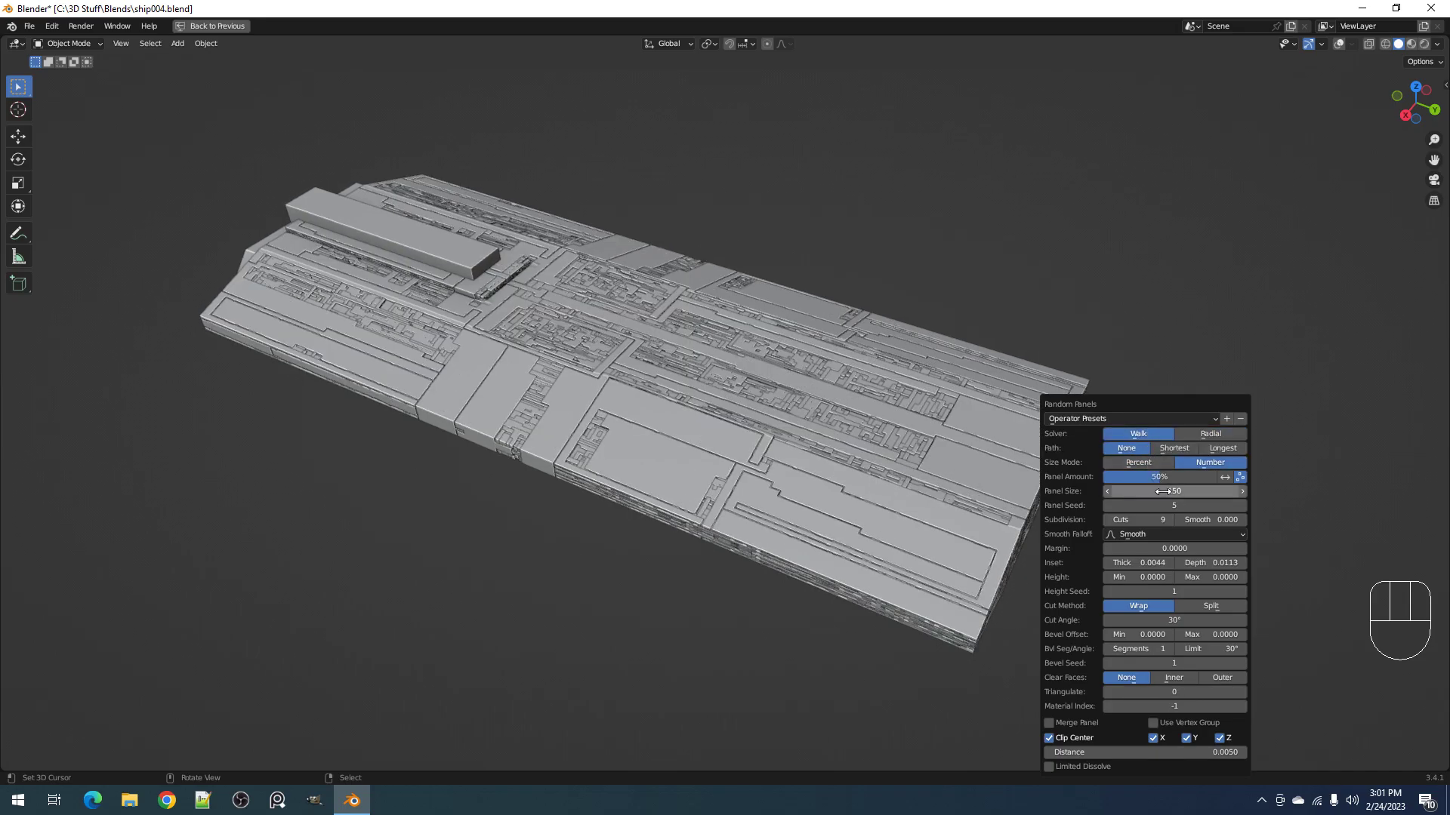
pyautogui.click(1174, 449)
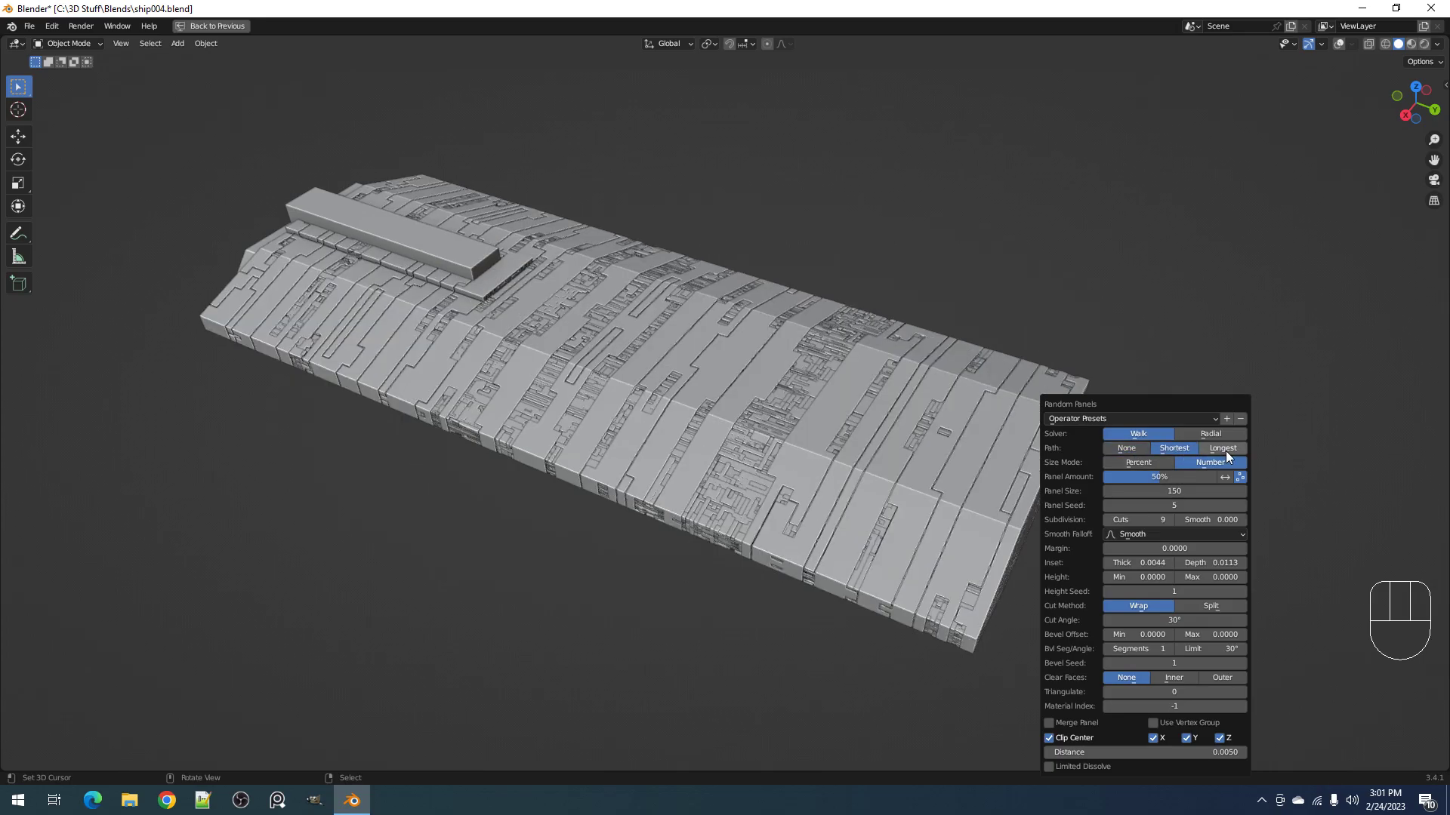
pyautogui.click(1224, 450)
pyautogui.click(1143, 453)
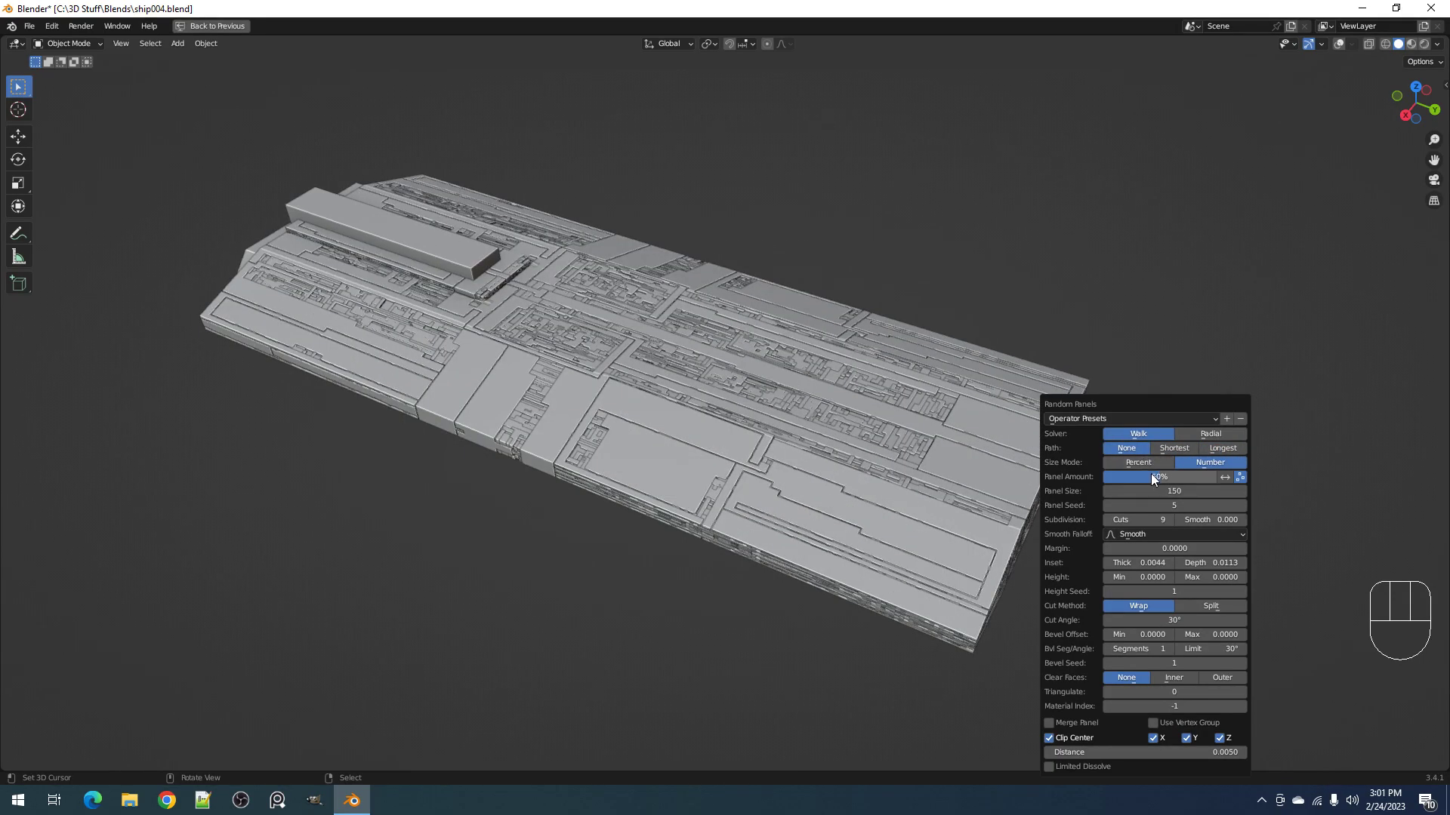
# Step: Cycle the panel seed up to 11 to try other Walk layouts on the hull
pyautogui.keyDown('ctrl'); pyautogui.scroll(2, 1168, 506); pyautogui.keyUp('ctrl')
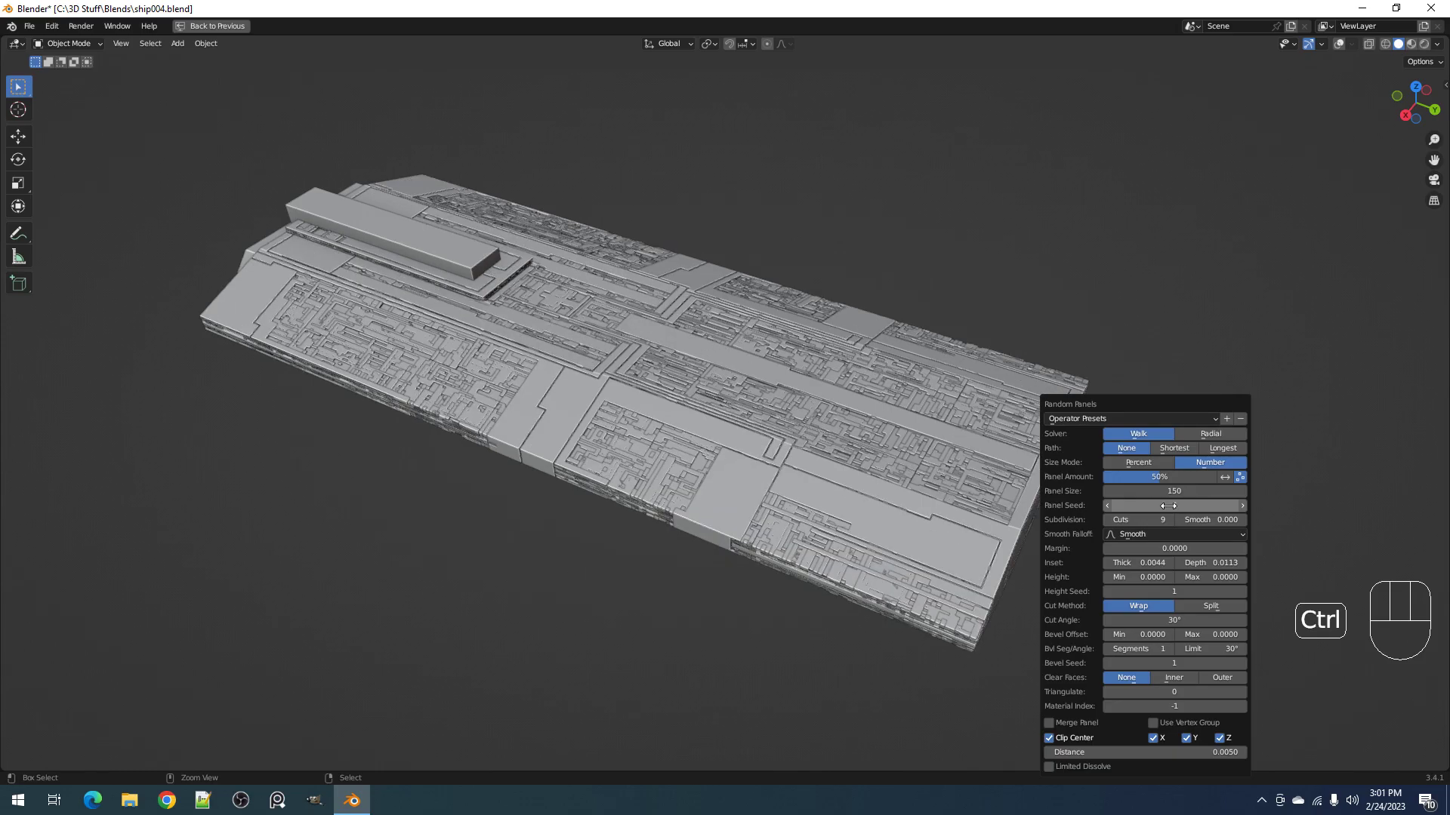
pyautogui.keyDown('ctrl'); pyautogui.scroll(3, 1168, 506); pyautogui.keyUp('ctrl')
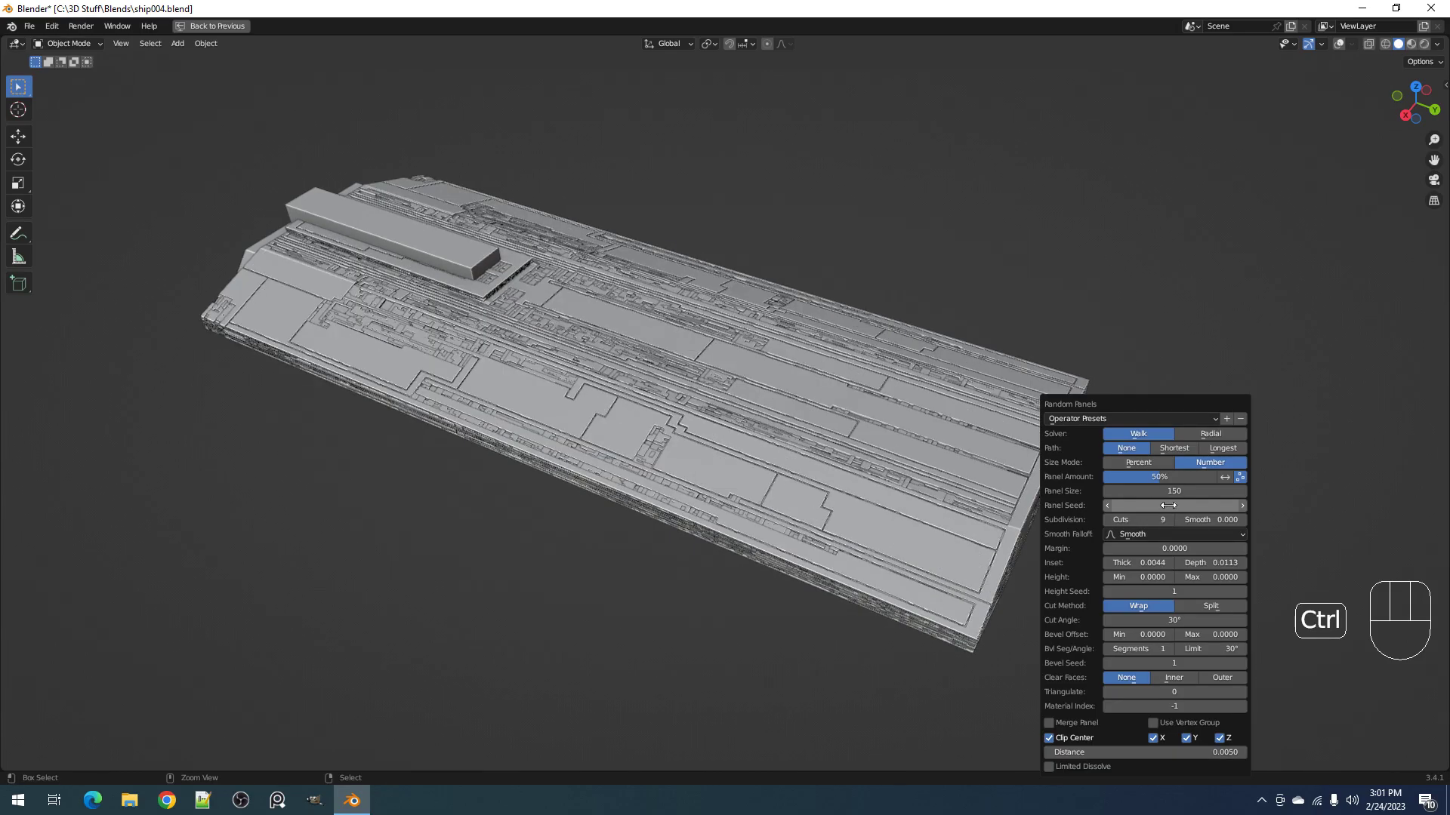
pyautogui.keyDown('ctrl'); pyautogui.scroll(1, 1168, 505); pyautogui.keyUp('ctrl')
pyautogui.moveTo(981, 521); pyautogui.dragTo(881, 440, button='middle')
pyautogui.scroll(2, 882, 444)
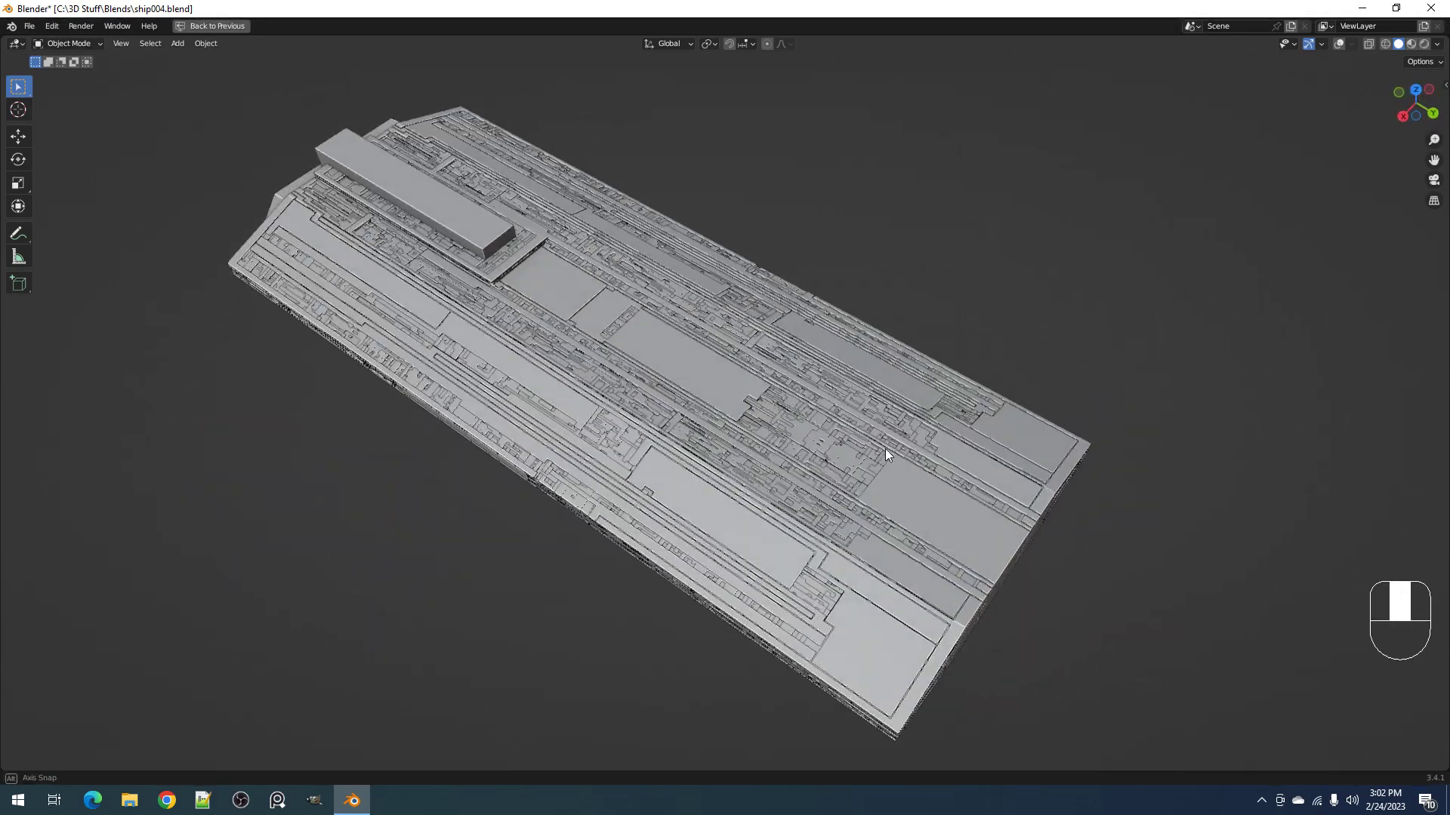
# Step: Raise the panel amount to 60% and set the subdivision cuts to 9
pyautogui.press('F9')
pyautogui.keyDown('ctrl'); pyautogui.scroll(-3, 1014, 520); pyautogui.keyUp('ctrl')
pyautogui.keyDown('ctrl'); pyautogui.scroll(1, 1014, 520); pyautogui.keyUp('ctrl')
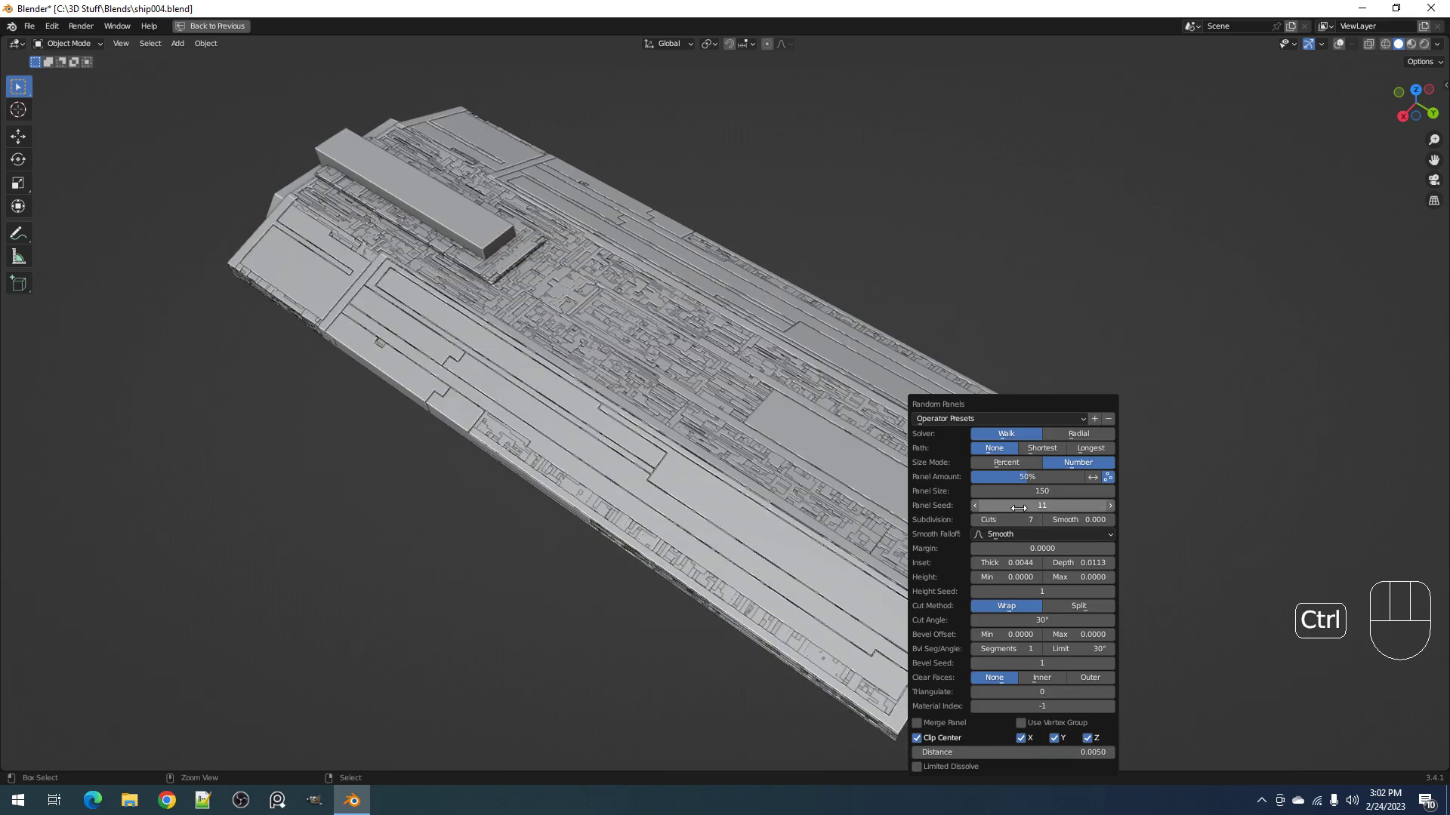
pyautogui.moveTo(1025, 478); pyautogui.dragTo(1038, 478)
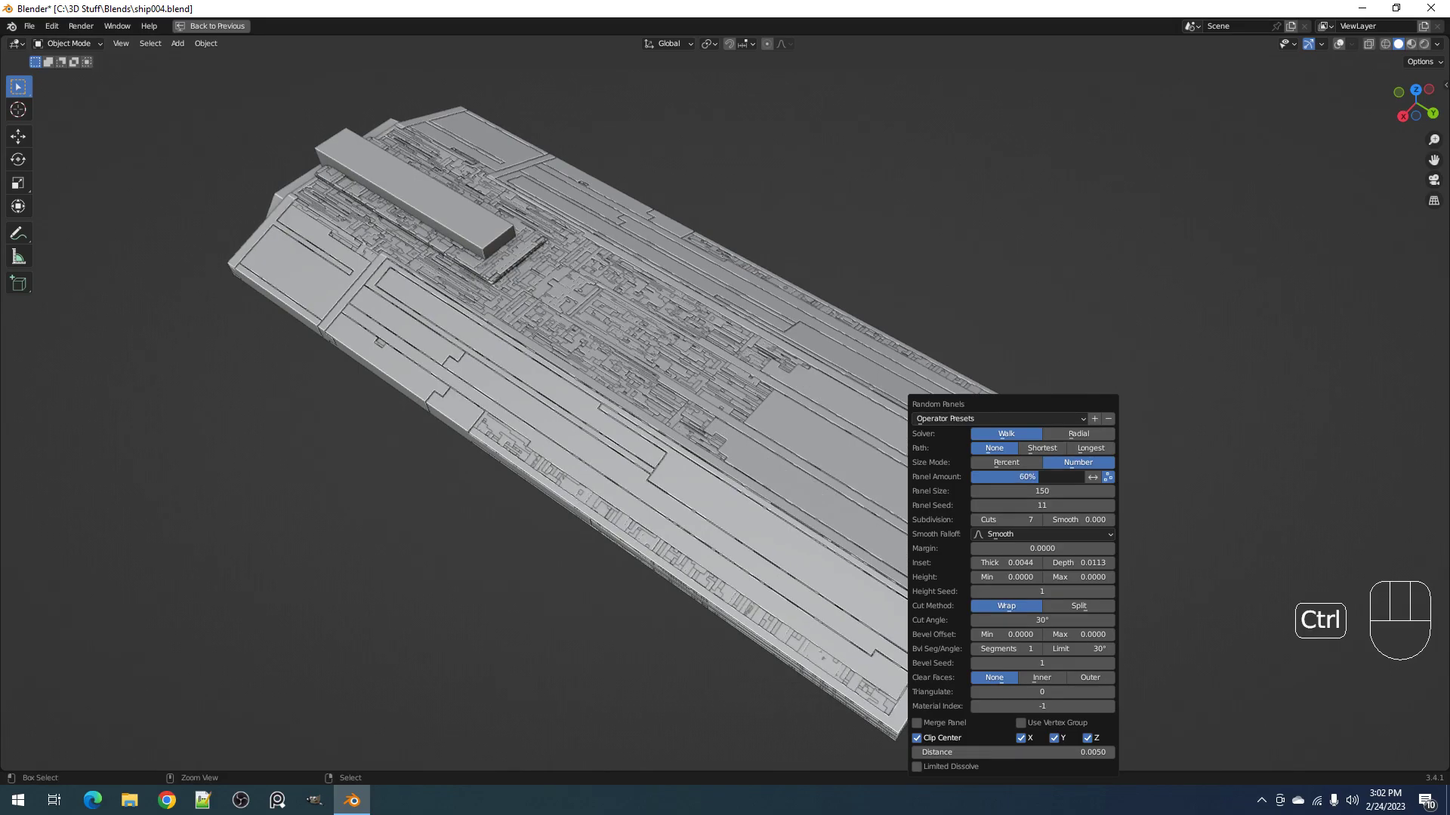
pyautogui.keyDown('ctrl'); pyautogui.scroll(2, 1006, 520); pyautogui.keyUp('ctrl')
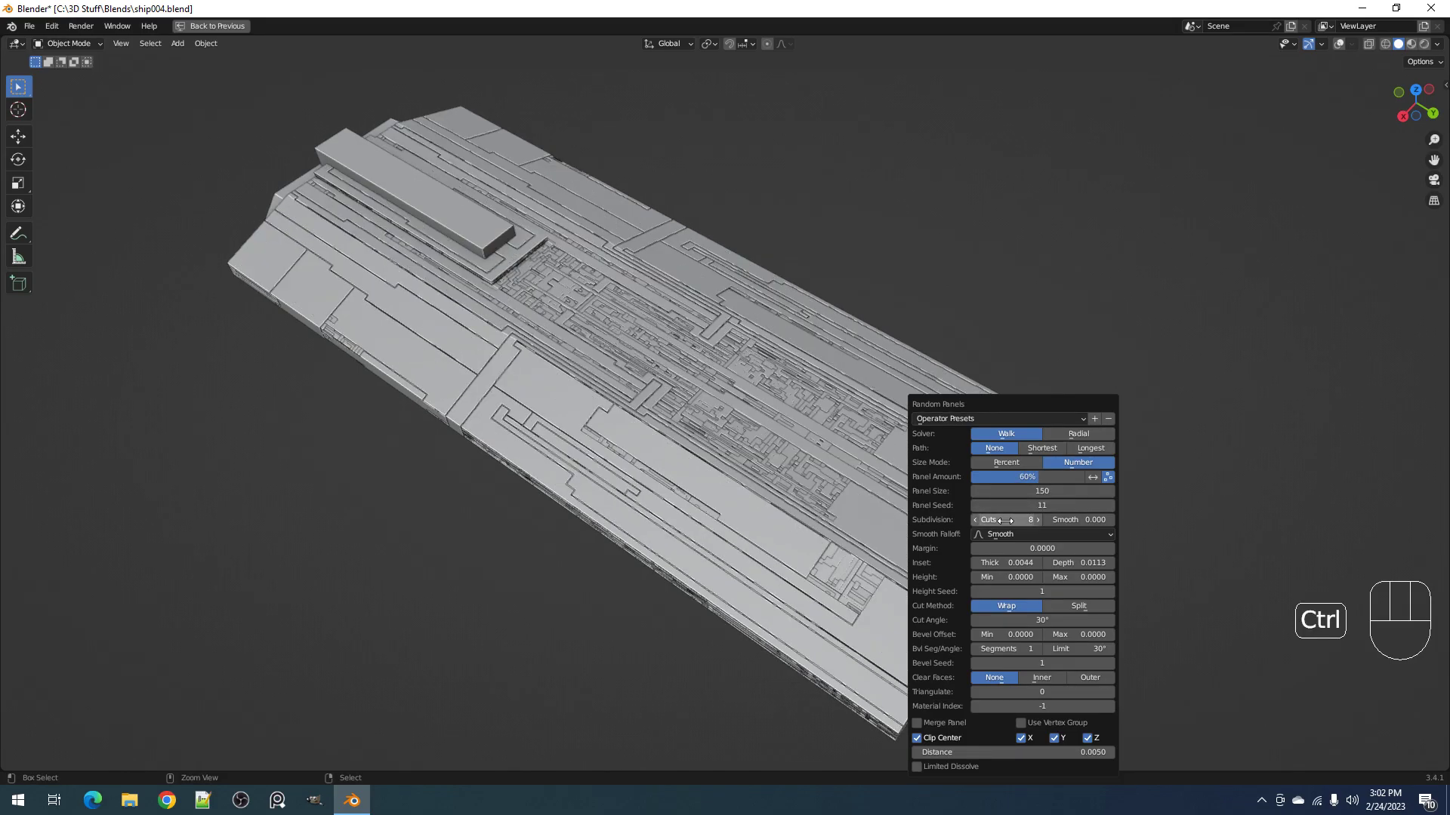
# Step: Try a panel size of 50 with panel seed 14
pyautogui.click(1012, 490)
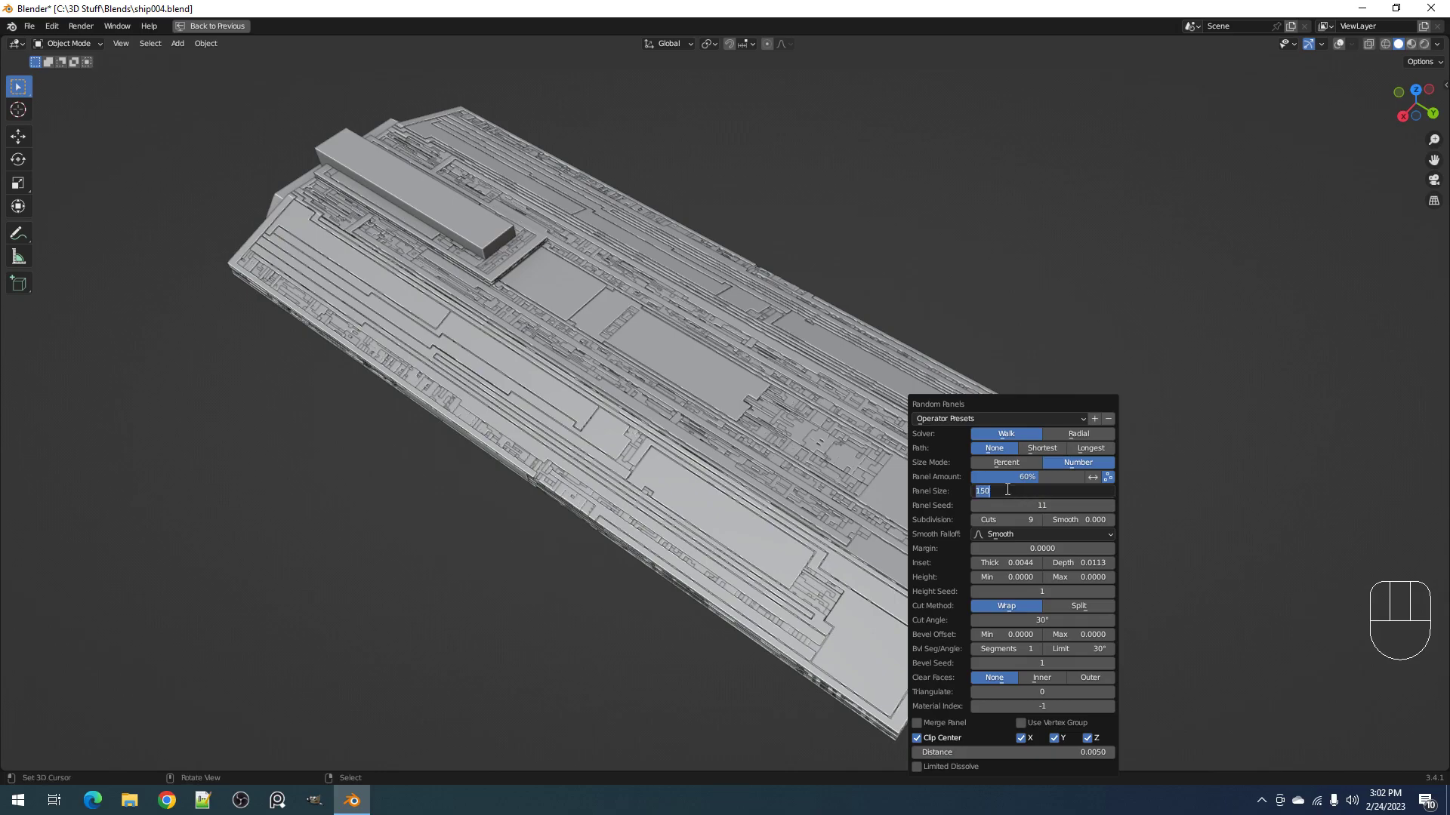
pyautogui.write('50')
pyautogui.press('Return')
pyautogui.keyDown('ctrl'); pyautogui.scroll(3, 1001, 507); pyautogui.keyUp('ctrl')
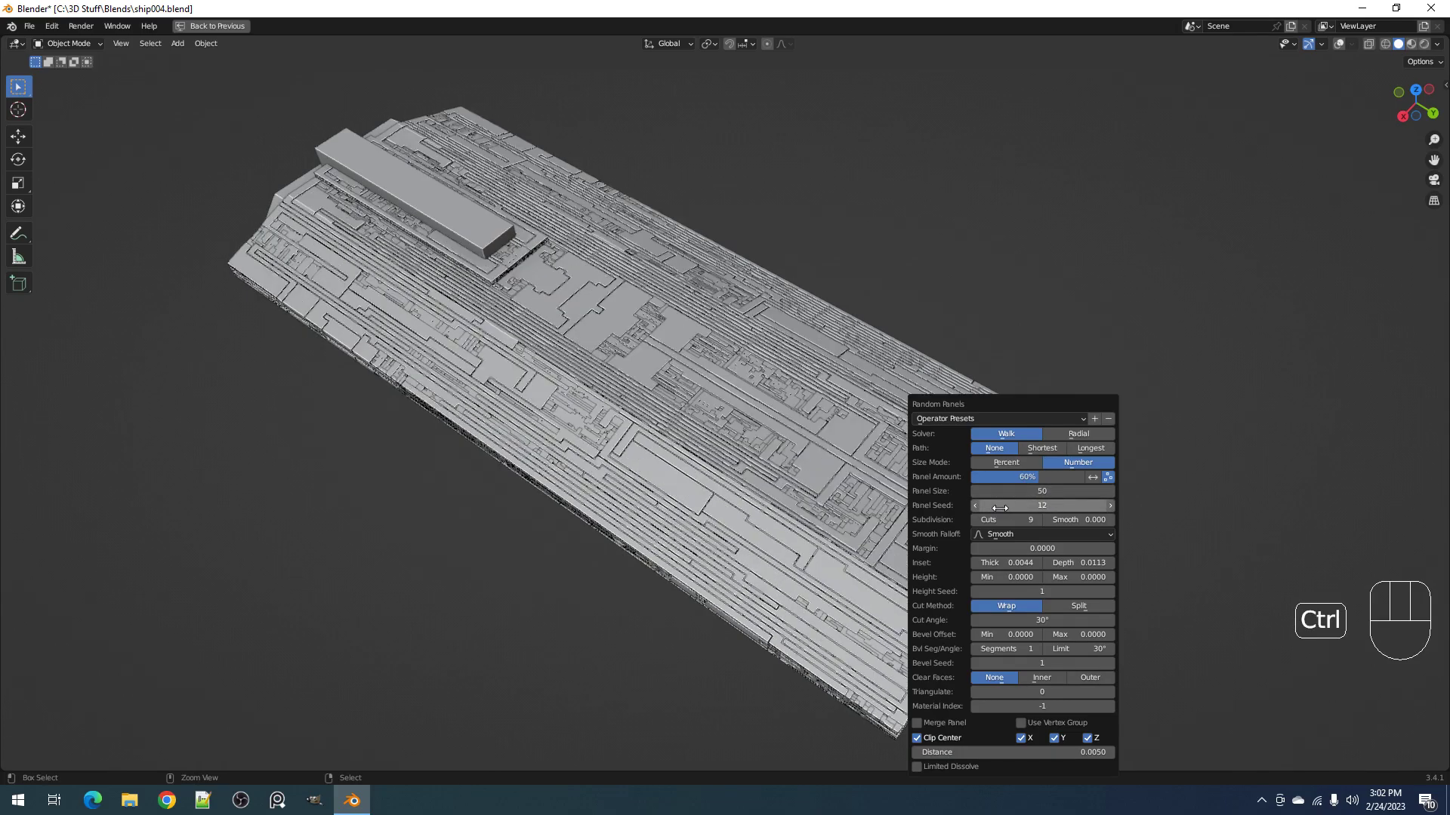
pyautogui.moveTo(540, 468); pyautogui.dragTo(860, 520, button='middle')
# Step: Switch the Random Panels solver back to Radial and try a panel size of 370
pyautogui.press('F9')
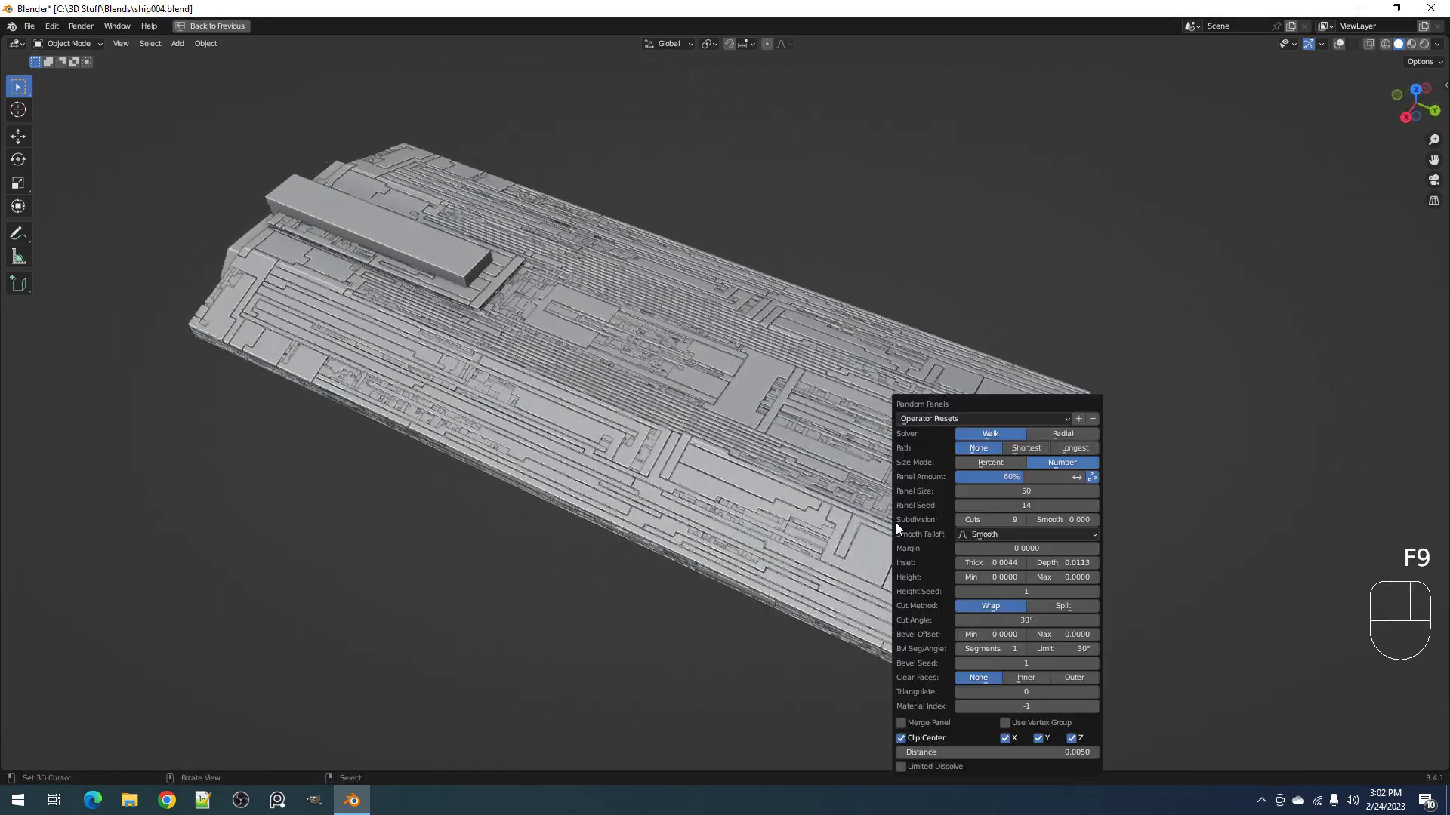
pyautogui.click(1051, 433)
pyautogui.moveTo(1009, 477); pyautogui.dragTo(1449, 478)
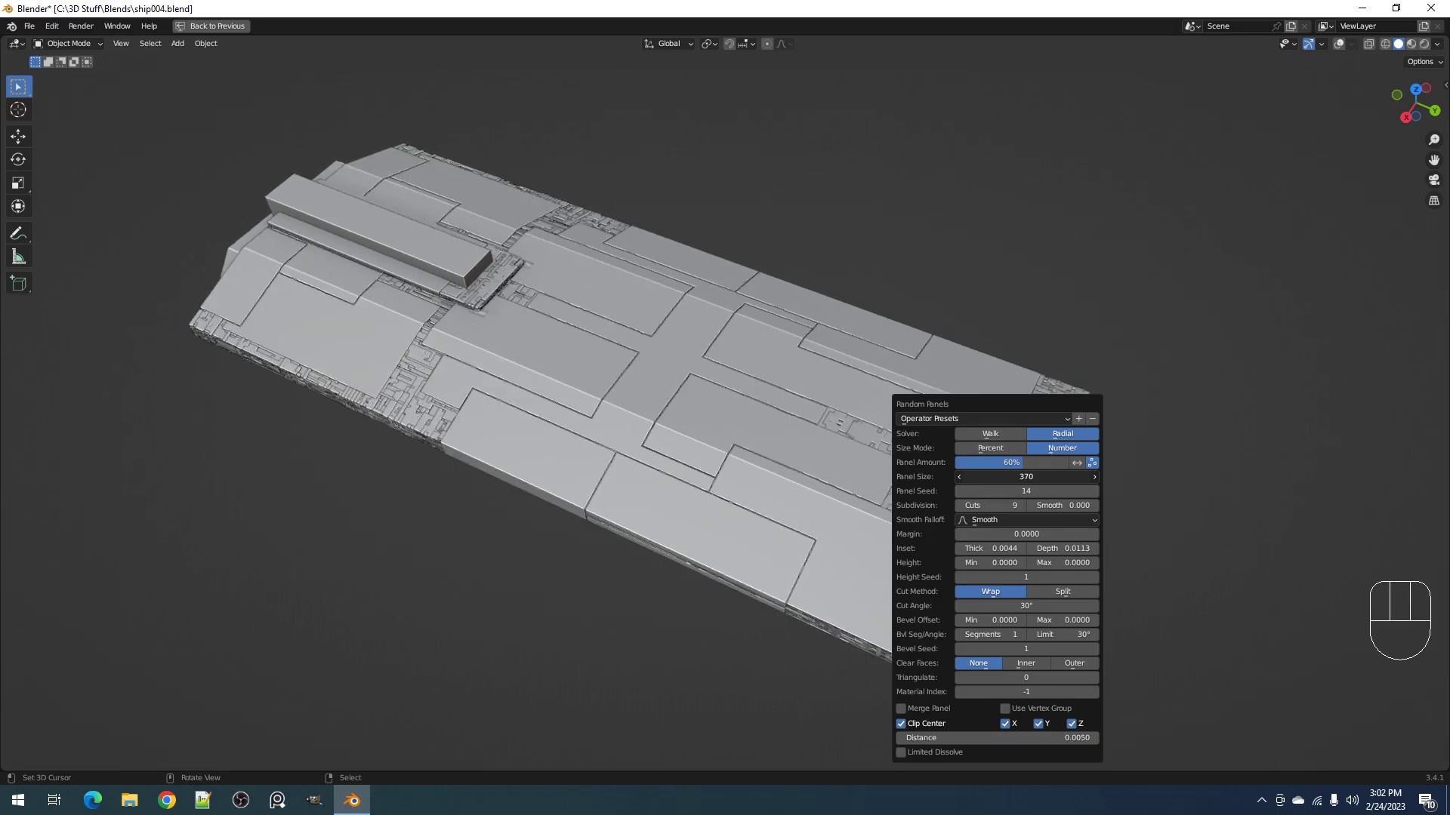
pyautogui.click(1005, 477)
pyautogui.press('Escape')
# Step: Change the panel size mode to Percent, with a panel size of 6% and panel seed 18
pyautogui.click(974, 448)
pyautogui.moveTo(999, 478); pyautogui.dragTo(958, 478)
pyautogui.keyDown('ctrl'); pyautogui.scroll(1, 1007, 491); pyautogui.keyUp('ctrl')
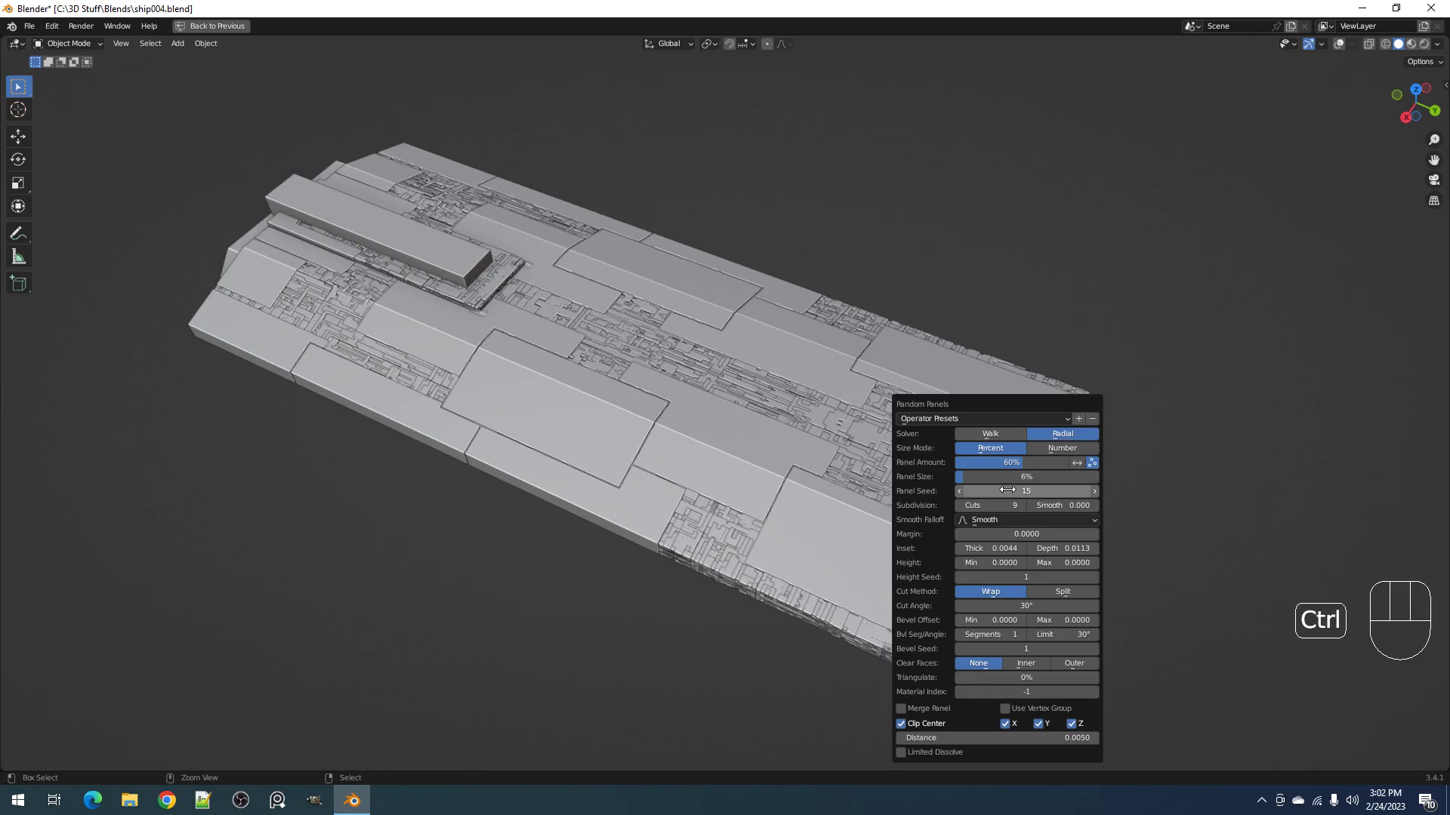
pyautogui.keyDown('ctrl'); pyautogui.scroll(3, 1007, 490); pyautogui.keyUp('ctrl')
# Step: Enable Use Vertex Group for the random panels
pyautogui.moveTo(427, 453); pyautogui.dragTo(872, 414, button='middle')
pyautogui.scroll(3, 872, 414)
pyautogui.scroll(-2, 832, 420)
pyautogui.press('F9')
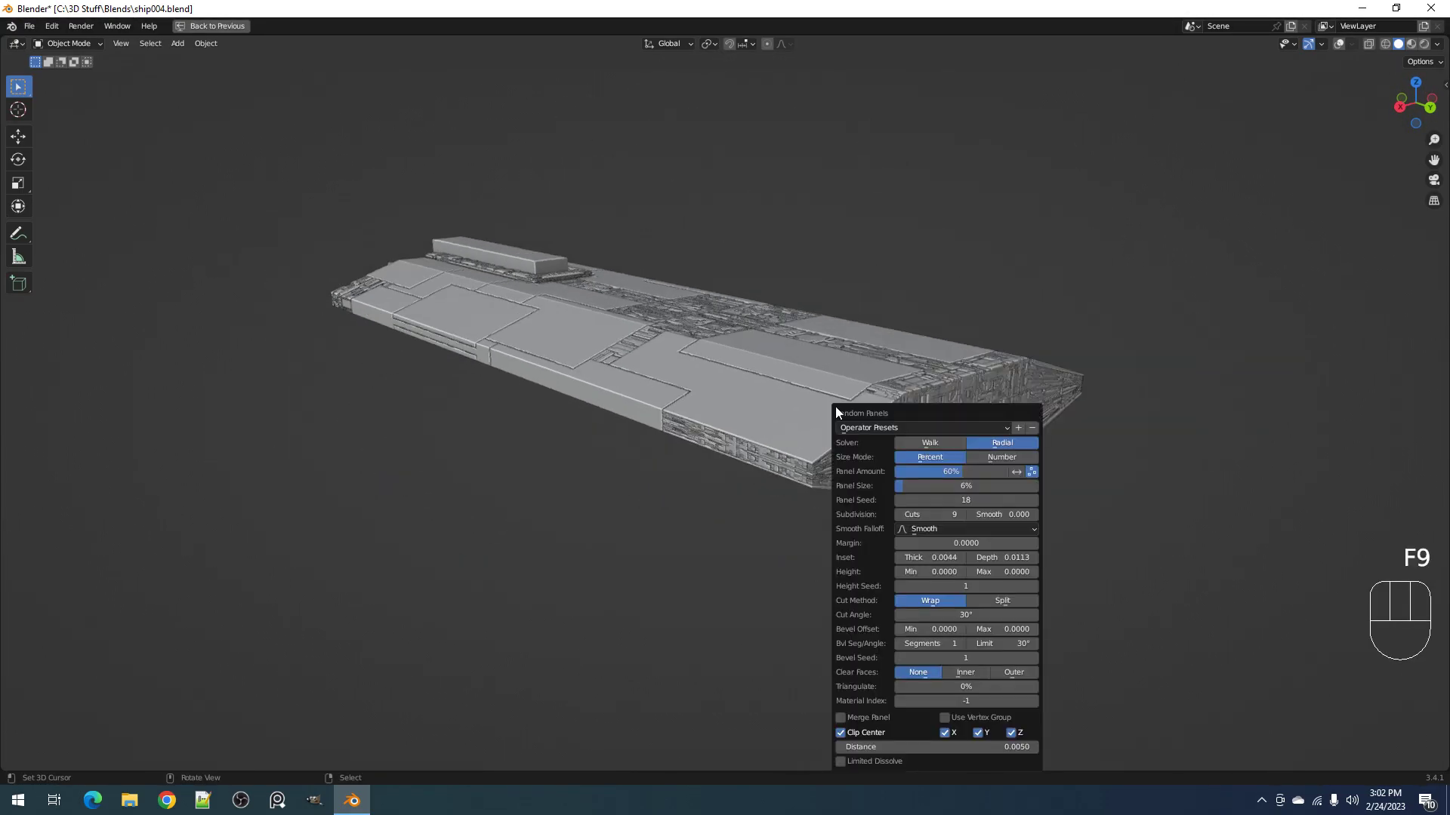
pyautogui.click(971, 718)
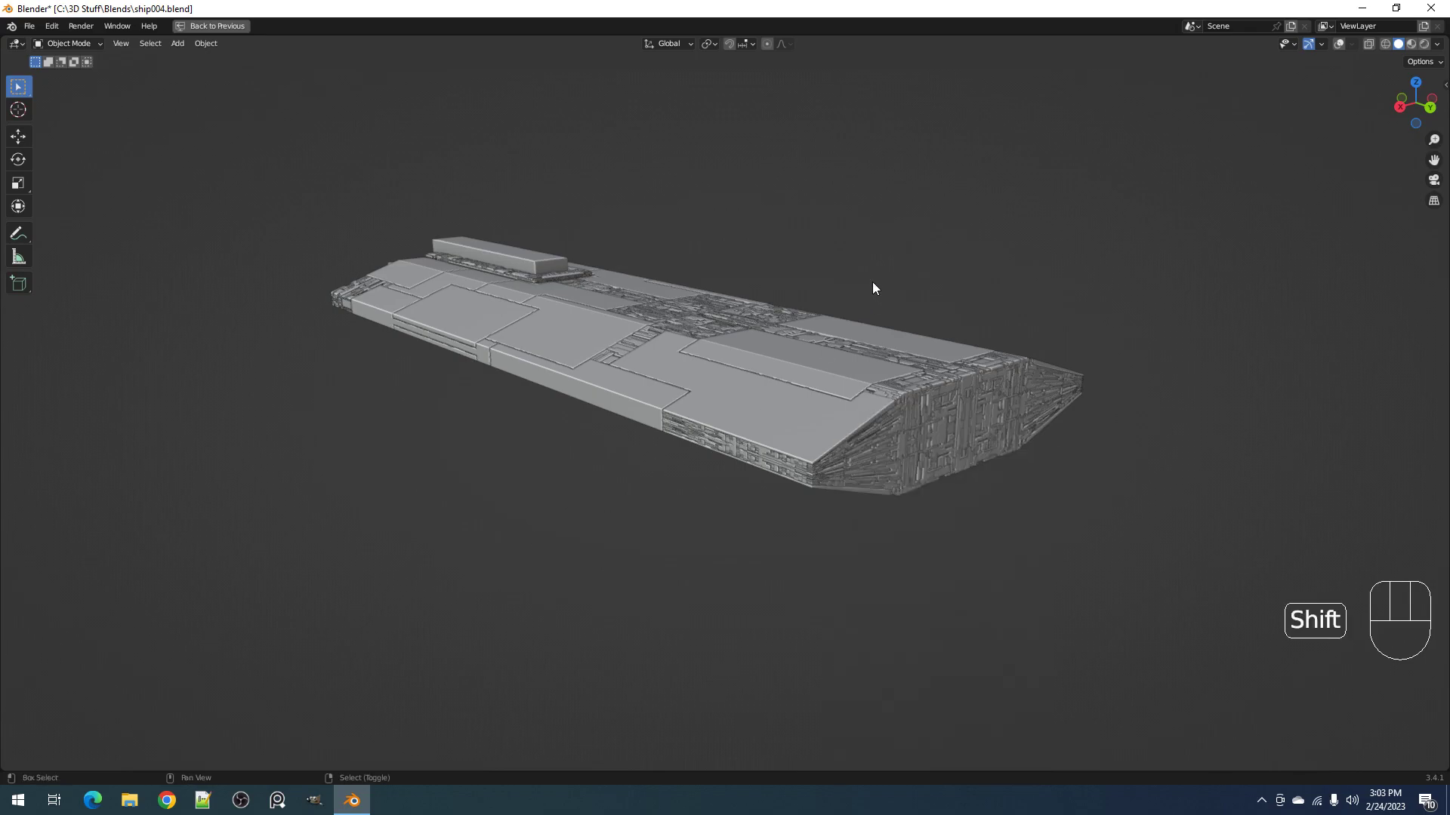
# Step: Look through the Settings options of the Random Flow add-on
pyautogui.hotkey('shift', 'Tab')
pyautogui.hotkey('shift', 'Tab')
pyautogui.hotkey('shift', 'q')
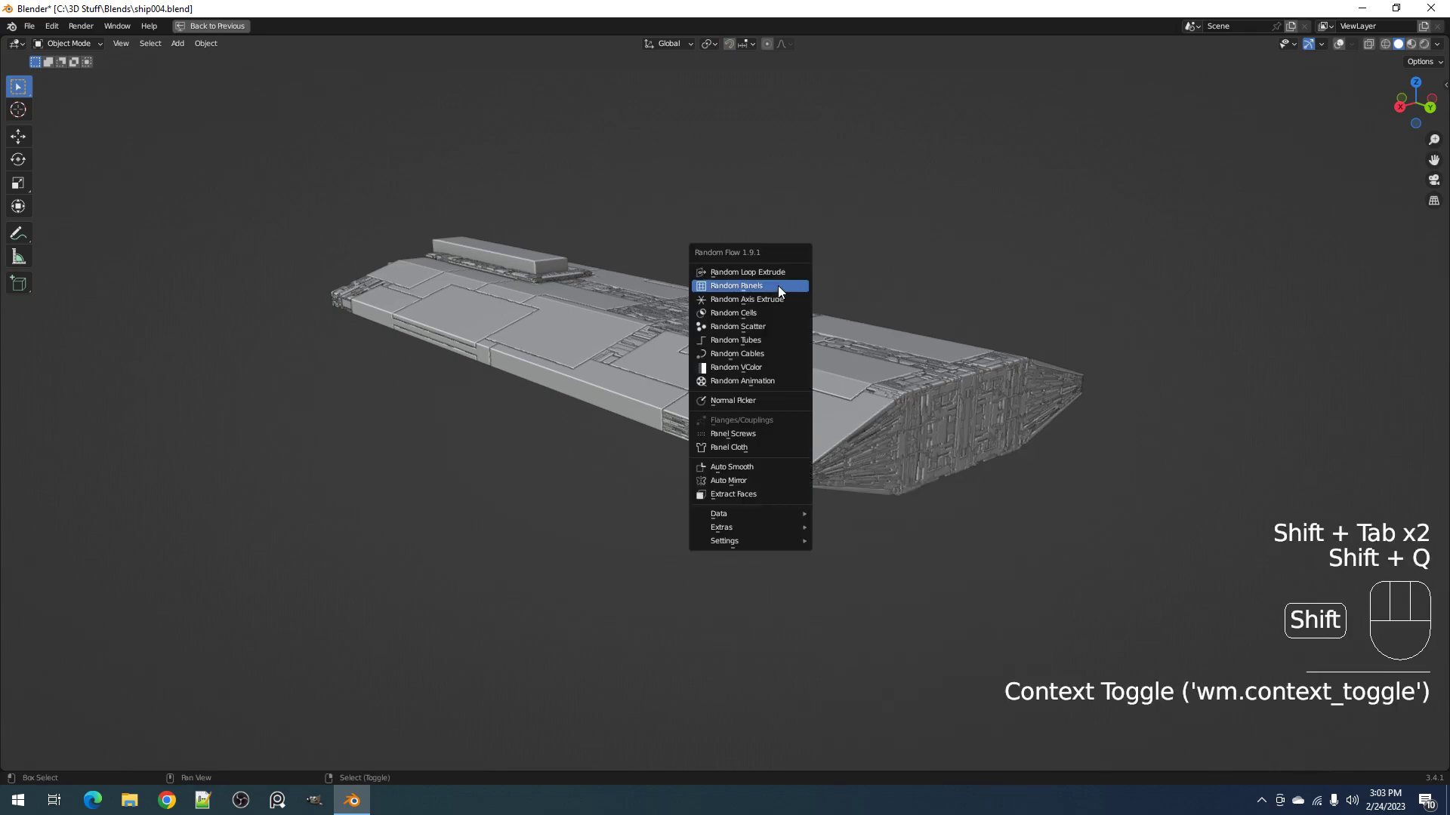
pyautogui.moveTo(781, 533)
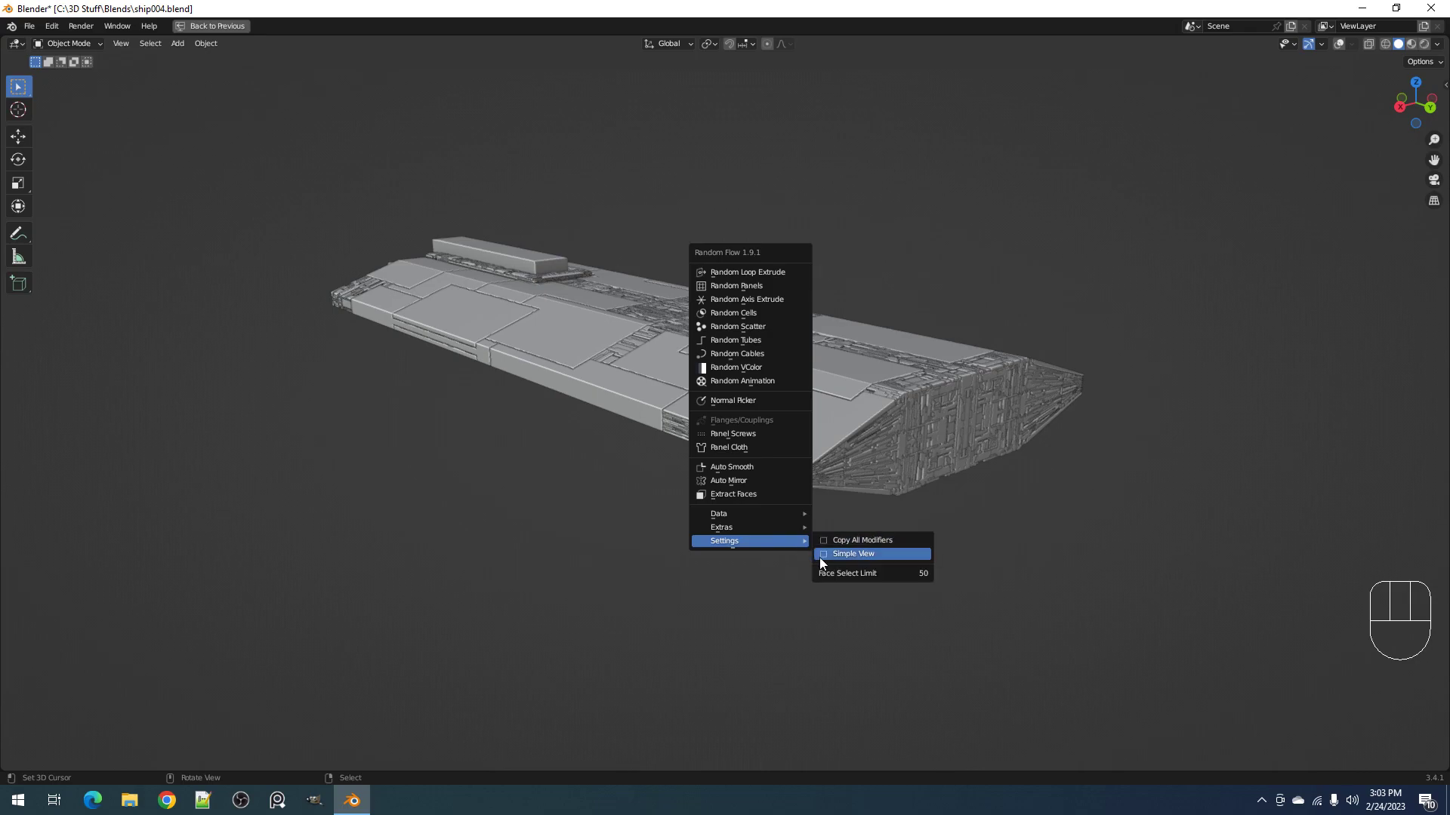
pyautogui.moveTo(622, 537); pyautogui.dragTo(885, 384, button='middle')
# Step: Step through further panel seeds for the hull and settle on seed 20
pyautogui.press('F9')
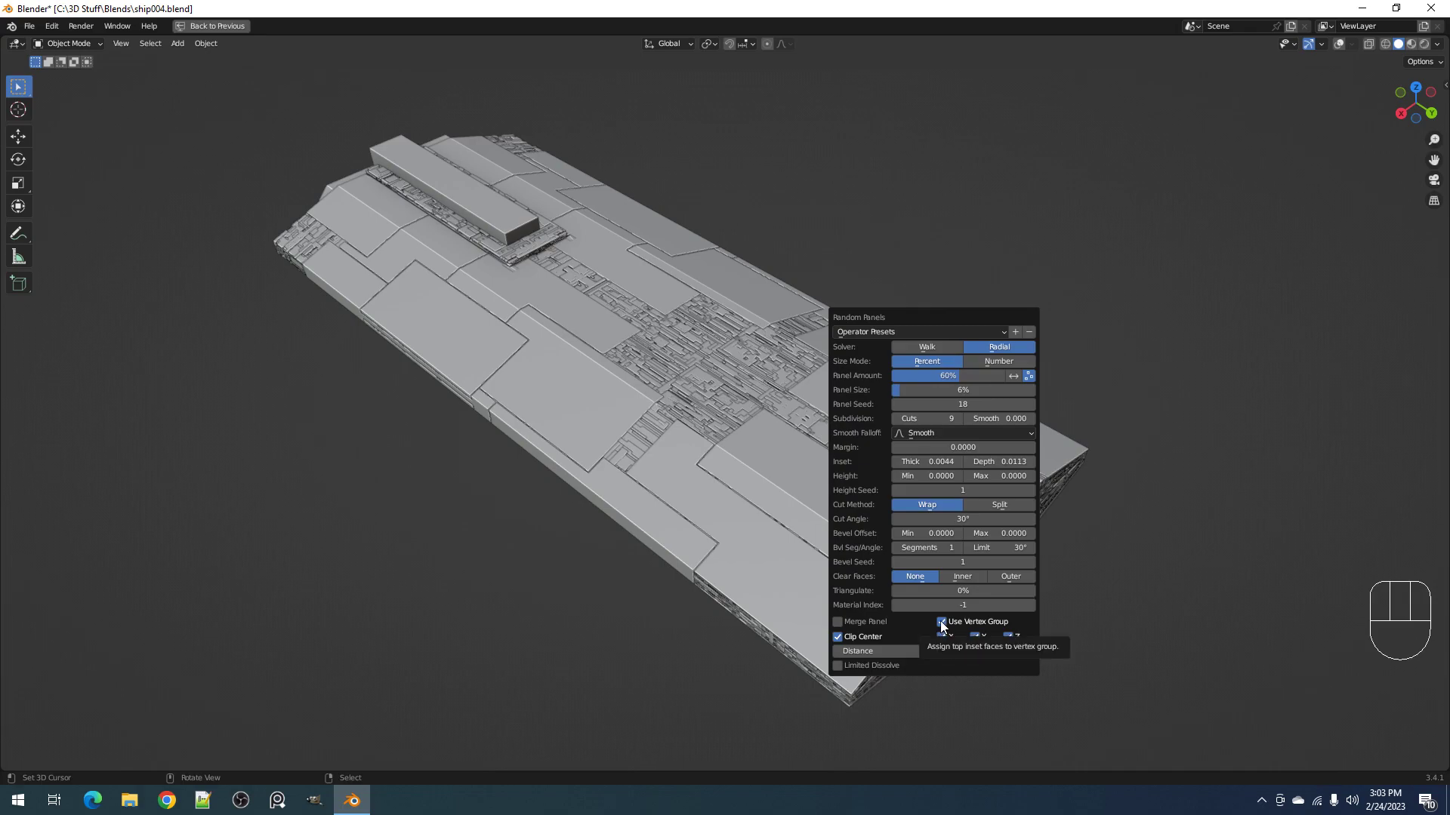
pyautogui.moveTo(584, 569); pyautogui.dragTo(827, 489, button='middle')
pyautogui.press('F9')
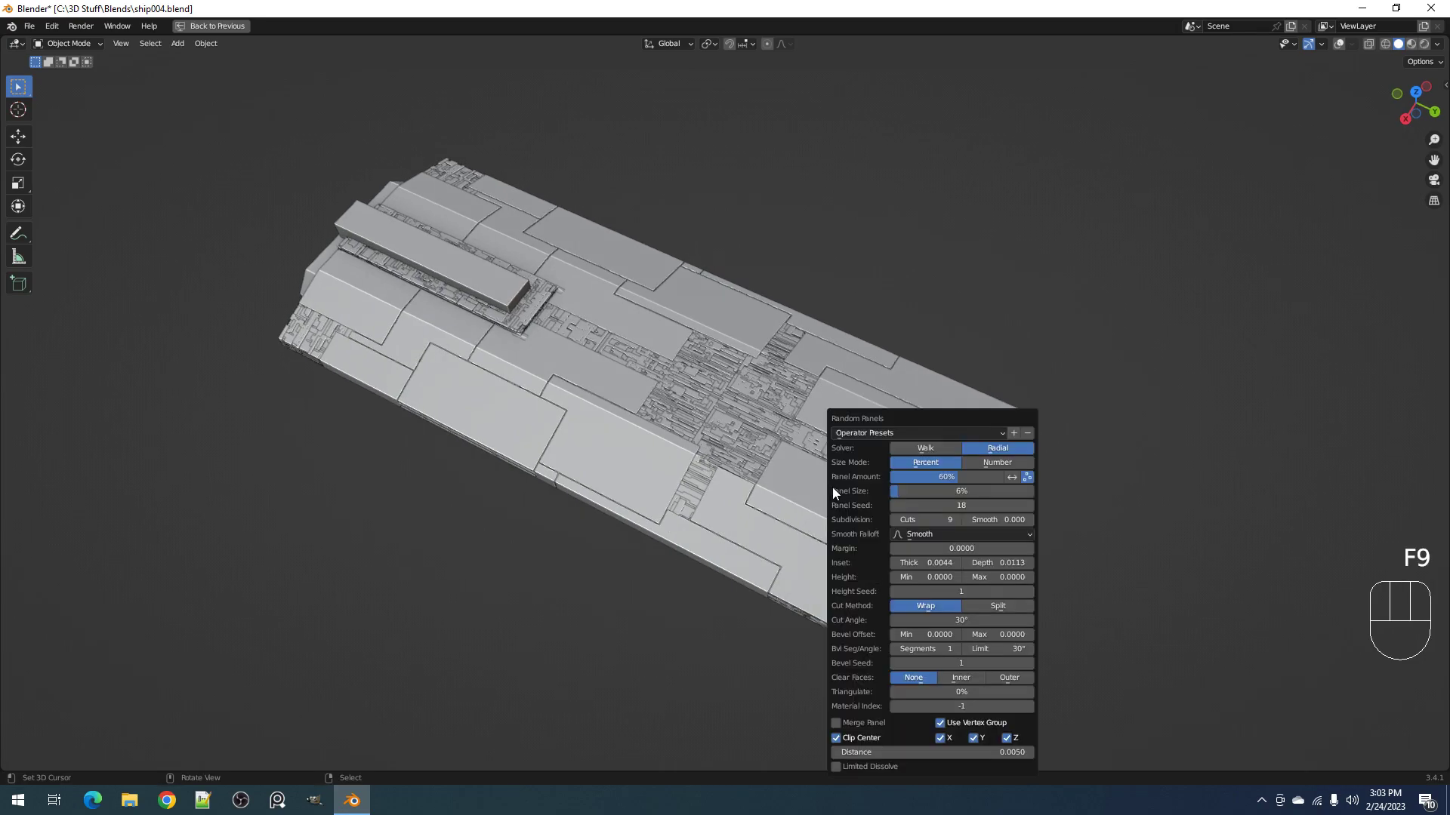
pyautogui.keyDown('ctrl'); pyautogui.scroll(1, 931, 505); pyautogui.keyUp('ctrl')
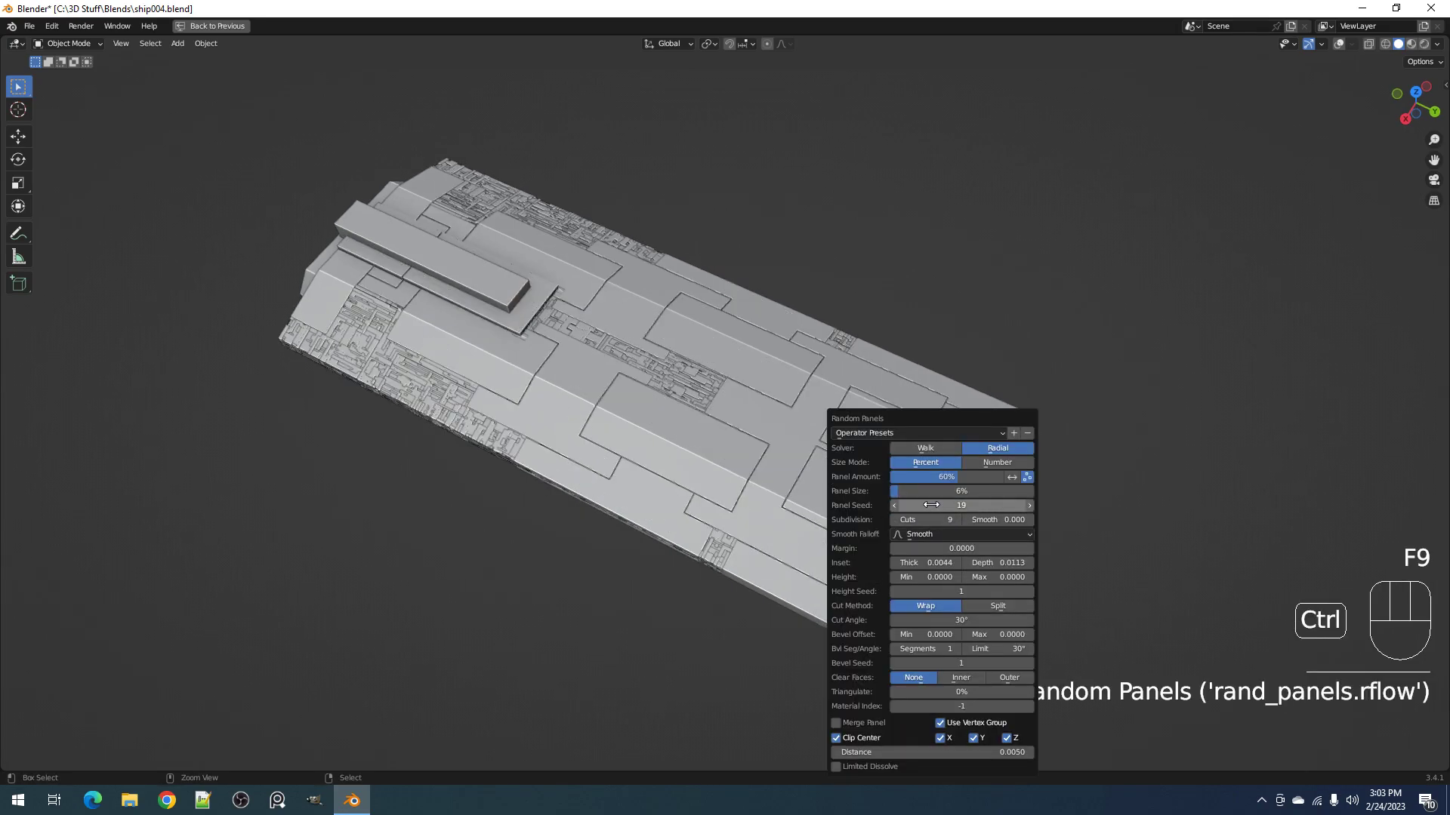
pyautogui.keyDown('ctrl'); pyautogui.scroll(1, 931, 505); pyautogui.keyUp('ctrl')
pyautogui.keyDown('ctrl'); pyautogui.scroll(1, 930, 505); pyautogui.keyUp('ctrl')
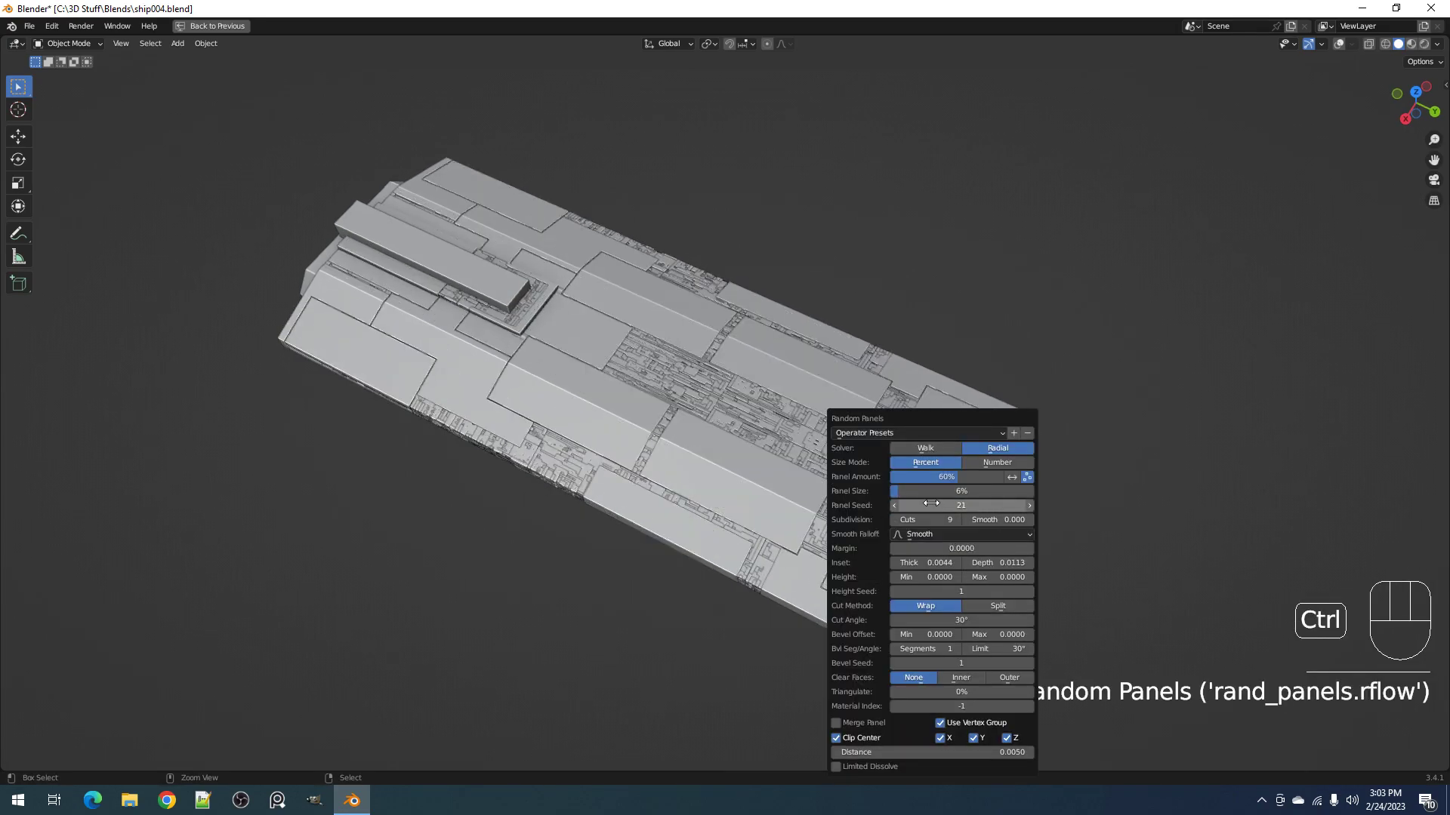
pyautogui.keyDown('ctrl'); pyautogui.scroll(-1, 931, 505); pyautogui.keyUp('ctrl')
pyautogui.moveTo(308, 596); pyautogui.dragTo(904, 510, button='middle')
# Step: Raise the panels' subdivision cuts to 11 and set the panel seed to 21
pyautogui.press('F9')
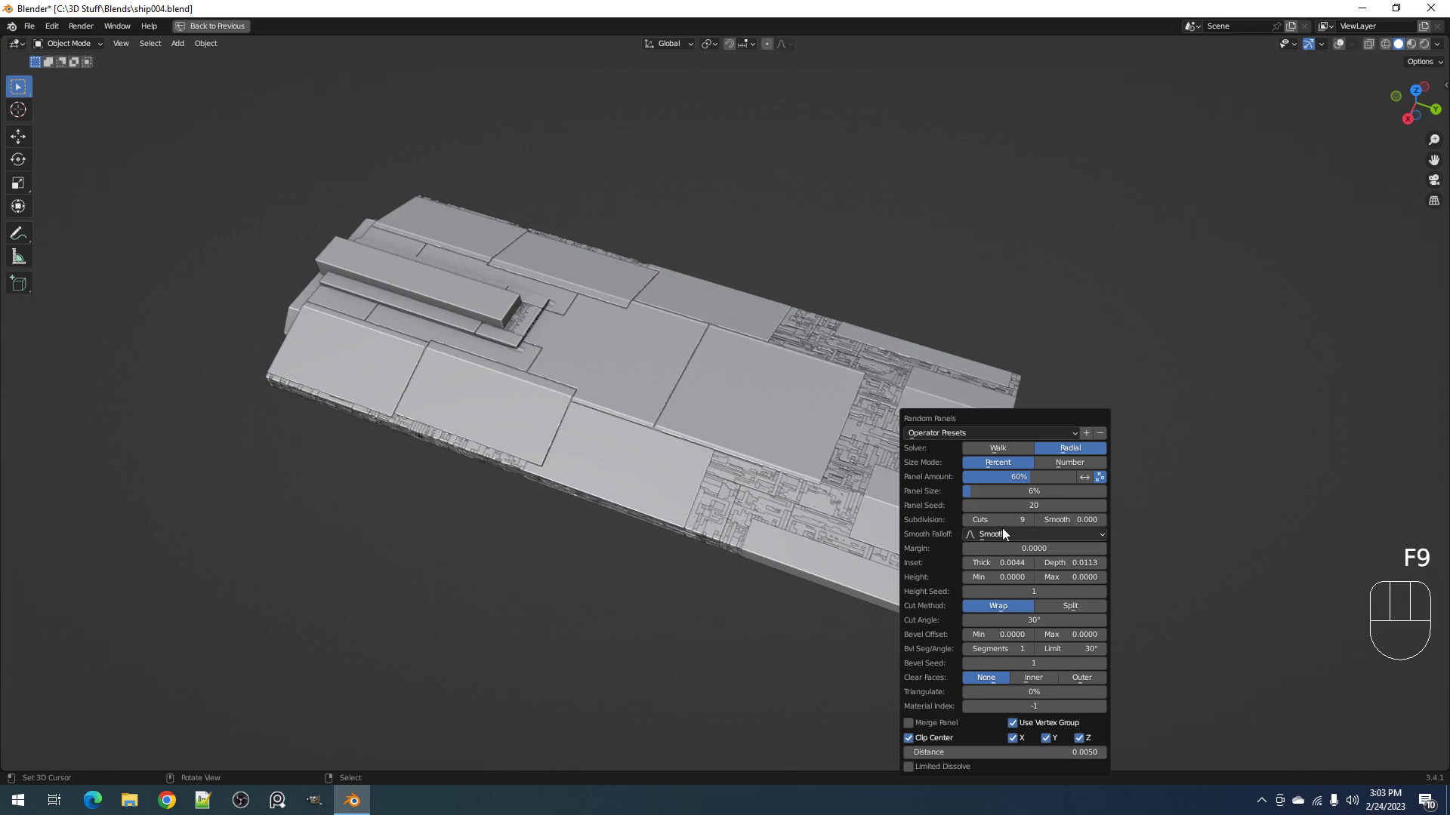
pyautogui.keyDown('ctrl'); pyautogui.scroll(1, 1002, 518); pyautogui.keyUp('ctrl')
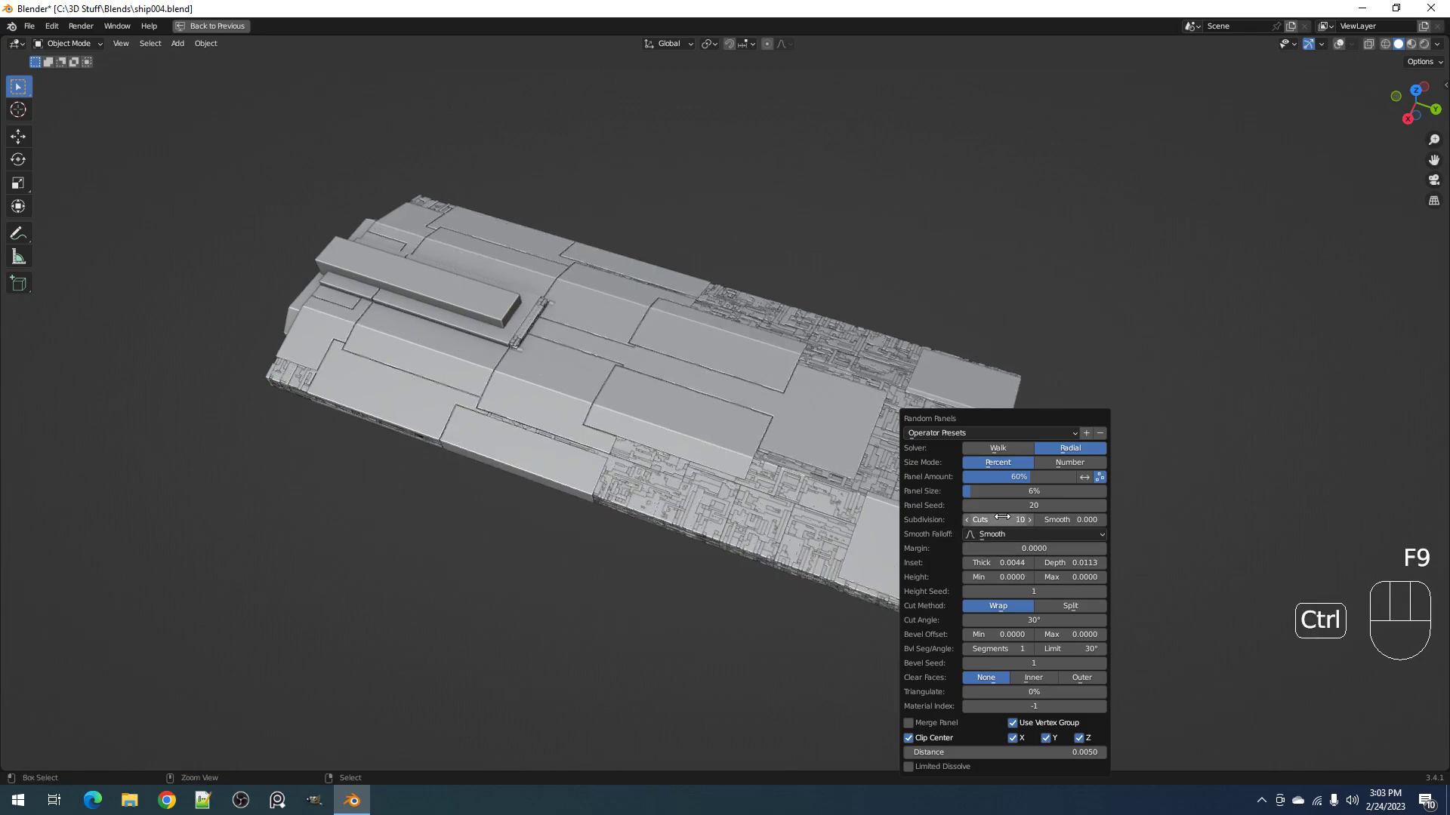
pyautogui.keyDown('ctrl'); pyautogui.scroll(1, 1002, 518); pyautogui.keyUp('ctrl')
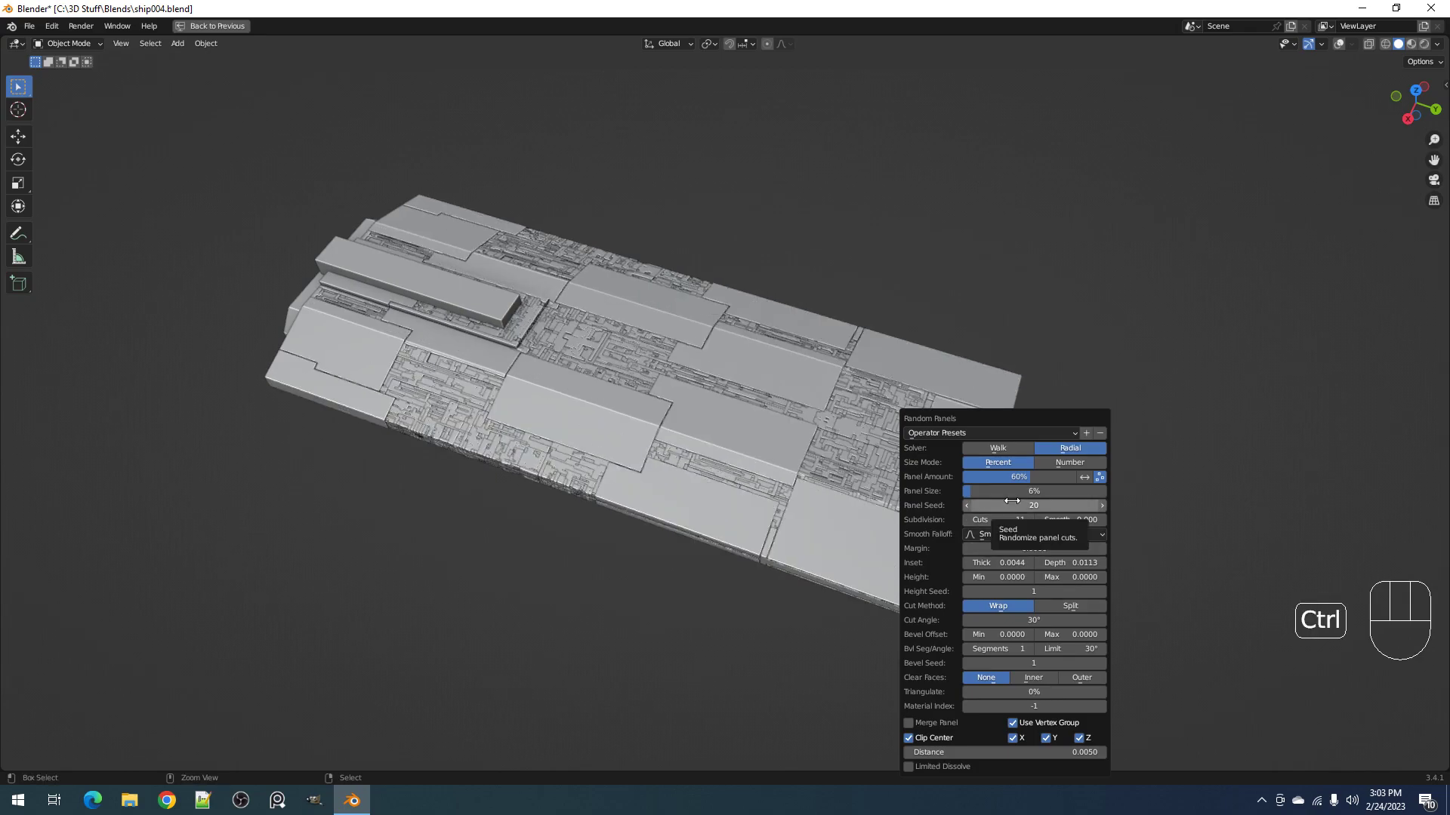
pyautogui.keyDown('ctrl'); pyautogui.scroll(1, 1012, 504); pyautogui.keyUp('ctrl')
pyautogui.keyDown('ctrl'); pyautogui.scroll(1, 1011, 500); pyautogui.keyUp('ctrl')
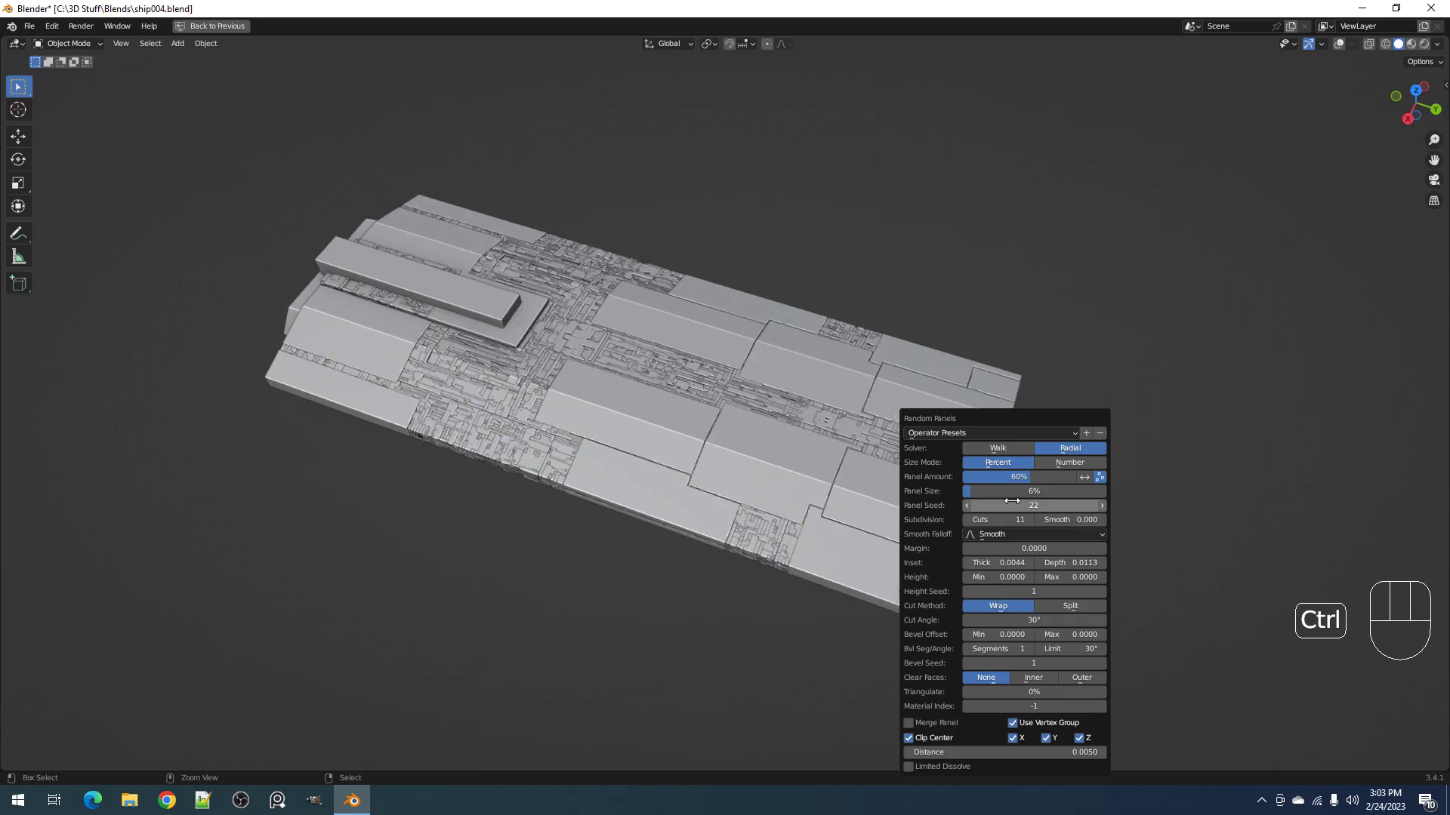
pyautogui.keyDown('ctrl'); pyautogui.scroll(1, 1011, 500); pyautogui.keyUp('ctrl')
pyautogui.click(391, 534)
pyautogui.moveTo(391, 535); pyautogui.dragTo(769, 510, button='middle')
# Step: Increase the random panels' inset depth to 0.0123
pyautogui.press('F9')
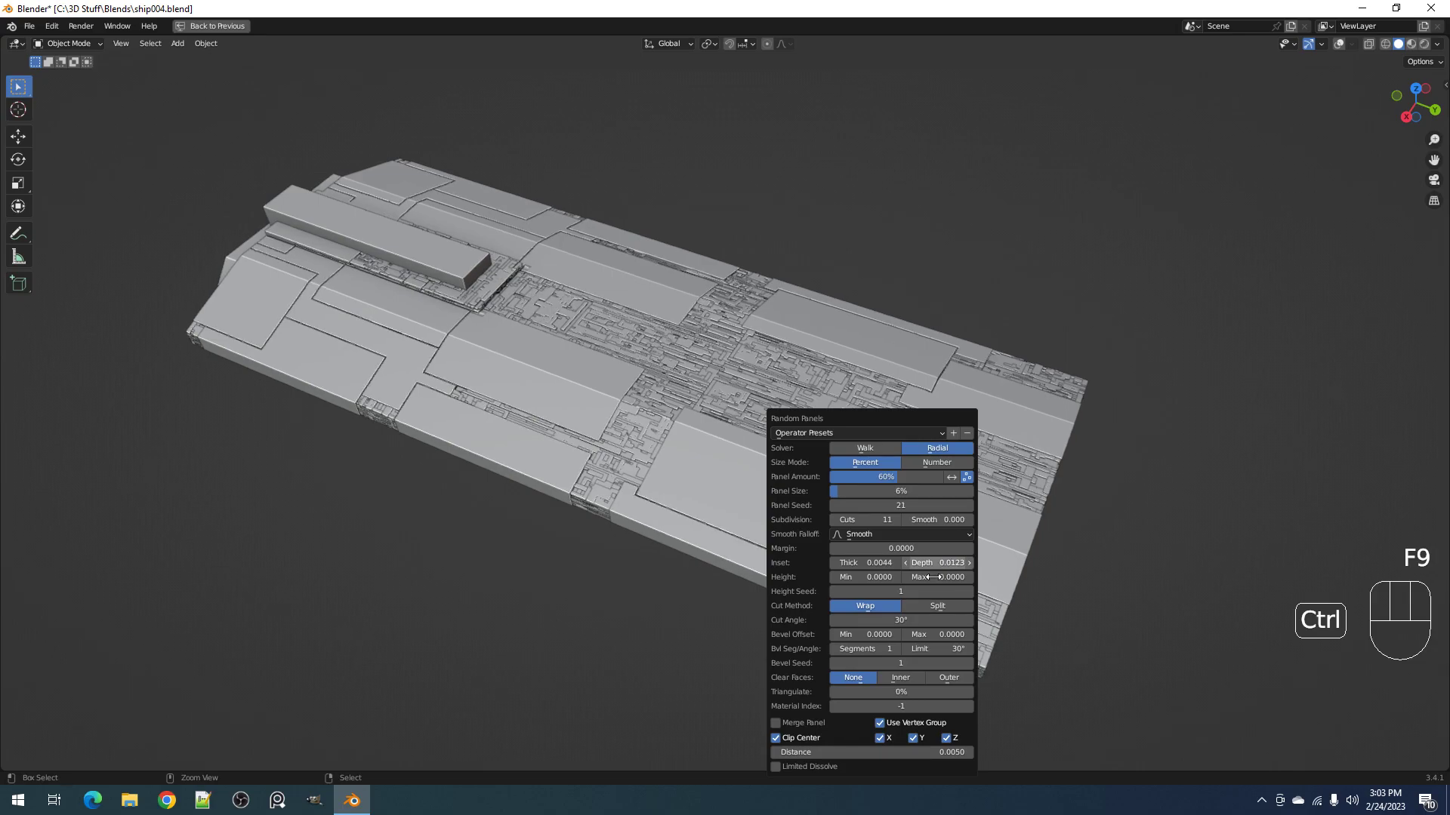
pyautogui.keyDown('ctrl'); pyautogui.scroll(1, 935, 563); pyautogui.keyUp('ctrl')
pyautogui.keyDown('ctrl'); pyautogui.scroll(1, 934, 564); pyautogui.keyUp('ctrl')
pyautogui.moveTo(811, 565); pyautogui.dragTo(791, 477, button='middle')
# Step: Open the random panels object in Edit Mode with viewport overlays shown and vertex selection active
pyautogui.click(767, 495)
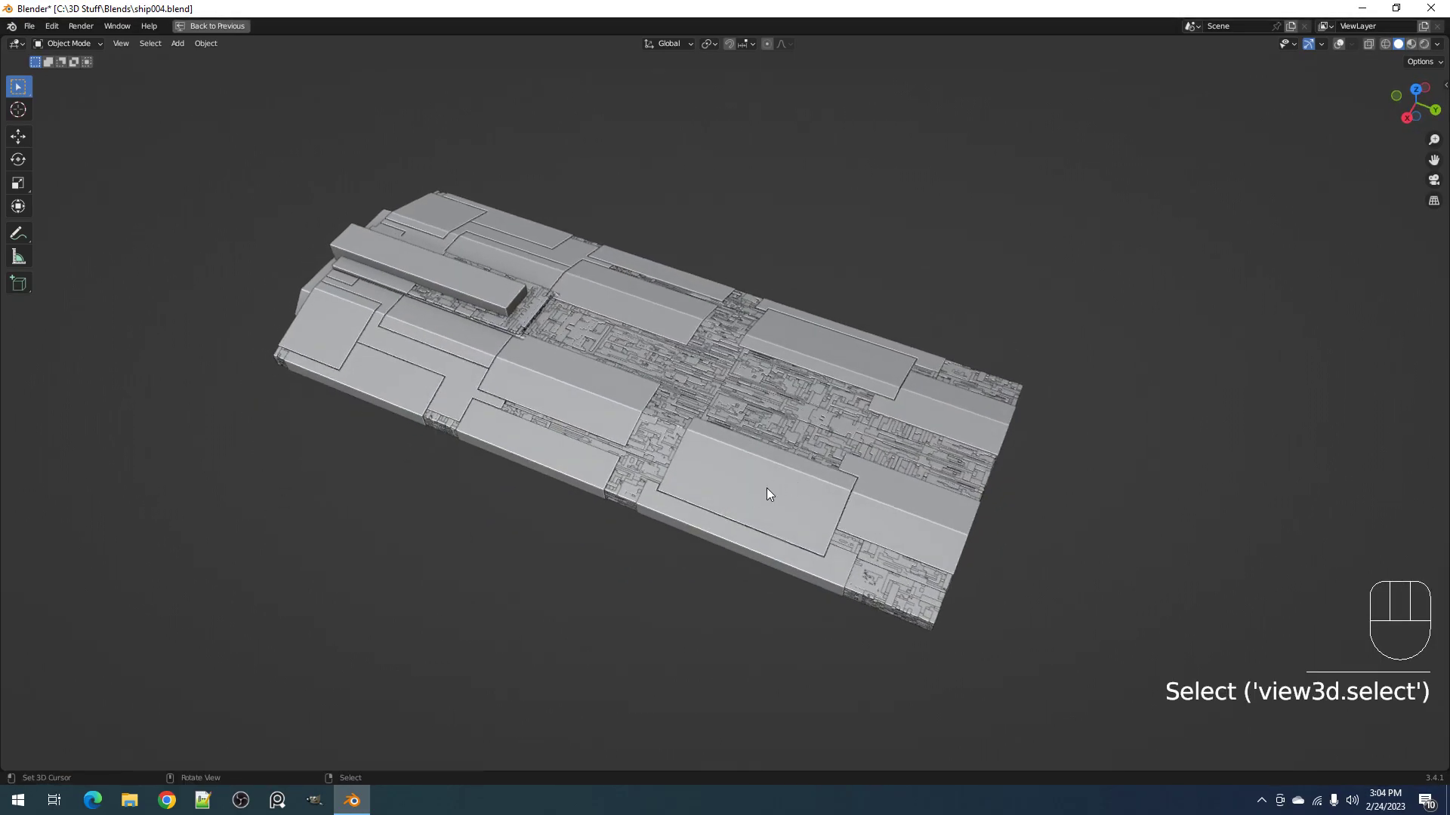
pyautogui.press('Tab')
pyautogui.scroll(3, 766, 491)
pyautogui.hotkey('shift', 'alt', 'z')
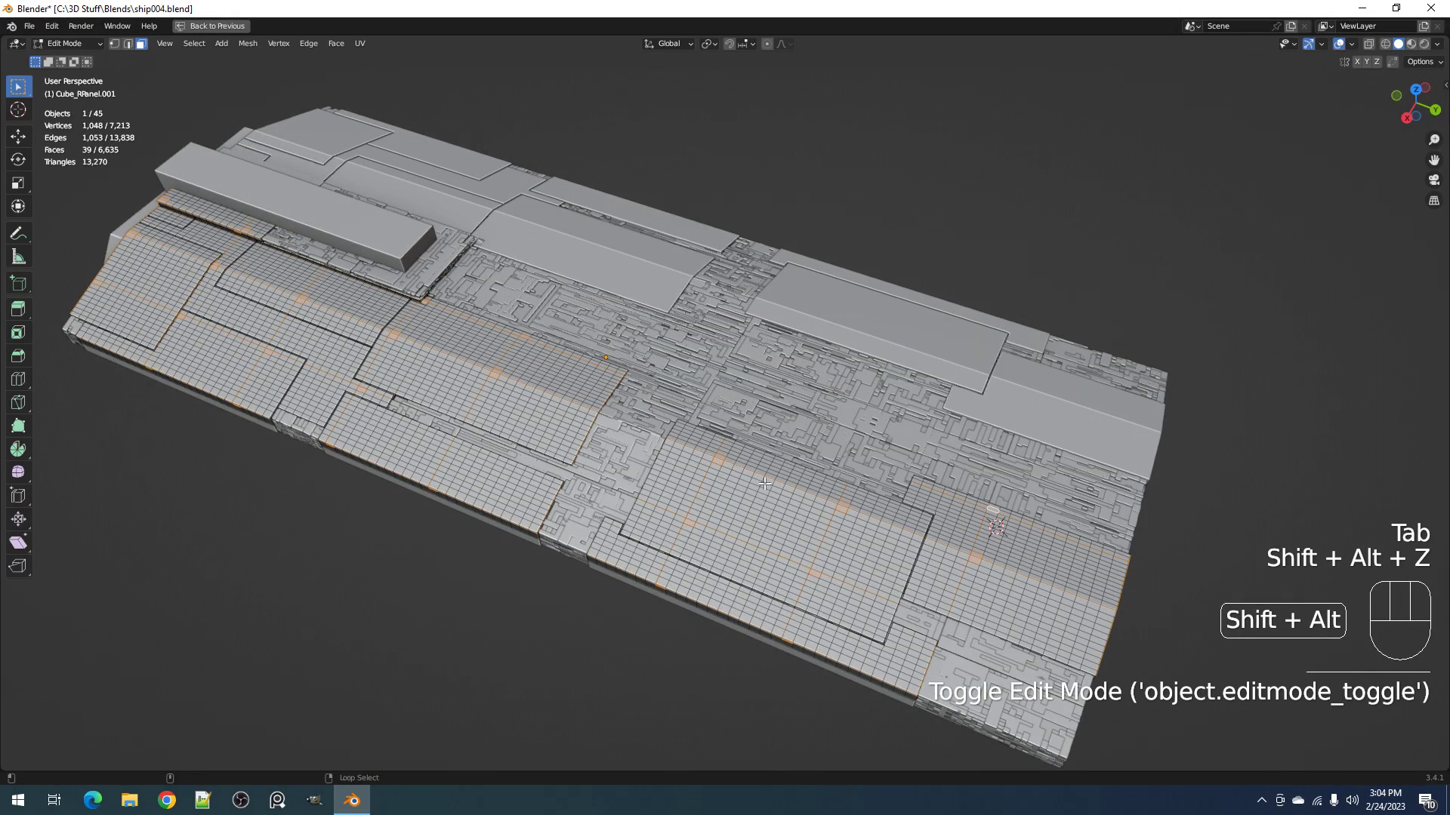
pyautogui.press('1')
# Step: Select the panels' top vertices by picking one top-surface vertex and selecting similar by vertex groups
pyautogui.click(765, 484)
pyautogui.scroll(4, 770, 468)
pyautogui.hotkey('shift', 'g')
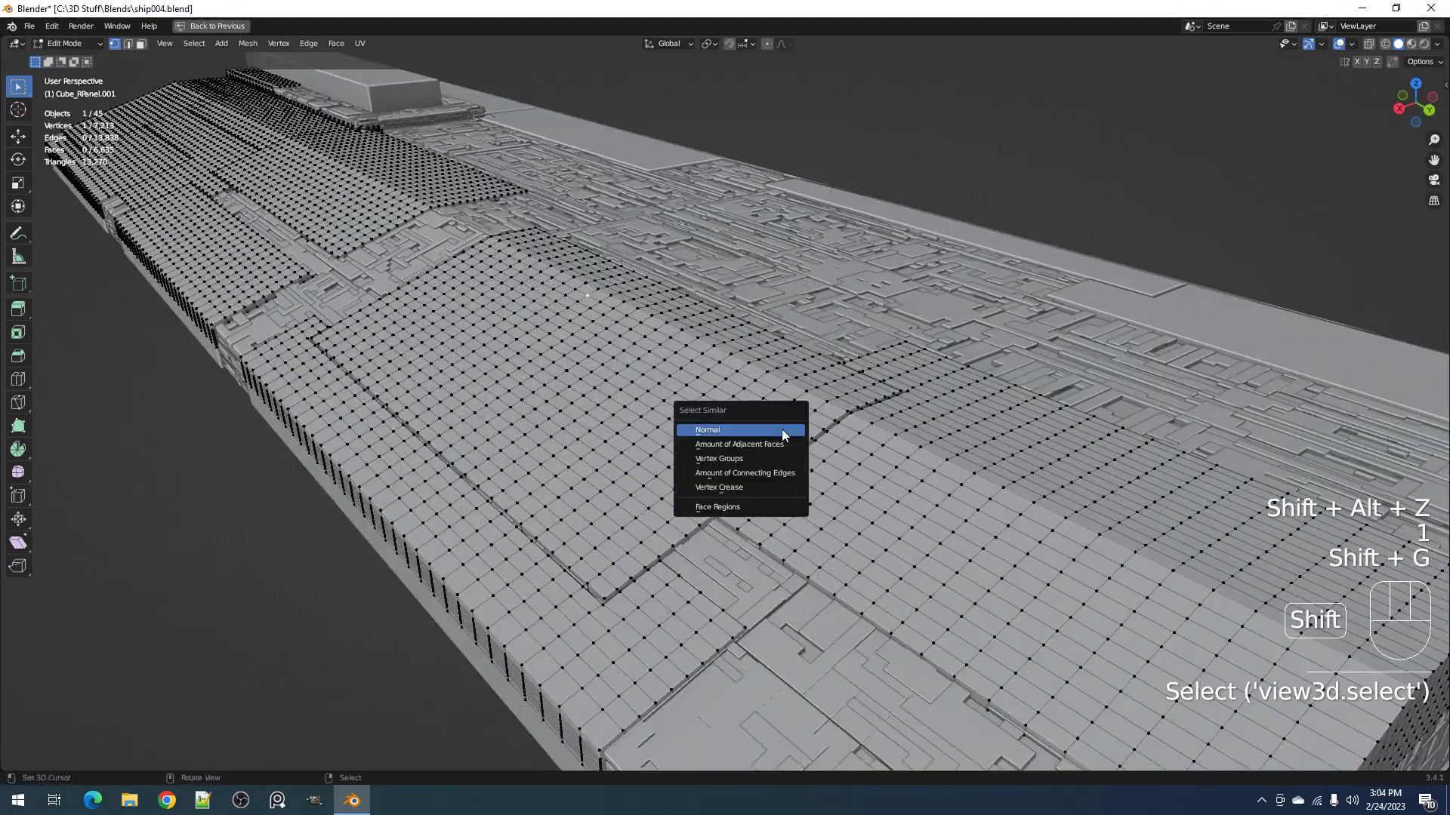
pyautogui.click(773, 456)
pyautogui.scroll(-4, 678, 484)
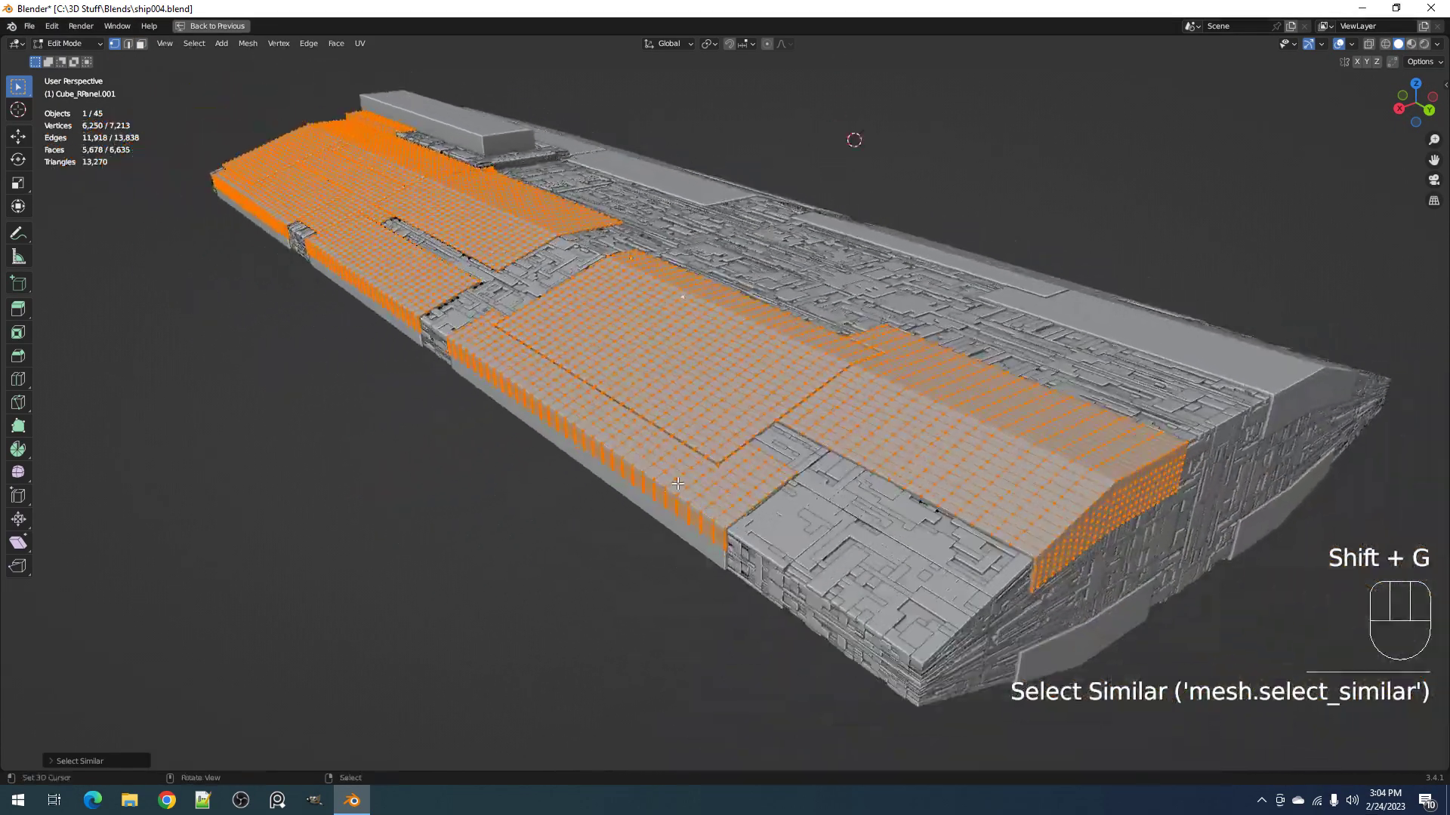
pyautogui.scroll(10, 677, 484)
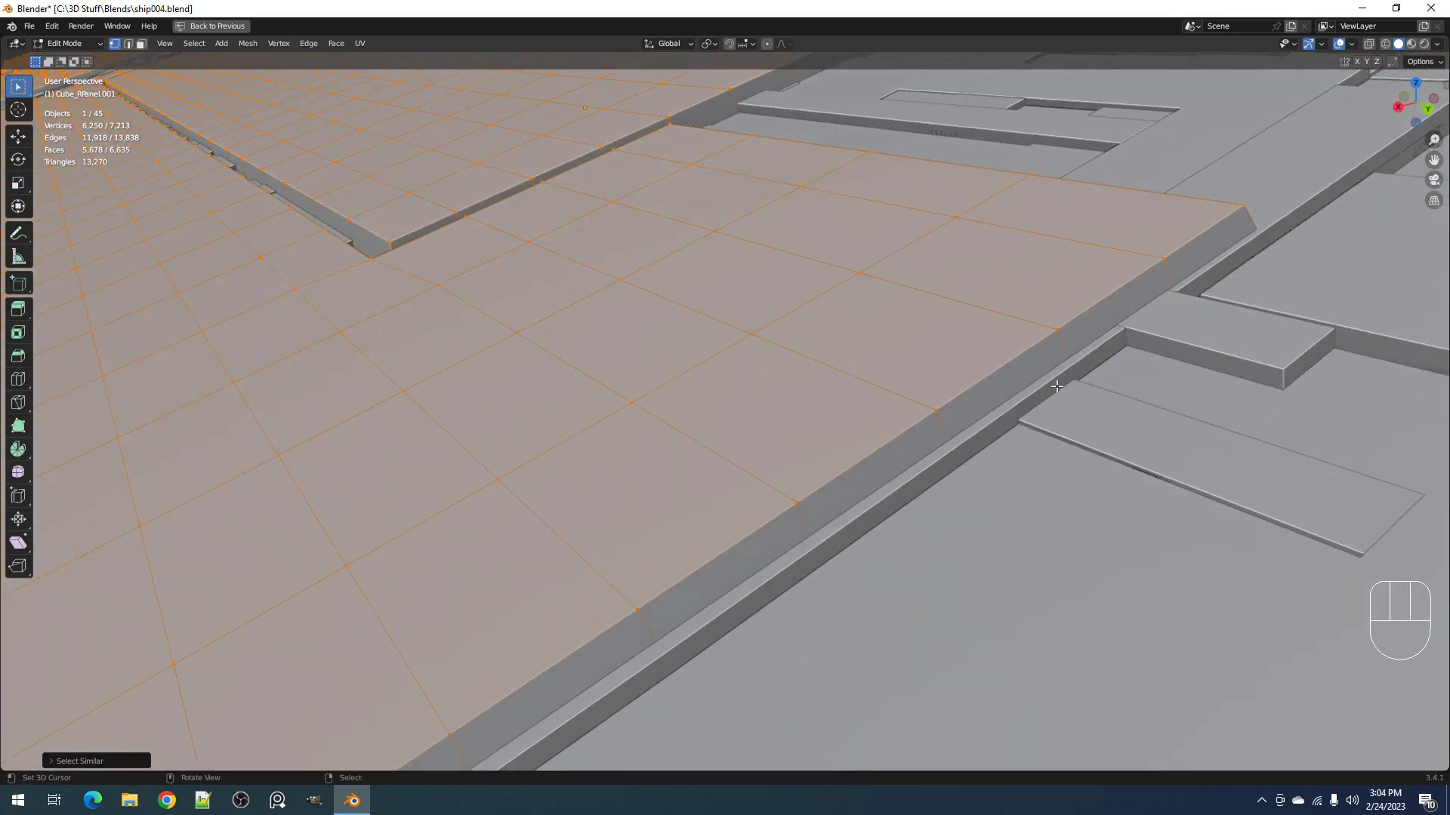
# Step: Try selecting the sloped side face loop of a panel in face mode, and clear the selection
pyautogui.press('3')
pyautogui.hotkey('alt', 'a')
pyautogui.keyDown('alt'); pyautogui.keyDown('shift'); pyautogui.click(1138, 288); pyautogui.keyUp('shift'); pyautogui.keyUp('alt')
pyautogui.scroll(-12, 1138, 287)
pyautogui.moveTo(1138, 288); pyautogui.dragTo(893, 333, button='middle')
pyautogui.press('Tab')
pyautogui.hotkey('alt', 'a')
pyautogui.moveTo(815, 379); pyautogui.dragTo(773, 379, button='middle')
pyautogui.rightClick(773, 379)
pyautogui.press('Tab')
pyautogui.press('1')
pyautogui.hotkey('alt', 'a')
pyautogui.press('Tab')
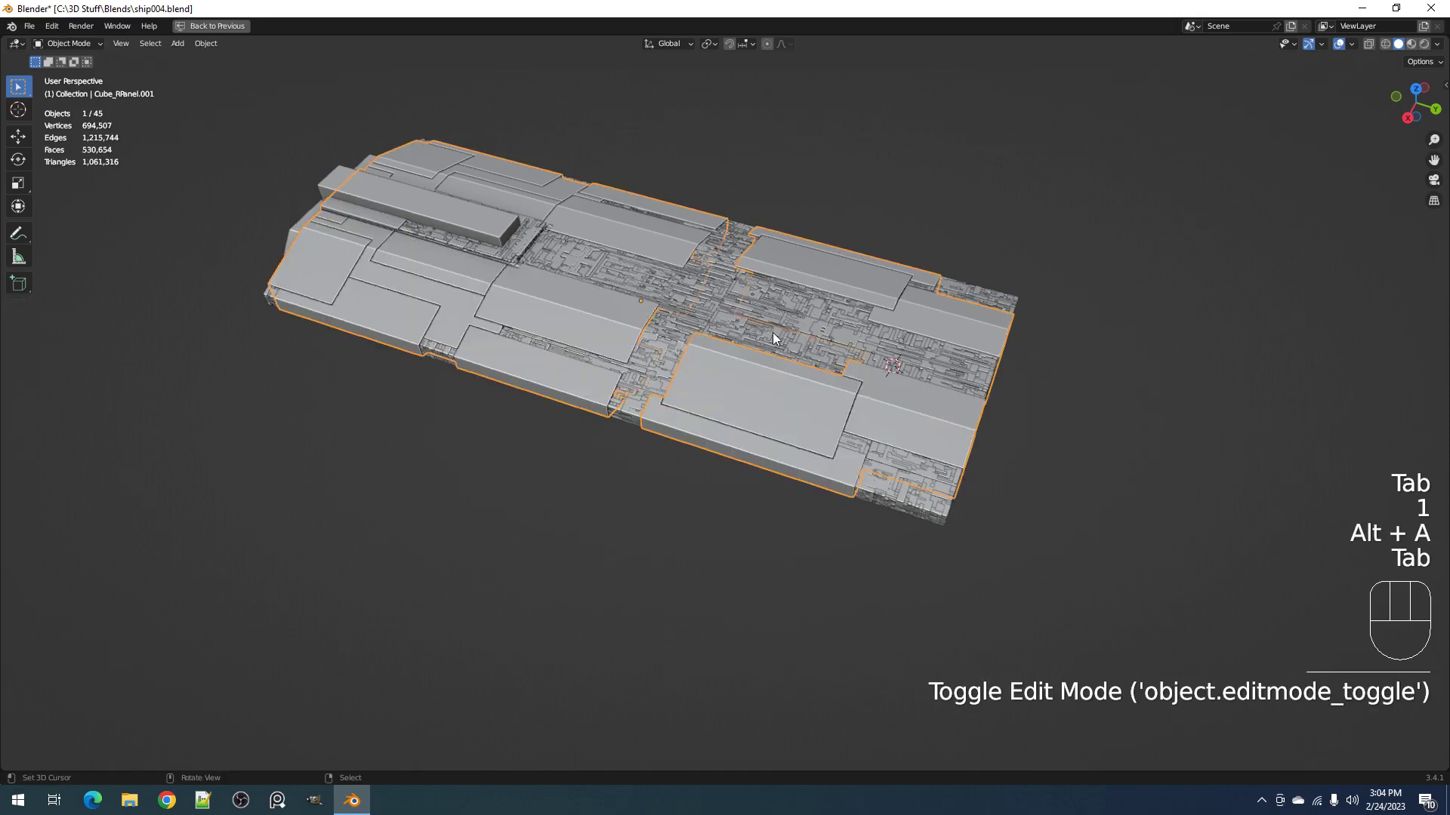
# Step: Reselect the panels' top faces in Edit Mode from one vertex with Select Similar by Vertex Groups
pyautogui.press('Tab')
pyautogui.press('1')
pyautogui.click(829, 343)
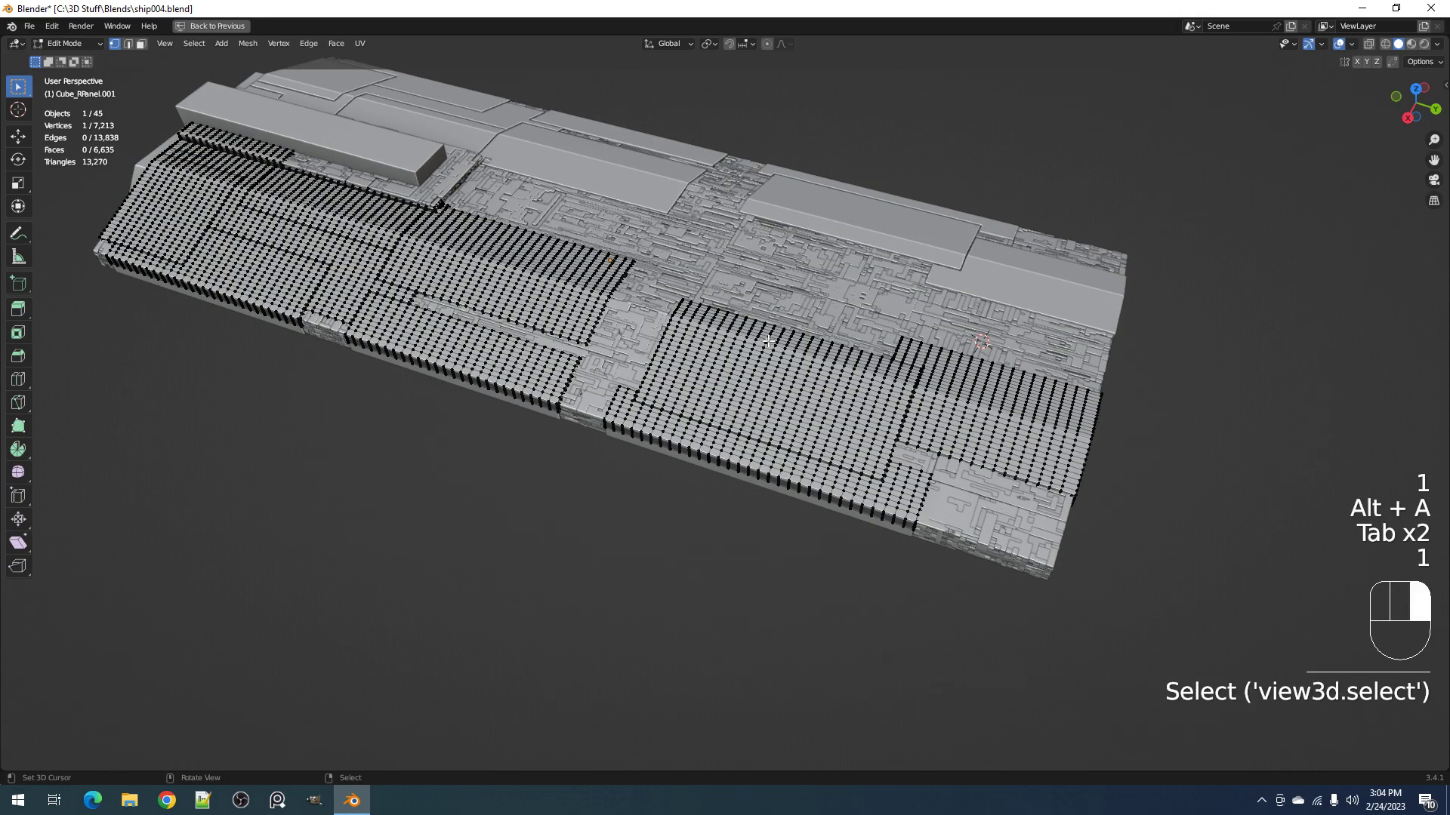
pyautogui.hotkey('shift', 'g')
pyautogui.click(827, 341)
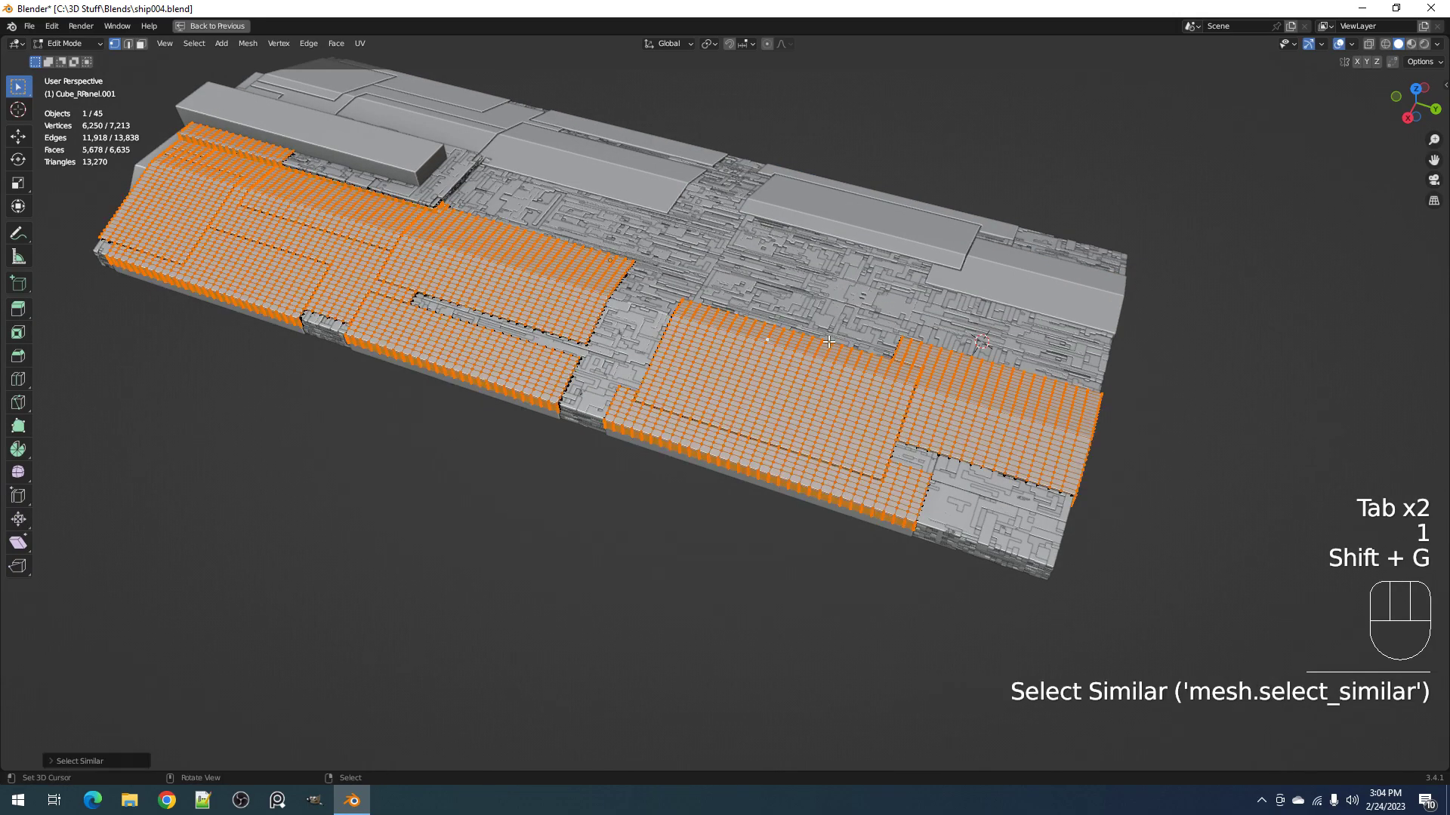
# Step: Return to Object Mode, hide the overlays and run Random Cells on the panels with 1 subdivision cut
pyautogui.press('Tab')
pyautogui.hotkey('shift', 'alt', 'z')
pyautogui.hotkey('shift', 'q')
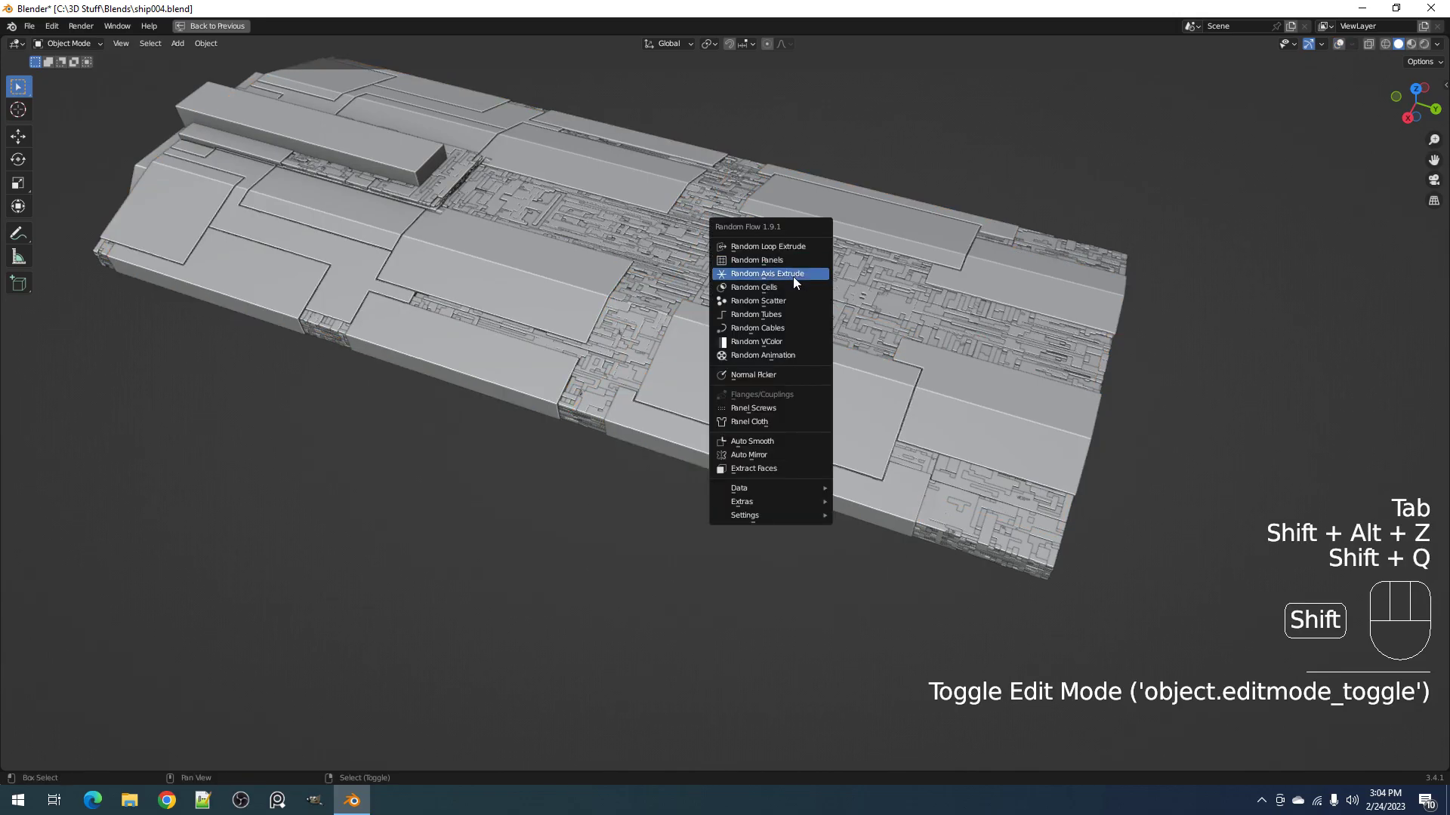
pyautogui.click(792, 287)
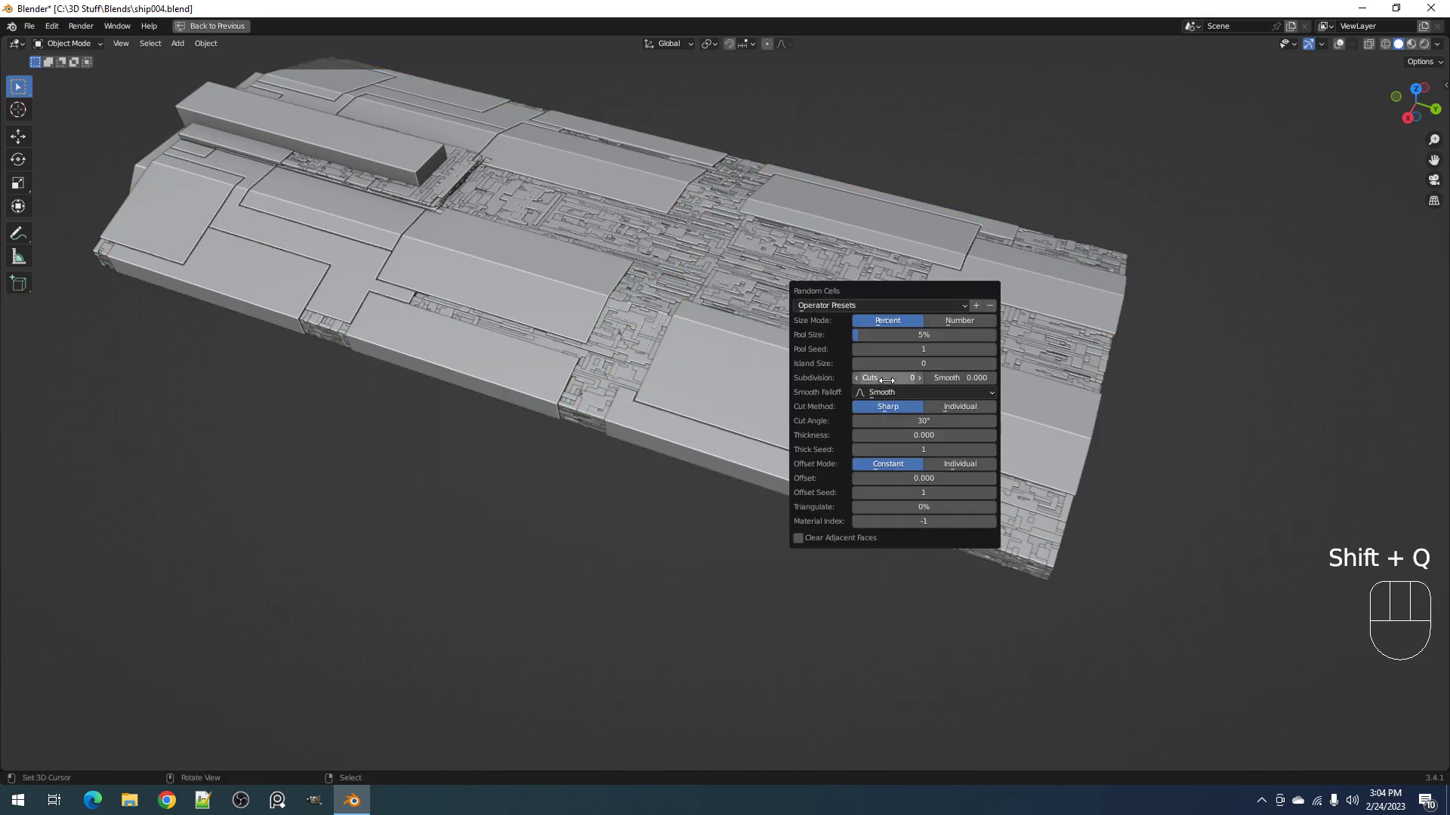
pyautogui.keyDown('ctrl'); pyautogui.scroll(2, 886, 377); pyautogui.keyUp('ctrl')
pyautogui.keyDown('ctrl'); pyautogui.scroll(-1, 886, 377); pyautogui.keyUp('ctrl')
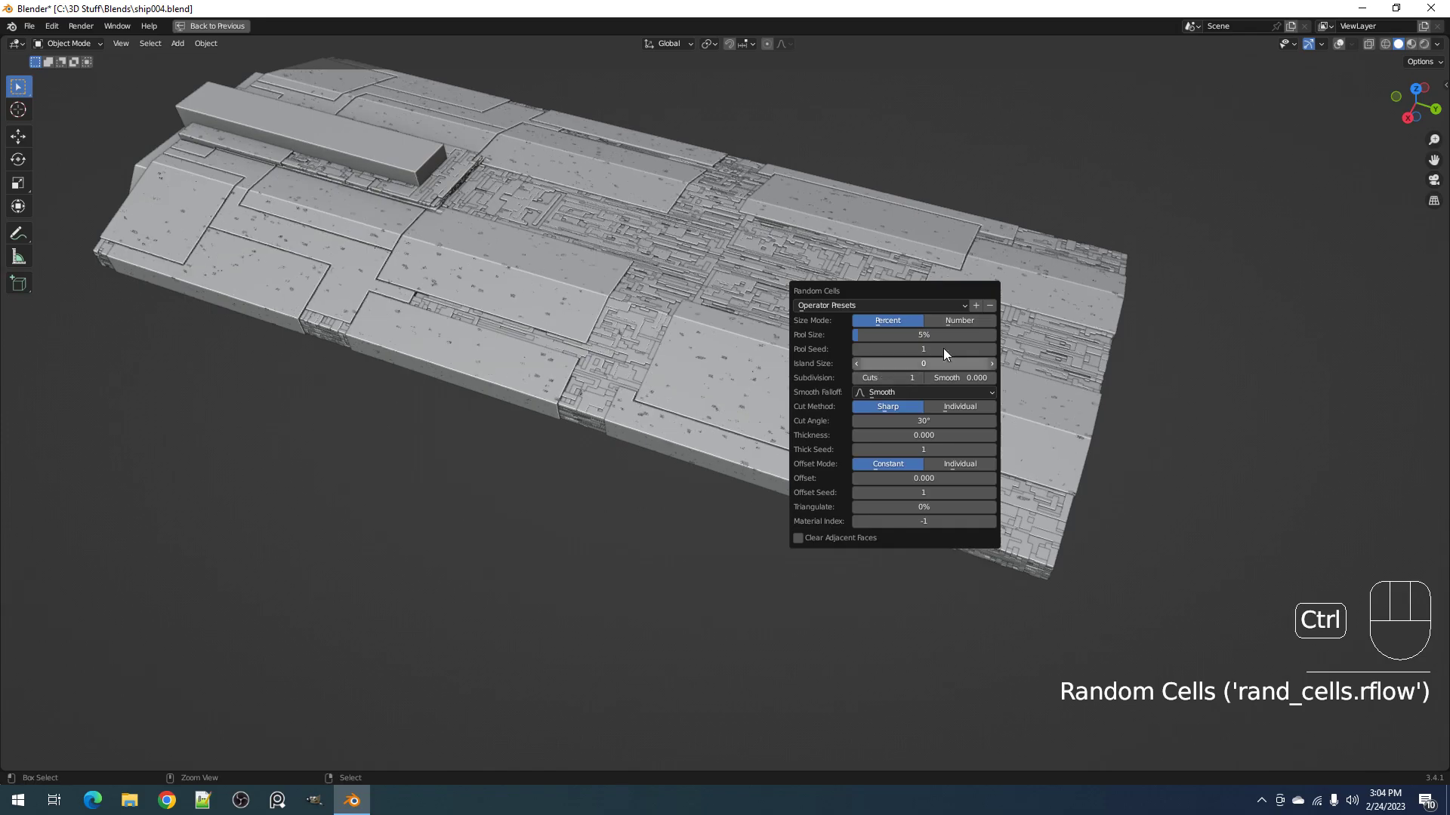
# Step: Switch the cells' size mode to Number with pool size 219, thickness 0.142 and the Individual cut method
pyautogui.click(959, 320)
pyautogui.moveTo(936, 335); pyautogui.dragTo(1030, 335)
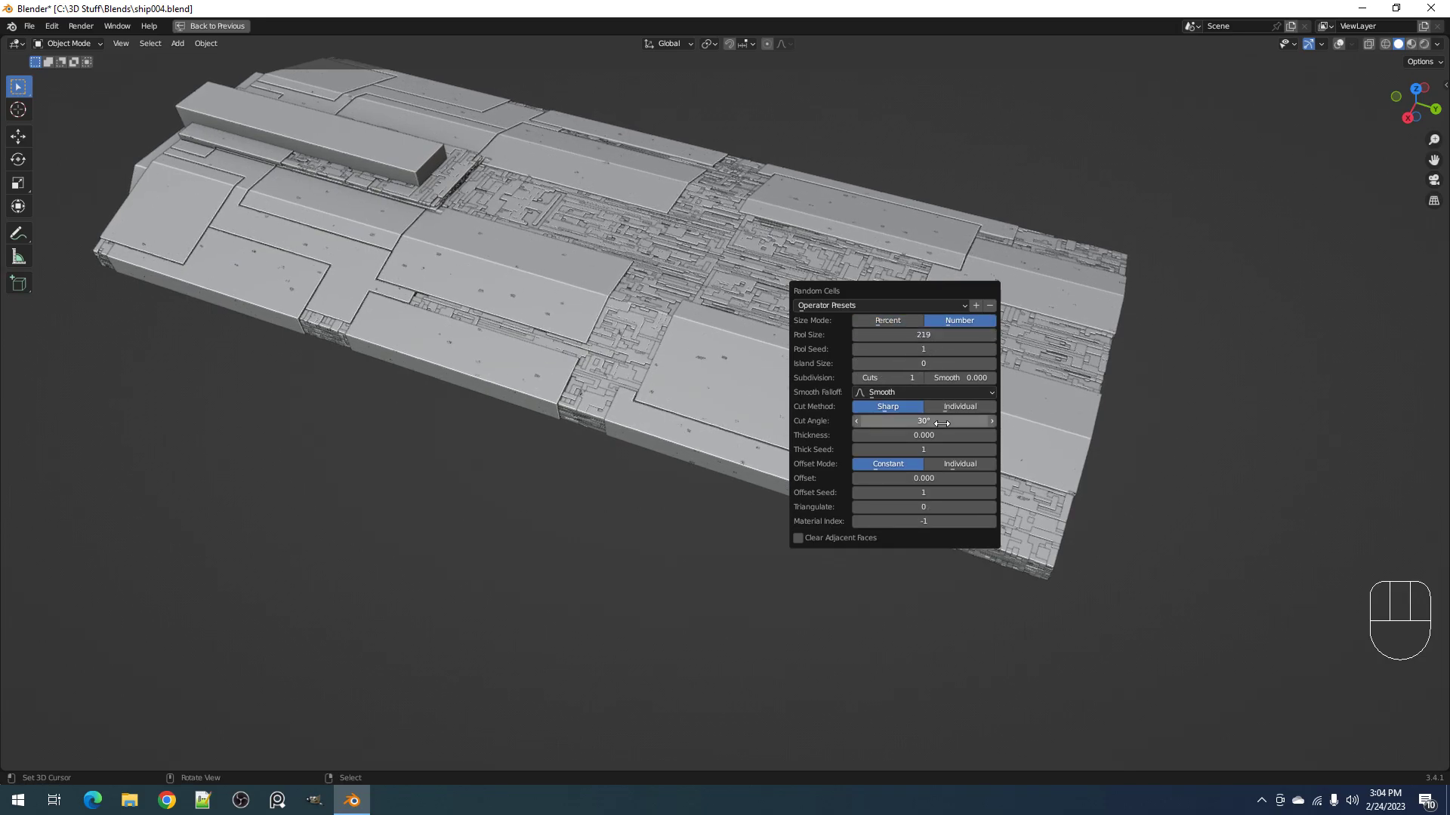
pyautogui.moveTo(934, 441)
pyautogui.mouseDown()
pyautogui.moveTo(974, 441)
pyautogui.moveTo(944, 440)
pyautogui.mouseUp()
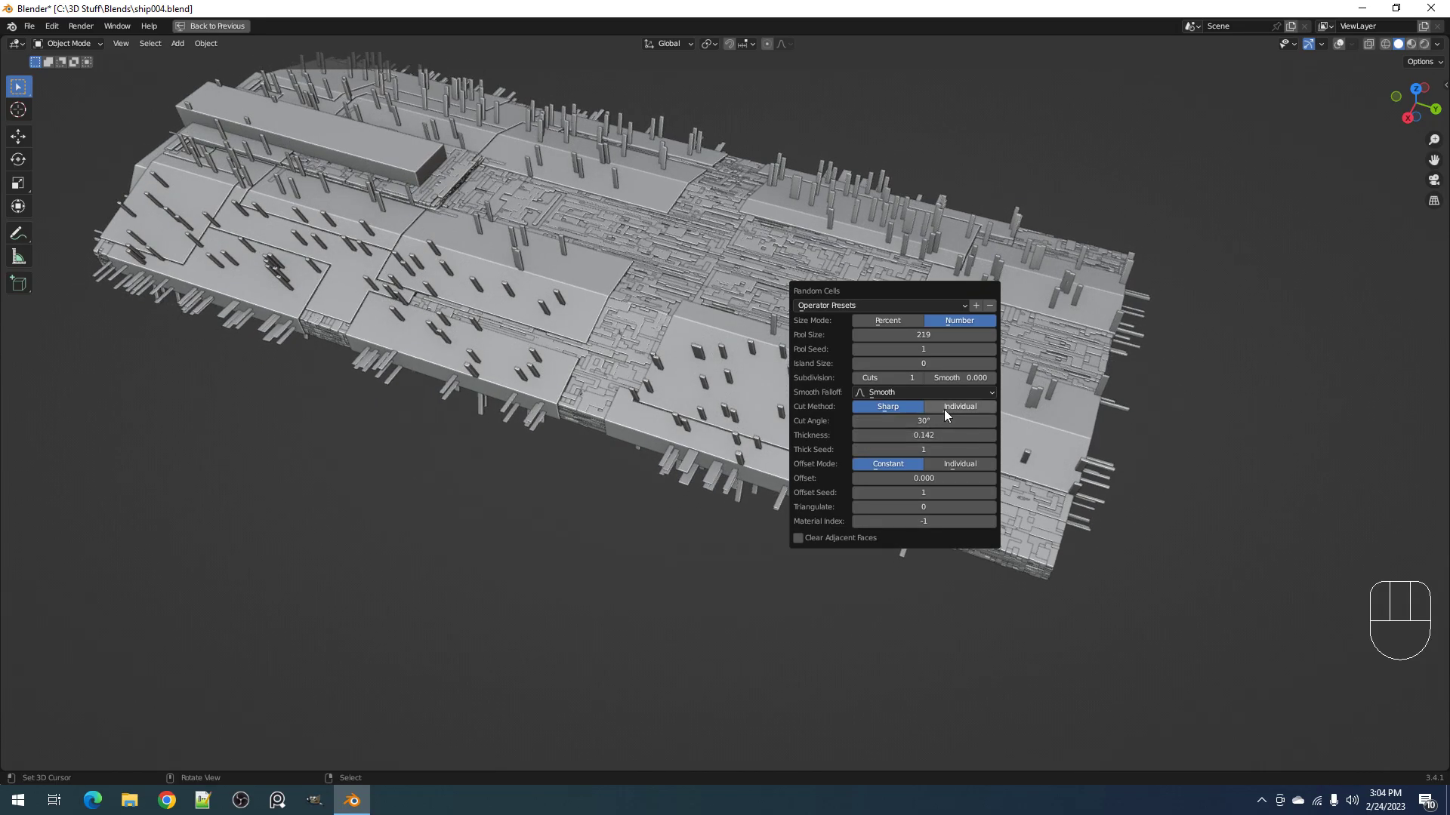
pyautogui.click(944, 409)
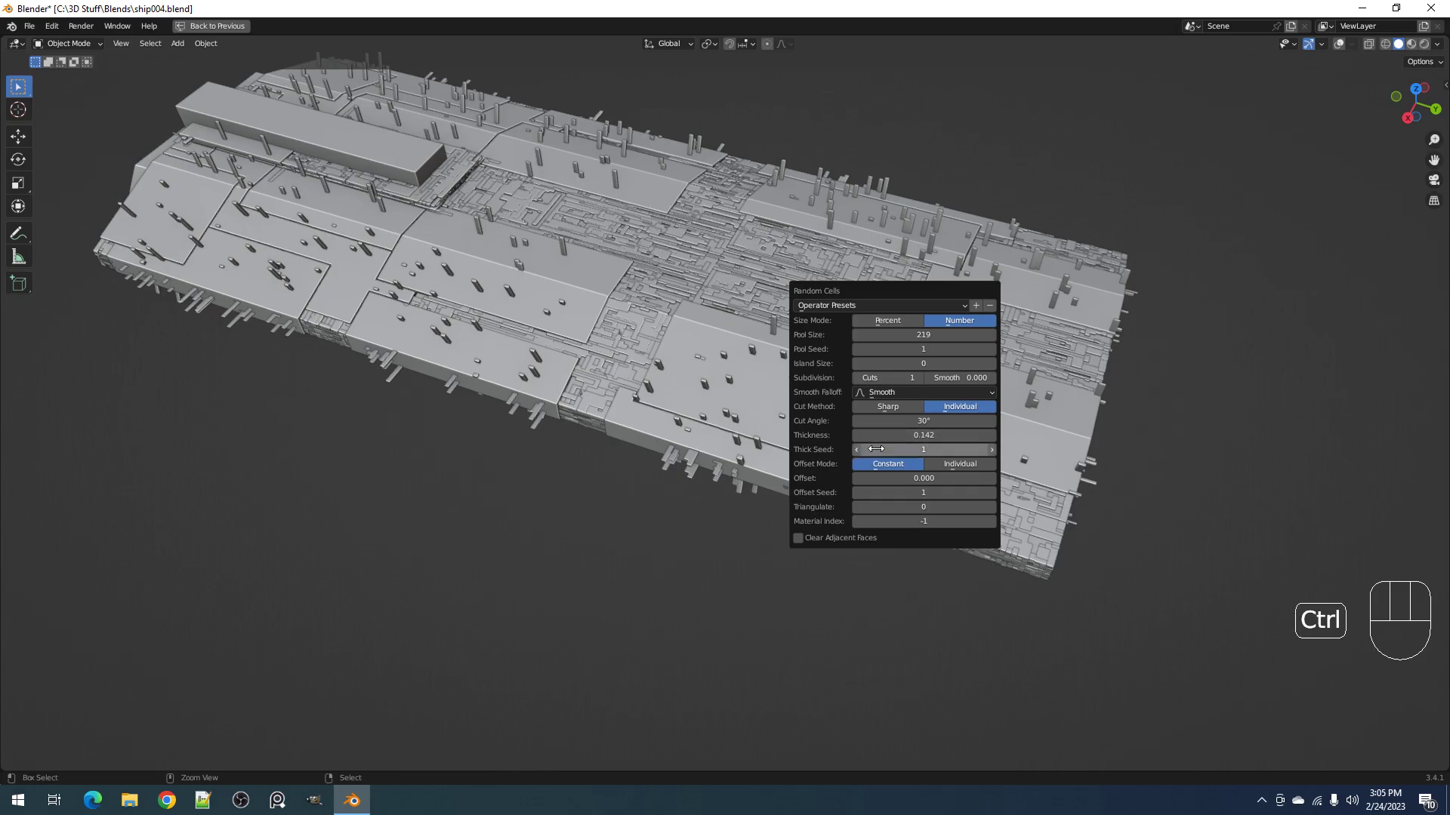
# Step: Reduce the panel cells' pool size to 29 and their thickness to 0
pyautogui.moveTo(922, 337); pyautogui.dragTo(801, 337)
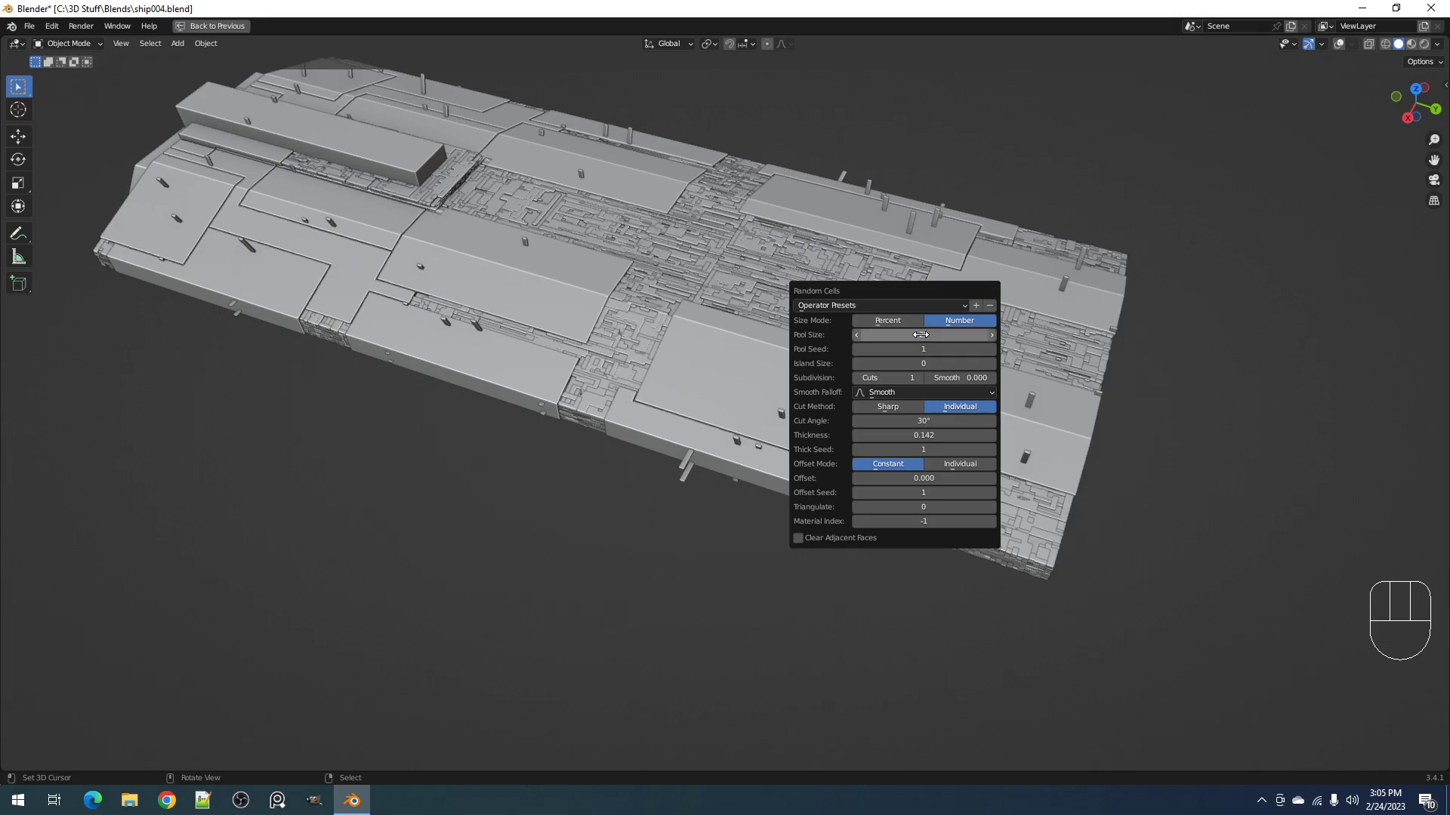
pyautogui.click(935, 431)
pyautogui.write('0')
pyautogui.press('Return')
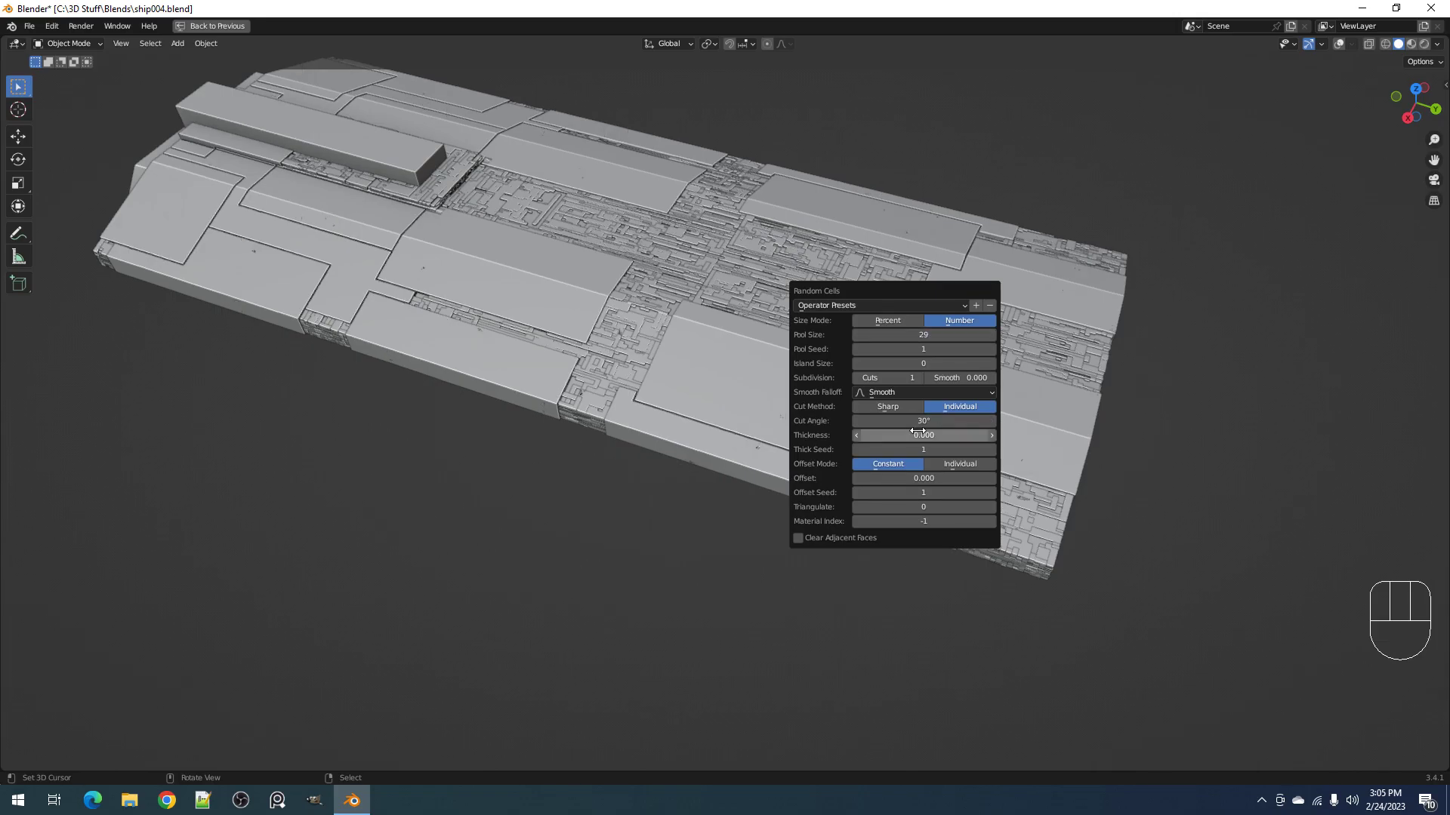
# Step: Set the panel cells' thickness to 0.010 and the cut method to Sharp
pyautogui.keyDown('ctrl'); pyautogui.scroll(1, 918, 432); pyautogui.keyUp('ctrl')
pyautogui.keyDown('ctrl'); pyautogui.scroll(1, 918, 431); pyautogui.keyUp('ctrl')
pyautogui.click(878, 405)
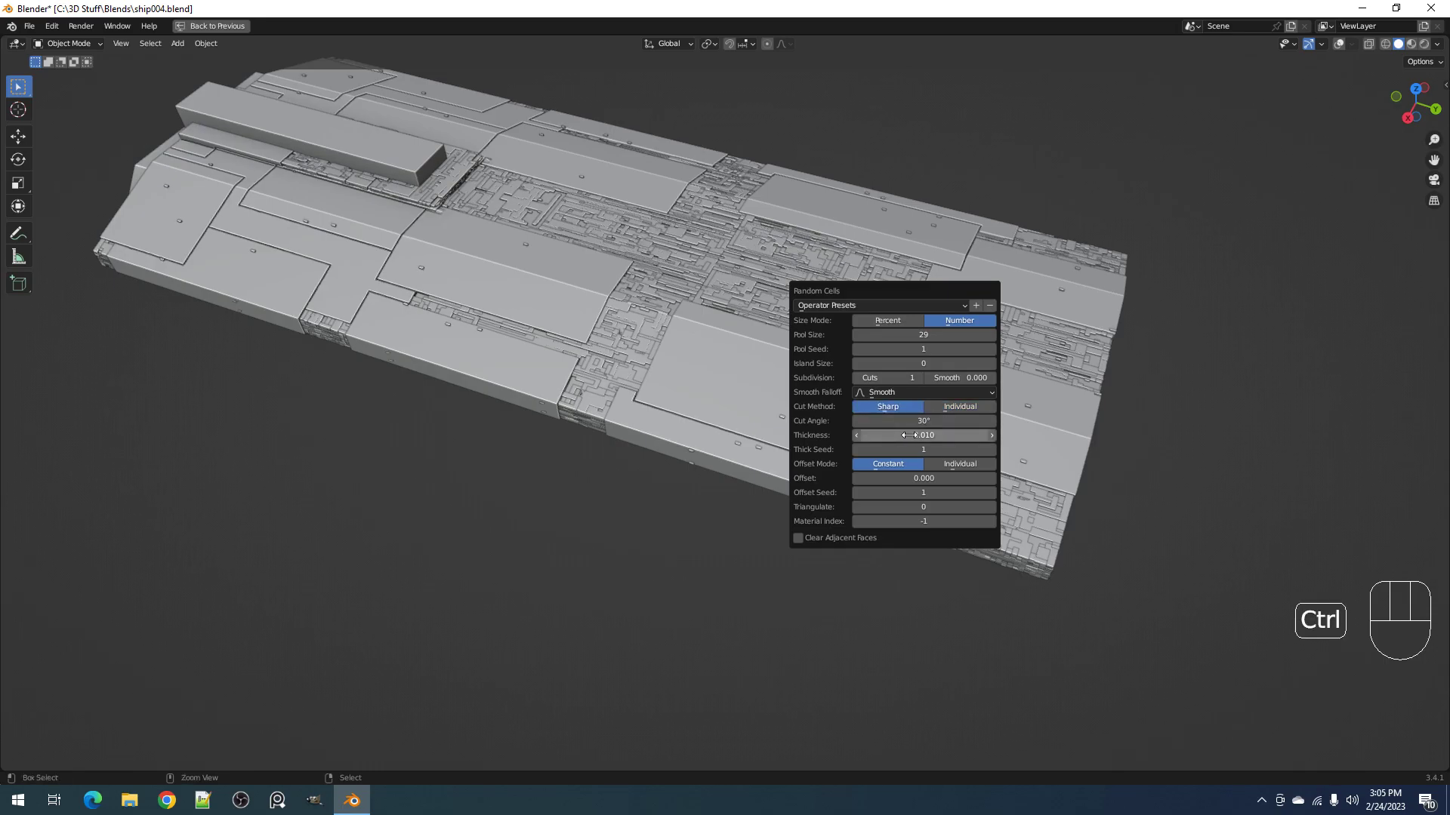
# Step: Set the panel cells' subdivision cuts to 3 and island size to 5
pyautogui.keyDown('ctrl'); pyautogui.scroll(1, 909, 435); pyautogui.keyUp('ctrl')
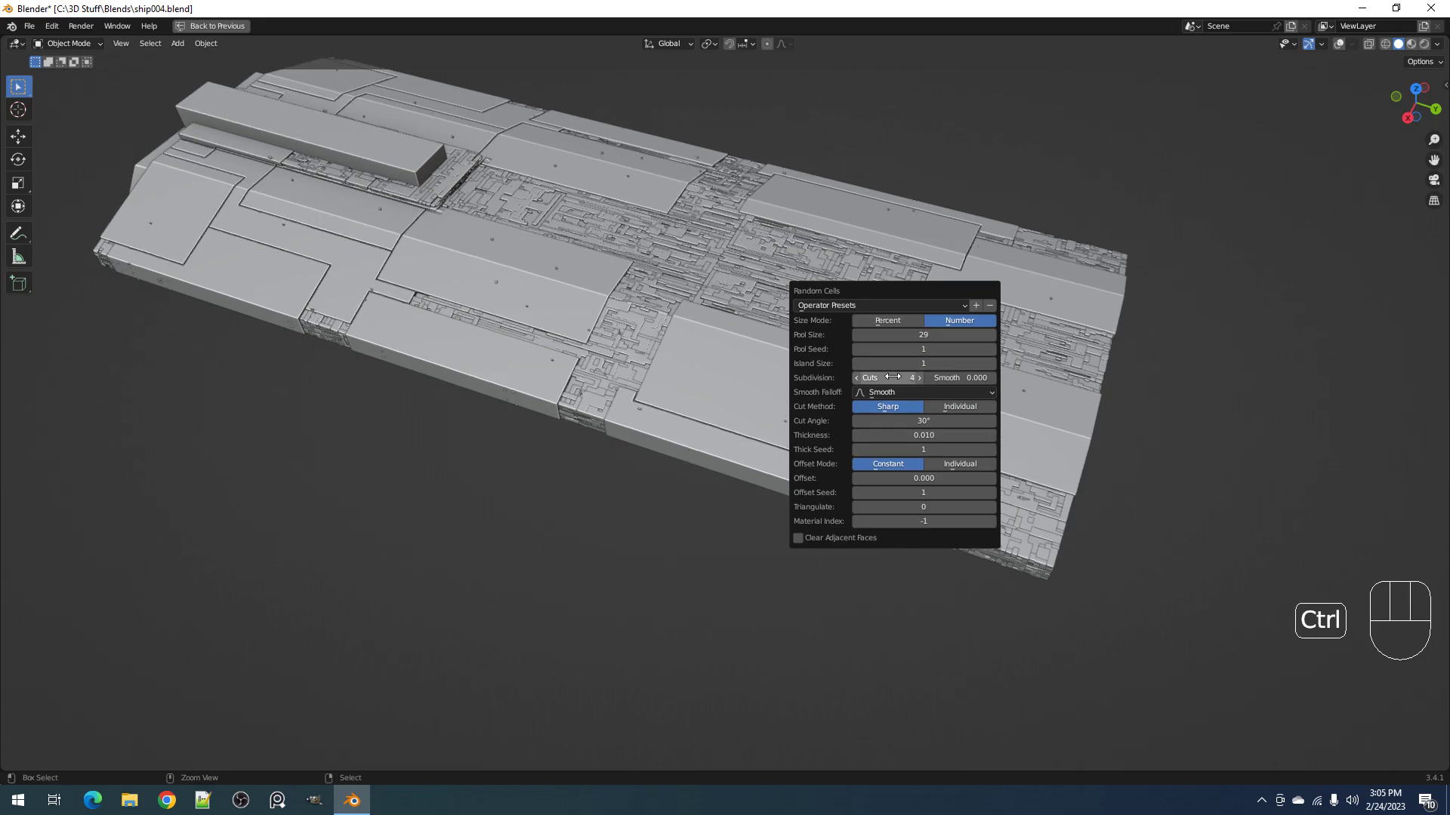
pyautogui.keyDown('ctrl'); pyautogui.scroll(-1, 892, 376); pyautogui.keyUp('ctrl')
pyautogui.click(900, 364)
pyautogui.press('Return')
# Step: Lower the panel cells' thickness to 0.007
pyautogui.moveTo(836, 338); pyautogui.dragTo(877, 364, button='middle')
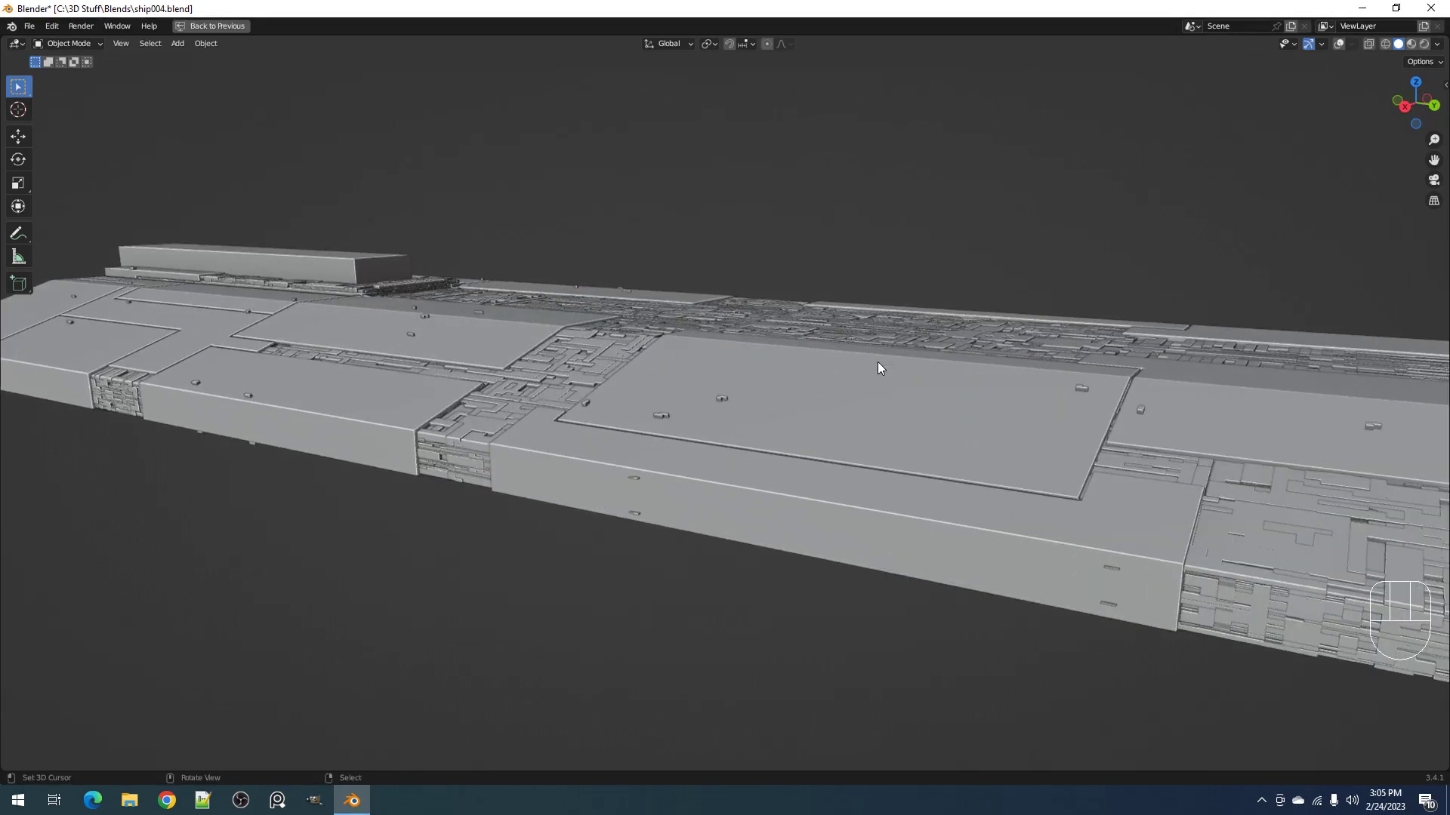
pyautogui.press('F9')
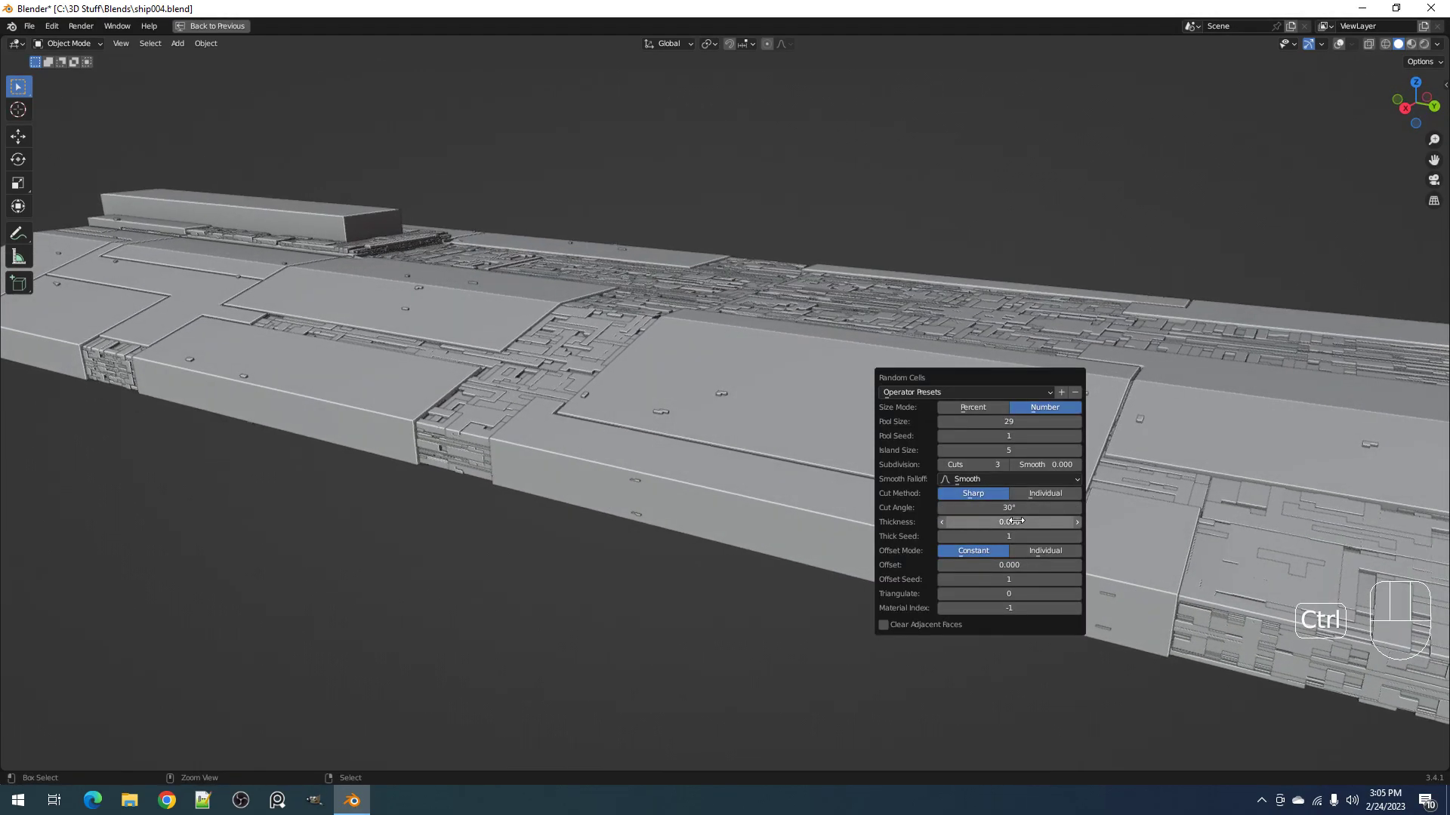
pyautogui.moveTo(1004, 453); pyautogui.dragTo(881, 428, button='middle')
pyautogui.press('F9')
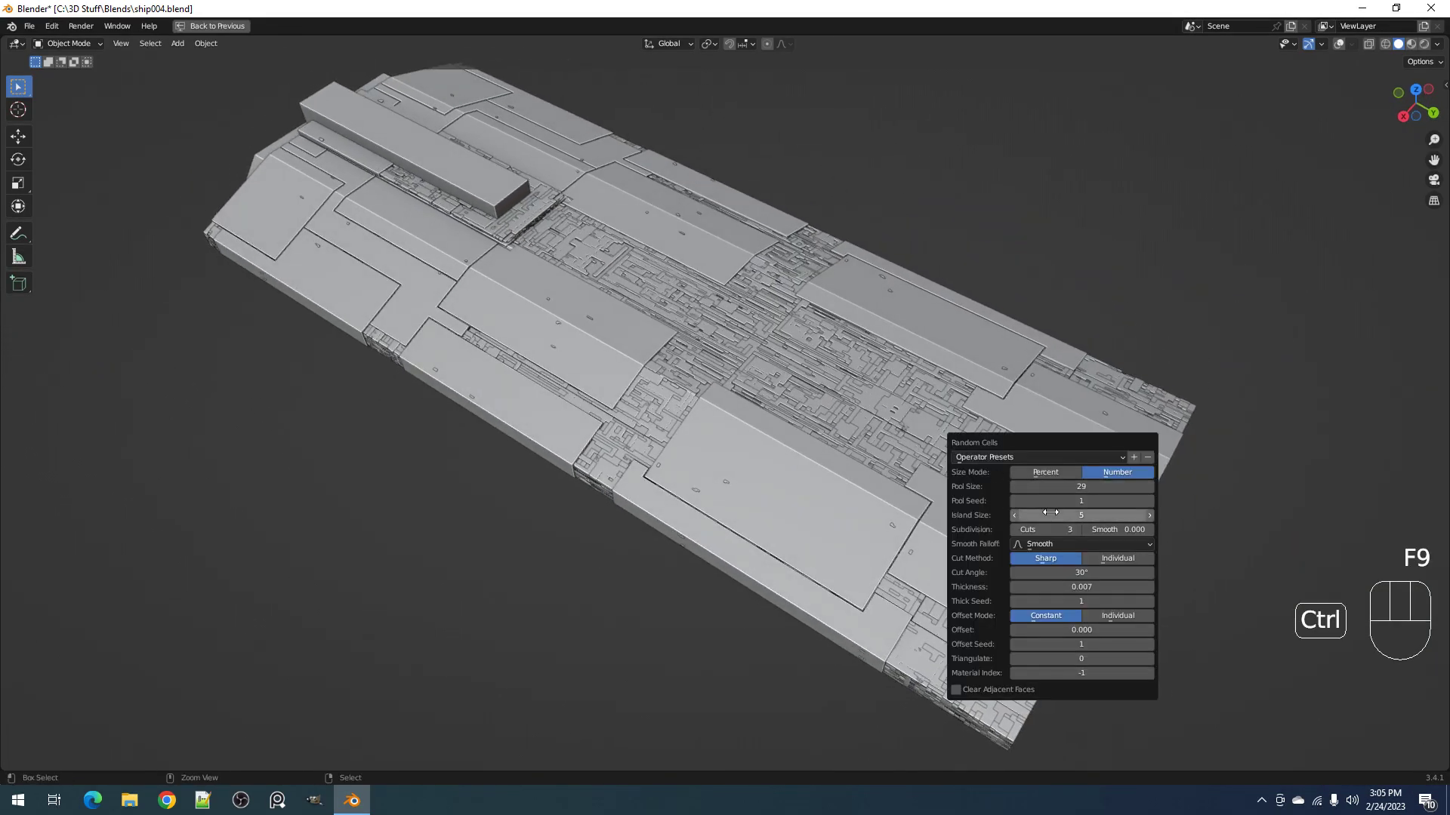
# Step: Enable Clear Adjacent Faces for the panel cells and set their subdivision cuts to 2
pyautogui.keyDown('ctrl'); pyautogui.scroll(-1, 1051, 513); pyautogui.keyUp('ctrl')
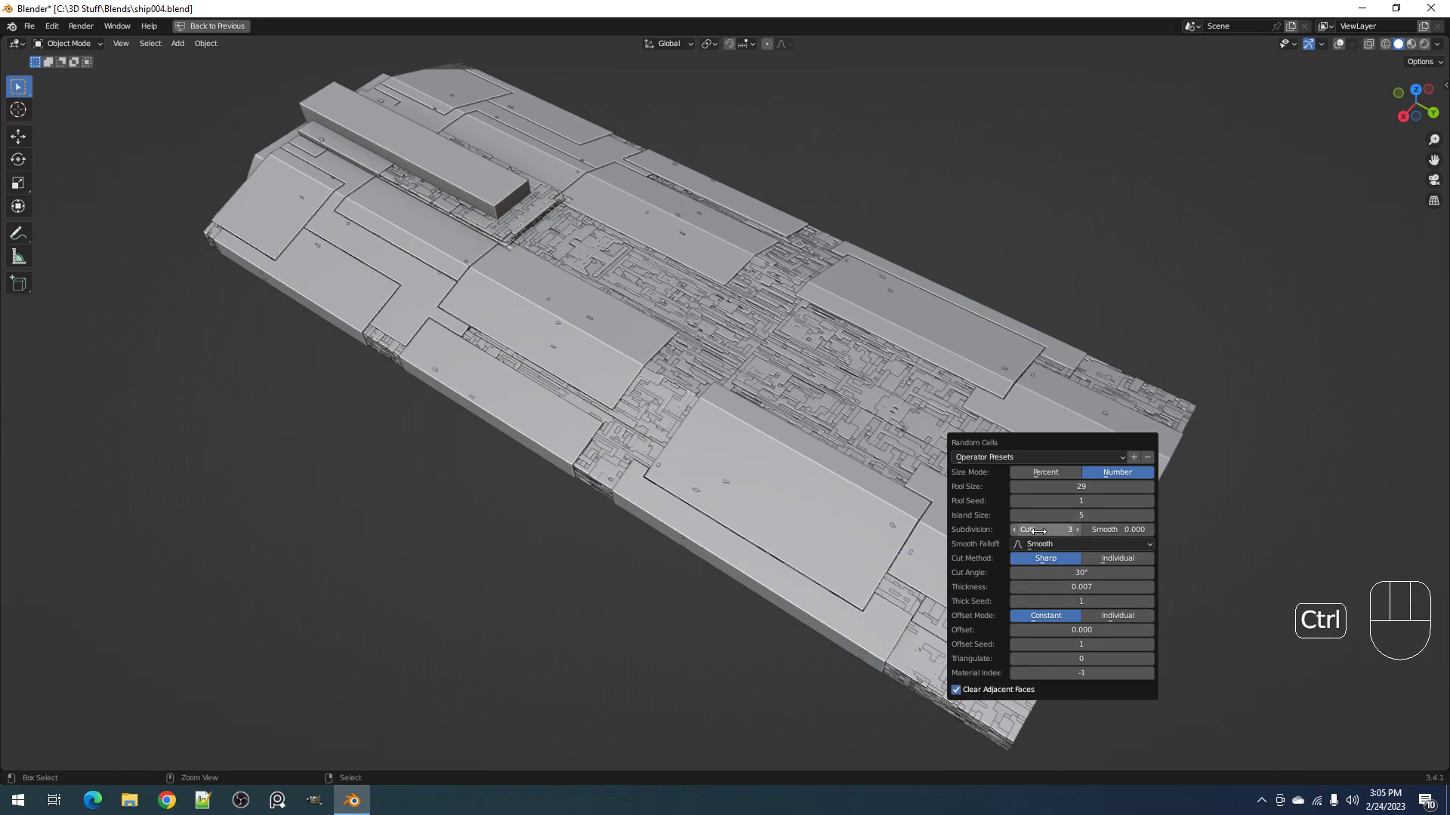
pyautogui.keyDown('ctrl'); pyautogui.scroll(-3, 1043, 528); pyautogui.keyUp('ctrl')
pyautogui.keyDown('ctrl'); pyautogui.scroll(1, 1043, 529); pyautogui.keyUp('ctrl')
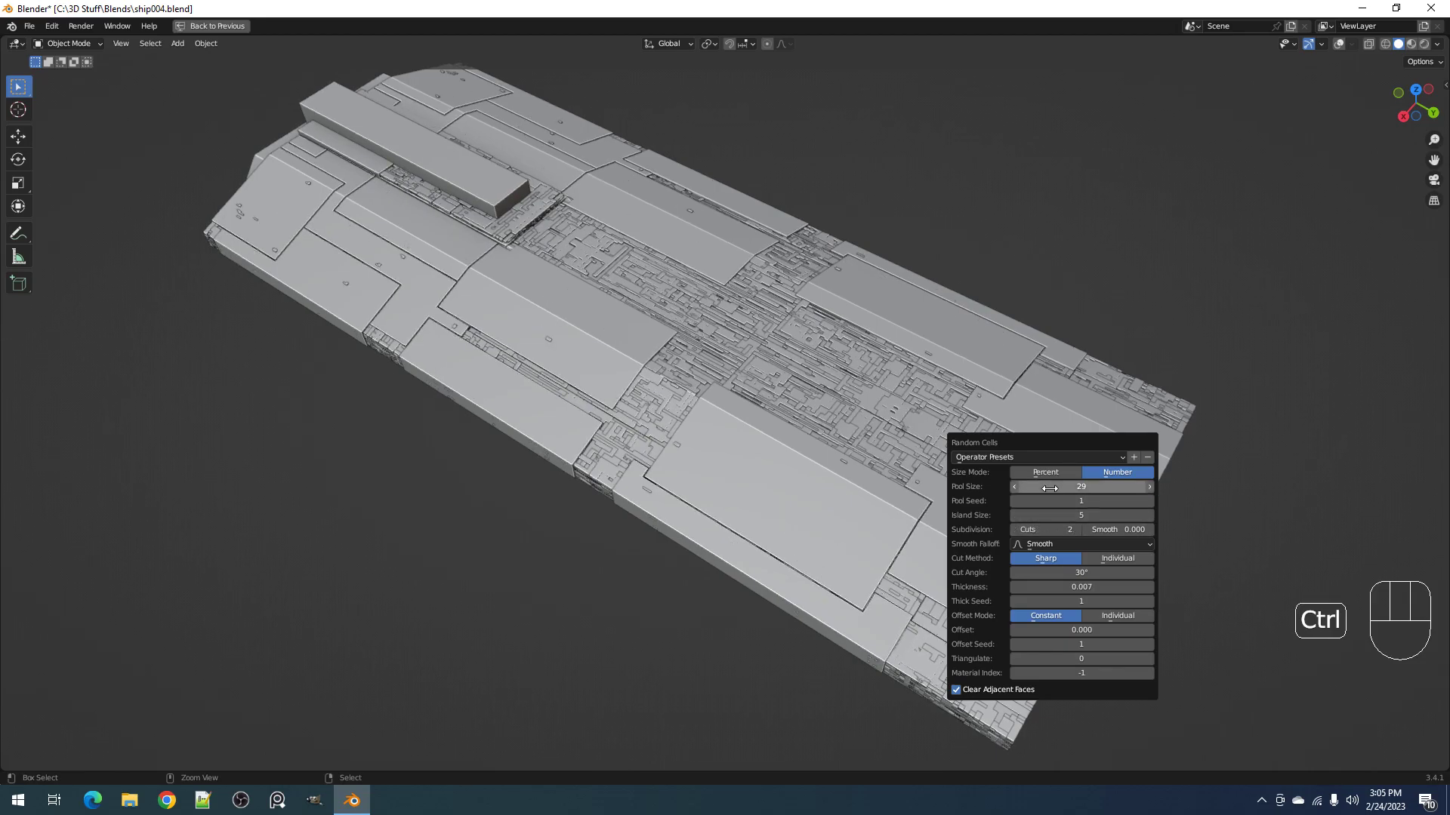
# Step: Raise the panel cells' pool size to 110 and reduce their island size to 2
pyautogui.moveTo(1081, 487); pyautogui.dragTo(1142, 487)
pyautogui.keyDown('ctrl'); pyautogui.scroll(-1, 1051, 519); pyautogui.keyUp('ctrl')
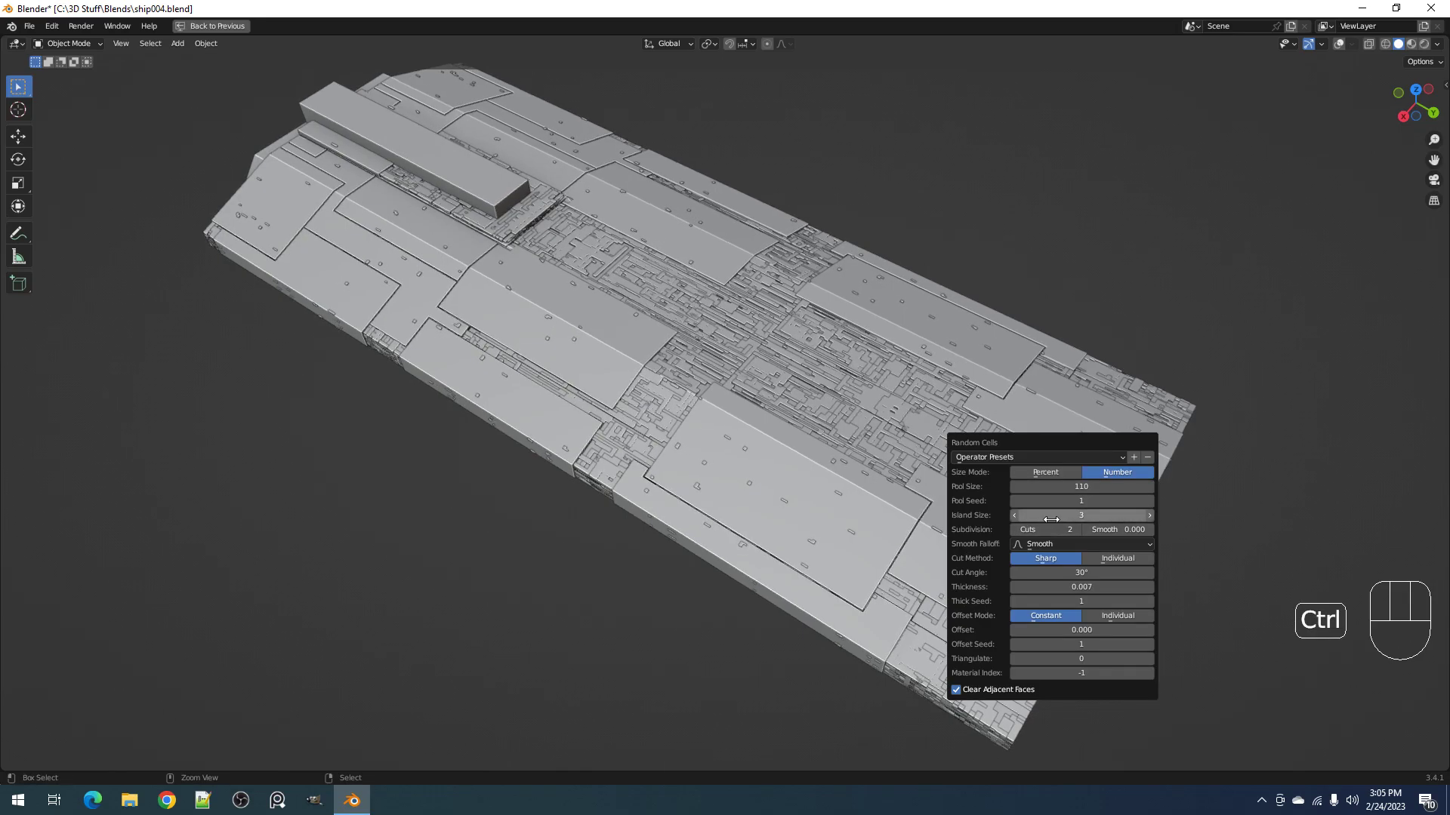
# Step: Set the panel cells' pool seed to 4 and check their distribution on the hull's underside and top
pyautogui.moveTo(310, 560); pyautogui.dragTo(943, 416, button='middle')
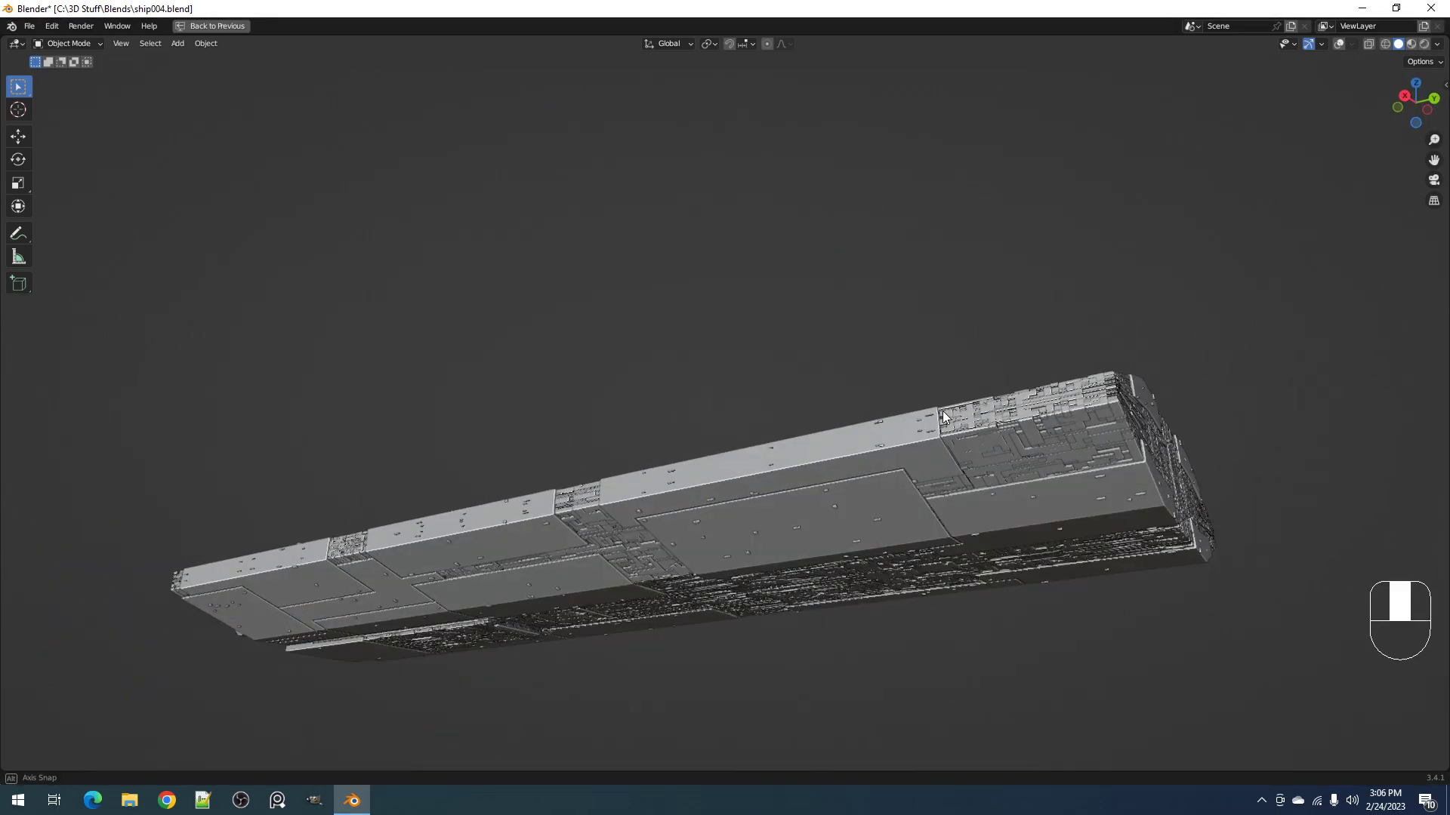
pyautogui.scroll(2, 943, 414)
pyautogui.press('F9')
pyautogui.keyDown('ctrl'); pyautogui.scroll(3, 1054, 473); pyautogui.keyUp('ctrl')
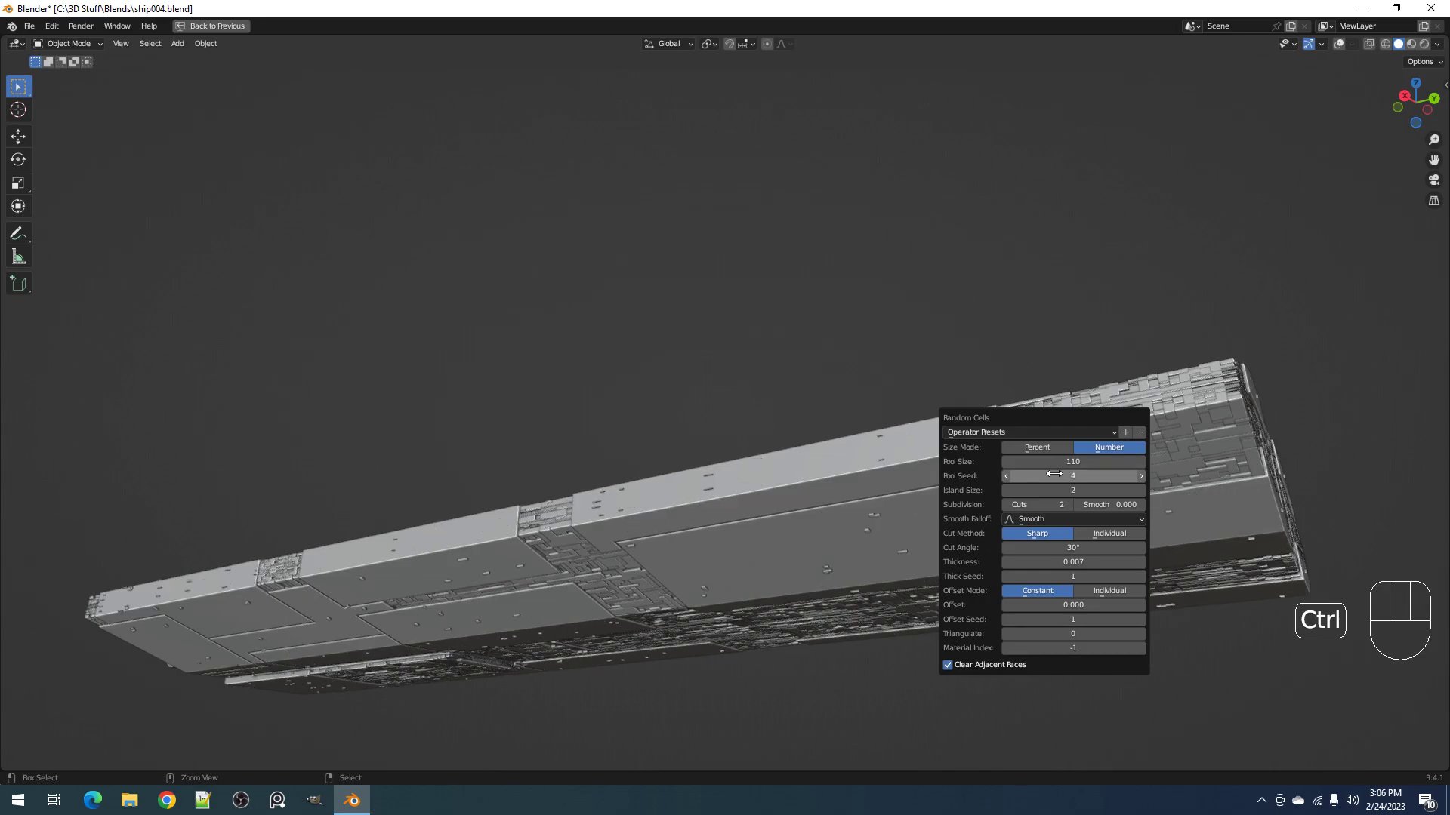
pyautogui.moveTo(437, 502); pyautogui.dragTo(870, 528, button='middle')
pyautogui.moveTo(871, 469); pyautogui.dragTo(836, 402, button='middle')
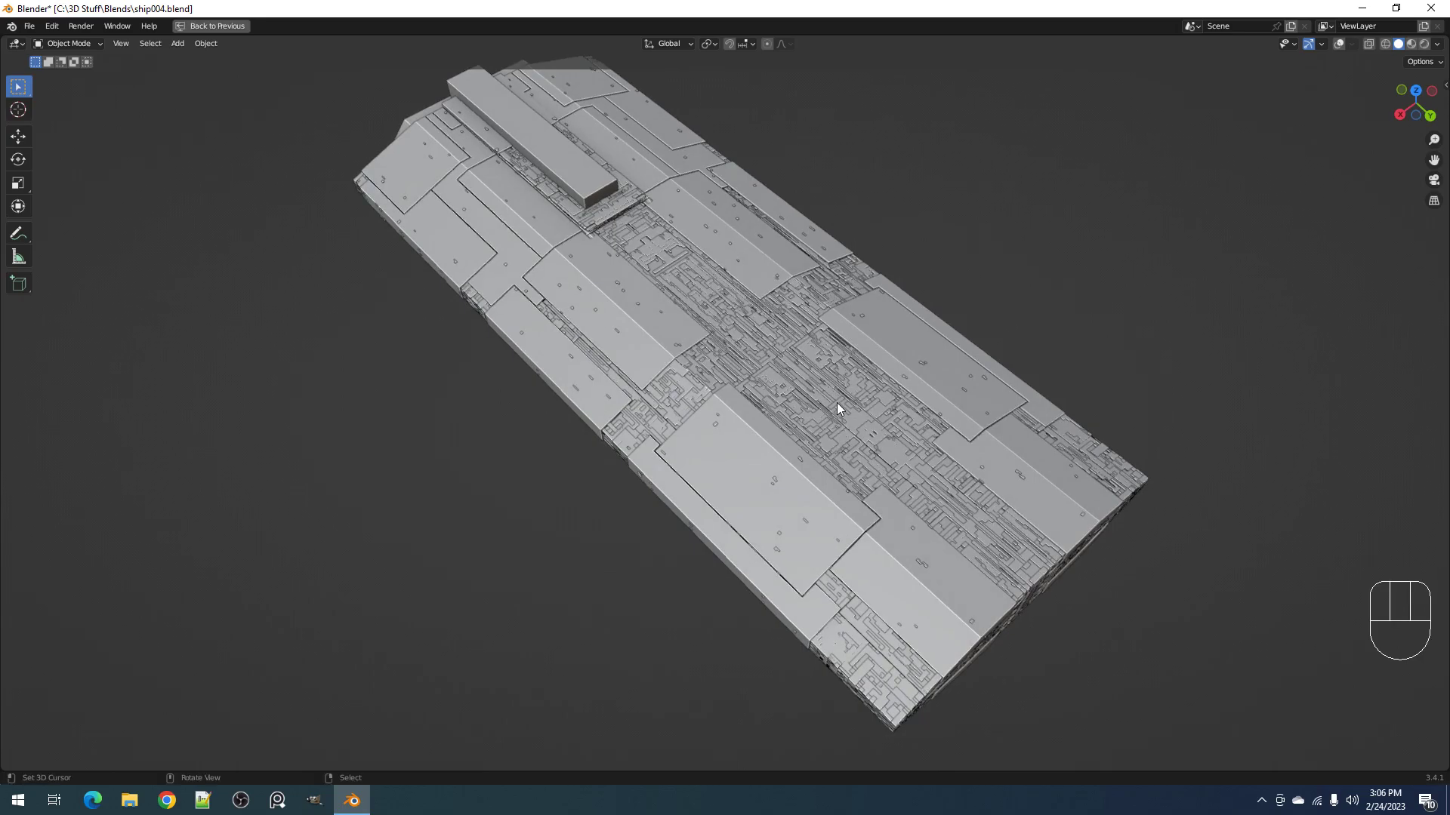
# Step: Isolate the base hull object beneath the panels to check its geometry, and unhide everything again
pyautogui.keyDown('alt'); pyautogui.click(836, 401); pyautogui.keyUp('alt')
pyautogui.click(836, 401)
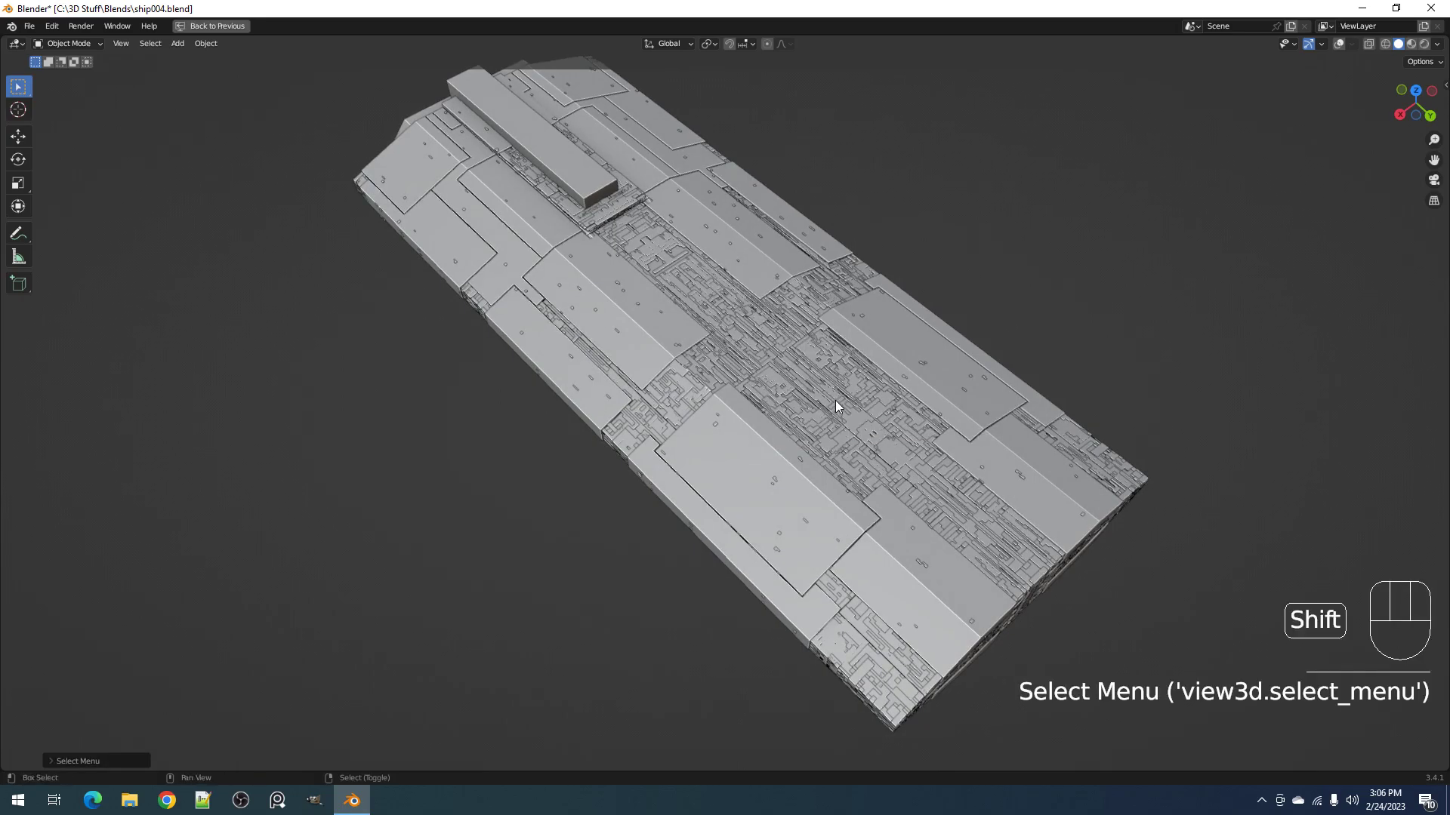
pyautogui.hotkey('shift', 'h')
pyautogui.press('Tab')
pyautogui.hotkey('shift', 'alt', 'z')
pyautogui.press('Tab')
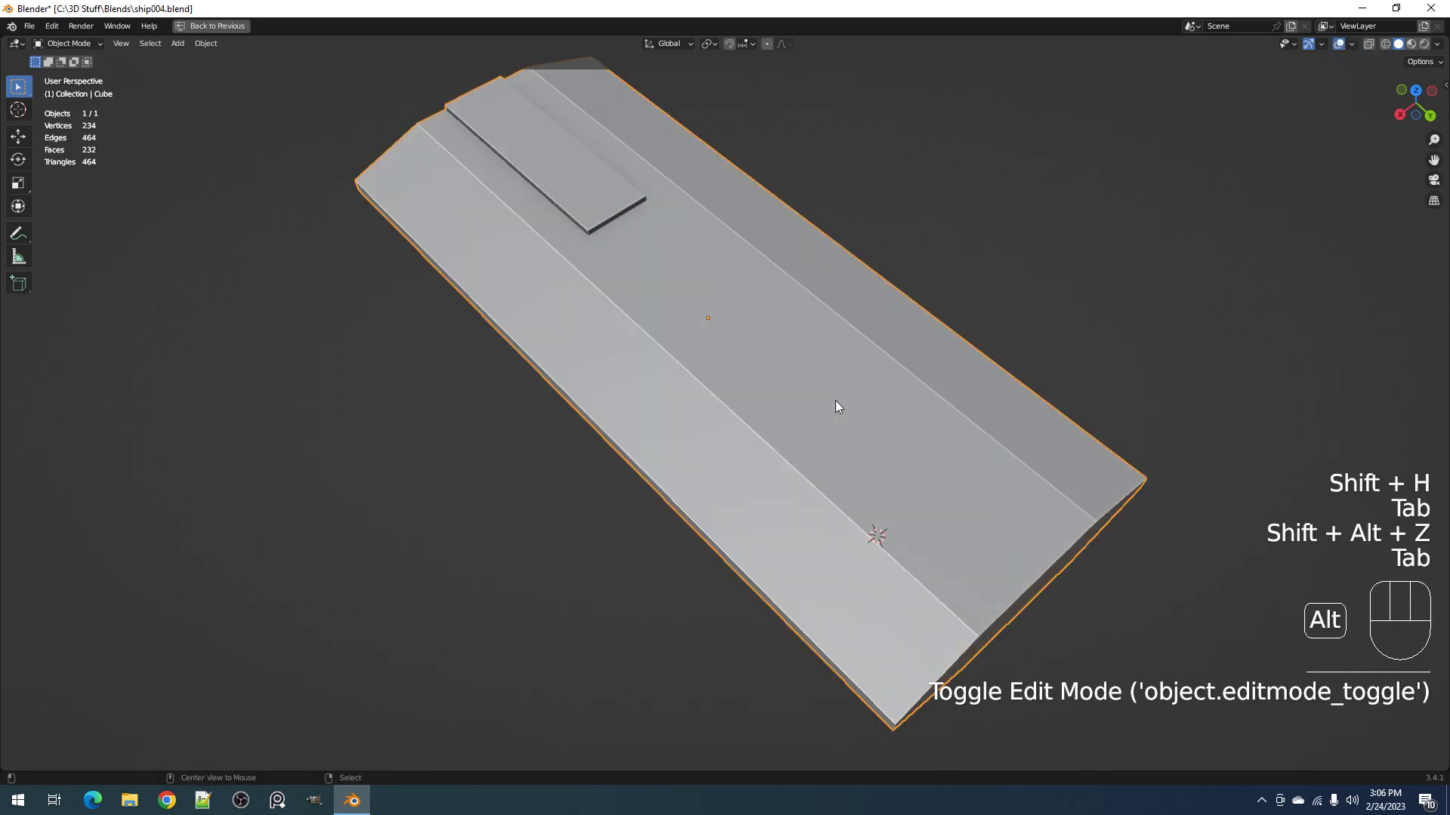
pyautogui.hotkey('alt', 'h')
pyautogui.hotkey('shift', 'alt', 'z')
# Step: Select the base hull object among the overlapping objects and run Random Cells on it
pyautogui.keyDown('alt'); pyautogui.rightClick(835, 429); pyautogui.keyUp('alt')
pyautogui.click(833, 422)
pyautogui.moveTo(829, 464); pyautogui.dragTo(840, 439, button='middle')
pyautogui.hotkey('shift', 'z')
pyautogui.hotkey('shift', 'z')
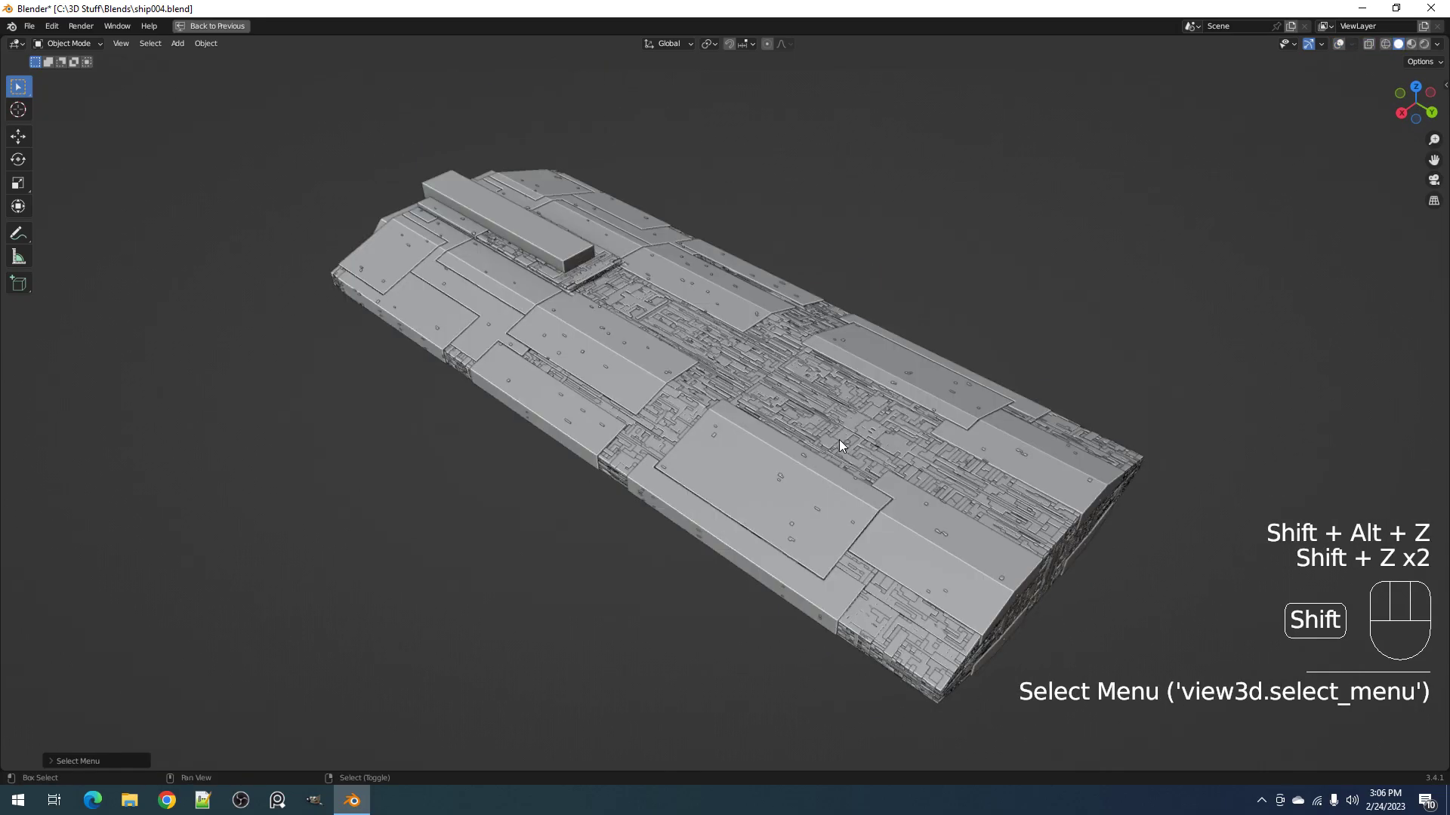
pyautogui.hotkey('shift', 'q')
pyautogui.click(948, 397)
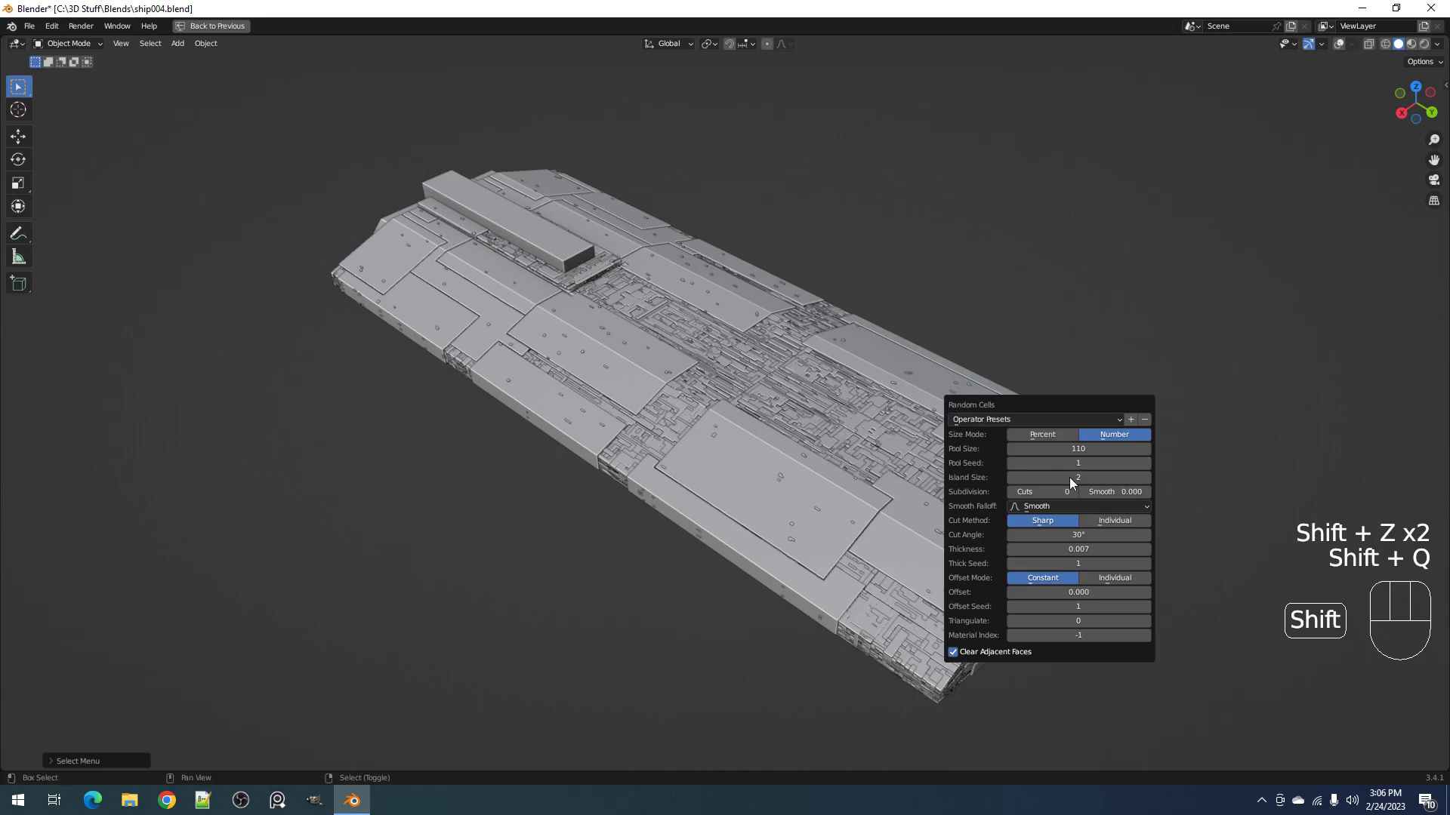
# Step: Set the hull cells' subdivision cuts to 5 and their thickness to 0.011
pyautogui.moveTo(1078, 549); pyautogui.dragTo(1093, 549)
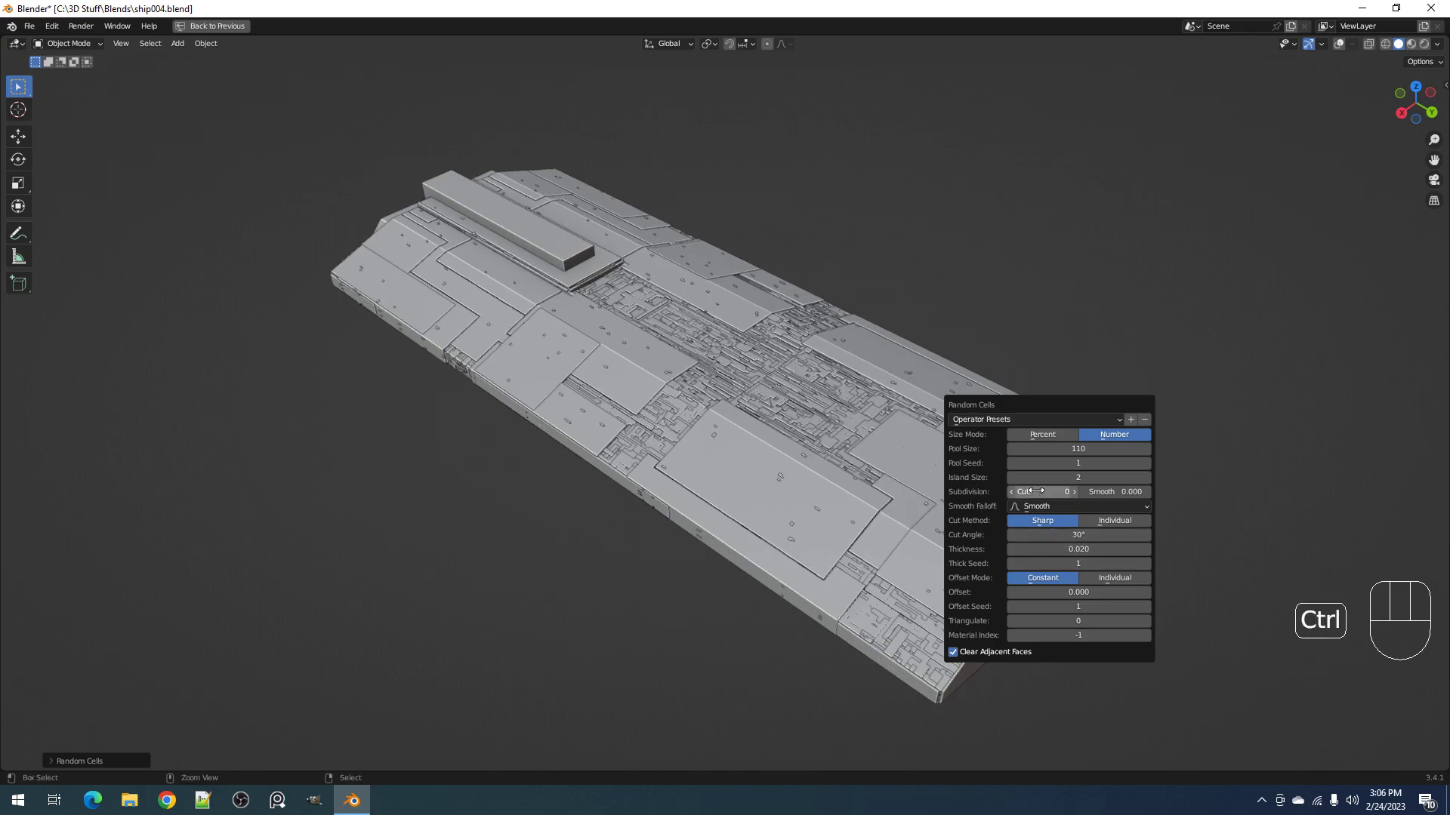
pyautogui.keyDown('ctrl'); pyautogui.scroll(4, 1036, 491); pyautogui.keyUp('ctrl')
pyautogui.keyDown('ctrl'); pyautogui.scroll(1, 1036, 491); pyautogui.keyUp('ctrl')
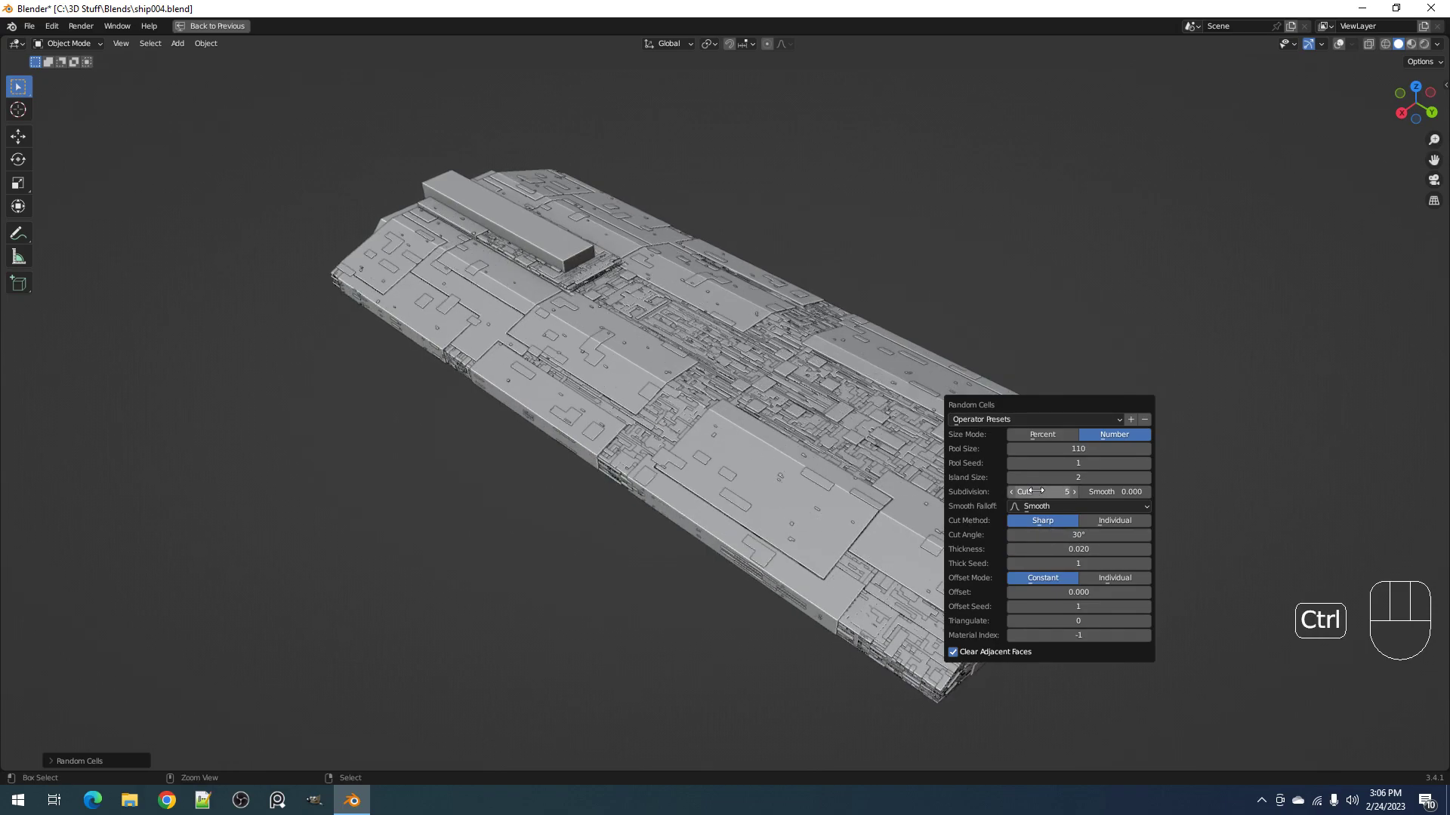
pyautogui.moveTo(1075, 549); pyautogui.dragTo(1063, 549)
pyautogui.moveTo(891, 532); pyautogui.dragTo(913, 537, button='middle')
pyautogui.scroll(2, 934, 498)
pyautogui.scroll(2, 936, 499)
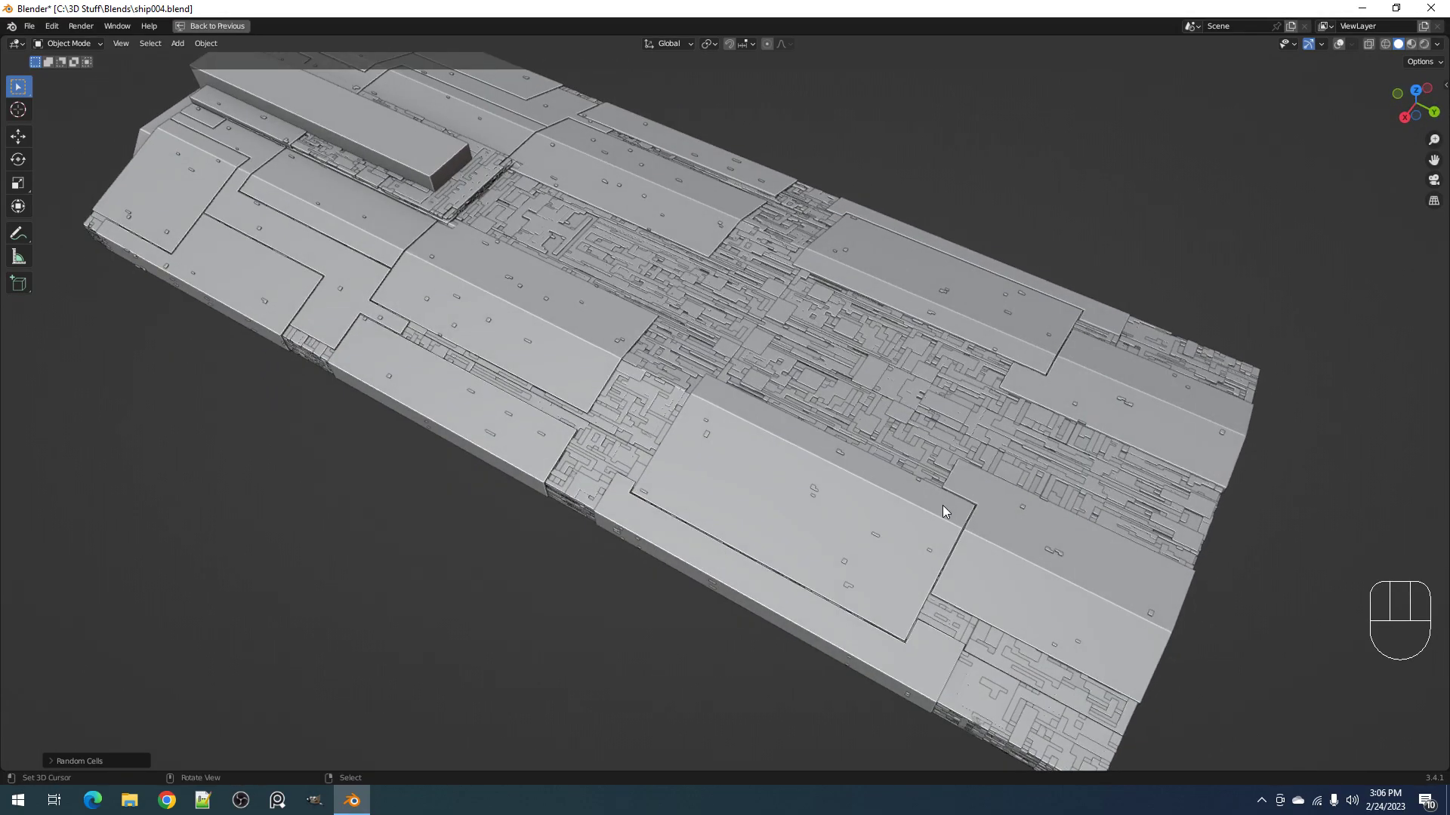
# Step: Increase the hull cells' island size to 31 and try the individual cut method before returning to sharp
pyautogui.press('F9')
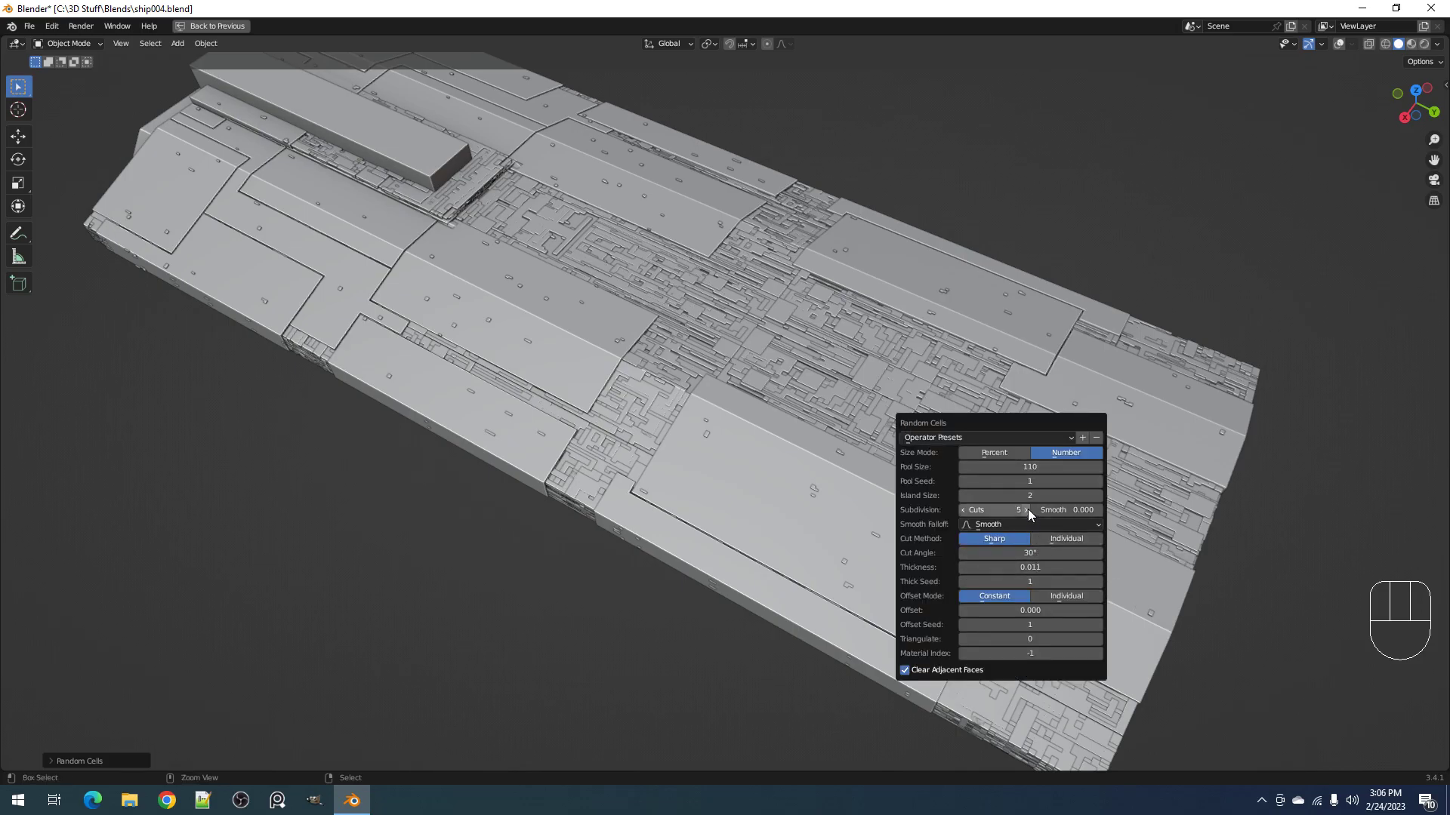
pyautogui.keyDown('ctrl'); pyautogui.scroll(4, 1023, 495); pyautogui.keyUp('ctrl')
pyautogui.keyDown('ctrl'); pyautogui.scroll(4, 1023, 495); pyautogui.keyUp('ctrl')
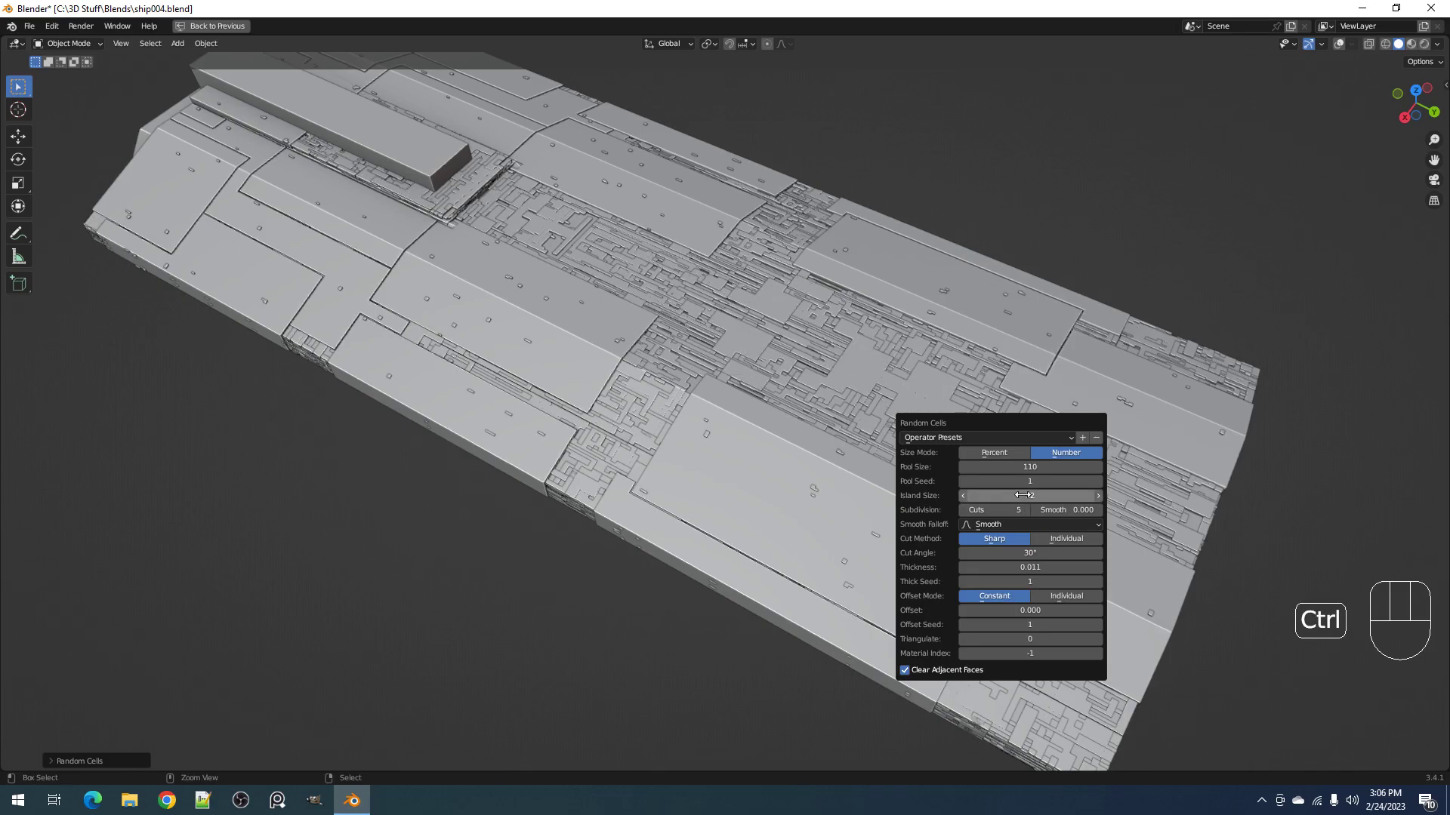
pyautogui.keyDown('ctrl'); pyautogui.scroll(3, 1023, 495); pyautogui.keyUp('ctrl')
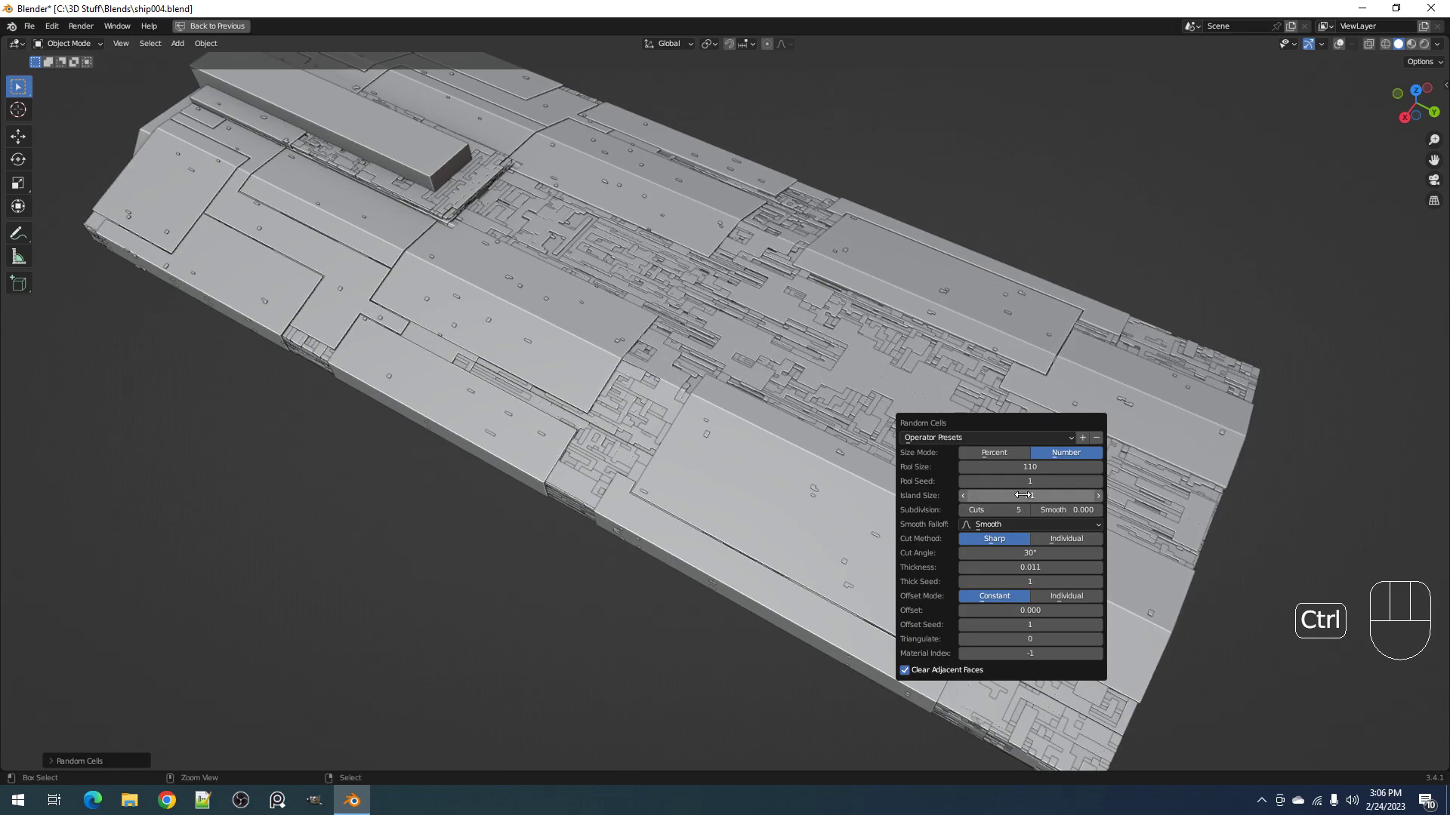
pyautogui.click(1047, 537)
pyautogui.click(1011, 538)
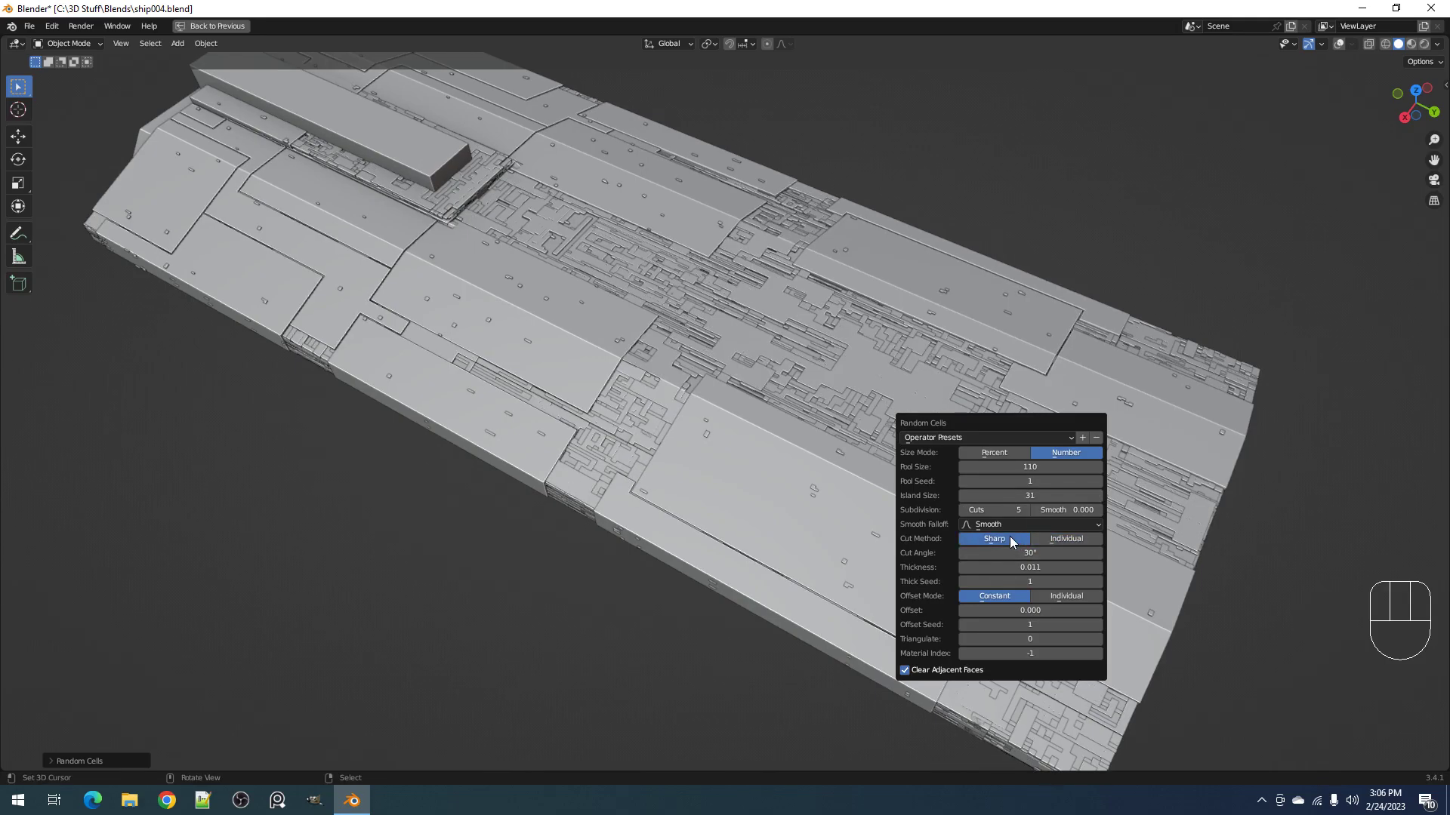
# Step: Cycle the hull cells' pool seed up to 14, checking the distribution on the hull's underside
pyautogui.keyDown('ctrl'); pyautogui.scroll(1, 1019, 481); pyautogui.keyUp('ctrl')
pyautogui.keyDown('ctrl'); pyautogui.scroll(3, 1019, 479); pyautogui.keyUp('ctrl')
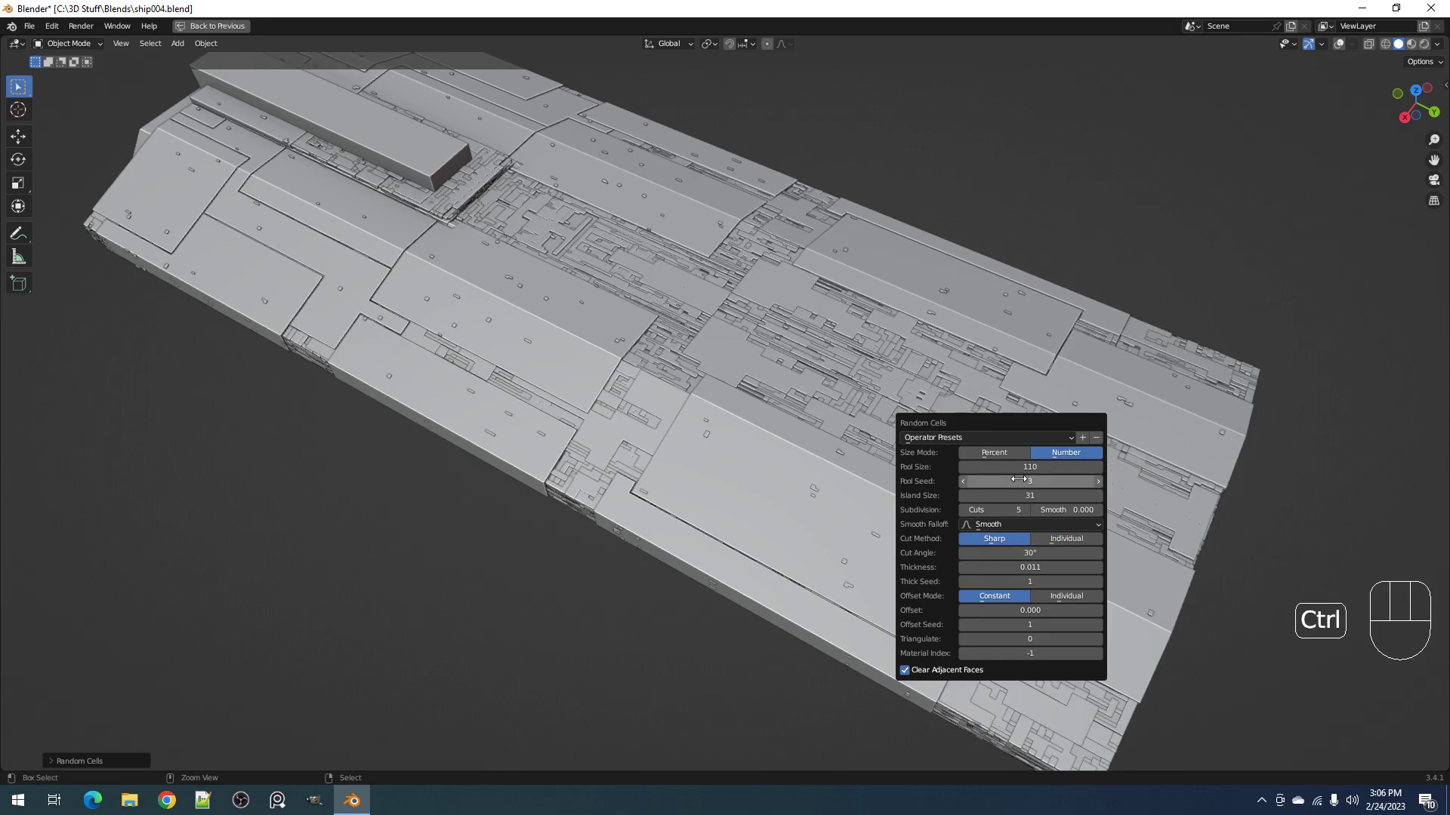
pyautogui.scroll(-3, 885, 536)
pyautogui.moveTo(886, 536); pyautogui.dragTo(948, 424, button='middle')
pyautogui.press('F9')
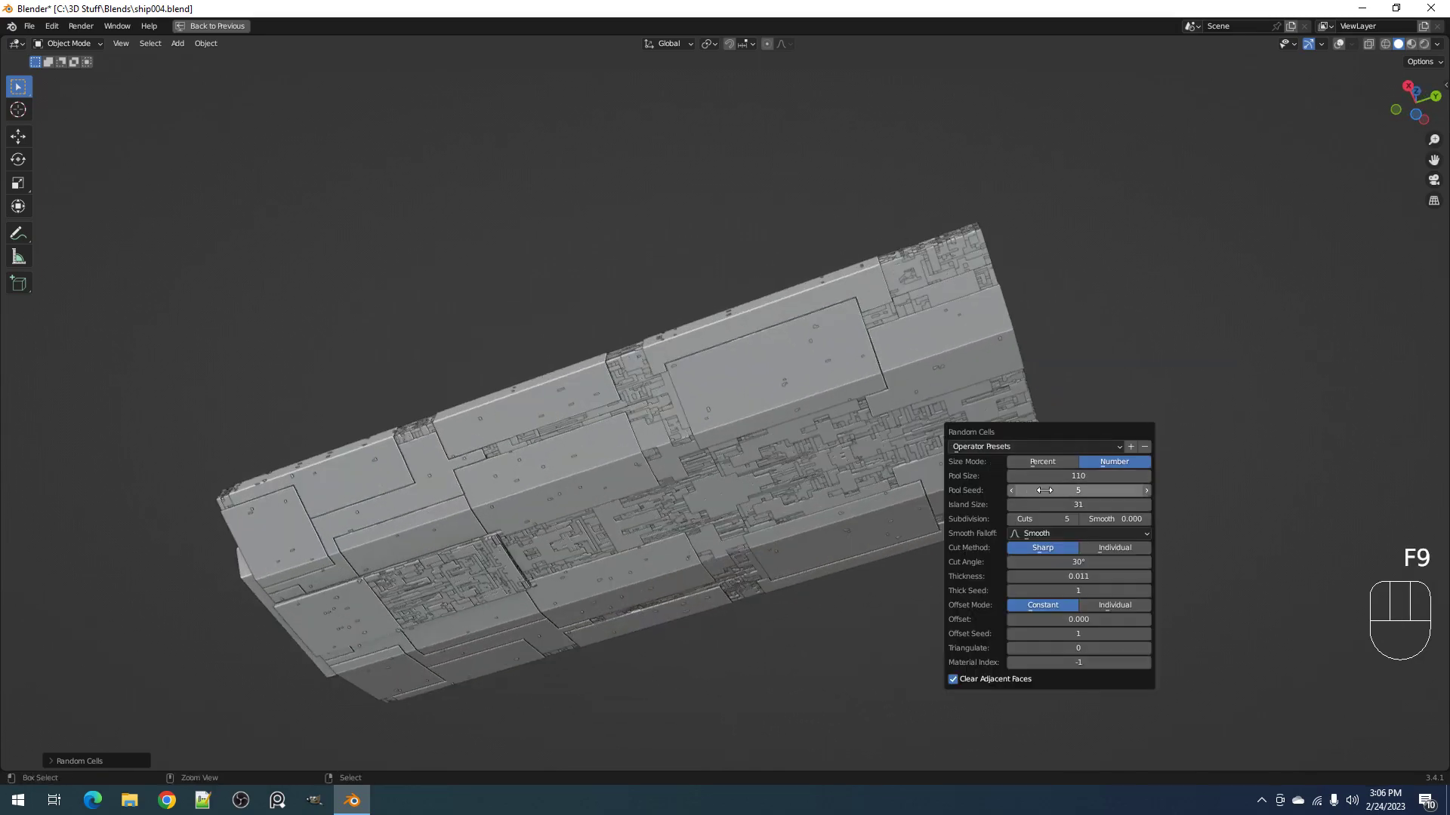
pyautogui.keyDown('ctrl'); pyautogui.scroll(3, 1045, 490); pyautogui.keyUp('ctrl')
pyautogui.keyDown('ctrl'); pyautogui.scroll(3, 1044, 490); pyautogui.keyUp('ctrl')
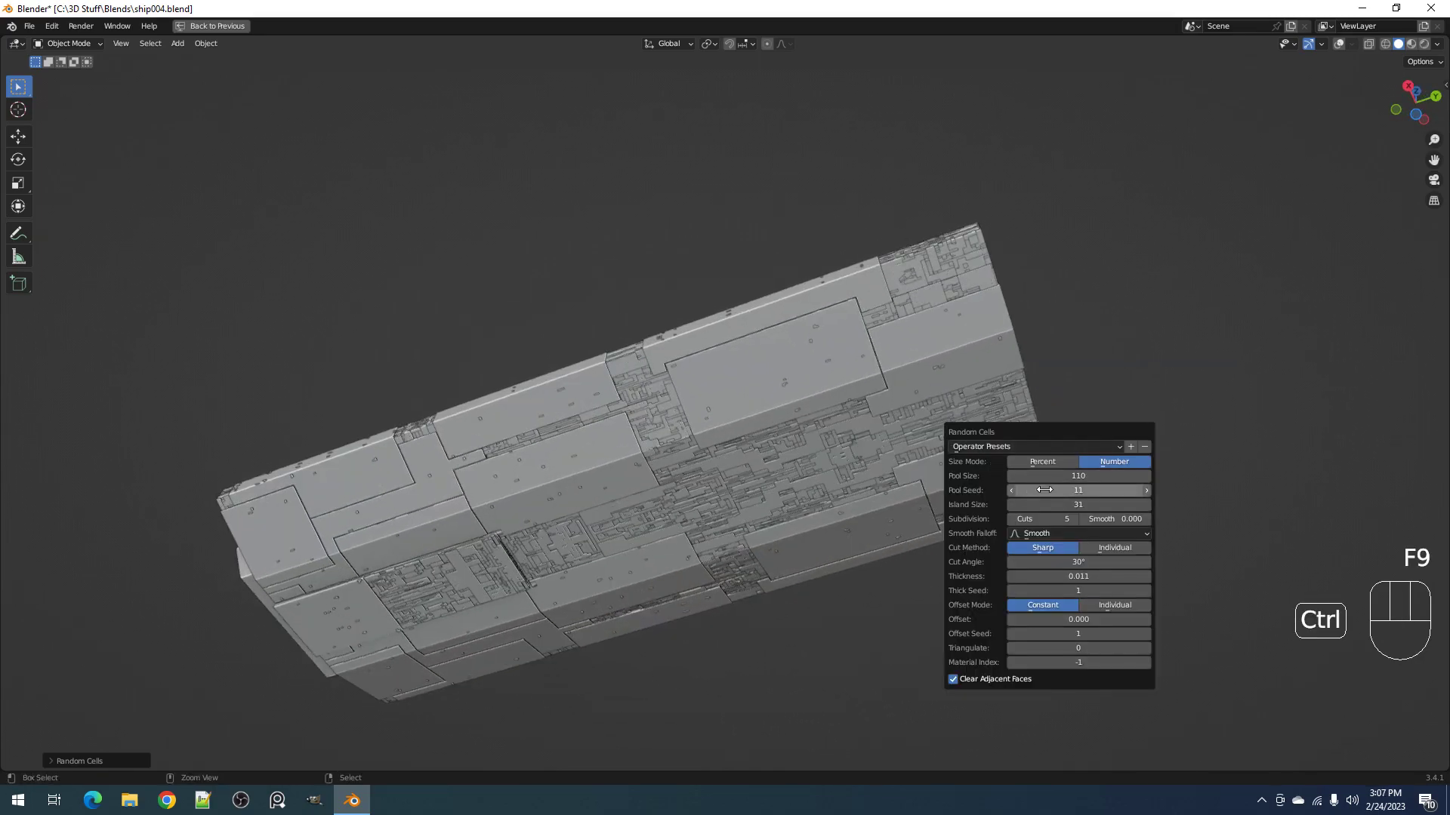
pyautogui.keyDown('ctrl'); pyautogui.scroll(3, 1044, 490); pyautogui.keyUp('ctrl')
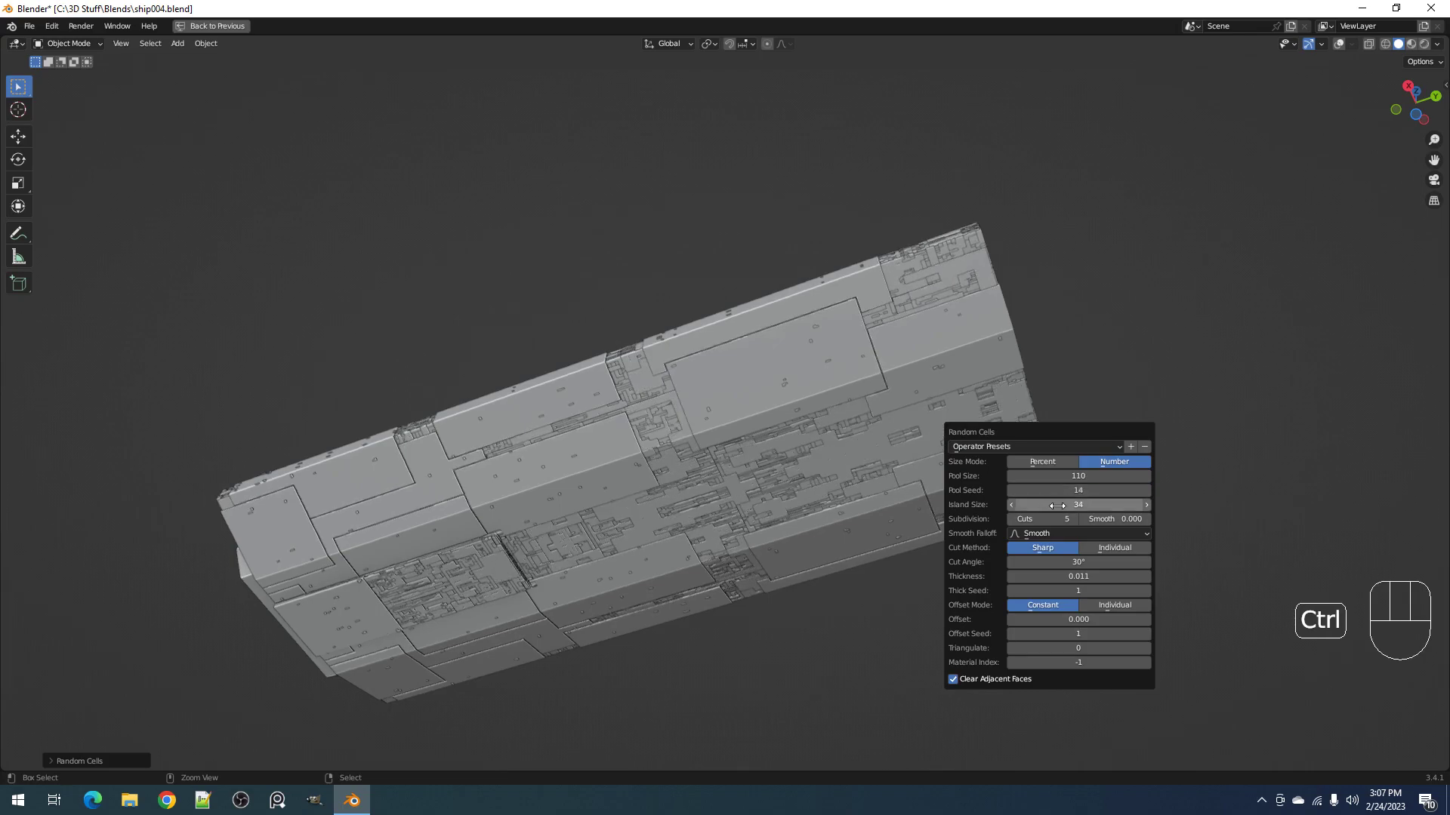
# Step: Try an island size of 24 and then 32 for the hull cells, comparing the underside and top
pyautogui.keyDown('ctrl'); pyautogui.scroll(-3, 1057, 505); pyautogui.keyUp('ctrl')
pyautogui.keyDown('ctrl'); pyautogui.scroll(-2, 1057, 505); pyautogui.keyUp('ctrl')
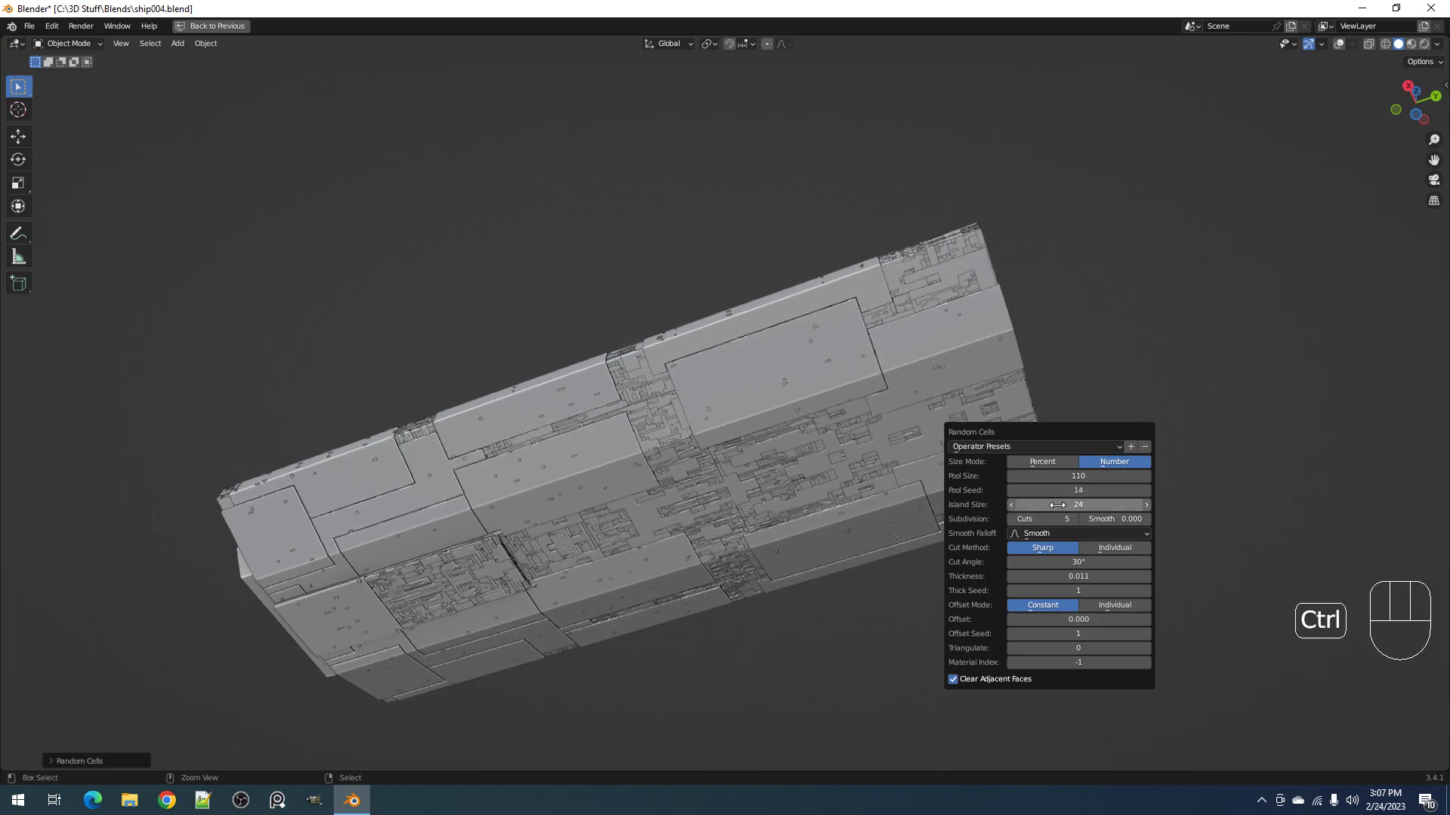
pyautogui.keyDown('ctrl'); pyautogui.scroll(10, 1057, 505); pyautogui.keyUp('ctrl')
pyautogui.moveTo(1018, 504); pyautogui.dragTo(845, 473, button='middle')
pyautogui.scroll(3, 841, 469)
pyautogui.press('F9')
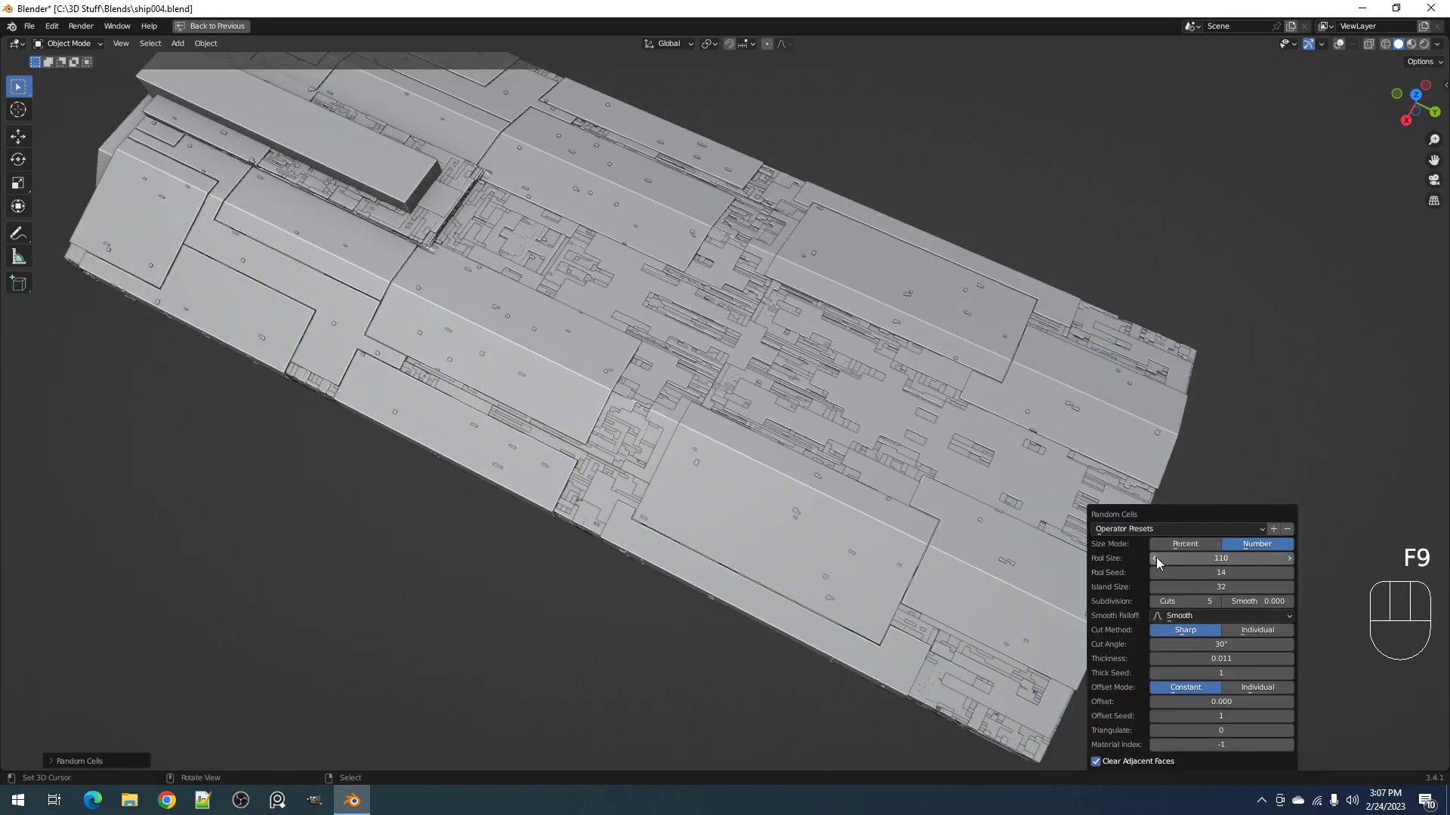
# Step: Compare hull cell island sizes of 13 and 74, and lower the value to 3
pyautogui.keyDown('ctrl'); pyautogui.scroll(-19, 1208, 587); pyautogui.keyUp('ctrl')
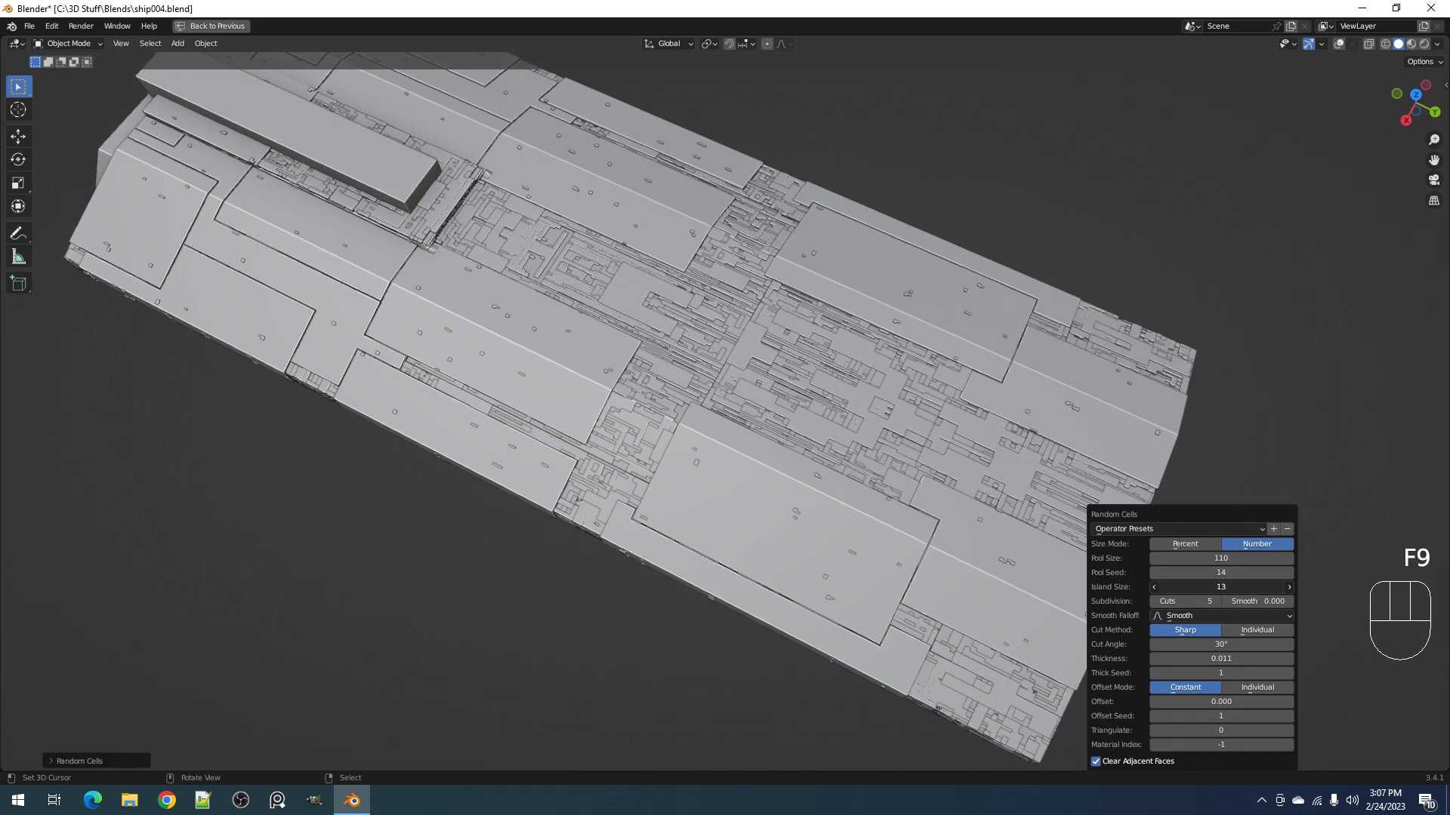
pyautogui.keyDown('ctrl'); pyautogui.scroll(20, 1221, 587); pyautogui.keyUp('ctrl')
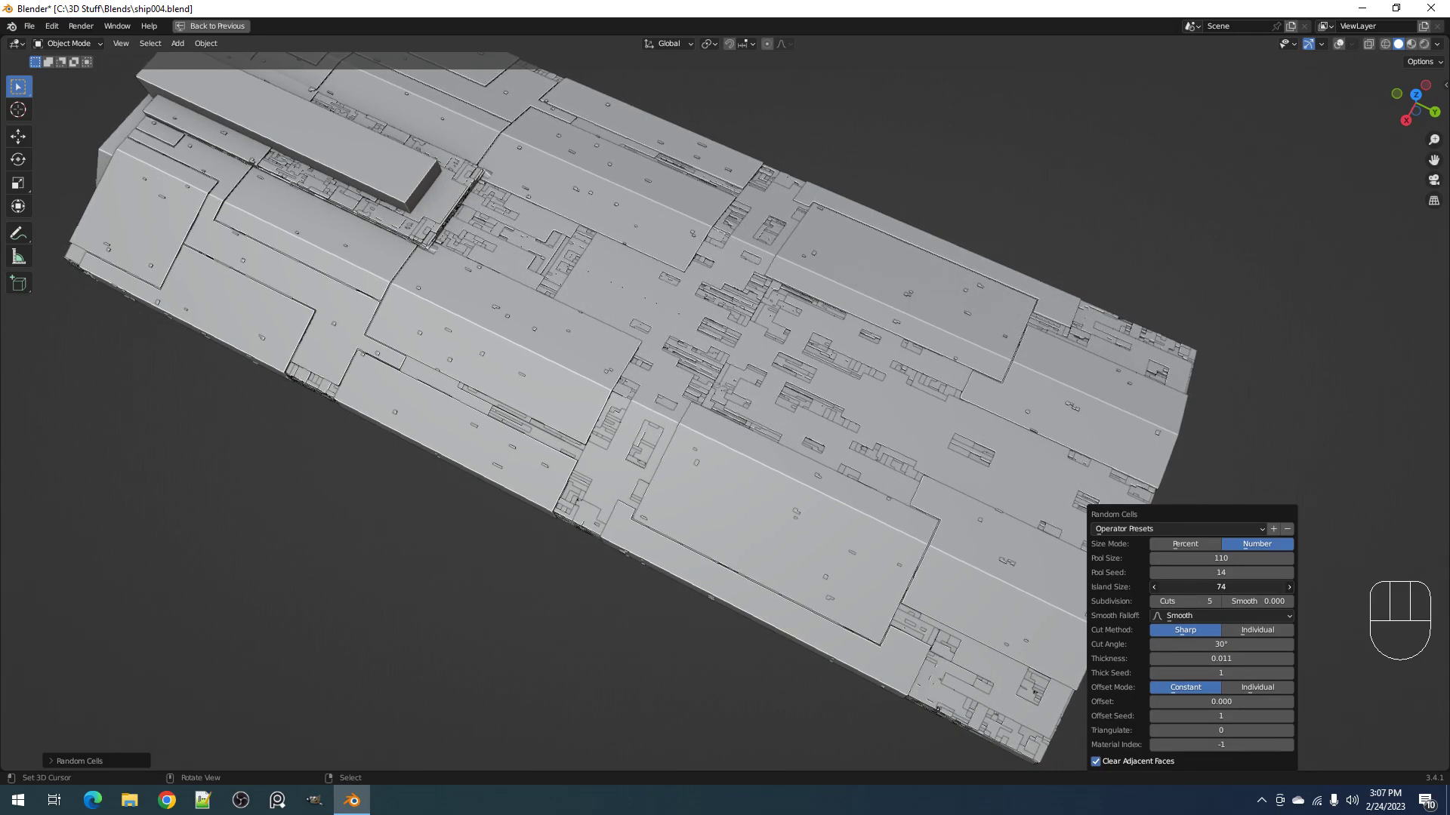
pyautogui.keyDown('ctrl'); pyautogui.scroll(-20, 1211, 590); pyautogui.keyUp('ctrl')
pyautogui.keyDown('ctrl'); pyautogui.scroll(-1, 1211, 589); pyautogui.keyUp('ctrl')
pyautogui.keyDown('ctrl'); pyautogui.scroll(-2, 1205, 599); pyautogui.keyUp('ctrl')
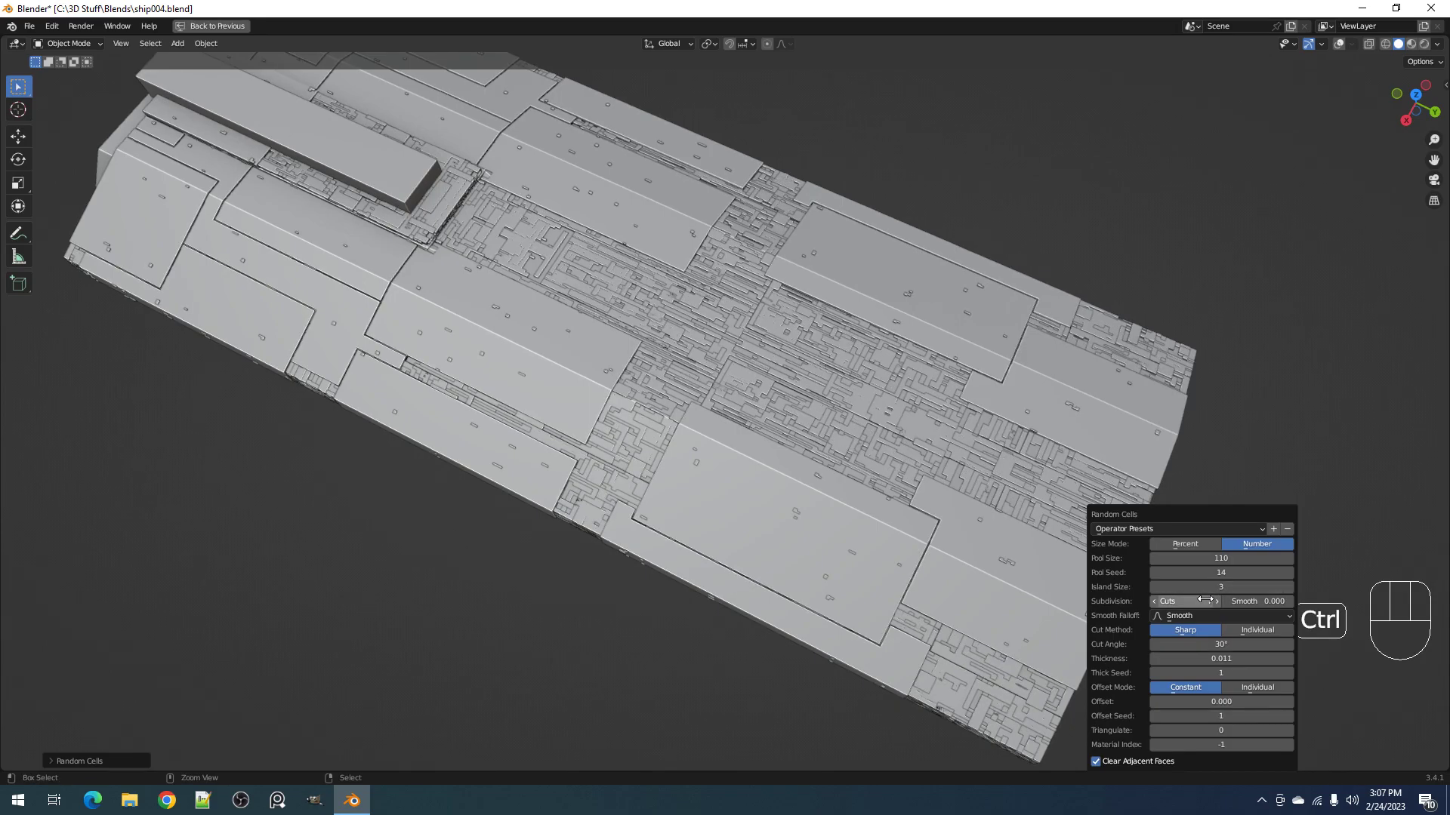
# Step: Fine-tune the thickness and island size of the hull cells and save the file
pyautogui.moveTo(1204, 652)
pyautogui.mouseDown()
pyautogui.moveTo(1185, 652)
pyautogui.moveTo(1221, 659)
pyautogui.mouseUp()
pyautogui.moveTo(1221, 587); pyautogui.dragTo(1242, 587)
pyautogui.moveTo(876, 532); pyautogui.dragTo(857, 358, button='middle')
pyautogui.hotkey('ctrl', 's')
# Step: Run Random Panels on the cell-detailed hull surface with 5 subdivision cuts
pyautogui.hotkey('shift', 'q')
pyautogui.click(854, 353)
pyautogui.hotkey('shift', 'q')
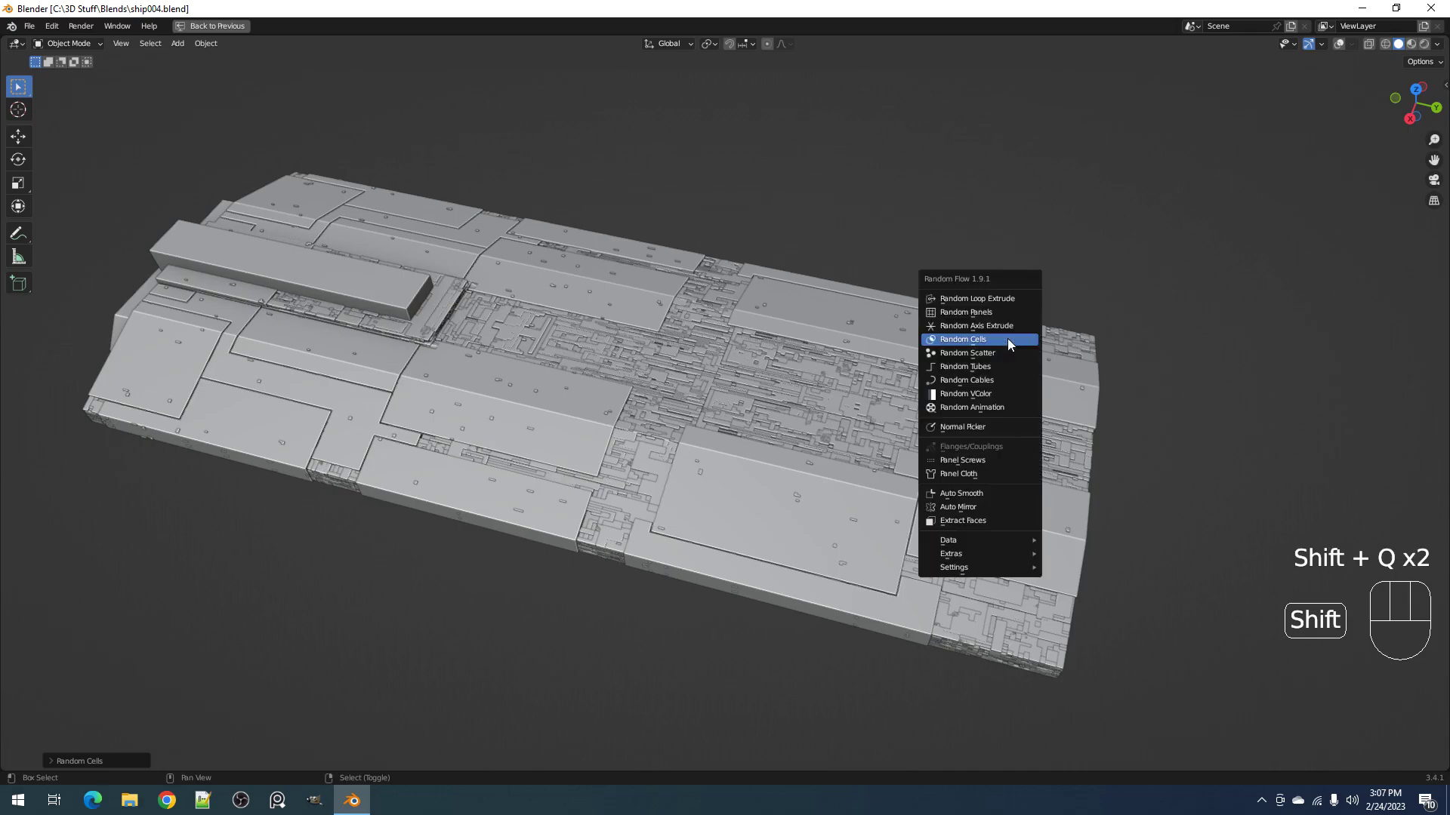
pyautogui.click(997, 314)
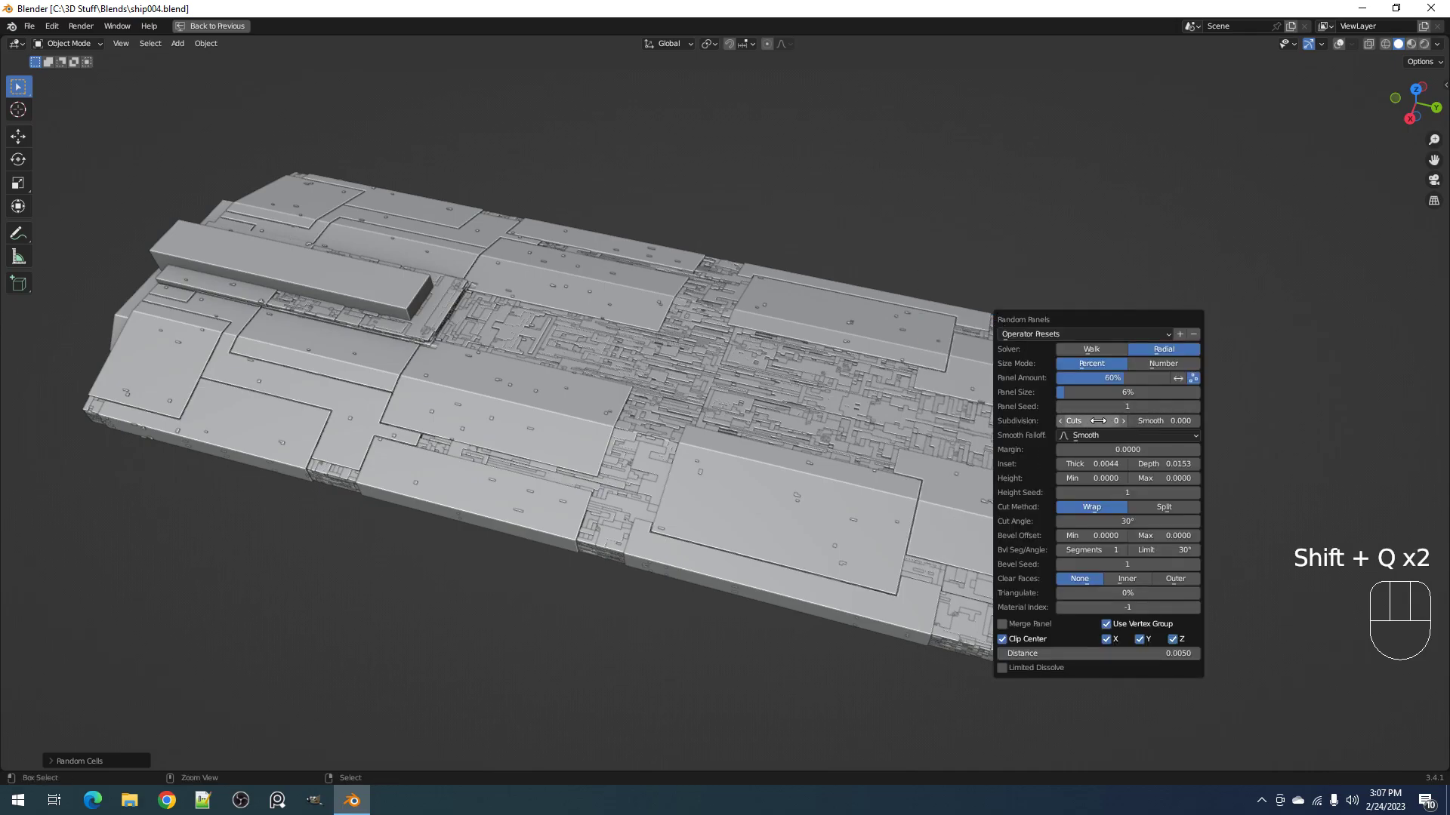
pyautogui.keyDown('ctrl'); pyautogui.scroll(4, 1098, 421); pyautogui.keyUp('ctrl')
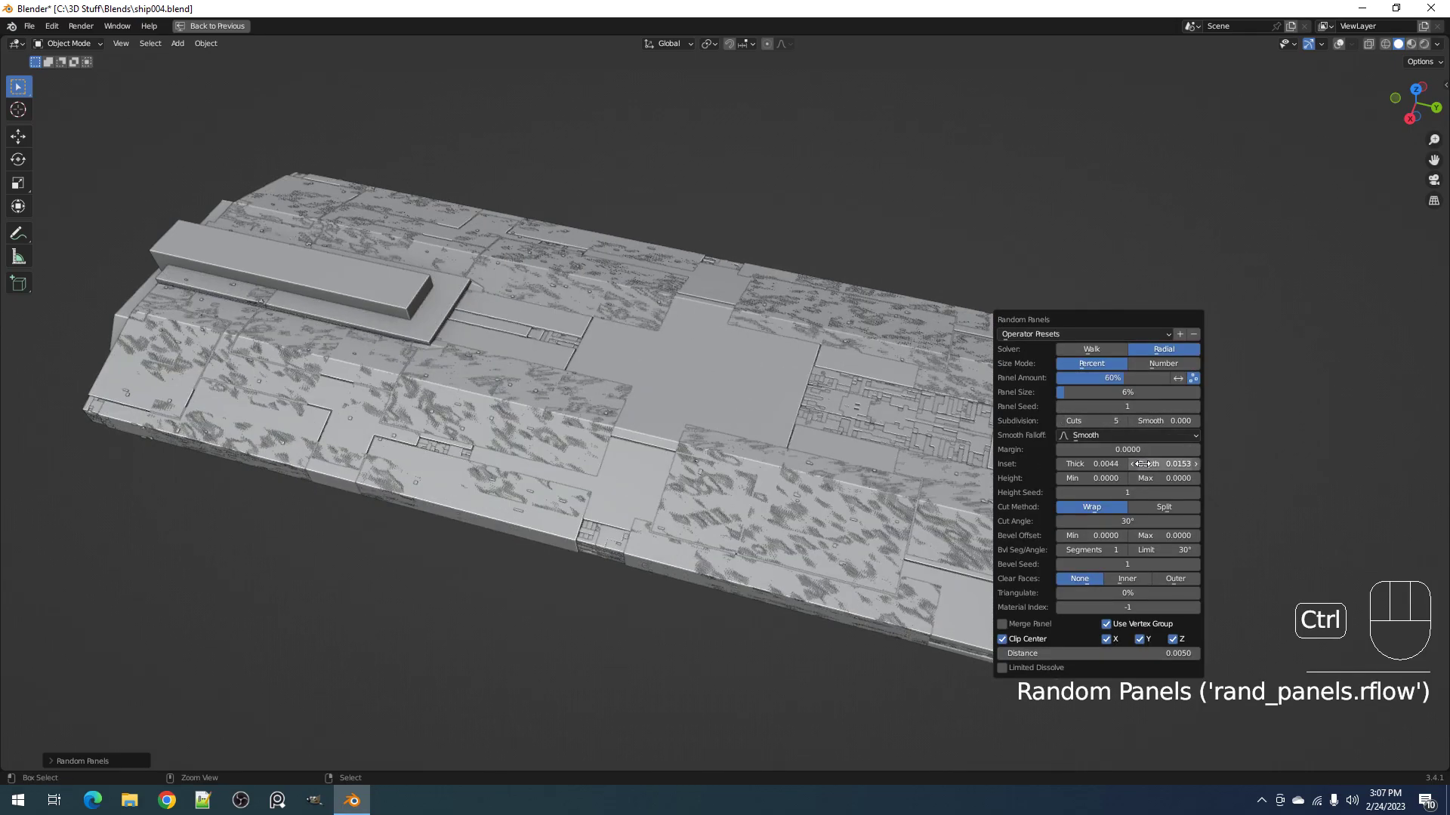
# Step: Set the inset depth of the new hull panels to 0.0110
pyautogui.keyDown('ctrl'); pyautogui.scroll(-4, 1145, 463); pyautogui.keyUp('ctrl')
pyautogui.keyDown('ctrl'); pyautogui.scroll(-2, 1146, 463); pyautogui.keyUp('ctrl')
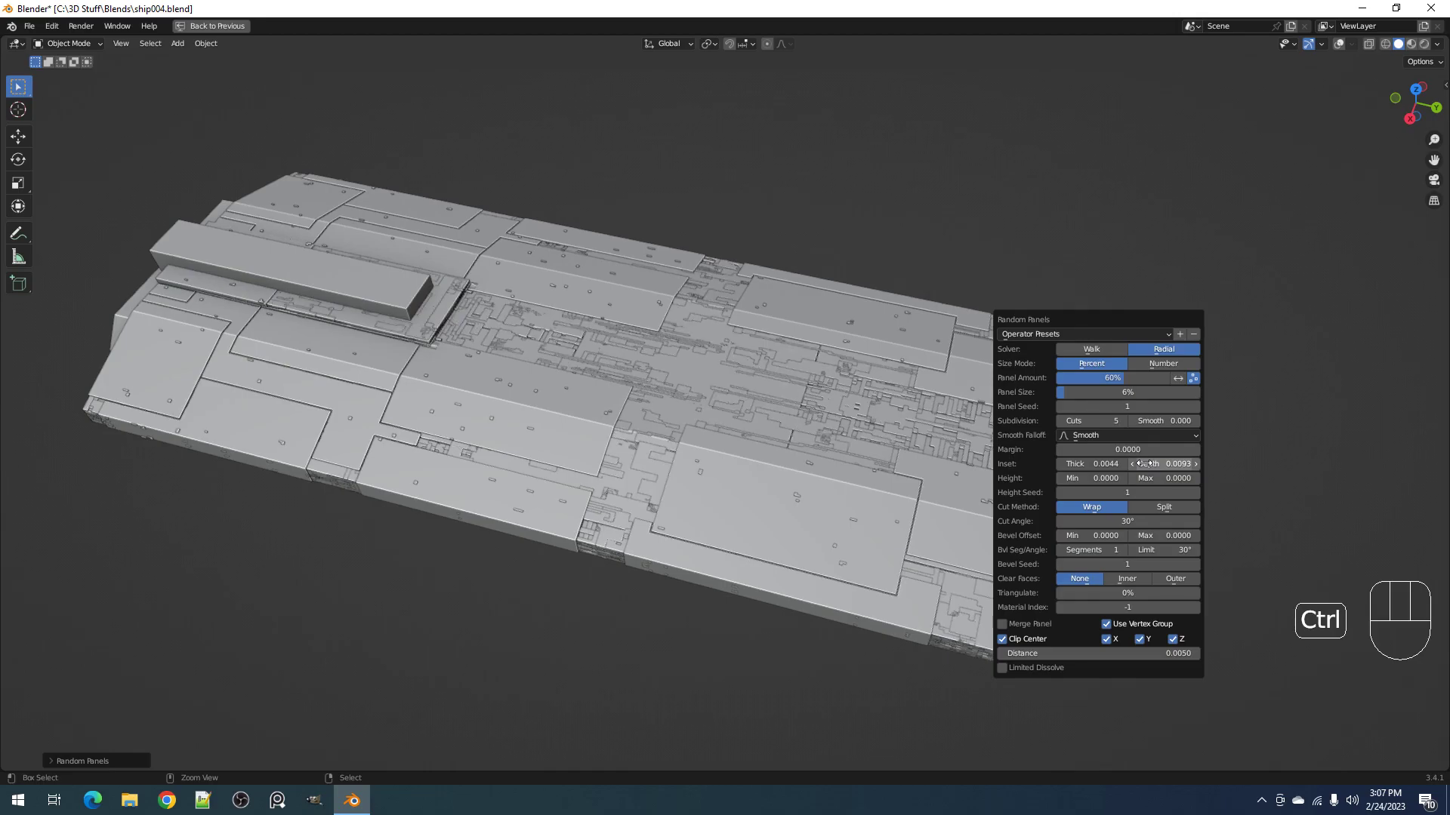
pyautogui.keyDown('ctrl'); pyautogui.scroll(1, 1145, 463); pyautogui.keyUp('ctrl')
pyautogui.moveTo(1146, 464); pyautogui.dragTo(1155, 464)
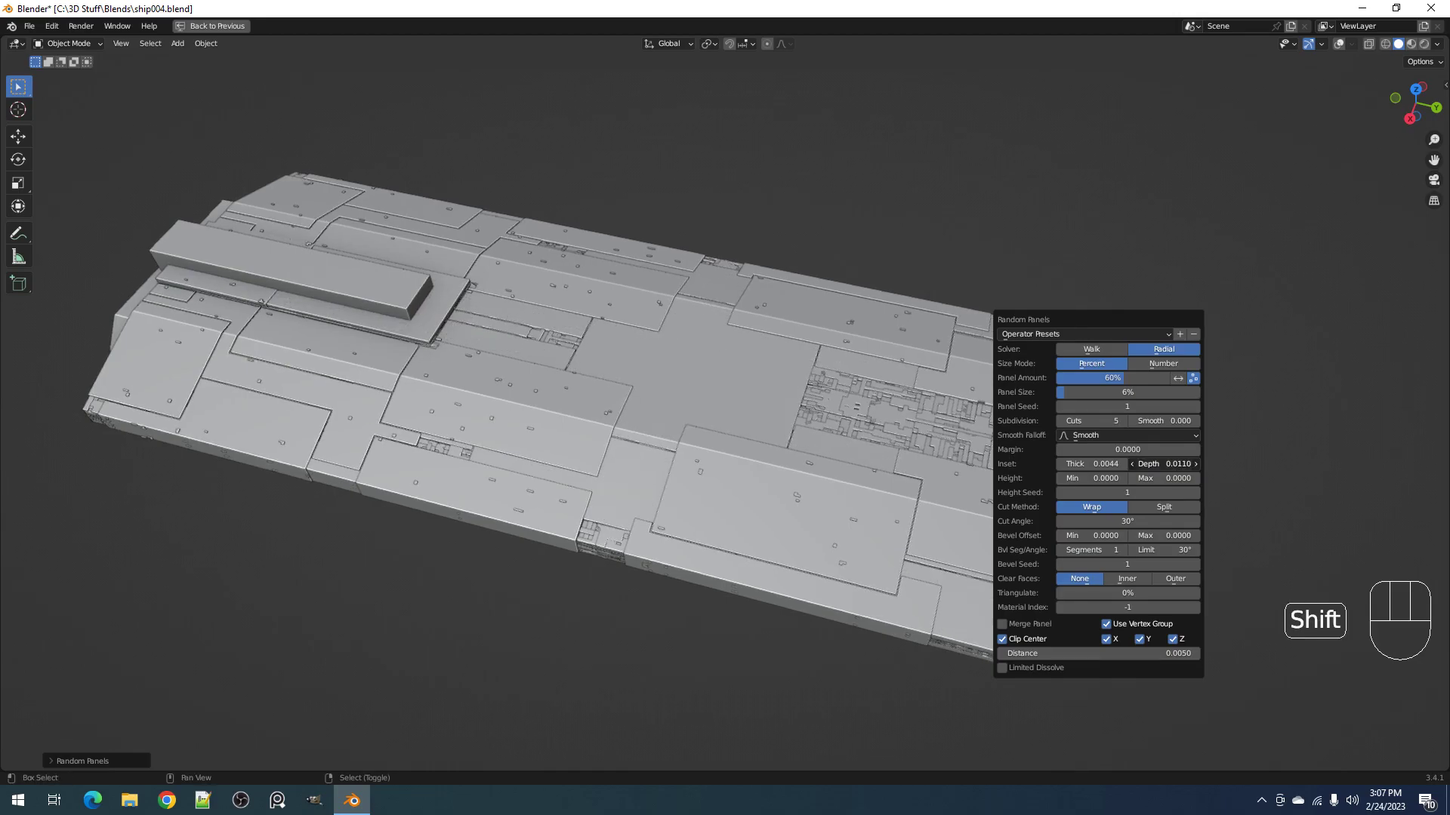
# Step: Raise the hull panels' subdivision cuts to 11 and set their size to 100 in Number mode
pyautogui.keyDown('ctrl'); pyautogui.scroll(4, 1084, 421); pyautogui.keyUp('ctrl')
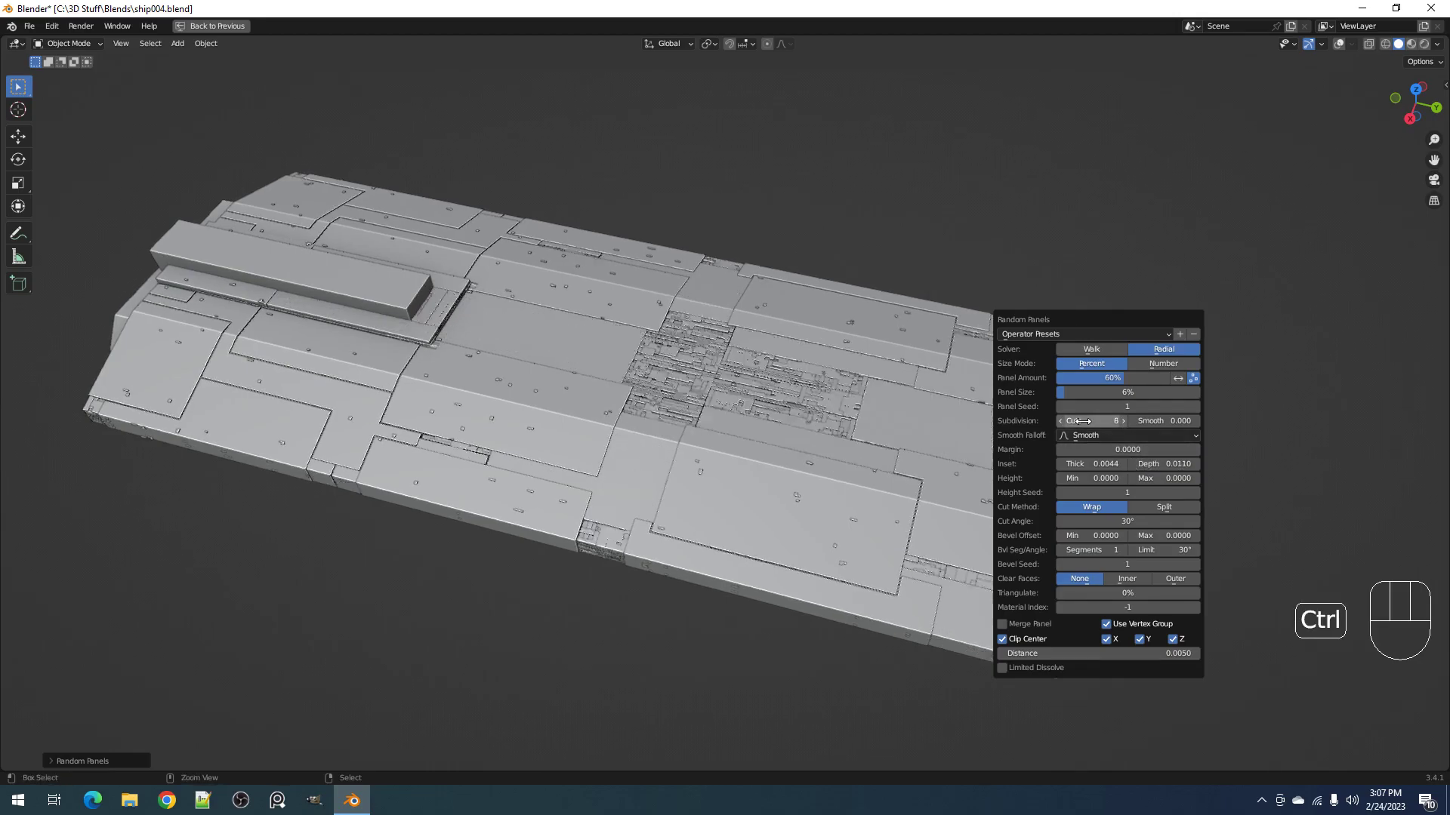
pyautogui.keyDown('ctrl'); pyautogui.scroll(1, 1083, 420); pyautogui.keyUp('ctrl')
pyautogui.keyDown('ctrl'); pyautogui.scroll(1, 1084, 421); pyautogui.keyUp('ctrl')
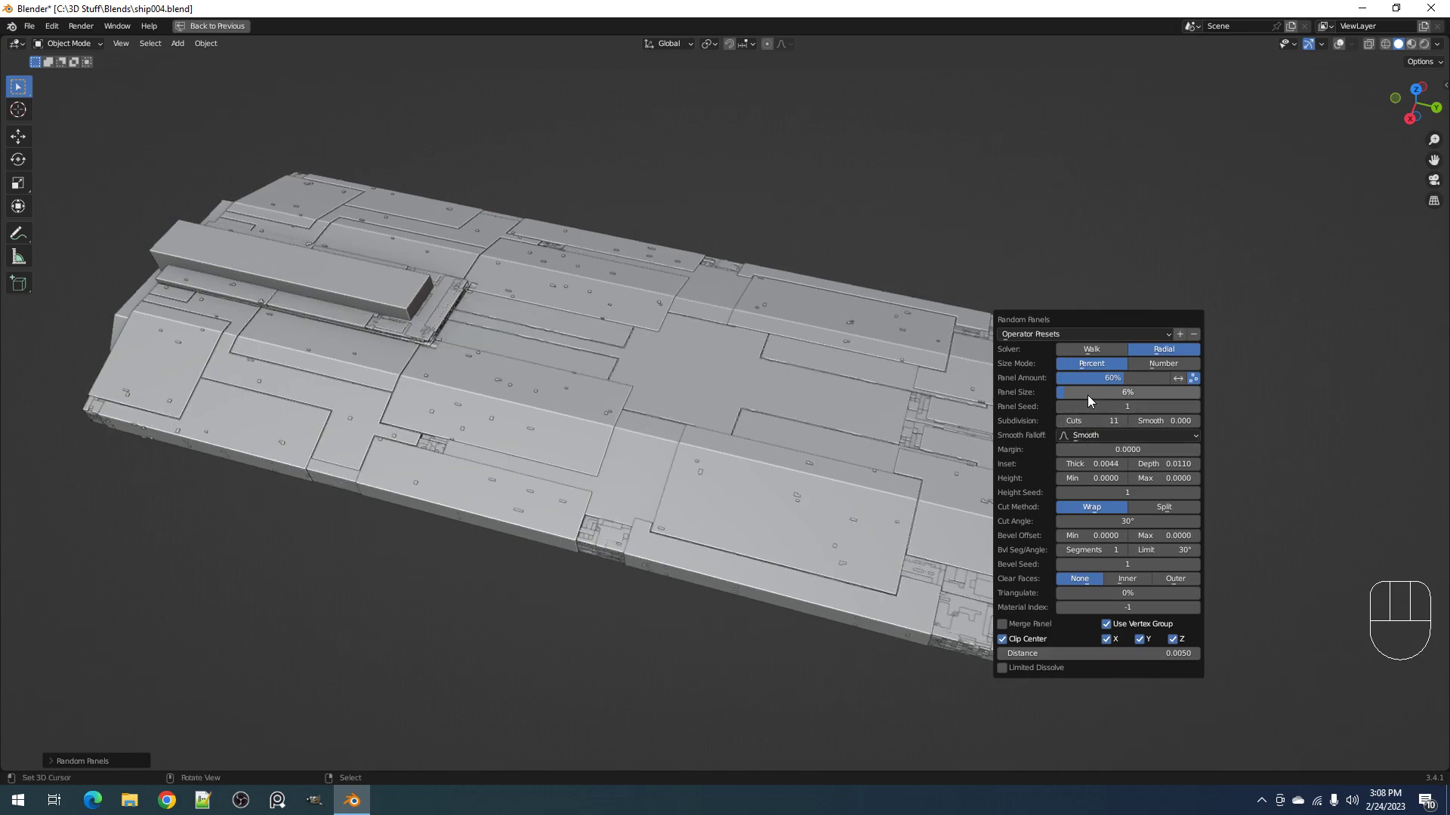
pyautogui.click(1148, 361)
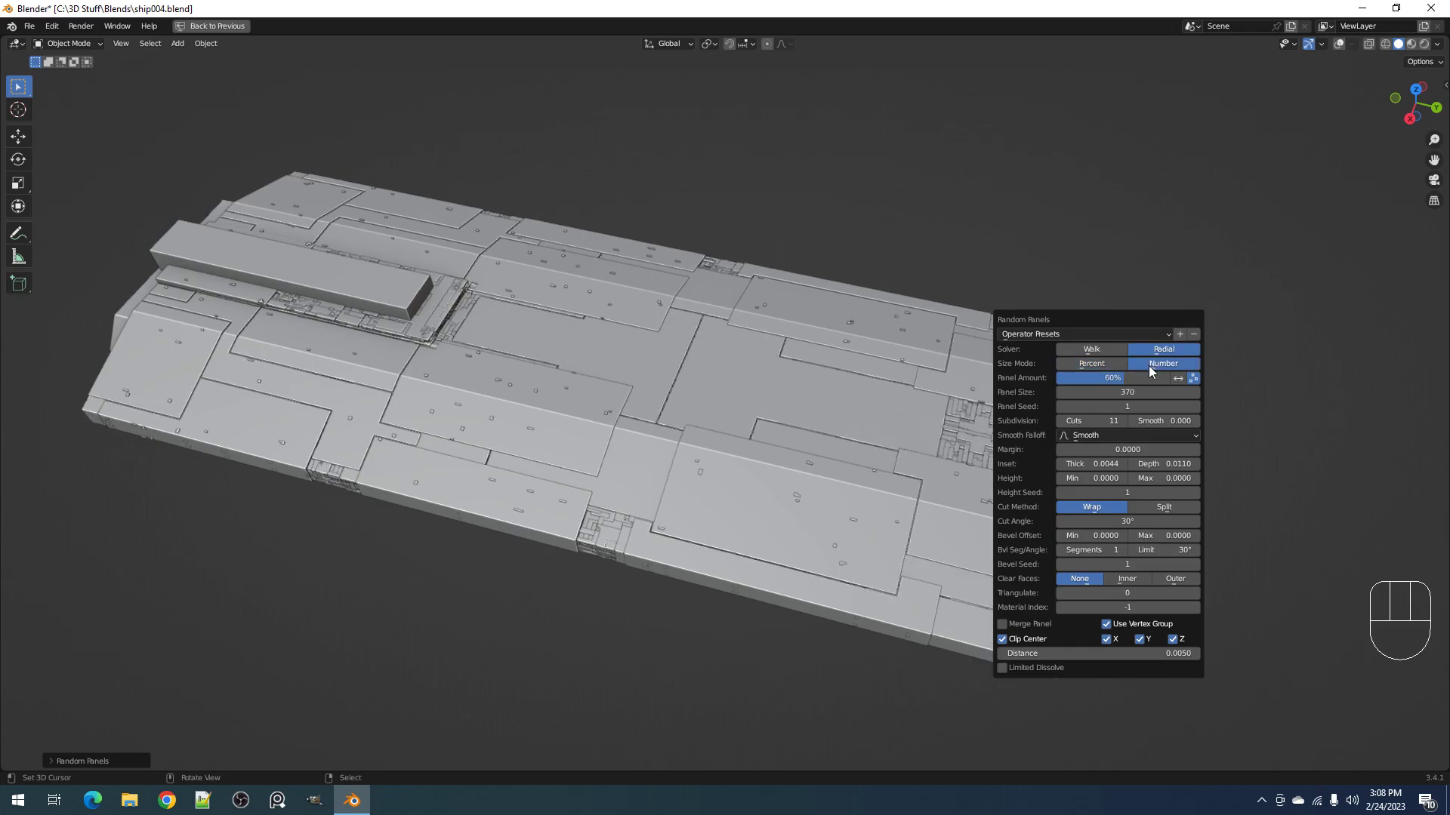
pyautogui.click(1137, 390)
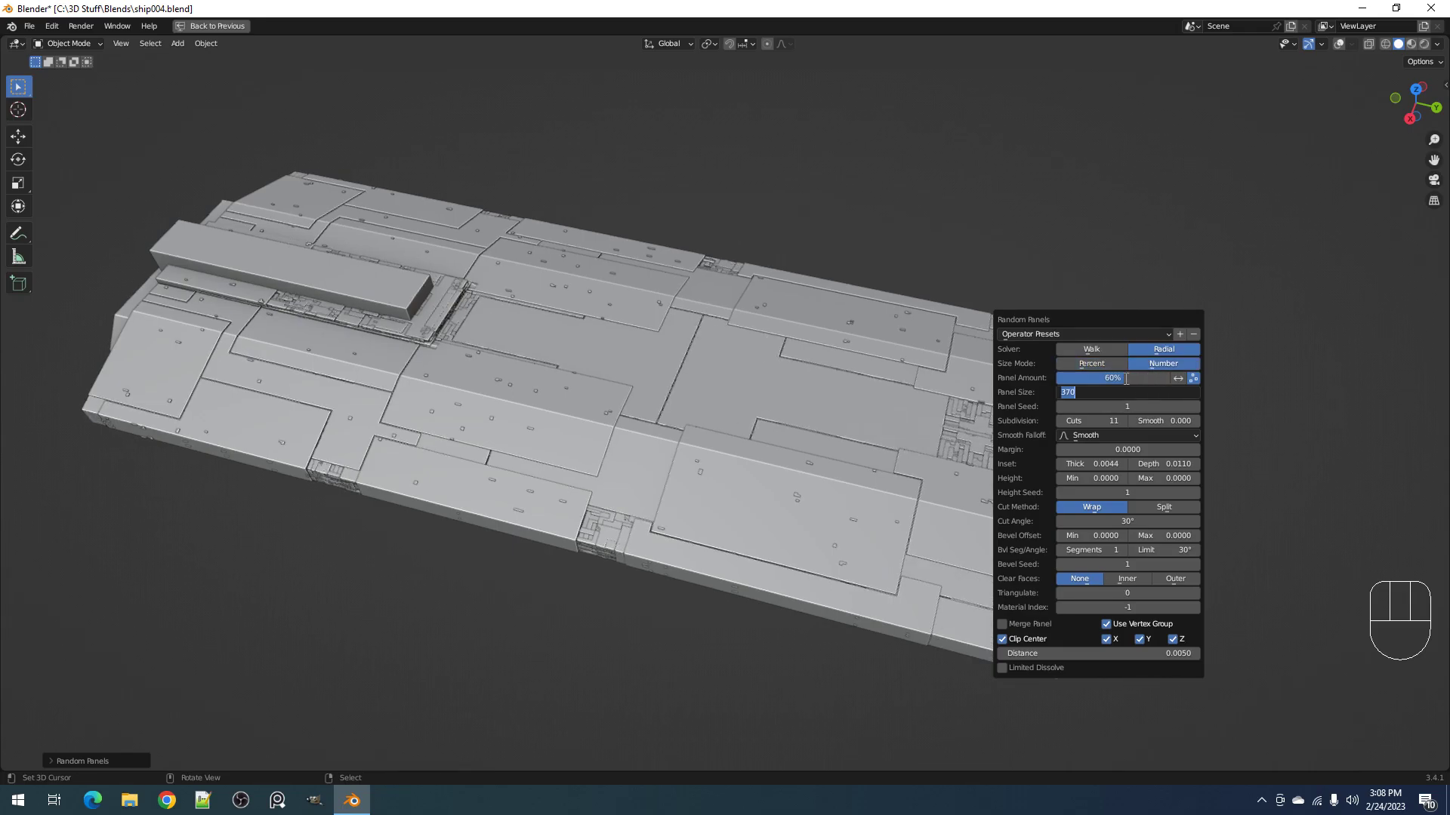
pyautogui.write('100')
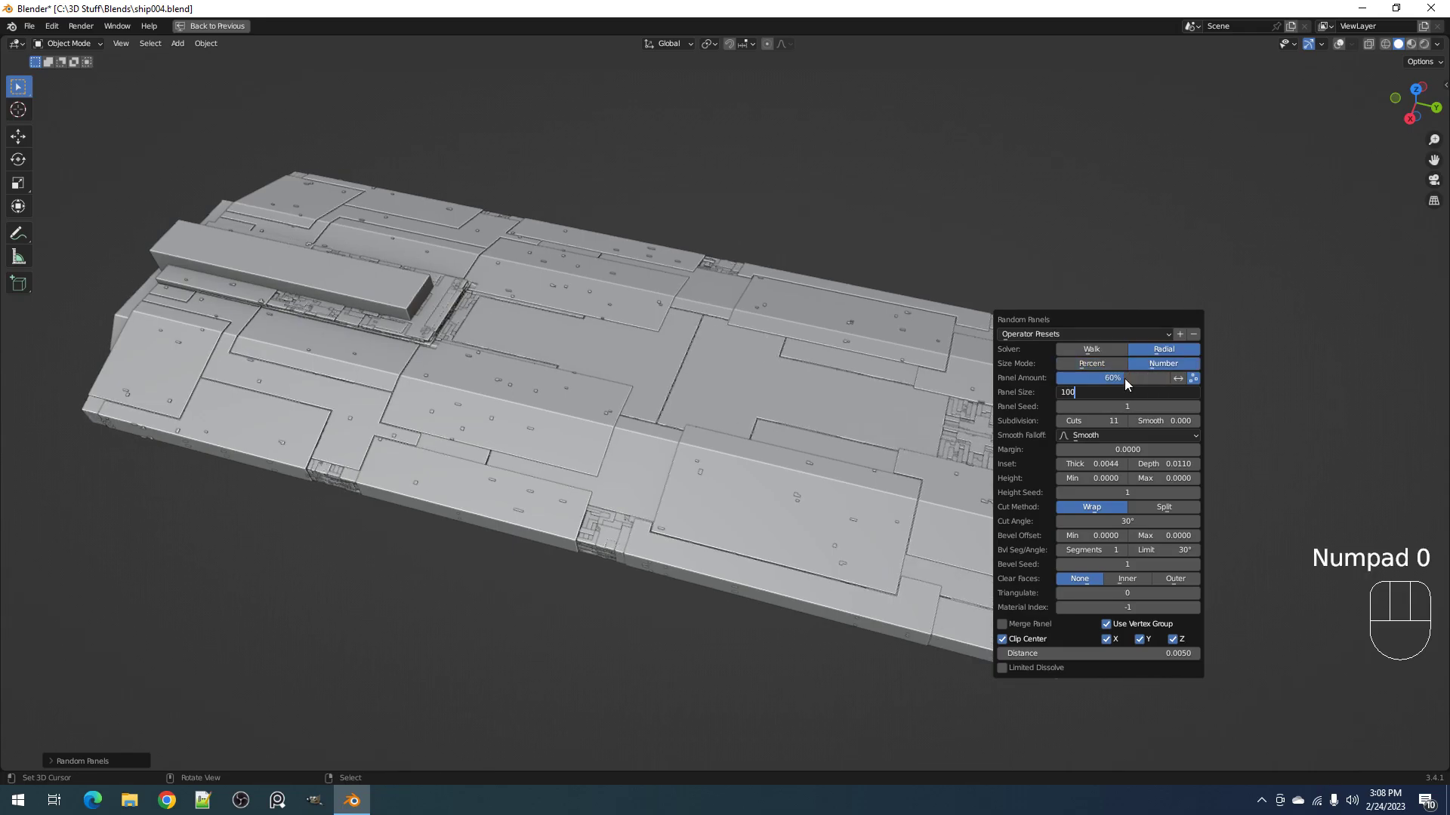
pyautogui.press('Return')
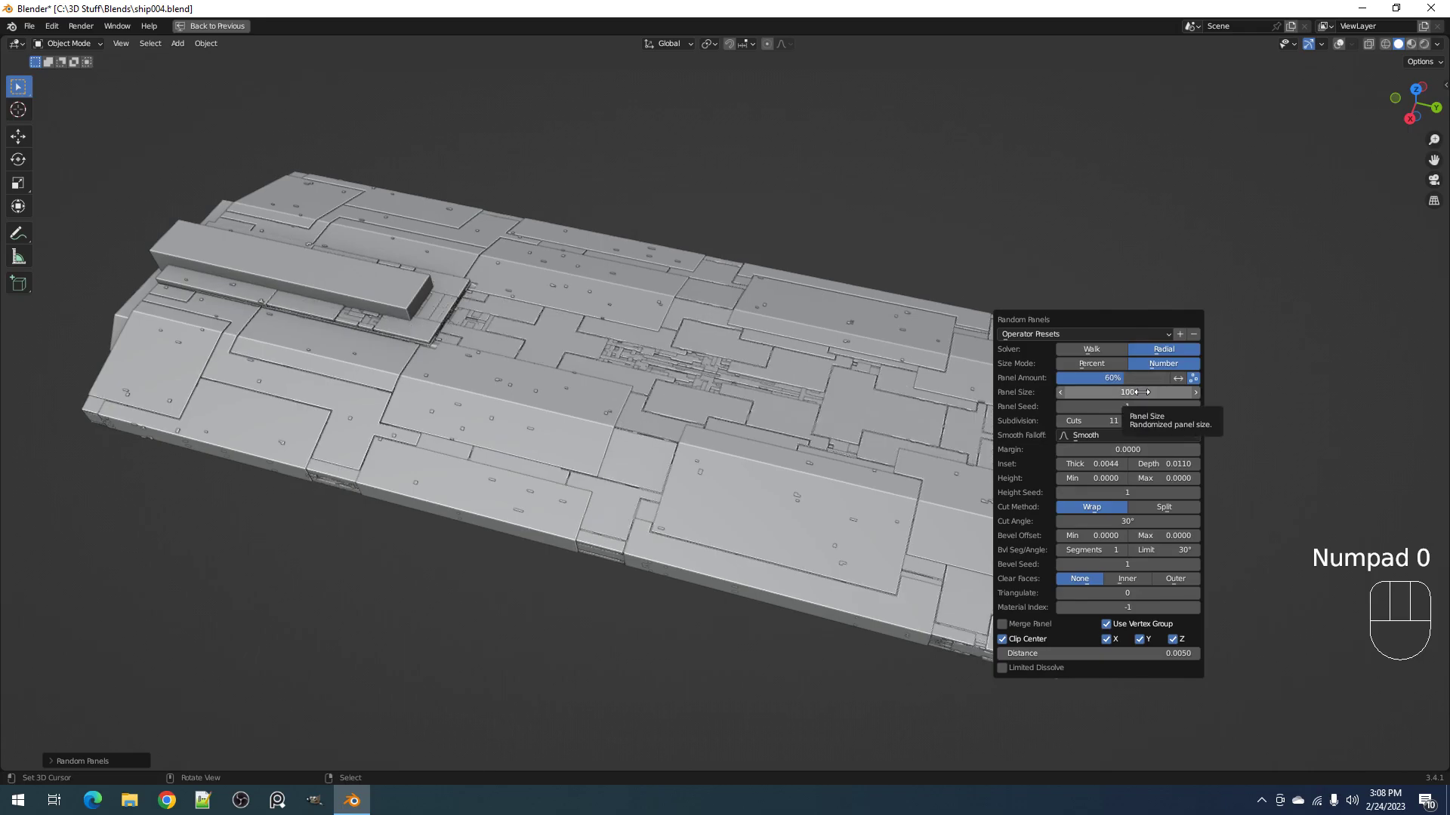
# Step: Set the panel amount to 40%, the subdivision cuts to 12 and the panel seed to 3
pyautogui.click(1114, 380)
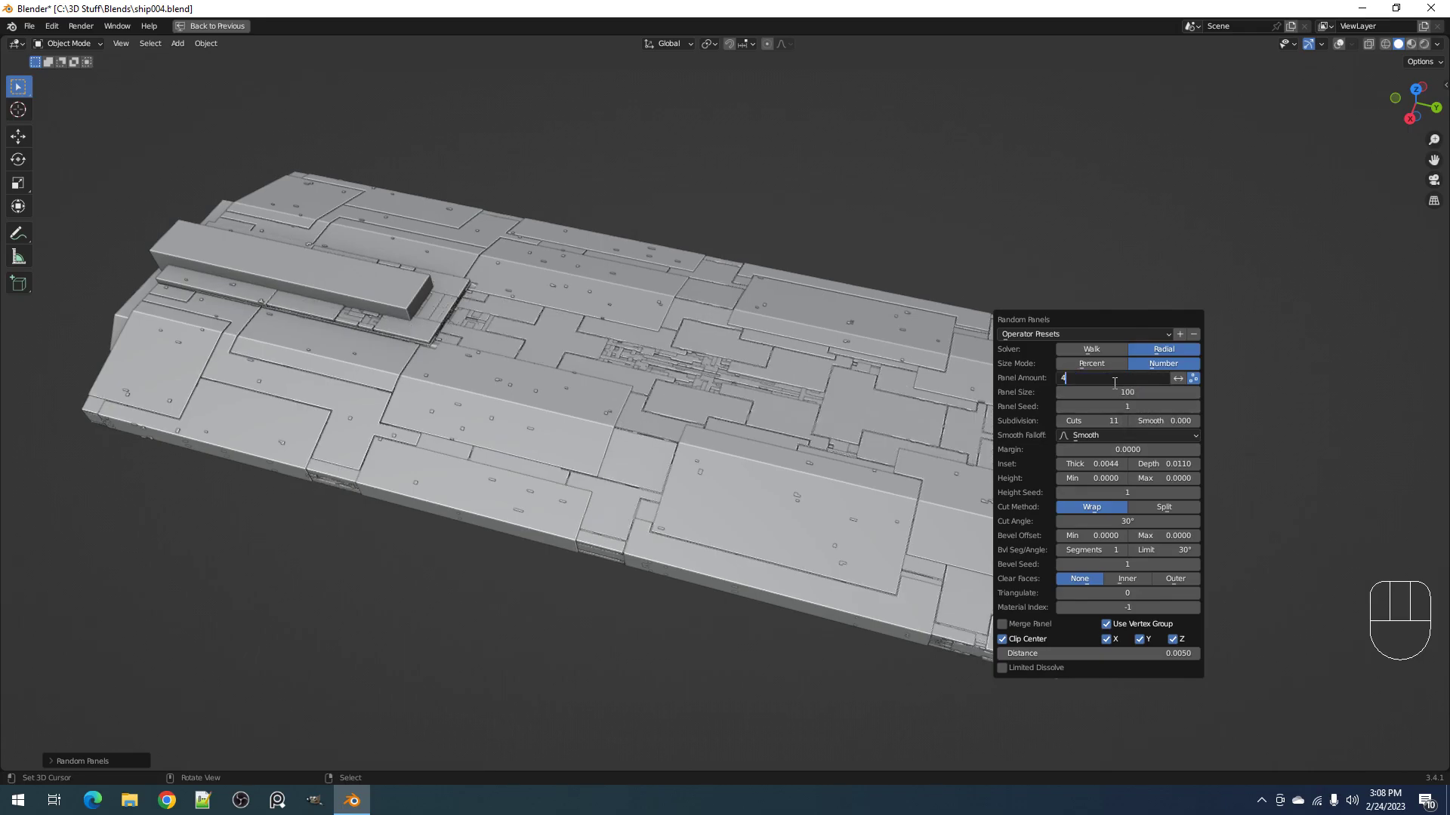
pyautogui.write('40')
pyautogui.press('Return')
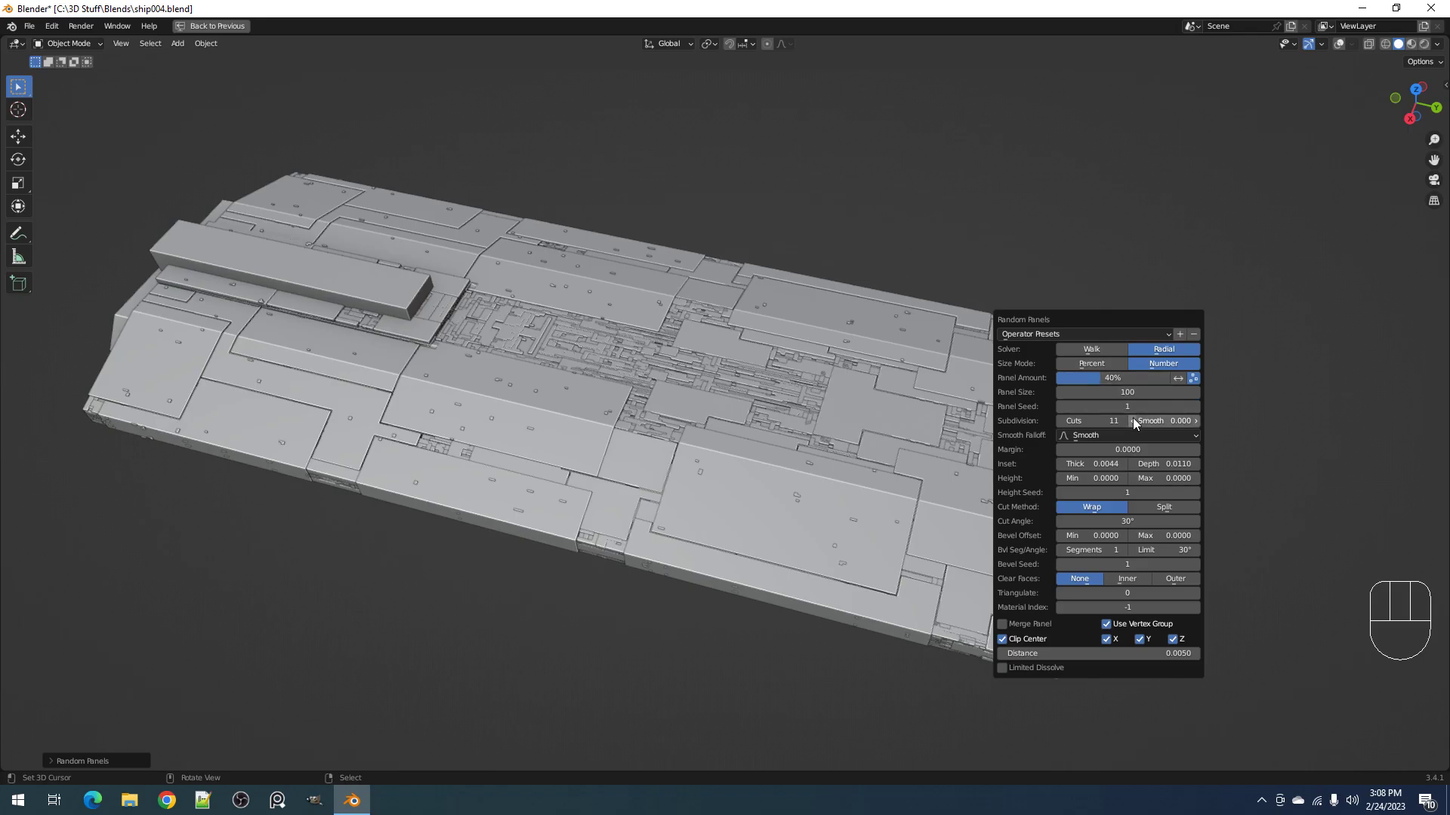
pyautogui.click(1114, 419)
pyautogui.press('Return')
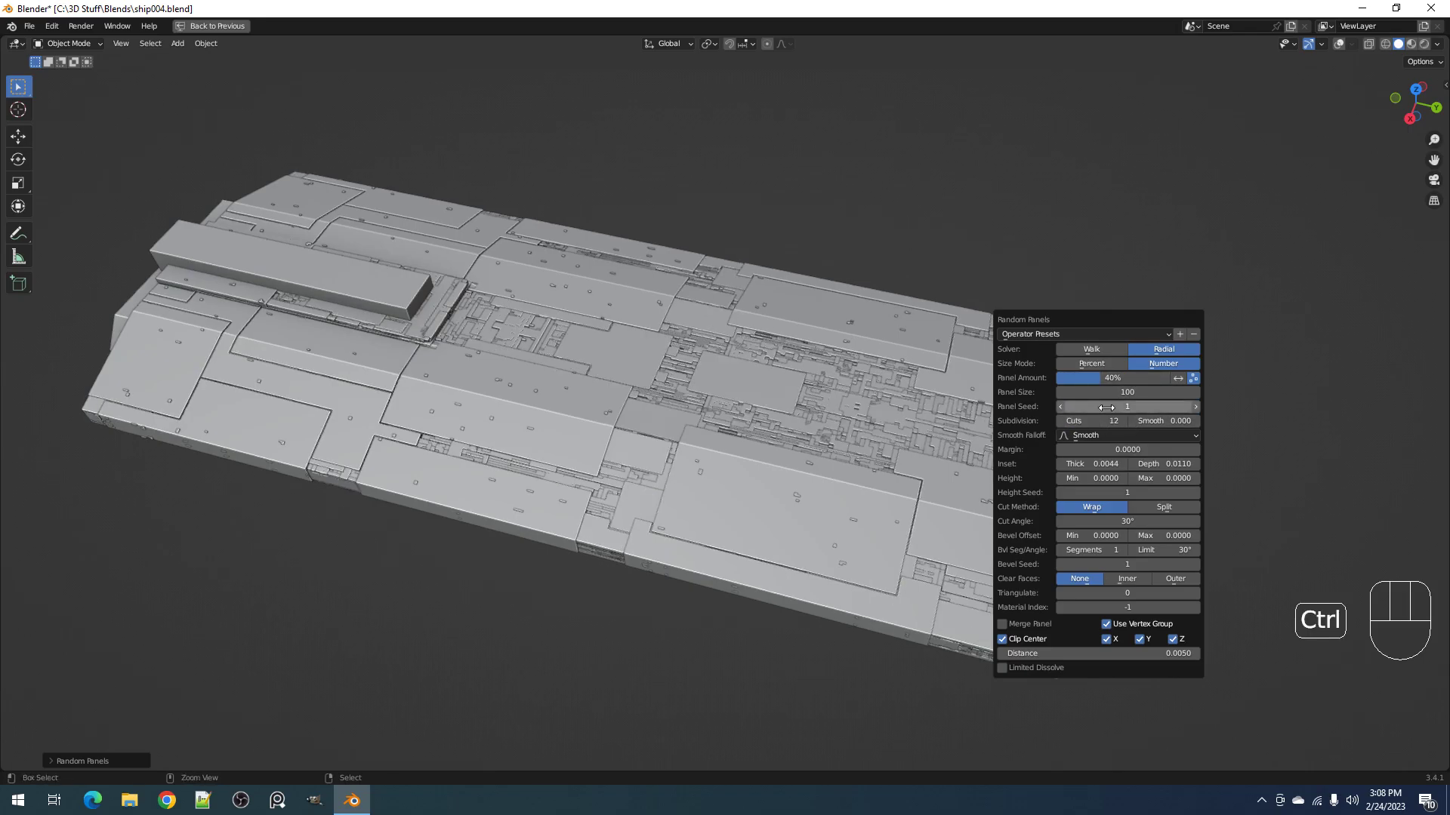
pyautogui.keyDown('ctrl'); pyautogui.scroll(1, 1106, 407); pyautogui.keyUp('ctrl')
pyautogui.keyDown('ctrl'); pyautogui.scroll(1, 1106, 408); pyautogui.keyUp('ctrl')
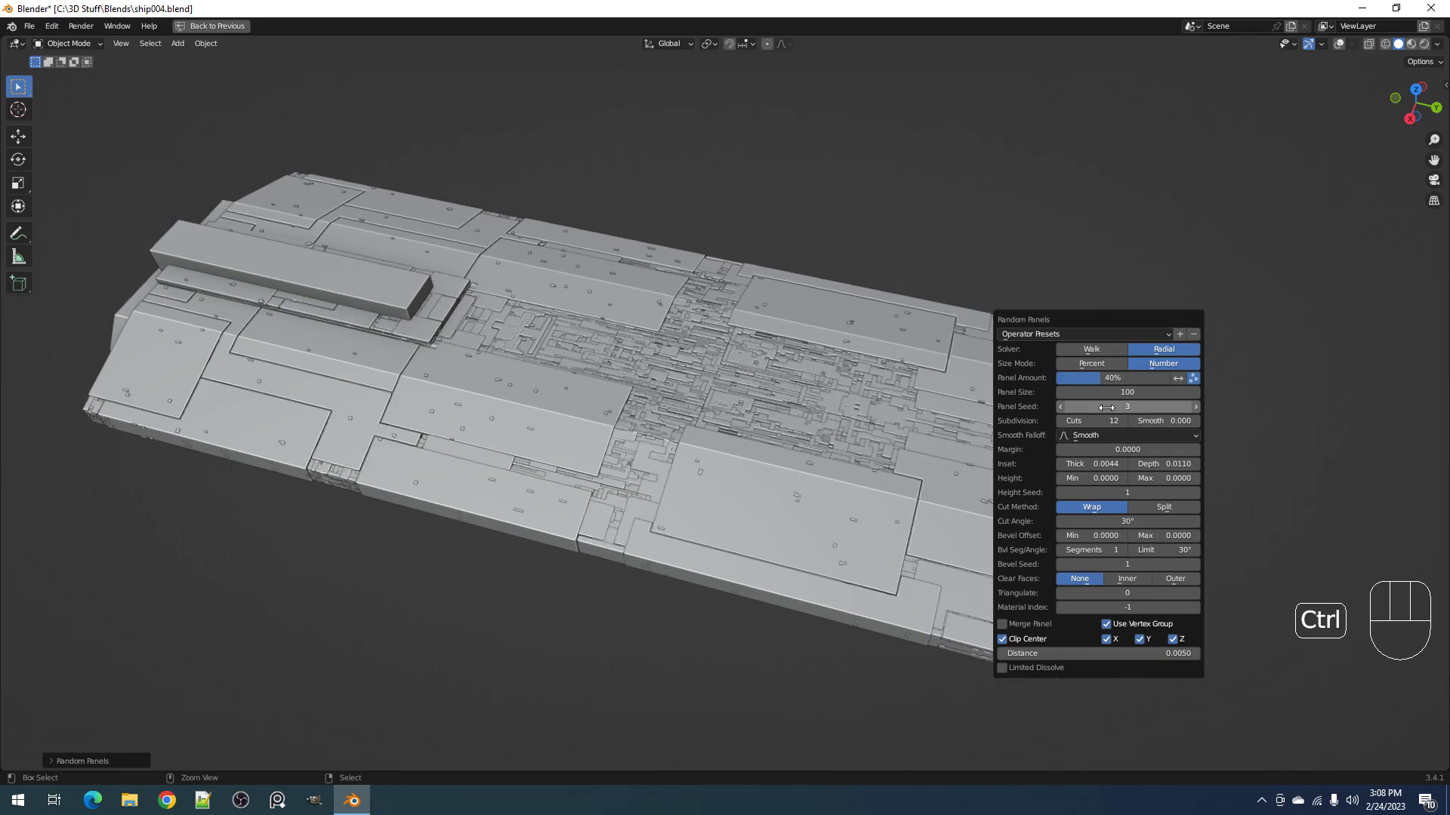
# Step: Inspect the new panels among the cells on the hull's underside and save the file
pyautogui.moveTo(827, 509); pyautogui.dragTo(812, 397, button='middle')
pyautogui.scroll(2, 955, 330)
pyautogui.moveTo(853, 514); pyautogui.dragTo(819, 405, button='middle')
pyautogui.scroll(4, 639, 456)
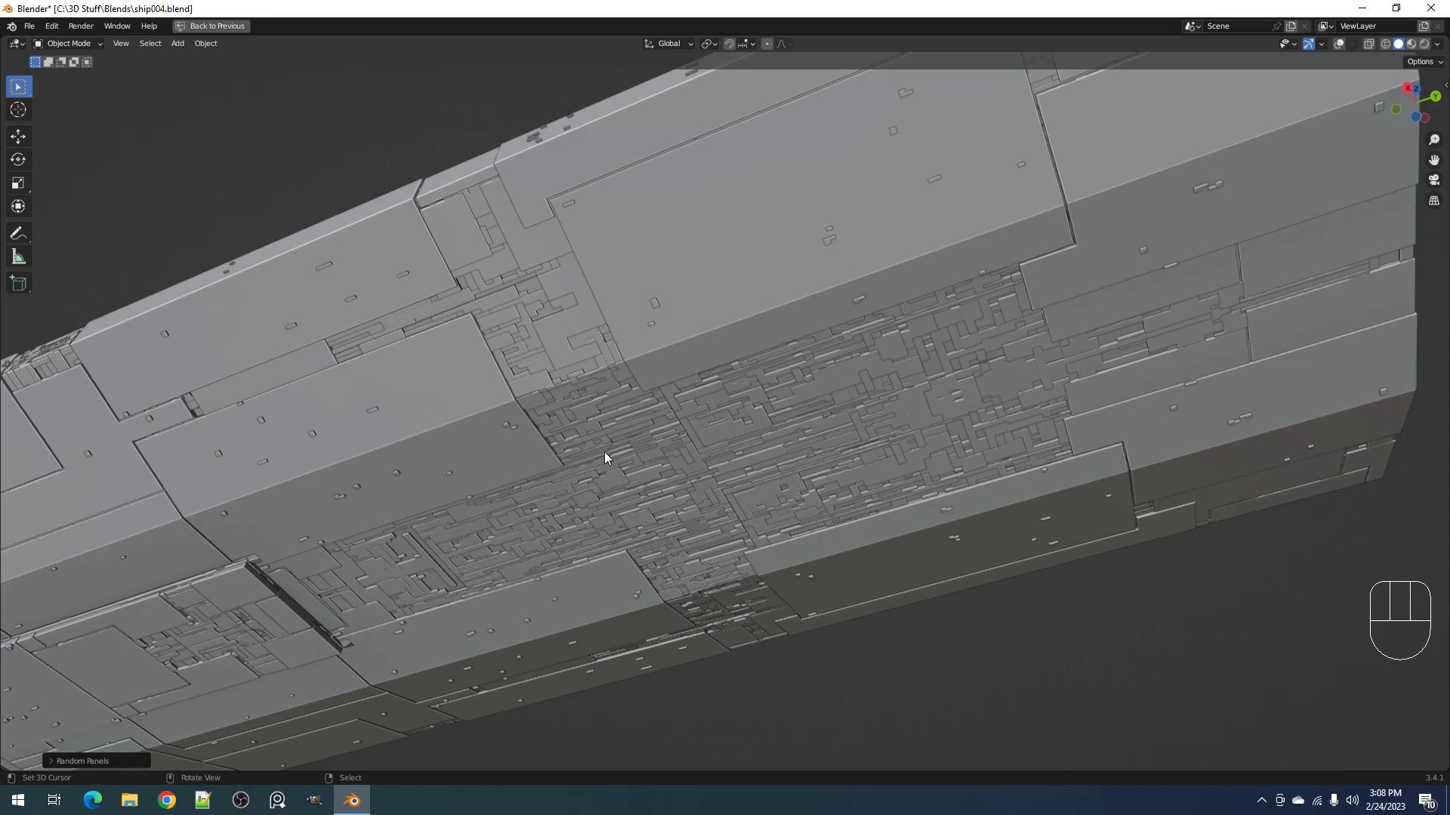
pyautogui.scroll(-4, 605, 452)
pyautogui.moveTo(766, 432); pyautogui.dragTo(799, 412, button='middle')
pyautogui.scroll(3, 782, 421)
pyautogui.click(755, 410)
pyautogui.scroll(-4, 754, 411)
pyautogui.hotkey('ctrl', 's')
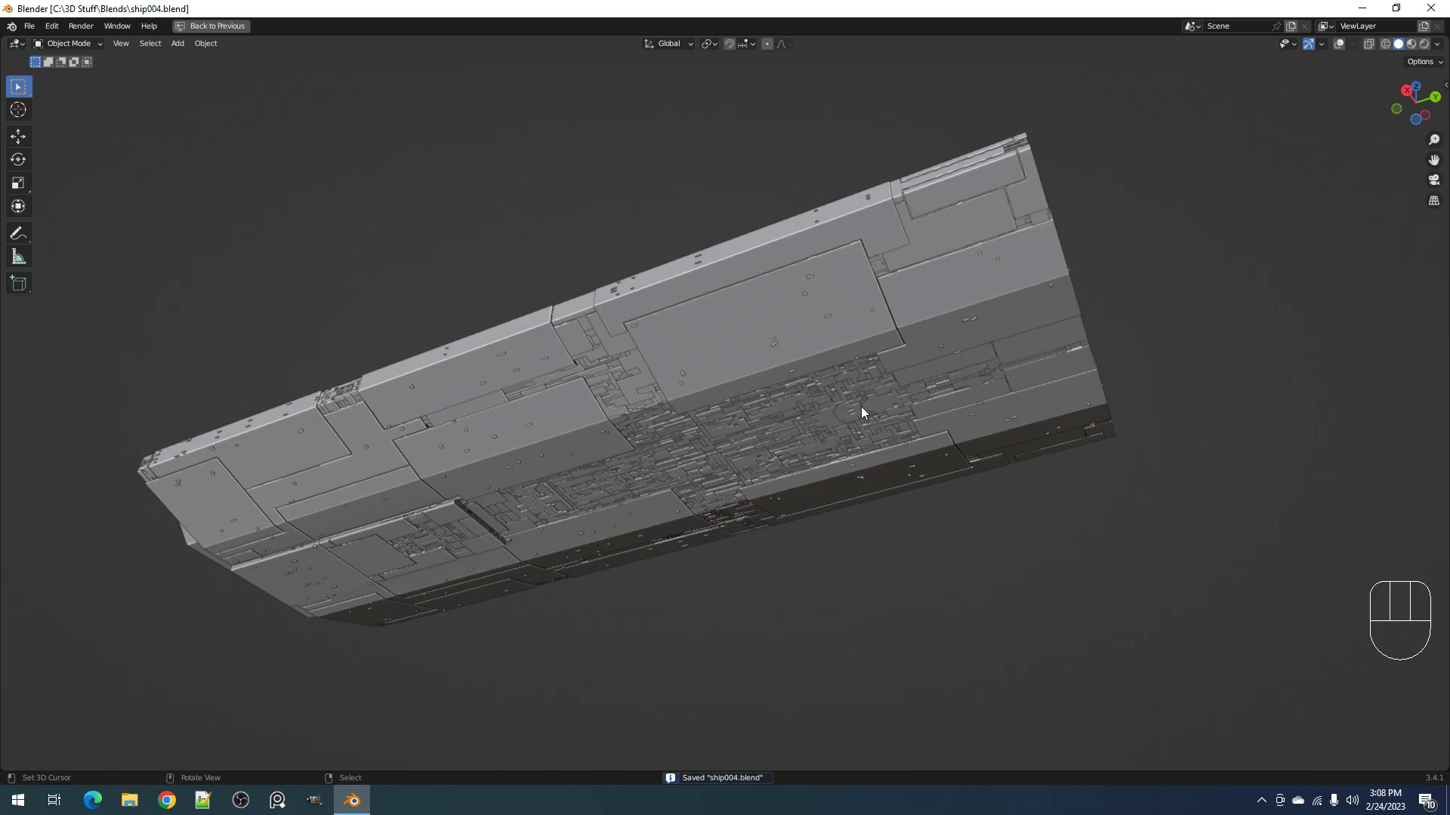
# Step: Select all faces similar to one top face of the large hull panel object in edit mode, and save the file
pyautogui.moveTo(1039, 349); pyautogui.dragTo(791, 398, button='middle')
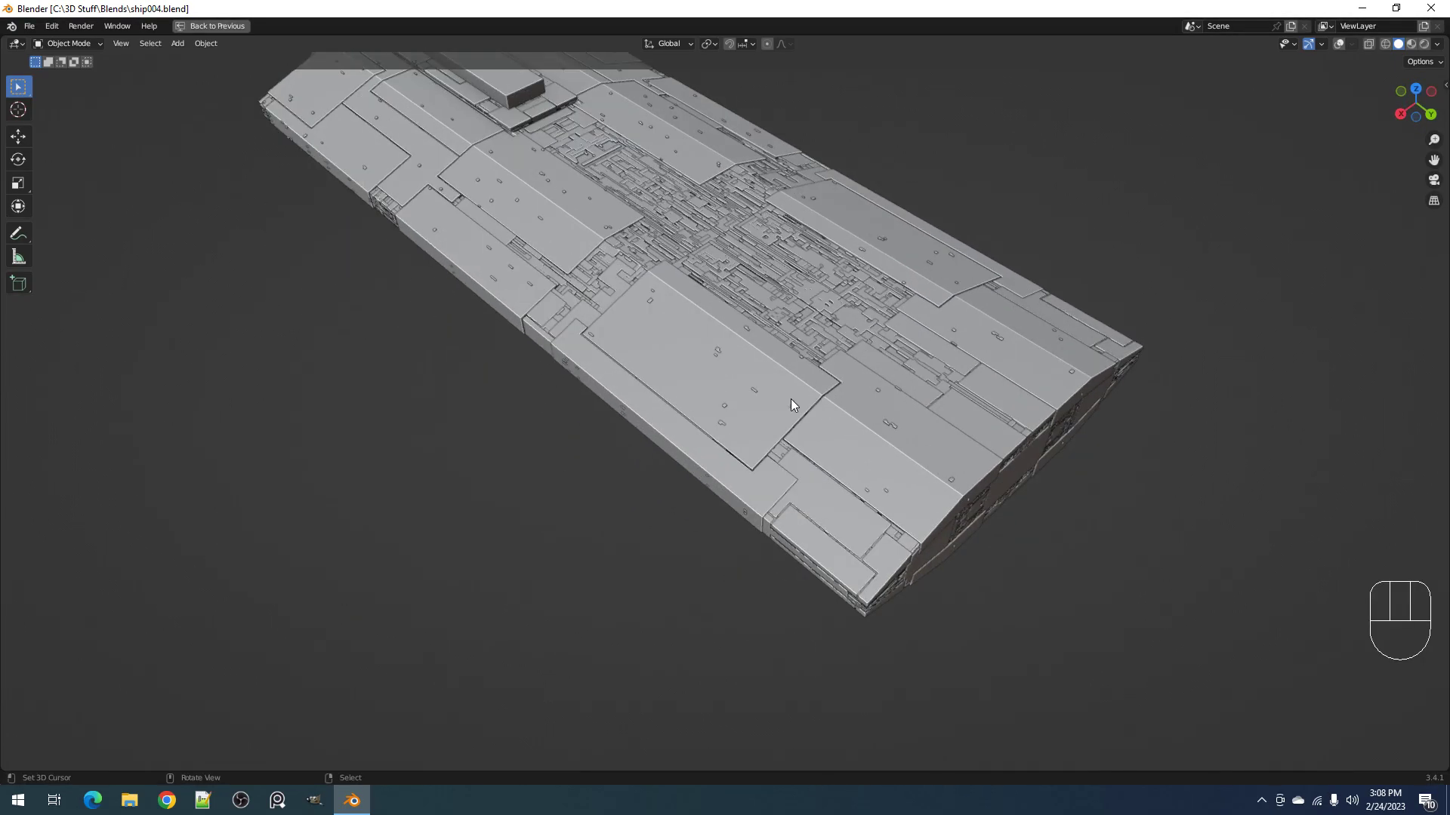
pyautogui.click(789, 396)
pyautogui.press('Tab')
pyautogui.hotkey('shift', 'alt', 'z')
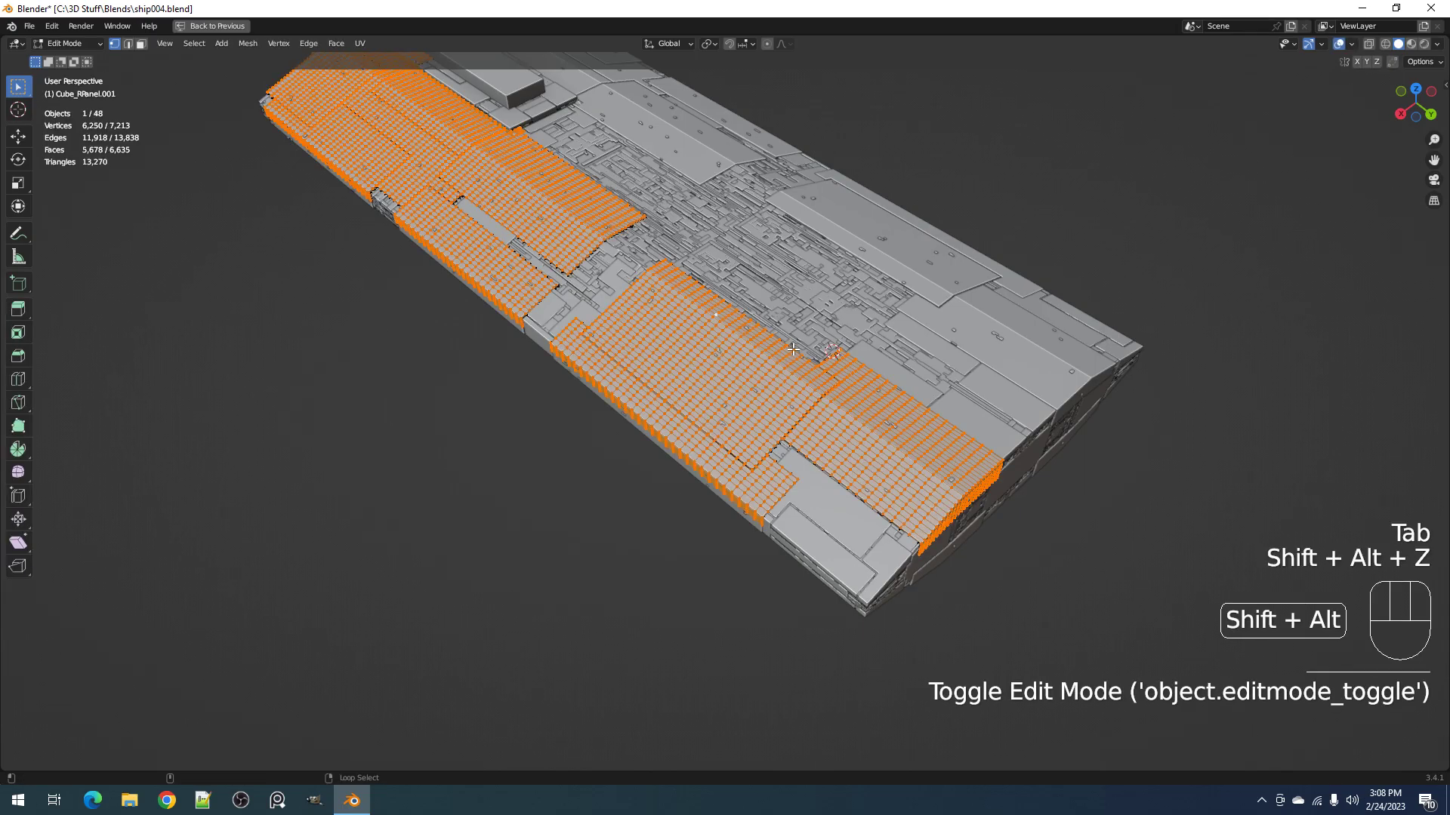
pyautogui.hotkey('alt', 'a')
pyautogui.click(759, 362)
pyautogui.hotkey('shift', 'g')
pyautogui.click(831, 346)
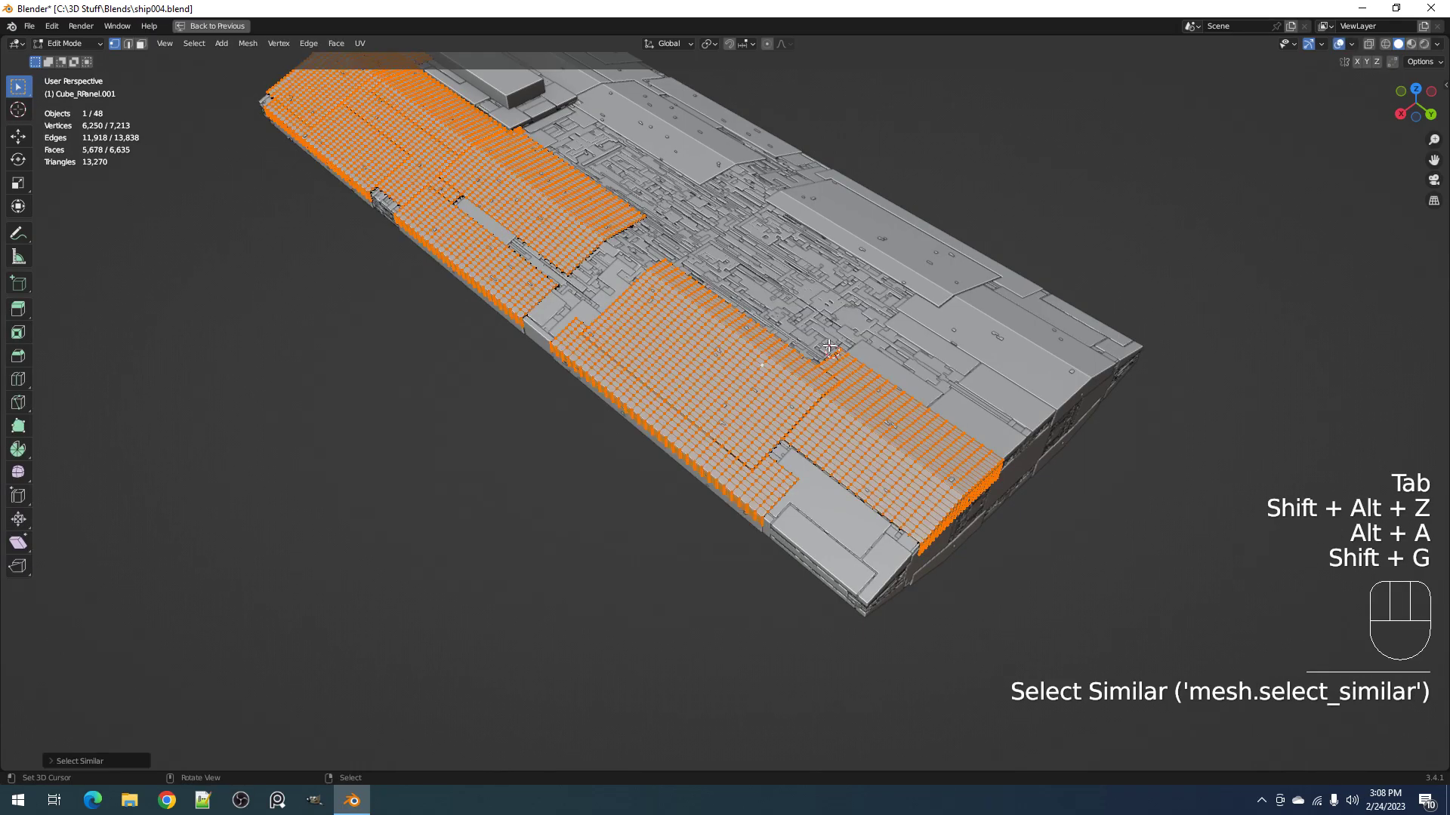
pyautogui.press('Tab')
pyautogui.hotkey('shift', 'alt', 'z')
pyautogui.keyDown('ctrl'); pyautogui.moveTo(826, 337); pyautogui.dragTo(842, 344, button='middle'); pyautogui.keyUp('ctrl')
pyautogui.hotkey('ctrl', 's')
# Step: Run Random Panels on the large hull panels with panel seed 3, panel amount 100% and panel size 37
pyautogui.scroll(4, 841, 343)
pyautogui.hotkey('shift', 'q')
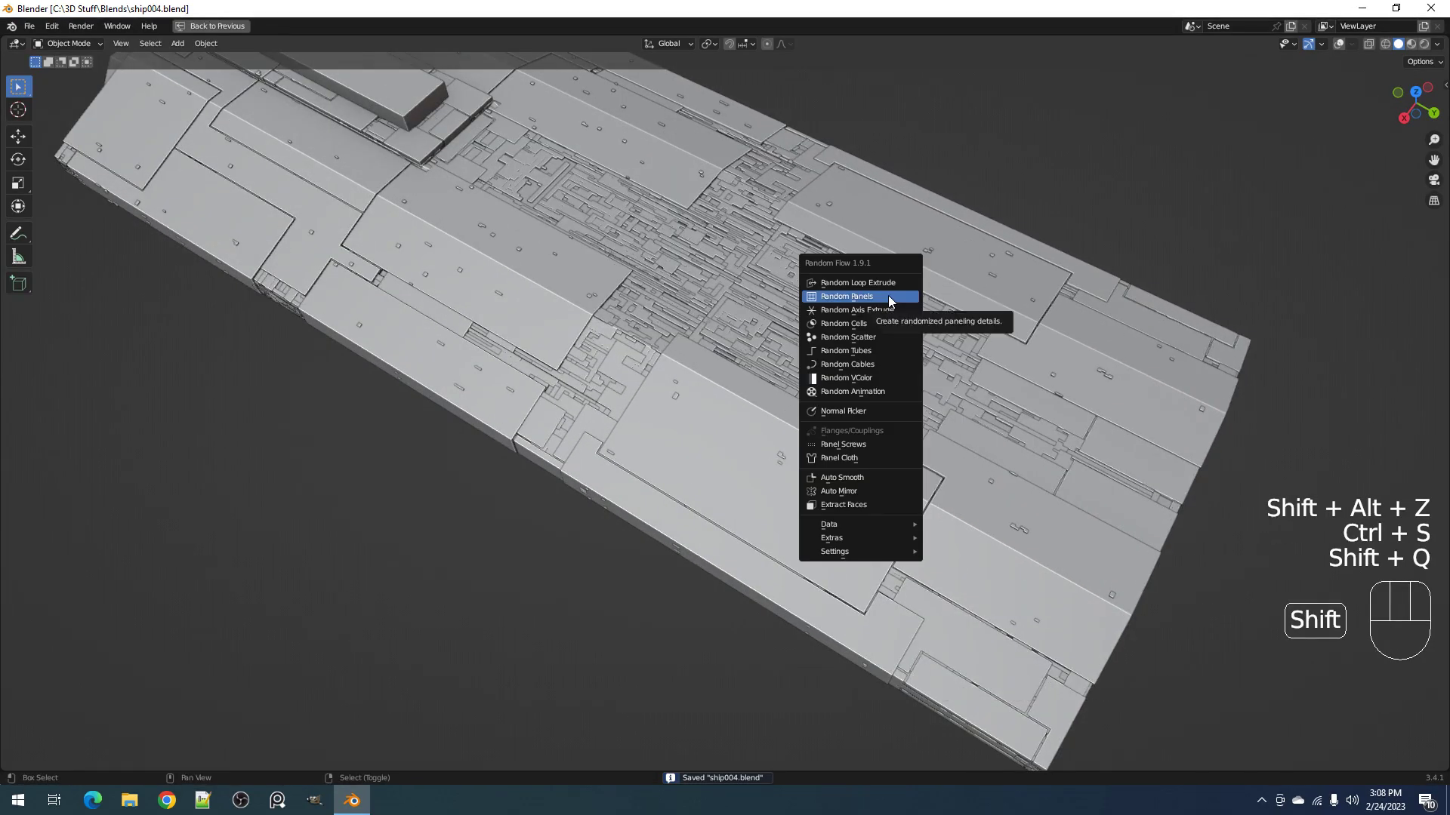
pyautogui.click(888, 296)
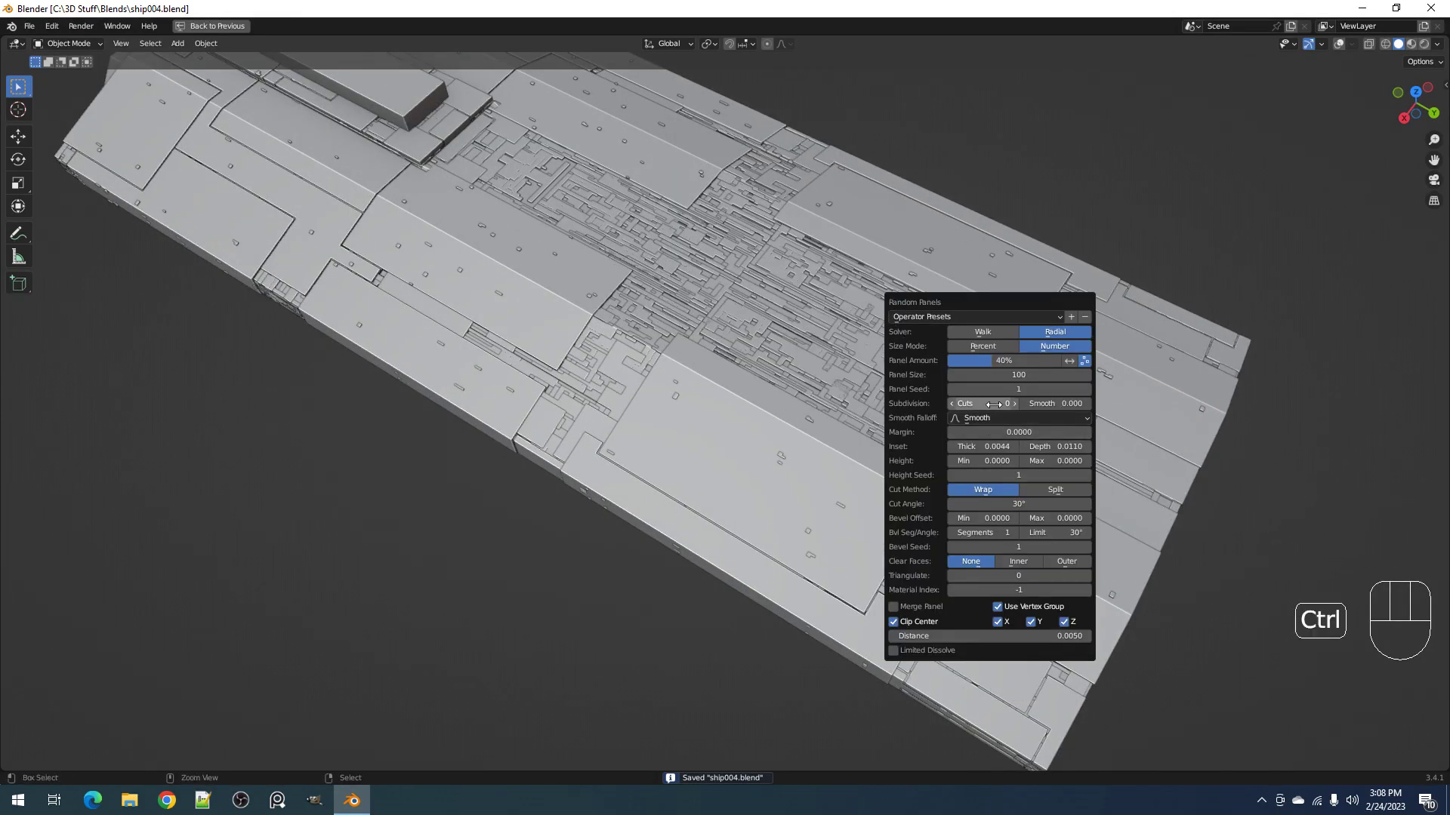
pyautogui.keyDown('ctrl'); pyautogui.scroll(2, 999, 388); pyautogui.keyUp('ctrl')
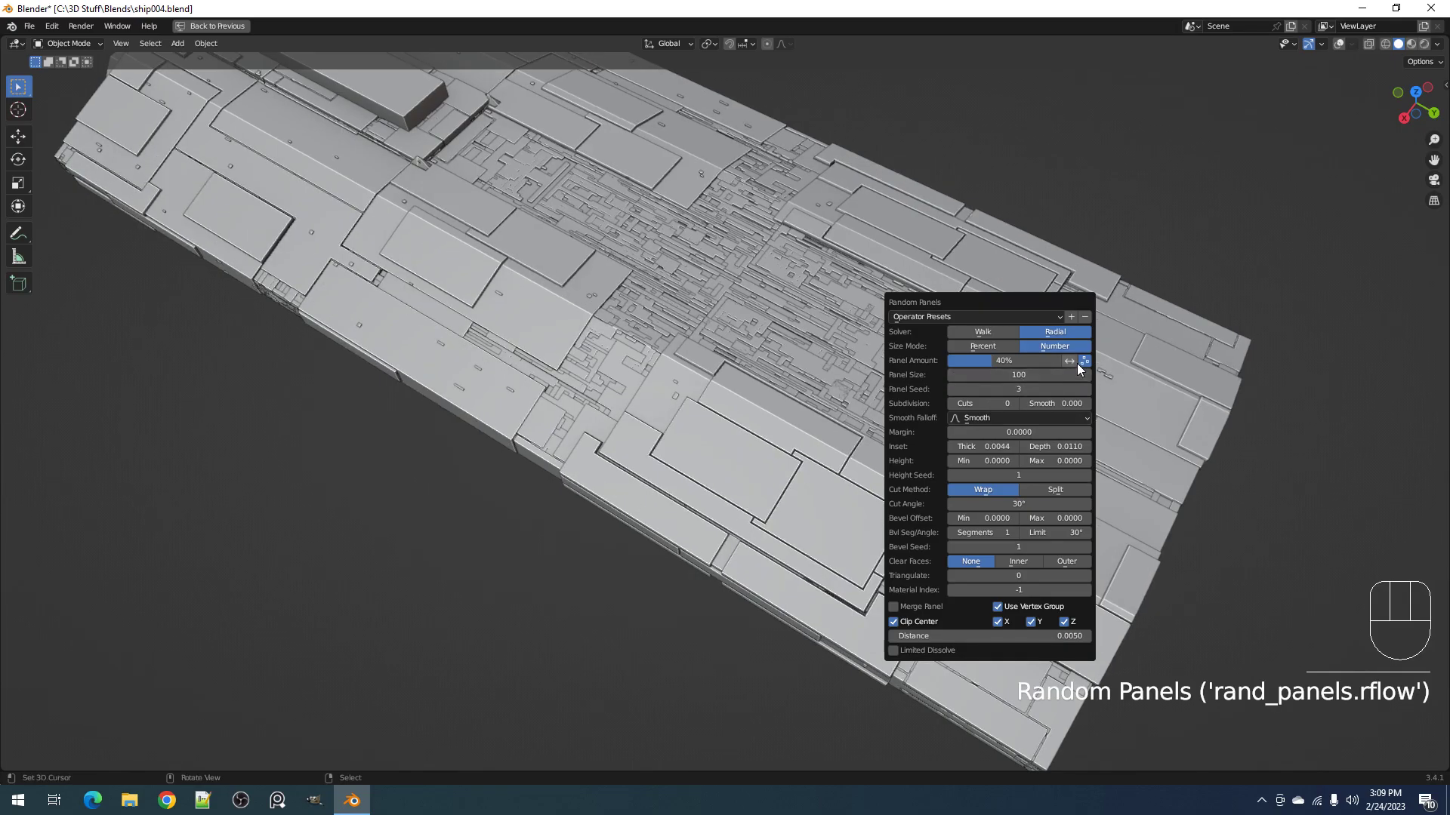
pyautogui.click(1029, 362)
pyautogui.write('100')
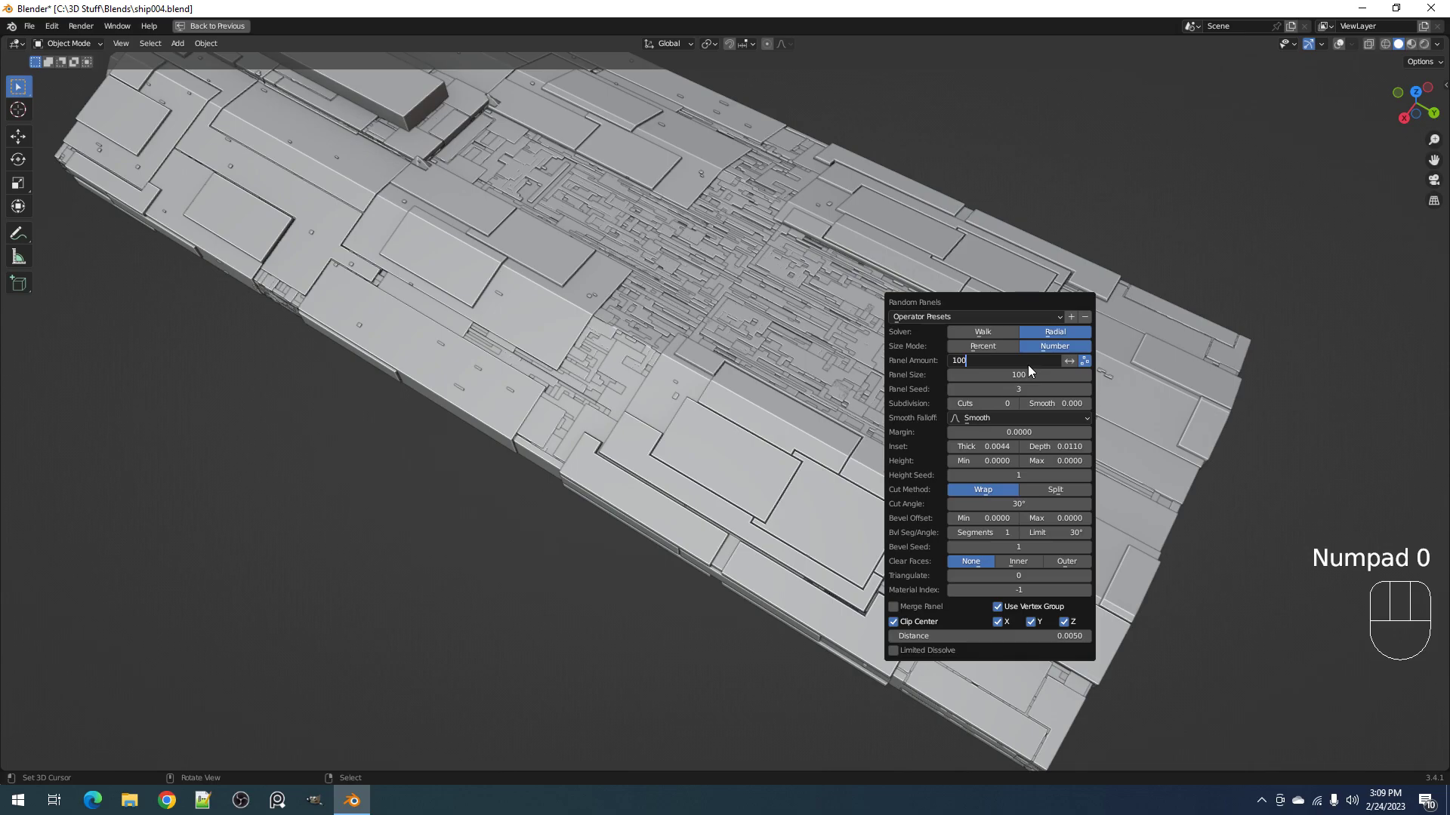
pyautogui.press('Return')
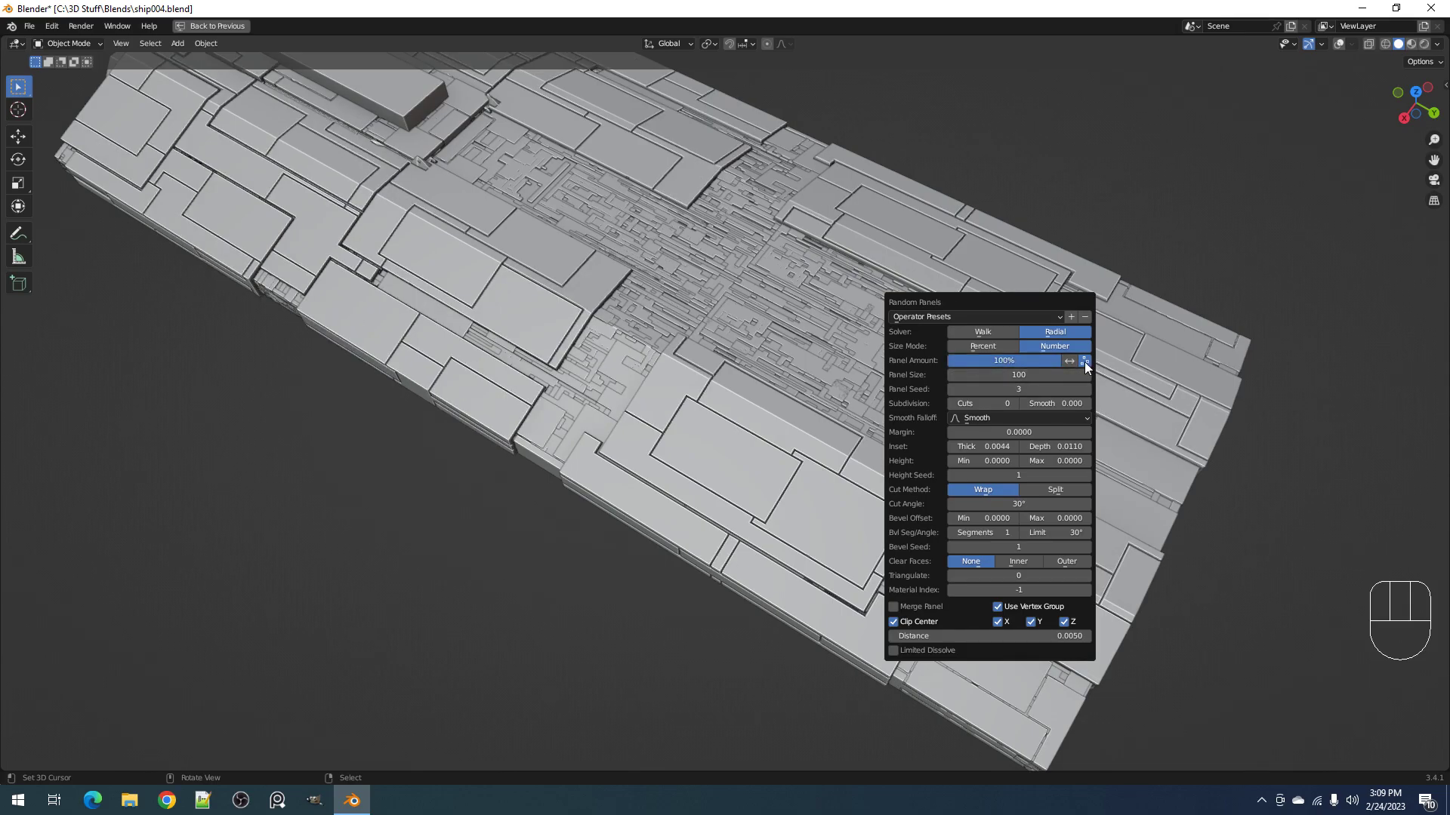
pyautogui.moveTo(1018, 375)
pyautogui.mouseDown()
pyautogui.moveTo(1044, 374)
pyautogui.moveTo(976, 375)
pyautogui.moveTo(1007, 375)
pyautogui.mouseUp()
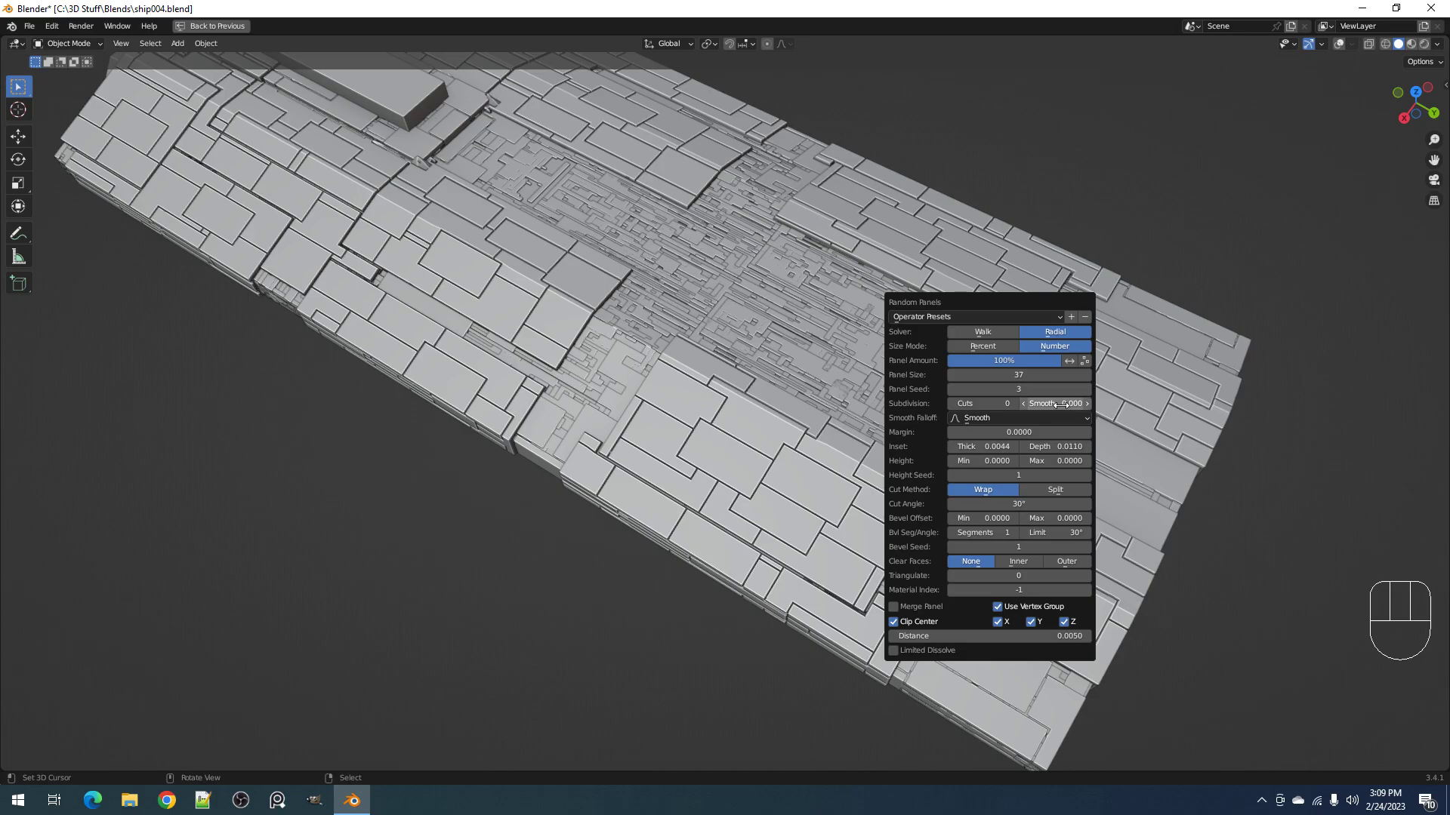
# Step: Set the panels' inset depth to 0.005 and inset thickness to 0.002
pyautogui.click(1051, 447)
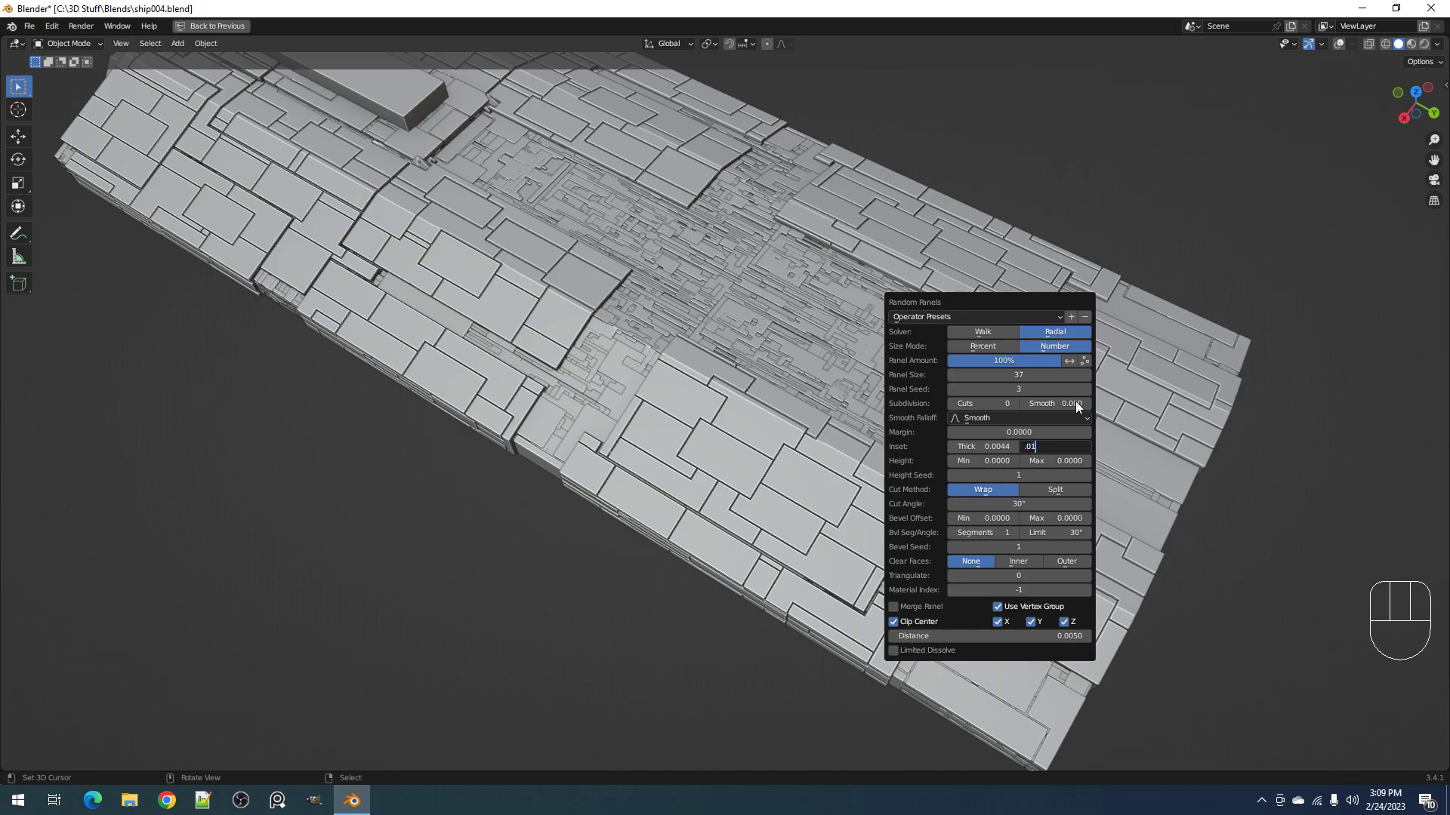
pyautogui.write('.01')
pyautogui.press('Return')
pyautogui.click(1057, 447)
pyautogui.write('.005')
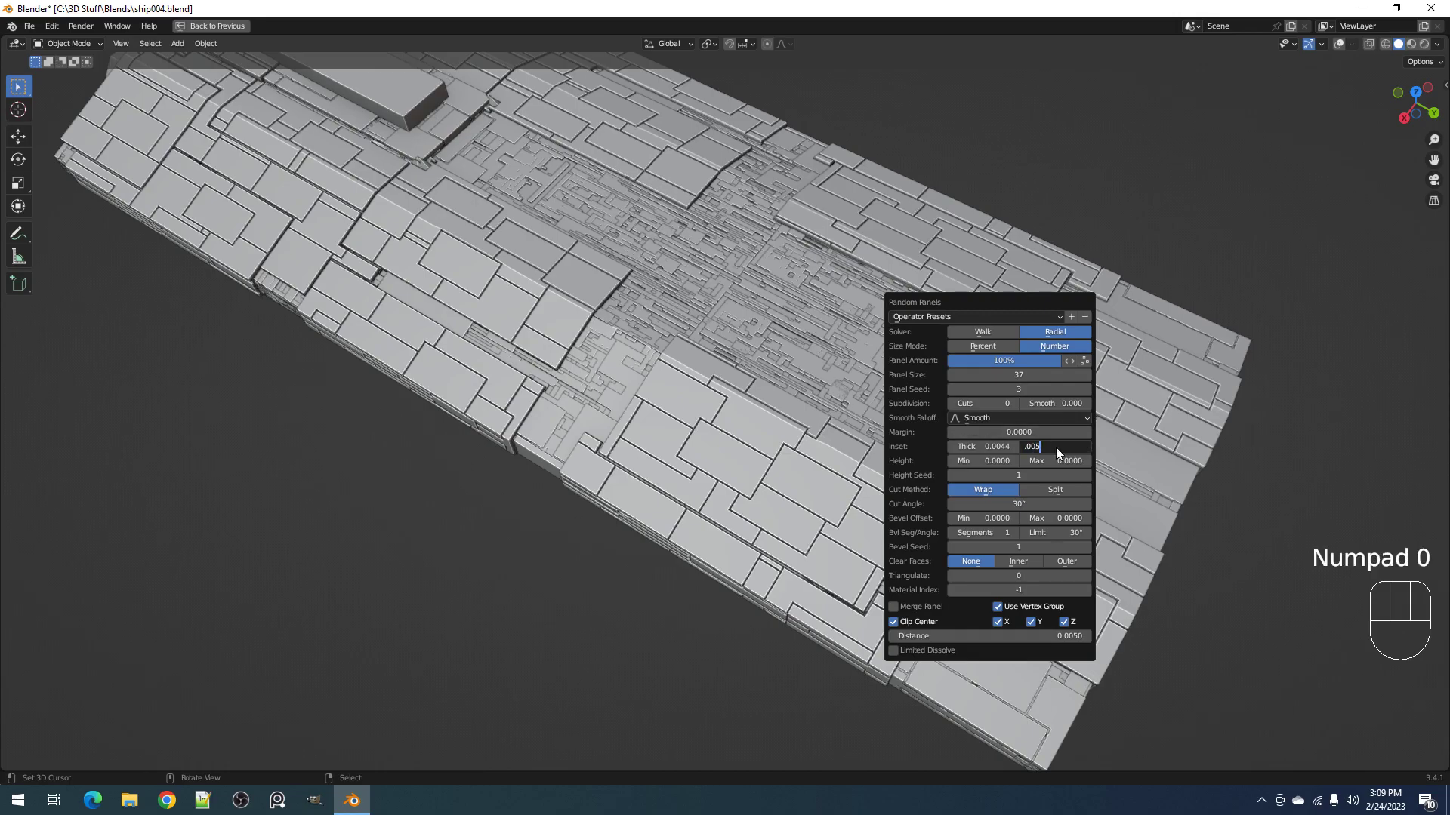
pyautogui.press('Return')
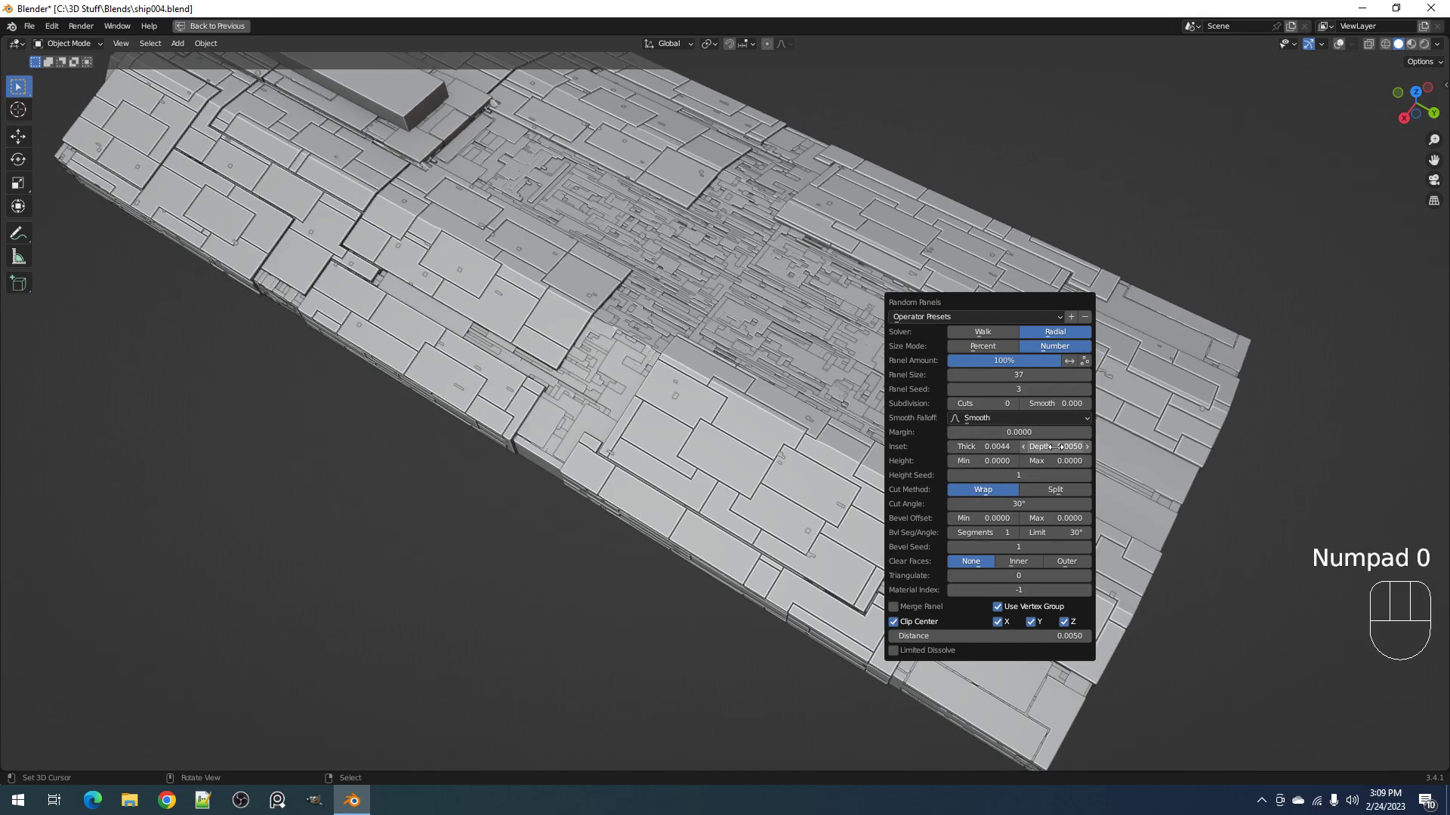
pyautogui.click(981, 449)
pyautogui.write('.002')
pyautogui.press('Return')
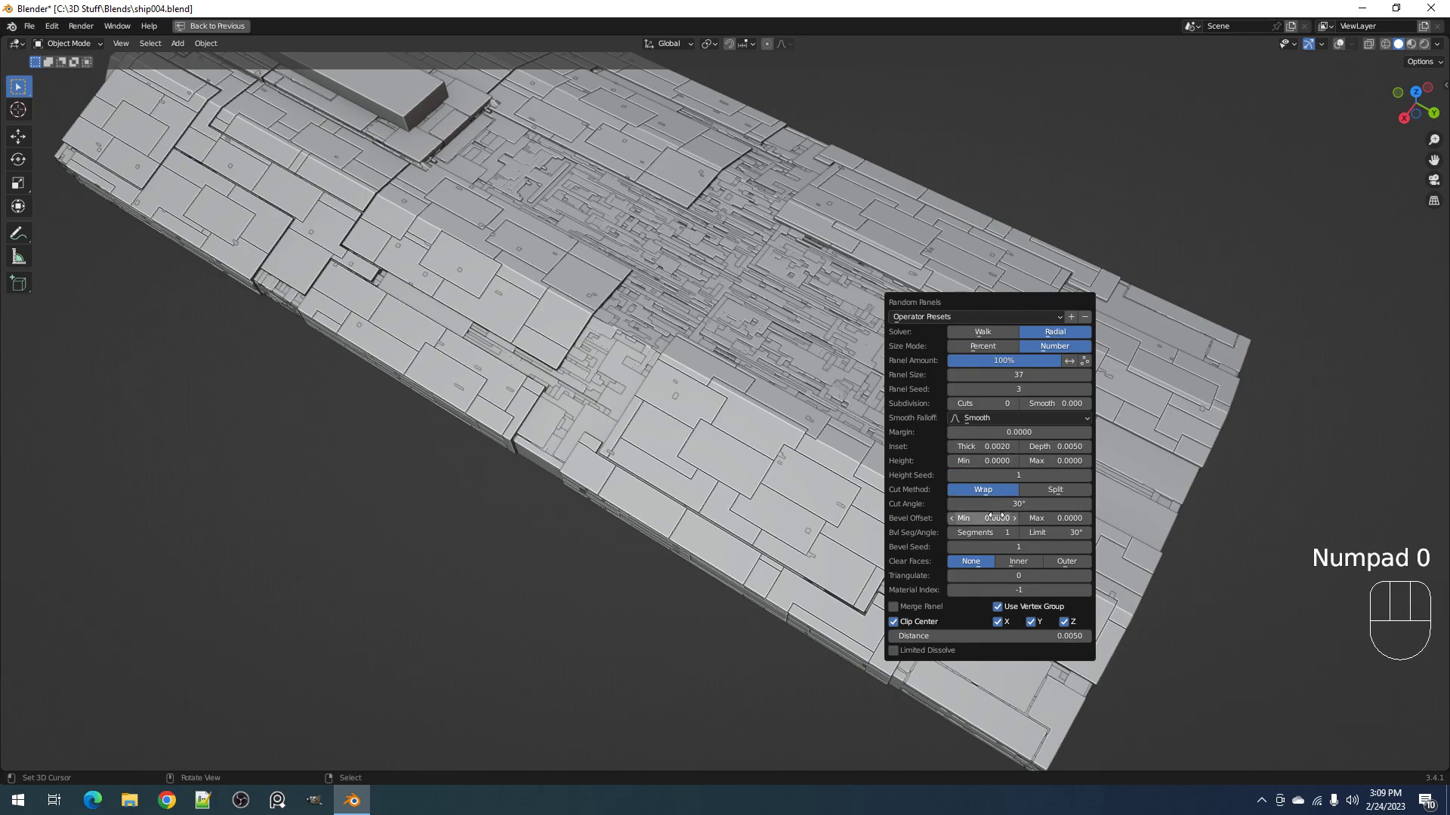
# Step: Clear the panels' inner faces and check the panel layout across the hull
pyautogui.click(1019, 561)
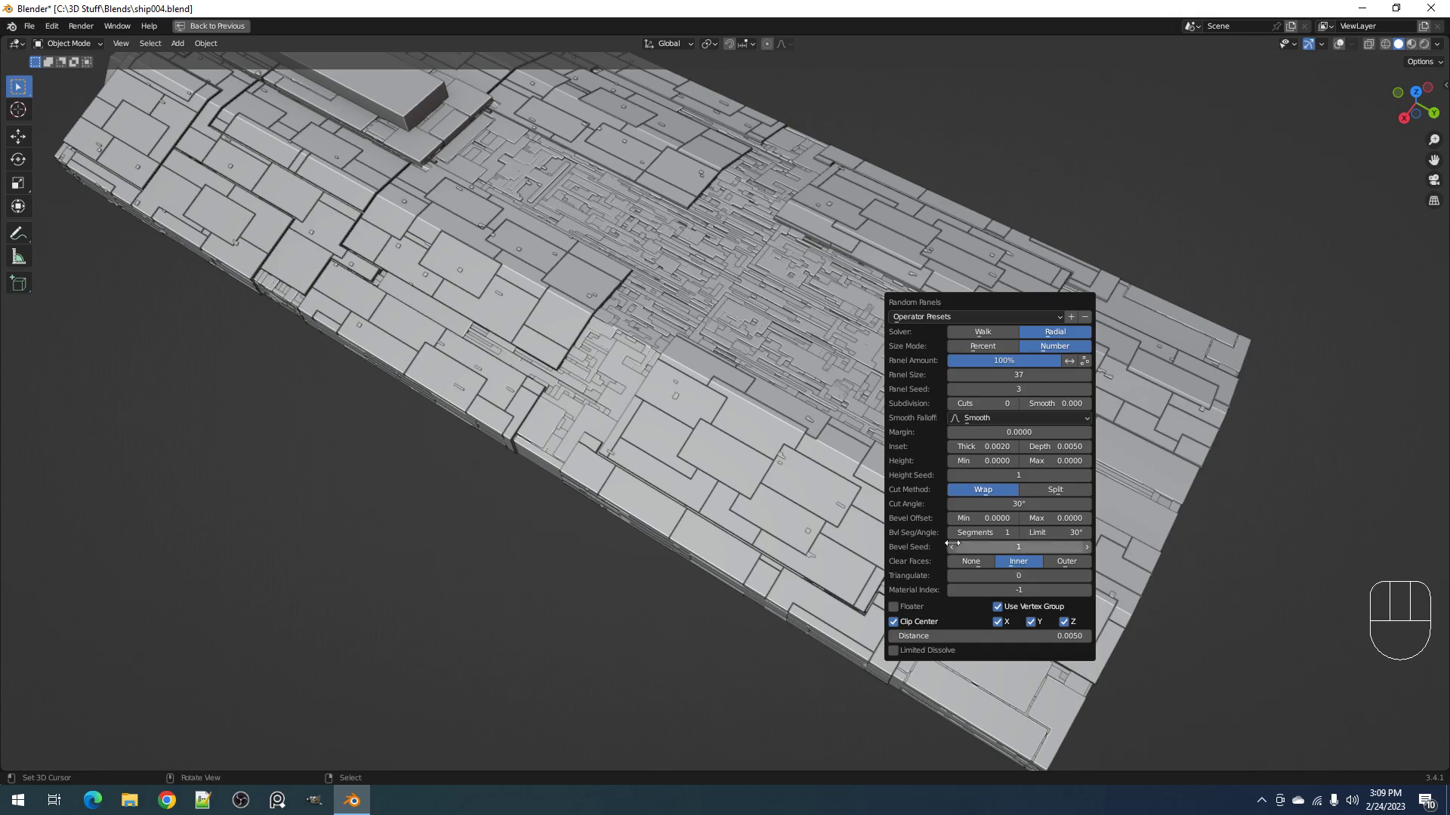
pyautogui.scroll(-5, 755, 370)
pyautogui.scroll(4, 809, 384)
pyautogui.moveTo(807, 357); pyautogui.dragTo(823, 382, button='middle')
pyautogui.scroll(1, 797, 313)
pyautogui.scroll(-4, 798, 313)
pyautogui.scroll(4, 821, 383)
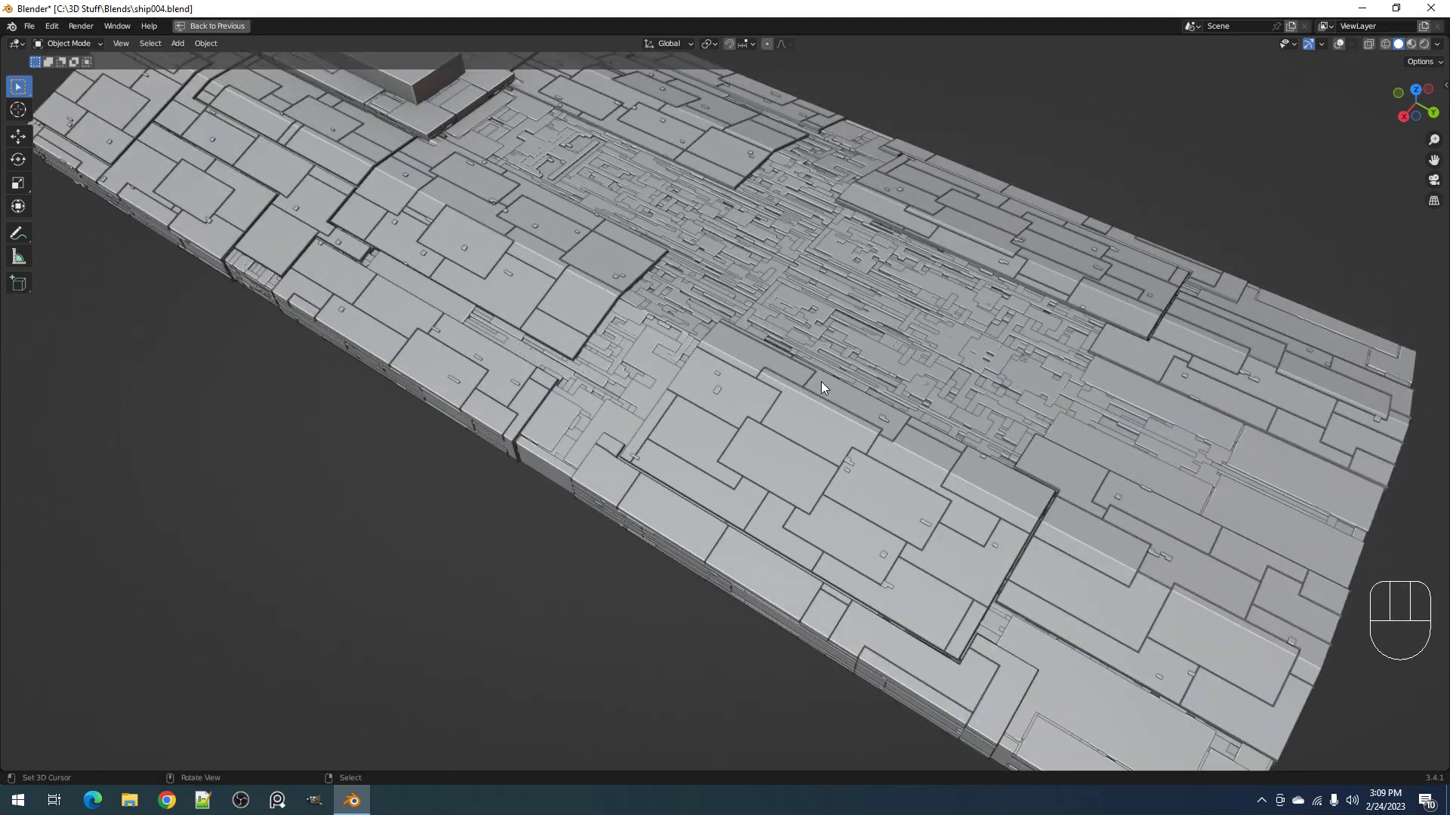
# Step: Switch the panel solver to Walk, try a panel size of 250, and settle on 100
pyautogui.press('F9')
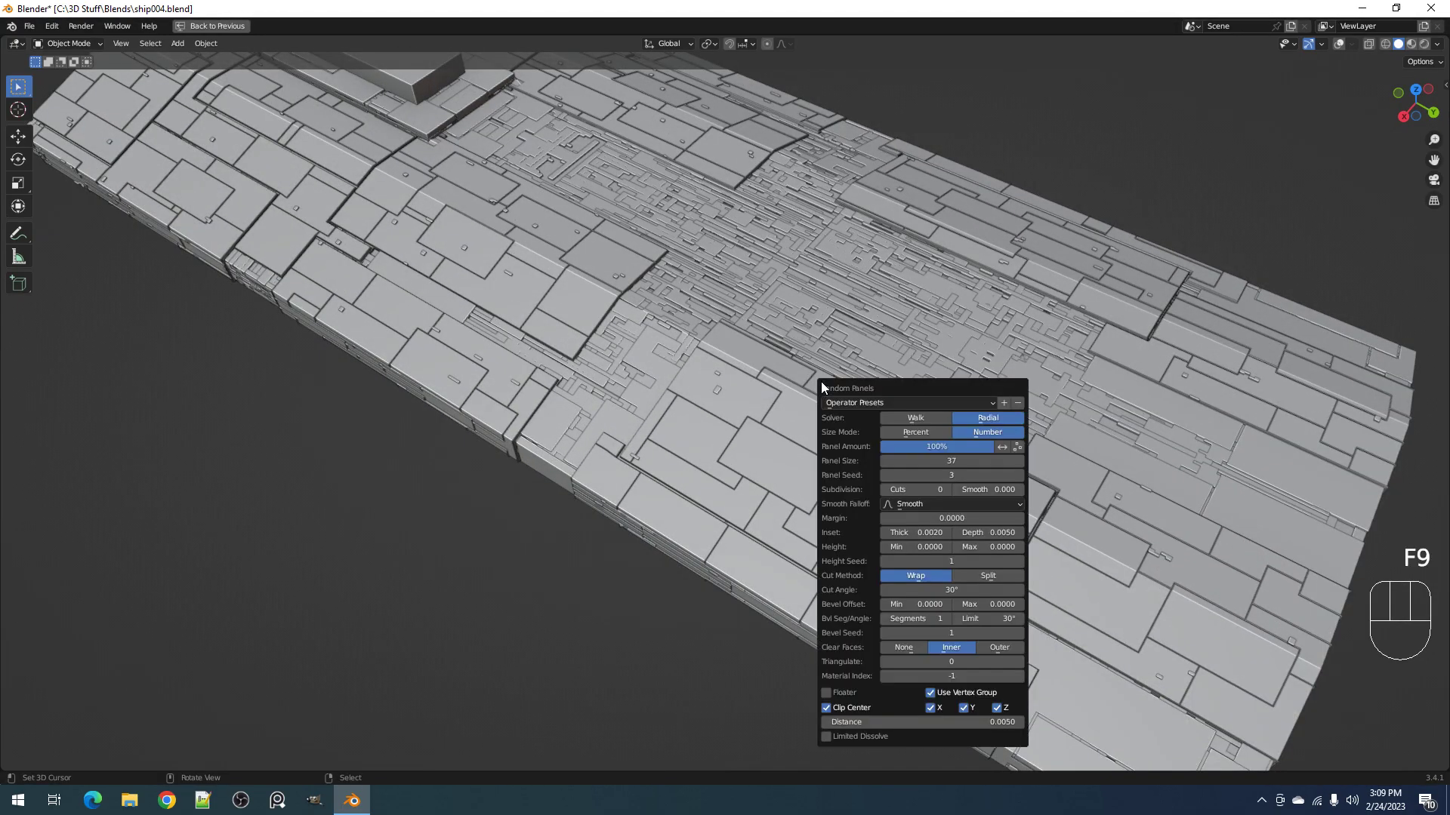
pyautogui.click(908, 417)
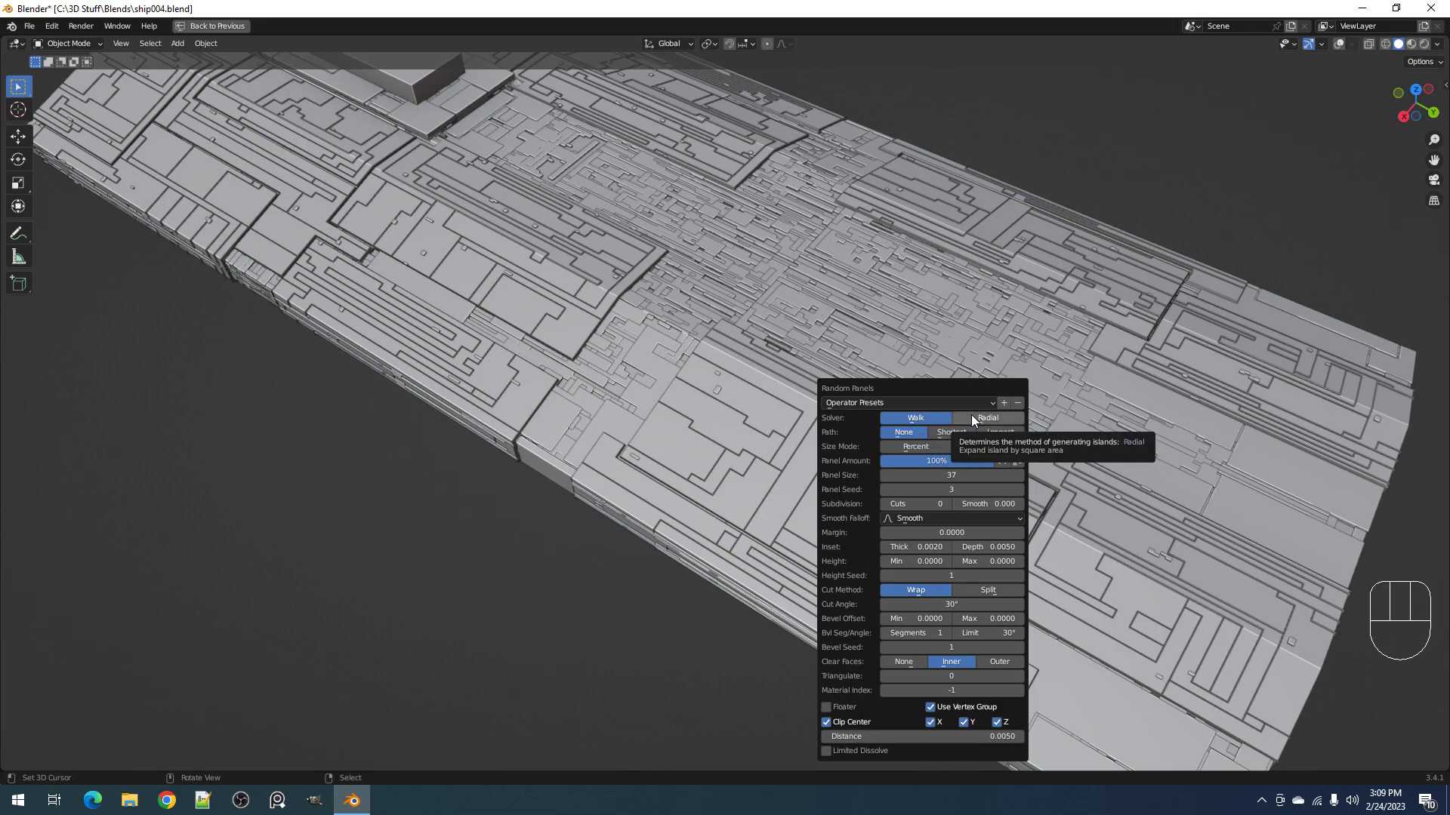
pyautogui.click(936, 472)
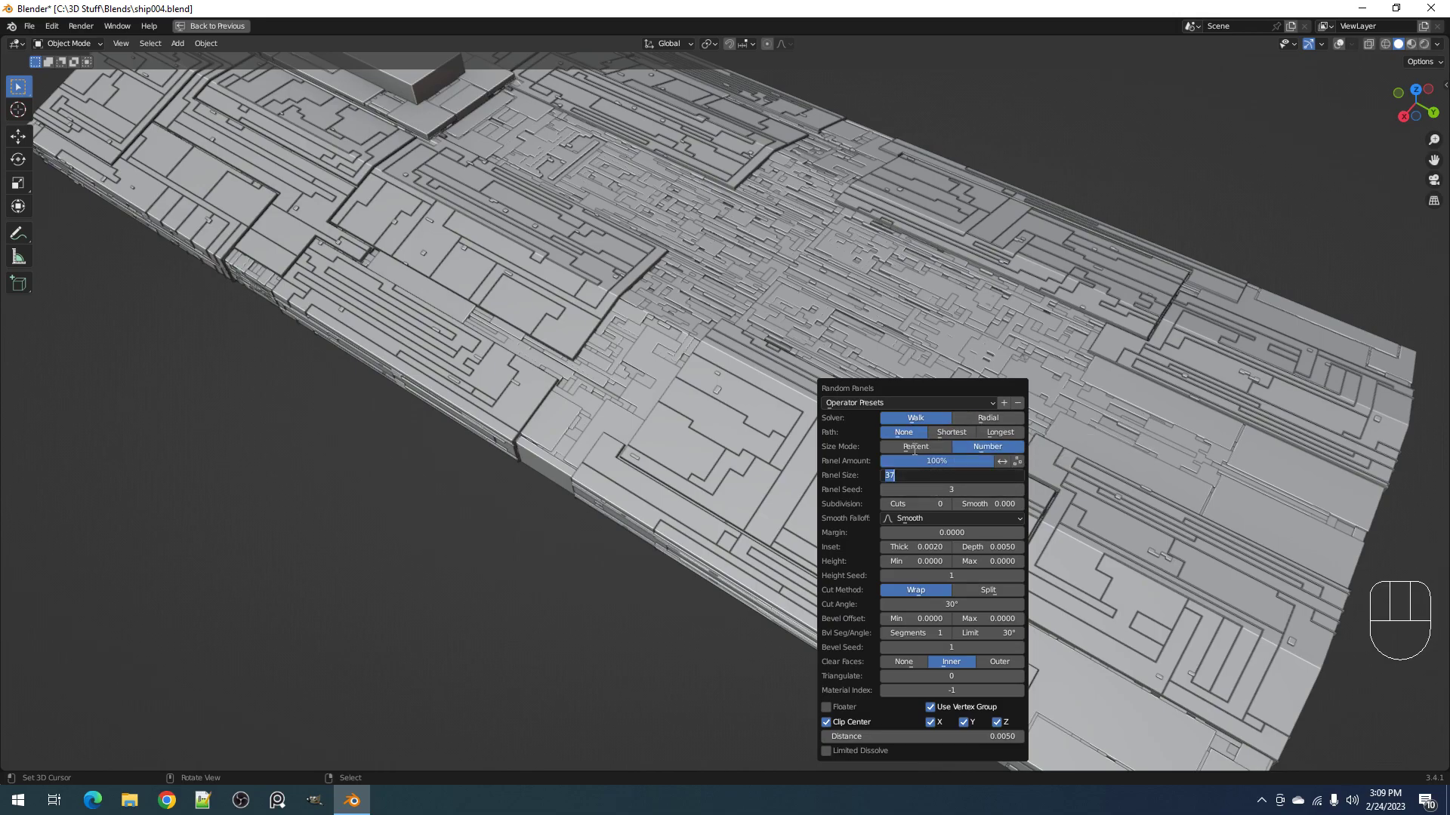
pyautogui.write('250')
pyautogui.press('Return')
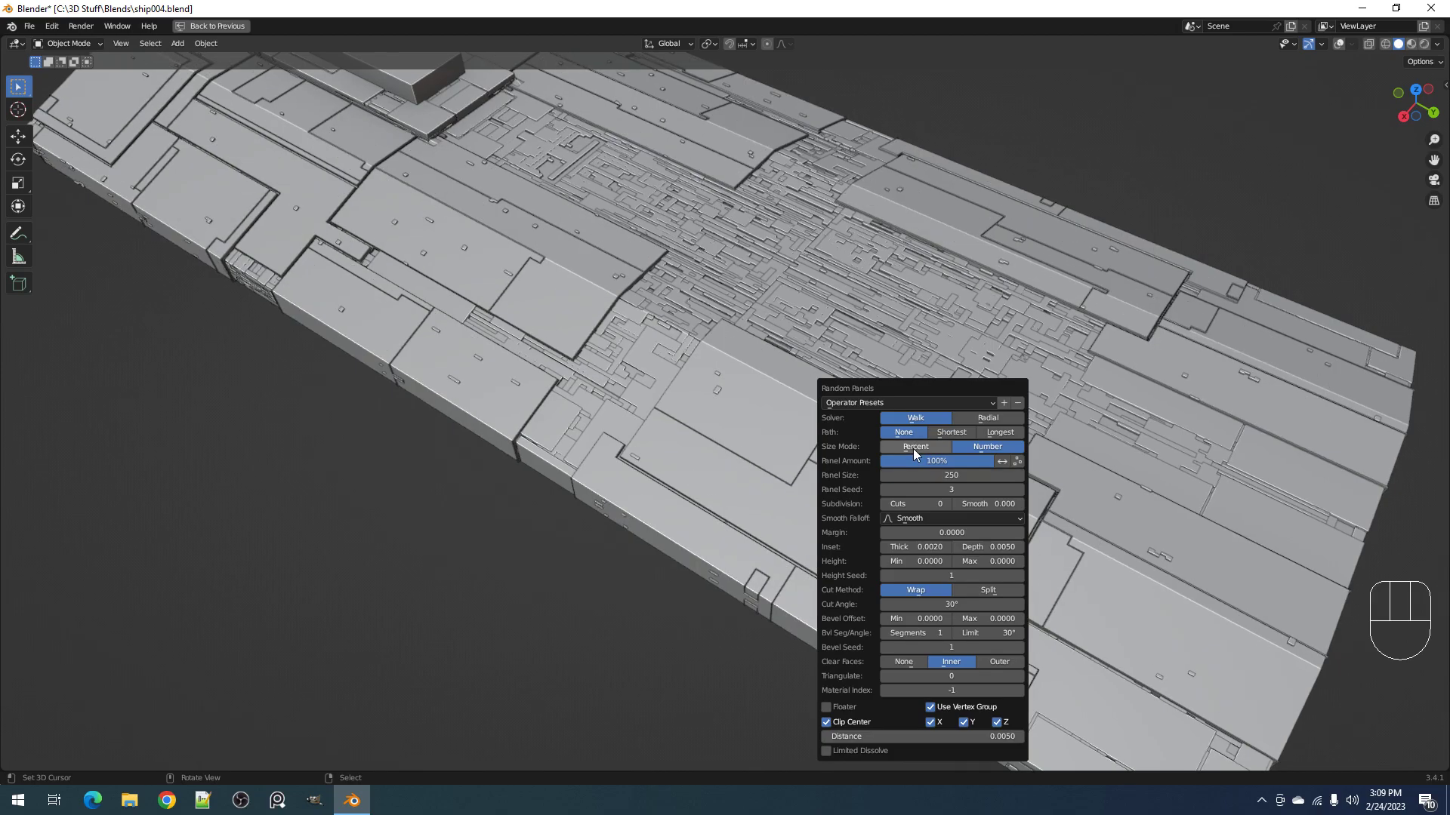
pyautogui.click(918, 475)
pyautogui.write('100')
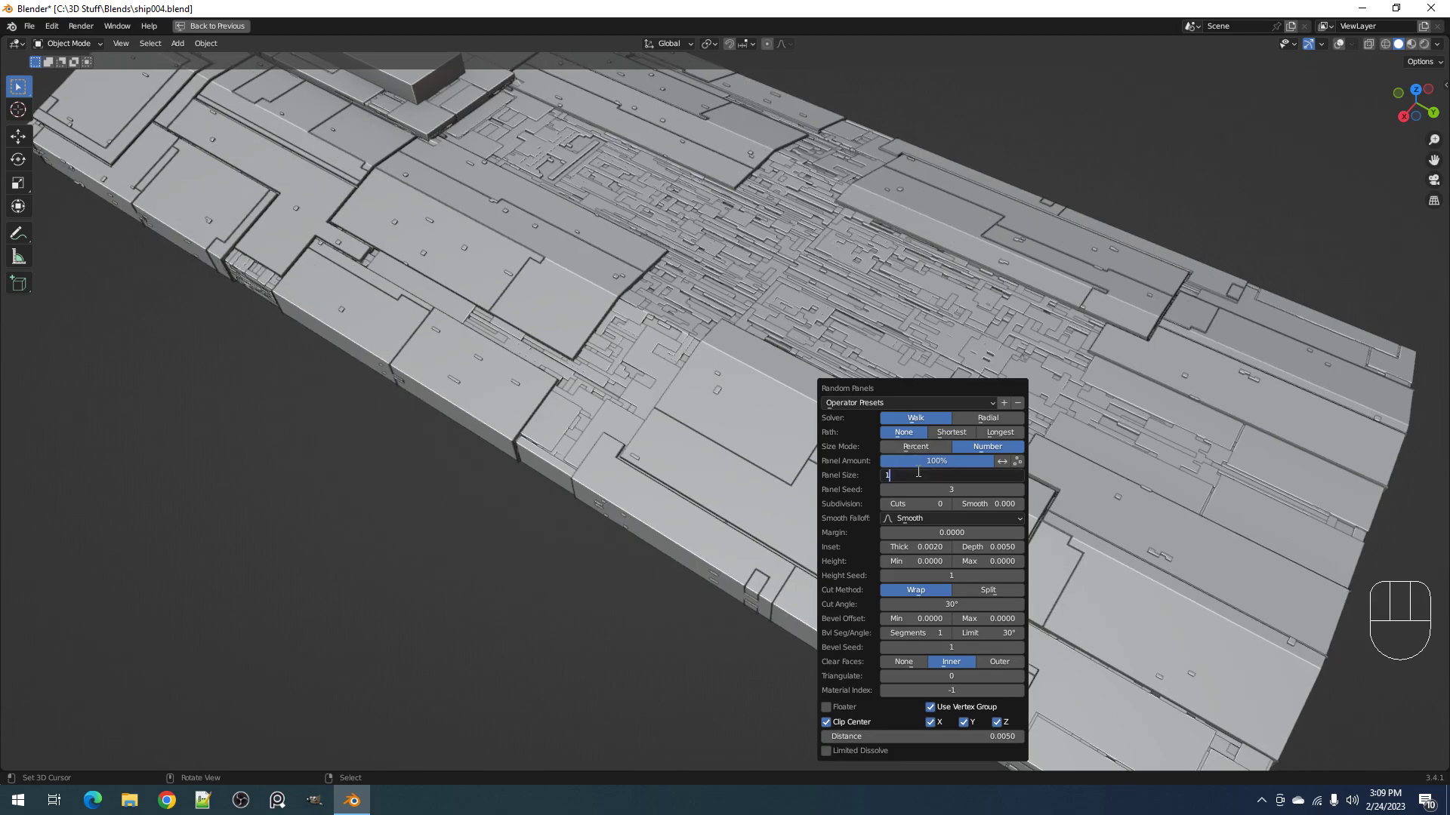
pyautogui.press('Return')
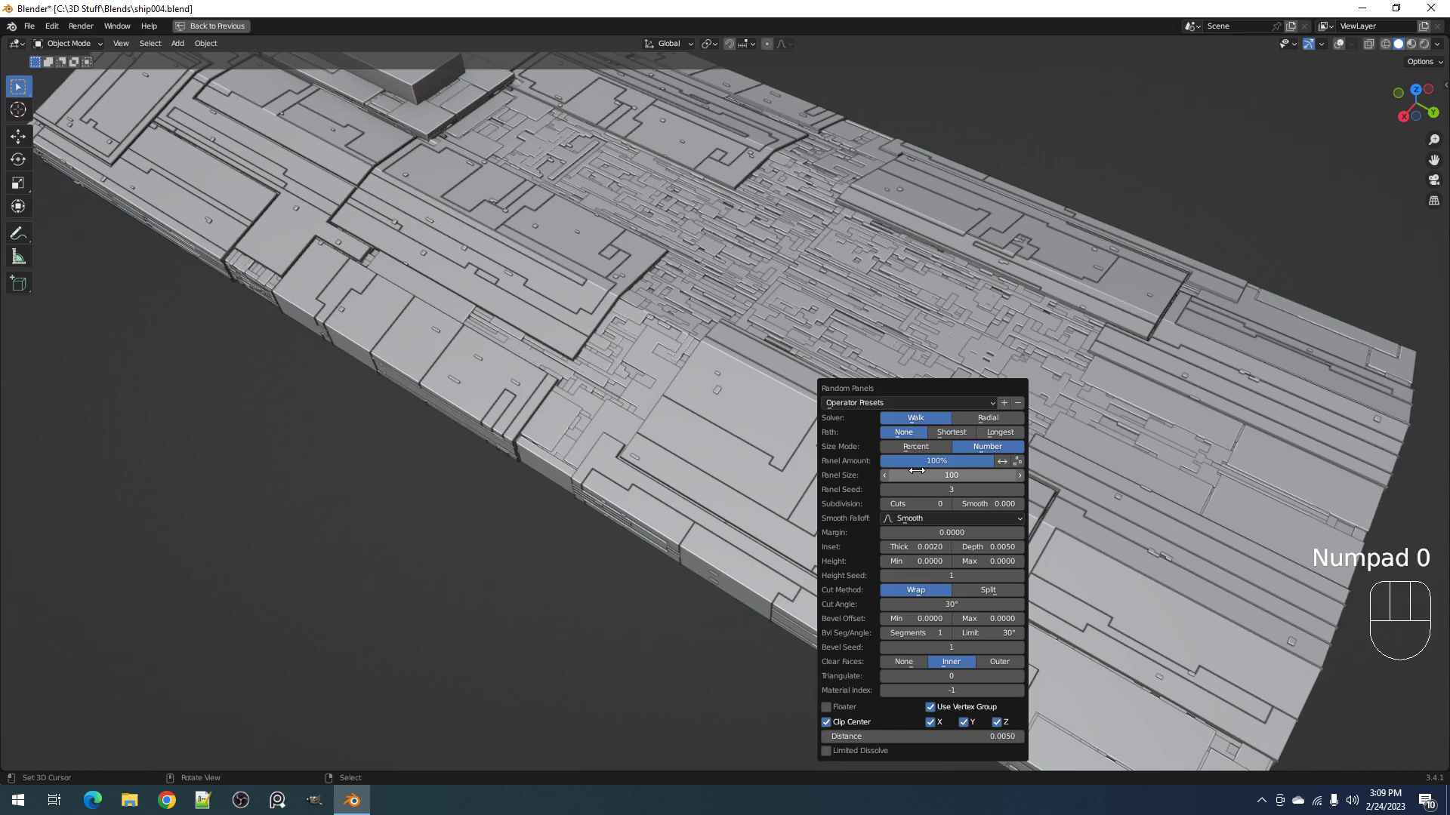
# Step: Change the panel seed to 8 for a different Walk panel layout over the hull
pyautogui.scroll(-4, 742, 373)
pyautogui.scroll(2, 800, 378)
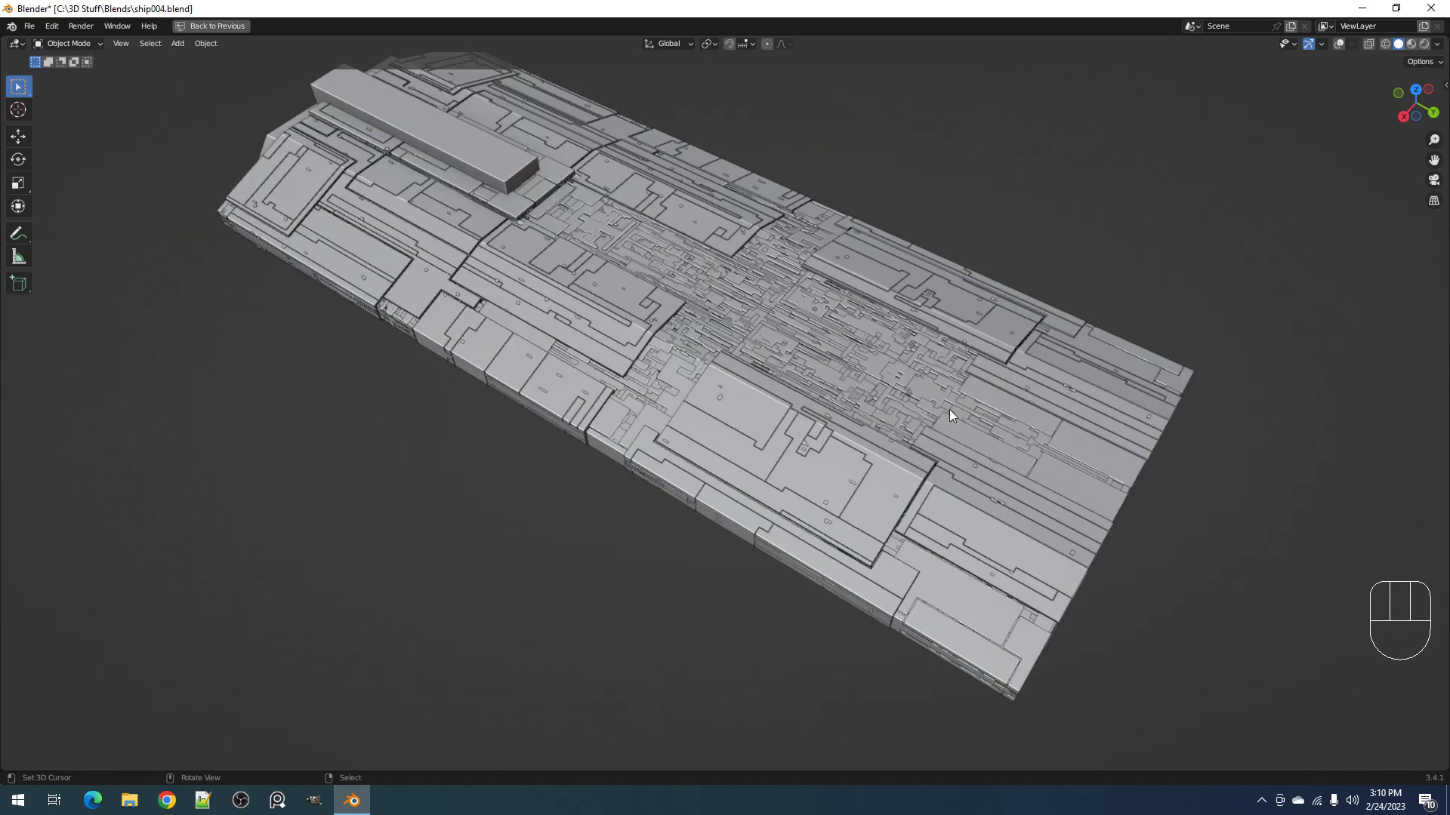
pyautogui.press('F9')
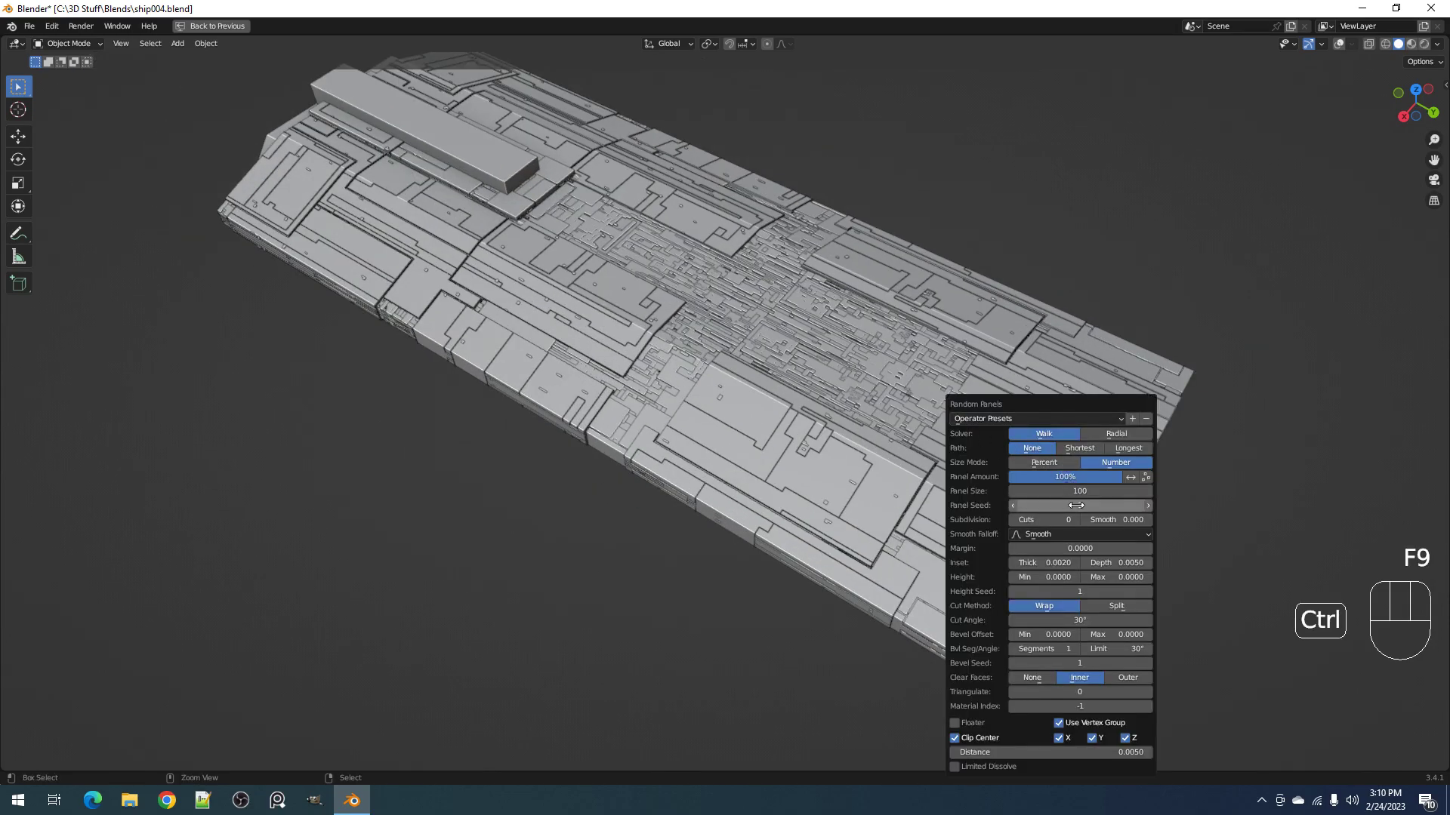
pyautogui.keyDown('ctrl'); pyautogui.scroll(1, 1076, 505); pyautogui.keyUp('ctrl')
pyautogui.keyDown('ctrl'); pyautogui.scroll(1, 1075, 505); pyautogui.keyUp('ctrl')
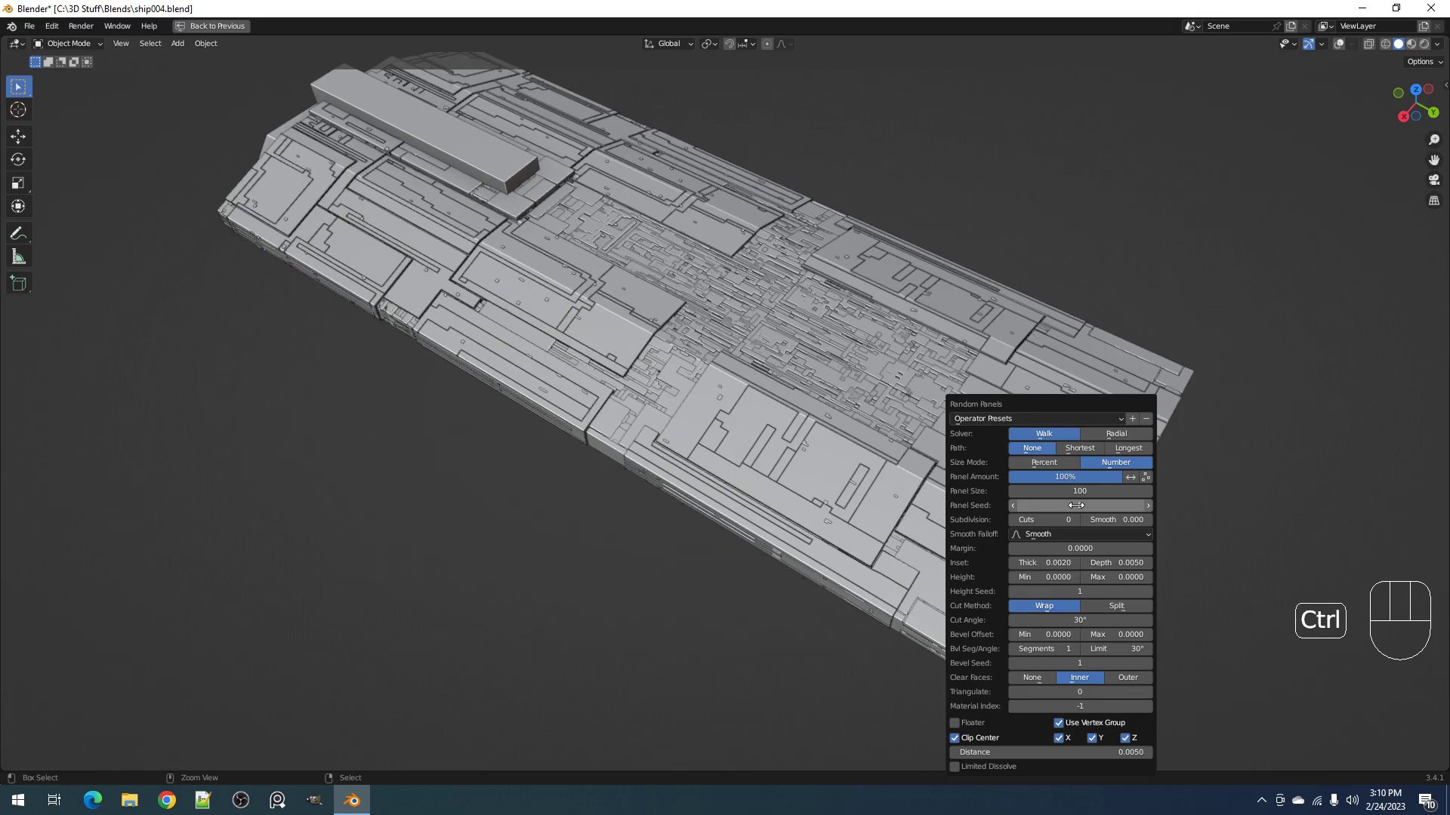
pyautogui.keyDown('ctrl'); pyautogui.scroll(1, 1076, 505); pyautogui.keyUp('ctrl')
pyautogui.keyDown('ctrl'); pyautogui.scroll(1, 1076, 505); pyautogui.keyUp('ctrl')
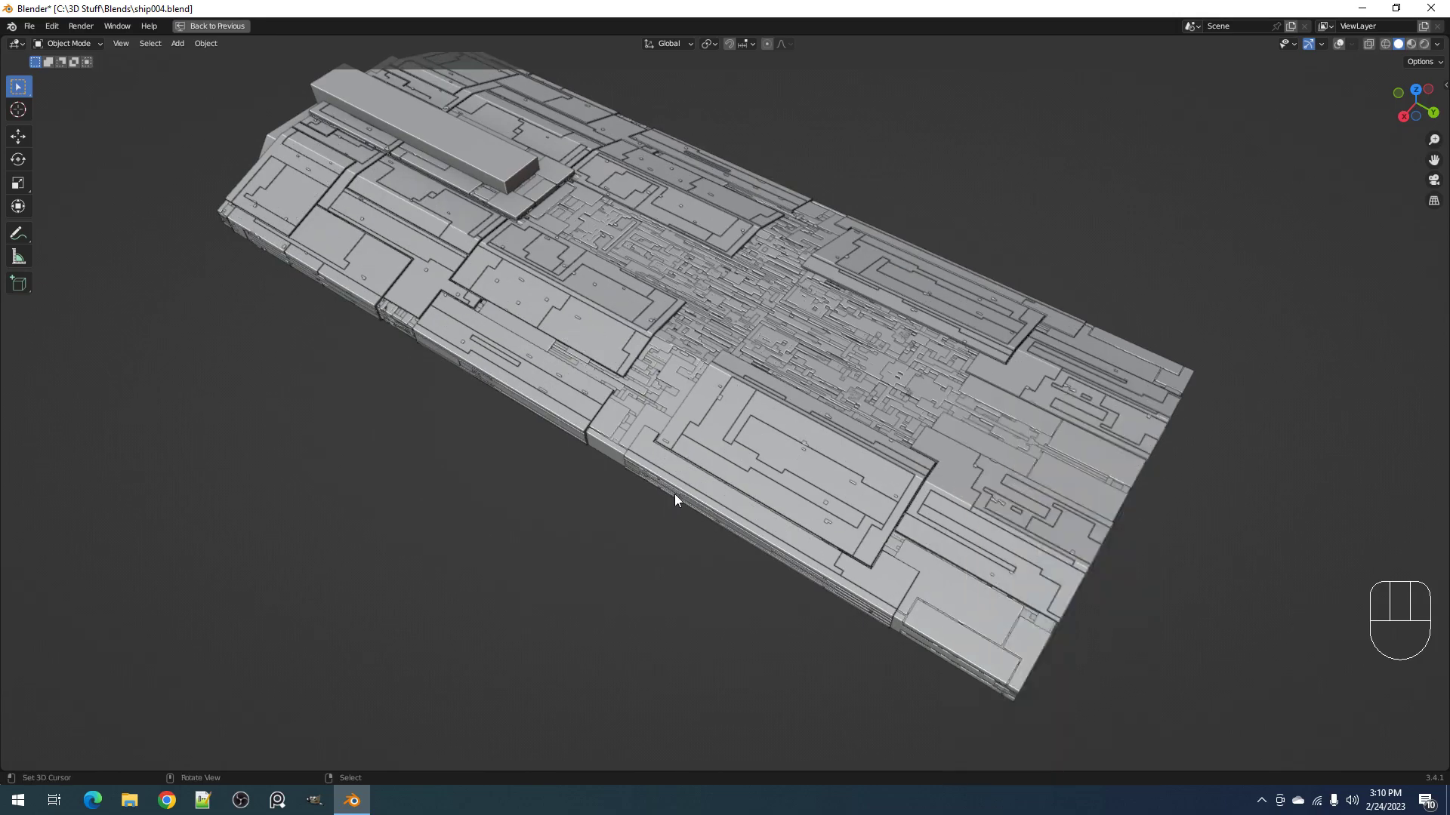
# Step: Check the panel grooves up close and set the inset thickness to 0.004 and the inset depth to 0.003
pyautogui.scroll(4, 729, 504)
pyautogui.scroll(3, 791, 478)
pyautogui.scroll(4, 783, 445)
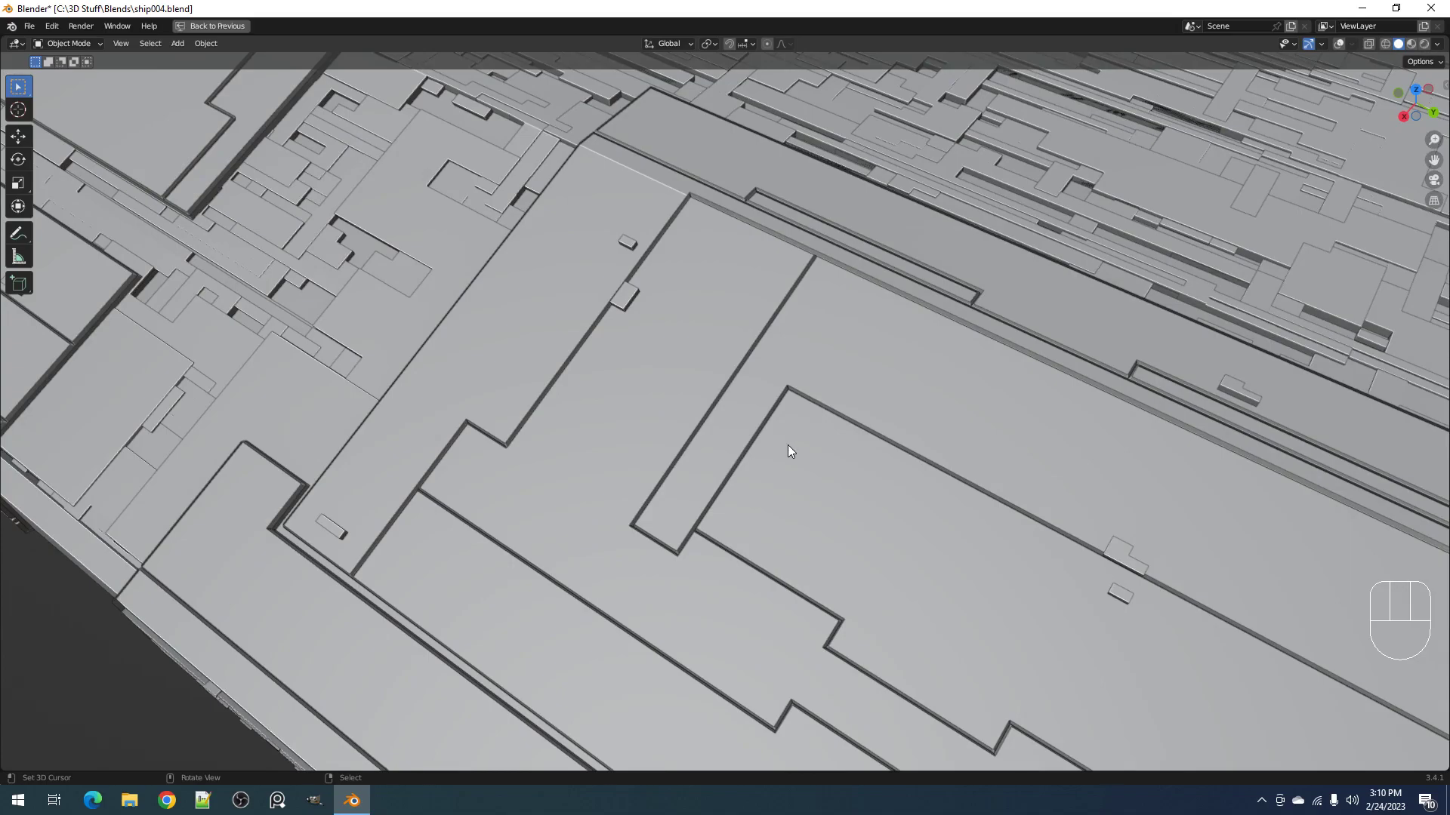
pyautogui.press('F9')
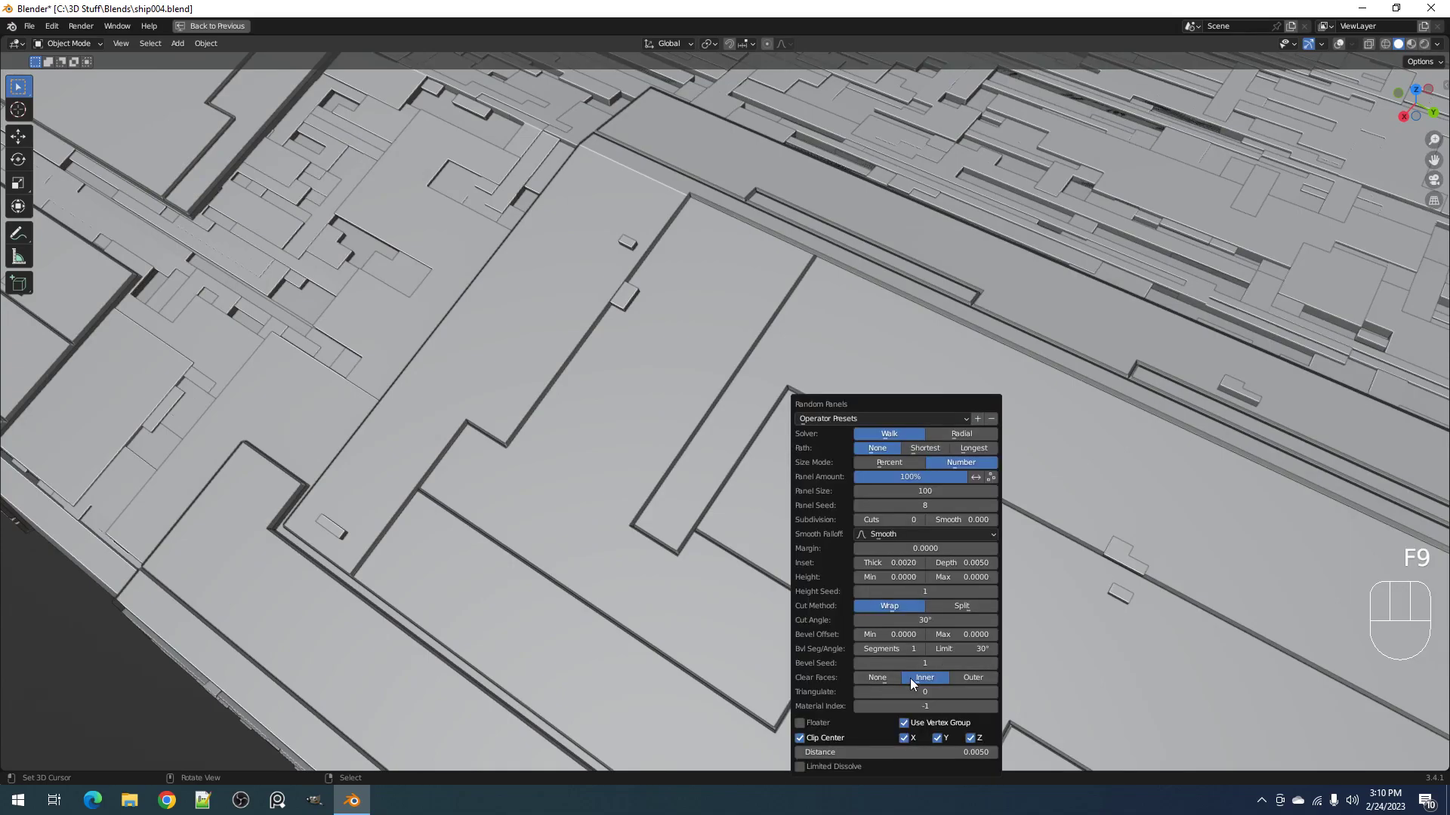
pyautogui.scroll(3, 690, 442)
pyautogui.moveTo(690, 443); pyautogui.dragTo(809, 414, button='middle')
pyautogui.scroll(2, 846, 412)
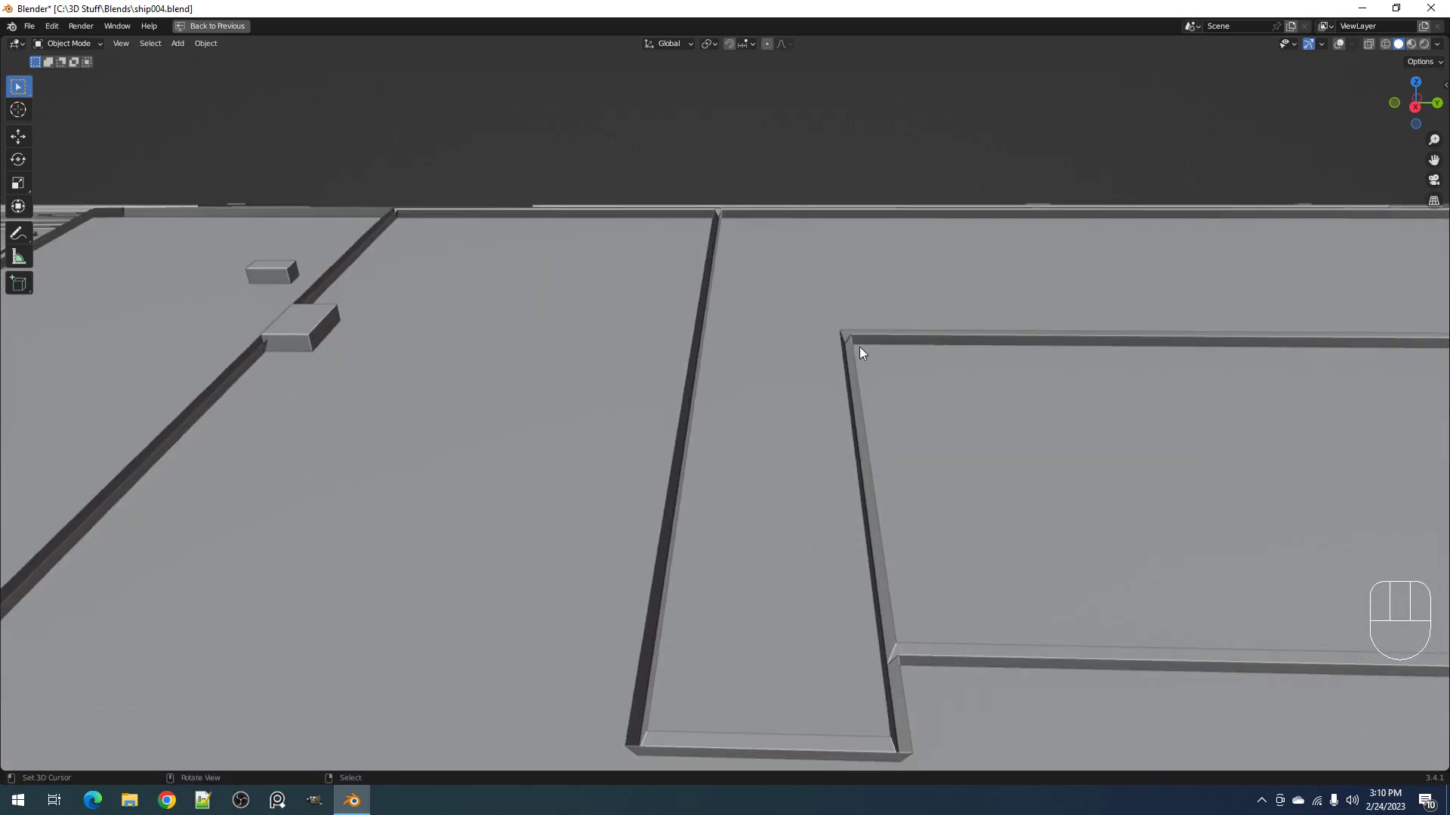
pyautogui.moveTo(919, 558); pyautogui.dragTo(782, 337, button='middle')
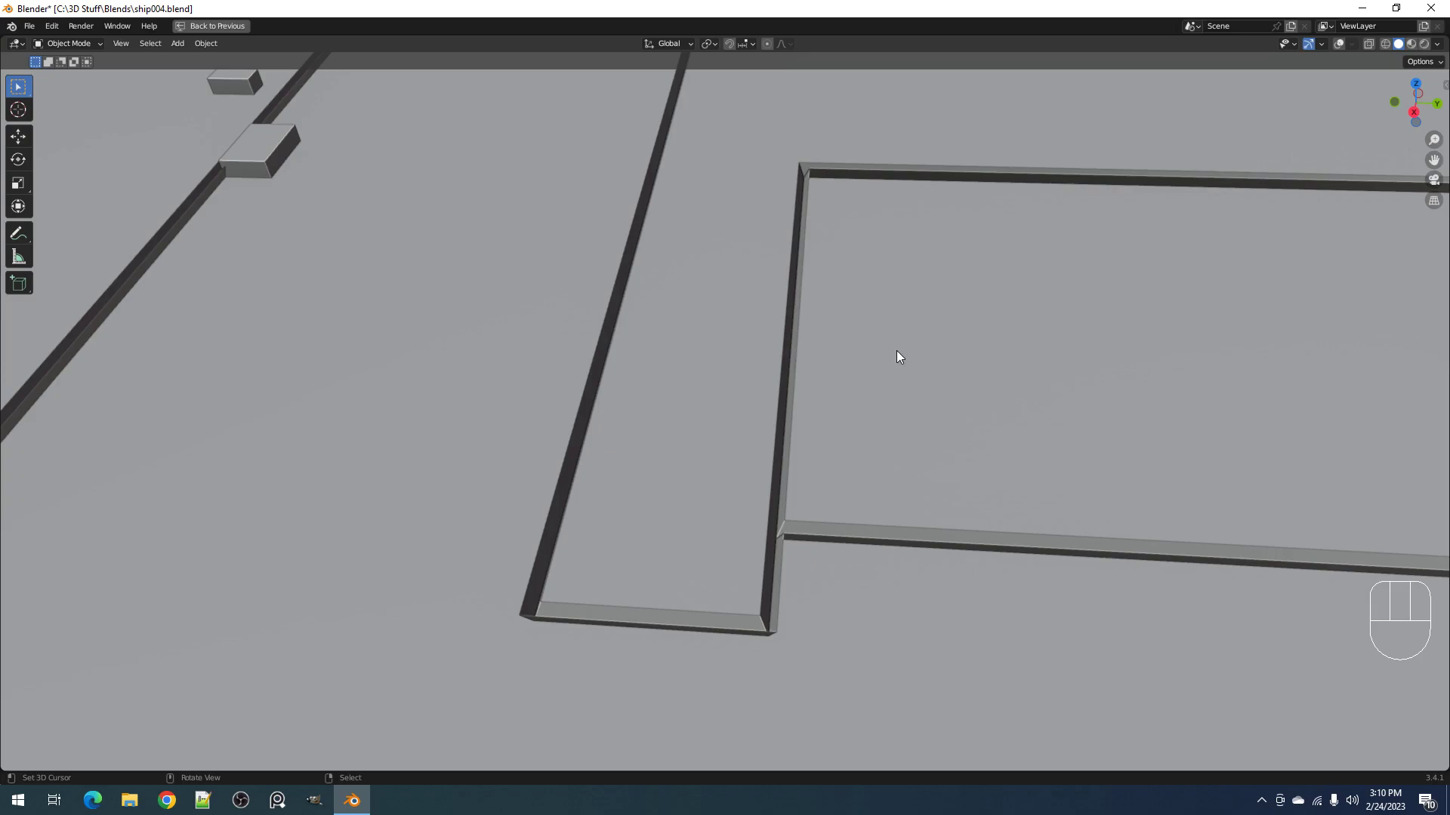
pyautogui.press('F9')
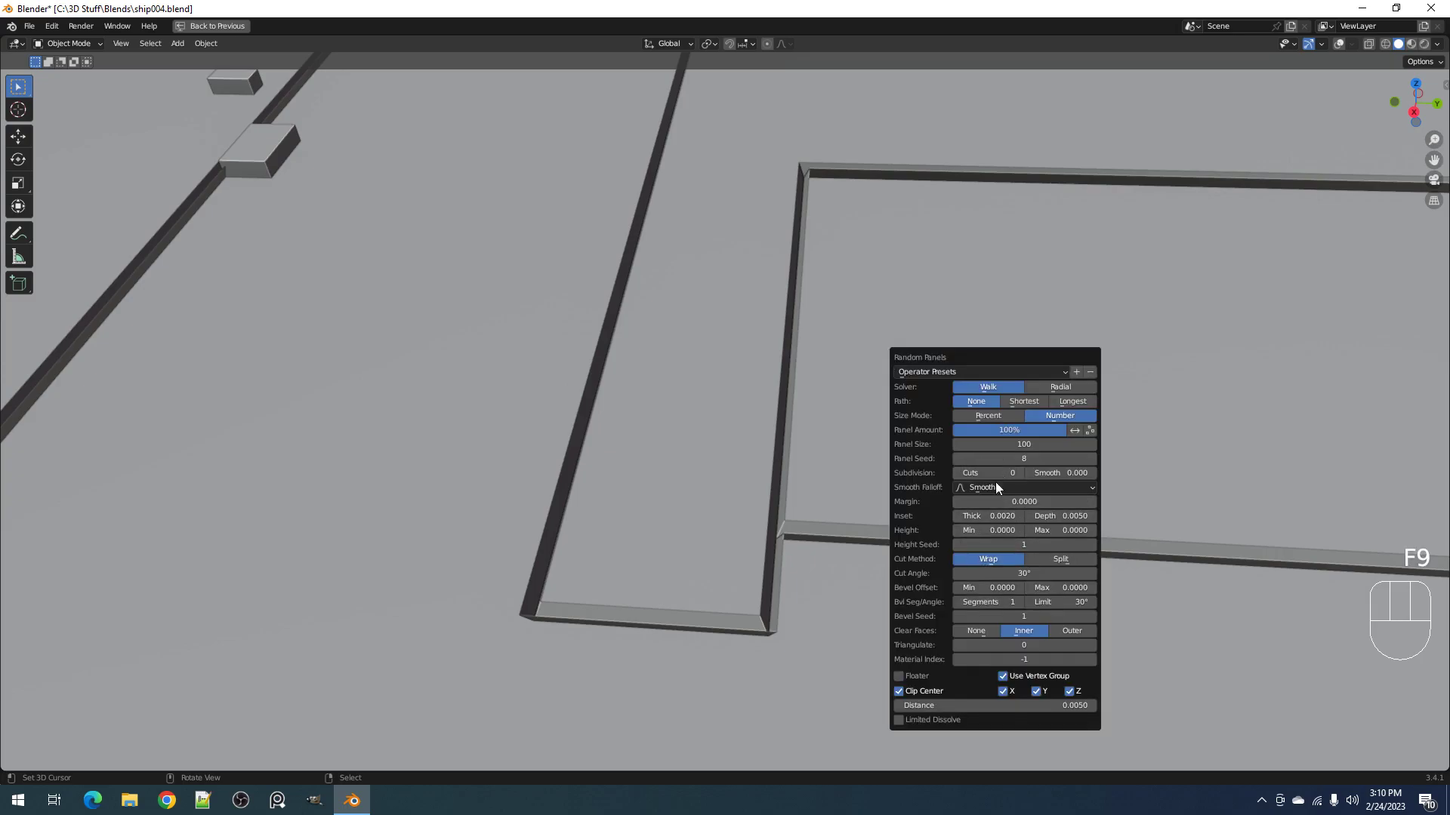
pyautogui.keyDown('ctrl'); pyautogui.scroll(1, 989, 514); pyautogui.keyUp('ctrl')
pyautogui.keyDown('ctrl'); pyautogui.scroll(1, 993, 514); pyautogui.keyUp('ctrl')
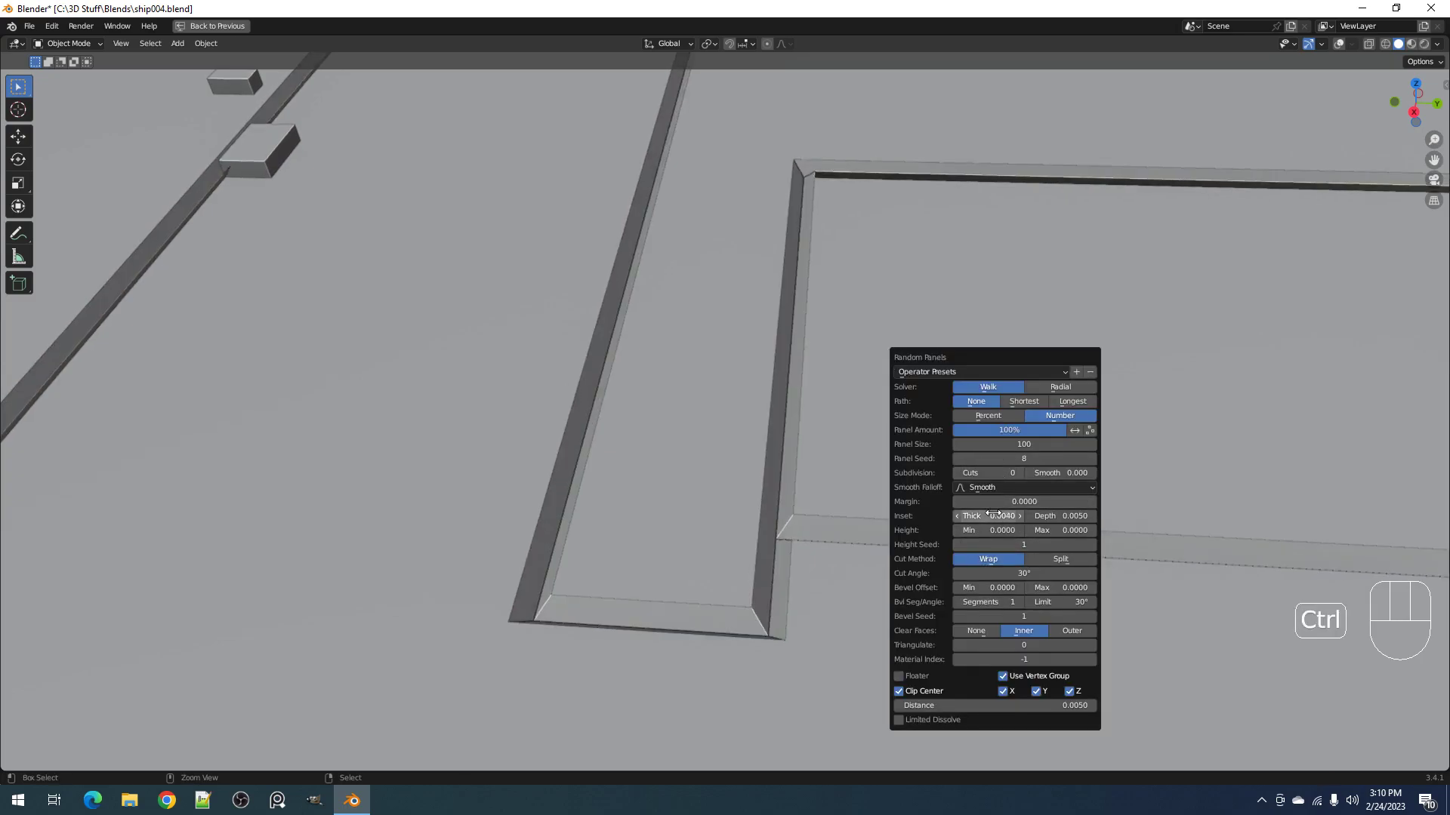
pyautogui.keyDown('ctrl'); pyautogui.scroll(-3, 1060, 516); pyautogui.keyUp('ctrl')
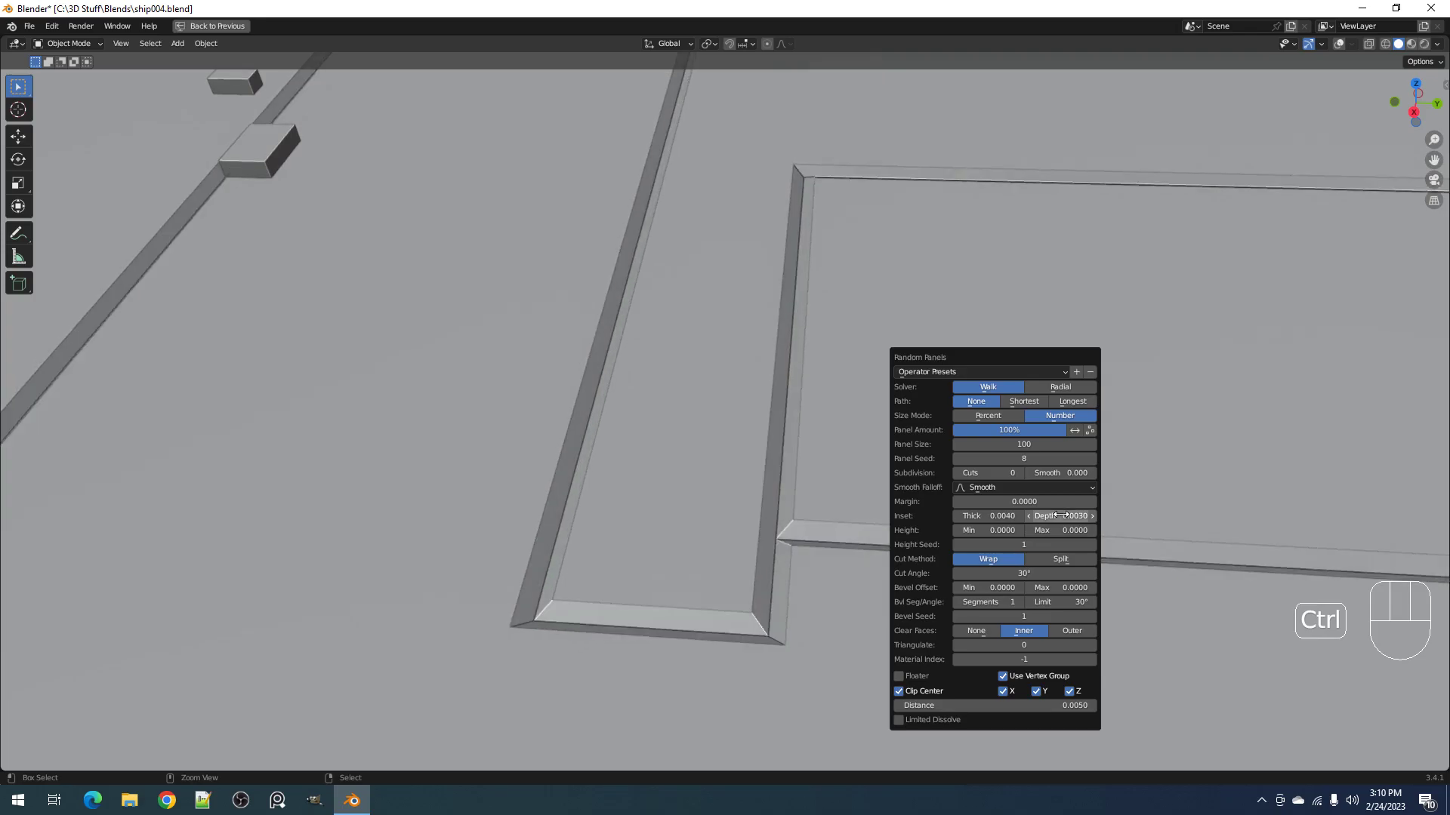
# Step: Try the Radial solver, then the Walk solver with the Shortest and Longest path options, on the hull panels
pyautogui.scroll(-8, 1013, 400)
pyautogui.moveTo(1013, 401); pyautogui.dragTo(989, 451, button='middle')
pyautogui.scroll(-6, 967, 438)
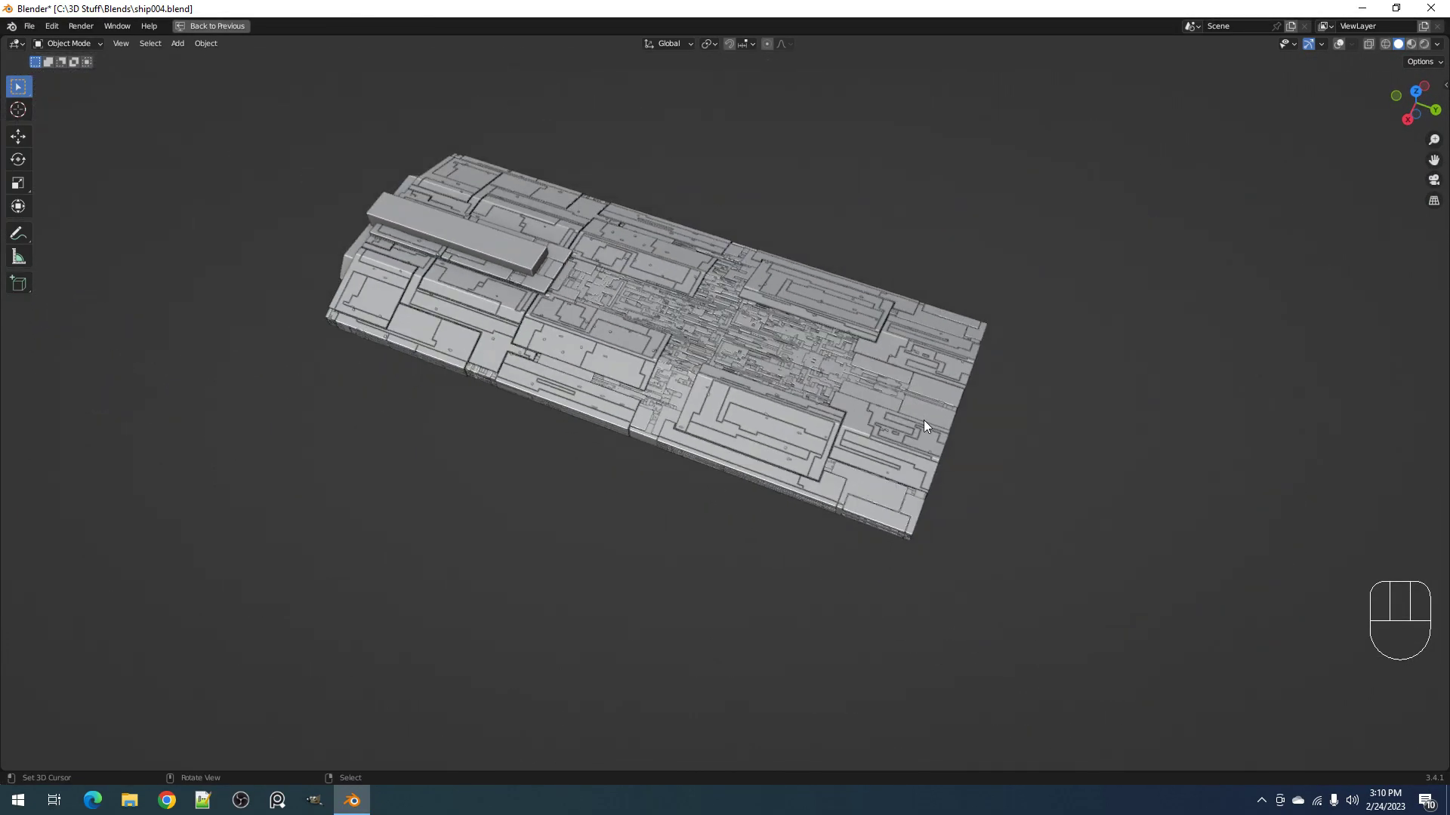
pyautogui.scroll(5, 923, 420)
pyautogui.press('F9')
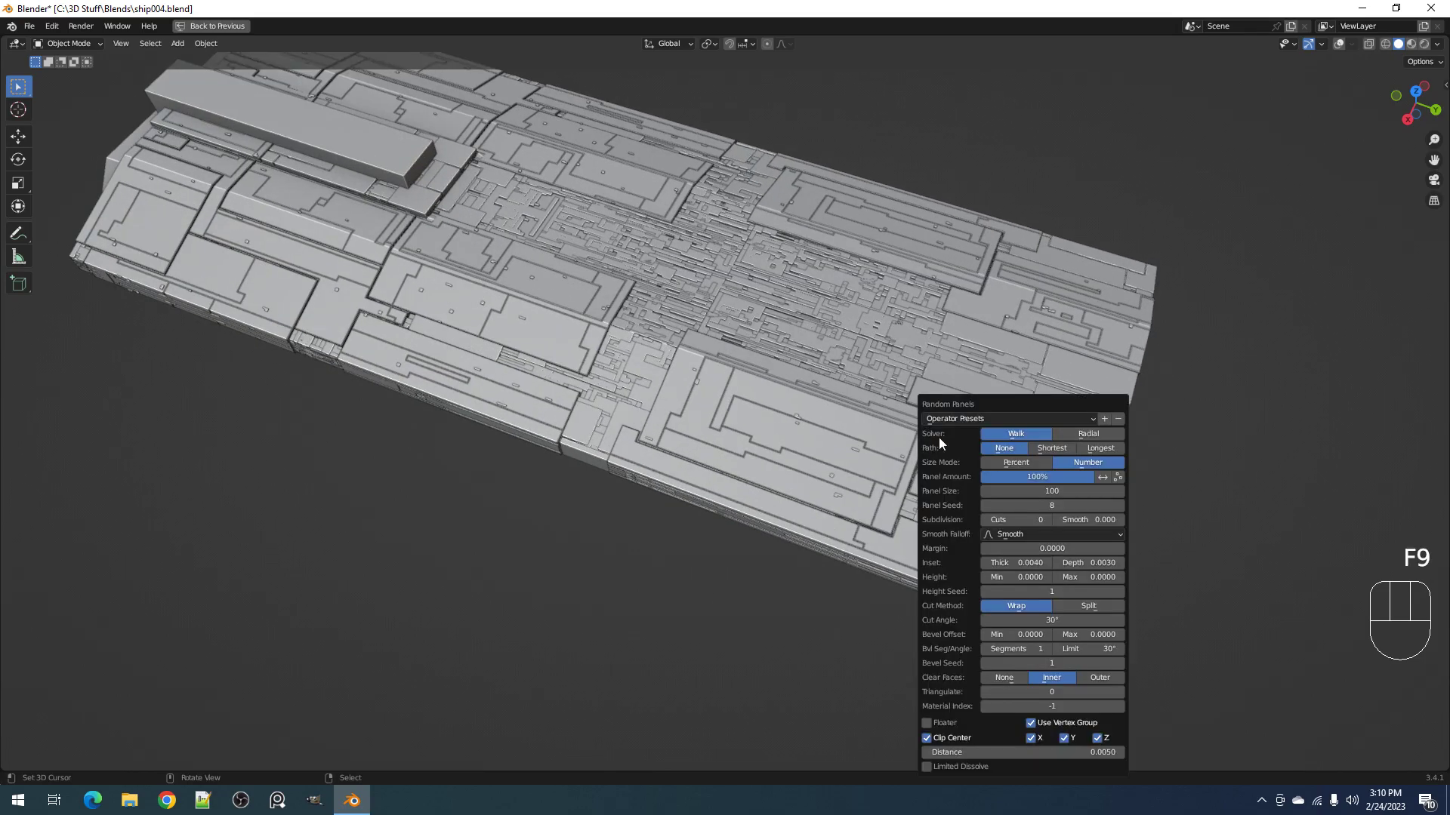
pyautogui.click(1070, 435)
pyautogui.click(1018, 434)
pyautogui.click(1057, 450)
pyautogui.click(1100, 450)
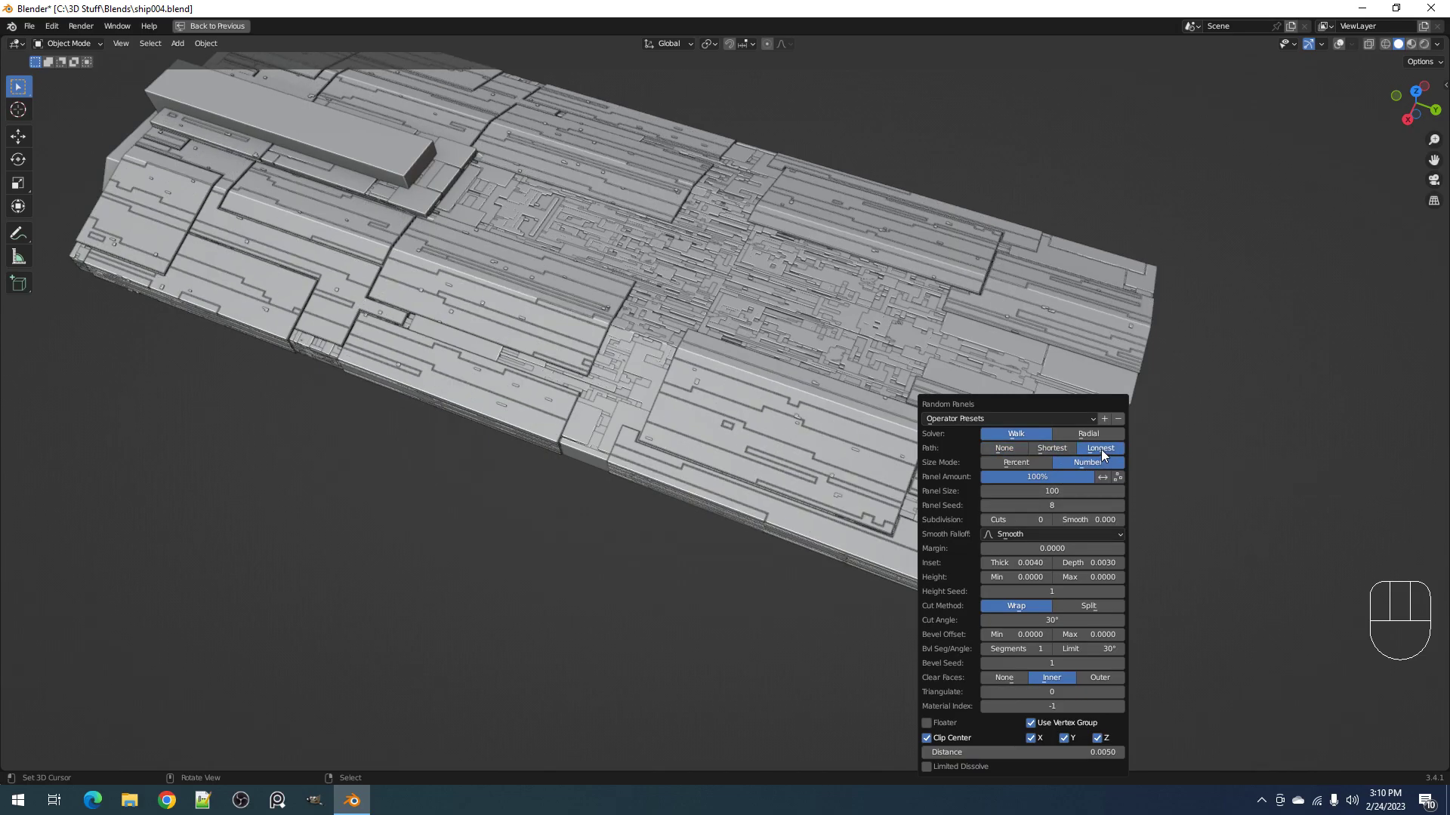
pyautogui.click(559, 527)
pyautogui.scroll(-5, 755, 506)
pyautogui.moveTo(968, 486); pyautogui.dragTo(921, 441, button='middle')
pyautogui.scroll(5, 921, 441)
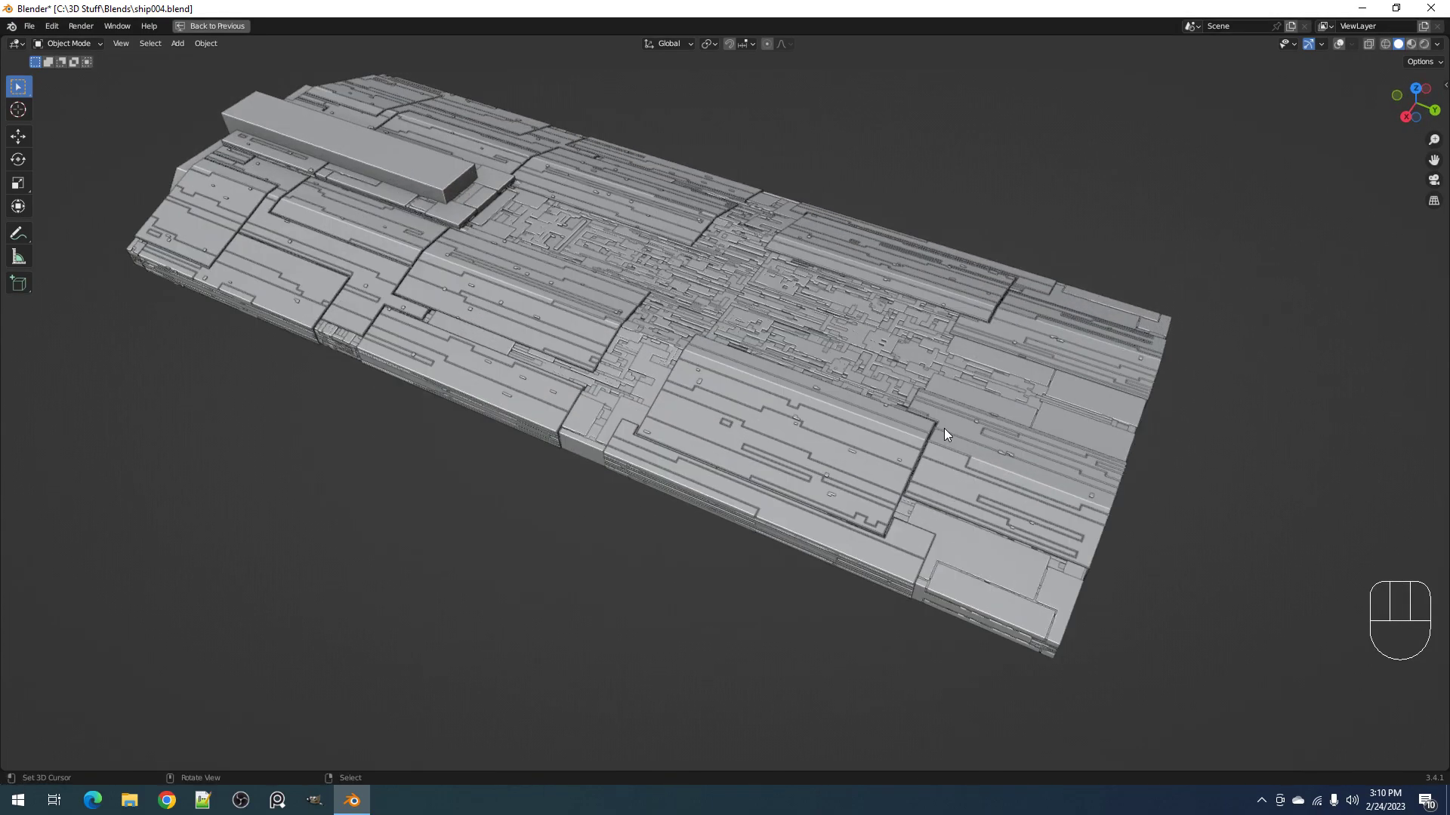
# Step: Set the Walk solver's path to None and reduce the panels' inset depth to 0.001
pyautogui.press('F9')
pyautogui.click(1027, 449)
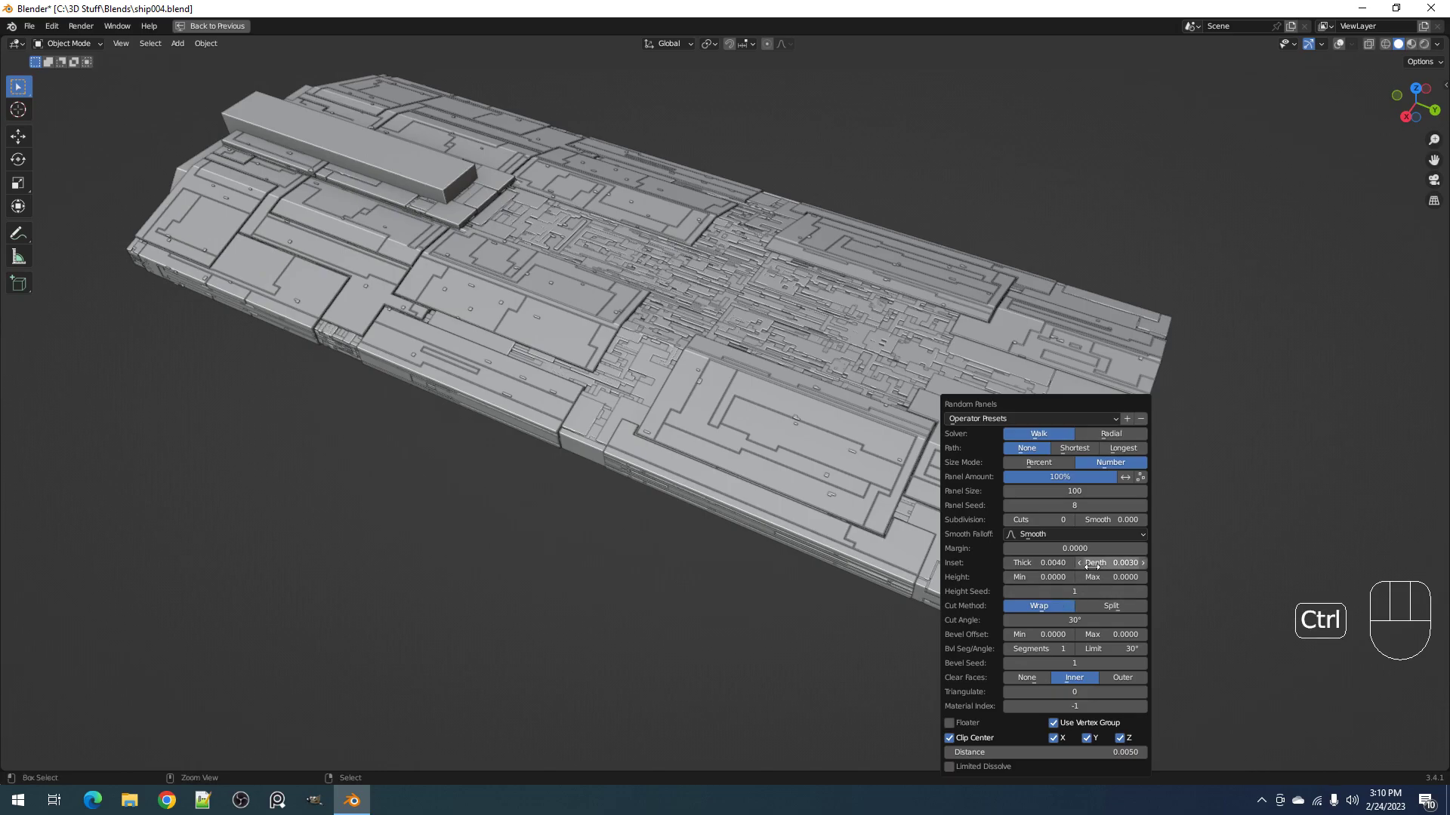
pyautogui.keyDown('ctrl'); pyautogui.scroll(-1, 1092, 564); pyautogui.keyUp('ctrl')
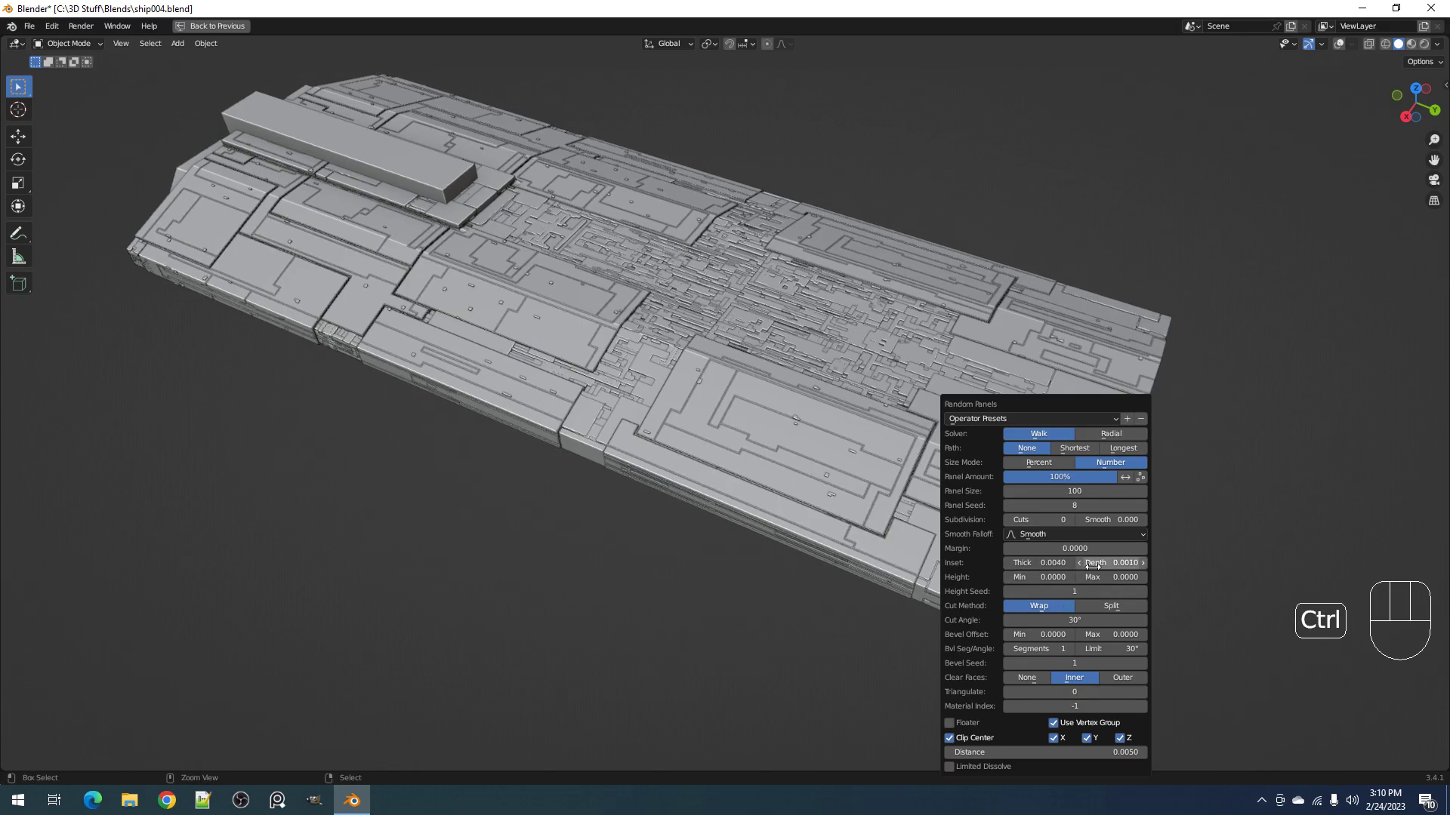
# Step: Add another Random Panels layer over the hull's large panels, on top of the previous panel layer
pyautogui.keyDown('ctrl'); pyautogui.scroll(-1, 1043, 563); pyautogui.keyUp('ctrl')
pyautogui.click(474, 569)
pyautogui.moveTo(474, 570); pyautogui.dragTo(861, 449, button='middle')
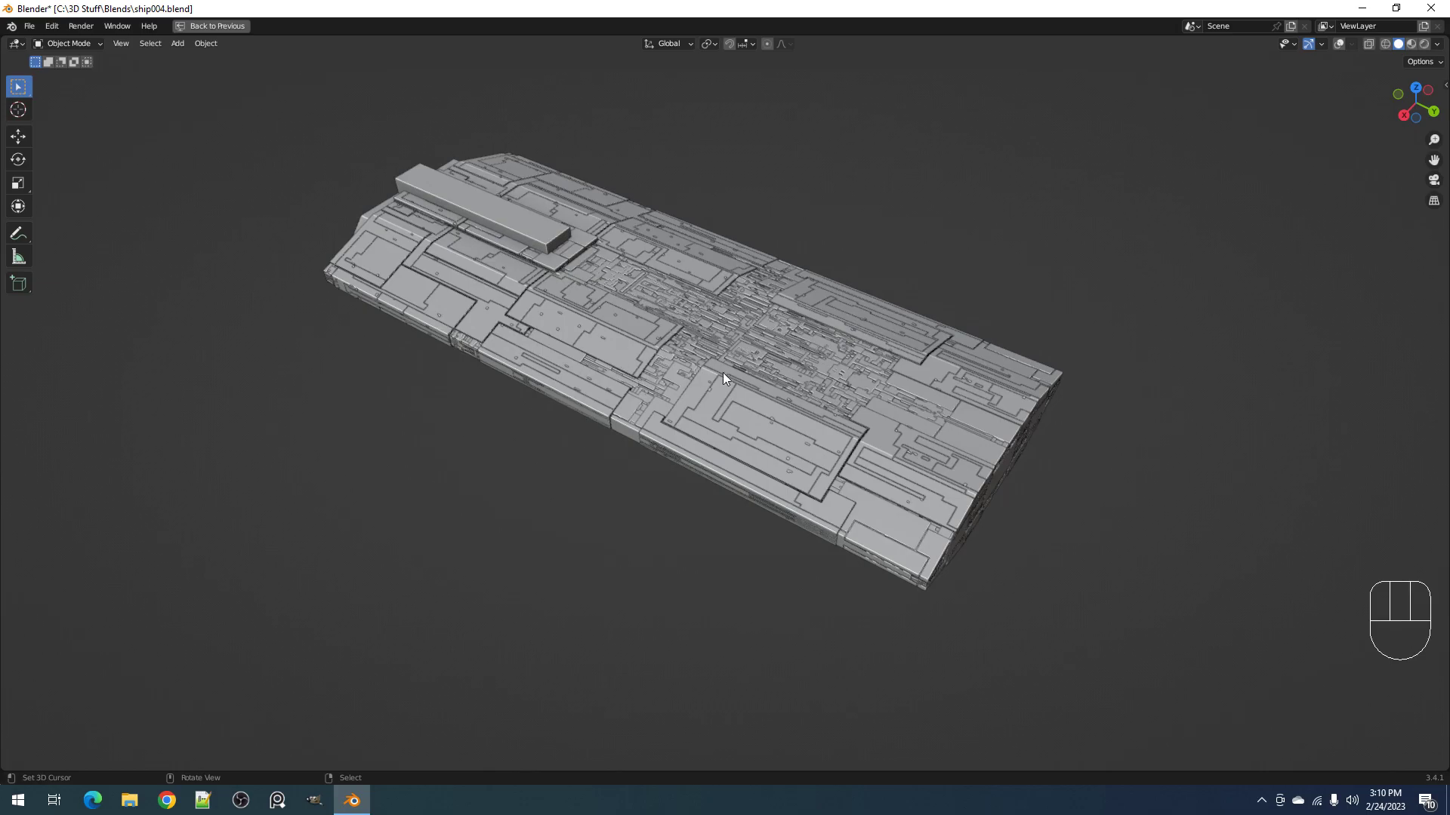
pyautogui.scroll(3, 839, 387)
pyautogui.scroll(-1, 850, 383)
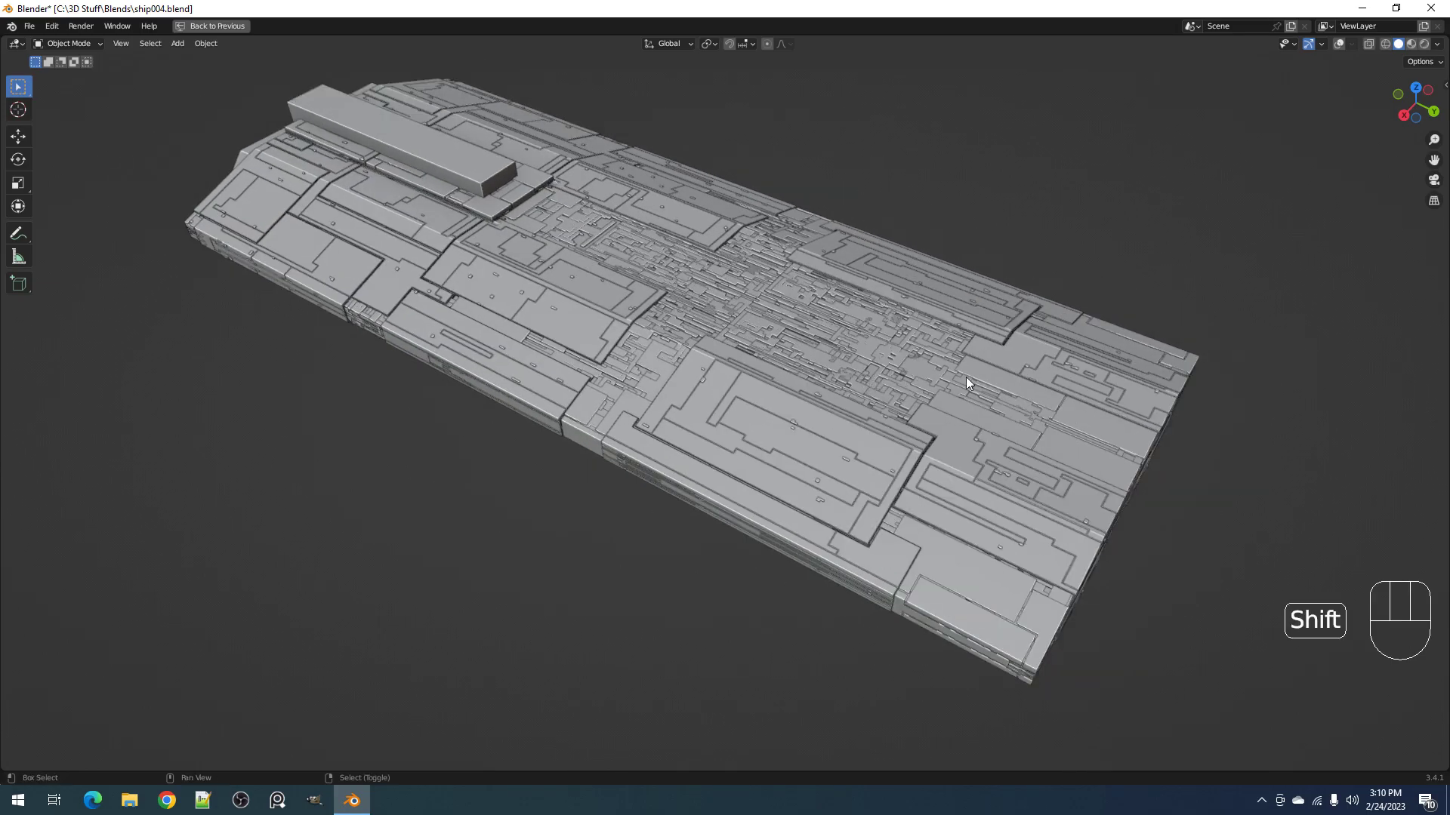
pyautogui.hotkey('shift', 'q')
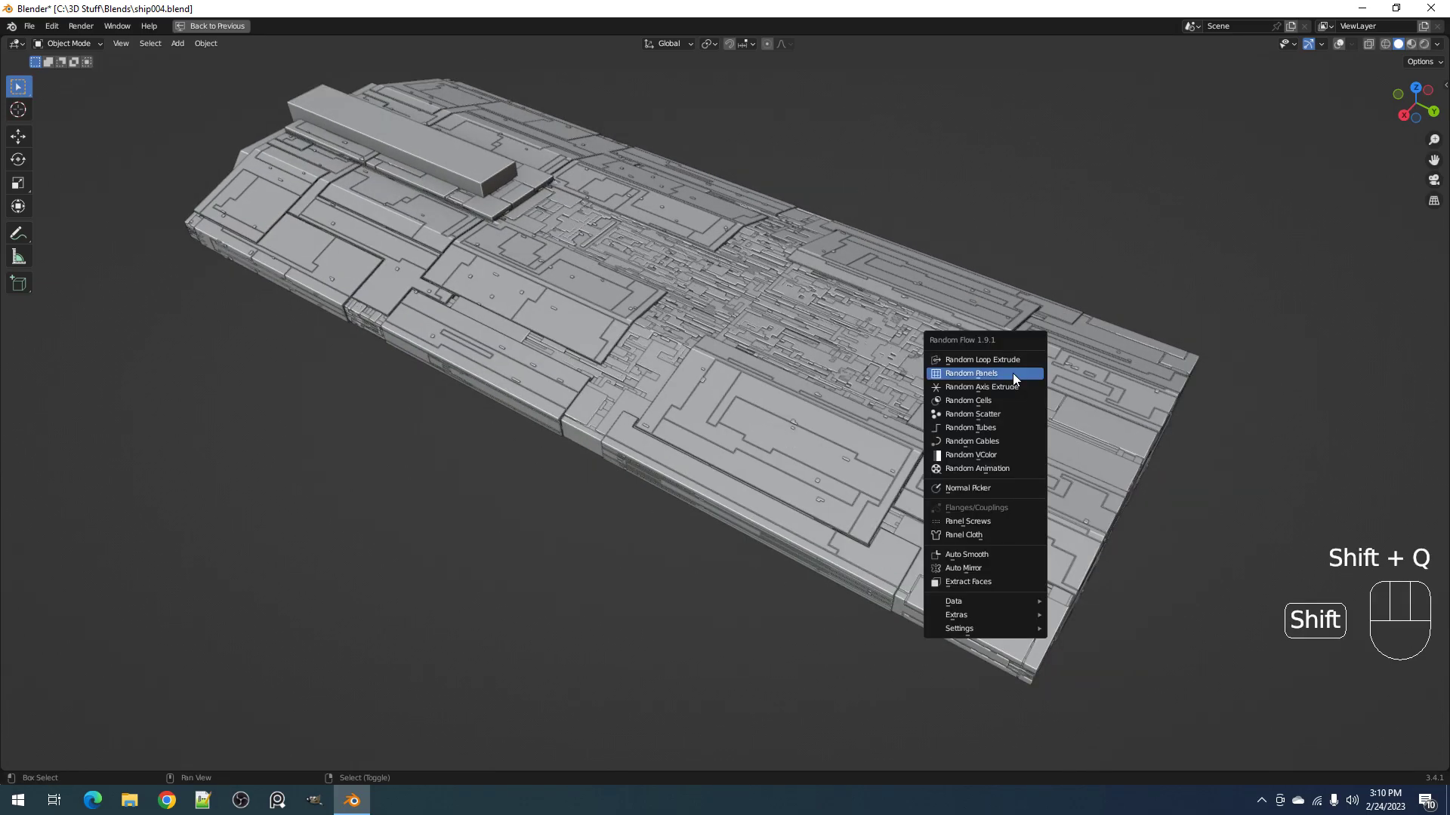
pyautogui.click(1012, 373)
# Step: Step through panel layouts for the new layer and settle on panel seed 12
pyautogui.keyDown('ctrl'); pyautogui.scroll(2, 1126, 481); pyautogui.keyUp('ctrl')
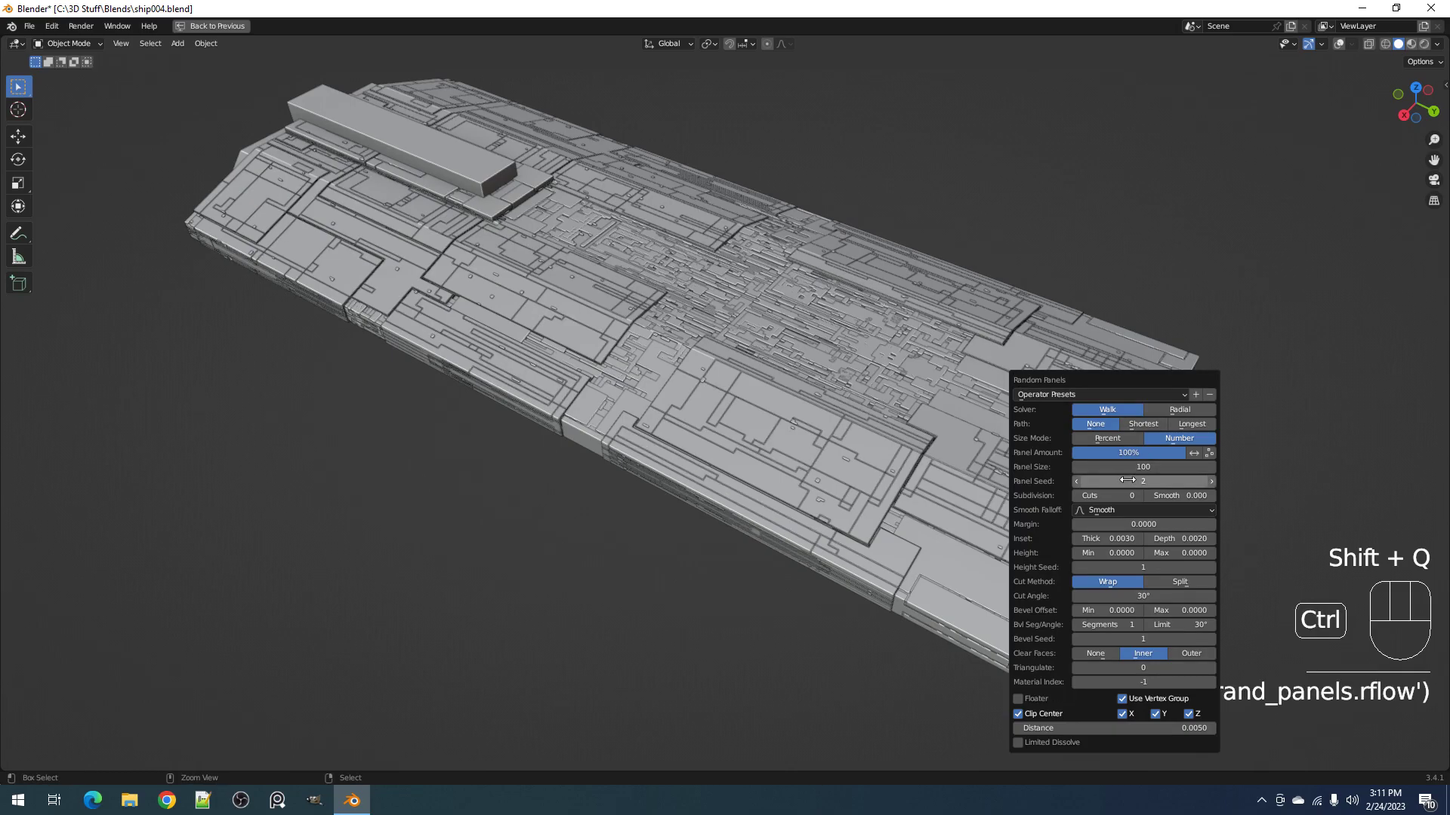
pyautogui.keyDown('ctrl'); pyautogui.scroll(1, 1127, 480); pyautogui.keyUp('ctrl')
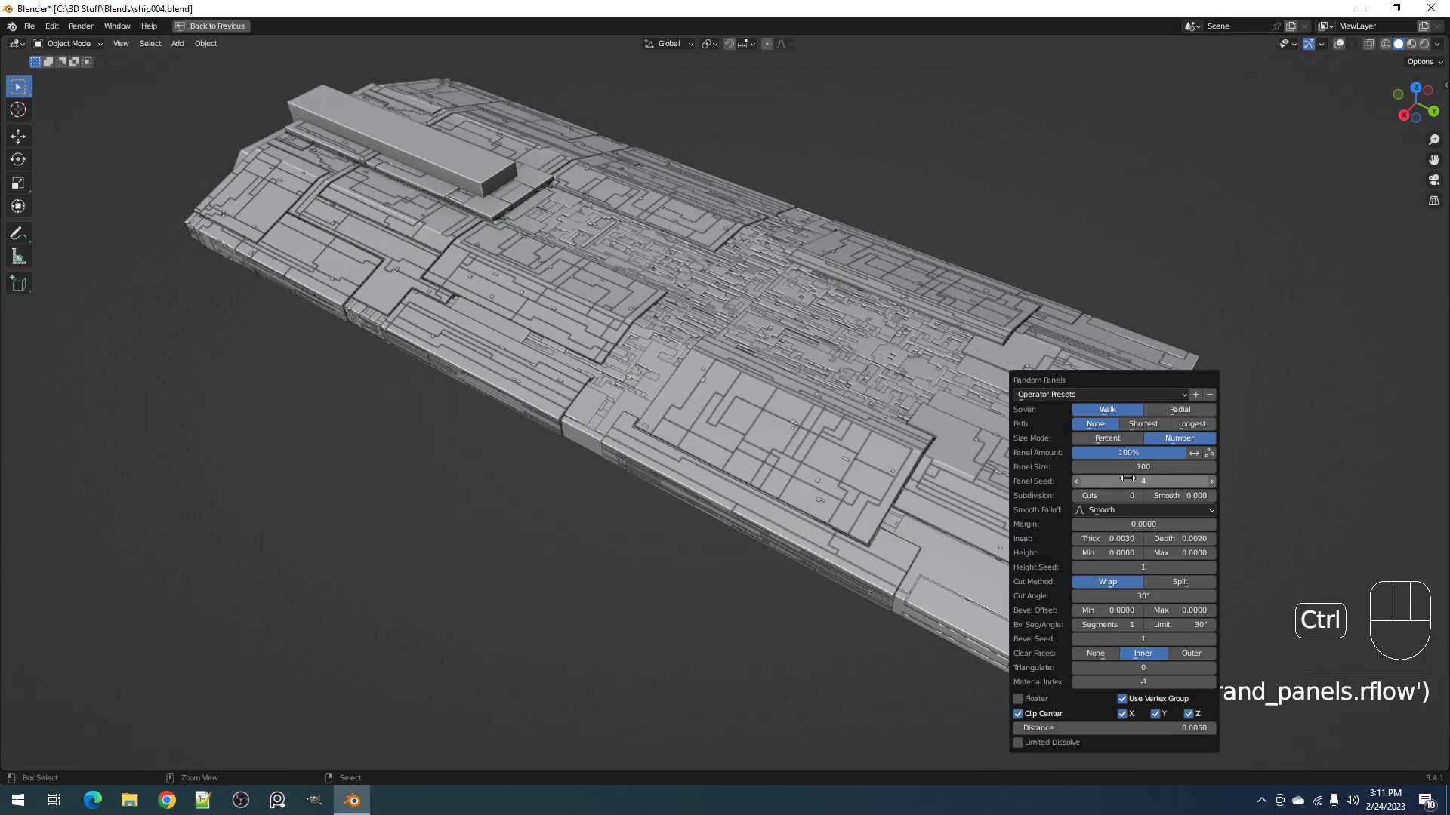
pyautogui.keyDown('ctrl'); pyautogui.scroll(1, 1126, 479); pyautogui.keyUp('ctrl')
pyautogui.keyDown('ctrl'); pyautogui.scroll(1, 1127, 478); pyautogui.keyUp('ctrl')
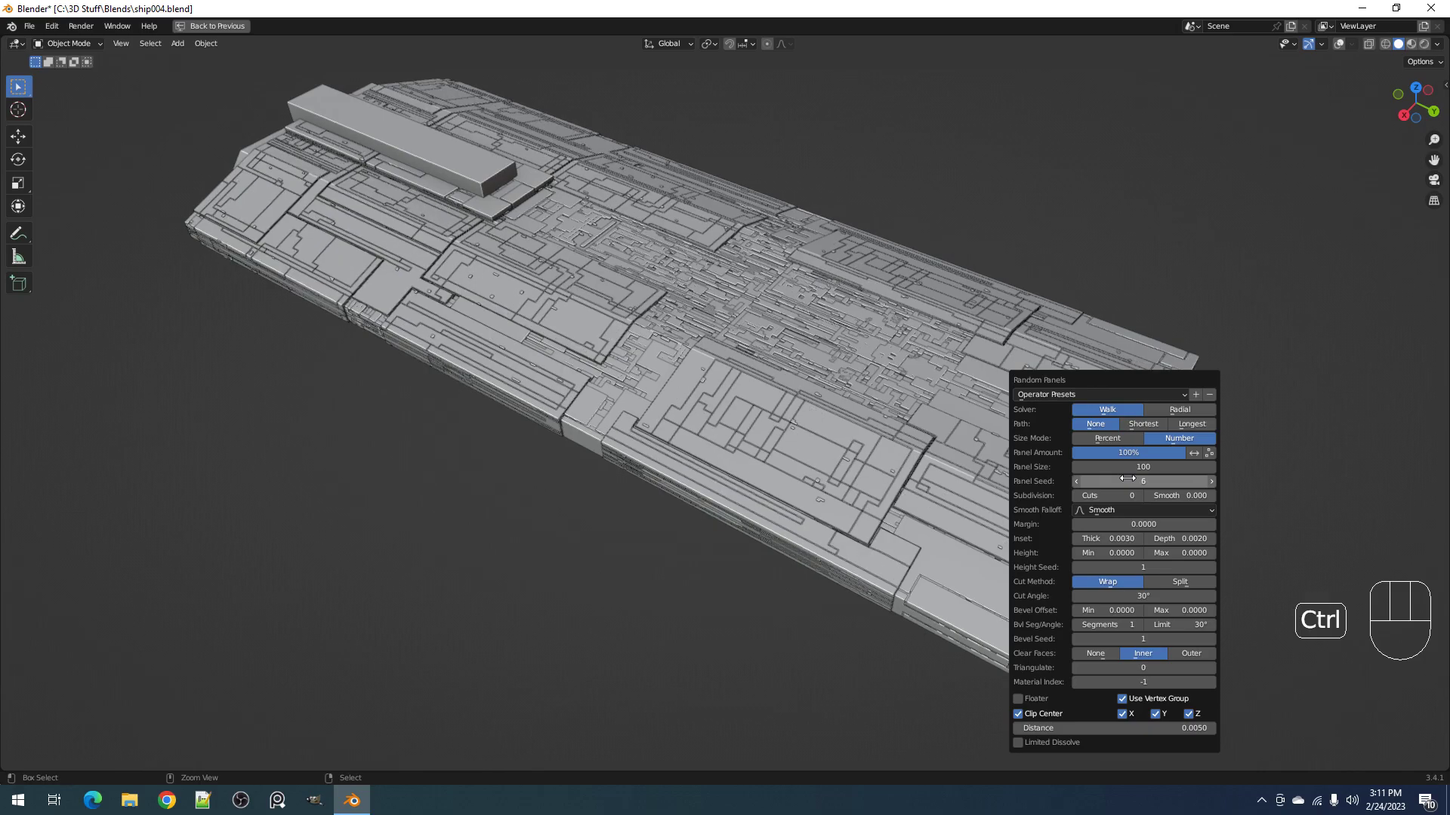
pyautogui.keyDown('ctrl'); pyautogui.scroll(1, 1126, 479); pyautogui.keyUp('ctrl')
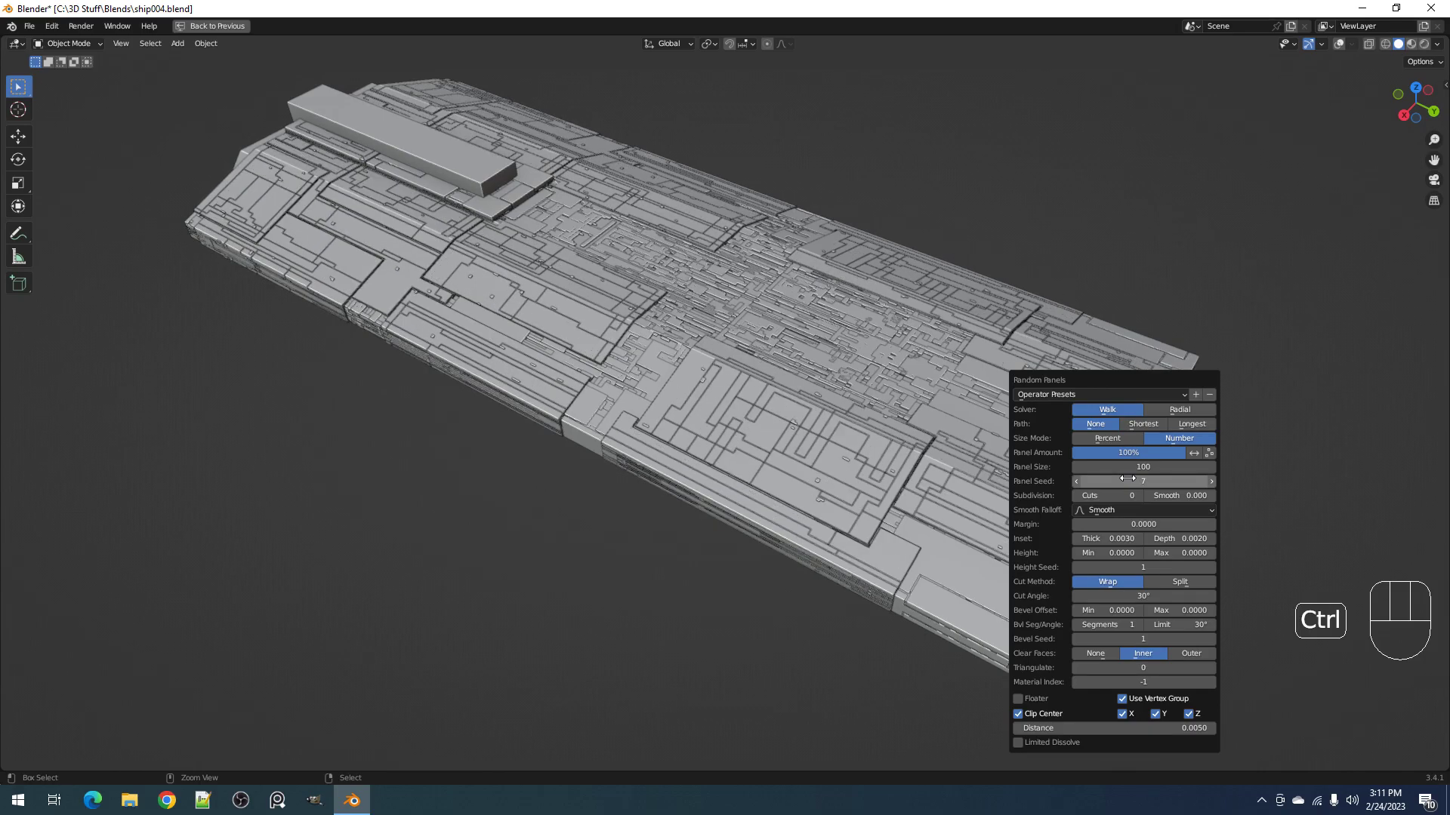
pyautogui.keyDown('ctrl'); pyautogui.scroll(1, 1127, 479); pyautogui.keyUp('ctrl')
pyautogui.keyDown('ctrl'); pyautogui.scroll(1, 1127, 478); pyautogui.keyUp('ctrl')
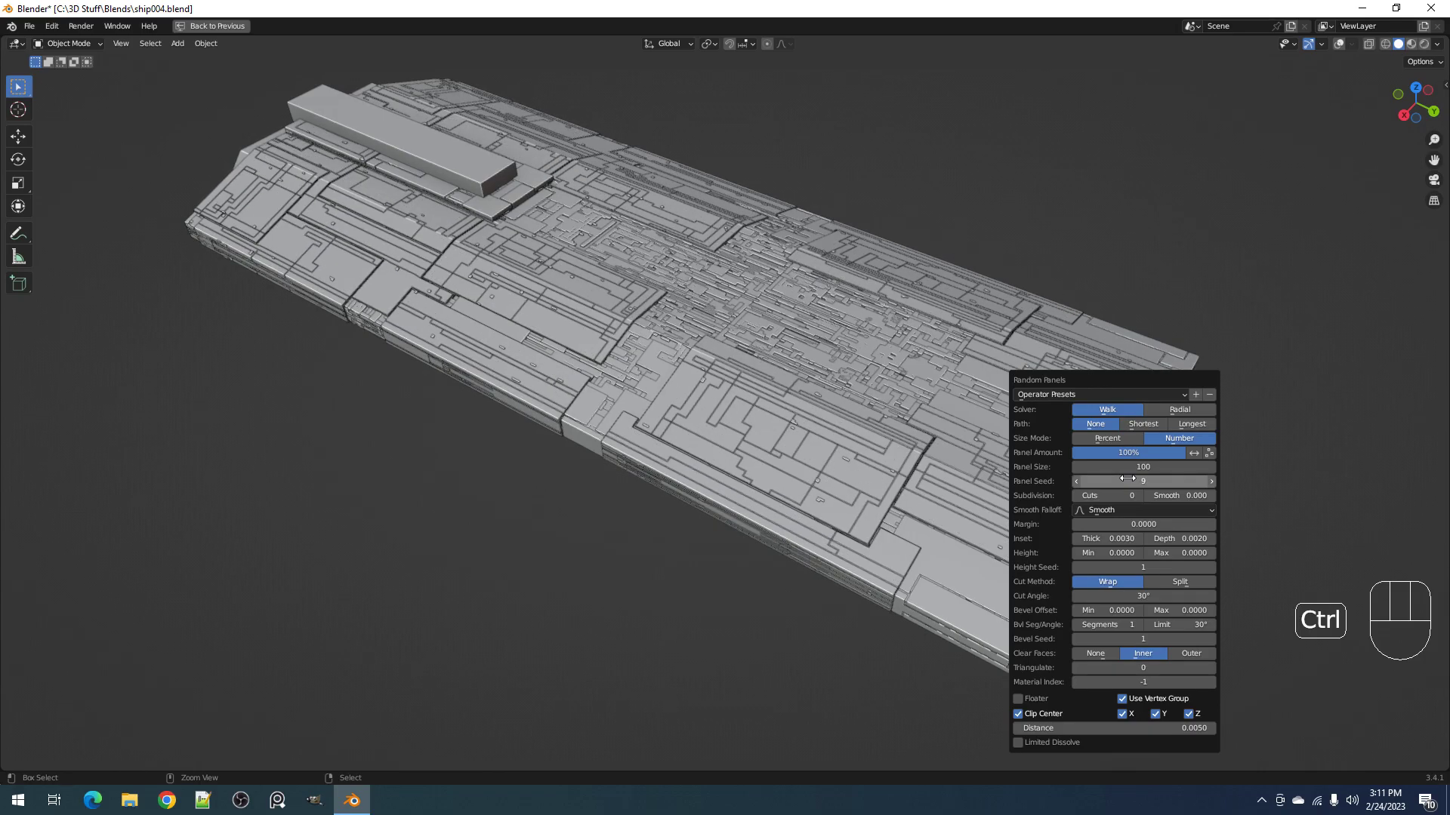
pyautogui.keyDown('ctrl'); pyautogui.scroll(-1, 1126, 479); pyautogui.keyUp('ctrl')
pyautogui.keyDown('ctrl'); pyautogui.scroll(1, 1126, 479); pyautogui.keyUp('ctrl')
pyautogui.keyDown('ctrl'); pyautogui.scroll(1, 1127, 479); pyautogui.keyUp('ctrl')
pyautogui.keyDown('ctrl'); pyautogui.scroll(1, 1127, 478); pyautogui.keyUp('ctrl')
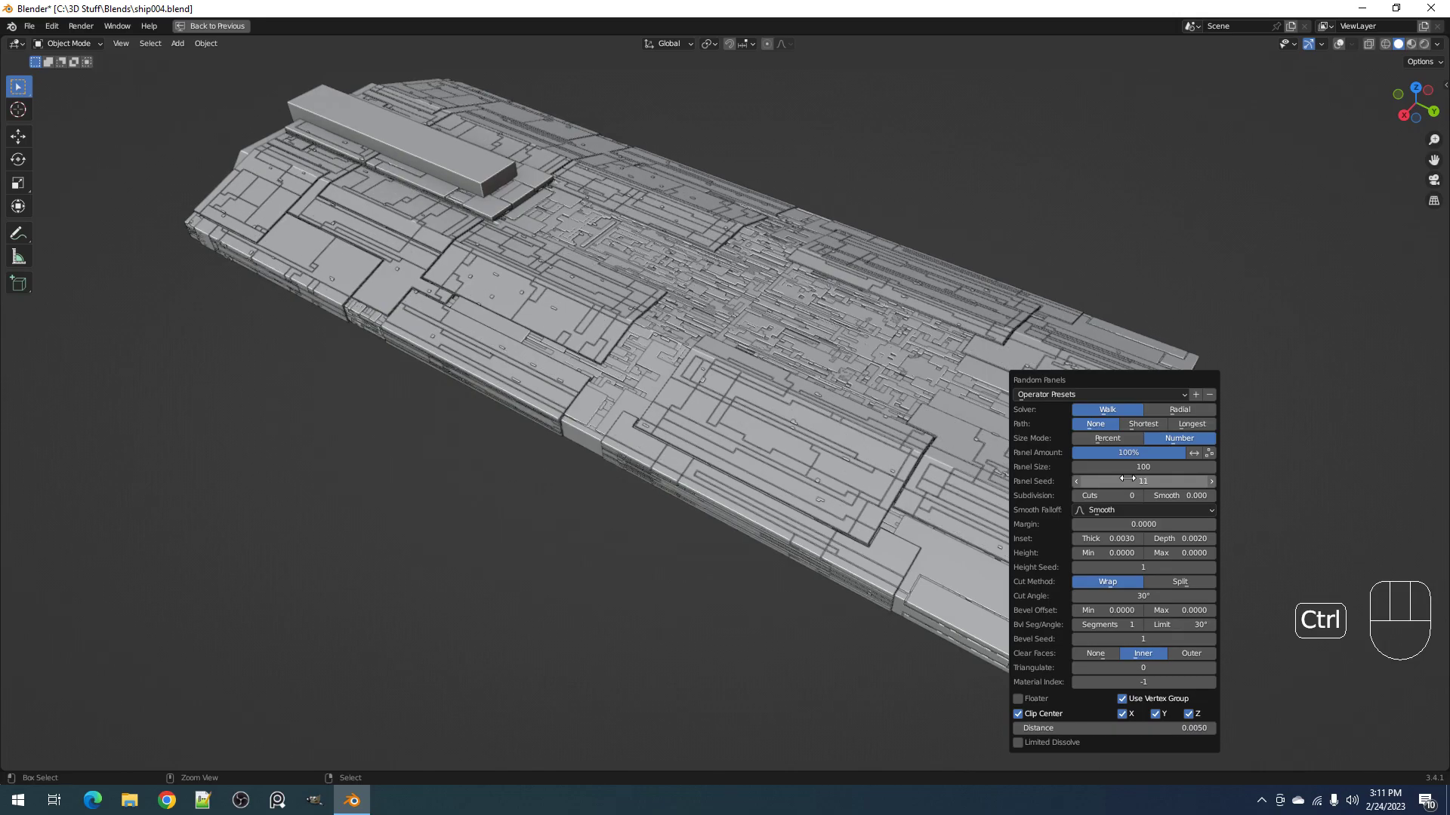
pyautogui.keyDown('ctrl'); pyautogui.scroll(1, 1126, 478); pyautogui.keyUp('ctrl')
# Step: Change the new panel layer's solver to Radial and check the result across the hull
pyautogui.moveTo(944, 471); pyautogui.dragTo(859, 466, button='middle')
pyautogui.scroll(1, 860, 466)
pyautogui.press('F9')
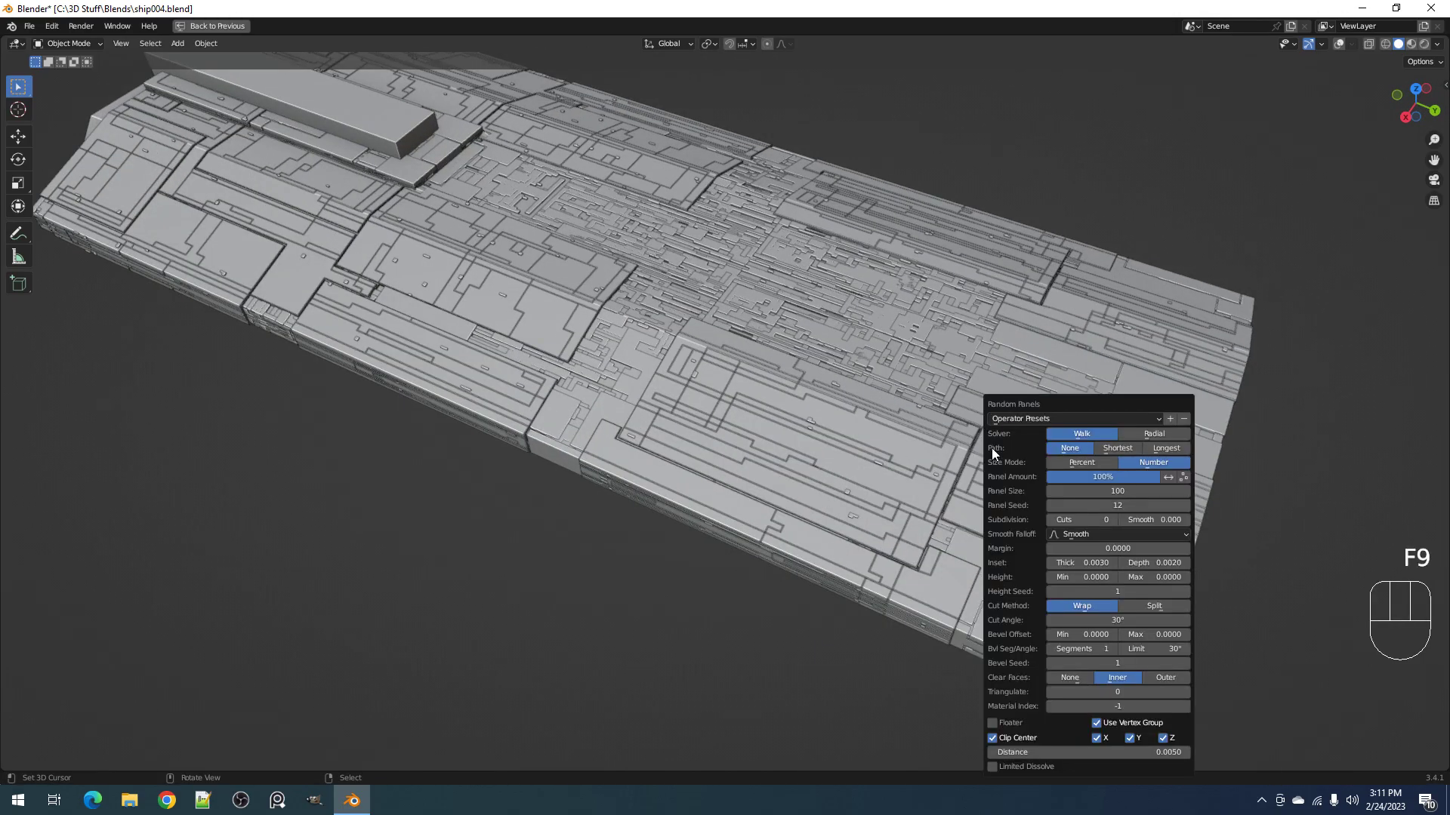
pyautogui.click(1139, 433)
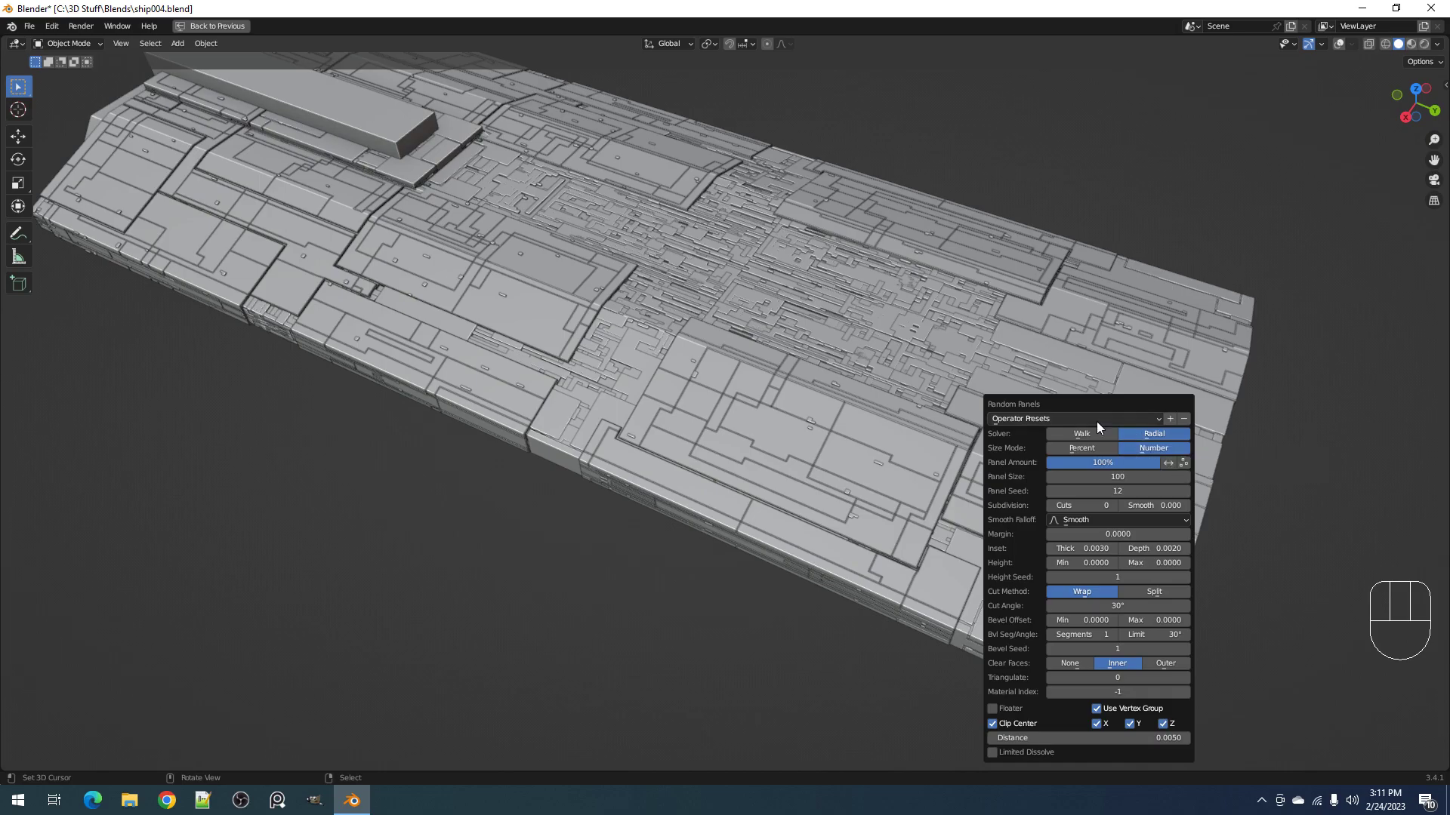
pyautogui.scroll(-4, 803, 456)
pyautogui.moveTo(820, 451); pyautogui.dragTo(786, 441, button='middle')
pyautogui.scroll(3, 785, 441)
pyautogui.scroll(2, 786, 441)
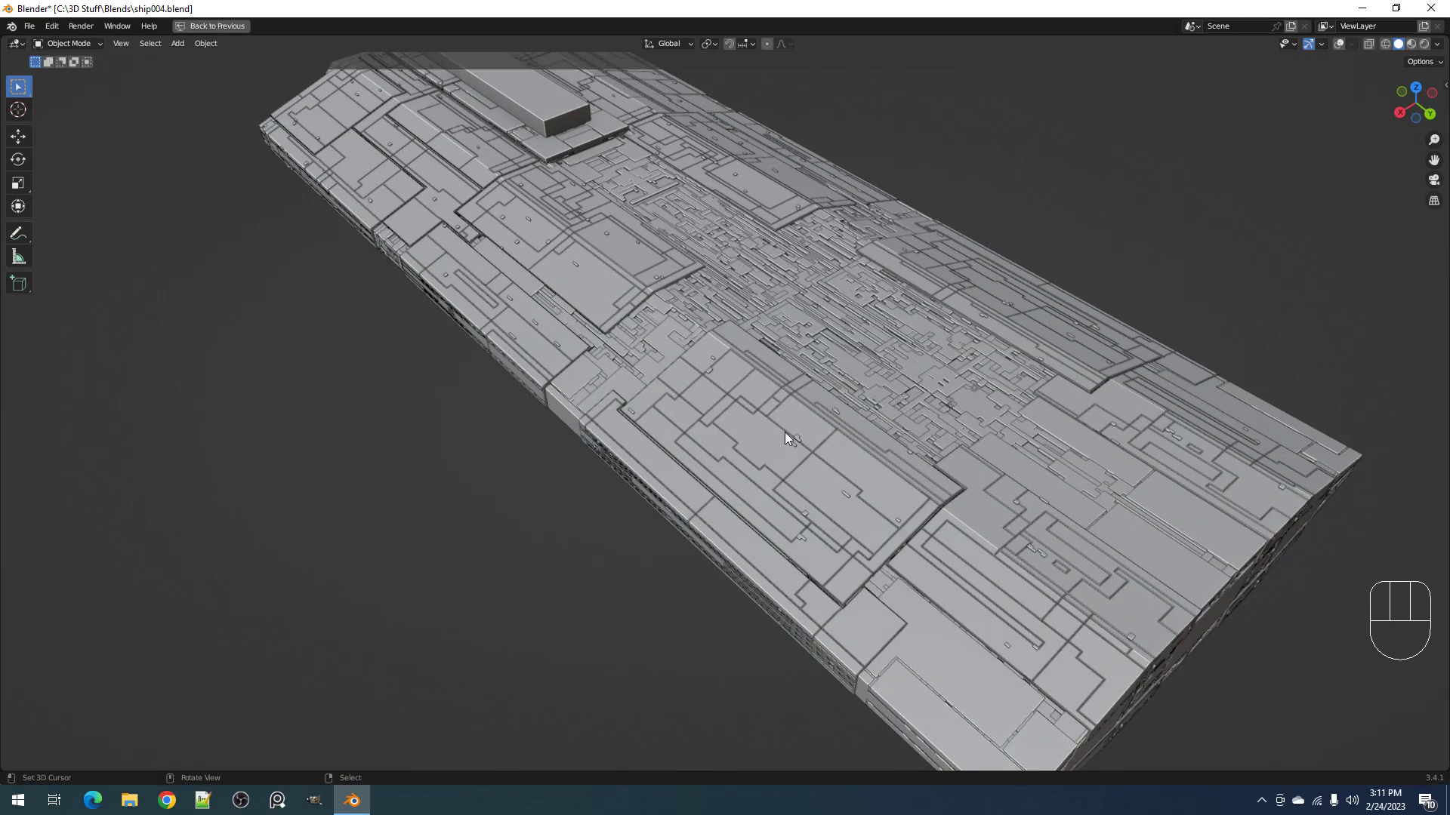
# Step: Try to run Panel Cut on the selected hull panels
pyautogui.press('F9')
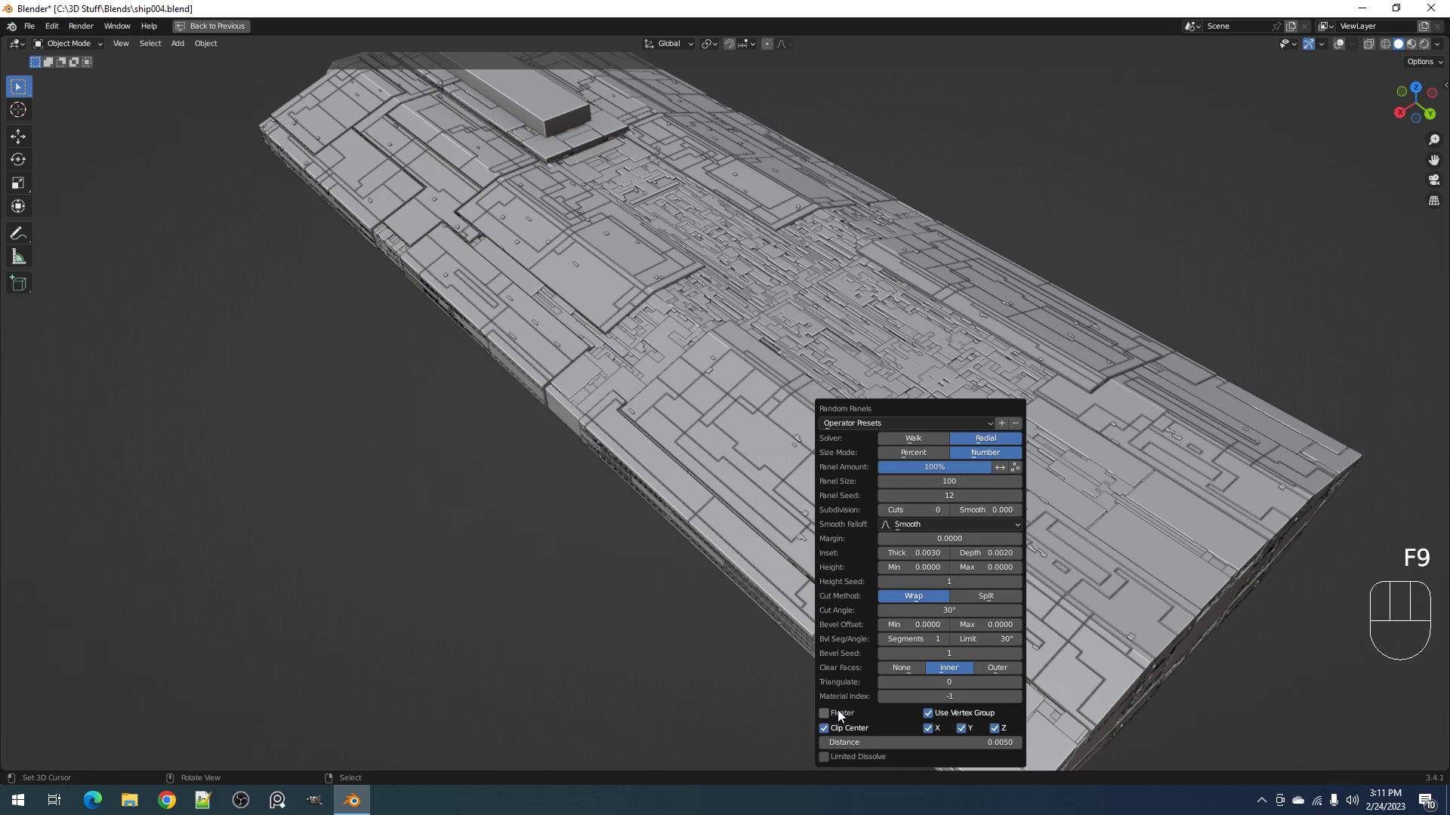
pyautogui.press('w')
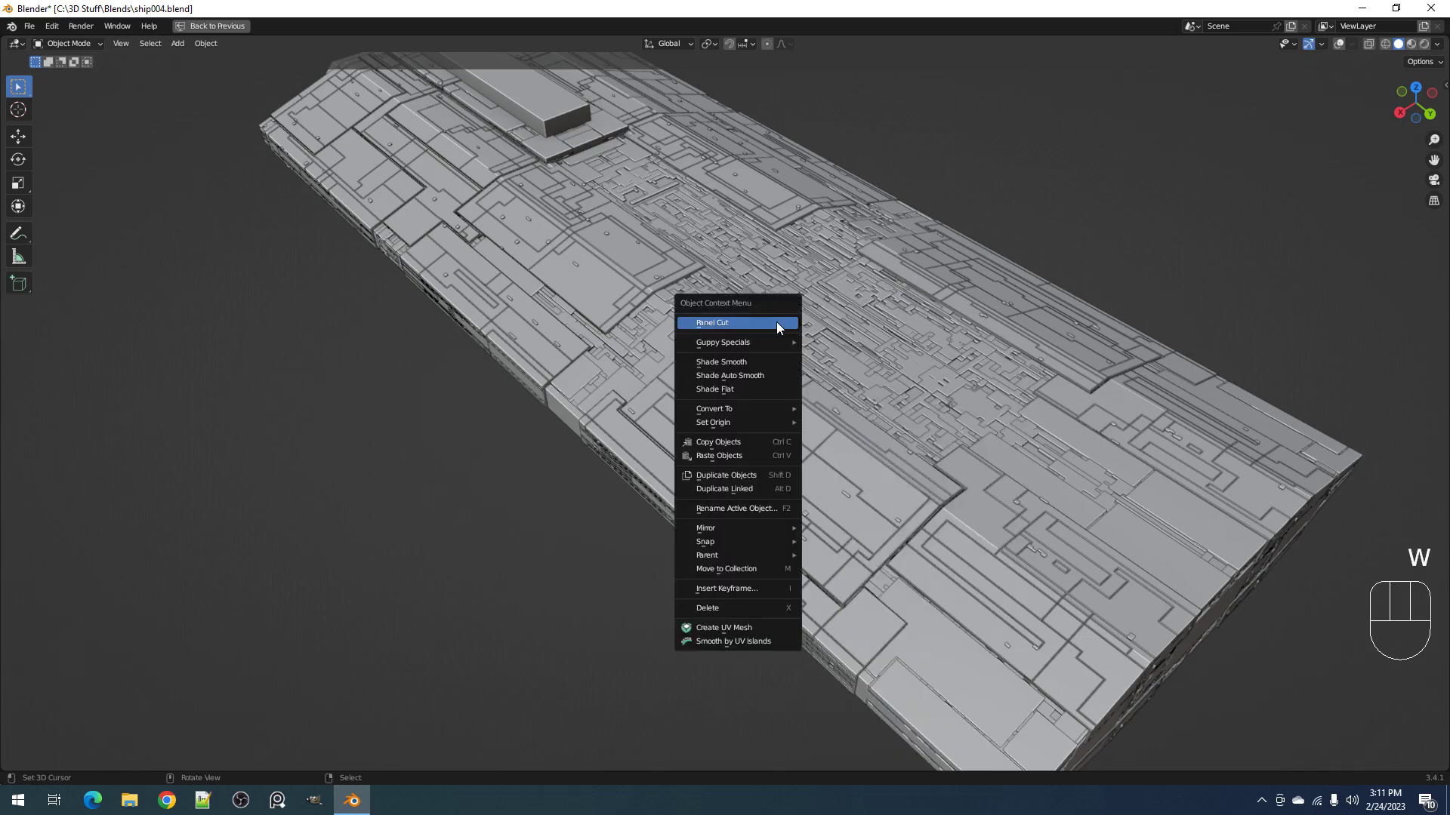
pyautogui.click(776, 323)
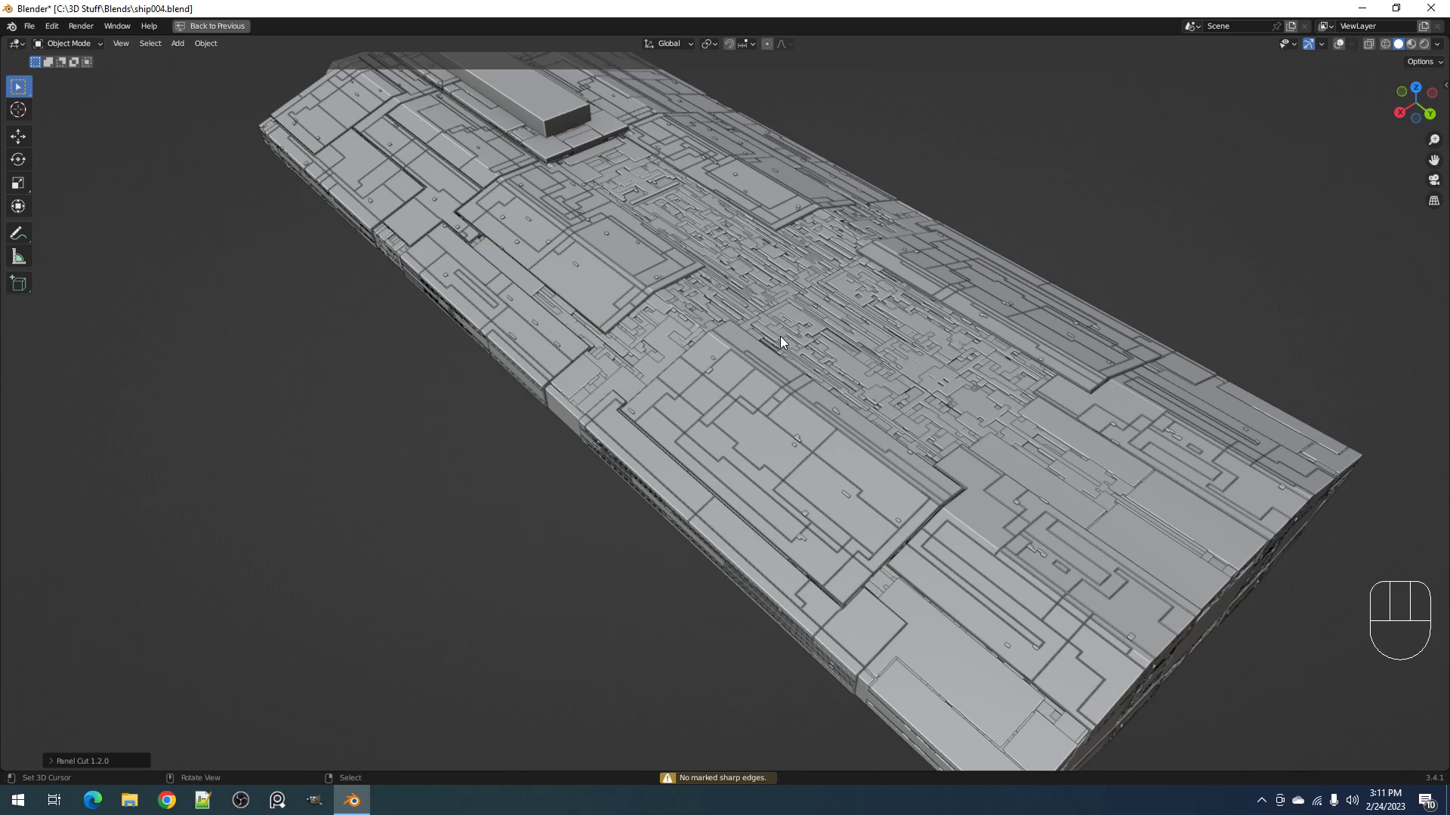
pyautogui.hotkey('shift', 'q')
pyautogui.scroll(2, 833, 438)
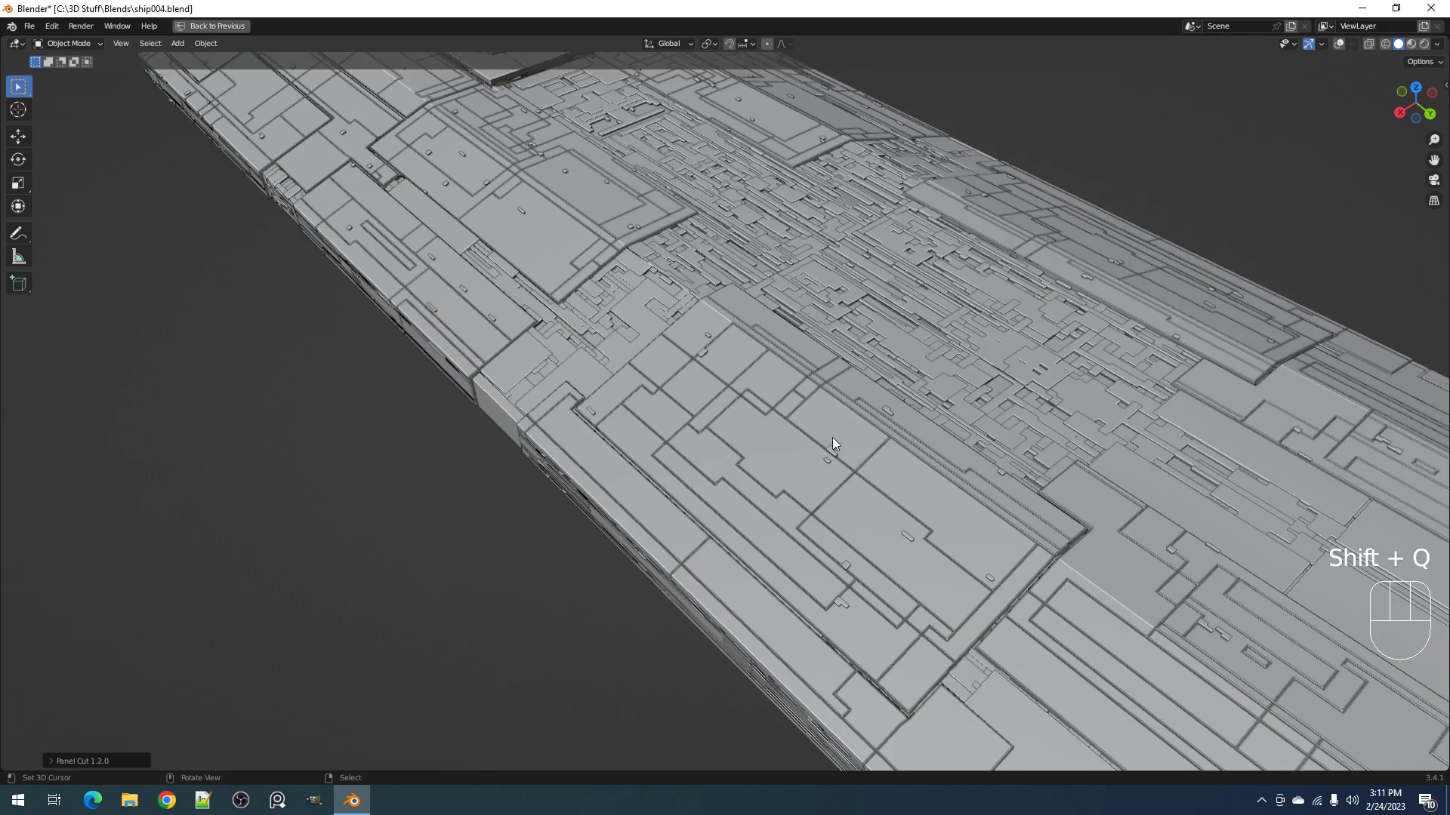
# Step: Restore the full window layout, then select the newest panel layer with overlays shown and its object properties open
pyautogui.hotkey('ctrl', 'space')
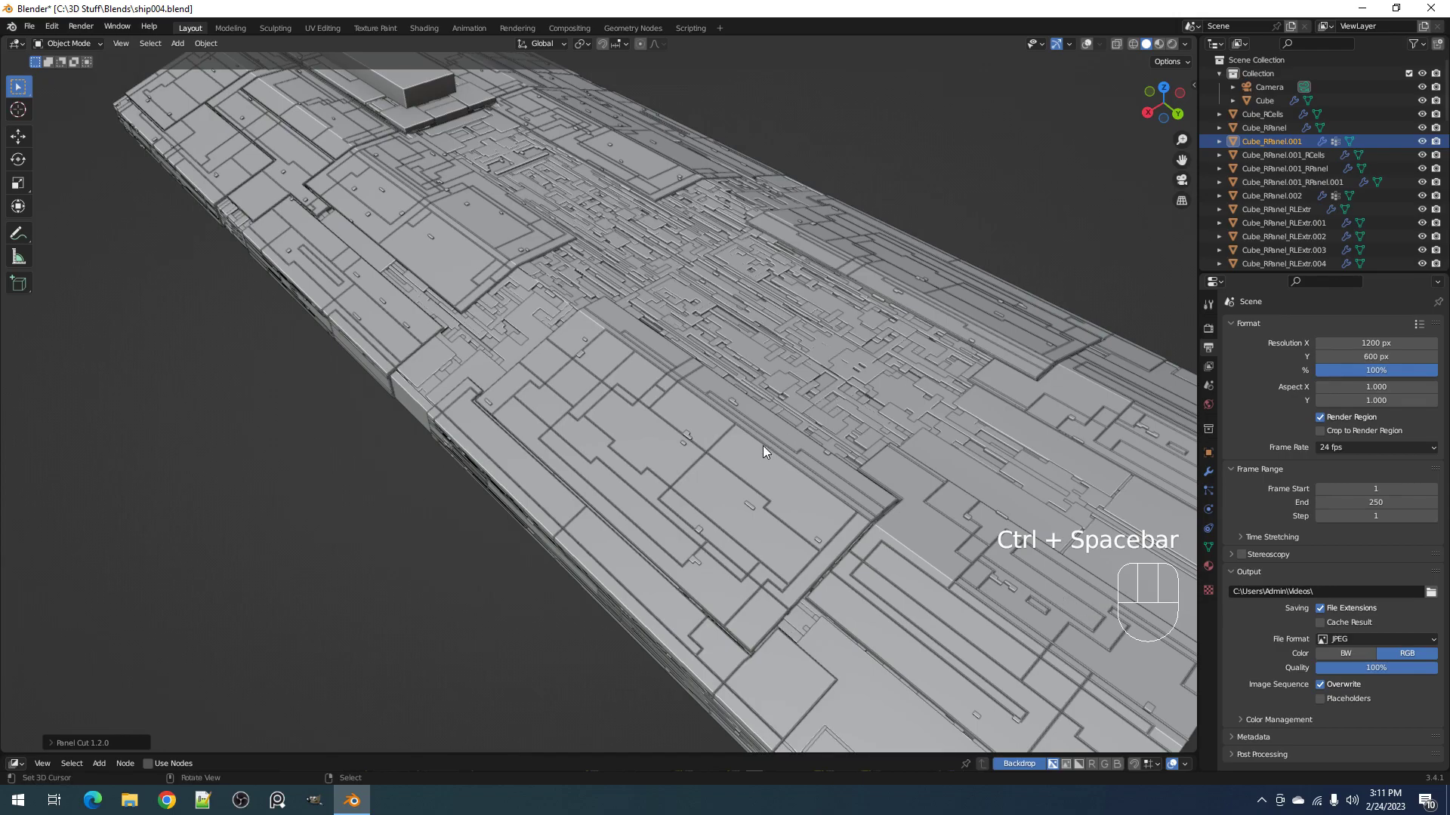
pyautogui.moveTo(763, 450); pyautogui.dragTo(798, 386, button='middle')
pyautogui.hotkey('shift', 'q')
pyautogui.press('F9')
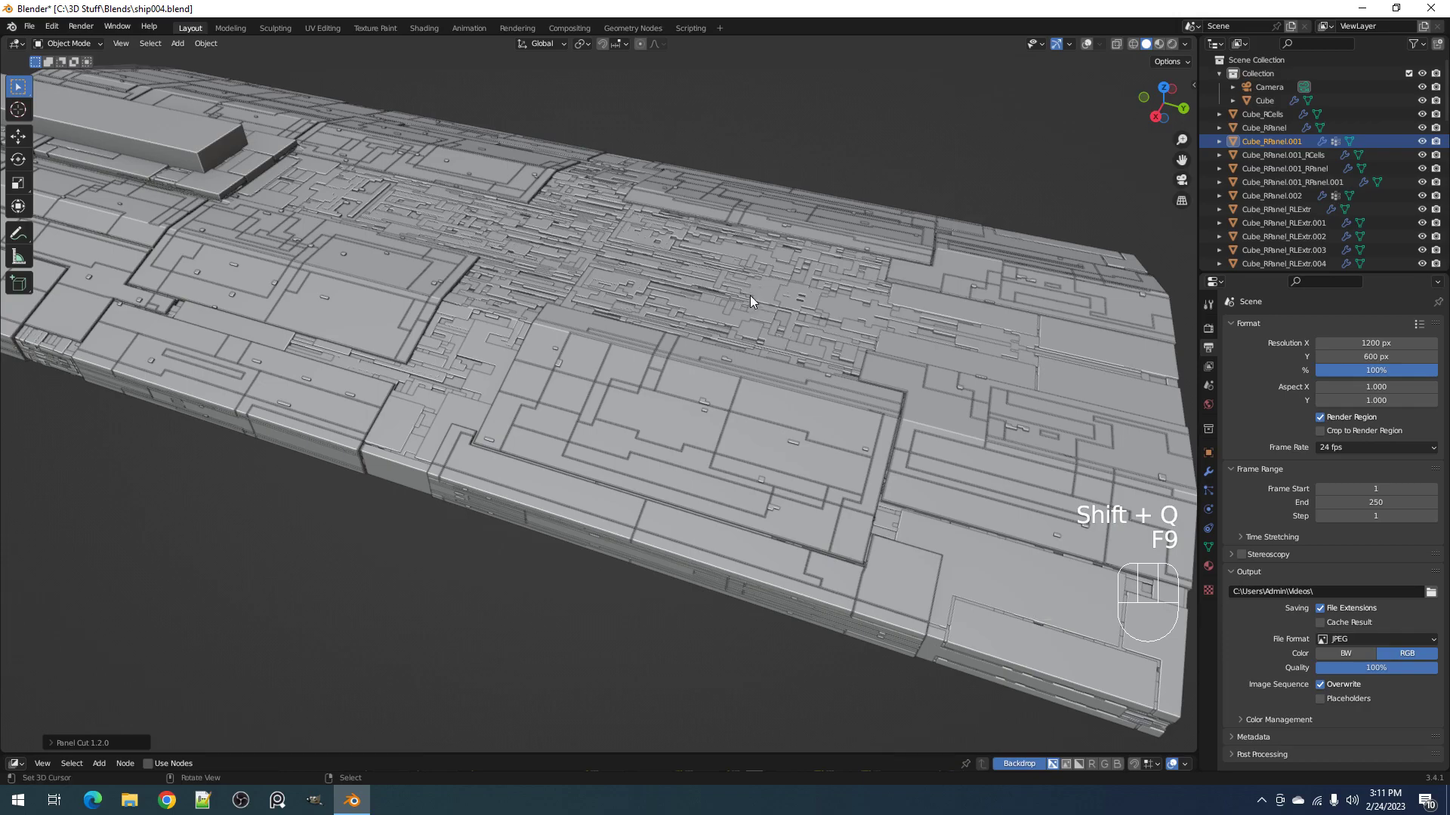
pyautogui.scroll(3, 735, 402)
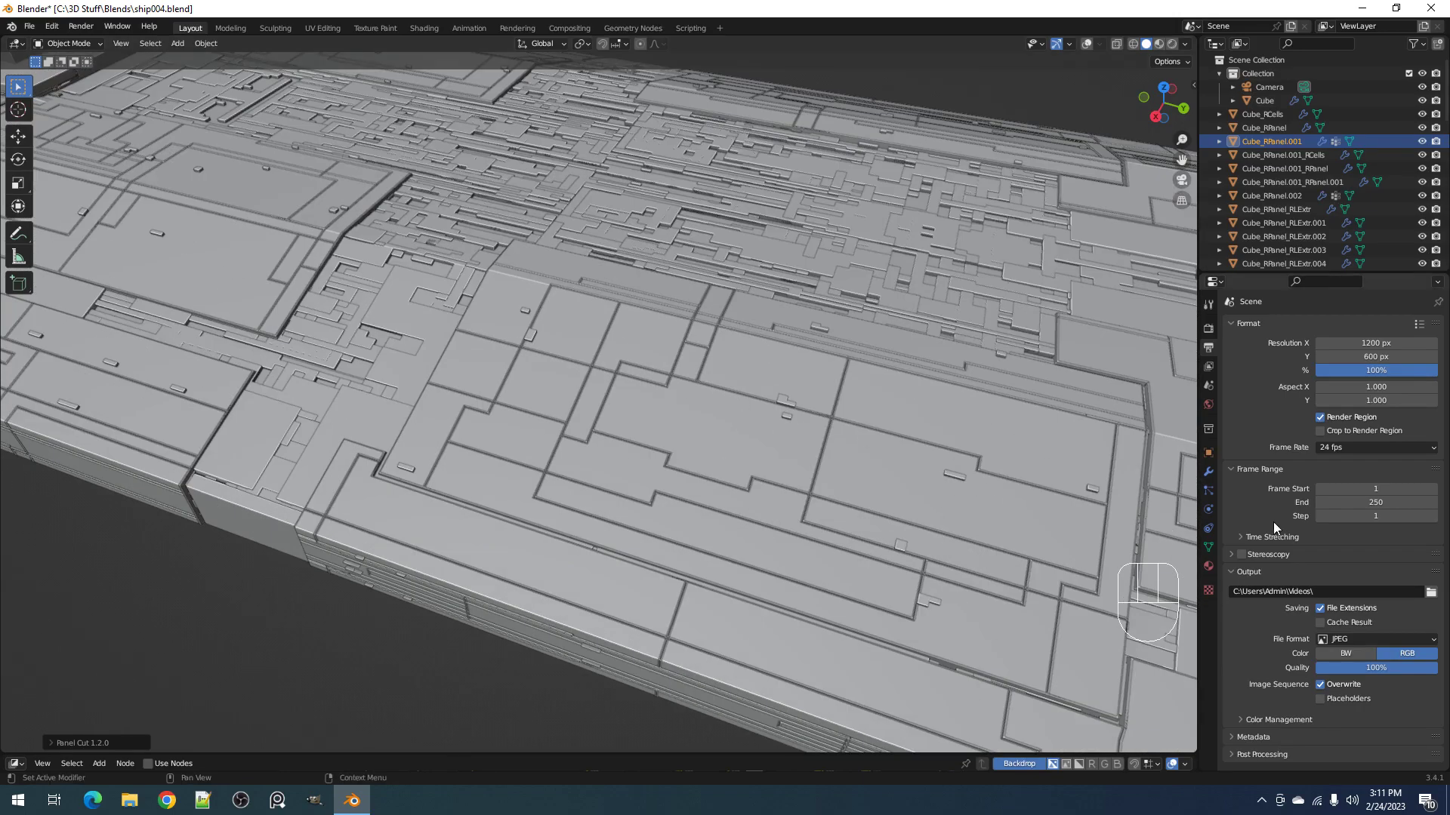
pyautogui.click(1208, 452)
pyautogui.click(739, 392)
pyautogui.hotkey('shift', 'alt', 'z')
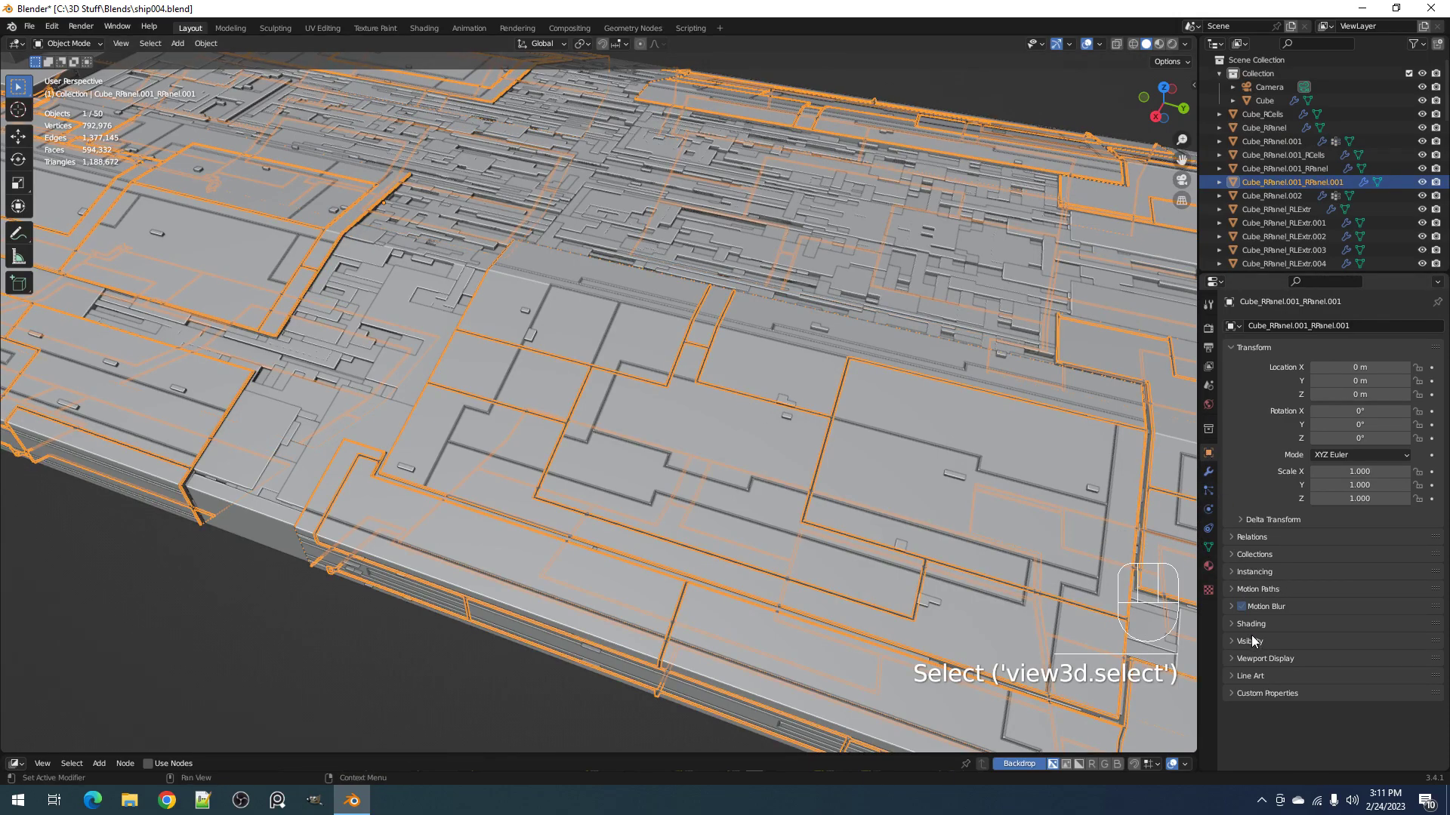
# Step: Turn off Diffuse, Glossy, Transmission, Volume Scatter and Shadow ray visibility for the newest panel layer, keeping Camera on
pyautogui.click(1262, 657)
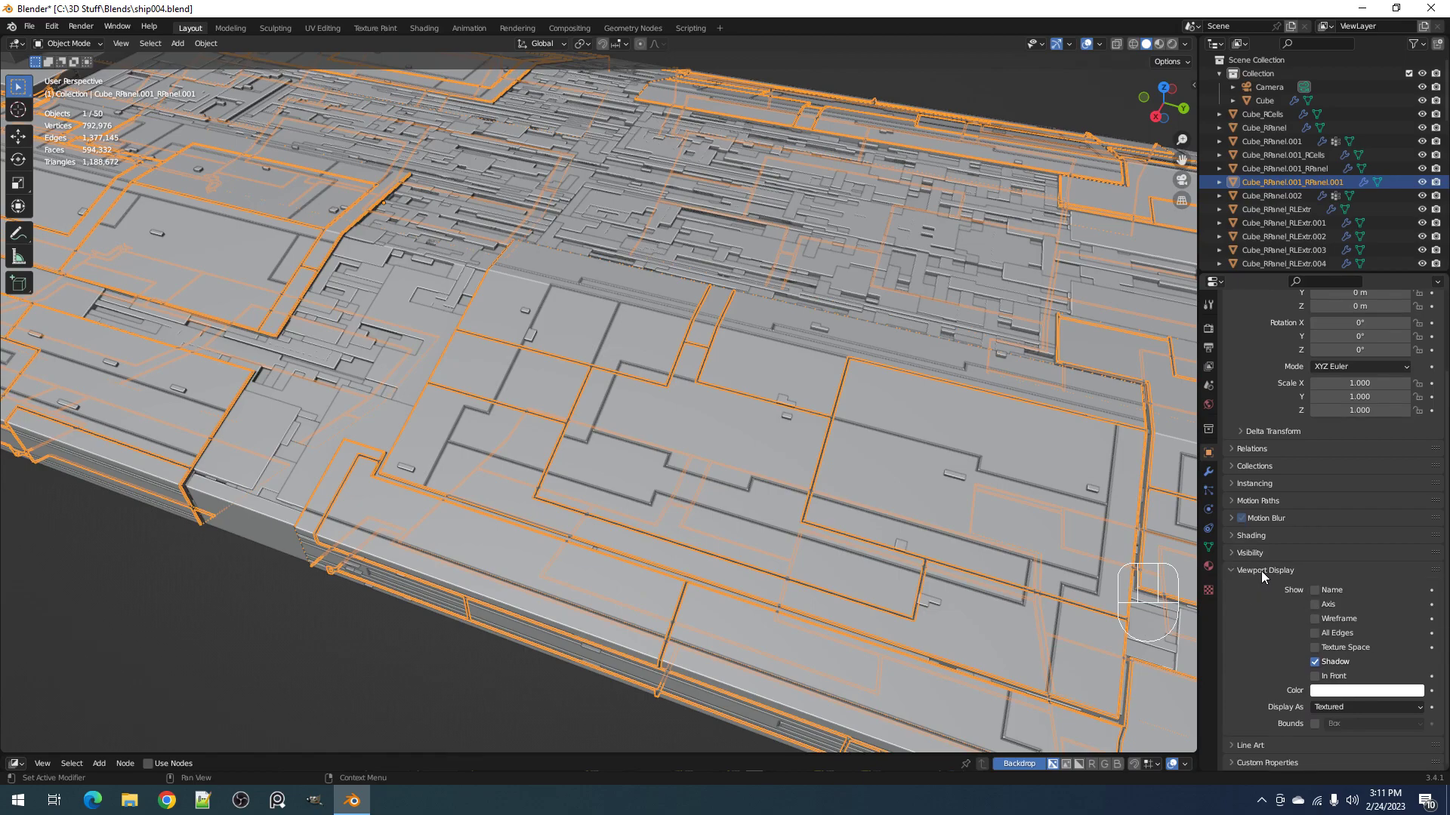
pyautogui.click(1265, 658)
pyautogui.click(1275, 640)
pyautogui.scroll(-5, 1283, 650)
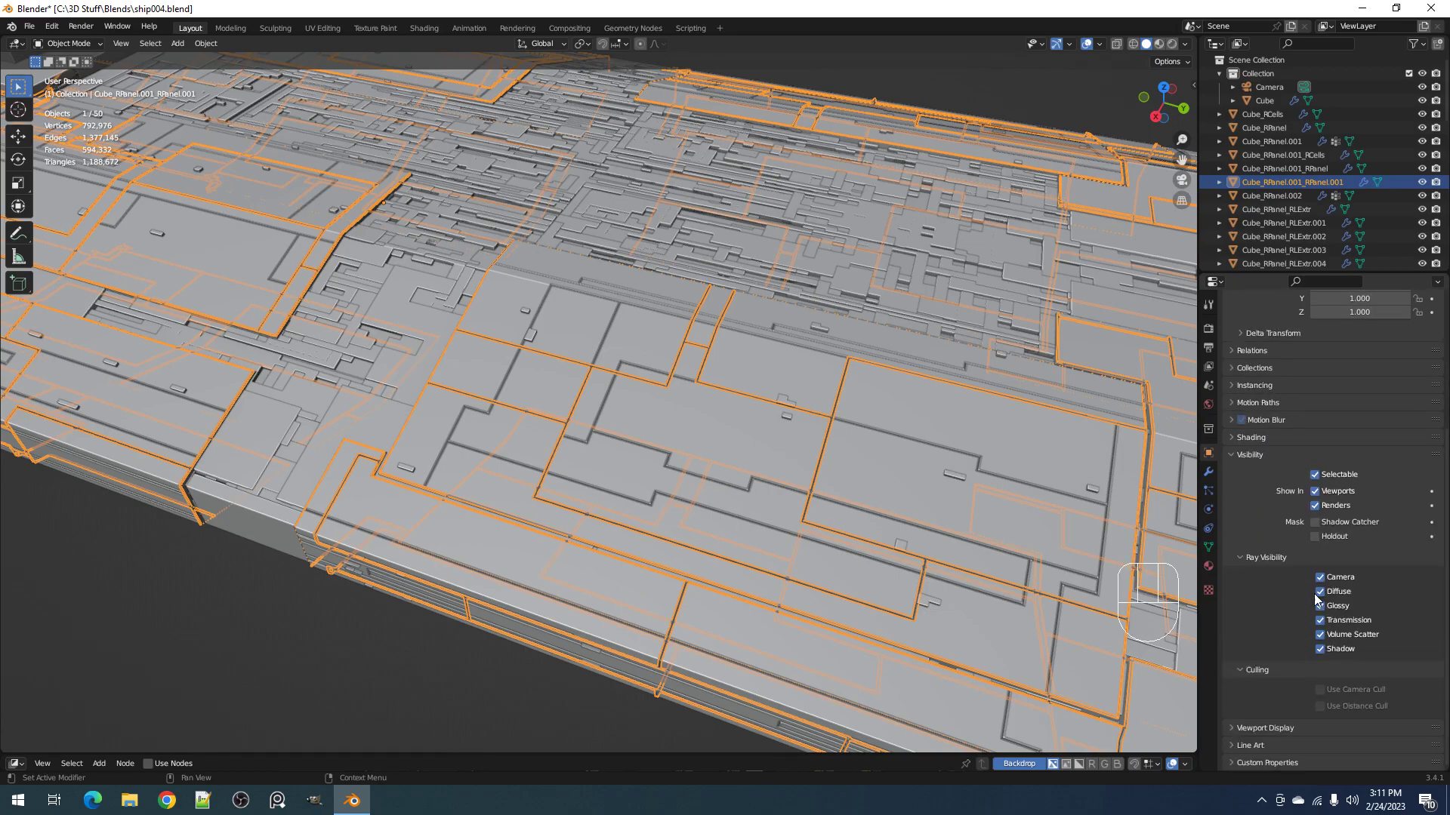
pyautogui.moveTo(1321, 595); pyautogui.dragTo(1321, 650)
# Step: Disable the same Diffuse through Shadow ray visibility options on the other fine panel layer and hide the overlays
pyautogui.click(654, 450)
pyautogui.click(654, 447)
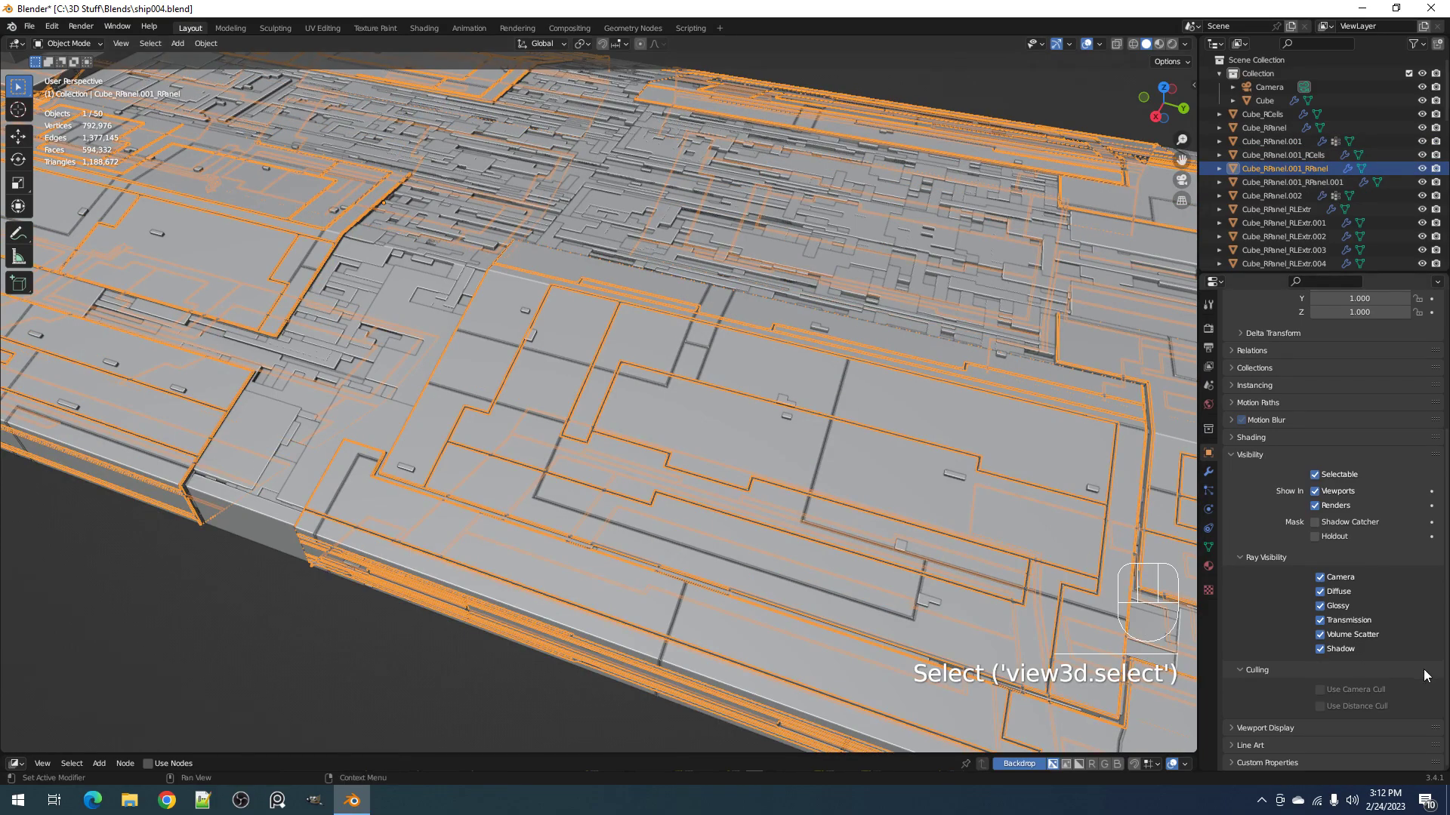
pyautogui.moveTo(1323, 592); pyautogui.dragTo(1324, 648)
pyautogui.scroll(-5, 713, 363)
pyautogui.hotkey('shift', 'alt', 'z')
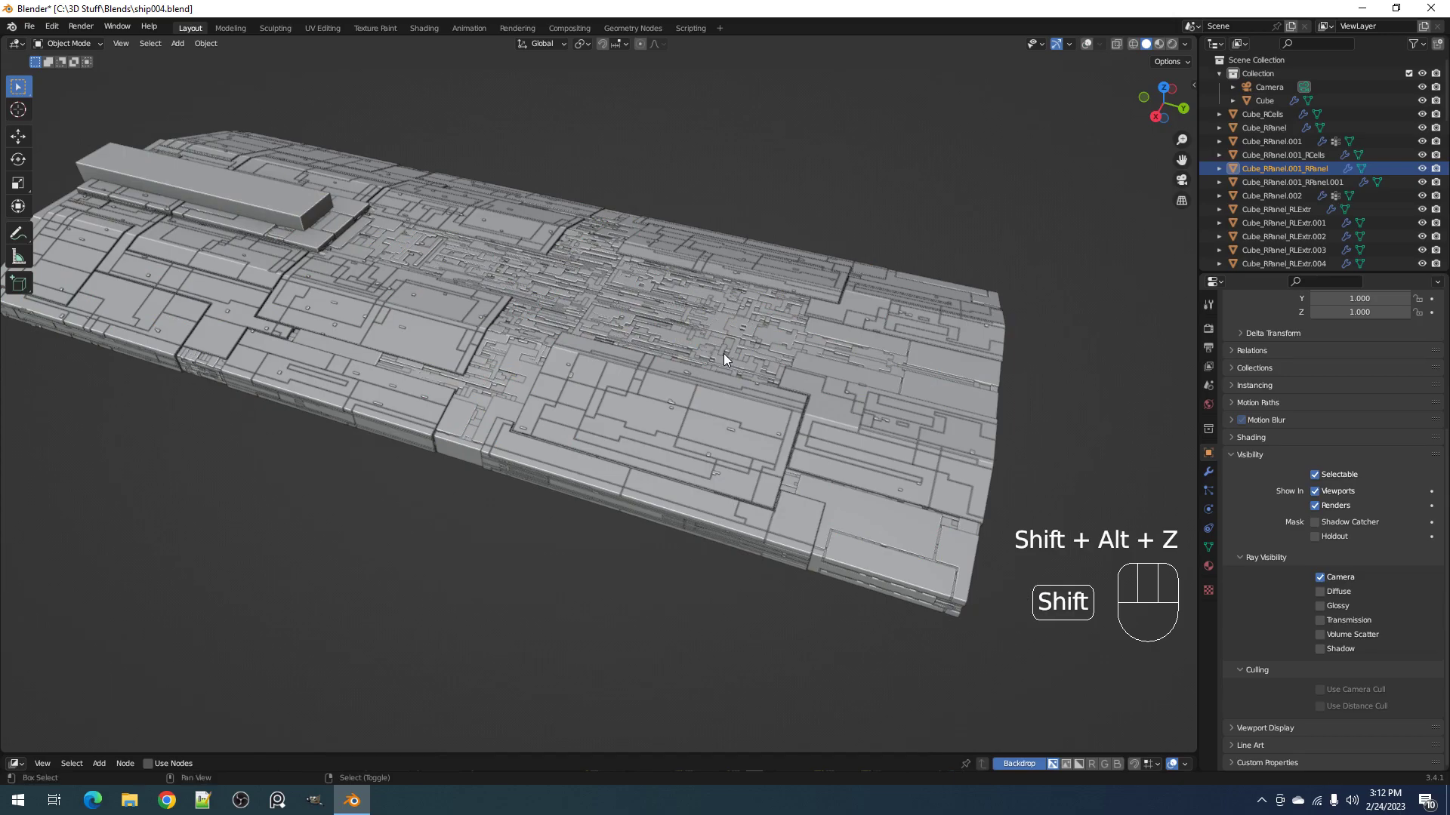
# Step: Maximize the 3D viewport and save the ship file
pyautogui.hotkey('ctrl', 'space')
pyautogui.moveTo(723, 352); pyautogui.dragTo(797, 427, button='middle')
pyautogui.hotkey('ctrl', 's')
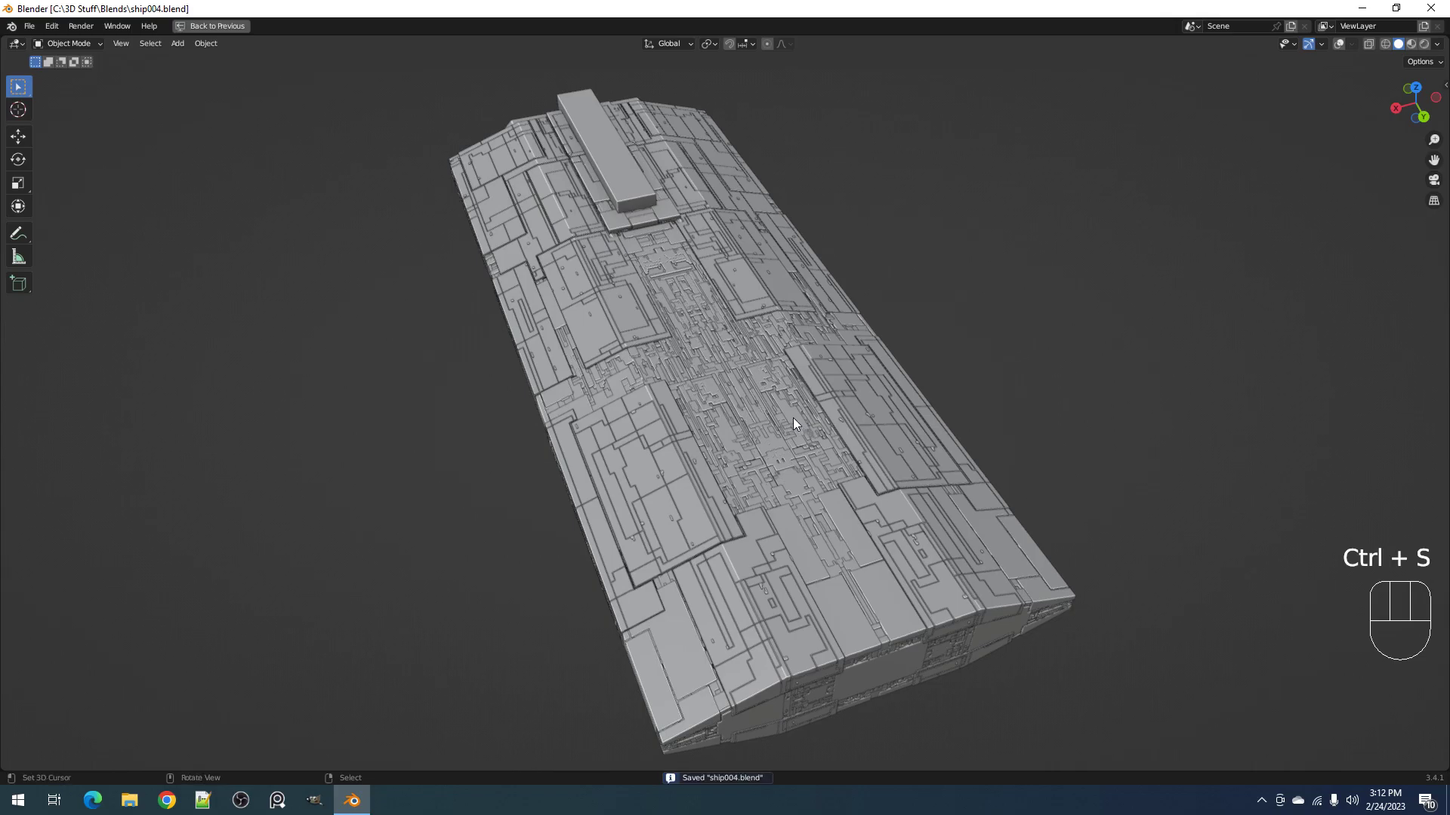
# Step: Try selecting similar geometry from a single vertex on the base panel mesh near the hull's end in Edit Mode
pyautogui.moveTo(781, 424); pyautogui.dragTo(818, 438, button='middle')
pyautogui.scroll(3, 759, 376)
pyautogui.scroll(-3, 759, 376)
pyautogui.moveTo(759, 364)
pyautogui.keyDown('shift'); pyautogui.mouseDown(button='middle')
pyautogui.moveTo(817, 409)
pyautogui.moveTo(771, 379)
pyautogui.mouseUp(button='middle'); pyautogui.keyUp('shift')
pyautogui.press('Tab')
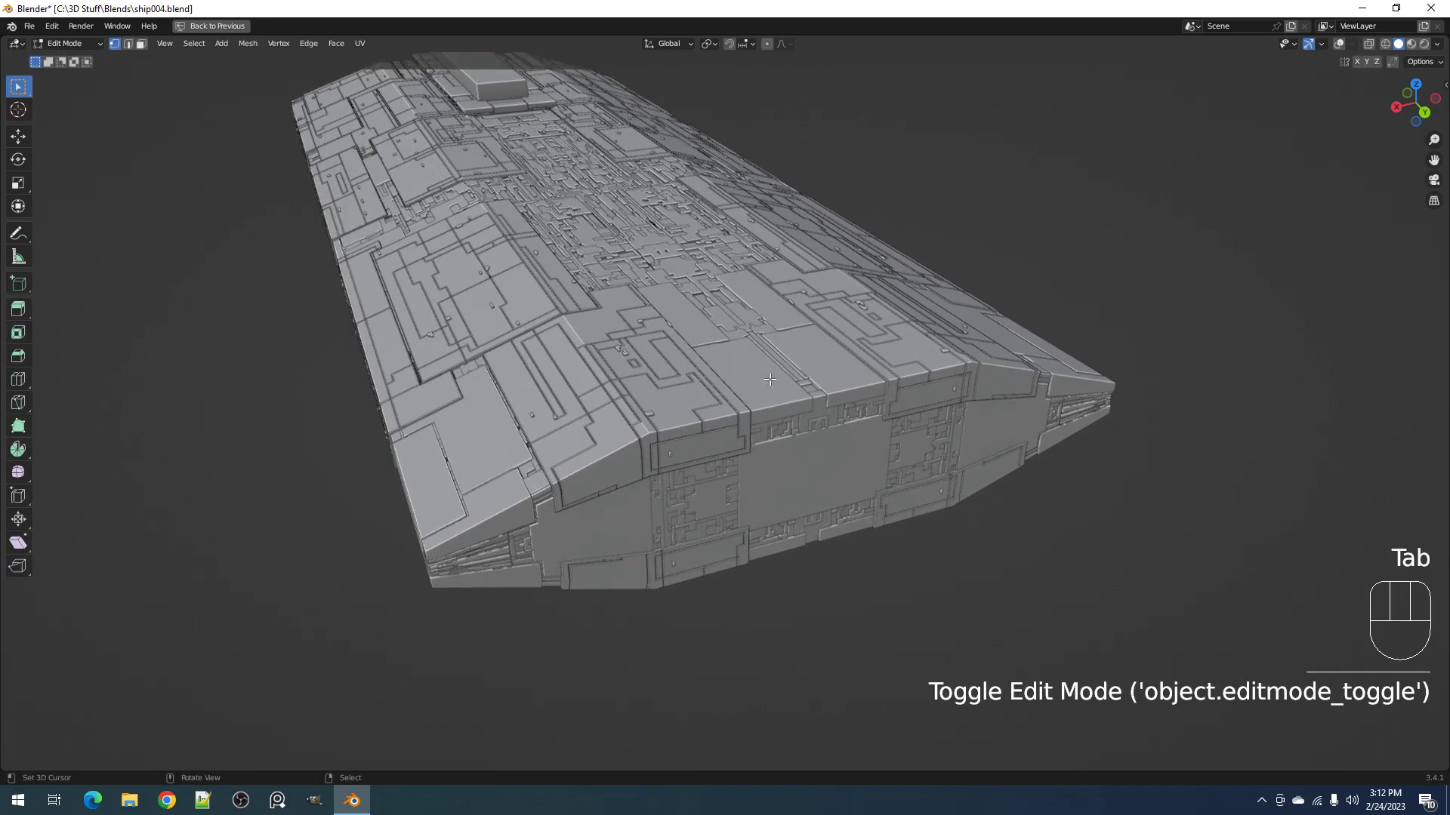
pyautogui.hotkey('shift', 'alt', 'z')
pyautogui.press('1')
pyautogui.click(767, 373)
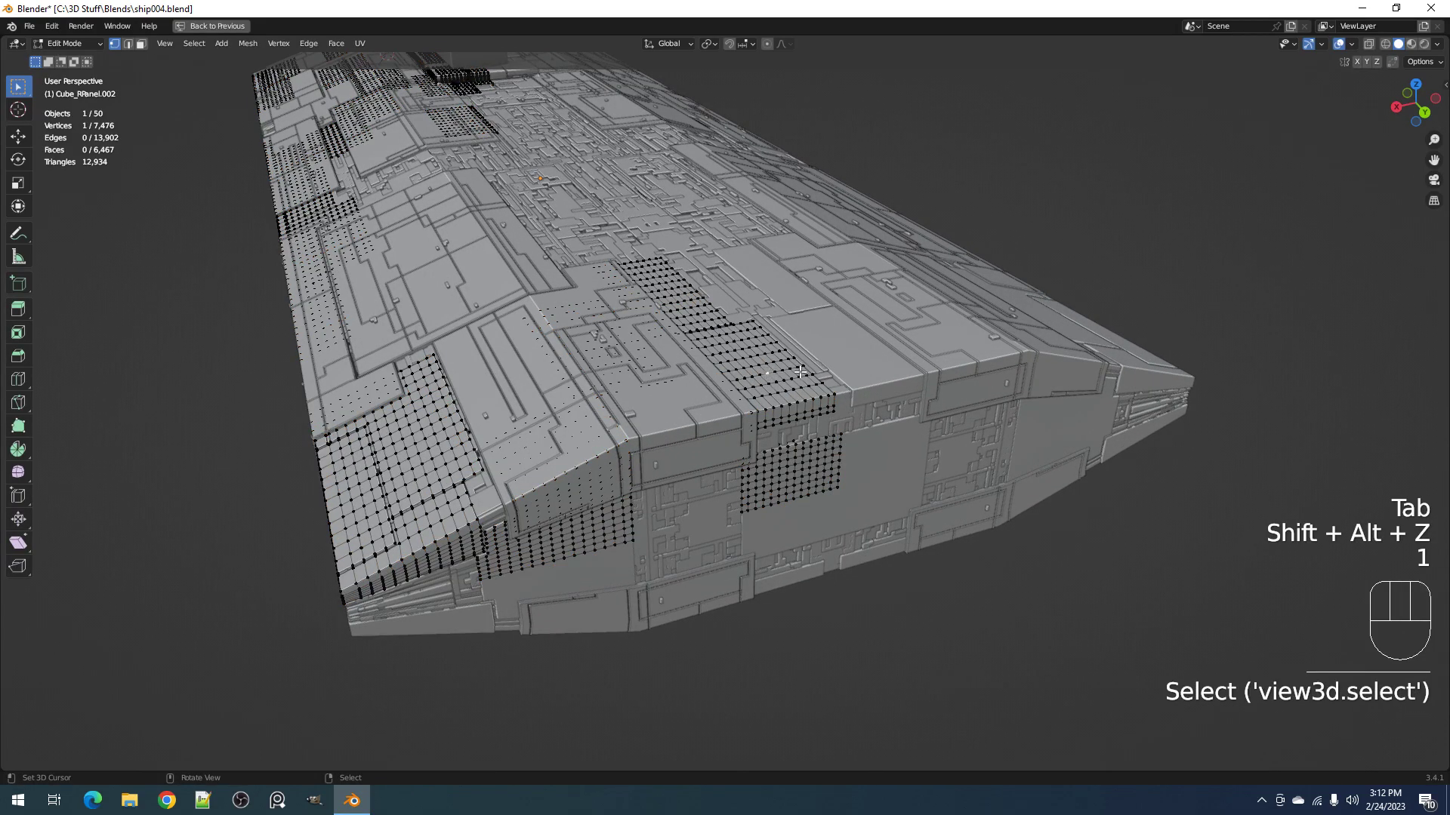
pyautogui.hotkey('shift', 'g')
pyautogui.click(810, 401)
pyautogui.moveTo(810, 401)
pyautogui.mouseDown(button='middle')
pyautogui.moveTo(835, 421)
pyautogui.moveTo(831, 408)
pyautogui.mouseUp(button='middle')
pyautogui.press('Tab')
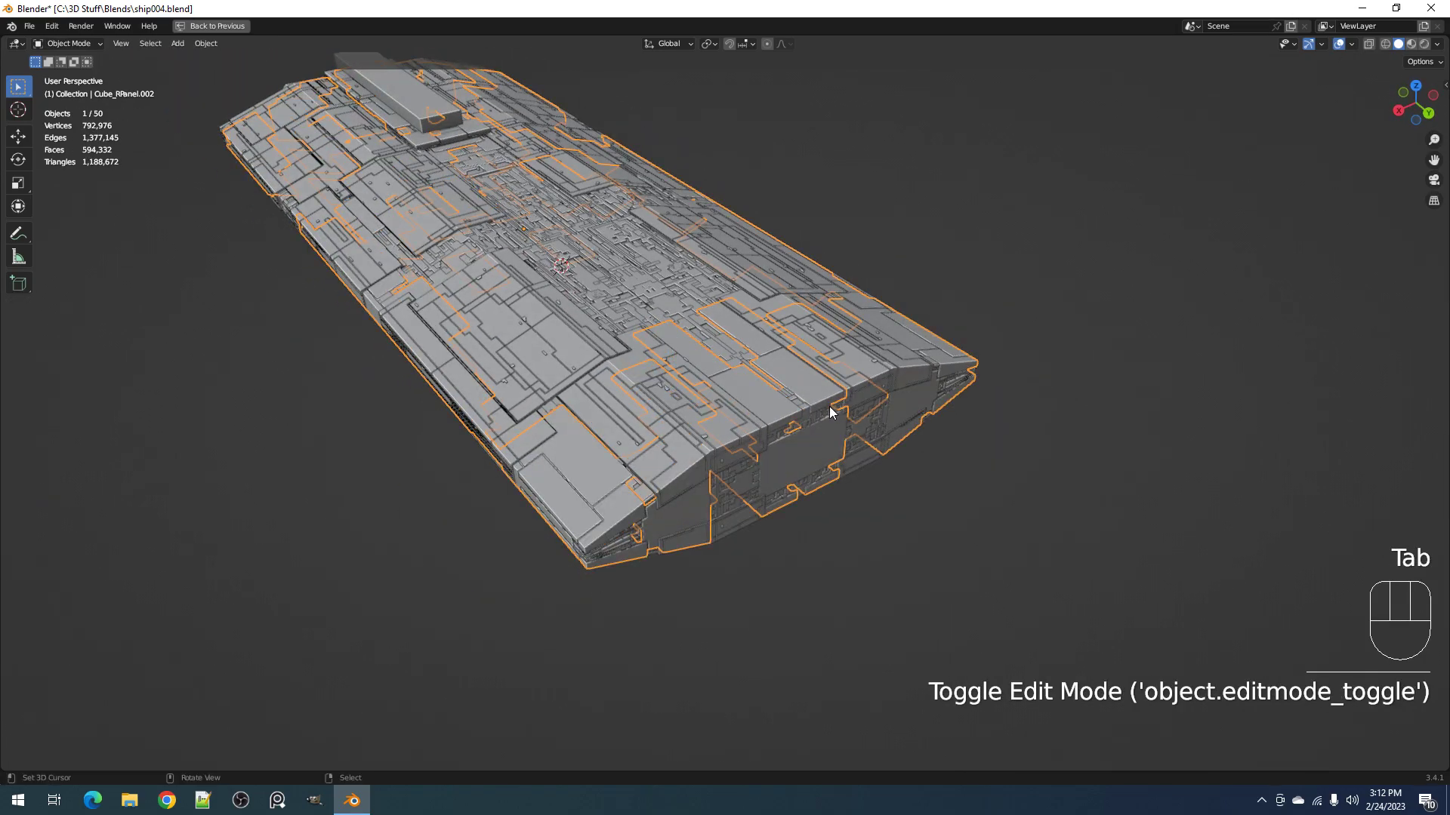
# Step: Pick a face on each flat central panel region at the hull's end and extend the selection to linked flat faces
pyautogui.press('Tab')
pyautogui.hotkey('alt', 'a')
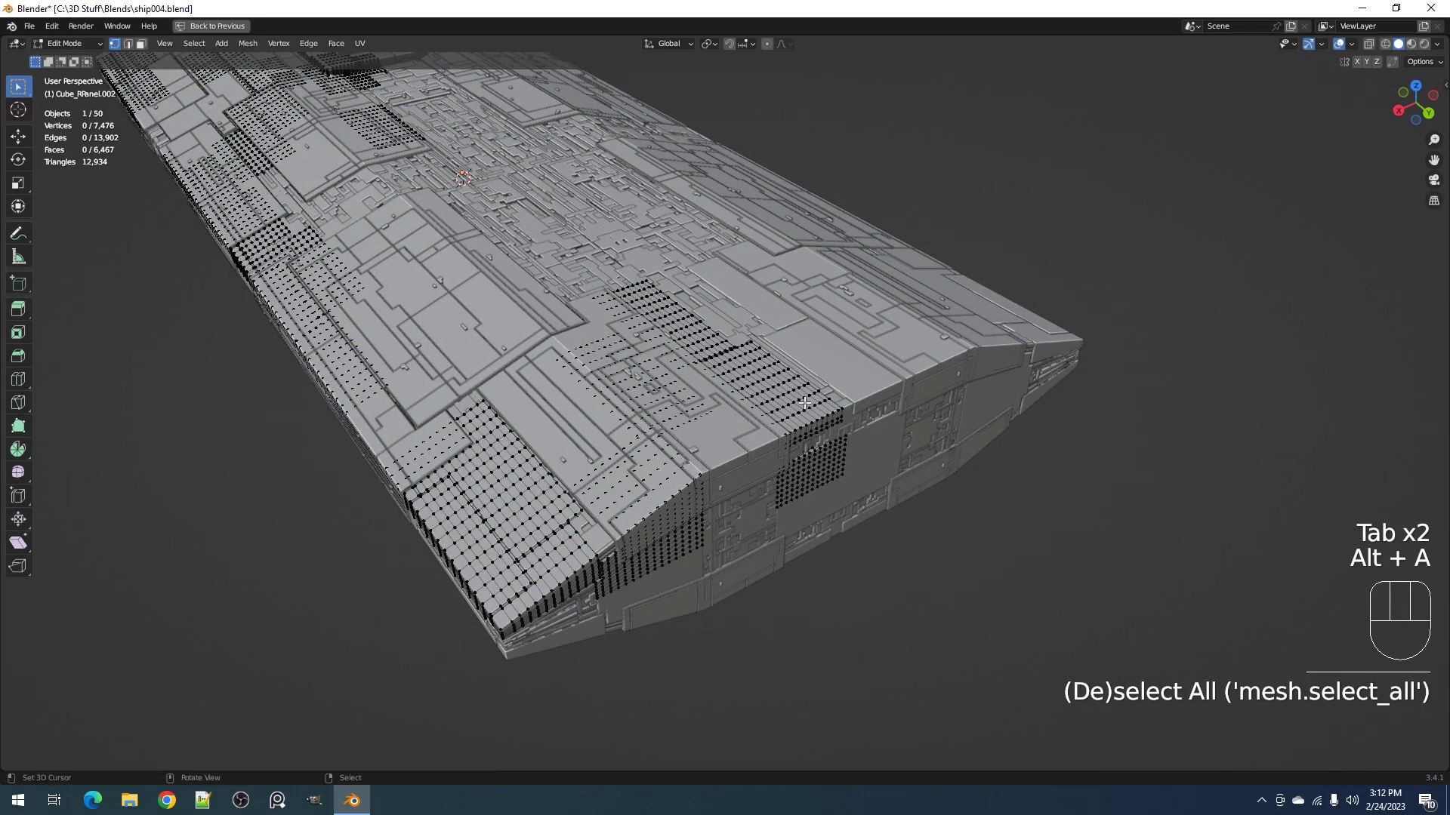
pyautogui.scroll(2, 805, 403)
pyautogui.click(737, 344)
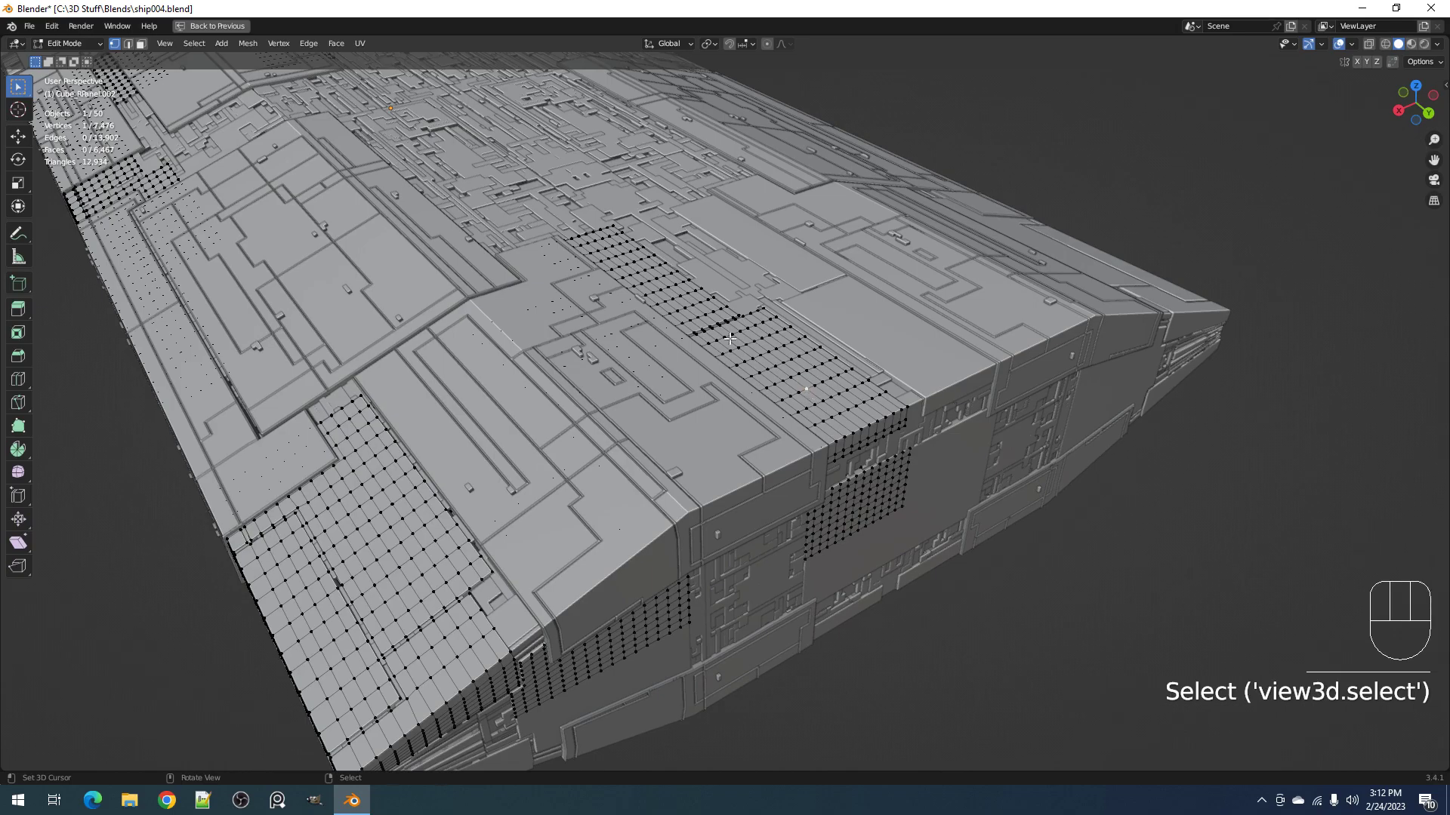
pyautogui.press('3')
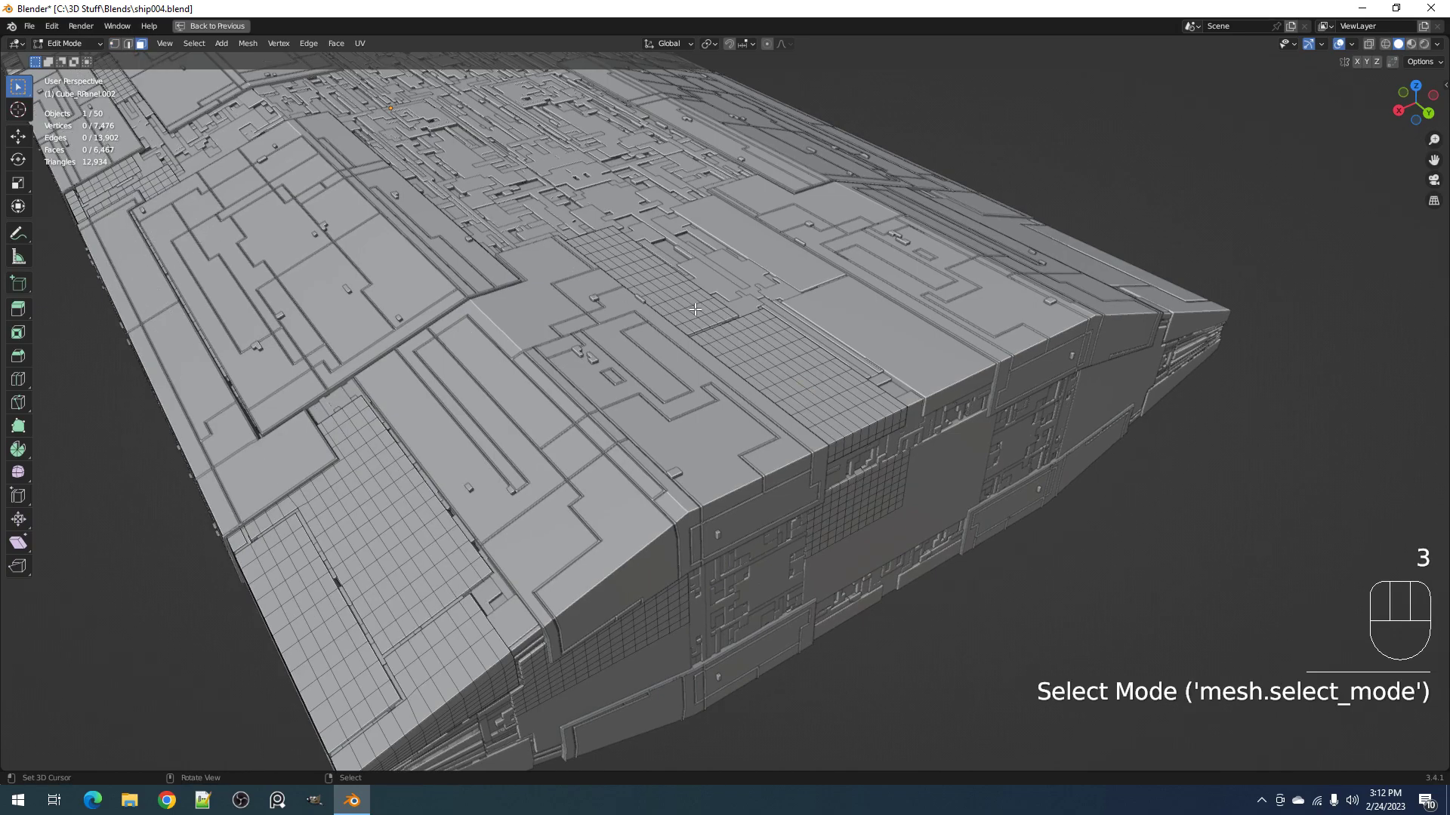
pyautogui.keyDown('shift'); pyautogui.click(695, 310); pyautogui.keyUp('shift')
pyautogui.keyDown('shift'); pyautogui.click(843, 383); pyautogui.keyUp('shift')
pyautogui.keyDown('shift'); pyautogui.click(888, 482); pyautogui.keyUp('shift')
pyautogui.keyDown('shift'); pyautogui.click(866, 434); pyautogui.keyUp('shift')
pyautogui.press('q')
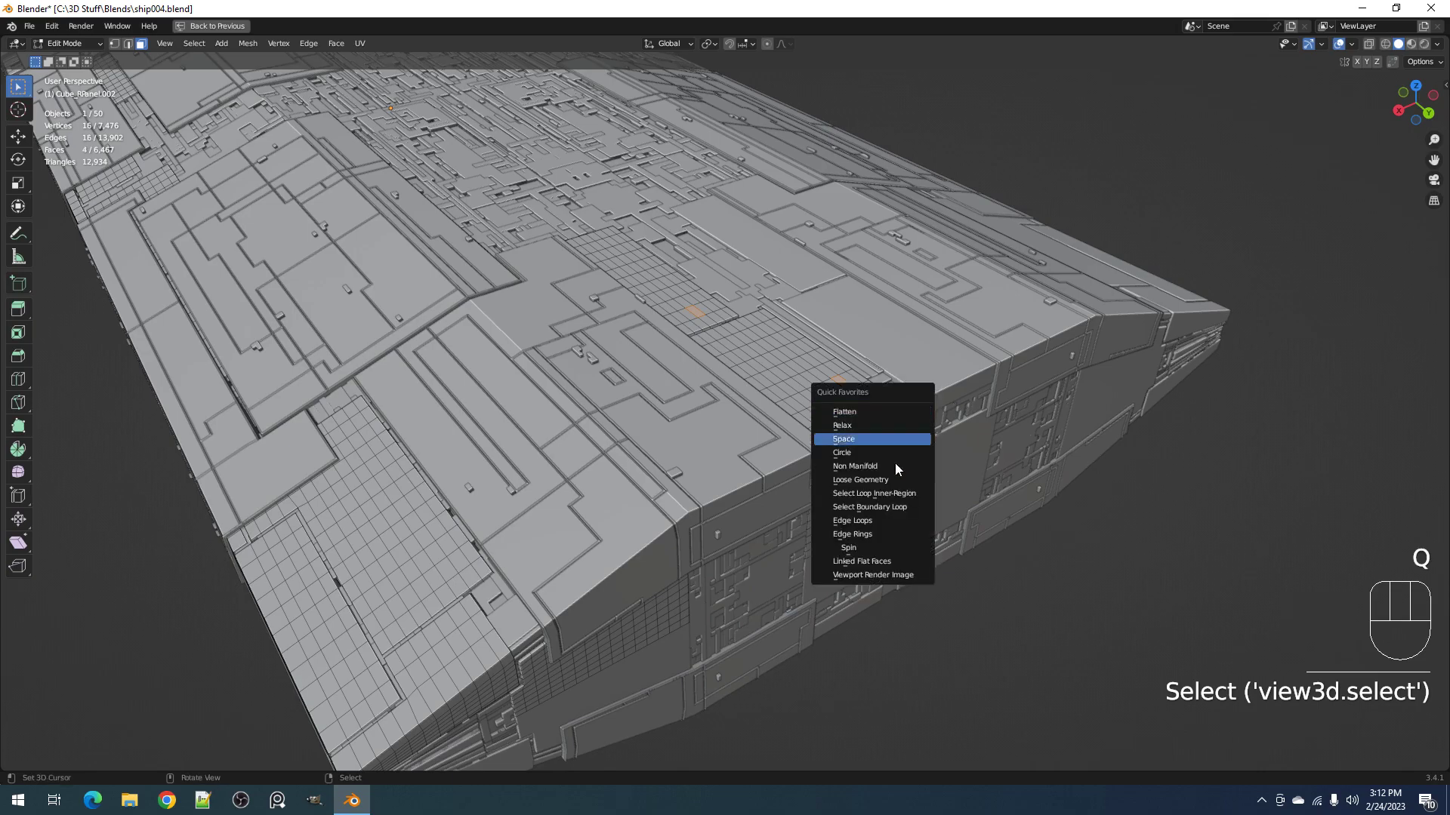
pyautogui.click(886, 556)
# Step: Add the flat side panel on the hull's end face to the linked flat face selection and return to Object Mode without overlays
pyautogui.keyDown('shift'); pyautogui.click(666, 634); pyautogui.keyUp('shift')
pyautogui.press('q')
pyautogui.click(927, 505)
pyautogui.press('Tab')
pyautogui.hotkey('shift', 'alt', 'z')
# Step: Save the file and run Random Panels on the selected flat faces at the hull's end
pyautogui.moveTo(948, 482); pyautogui.dragTo(914, 468, button='middle')
pyautogui.hotkey('ctrl', 's')
pyautogui.hotkey('shift', 'q')
pyautogui.click(972, 443)
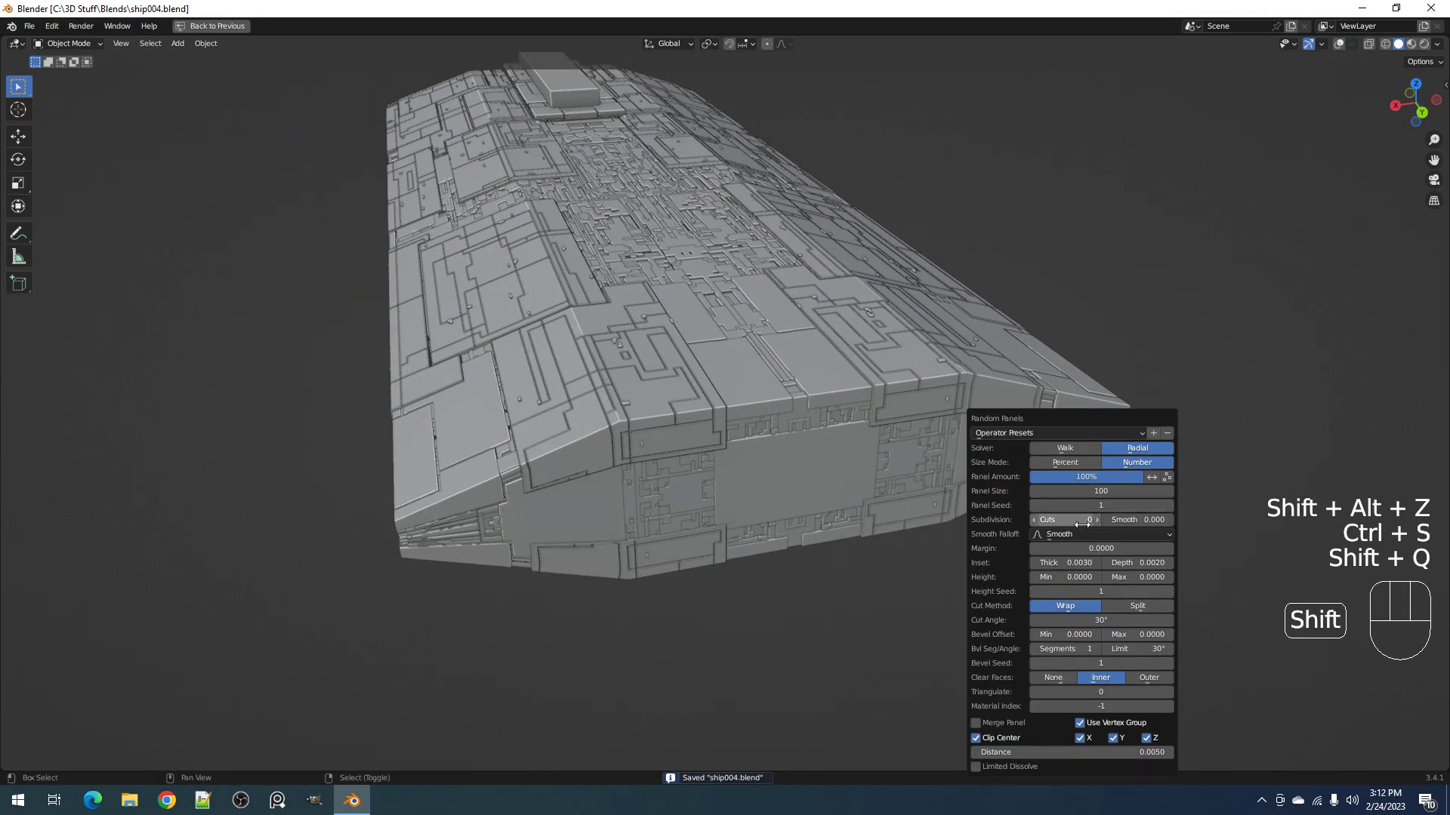
# Step: Set the new panels' subdivision cuts to 1 and switch their solver to Walk
pyautogui.keyDown('ctrl'); pyautogui.scroll(1, 1078, 519); pyautogui.keyUp('ctrl')
pyautogui.keyDown('ctrl'); pyautogui.scroll(2, 1078, 520); pyautogui.keyUp('ctrl')
pyautogui.keyDown('ctrl'); pyautogui.scroll(-3, 1078, 519); pyautogui.keyUp('ctrl')
pyautogui.keyDown('ctrl'); pyautogui.scroll(1, 1078, 519); pyautogui.keyUp('ctrl')
pyautogui.keyDown('ctrl'); pyautogui.scroll(-1, 1078, 519); pyautogui.keyUp('ctrl')
pyautogui.keyDown('ctrl'); pyautogui.scroll(1, 1078, 520); pyautogui.keyUp('ctrl')
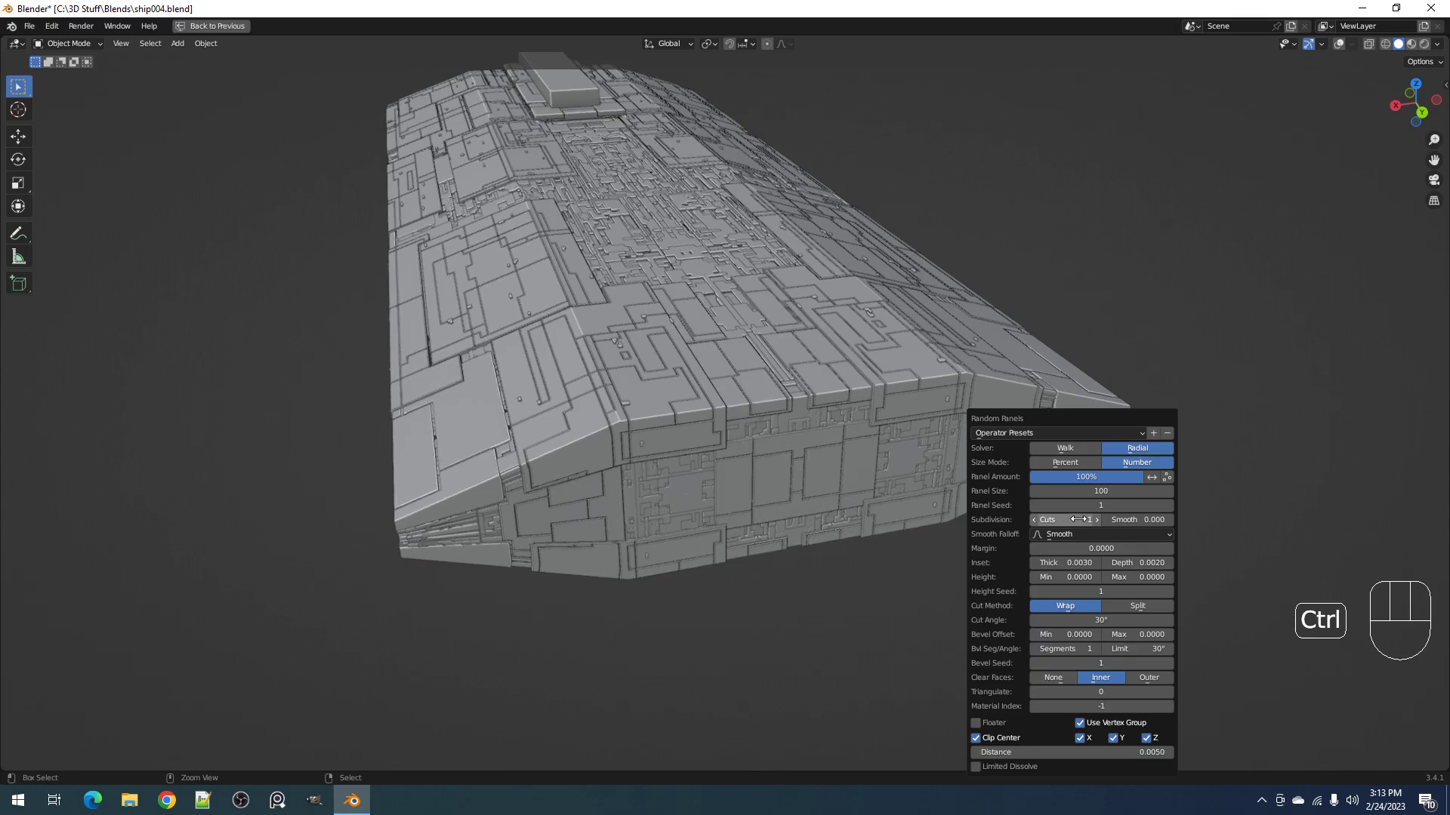
pyautogui.click(1057, 446)
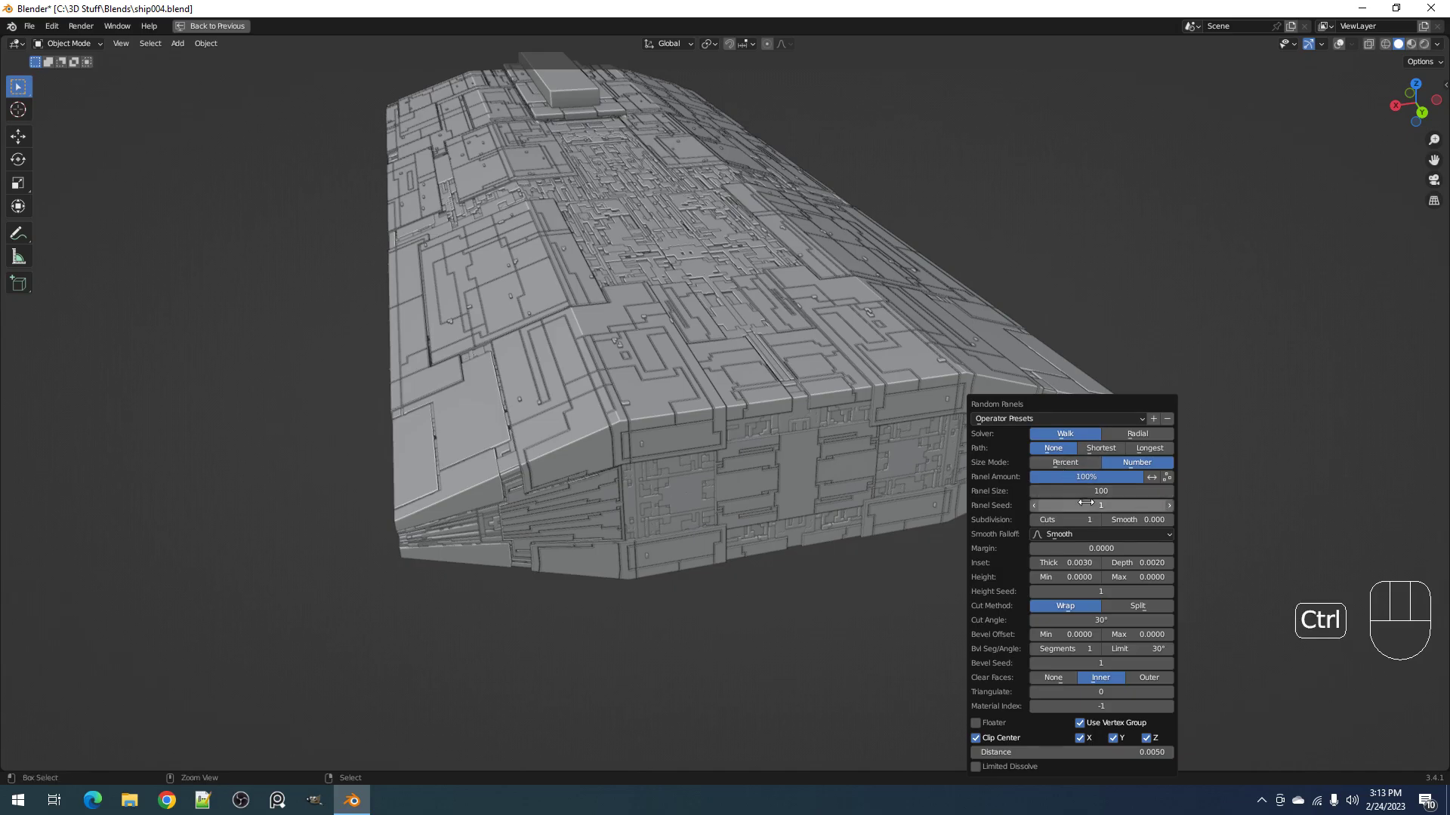
# Step: Try panel seed 2 for the new end-face panels and check the hull from above and from its end
pyautogui.keyDown('ctrl'); pyautogui.scroll(1, 1085, 504); pyautogui.keyUp('ctrl')
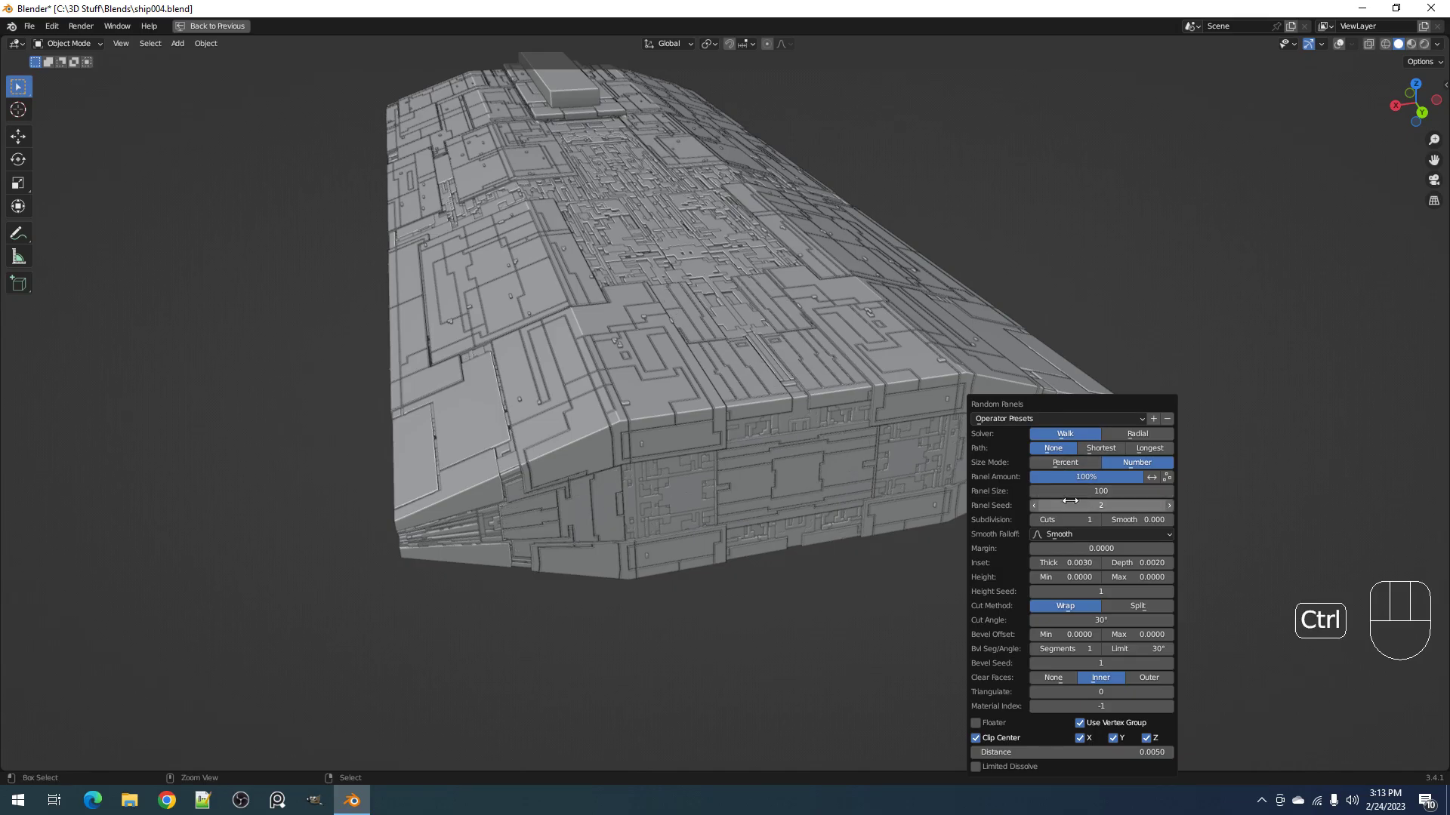
pyautogui.scroll(1, 759, 434)
pyautogui.scroll(-2, 669, 346)
pyautogui.moveTo(669, 346); pyautogui.dragTo(708, 388, button='middle')
pyautogui.scroll(1, 709, 388)
pyautogui.scroll(-3, 604, 372)
pyautogui.keyDown('shift'); pyautogui.moveTo(590, 370); pyautogui.dragTo(545, 319, button='middle'); pyautogui.keyUp('shift')
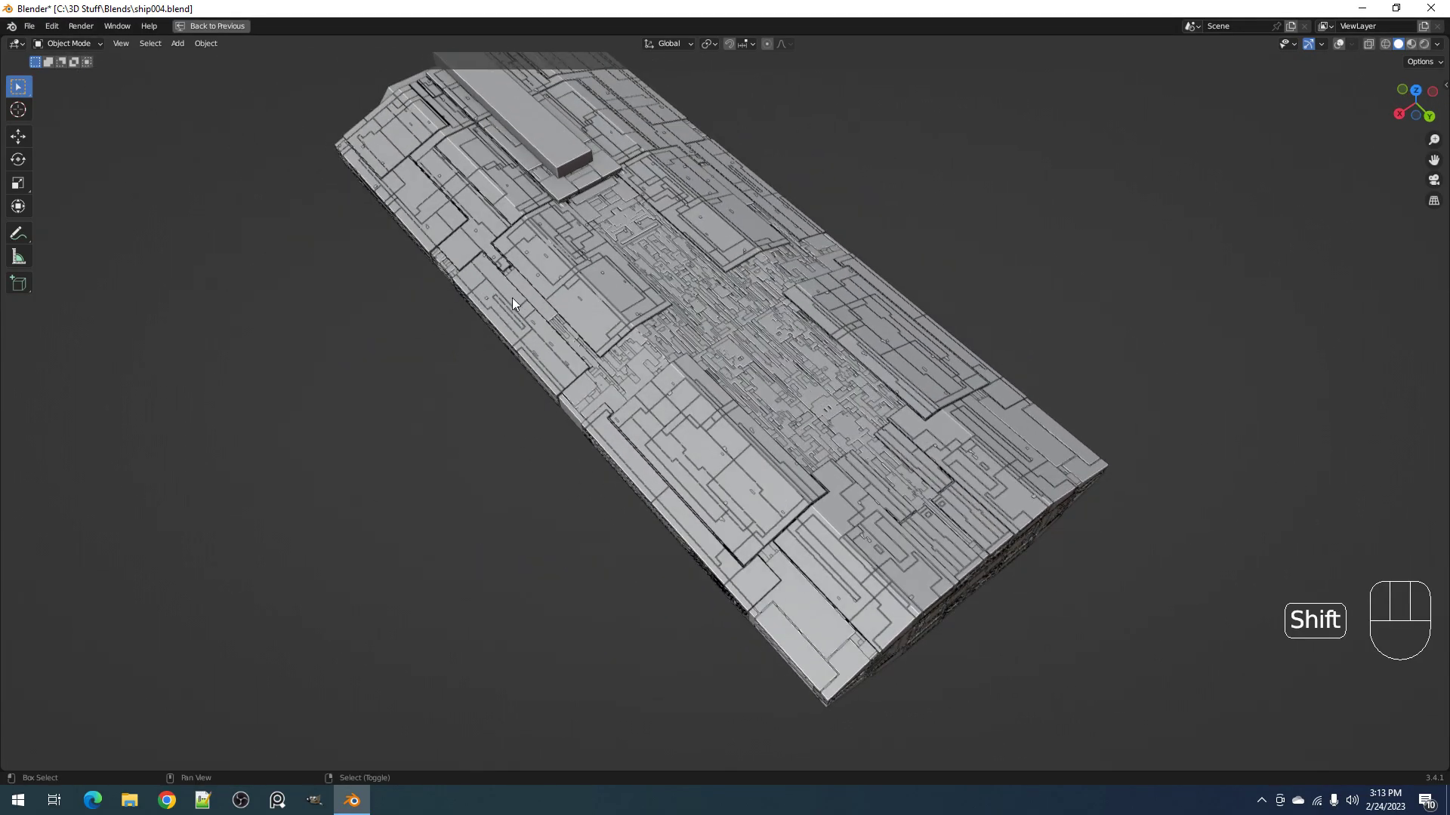
pyautogui.moveTo(492, 277); pyautogui.dragTo(891, 449, button='middle')
pyautogui.scroll(2, 1003, 441)
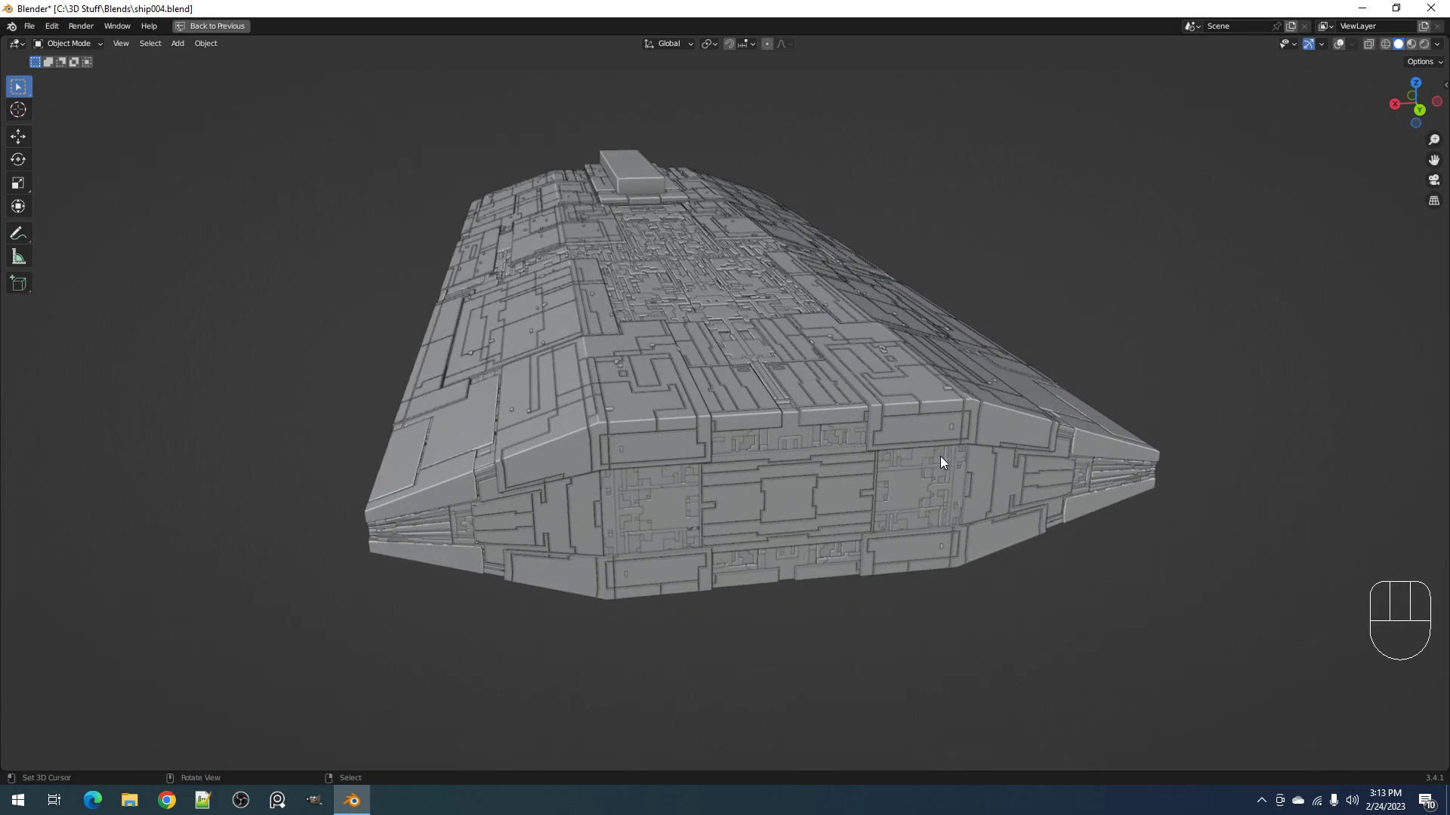
# Step: Try panel seeds up to 13 for the end-face panels, comparing 0 and 1 subdivision cuts
pyautogui.press('F9')
pyautogui.keyDown('ctrl'); pyautogui.scroll(1, 1167, 503); pyautogui.keyUp('ctrl')
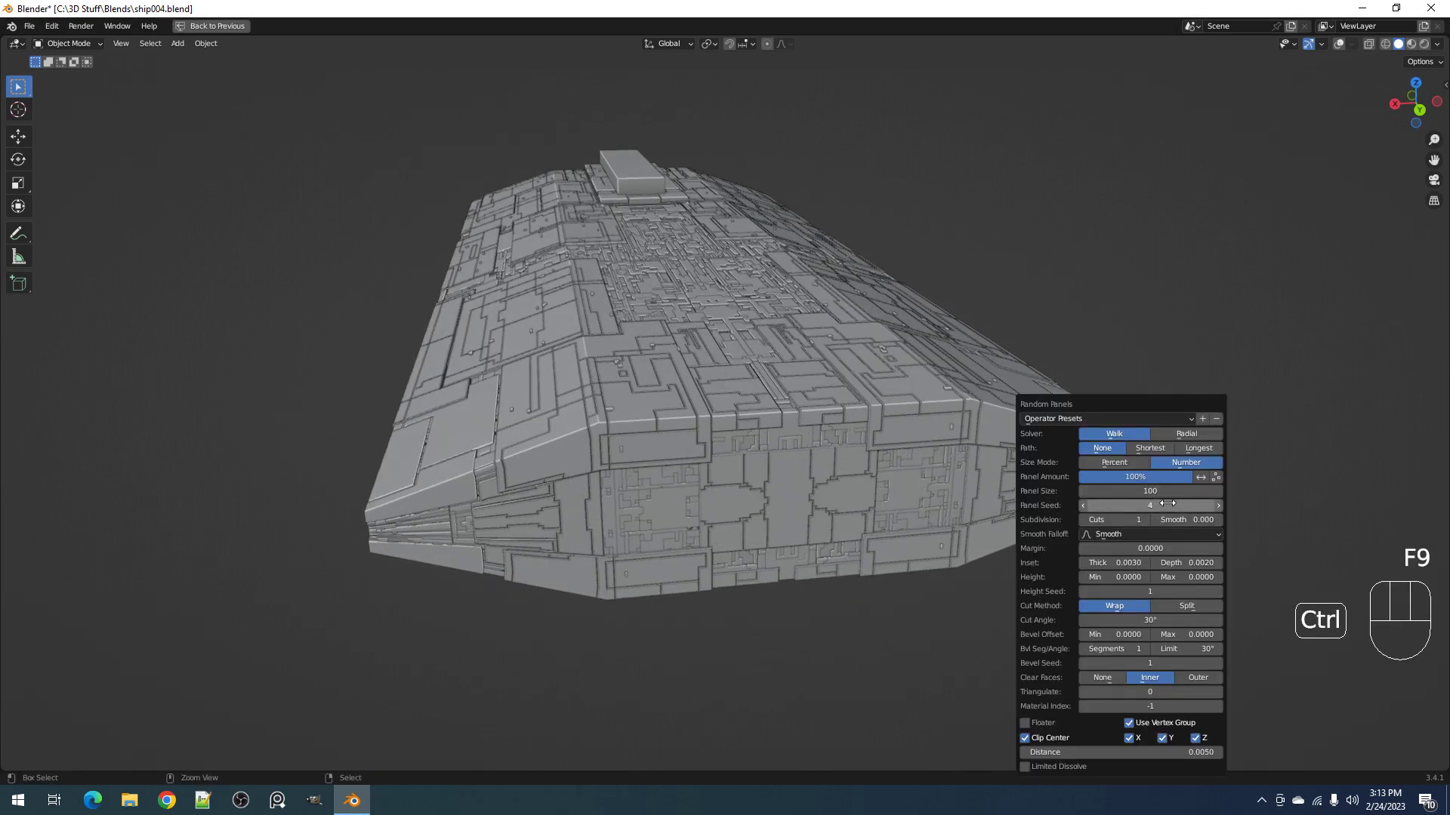
pyautogui.keyDown('ctrl'); pyautogui.scroll(2, 1167, 505); pyautogui.keyUp('ctrl')
pyautogui.keyDown('ctrl'); pyautogui.scroll(-1, 1127, 519); pyautogui.keyUp('ctrl')
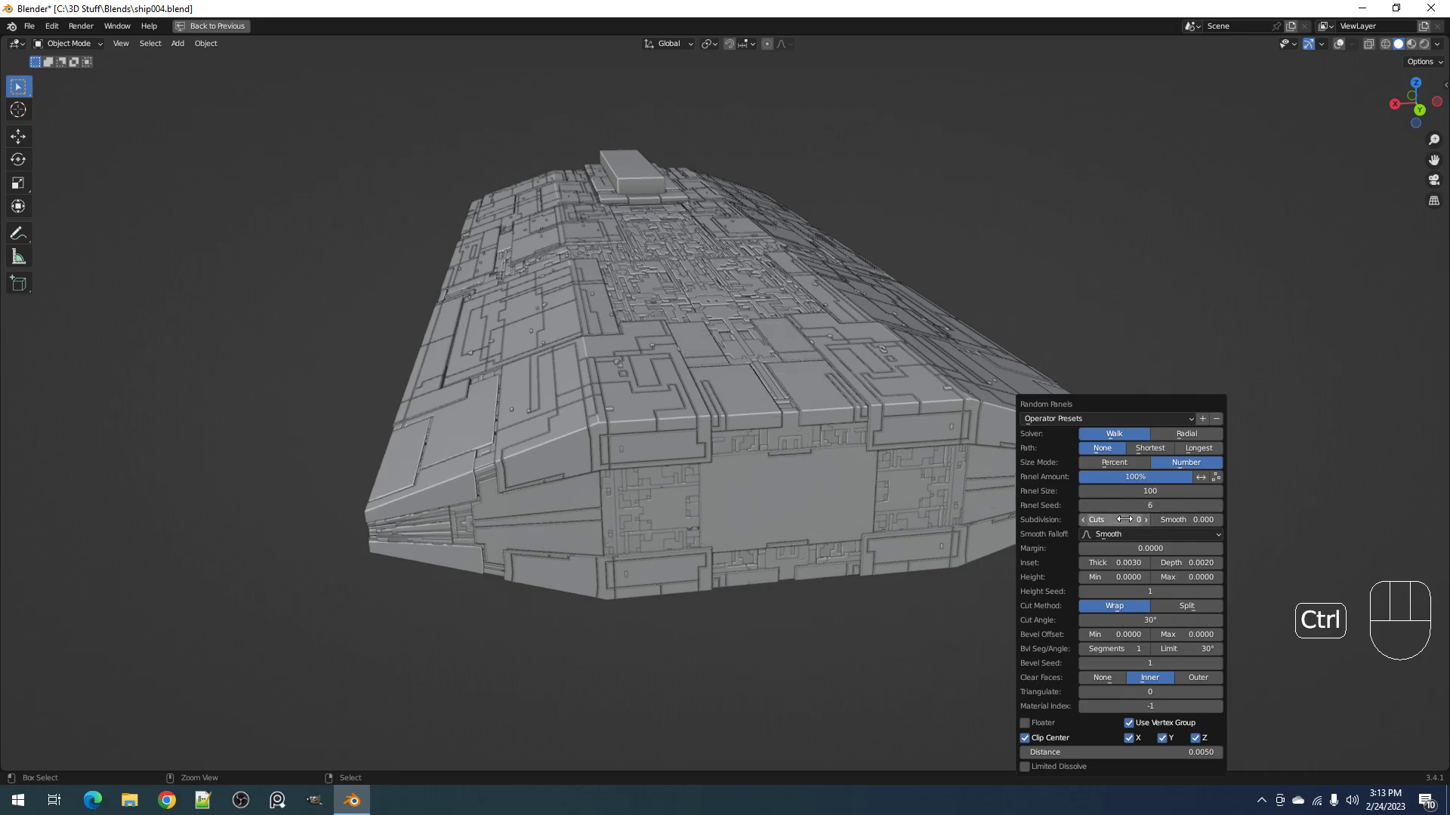
pyautogui.keyDown('ctrl'); pyautogui.scroll(1, 1138, 506); pyautogui.keyUp('ctrl')
pyautogui.keyDown('ctrl'); pyautogui.scroll(5, 1140, 506); pyautogui.keyUp('ctrl')
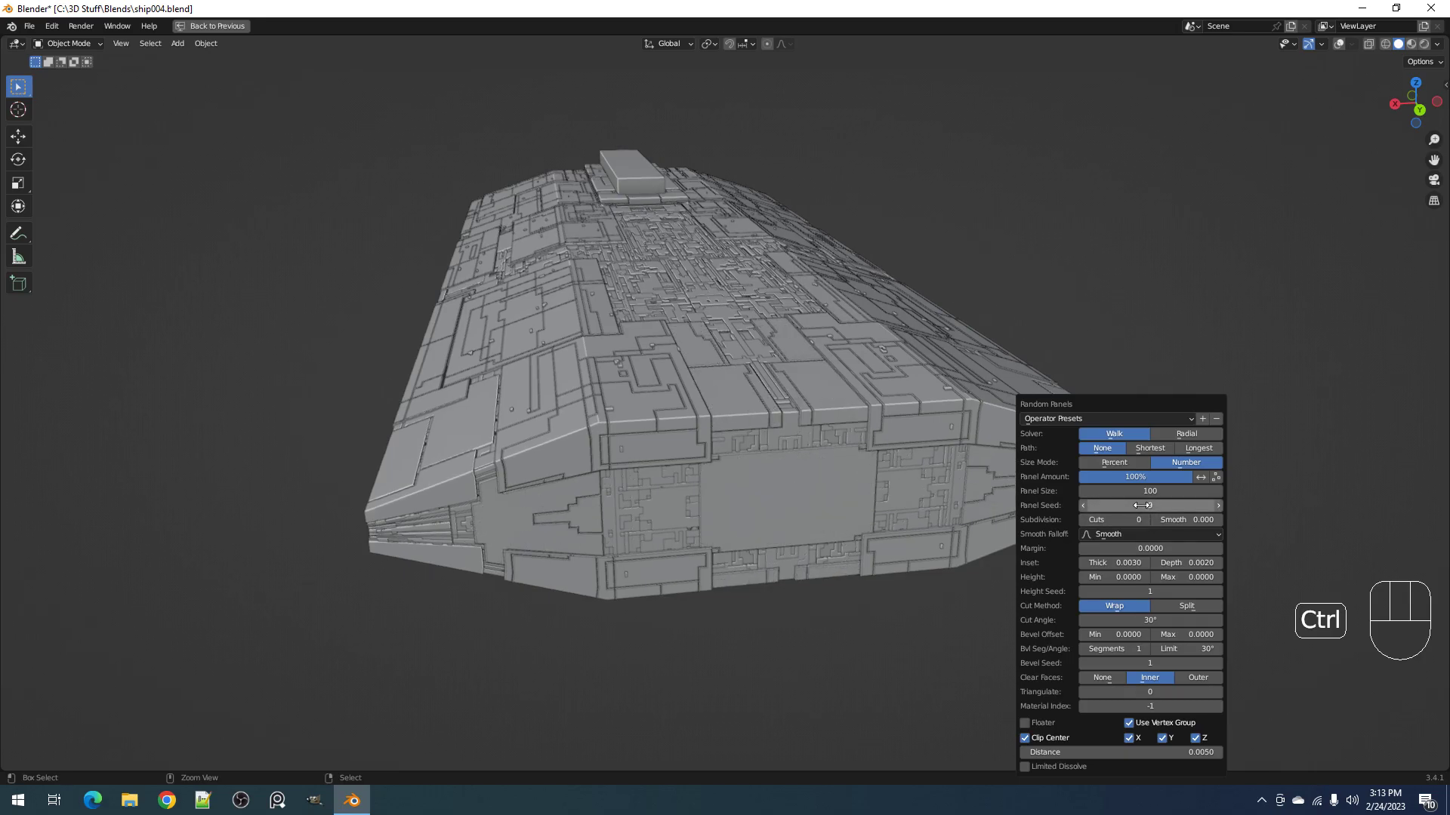
pyautogui.keyDown('ctrl'); pyautogui.scroll(1, 1133, 520); pyautogui.keyUp('ctrl')
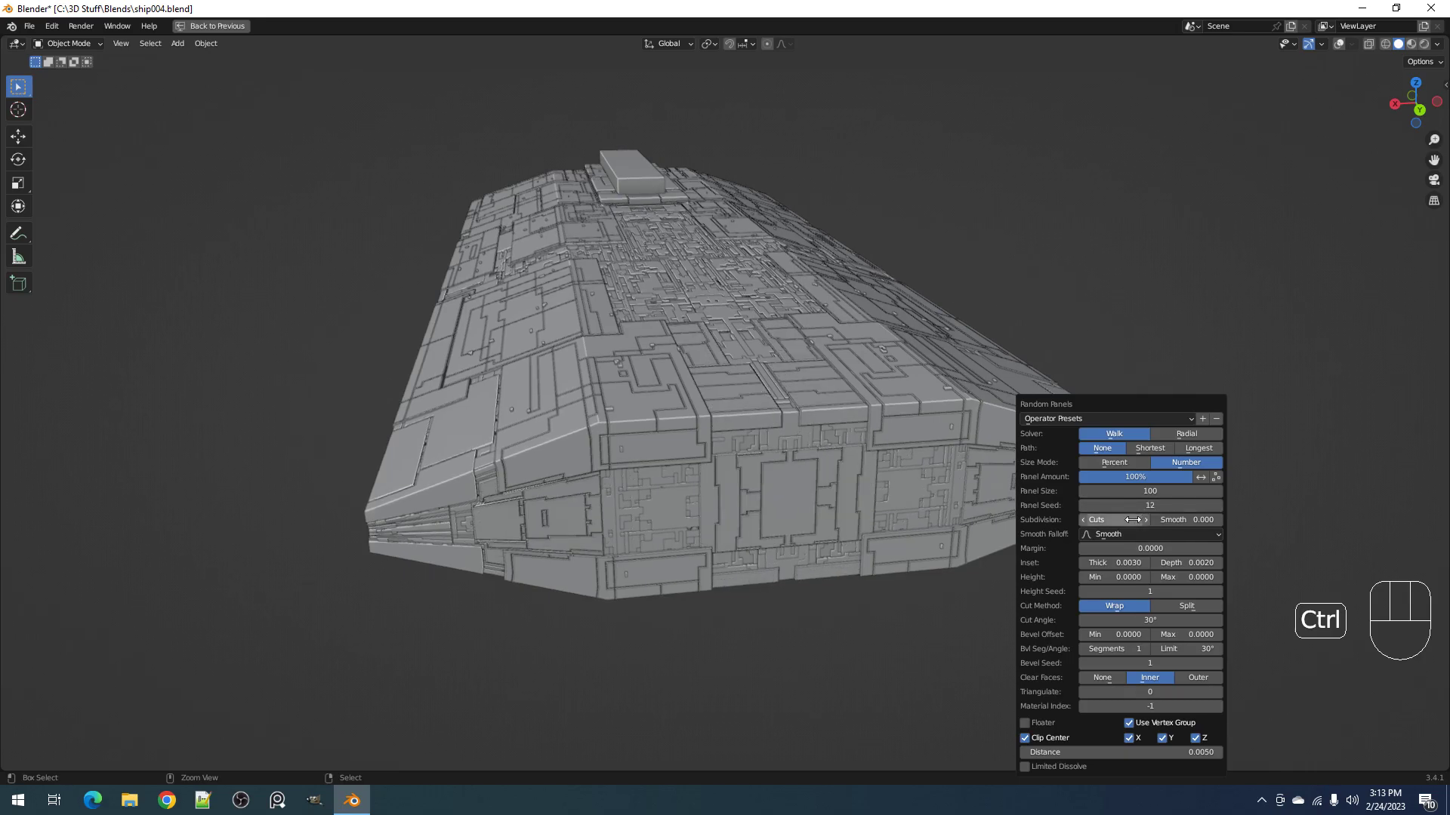
pyautogui.keyDown('ctrl'); pyautogui.scroll(1, 1144, 505); pyautogui.keyUp('ctrl')
# Step: Switch the panels' size mode to Percent with a 4% panel size and set the panel seed to 17
pyautogui.click(1140, 459)
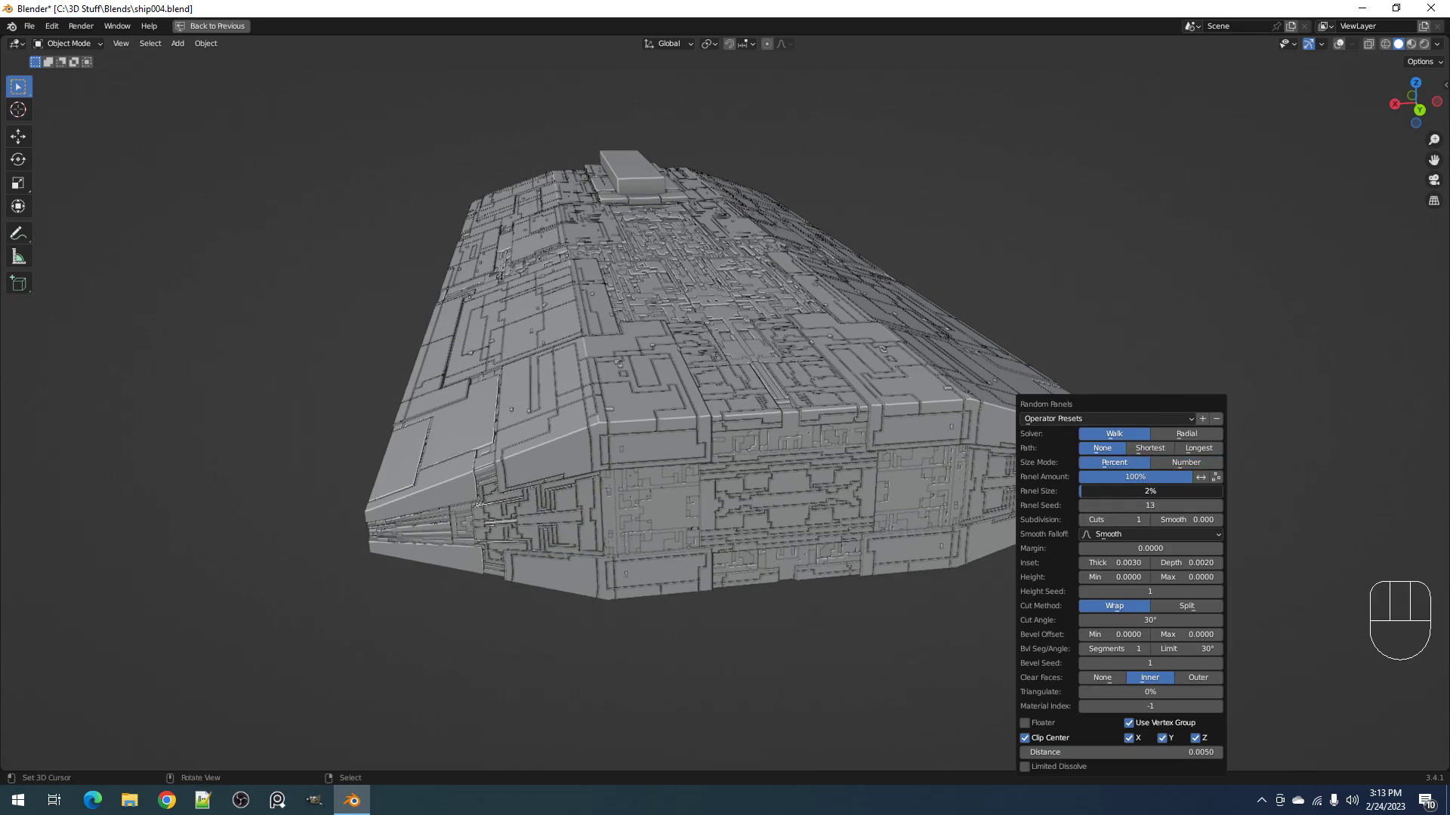
pyautogui.keyDown('ctrl'); pyautogui.scroll(-1, 1150, 491); pyautogui.keyUp('ctrl')
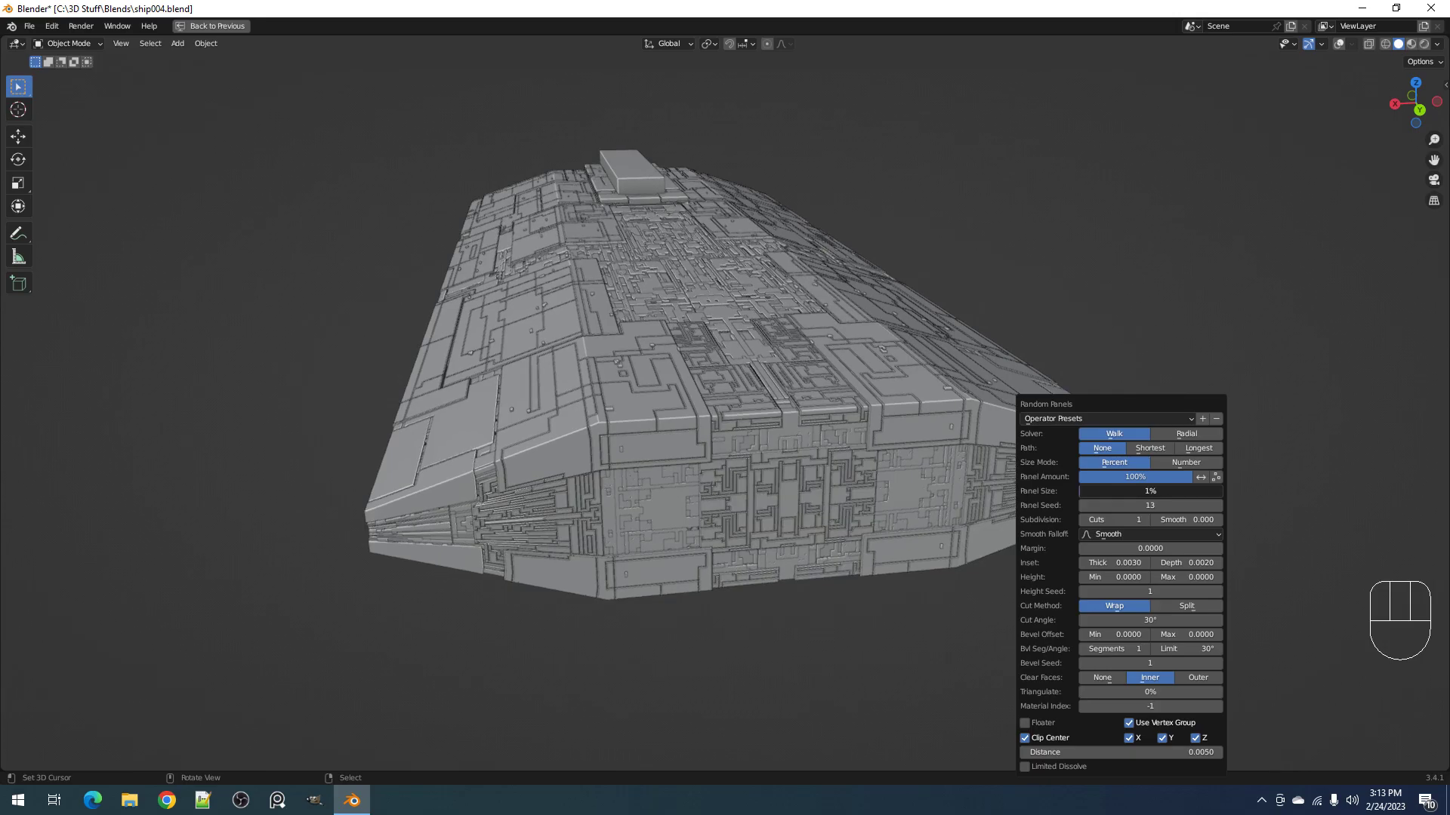
pyautogui.keyDown('ctrl'); pyautogui.scroll(6, 1149, 491); pyautogui.keyUp('ctrl')
pyautogui.keyDown('ctrl'); pyautogui.scroll(-3, 1150, 490); pyautogui.keyUp('ctrl')
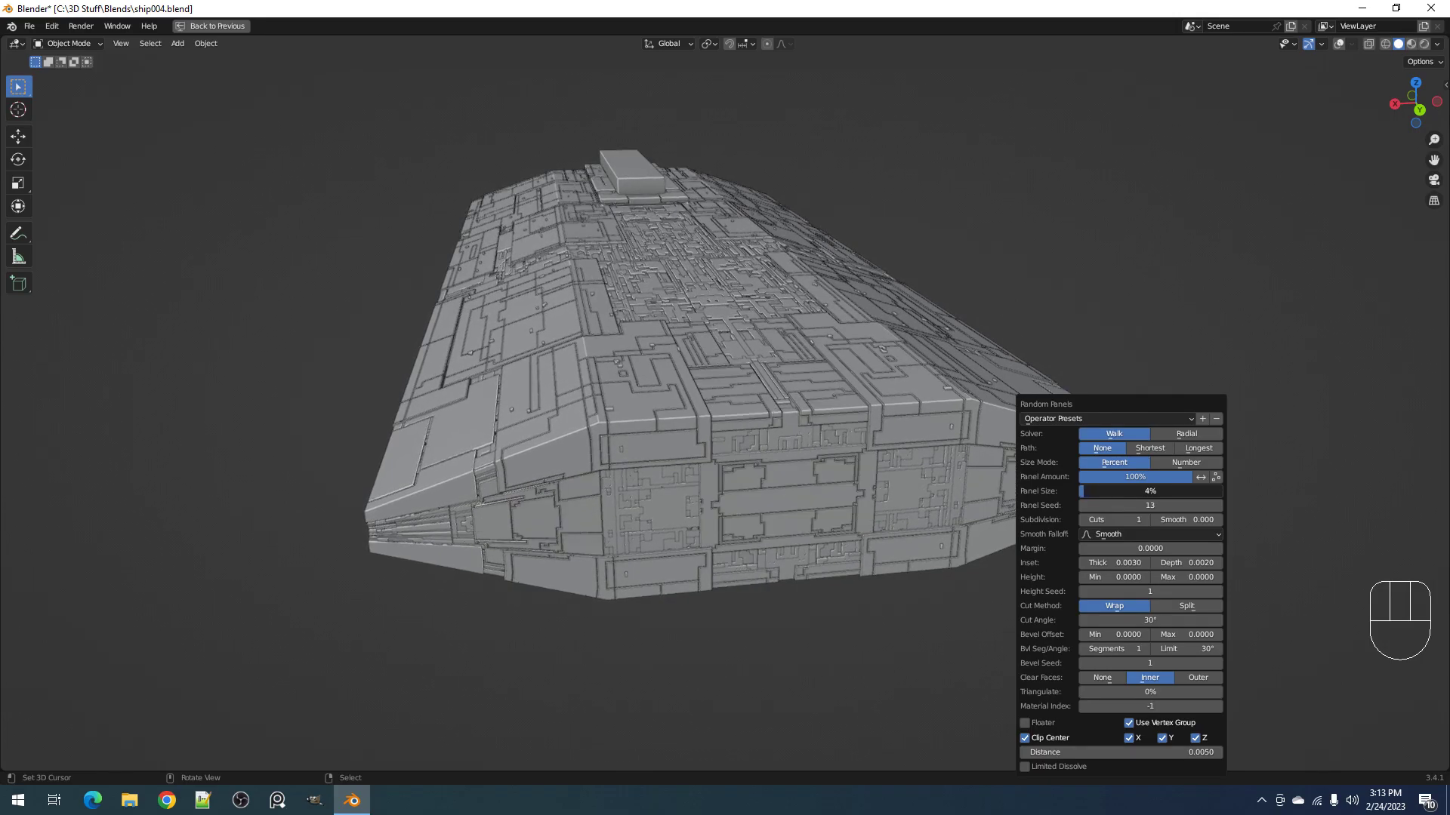
pyautogui.moveTo(1084, 493); pyautogui.dragTo(1085, 492)
pyautogui.keyDown('ctrl'); pyautogui.scroll(-1, 1150, 491); pyautogui.keyUp('ctrl')
pyautogui.keyDown('ctrl'); pyautogui.scroll(1, 1150, 491); pyautogui.keyUp('ctrl')
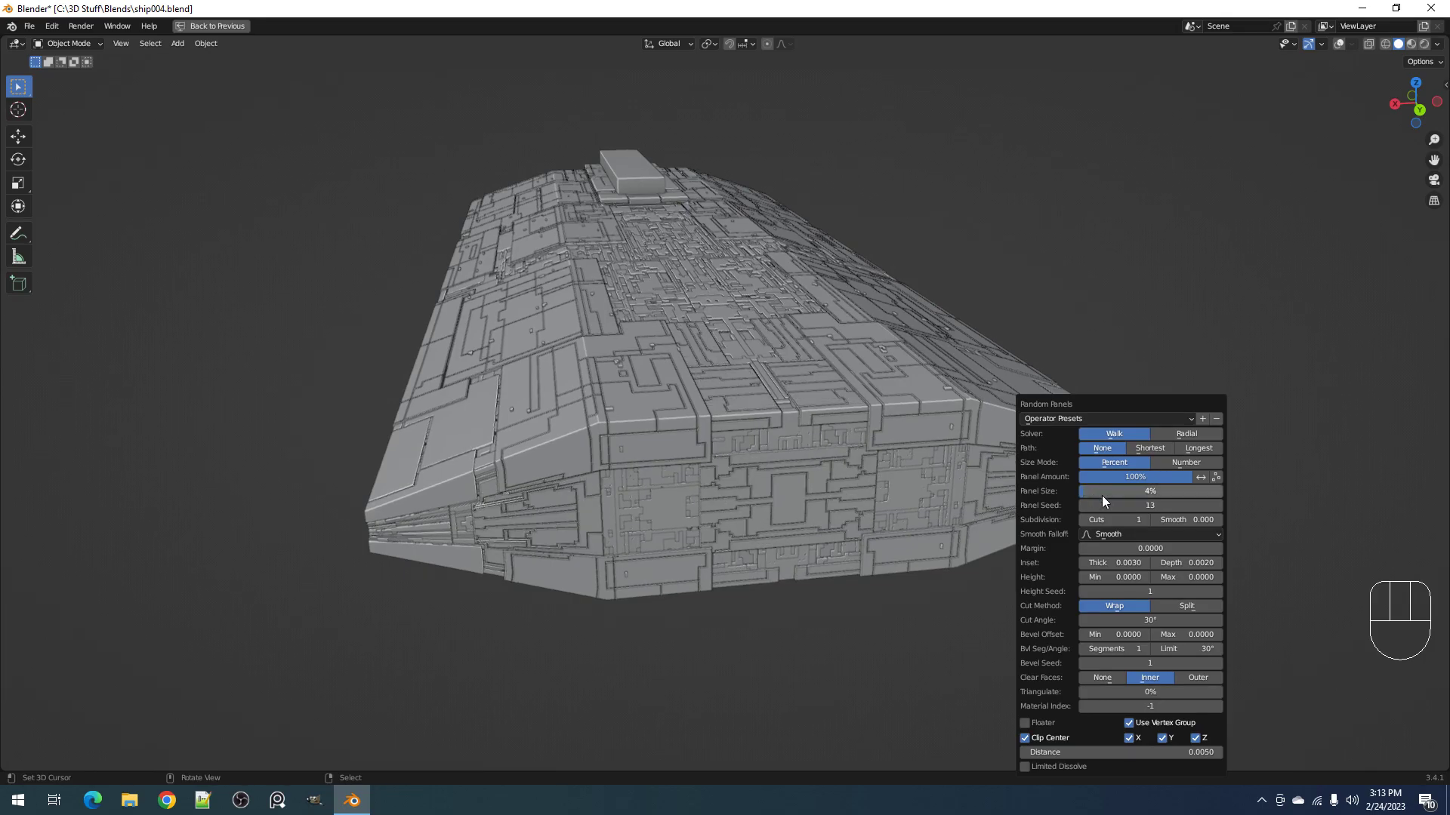
pyautogui.keyDown('ctrl'); pyautogui.scroll(3, 1114, 502); pyautogui.keyUp('ctrl')
pyautogui.keyDown('ctrl'); pyautogui.scroll(1, 1114, 502); pyautogui.keyUp('ctrl')
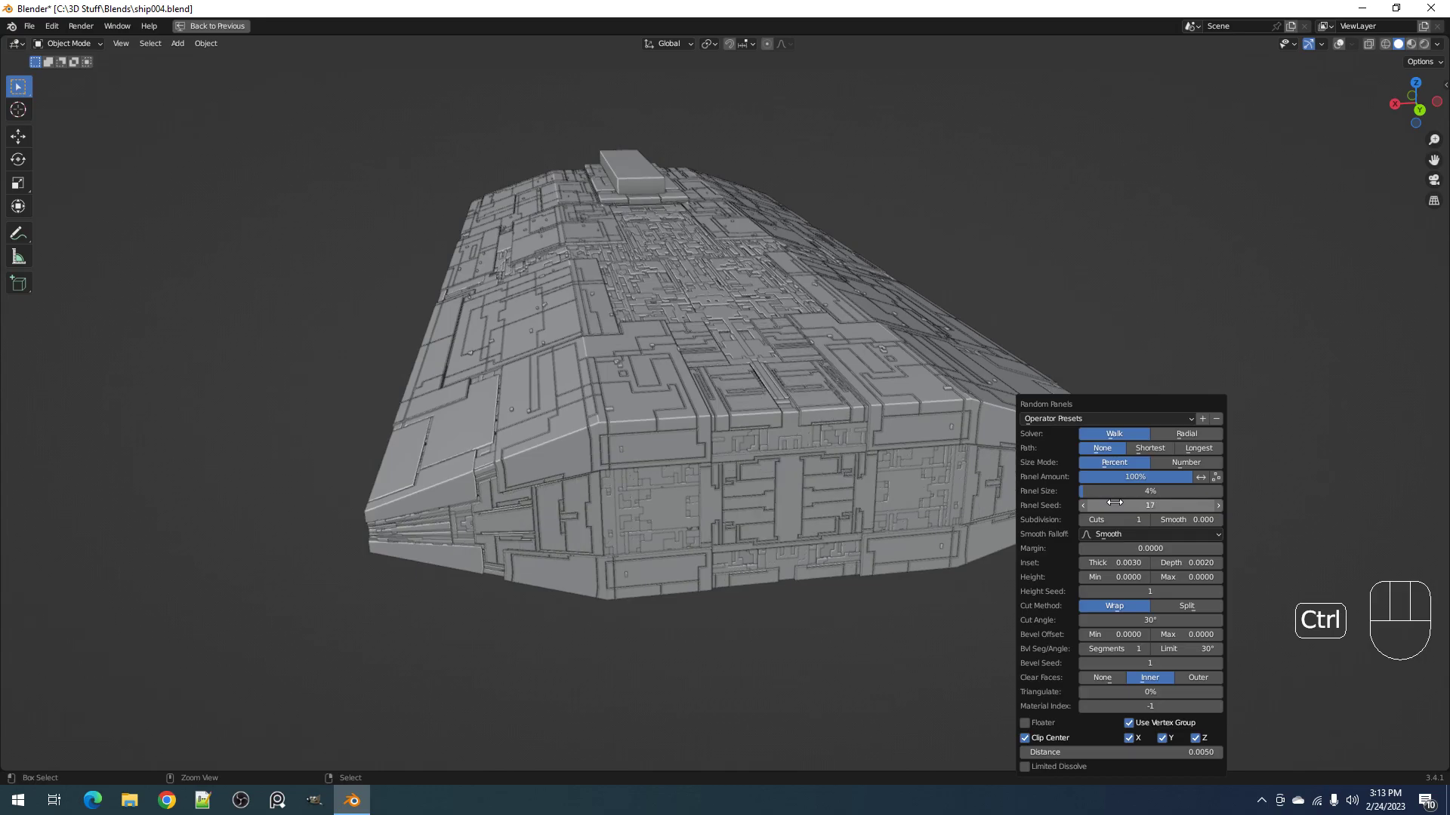
# Step: Run Random Panels again on the same faces with the Radial solver and choose another panel seed
pyautogui.hotkey('shift', 'q')
pyautogui.click(1018, 474)
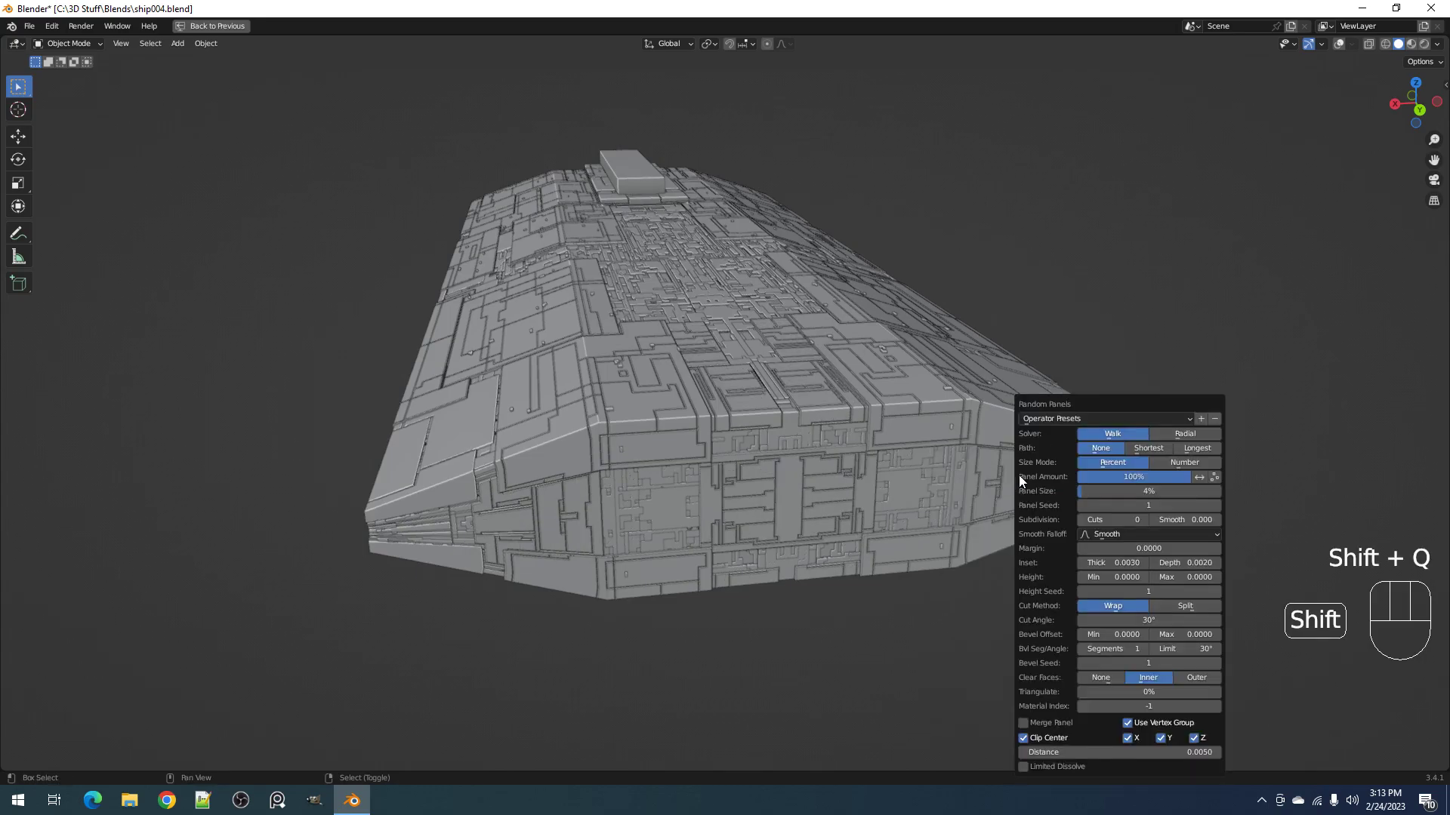
pyautogui.click(1178, 434)
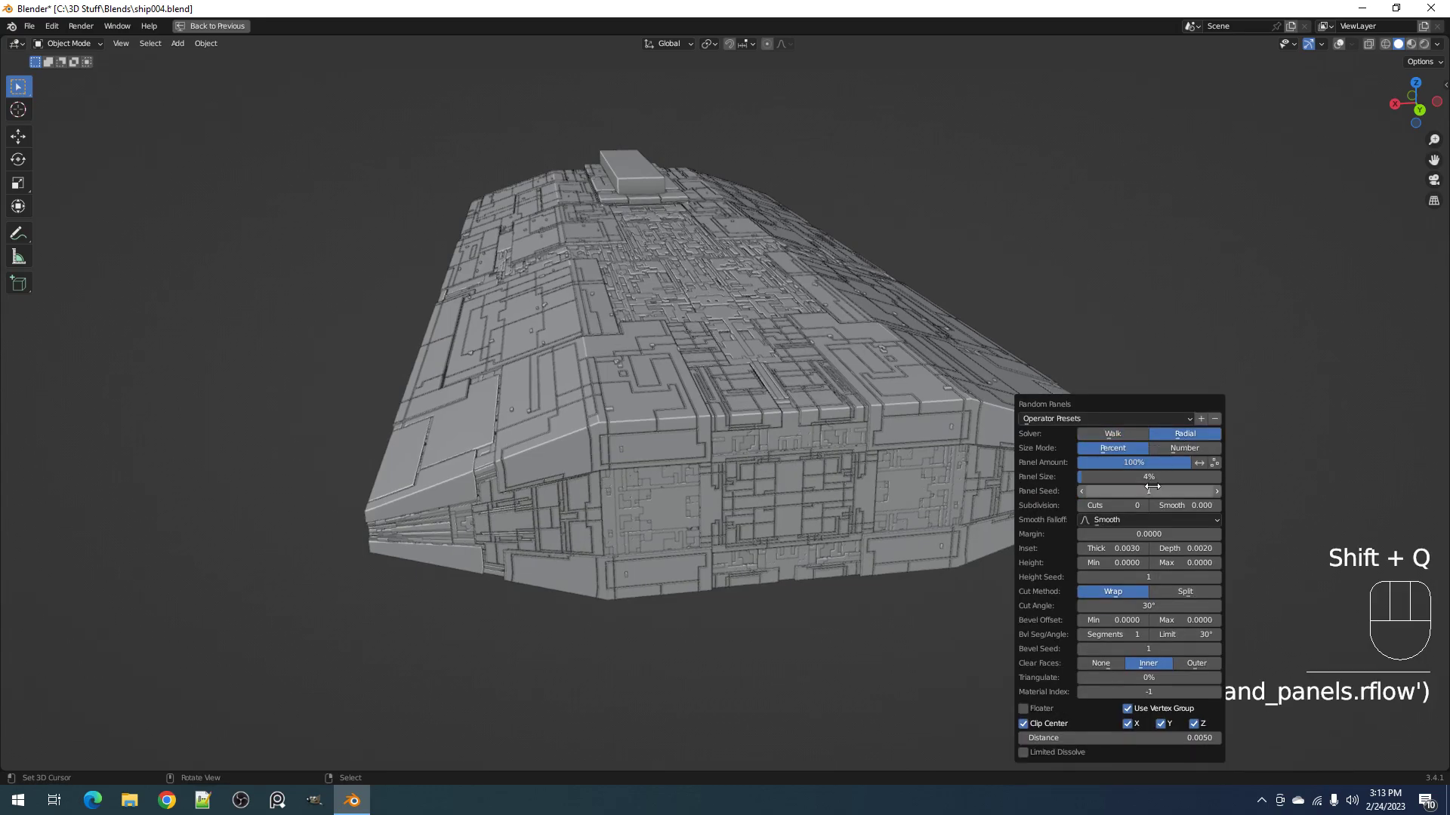
pyautogui.keyDown('ctrl'); pyautogui.scroll(4, 1150, 490); pyautogui.keyUp('ctrl')
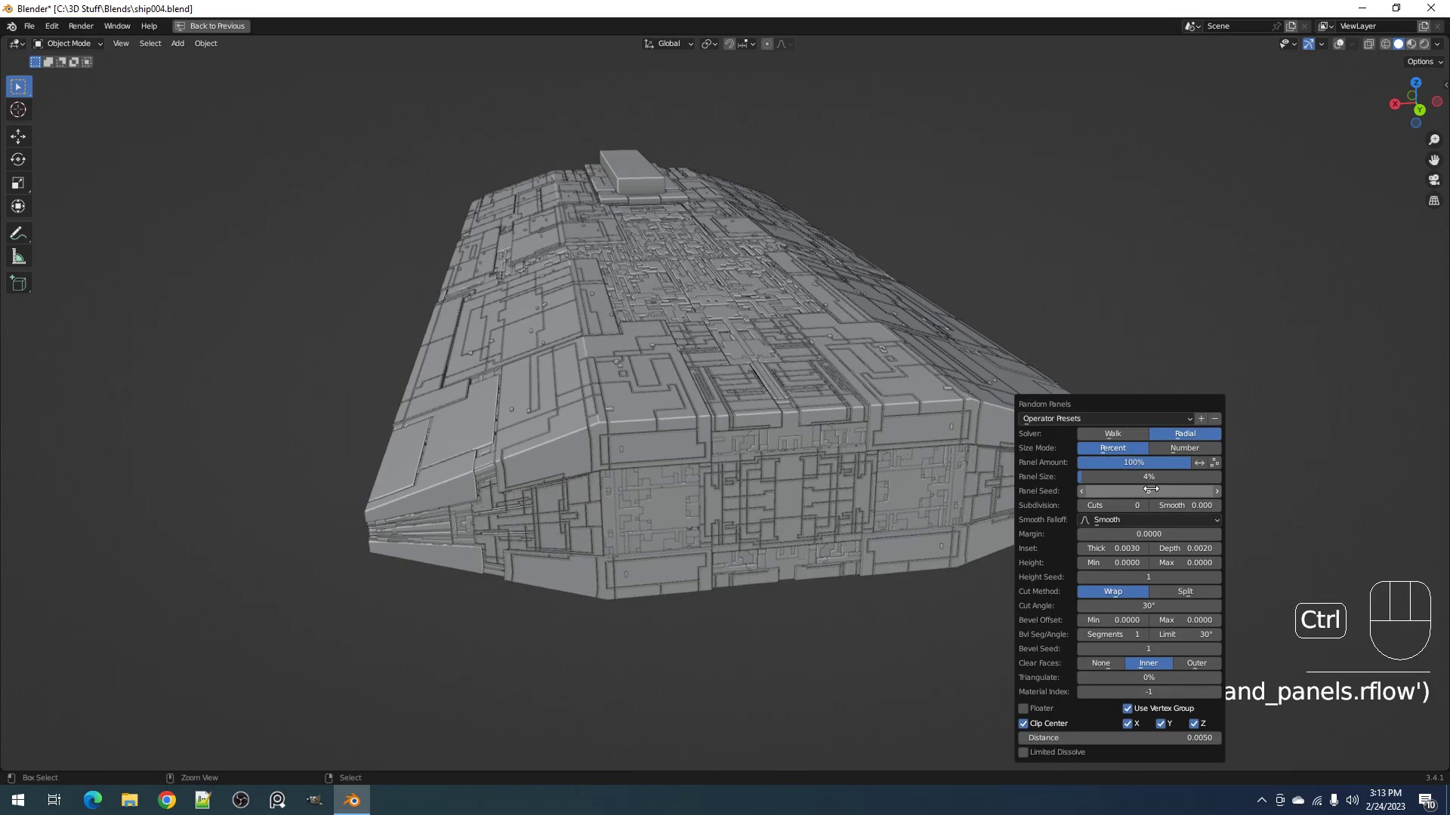
pyautogui.keyDown('ctrl'); pyautogui.scroll(1, 1151, 489); pyautogui.keyUp('ctrl')
# Step: Restore the full workspace layout and limit one of the new end-face panel layers' ray visibility to Camera
pyautogui.scroll(3, 790, 514)
pyautogui.moveTo(791, 515); pyautogui.dragTo(836, 388, button='middle')
pyautogui.hotkey('ctrl', 'space')
pyautogui.scroll(4, 702, 370)
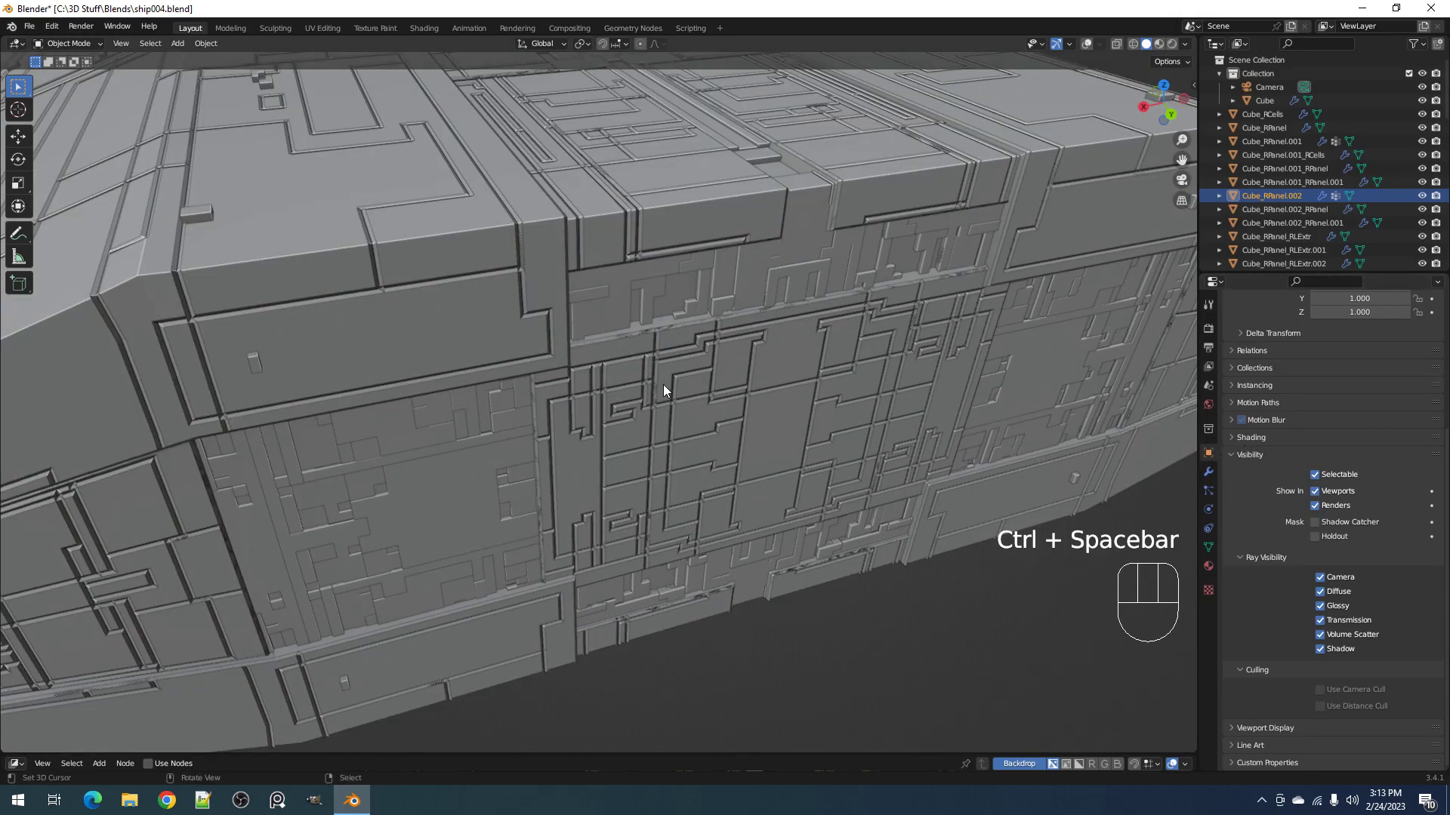
pyautogui.keyDown('alt'); pyautogui.keyDown('shift'); pyautogui.click(681, 376); pyautogui.keyUp('shift'); pyautogui.keyUp('alt')
pyautogui.hotkey('shift', 'alt', 'z')
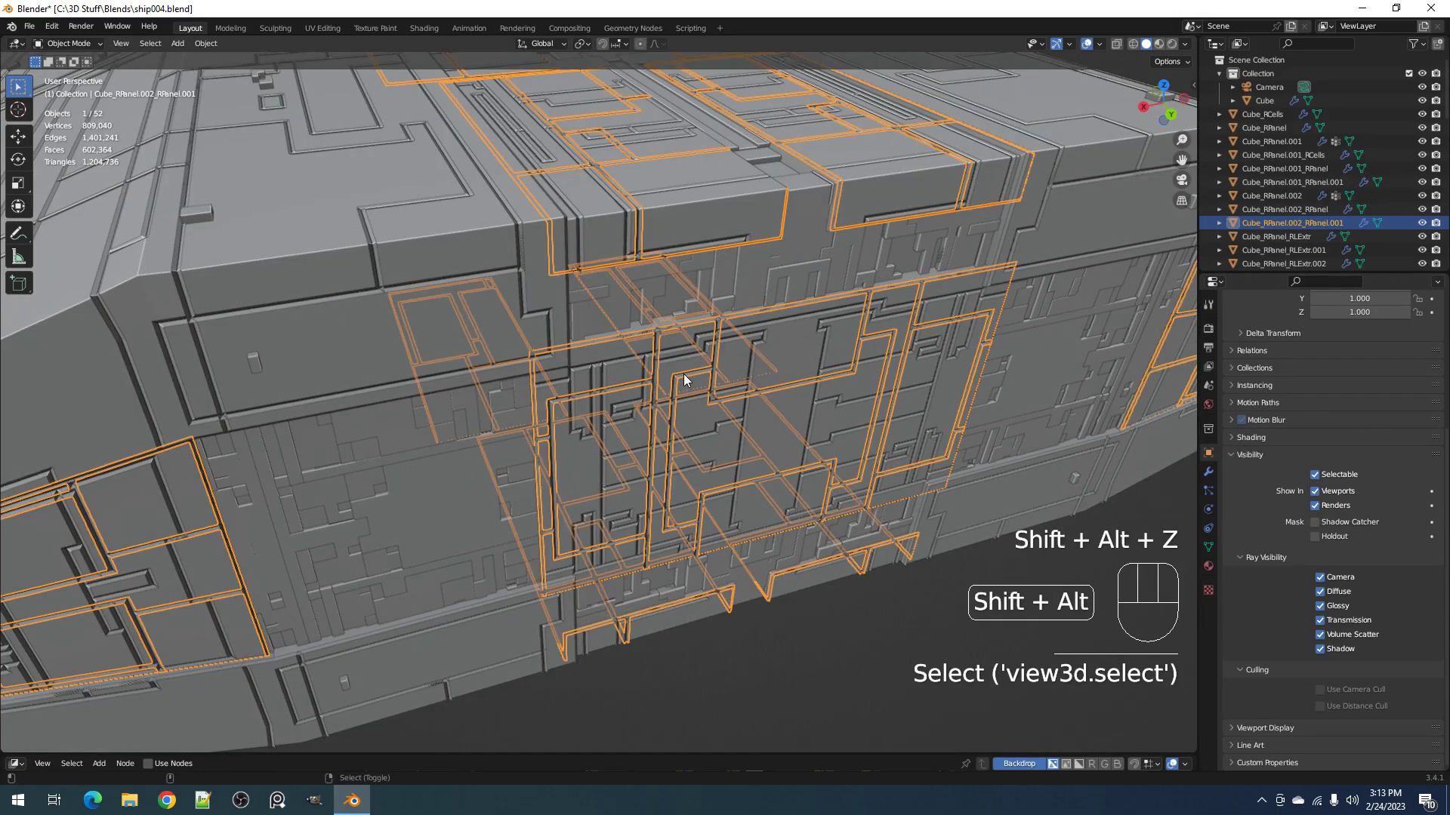
pyautogui.hotkey('shift', 'alt', 'z')
pyautogui.hotkey('shift', 'alt', 'z')
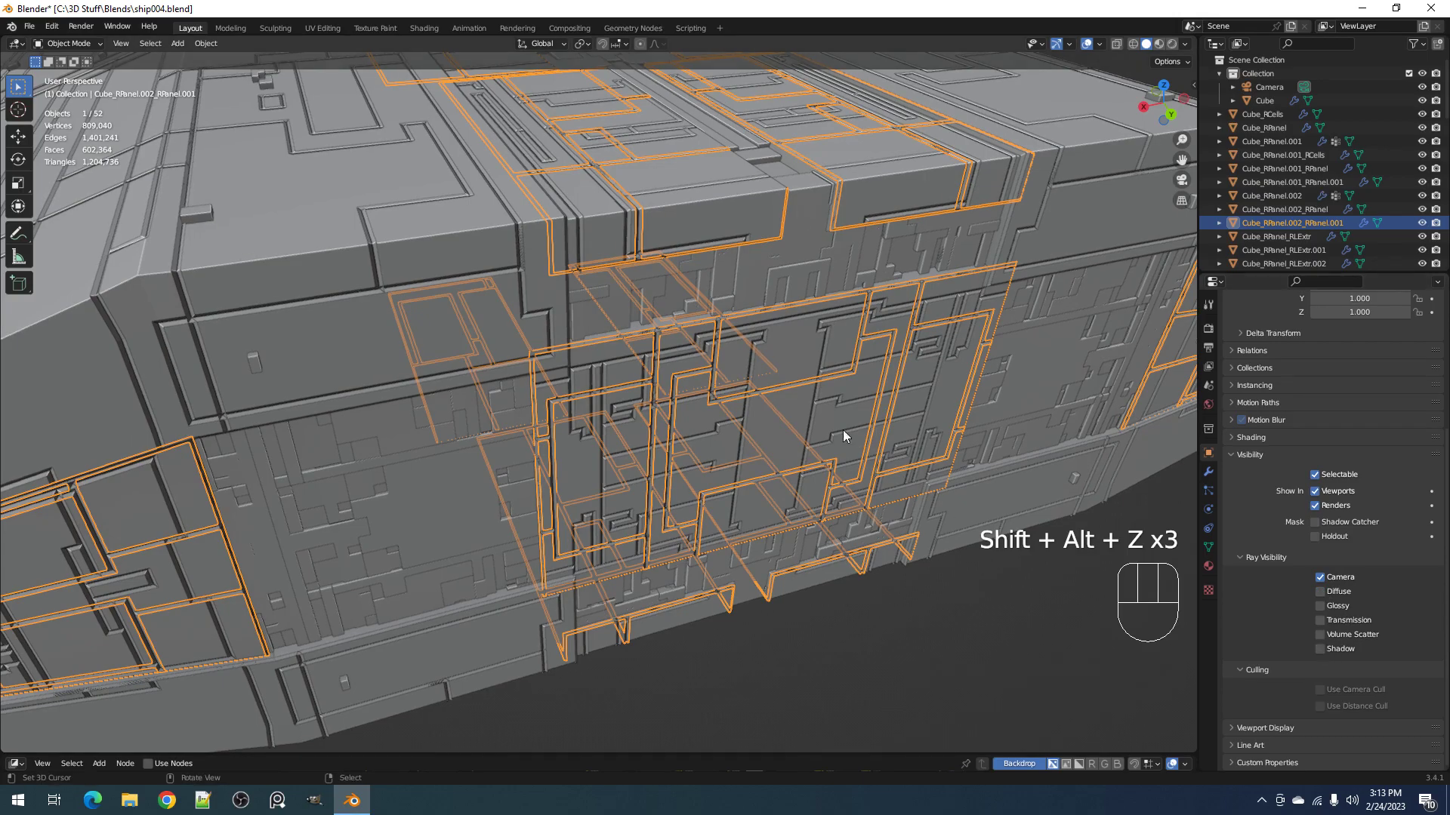
# Step: Disable Diffuse, Glossy, Transmission, Volume Scatter and Shadow ray visibility for the other new panel layer and save the file
pyautogui.rightClick(611, 367)
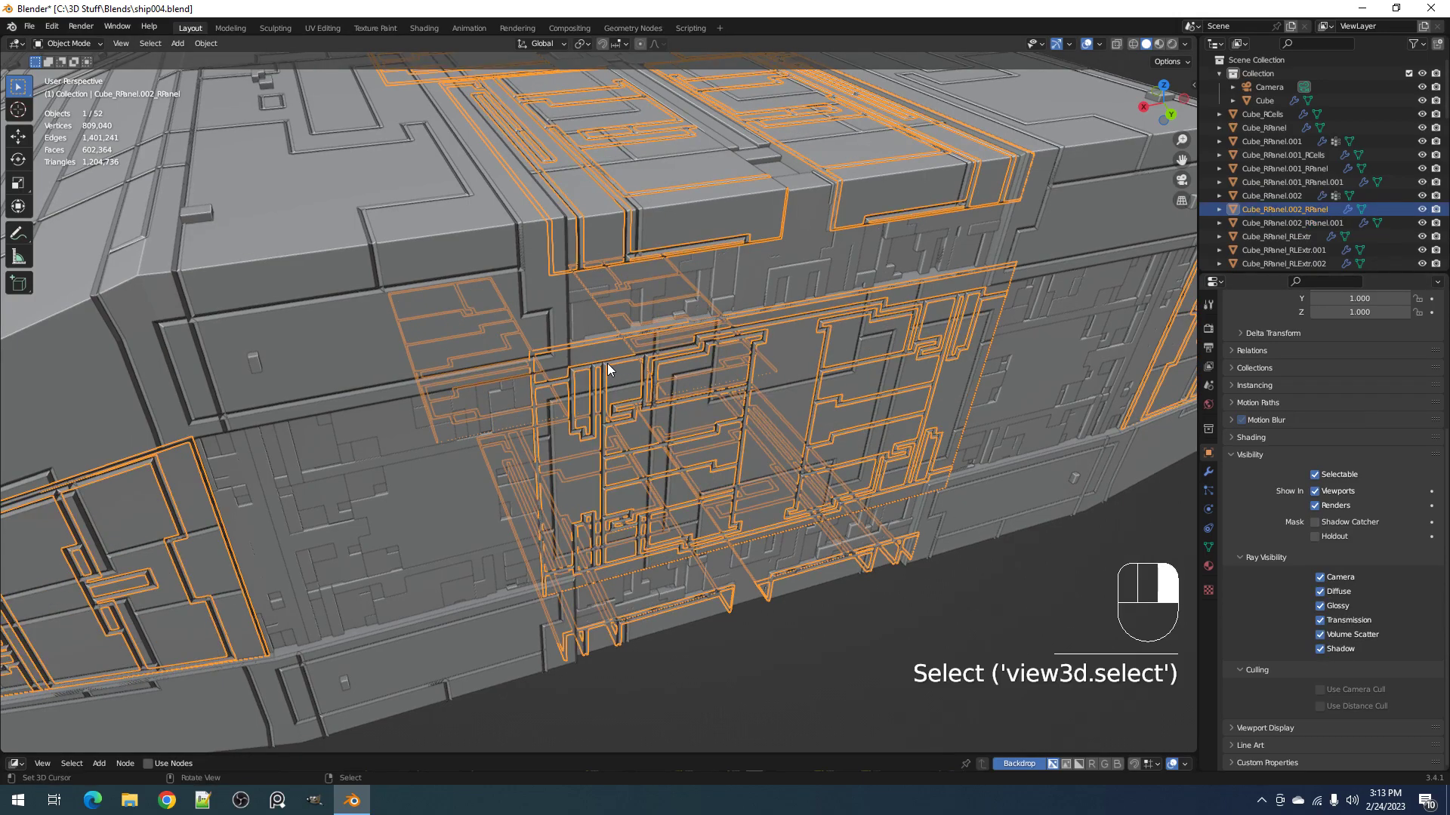
pyautogui.click(1320, 592)
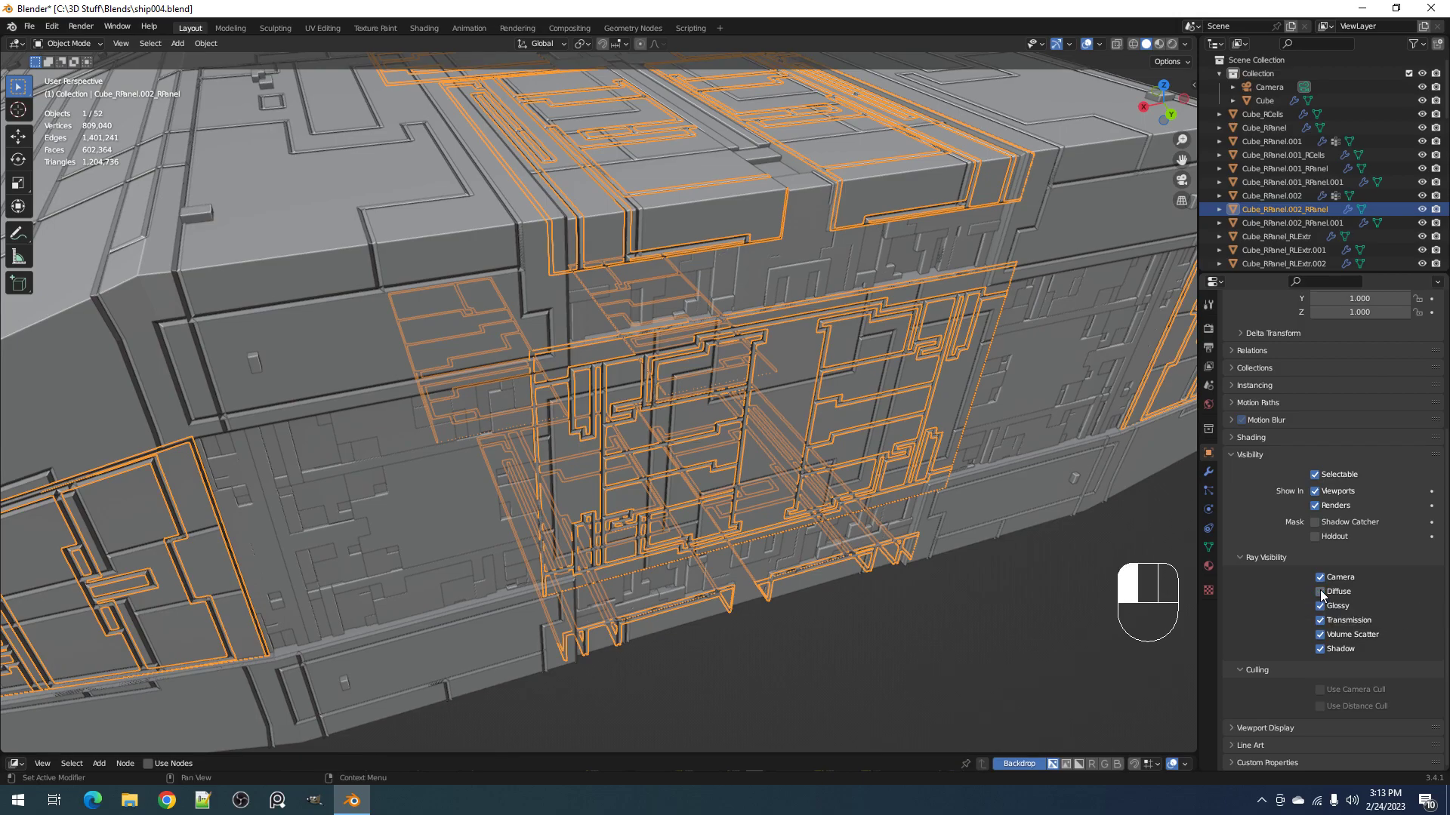
pyautogui.moveTo(1320, 606); pyautogui.dragTo(1320, 650)
pyautogui.moveTo(1319, 593); pyautogui.dragTo(1321, 635)
pyautogui.scroll(-6, 755, 389)
pyautogui.scroll(3, 768, 391)
pyautogui.hotkey('shift', 'alt', 'z')
pyautogui.moveTo(768, 388)
pyautogui.mouseDown(button='middle')
pyautogui.moveTo(804, 465)
pyautogui.moveTo(854, 452)
pyautogui.moveTo(827, 415)
pyautogui.moveTo(785, 396)
pyautogui.mouseUp(button='middle')
pyautogui.scroll(-2, 855, 445)
pyautogui.hotkey('ctrl', 's')
# Step: Add a cube and move it beside the ship
pyautogui.hotkey('shift', 'a')
pyautogui.moveTo(785, 396)
pyautogui.click(850, 406)
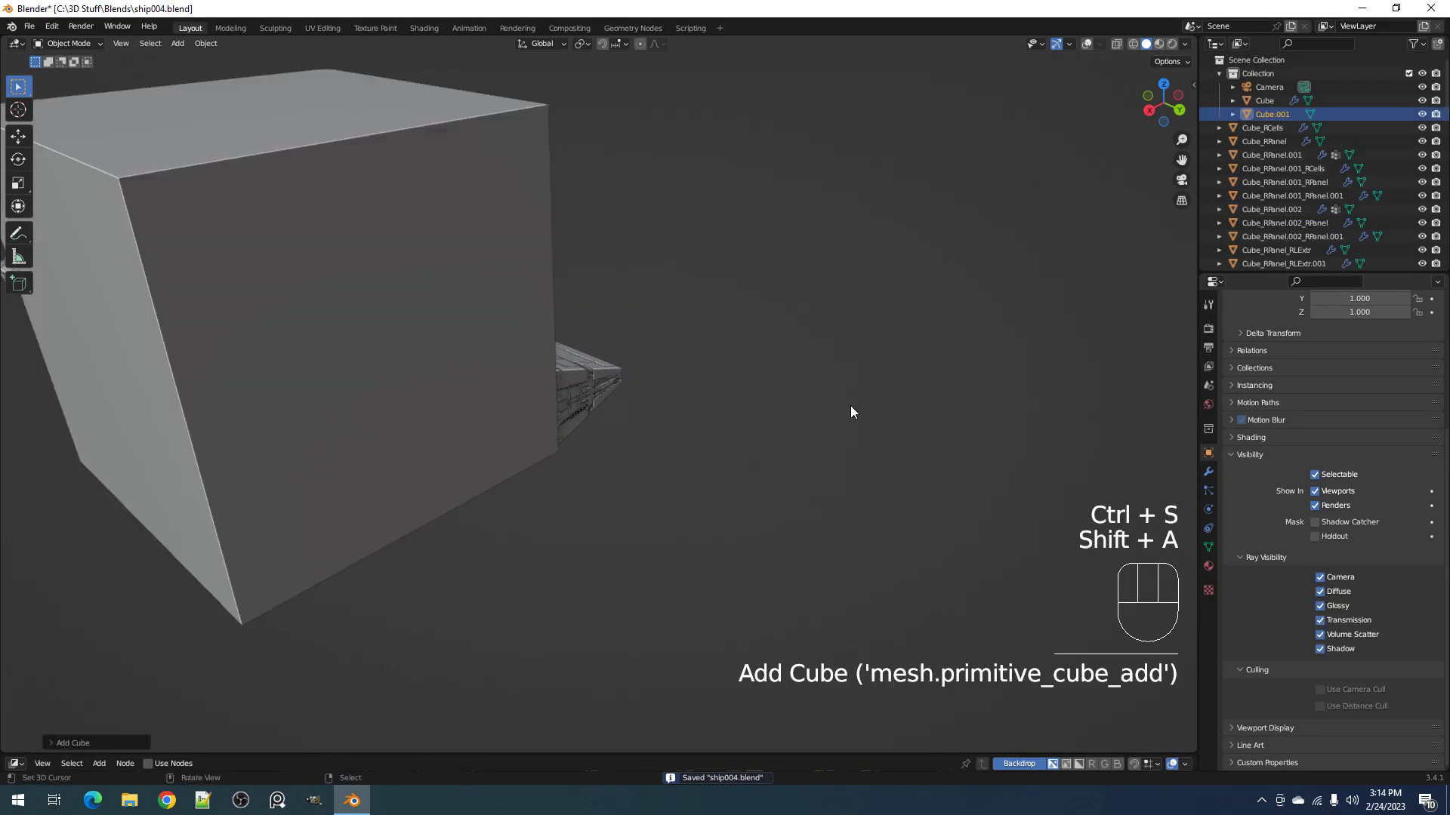
pyautogui.press('g')
pyautogui.click(953, 404)
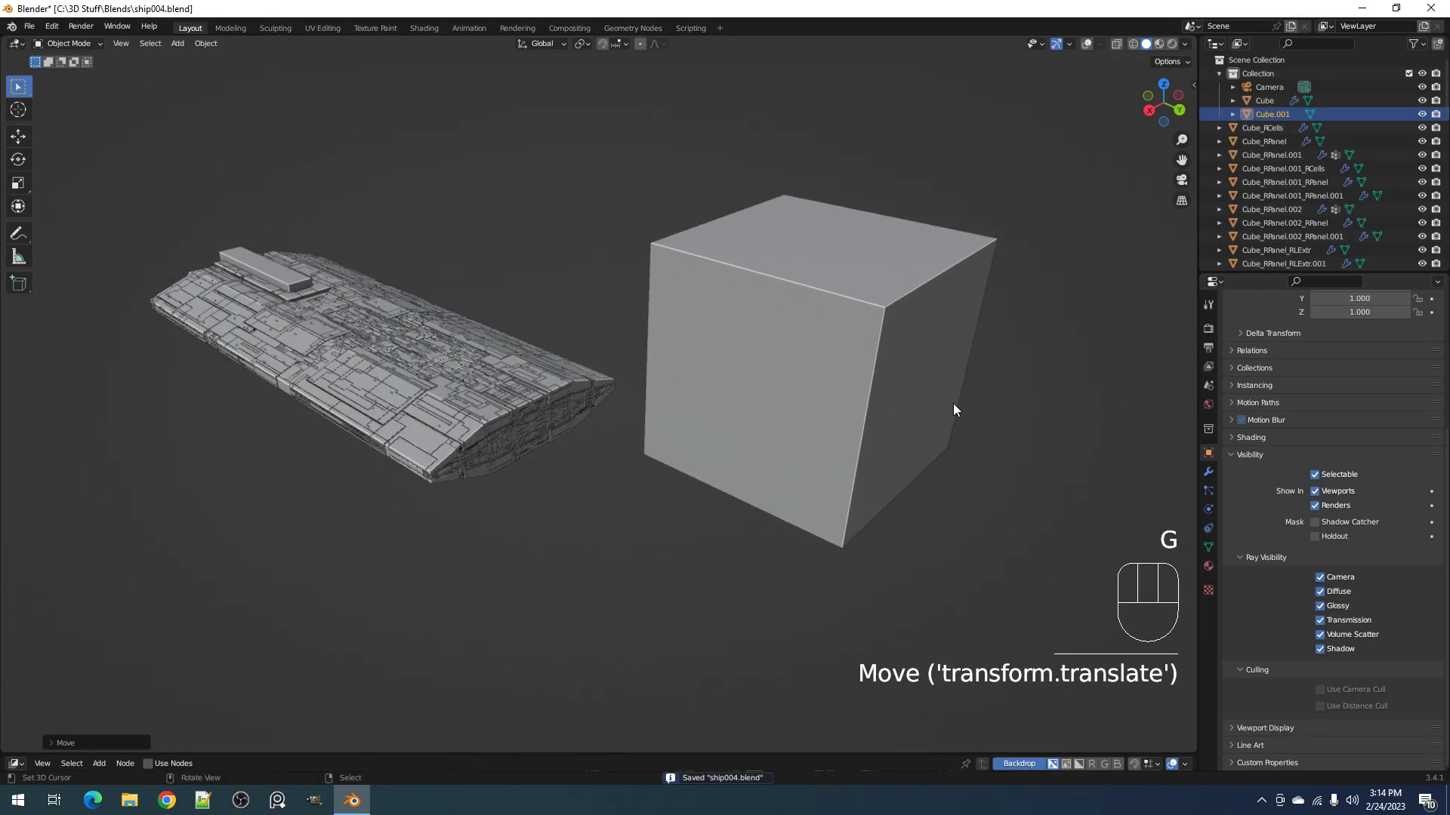
# Step: Show the cube's transform properties and try changing its X, Y and Z scale together, and its rotation values
pyautogui.press('n')
pyautogui.click(1190, 86)
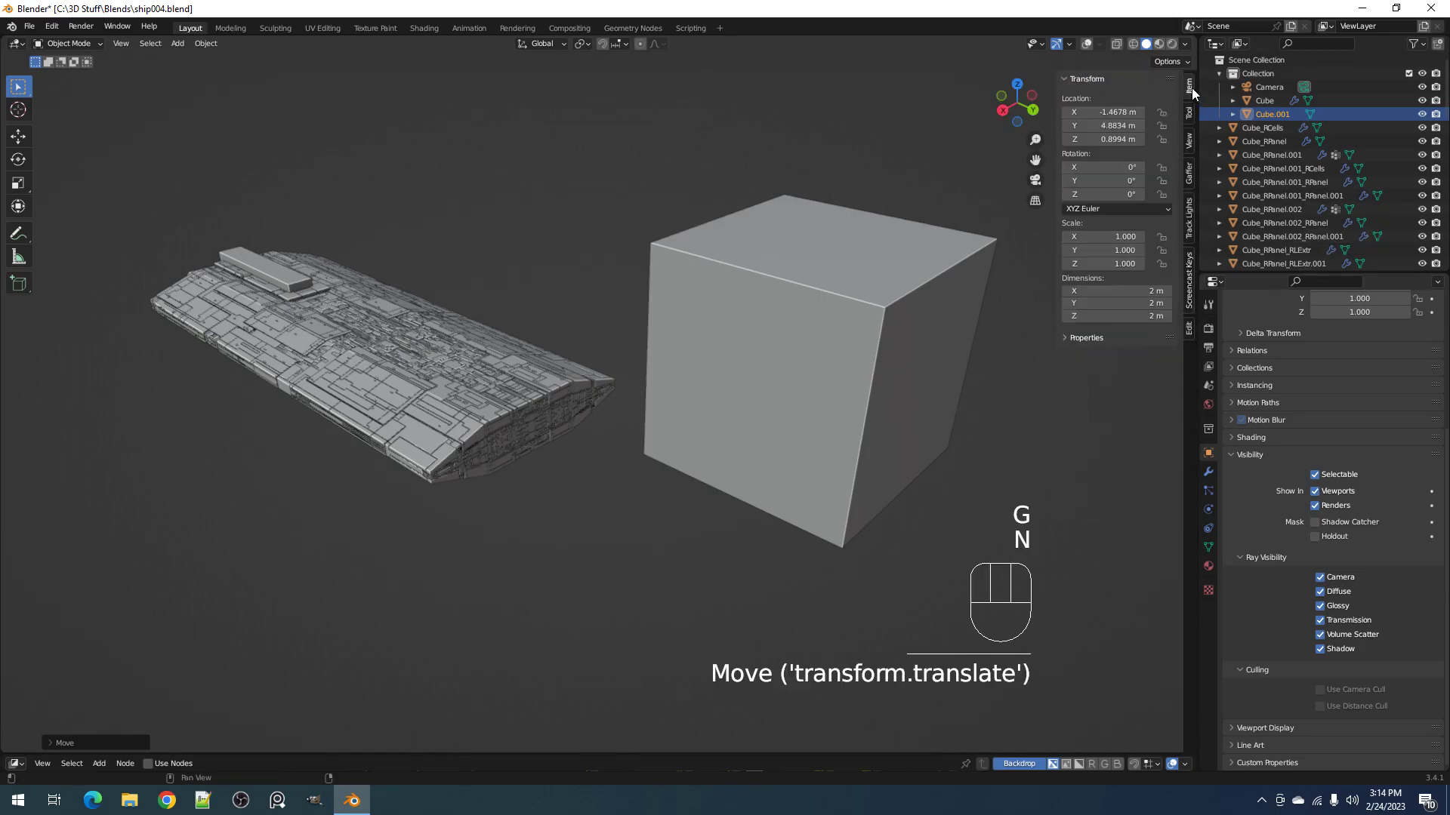
pyautogui.click(1087, 237)
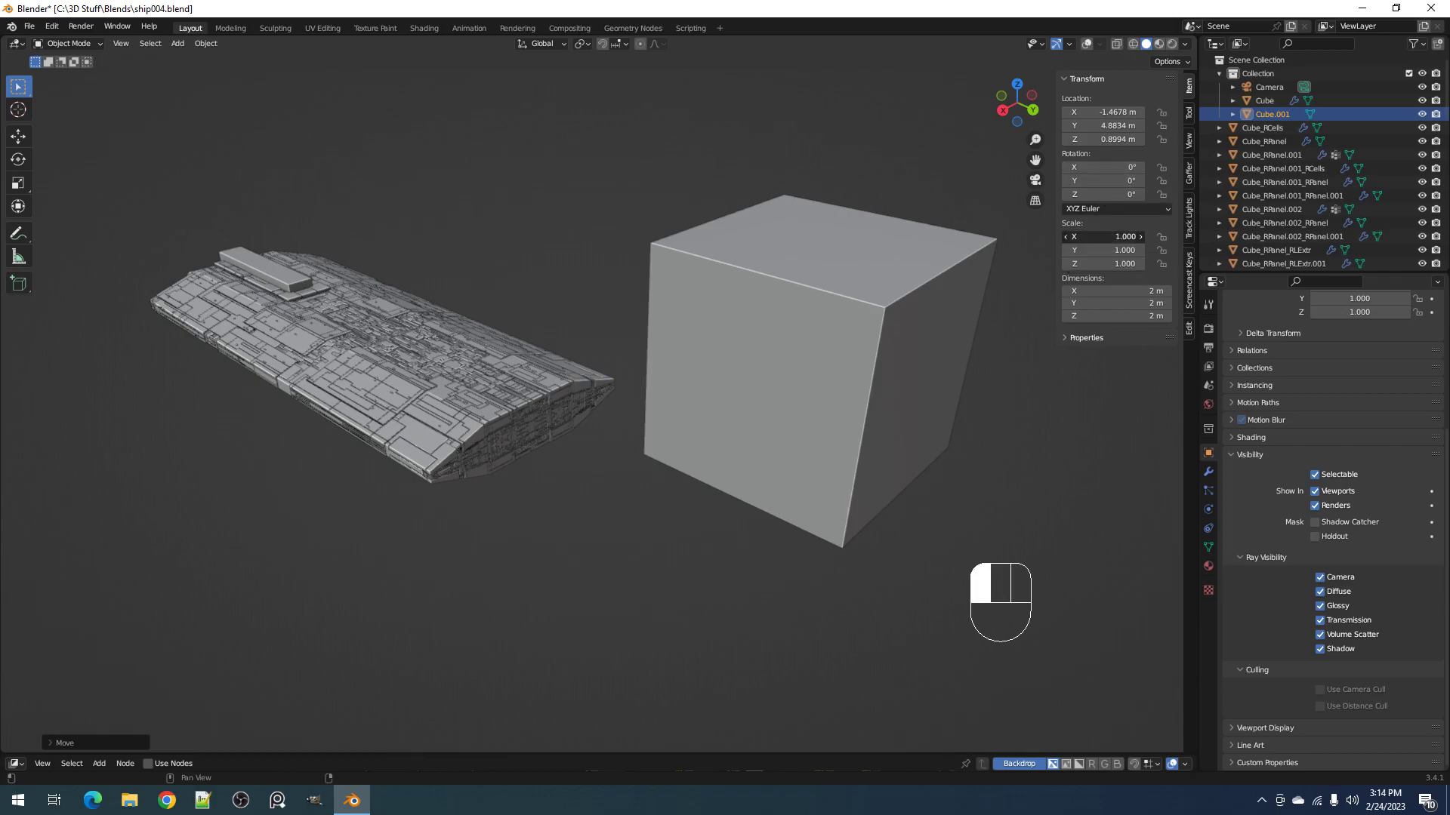
pyautogui.moveTo(1087, 238); pyautogui.dragTo(1163, 237)
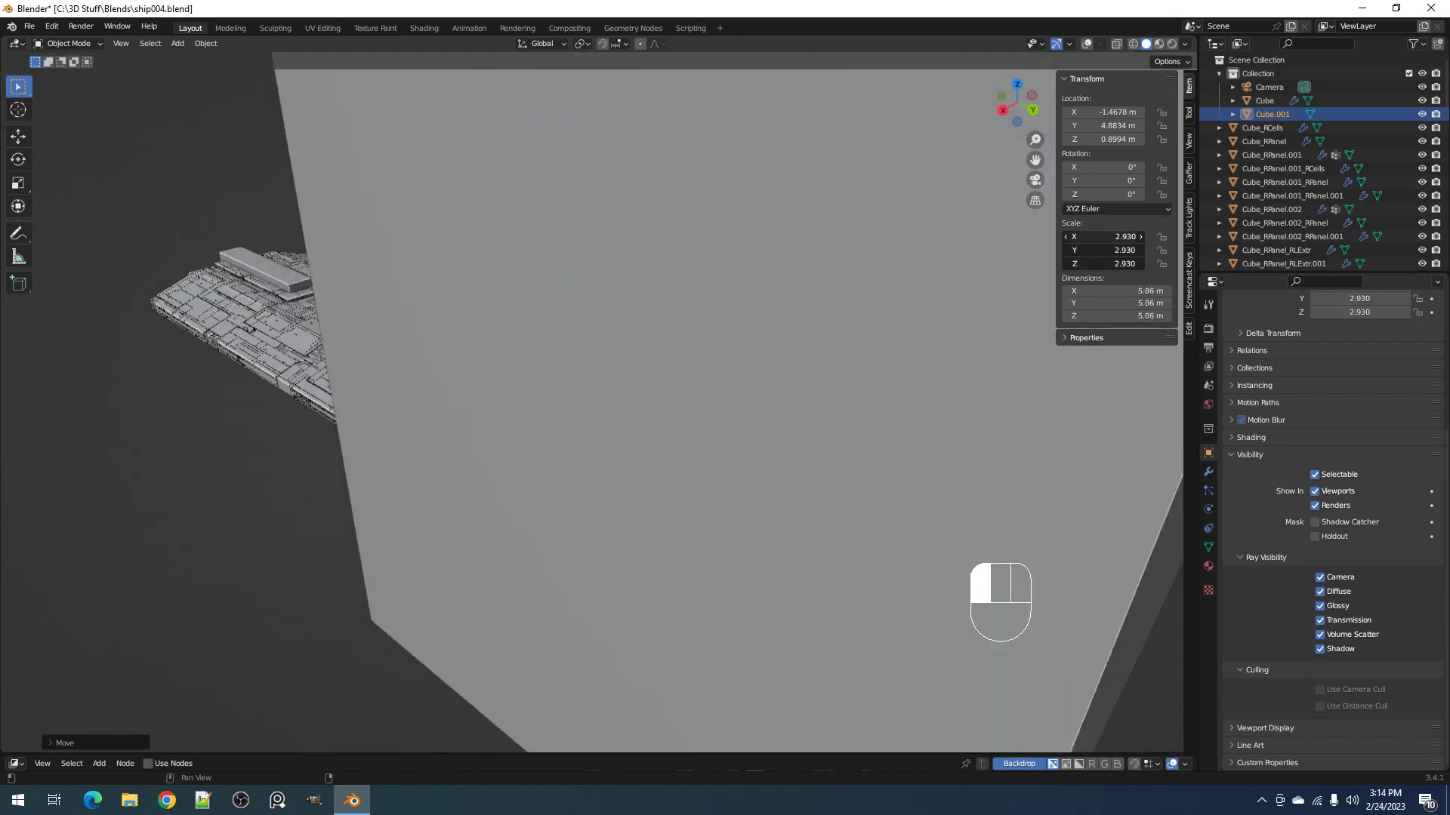
pyautogui.rightClick(1092, 231)
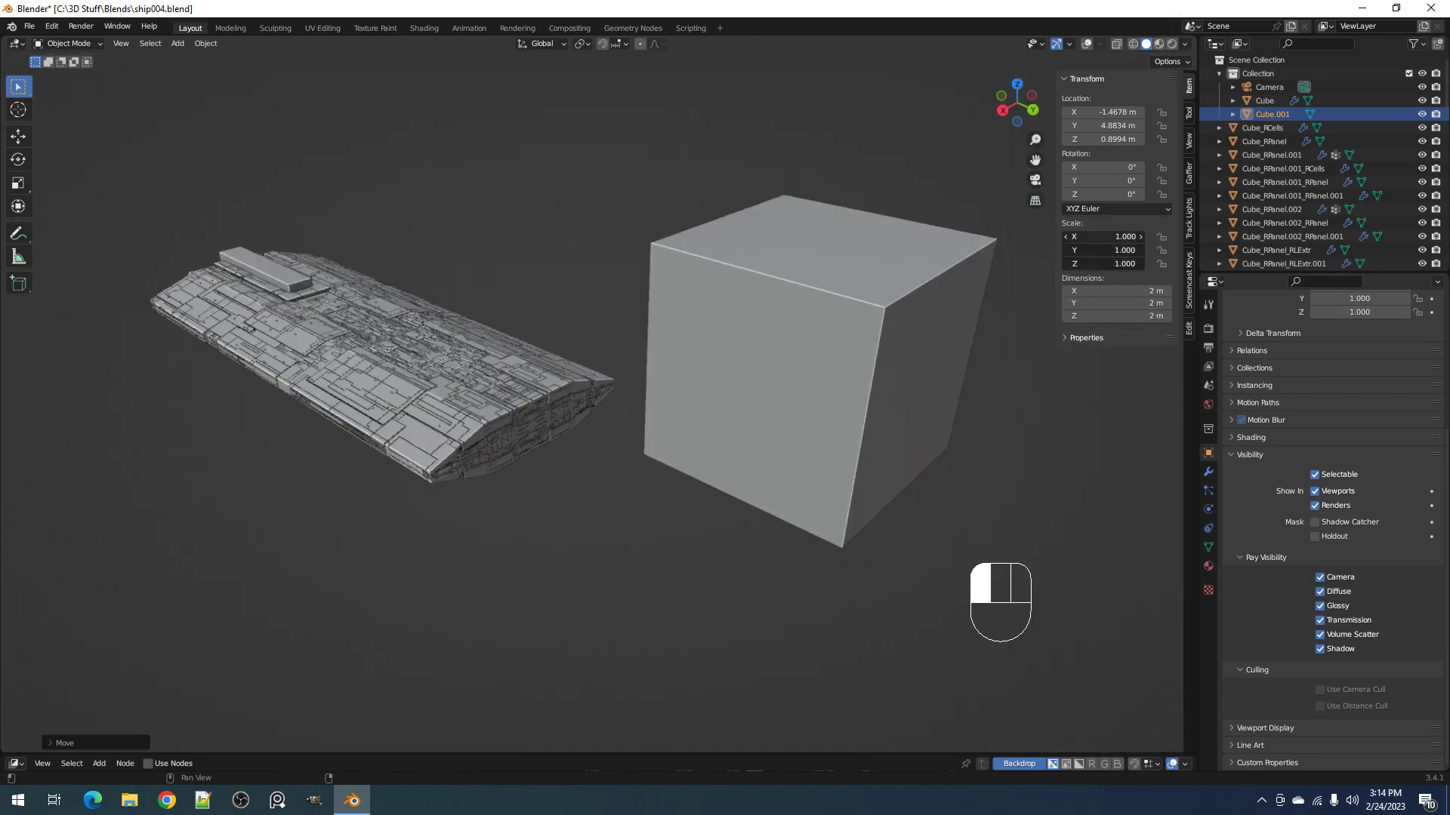
pyautogui.moveTo(1102, 237)
pyautogui.mouseDown()
pyautogui.moveTo(1182, 237)
pyautogui.moveTo(1103, 237)
pyautogui.mouseUp()
pyautogui.rightClick(1106, 215)
pyautogui.moveTo(1102, 167)
pyautogui.mouseDown()
pyautogui.moveTo(1091, 194)
pyautogui.moveTo(1034, 194)
pyautogui.moveTo(1098, 181)
pyautogui.mouseUp()
pyautogui.rightClick(1098, 181)
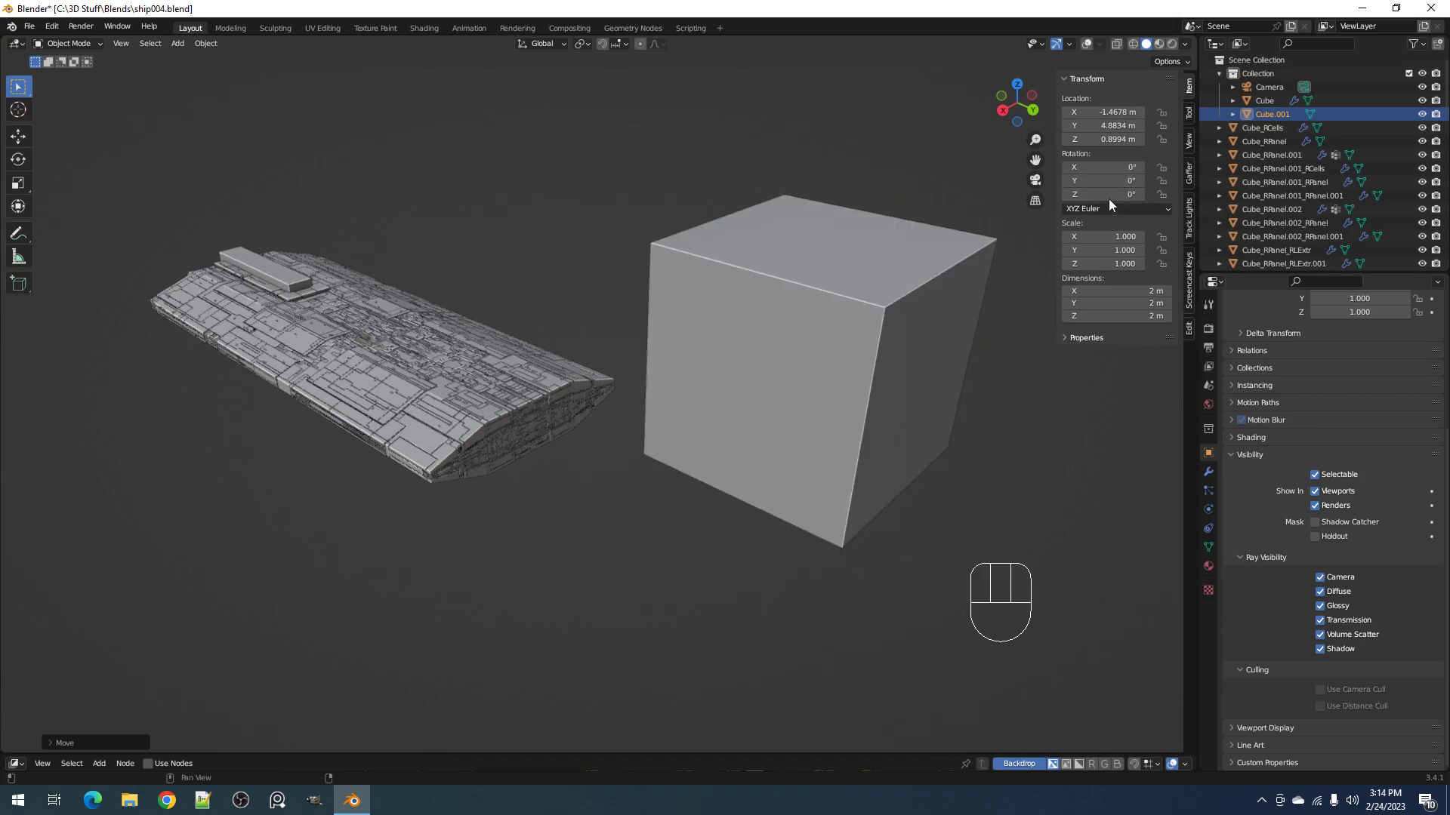
# Step: Delete the test cube and try adjusting the Screencast Keys X and Y offsets
pyautogui.press('x')
pyautogui.click(788, 291)
pyautogui.scroll(3, 786, 302)
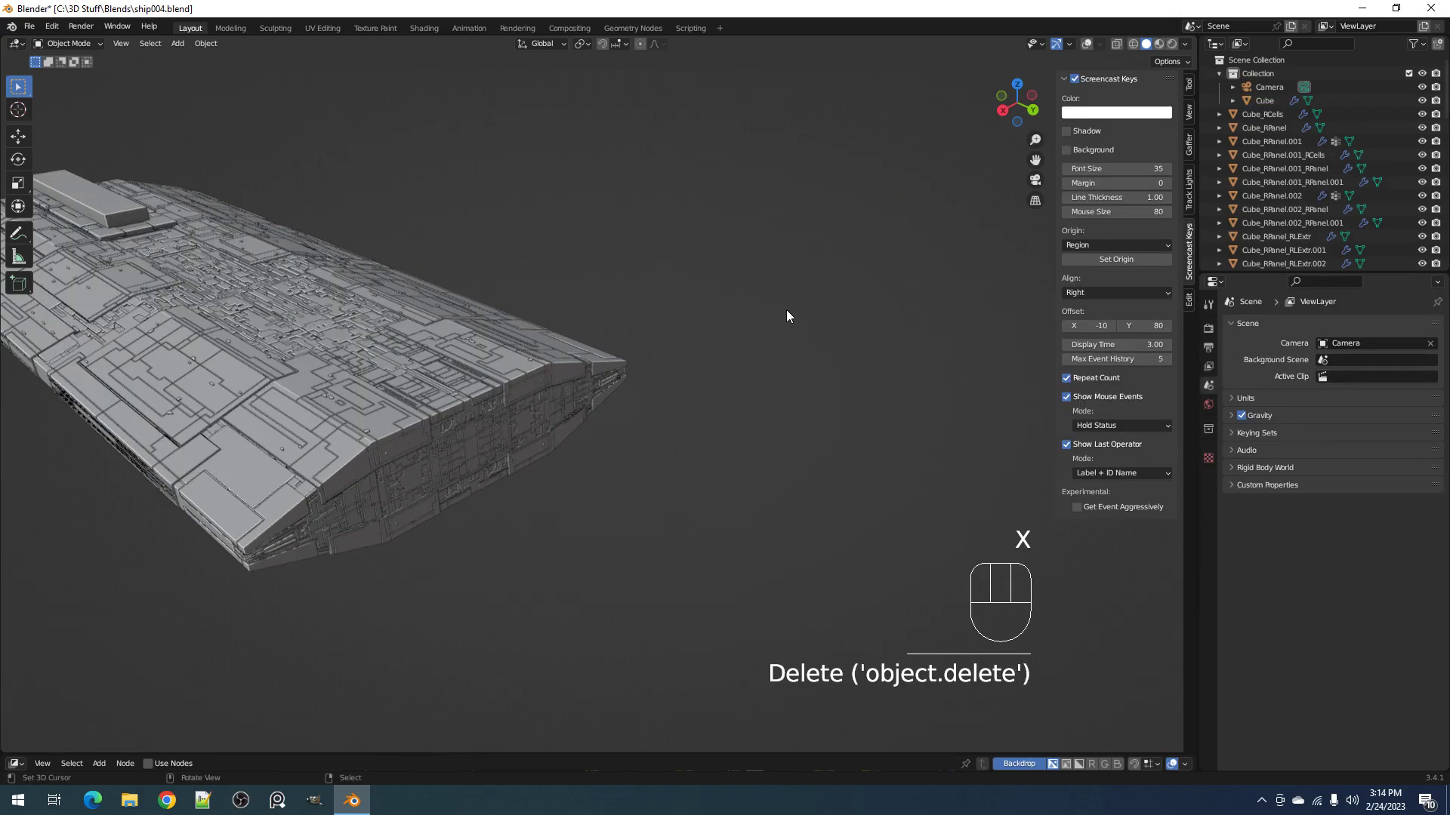
pyautogui.scroll(-1, 722, 336)
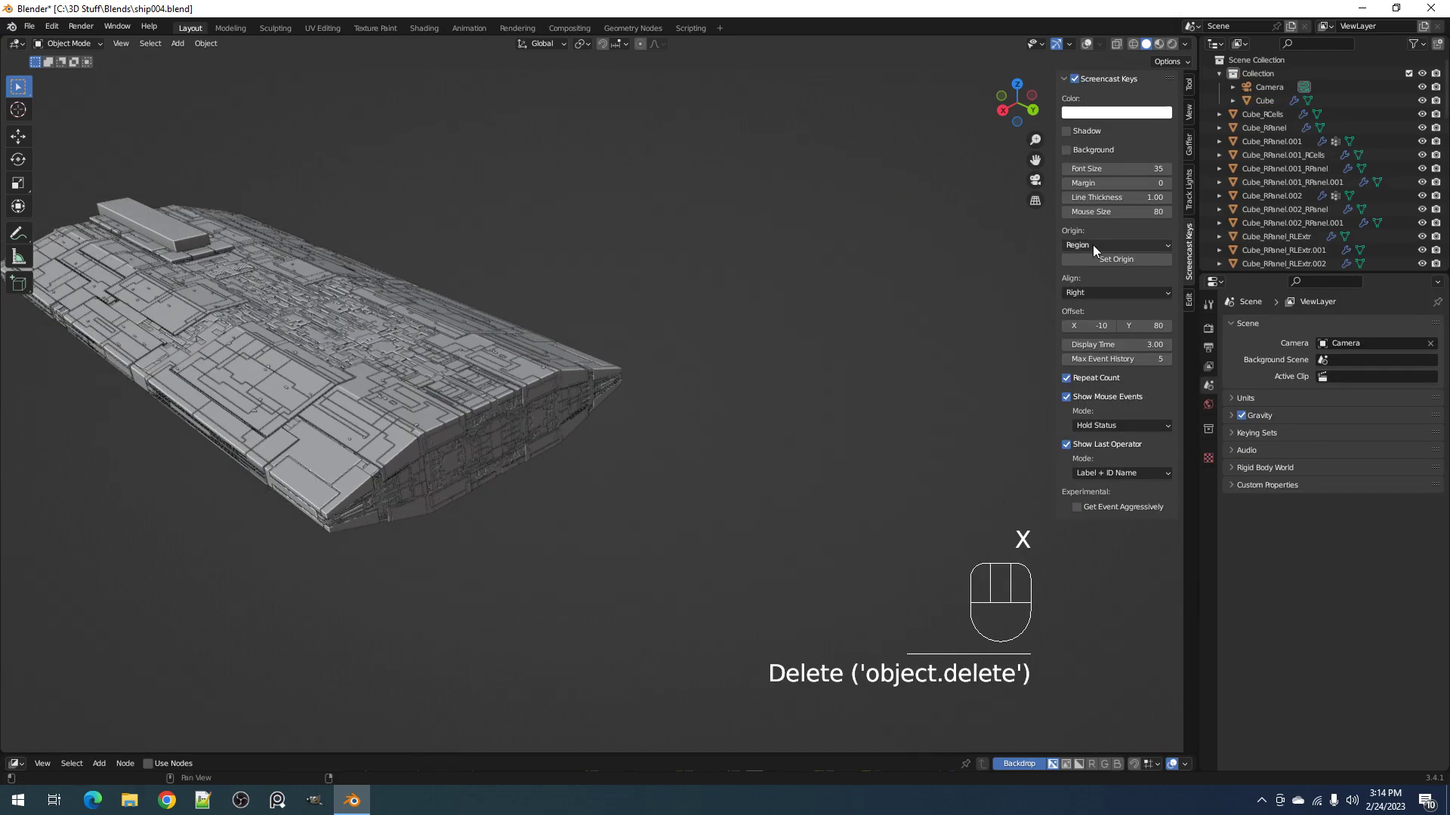
pyautogui.moveTo(1100, 326)
pyautogui.mouseDown()
pyautogui.moveTo(1283, 326)
pyautogui.moveTo(680, 326)
pyautogui.moveTo(1322, 326)
pyautogui.moveTo(1102, 326)
pyautogui.mouseUp()
pyautogui.click(1146, 327)
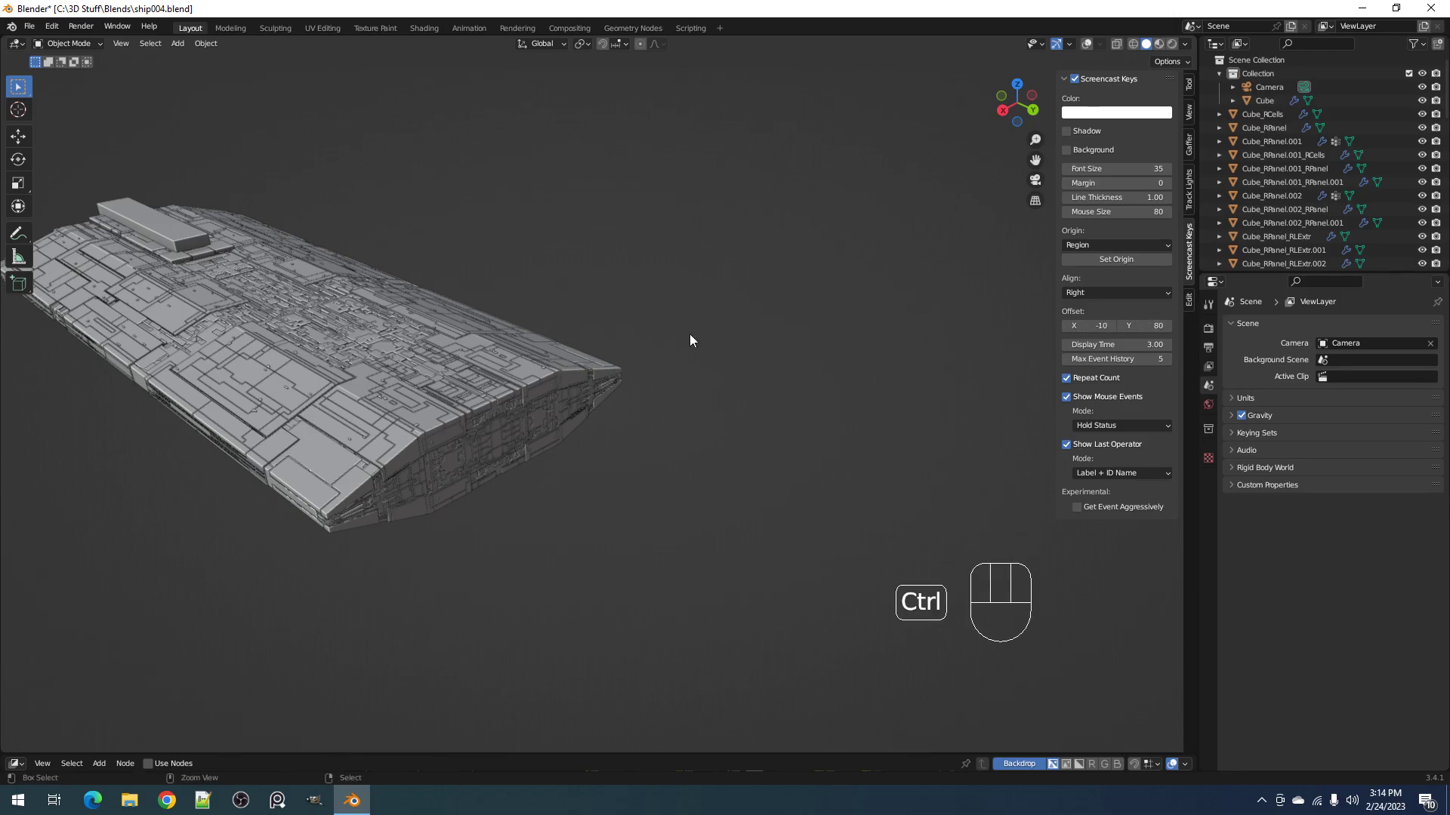
# Step: Maximize the 3D viewport, save the file and hide the sidebar
pyautogui.hotkey('ctrl', 'space')
pyautogui.moveTo(687, 334); pyautogui.dragTo(679, 423, button='middle')
pyautogui.scroll(-1, 686, 355)
pyautogui.hotkey('ctrl', 's')
pyautogui.press('n')
# Step: Add five evenly spaced loop cuts to the long block on top of the hull and select all its geometry
pyautogui.click(716, 387)
pyautogui.press('Tab')
pyautogui.hotkey('shift', 'alt', 'z')
pyautogui.hotkey('alt', 'a')
pyautogui.keyDown('shift'); pyautogui.moveTo(679, 422); pyautogui.dragTo(822, 382, button='middle'); pyautogui.keyUp('shift')
pyautogui.hotkey('ctrl', 'r')
pyautogui.scroll(4, 611, 414)
pyautogui.click(612, 415)
pyautogui.rightClick(613, 414)
pyautogui.press('a')
pyautogui.press('Tab')
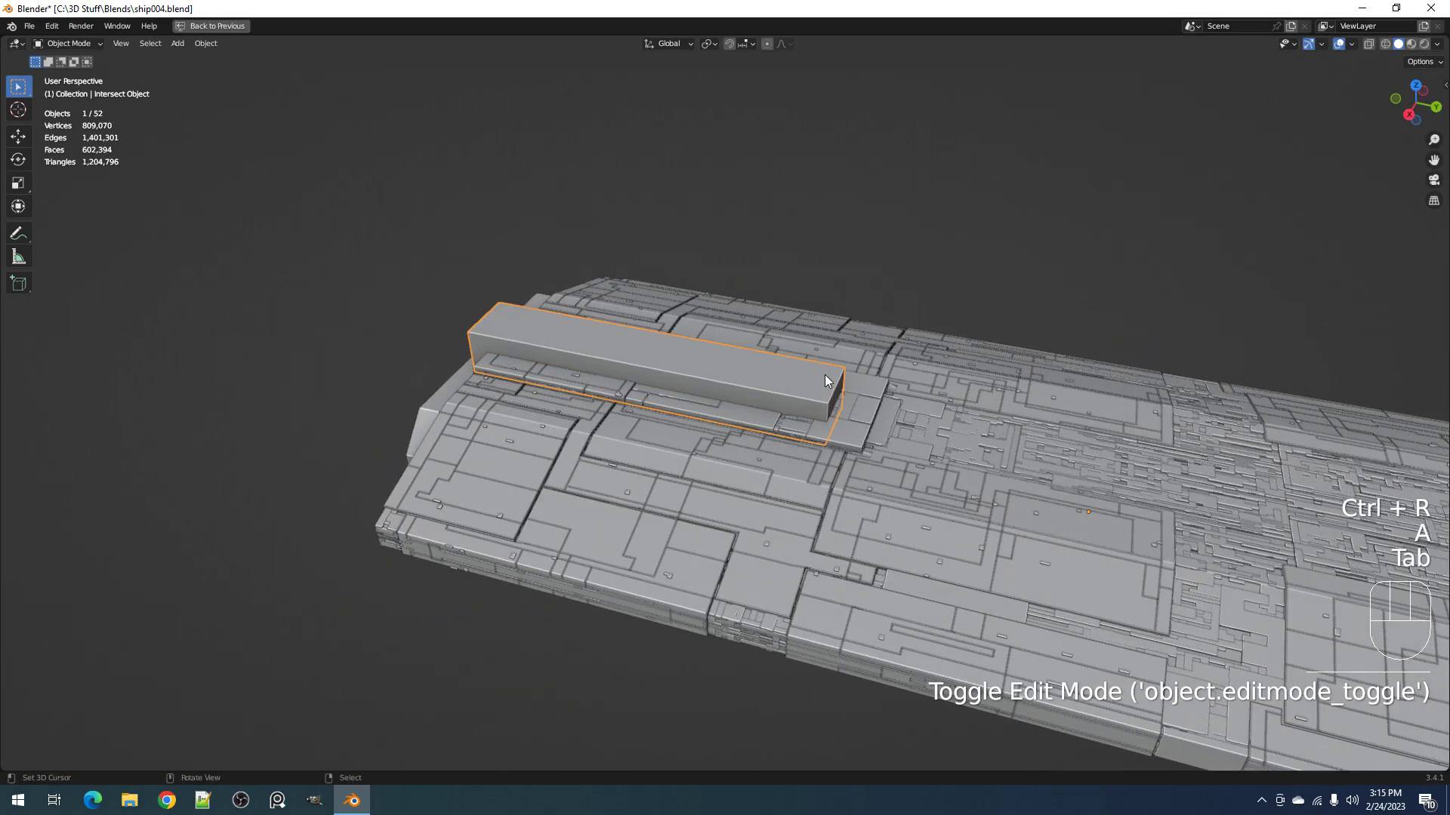
# Step: Run Random Loop Extrude on the long top block with loops 1, 2 and 3 enabled and subdivision cuts at 8
pyautogui.scroll(-3, 868, 376)
pyautogui.hotkey('shift', 'alt', 'z')
pyautogui.moveTo(907, 370); pyautogui.dragTo(846, 368, button='middle')
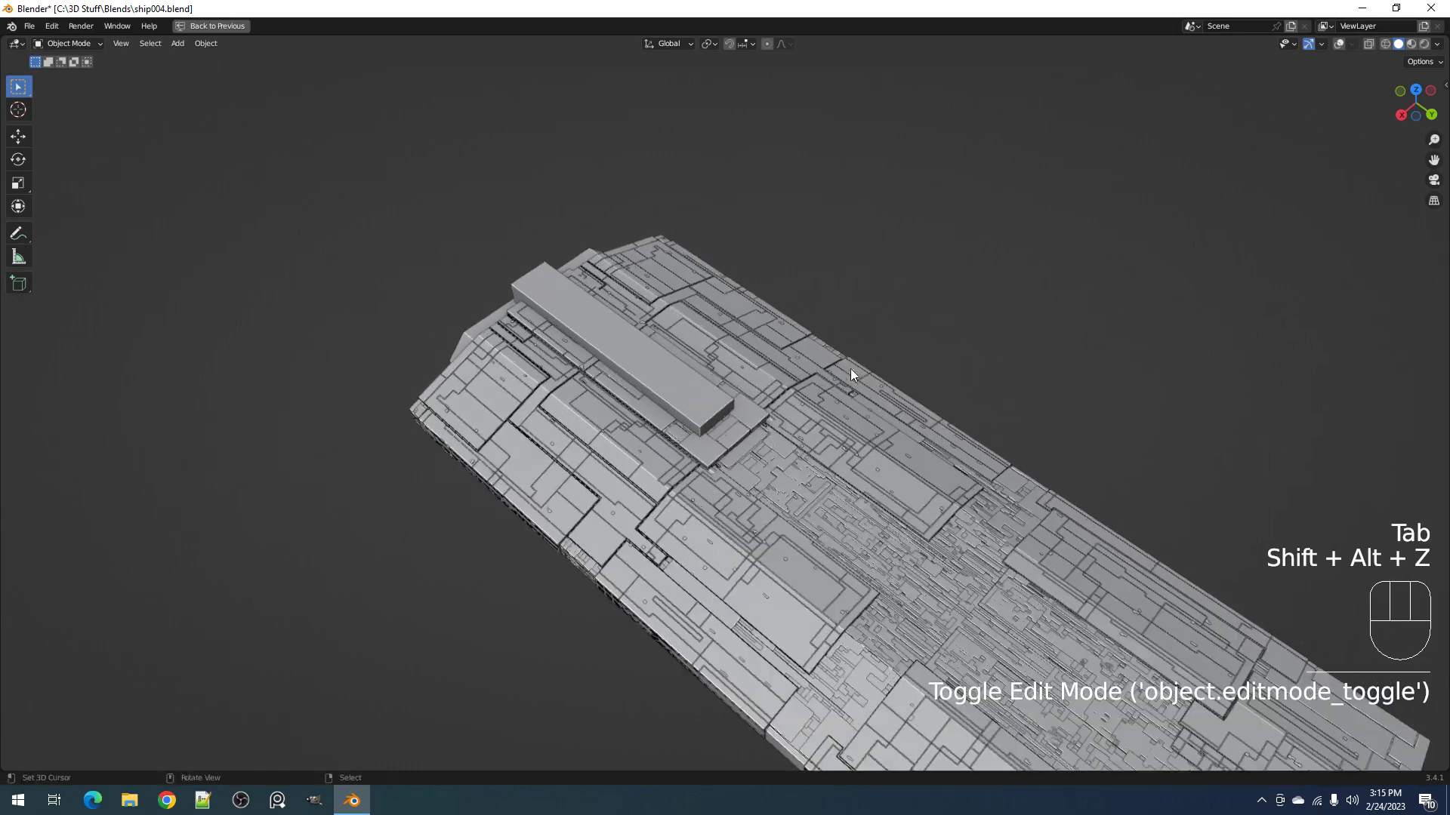
pyautogui.hotkey('shift', 'q')
pyautogui.keyDown('shift'); pyautogui.click(856, 361); pyautogui.keyUp('shift')
pyautogui.click(868, 317)
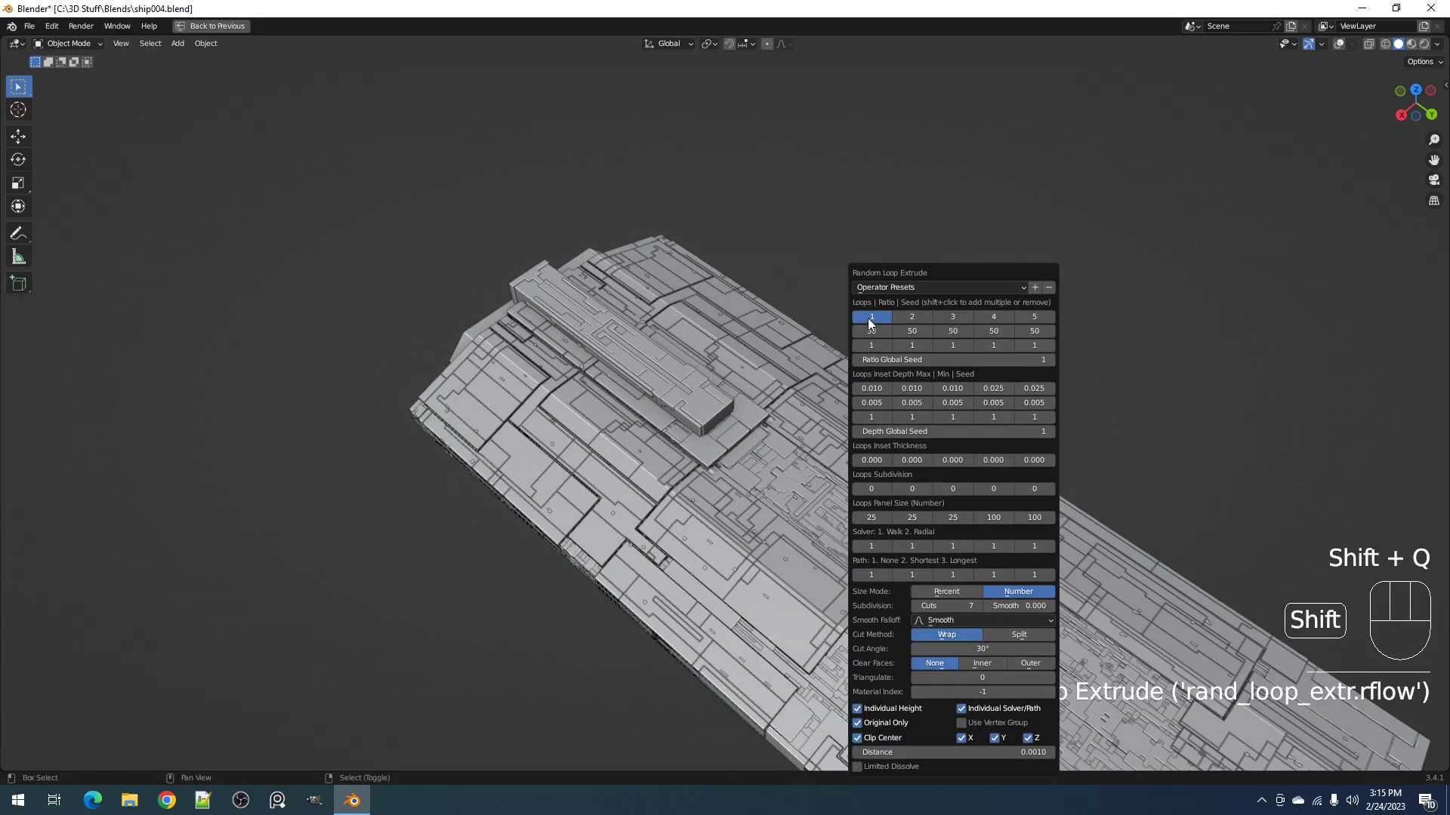
pyautogui.keyDown('shift'); pyautogui.click(909, 315); pyautogui.keyUp('shift')
pyautogui.keyDown('shift'); pyautogui.click(948, 320); pyautogui.keyUp('shift')
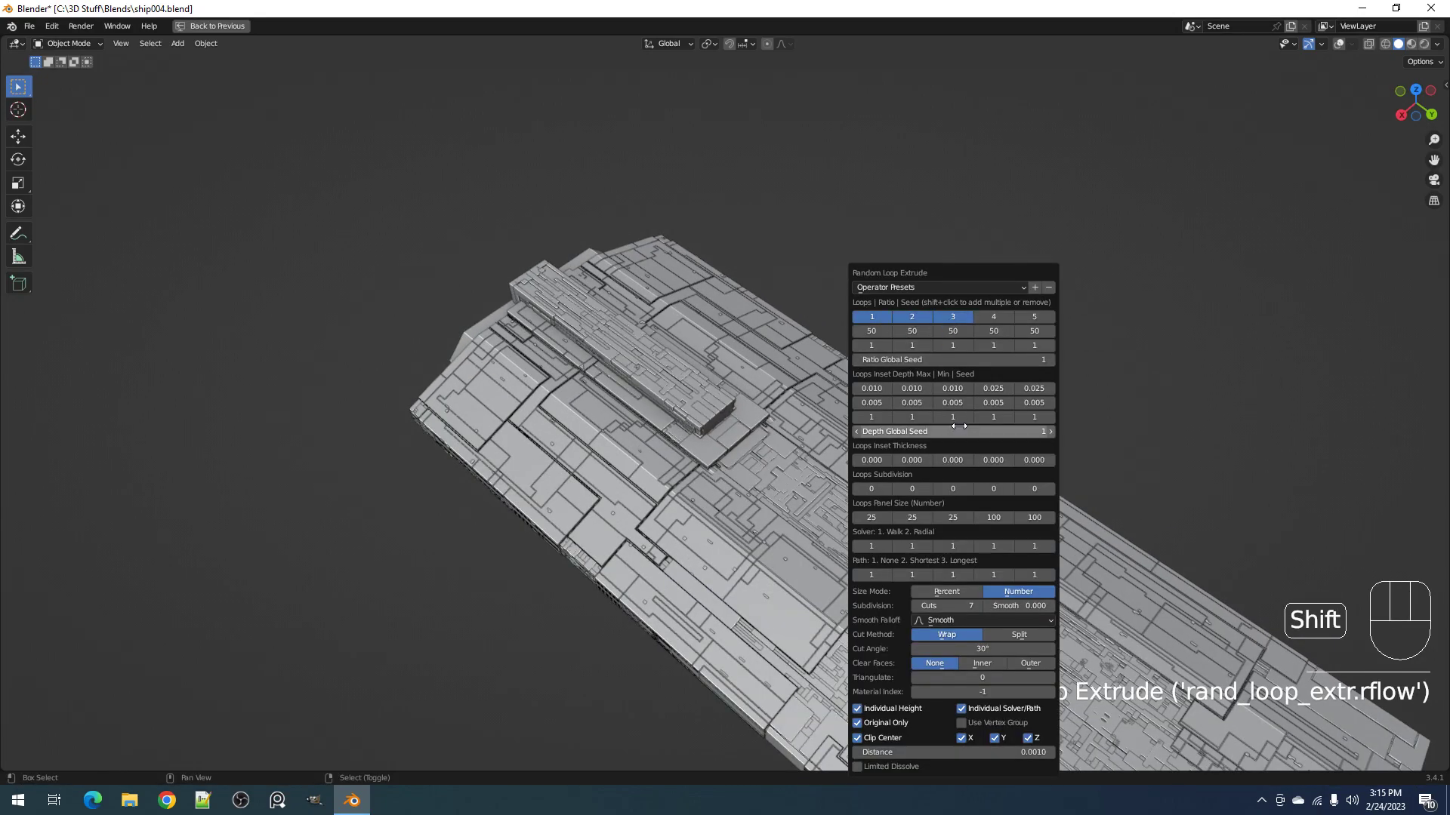
pyautogui.keyDown('ctrl'); pyautogui.scroll(1, 958, 608); pyautogui.keyUp('ctrl')
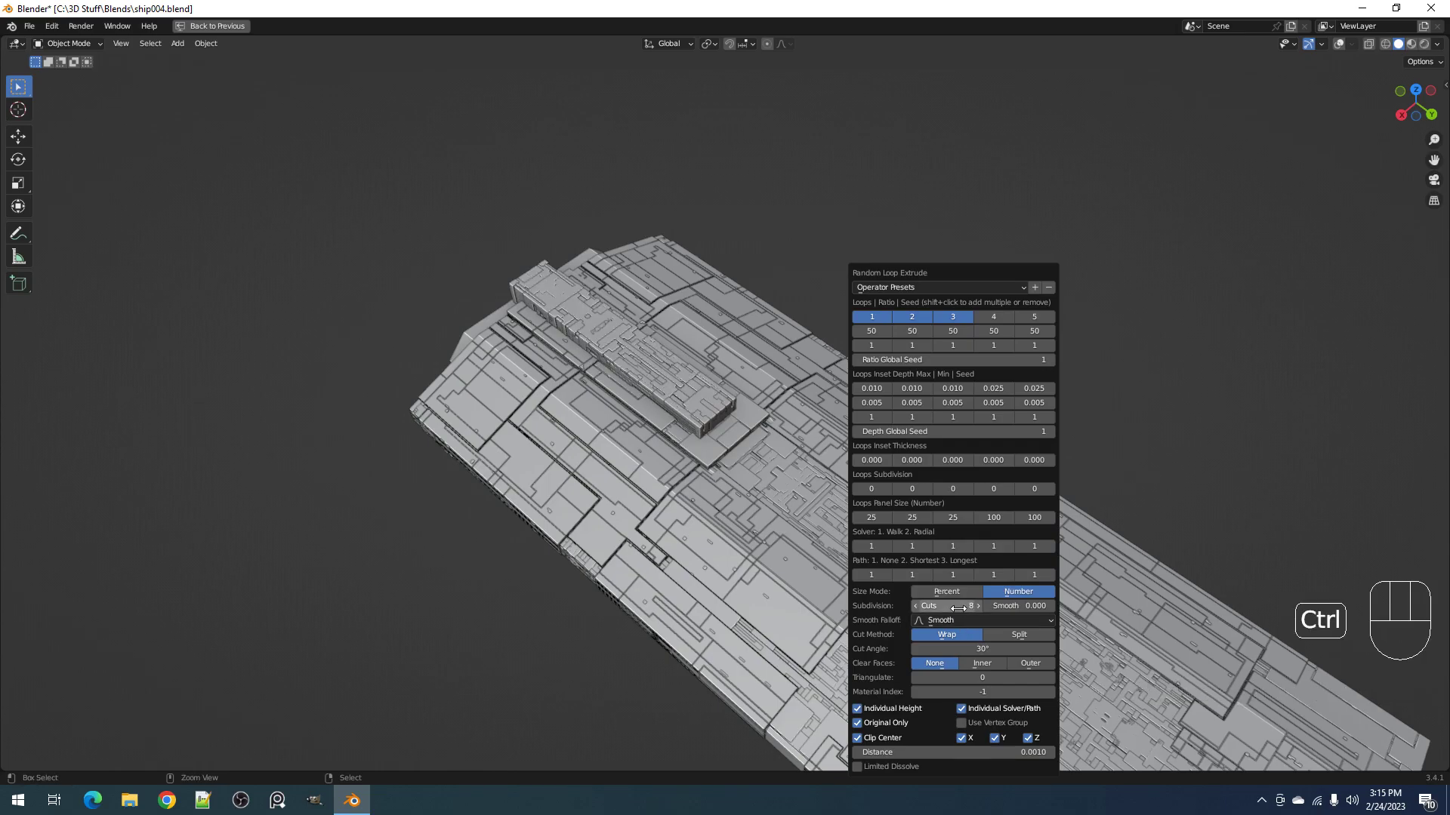
# Step: Run Random Panels on the long top block with subdivision cuts 2, Clear Faces set to None and inset depth 0.0110
pyautogui.keyDown('ctrl'); pyautogui.scroll(2, 958, 608); pyautogui.keyUp('ctrl')
pyautogui.moveTo(589, 431); pyautogui.dragTo(846, 302, button='middle')
pyautogui.hotkey('shift', 'q')
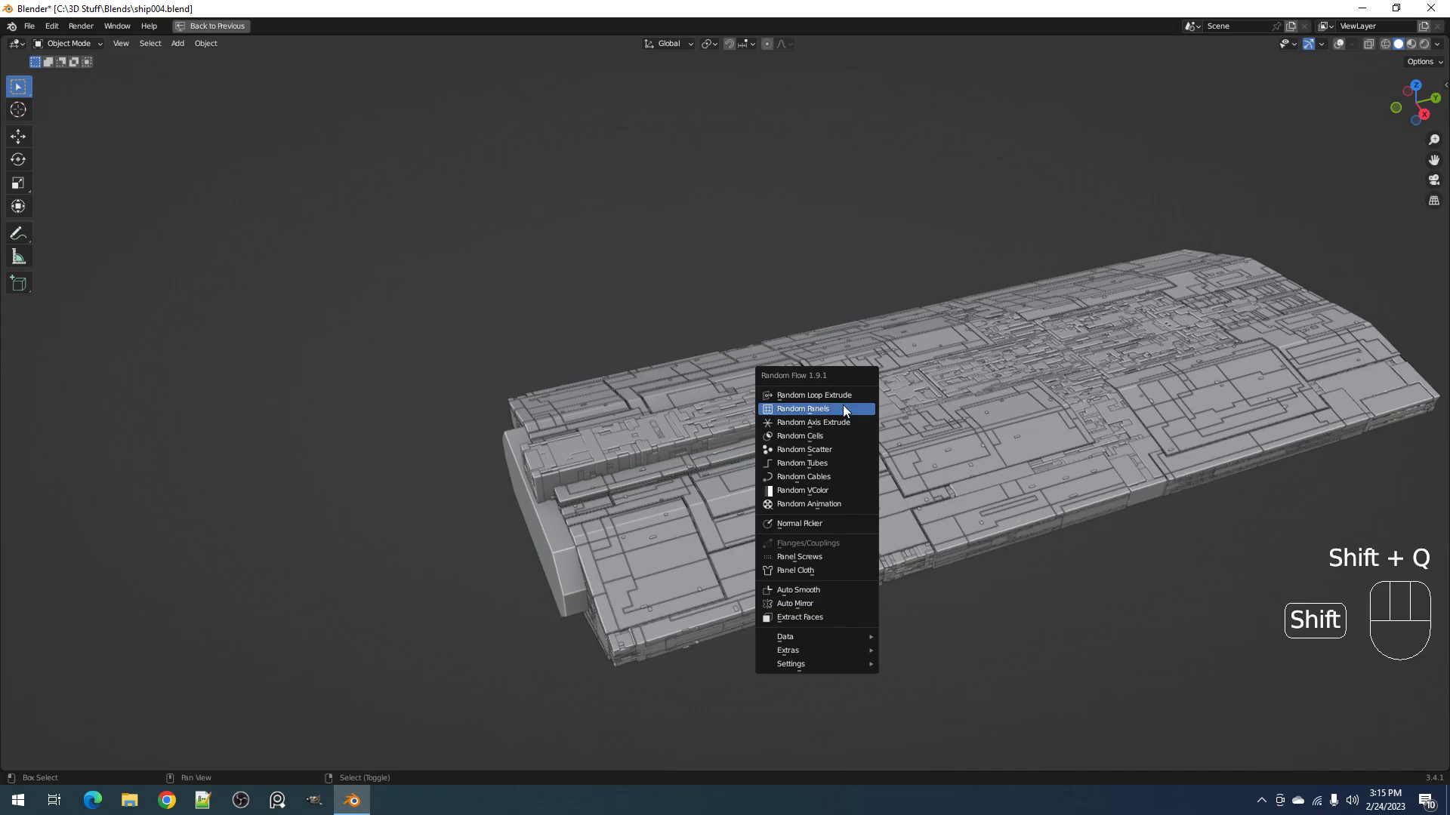
pyautogui.click(845, 315)
pyautogui.keyDown('ctrl'); pyautogui.scroll(1, 949, 511); pyautogui.keyUp('ctrl')
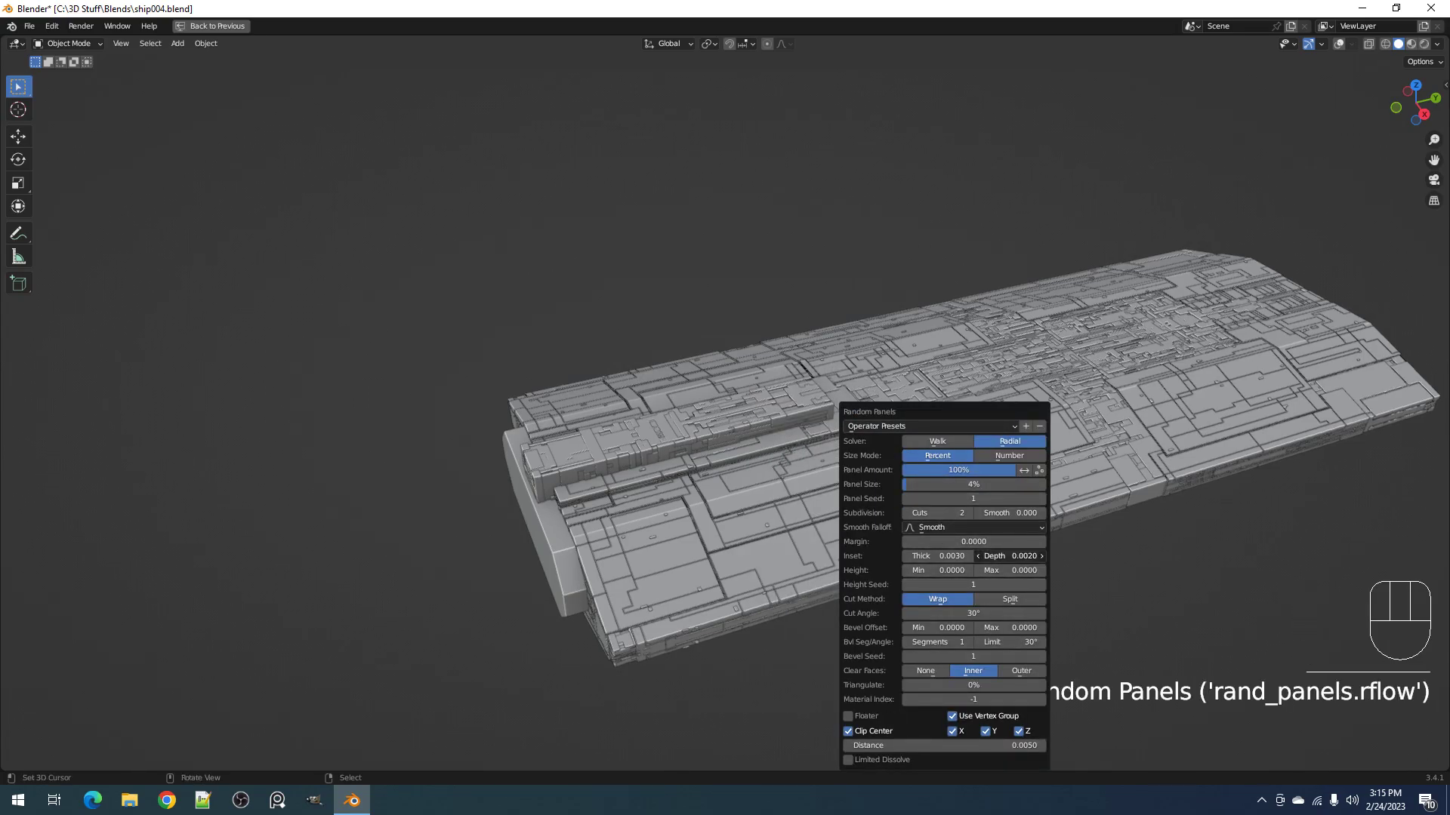
pyautogui.click(927, 669)
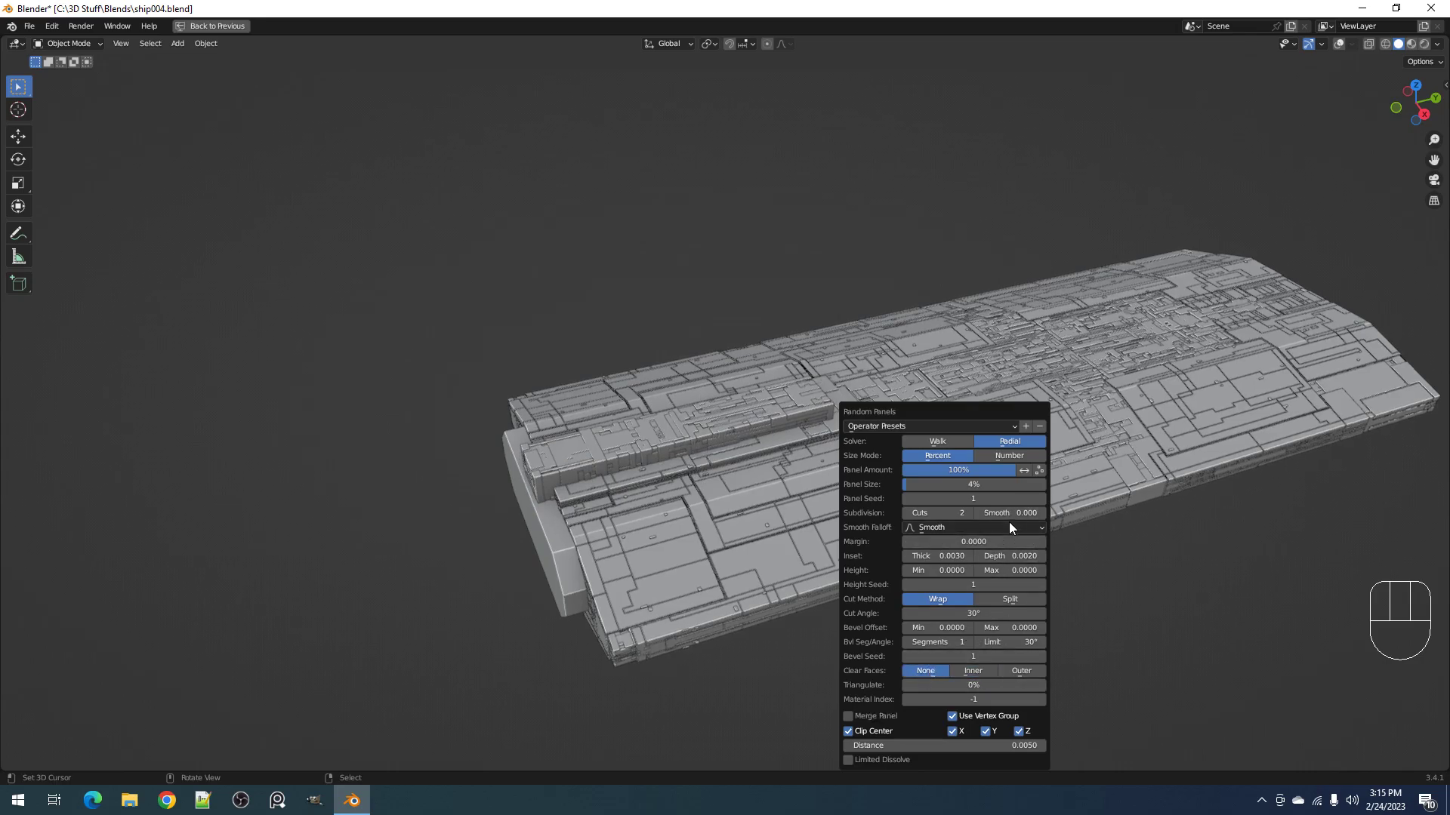
pyautogui.moveTo(1011, 556); pyautogui.dragTo(1038, 556)
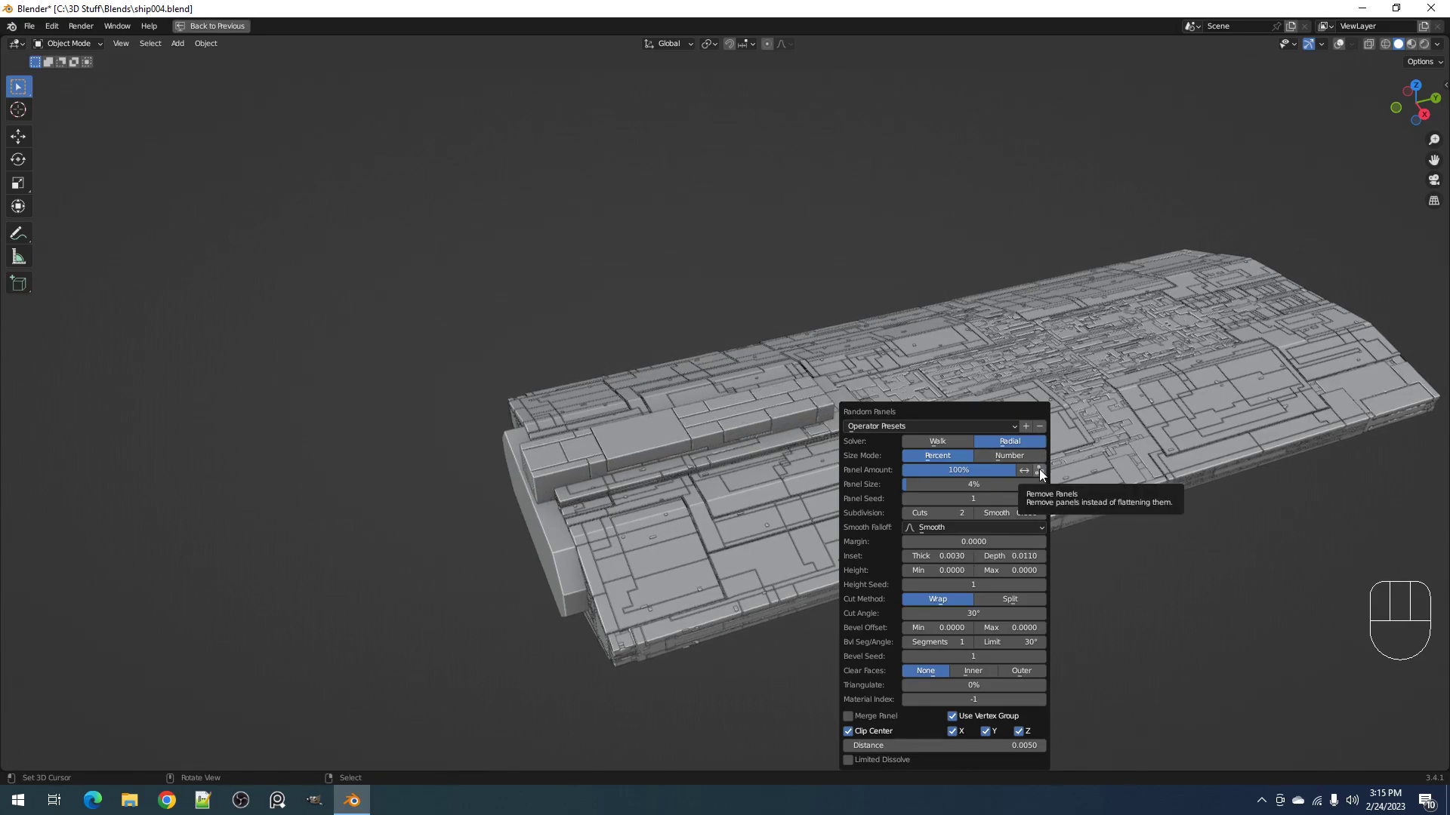
# Step: Enable Remove Panels and set the panel amount to 50%, panel seed to 5 and subdivision cuts to 3
pyautogui.click(1039, 468)
pyautogui.moveTo(1013, 470); pyautogui.dragTo(917, 469)
pyautogui.keyDown('ctrl'); pyautogui.scroll(2, 933, 495); pyautogui.keyUp('ctrl')
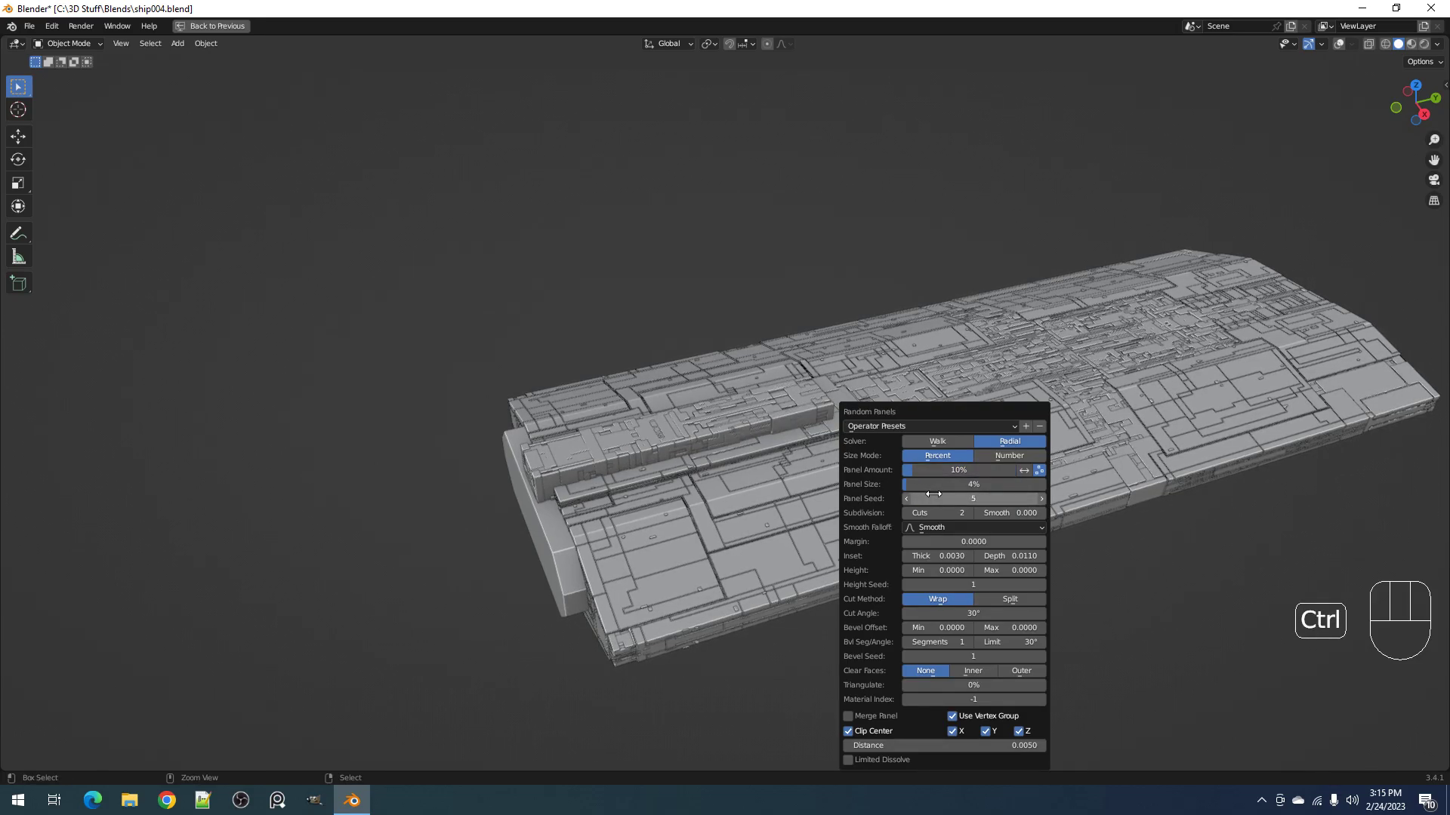
pyautogui.keyDown('ctrl'); pyautogui.scroll(-1, 938, 495); pyautogui.keyUp('ctrl')
pyautogui.moveTo(932, 471); pyautogui.dragTo(978, 472)
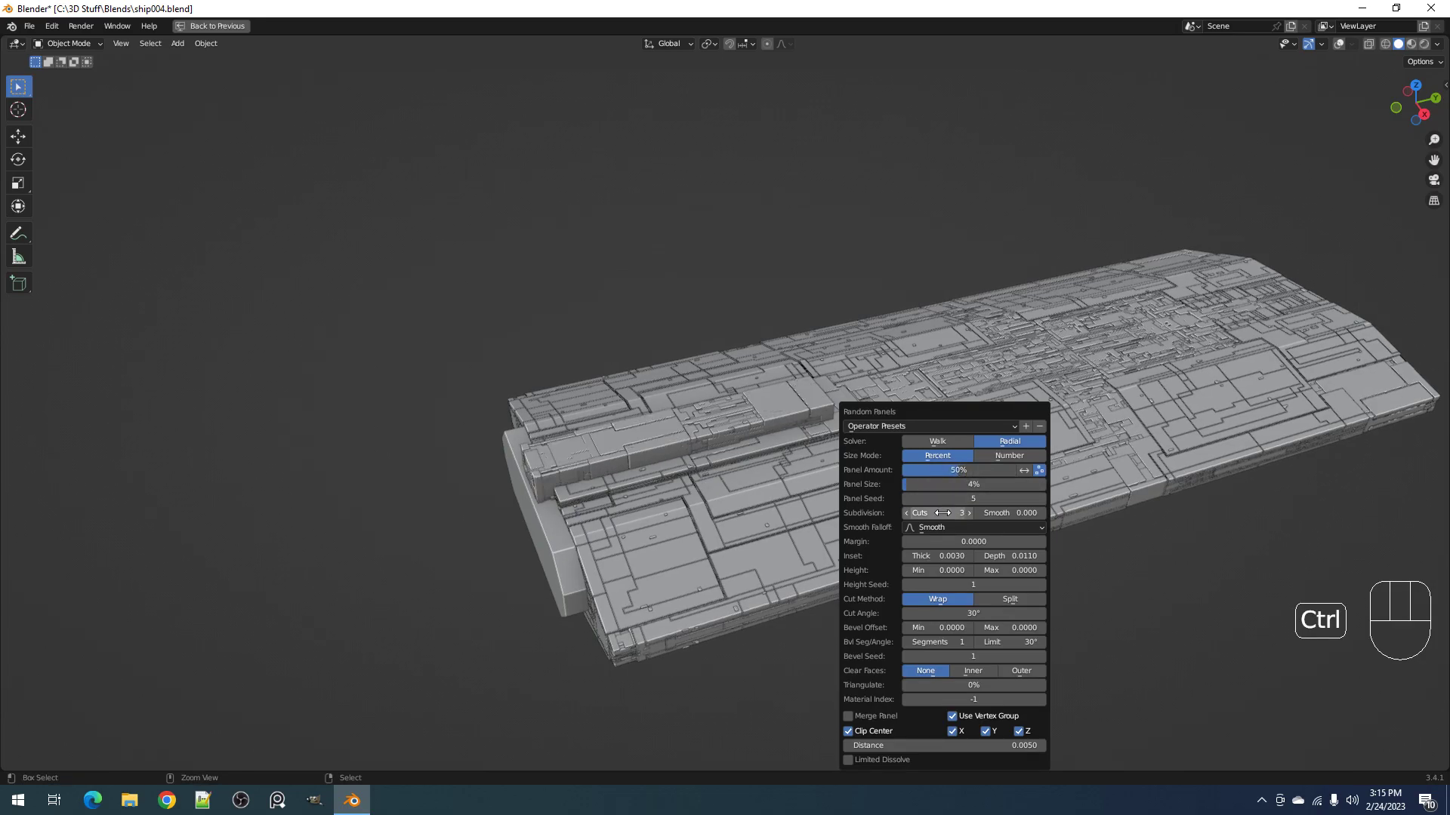
# Step: Extrude a short row of four small faces upward from the middle of the loop-extruded block's top
pyautogui.moveTo(321, 551); pyautogui.dragTo(842, 458, button='middle')
pyautogui.scroll(3, 840, 453)
pyautogui.keyDown('shift'); pyautogui.moveTo(623, 443); pyautogui.dragTo(1003, 440, button='middle'); pyautogui.keyUp('shift')
pyautogui.scroll(-4, 896, 416)
pyautogui.keyDown('shift'); pyautogui.moveTo(770, 424); pyautogui.dragTo(749, 378, button='middle'); pyautogui.keyUp('shift')
pyautogui.scroll(6, 881, 408)
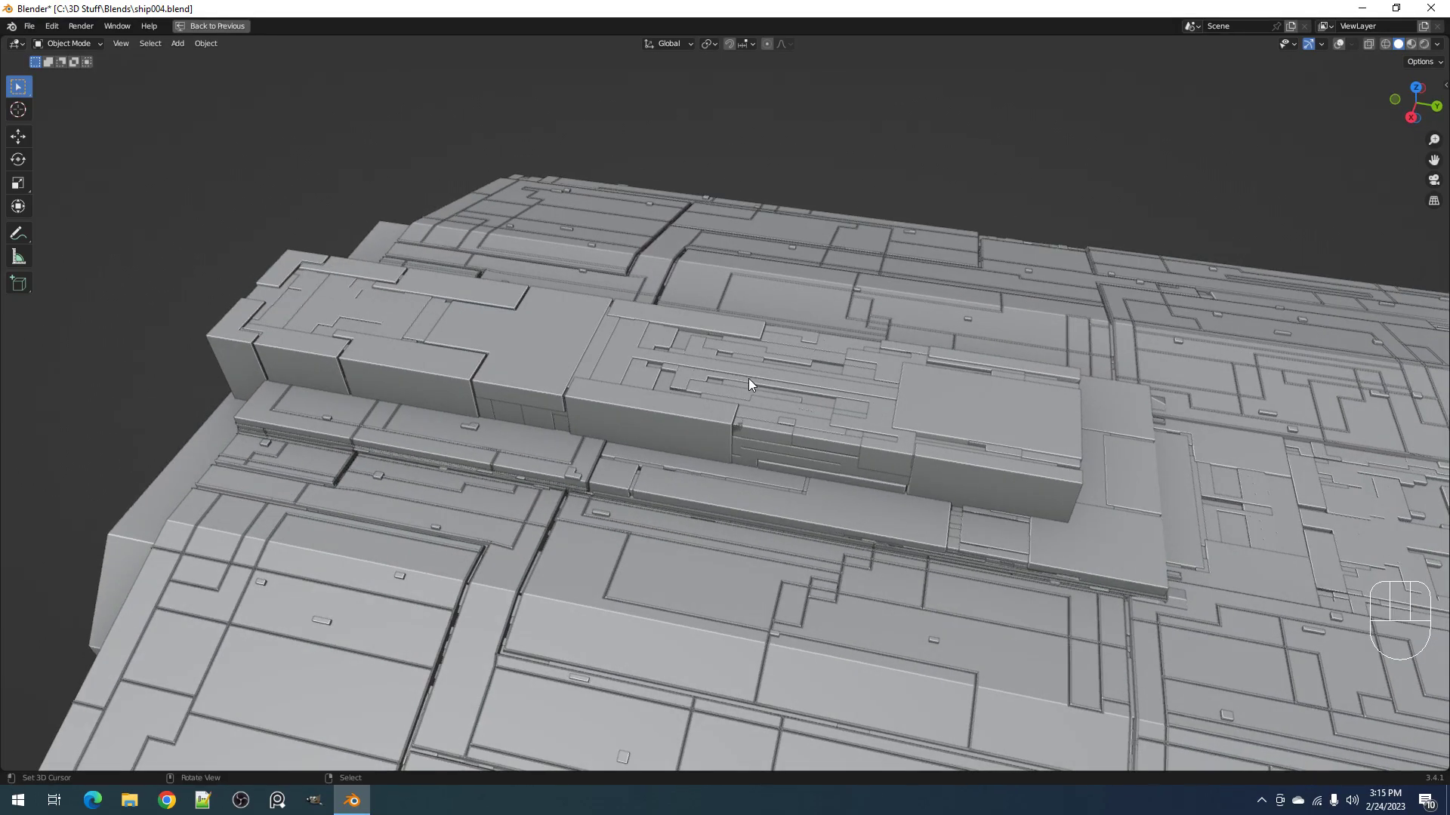
pyautogui.click(692, 376)
pyautogui.press('Tab')
pyautogui.hotkey('shift', 'alt', 'z')
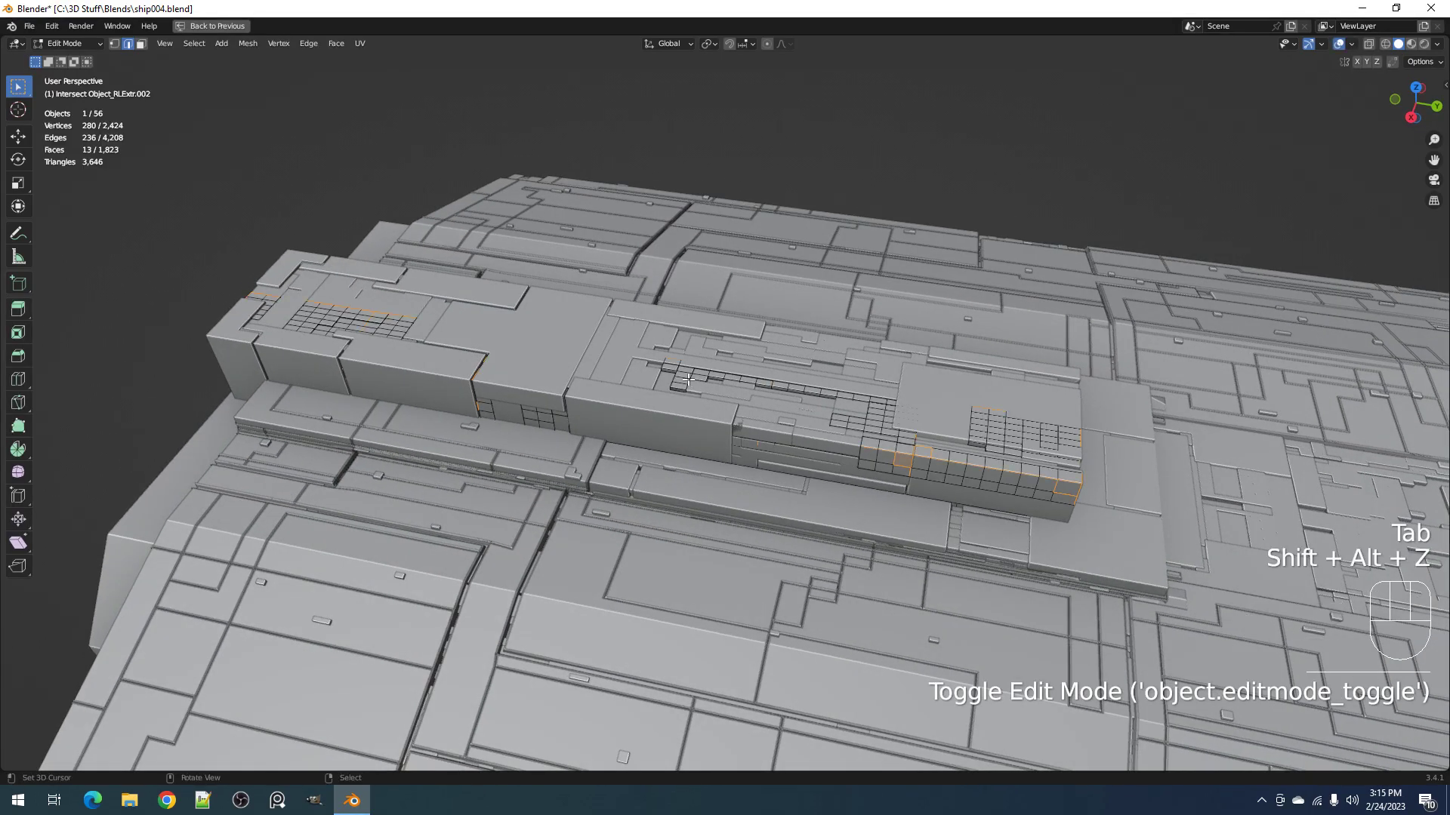
pyautogui.press('3')
pyautogui.rightClick(681, 386)
pyautogui.keyDown('ctrl'); pyautogui.rightClick(686, 376); pyautogui.keyUp('ctrl')
pyautogui.press('e')
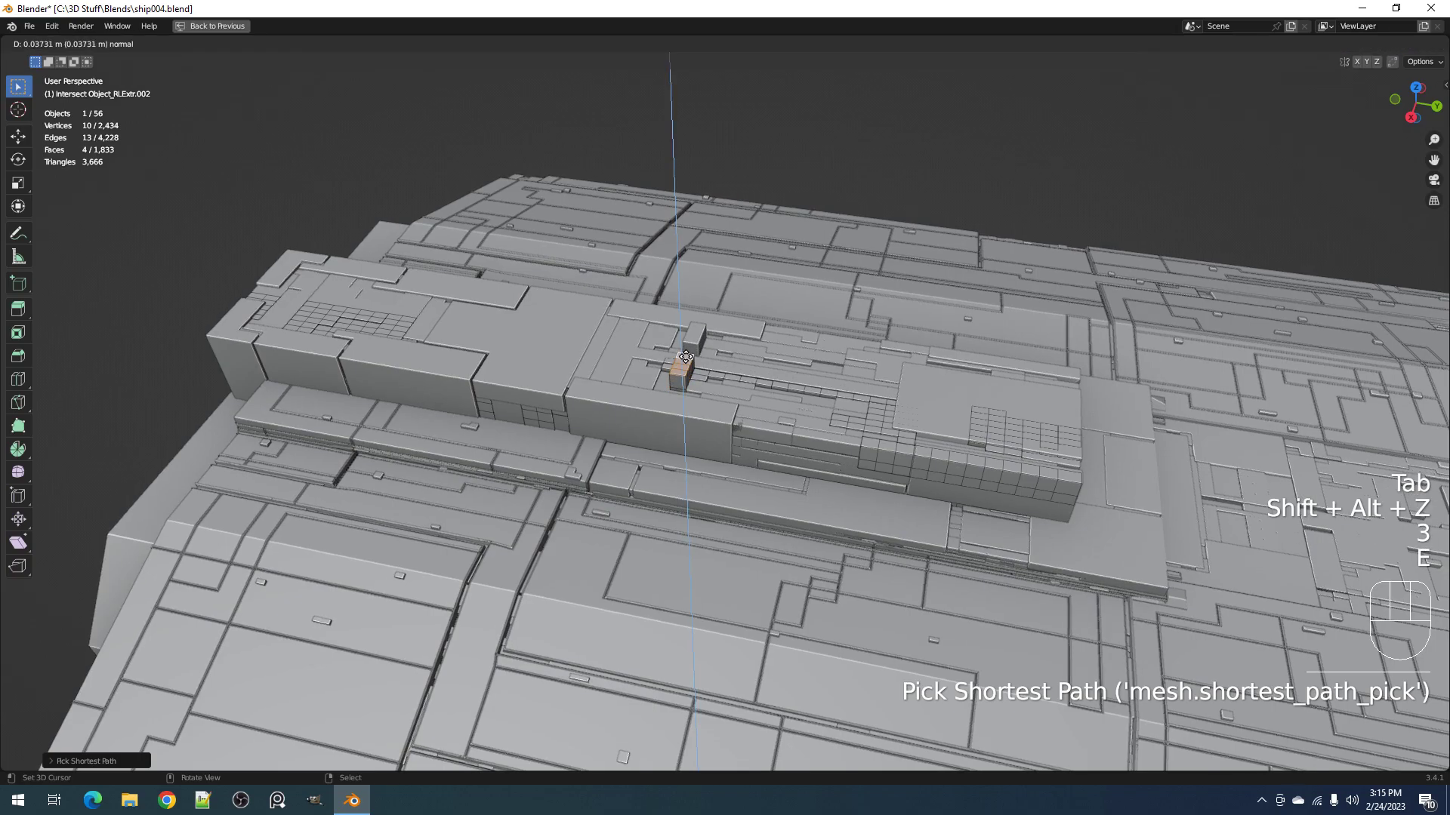
pyautogui.click(691, 331)
pyautogui.press('Tab')
pyautogui.scroll(-3, 998, 440)
pyautogui.moveTo(998, 438); pyautogui.dragTo(799, 382, button='middle')
pyautogui.press('Tab')
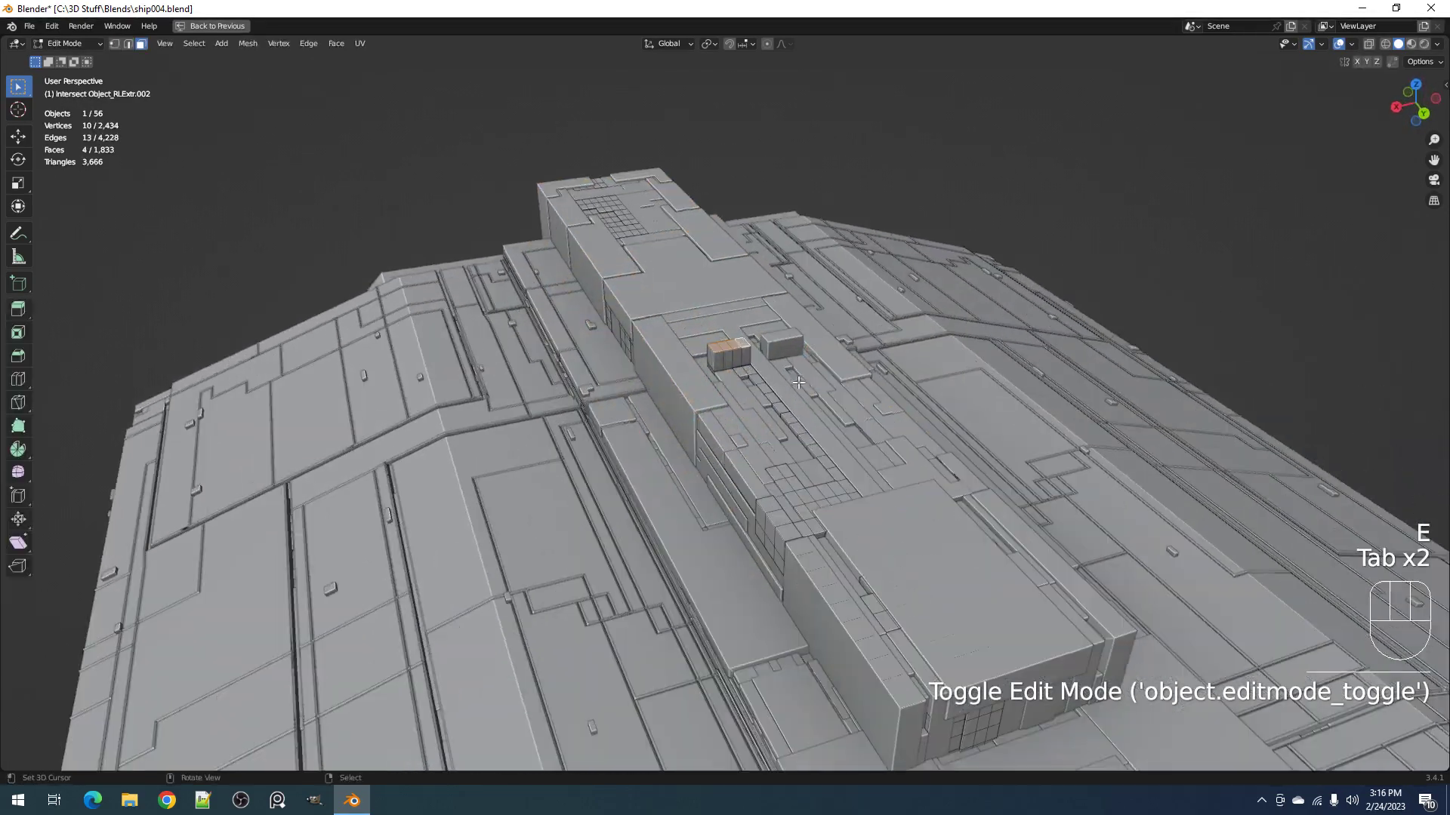
pyautogui.rightClick(755, 372)
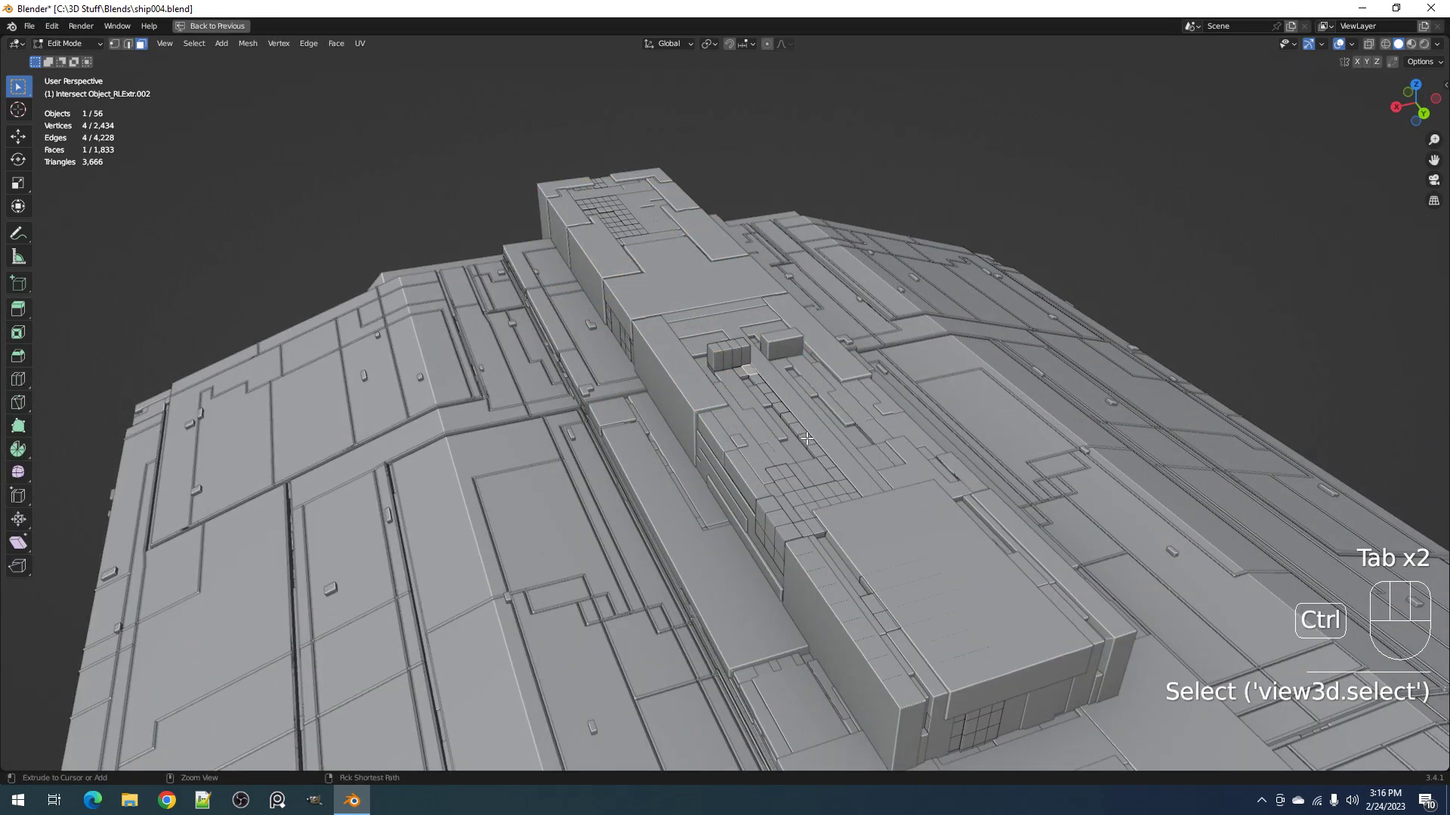
pyautogui.keyDown('ctrl'); pyautogui.rightClick(752, 372); pyautogui.keyUp('ctrl')
pyautogui.press('e')
pyautogui.rightClick(768, 371)
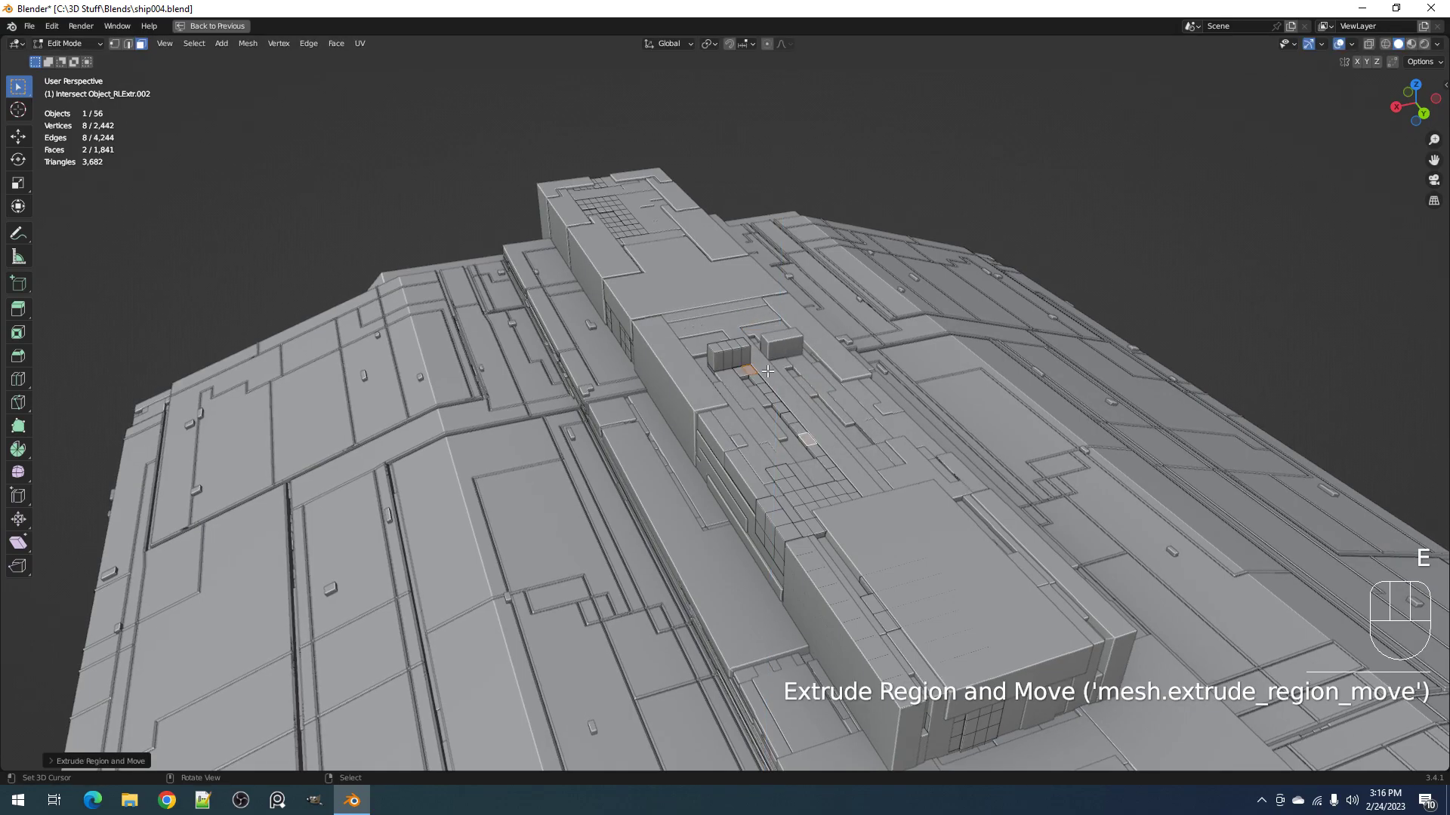
pyautogui.rightClick(750, 370)
pyautogui.keyDown('ctrl'); pyautogui.rightClick(806, 439); pyautogui.keyUp('ctrl')
pyautogui.press('e')
pyautogui.rightClick(809, 431)
pyautogui.hotkey('ctrl', 'z')
pyautogui.hotkey('ctrl', 'z')
pyautogui.keyDown('ctrl'); pyautogui.rightClick(795, 415); pyautogui.keyUp('ctrl')
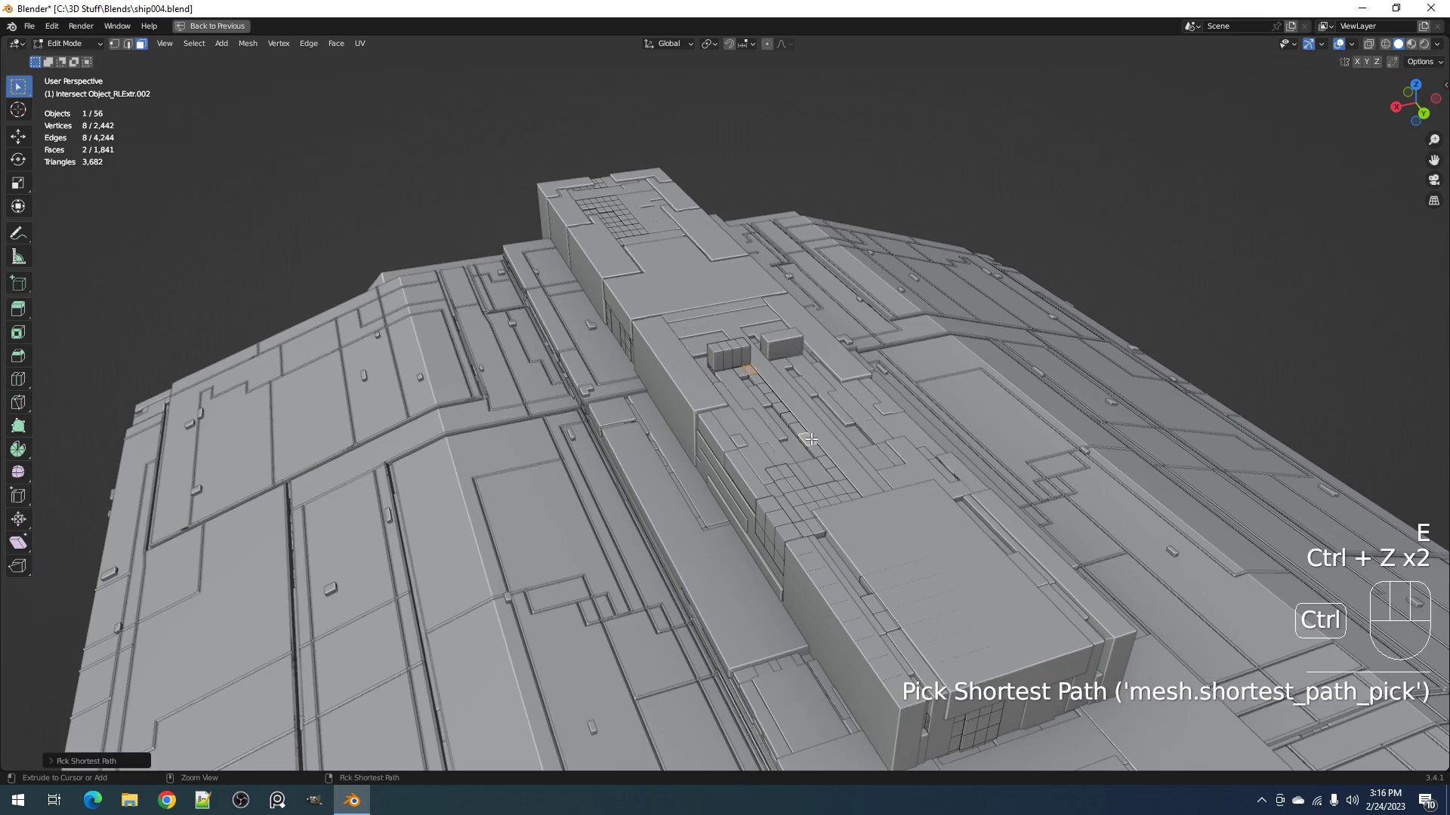
pyautogui.hotkey('ctrl', 'z')
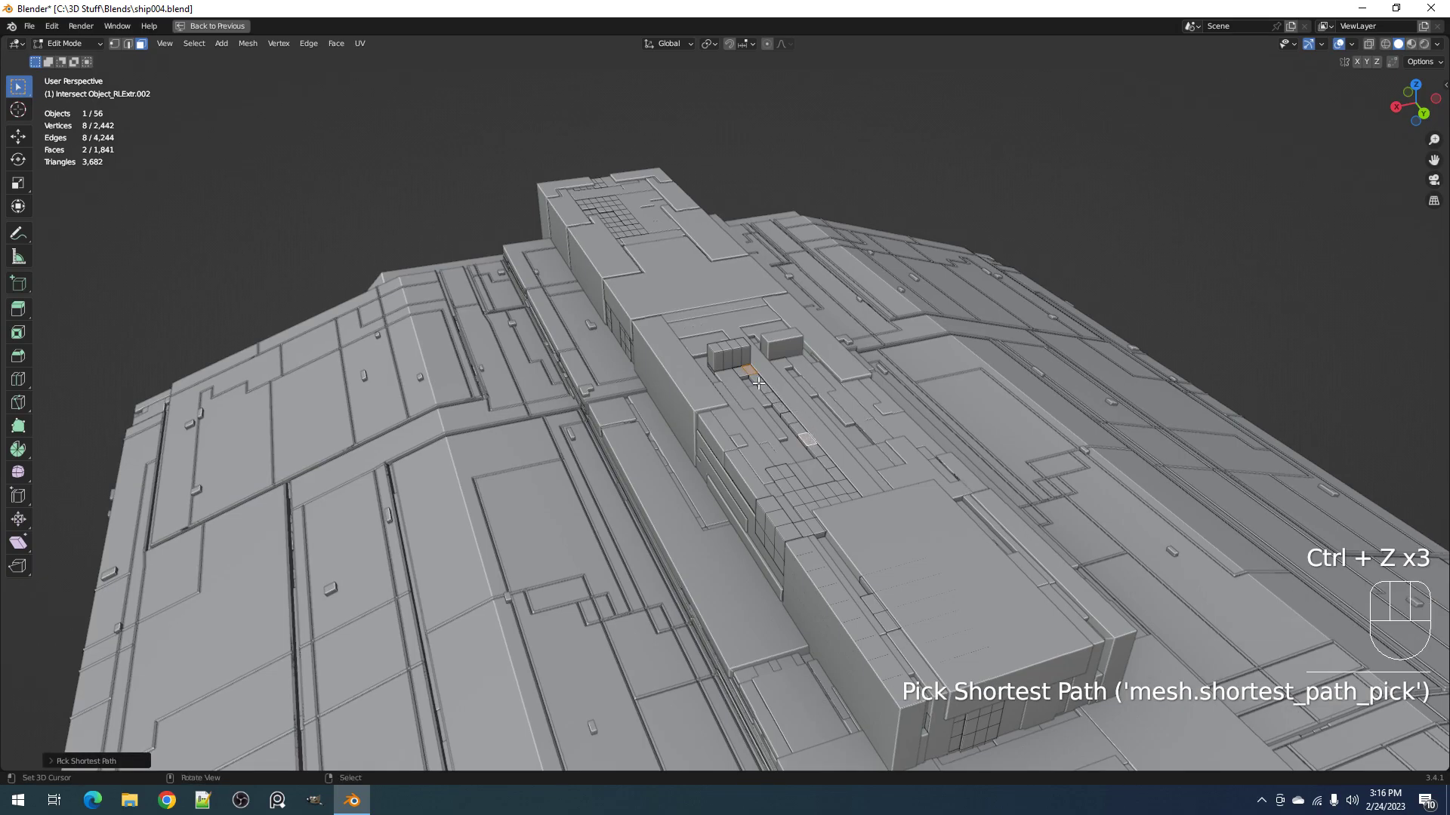
# Step: Extrude the long lengthwise row of small faces beside the raised block upward into a tall fin
pyautogui.rightClick(755, 379)
pyautogui.keyDown('shift'); pyautogui.rightClick(805, 438); pyautogui.keyUp('shift')
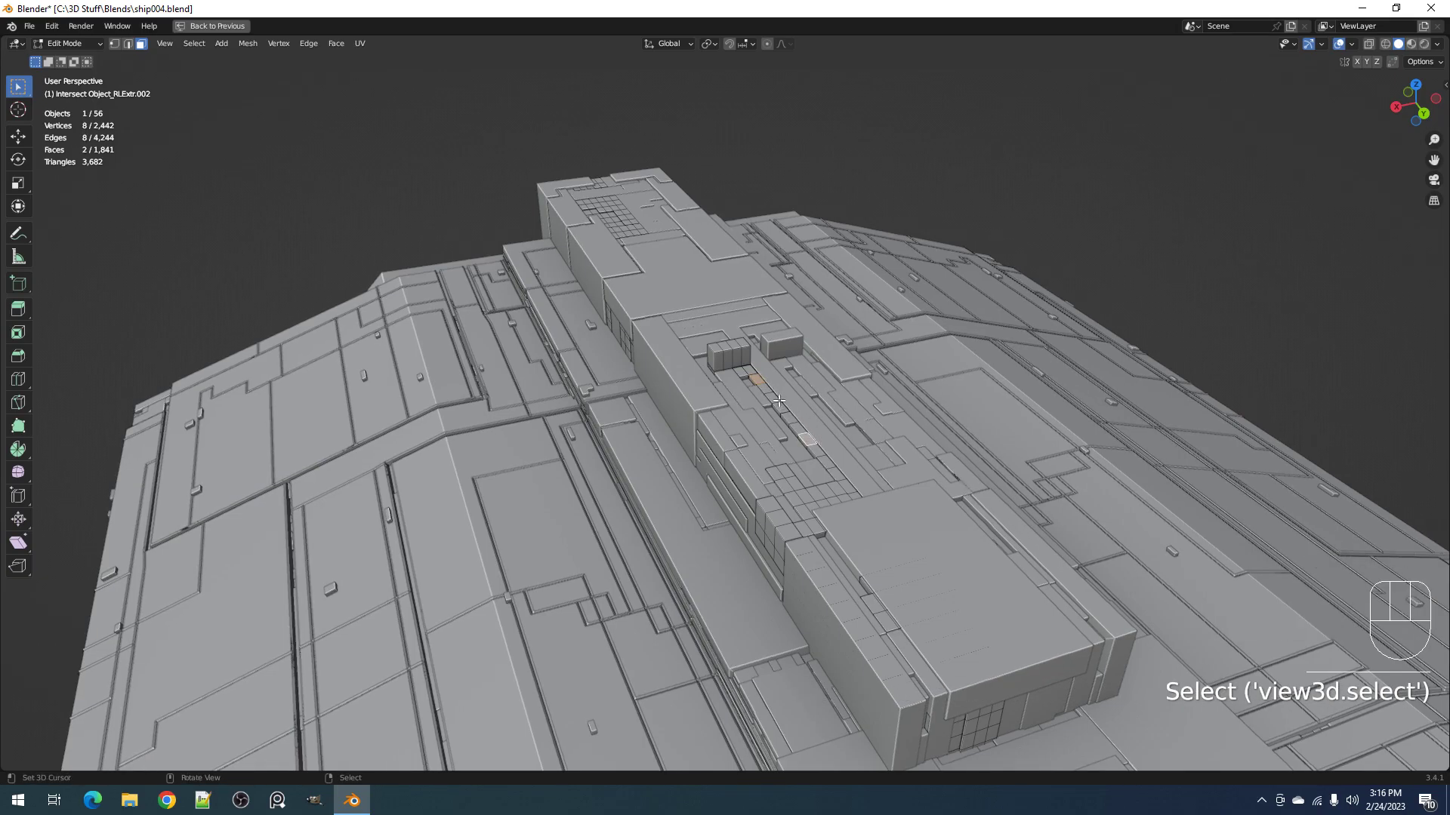
pyautogui.scroll(4, 778, 392)
pyautogui.rightClick(793, 369)
pyautogui.keyDown('shift'); pyautogui.rightClick(834, 451); pyautogui.keyUp('shift')
pyautogui.keyDown('shift'); pyautogui.rightClick(813, 404); pyautogui.keyUp('shift')
pyautogui.keyDown('shift'); pyautogui.rightClick(855, 490); pyautogui.keyUp('shift')
pyautogui.keyDown('shift'); pyautogui.rightClick(866, 514); pyautogui.keyUp('shift')
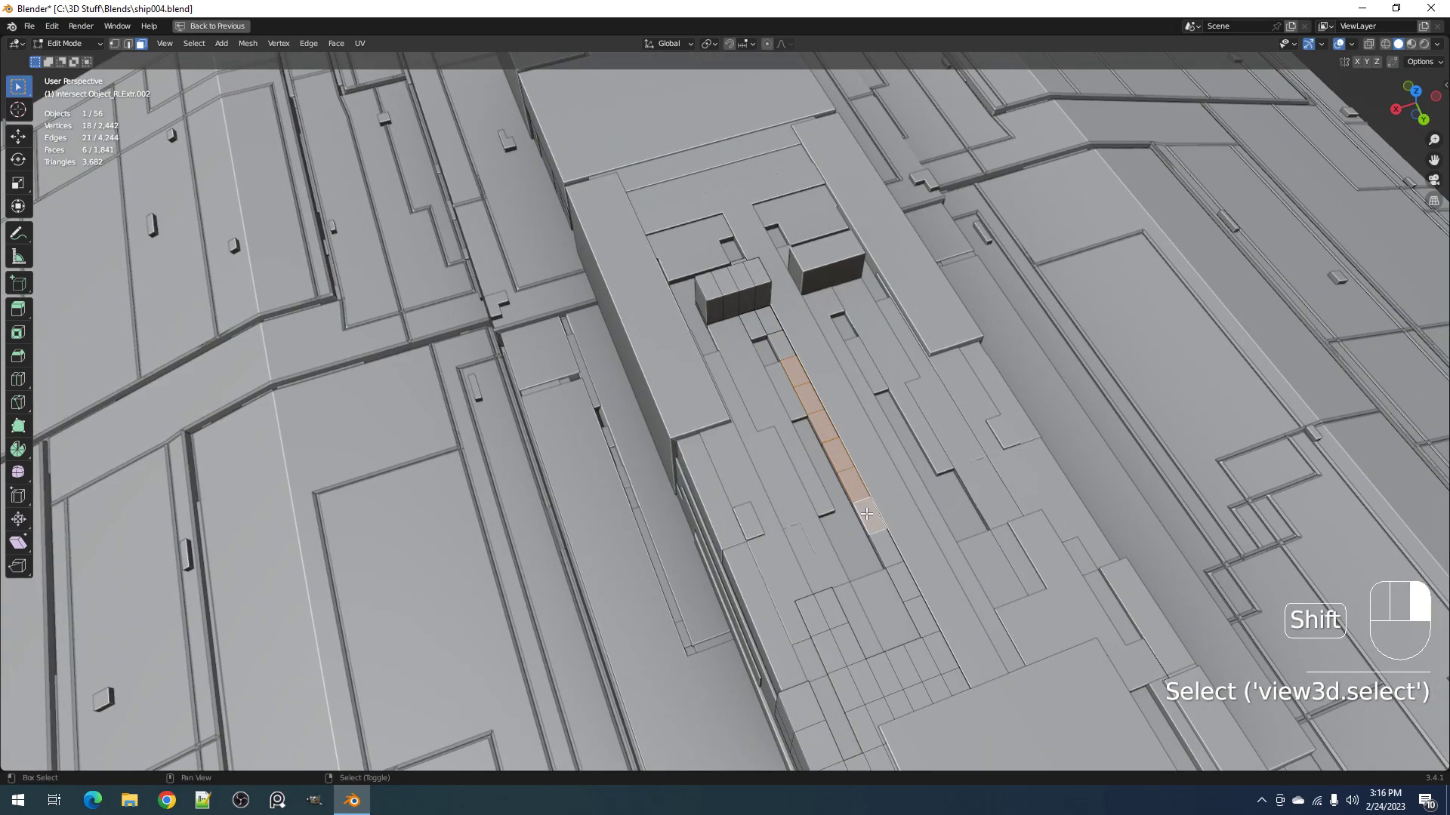
pyautogui.press('e')
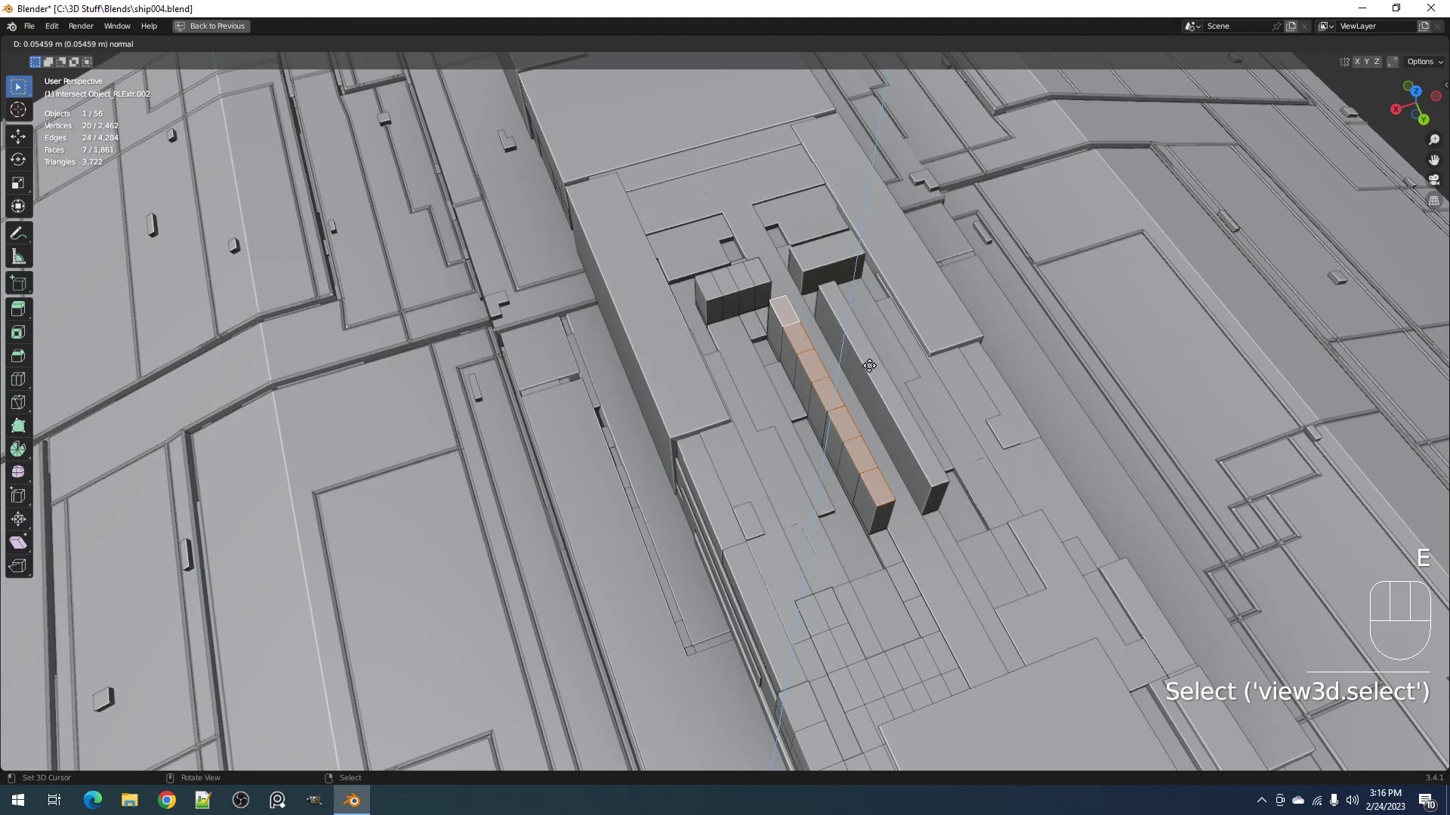
pyautogui.click(868, 351)
pyautogui.press('Tab')
# Step: Extrude a row of four upper side faces on the random panel object, about midway along the block
pyautogui.scroll(-8, 869, 351)
pyautogui.moveTo(859, 409); pyautogui.dragTo(725, 420, button='middle')
pyautogui.hotkey('alt', 'a')
pyautogui.scroll(3, 762, 386)
pyautogui.rightClick(702, 407)
pyautogui.press('Tab')
pyautogui.scroll(3, 695, 403)
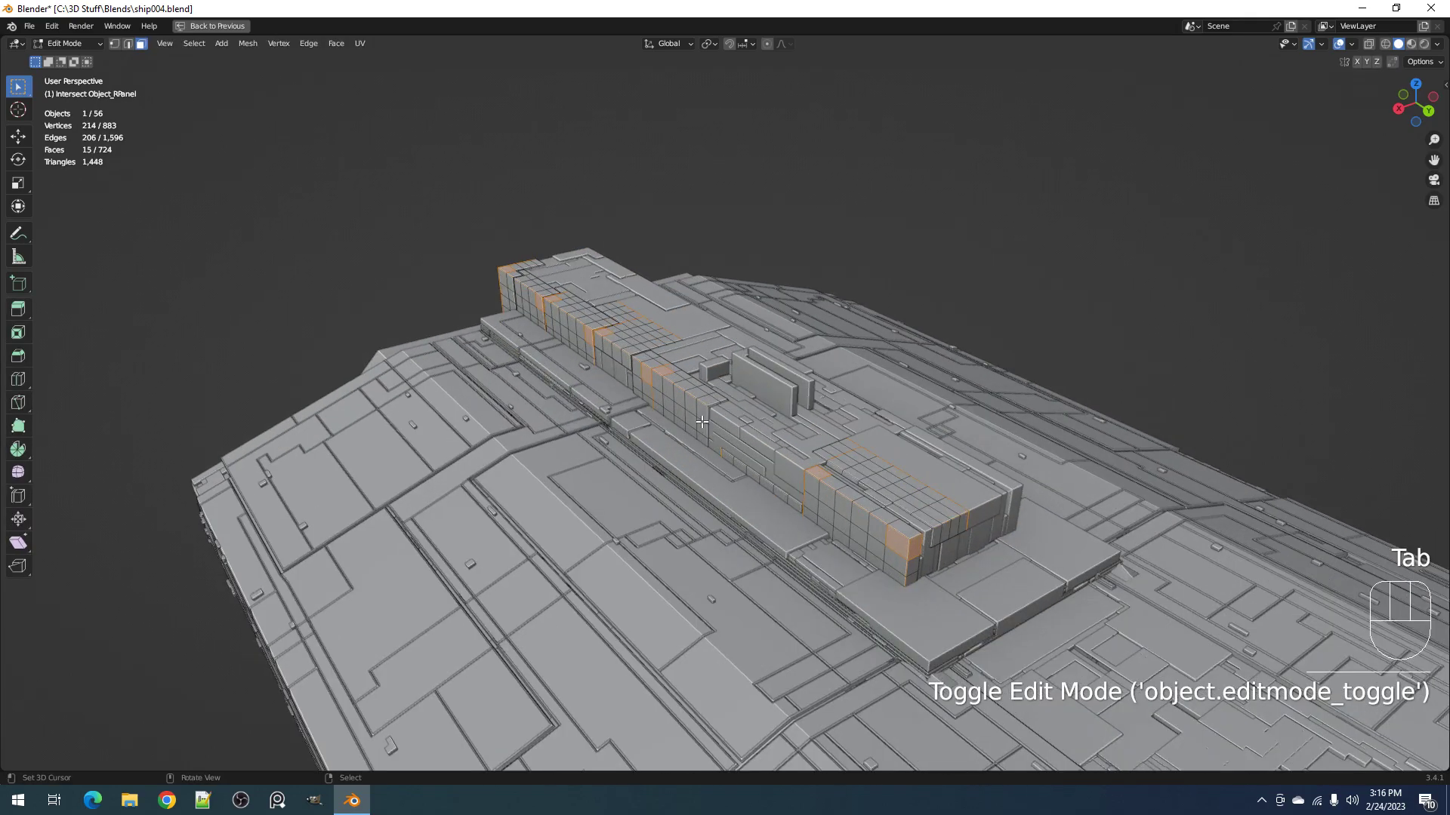
pyautogui.press('3')
pyautogui.click(621, 364)
pyautogui.keyDown('ctrl'); pyautogui.click(650, 382); pyautogui.keyUp('ctrl')
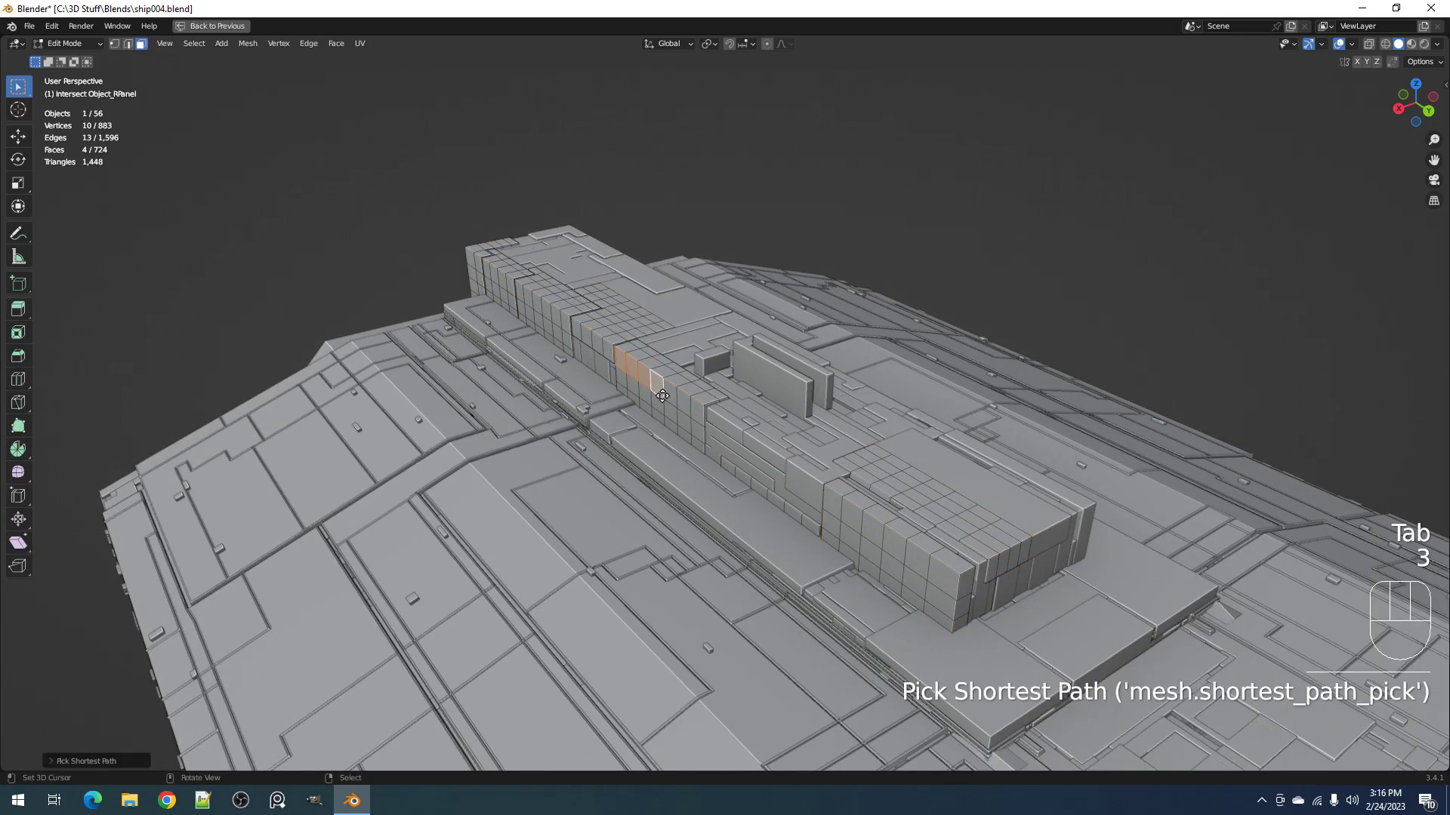
pyautogui.press('e')
pyautogui.click(657, 403)
pyautogui.press('Tab')
# Step: Extrude the row of five lower side faces near the block's front end outward by about 0.03 m
pyautogui.scroll(-3, 778, 453)
pyautogui.keyDown('shift'); pyautogui.moveTo(823, 479); pyautogui.dragTo(755, 394, button='middle'); pyautogui.keyUp('shift')
pyautogui.scroll(1, 748, 391)
pyautogui.press('Tab')
pyautogui.press('Tab')
pyautogui.press('Tab')
pyautogui.scroll(2, 742, 391)
pyautogui.hotkey('alt', 'a')
pyautogui.rightClick(702, 347)
pyautogui.keyDown('ctrl'); pyautogui.rightClick(771, 389); pyautogui.keyUp('ctrl')
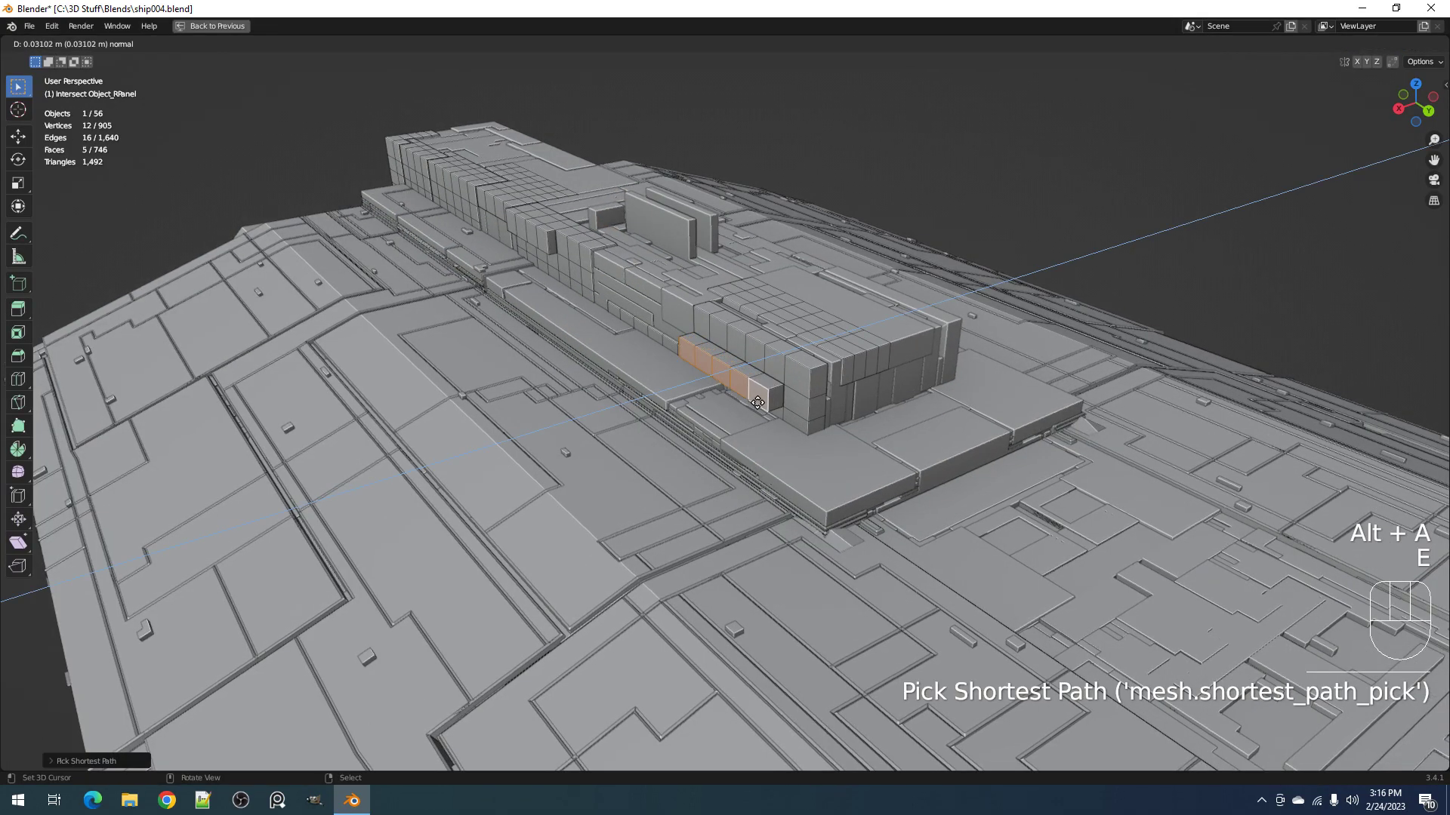
pyautogui.click(763, 402)
pyautogui.press('Tab')
# Step: Extrude the three adjacent upper faces on the front end wall of the panelled block
pyautogui.scroll(-4, 778, 397)
pyautogui.moveTo(792, 391)
pyautogui.mouseDown(button='middle')
pyautogui.moveTo(787, 435)
pyautogui.moveTo(770, 394)
pyautogui.mouseUp(button='middle')
pyautogui.press('Tab')
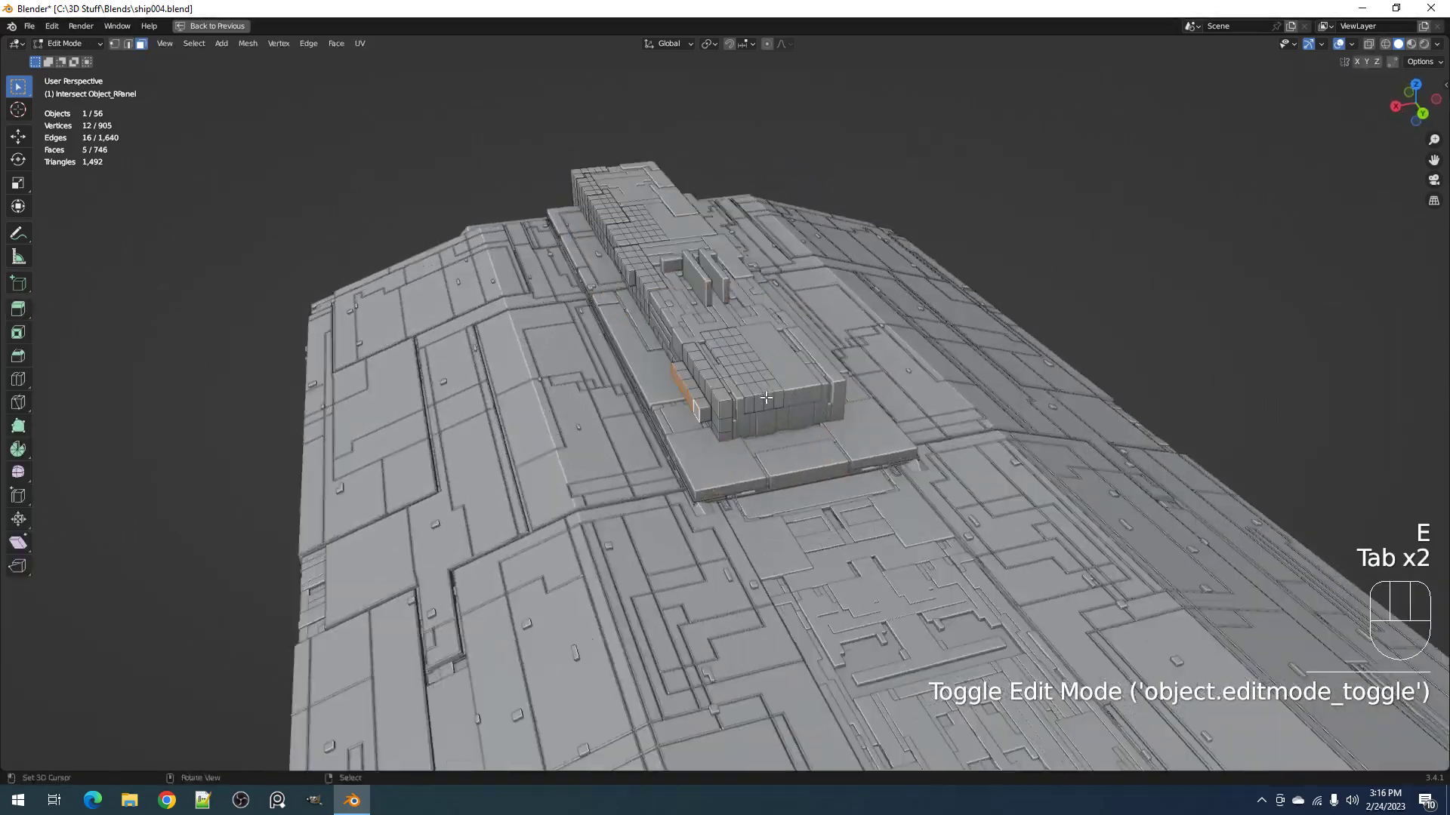
pyautogui.scroll(1, 765, 401)
pyautogui.rightClick(766, 401)
pyautogui.keyDown('shift'); pyautogui.rightClick(783, 399); pyautogui.keyUp('shift')
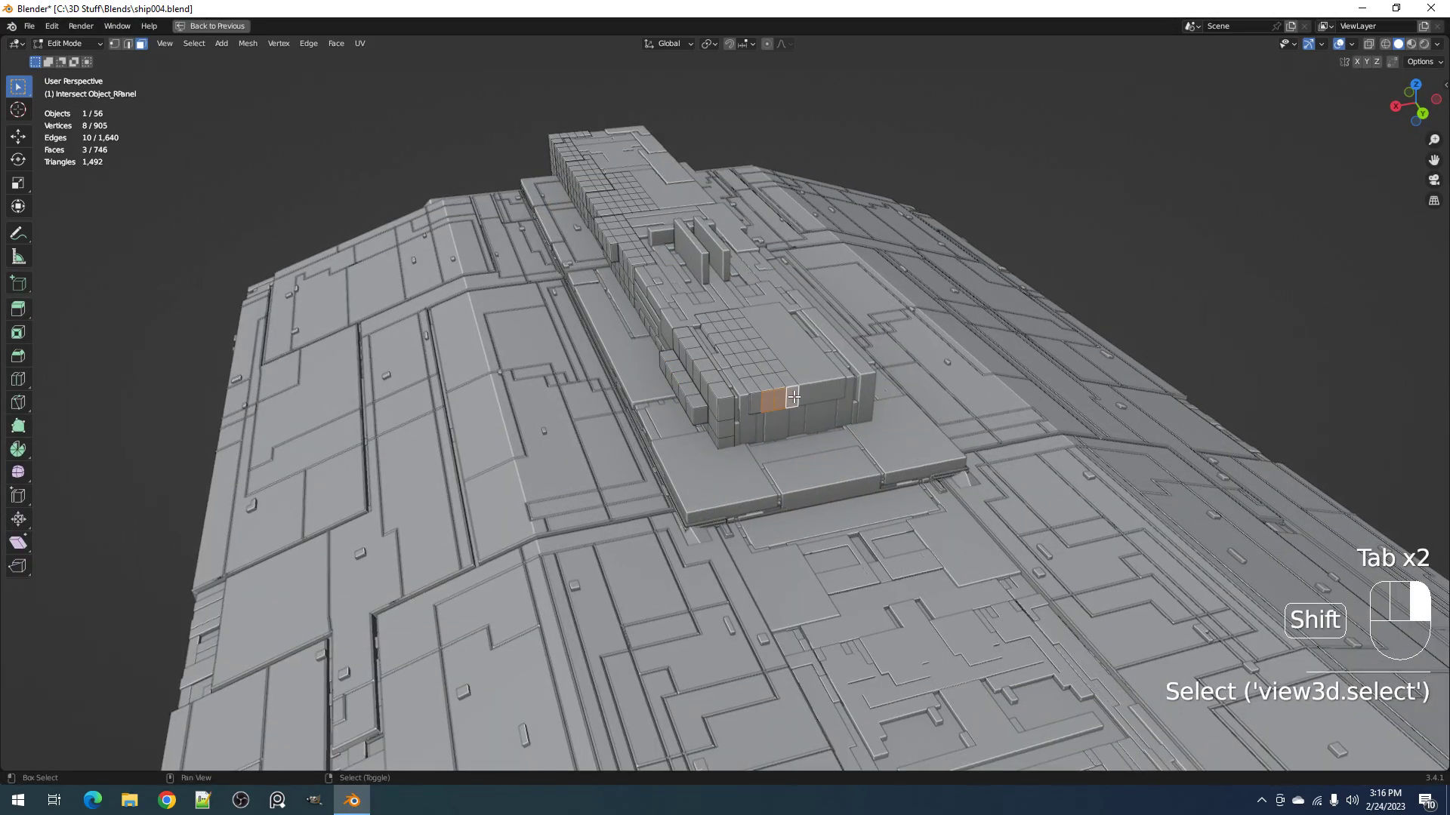
pyautogui.press('e')
pyautogui.click(801, 410)
pyautogui.press('Tab')
# Step: Extrude a rectangular patch of small faces on the panel top near the block's front end
pyautogui.moveTo(802, 414); pyautogui.dragTo(854, 417, button='middle')
pyautogui.press('Tab')
pyautogui.rightClick(800, 359)
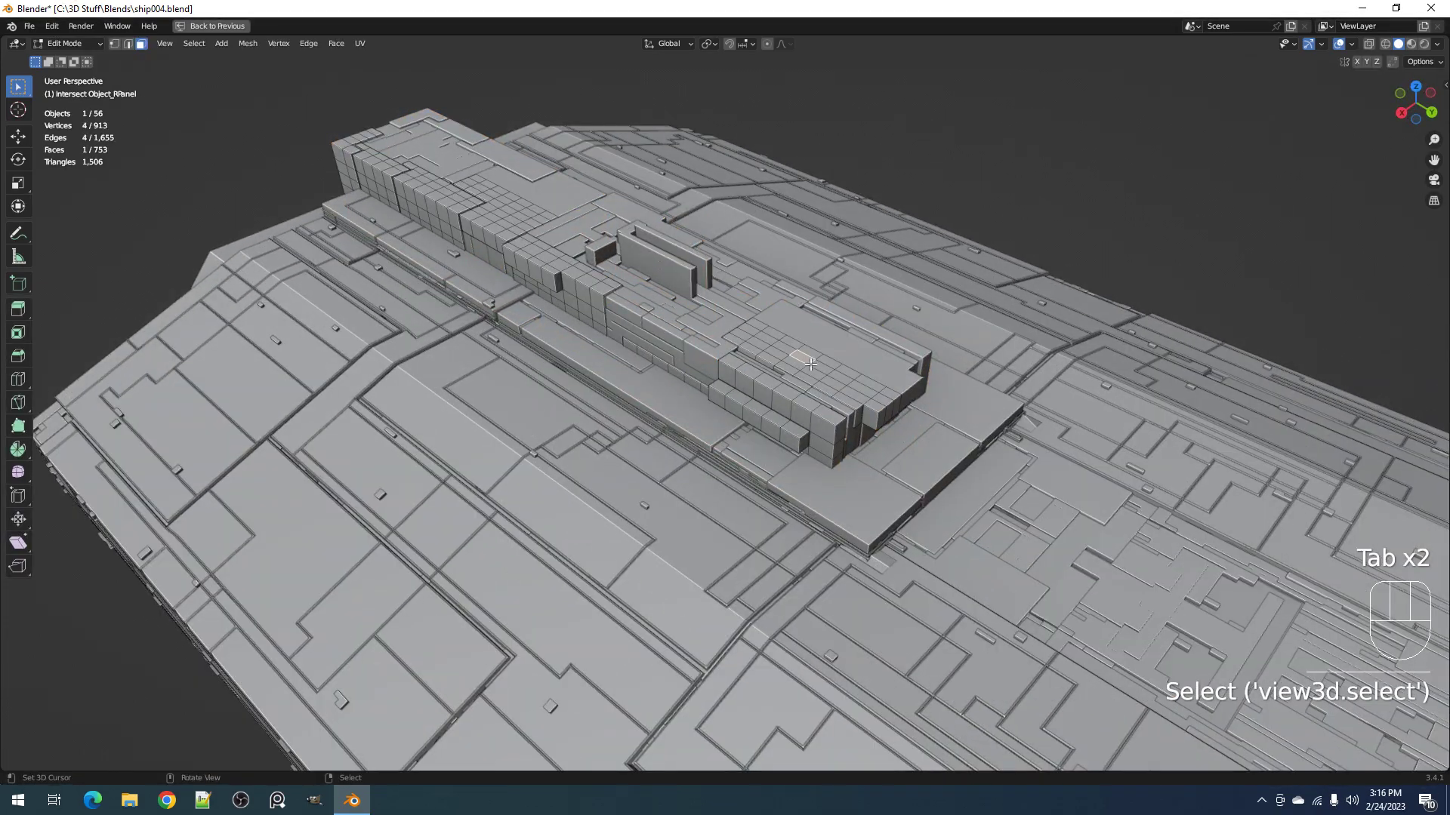
pyautogui.keyDown('ctrl'); pyautogui.keyDown('shift'); pyautogui.rightClick(855, 389); pyautogui.keyUp('shift'); pyautogui.keyUp('ctrl')
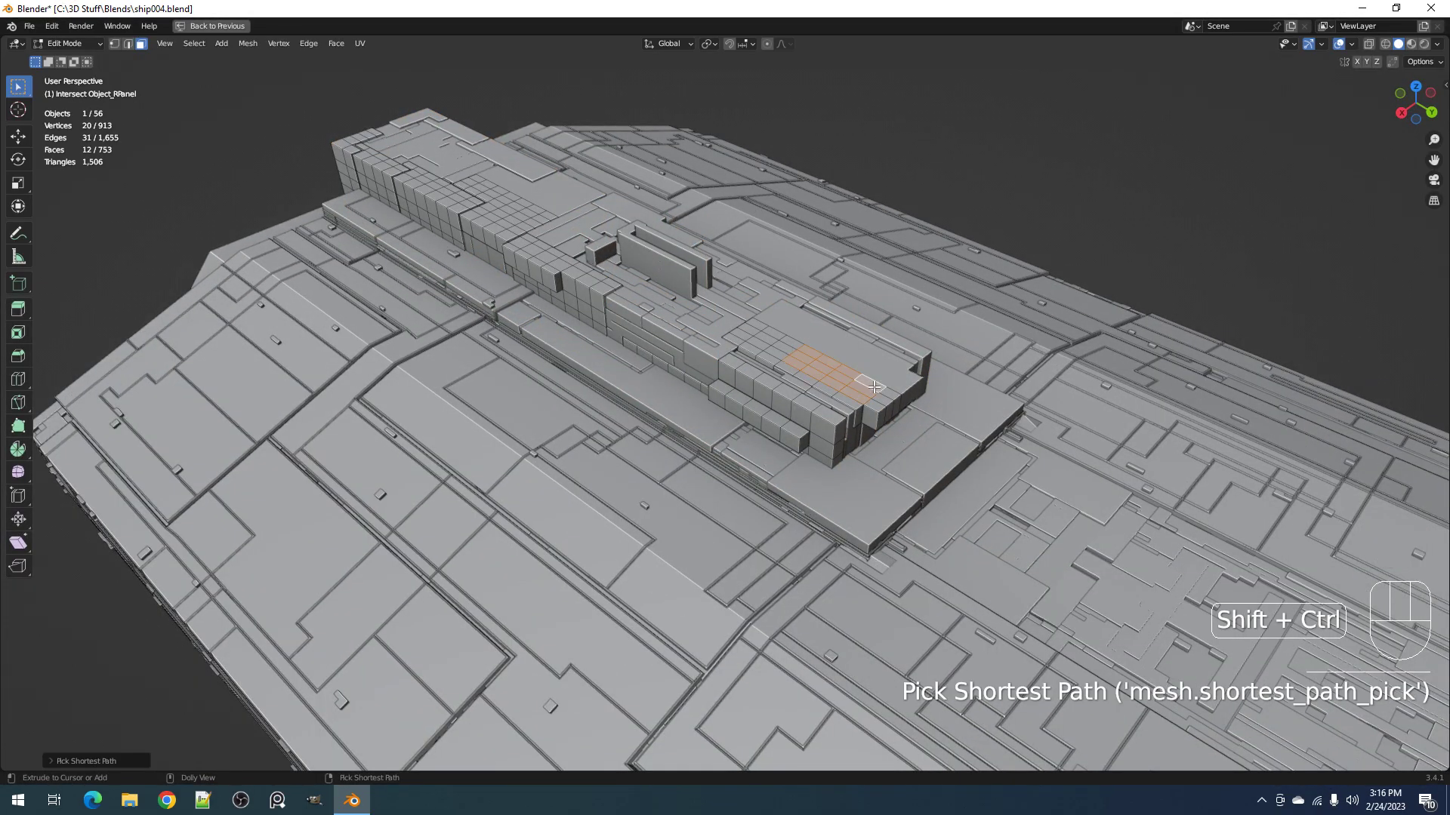
pyautogui.press('e')
pyautogui.click(873, 384)
pyautogui.press('Tab')
# Step: Extrude a small two-by-two patch of faces upward on the panel top behind the tall fins
pyautogui.scroll(-3, 873, 383)
pyautogui.moveTo(873, 383); pyautogui.dragTo(879, 393, button='middle')
pyautogui.hotkey('alt', 'a')
pyautogui.scroll(3, 830, 392)
pyautogui.press('Tab')
pyautogui.rightClick(852, 386)
pyautogui.keyDown('ctrl'); pyautogui.rightClick(875, 383); pyautogui.keyUp('ctrl')
pyautogui.keyDown('shift'); pyautogui.rightClick(875, 381); pyautogui.keyUp('shift')
pyautogui.press('e')
pyautogui.click(801, 412)
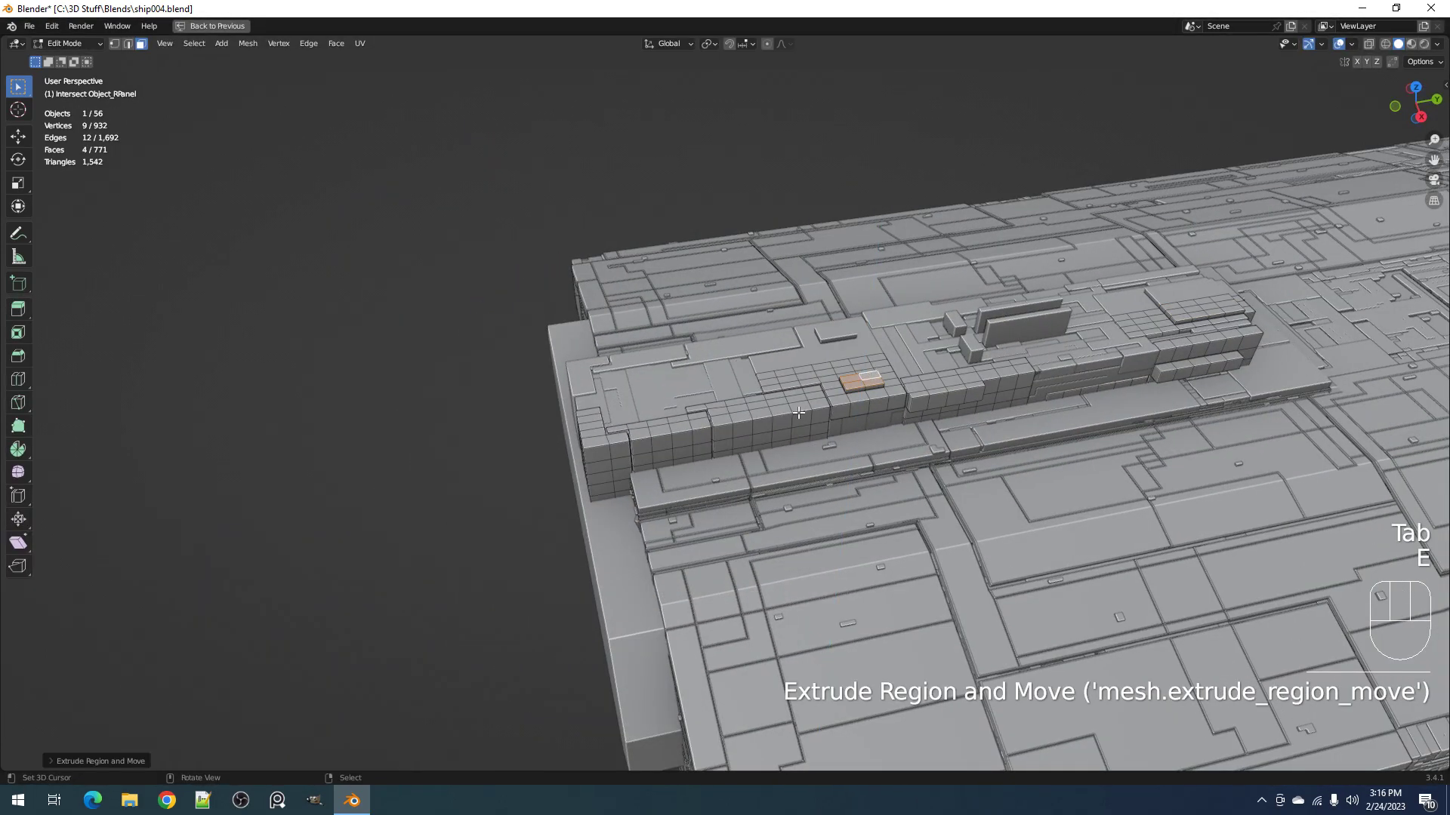
# Step: Extrude a row of four upper side faces outward near the rear of the block
pyautogui.rightClick(729, 432)
pyautogui.keyDown('ctrl'); pyautogui.rightClick(778, 437); pyautogui.keyUp('ctrl')
pyautogui.press('e')
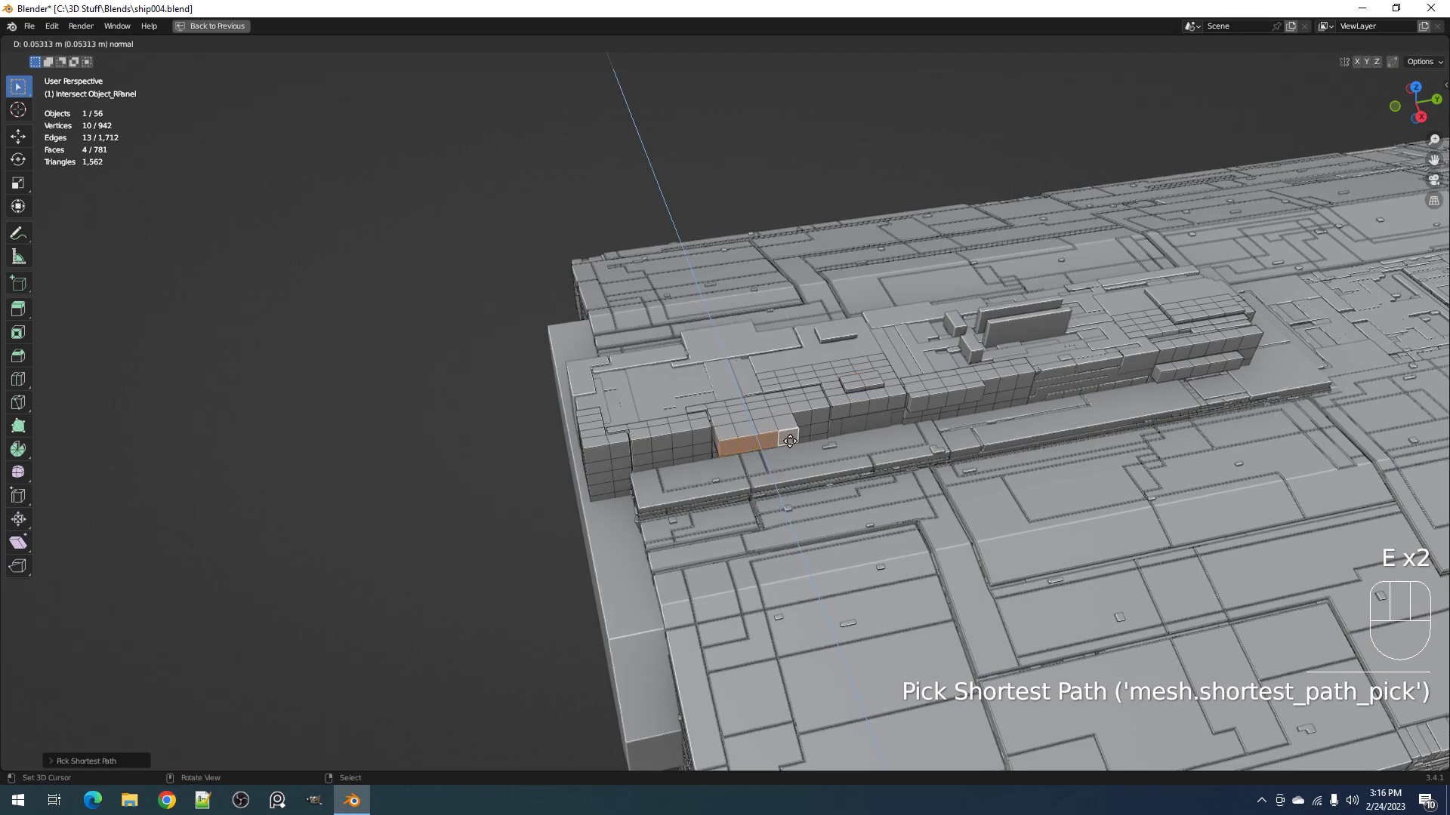
pyautogui.click(827, 441)
pyautogui.press('Tab')
# Step: Extrude a single upper side face outward near the middle of the block
pyautogui.moveTo(828, 435)
pyautogui.mouseDown(button='middle')
pyautogui.moveTo(857, 373)
pyautogui.moveTo(825, 375)
pyautogui.moveTo(810, 415)
pyautogui.mouseUp(button='middle')
pyautogui.press('Tab')
pyautogui.scroll(2, 756, 386)
pyautogui.rightClick(772, 402)
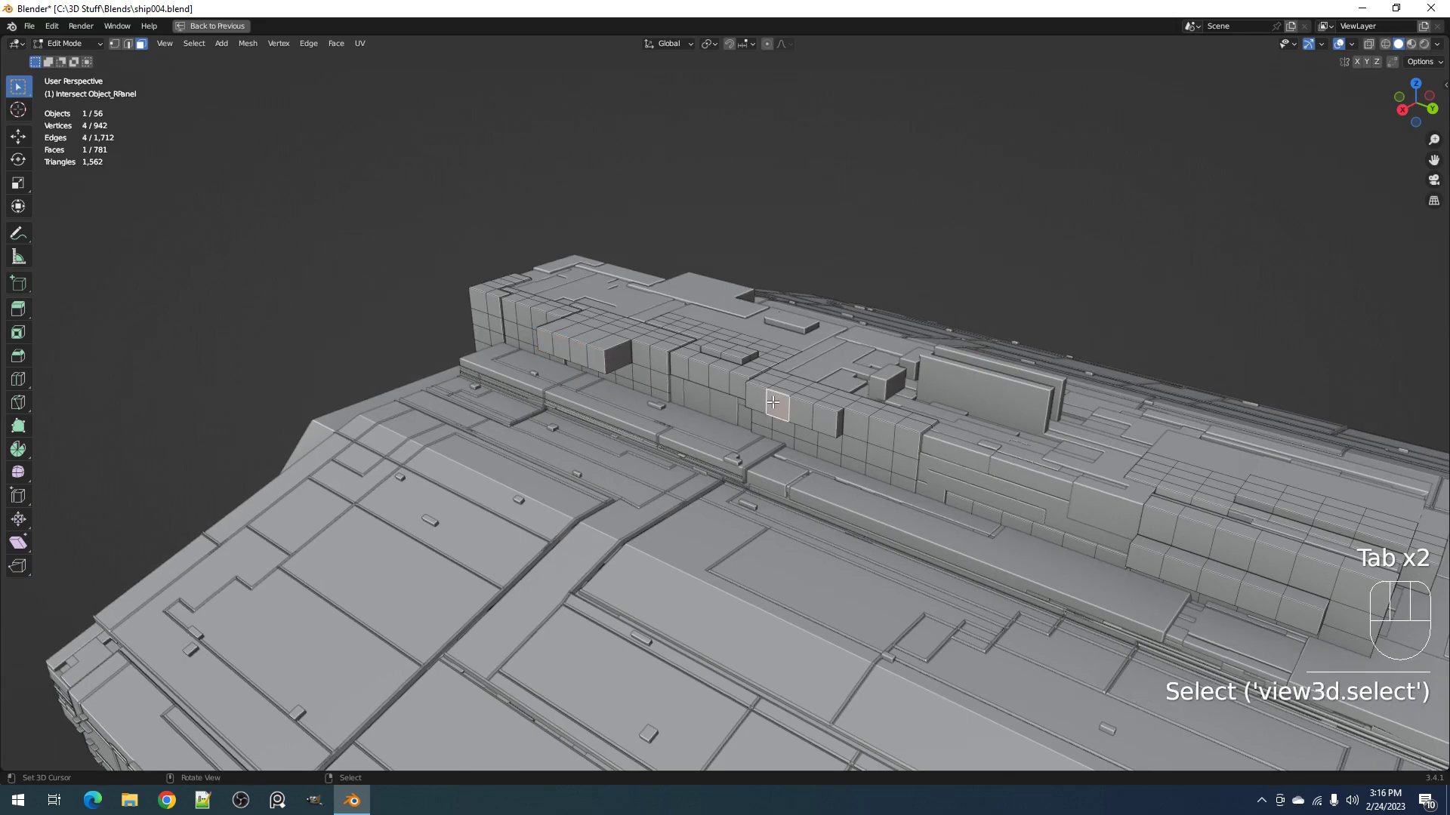
pyautogui.press('e')
pyautogui.click(765, 413)
# Step: Extrude a three-by-three patch of top faces upward on the rear part of the block
pyautogui.rightClick(659, 315)
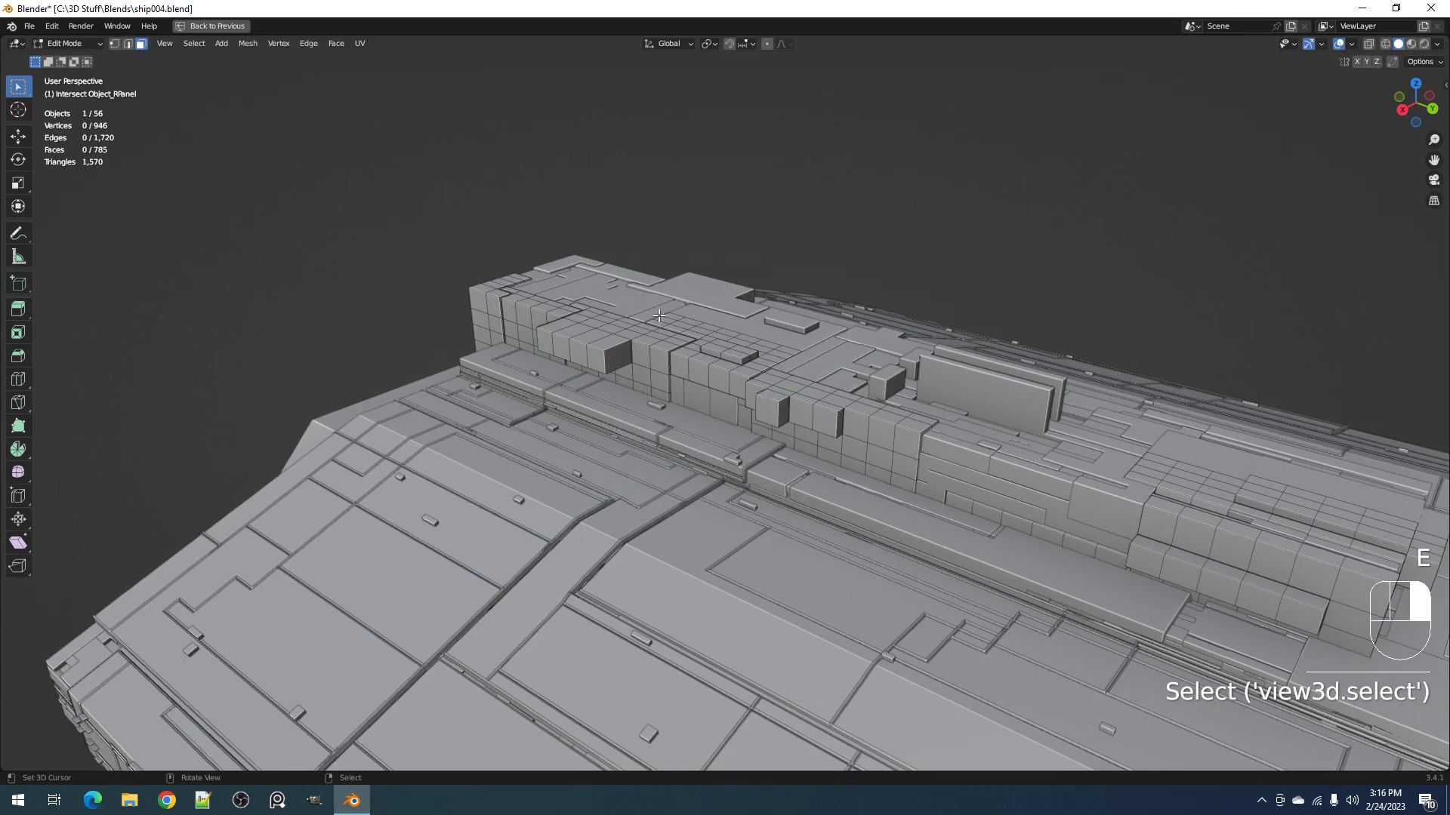
pyautogui.moveTo(698, 330); pyautogui.dragTo(736, 391, button='middle')
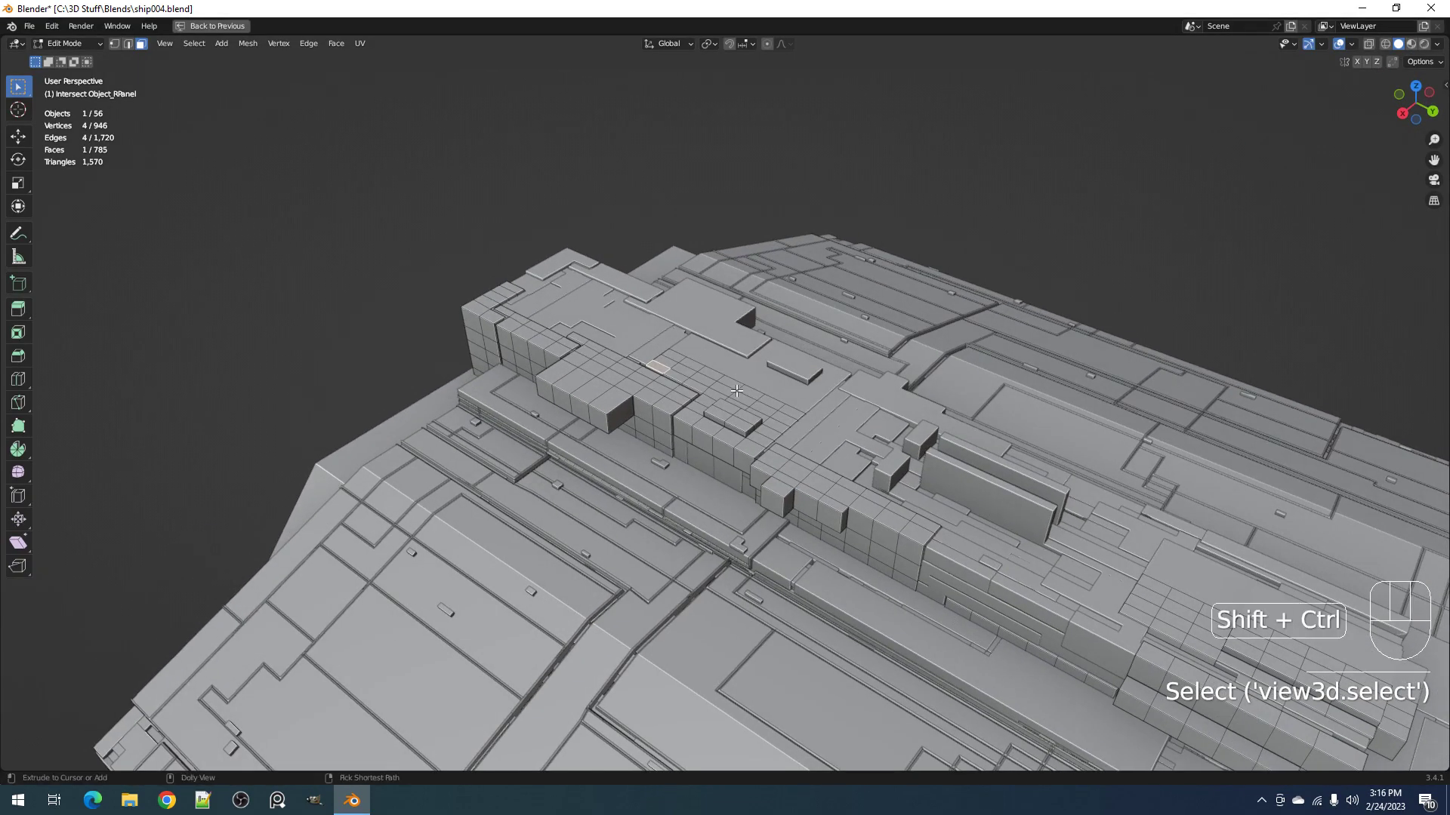
pyautogui.keyDown('ctrl'); pyautogui.keyDown('shift'); pyautogui.rightClick(716, 371); pyautogui.keyUp('shift'); pyautogui.keyUp('ctrl')
pyautogui.press('e')
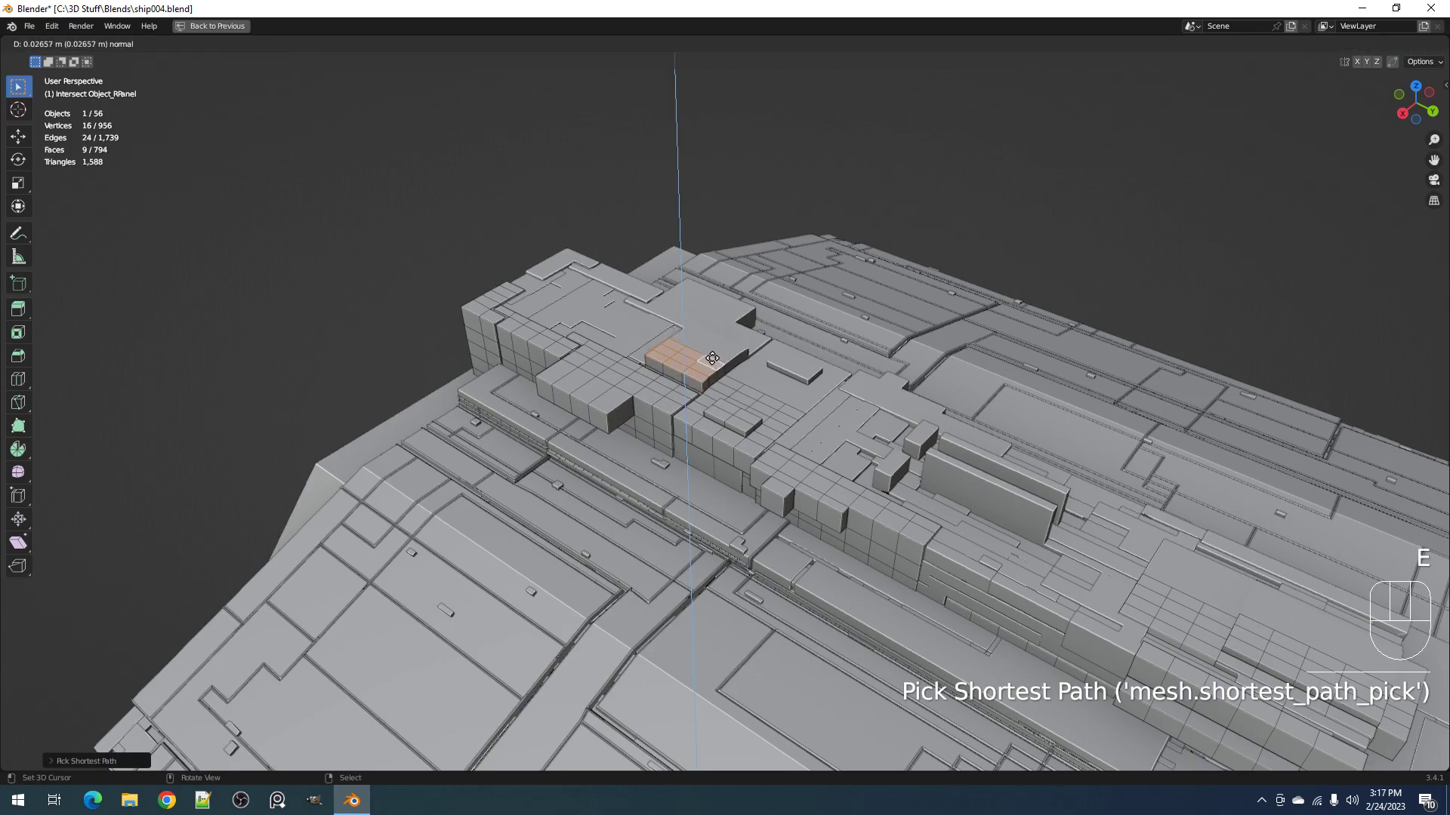
pyautogui.click(781, 369)
pyautogui.press('Tab')
# Step: Select all geometry of the panel object, return to Object Mode and save the file
pyautogui.moveTo(781, 368); pyautogui.dragTo(906, 372, button='middle')
pyautogui.press('Tab')
pyautogui.press('a')
pyautogui.press('Tab')
pyautogui.hotkey('ctrl', 's')
# Step: Generate random cells over the top block with pool size 15, island size 0, 2 subdivision cuts and thickness 0.050
pyautogui.hotkey('shift', 'q')
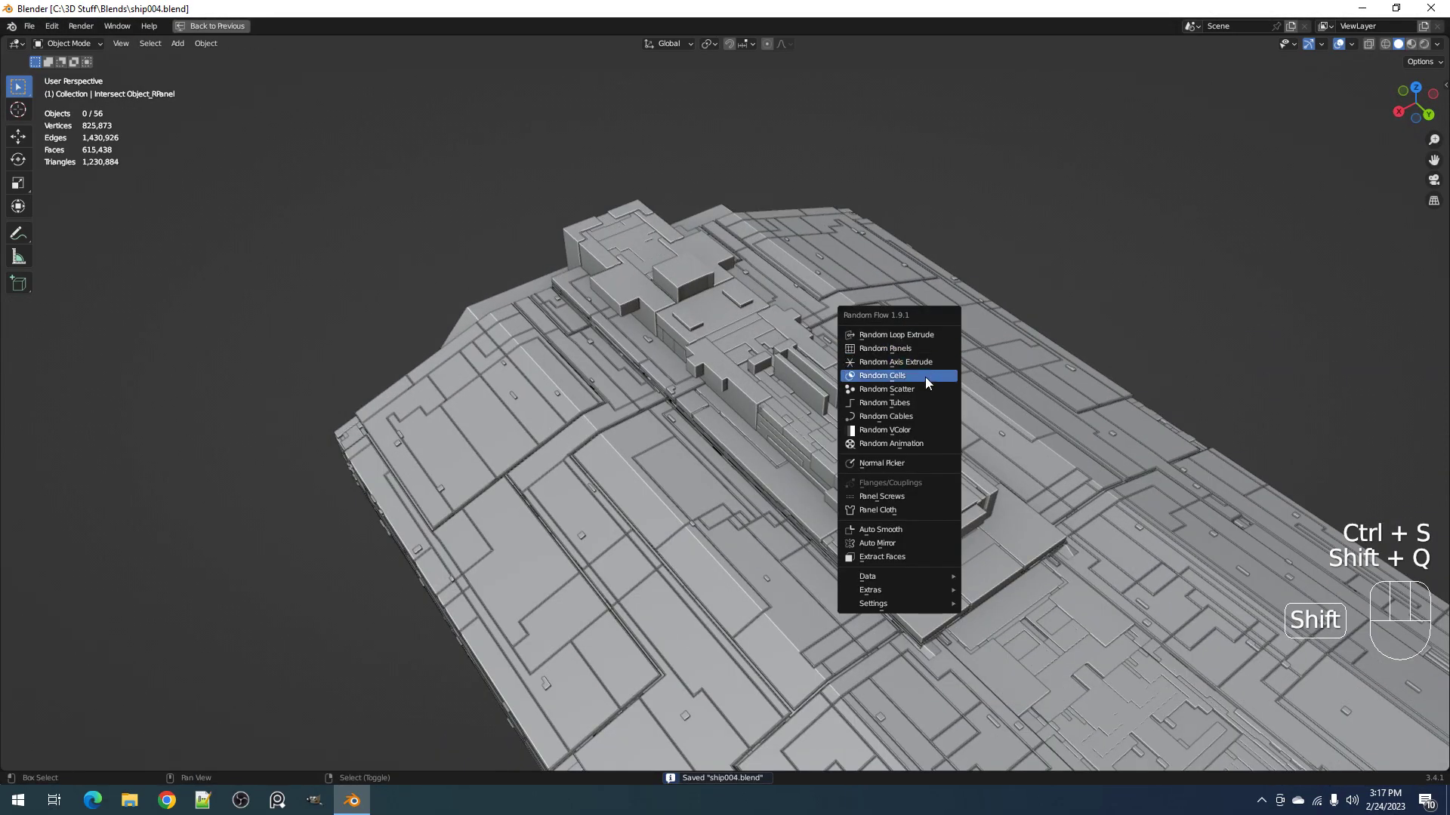
pyautogui.click(926, 376)
pyautogui.keyDown('ctrl'); pyautogui.scroll(1, 1032, 469); pyautogui.keyUp('ctrl')
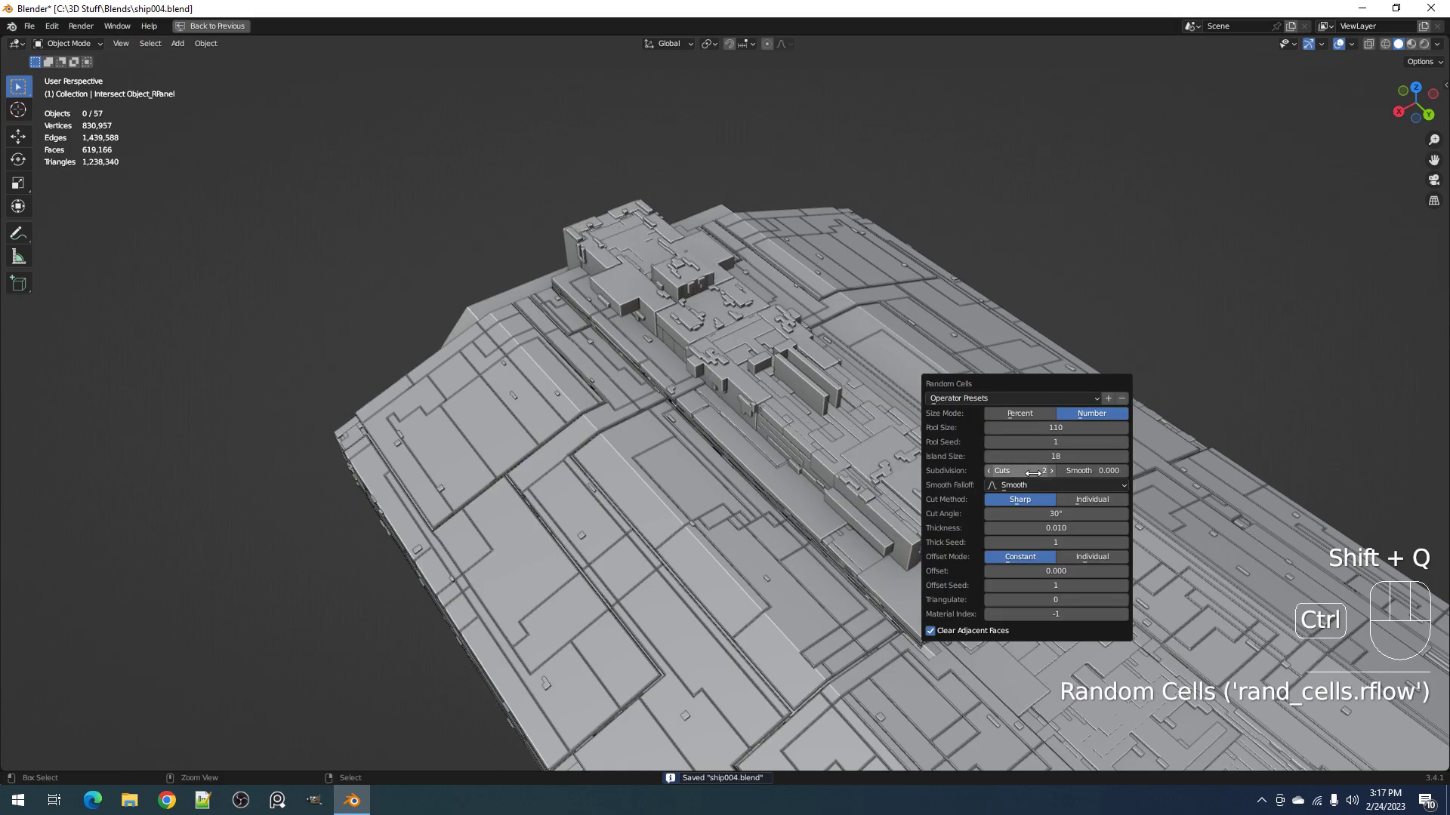
pyautogui.keyDown('ctrl'); pyautogui.scroll(-1, 1053, 456); pyautogui.keyUp('ctrl')
pyautogui.keyDown('ctrl'); pyautogui.scroll(-1, 1044, 471); pyautogui.keyUp('ctrl')
pyautogui.keyDown('ctrl'); pyautogui.scroll(4, 1056, 528); pyautogui.keyUp('ctrl')
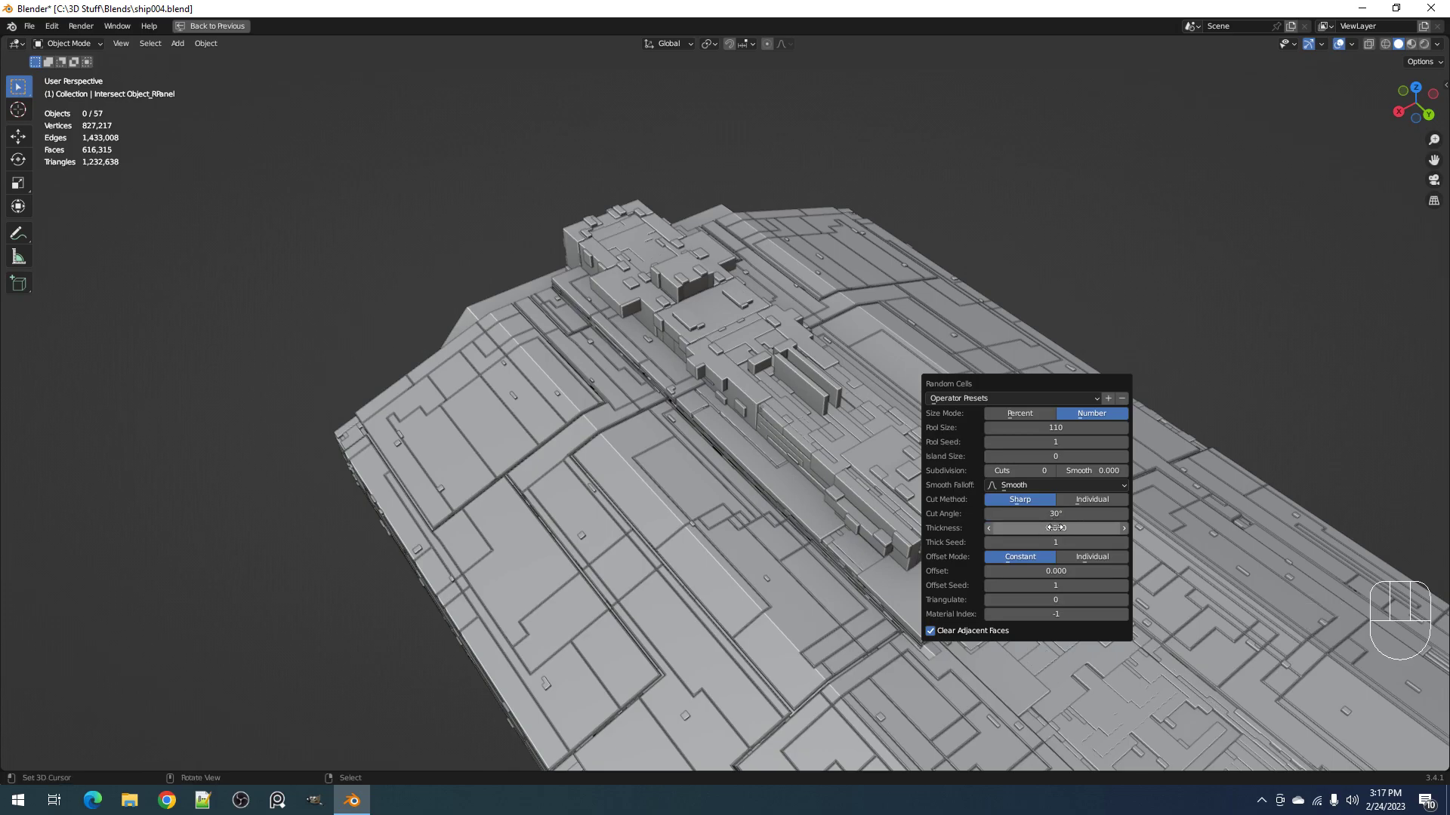
pyautogui.moveTo(1060, 428); pyautogui.dragTo(996, 428)
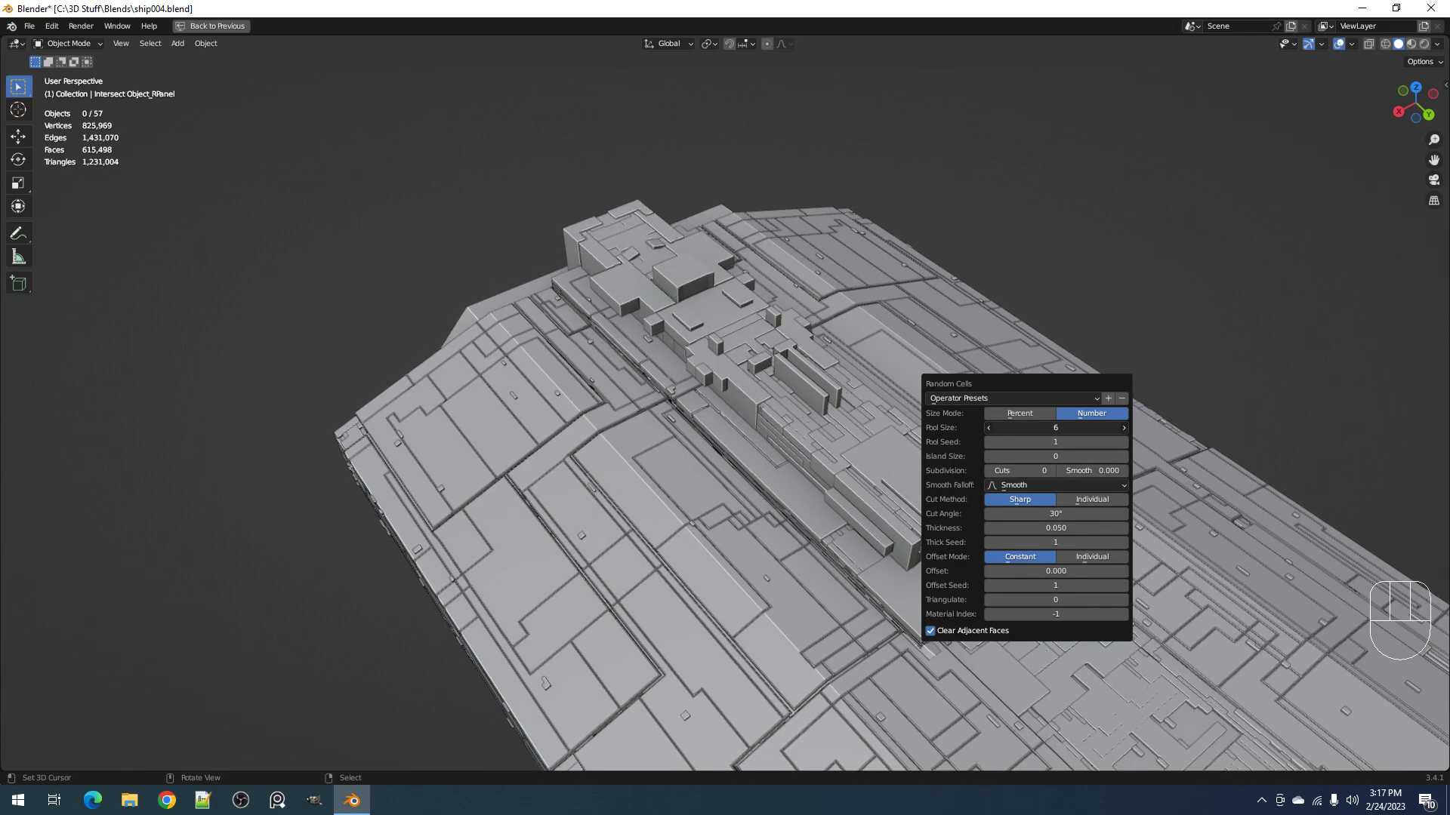
pyautogui.keyDown('ctrl'); pyautogui.scroll(1, 1028, 471); pyautogui.keyUp('ctrl')
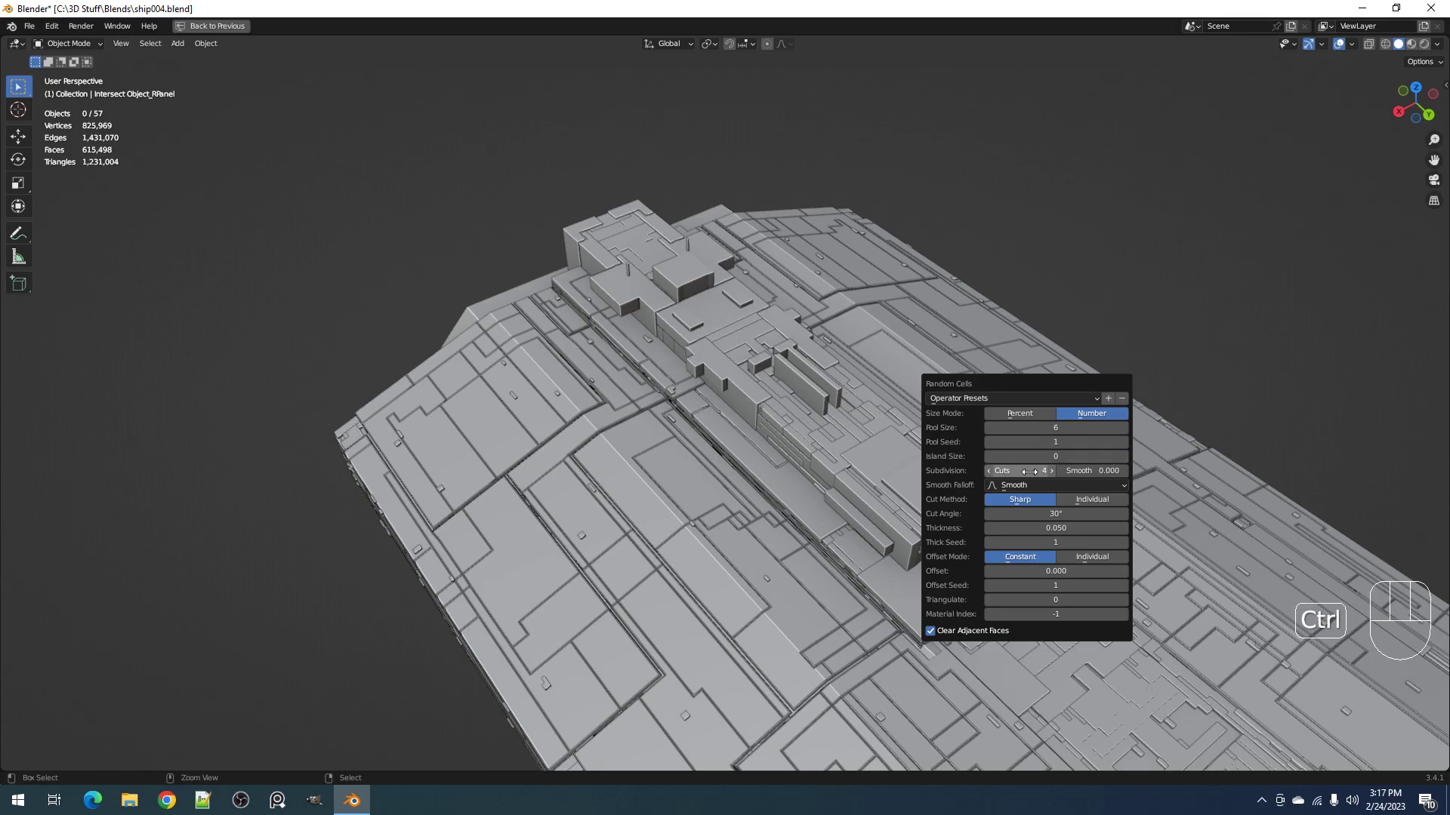
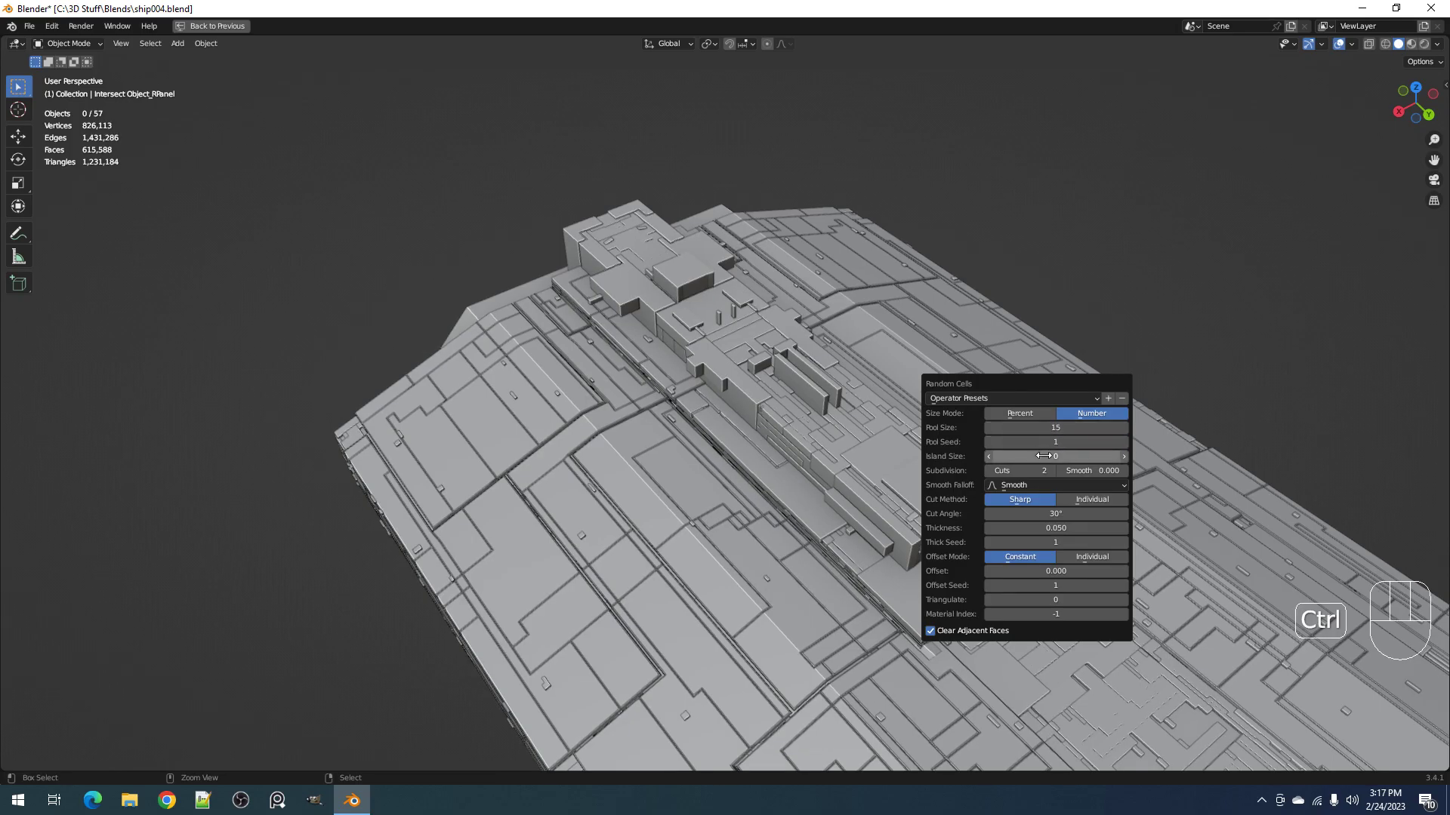
# Step: Set the random cells' pool seed to 10 and cut method to Individual, and increase their thickness to form antenna-like rods
pyautogui.keyDown('ctrl'); pyautogui.scroll(3, 1043, 445); pyautogui.keyUp('ctrl')
pyautogui.keyDown('ctrl'); pyautogui.scroll(3, 1043, 445); pyautogui.keyUp('ctrl')
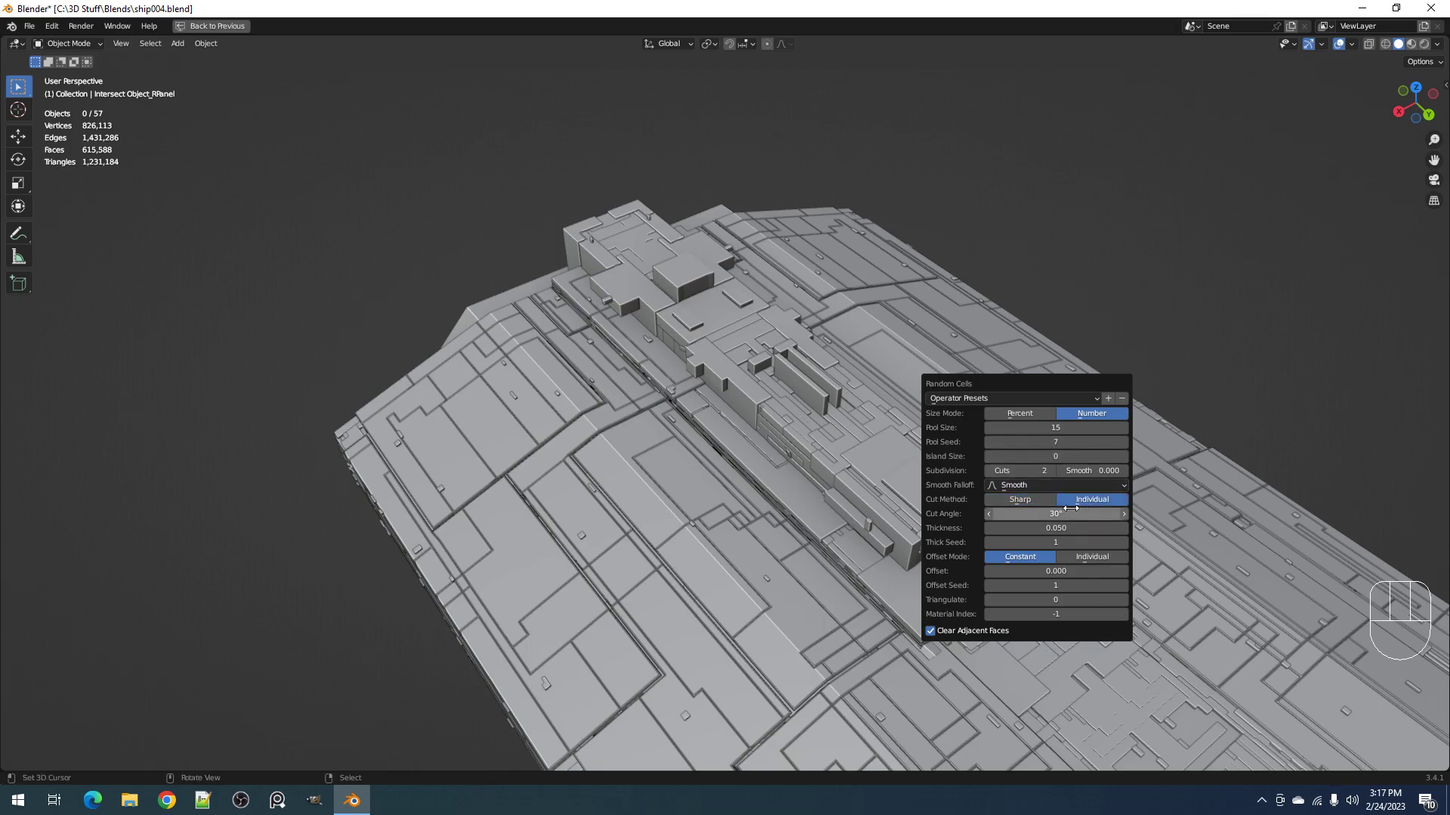
pyautogui.moveTo(1072, 528); pyautogui.dragTo(1125, 527)
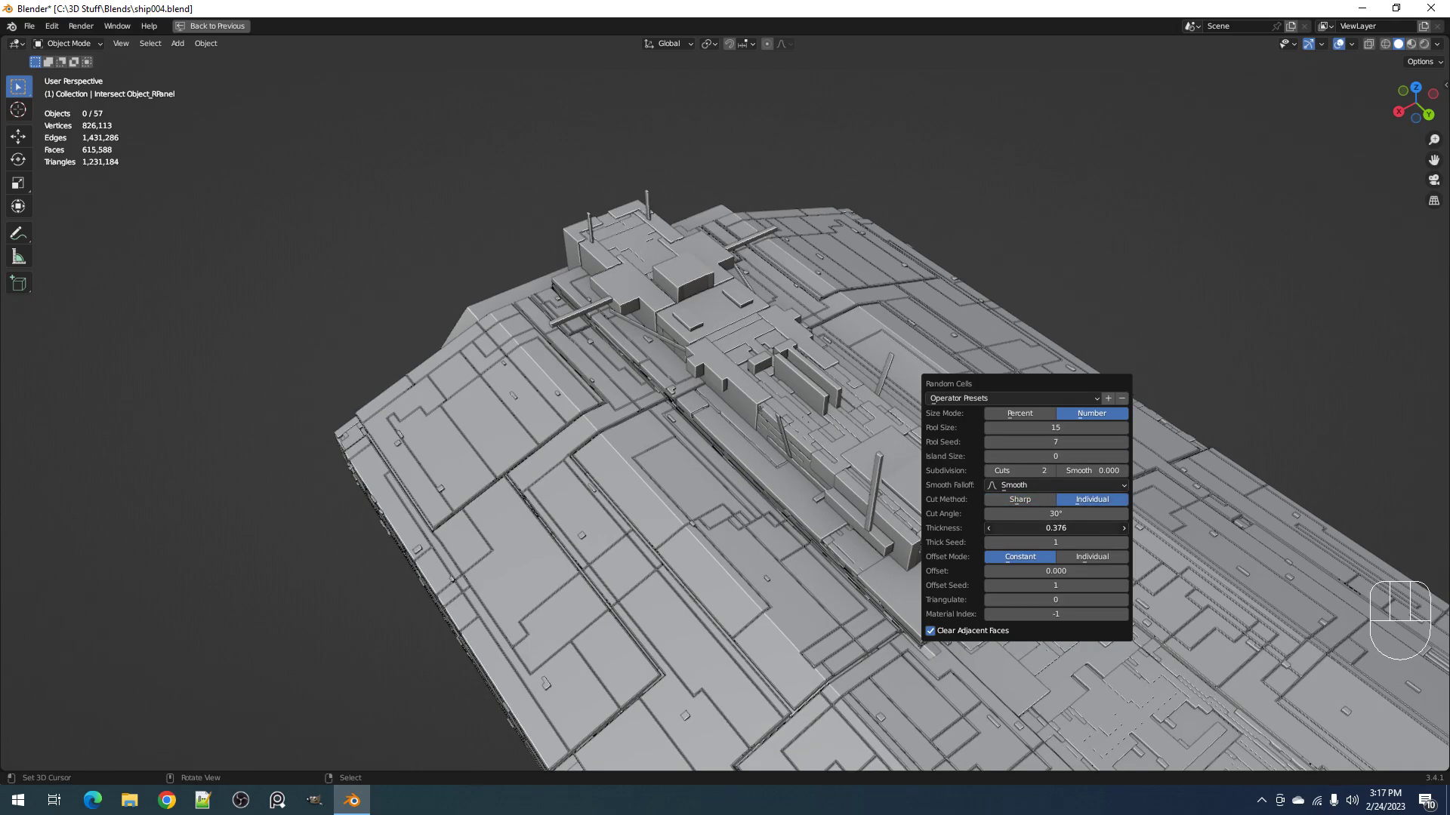
pyautogui.keyDown('ctrl'); pyautogui.scroll(3, 1046, 443); pyautogui.keyUp('ctrl')
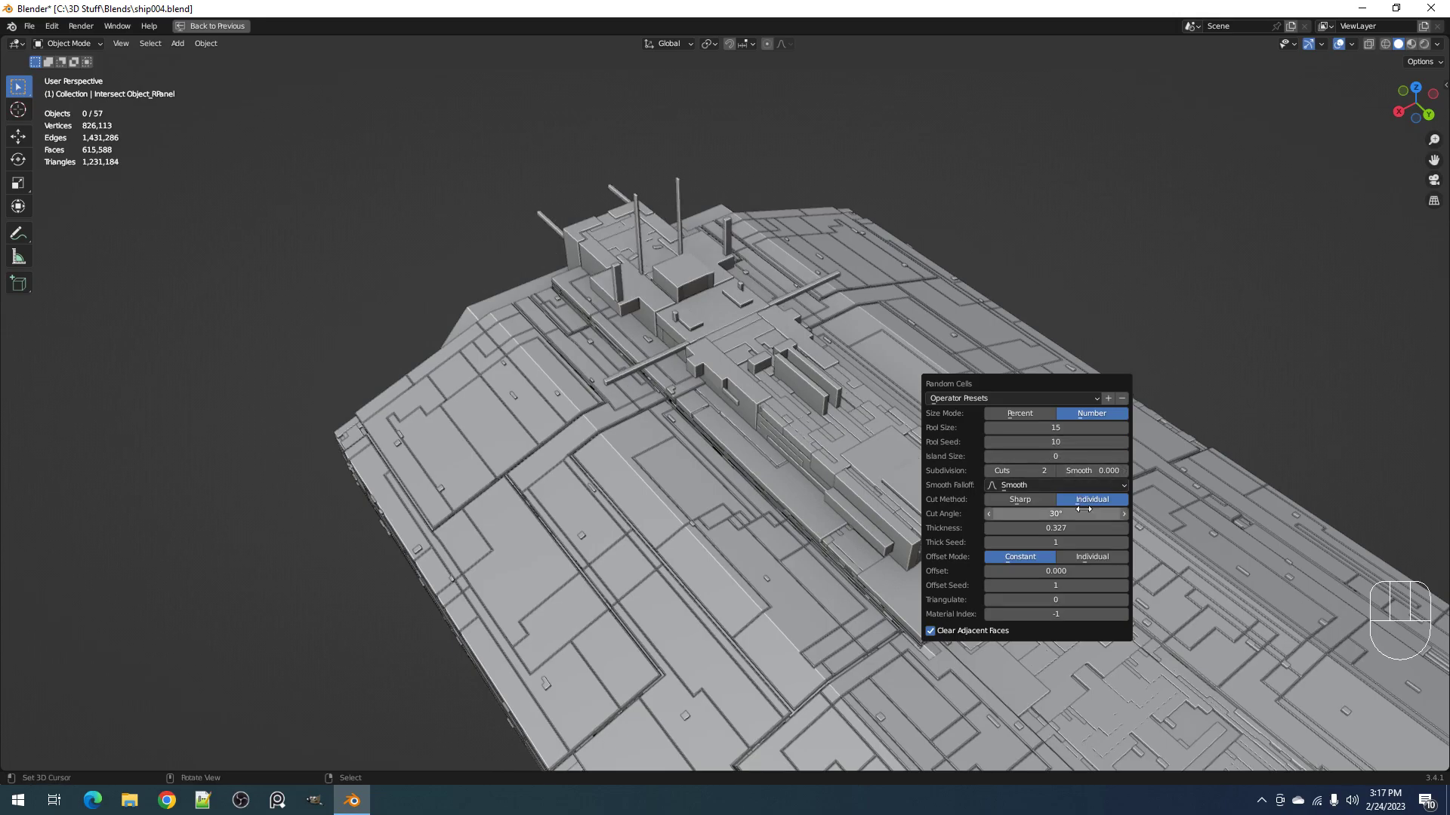
pyautogui.moveTo(1081, 528); pyautogui.dragTo(1068, 528)
pyautogui.moveTo(496, 512); pyautogui.dragTo(964, 379, button='middle')
# Step: Run Random Loop Extrude on the top block with the Split cut method, loops 1 and 2, and 2 subdivision cuts
pyautogui.hotkey('shift', 'q')
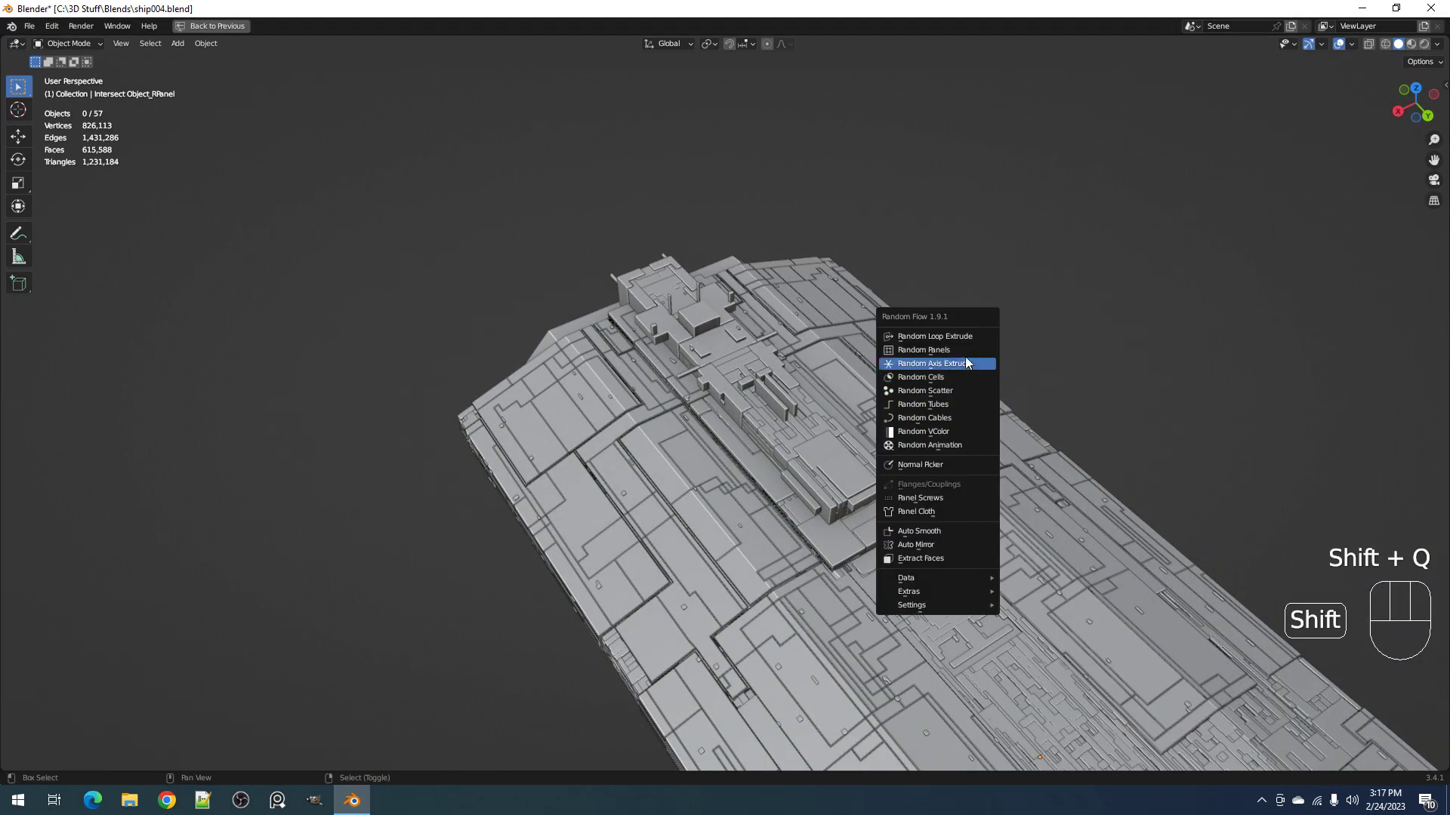
pyautogui.click(968, 335)
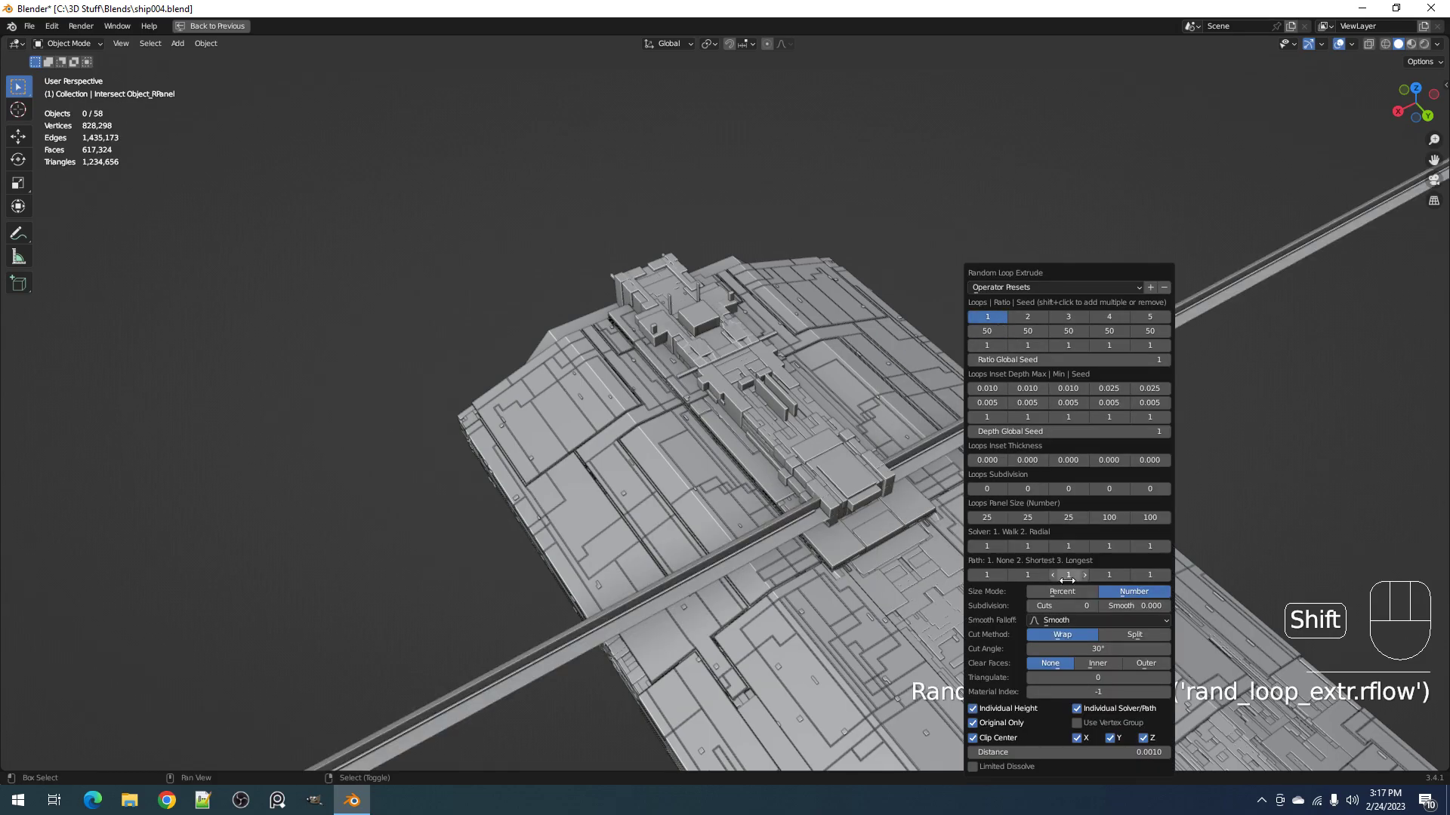
pyautogui.click(1117, 634)
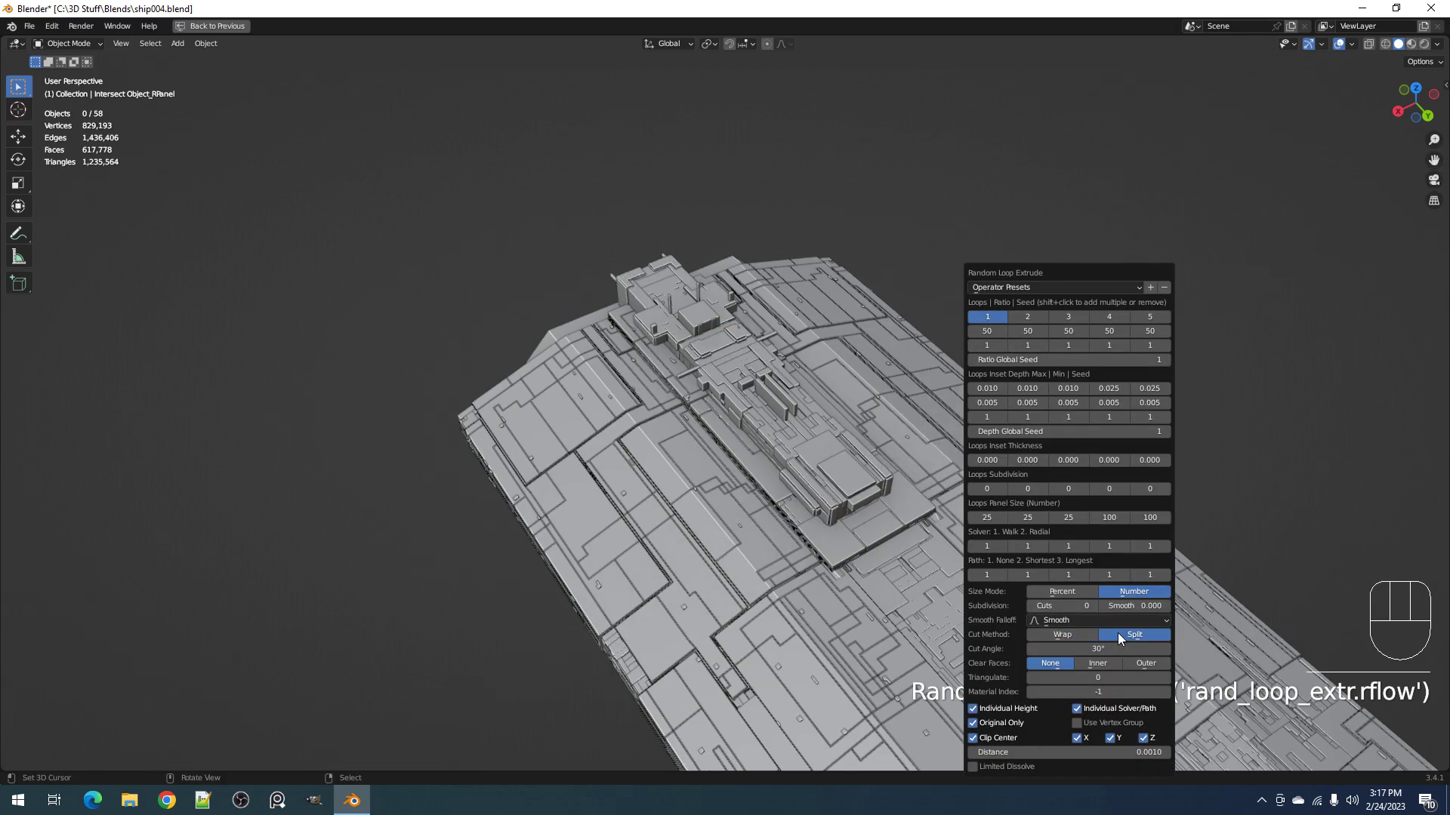
pyautogui.keyDown('shift'); pyautogui.click(1031, 318); pyautogui.keyUp('shift')
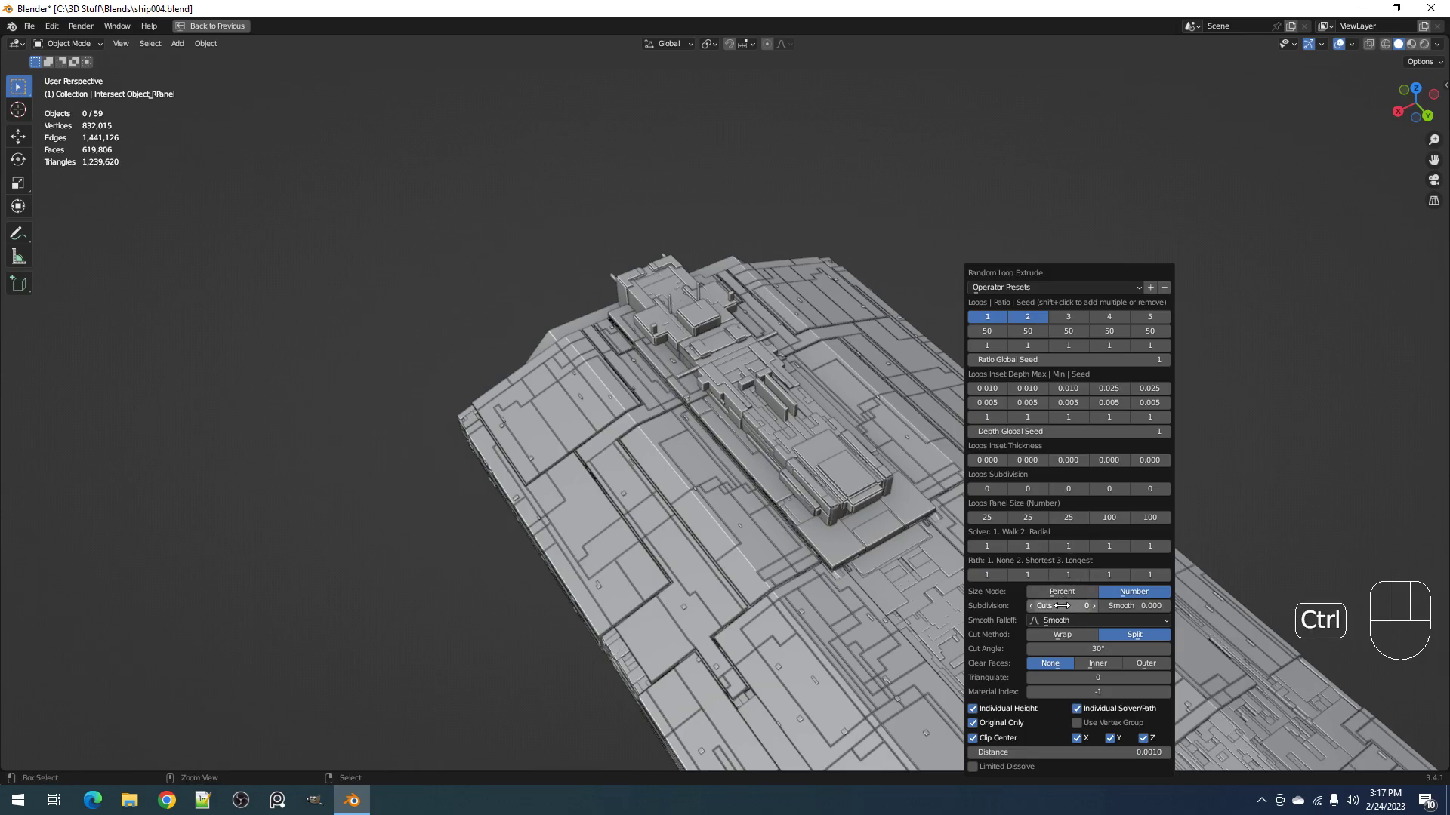
pyautogui.keyDown('ctrl'); pyautogui.scroll(1, 1061, 606); pyautogui.keyUp('ctrl')
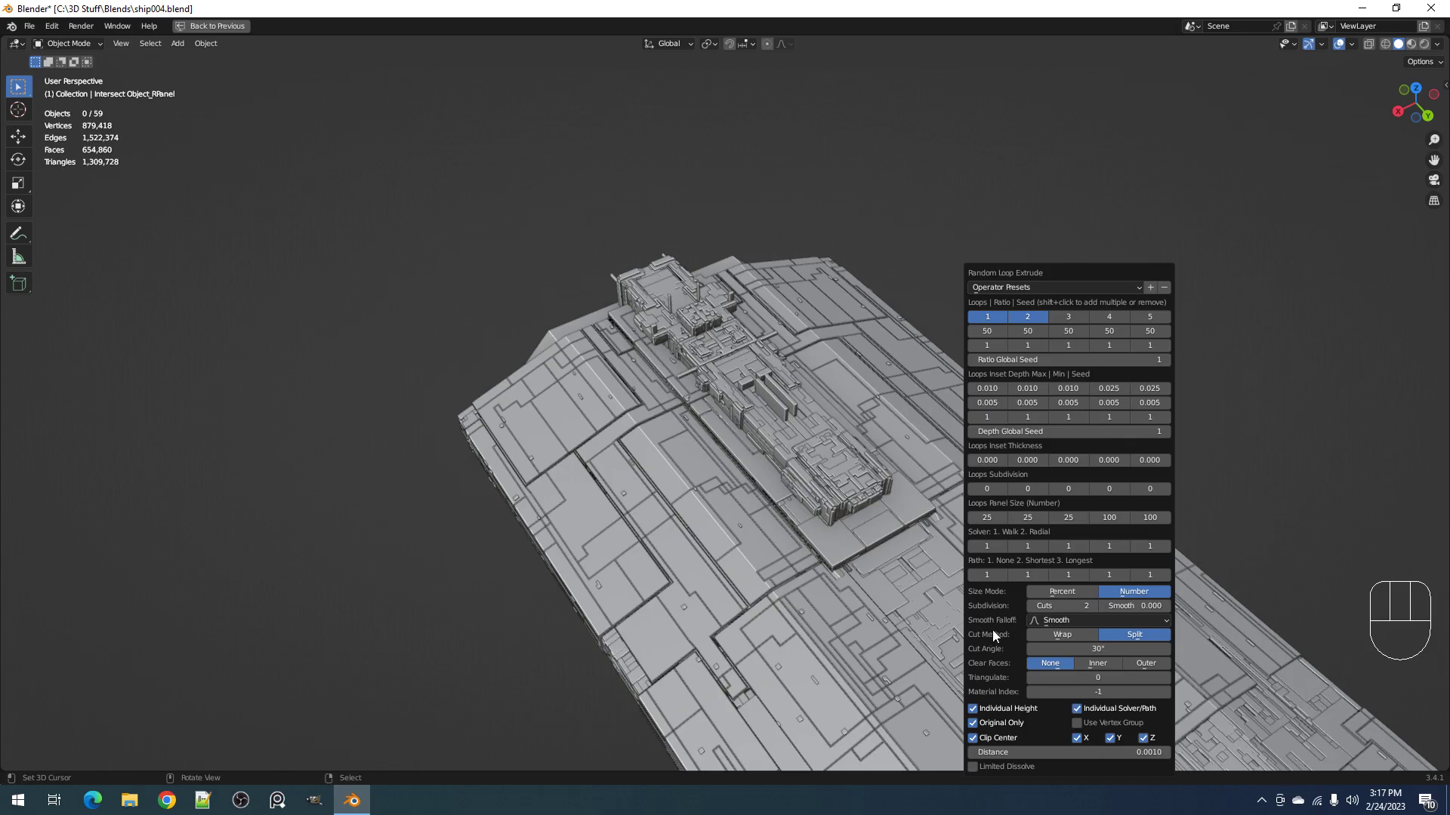
# Step: Inspect the loop-extruded detail from both sides of the block and reduce its subdivision to 1 cut
pyautogui.scroll(2, 842, 549)
pyautogui.scroll(-2, 843, 552)
pyautogui.moveTo(843, 552); pyautogui.dragTo(769, 491, button='middle')
pyautogui.scroll(4, 830, 300)
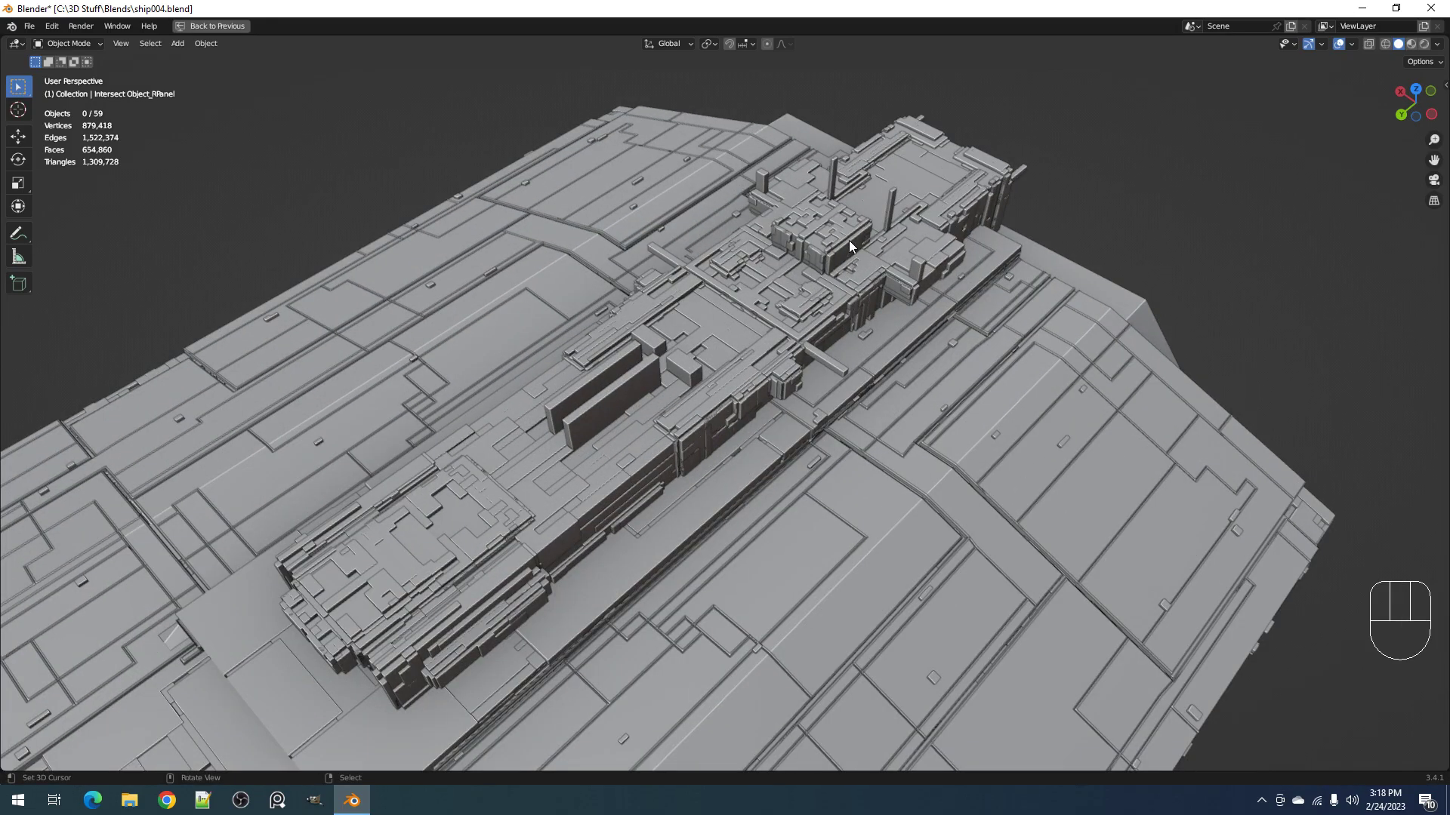
pyautogui.scroll(-4, 849, 241)
pyautogui.moveTo(844, 252); pyautogui.dragTo(938, 397, button='middle')
pyautogui.scroll(3, 1049, 418)
pyautogui.press('F9')
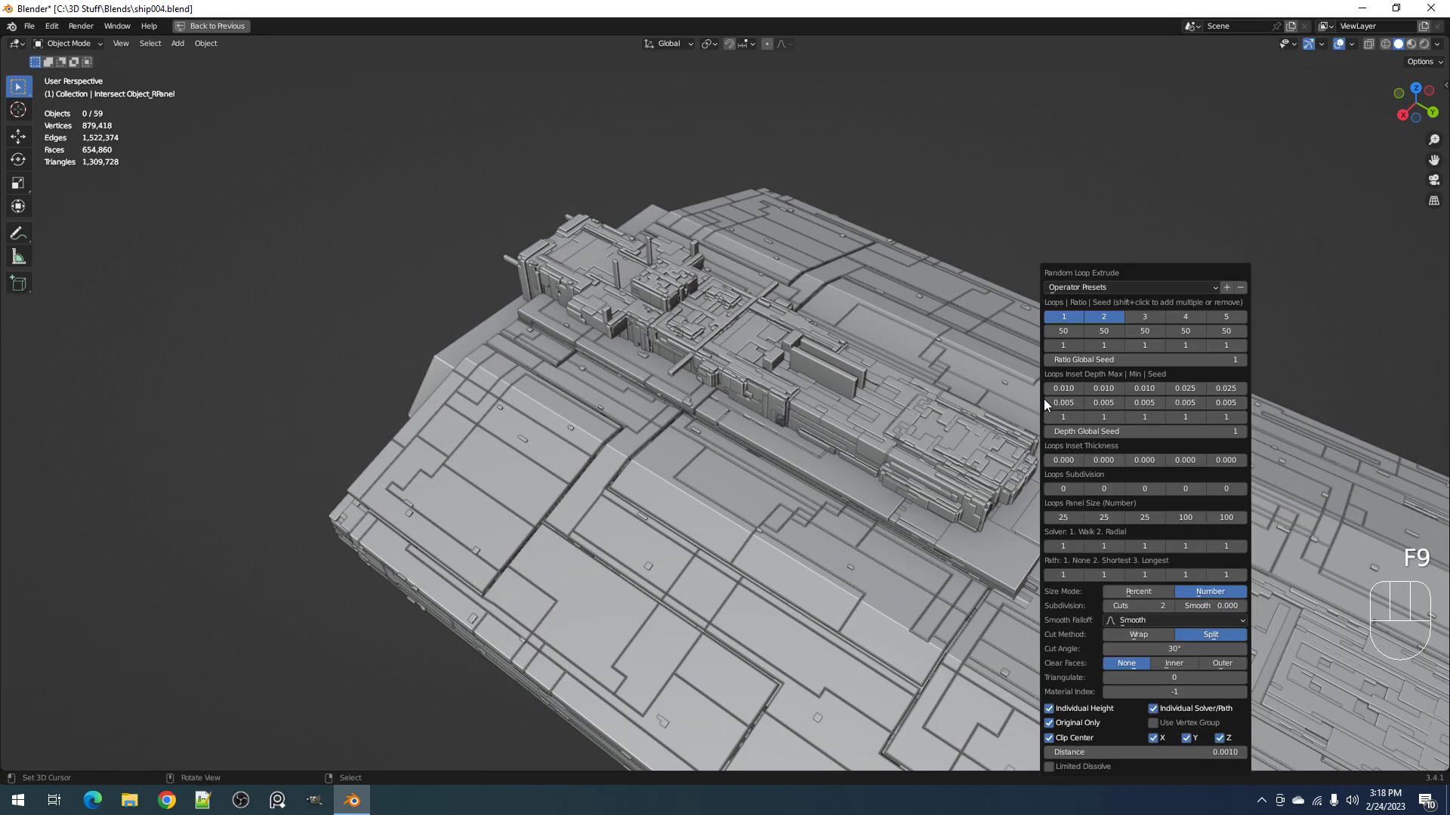
pyautogui.keyDown('ctrl'); pyautogui.scroll(-1, 1137, 607); pyautogui.keyUp('ctrl')
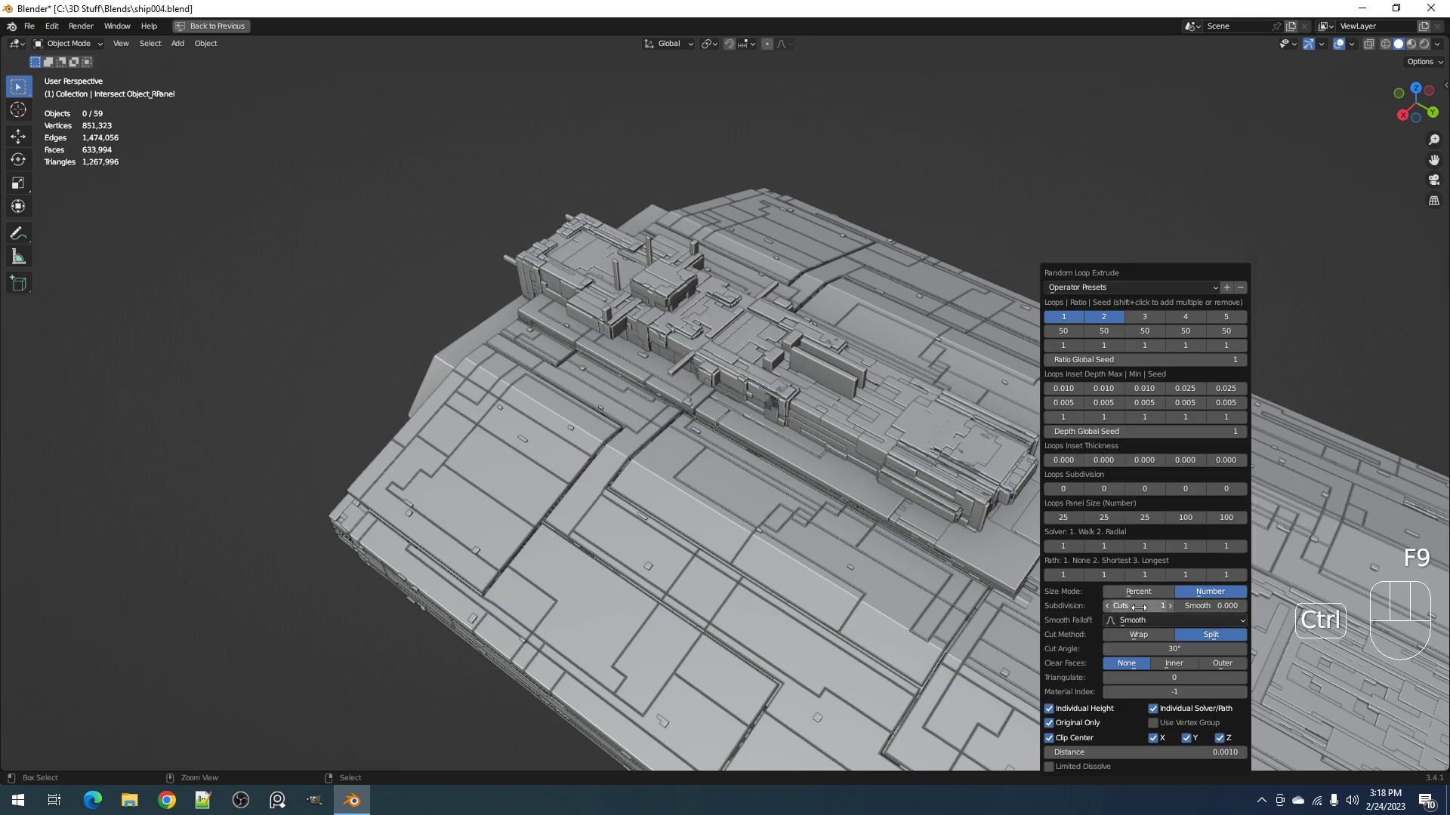
pyautogui.keyDown('ctrl'); pyautogui.scroll(1, 1108, 575); pyautogui.keyUp('ctrl')
pyautogui.keyDown('ctrl'); pyautogui.scroll(1, 1108, 574); pyautogui.keyUp('ctrl')
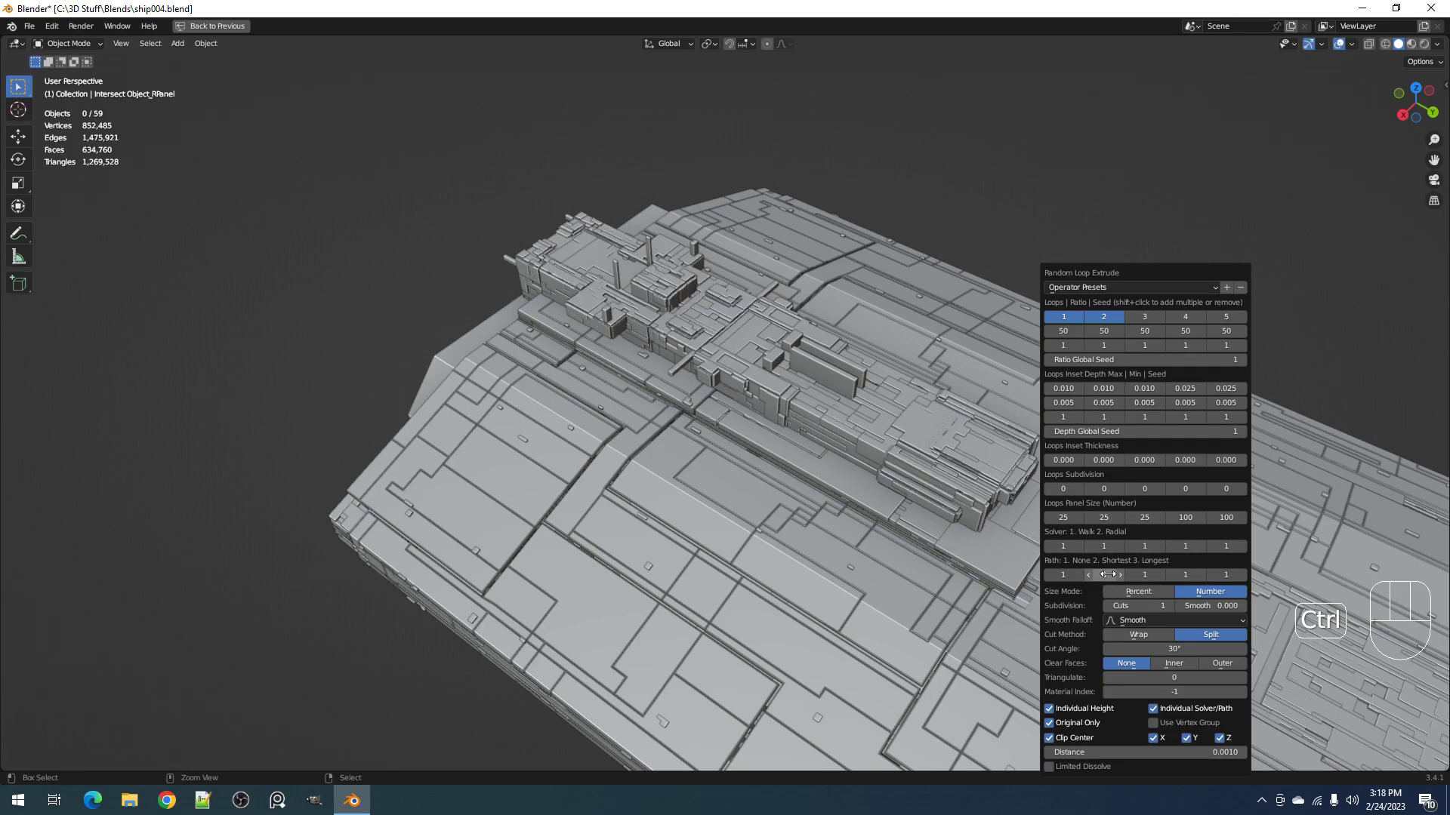
pyautogui.keyDown('ctrl'); pyautogui.scroll(2, 1108, 574); pyautogui.keyUp('ctrl')
# Step: Select the large hull panel object, briefly check it in Edit Mode, deselect everything and save the file
pyautogui.moveTo(690, 514); pyautogui.dragTo(918, 426, button='middle')
pyautogui.keyDown('shift'); pyautogui.moveTo(1045, 501); pyautogui.dragTo(835, 447, button='middle'); pyautogui.keyUp('shift')
pyautogui.click(827, 427)
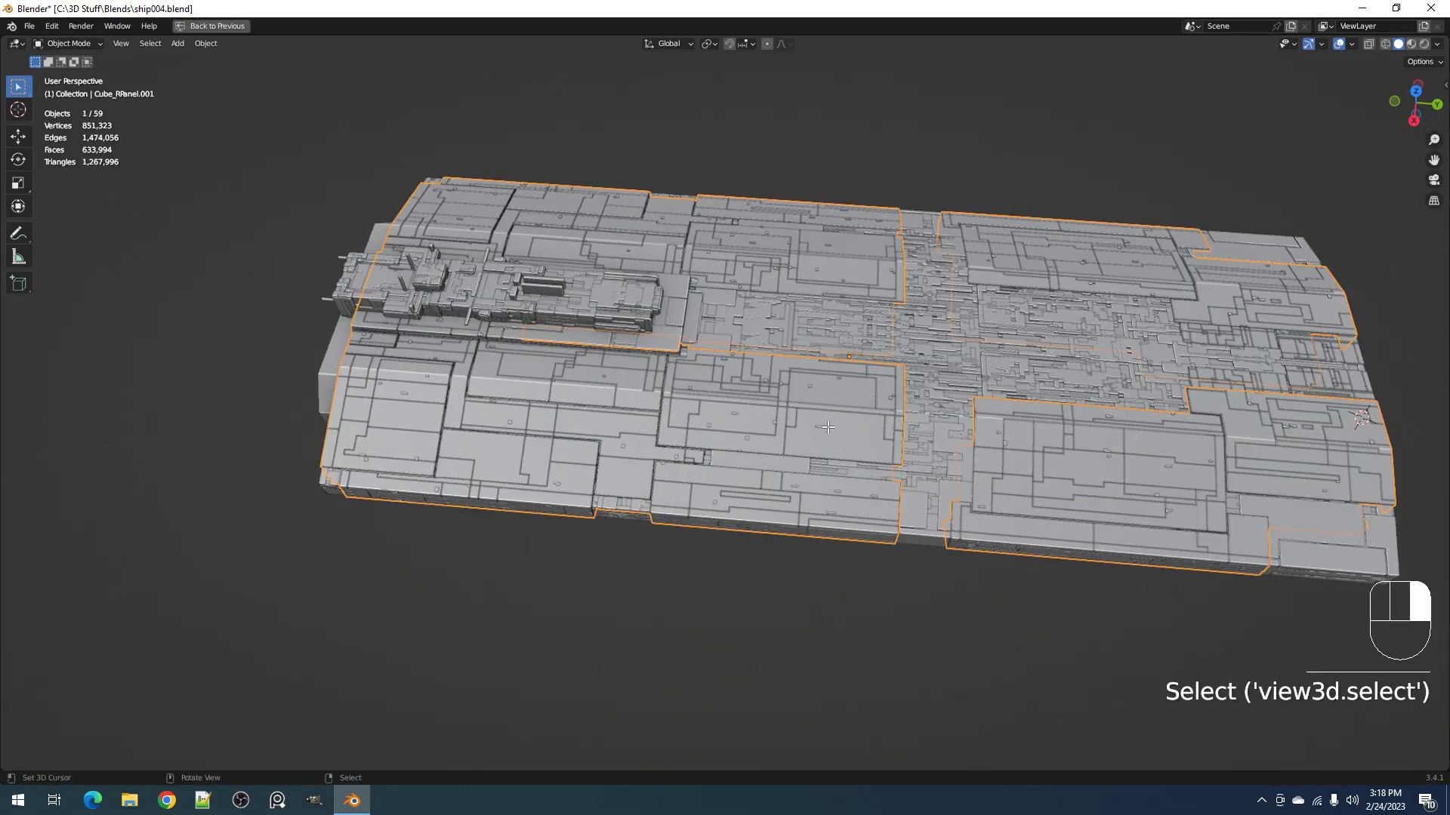
pyautogui.press('Tab')
pyautogui.press('Tab')
pyautogui.scroll(-3, 828, 427)
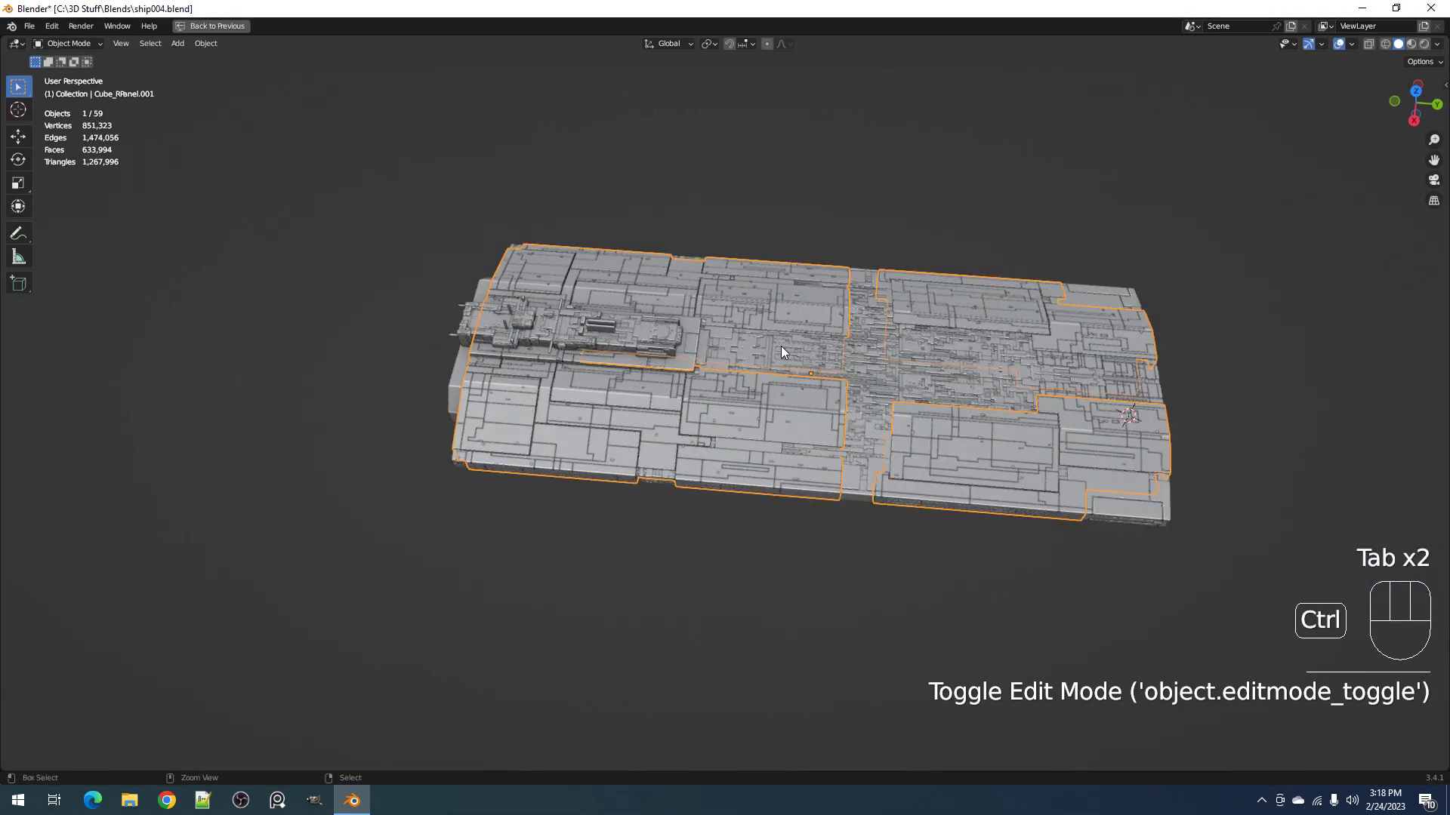
pyautogui.hotkey('ctrl', 's')
pyautogui.moveTo(885, 392); pyautogui.dragTo(845, 327, button='middle')
pyautogui.hotkey('alt', 'a')
pyautogui.keyDown('shift'); pyautogui.moveTo(912, 436); pyautogui.dragTo(790, 461, button='middle'); pyautogui.keyUp('shift')
pyautogui.hotkey('ctrl', 's')
# Step: Try a Limited Dissolve on the selected faces of the large hull panel object in Edit Mode and undo it
pyautogui.click(661, 483)
pyautogui.press('Tab')
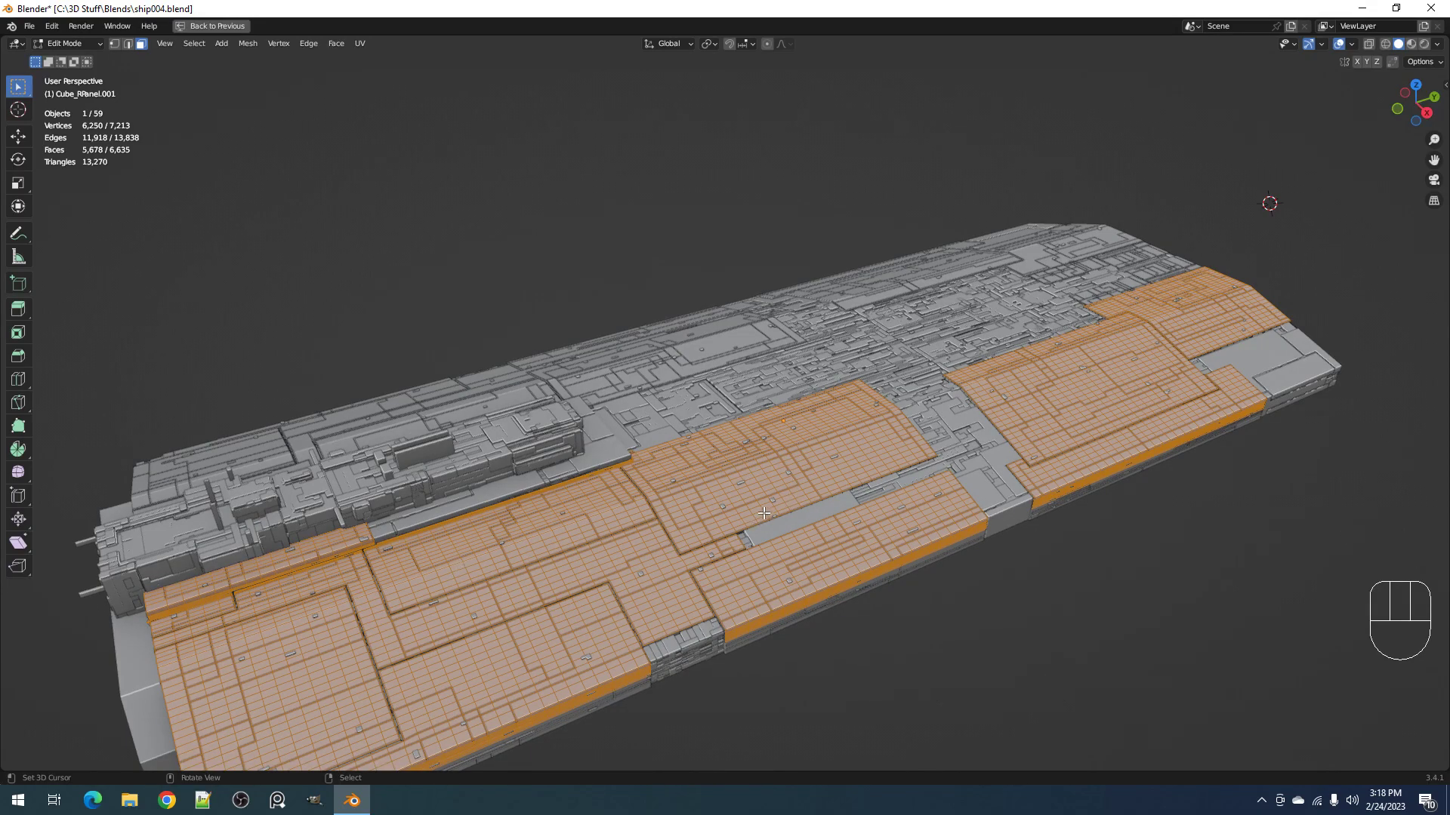
pyautogui.moveTo(761, 507); pyautogui.dragTo(899, 446, button='middle')
pyautogui.press('Tab')
pyautogui.press('Tab')
pyautogui.press('x')
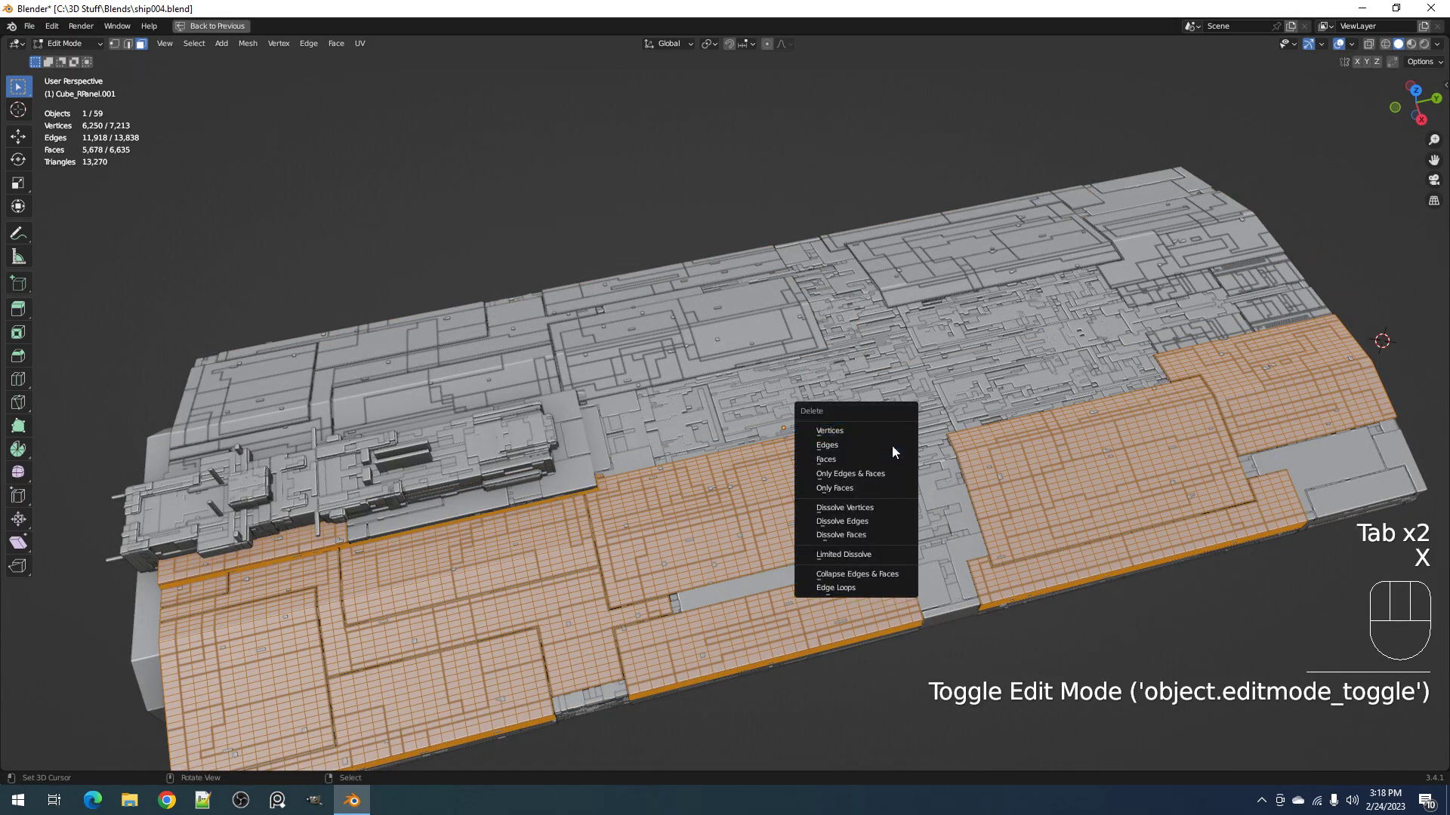
pyautogui.click(868, 555)
pyautogui.hotkey('shift', 'alt', 'z')
pyautogui.hotkey('shift', 'alt', 'z')
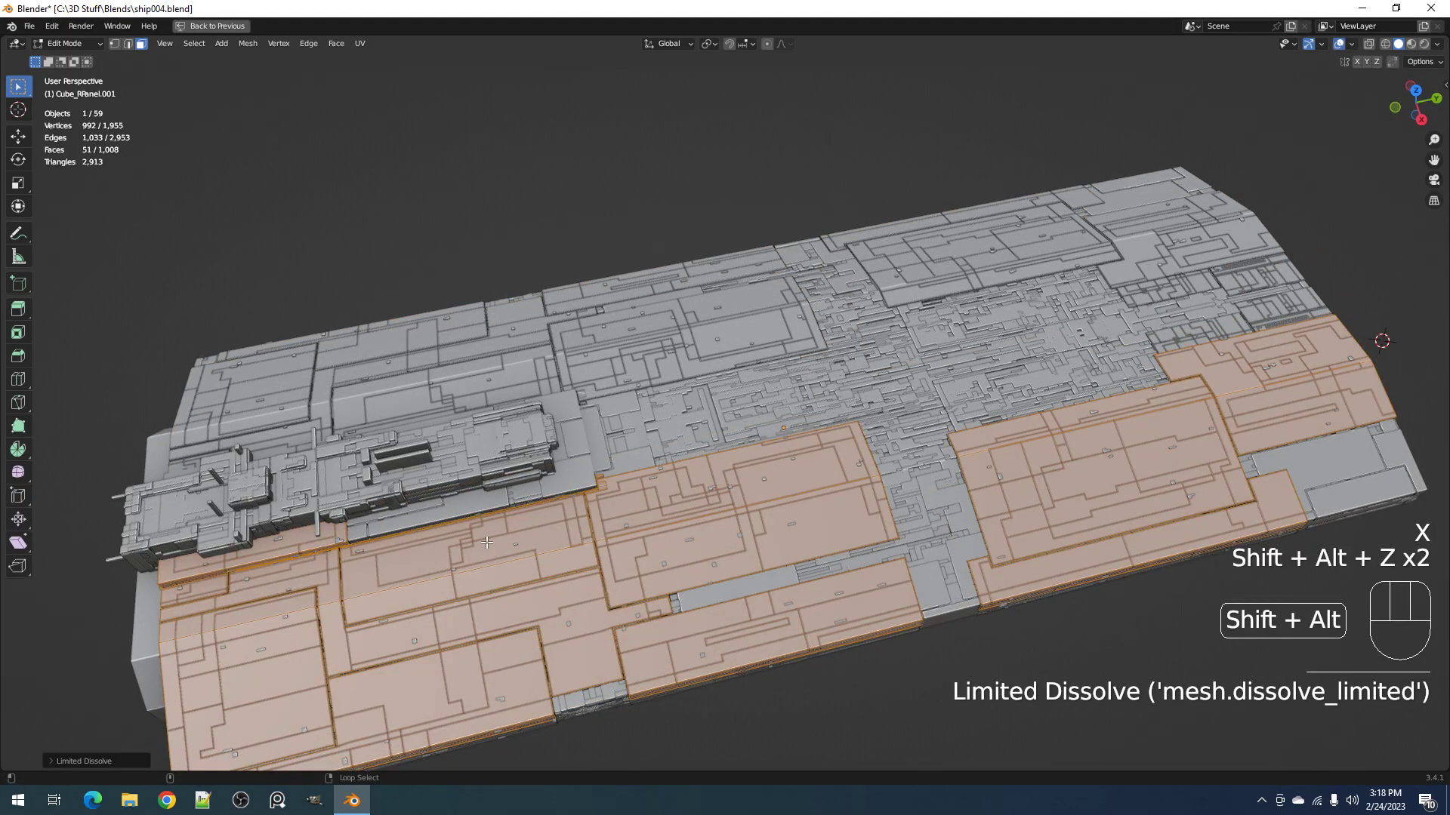
pyautogui.hotkey('ctrl', 'z')
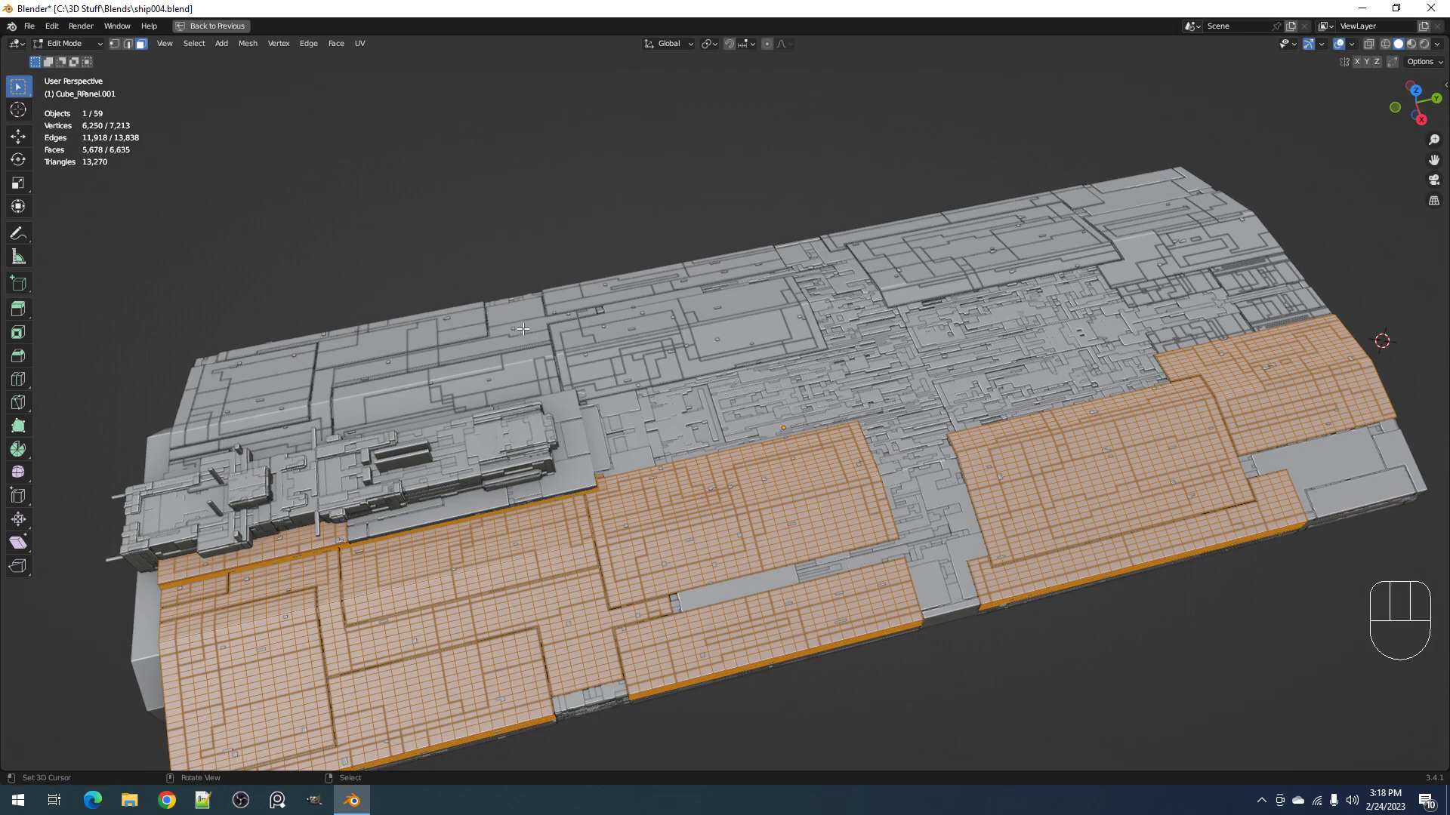
# Step: Repeat the Limited Dissolve on the hull panel to compare its mesh statistics, and undo it again
pyautogui.press('x')
pyautogui.click(746, 333)
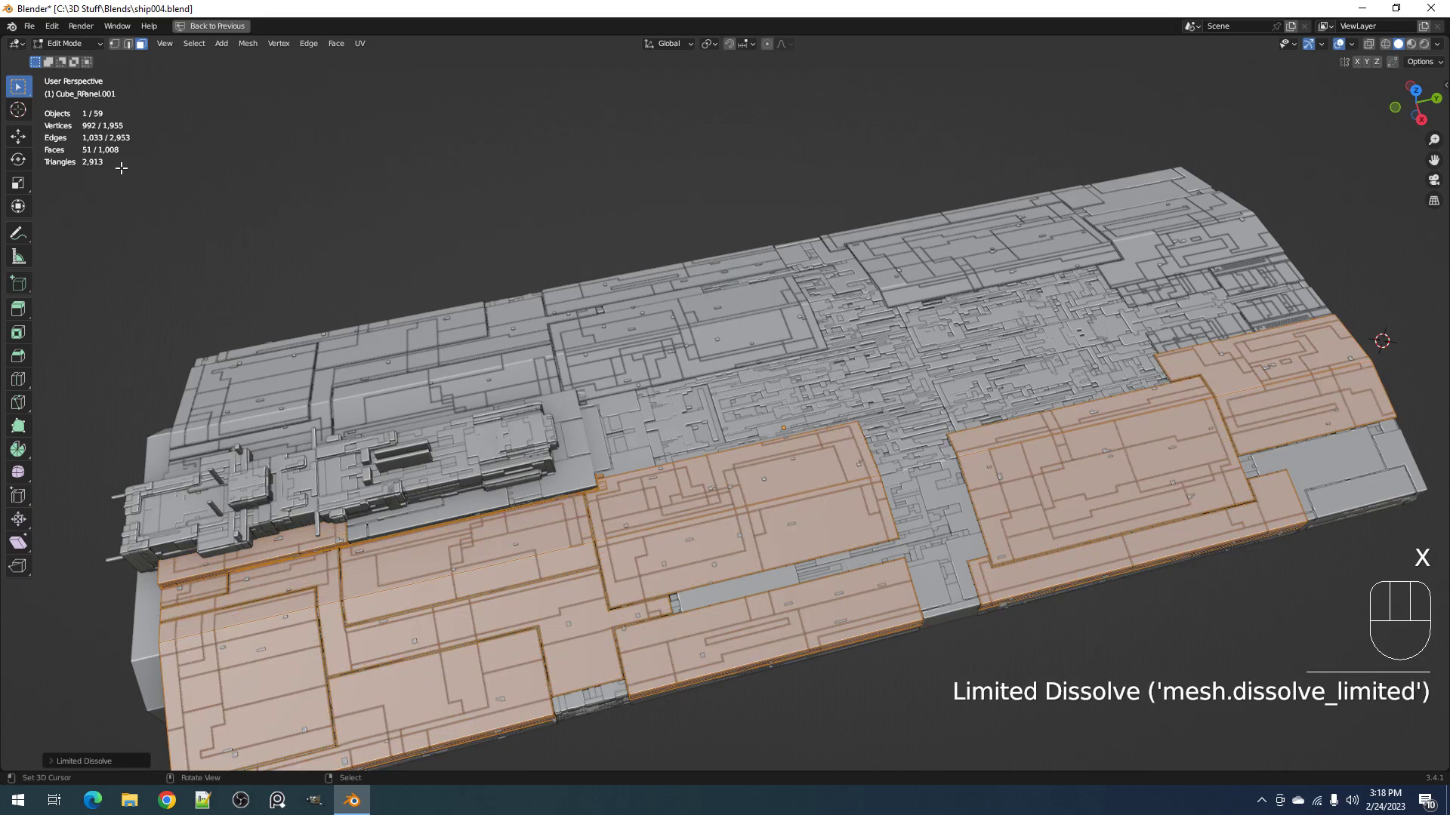
pyautogui.scroll(-3, 889, 410)
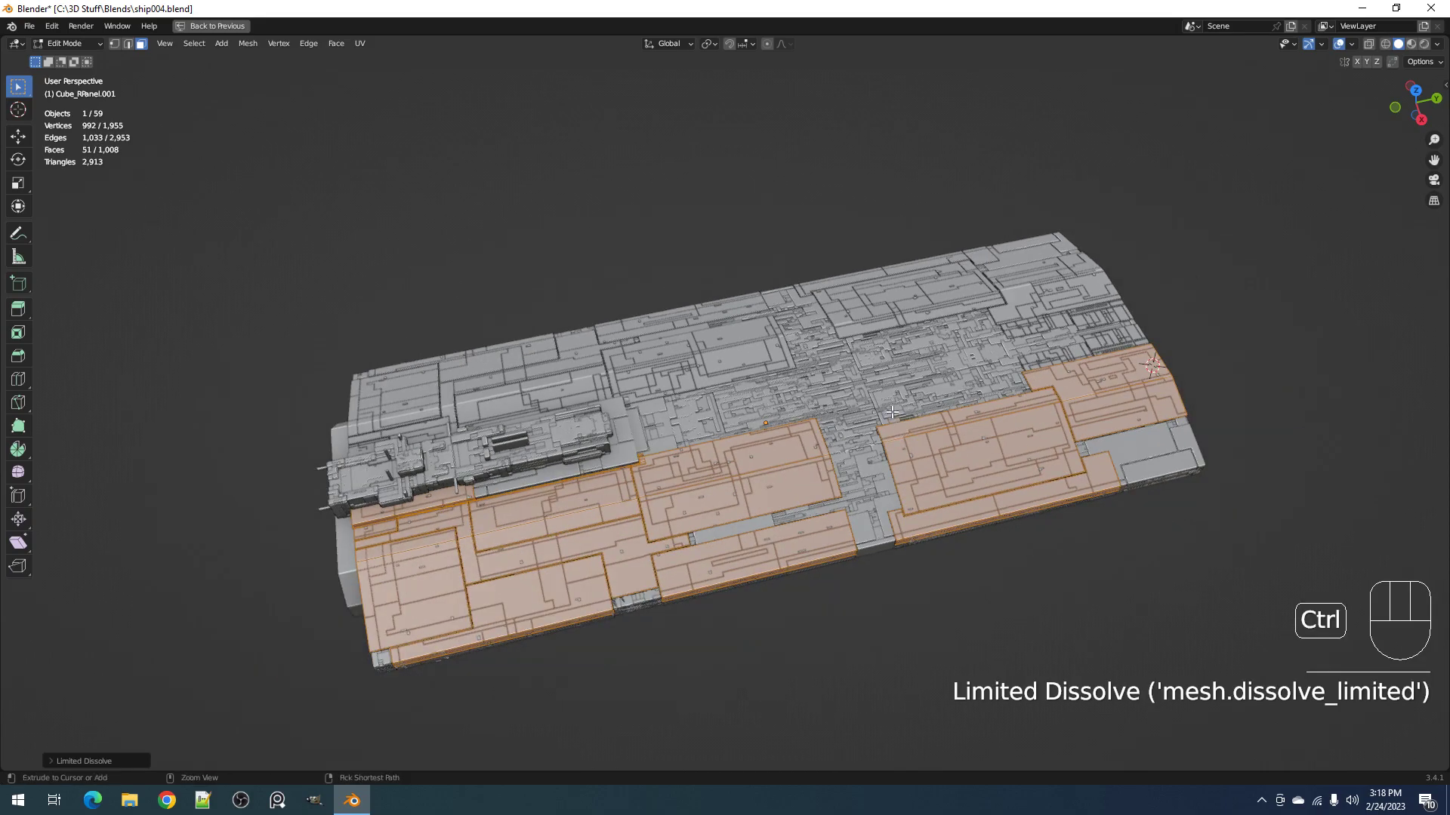
pyautogui.hotkey('ctrl', 'z')
# Step: Return to Object Mode, deselect everything and save the file
pyautogui.press('Tab')
pyautogui.hotkey('alt', 'a')
pyautogui.hotkey('ctrl', 's')
# Step: Pick the base Cube from the overlapping objects, isolate it to check its mesh, and show all hidden objects with nothing selected
pyautogui.moveTo(930, 507); pyautogui.dragTo(785, 430, button='middle')
pyautogui.keyDown('alt'); pyautogui.rightClick(786, 430); pyautogui.keyUp('alt')
pyautogui.click(785, 430)
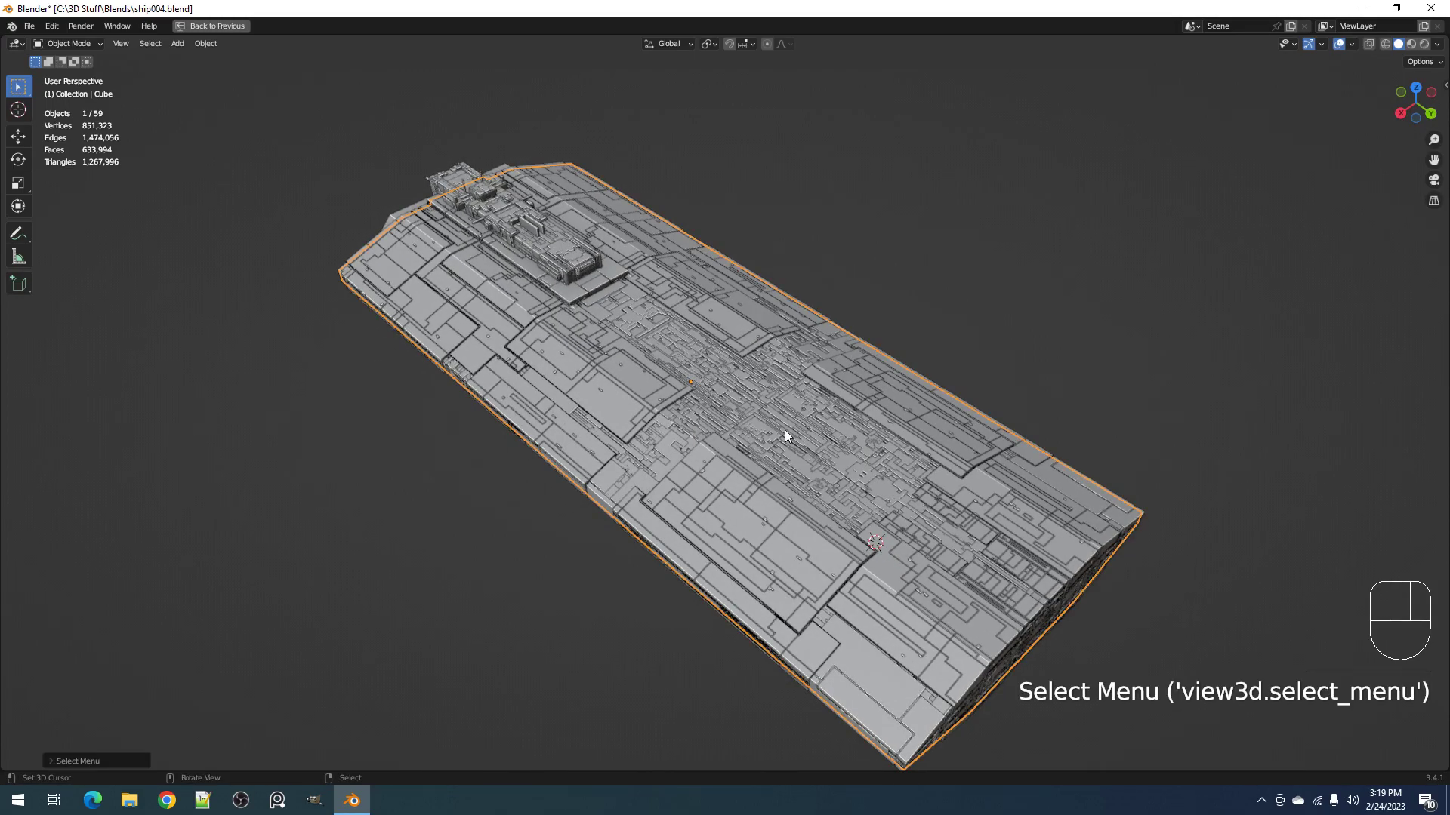
pyautogui.hotkey('shift', 'h')
pyautogui.press('Tab')
pyautogui.press('Tab')
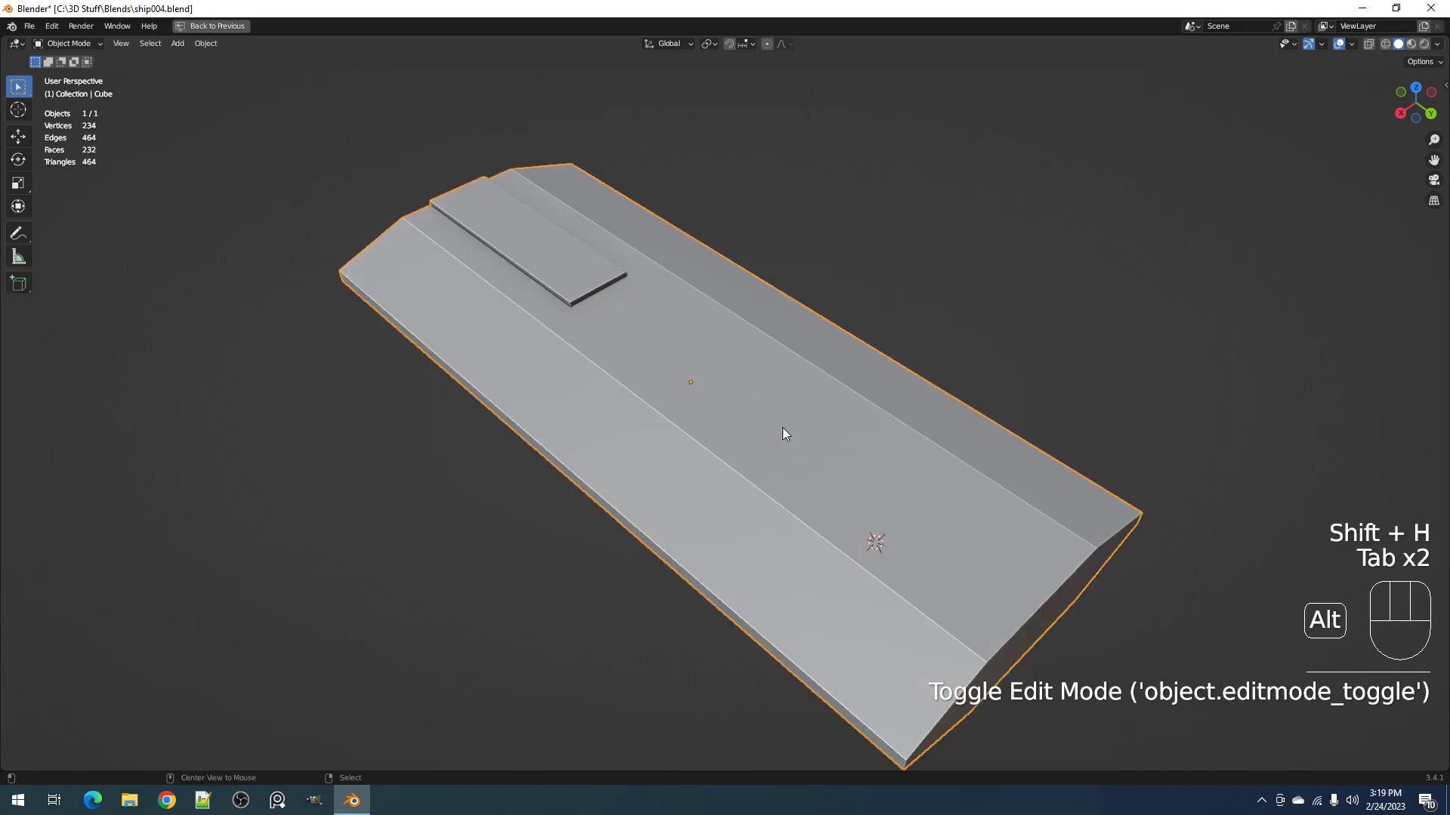
pyautogui.hotkey('alt', 'h')
pyautogui.hotkey('alt', 'a')
# Step: Pick the base Cube from the overlapping objects again, hide everything else and enter Edit Mode on it
pyautogui.keyDown('alt'); pyautogui.rightClick(783, 428); pyautogui.keyUp('alt')
pyautogui.click(782, 427)
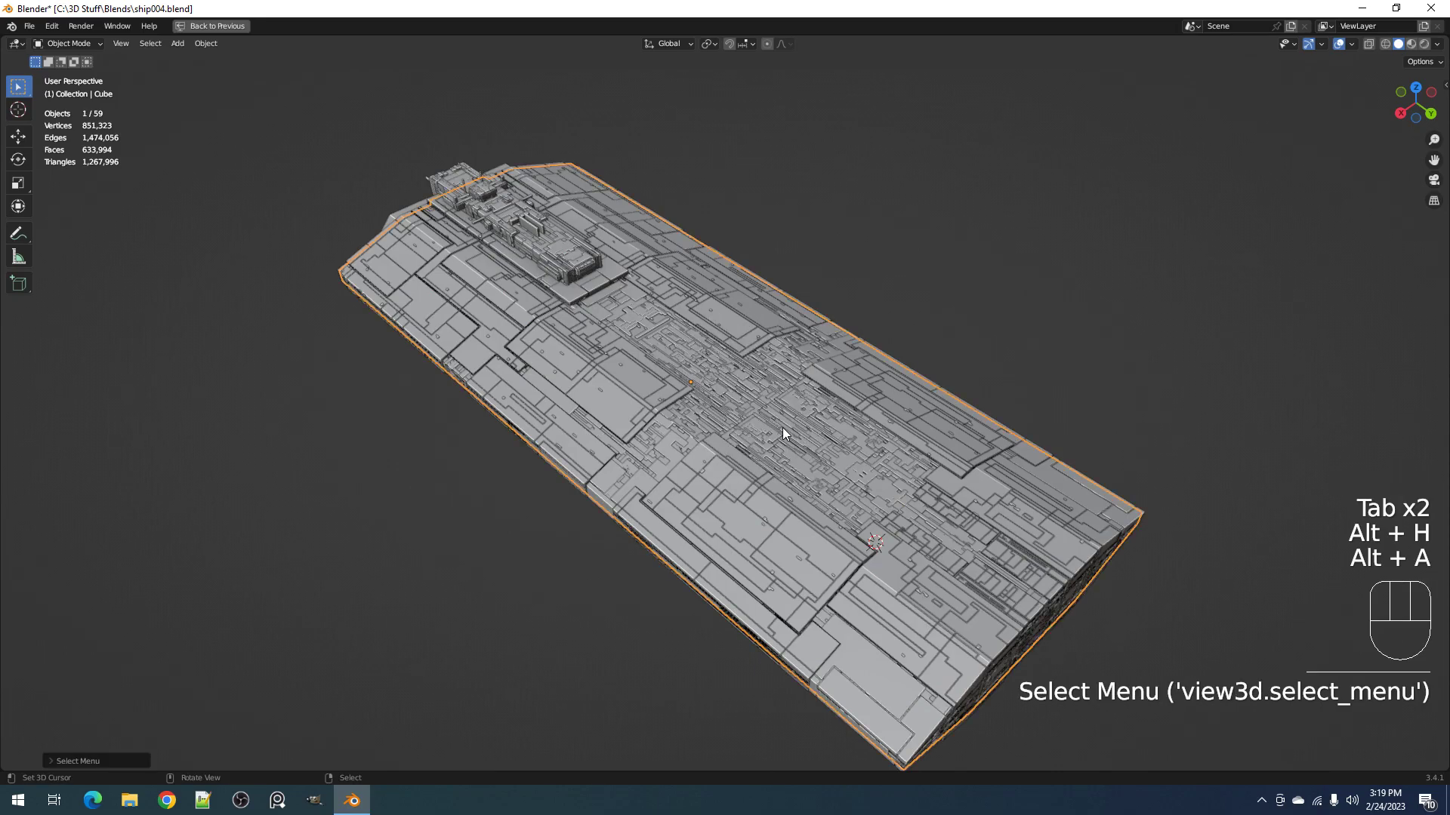
pyautogui.hotkey('alt', 'a')
pyautogui.moveTo(773, 414)
pyautogui.mouseDown(button='middle')
pyautogui.moveTo(809, 436)
pyautogui.moveTo(777, 378)
pyautogui.moveTo(786, 427)
pyautogui.mouseUp(button='middle')
pyautogui.keyDown('alt'); pyautogui.rightClick(757, 396); pyautogui.keyUp('alt')
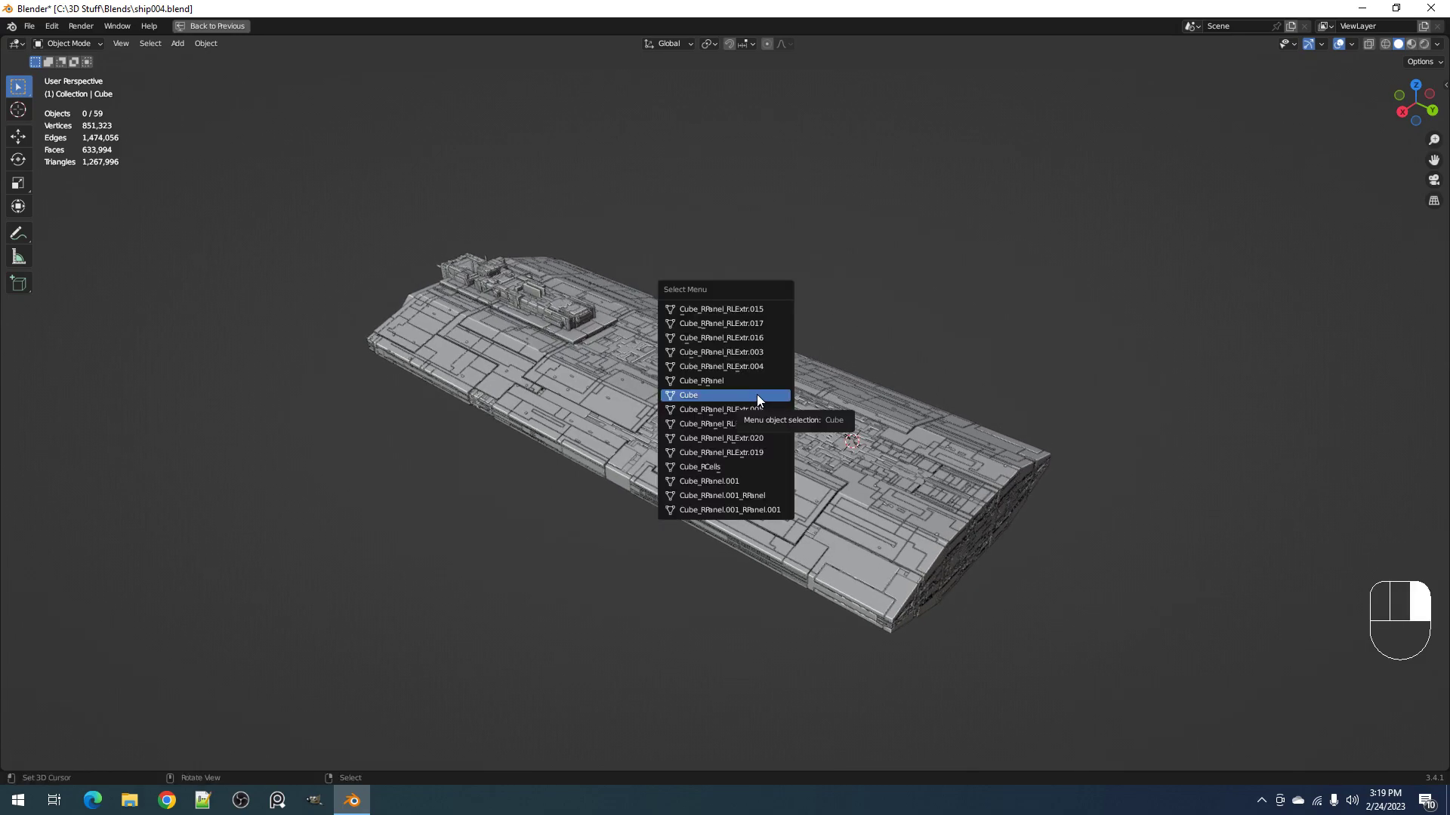
pyautogui.click(756, 395)
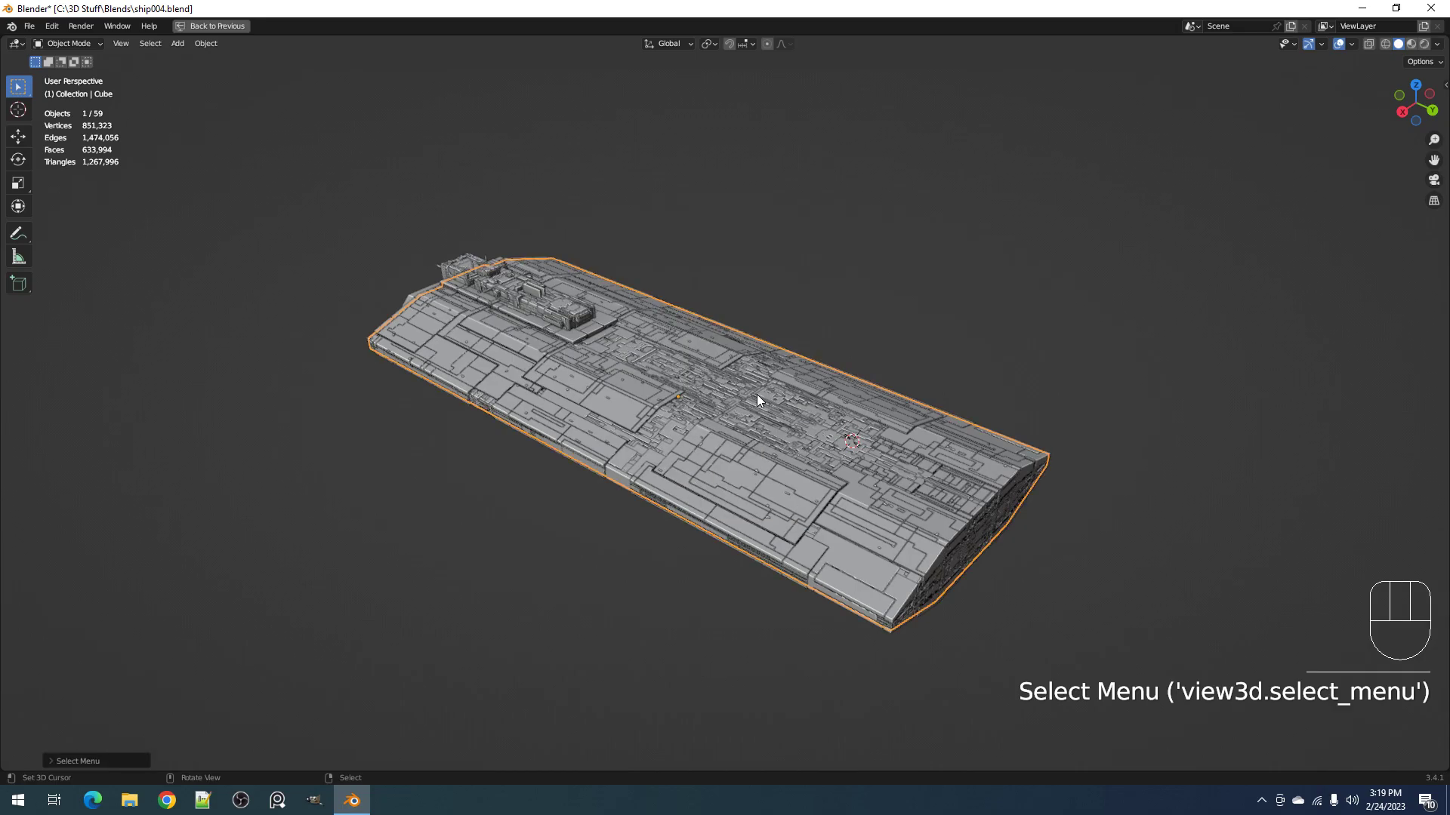
pyautogui.hotkey('shift', 'h')
pyautogui.press('Tab')
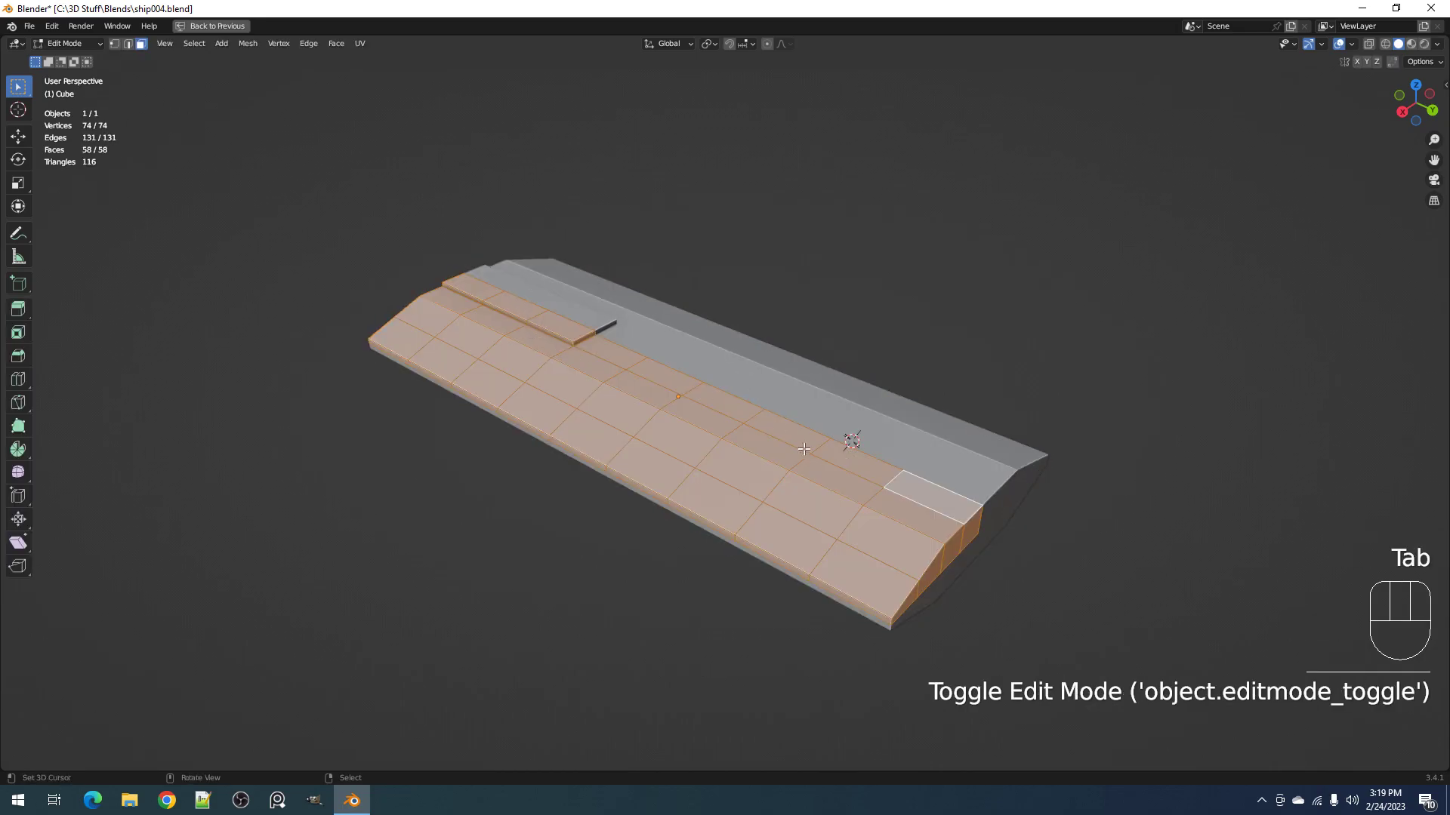
# Step: Examine the base Cube's simple mesh from several sides, return to Object Mode and show all hidden objects
pyautogui.moveTo(798, 441); pyautogui.dragTo(976, 440, button='middle')
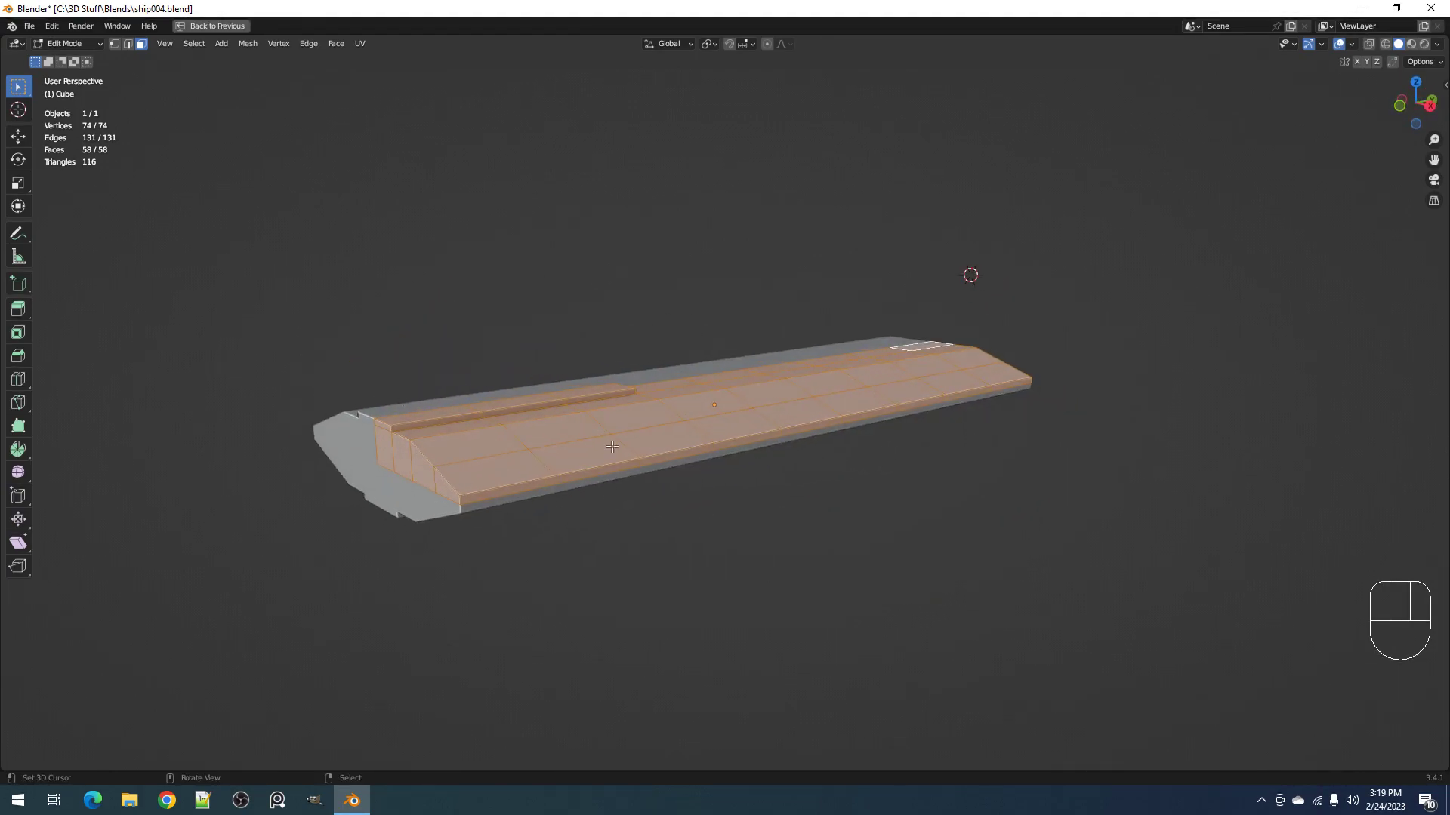
pyautogui.moveTo(896, 414); pyautogui.dragTo(714, 437, button='middle')
pyautogui.press('Tab')
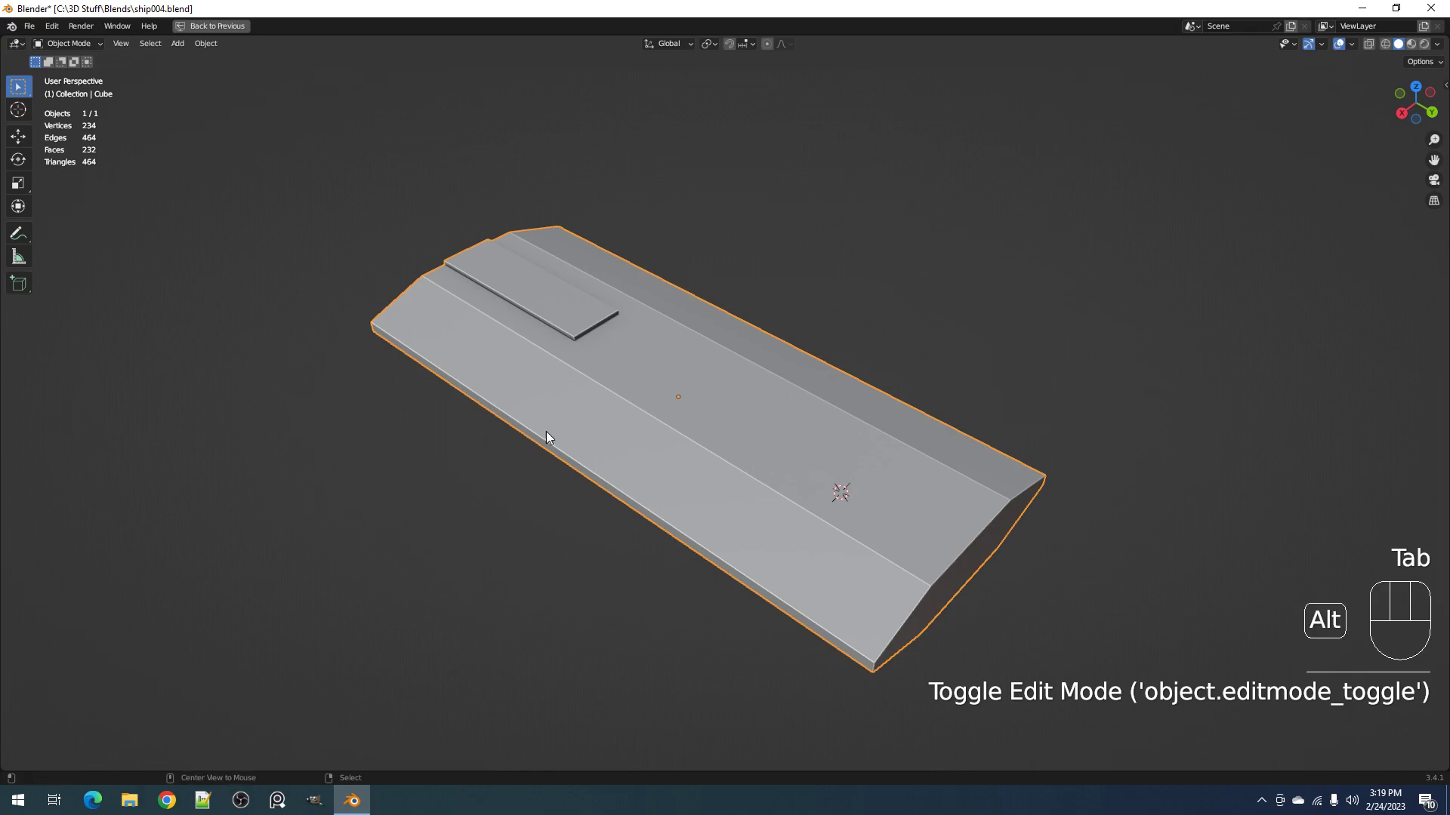
pyautogui.hotkey('alt', 'h')
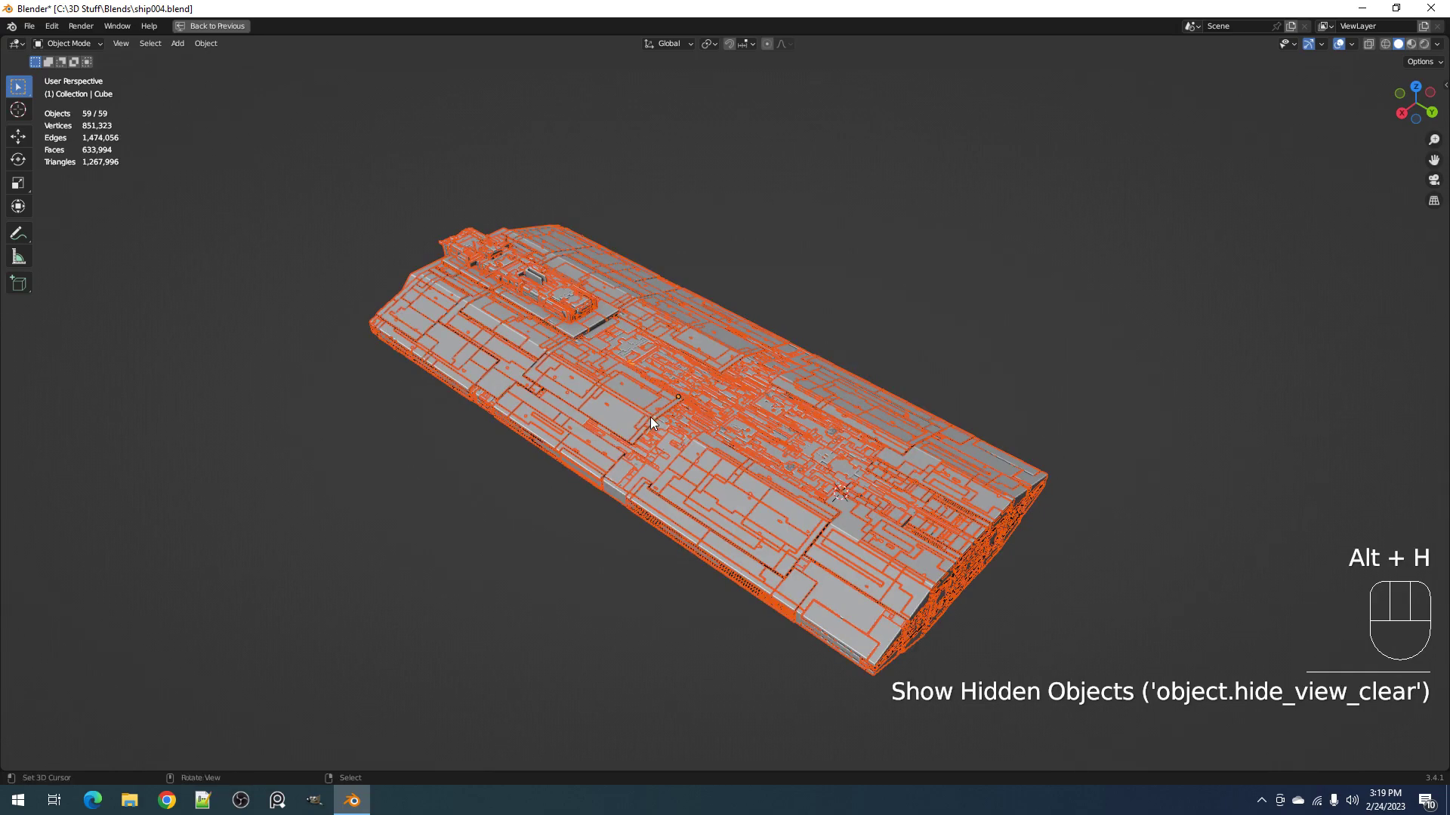
# Step: Pick the base Cube from the overlapping hull objects, check its mesh as a wireframe in Edit Mode and return to Object Mode
pyautogui.press('F9')
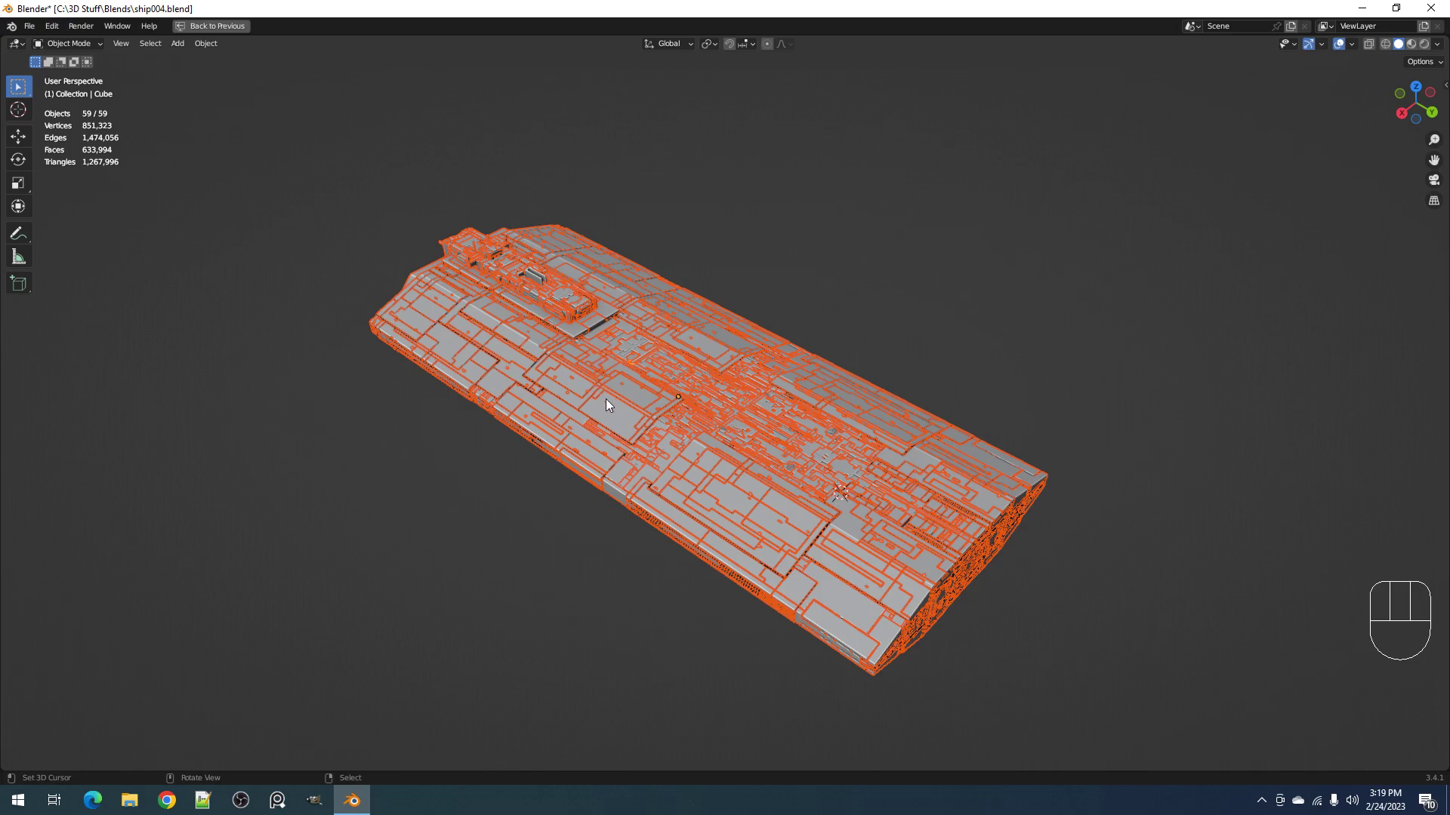
pyautogui.moveTo(867, 472); pyautogui.dragTo(675, 424, button='middle')
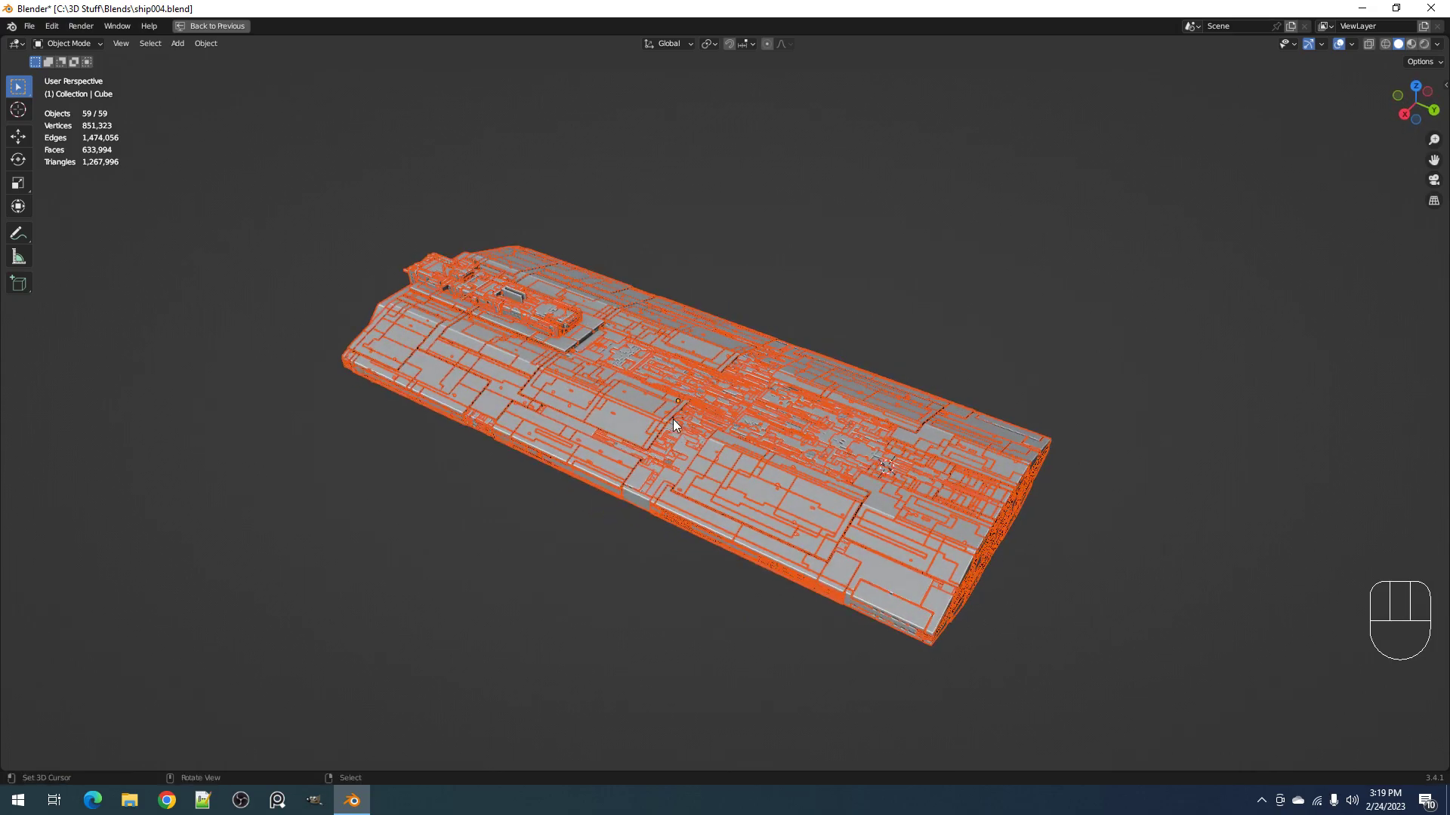
pyautogui.keyDown('alt'); pyautogui.click(731, 405); pyautogui.keyUp('alt')
pyautogui.click(729, 404)
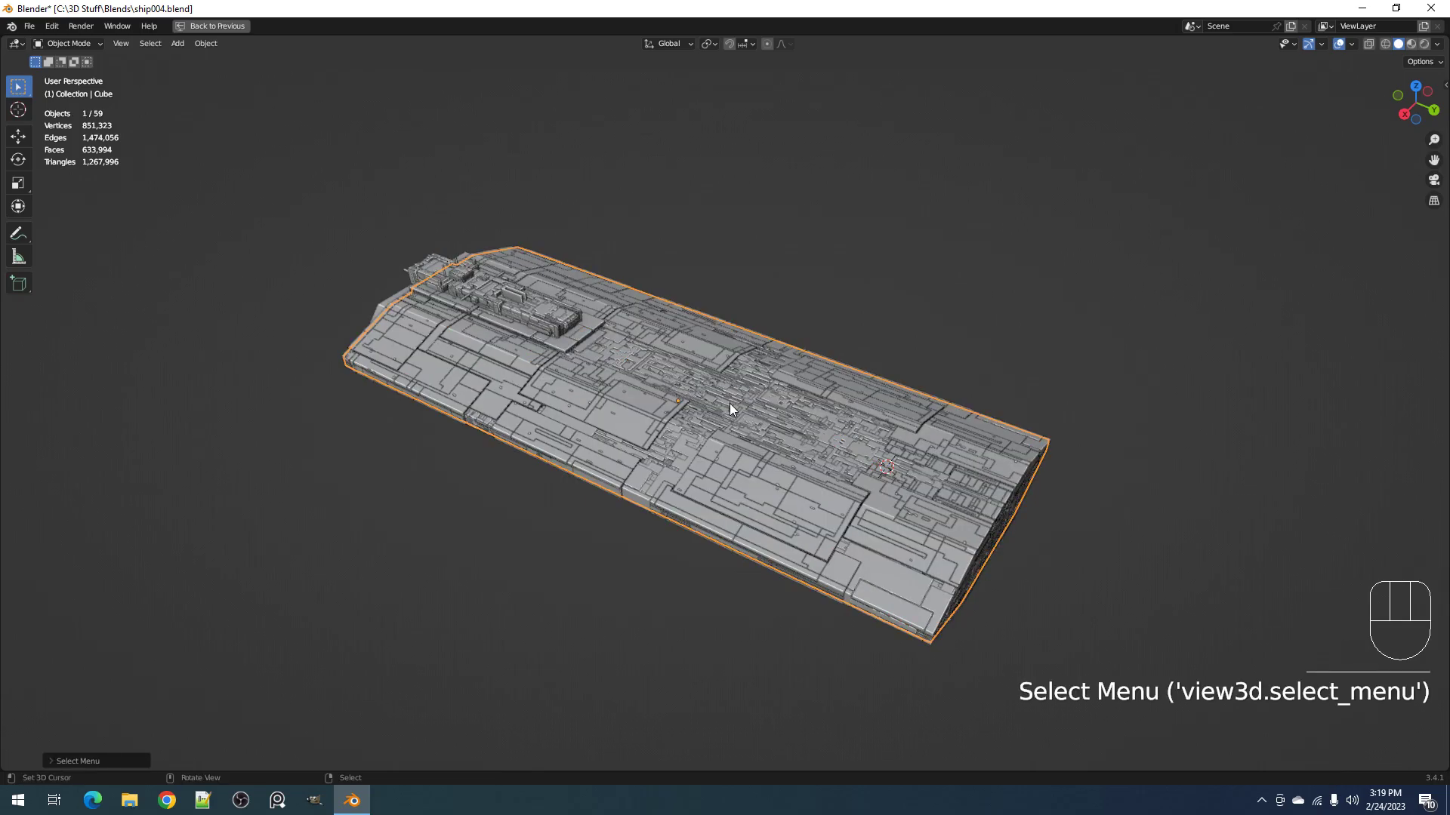
pyautogui.press('Tab')
pyautogui.hotkey('shift', 'z')
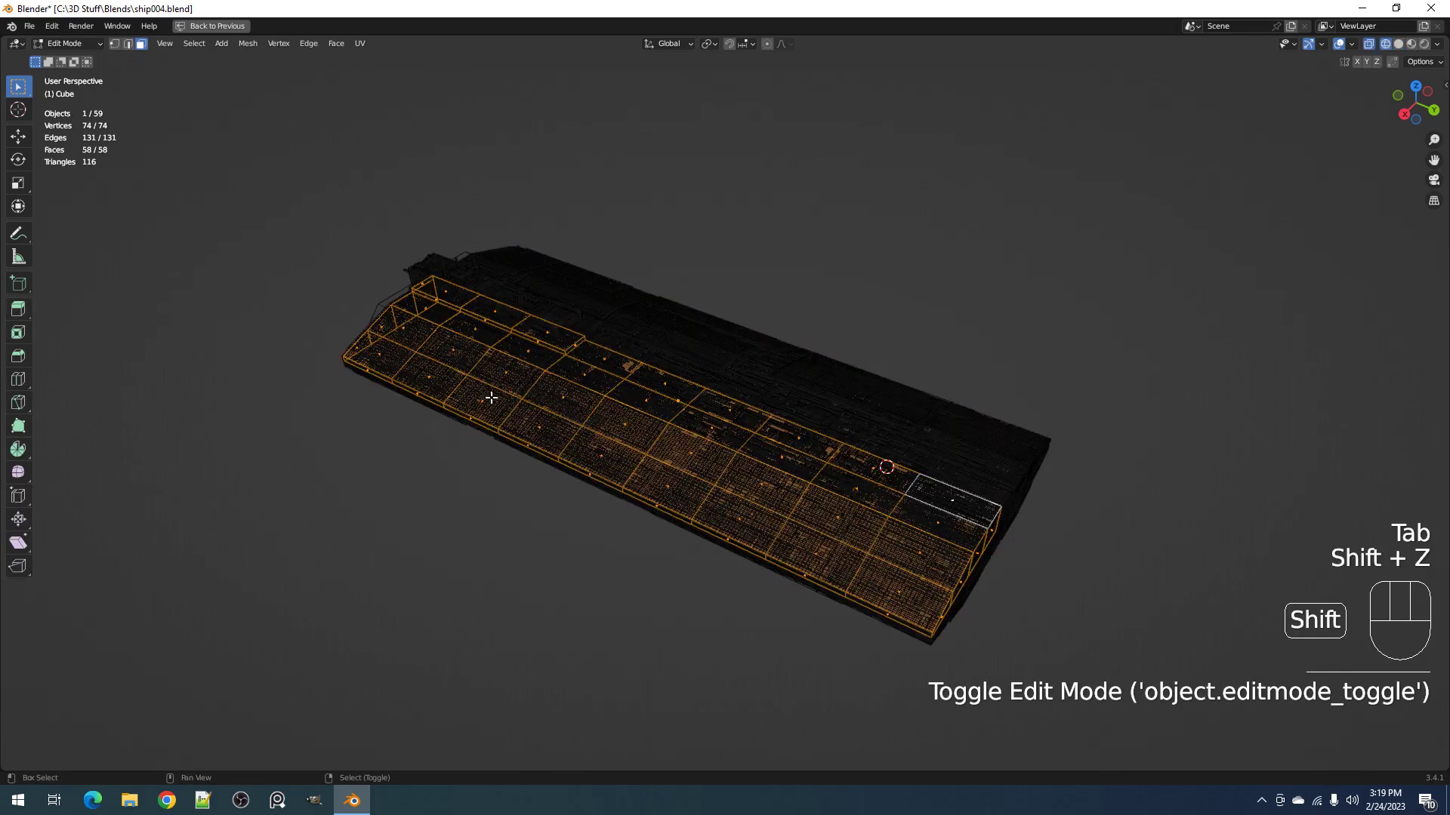
pyautogui.hotkey('shift', 'z')
pyautogui.press('Tab')
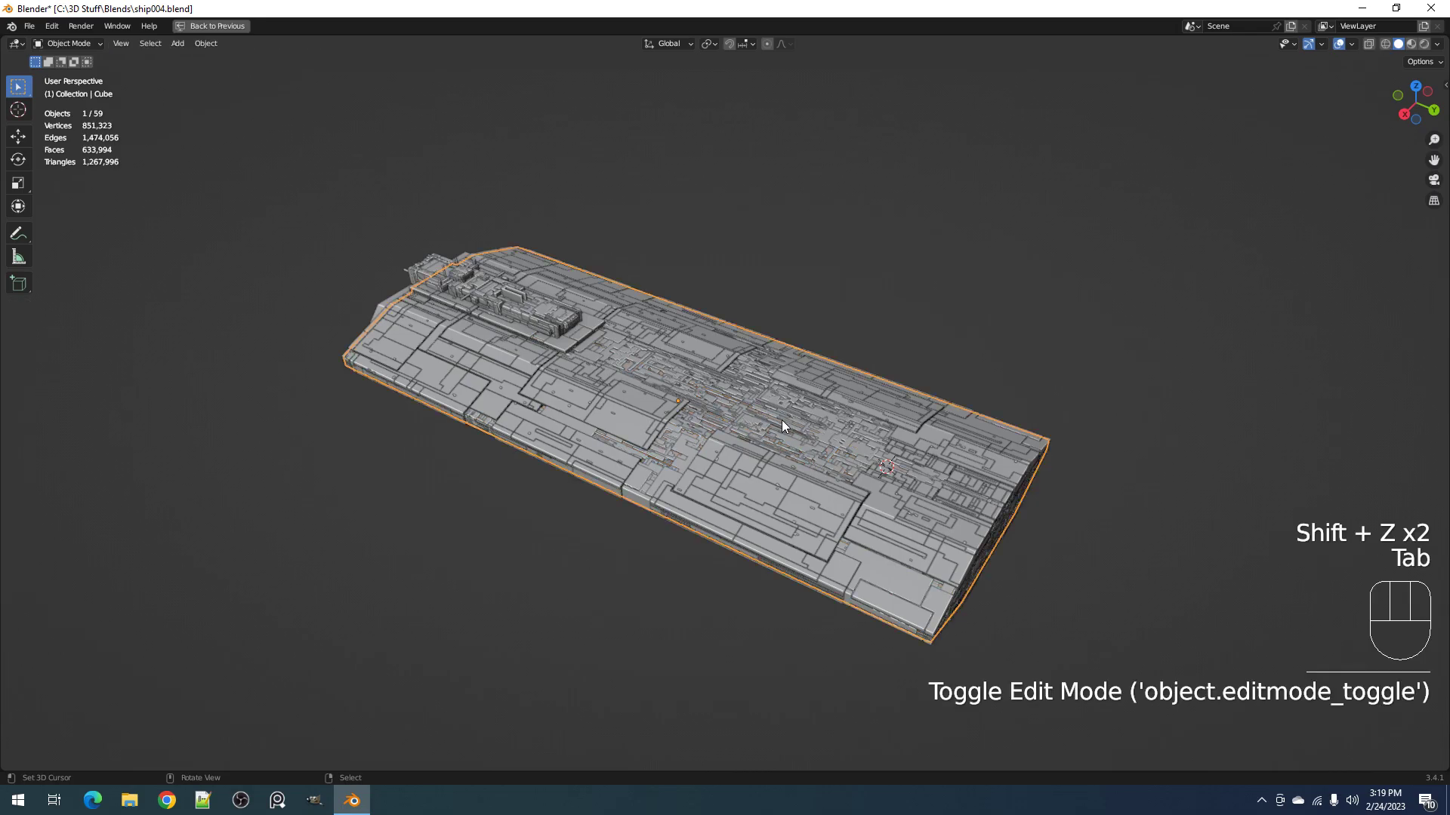
# Step: Cancel the move of the Cube and save the file
pyautogui.press('g')
pyautogui.rightClick(816, 370)
pyautogui.hotkey('ctrl', 's')
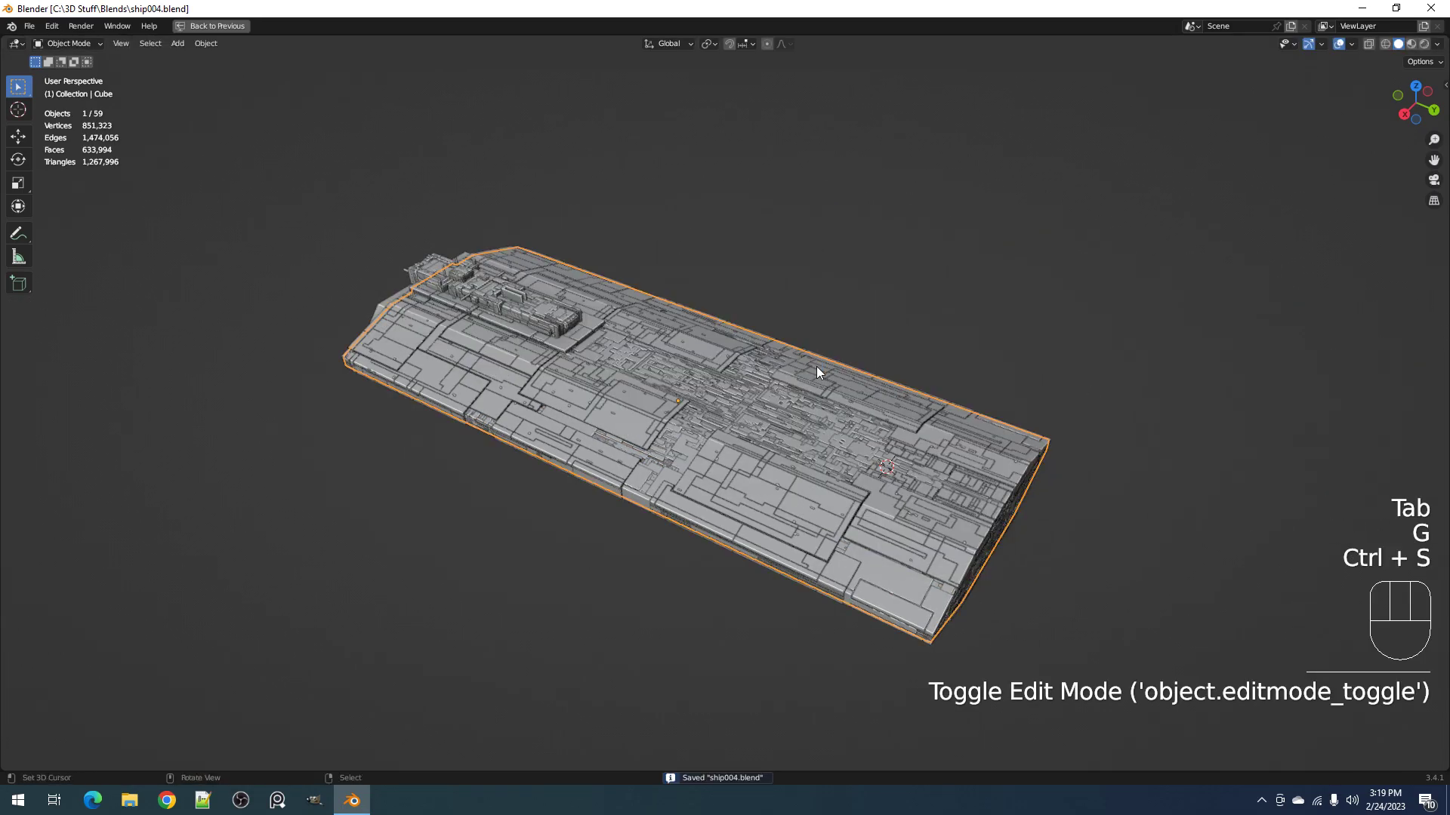
pyautogui.scroll(2, 817, 370)
pyautogui.hotkey('shift', 'q')
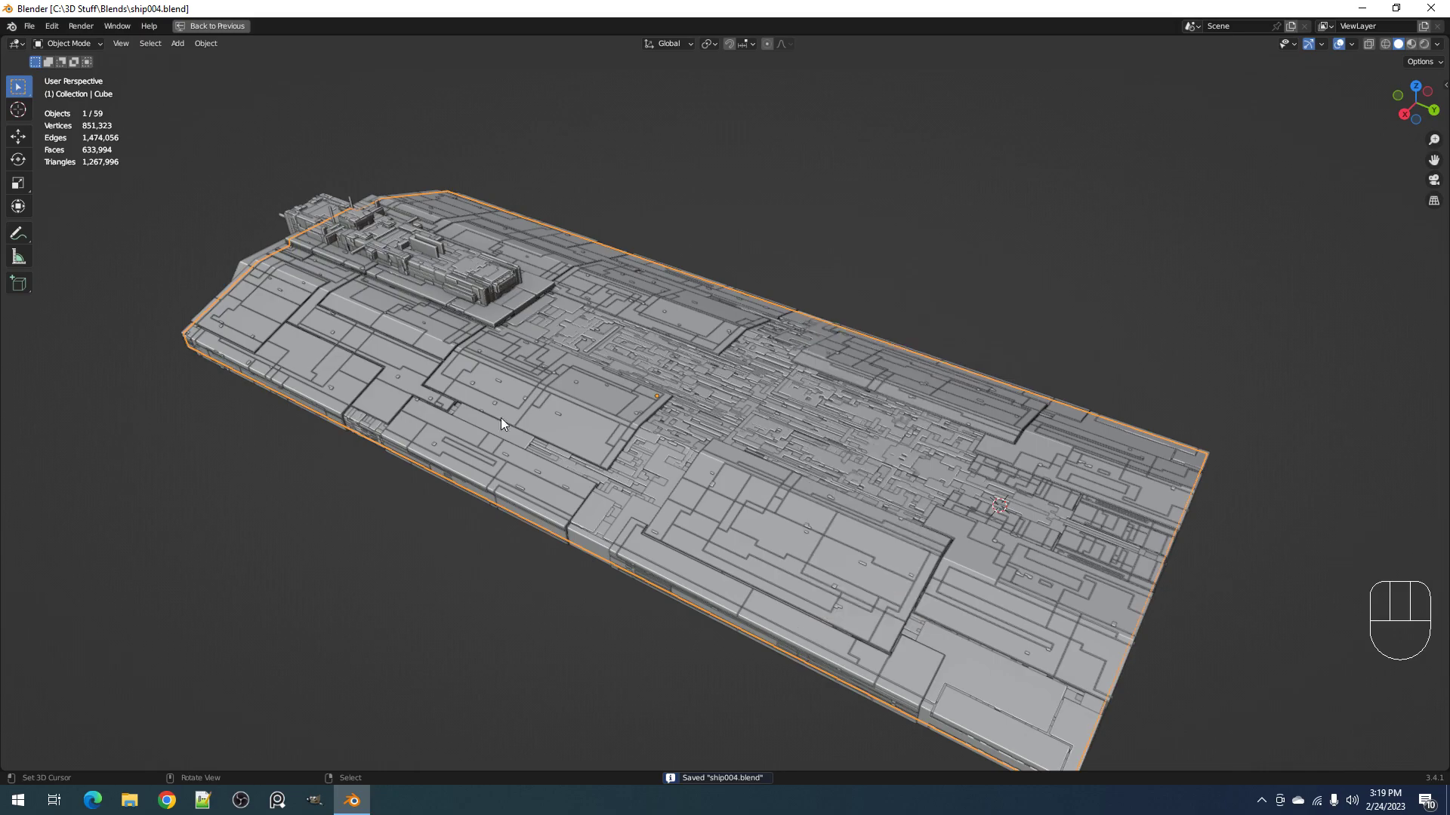
# Step: Hide the outer hull objects one by one to examine the layers beneath, and show everything again with nothing selected
pyautogui.click(569, 432)
pyautogui.press('h')
pyautogui.press('h')
pyautogui.press('h')
pyautogui.press('h')
pyautogui.click(599, 415)
pyautogui.press('h')
pyautogui.click(599, 414)
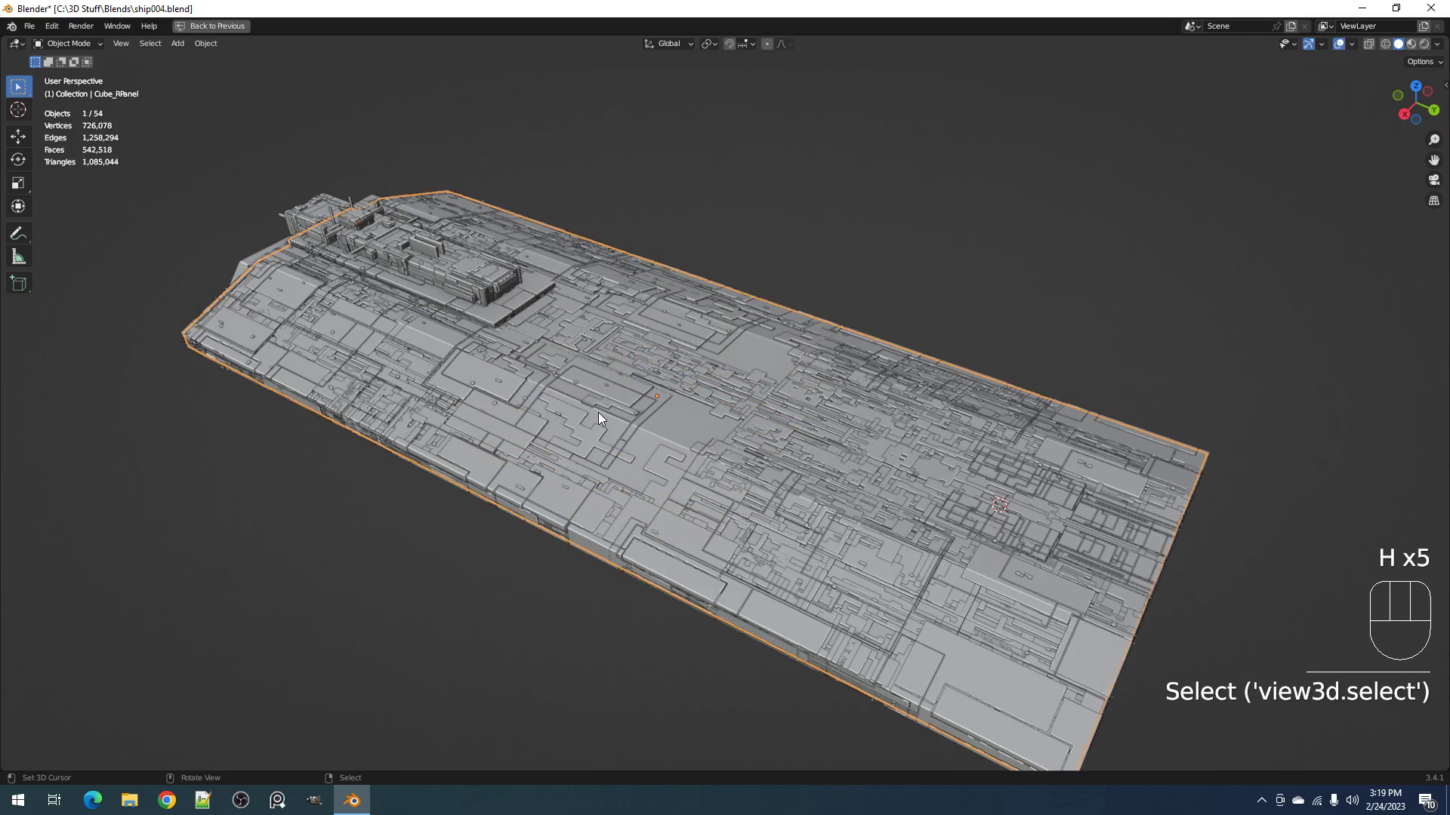
pyautogui.press('h')
pyautogui.press('h')
pyautogui.hotkey('ctrl', 'z')
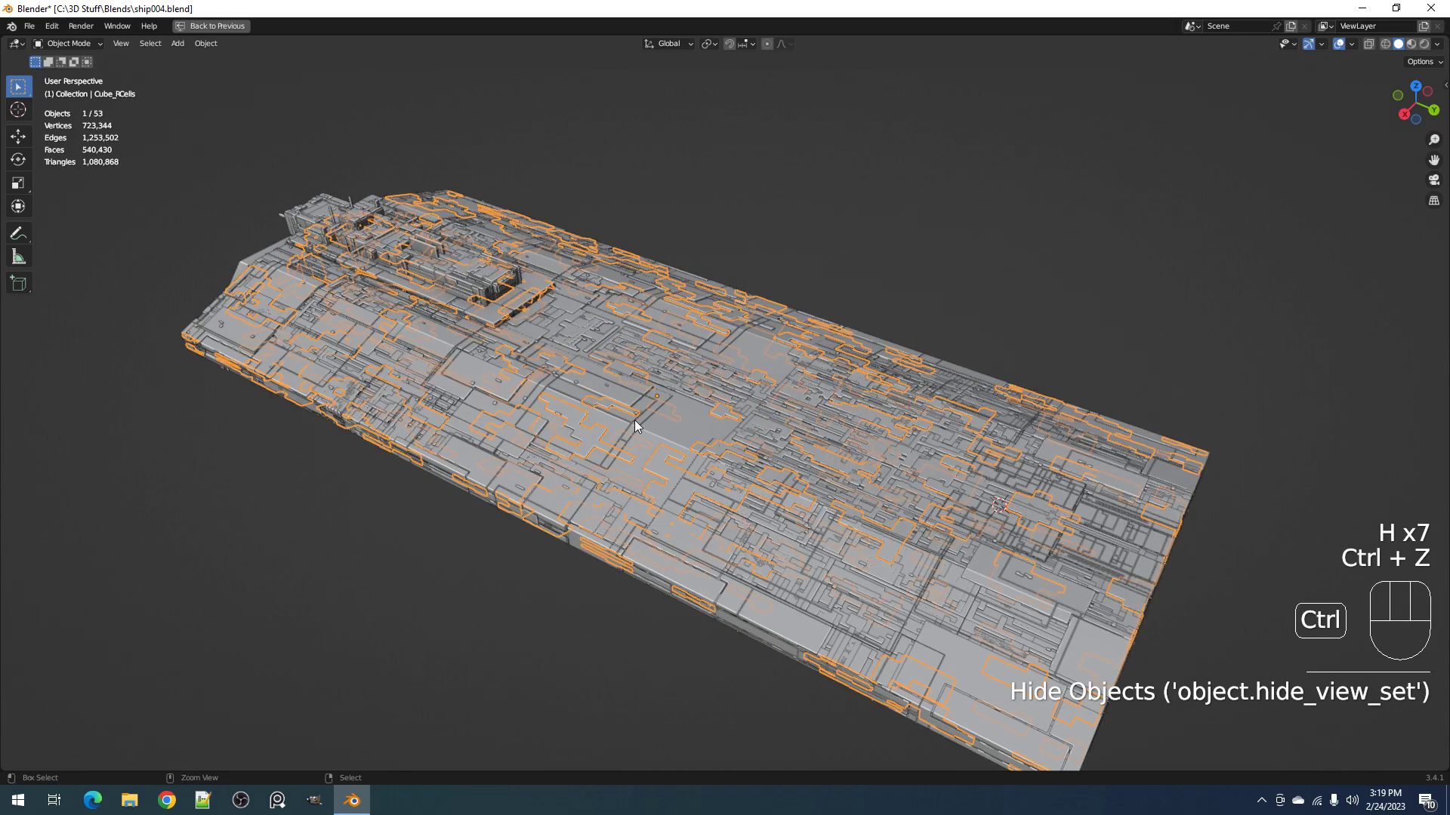
pyautogui.hotkey('alt', 'h')
pyautogui.hotkey('alt', 'a')
# Step: Select the base Cube among the overlapping objects near the hull's middle and save the file
pyautogui.keyDown('alt'); pyautogui.rightClick(679, 410); pyautogui.keyUp('alt')
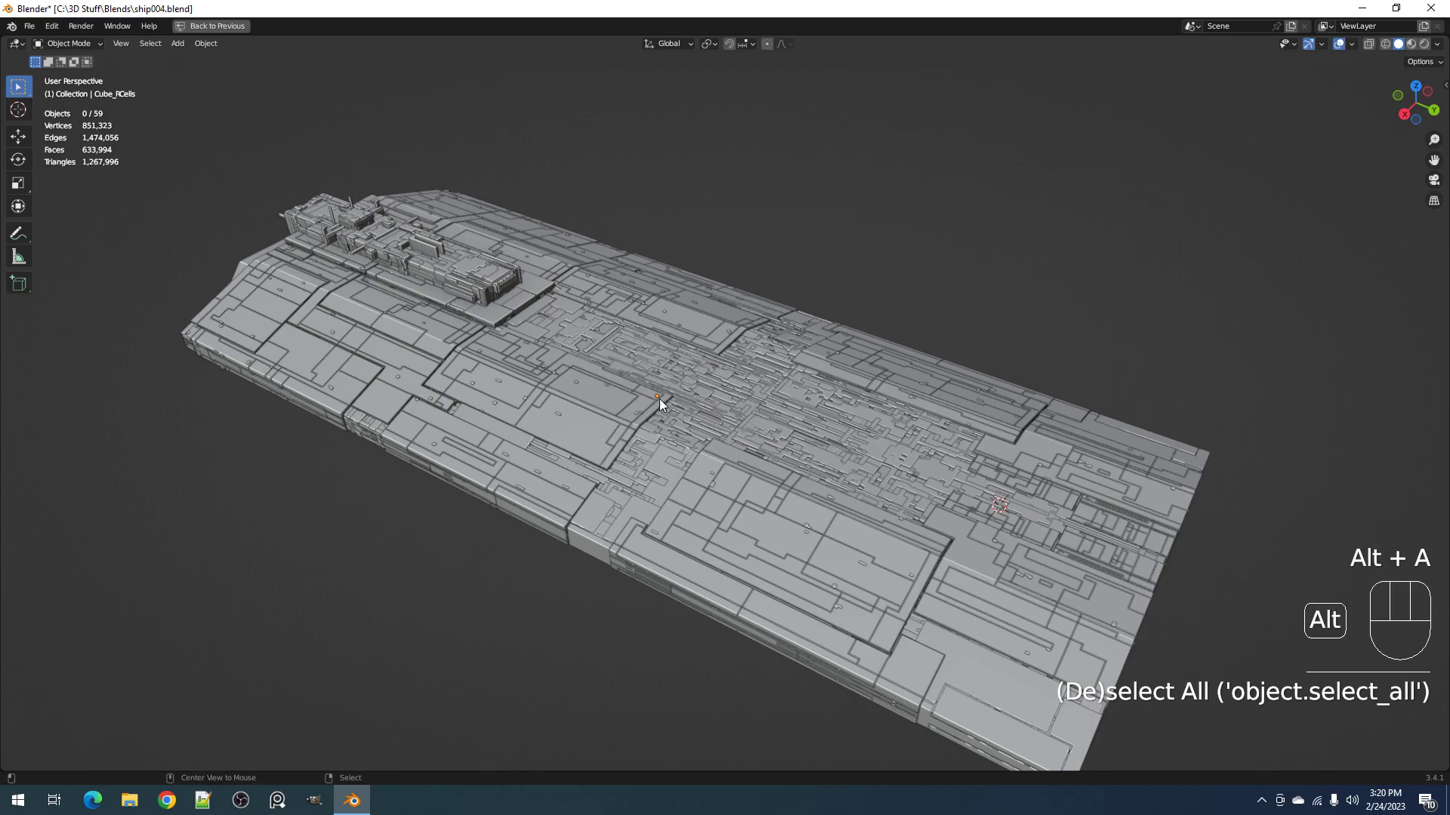
pyautogui.keyDown('alt'); pyautogui.rightClick(660, 399); pyautogui.keyUp('alt')
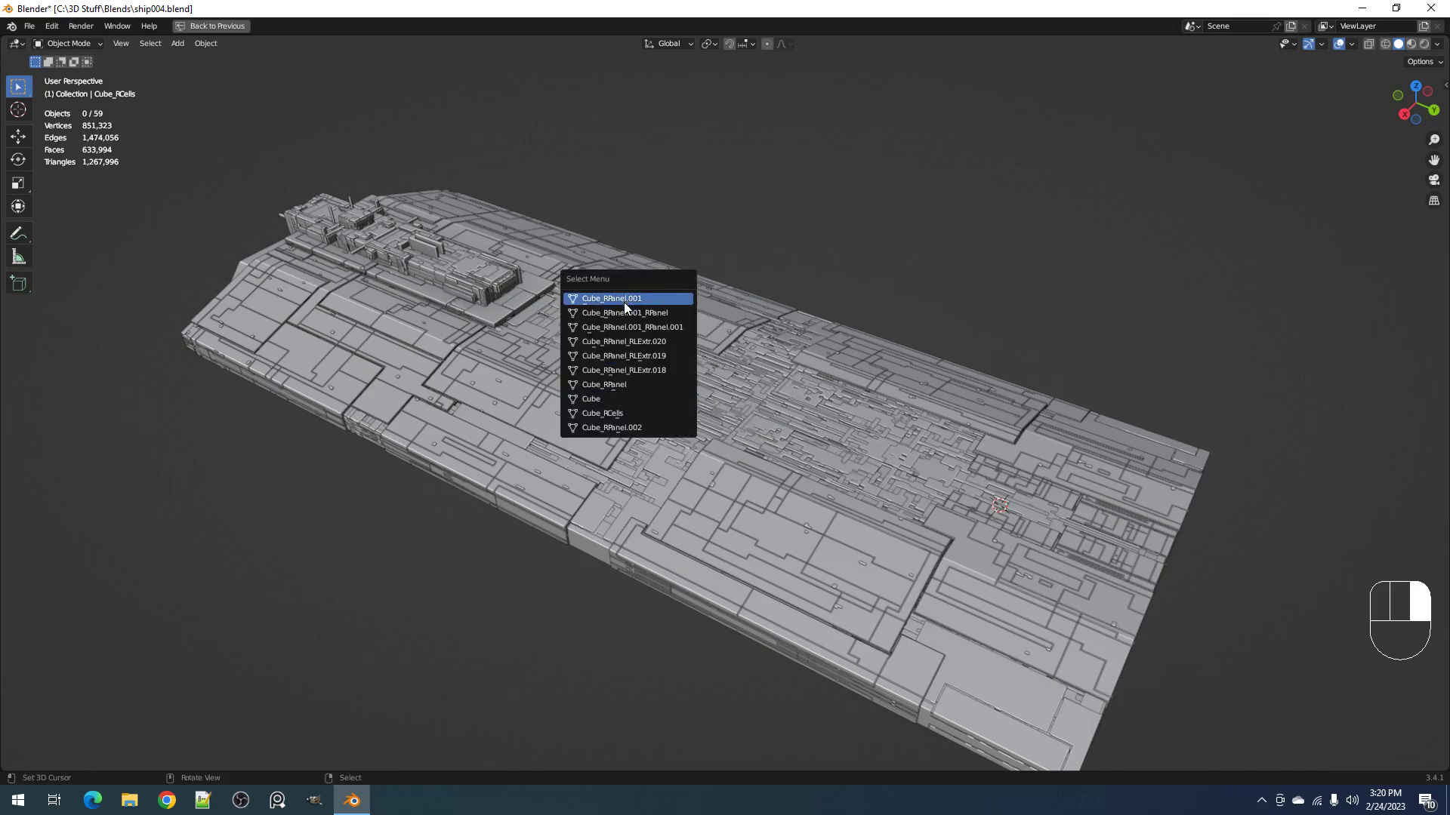
pyautogui.click(610, 396)
pyautogui.hotkey('ctrl', 's')
pyautogui.press('Tab')
pyautogui.press('Tab')
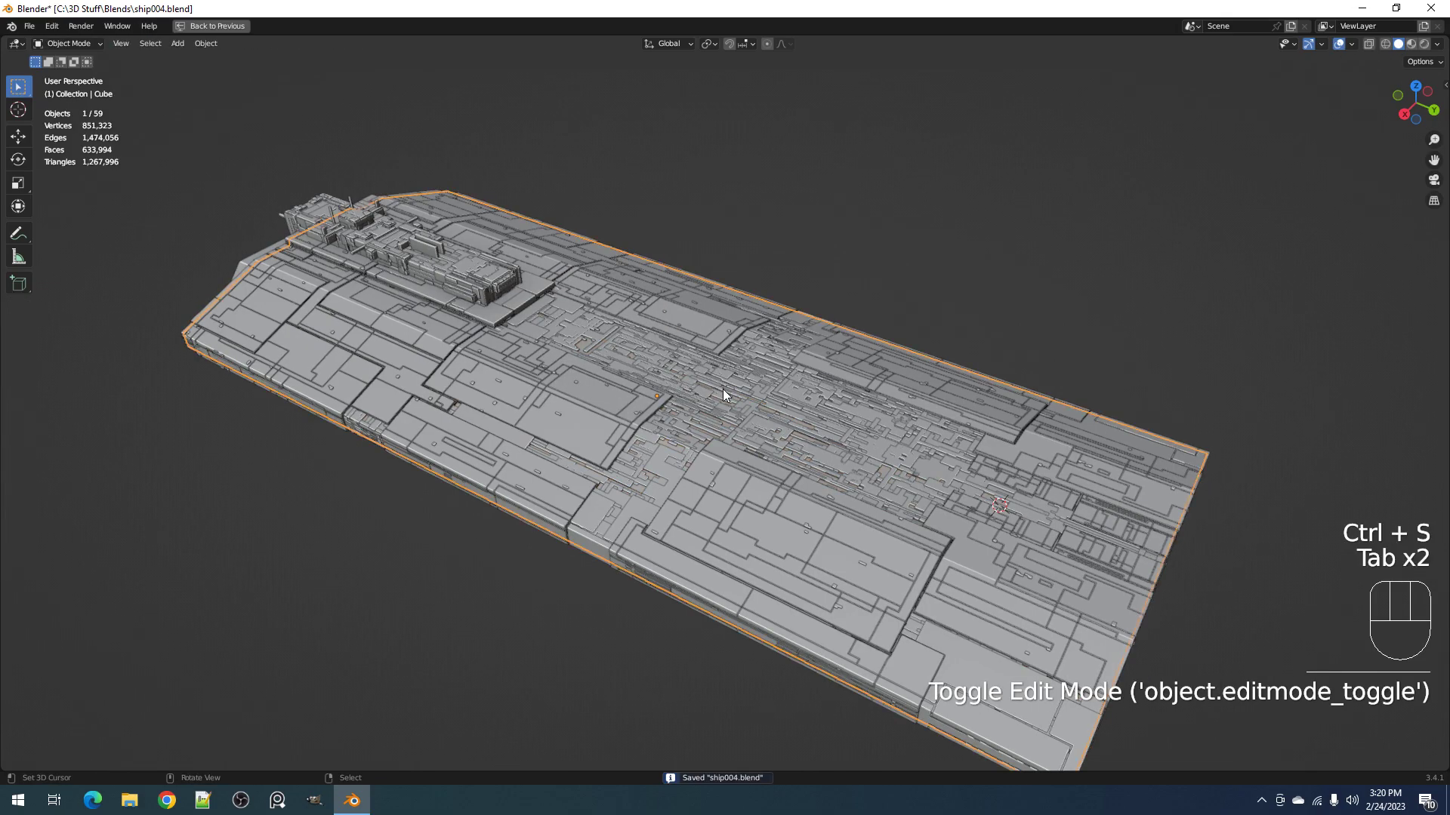
pyautogui.scroll(-3, 722, 389)
pyautogui.hotkey('ctrl', 's')
# Step: Apply Random Cells to the base Cube with 18 subdivision cuts and a thickness of 0.184
pyautogui.moveTo(1099, 367); pyautogui.dragTo(976, 354, button='middle')
pyautogui.hotkey('shift', 'q')
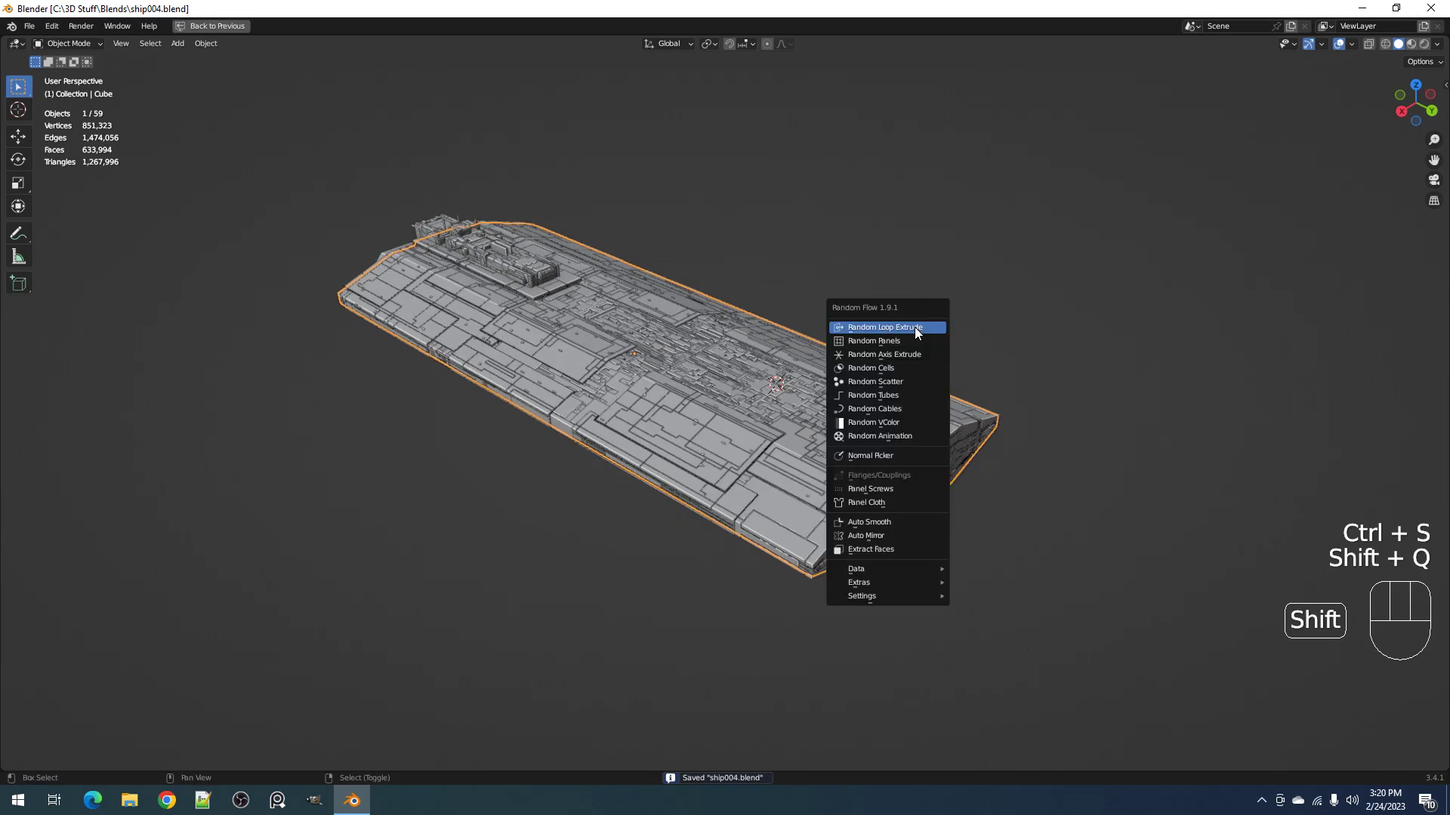
pyautogui.click(894, 370)
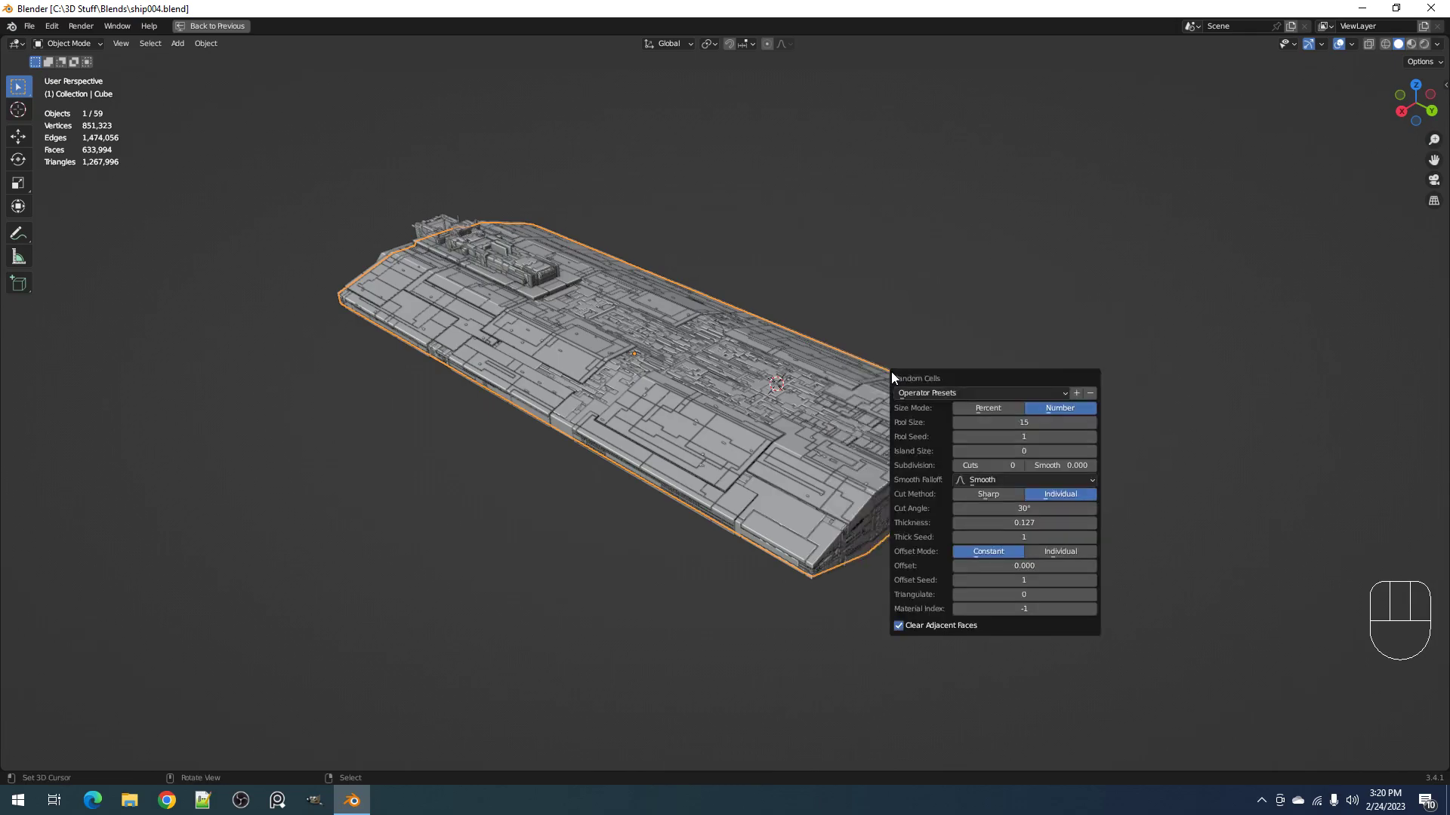
pyautogui.keyDown('ctrl'); pyautogui.scroll(6, 989, 464); pyautogui.keyUp('ctrl')
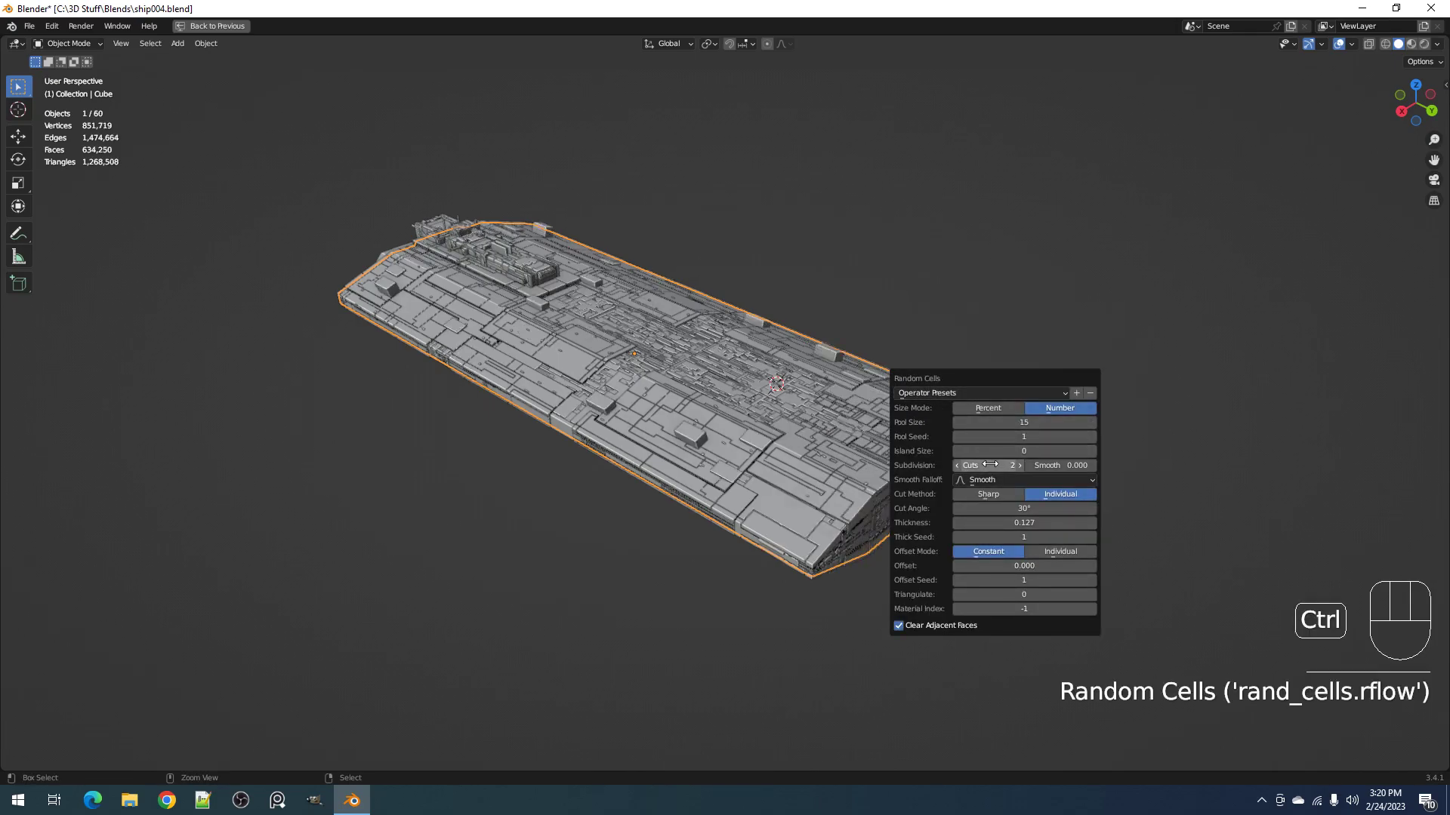
pyautogui.keyDown('ctrl'); pyautogui.scroll(9, 990, 463); pyautogui.keyUp('ctrl')
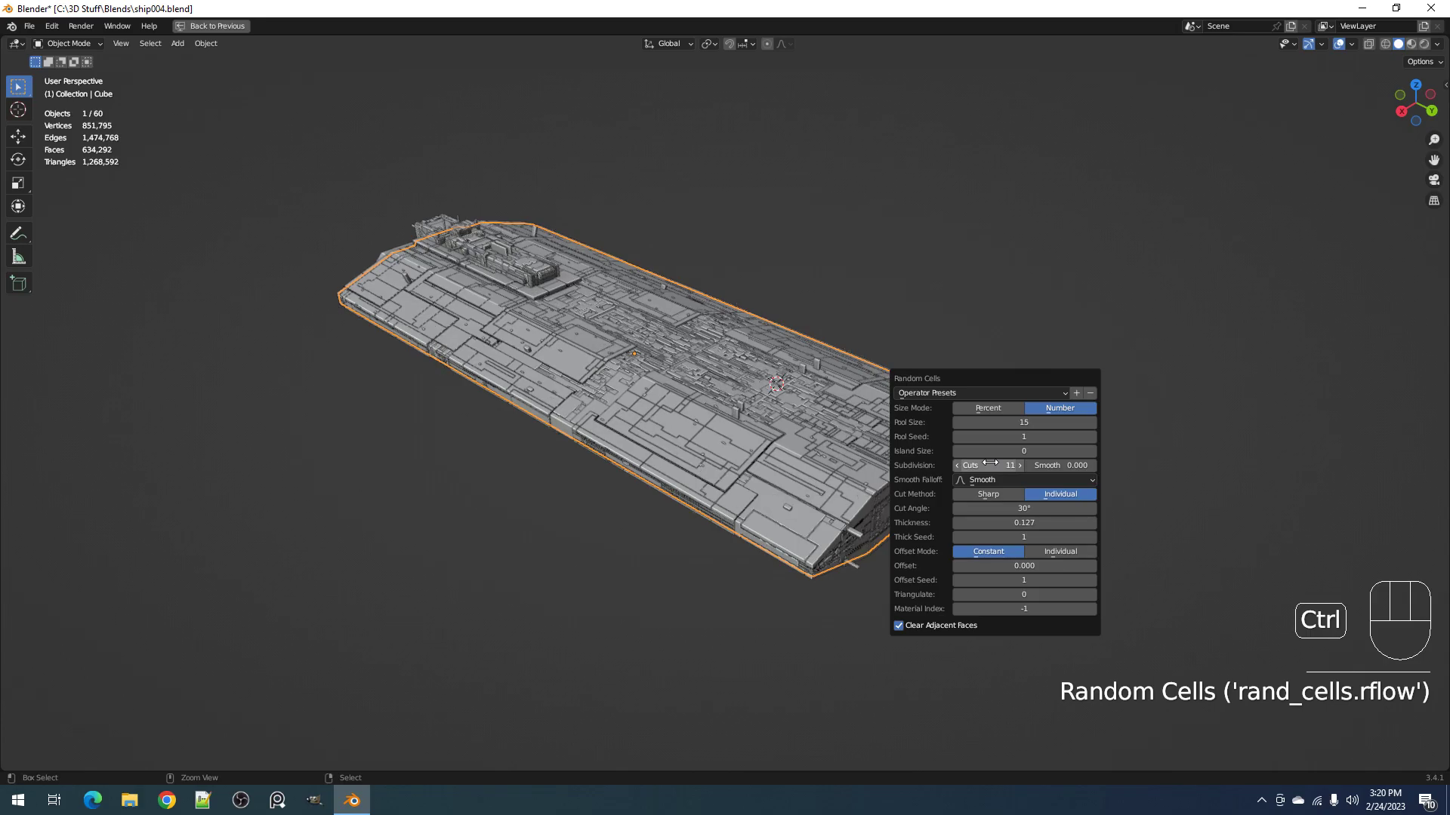
pyautogui.keyDown('ctrl'); pyautogui.scroll(3, 990, 464); pyautogui.keyUp('ctrl')
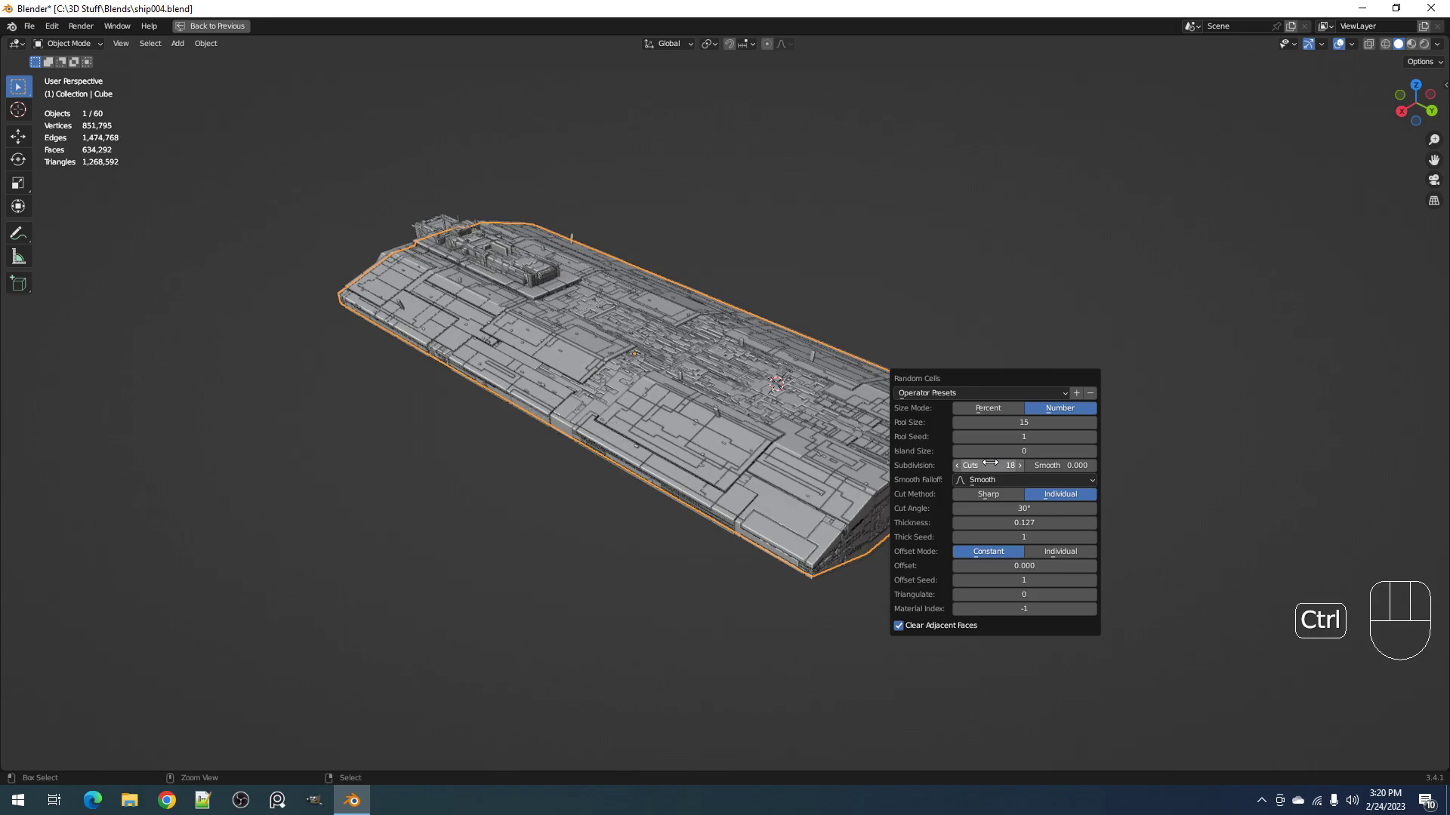
pyautogui.moveTo(1028, 522); pyautogui.dragTo(1045, 523)
# Step: Try higher subdivision counts for the random cells, up to 25 cuts
pyautogui.moveTo(781, 497); pyautogui.dragTo(762, 450, button='middle')
pyautogui.scroll(2, 1006, 412)
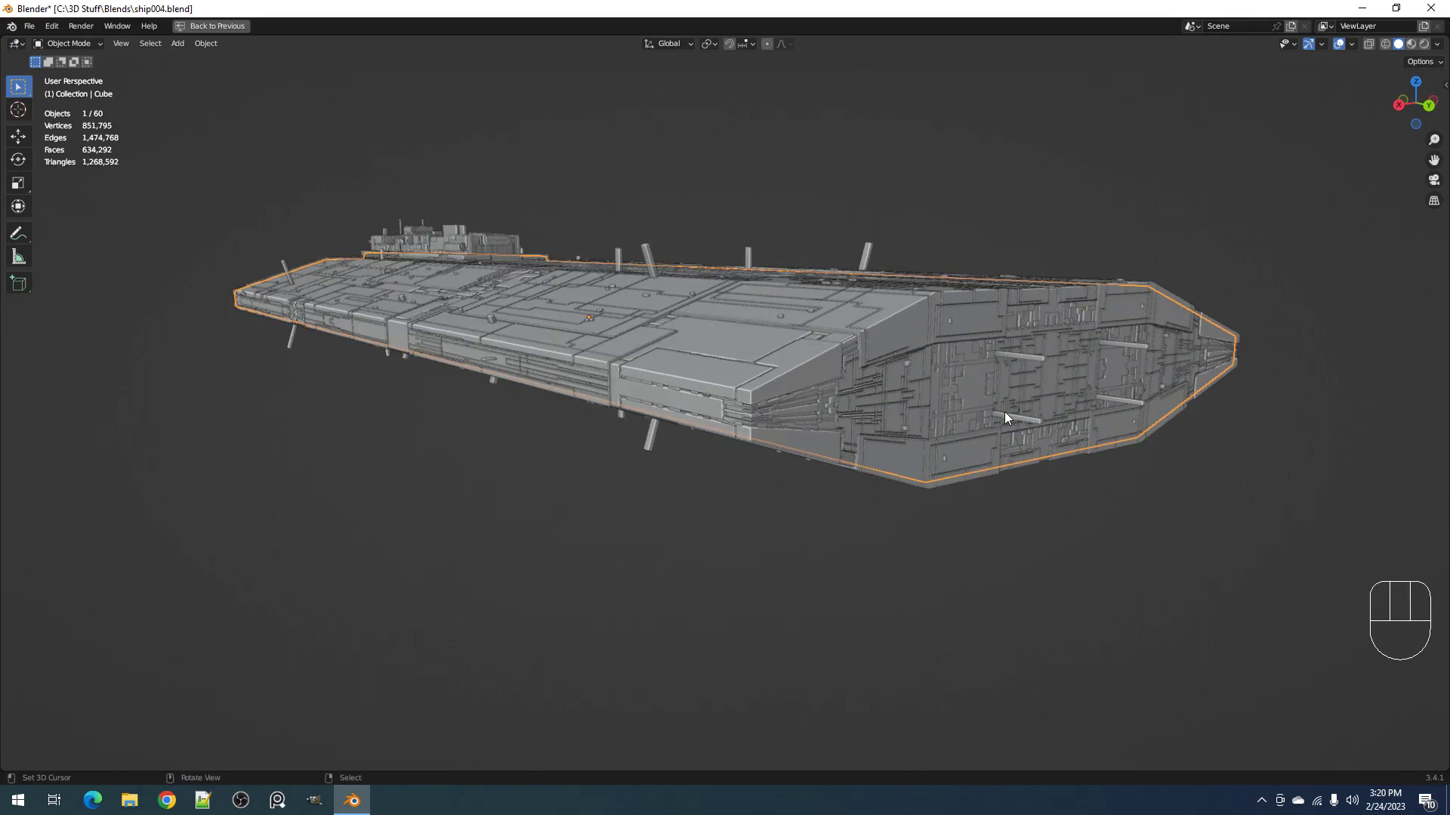
pyautogui.press('F9')
pyautogui.keyDown('ctrl'); pyautogui.scroll(1, 1087, 498); pyautogui.keyUp('ctrl')
pyautogui.keyDown('ctrl'); pyautogui.scroll(2, 1087, 498); pyautogui.keyUp('ctrl')
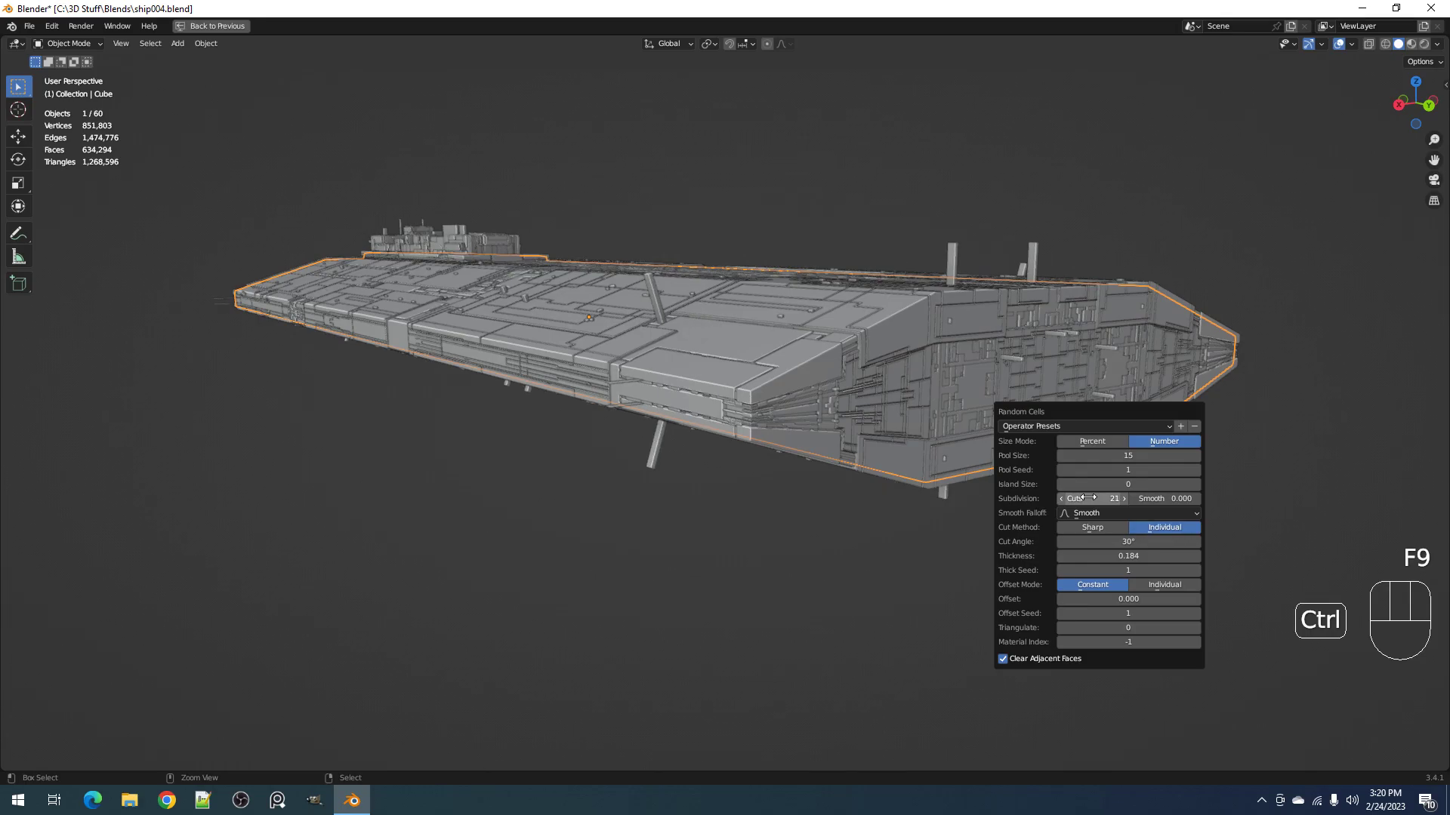
pyautogui.keyDown('ctrl'); pyautogui.scroll(3, 1087, 498); pyautogui.keyUp('ctrl')
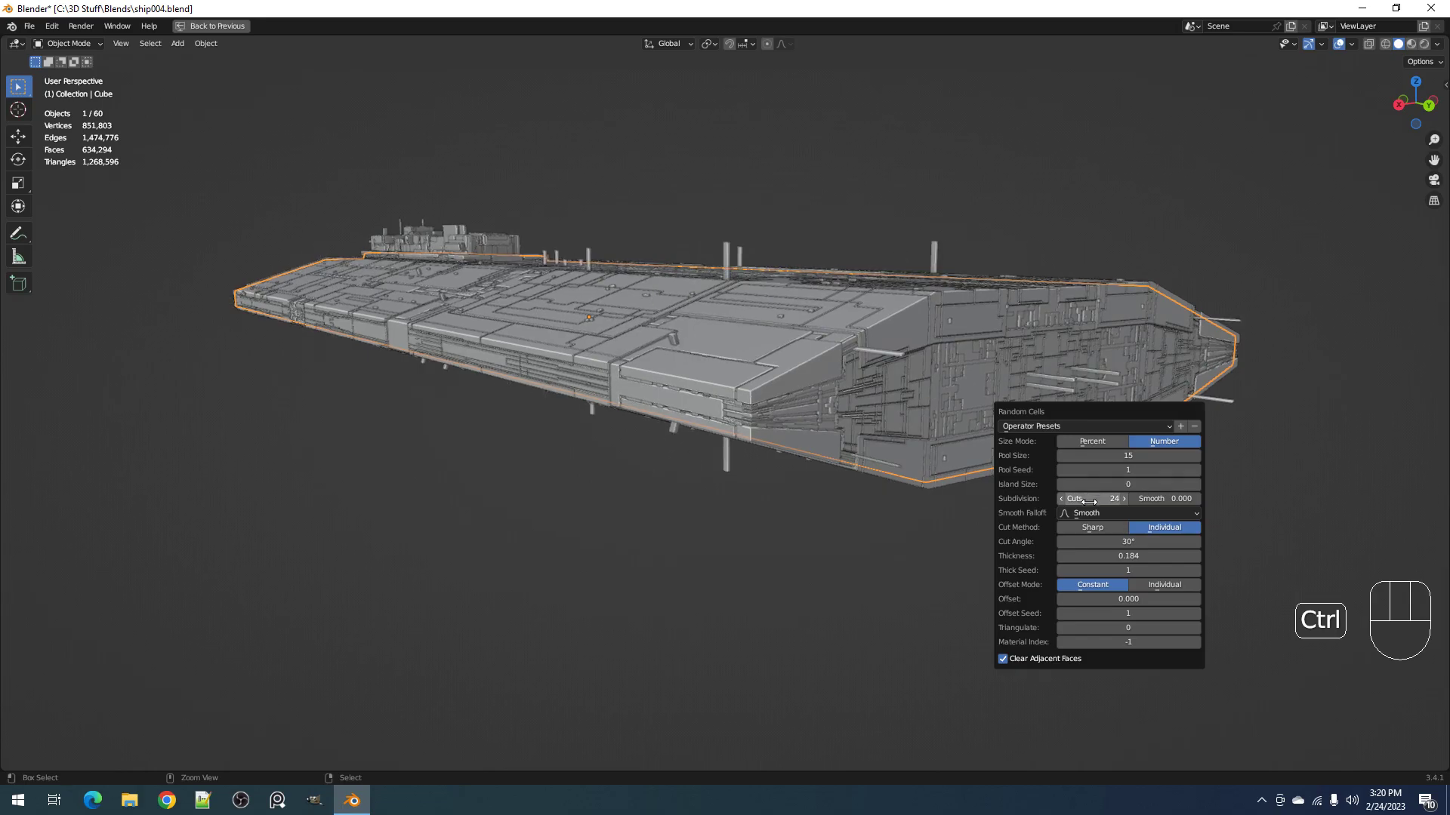
pyautogui.doubleClick(1101, 501)
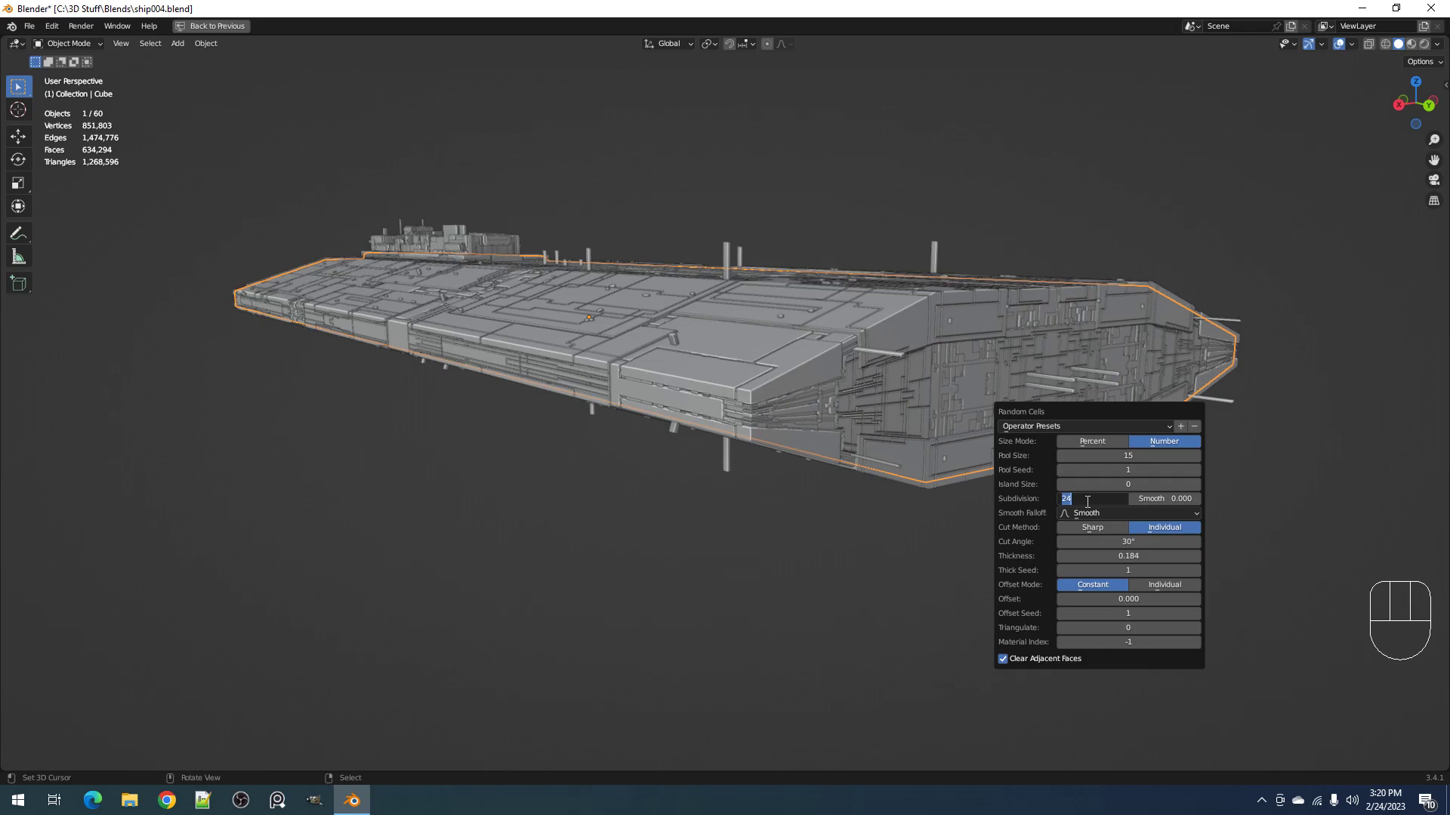
pyautogui.write('25')
pyautogui.press('Return')
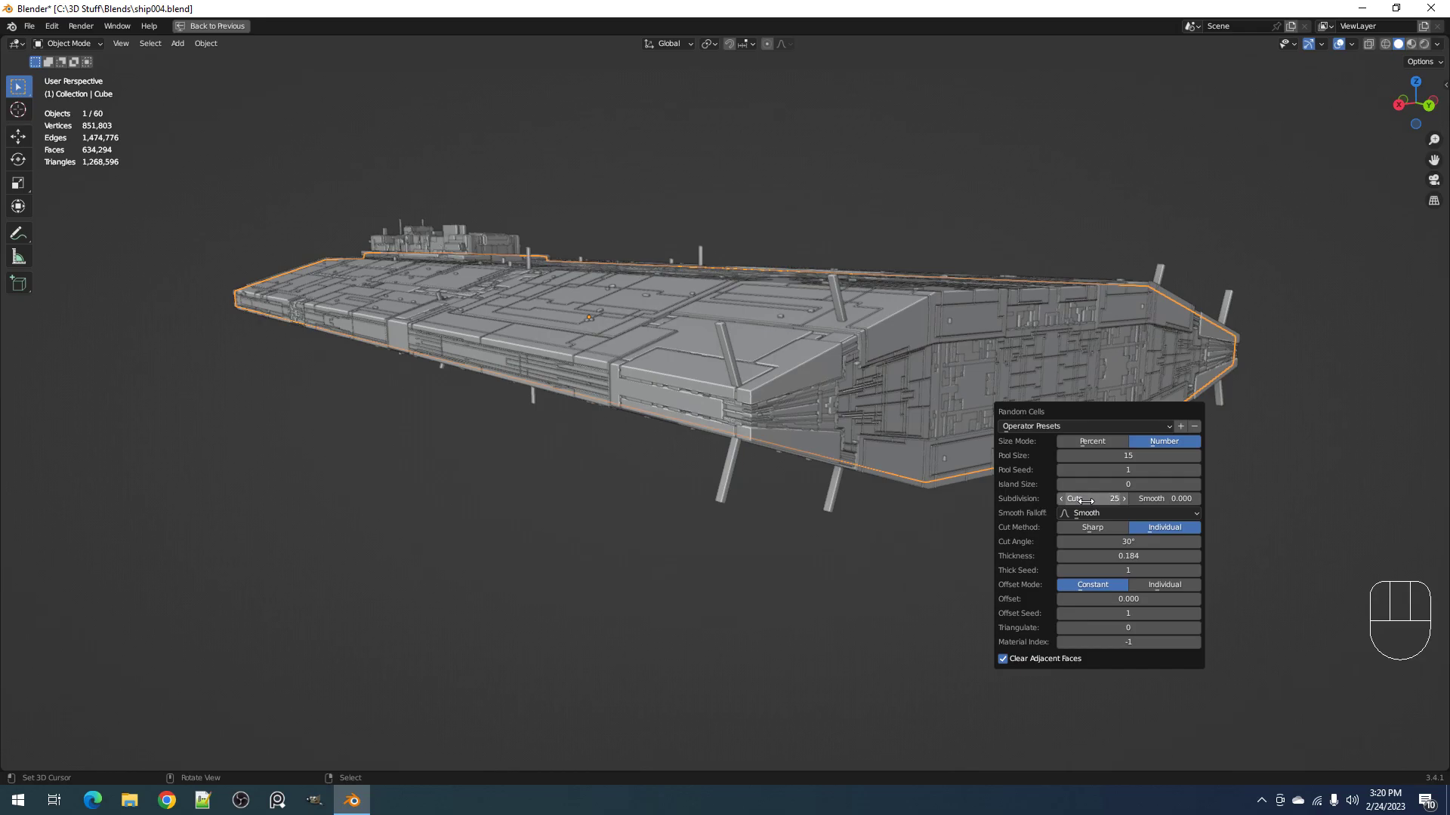
# Step: Try raising the random cells' subdivision gradually to 50 cuts
pyautogui.keyDown('ctrl'); pyautogui.scroll(4, 1085, 501); pyautogui.keyUp('ctrl')
pyautogui.keyDown('ctrl'); pyautogui.scroll(5, 1086, 501); pyautogui.keyUp('ctrl')
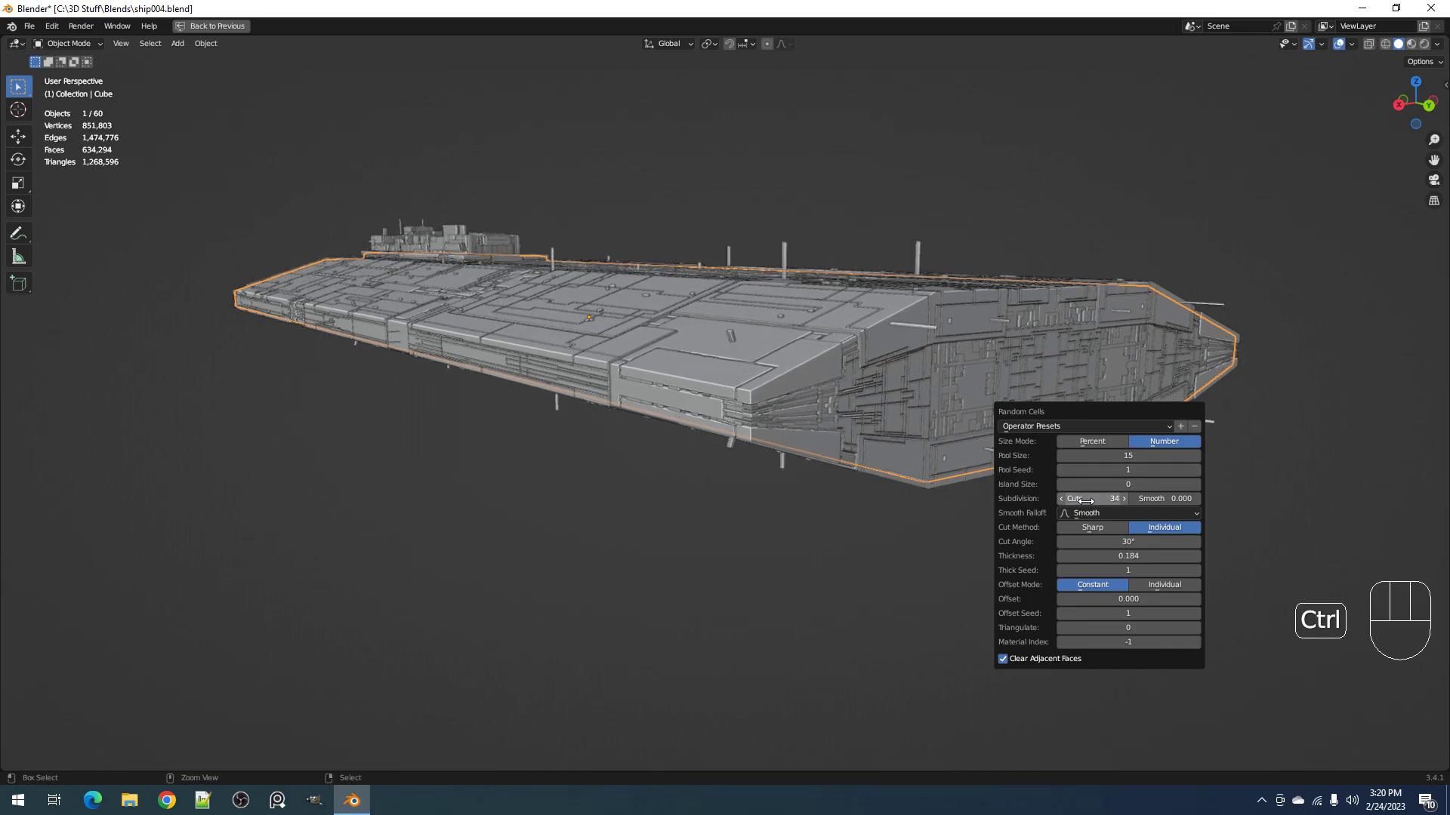
pyautogui.keyDown('ctrl'); pyautogui.scroll(1, 1085, 501); pyautogui.keyUp('ctrl')
pyautogui.keyDown('ctrl'); pyautogui.scroll(3, 1085, 501); pyautogui.keyUp('ctrl')
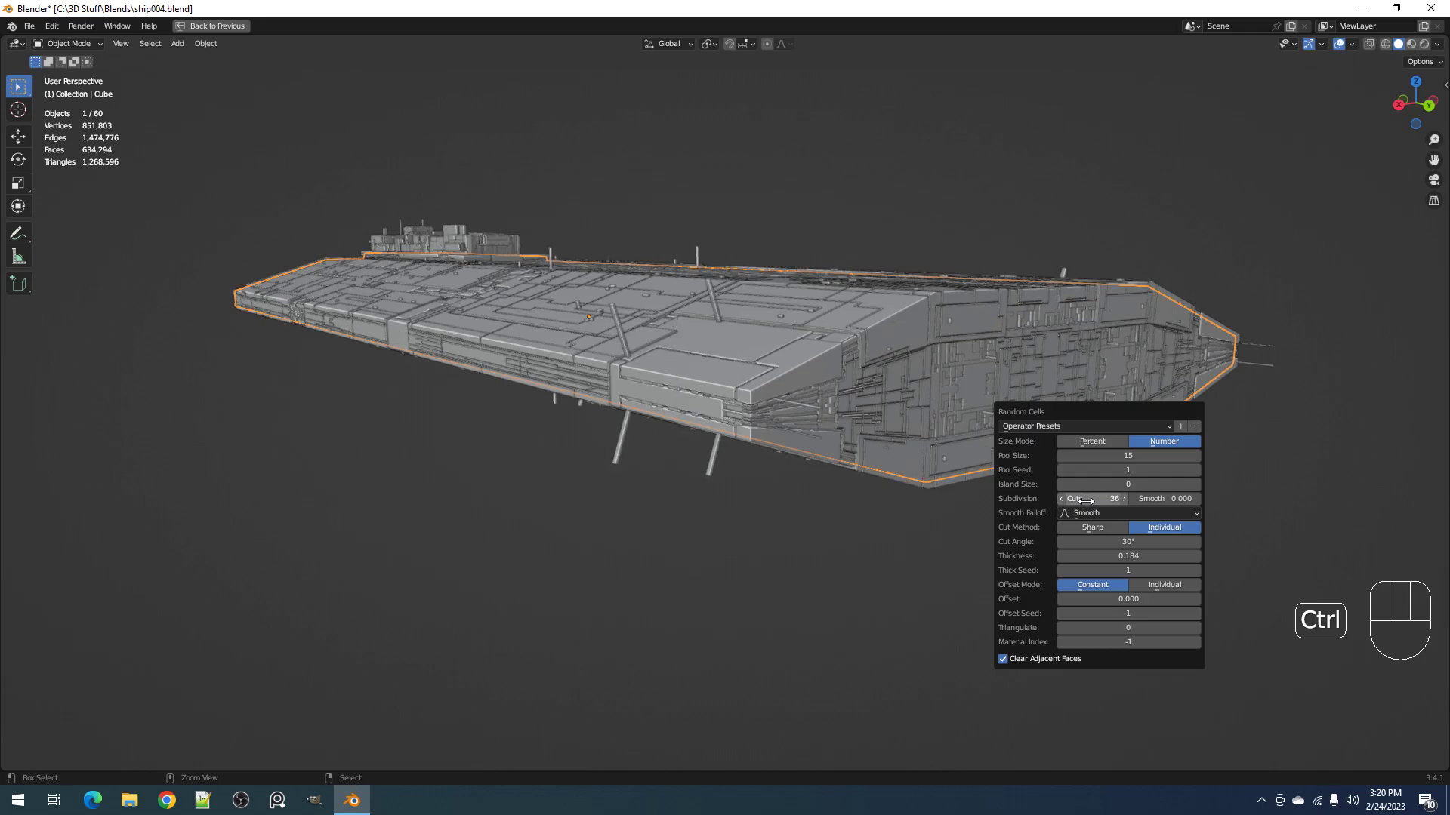
pyautogui.keyDown('ctrl'); pyautogui.scroll(2, 1086, 501); pyautogui.keyUp('ctrl')
pyautogui.keyDown('ctrl'); pyautogui.scroll(2, 1086, 501); pyautogui.keyUp('ctrl')
pyautogui.keyDown('ctrl'); pyautogui.scroll(4, 1086, 500); pyautogui.keyUp('ctrl')
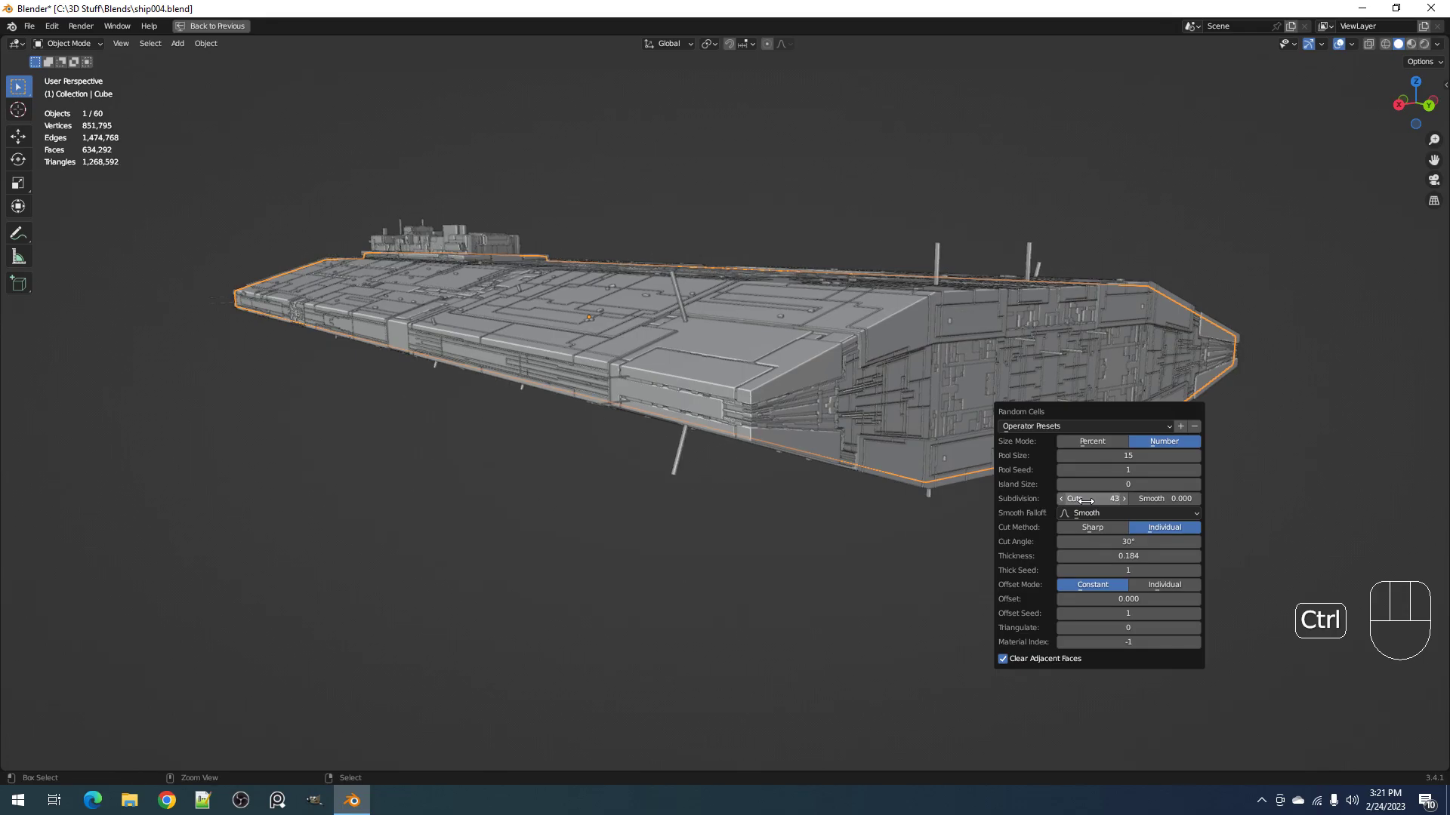
pyautogui.keyDown('ctrl'); pyautogui.scroll(4, 1086, 500); pyautogui.keyUp('ctrl')
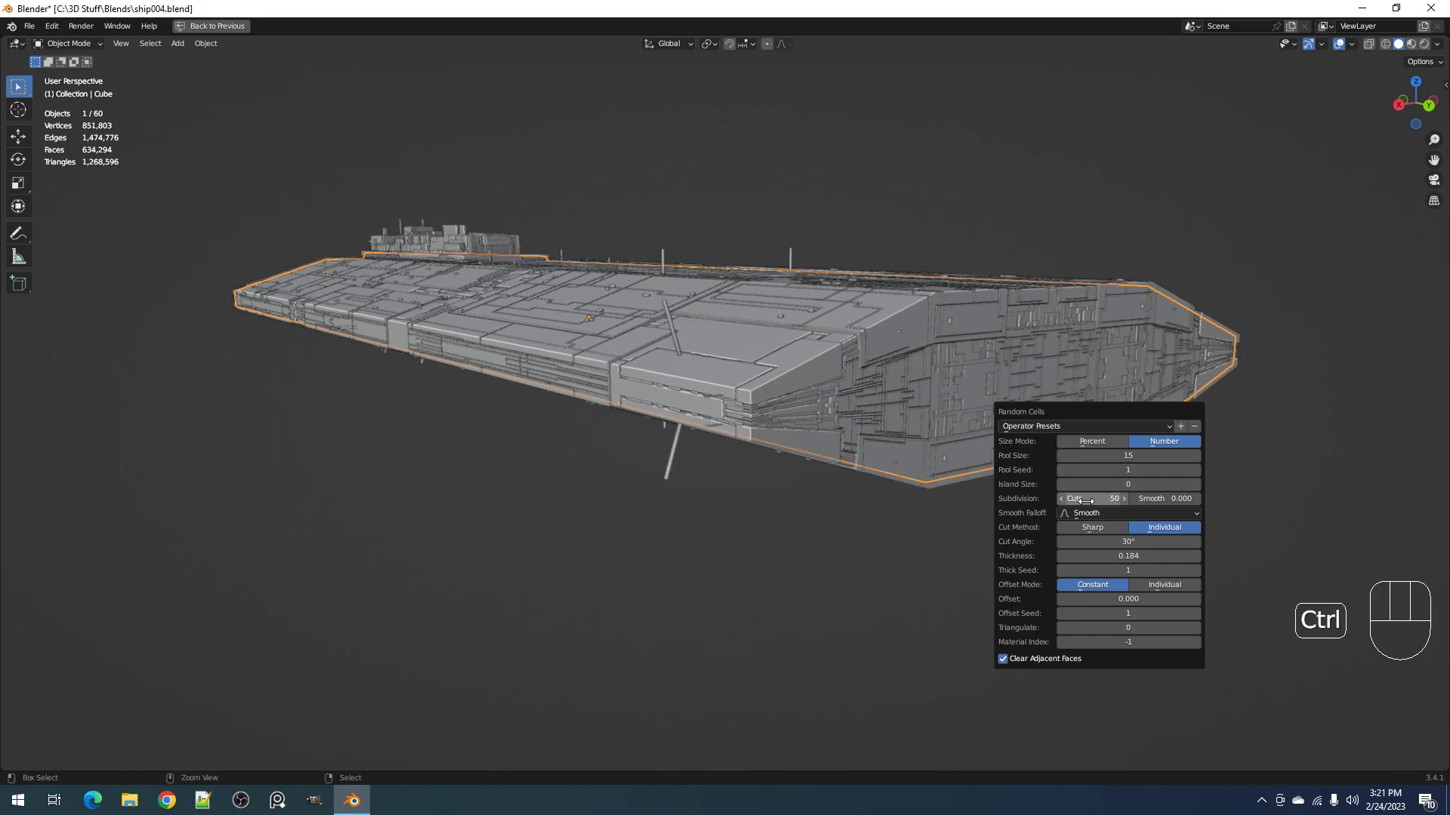
# Step: Try 52 subdivision cuts for the random cells while viewing the hull's underside
pyautogui.moveTo(803, 465); pyautogui.dragTo(857, 428, button='middle')
pyautogui.scroll(2, 857, 428)
pyautogui.press('F9')
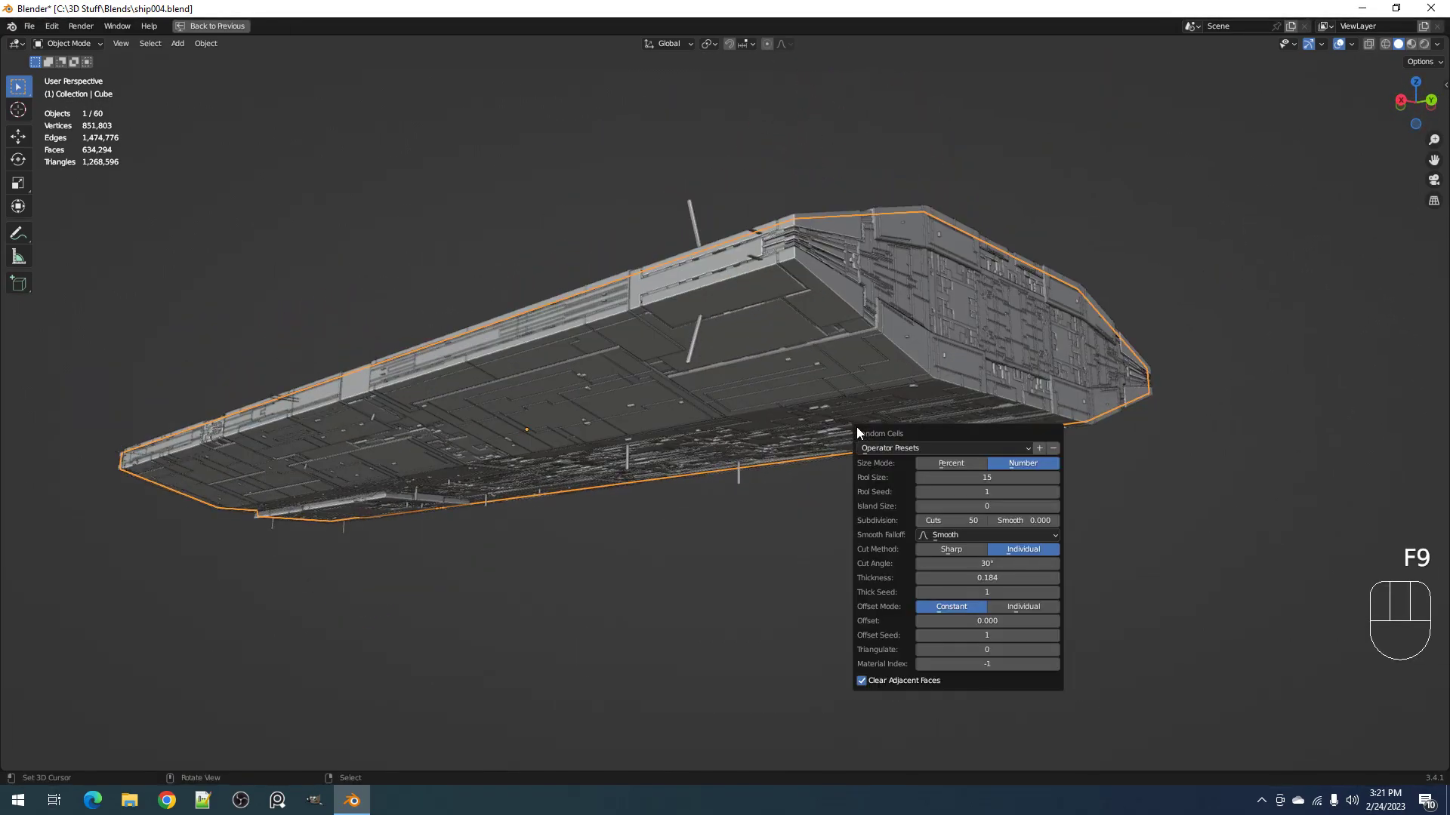
pyautogui.press('ctrl')
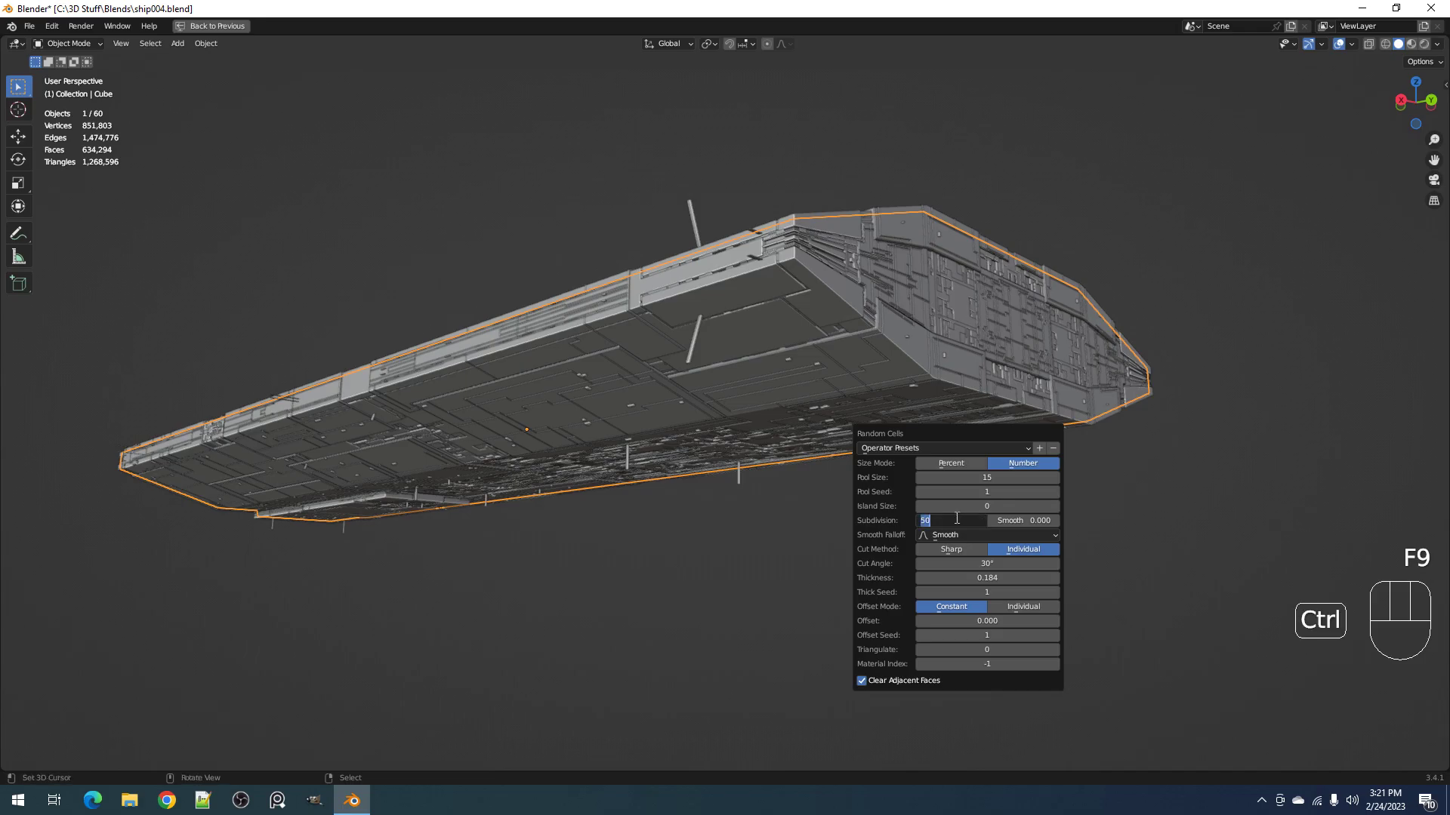
pyautogui.click(940, 521)
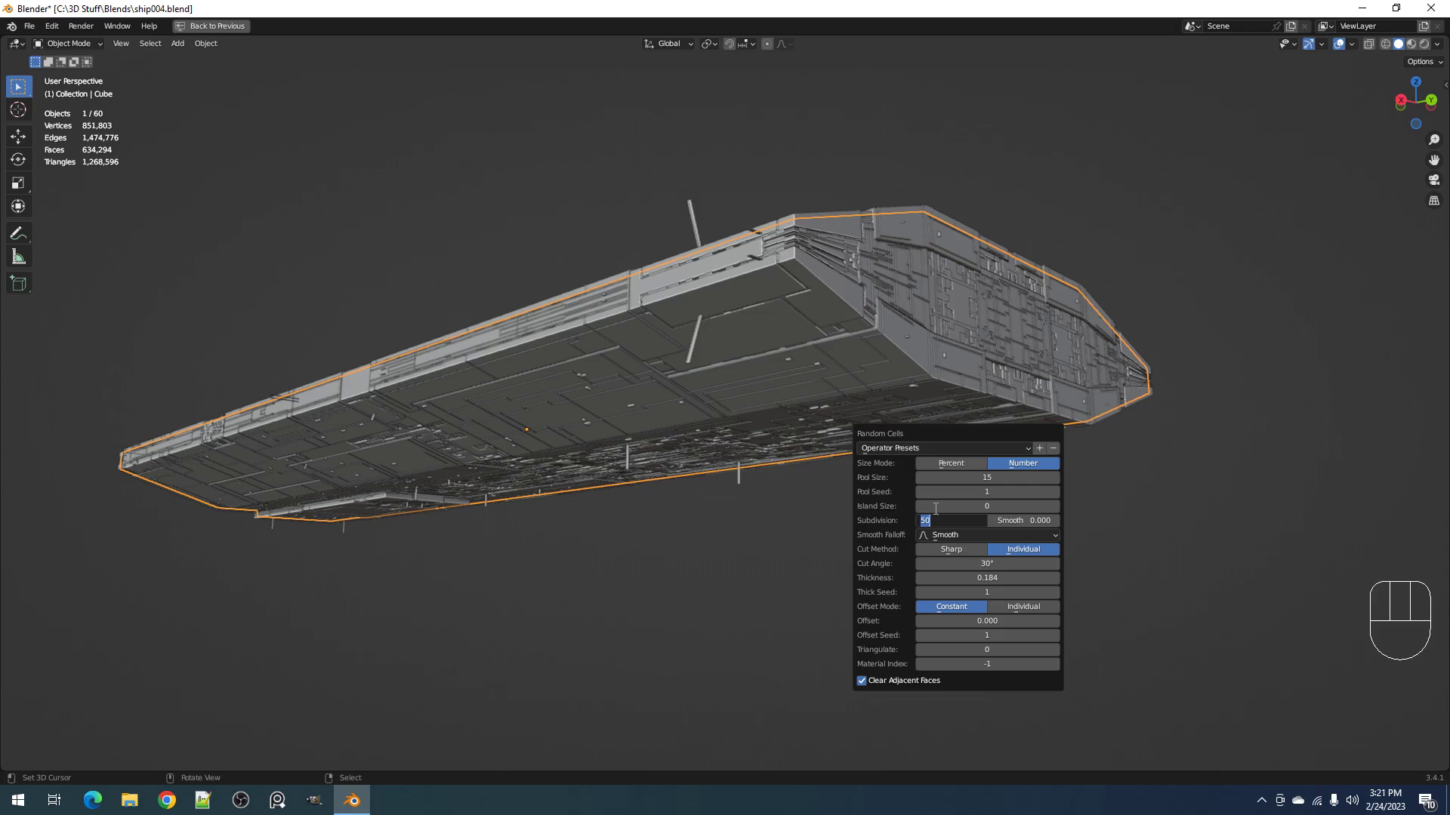
pyautogui.write('52')
pyautogui.press('Return')
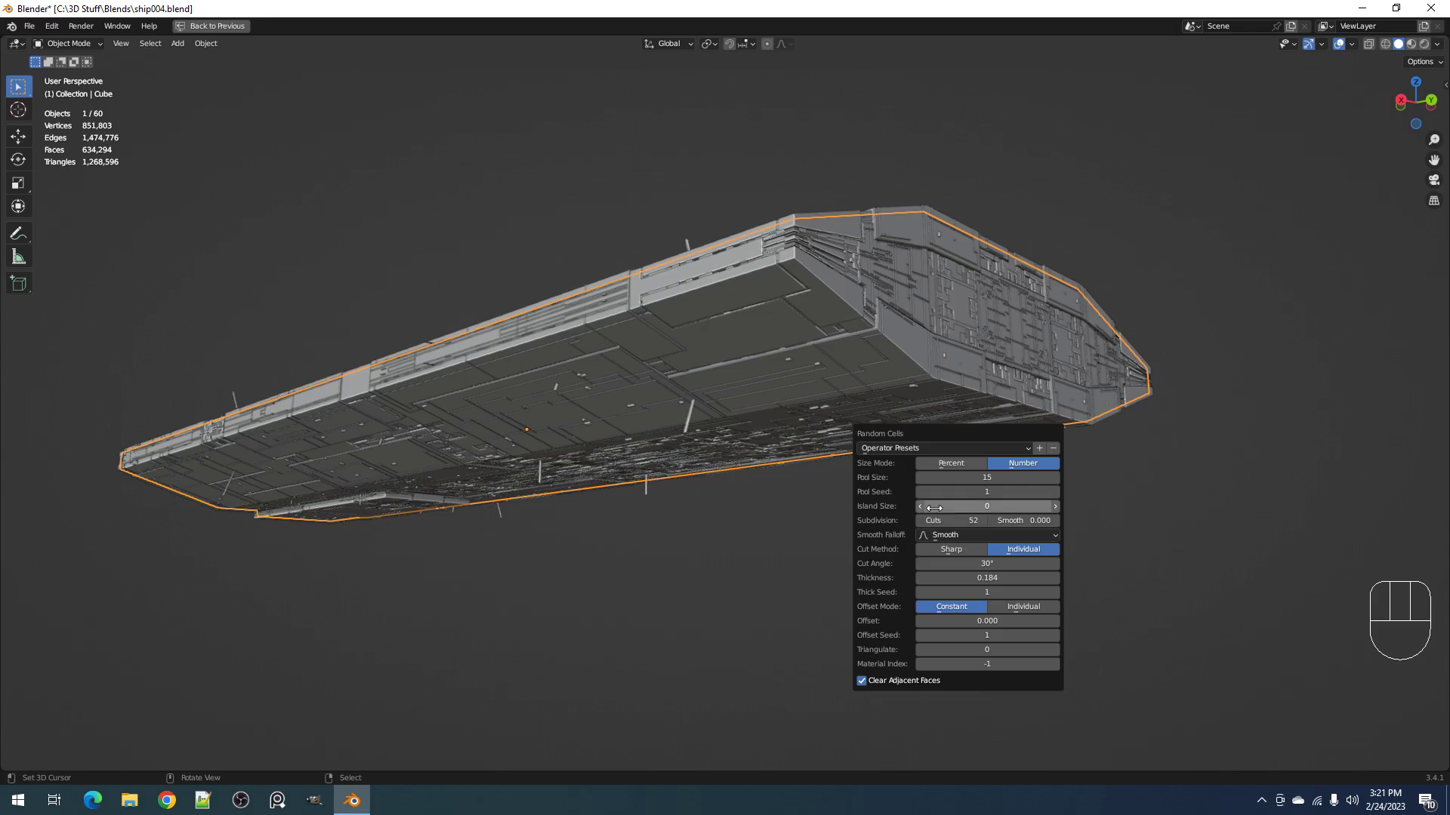
# Step: Set the random cells' subdivision to 60 cuts and save the file
pyautogui.hotkey('ctrl', 's')
pyautogui.press('F9')
pyautogui.click(912, 487)
pyautogui.write('60')
pyautogui.press('Return')
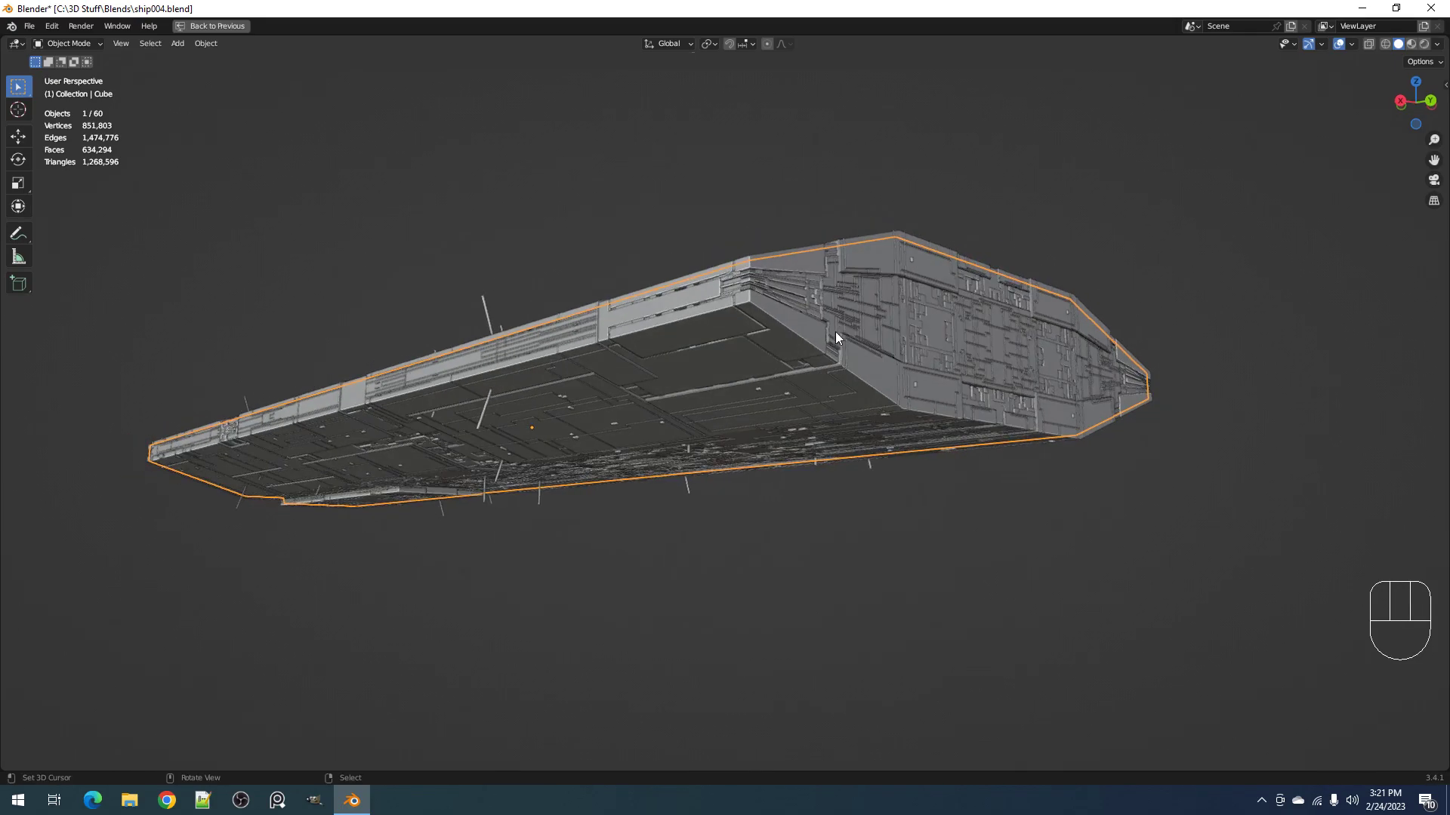
pyautogui.moveTo(835, 327); pyautogui.dragTo(846, 394, button='middle')
pyautogui.hotkey('ctrl', 's')
# Step: Set the random cells' pool size to 25
pyautogui.moveTo(865, 483); pyautogui.dragTo(883, 415, button='middle')
pyautogui.press('F9')
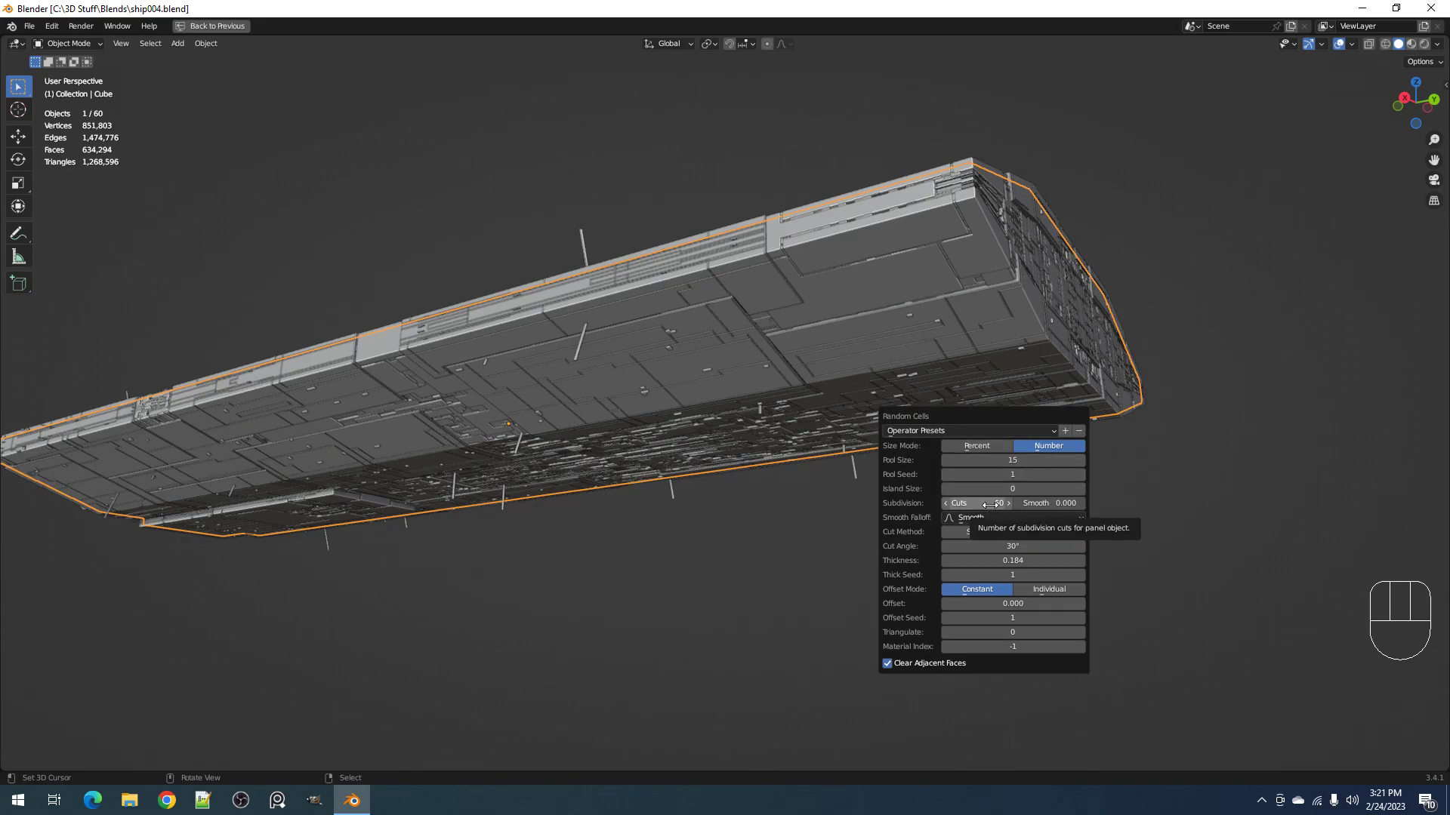
pyautogui.click(971, 460)
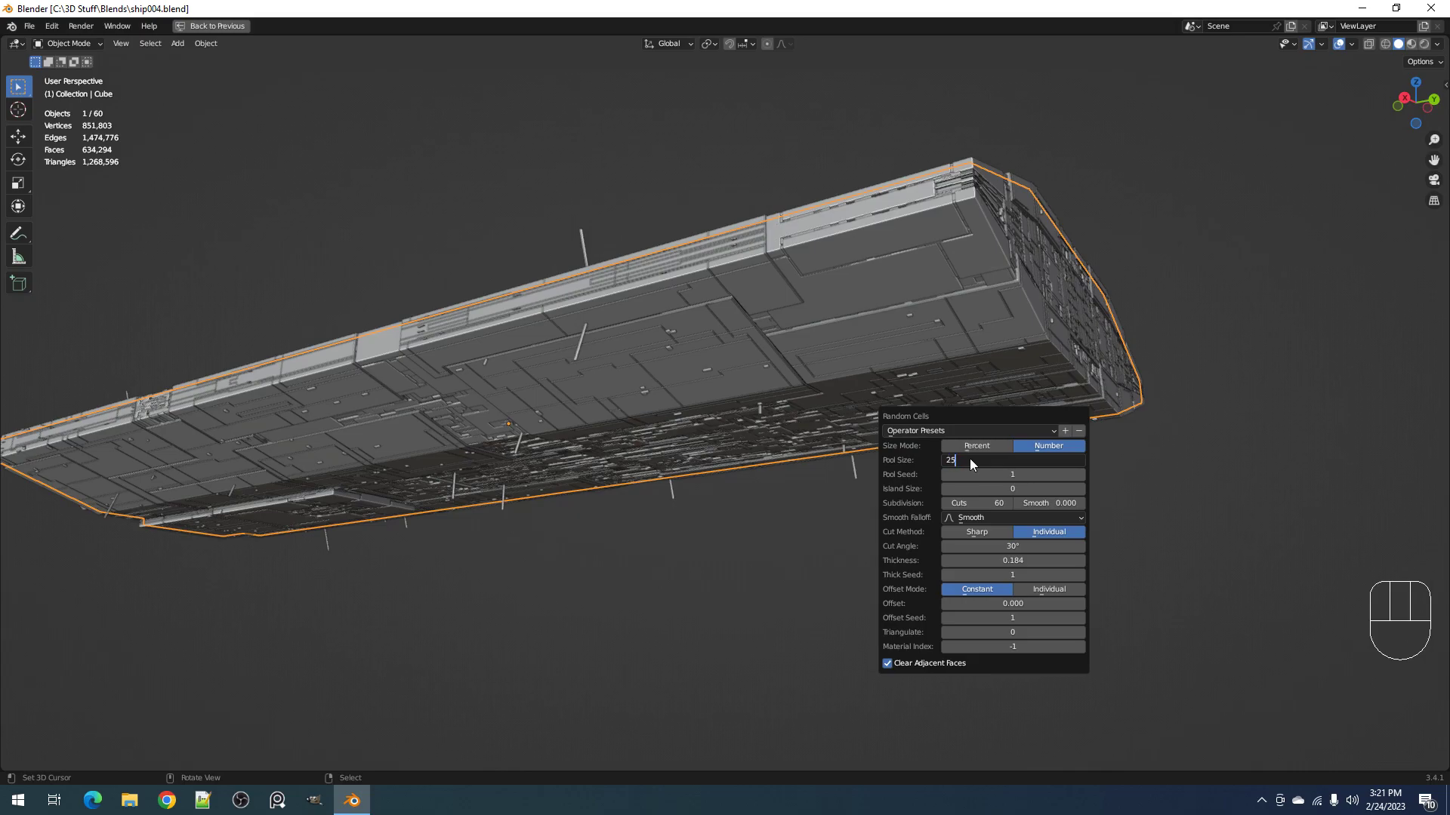
pyautogui.press('Return')
# Step: Cycle through pool seeds for the random cells to choose a different antenna arrangement on the hull
pyautogui.moveTo(740, 364); pyautogui.dragTo(717, 412, button='middle')
pyautogui.press('F9')
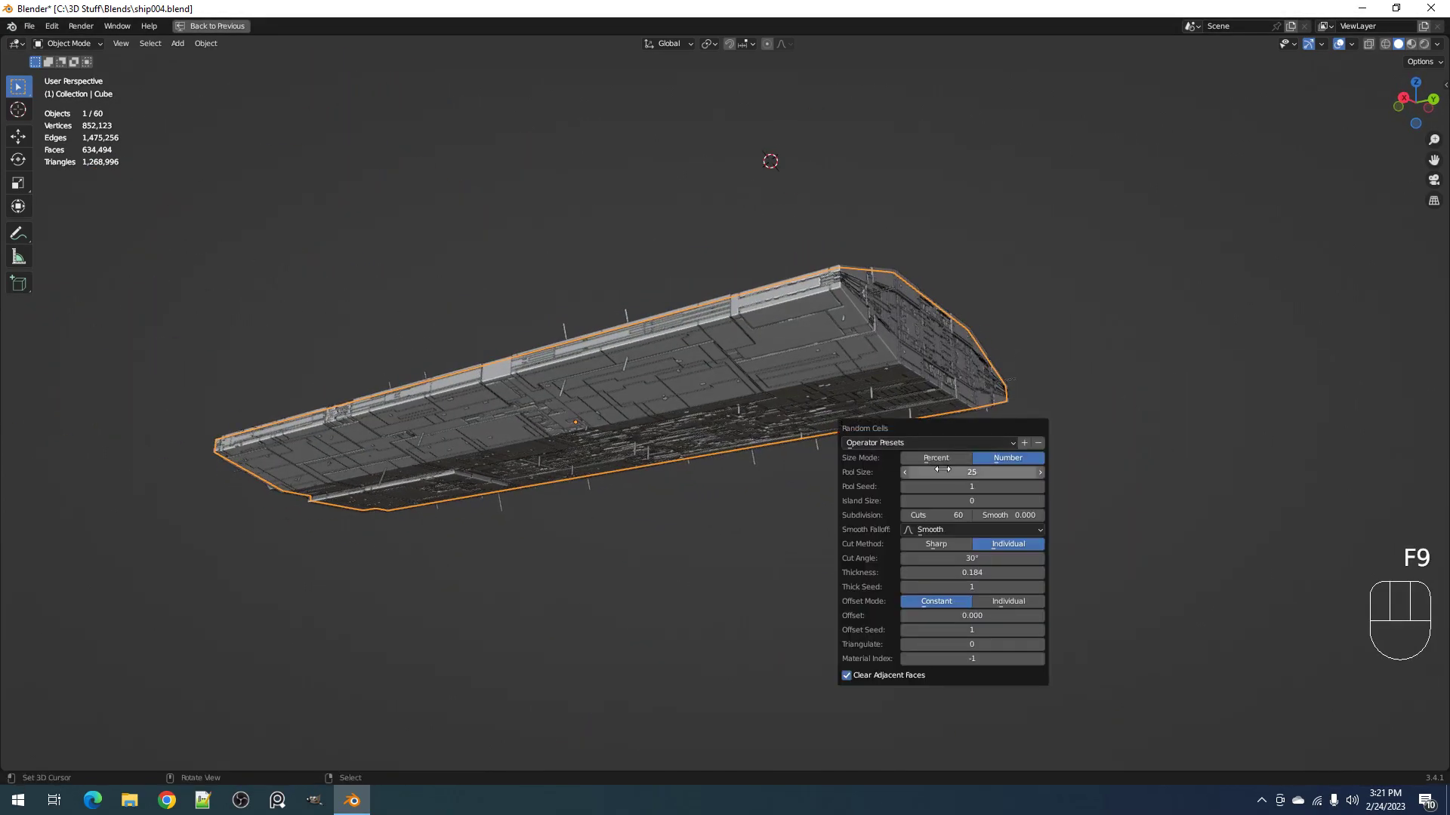
pyautogui.keyDown('ctrl'); pyautogui.scroll(1, 959, 486); pyautogui.keyUp('ctrl')
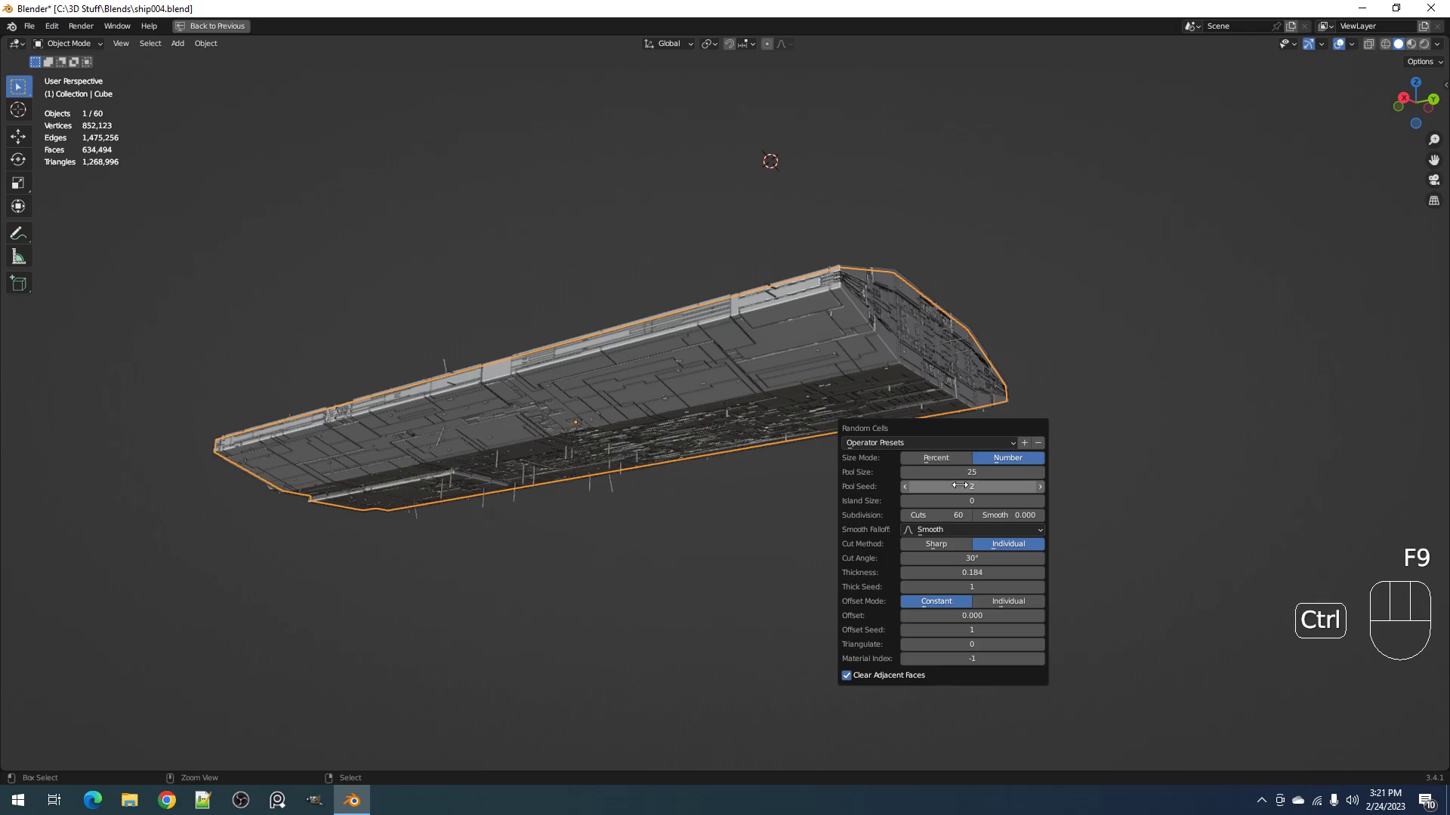
pyautogui.keyDown('ctrl'); pyautogui.scroll(1, 960, 485); pyautogui.keyUp('ctrl')
pyautogui.keyDown('ctrl'); pyautogui.scroll(-1, 960, 486); pyautogui.keyUp('ctrl')
pyautogui.keyDown('ctrl'); pyautogui.scroll(1, 959, 485); pyautogui.keyUp('ctrl')
pyautogui.keyDown('ctrl'); pyautogui.scroll(1, 960, 485); pyautogui.keyUp('ctrl')
pyautogui.keyDown('ctrl'); pyautogui.scroll(1, 960, 485); pyautogui.keyUp('ctrl')
pyautogui.moveTo(960, 485); pyautogui.dragTo(796, 461, button='middle')
pyautogui.keyDown('shift'); pyautogui.moveTo(563, 398); pyautogui.dragTo(631, 393, button='middle'); pyautogui.keyUp('shift')
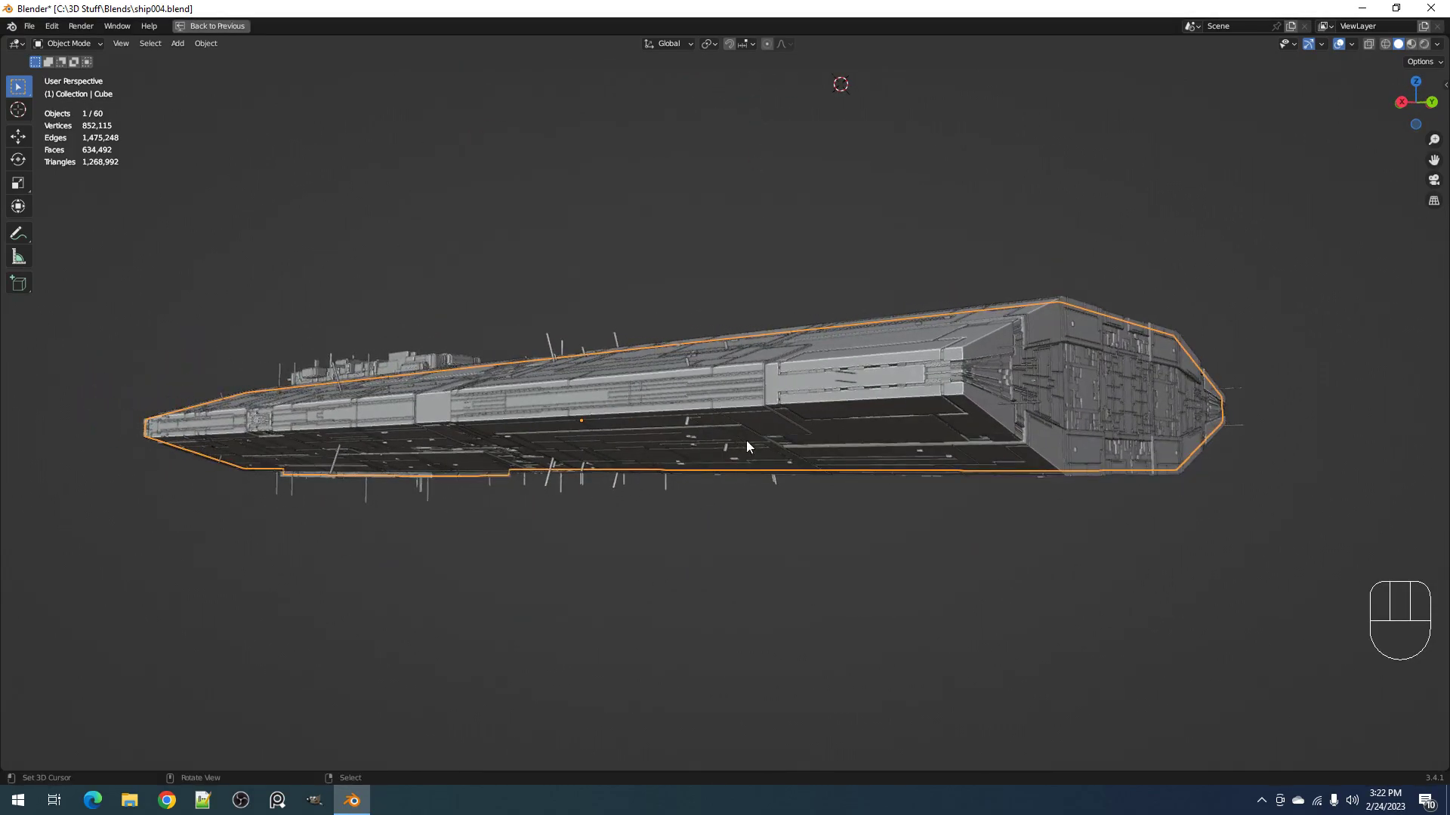
pyautogui.press('F9')
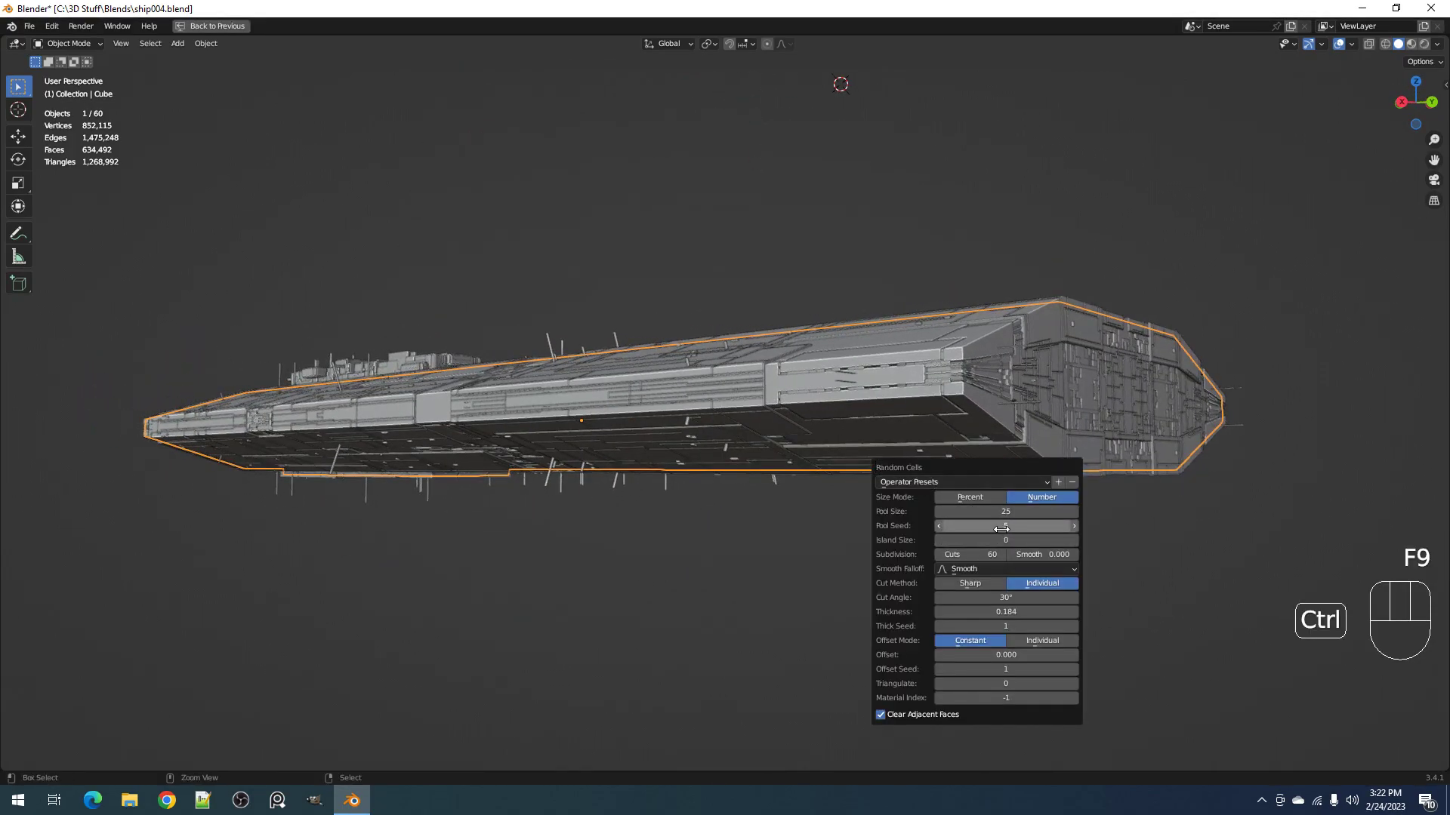
pyautogui.keyDown('ctrl'); pyautogui.scroll(1, 1001, 529); pyautogui.keyUp('ctrl')
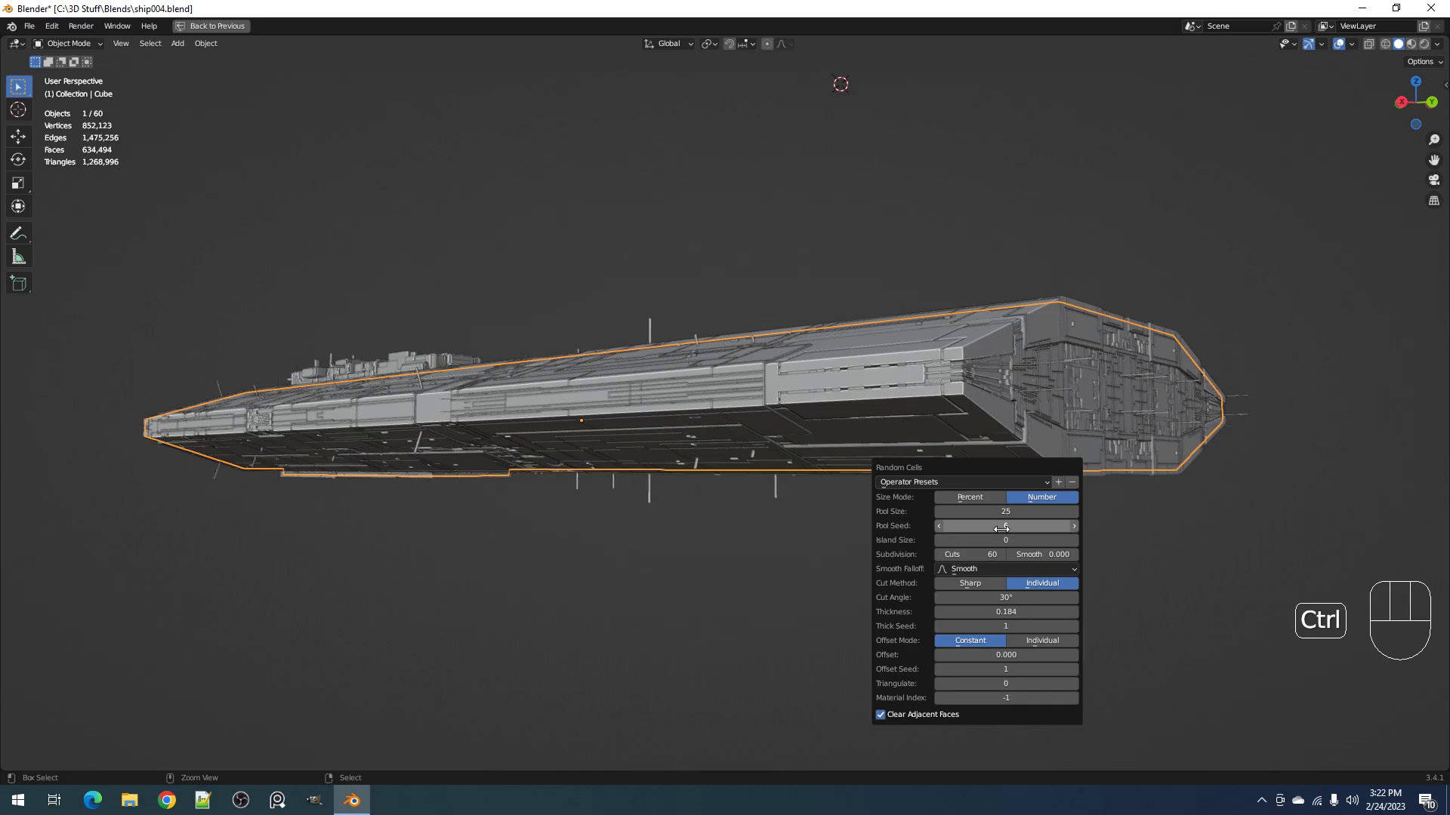
# Step: Apply Random Cells to the base Cube a second time with 60 subdivision cuts
pyautogui.moveTo(989, 437); pyautogui.dragTo(930, 379, button='middle')
pyautogui.hotkey('shift', 'q')
pyautogui.click(930, 379)
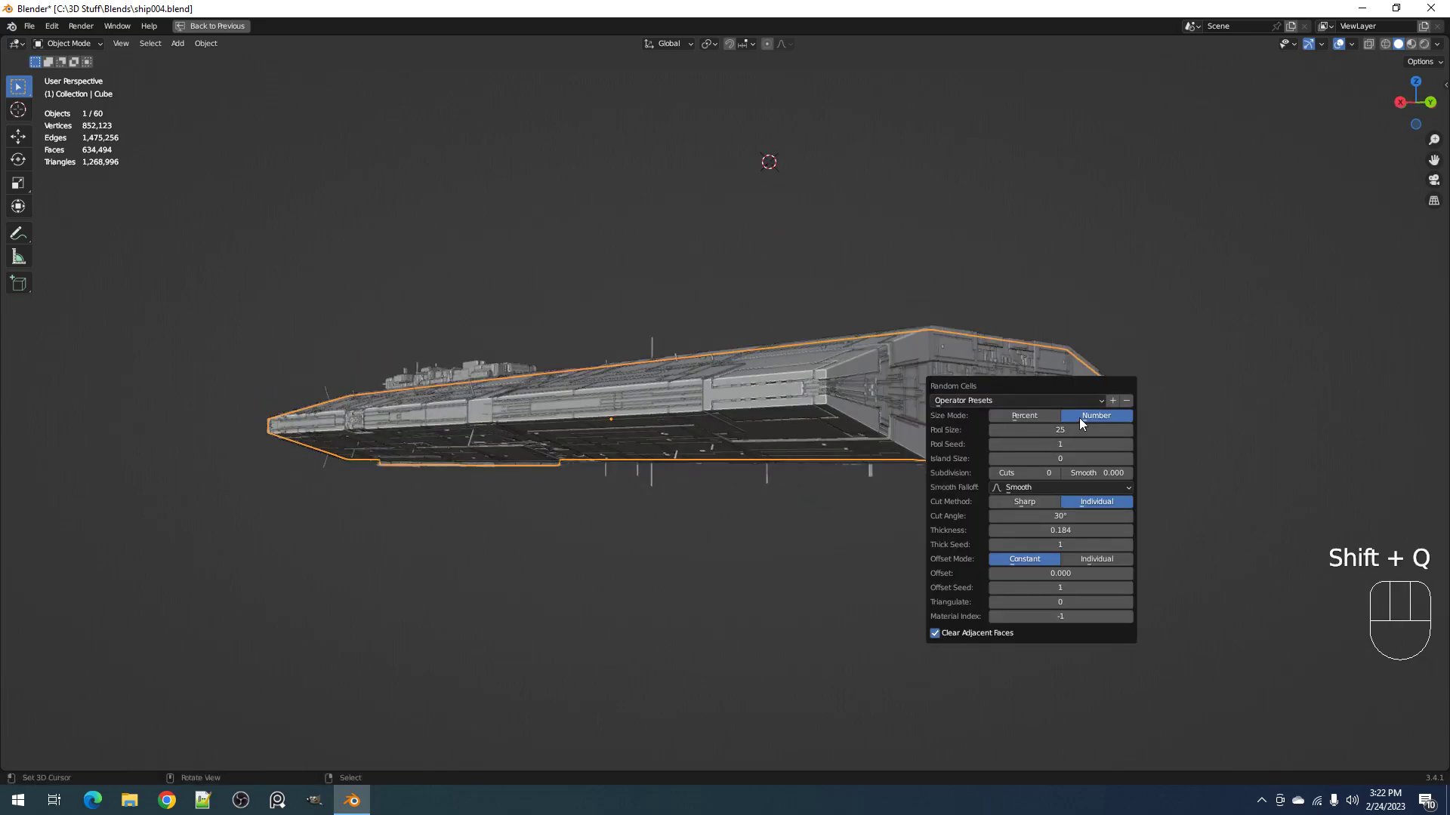
pyautogui.click(1002, 473)
pyautogui.write('60')
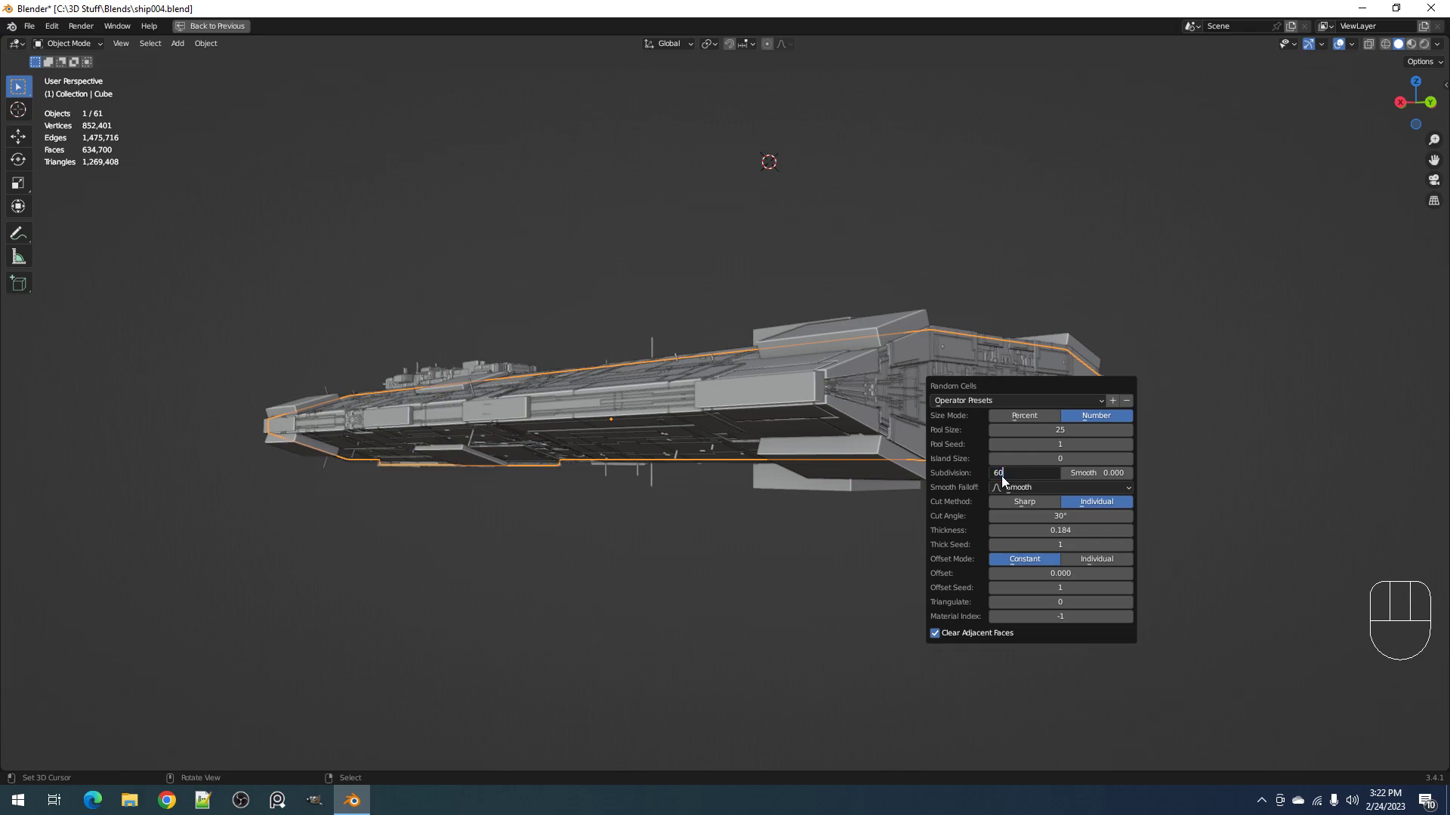
# Step: Set the Random Cells subdivision to 60 cuts, the pool seed to 2 and the thickness seed to 4
pyautogui.press('Return')
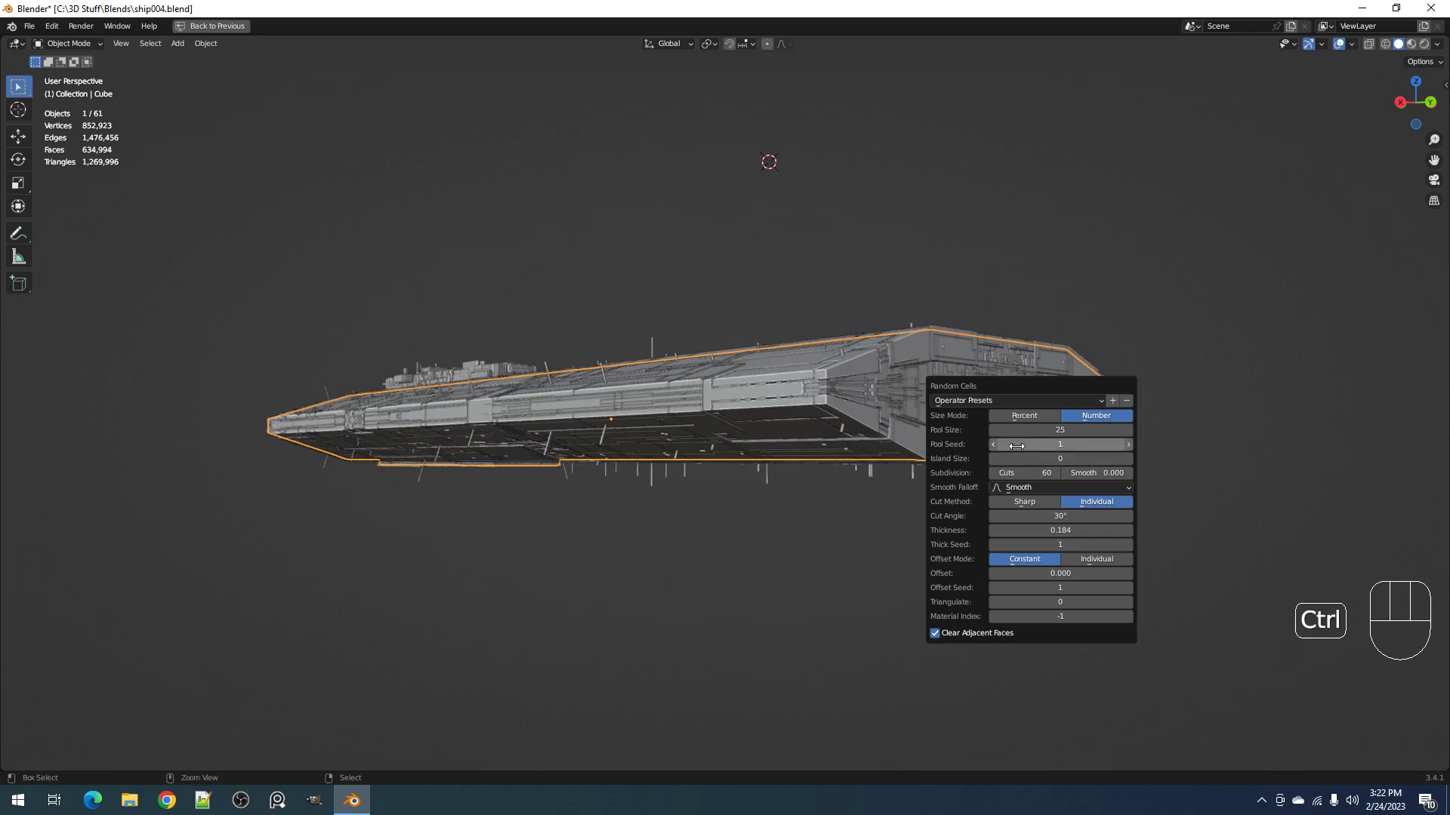
pyautogui.keyDown('ctrl'); pyautogui.scroll(1, 1016, 446); pyautogui.keyUp('ctrl')
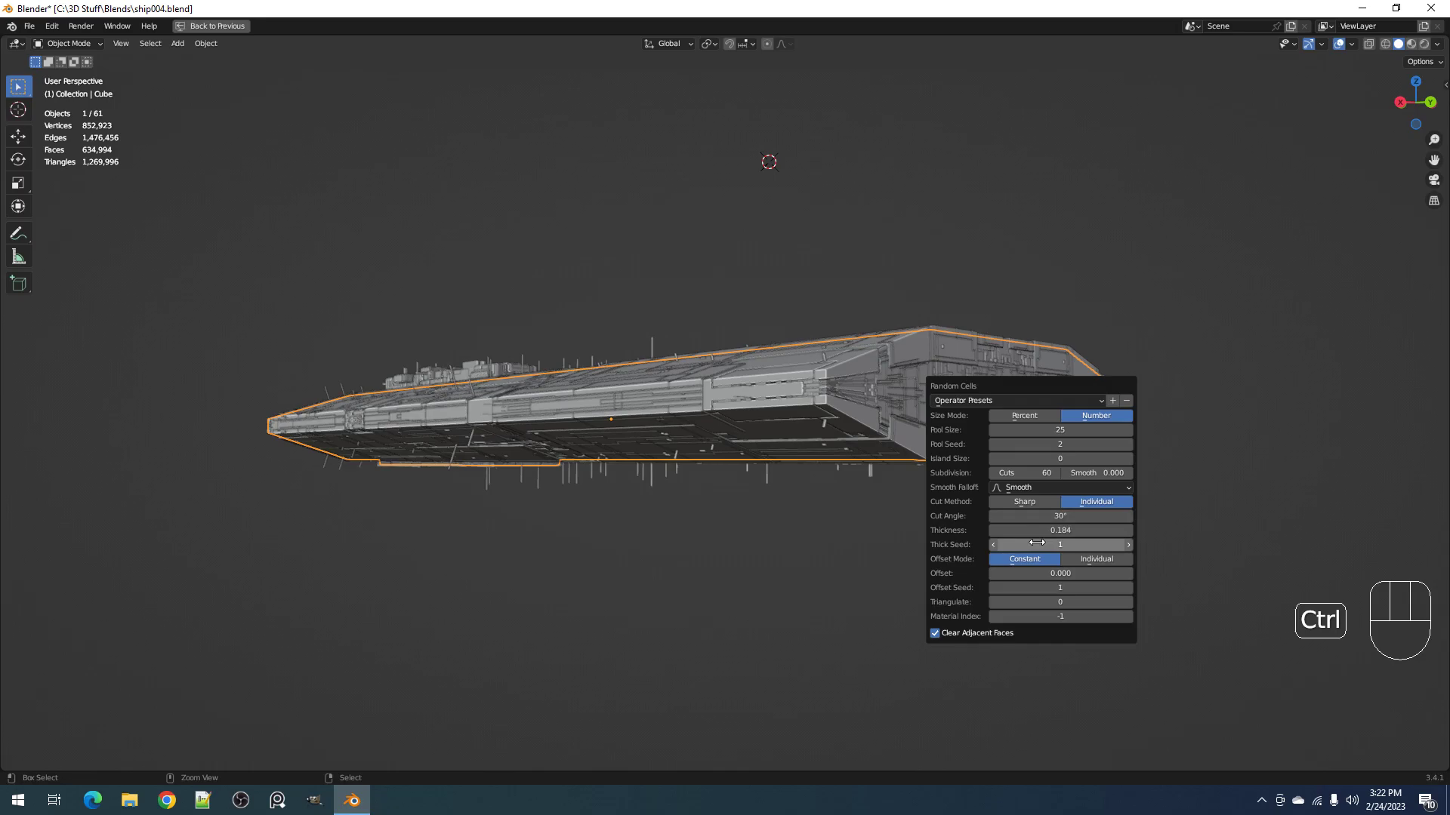
pyautogui.keyDown('ctrl'); pyautogui.scroll(1, 1037, 543); pyautogui.keyUp('ctrl')
pyautogui.keyDown('ctrl'); pyautogui.scroll(1, 1037, 543); pyautogui.keyUp('ctrl')
# Step: Set the random cells' thickness to 0.1 and save the file
pyautogui.moveTo(868, 498); pyautogui.dragTo(800, 427, button='middle')
pyautogui.press('F9')
pyautogui.click(940, 576)
pyautogui.write('.1')
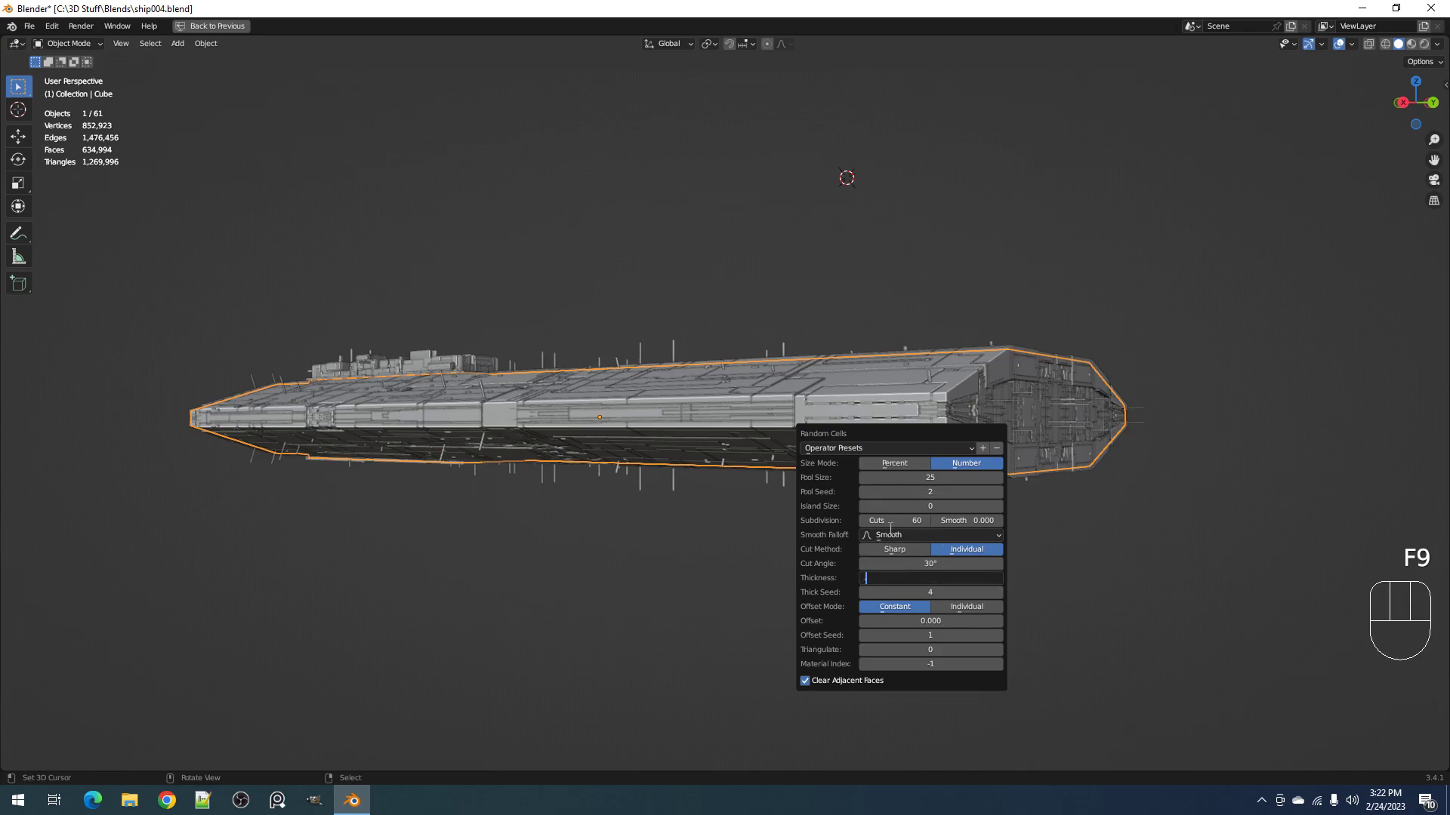
pyautogui.press('Return')
pyautogui.moveTo(793, 438); pyautogui.dragTo(817, 369, button='middle')
pyautogui.hotkey('ctrl', 's')
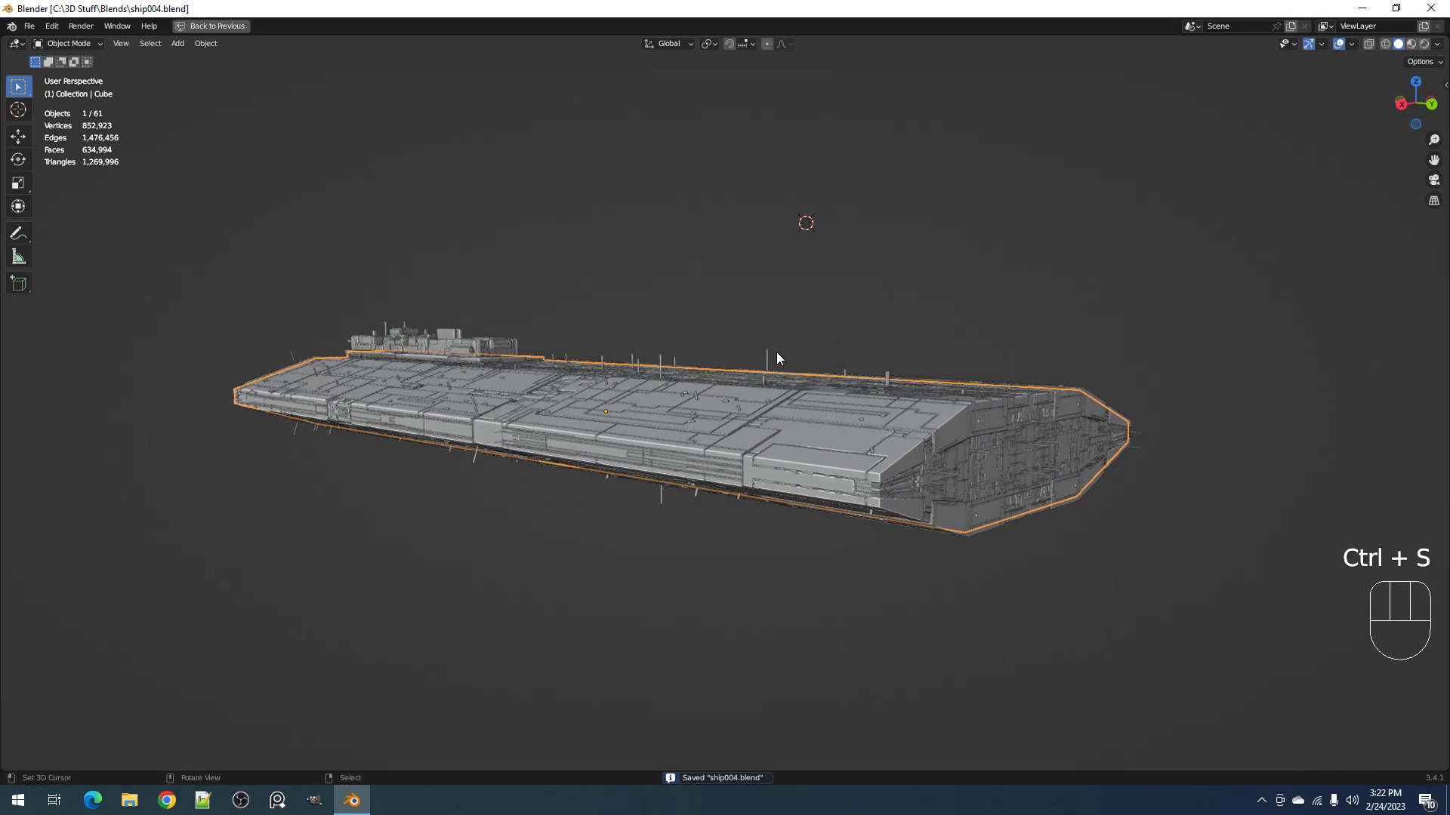
# Step: Clear the hull selection, hide the viewport overlays to inspect the whole ship, and save again
pyautogui.click(768, 351)
pyautogui.hotkey('ctrl', 's')
pyautogui.moveTo(768, 350); pyautogui.dragTo(831, 420, button='middle')
pyautogui.hotkey('shift', 'alt', 'z')
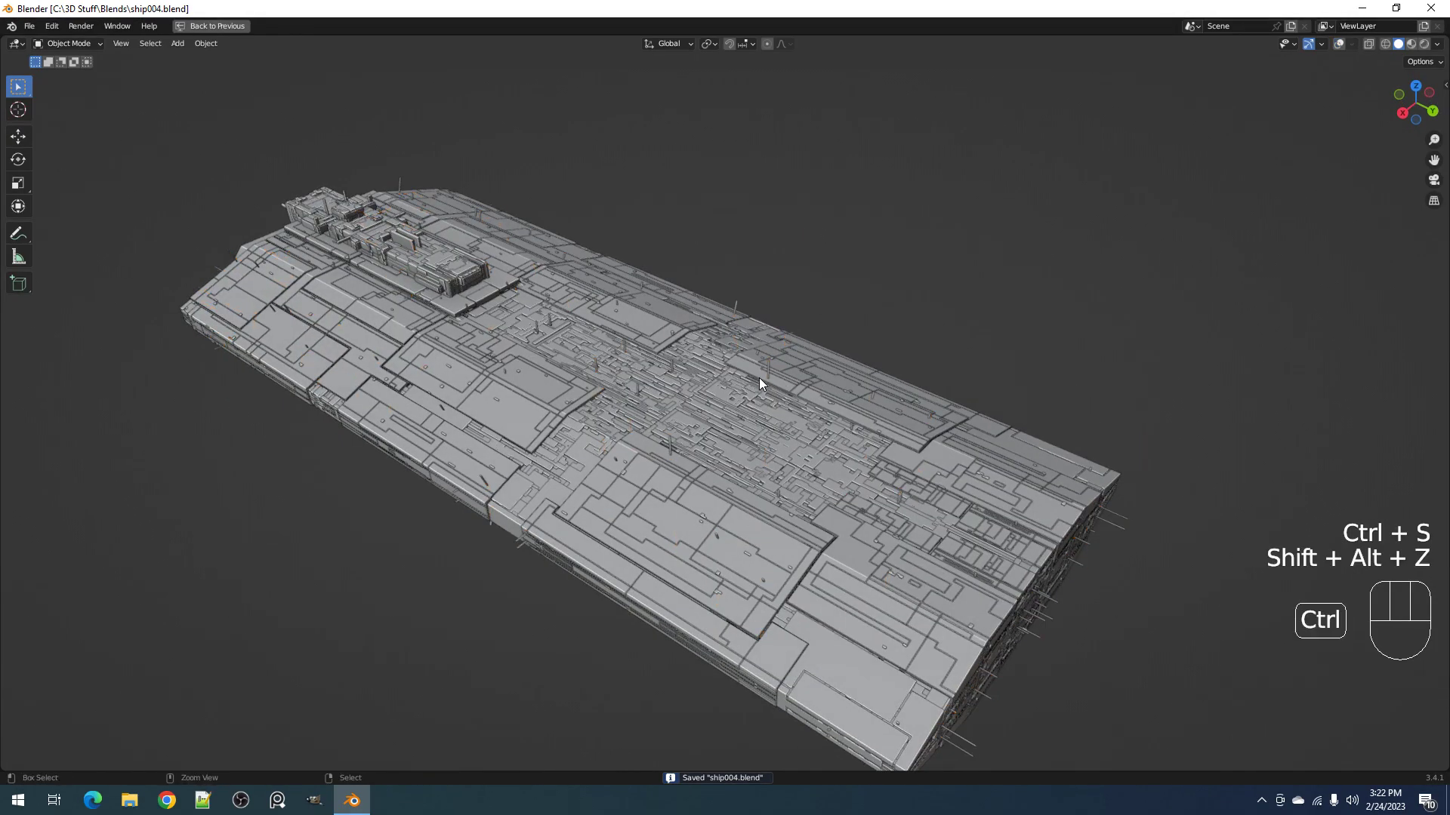
pyautogui.hotkey('ctrl', 's')
pyautogui.keyDown('shift'); pyautogui.moveTo(754, 379); pyautogui.dragTo(713, 486, button='middle'); pyautogui.keyUp('shift')
pyautogui.hotkey('ctrl', 's')
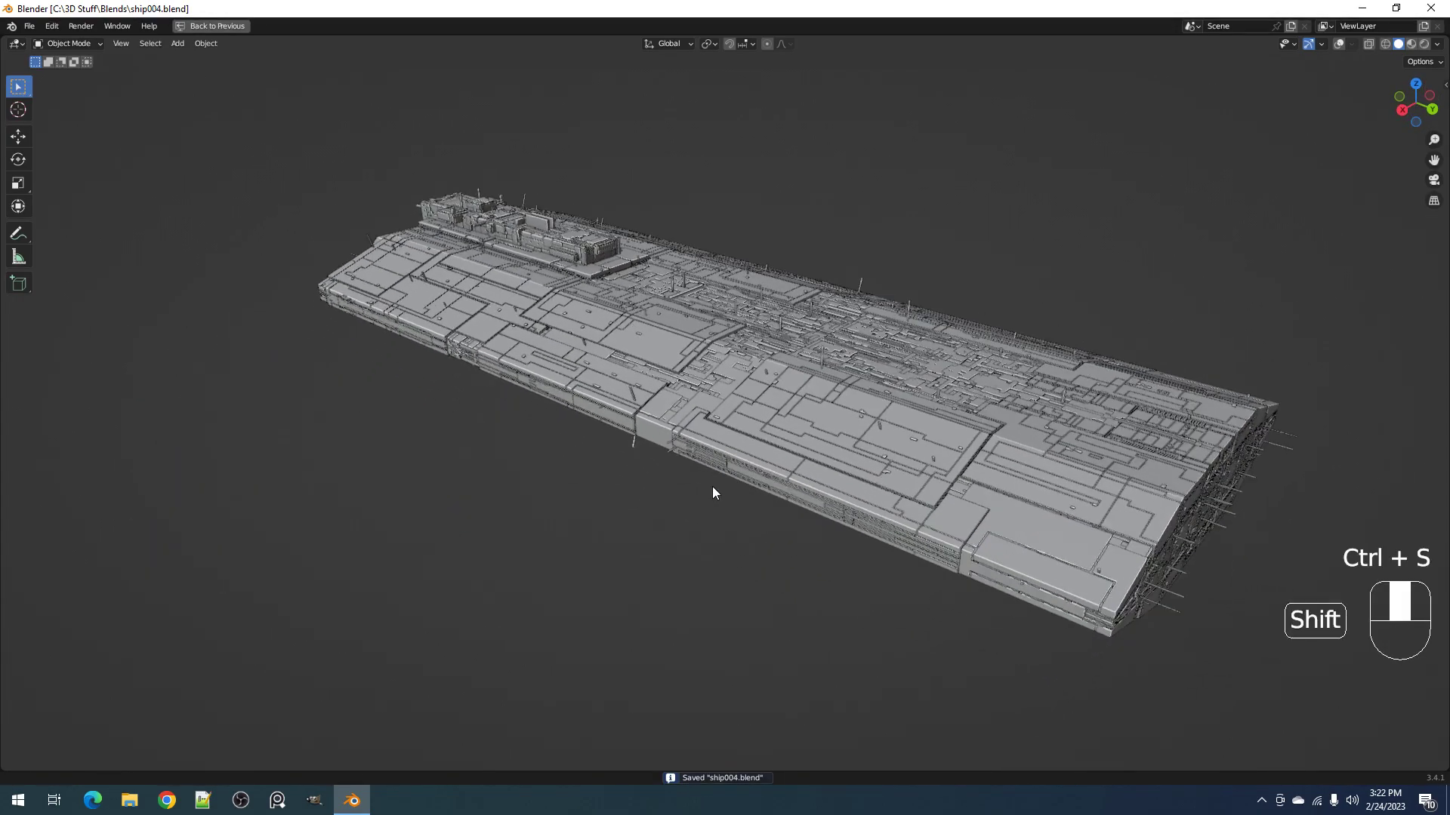
# Step: Extrude a rectangular block of the subdivided side faces outward in the gap between the hull's edge plates
pyautogui.scroll(1, 660, 415)
pyautogui.scroll(1, 628, 421)
pyautogui.click(627, 436)
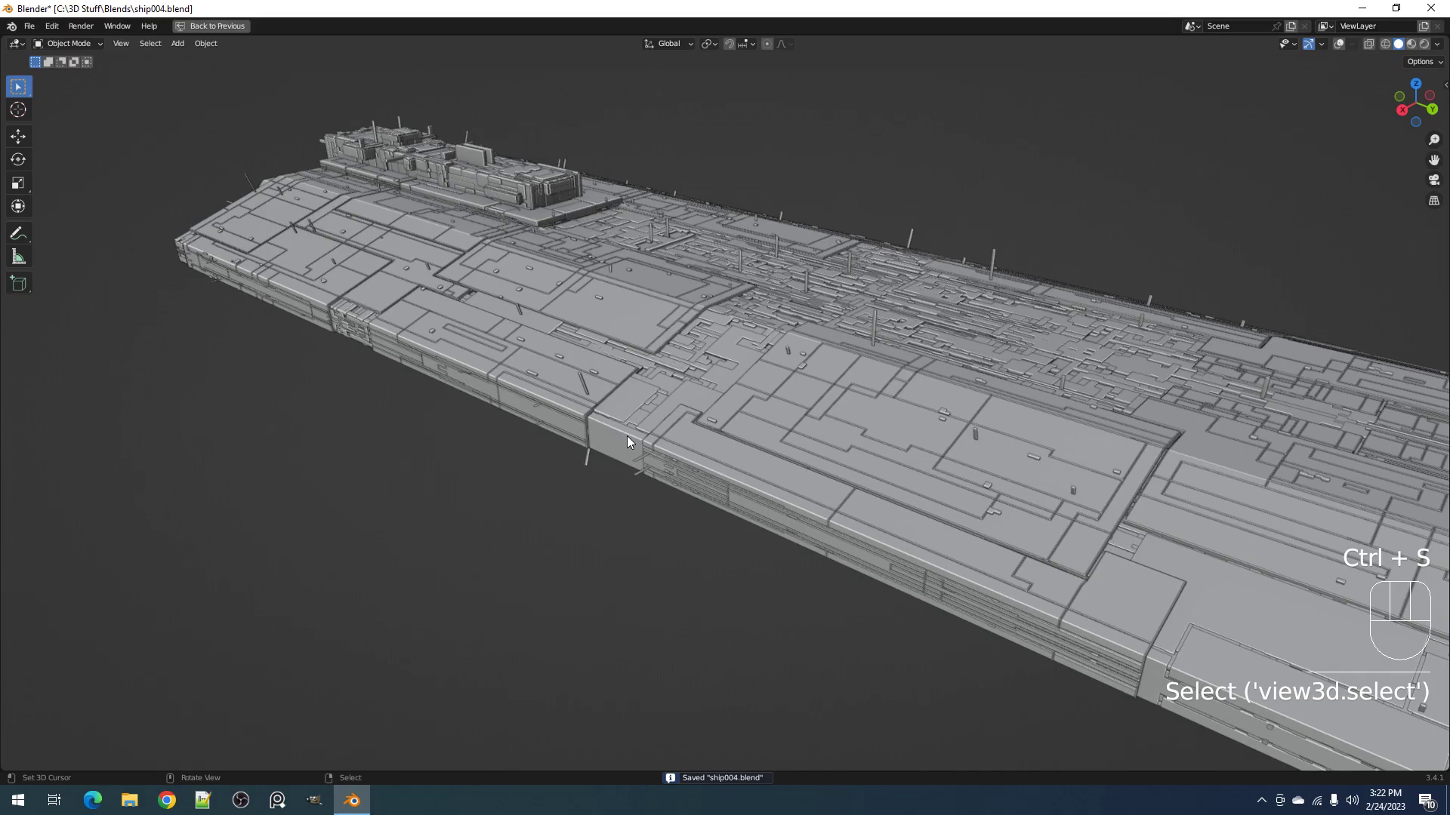
pyautogui.press('Tab')
pyautogui.hotkey('shift', 'alt', 'z')
pyautogui.keyDown('alt'); pyautogui.keyDown('shift'); pyautogui.click(626, 436); pyautogui.keyUp('shift'); pyautogui.keyUp('alt')
pyautogui.hotkey('alt', 'a')
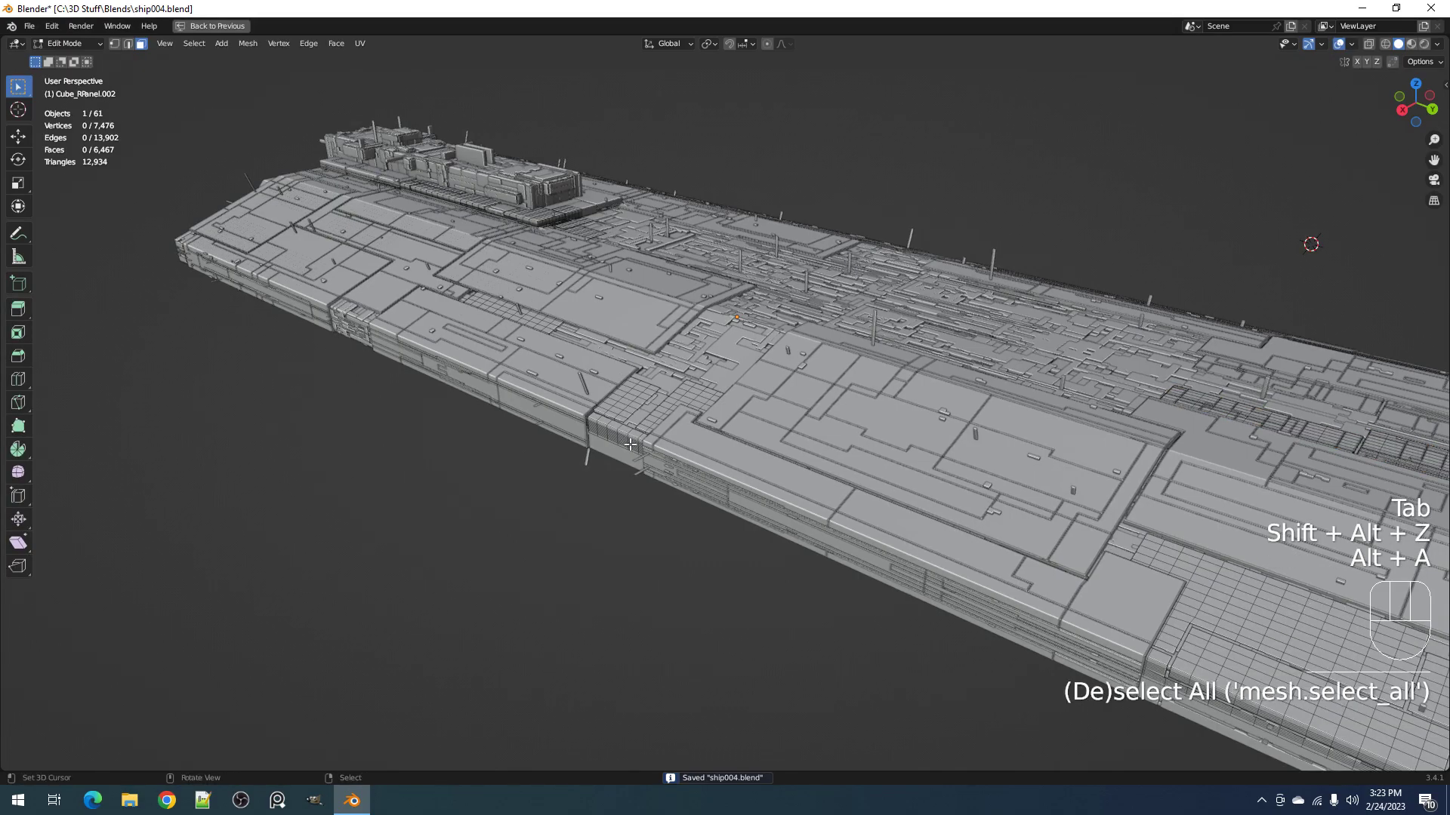
pyautogui.scroll(2, 524, 443)
pyautogui.click(524, 443)
pyautogui.scroll(1, 518, 411)
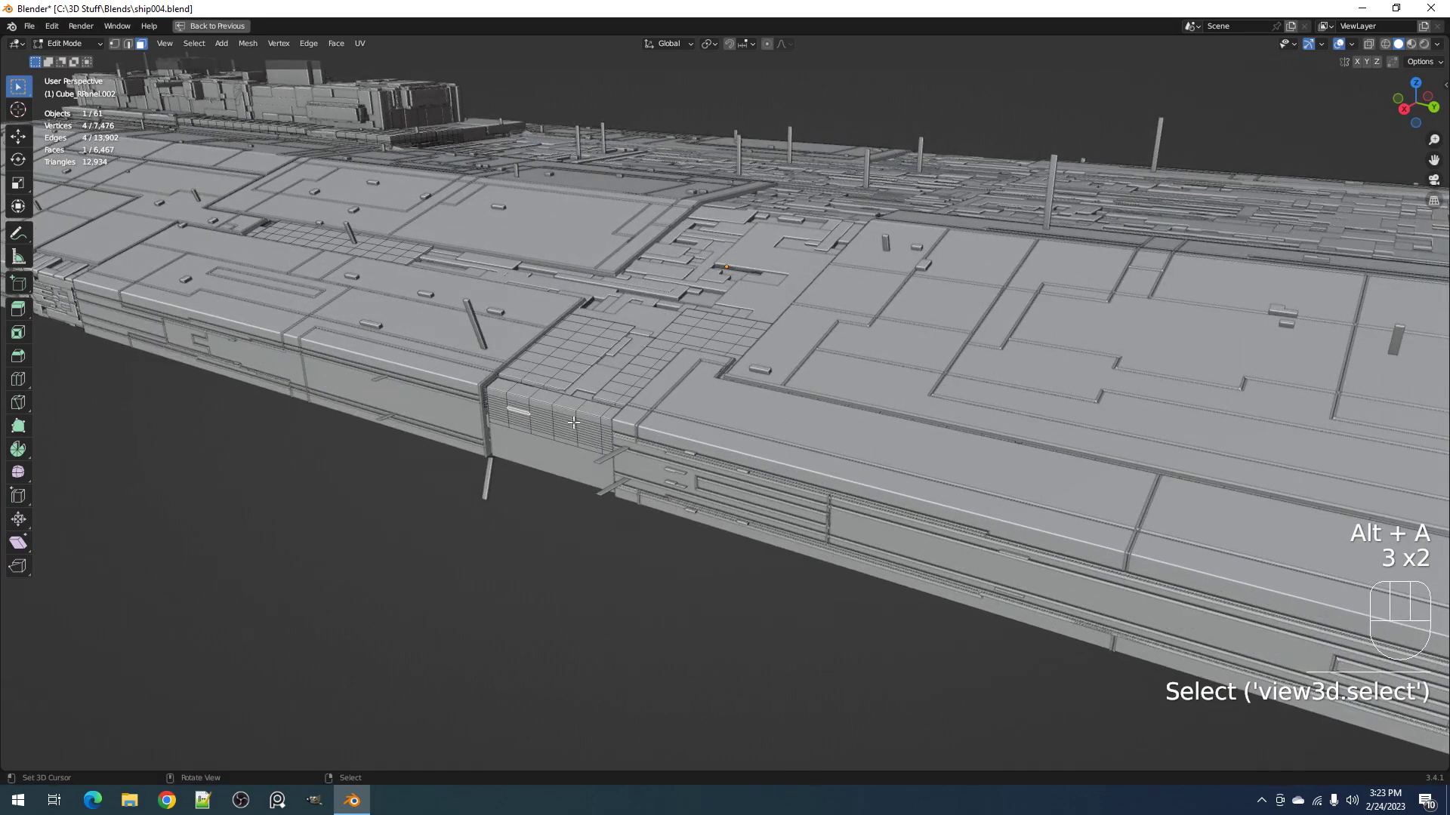
pyautogui.scroll(2, 608, 442)
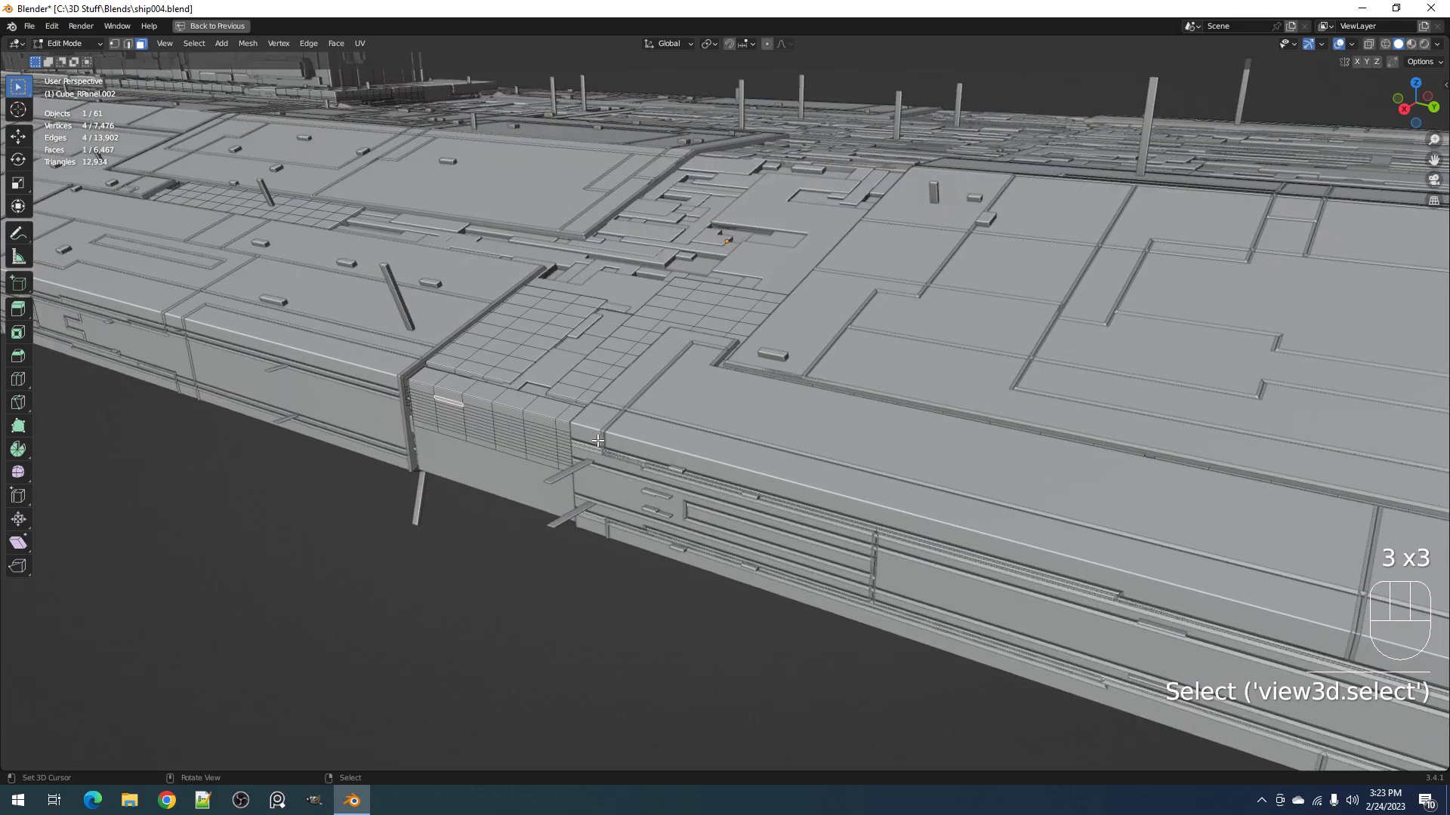
pyautogui.keyDown('ctrl'); pyautogui.keyDown('shift'); pyautogui.click(545, 457); pyautogui.keyUp('shift'); pyautogui.keyUp('ctrl')
pyautogui.press('e')
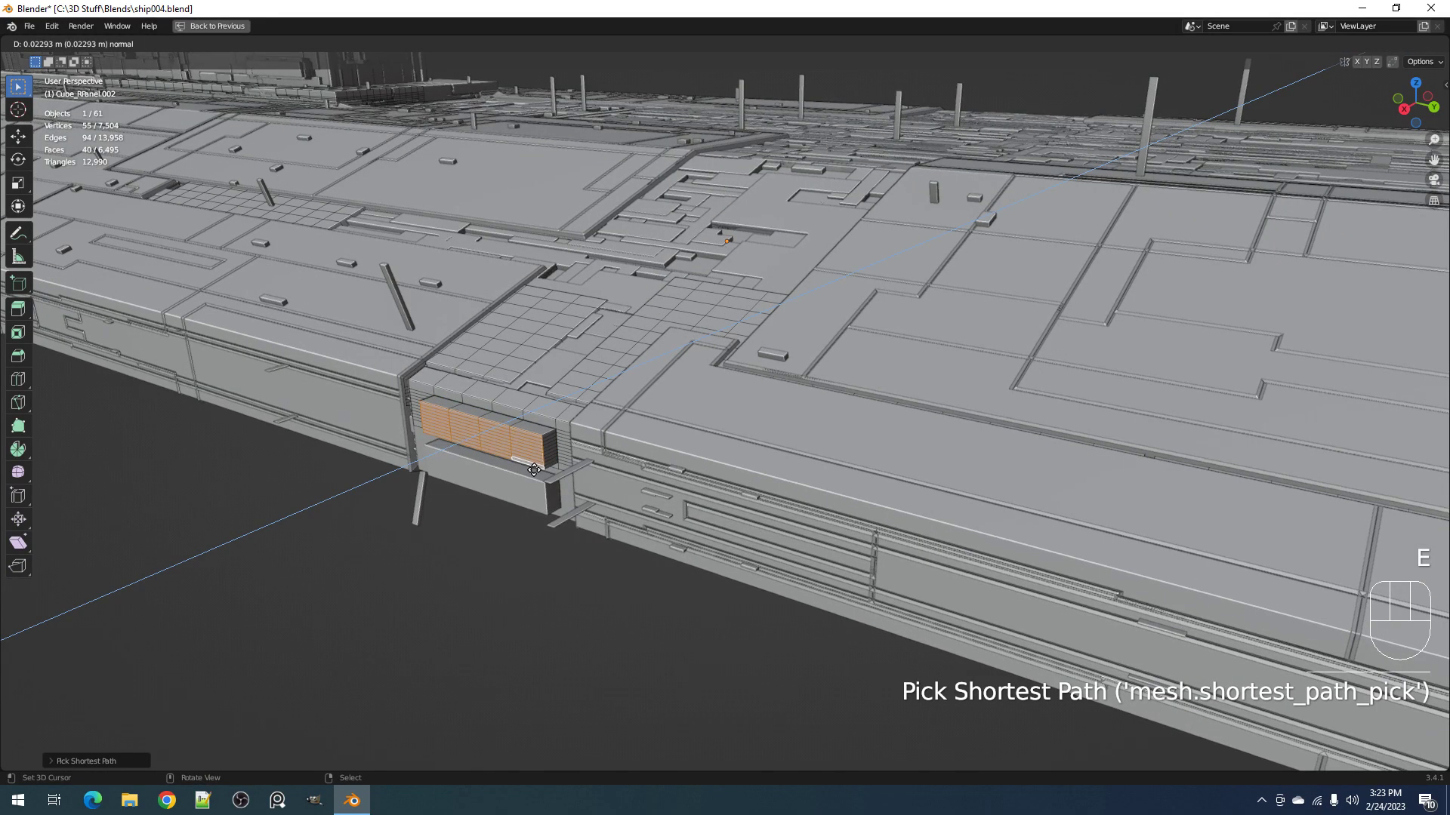
pyautogui.click(684, 439)
pyautogui.press('Tab')
# Step: Try extruding one column of faces on the raised side block slightly outward
pyautogui.scroll(-5, 686, 439)
pyautogui.moveTo(687, 438); pyautogui.dragTo(807, 470, button='middle')
pyautogui.scroll(6, 845, 428)
pyautogui.press('Tab')
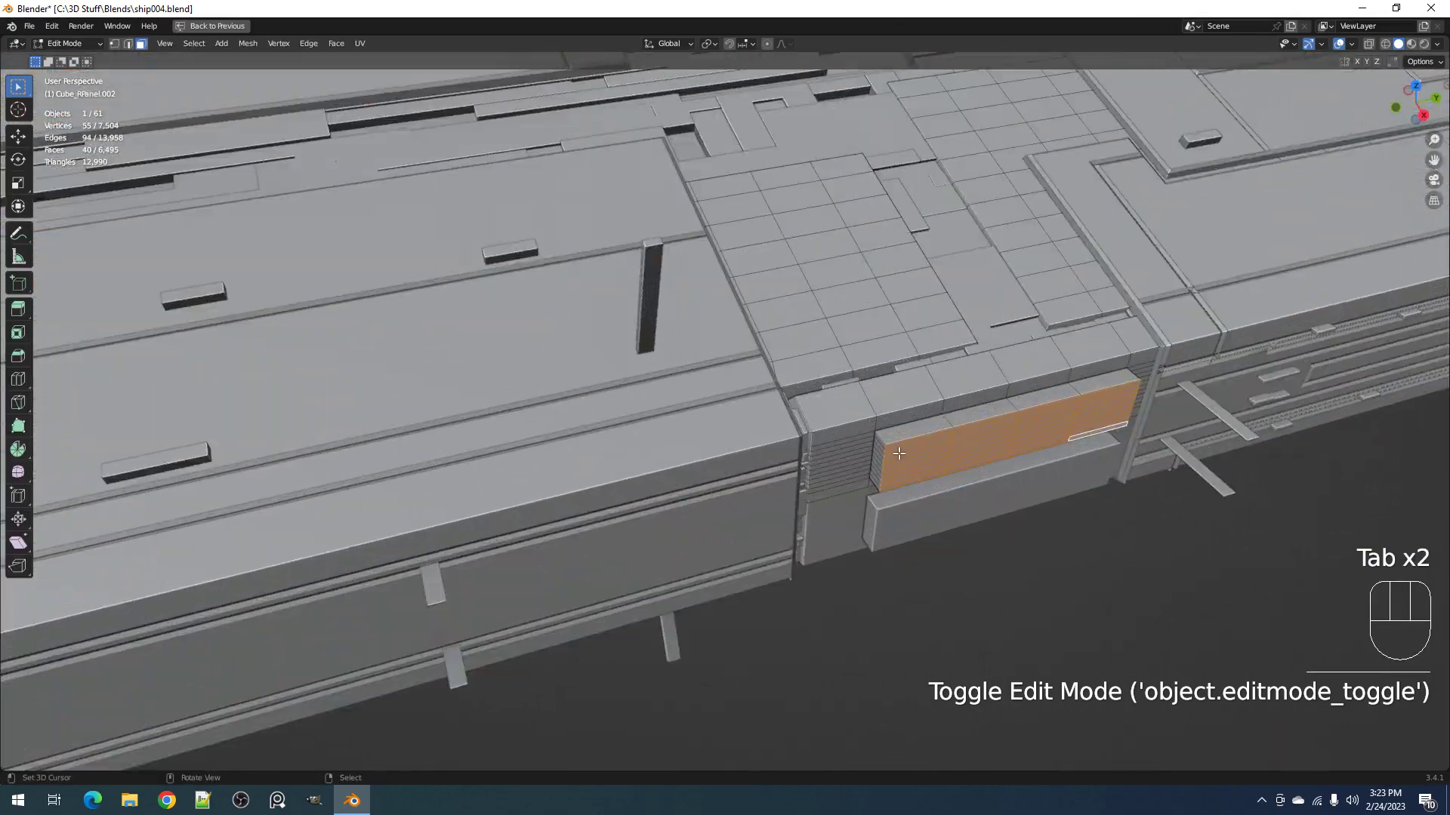
pyautogui.scroll(2, 884, 434)
pyautogui.press('3')
pyautogui.click(688, 248)
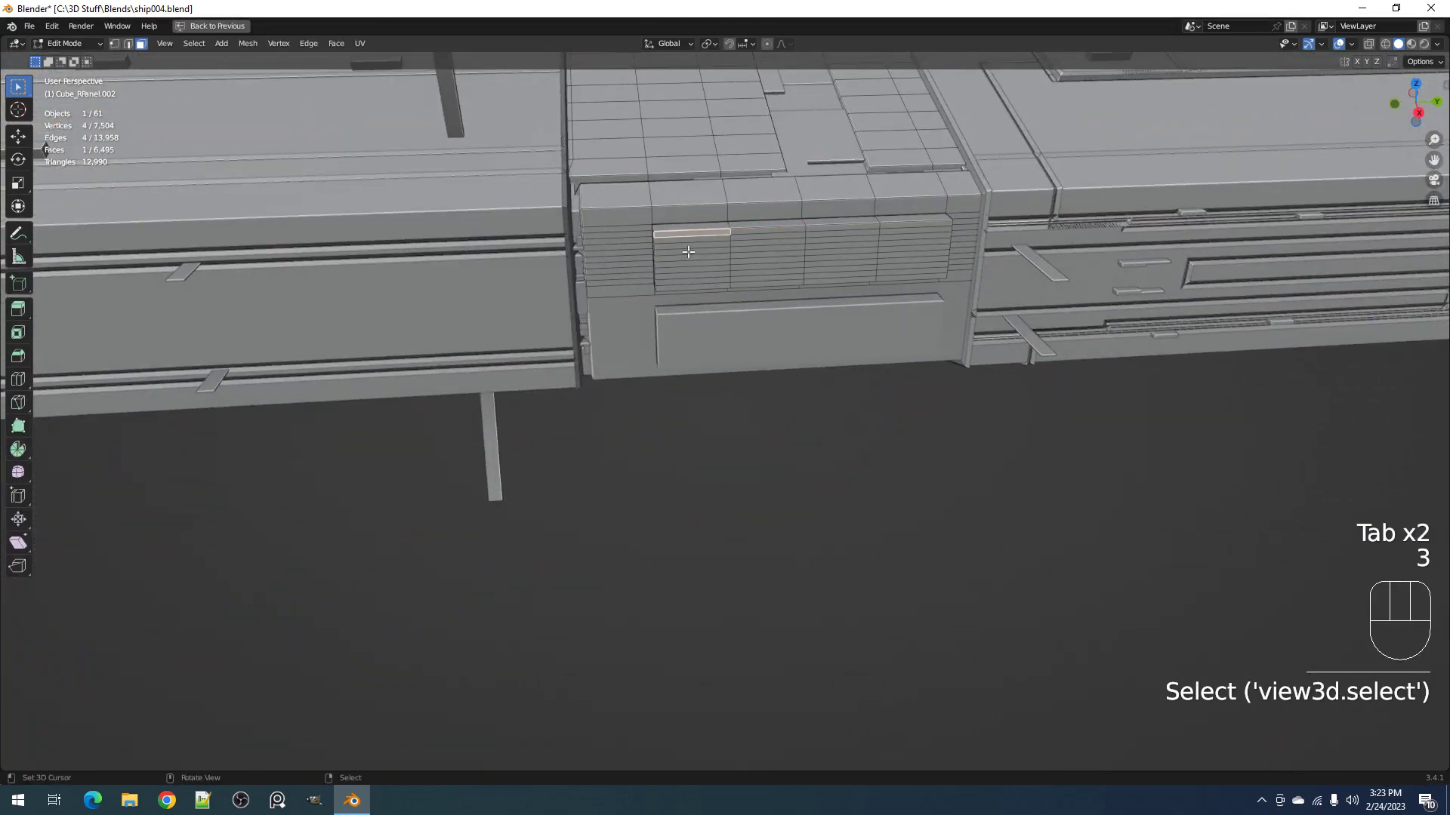
pyautogui.keyDown('ctrl'); pyautogui.click(689, 286); pyautogui.keyUp('ctrl')
pyautogui.press('e')
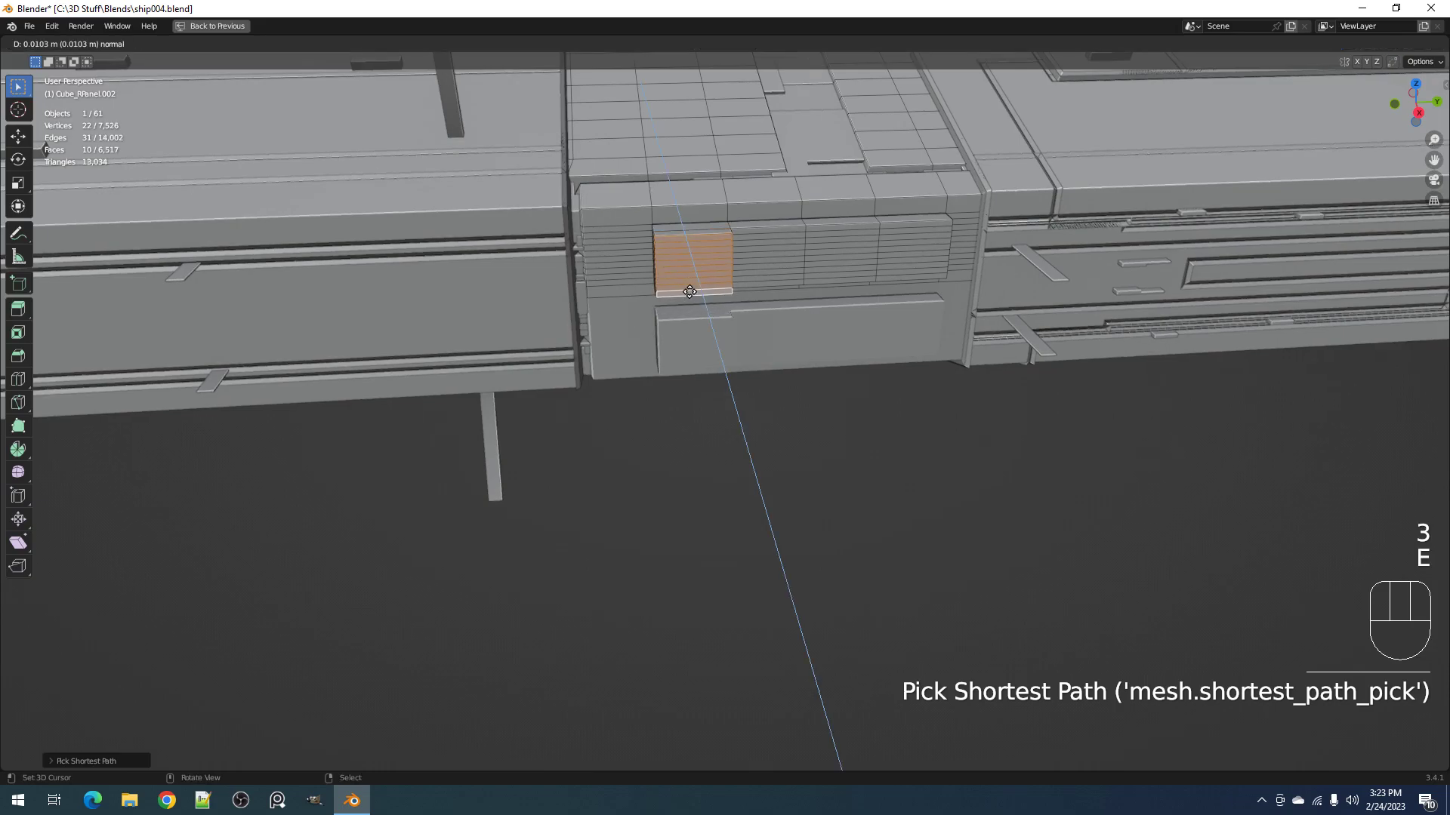
pyautogui.press('Tab')
pyautogui.scroll(-6, 690, 292)
pyautogui.scroll(4, 748, 306)
pyautogui.hotkey('ctrl', 'z')
pyautogui.hotkey('ctrl', 'z')
# Step: Return to object mode, clear the selection and save the file
pyautogui.press('Tab')
pyautogui.scroll(-5, 745, 300)
pyautogui.moveTo(832, 296); pyautogui.dragTo(800, 388, button='middle')
pyautogui.hotkey('alt', 'a')
pyautogui.hotkey('ctrl', 's')
# Step: Inset the outer face of the block at the ship's end about 0.024 m and extrude it inward about 0.06 m
pyautogui.click(728, 410)
pyautogui.press('Tab')
pyautogui.press('i')
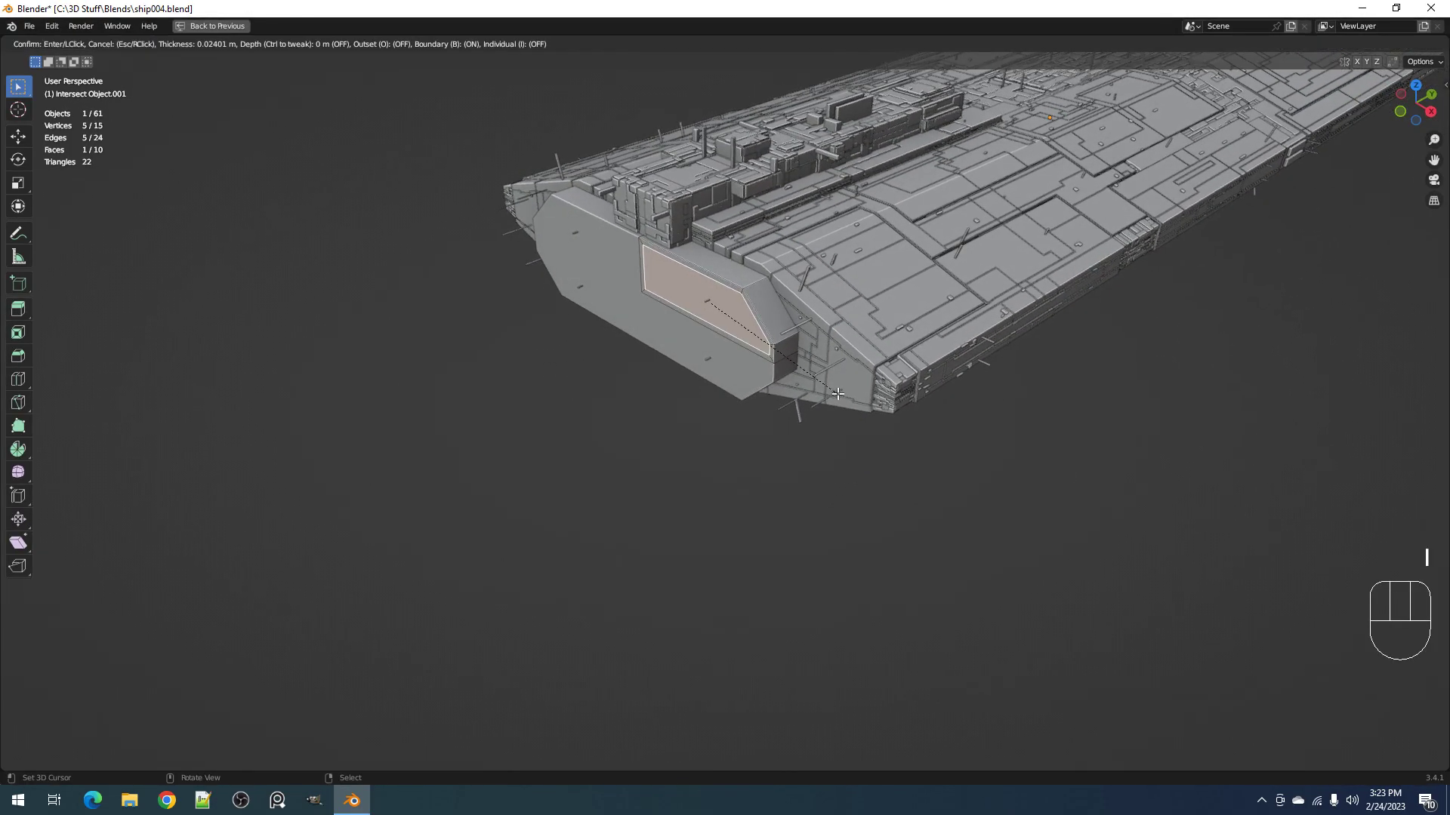
pyautogui.click(837, 388)
pyautogui.press('e')
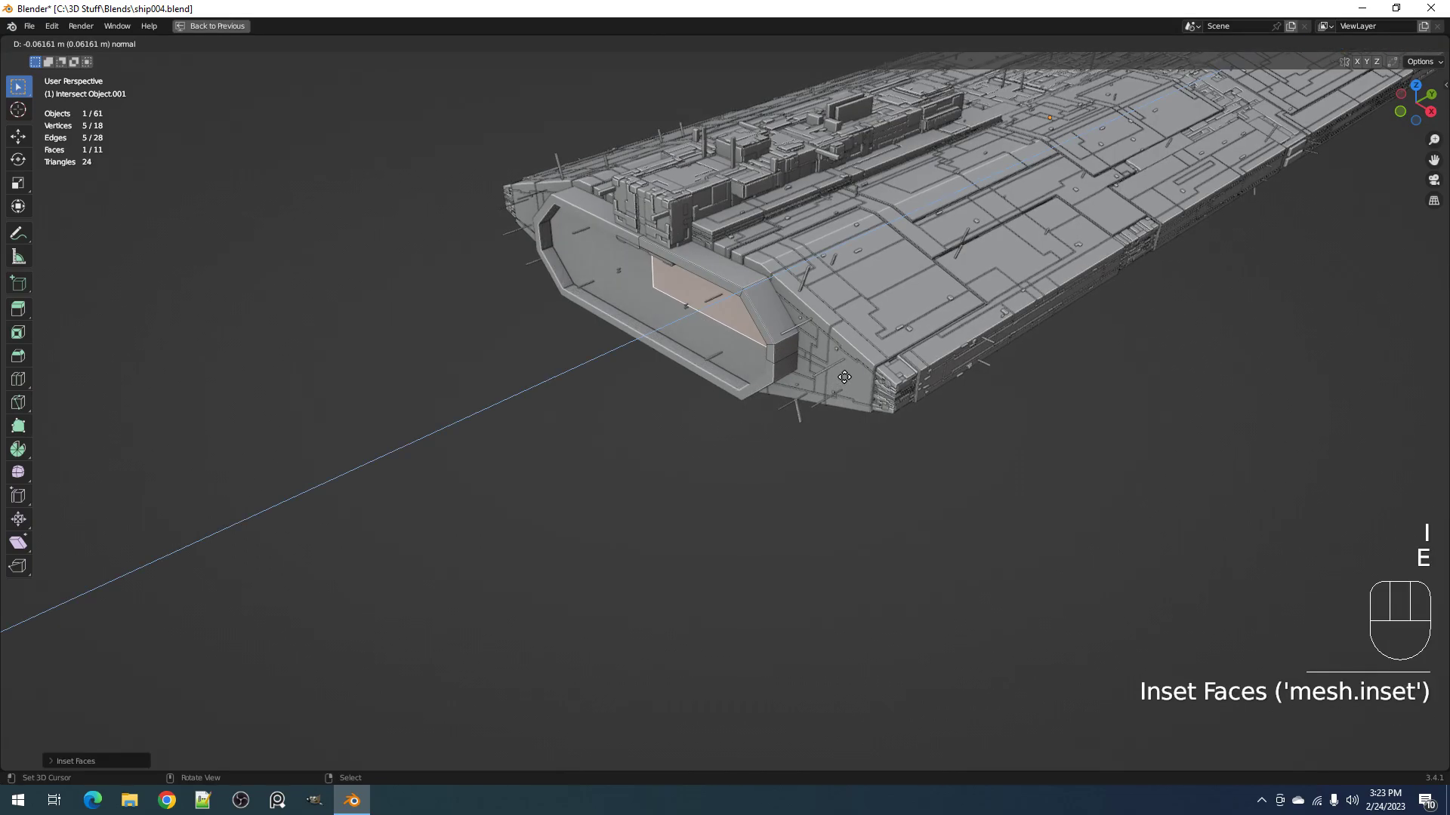
pyautogui.click(843, 372)
pyautogui.keyDown('shift'); pyautogui.moveTo(679, 269); pyautogui.dragTo(772, 358, button='middle'); pyautogui.keyUp('shift')
pyautogui.press('Tab')
pyautogui.press('Tab')
pyautogui.press('Tab')
# Step: Delete the linked geometry of the long thin rod sticking out of the recessed end face
pyautogui.click(687, 329)
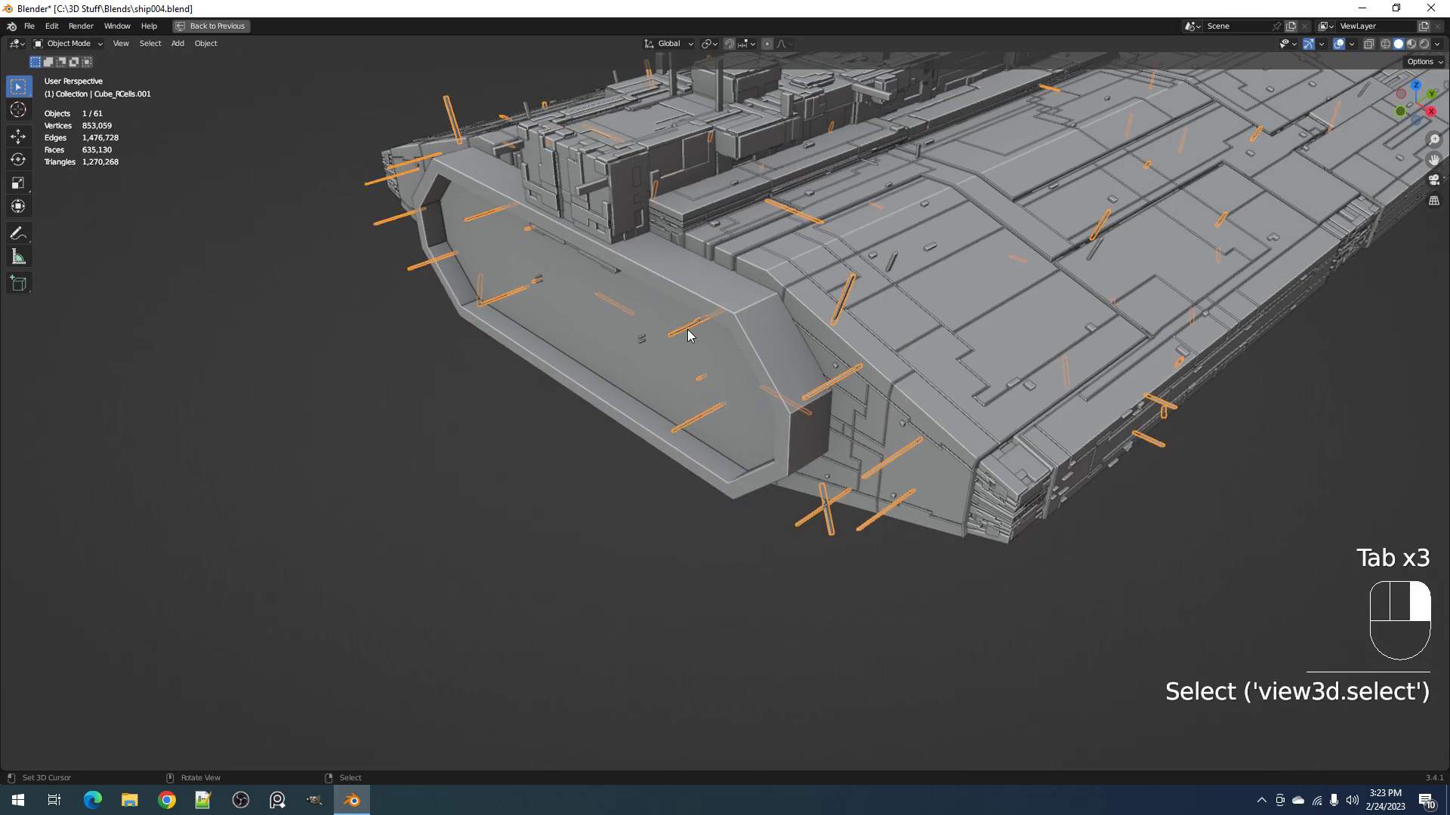
pyautogui.press('Tab')
pyautogui.hotkey('alt', 'a')
pyautogui.press('l')
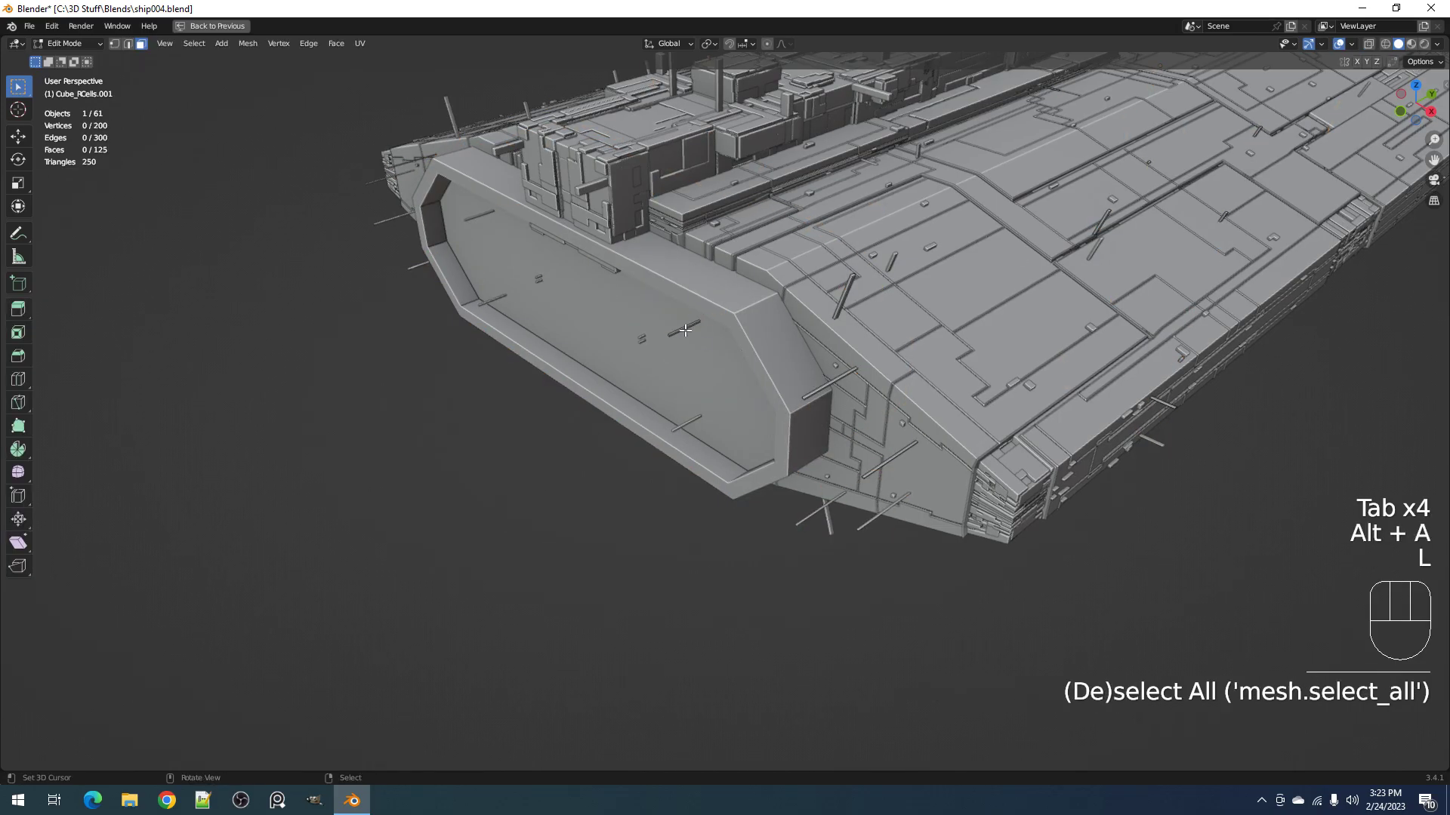
pyautogui.press('Tab')
pyautogui.click(677, 333)
pyautogui.press('Tab')
pyautogui.hotkey('alt', 'a')
pyautogui.press('a')
pyautogui.hotkey('alt', 'a')
pyautogui.press('l')
pyautogui.press('l')
pyautogui.press('l')
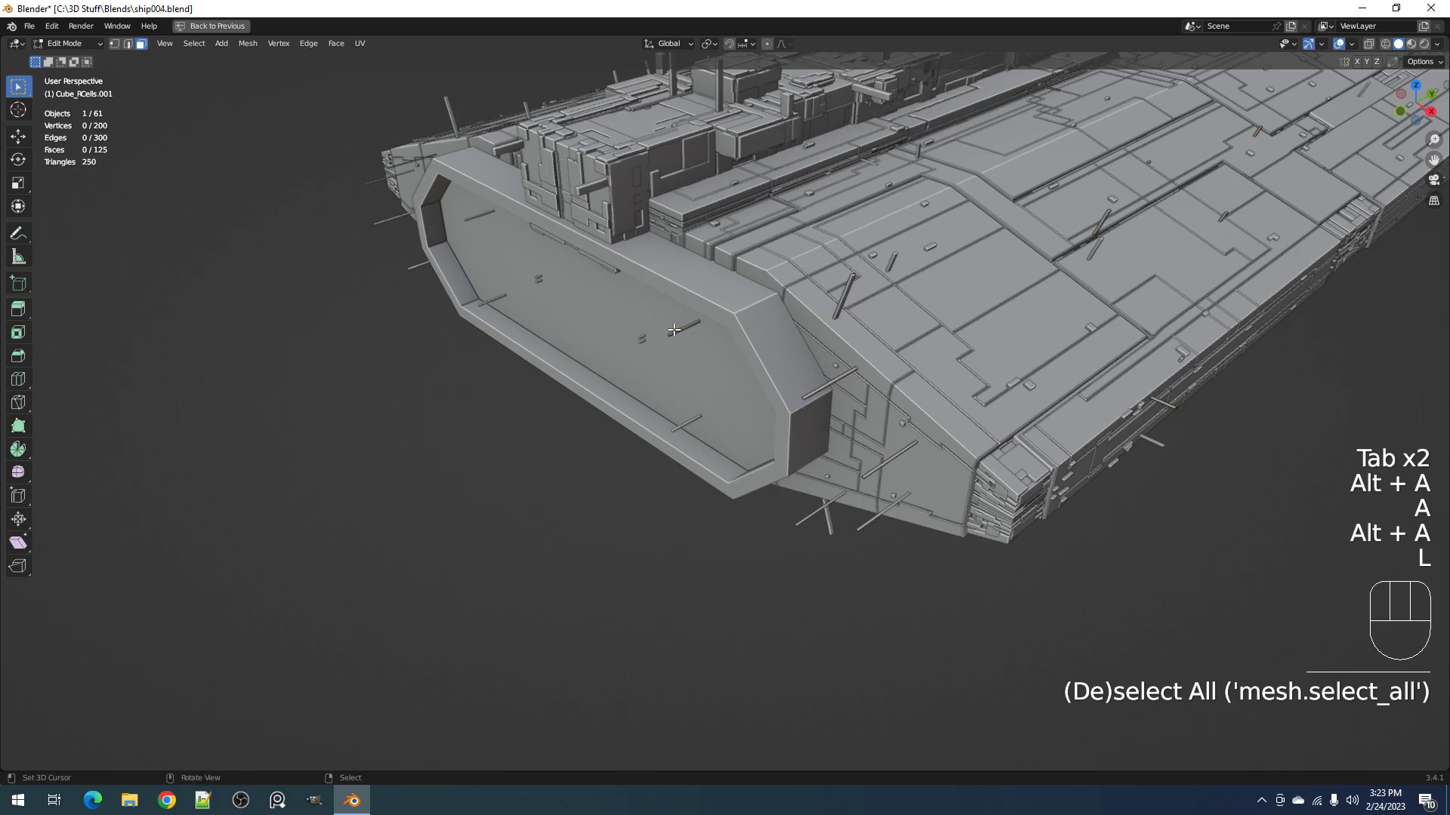
pyautogui.press('x')
pyautogui.click(671, 338)
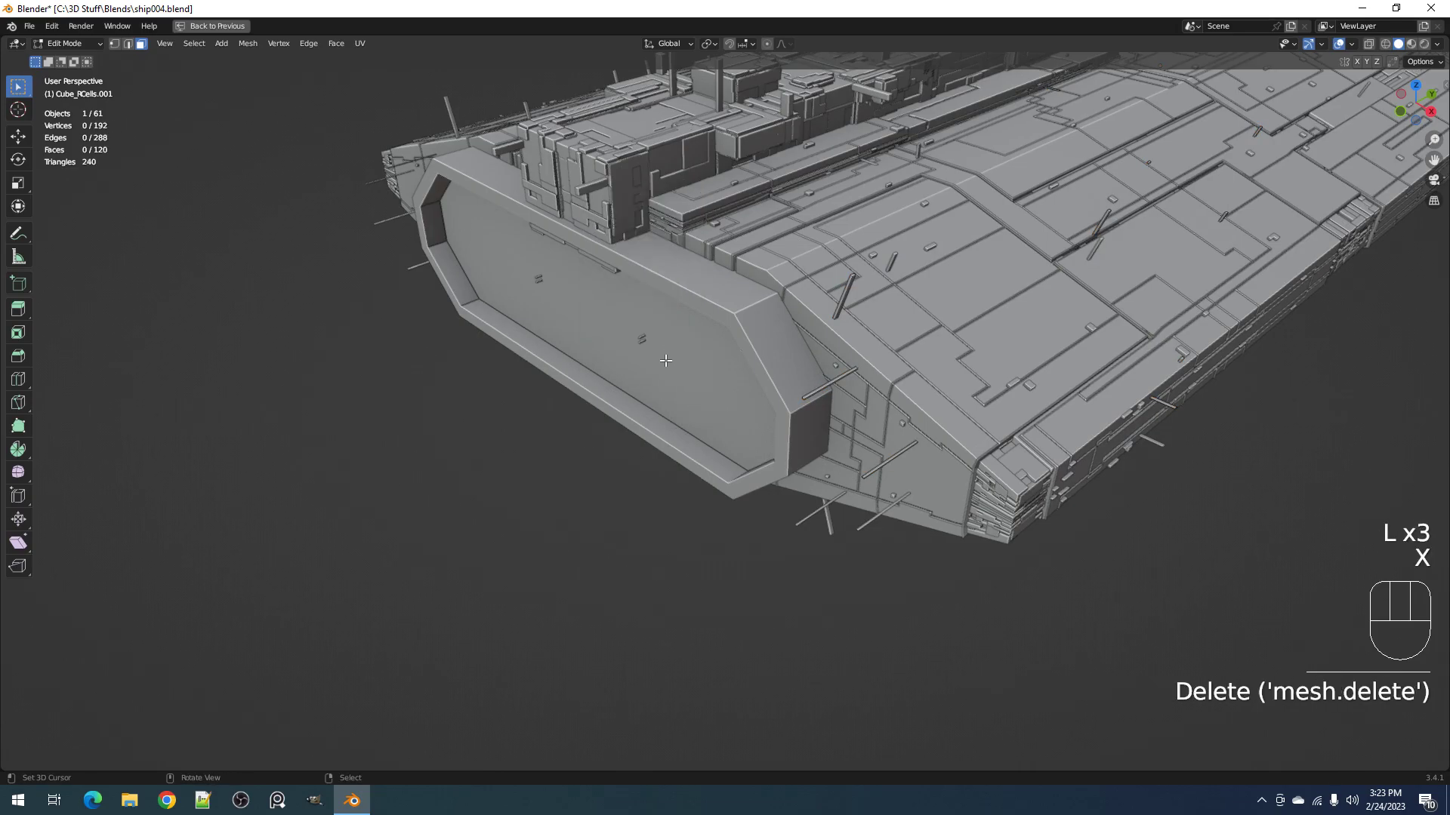
# Step: Delete the linked geometry of the small block protruding from the recessed end face
pyautogui.press('Tab')
pyautogui.press('Tab')
pyautogui.hotkey('alt', 'a')
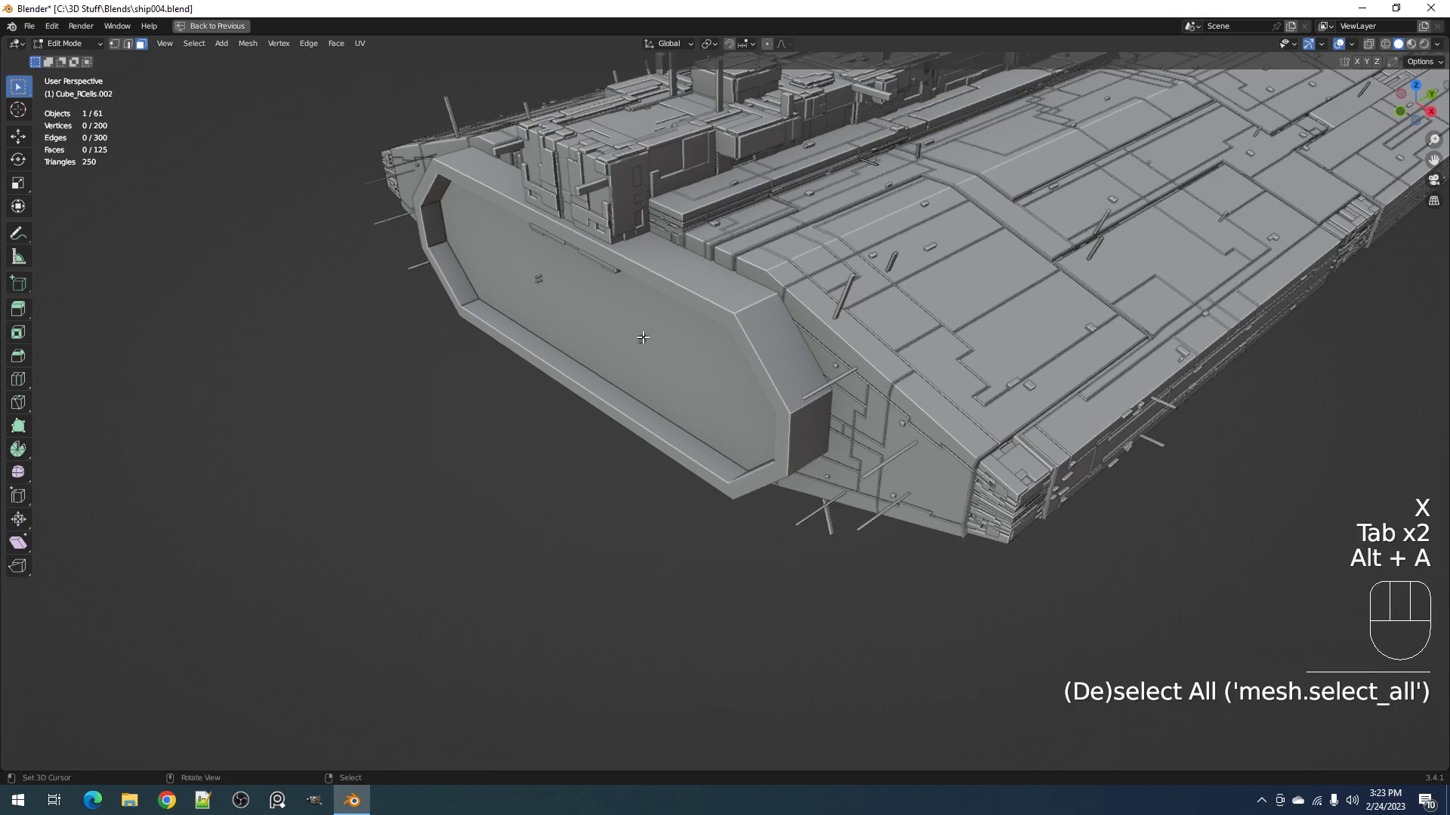
pyautogui.press('l')
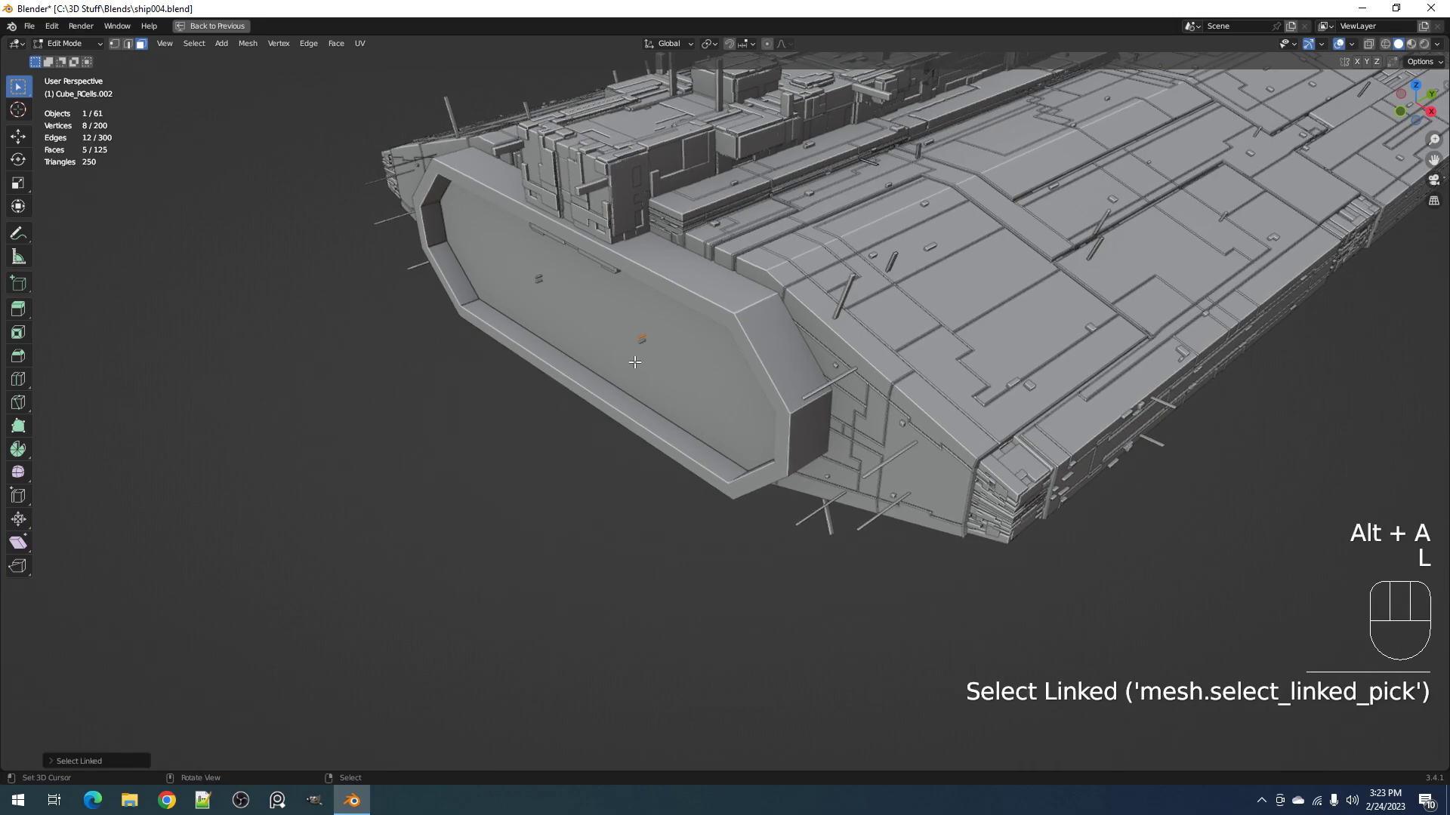
pyautogui.press('x')
pyautogui.click(635, 363)
pyautogui.press('Tab')
# Step: Select the face loops that form the end block's outer sides and the rim around its recess
pyautogui.click(740, 332)
pyautogui.press('Tab')
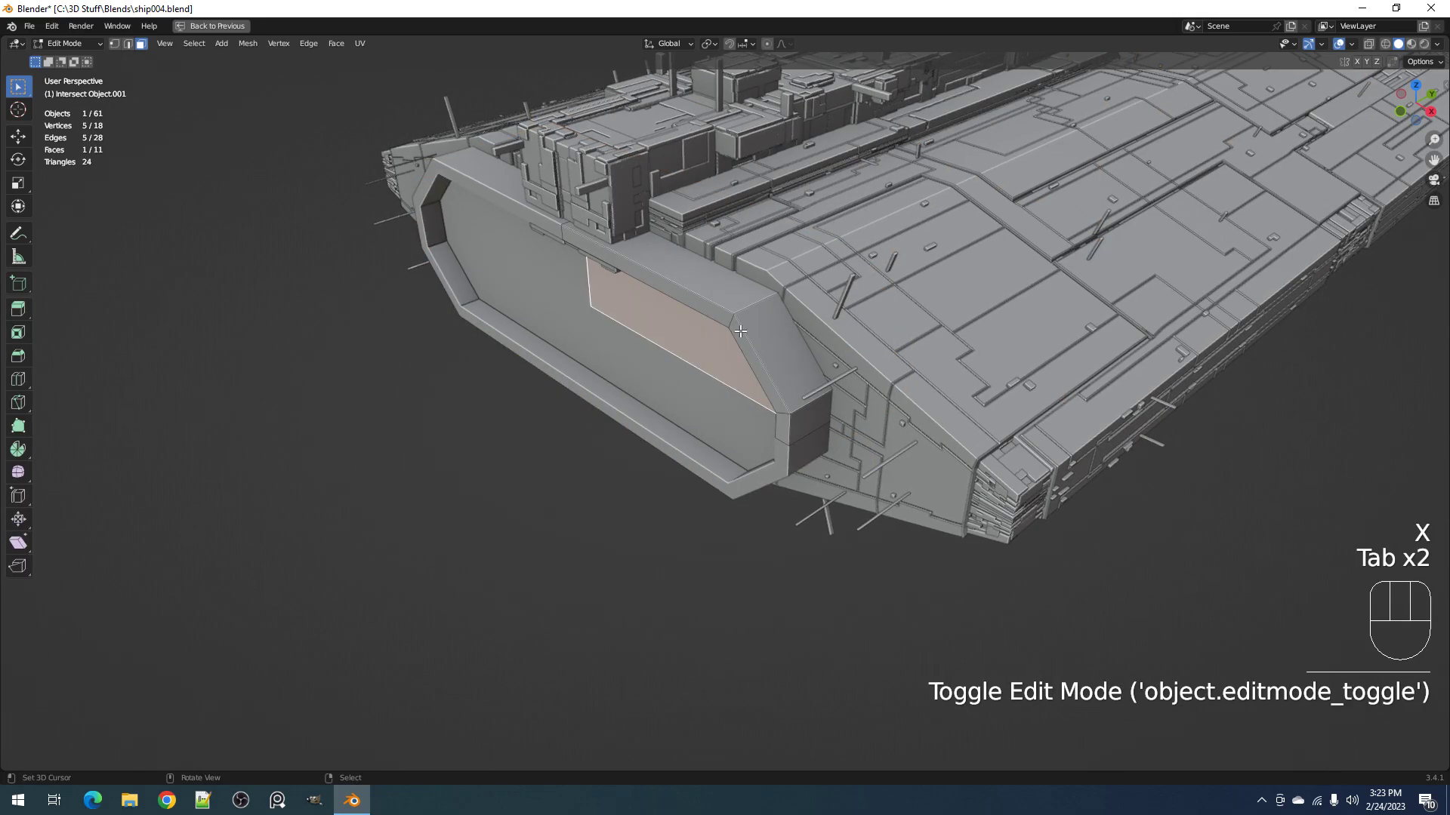
pyautogui.hotkey('alt', 'a')
pyautogui.press('3')
pyautogui.keyDown('shift'); pyautogui.click(738, 328); pyautogui.keyUp('shift')
pyautogui.keyDown('alt'); pyautogui.keyDown('shift'); pyautogui.click(734, 323); pyautogui.keyUp('shift'); pyautogui.keyUp('alt')
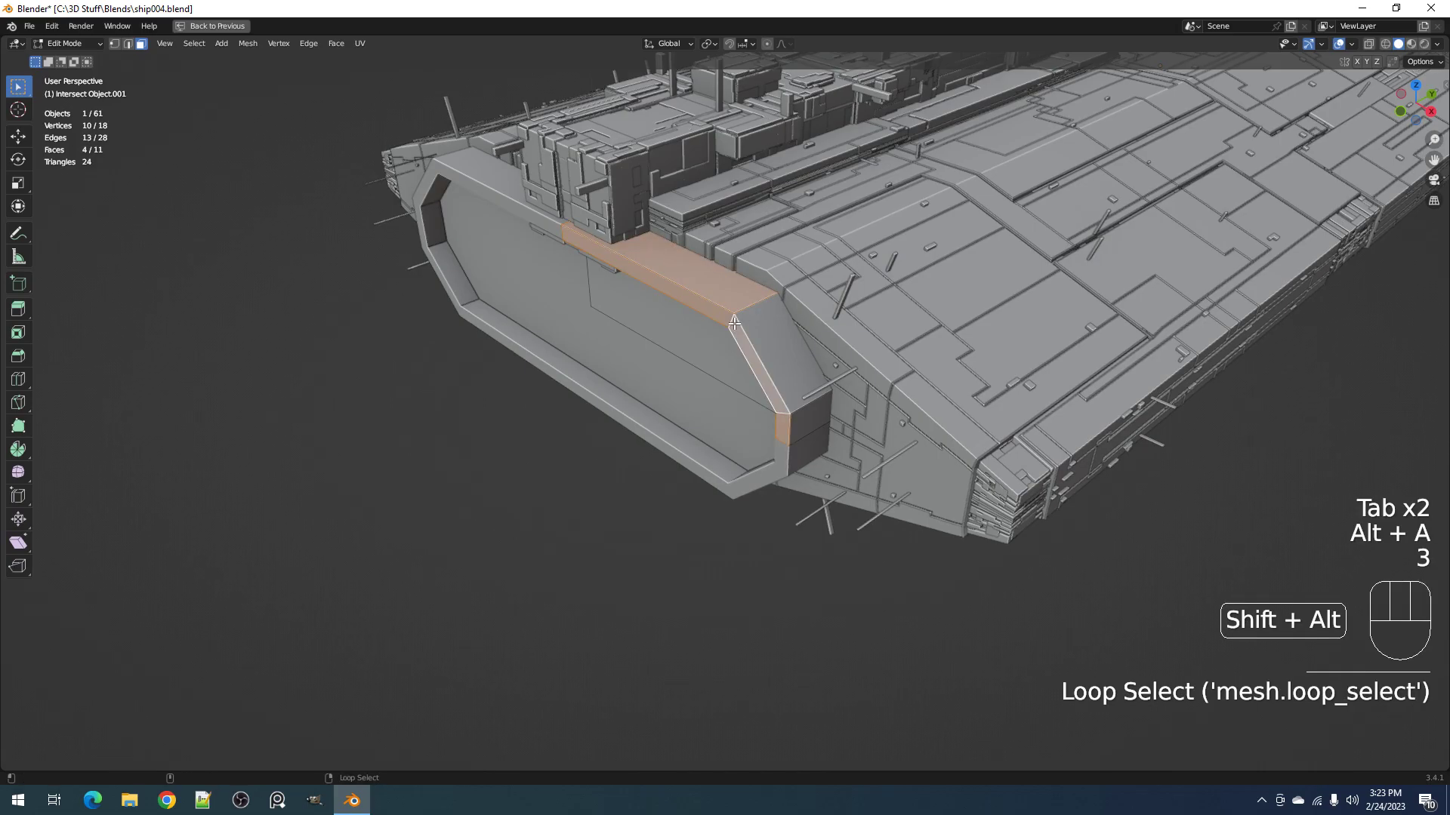
pyautogui.hotkey('alt', 'a')
pyautogui.keyDown('alt'); pyautogui.keyDown('shift'); pyautogui.click(784, 413); pyautogui.keyUp('shift'); pyautogui.keyUp('alt')
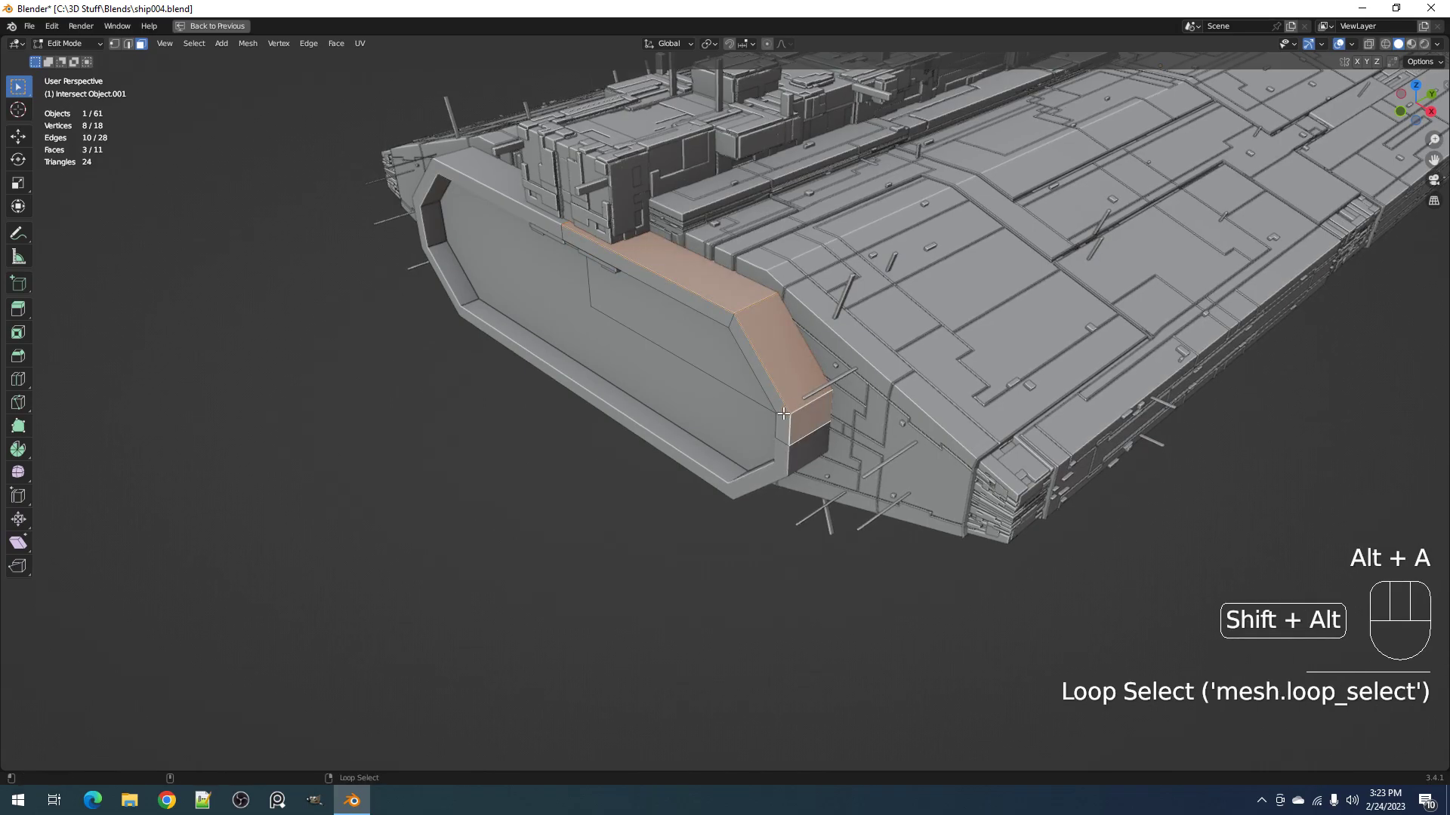
pyautogui.keyDown('alt'); pyautogui.keyDown('shift'); pyautogui.click(784, 413); pyautogui.keyUp('shift'); pyautogui.keyUp('alt')
pyautogui.moveTo(608, 346); pyautogui.dragTo(755, 280, button='middle')
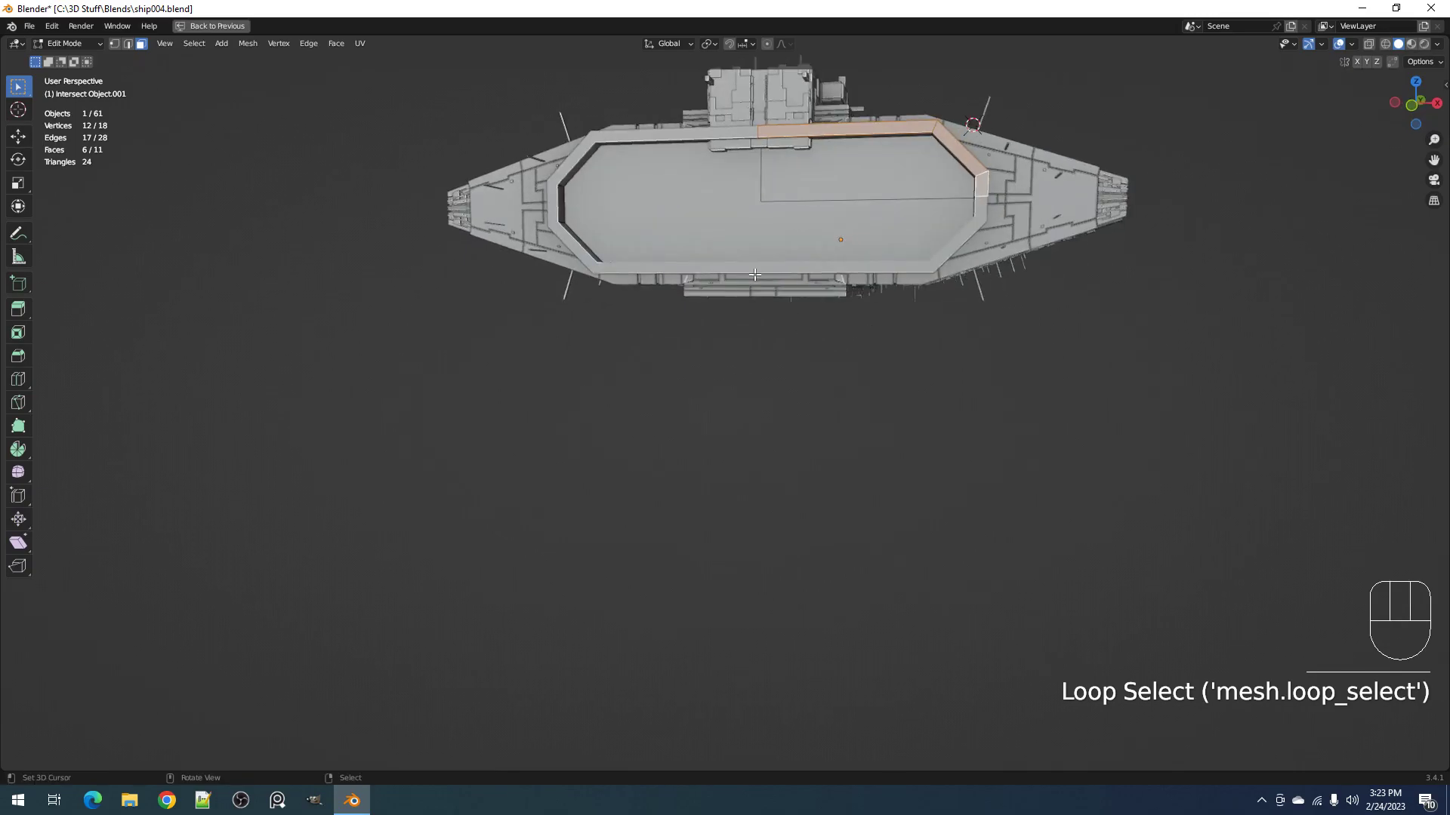
pyautogui.moveTo(796, 219); pyautogui.dragTo(998, 276, button='middle')
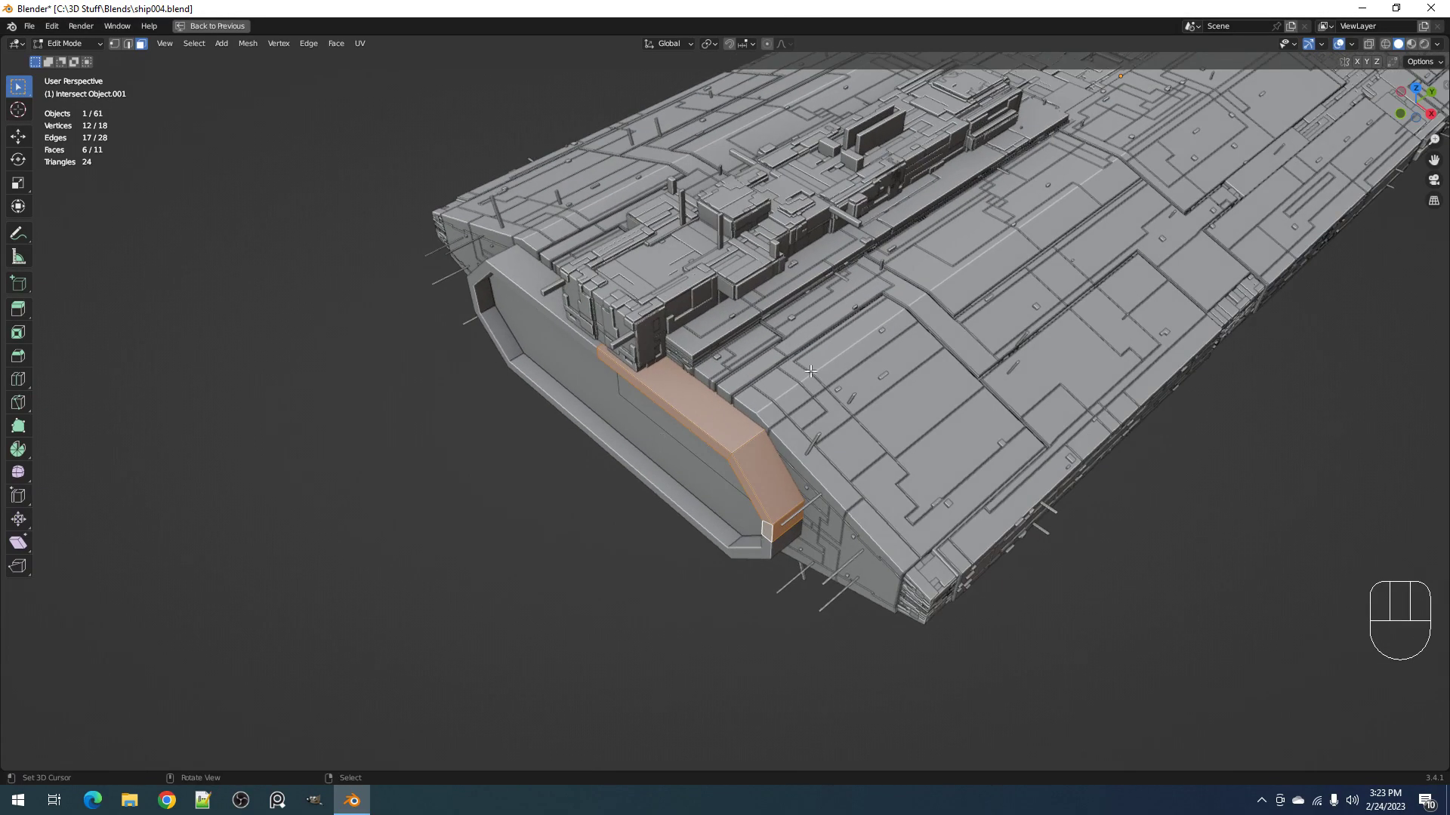
# Step: Apply Random Loop Extrude to the selected end block faces with loops 1, 2 and 3 enabled and 12 subdivision cuts
pyautogui.press('Tab')
pyautogui.hotkey('shift', 'q')
pyautogui.click(990, 238)
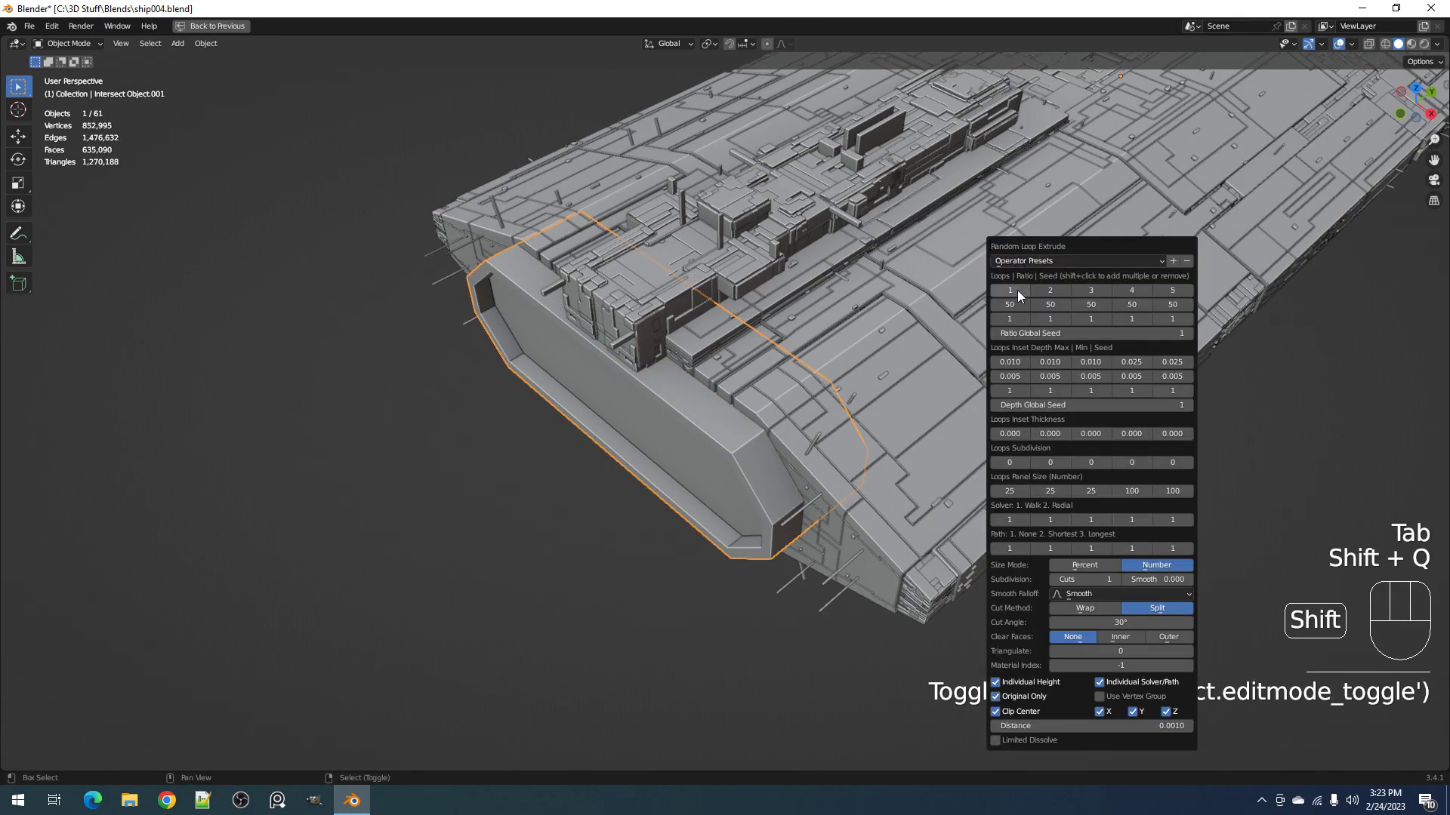
pyautogui.keyDown('shift'); pyautogui.click(1054, 290); pyautogui.keyUp('shift')
pyautogui.keyDown('shift'); pyautogui.click(1087, 290); pyautogui.keyUp('shift')
pyautogui.keyDown('ctrl'); pyautogui.scroll(3, 1097, 579); pyautogui.keyUp('ctrl')
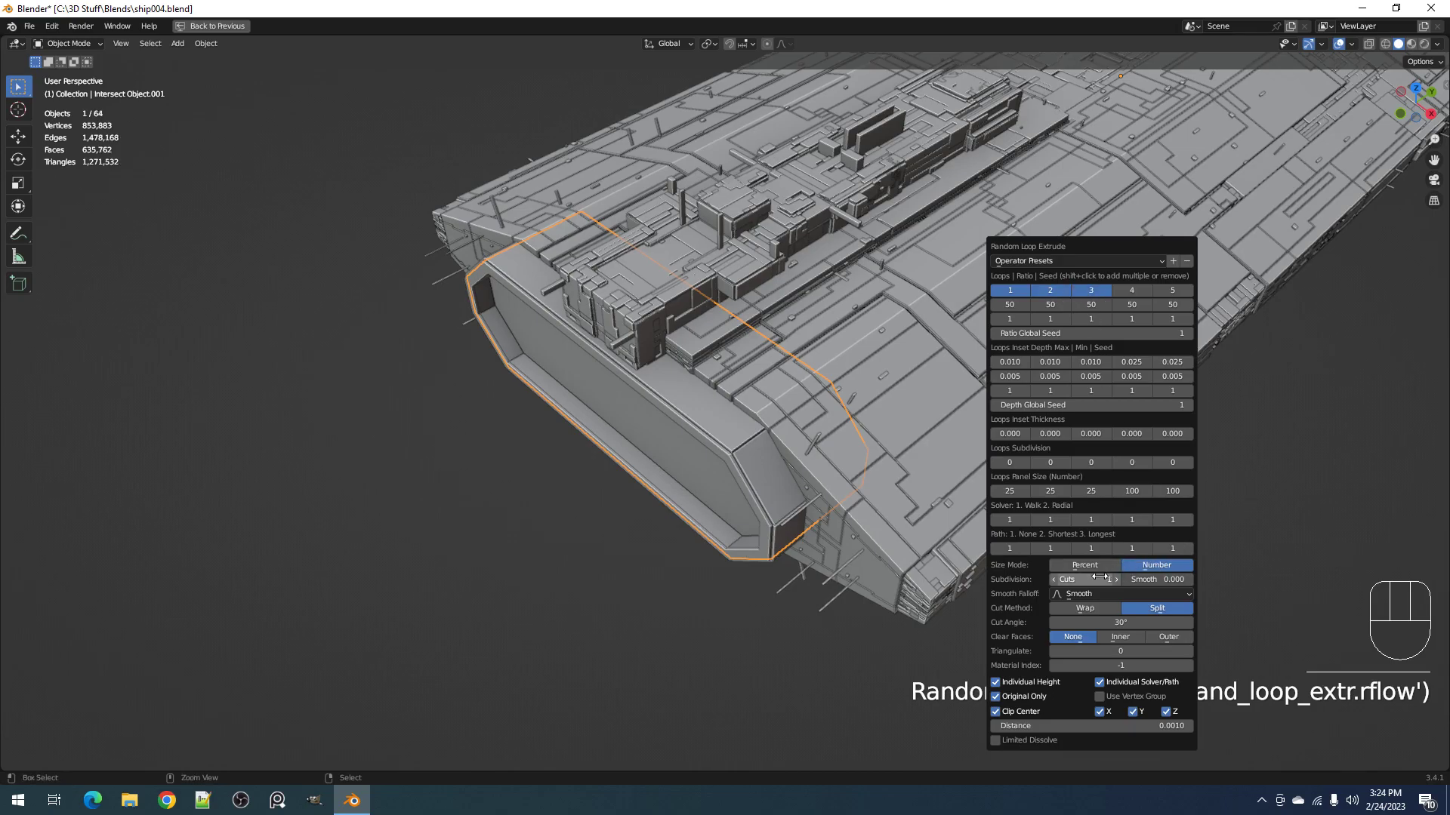
pyautogui.keyDown('ctrl'); pyautogui.scroll(8, 1097, 579); pyautogui.keyUp('ctrl')
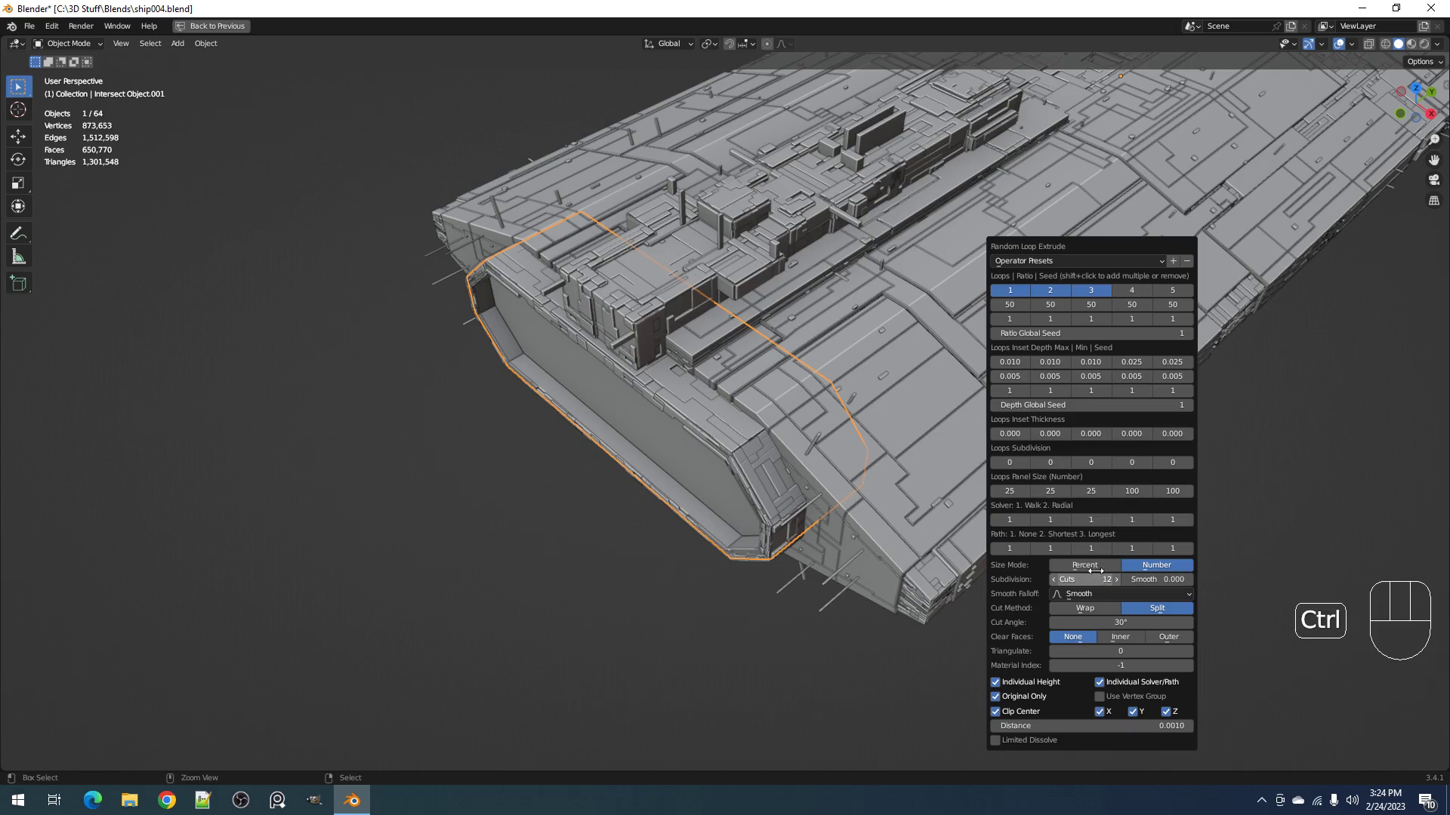
pyautogui.click(1104, 609)
# Step: Apply Random Panels to the end block with overlays hidden, raising the panel seed and lowering the panel amount
pyautogui.moveTo(1104, 609); pyautogui.dragTo(806, 474, button='middle')
pyautogui.hotkey('shift', 'alt', 'z')
pyautogui.hotkey('shift', 'q')
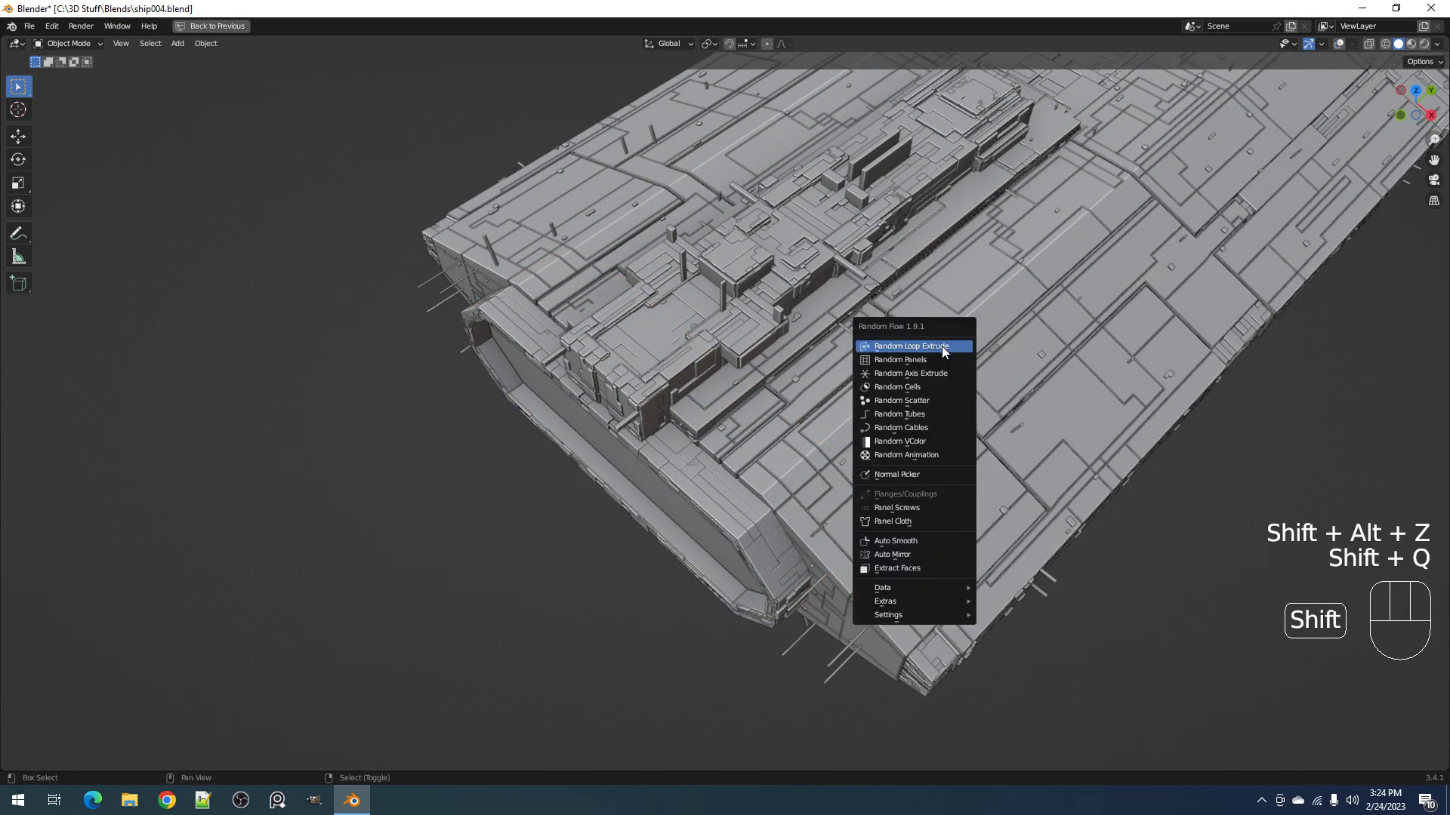
pyautogui.click(942, 361)
pyautogui.keyDown('ctrl'); pyautogui.scroll(1, 1042, 449); pyautogui.keyUp('ctrl')
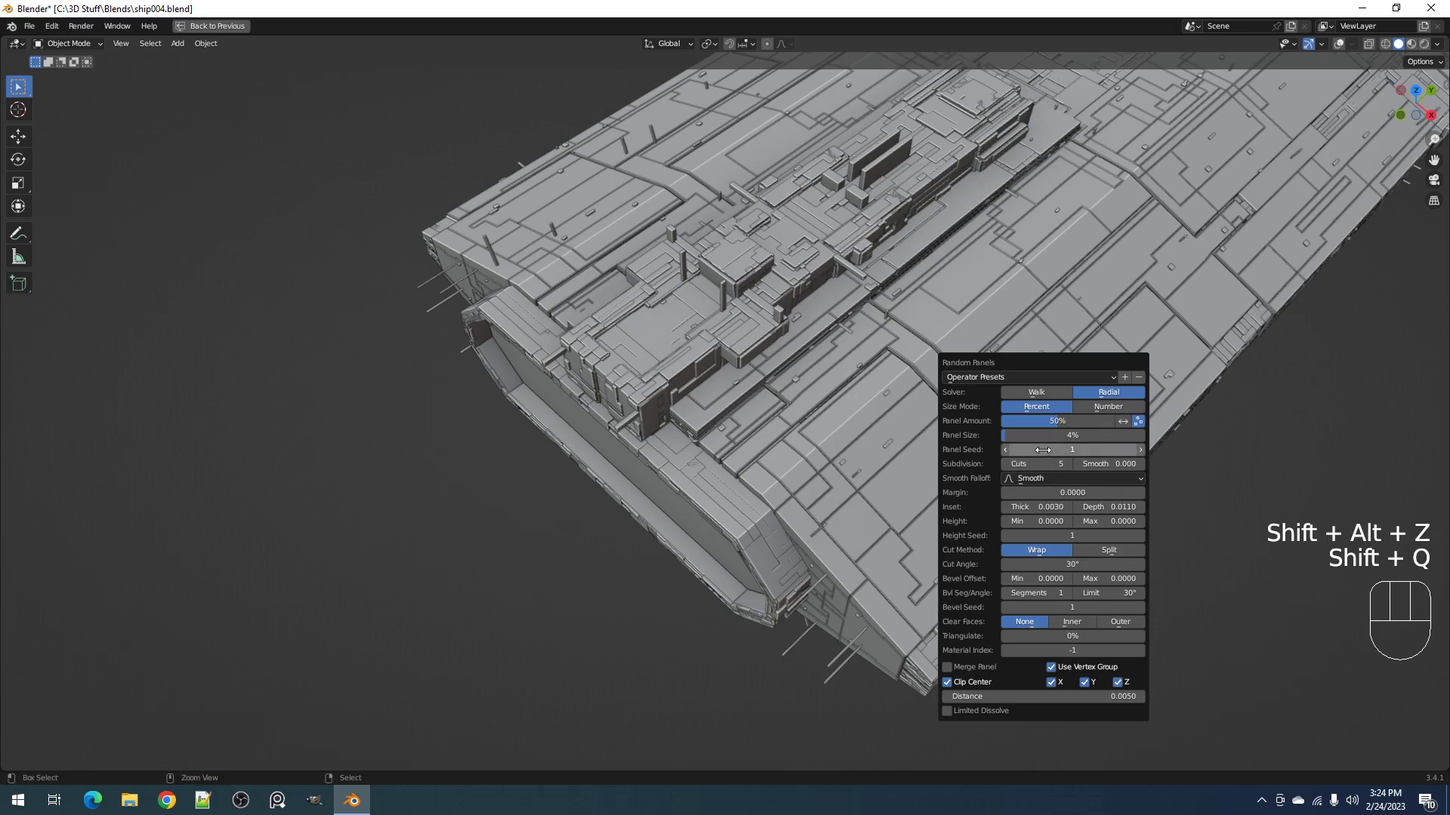
pyautogui.moveTo(906, 438); pyautogui.dragTo(800, 400, button='middle')
pyautogui.press('F9')
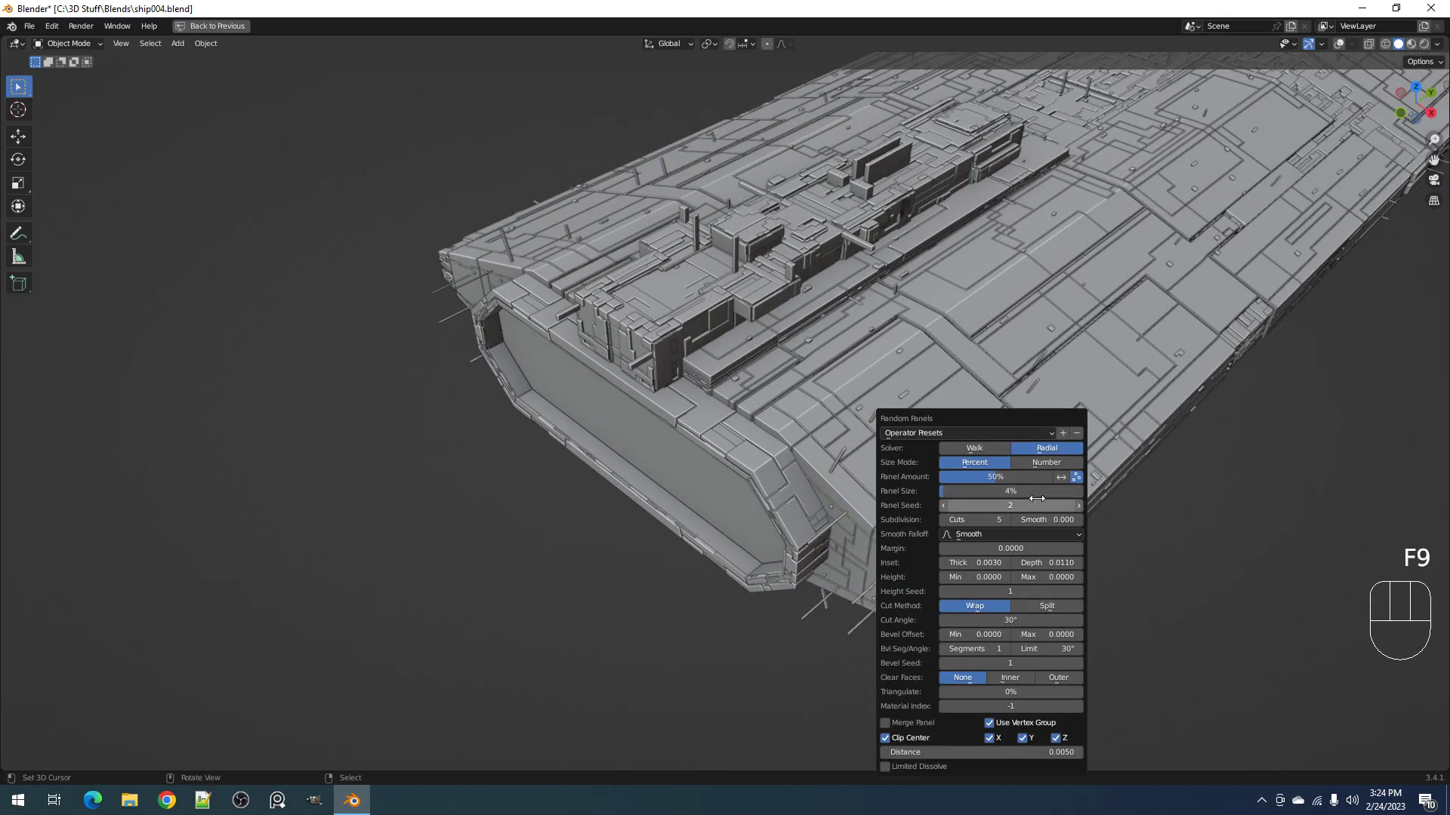
pyautogui.keyDown('ctrl'); pyautogui.scroll(2, 1013, 504); pyautogui.keyUp('ctrl')
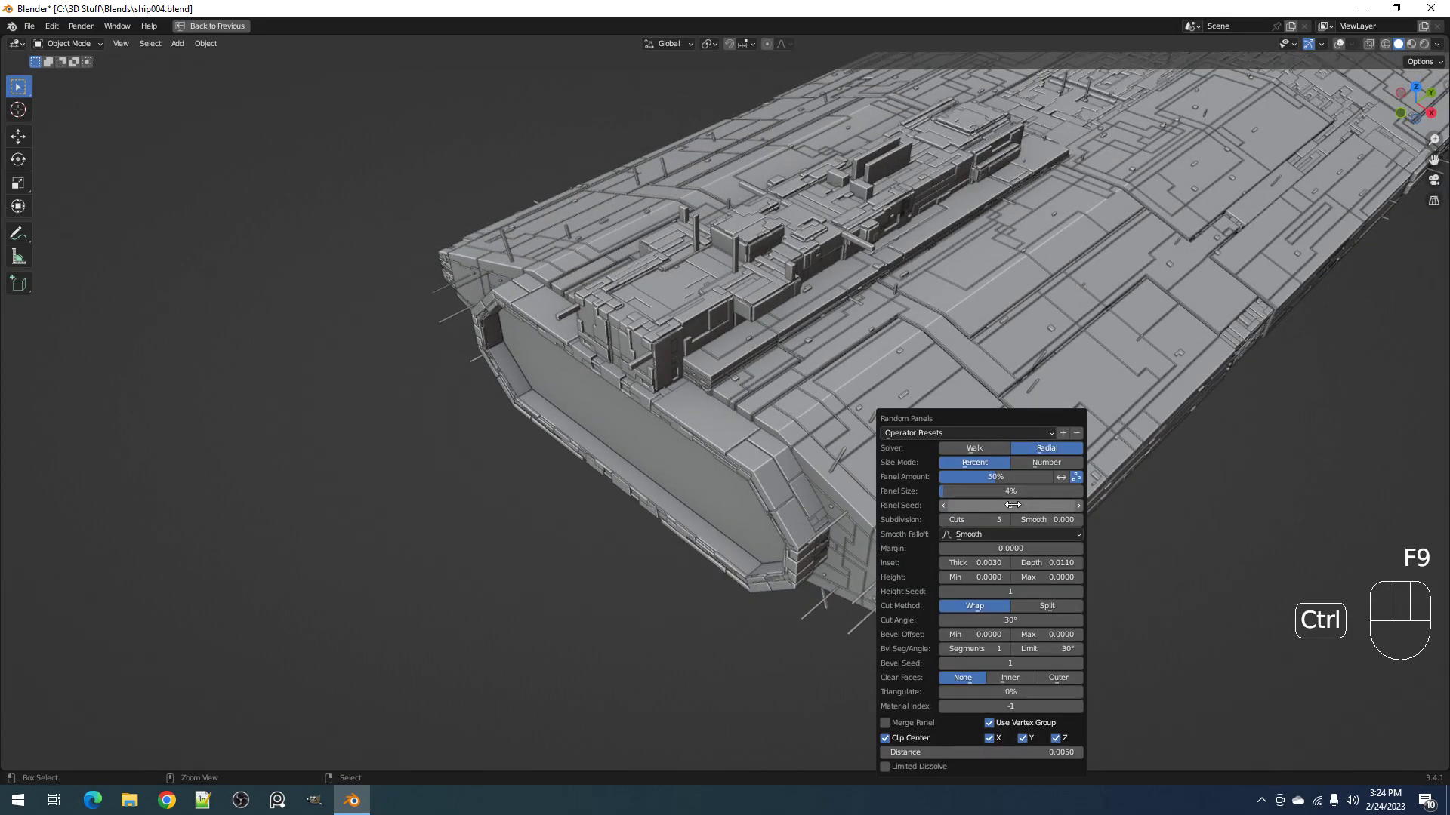
pyautogui.moveTo(1004, 476); pyautogui.dragTo(980, 477)
# Step: Save the ship file with the new panel detail
pyautogui.moveTo(755, 472); pyautogui.dragTo(723, 429, button='middle')
pyautogui.hotkey('ctrl', 's')
pyautogui.hotkey('ctrl', 's')
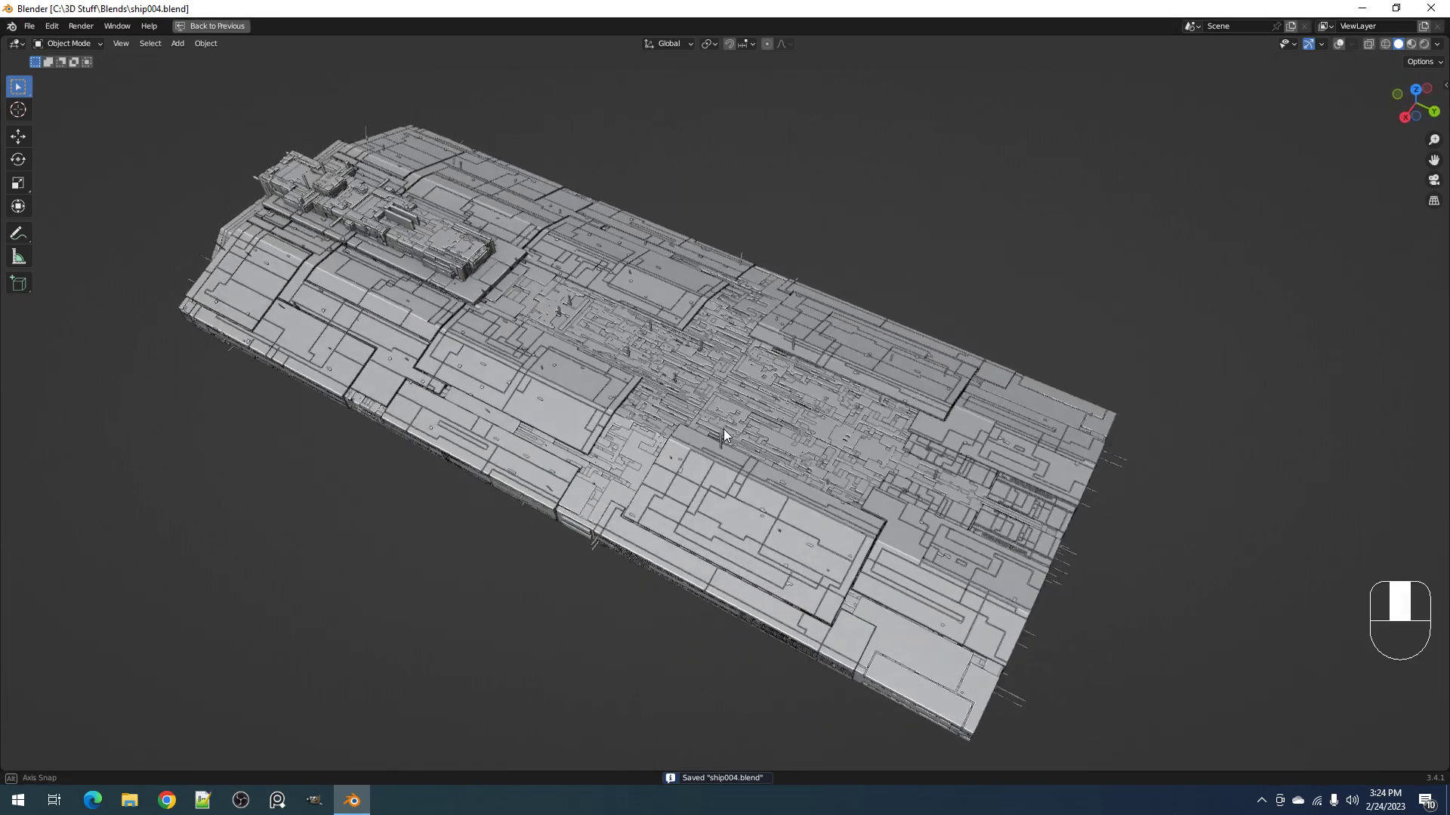
# Step: Select all child objects of the hull piece at the ship's center and save the file
pyautogui.click(678, 358)
pyautogui.hotkey('shift', 'g')
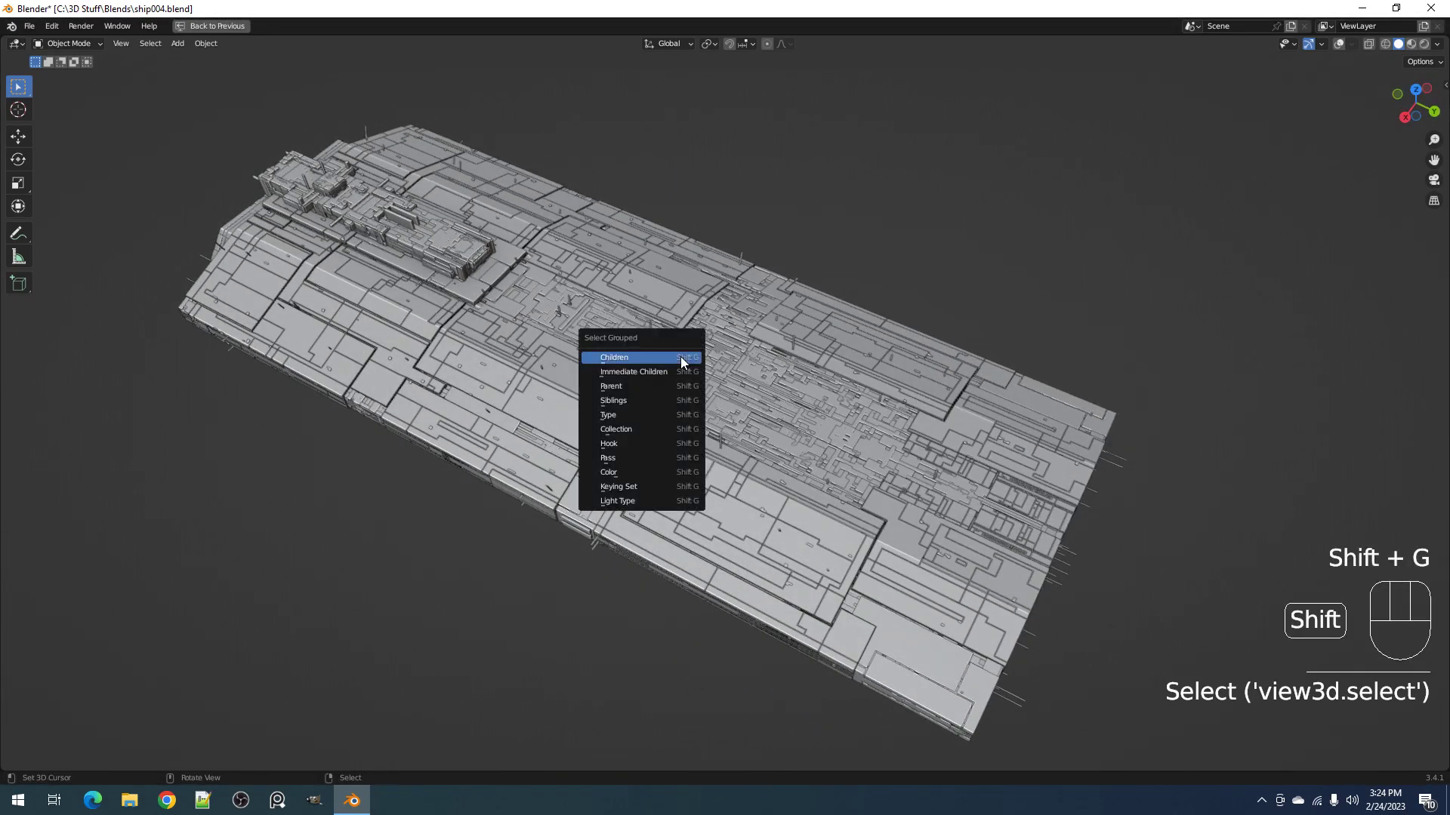
pyautogui.click(681, 357)
pyautogui.hotkey('ctrl', 's')
# Step: Apply Random VColor to the selected ship objects with the value seed set to 3
pyautogui.moveTo(715, 360); pyautogui.dragTo(785, 296, button='middle')
pyautogui.hotkey('shift', 'q')
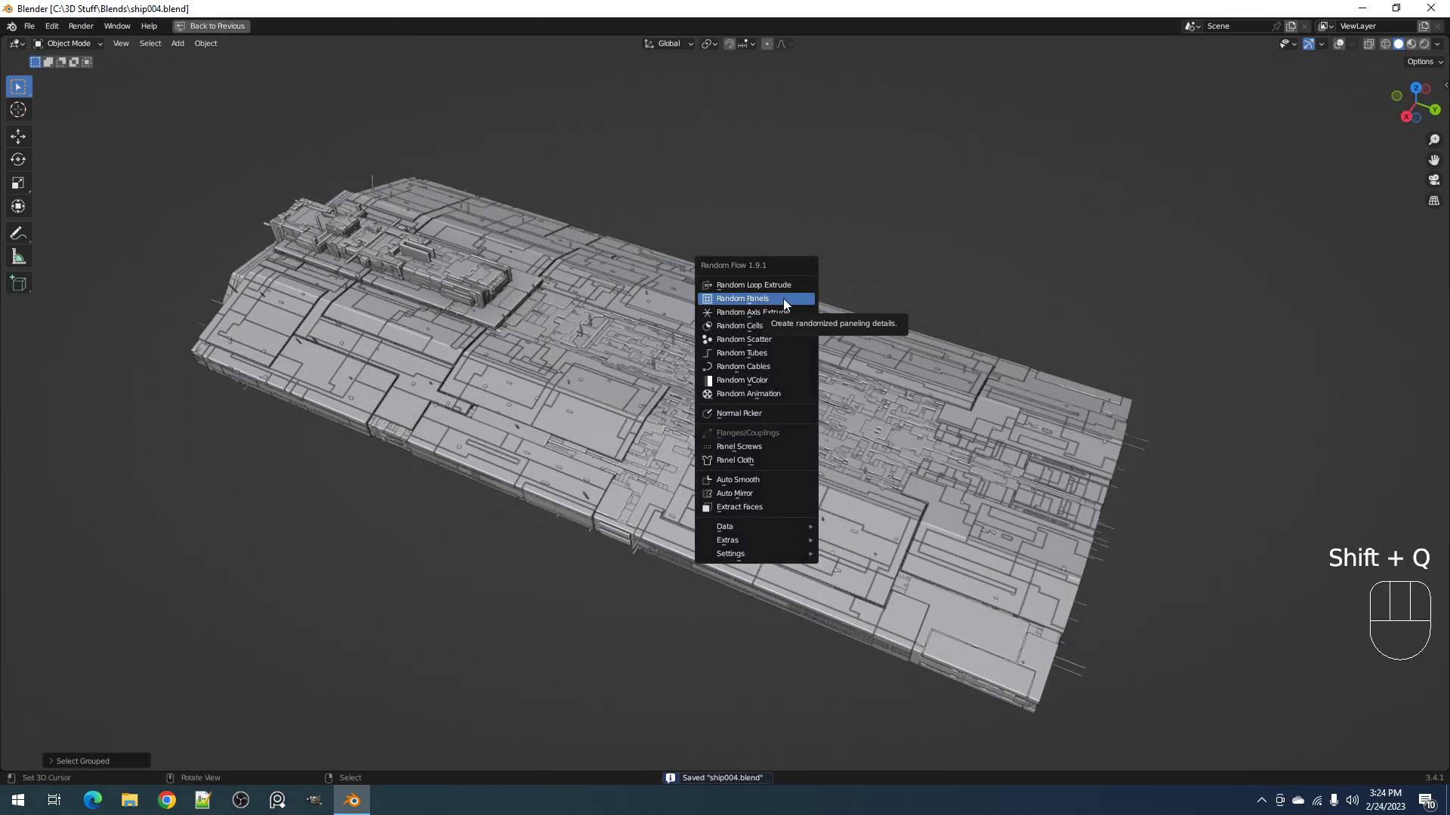
pyautogui.click(767, 379)
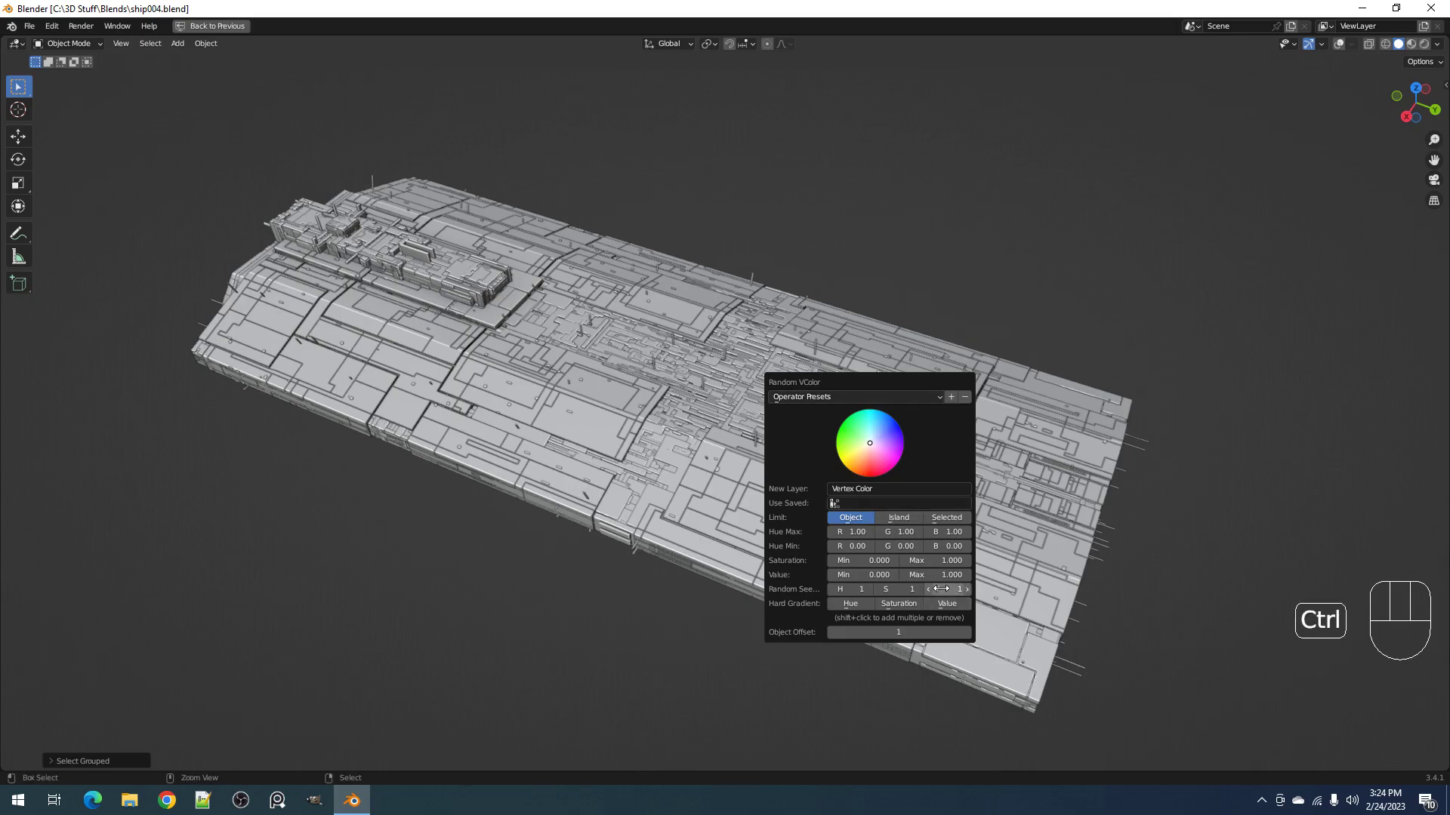
pyautogui.keyDown('ctrl'); pyautogui.scroll(1, 947, 590); pyautogui.keyUp('ctrl')
pyautogui.keyDown('ctrl'); pyautogui.scroll(1, 948, 590); pyautogui.keyUp('ctrl')
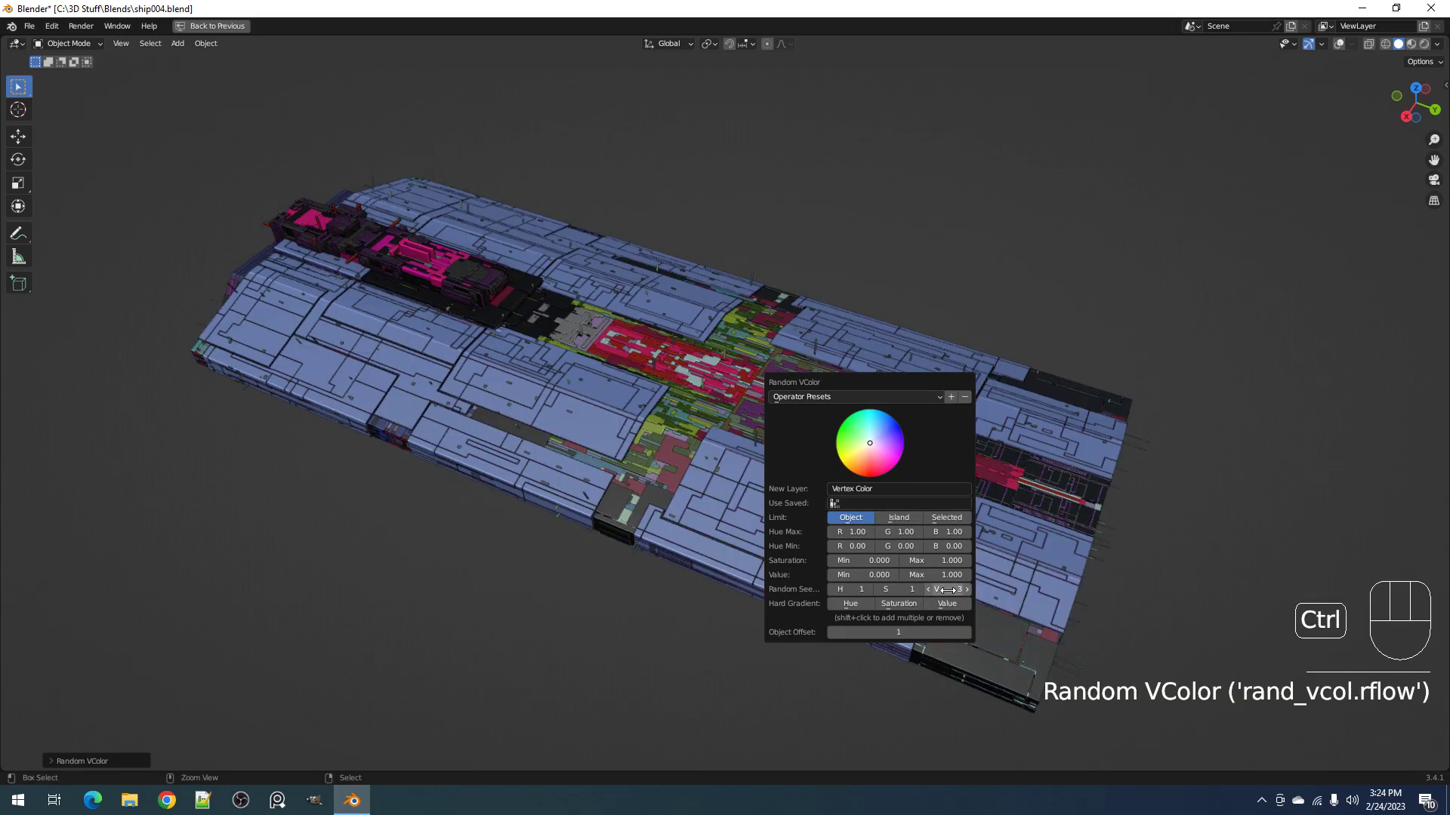
pyautogui.keyDown('ctrl'); pyautogui.scroll(1, 948, 590); pyautogui.keyUp('ctrl')
pyautogui.keyDown('ctrl'); pyautogui.scroll(1, 948, 589); pyautogui.keyUp('ctrl')
pyautogui.moveTo(498, 634); pyautogui.dragTo(813, 518, button='middle')
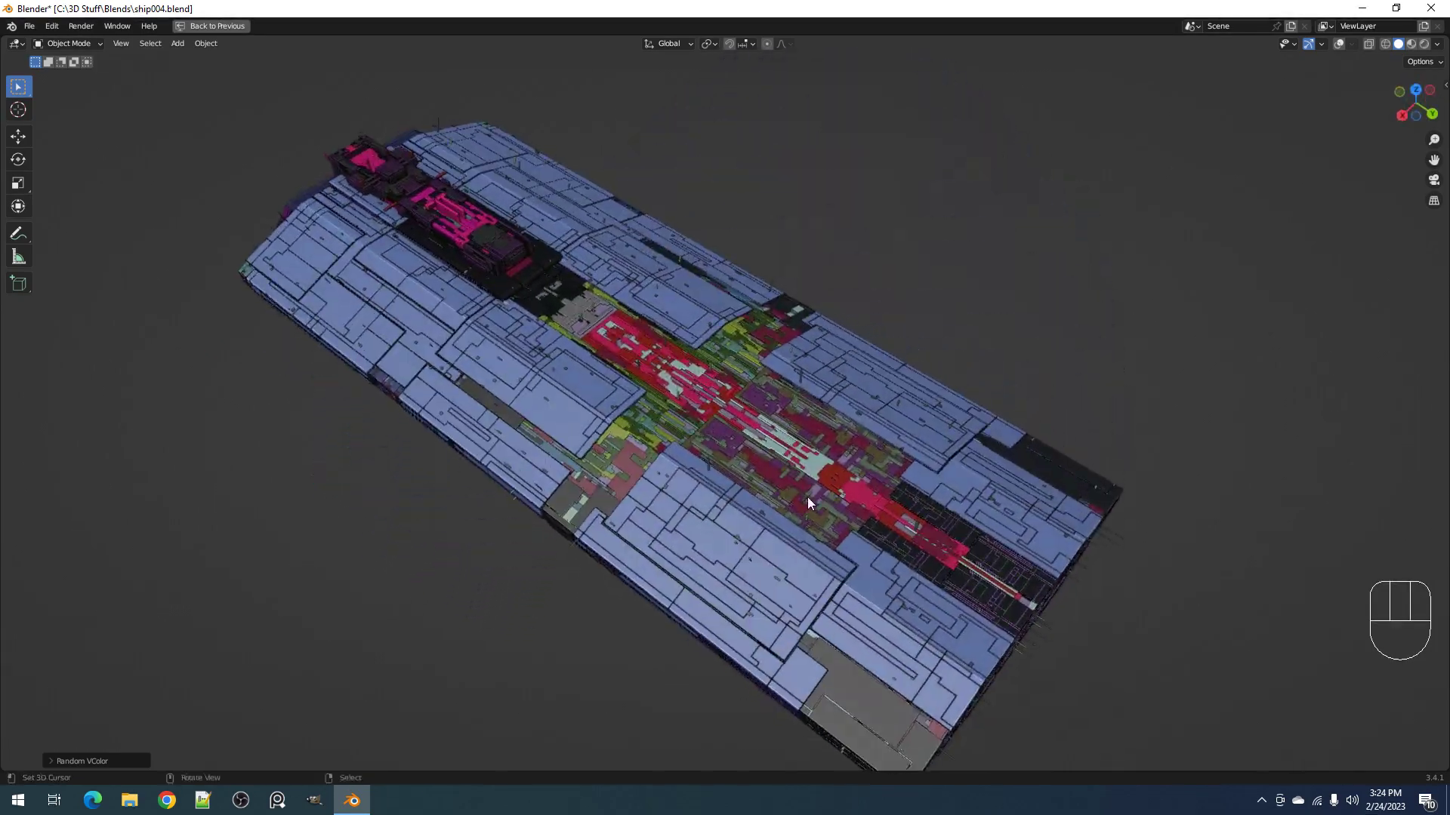
pyautogui.press('F9')
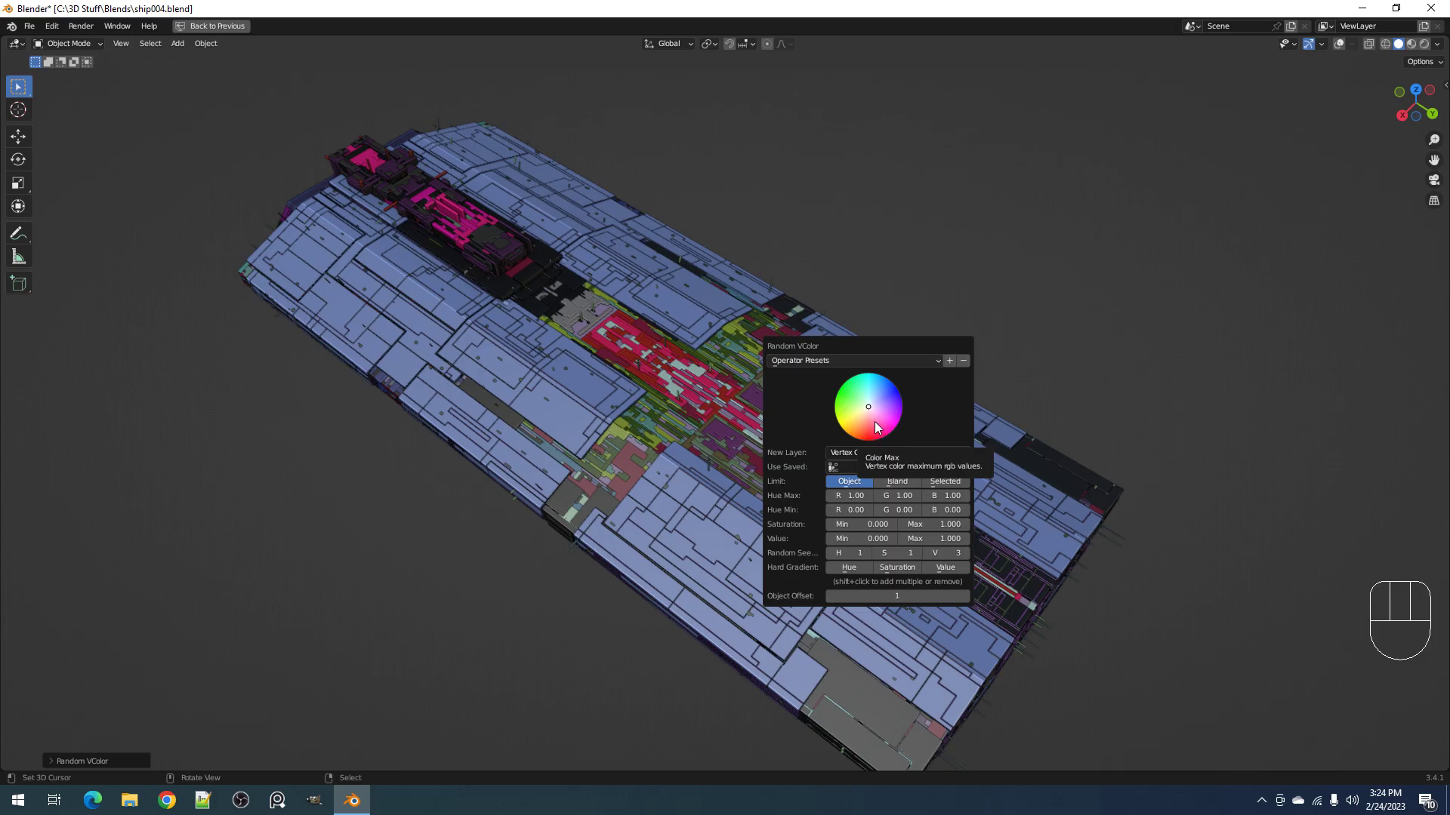
pyautogui.moveTo(621, 500); pyautogui.dragTo(819, 487, button='middle')
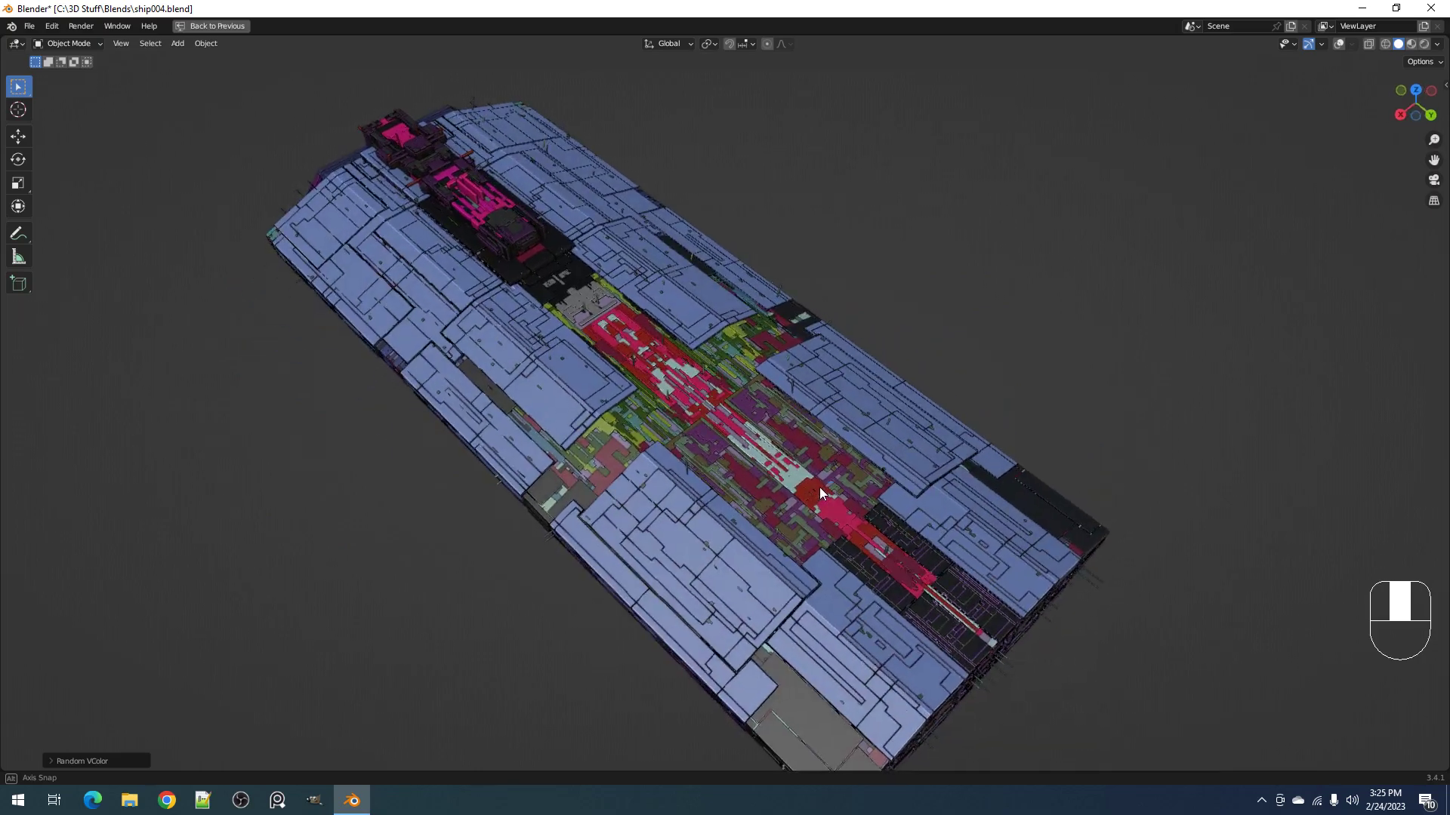
# Step: Set the maximum saturation of the random vertex colors to 0
pyautogui.press('F9')
pyautogui.moveTo(859, 402); pyautogui.dragTo(859, 345)
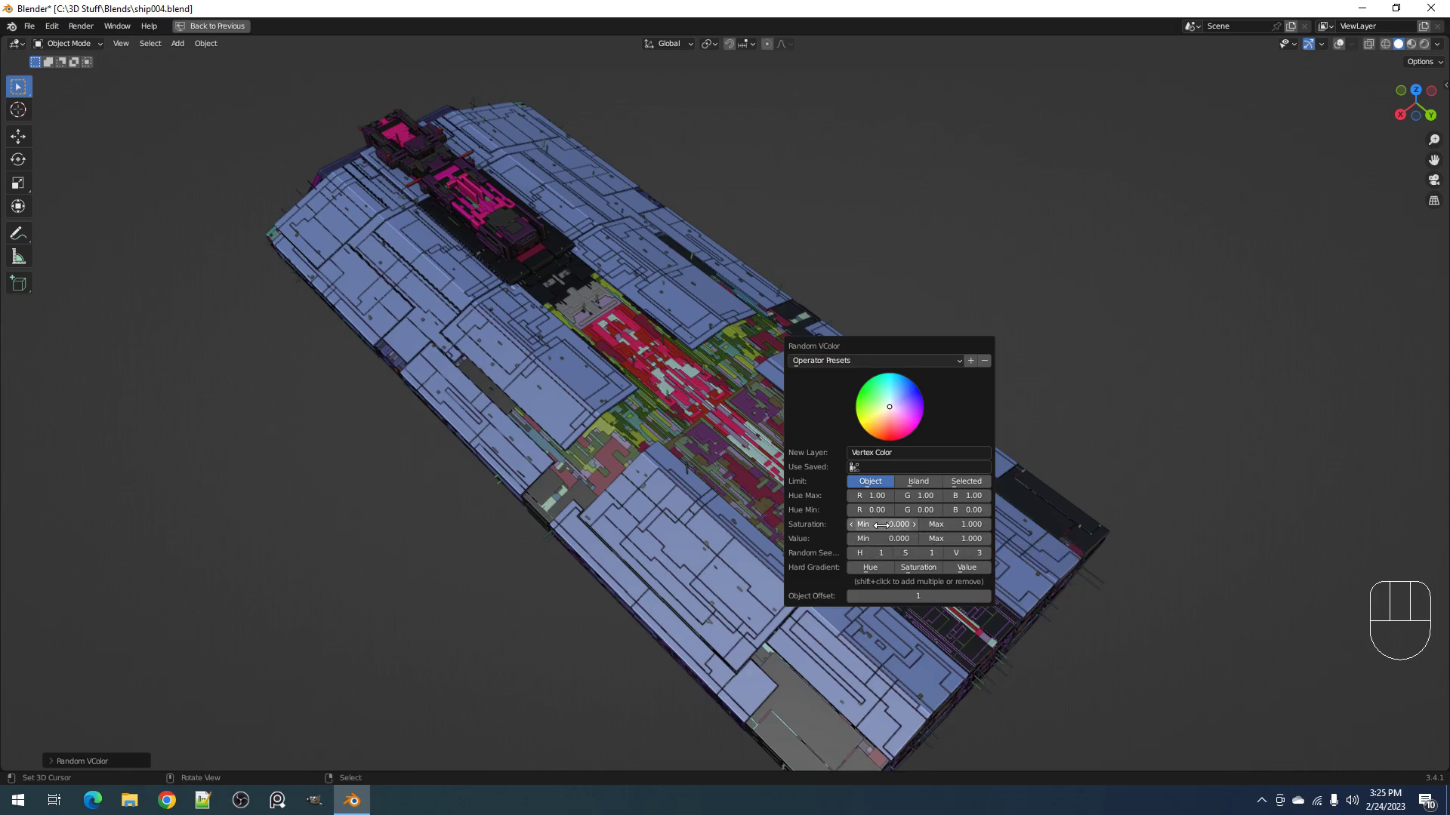
pyautogui.click(940, 526)
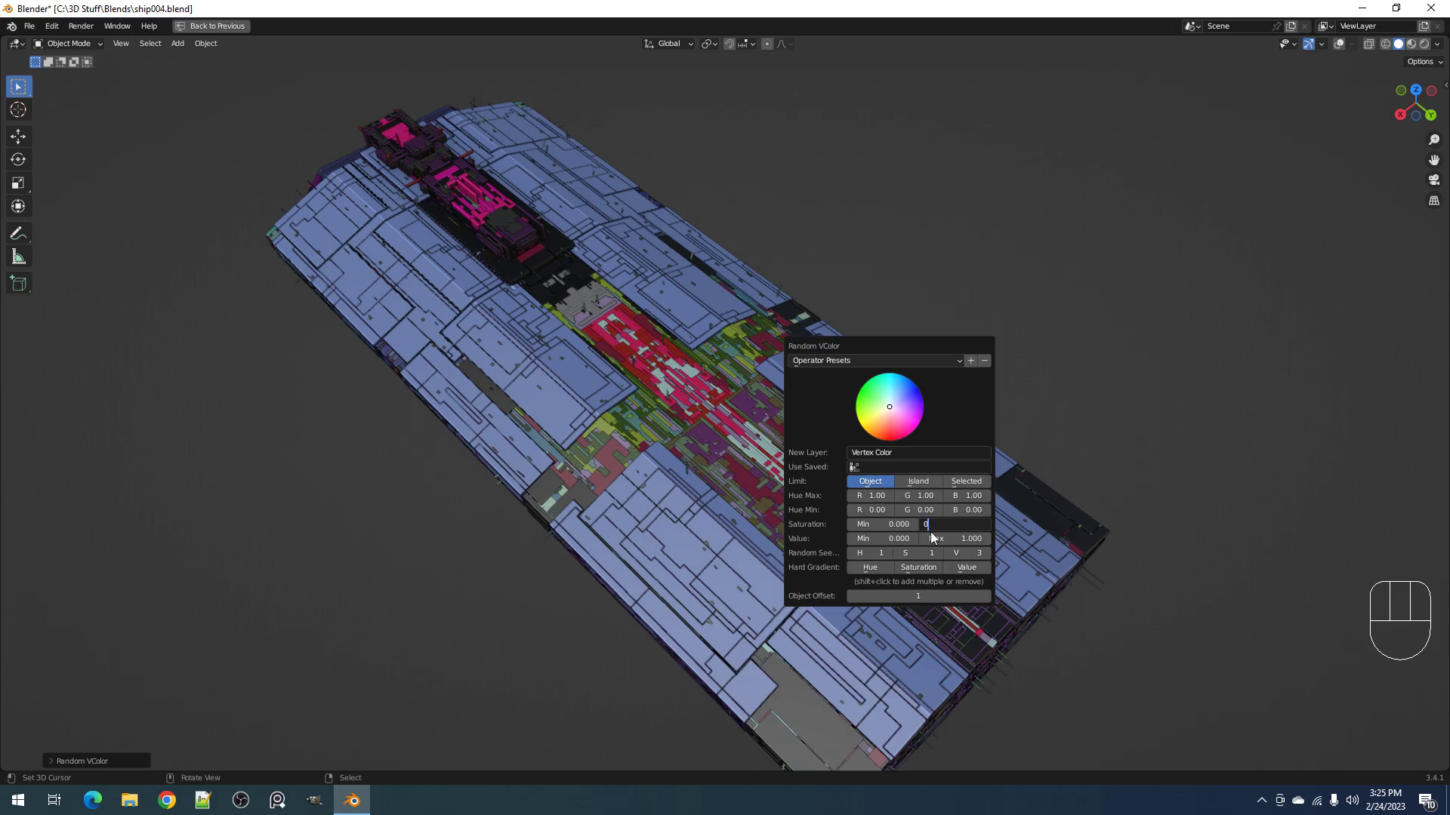
pyautogui.press('Return')
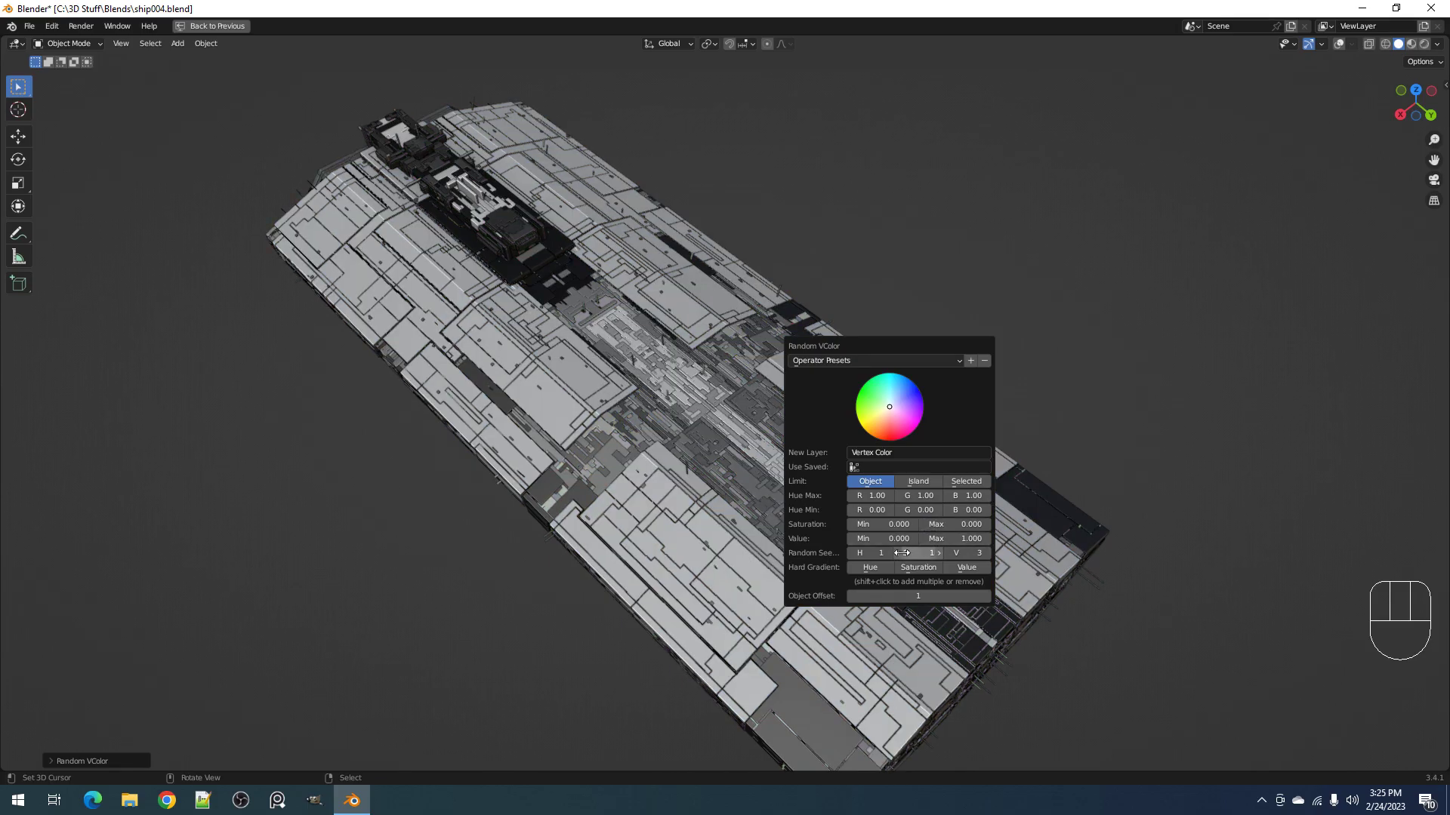
# Step: Try a minimum value of 0.4 for the random vertex colors
pyautogui.click(889, 540)
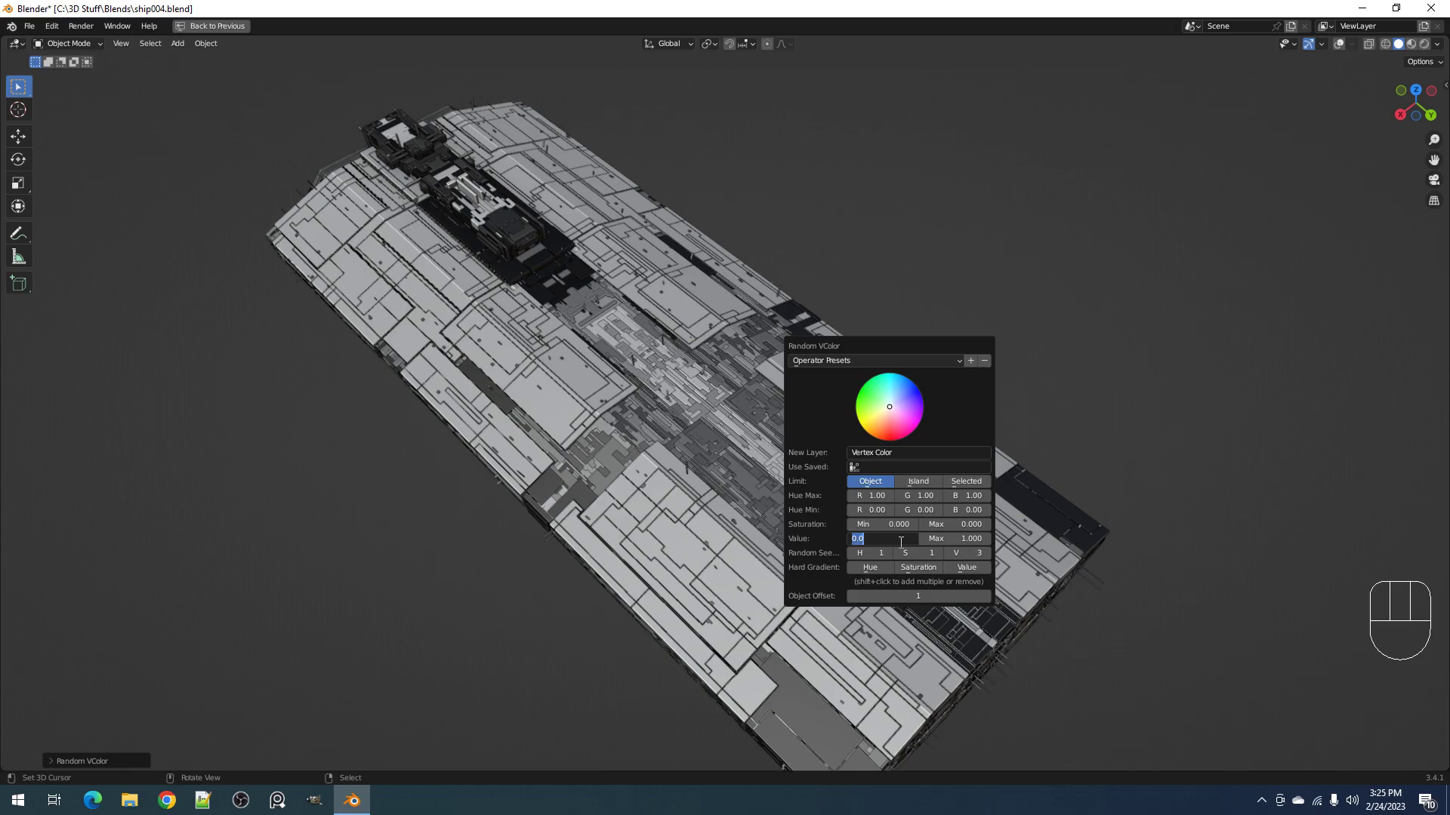
pyautogui.press('BackSpace')
pyautogui.write('.4')
pyautogui.press('Return')
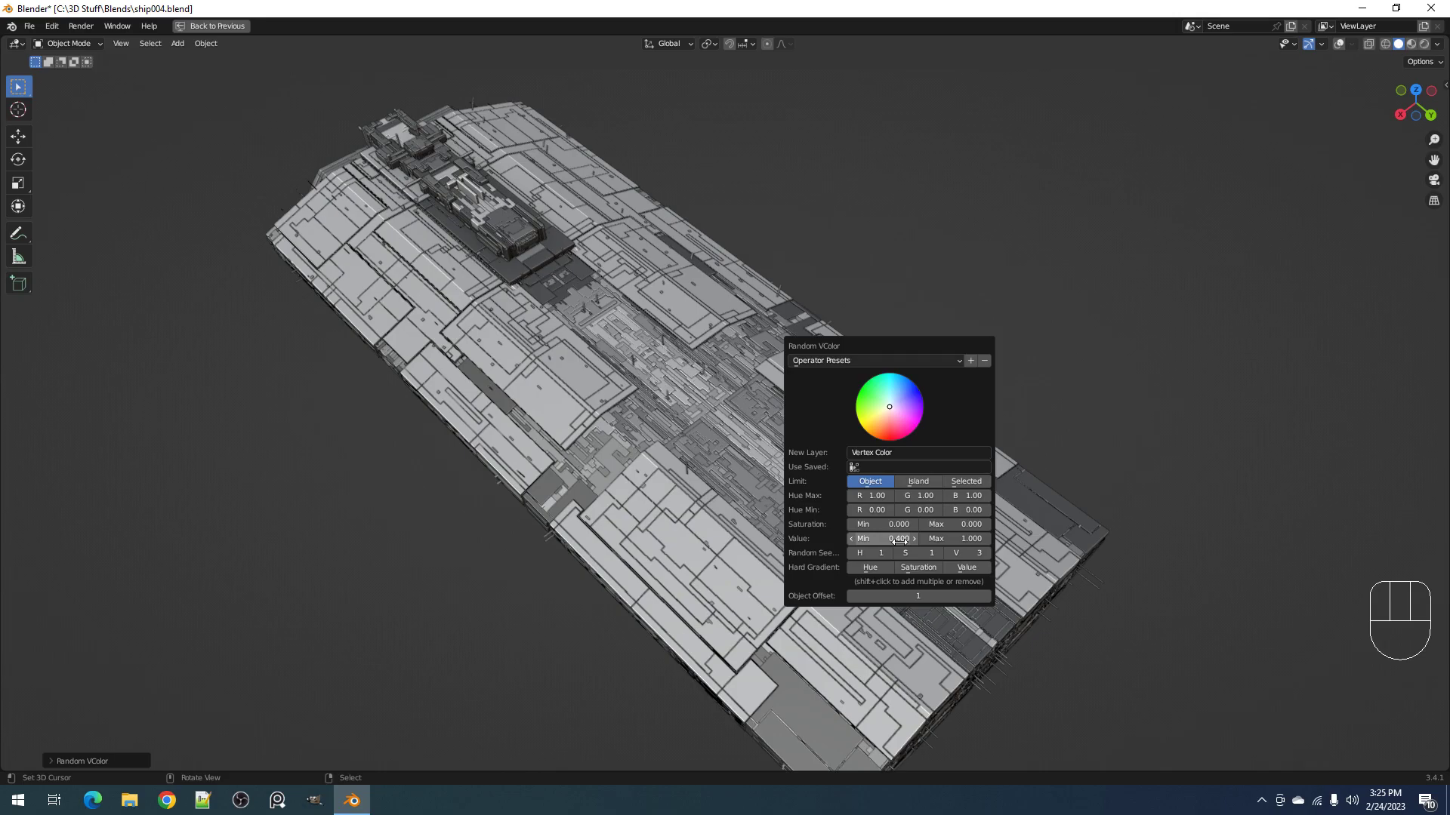
# Step: Set the value range of the random vertex colors to a minimum of 0.6 and a maximum of 0.9
pyautogui.click(899, 541)
pyautogui.press('BackSpace')
pyautogui.write('.6')
pyautogui.press('Return')
pyautogui.click(938, 541)
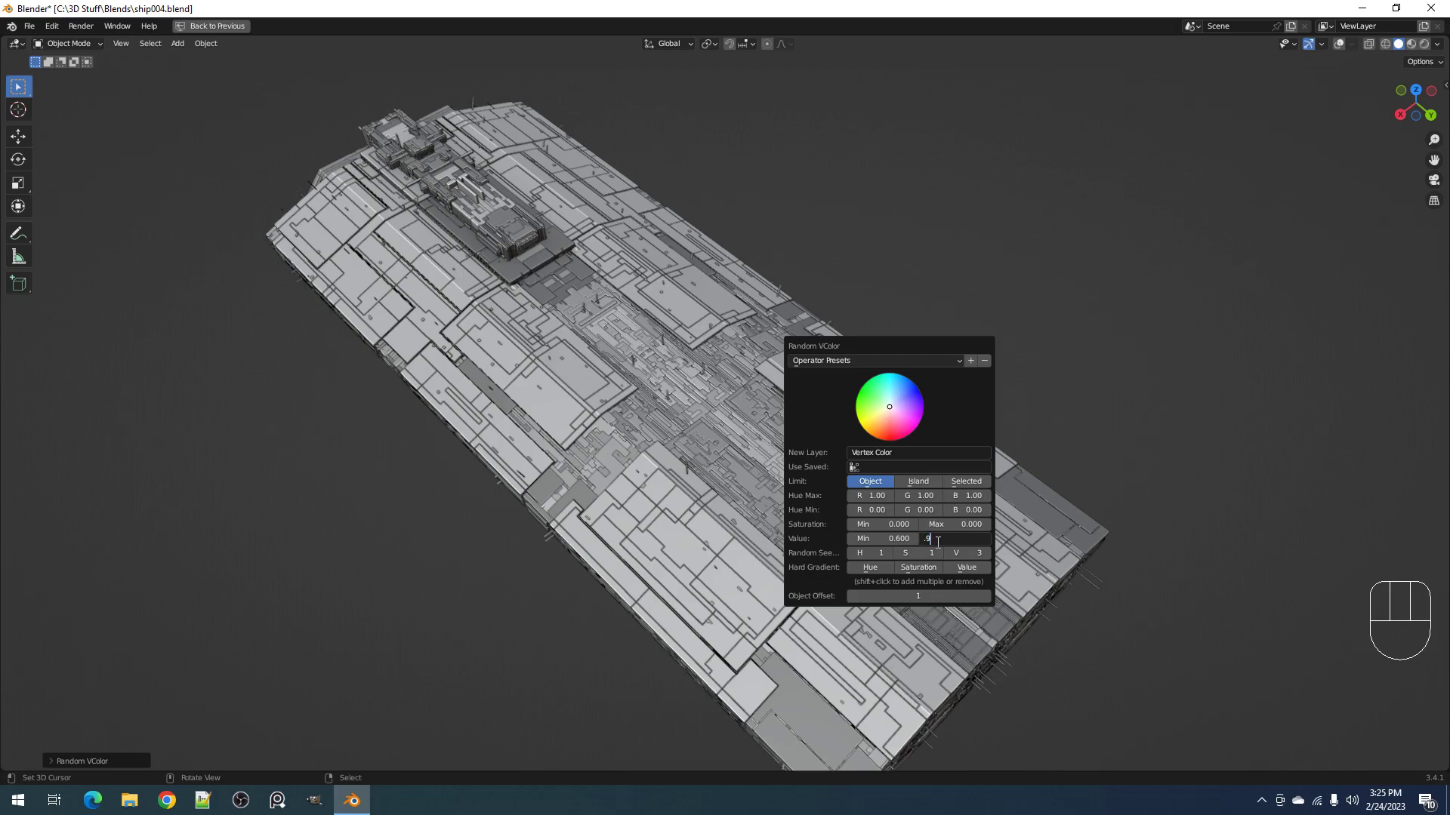
pyautogui.press('Return')
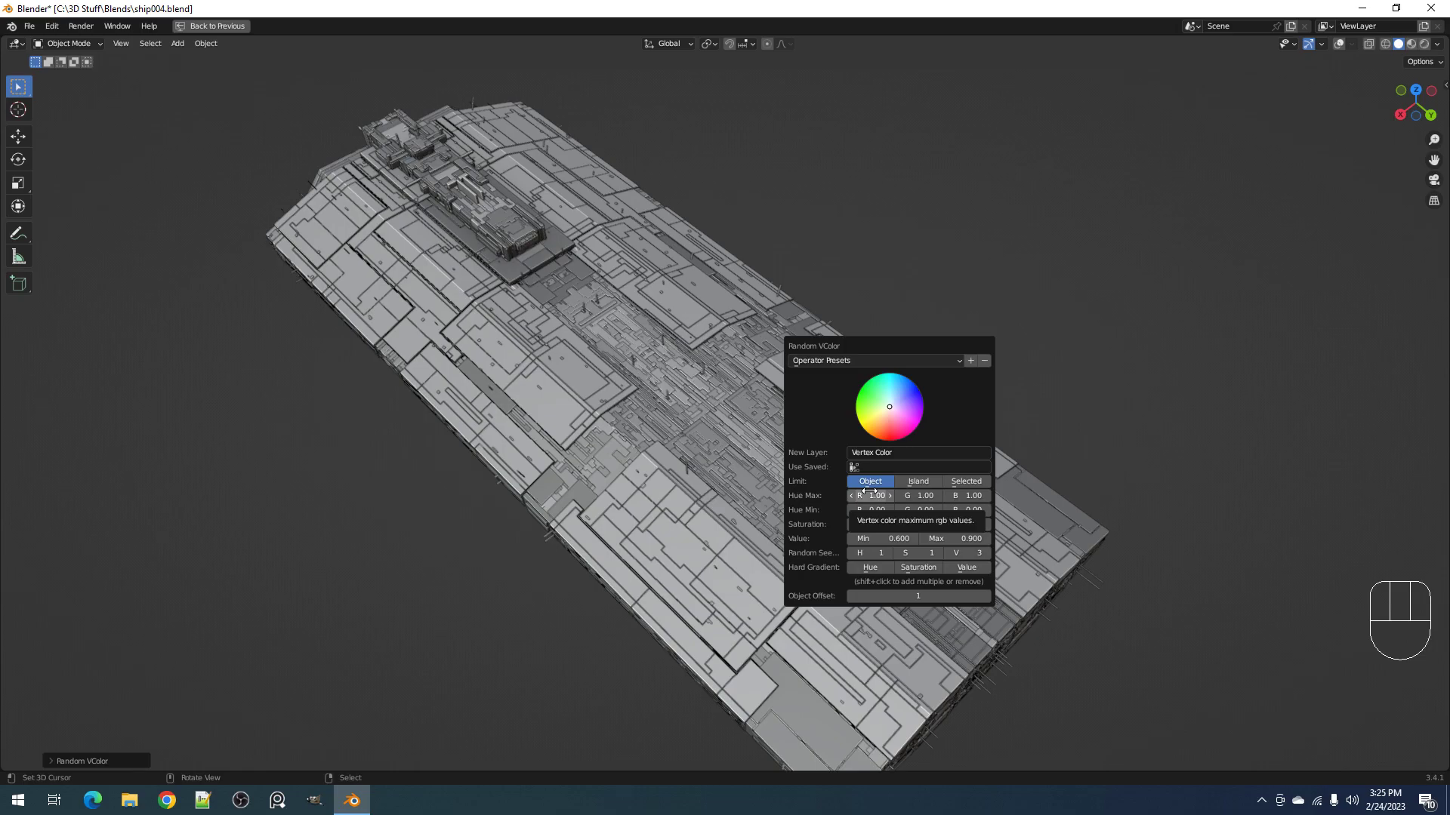
# Step: Limit the random vertex colors to Island and set the value seed to 7
pyautogui.click(918, 482)
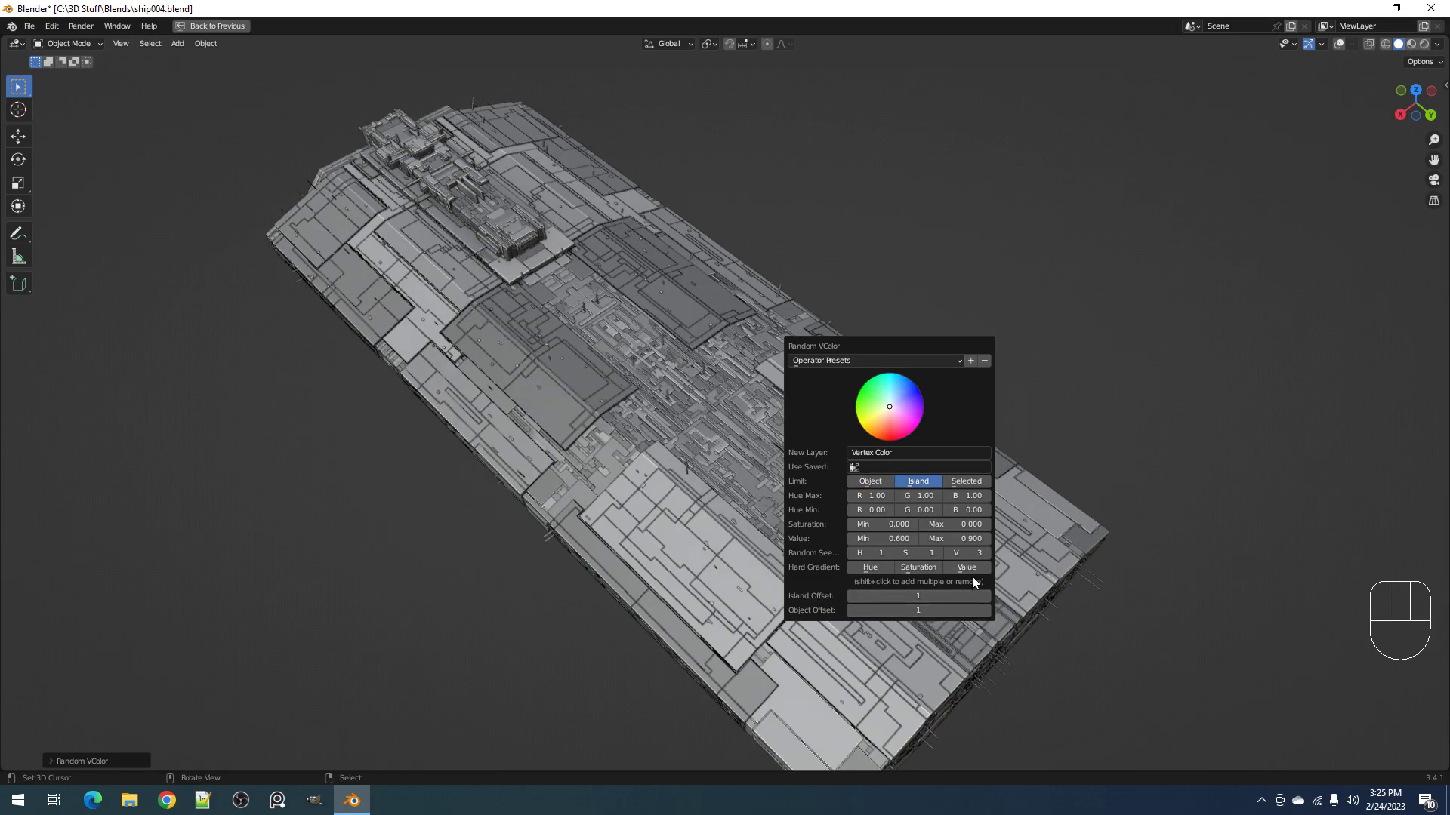
pyautogui.press('ctrl')
pyautogui.keyDown('ctrl'); pyautogui.scroll(1, 969, 556); pyautogui.keyUp('ctrl')
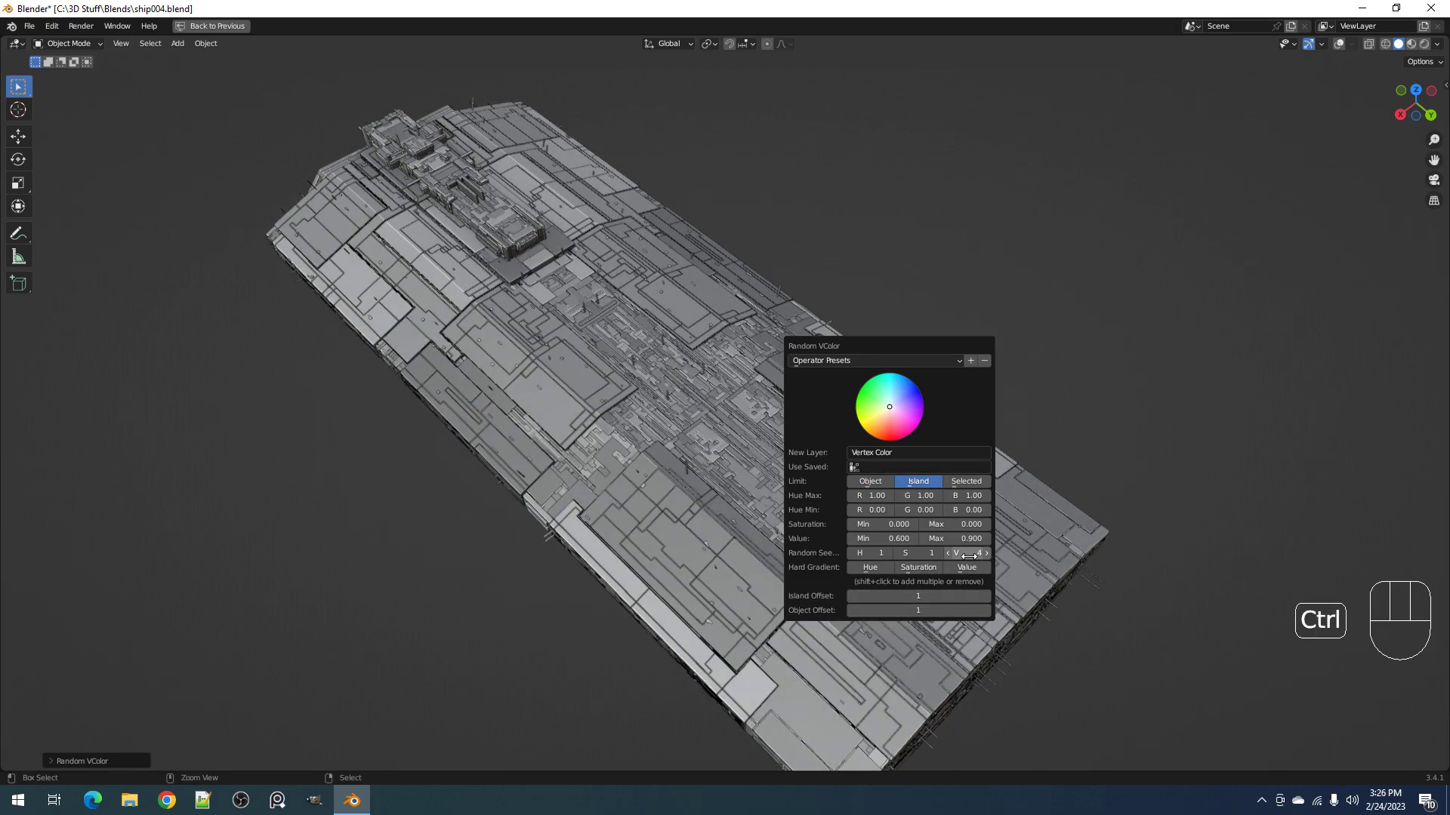
pyautogui.press('ctrl')
pyautogui.keyDown('ctrl'); pyautogui.scroll(1, 958, 553); pyautogui.keyUp('ctrl')
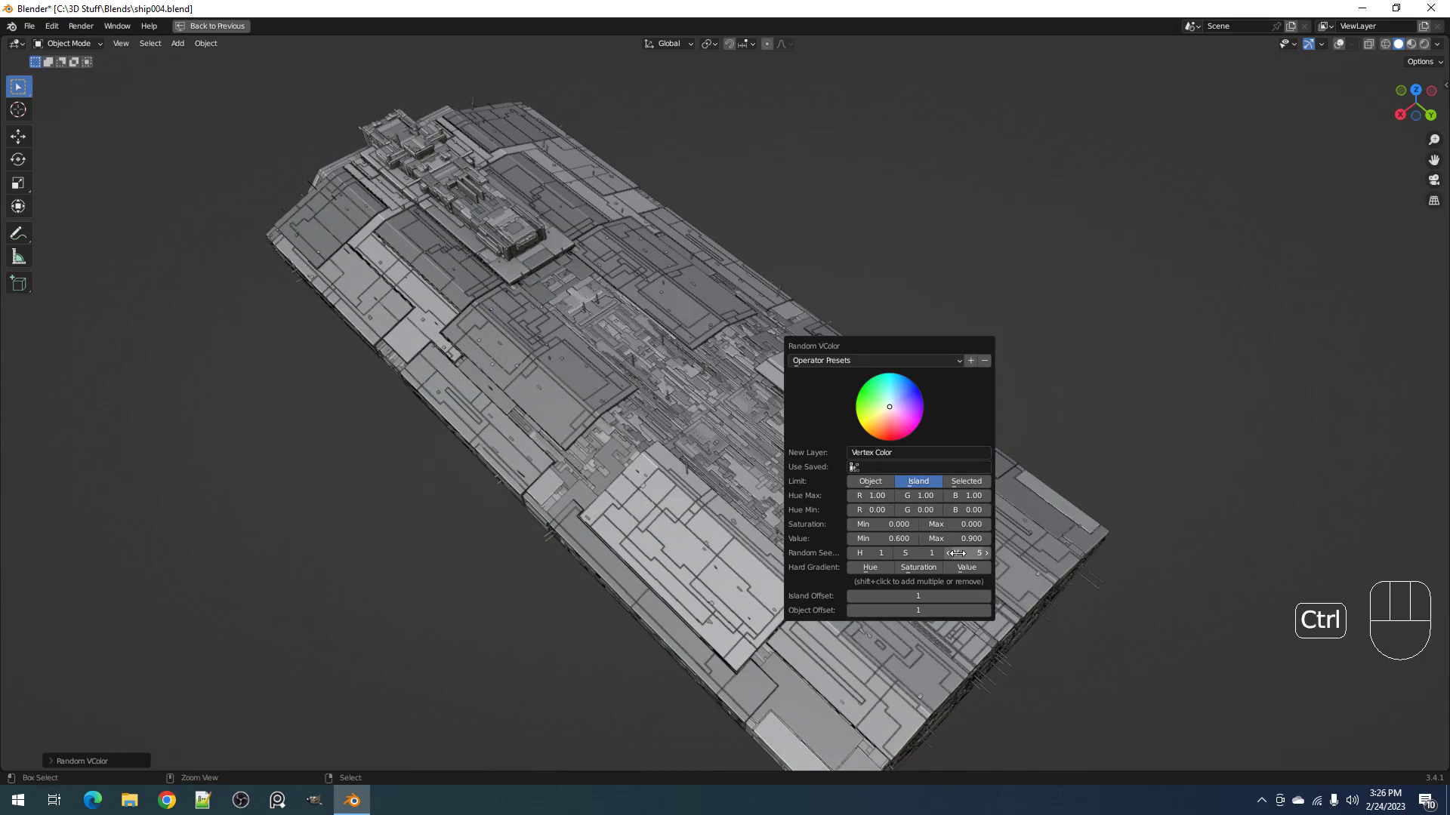
pyautogui.keyDown('ctrl'); pyautogui.scroll(1, 957, 554); pyautogui.keyUp('ctrl')
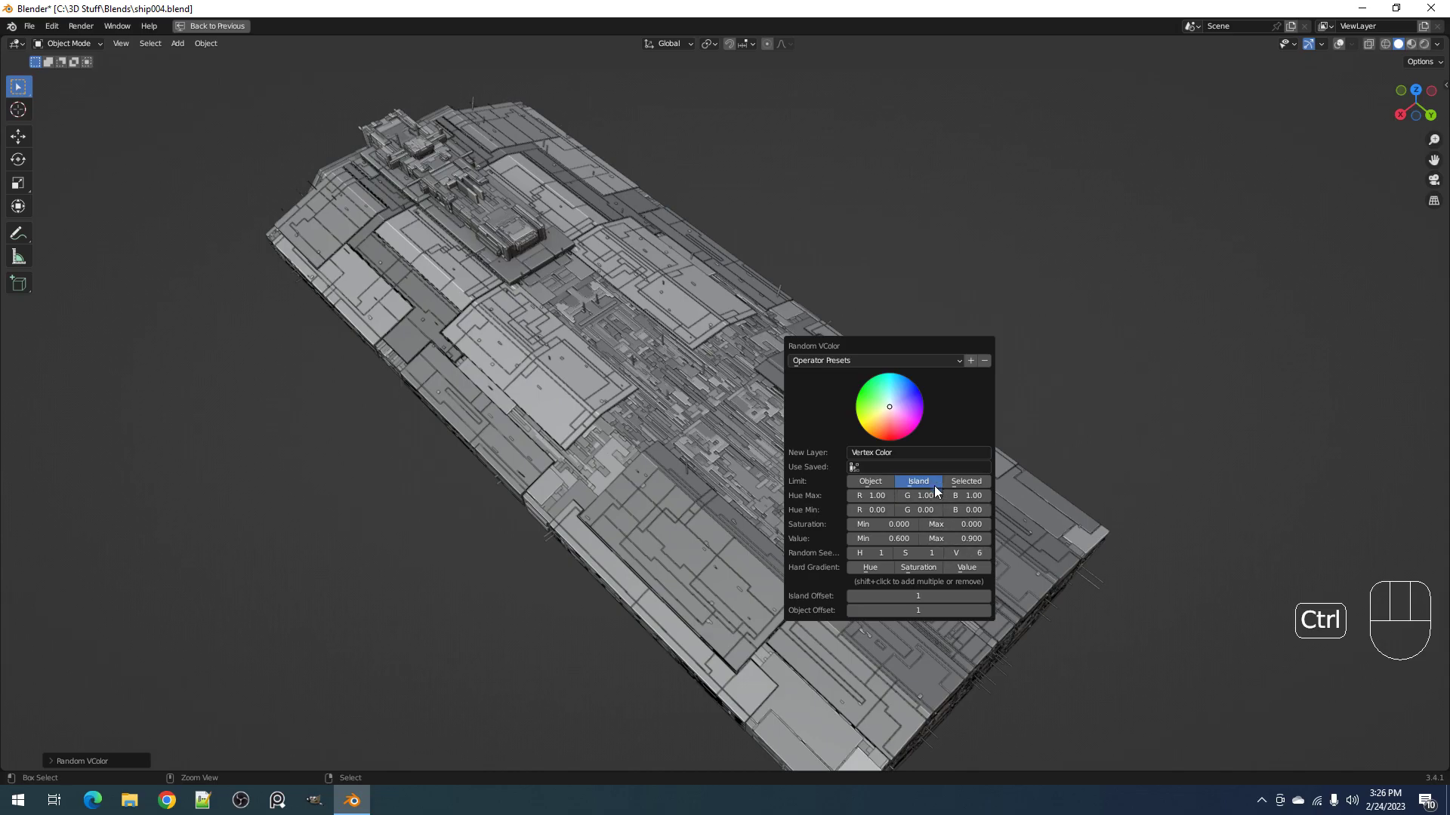
pyautogui.keyDown('ctrl'); pyautogui.scroll(1, 957, 553); pyautogui.keyUp('ctrl')
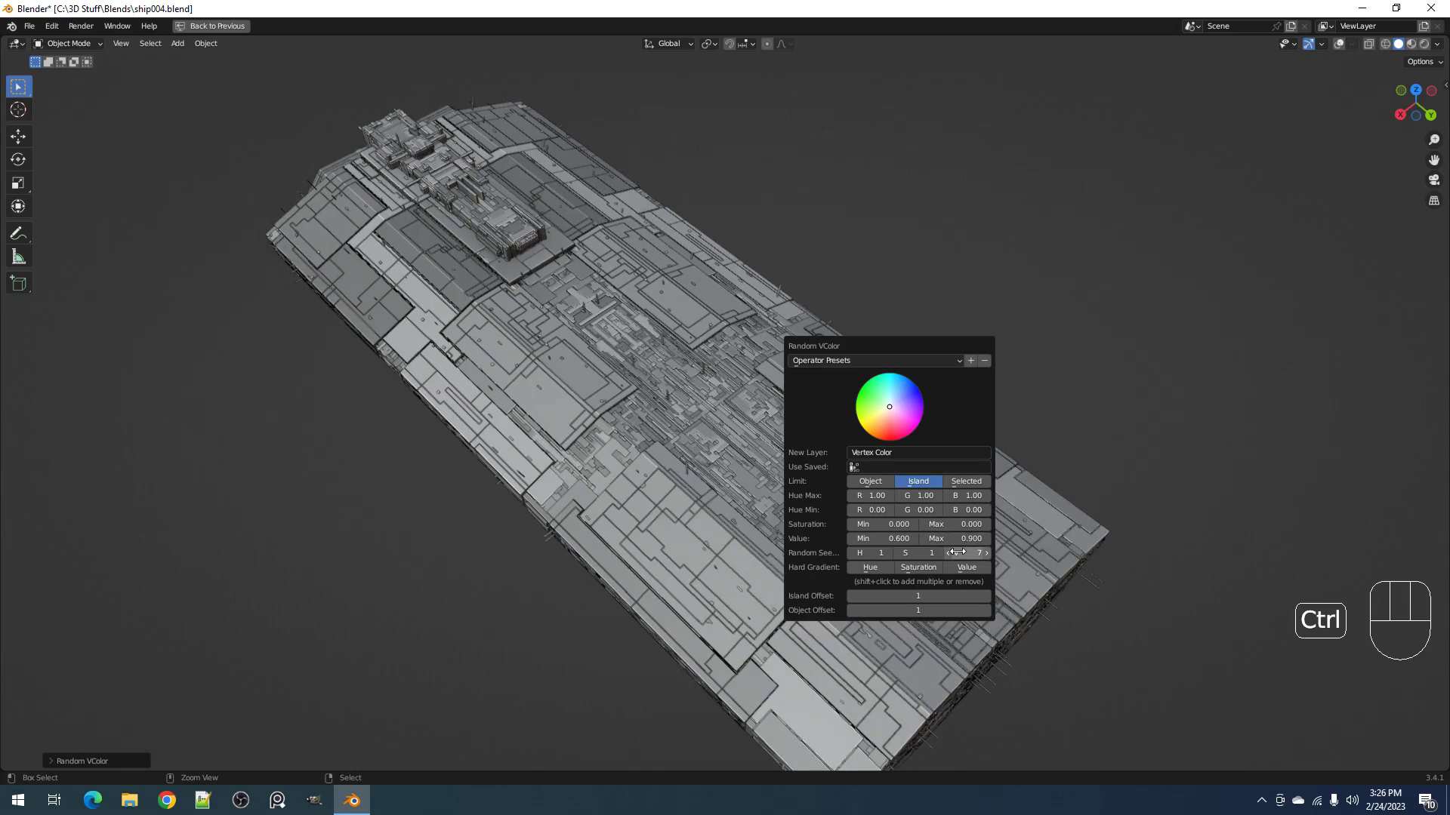
pyautogui.keyDown('ctrl'); pyautogui.scroll(1, 958, 553); pyautogui.keyUp('ctrl')
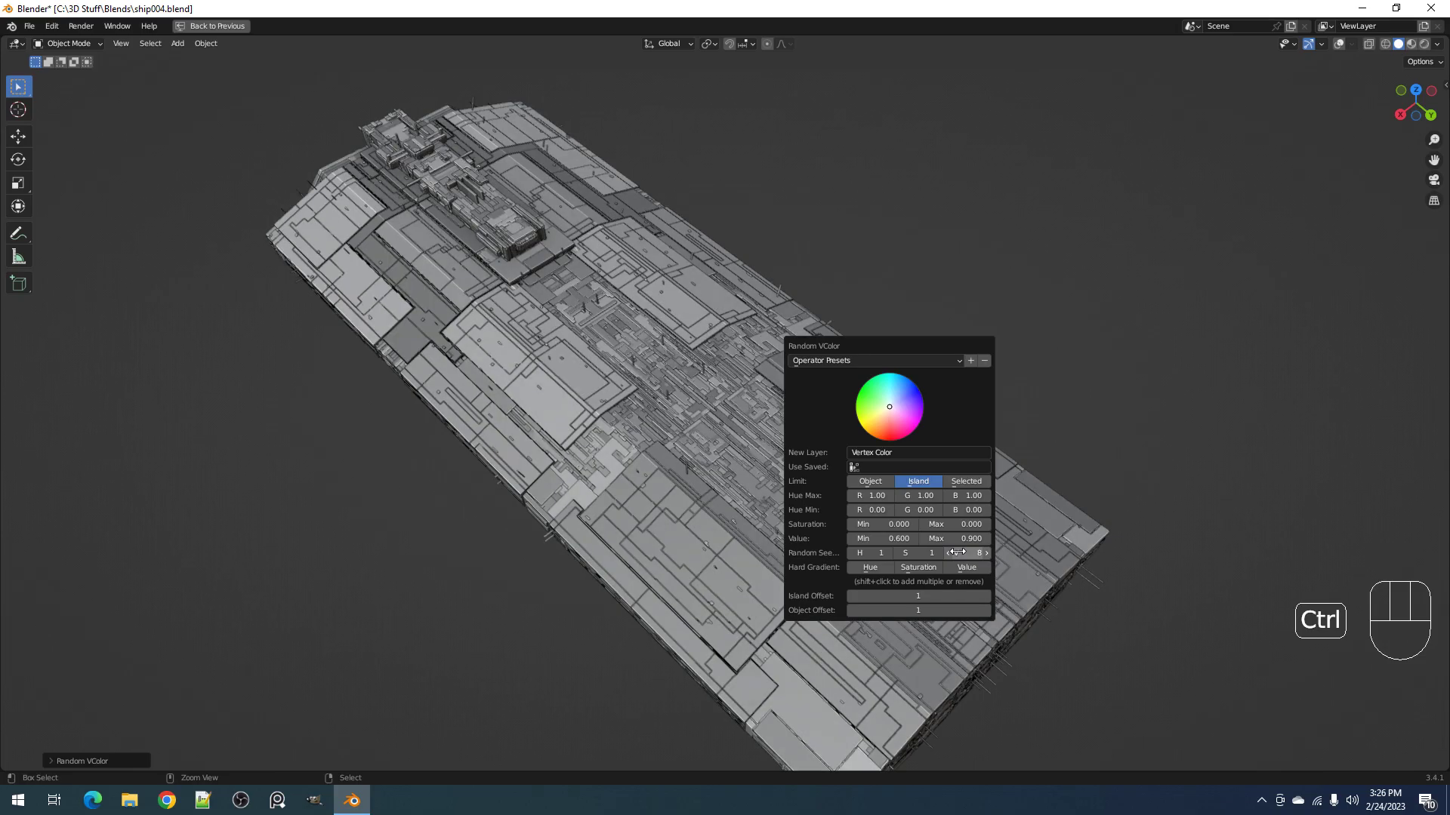
pyautogui.keyDown('ctrl'); pyautogui.scroll(-1, 958, 553); pyautogui.keyUp('ctrl')
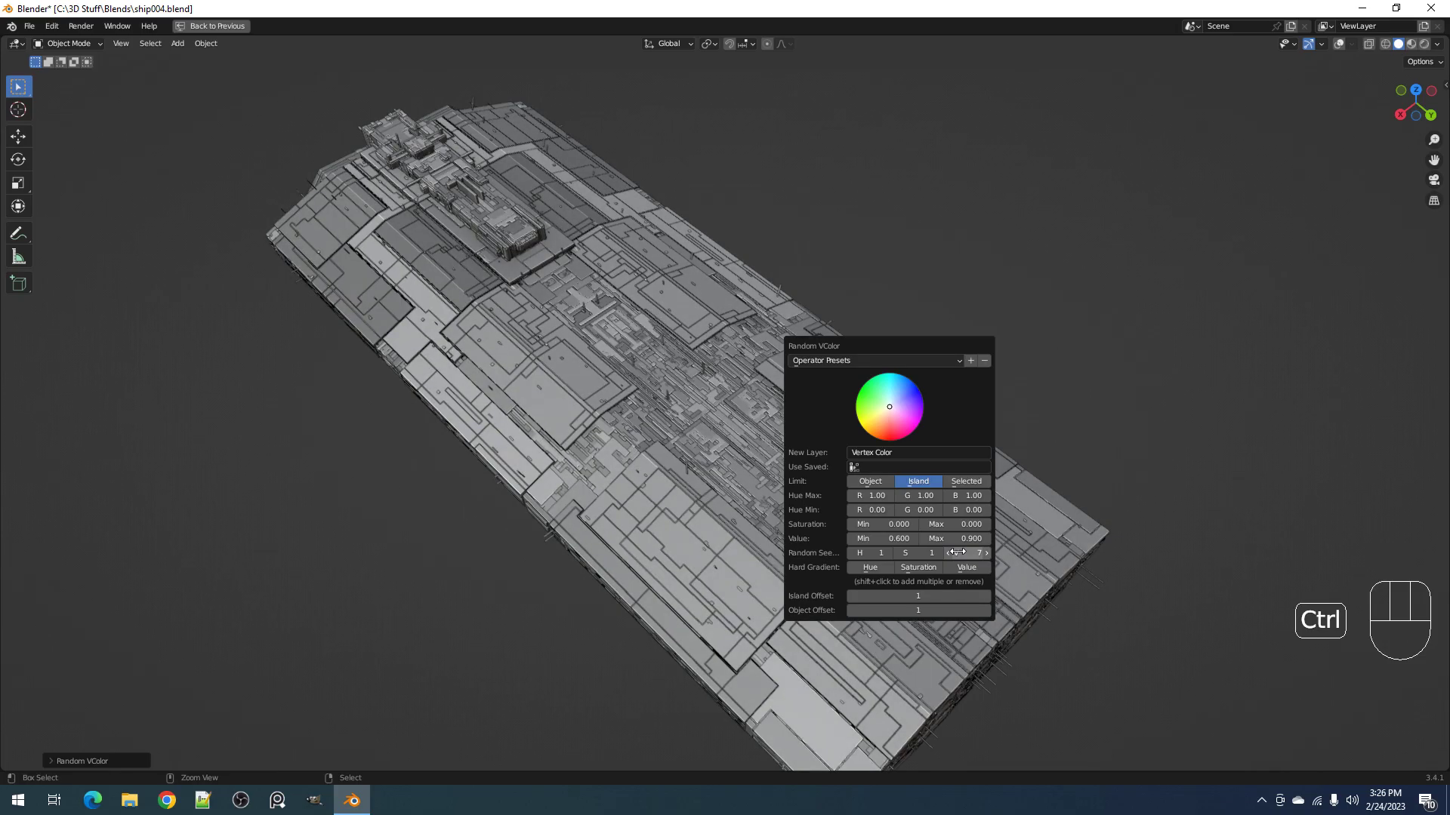
# Step: Inspect the colored ship from below and above with overlays shown, save the file and hide the overlays again
pyautogui.moveTo(740, 568); pyautogui.dragTo(849, 401, button='middle')
pyautogui.hotkey('shift', 'alt', 'z')
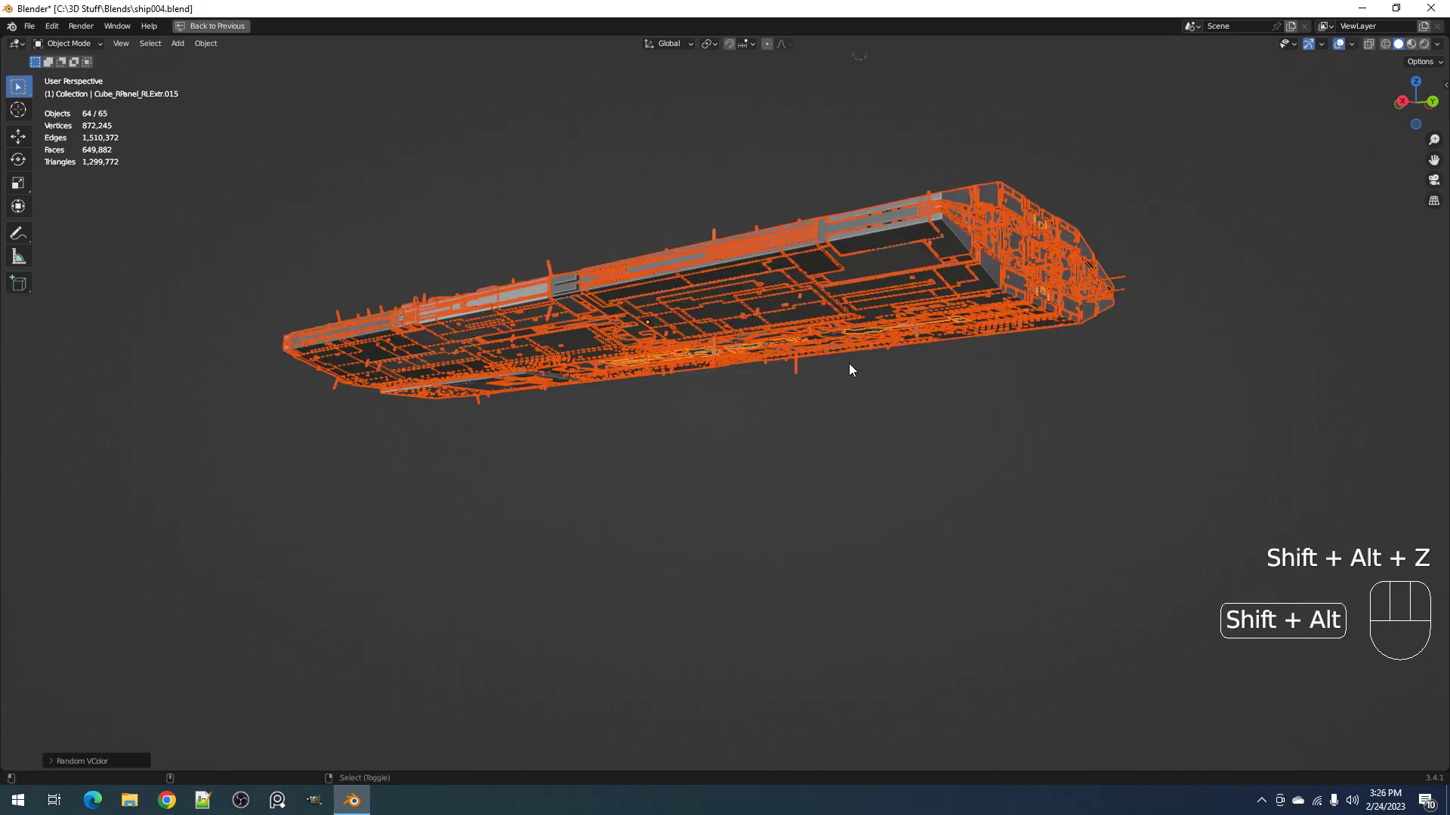
pyautogui.moveTo(821, 259); pyautogui.dragTo(819, 359, button='middle')
pyautogui.scroll(5, 619, 420)
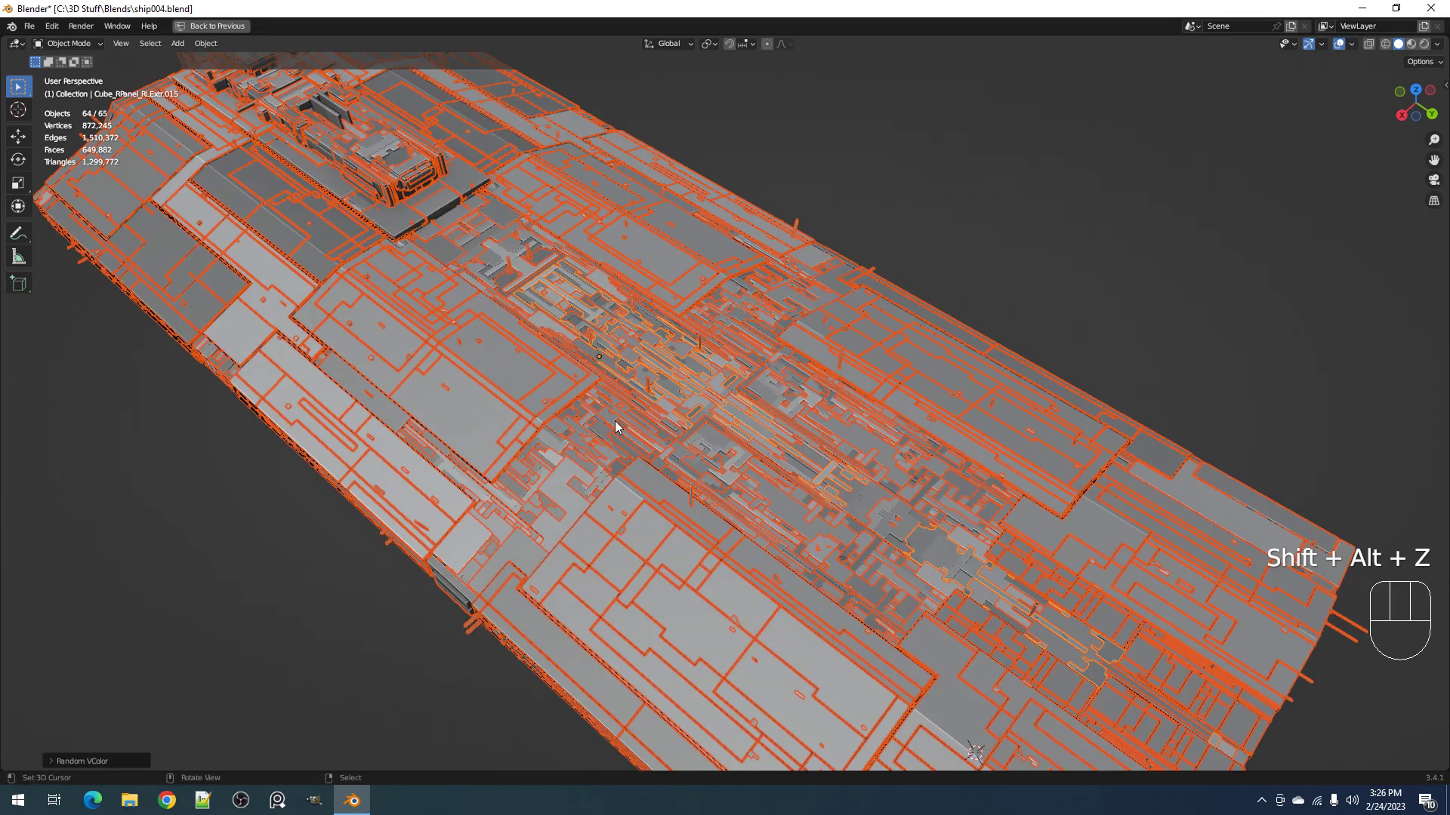
pyautogui.scroll(-5, 626, 422)
pyautogui.hotkey('ctrl', 's')
pyautogui.hotkey('shift', 'alt', 'z')
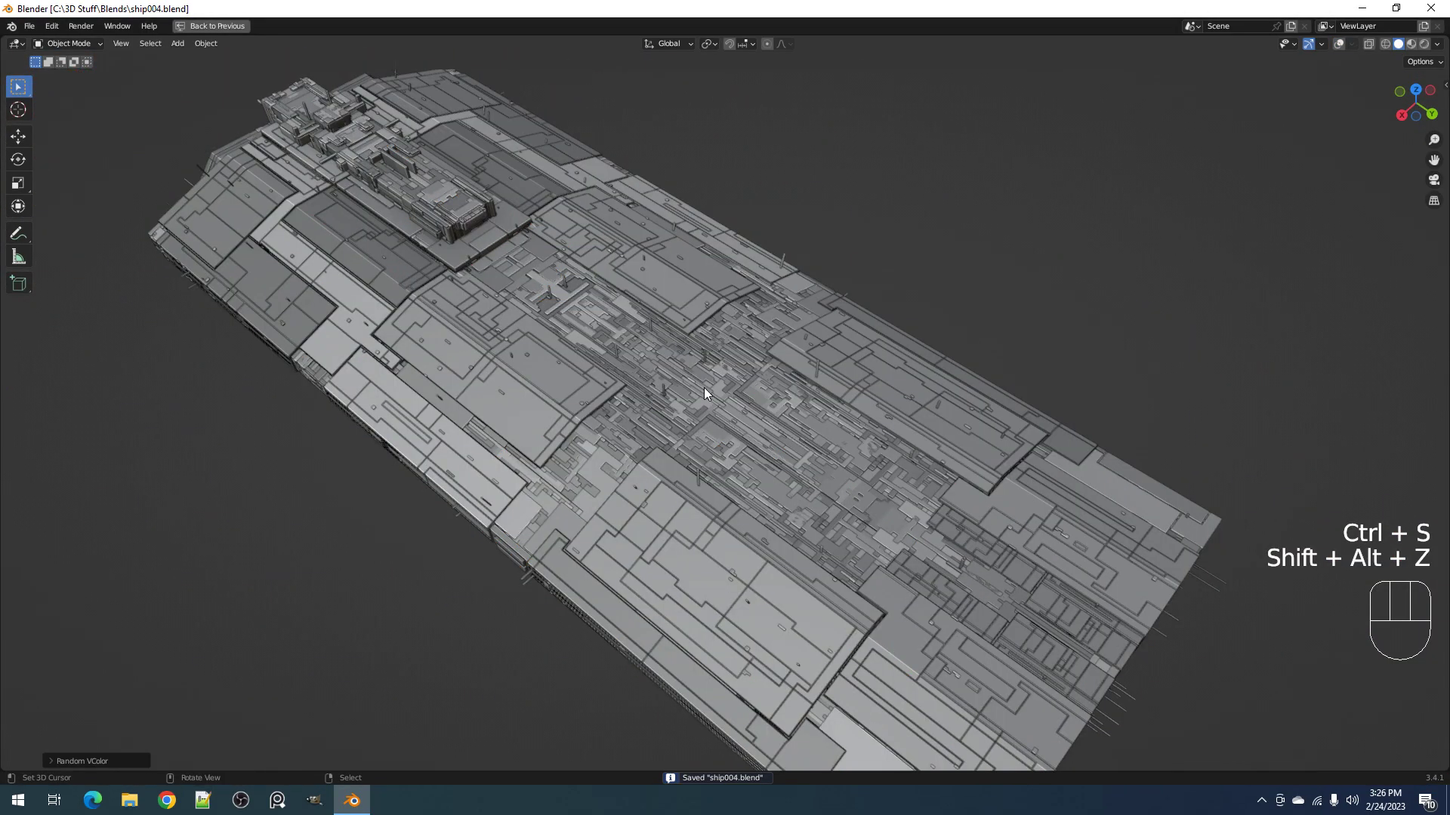
# Step: Try moving individual panel and detail objects away from the hull, cancelling each move
pyautogui.rightClick(704, 388)
pyautogui.scroll(-2, 704, 388)
pyautogui.press('g')
pyautogui.rightClick(854, 321)
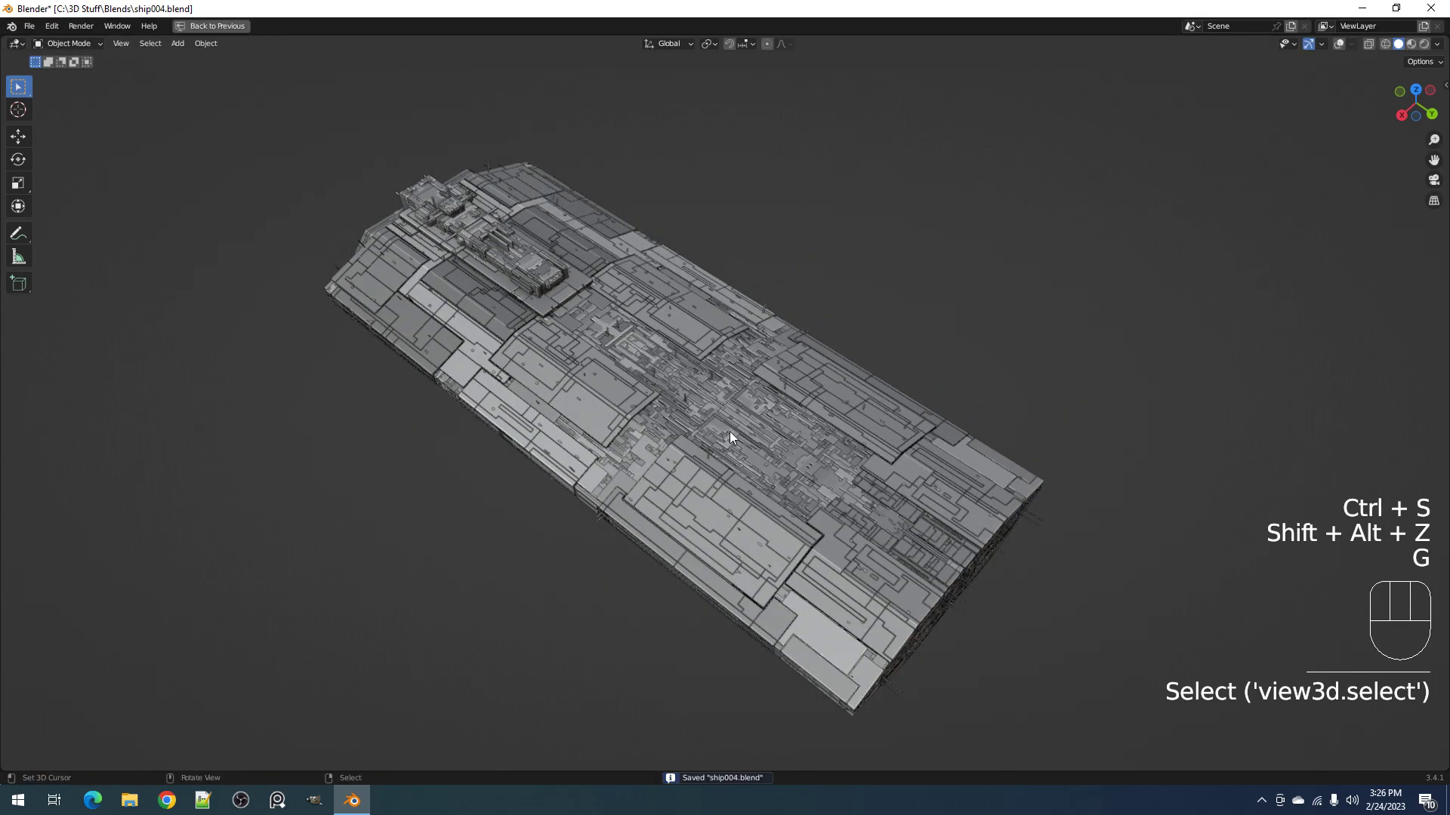
pyautogui.press('g')
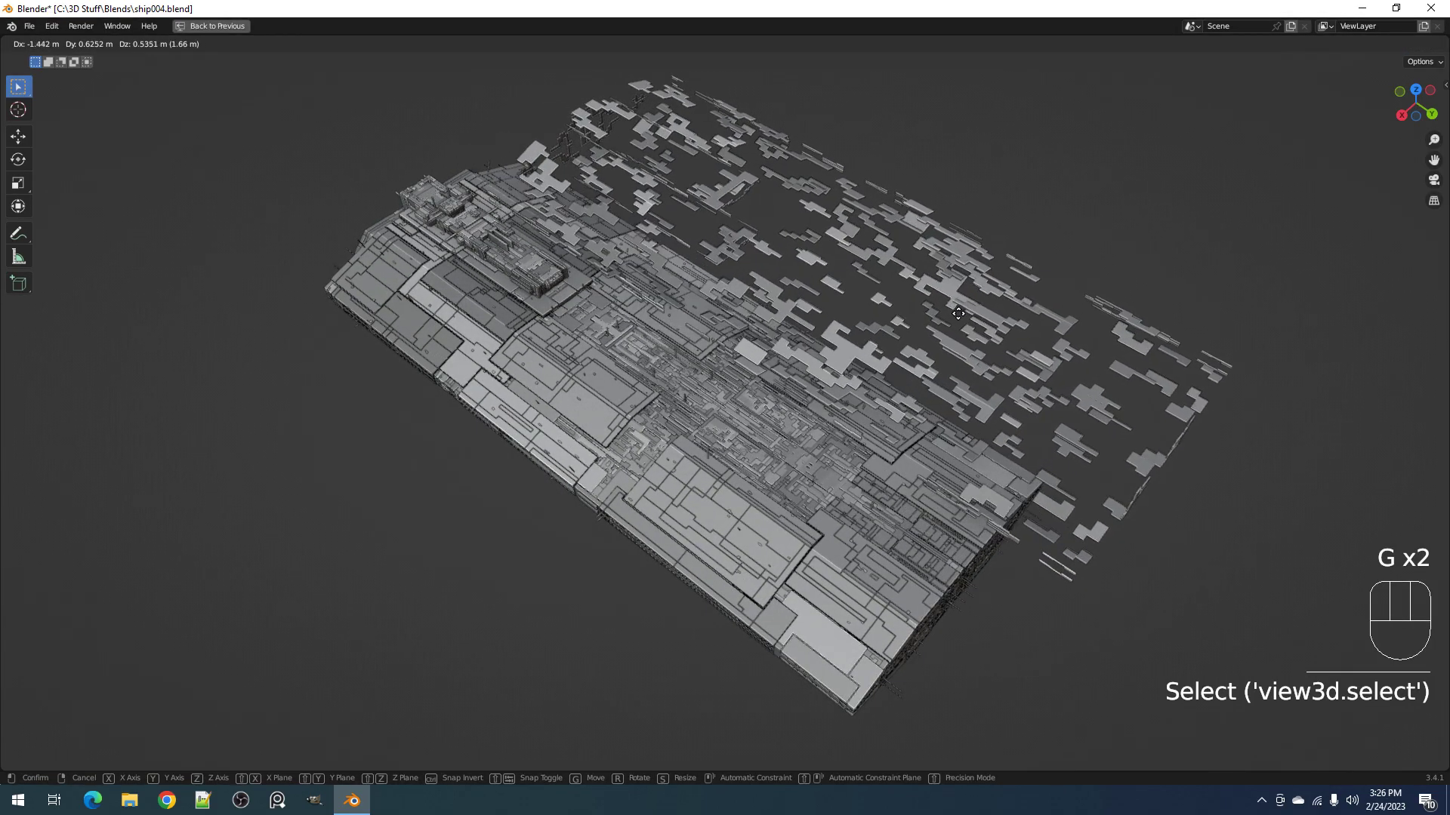
pyautogui.rightClick(950, 318)
pyautogui.scroll(3, 786, 446)
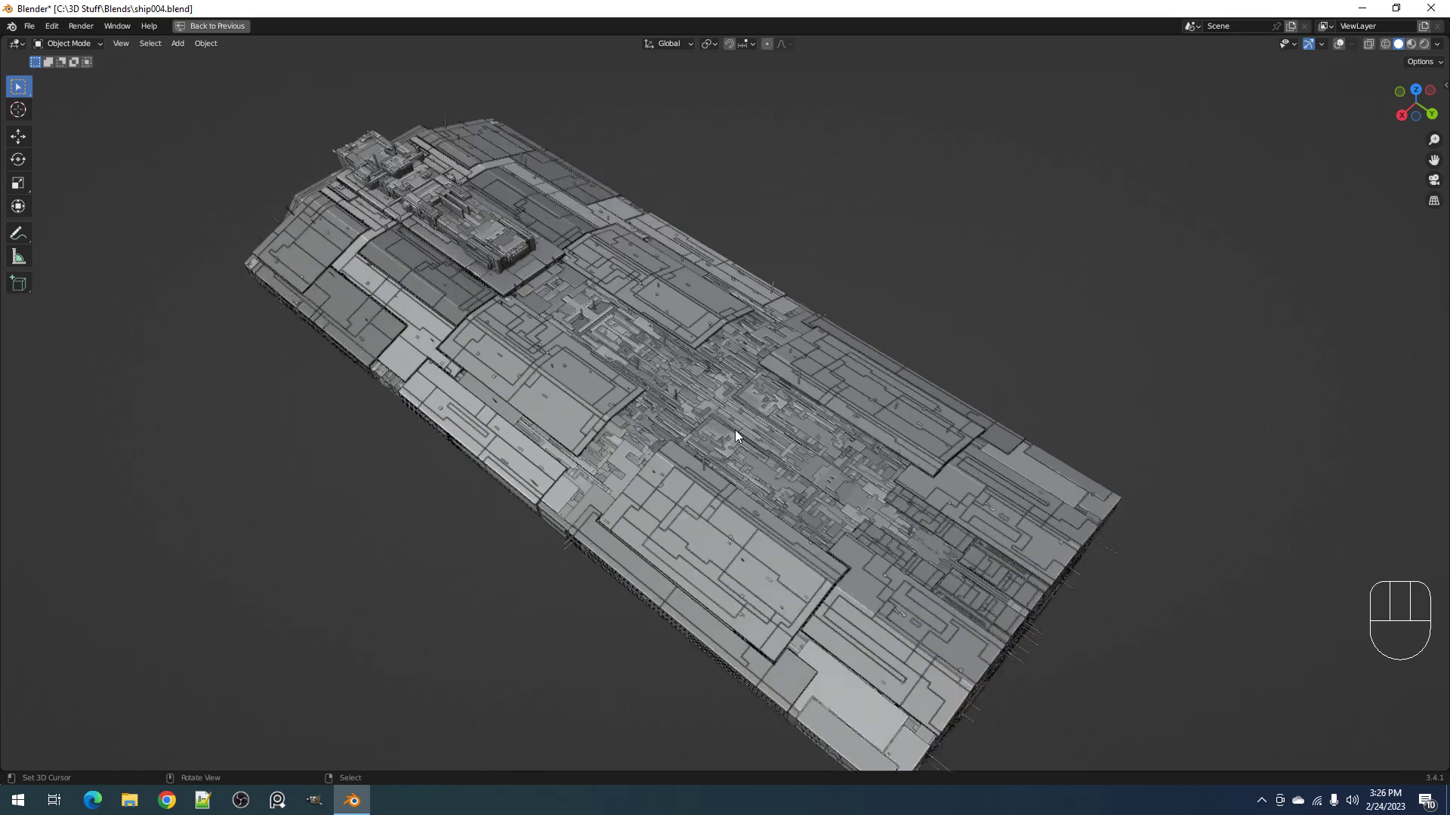
pyautogui.press('g')
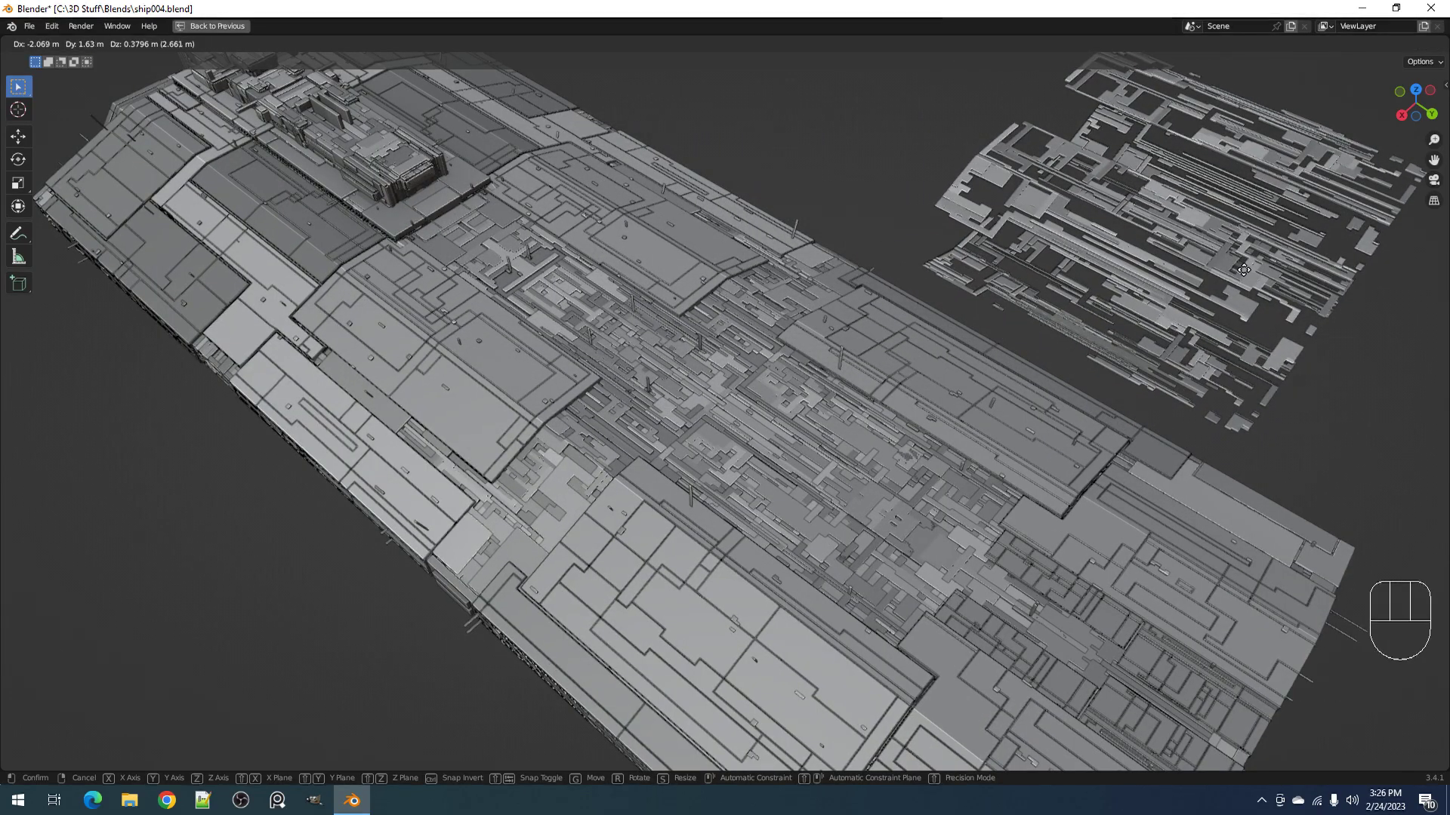
pyautogui.moveTo(854, 419); pyautogui.dragTo(804, 425, button='middle')
# Step: Save the ship file with nothing selected and return the maximized viewport to the full layout
pyautogui.hotkey('alt', 'a')
pyautogui.moveTo(758, 475); pyautogui.dragTo(676, 401, button='middle')
pyautogui.hotkey('ctrl', 's')
pyautogui.hotkey('ctrl', 'space')
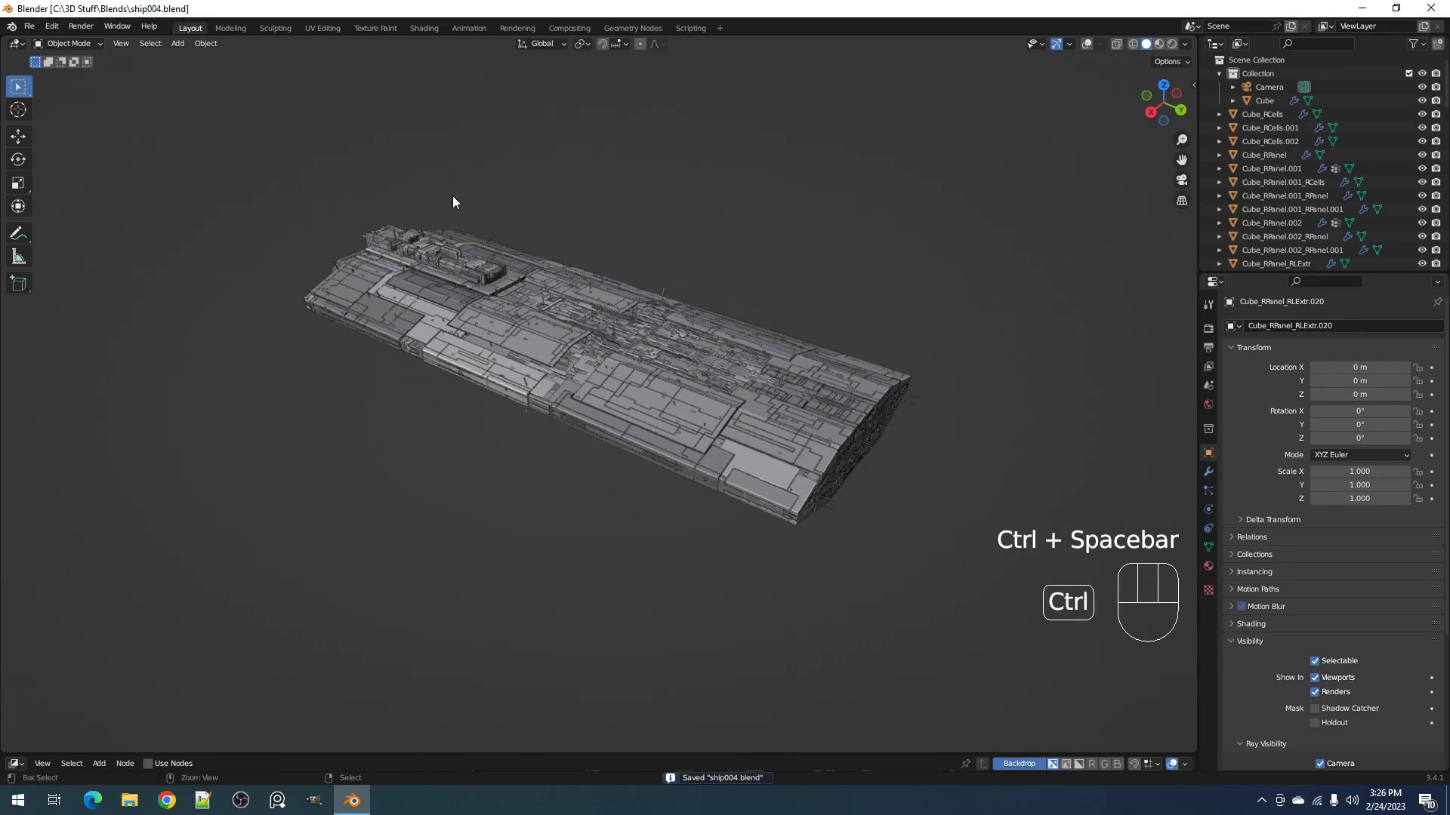
# Step: Set a viewport render region that encloses the whole ship with some margin and save the file
pyautogui.hotkey('ctrl', 'b')
pyautogui.moveTo(189, 184); pyautogui.dragTo(1043, 609)
pyautogui.hotkey('ctrl', 's')
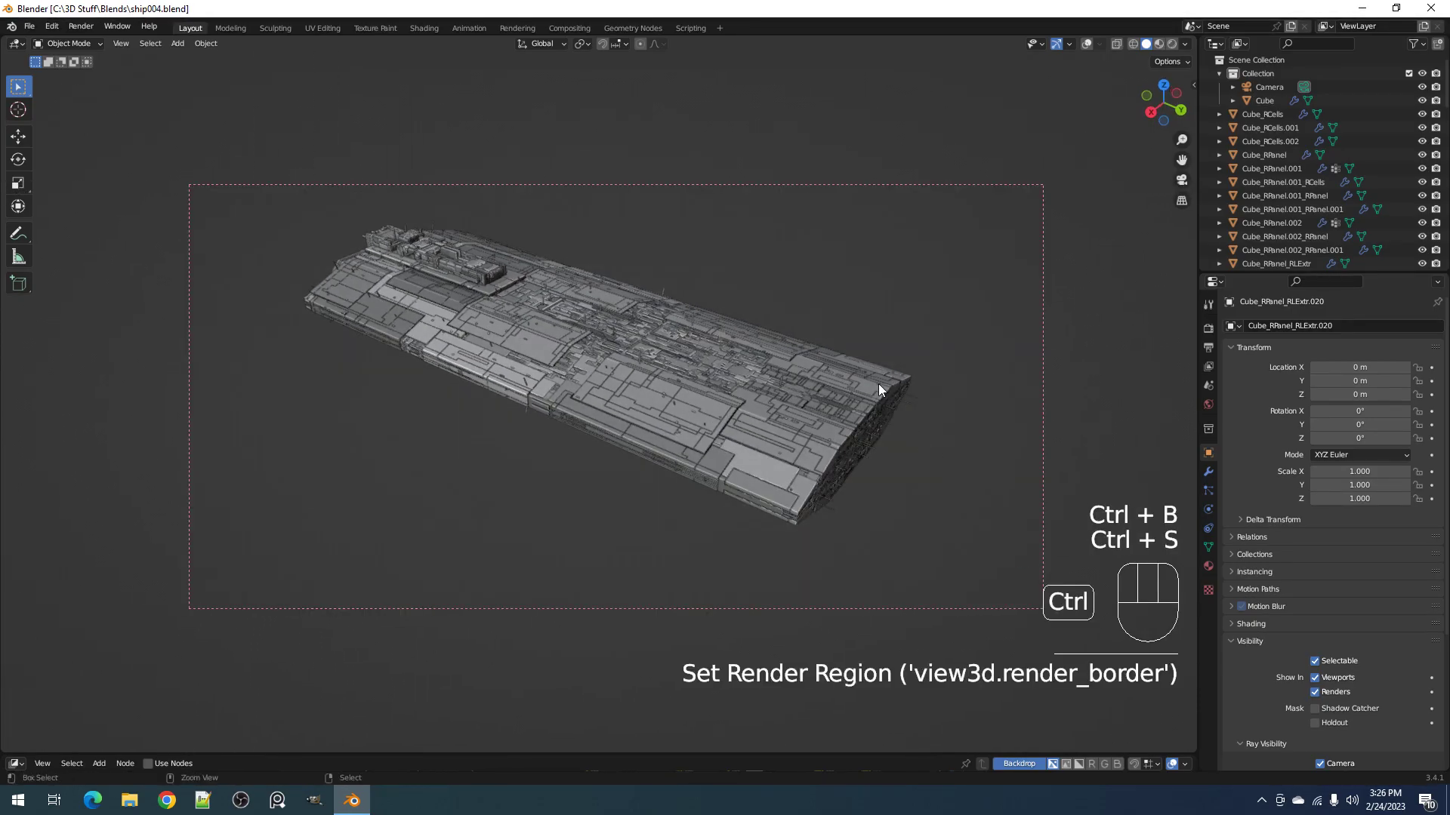
# Step: Enable the Gaffer HDRI handler for the scene's world and save the file
pyautogui.click(1208, 404)
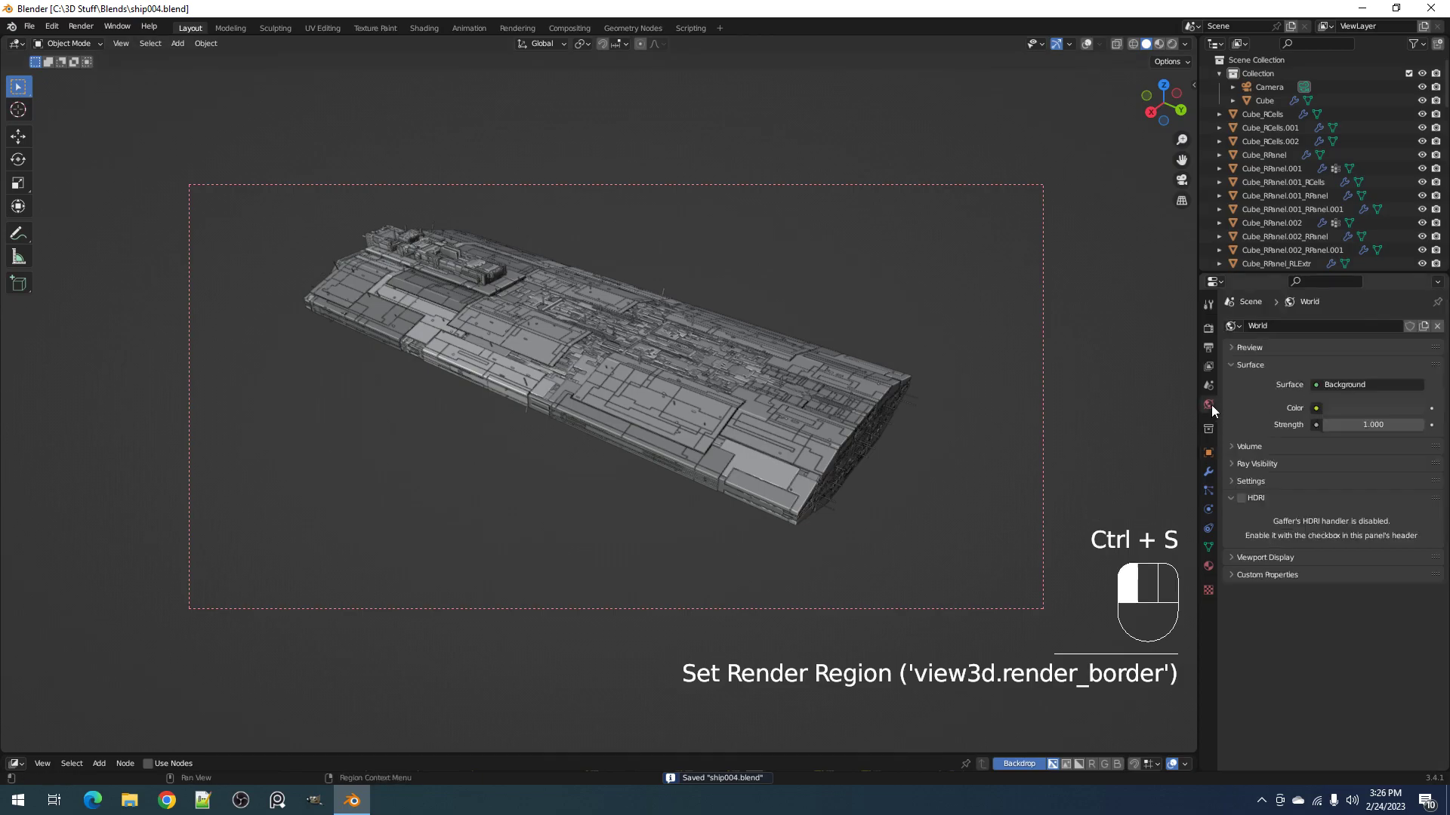
pyautogui.click(1242, 498)
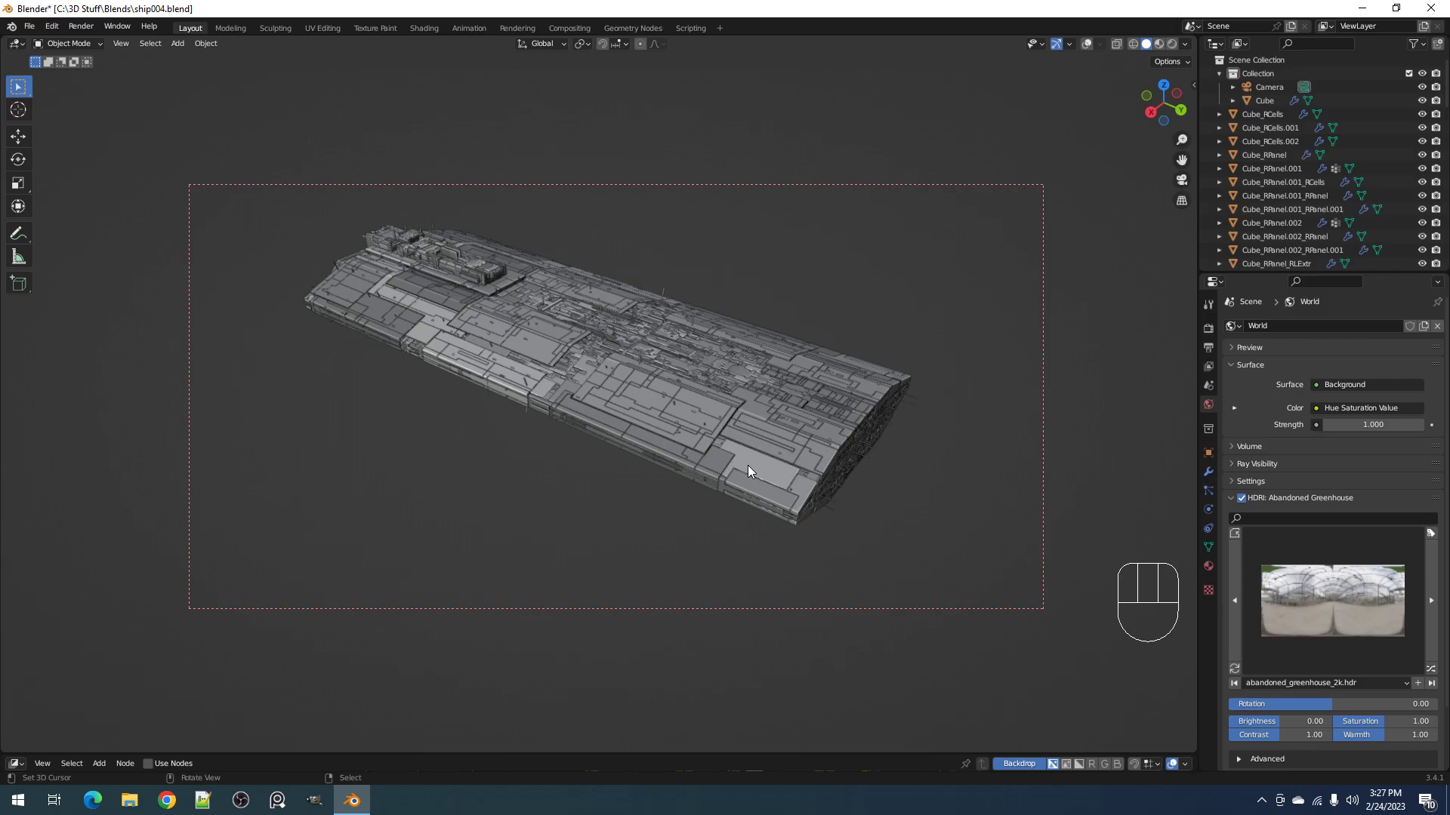
pyautogui.moveTo(801, 427); pyautogui.dragTo(751, 431, button='middle')
pyautogui.hotkey('ctrl', 's')
# Step: Switch the viewport shading to Rendered with the ship framed inside the render region
pyautogui.scroll(2, 767, 422)
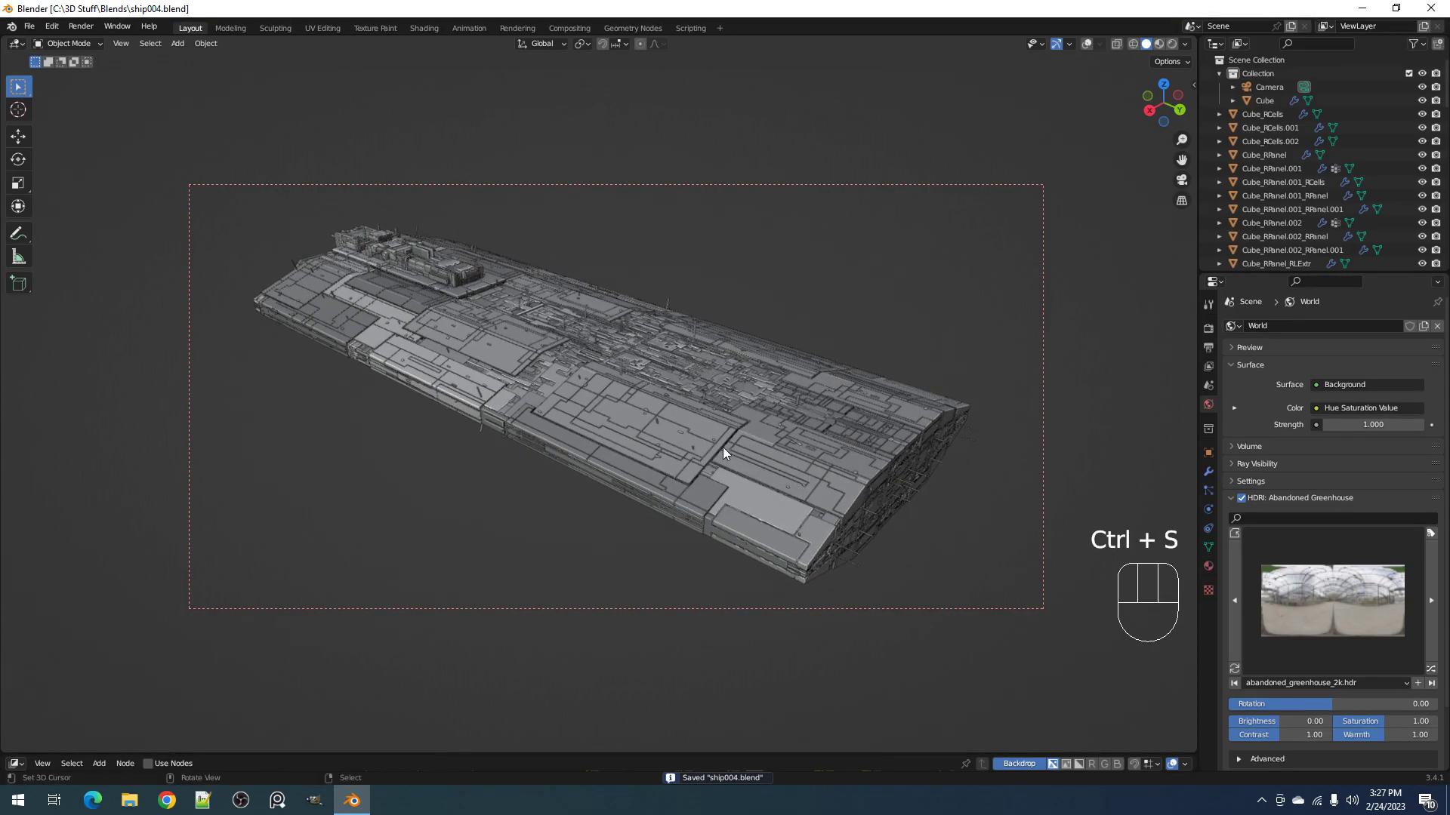
pyautogui.press('z')
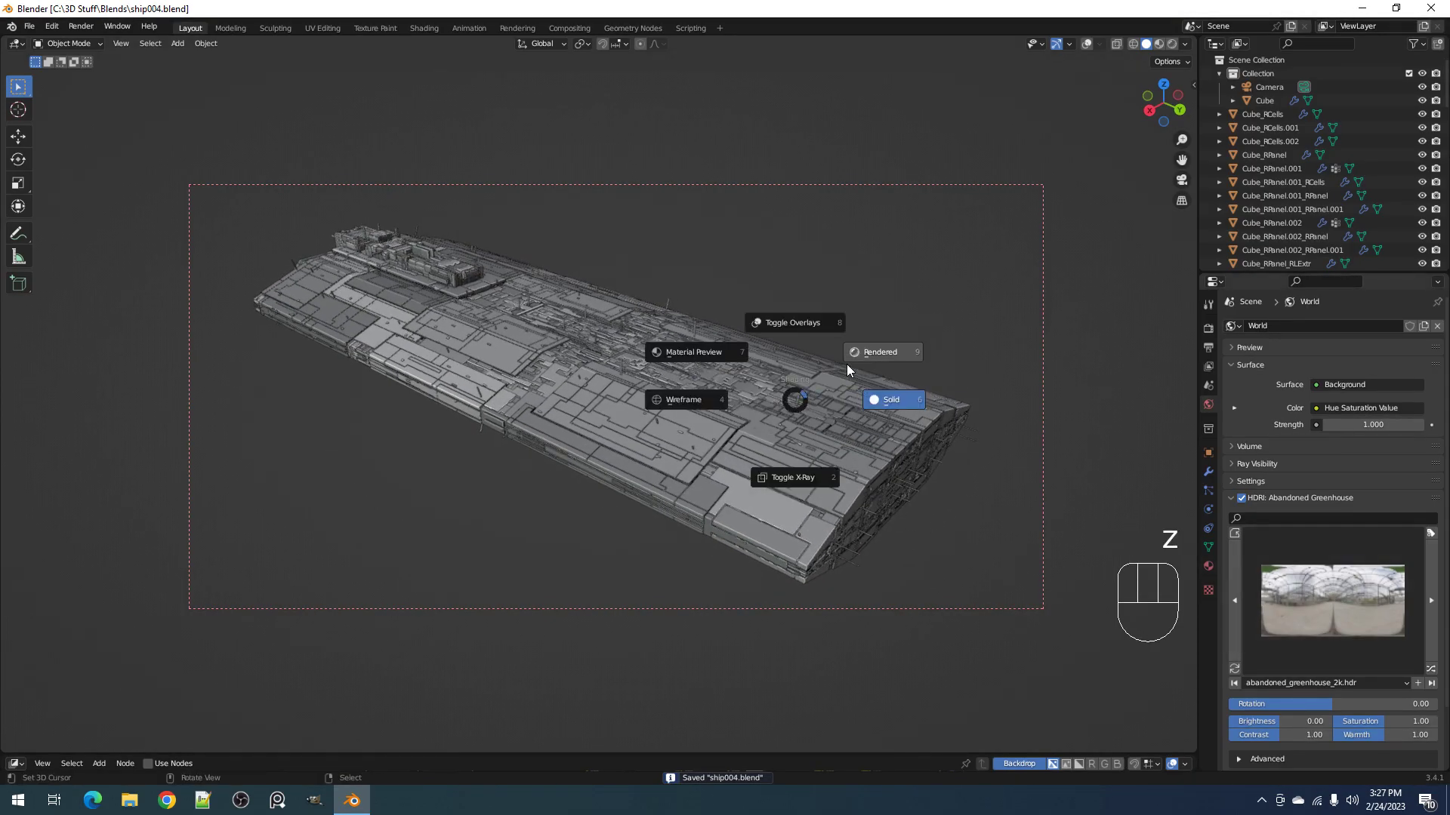
pyautogui.click(872, 352)
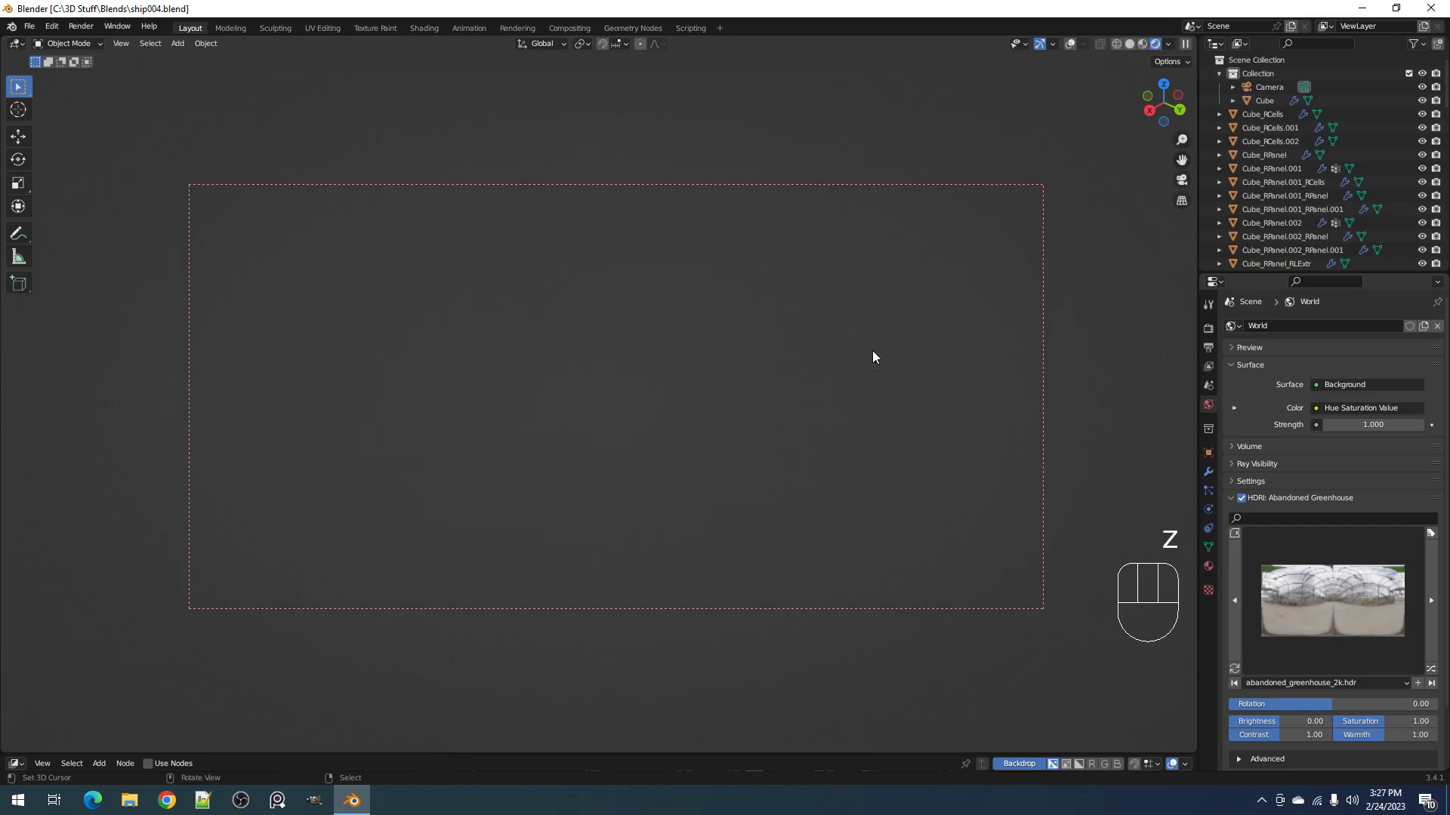
# Step: Change the world's HDRI to Quarry 03
pyautogui.moveTo(874, 355)
pyautogui.mouseDown(button='middle')
pyautogui.moveTo(853, 417)
pyautogui.moveTo(876, 393)
pyautogui.mouseUp(button='middle')
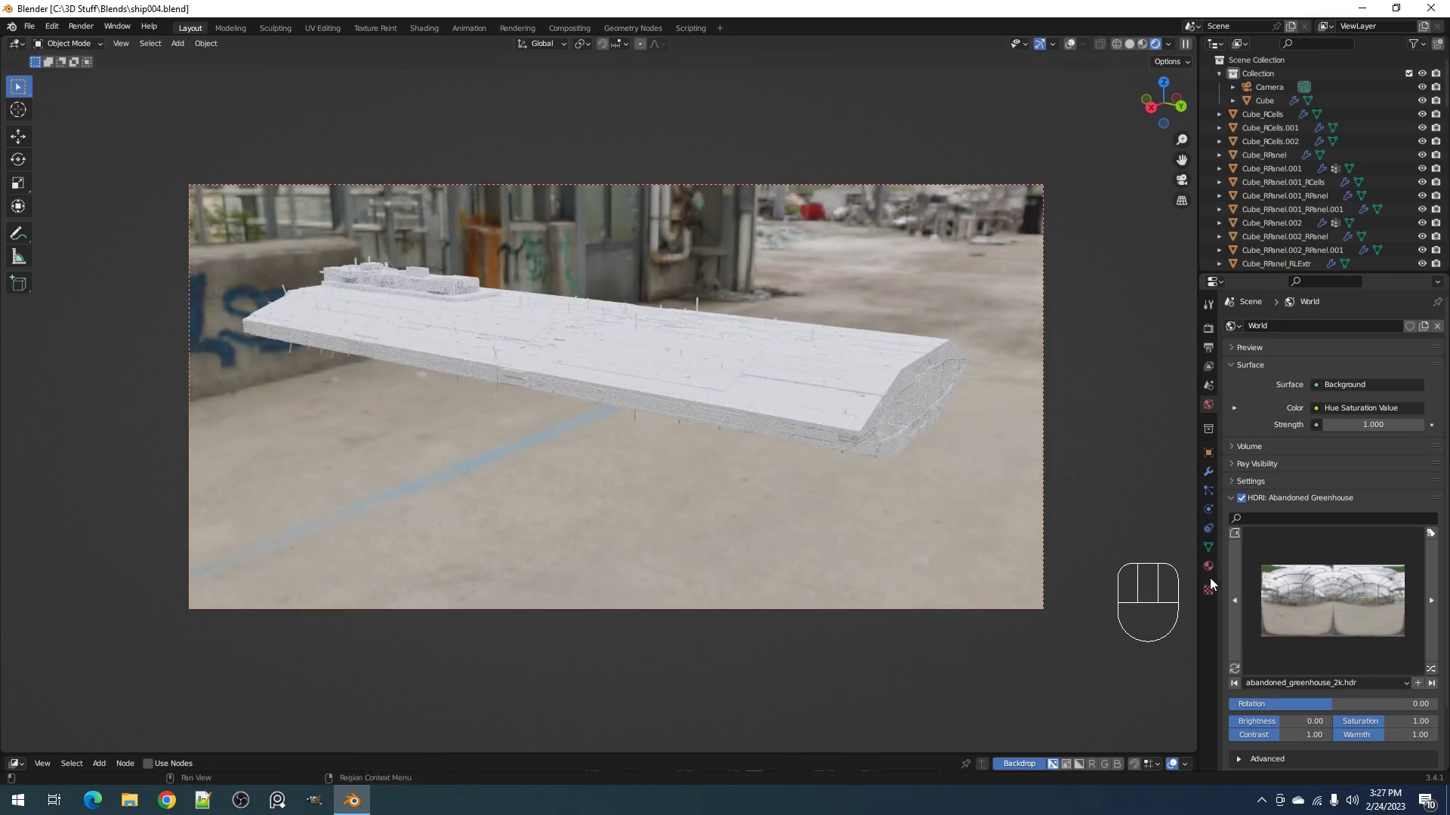
pyautogui.click(1296, 592)
pyautogui.click(1154, 415)
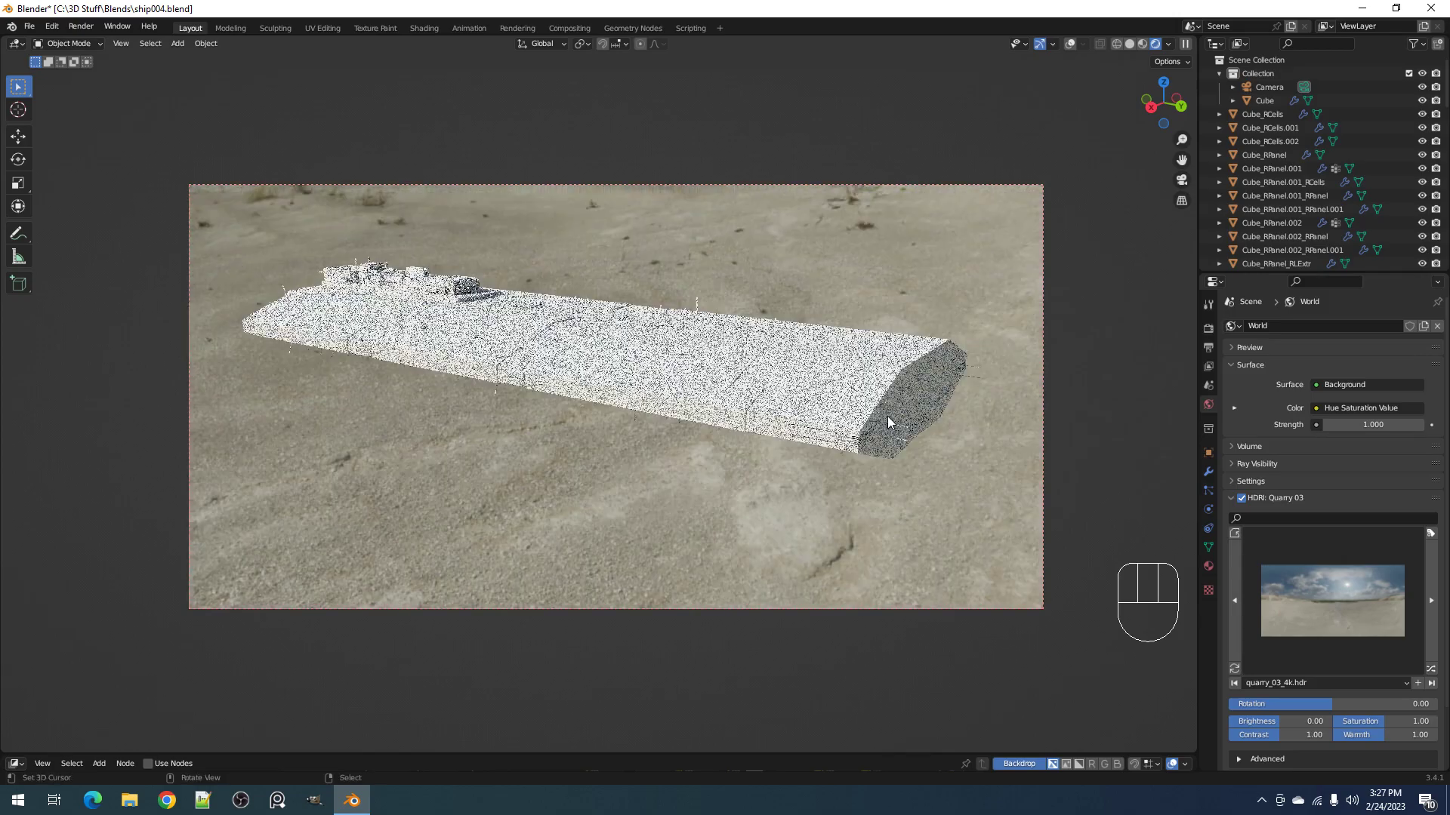
# Step: Return the viewport to Solid shading and save the ship file
pyautogui.press('z')
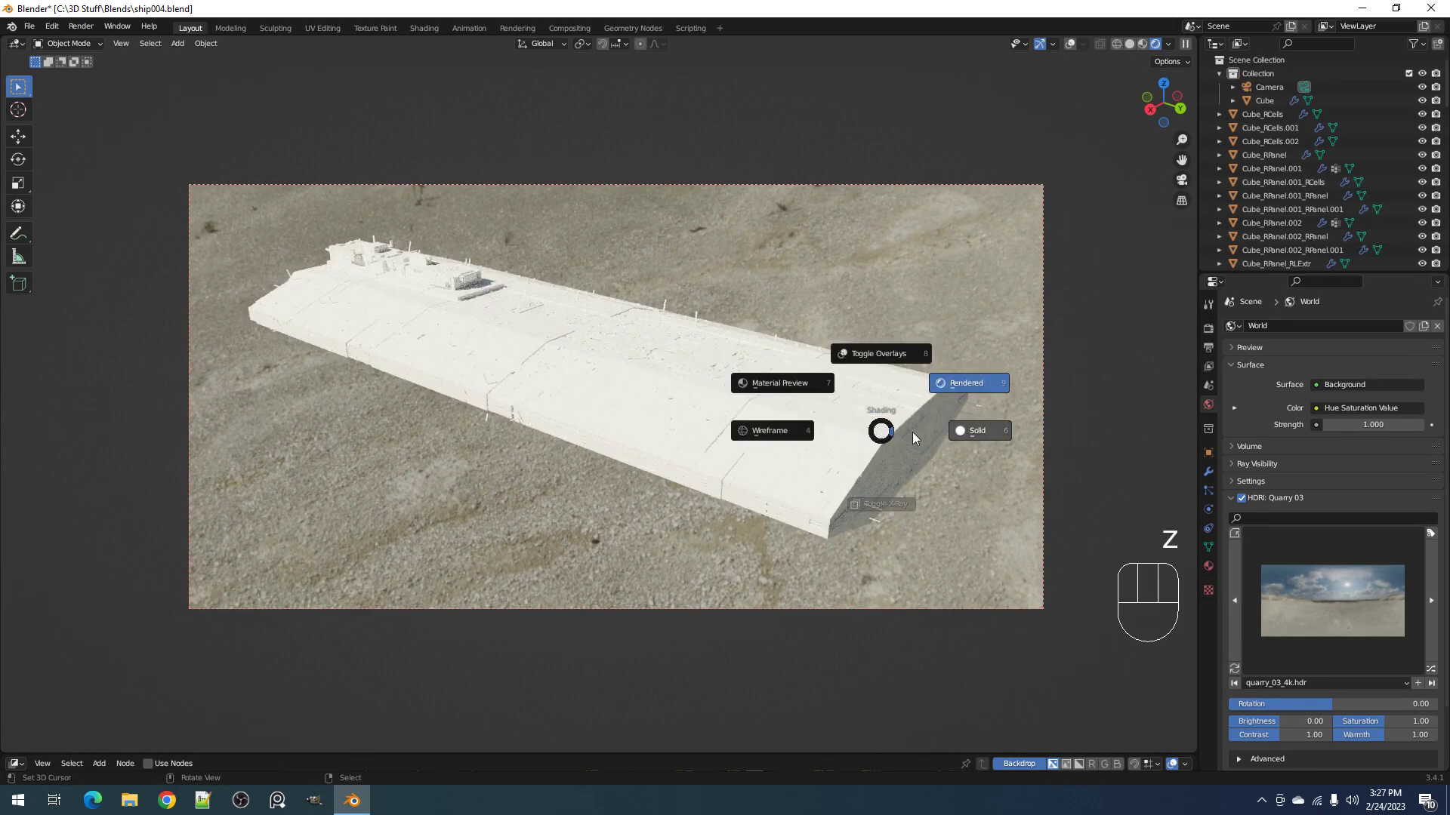
pyautogui.click(959, 434)
pyautogui.hotkey('ctrl', 's')
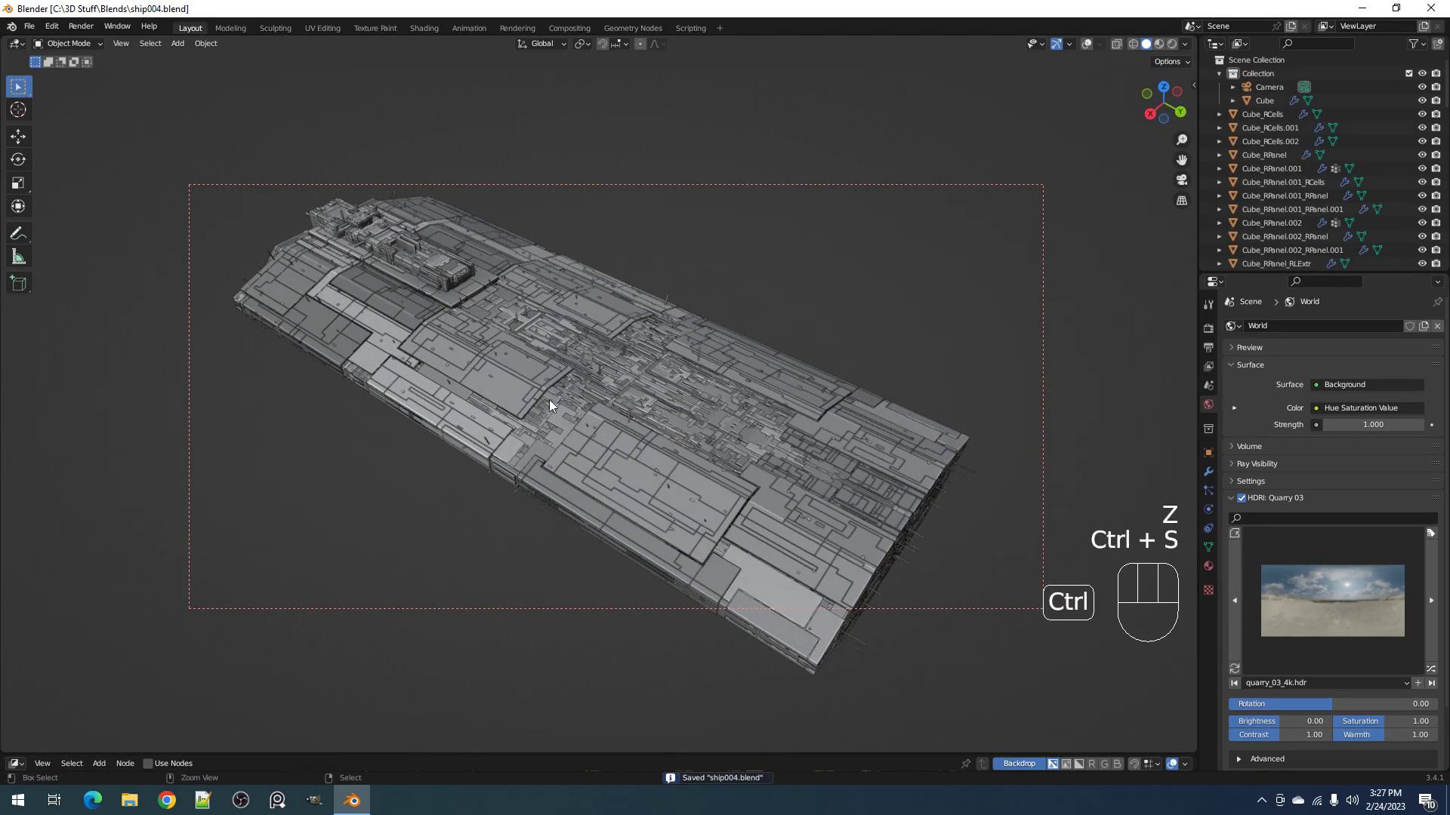
pyautogui.hotkey('ctrl', 's')
# Step: Append the materials grunge_metal, Material and Material.001 from ship003.blend into the current file
pyautogui.press('F4')
pyautogui.moveTo(607, 311)
pyautogui.click(583, 356)
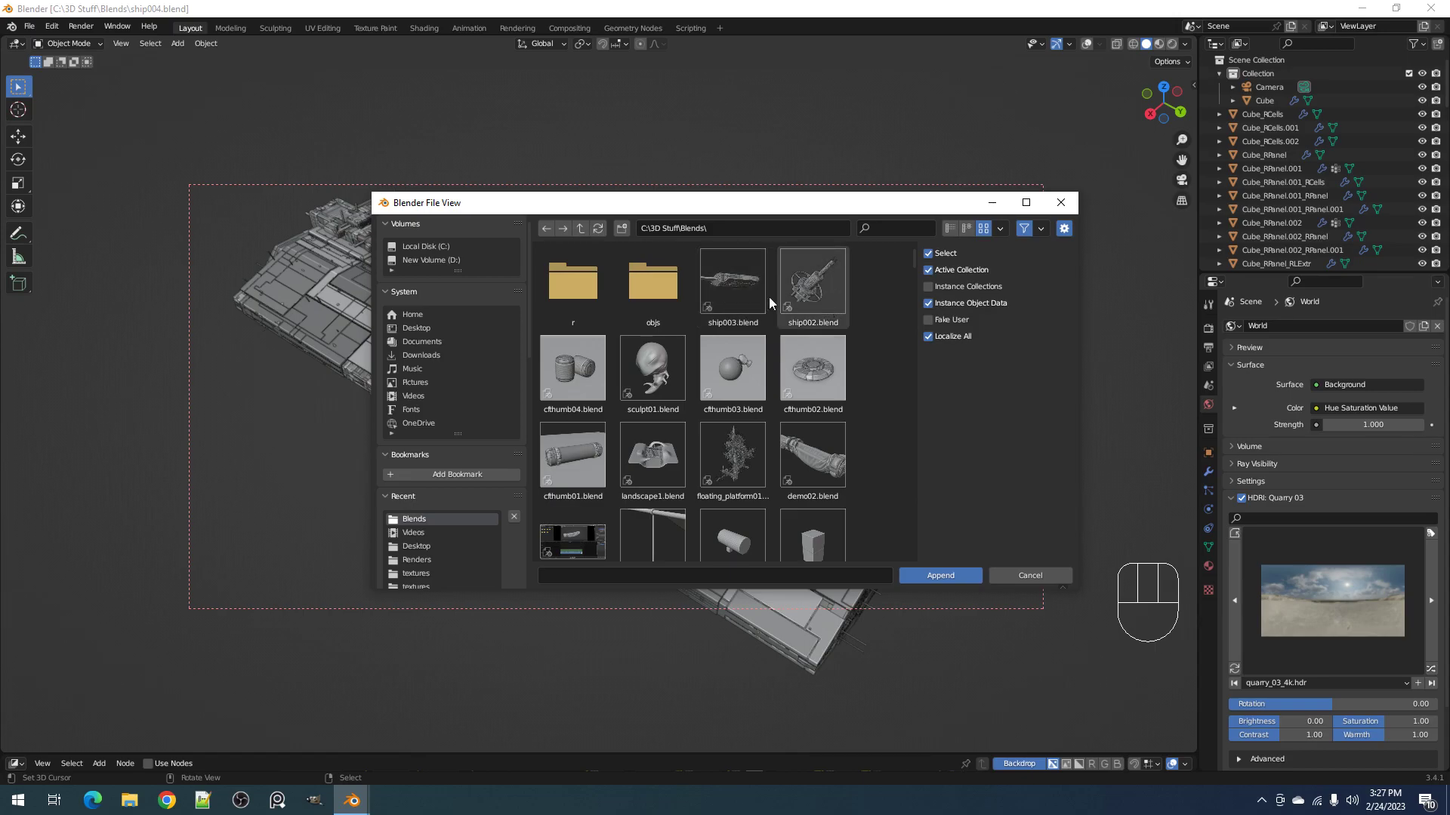
pyautogui.click(727, 298)
pyautogui.doubleClick(727, 297)
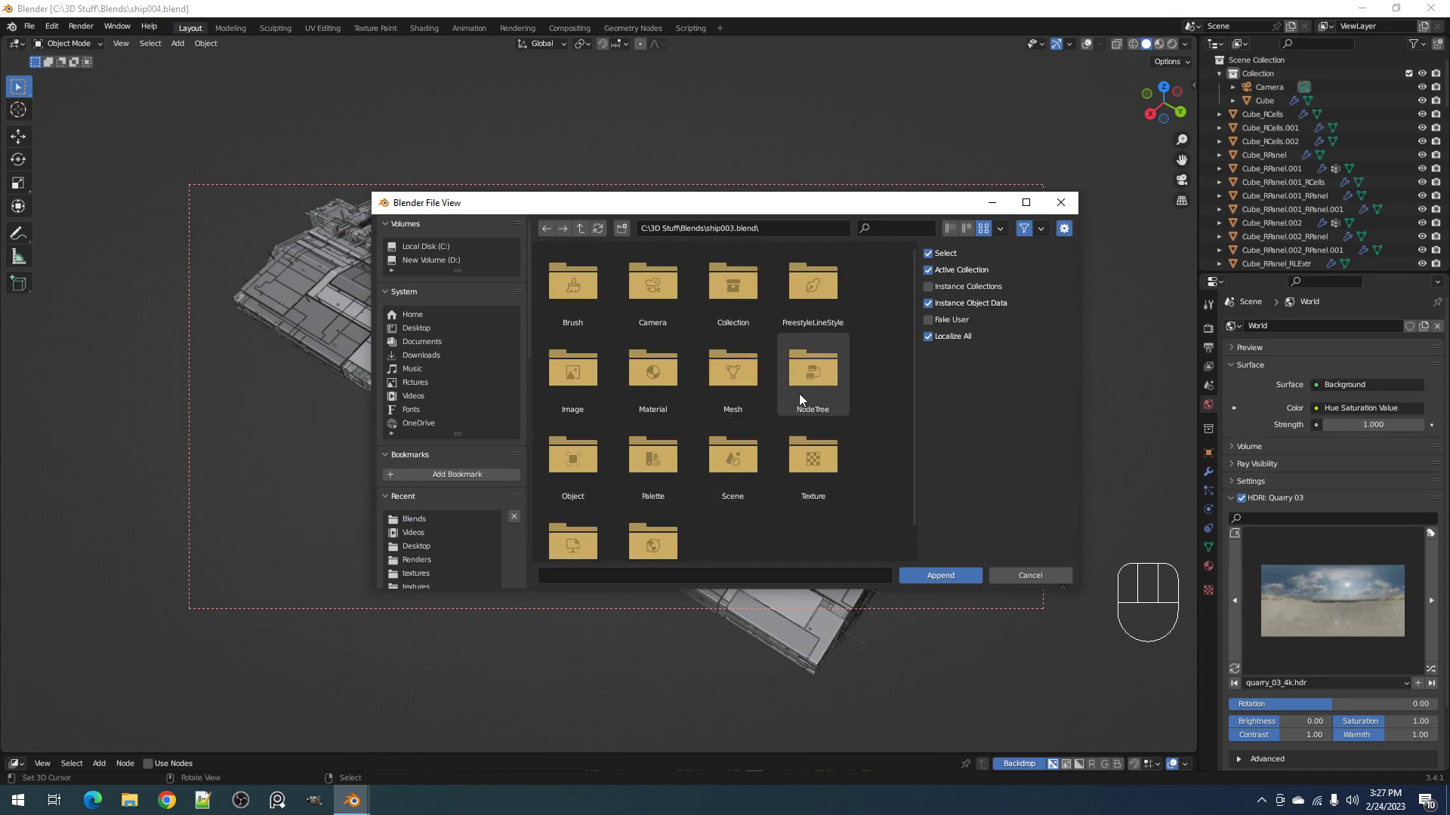
pyautogui.doubleClick(626, 387)
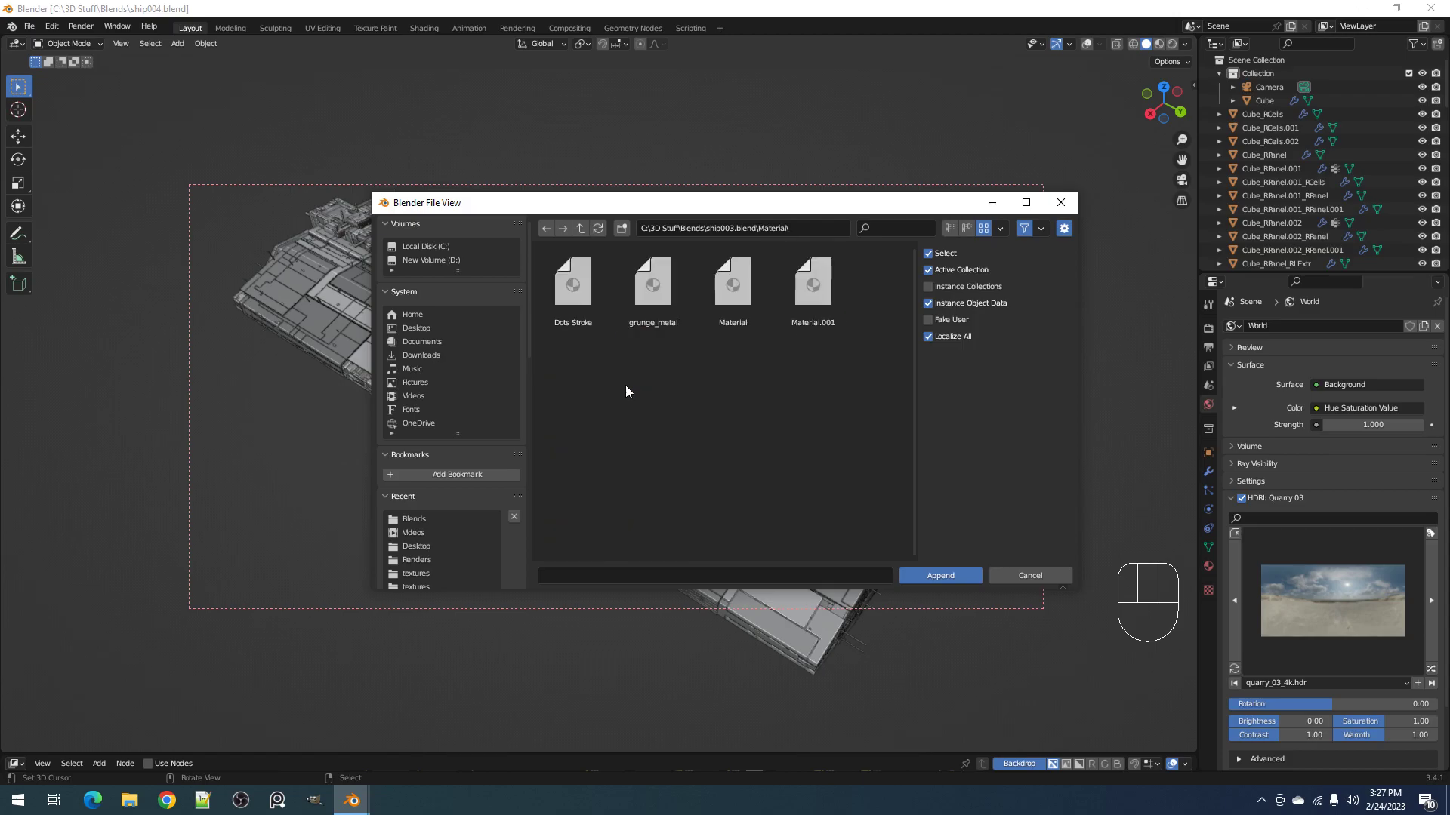
pyautogui.click(646, 313)
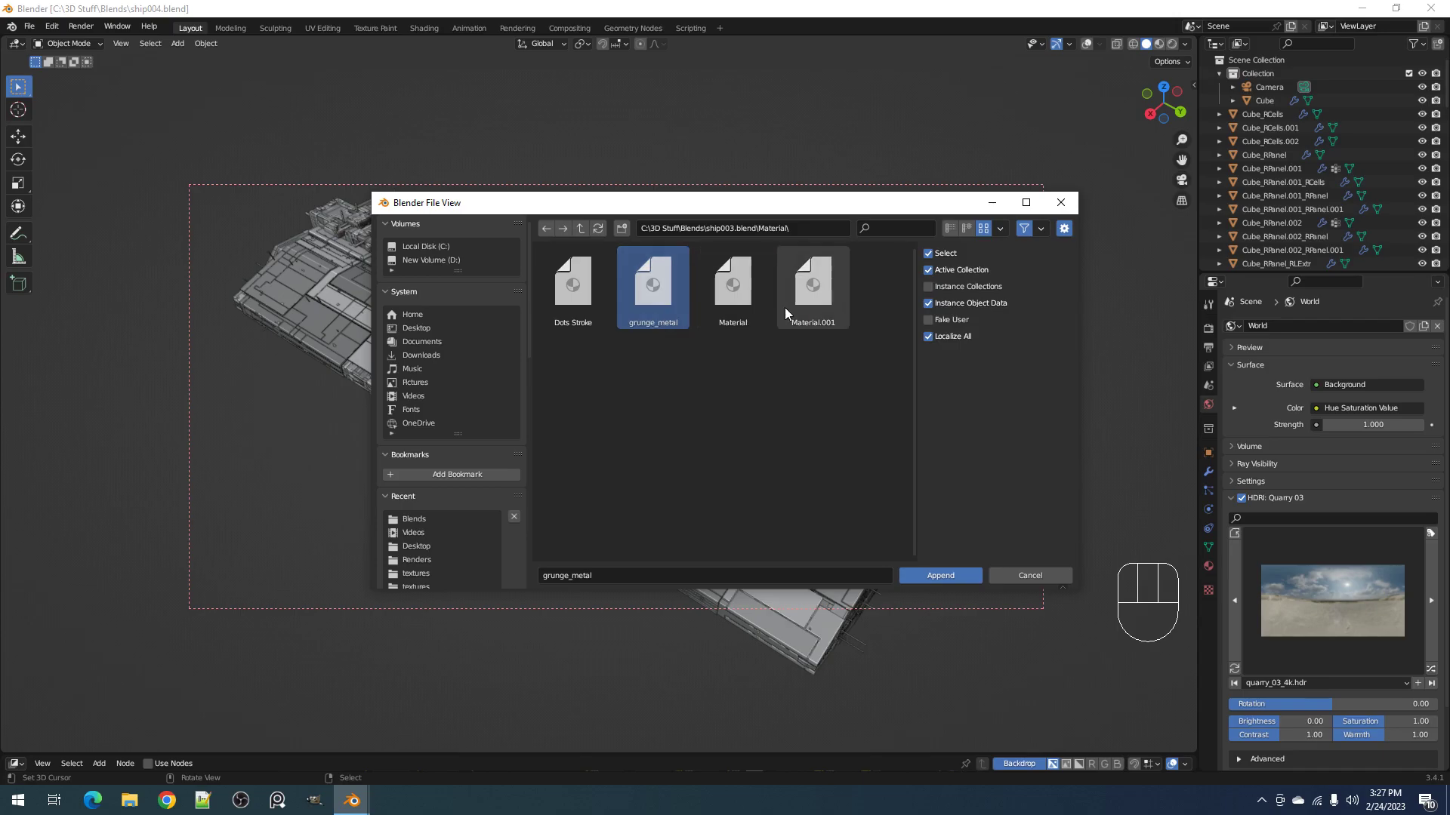
pyautogui.keyDown('shift'); pyautogui.click(786, 306); pyautogui.keyUp('shift')
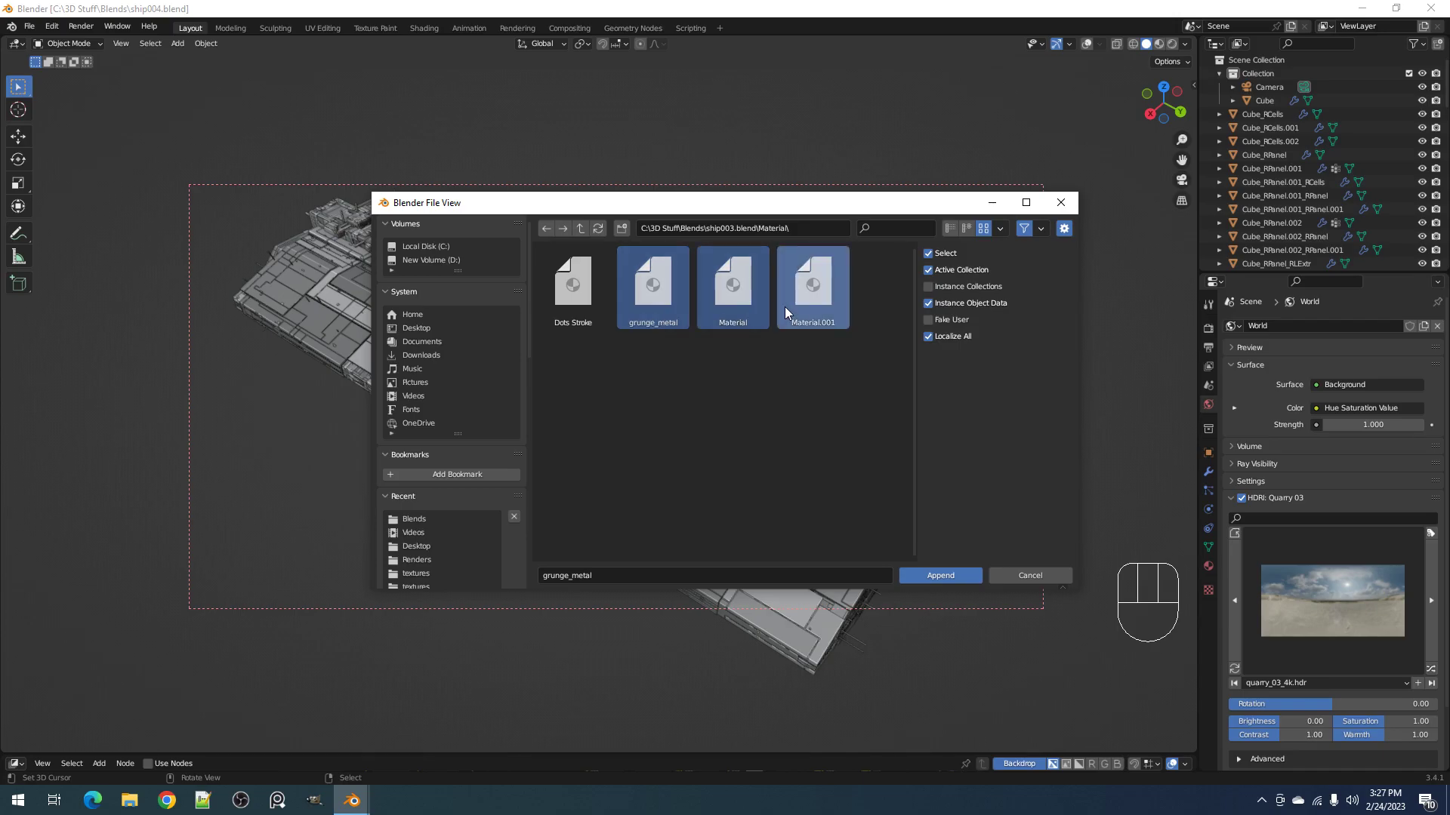
pyautogui.click(933, 576)
# Step: Turn the viewport overlays on, select all the ship's mesh objects by grouping on Type, and save the file
pyautogui.hotkey('shift', 'alt', 'z')
pyautogui.hotkey('shift', 'alt', 'z')
pyautogui.hotkey('shift', 'alt', 'z')
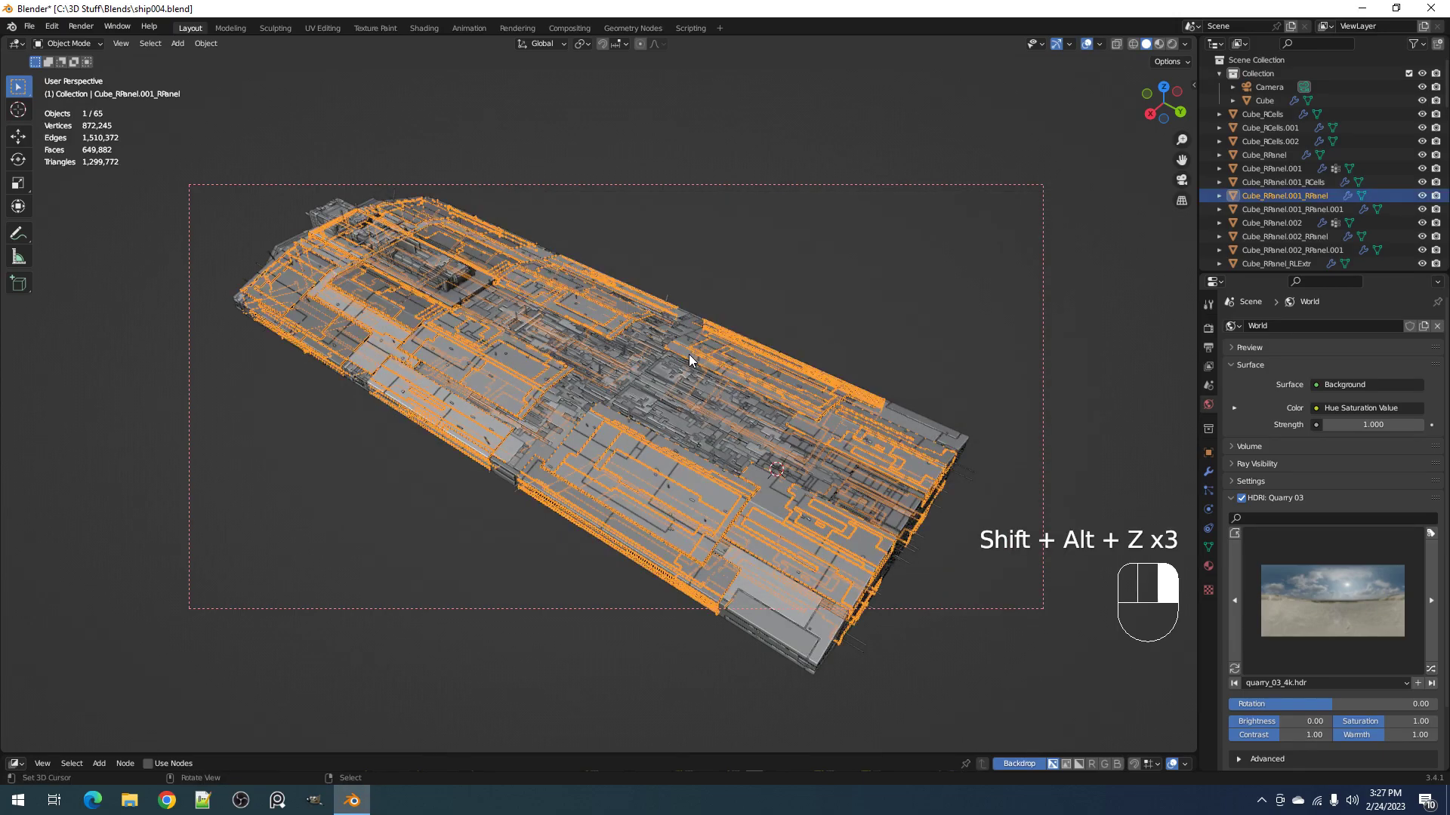
pyautogui.keyDown('shift'); pyautogui.click(688, 355); pyautogui.keyUp('shift')
pyautogui.hotkey('shift', 'g')
pyautogui.hotkey('shift', 'g')
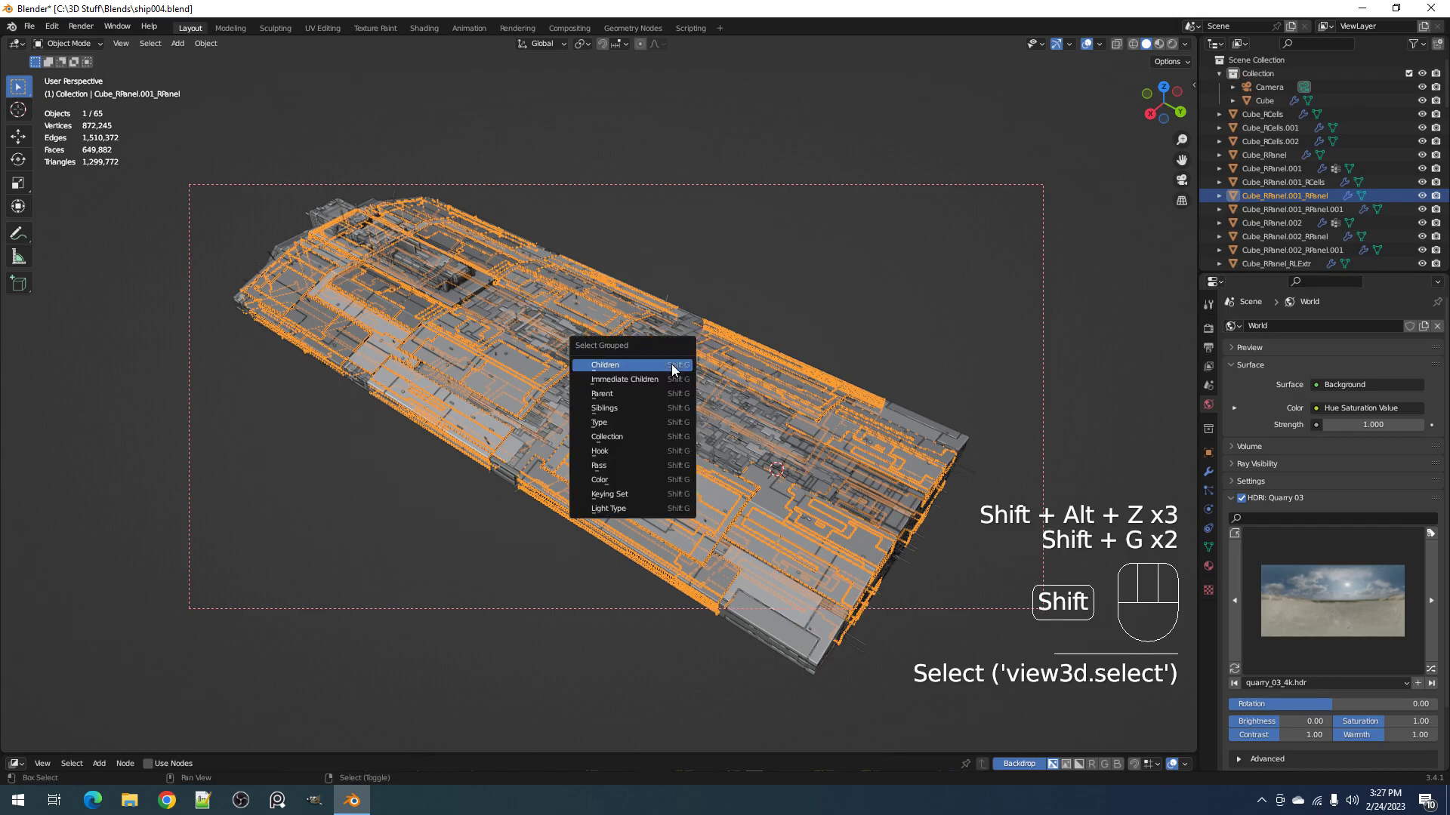
pyautogui.click(613, 422)
pyautogui.hotkey('ctrl', 's')
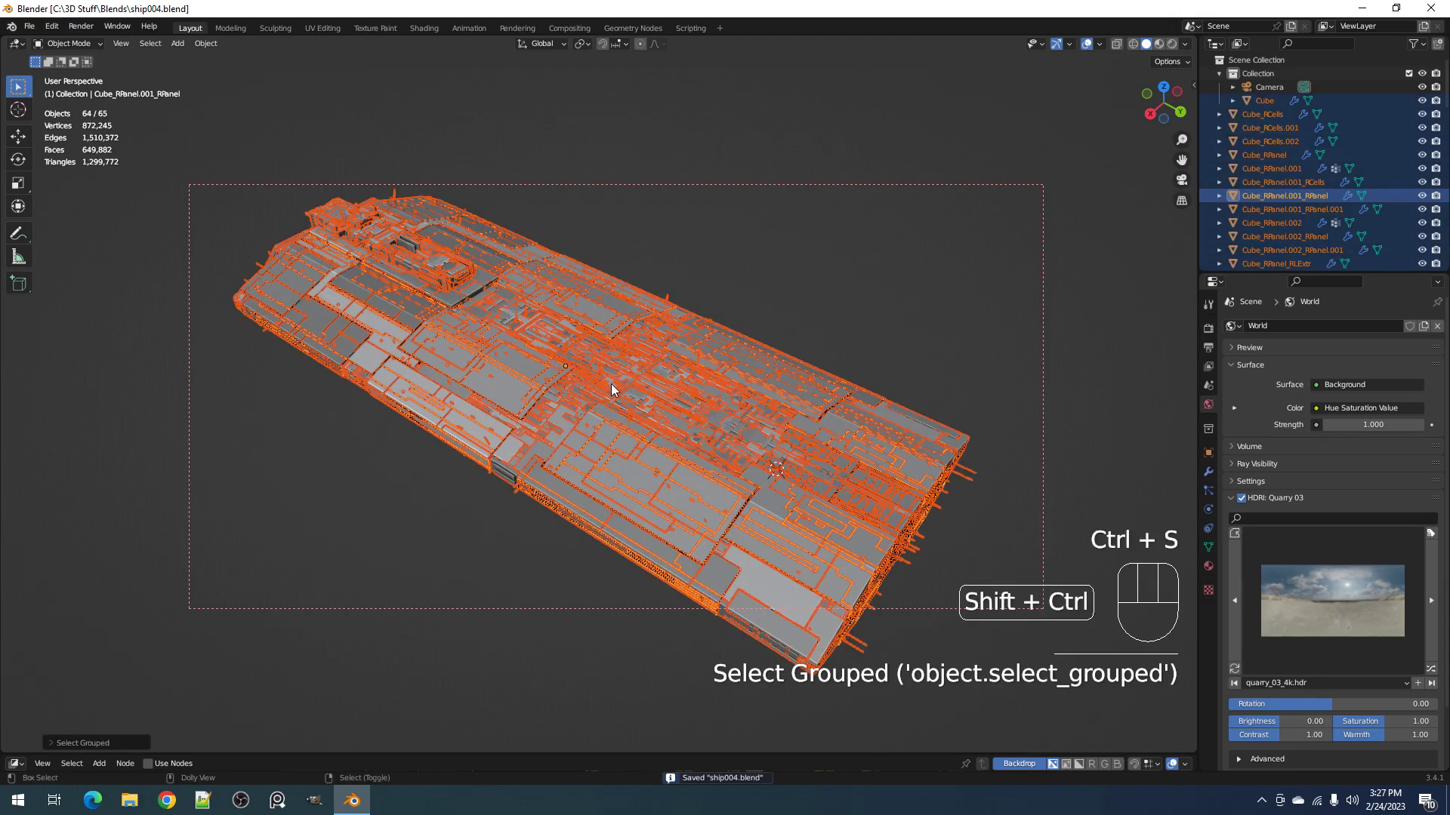
pyautogui.hotkey('shift', 'ctrl', 'x')
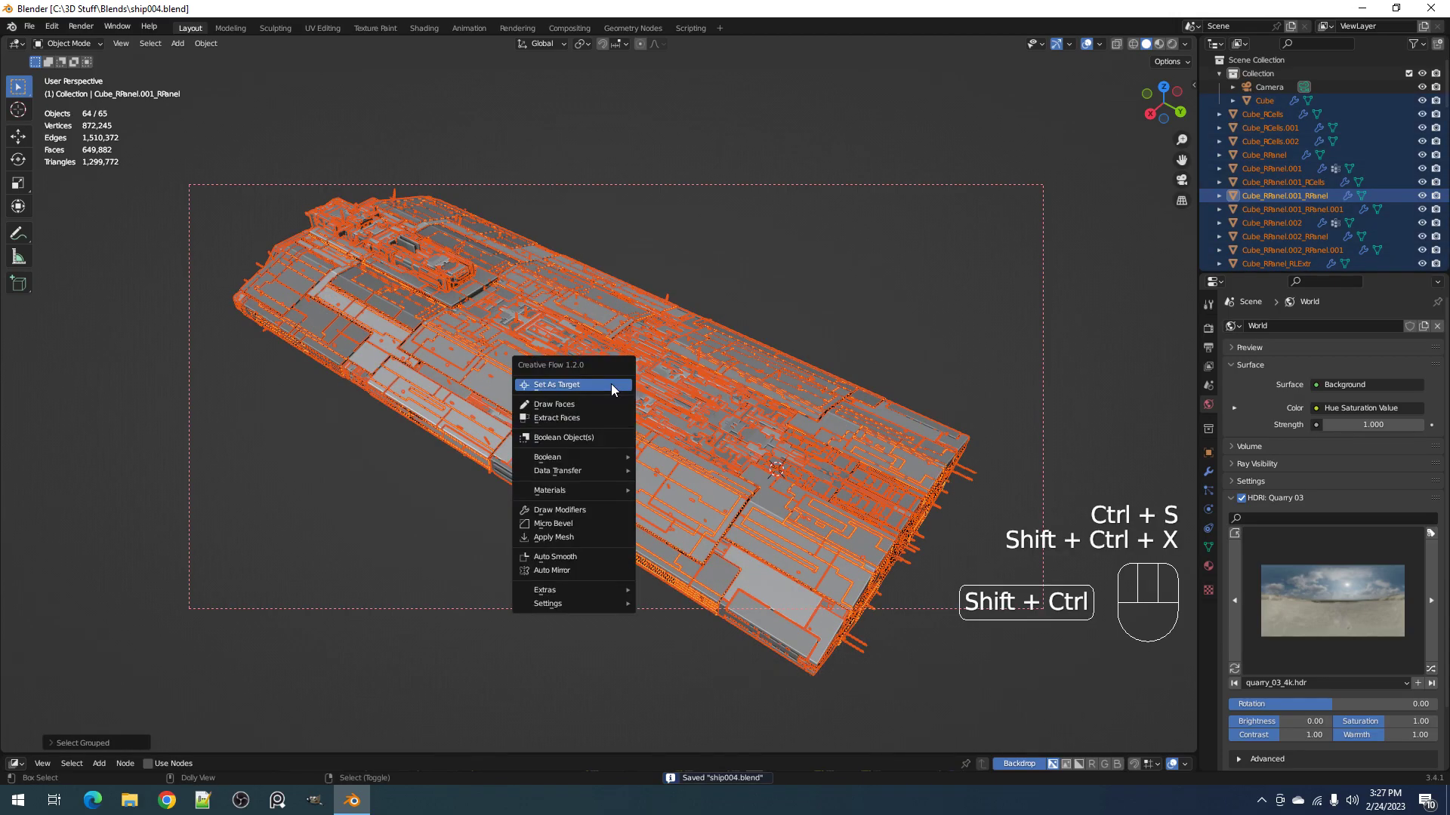
pyautogui.hotkey('shift', 'ctrl', 'x')
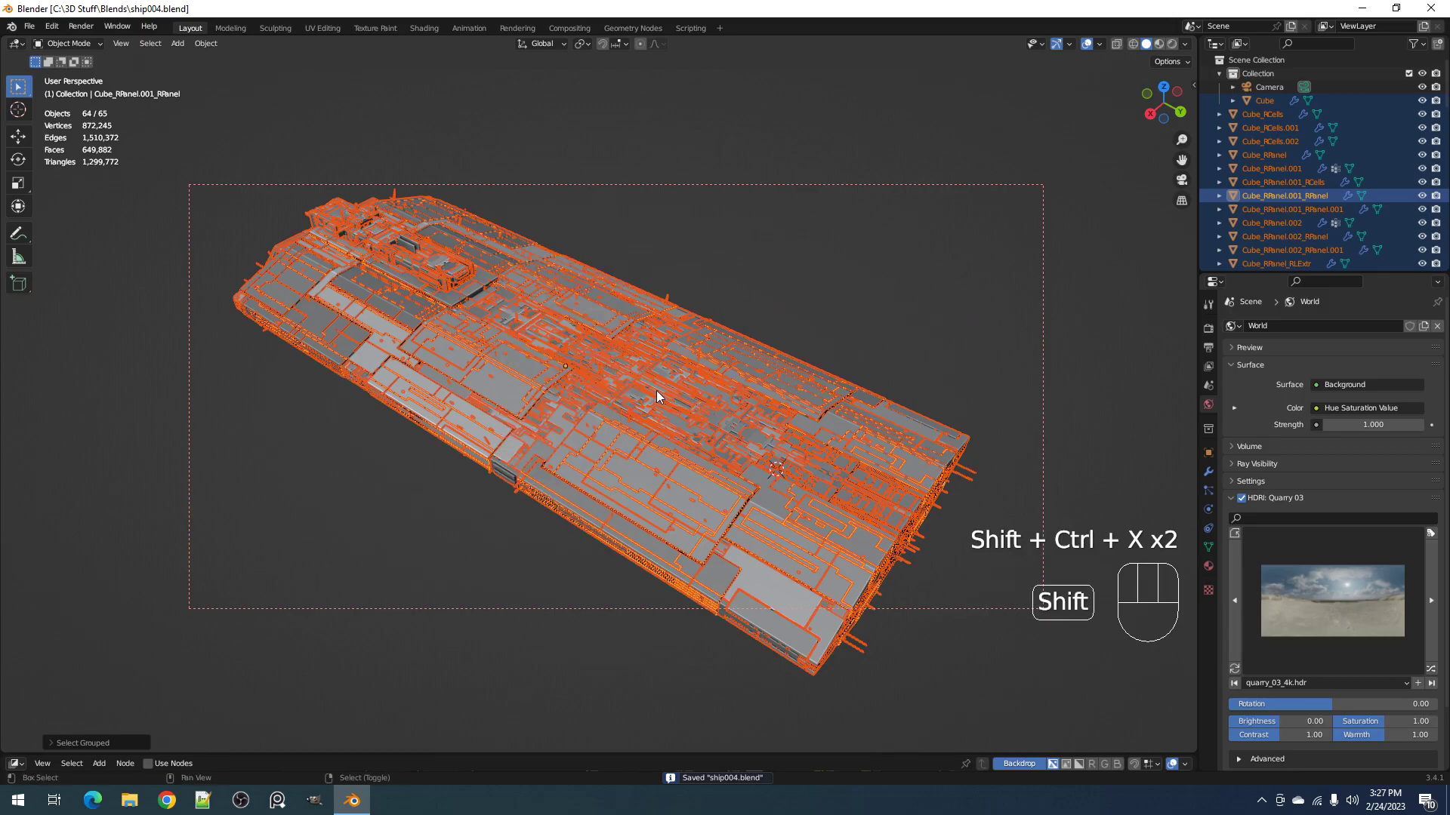
pyautogui.hotkey('shift', 'ctrl', 'x')
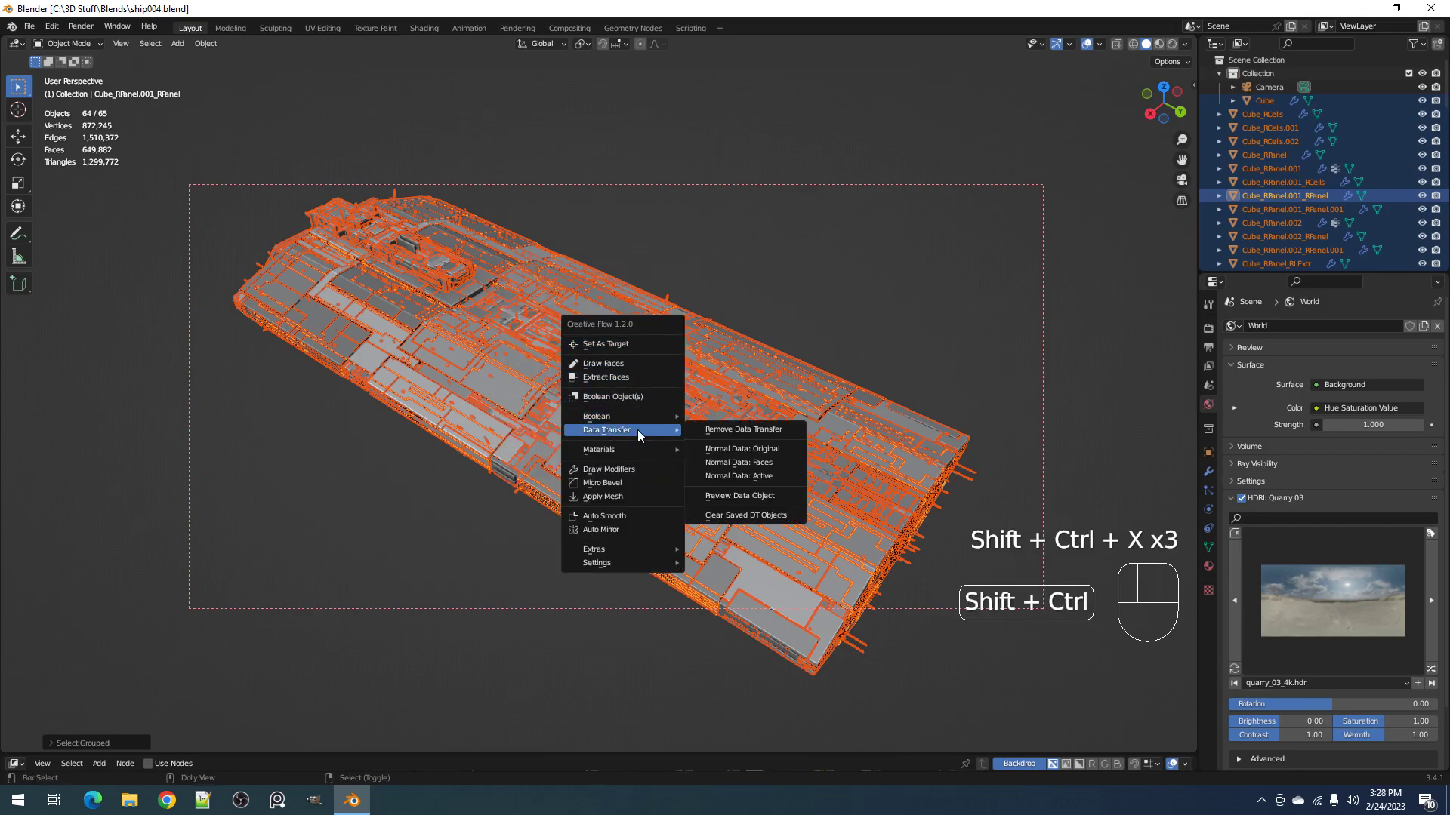
pyautogui.hotkey('shift', 'ctrl', 'x')
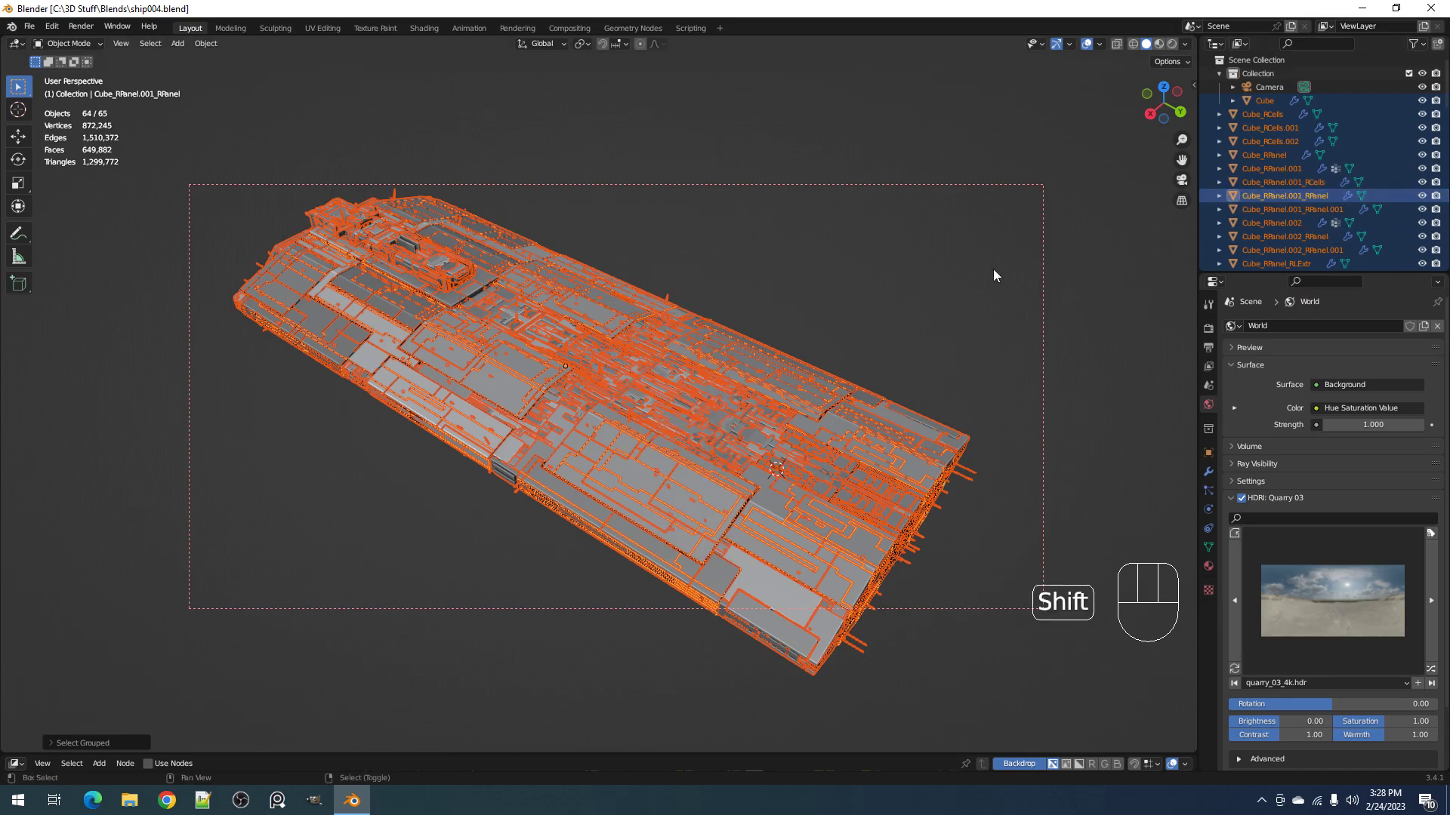
pyautogui.keyDown('shift'); pyautogui.moveTo(966, 519); pyautogui.dragTo(908, 465, button='middle'); pyautogui.keyUp('shift')
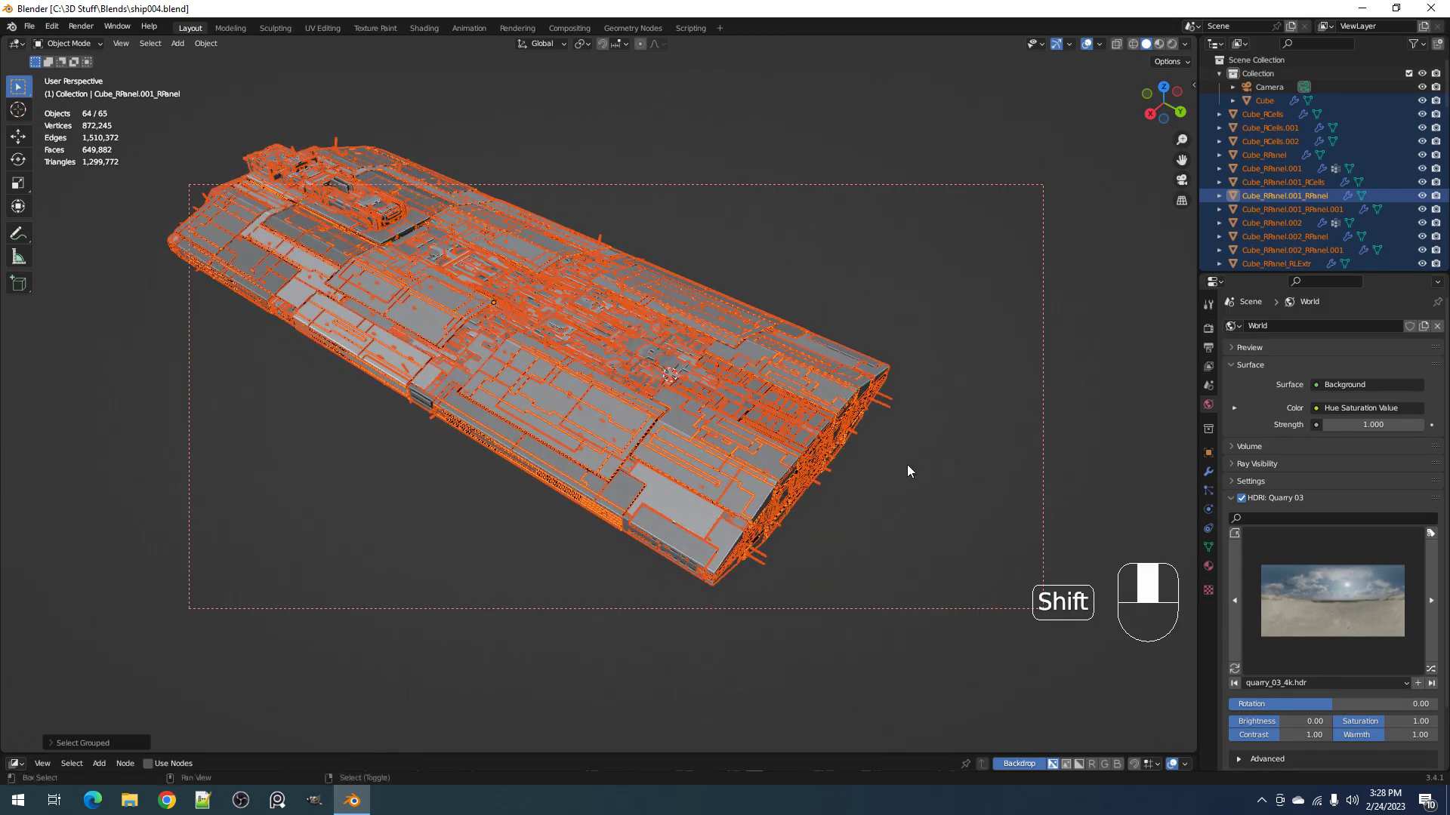
pyautogui.scroll(3, 907, 464)
pyautogui.scroll(-2, 585, 446)
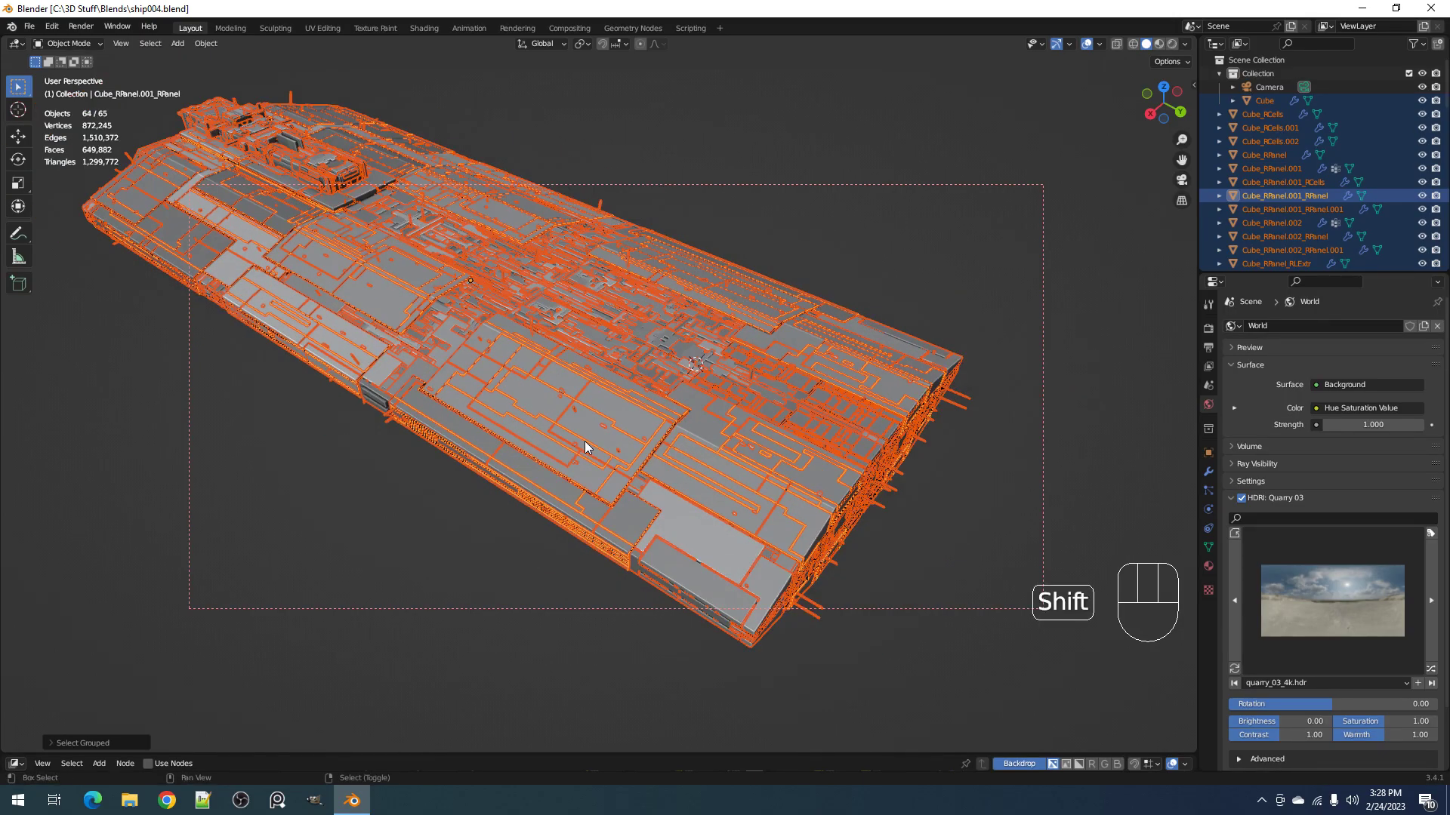
pyautogui.keyDown('shift'); pyautogui.moveTo(586, 446); pyautogui.dragTo(679, 533, button='middle'); pyautogui.keyUp('shift')
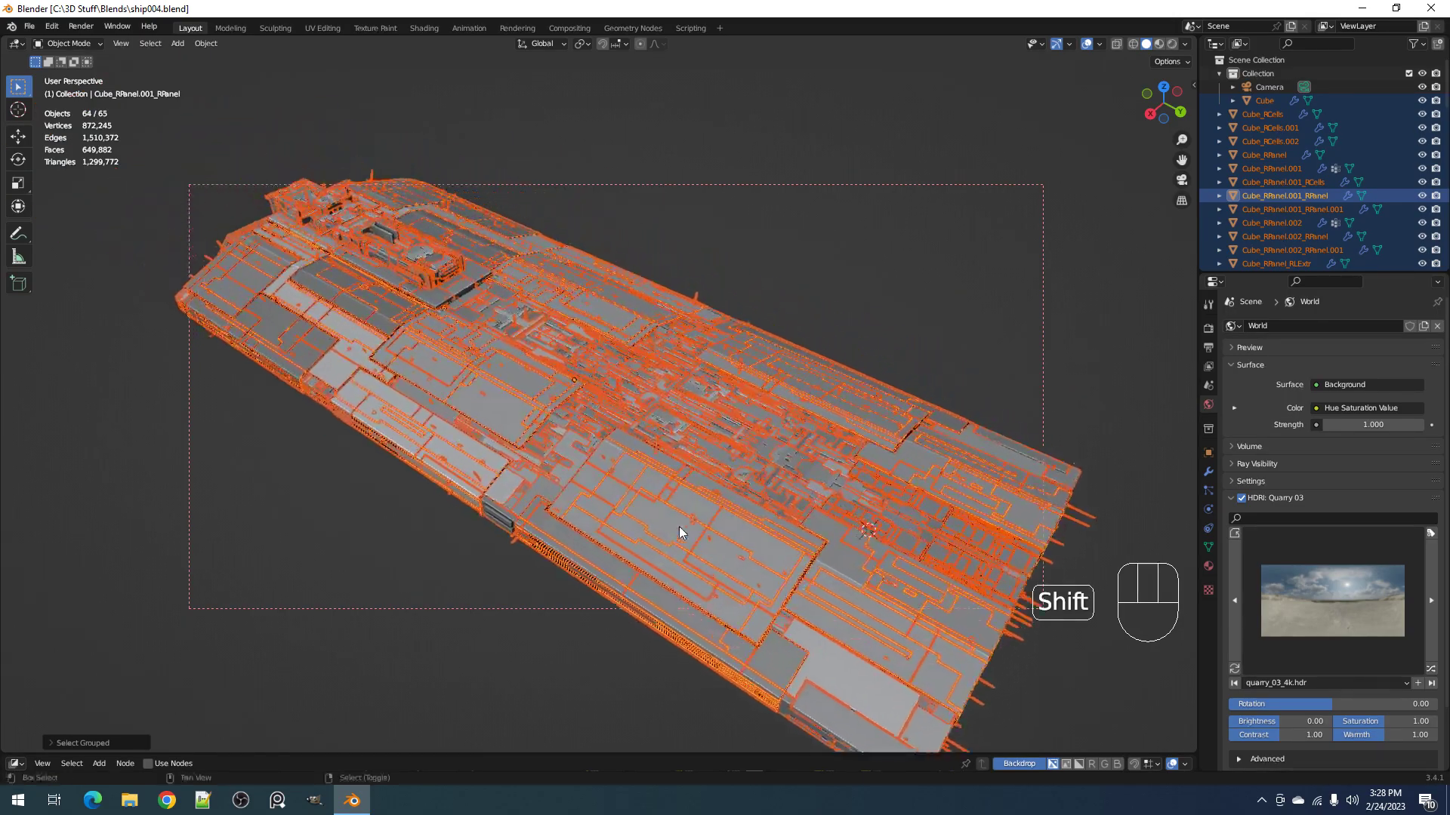
# Step: Make the hull panel object active and assign the grunge_metal material to all selected ship objects with Creative Flow
pyautogui.keyDown('shift'); pyautogui.click(515, 420); pyautogui.keyUp('shift')
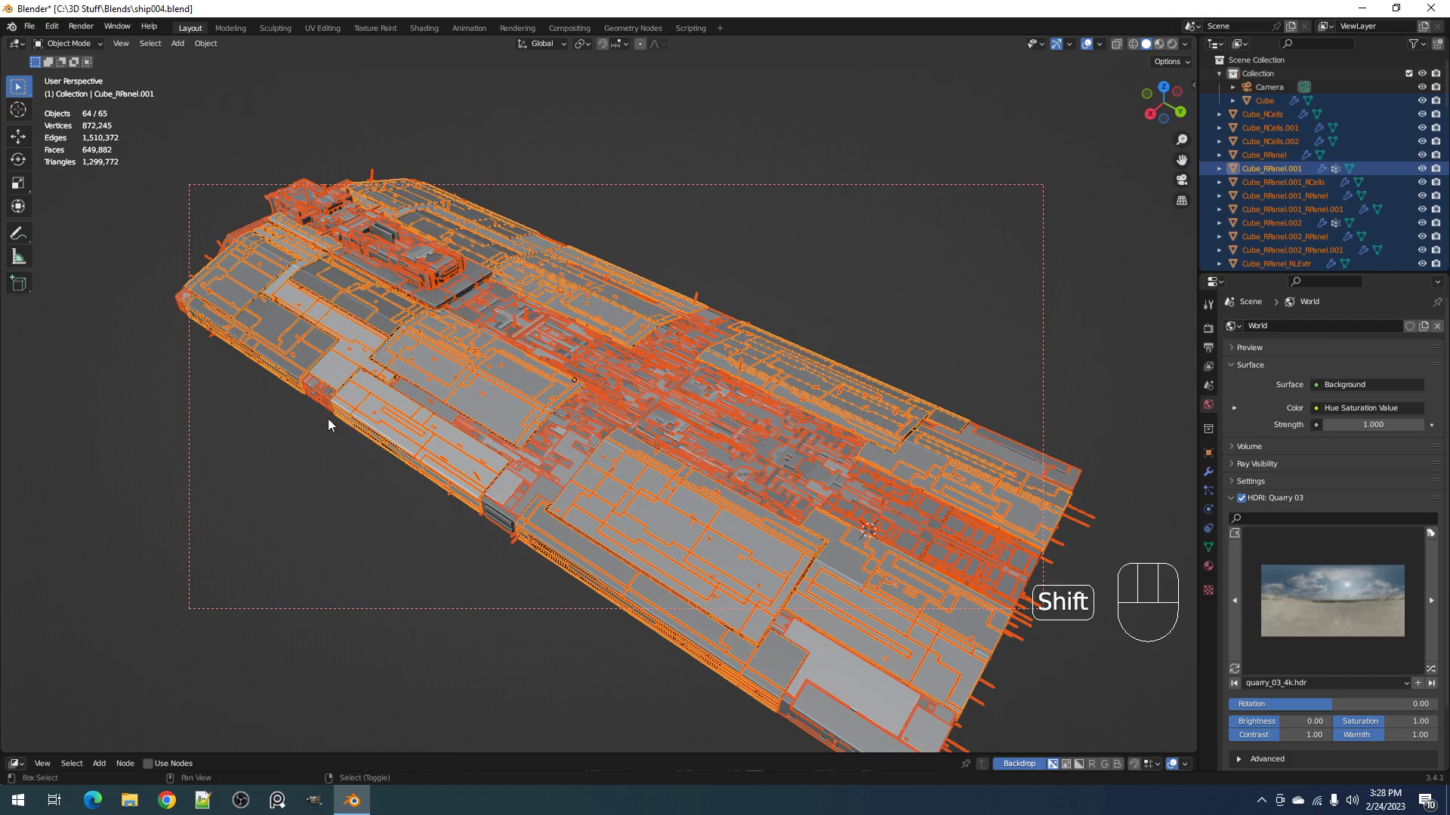
pyautogui.hotkey('shift', 'ctrl', 'x')
pyautogui.moveTo(712, 411)
pyautogui.click(797, 415)
pyautogui.click(822, 435)
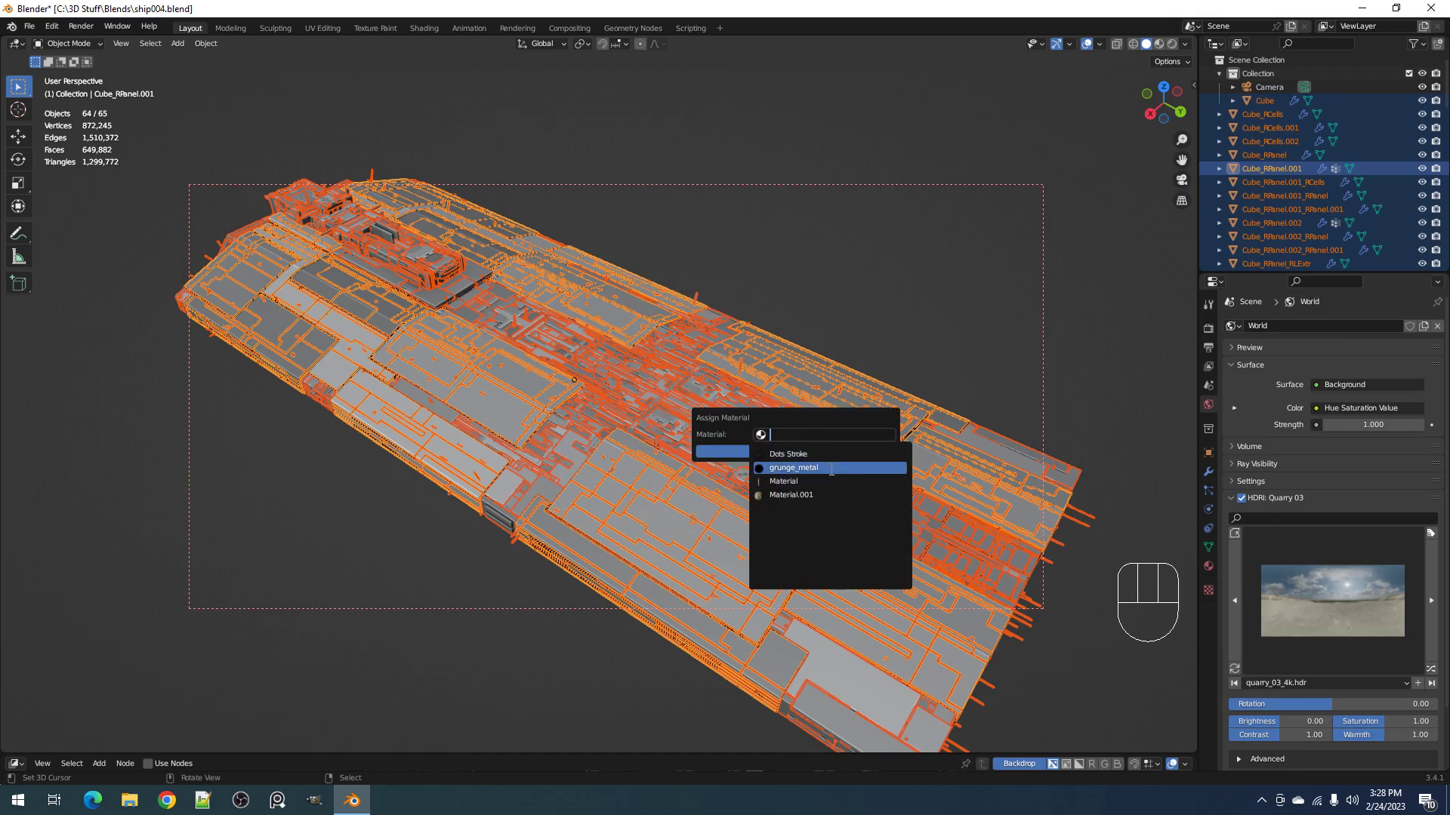
pyautogui.click(831, 468)
pyautogui.click(797, 453)
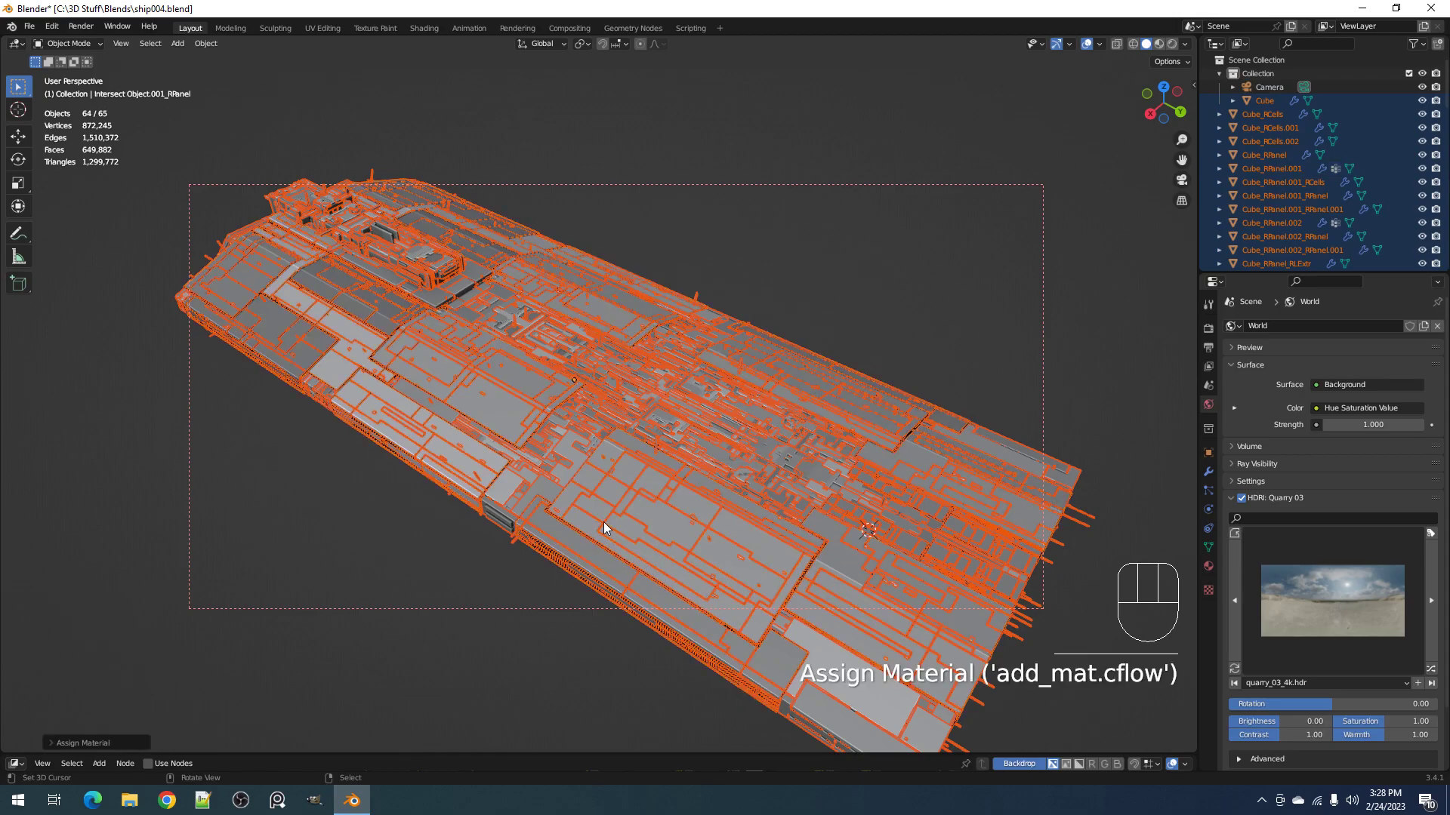
# Step: Deselect all objects with the whole ship framed in the render region and save the file
pyautogui.scroll(-3, 605, 515)
pyautogui.hotkey('alt', 'a')
pyautogui.scroll(2, 734, 471)
pyautogui.hotkey('ctrl', 's')
pyautogui.moveTo(736, 469); pyautogui.dragTo(736, 456, button='middle')
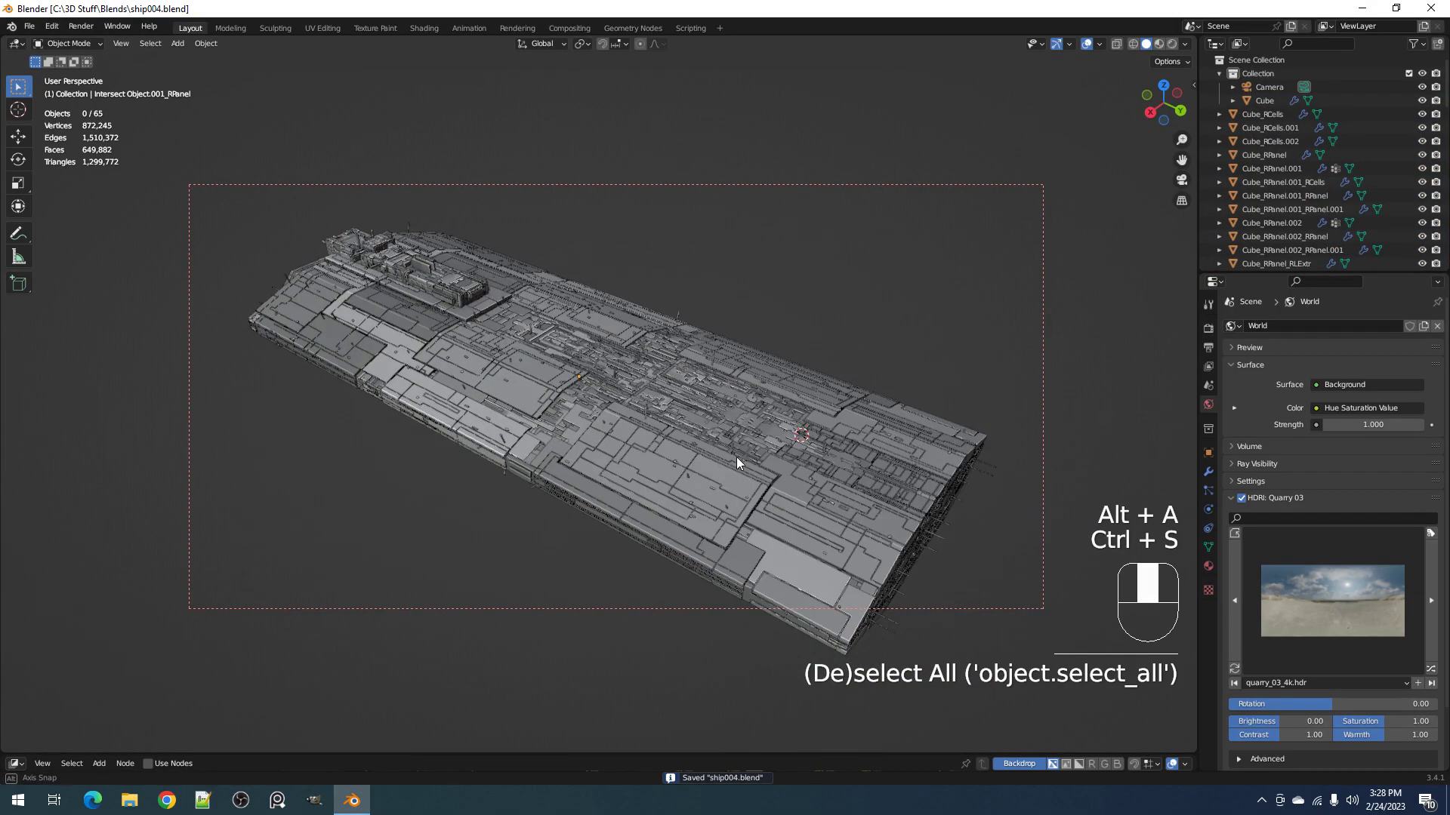
# Step: Switch to Rendered shading and examine the grunge metal on the ship up close and from other angles
pyautogui.scroll(-1, 736, 457)
pyautogui.press('z')
pyautogui.click(808, 420)
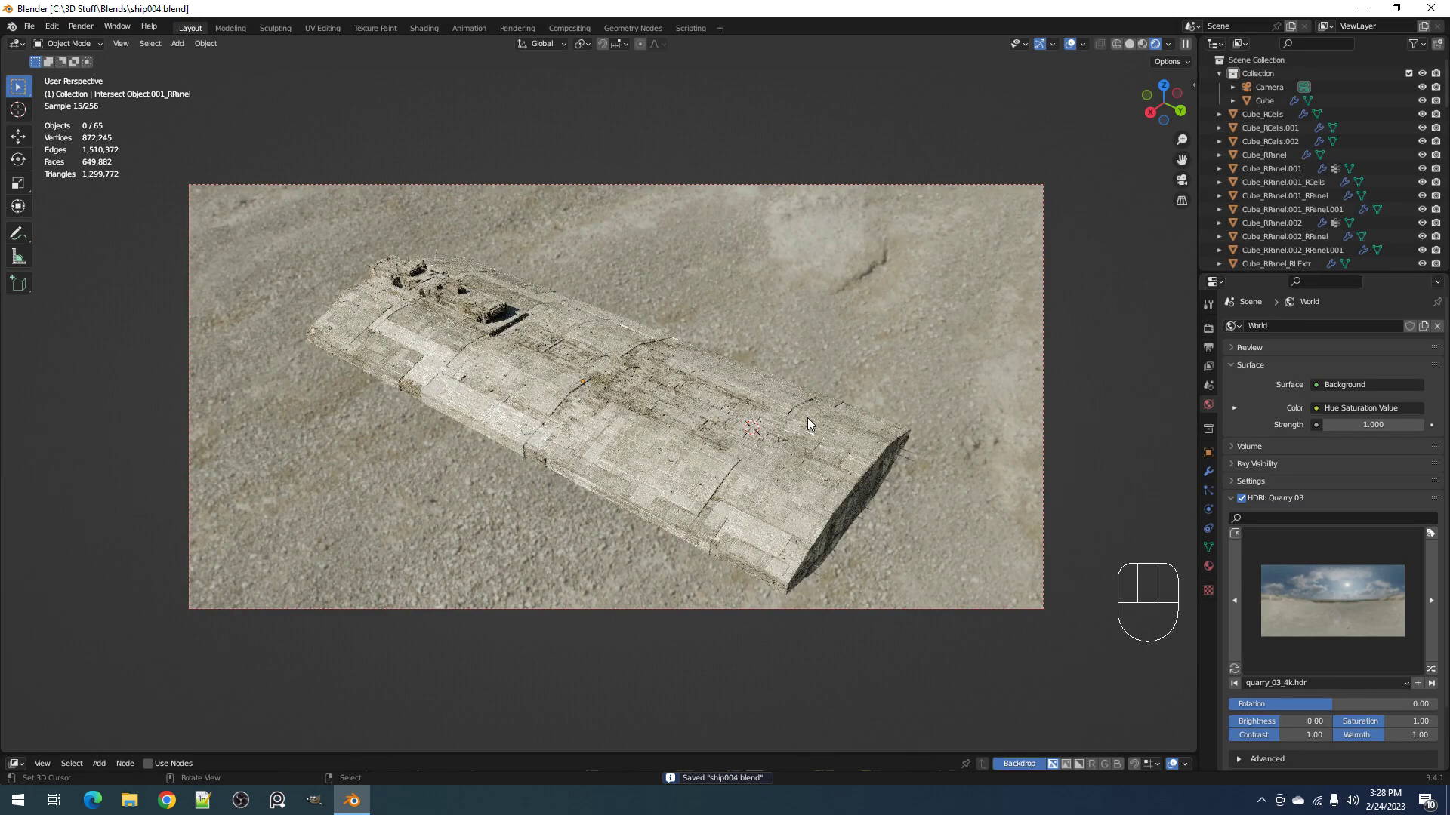
pyautogui.moveTo(797, 505); pyautogui.dragTo(775, 476, button='middle')
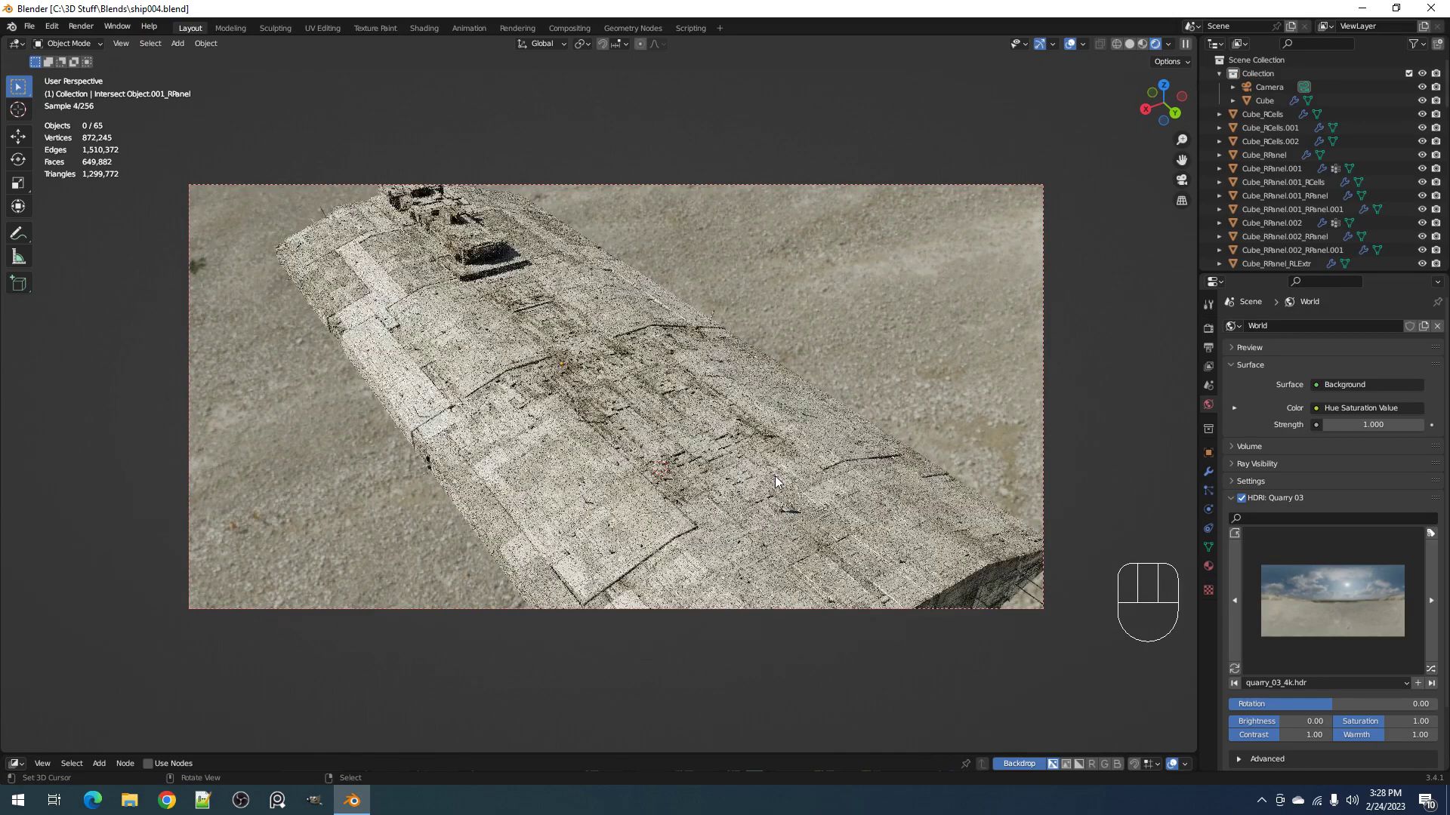
pyautogui.scroll(-3, 775, 476)
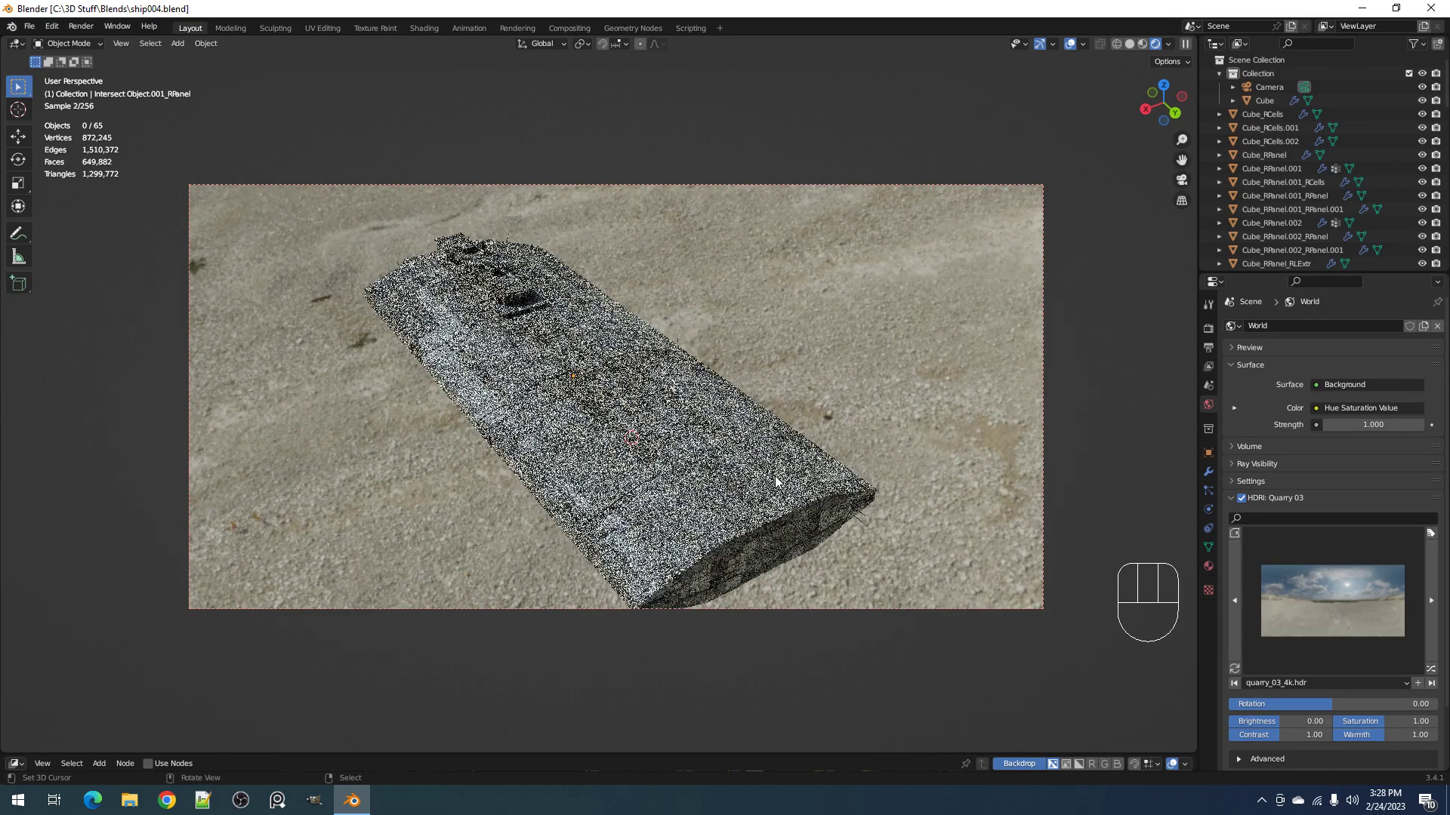
# Step: Change the world's HDRI to Kloofendal 38d Partly Cloudy and view the ship from a lower side angle
pyautogui.click(1314, 600)
pyautogui.click(1307, 318)
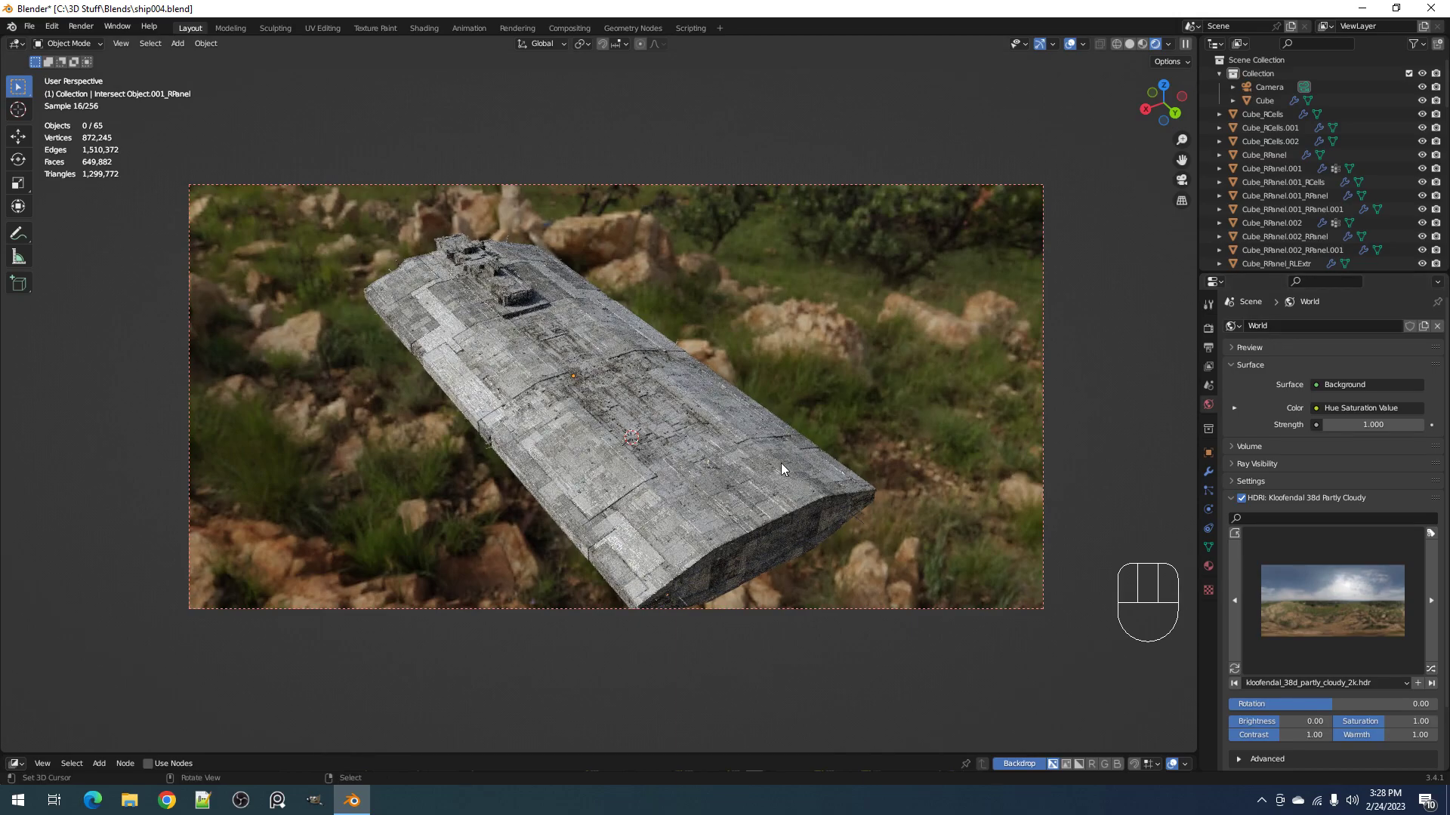
pyautogui.moveTo(781, 464); pyautogui.dragTo(831, 456, button='middle')
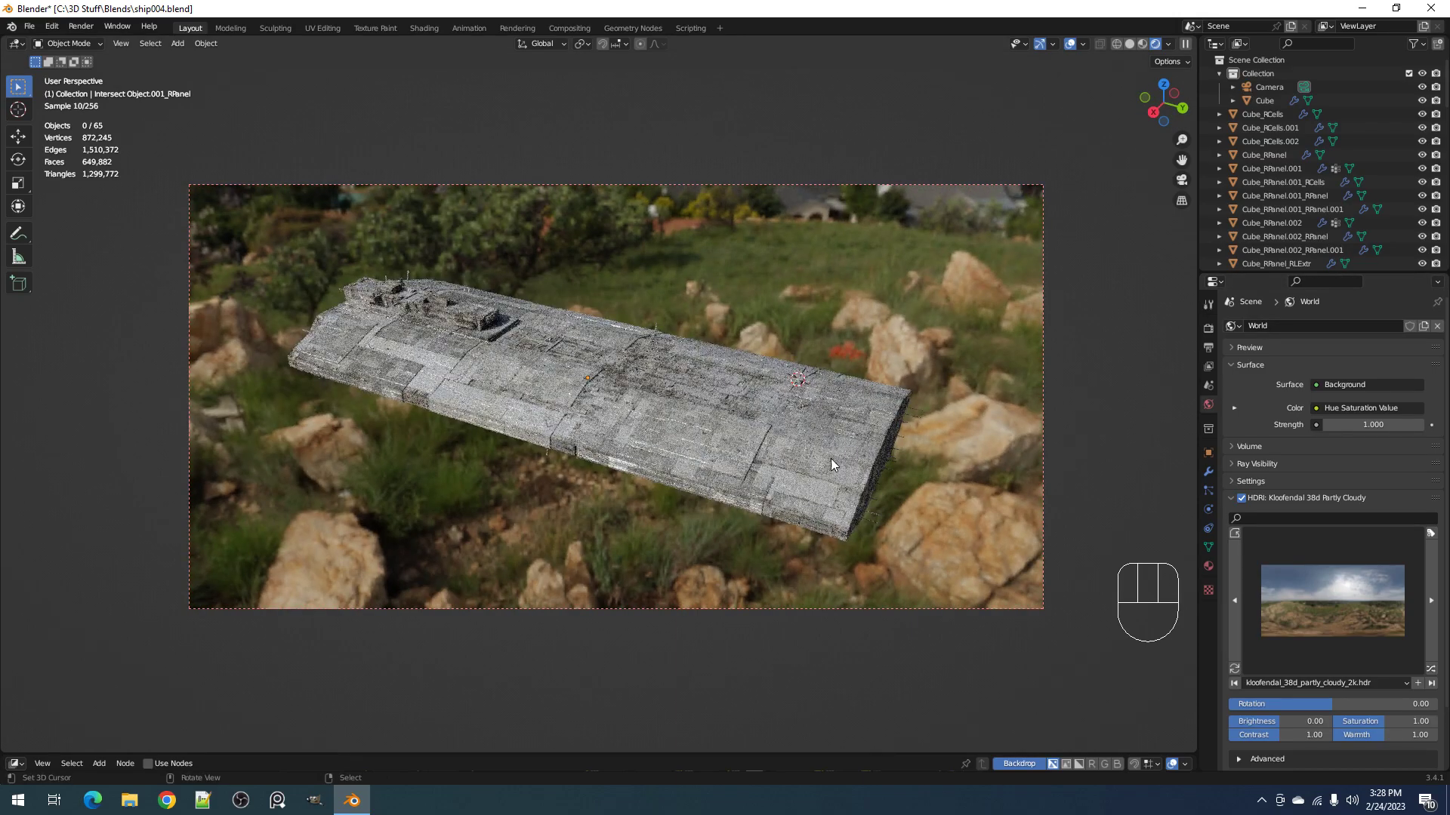
# Step: Switch the viewport to Solid shading and enable the Transparent film option in the Cycles render settings
pyautogui.click(1208, 327)
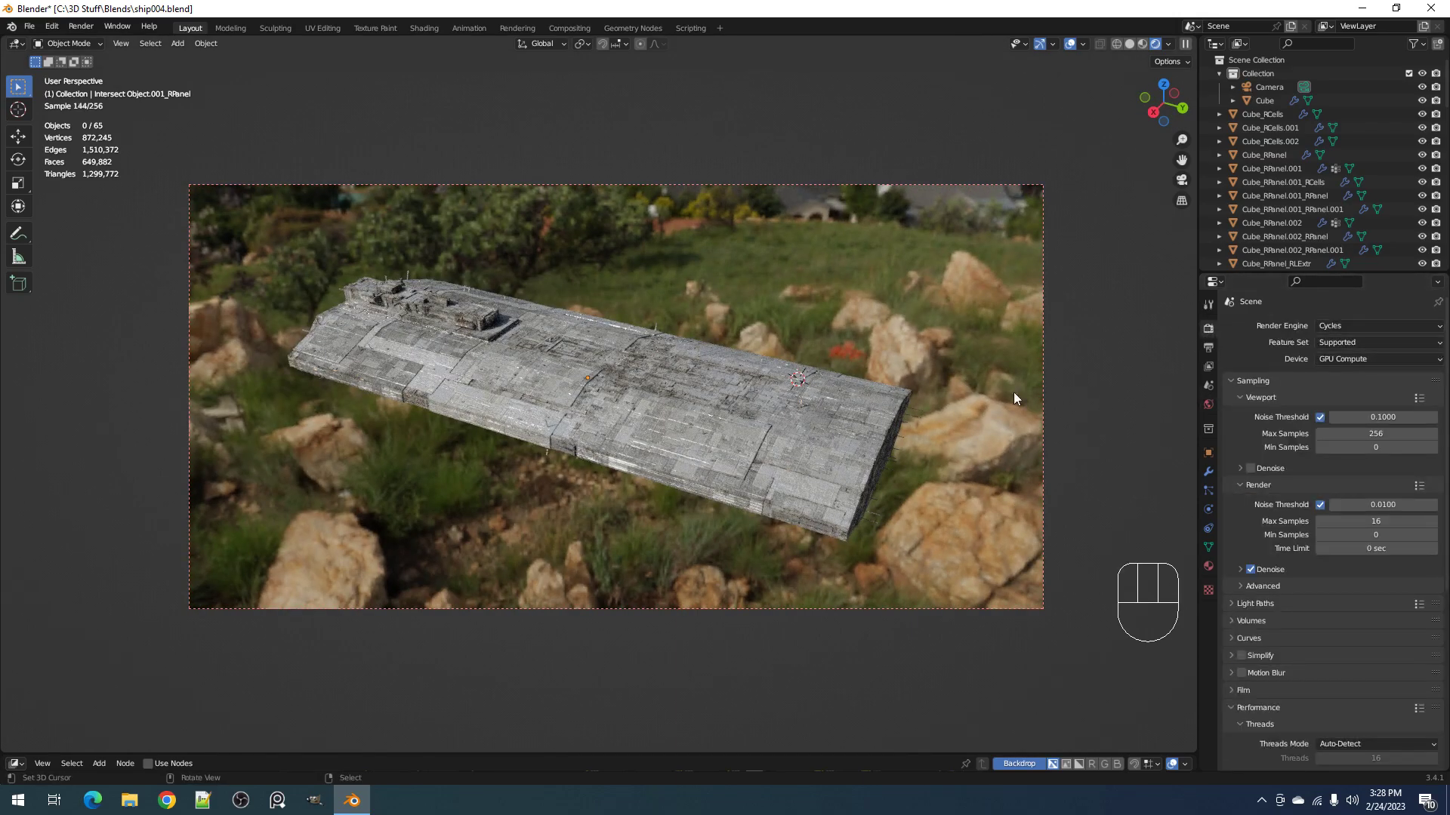
pyautogui.press('z')
pyautogui.click(801, 383)
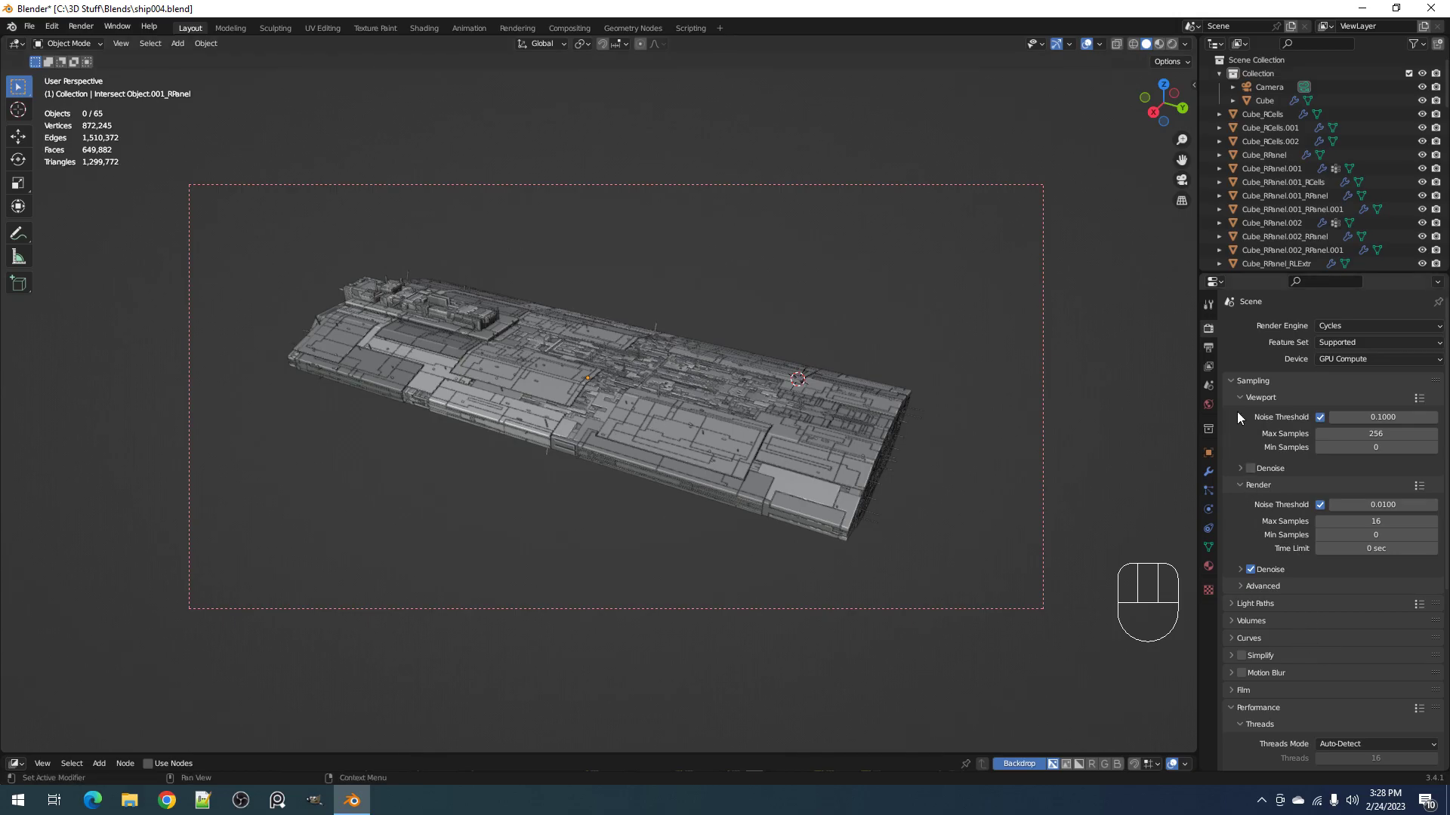
pyautogui.scroll(-5, 1272, 596)
pyautogui.click(1271, 557)
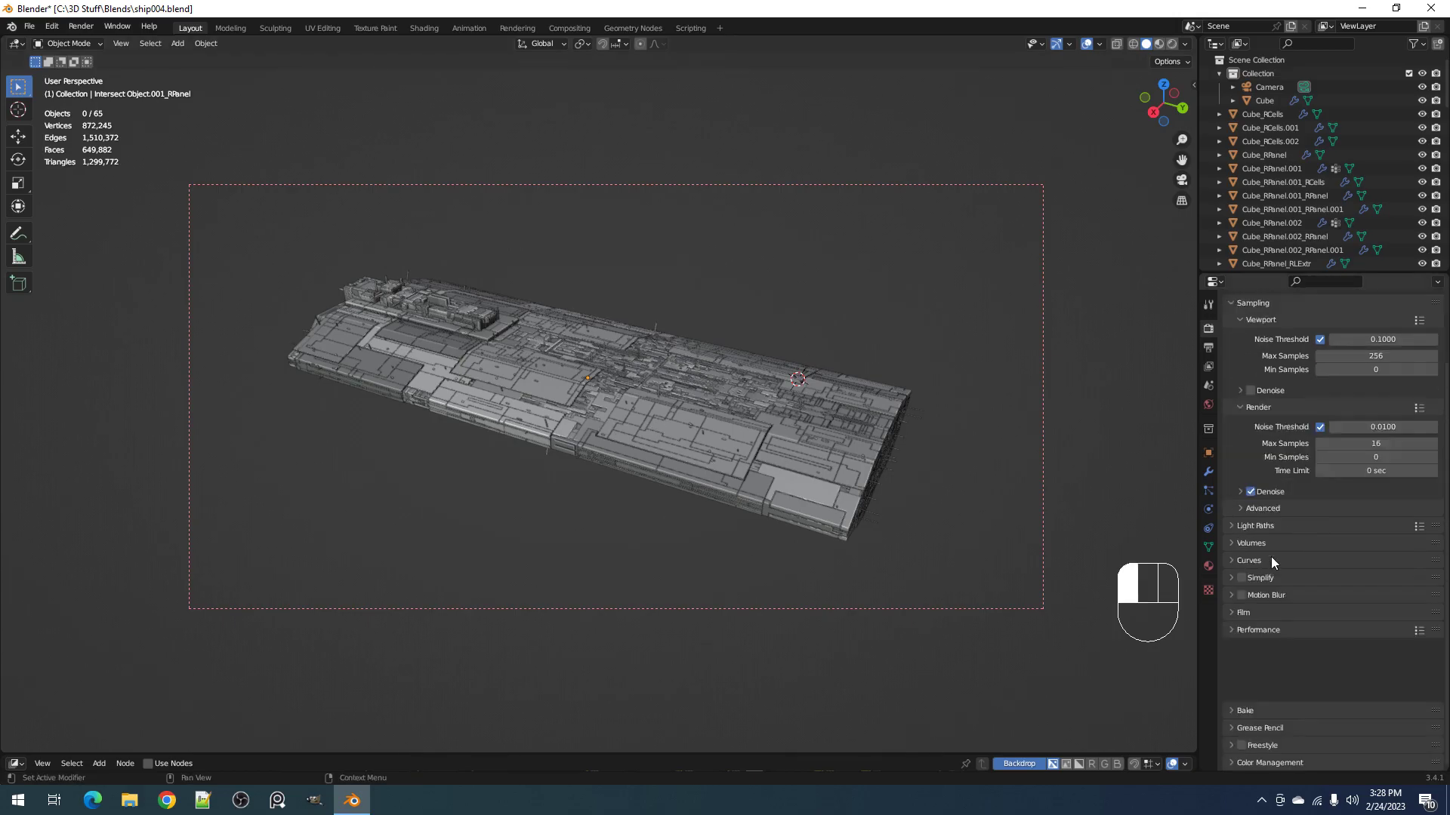
pyautogui.click(1271, 681)
pyautogui.scroll(-2, 1275, 710)
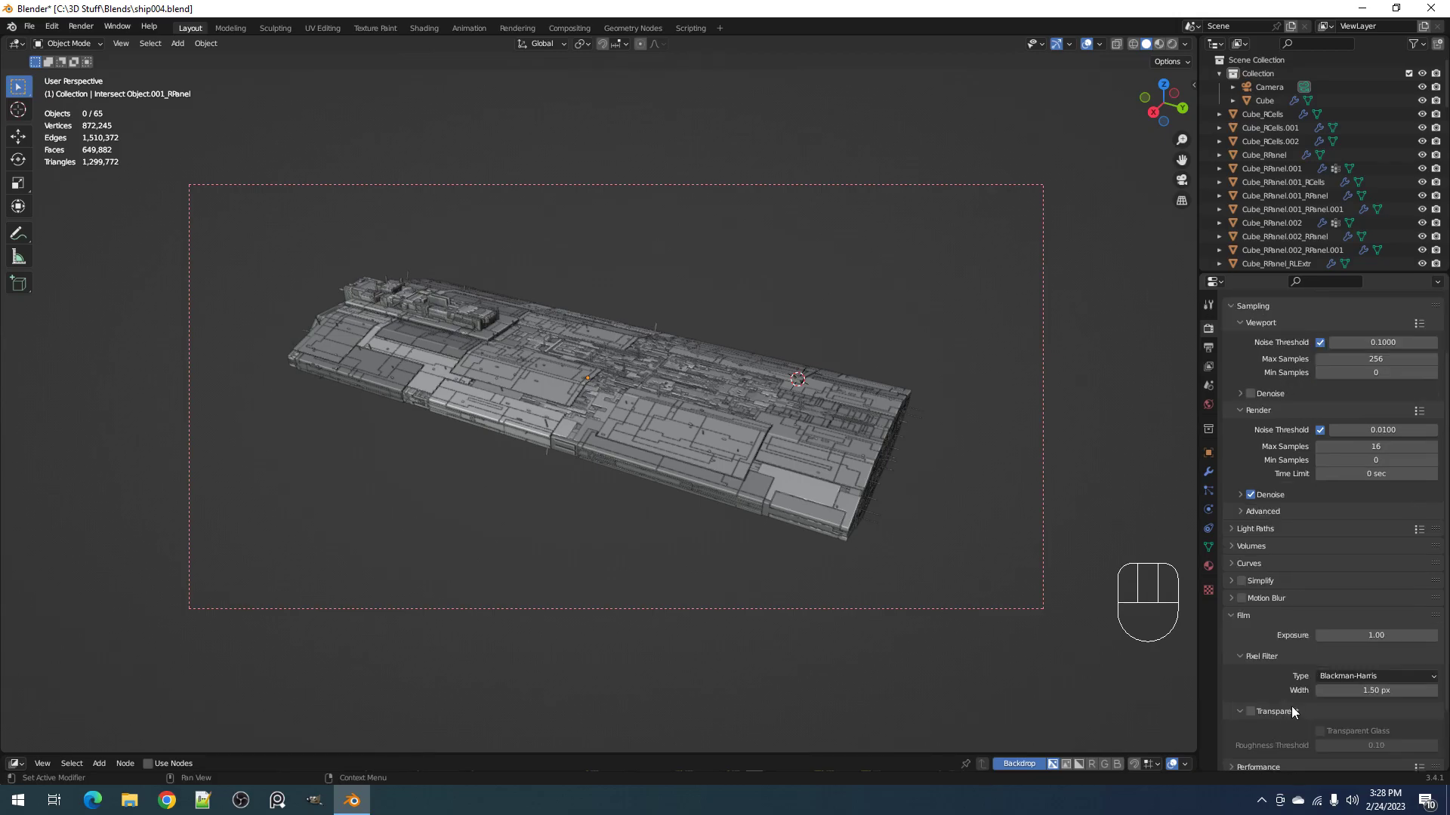
pyautogui.click(1282, 714)
pyautogui.click(1255, 709)
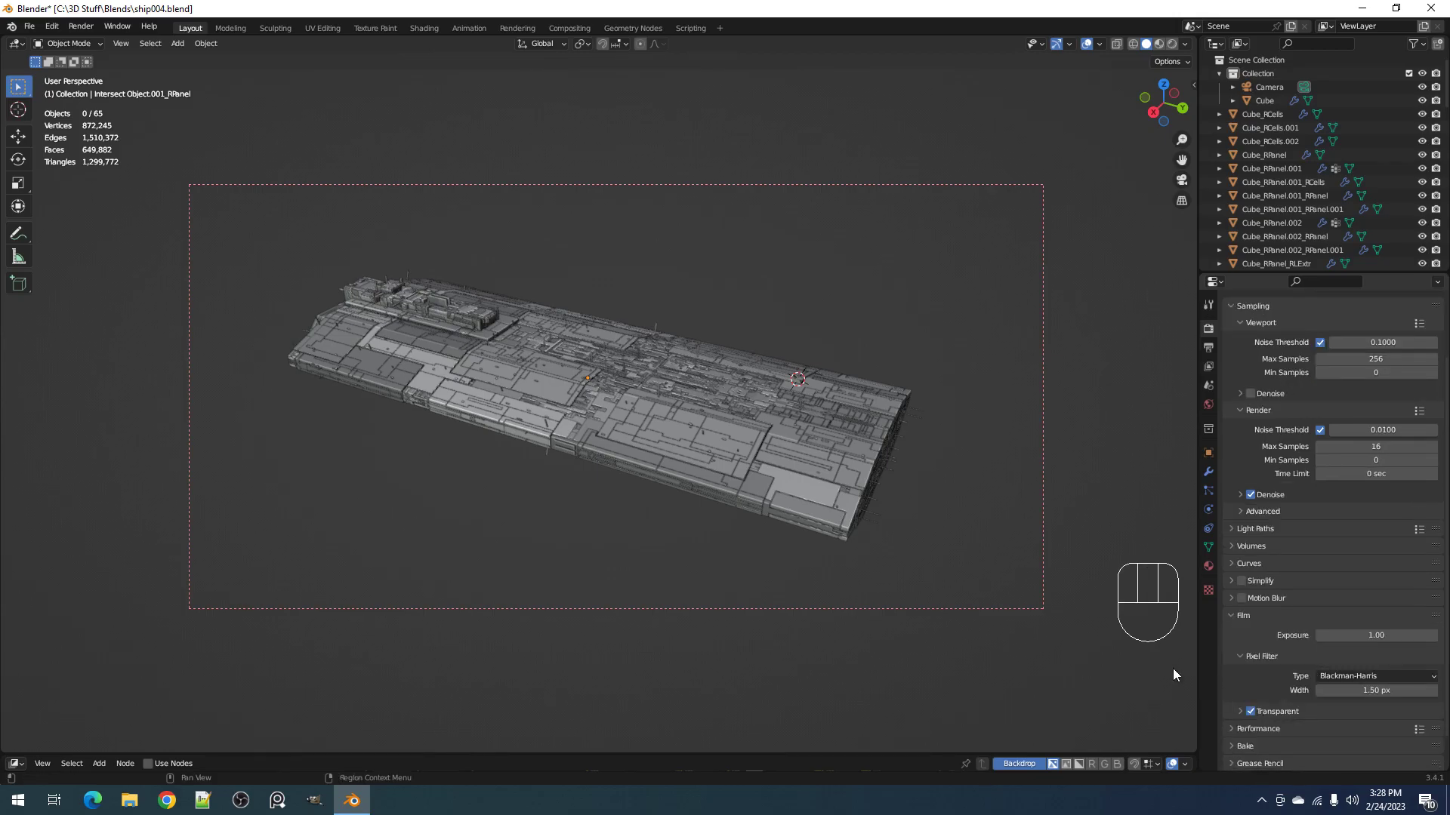
# Step: Set the viewport back to Rendered shading and view the ship against the transparent background
pyautogui.press('z')
pyautogui.click(760, 382)
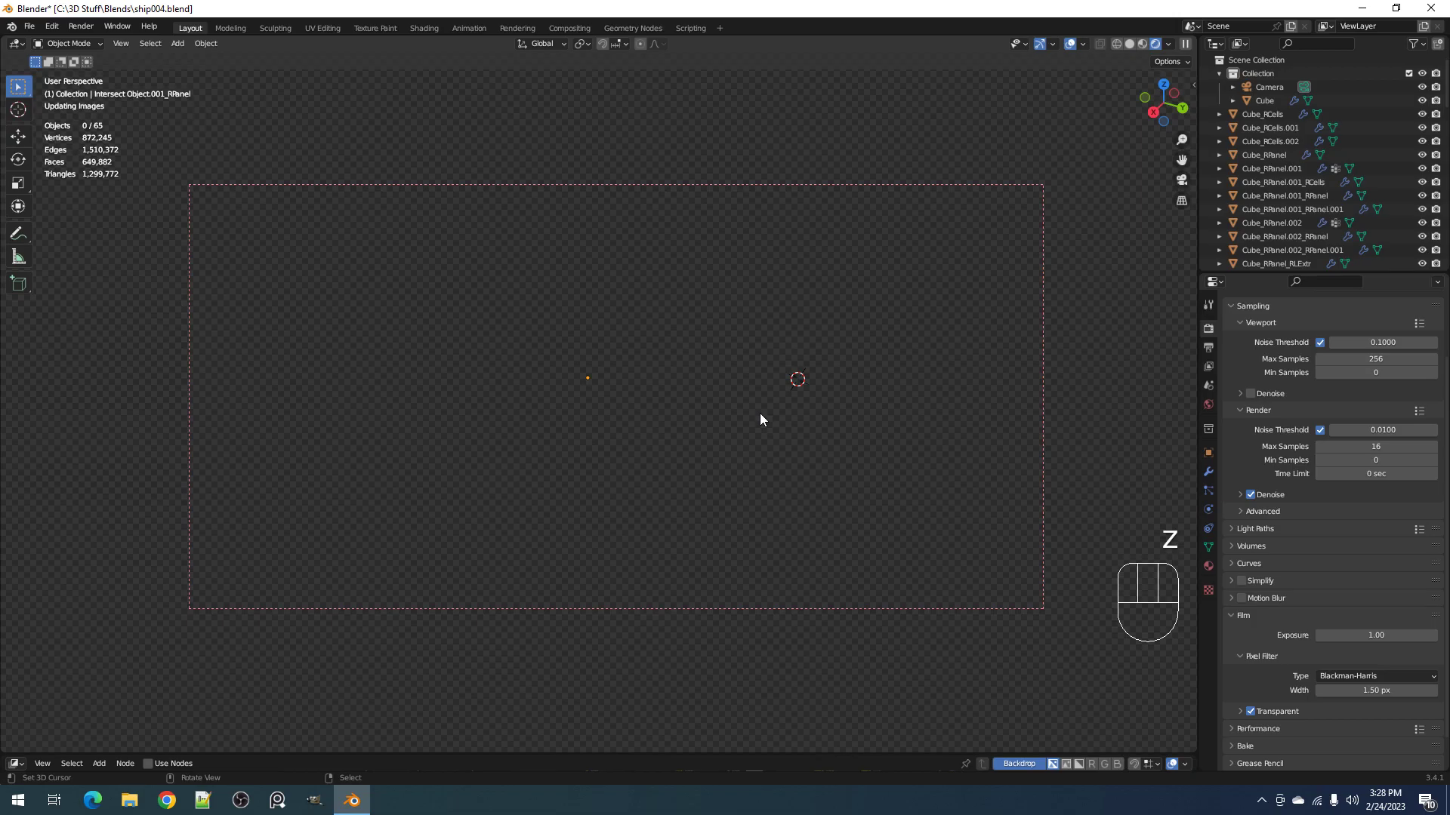
pyautogui.moveTo(751, 409); pyautogui.dragTo(763, 447, button='middle')
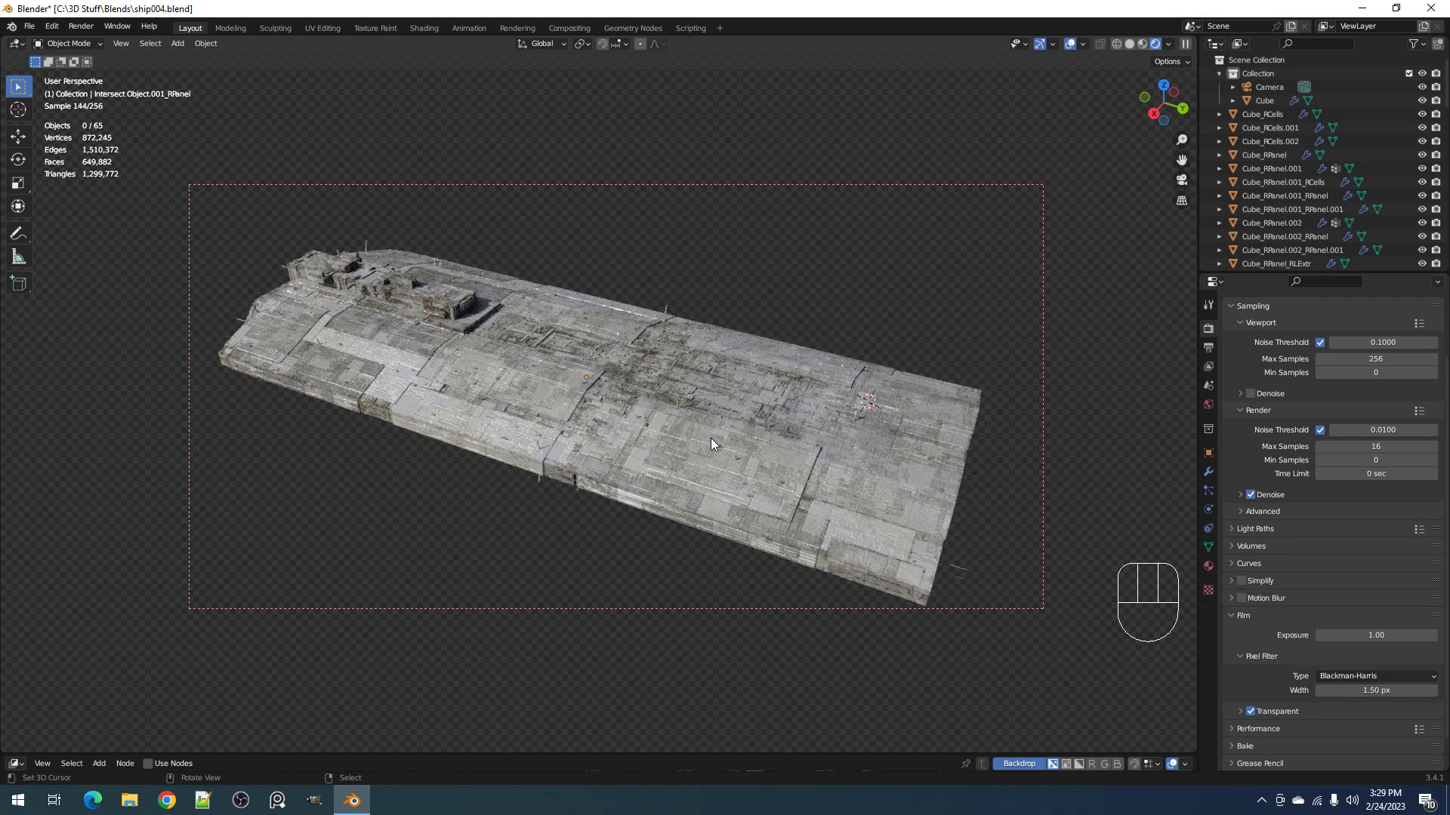
# Step: View the rendered ship from slightly different angles, then save the file and set the viewport to Solid shading
pyautogui.moveTo(767, 490)
pyautogui.mouseDown(button='middle')
pyautogui.moveTo(759, 410)
pyautogui.moveTo(780, 324)
pyautogui.moveTo(751, 443)
pyautogui.moveTo(770, 460)
pyautogui.mouseUp(button='middle')
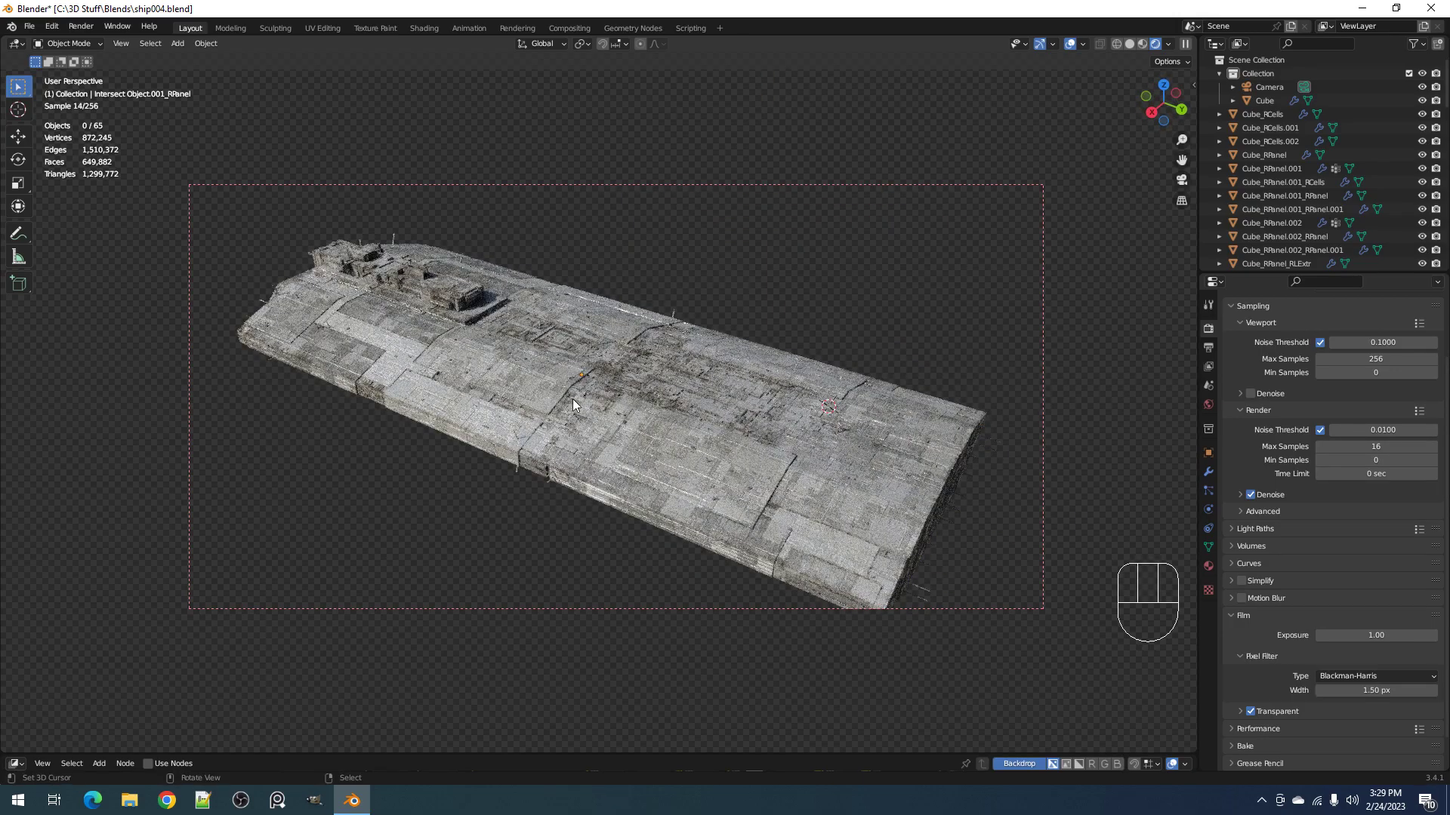
pyautogui.moveTo(617, 427); pyautogui.dragTo(682, 438, button='middle')
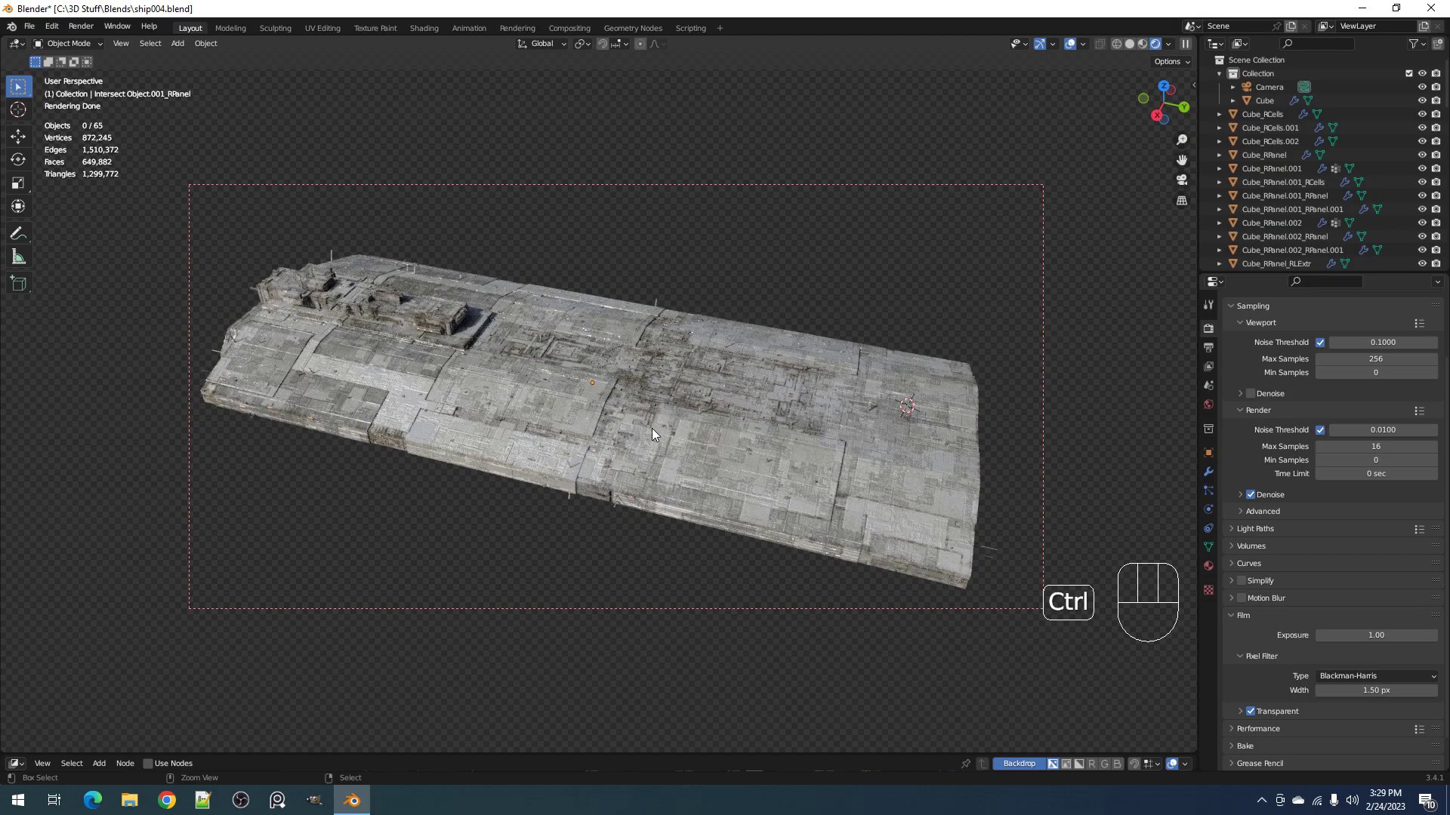
pyautogui.hotkey('ctrl', 's')
pyautogui.press('z')
pyautogui.click(748, 433)
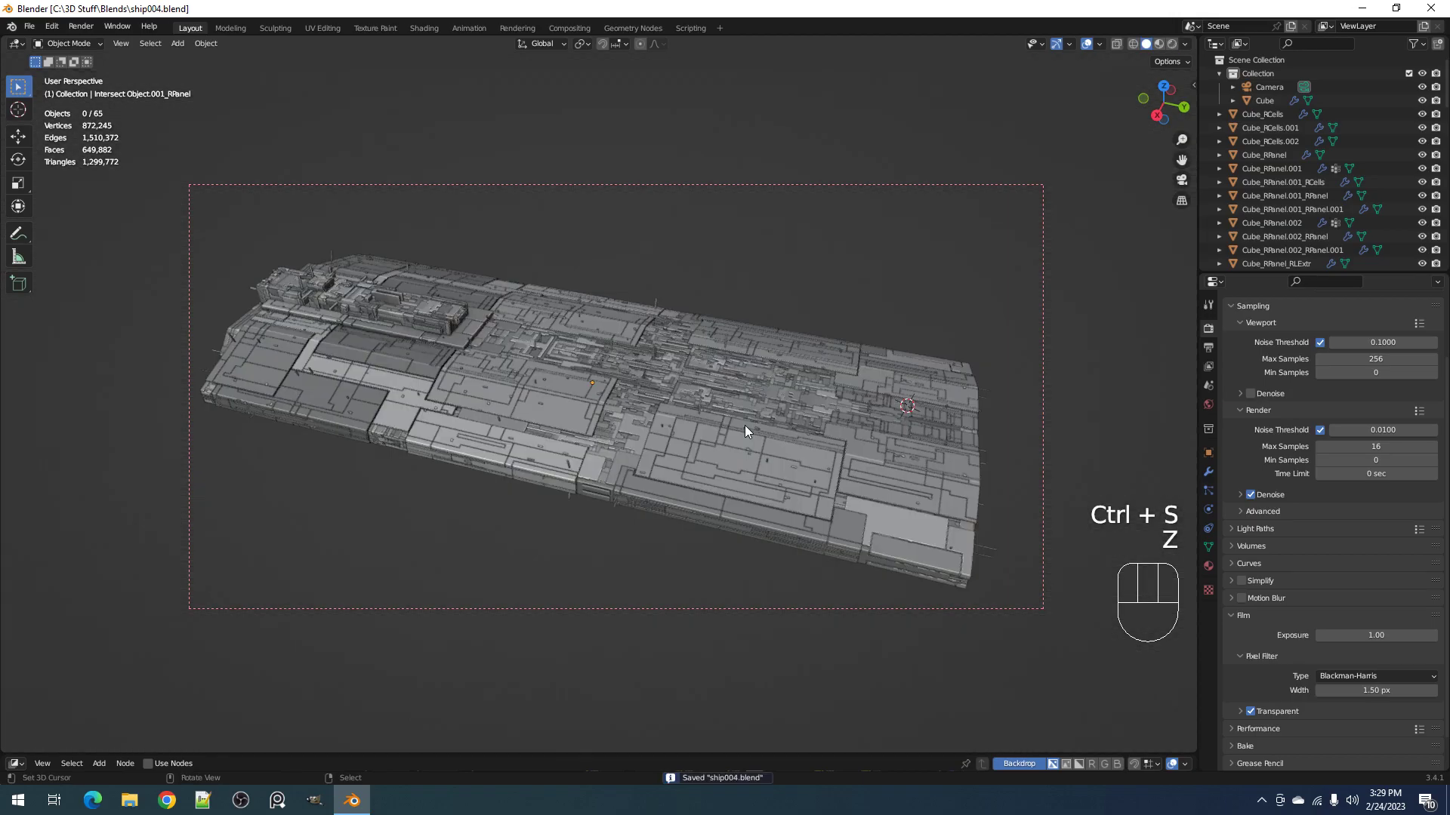
# Step: Save the file again and set the viewport to Rendered shading with the ship seen from a lower angle
pyautogui.hotkey('ctrl', 's')
pyautogui.press('z')
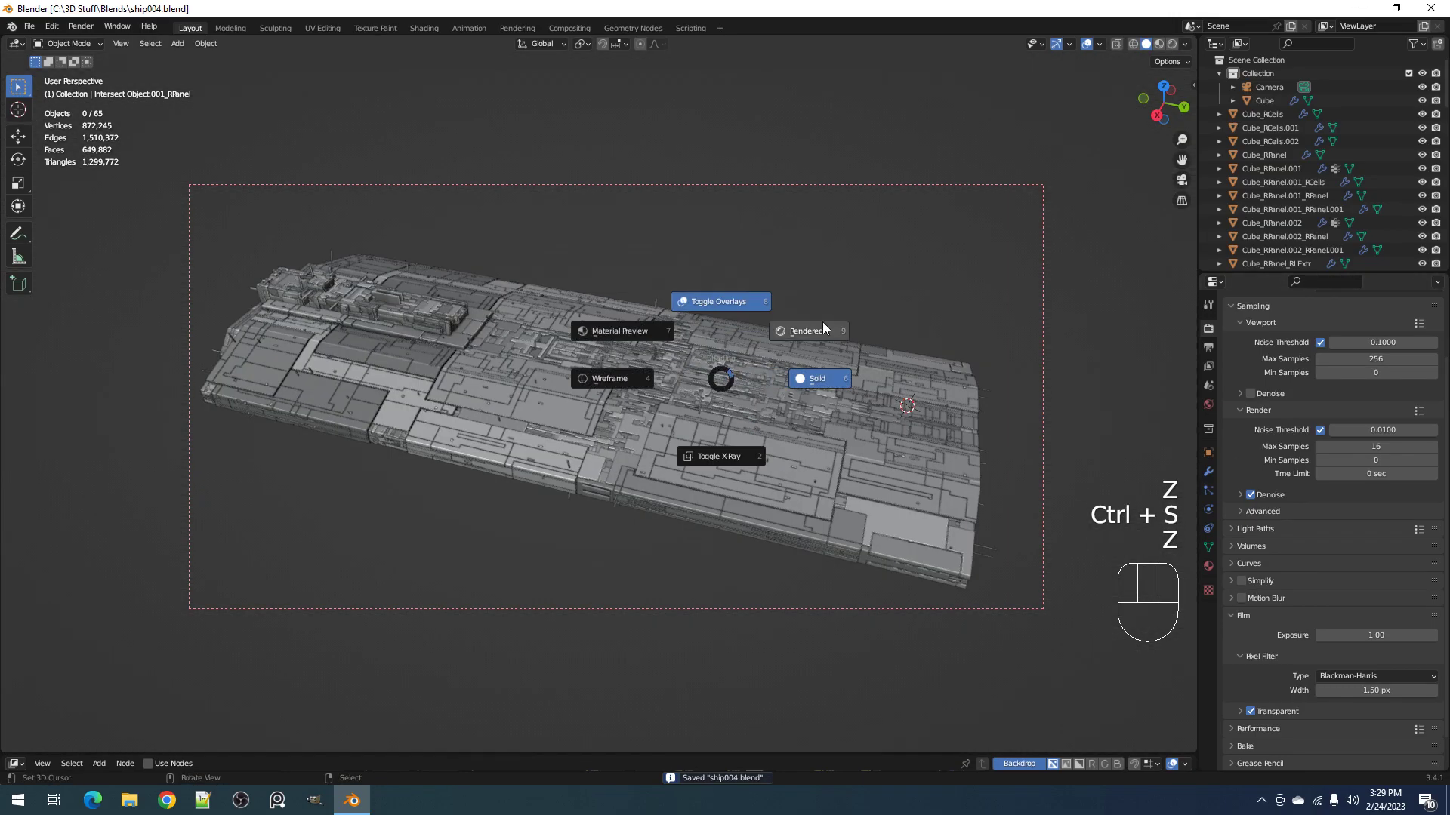
pyautogui.click(820, 333)
pyautogui.press('z')
pyautogui.click(751, 353)
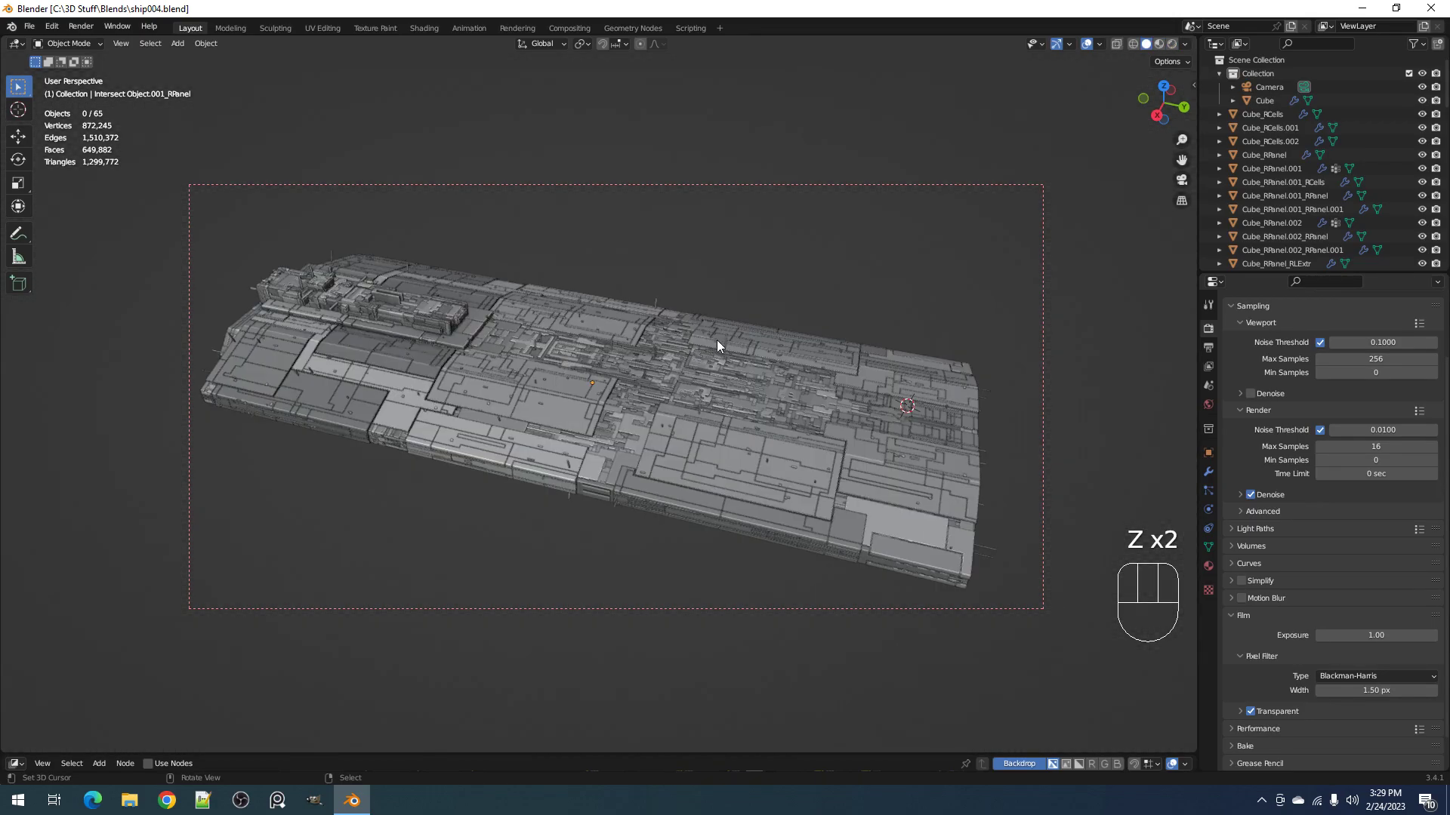
pyautogui.moveTo(717, 346); pyautogui.dragTo(831, 384, button='middle')
pyautogui.press('z')
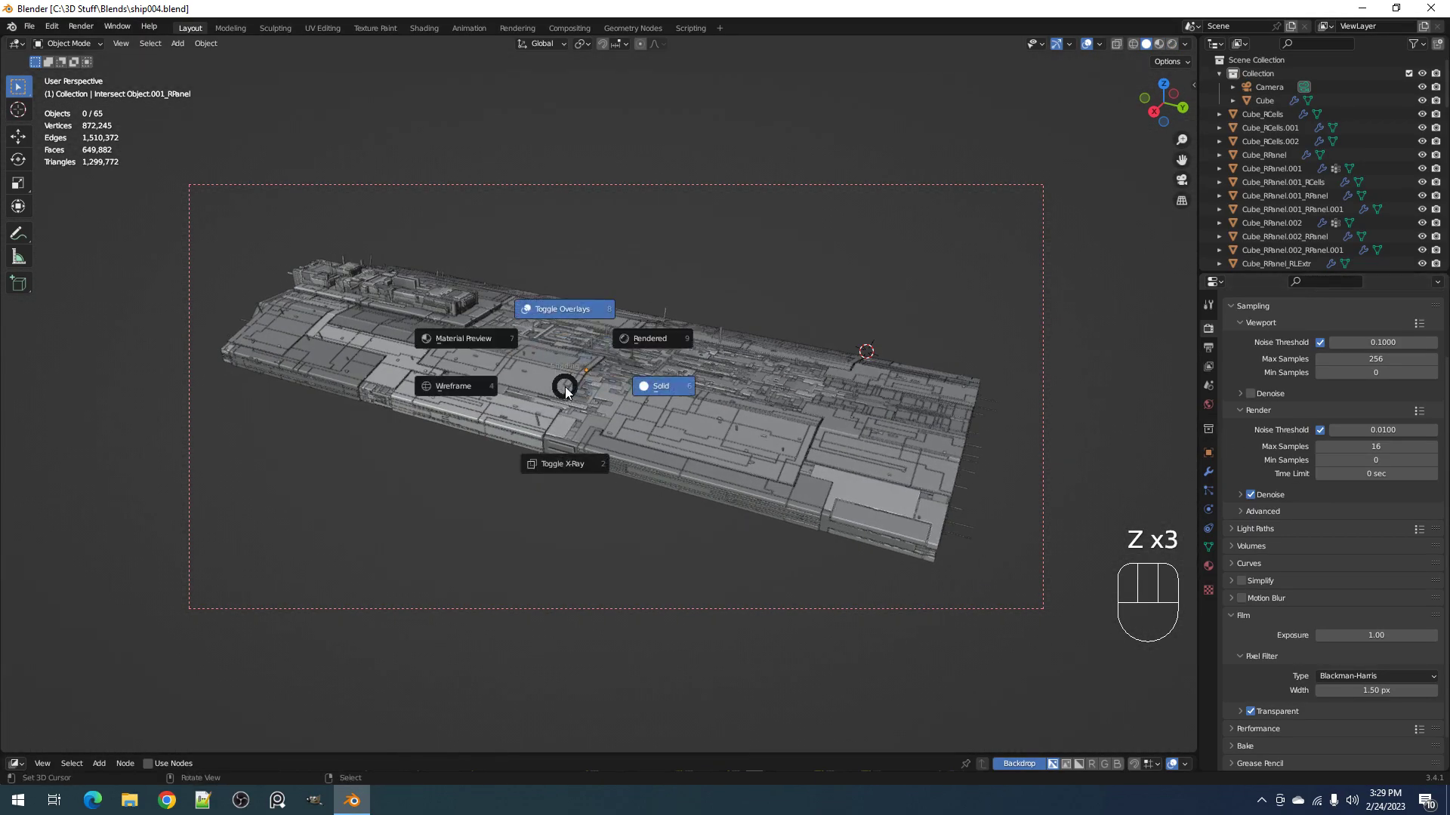
pyautogui.click(645, 340)
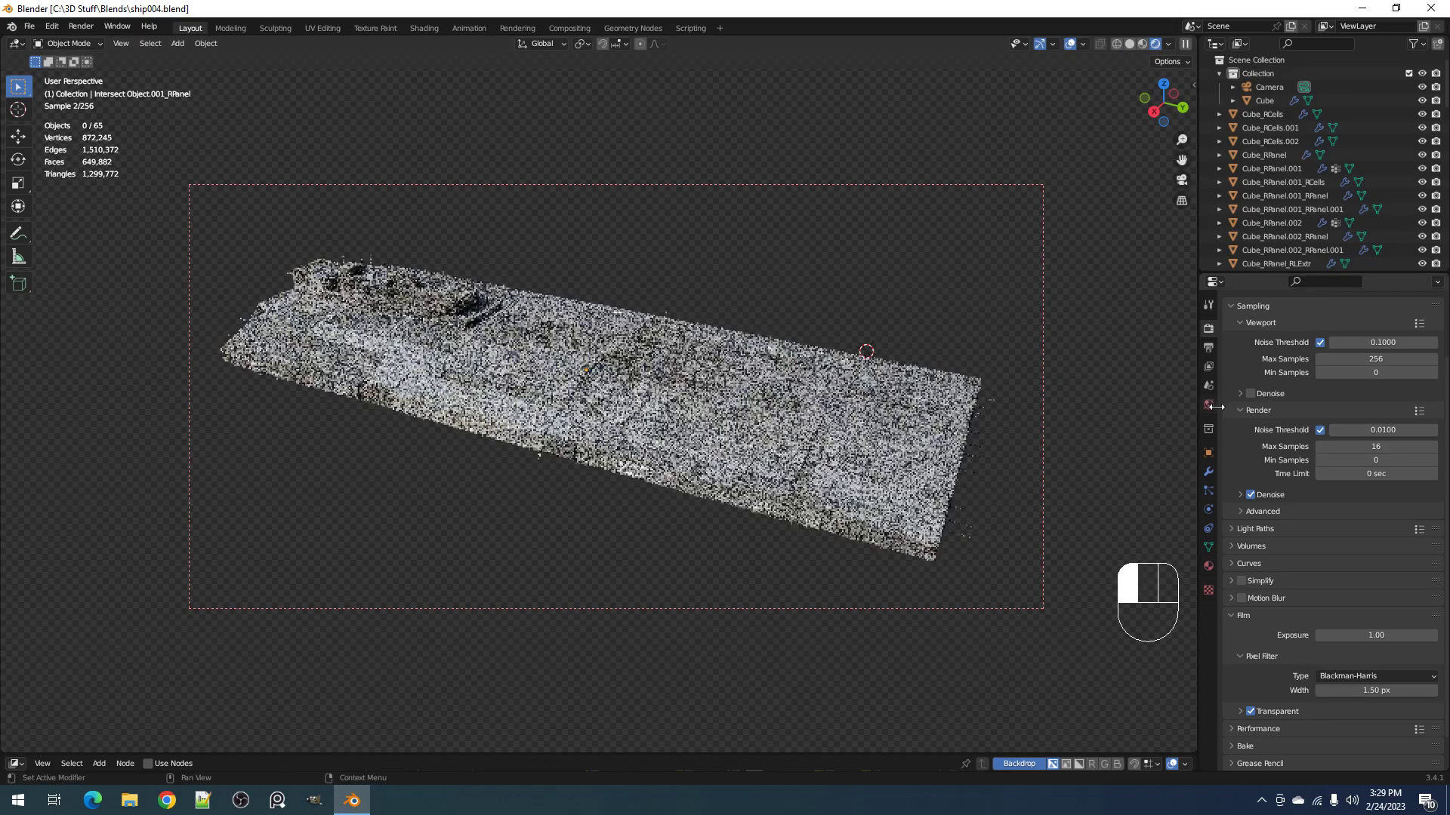
# Step: Set the world HDRI's rotation to 122.58, and save the file with the viewport in Solid shading
pyautogui.click(1208, 405)
pyautogui.moveTo(1333, 640); pyautogui.dragTo(1403, 639)
pyautogui.moveTo(1072, 596)
pyautogui.mouseDown(button='middle')
pyautogui.moveTo(839, 474)
pyautogui.moveTo(854, 554)
pyautogui.moveTo(787, 481)
pyautogui.mouseUp(button='middle')
pyautogui.press('z')
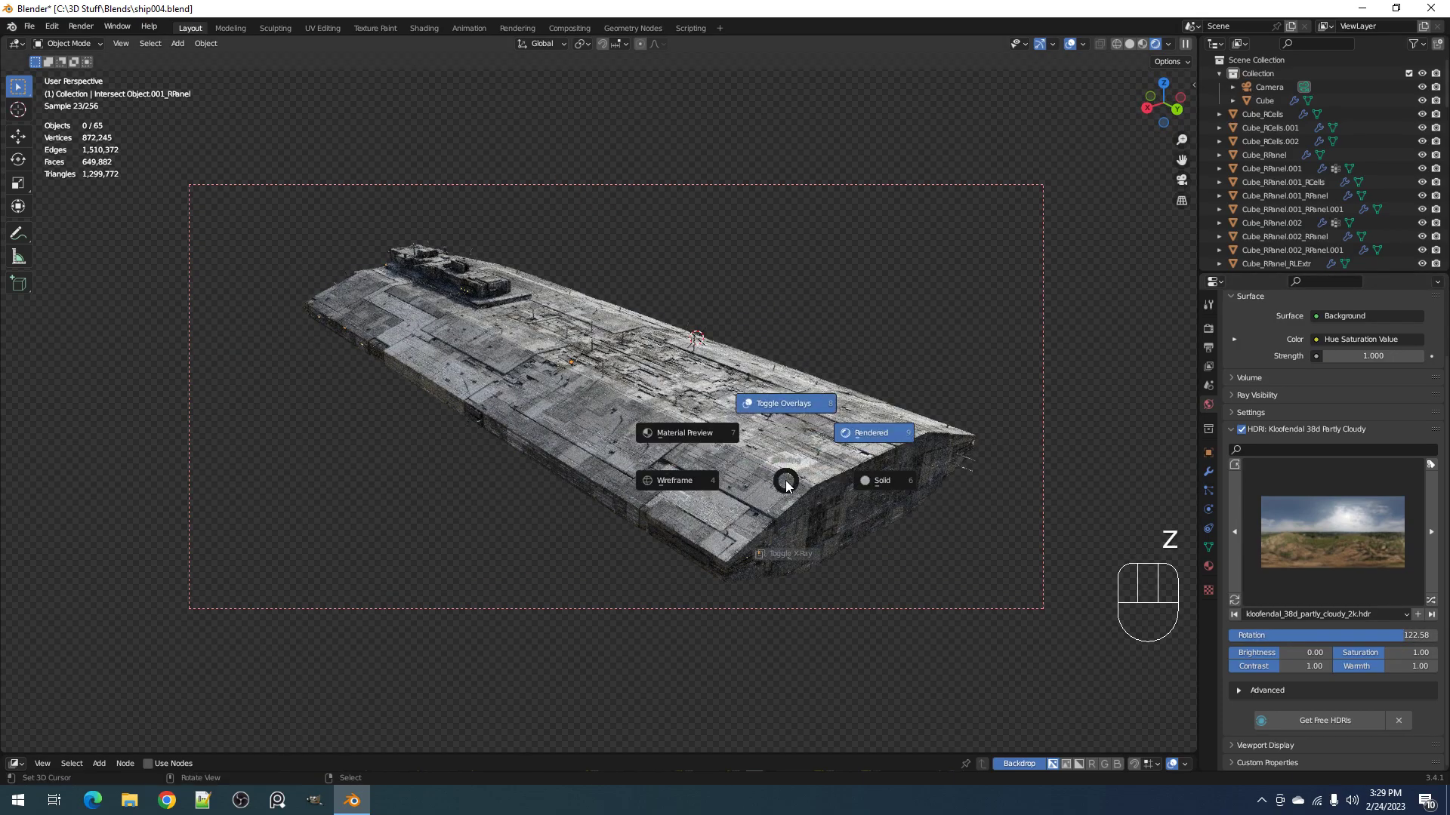
pyautogui.click(876, 478)
pyautogui.hotkey('ctrl', 's')
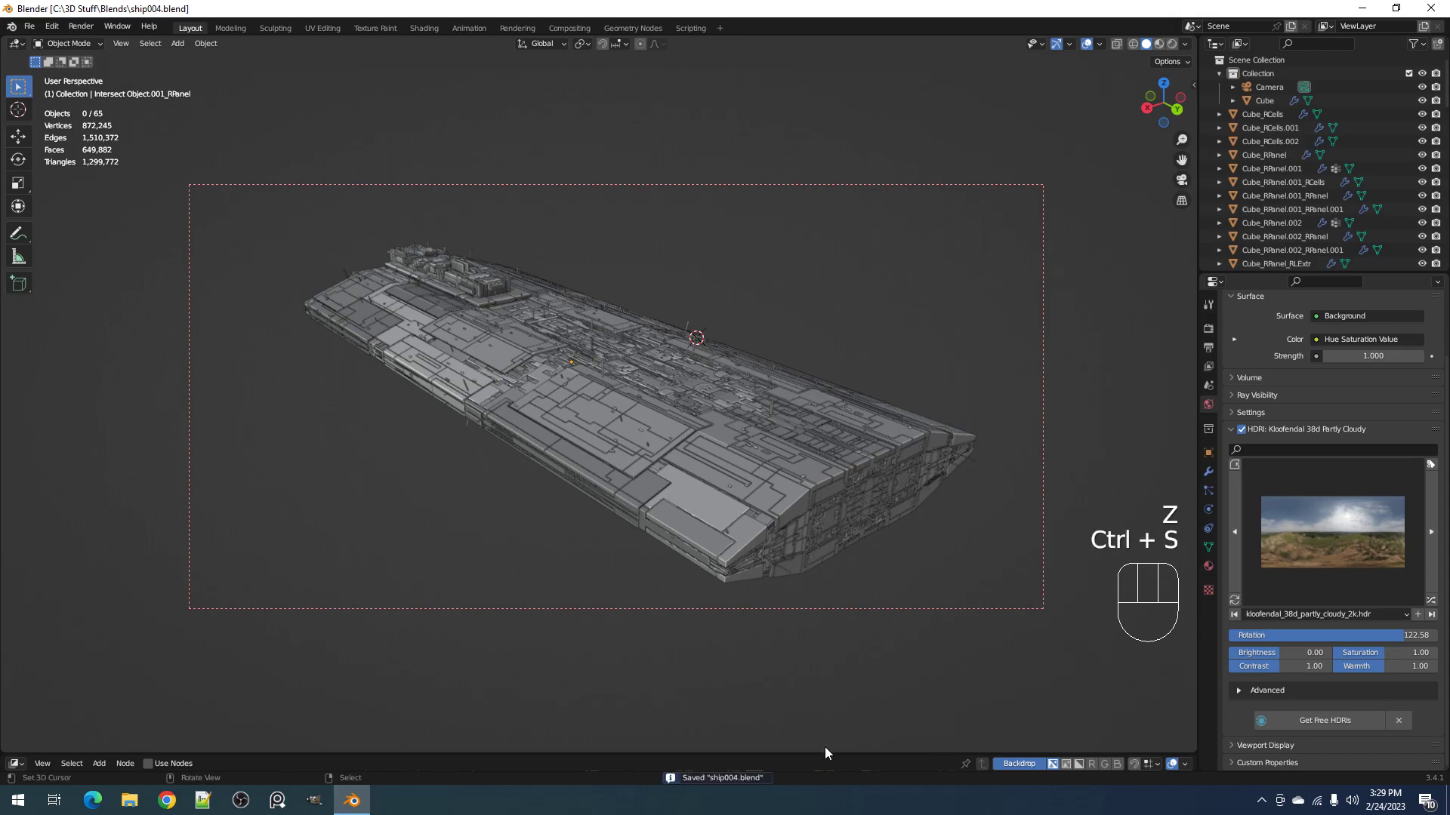
# Step: Enlarge the lower editor, switch it to the Shader Editor and maximize it to show the grunge_metal node tree
pyautogui.moveTo(825, 752); pyautogui.dragTo(638, 445)
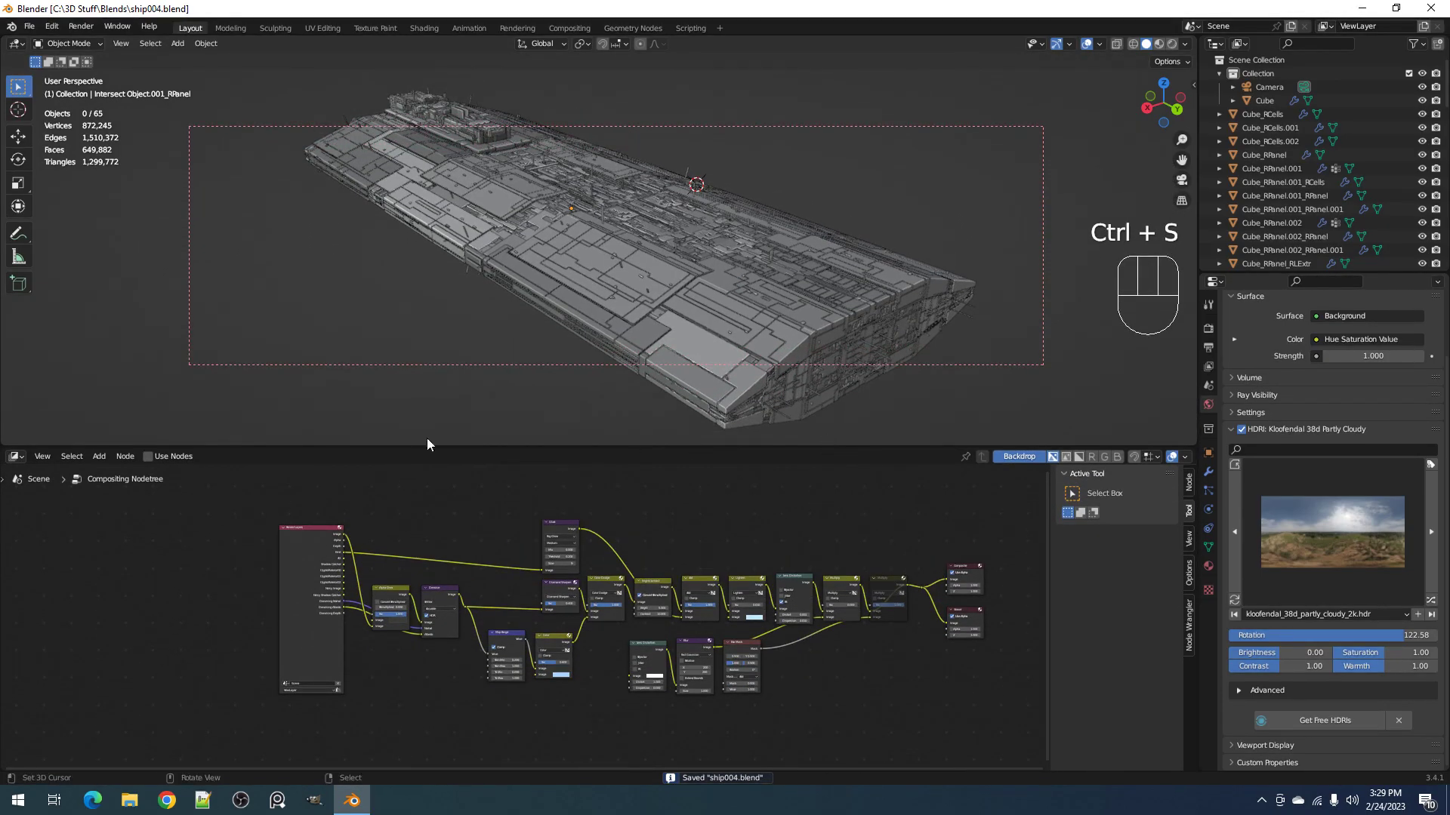
pyautogui.click(20, 461)
pyautogui.click(33, 508)
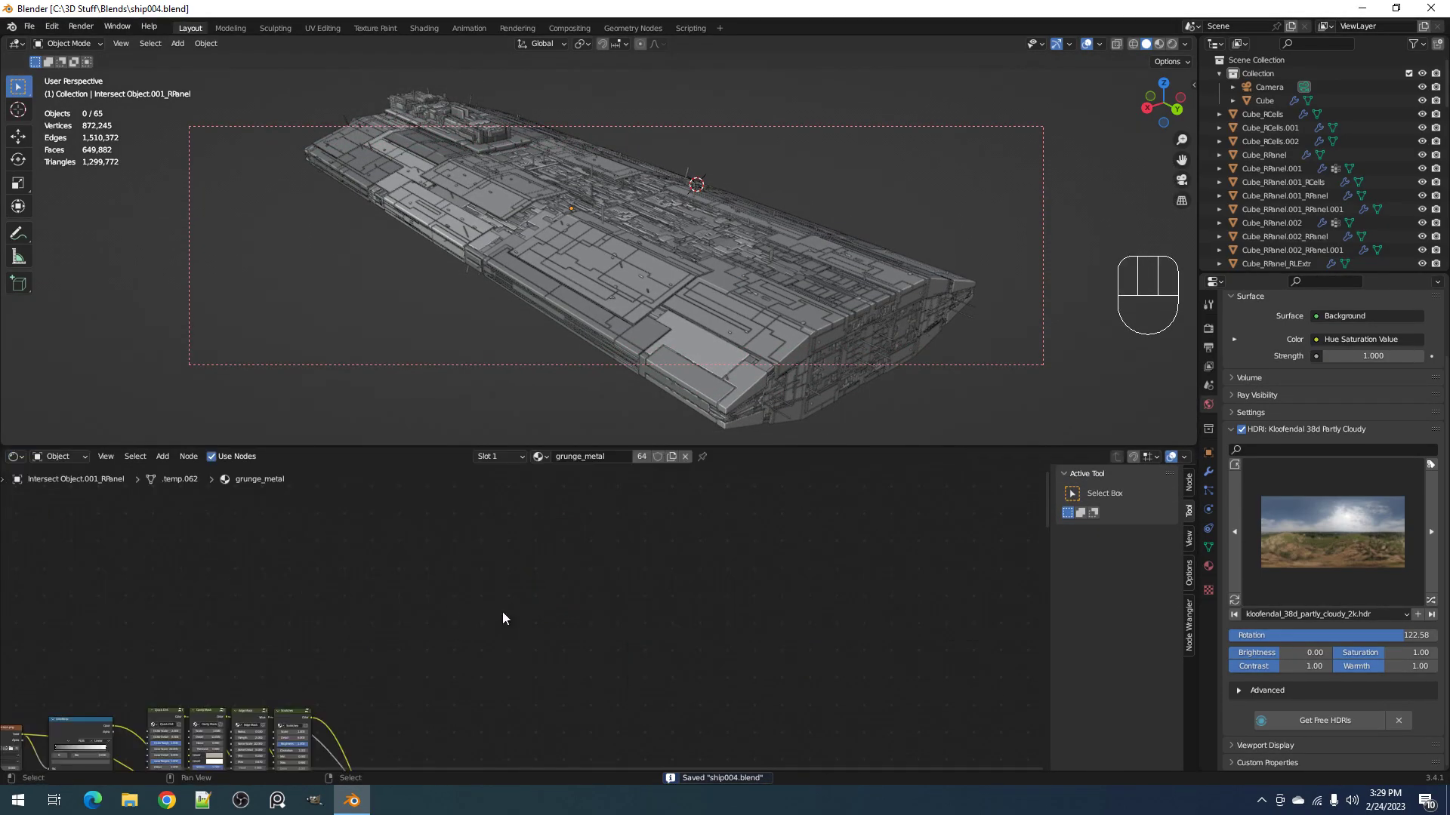
pyautogui.scroll(-2, 429, 656)
pyautogui.moveTo(428, 657); pyautogui.dragTo(453, 641, button='middle')
pyautogui.moveTo(453, 642); pyautogui.dragTo(514, 614, button='middle')
pyautogui.hotkey('ctrl', 'space')
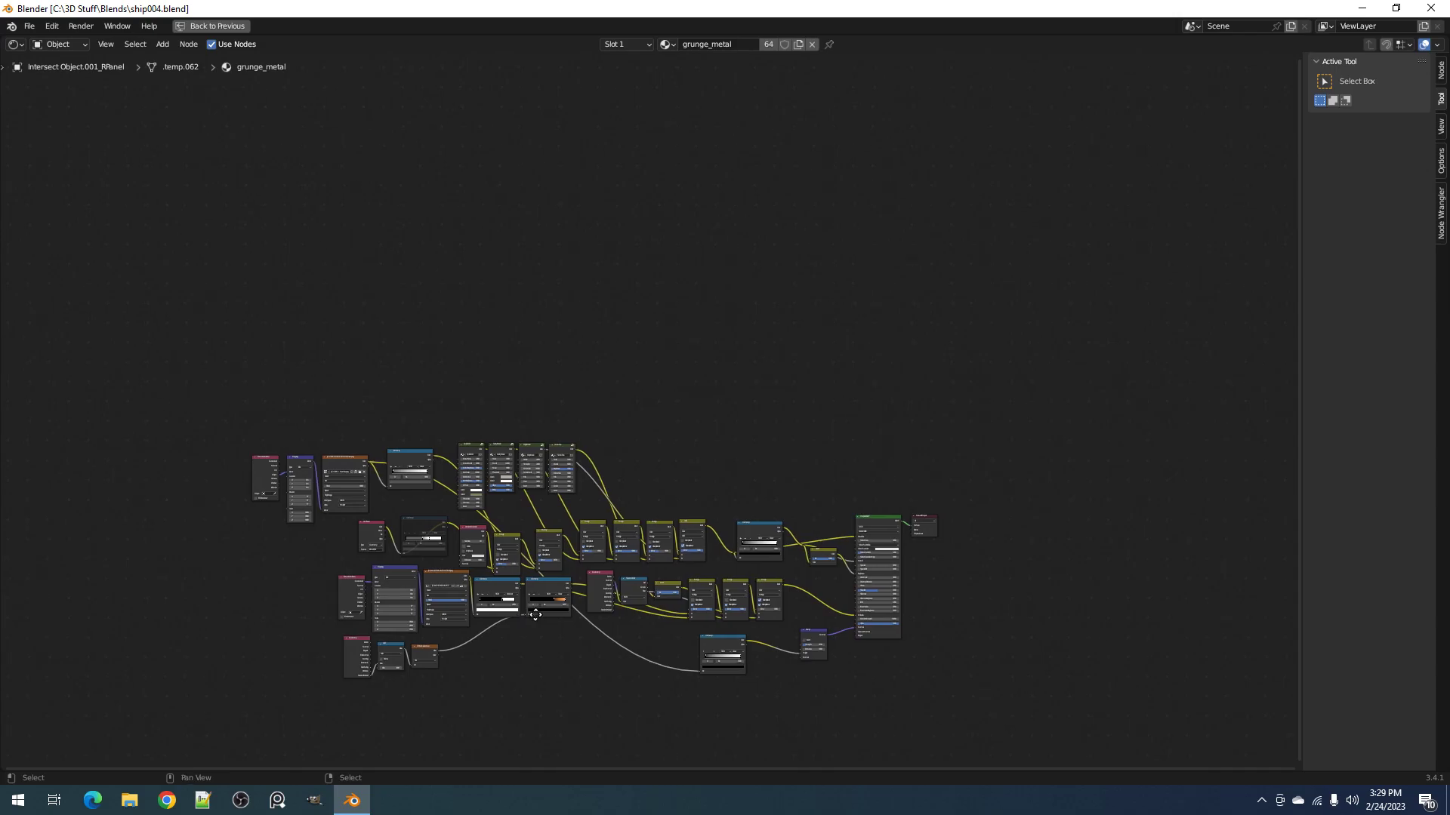
# Step: Examine the Quick Dirt, Cavity Mask, Edge Mask and Scratches group nodes in the grunge_metal material
pyautogui.scroll(4, 515, 614)
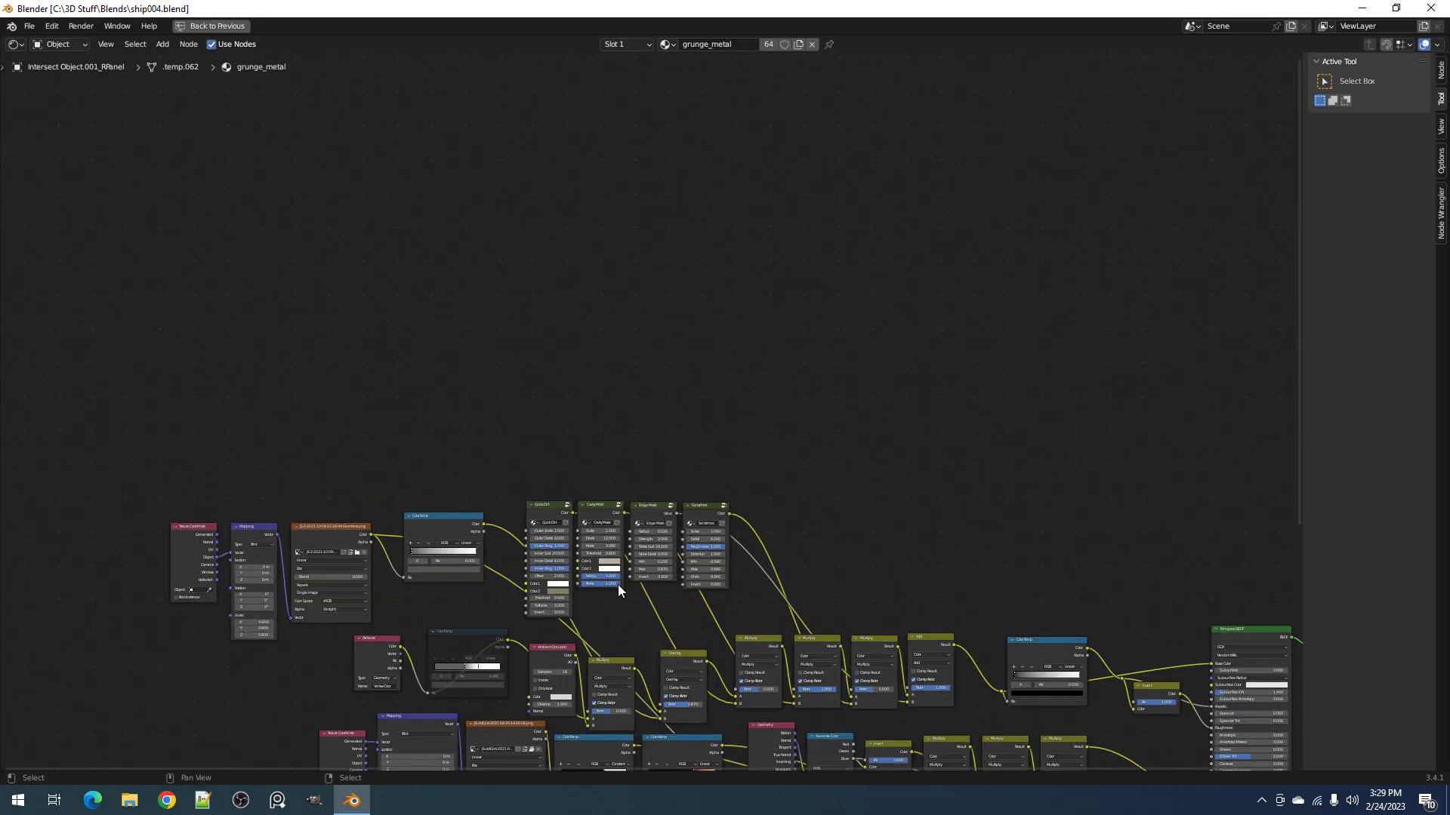
pyautogui.scroll(3, 617, 585)
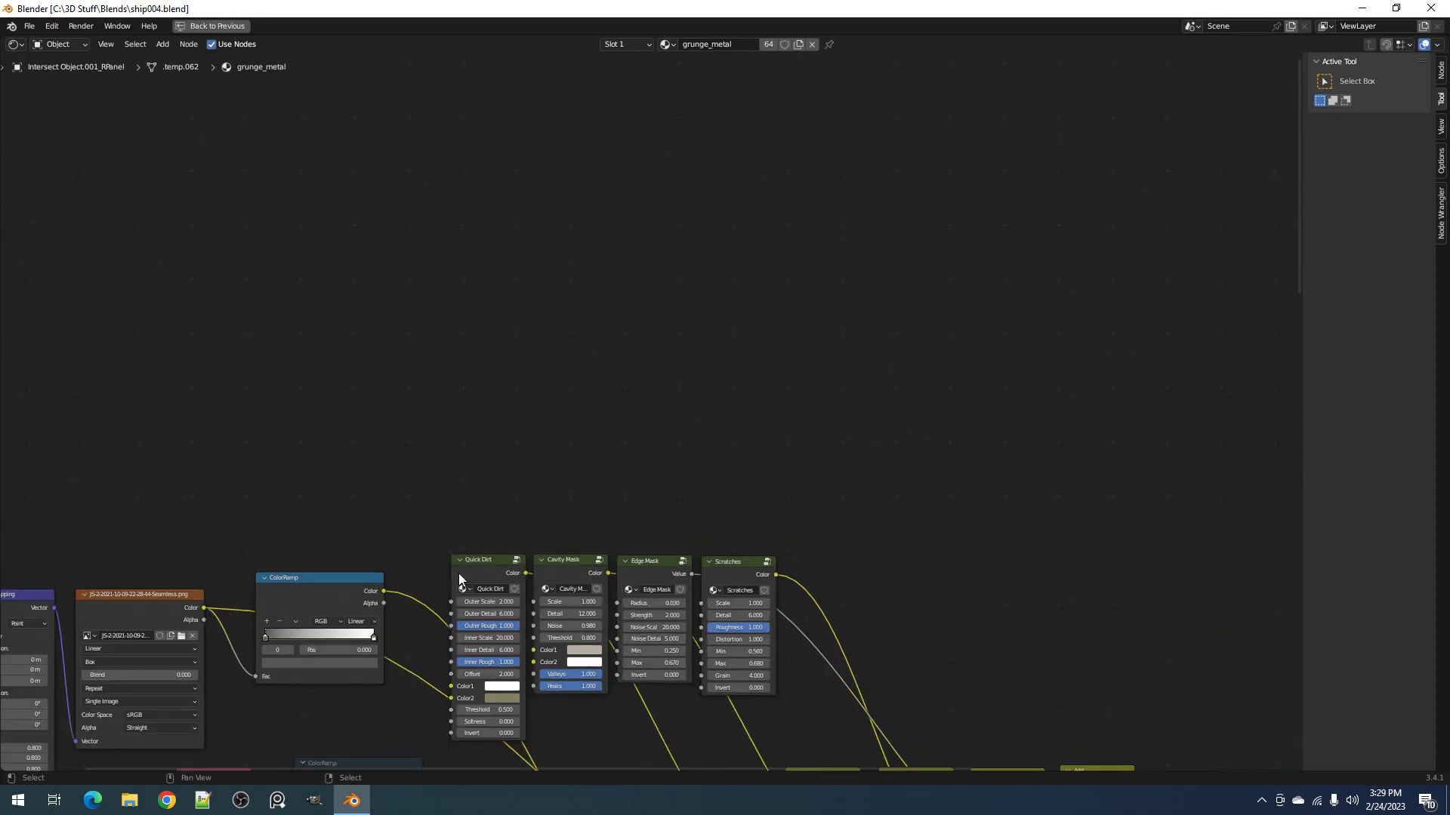
pyautogui.moveTo(573, 522); pyautogui.dragTo(614, 313, button='middle')
pyautogui.click(545, 305)
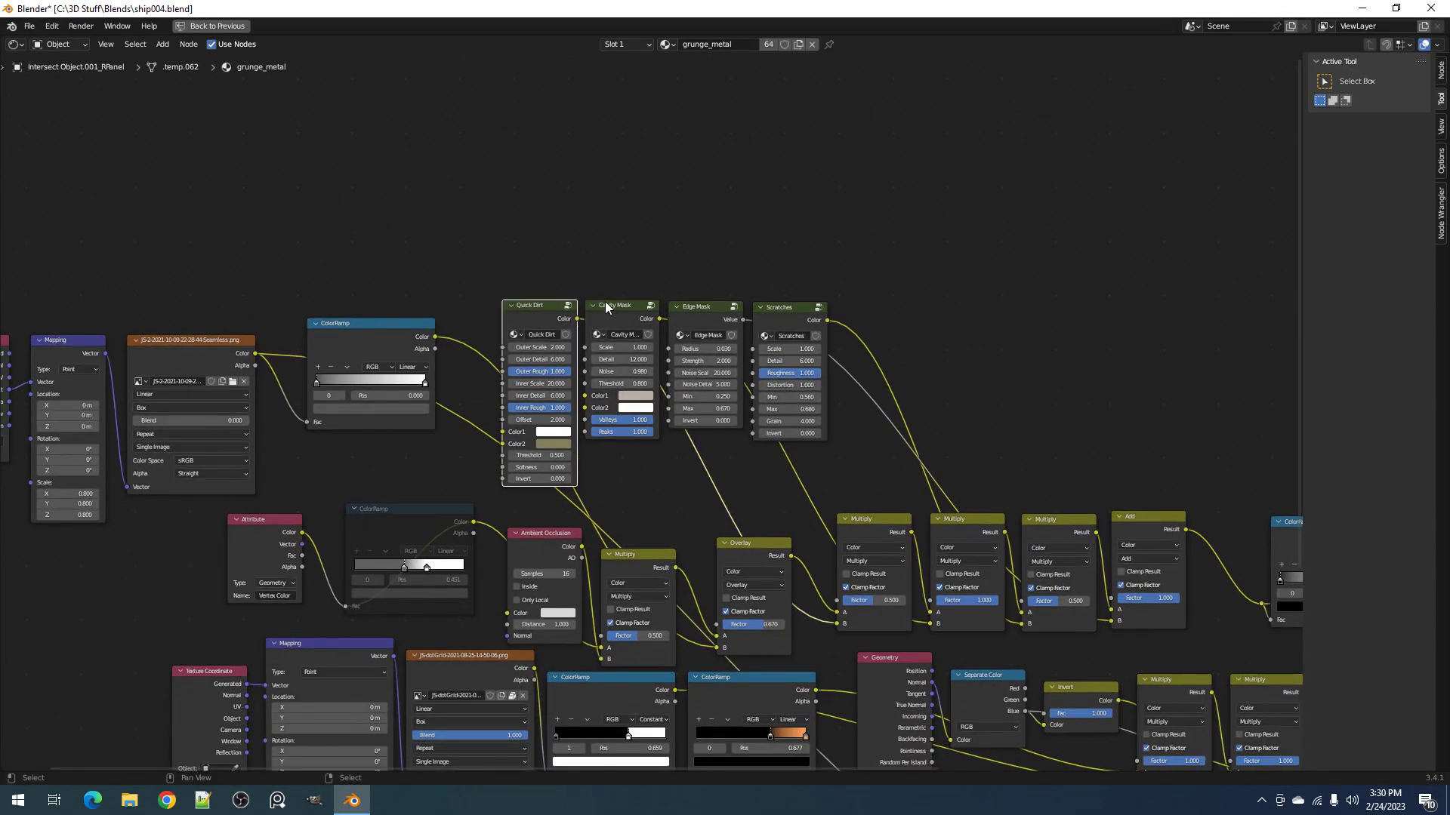
pyautogui.click(605, 302)
pyautogui.click(687, 306)
pyautogui.click(774, 307)
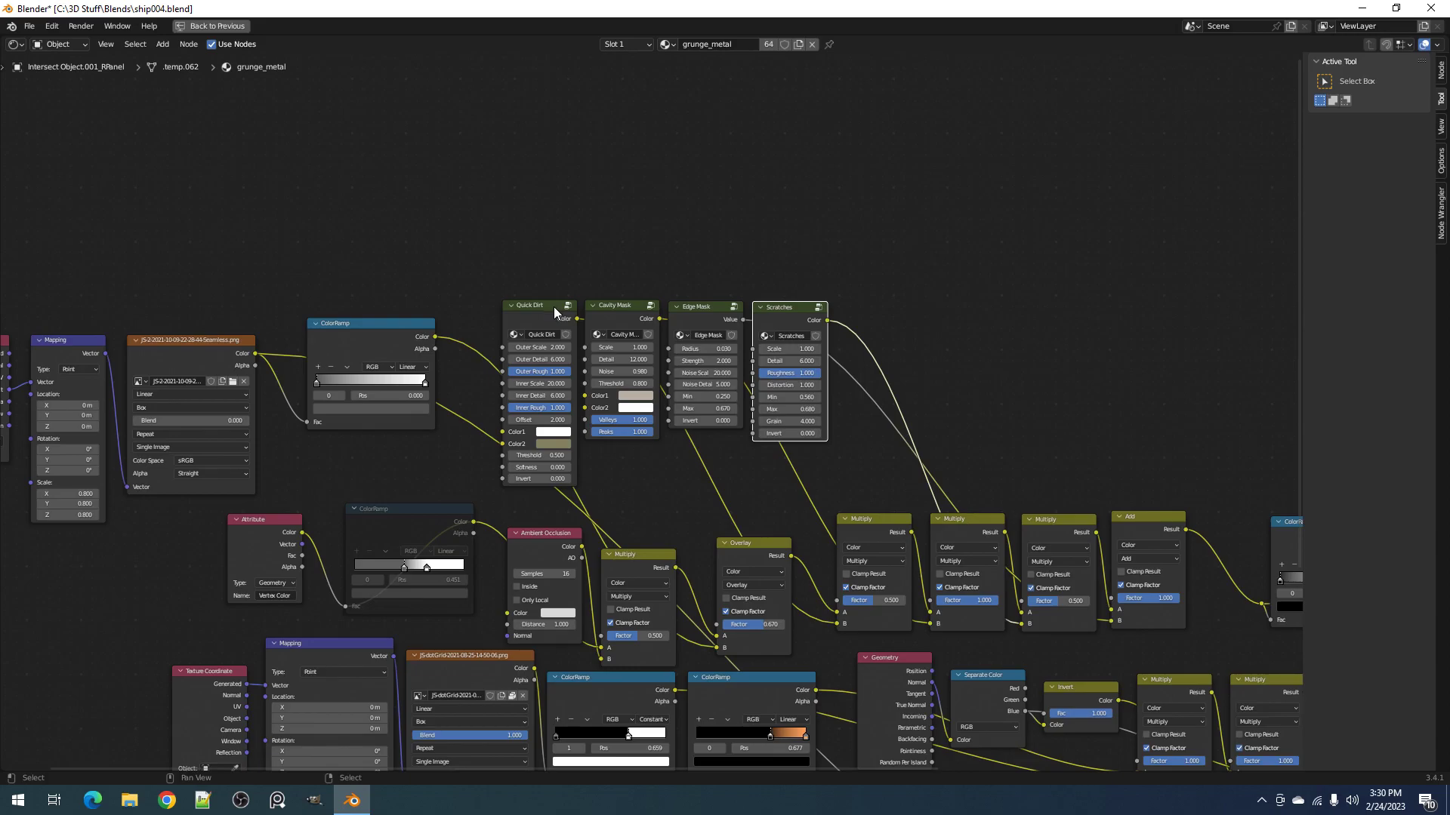
# Step: Hide the node editor's sidebar and view the complete grunge_metal node tree up to the Material Output
pyautogui.scroll(-2, 650, 415)
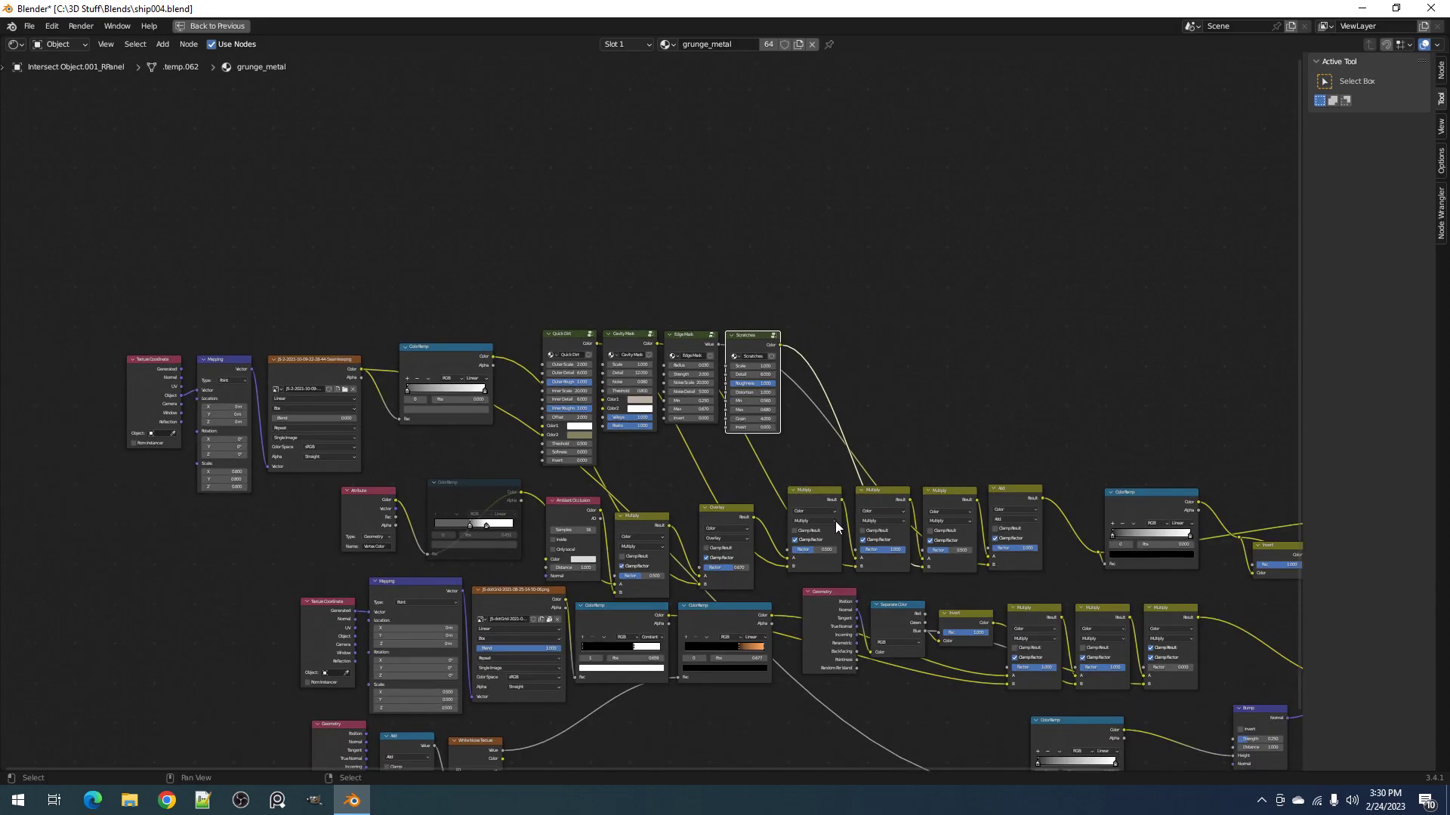
pyautogui.moveTo(777, 386); pyautogui.dragTo(637, 264, button='middle')
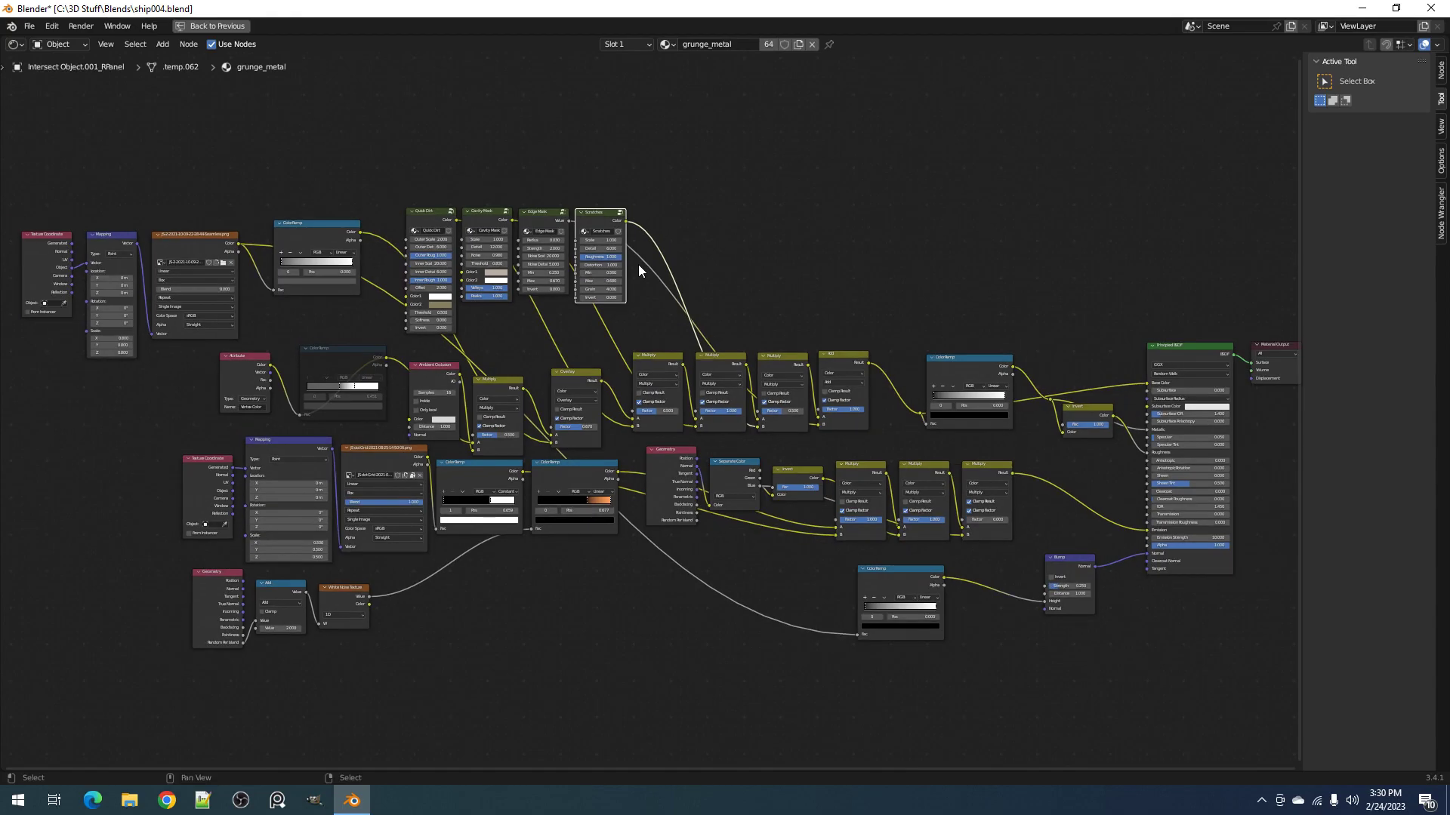
pyautogui.scroll(-1, 840, 379)
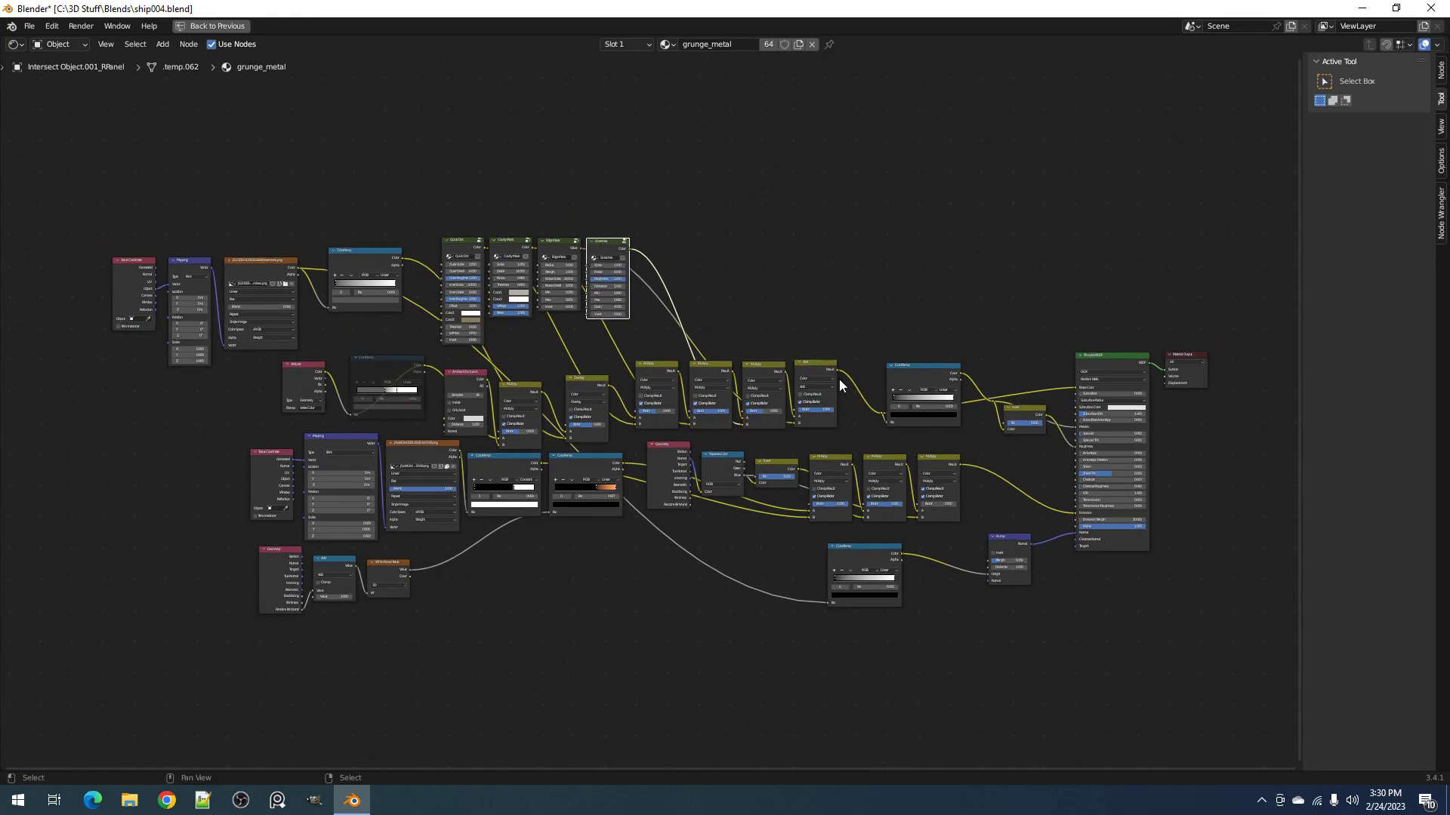
pyautogui.scroll(1, 838, 382)
pyautogui.press('n')
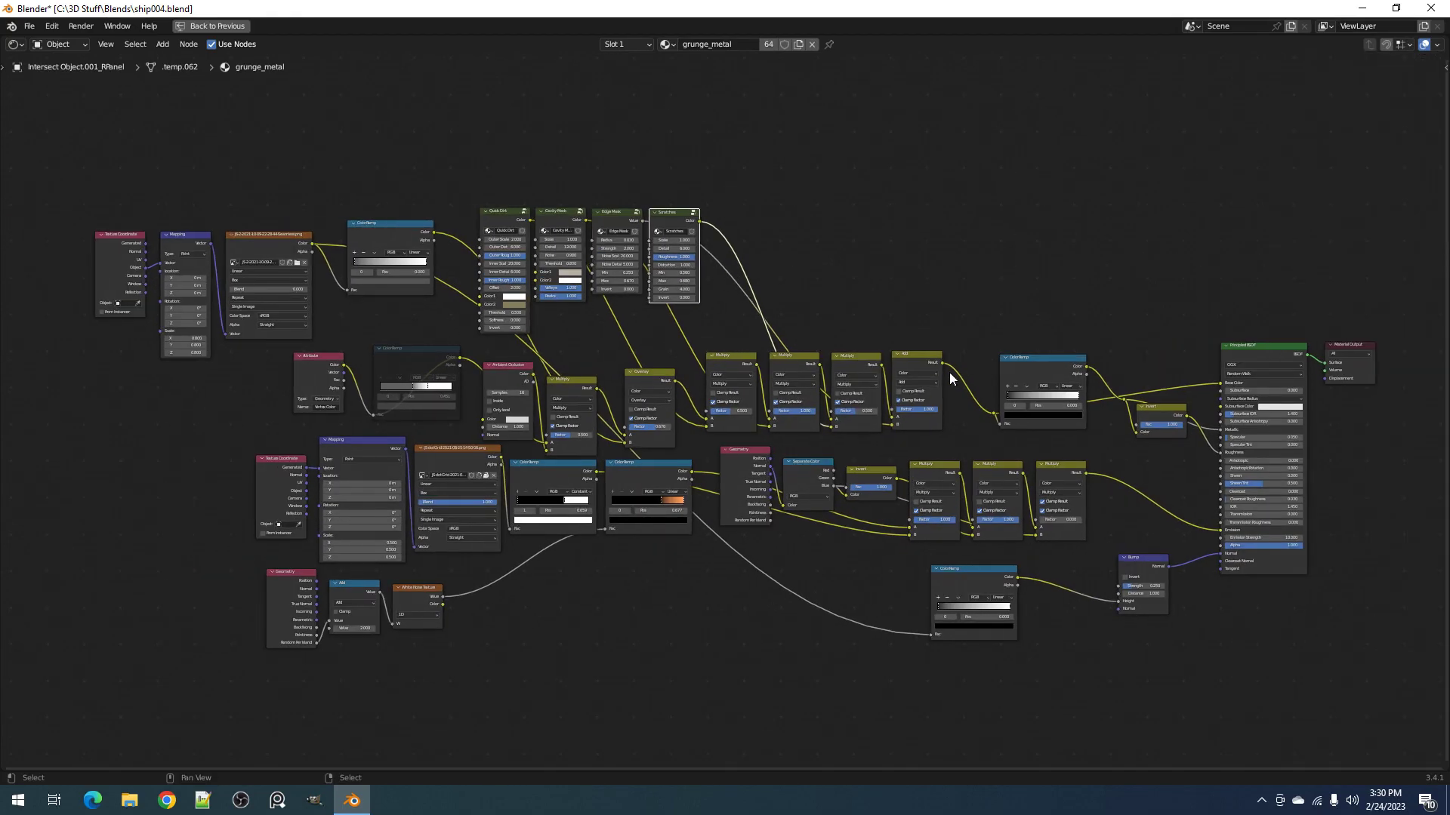
pyautogui.moveTo(929, 375)
pyautogui.mouseDown(button='middle')
pyautogui.moveTo(928, 395)
pyautogui.moveTo(939, 373)
pyautogui.mouseUp(button='middle')
# Step: Examine the two image texture nodes that feed the grunge_metal material, up close and within the whole tree
pyautogui.click(269, 242)
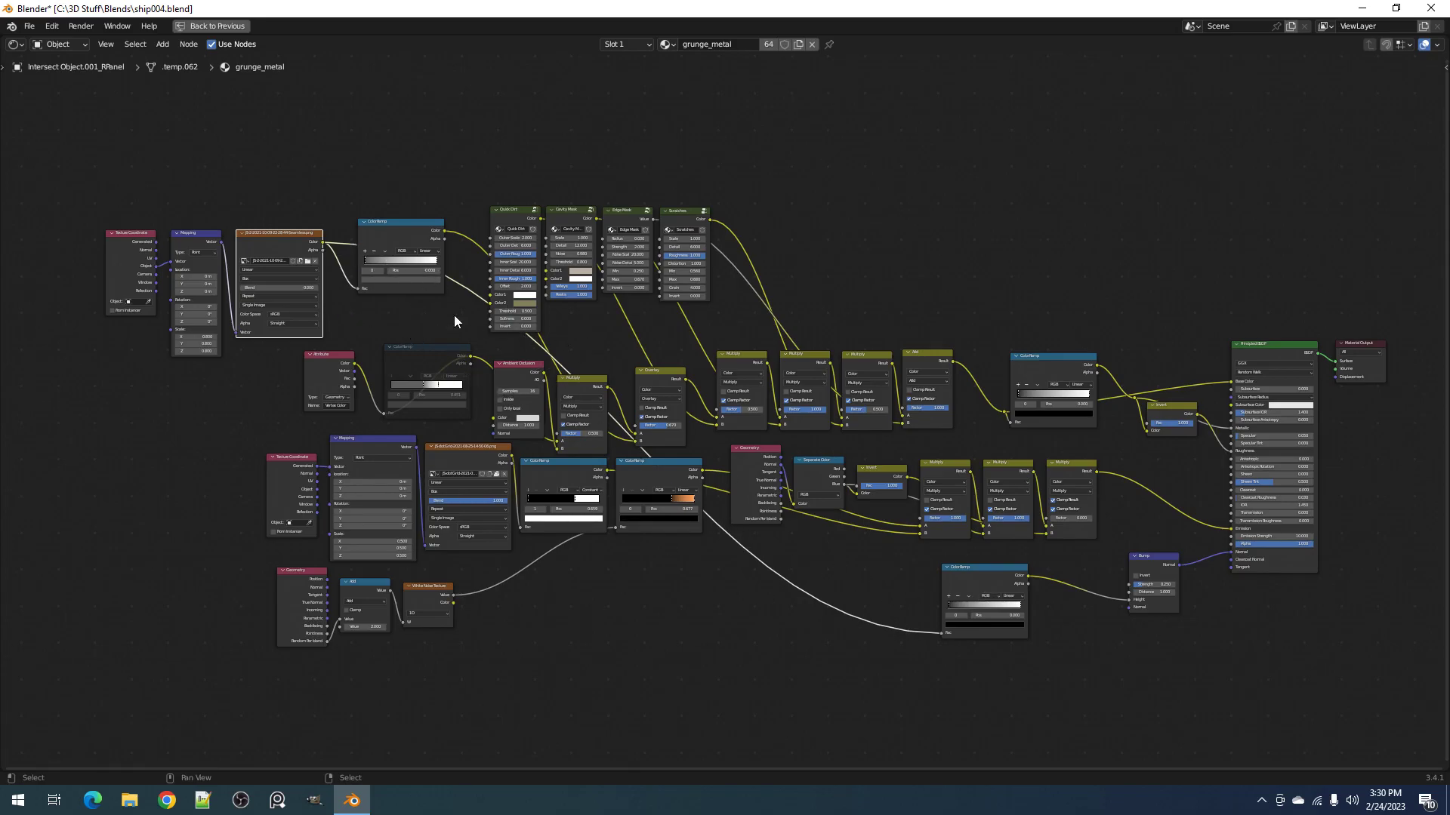
pyautogui.click(373, 445)
pyautogui.click(454, 455)
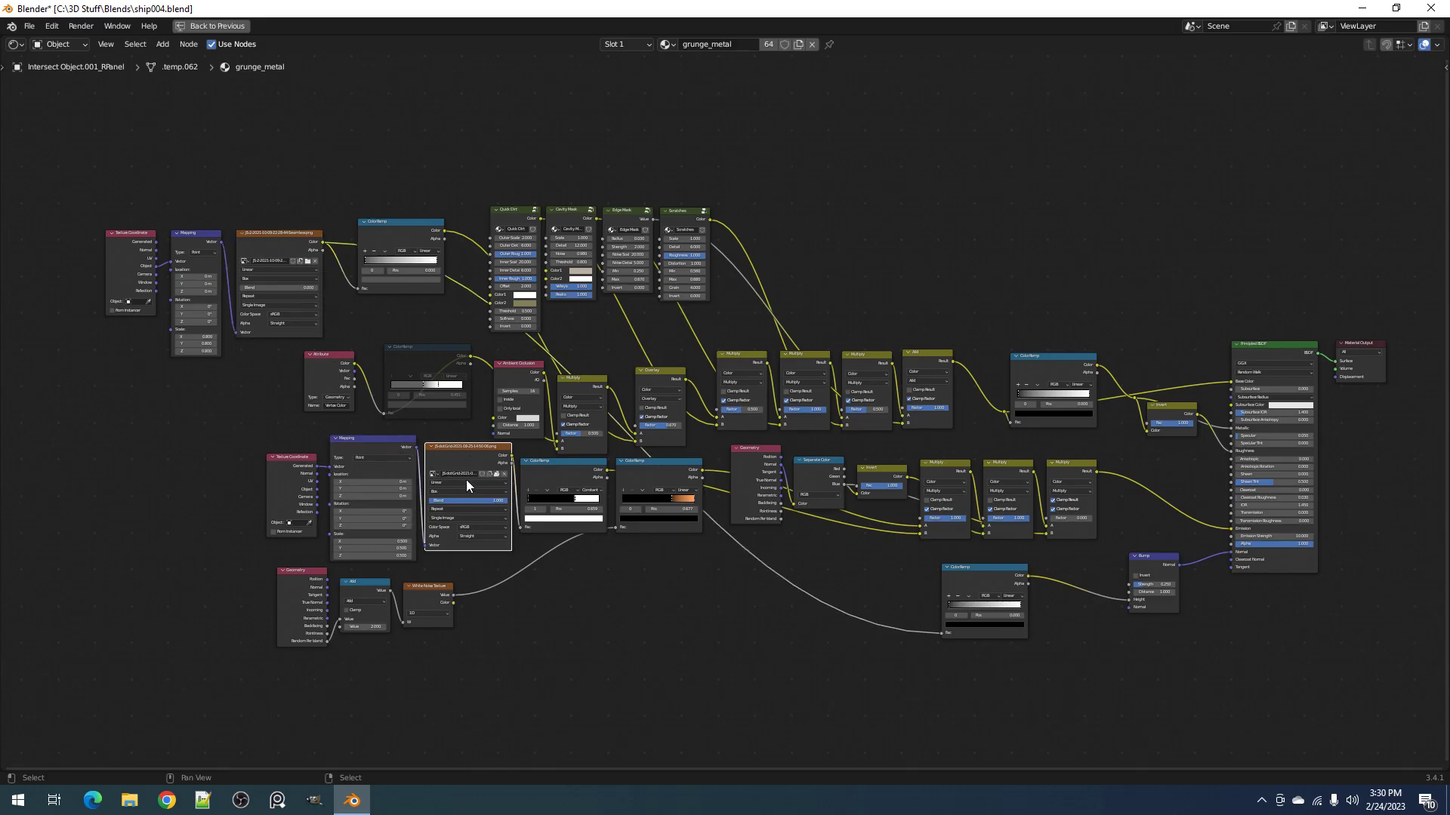
pyautogui.scroll(1, 460, 474)
pyautogui.scroll(1, 419, 486)
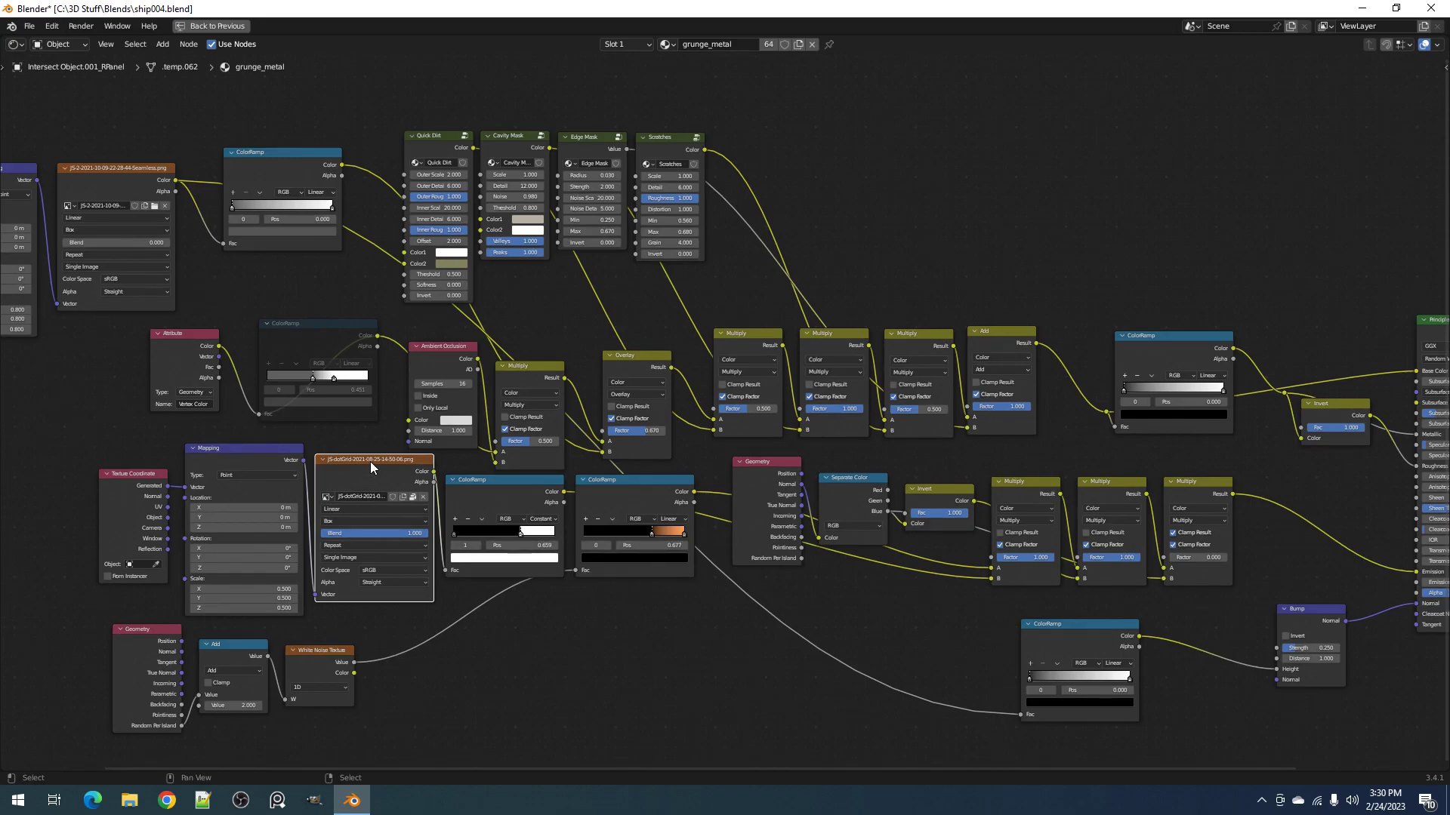
pyautogui.scroll(-1, 370, 460)
pyautogui.scroll(-1, 389, 446)
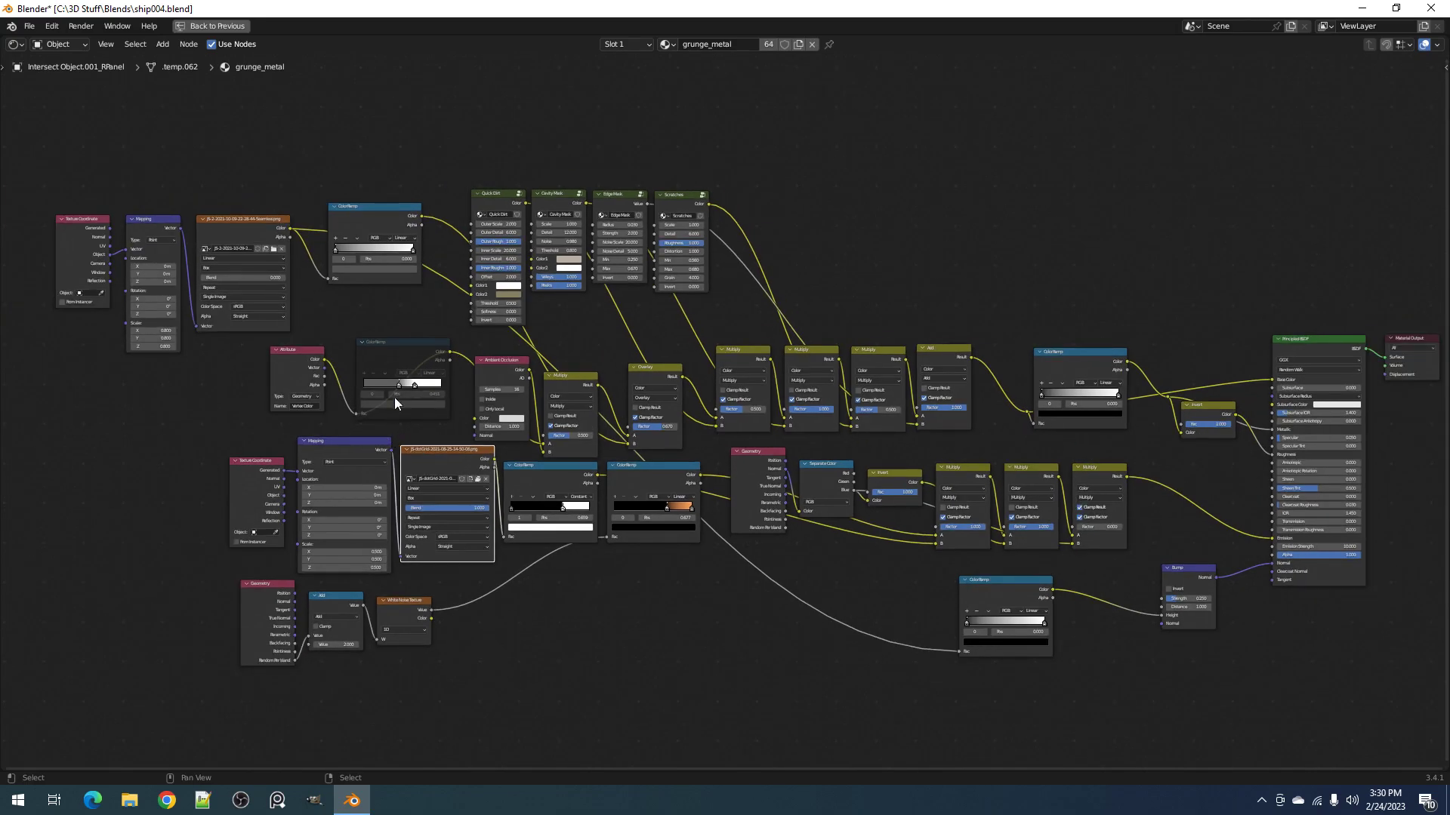
pyautogui.scroll(-1, 389, 356)
pyautogui.scroll(-2, 382, 339)
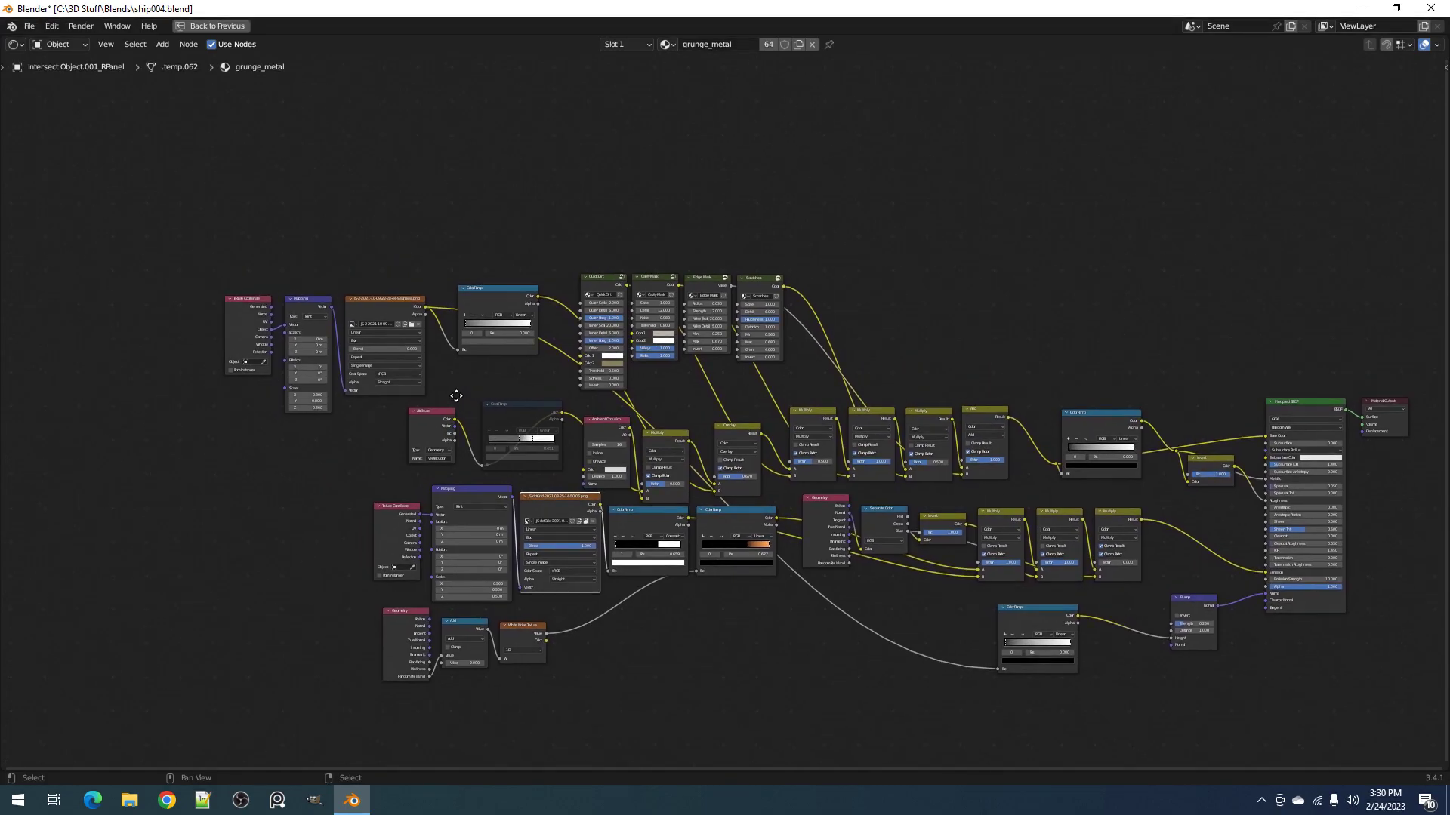
pyautogui.click(392, 305)
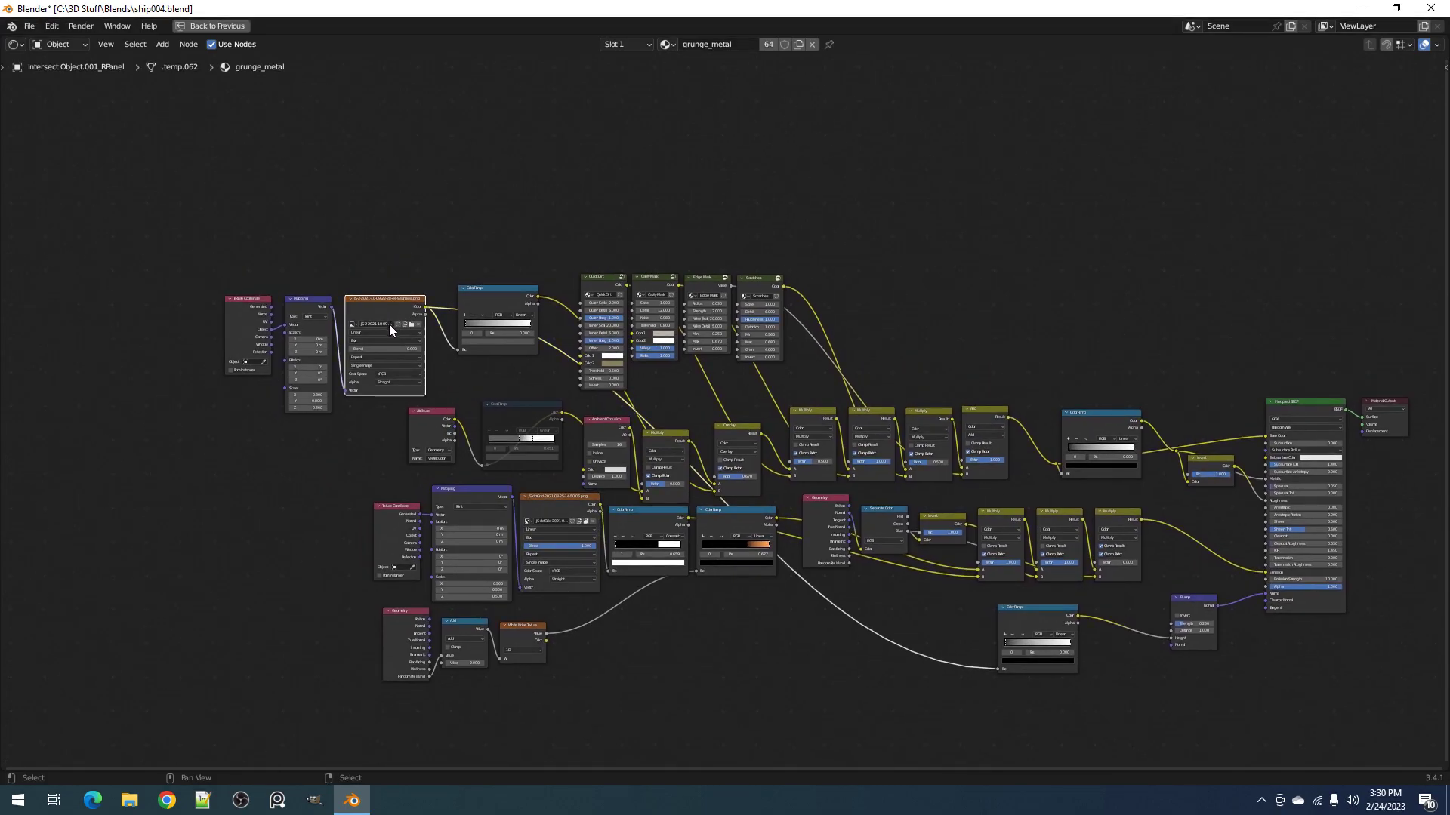
# Step: Restore the Shader Editor to its place below the 3D viewport and save the file
pyautogui.moveTo(573, 378); pyautogui.dragTo(527, 342, button='middle')
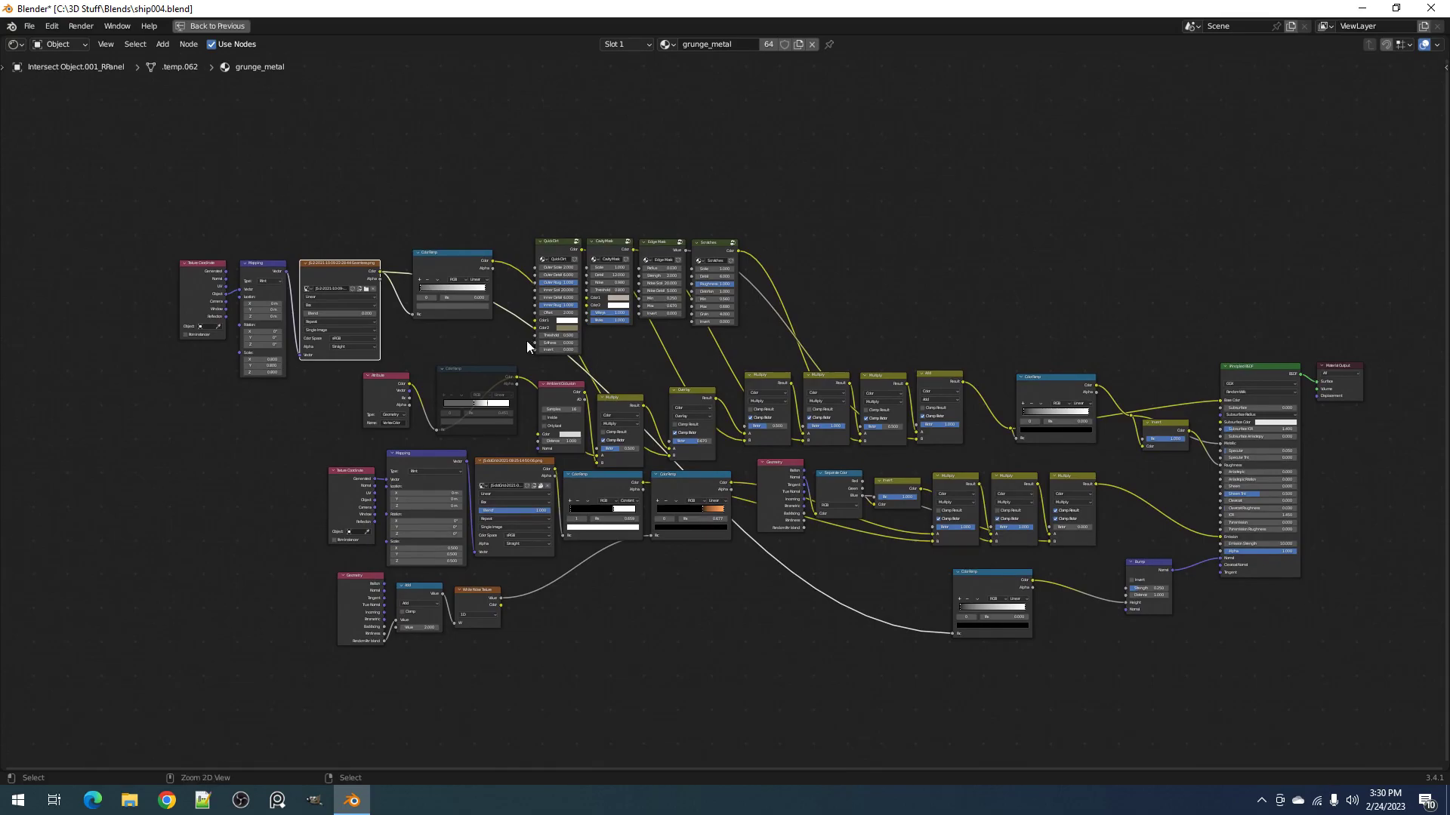
pyautogui.hotkey('ctrl', 'space')
pyautogui.hotkey('ctrl', 's')
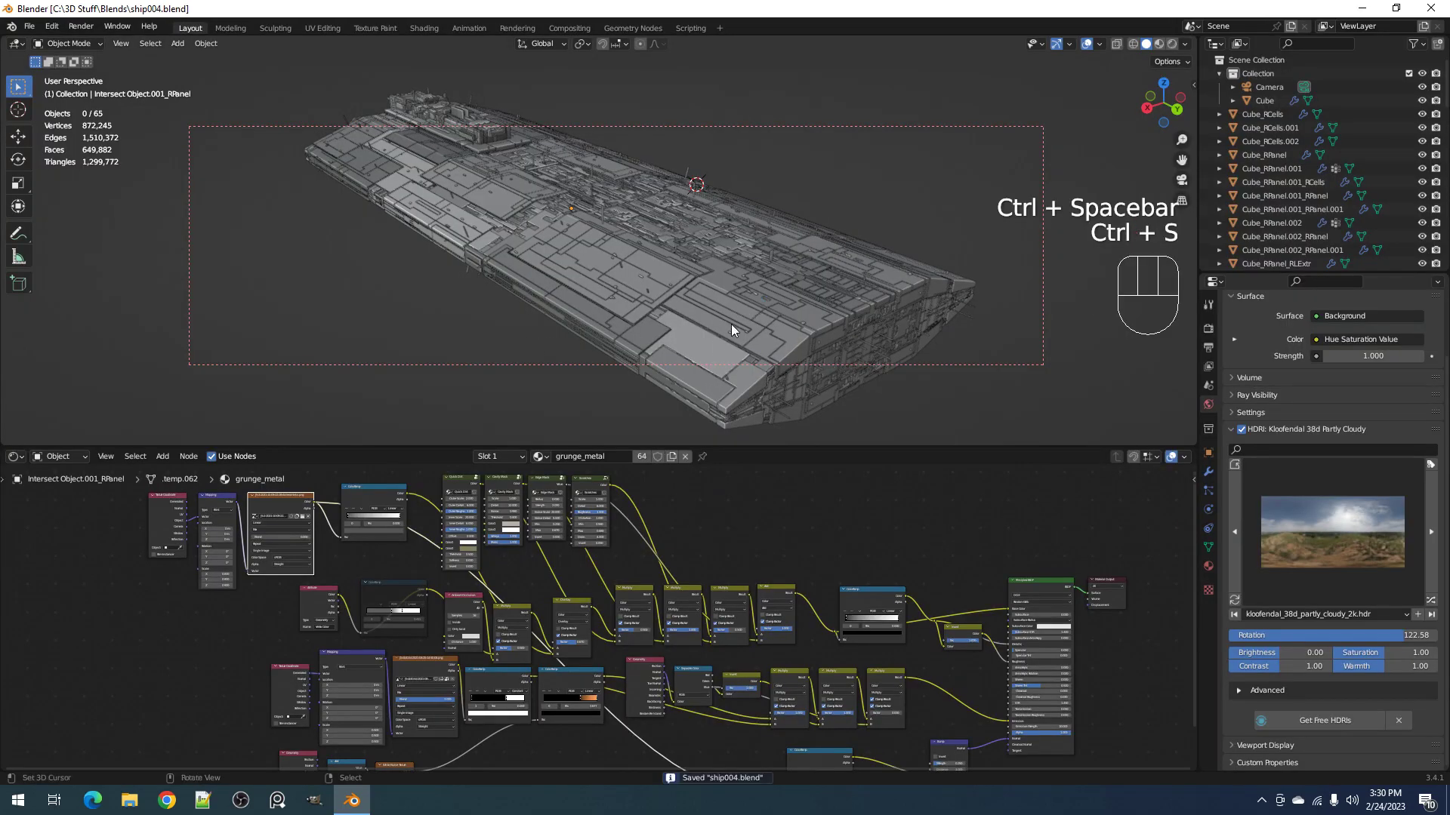
# Step: Set a small render region around the hull's near corner and preview it up close in Rendered shading
pyautogui.scroll(3, 708, 346)
pyautogui.moveTo(722, 349)
pyautogui.keyDown('shift'); pyautogui.mouseDown(button='middle')
pyautogui.moveTo(776, 249)
pyautogui.moveTo(787, 310)
pyautogui.moveTo(719, 252)
pyautogui.mouseUp(button='middle'); pyautogui.keyUp('shift')
pyautogui.hotkey('ctrl', 'b')
pyautogui.moveTo(569, 219); pyautogui.dragTo(786, 391)
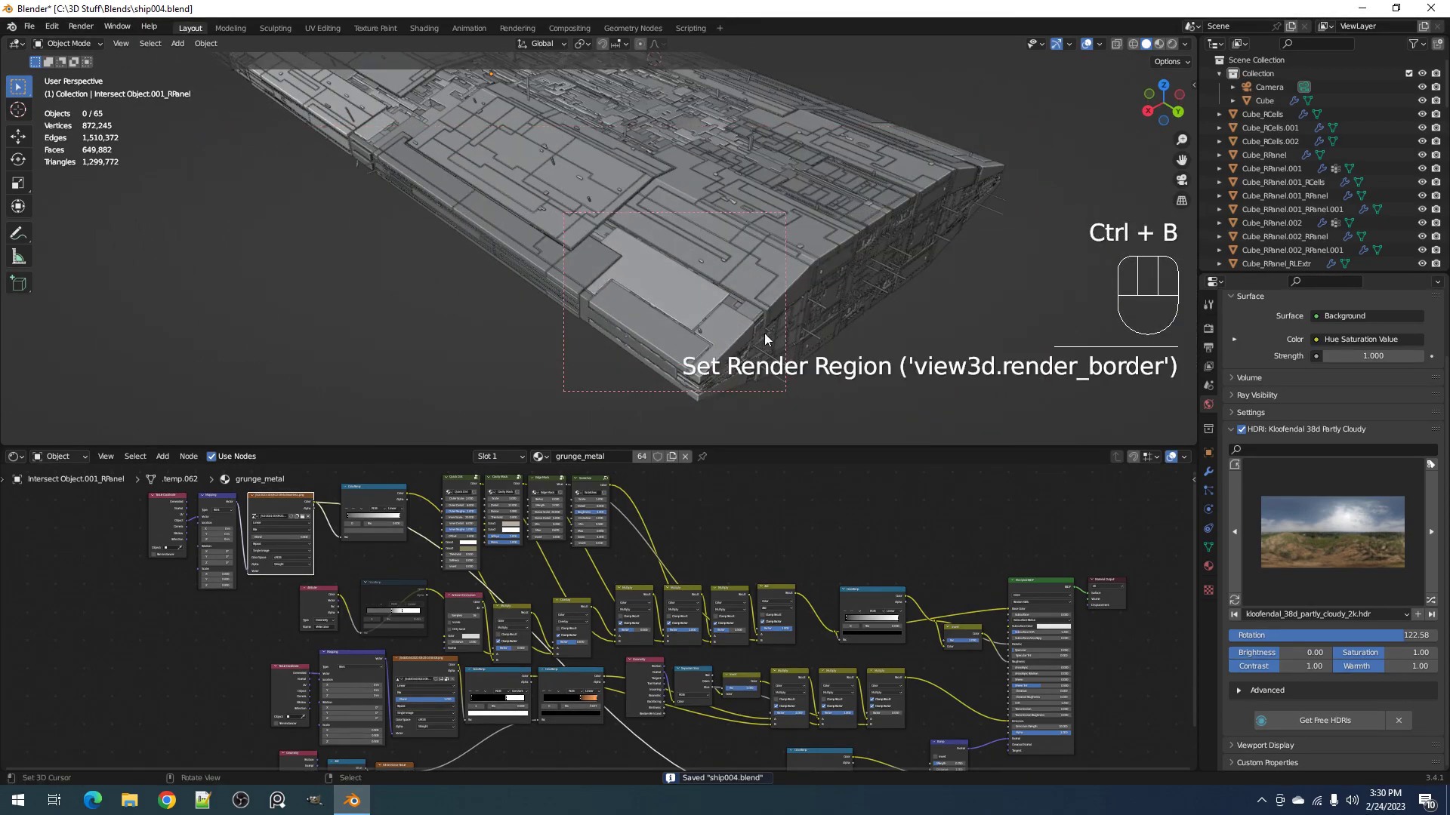
pyautogui.press('z')
pyautogui.click(818, 270)
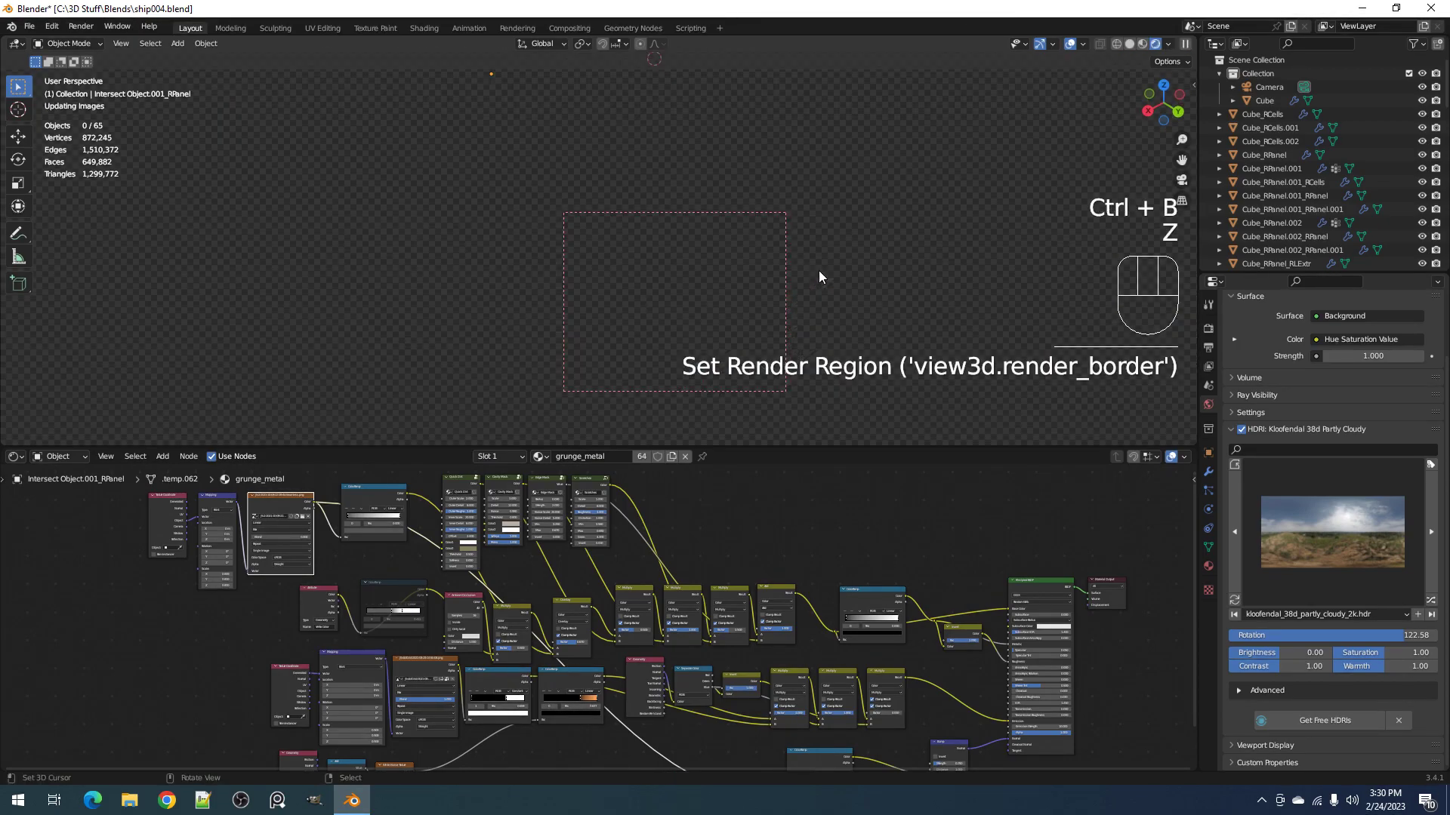
pyautogui.keyDown('shift'); pyautogui.moveTo(840, 285); pyautogui.dragTo(816, 310, button='middle'); pyautogui.keyUp('shift')
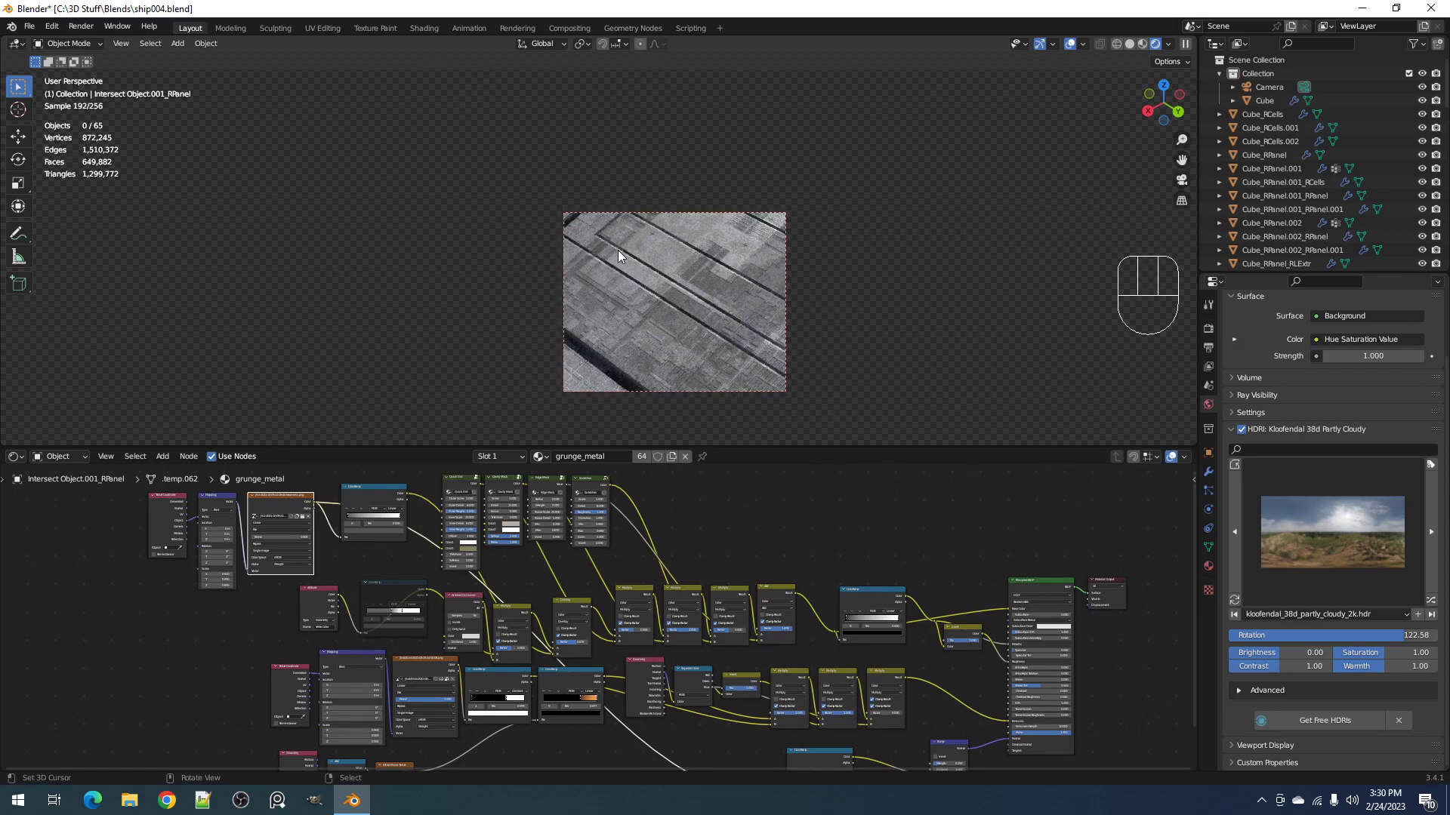
# Step: Redraw the render region larger to cover the ship's end, preview the material there and return to Solid shading
pyautogui.scroll(-3, 618, 251)
pyautogui.hotkey('ctrl', 'b')
pyautogui.moveTo(456, 145); pyautogui.dragTo(1066, 445)
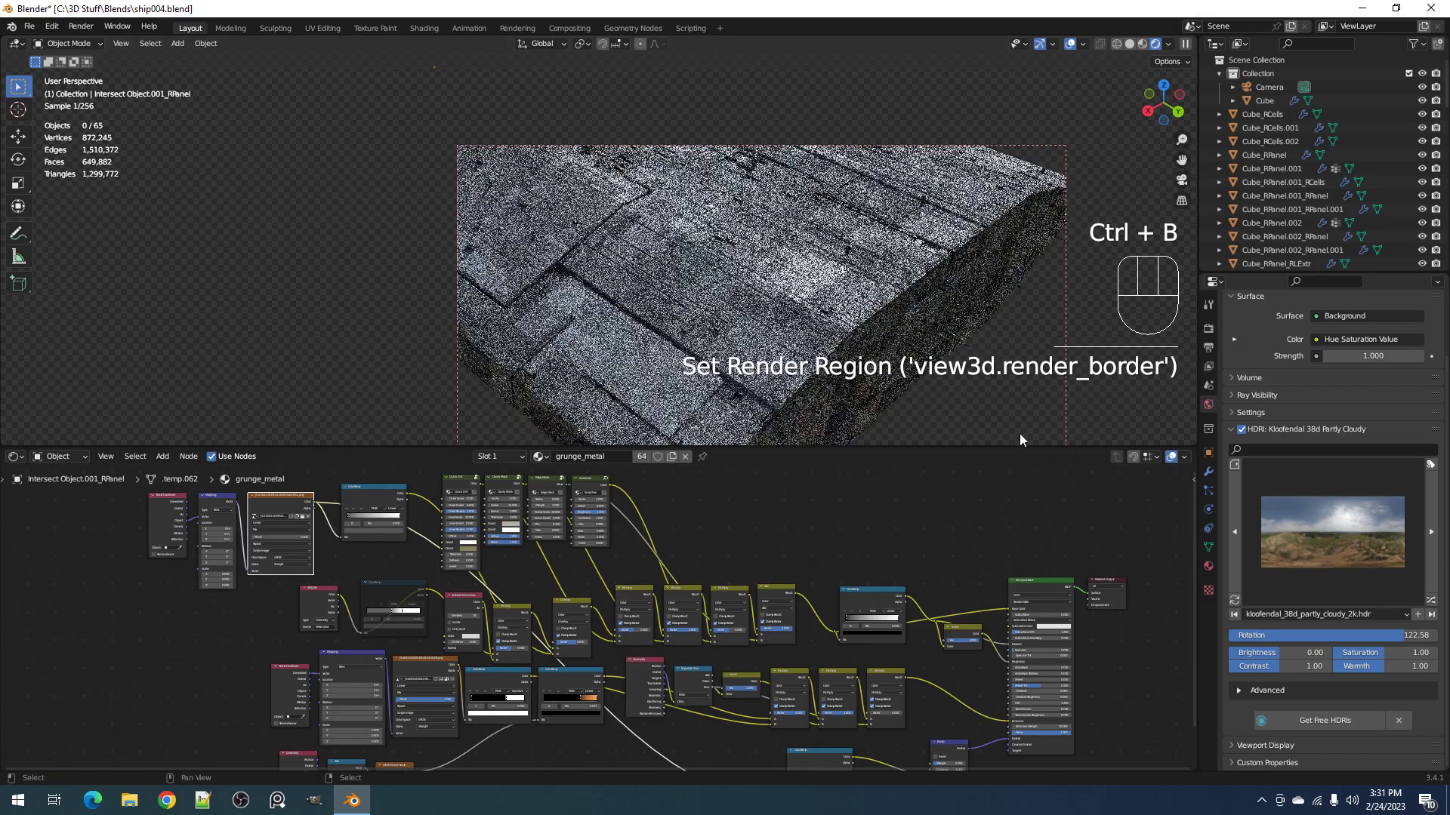
pyautogui.press('z')
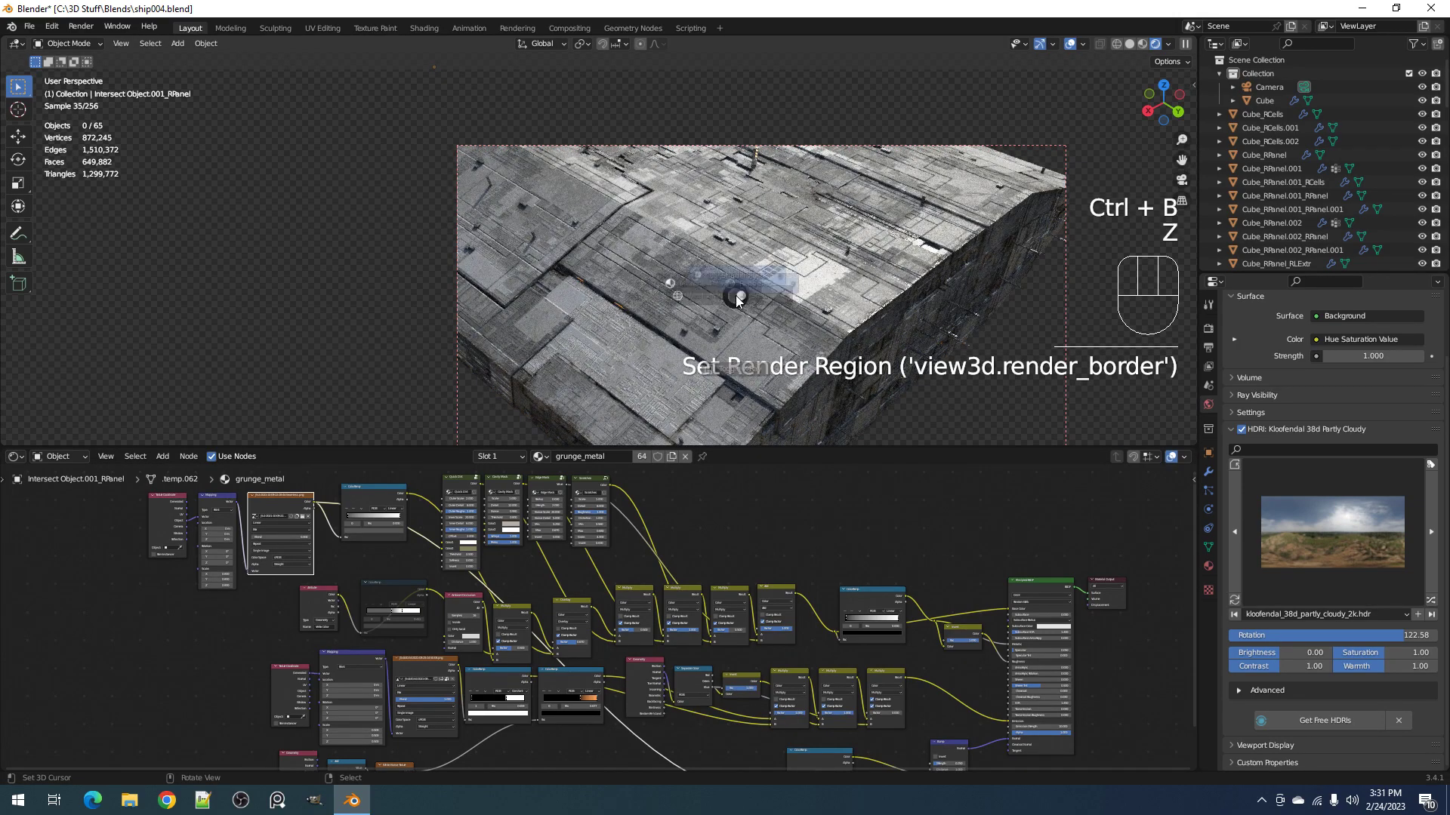
pyautogui.click(813, 270)
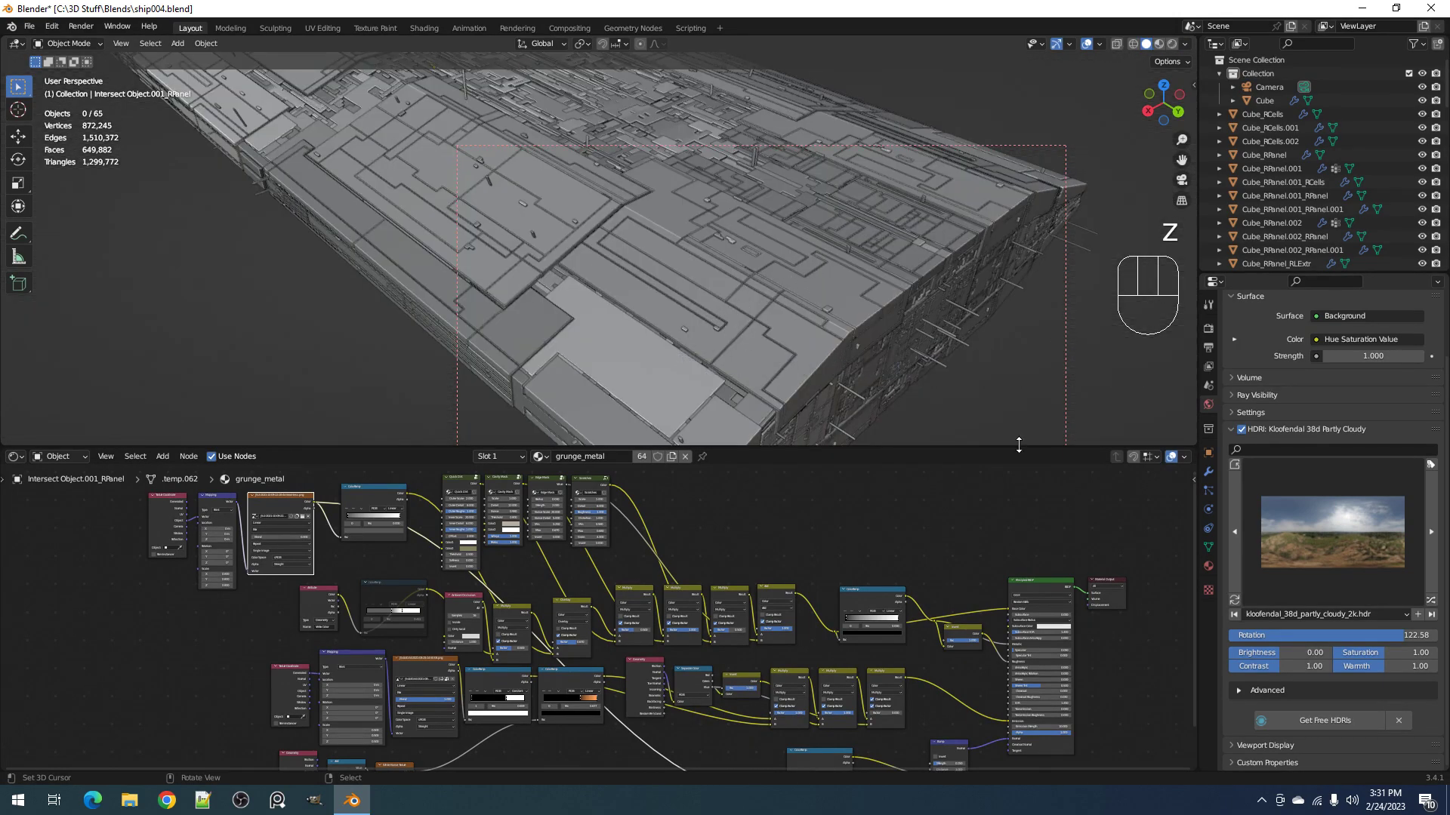
# Step: Select the raised panel layer on the hull and review its Ray Visibility options in the object properties
pyautogui.click(1208, 453)
pyautogui.scroll(-4, 1351, 710)
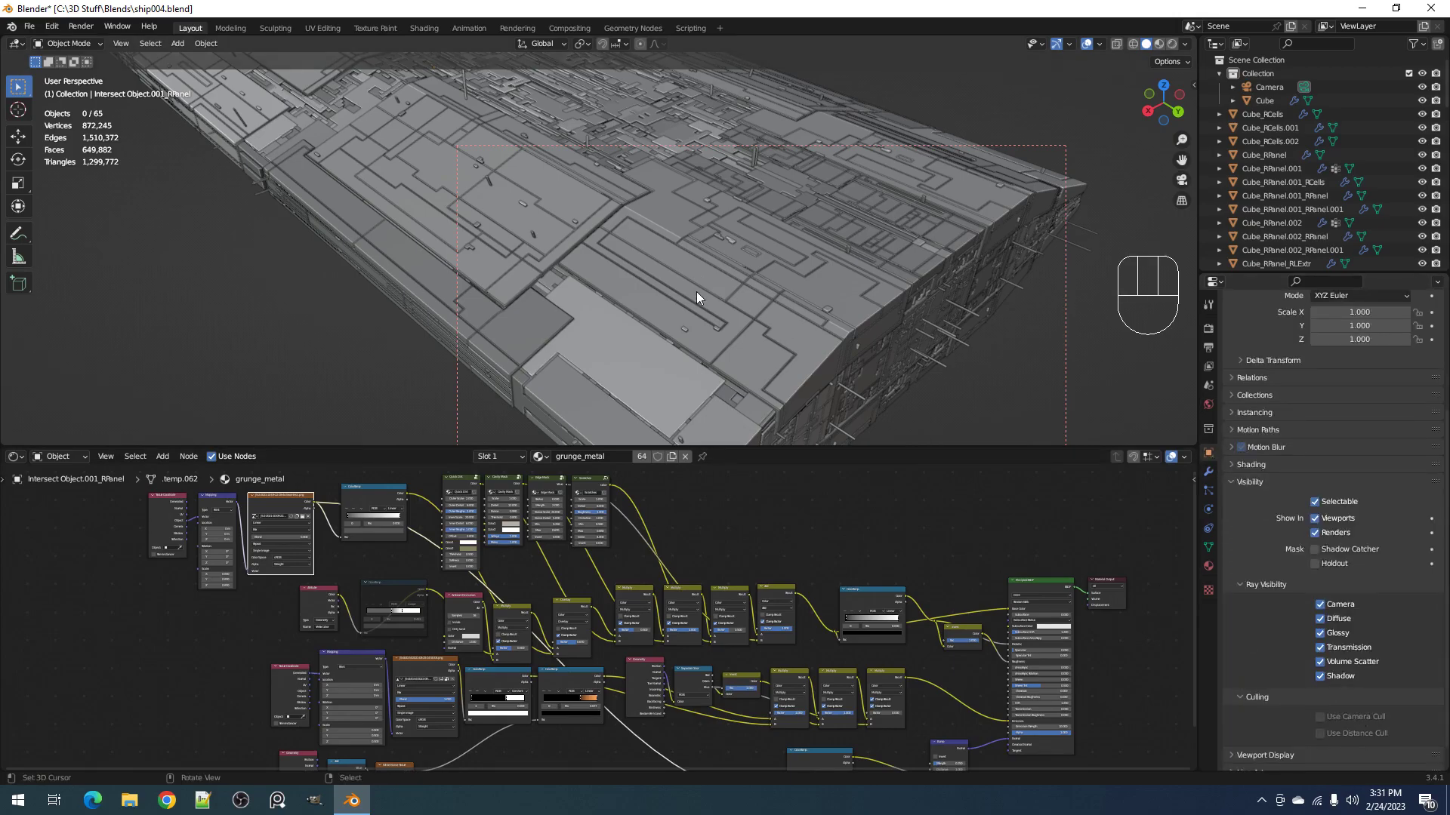
pyautogui.keyDown('alt'); pyautogui.keyDown('shift'); pyautogui.click(713, 316); pyautogui.keyUp('shift'); pyautogui.keyUp('alt')
pyautogui.click(713, 315)
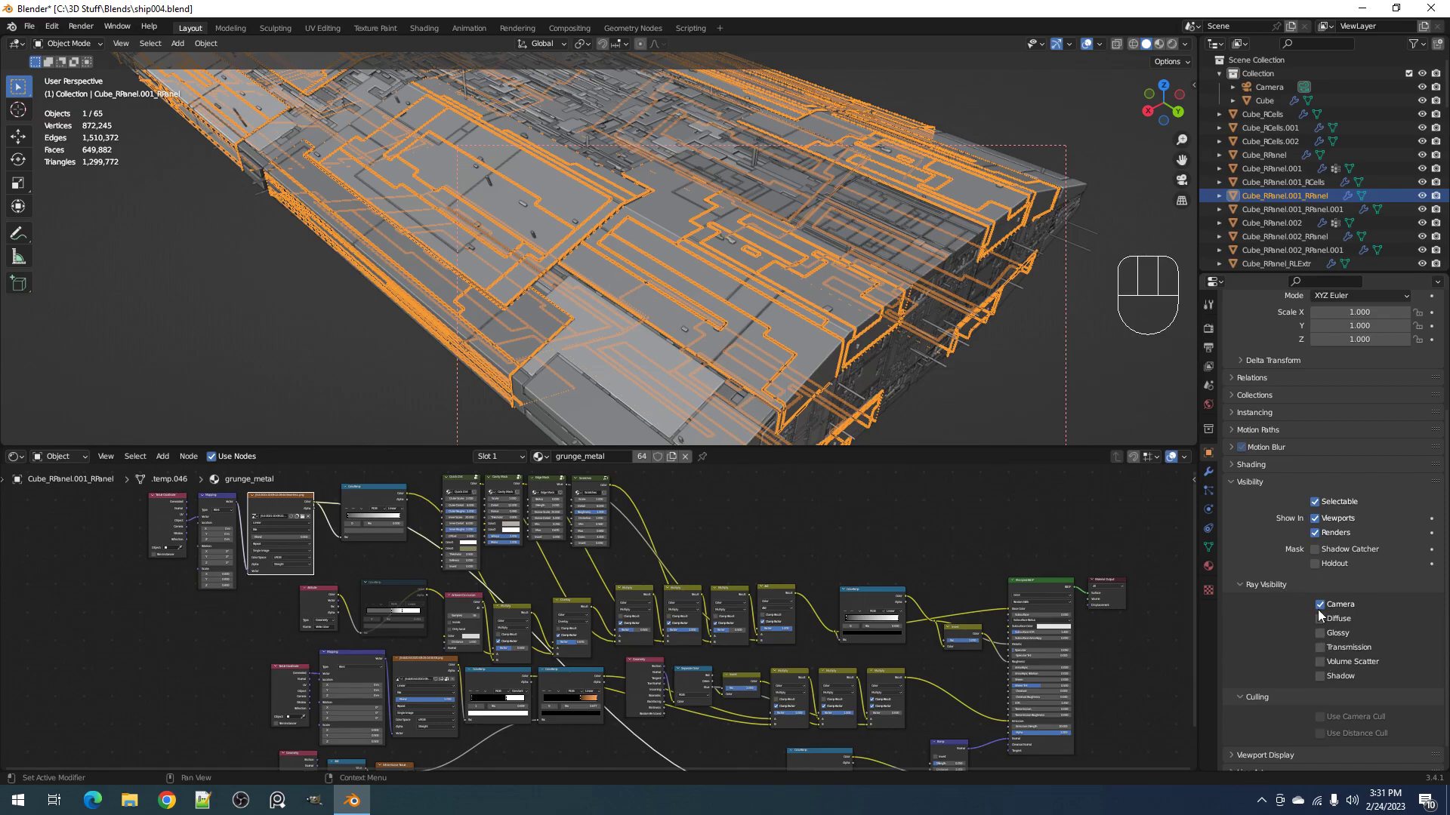
# Step: Hide the viewport overlays, then preview the ship's end in Rendered shading and return to Solid shading
pyautogui.hotkey('shift', 'alt', 'z')
pyautogui.press('z')
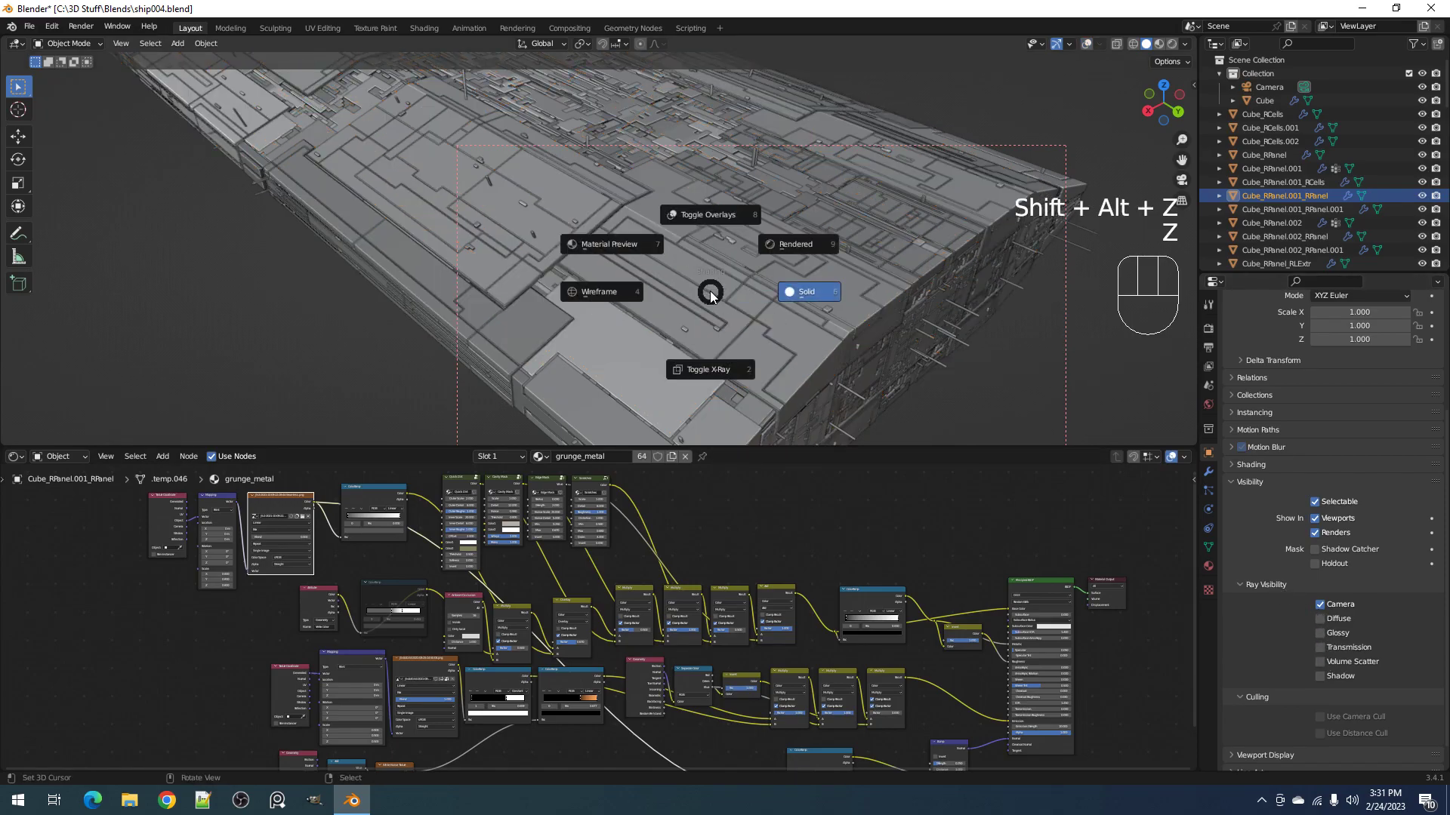
pyautogui.click(791, 245)
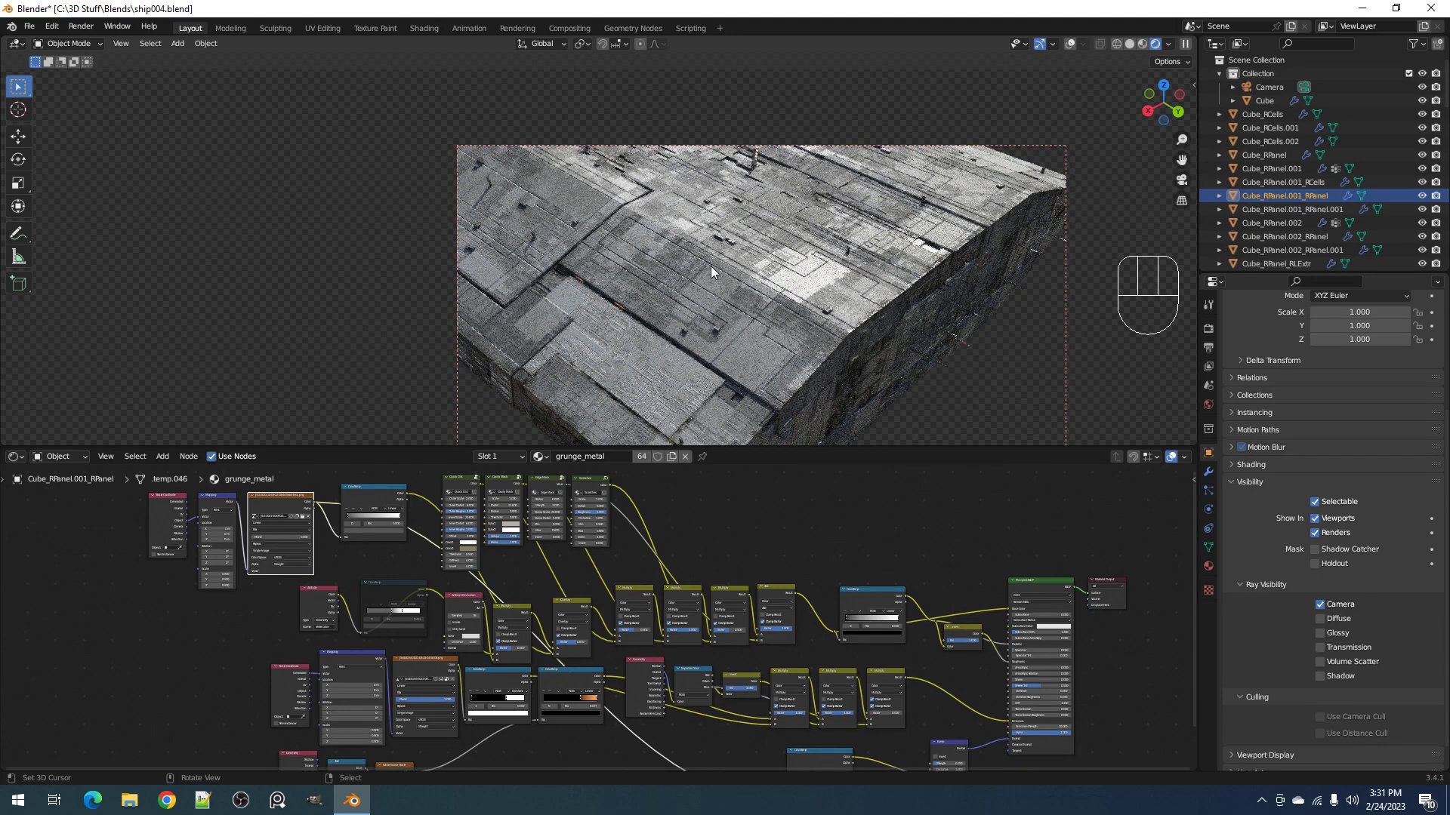
pyautogui.press('z')
pyautogui.click(831, 328)
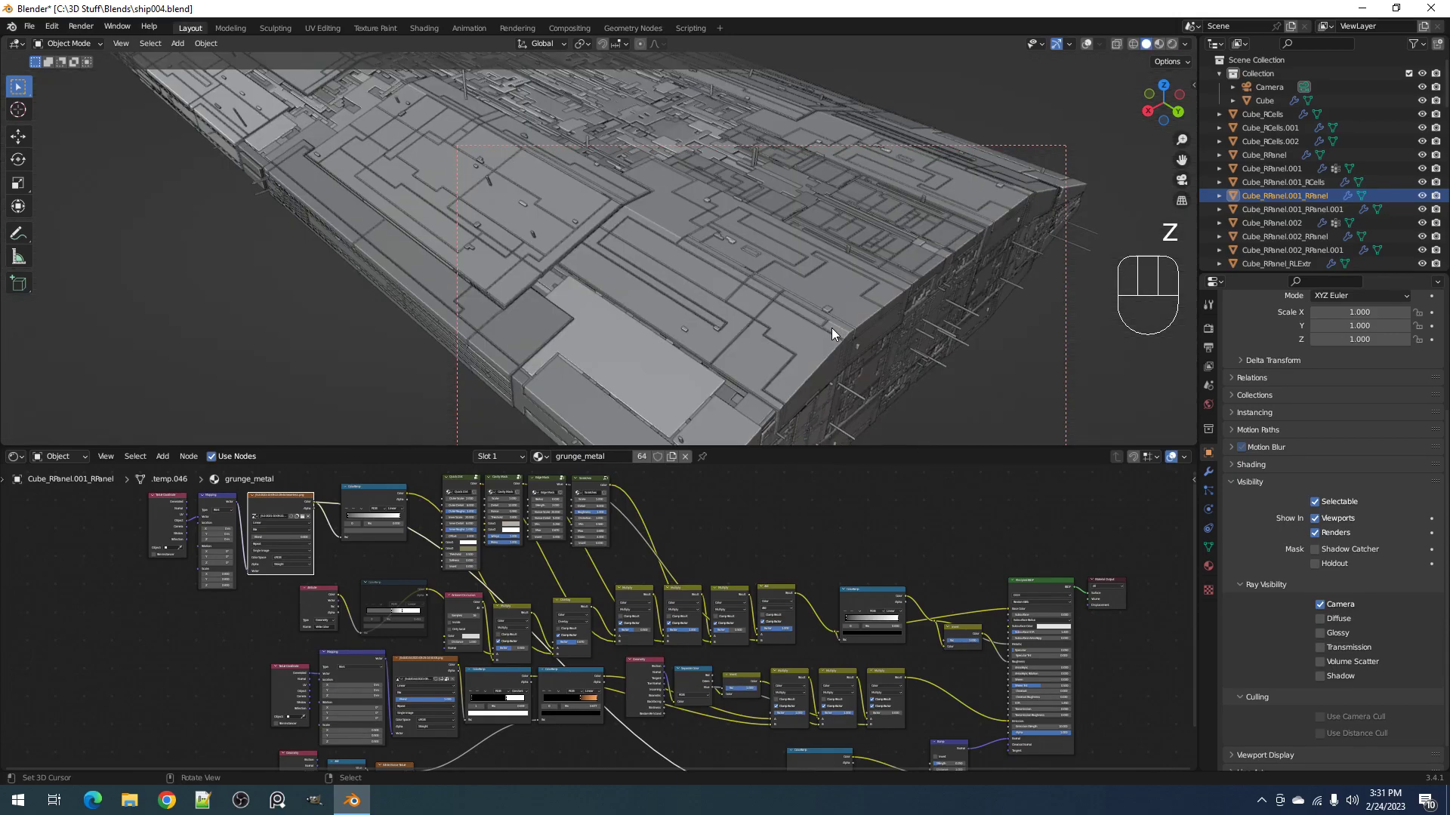
# Step: Save the file and redraw the render region over the near half of the hull
pyautogui.hotkey('ctrl', 's')
pyautogui.scroll(-5, 727, 314)
pyautogui.keyDown('shift'); pyautogui.moveTo(690, 300); pyautogui.dragTo(734, 335, button='middle'); pyautogui.keyUp('shift')
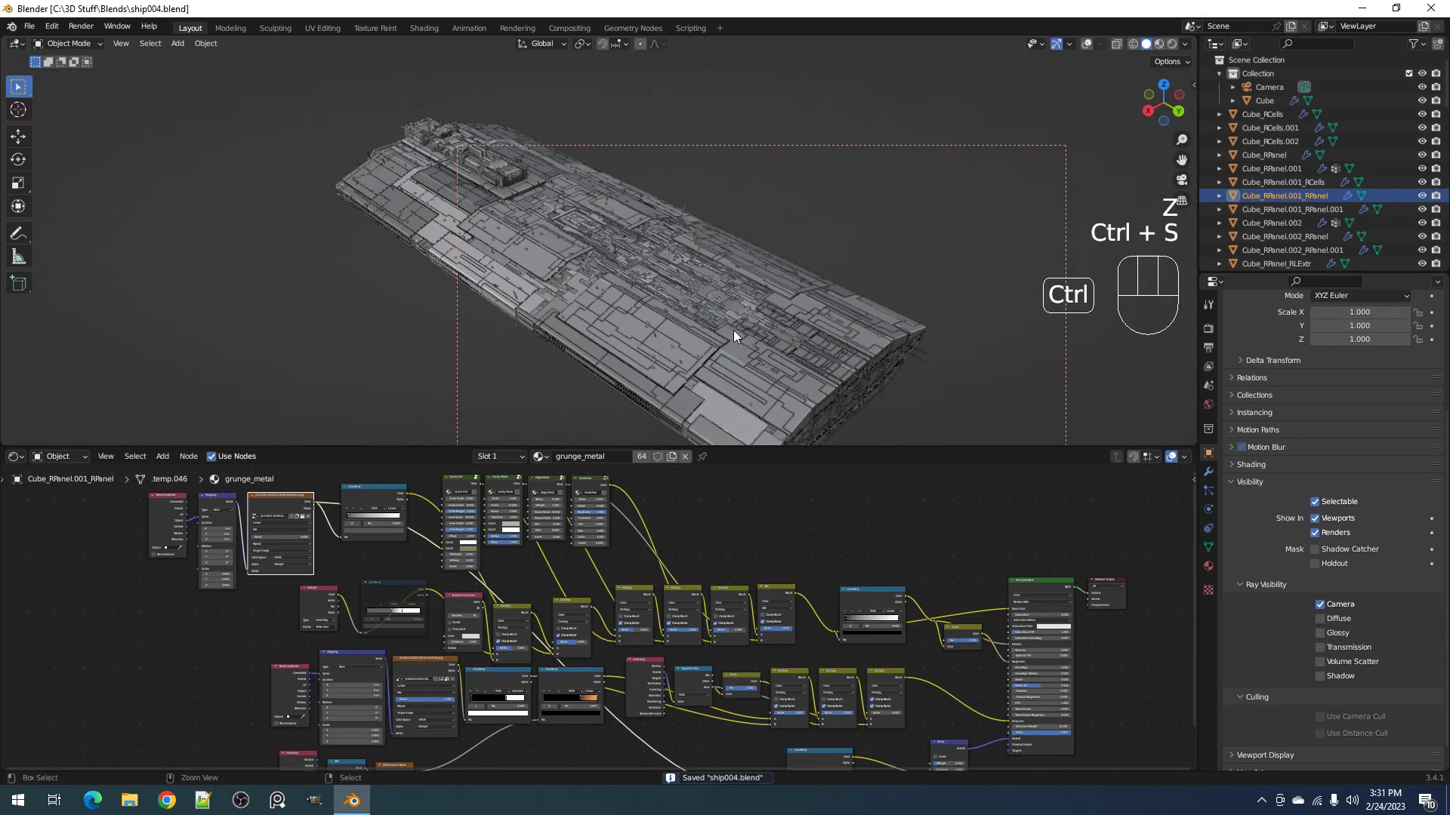
pyautogui.hotkey('ctrl', 'b')
pyautogui.moveTo(441, 220); pyautogui.dragTo(896, 442)
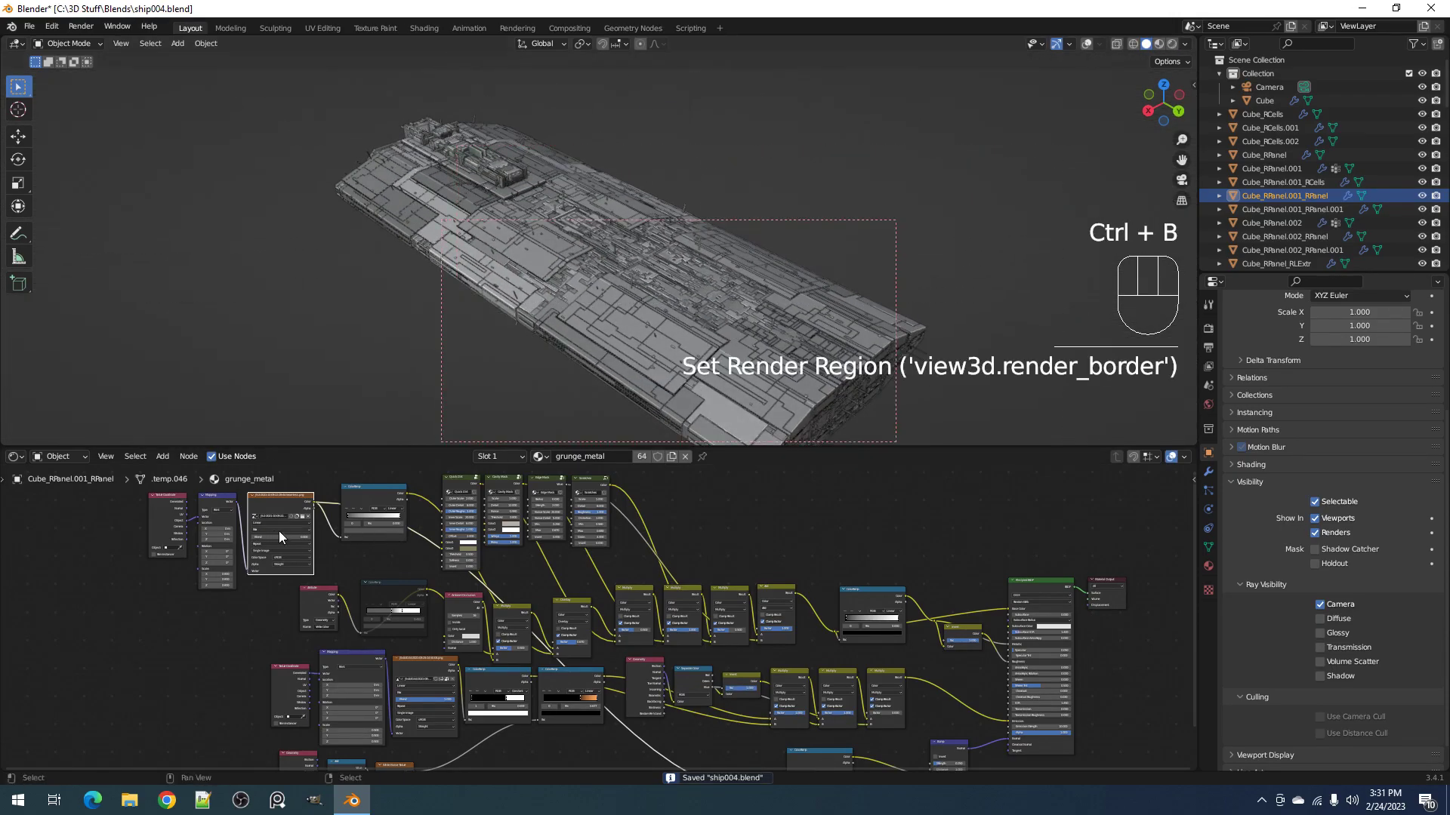
# Step: Frame the hull side and the material's image texture nodes, save the file and preview the region in Rendered shading
pyautogui.scroll(2, 281, 538)
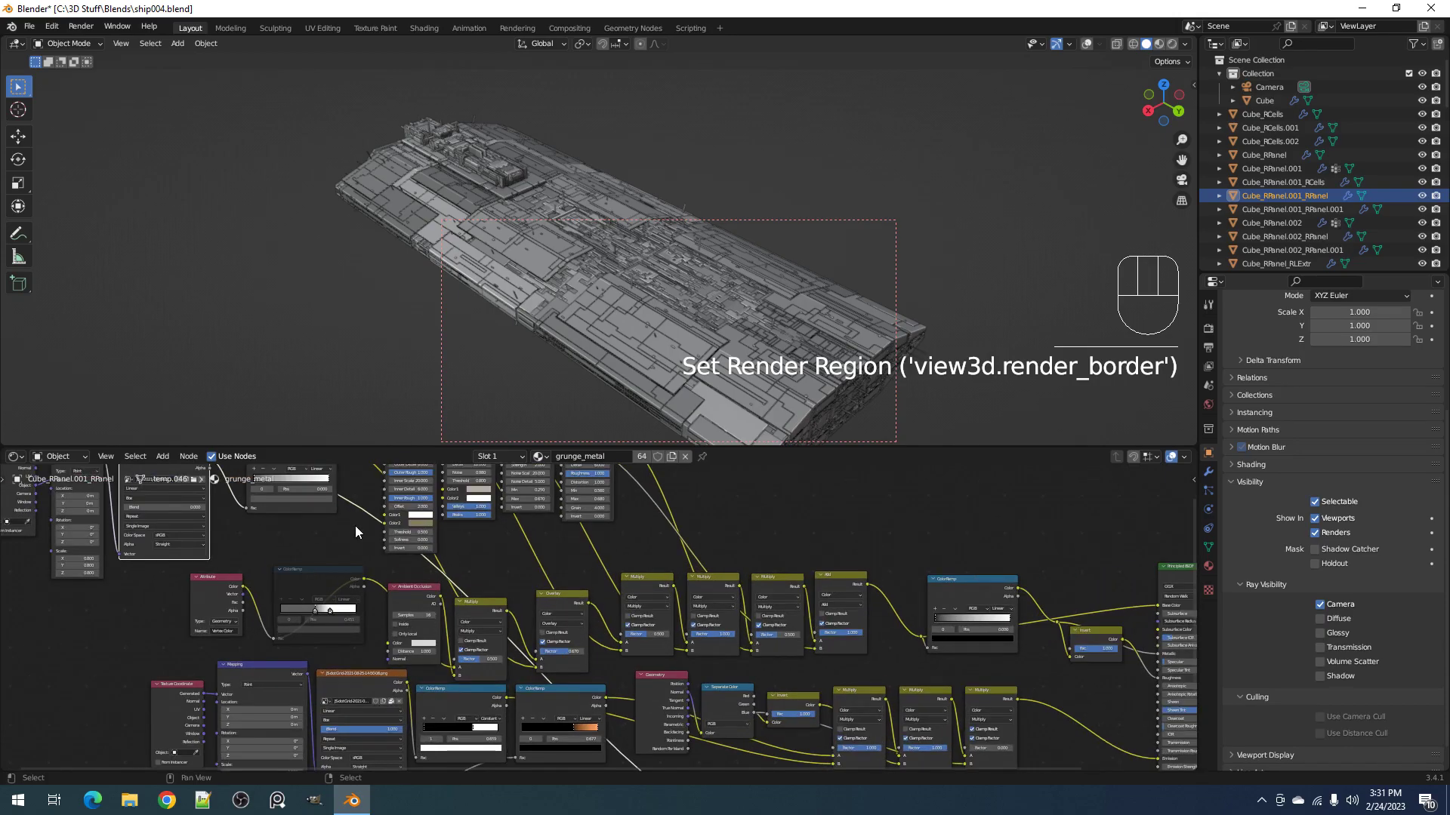
pyautogui.moveTo(679, 307); pyautogui.dragTo(699, 317, button='middle')
pyautogui.moveTo(252, 542); pyautogui.dragTo(380, 638, button='middle')
pyautogui.scroll(2, 335, 573)
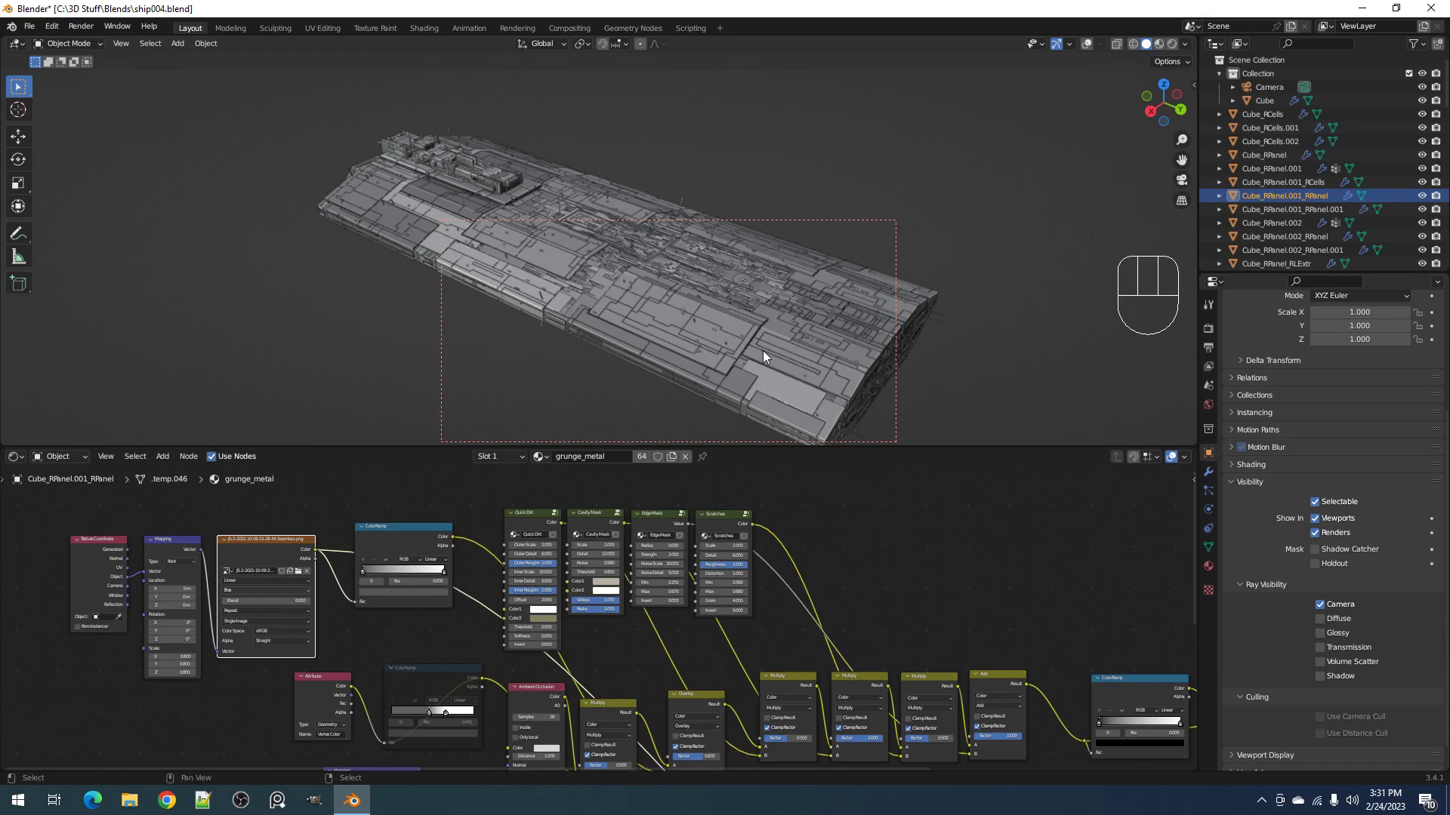
pyautogui.keyDown('shift'); pyautogui.moveTo(772, 310); pyautogui.dragTo(737, 271, button='middle'); pyautogui.keyUp('shift')
pyautogui.scroll(3, 737, 271)
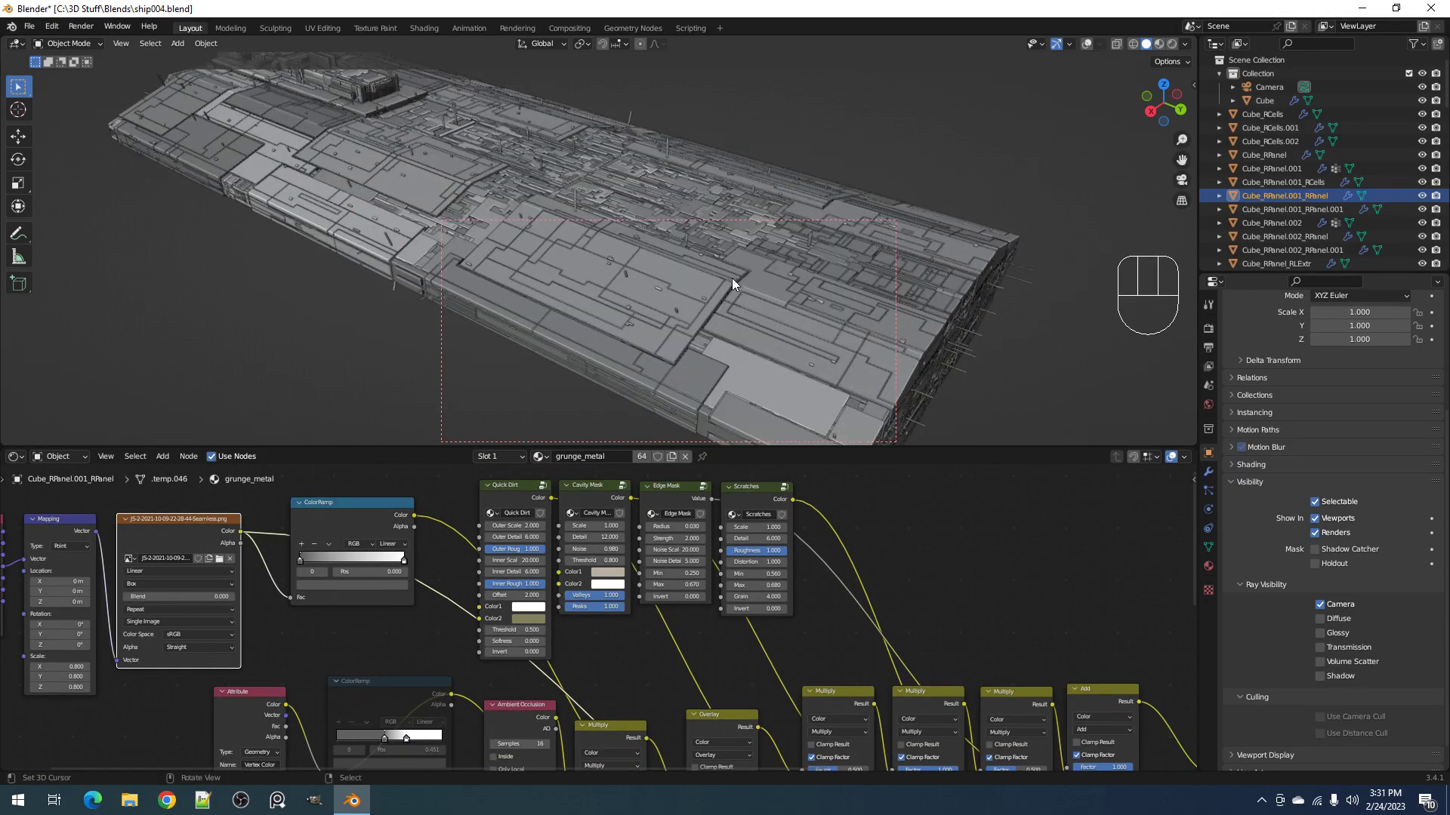
pyautogui.hotkey('ctrl', 's')
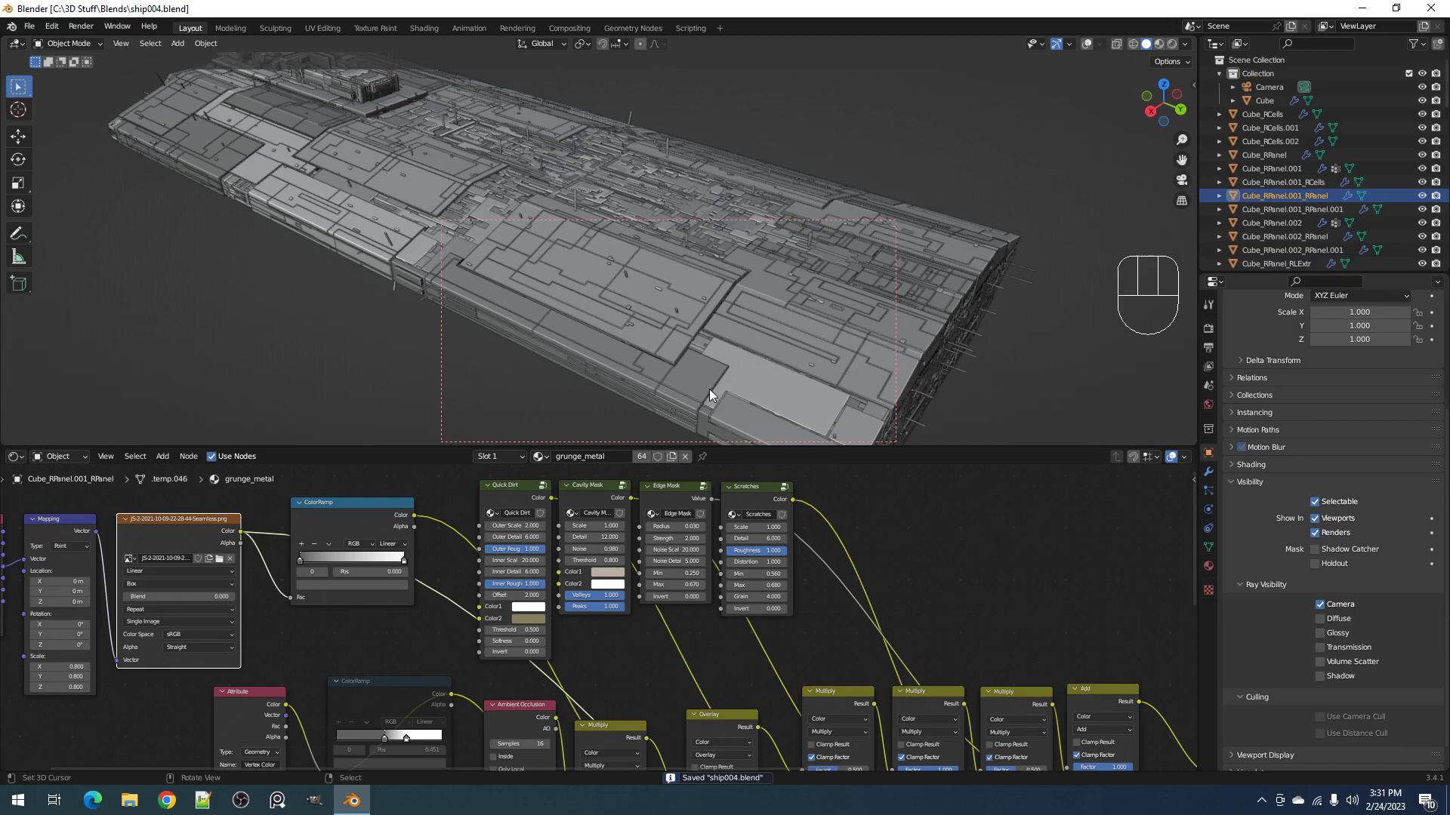
pyautogui.press('z')
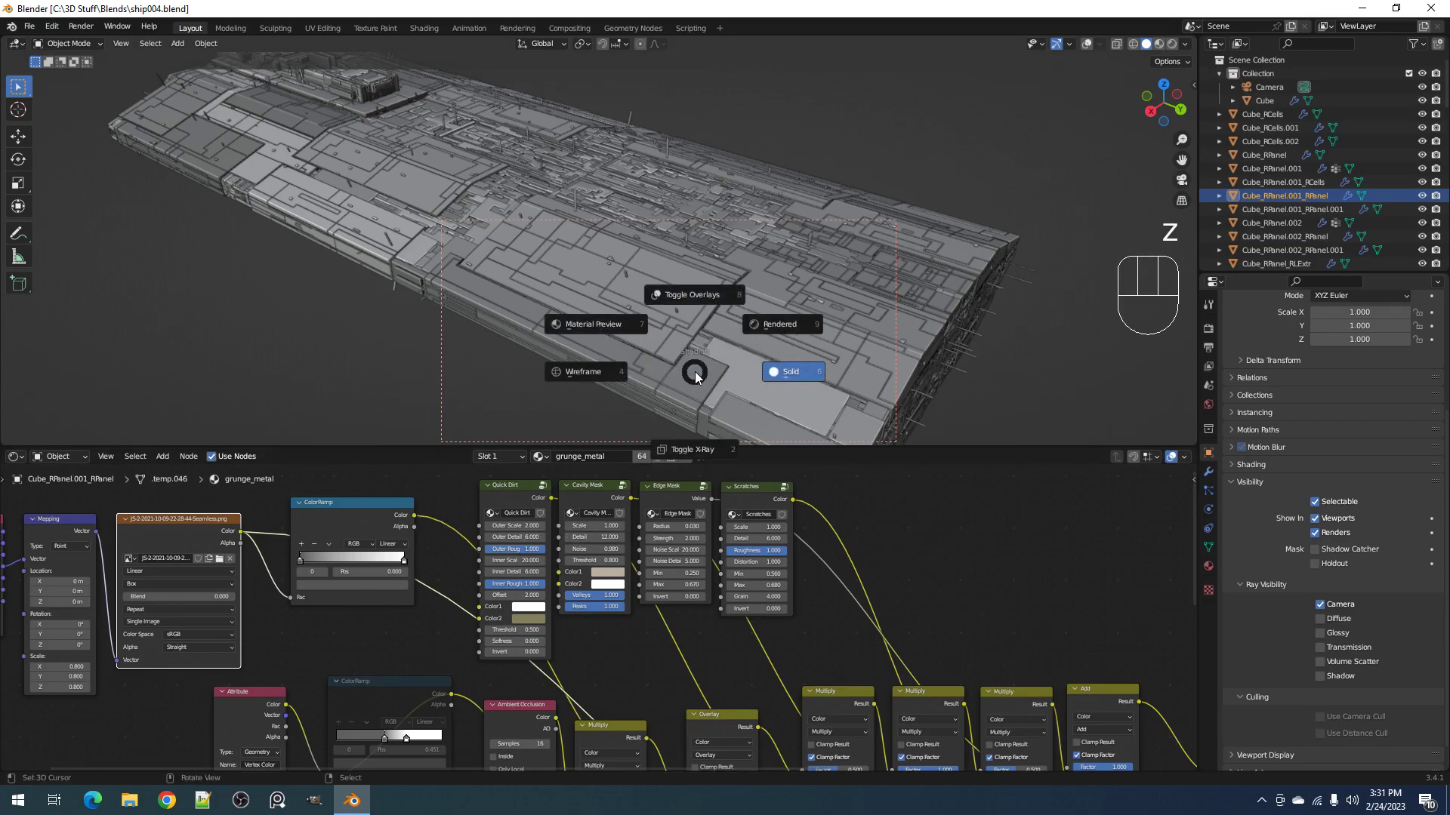
pyautogui.click(772, 323)
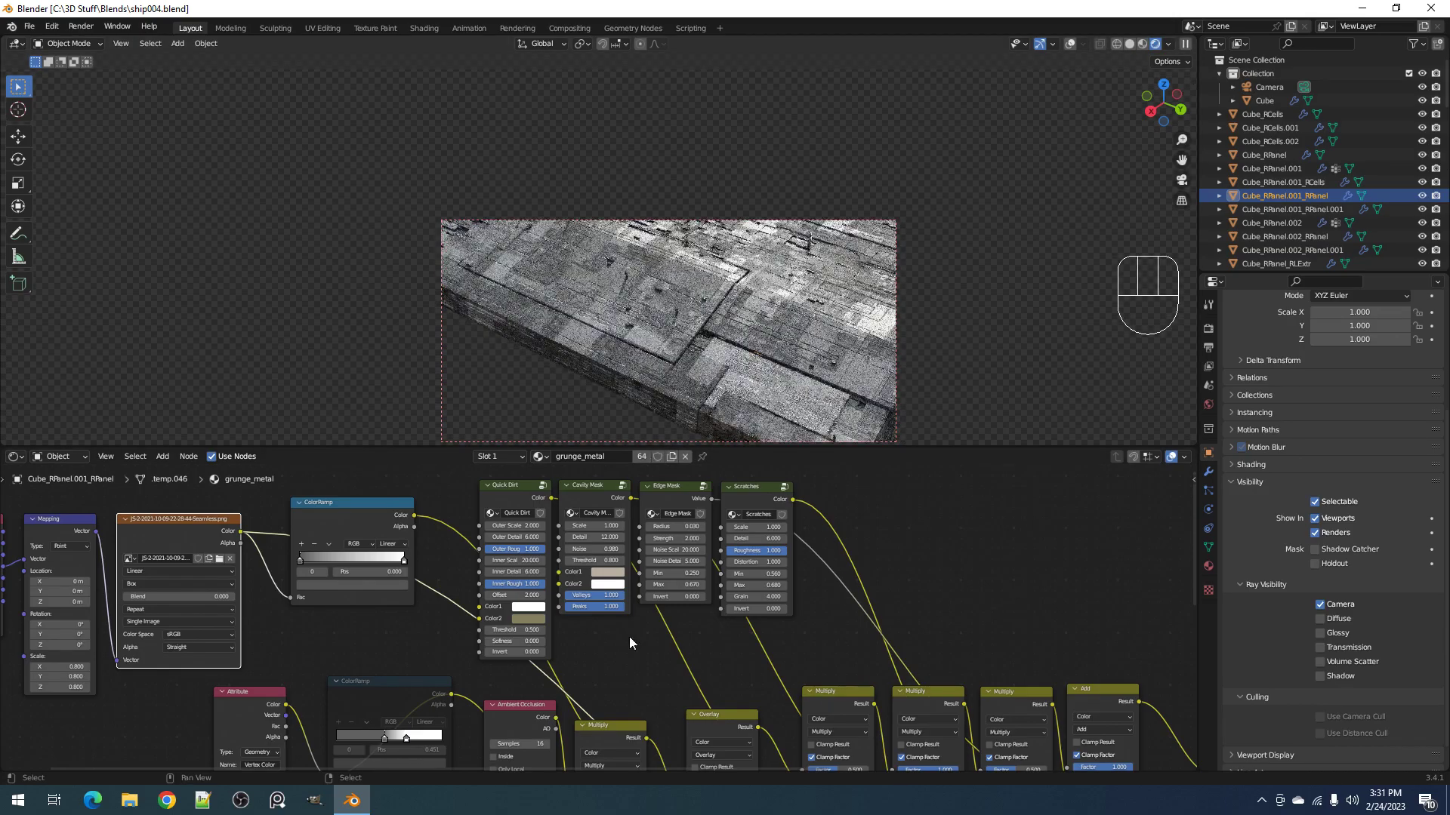
# Step: Set the Factor of the Overlay mix node in grunge_metal to 0
pyautogui.click(332, 520)
pyautogui.moveTo(736, 701); pyautogui.dragTo(704, 583, button='middle')
pyautogui.scroll(1, 708, 623)
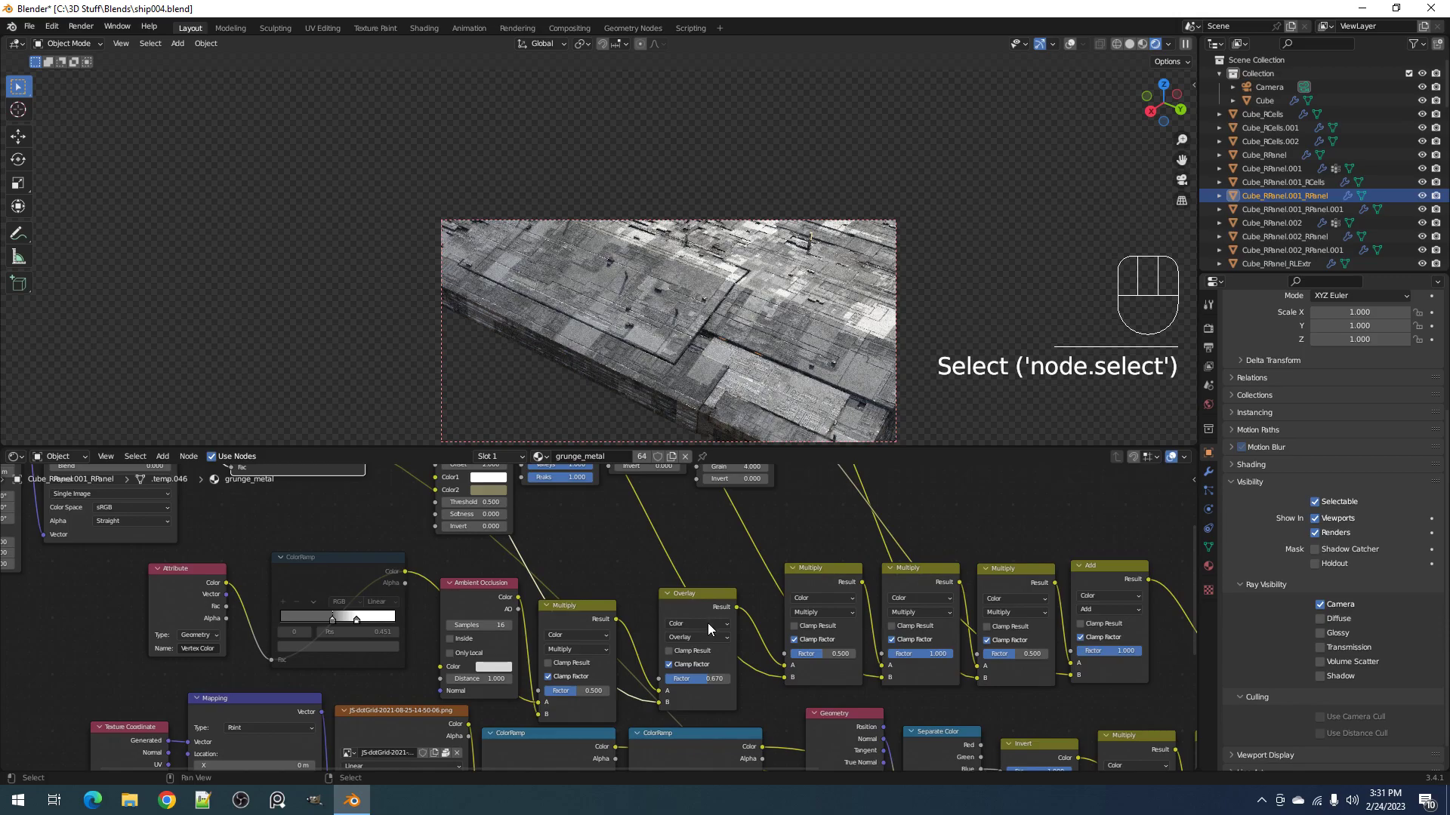
pyautogui.scroll(1, 715, 684)
pyautogui.click(714, 678)
pyautogui.click(700, 690)
pyautogui.write('0')
pyautogui.press('Return')
# Step: Return to Solid shading, maximize the 3D viewport and draw a render region around the whole ship
pyautogui.moveTo(720, 277)
pyautogui.keyDown('shift'); pyautogui.mouseDown(button='middle')
pyautogui.moveTo(715, 329)
pyautogui.moveTo(723, 315)
pyautogui.mouseUp(button='middle'); pyautogui.keyUp('shift')
pyautogui.press('z')
pyautogui.click(813, 325)
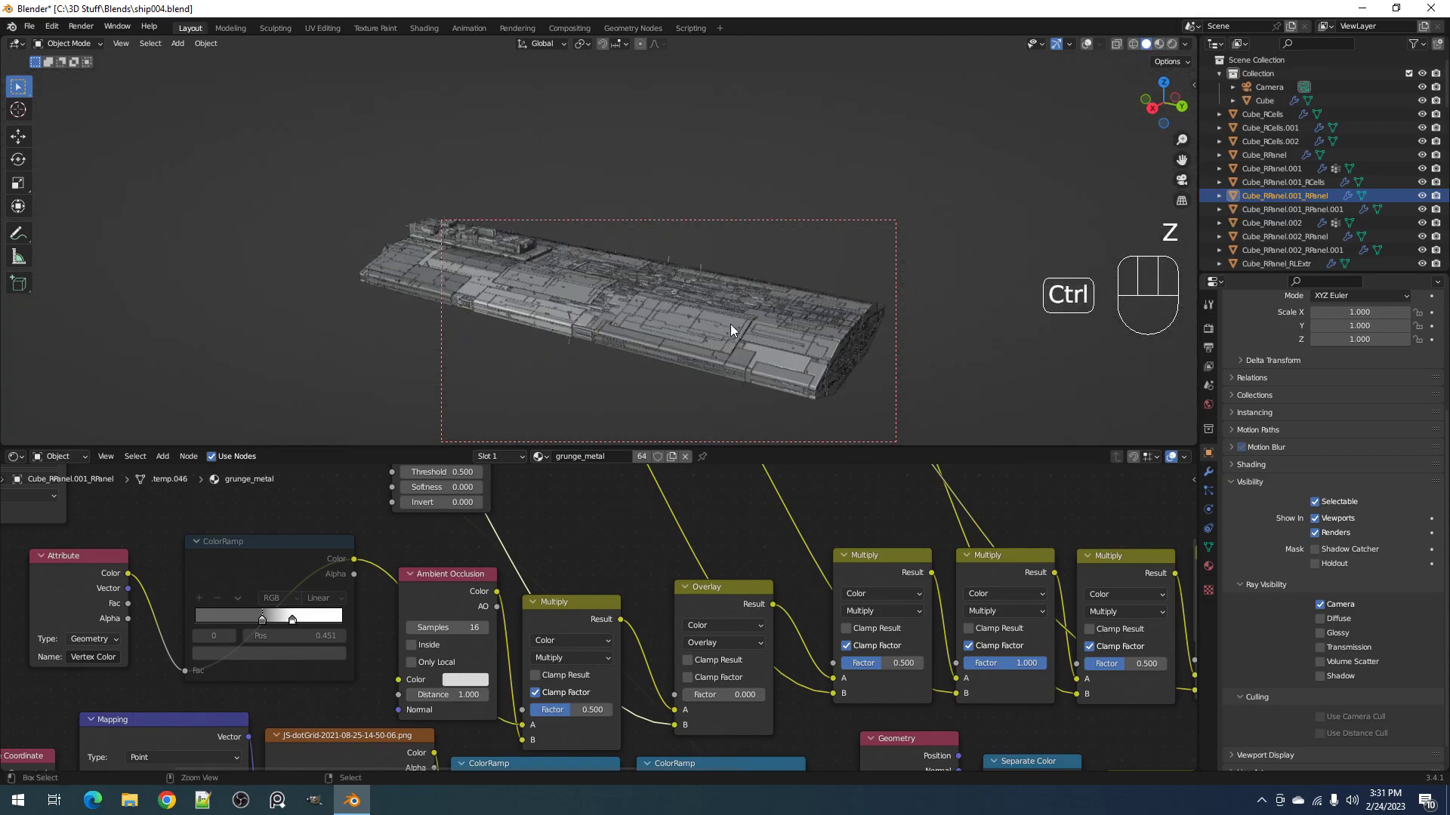
pyautogui.hotkey('ctrl', 'space')
pyautogui.hotkey('ctrl', 'b')
pyautogui.moveTo(364, 305); pyautogui.dragTo(1193, 663)
pyautogui.moveTo(851, 437); pyautogui.dragTo(856, 469, button='middle')
pyautogui.keyDown('shift'); pyautogui.moveTo(910, 483); pyautogui.dragTo(889, 414, button='middle'); pyautogui.keyUp('shift')
# Step: Inspect the ship's surface and near end up close in Rendered shading, then return to Solid and the normal layout
pyautogui.press('z')
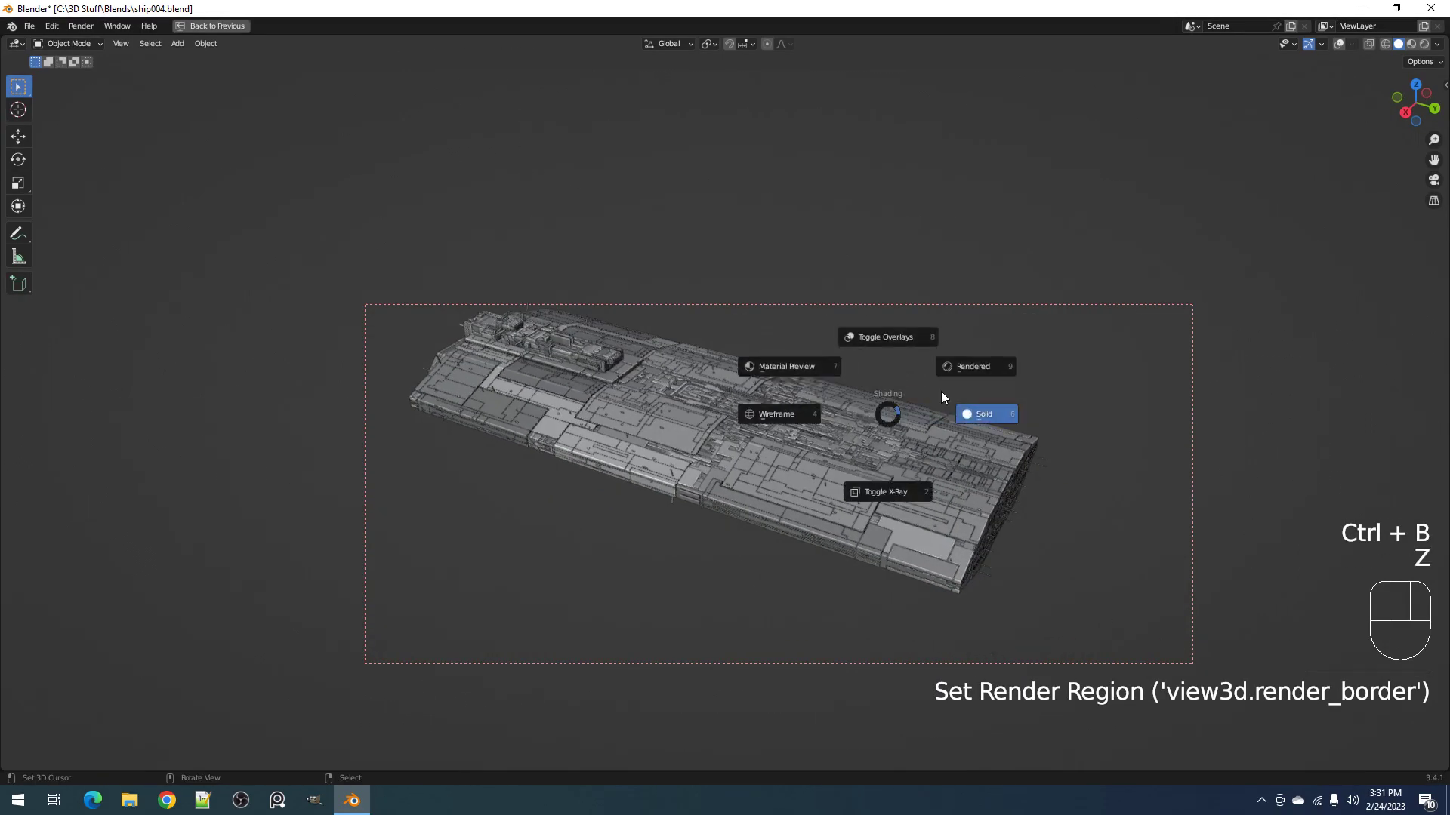
pyautogui.click(962, 370)
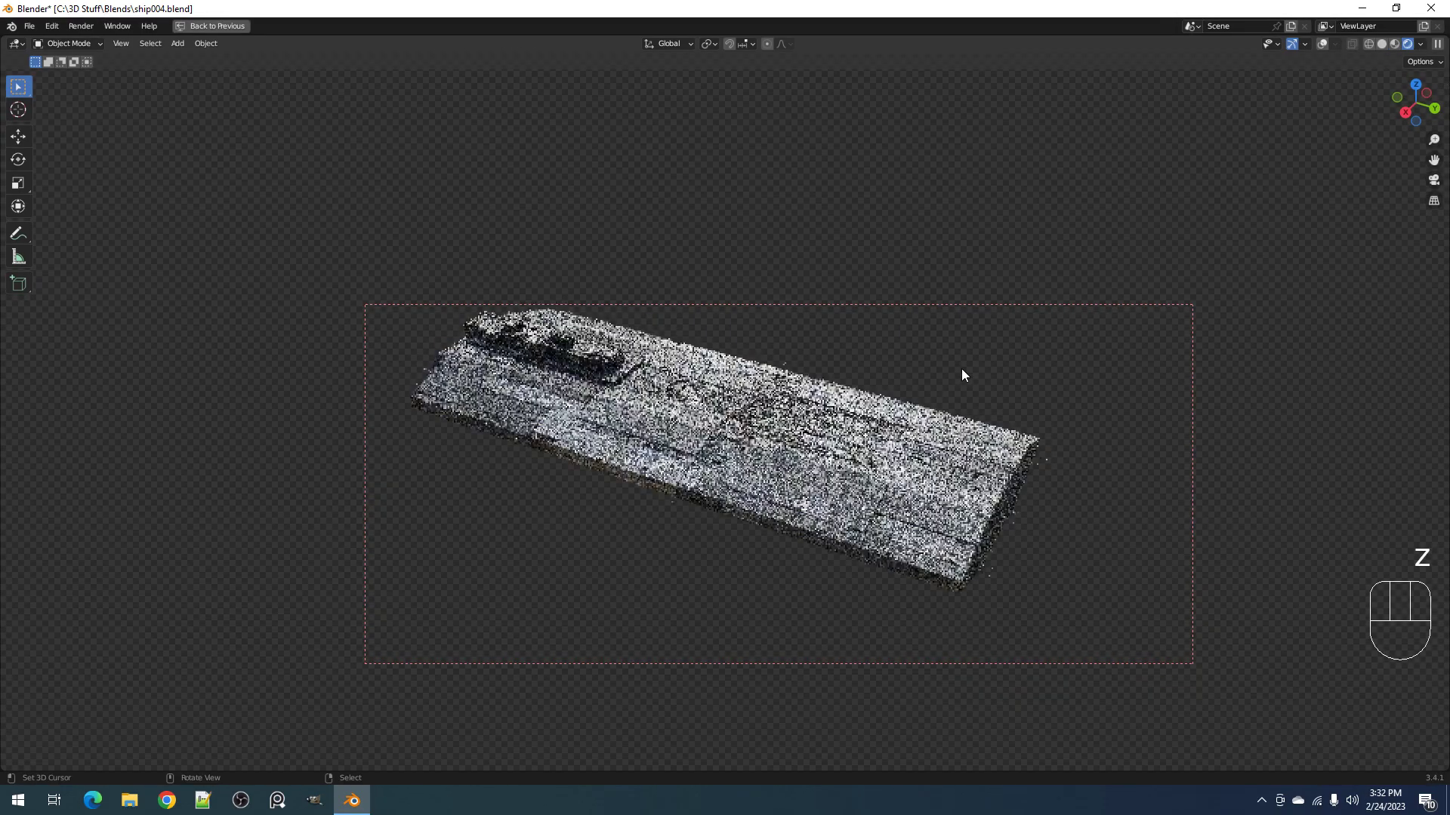
pyautogui.scroll(5, 952, 516)
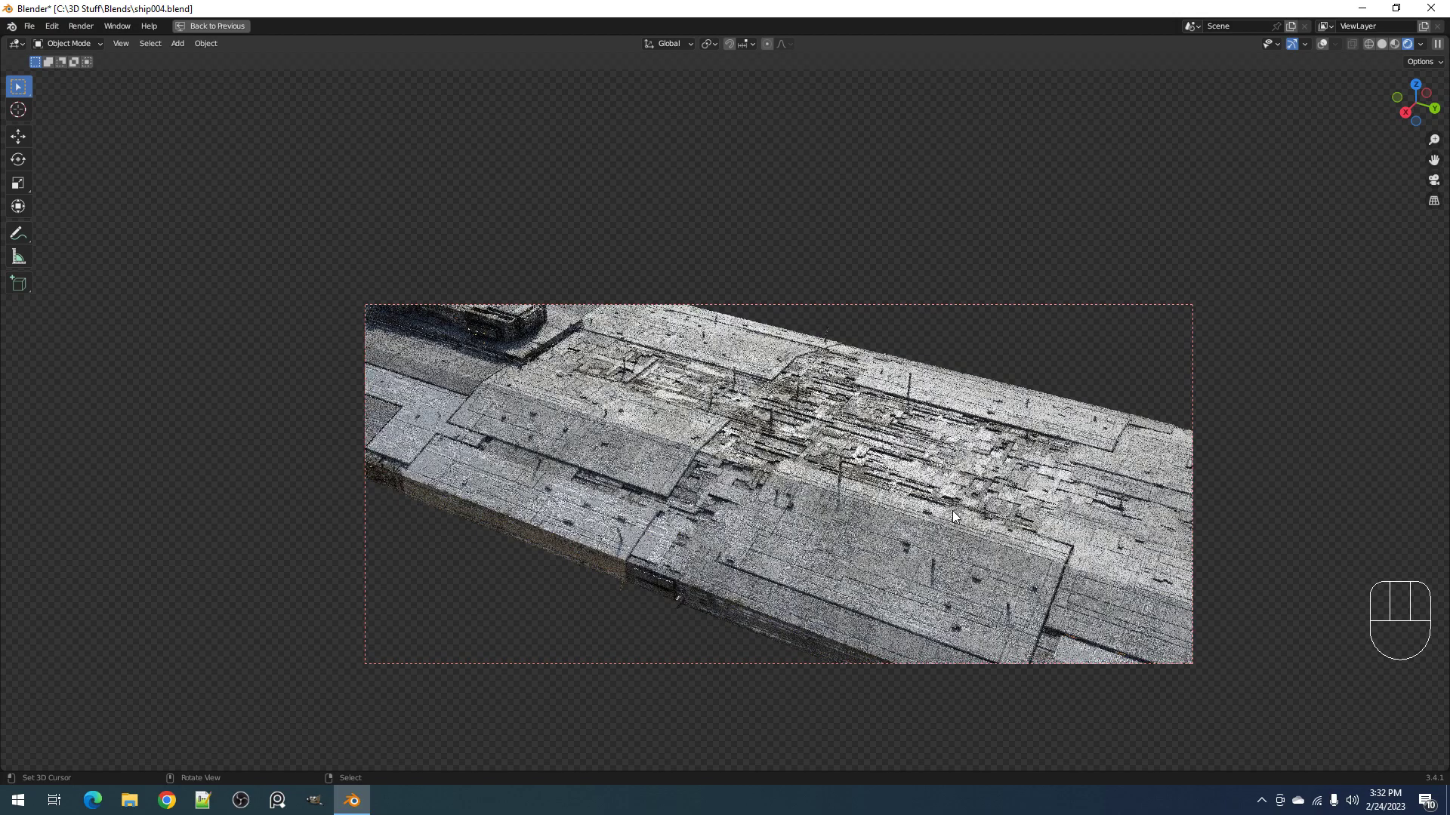
pyautogui.keyDown('shift'); pyautogui.moveTo(994, 514); pyautogui.dragTo(871, 426, button='middle'); pyautogui.keyUp('shift')
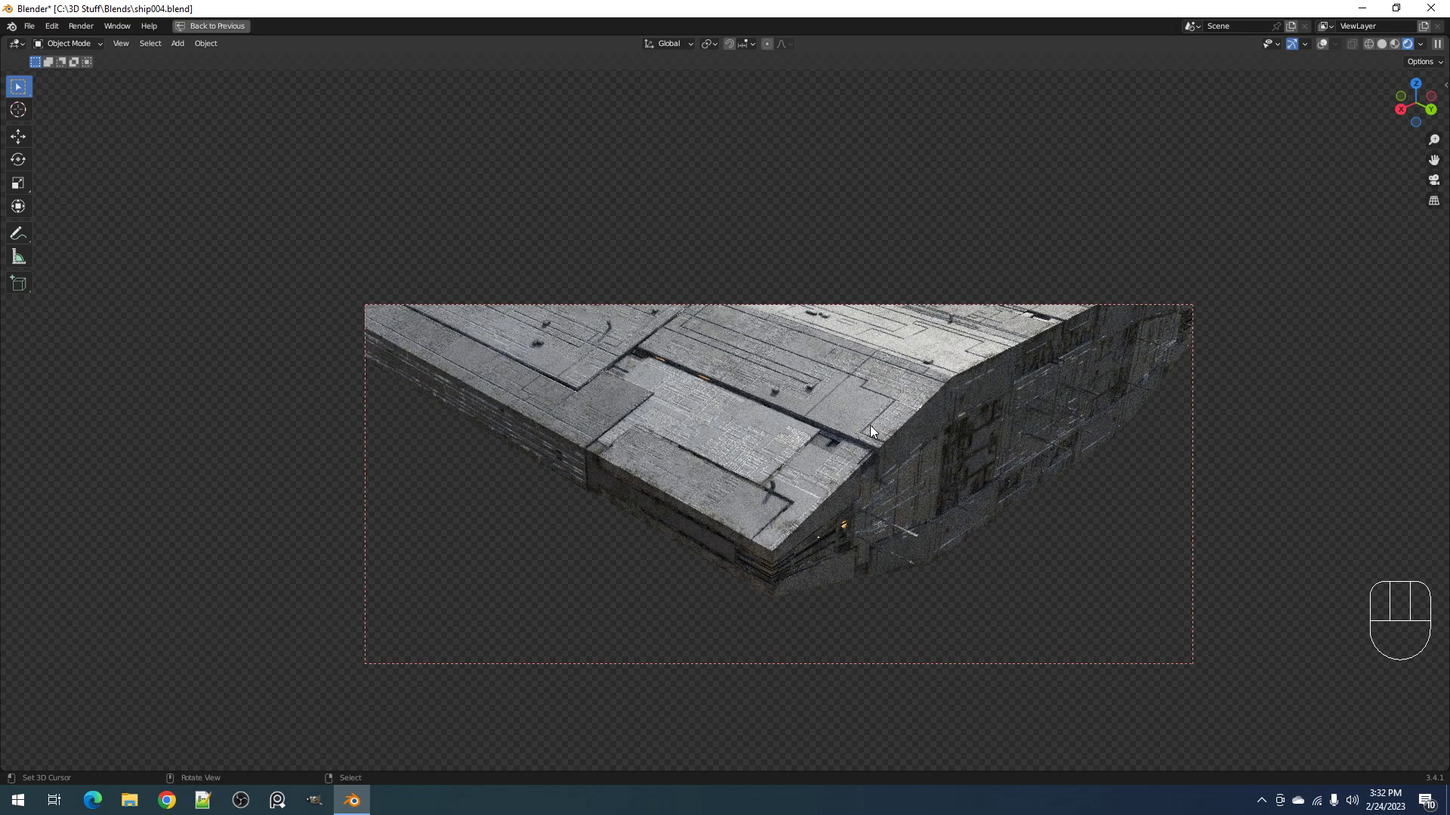
pyautogui.keyDown('shift'); pyautogui.moveTo(870, 425); pyautogui.dragTo(867, 478, button='middle'); pyautogui.keyUp('shift')
pyautogui.press('z')
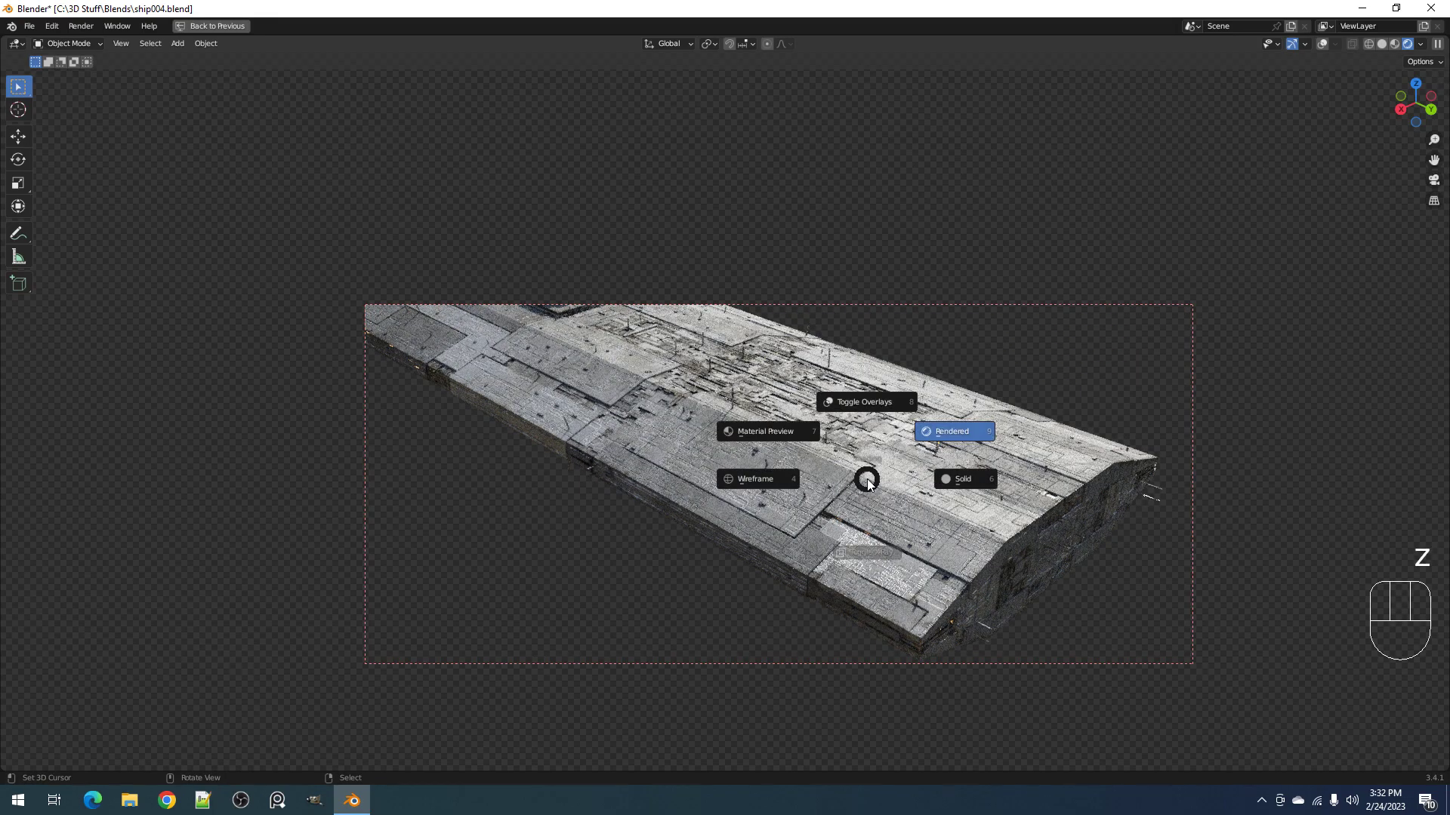
pyautogui.click(959, 478)
pyautogui.hotkey('ctrl', 'space')
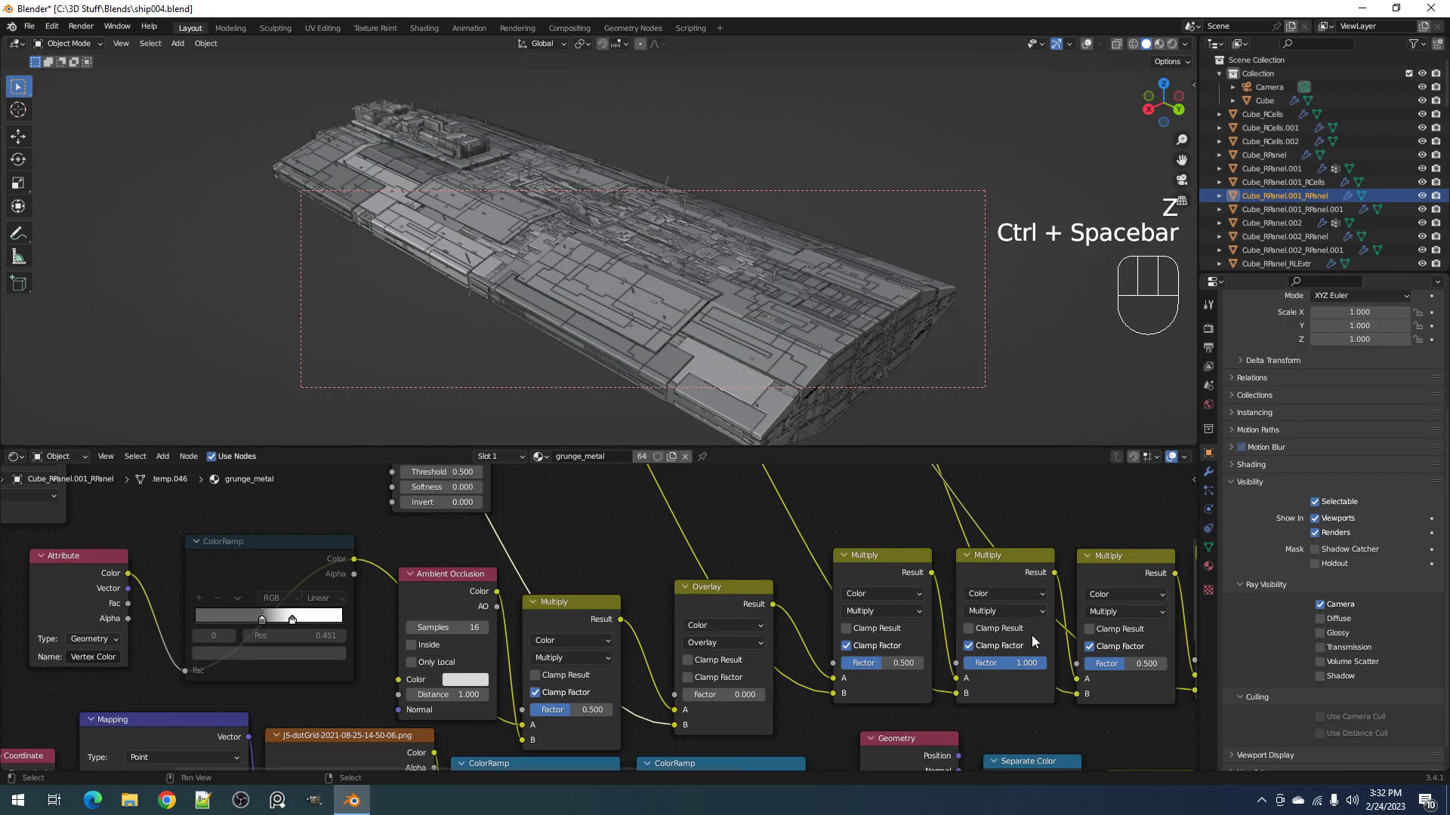
# Step: Set the Strength of the Bump node feeding the grunge_metal shader's Normal input to 0.05
pyautogui.scroll(-6, 1057, 645)
pyautogui.moveTo(1102, 662); pyautogui.dragTo(1122, 735, button='middle')
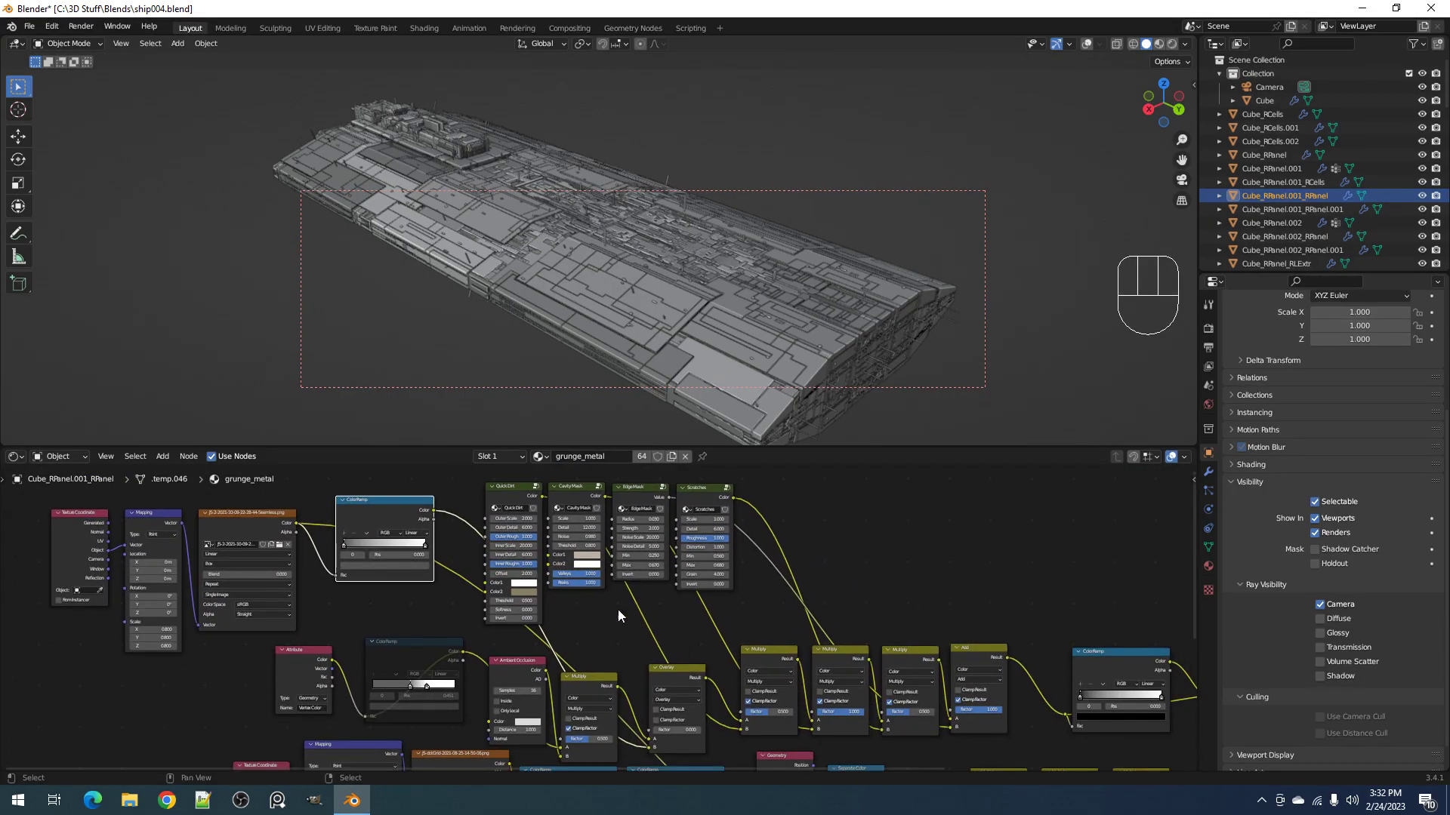
pyautogui.click(382, 509)
pyautogui.scroll(-2, 918, 677)
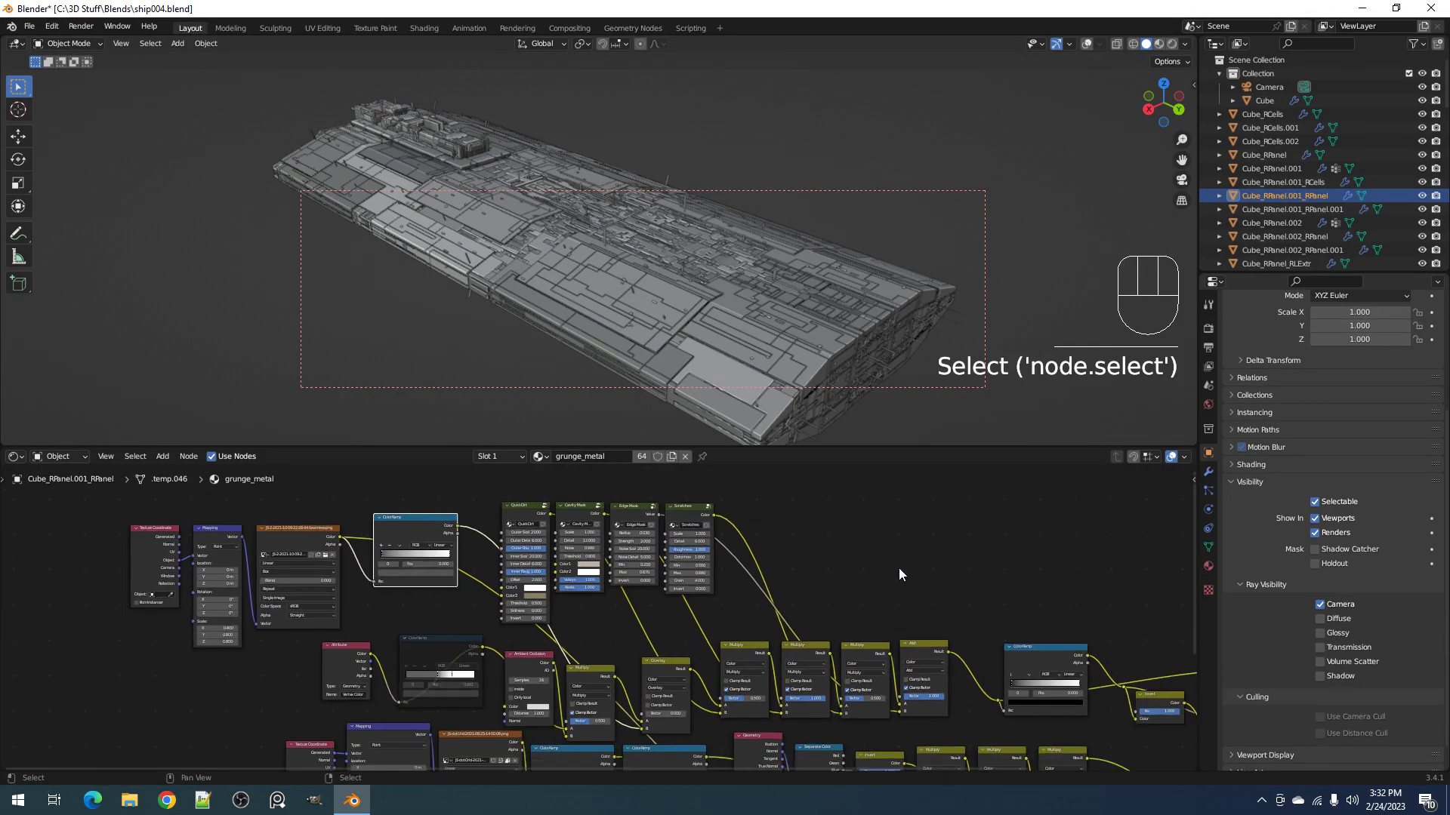
pyautogui.scroll(-1, 959, 633)
pyautogui.moveTo(1080, 666); pyautogui.dragTo(774, 514, button='middle')
pyautogui.scroll(3, 854, 618)
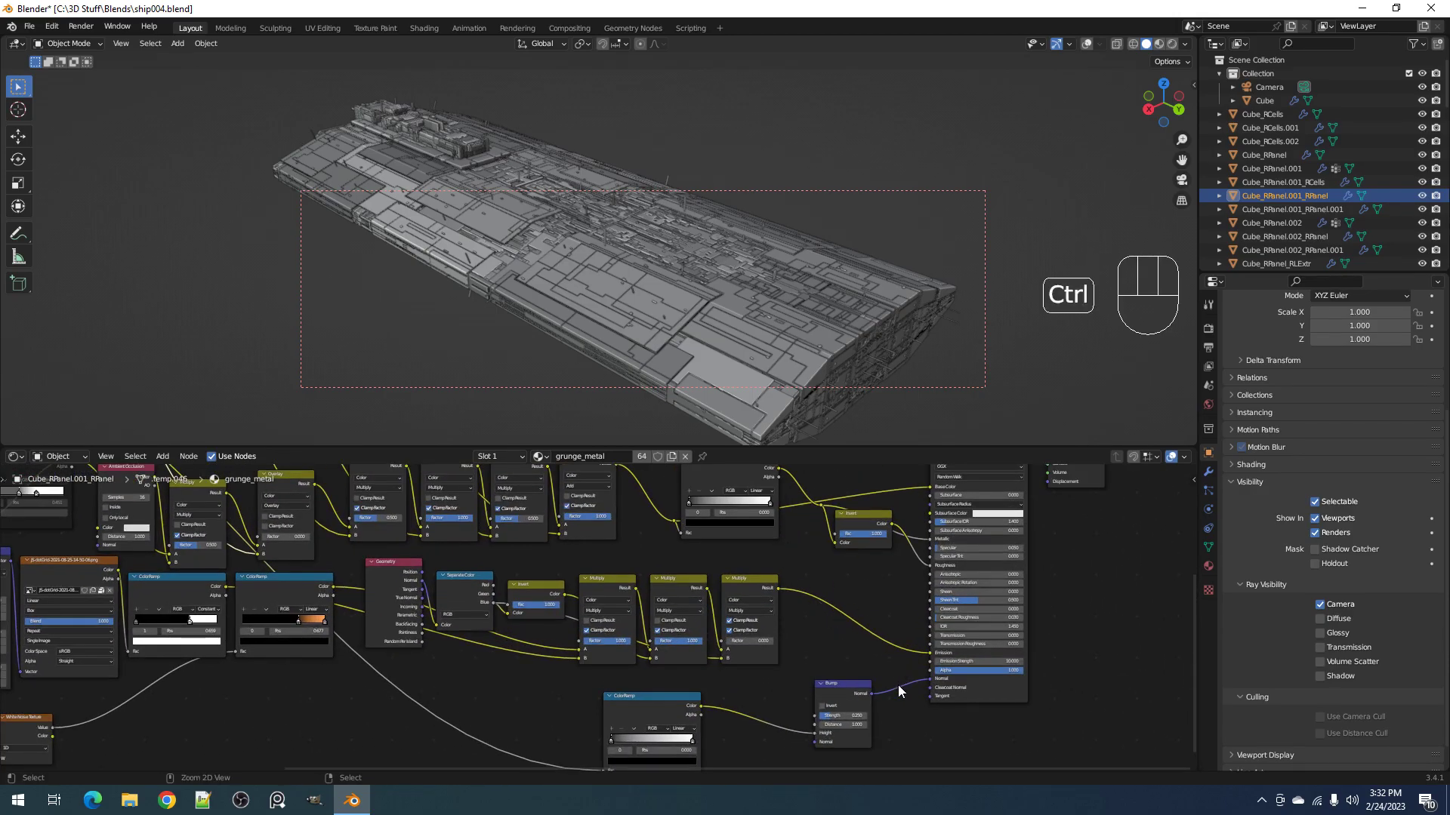
pyautogui.moveTo(898, 682); pyautogui.dragTo(800, 599, button='middle')
pyautogui.scroll(1, 745, 608)
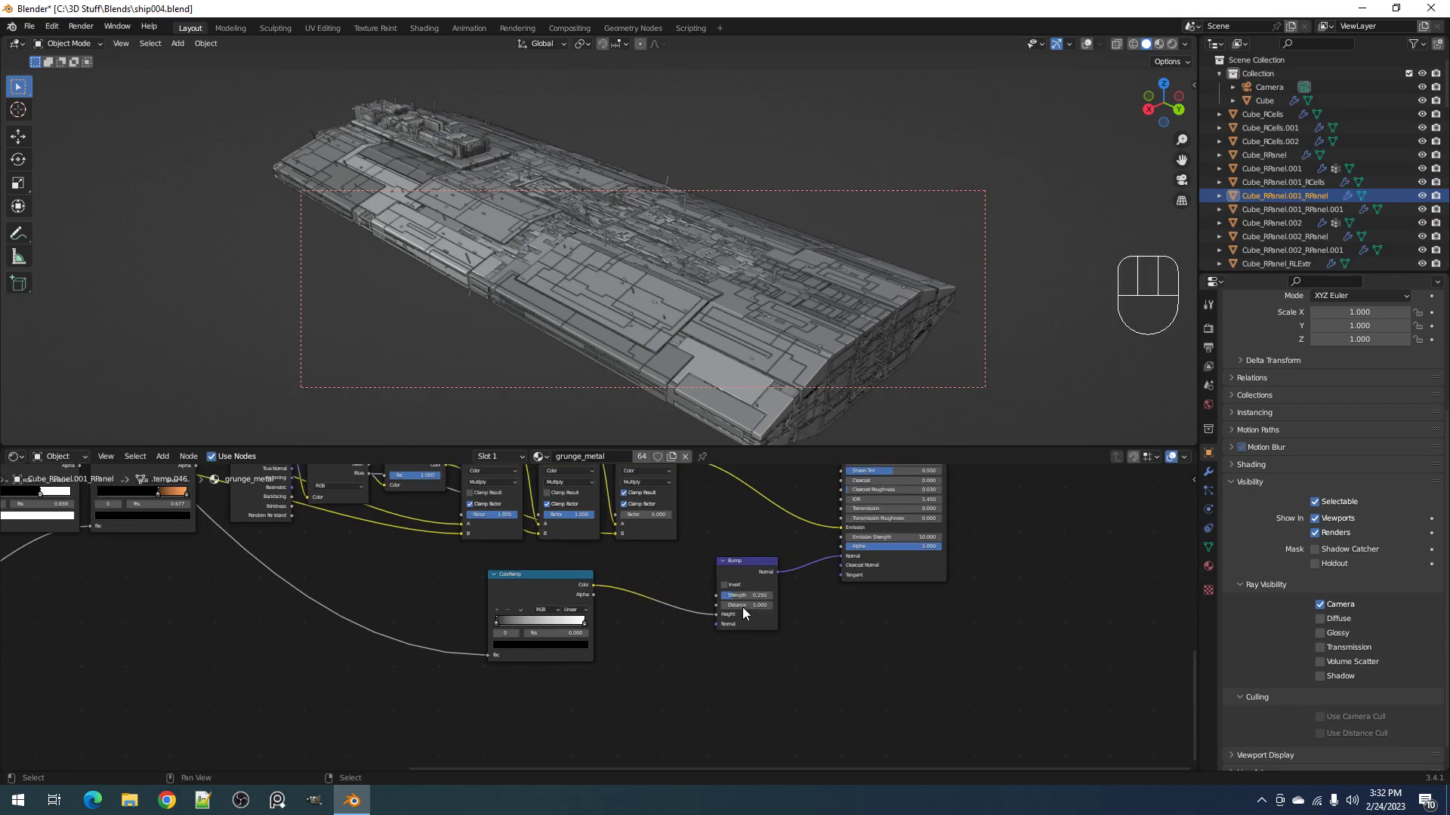
pyautogui.scroll(2, 744, 600)
pyautogui.click(804, 585)
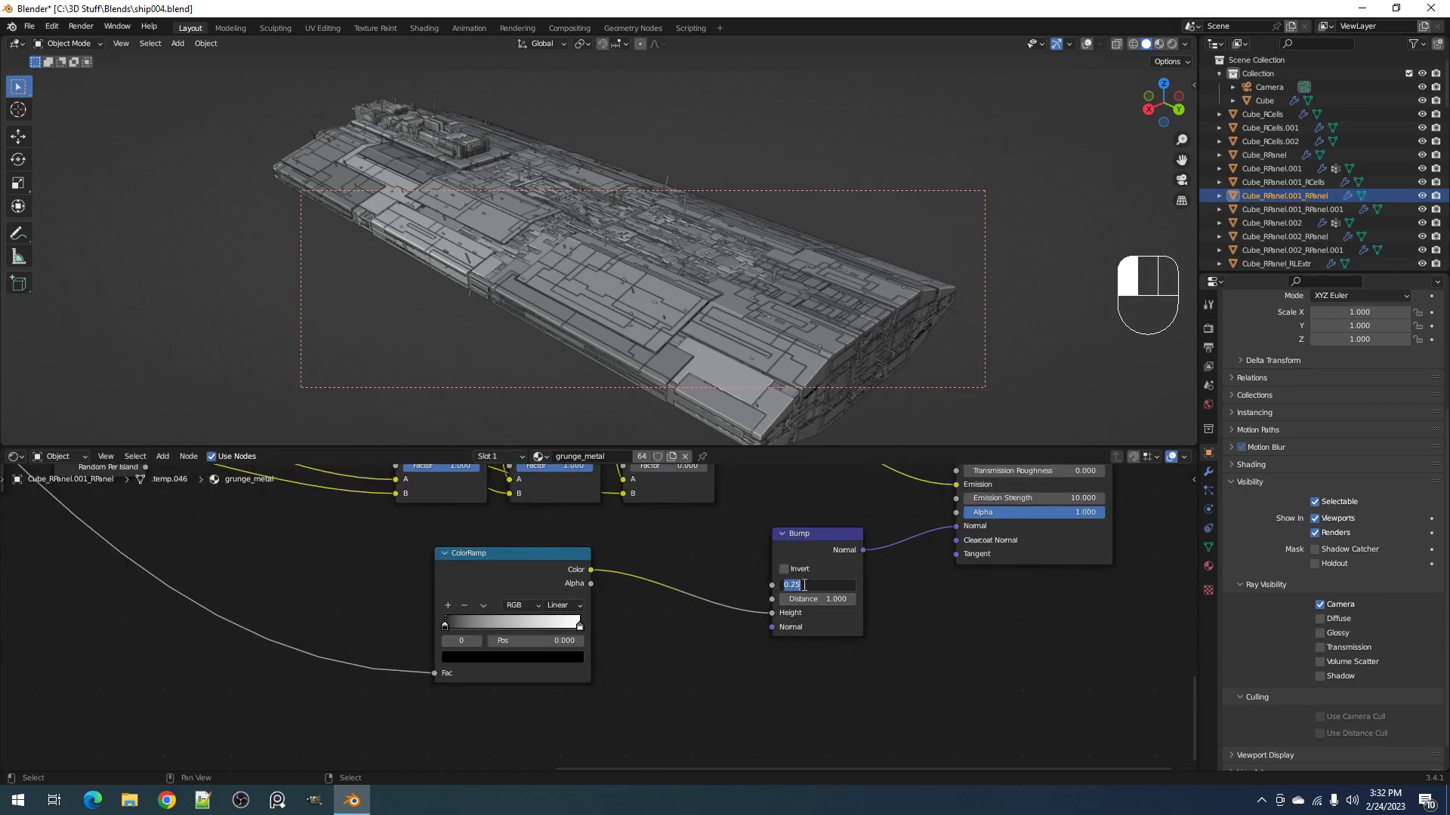
pyautogui.press('BackSpace')
pyautogui.write('.15')
pyautogui.press('Return')
# Step: Maximize the 3D viewport, preview the reduced bump on the hull in Rendered shading and restore the layout
pyautogui.hotkey('ctrl', 'space')
pyautogui.keyDown('shift'); pyautogui.moveTo(931, 495); pyautogui.dragTo(853, 393, button='middle'); pyautogui.keyUp('shift')
pyautogui.scroll(2, 854, 393)
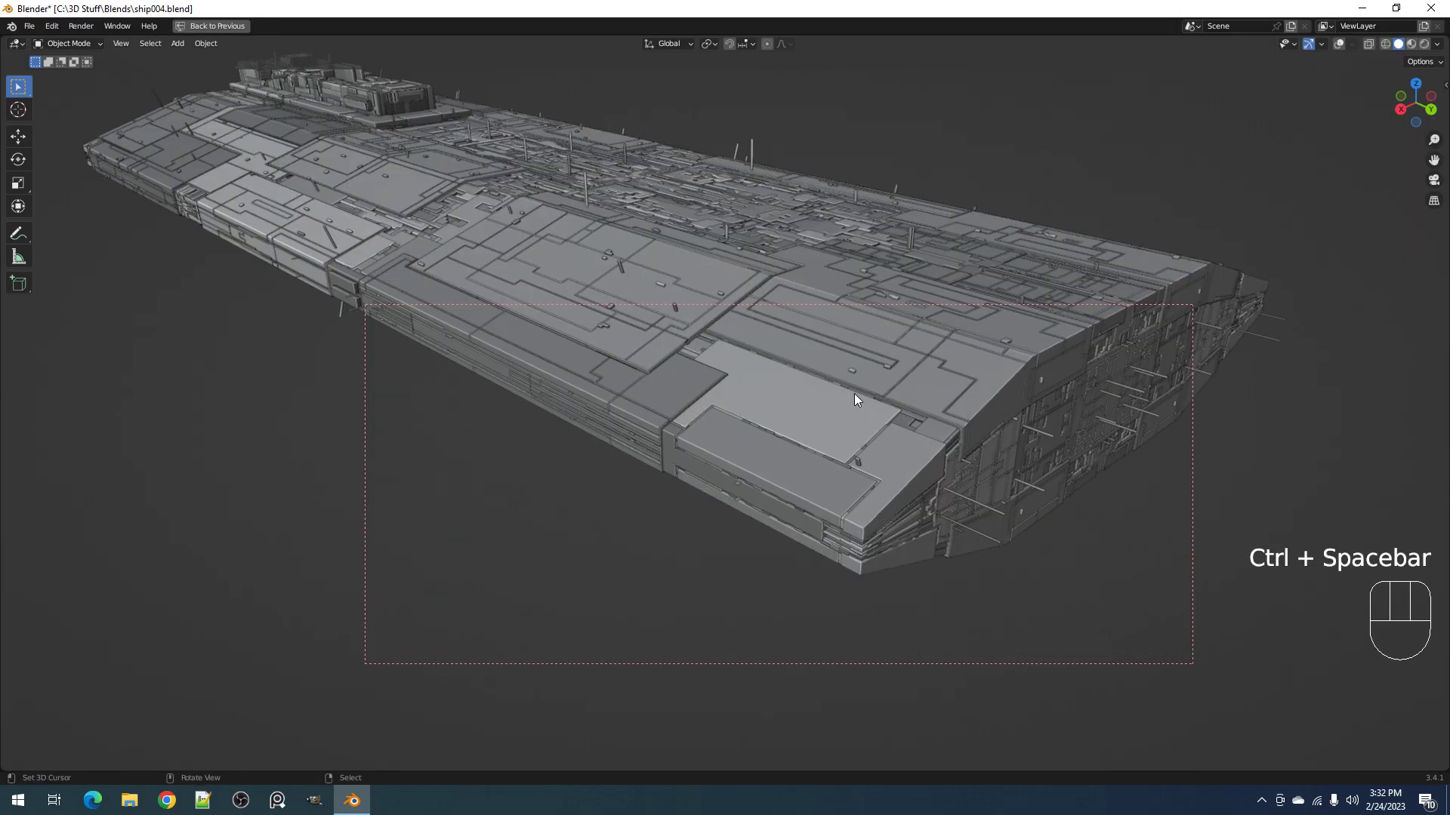
pyautogui.press('z')
pyautogui.click(921, 348)
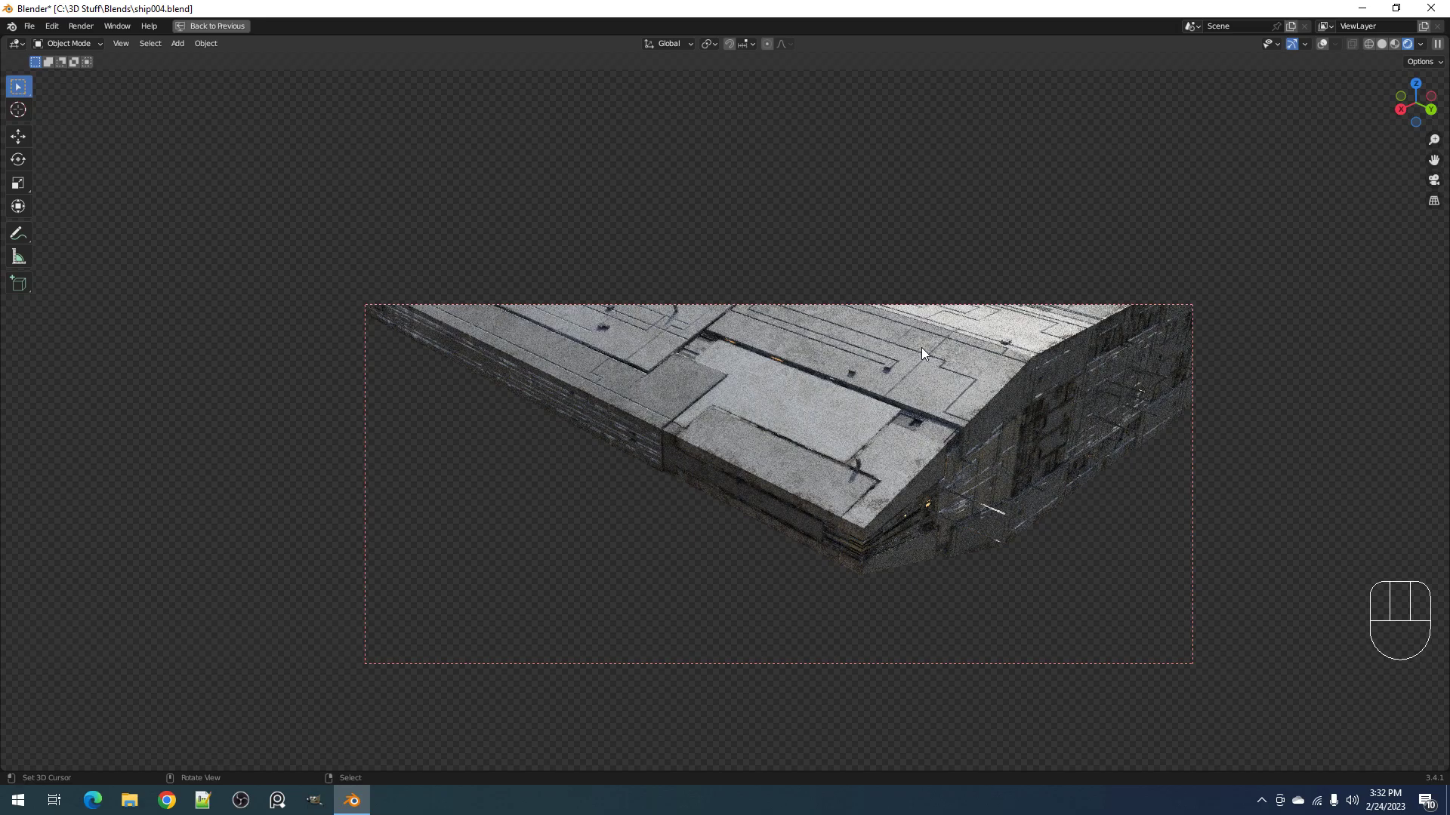
pyautogui.scroll(-6, 921, 347)
pyautogui.keyDown('shift'); pyautogui.moveTo(744, 313); pyautogui.dragTo(833, 422, button='middle'); pyautogui.keyUp('shift')
pyautogui.hotkey('ctrl', 'space')
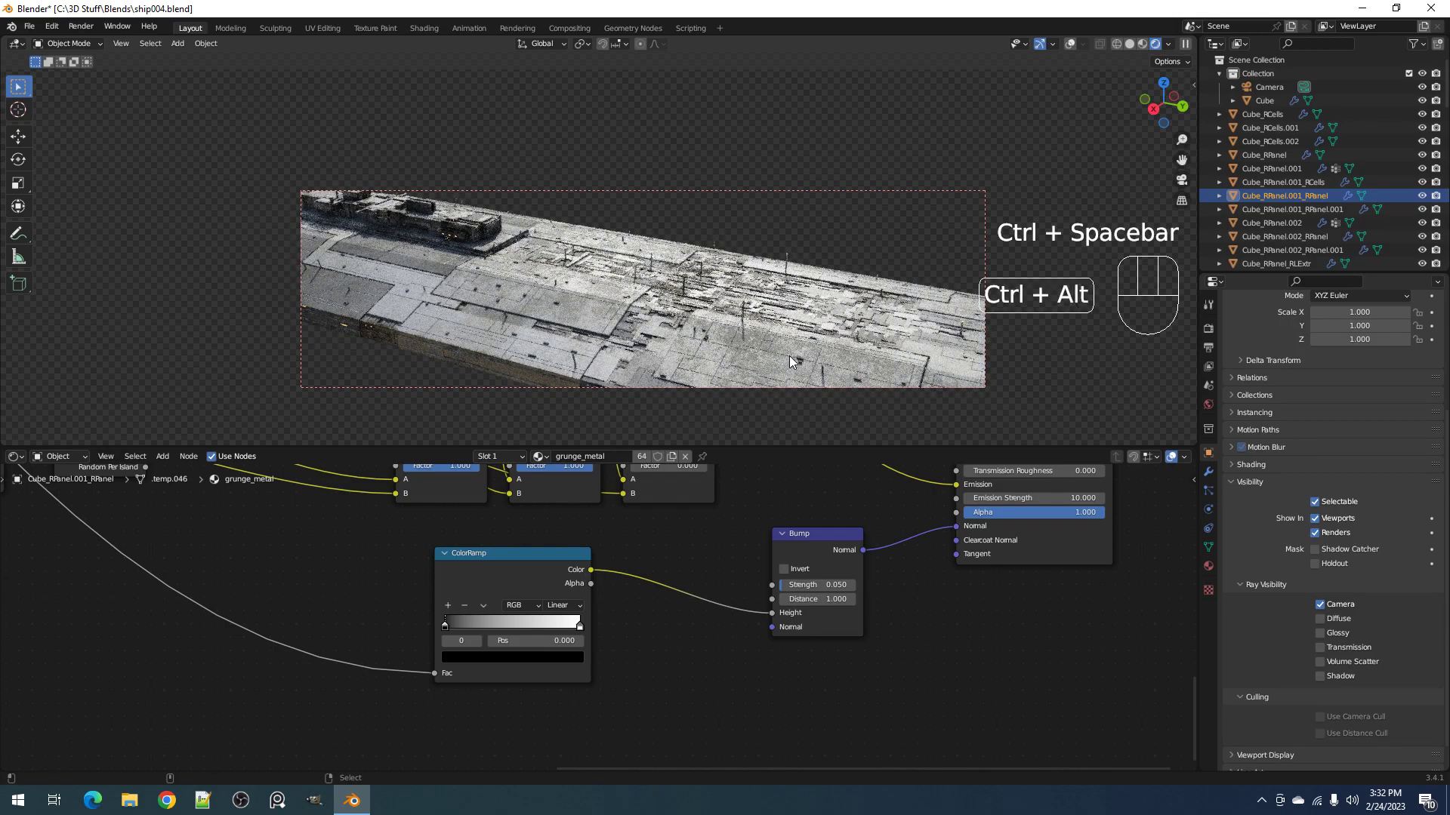
# Step: Clear the render region to preview the whole ship, then return to Solid shading and save the file
pyautogui.hotkey('ctrl', 'alt', 'b')
pyautogui.keyDown('shift'); pyautogui.moveTo(791, 360); pyautogui.dragTo(820, 357, button='middle'); pyautogui.keyUp('shift')
pyautogui.hotkey('shift', 'alt', 'z')
pyautogui.hotkey('shift', 'alt', 'z')
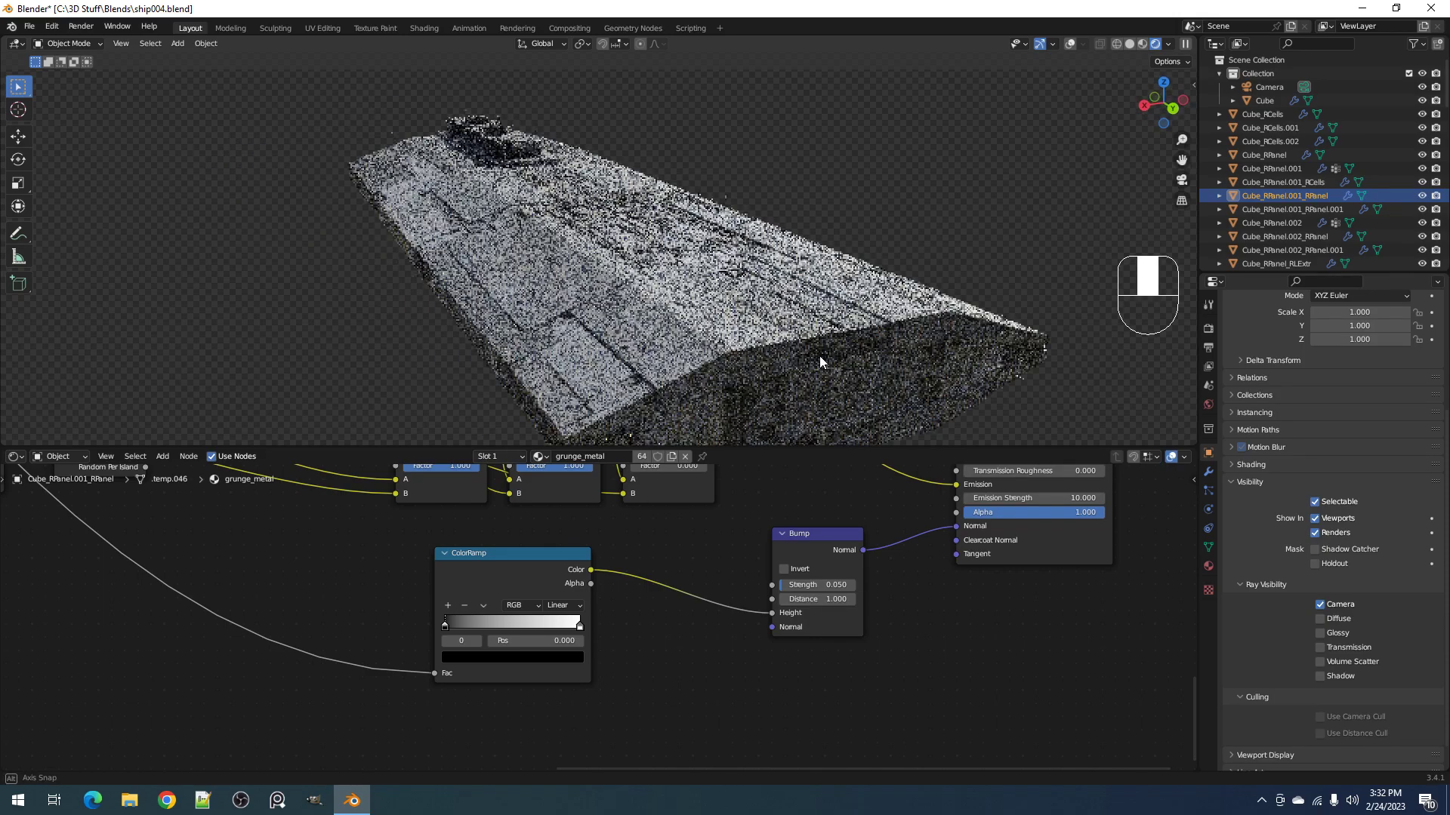
pyautogui.press('z')
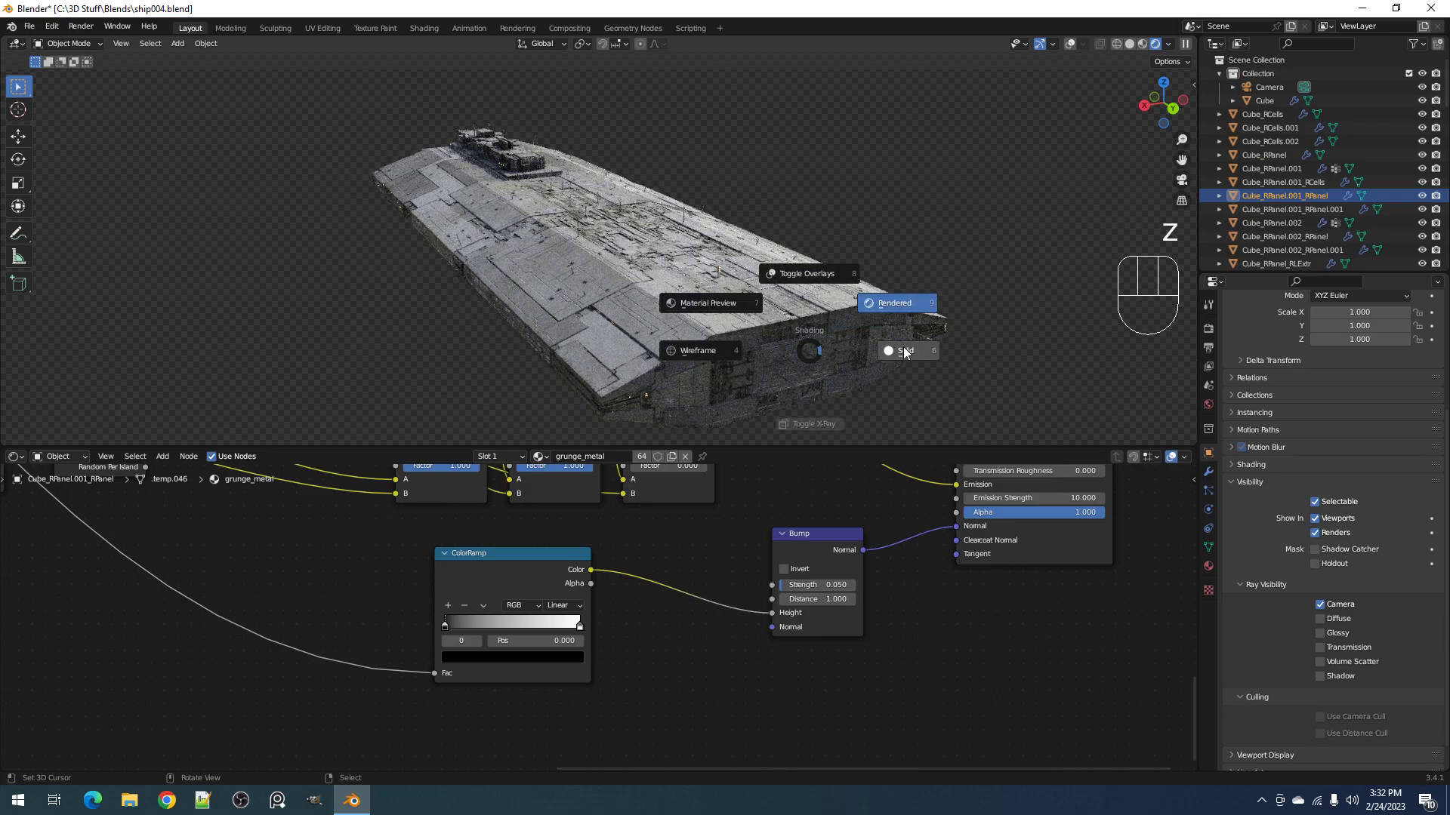
pyautogui.click(908, 354)
pyautogui.keyDown('shift'); pyautogui.moveTo(718, 327); pyautogui.dragTo(693, 300, button='middle'); pyautogui.keyUp('shift')
pyautogui.hotkey('ctrl', 's')
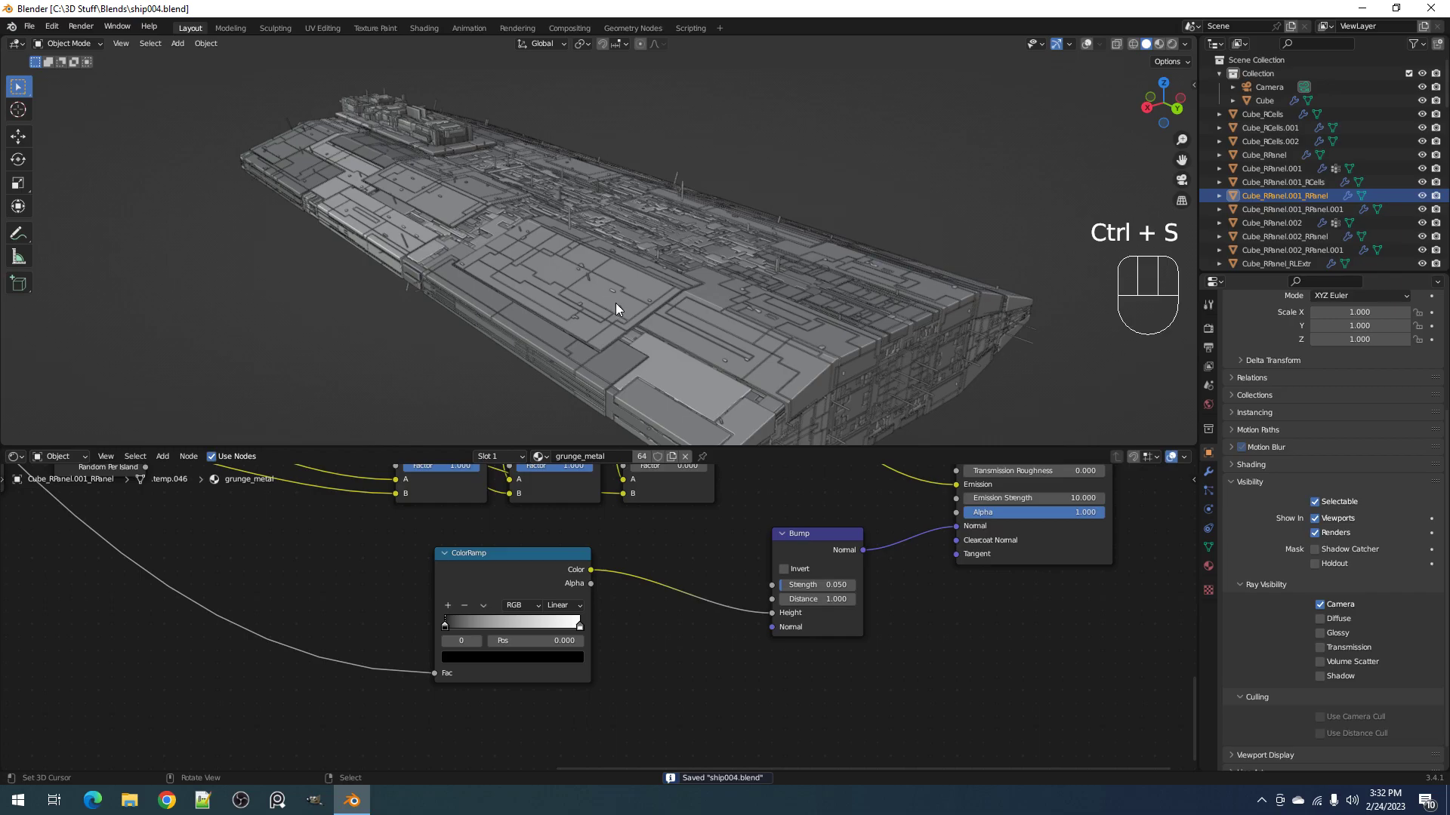
# Step: Enter Edit Mode on the main upper hull panel mesh with overlays shown and deselect everything
pyautogui.moveTo(641, 313); pyautogui.dragTo(659, 277, button='middle')
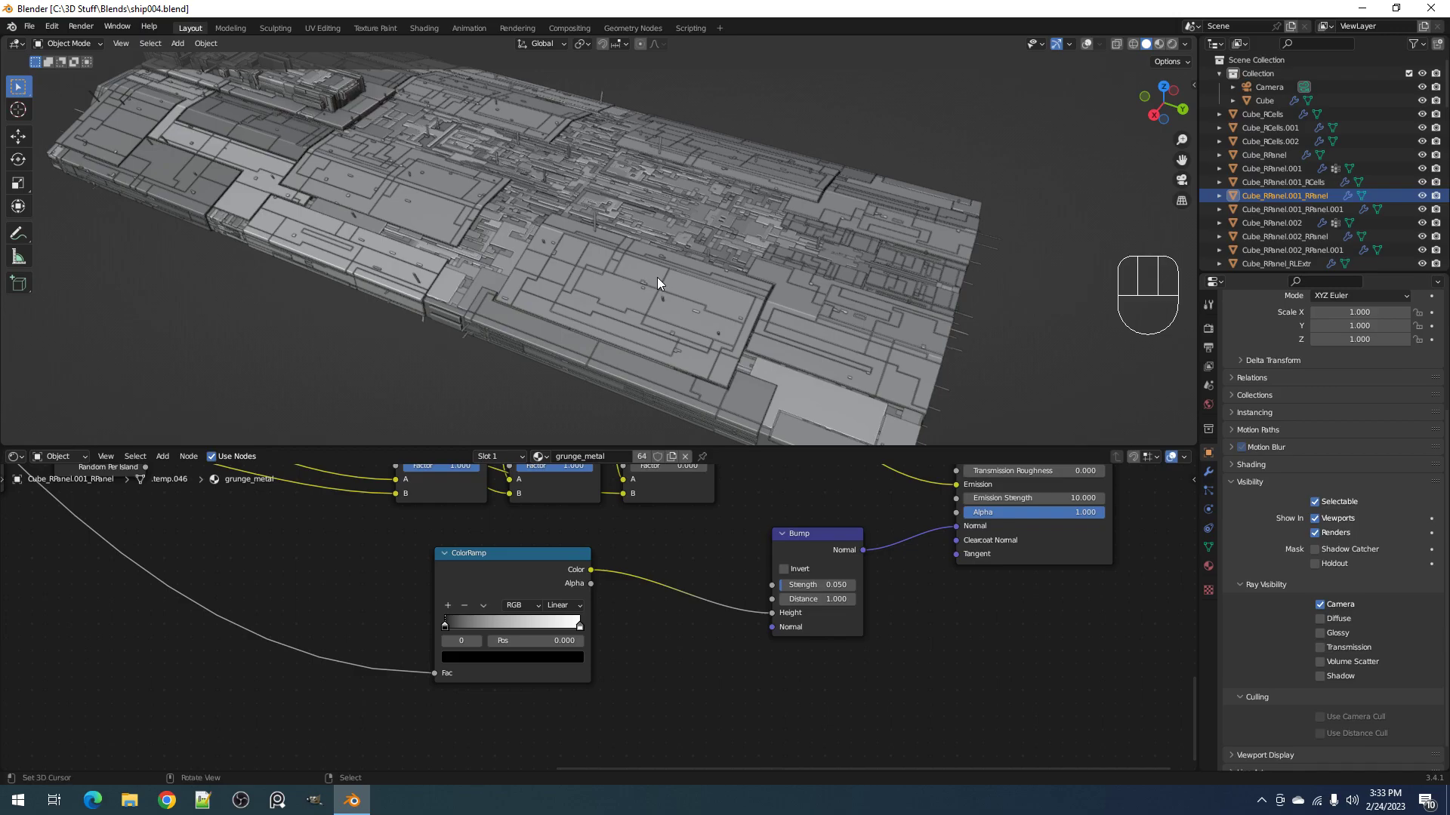
pyautogui.click(645, 275)
pyautogui.press('Tab')
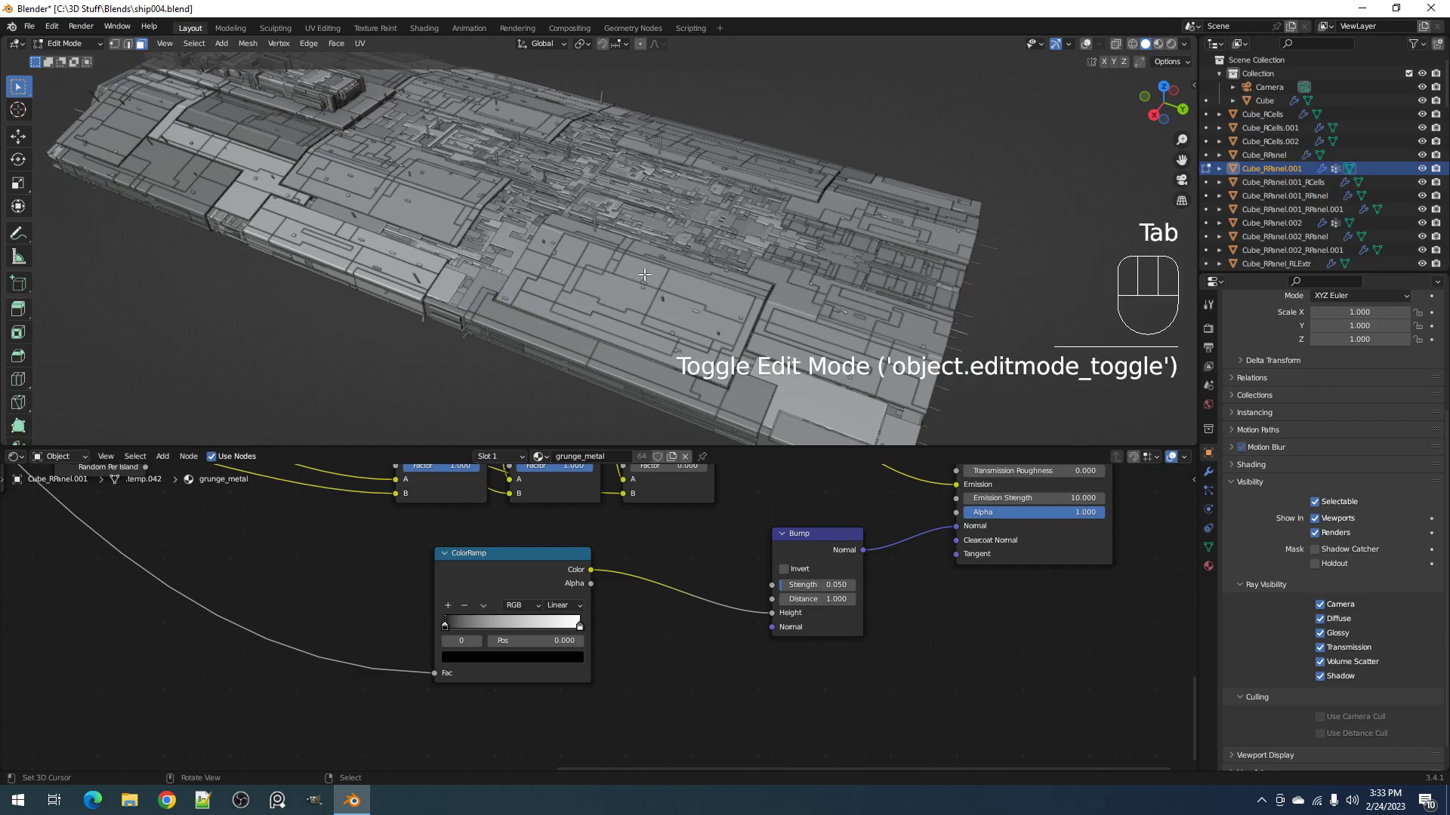
pyautogui.hotkey('shift', 'alt', 'z')
pyautogui.hotkey('alt', 'a')
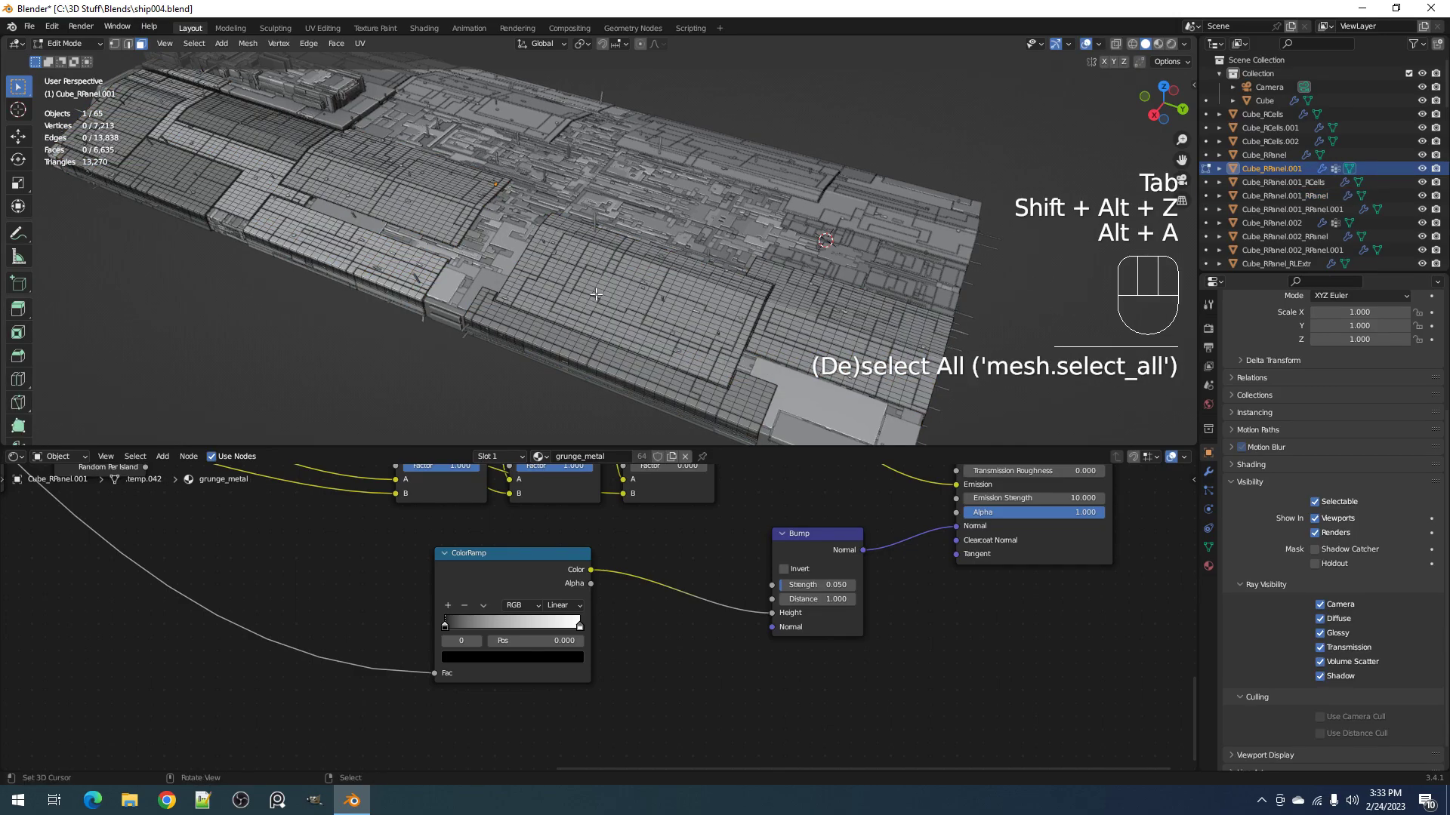
# Step: Leave Edit Mode on the upper hull panel mesh and save the file
pyautogui.press('Tab')
pyautogui.scroll(2, 596, 300)
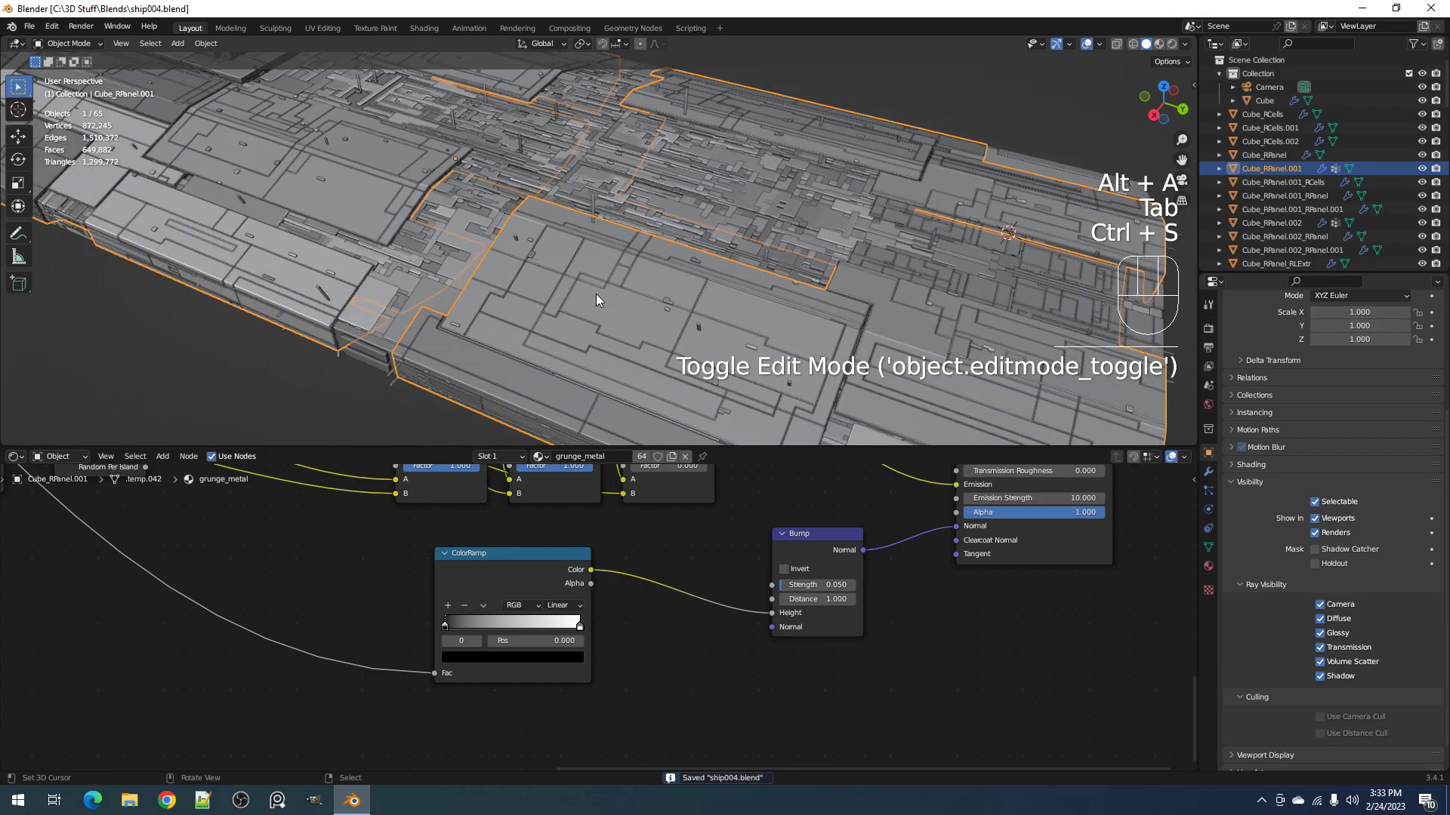
pyautogui.hotkey('shift', 'q')
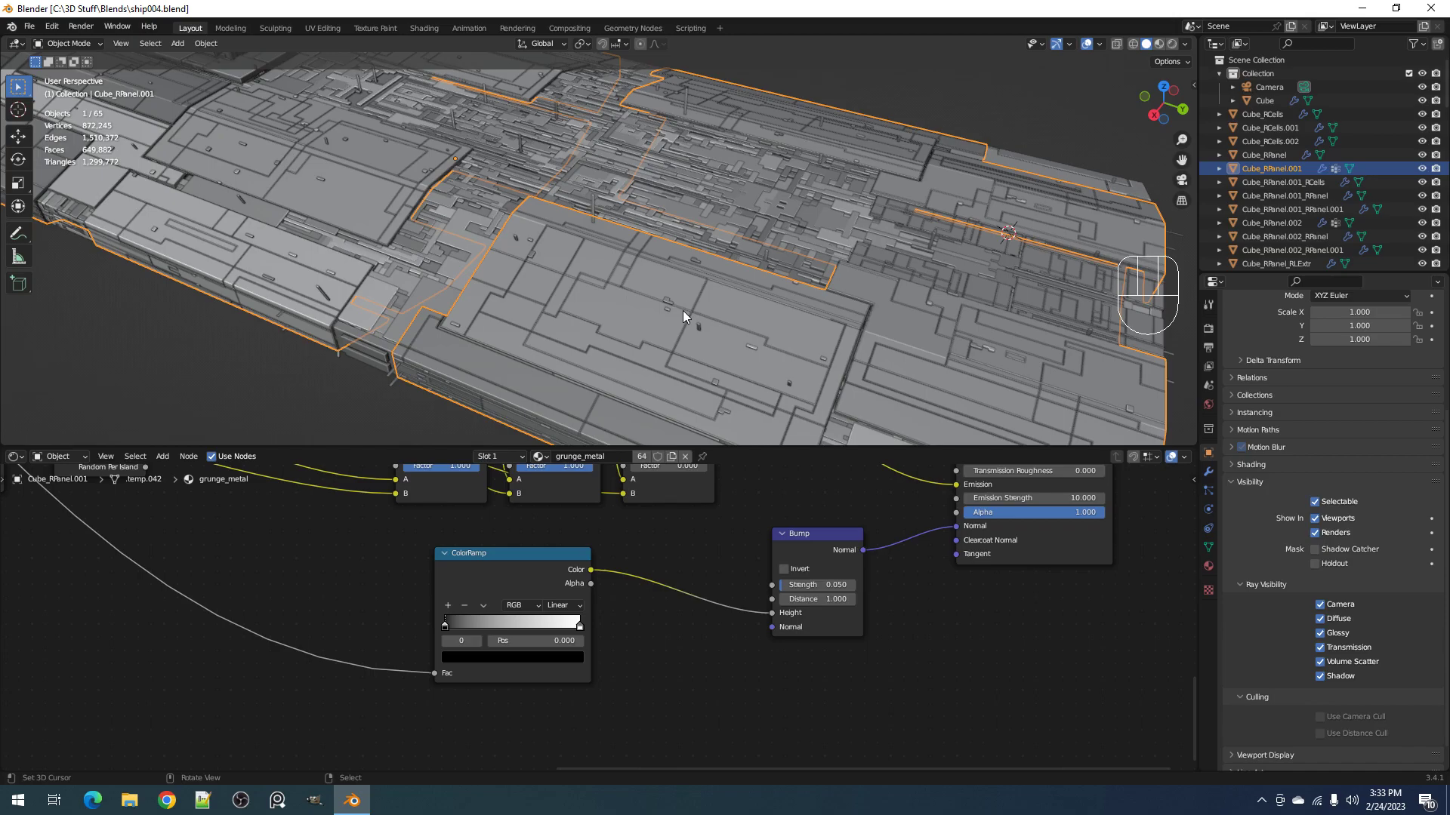
# Step: Pick through the central hull detail and panel meshes, then deselect everything and save the file
pyautogui.click(718, 200)
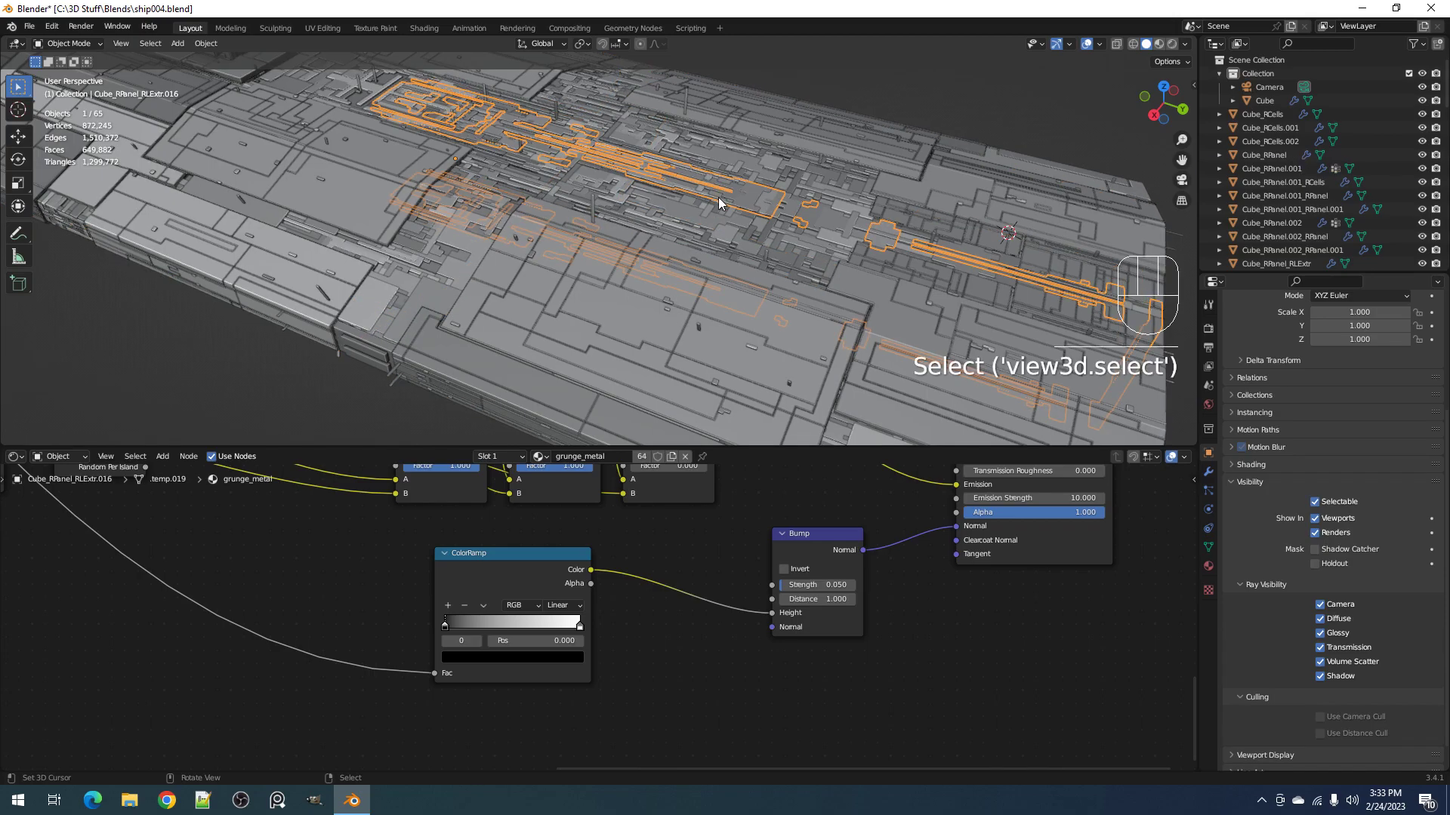
pyautogui.click(696, 207)
pyautogui.hotkey('alt', 'a')
pyautogui.click(628, 169)
pyautogui.click(636, 295)
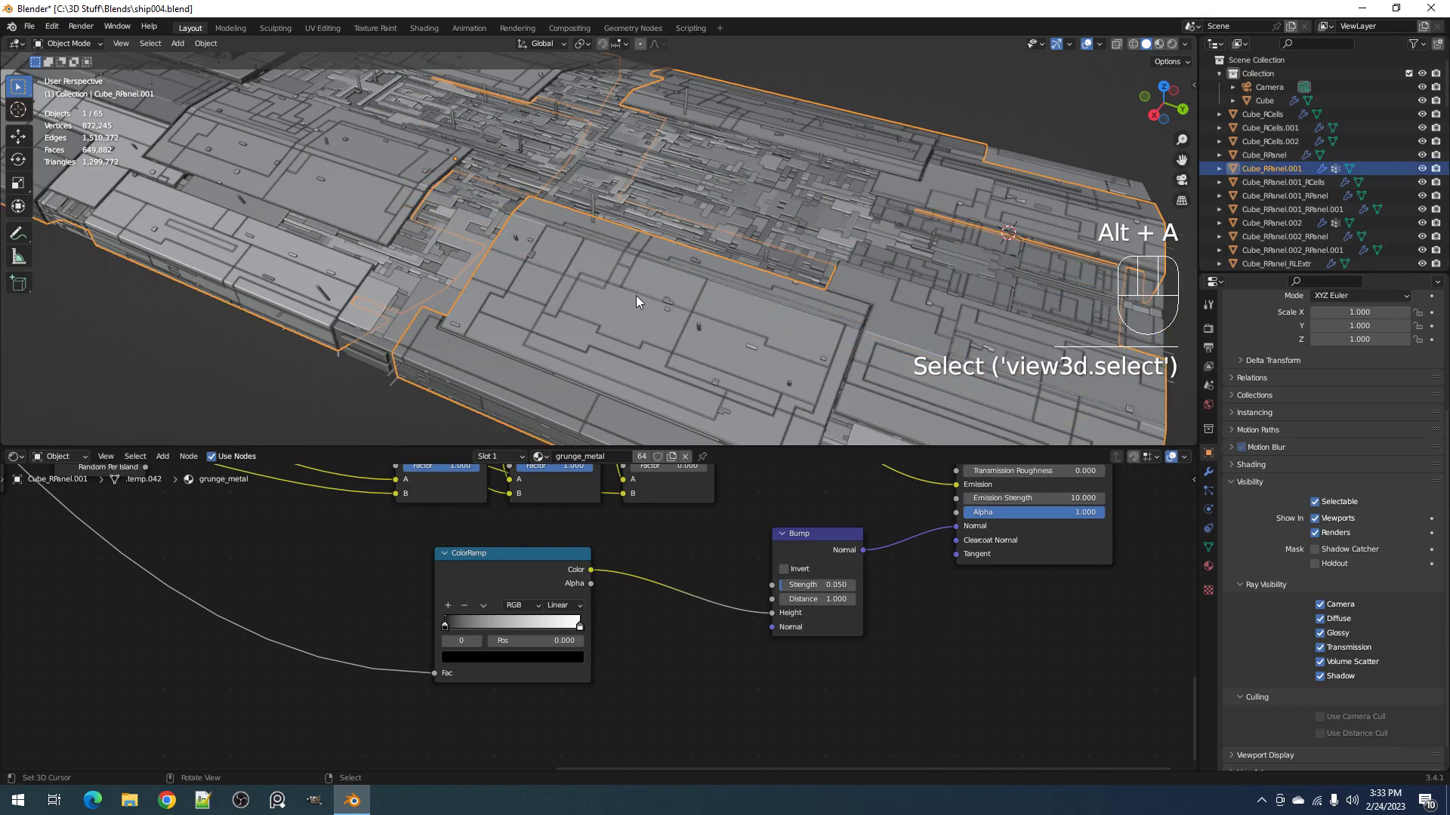
pyautogui.moveTo(680, 335); pyautogui.dragTo(674, 301, button='middle')
pyautogui.hotkey('alt', 'a')
pyautogui.hotkey('ctrl', 's')
pyautogui.keyDown('ctrl'); pyautogui.moveTo(595, 261); pyautogui.dragTo(587, 235, button='middle'); pyautogui.keyUp('ctrl')
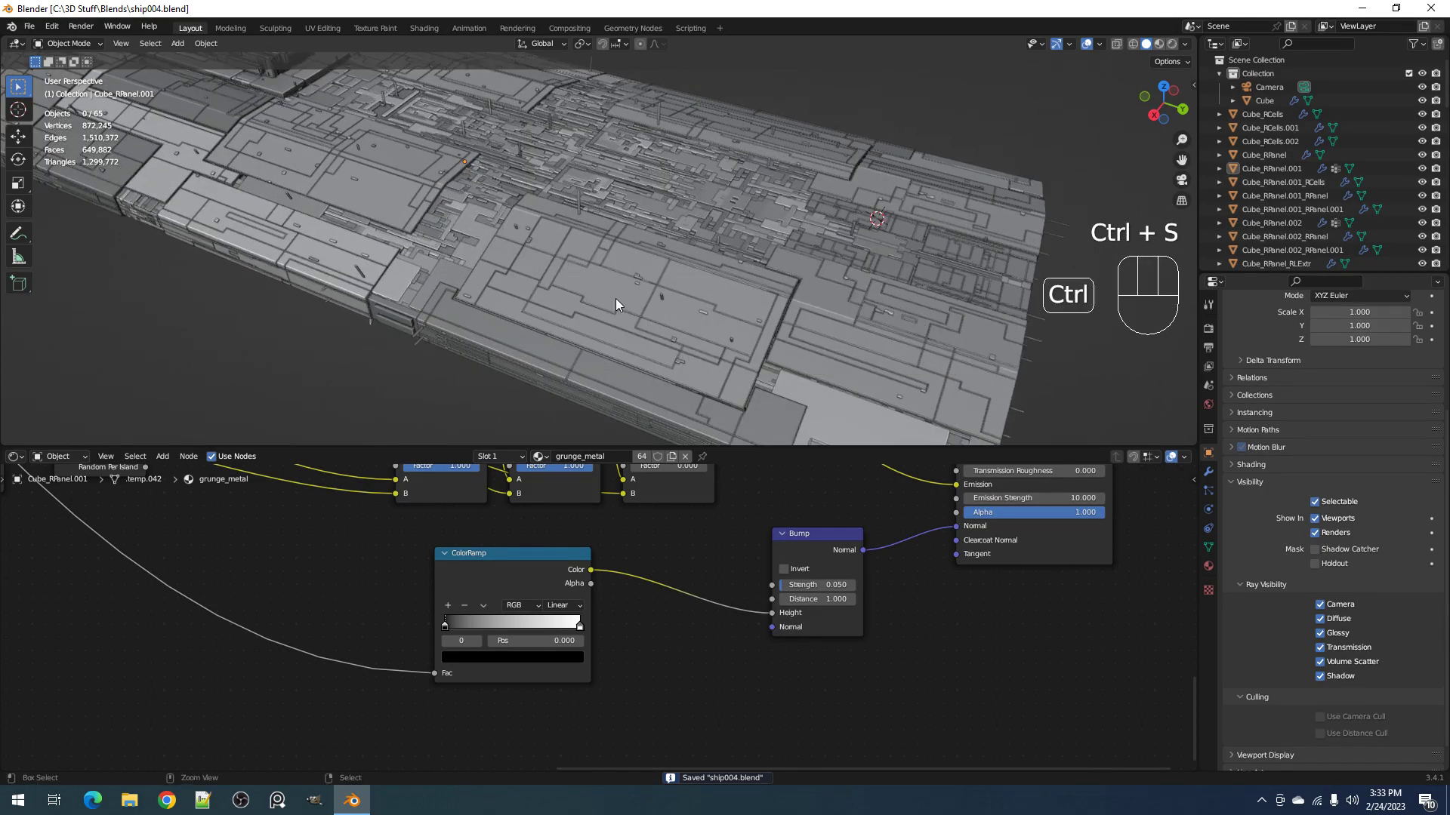
# Step: Preview the whole ship in Rendered shading from different angles, then return to Solid shading and save the file
pyautogui.hotkey('ctrl', 'b')
pyautogui.moveTo(236, 150)
pyautogui.mouseDown()
pyautogui.moveTo(736, 447)
pyautogui.moveTo(809, 300)
pyautogui.mouseUp()
pyautogui.moveTo(793, 296)
pyautogui.mouseDown(button='middle')
pyautogui.moveTo(781, 275)
pyautogui.moveTo(772, 304)
pyautogui.mouseUp(button='middle')
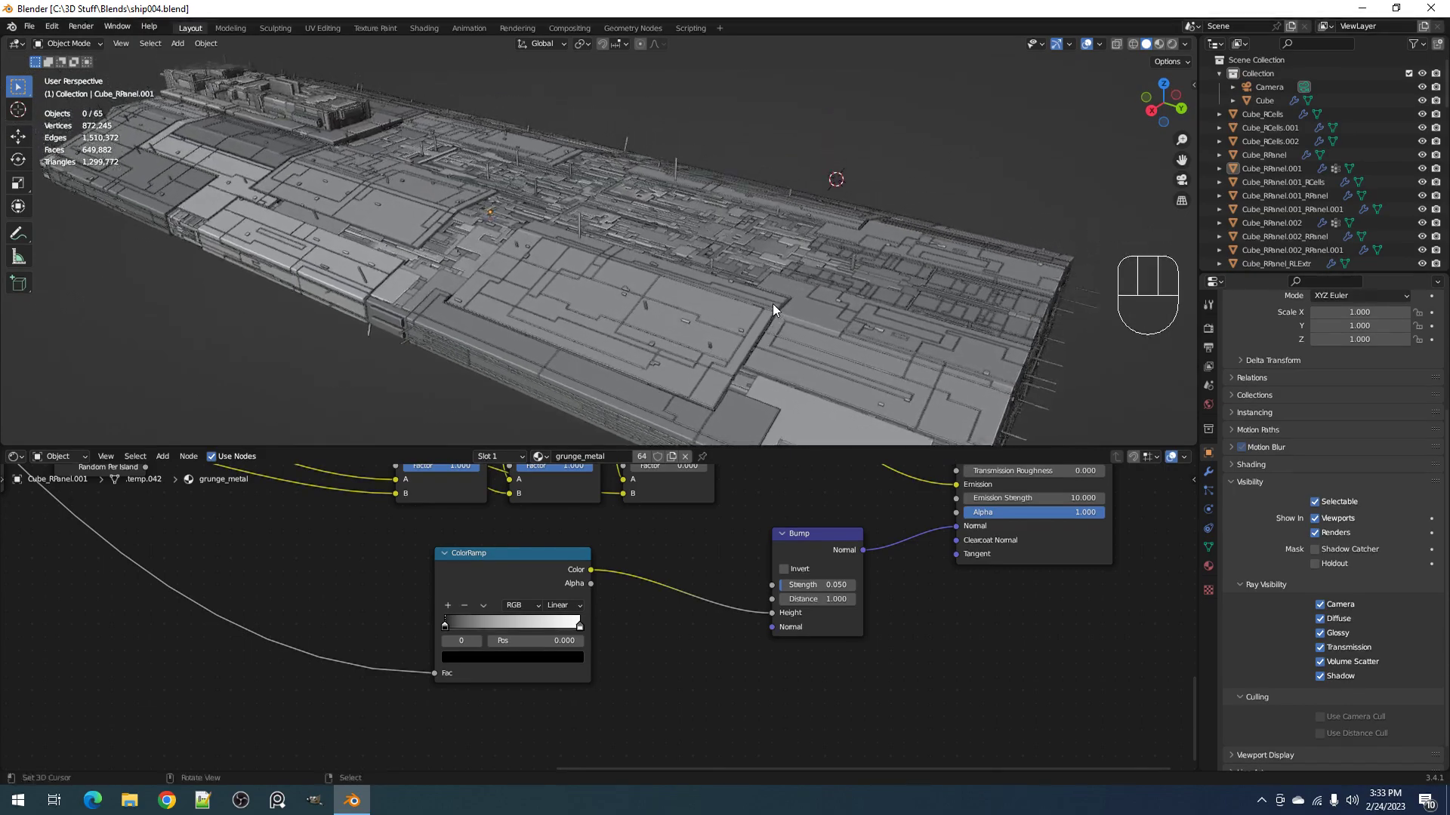
pyautogui.press('z')
pyautogui.click(851, 261)
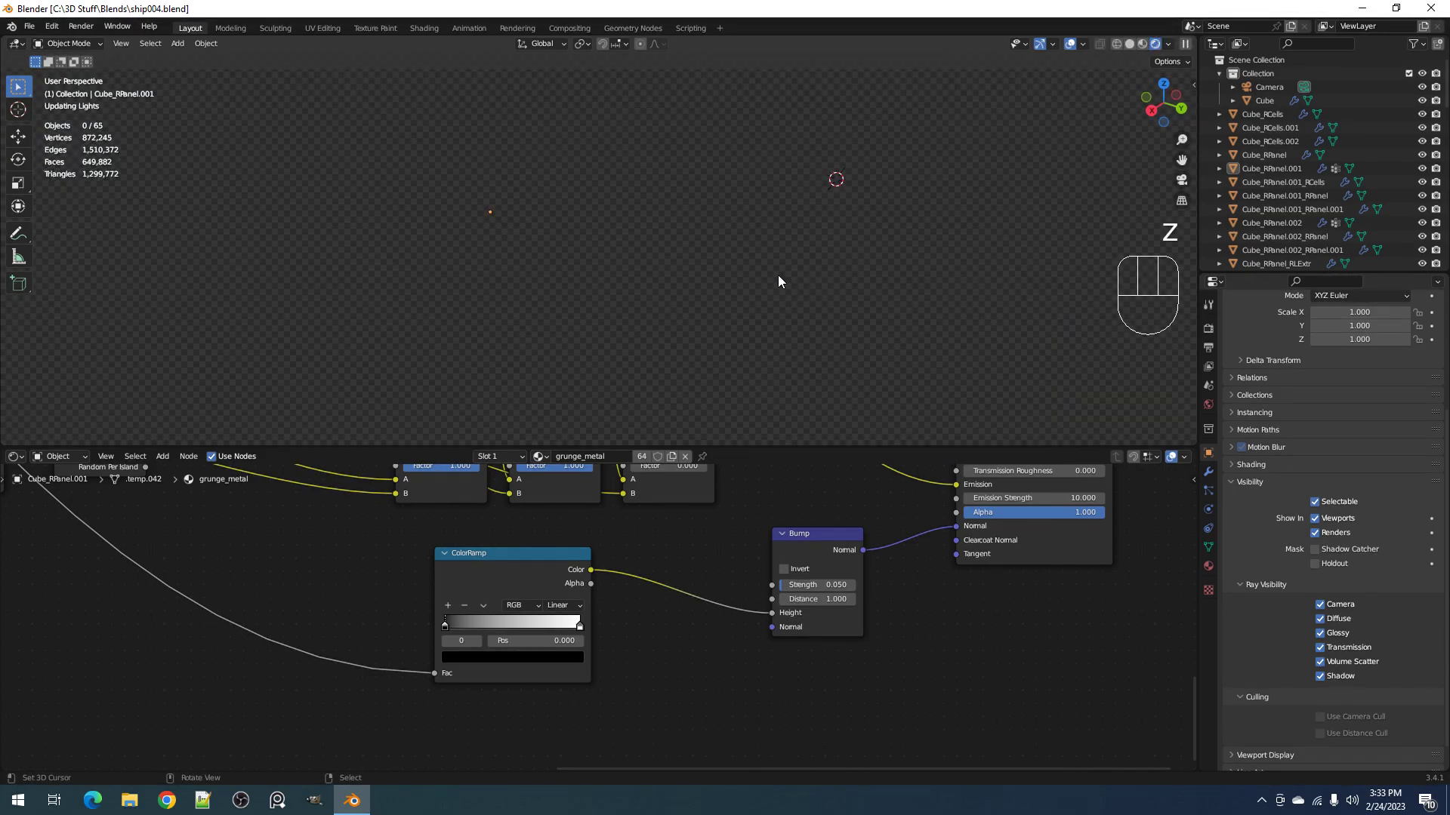
pyautogui.moveTo(777, 277); pyautogui.dragTo(778, 296, button='middle')
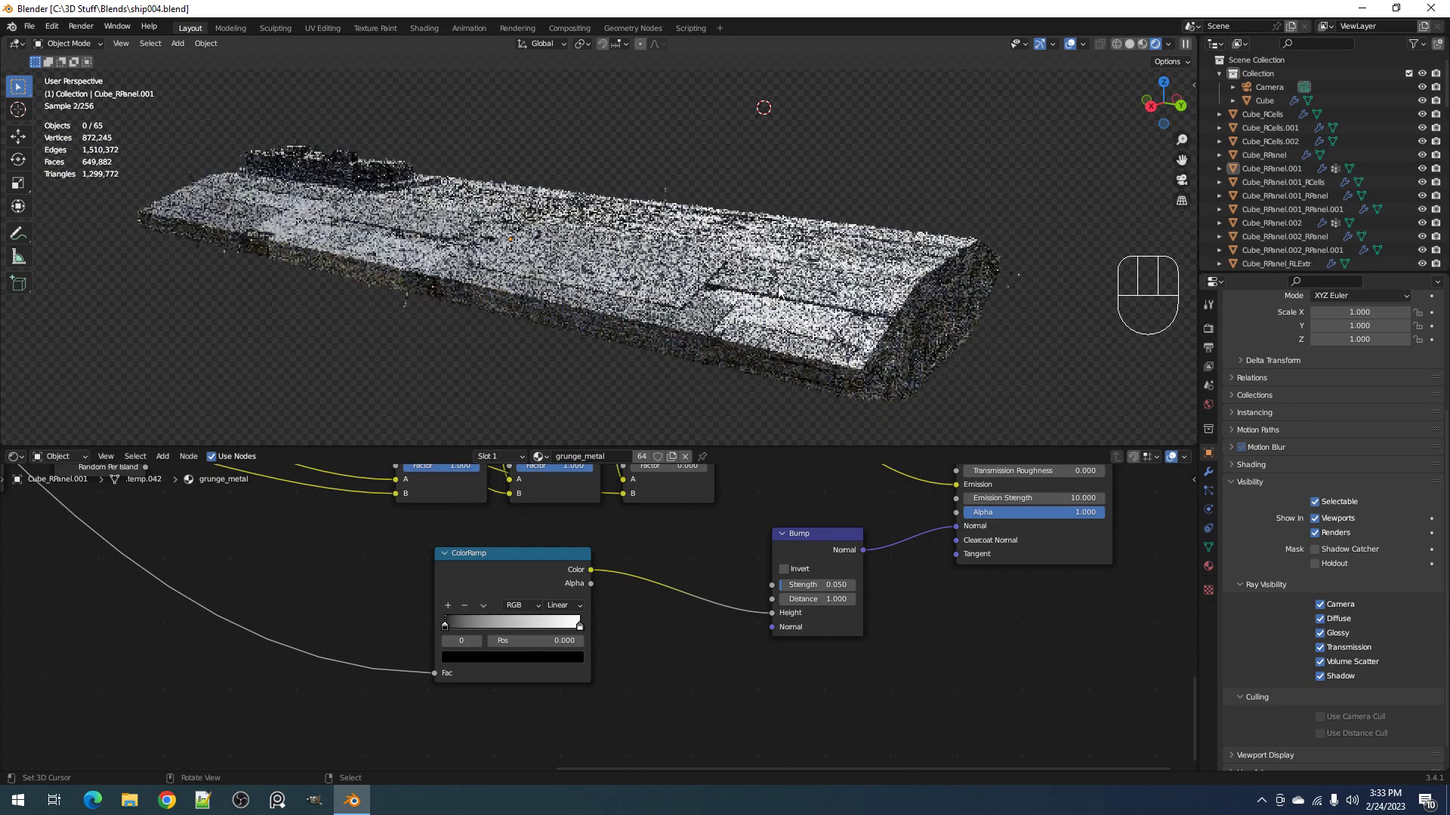
pyautogui.moveTo(854, 330)
pyautogui.mouseDown(button='middle')
pyautogui.moveTo(828, 261)
pyautogui.moveTo(710, 223)
pyautogui.moveTo(605, 233)
pyautogui.moveTo(738, 319)
pyautogui.mouseUp(button='middle')
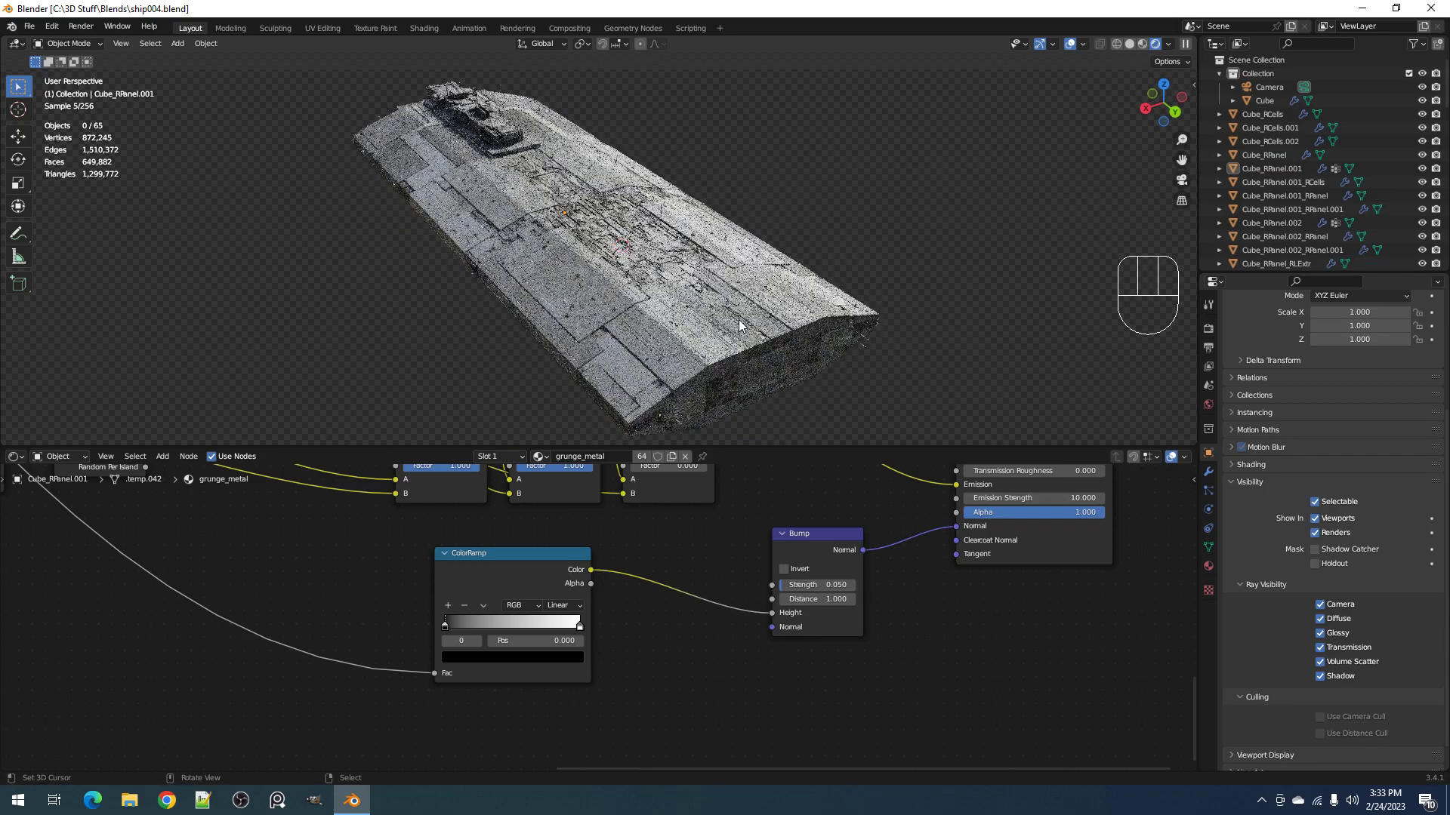
pyautogui.press('z')
pyautogui.click(815, 311)
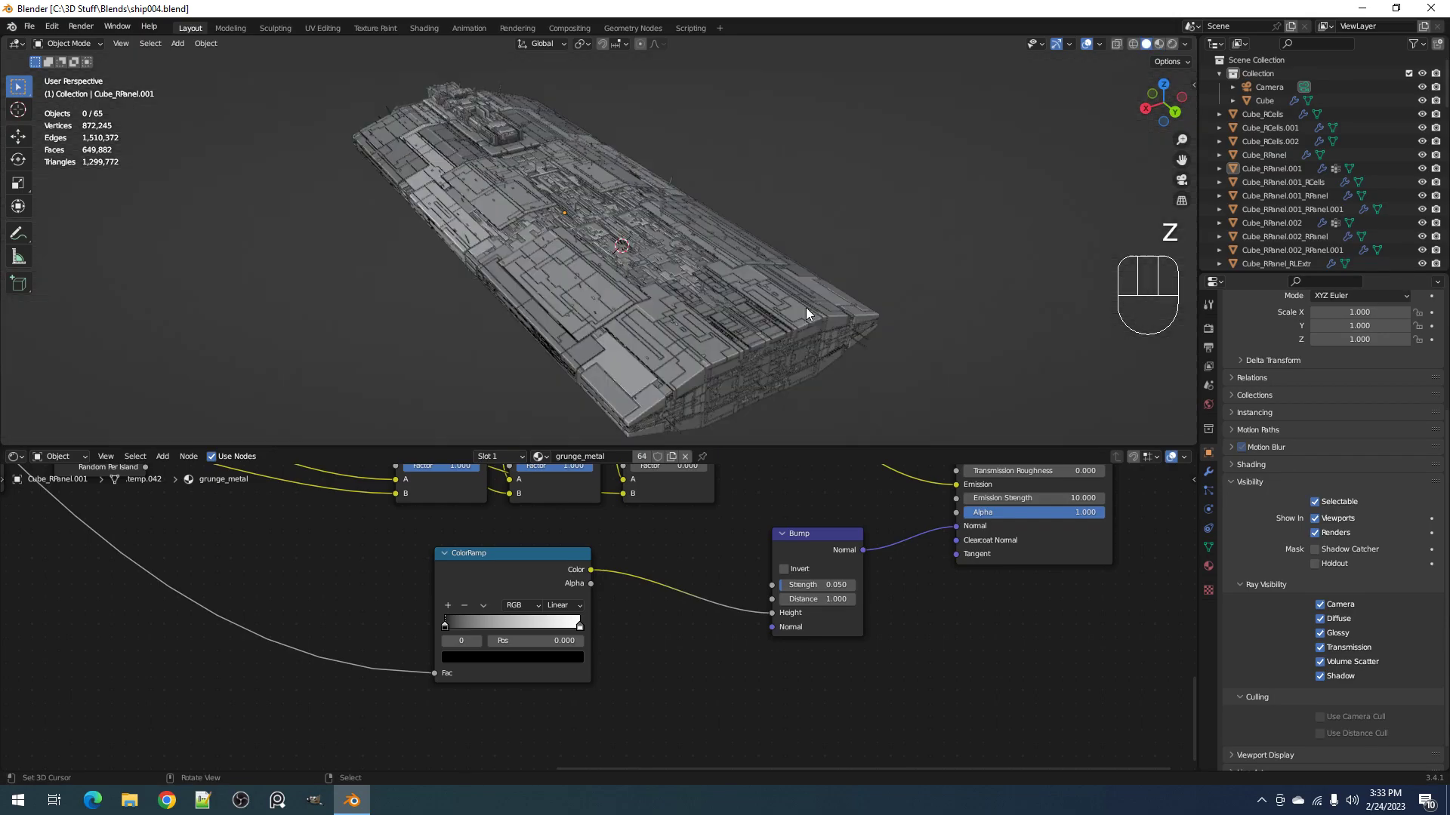
pyautogui.hotkey('ctrl', 's')
# Step: Select all the ship's objects with Select Grouped from a hull panel mesh, hide the overlays and save the file
pyautogui.click(678, 324)
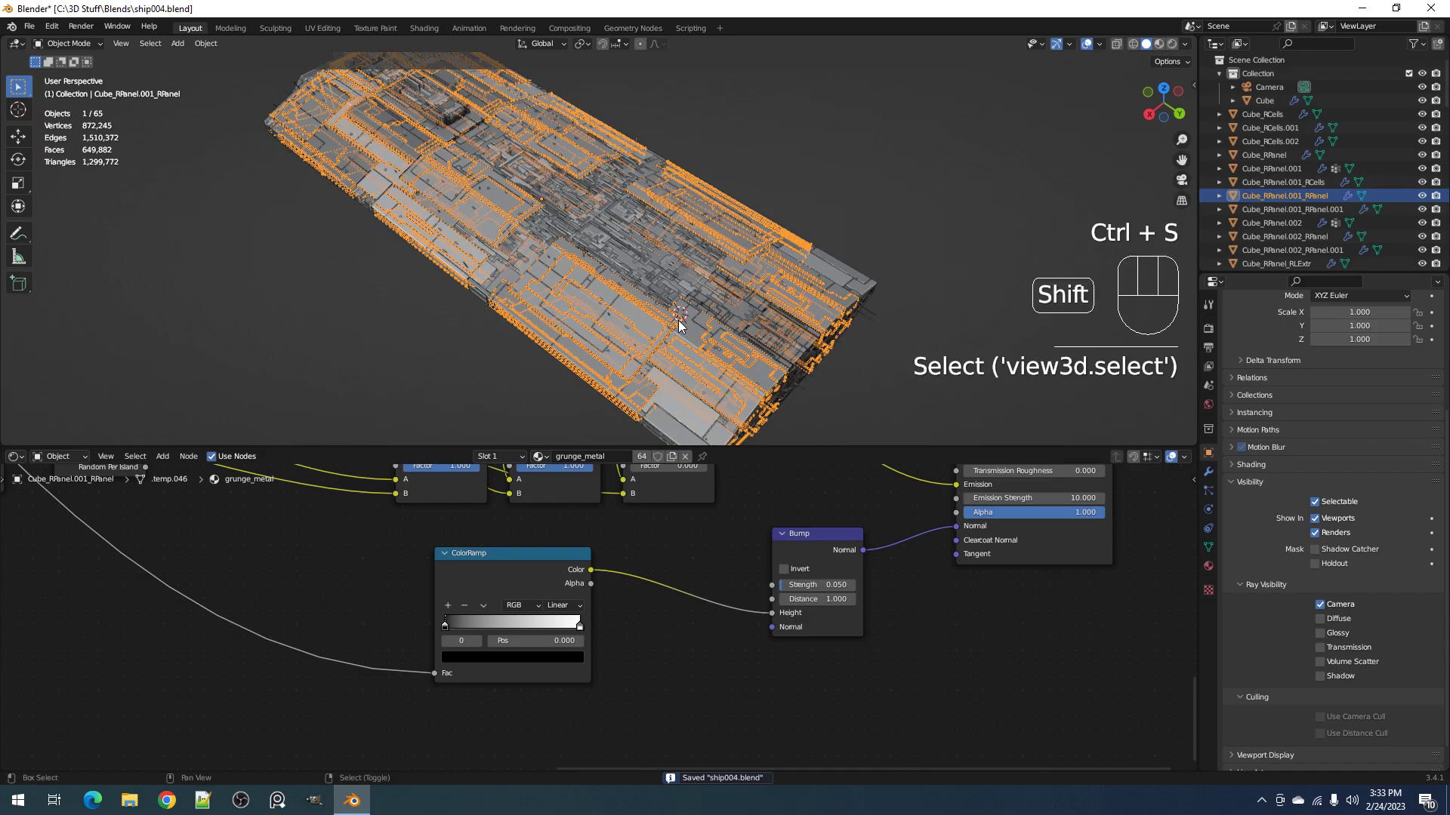
pyautogui.hotkey('shift', 'g')
pyautogui.click(677, 317)
pyautogui.hotkey('shift', 'alt', 'z')
pyautogui.hotkey('ctrl', 's')
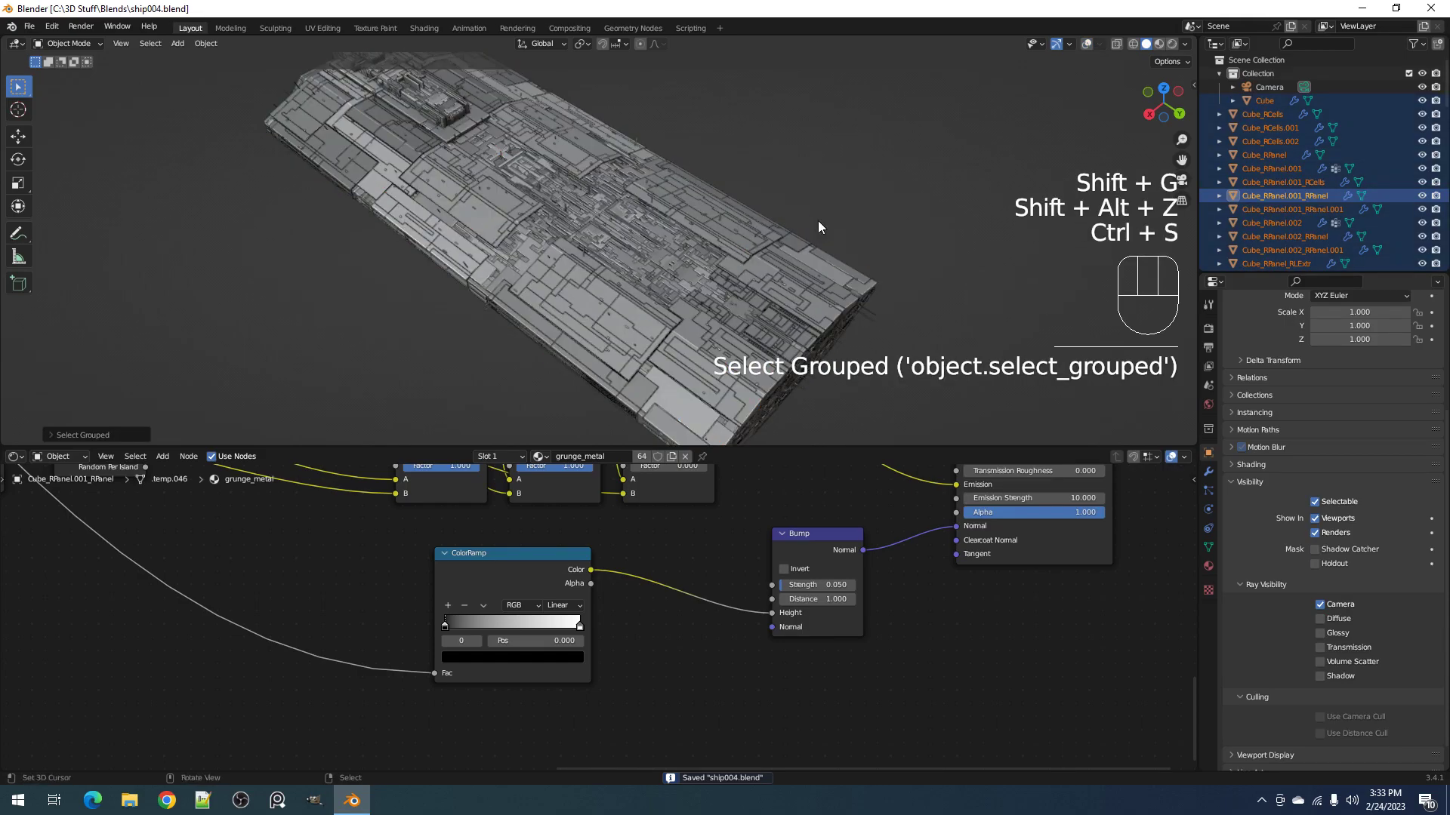
# Step: Apply Random Flow's Random VColor to the selected ship objects in a maximized viewport, with Limit set to Object
pyautogui.hotkey('shift', 'alt', 'z')
pyautogui.hotkey('ctrl', 'space')
pyautogui.hotkey('shift', 'alt', 'z')
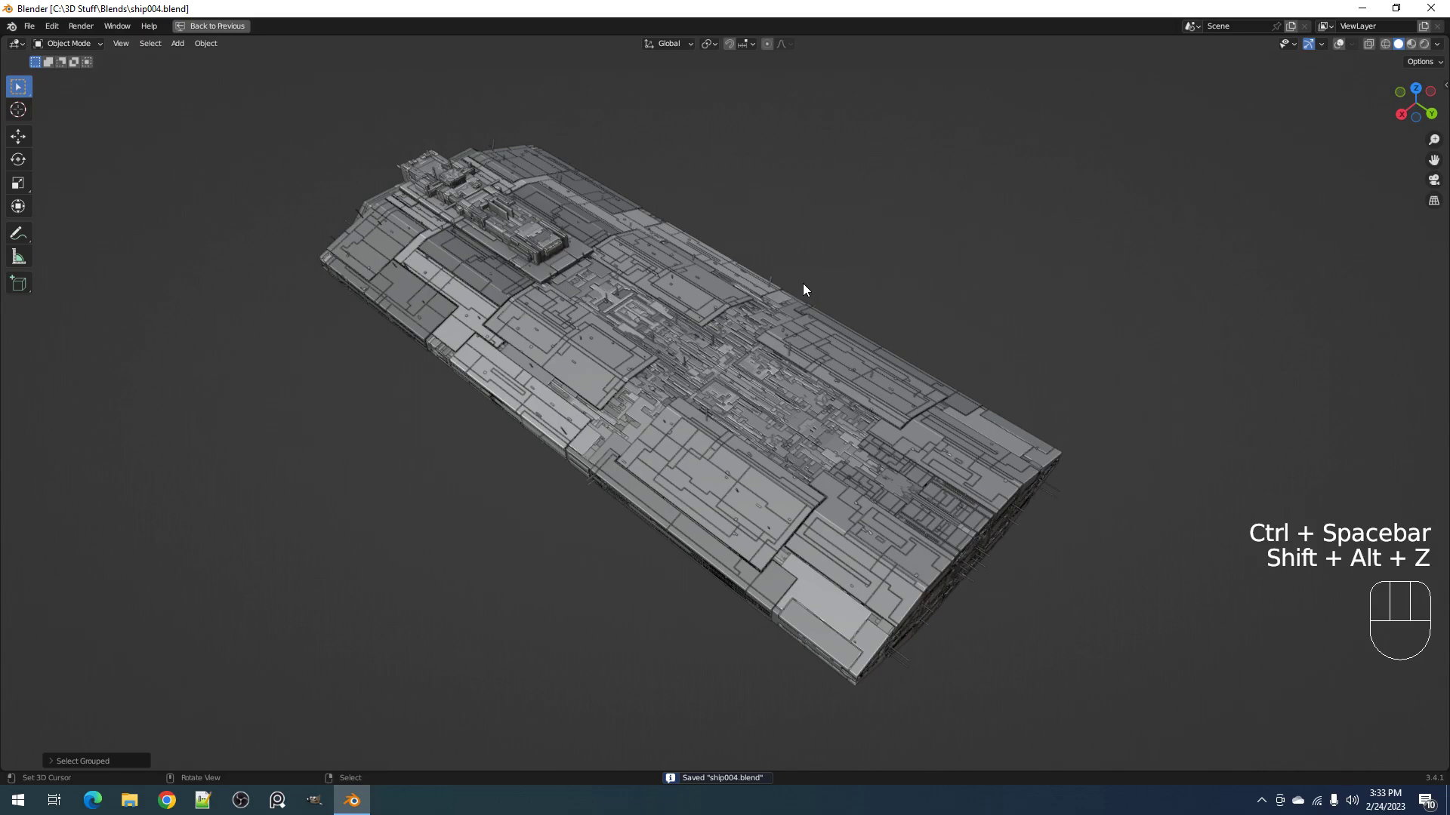
pyautogui.moveTo(803, 292); pyautogui.dragTo(811, 290, button='middle')
pyautogui.hotkey('shift', 'q')
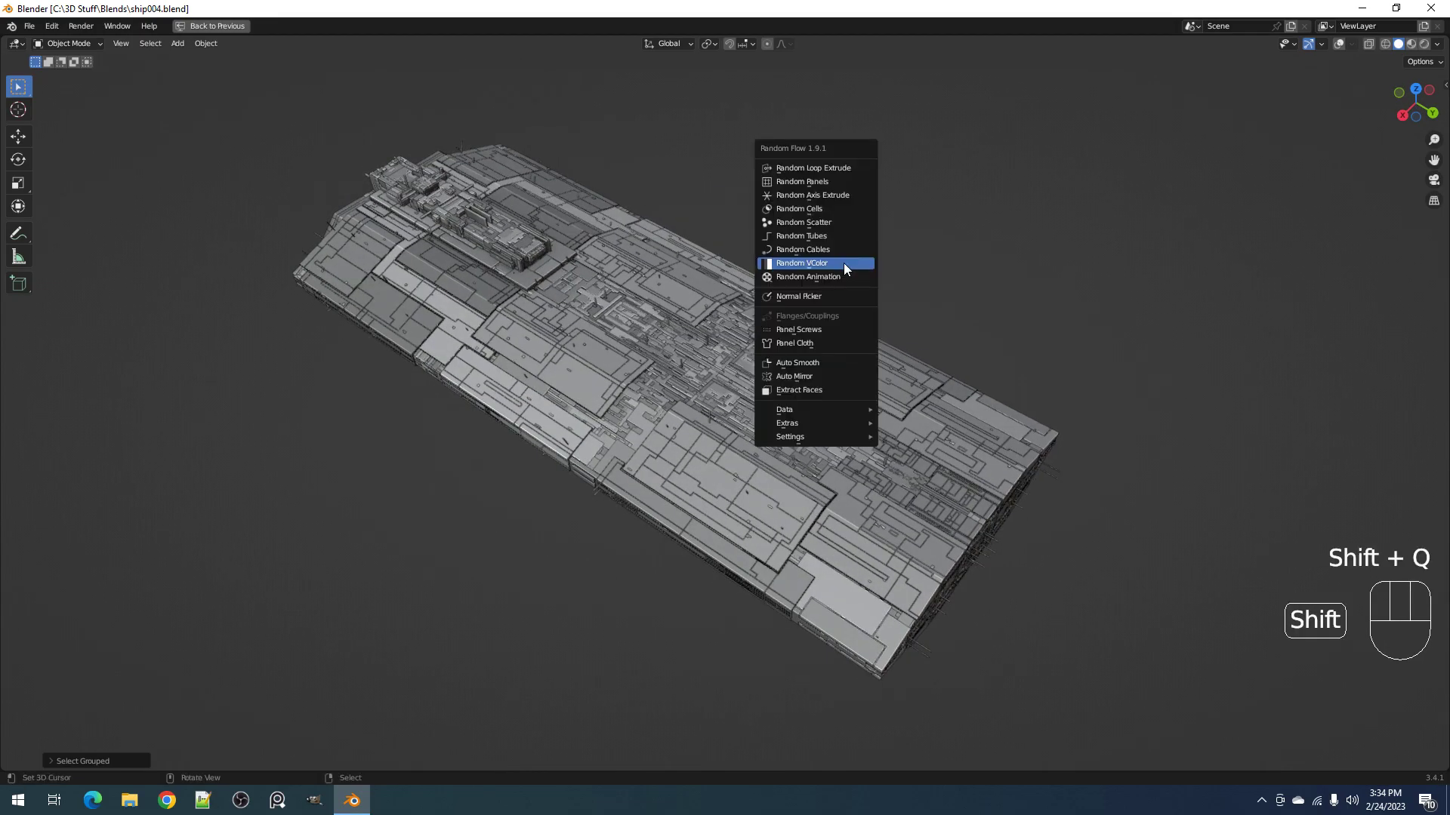
pyautogui.click(842, 262)
pyautogui.click(936, 405)
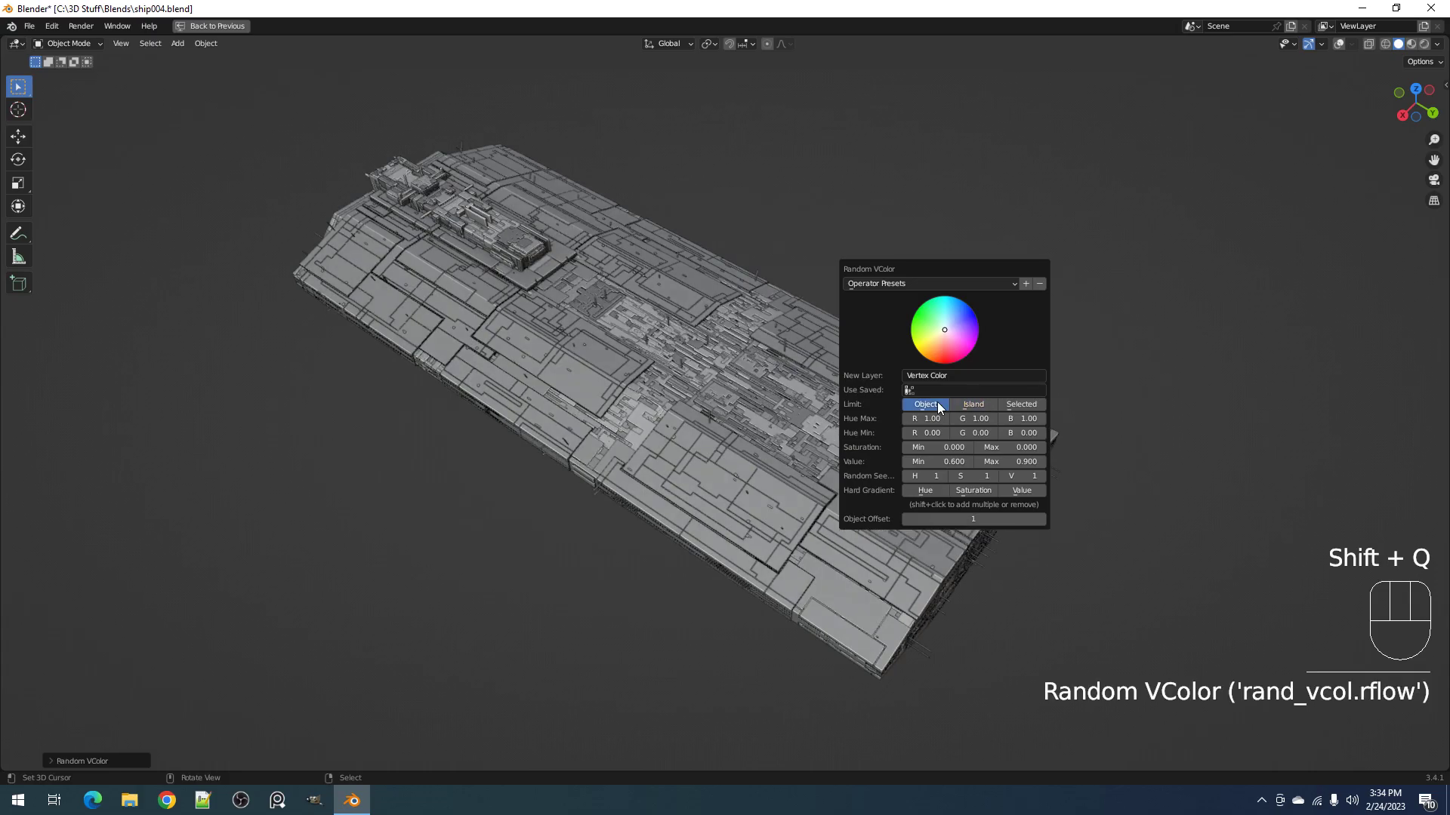
# Step: Restore the split layout and preview the randomized vertex colors in Rendered shading, then return to Solid and save
pyautogui.press('z')
pyautogui.moveTo(699, 283)
pyautogui.mouseDown(button='middle')
pyautogui.moveTo(706, 253)
pyautogui.moveTo(714, 264)
pyautogui.mouseUp(button='middle')
pyautogui.hotkey('ctrl', 'space')
pyautogui.press('z')
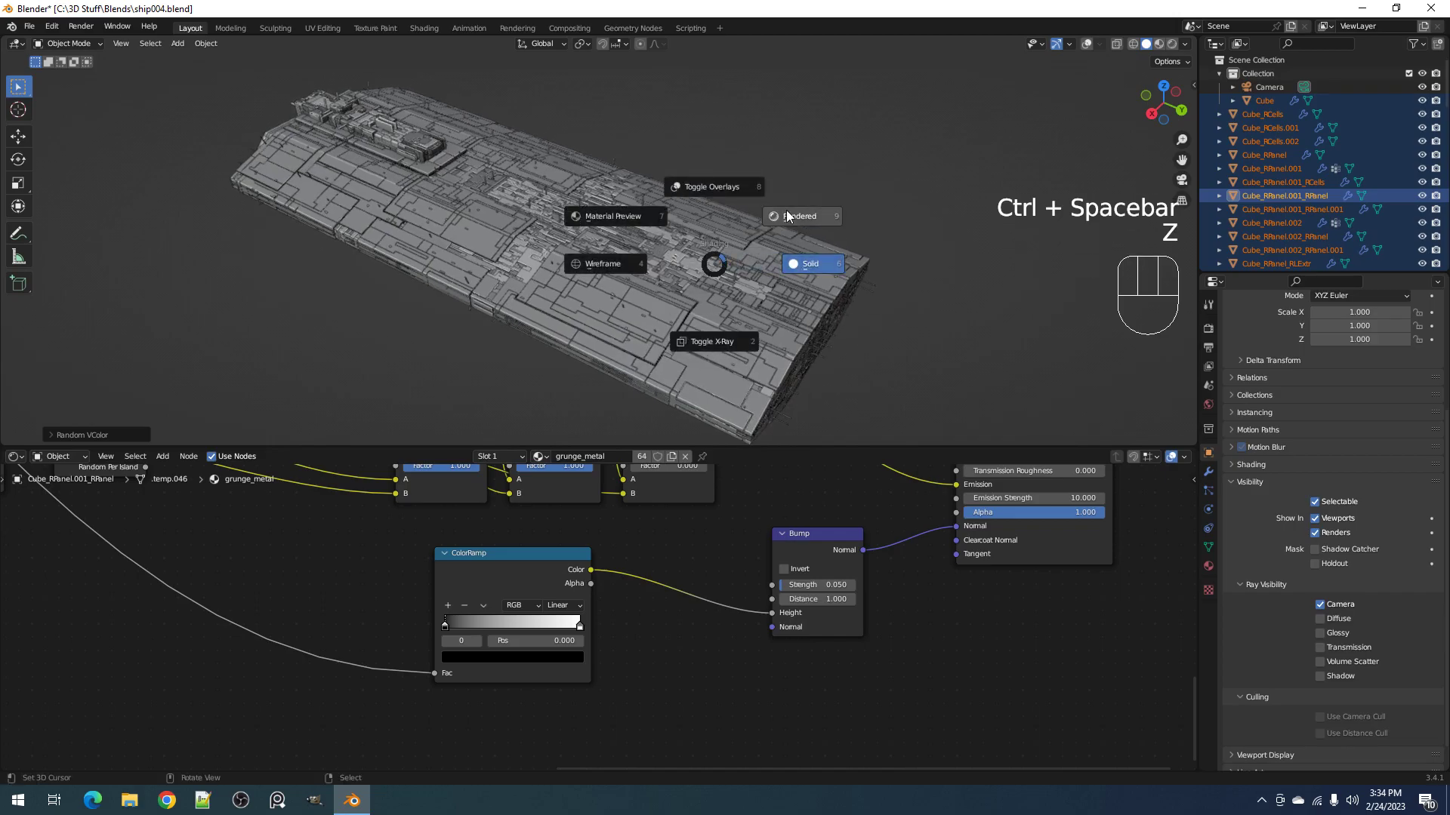
pyautogui.click(786, 213)
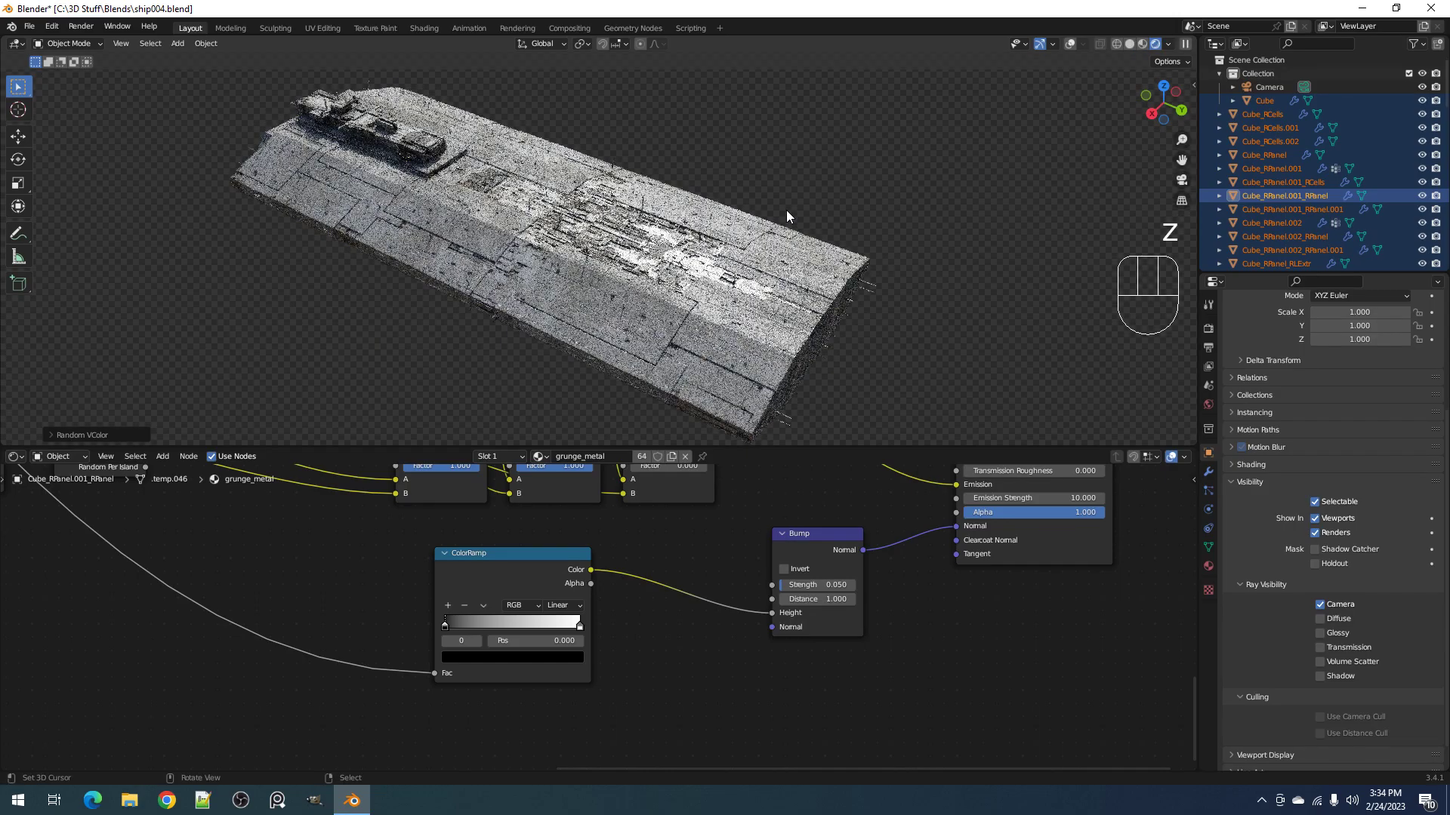
pyautogui.moveTo(768, 332); pyautogui.dragTo(740, 341, button='middle')
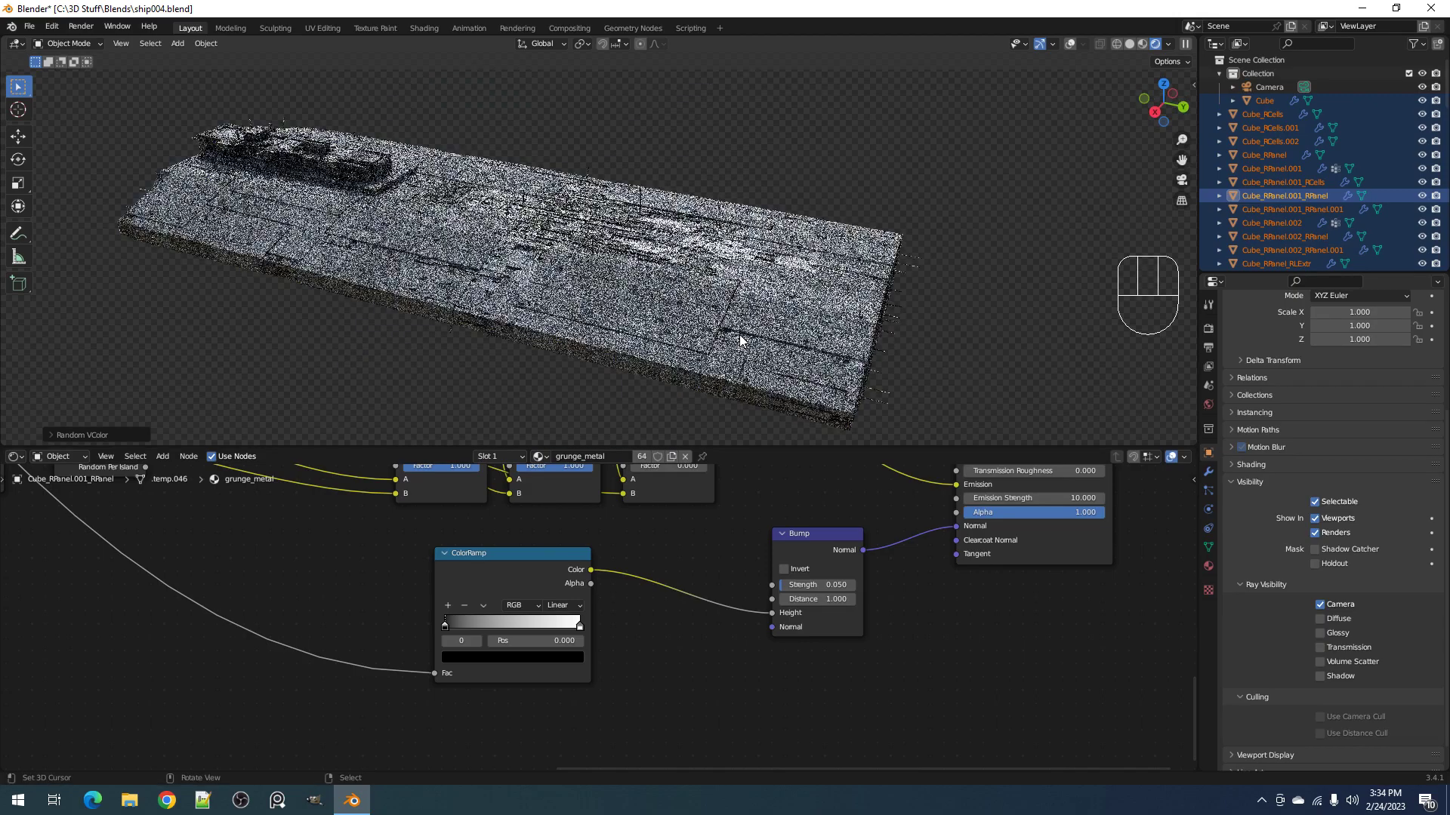
pyautogui.press('z')
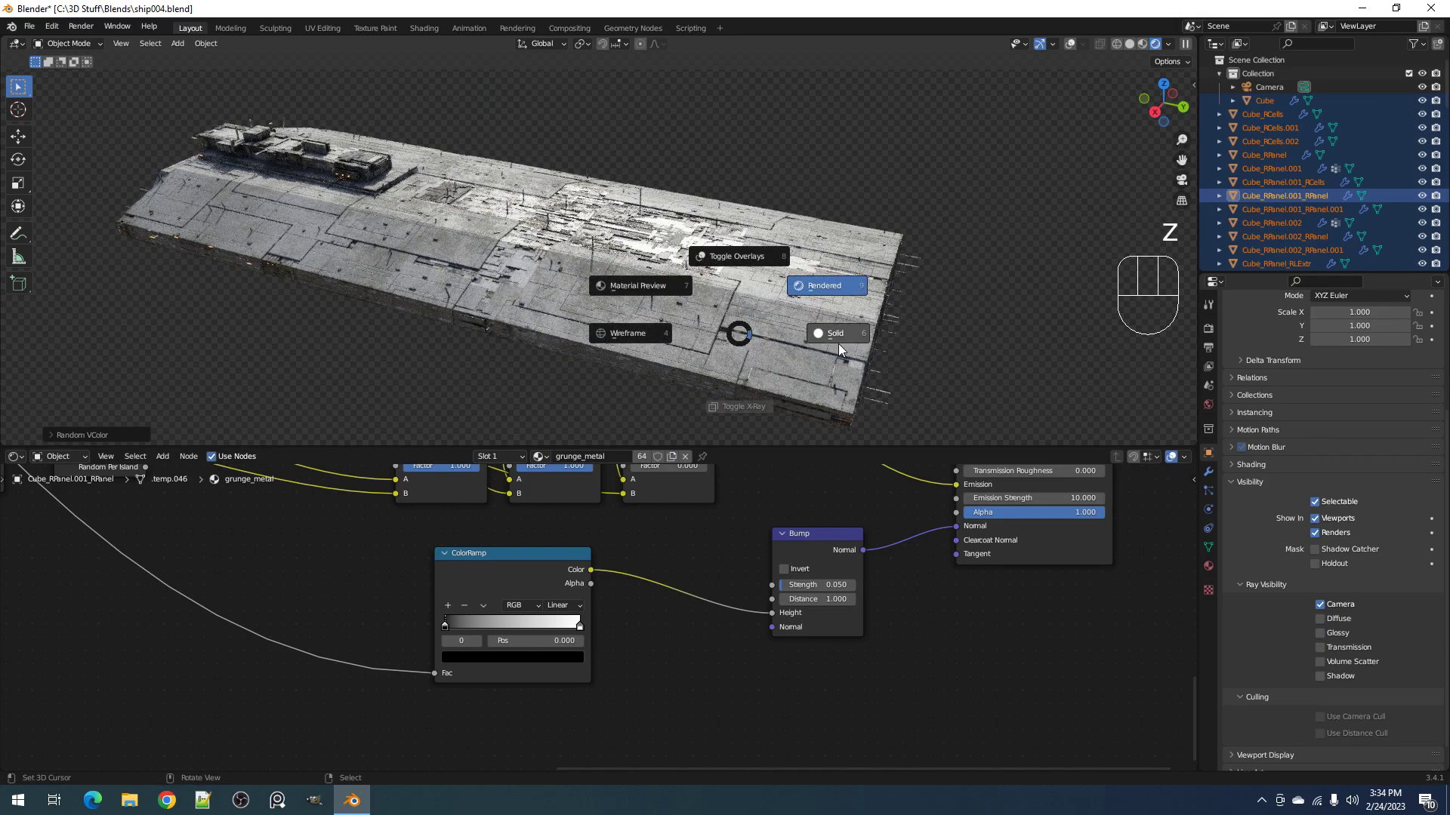
pyautogui.click(841, 337)
pyautogui.moveTo(751, 302); pyautogui.dragTo(779, 286, button='middle')
pyautogui.hotkey('ctrl', 's')
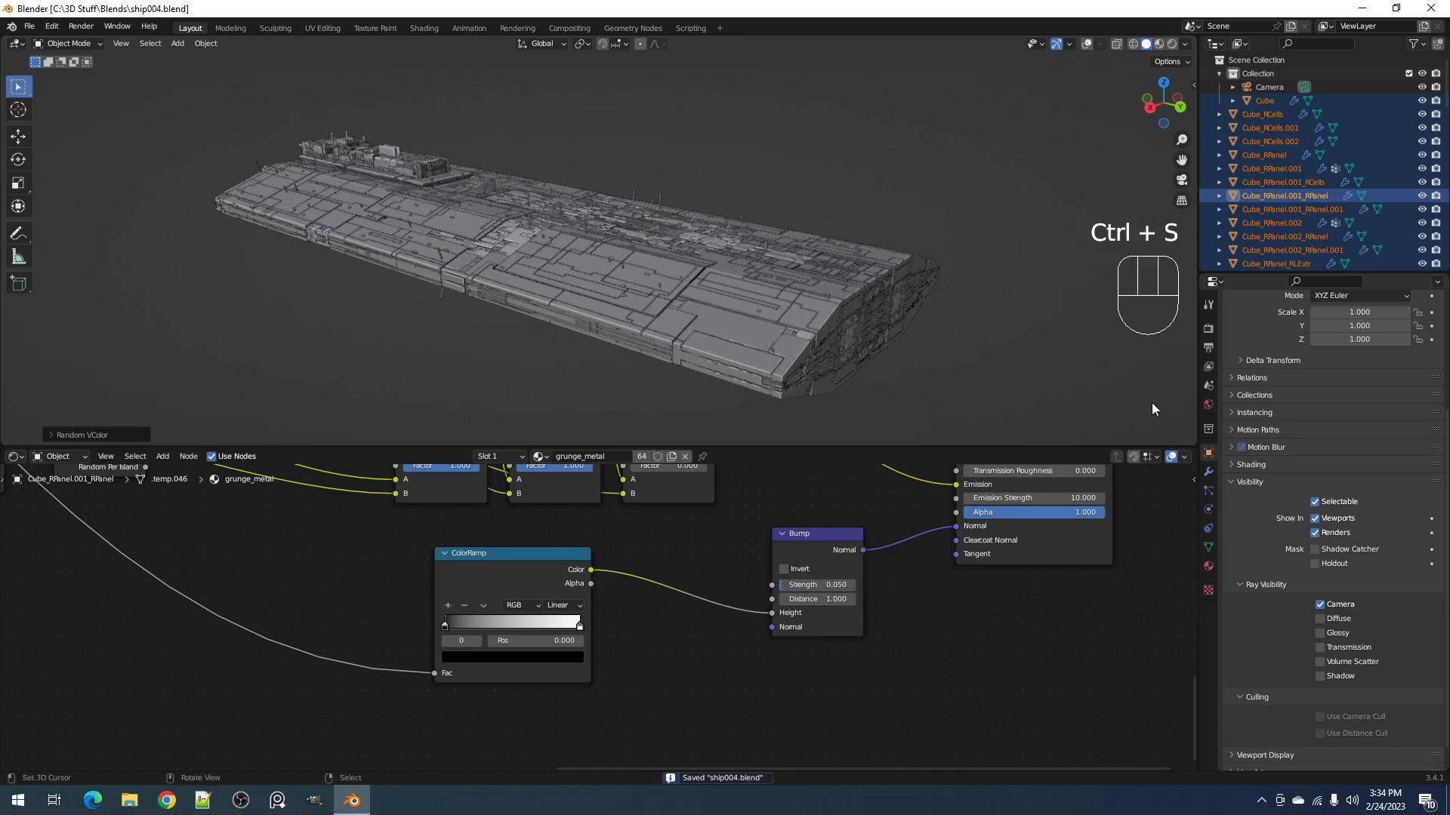
# Step: Switch the world HDRI to quarry_03 and preview the ship under it in Rendered shading
pyautogui.click(1208, 404)
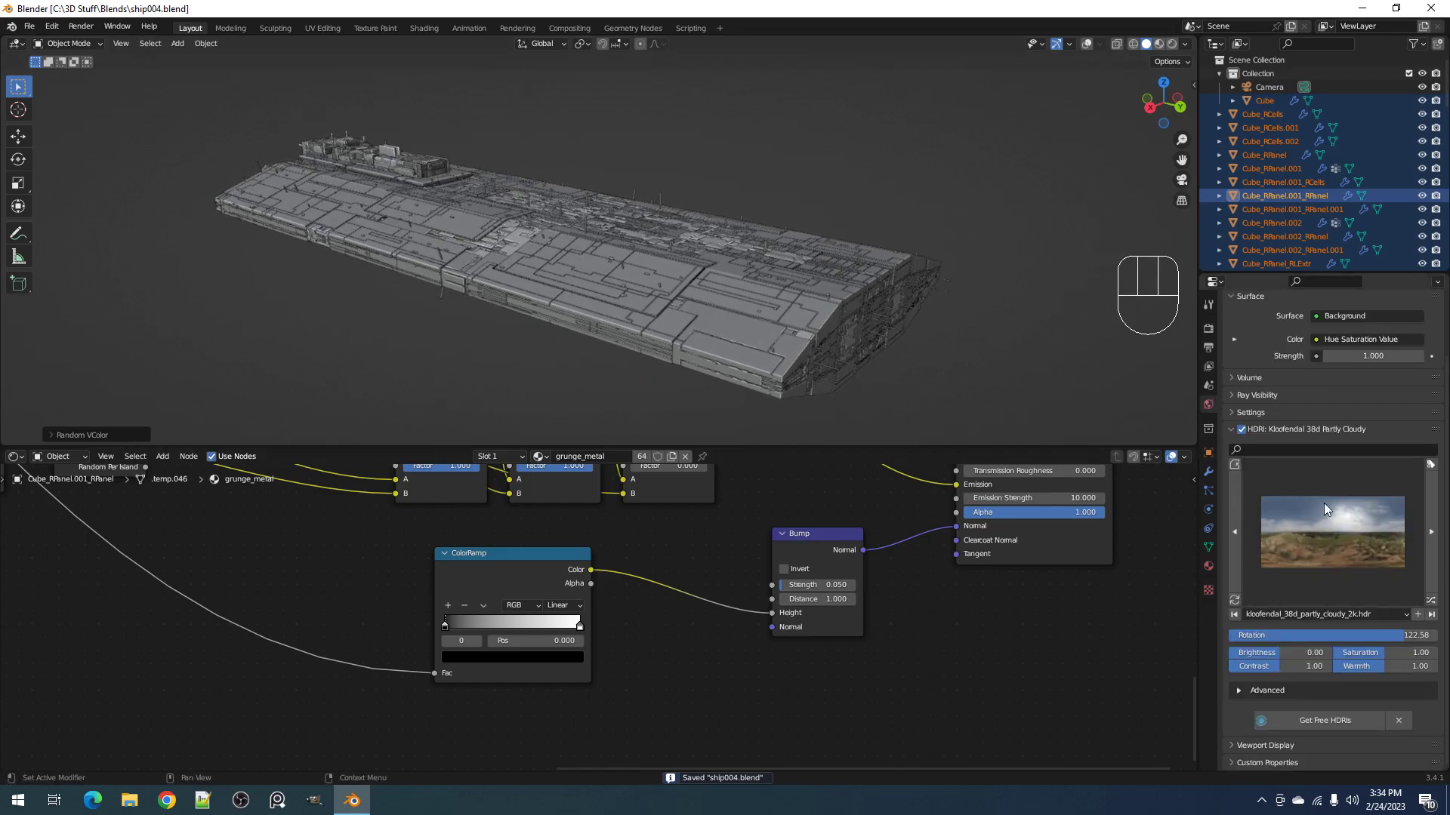
pyautogui.click(1357, 531)
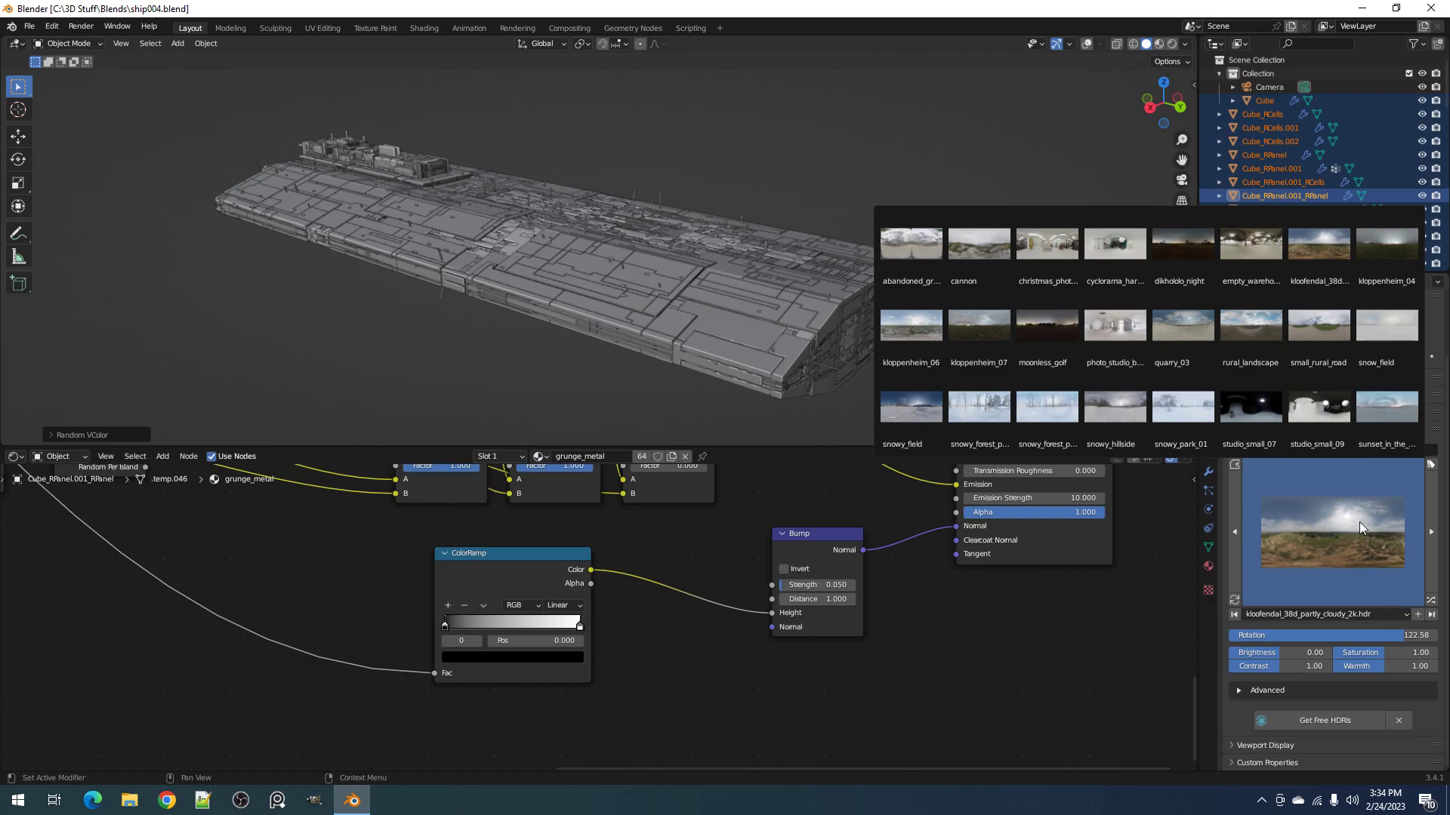
pyautogui.click(1193, 332)
pyautogui.press('z')
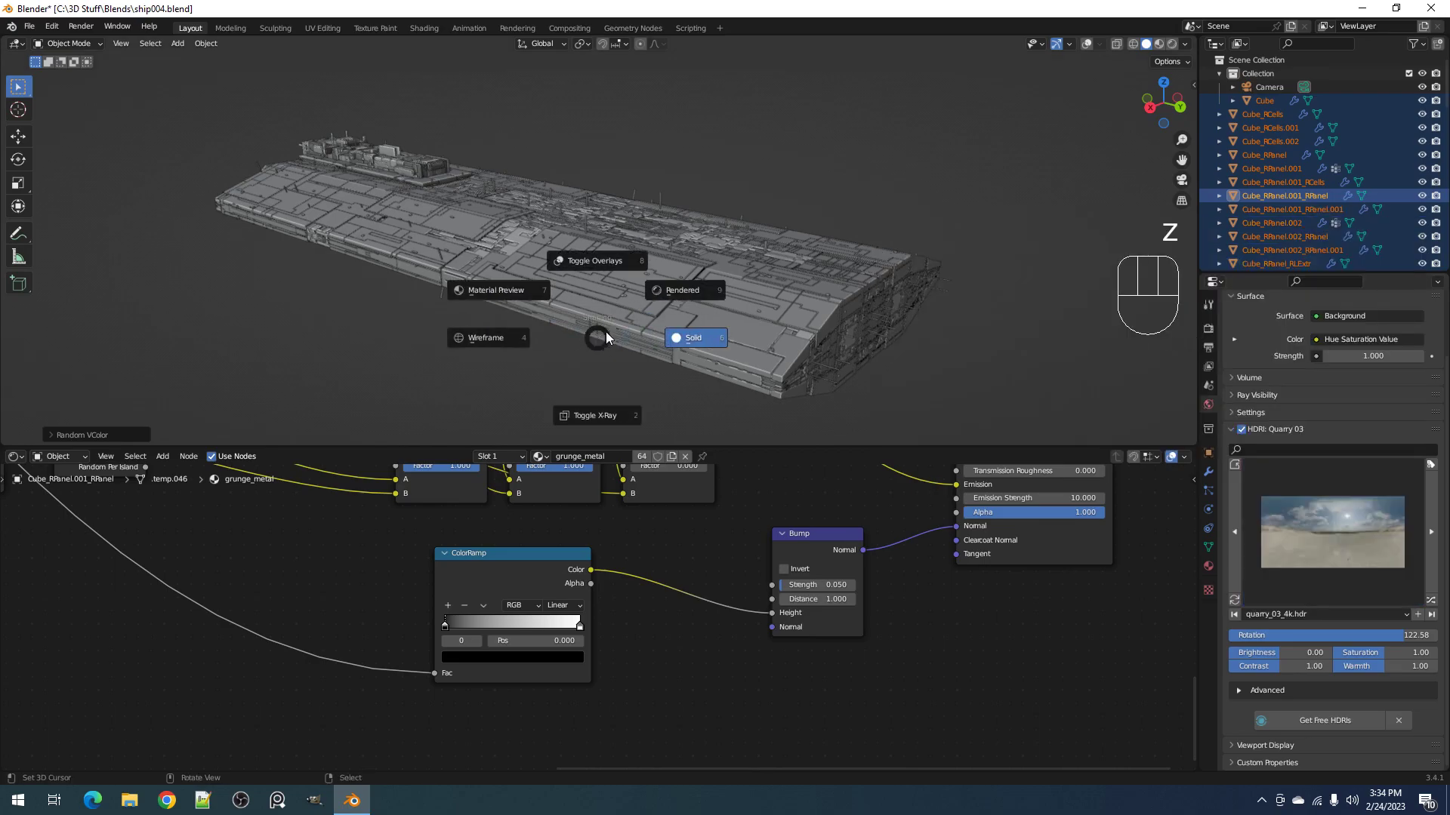
pyautogui.click(696, 297)
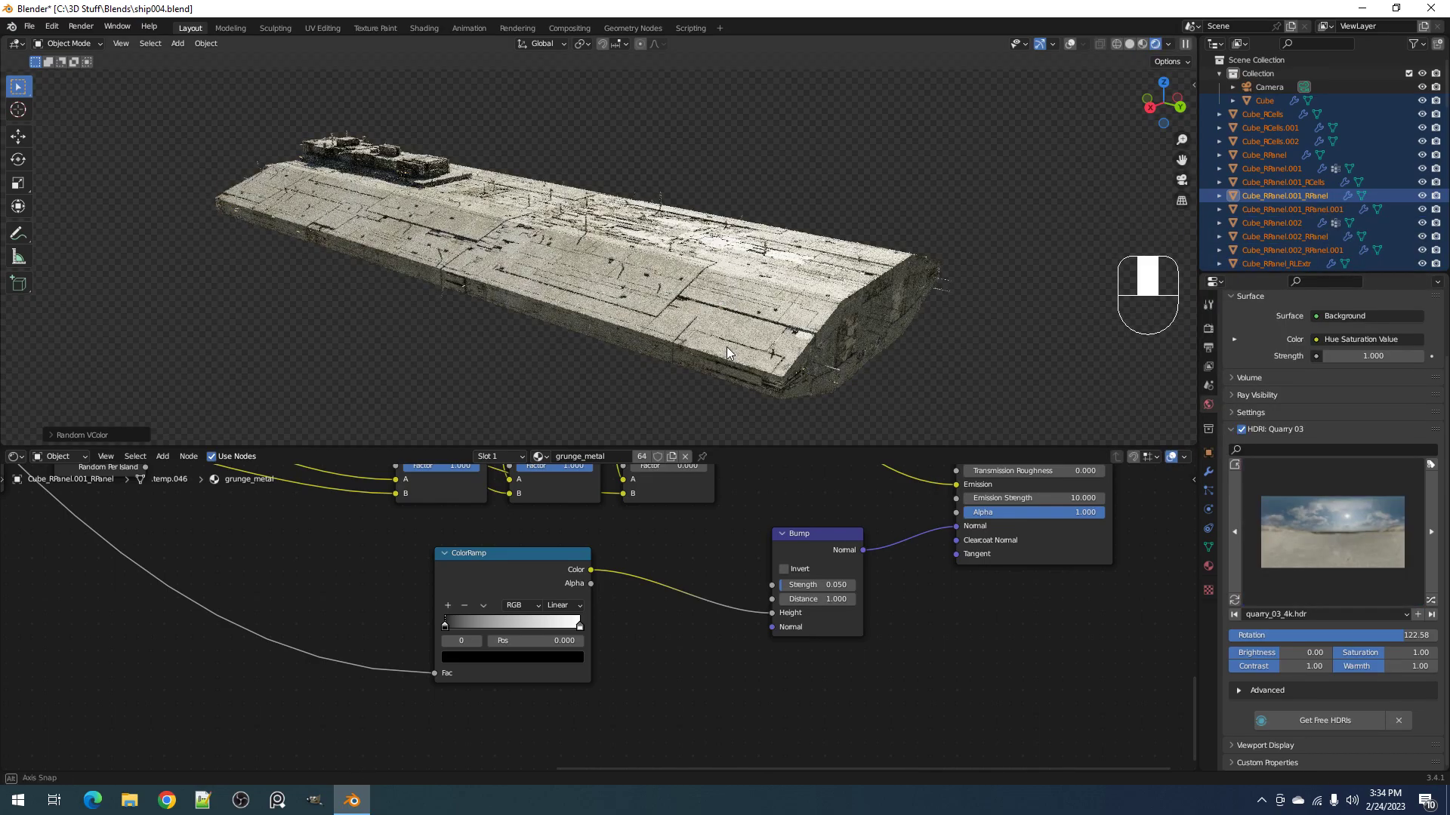
pyautogui.moveTo(790, 367); pyautogui.dragTo(854, 361, button='middle')
# Step: Set the world HDRI to kloofendal_38d_partly_cloudy_2k.hdr with a Rotation of 129.03, then save in Solid shading
pyautogui.click(1342, 535)
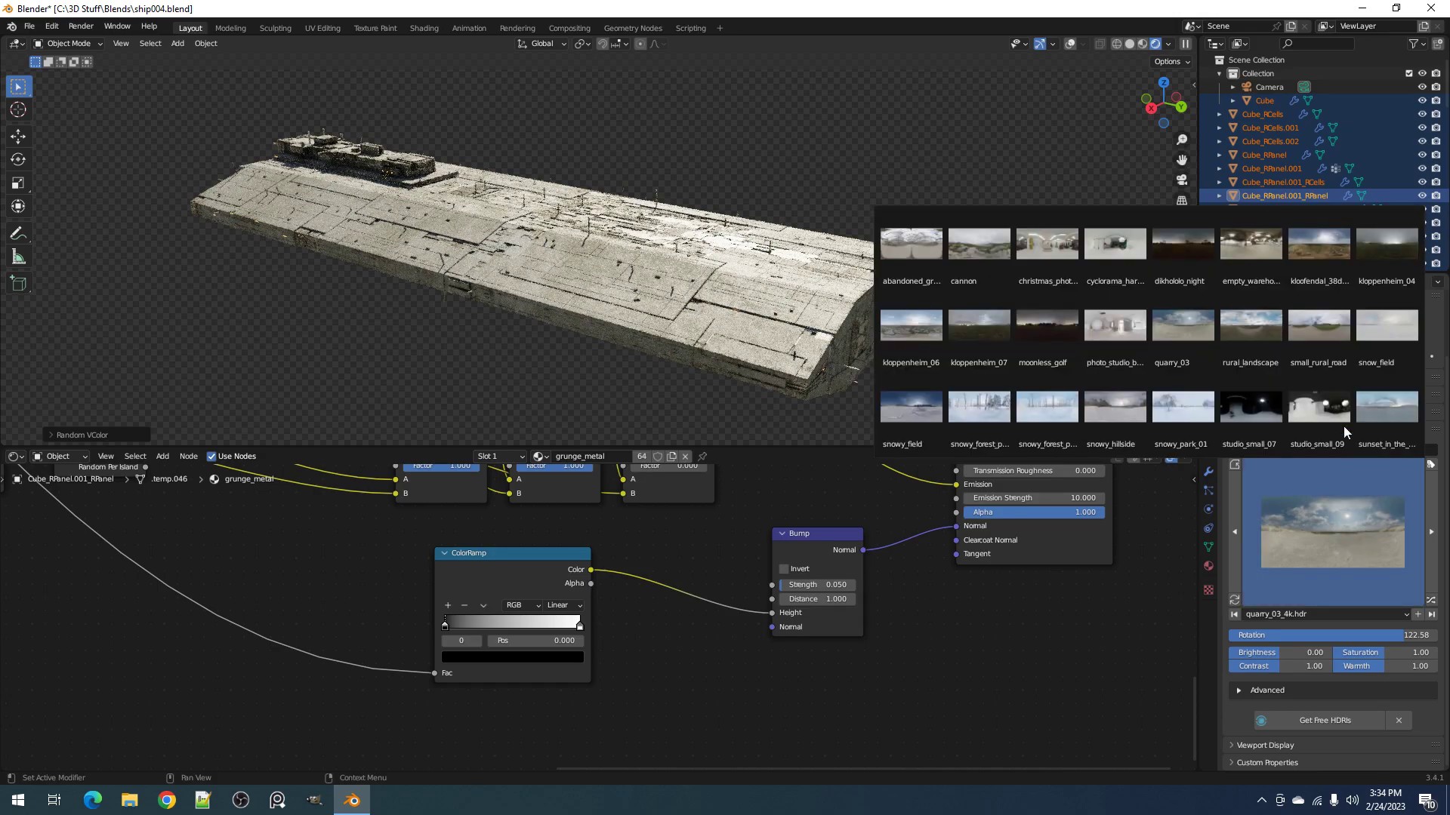
pyautogui.click(1301, 245)
pyautogui.press('z')
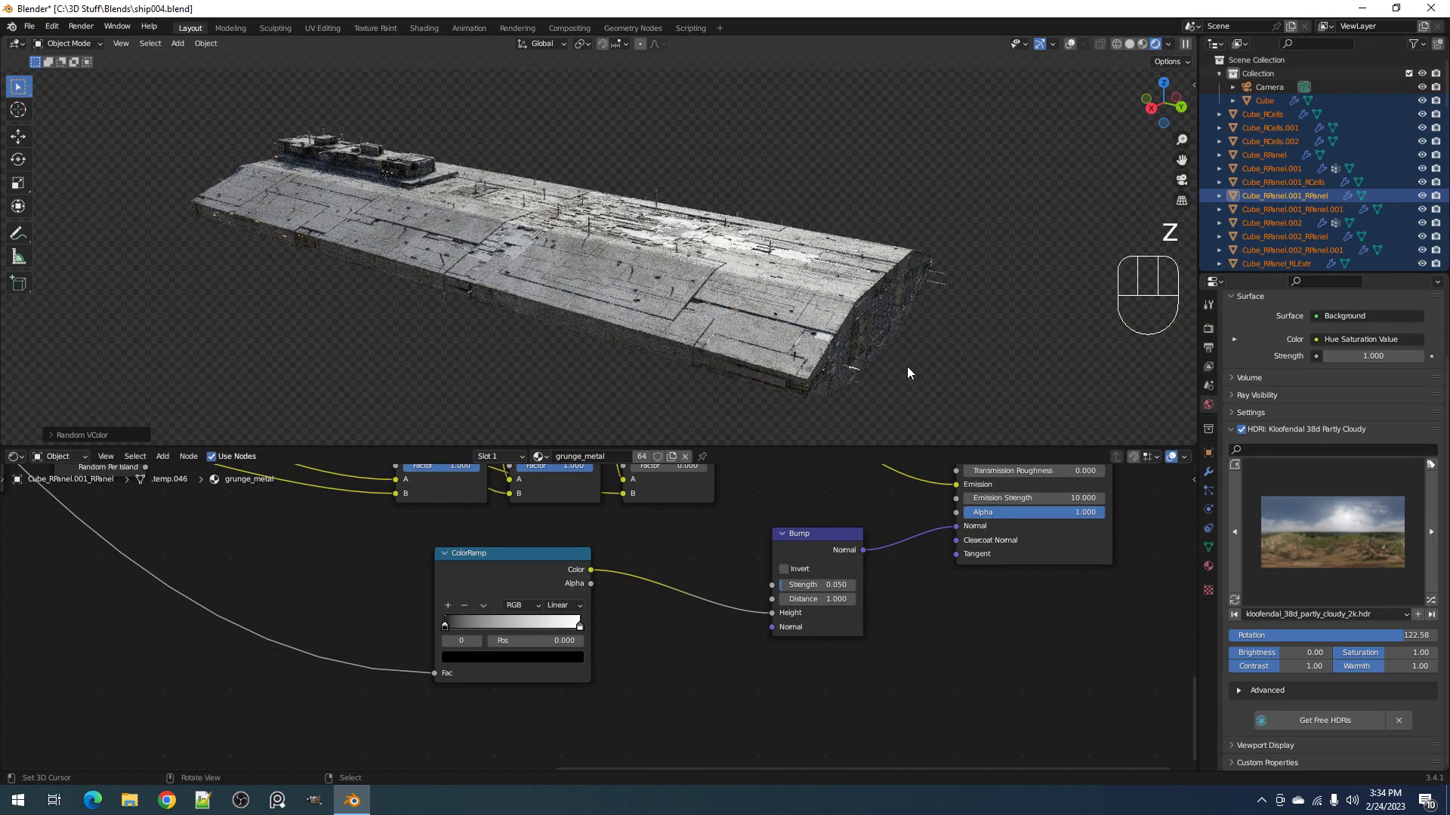
pyautogui.moveTo(1393, 631)
pyautogui.mouseDown()
pyautogui.moveTo(1282, 632)
pyautogui.moveTo(1406, 633)
pyautogui.mouseUp()
pyautogui.rightClick(853, 297)
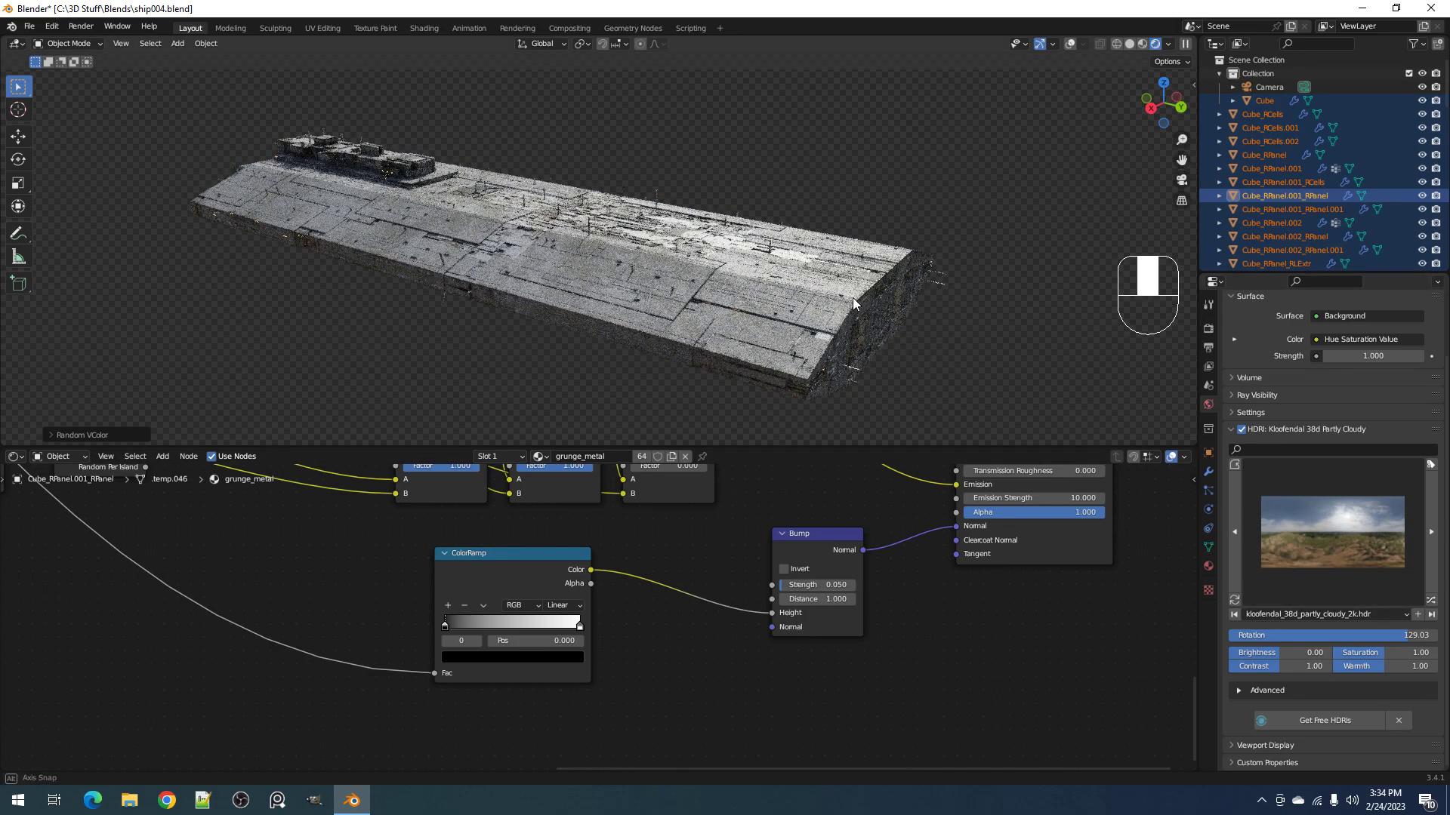
pyautogui.press('z')
pyautogui.click(942, 300)
pyautogui.hotkey('ctrl', 's')
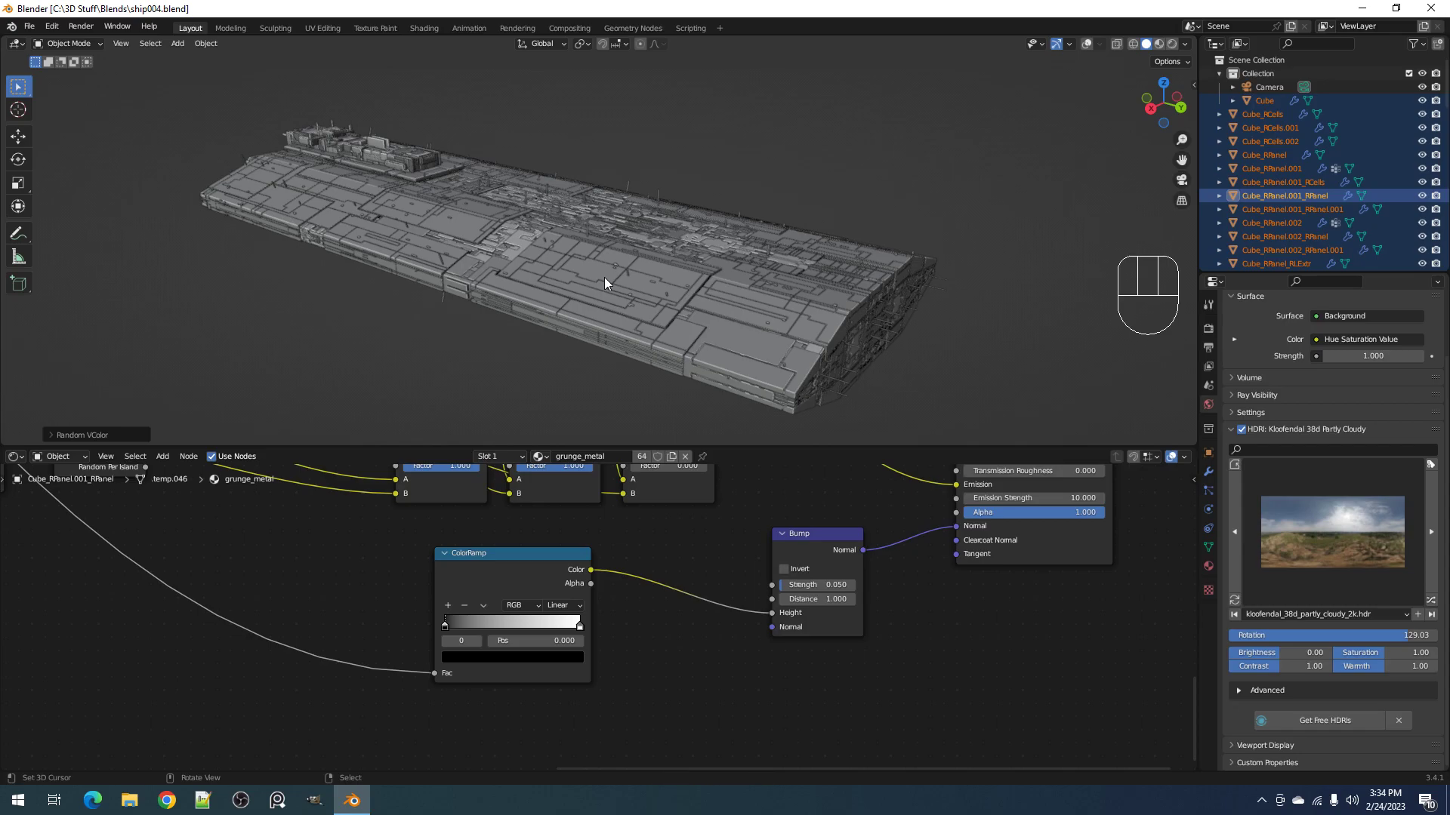
# Step: Preview the ship under the rotated HDRI in Rendered shading, then return to Solid and save the file
pyautogui.press('z')
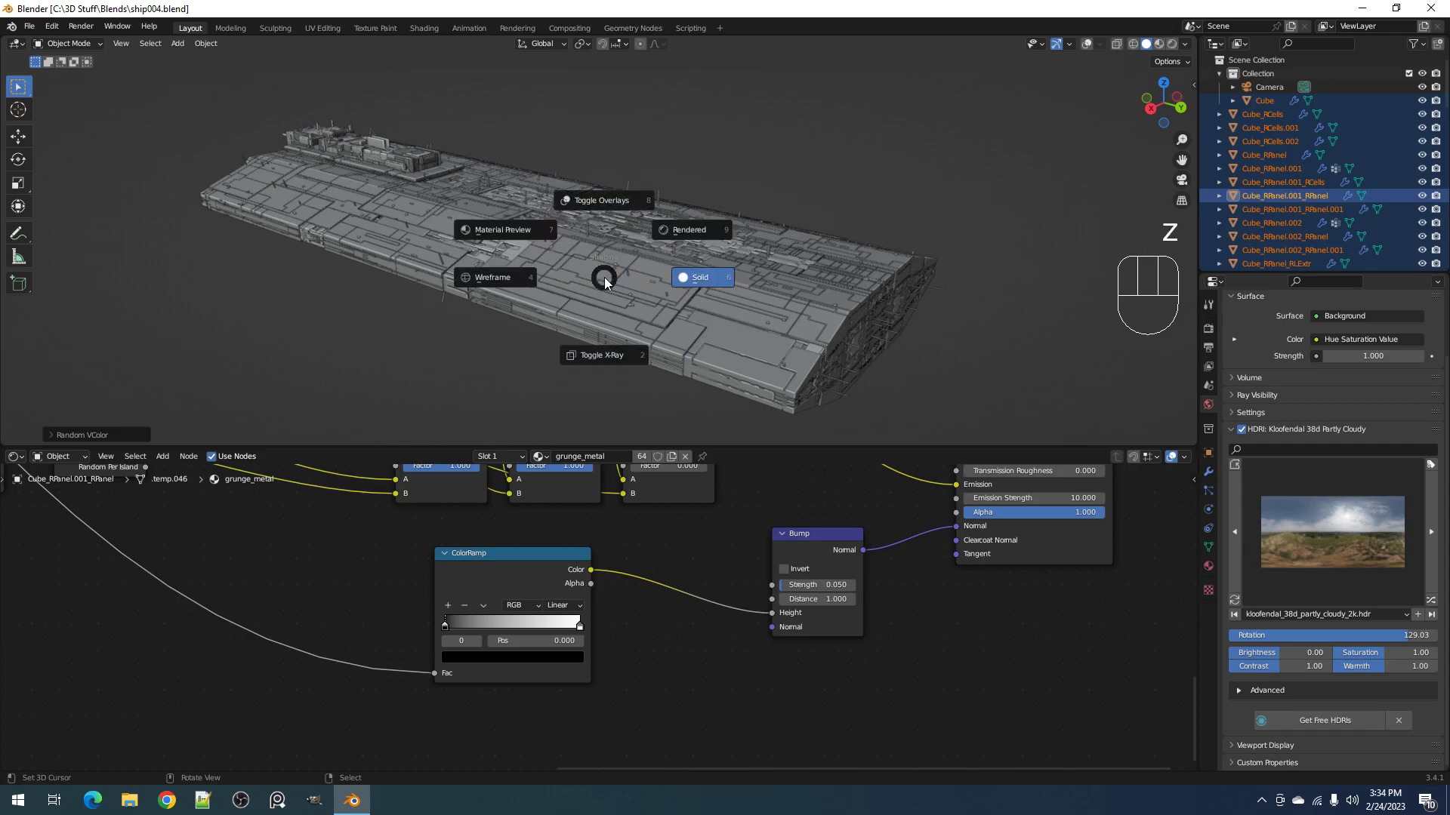
pyautogui.click(691, 237)
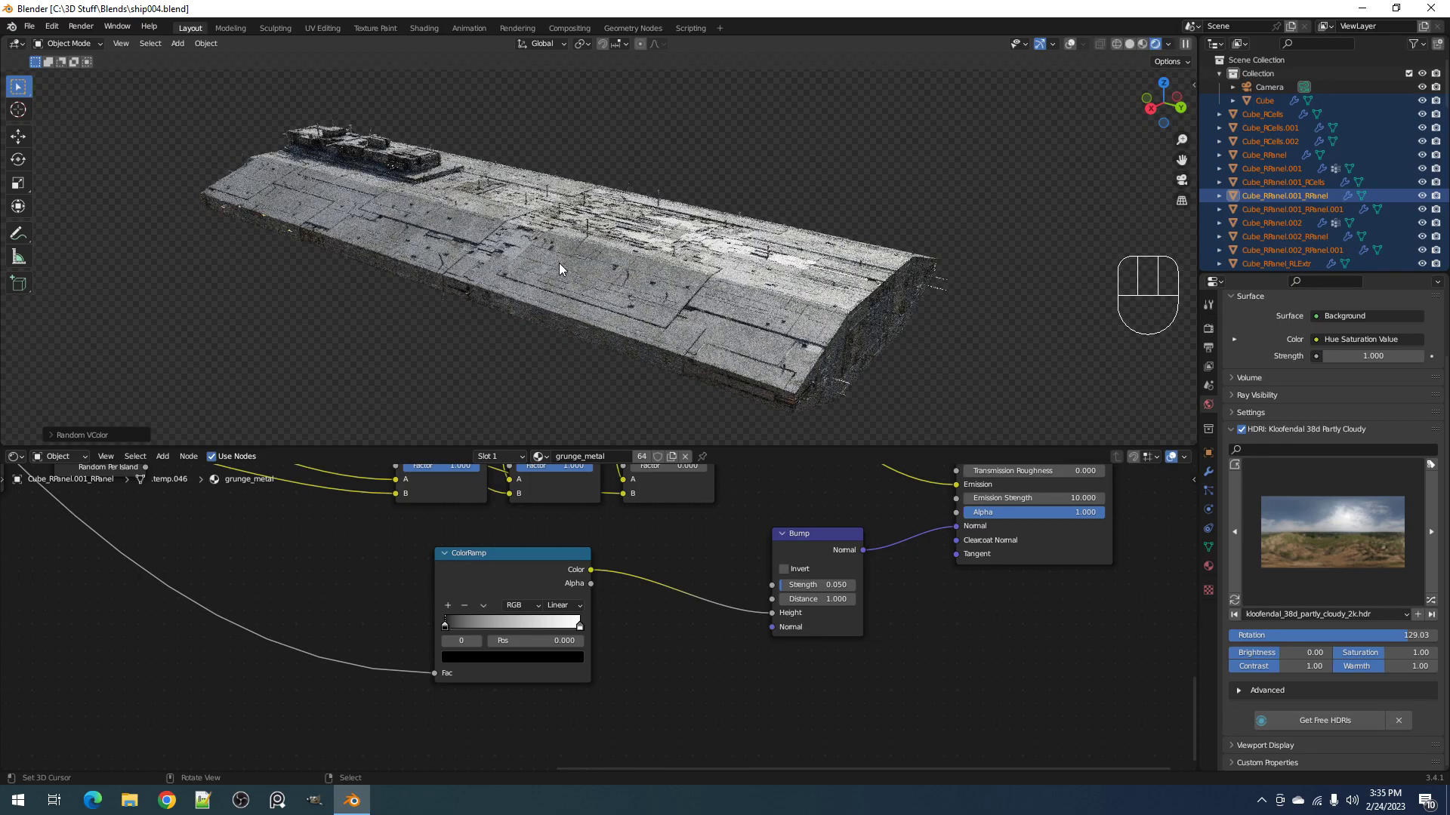
pyautogui.press('z')
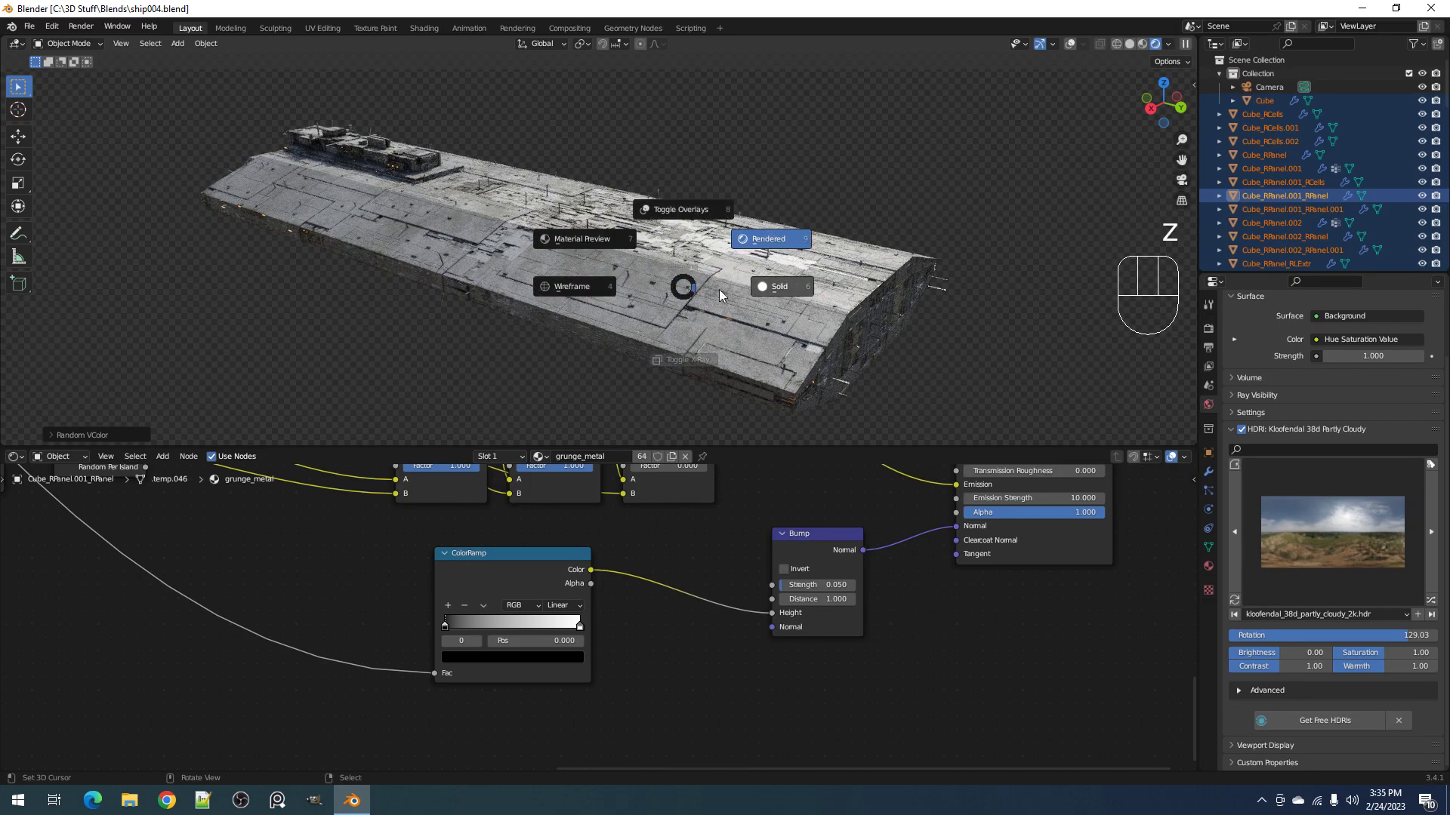
pyautogui.click(772, 291)
pyautogui.hotkey('ctrl', 's')
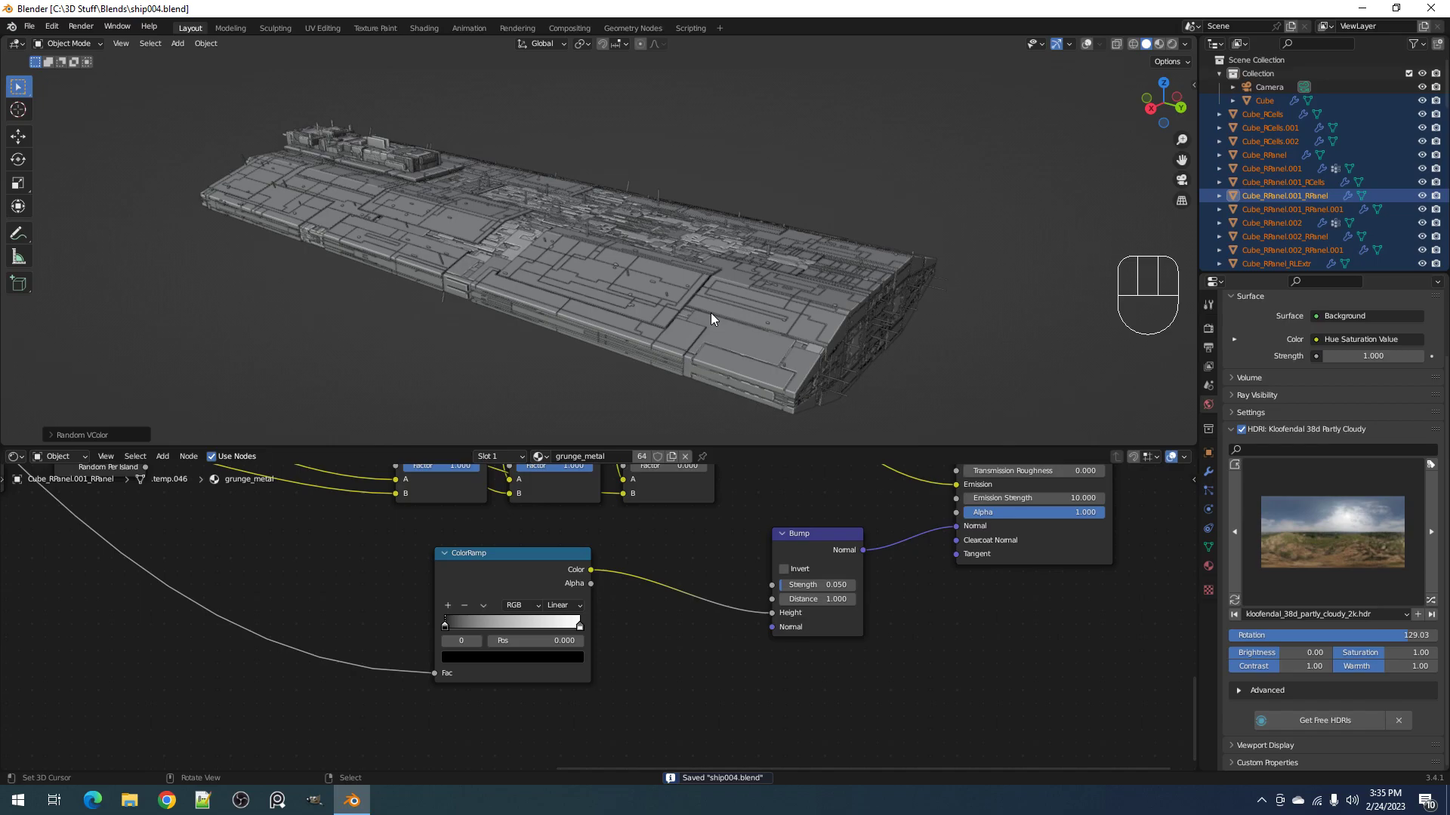
# Step: Save the ship file and preview the hull from a new angle in Rendered shading
pyautogui.moveTo(710, 312)
pyautogui.mouseDown(button='middle')
pyautogui.moveTo(691, 273)
pyautogui.moveTo(687, 328)
pyautogui.moveTo(732, 328)
pyautogui.moveTo(691, 297)
pyautogui.mouseUp(button='middle')
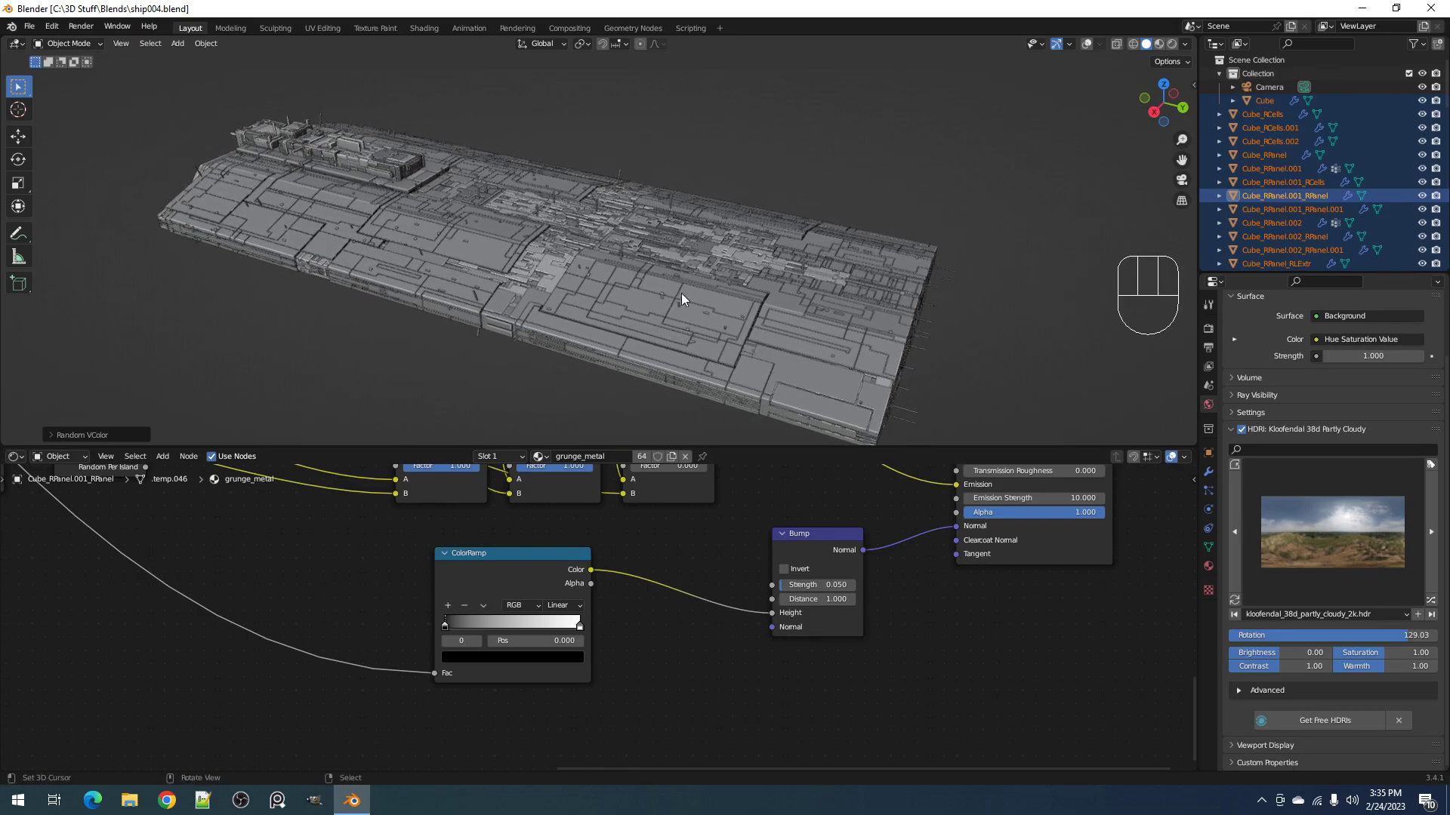
pyautogui.hotkey('ctrl', 's')
pyautogui.press('z')
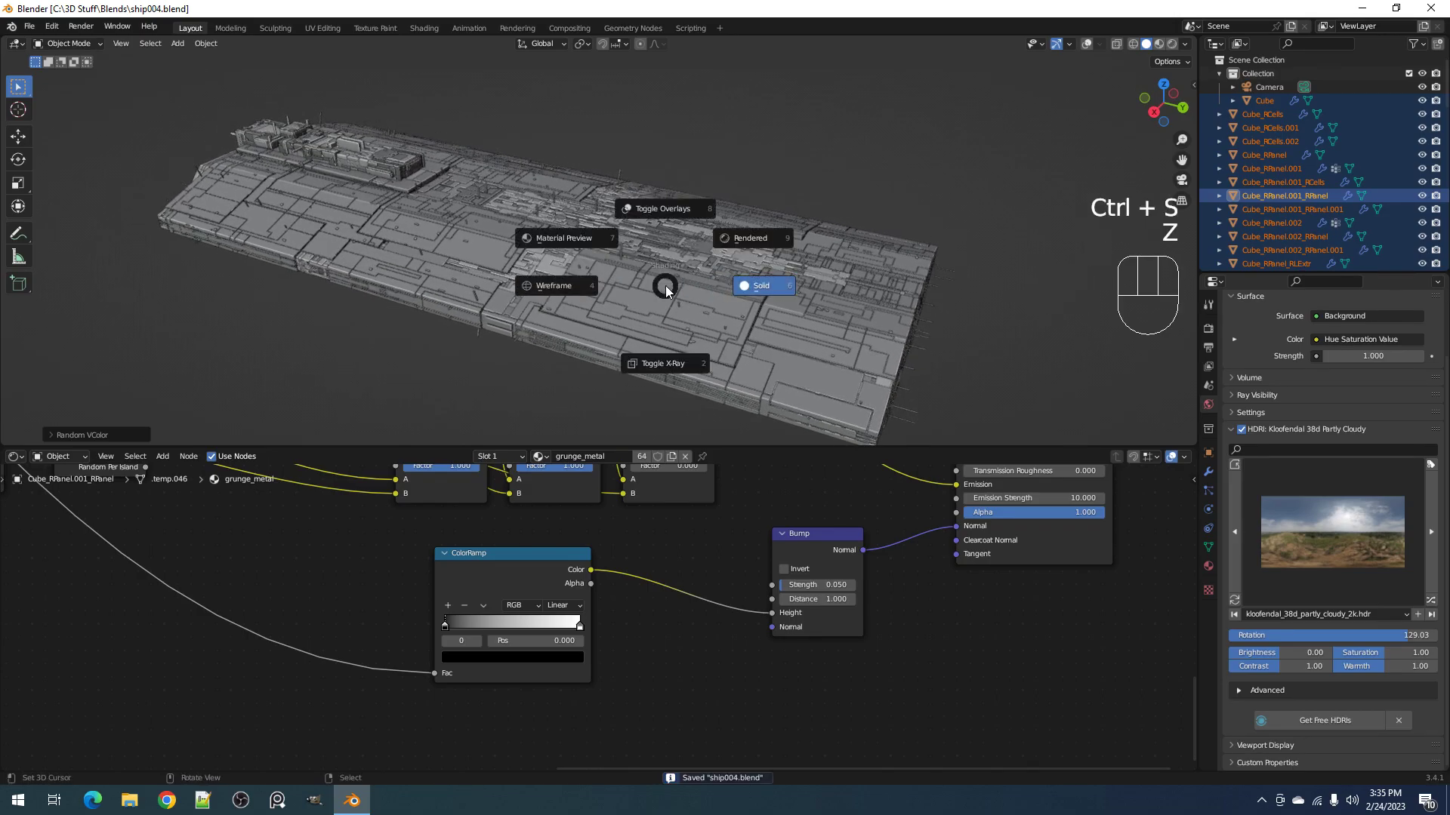
pyautogui.moveTo(662, 284)
pyautogui.mouseDown(button='middle')
pyautogui.moveTo(558, 293)
pyautogui.moveTo(610, 294)
pyautogui.mouseUp(button='middle')
pyautogui.press('z')
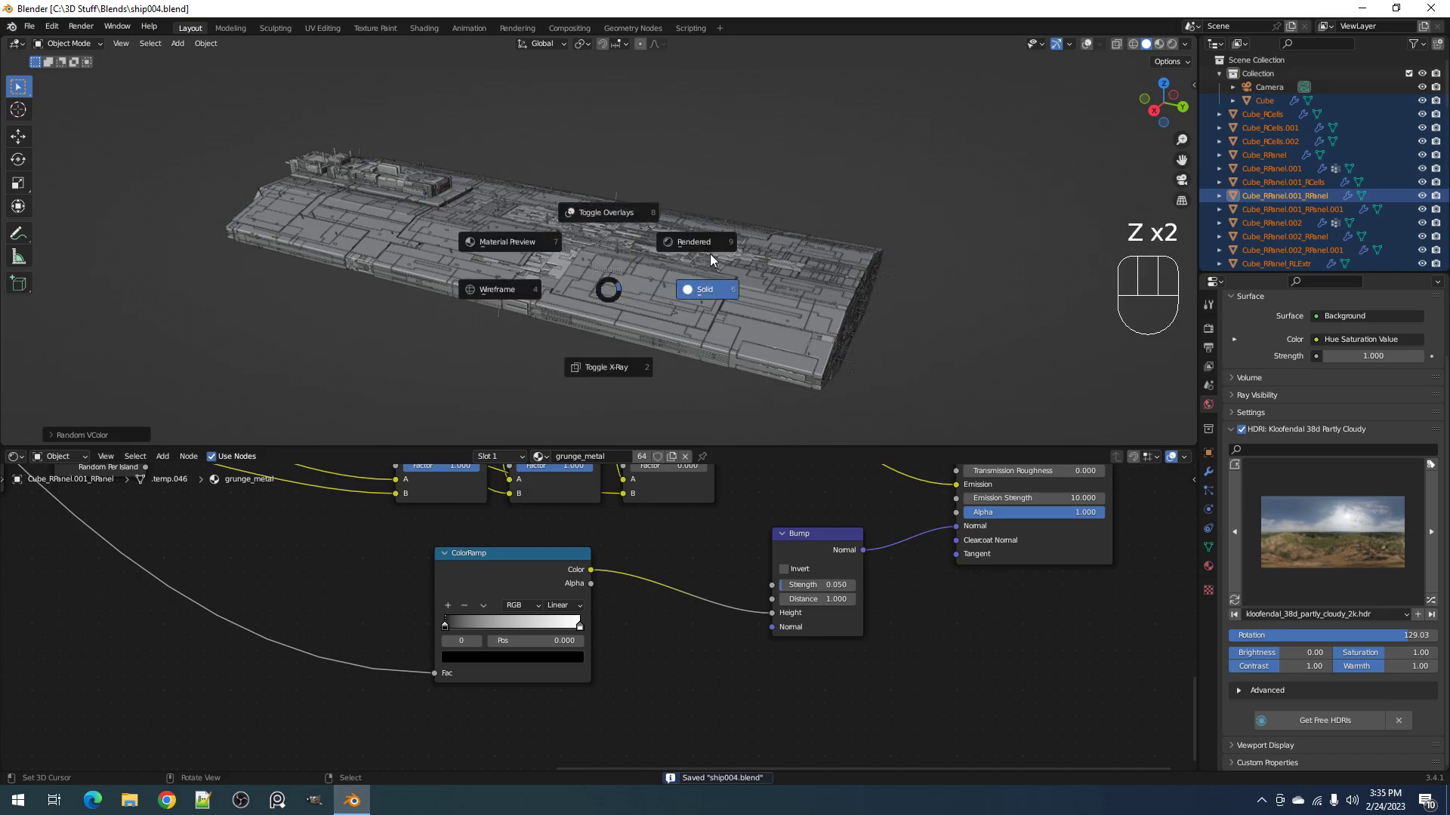
pyautogui.click(701, 239)
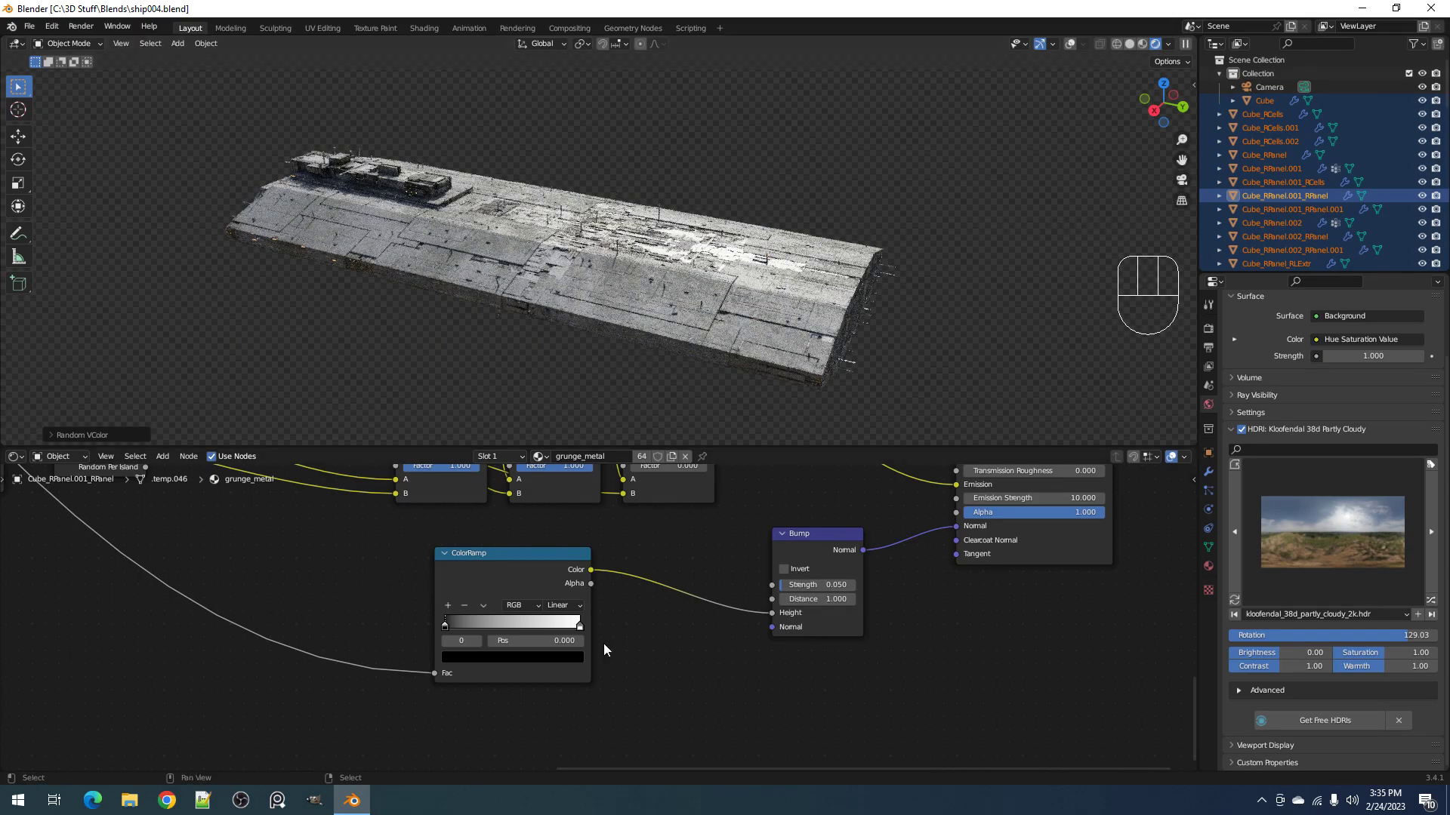
# Step: Move the white stop of grunge_metal's Constant ColorRamp to a position of about 0.198
pyautogui.scroll(-1, 592, 648)
pyautogui.scroll(-1, 560, 617)
pyautogui.moveTo(364, 550); pyautogui.dragTo(1093, 664, button='middle')
pyautogui.moveTo(695, 606); pyautogui.dragTo(651, 630, button='middle')
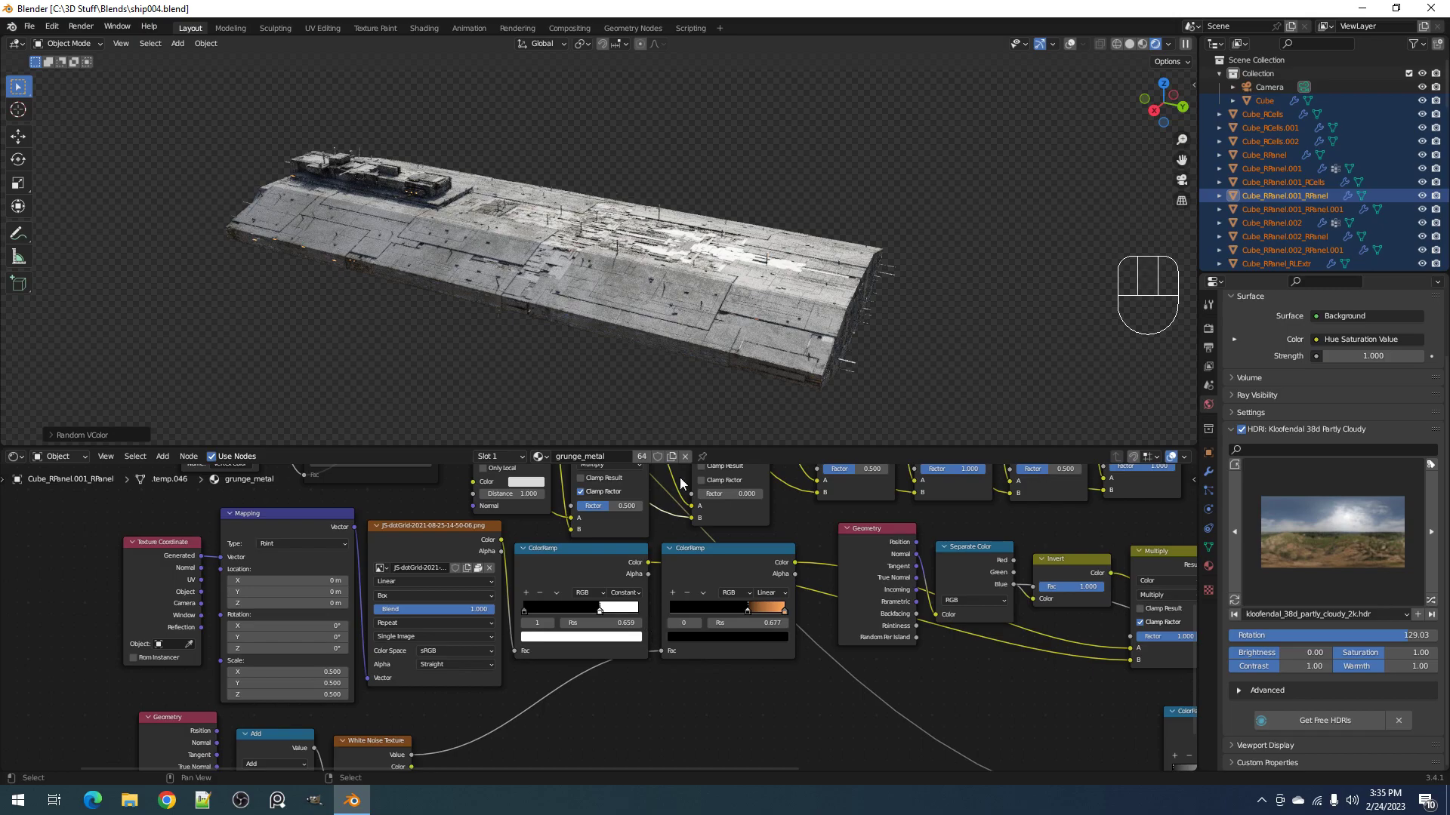
pyautogui.moveTo(725, 359); pyautogui.dragTo(685, 380, button='middle')
pyautogui.moveTo(608, 611); pyautogui.dragTo(545, 610)
pyautogui.moveTo(762, 355)
pyautogui.mouseDown(button='middle')
pyautogui.moveTo(800, 337)
pyautogui.moveTo(674, 338)
pyautogui.moveTo(588, 390)
pyautogui.moveTo(776, 341)
pyautogui.mouseUp(button='middle')
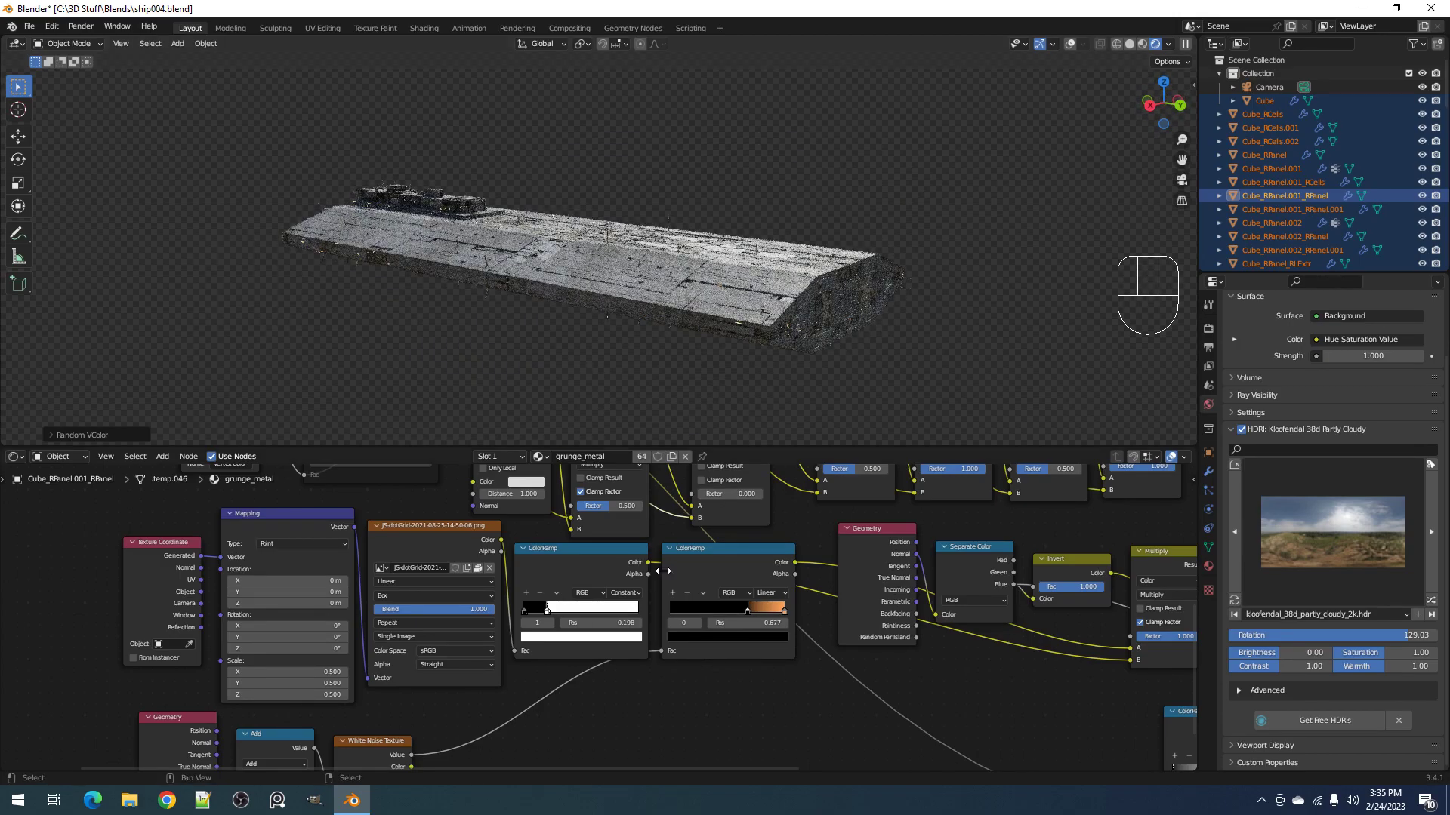
# Step: Set the Add node's Value to 2.000 ahead of the White Noise Texture to vary the island pattern
pyautogui.moveTo(573, 657); pyautogui.dragTo(737, 523, button='middle')
pyautogui.keyDown('ctrl'); pyautogui.scroll(1, 432, 672); pyautogui.keyUp('ctrl')
pyautogui.keyDown('ctrl'); pyautogui.scroll(-1, 432, 672); pyautogui.keyUp('ctrl')
pyautogui.keyDown('ctrl'); pyautogui.scroll(-1, 432, 672); pyautogui.keyUp('ctrl')
pyautogui.keyDown('ctrl'); pyautogui.scroll(-1, 431, 672); pyautogui.keyUp('ctrl')
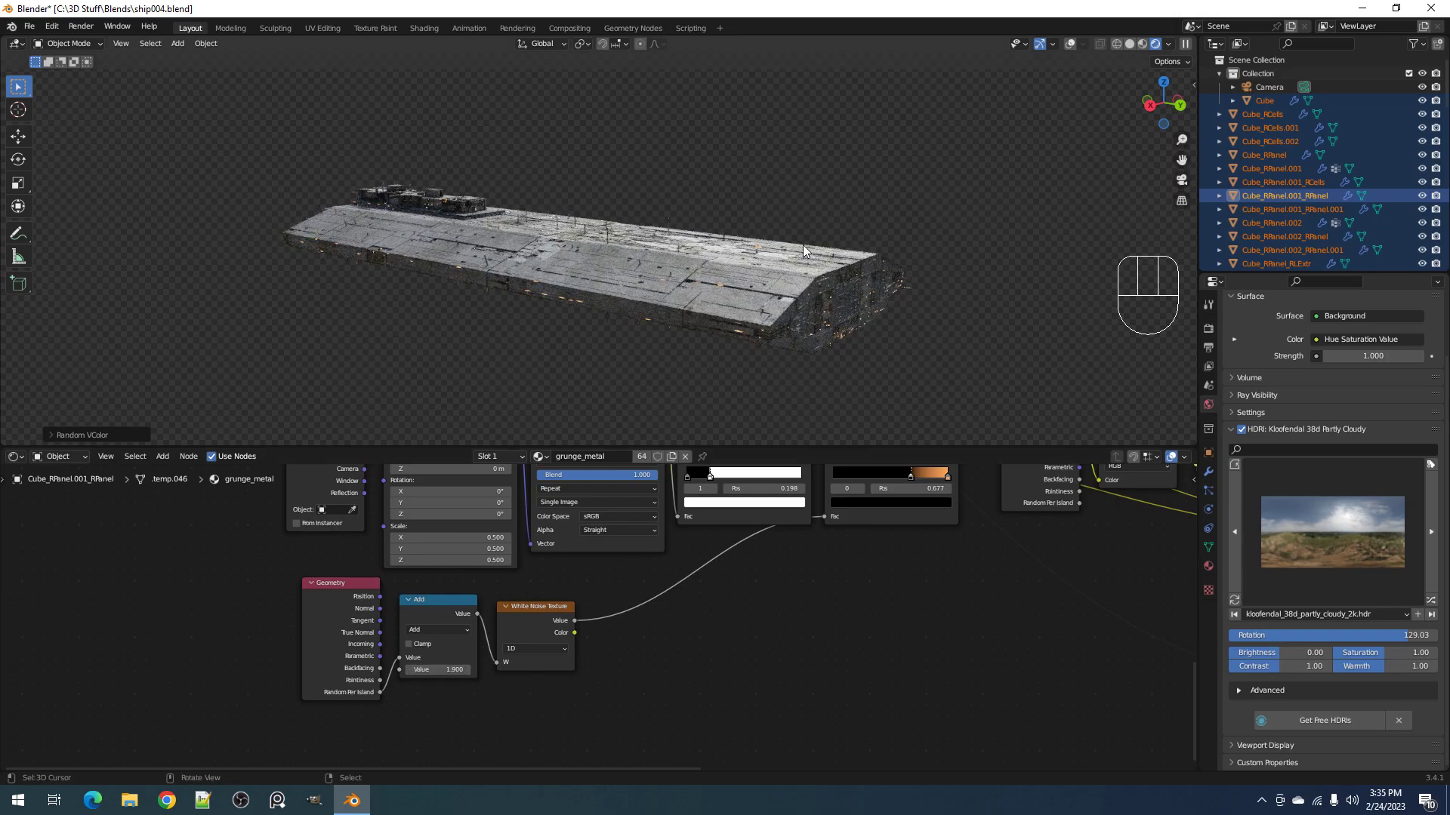
pyautogui.keyDown('ctrl'); pyautogui.scroll(1, 443, 672); pyautogui.keyUp('ctrl')
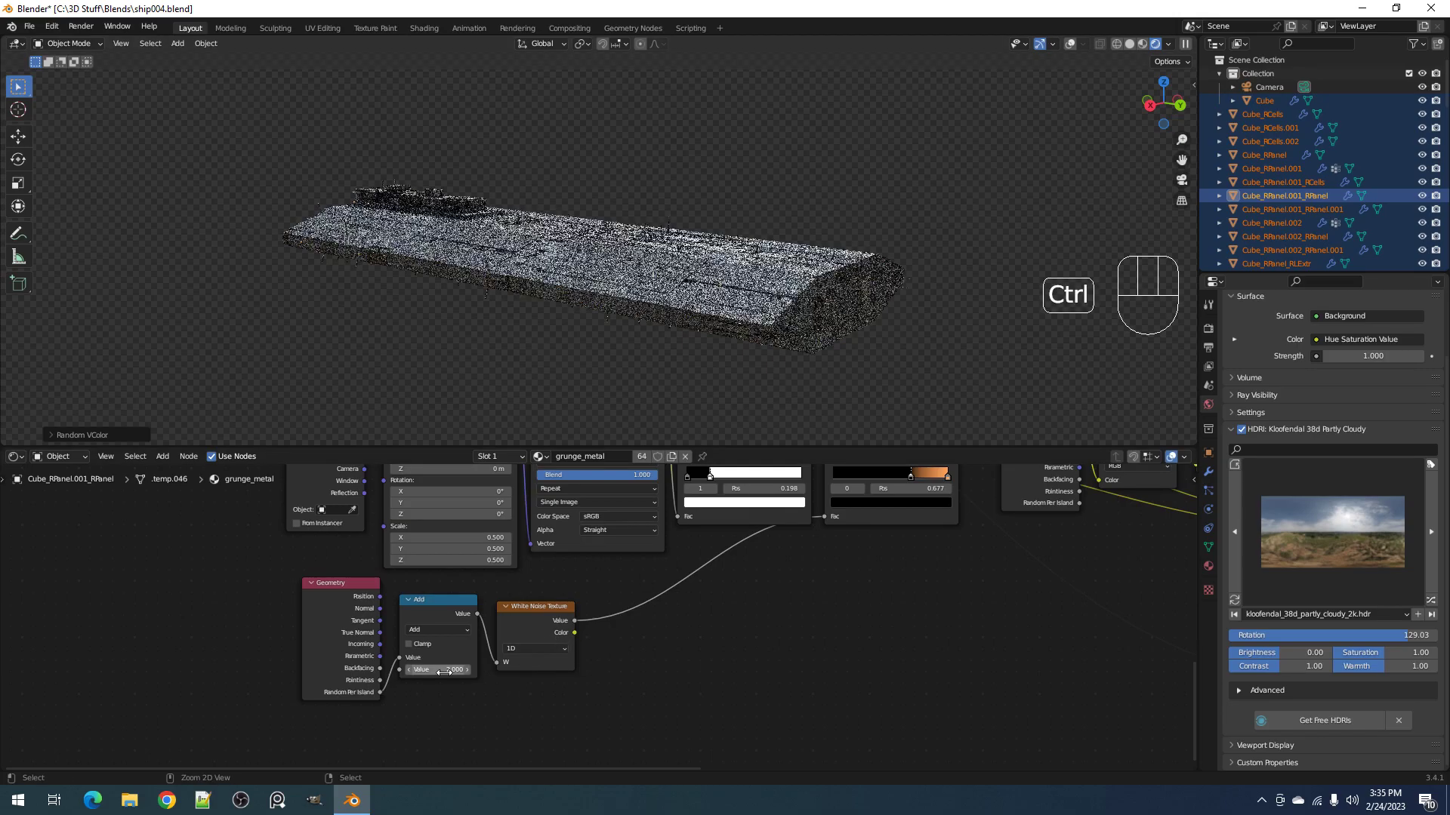
# Step: Recolor the orange stop of the Linear ColorRamp to a pale cream, then return to Solid shading and save
pyautogui.moveTo(835, 586); pyautogui.dragTo(758, 576, button='middle')
pyautogui.click(757, 571)
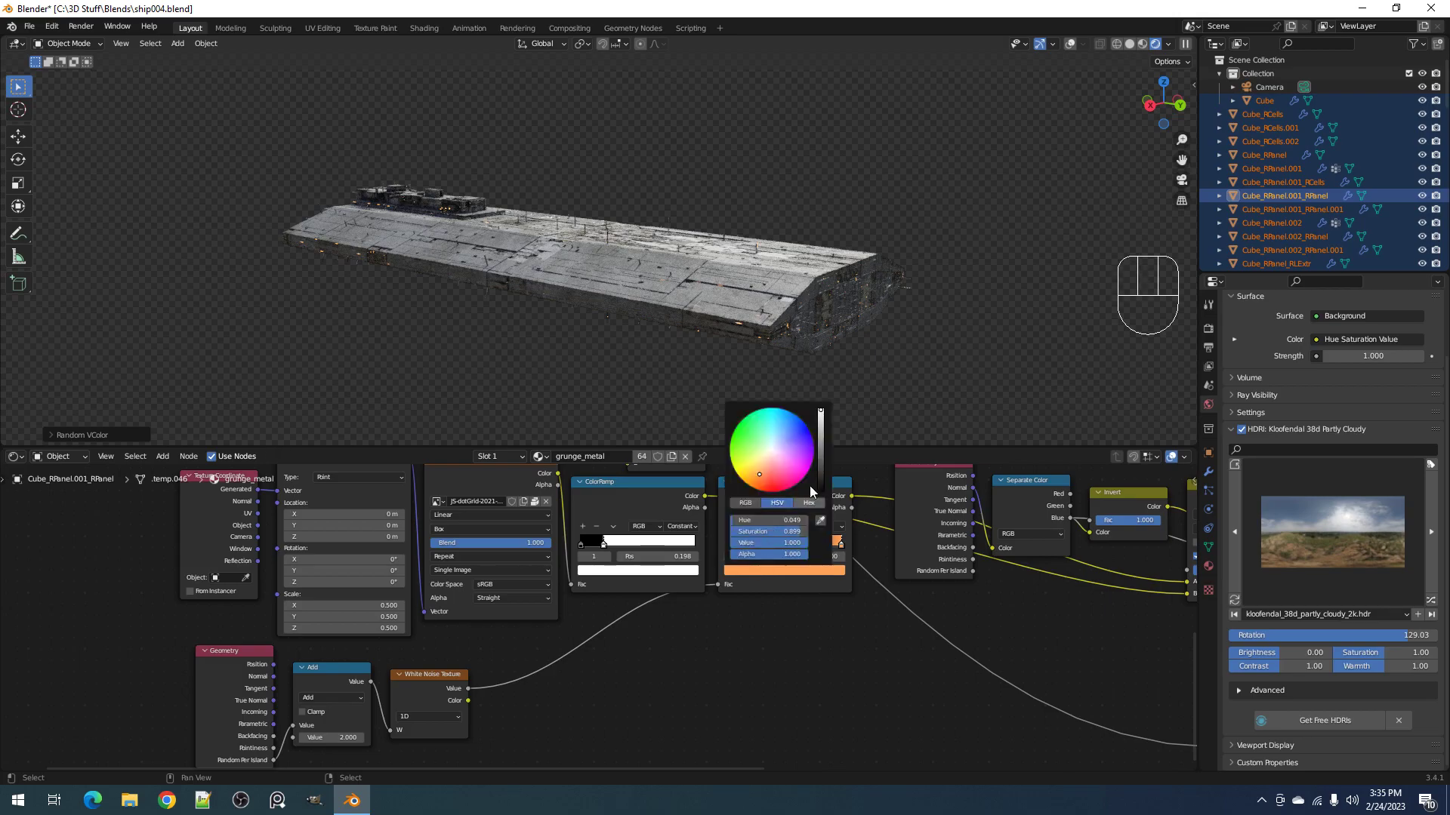
pyautogui.click(767, 457)
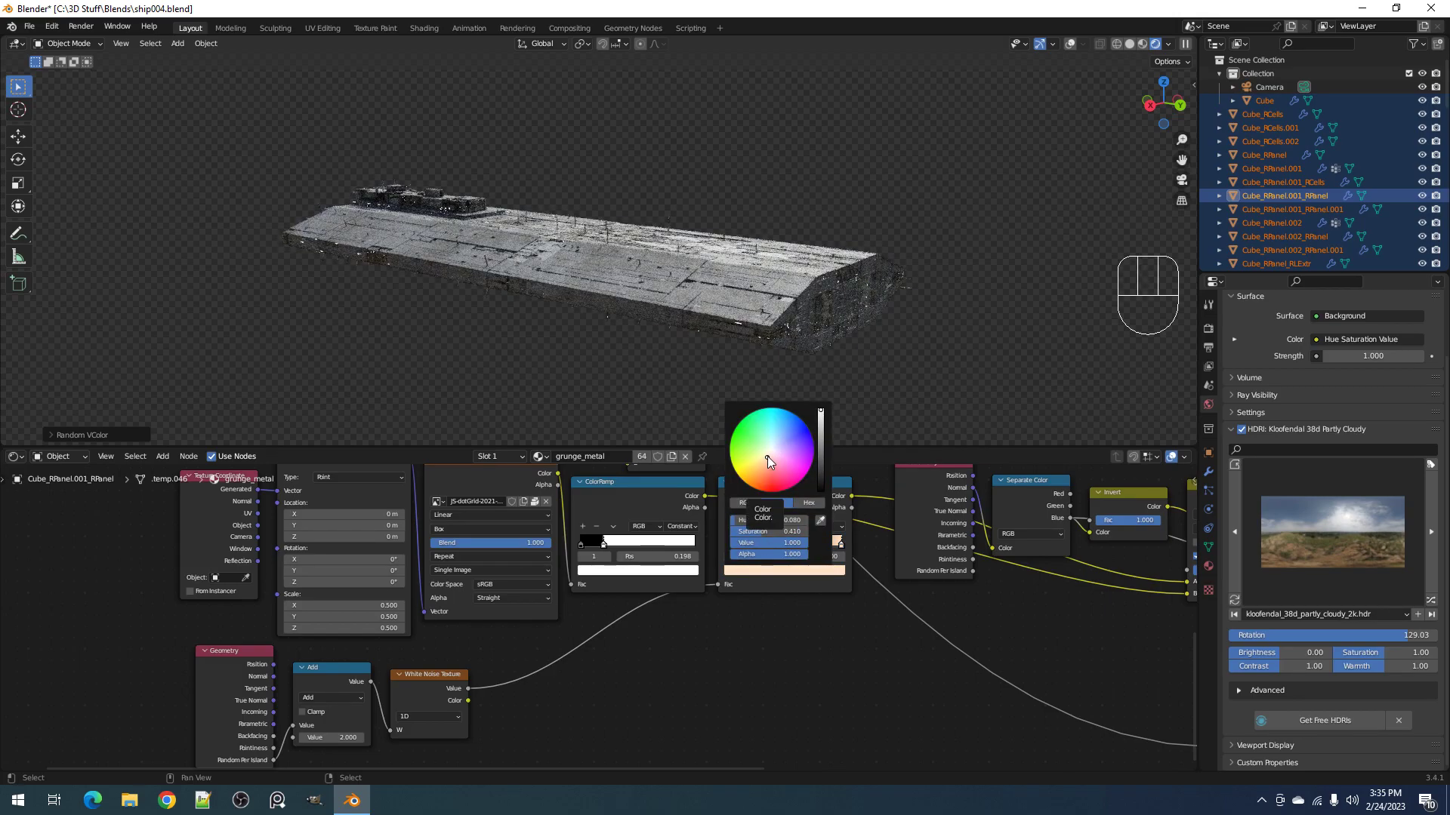
pyautogui.moveTo(690, 311); pyautogui.dragTo(832, 306, button='middle')
pyautogui.press('z')
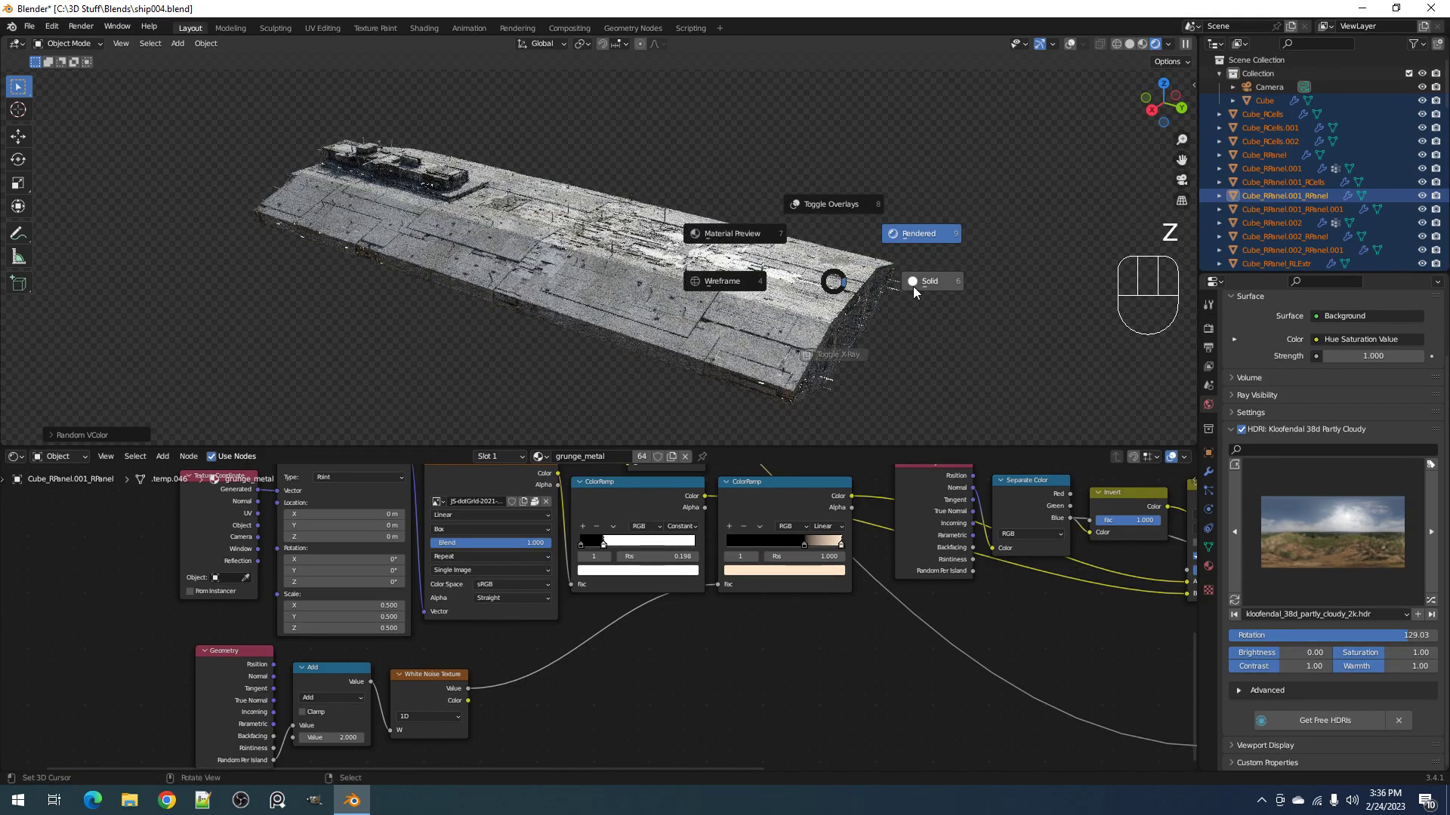
pyautogui.click(912, 287)
pyautogui.hotkey('ctrl', 's')
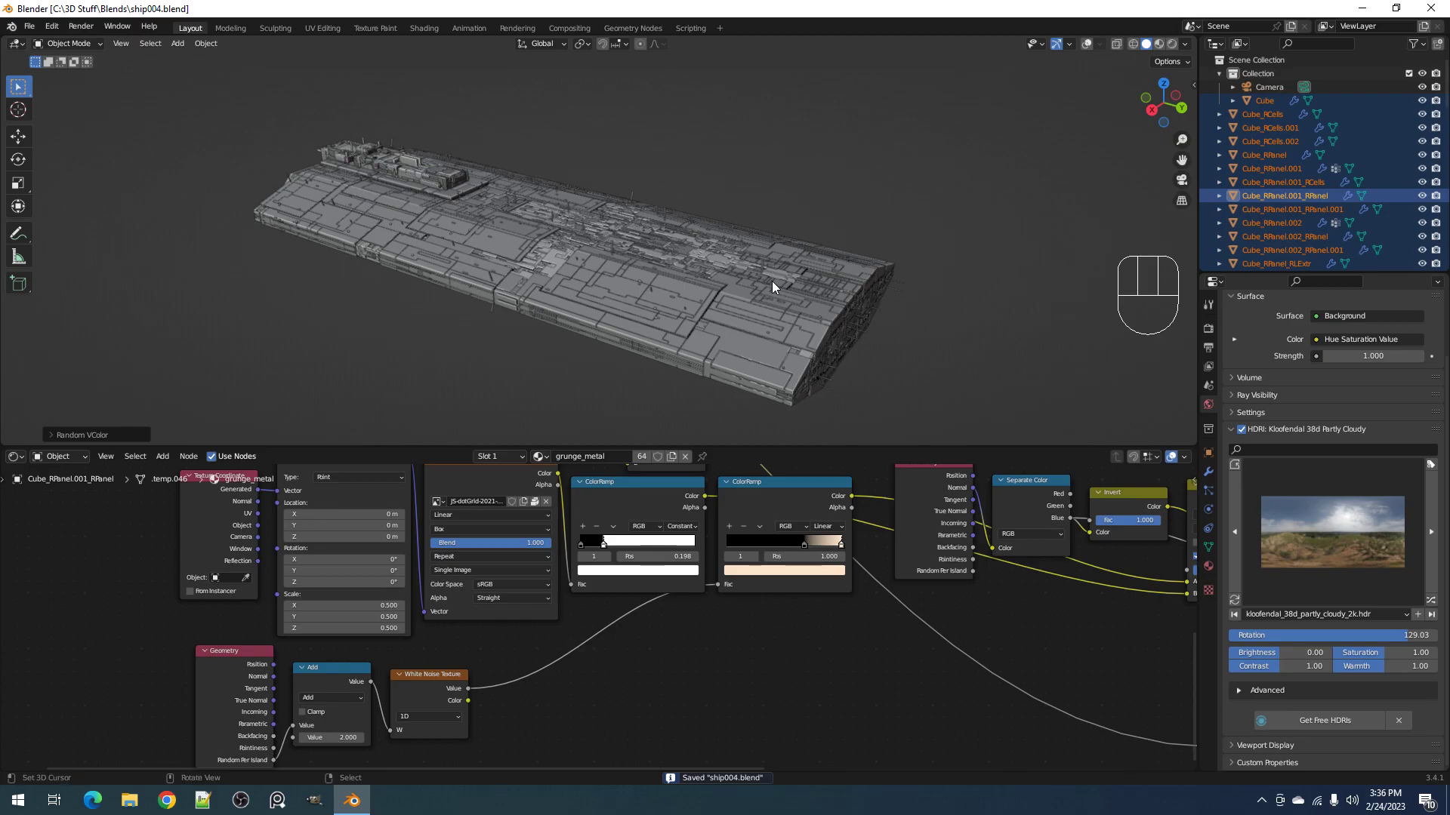
# Step: Recheck the ship in Rendered shading, return to Solid, and disable the render's Transparent film option
pyautogui.press('z')
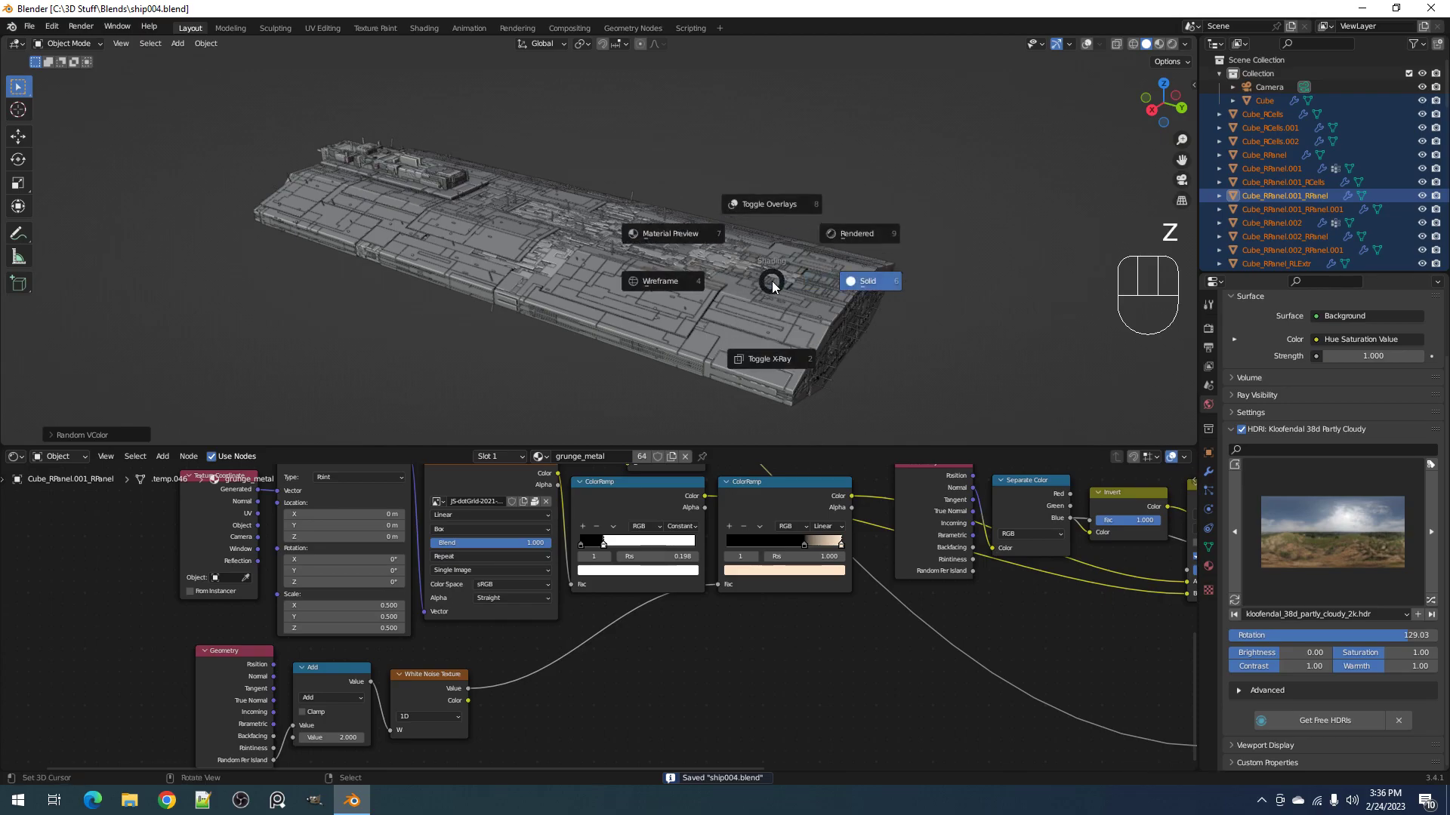
pyautogui.click(844, 234)
pyautogui.press('z')
pyautogui.click(848, 261)
pyautogui.click(1208, 329)
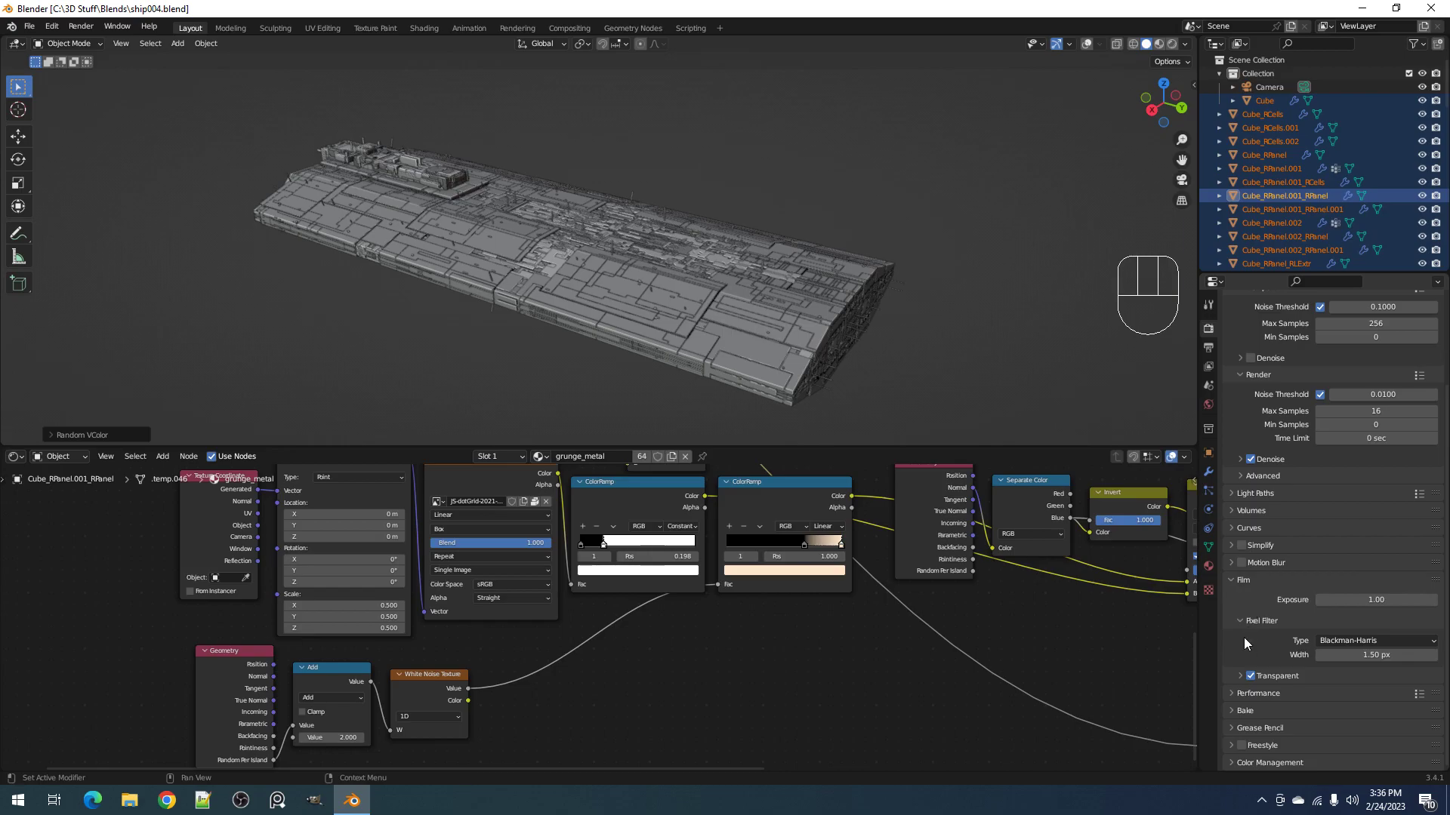
pyautogui.click(1250, 676)
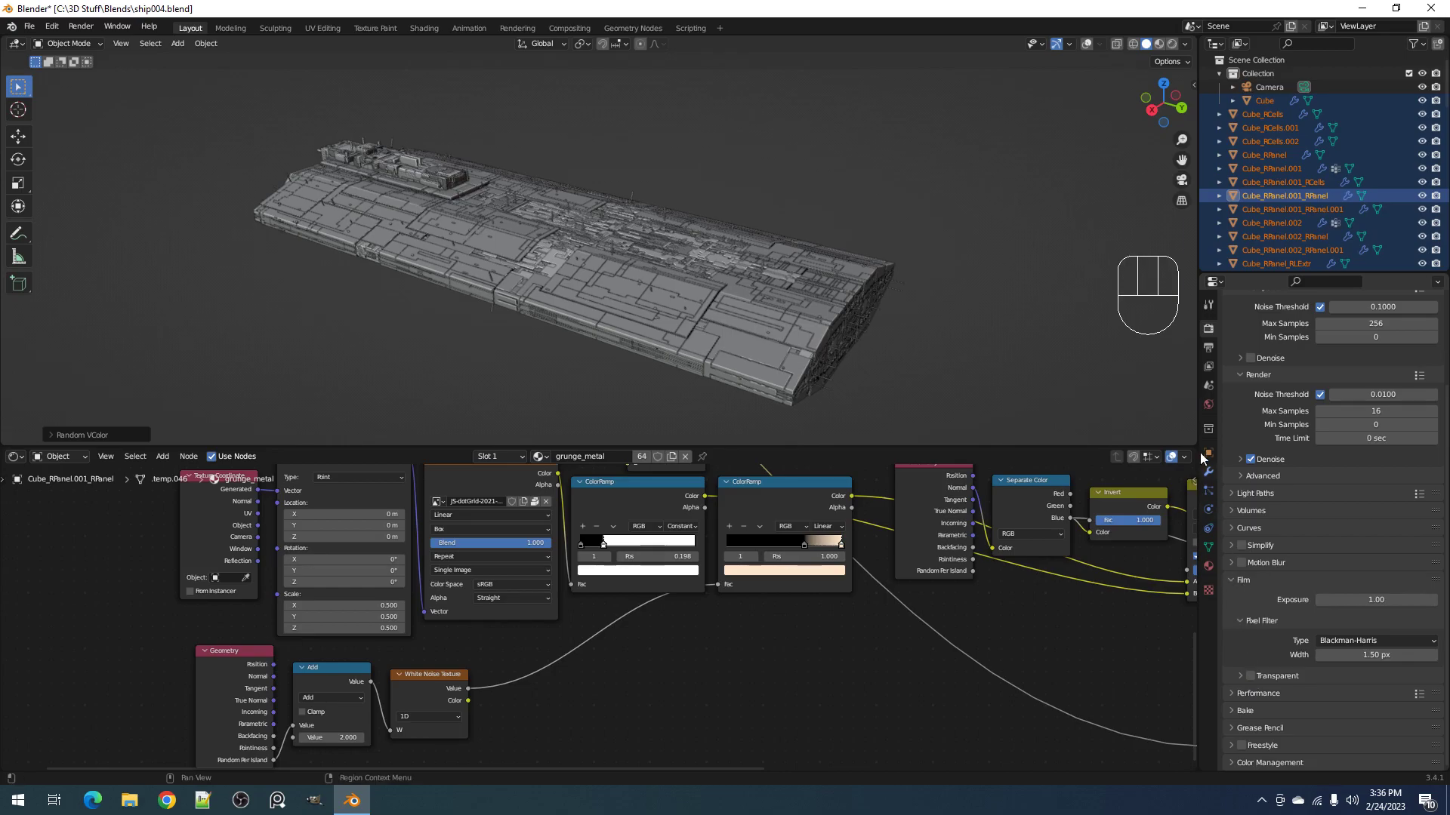
# Step: Enable separate background Brightness and Contrast control in the world HDRI's Advanced settings
pyautogui.click(1208, 405)
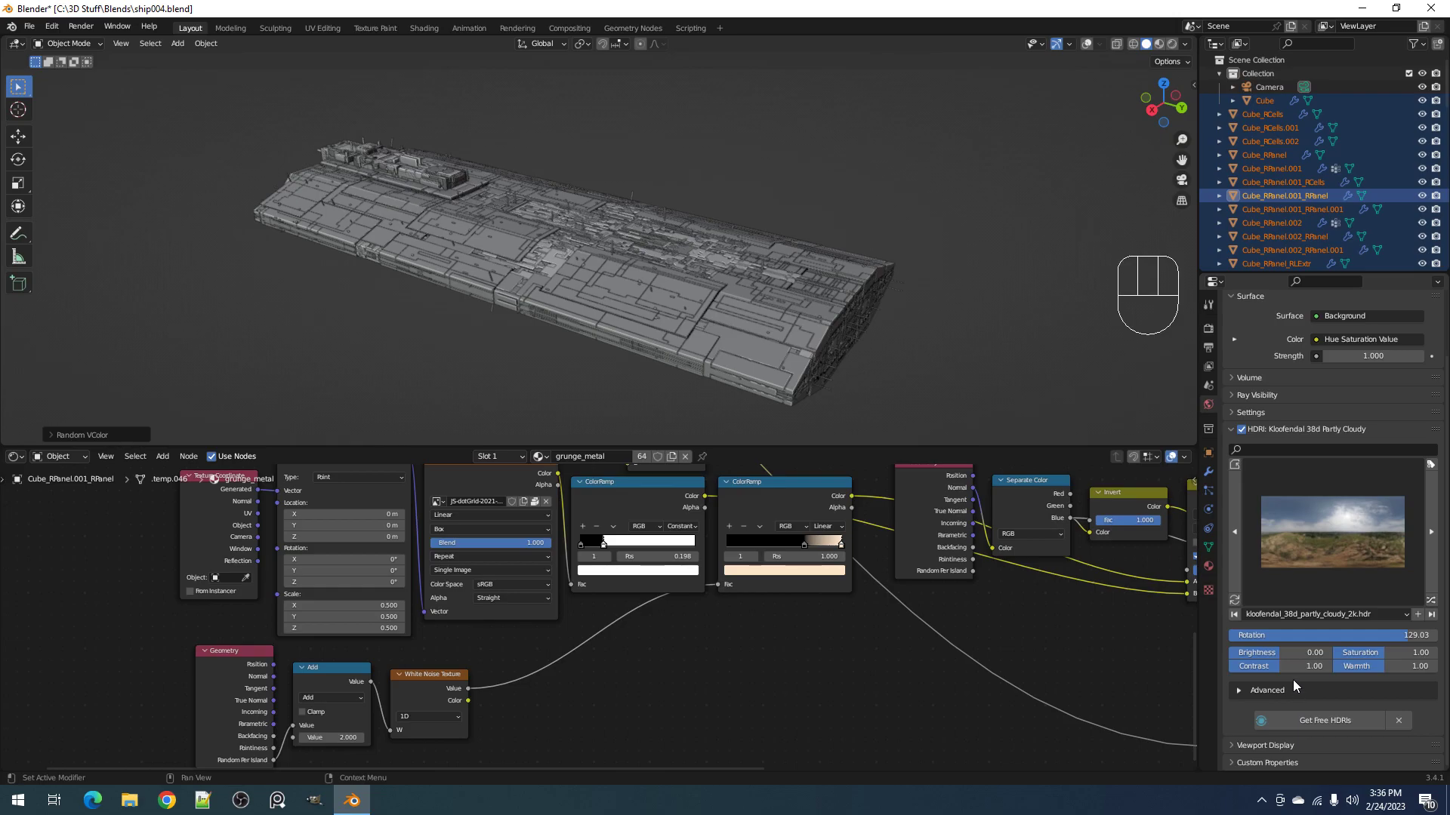
pyautogui.click(1247, 688)
pyautogui.scroll(-3, 1243, 687)
pyautogui.scroll(-1, 1243, 687)
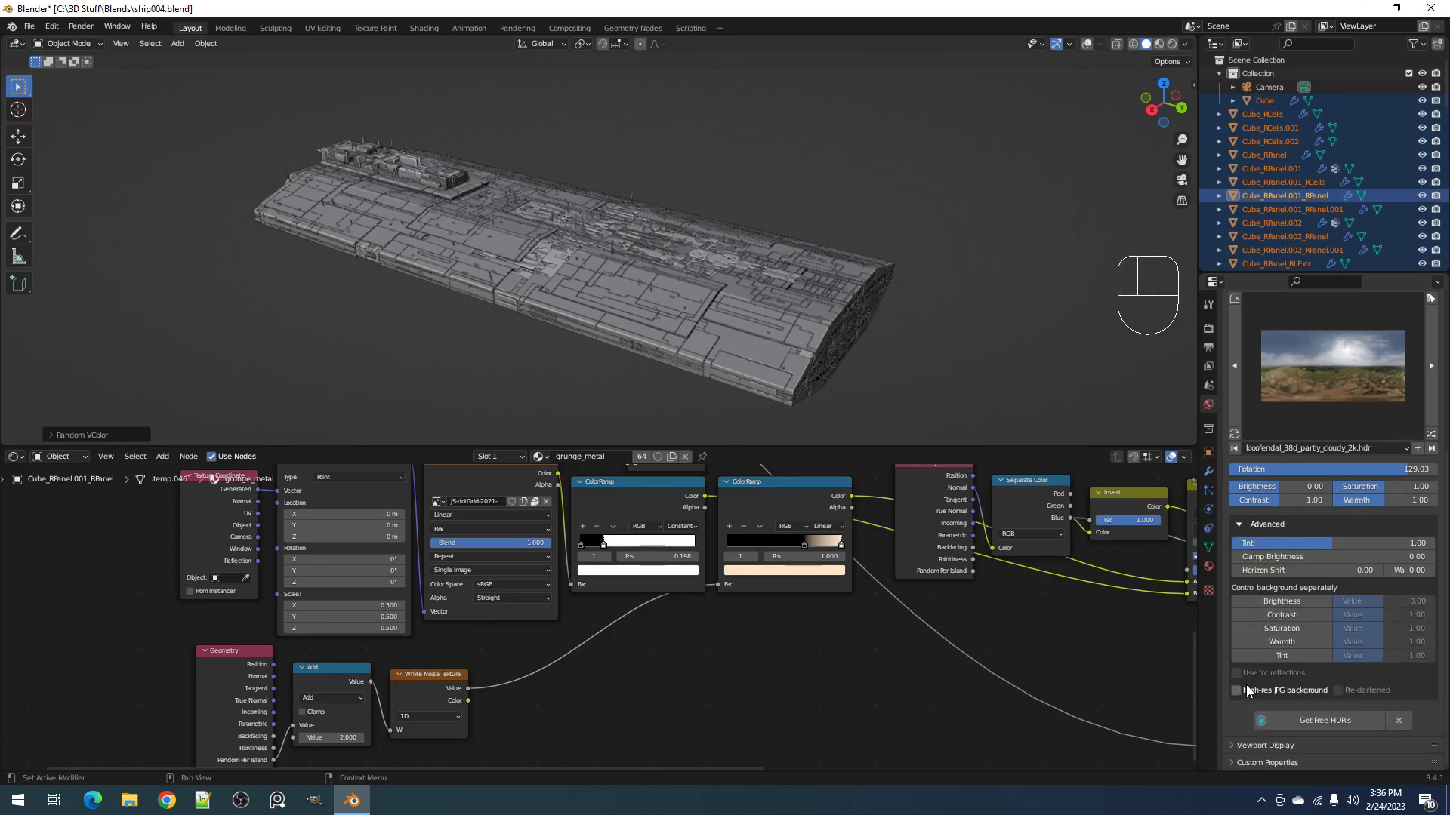
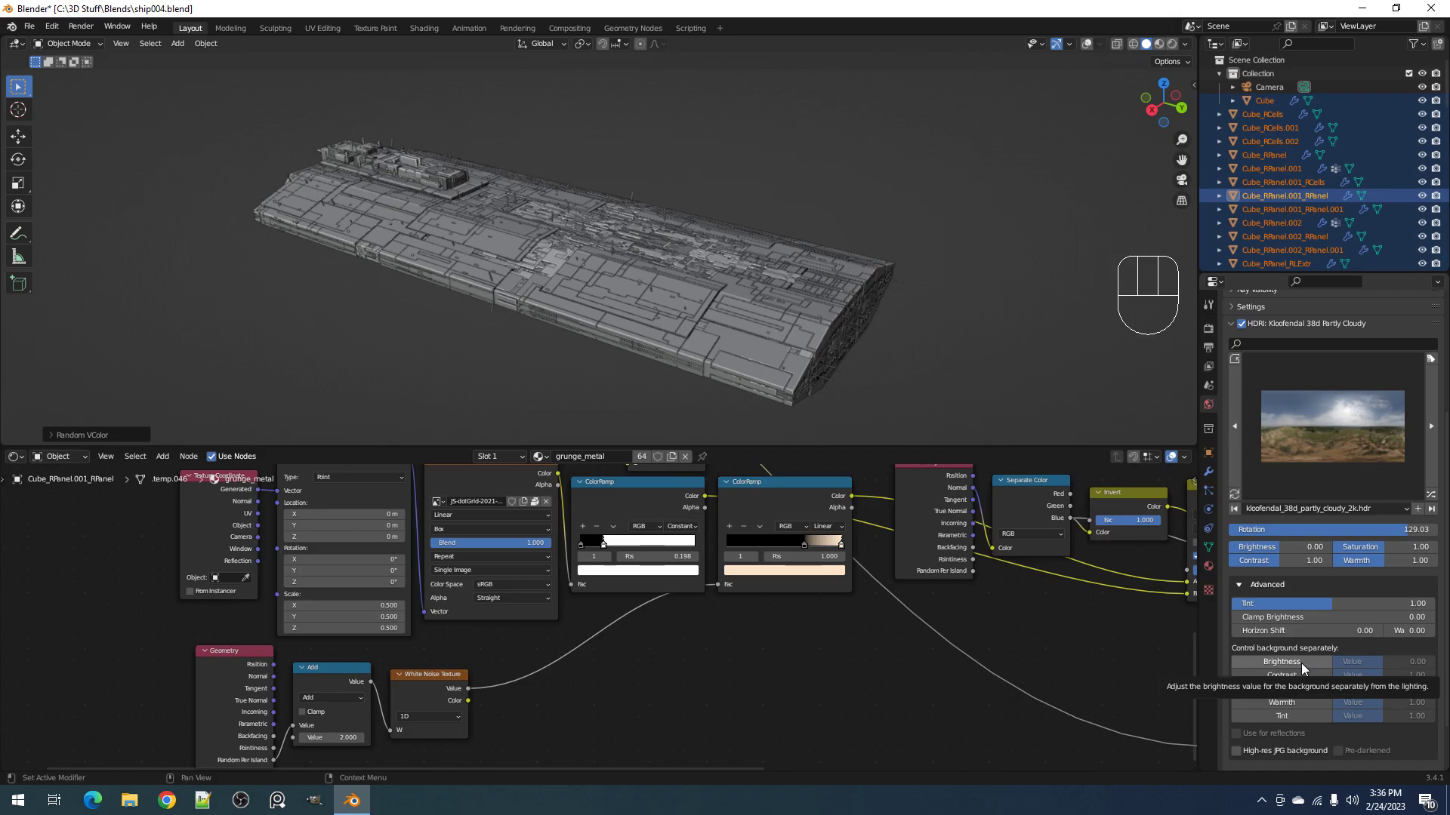
pyautogui.moveTo(1262, 658); pyautogui.dragTo(1262, 675)
pyautogui.scroll(1, 1262, 675)
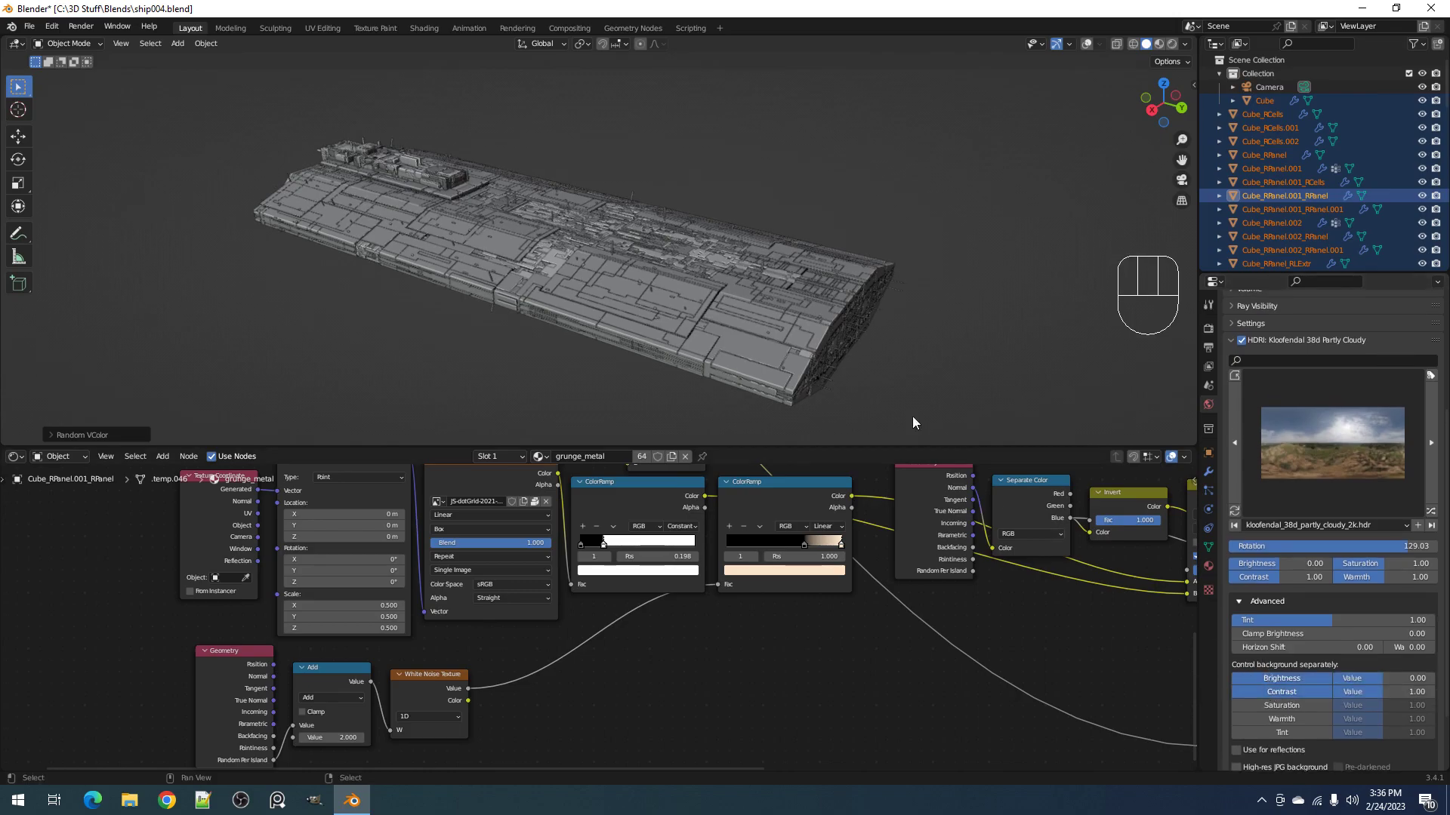
# Step: Set the HDRI background Brightness to -10.00 and Contrast to 0.00 while in Rendered shading, then return to Solid and save
pyautogui.press('z')
pyautogui.click(890, 242)
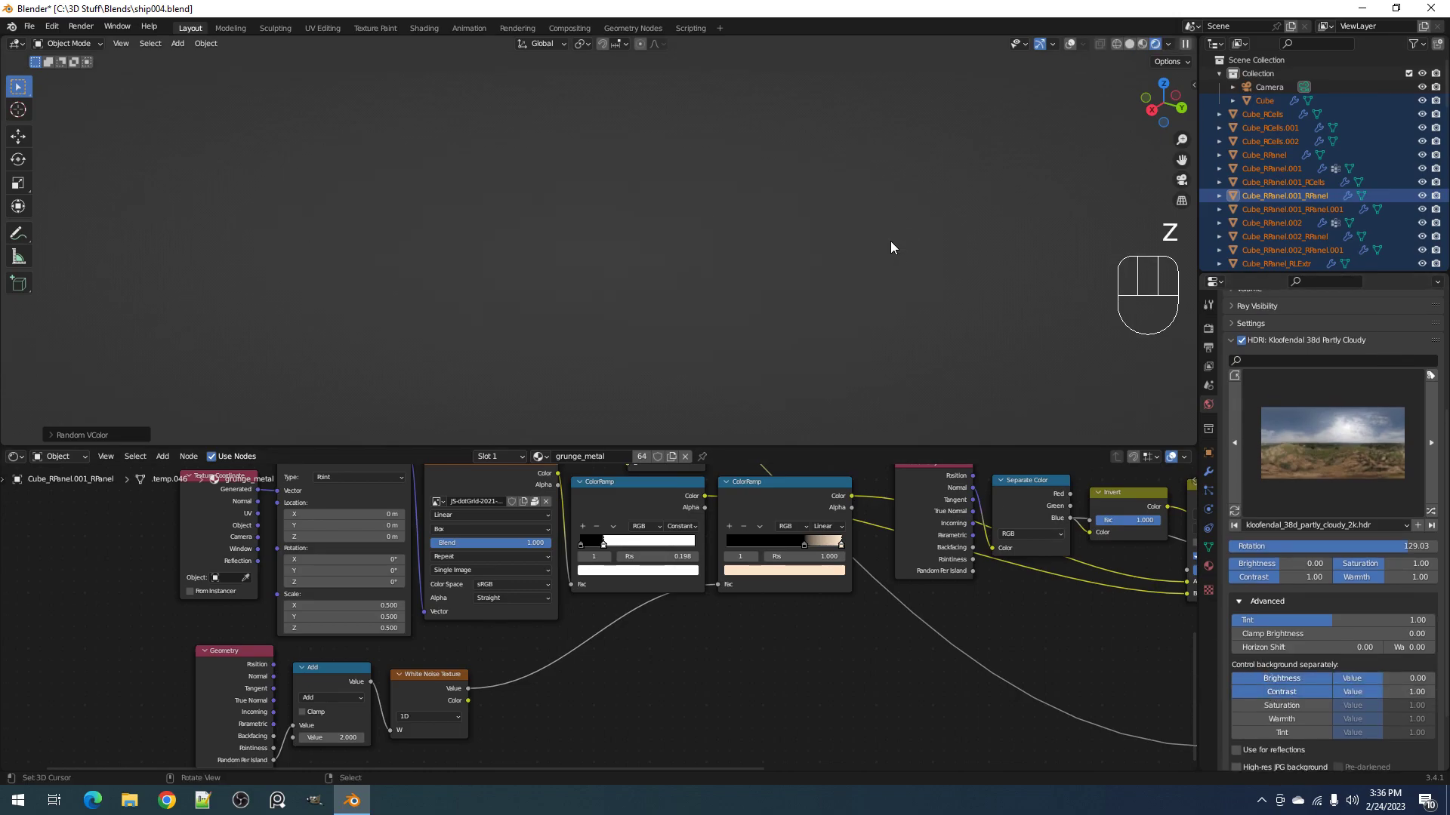
pyautogui.moveTo(1393, 678); pyautogui.dragTo(1333, 697)
pyautogui.moveTo(731, 379)
pyautogui.mouseDown(button='middle')
pyautogui.moveTo(731, 365)
pyautogui.moveTo(789, 389)
pyautogui.moveTo(734, 338)
pyautogui.moveTo(690, 333)
pyautogui.moveTo(767, 340)
pyautogui.moveTo(777, 302)
pyautogui.moveTo(650, 319)
pyautogui.moveTo(704, 351)
pyautogui.moveTo(838, 343)
pyautogui.moveTo(764, 353)
pyautogui.moveTo(764, 365)
pyautogui.moveTo(774, 342)
pyautogui.moveTo(773, 369)
pyautogui.moveTo(790, 346)
pyautogui.mouseUp(button='middle')
pyautogui.press('z')
pyautogui.click(849, 356)
pyautogui.hotkey('ctrl', 's')
# Step: Align the camera to the current view, enable Lock Camera to View, and reframe the ship
pyautogui.press('n')
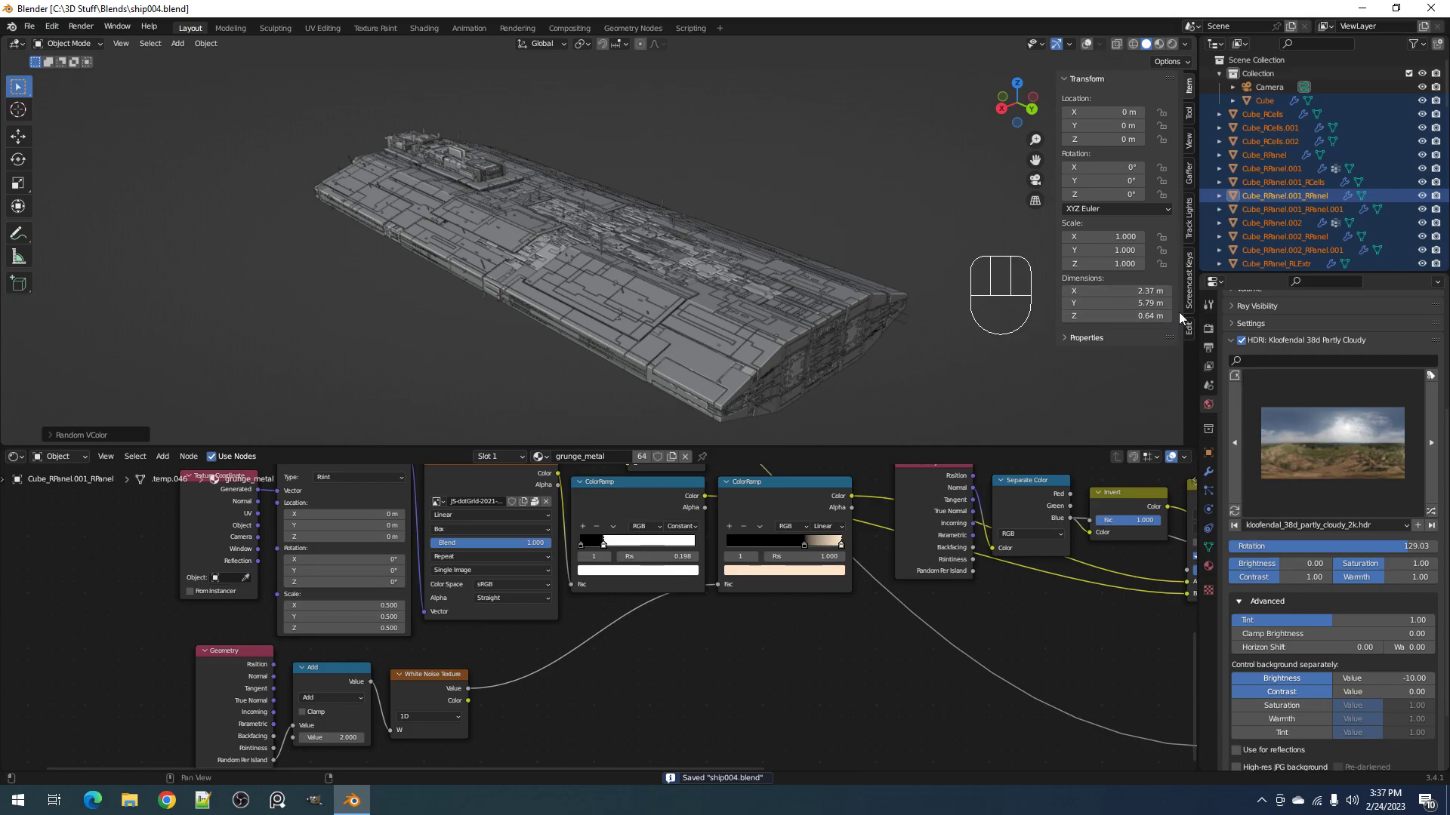
pyautogui.click(1185, 143)
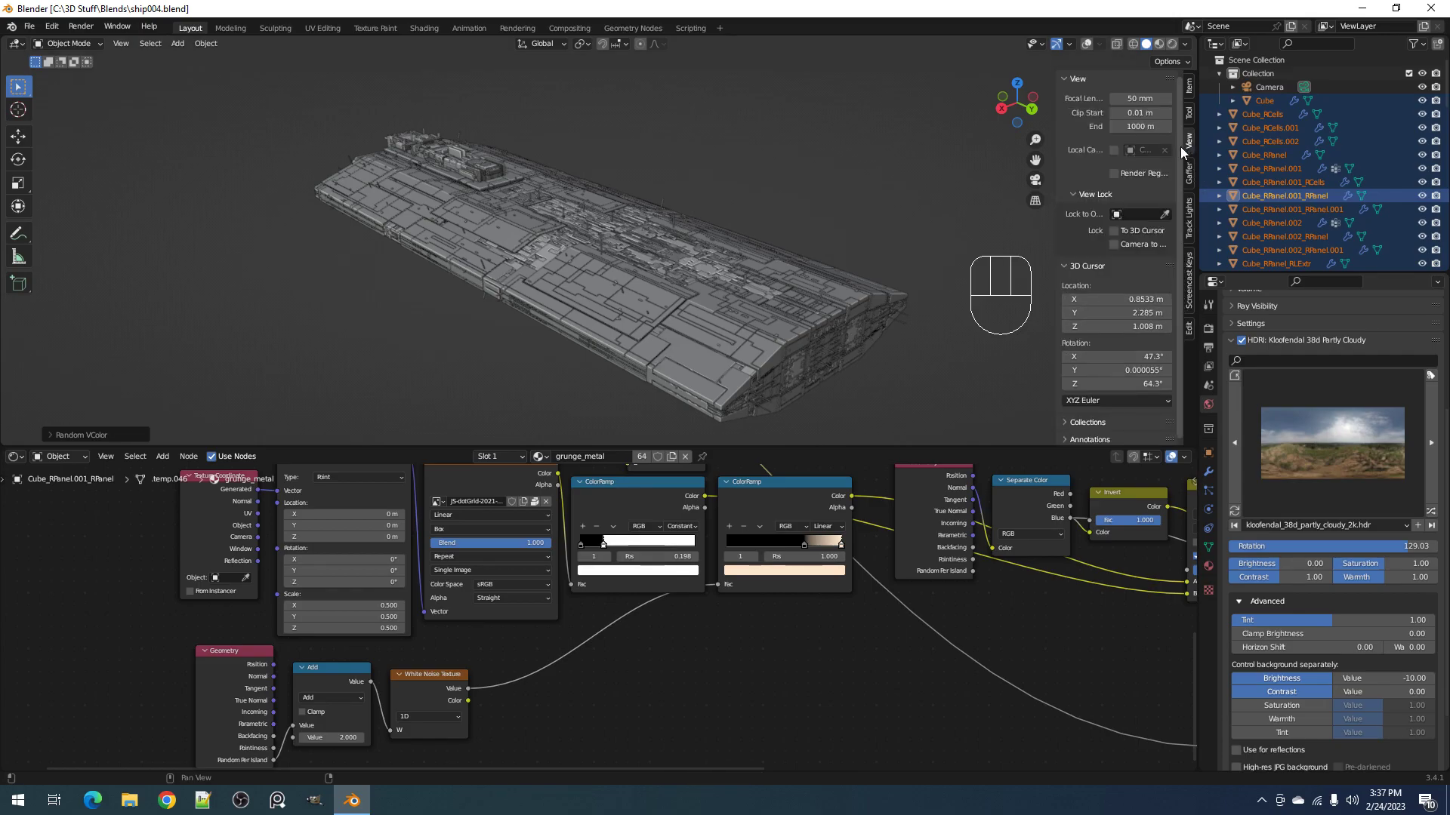
pyautogui.moveTo(700, 292)
pyautogui.mouseDown(button='middle')
pyautogui.moveTo(719, 283)
pyautogui.moveTo(690, 296)
pyautogui.mouseUp(button='middle')
pyautogui.press('ctrl+alt+KP_0')
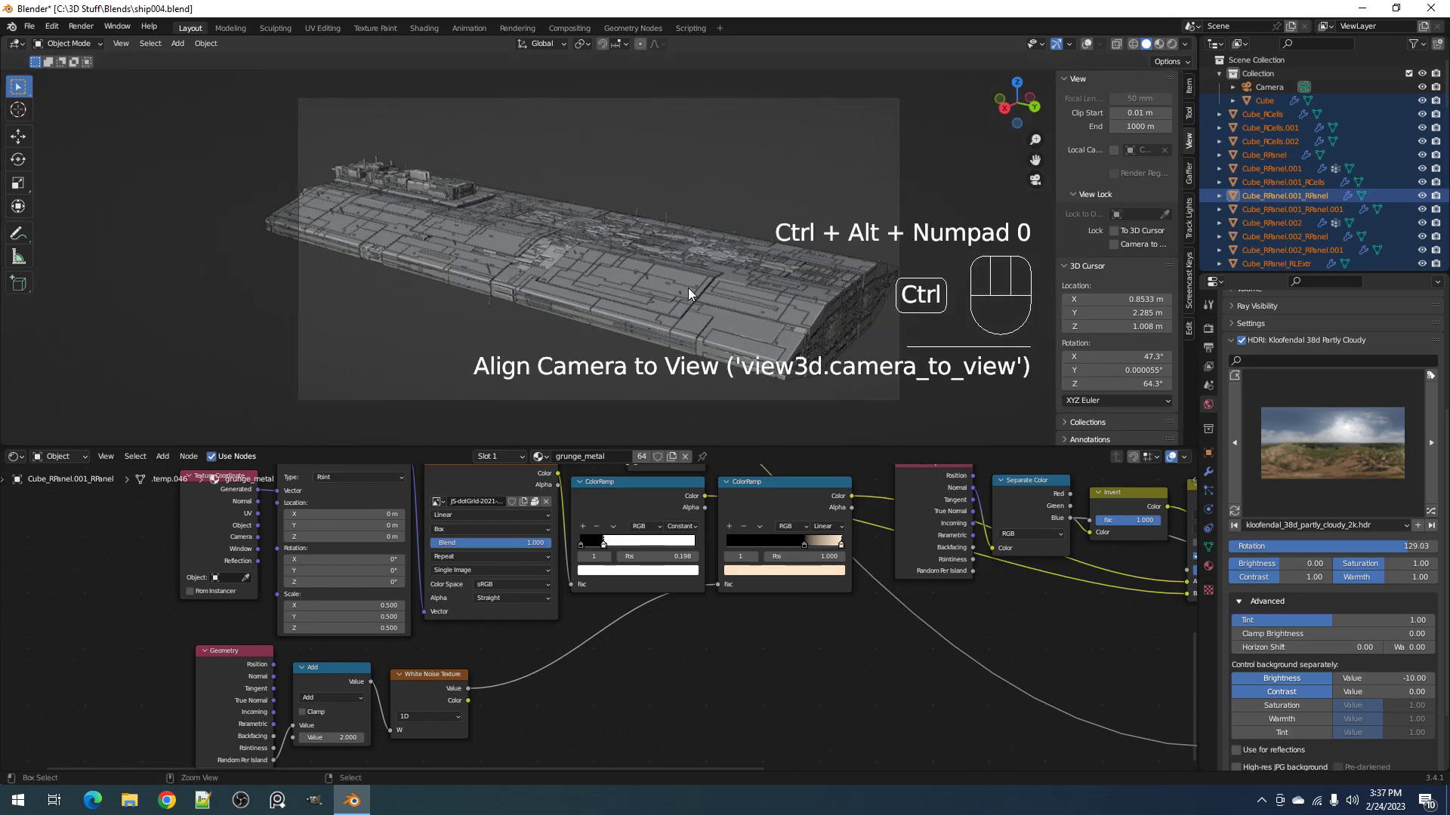
pyautogui.click(1189, 219)
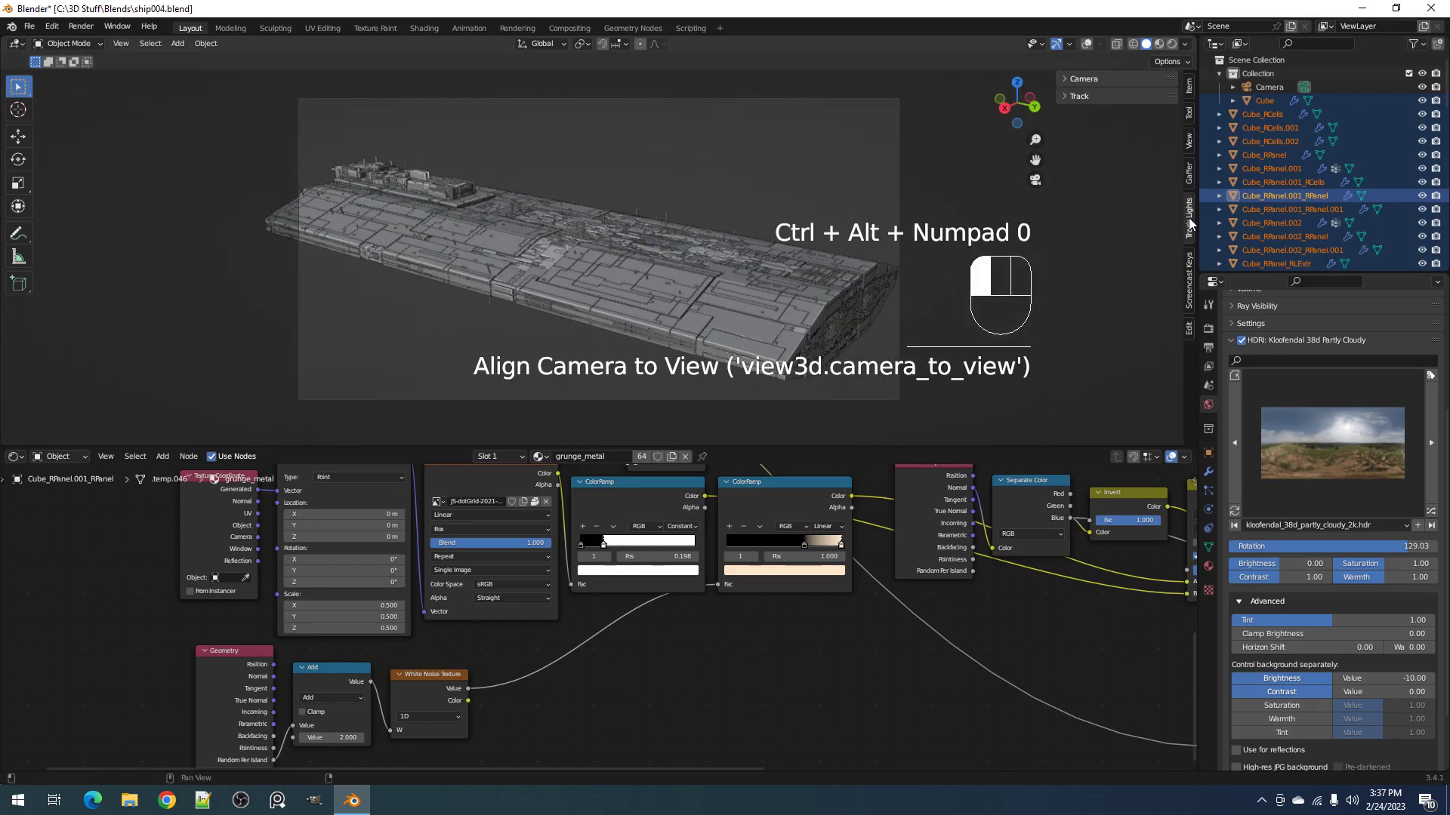
pyautogui.click(1085, 126)
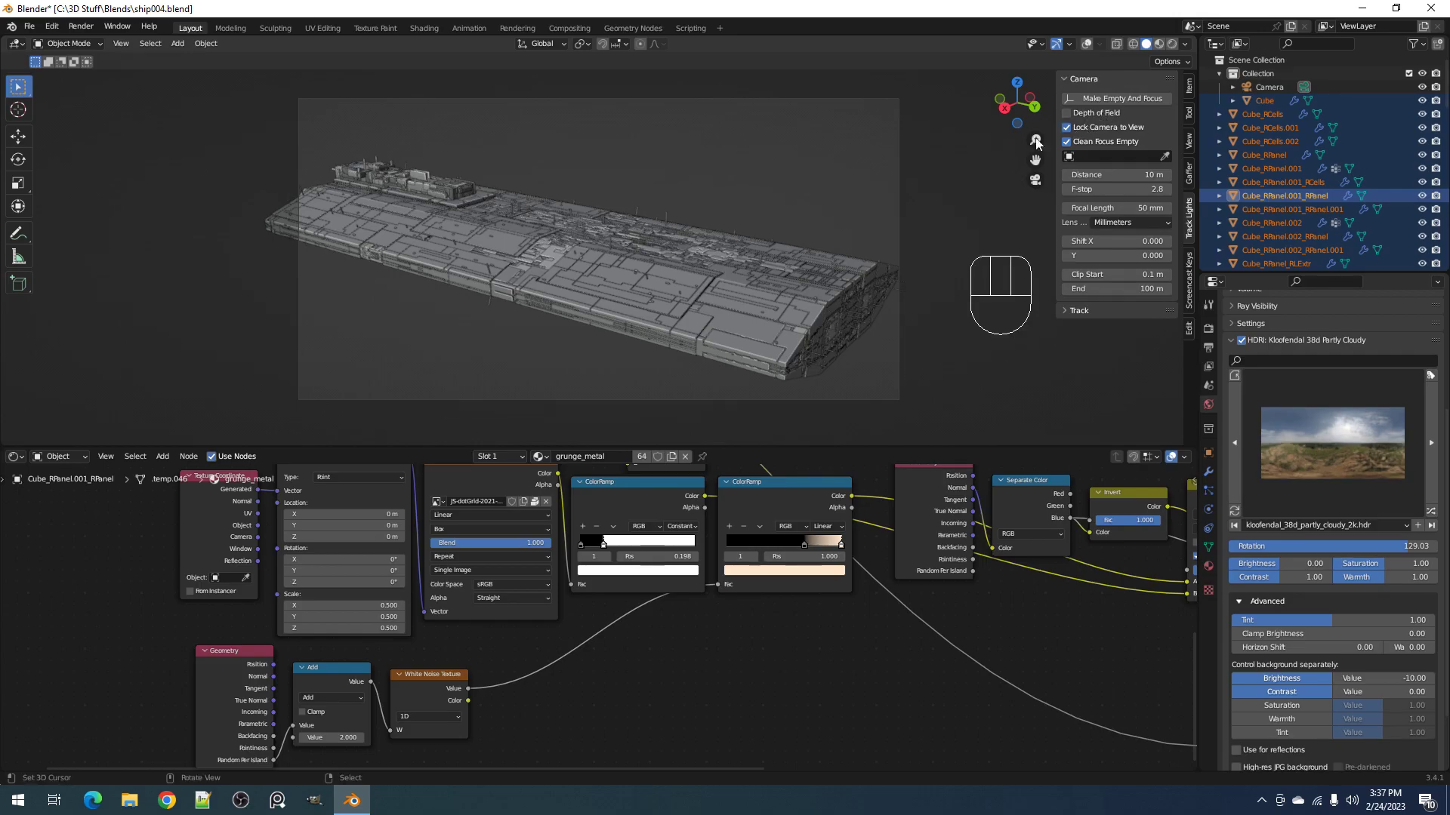
pyautogui.keyDown('shift'); pyautogui.moveTo(695, 217); pyautogui.dragTo(709, 216, button='middle'); pyautogui.keyUp('shift')
# Step: Preview the camera framing in Rendered shading, then return to Solid and save the file
pyautogui.press('z')
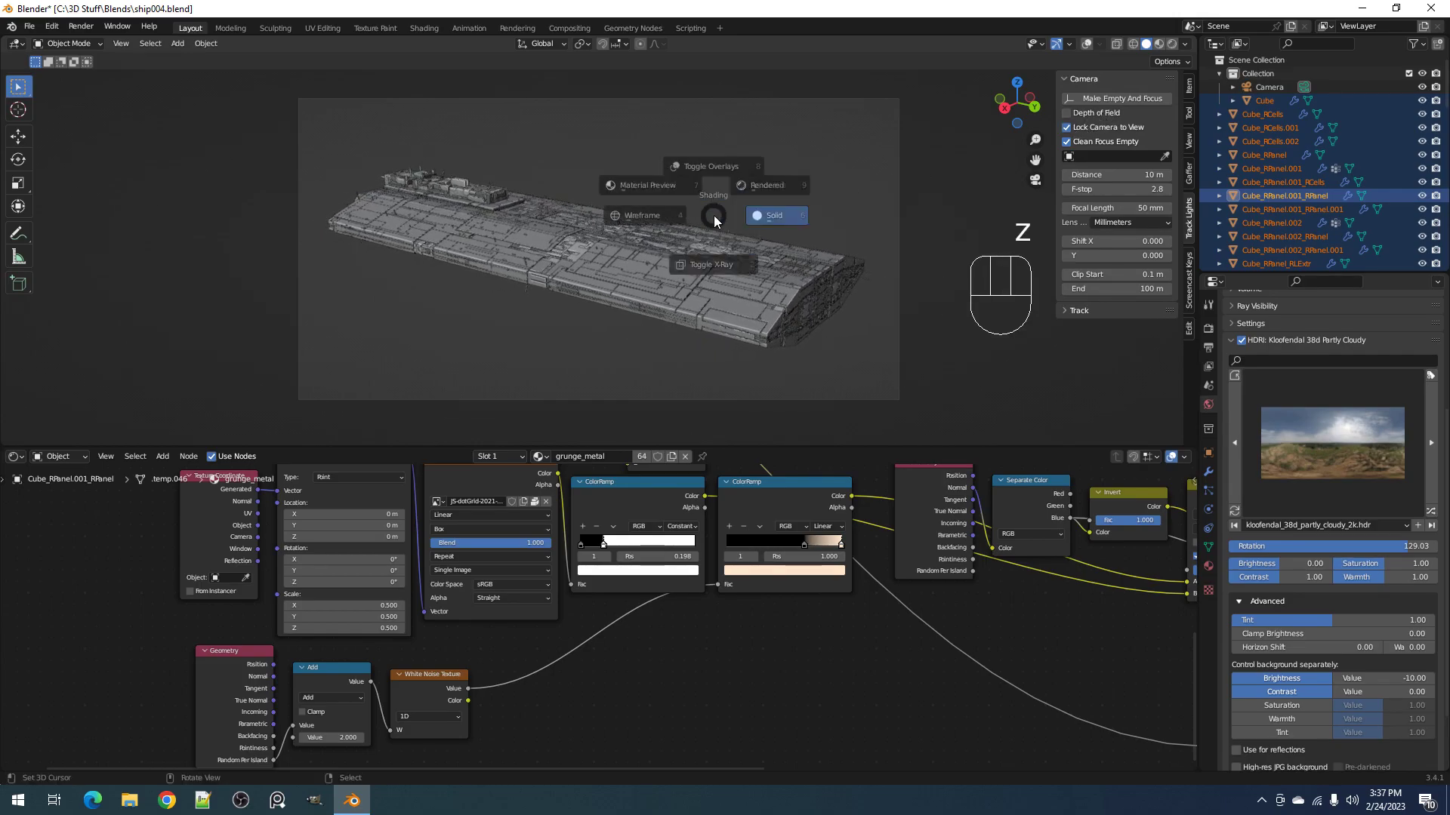
pyautogui.click(794, 167)
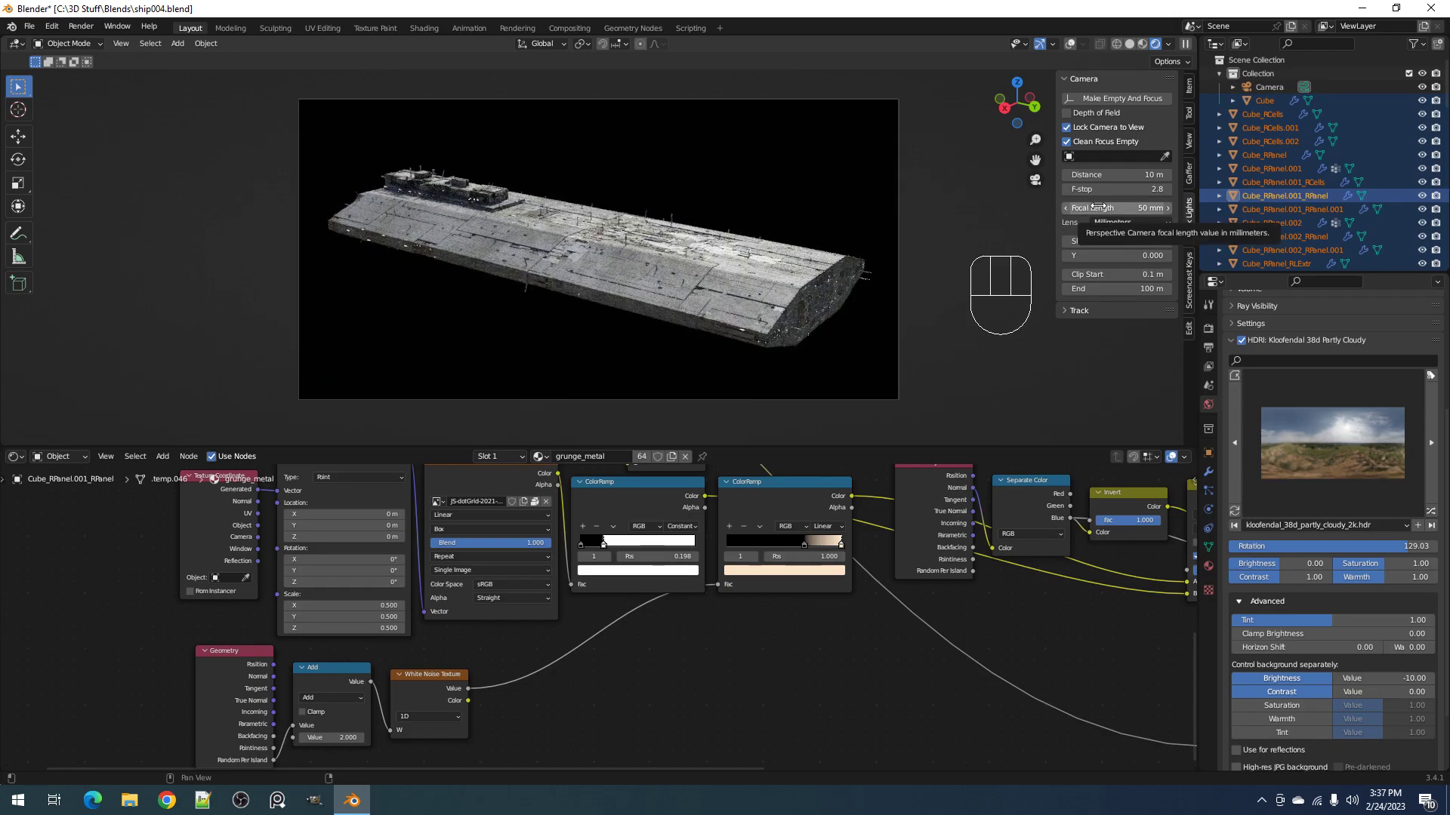
pyautogui.press('z')
pyautogui.press('z')
pyautogui.click(832, 241)
pyautogui.hotkey('ctrl', 's')
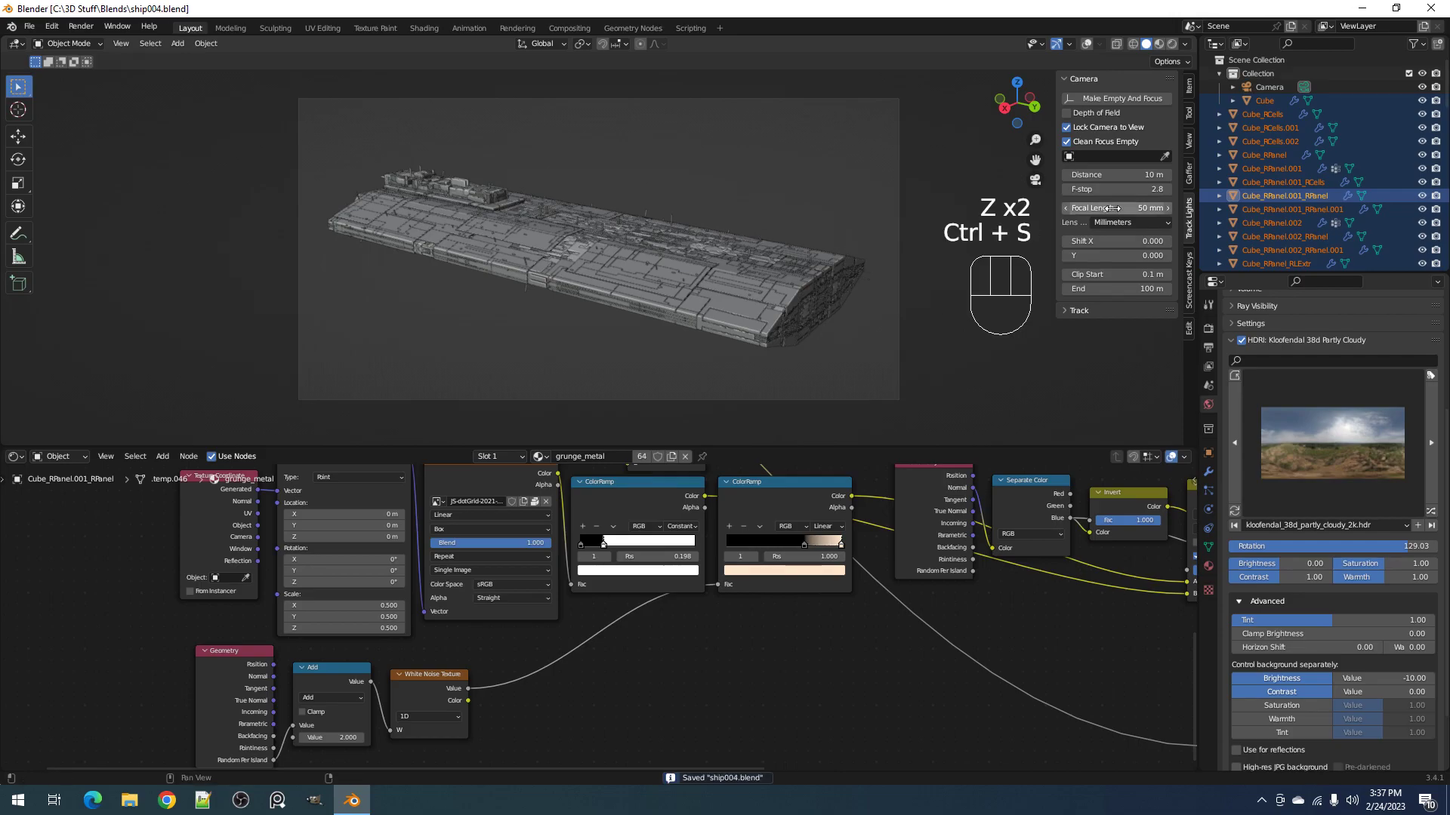
# Step: Set the camera's focal length to 20 mm and reframe the ship close-up from a low angle
pyautogui.click(1113, 207)
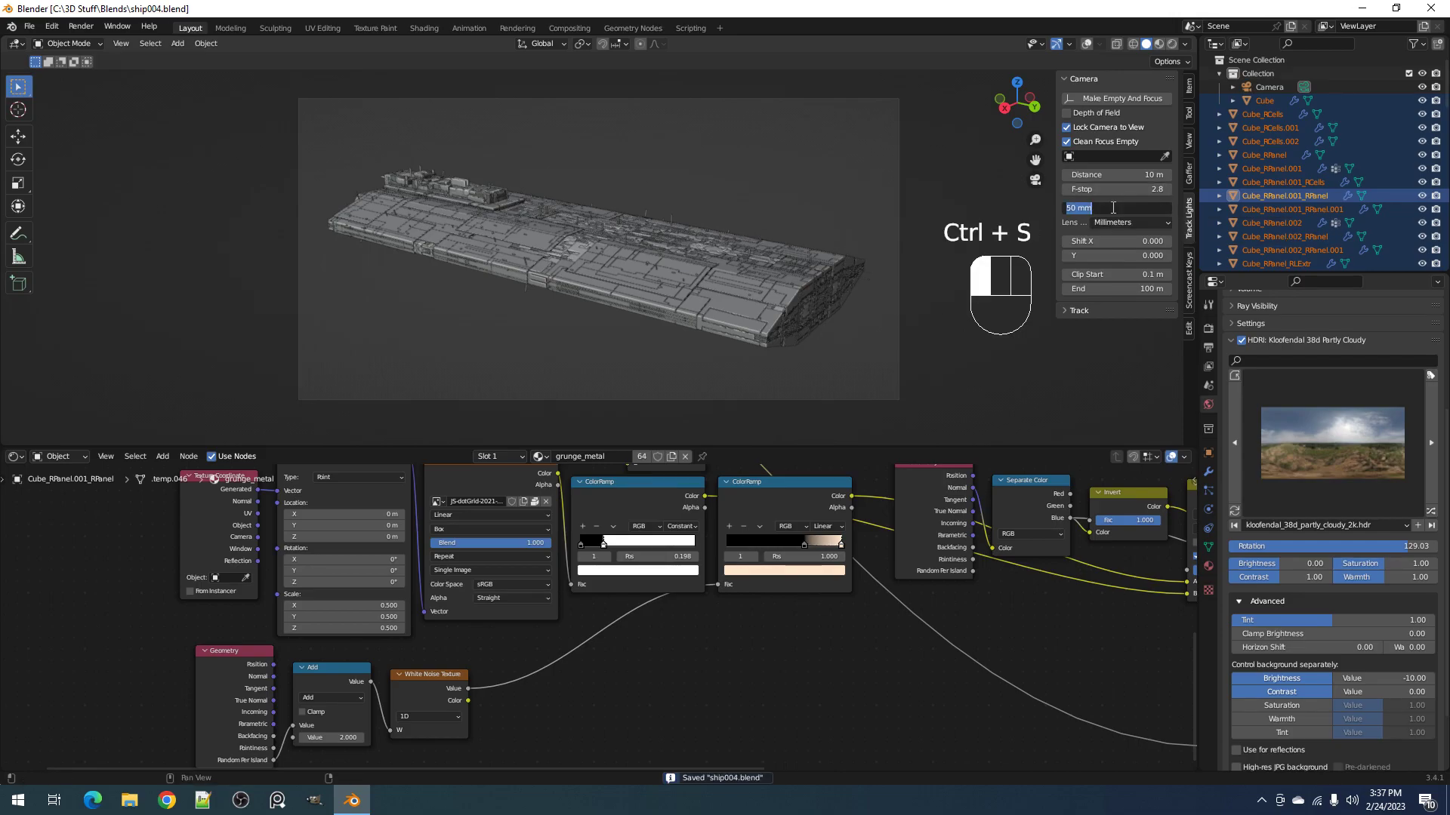
pyautogui.write('20')
pyautogui.press('Return')
pyautogui.scroll(5, 827, 168)
pyautogui.moveTo(863, 297); pyautogui.dragTo(844, 250, button='middle')
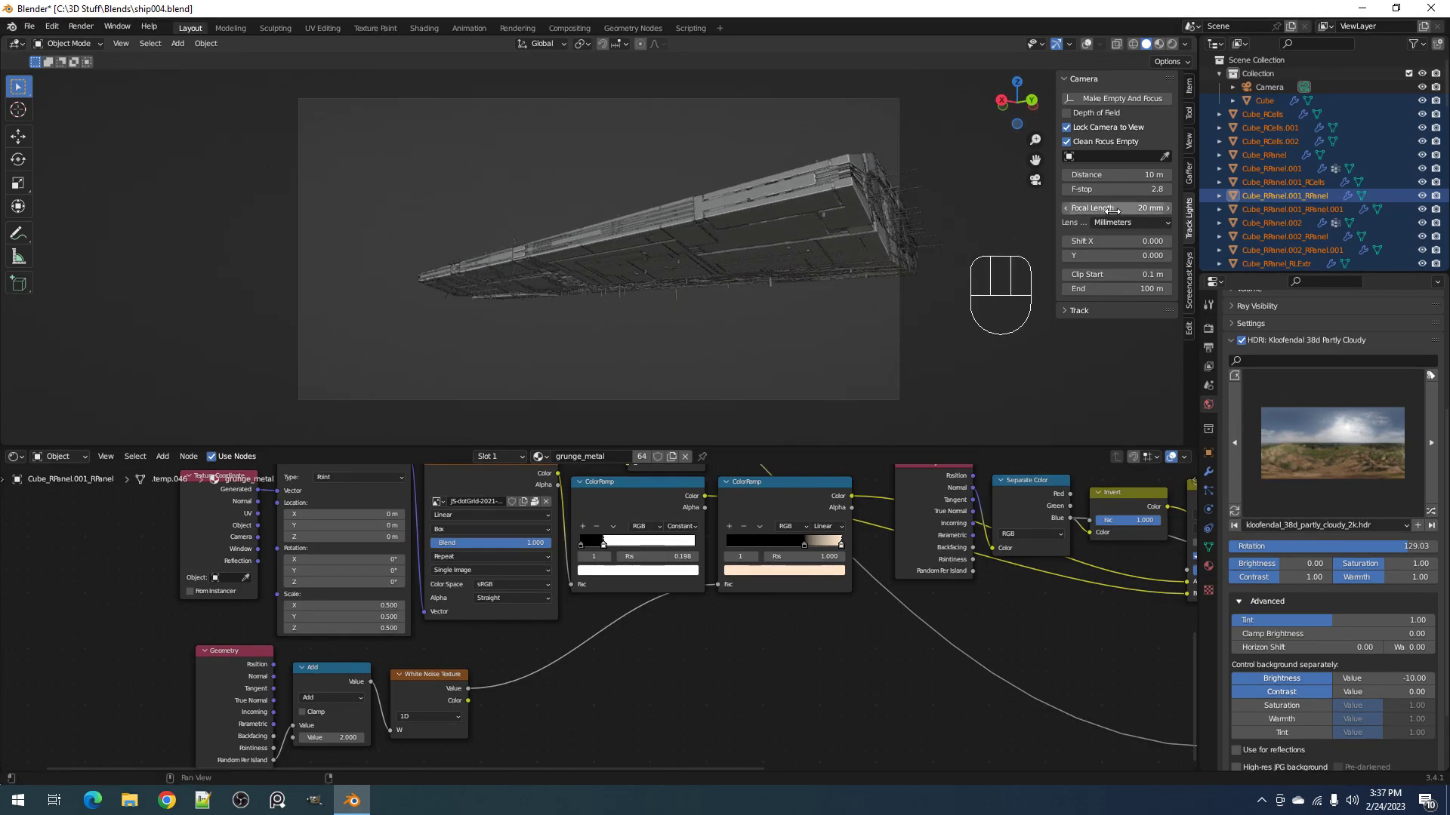
# Step: Set the camera's focal length to 80 mm and pull the camera back until the whole ship fits the frame
pyautogui.rightClick(1114, 210)
pyautogui.press('Escape')
pyautogui.click(1128, 210)
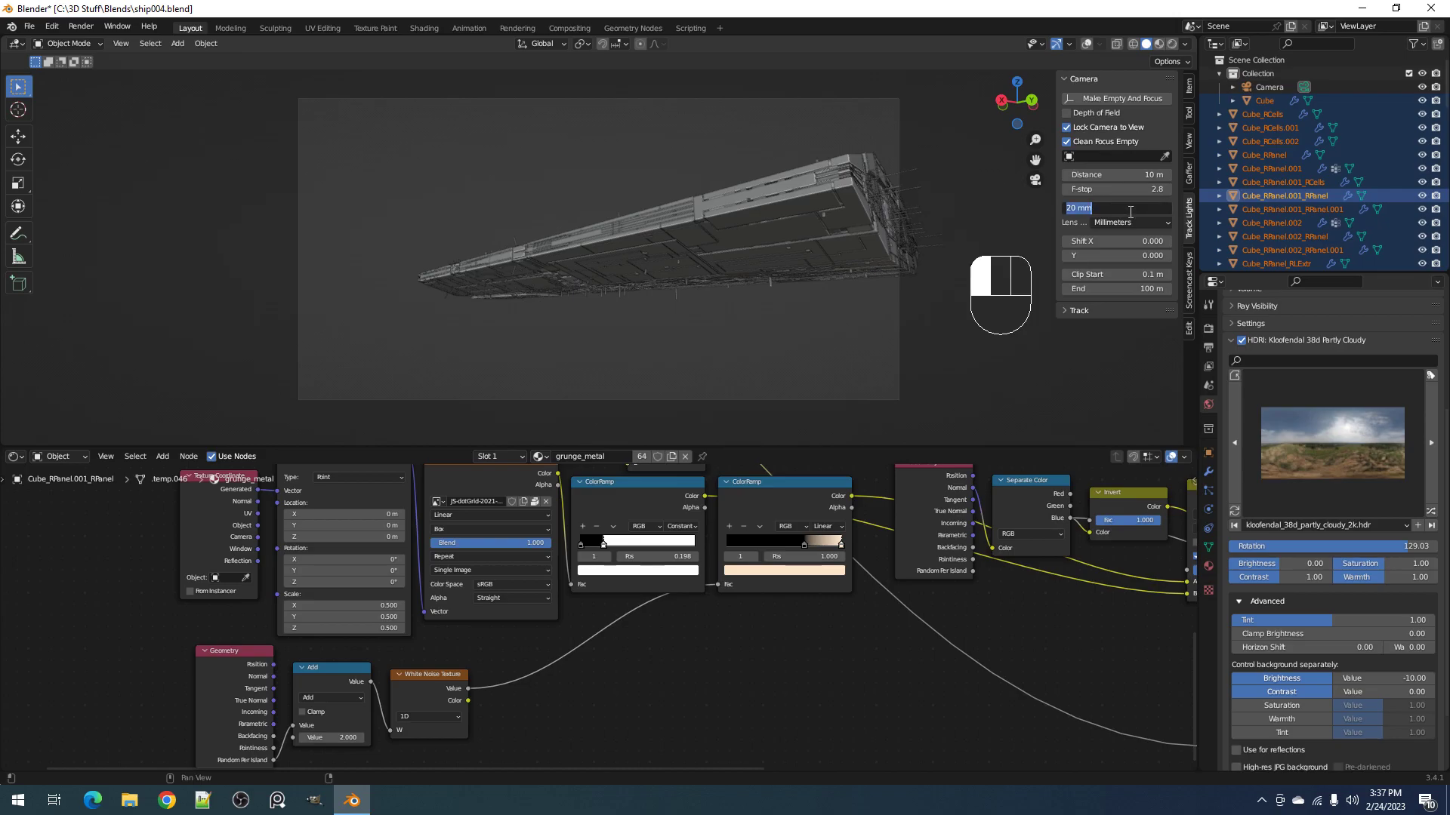
pyautogui.write('8')
pyautogui.write('0')
pyautogui.press('Return')
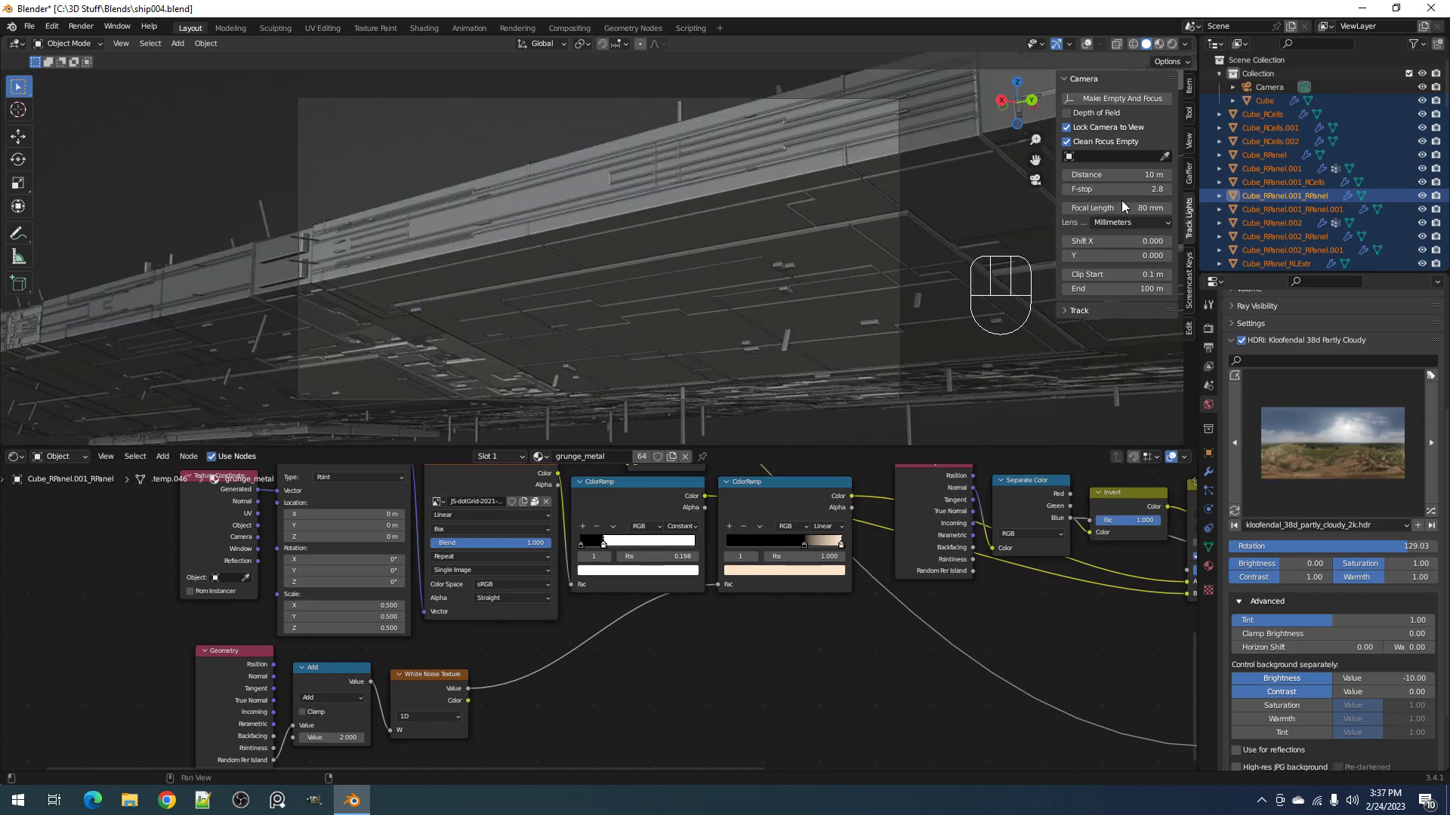
pyautogui.scroll(-5, 710, 230)
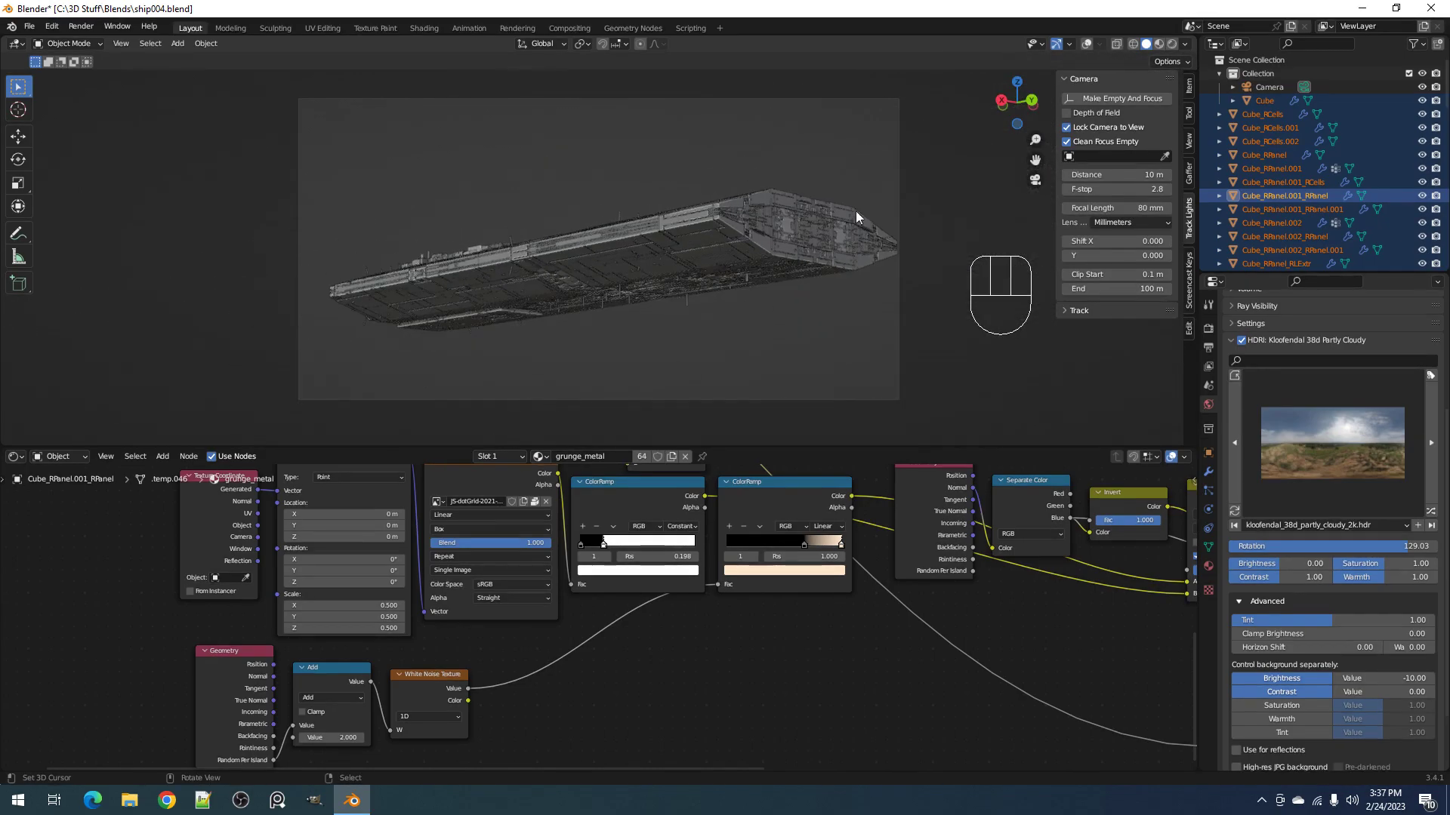
# Step: Select the camera and expand the sensor settings in its object data properties
pyautogui.click(1260, 87)
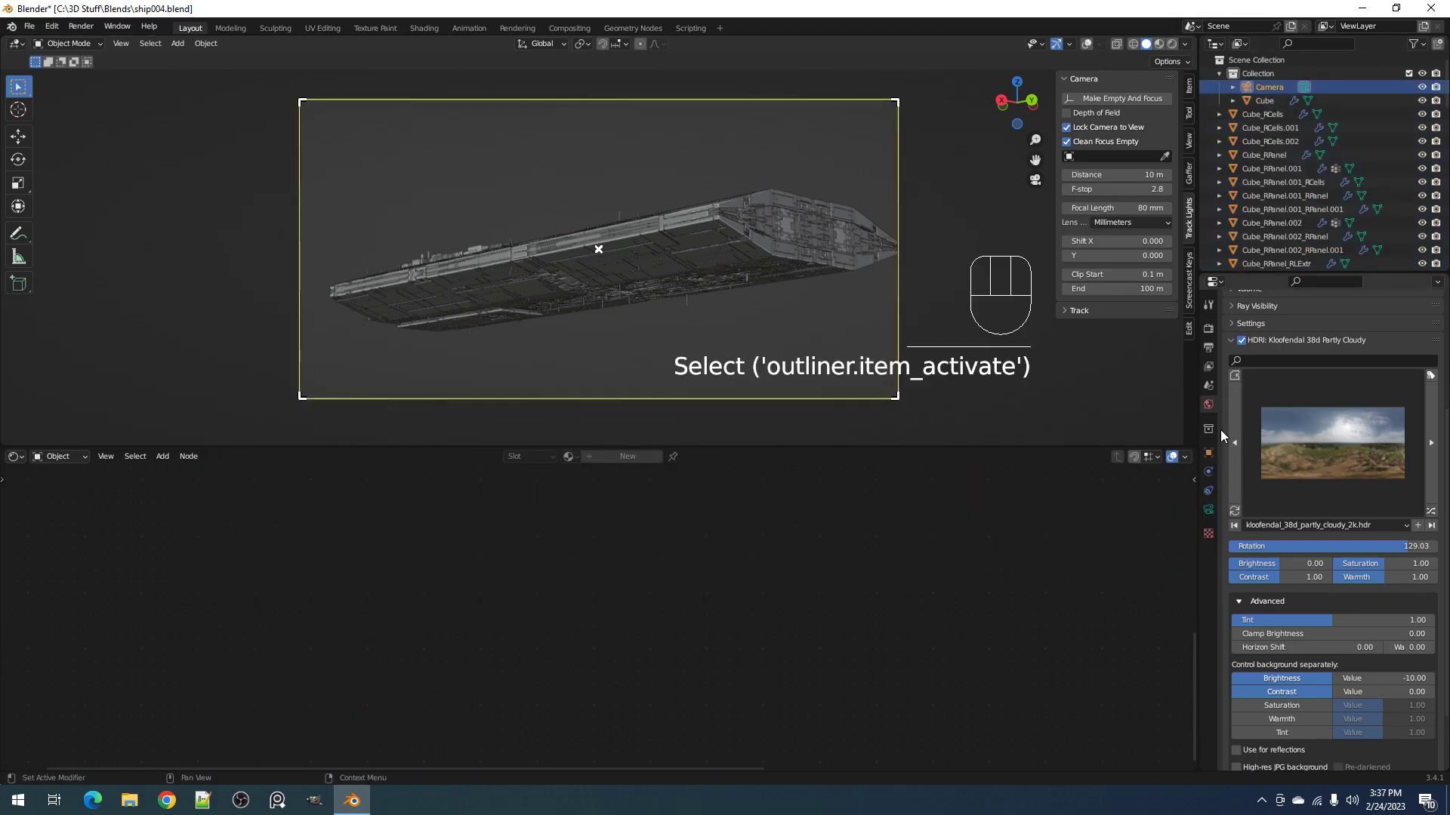
pyautogui.click(1208, 511)
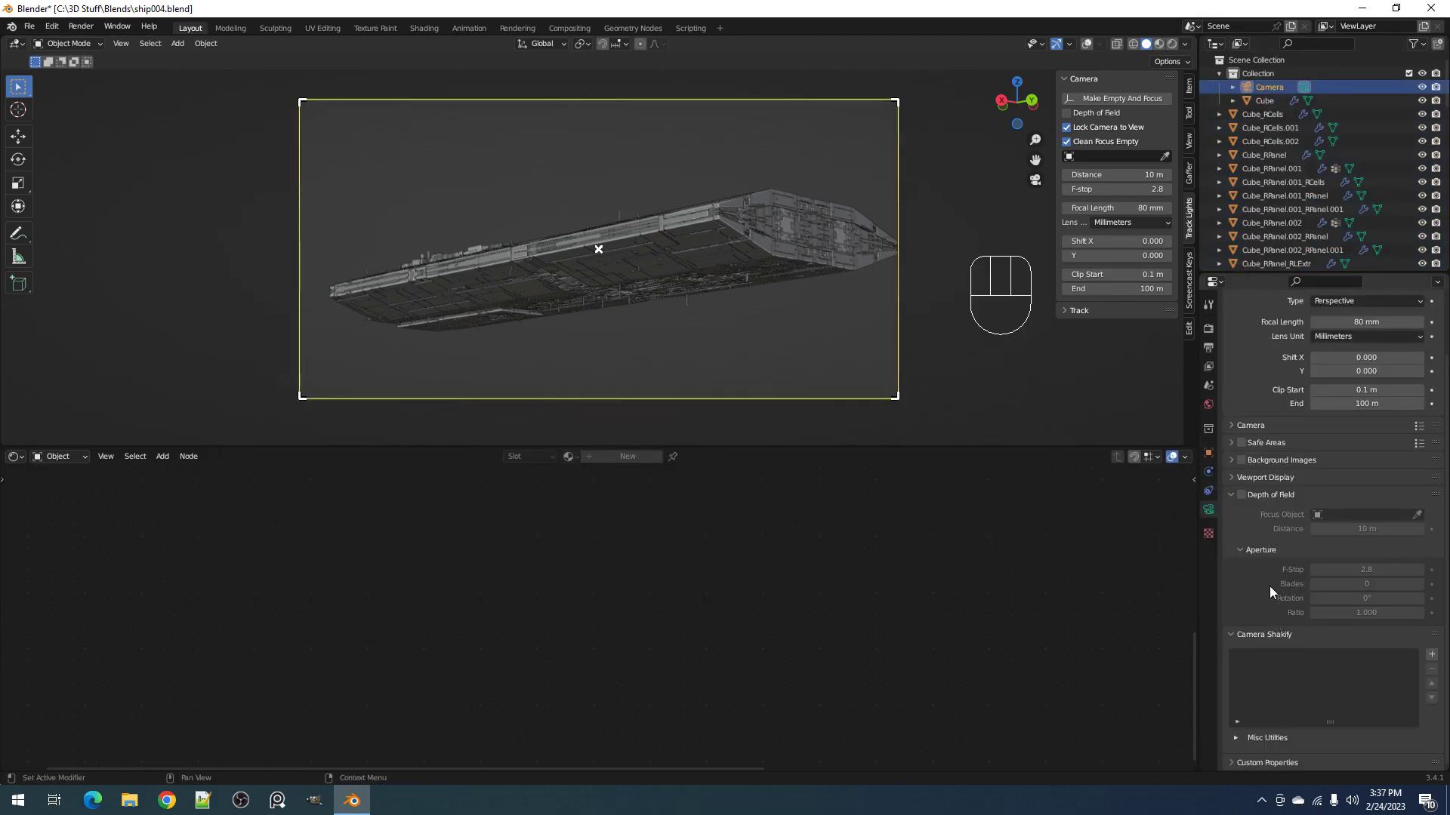
pyautogui.scroll(1, 1268, 582)
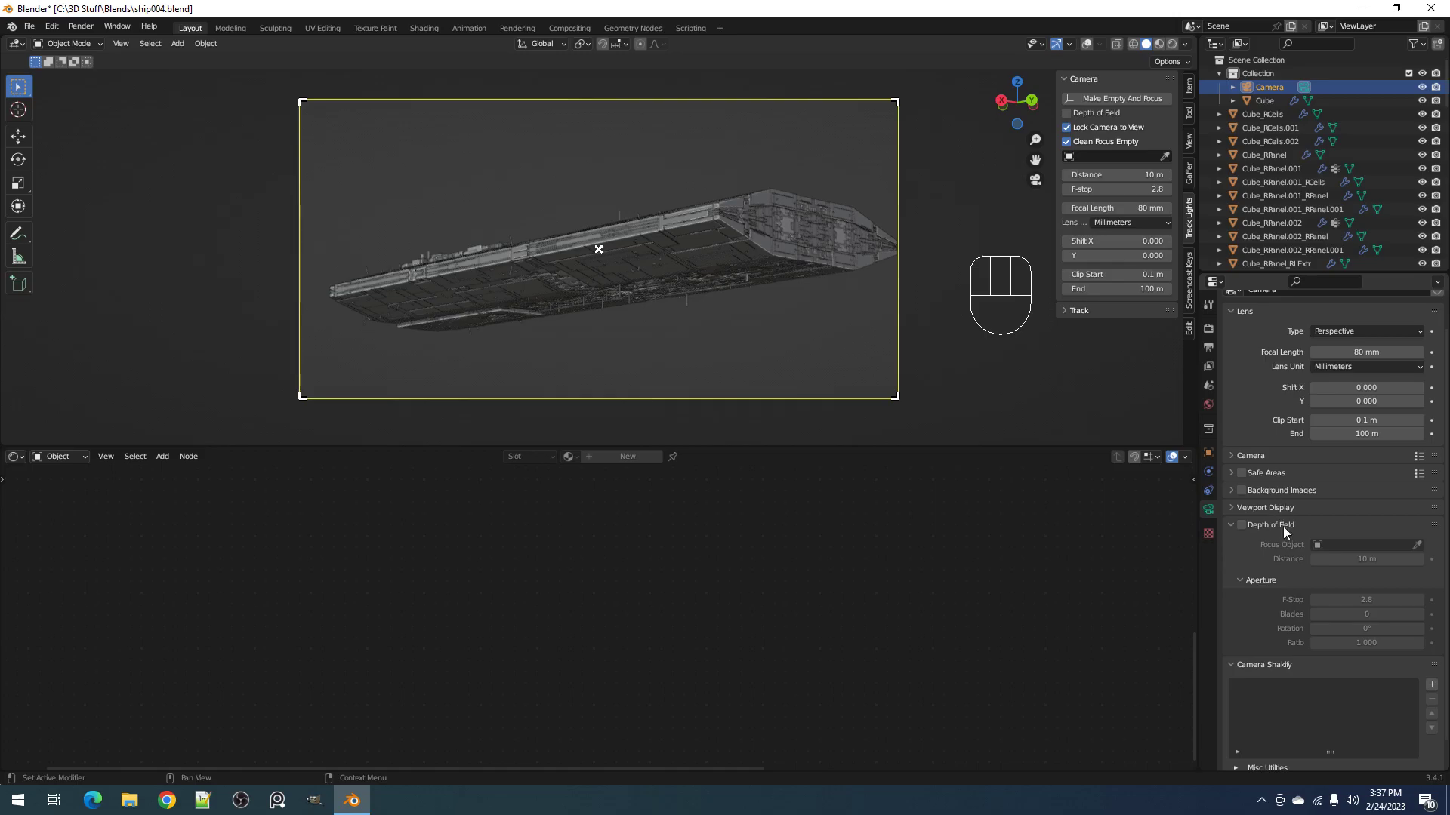
pyautogui.click(1275, 458)
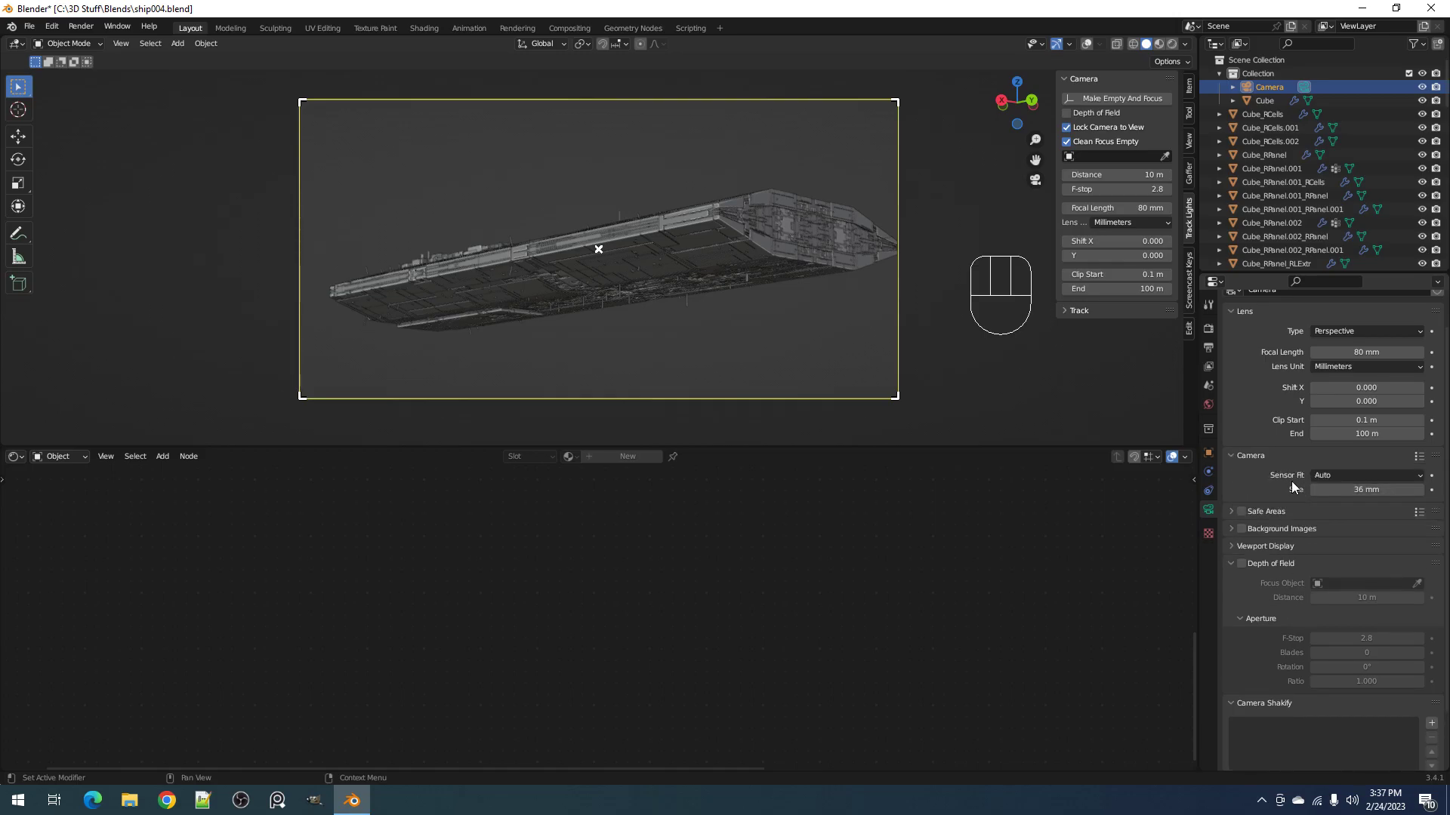
# Step: Orbit the locked camera to a low angle showing the ship's underside and save the file
pyautogui.moveTo(675, 175); pyautogui.dragTo(674, 218, button='middle')
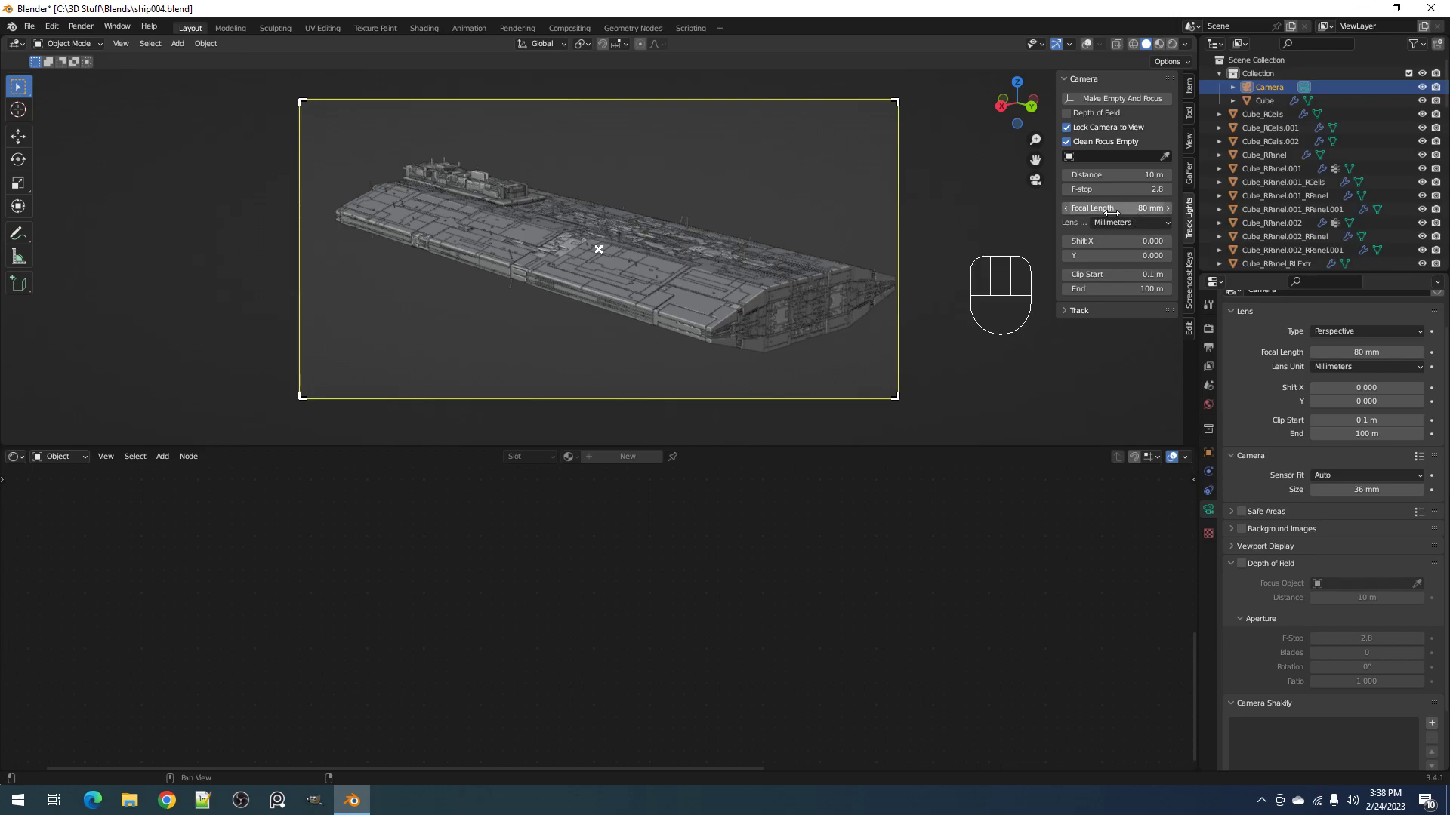
pyautogui.moveTo(767, 246)
pyautogui.mouseDown(button='middle')
pyautogui.moveTo(767, 261)
pyautogui.moveTo(766, 190)
pyautogui.mouseUp(button='middle')
pyautogui.hotkey('ctrl', 's')
# Step: Switch the viewport to Rendered shading and orbit the camera to look down on the ship's upper hull
pyautogui.press('z')
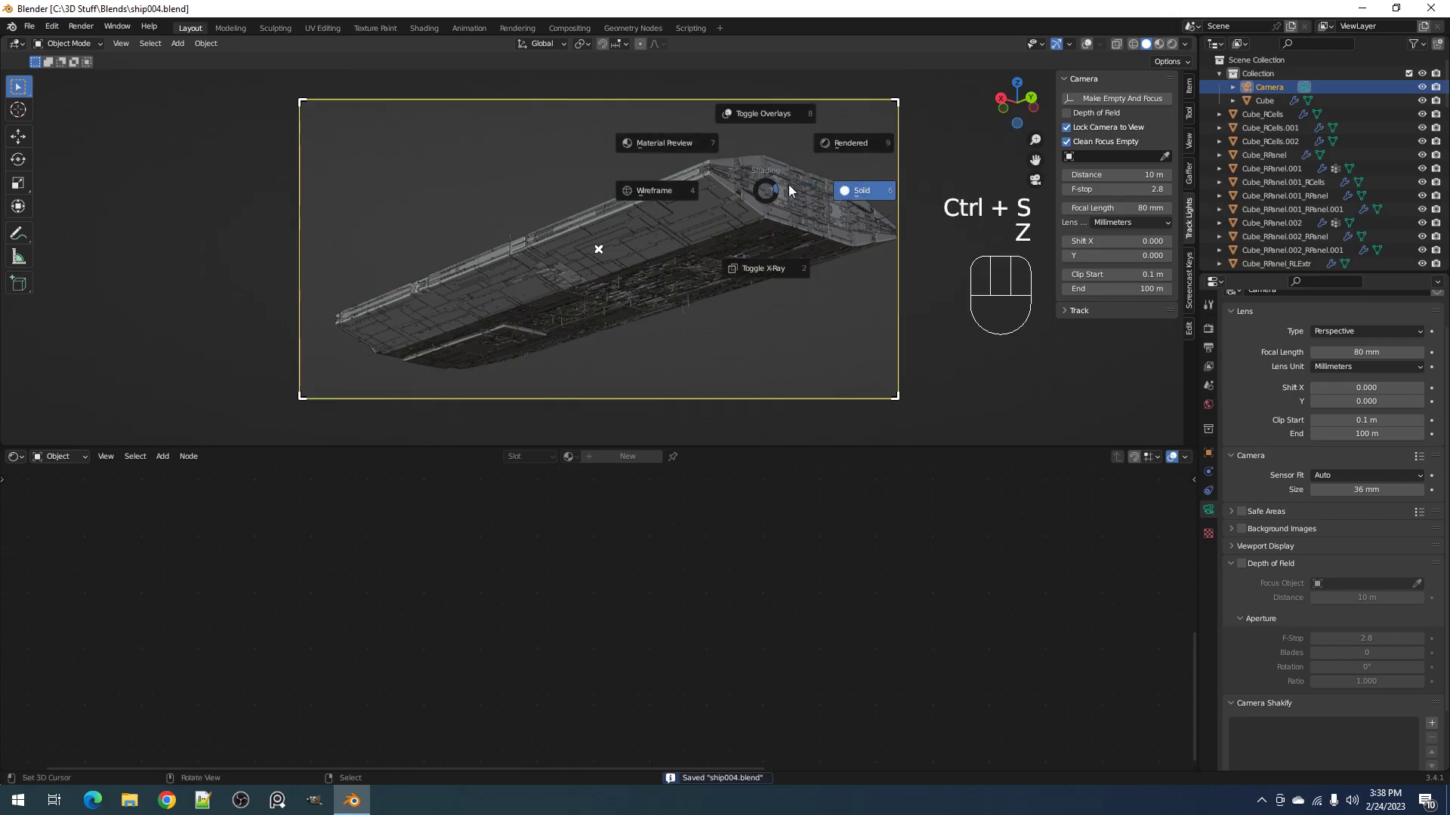
pyautogui.click(840, 146)
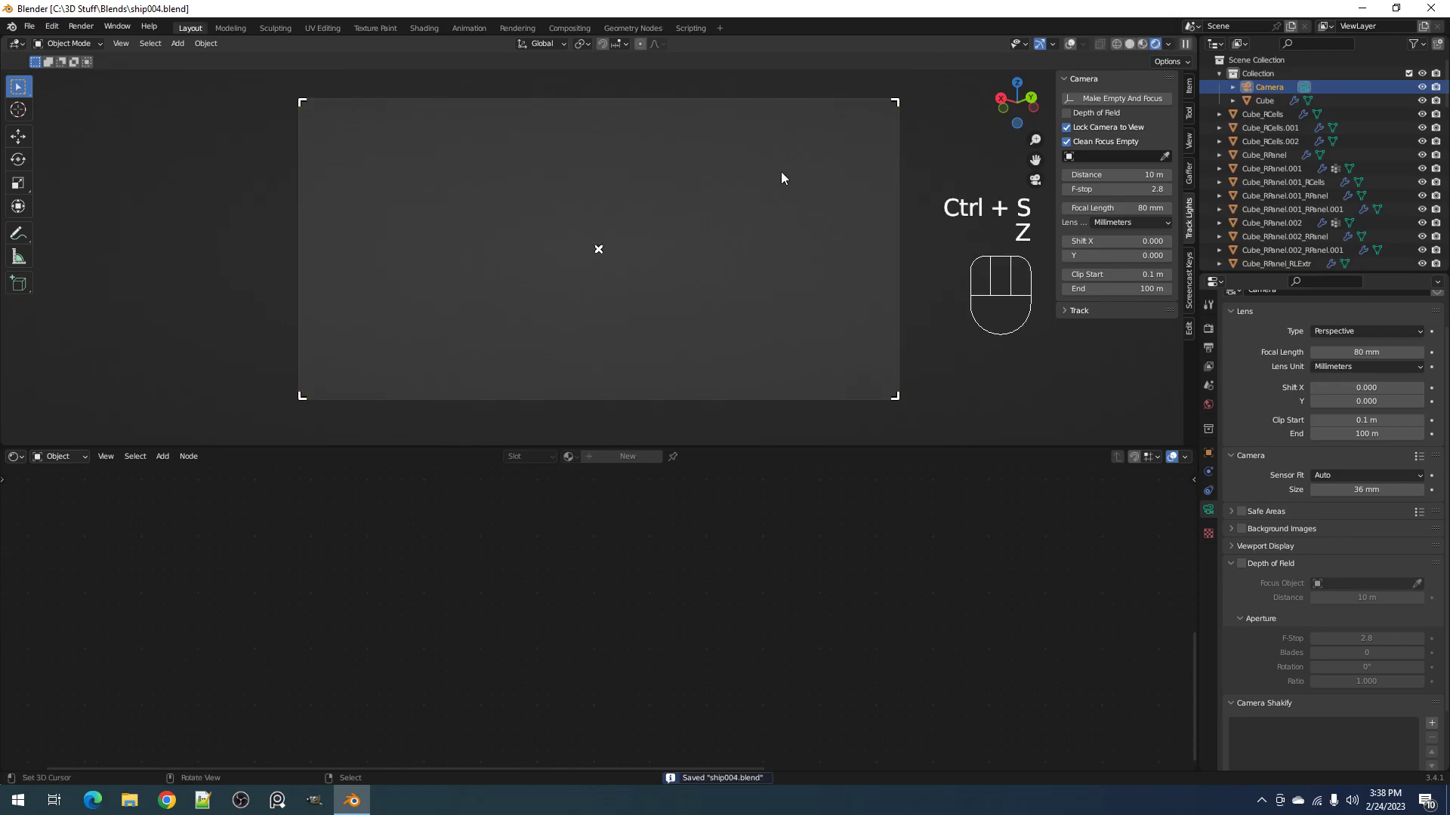
pyautogui.moveTo(789, 178); pyautogui.dragTo(787, 257, button='middle')
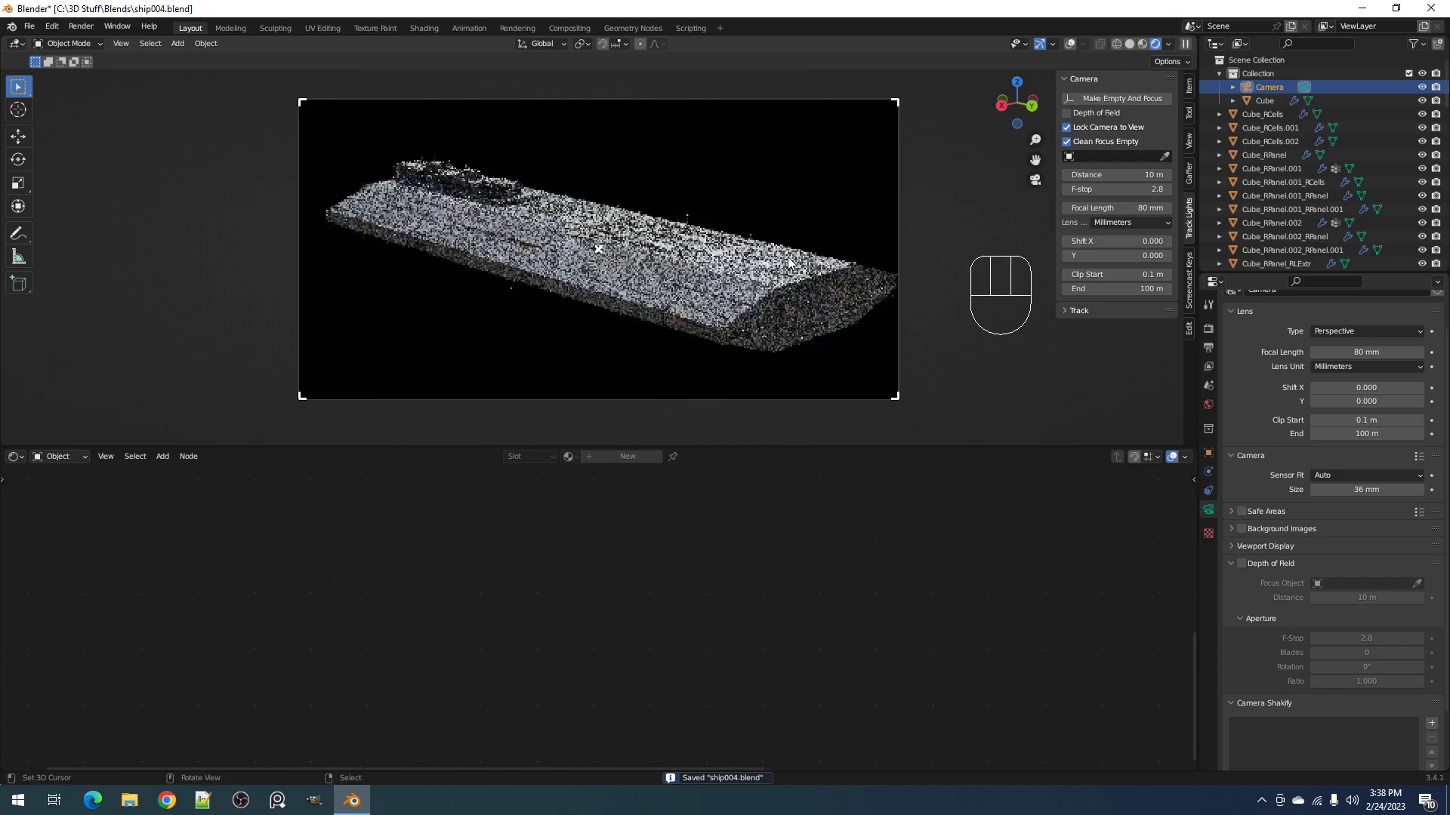
pyautogui.hotkey('shift', 'alt', 'z')
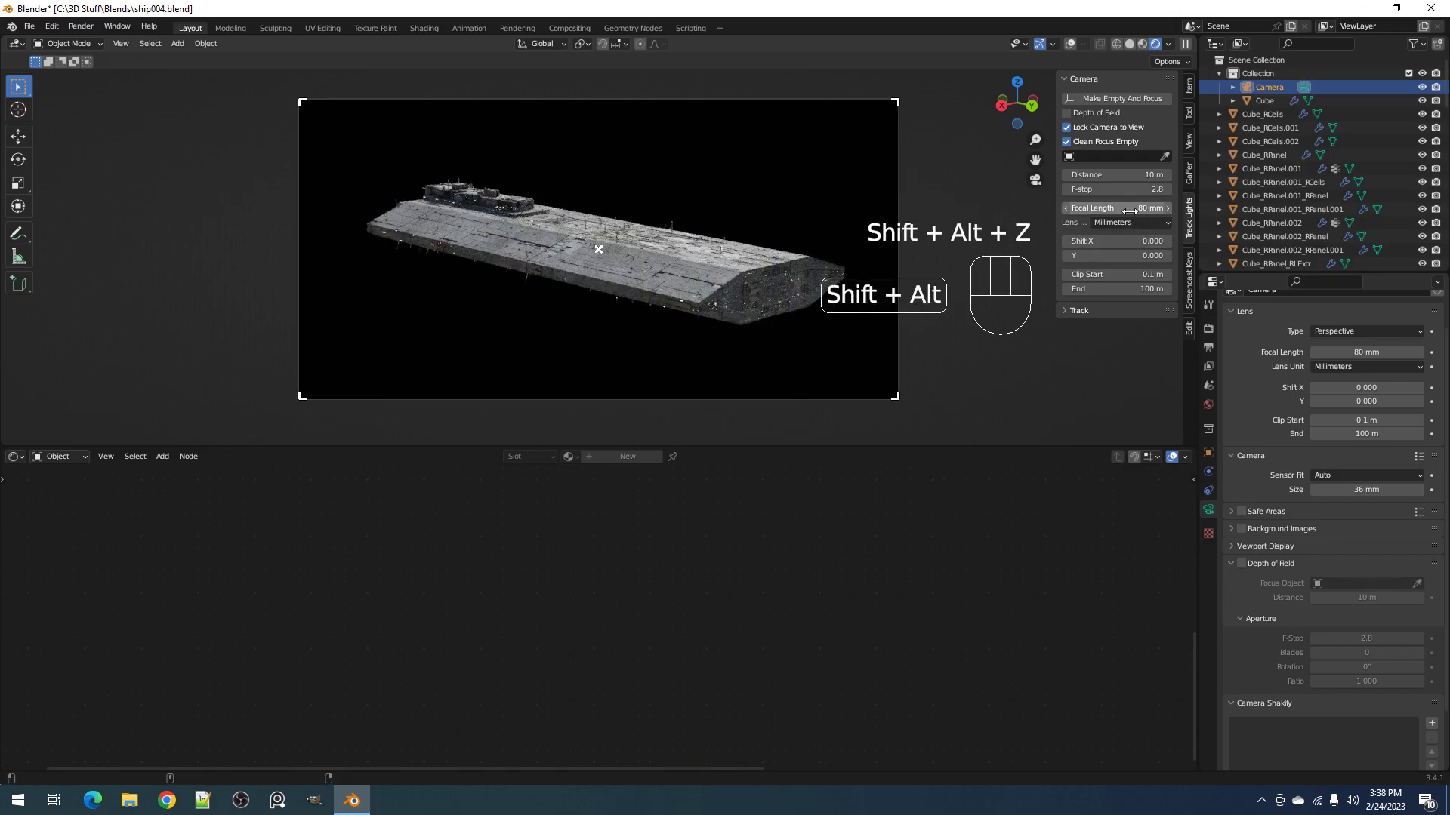
# Step: Set the camera's focal length to 60 mm and reframe the whole ship inside the shot
pyautogui.click(1130, 209)
pyautogui.write('60')
pyautogui.press('Return')
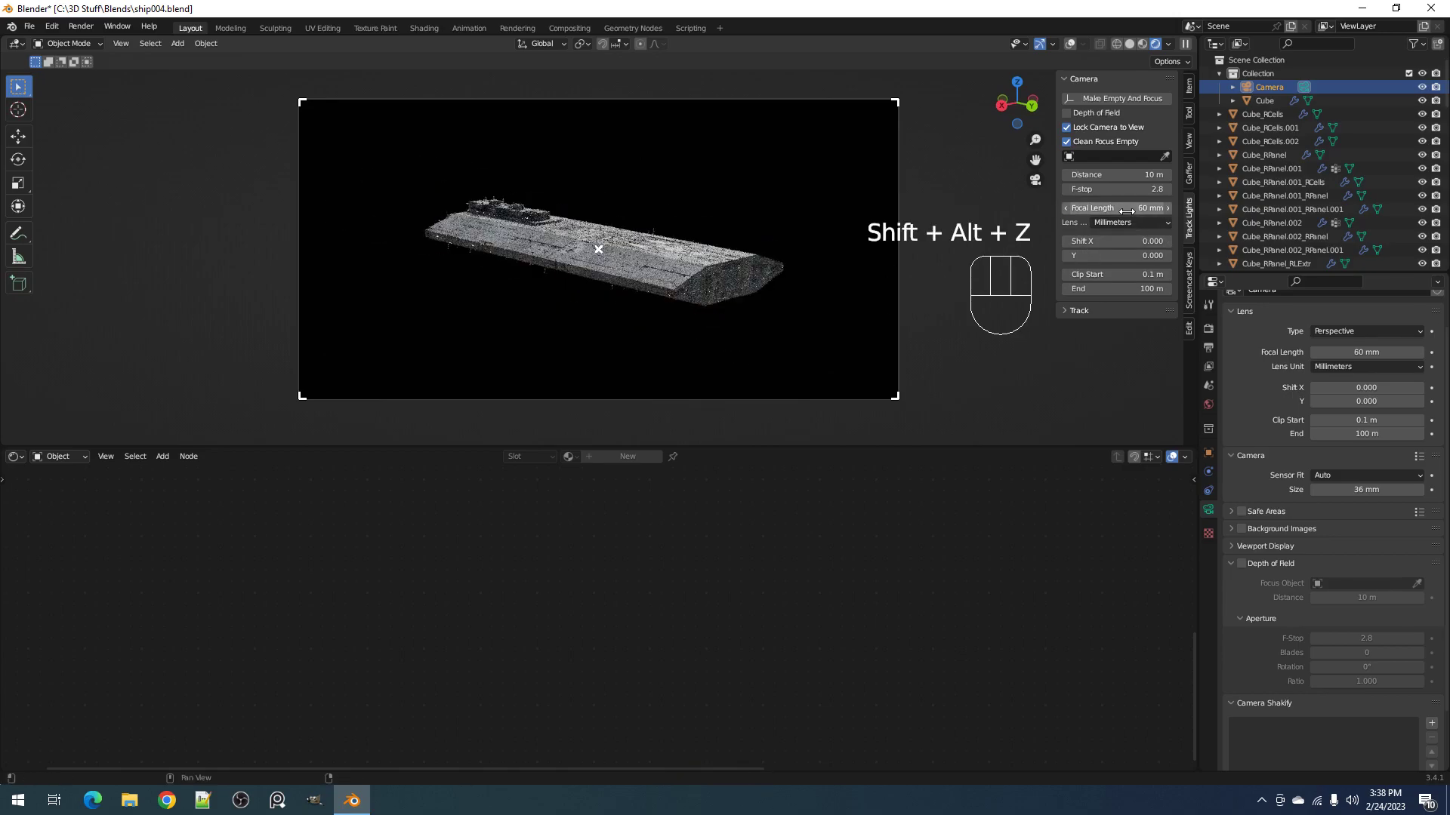
pyautogui.scroll(3, 577, 204)
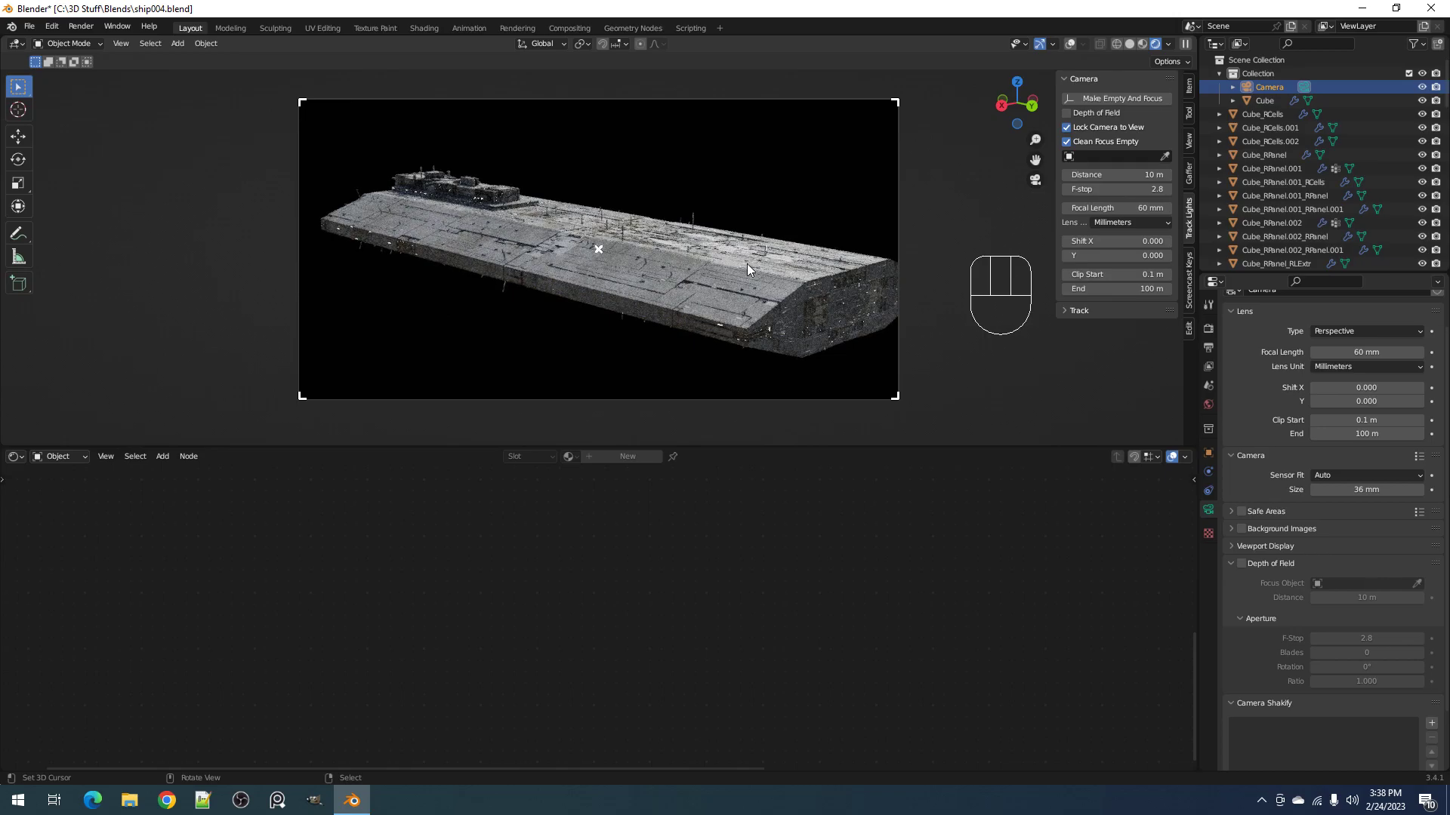
pyautogui.moveTo(746, 270); pyautogui.dragTo(760, 305, button='middle')
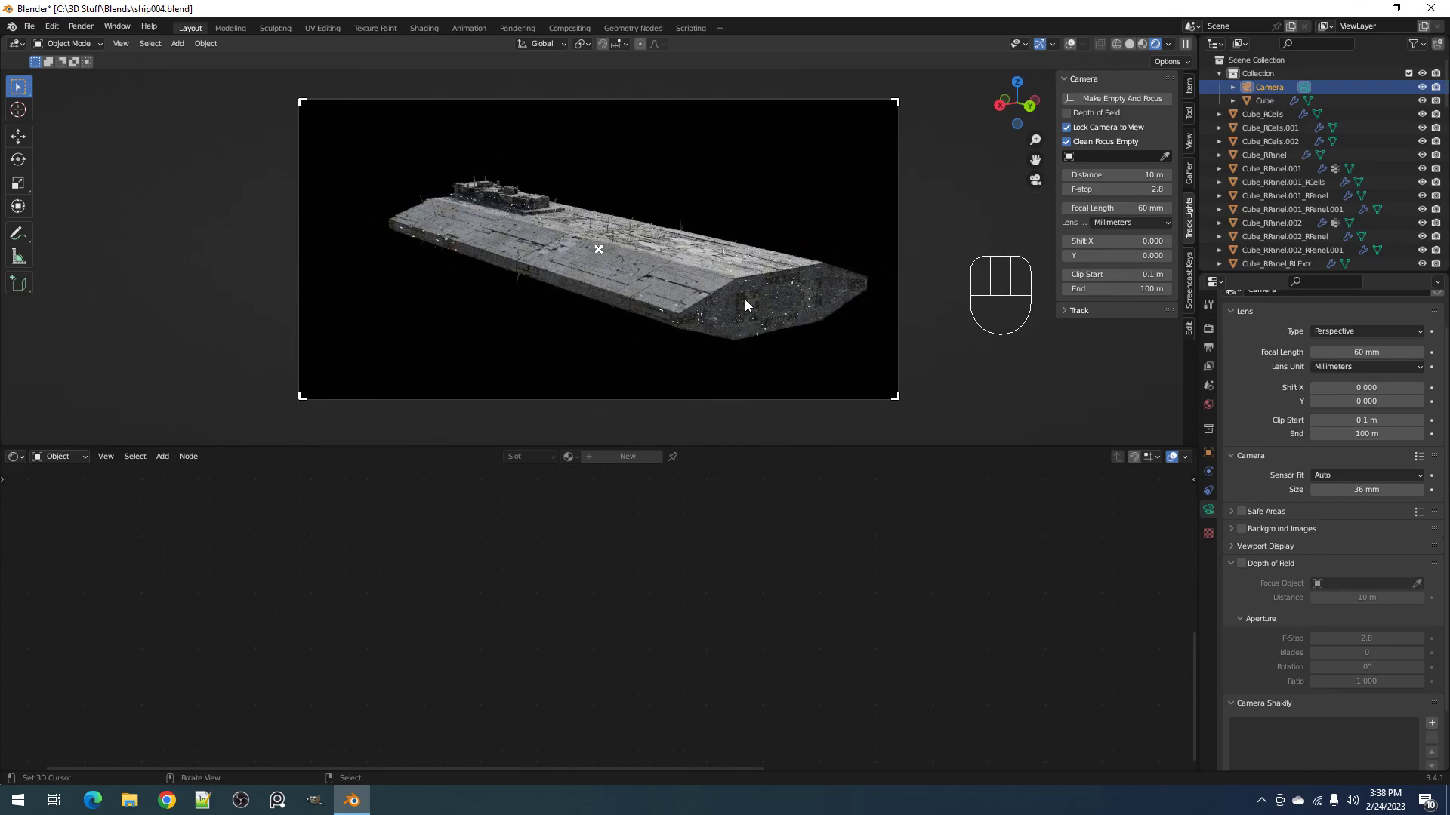
# Step: Leave the camera view, return to Solid shading and save the file
pyautogui.press('KP_0')
pyautogui.scroll(3, 740, 299)
pyautogui.press('z')
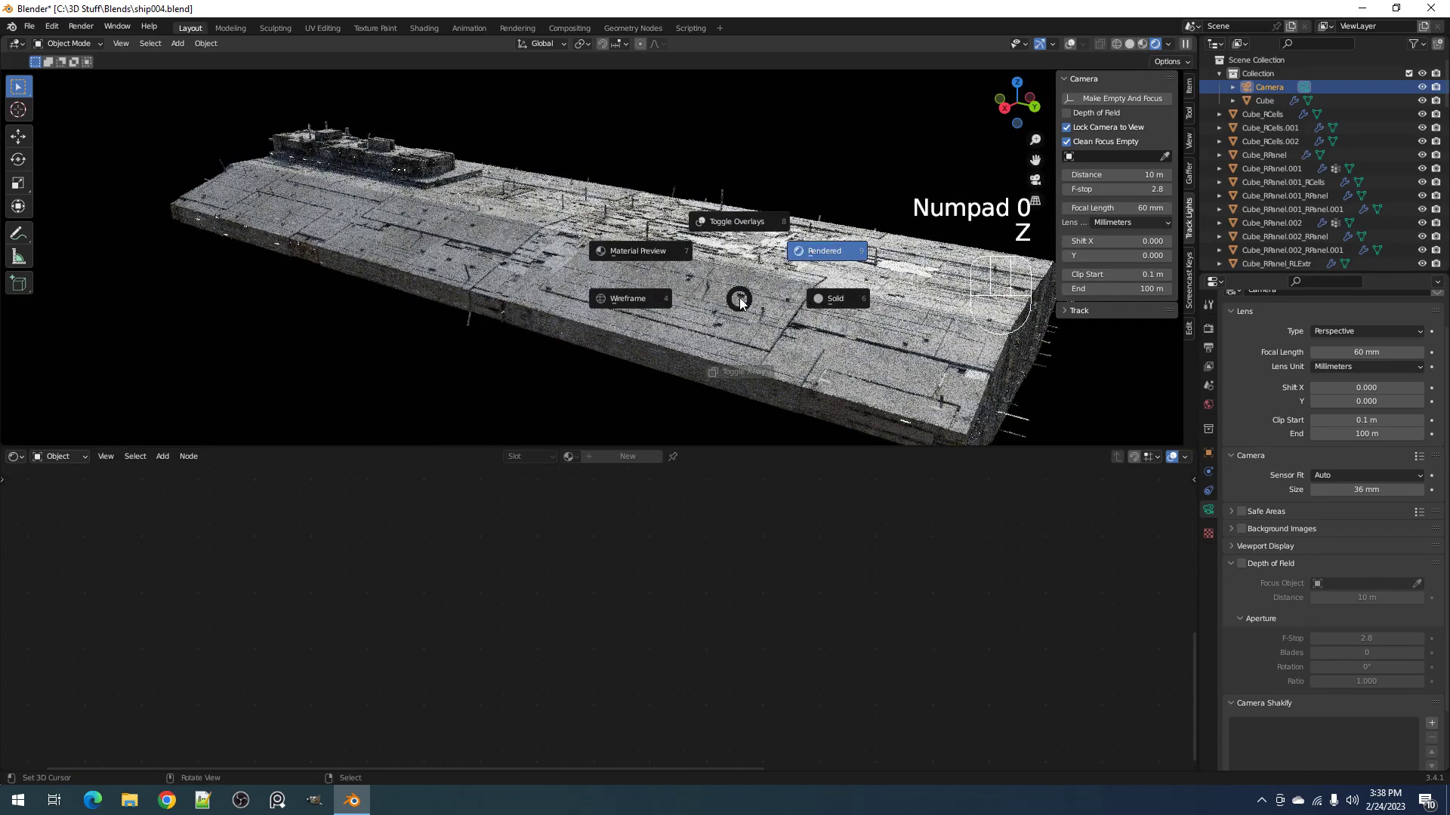
pyautogui.click(820, 293)
pyautogui.hotkey('ctrl', 's')
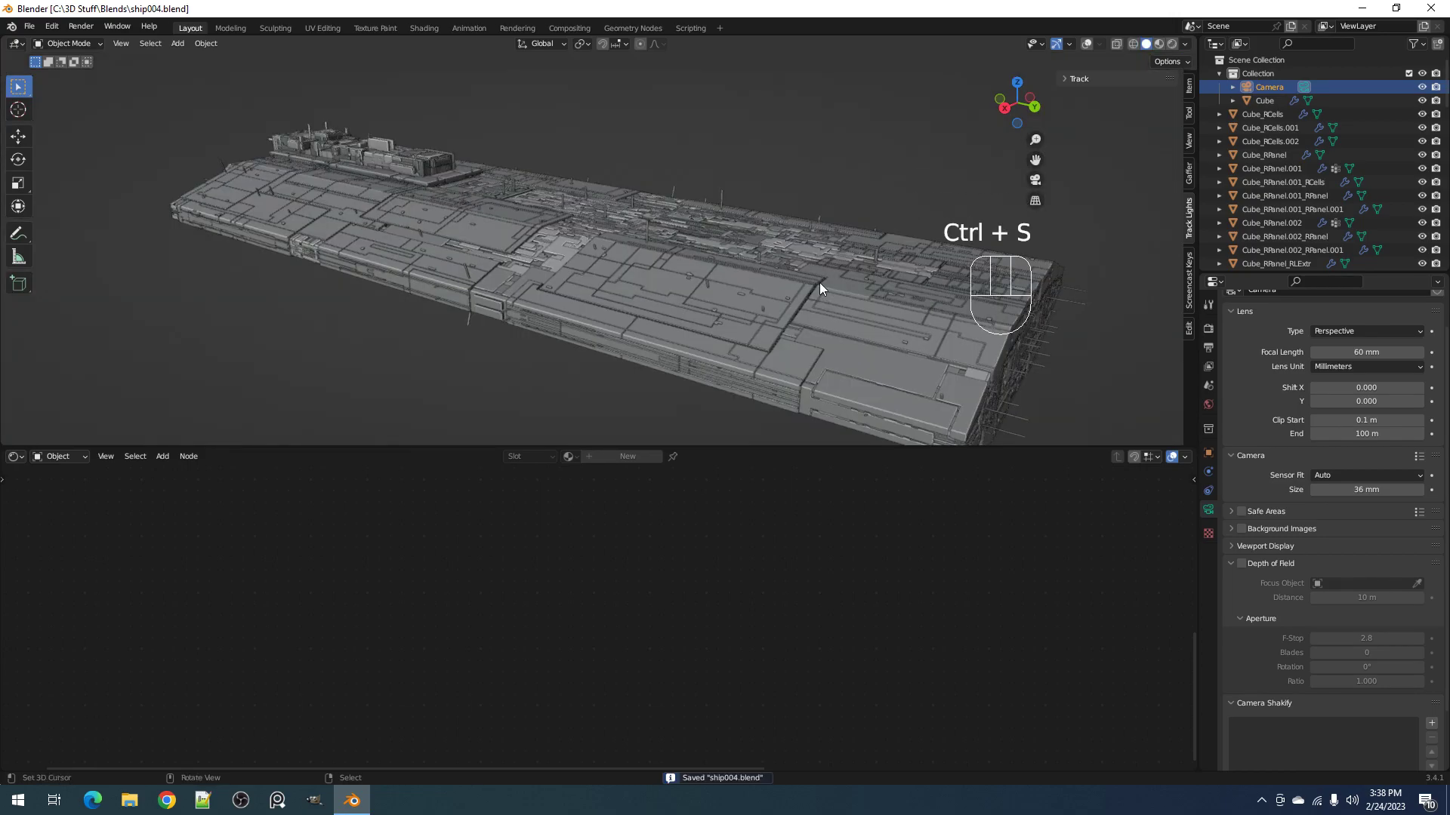
# Step: Hide the viewport sidebar and preview the whole ship in Rendered shading before returning to Solid
pyautogui.press('n')
pyautogui.scroll(-1, 831, 279)
pyautogui.keyDown('shift'); pyautogui.moveTo(848, 290); pyautogui.dragTo(796, 280, button='middle'); pyautogui.keyUp('shift')
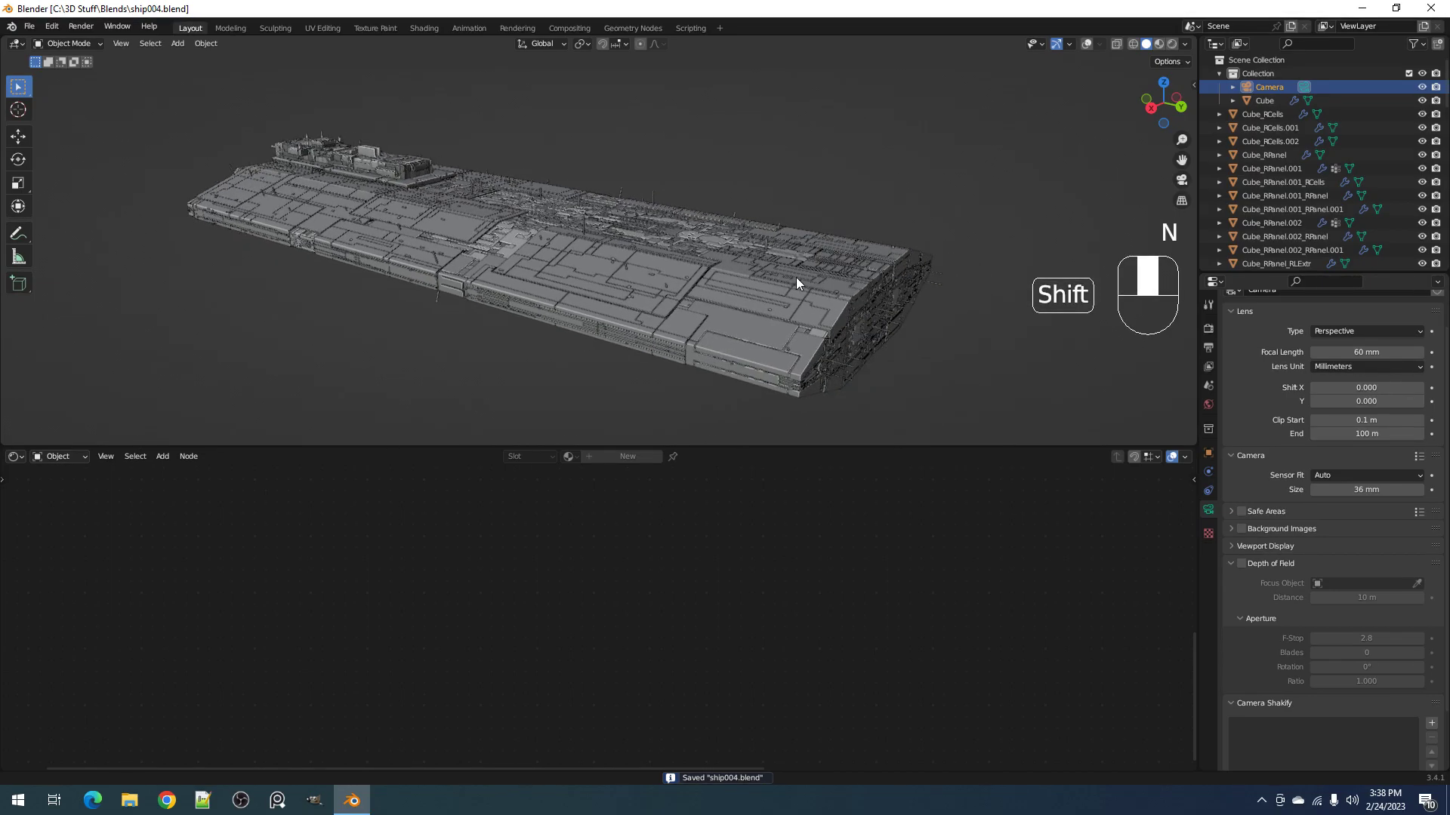
pyautogui.hotkey('ctrl', 's')
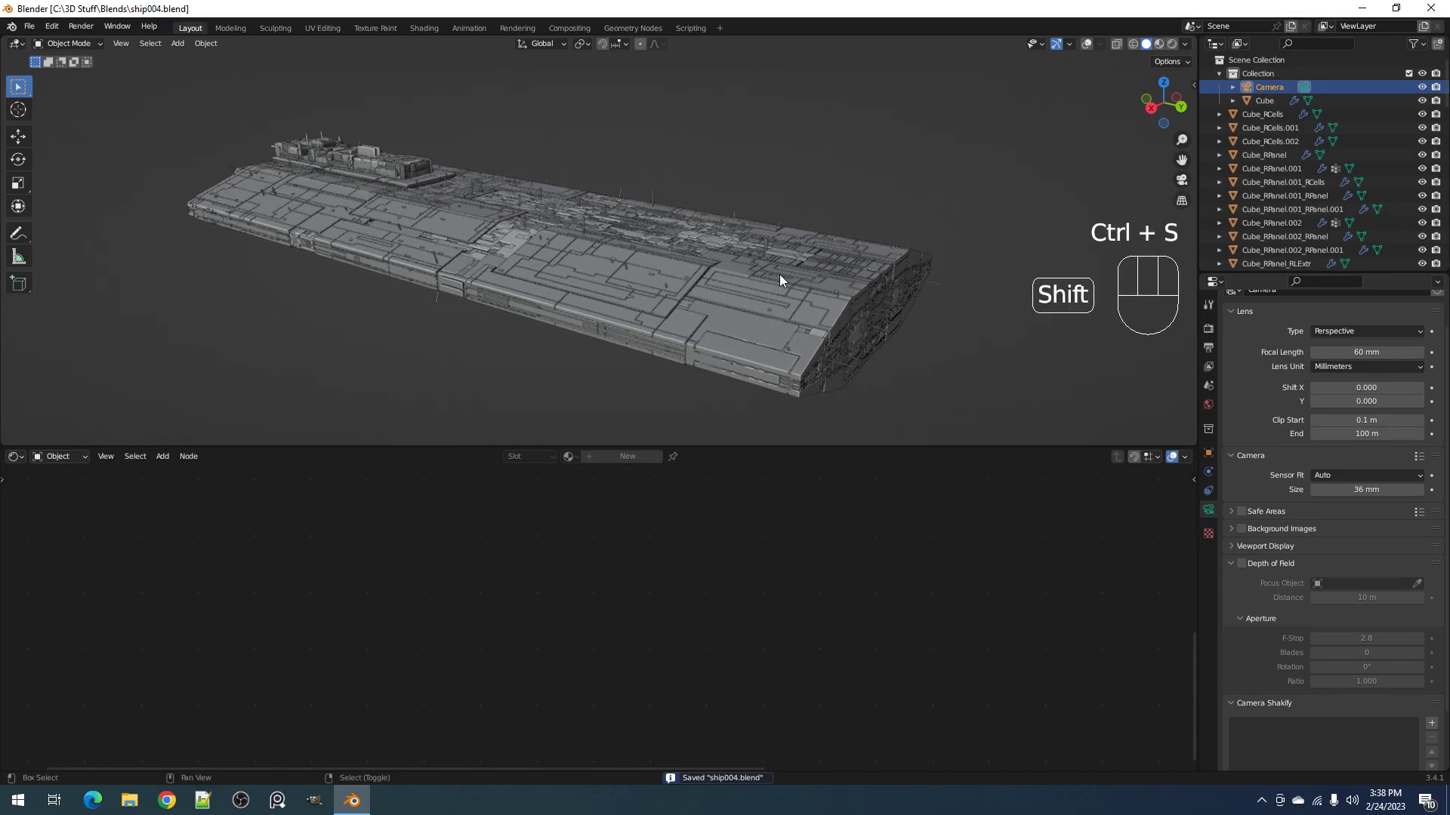
pyautogui.press('z')
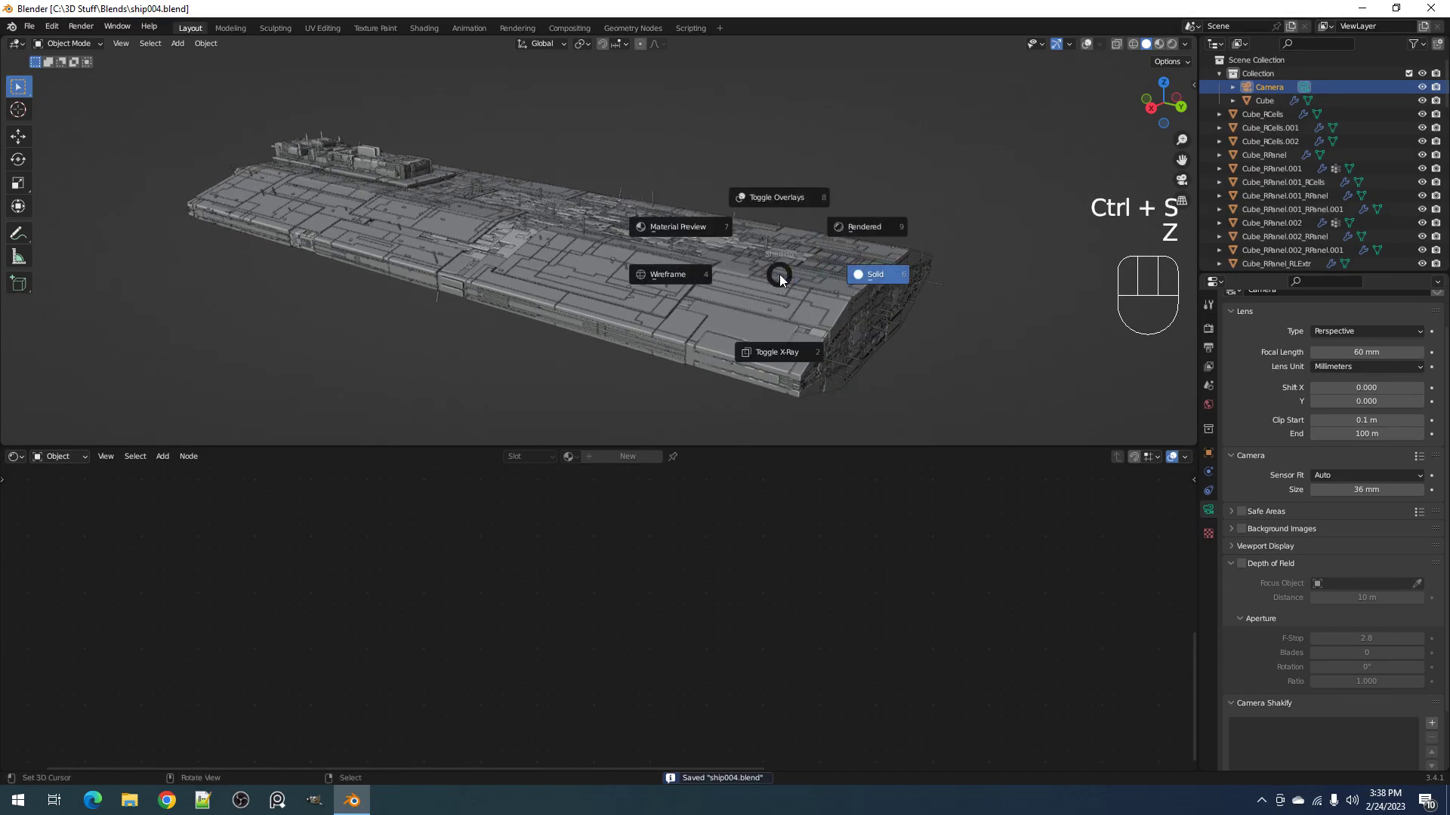
pyautogui.click(857, 230)
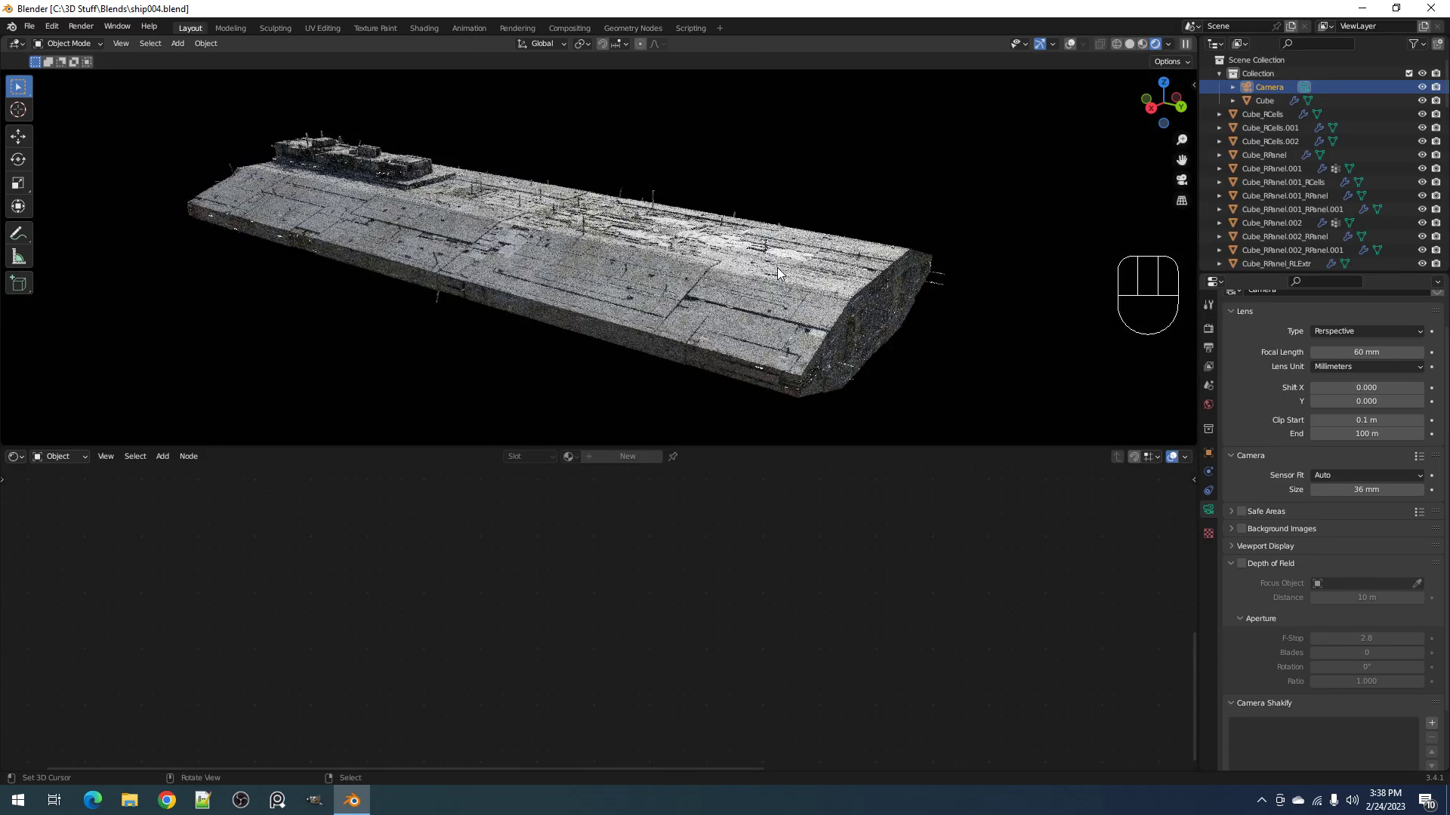
pyautogui.press('z')
pyautogui.click(886, 270)
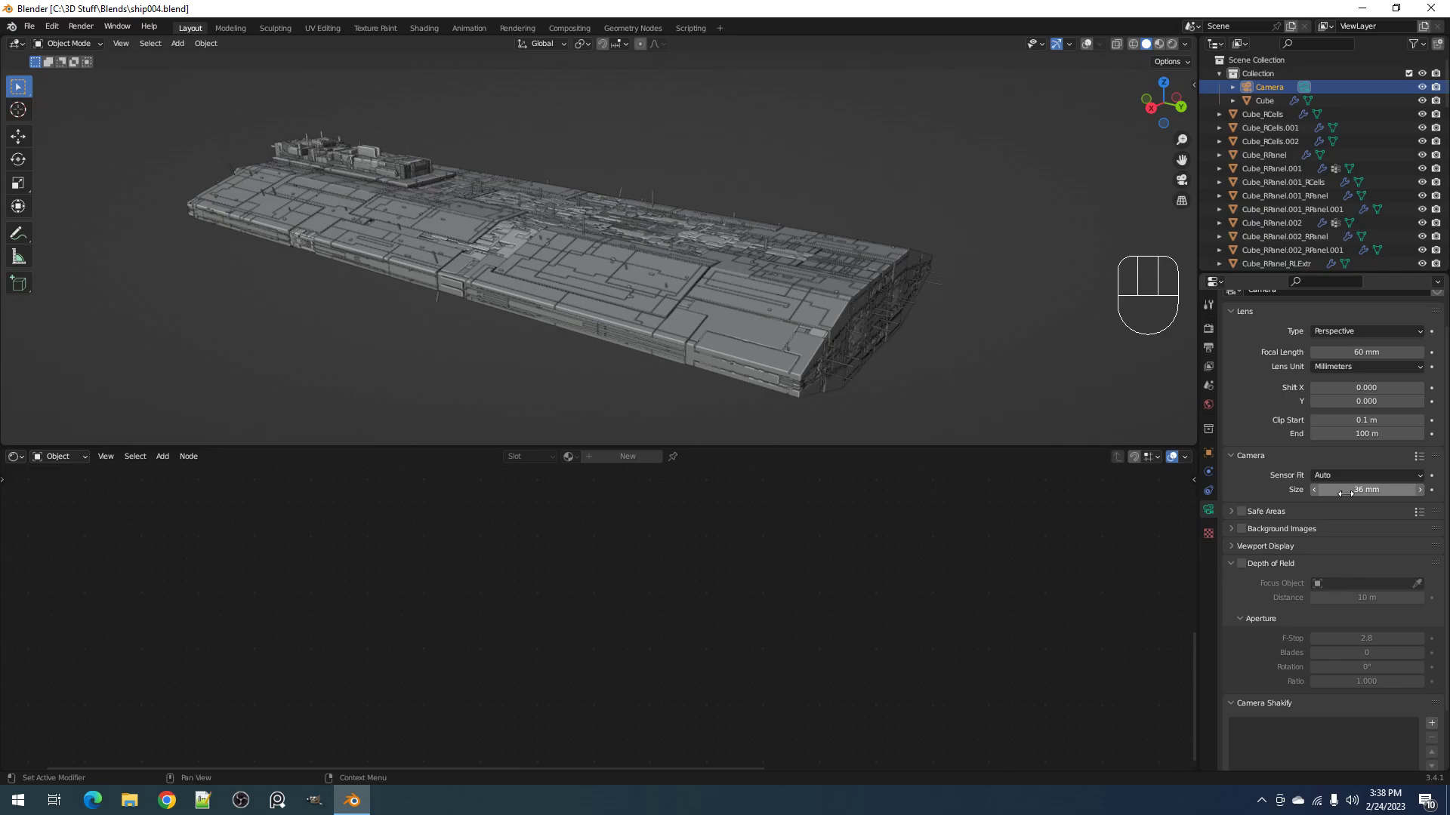
# Step: Save the file and recheck the hull material in Rendered shading, ending back in Solid
pyautogui.hotkey('ctrl', 's')
pyautogui.press('z')
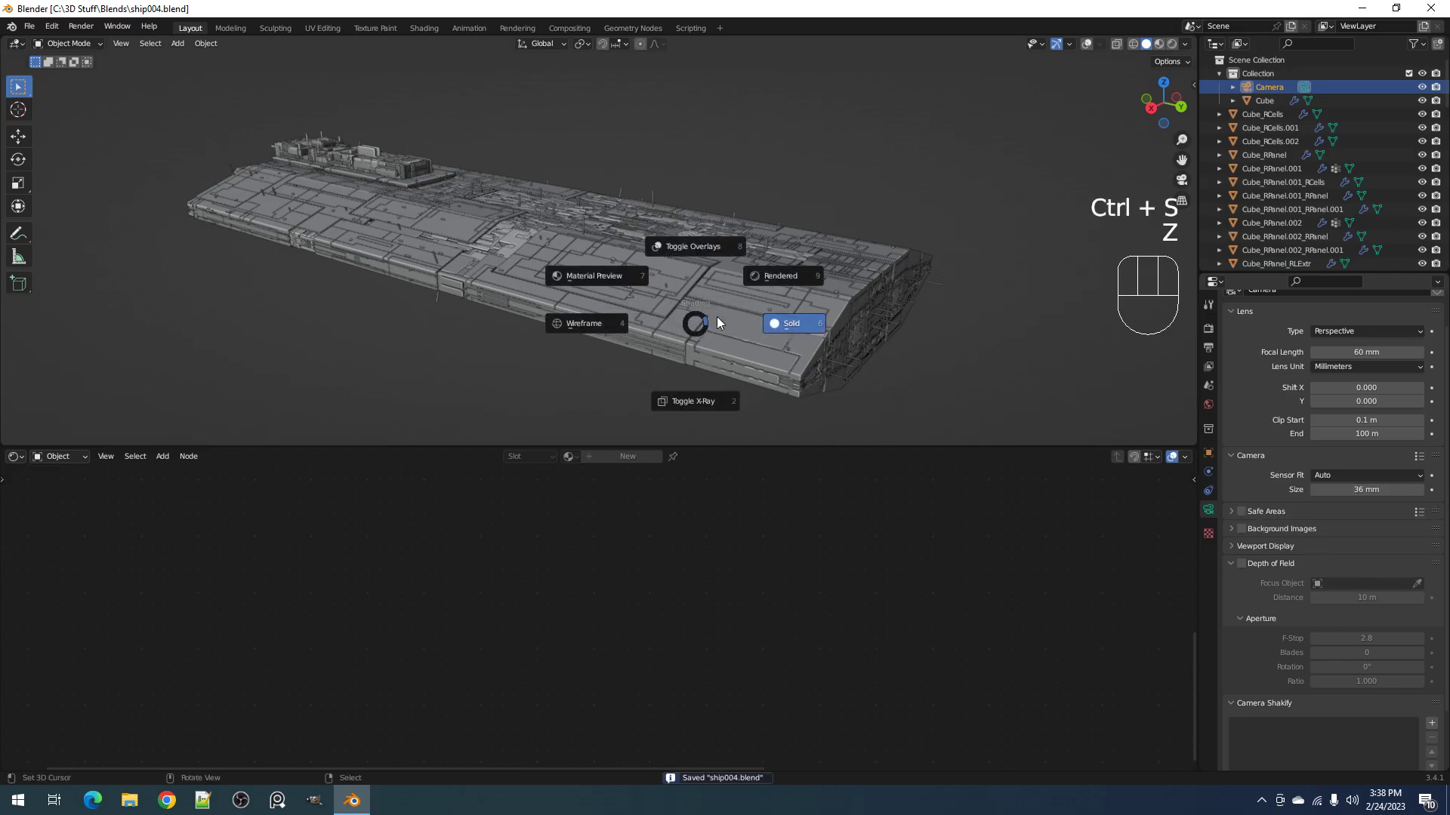
pyautogui.click(775, 277)
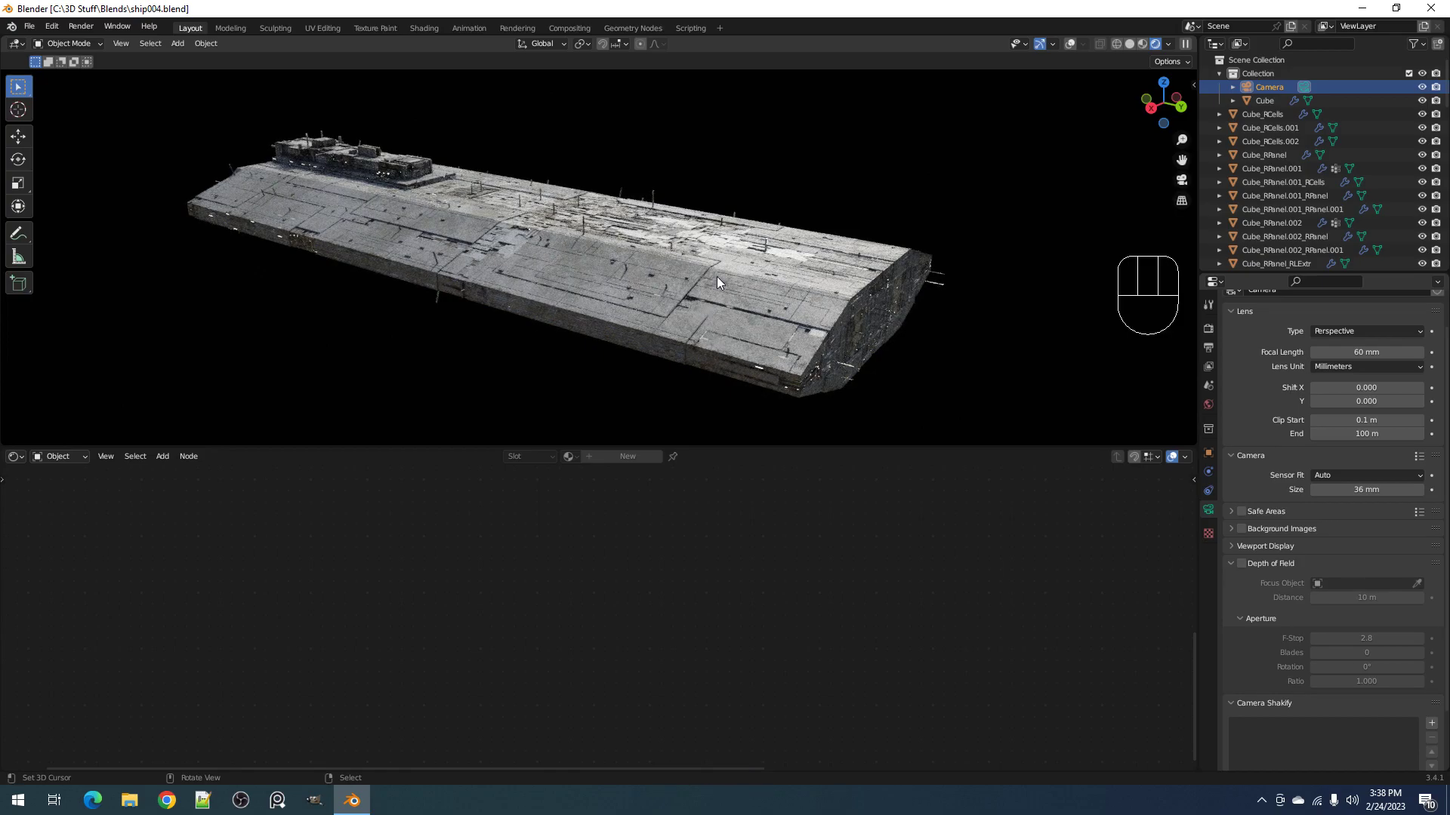
pyautogui.press('z')
pyautogui.click(819, 280)
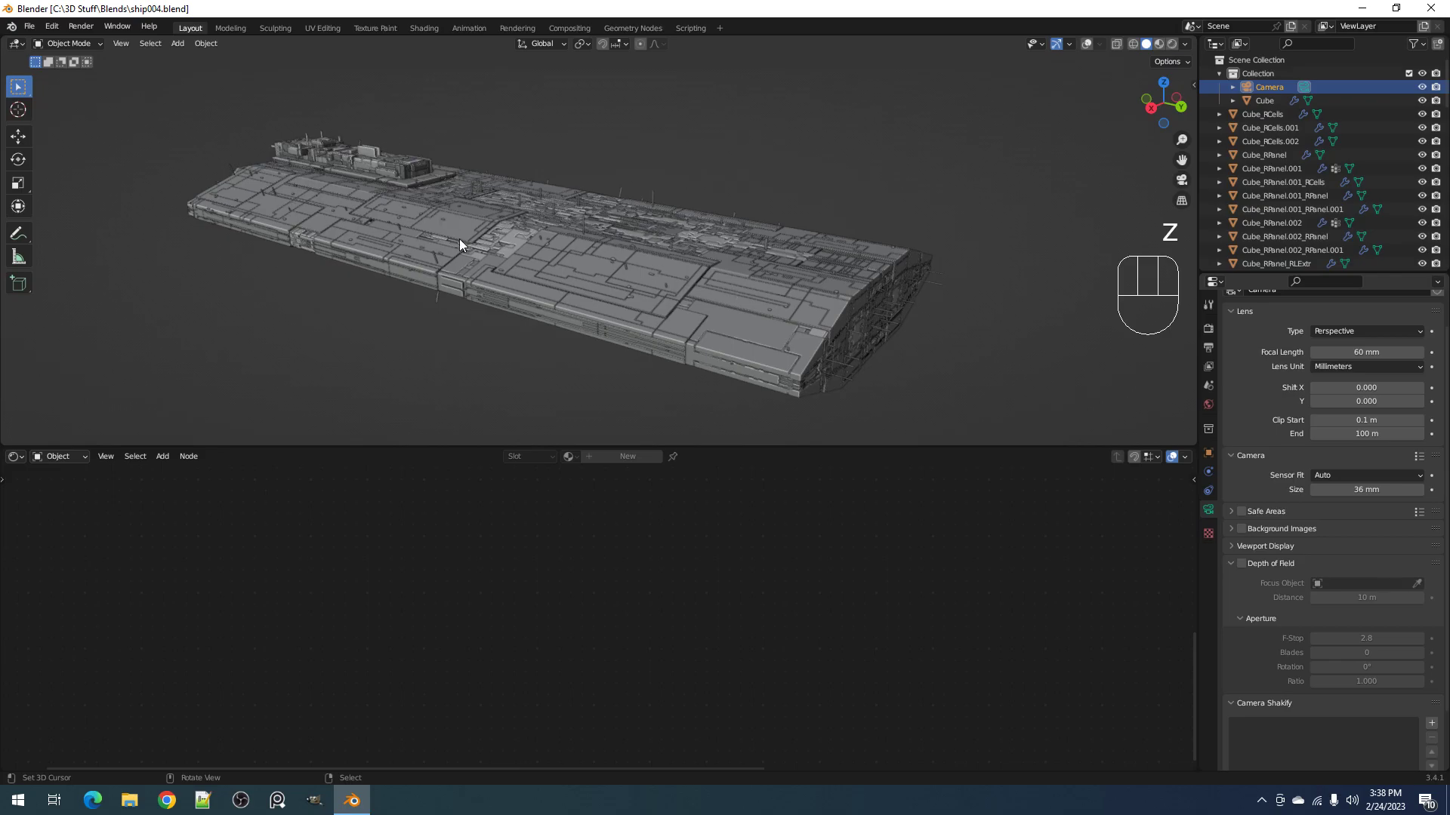
# Step: Maximize the 3D viewport so it fills the whole window
pyautogui.press('n')
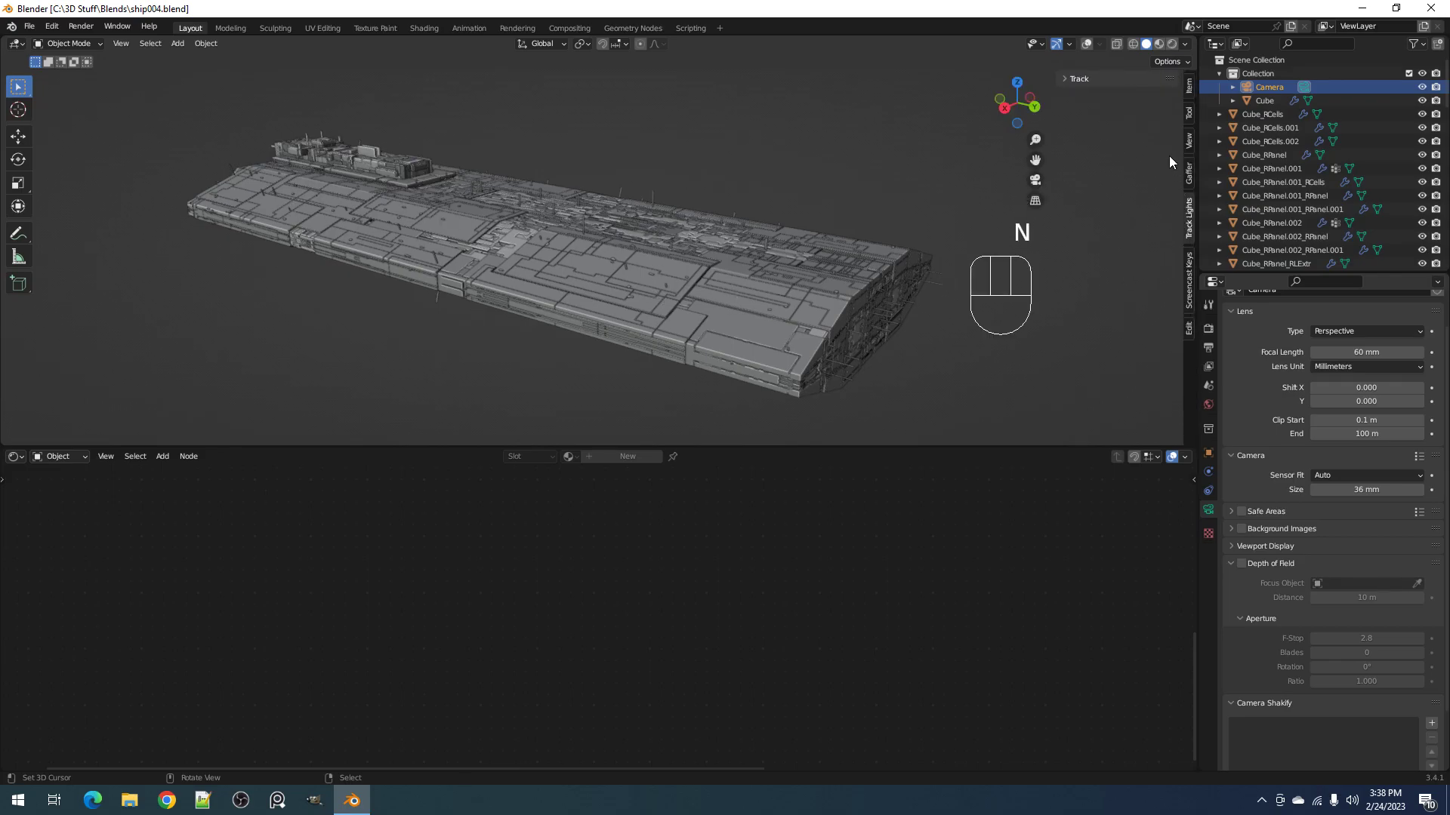
pyautogui.press('n')
pyautogui.press('z')
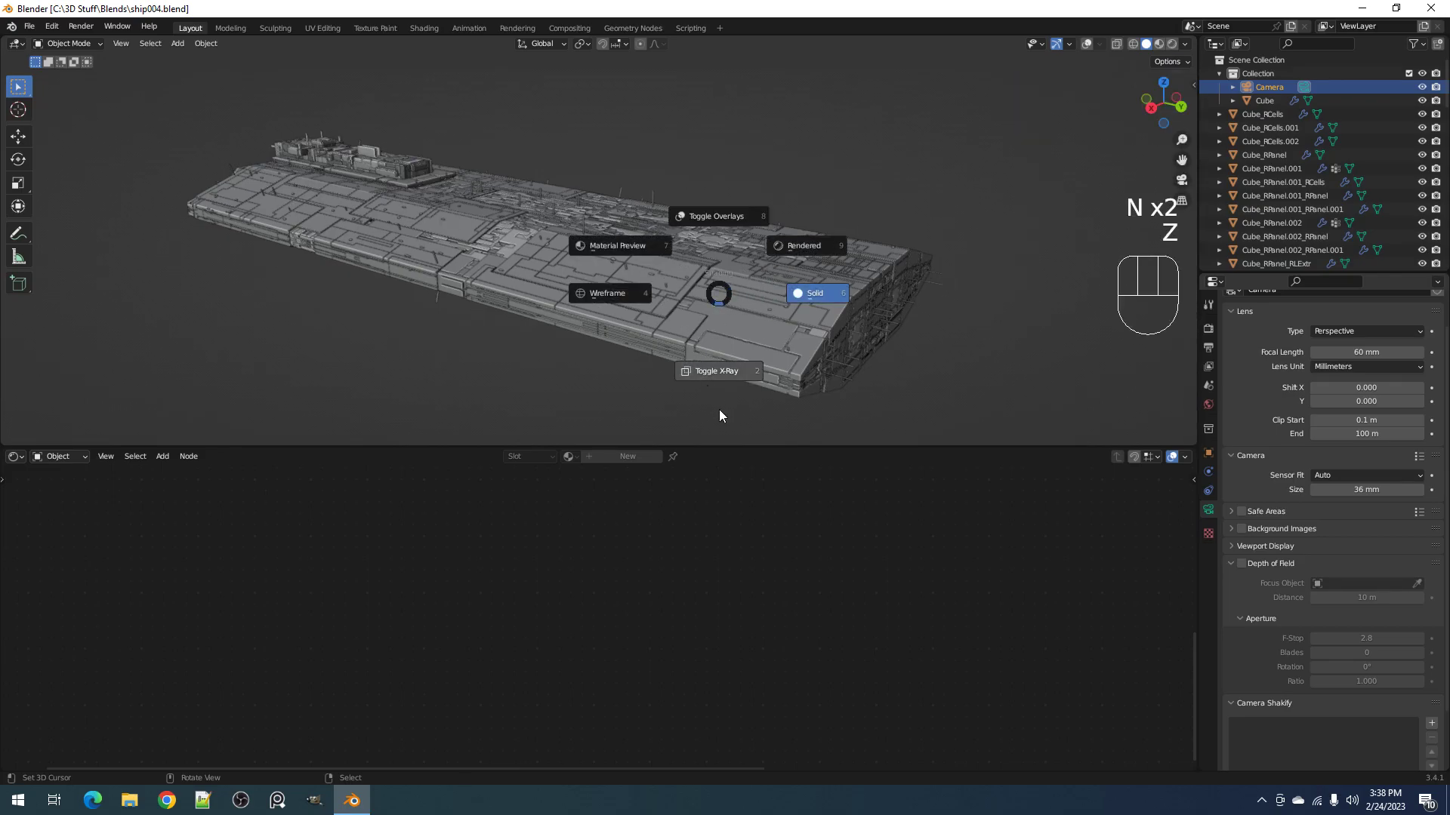
pyautogui.moveTo(746, 446); pyautogui.dragTo(747, 748)
pyautogui.hotkey('ctrl', 'space')
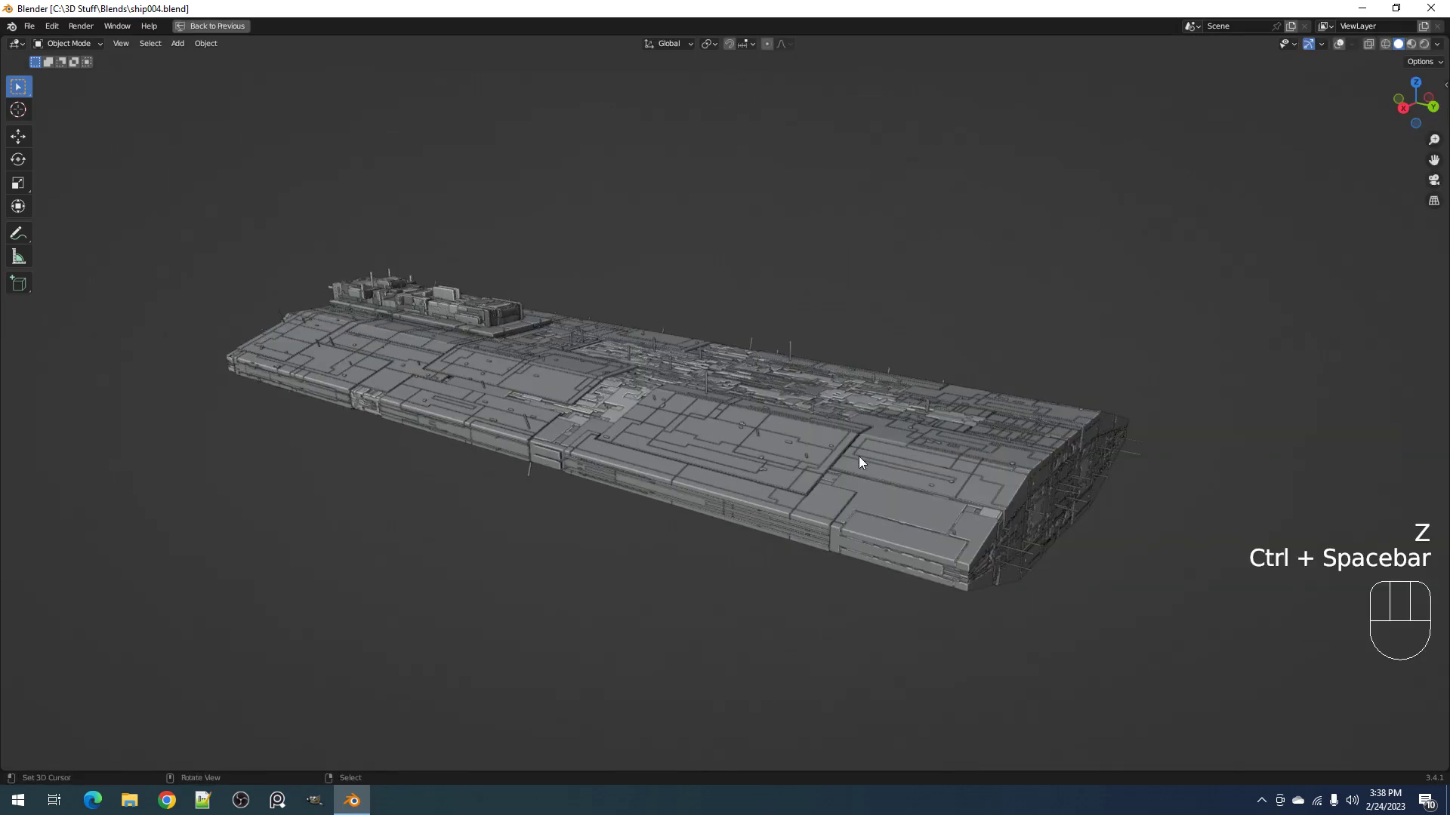
# Step: Preview the ship in Rendered shading in the maximized viewport, return to Solid and save the file
pyautogui.hotkey('ctrl', 's')
pyautogui.press('z')
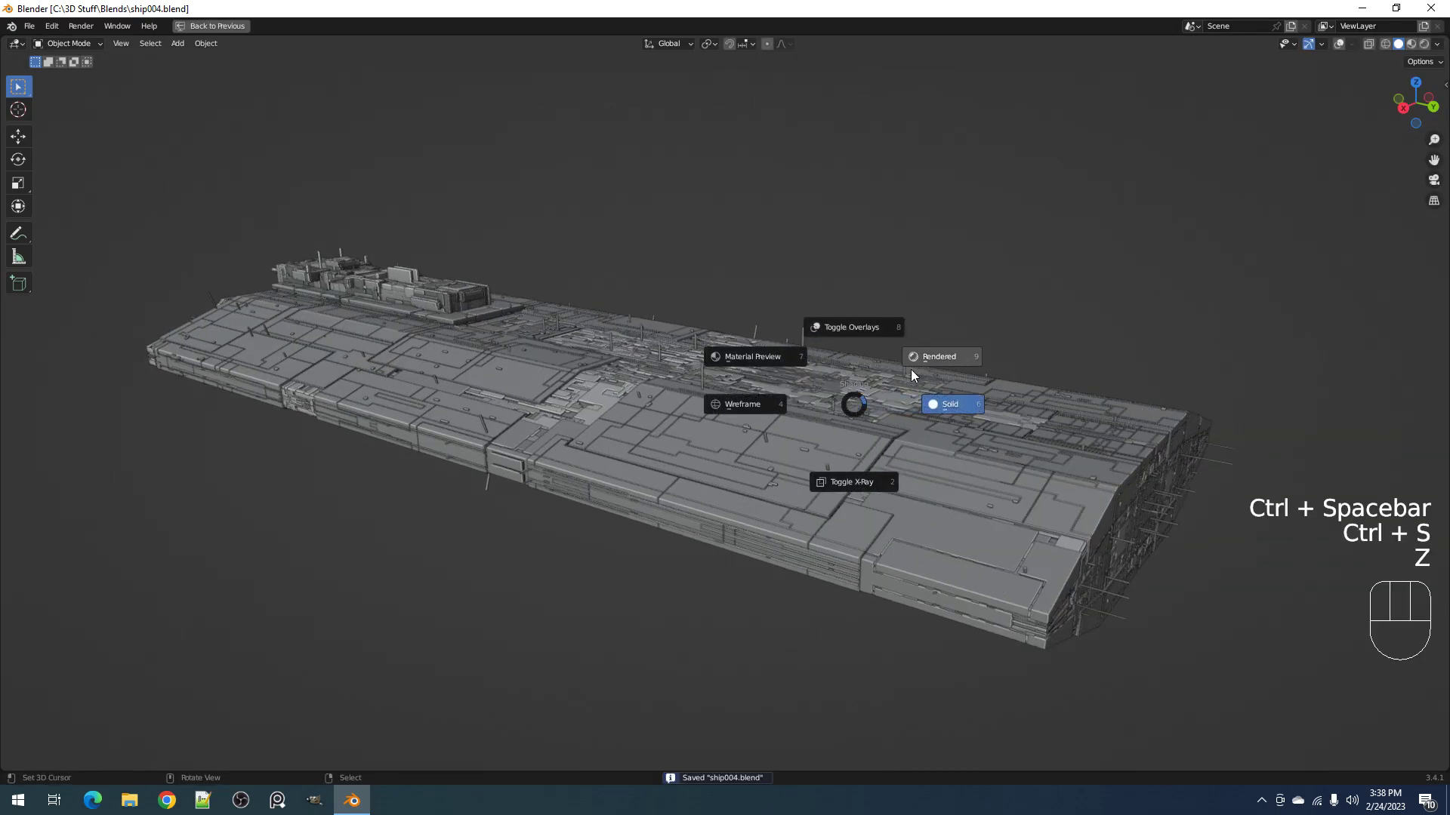
pyautogui.click(909, 368)
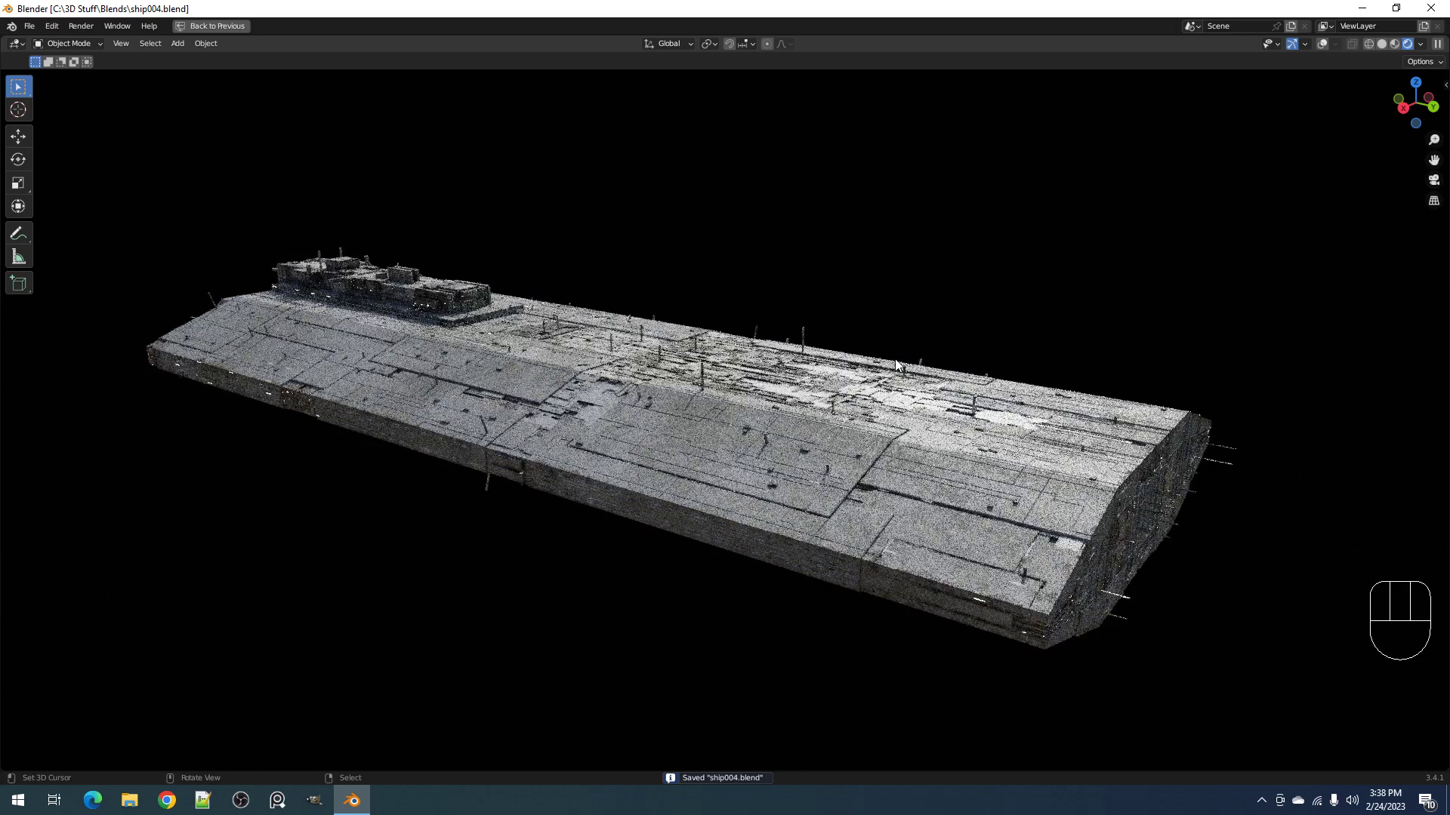
pyautogui.scroll(-1, 926, 423)
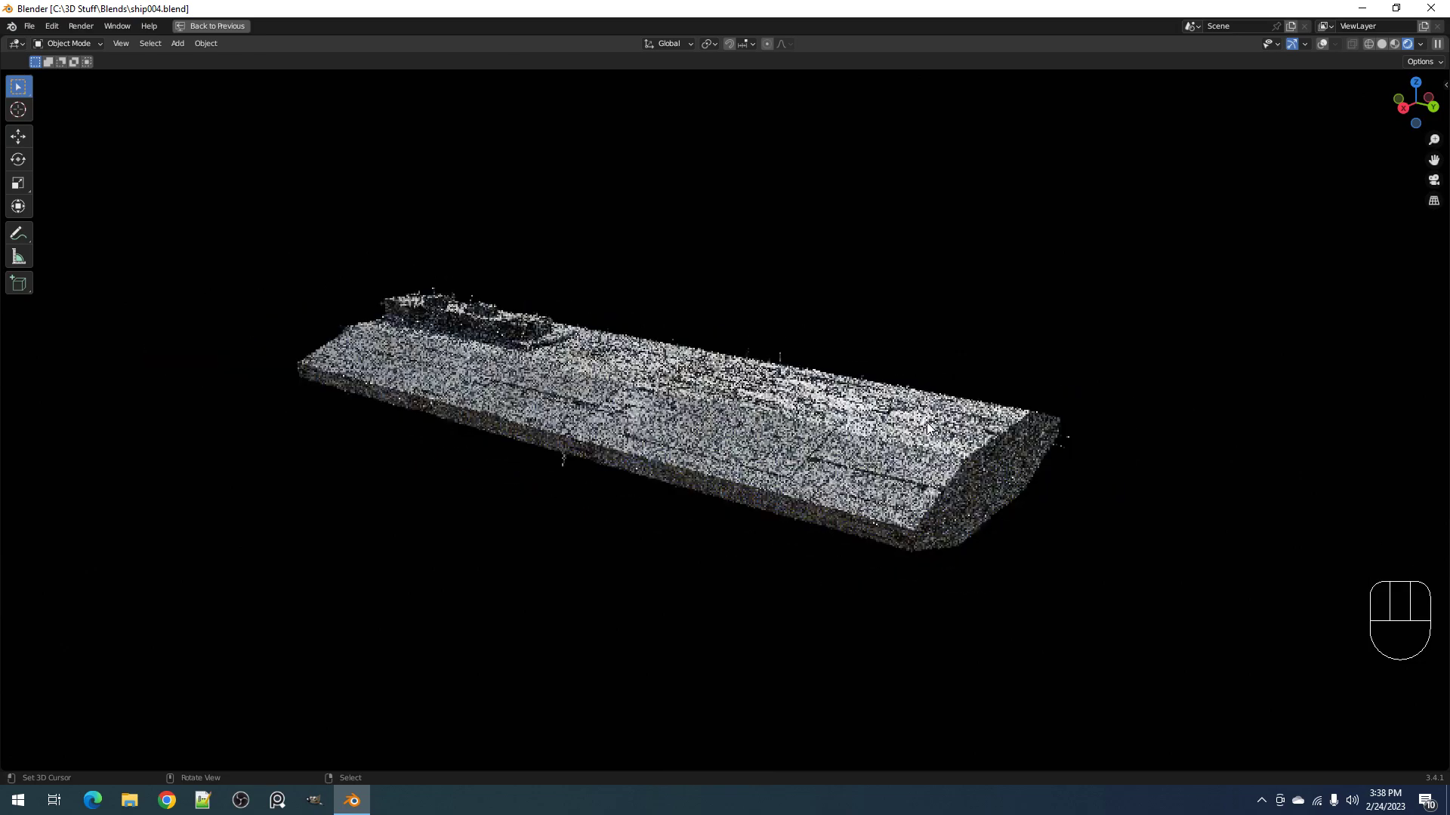
pyautogui.press('z')
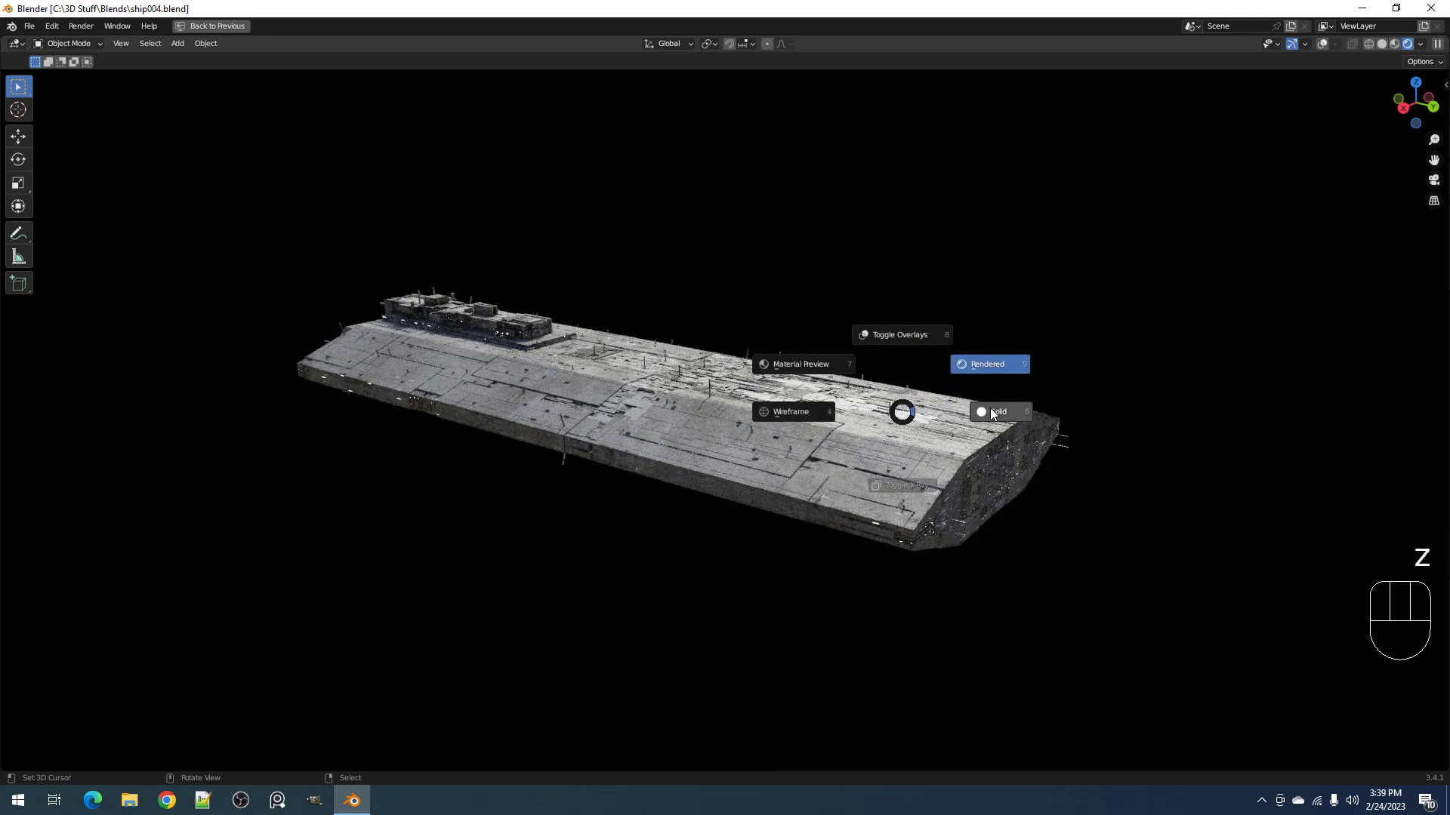
pyautogui.click(990, 408)
pyautogui.hotkey('ctrl', 's')
# Step: Examine the ship's underside and upper hull, trying Material Preview and ending in Rendered shading
pyautogui.scroll(3, 903, 447)
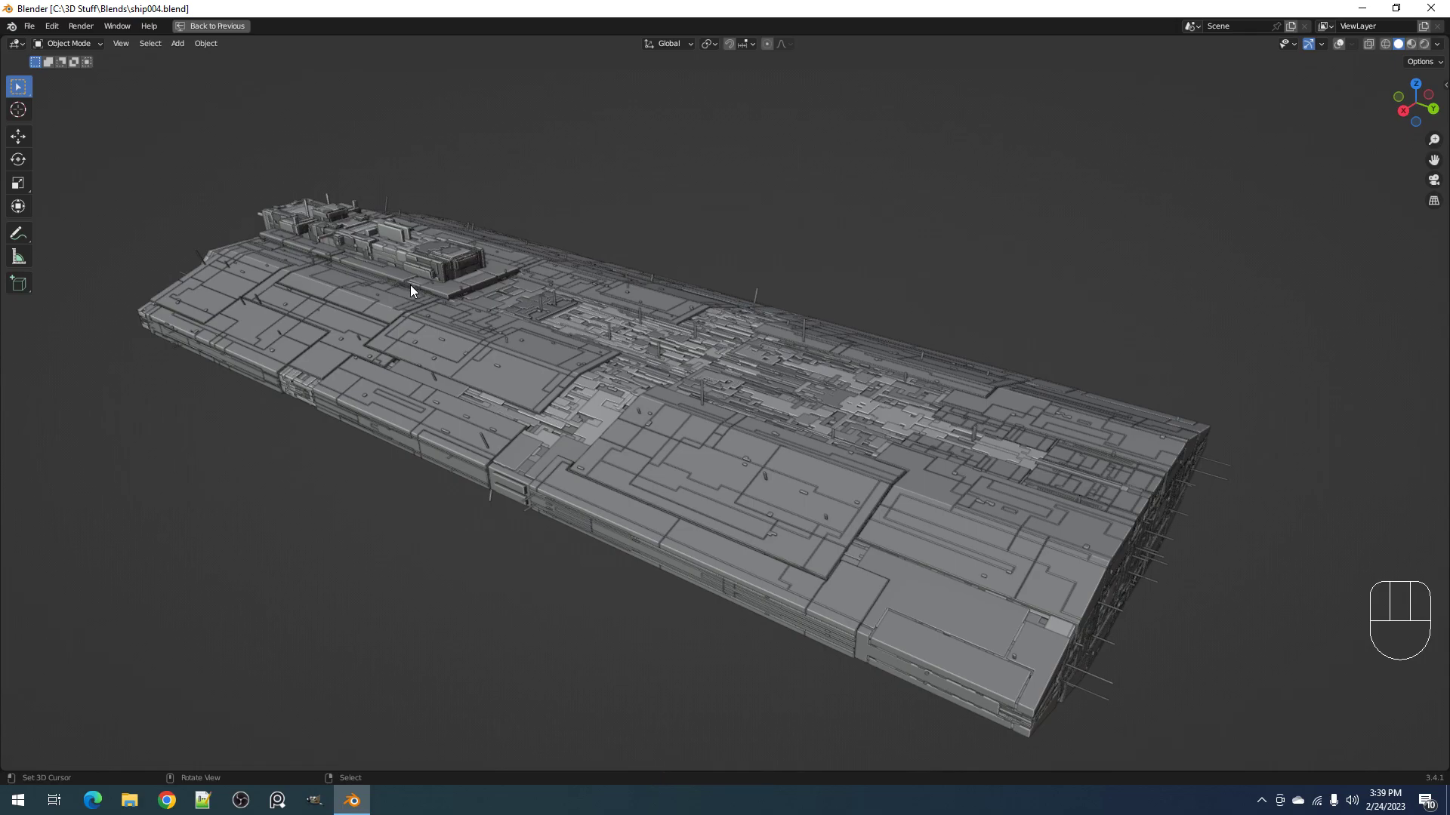
pyautogui.scroll(-2, 487, 305)
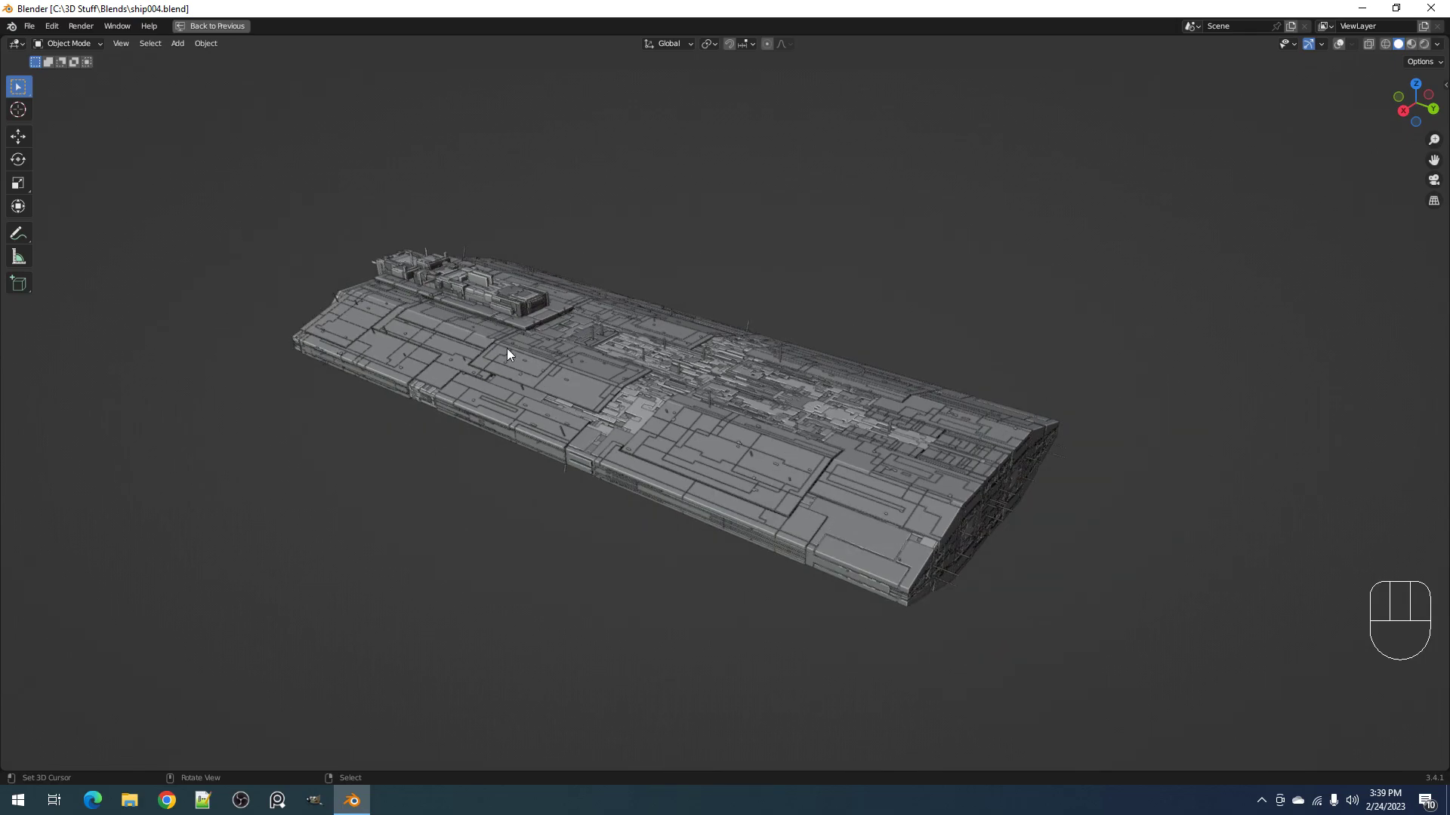
pyautogui.scroll(3, 976, 440)
pyautogui.moveTo(881, 396); pyautogui.dragTo(890, 358, button='middle')
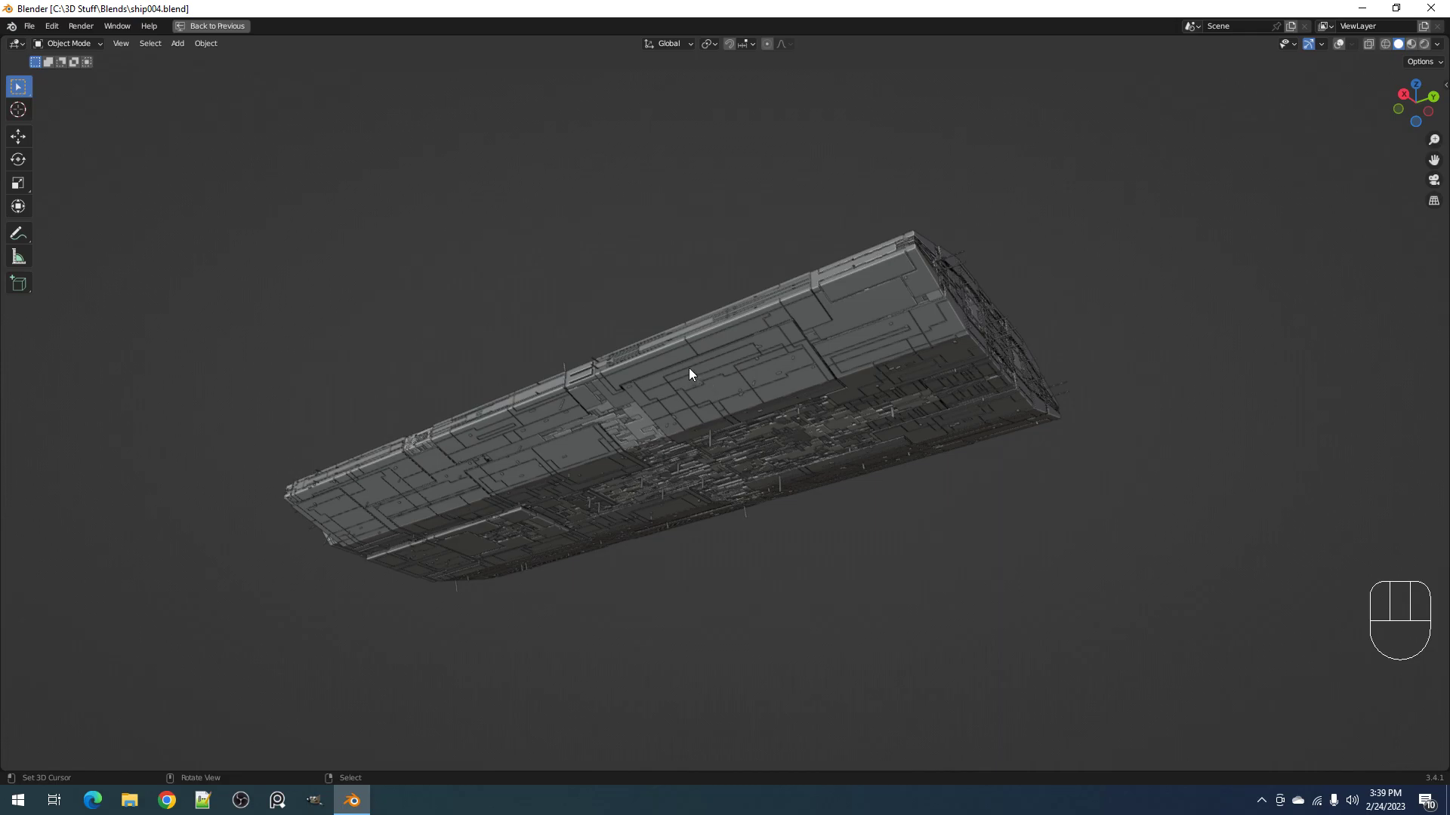
pyautogui.moveTo(782, 302)
pyautogui.mouseDown(button='middle')
pyautogui.moveTo(796, 432)
pyautogui.moveTo(773, 332)
pyautogui.moveTo(791, 312)
pyautogui.mouseUp(button='middle')
pyautogui.press('z')
pyautogui.click(950, 260)
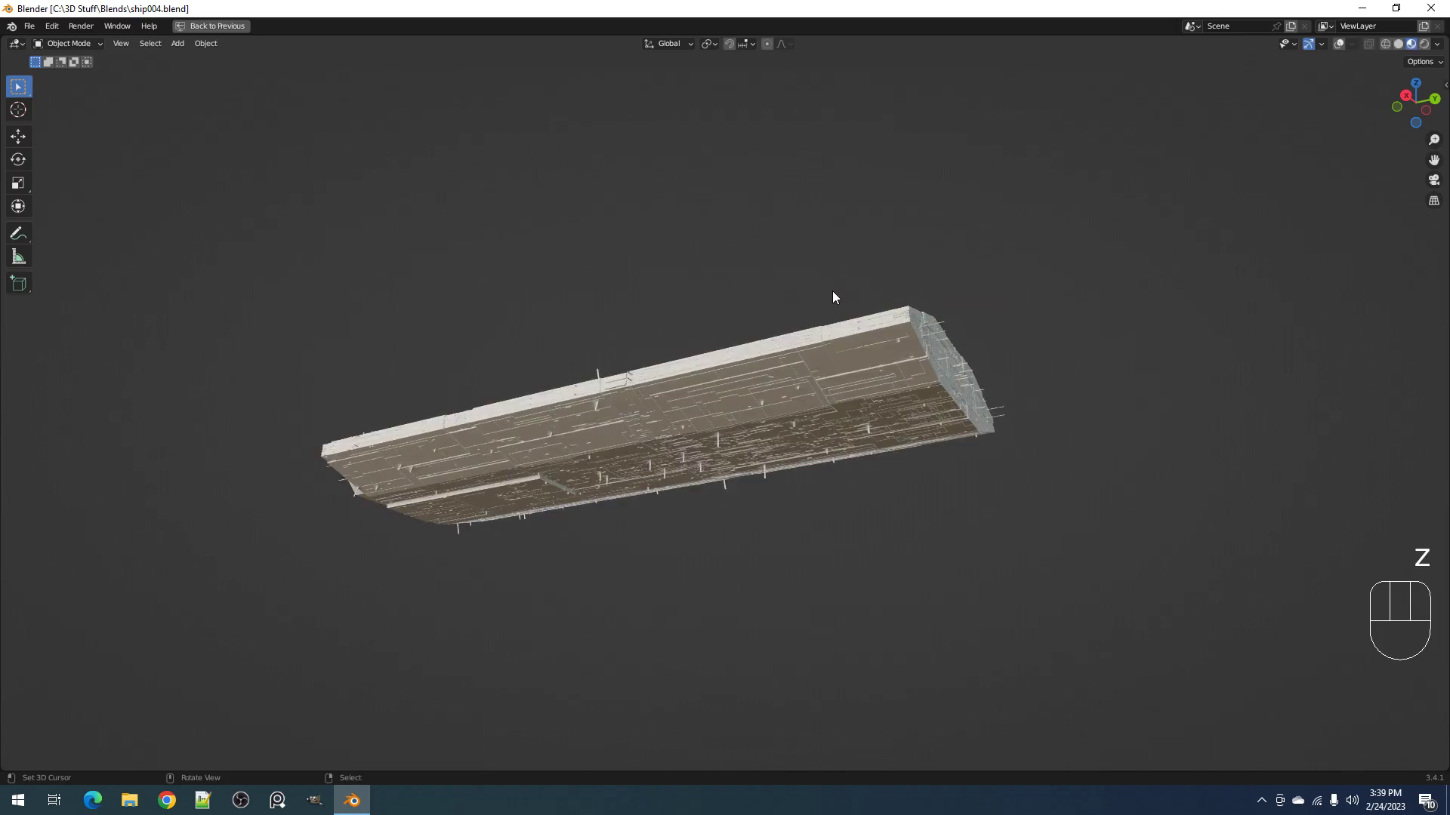
pyautogui.press('z')
pyautogui.click(914, 243)
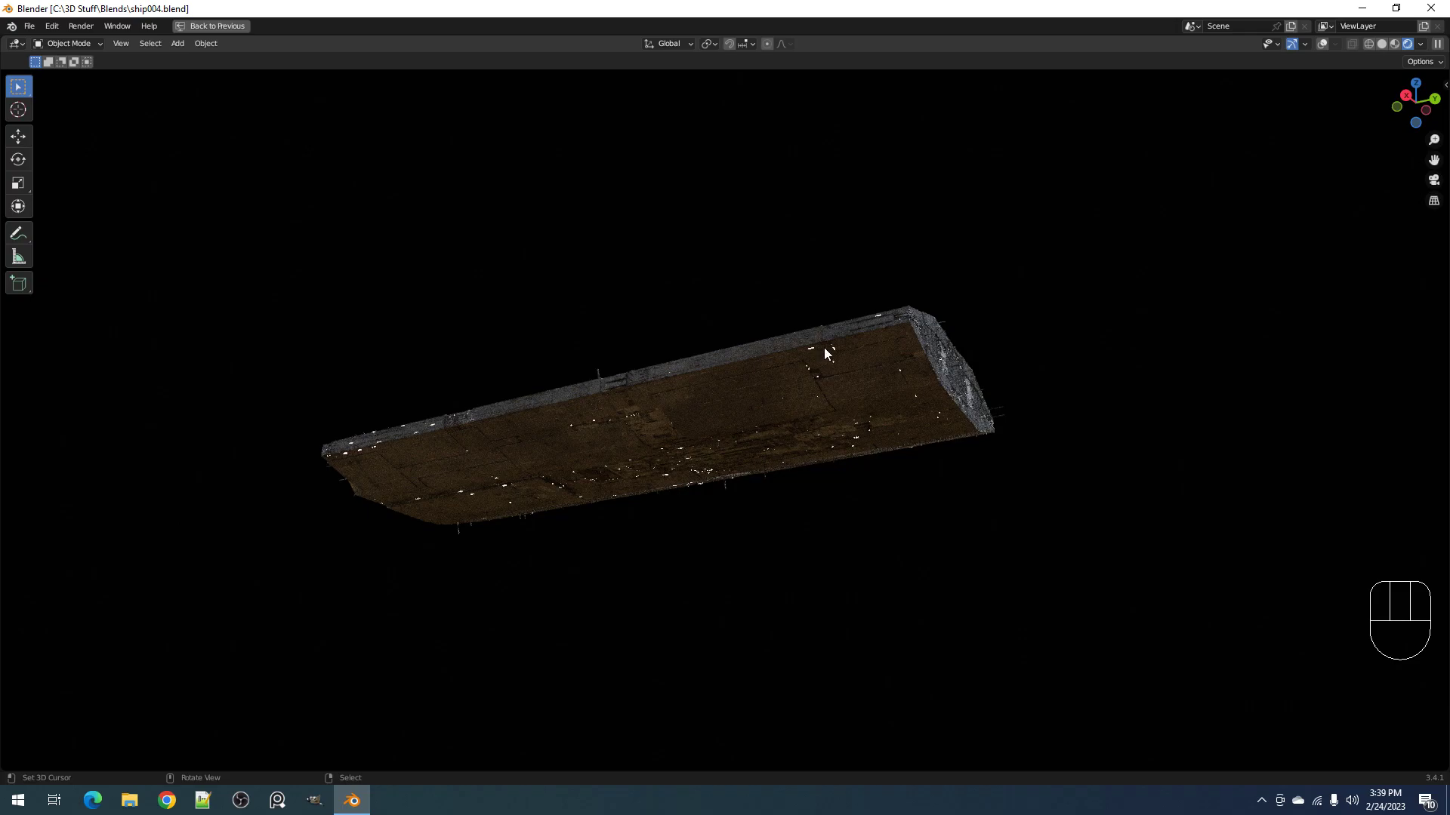
pyautogui.moveTo(825, 401); pyautogui.dragTo(834, 476, button='middle')
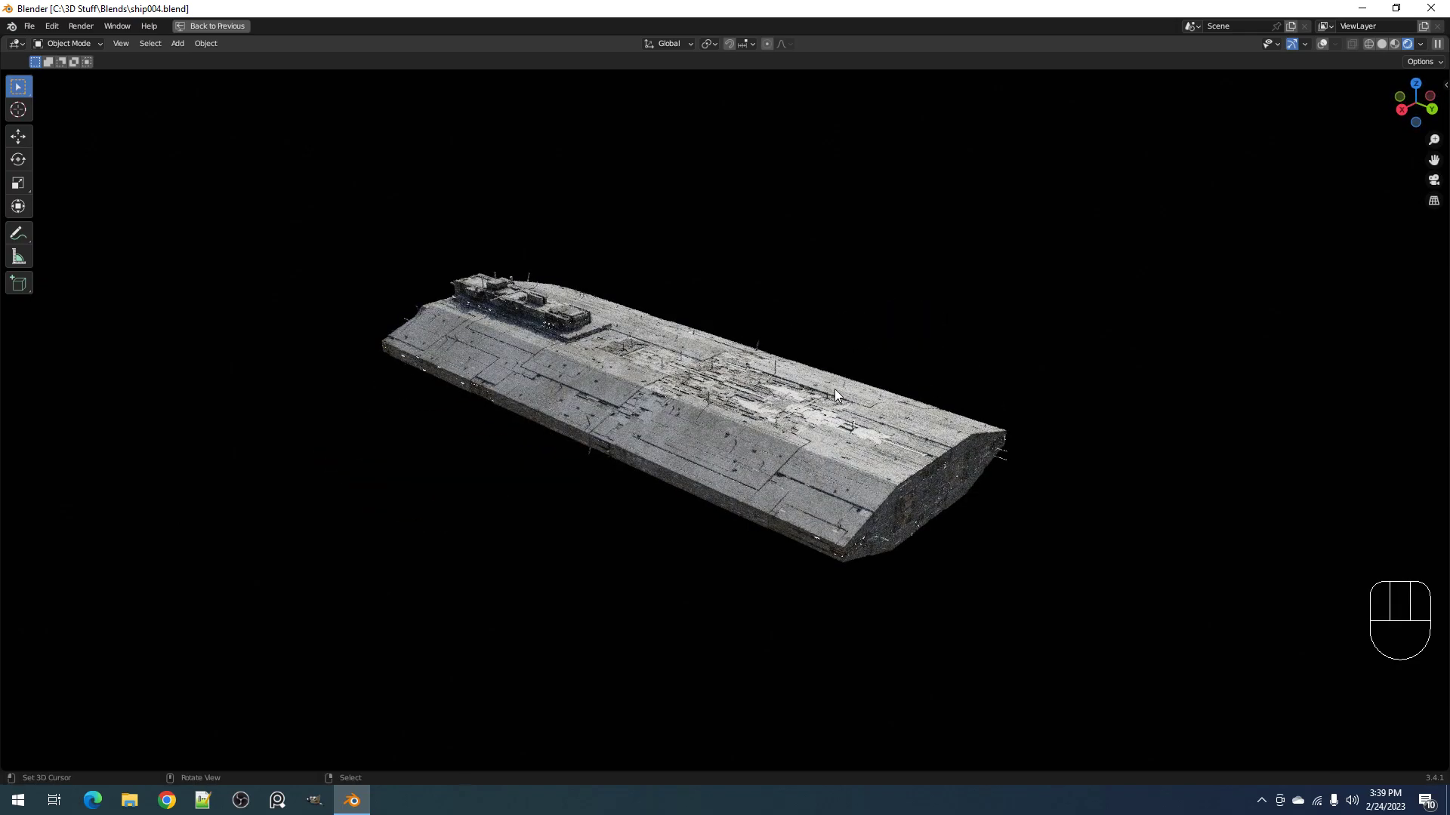
# Step: Switch the viewport from Rendered to Solid shading and save the file
pyautogui.press('z')
pyautogui.click(944, 389)
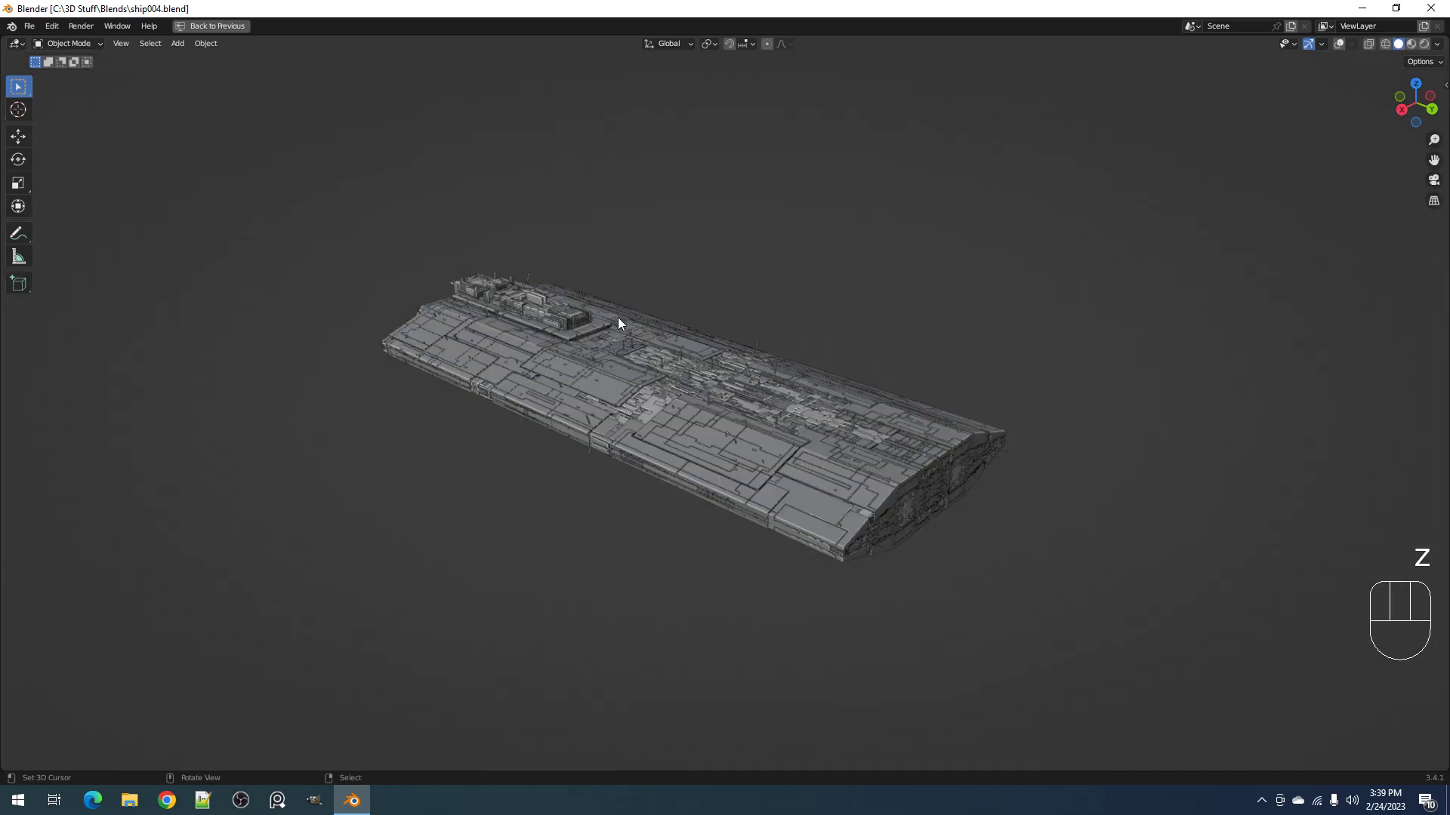
pyautogui.scroll(2, 617, 321)
pyautogui.hotkey('ctrl', 's')
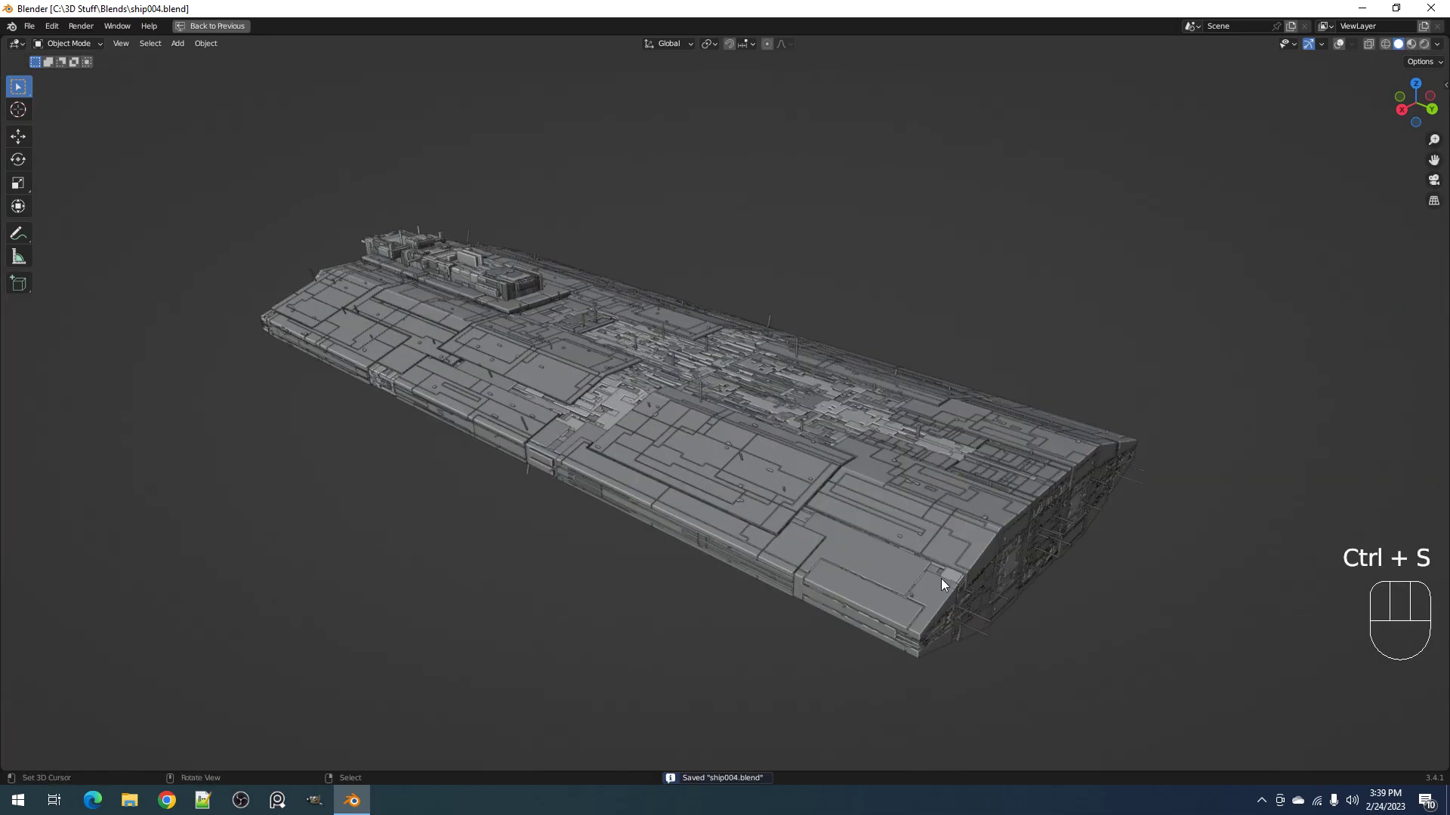
# Step: Examine the ship's underside, end face and upper hull panels in Rendered shading
pyautogui.moveTo(553, 314); pyautogui.dragTo(896, 391, button='middle')
pyautogui.moveTo(868, 327)
pyautogui.mouseDown(button='middle')
pyautogui.moveTo(818, 342)
pyautogui.moveTo(813, 330)
pyautogui.mouseUp(button='middle')
pyautogui.press('z')
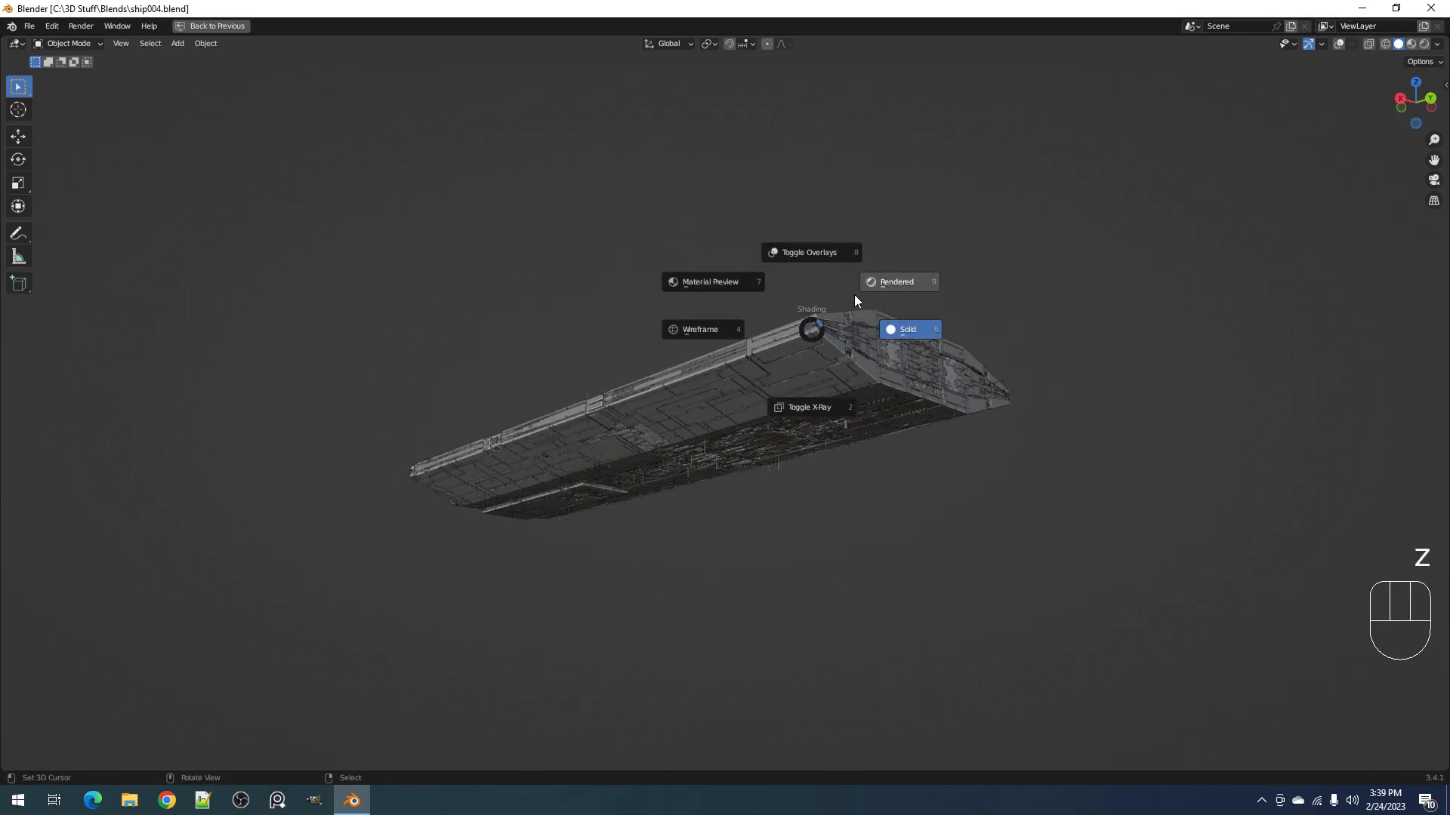
pyautogui.click(878, 284)
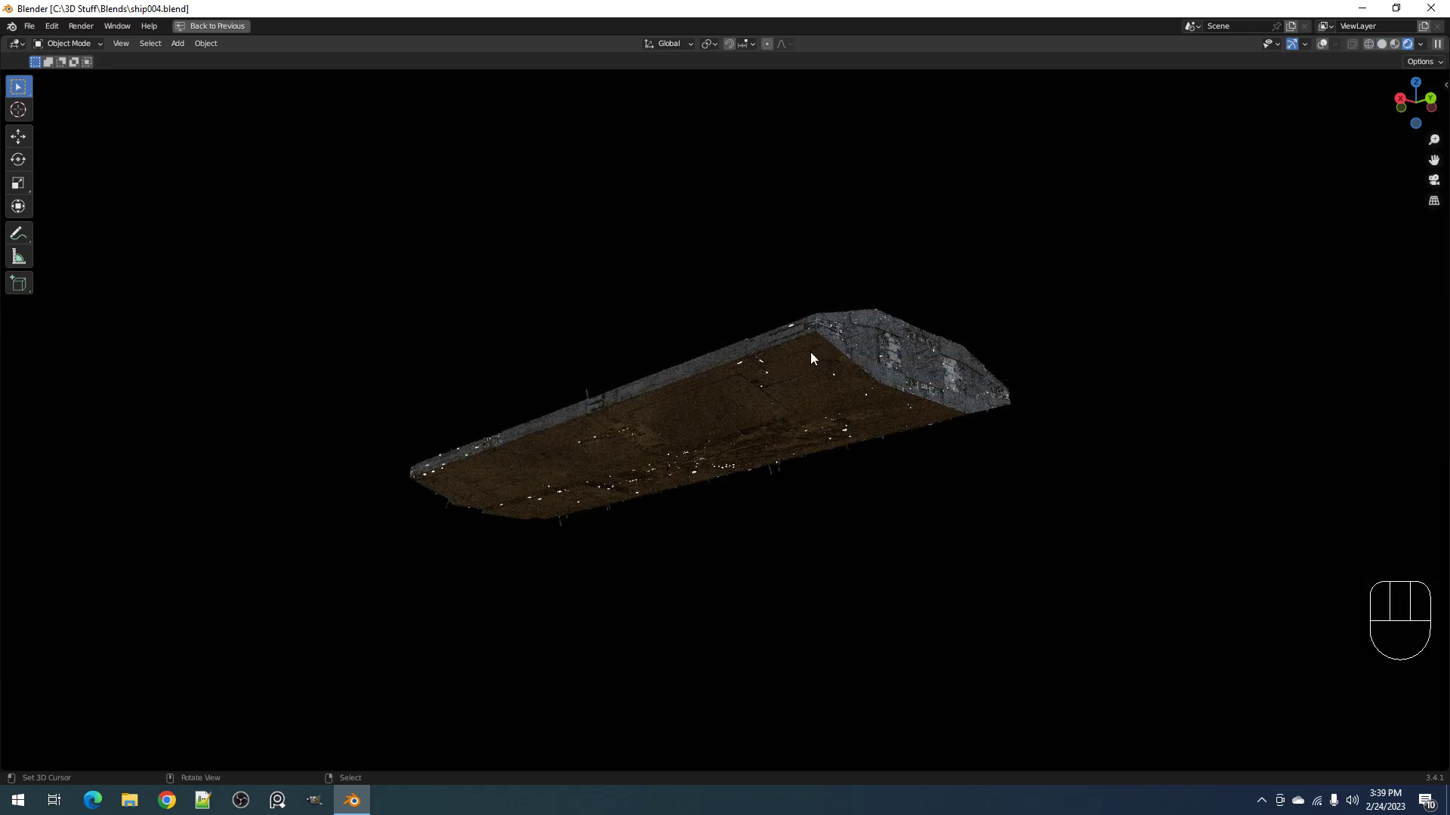
pyautogui.moveTo(756, 421); pyautogui.dragTo(793, 342, button='middle')
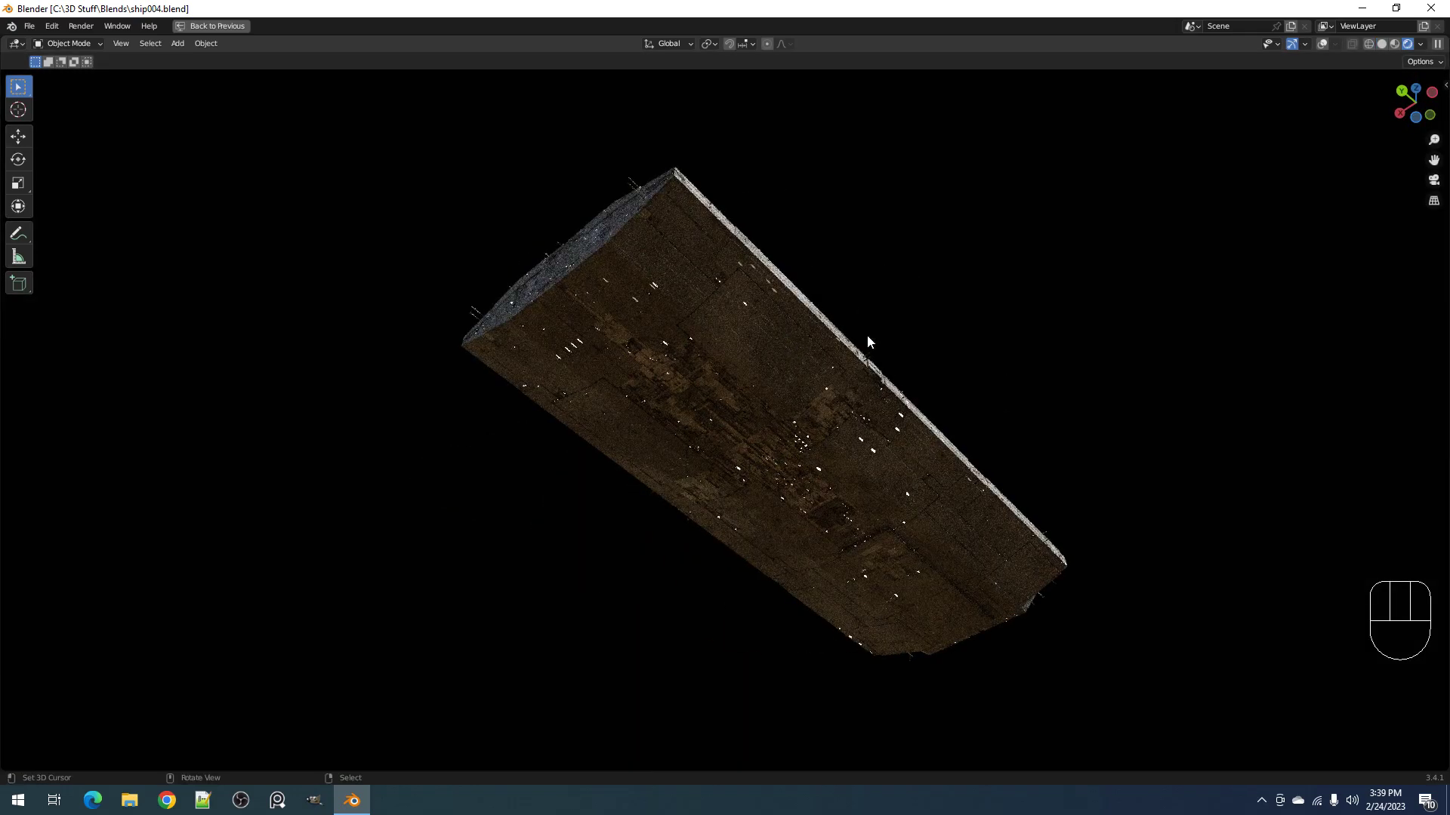
pyautogui.moveTo(1025, 293); pyautogui.dragTo(940, 438, button='middle')
pyautogui.moveTo(821, 447); pyautogui.dragTo(867, 447, button='middle')
pyautogui.scroll(3, 893, 473)
pyautogui.scroll(3, 867, 447)
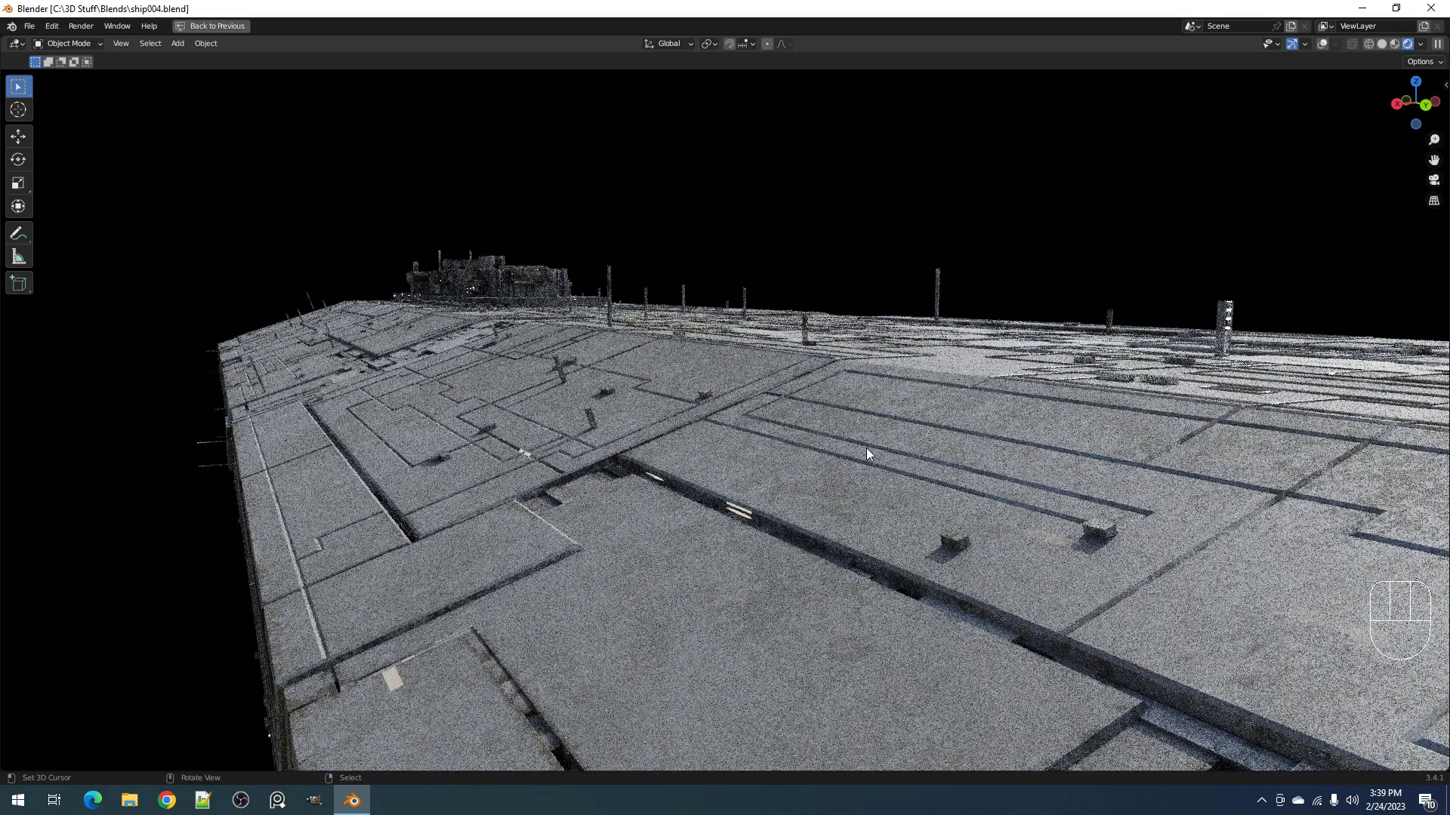
pyautogui.scroll(-5, 546, 391)
# Step: Return to Solid shading on the hull view and save the file again
pyautogui.press('z')
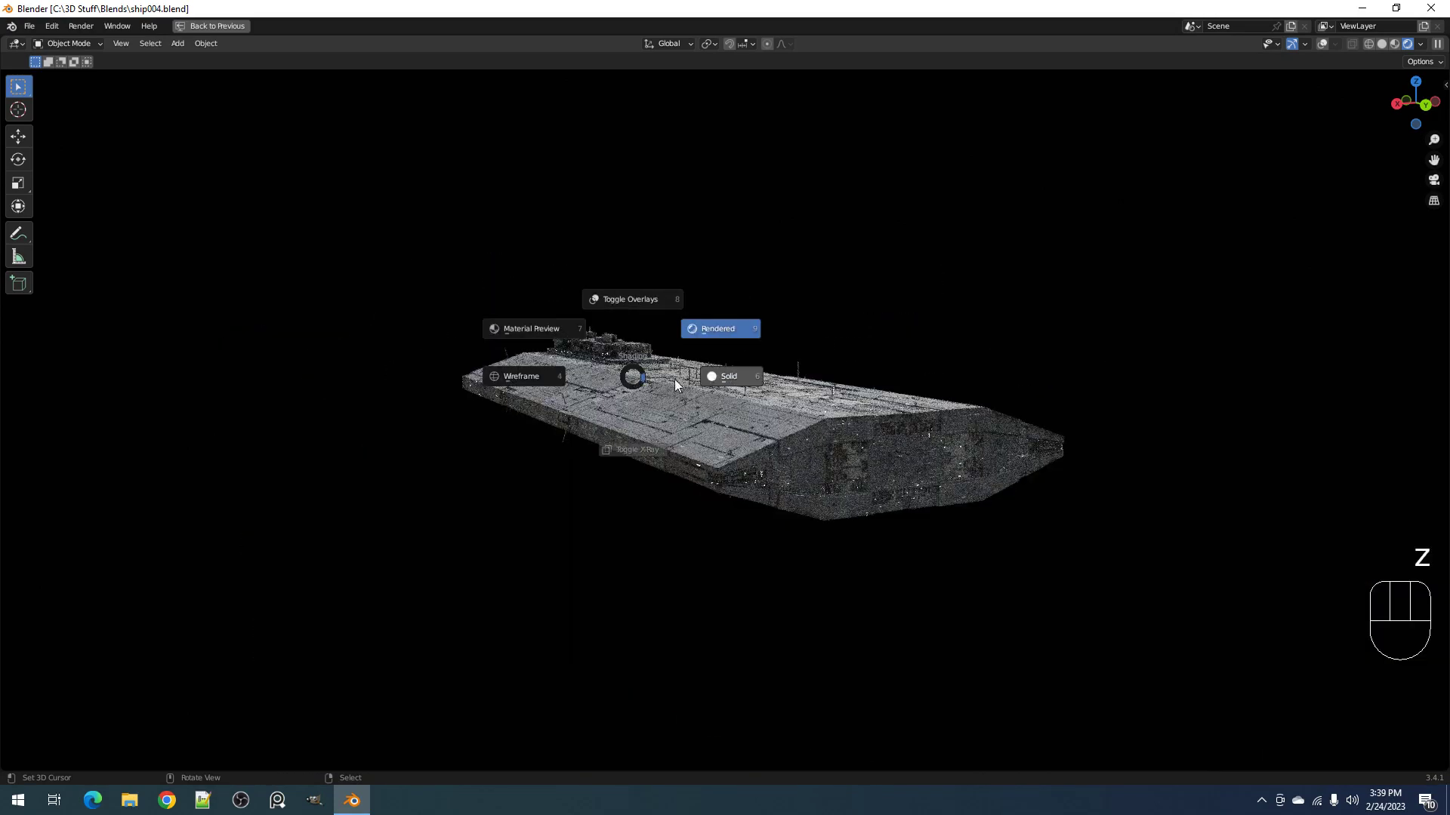
pyautogui.click(660, 379)
pyautogui.scroll(5, 722, 375)
pyautogui.hotkey('ctrl', 's')
pyautogui.scroll(3, 687, 401)
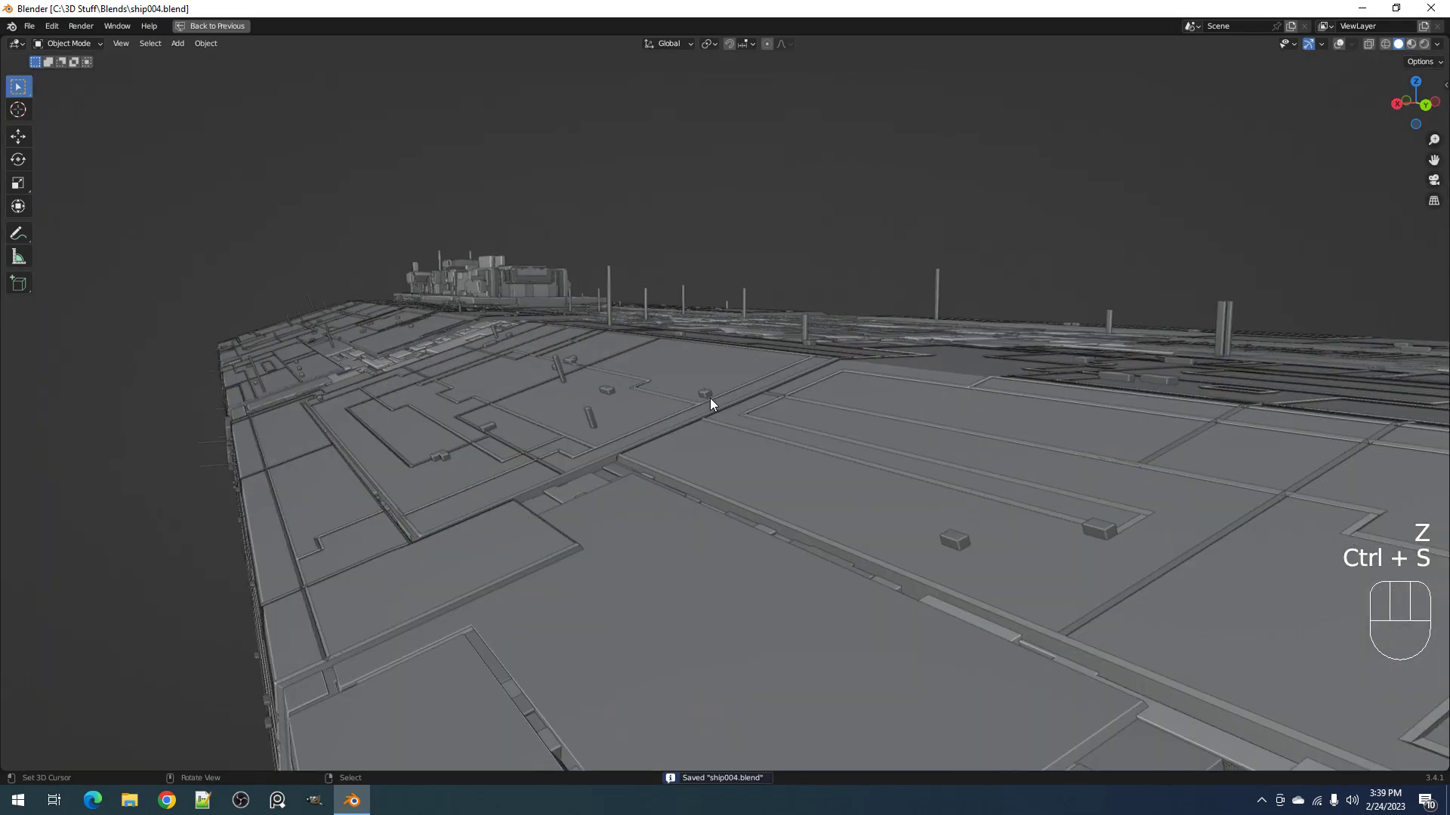
# Step: Preview the hull surface close up in Rendered shading, return to Solid and save the file
pyautogui.press('z')
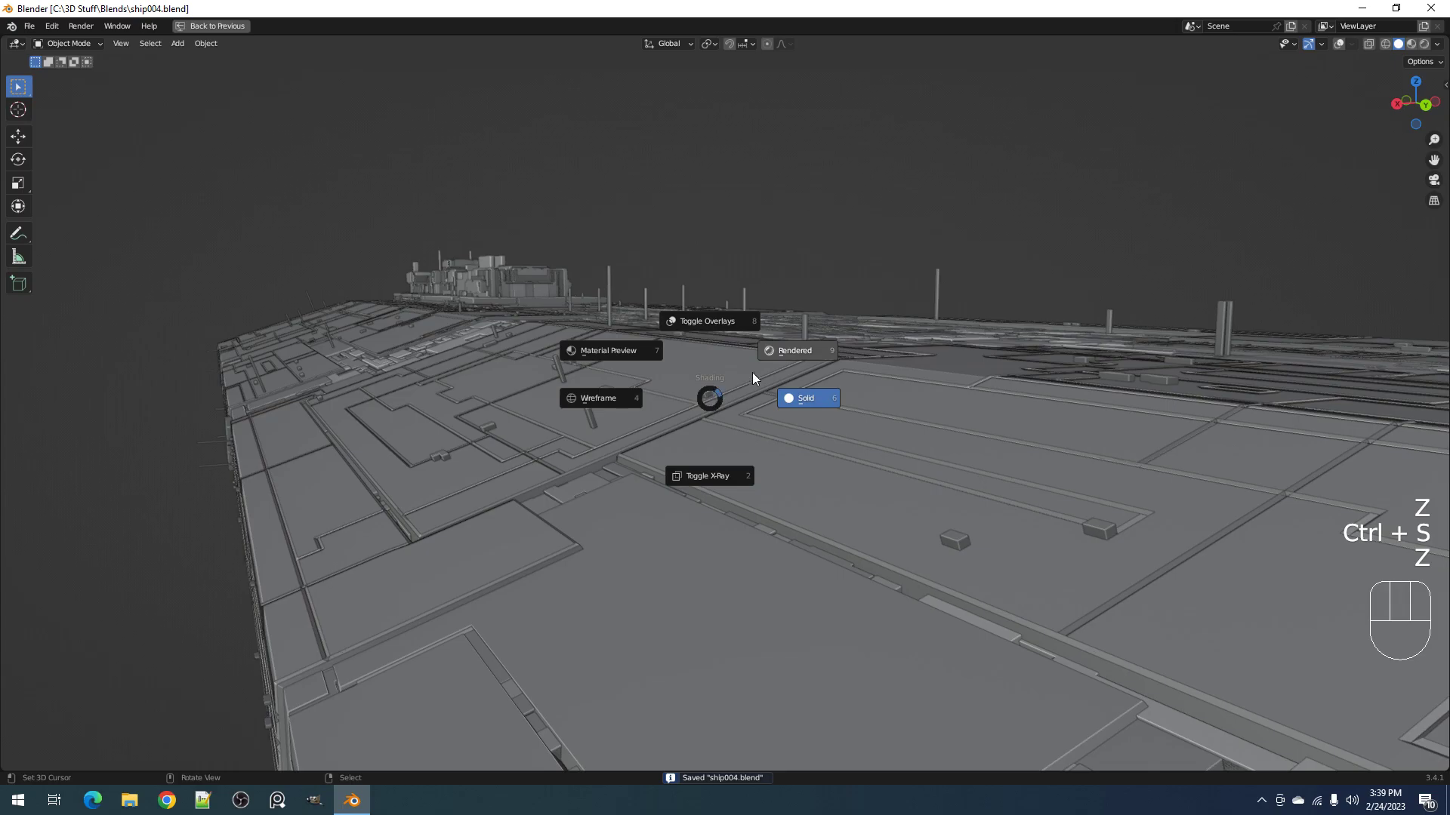
pyautogui.click(792, 355)
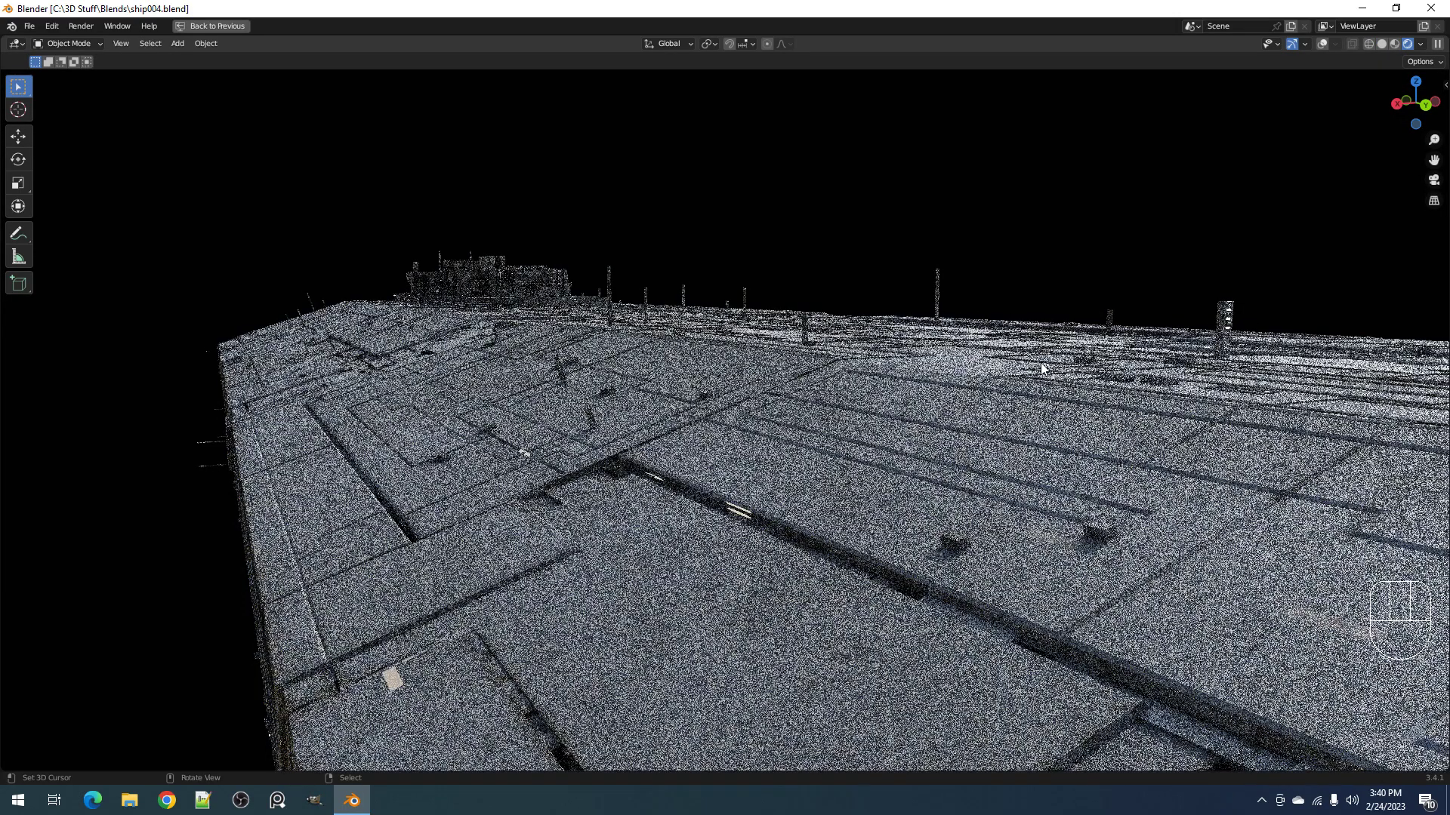
pyautogui.moveTo(836, 364); pyautogui.dragTo(996, 369, button='middle')
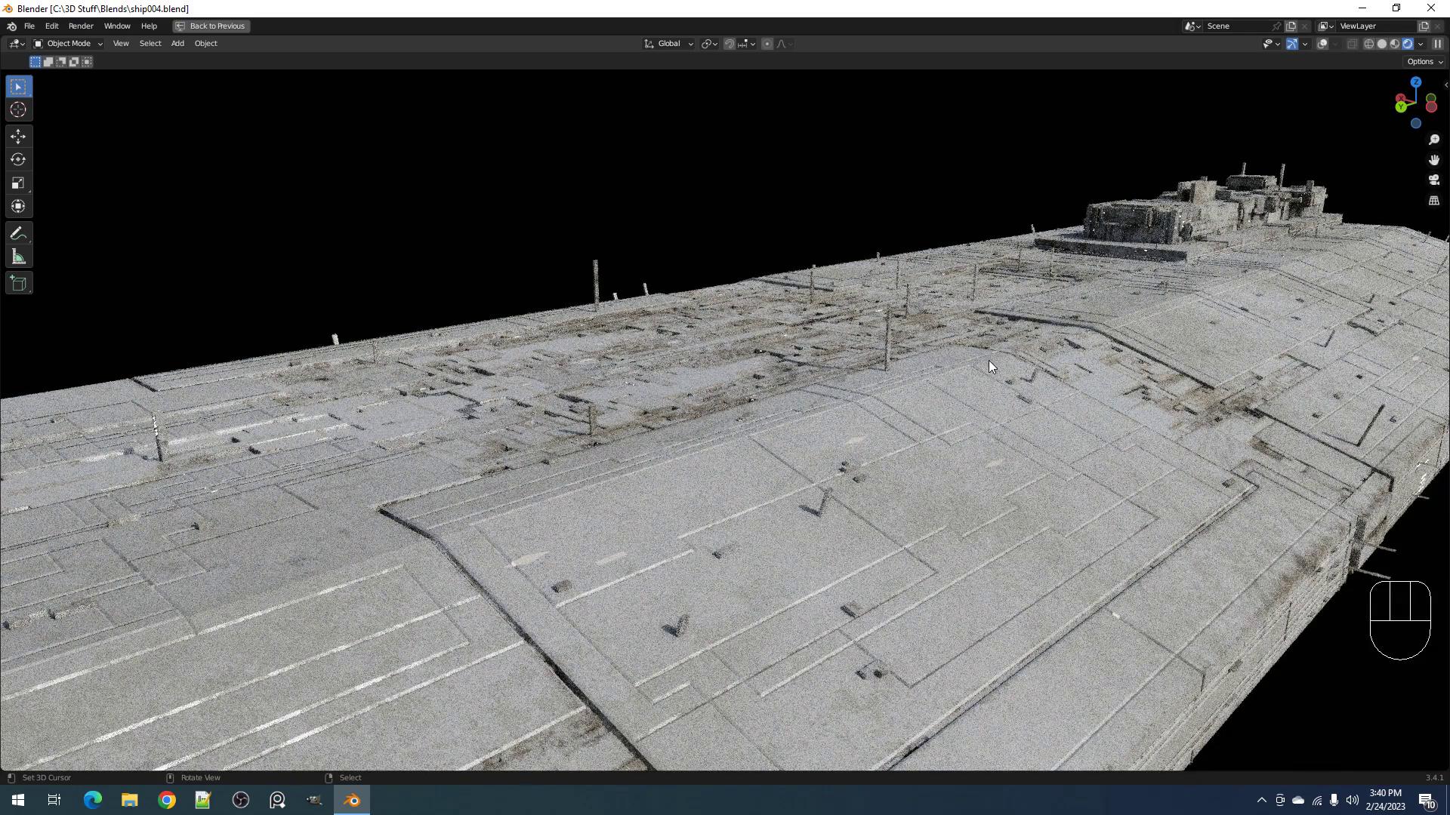
pyautogui.scroll(-5, 989, 360)
pyautogui.moveTo(673, 430)
pyautogui.mouseDown(button='middle')
pyautogui.moveTo(662, 434)
pyautogui.moveTo(765, 427)
pyautogui.moveTo(695, 484)
pyautogui.moveTo(890, 362)
pyautogui.moveTo(861, 392)
pyautogui.moveTo(828, 379)
pyautogui.mouseUp(button='middle')
pyautogui.press('z')
pyautogui.click(867, 420)
pyautogui.hotkey('ctrl', 's')
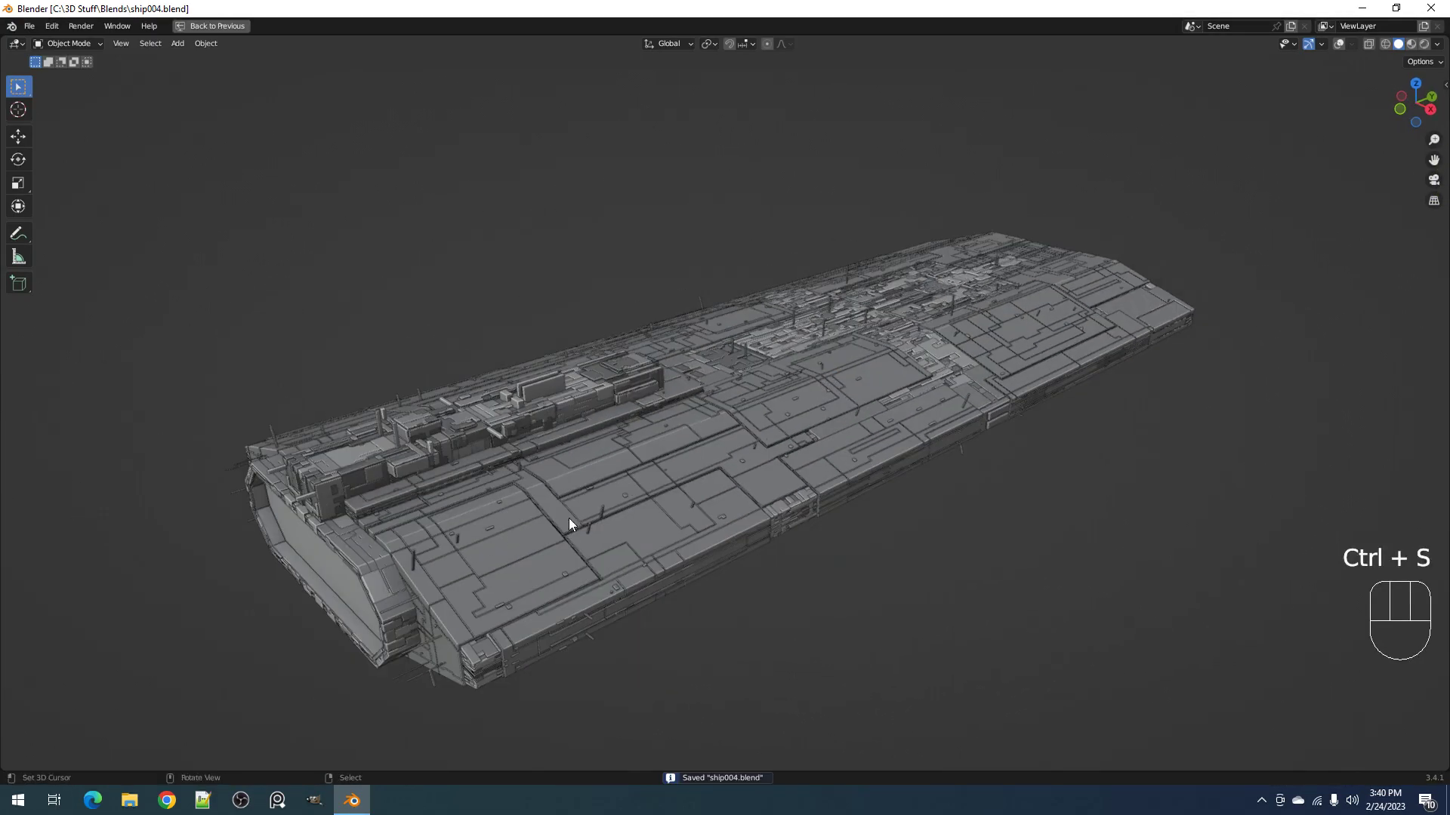
# Step: Turn the viewport overlays back on near the middle of the hull, staying in Object Mode
pyautogui.moveTo(674, 479); pyautogui.dragTo(945, 476, button='middle')
pyautogui.scroll(5, 647, 479)
pyautogui.press('Tab')
pyautogui.hotkey('shift', 'alt', 'z')
pyautogui.scroll(4, 644, 469)
pyautogui.press('Tab')
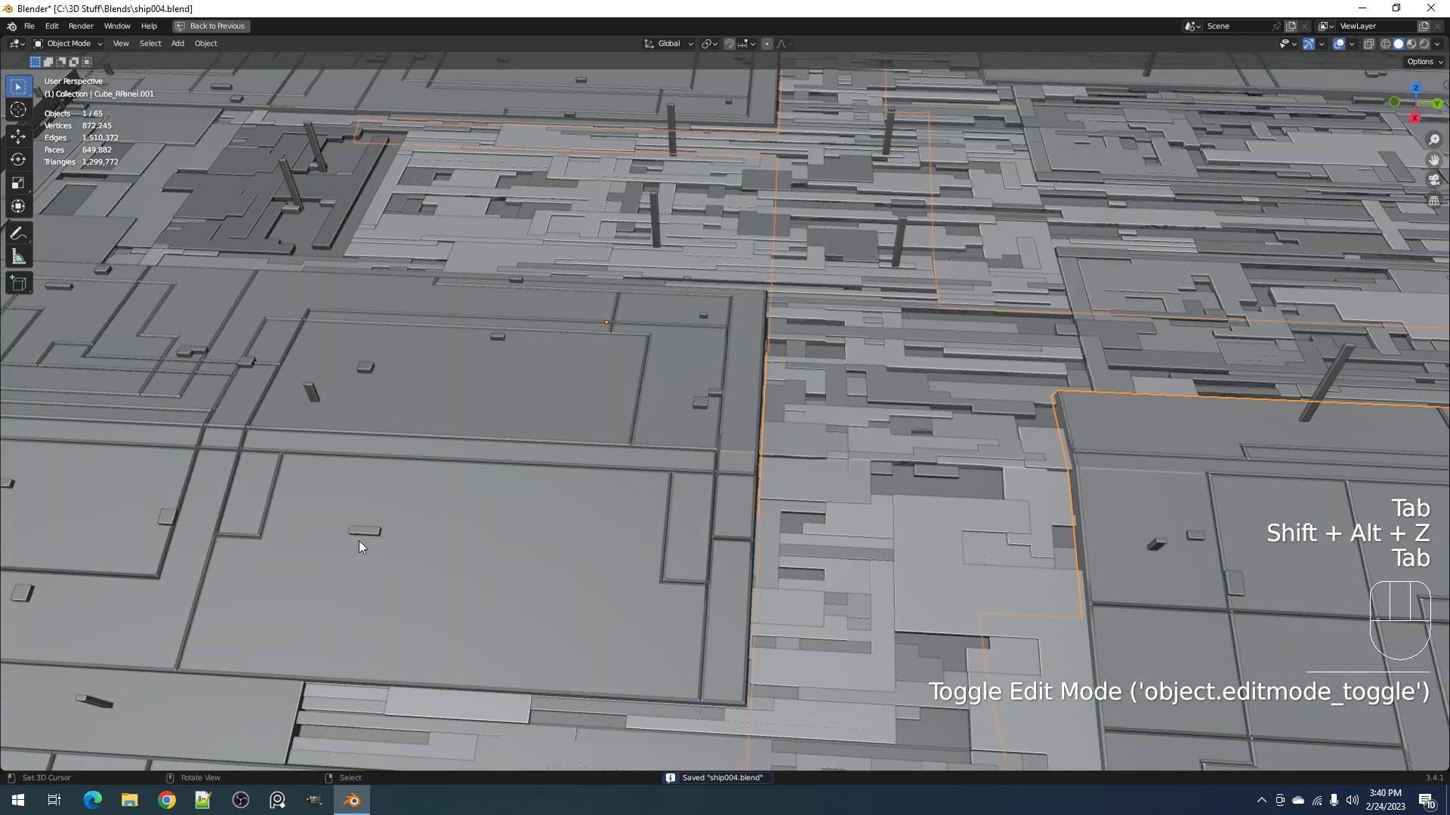
# Step: Select the small blocks scattered over the hull panels, clear the selection and save the file
pyautogui.click(370, 532)
pyautogui.press('g')
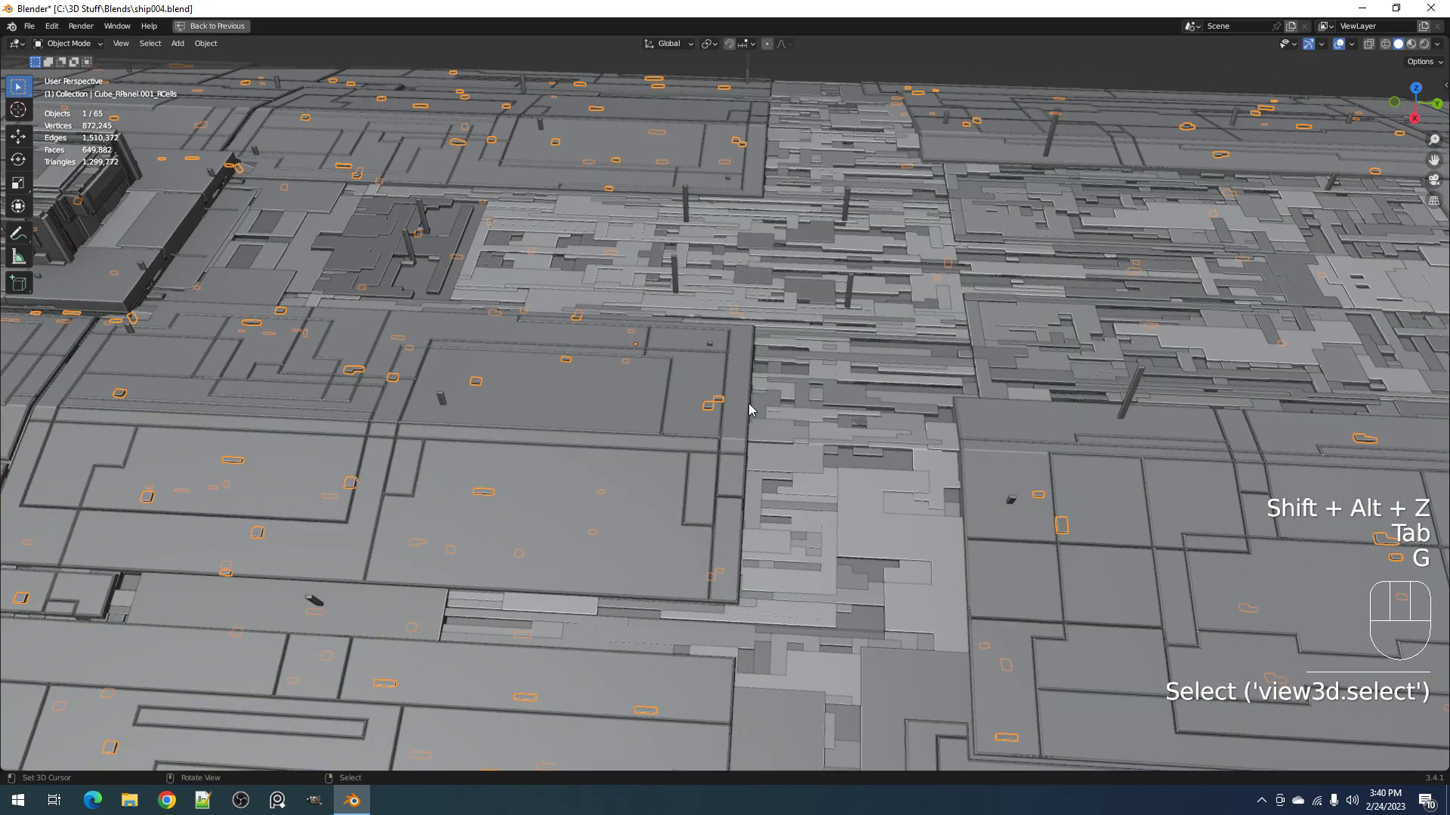
pyautogui.scroll(-10, 677, 424)
pyautogui.hotkey('ctrl', 's')
pyautogui.hotkey('alt', 'a')
pyautogui.scroll(5, 982, 483)
pyautogui.hotkey('ctrl', 's')
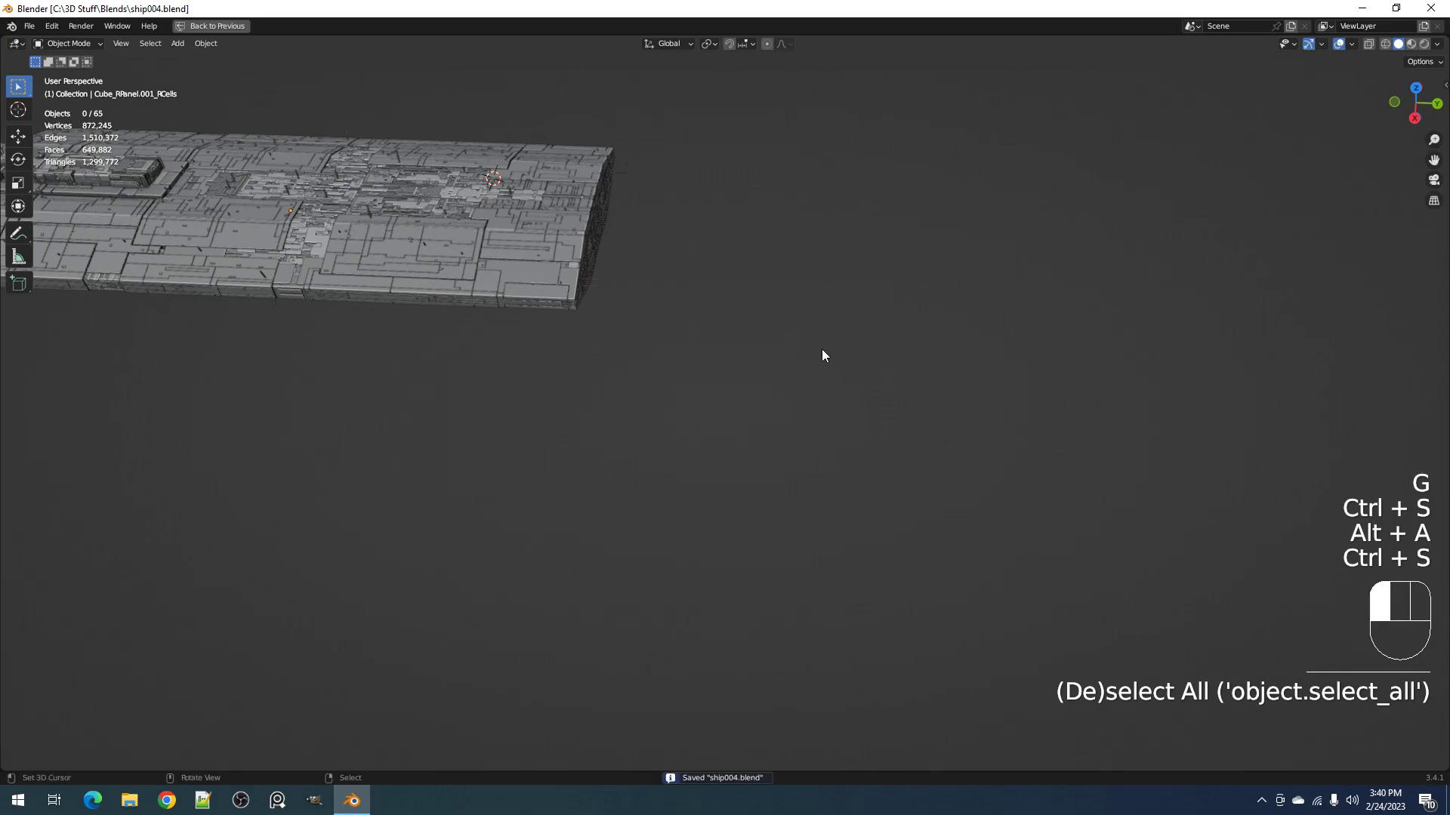
# Step: Add a cylinder mesh beside the ship and flatten it into a disc in Edit Mode
pyautogui.hotkey('shift', 'a')
pyautogui.moveTo(821, 349)
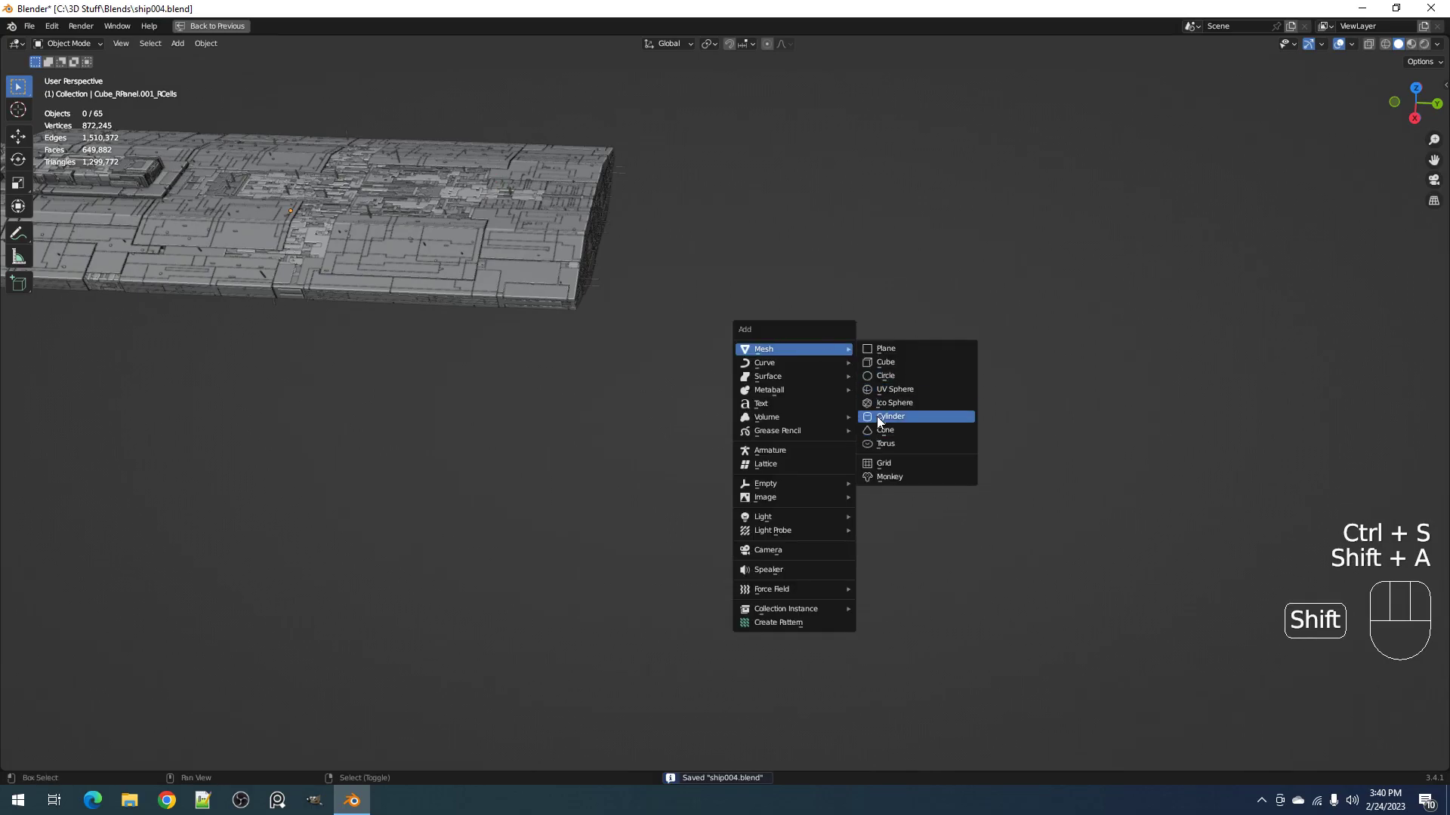
pyautogui.click(877, 416)
pyautogui.press('Tab')
pyautogui.press('s')
pyautogui.click(858, 362)
# Step: Inset the disc's top face and extrude it upward about 0.2 m
pyautogui.press('3')
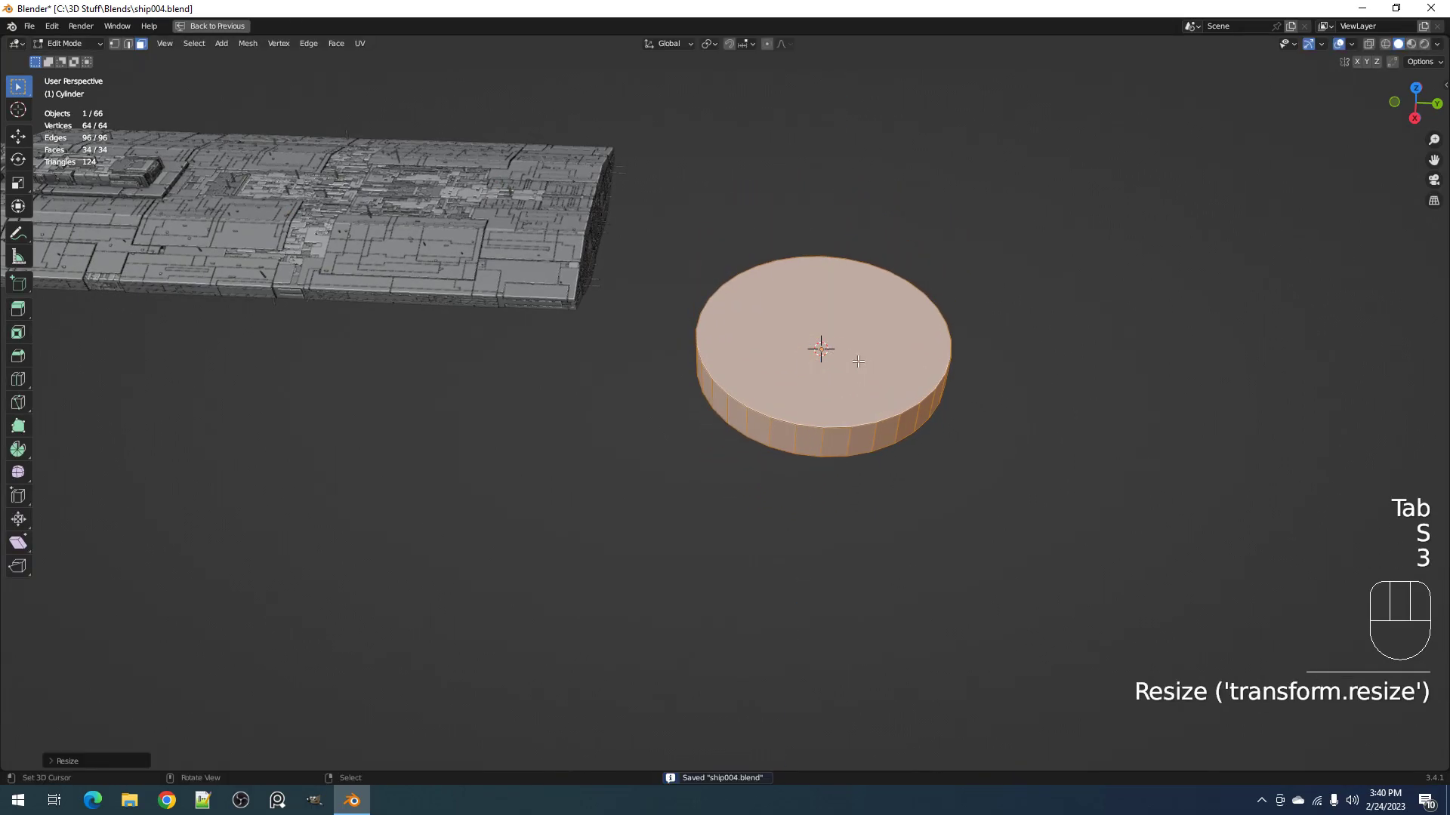
pyautogui.click(858, 362)
pyautogui.press('i')
pyautogui.click(956, 388)
pyautogui.press('e')
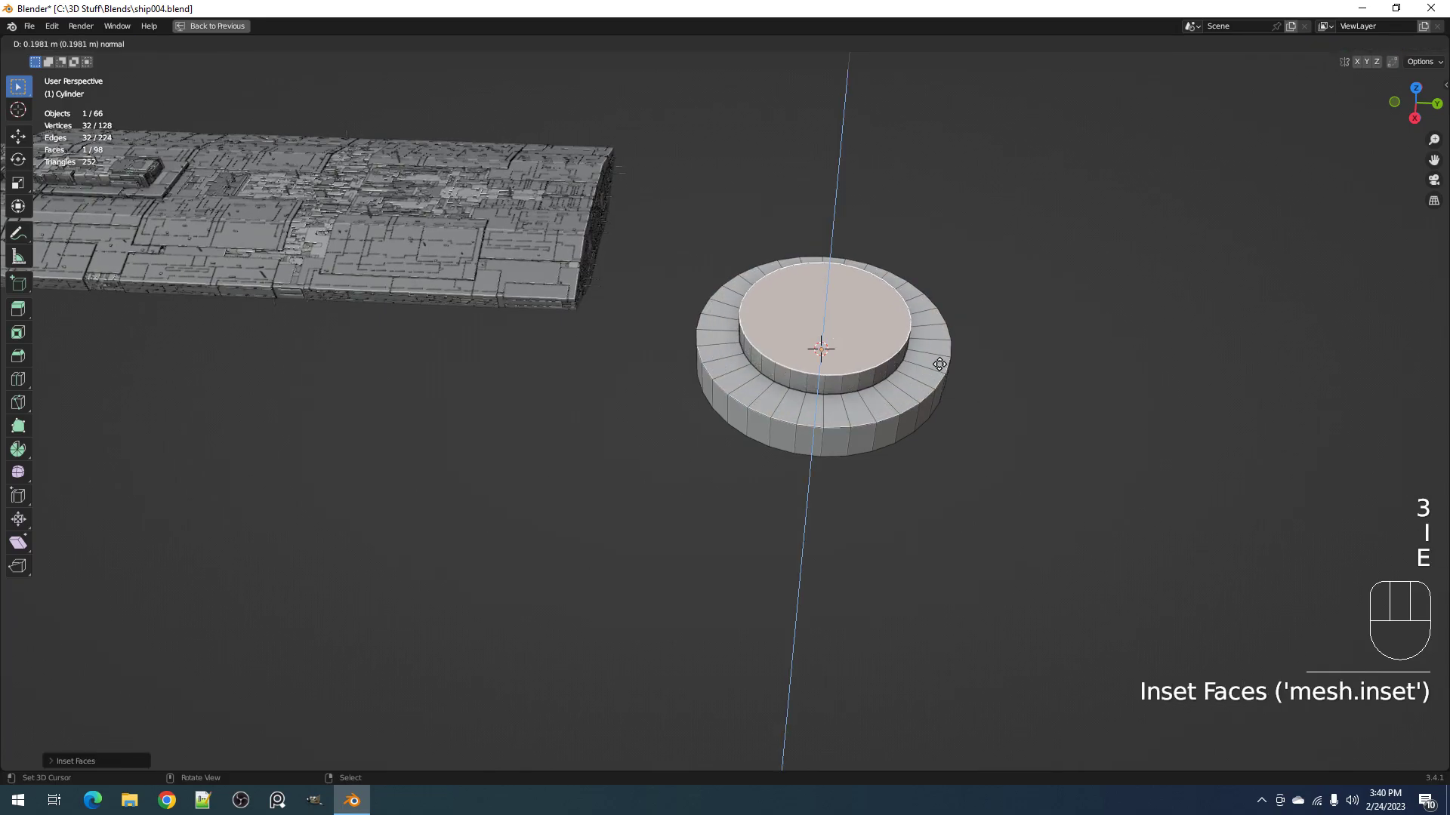
pyautogui.click(933, 367)
# Step: Scale the raised top face down into a taper and raise its vertices with Shrink/Fatten
pyautogui.press('s')
pyautogui.click(882, 345)
pyautogui.scroll(3, 971, 389)
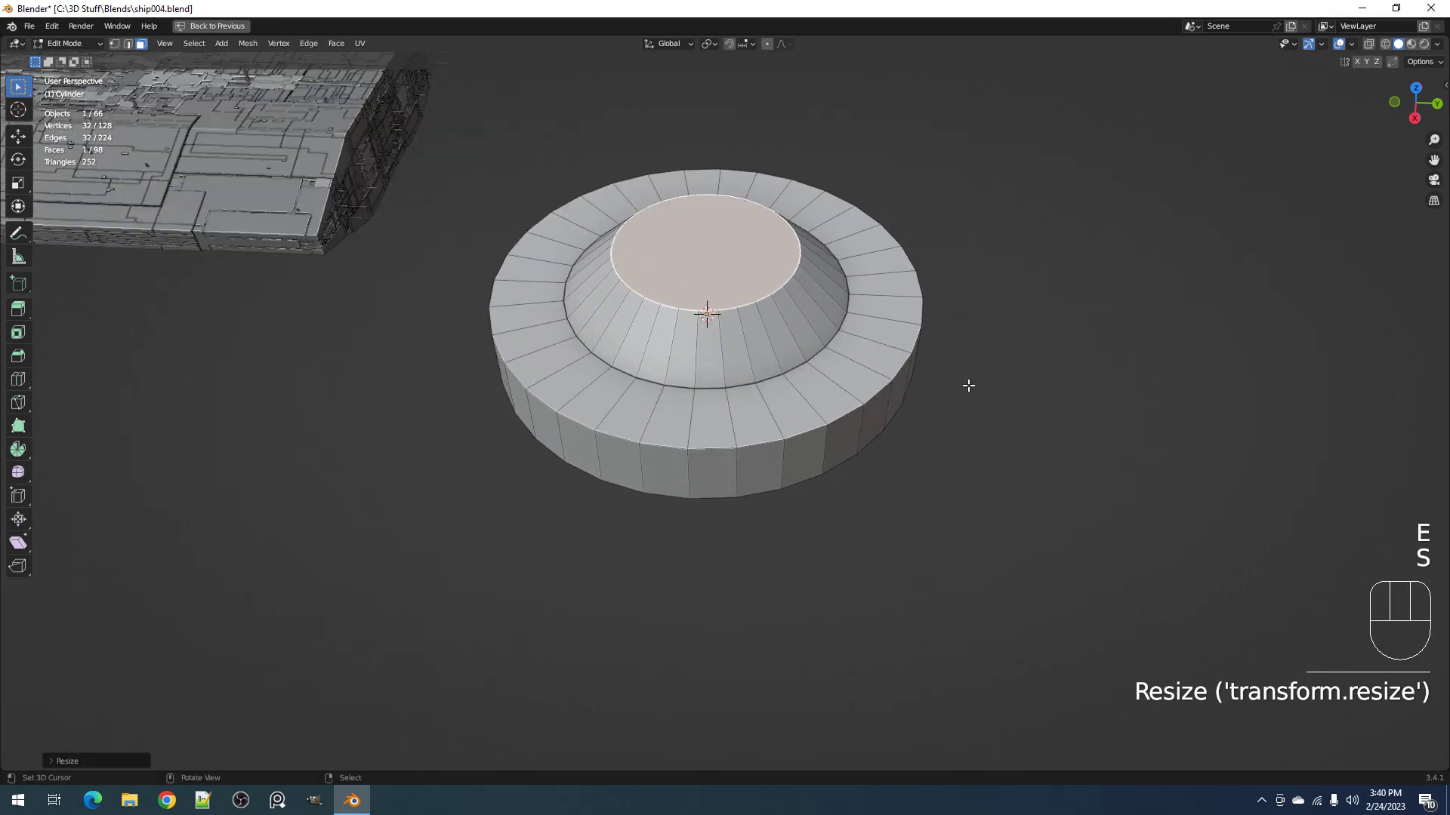
pyautogui.press('1')
pyautogui.keyDown('shift'); pyautogui.moveTo(969, 385); pyautogui.dragTo(755, 249, button='middle'); pyautogui.keyUp('shift')
pyautogui.scroll(2, 755, 249)
pyautogui.hotkey('alt', 's')
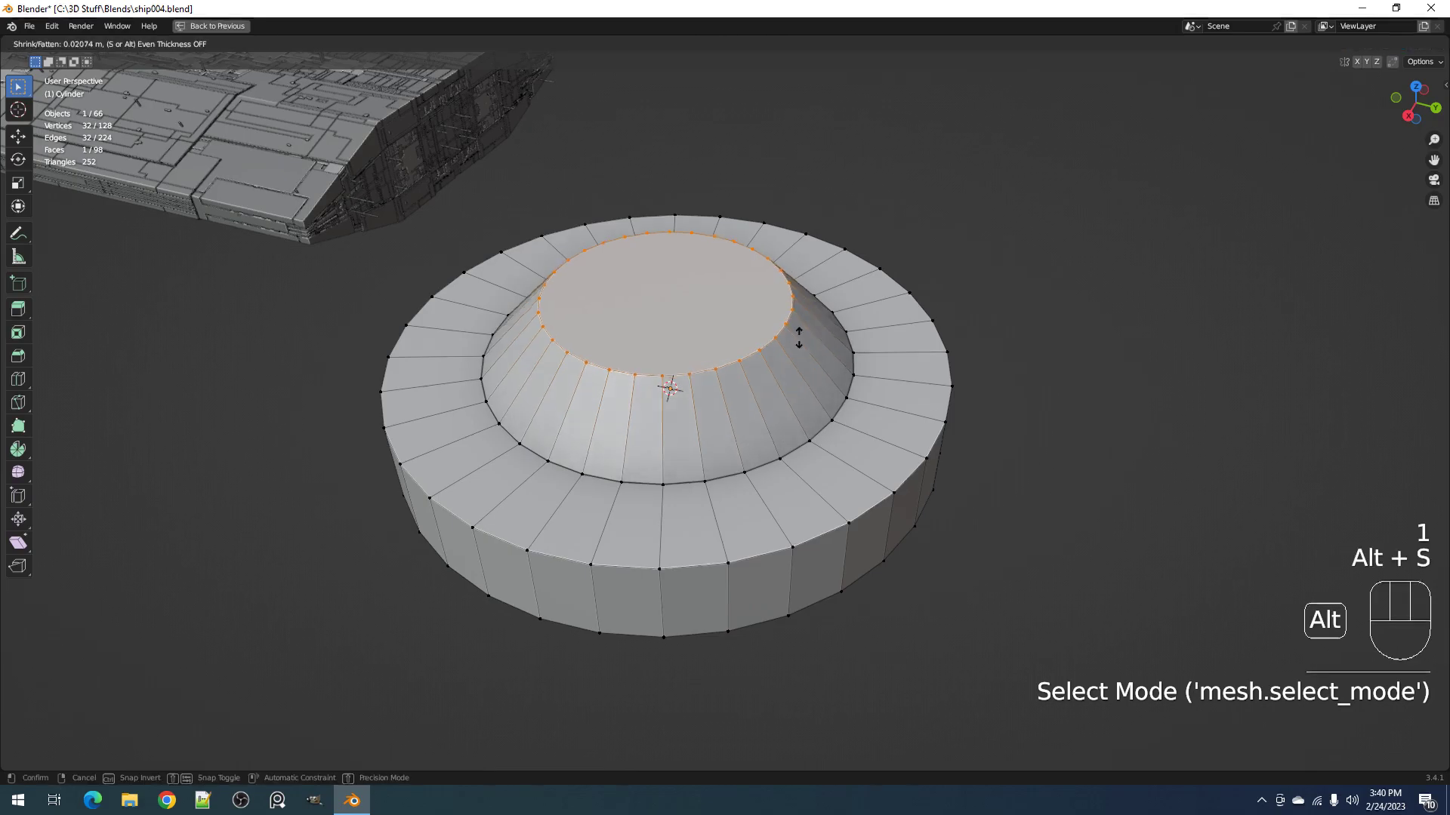
pyautogui.click(795, 344)
# Step: Add a cylinder Intersect Object, aligned to the back view, at a side edge of the tapered turret section
pyautogui.press('2')
pyautogui.click(802, 371)
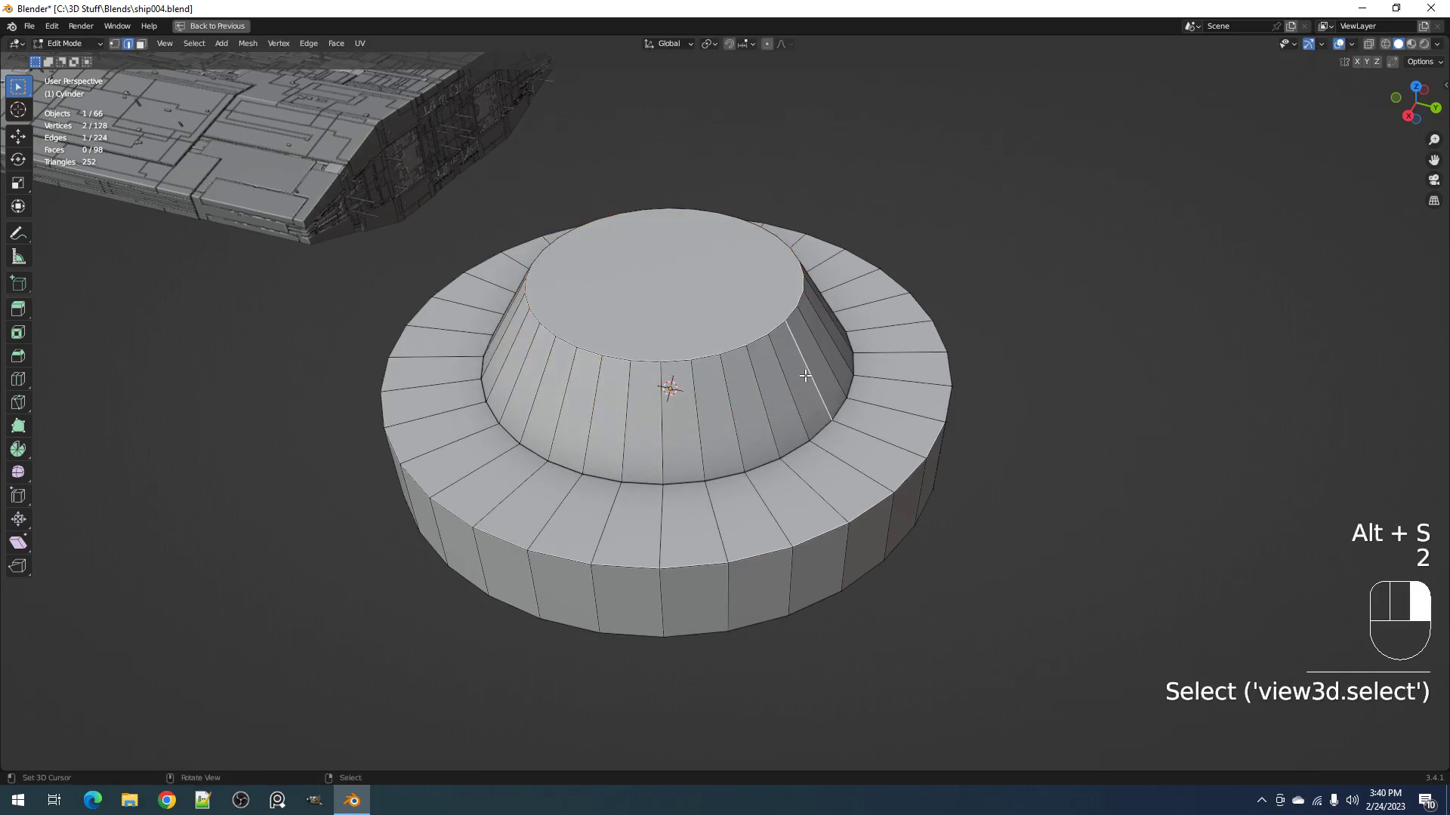
pyautogui.scroll(-4, 793, 359)
pyautogui.moveTo(793, 360); pyautogui.dragTo(871, 517, button='middle')
pyautogui.scroll(4, 785, 393)
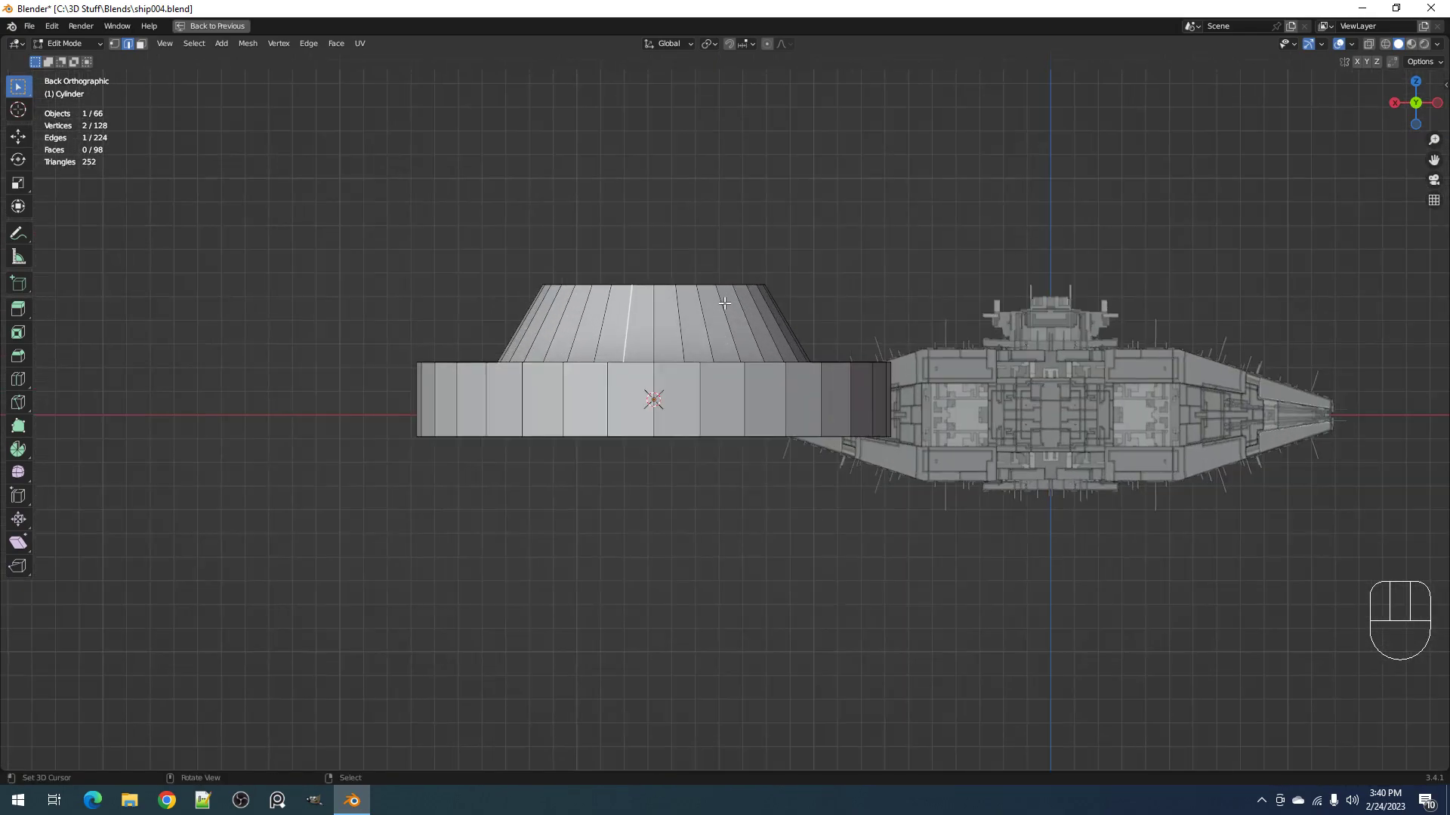
pyautogui.keyDown('shift'); pyautogui.moveTo(728, 302); pyautogui.dragTo(785, 349, button='middle'); pyautogui.keyUp('shift')
pyautogui.scroll(1, 747, 355)
pyautogui.rightClick(710, 360)
pyautogui.hotkey('ctrl', 'shift', 'x')
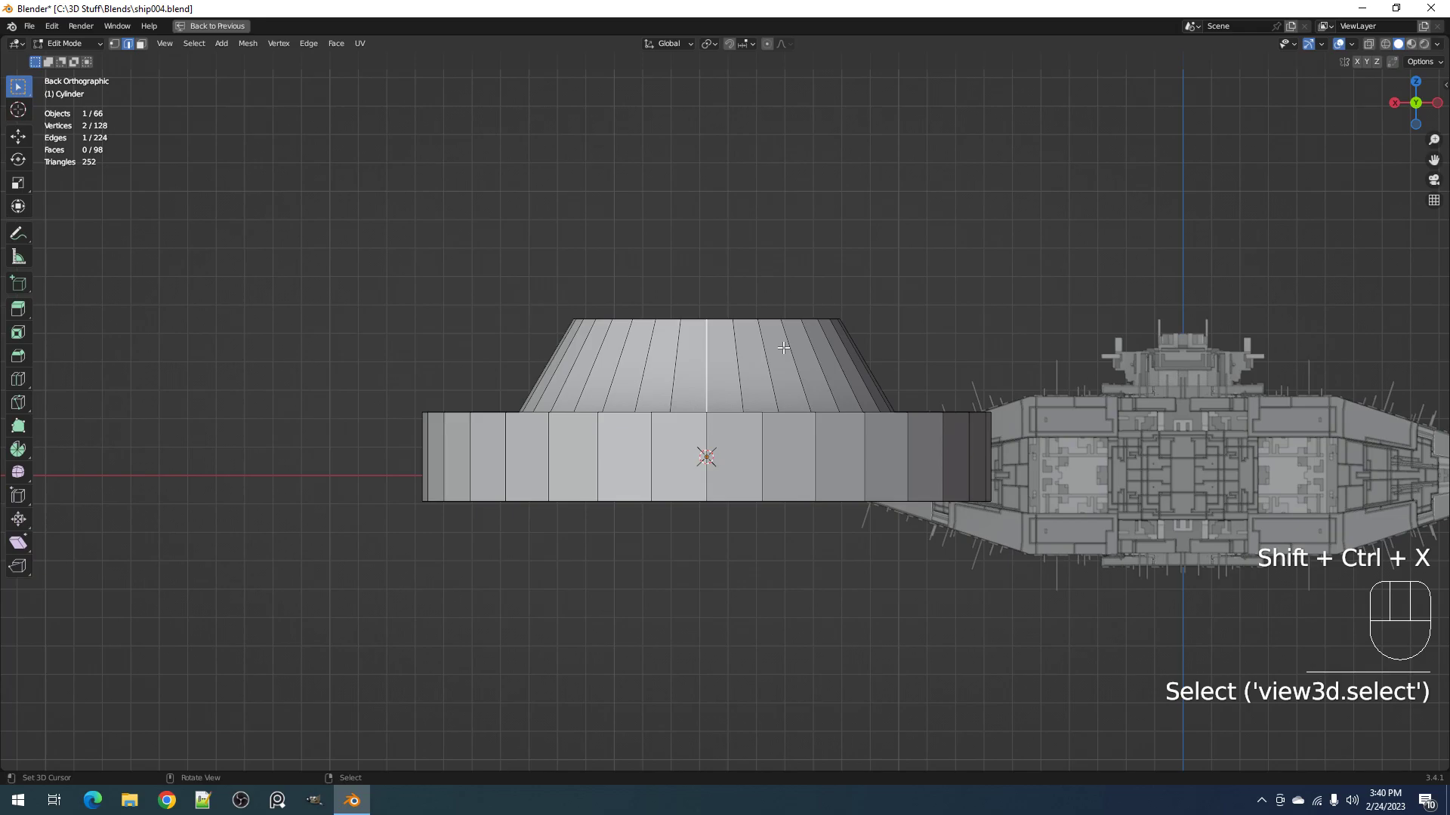
pyautogui.hotkey('ctrl', 'shift', 'x')
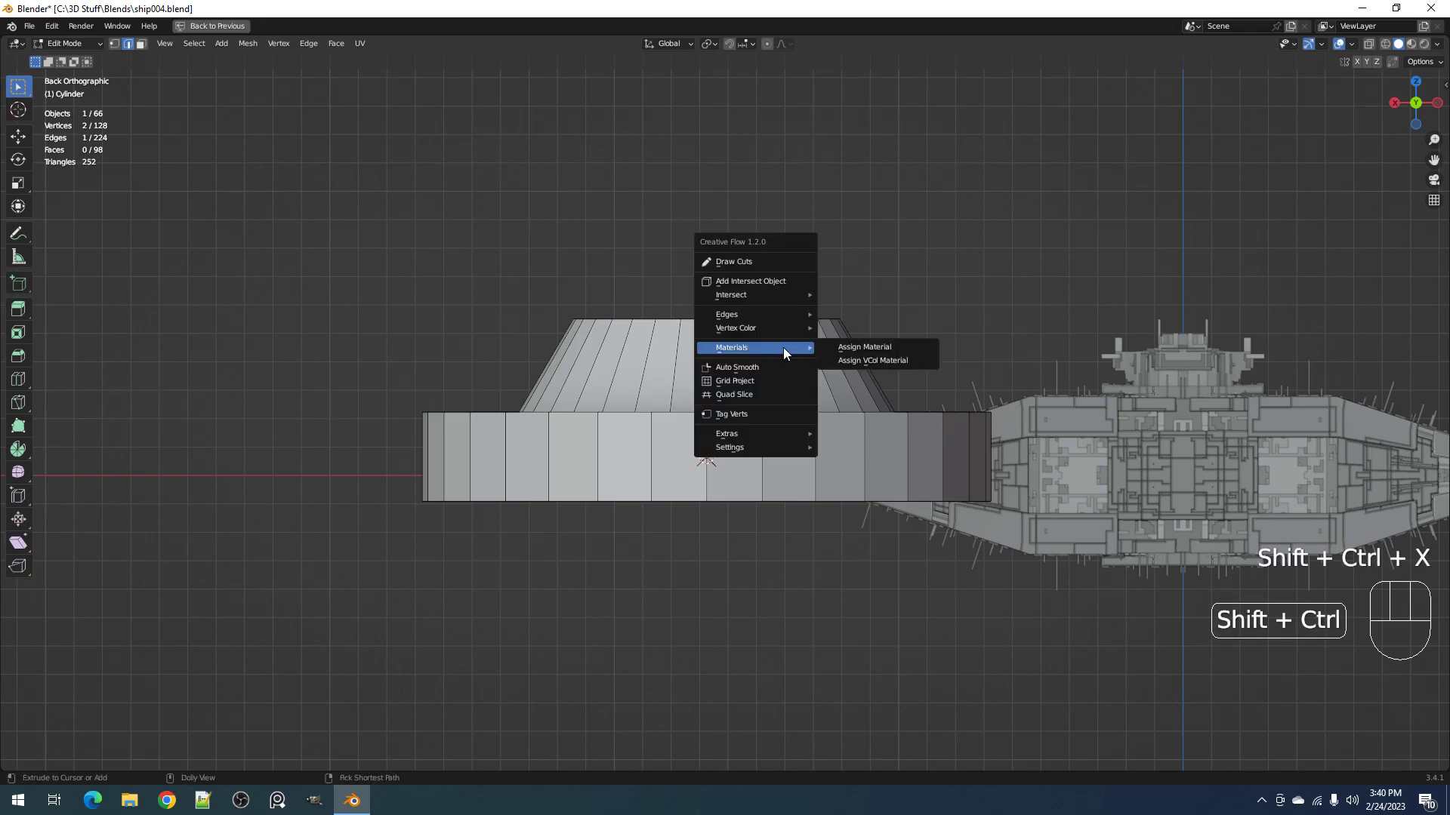
pyautogui.click(767, 283)
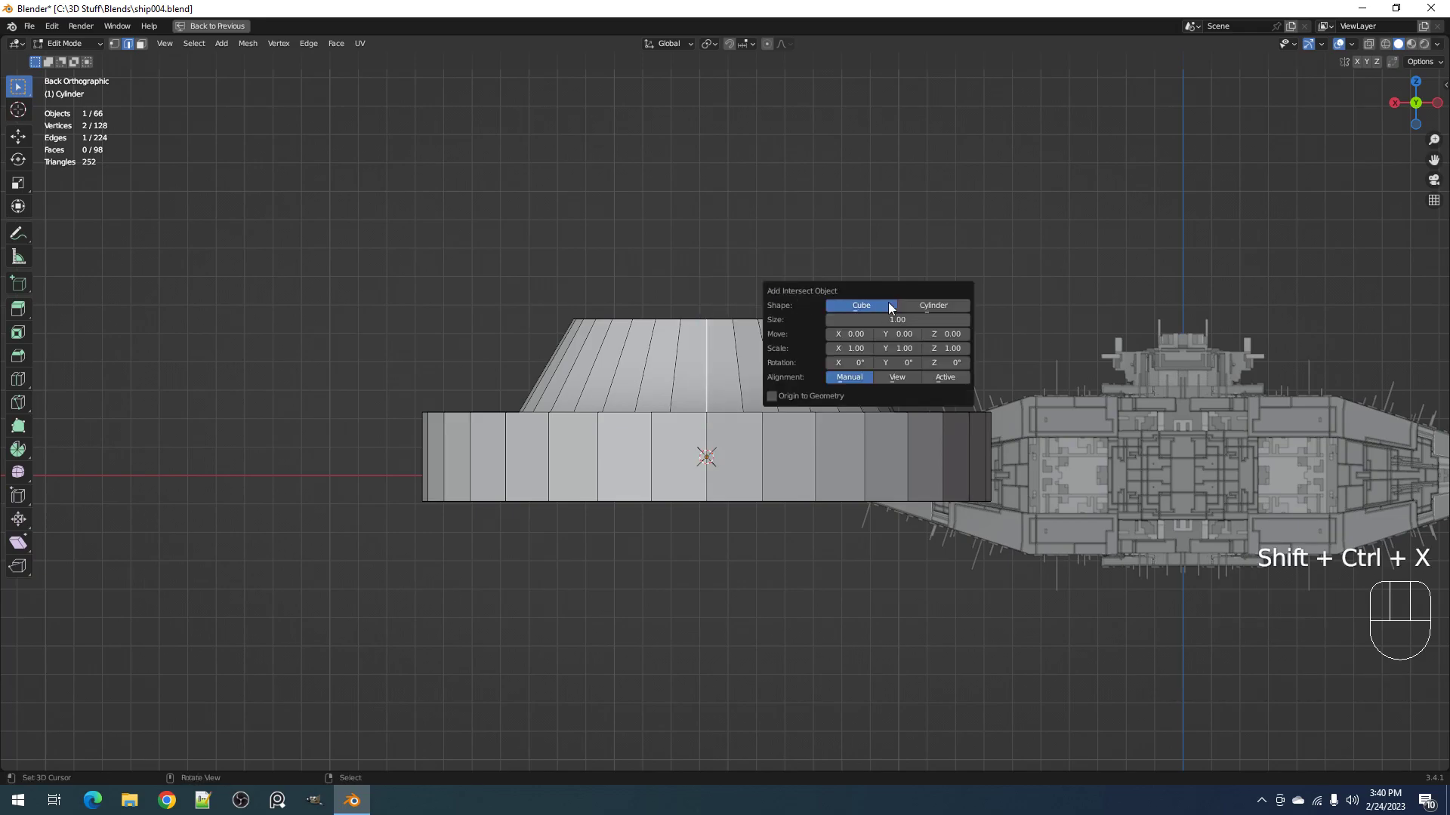
pyautogui.click(918, 305)
pyautogui.click(899, 391)
# Step: Scale the new cylinder's entire mesh down in Edit Mode to a small gun-barrel diameter
pyautogui.press('Tab')
pyautogui.rightClick(782, 355)
pyautogui.press('Tab')
pyautogui.press('a')
pyautogui.moveTo(785, 354); pyautogui.dragTo(1050, 432, button='middle')
pyautogui.press('s')
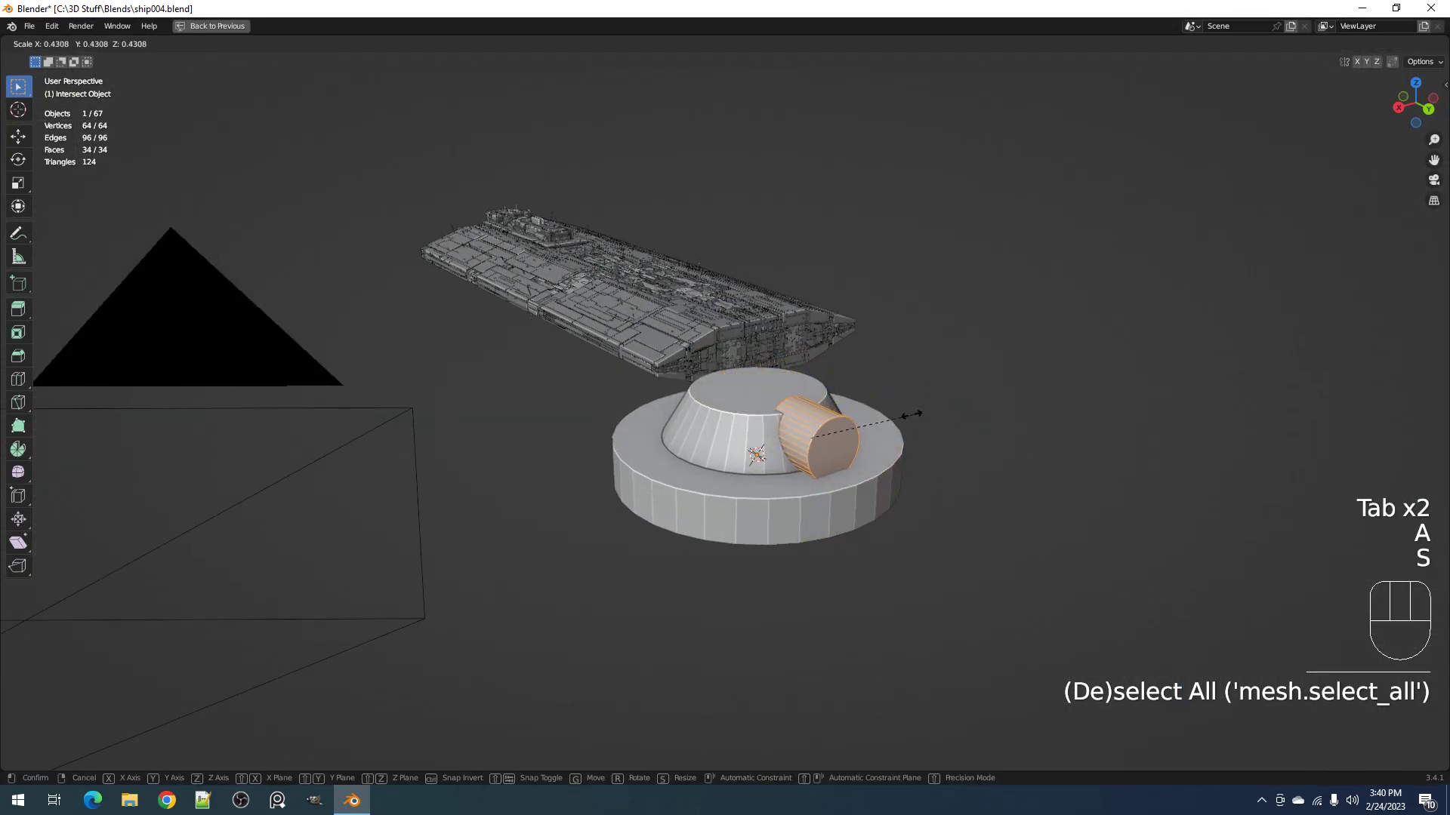
pyautogui.click(883, 419)
# Step: Rotate the small cylinder so it points upward and outward from the turret's sloped wall
pyautogui.moveTo(884, 419)
pyautogui.mouseDown(button='middle')
pyautogui.moveTo(1057, 425)
pyautogui.moveTo(868, 418)
pyautogui.mouseUp(button='middle')
pyautogui.scroll(3, 1057, 425)
pyautogui.press('r')
pyautogui.click(1012, 421)
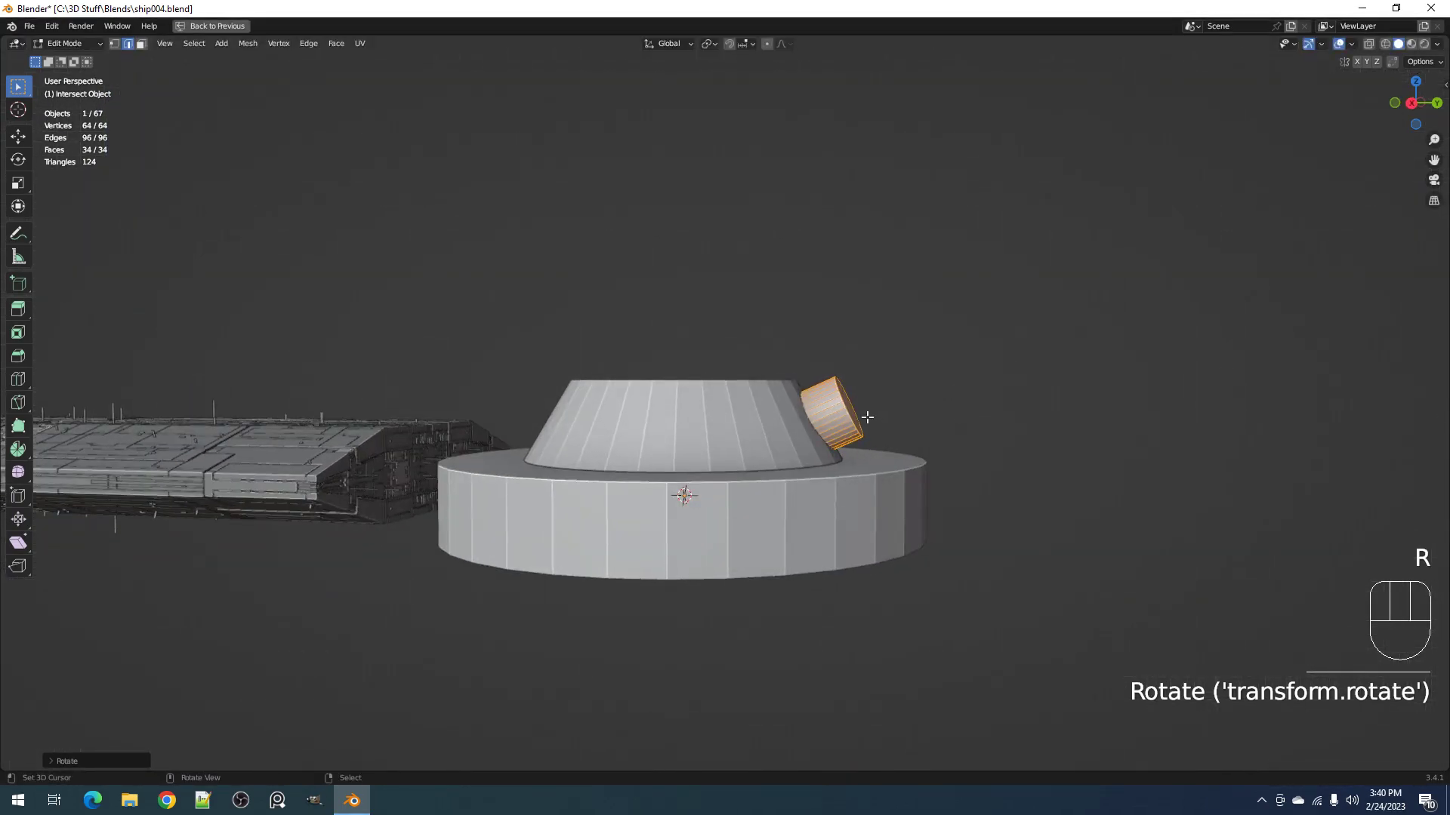
# Step: Extend the small cylinder's outer end face outward into a long barrel with Shrink/Fatten, finishing in Object Mode
pyautogui.press('3')
pyautogui.rightClick(853, 409)
pyautogui.hotkey('alt', 's')
pyautogui.click(1077, 247)
pyautogui.press('Tab')
pyautogui.scroll(-3, 814, 370)
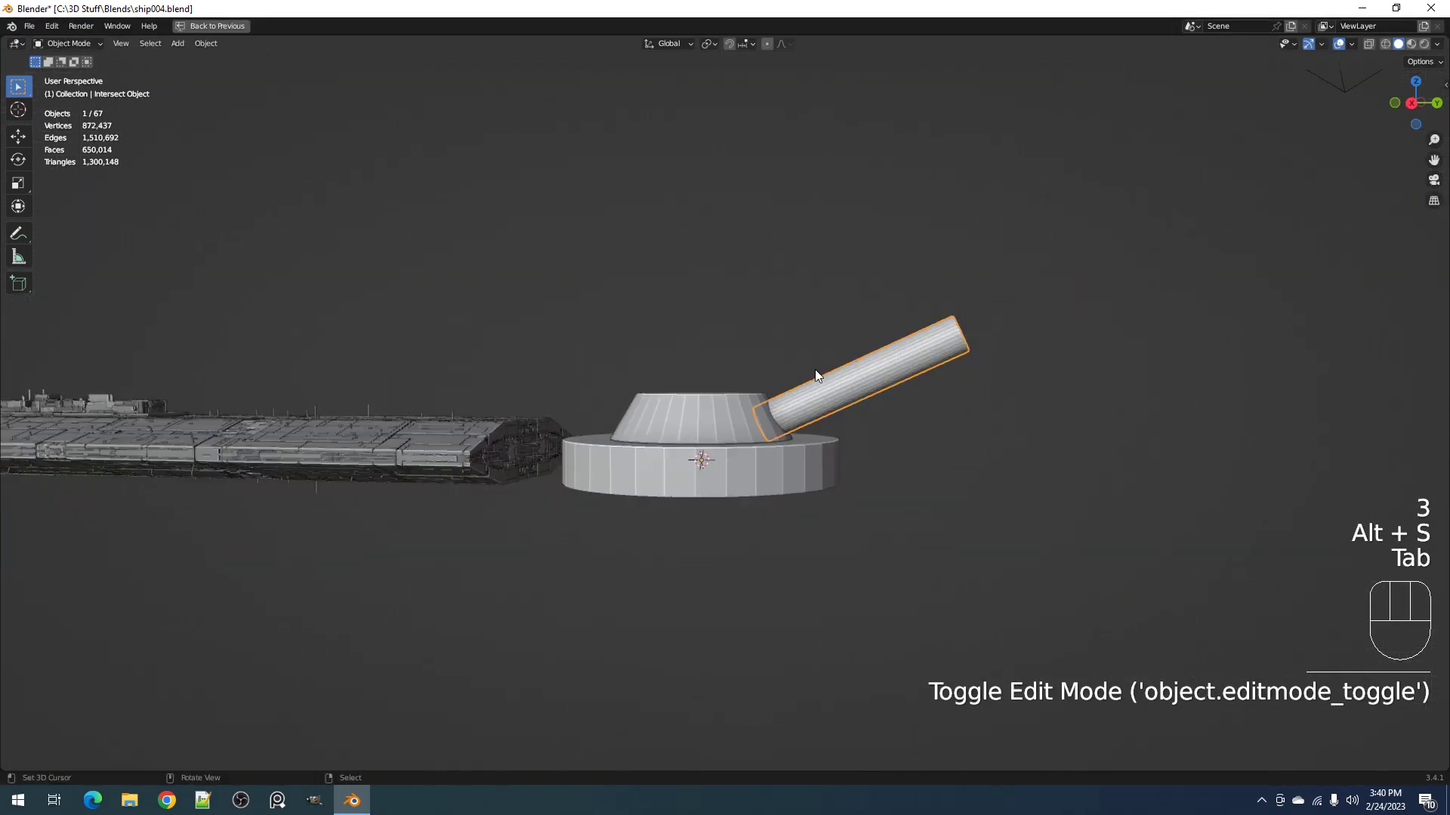
# Step: Join the barrel to the turret base as one object, with the base active
pyautogui.moveTo(816, 374); pyautogui.dragTo(744, 442, button='middle')
pyautogui.keyDown('shift'); pyautogui.click(747, 442); pyautogui.keyUp('shift')
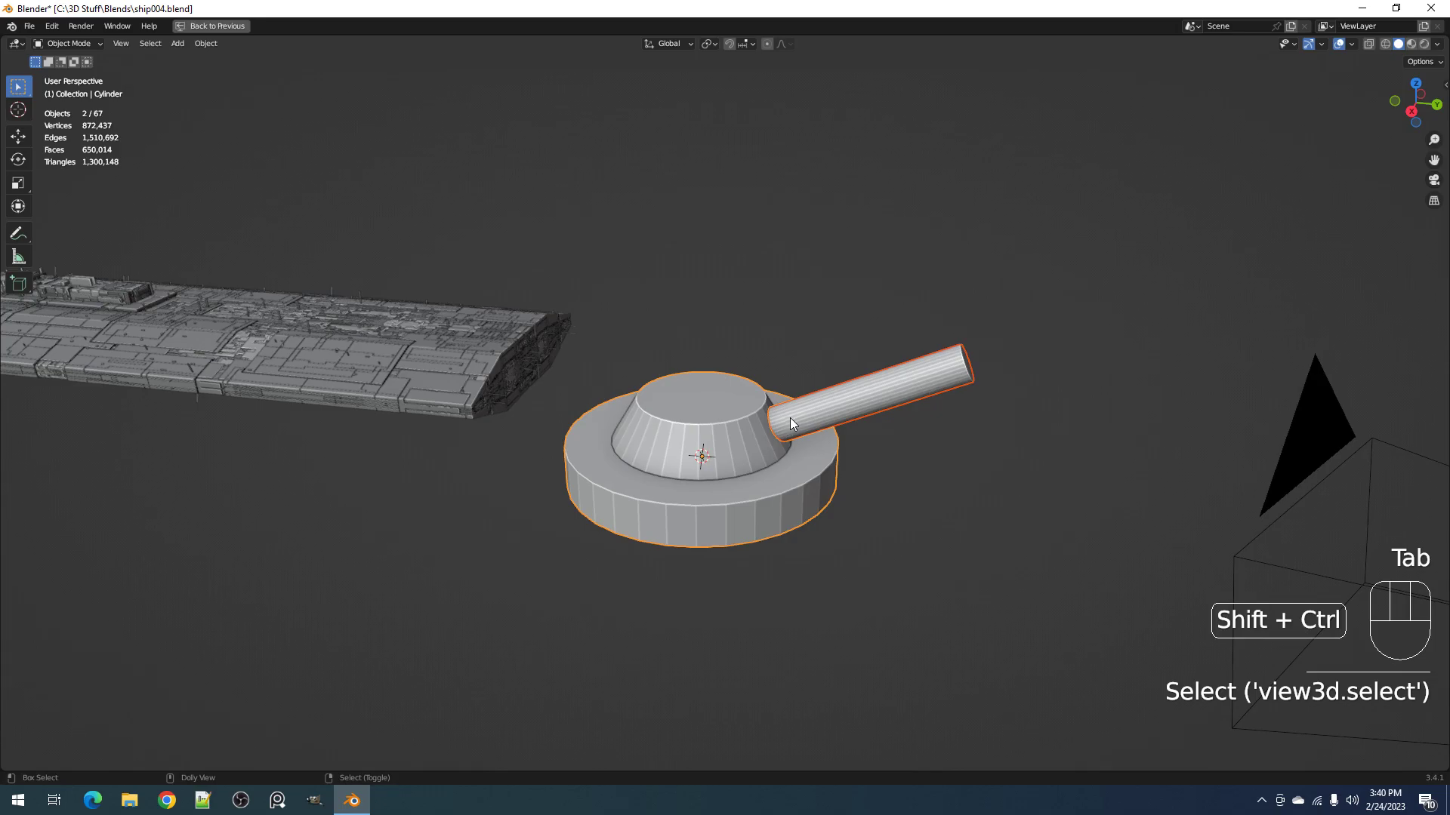
pyautogui.hotkey('ctrl', 'j')
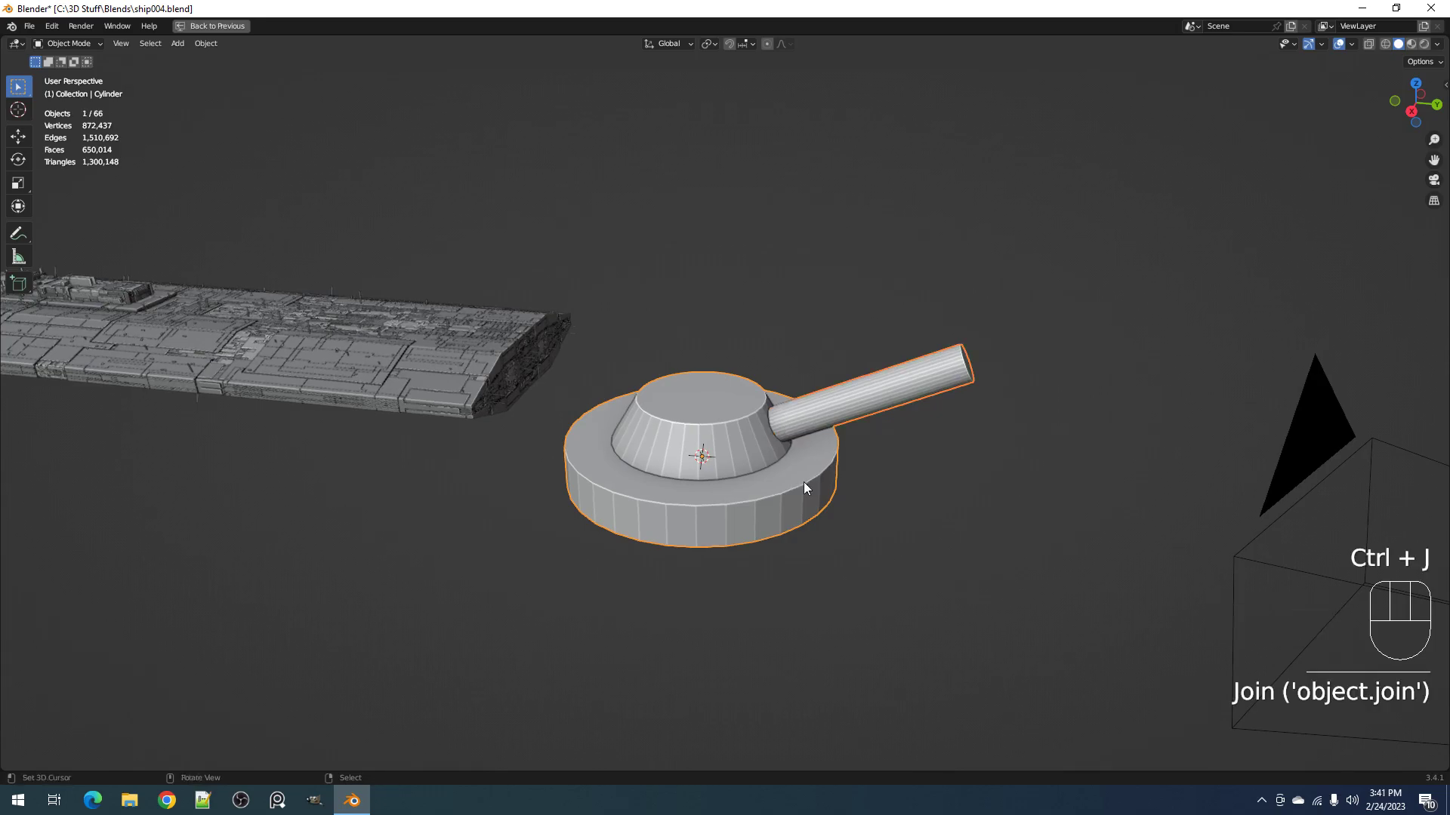
# Step: Snap the 3D cursor to the centre of the turret's bottom face
pyautogui.moveTo(804, 482); pyautogui.dragTo(764, 392, button='middle')
pyautogui.press('Tab')
pyautogui.press('3')
pyautogui.click(730, 438)
pyautogui.hotkey('shift', 's')
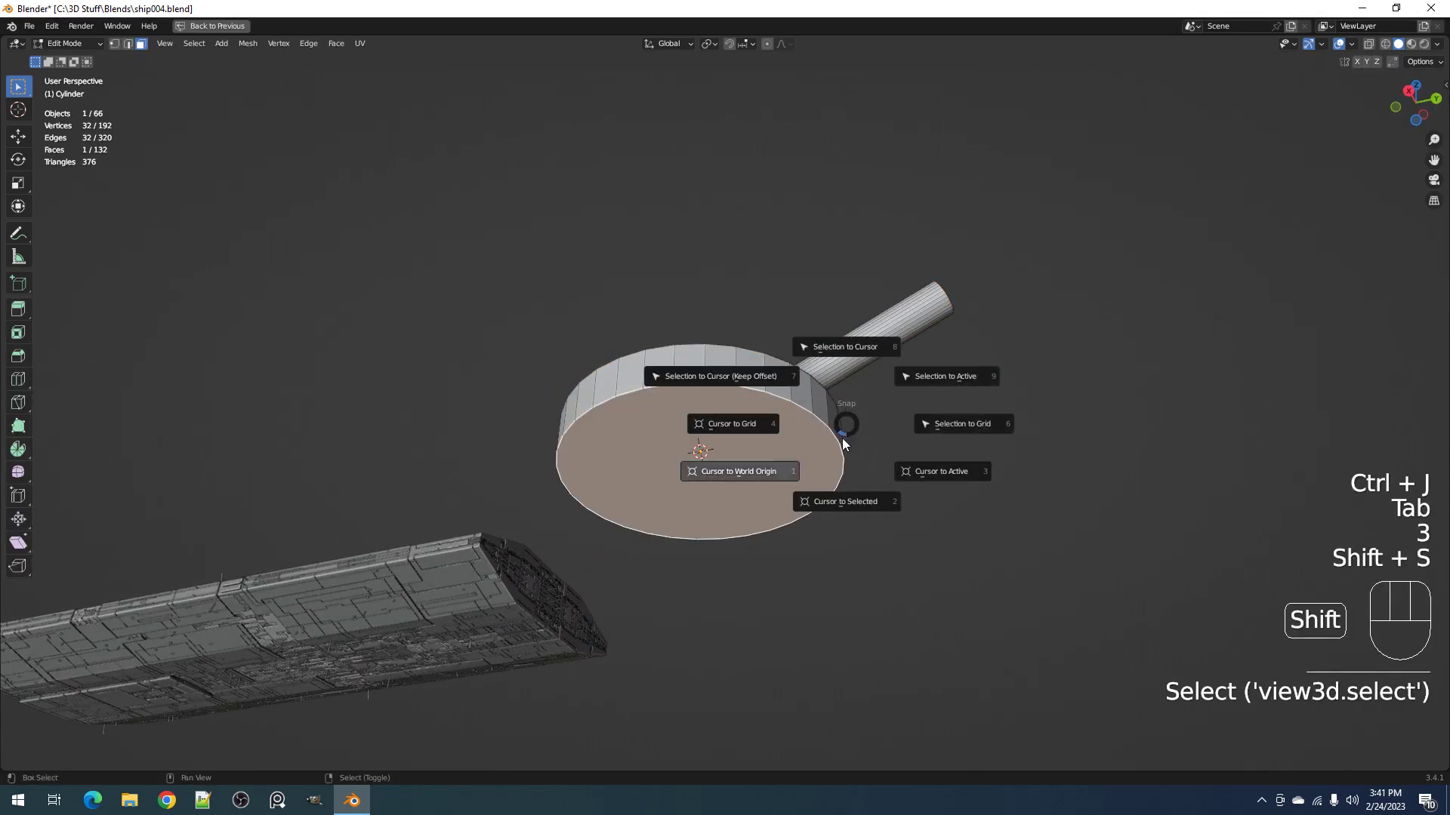
pyautogui.click(827, 501)
pyautogui.press('Tab')
pyautogui.moveTo(828, 478); pyautogui.dragTo(841, 437, button='middle')
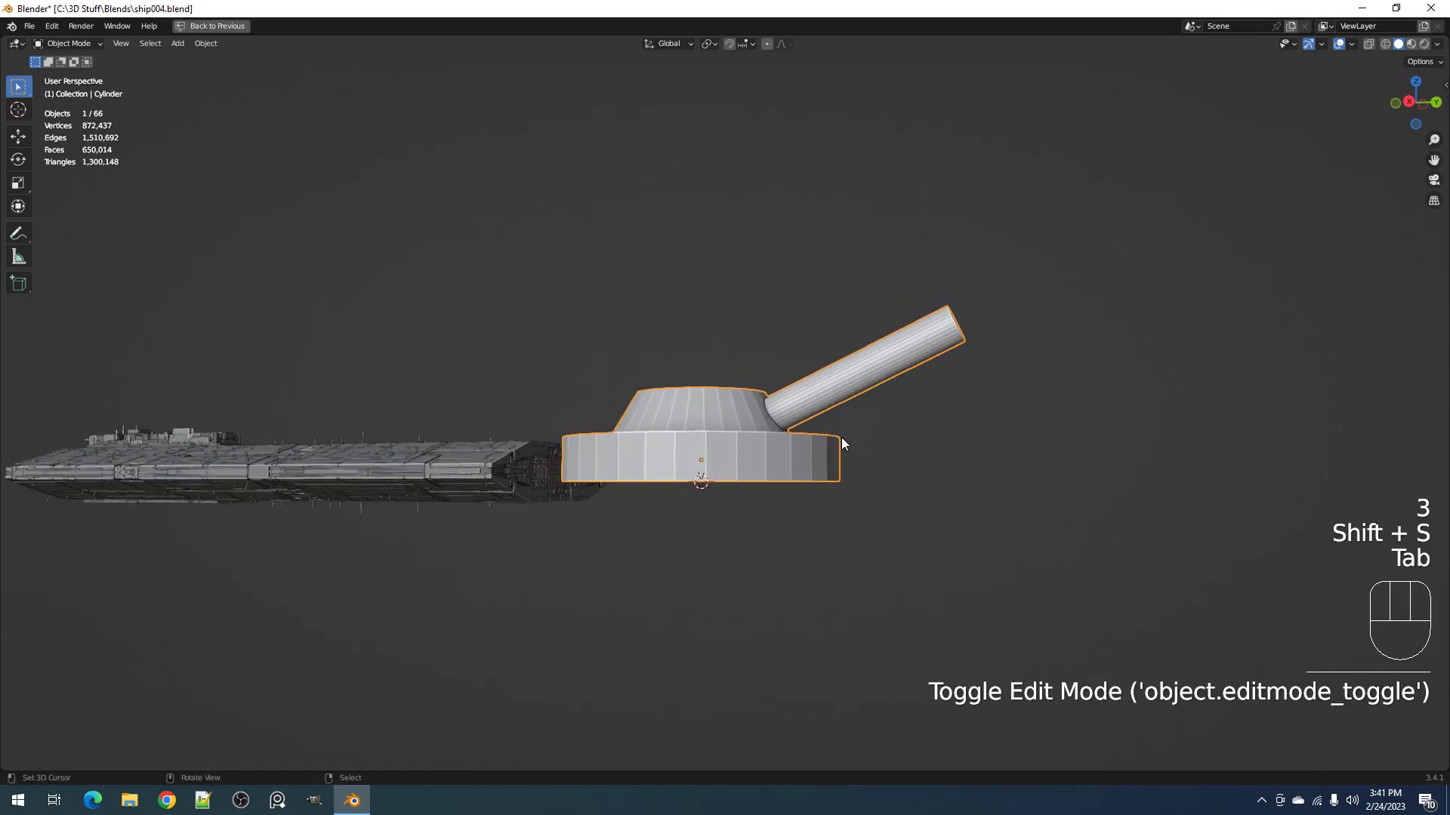
# Step: Move the turret's origin to its base with Random Flow's Set Origin, using Axis, Z and Negative
pyautogui.hotkey('shift', 'q')
pyautogui.moveTo(814, 545)
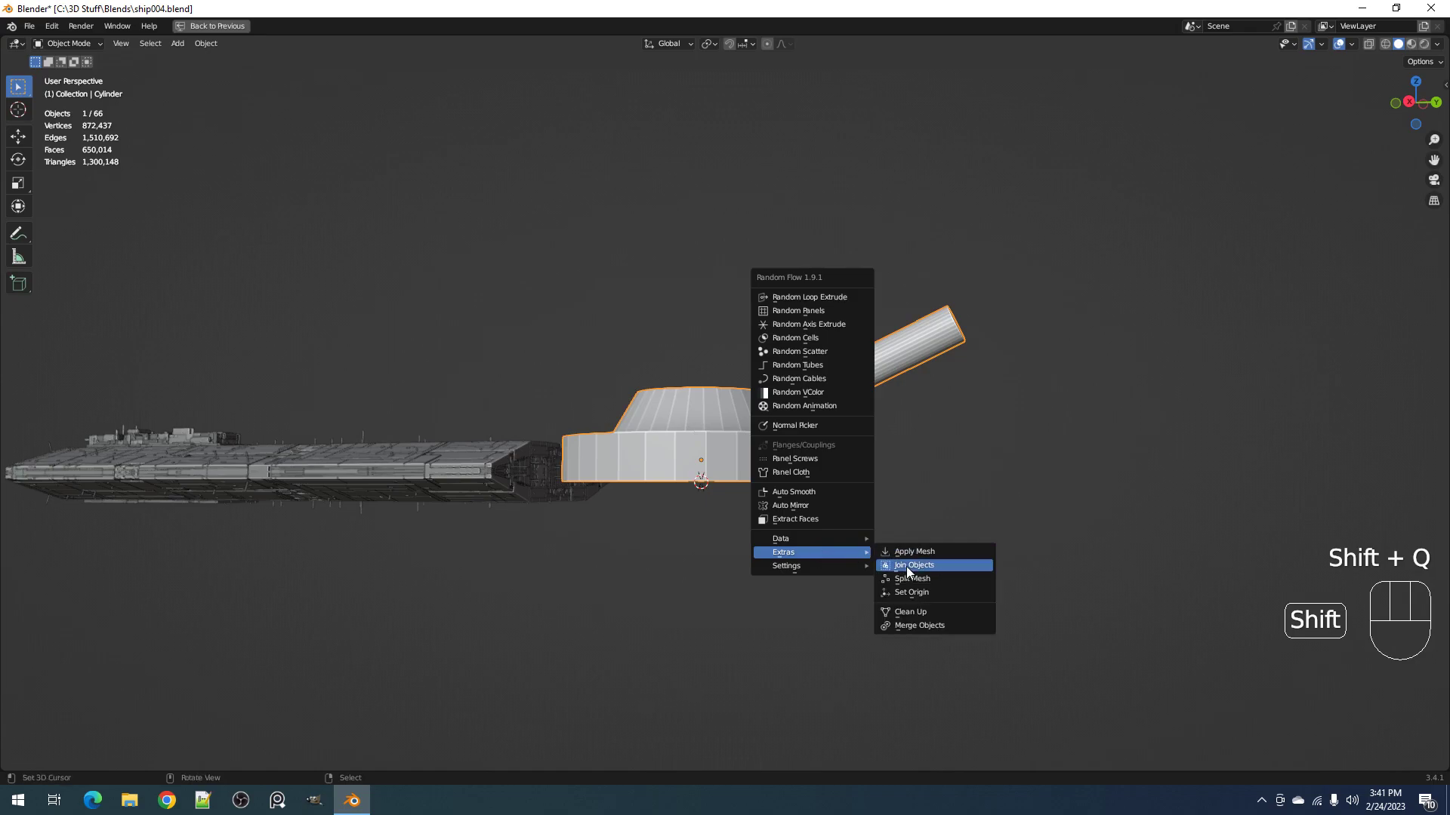
pyautogui.click(911, 593)
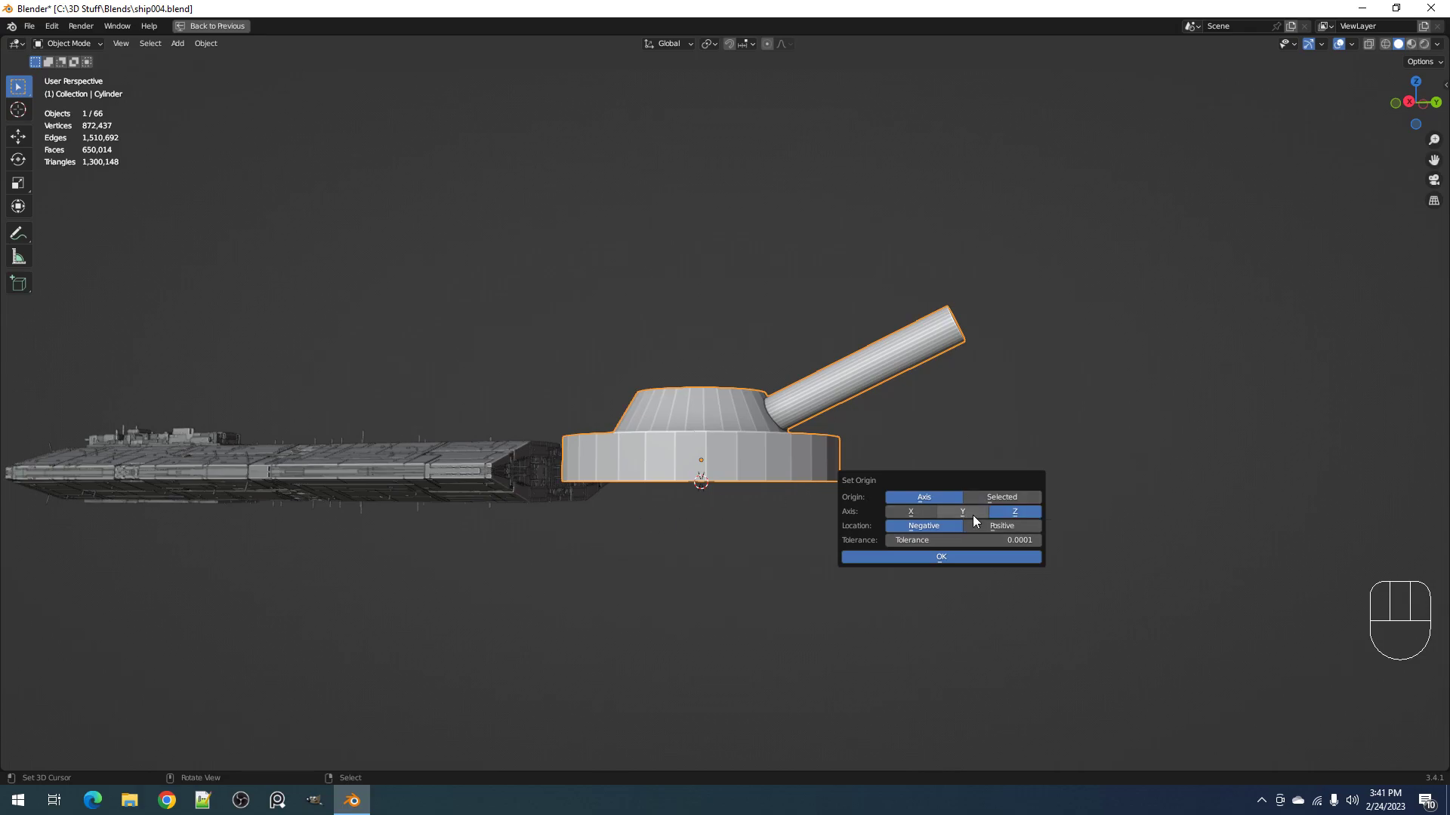
pyautogui.click(975, 552)
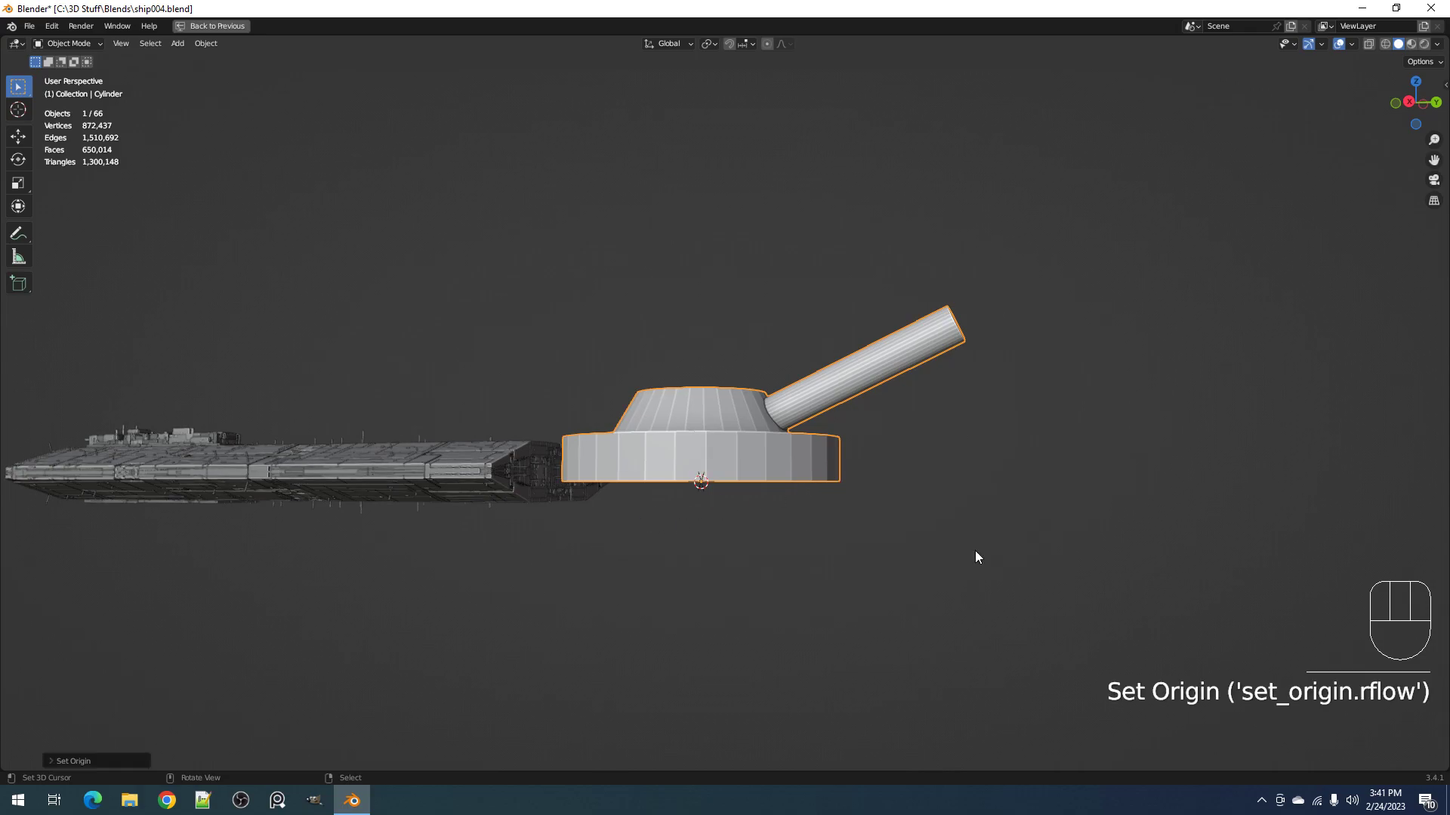
# Step: Check the turret base's bottom face in Edit Mode, return to Object Mode, and save the file
pyautogui.moveTo(975, 550); pyautogui.dragTo(806, 505, button='middle')
pyautogui.scroll(3, 711, 492)
pyautogui.press('Tab')
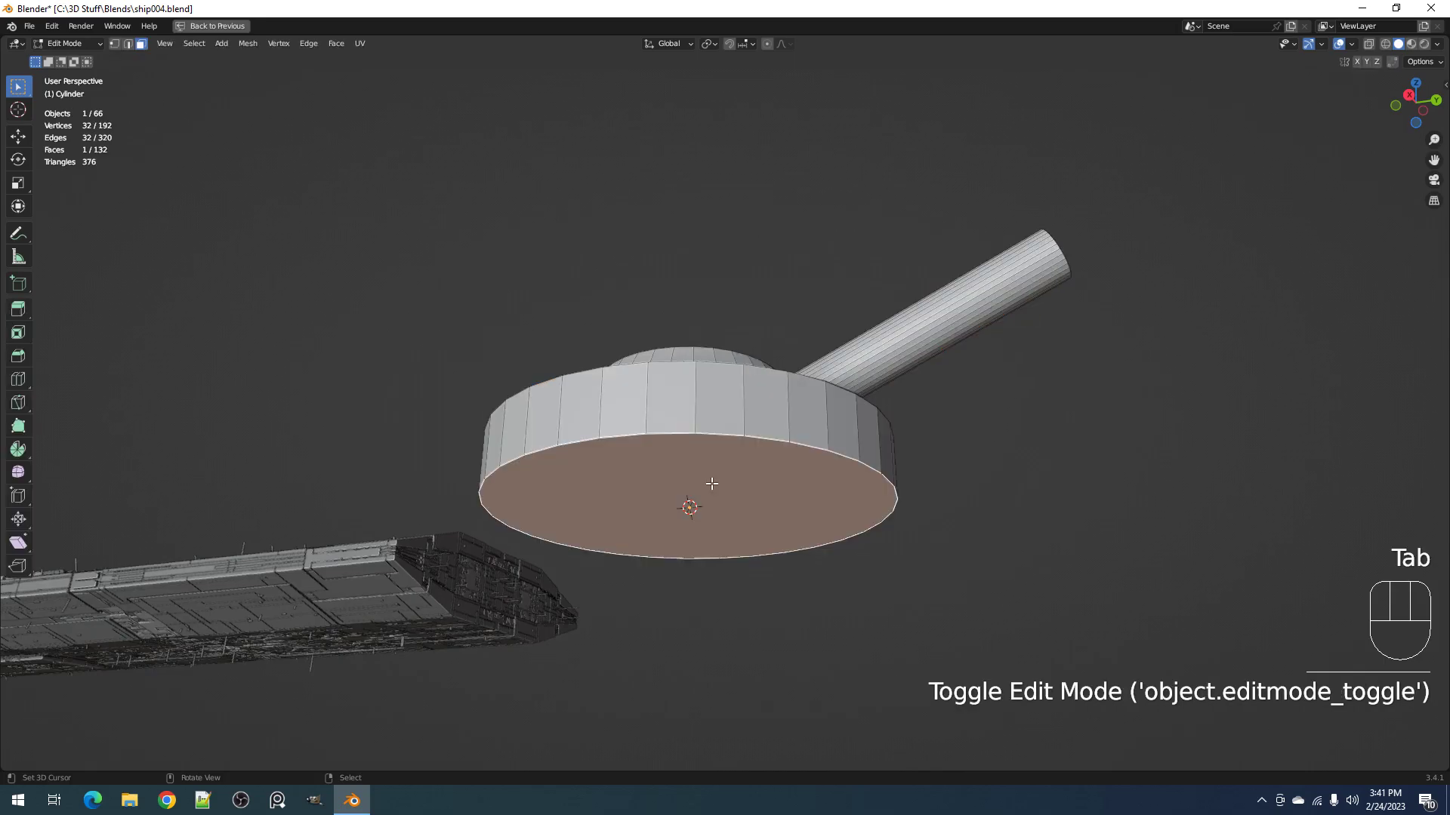
pyautogui.press('Tab')
pyautogui.scroll(-3, 711, 483)
pyautogui.keyDown('alt'); pyautogui.moveTo(752, 406); pyautogui.dragTo(786, 468, button='middle'); pyautogui.keyUp('alt')
pyautogui.hotkey('alt', 'a')
pyautogui.keyDown('shift'); pyautogui.moveTo(532, 423); pyautogui.dragTo(836, 355, button='middle'); pyautogui.keyUp('shift')
pyautogui.hotkey('ctrl', 's')
# Step: Rename the selected cylinder gun object as "turret" and save the file
pyautogui.rightClick(898, 551)
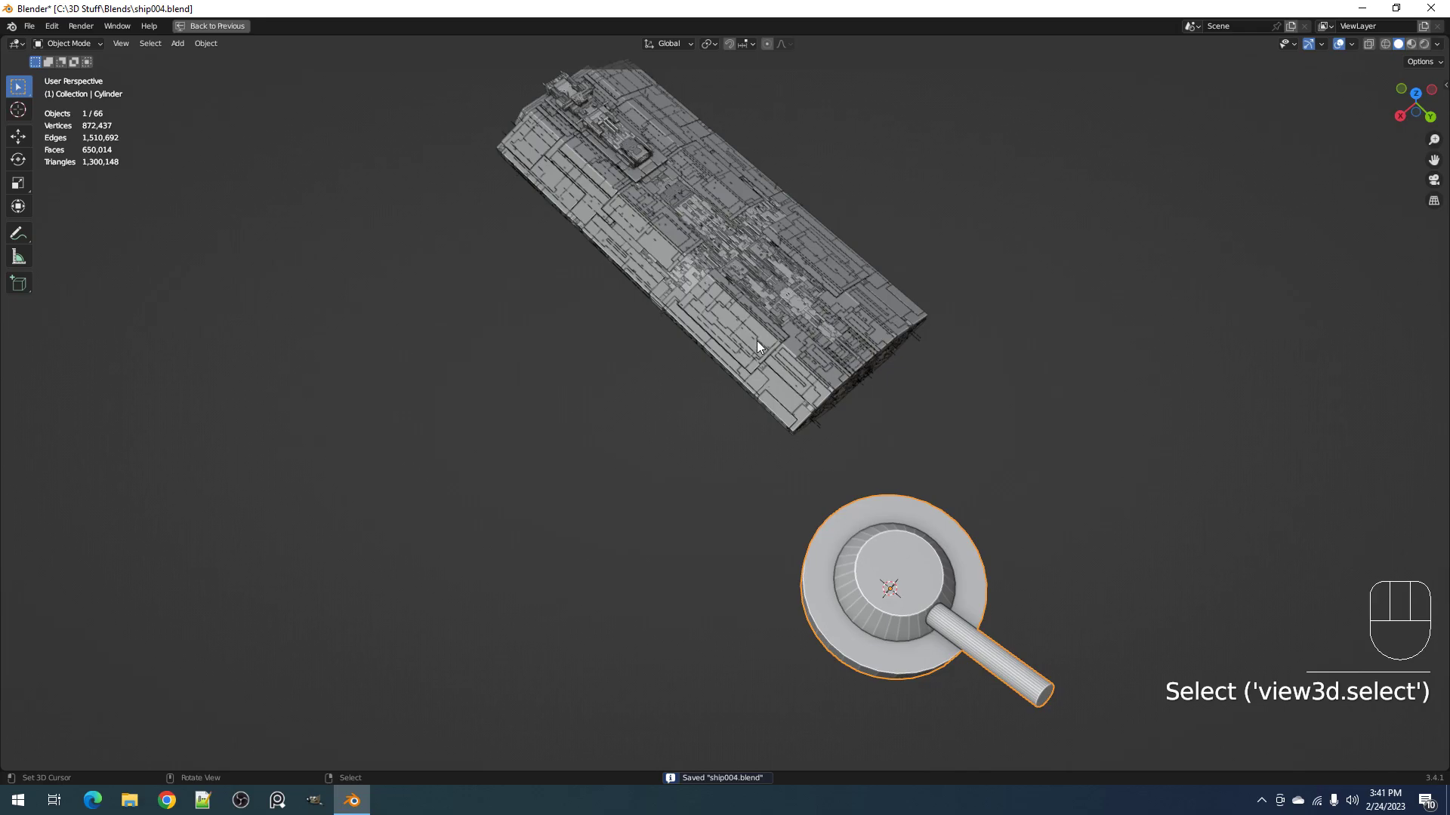
pyautogui.press('F2')
pyautogui.write('turret')
pyautogui.press('Return')
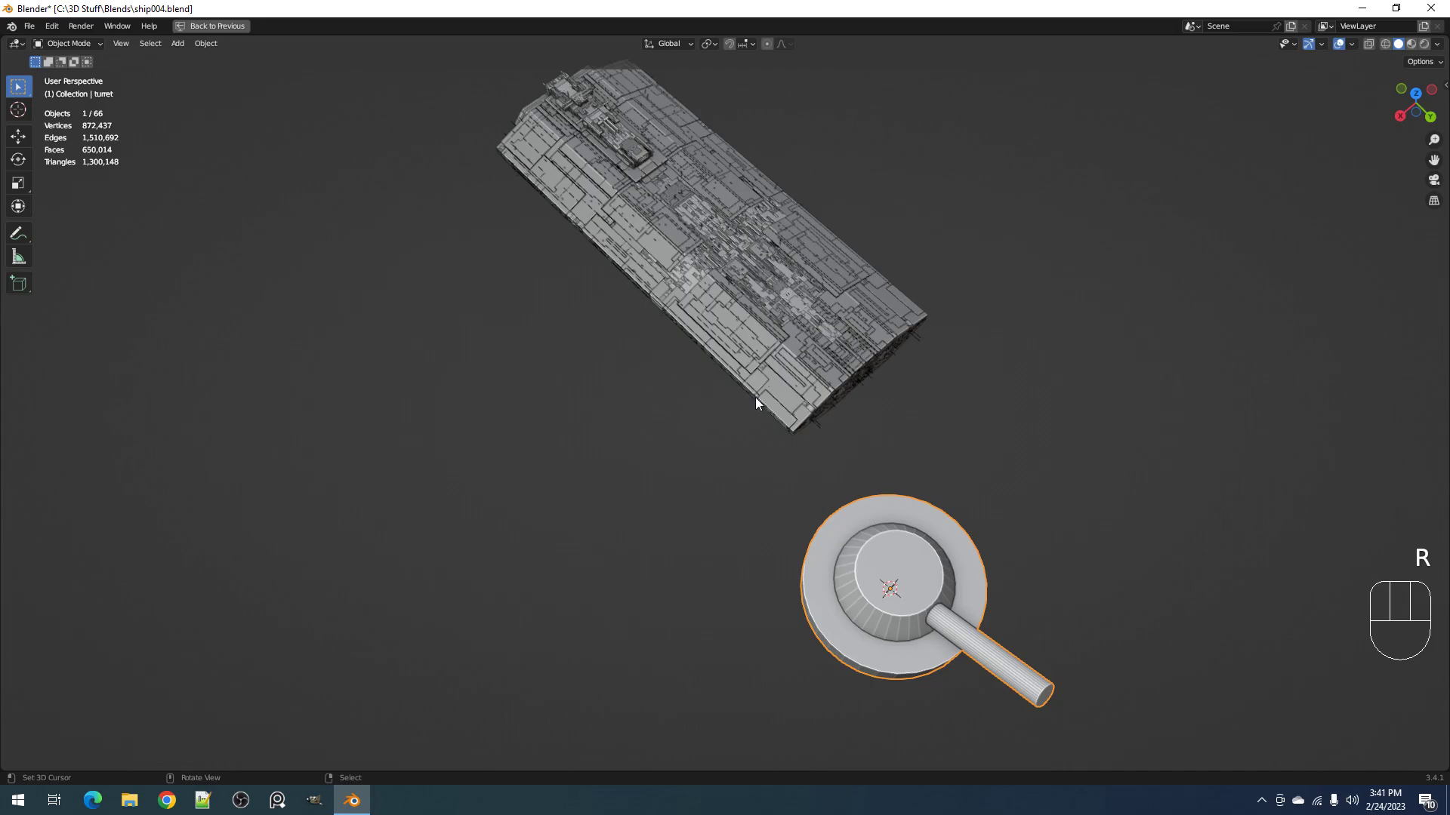
pyautogui.press('F2')
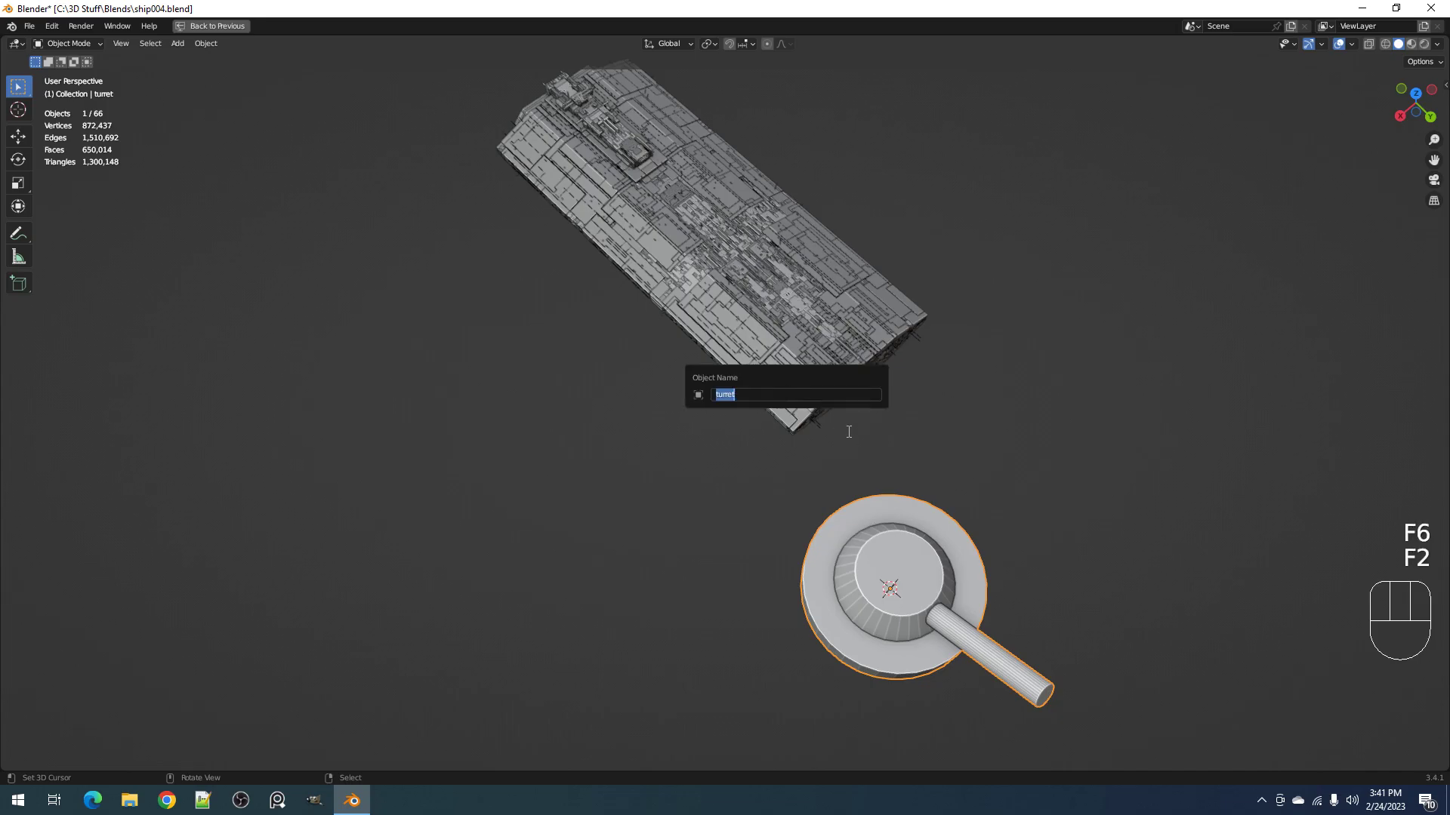
pyautogui.press('Return')
pyautogui.moveTo(673, 466); pyautogui.dragTo(733, 434, button='middle')
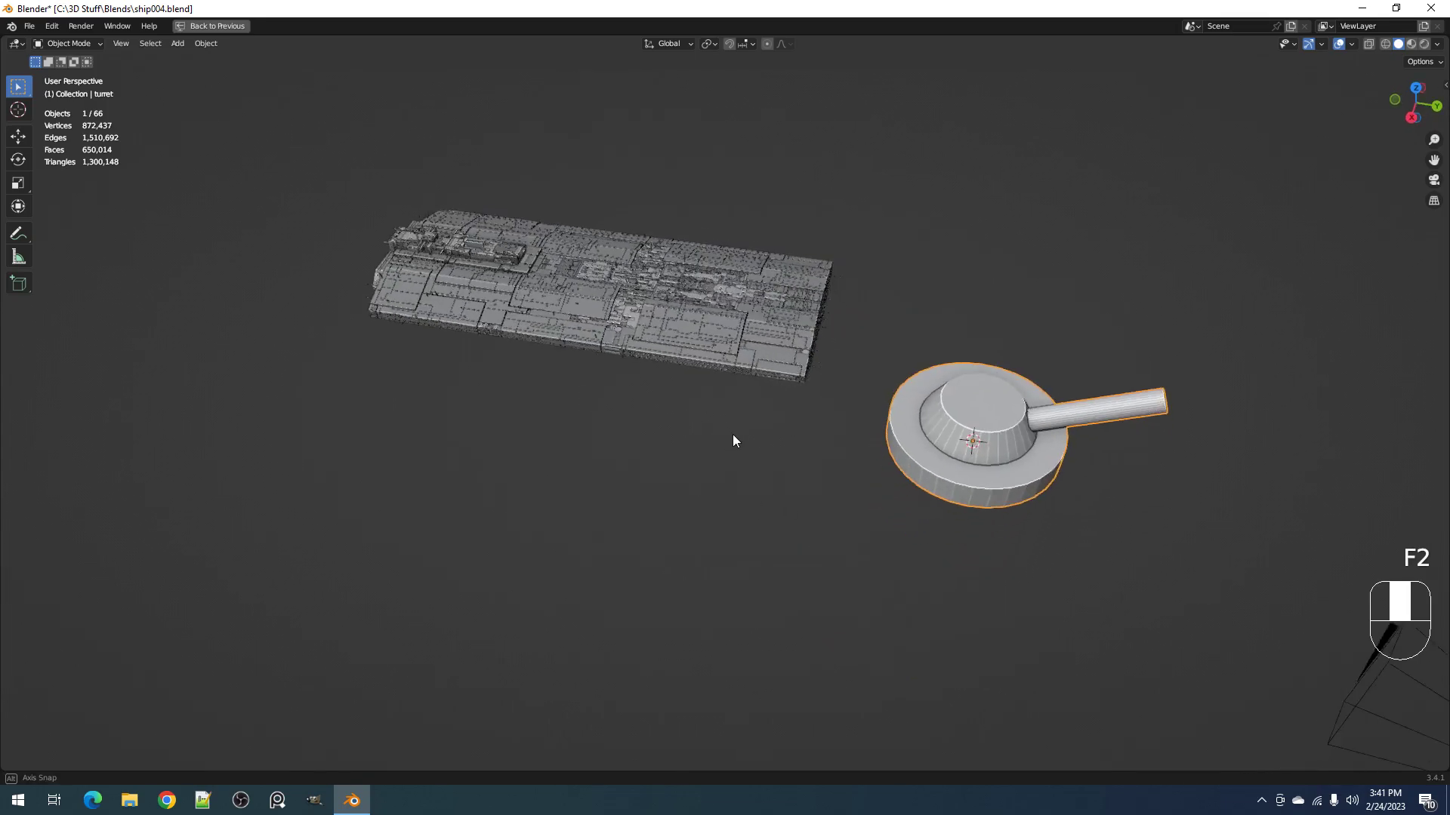
pyautogui.scroll(1, 732, 433)
pyautogui.hotkey('ctrl', 's')
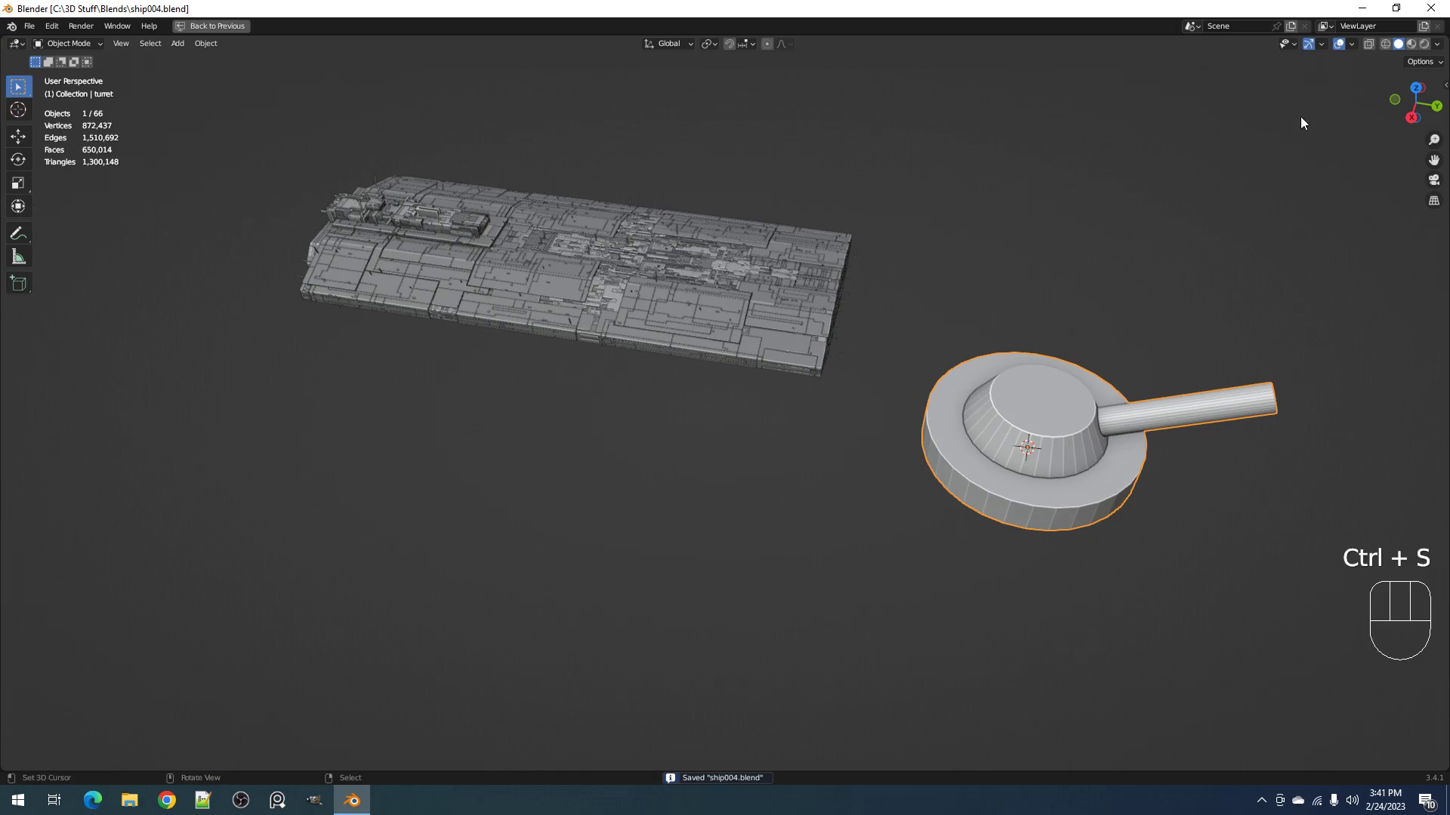
# Step: Try switching the Statistics viewport overlay off and on, review the axis overlay options, and save the file
pyautogui.click(1349, 45)
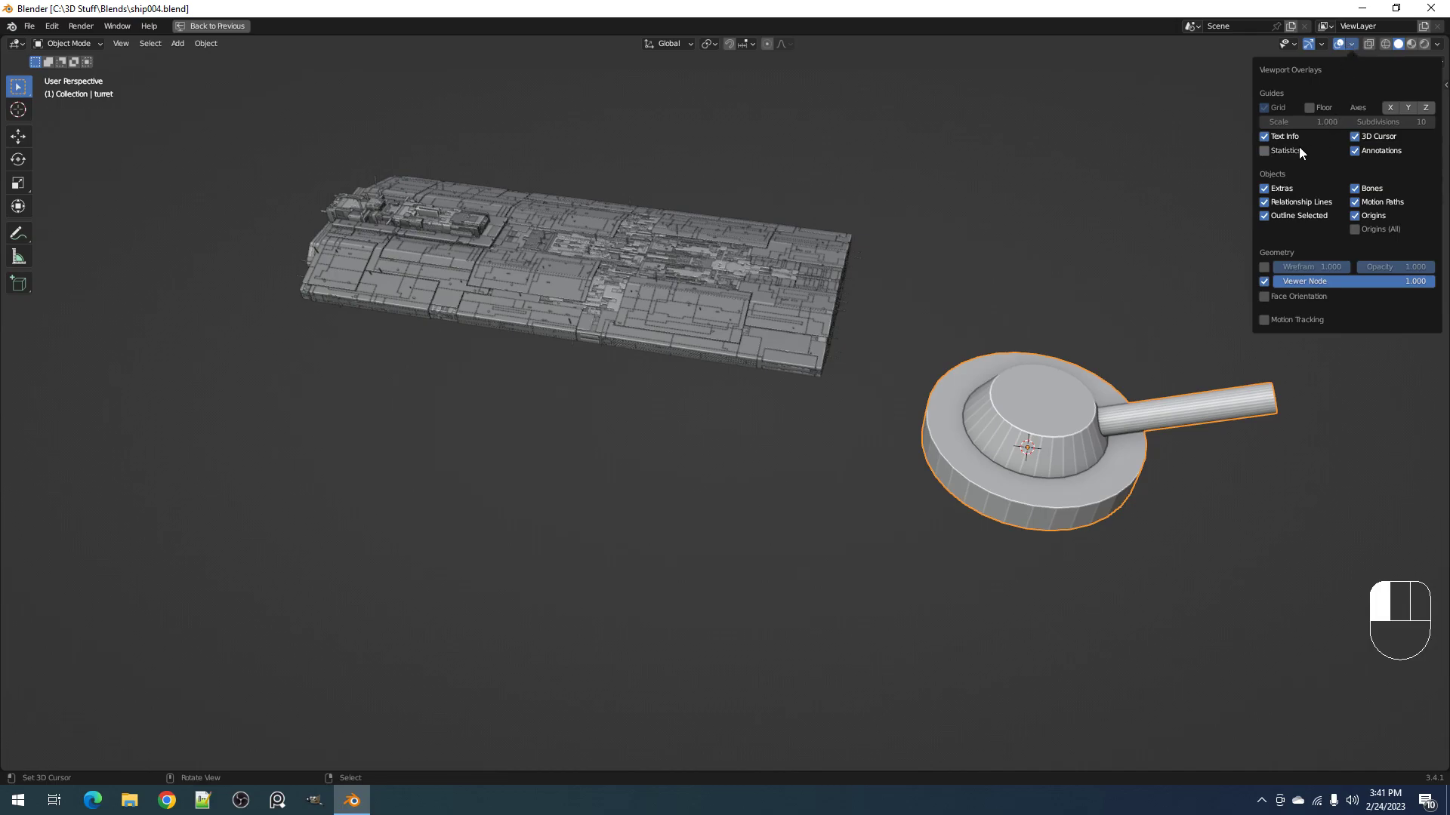
pyautogui.click(1352, 44)
pyautogui.click(1351, 43)
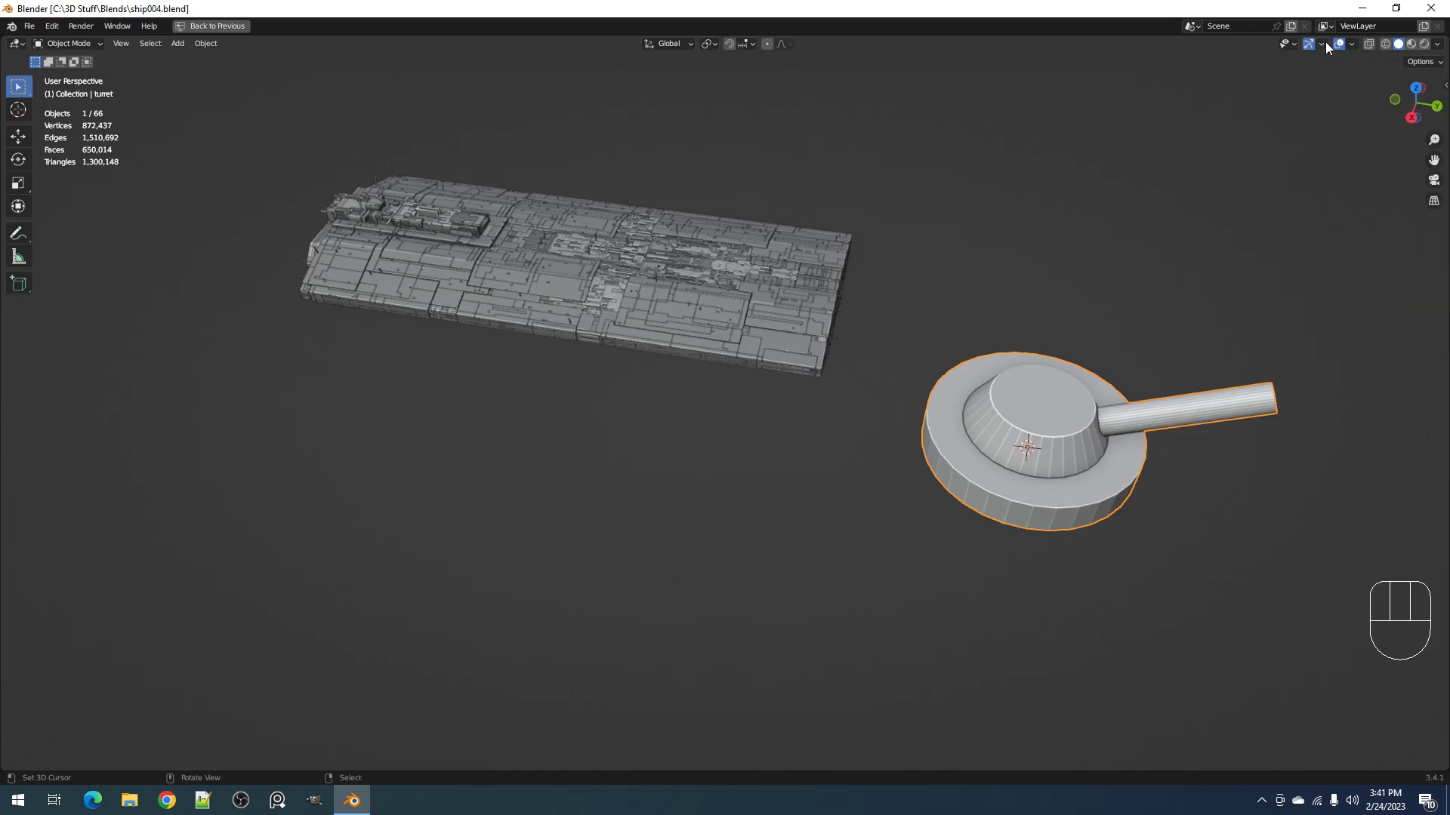
pyautogui.click(1322, 43)
pyautogui.click(1349, 44)
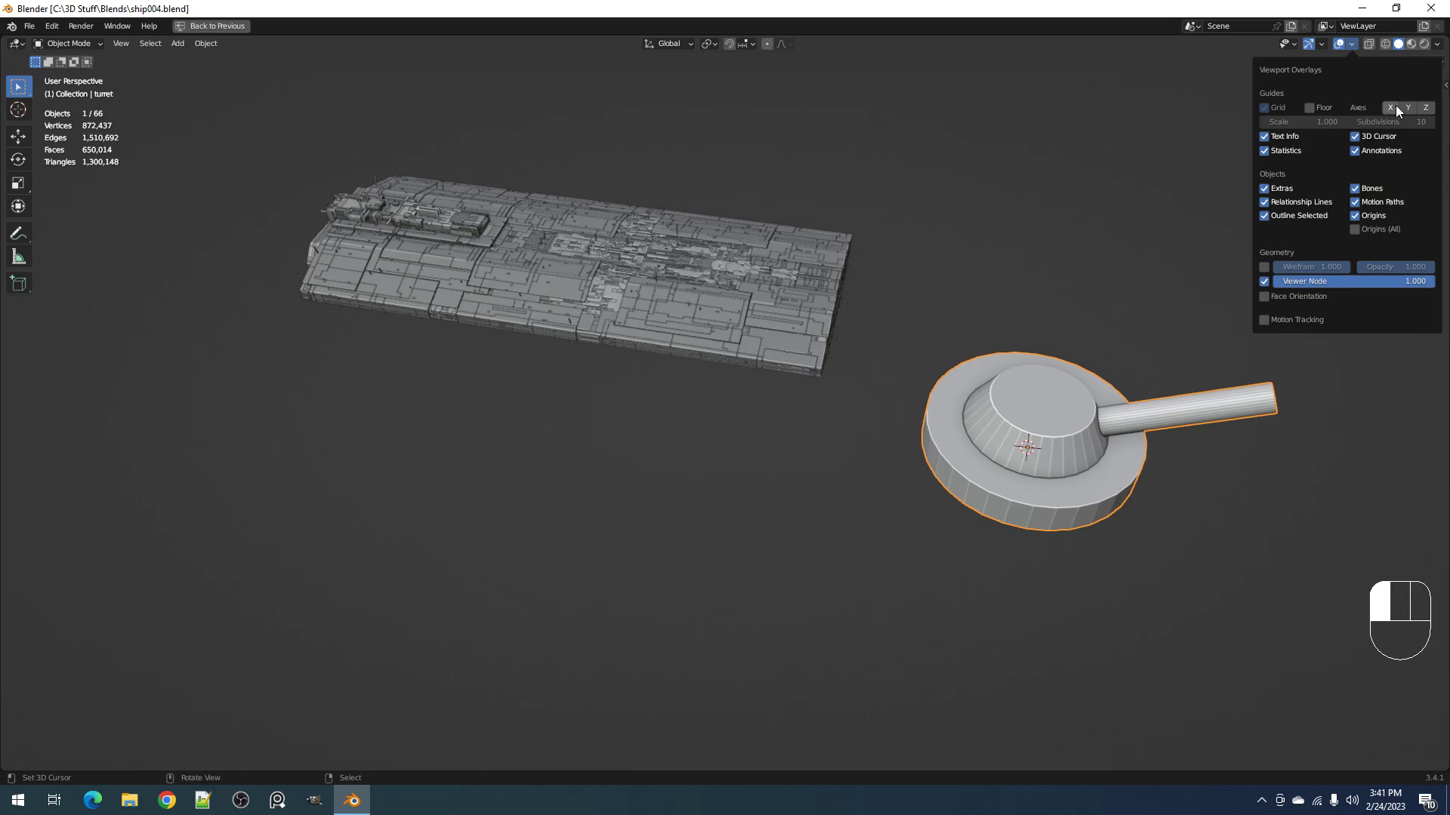
pyautogui.moveTo(1390, 108)
pyautogui.mouseDown()
pyautogui.moveTo(1427, 108)
pyautogui.moveTo(1395, 106)
pyautogui.mouseUp()
pyautogui.hotkey('ctrl', 's')
# Step: In Edit Mode on the hull panel mesh Cube_RPanel.001, select a top-side vertex and all vertices similar to it
pyautogui.scroll(10, 909, 323)
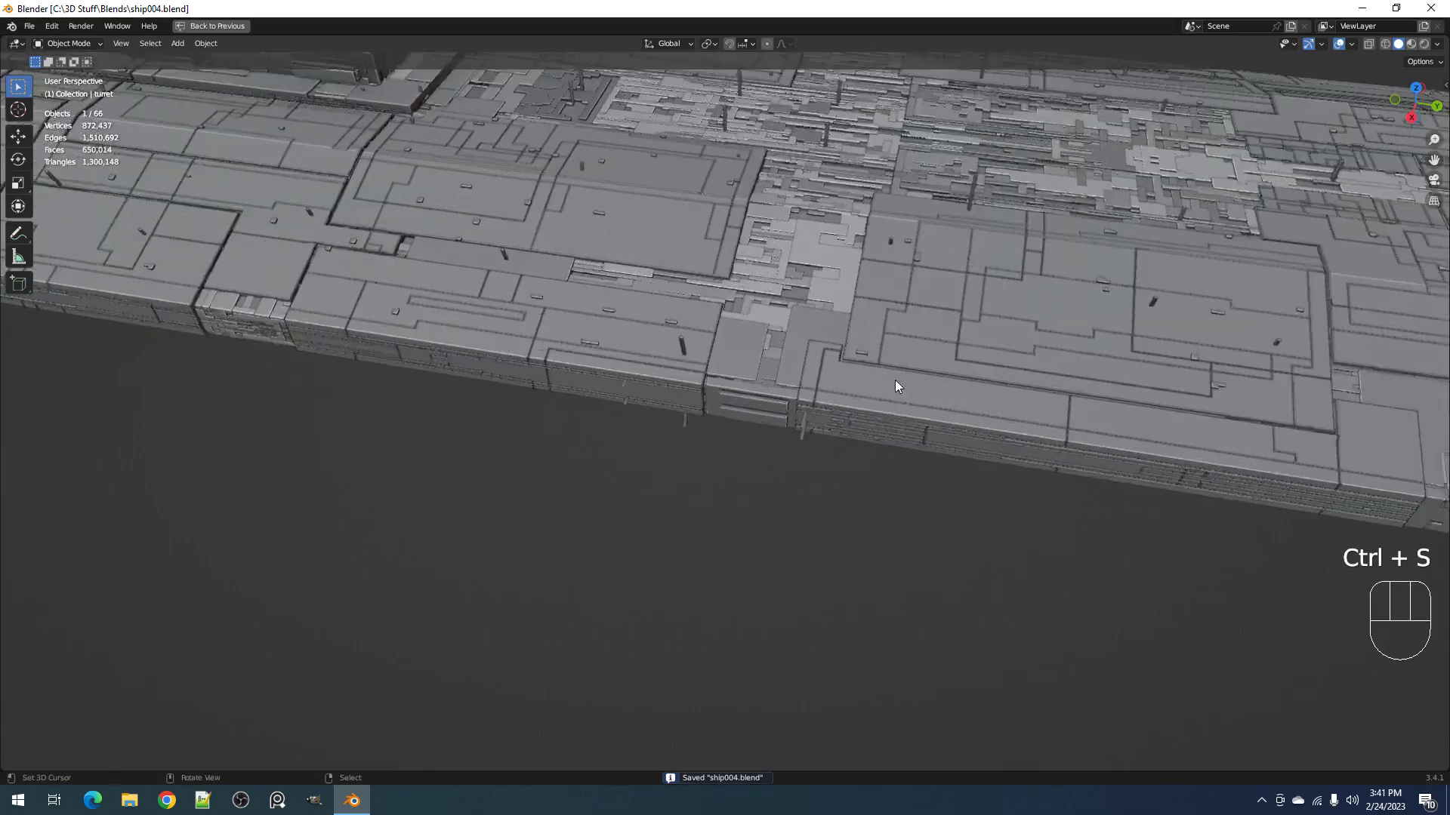
pyautogui.press('Tab')
pyautogui.press('1')
pyautogui.click(660, 210)
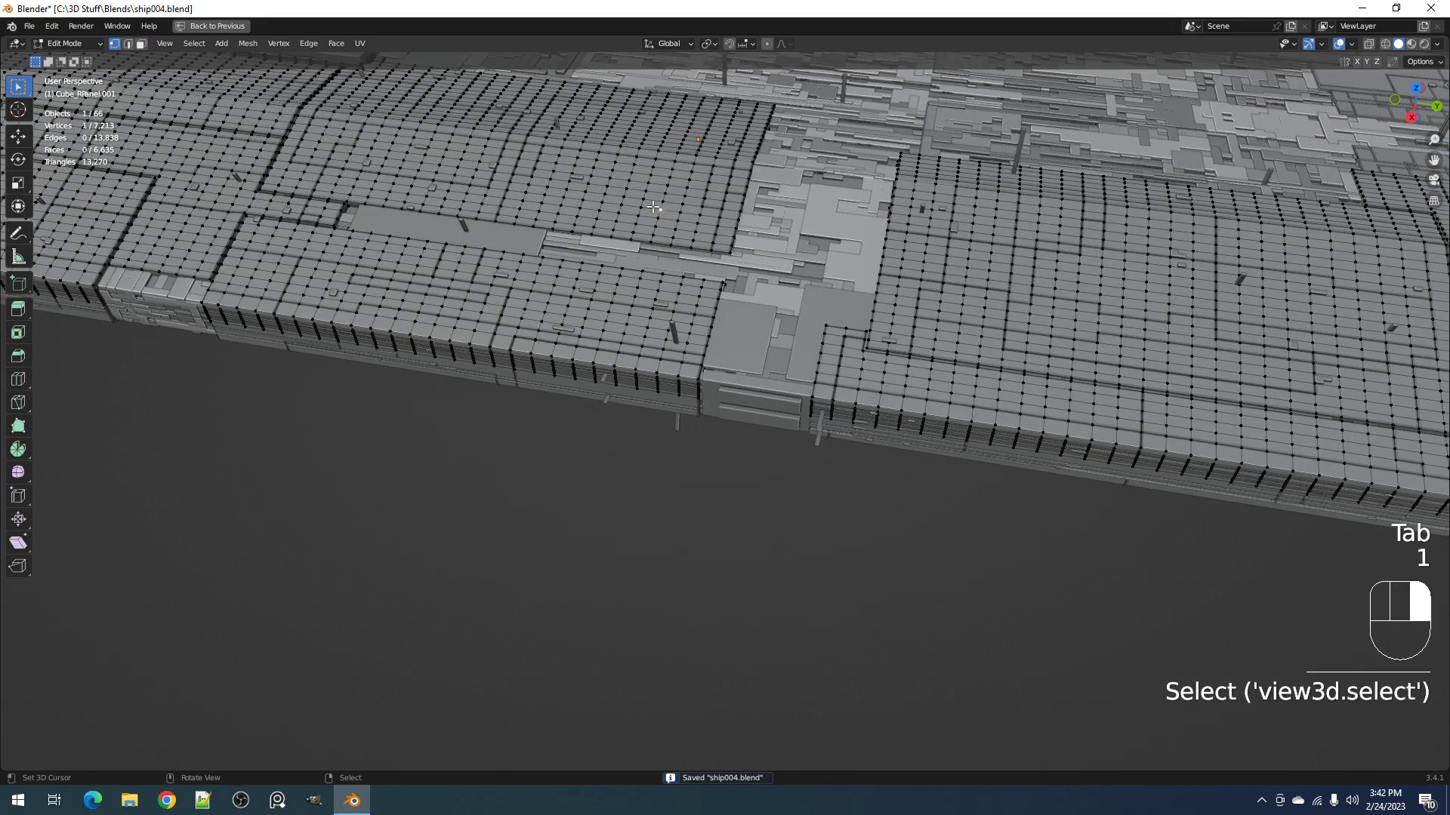
pyautogui.hotkey('shift', 'g')
pyautogui.click(796, 216)
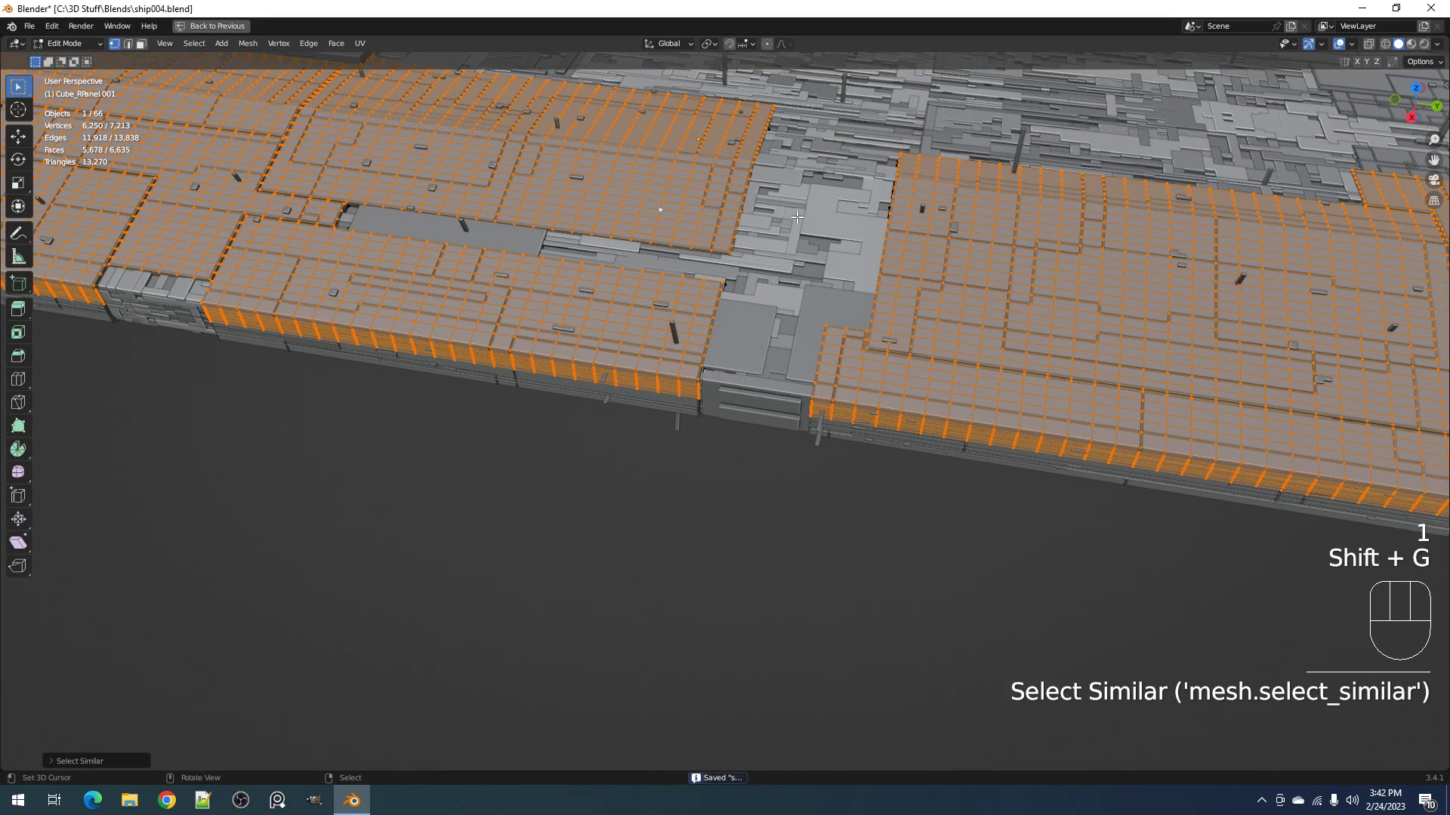
pyautogui.moveTo(861, 263); pyautogui.dragTo(783, 226, button='middle')
pyautogui.scroll(6, 783, 227)
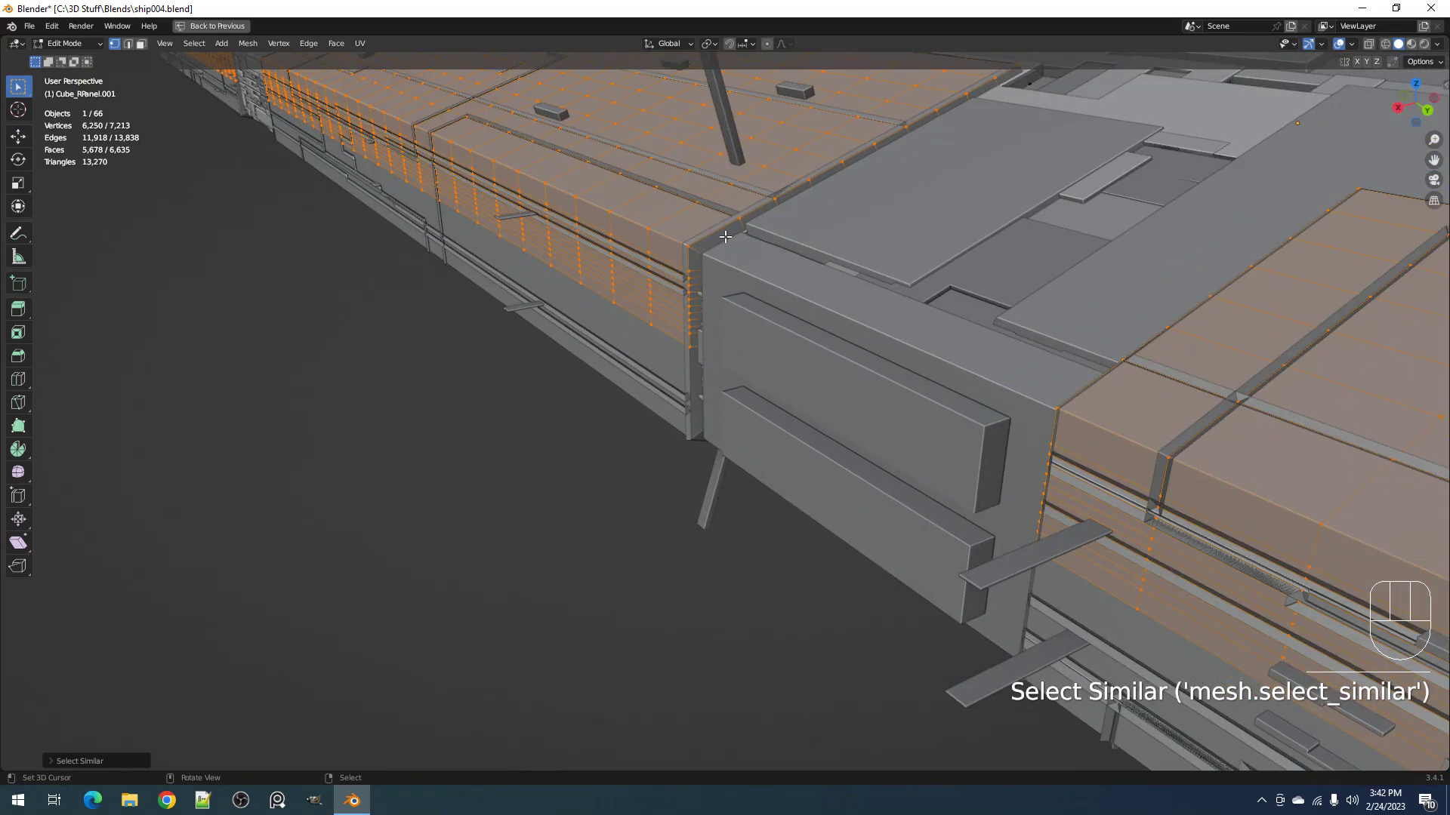
pyautogui.scroll(2, 724, 237)
pyautogui.scroll(-7, 729, 236)
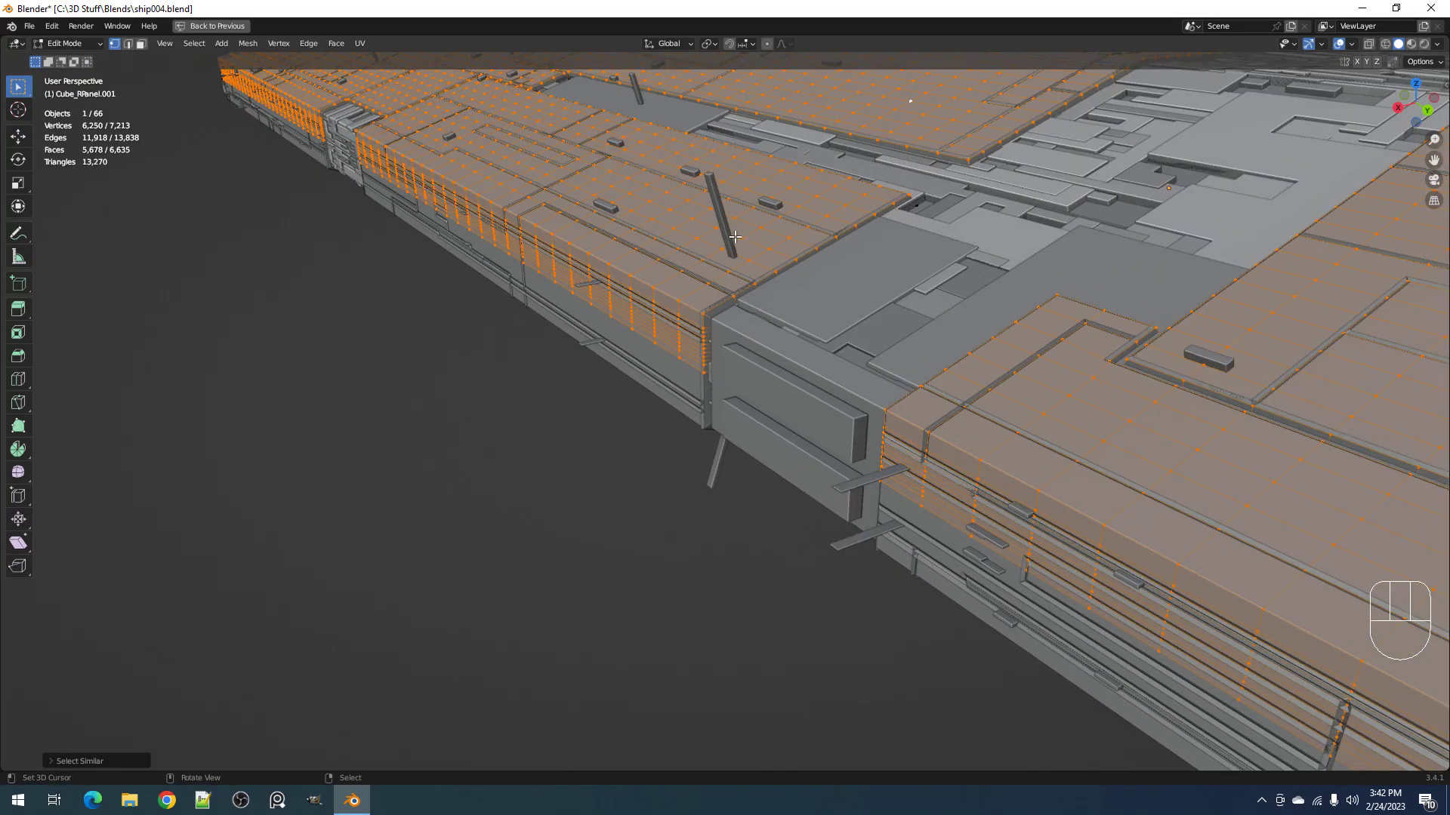
# Step: Select one top hull face near the panel gap, extend it to all similar vertices, and return to Object Mode
pyautogui.press('3')
pyautogui.click(762, 236)
pyautogui.press('1')
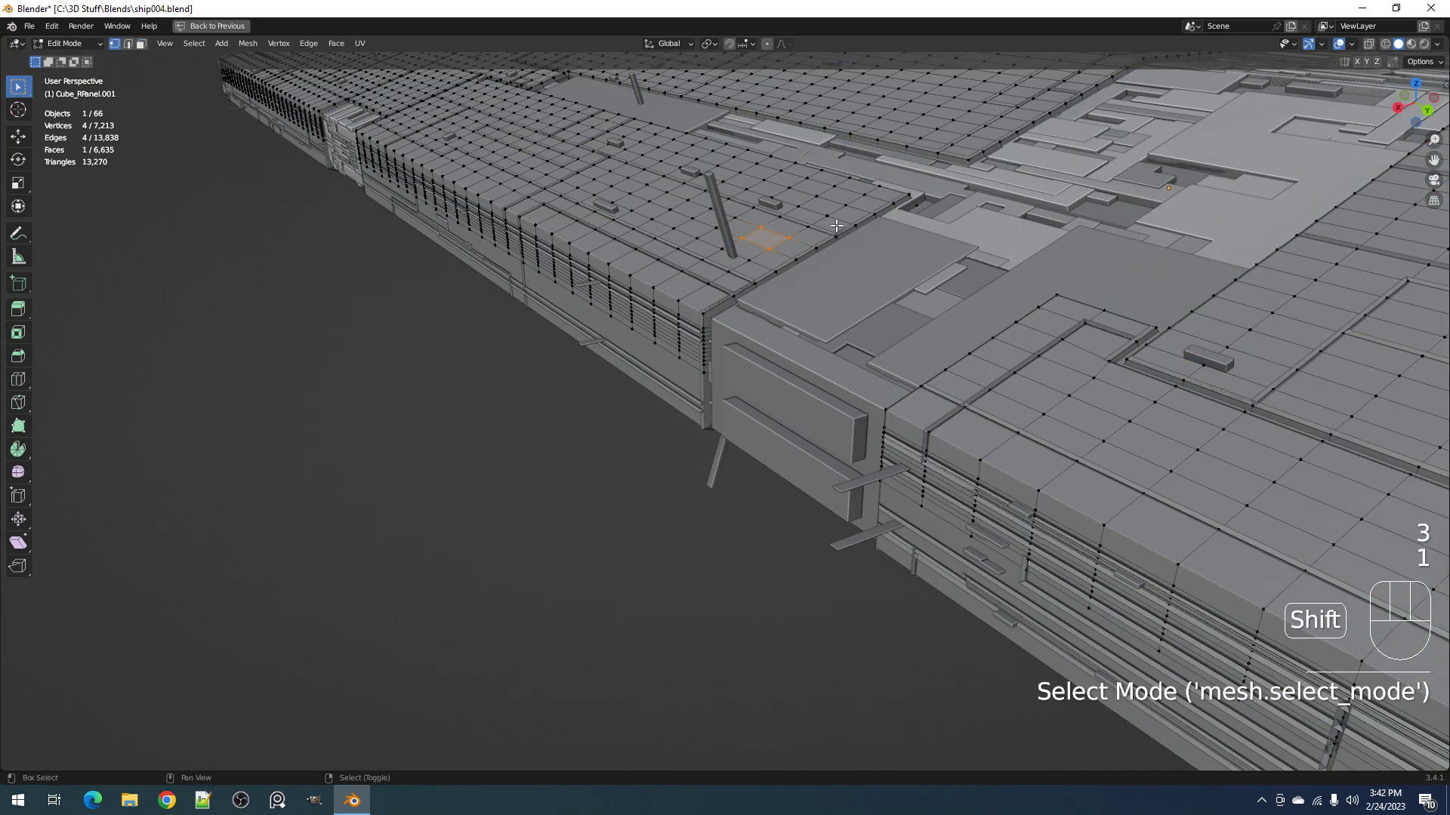
pyautogui.hotkey('shift', 'g')
pyautogui.click(836, 225)
pyautogui.press('Tab')
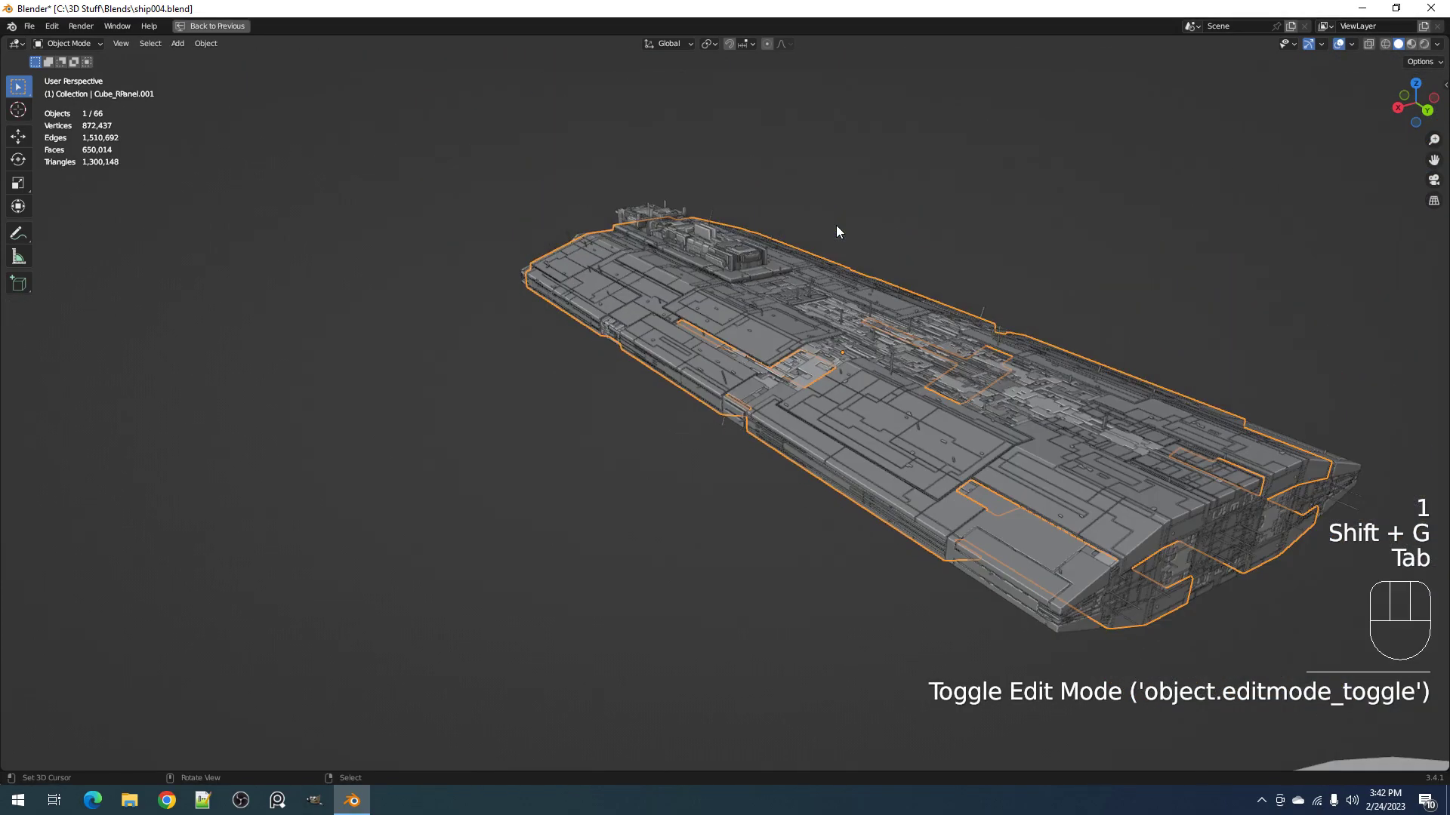
# Step: Hide the viewport overlays and save the ship file
pyautogui.keyDown('alt'); pyautogui.moveTo(835, 225); pyautogui.dragTo(950, 260); pyautogui.keyUp('alt')
pyautogui.hotkey('shift', 'alt', 'z')
pyautogui.hotkey('ctrl', 's')
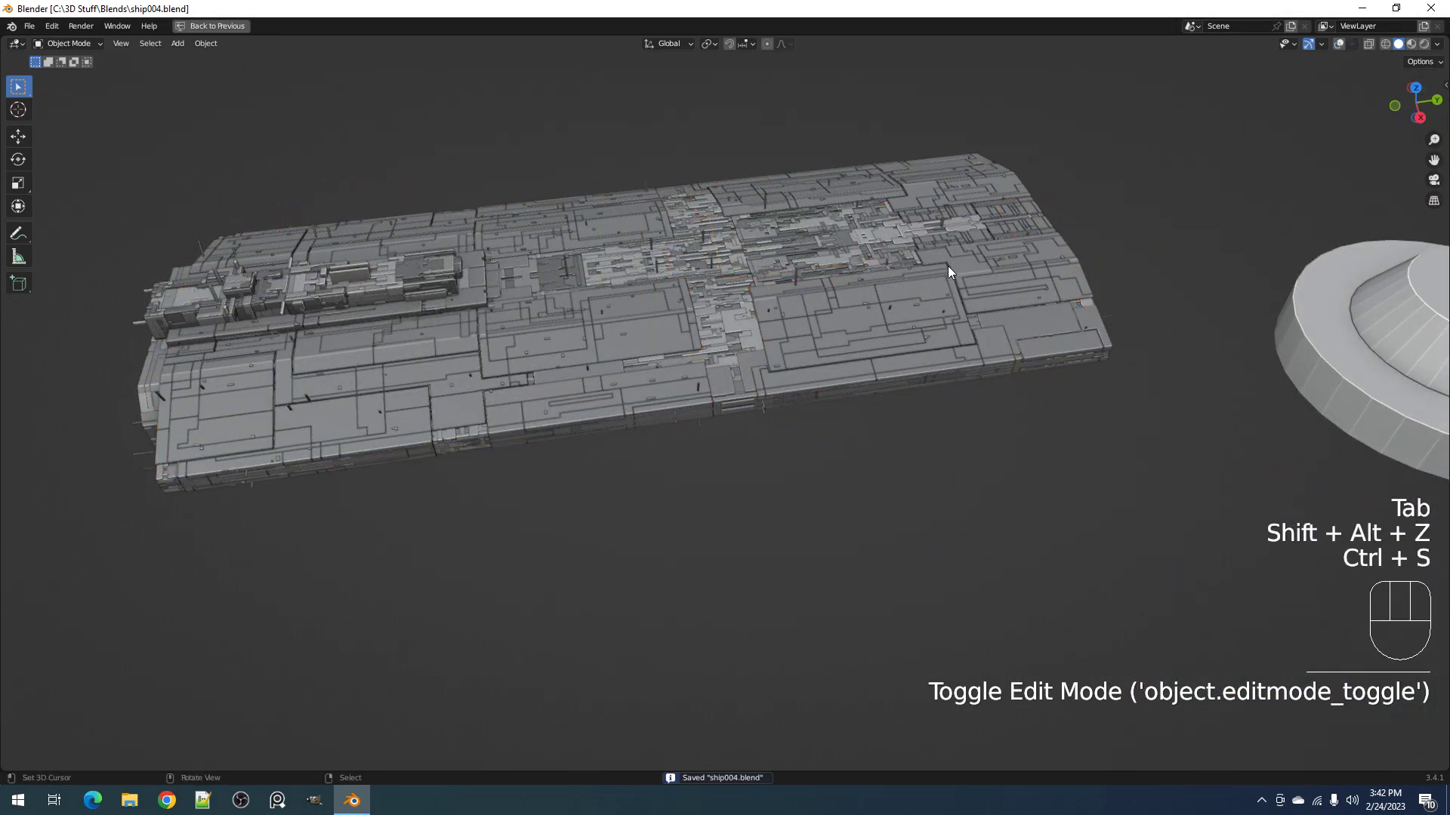
# Step: Examine the selected hull panel vertices in Edit Mode, switching wireframe shading and the overlays on and off
pyautogui.scroll(5, 945, 266)
pyautogui.press('Tab')
pyautogui.hotkey('shift', 'z')
pyautogui.hotkey('shift', 'z')
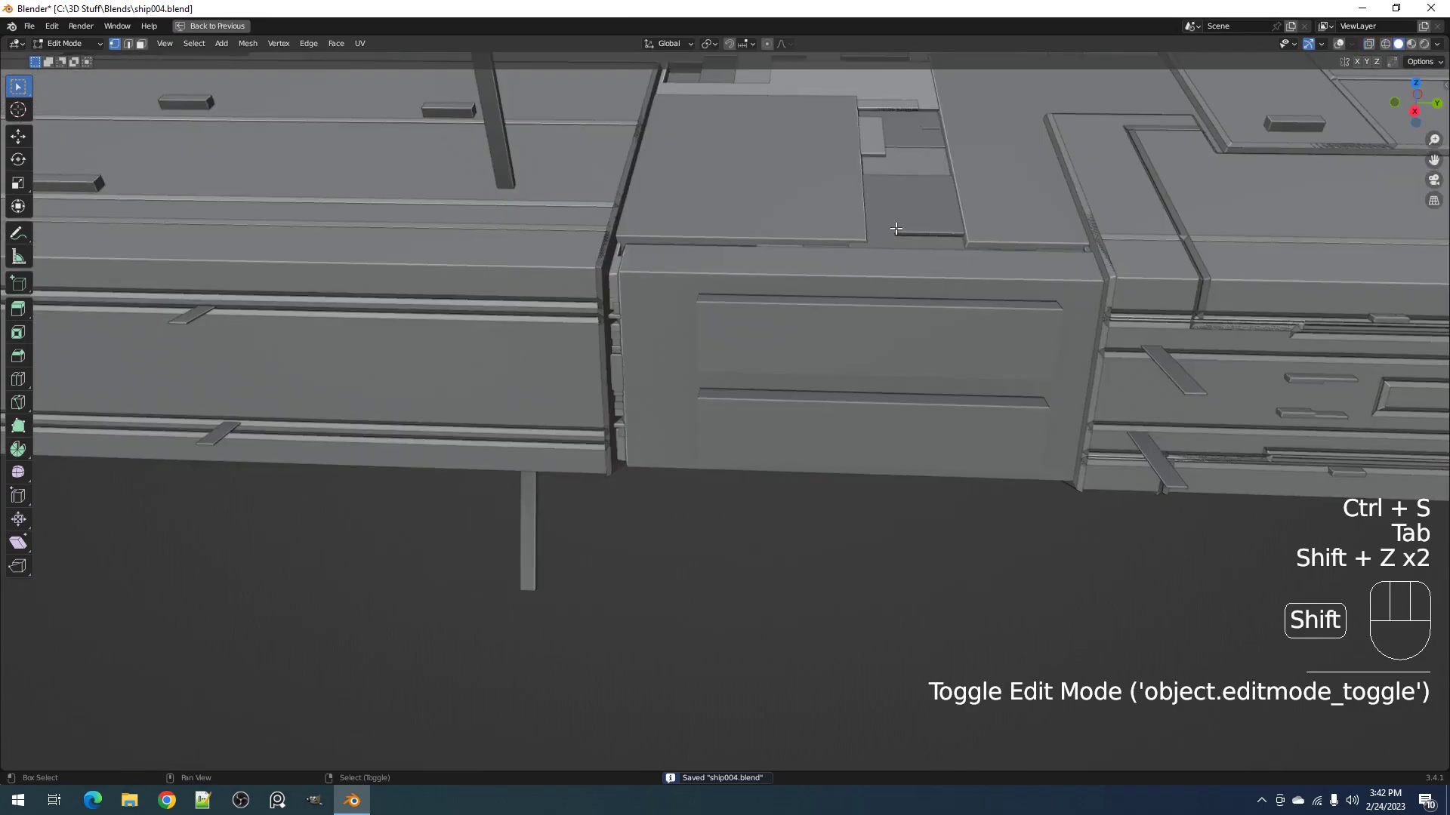
pyautogui.press('Tab')
pyautogui.hotkey('shift', 'alt', 'z')
pyautogui.press('Tab')
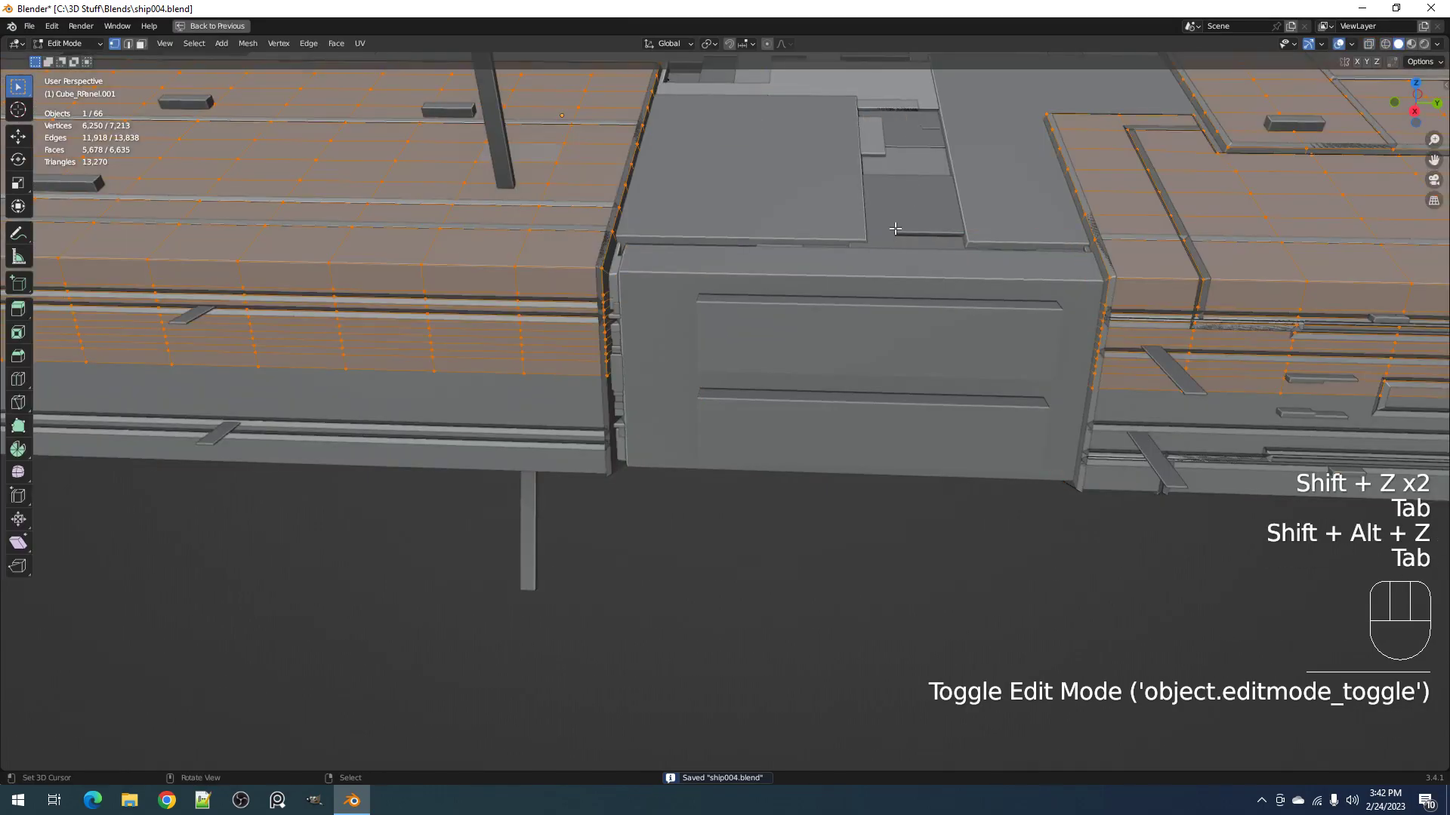
pyautogui.keyDown('shift'); pyautogui.moveTo(896, 228); pyautogui.dragTo(848, 206, button='middle'); pyautogui.keyUp('shift')
pyautogui.hotkey('shift', 'z')
pyautogui.scroll(-8, 848, 206)
pyautogui.hotkey('shift', 'z')
pyautogui.press('Tab')
pyautogui.hotkey('shift', 'alt', 'z')
pyautogui.scroll(4, 945, 268)
pyautogui.scroll(-6, 946, 269)
# Step: Switch the hull panel mesh to face selection, then return to Object Mode with overlays hidden and save the file
pyautogui.hotkey('ctrl', 's')
pyautogui.press('Tab')
pyautogui.scroll(5, 940, 320)
pyautogui.hotkey('shift', 'alt', 'z')
pyautogui.press('3')
pyautogui.press('Tab')
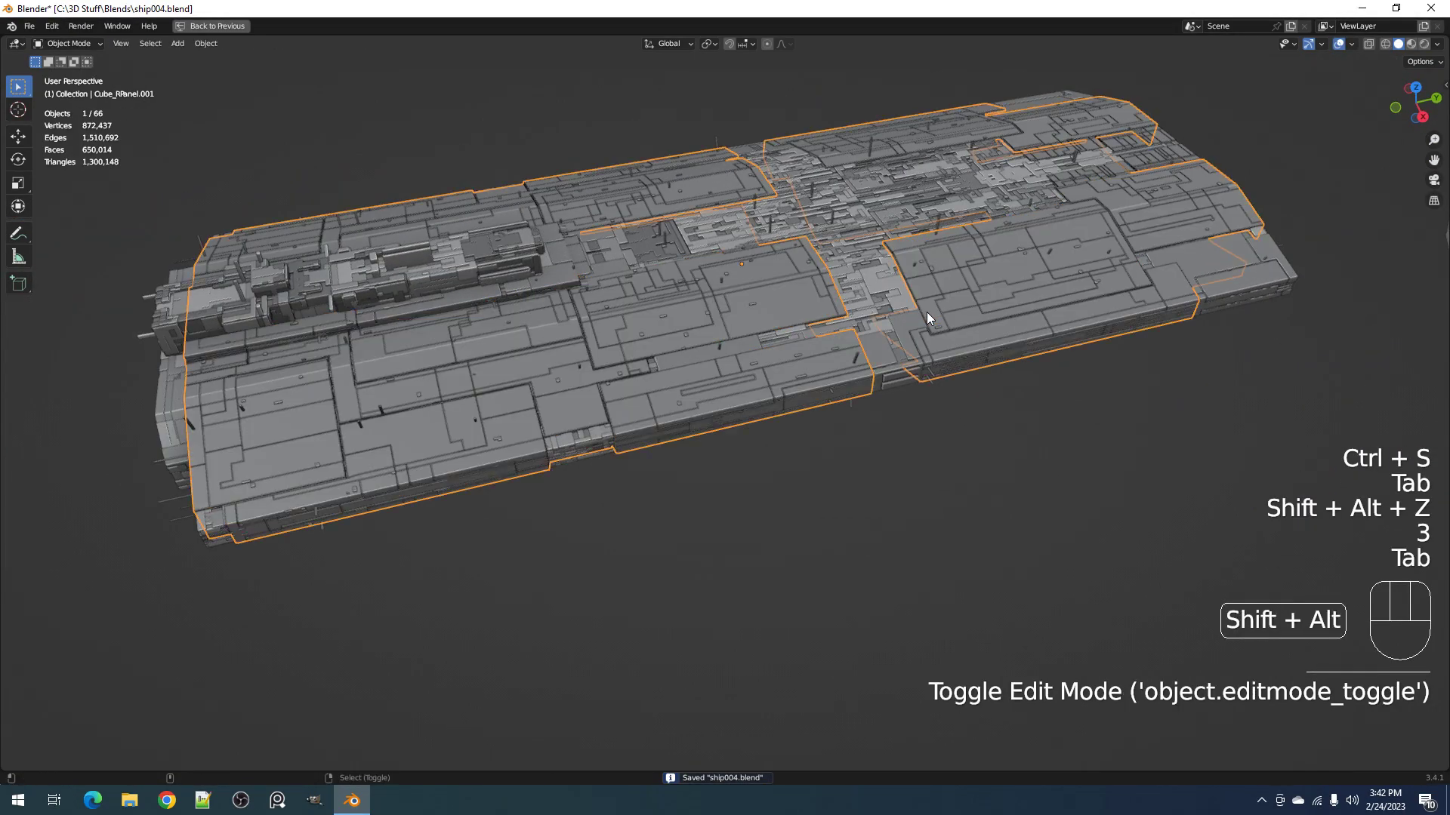
pyautogui.hotkey('shift', 'alt', 'z')
pyautogui.hotkey('ctrl', 's')
# Step: Run Random Scatter on the hull panels with the type set to Mesh and turret as the scattered mesh
pyautogui.scroll(-5, 927, 314)
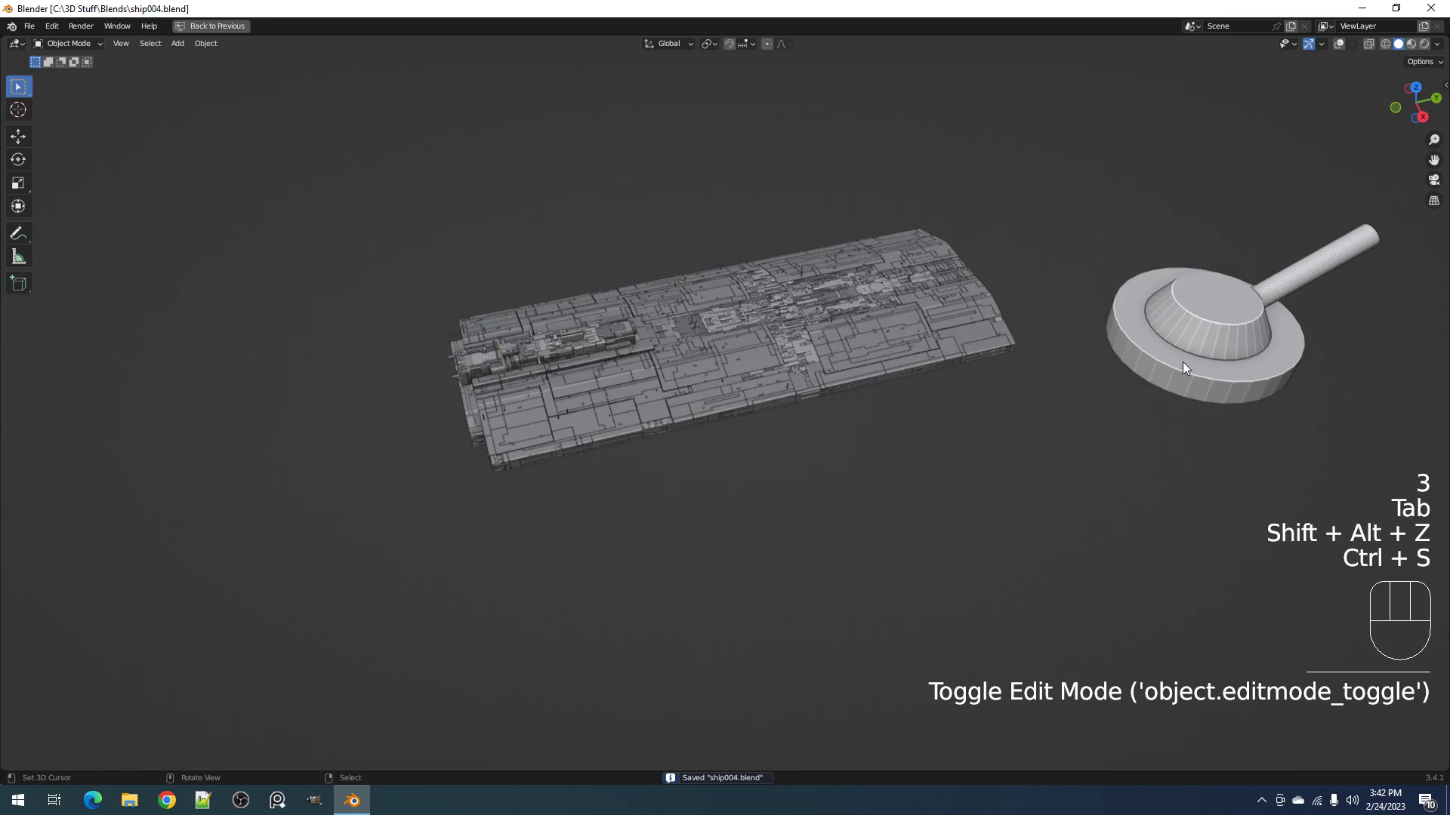
pyautogui.scroll(8, 840, 333)
pyautogui.hotkey('shift', 'q')
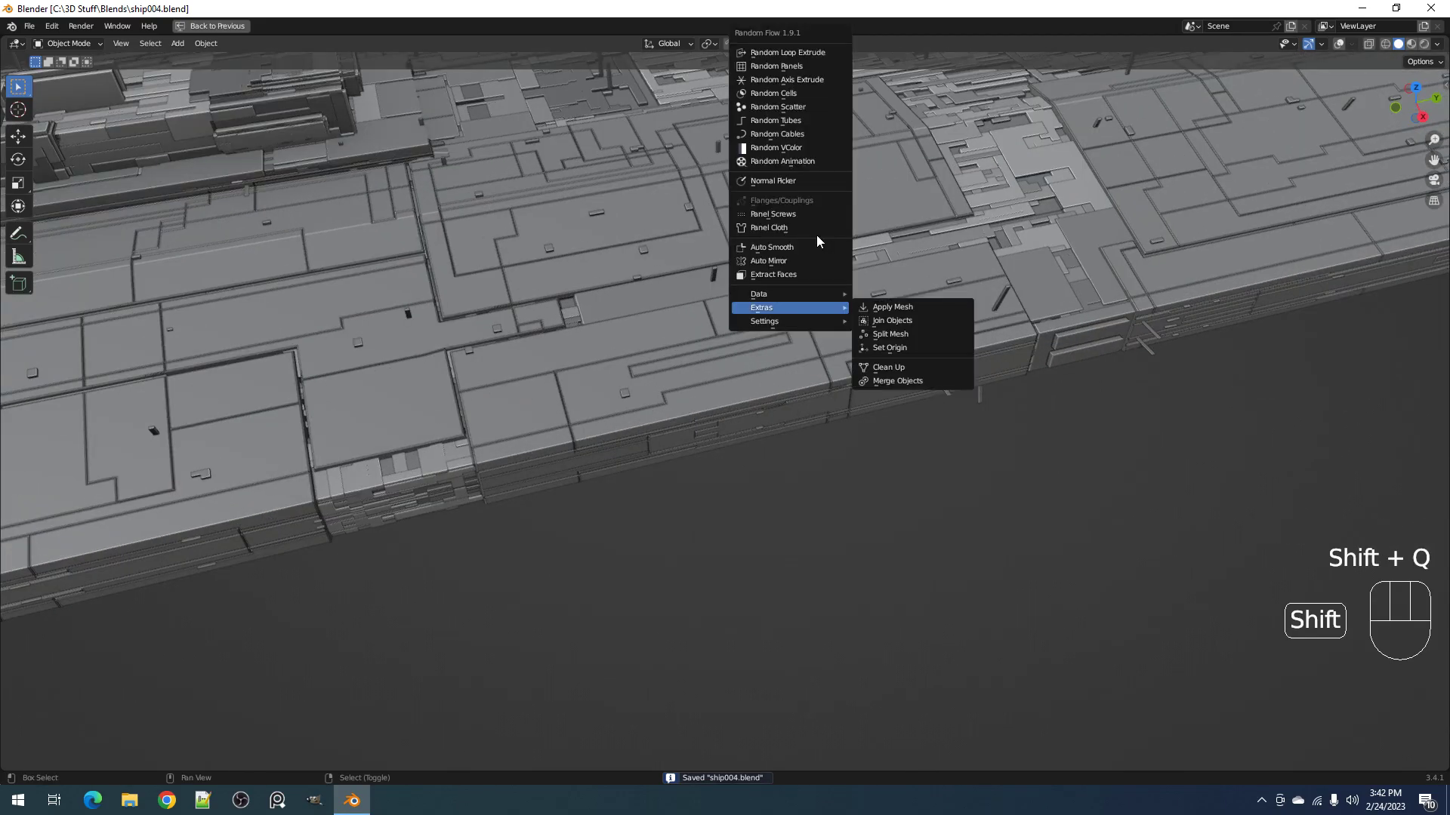
pyautogui.click(799, 106)
pyautogui.click(918, 144)
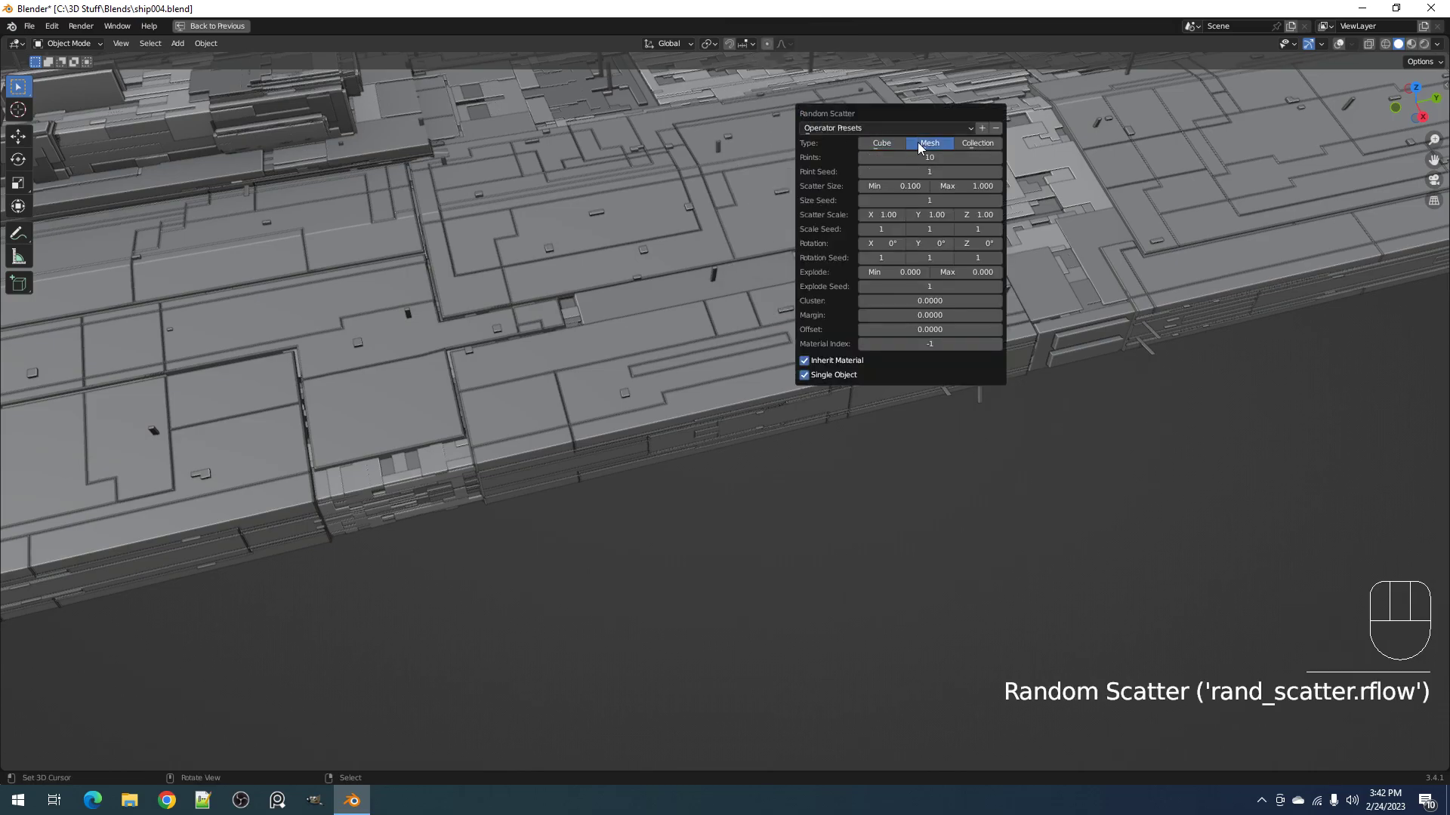
pyautogui.click(918, 156)
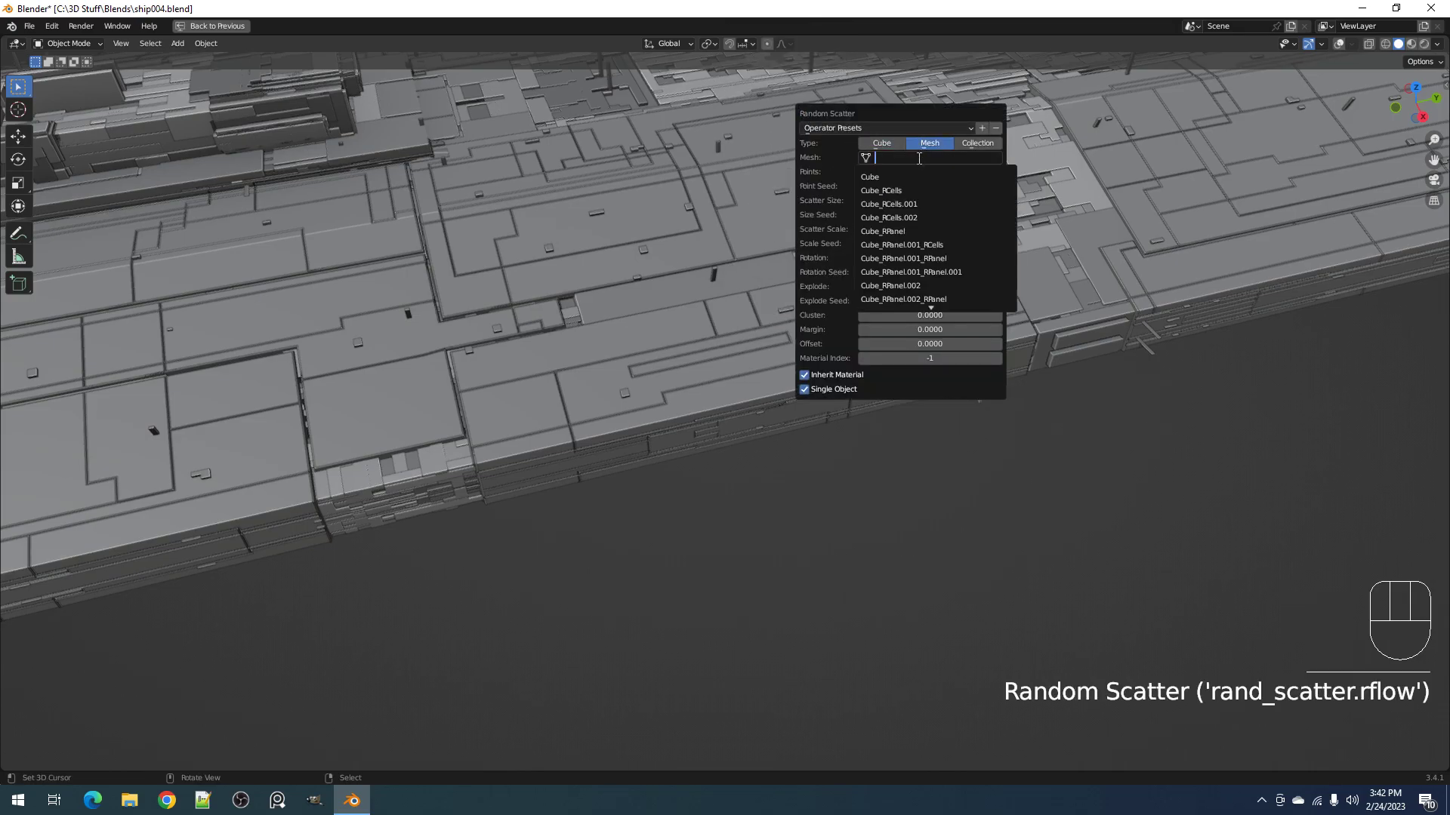
pyautogui.scroll(-20, 934, 278)
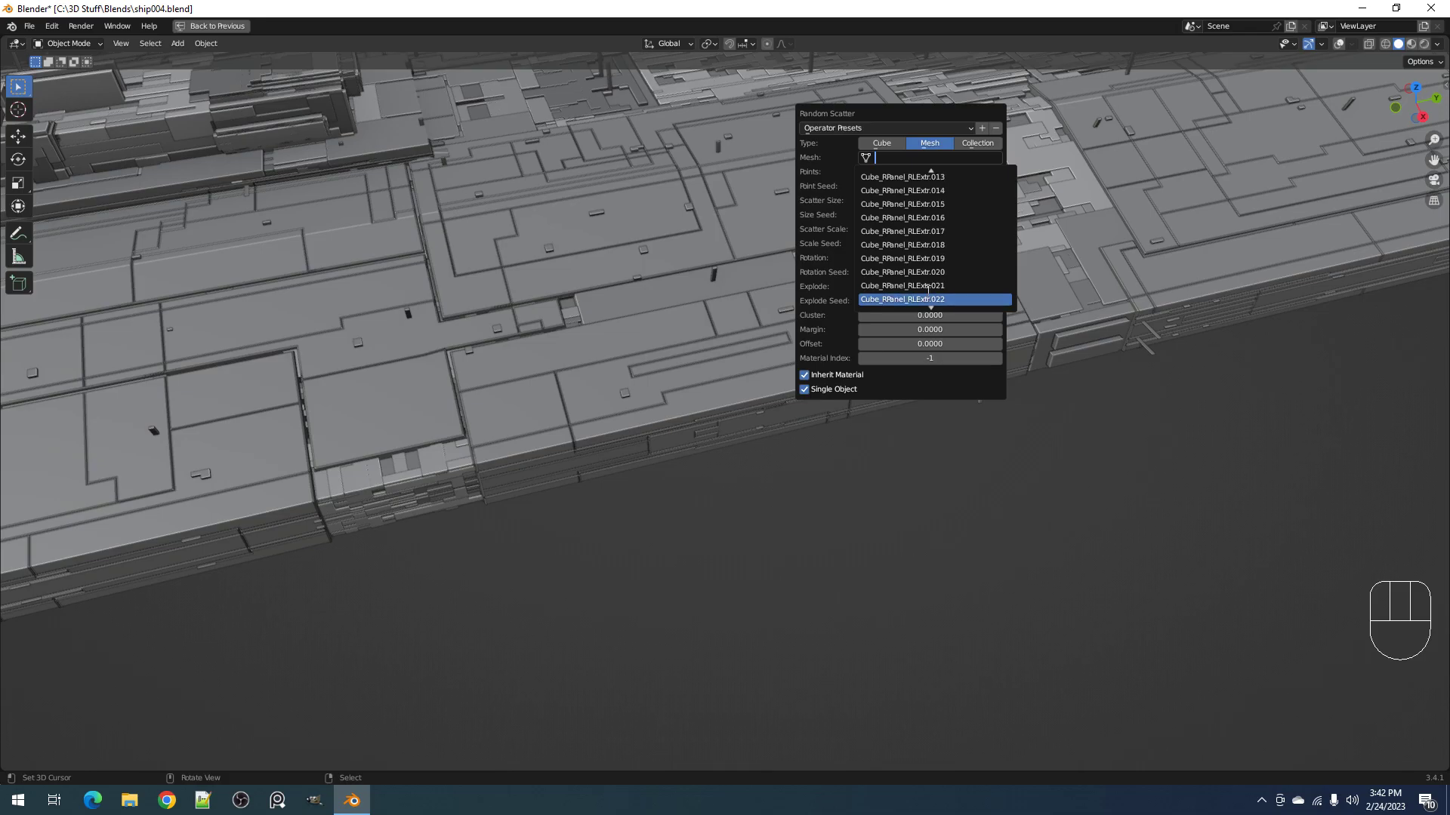
pyautogui.scroll(-10, 924, 292)
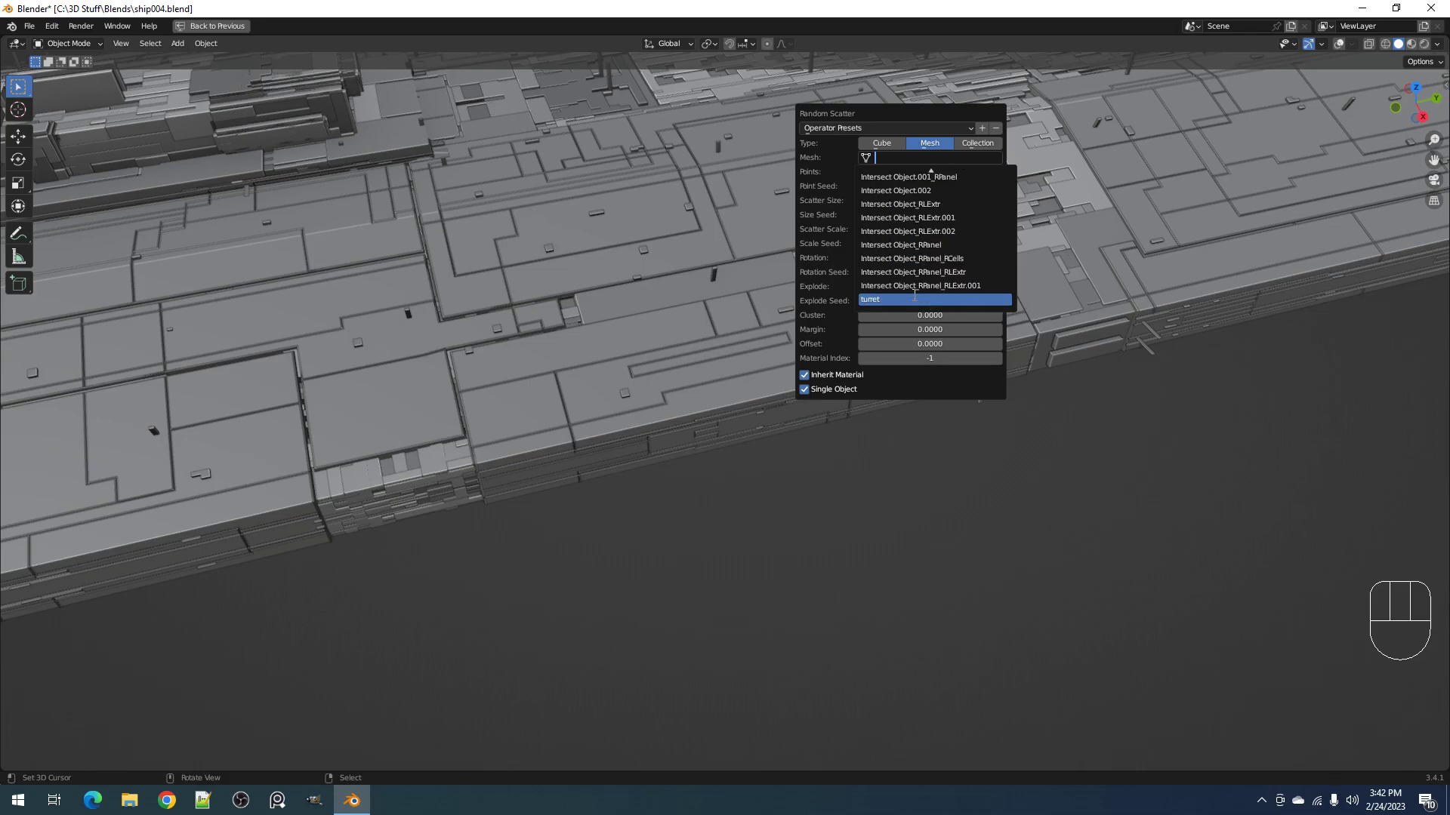
pyautogui.click(897, 299)
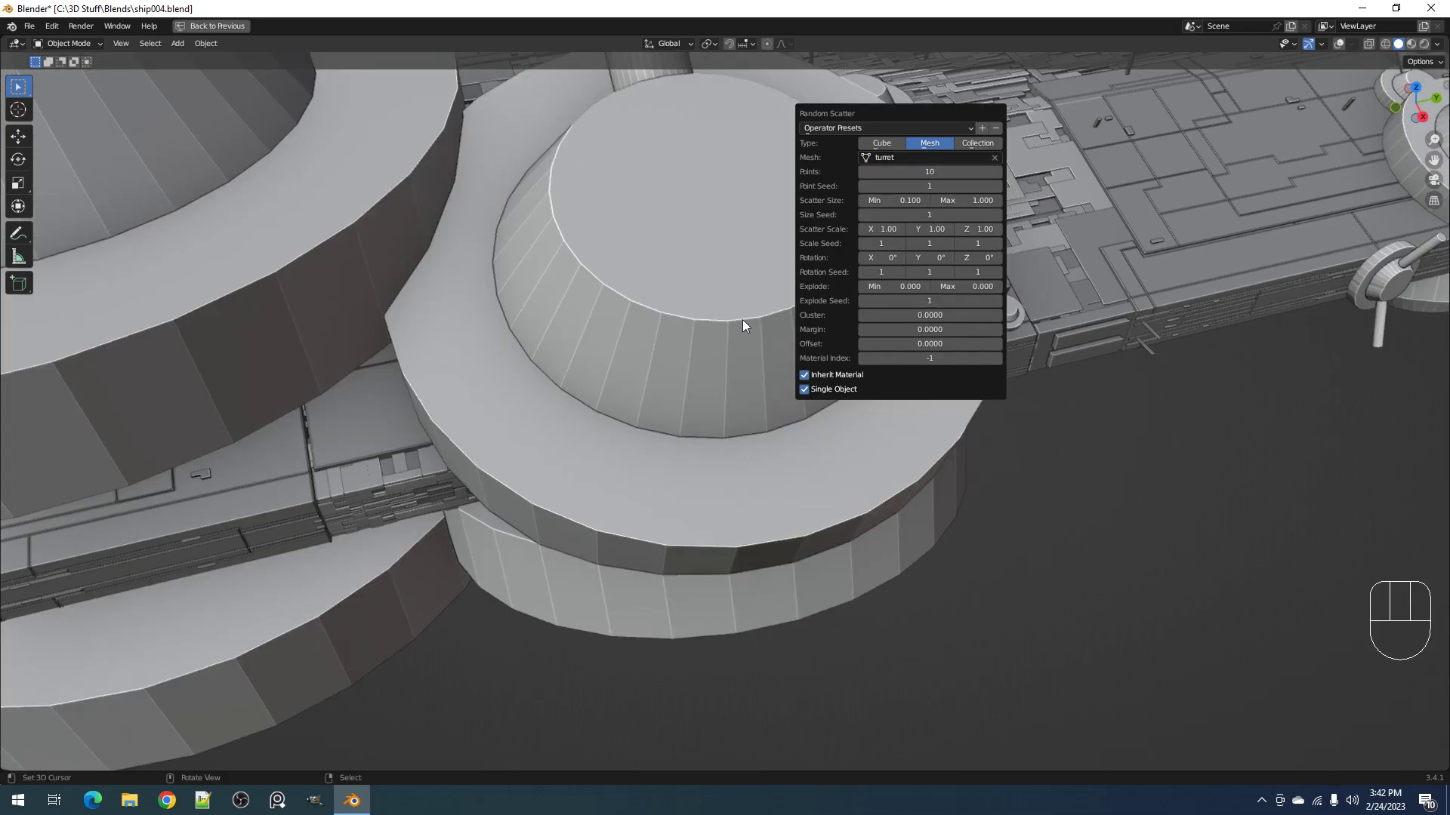
# Step: Set both the minimum and maximum scatter size of the turrets to 0.01
pyautogui.scroll(-10, 831, 311)
pyautogui.moveTo(849, 318); pyautogui.dragTo(843, 307, button='middle')
pyautogui.scroll(5, 842, 306)
pyautogui.press('F9')
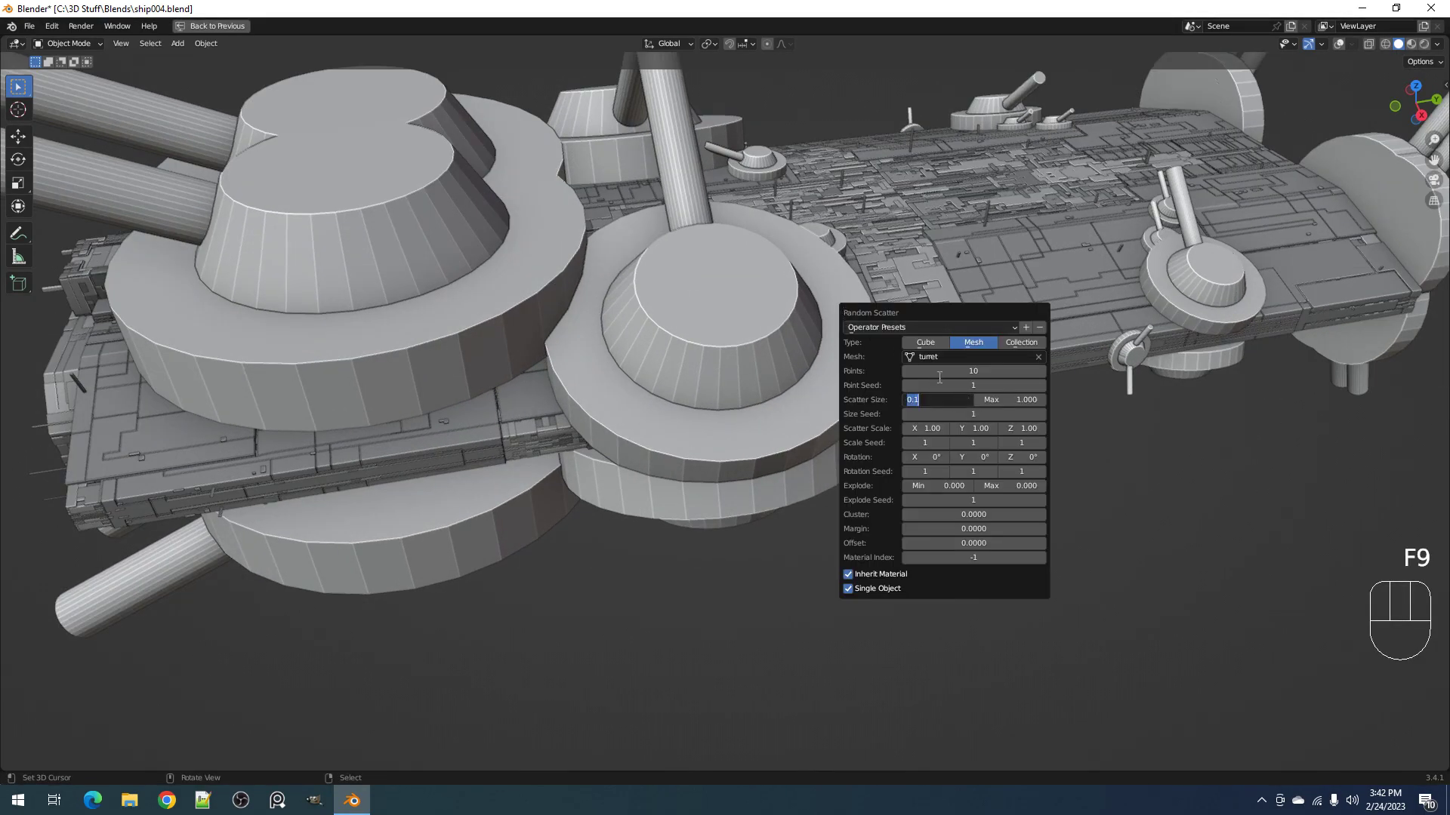
pyautogui.write('.01')
pyautogui.press('Tab')
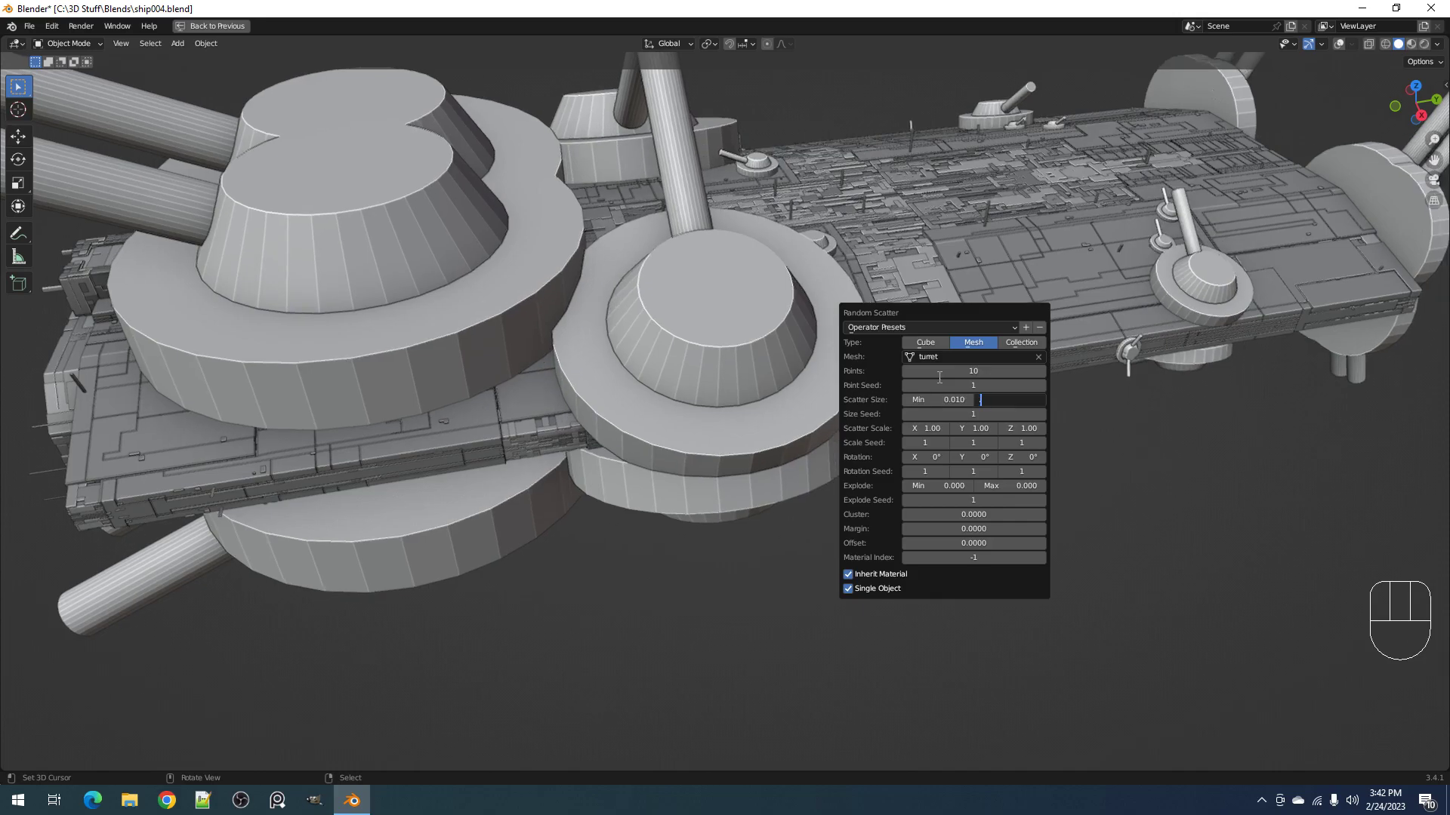
pyautogui.write('.01')
pyautogui.press('Return')
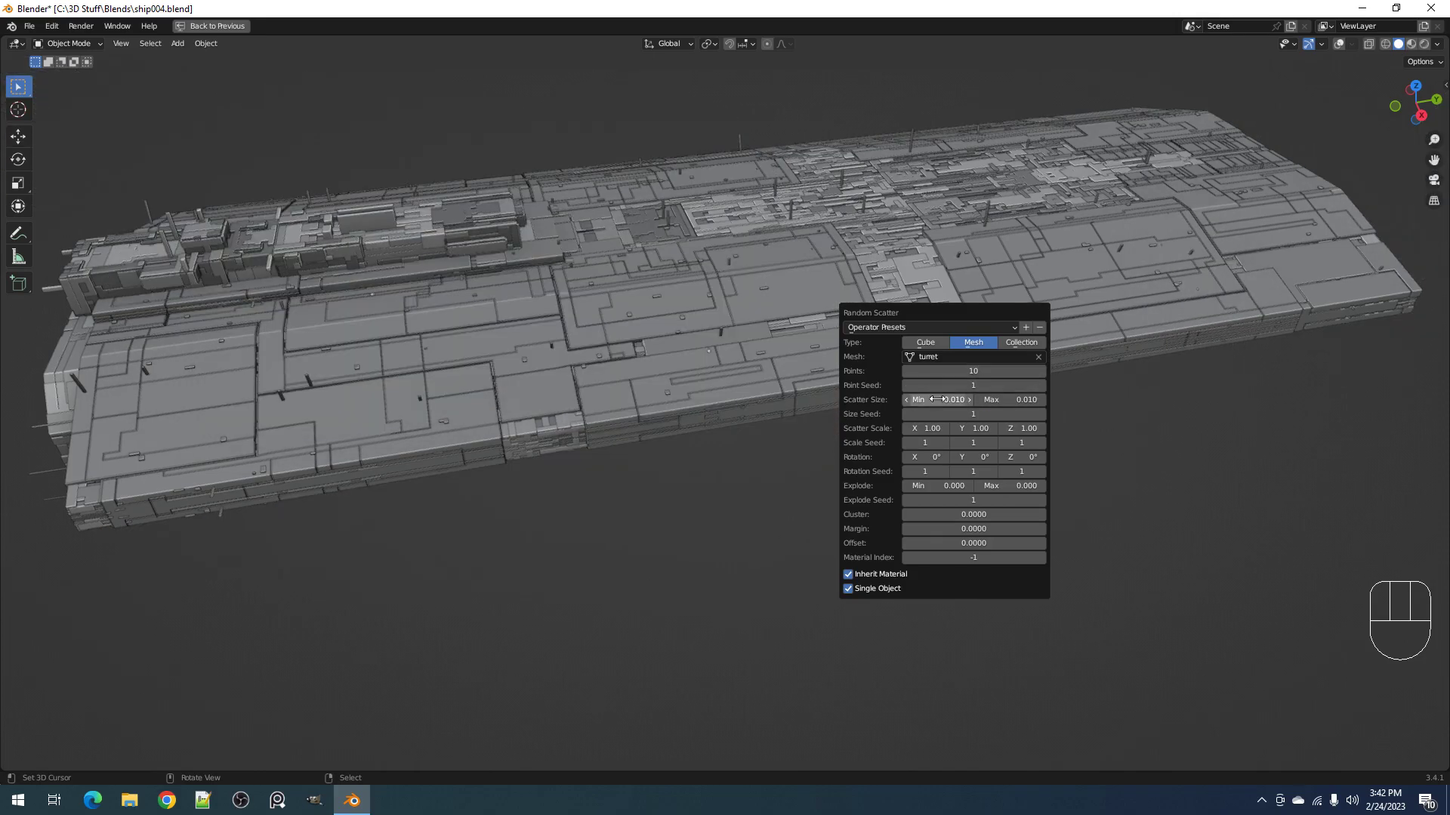
# Step: Set the minimum and maximum scatter size to 0.03 and raise the number of points to 17
pyautogui.moveTo(1011, 399)
pyautogui.mouseDown()
pyautogui.moveTo(1073, 399)
pyautogui.moveTo(1027, 399)
pyautogui.mouseUp()
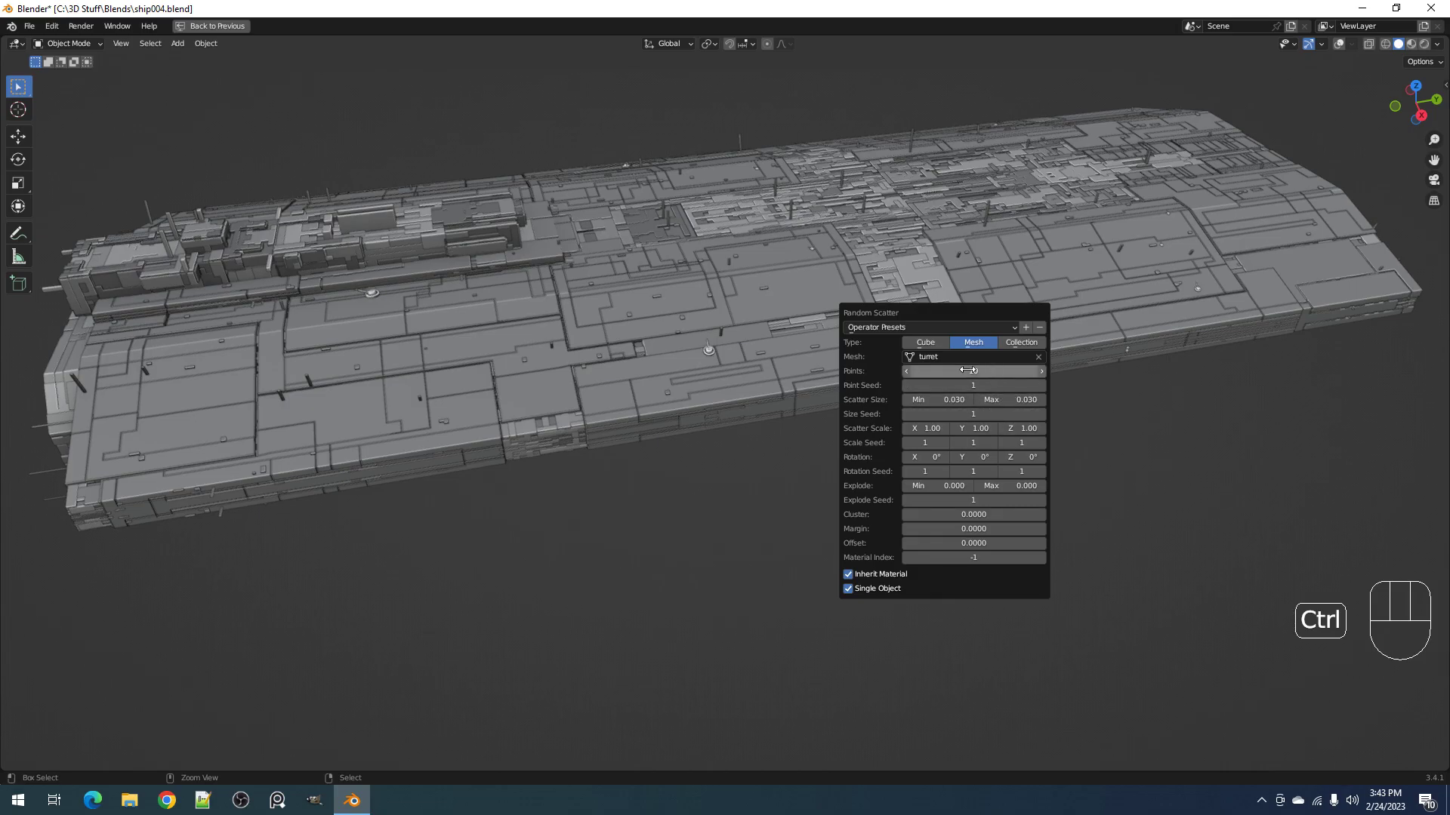
pyautogui.keyDown('ctrl'); pyautogui.scroll(4, 968, 370); pyautogui.keyUp('ctrl')
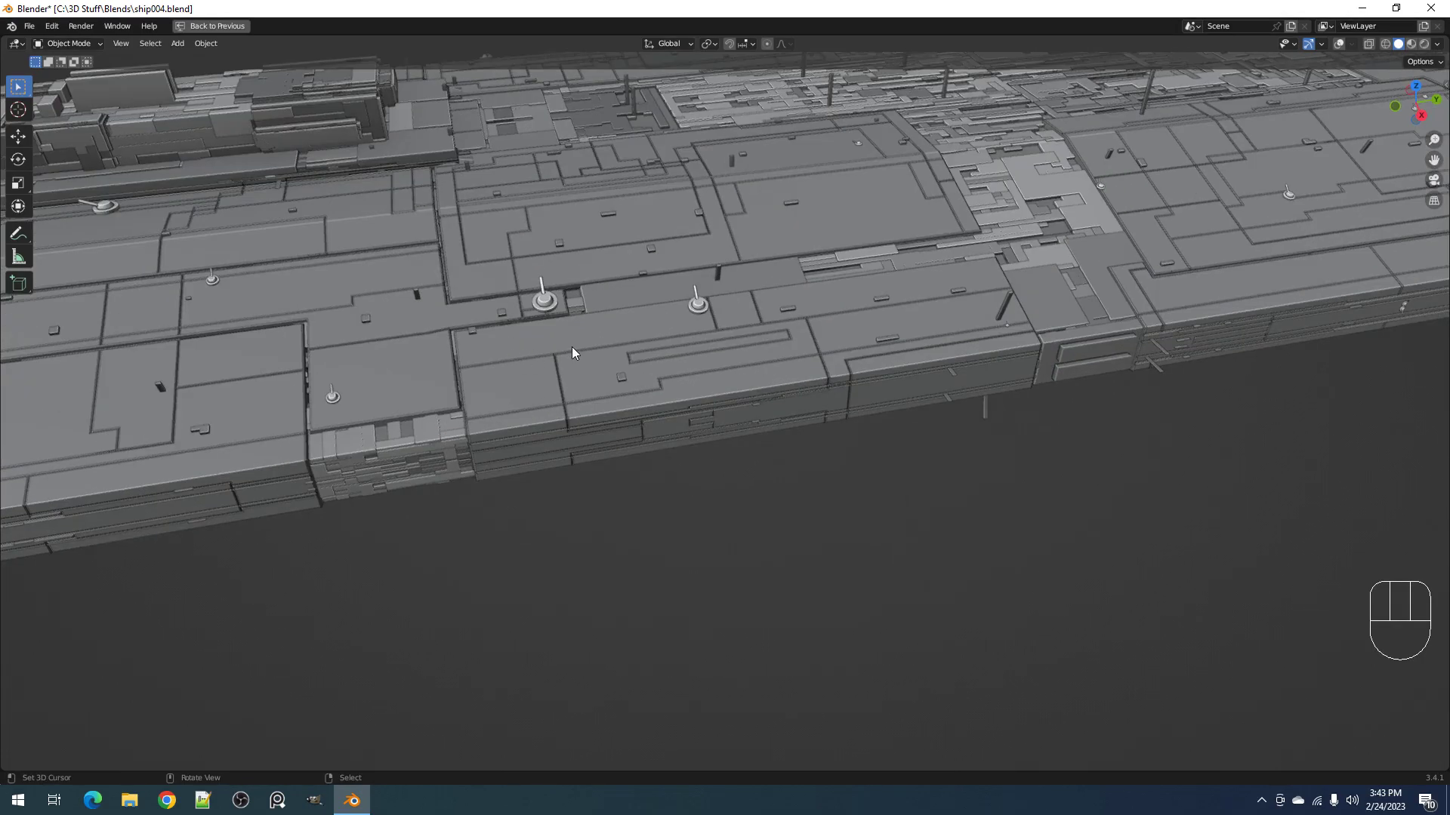
# Step: Look over the scattered turrets along the hull, and set the size seed of the Random Scatter to 3
pyautogui.moveTo(572, 352); pyautogui.dragTo(102, 370, button='middle')
pyautogui.scroll(2, 525, 417)
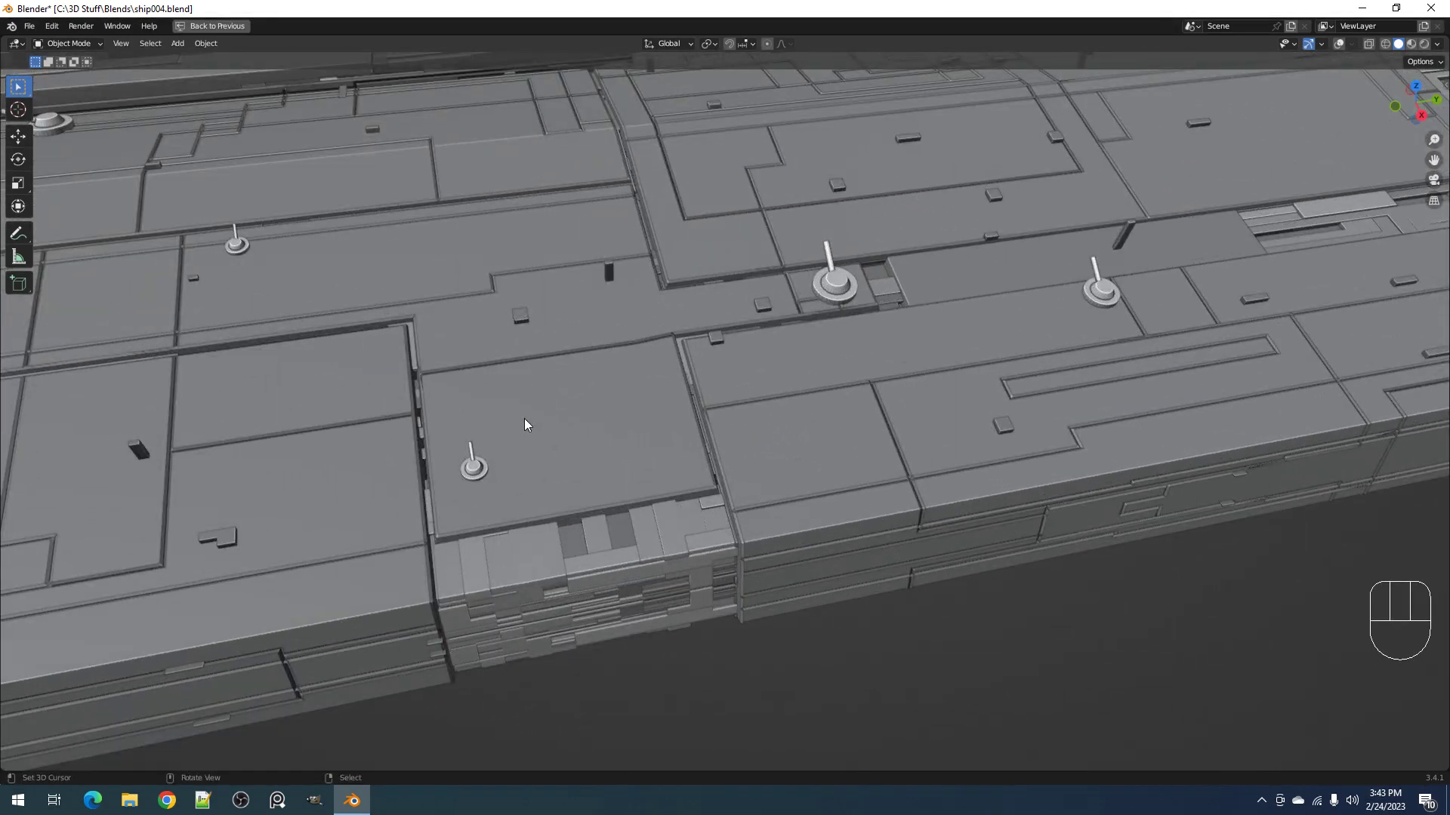
pyautogui.scroll(-4, 524, 419)
pyautogui.moveTo(861, 408); pyautogui.dragTo(777, 400, button='middle')
pyautogui.scroll(-3, 790, 350)
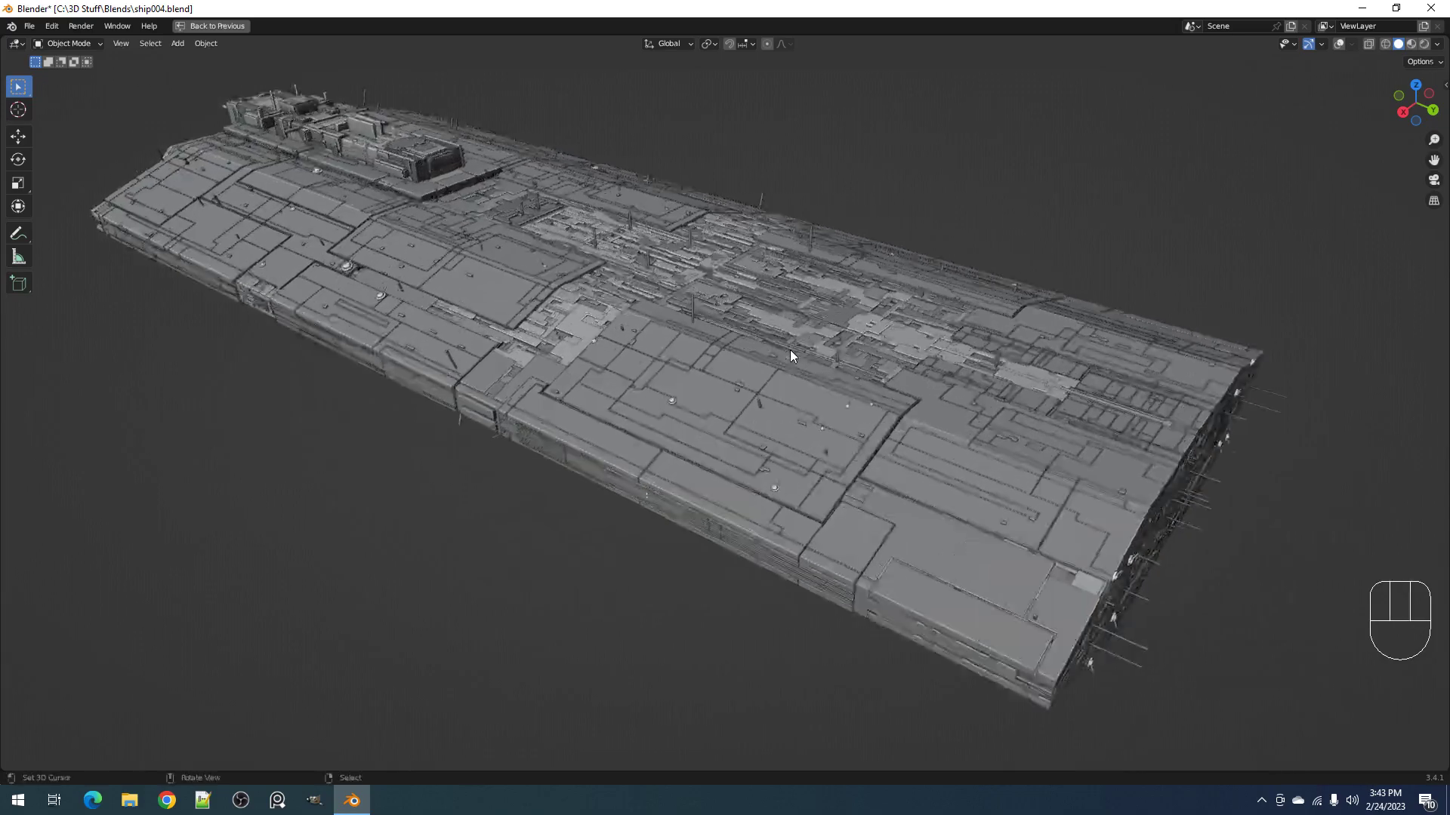
pyautogui.scroll(5, 790, 353)
pyautogui.press('F9')
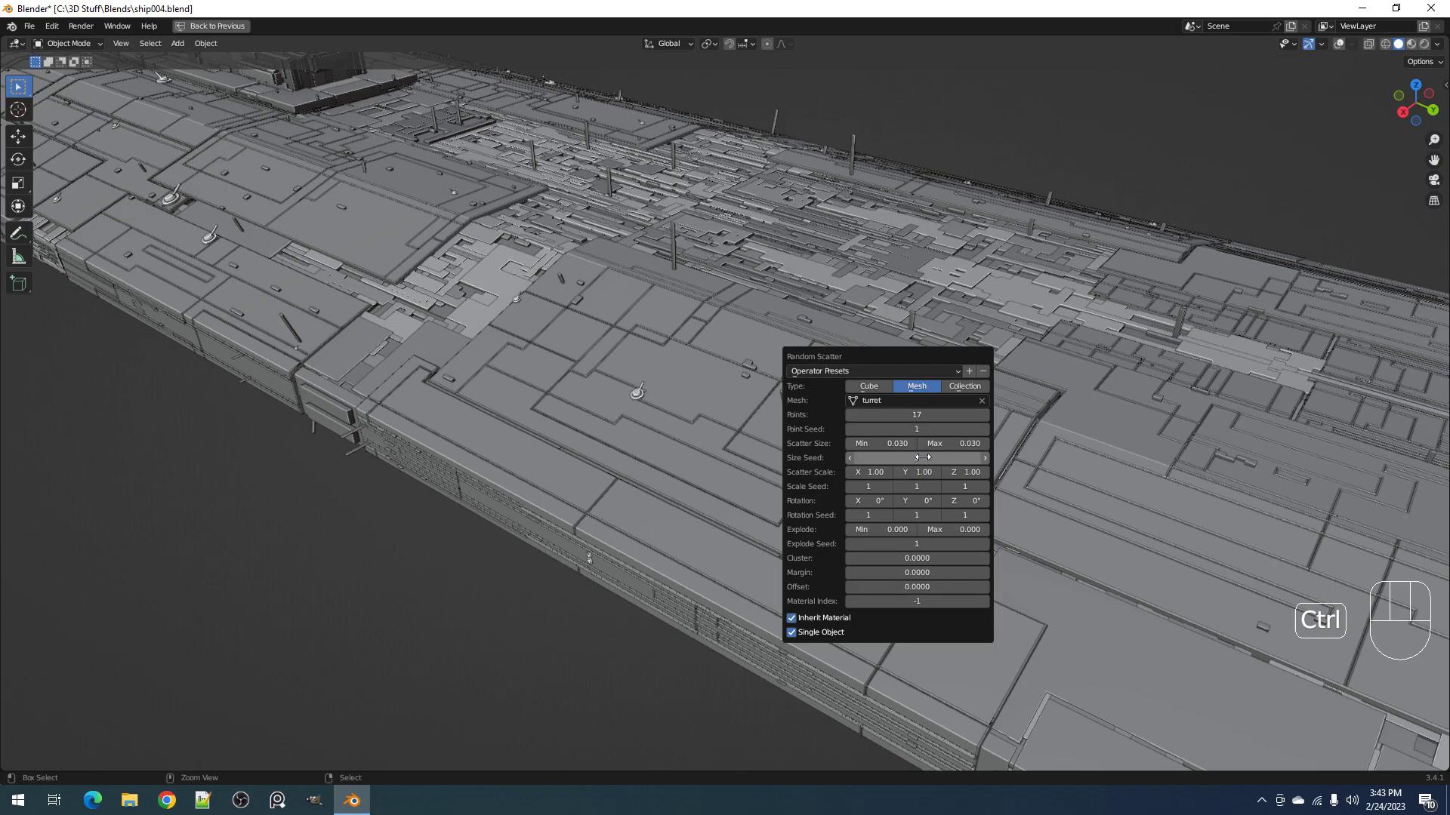
pyautogui.moveTo(511, 469); pyautogui.dragTo(662, 458, button='middle')
pyautogui.moveTo(738, 421); pyautogui.dragTo(756, 448, button='middle')
# Step: Set the scattered turrets' Z rotation to 90° and their Z rotation seed to 6
pyautogui.press('F9')
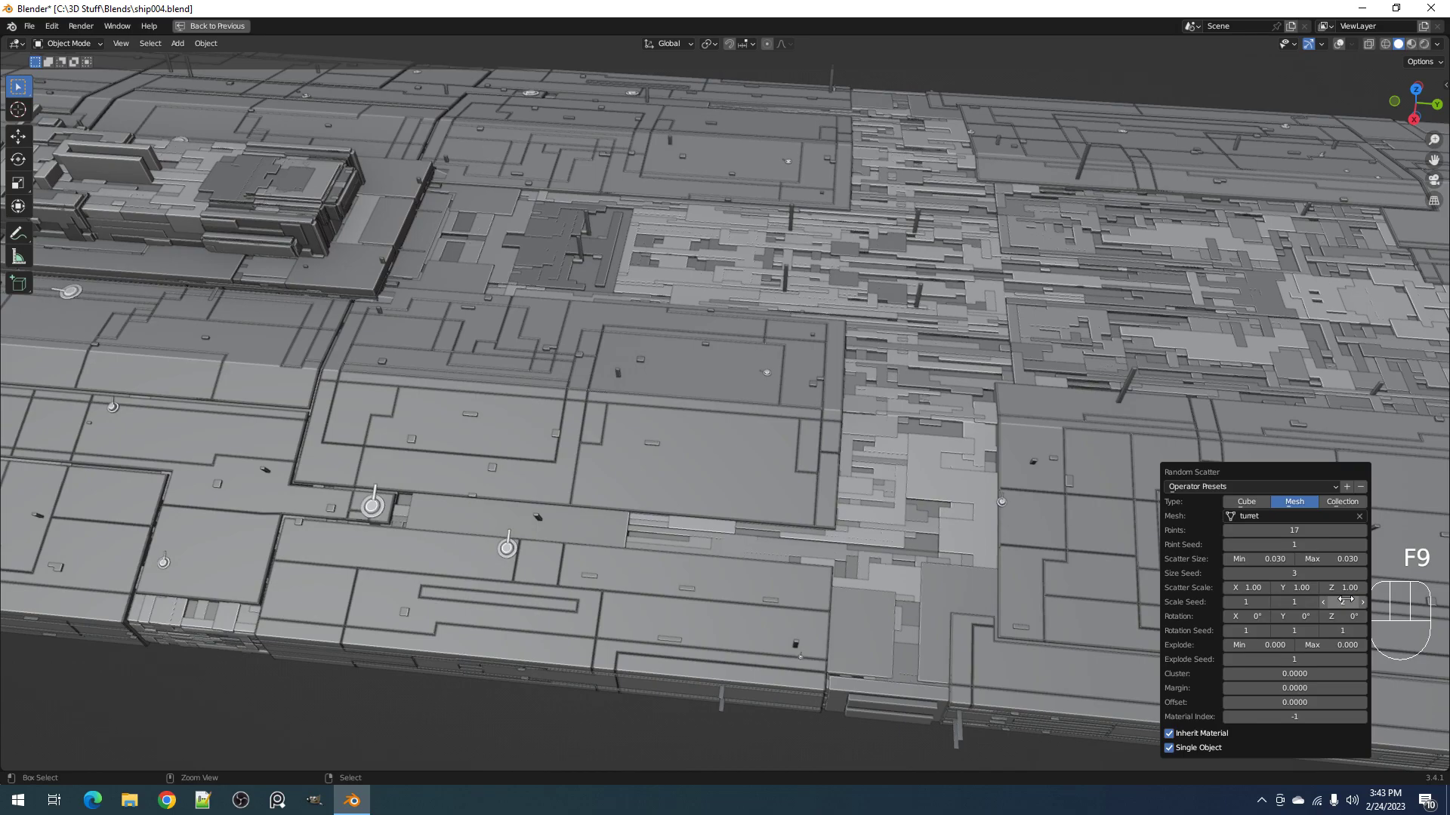
pyautogui.click(1311, 601)
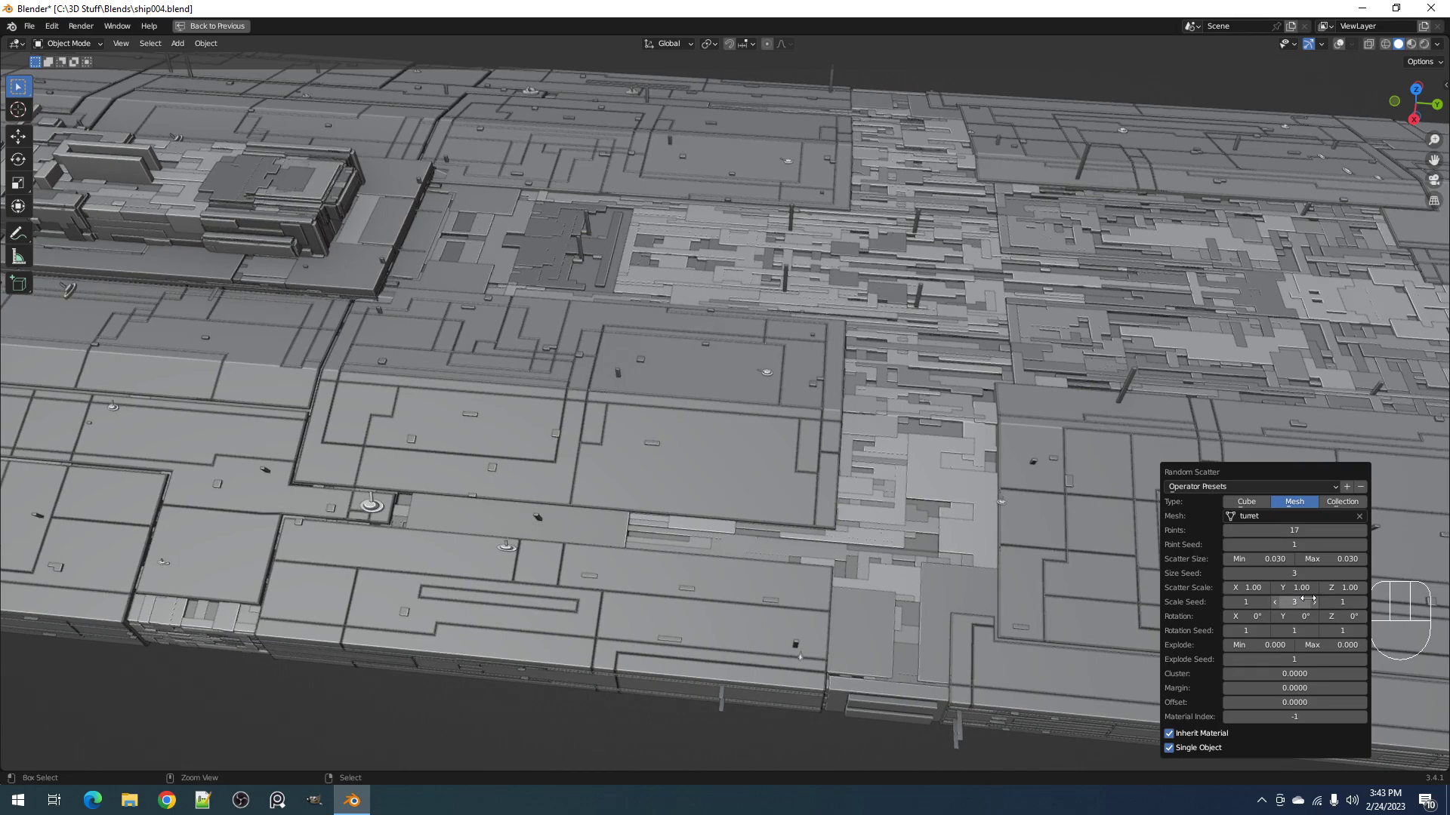
pyautogui.click(1274, 602)
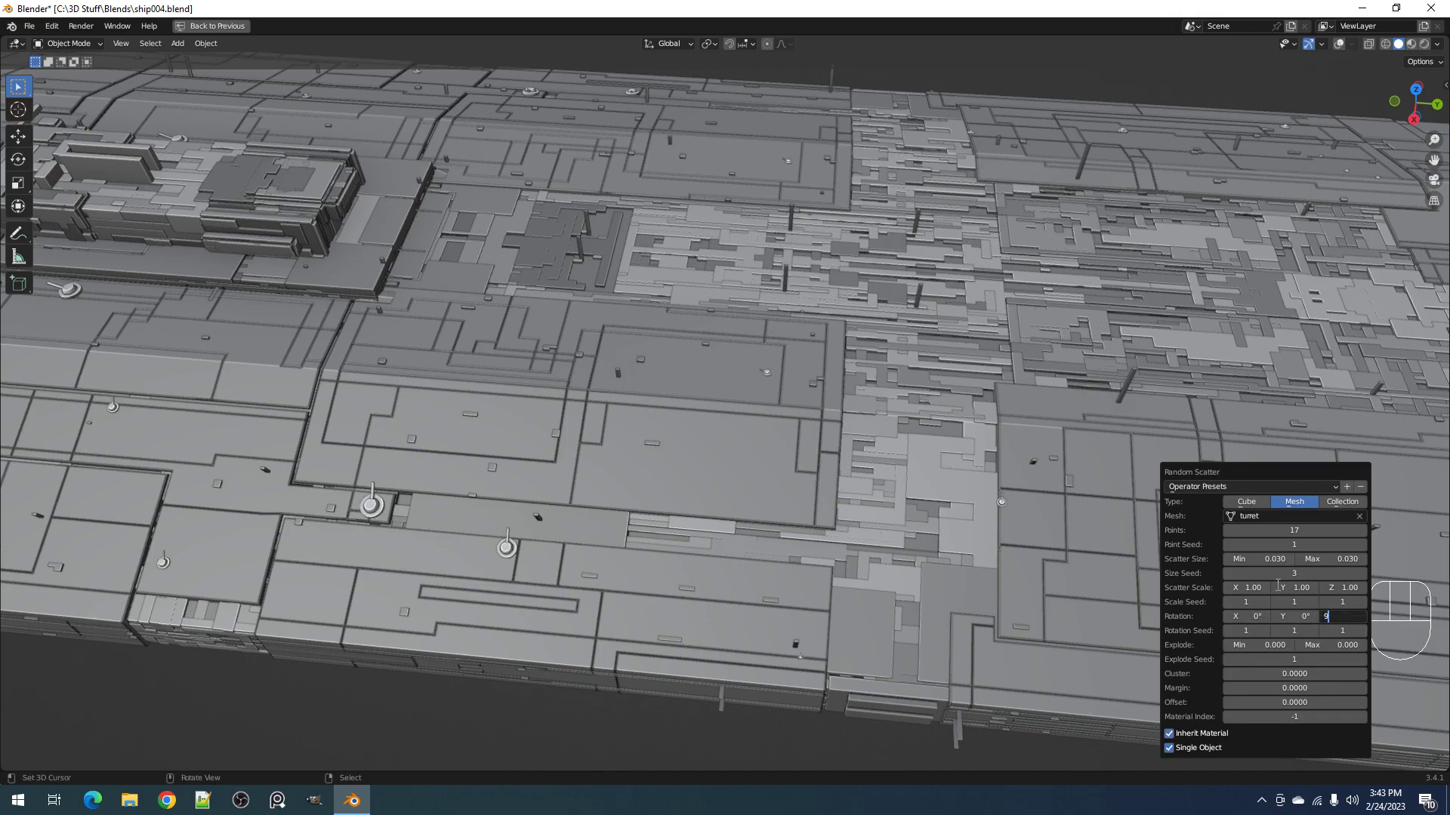
pyautogui.press('Return')
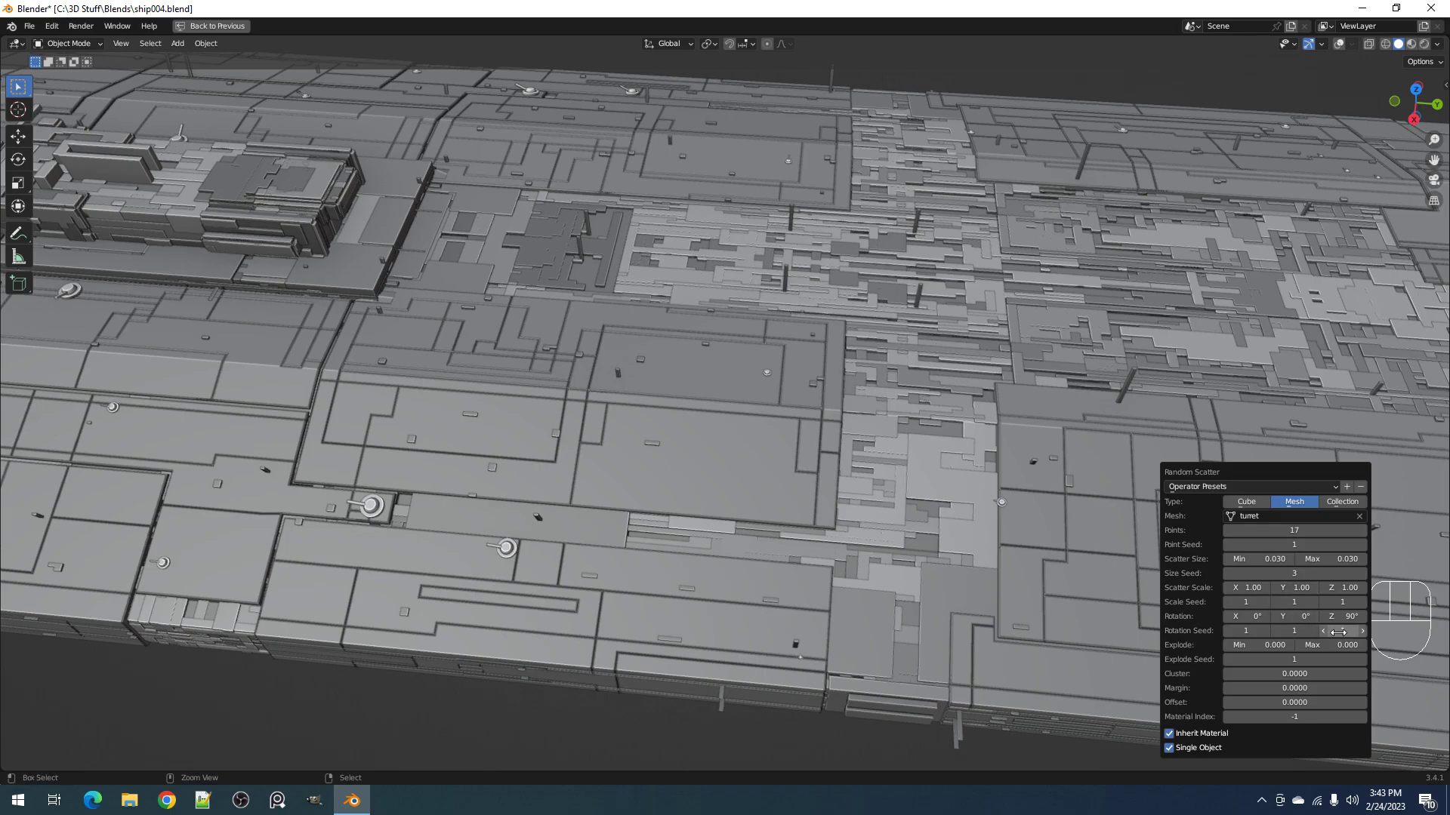
pyautogui.keyDown('ctrl'); pyautogui.scroll(1, 1338, 632); pyautogui.keyUp('ctrl')
# Step: Set the number of turret scatter points to 18
pyautogui.click(1294, 530)
pyautogui.write('45')
pyautogui.press('Return')
pyautogui.moveTo(1295, 530); pyautogui.dragTo(1262, 530)
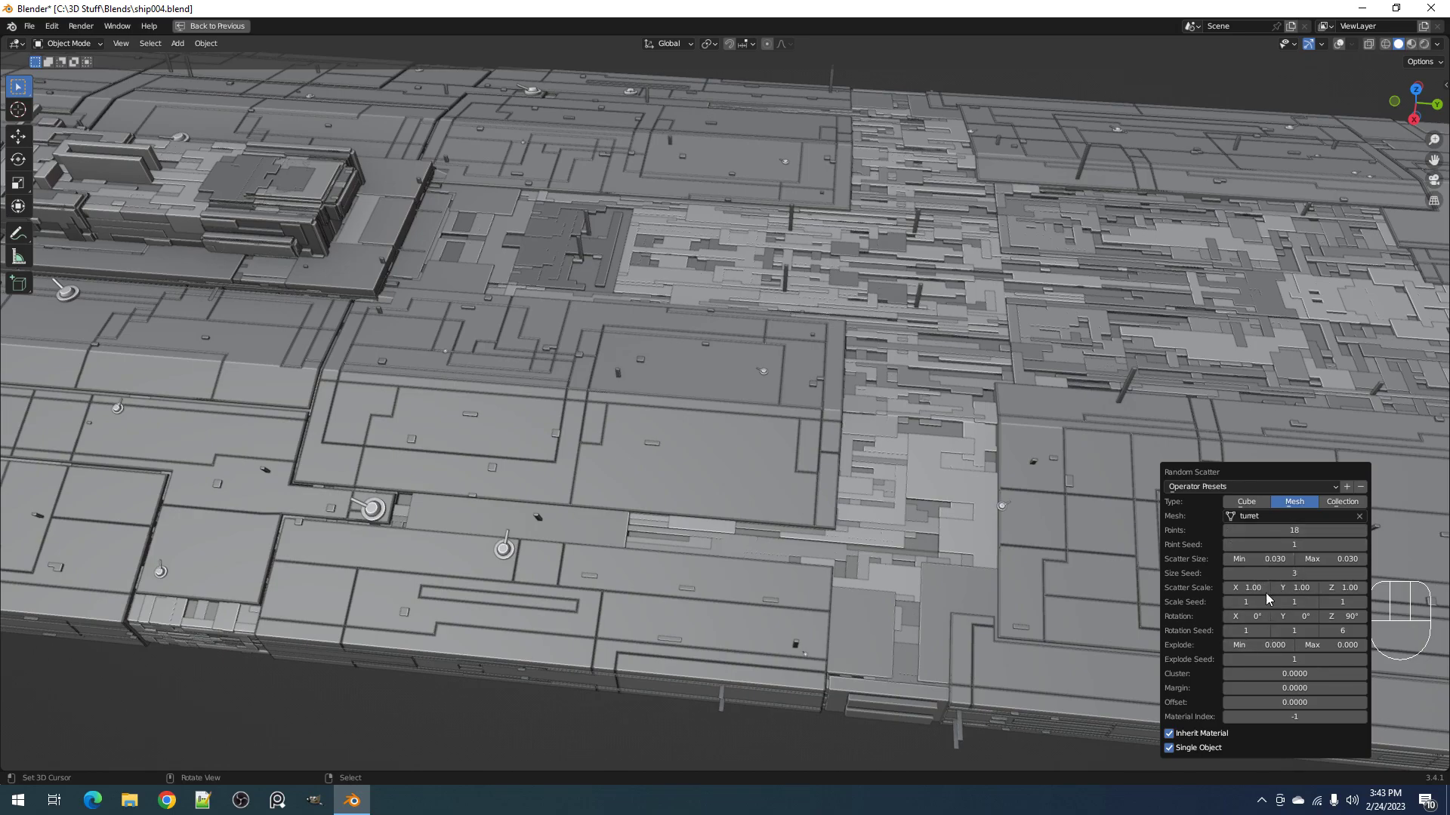
# Step: Set the turrets' size seed to 9 and try other scatter scale and scale seed values
pyautogui.moveTo(1269, 562)
pyautogui.mouseDown()
pyautogui.moveTo(1313, 562)
pyautogui.moveTo(1271, 562)
pyautogui.mouseUp()
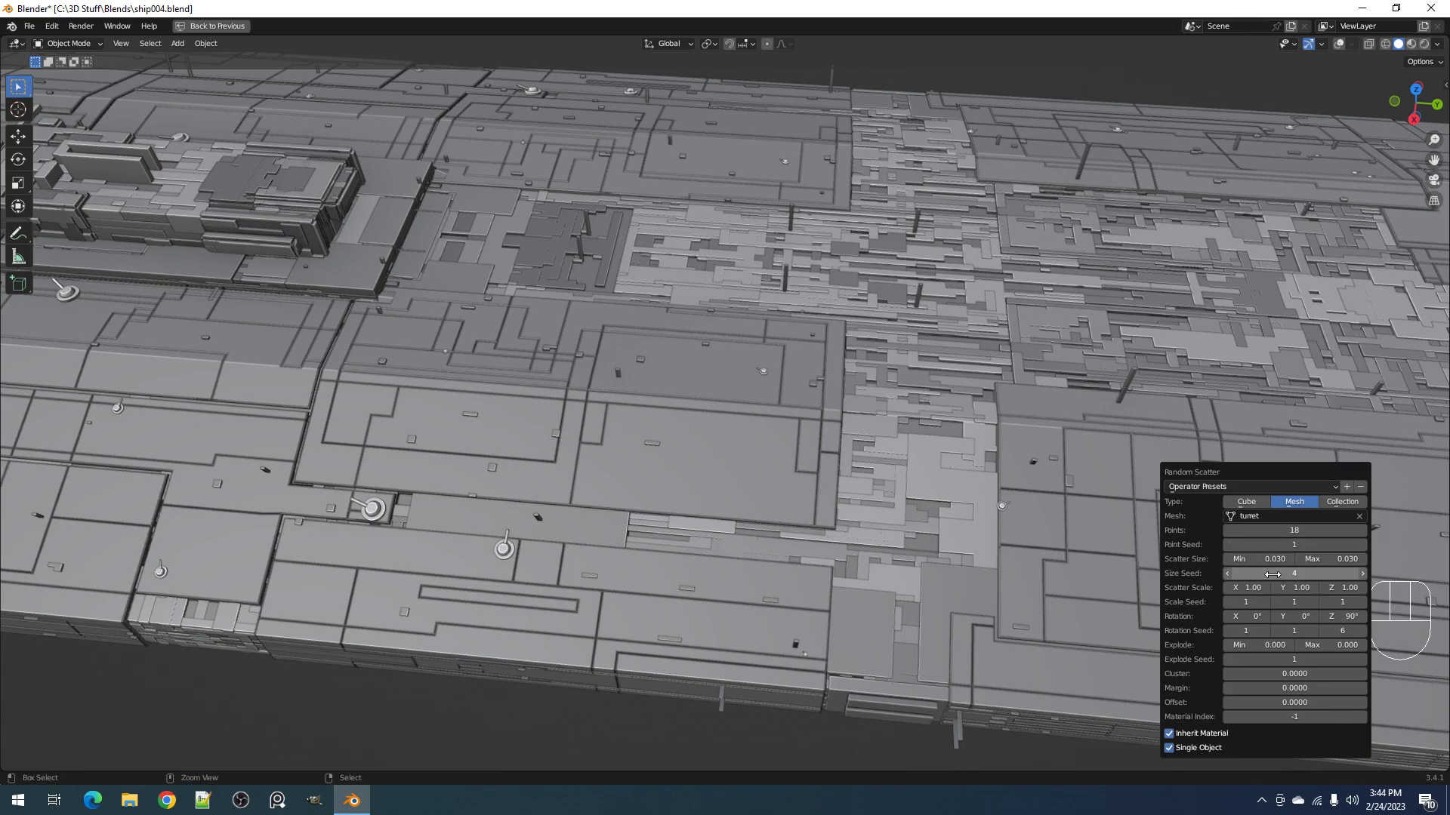
pyautogui.keyDown('ctrl'); pyautogui.scroll(5, 1273, 574); pyautogui.keyUp('ctrl')
pyautogui.keyDown('ctrl'); pyautogui.scroll(-2, 1273, 575); pyautogui.keyUp('ctrl')
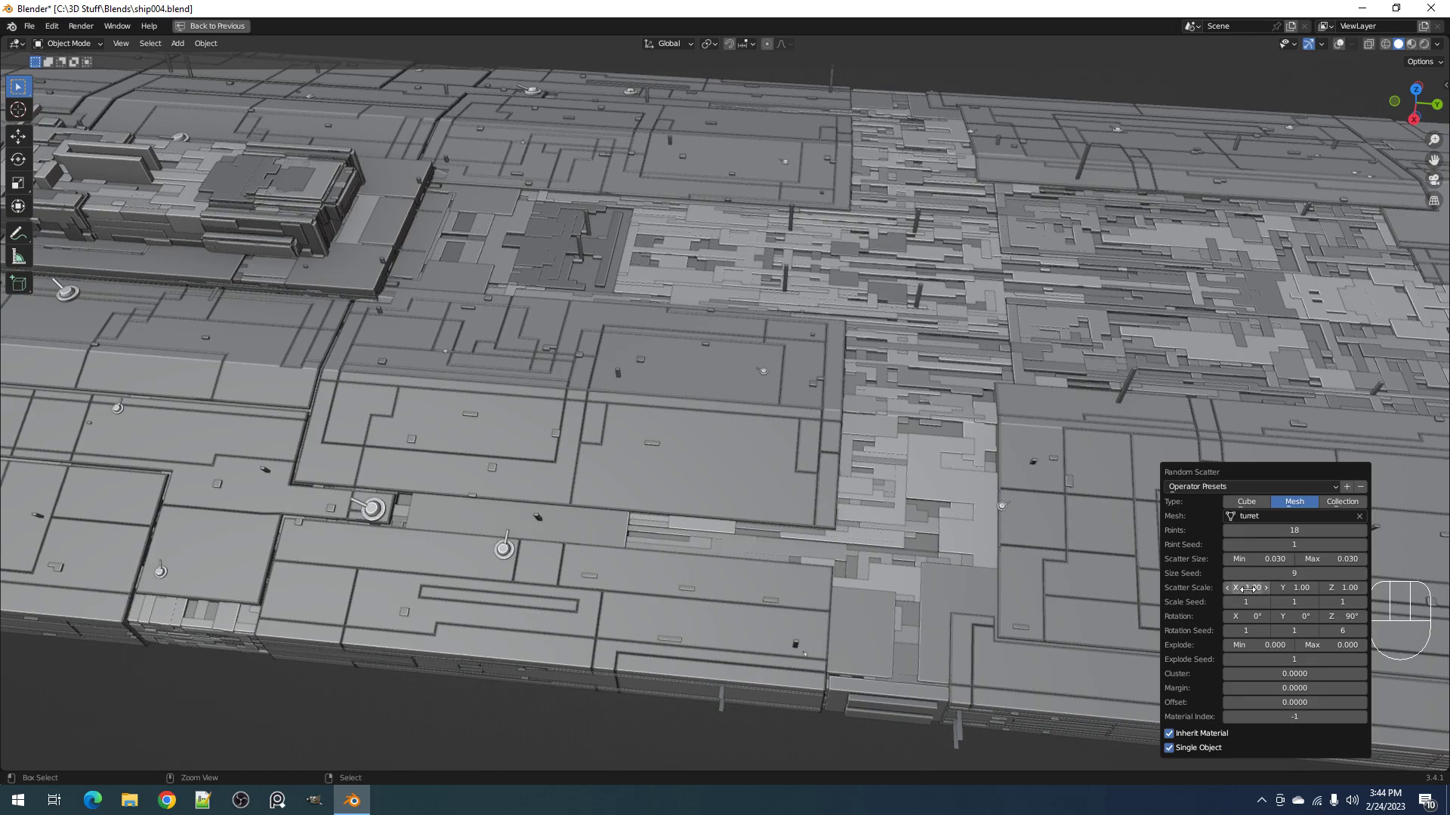
pyautogui.keyDown('ctrl'); pyautogui.scroll(1, 1251, 602); pyautogui.keyUp('ctrl')
pyautogui.keyDown('ctrl'); pyautogui.scroll(-1, 1251, 601); pyautogui.keyUp('ctrl')
pyautogui.keyDown('ctrl'); pyautogui.scroll(1, 1294, 602); pyautogui.keyUp('ctrl')
pyautogui.keyDown('ctrl'); pyautogui.scroll(-1, 1294, 601); pyautogui.keyUp('ctrl')
pyautogui.keyDown('ctrl'); pyautogui.scroll(1, 1340, 602); pyautogui.keyUp('ctrl')
pyautogui.keyDown('ctrl'); pyautogui.scroll(-1, 1340, 602); pyautogui.keyUp('ctrl')
pyautogui.keyDown('ctrl'); pyautogui.scroll(1, 1340, 602); pyautogui.keyUp('ctrl')
pyautogui.keyDown('ctrl'); pyautogui.scroll(-1, 1340, 602); pyautogui.keyUp('ctrl')
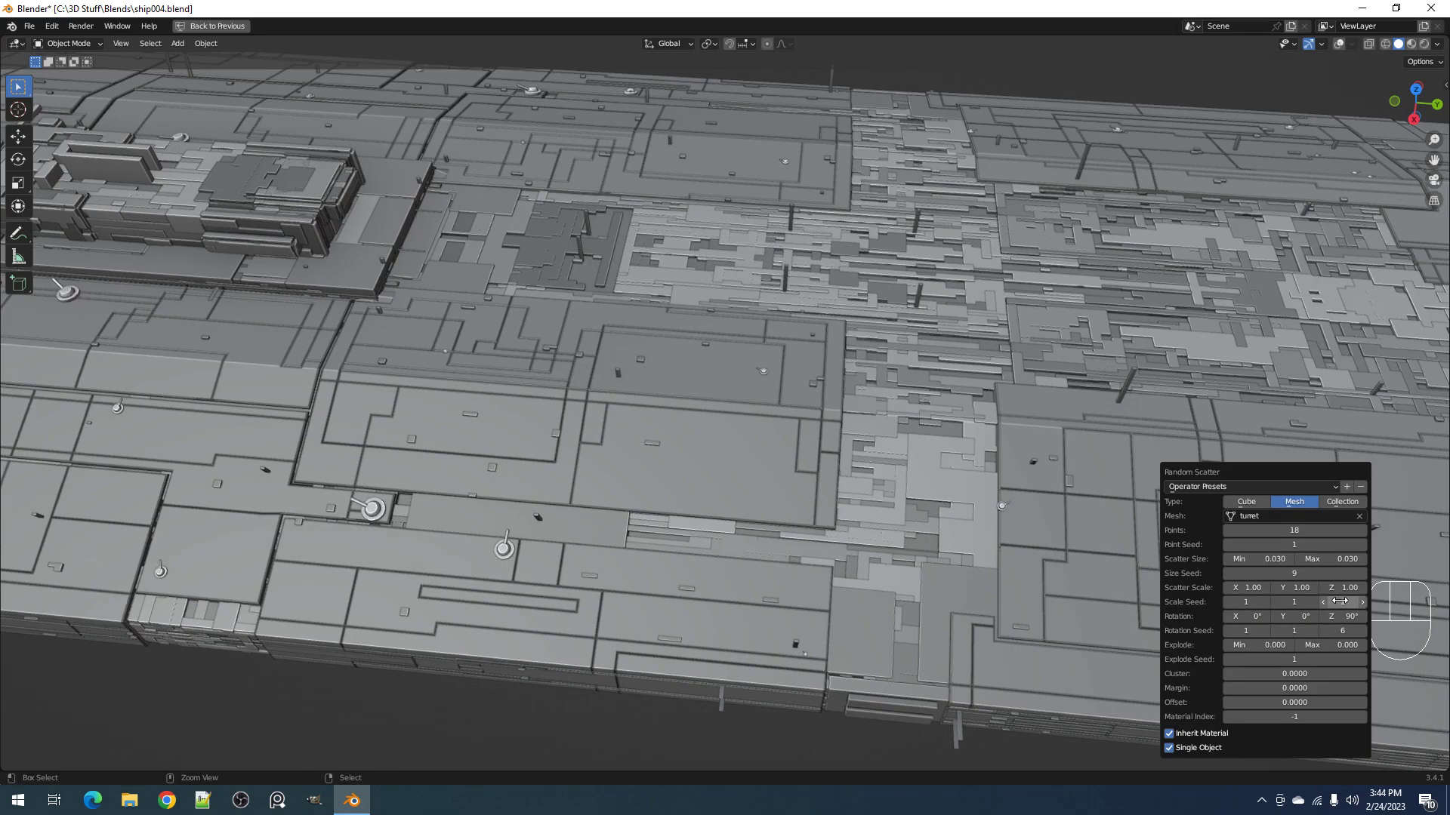
pyautogui.keyDown('ctrl'); pyautogui.scroll(1, 1340, 602); pyautogui.keyUp('ctrl')
pyautogui.keyDown('ctrl'); pyautogui.scroll(-1, 1340, 602); pyautogui.keyUp('ctrl')
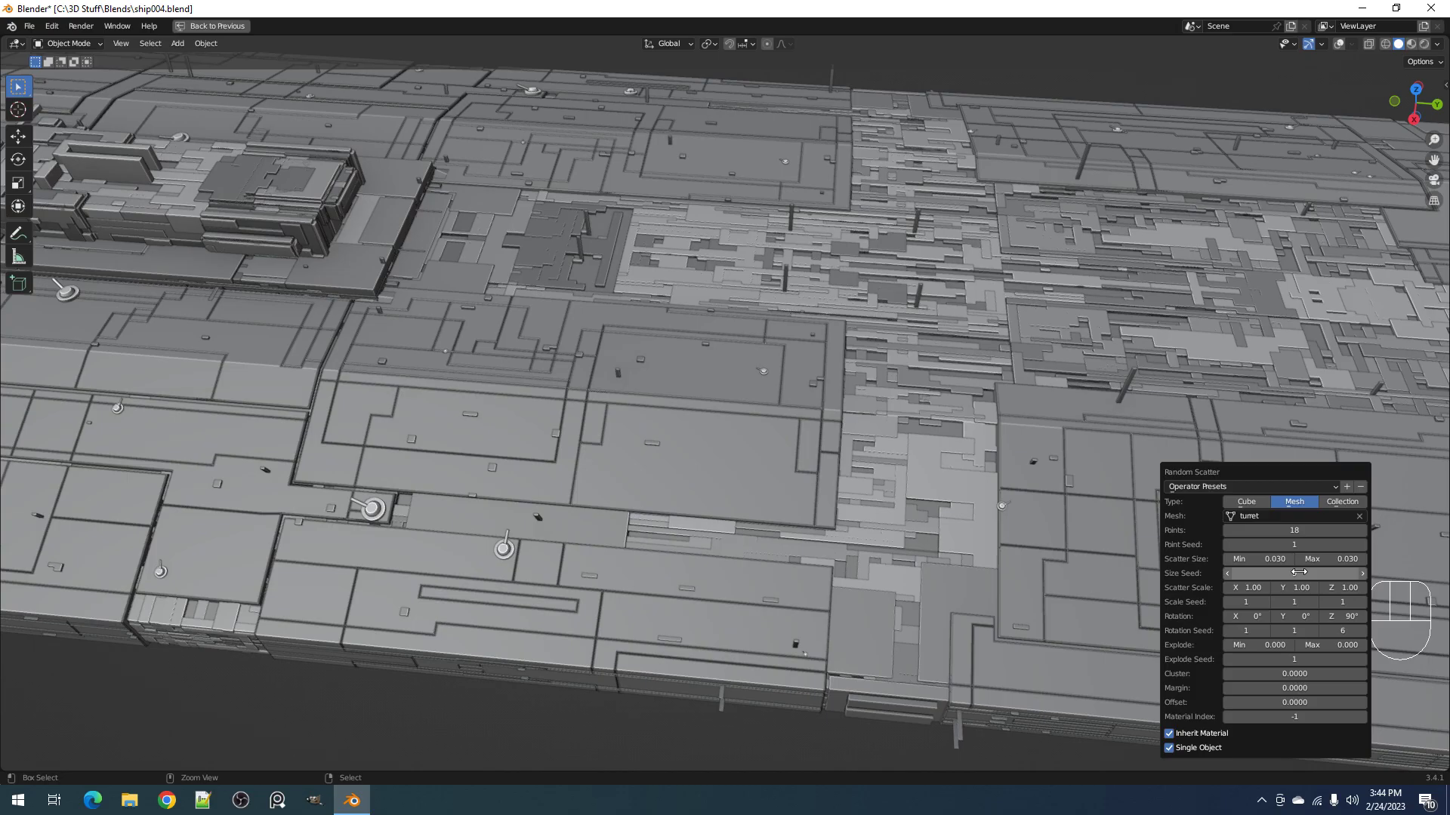
# Step: Examine the scattered turrets across the top hull panels and on the ship's vertical end face
pyautogui.scroll(-4, 863, 479)
pyautogui.moveTo(864, 478); pyautogui.dragTo(772, 419, button='middle')
pyautogui.scroll(4, 772, 419)
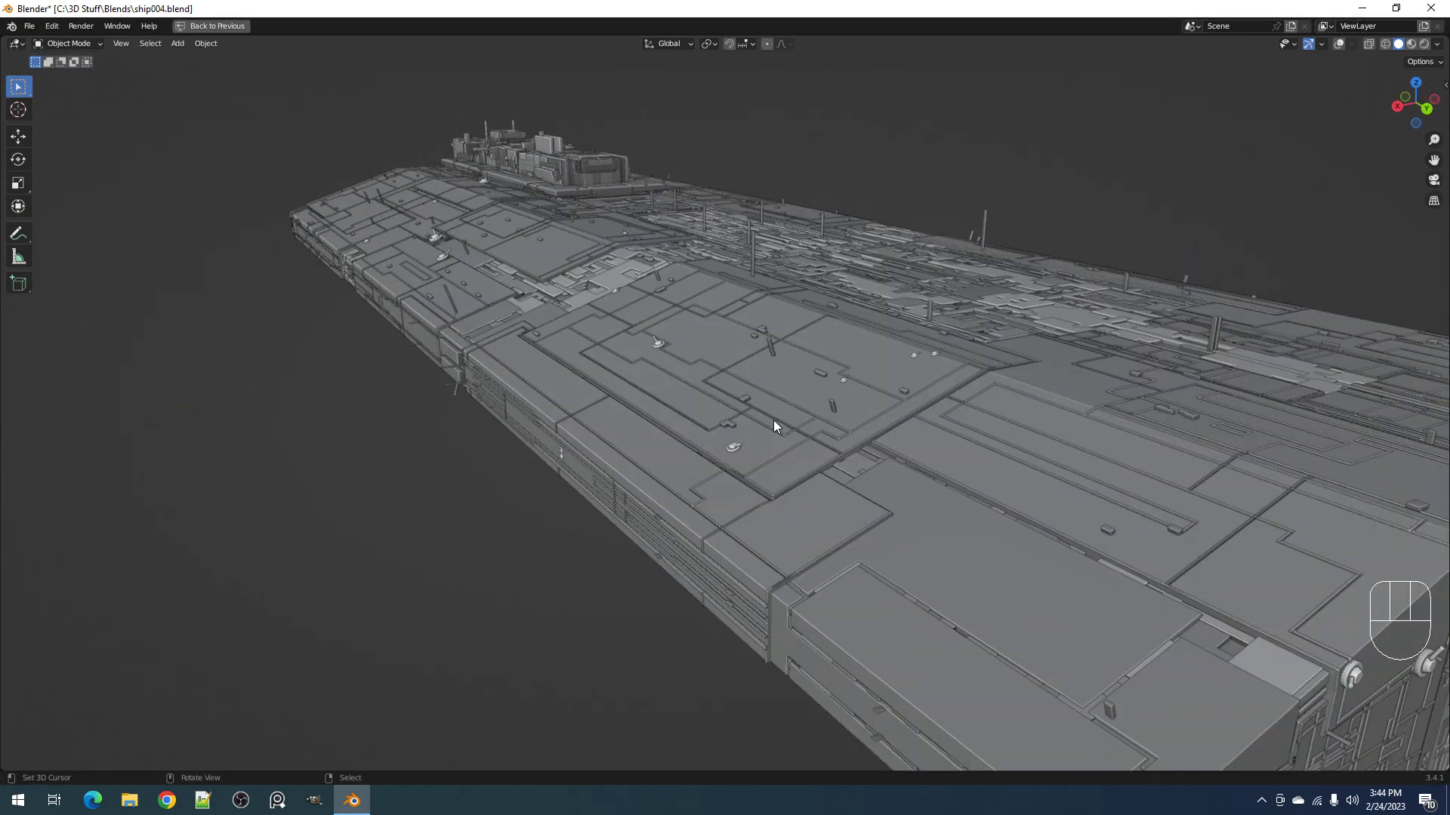
pyautogui.moveTo(855, 442); pyautogui.dragTo(1029, 476, button='middle')
pyautogui.scroll(-3, 754, 453)
pyautogui.moveTo(758, 450); pyautogui.dragTo(849, 407, button='middle')
pyautogui.scroll(4, 669, 466)
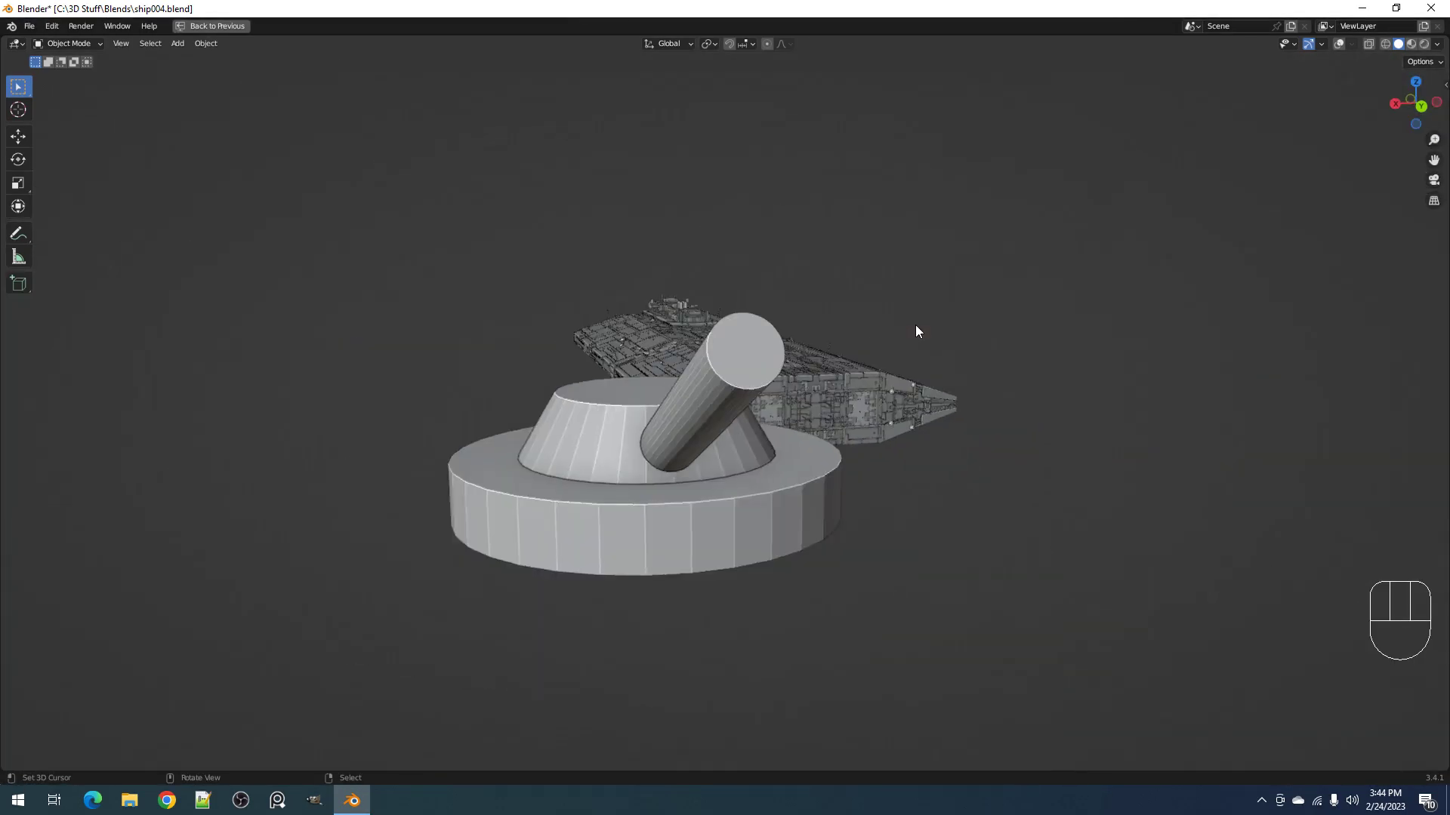
pyautogui.moveTo(915, 325); pyautogui.dragTo(1016, 396, button='middle')
pyautogui.scroll(-3, 1016, 396)
pyautogui.keyDown('shift'); pyautogui.moveTo(1116, 606); pyautogui.dragTo(904, 495, button='middle'); pyautogui.keyUp('shift')
pyautogui.scroll(7, 905, 495)
pyautogui.keyDown('shift'); pyautogui.moveTo(817, 385); pyautogui.dragTo(849, 545, button='middle'); pyautogui.keyUp('shift')
pyautogui.scroll(3, 849, 545)
pyautogui.scroll(3, 707, 487)
pyautogui.keyDown('alt'); pyautogui.middleClick(707, 487); pyautogui.keyUp('alt')
pyautogui.scroll(-3, 1031, 470)
pyautogui.moveTo(1031, 470); pyautogui.dragTo(813, 500, button='middle')
pyautogui.keyDown('shift'); pyautogui.moveTo(714, 568); pyautogui.dragTo(821, 491, button='middle'); pyautogui.keyUp('shift')
pyautogui.scroll(5, 821, 491)
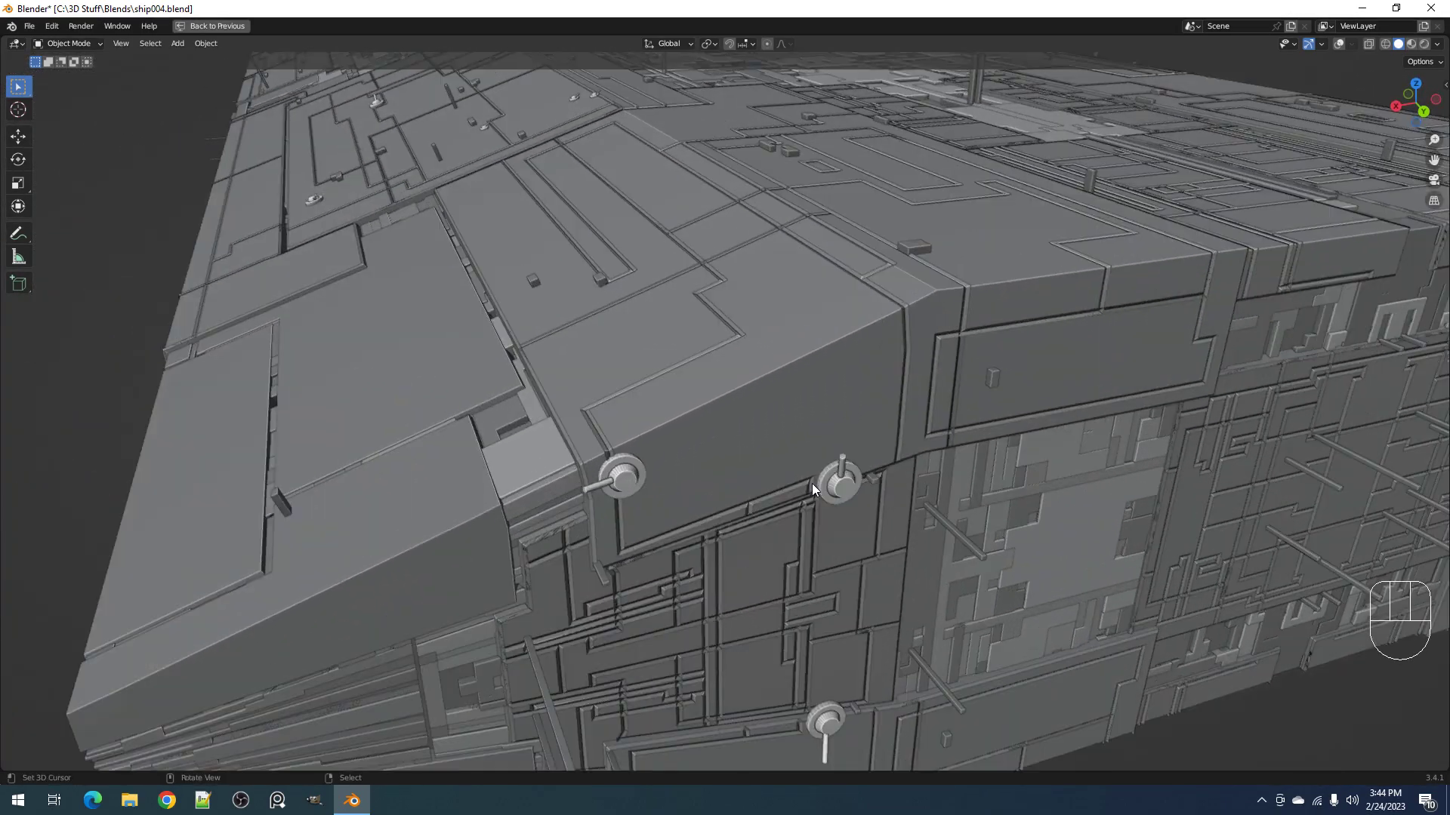
# Step: Delete the scattered turrets object from the hull with overlays turned on, and save the file
pyautogui.click(836, 484)
pyautogui.hotkey('shift', 'alt', 'z')
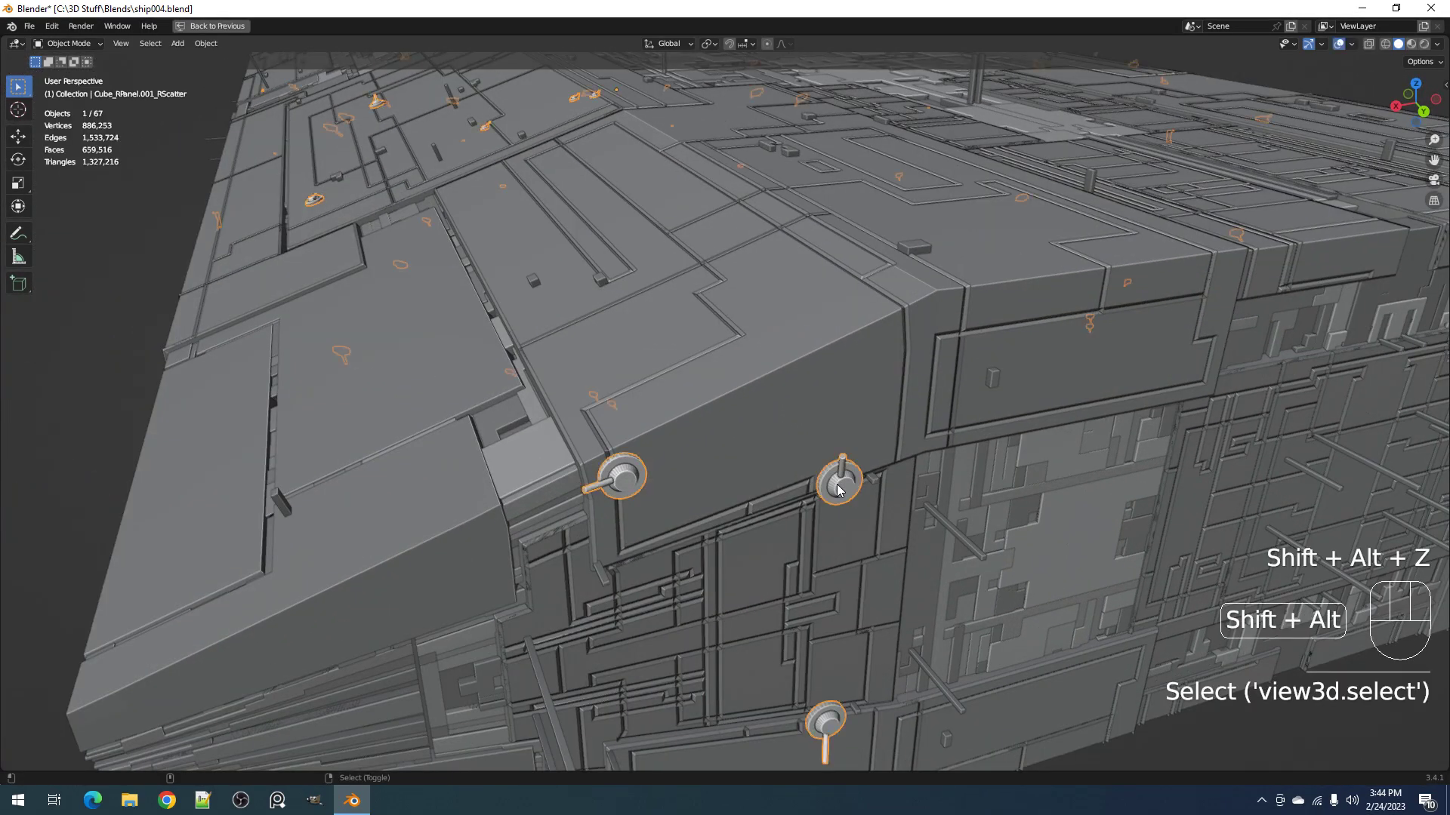
pyautogui.press('x')
pyautogui.click(796, 483)
pyautogui.scroll(-10, 795, 483)
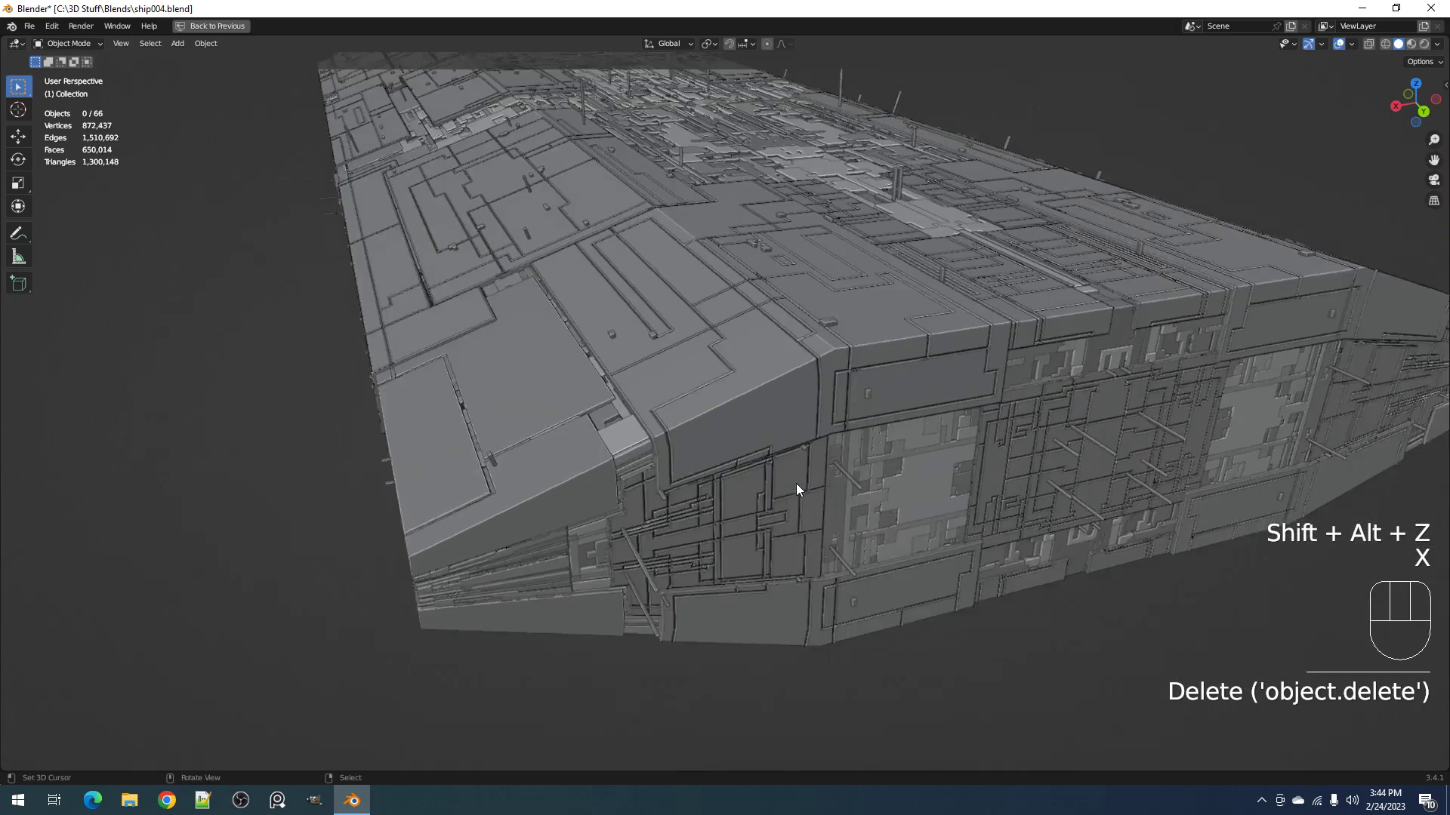
pyautogui.moveTo(796, 479); pyautogui.dragTo(837, 513, button='middle')
pyautogui.scroll(4, 837, 517)
pyautogui.hotkey('ctrl', 's')
# Step: Delete the original turret mesh standing beside the ship and save the file again
pyautogui.keyDown('shift'); pyautogui.moveTo(618, 413); pyautogui.dragTo(713, 604, button='middle'); pyautogui.keyUp('shift')
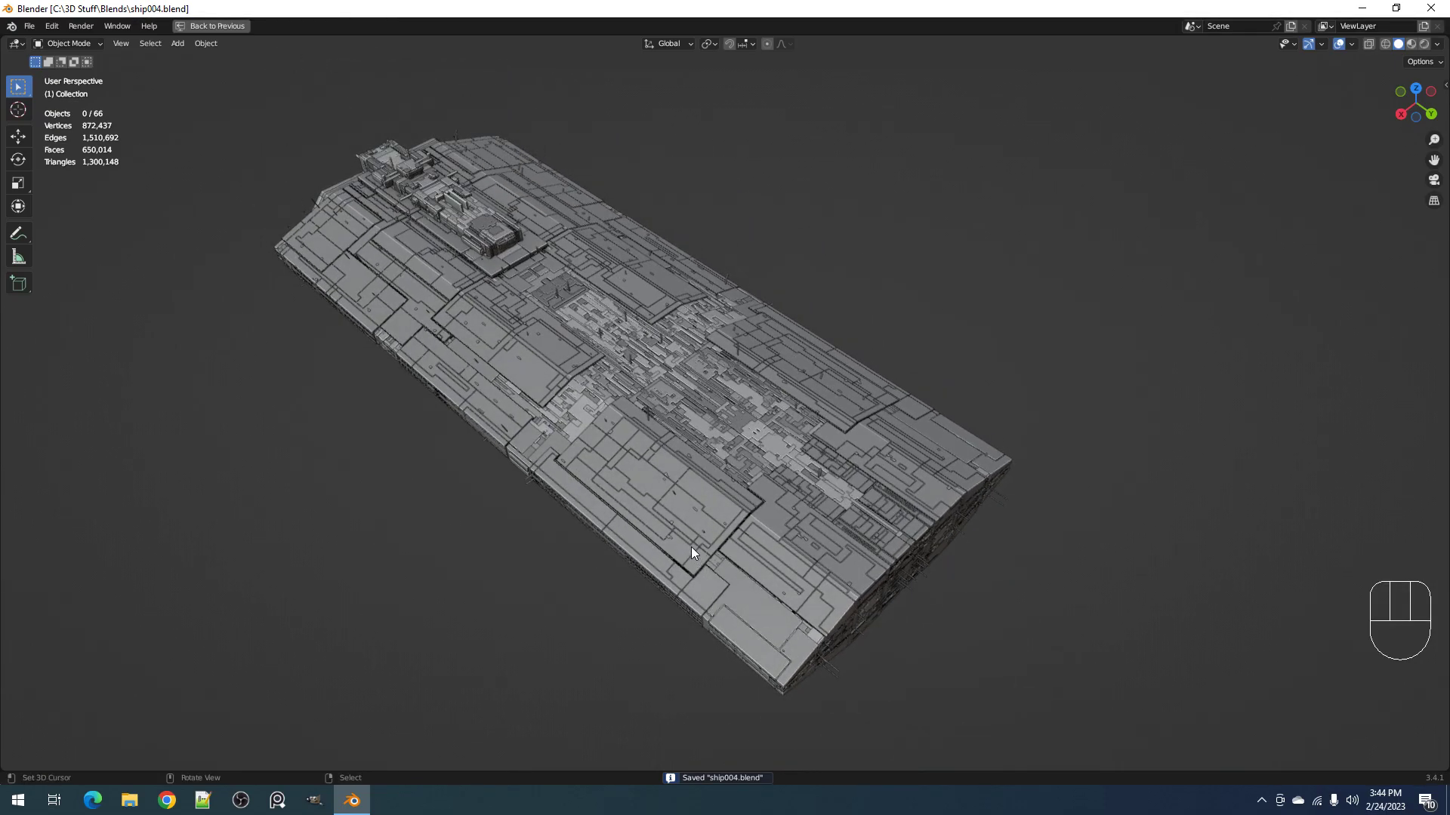
pyautogui.moveTo(691, 550); pyautogui.dragTo(789, 550, button='middle')
pyautogui.click(959, 551)
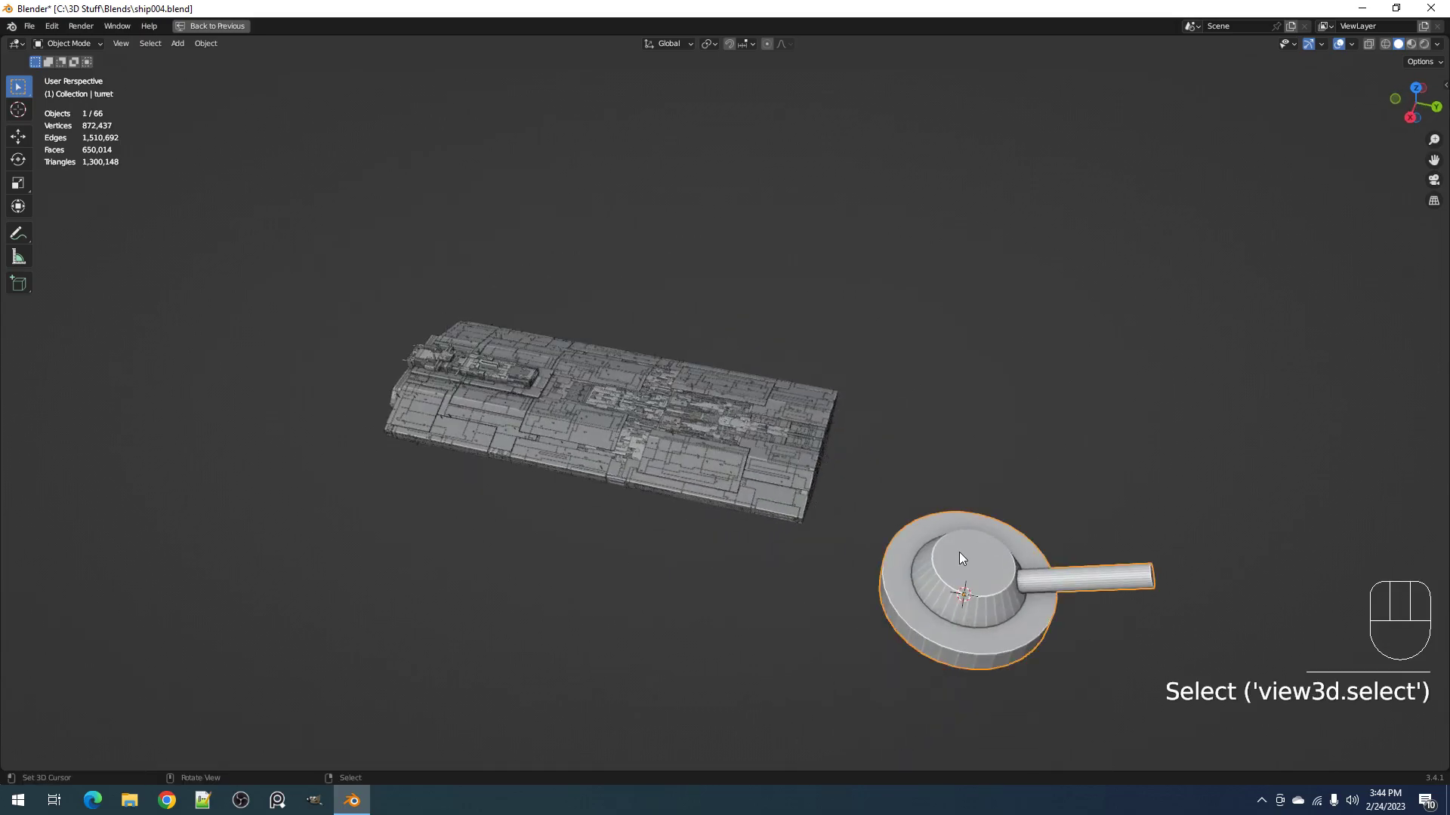
pyautogui.press('x')
pyautogui.keyDown('shift'); pyautogui.moveTo(660, 449); pyautogui.dragTo(825, 515, button='middle'); pyautogui.keyUp('shift')
pyautogui.hotkey('ctrl', 's')
pyautogui.scroll(4, 804, 435)
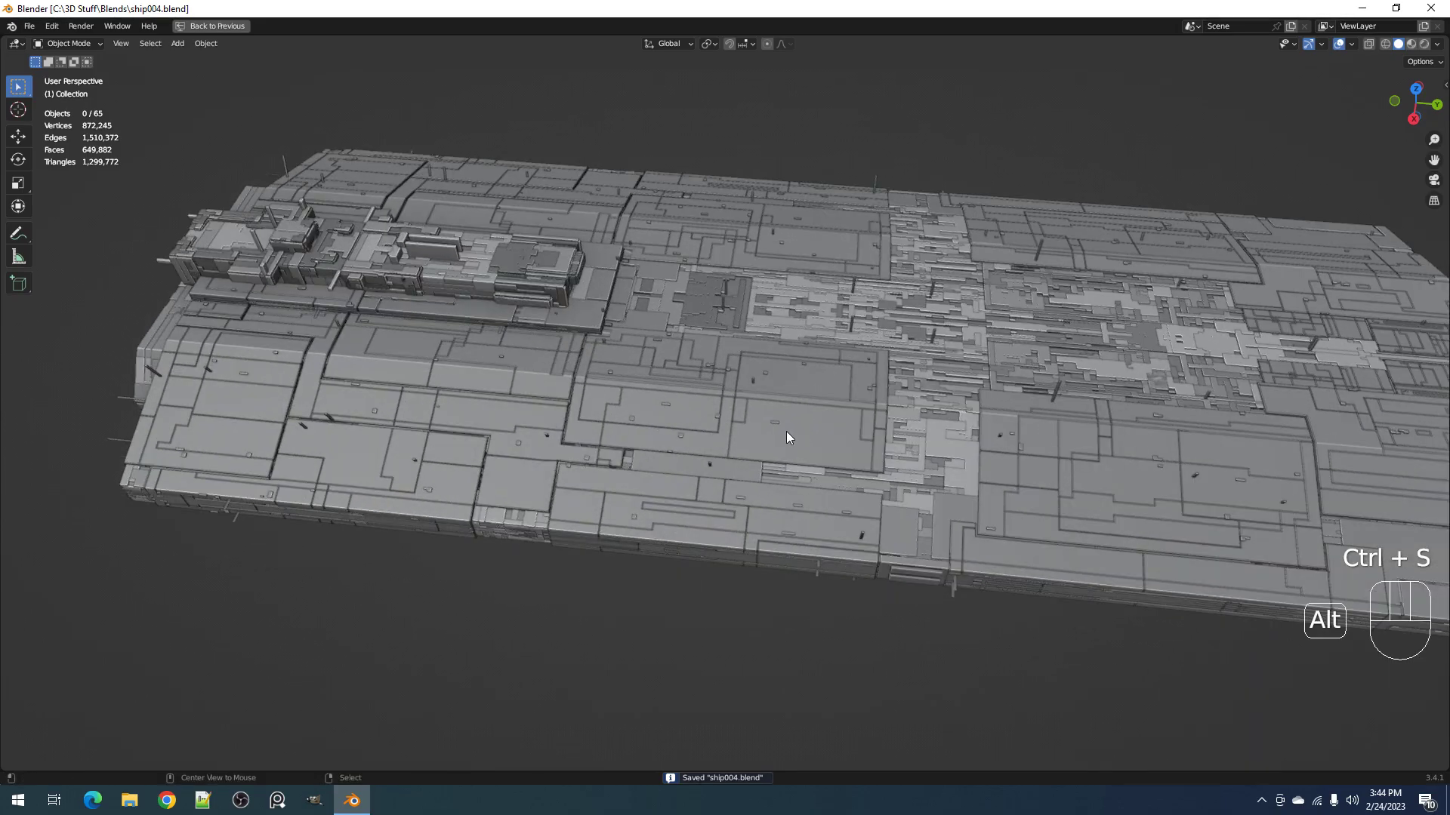
# Step: Select the main hull panel mesh beneath the small cells, keep it in Object Mode, and hide the overlays
pyautogui.scroll(4, 786, 432)
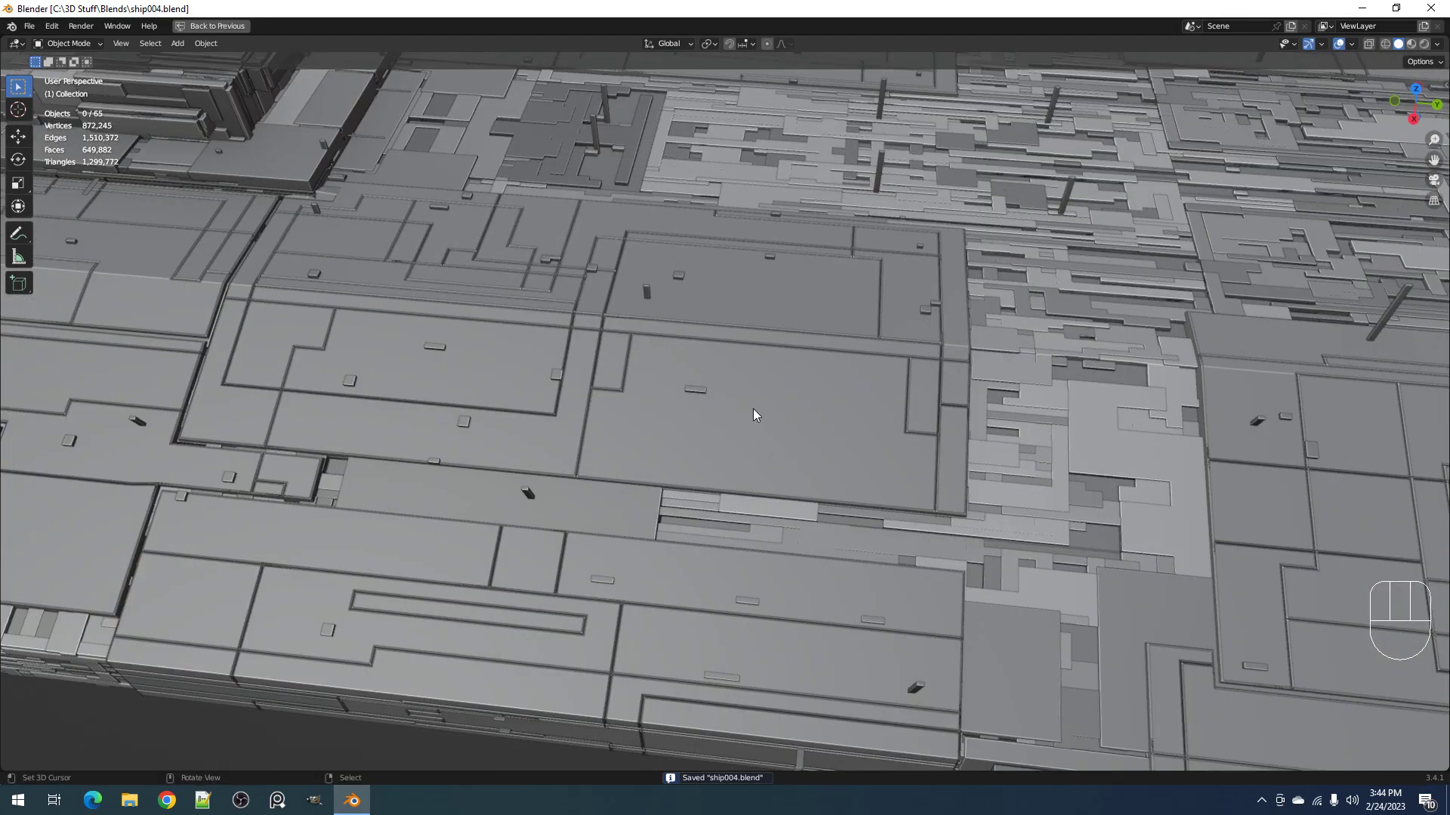
pyautogui.click(698, 393)
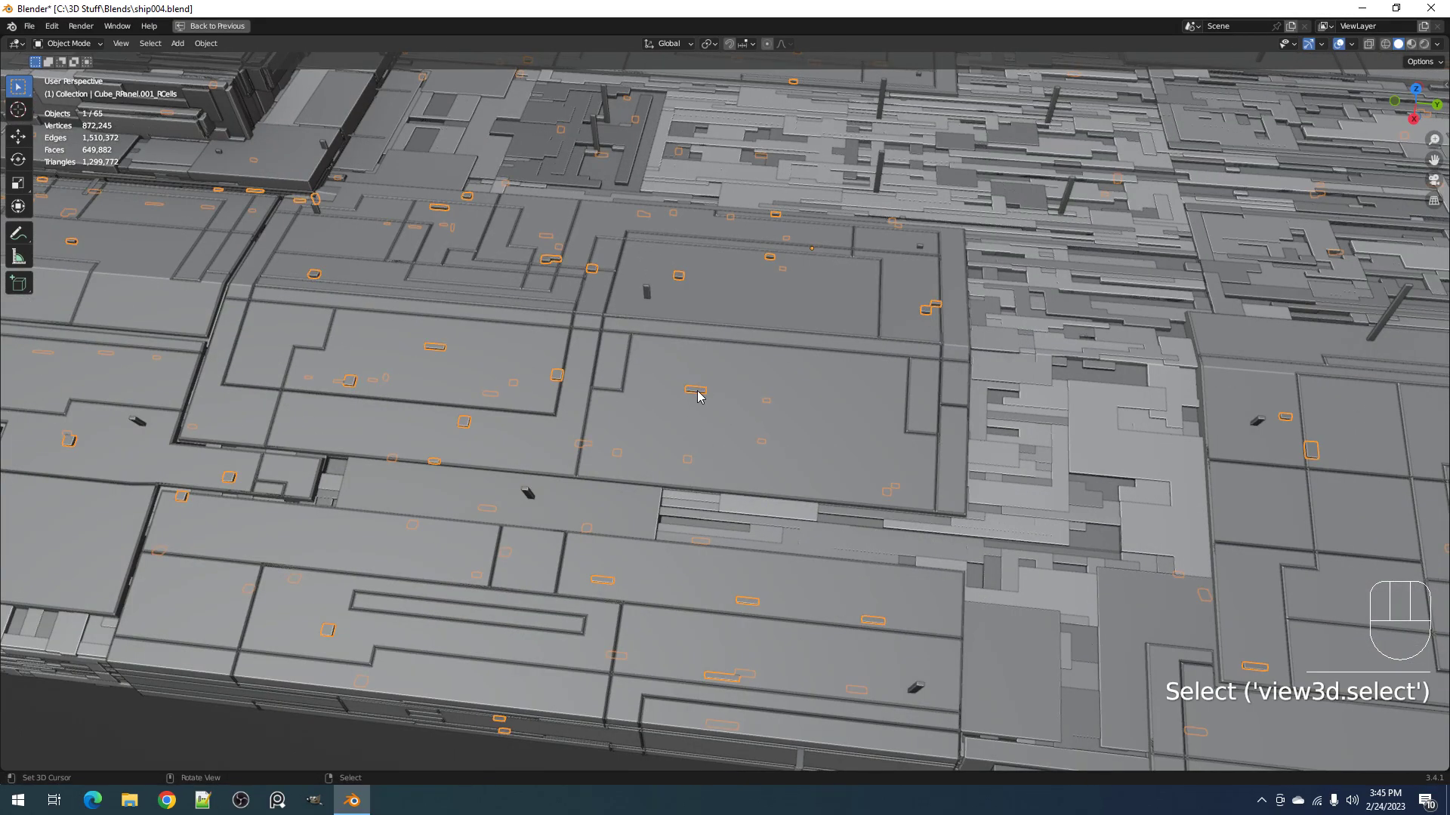
pyautogui.hotkey('shift', 'alt', 'z')
pyautogui.rightClick(697, 391)
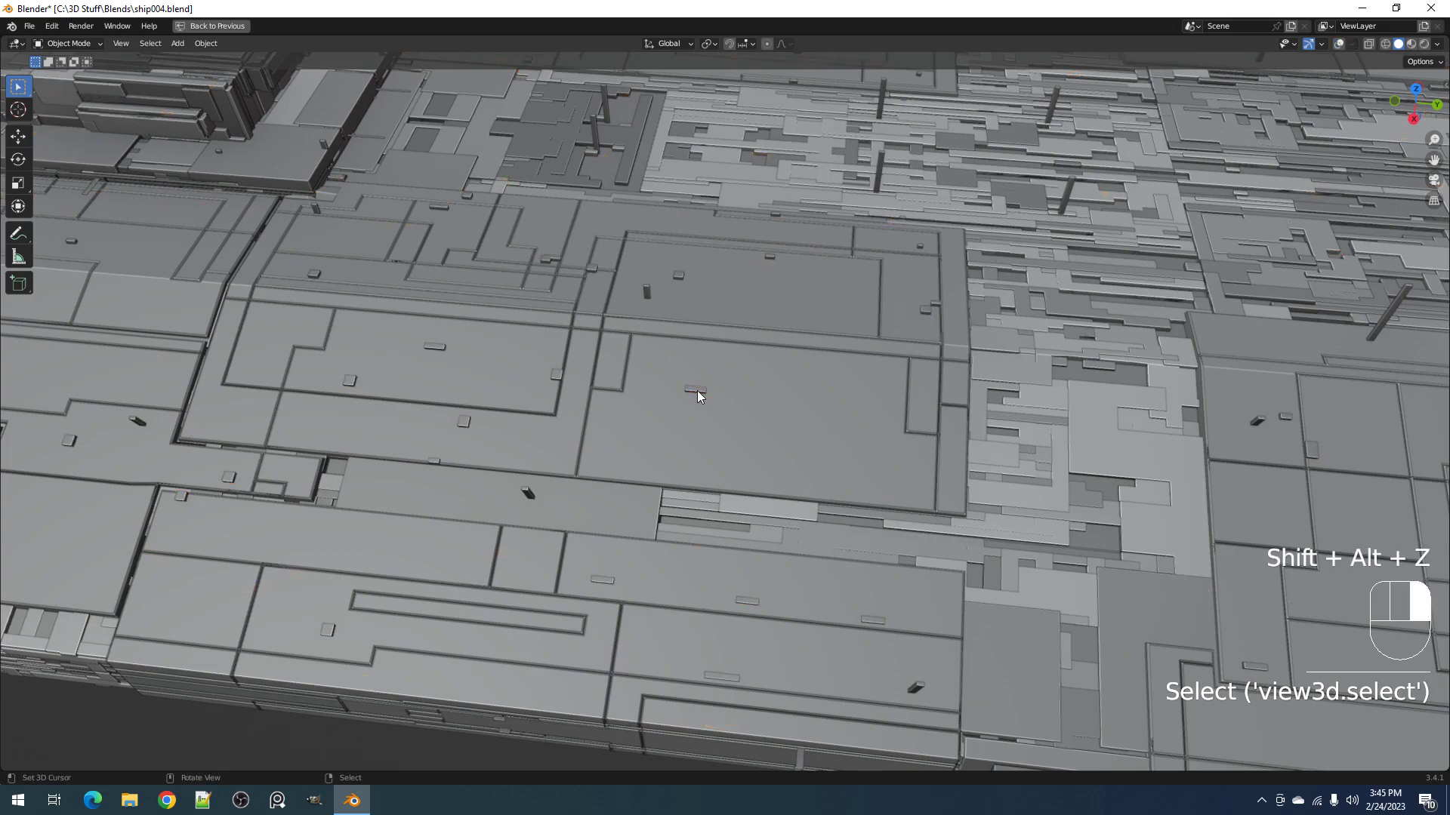
pyautogui.hotkey('shift', 'alt', 'z')
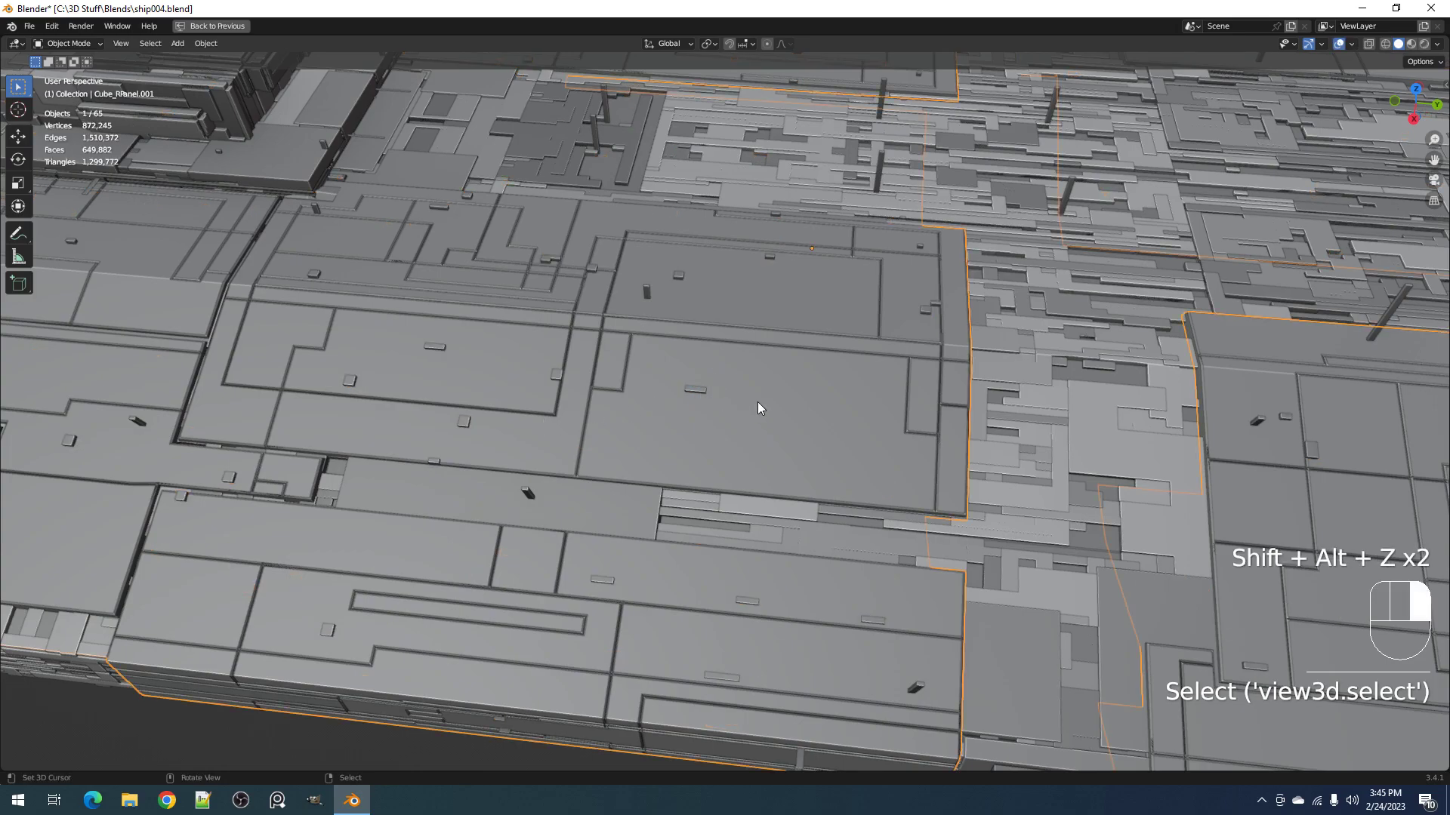
pyautogui.press('Tab')
pyautogui.press('Tab')
pyautogui.scroll(-8, 761, 399)
pyautogui.hotkey('shift', 'alt', 'z')
# Step: Run Random Cells on the hull panel mesh with 3 subdivision cuts and the Sharp cut method
pyautogui.hotkey('shift', 'q')
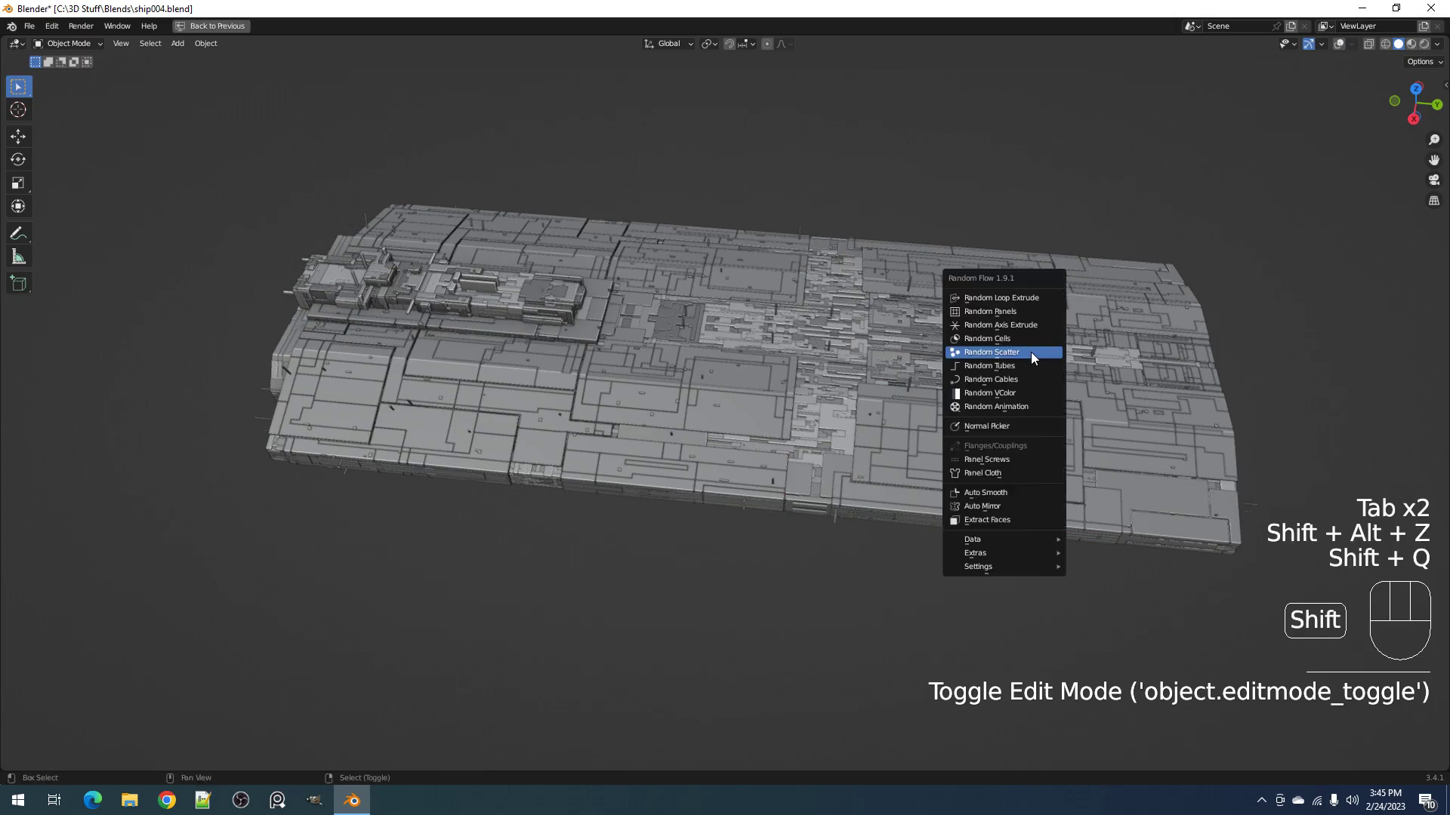
pyautogui.click(1031, 352)
pyautogui.hotkey('shift', 'q')
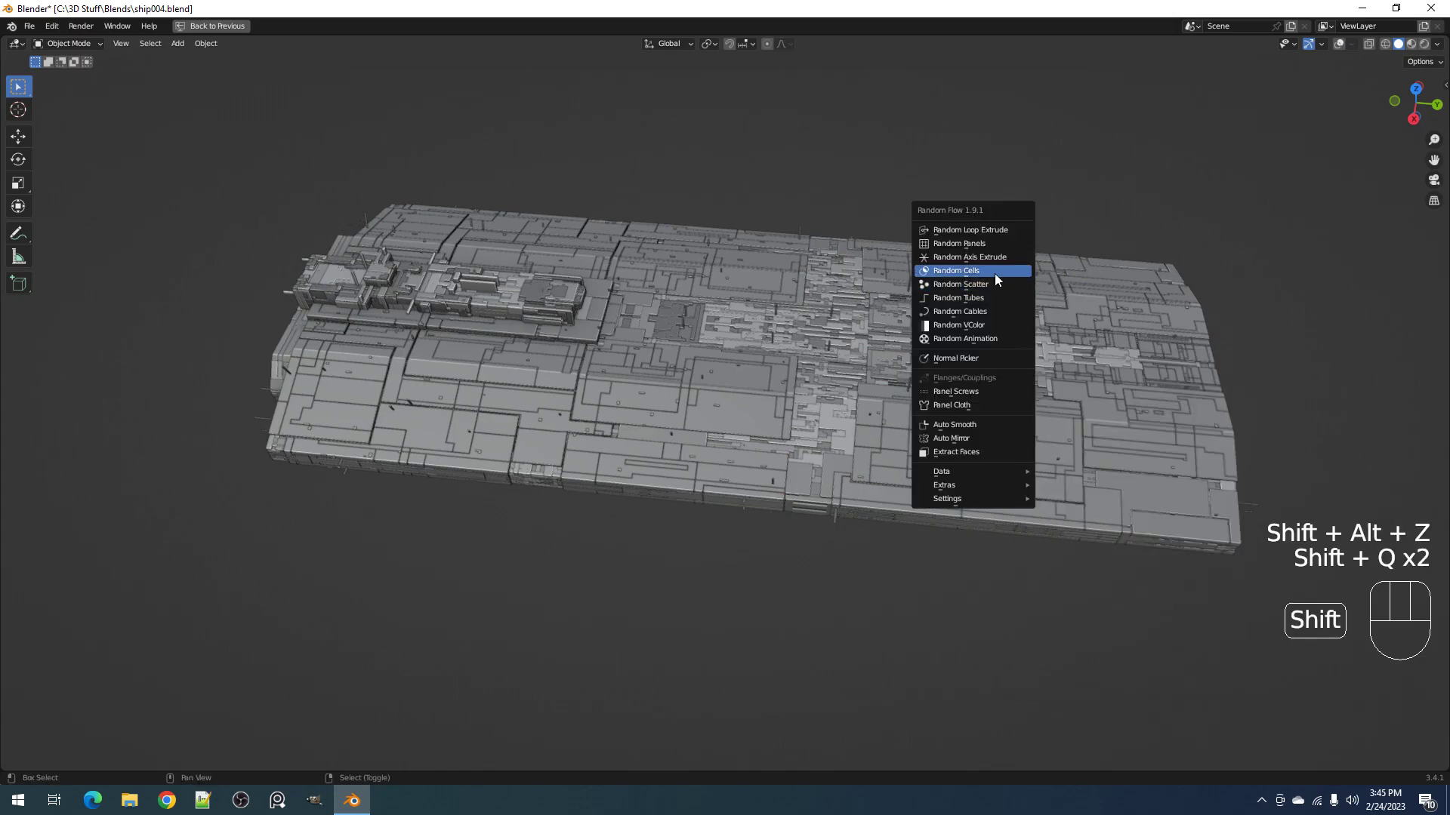
pyautogui.click(994, 273)
pyautogui.keyDown('ctrl'); pyautogui.scroll(1, 1100, 367); pyautogui.keyUp('ctrl')
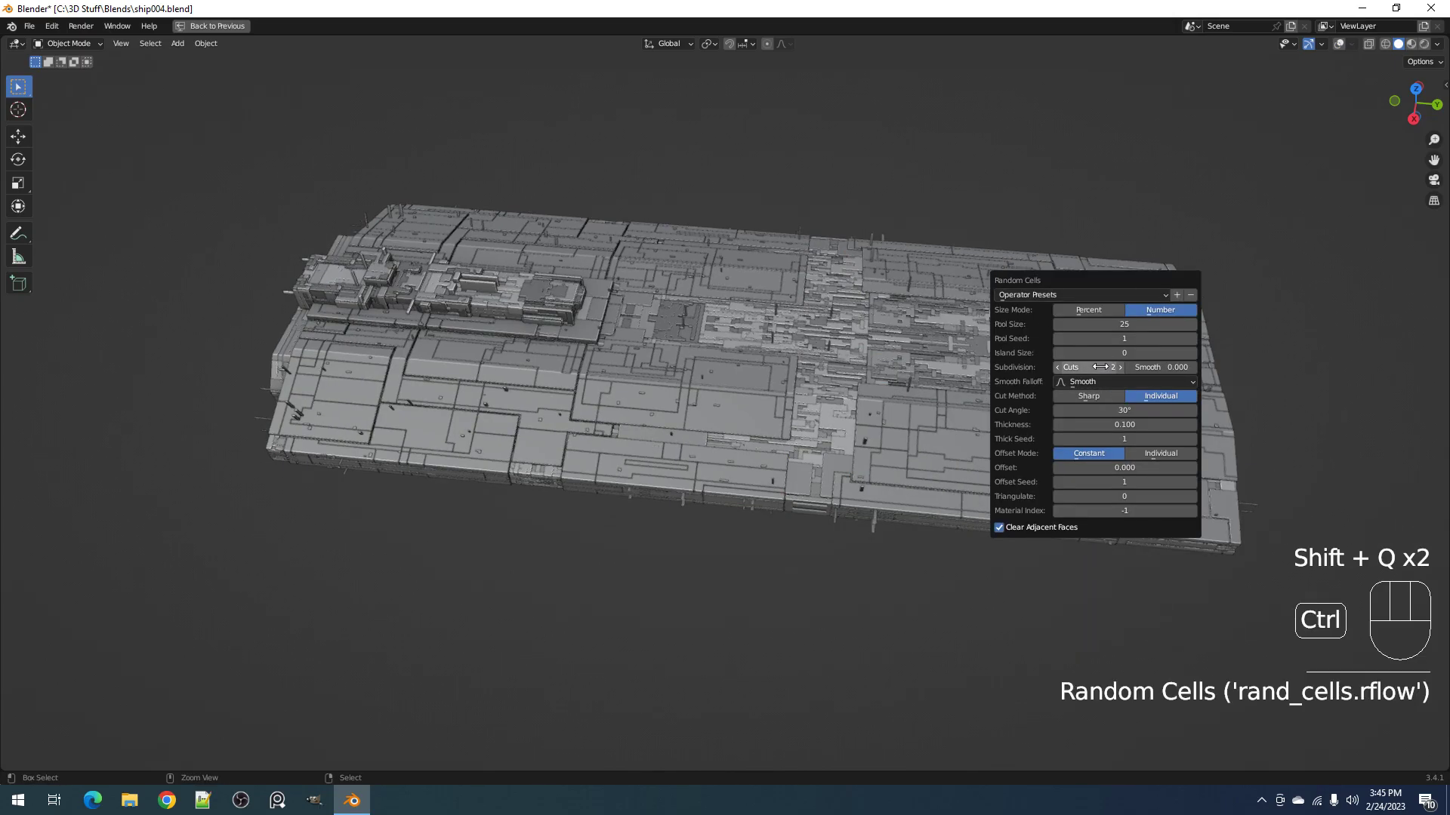
pyautogui.keyDown('ctrl'); pyautogui.scroll(1, 1100, 367); pyautogui.keyUp('ctrl')
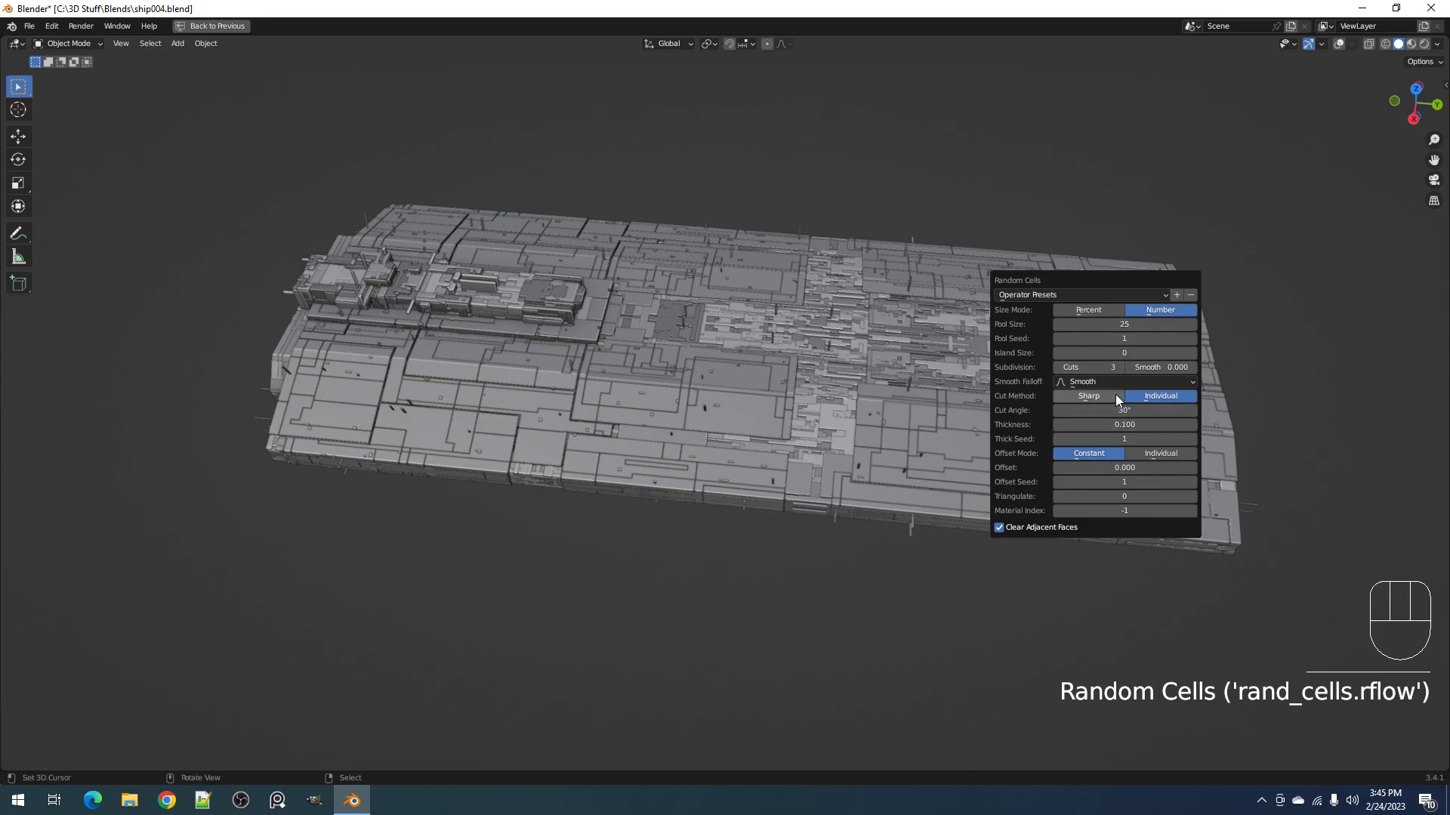
pyautogui.click(1116, 395)
# Step: Set the thickness of the random cells to 0.010
pyautogui.click(1124, 424)
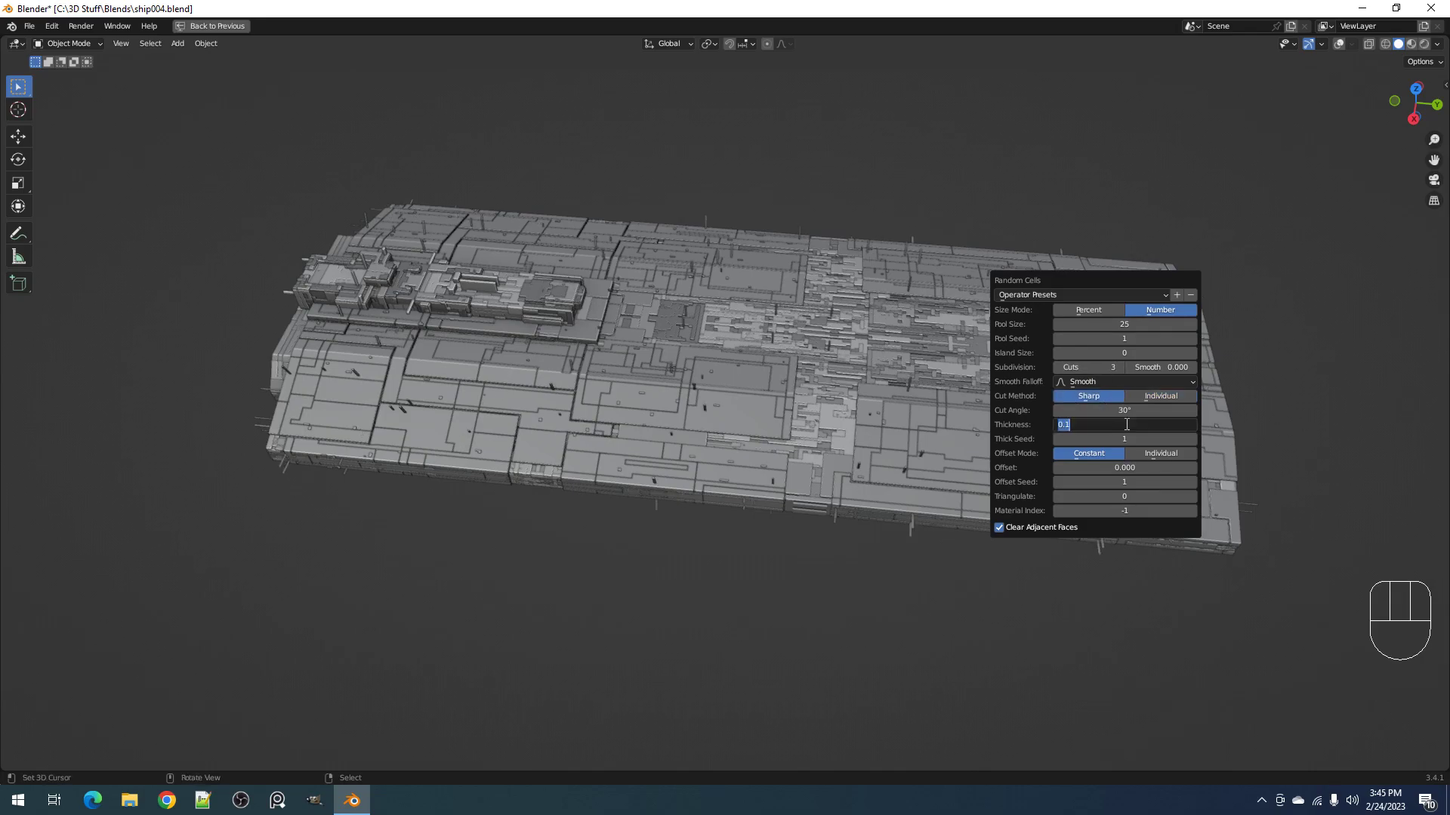
pyautogui.press('Return')
pyautogui.click(1109, 422)
pyautogui.press('Return')
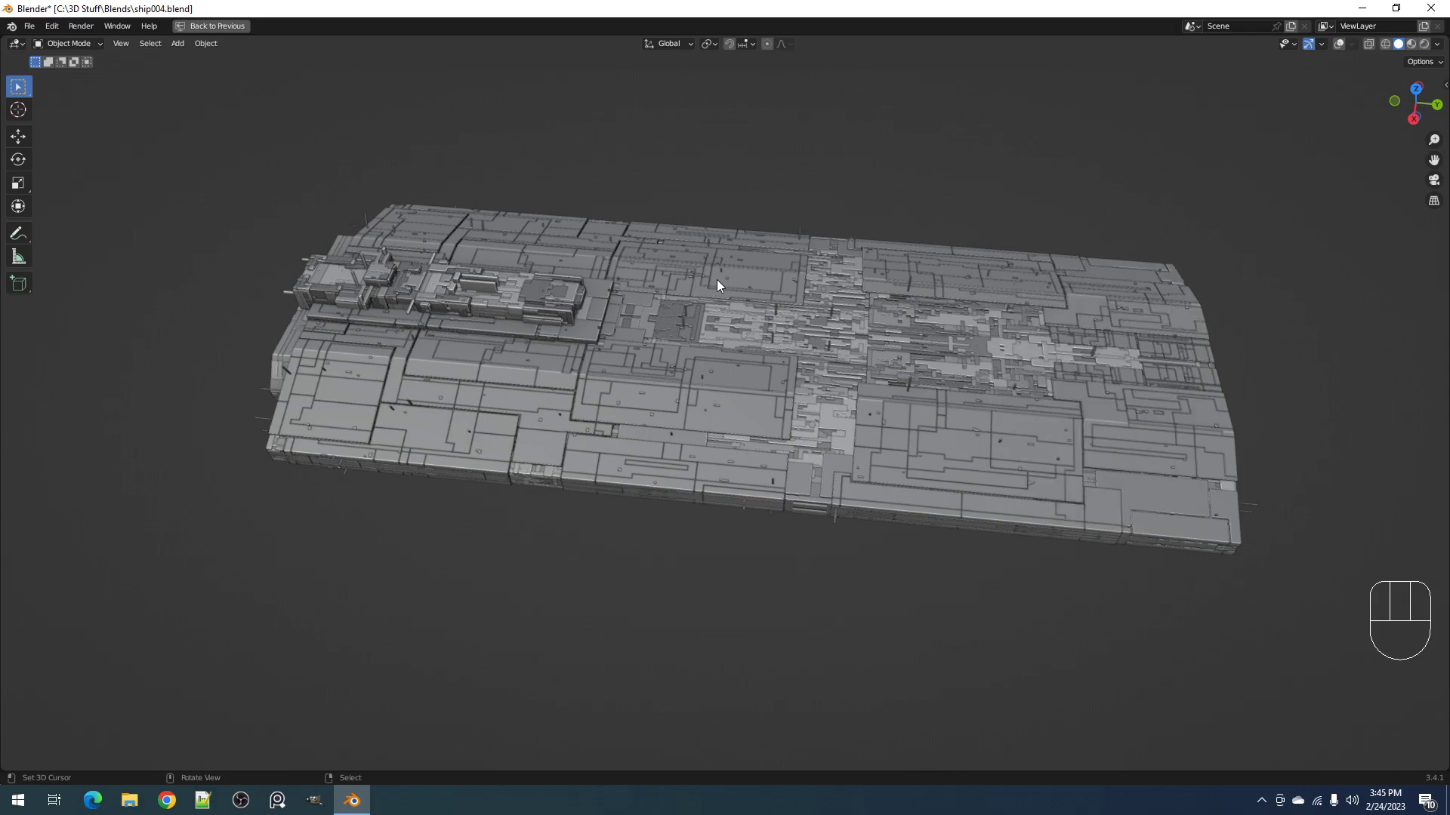
# Step: Raise the island size of the random cells to 5
pyautogui.scroll(6, 718, 280)
pyautogui.scroll(-2, 845, 407)
pyautogui.press('F9')
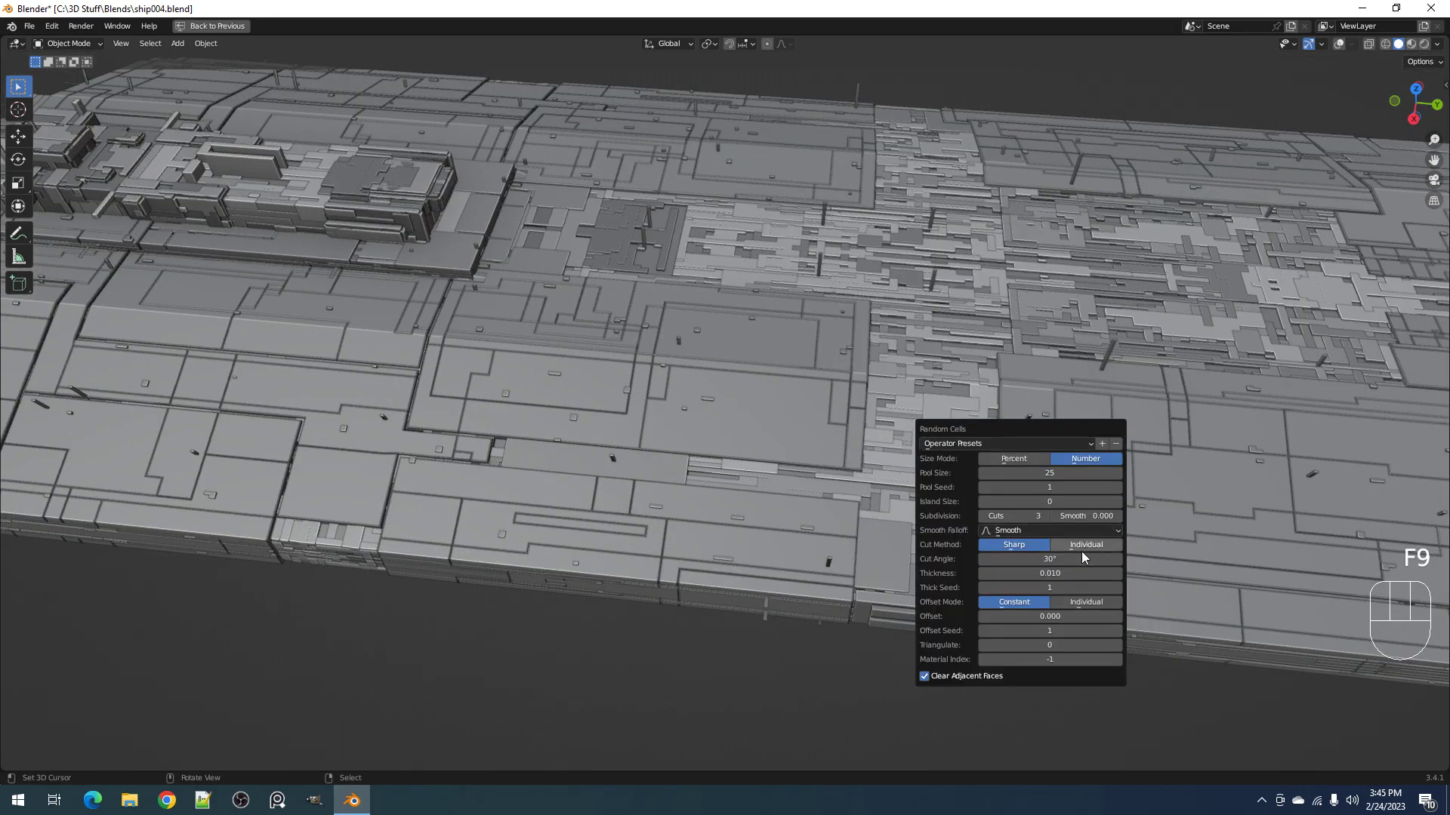
pyautogui.keyDown('ctrl'); pyautogui.scroll(1, 1027, 501); pyautogui.keyUp('ctrl')
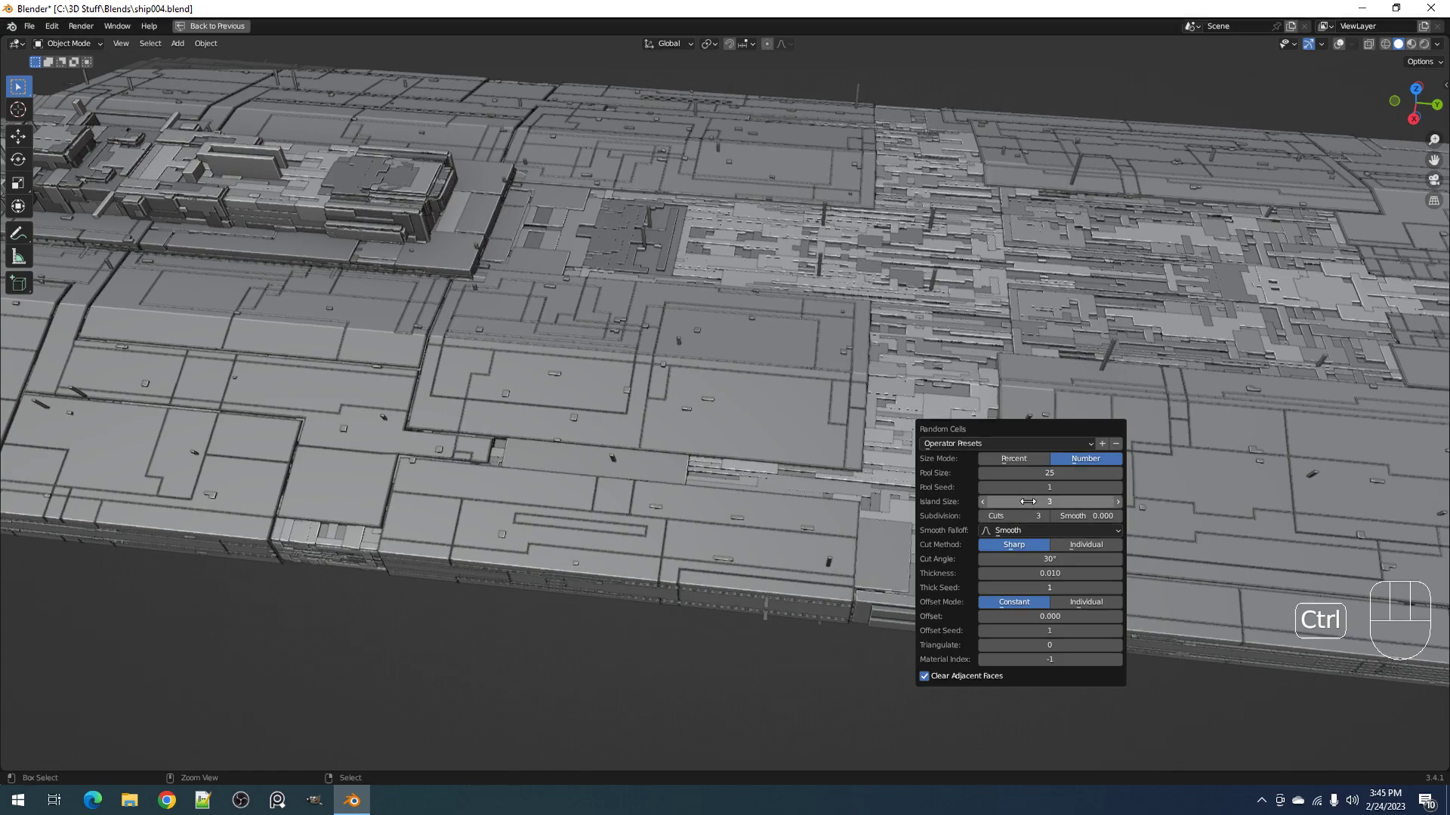
pyautogui.keyDown('ctrl'); pyautogui.scroll(2, 1027, 501); pyautogui.keyUp('ctrl')
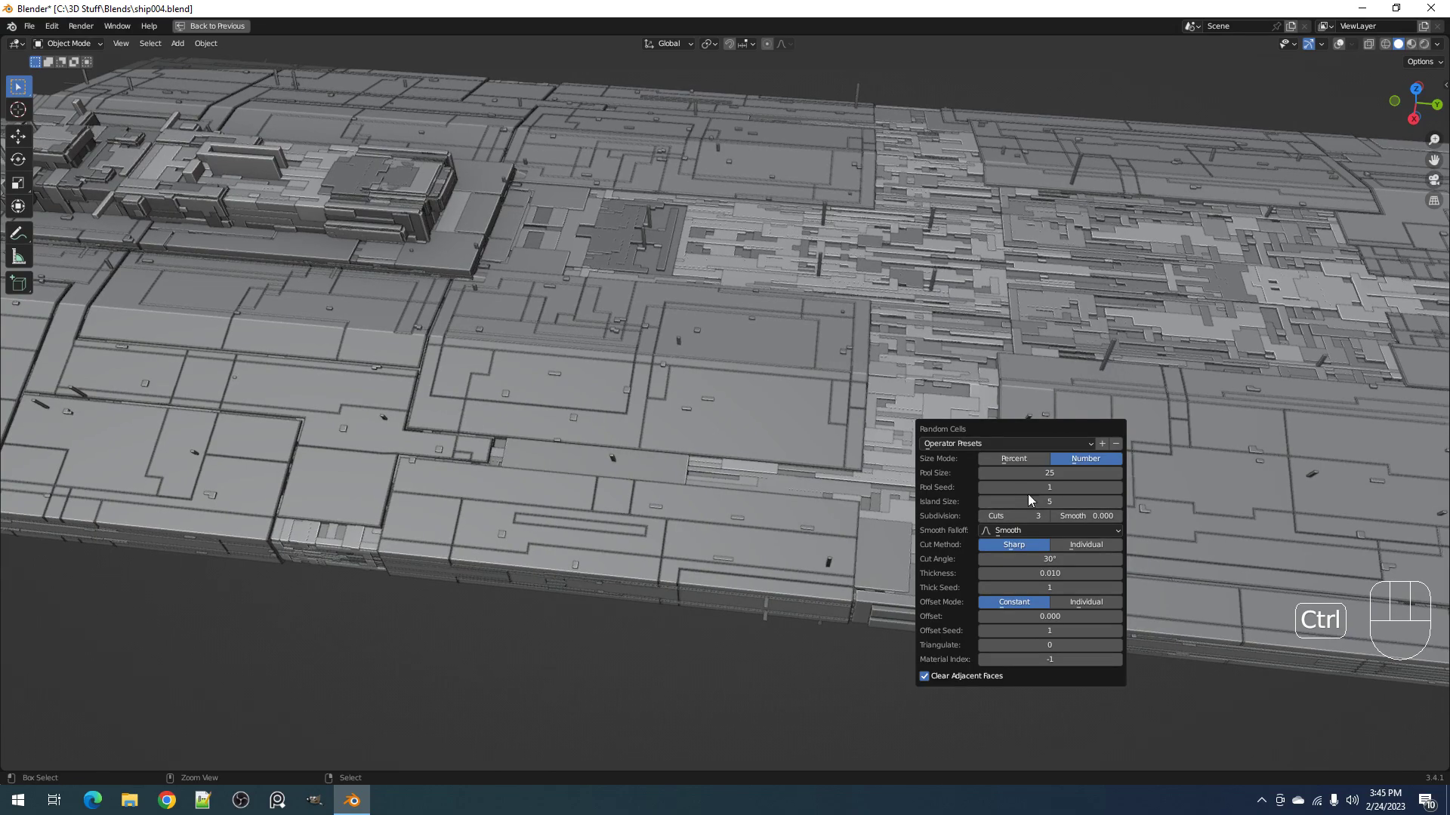
# Step: Reduce the random cells' subdivision cuts to 1 and raise the pool size to 31
pyautogui.keyDown('ctrl'); pyautogui.scroll(-2, 1012, 516); pyautogui.keyUp('ctrl')
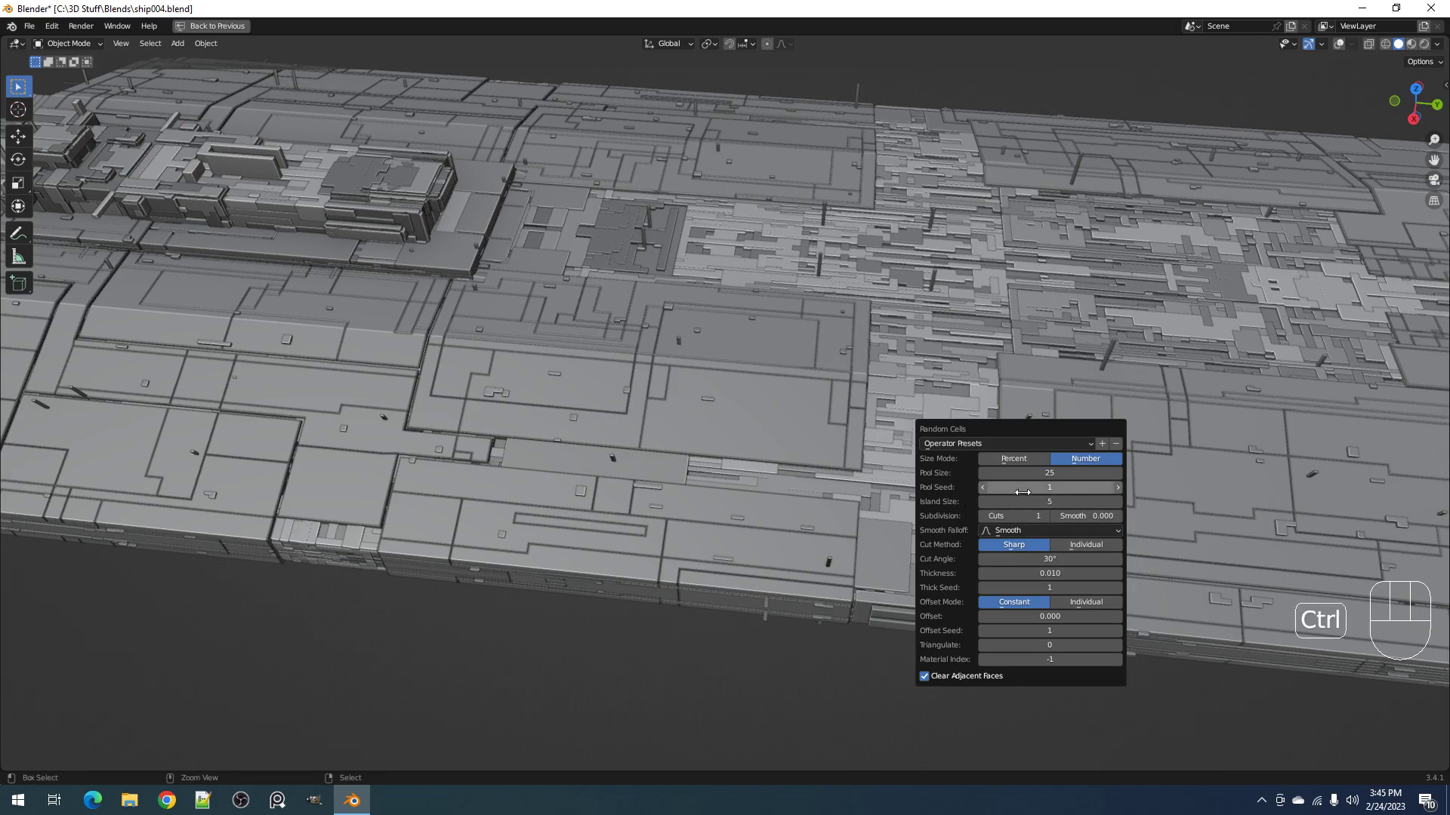
pyautogui.keyDown('ctrl'); pyautogui.scroll(4, 1024, 474); pyautogui.keyUp('ctrl')
pyautogui.keyDown('ctrl'); pyautogui.scroll(2, 1024, 473); pyautogui.keyUp('ctrl')
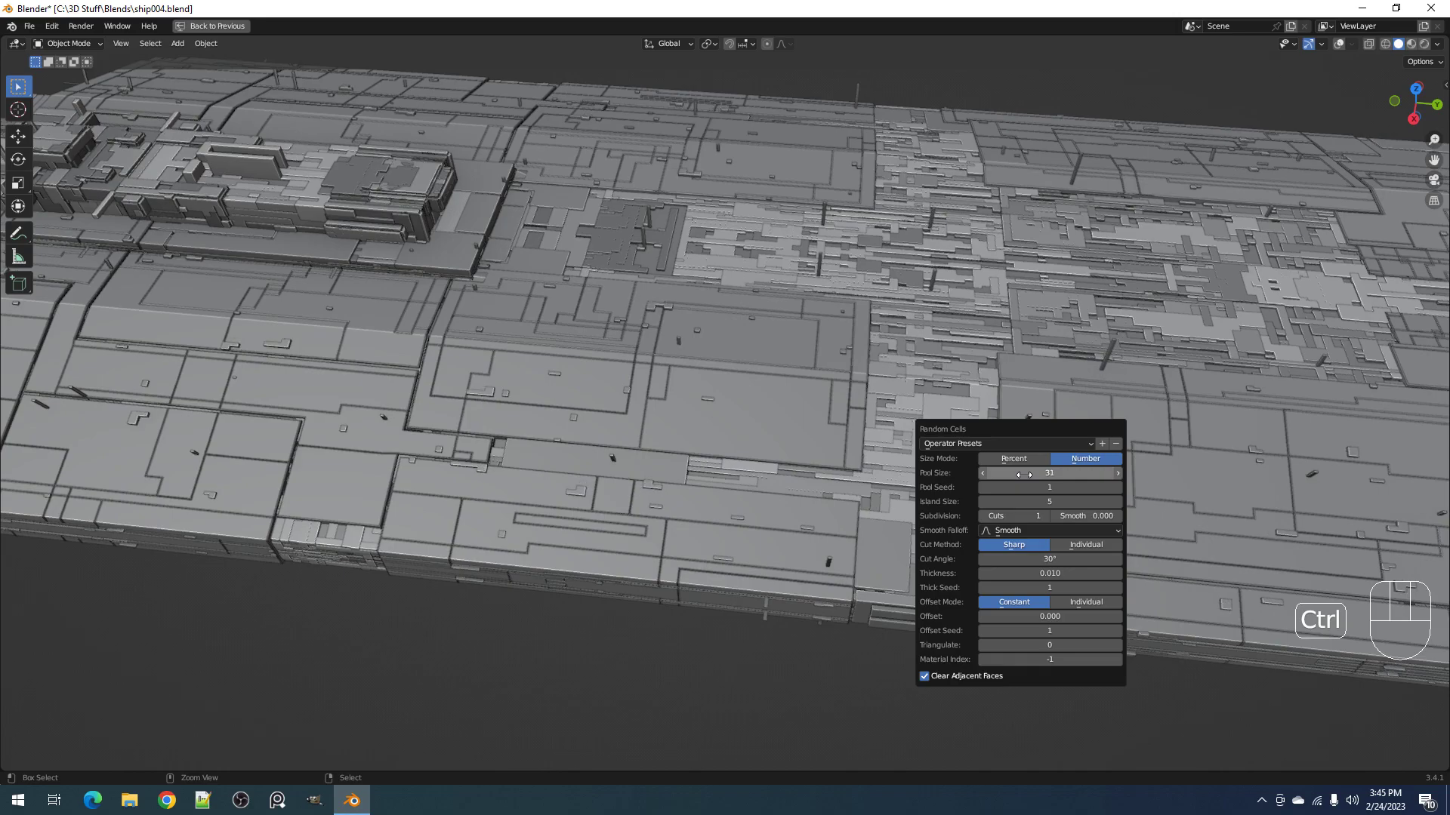
# Step: Vary the pool seed of the random cells and set their island size to 5
pyautogui.keyDown('ctrl'); pyautogui.scroll(3, 1034, 489); pyautogui.keyUp('ctrl')
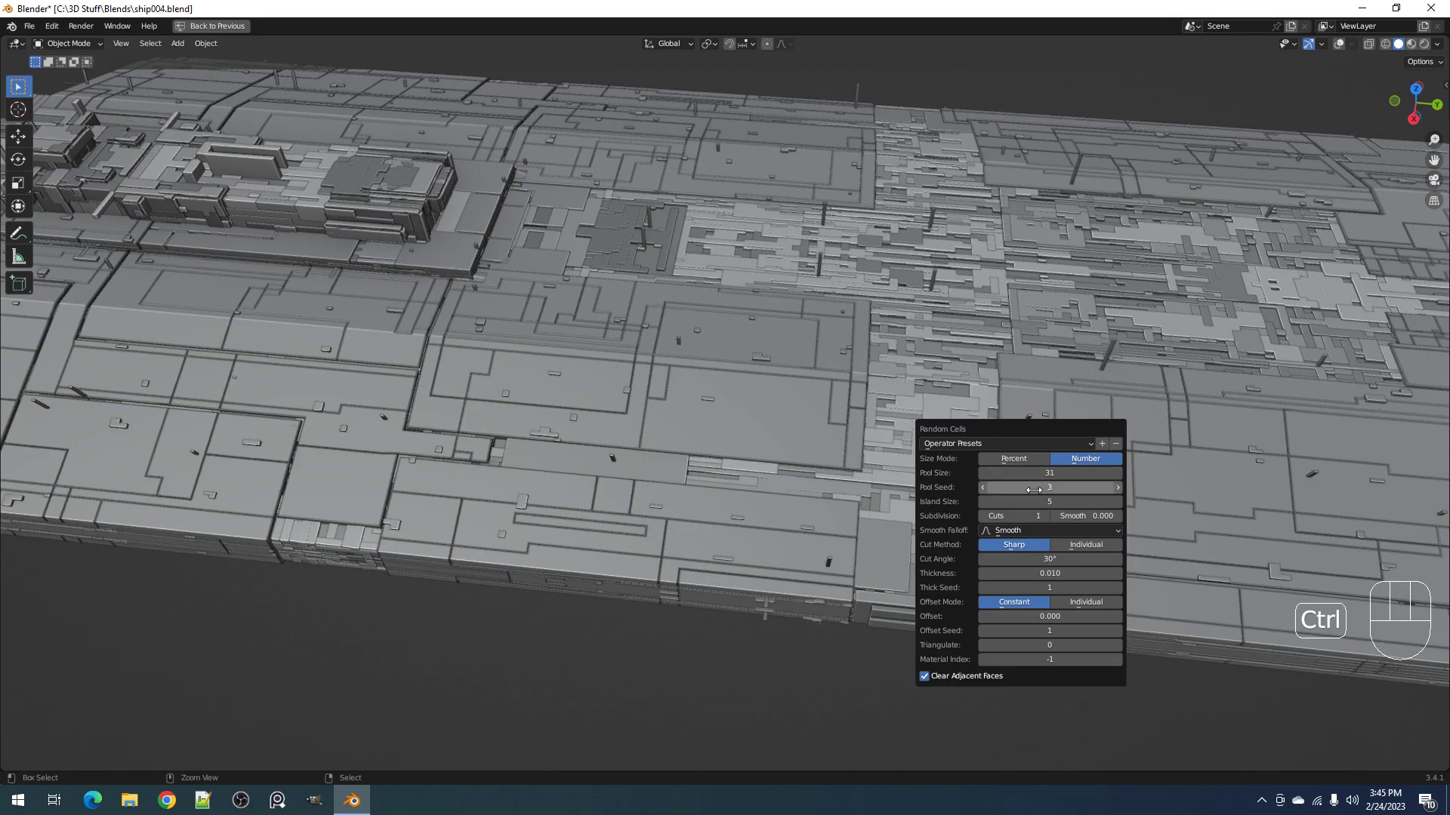
pyautogui.keyDown('ctrl'); pyautogui.scroll(2, 1034, 489); pyautogui.keyUp('ctrl')
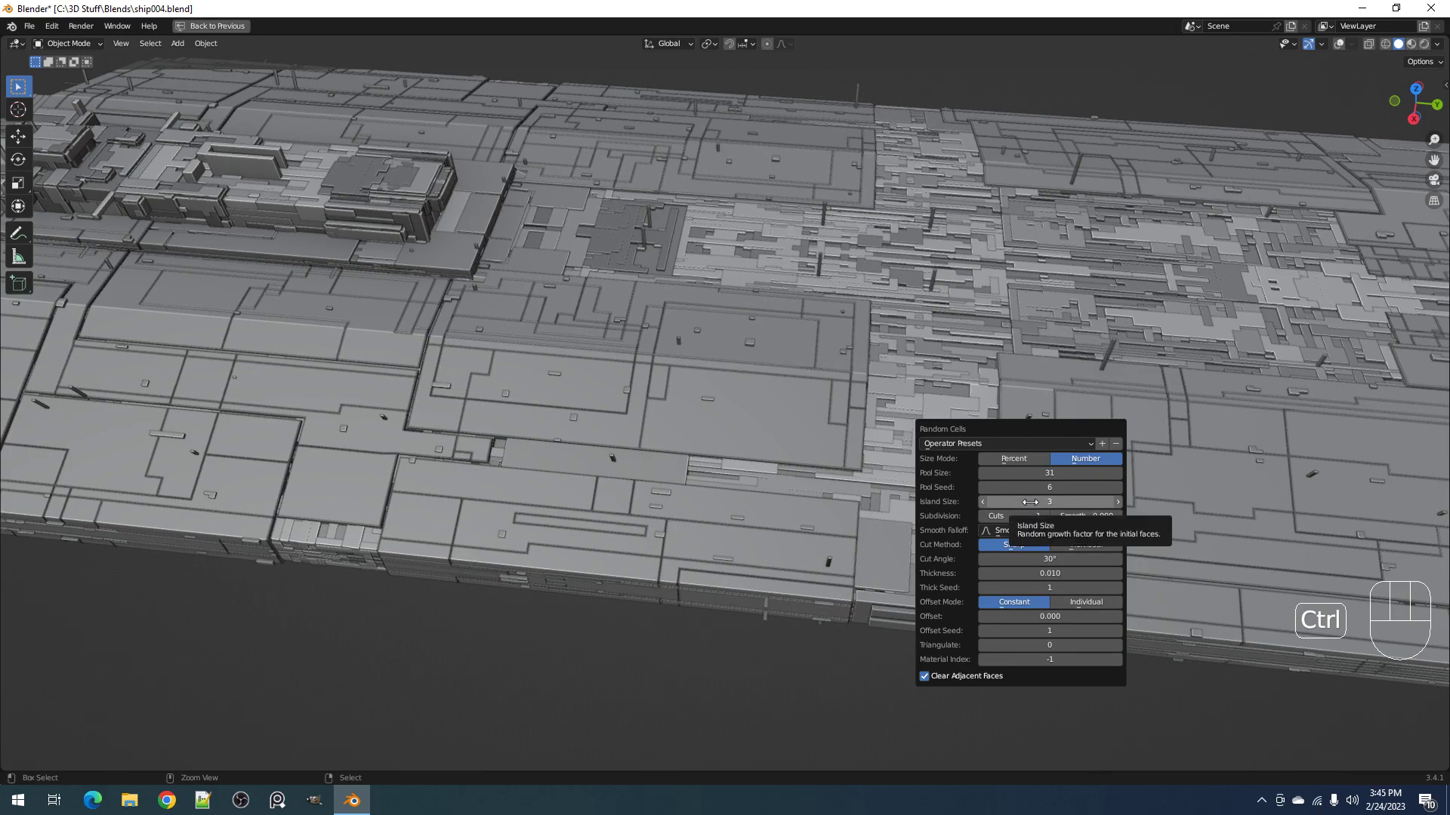
pyautogui.keyDown('ctrl'); pyautogui.scroll(2, 1030, 502); pyautogui.keyUp('ctrl')
pyautogui.moveTo(1030, 502)
pyautogui.mouseDown()
pyautogui.moveTo(1446, 502)
pyautogui.moveTo(1029, 502)
pyautogui.mouseUp()
pyautogui.keyDown('ctrl'); pyautogui.scroll(1, 1033, 489); pyautogui.keyUp('ctrl')
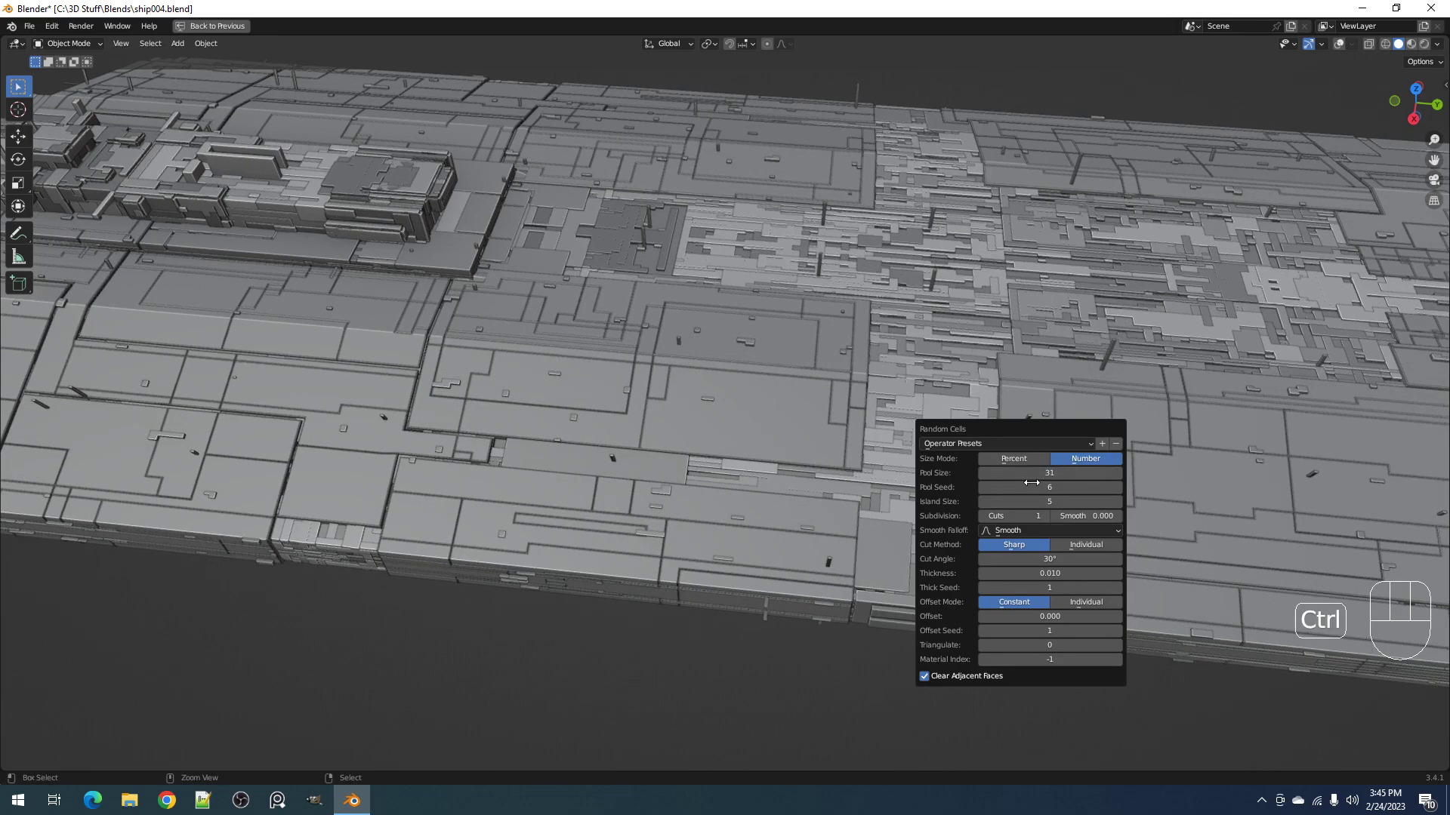
pyautogui.keyDown('ctrl'); pyautogui.scroll(1, 1033, 490); pyautogui.keyUp('ctrl')
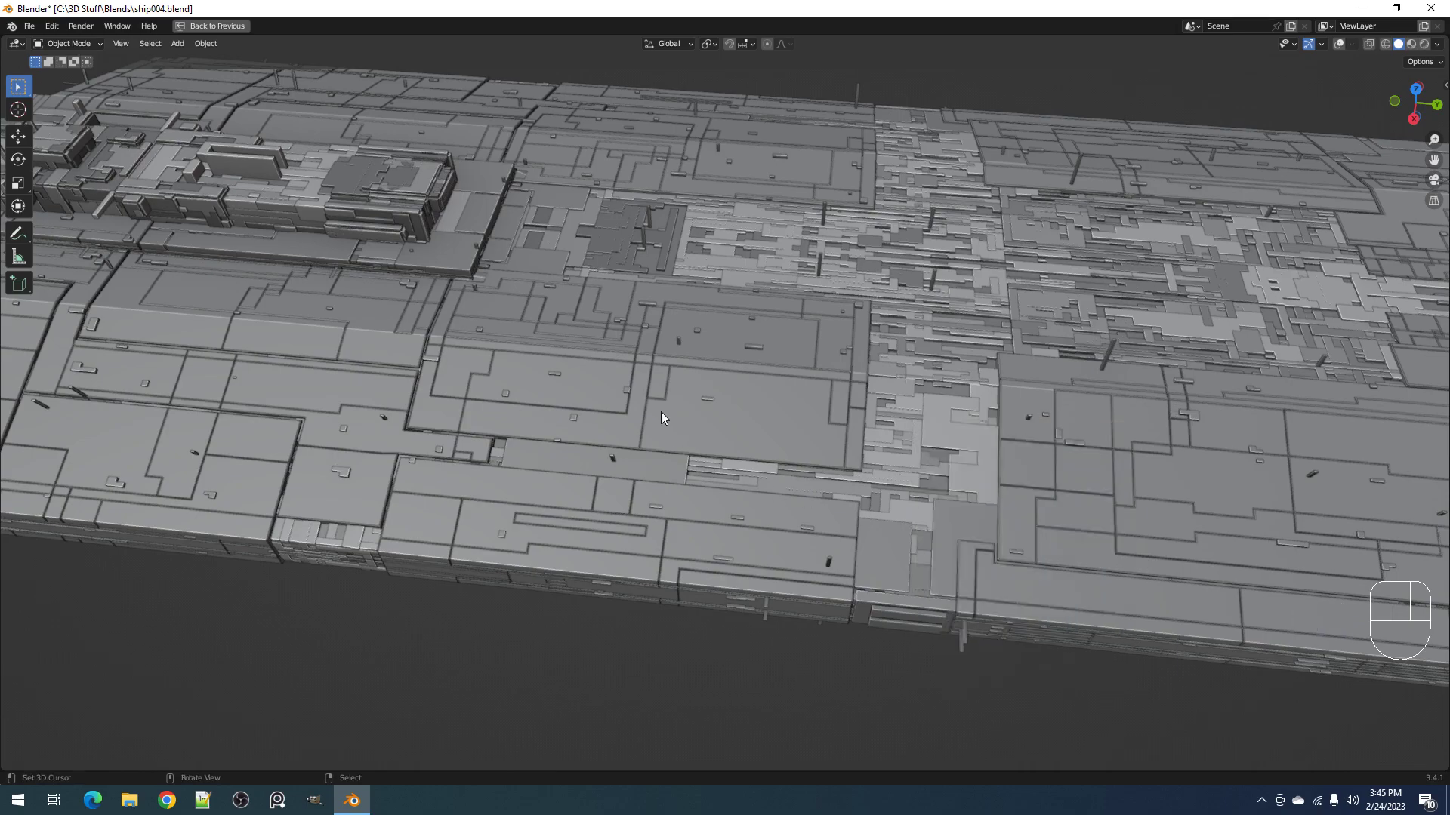
# Step: Run Random Cells on the hull panels again with island size 4, 0 subdivision cuts and a varied pool seed, and save the file
pyautogui.scroll(-5, 683, 417)
pyautogui.hotkey('shift', 'q')
pyautogui.click(864, 419)
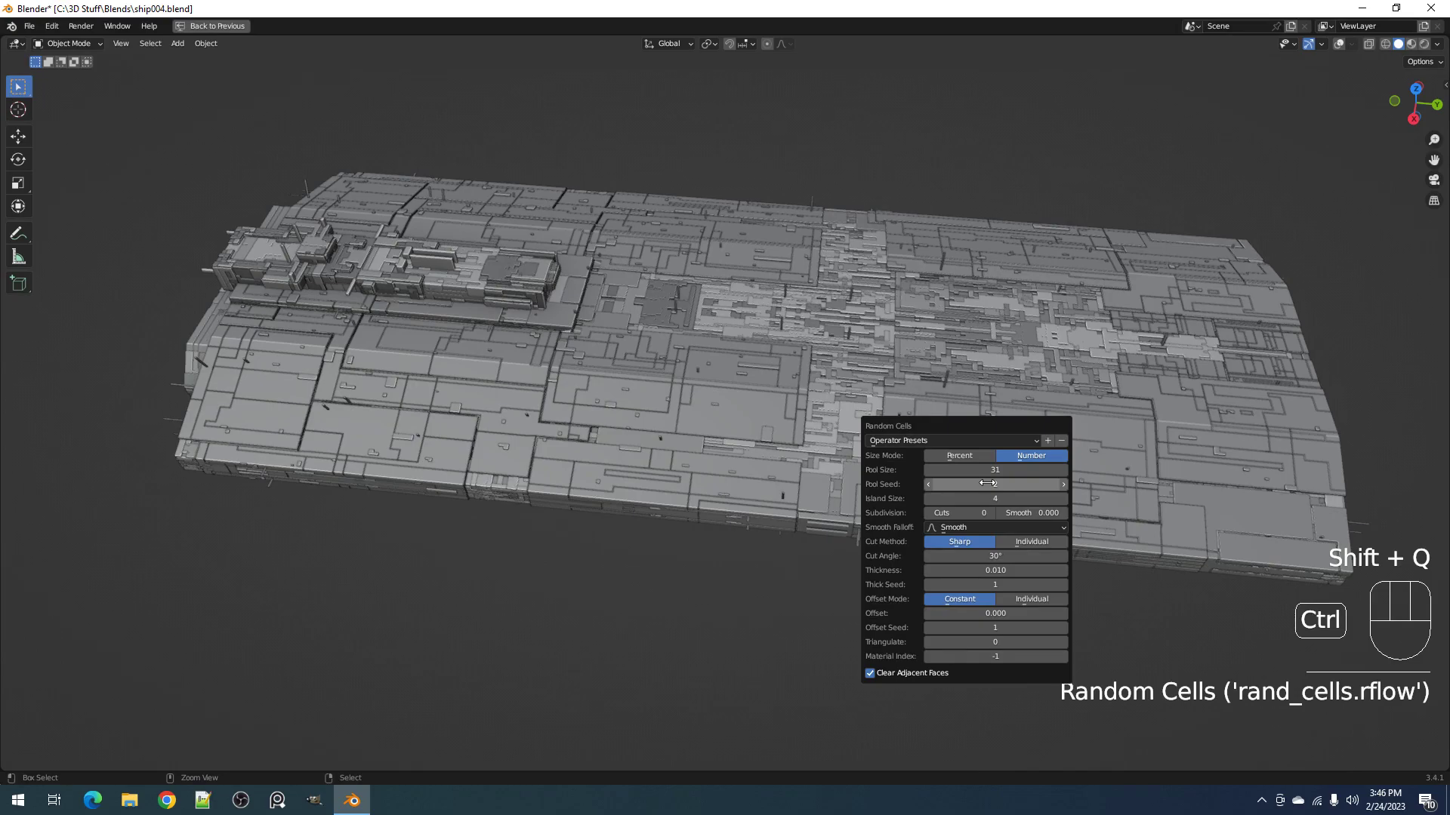
pyautogui.scroll(-2, 690, 455)
pyautogui.moveTo(690, 455); pyautogui.dragTo(744, 440, button='middle')
pyautogui.scroll(2, 745, 441)
pyautogui.hotkey('ctrl', 's')
# Step: Set a render region around most of the ship's hull and switch the viewport to Rendered shading
pyautogui.hotkey('ctrl', 'b')
pyautogui.moveTo(248, 278); pyautogui.dragTo(1141, 557)
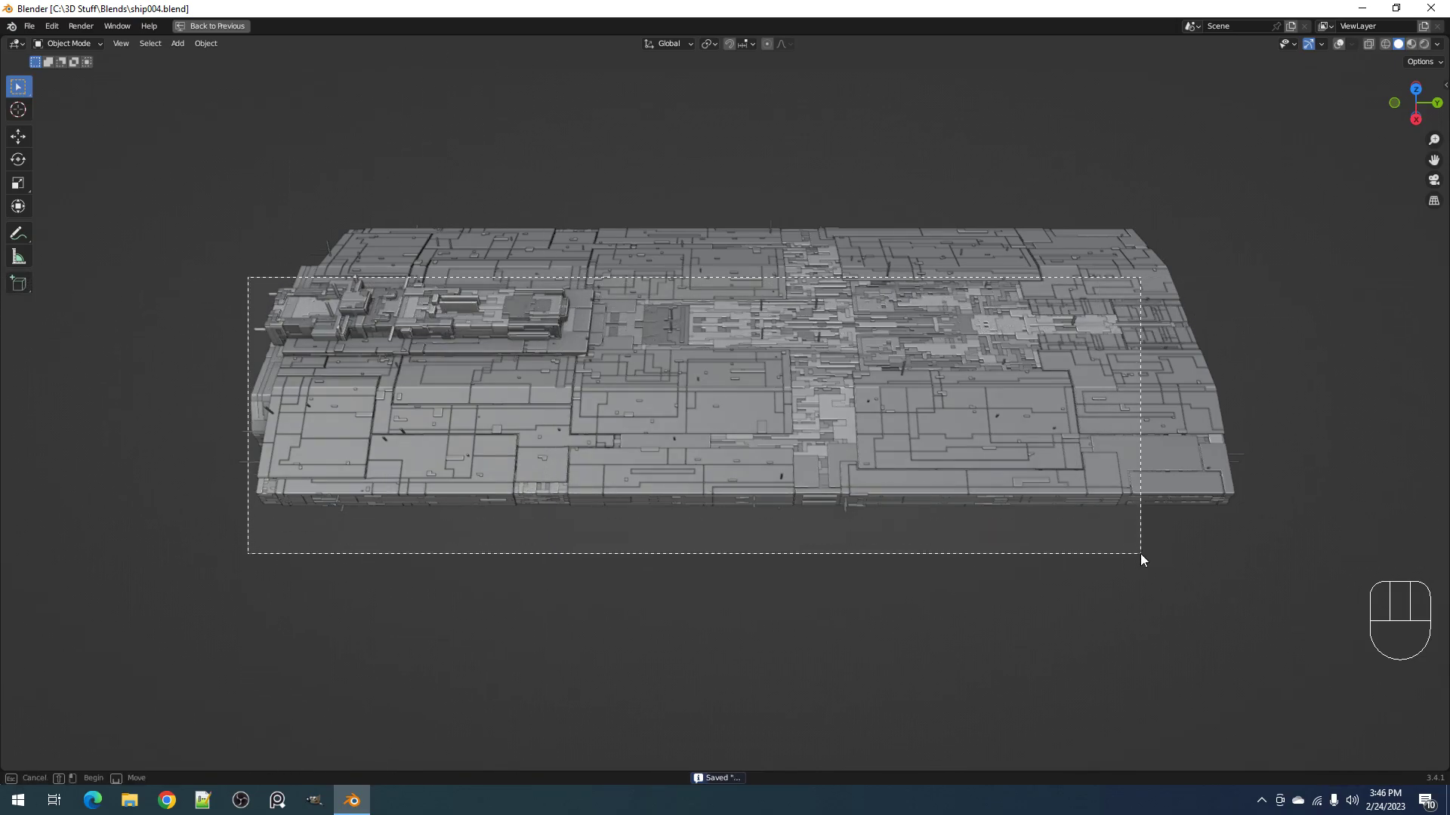
pyautogui.moveTo(1141, 554); pyautogui.dragTo(1140, 555)
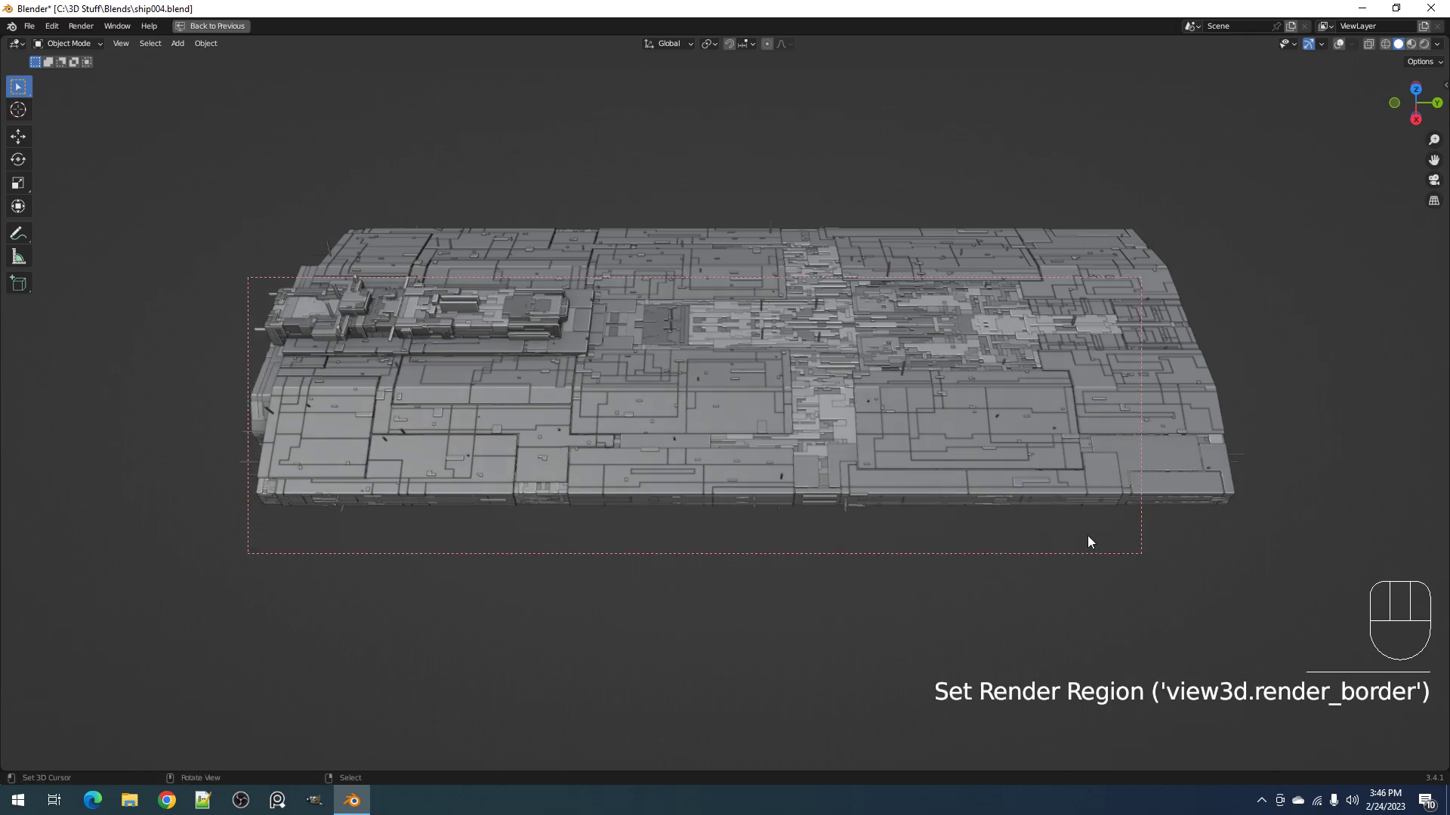
pyautogui.scroll(2, 817, 428)
pyautogui.press('z')
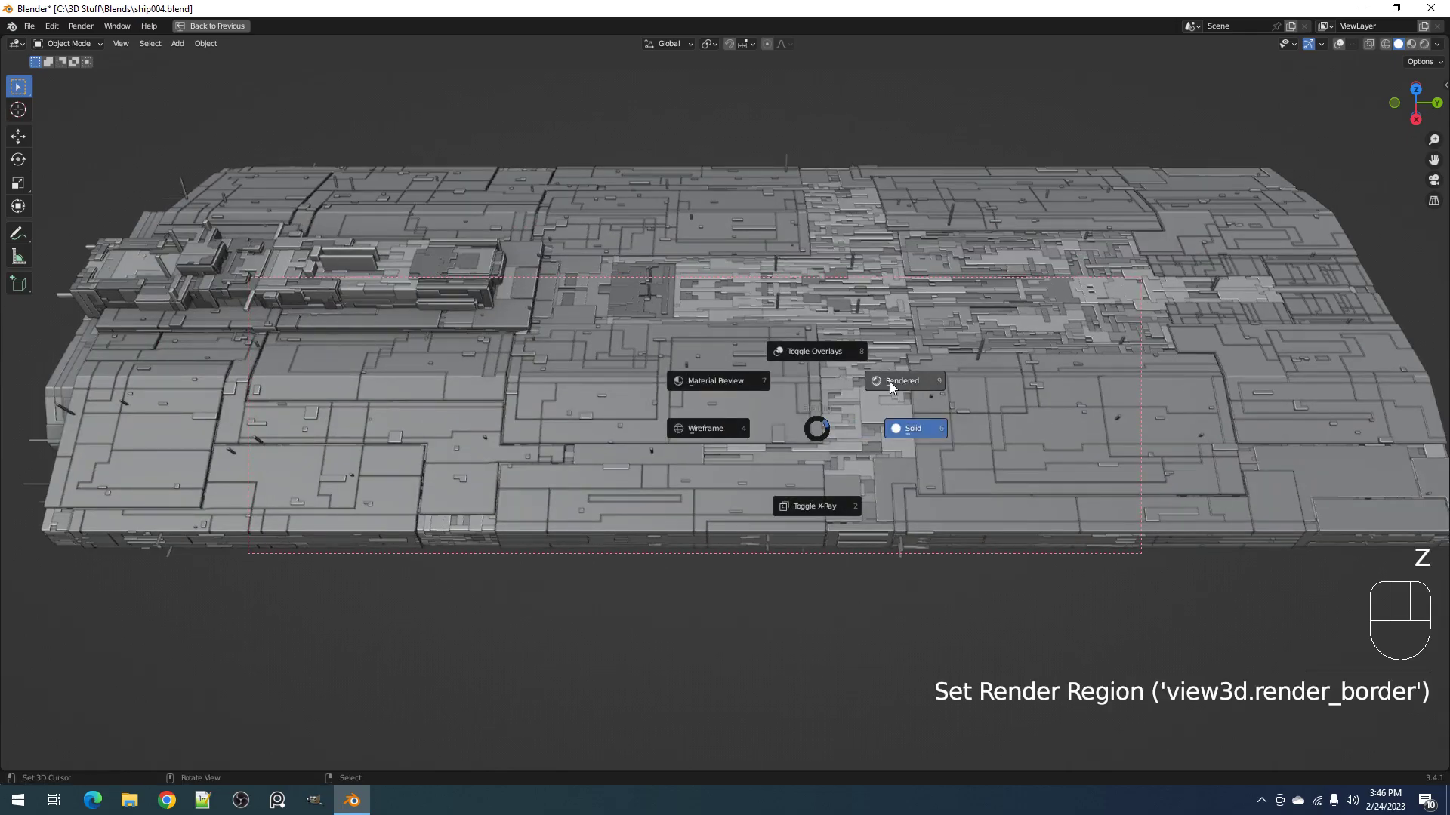
pyautogui.click(890, 383)
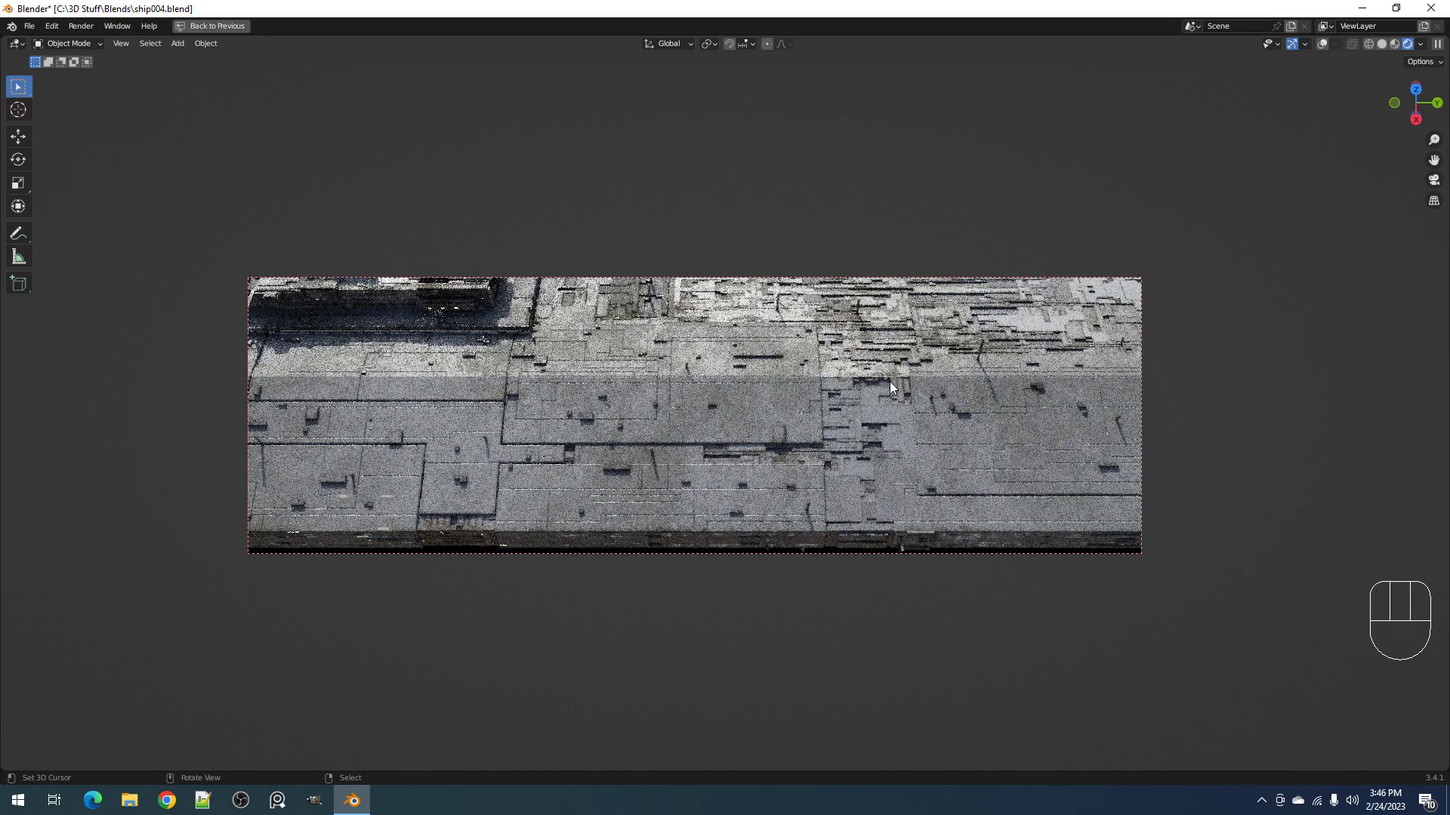
# Step: Inspect the rendered hull from a lower angle, return to Solid shading and save the file
pyautogui.moveTo(990, 446); pyautogui.dragTo(865, 380, button='middle')
pyautogui.scroll(-3, 864, 380)
pyautogui.scroll(2, 859, 409)
pyautogui.keyDown('shift'); pyautogui.moveTo(936, 461); pyautogui.dragTo(753, 438, button='middle'); pyautogui.keyUp('shift')
pyautogui.press('z')
pyautogui.click(862, 442)
pyautogui.scroll(6, 669, 415)
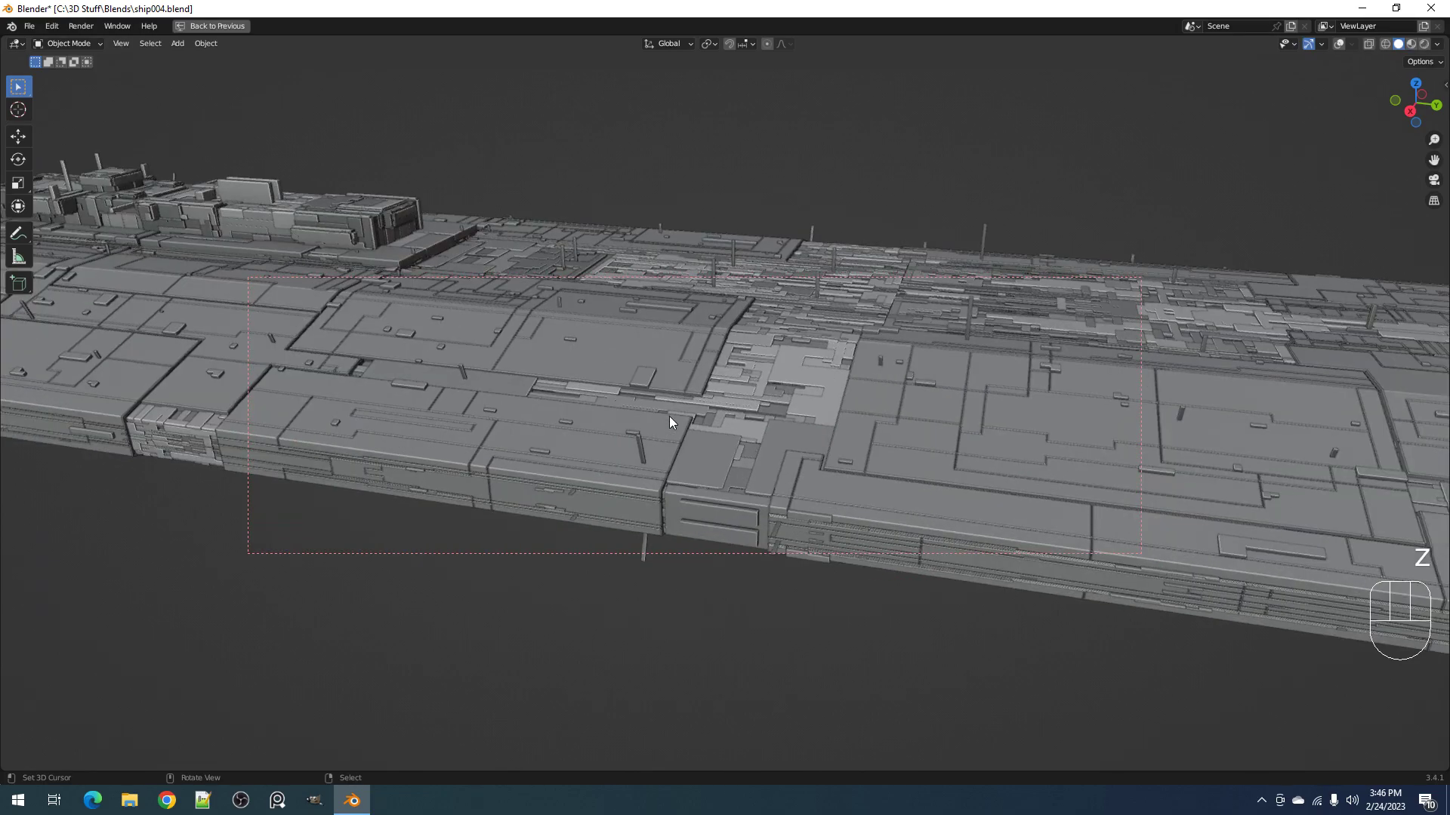
pyautogui.scroll(-3, 663, 414)
pyautogui.scroll(-4, 663, 414)
pyautogui.moveTo(854, 412); pyautogui.dragTo(812, 411, button='middle')
pyautogui.hotkey('ctrl', 's')
# Step: Select the newest random cells object, check its extent with overlays shown, and save the file with overlays hidden
pyautogui.scroll(2, 812, 411)
pyautogui.click(551, 387)
pyautogui.hotkey('shift', 'alt', 'z')
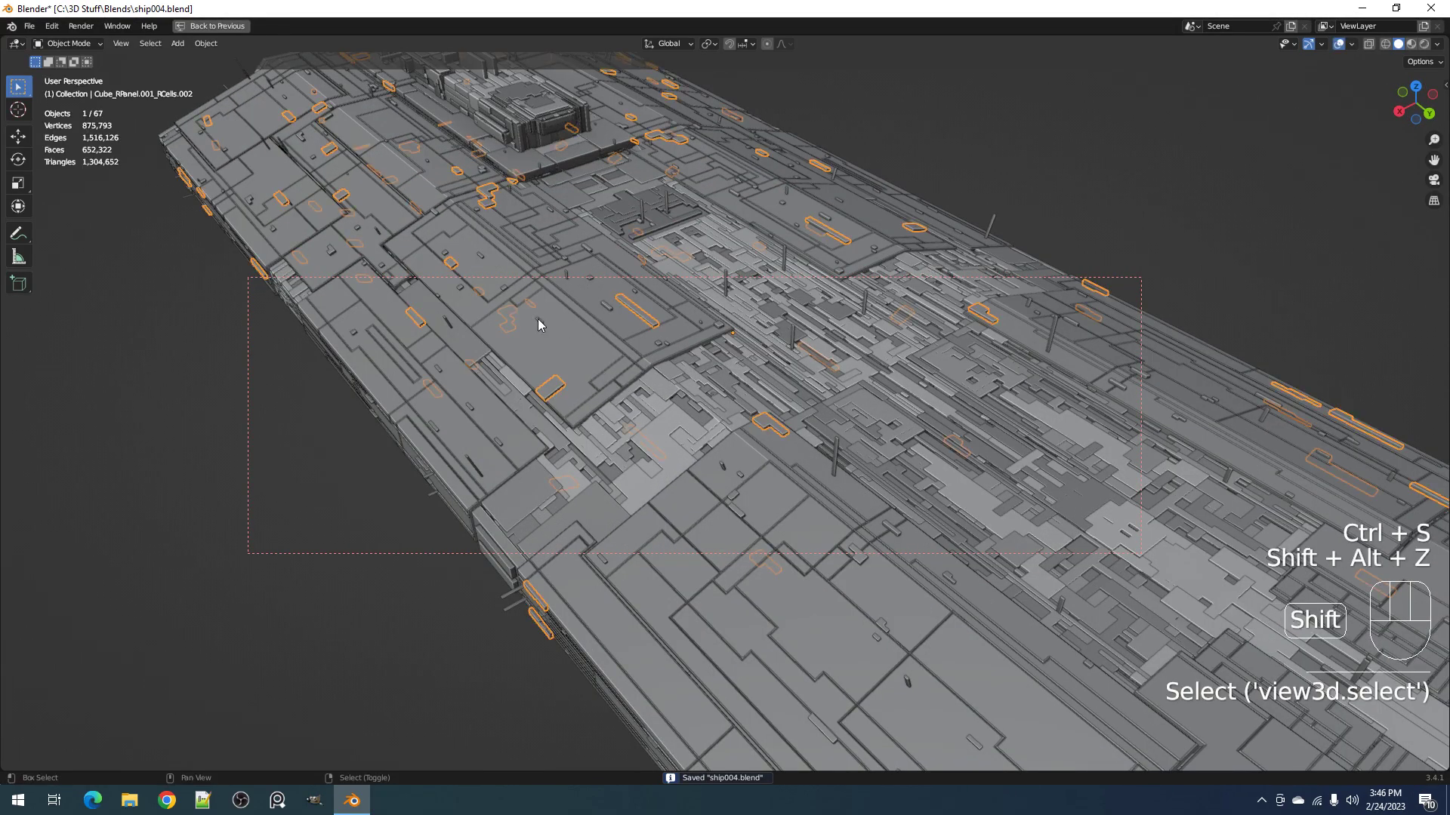
pyautogui.keyDown('shift'); pyautogui.moveTo(539, 320); pyautogui.dragTo(668, 418, button='middle'); pyautogui.keyUp('shift')
pyautogui.hotkey('shift', 'alt', 'z')
pyautogui.scroll(-4, 858, 356)
pyautogui.hotkey('ctrl', 's')
pyautogui.moveTo(889, 366); pyautogui.dragTo(916, 388, button='middle')
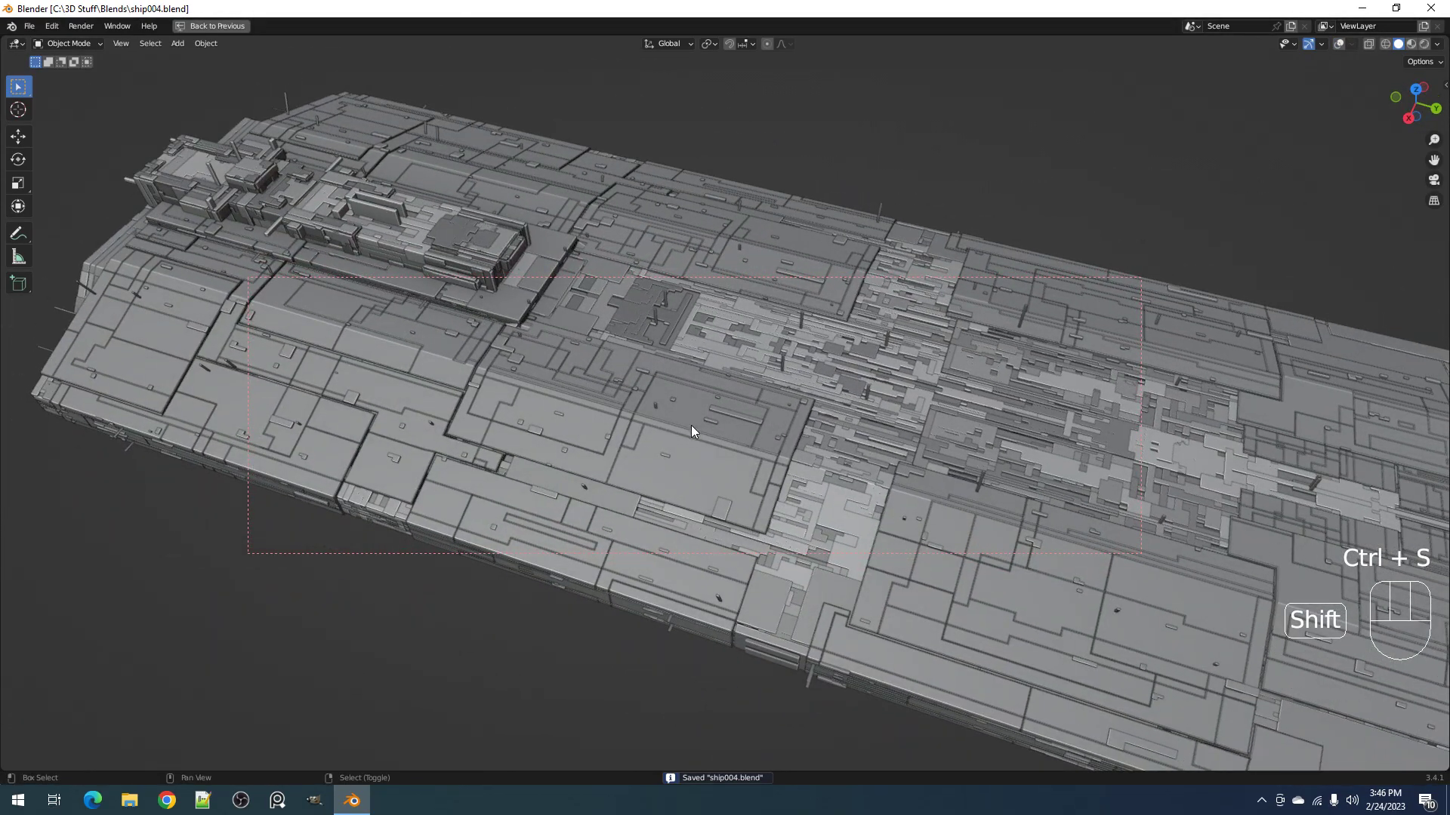
# Step: Apply Random VColor to the selected random cells, limited to Object, with the value seed set to 6
pyautogui.hotkey('shift', 'q')
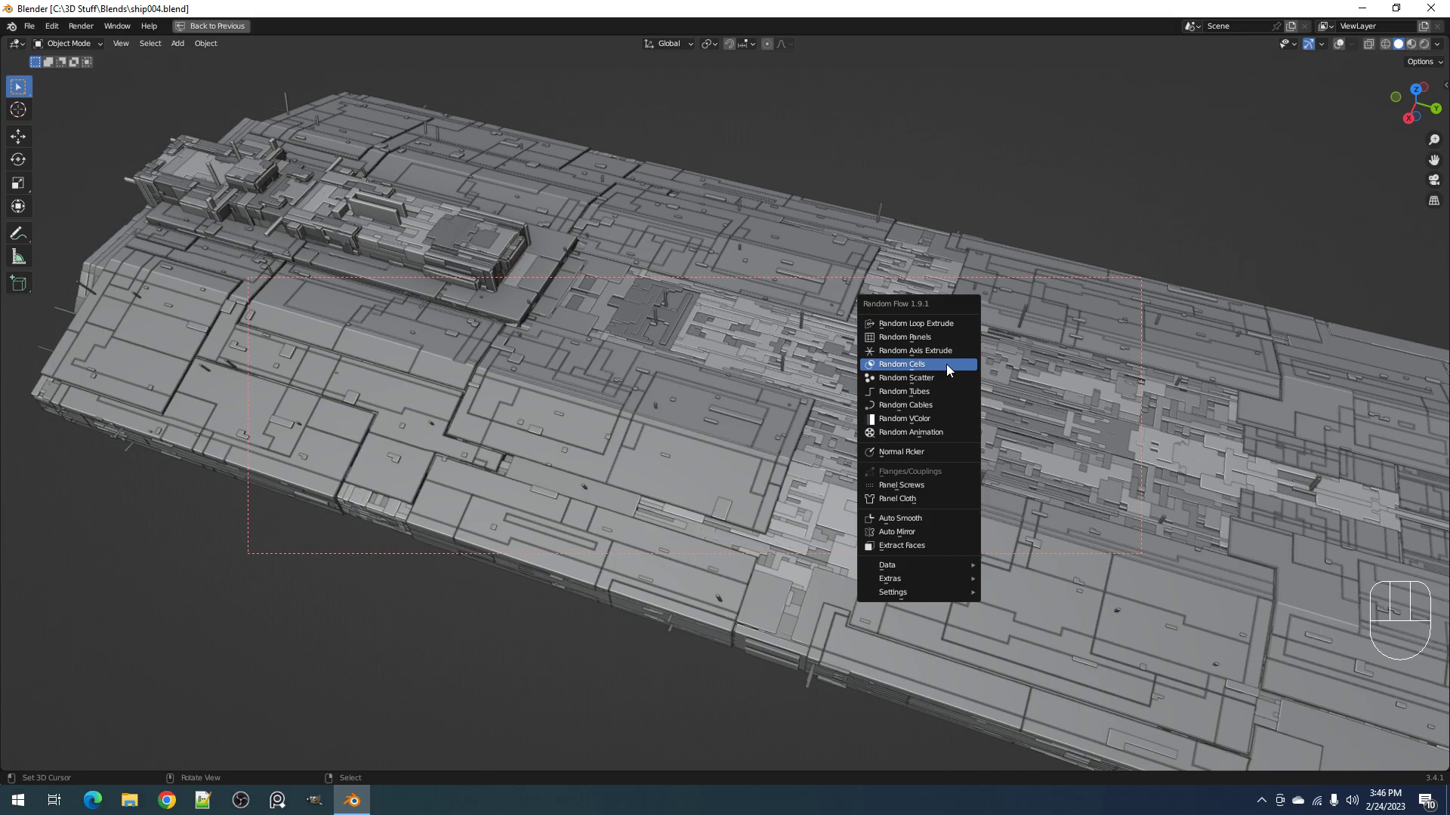
pyautogui.click(935, 421)
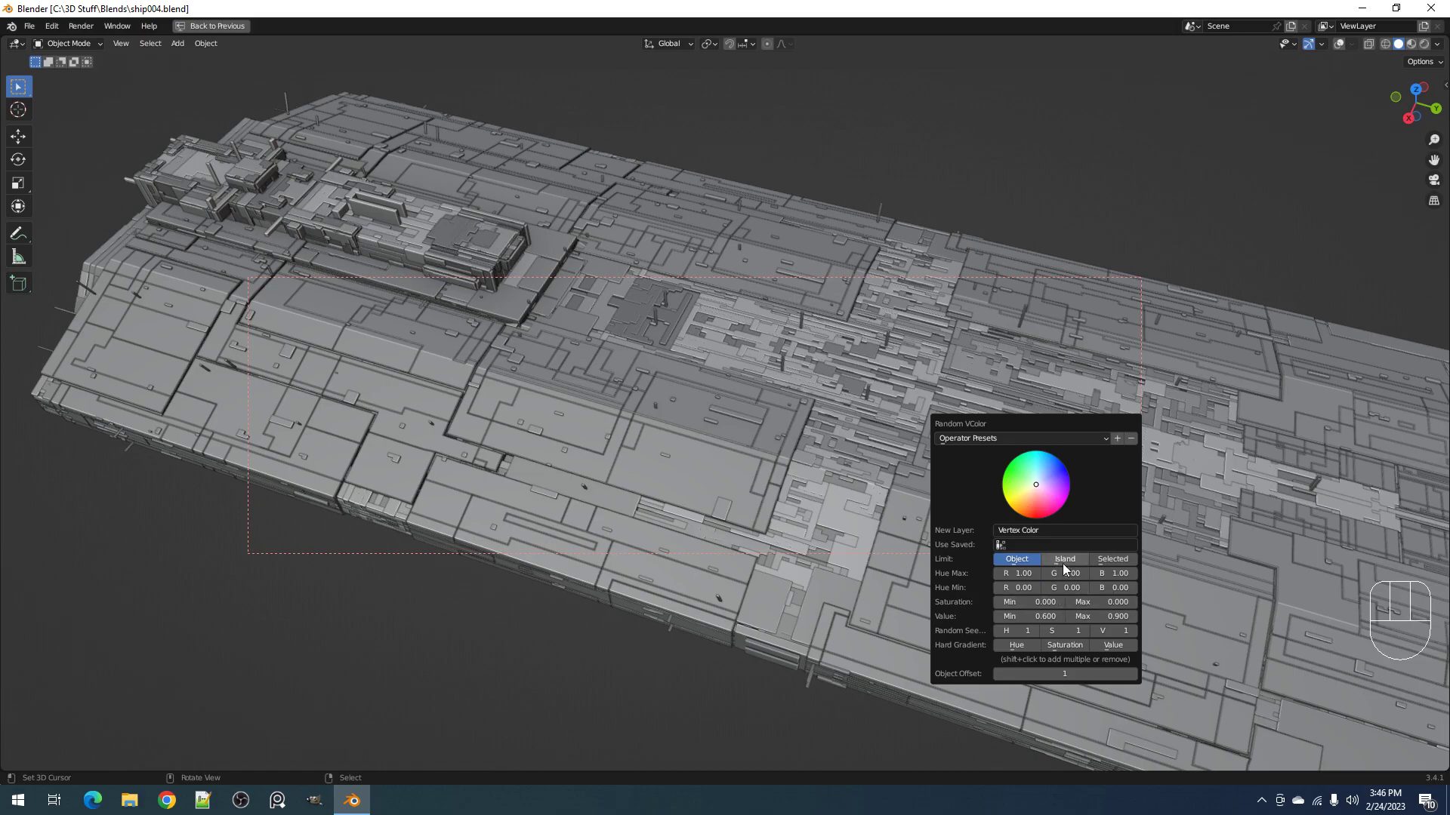
pyautogui.press('ctrl')
pyautogui.keyDown('ctrl'); pyautogui.scroll(6, 1102, 632); pyautogui.keyUp('ctrl')
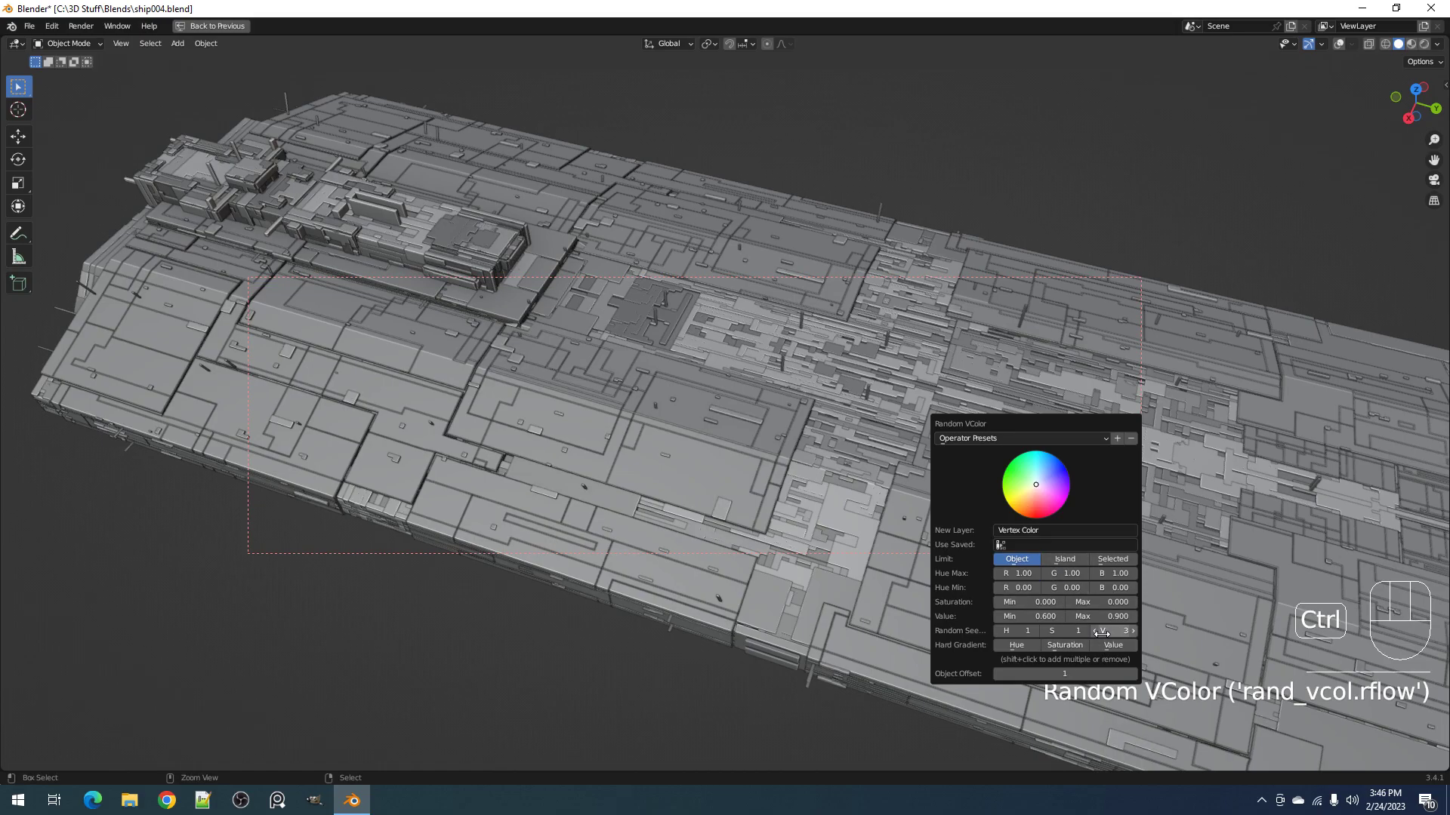
pyautogui.keyDown('ctrl'); pyautogui.scroll(-1, 1103, 633); pyautogui.keyUp('ctrl')
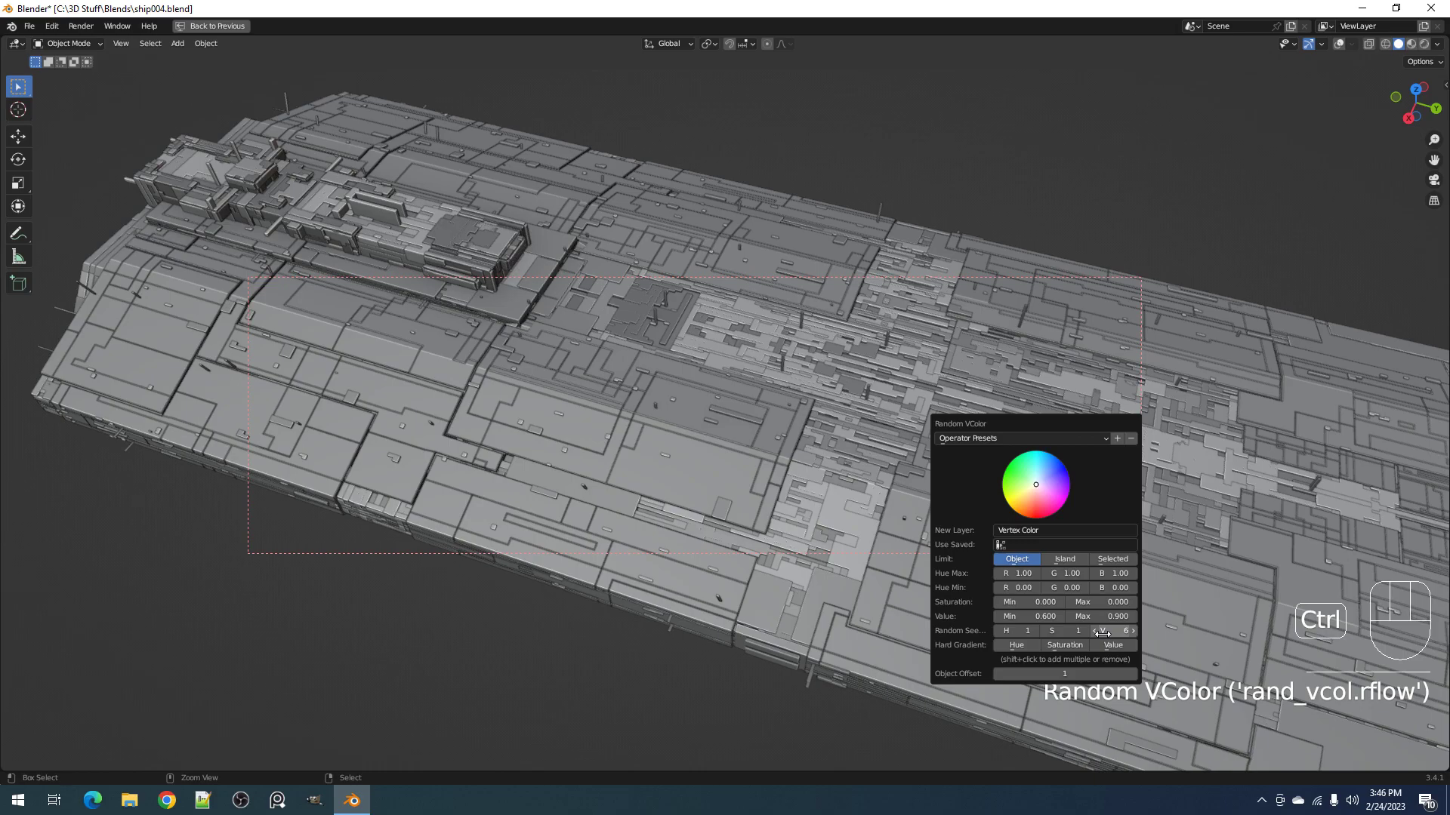
# Step: Switch to Rendered shading and examine the hull details inside the render region from several angles and distances
pyautogui.press('z')
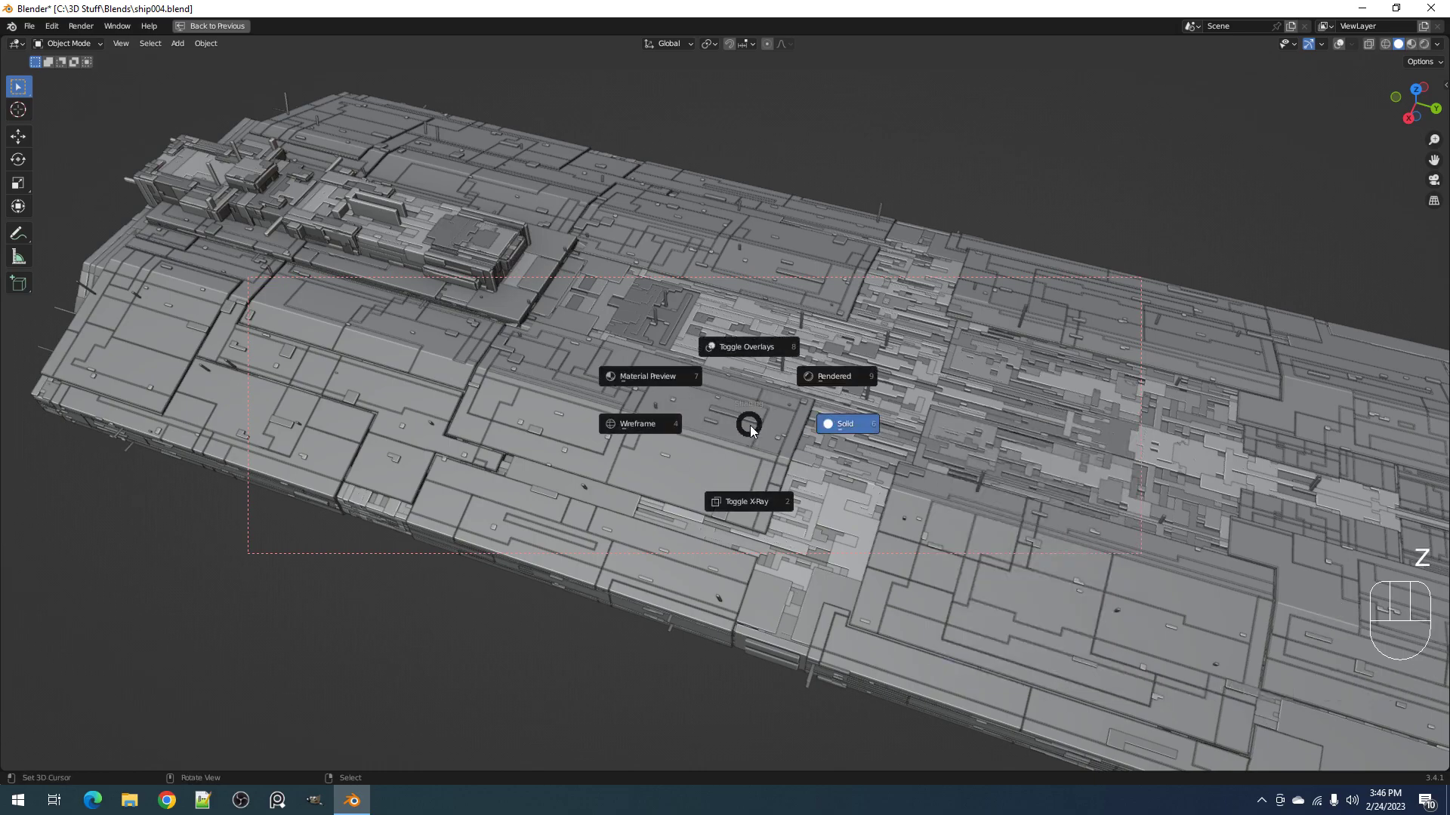
pyautogui.click(826, 380)
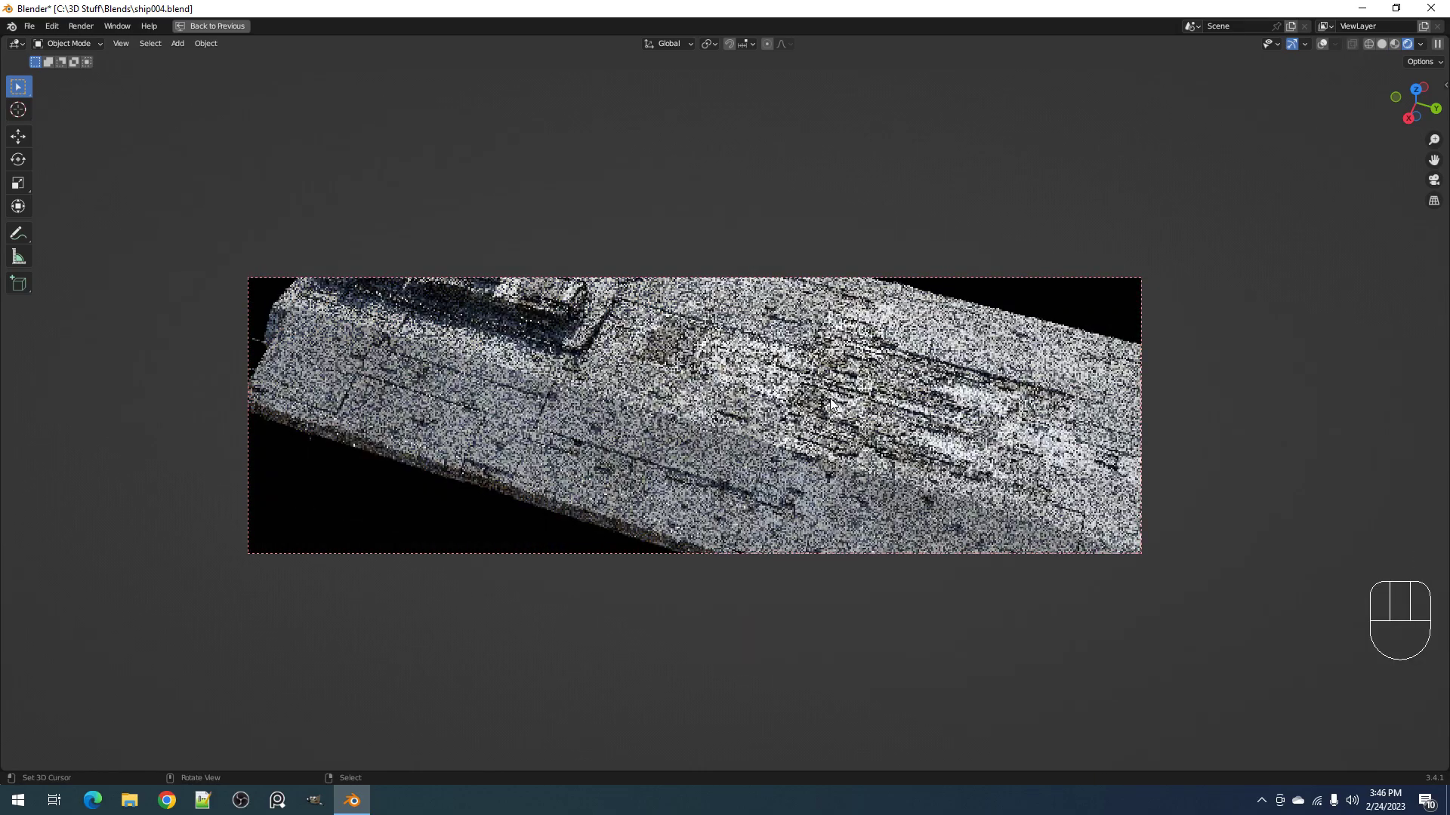
pyautogui.moveTo(907, 436); pyautogui.dragTo(849, 396, button='middle')
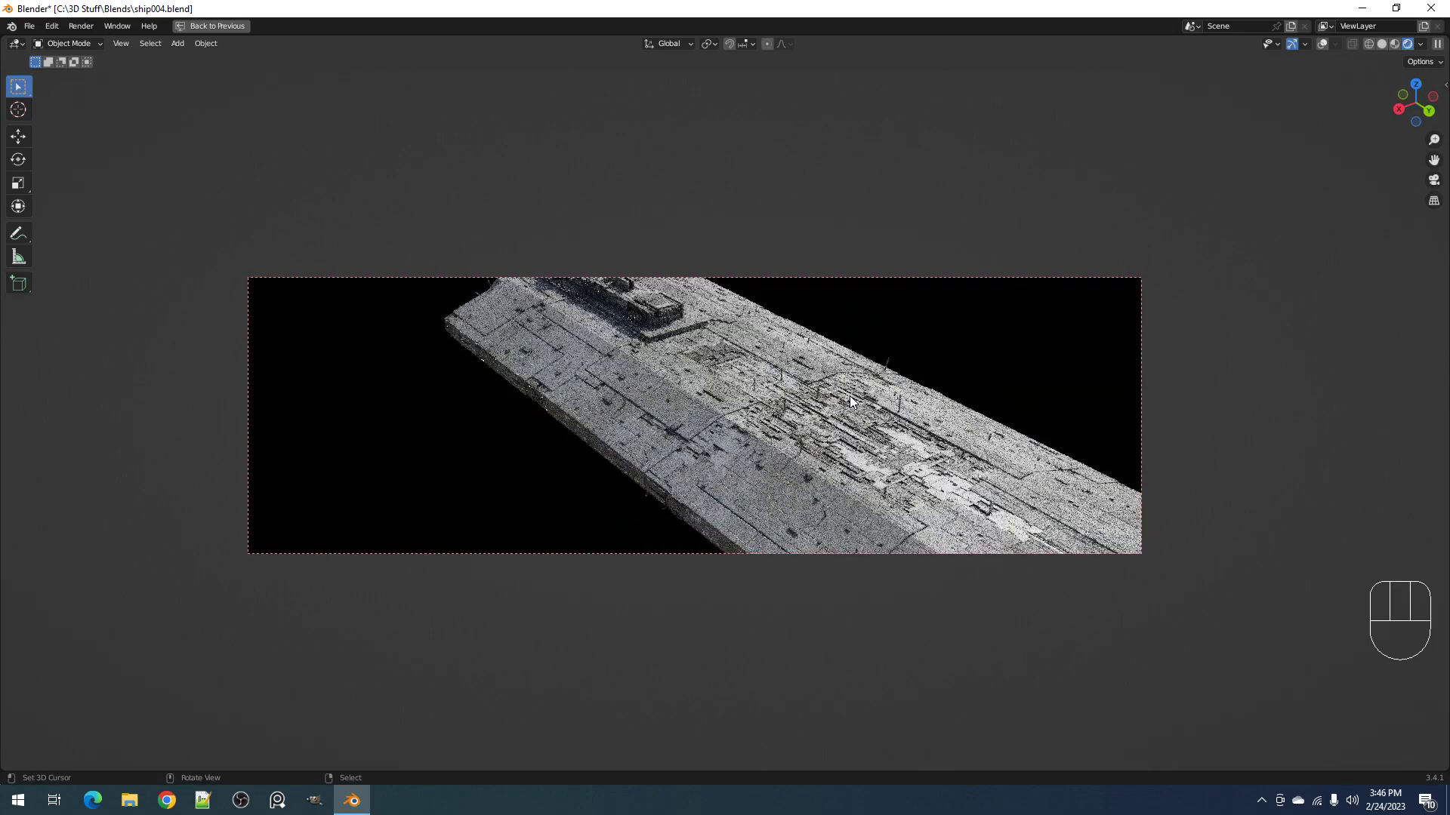
pyautogui.moveTo(915, 447); pyautogui.dragTo(828, 414, button='middle')
pyautogui.scroll(6, 828, 414)
pyautogui.scroll(-2, 827, 415)
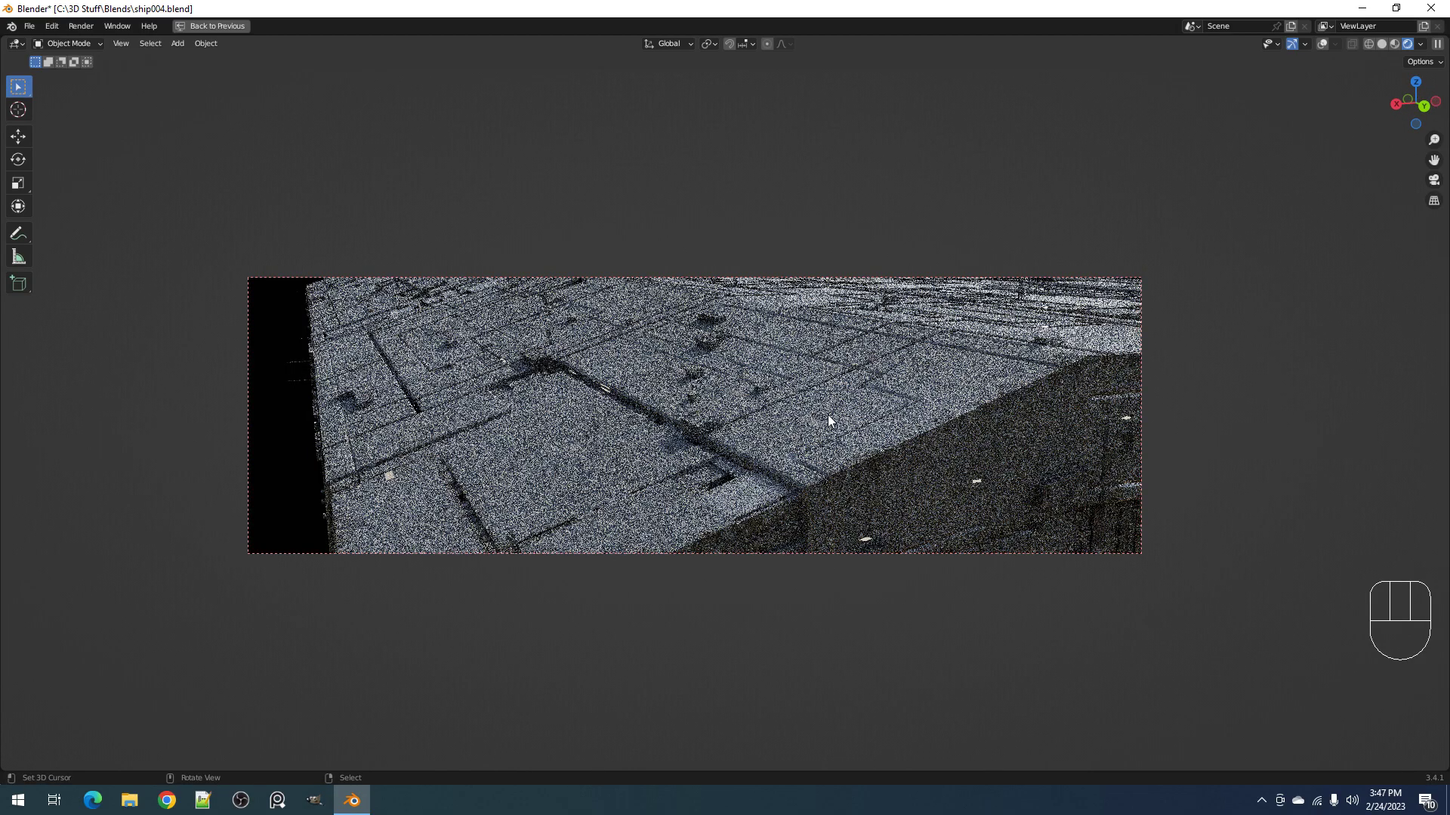
pyautogui.keyDown('shift'); pyautogui.scroll(3, 800, 473); pyautogui.keyUp('shift')
pyautogui.scroll(1, 791, 470)
pyautogui.scroll(-4, 791, 469)
pyautogui.moveTo(791, 468); pyautogui.dragTo(822, 482, button='middle')
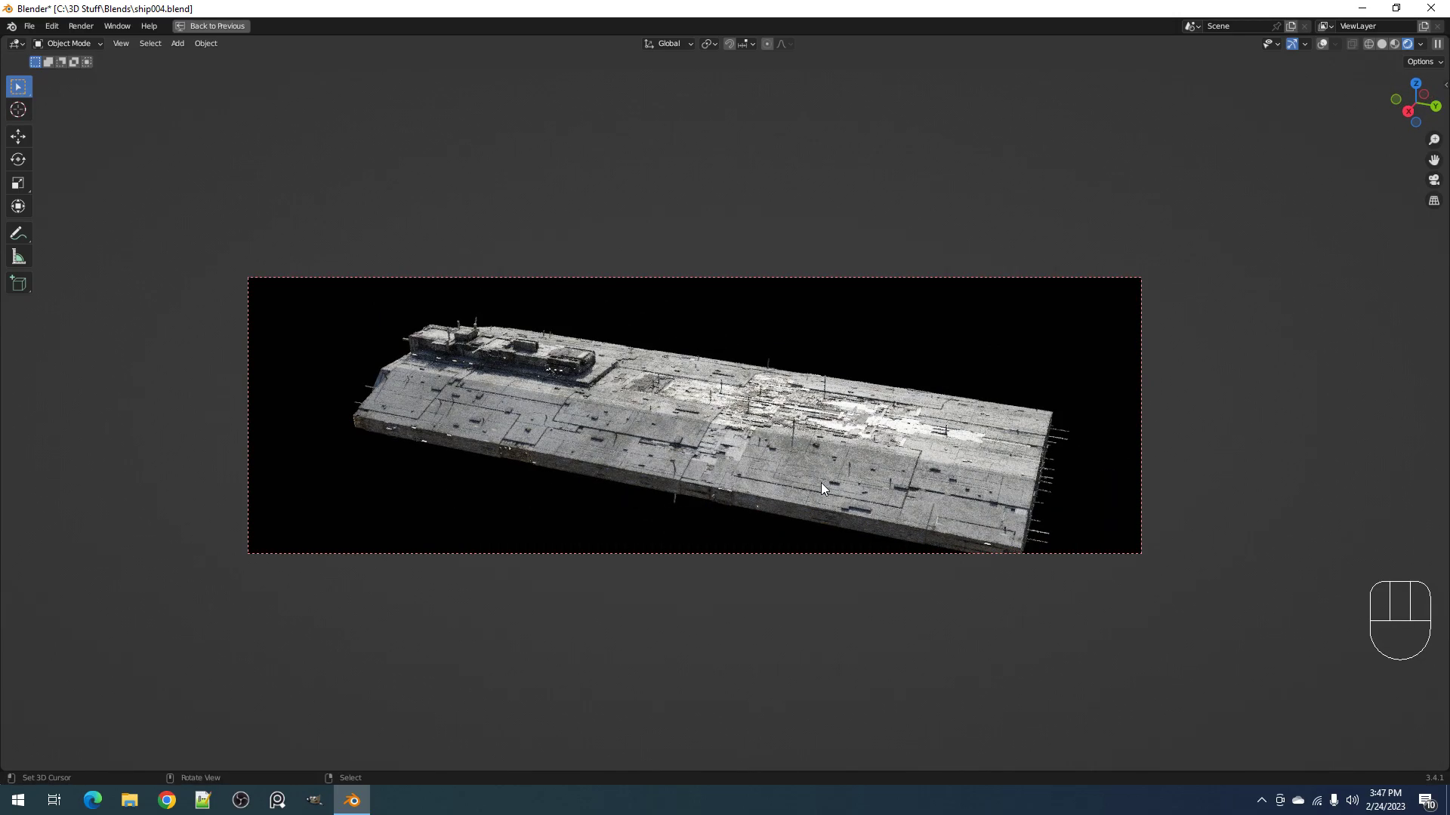
# Step: Clear the render region, check the whole ship rendered, and return to Solid shading
pyautogui.hotkey('ctrl', 'alt', 'b')
pyautogui.scroll(1, 820, 479)
pyautogui.scroll(1, 820, 479)
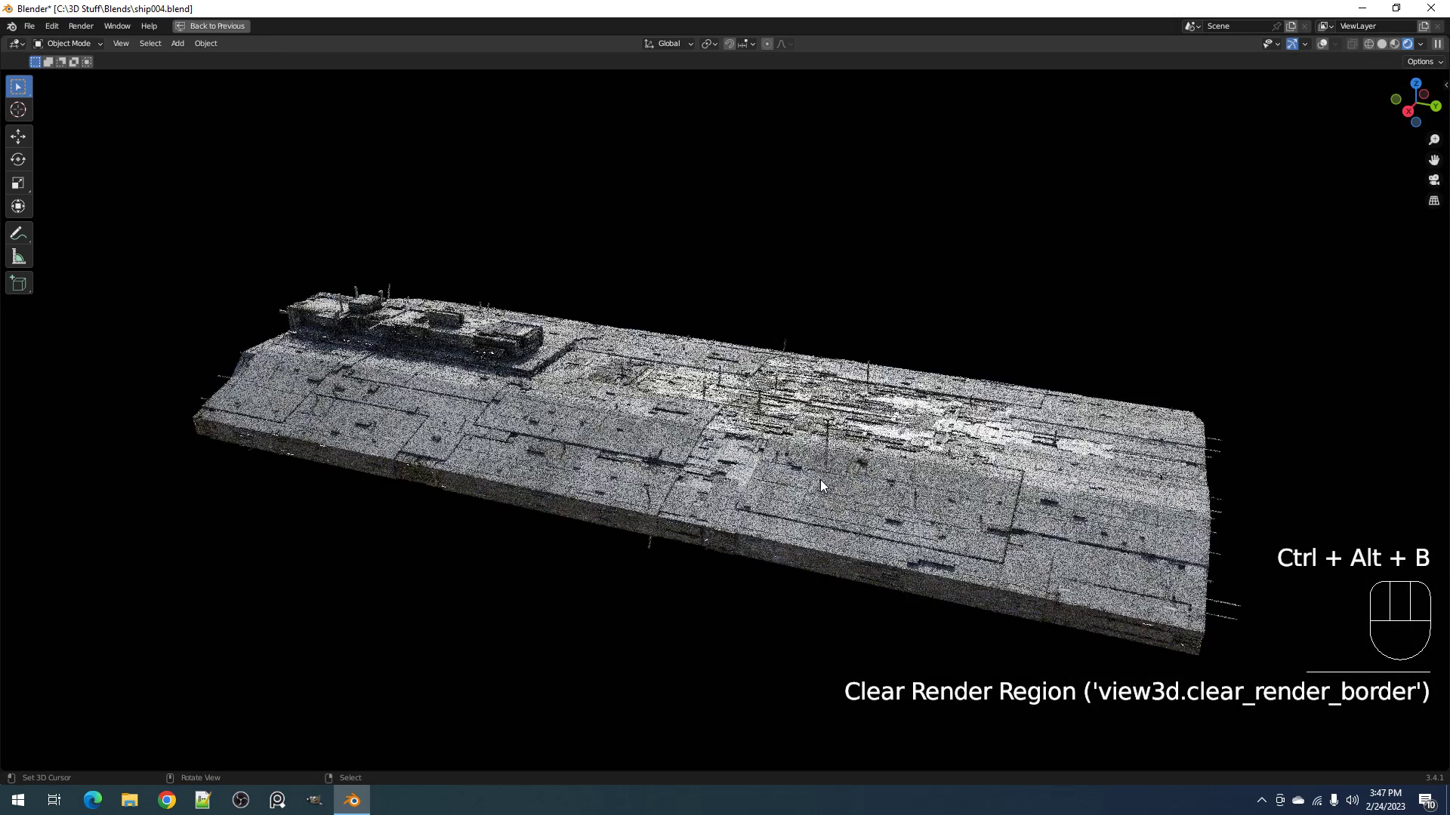
pyautogui.press('z')
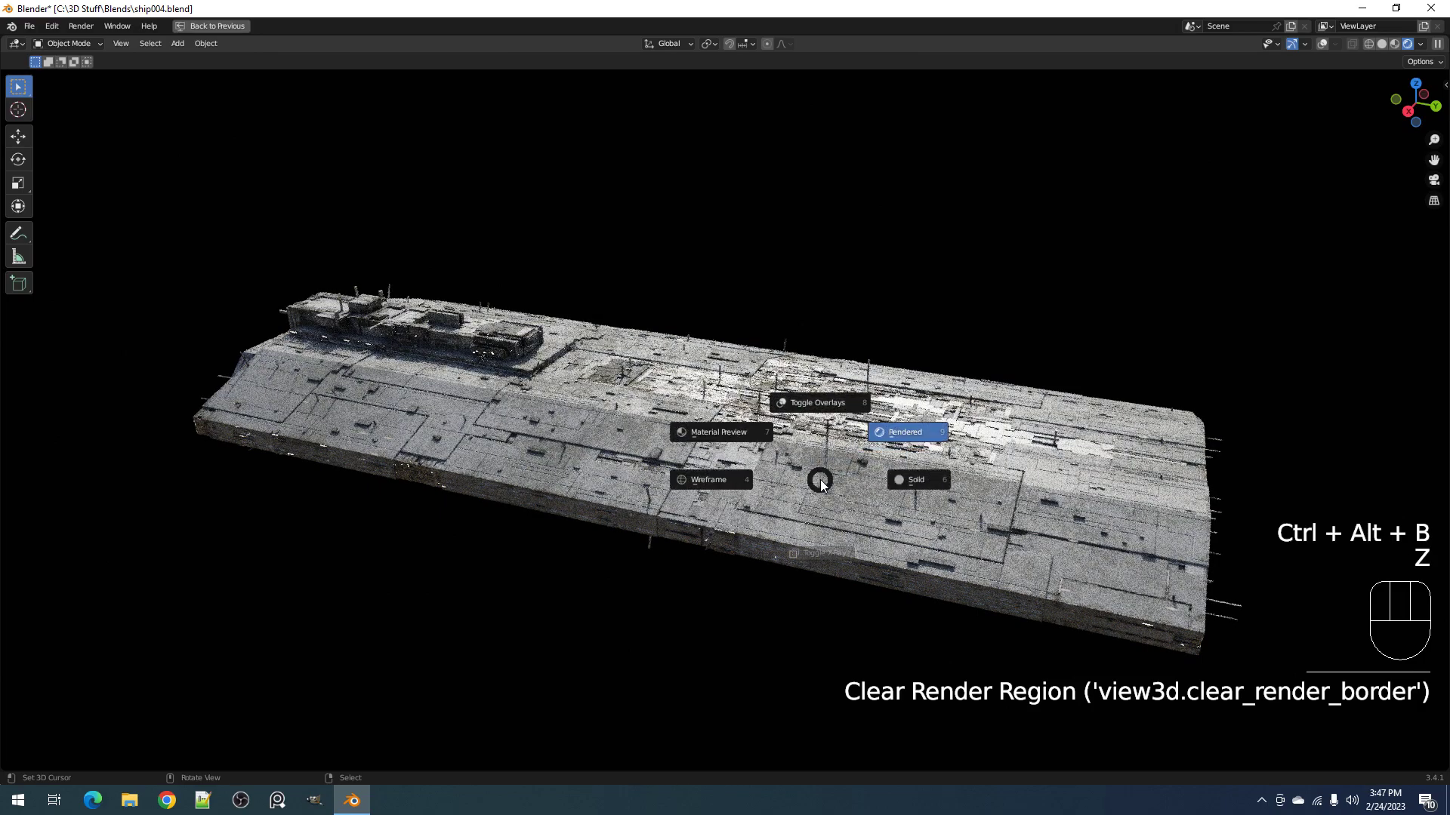
pyautogui.click(912, 486)
# Step: Show the overlays and delete the newest random cells object from the hull
pyautogui.scroll(2, 644, 474)
pyautogui.keyDown('alt'); pyautogui.keyDown('shift'); pyautogui.click(627, 470); pyautogui.keyUp('shift'); pyautogui.keyUp('alt')
pyautogui.hotkey('shift', 'alt', 'z')
pyautogui.press('x')
# Step: Check the hull in Rendered shading and switch back to Solid shading
pyautogui.press('z')
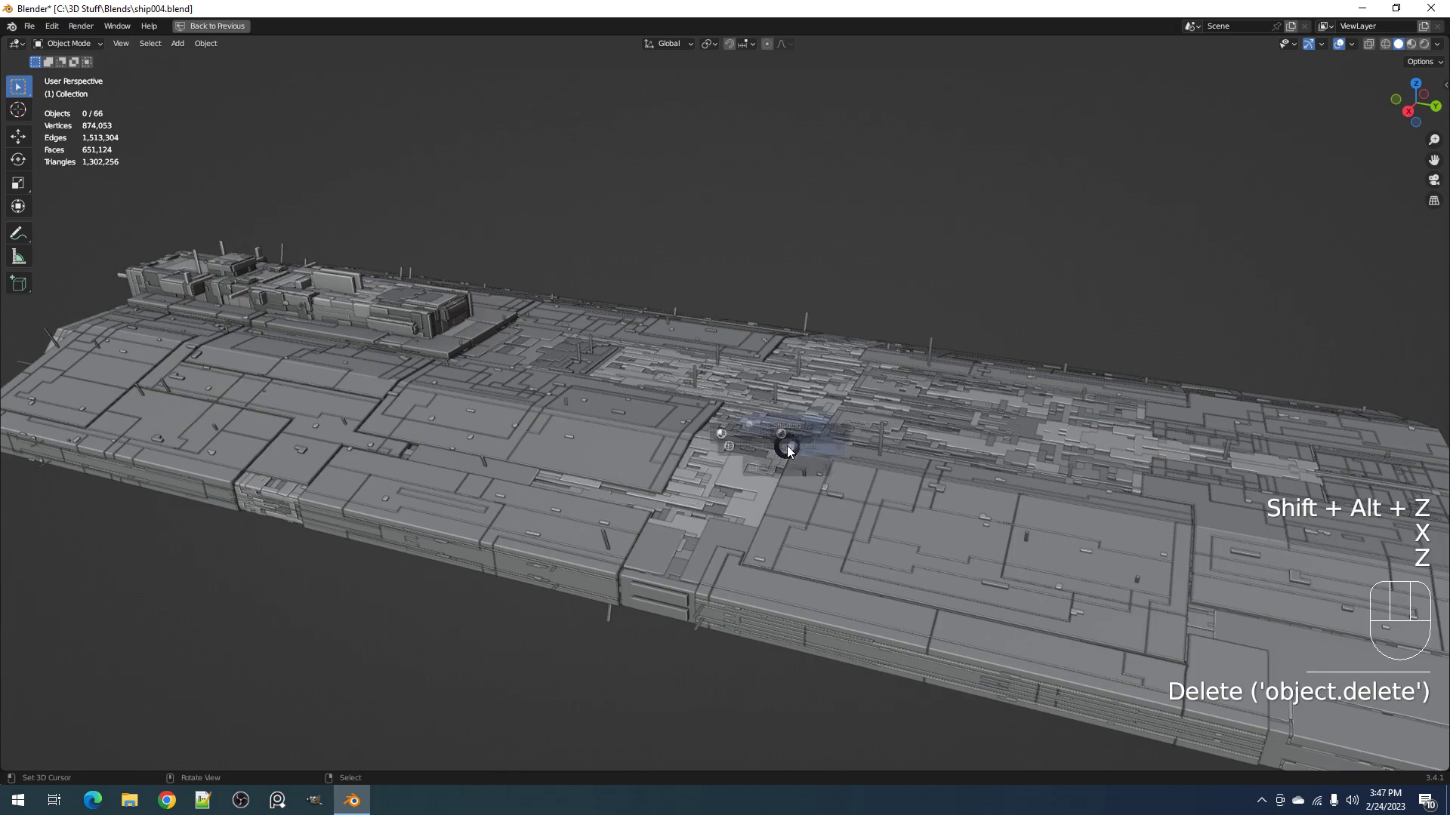
pyautogui.click(850, 388)
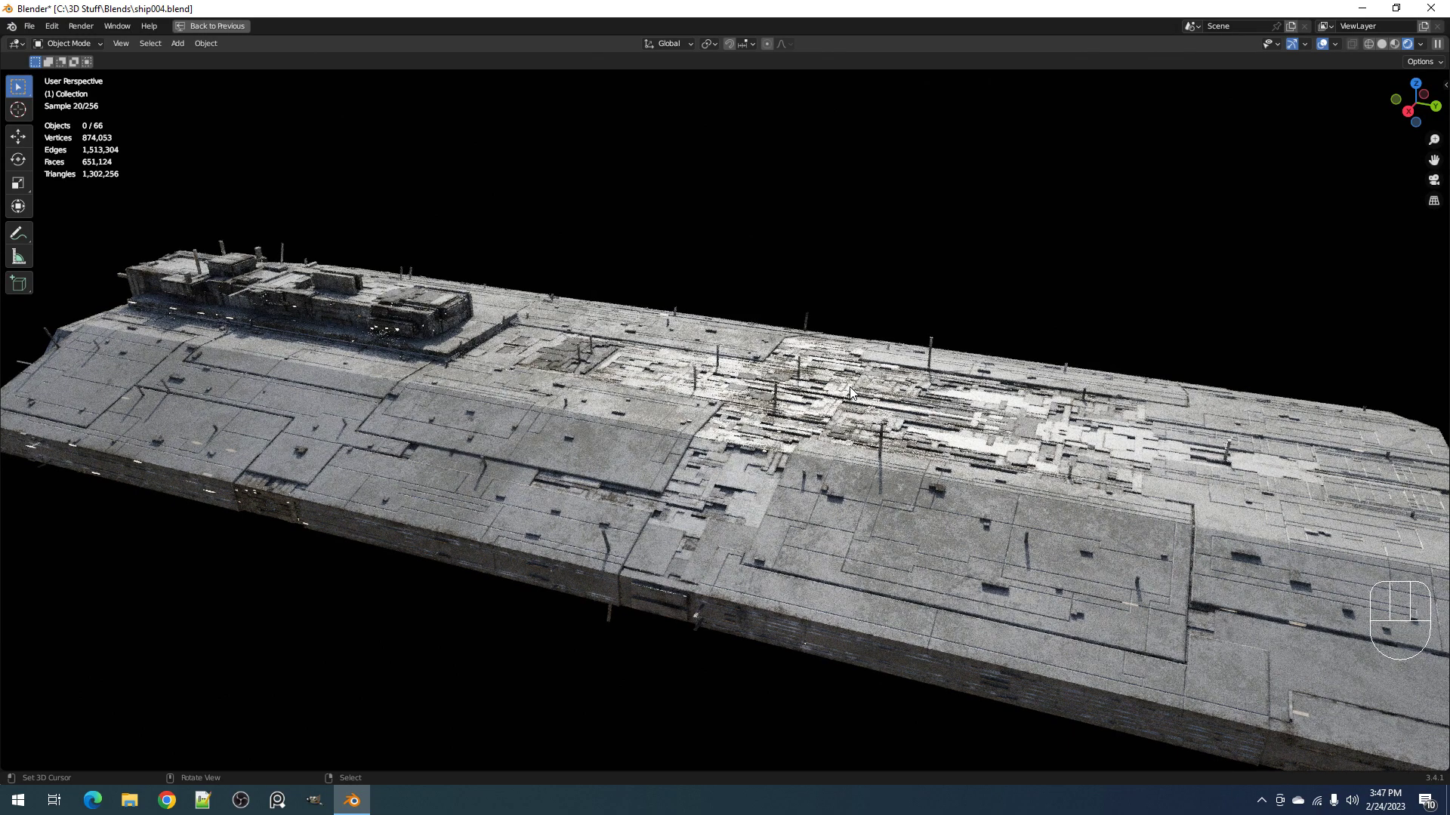
pyautogui.scroll(-2, 850, 391)
pyautogui.press('z')
pyautogui.click(966, 394)
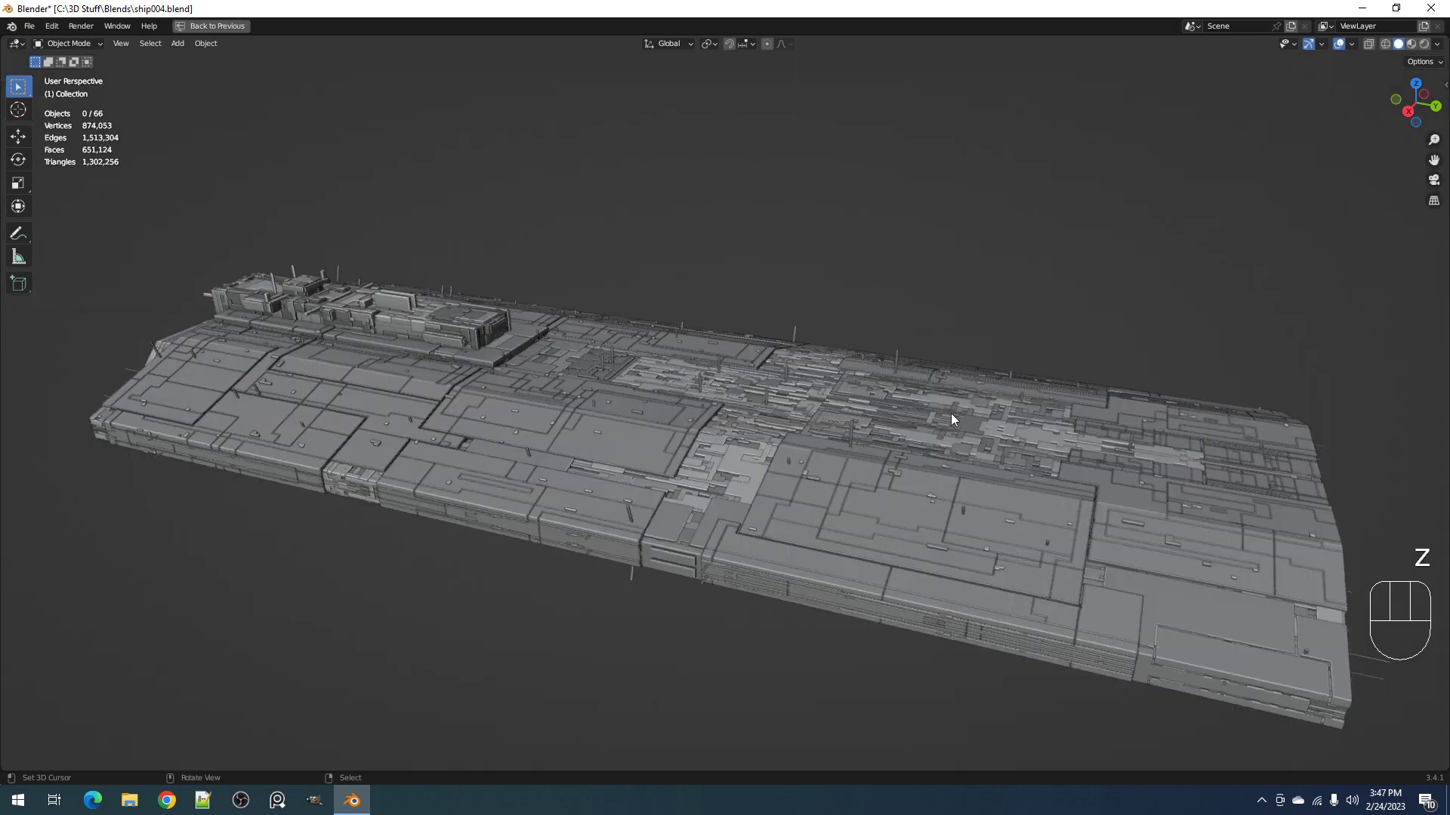
# Step: Delete the two remaining random cells objects from the hull panels
pyautogui.scroll(3, 880, 515)
pyautogui.click(870, 518)
pyautogui.hotkey('shift', 'alt', 'z')
pyautogui.hotkey('shift', 'alt', 'z')
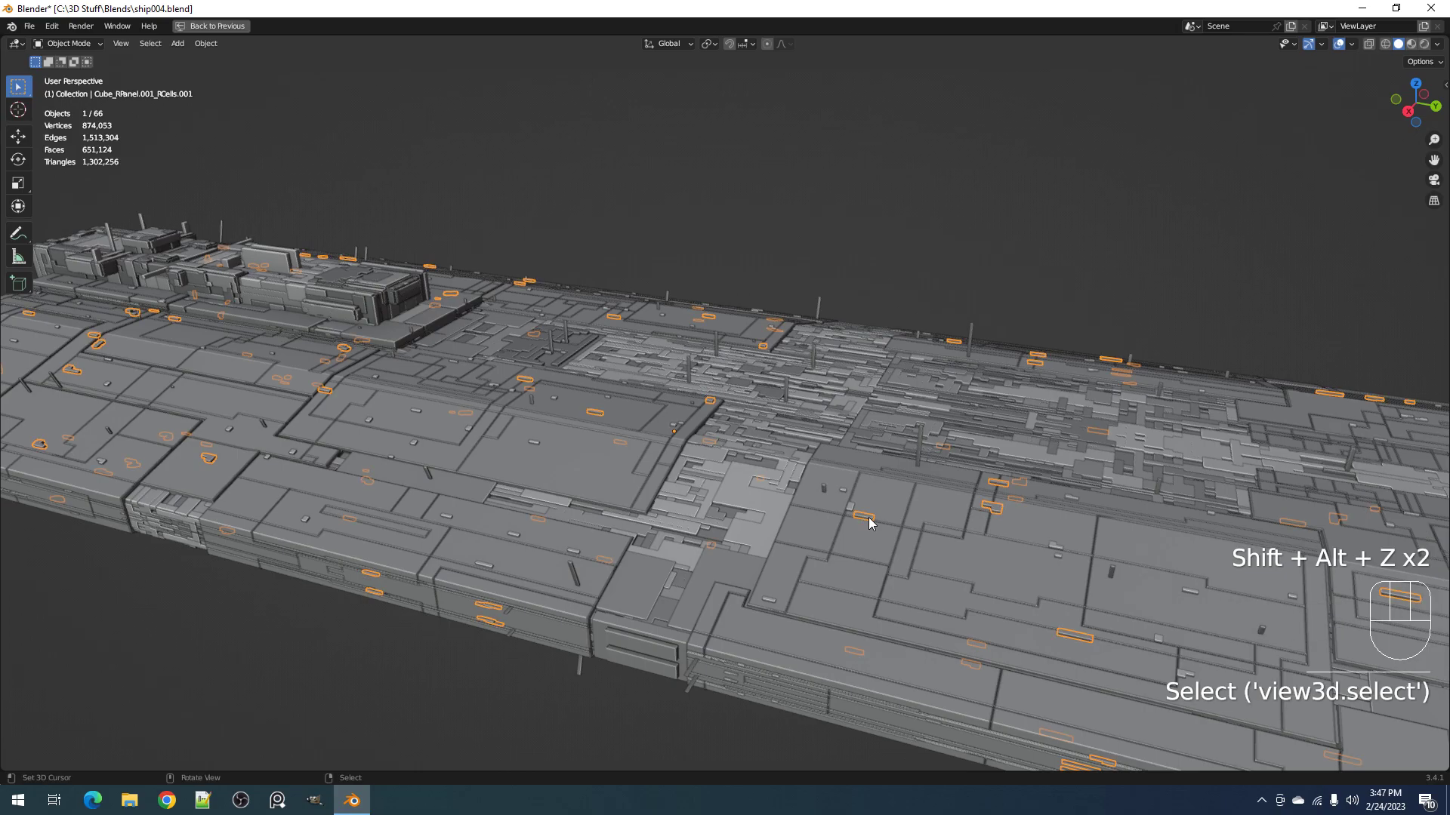
pyautogui.press('x')
pyautogui.click(868, 518)
pyautogui.scroll(2, 539, 431)
pyautogui.scroll(-2, 539, 431)
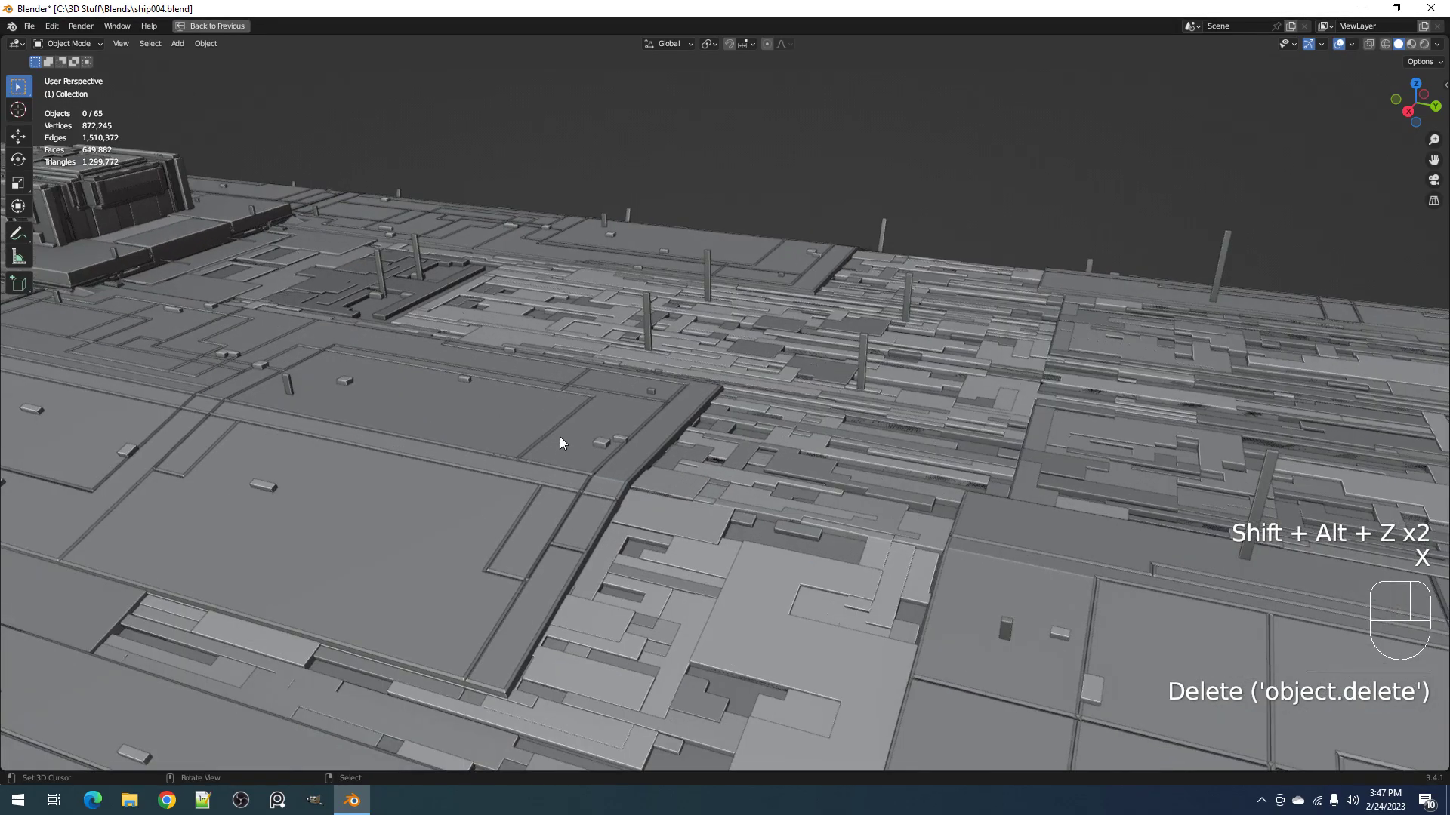
pyautogui.click(601, 446)
pyautogui.press('x')
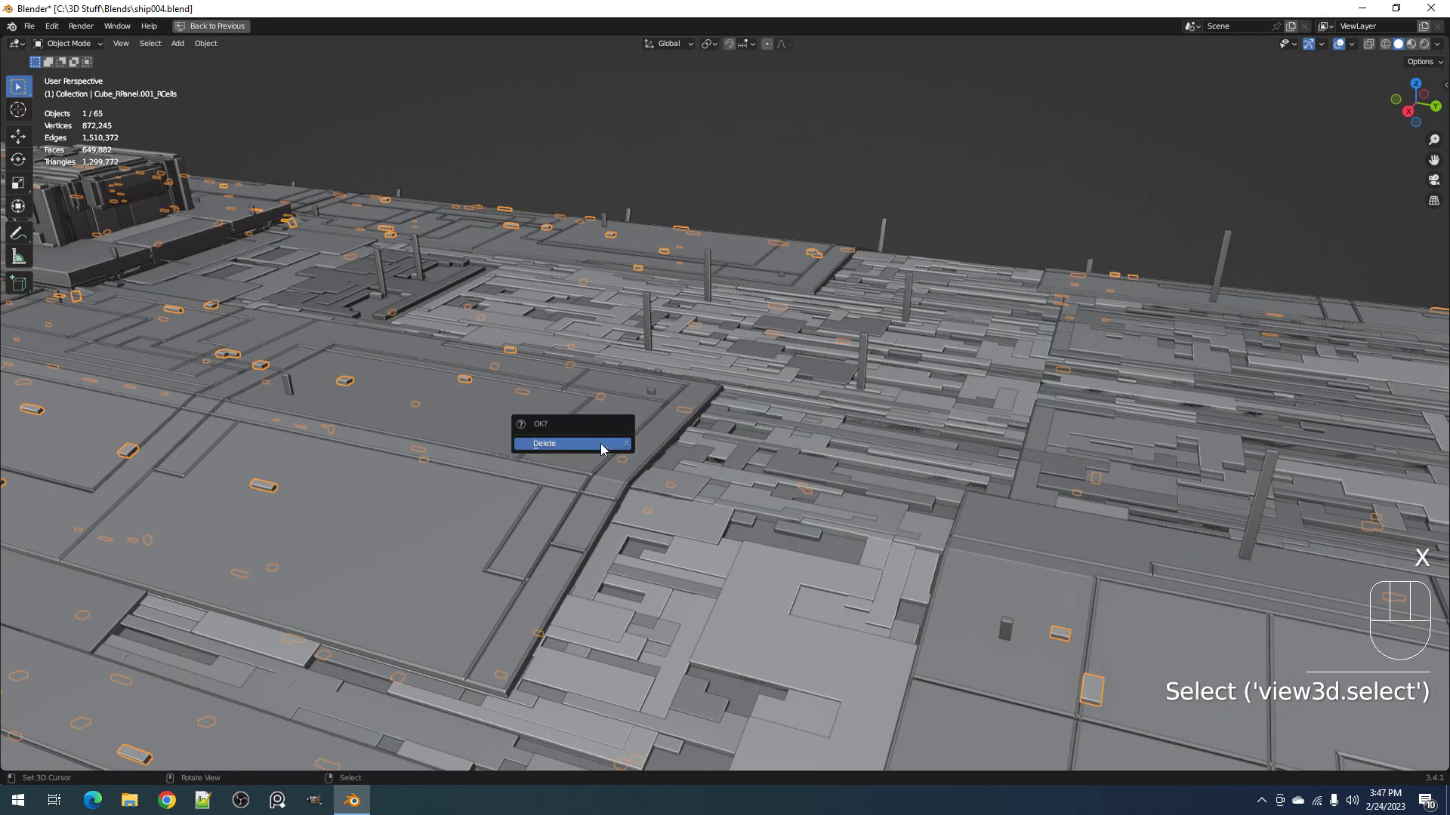
pyautogui.click(587, 444)
# Step: Select the hull panel mesh, hide the overlays and save the file
pyautogui.click(493, 423)
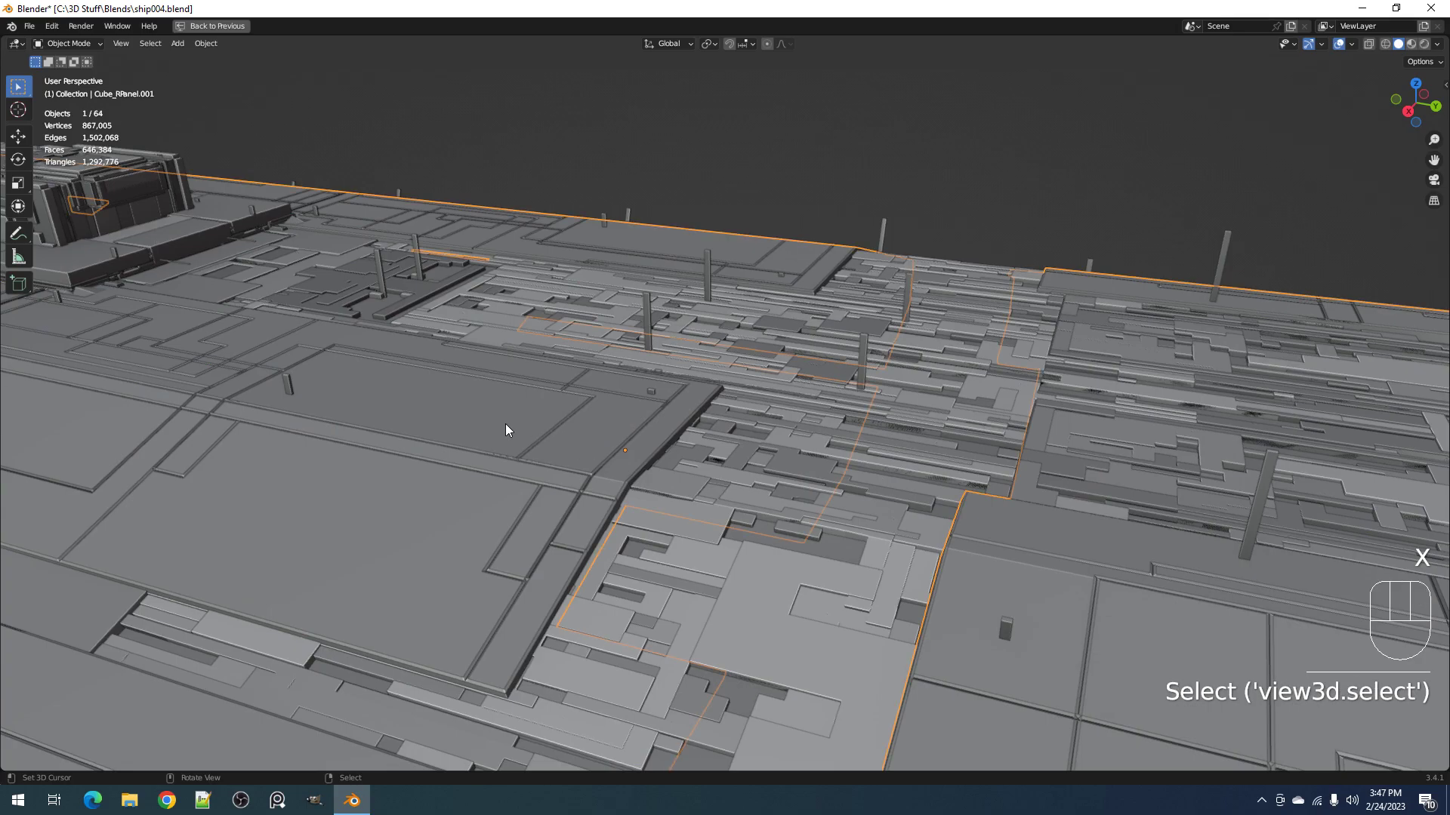
pyautogui.press('Tab')
pyautogui.press('Tab')
pyautogui.scroll(-3, 758, 411)
pyautogui.hotkey('shift', 'alt', 'z')
pyautogui.keyDown('shift'); pyautogui.moveTo(759, 411); pyautogui.dragTo(745, 410, button='middle'); pyautogui.keyUp('shift')
pyautogui.scroll(3, 744, 410)
pyautogui.hotkey('ctrl', 's')
# Step: Run Random Cells on the hull panel mesh with a thickness of 0.005
pyautogui.hotkey('shift', 'q')
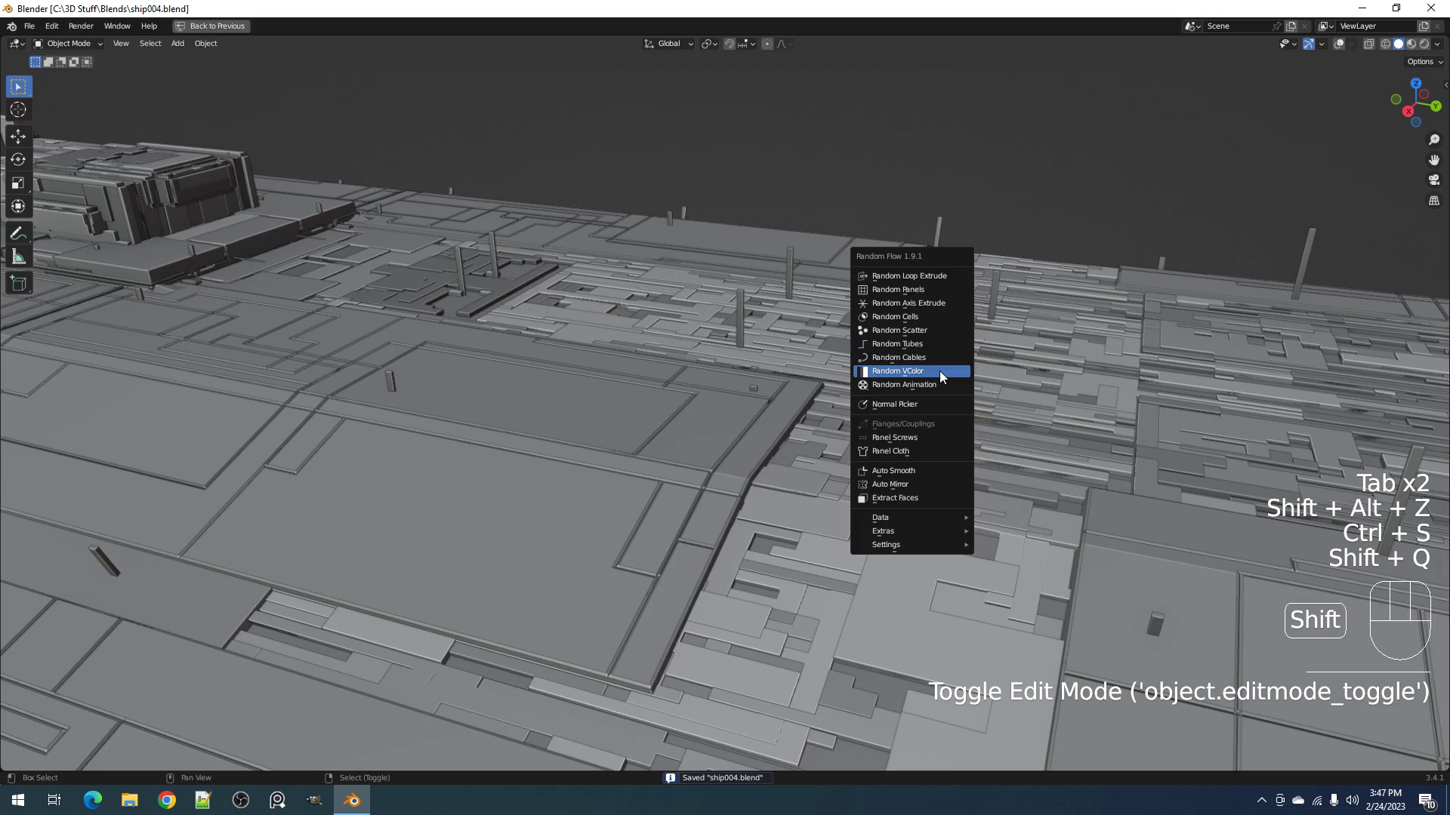
pyautogui.click(928, 318)
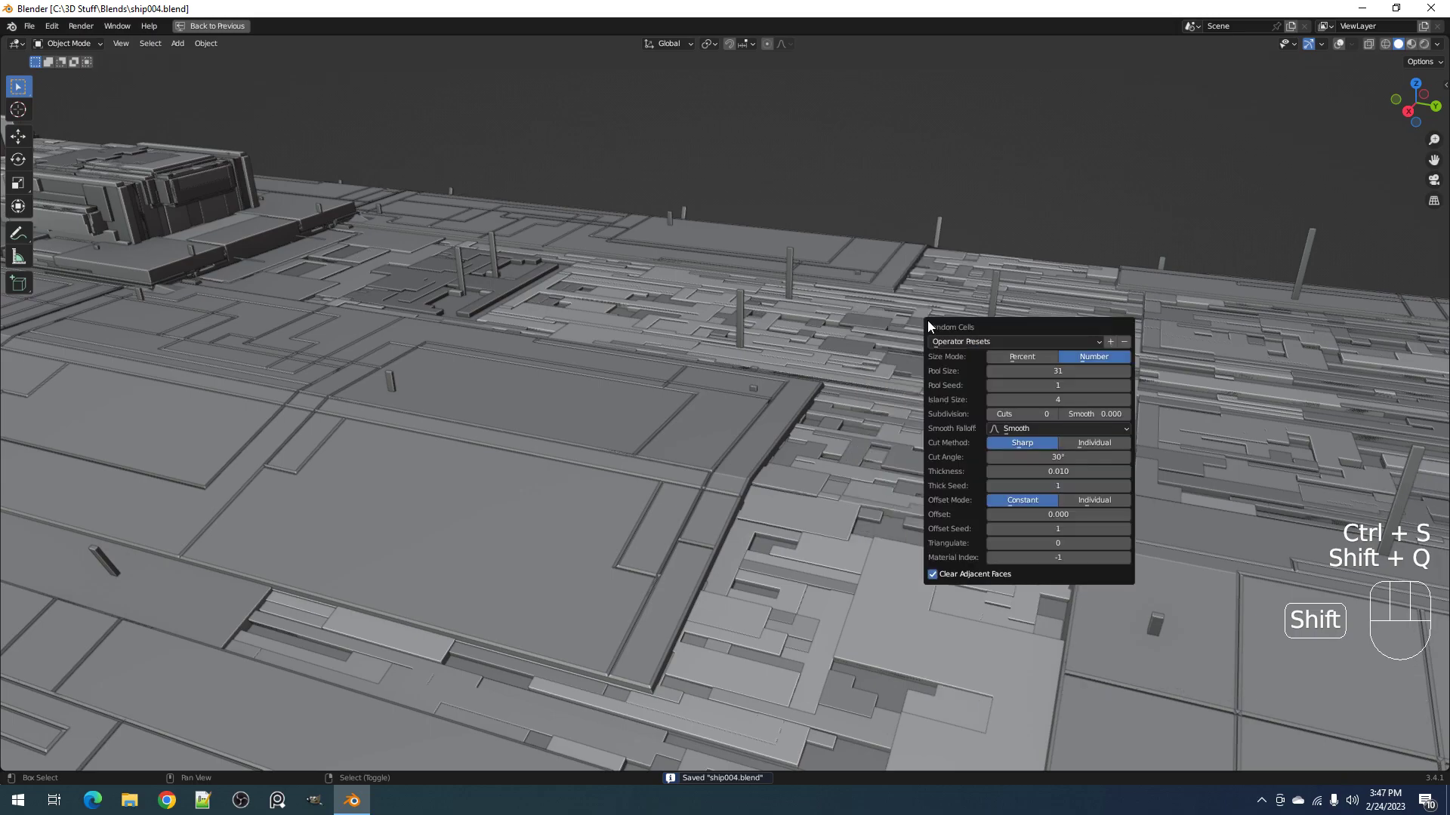
pyautogui.click(1072, 471)
pyautogui.write('.005')
pyautogui.press('Return')
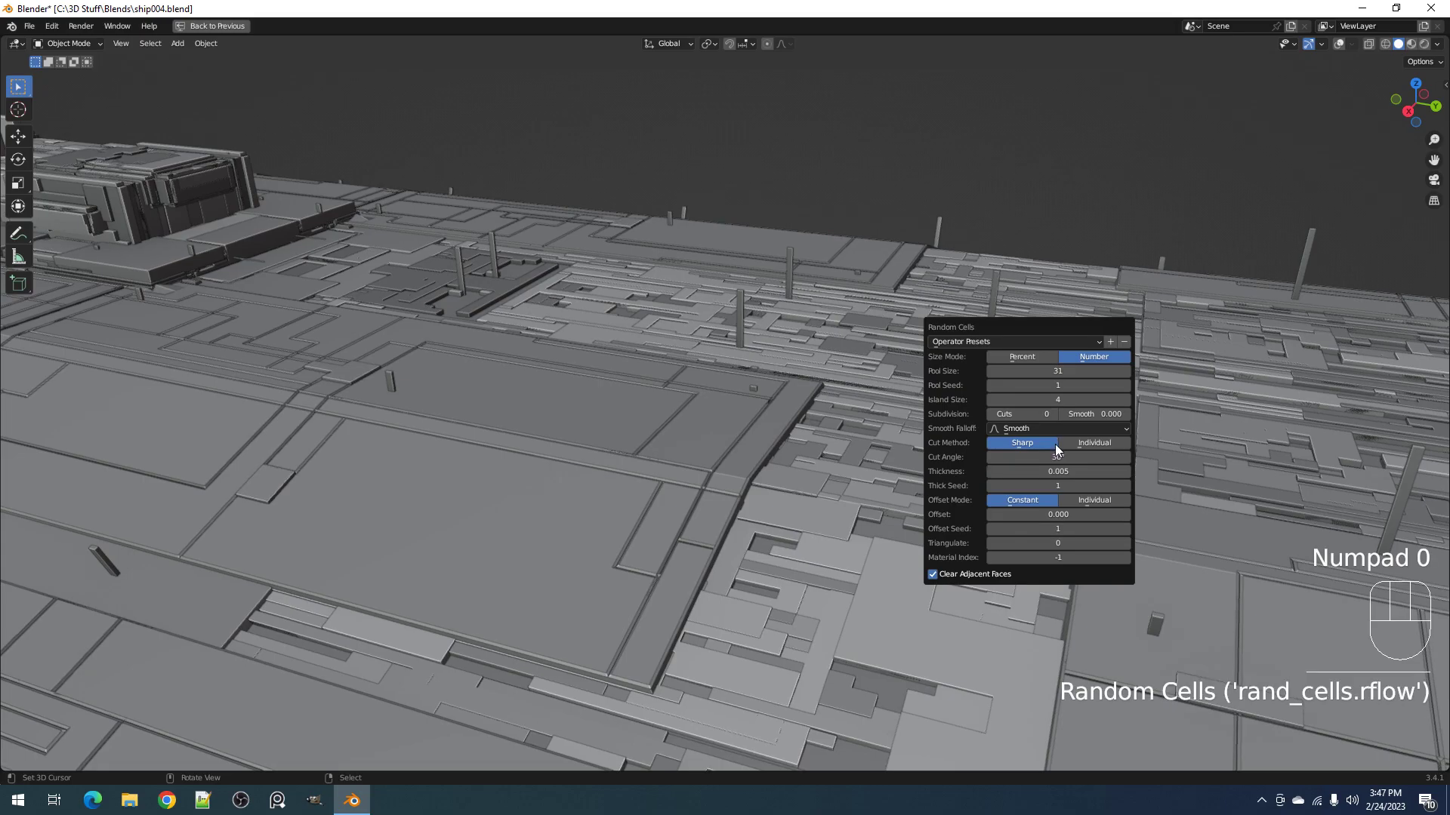
# Step: Set the random cells' subdivision cuts to 4 and their island size to 2
pyautogui.keyDown('ctrl'); pyautogui.scroll(4, 1004, 414); pyautogui.keyUp('ctrl')
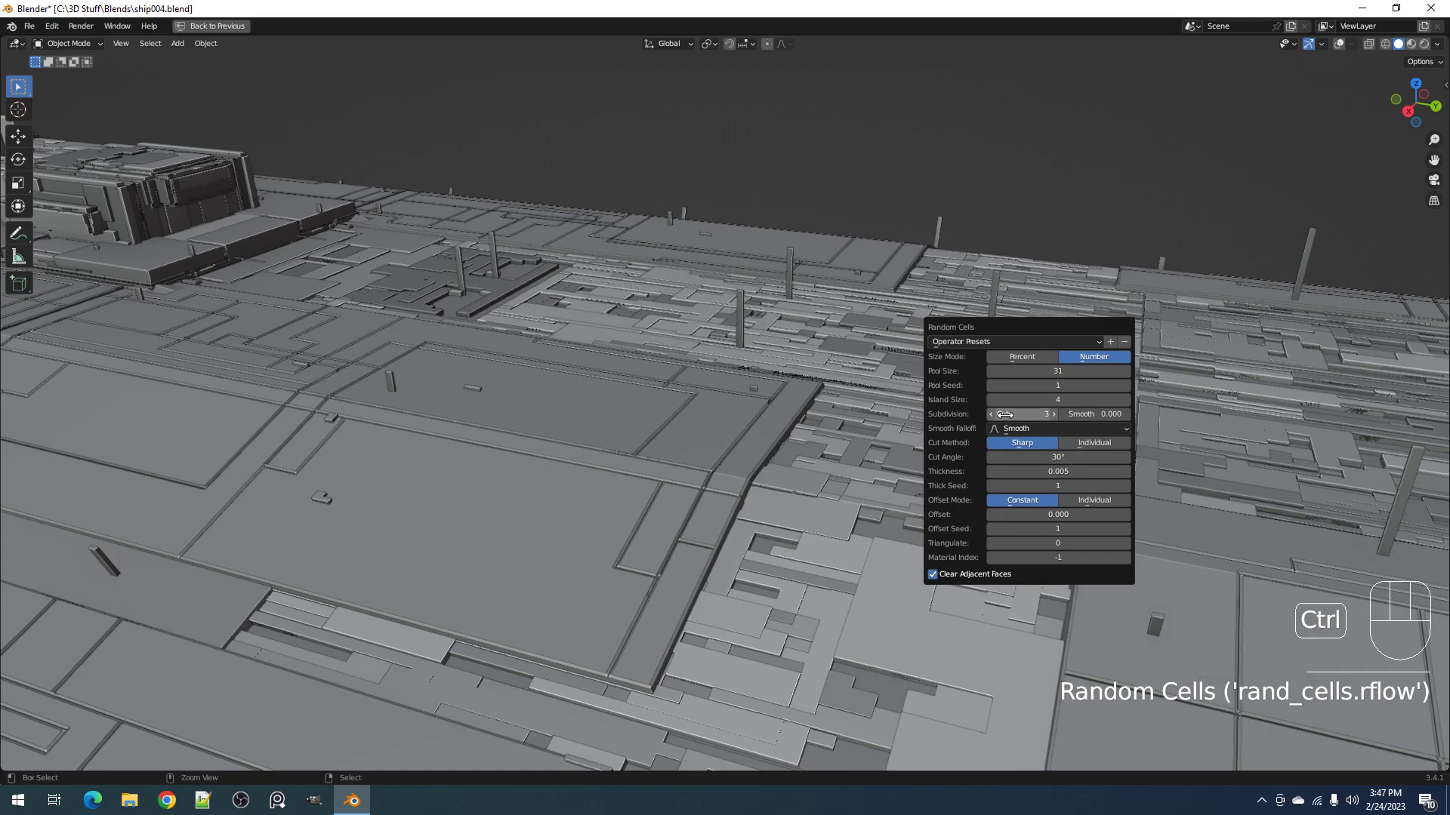
pyautogui.keyDown('ctrl'); pyautogui.scroll(1, 1004, 414); pyautogui.keyUp('ctrl')
pyautogui.keyDown('ctrl'); pyautogui.scroll(-1, 1005, 415); pyautogui.keyUp('ctrl')
pyautogui.click(1006, 400)
pyautogui.write('2')
pyautogui.press('Return')
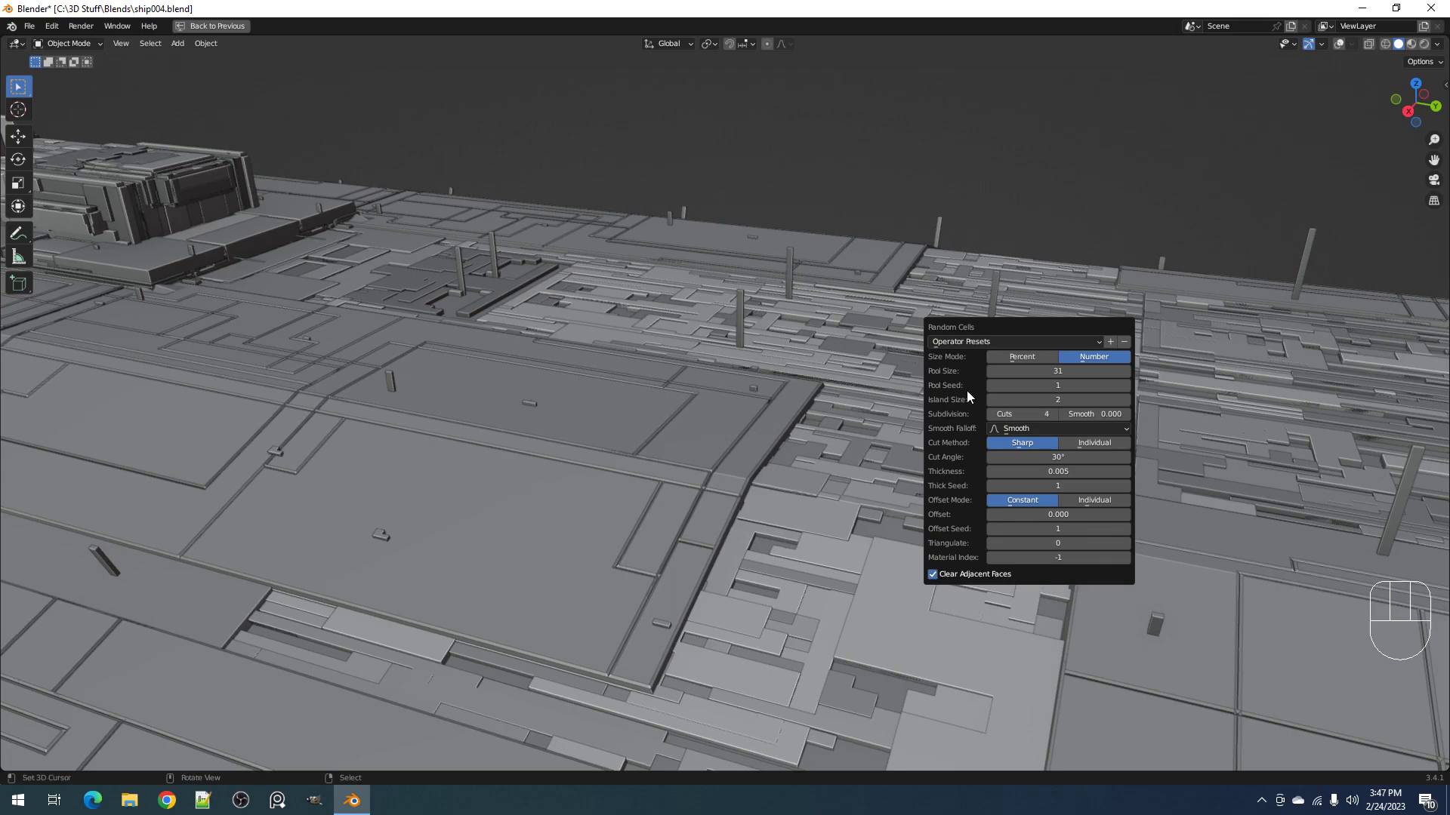
# Step: Try pool sizes of 25 and 50 for the random cells on the hull panels
pyautogui.click(1035, 373)
pyautogui.write('25')
pyautogui.press('Return')
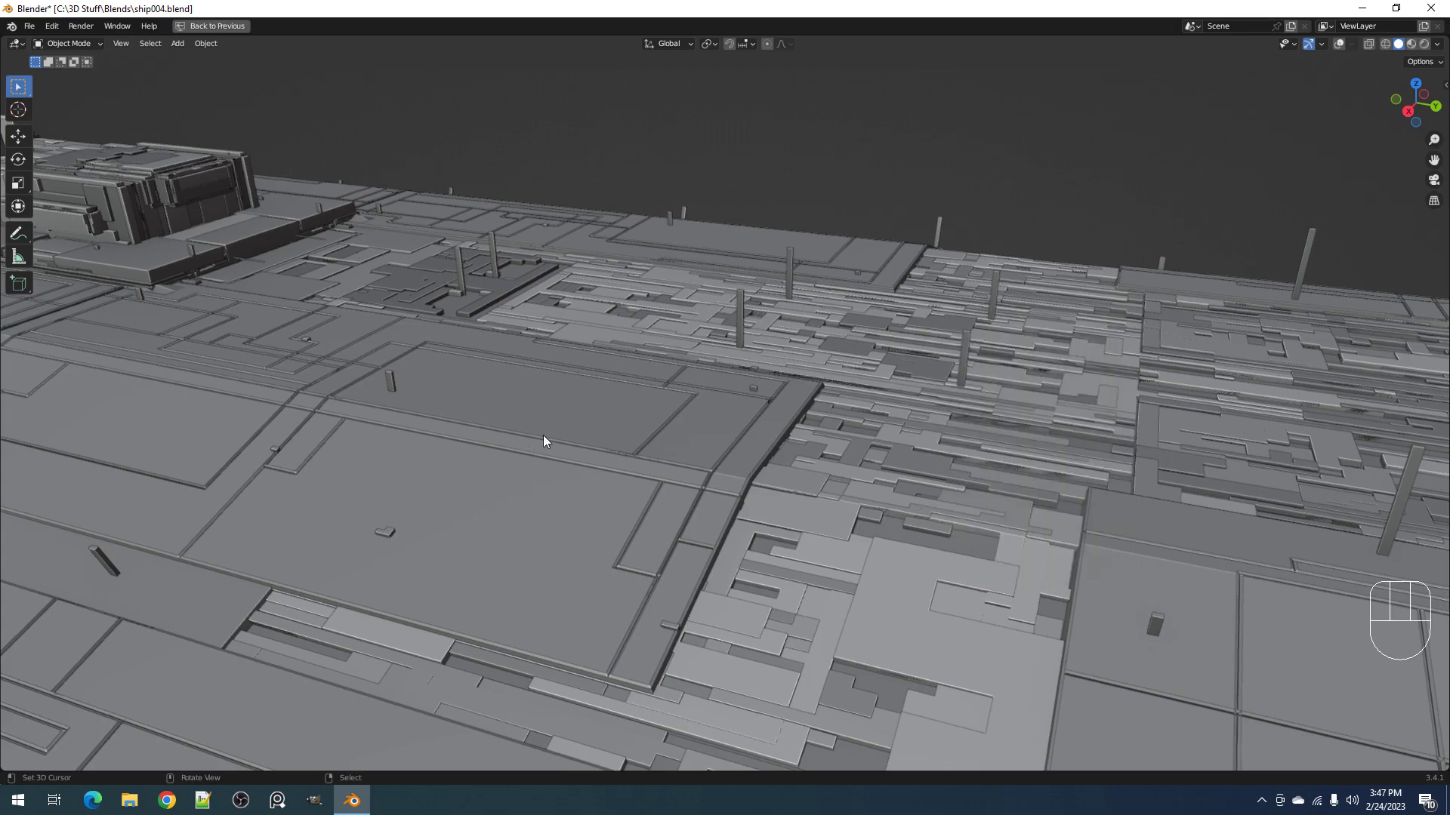
pyautogui.scroll(-4, 773, 453)
pyautogui.scroll(2, 773, 455)
pyautogui.press('F9')
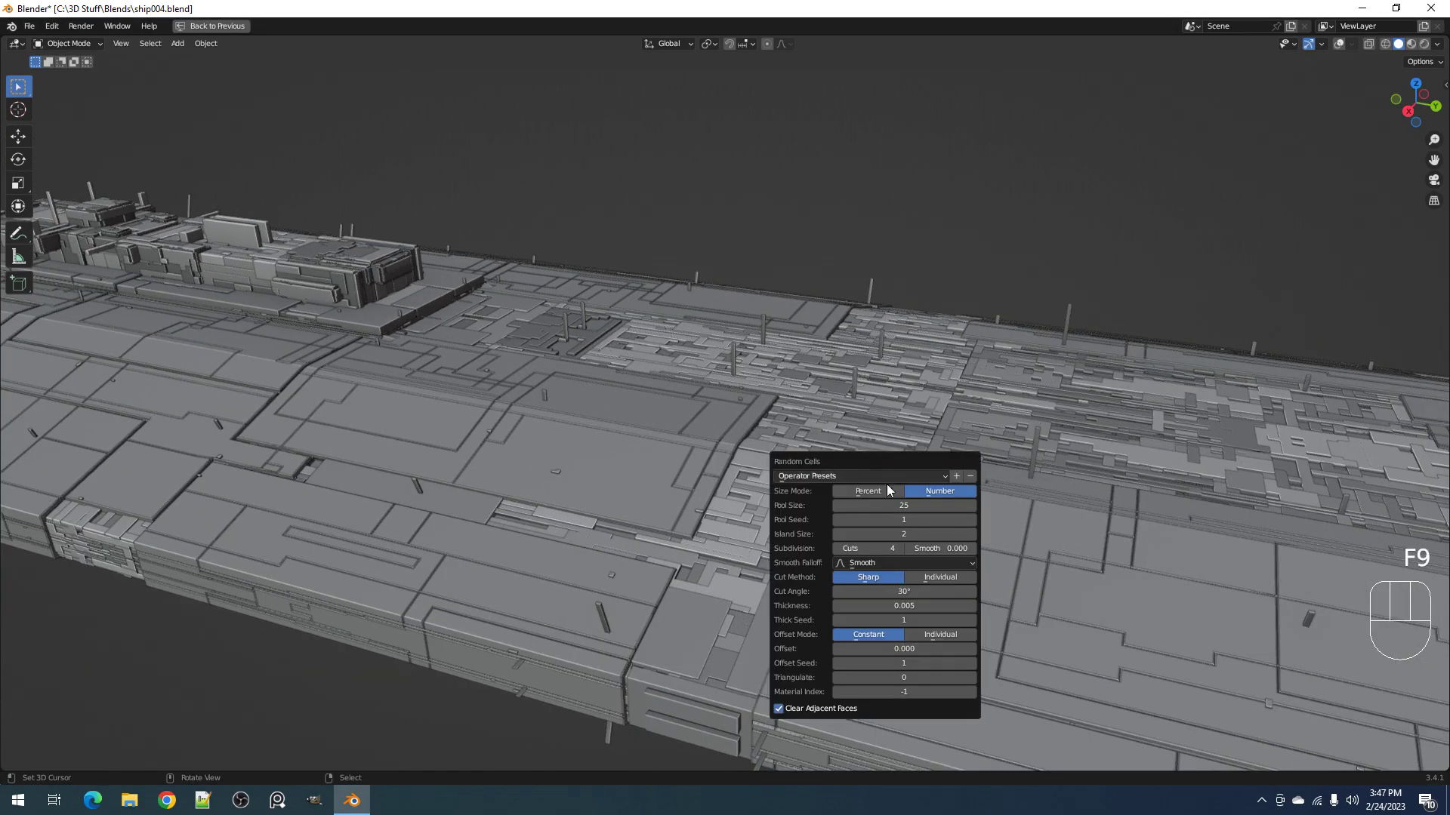
pyautogui.press('Return')
pyautogui.scroll(-6, 632, 306)
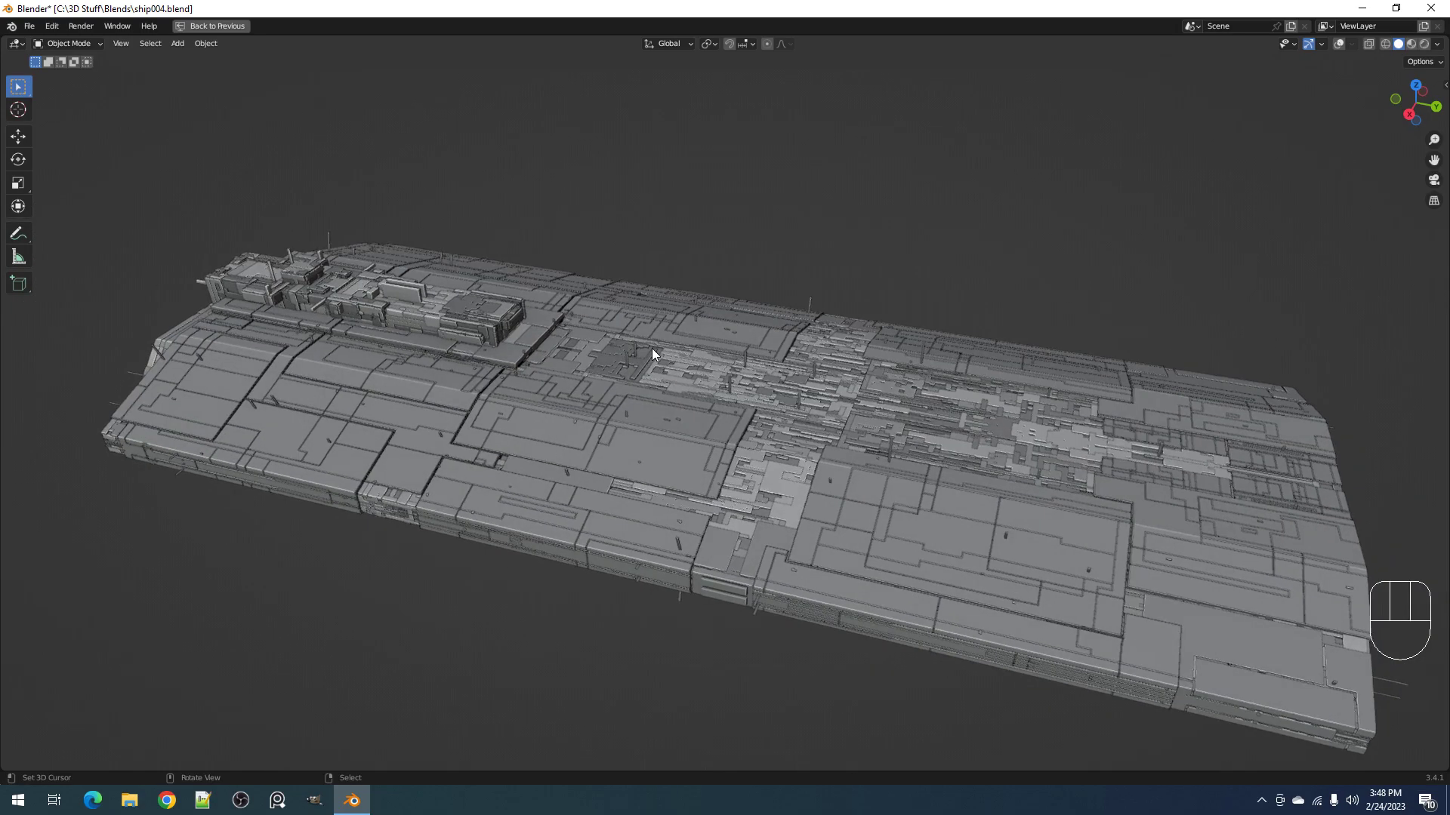
# Step: Set the random cells' pool size to 100 and their thickness to 0.002
pyautogui.scroll(5, 713, 383)
pyautogui.press('F9')
pyautogui.click(961, 499)
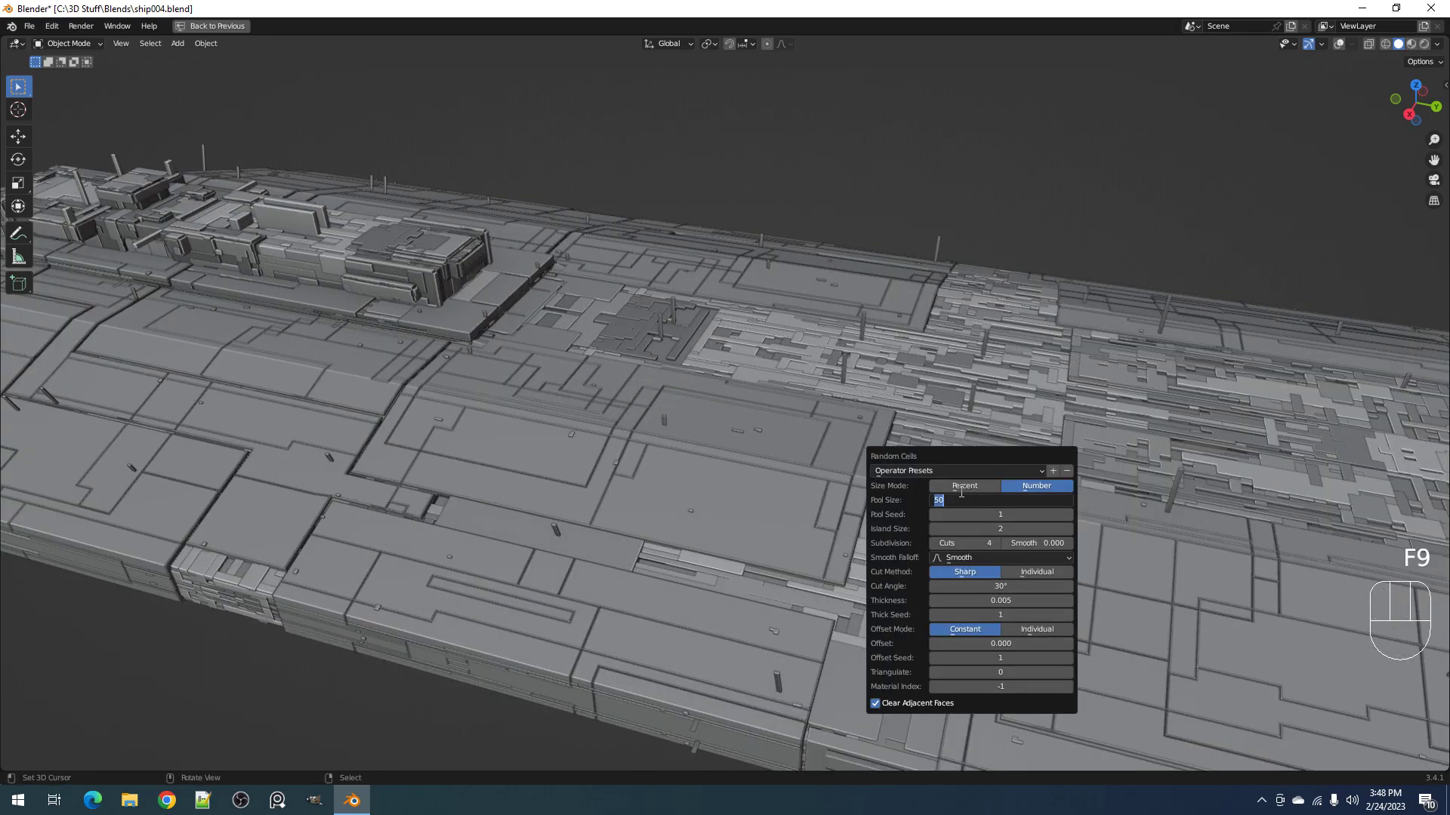
pyautogui.write('100')
pyautogui.press('Return')
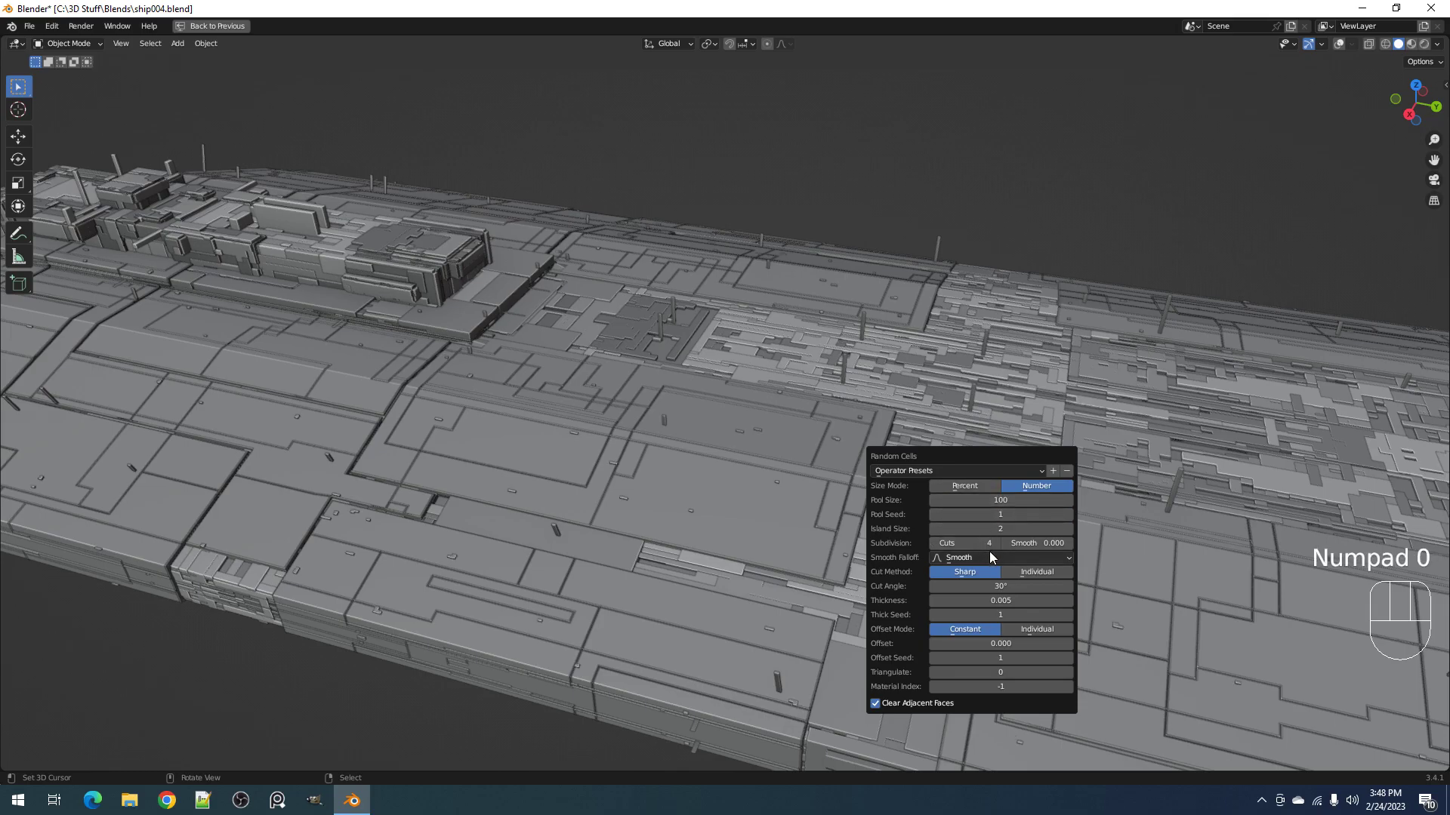
pyautogui.click(959, 601)
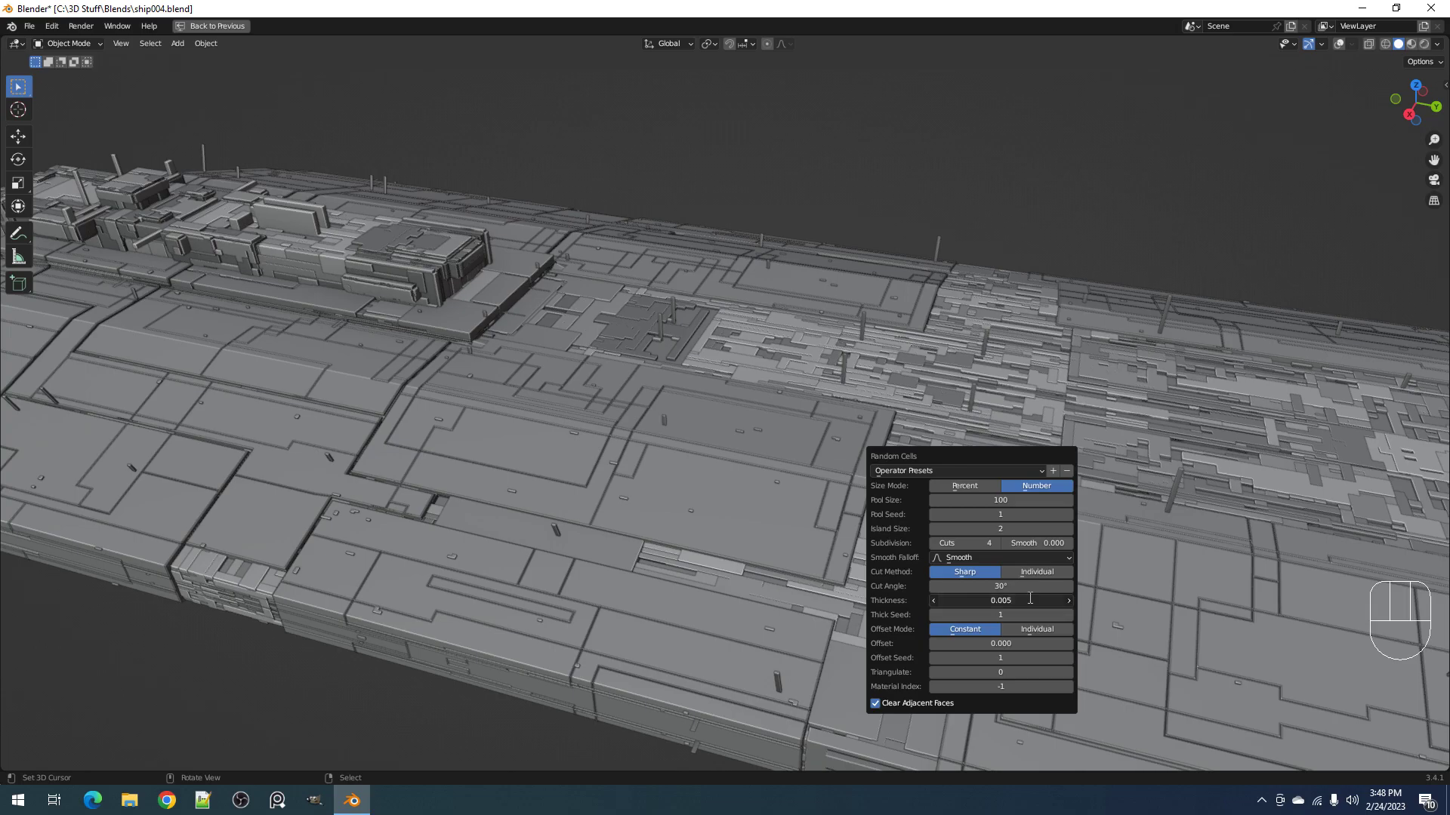
pyautogui.write('.002')
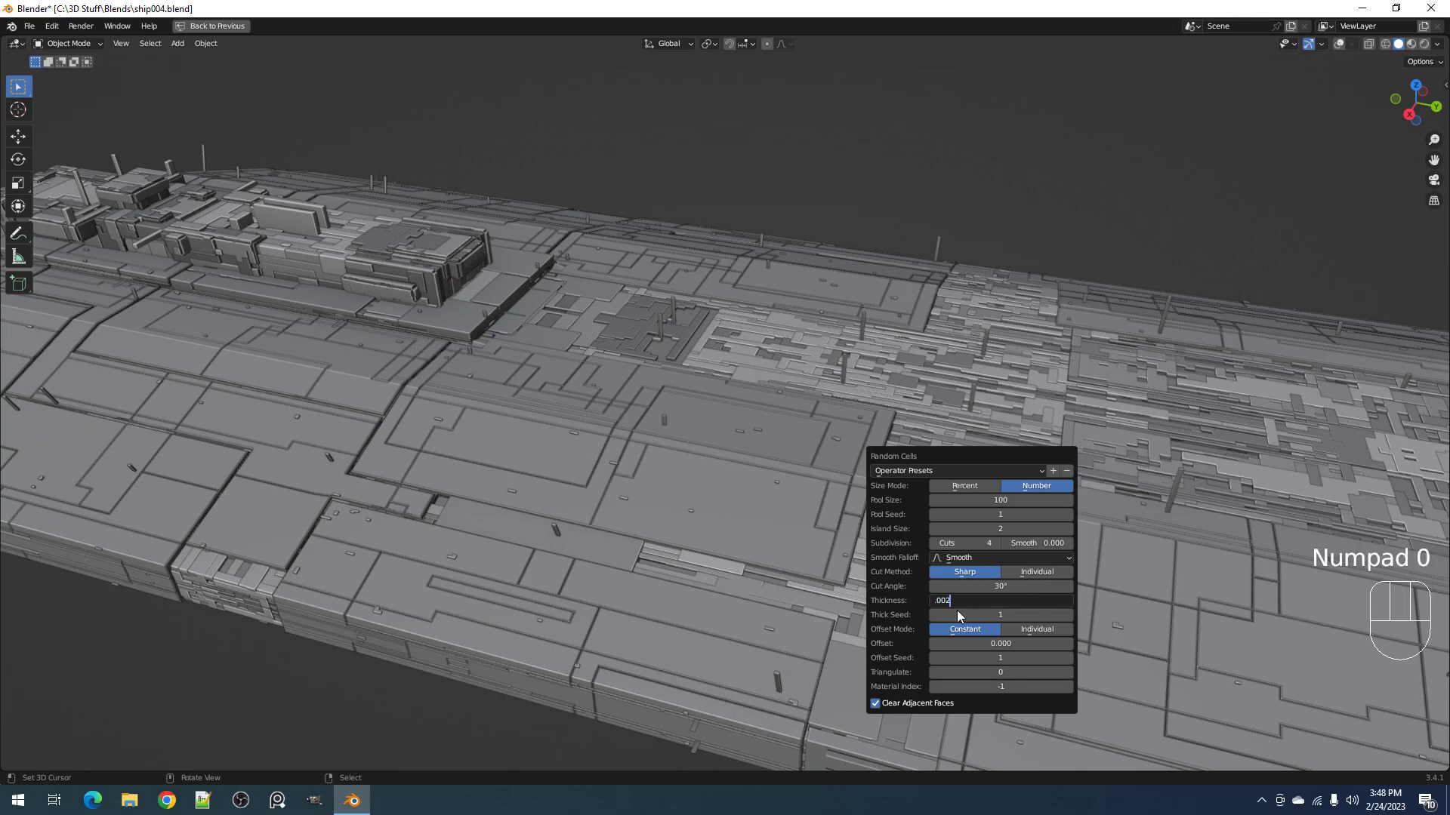
pyautogui.press('Return')
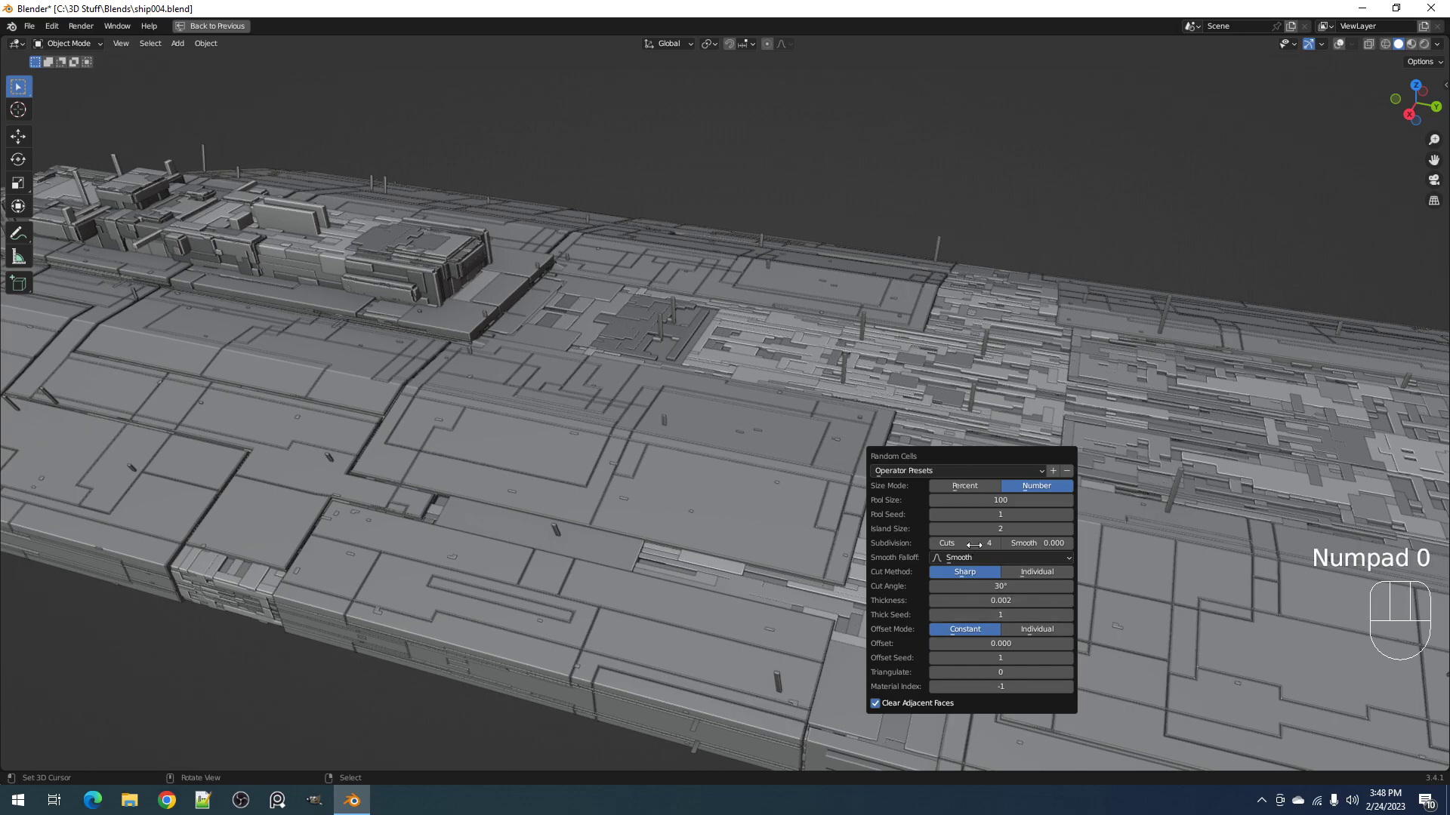
# Step: Lower the random cells' subdivision cuts to 0
pyautogui.keyDown('ctrl'); pyautogui.scroll(-2, 975, 545); pyautogui.keyUp('ctrl')
pyautogui.keyDown('ctrl'); pyautogui.scroll(-1, 975, 544); pyautogui.keyUp('ctrl')
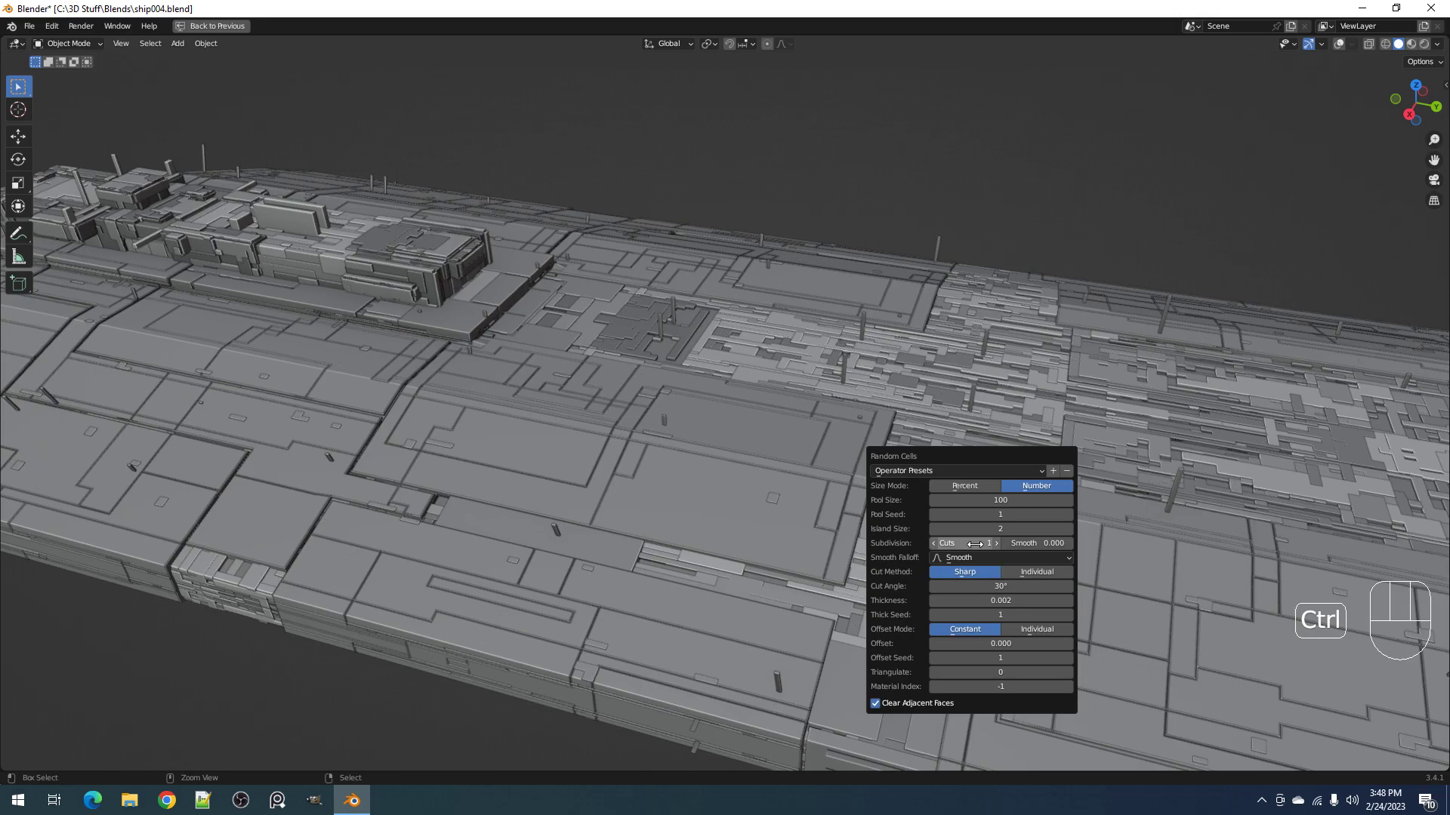
pyautogui.keyDown('ctrl'); pyautogui.scroll(1, 974, 545); pyautogui.keyUp('ctrl')
pyautogui.scroll(-3, 532, 561)
# Step: Run Random Cells on the hull panels again with a pool seed of 5 and 2 subdivision cuts
pyautogui.hotkey('shift', 'q')
pyautogui.click(803, 466)
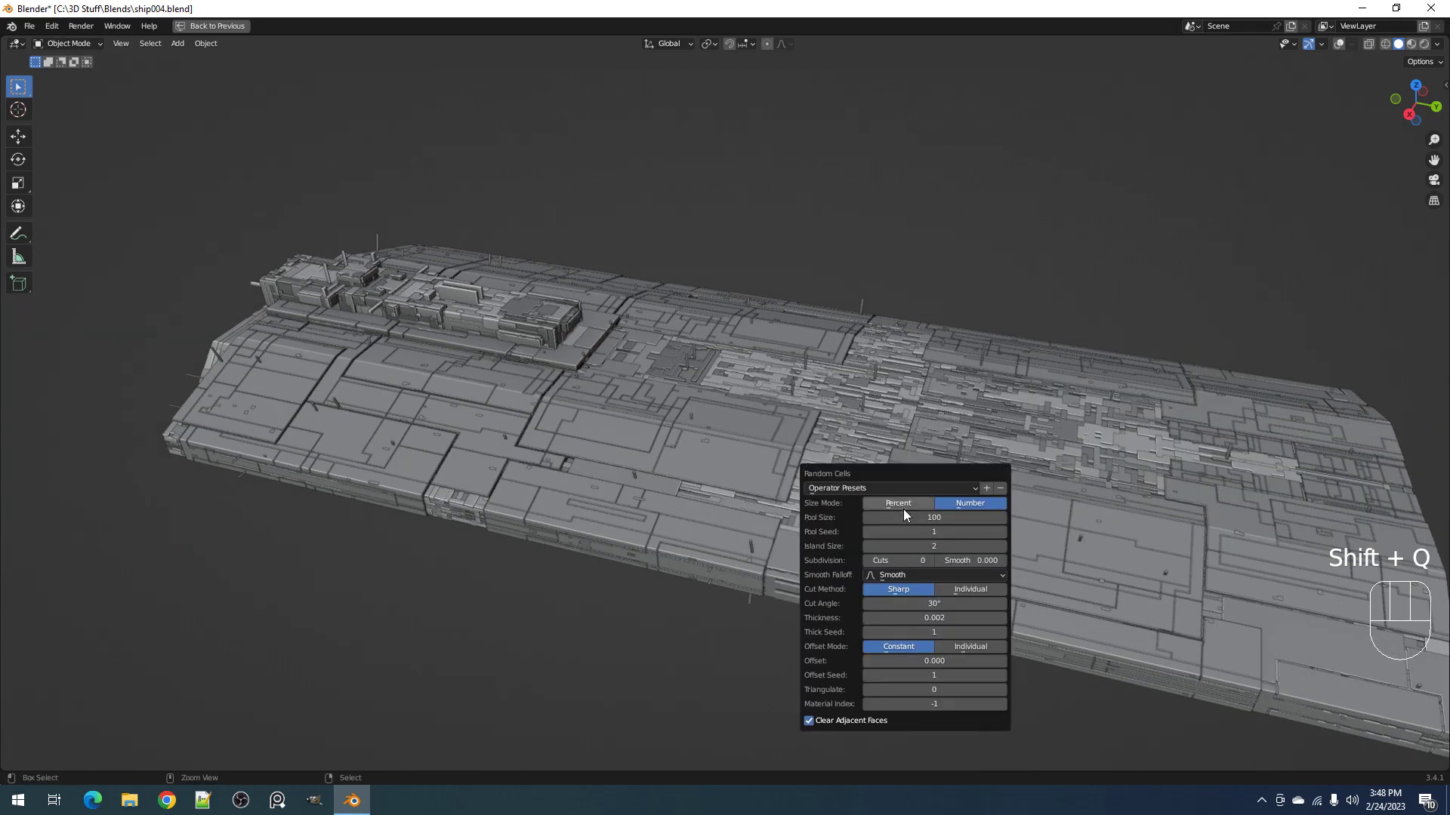
pyautogui.keyDown('ctrl'); pyautogui.scroll(2, 905, 531); pyautogui.keyUp('ctrl')
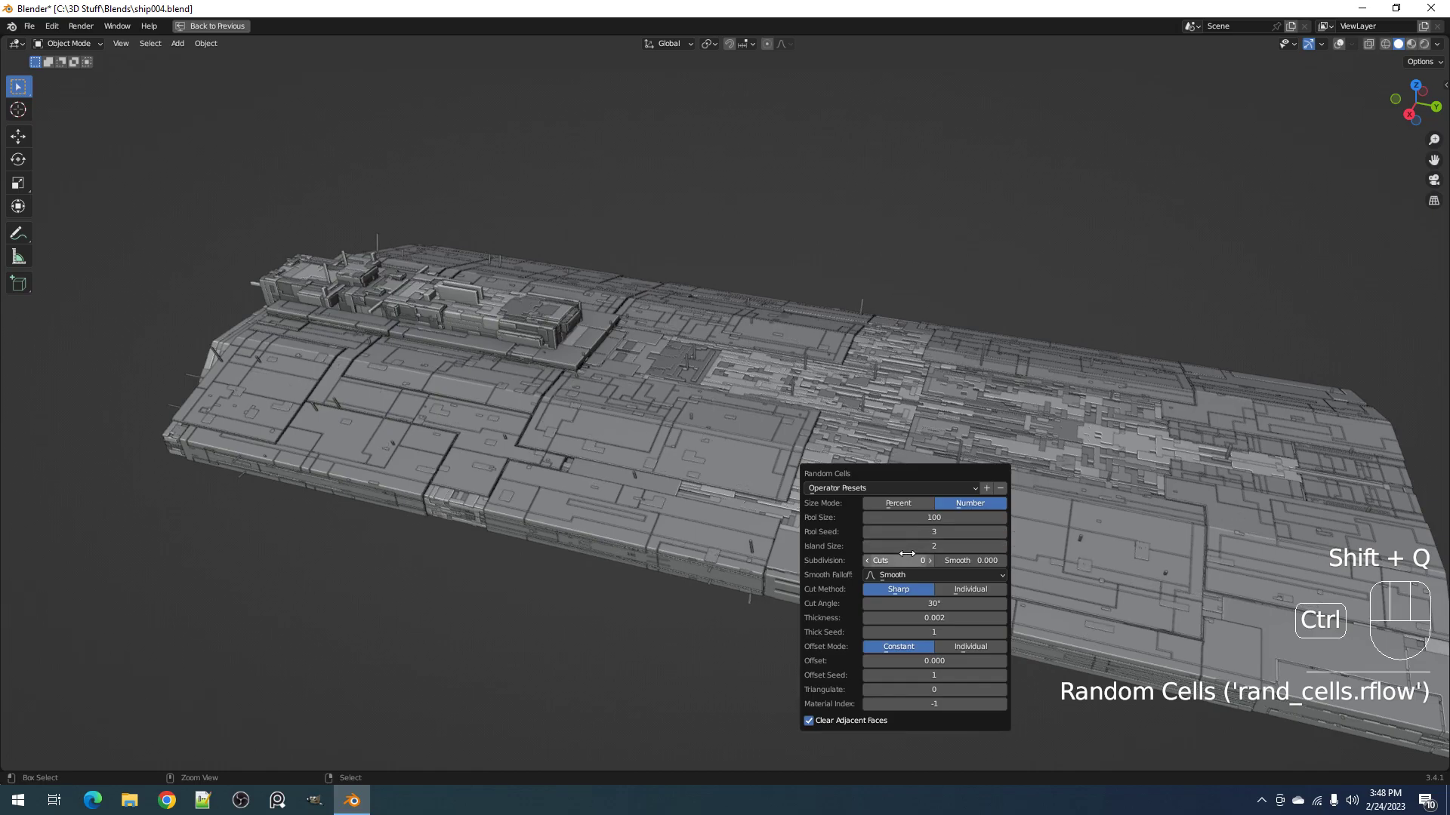
pyautogui.keyDown('ctrl'); pyautogui.scroll(1, 905, 560); pyautogui.keyUp('ctrl')
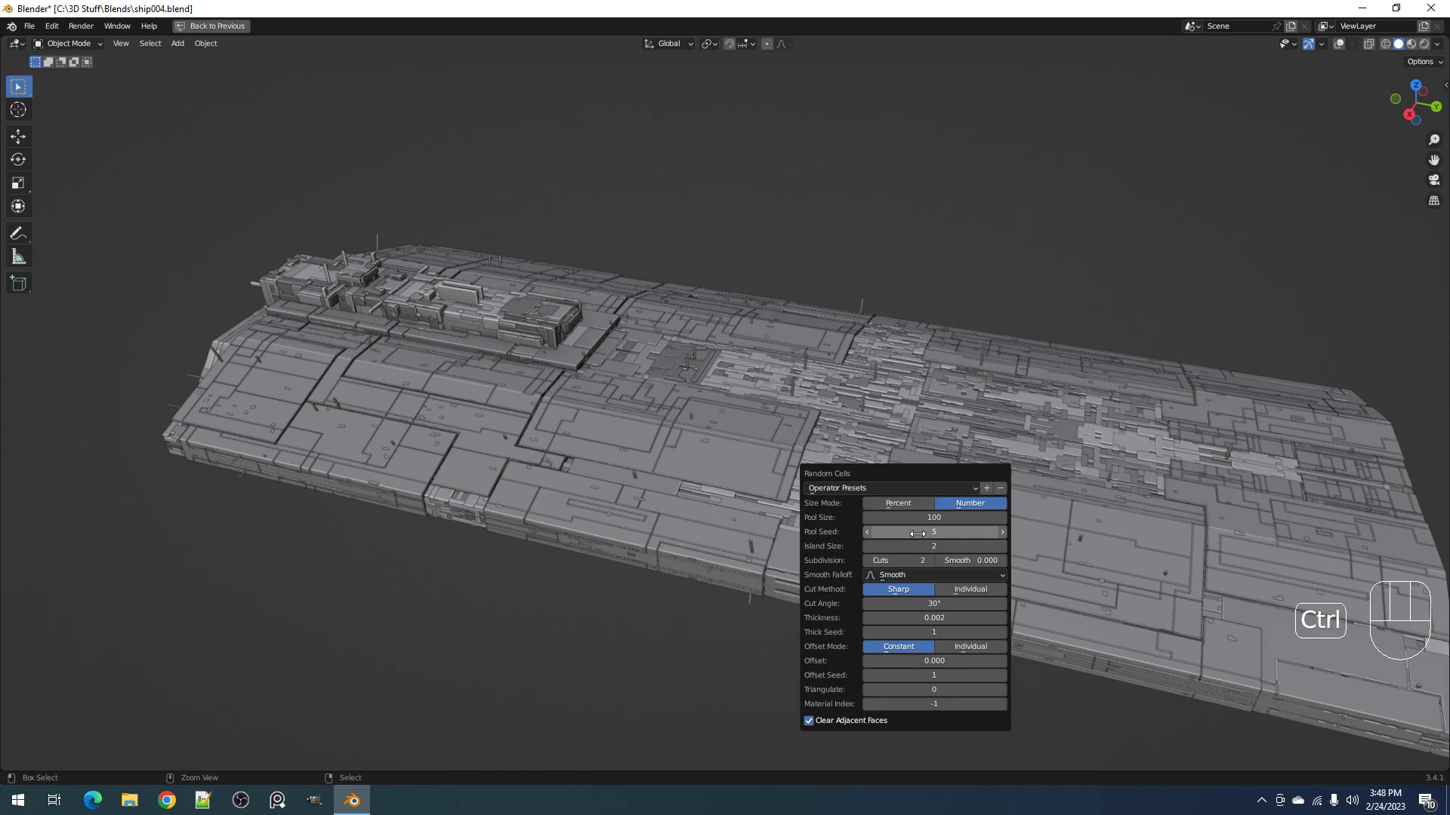
pyautogui.hotkey('shift', 'q')
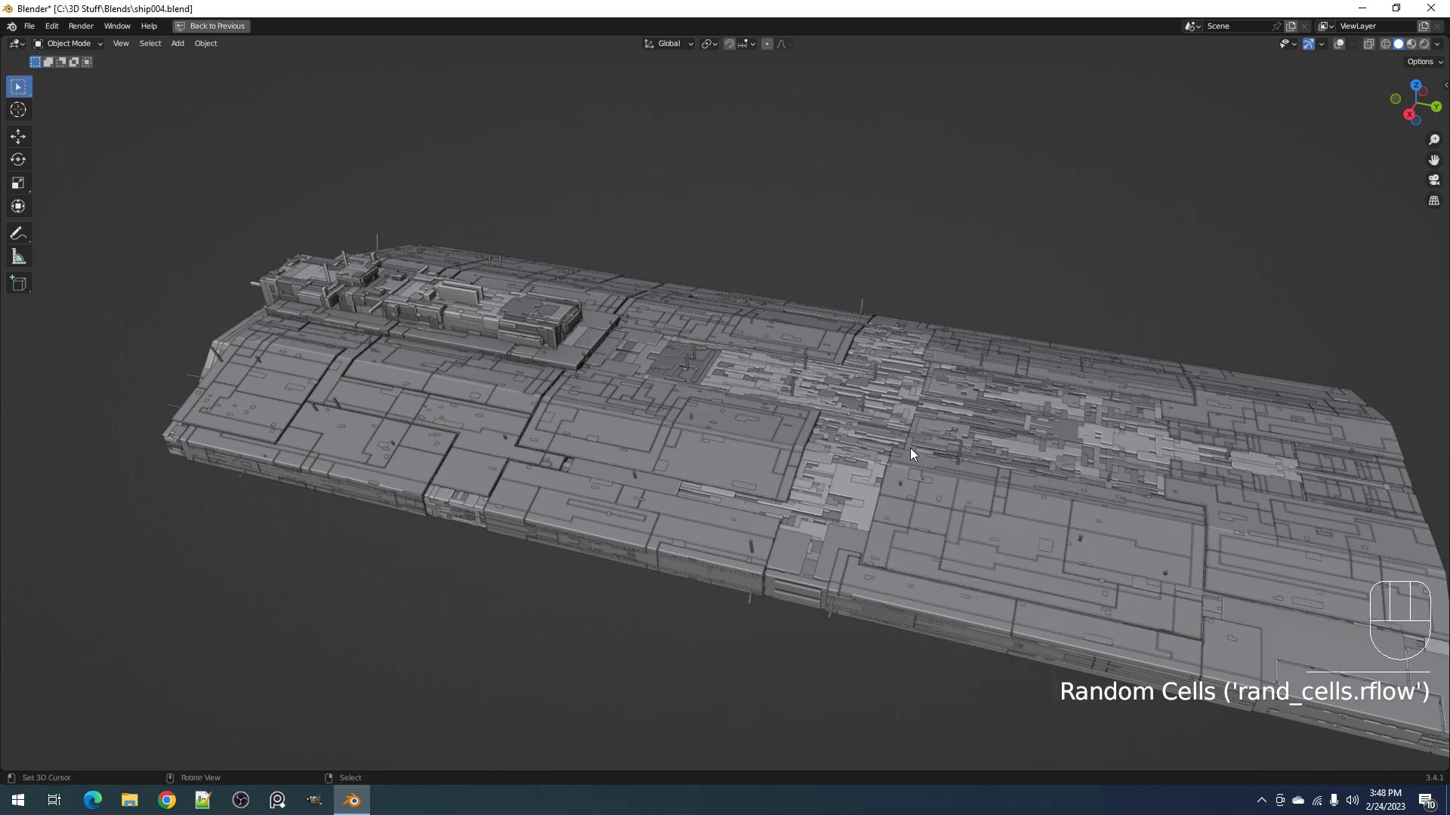
# Step: Examine the hull's new random cells in rendered shading with the overlays hidden, and return to solid shading
pyautogui.press('z')
pyautogui.click(983, 401)
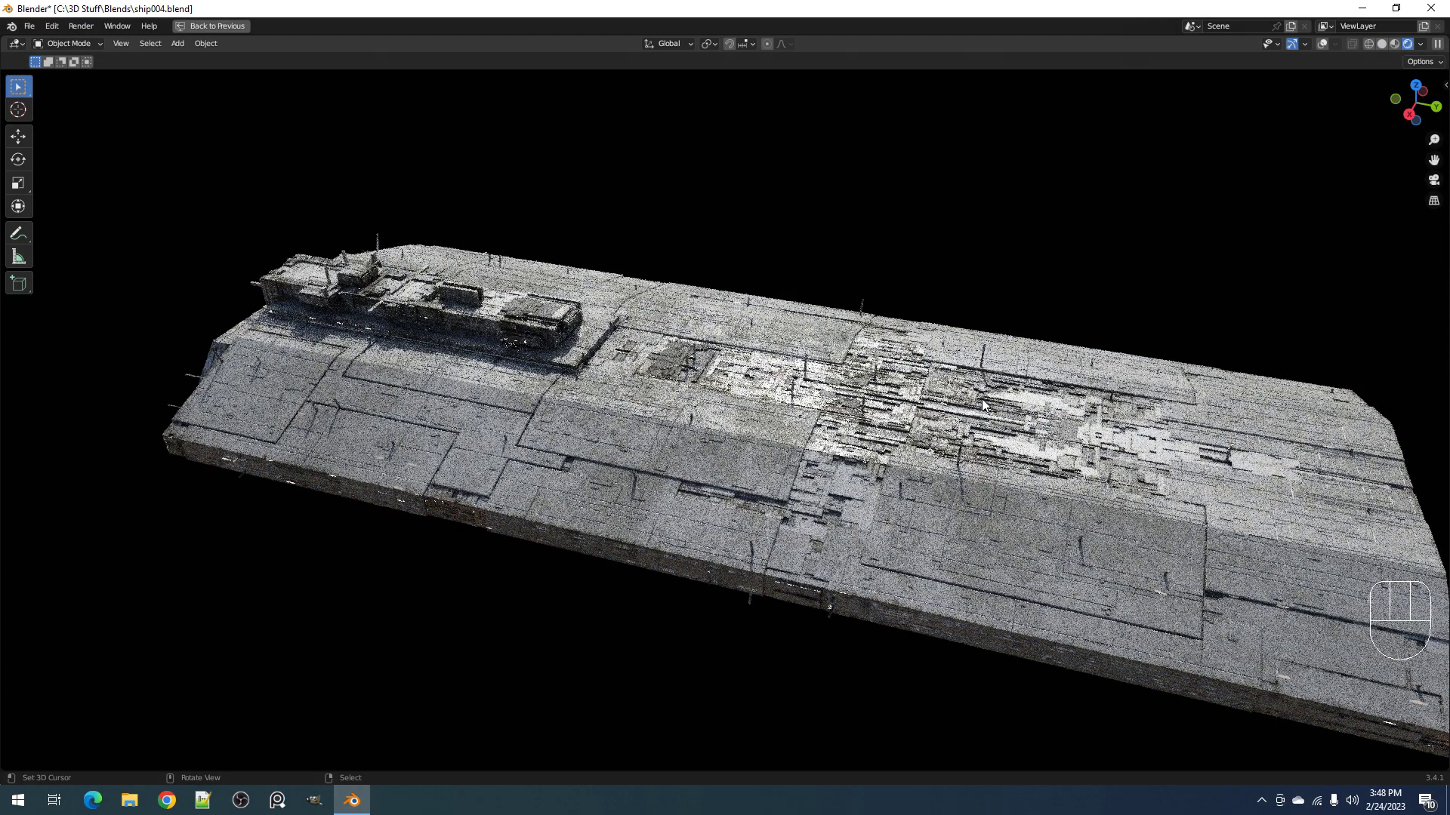
pyautogui.moveTo(962, 442); pyautogui.dragTo(911, 433, button='middle')
pyautogui.scroll(-2, 943, 438)
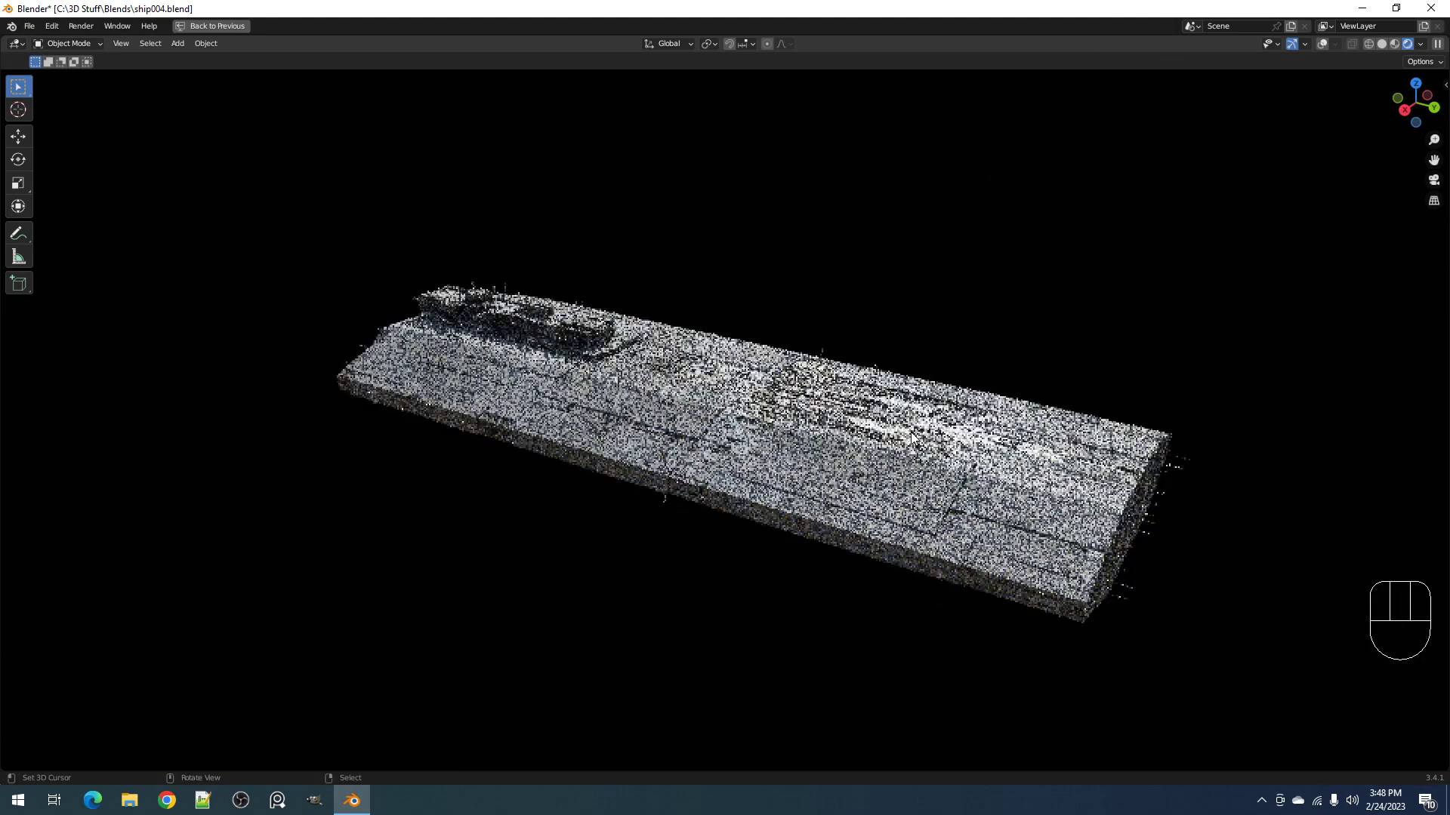
pyautogui.scroll(1, 911, 435)
pyautogui.hotkey('shift', 'alt', 'z')
pyautogui.hotkey('shift', 'alt', 'z')
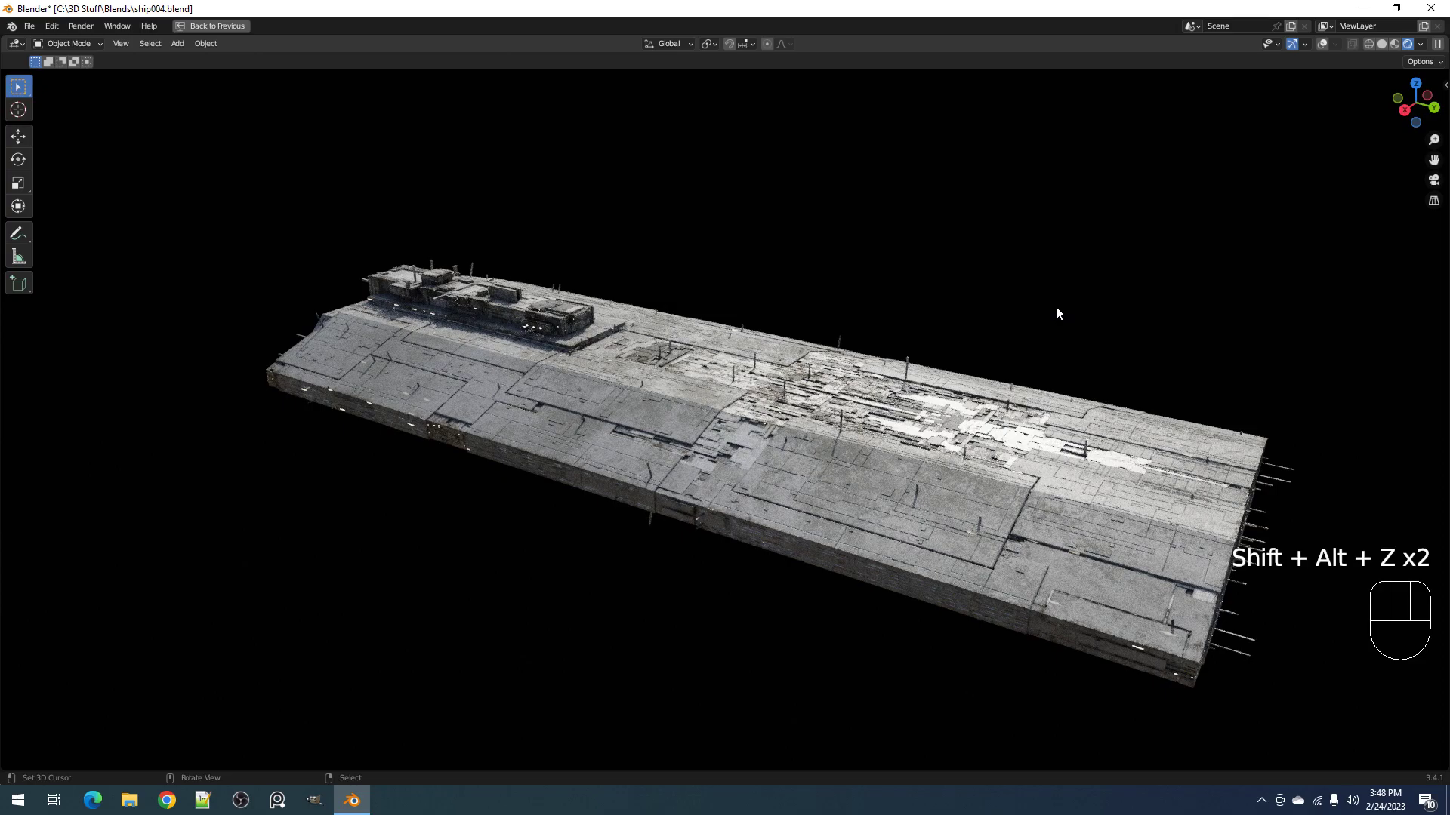
pyautogui.press('z')
pyautogui.click(1141, 305)
# Step: Select the hull panel mesh together with its random cells objects, hide the overlays and save the file
pyautogui.scroll(5, 741, 414)
pyautogui.hotkey('shift', 'alt', 'z')
pyautogui.rightClick(643, 392)
pyautogui.keyDown('shift'); pyautogui.moveTo(634, 388); pyautogui.dragTo(693, 438, button='middle'); pyautogui.keyUp('shift')
pyautogui.hotkey('shift', 'alt', 'z')
pyautogui.hotkey('shift', 'alt', 'z')
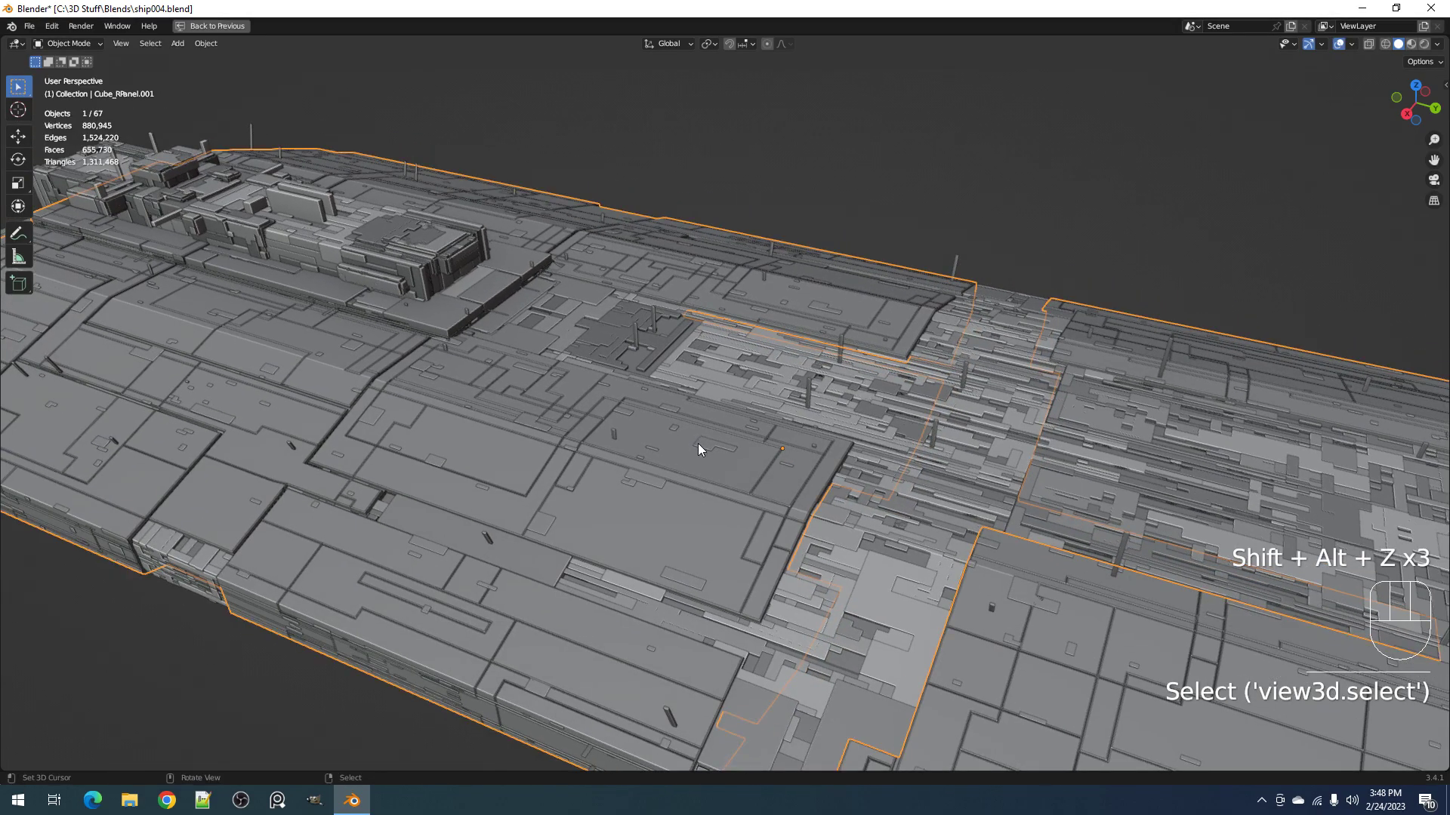
pyautogui.keyDown('shift'); pyautogui.rightClick(698, 445); pyautogui.keyUp('shift')
pyautogui.scroll(2, 698, 446)
pyautogui.scroll(-3, 608, 487)
pyautogui.hotkey('shift', 'alt', 'z')
pyautogui.scroll(-3, 745, 405)
pyautogui.hotkey('ctrl', 's')
pyautogui.moveTo(755, 397); pyautogui.dragTo(805, 423, button='middle')
# Step: Run Random VColor on the selected hull objects with a raised value seed, and save the file
pyautogui.hotkey('shift', 'q')
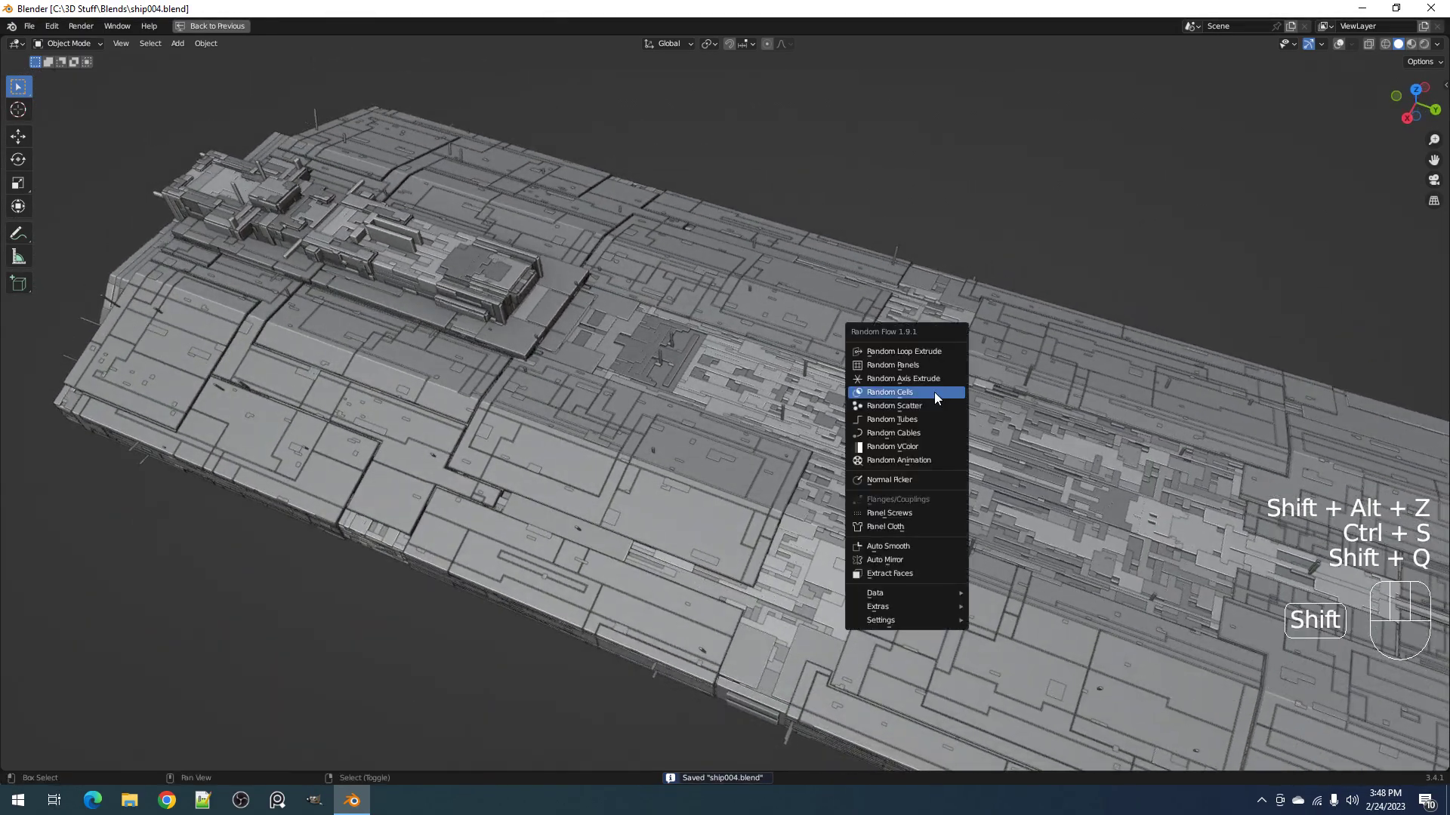
pyautogui.click(918, 448)
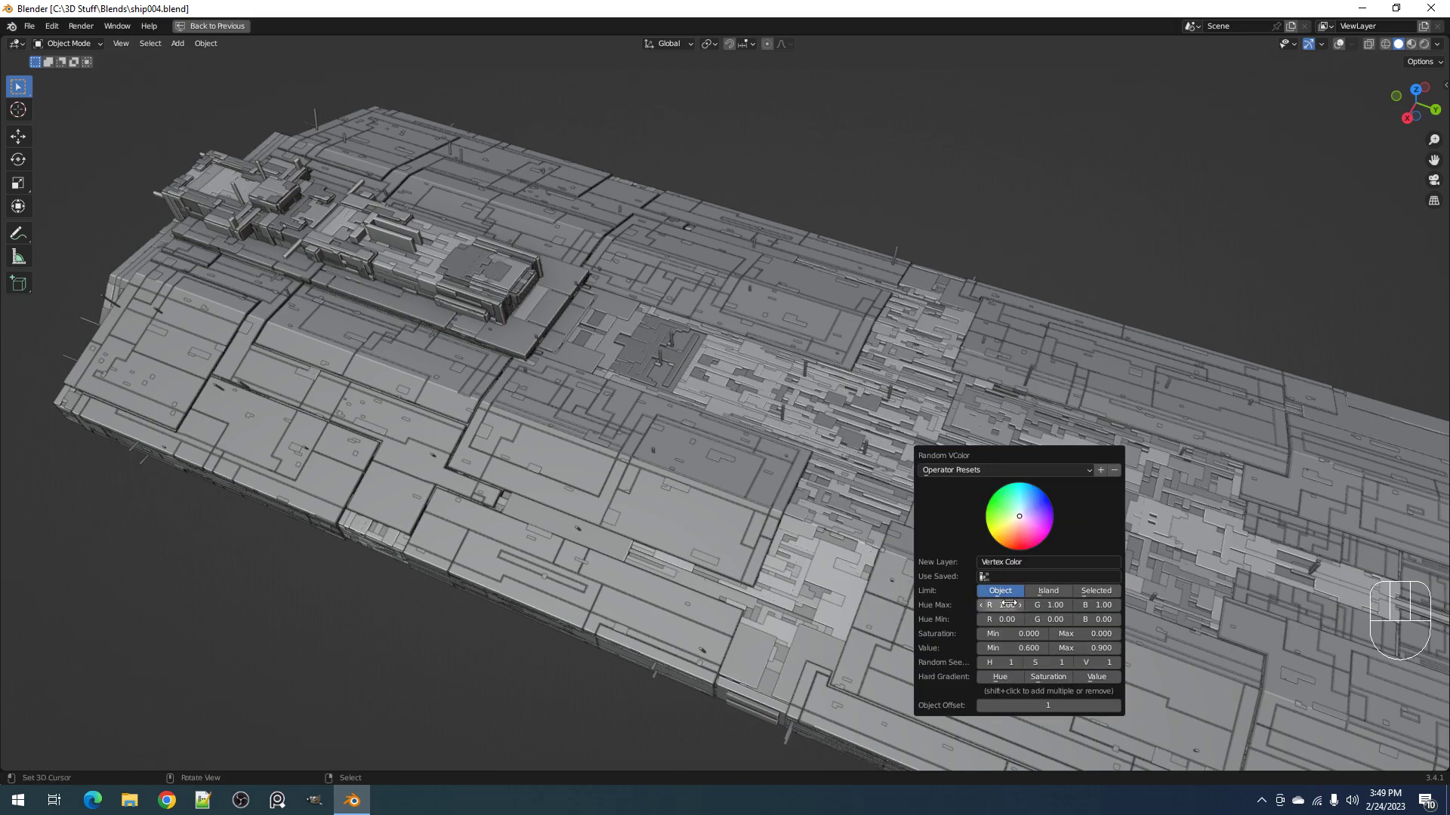
pyautogui.keyDown('ctrl'); pyautogui.scroll(3, 1095, 664); pyautogui.keyUp('ctrl')
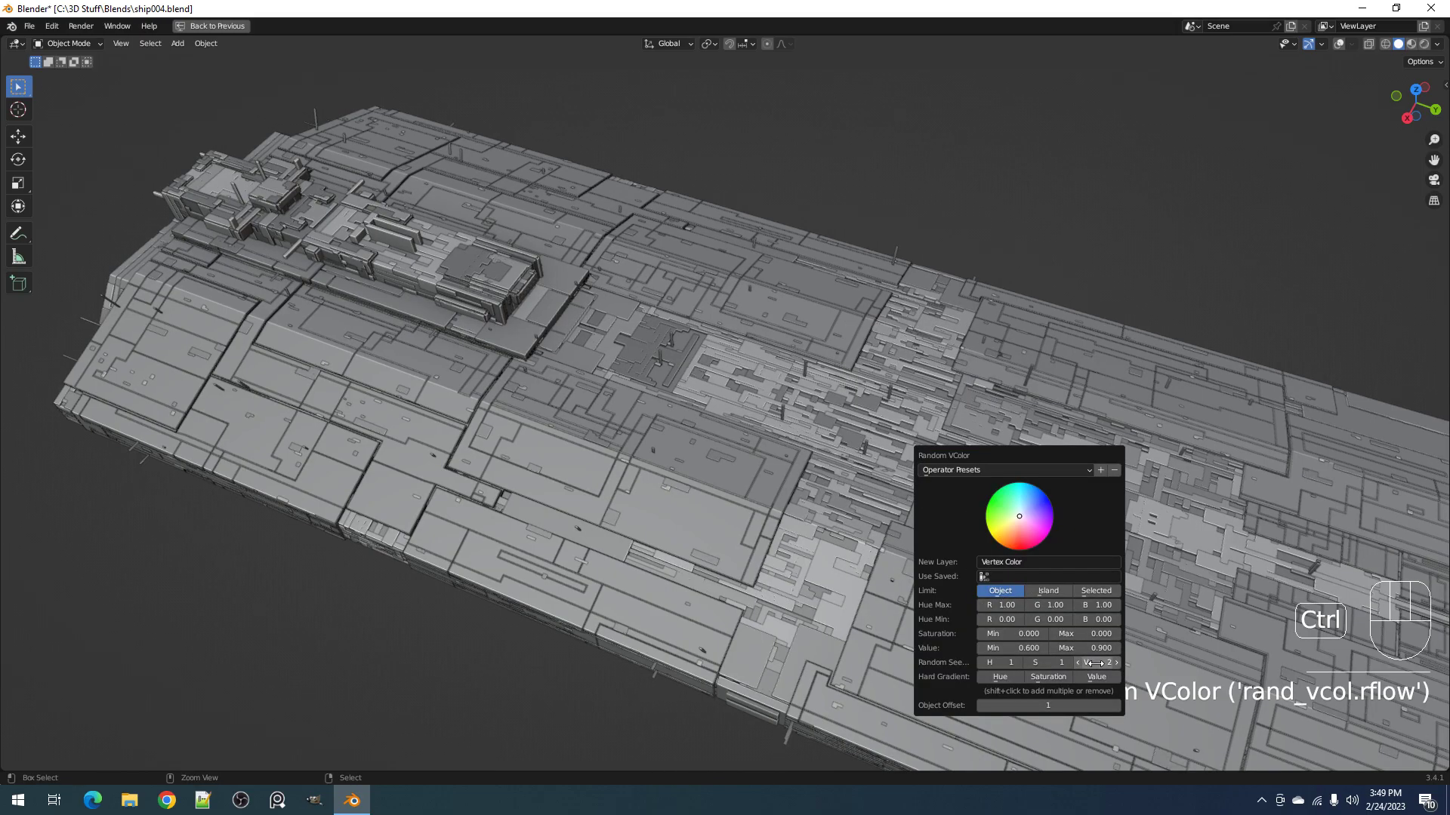
pyautogui.scroll(-5, 883, 356)
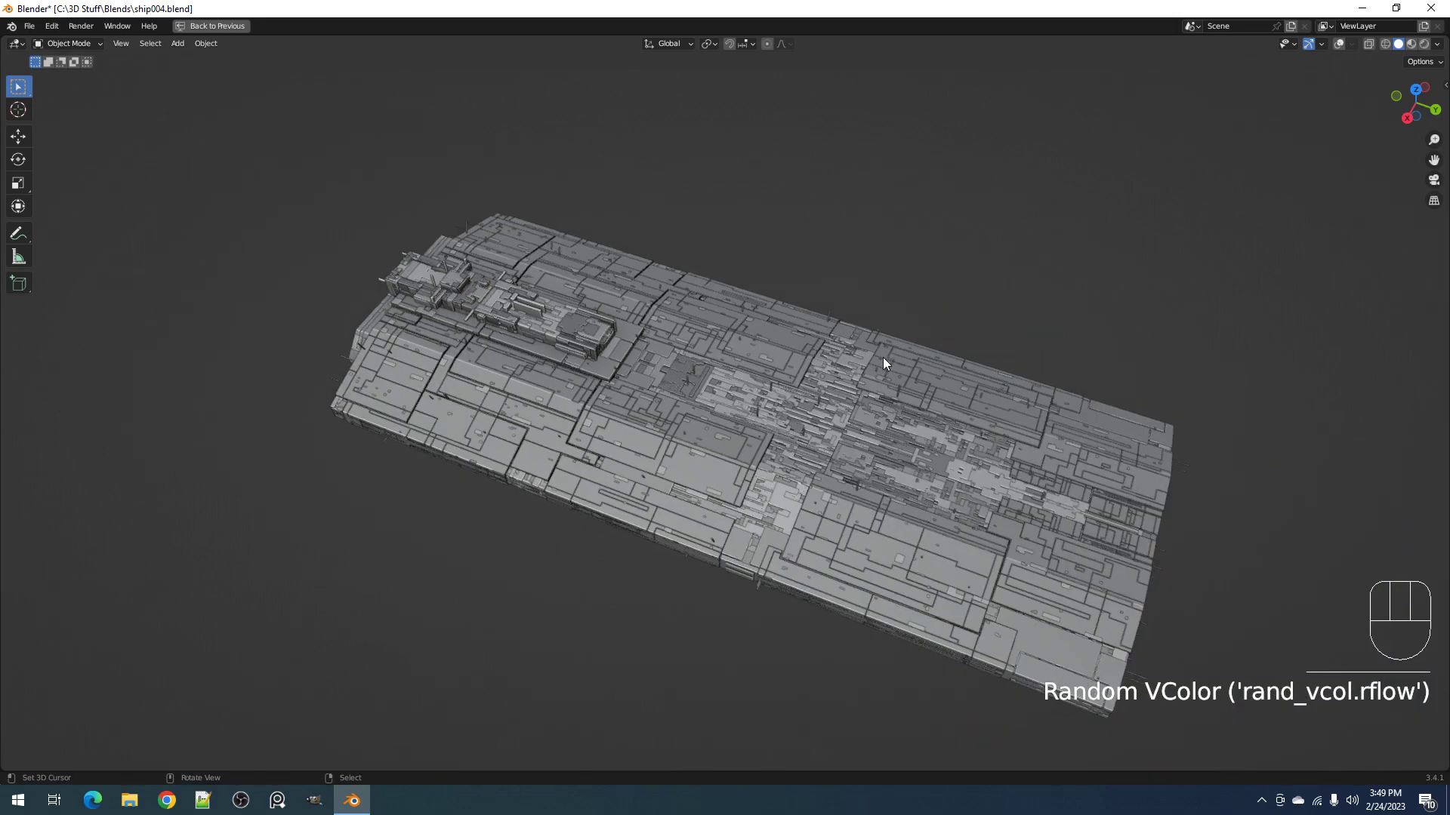
pyautogui.hotkey('ctrl', 's')
pyautogui.hotkey('shift', 'q')
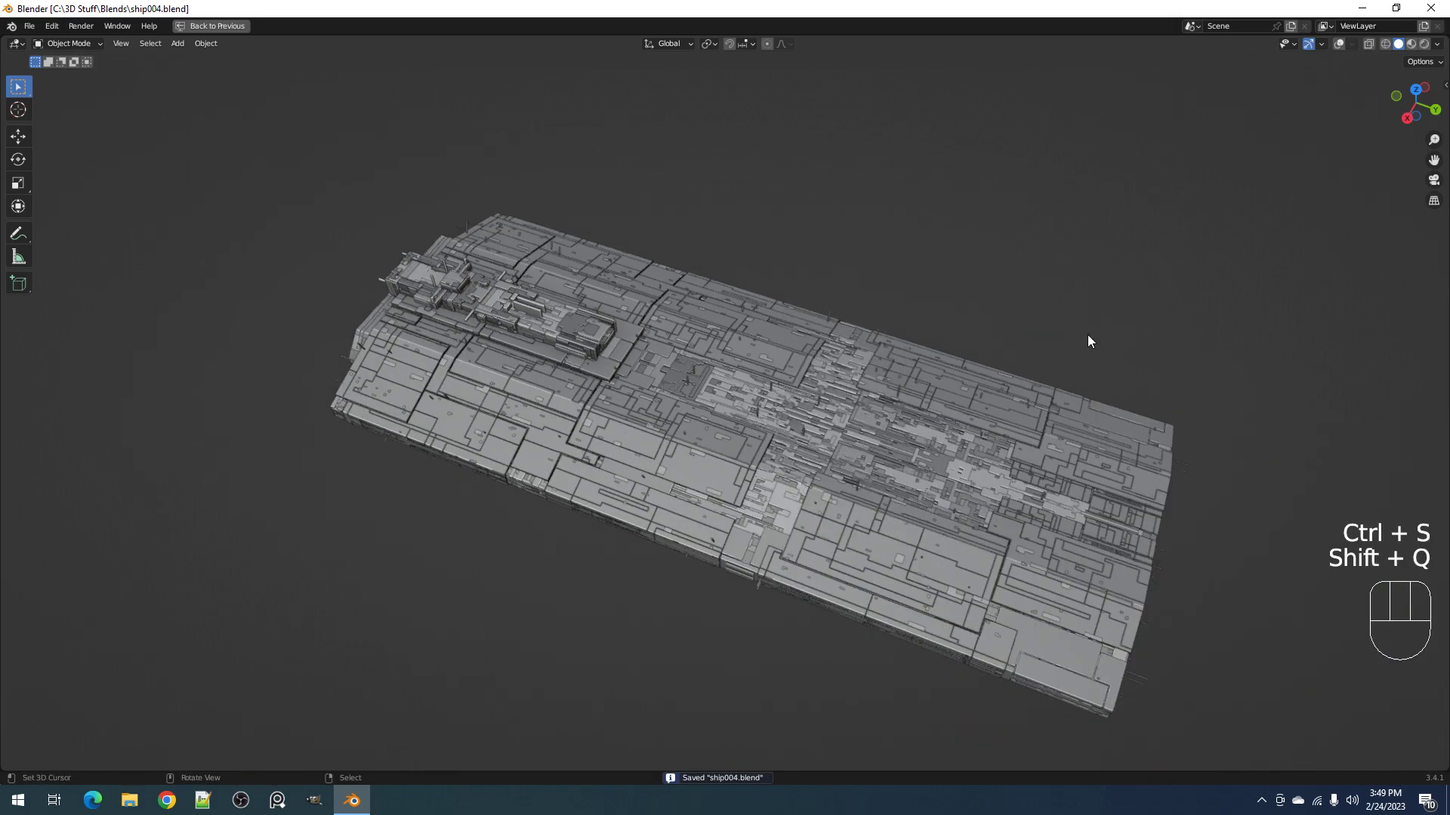
# Step: Check the recoloured hull in rendered shading, return to solid shading and save the file
pyautogui.press('z')
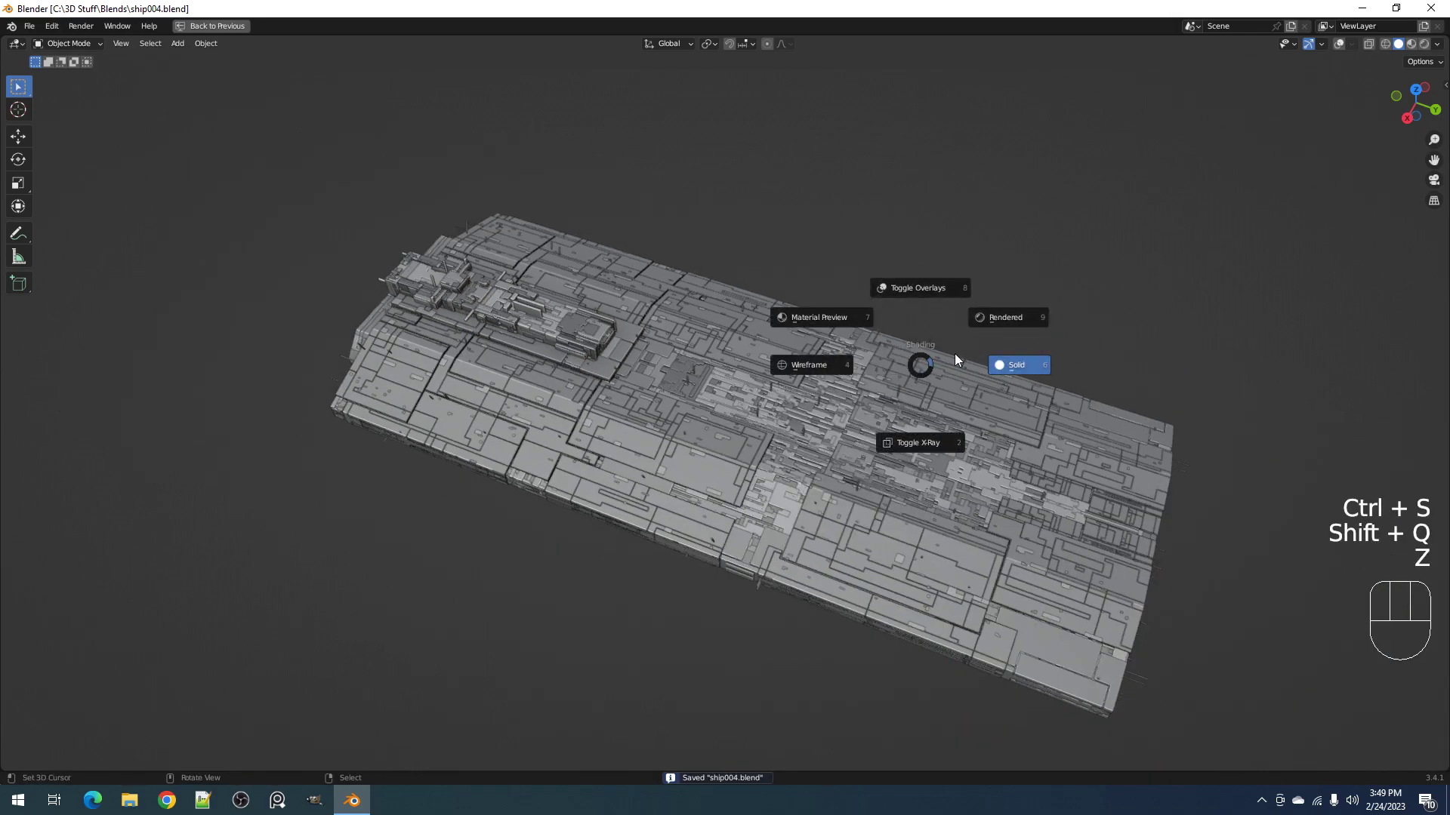
pyautogui.click(998, 319)
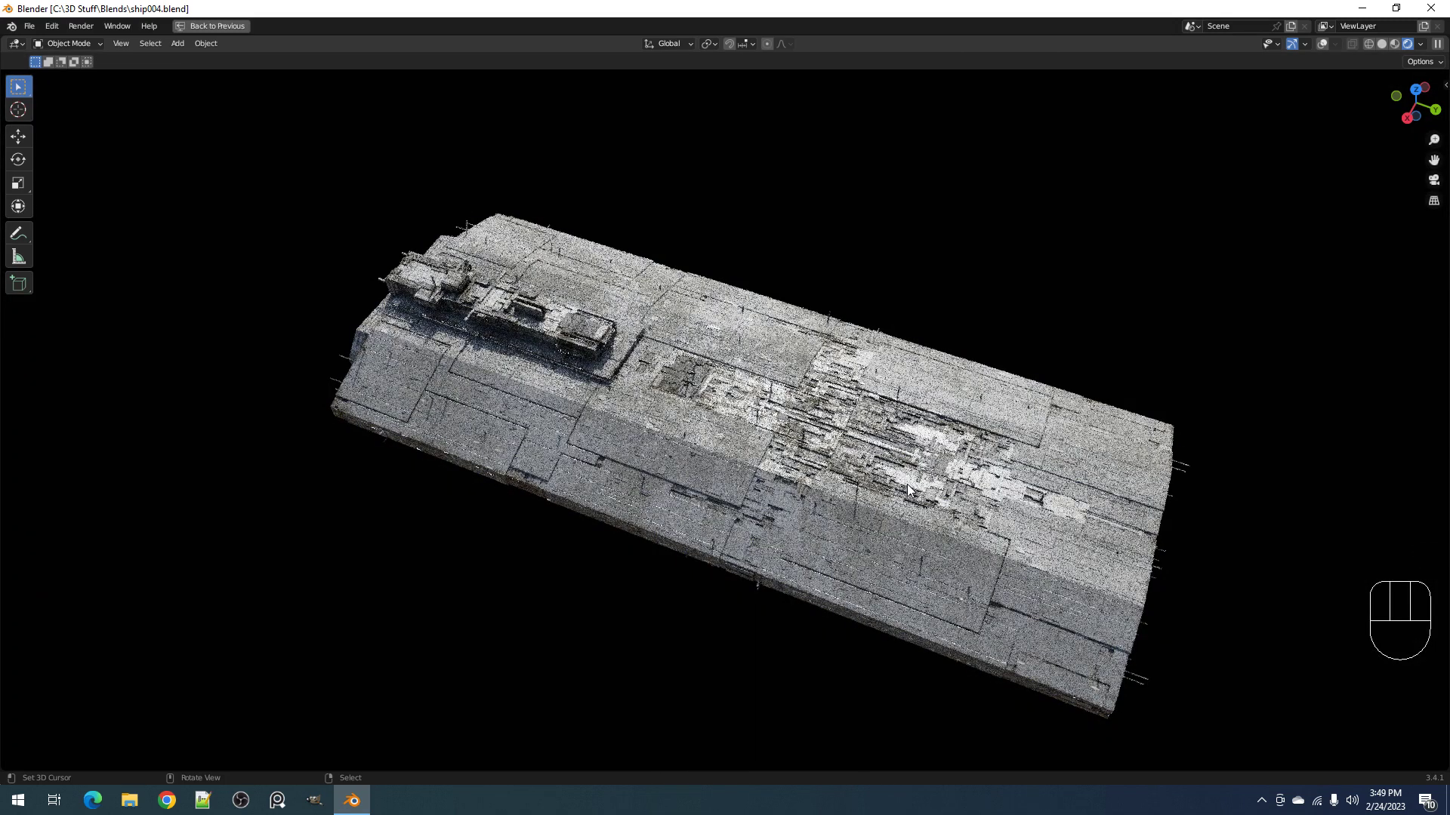
pyautogui.moveTo(893, 427); pyautogui.dragTo(926, 462, button='middle')
pyautogui.hotkey('shift', 'alt', 'z')
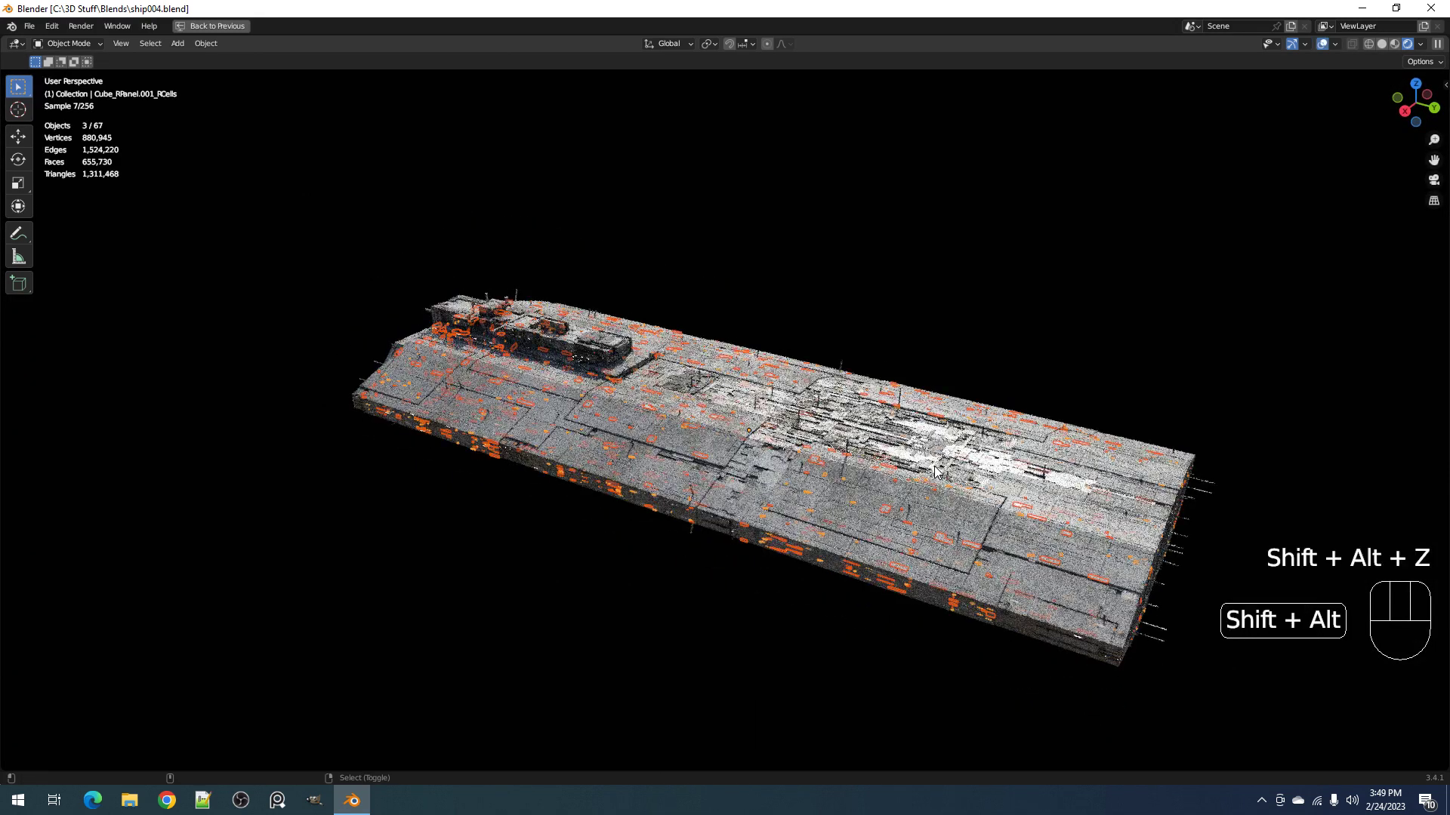
pyautogui.hotkey('shift', 'alt', 'z')
pyautogui.scroll(2, 921, 453)
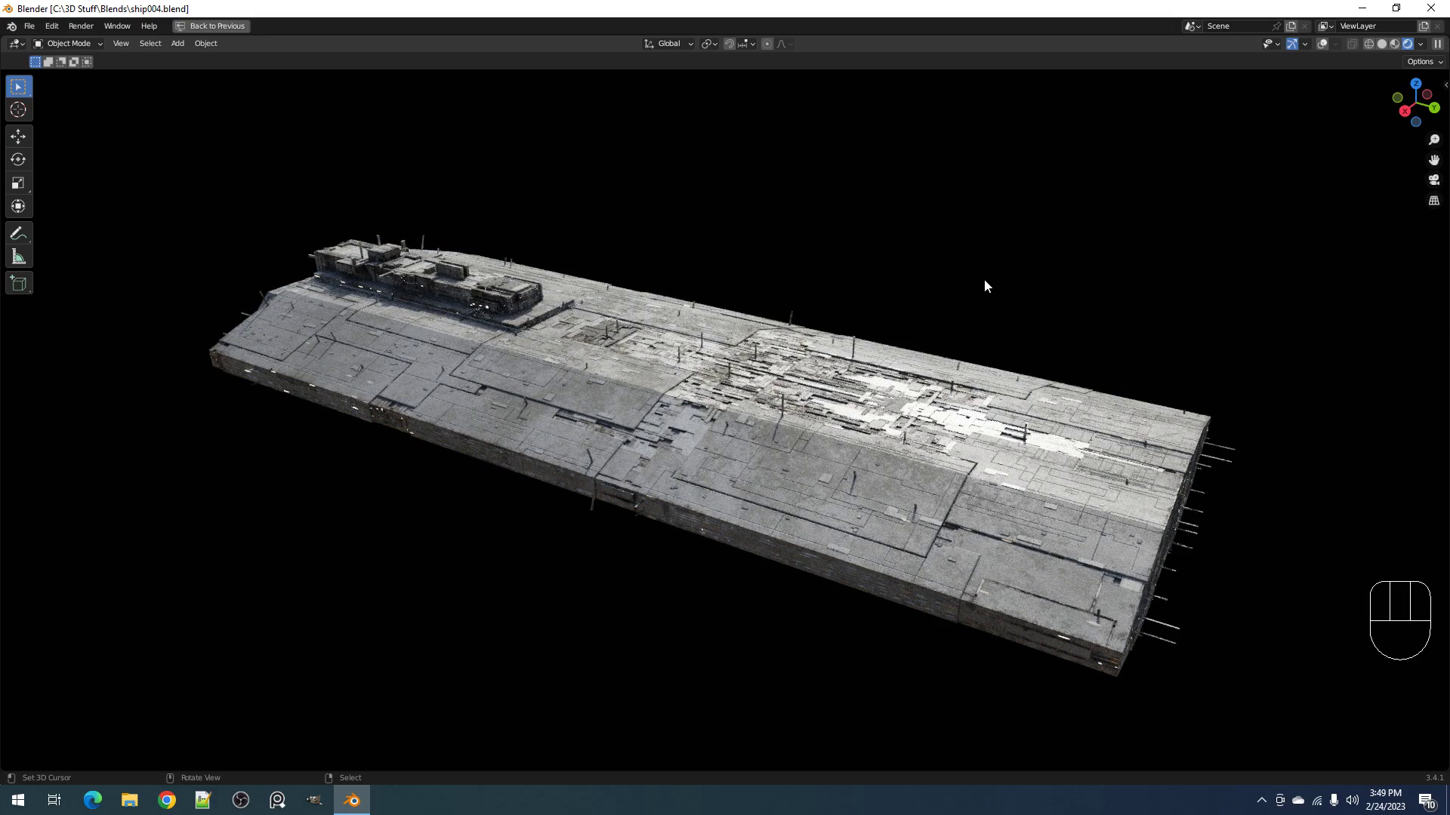
pyautogui.press('z')
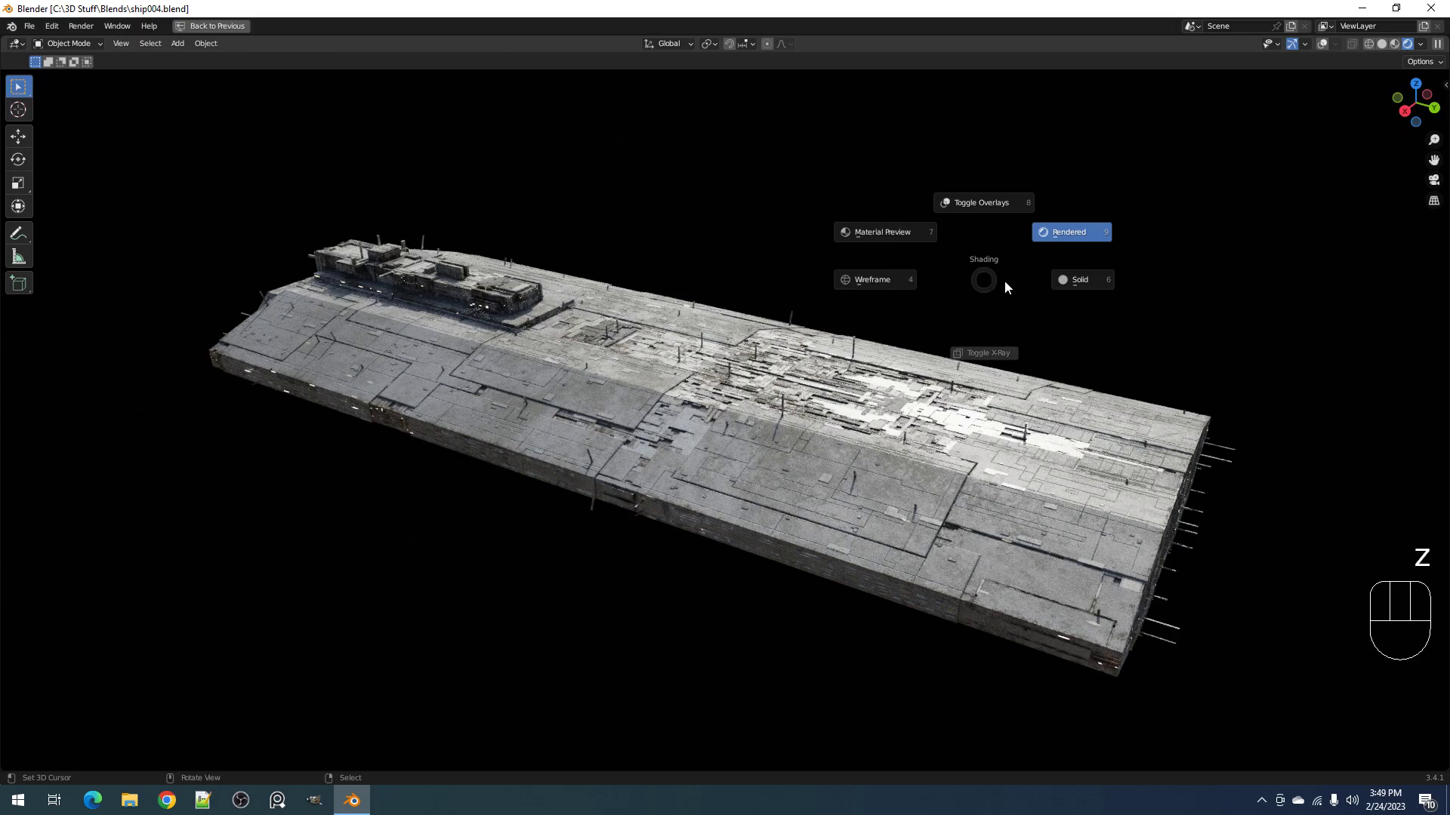
pyautogui.click(1081, 280)
pyautogui.hotkey('ctrl', 's')
# Step: Inspect the whole ship in rendered shading from another angle, restore solid shading and save again
pyautogui.press('z')
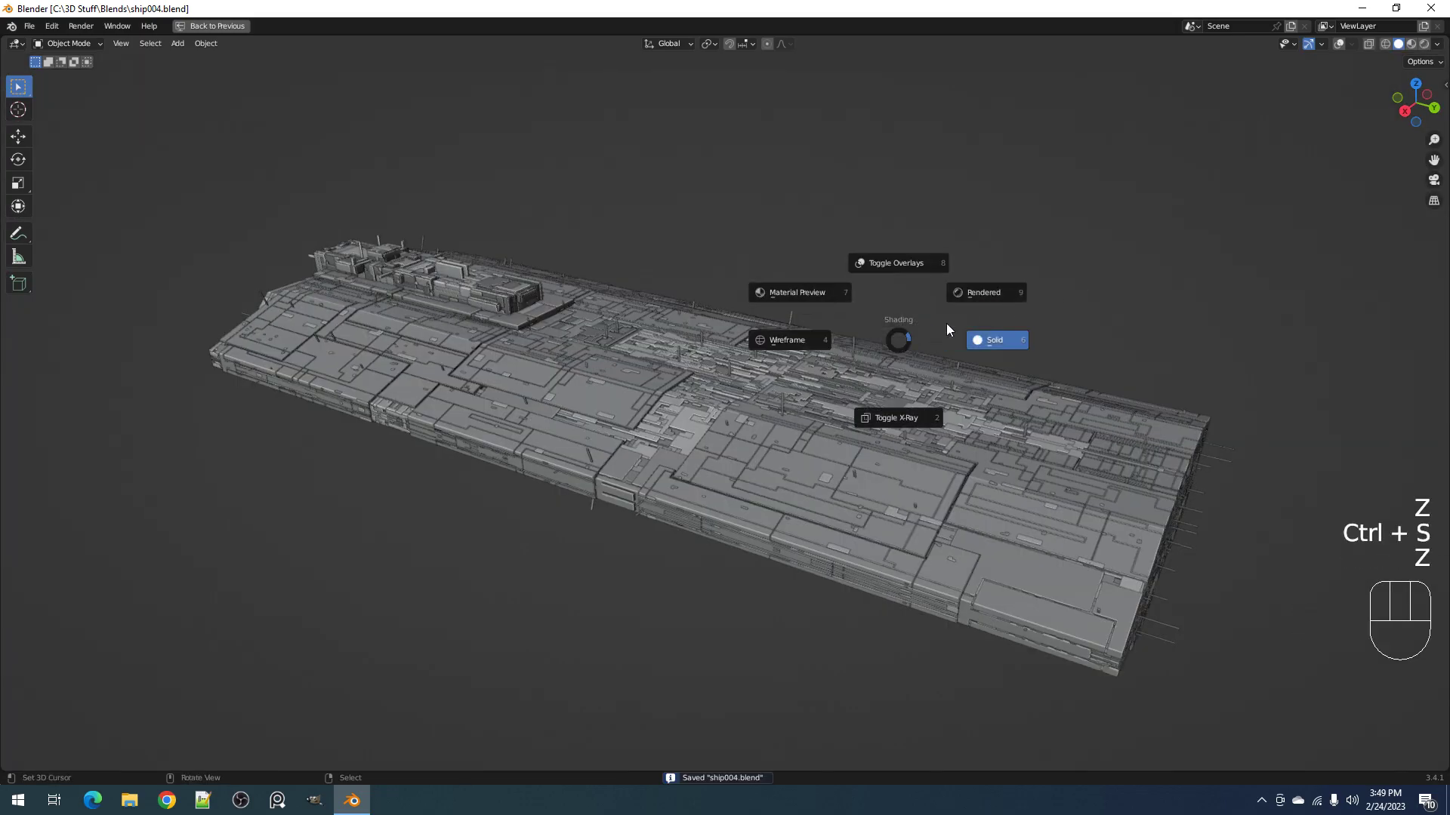
pyautogui.click(979, 298)
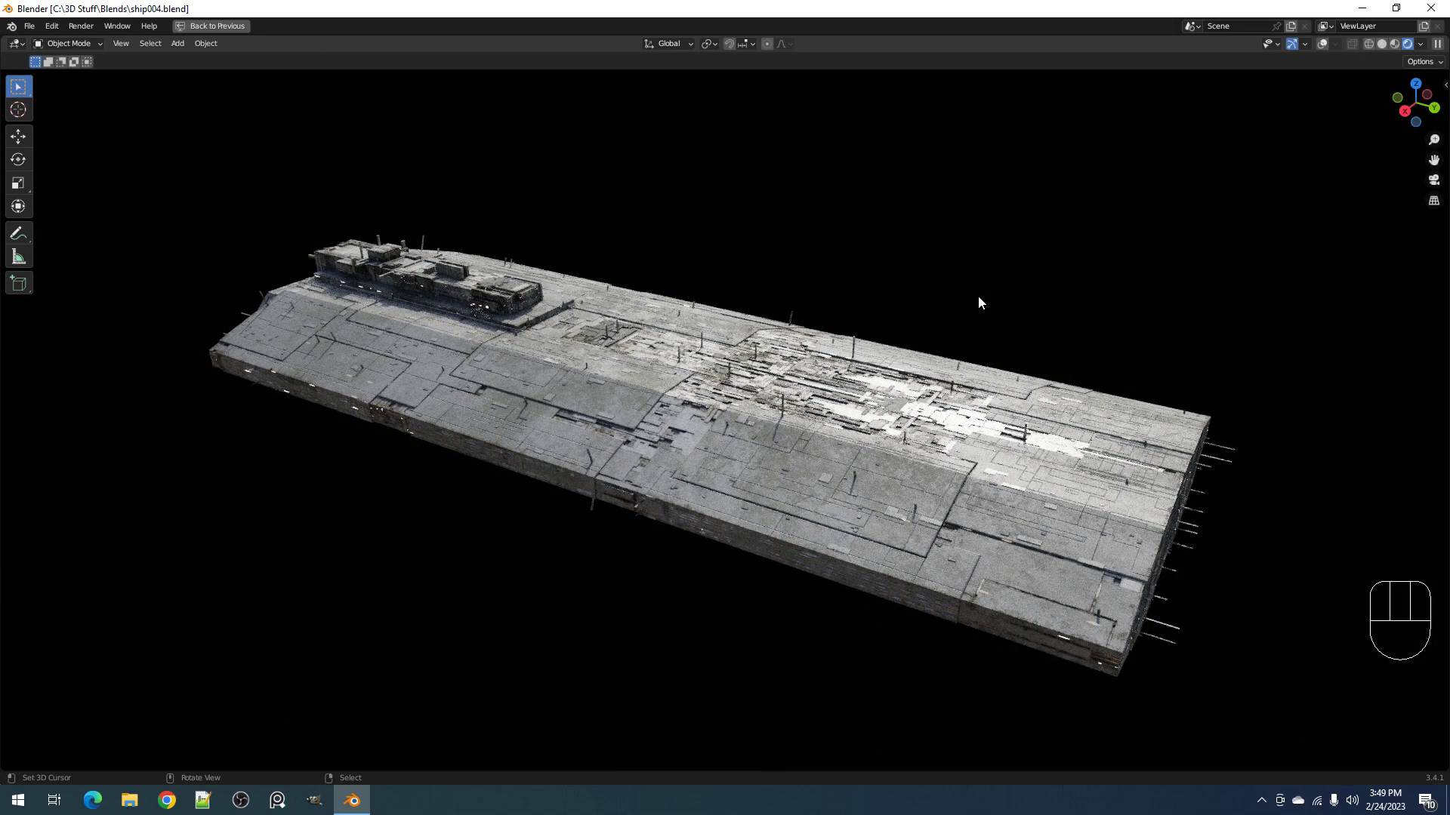
pyautogui.moveTo(866, 416)
pyautogui.mouseDown(button='middle')
pyautogui.moveTo(823, 341)
pyautogui.moveTo(863, 336)
pyautogui.moveTo(825, 450)
pyautogui.moveTo(824, 424)
pyautogui.mouseUp(button='middle')
pyautogui.press('z')
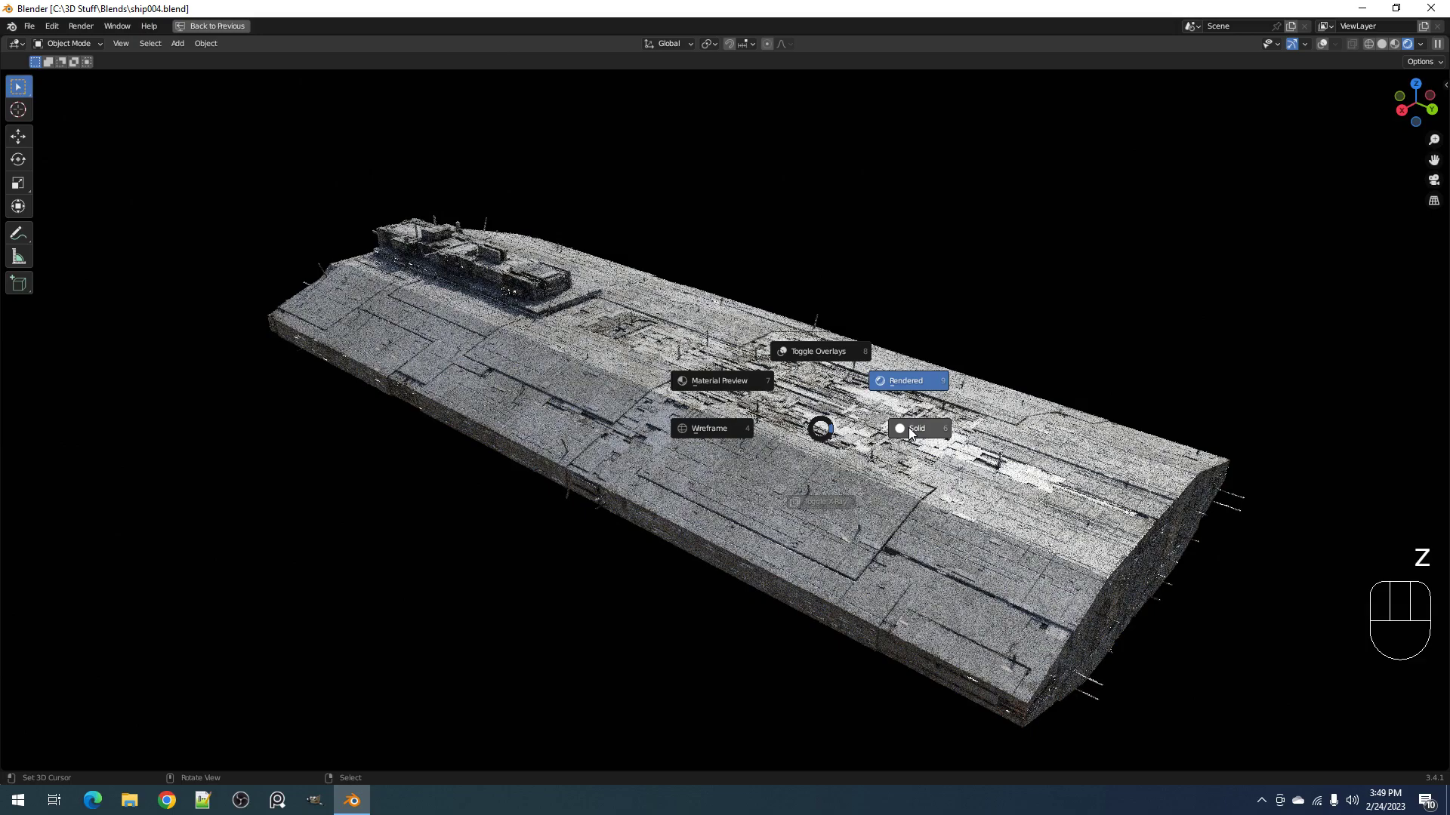
pyautogui.click(908, 427)
pyautogui.hotkey('ctrl', 's')
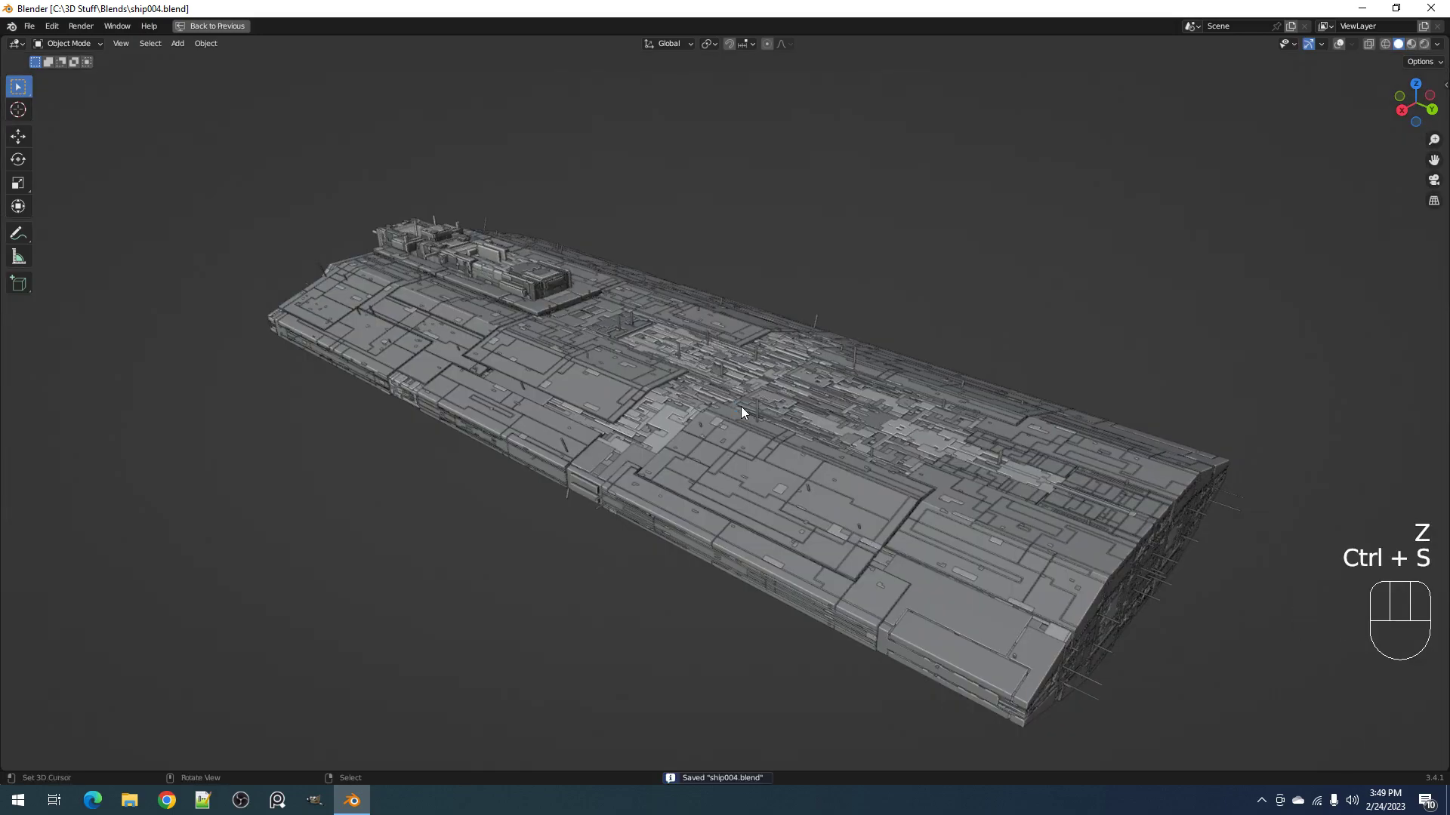
# Step: Try to select similar vertices by vertex group, starting from one small face on the central strip's panel mesh
pyautogui.scroll(8, 737, 402)
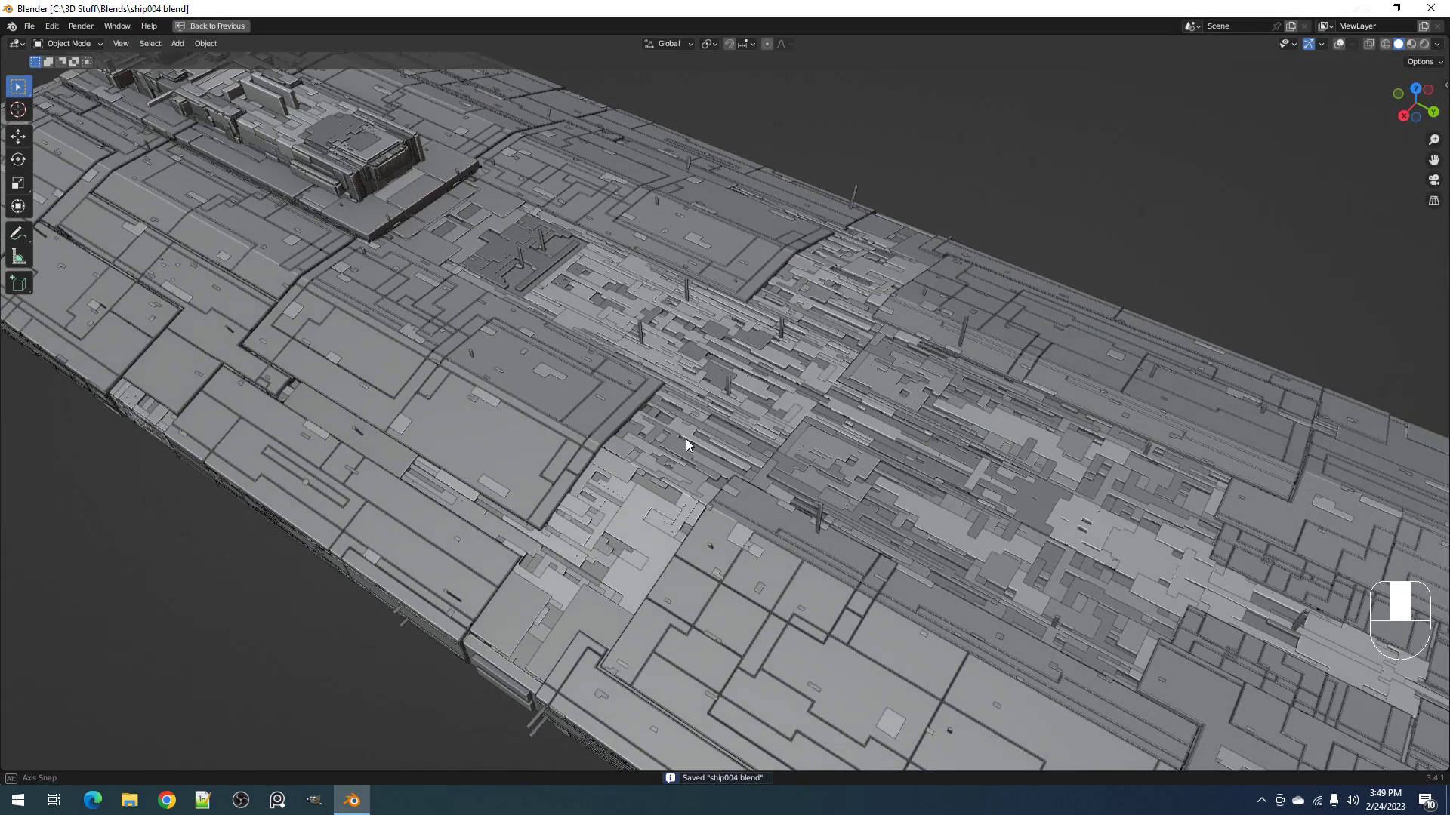
pyautogui.press('Tab')
pyautogui.hotkey('shift', 'alt', 'z')
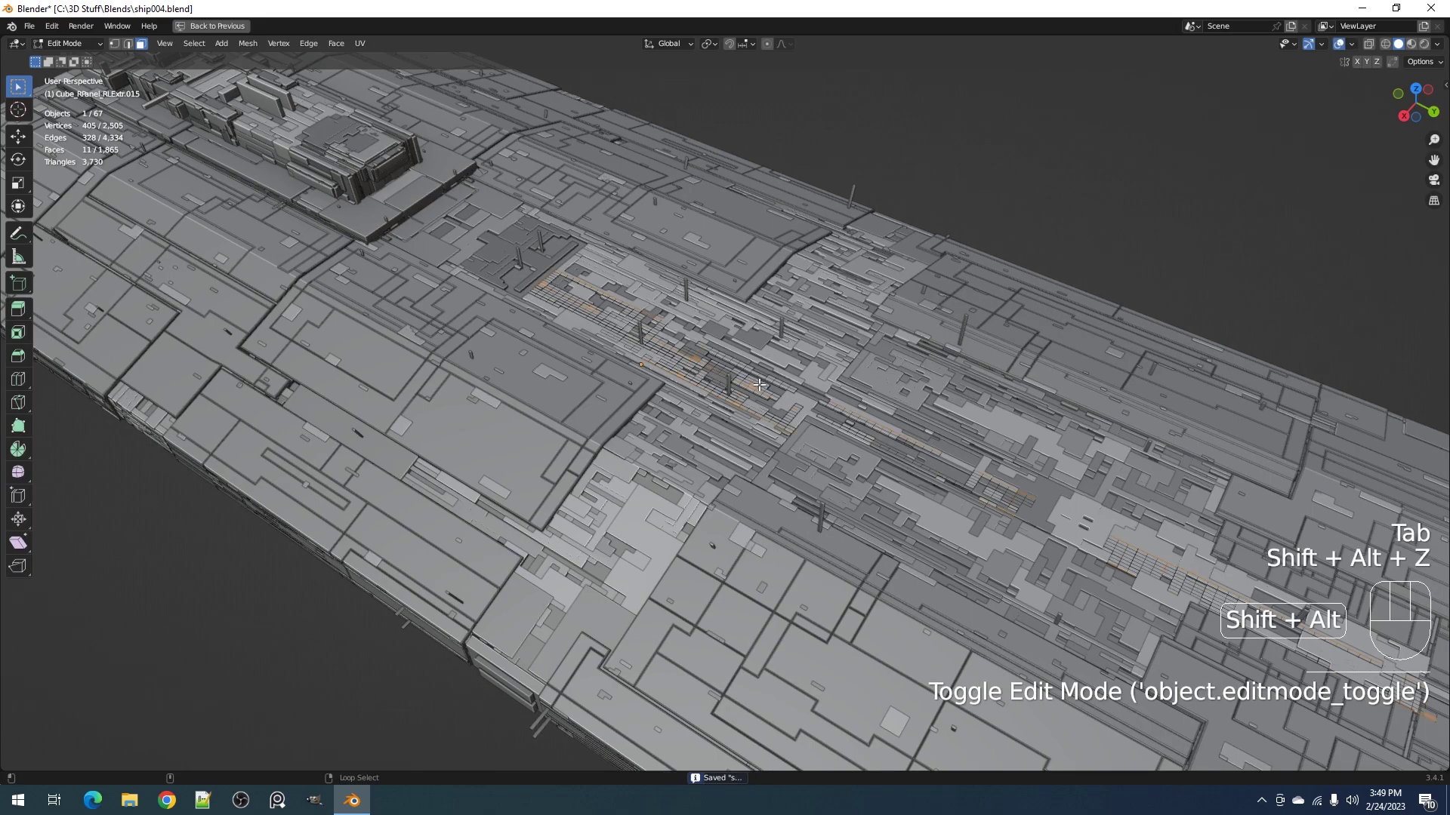
pyautogui.press('3')
pyautogui.rightClick(758, 379)
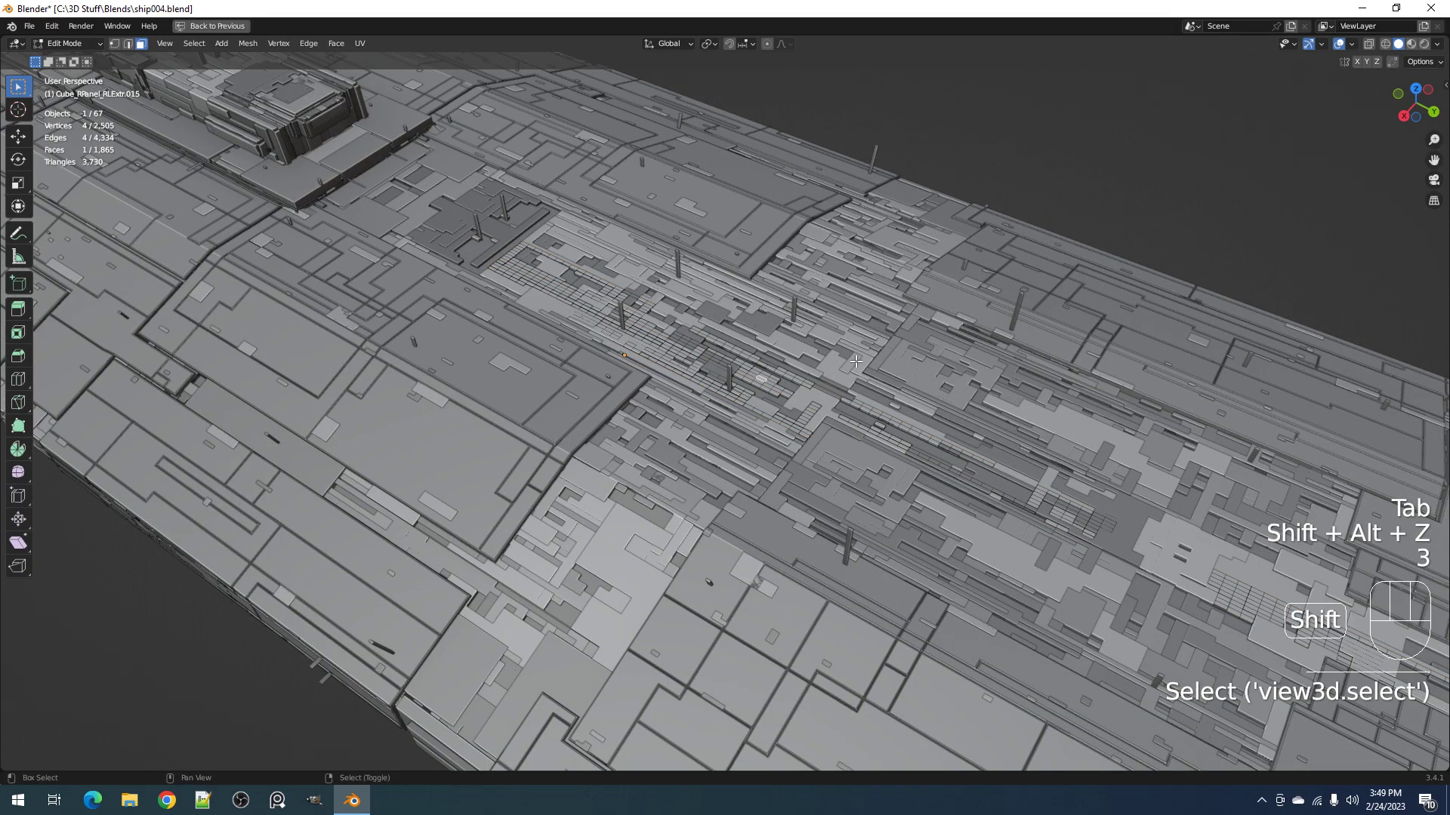
pyautogui.press('1')
pyautogui.hotkey('shift', 'g')
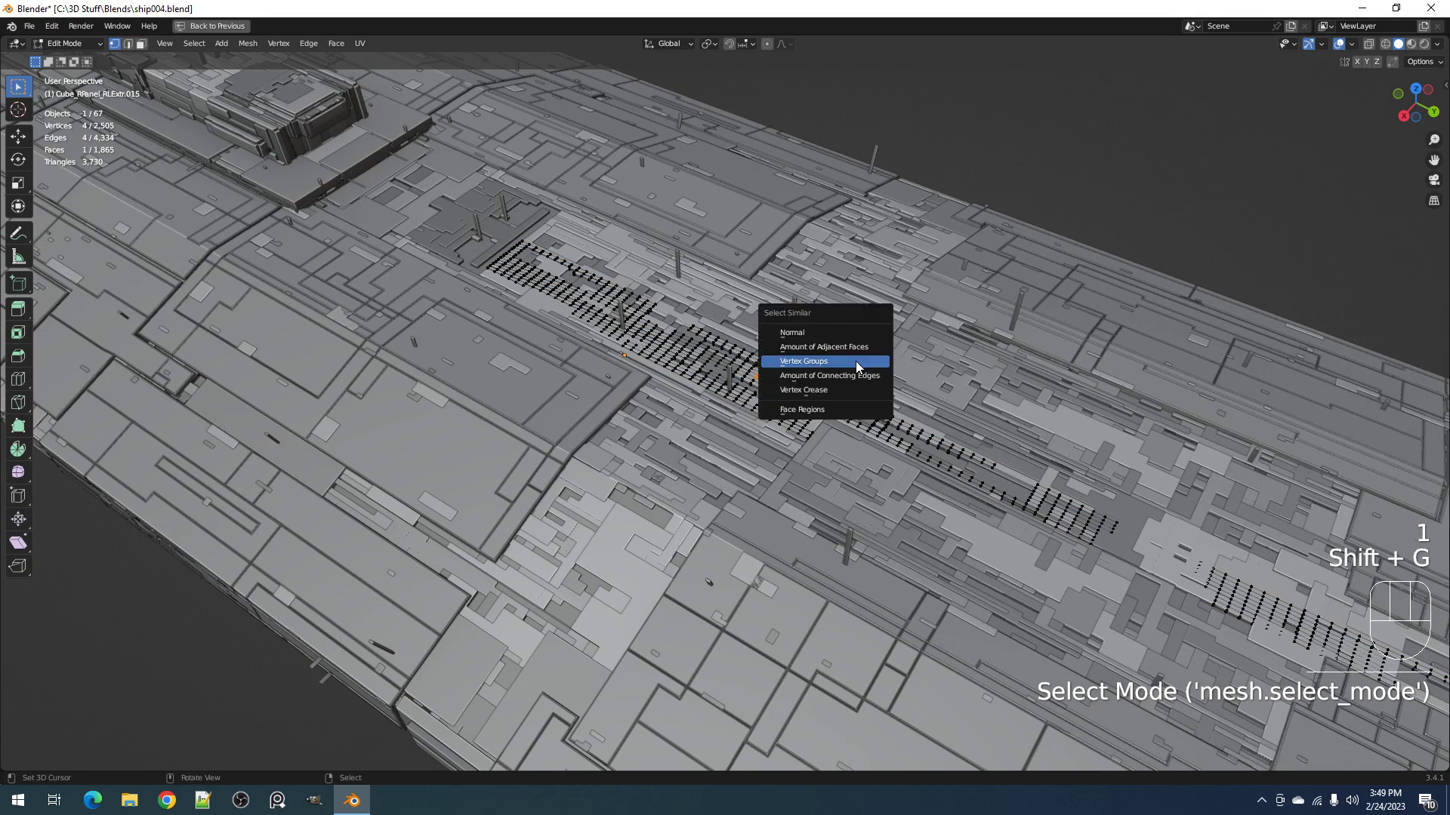
pyautogui.click(855, 361)
# Step: Select all faces coplanar with a small grid face on the central strip, then leave mesh editing and save the file
pyautogui.scroll(5, 855, 361)
pyautogui.press('3')
pyautogui.rightClick(846, 297)
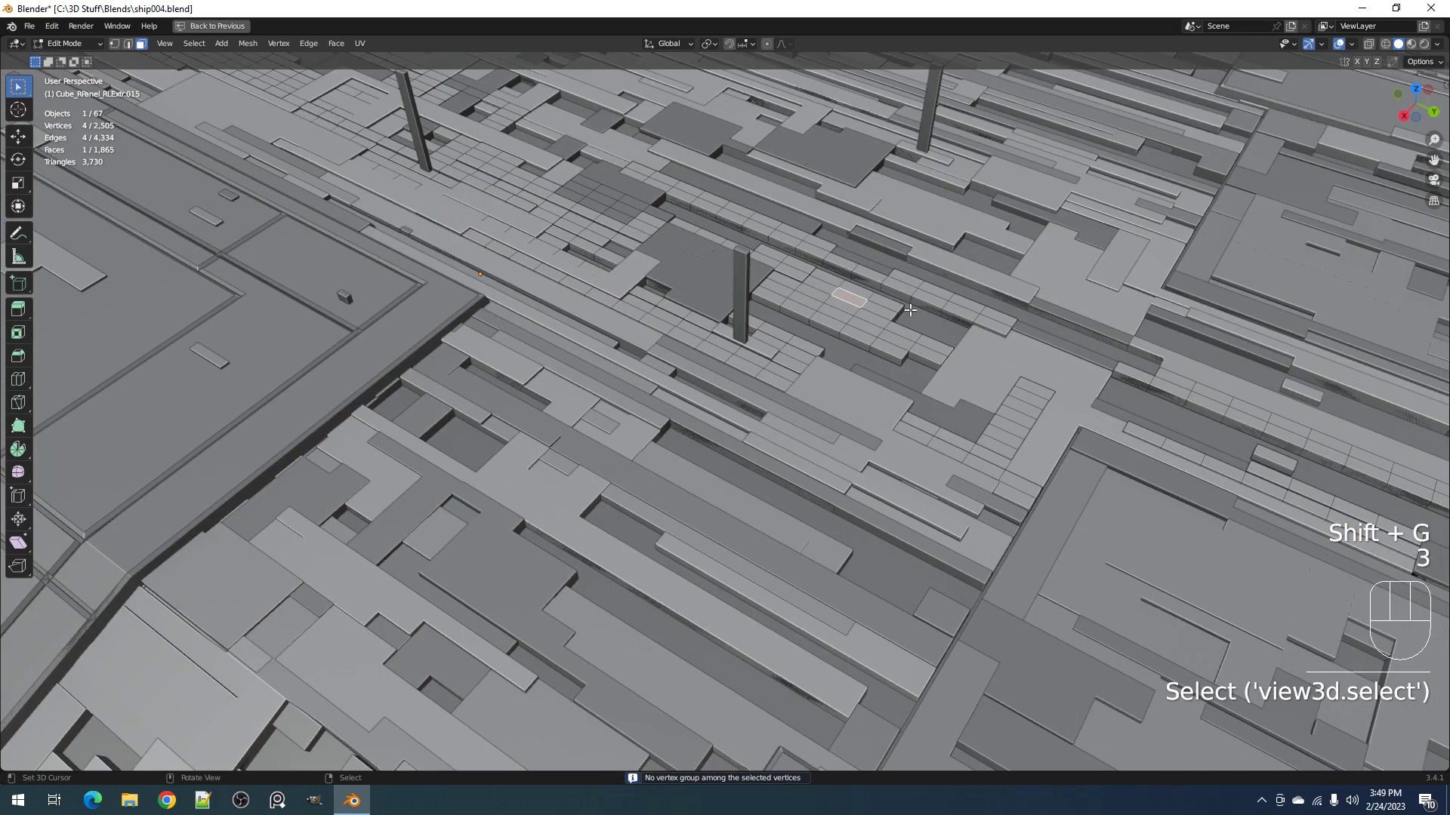
pyautogui.hotkey('shift', 'g')
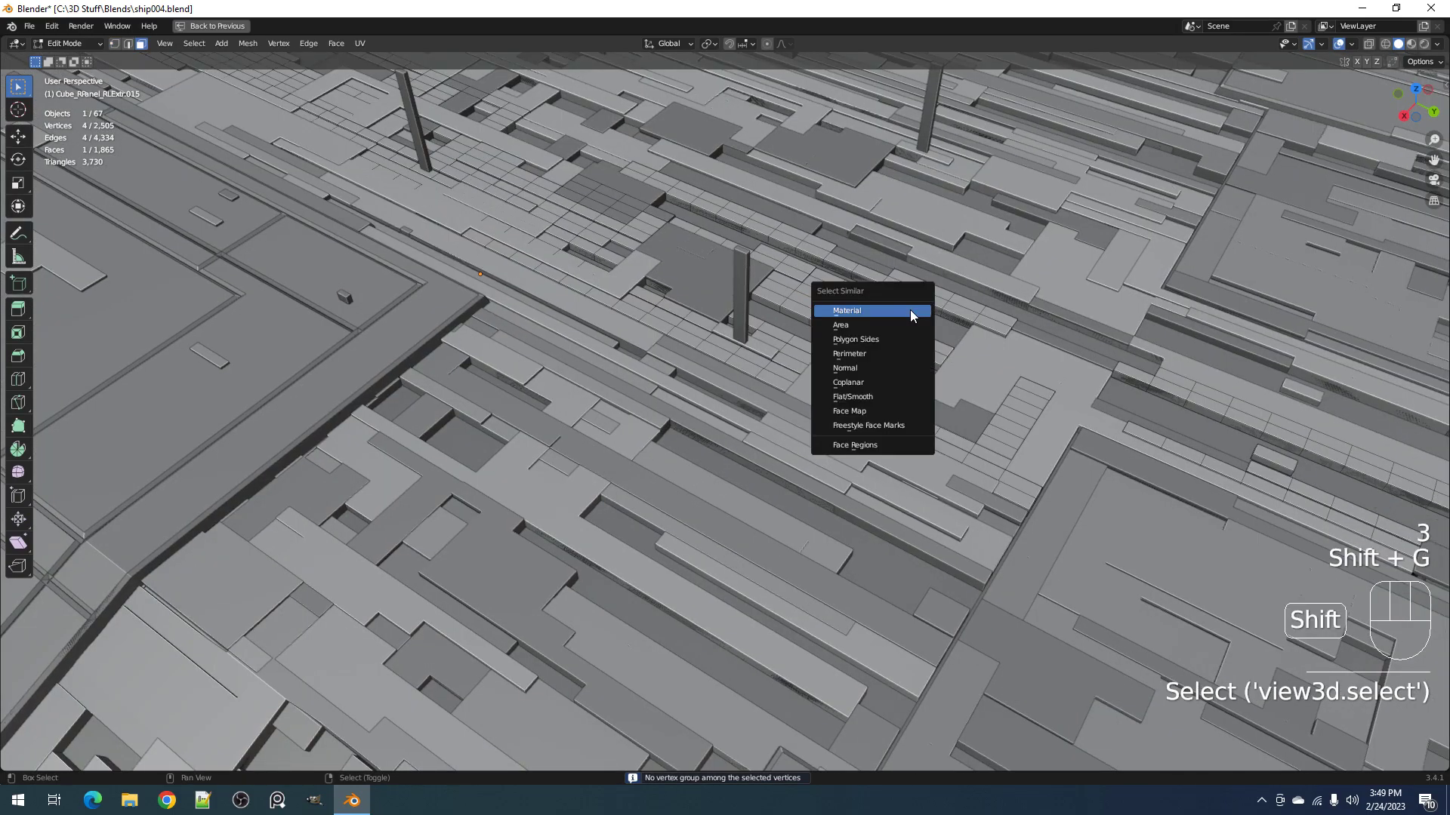
pyautogui.click(887, 379)
pyautogui.scroll(-4, 888, 352)
pyautogui.scroll(-3, 888, 352)
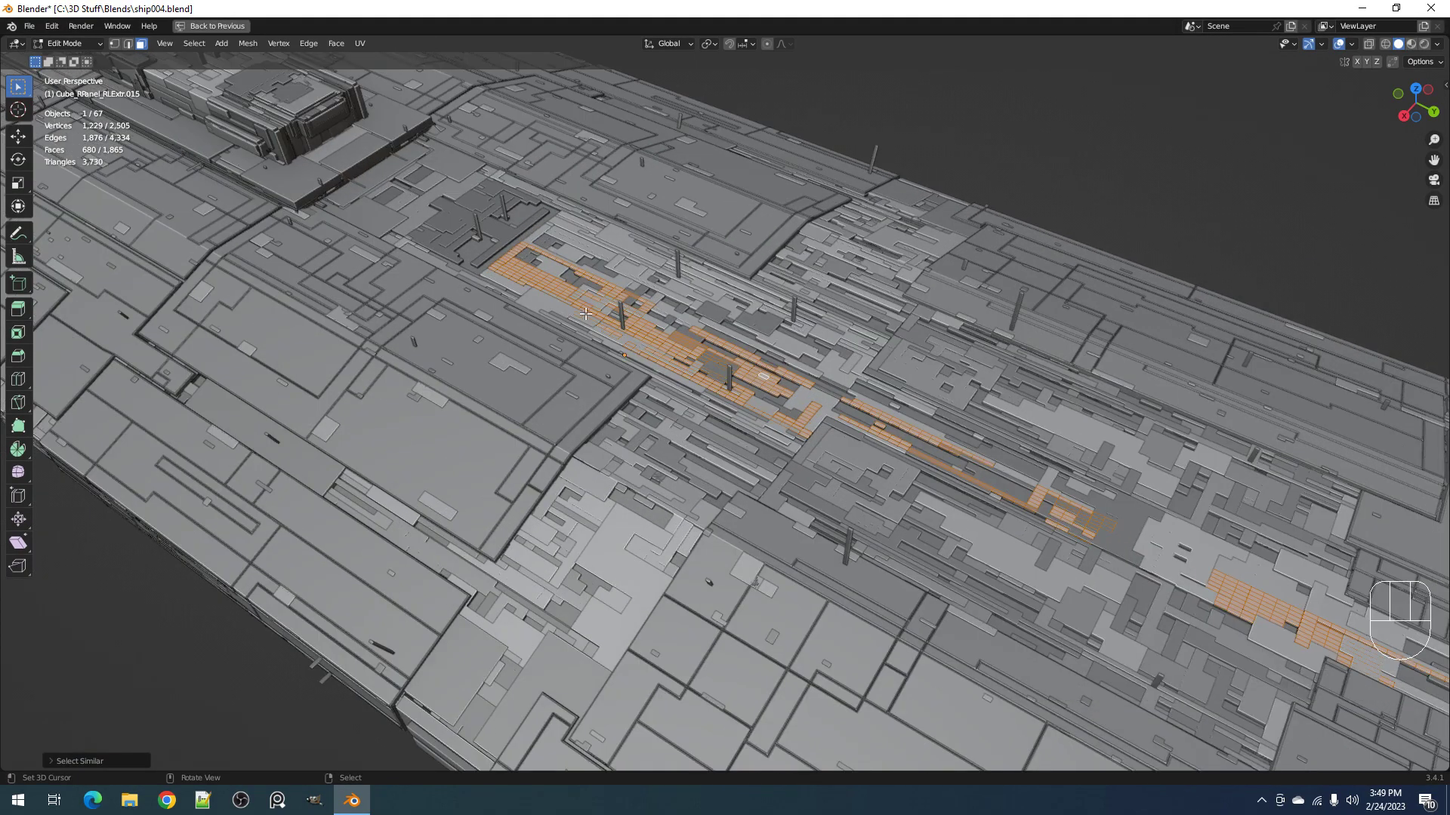
pyautogui.press('Tab')
pyautogui.hotkey('shift', 'alt', 'z')
pyautogui.hotkey('ctrl', 's')
# Step: Run Random Cells on the selected strip faces with the Individual cut method, island size 5 and thickness 0.012
pyautogui.hotkey('shift', 'q')
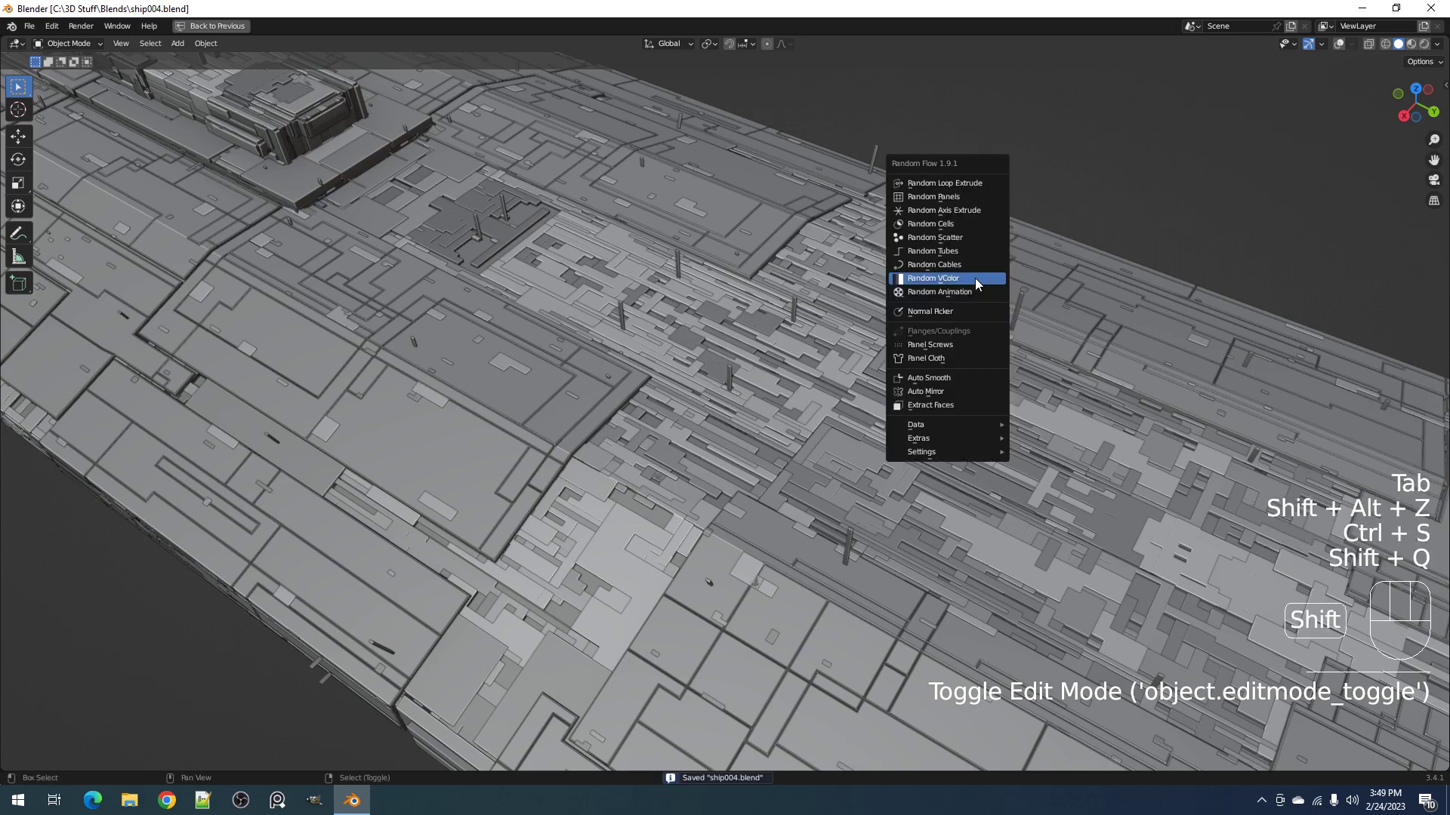
pyautogui.click(966, 225)
pyautogui.keyDown('ctrl'); pyautogui.scroll(1, 1068, 311); pyautogui.keyUp('ctrl')
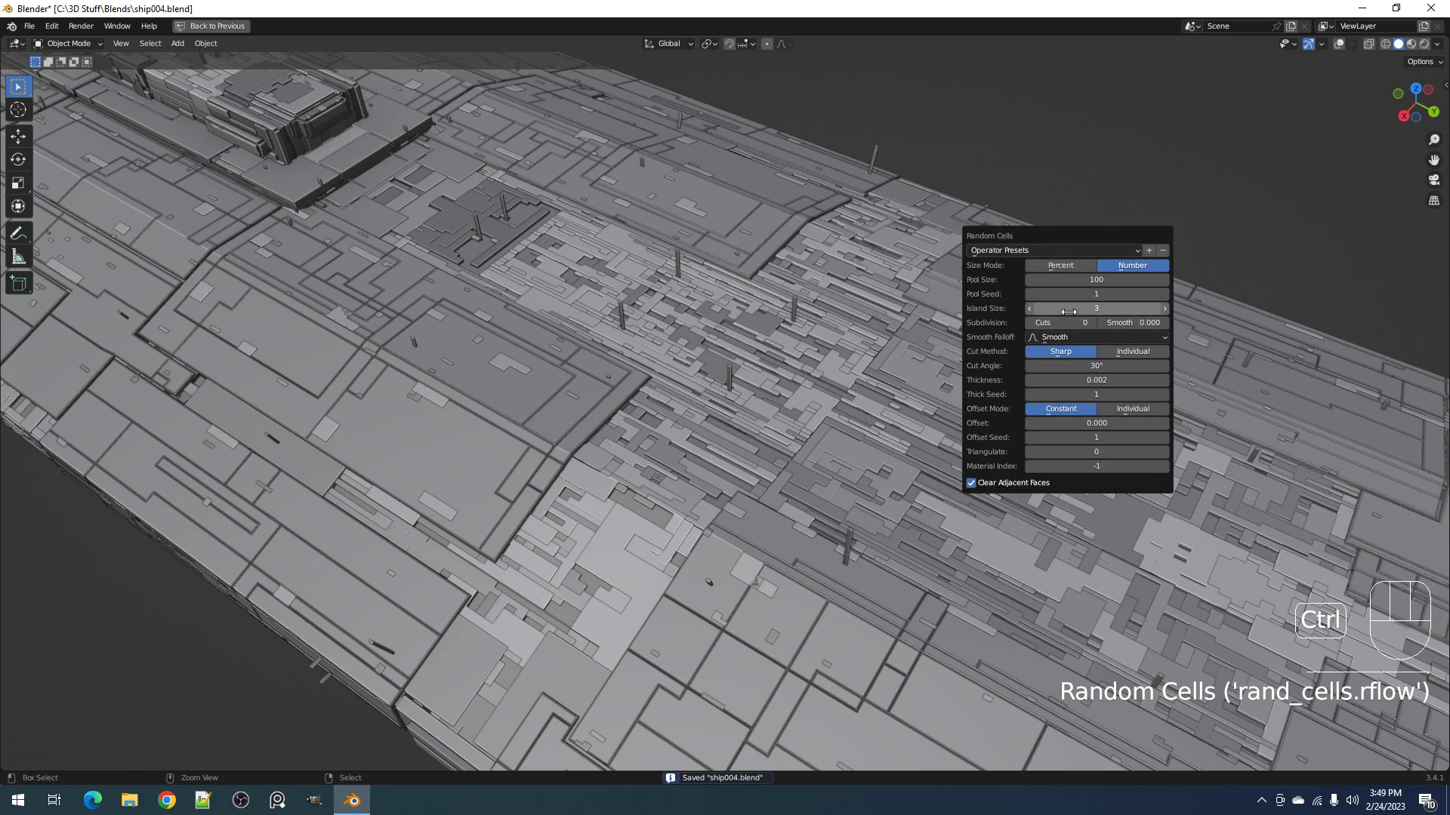
pyautogui.keyDown('ctrl'); pyautogui.scroll(1, 1097, 380); pyautogui.keyUp('ctrl')
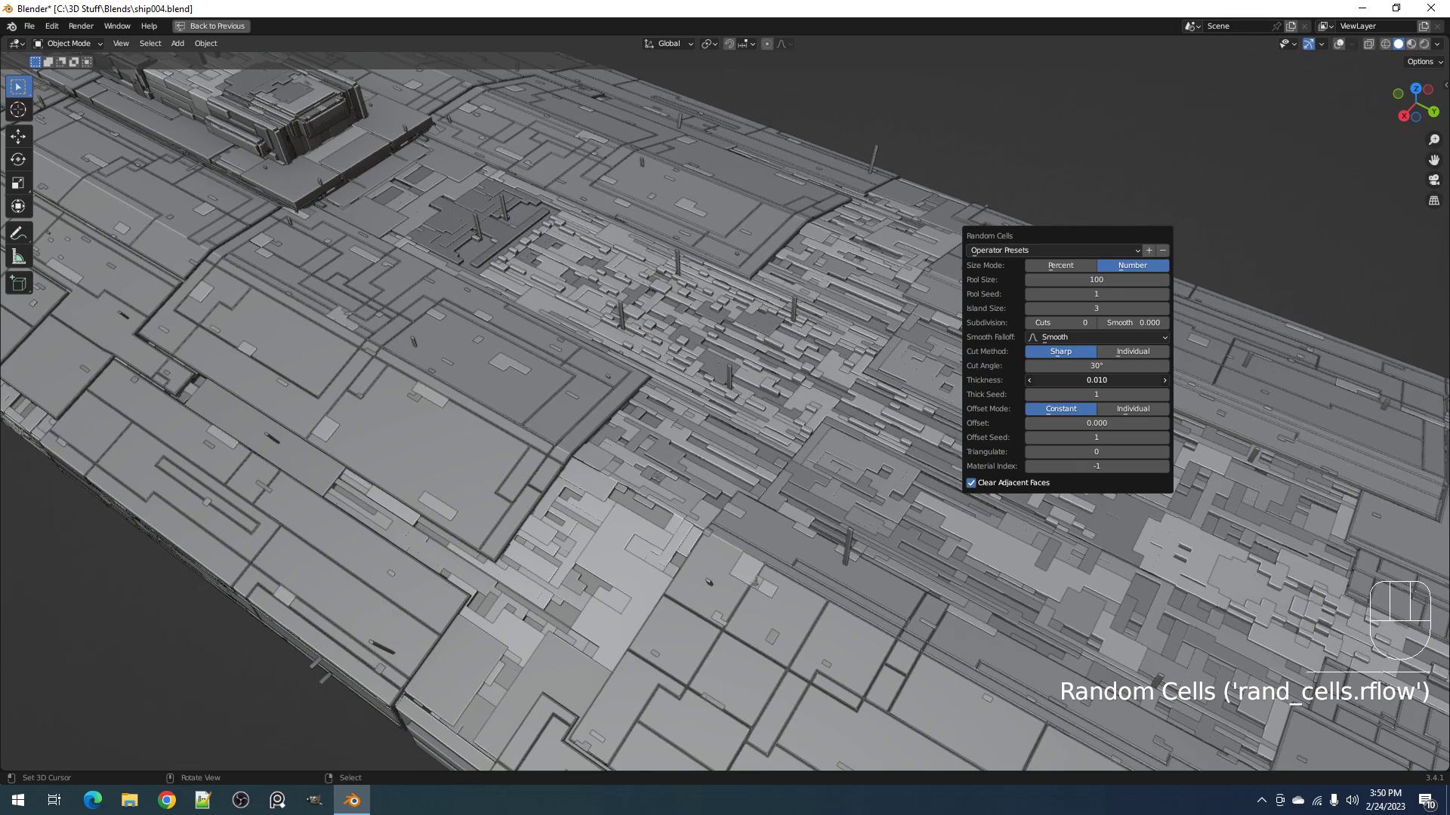
pyautogui.click(1128, 352)
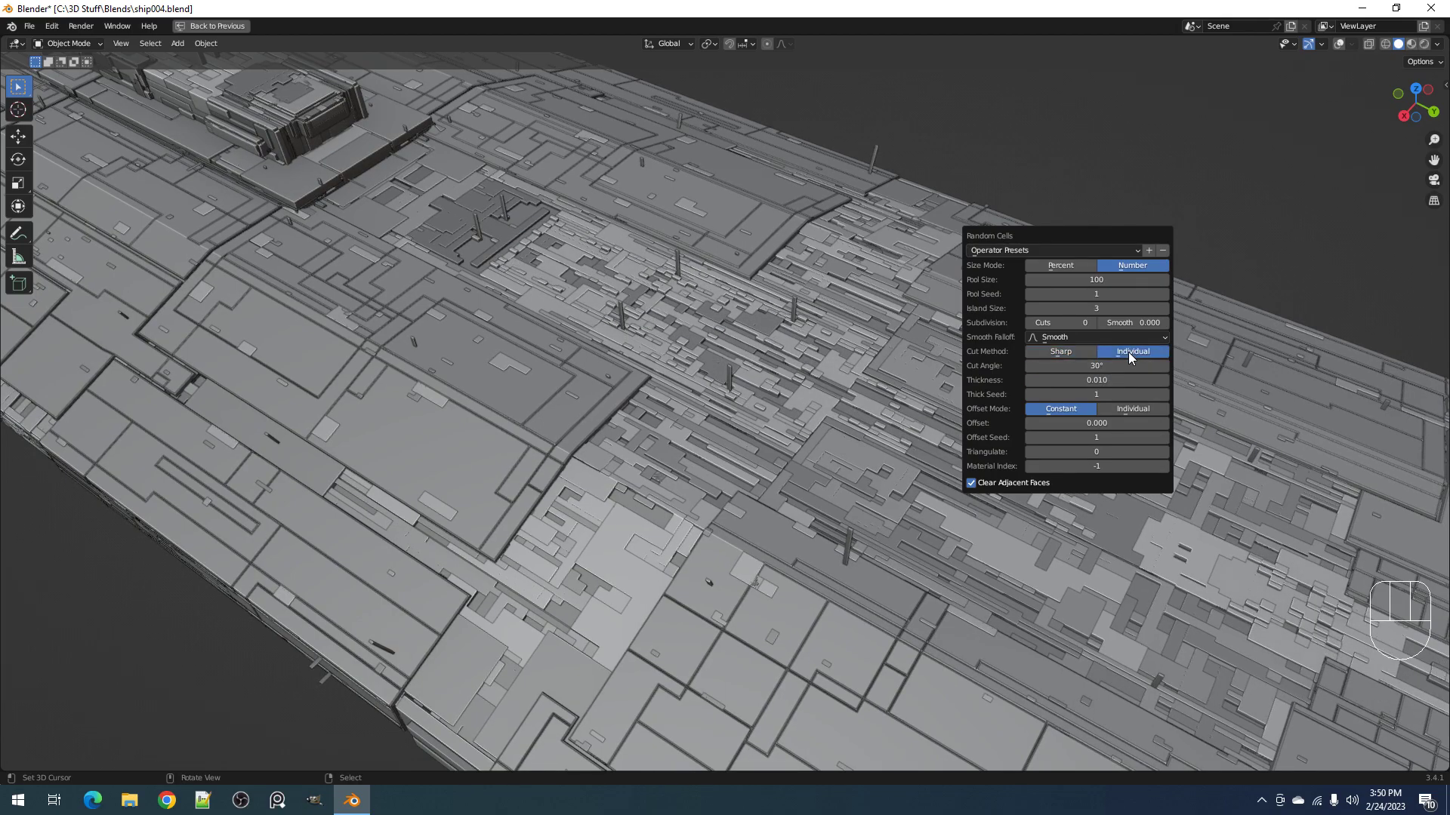
pyautogui.keyDown('ctrl'); pyautogui.scroll(2, 1085, 309); pyautogui.keyUp('ctrl')
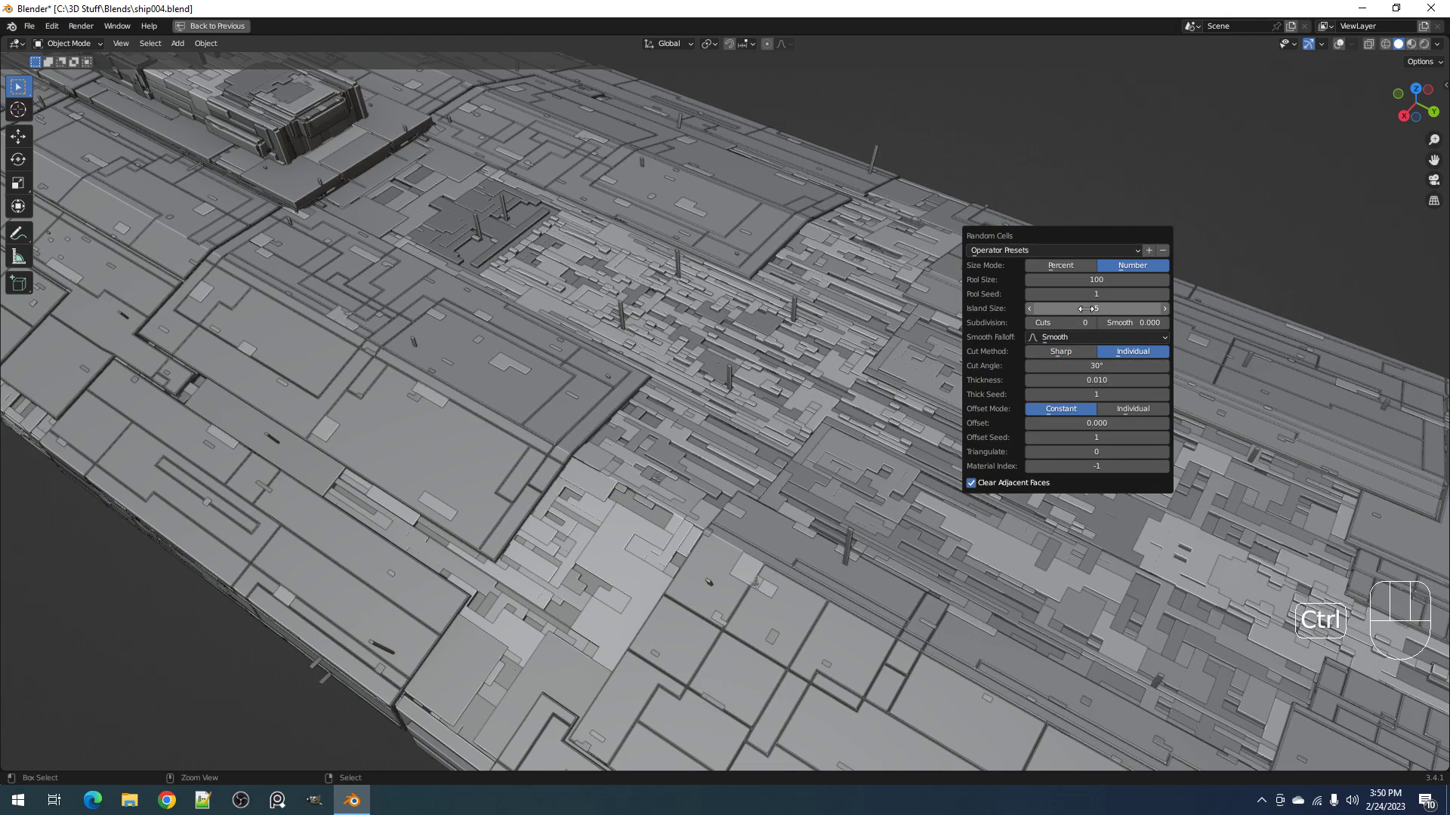
pyautogui.keyDown('ctrl'); pyautogui.scroll(1, 1056, 323); pyautogui.keyUp('ctrl')
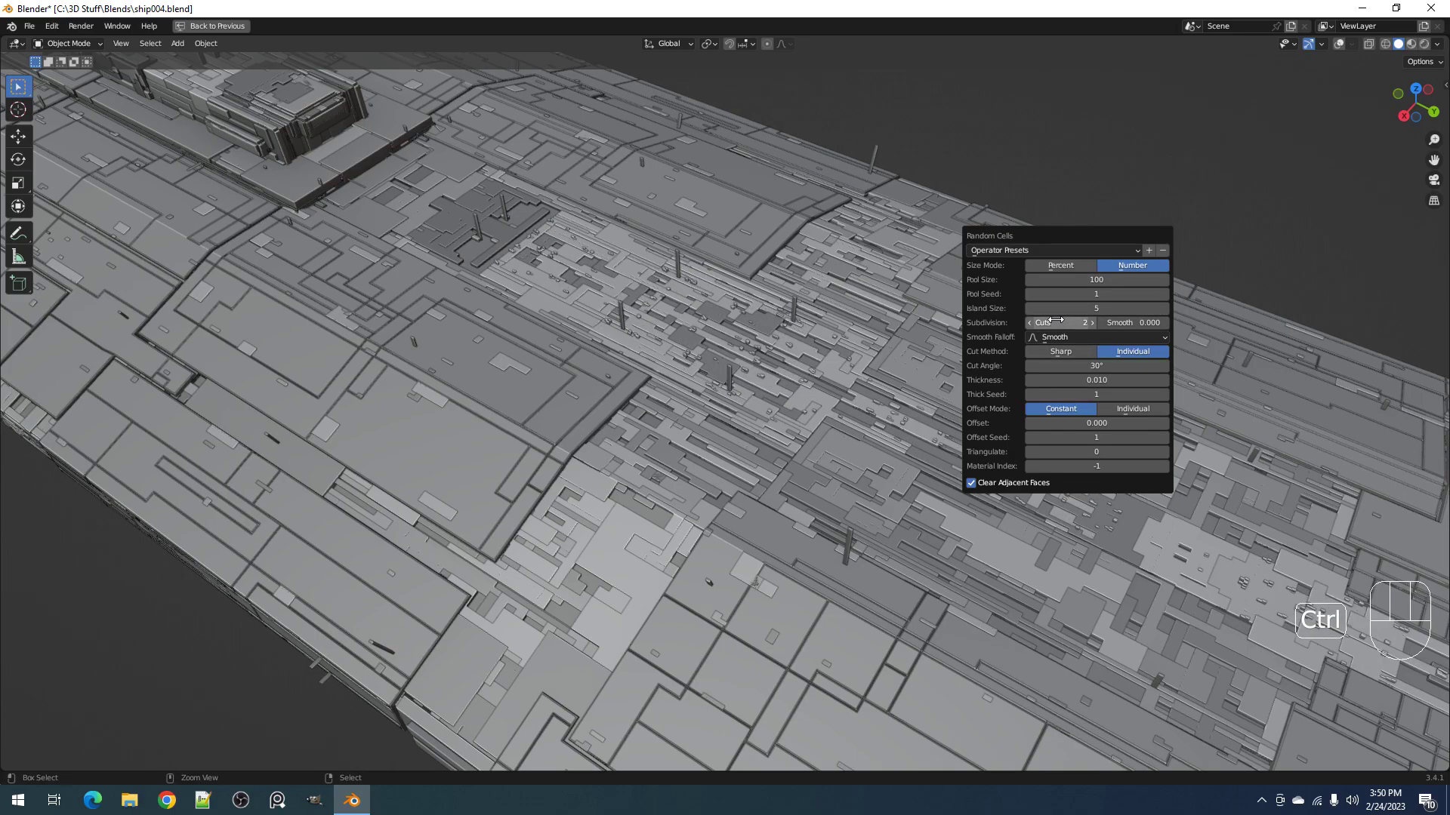
pyautogui.keyDown('ctrl'); pyautogui.scroll(-1, 1055, 323); pyautogui.keyUp('ctrl')
pyautogui.moveTo(1088, 379)
pyautogui.mouseDown()
pyautogui.moveTo(1109, 380)
pyautogui.moveTo(1088, 380)
pyautogui.mouseUp()
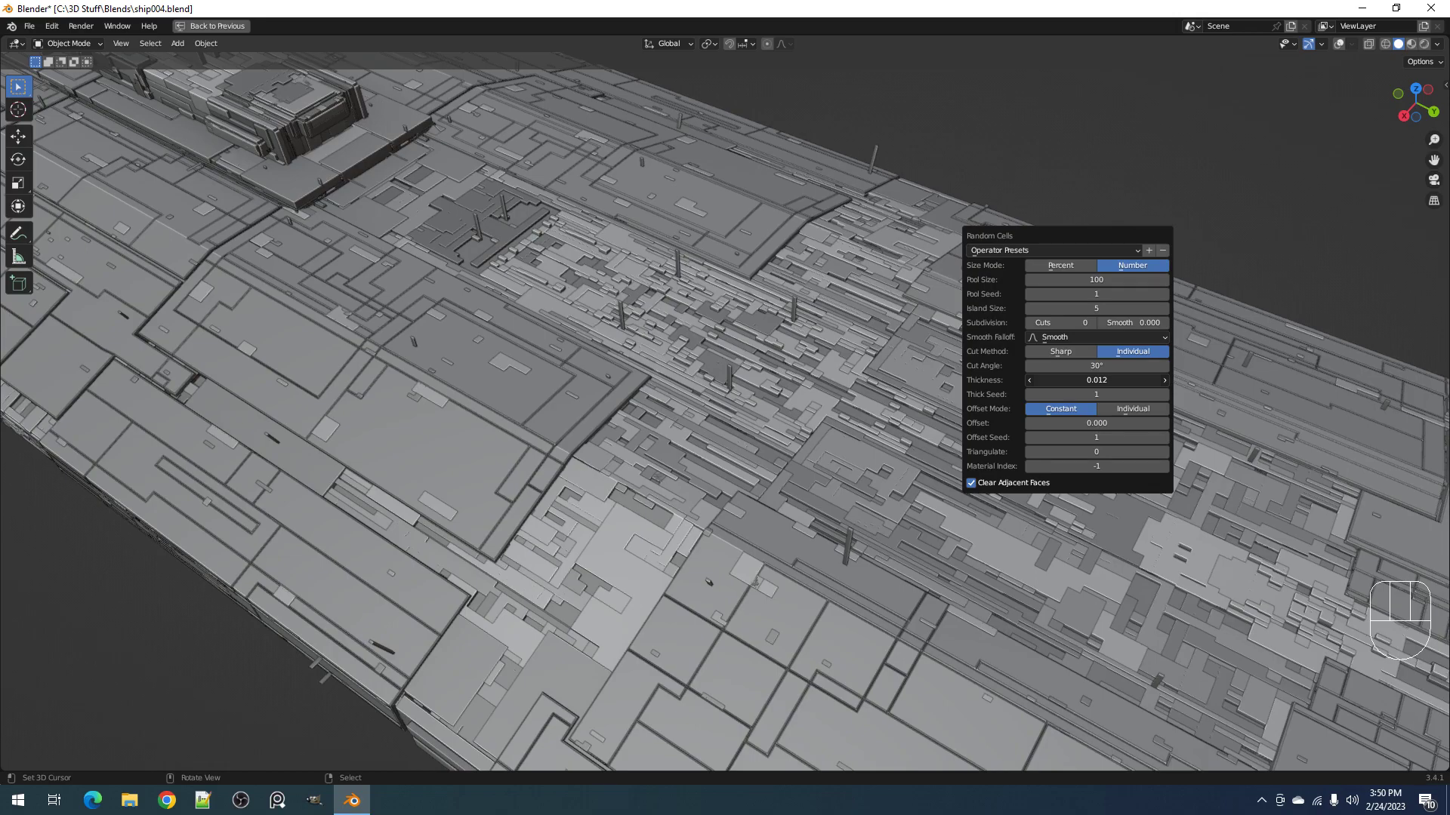
# Step: Check the central strip's new cells in rendered shading from a wider view, then return to solid shading
pyautogui.scroll(-2, 778, 360)
pyautogui.press('z')
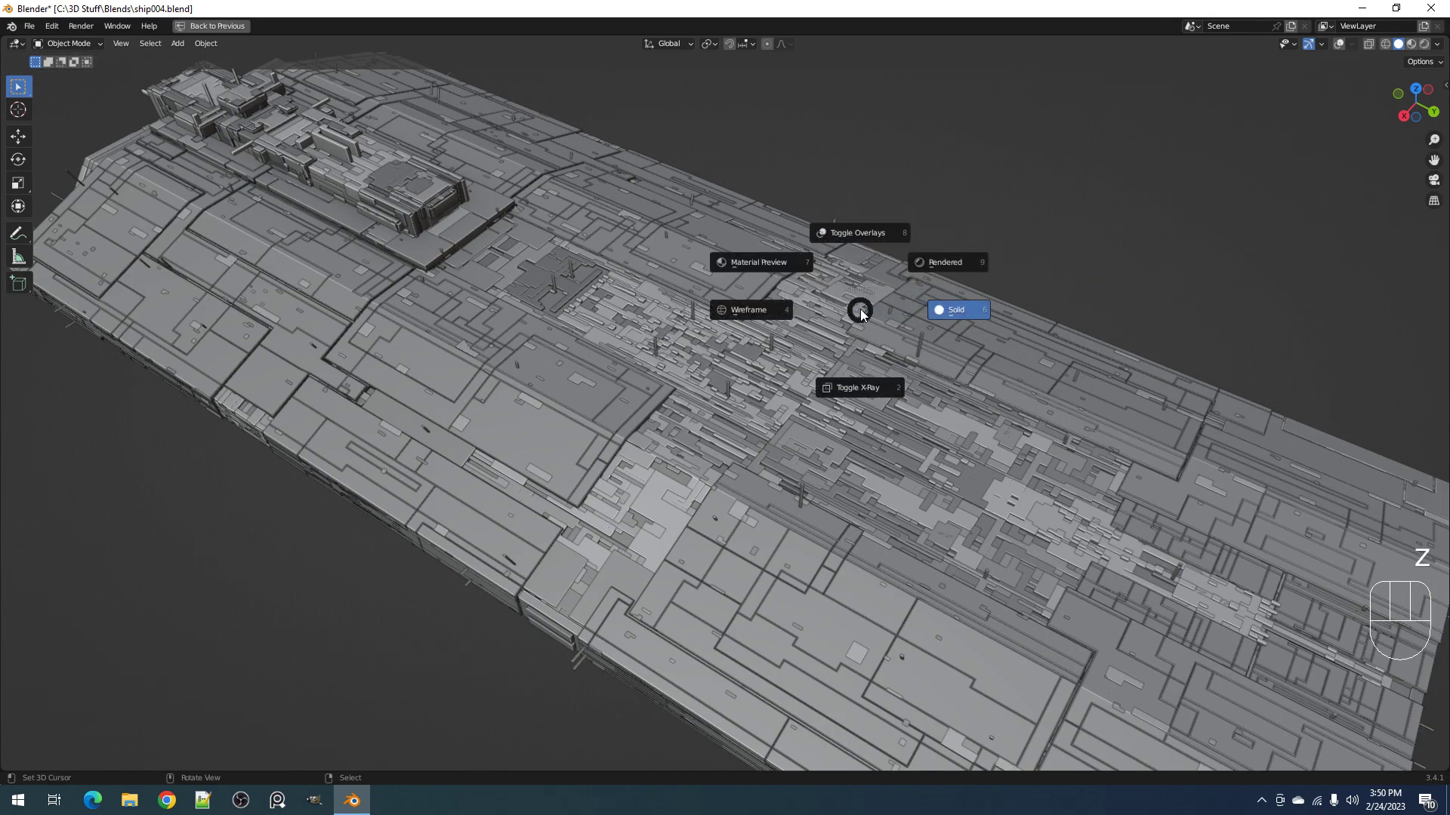
pyautogui.click(943, 262)
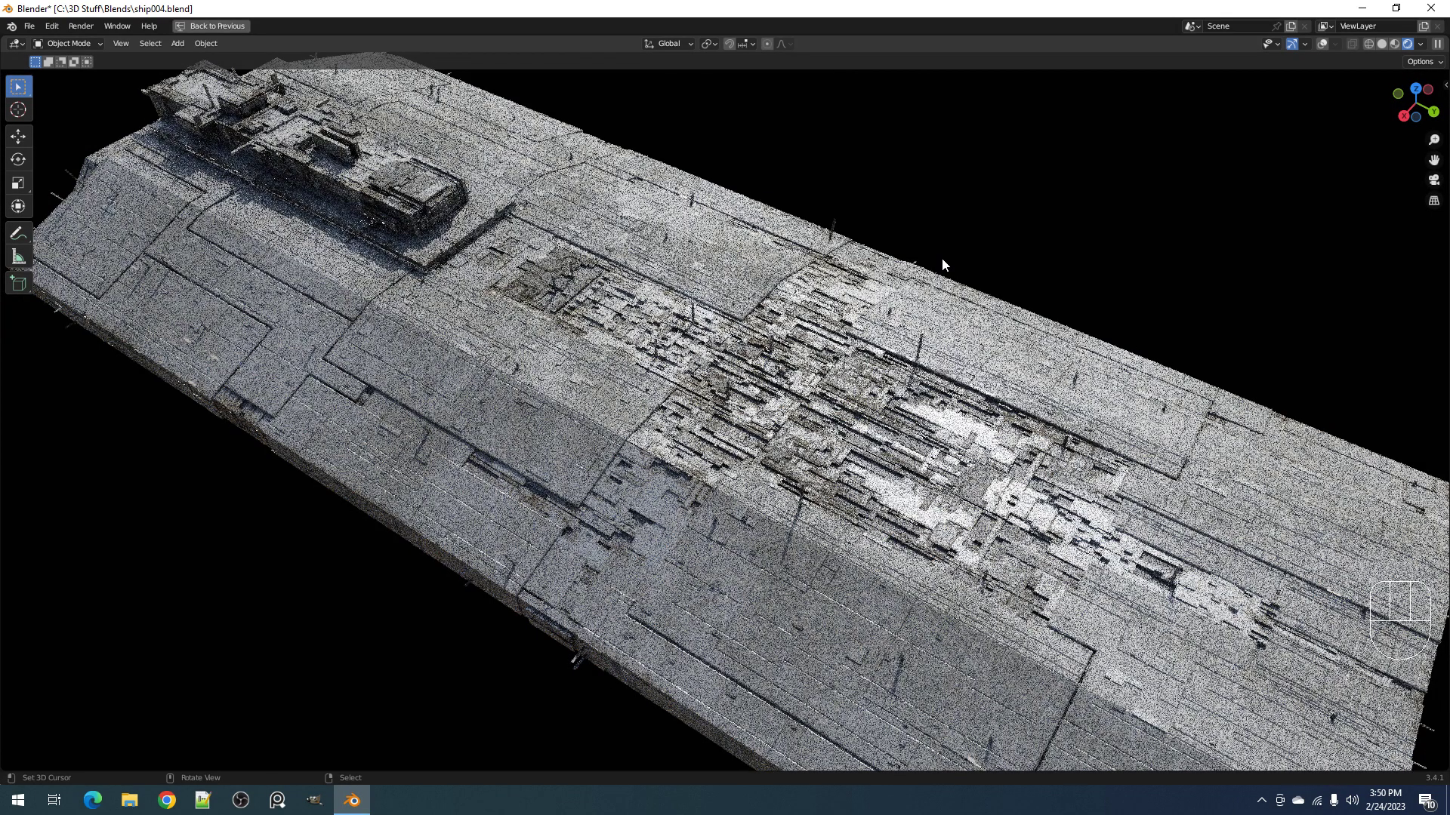
pyautogui.moveTo(927, 279); pyautogui.dragTo(896, 360, button='middle')
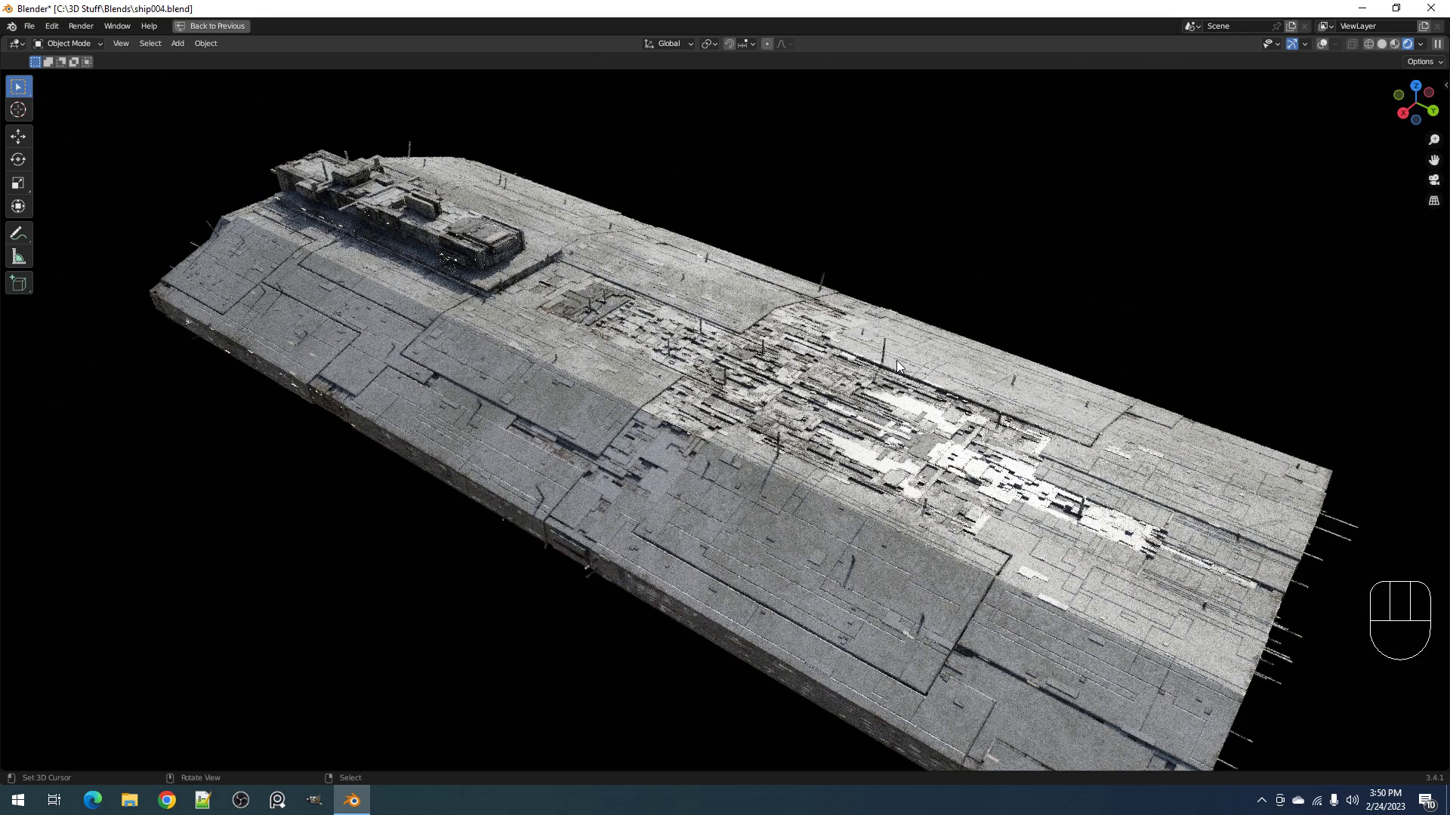
pyautogui.press('z')
pyautogui.click(981, 360)
# Step: Undo the Random Cells on the central strip and check the mesh's face selection in edit mode
pyautogui.scroll(4, 886, 324)
pyautogui.hotkey('ctrl', 'z')
pyautogui.press('Tab')
pyautogui.hotkey('shift', 'alt', 'z')
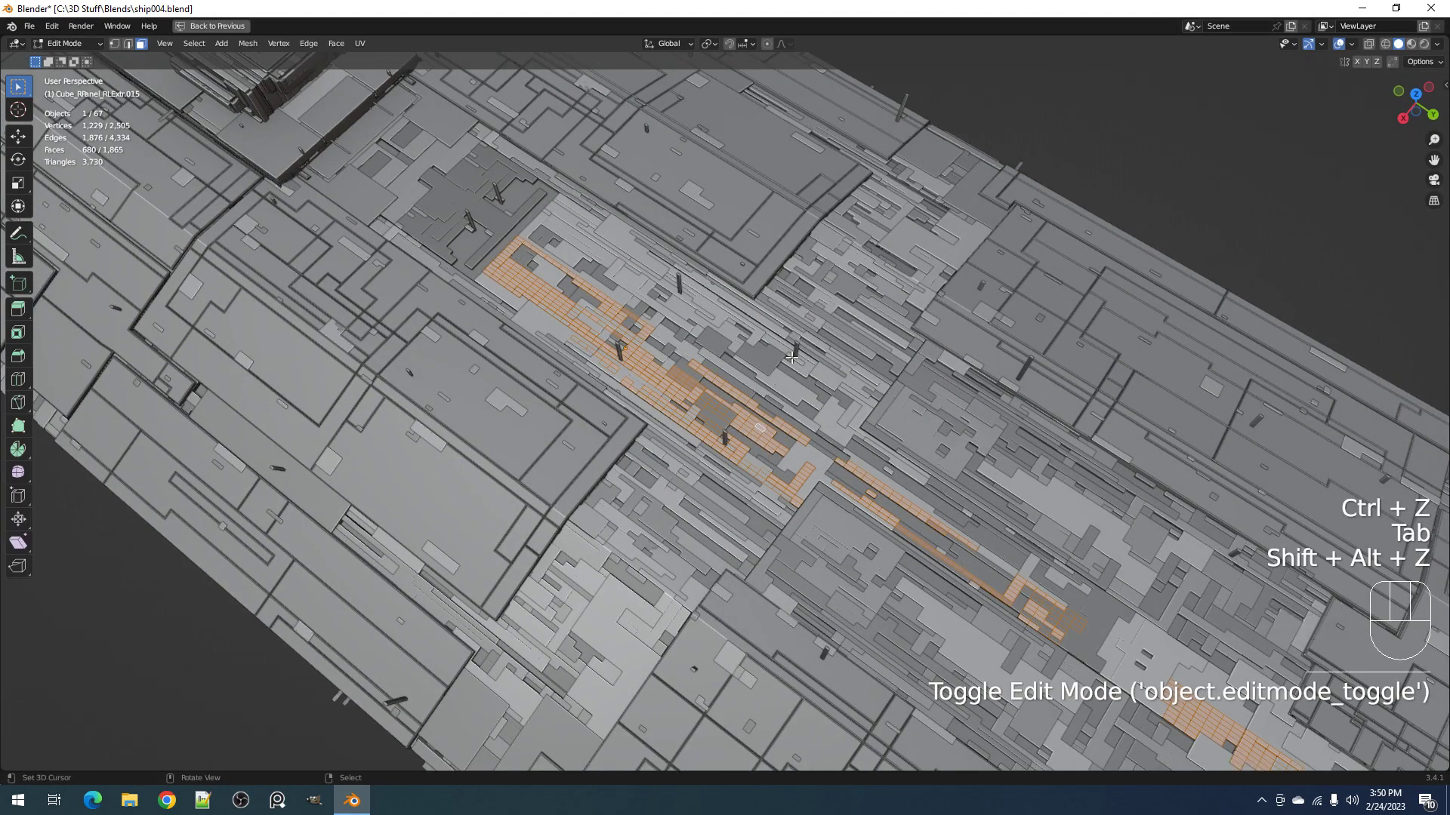
pyautogui.press('Tab')
pyautogui.hotkey('shift', 'alt', 'z')
# Step: Run Random Loop Extrude on the strip with 1 subdivision cut, ratio global seed 2, first-loop solver and path 2, and maximum depth 0.012
pyautogui.hotkey('shift', 'q')
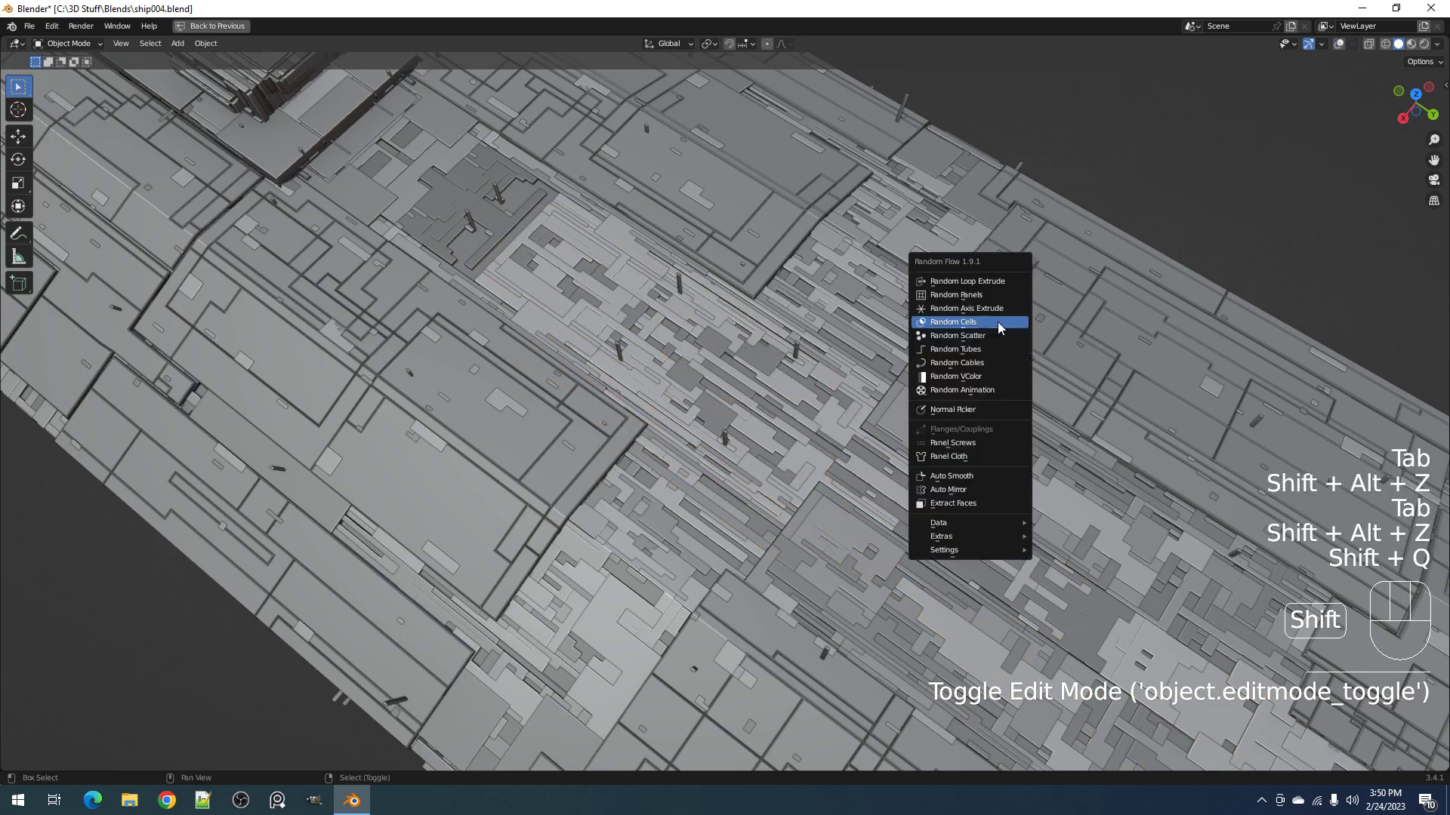
pyautogui.click(995, 281)
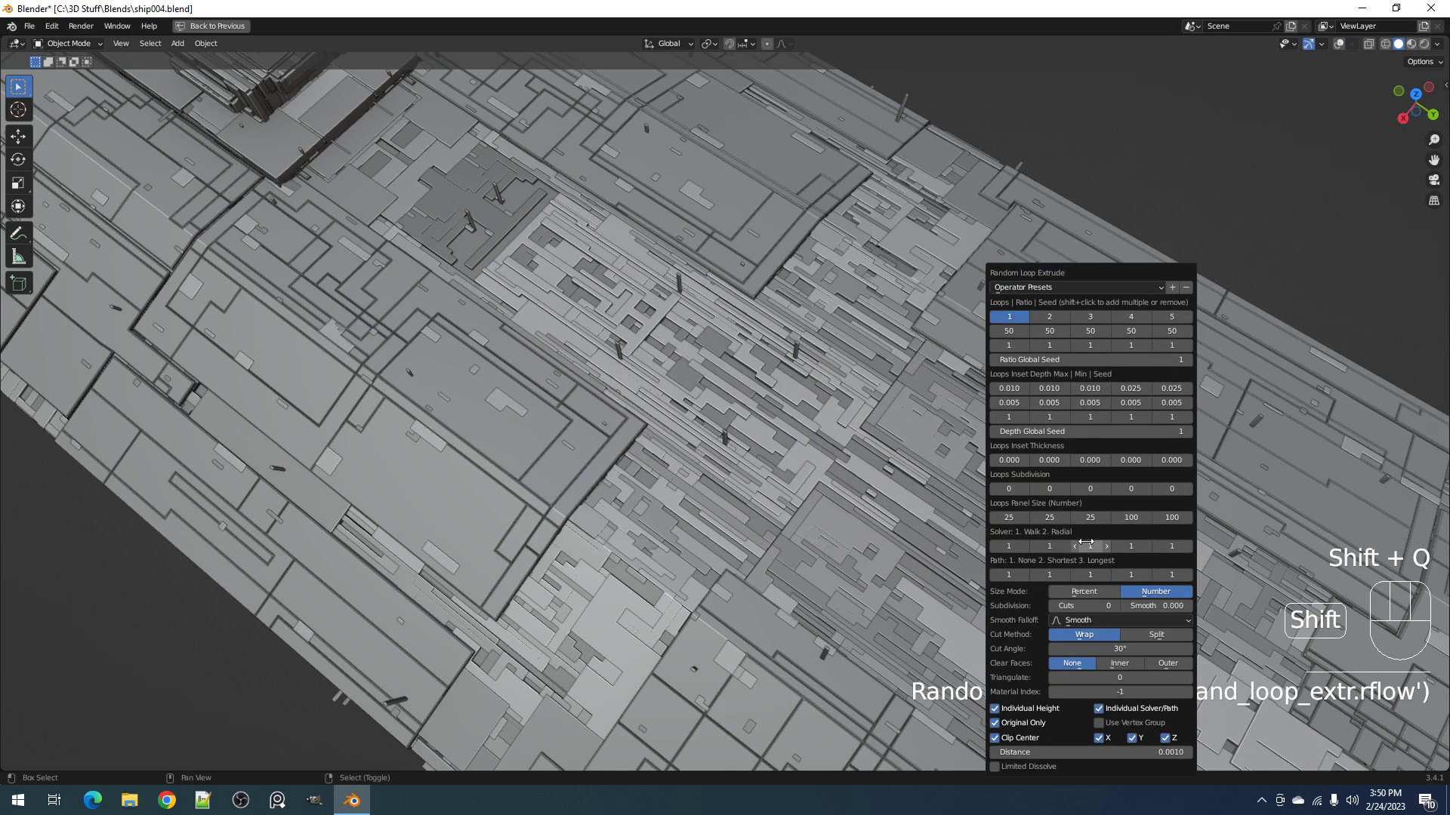
pyautogui.keyDown('ctrl'); pyautogui.scroll(1, 1090, 605); pyautogui.keyUp('ctrl')
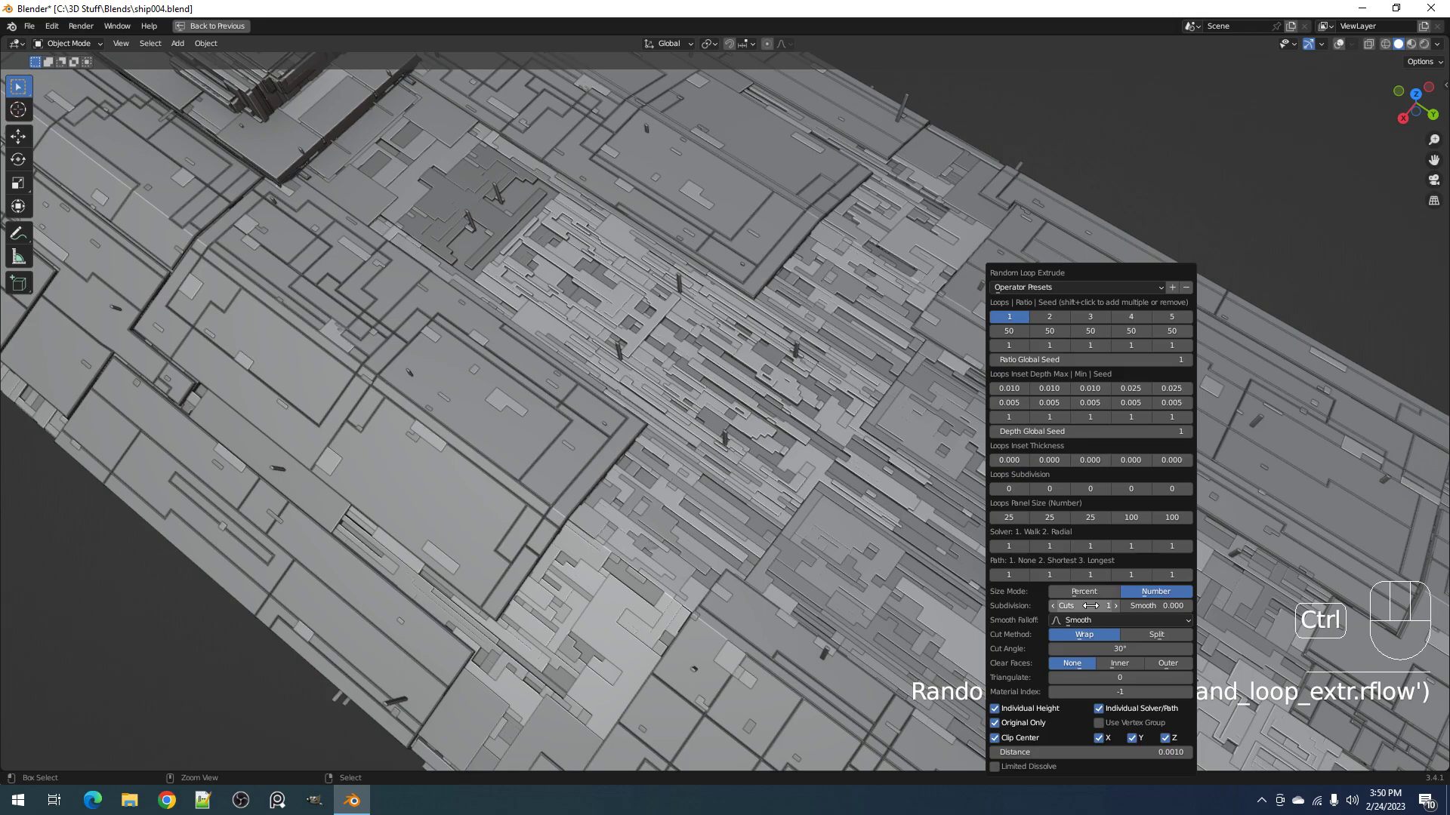
pyautogui.moveTo(1012, 389); pyautogui.dragTo(1027, 390)
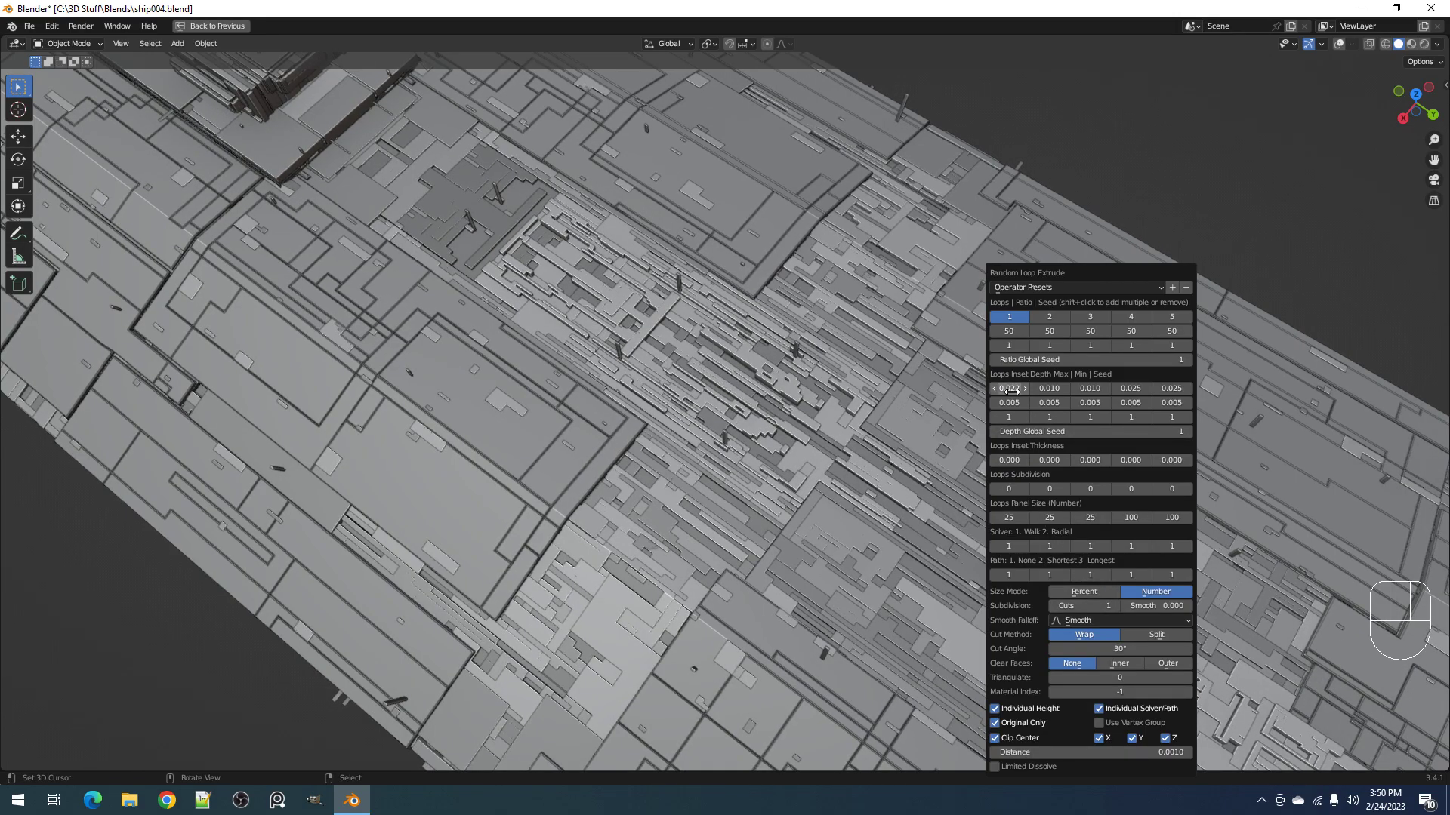
pyautogui.keyDown('ctrl'); pyautogui.scroll(1, 1029, 360); pyautogui.keyUp('ctrl')
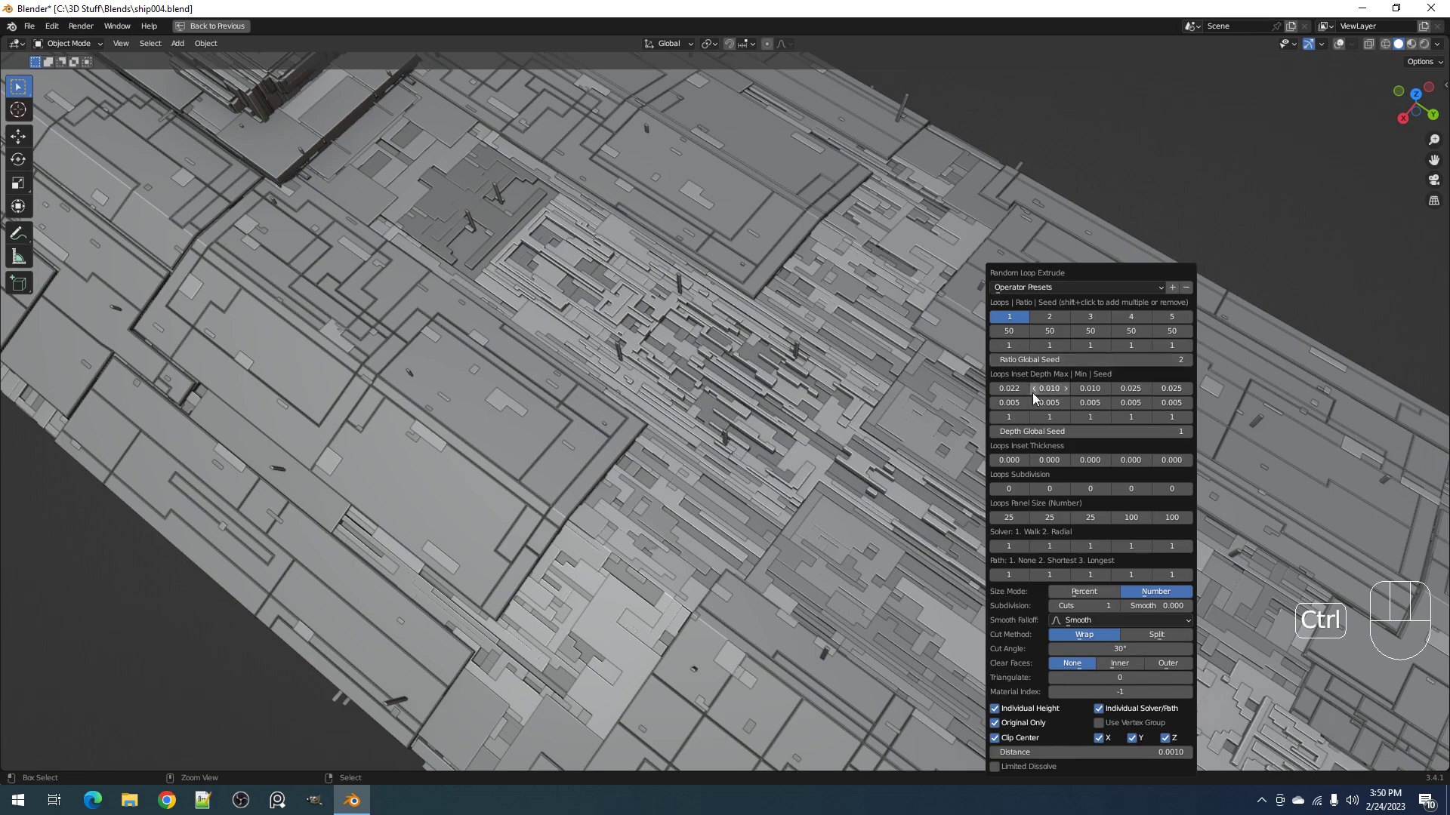
pyautogui.keyDown('ctrl'); pyautogui.scroll(1, 1013, 575); pyautogui.keyUp('ctrl')
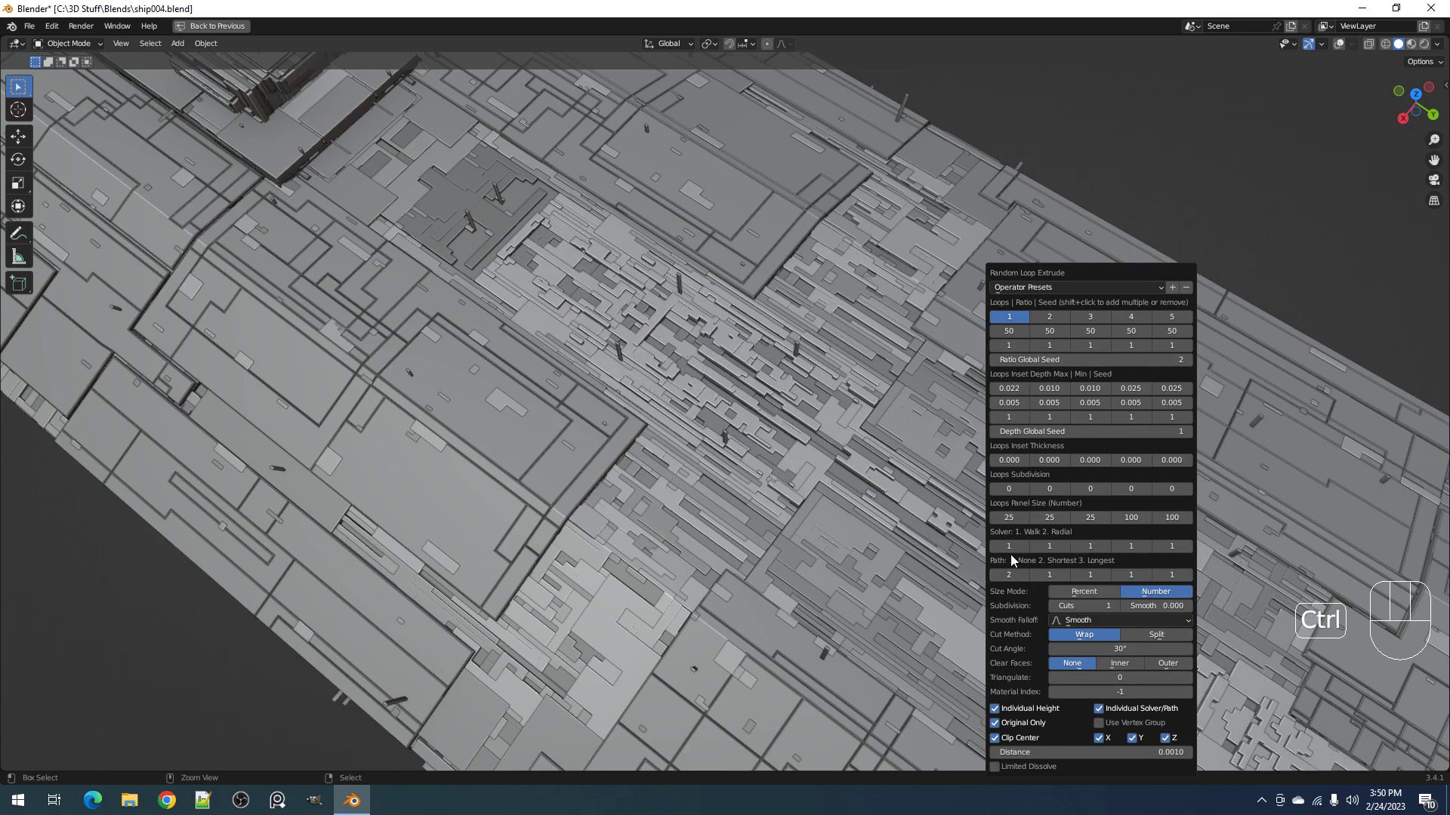
pyautogui.keyDown('ctrl'); pyautogui.scroll(1, 1011, 550); pyautogui.keyUp('ctrl')
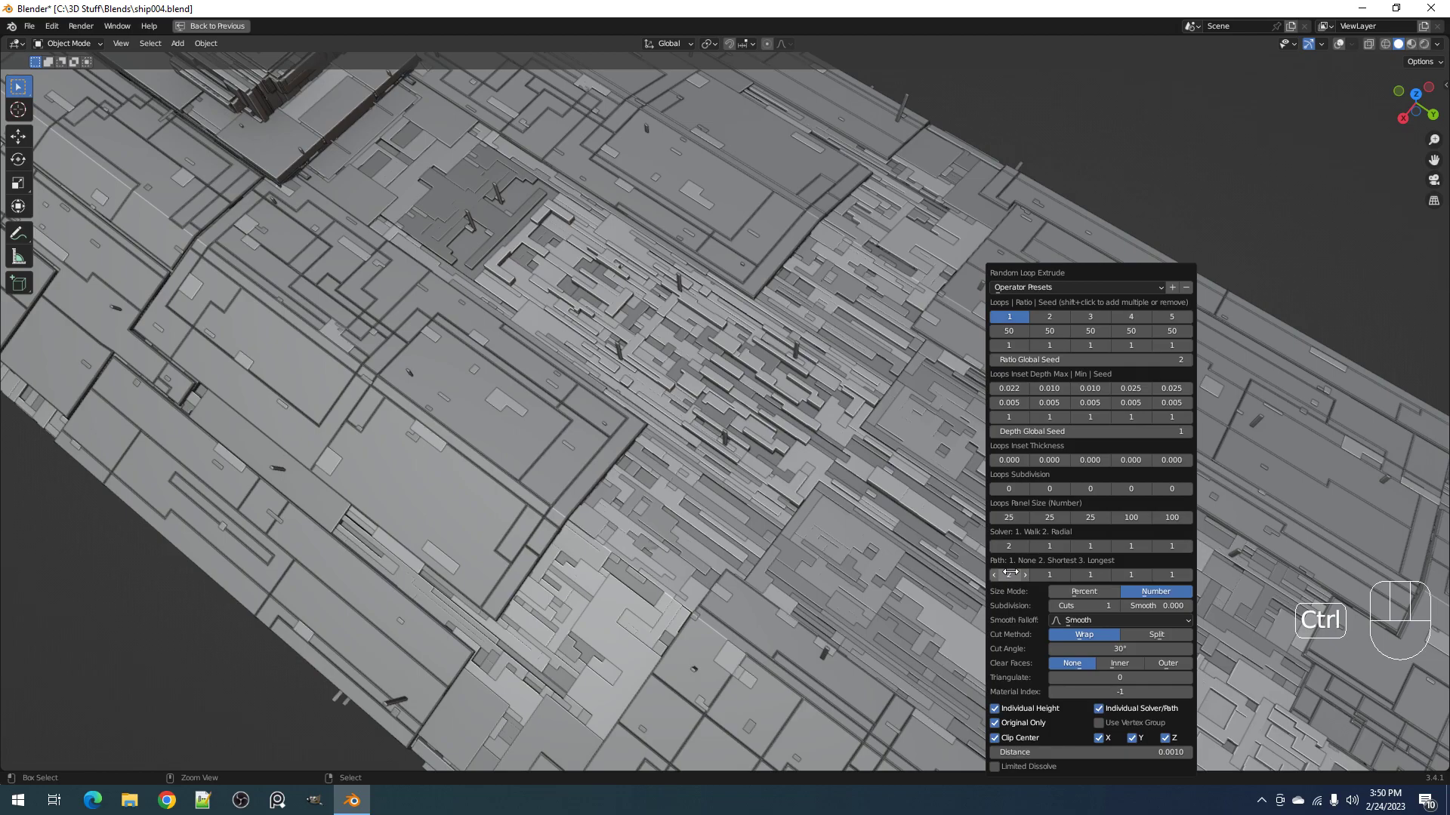
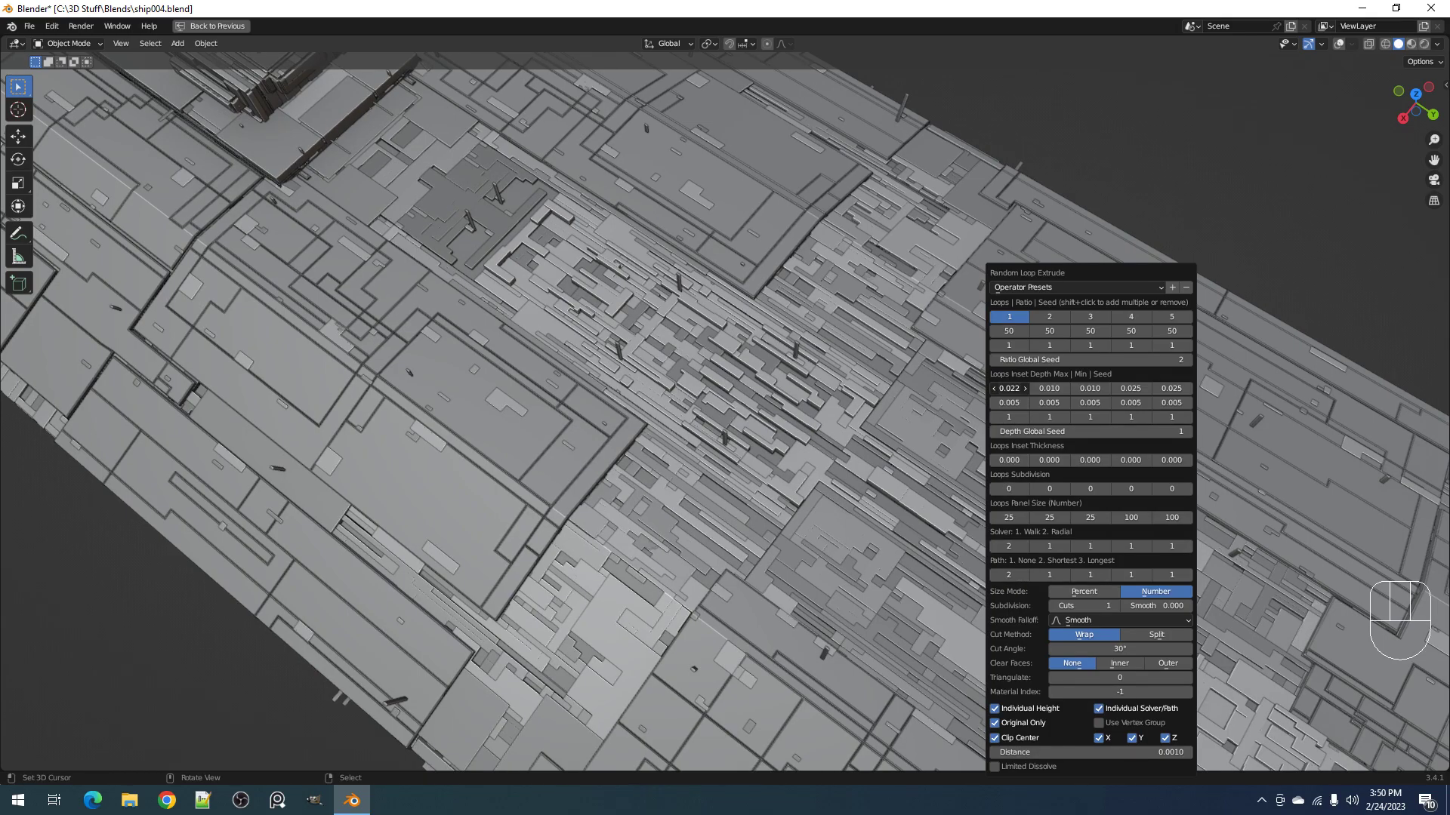
pyautogui.keyDown('ctrl'); pyautogui.scroll(-2, 1009, 388); pyautogui.keyUp('ctrl')
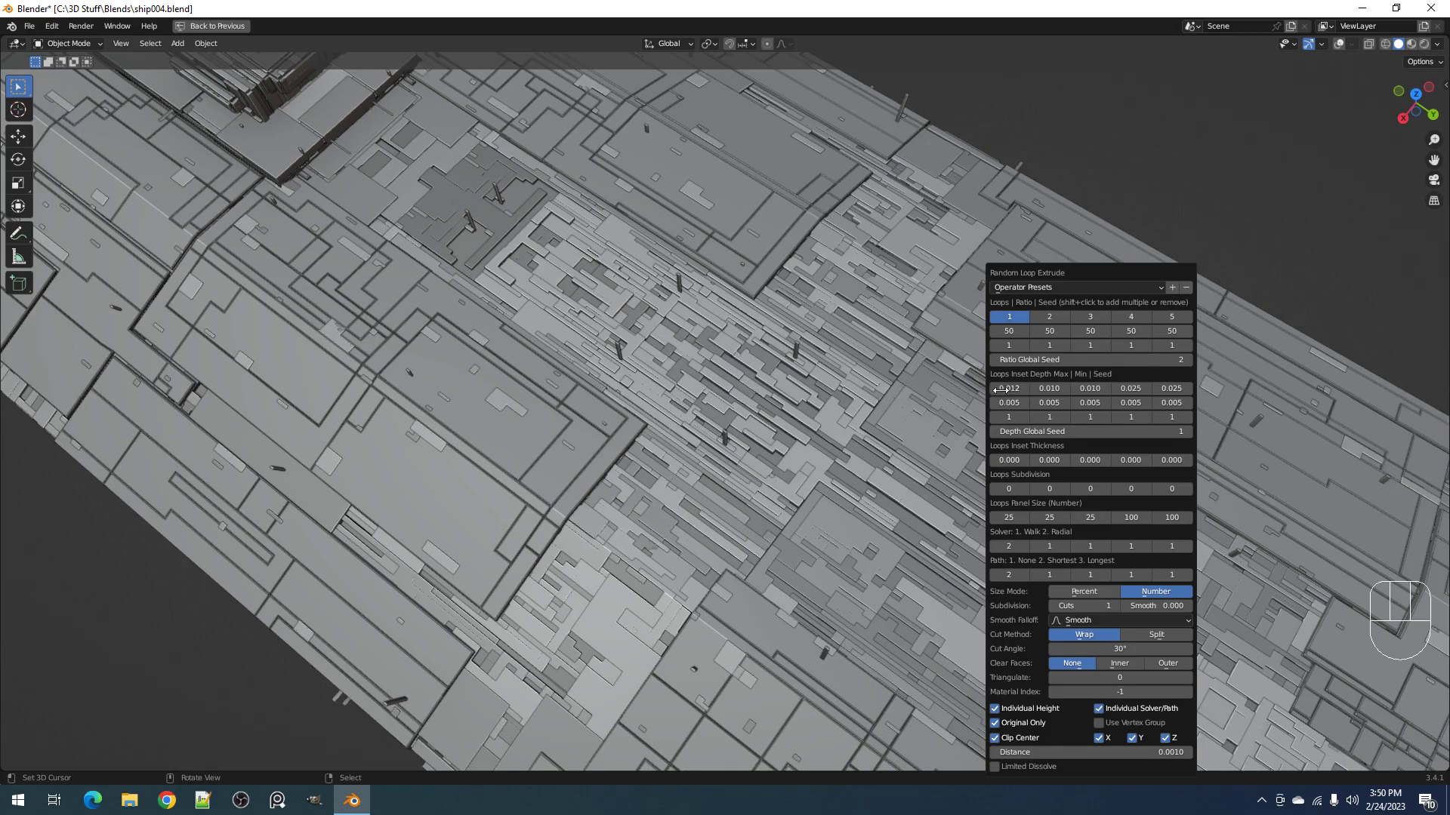
# Step: Examine the loop-extruded central strip in rendered shading with the whole ship in view, then restore solid shading
pyautogui.scroll(-6, 764, 447)
pyautogui.press('z')
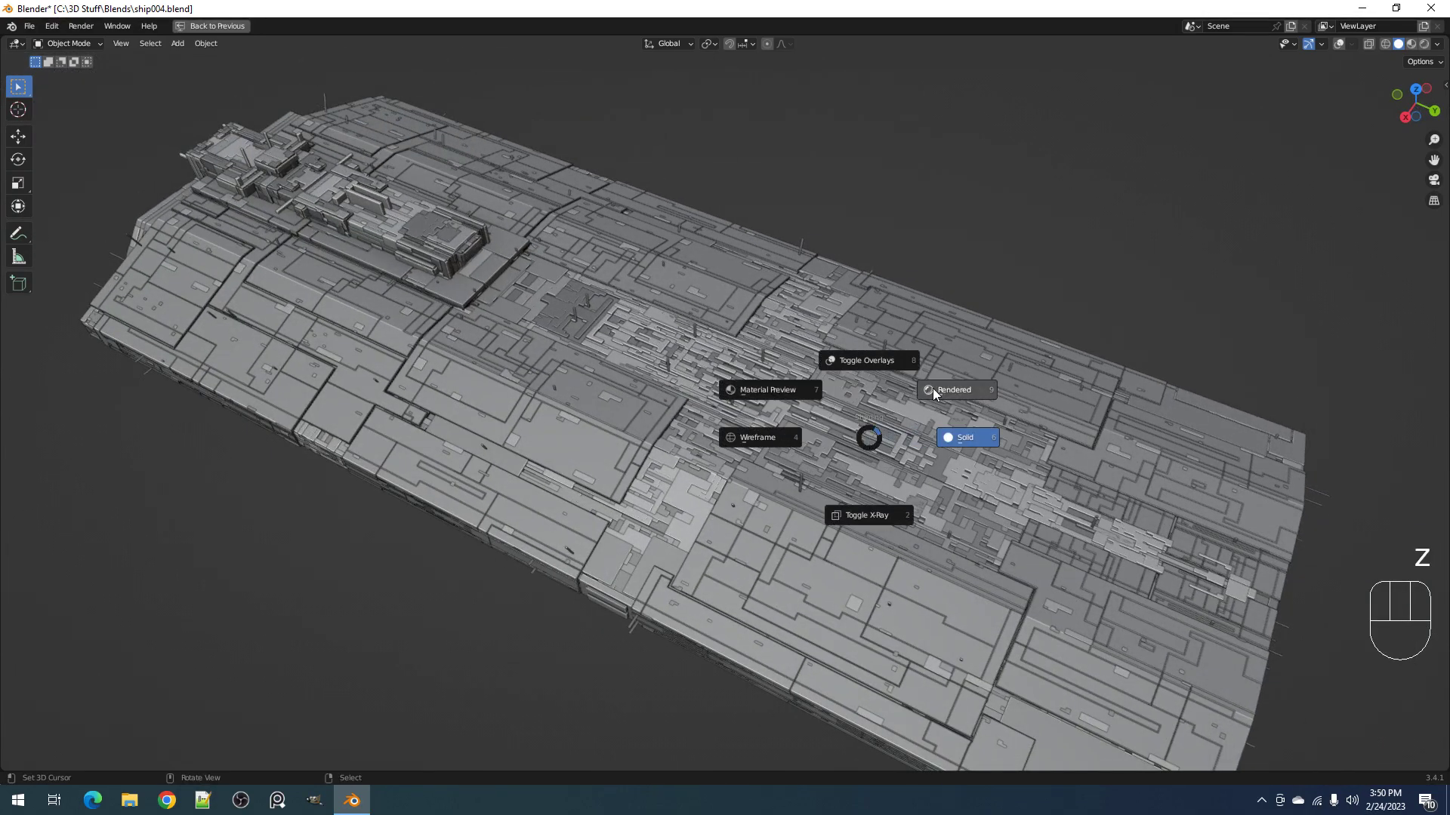
pyautogui.click(934, 390)
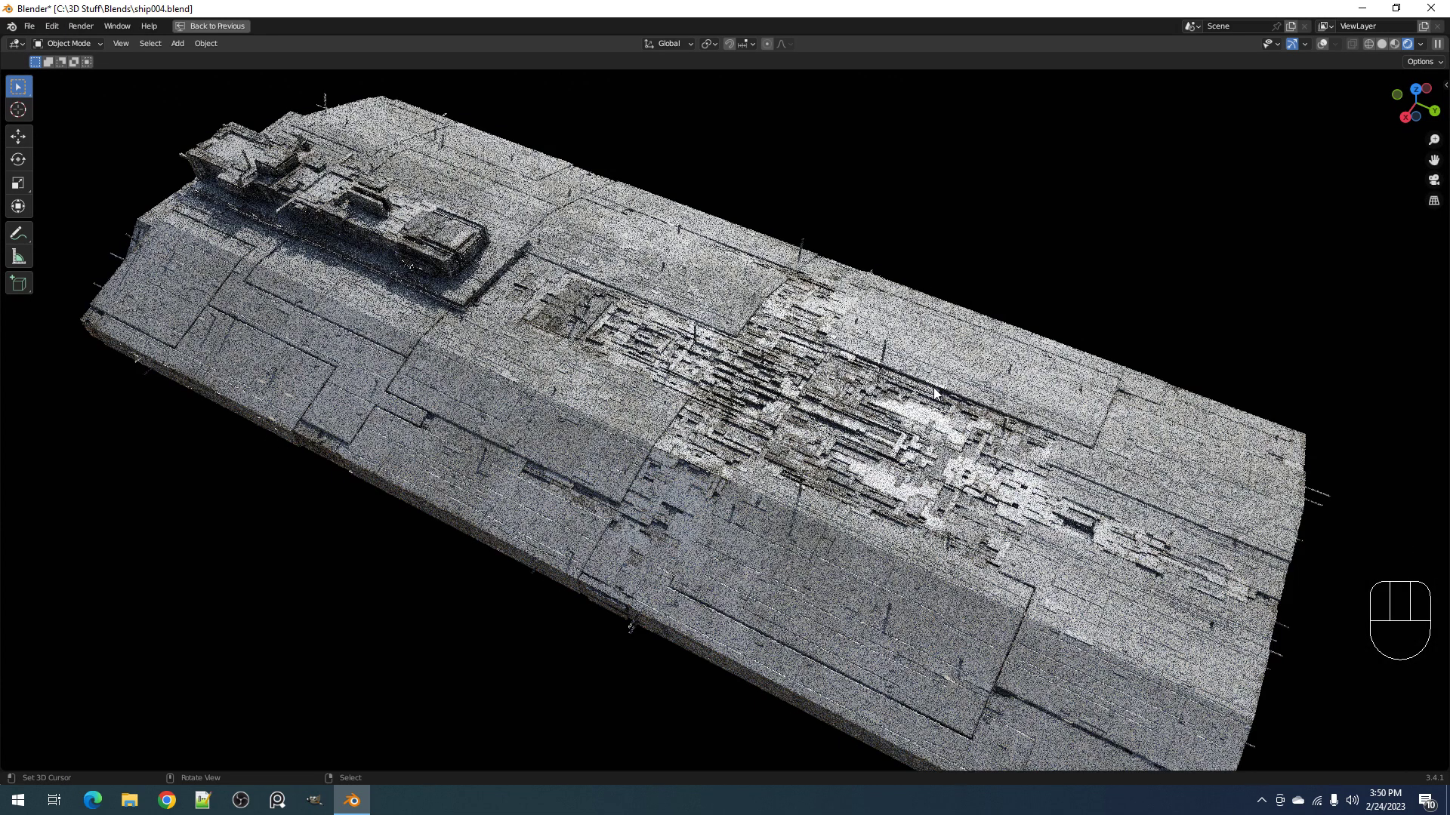
pyautogui.moveTo(938, 495)
pyautogui.mouseDown(button='middle')
pyautogui.moveTo(886, 440)
pyautogui.moveTo(928, 484)
pyautogui.mouseUp(button='middle')
pyautogui.scroll(-2, 886, 440)
pyautogui.scroll(3, 927, 484)
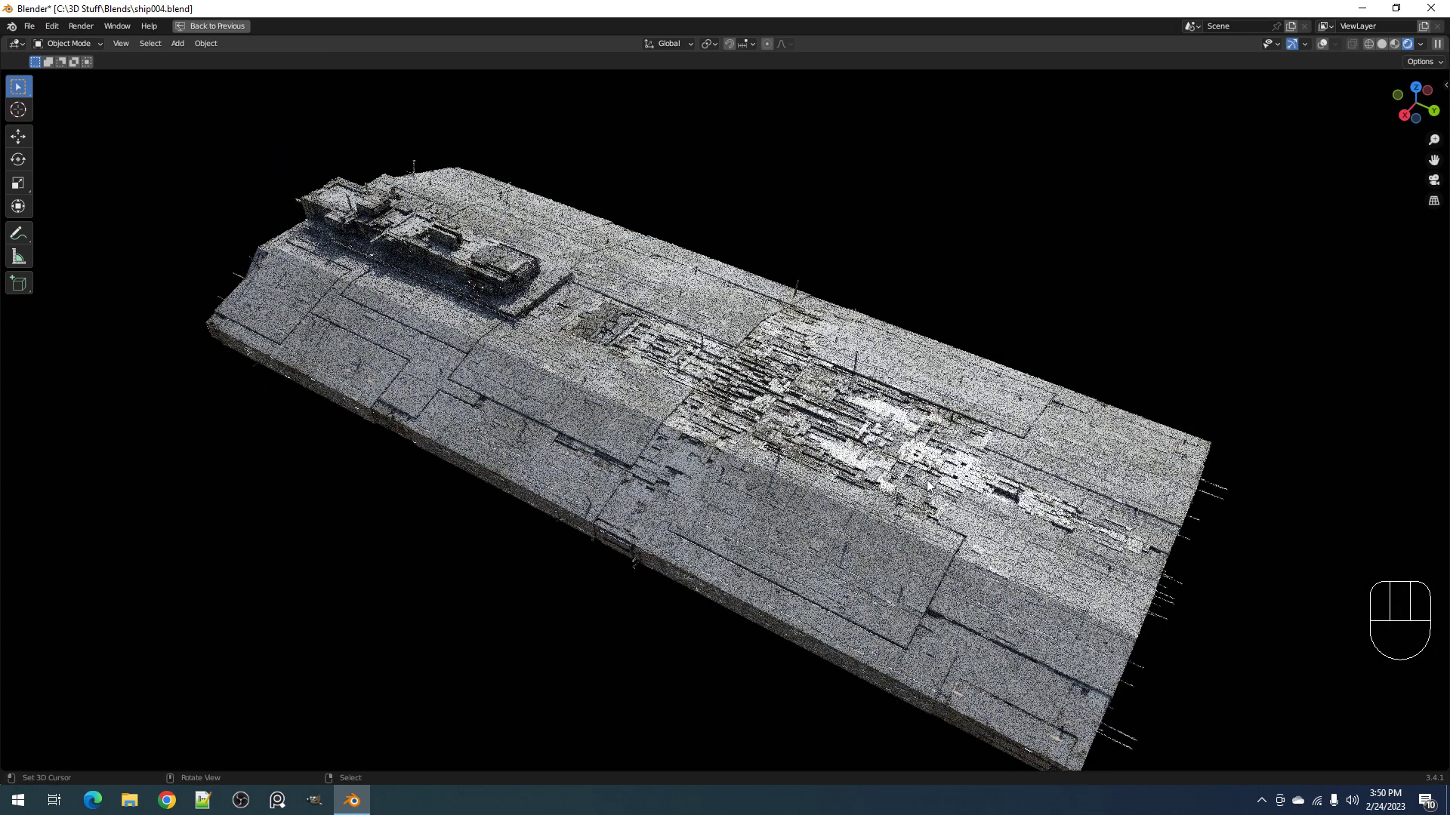
pyautogui.press('z')
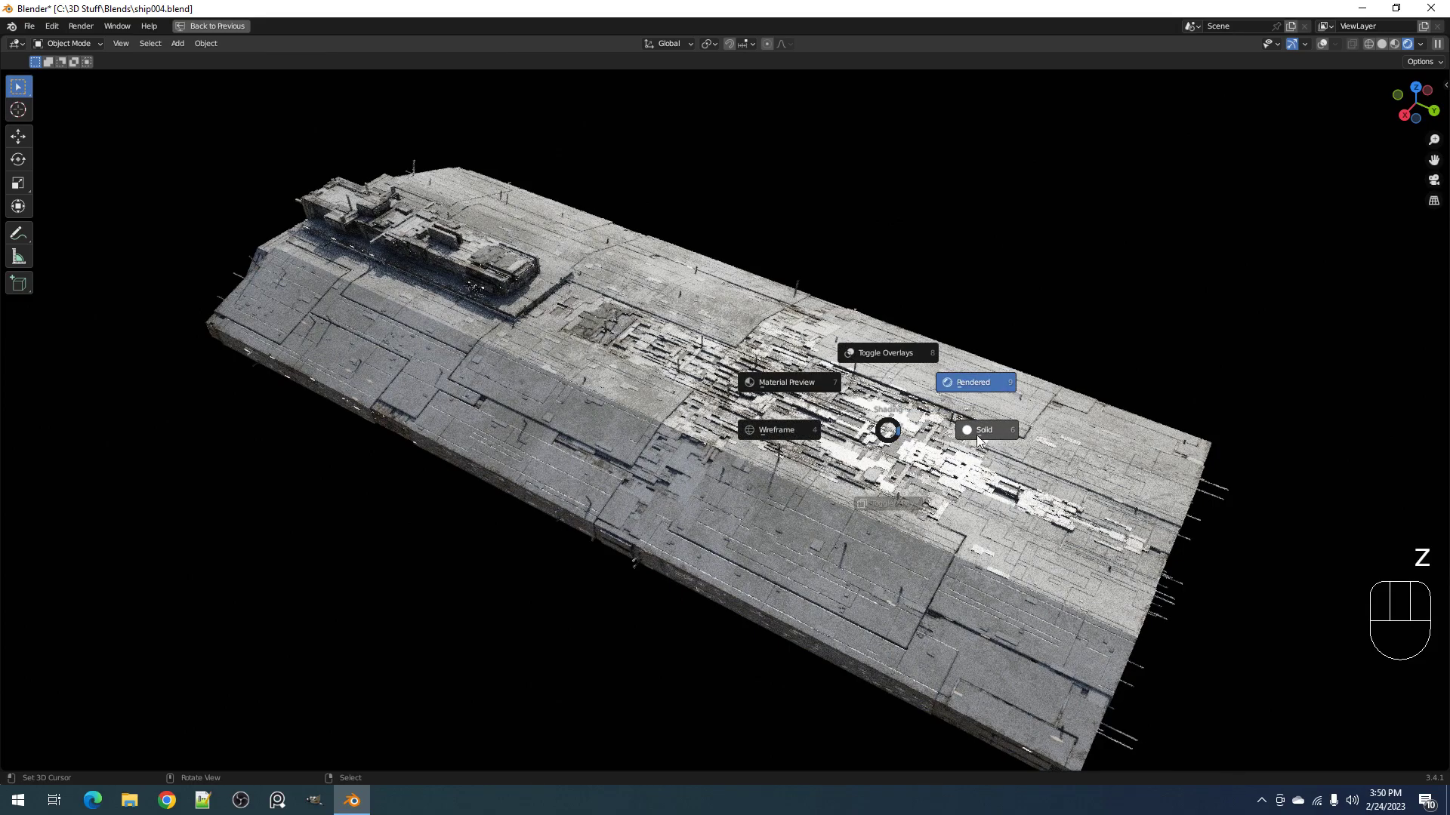
pyautogui.click(976, 435)
# Step: Undo the Random Loop Extrude on the central strip and save the file
pyautogui.scroll(3, 918, 402)
pyautogui.hotkey('ctrl', 'z')
pyautogui.scroll(-4, 868, 356)
pyautogui.hotkey('ctrl', 's')
# Step: Extrude two adjacent small faces of the central strip's grid slightly upward in face edit mode
pyautogui.scroll(6, 822, 371)
pyautogui.press('Tab')
pyautogui.hotkey('shift', 'alt', 'z')
pyautogui.press('3')
pyautogui.click(791, 302)
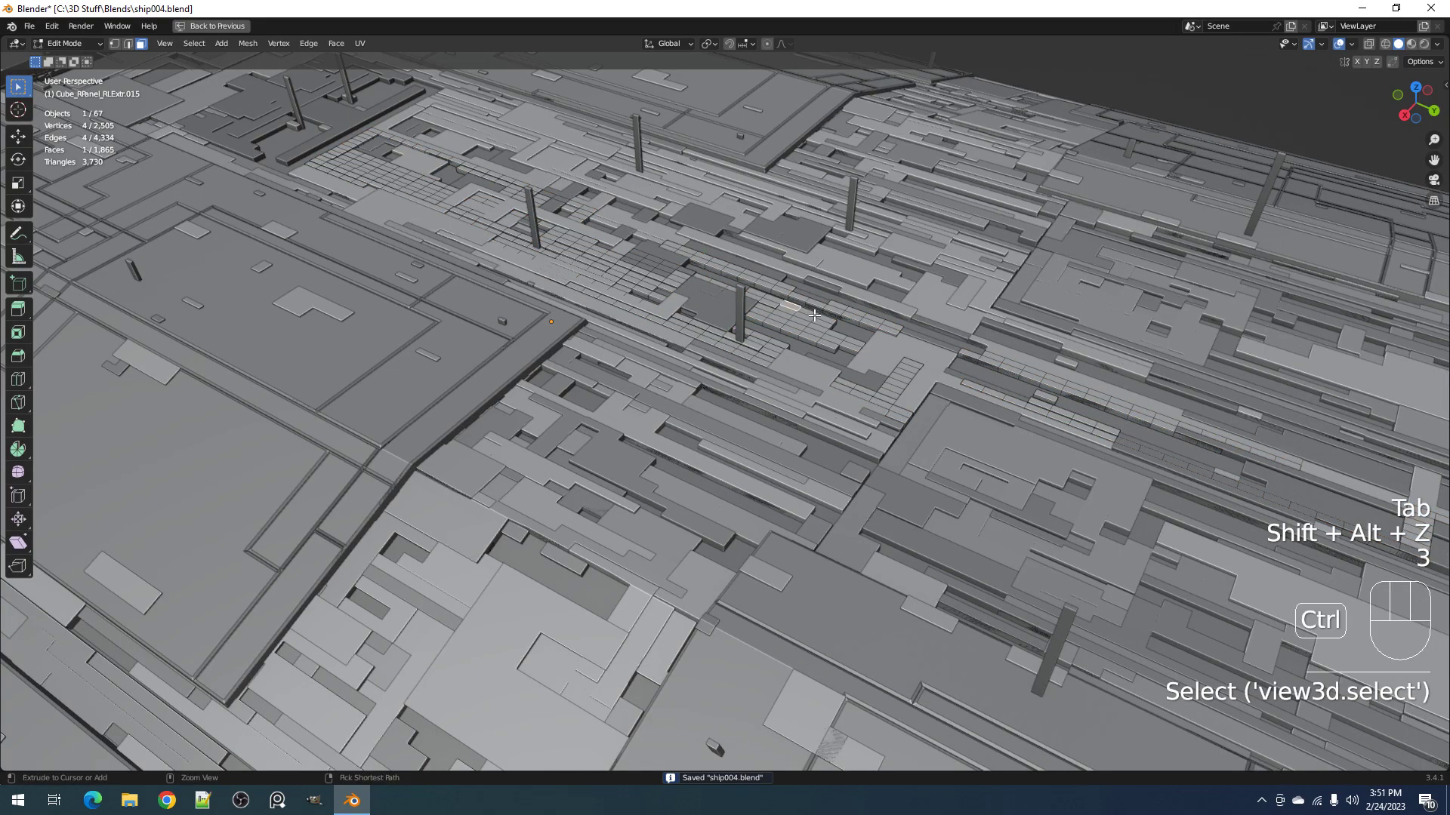
pyautogui.keyDown('ctrl'); pyautogui.click(806, 306); pyautogui.keyUp('ctrl')
pyautogui.press('e')
pyautogui.click(814, 309)
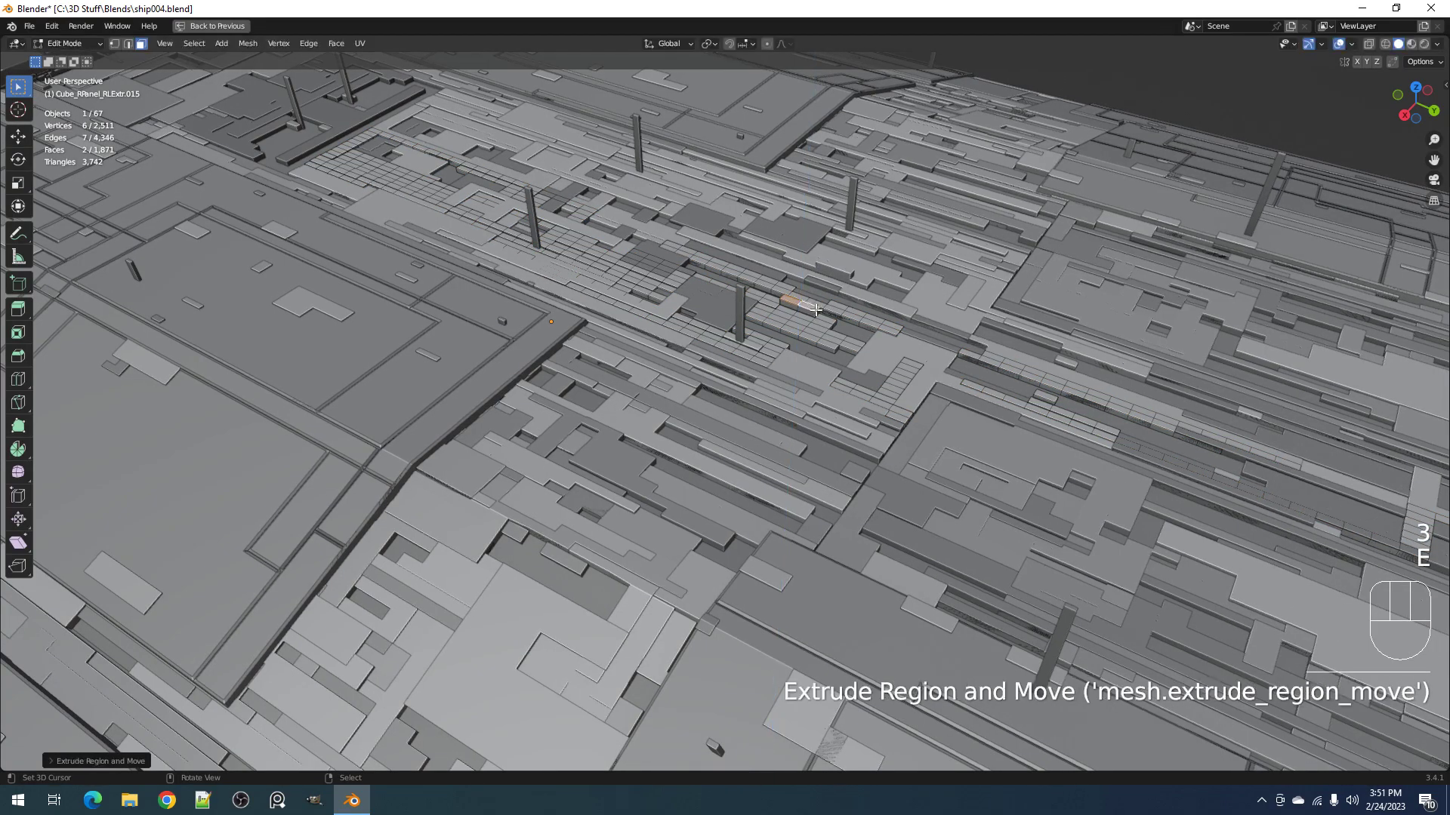
# Step: Extrude two adjacent grid faces at the base of the nearby antenna upward by about 0.018 m
pyautogui.click(750, 357)
pyautogui.keyDown('shift'); pyautogui.click(757, 357); pyautogui.keyUp('shift')
pyautogui.press('e')
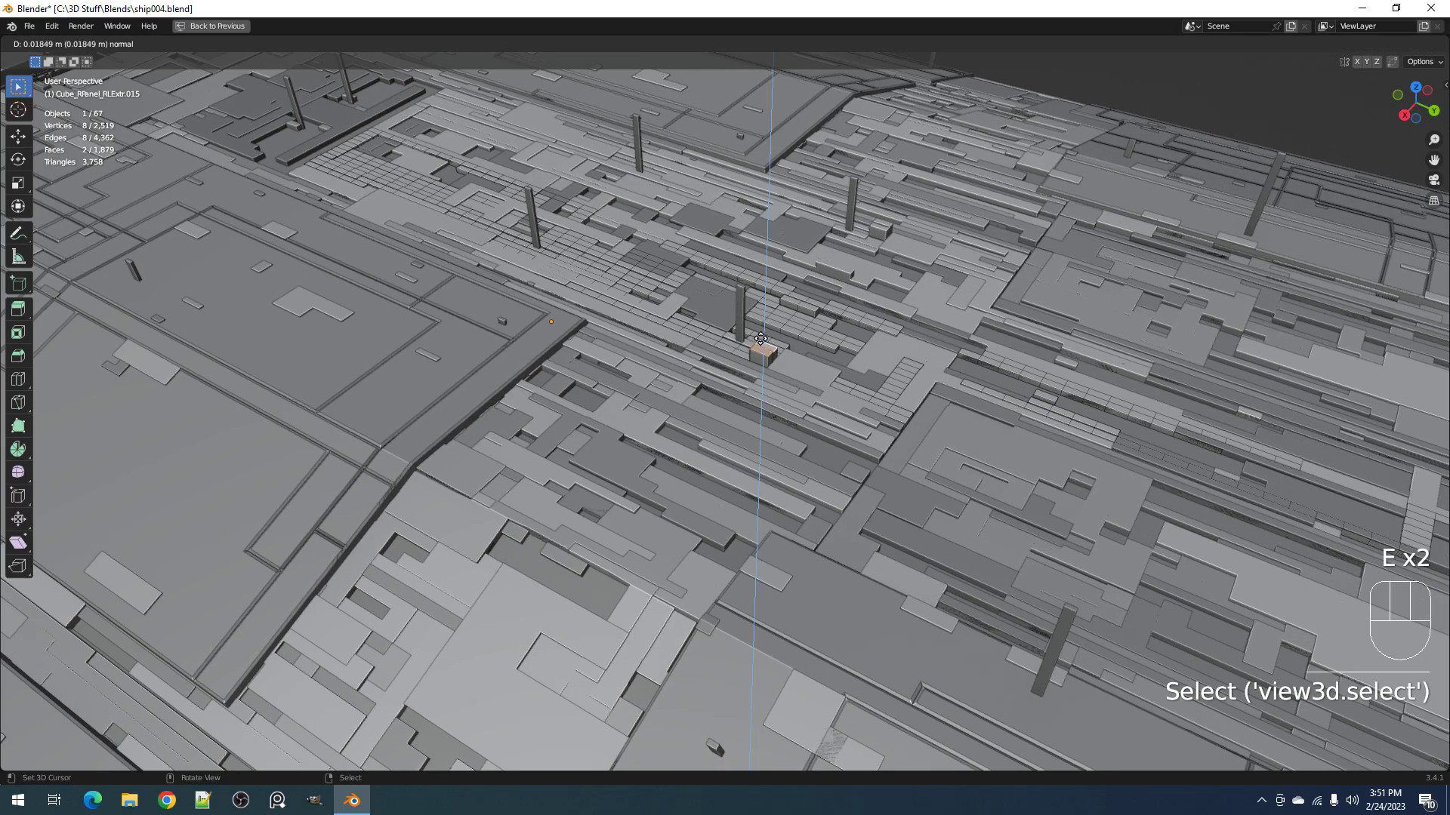
pyautogui.click(761, 339)
# Step: Extrude a short path of small grid faces near the end of the central strip, leave mesh editing, and save the file
pyautogui.click(887, 389)
pyautogui.keyDown('ctrl'); pyautogui.click(909, 360); pyautogui.keyUp('ctrl')
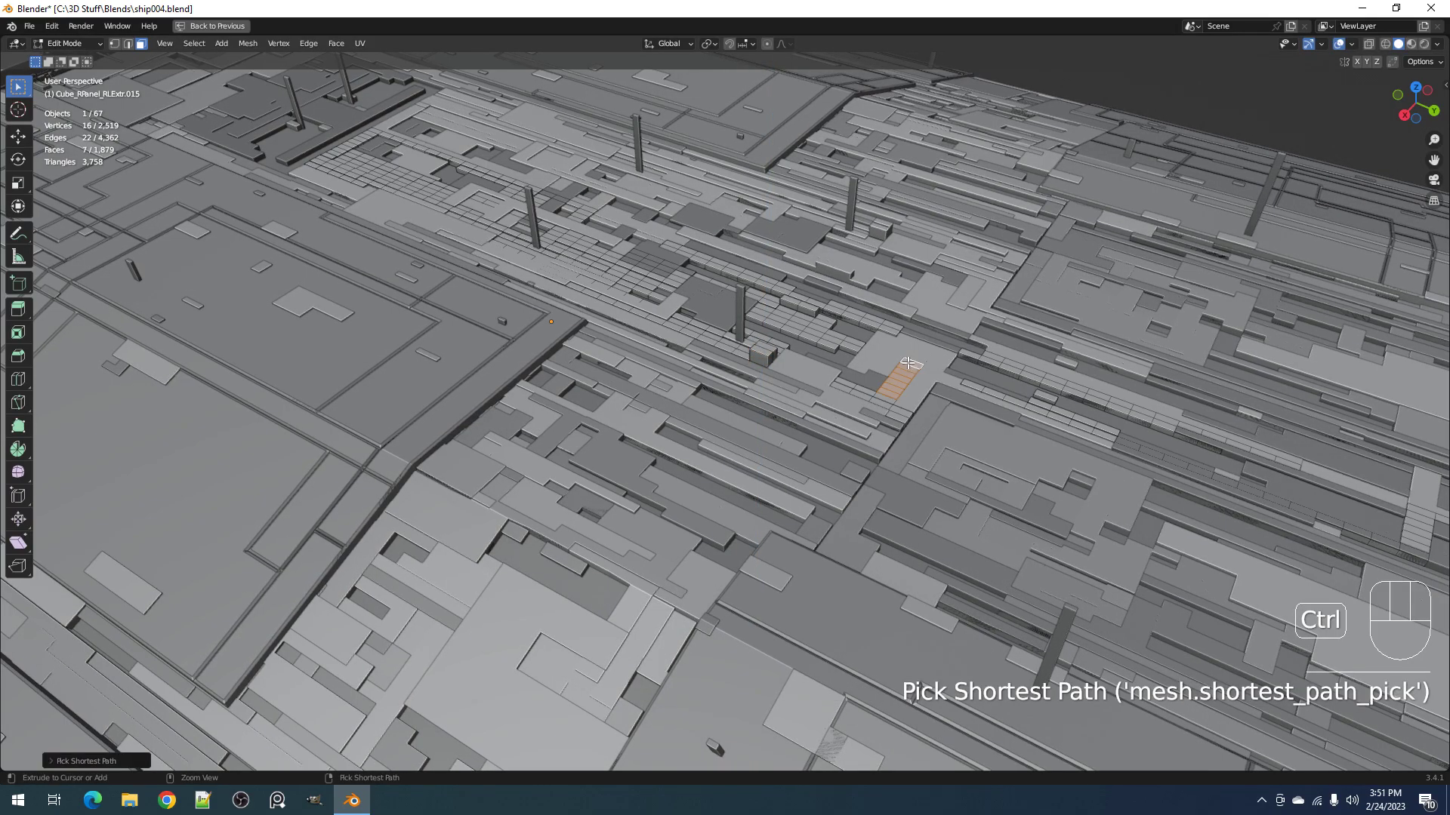
pyautogui.press('e')
pyautogui.press('Tab')
pyautogui.scroll(-10, 882, 324)
pyautogui.hotkey('alt', 'a')
pyautogui.hotkey('ctrl', 's')
# Step: Examine the whole ship from several angles in rendered shading, restore solid shading, and save the file
pyautogui.press('z')
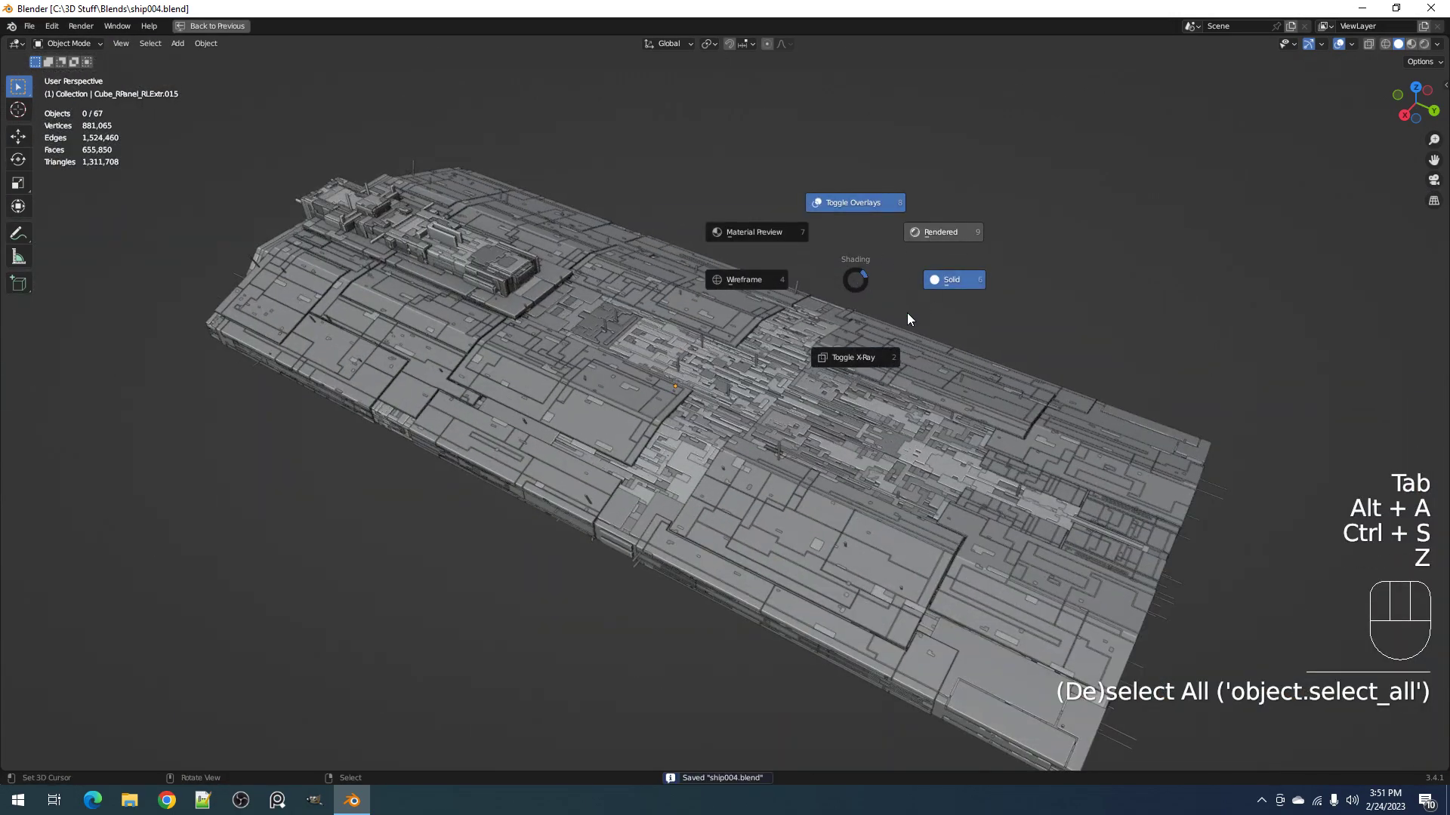
pyautogui.press('9')
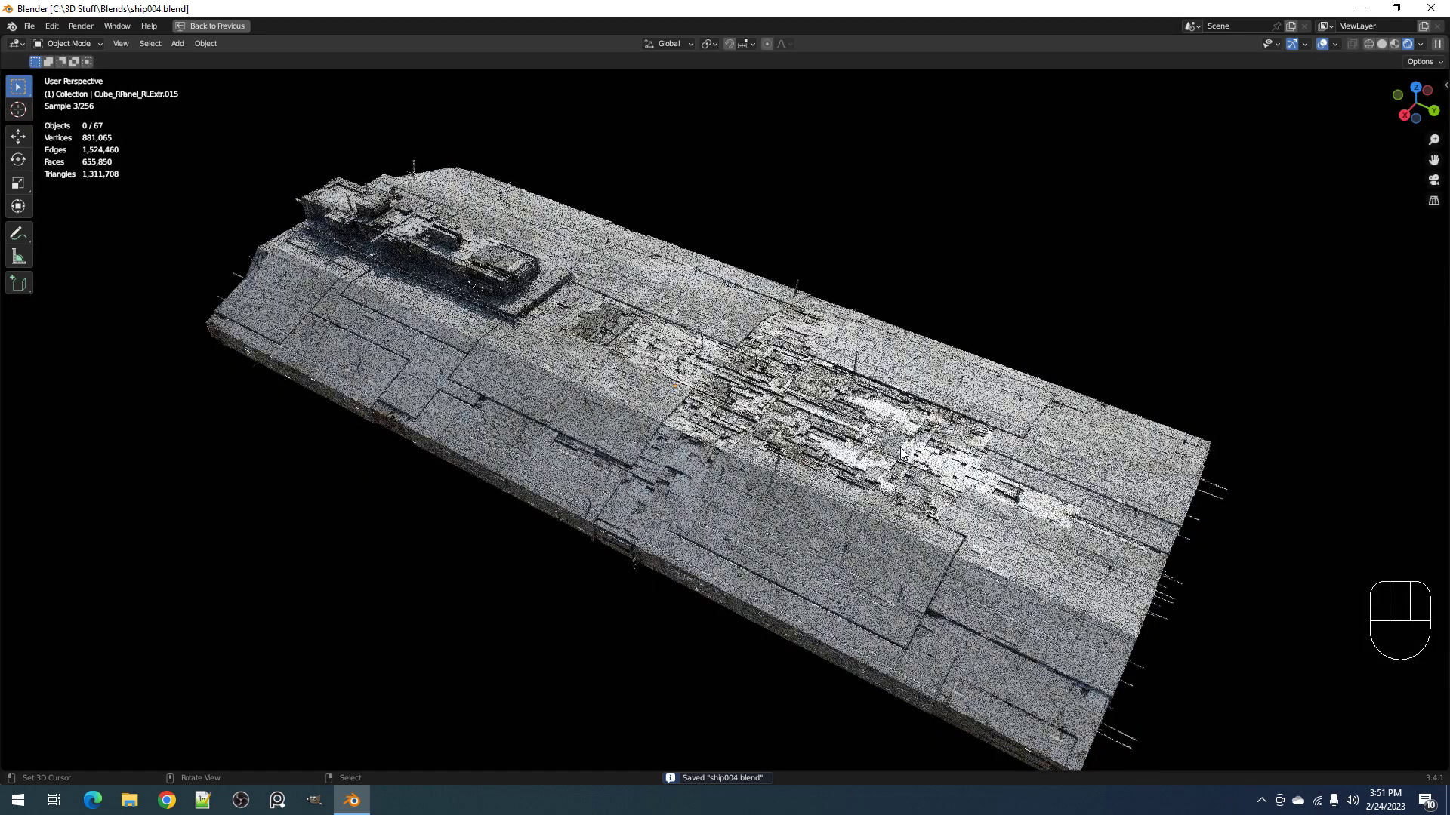
pyautogui.moveTo(901, 452); pyautogui.dragTo(843, 393, button='middle')
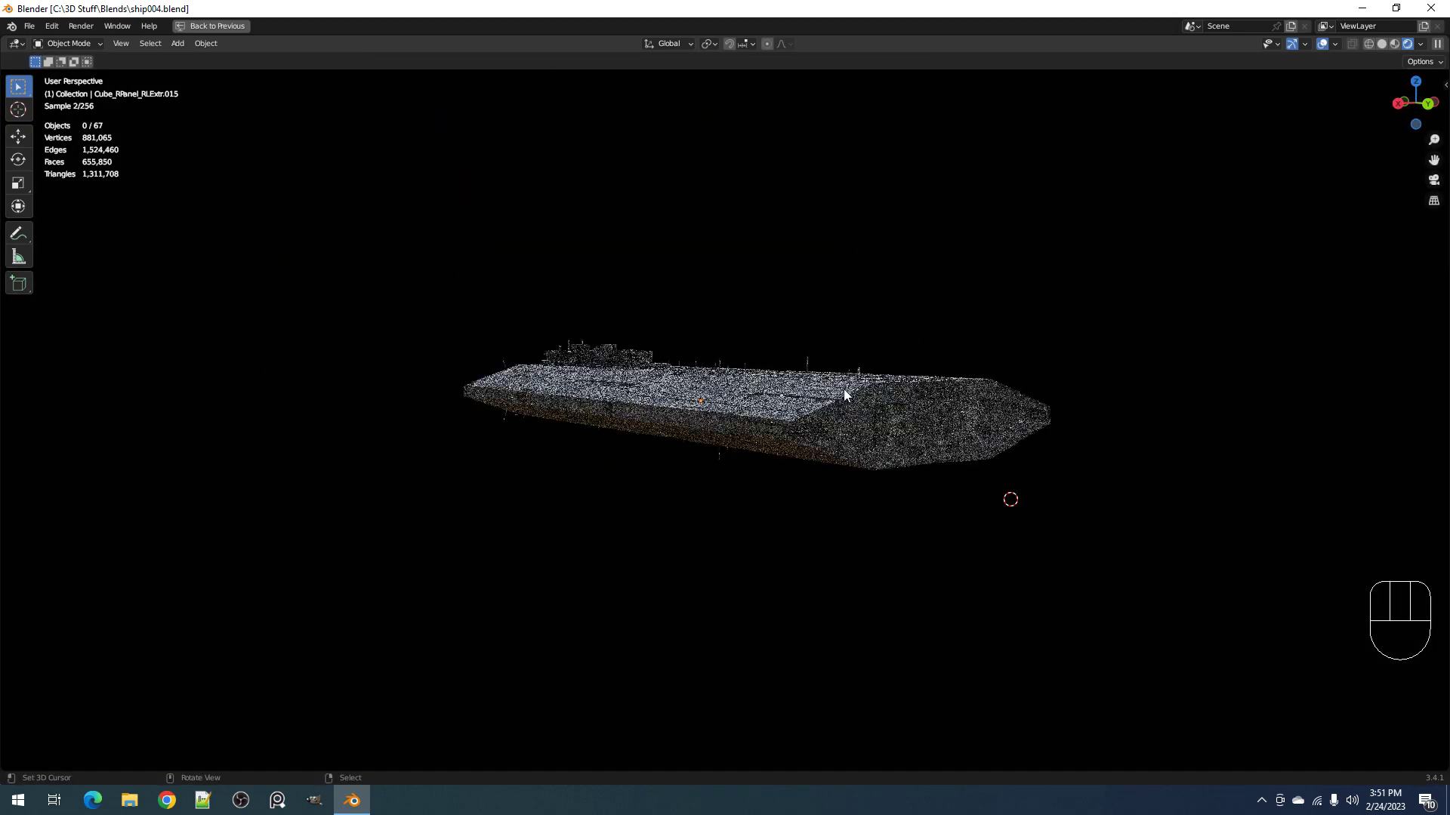
pyautogui.scroll(5, 855, 392)
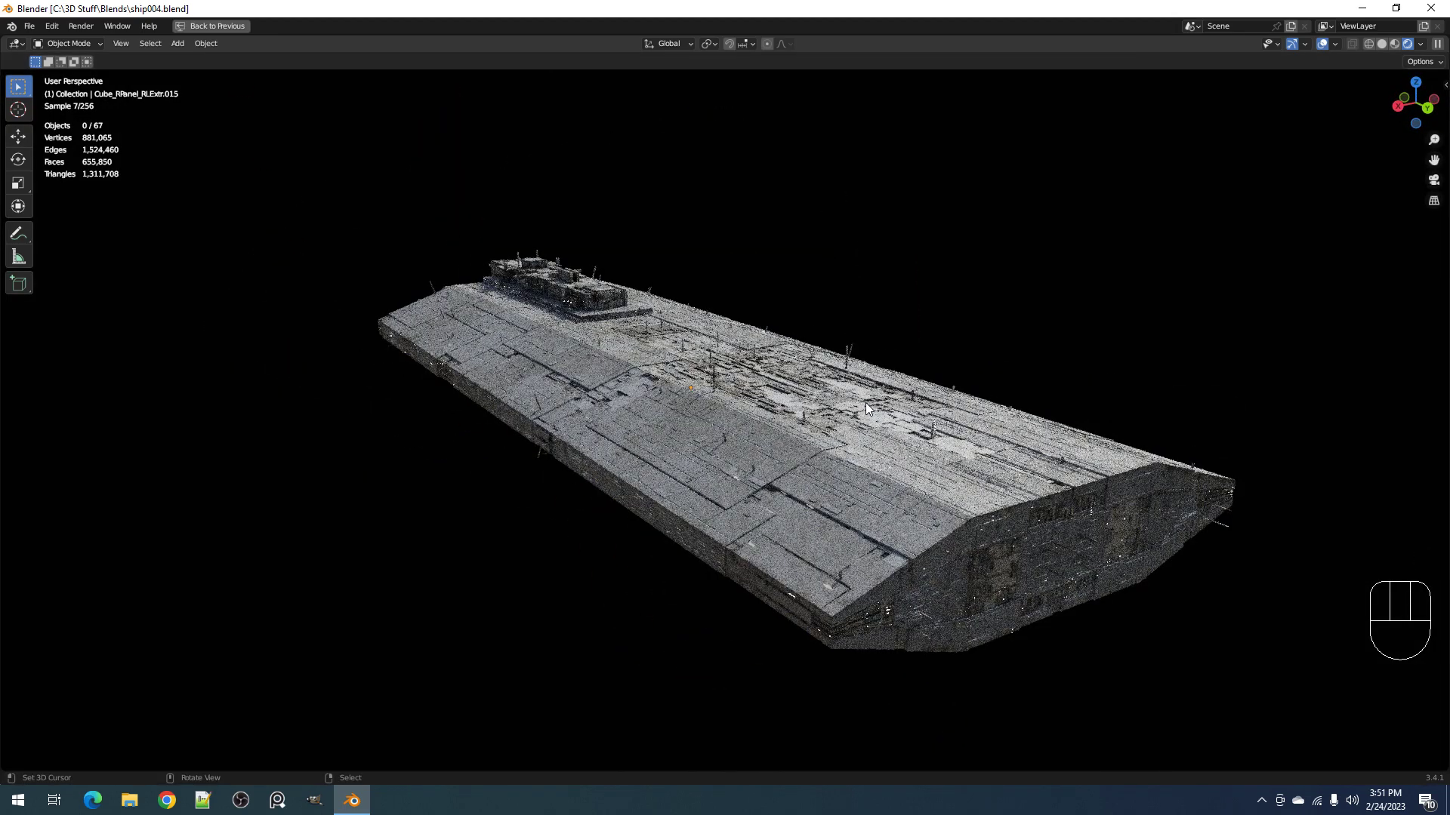
pyautogui.keyDown('shift'); pyautogui.moveTo(863, 404); pyautogui.dragTo(808, 365, button='middle'); pyautogui.keyUp('shift')
pyautogui.press('z')
pyautogui.hotkey('ctrl', 's')
# Step: Leave the maximized viewport, change the world HDRI to studio_small_07_4k.hdr, and preview the ship in rendered shading
pyautogui.hotkey('ctrl', 'space')
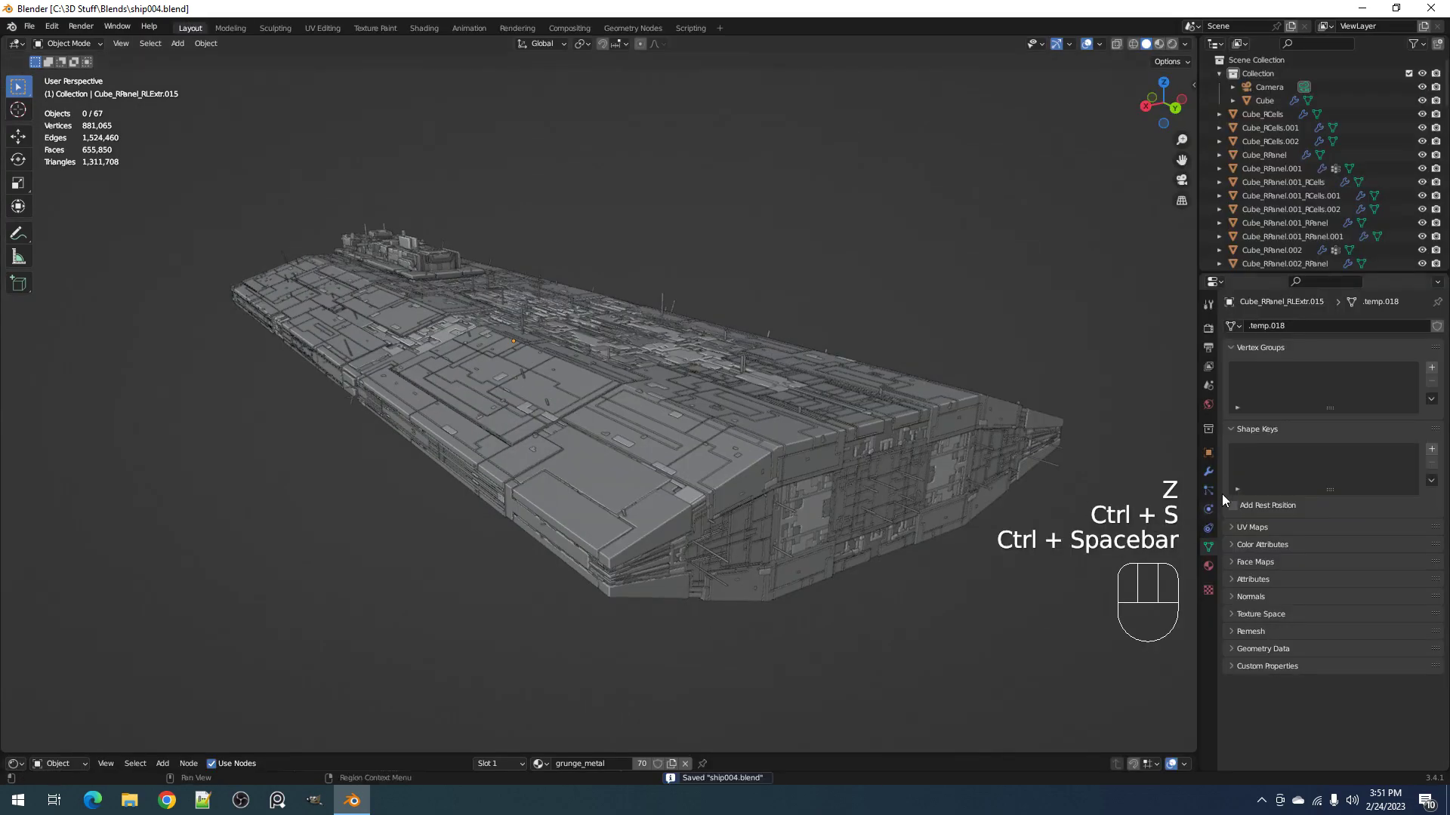
pyautogui.click(1208, 405)
pyautogui.click(1345, 655)
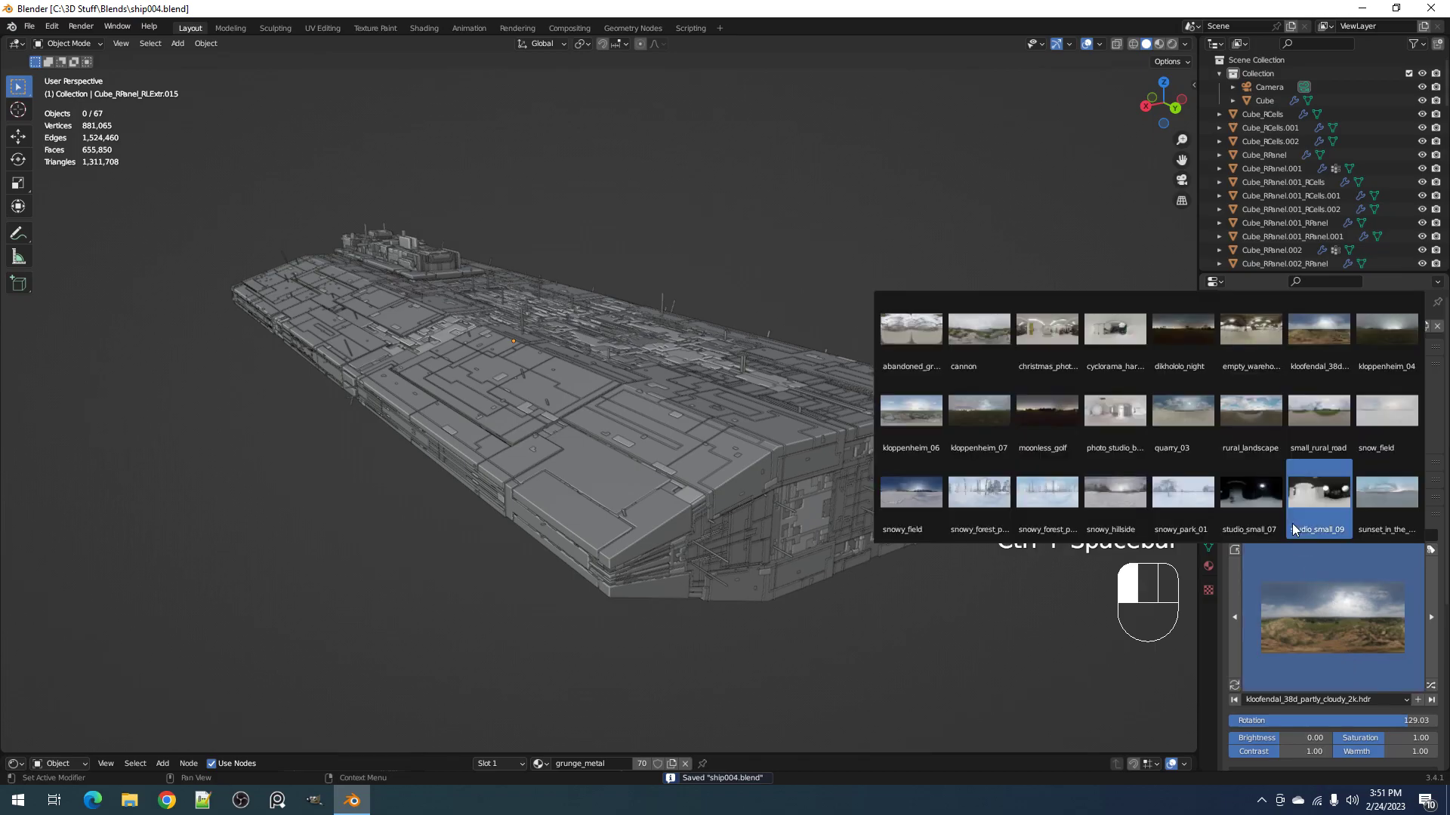
pyautogui.click(1257, 505)
pyautogui.press('z')
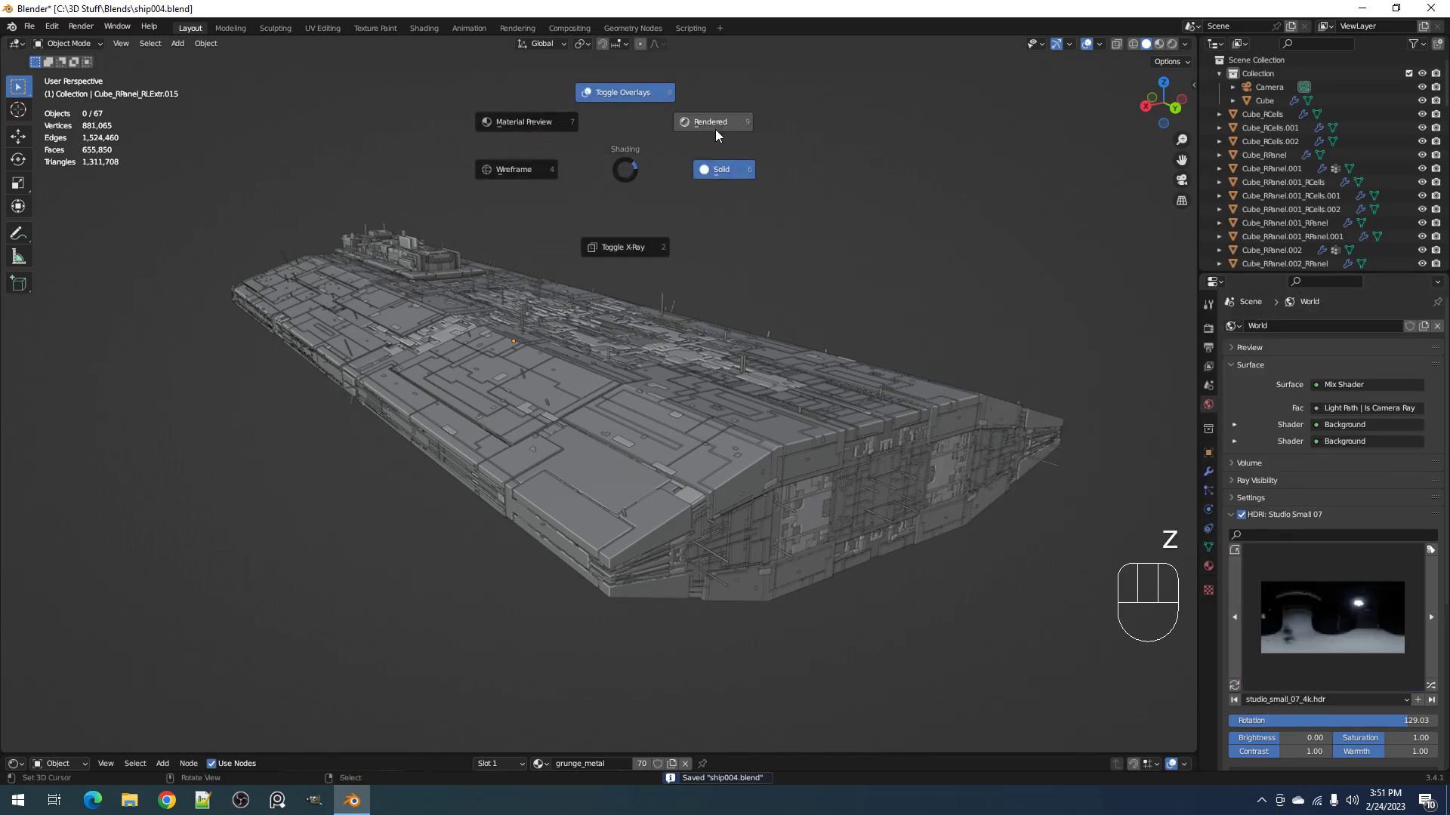
pyautogui.press('9')
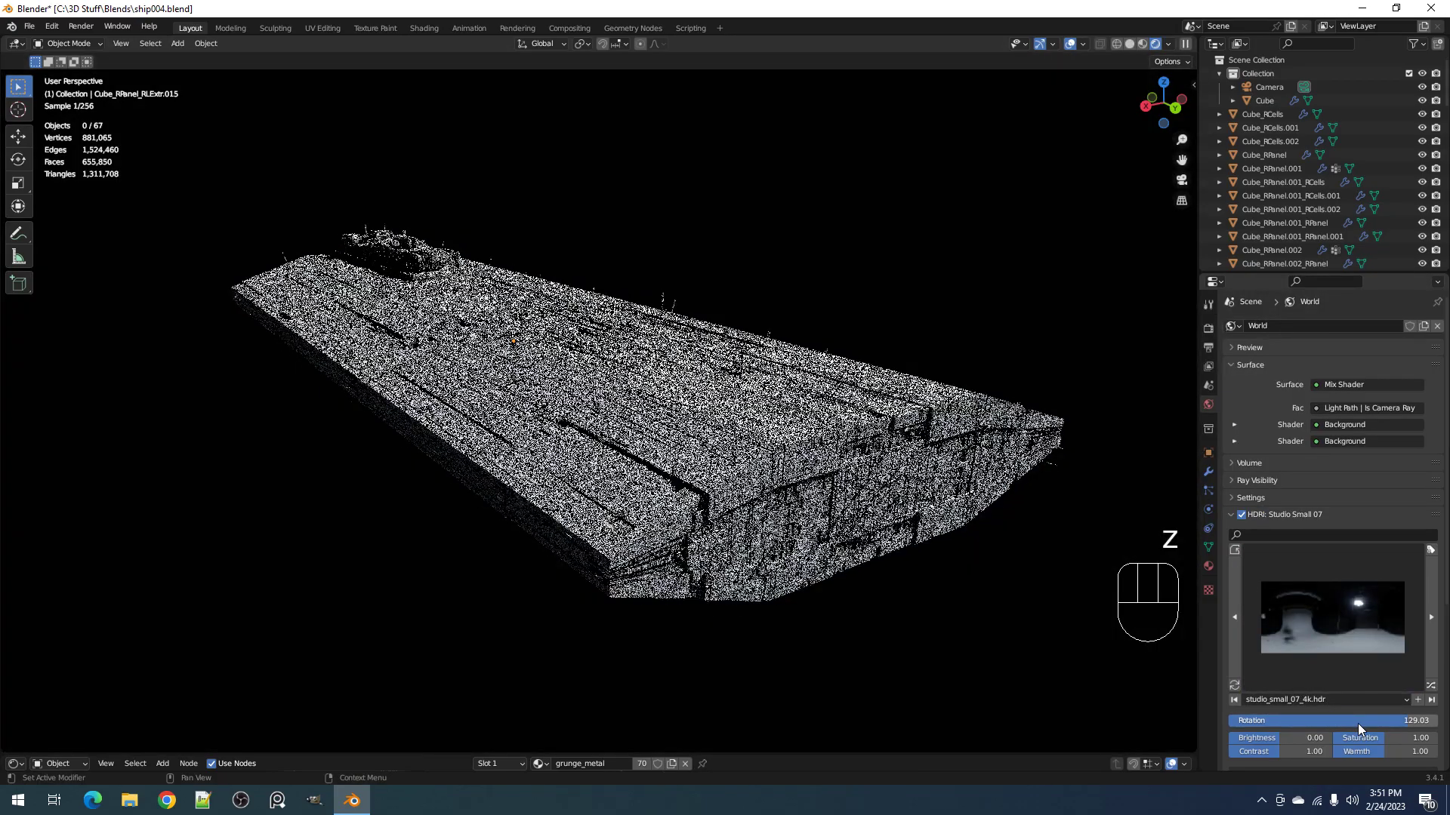
# Step: Set the world HDRI rotation to about 165.16, check the ship's underside in rendered shading, and restore solid shading
pyautogui.moveTo(1358, 723); pyautogui.dragTo(1419, 724)
pyautogui.scroll(-3, 777, 463)
pyautogui.moveTo(777, 462); pyautogui.dragTo(707, 445, button='middle')
pyautogui.scroll(3, 643, 434)
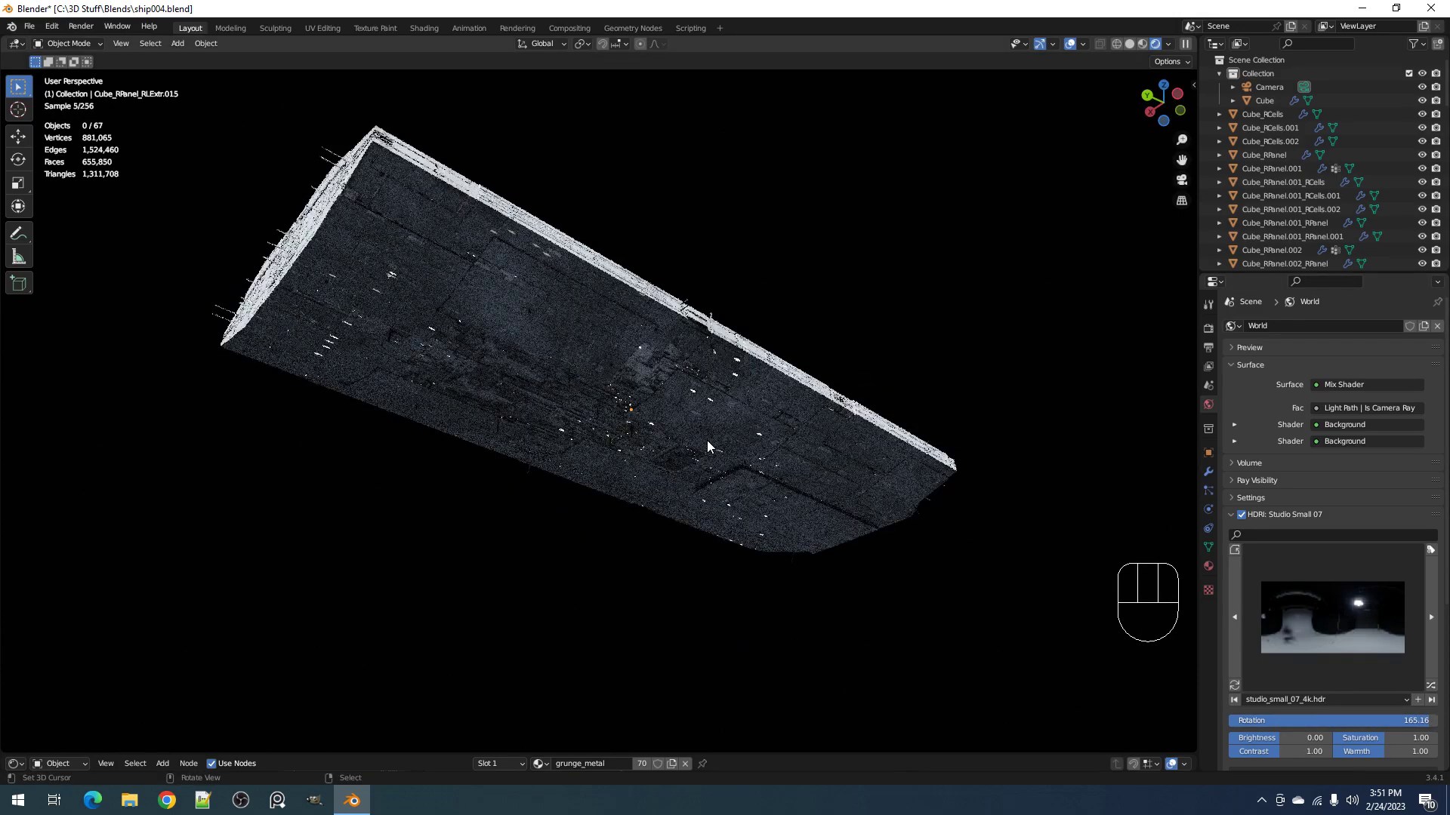
pyautogui.press('z')
pyautogui.click(789, 438)
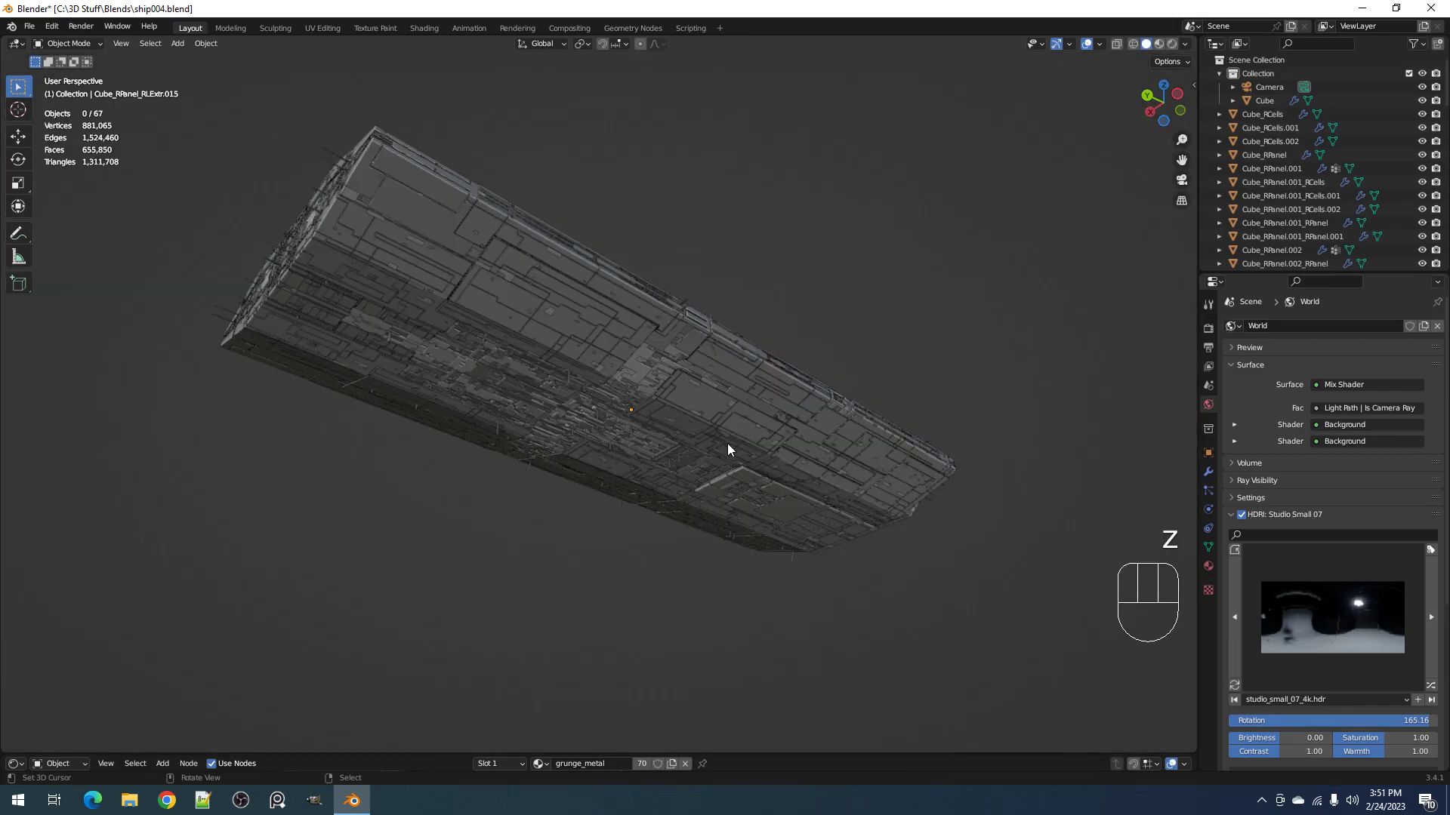
# Step: Change the world HDRI to quarry_03_4k.hdr and preview the ship's underside and top in rendered shading
pyautogui.click(1300, 601)
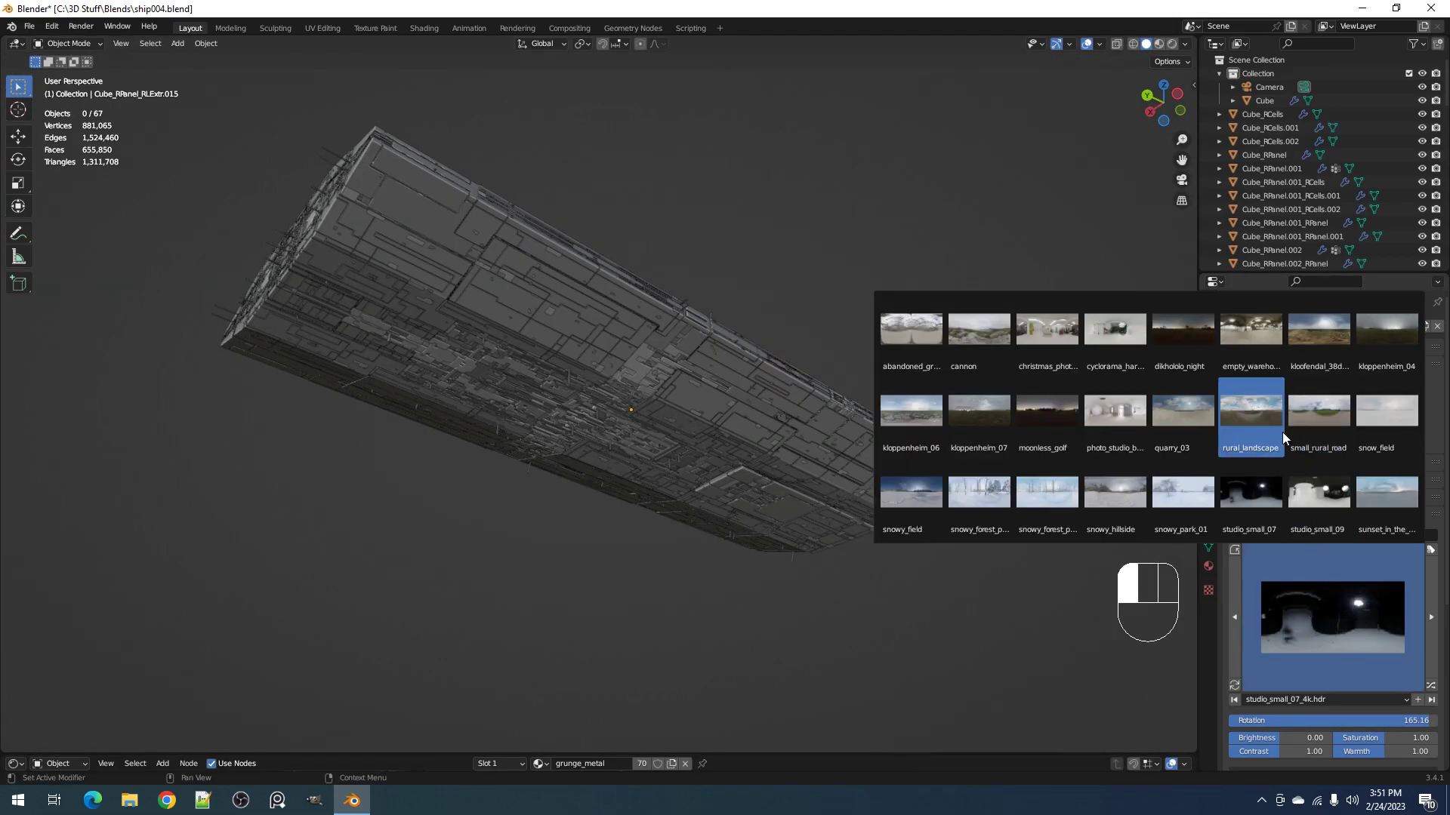
pyautogui.click(1166, 428)
pyautogui.press('x')
pyautogui.press('z')
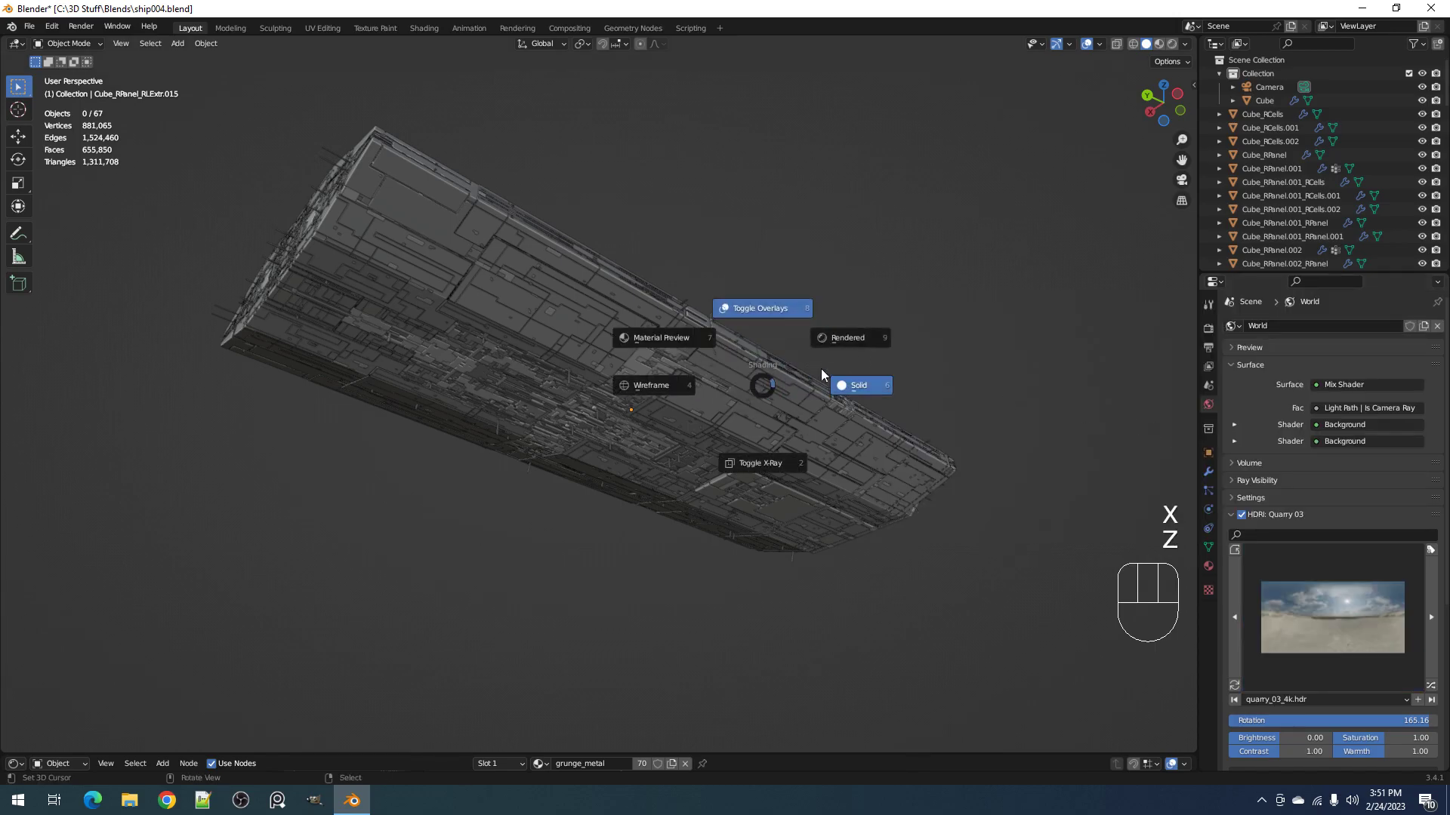
pyautogui.click(849, 338)
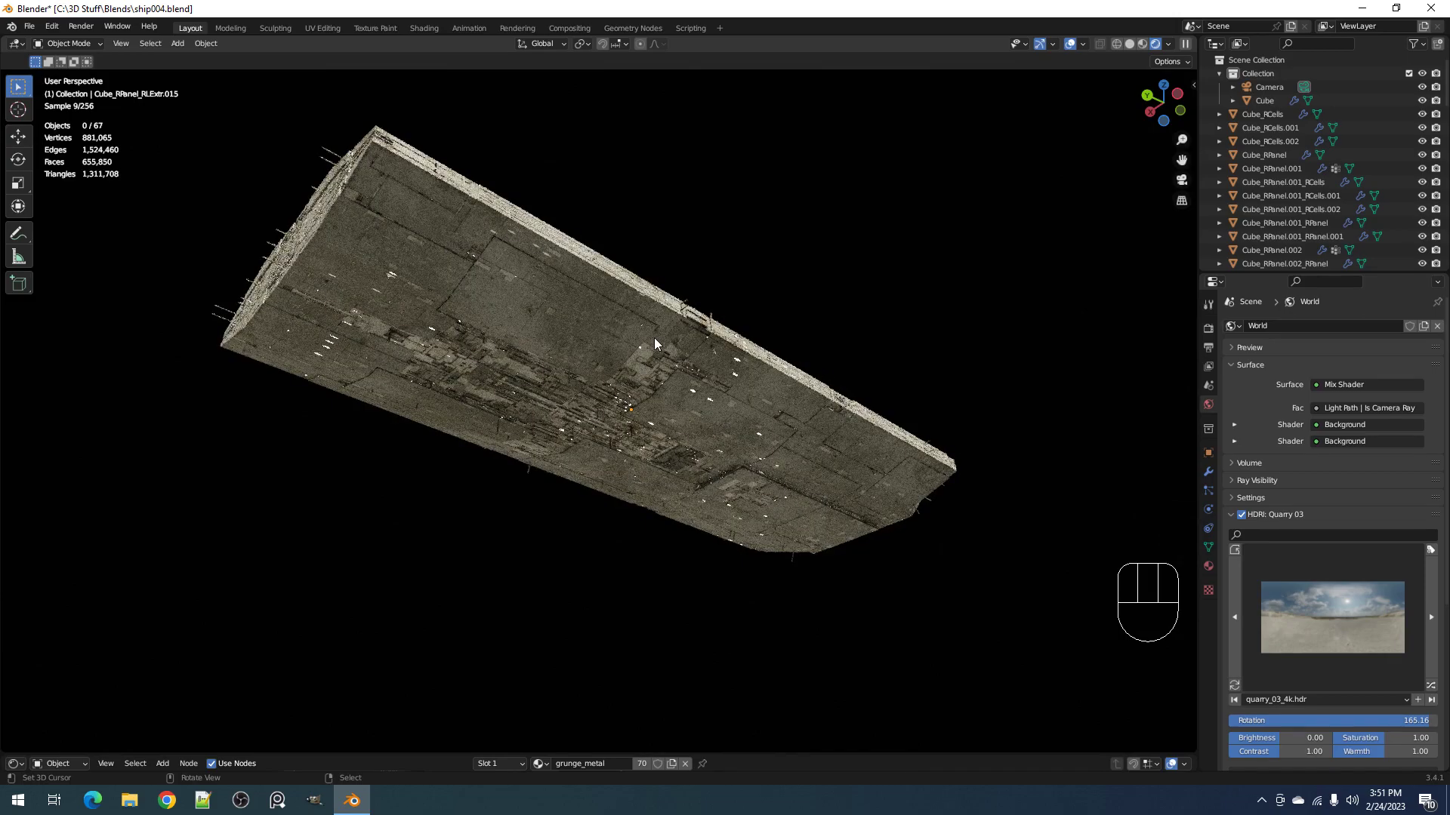
pyautogui.moveTo(836, 369); pyautogui.dragTo(777, 380, button='middle')
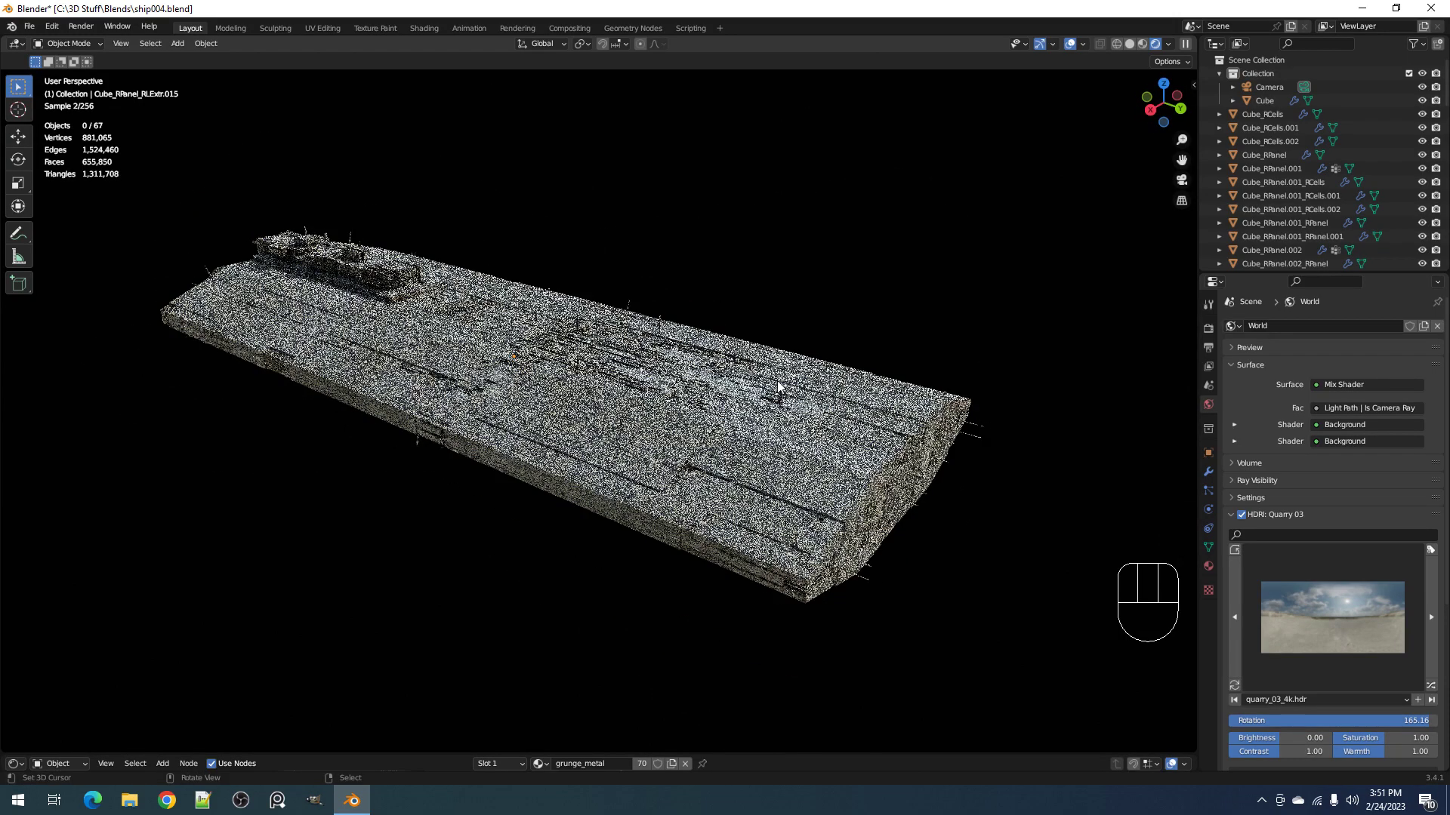
# Step: Set the world HDRI to kloofendal_38d_partly_cloudy_2k.hdr, check the ship from several sides, then restore solid shading and save
pyautogui.click(1380, 606)
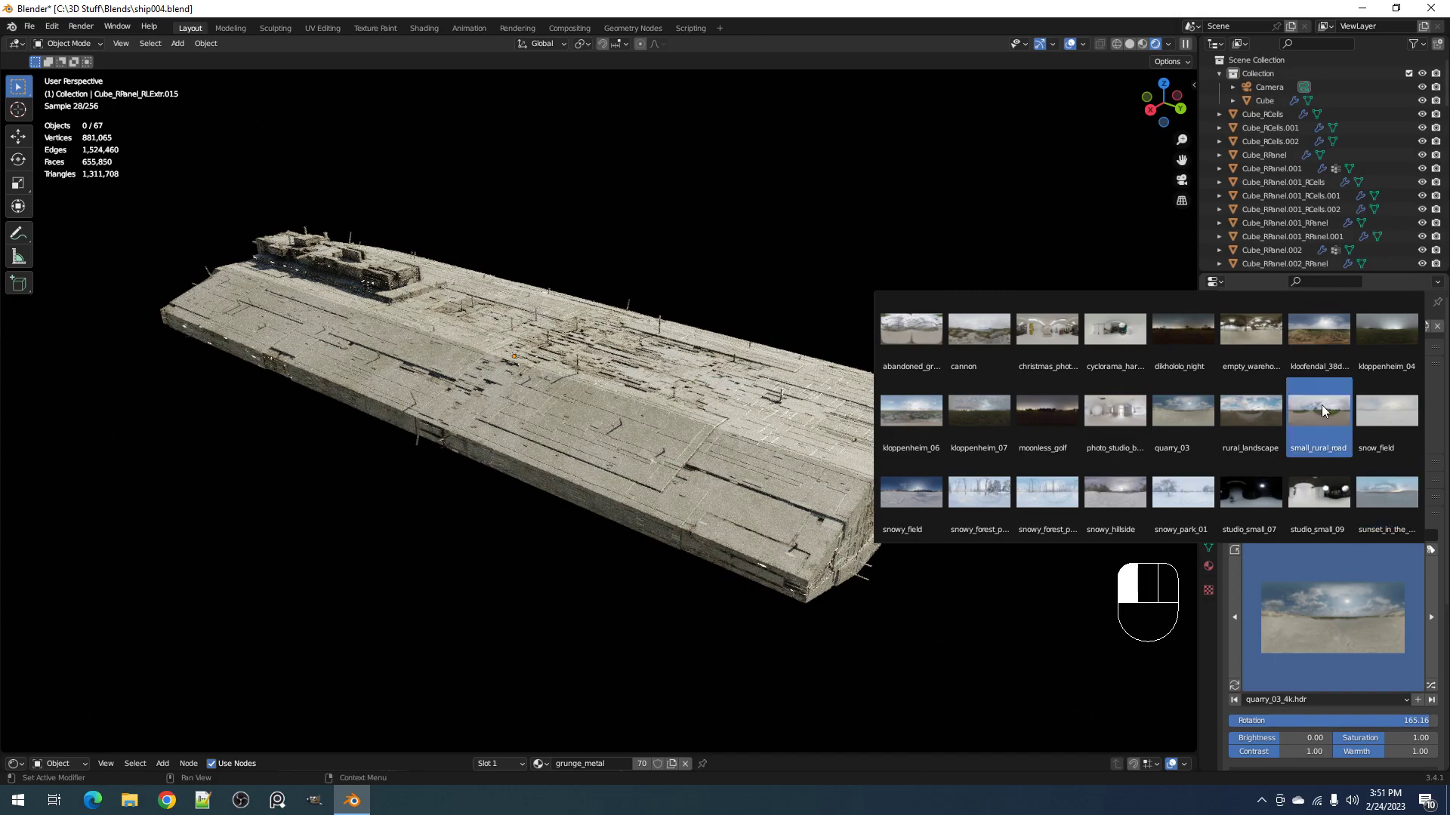
pyautogui.click(1309, 350)
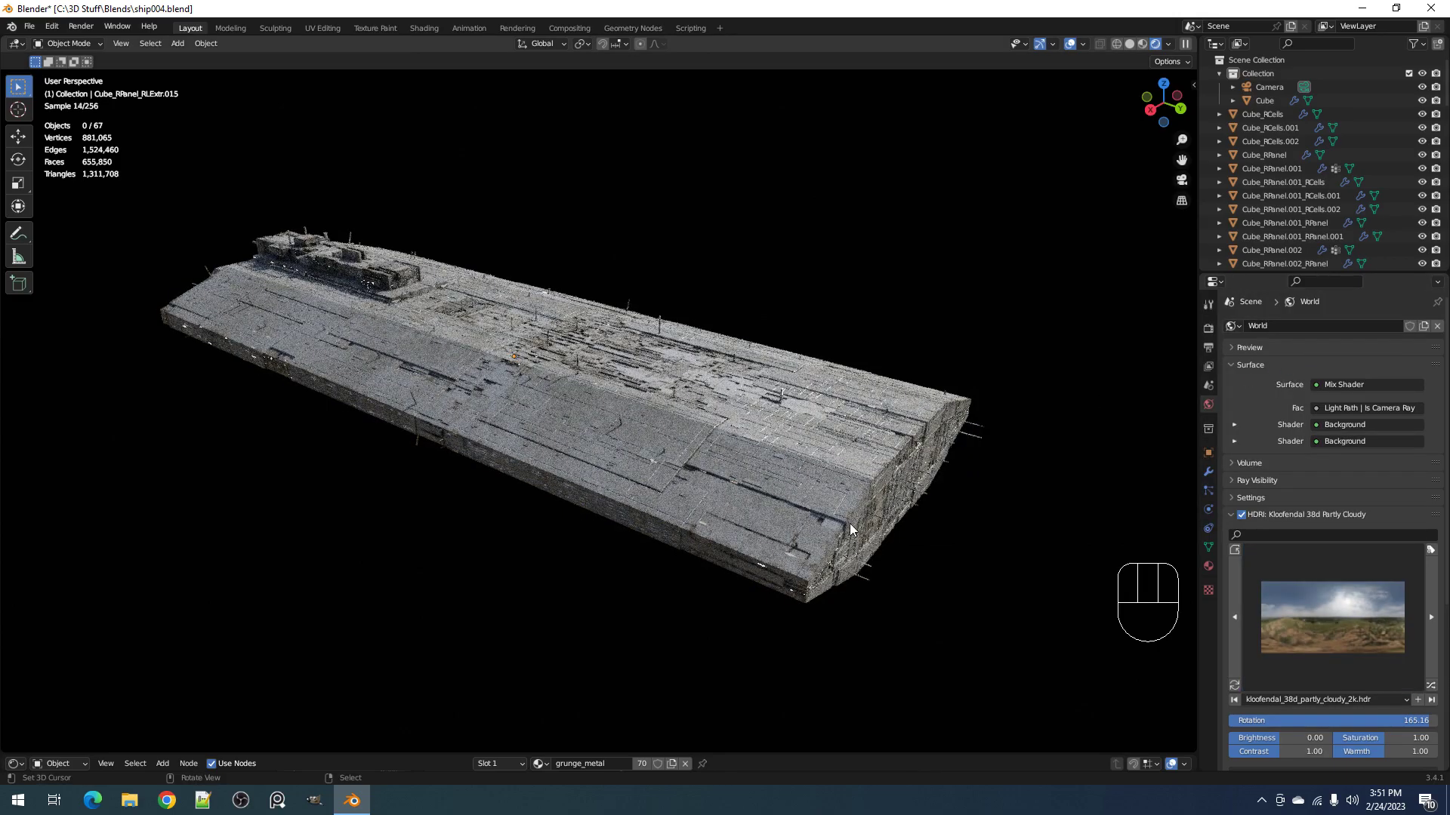
pyautogui.moveTo(849, 524); pyautogui.dragTo(760, 514, button='middle')
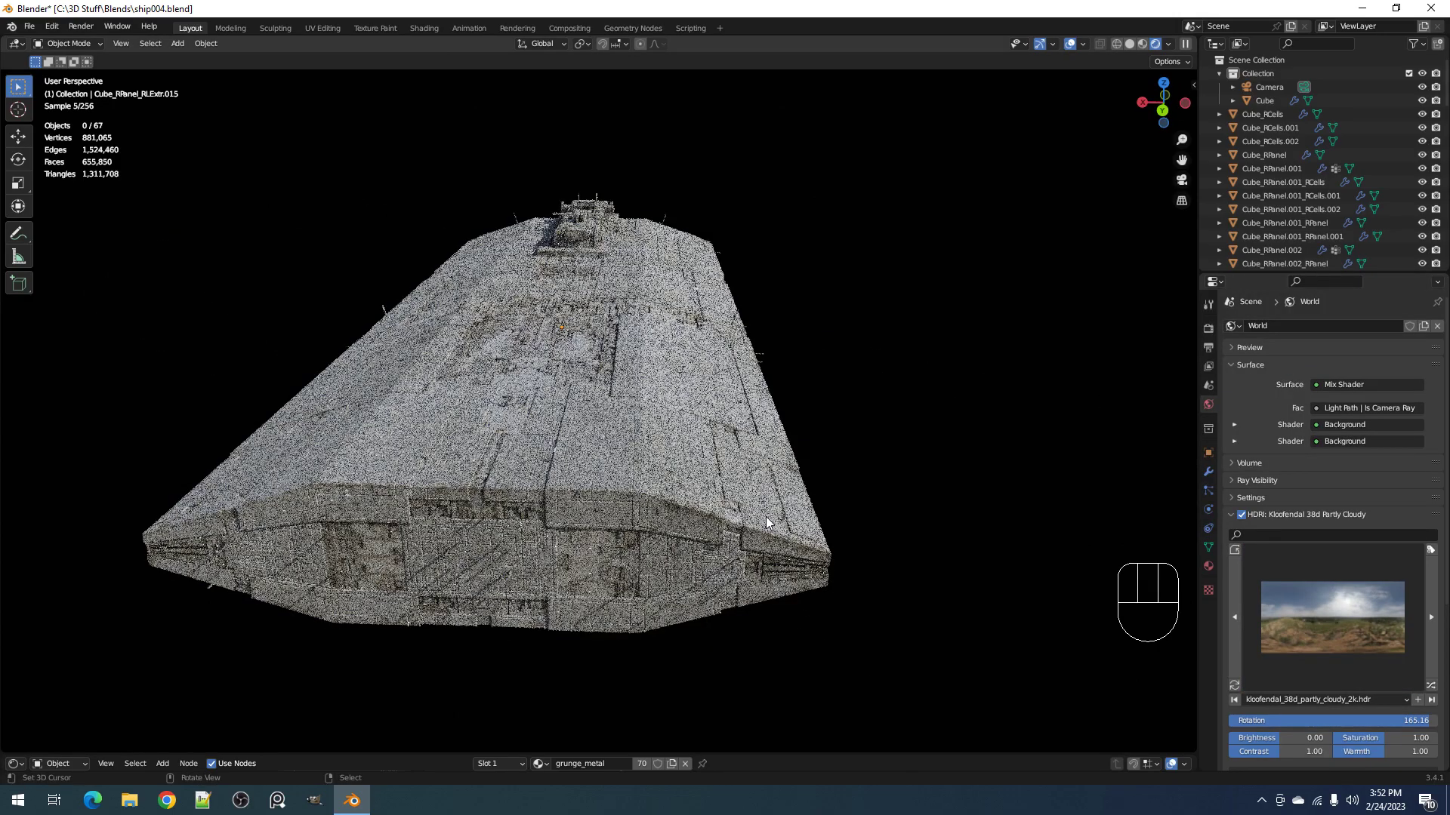
pyautogui.moveTo(867, 504); pyautogui.dragTo(773, 534, button='middle')
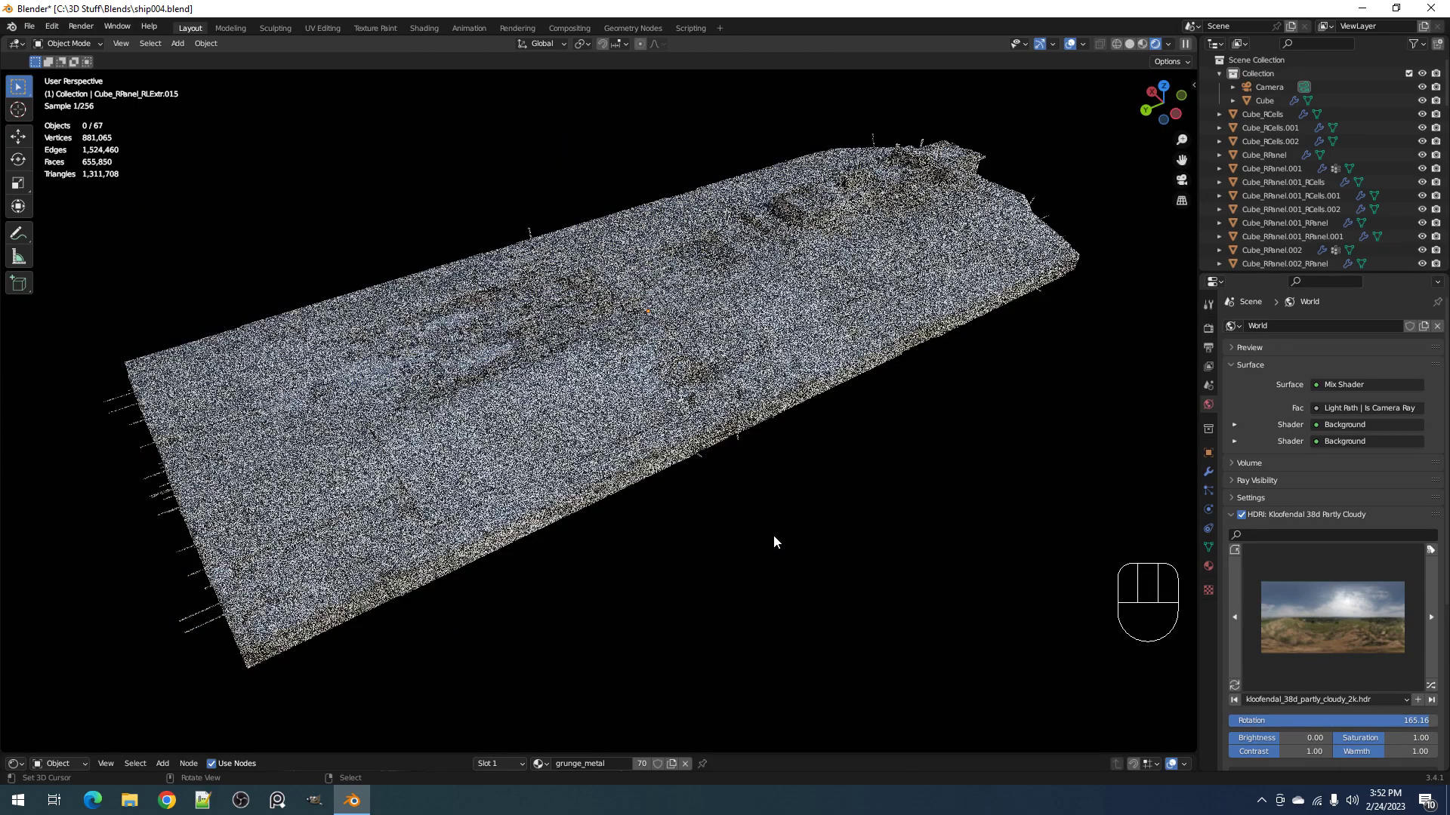
pyautogui.moveTo(518, 569); pyautogui.dragTo(635, 404, button='middle')
pyautogui.press('z')
pyautogui.click(774, 418)
pyautogui.hotkey('ctrl', 's')
# Step: Duplicate the upper face of the ship's flat octagonal rear panel in place and separate the copy into its own object
pyautogui.scroll(-4, 774, 418)
pyautogui.moveTo(775, 418); pyautogui.dragTo(540, 451, button='middle')
pyautogui.scroll(3, 637, 428)
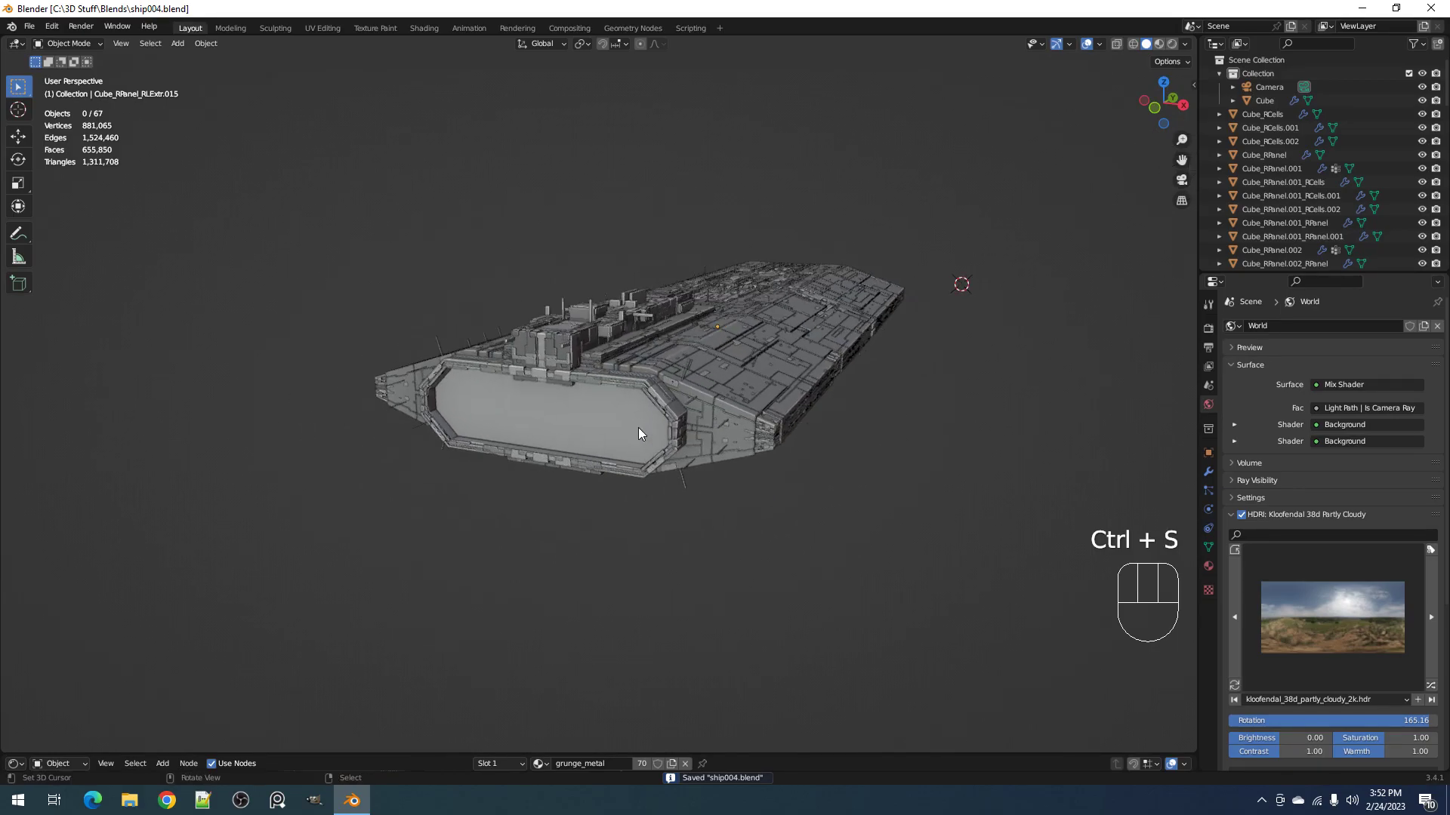
pyautogui.click(632, 427)
pyautogui.press('Tab')
pyautogui.press('3')
pyautogui.click(616, 415)
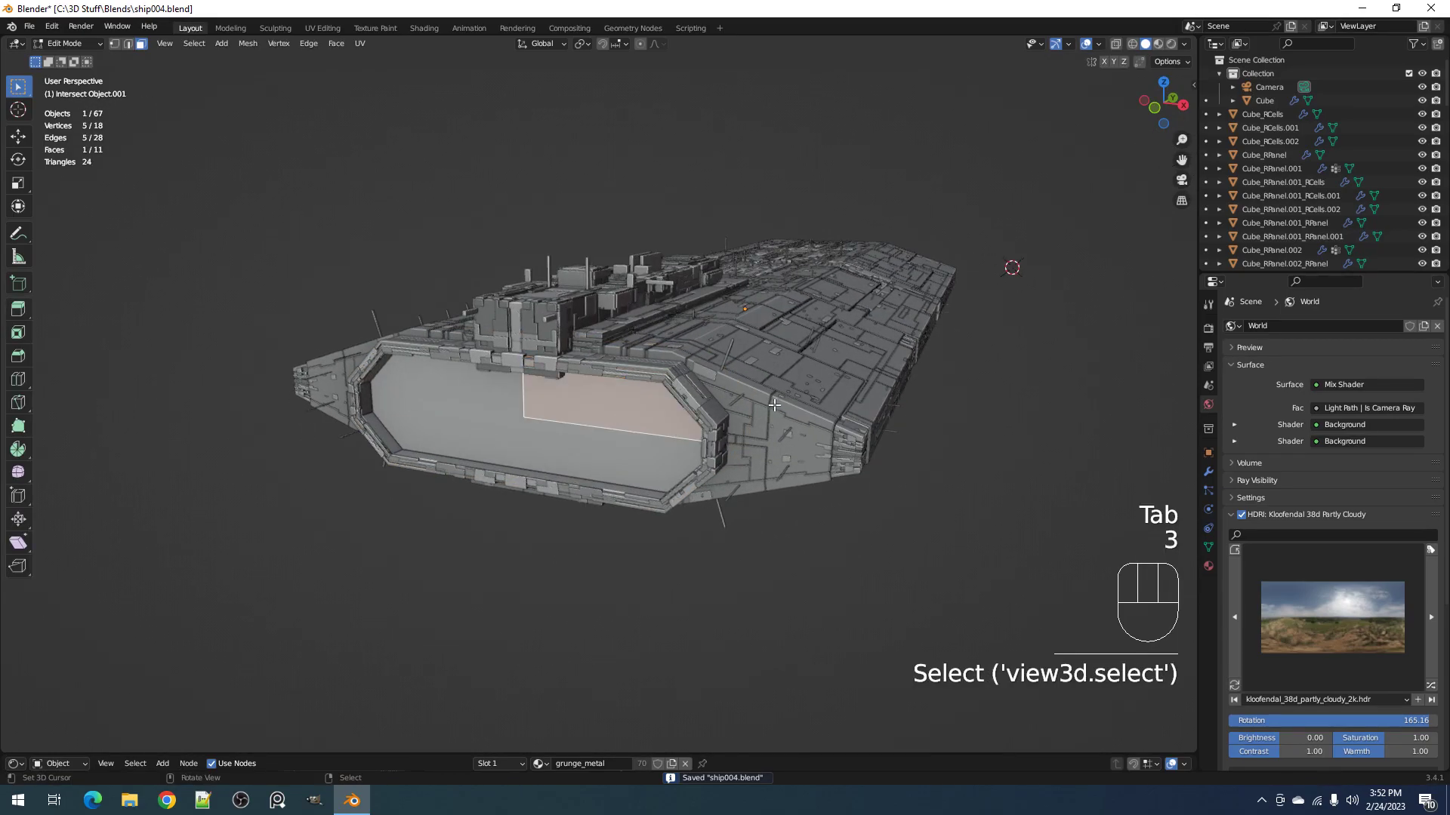
pyautogui.scroll(2, 760, 409)
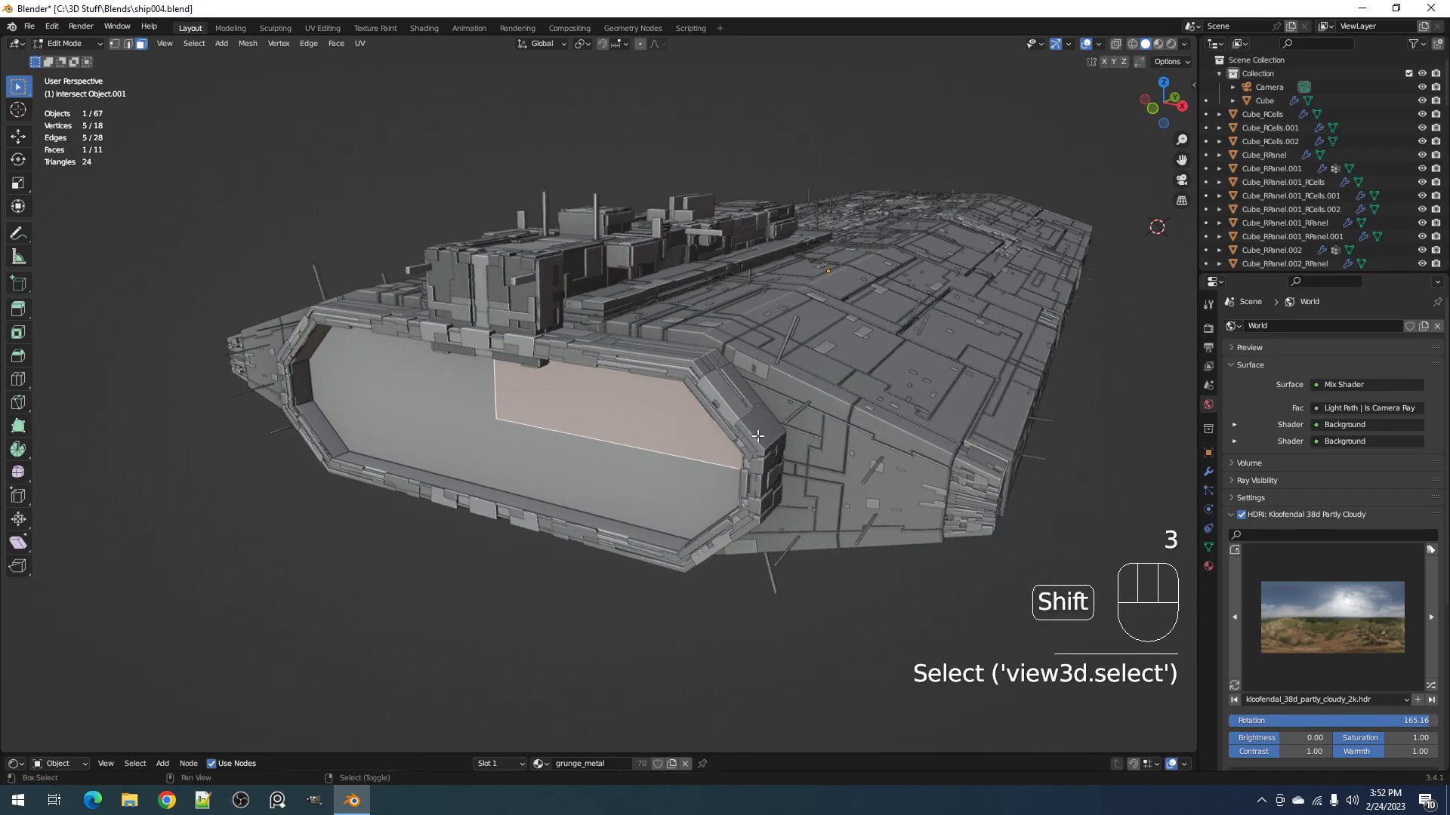
pyautogui.hotkey('shift', 'd')
pyautogui.rightClick(732, 454)
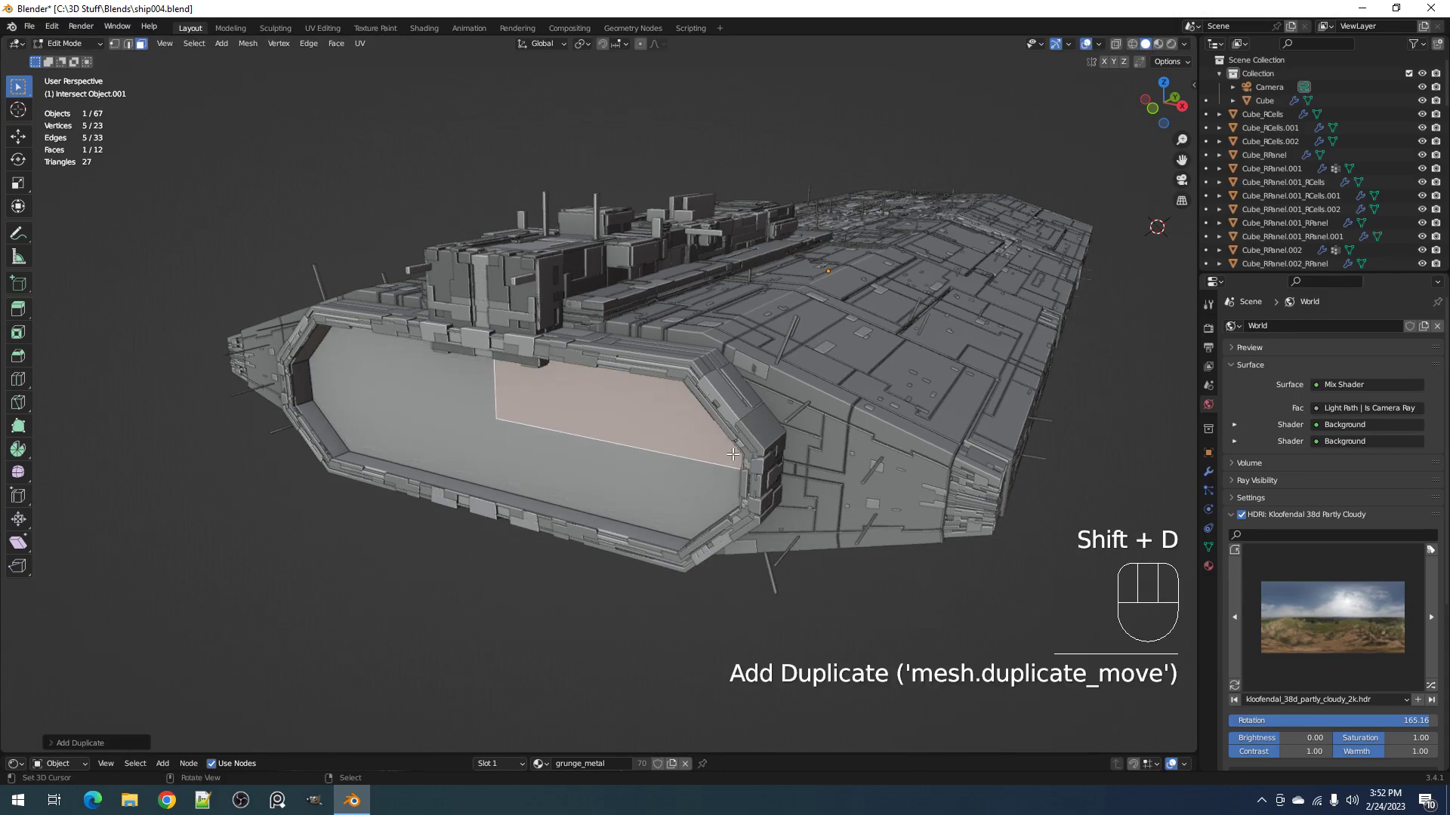
pyautogui.press('p')
pyautogui.click(733, 454)
pyautogui.click(642, 428)
# Step: Select the separated rear panel object and extrude its entire face slightly in edit mode
pyautogui.press('Tab')
pyautogui.click(642, 428)
pyautogui.press('g')
pyautogui.rightClick(644, 441)
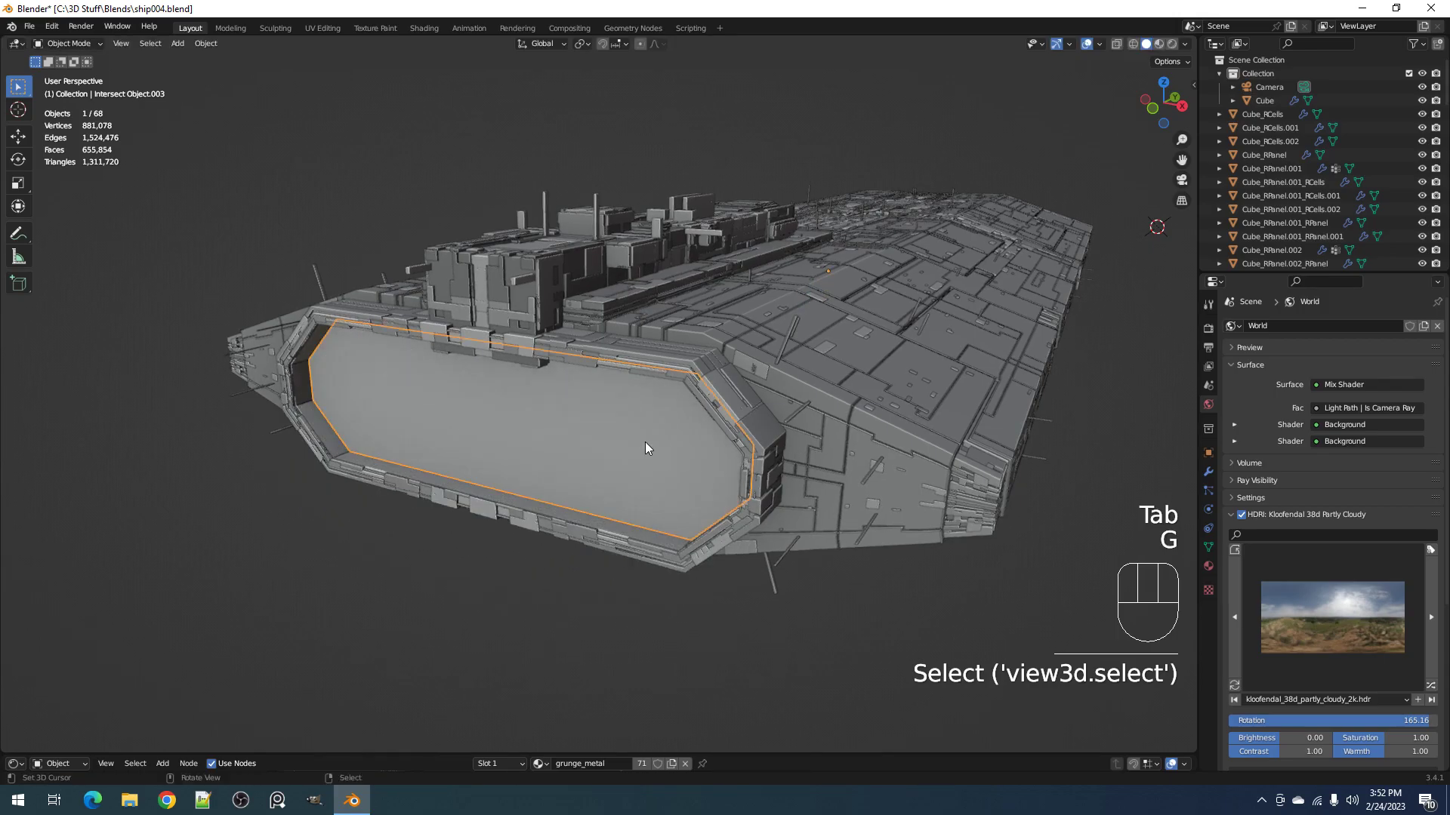
pyautogui.press('Tab')
pyautogui.press('a')
pyautogui.press('e')
pyautogui.click(715, 438)
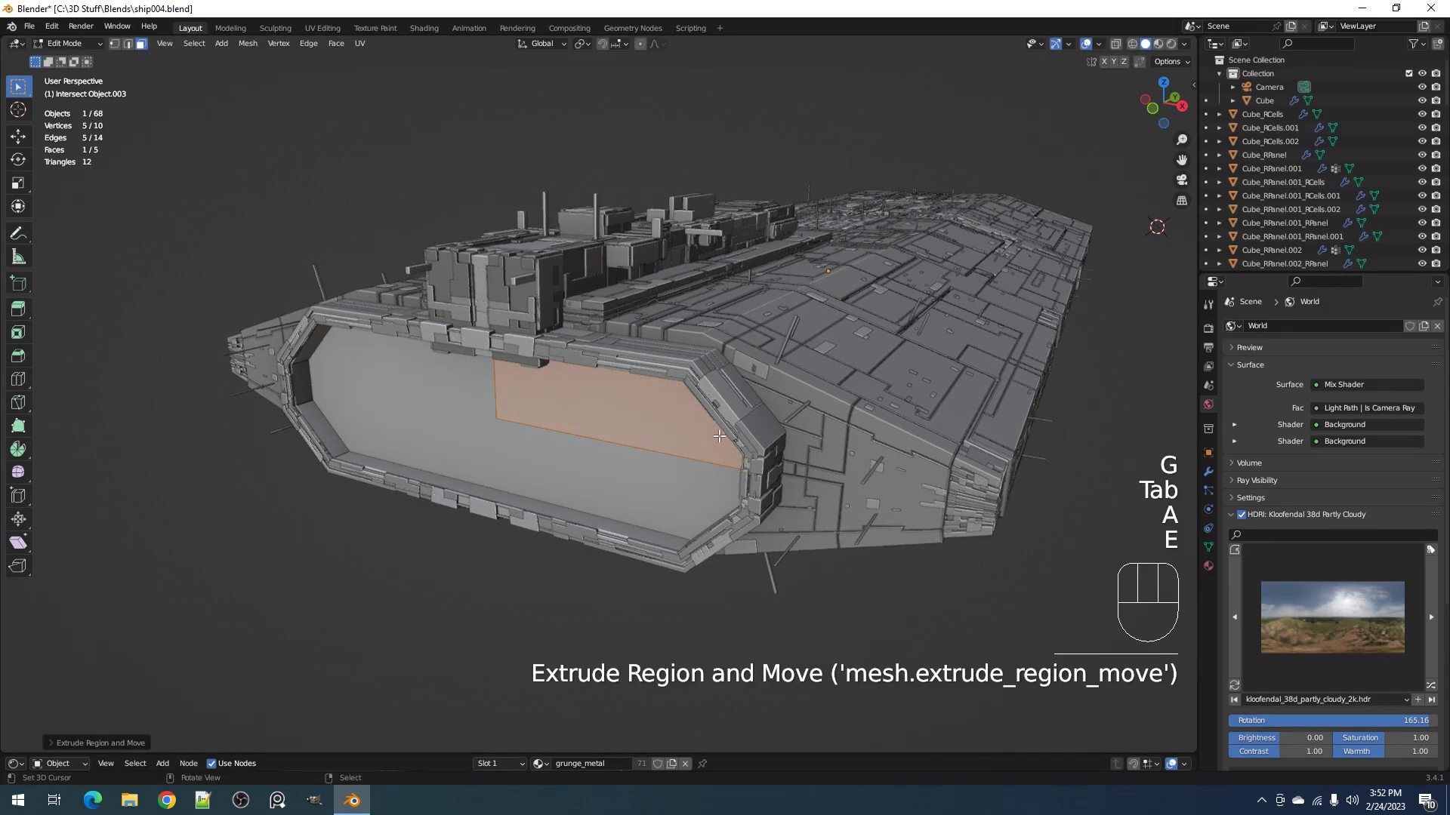
# Step: Move the rear panel's extruded face about -0.056 m along the global Y axis, return to object mode, and save the file
pyautogui.moveTo(776, 424); pyautogui.dragTo(755, 436, button='middle')
pyautogui.press('g')
pyautogui.press('y')
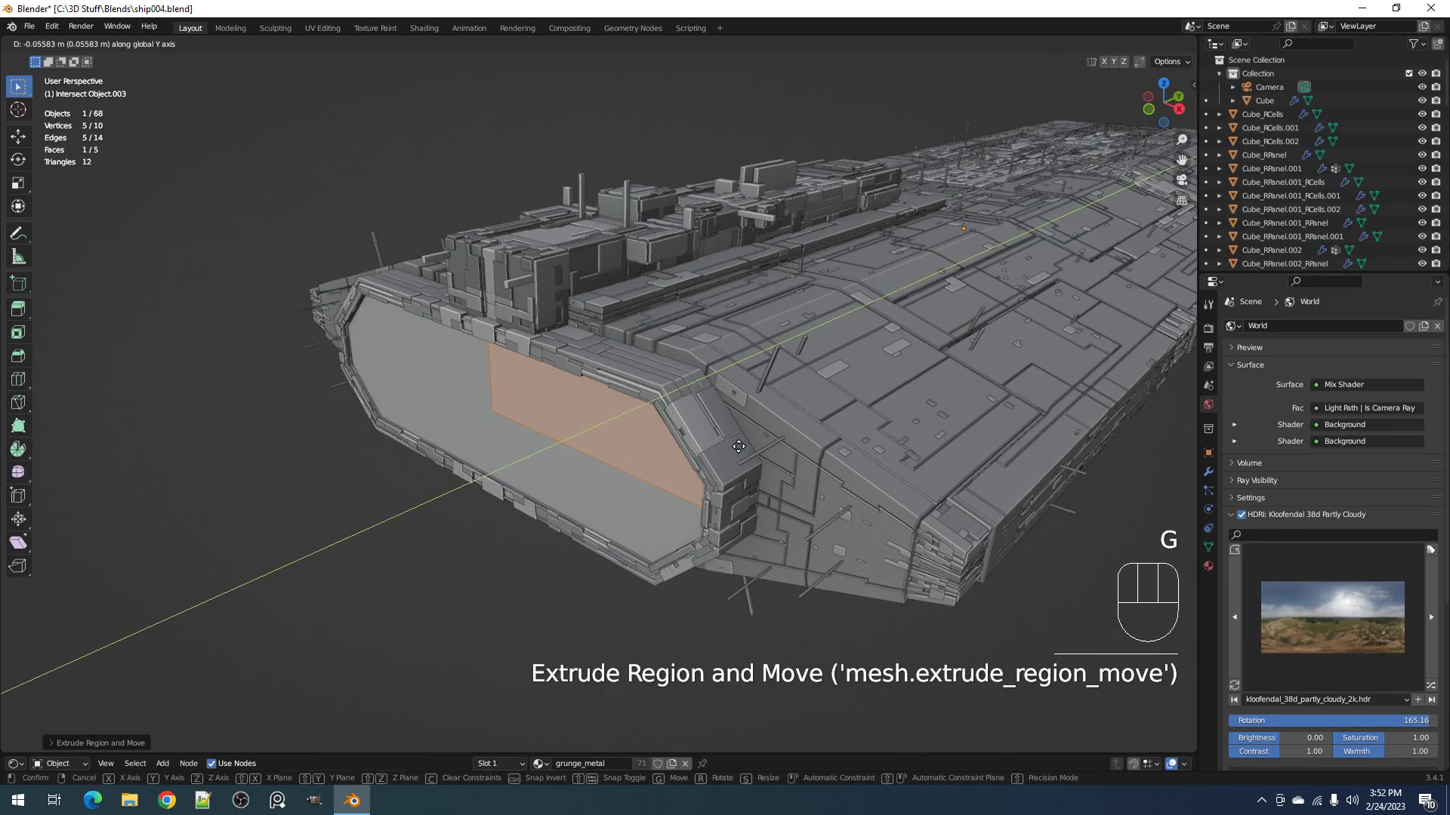
pyautogui.click(738, 448)
pyautogui.press('Tab')
pyautogui.scroll(-4, 738, 453)
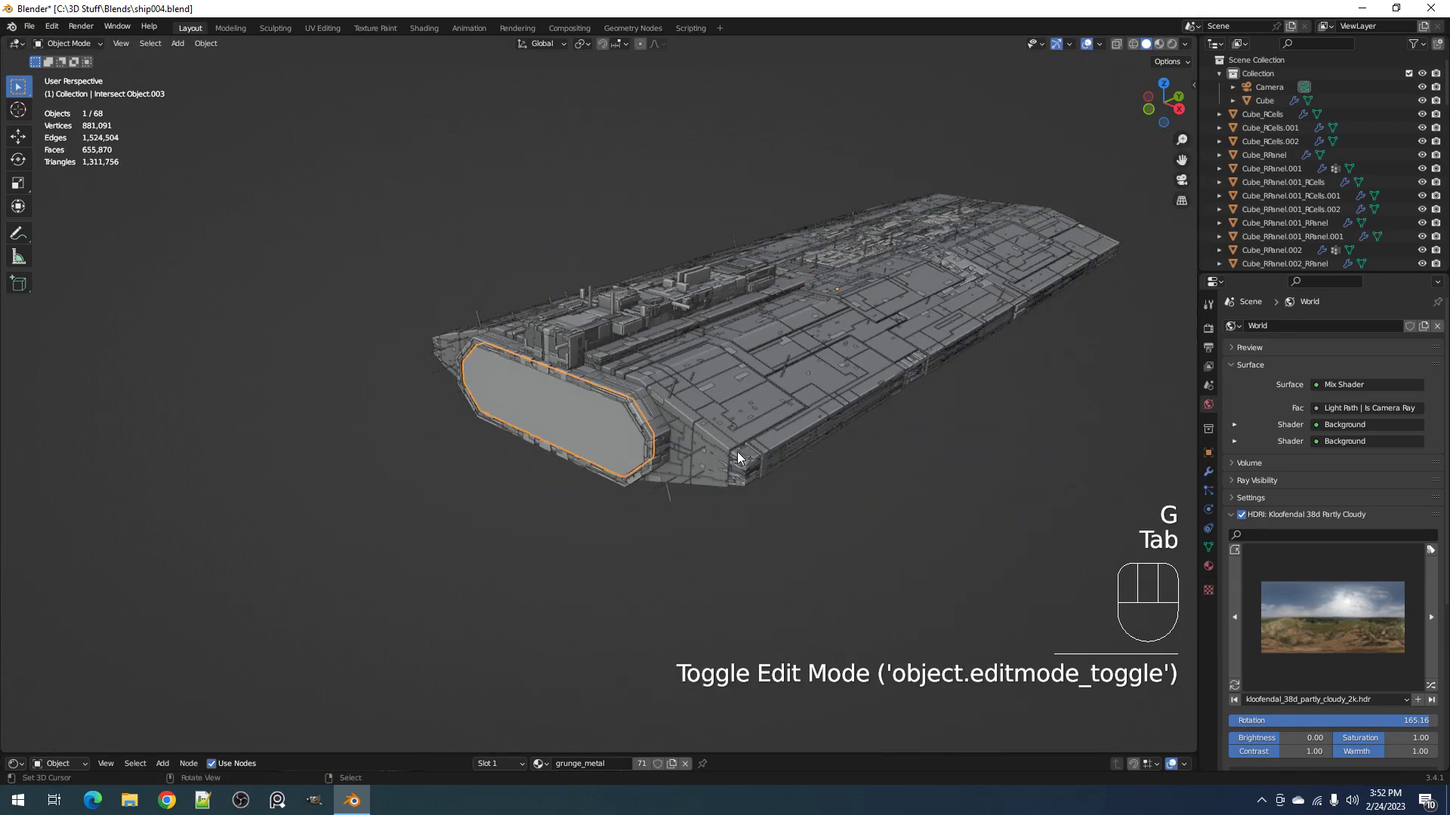
pyautogui.hotkey('ctrl', 's')
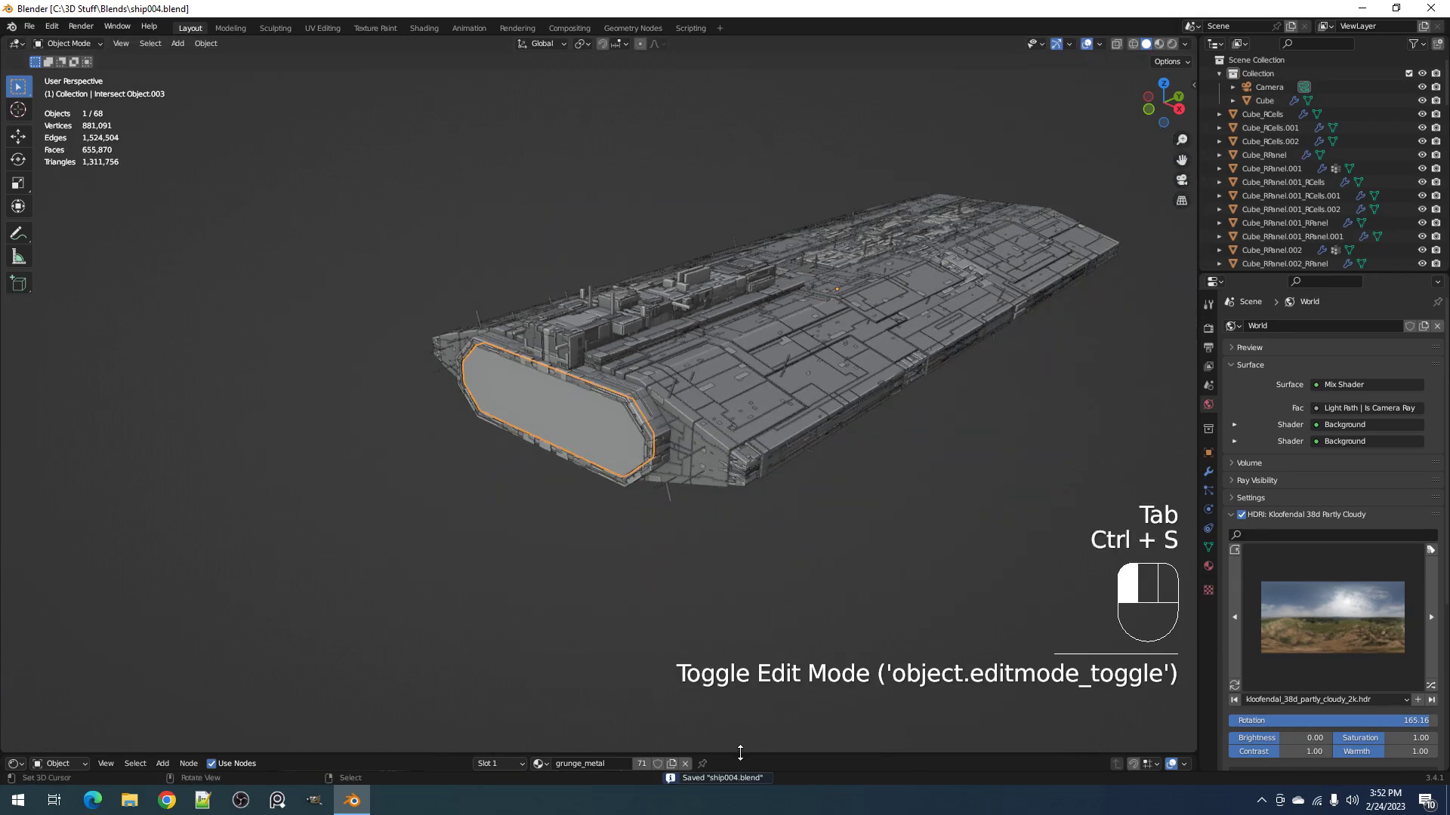
# Step: Enlarge the shader editor, give the rear panel object a new material, frame its nodes, and save the file
pyautogui.moveTo(740, 753); pyautogui.dragTo(651, 503)
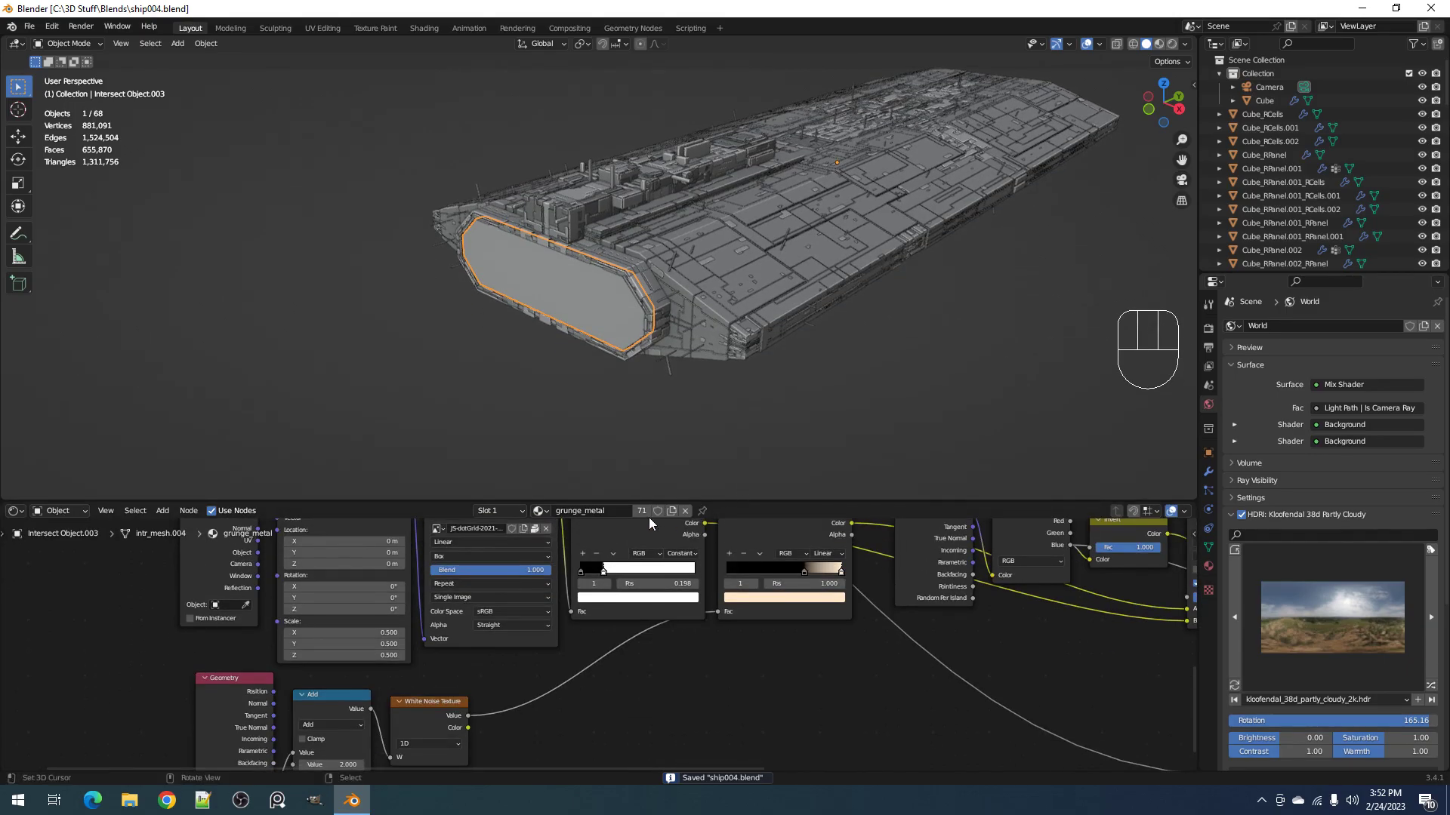
pyautogui.click(671, 511)
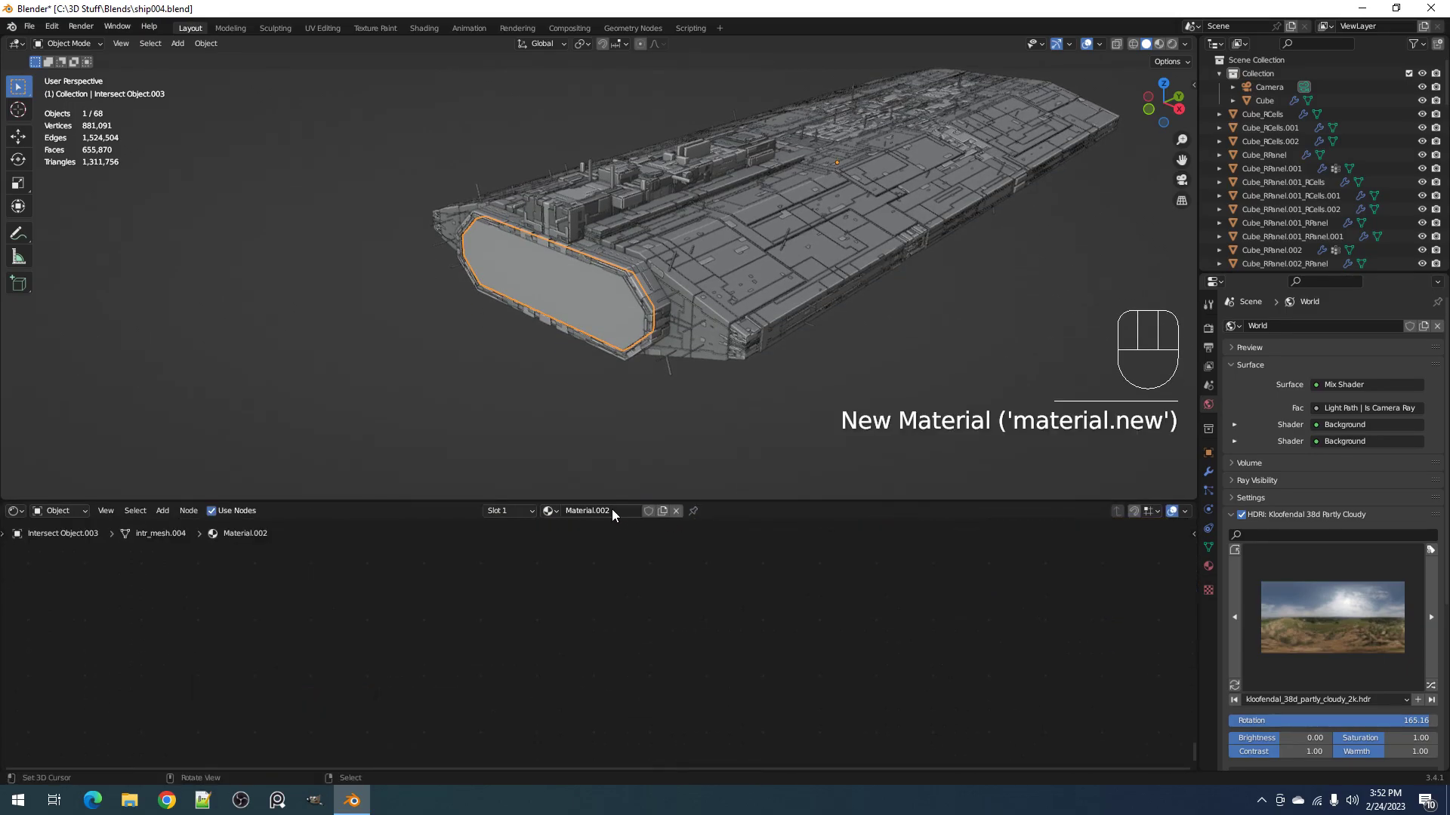
pyautogui.press('a')
pyautogui.press('KP_Decimal')
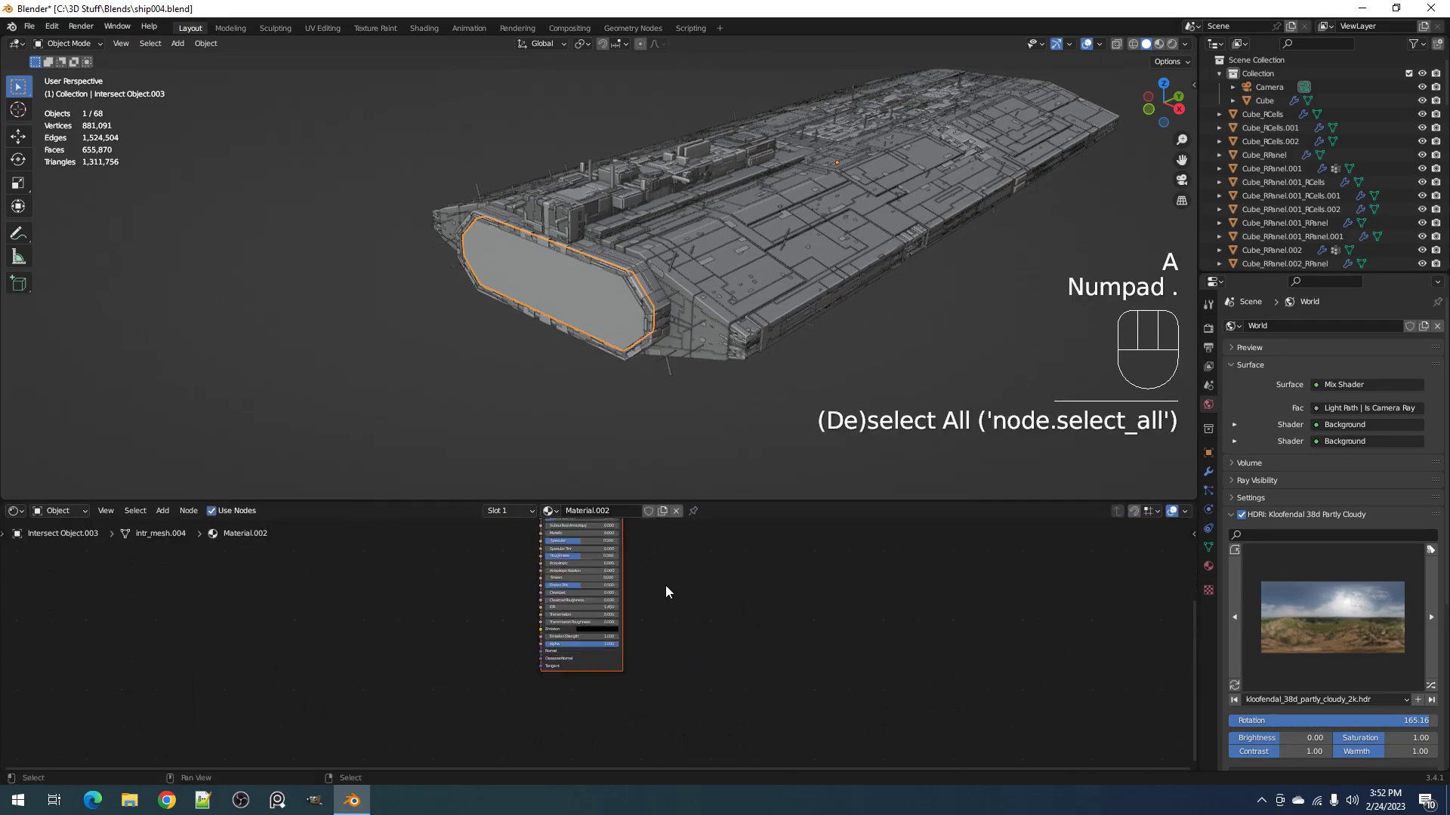
pyautogui.hotkey('alt', 'a')
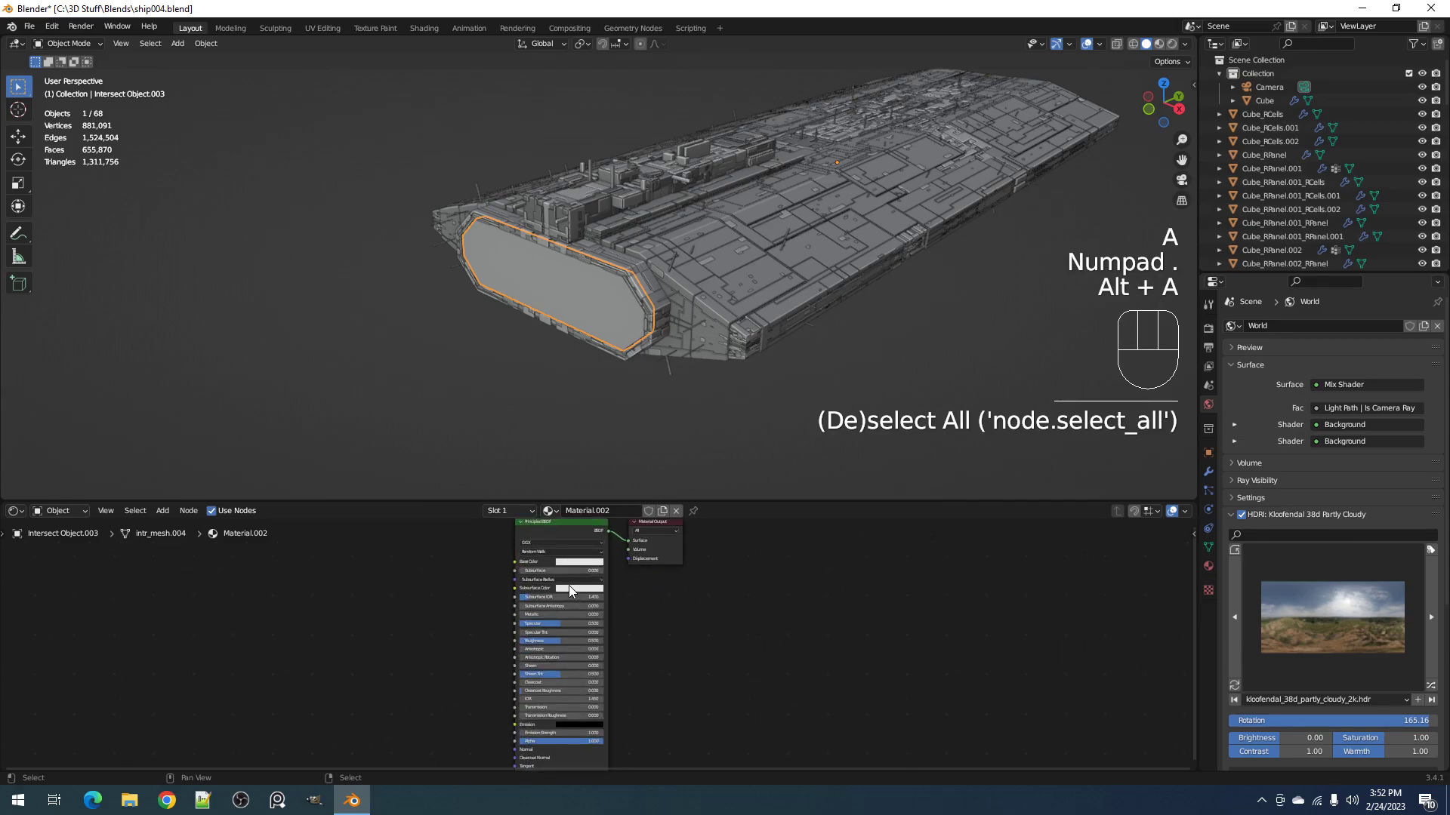
pyautogui.hotkey('ctrl', 's')
pyautogui.scroll(2, 642, 618)
pyautogui.moveTo(641, 618); pyautogui.dragTo(663, 674, button='middle')
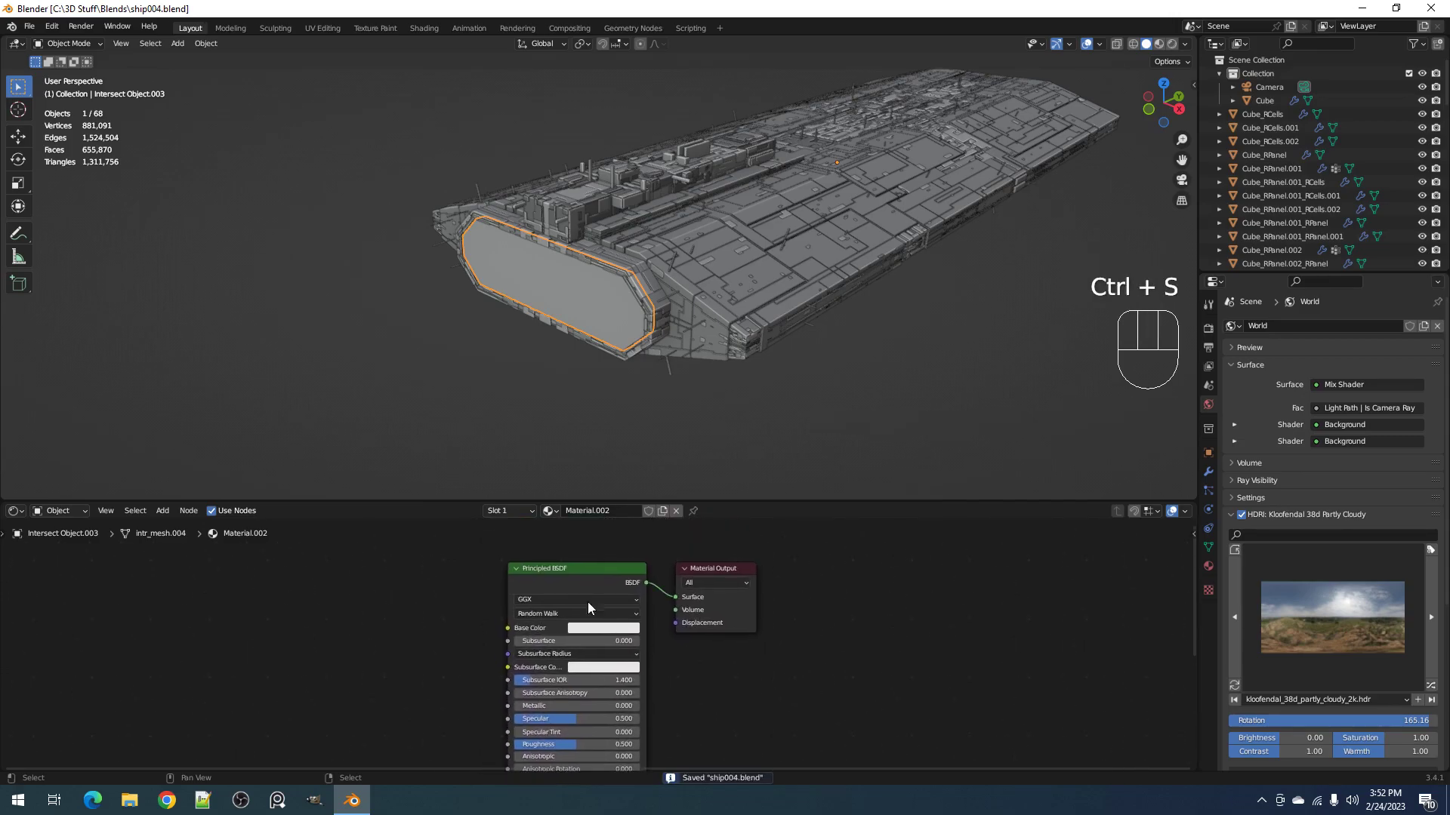
# Step: Switch the new material's Principled BSDF node to an Emission shader
pyautogui.keyDown('shift'); pyautogui.click(567, 581); pyautogui.keyUp('shift')
pyautogui.hotkey('shift', 's')
pyautogui.moveTo(538, 622)
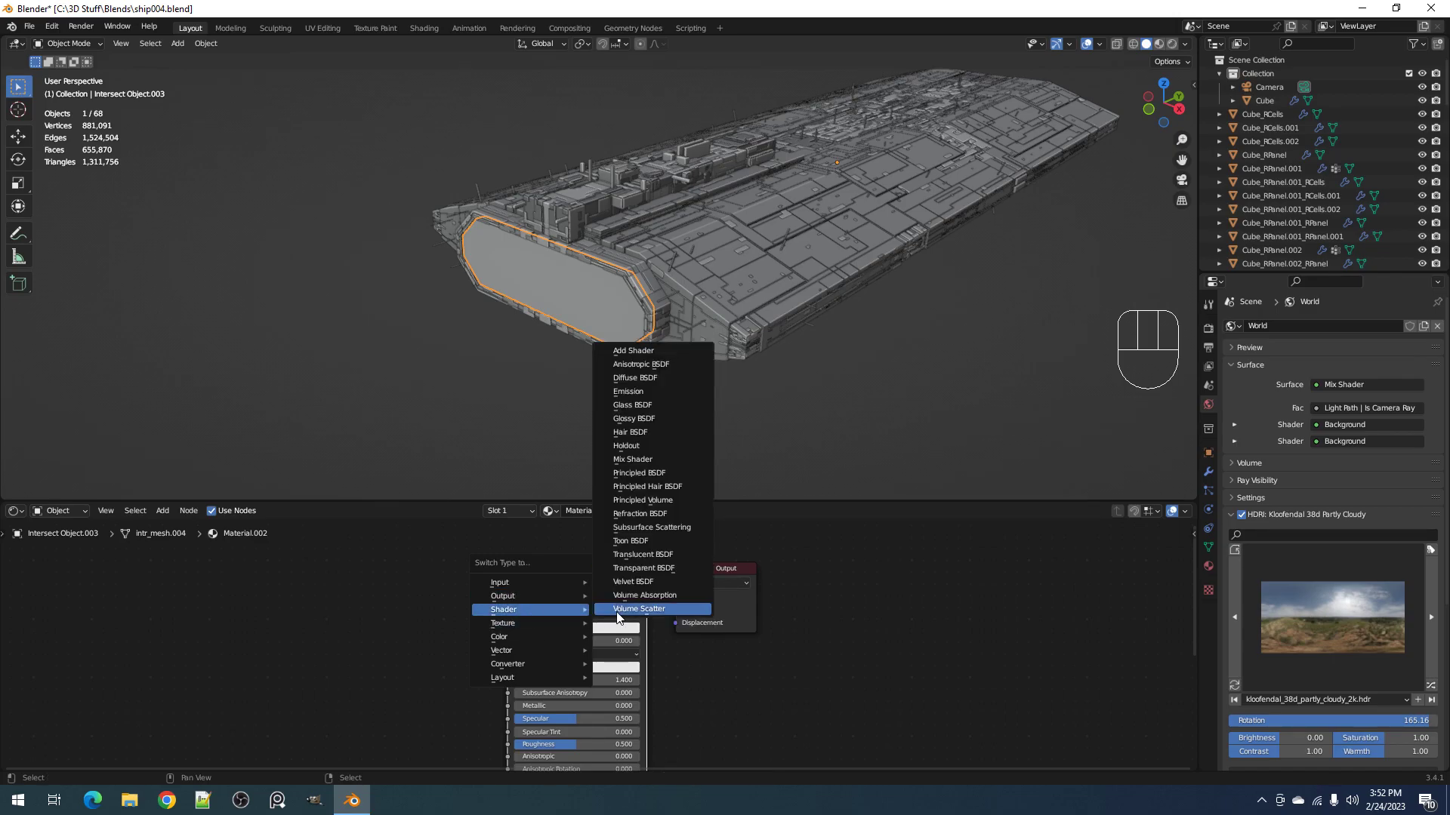
pyautogui.press('e')
pyautogui.moveTo(698, 358); pyautogui.dragTo(731, 311, button='middle')
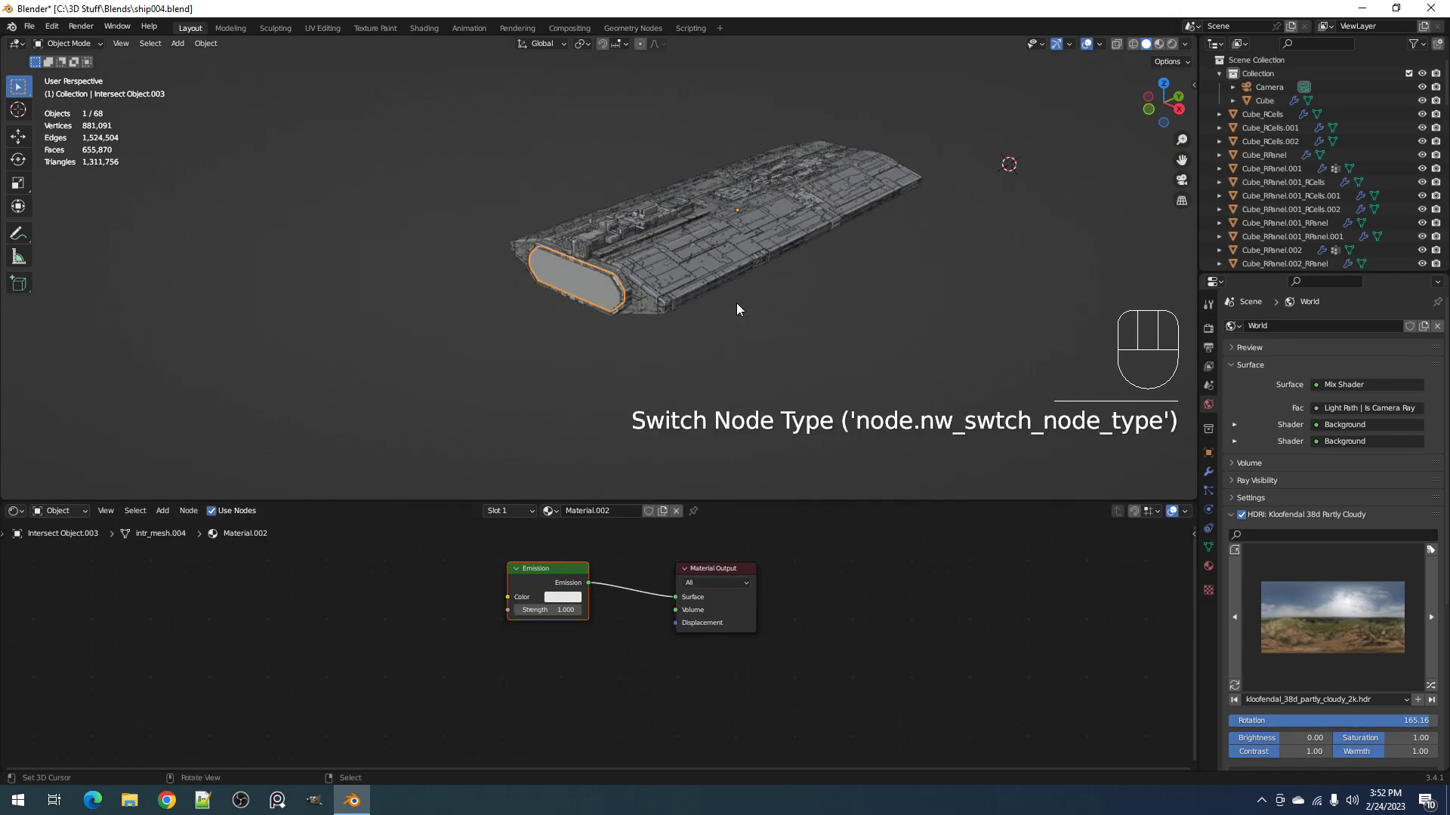
# Step: Hide the viewport overlays, save the file, and show the ship's rear in rendered shading
pyautogui.hotkey('shift', 'alt', 'z')
pyautogui.moveTo(751, 262); pyautogui.dragTo(692, 346, button='middle')
pyautogui.hotkey('ctrl', 's')
pyautogui.press('z')
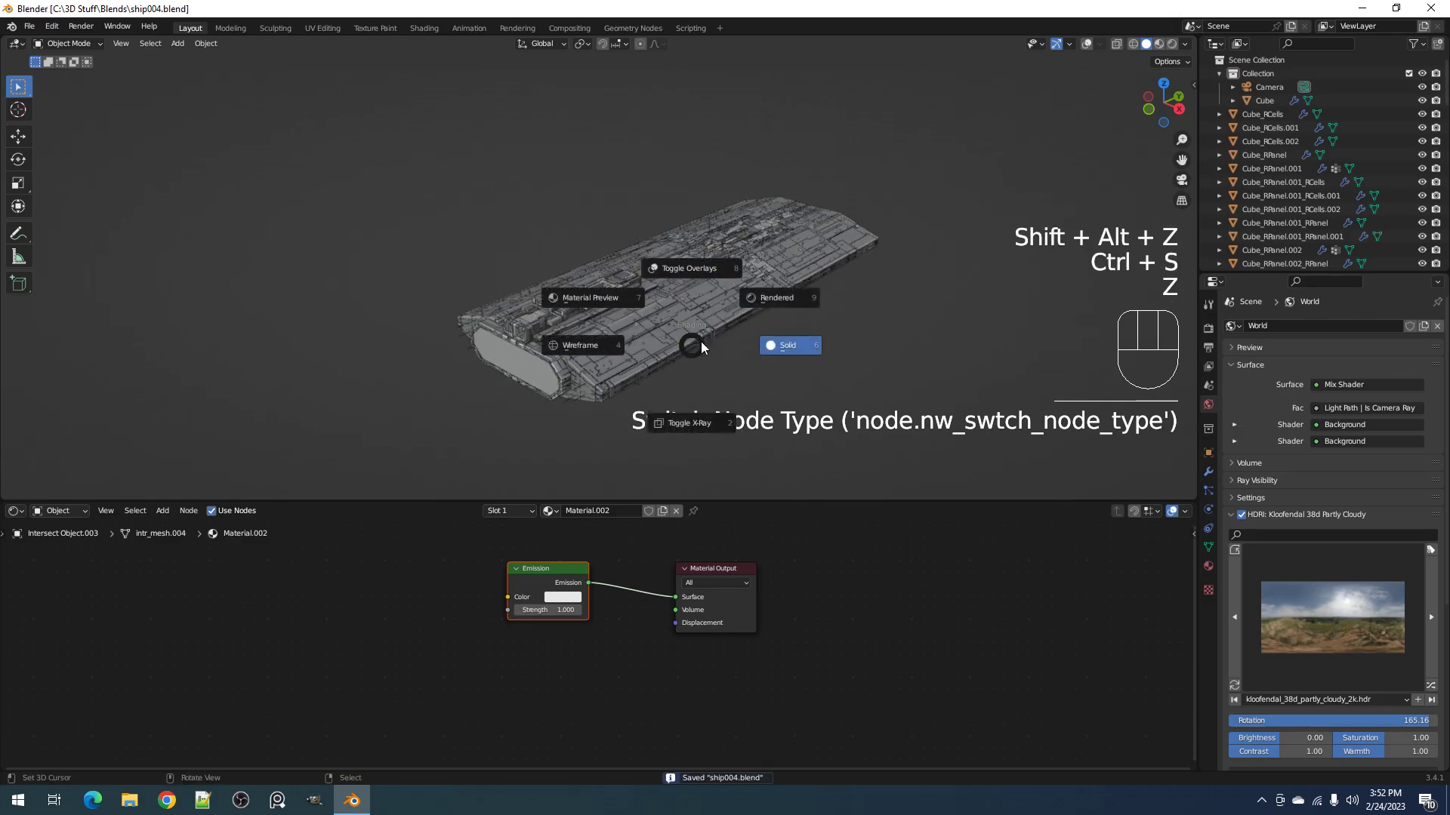
pyautogui.click(777, 297)
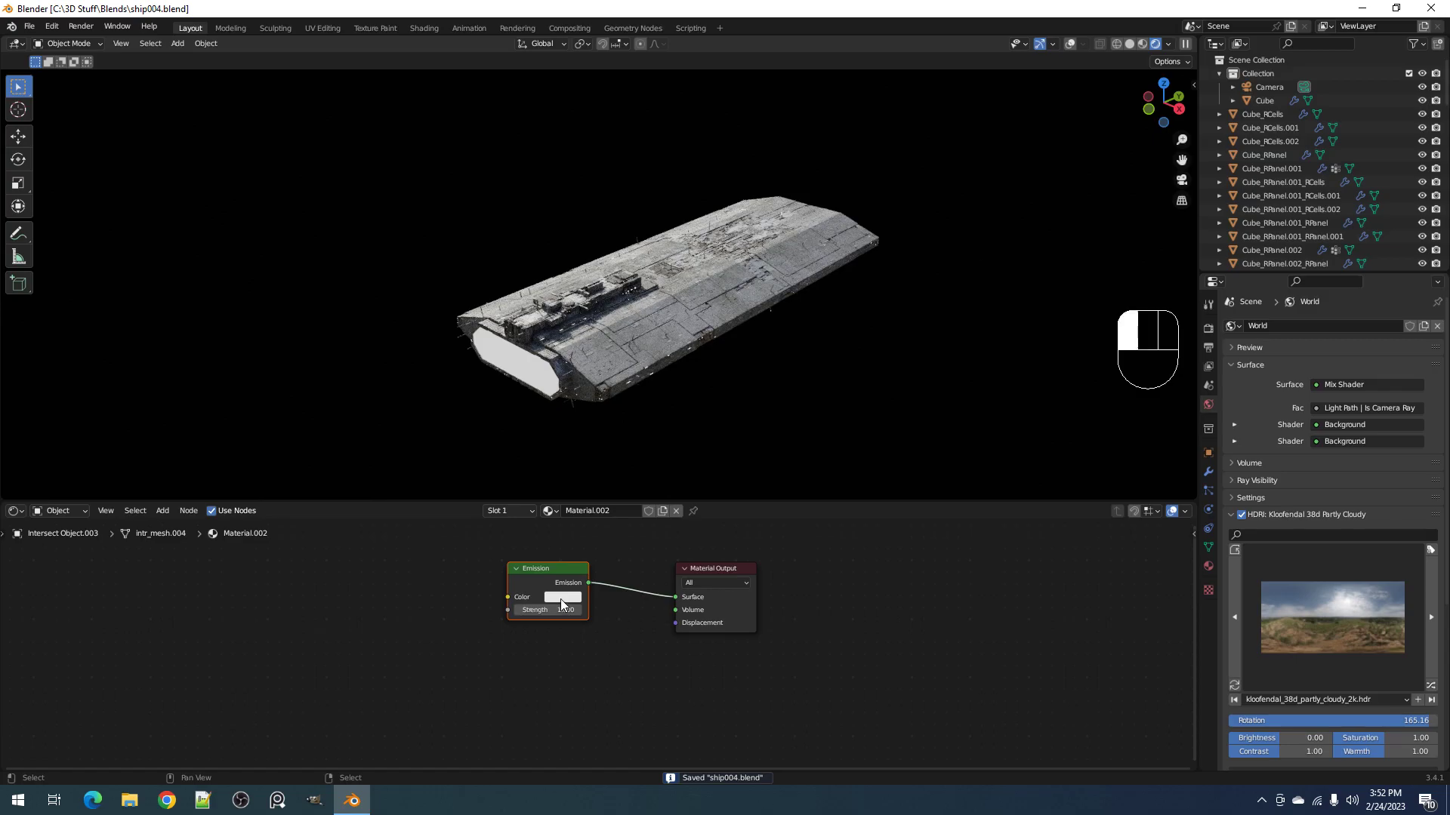
# Step: Set the rear panel's Emission color to a warm yellow-orange with hue 0.099, and its strength to 50
pyautogui.click(560, 598)
pyautogui.click(574, 492)
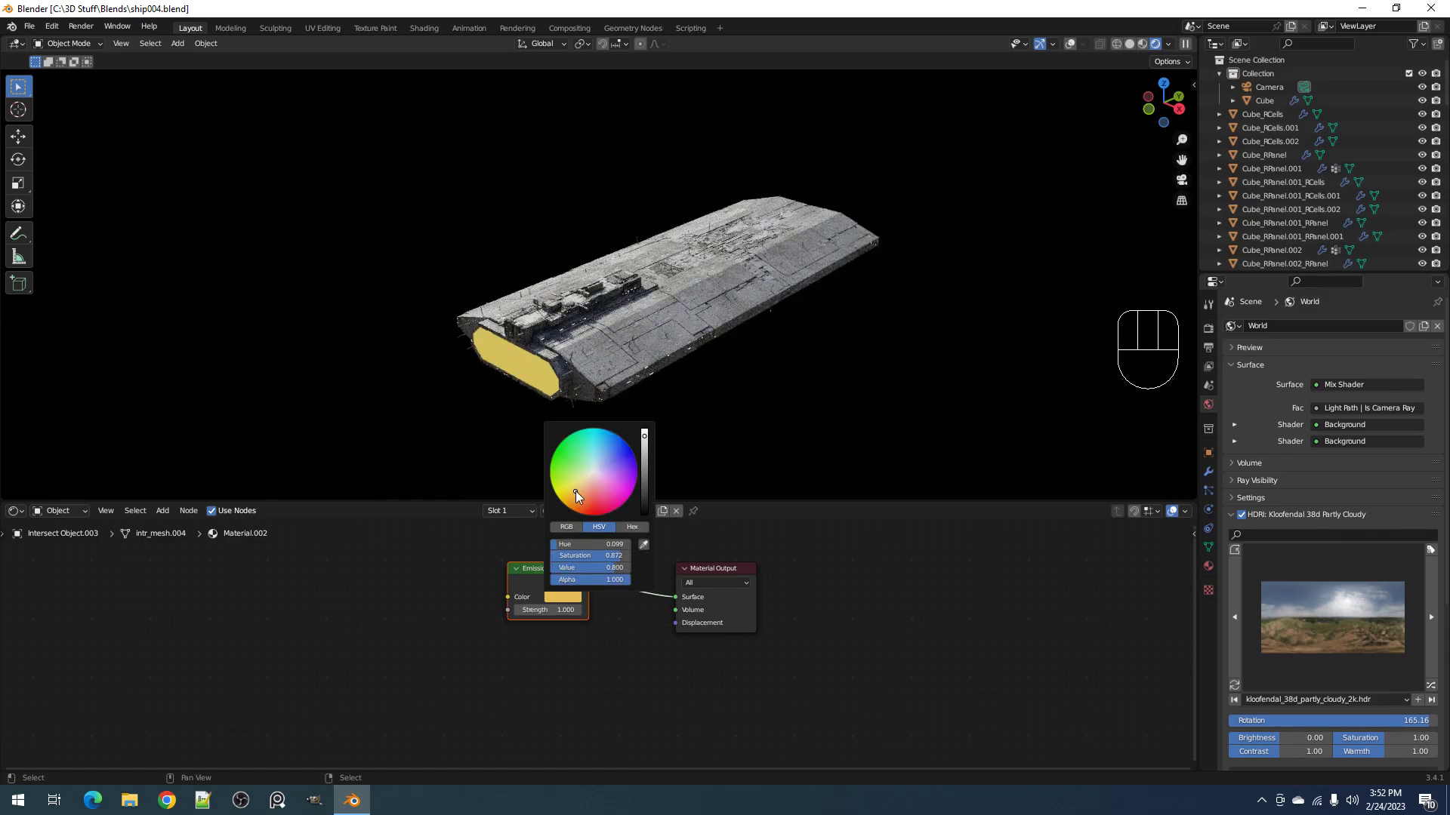
pyautogui.click(536, 611)
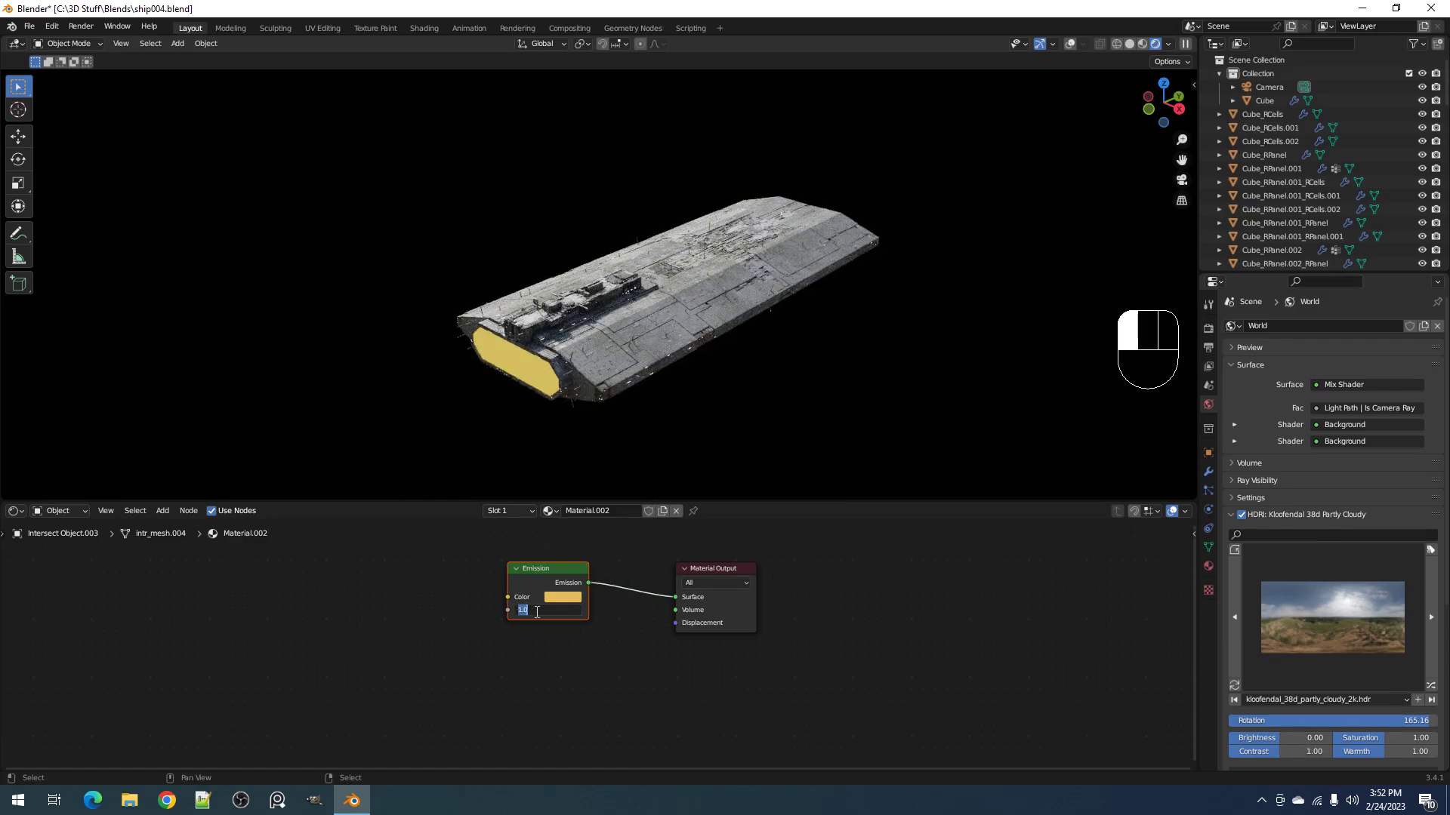
pyautogui.press('Return')
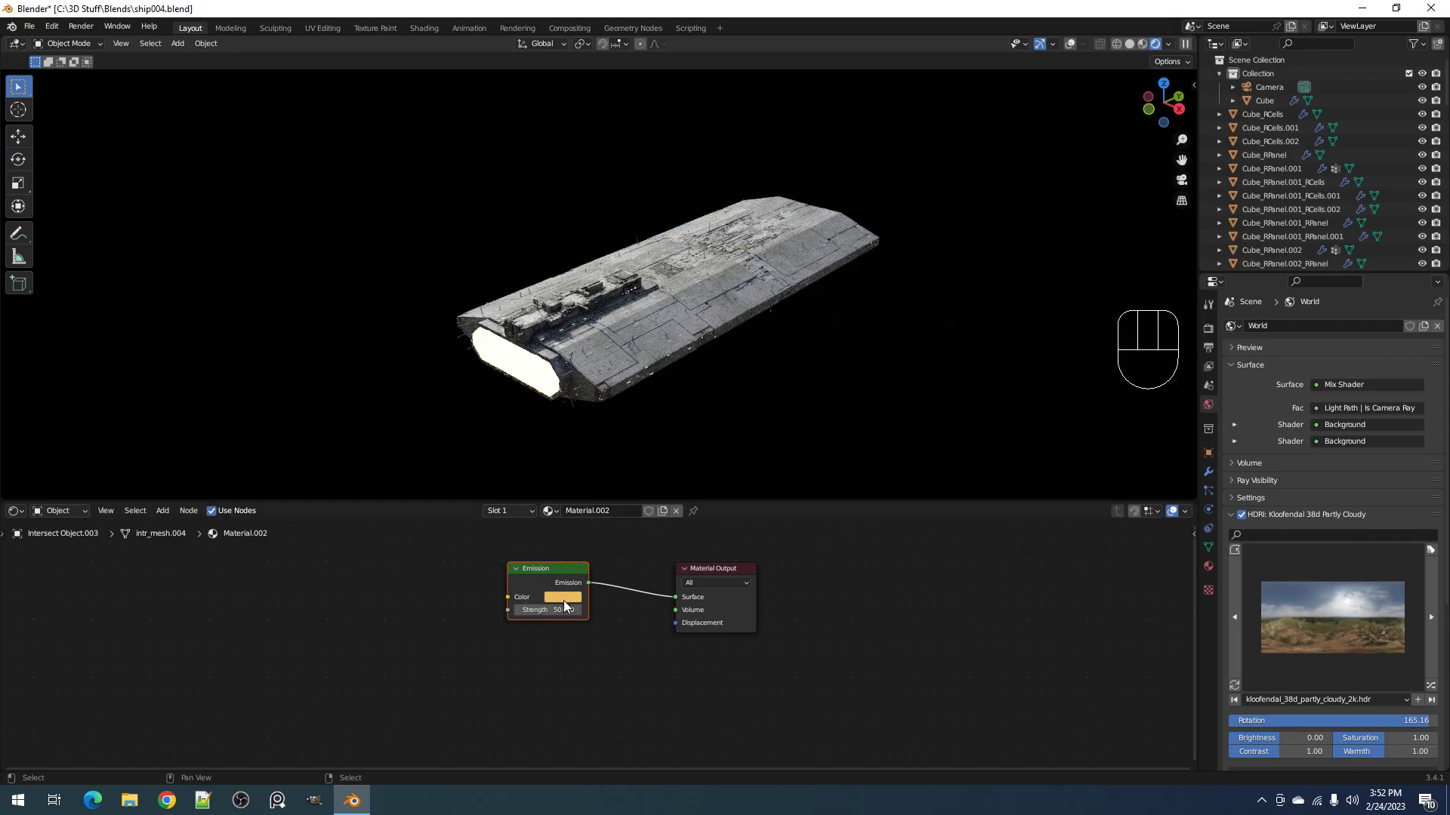
# Step: Try Emission strengths of 20 and 15 for the rear panel's glow
pyautogui.click(564, 607)
pyautogui.write('20')
pyautogui.press('Return')
pyautogui.click(556, 609)
pyautogui.press('Return')
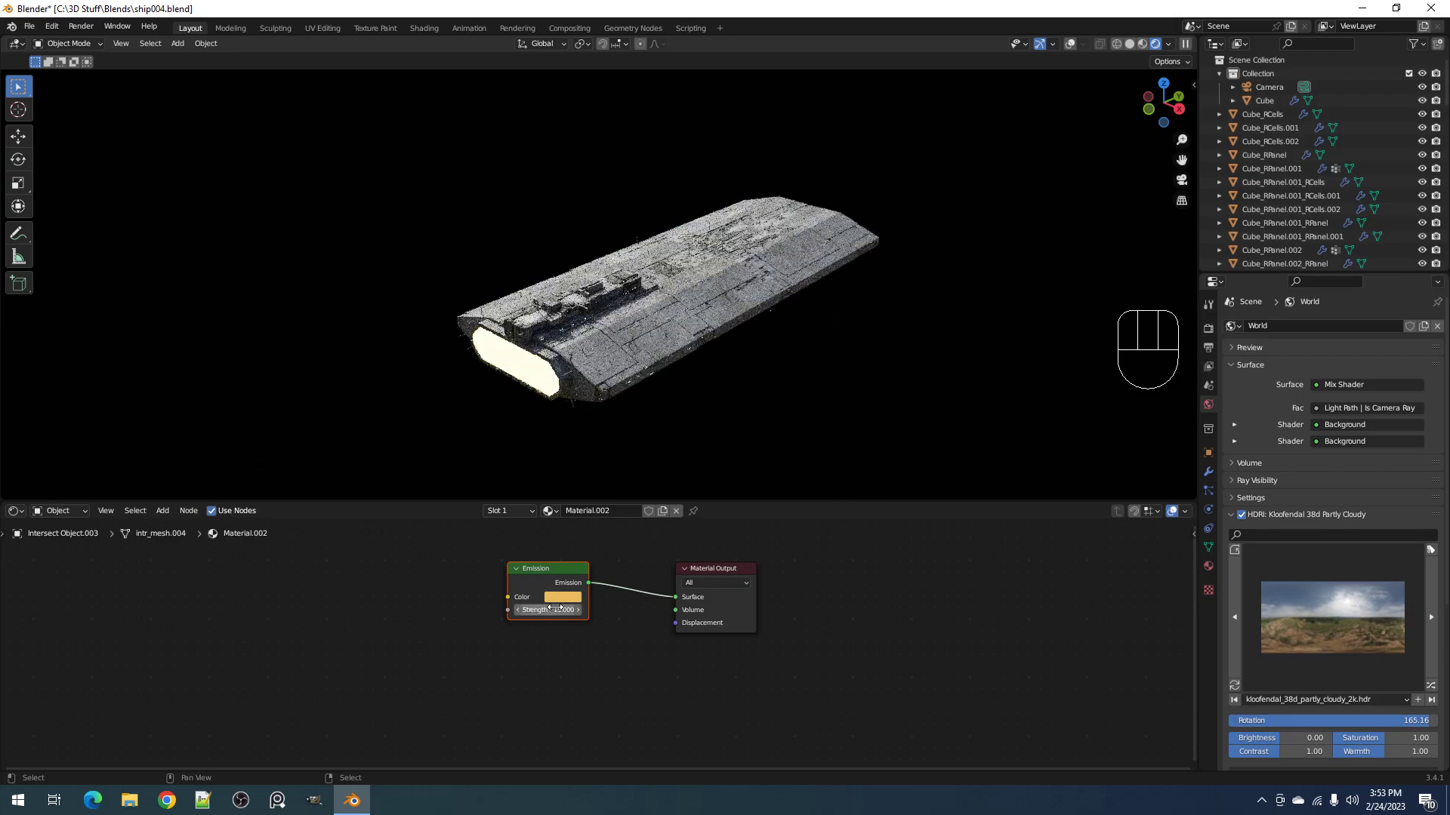
pyautogui.click(556, 610)
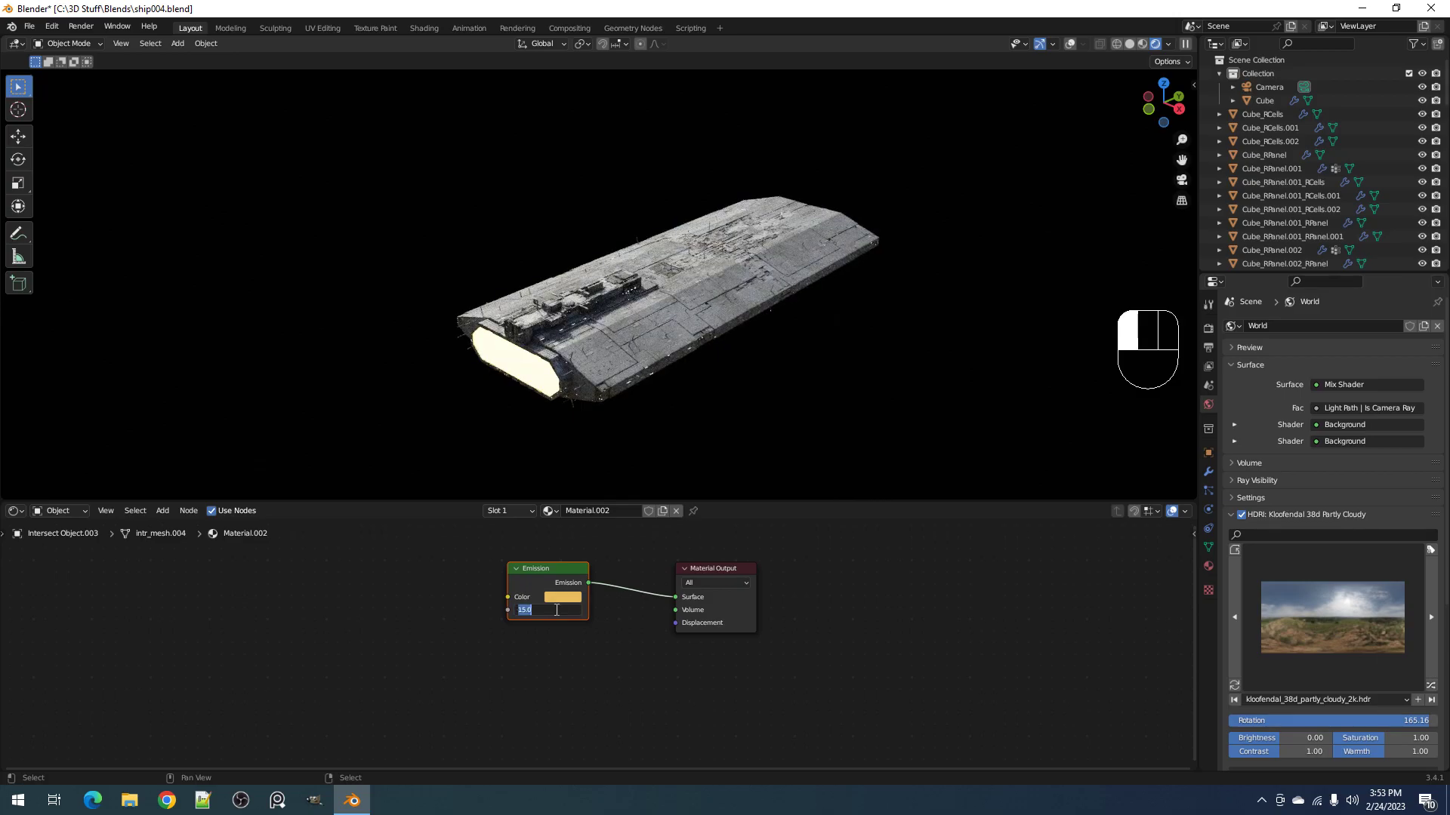
pyautogui.press('Escape')
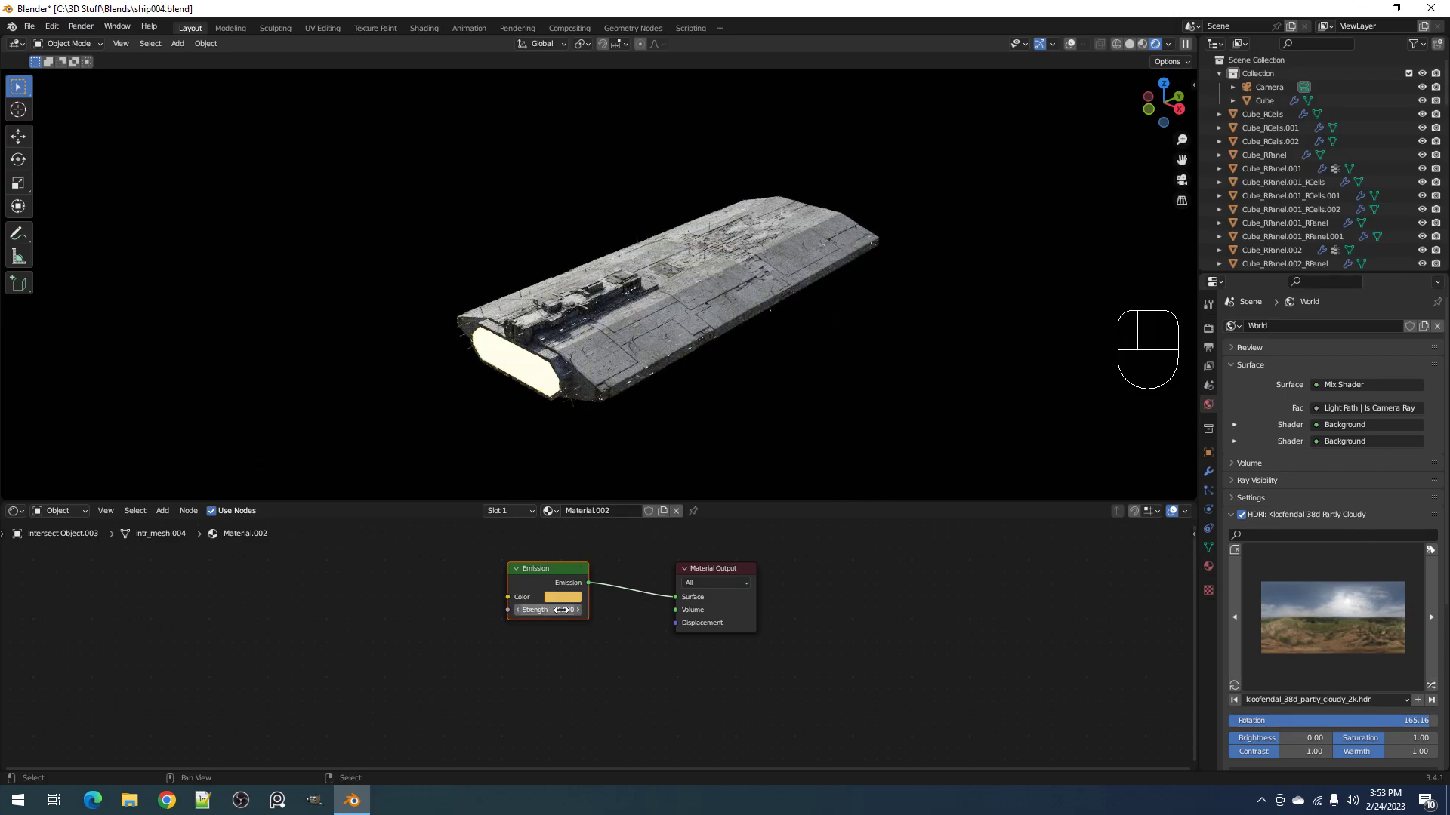
# Step: Set the rear panel's Emission strength to 5
pyautogui.click(561, 610)
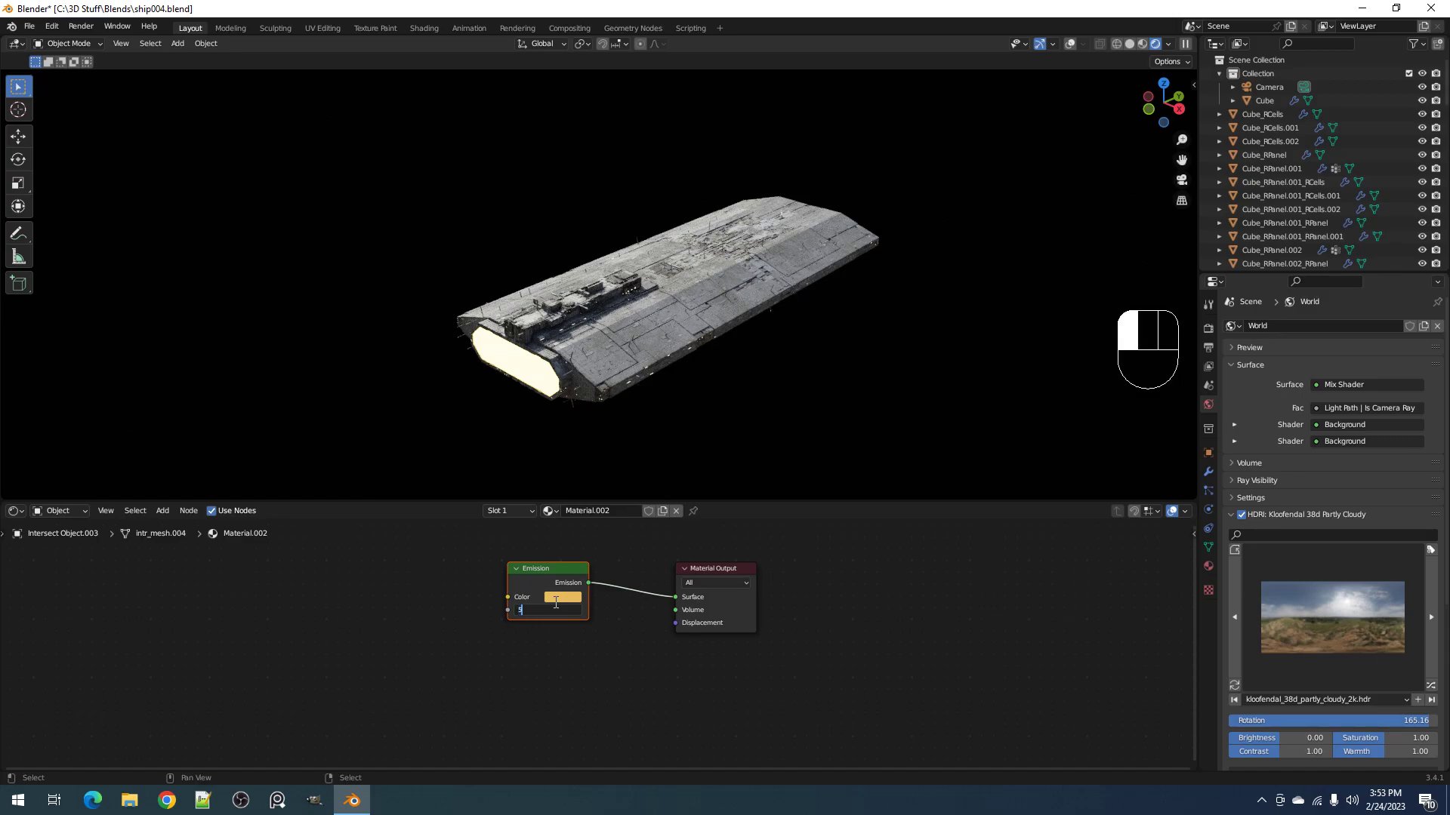
pyautogui.write('5')
pyautogui.press('Return')
# Step: Maximize the viewport and examine the rendered ship's hull, front end and superstructure from several angles and distances
pyautogui.moveTo(647, 381); pyautogui.dragTo(785, 328, button='middle')
pyautogui.hotkey('shift', 'alt', 'z')
pyautogui.moveTo(872, 359); pyautogui.dragTo(727, 364, button='middle')
pyautogui.hotkey('ctrl', 'space')
pyautogui.moveTo(838, 500); pyautogui.dragTo(796, 403, button='middle')
pyautogui.scroll(4, 791, 409)
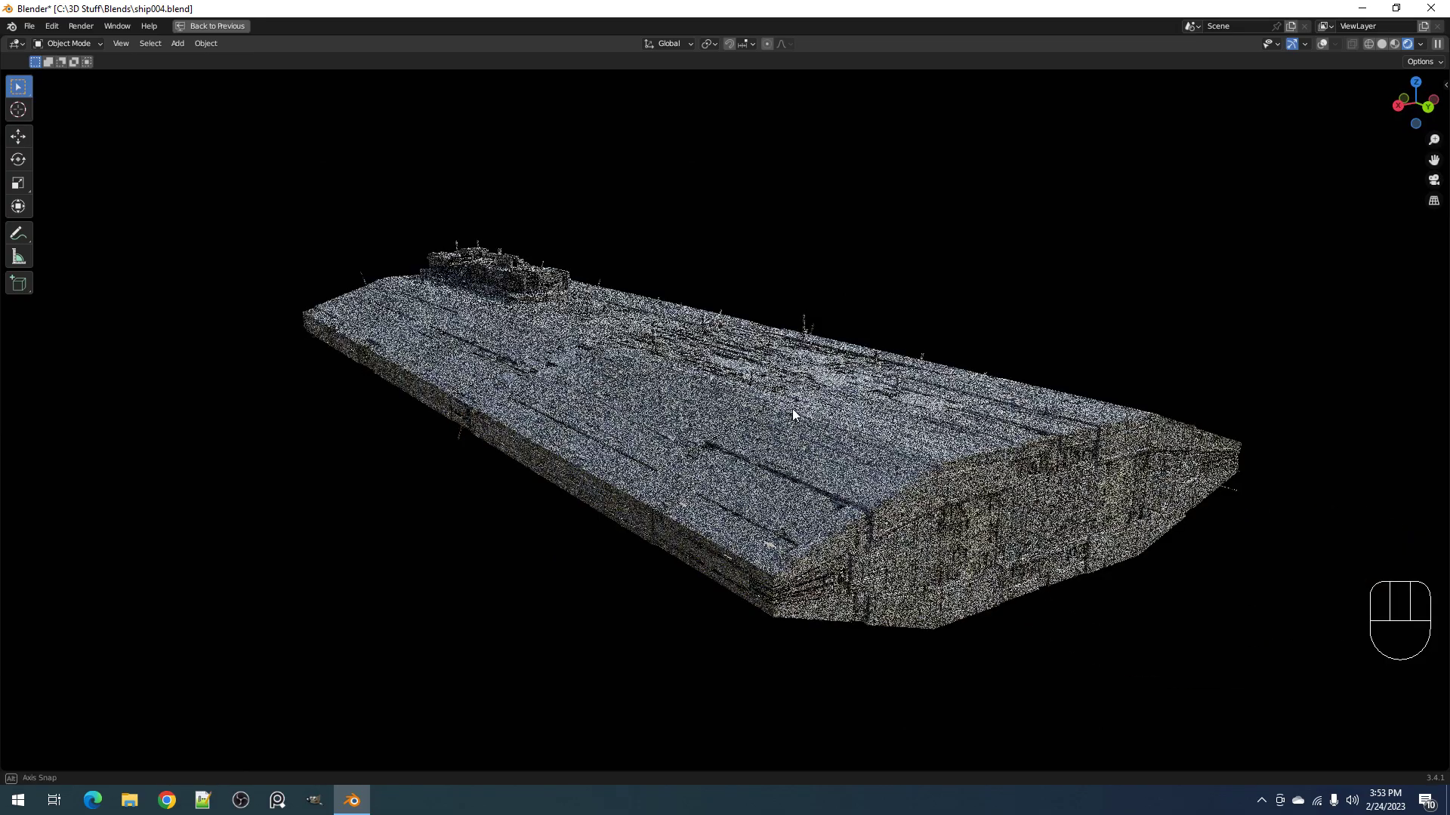
pyautogui.keyDown('shift'); pyautogui.moveTo(892, 438); pyautogui.dragTo(876, 420, button='middle'); pyautogui.keyUp('shift')
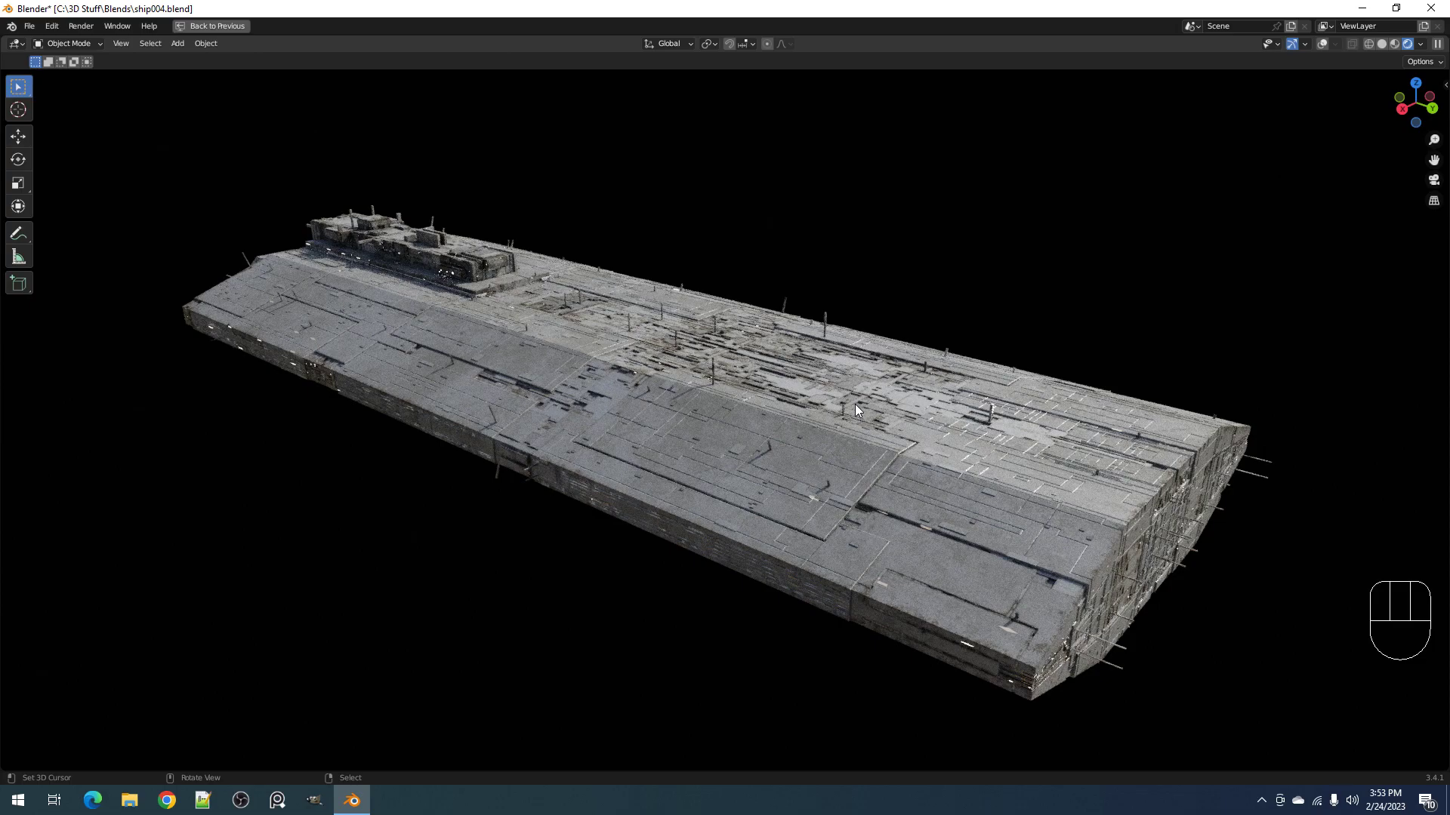
pyautogui.moveTo(845, 424); pyautogui.dragTo(718, 424, button='middle')
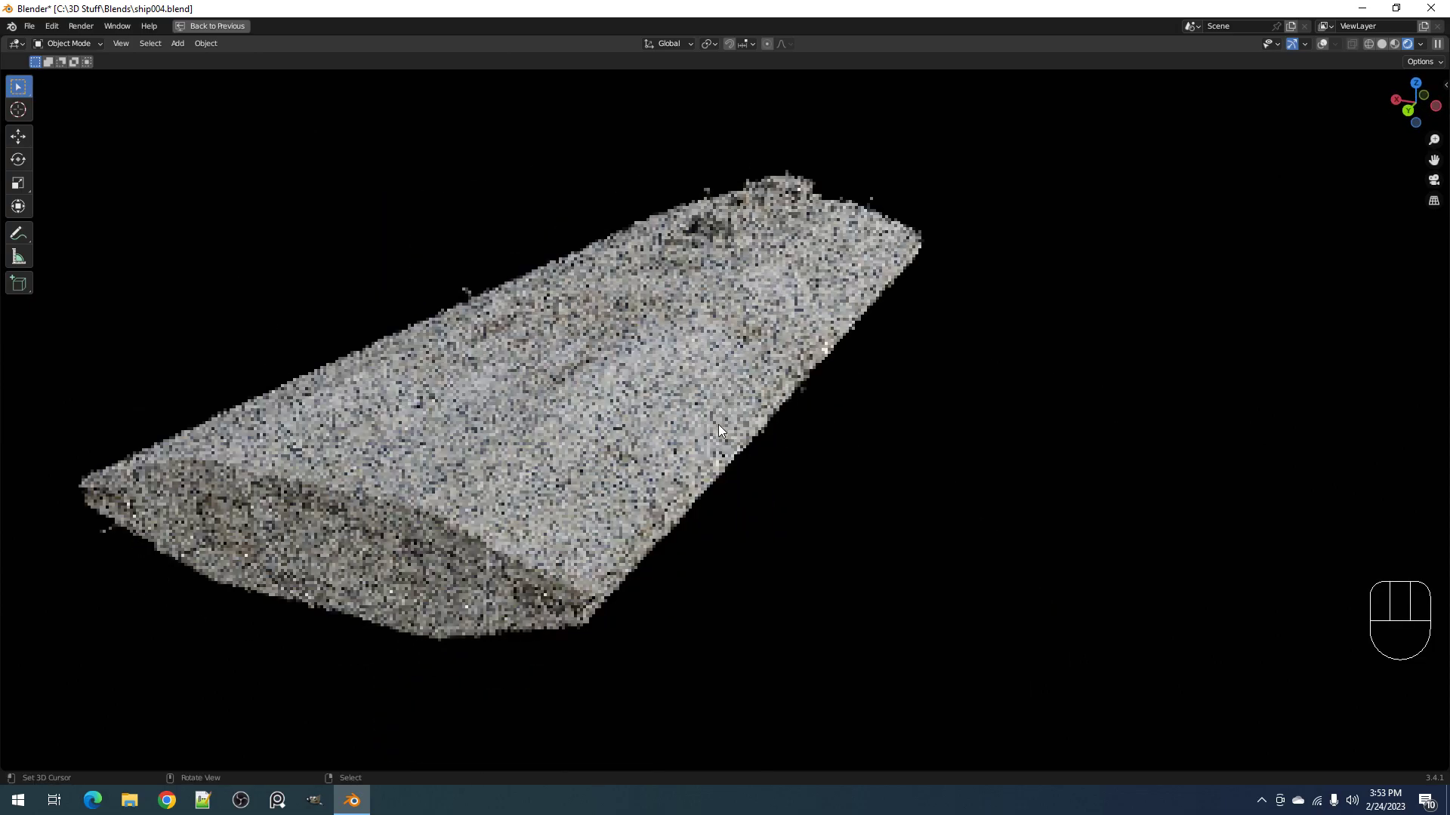
pyautogui.moveTo(808, 433); pyautogui.dragTo(858, 450, button='middle')
pyautogui.moveTo(498, 444); pyautogui.dragTo(631, 473, button='middle')
pyautogui.moveTo(783, 365); pyautogui.dragTo(793, 457, button='middle')
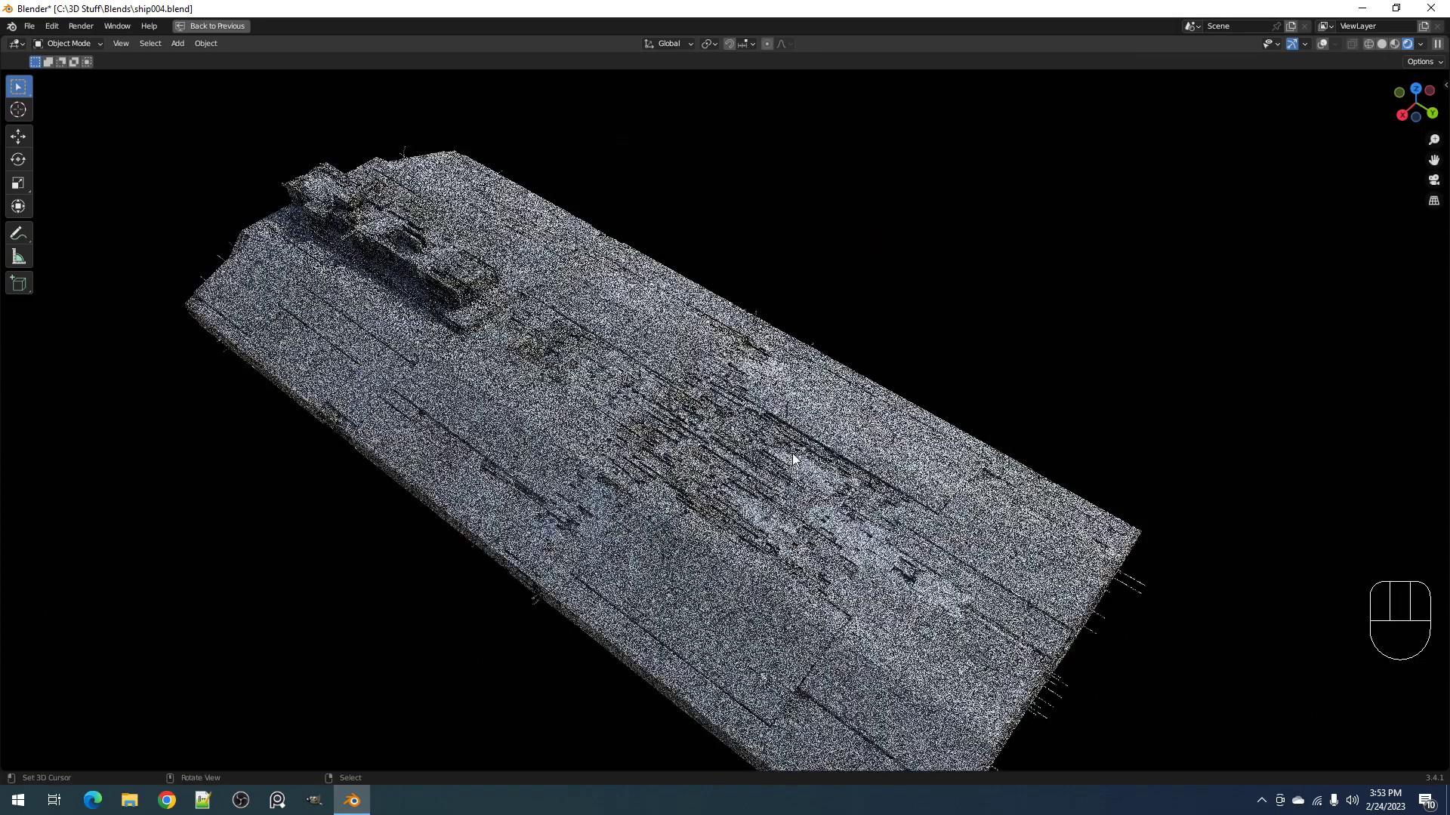
pyautogui.keyDown('shift'); pyautogui.moveTo(582, 334); pyautogui.dragTo(761, 397, button='middle'); pyautogui.keyUp('shift')
pyautogui.scroll(6, 651, 348)
pyautogui.moveTo(685, 352); pyautogui.dragTo(691, 317, button='middle')
pyautogui.scroll(-6, 691, 317)
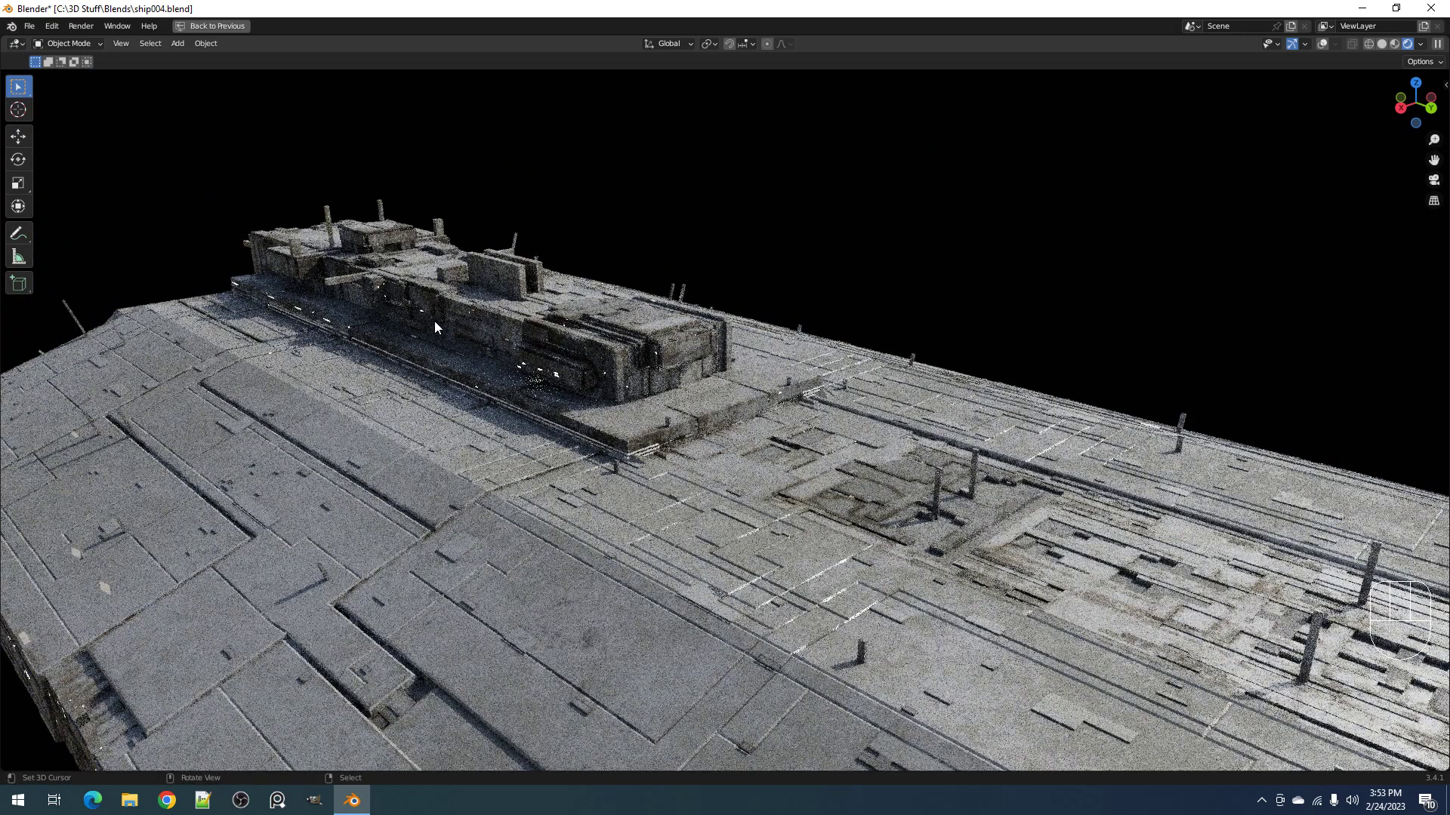
pyautogui.scroll(-5, 725, 405)
pyautogui.keyDown('shift'); pyautogui.moveTo(968, 514); pyautogui.dragTo(895, 405, button='middle'); pyautogui.keyUp('shift')
pyautogui.scroll(1, 848, 428)
# Step: Return the viewport to solid shading, save the file, and restore the split editor layout
pyautogui.press('z')
pyautogui.click(931, 429)
pyautogui.scroll(2, 827, 434)
pyautogui.hotkey('ctrl', 's')
pyautogui.hotkey('ctrl', 'space')
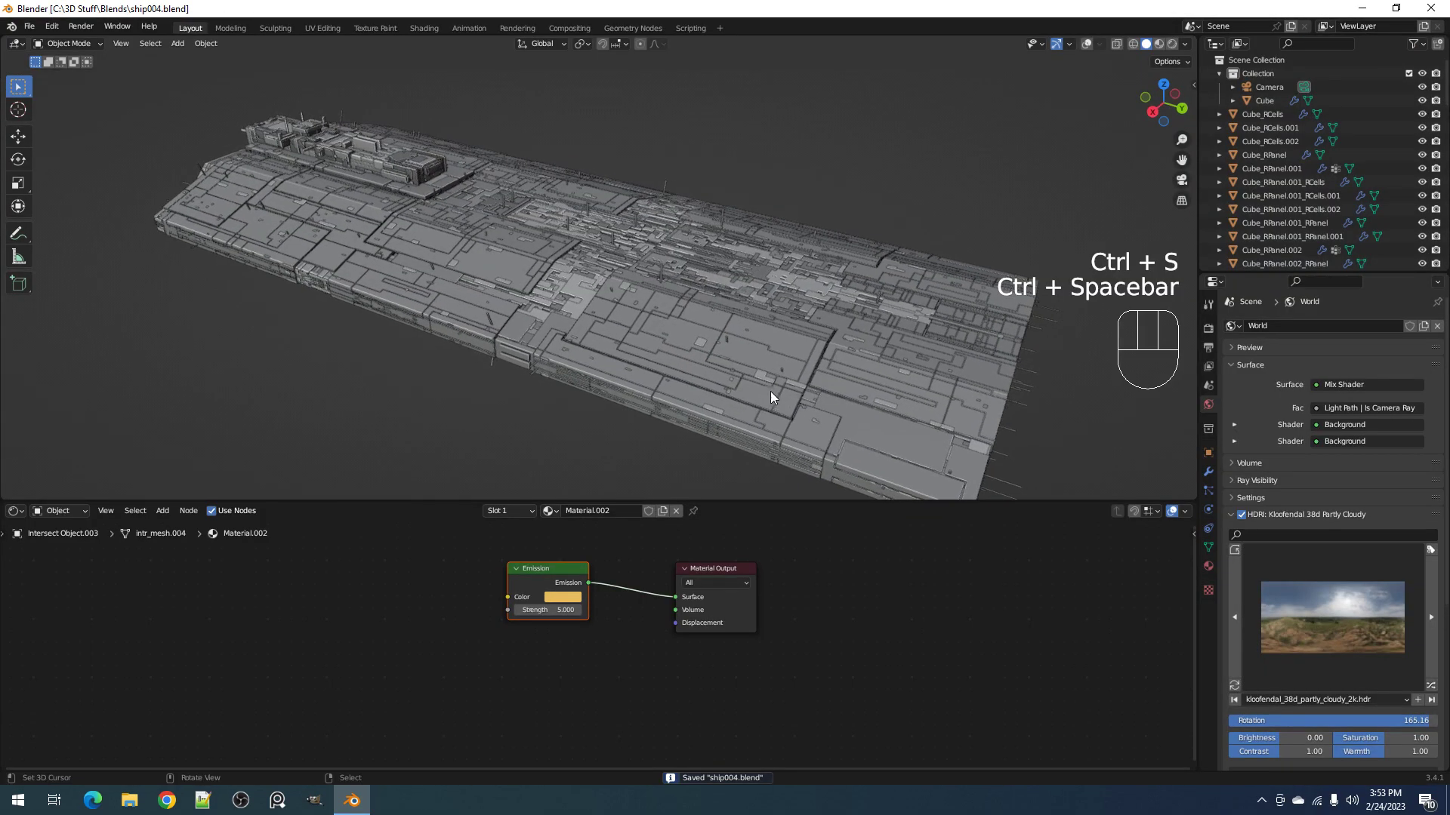
# Step: Select the large hull panel object to bring up its grunge_metal material nodes, and save the file
pyautogui.click(755, 379)
pyautogui.hotkey('ctrl', 's')
pyautogui.scroll(-3, 225, 678)
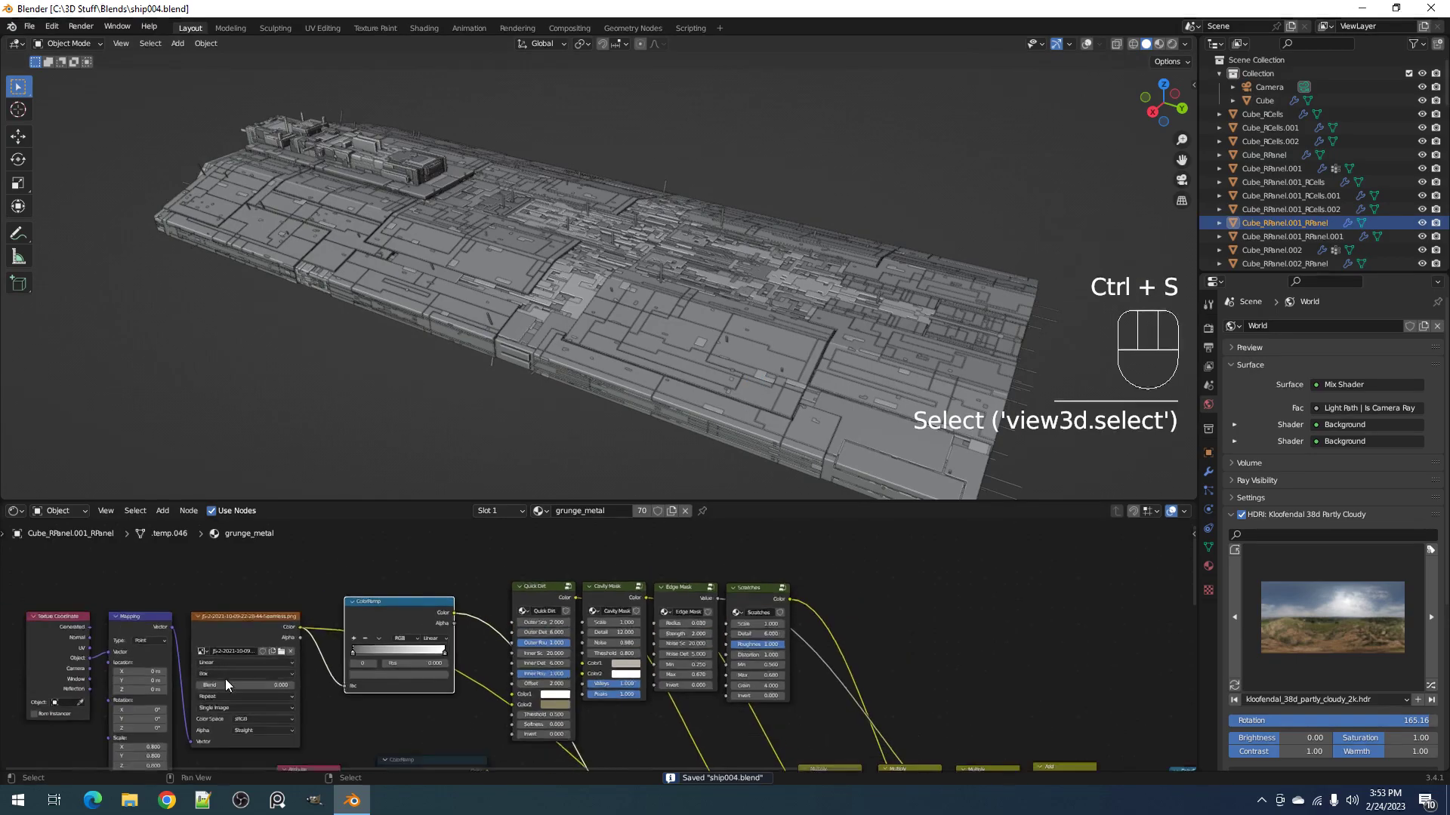
pyautogui.scroll(4, 719, 415)
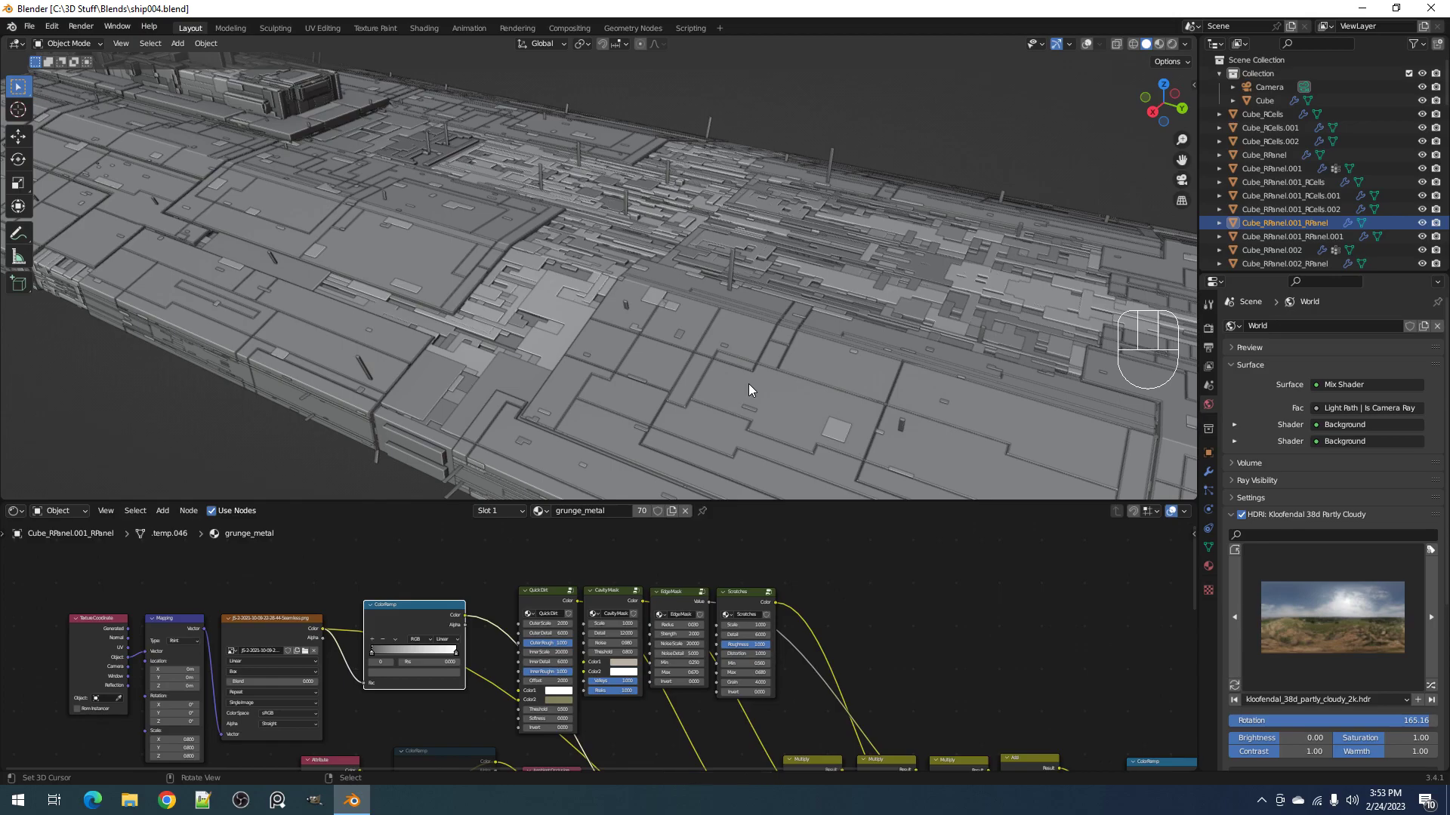
# Step: Frame the whole ship from its front end, save the file, and switch the viewport to rendered shading
pyautogui.scroll(-5, 736, 365)
pyautogui.keyDown('ctrl'); pyautogui.moveTo(713, 351); pyautogui.dragTo(823, 352, button='middle'); pyautogui.keyUp('ctrl')
pyautogui.moveTo(823, 352); pyautogui.dragTo(781, 316, button='middle')
pyautogui.moveTo(709, 263)
pyautogui.keyDown('shift'); pyautogui.mouseDown(button='middle')
pyautogui.moveTo(682, 261)
pyautogui.moveTo(695, 282)
pyautogui.mouseUp(button='middle'); pyautogui.keyUp('shift')
pyautogui.hotkey('ctrl', 's')
pyautogui.press('z')
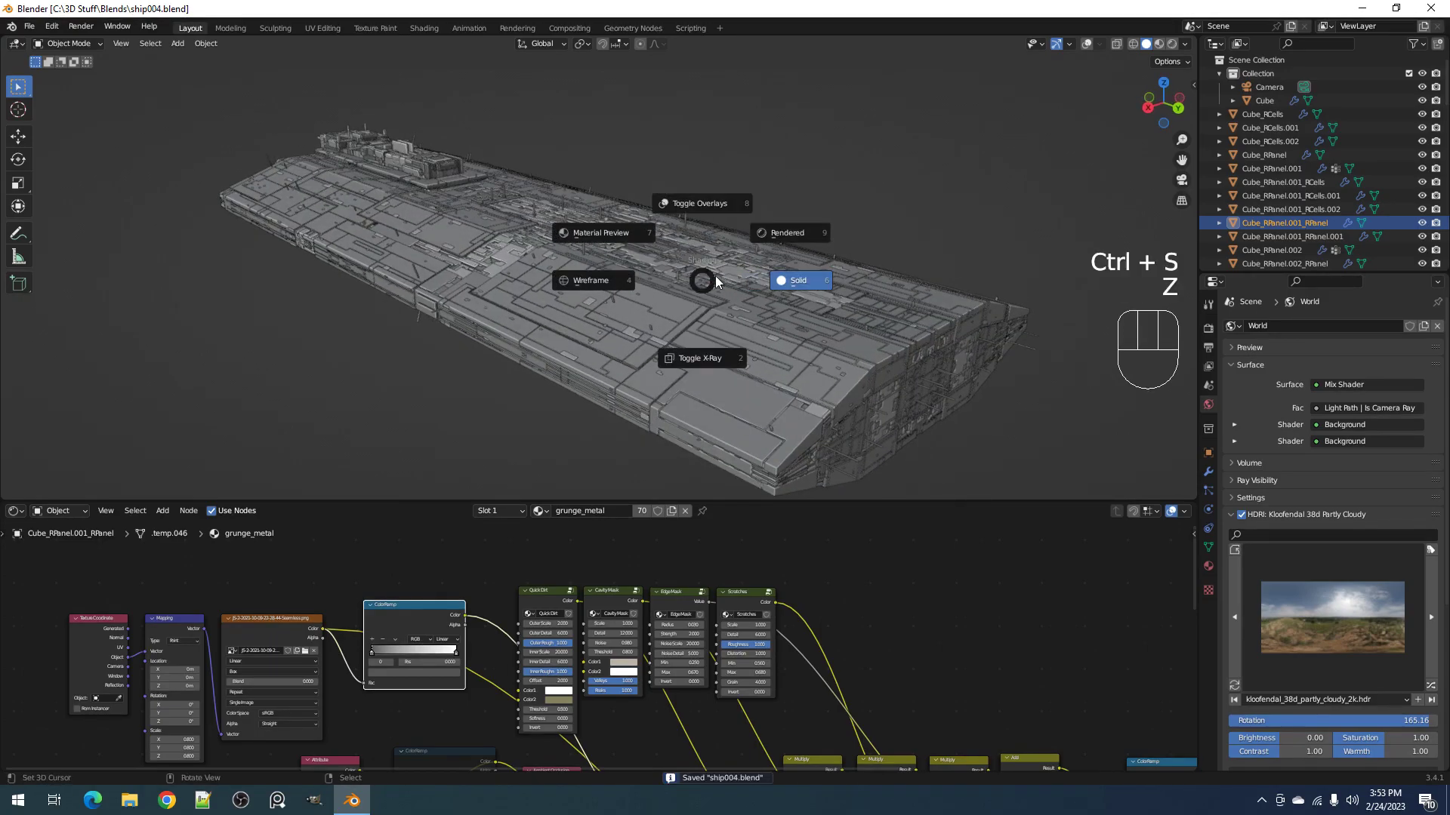
pyautogui.click(786, 236)
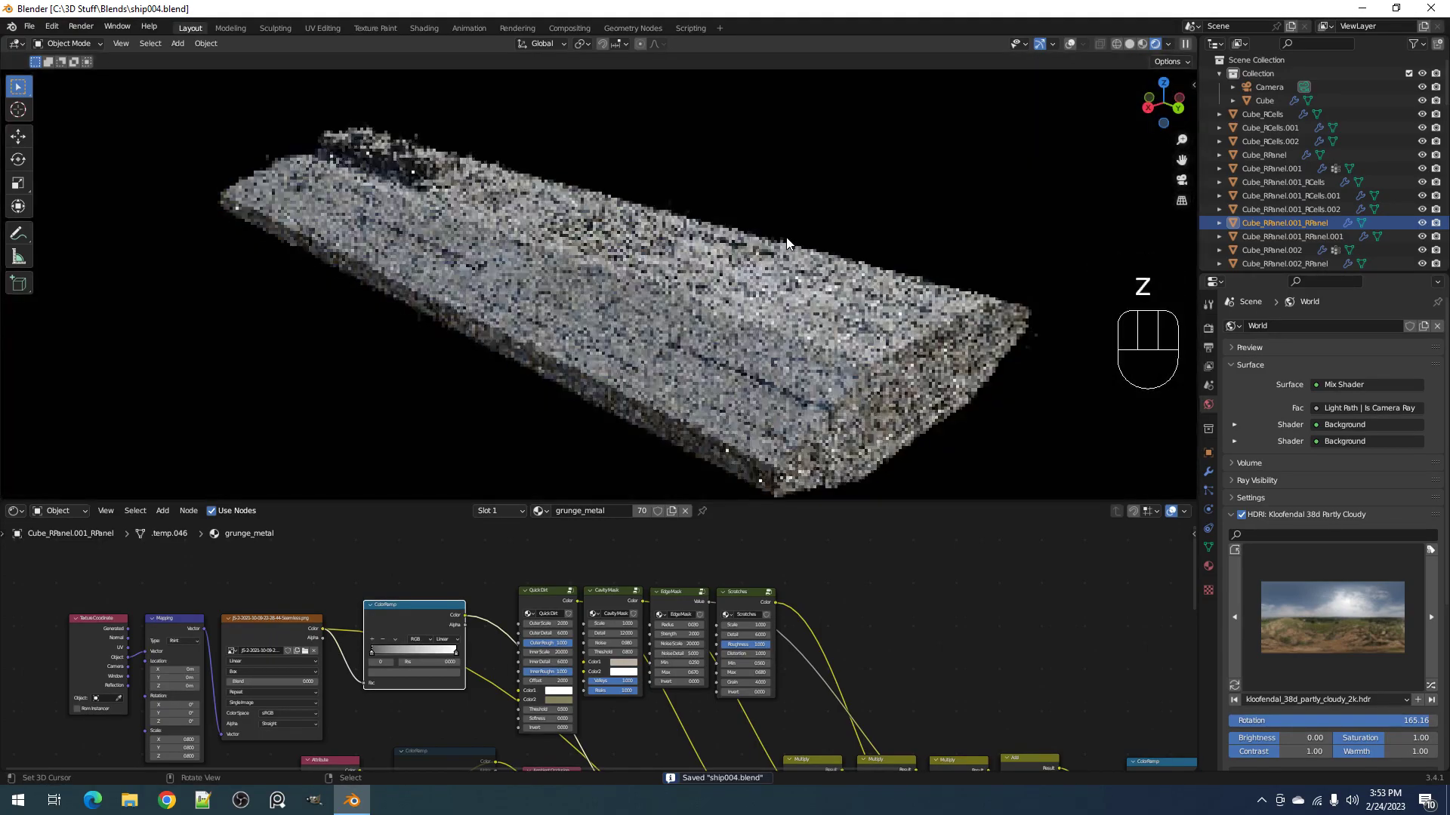
# Step: Try a higher Overlay node factor and a different texture mapping value in the grunge_metal material, and lower the factor again
pyautogui.moveTo(670, 662); pyautogui.dragTo(615, 554, button='middle')
pyautogui.moveTo(677, 720); pyautogui.dragTo(884, 593)
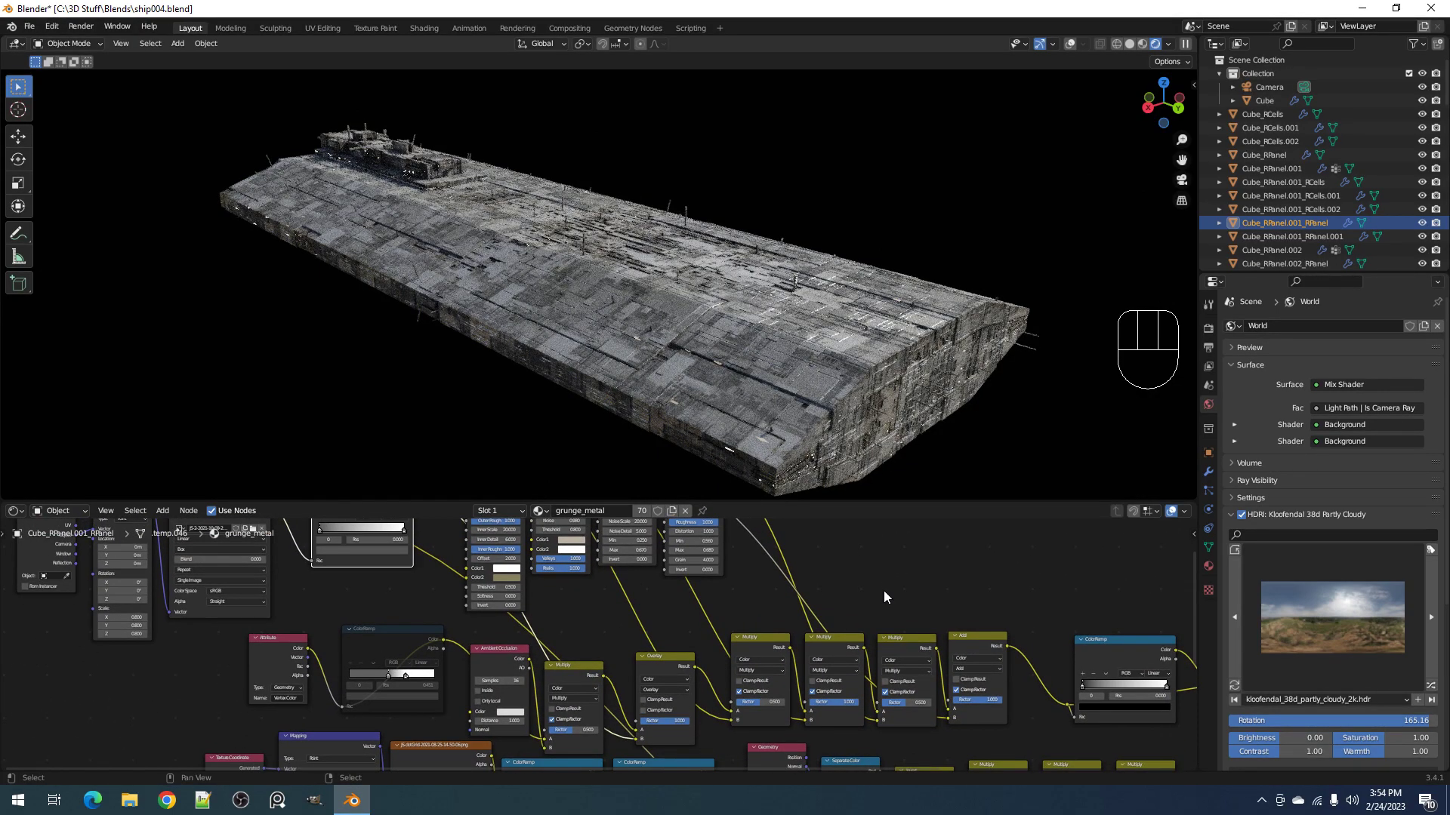
pyautogui.moveTo(123, 617); pyautogui.dragTo(160, 620)
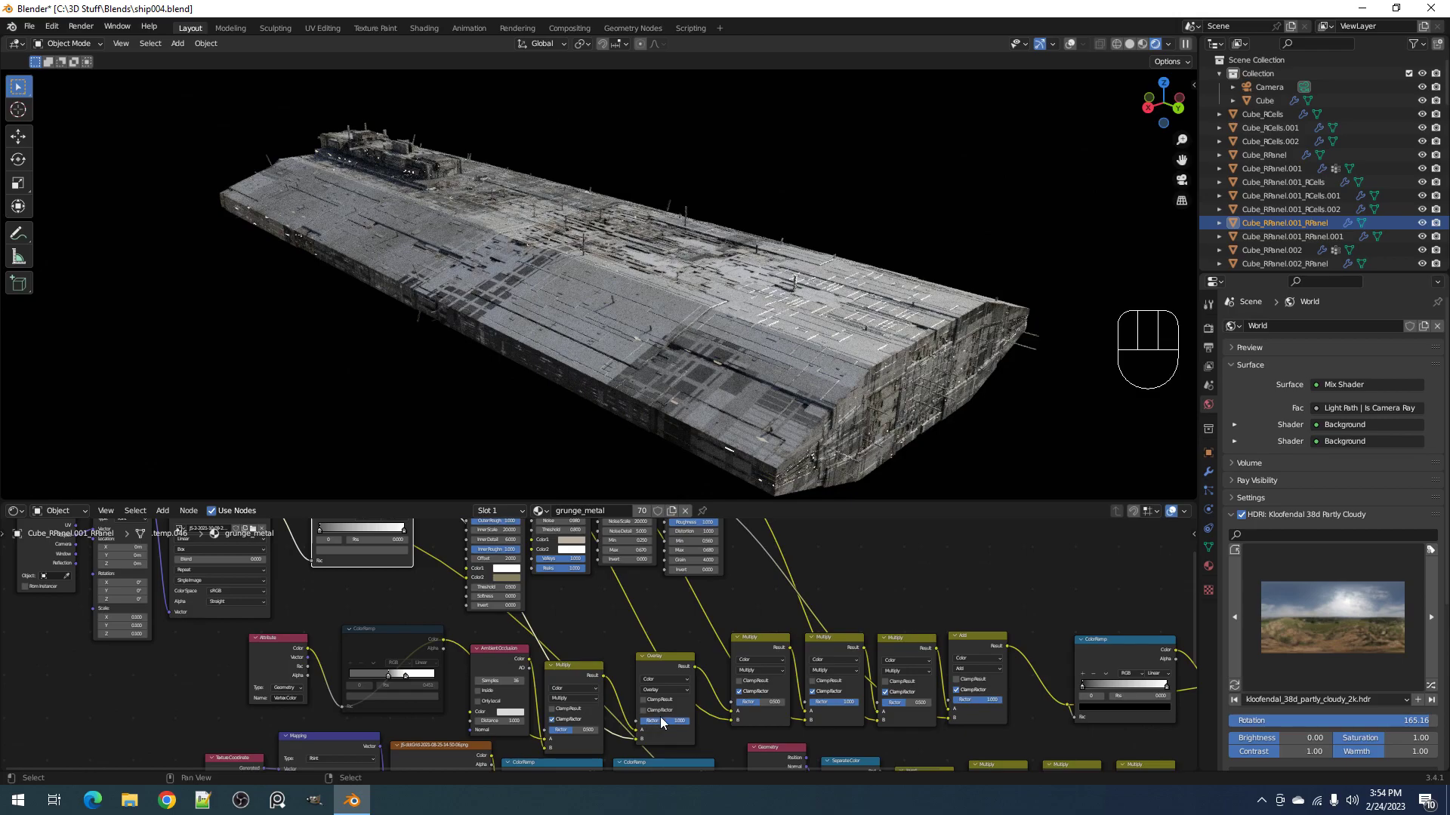
pyautogui.moveTo(715, 716); pyautogui.dragTo(674, 715)
# Step: Switch the viewport back to solid shading, maximize it, and save the file
pyautogui.moveTo(722, 459); pyautogui.dragTo(747, 416, button='middle')
pyautogui.press('z')
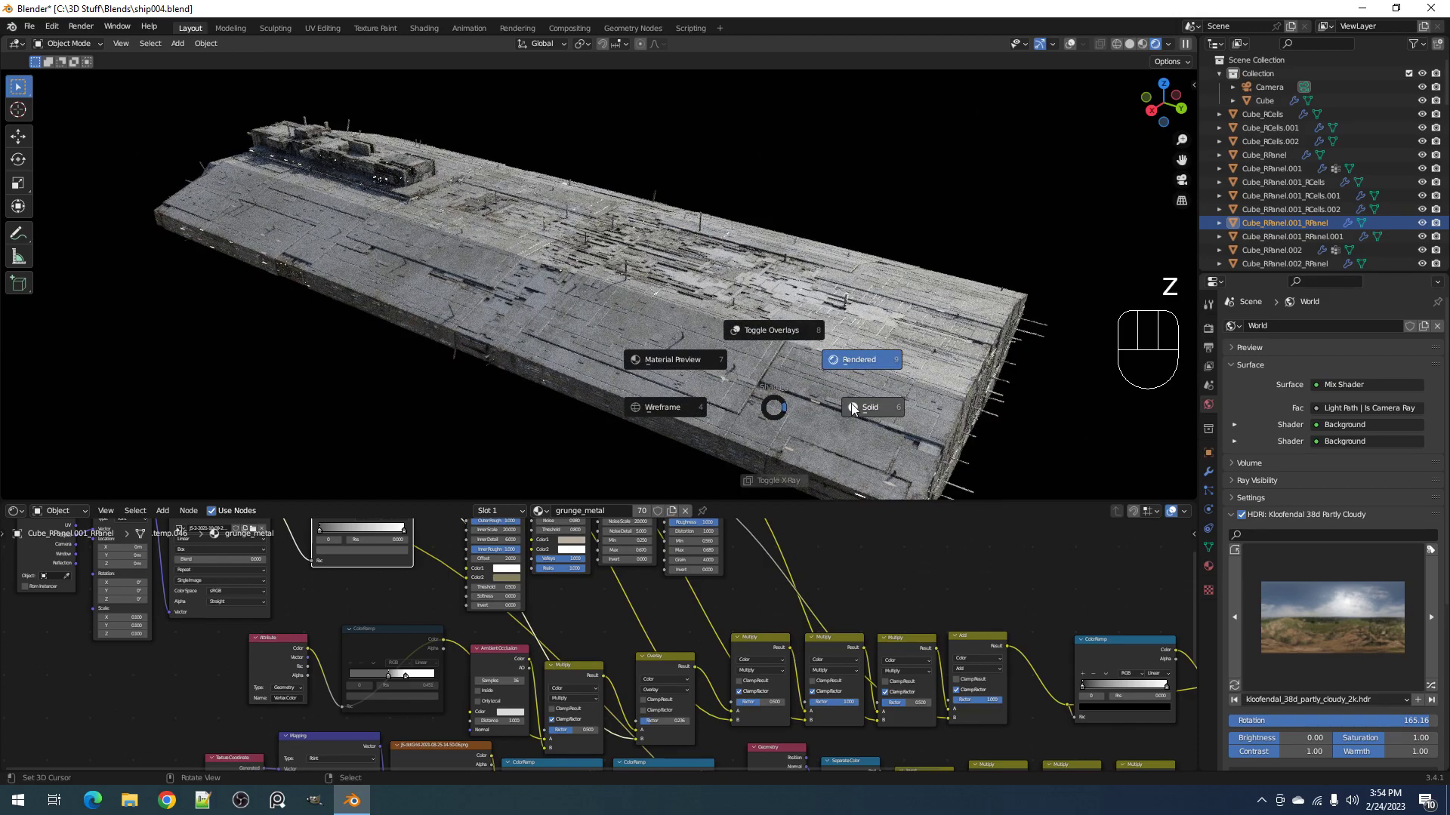
pyautogui.click(850, 404)
pyautogui.hotkey('ctrl', 'space')
pyautogui.keyDown('shift'); pyautogui.moveTo(852, 411); pyautogui.dragTo(864, 409, button='middle'); pyautogui.keyUp('shift')
pyautogui.scroll(3, 849, 410)
pyautogui.hotkey('ctrl', 's')
# Step: Examine the finished ship's paneling and proportions from several angles in solid shading, saving the file along the way
pyautogui.scroll(-2, 551, 406)
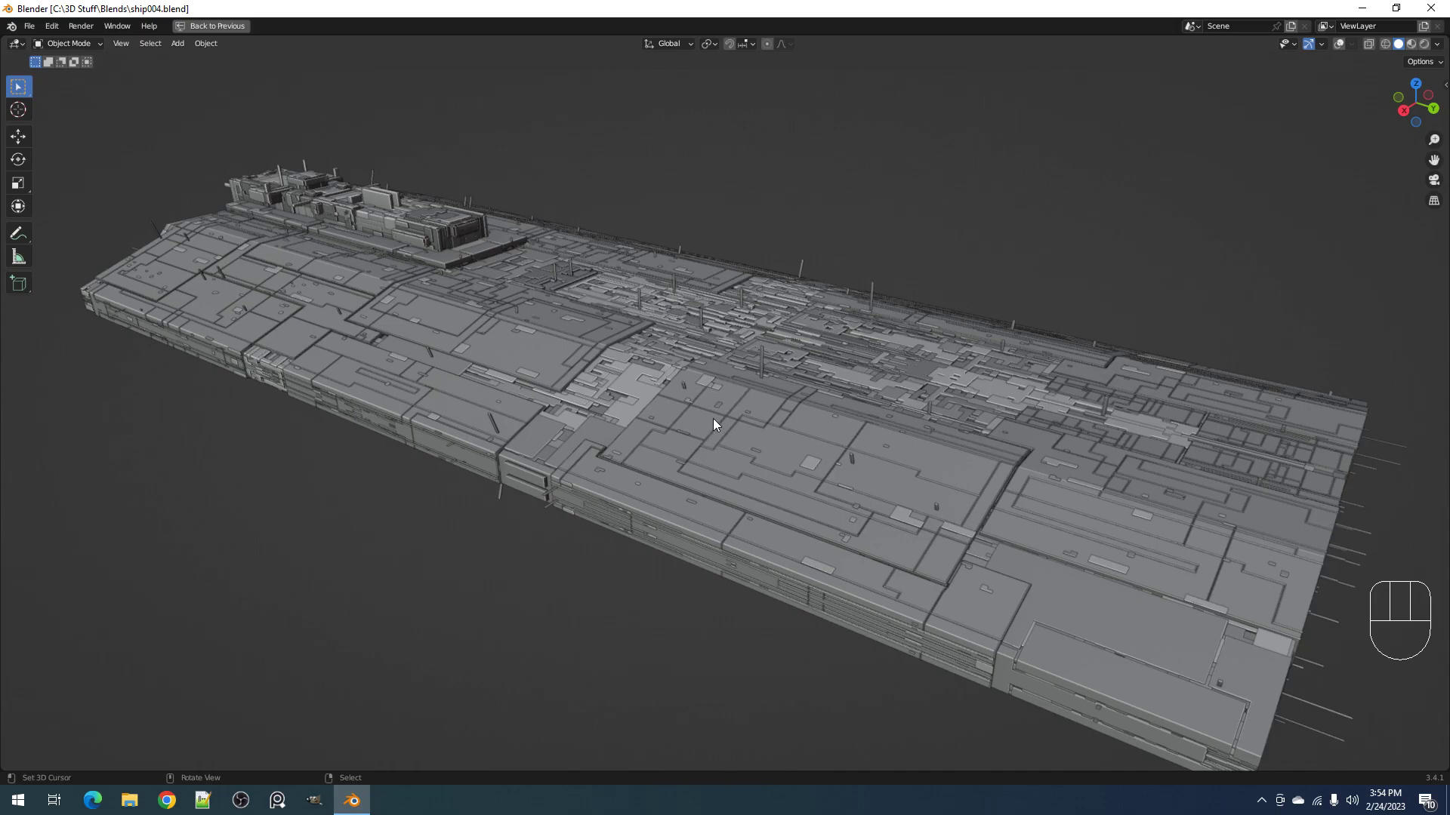
pyautogui.hotkey('ctrl', 's')
pyautogui.moveTo(735, 419); pyautogui.dragTo(940, 432, button='middle')
pyautogui.hotkey('ctrl', 's')
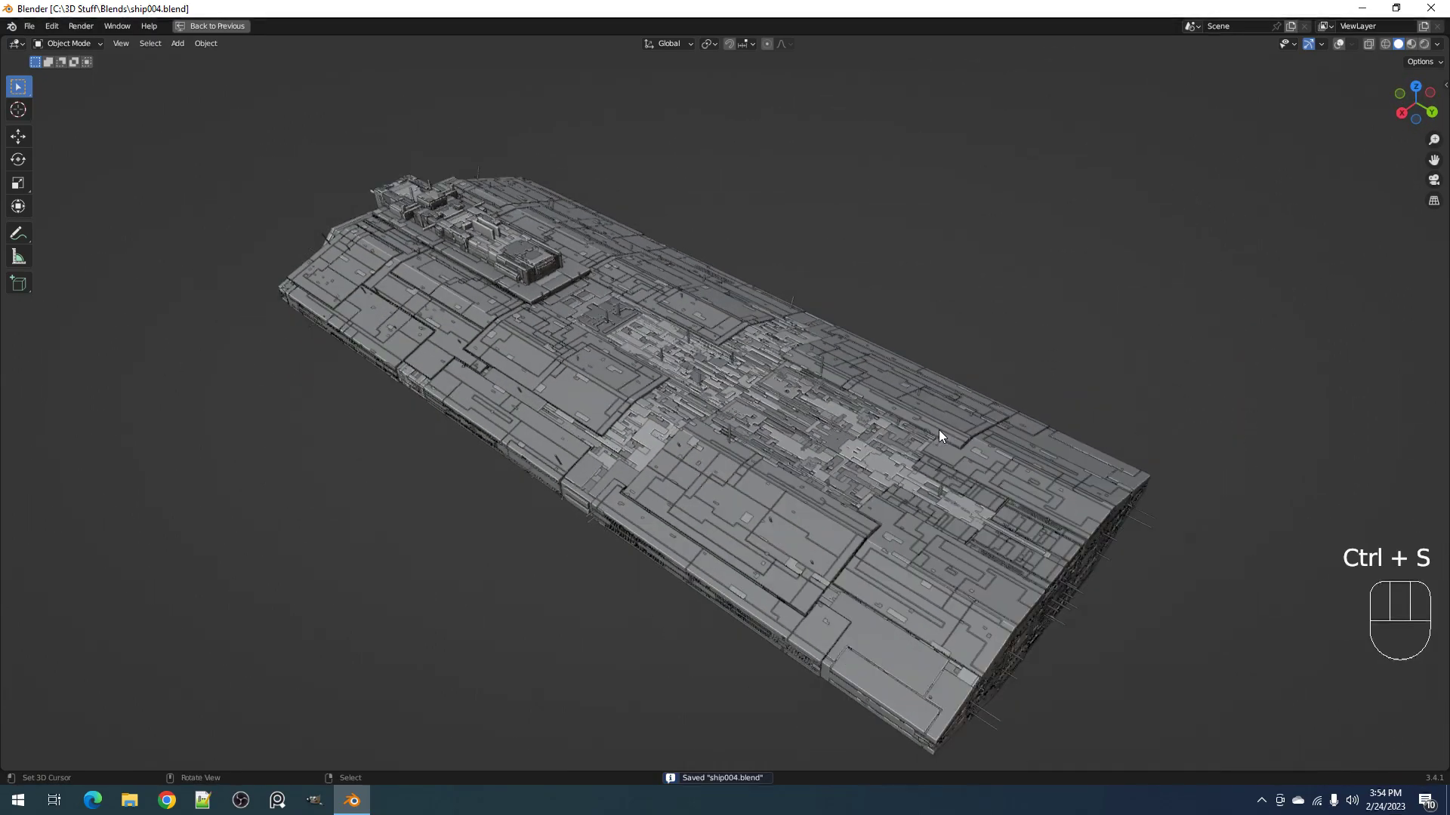
pyautogui.moveTo(938, 491); pyautogui.dragTo(922, 404, button='middle')
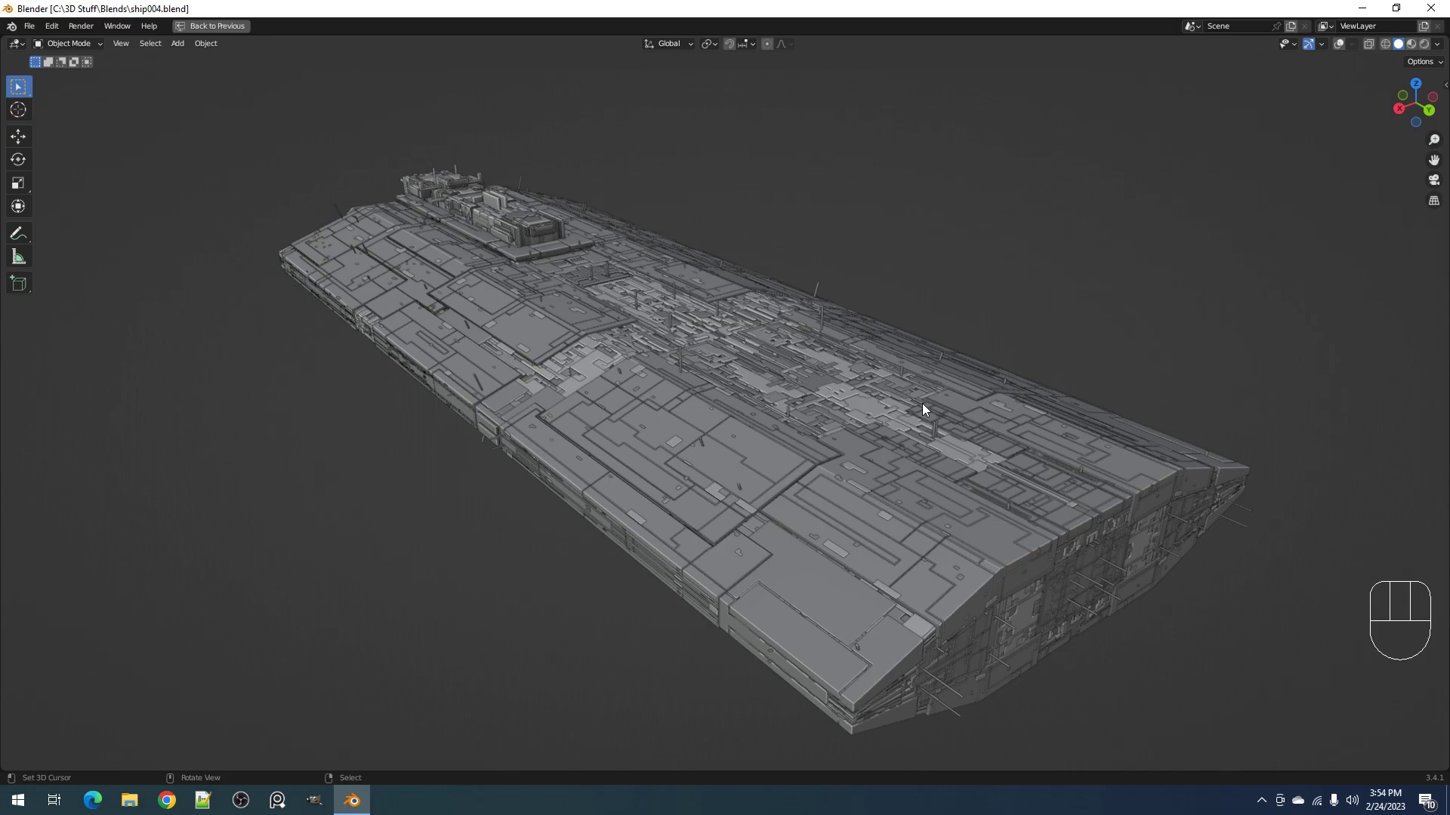
pyautogui.moveTo(836, 395); pyautogui.dragTo(864, 440, button='middle')
pyautogui.scroll(4, 864, 440)
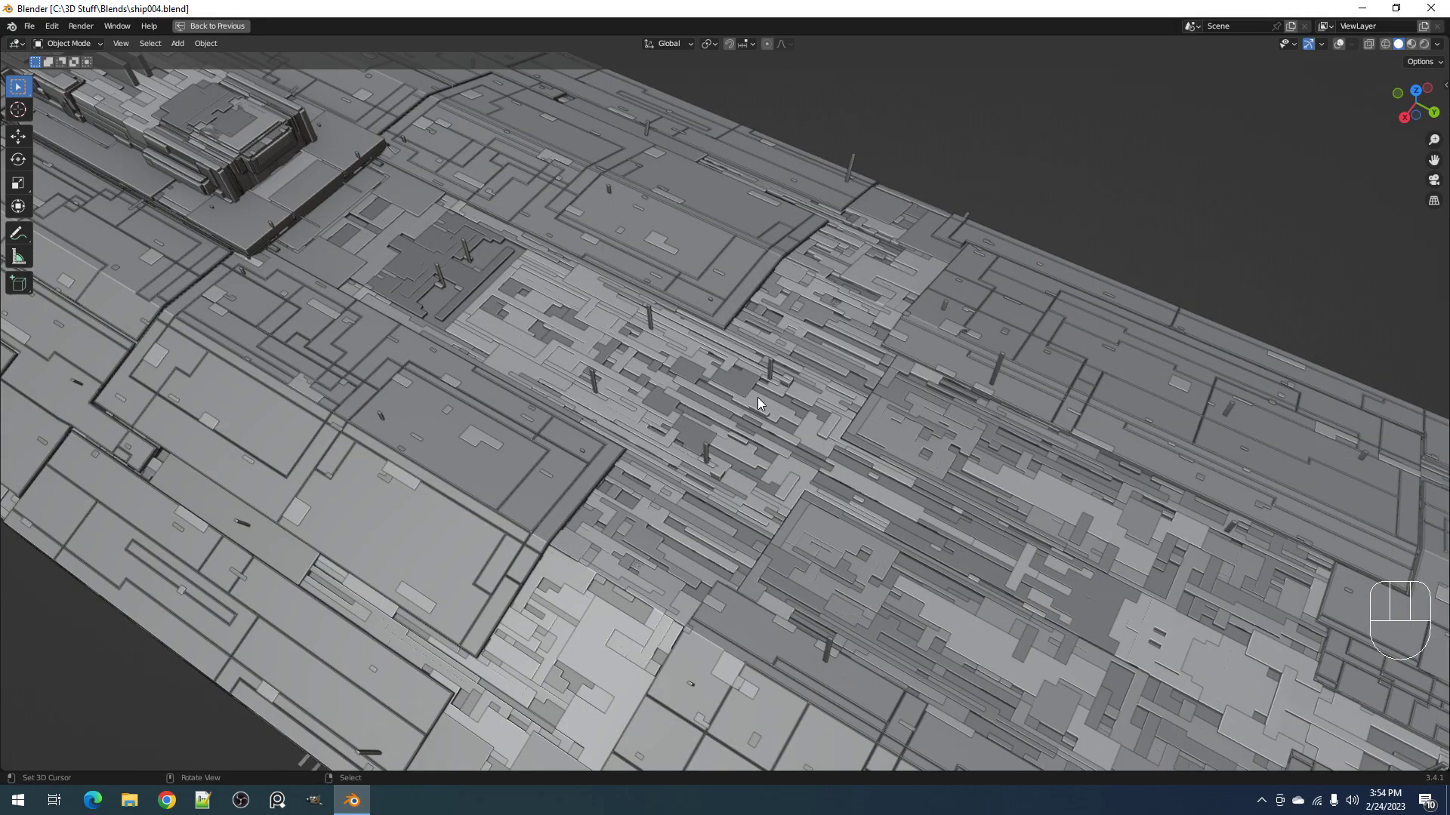
pyautogui.scroll(-4, 758, 397)
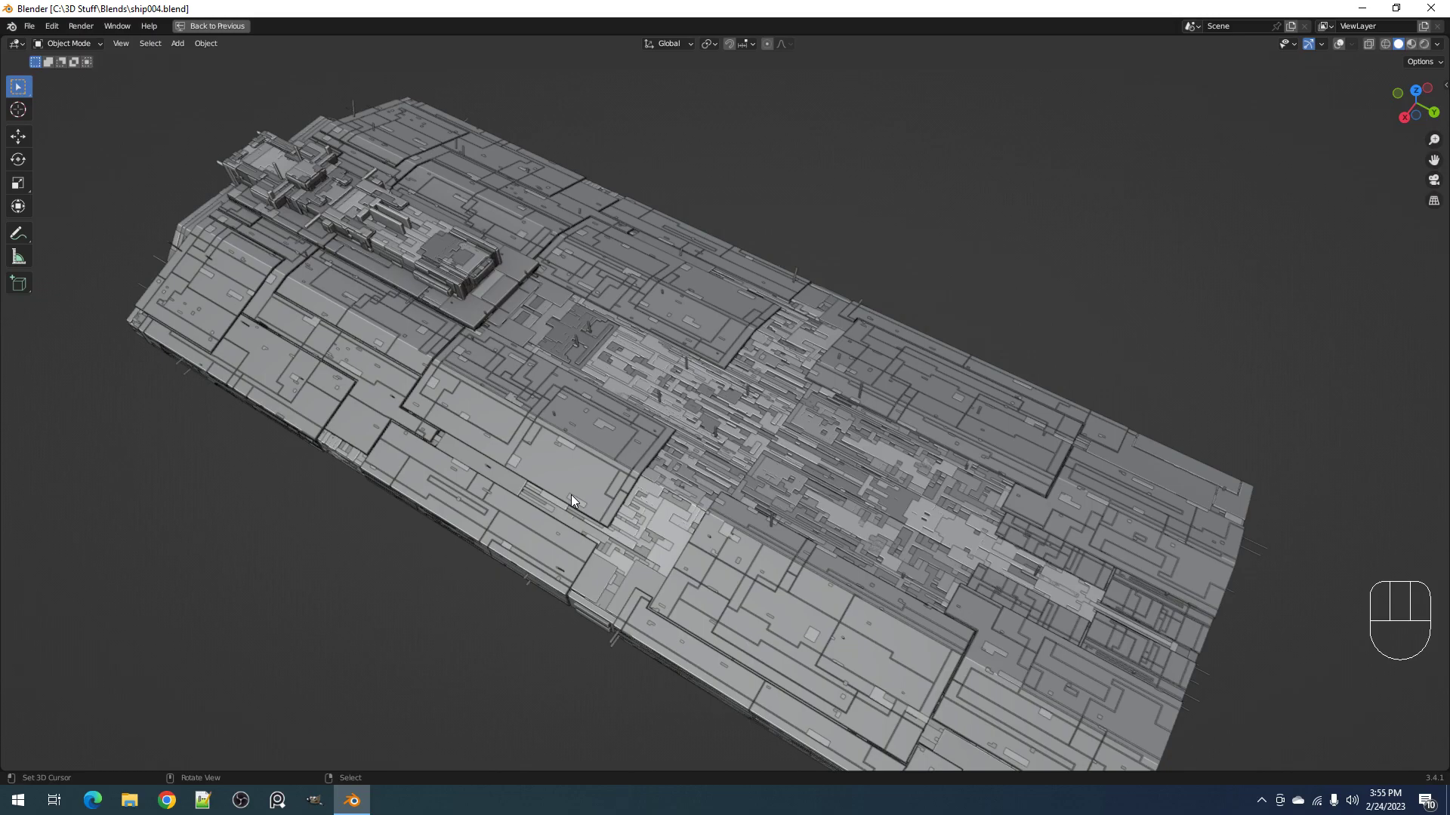
pyautogui.scroll(-2, 724, 441)
pyautogui.moveTo(724, 441); pyautogui.dragTo(703, 334, button='middle')
pyautogui.hotkey('ctrl', 's')
pyautogui.moveTo(785, 355); pyautogui.dragTo(810, 392, button='middle')
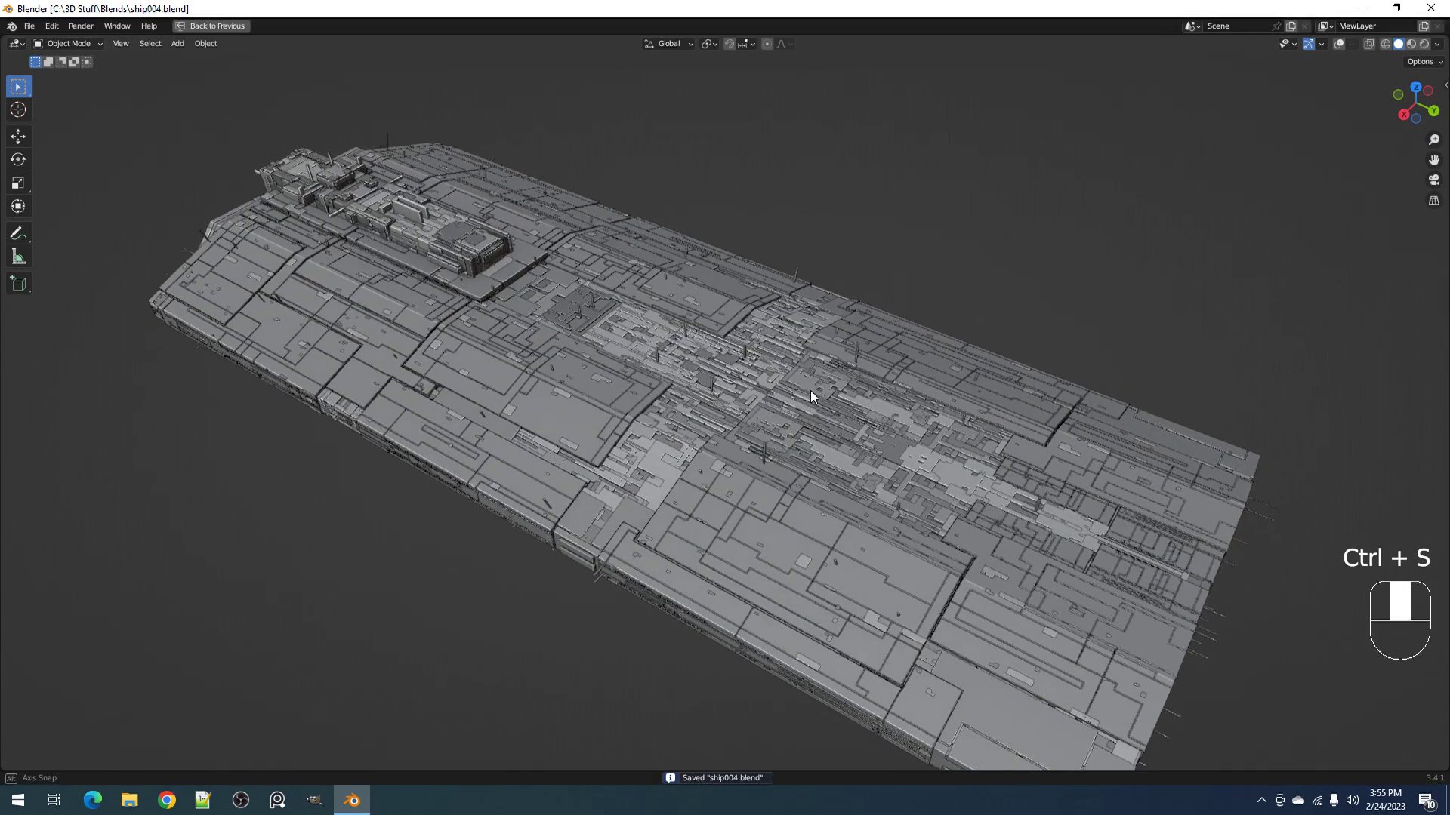
pyautogui.moveTo(732, 424)
pyautogui.mouseDown(button='middle')
pyautogui.moveTo(767, 383)
pyautogui.moveTo(770, 308)
pyautogui.moveTo(715, 426)
pyautogui.moveTo(729, 428)
pyautogui.mouseUp(button='middle')
pyautogui.hotkey('ctrl', 's')
pyautogui.moveTo(647, 382); pyautogui.dragTo(815, 381, button='middle')
pyautogui.hotkey('ctrl', 's')
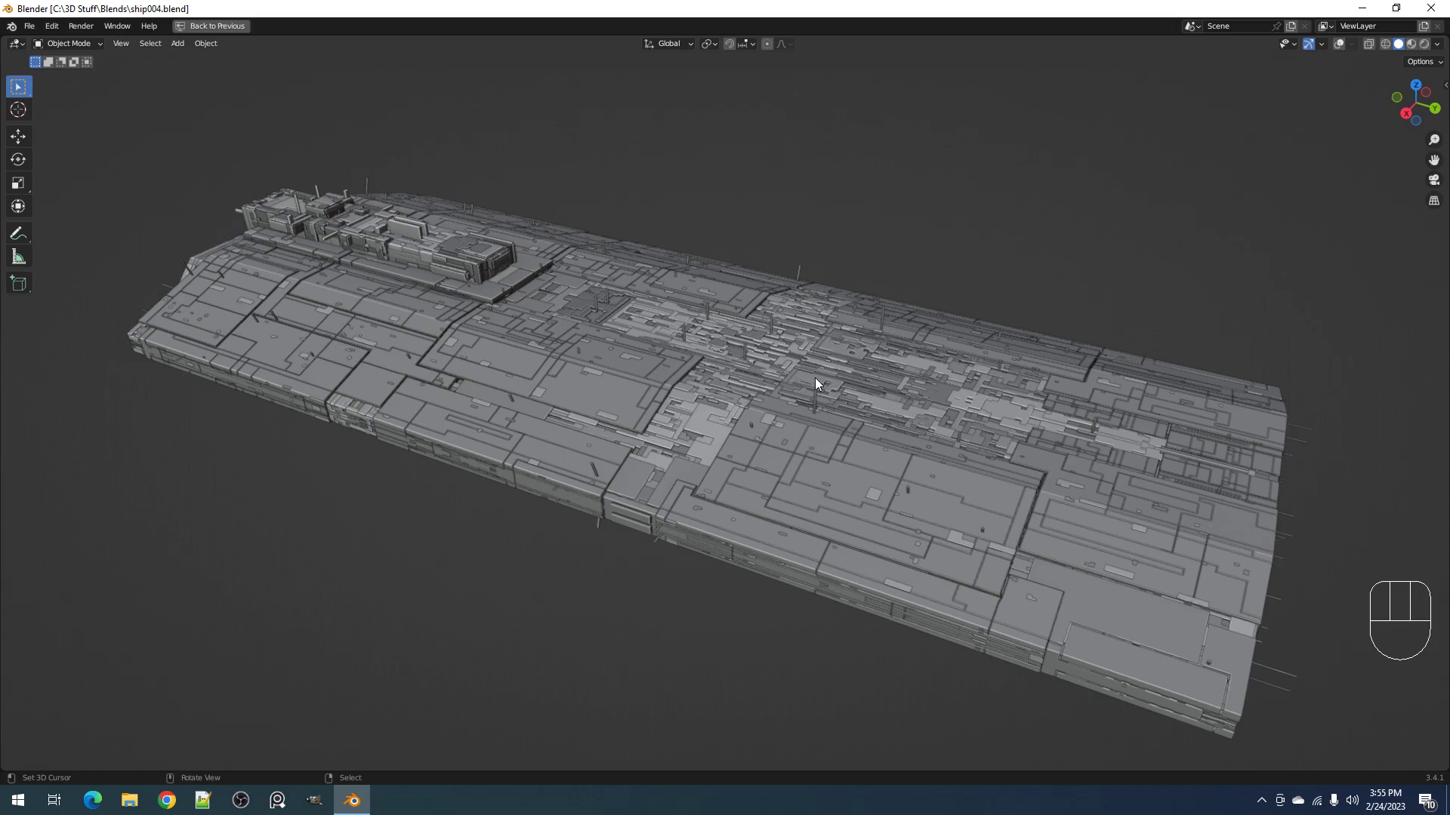
pyautogui.hotkey('ctrl', 's')
pyautogui.moveTo(634, 295); pyautogui.dragTo(614, 272, button='middle')
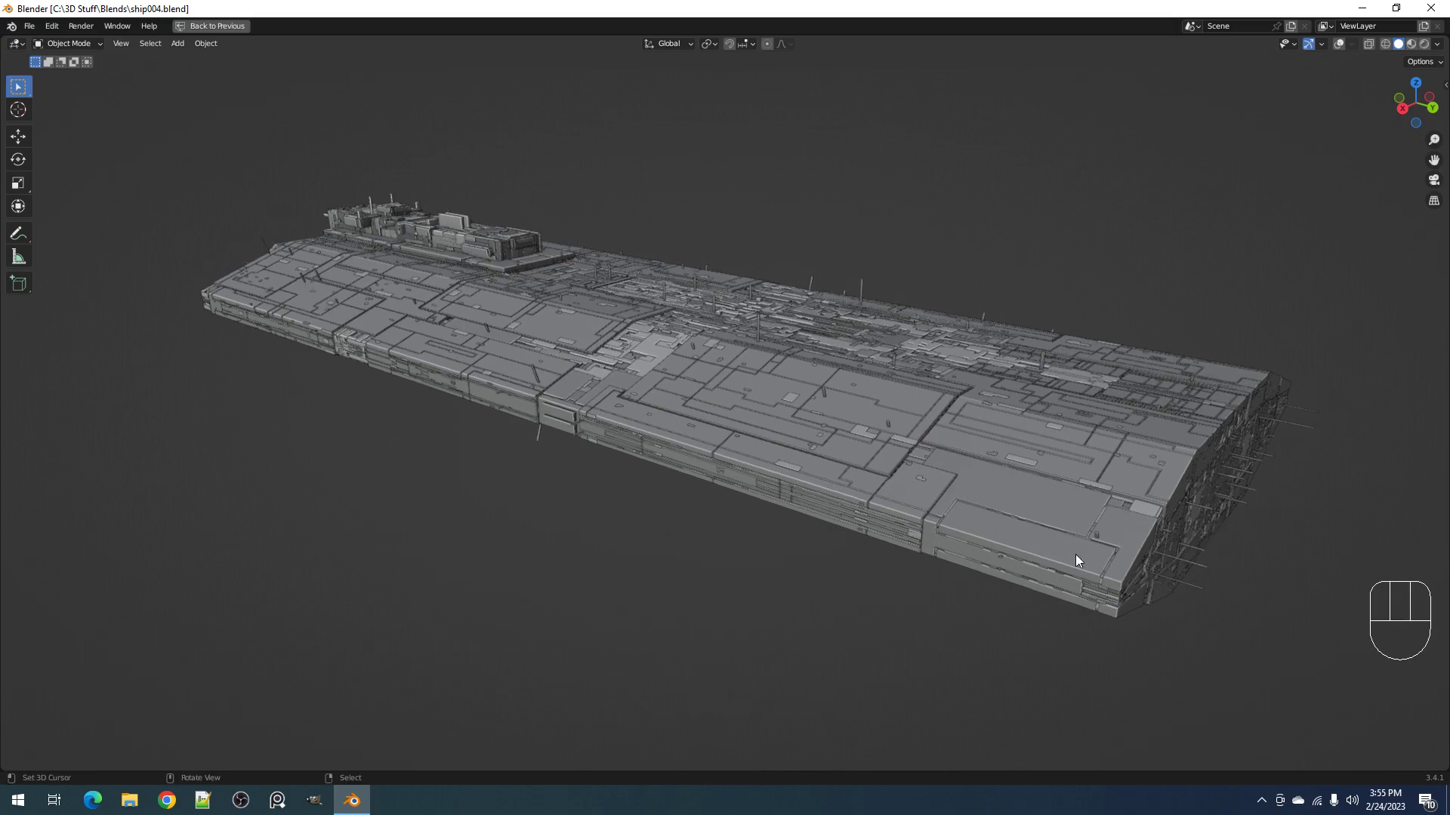
# Step: Preview the ship in rendered shading, return to solid shading, and save the file
pyautogui.hotkey('ctrl', 's')
pyautogui.press('z')
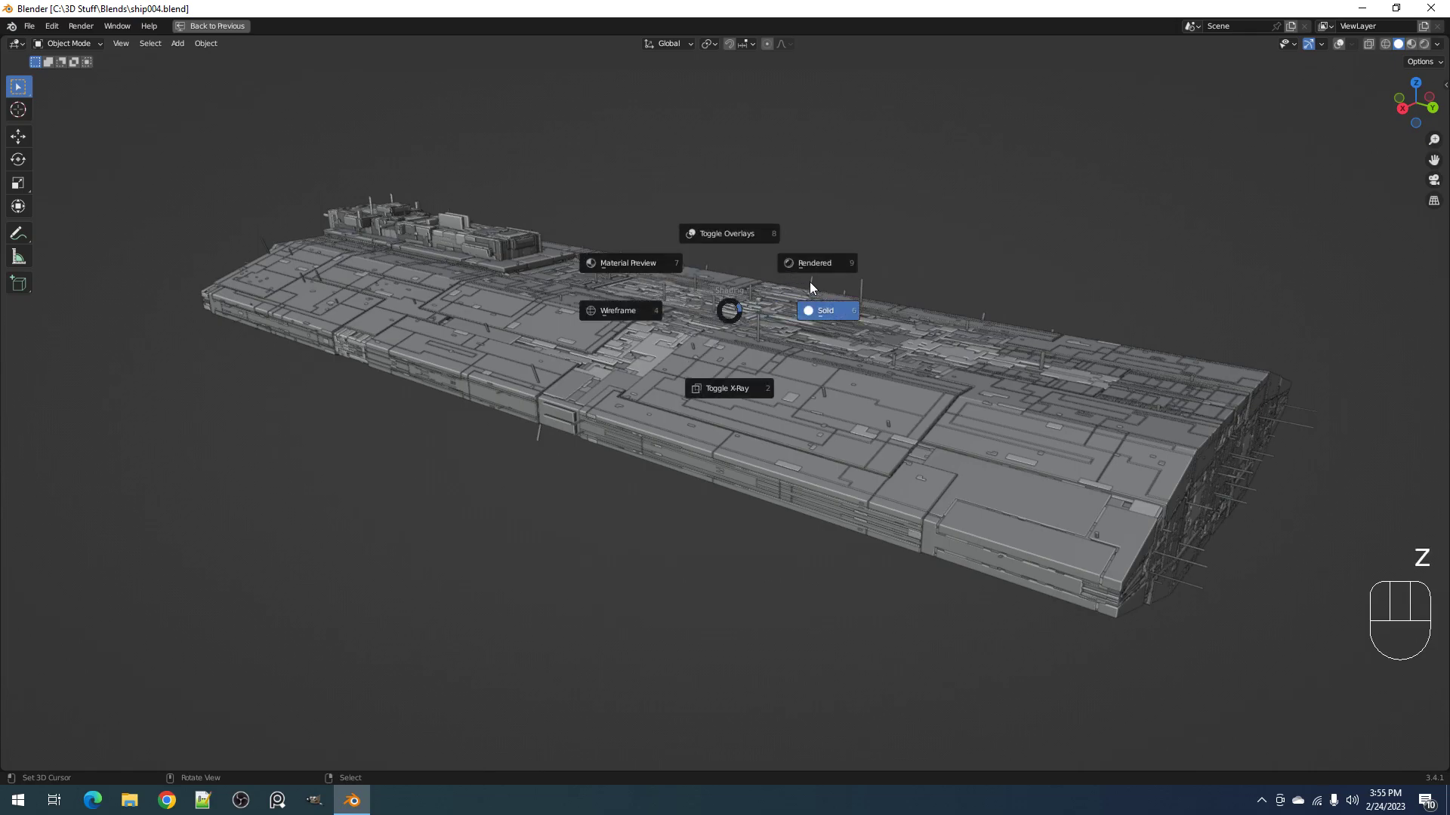
pyautogui.click(809, 248)
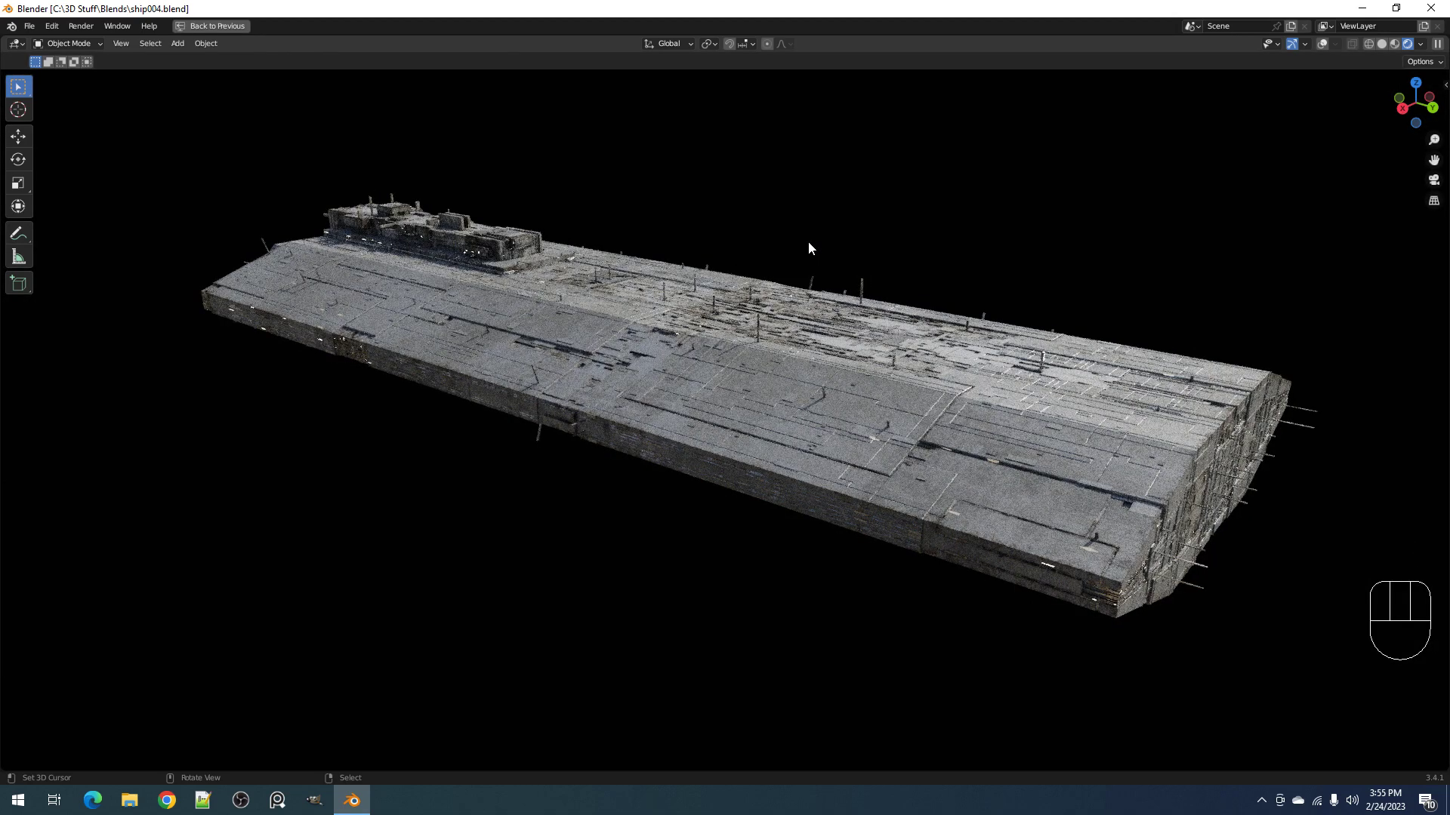
pyautogui.keyDown('shift'); pyautogui.moveTo(763, 364); pyautogui.dragTo(568, 338, button='middle'); pyautogui.keyUp('shift')
pyautogui.press('z')
pyautogui.click(642, 348)
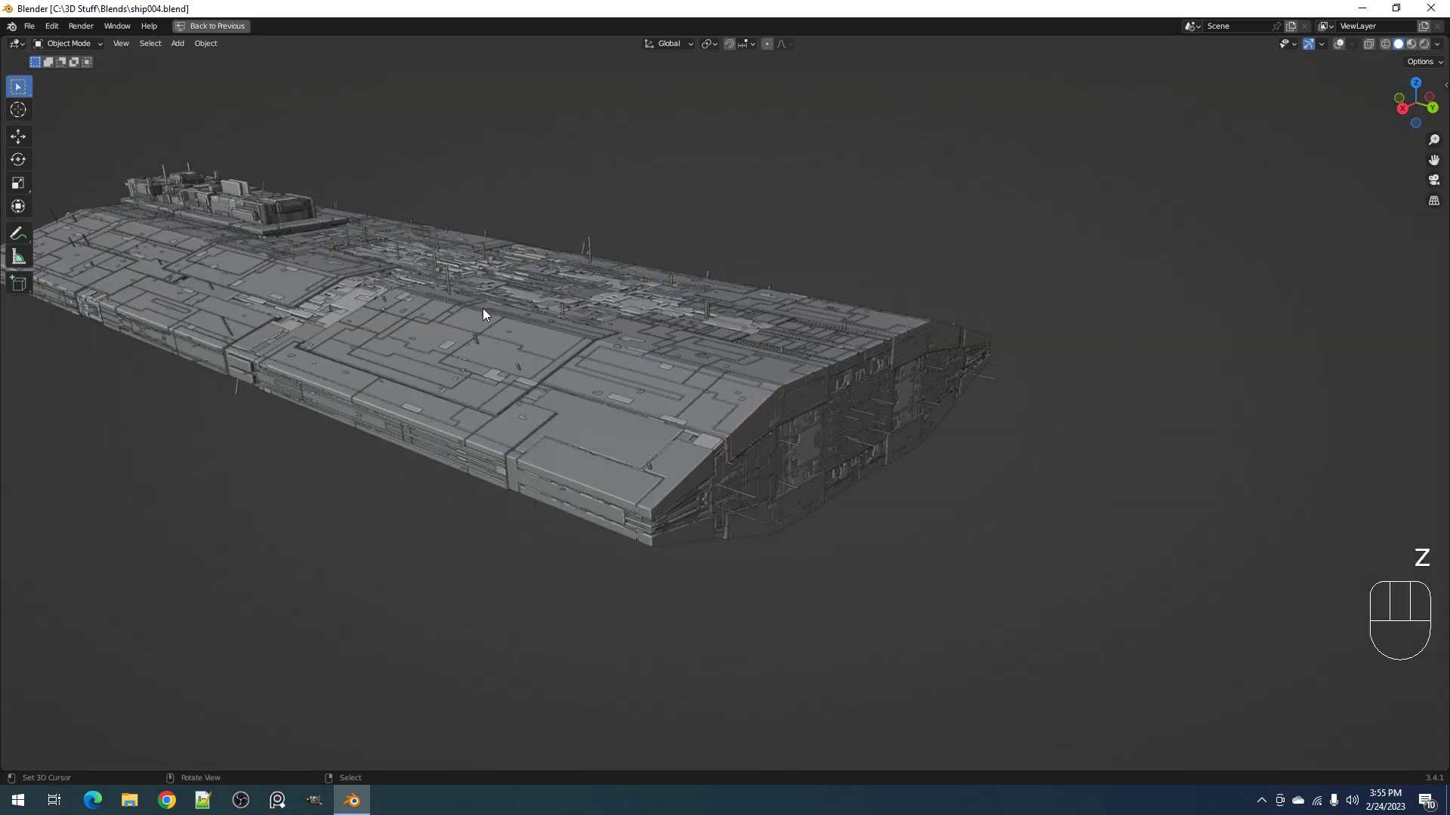
pyautogui.hotkey('ctrl', 's')
# Step: Show the ship in rendered shading again and frame its full length closely in the viewport
pyautogui.press('z')
pyautogui.click(549, 262)
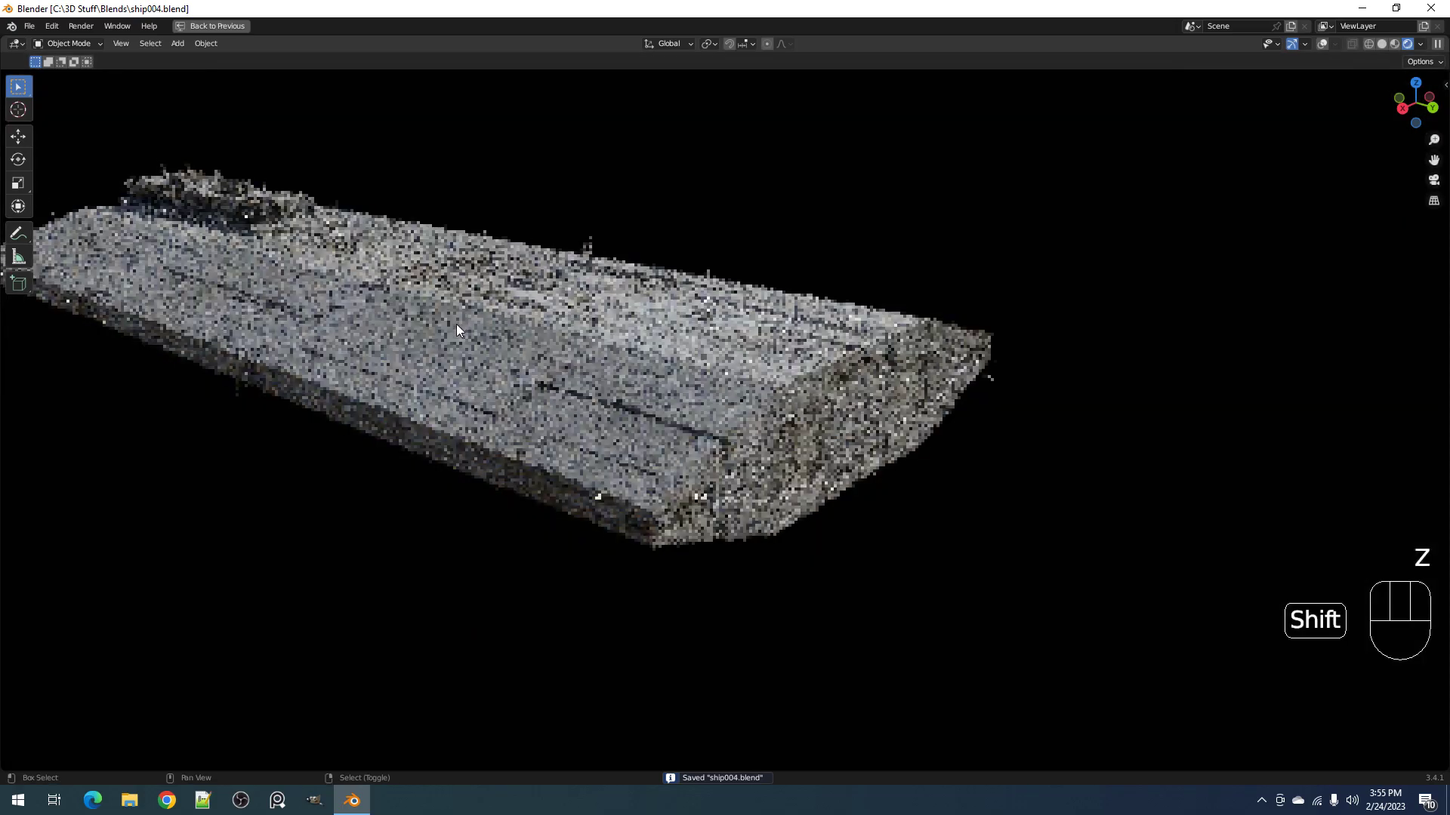
pyautogui.keyDown('shift'); pyautogui.moveTo(417, 315); pyautogui.dragTo(631, 347, button='middle'); pyautogui.keyUp('shift')
pyautogui.scroll(3, 628, 348)
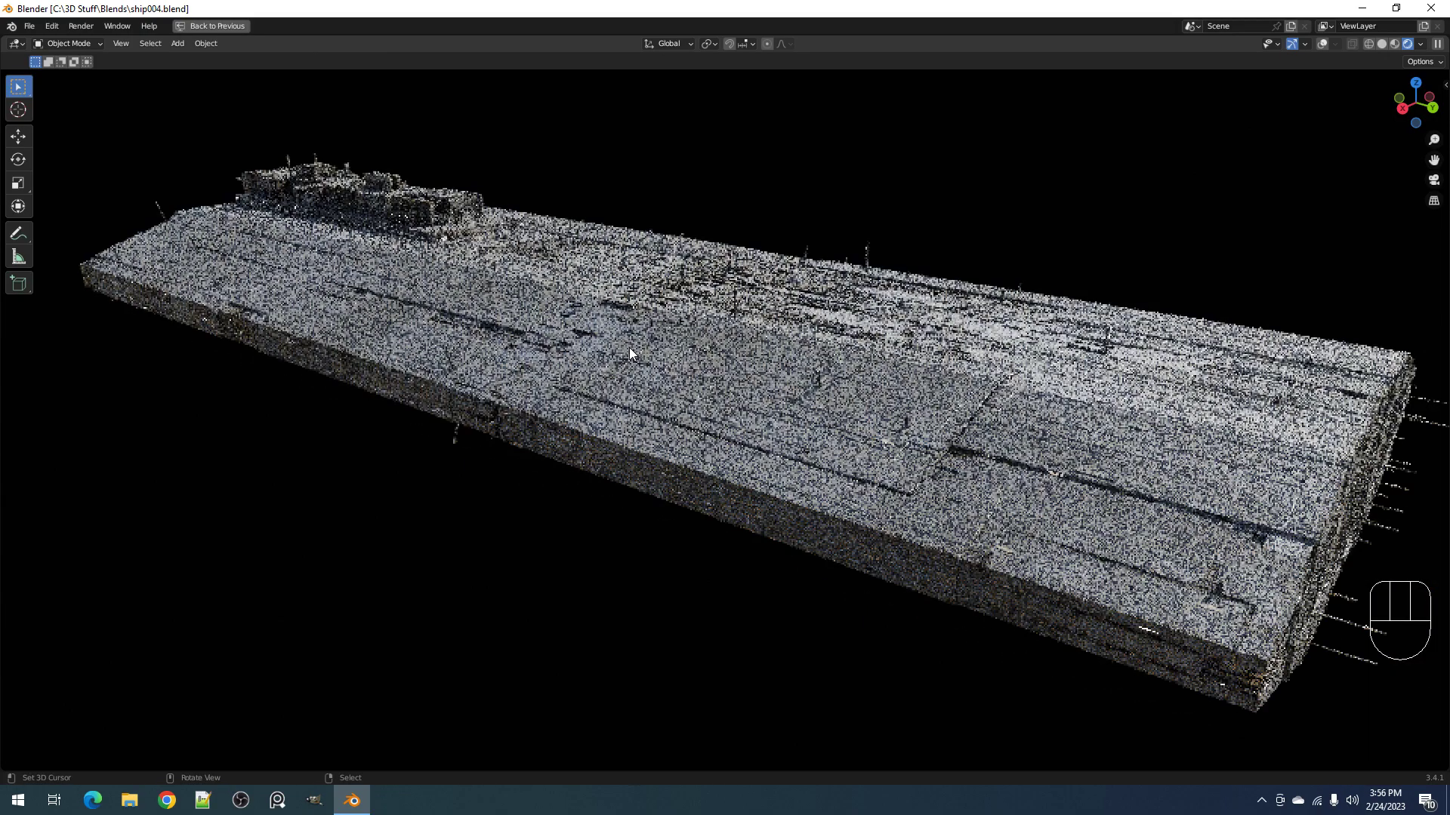
# Step: Inspect the ship from both ends in rendered shading, return to solid shading, and save the file
pyautogui.moveTo(517, 232); pyautogui.dragTo(666, 269, button='middle')
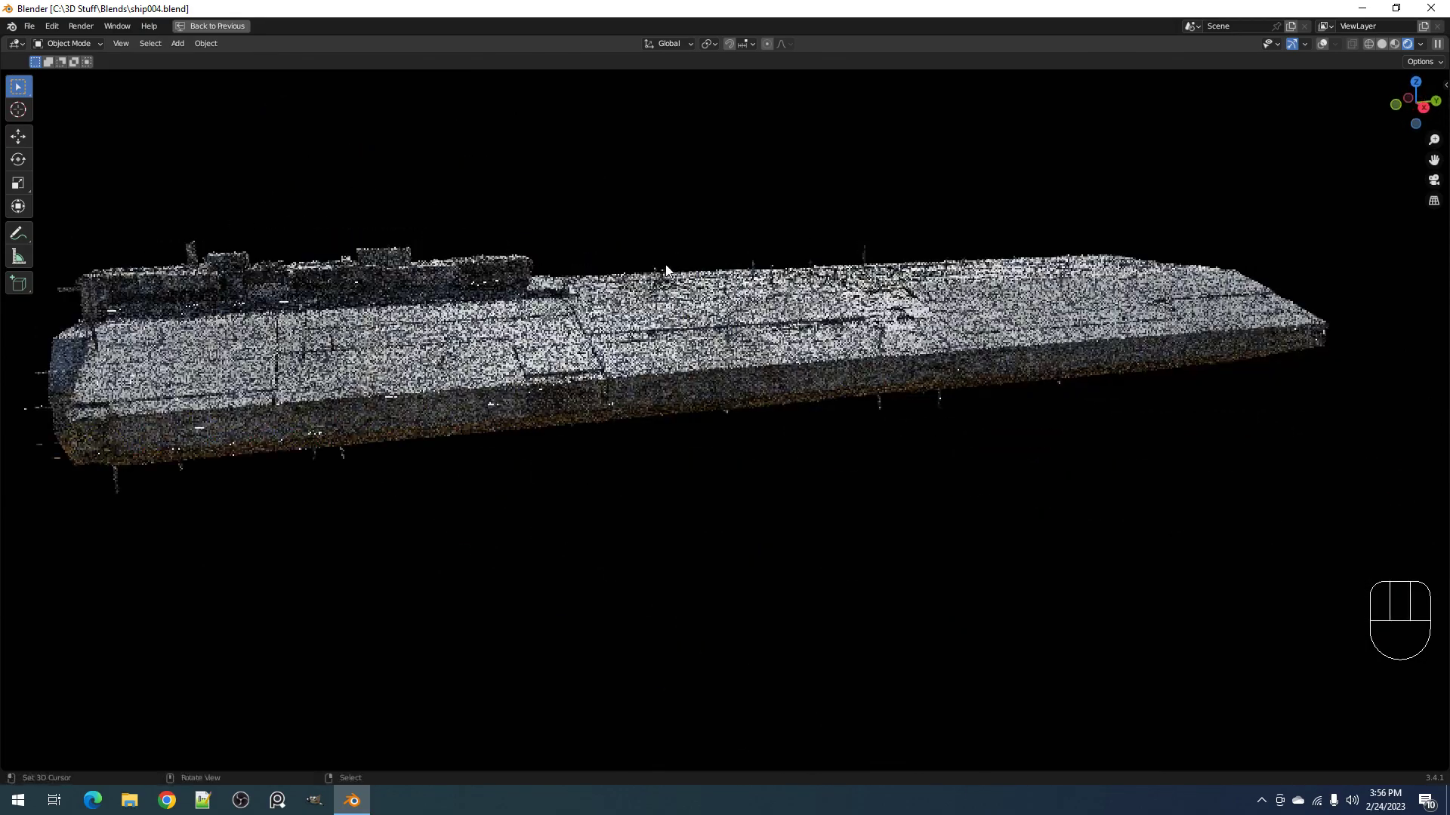
pyautogui.moveTo(880, 300); pyautogui.dragTo(777, 322, button='middle')
pyautogui.press('z')
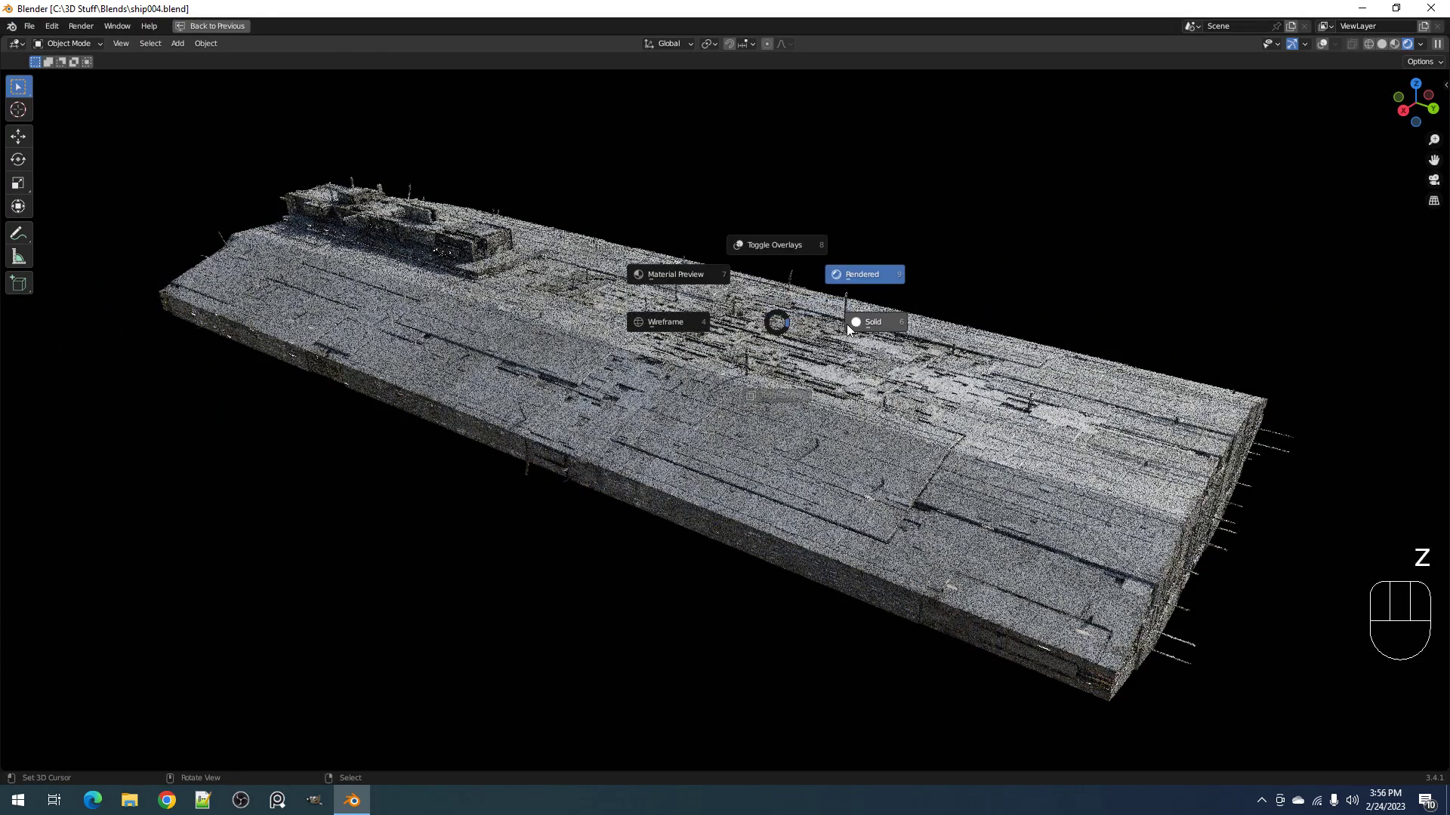
pyautogui.click(853, 324)
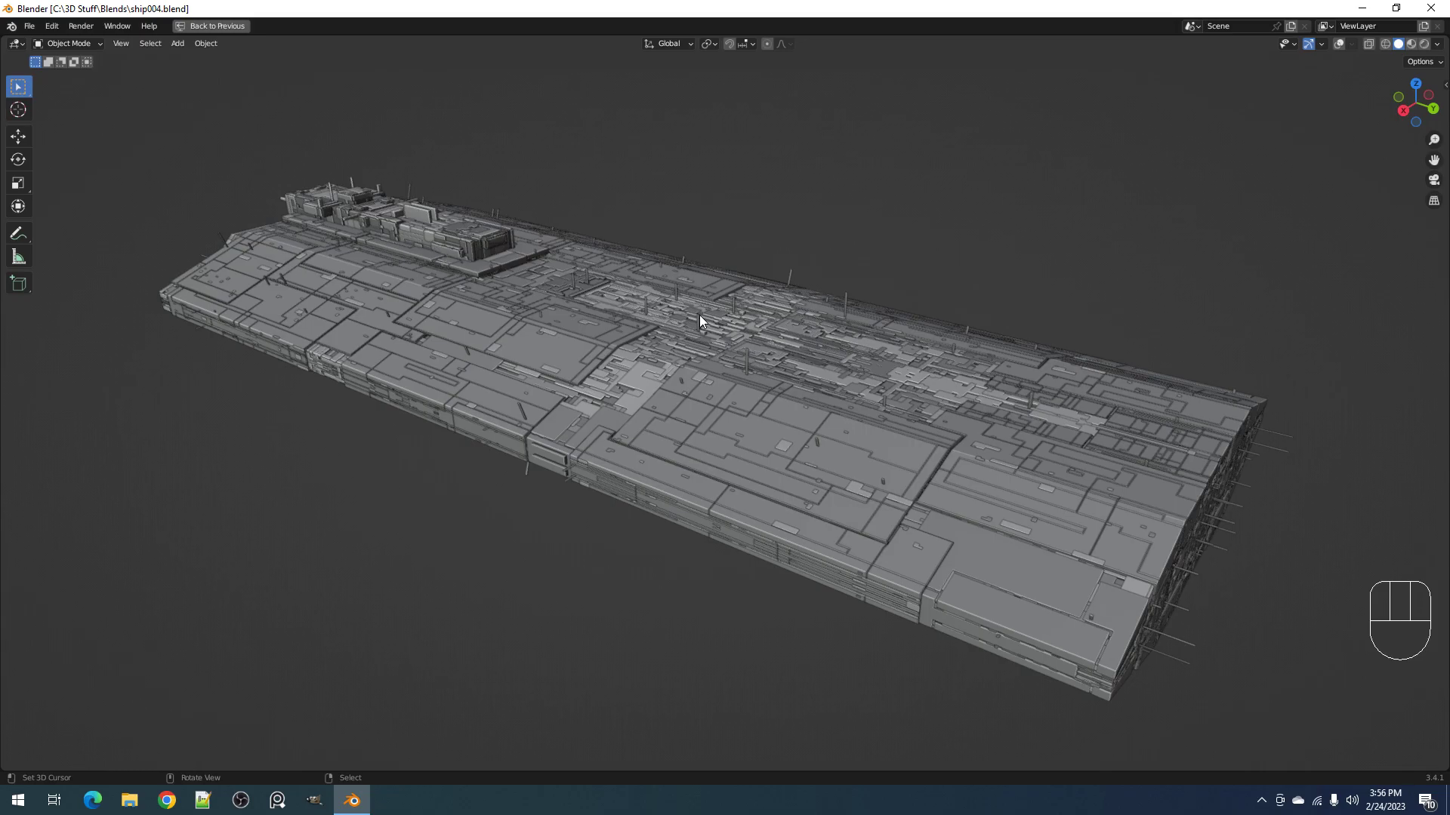
pyautogui.scroll(6, 691, 288)
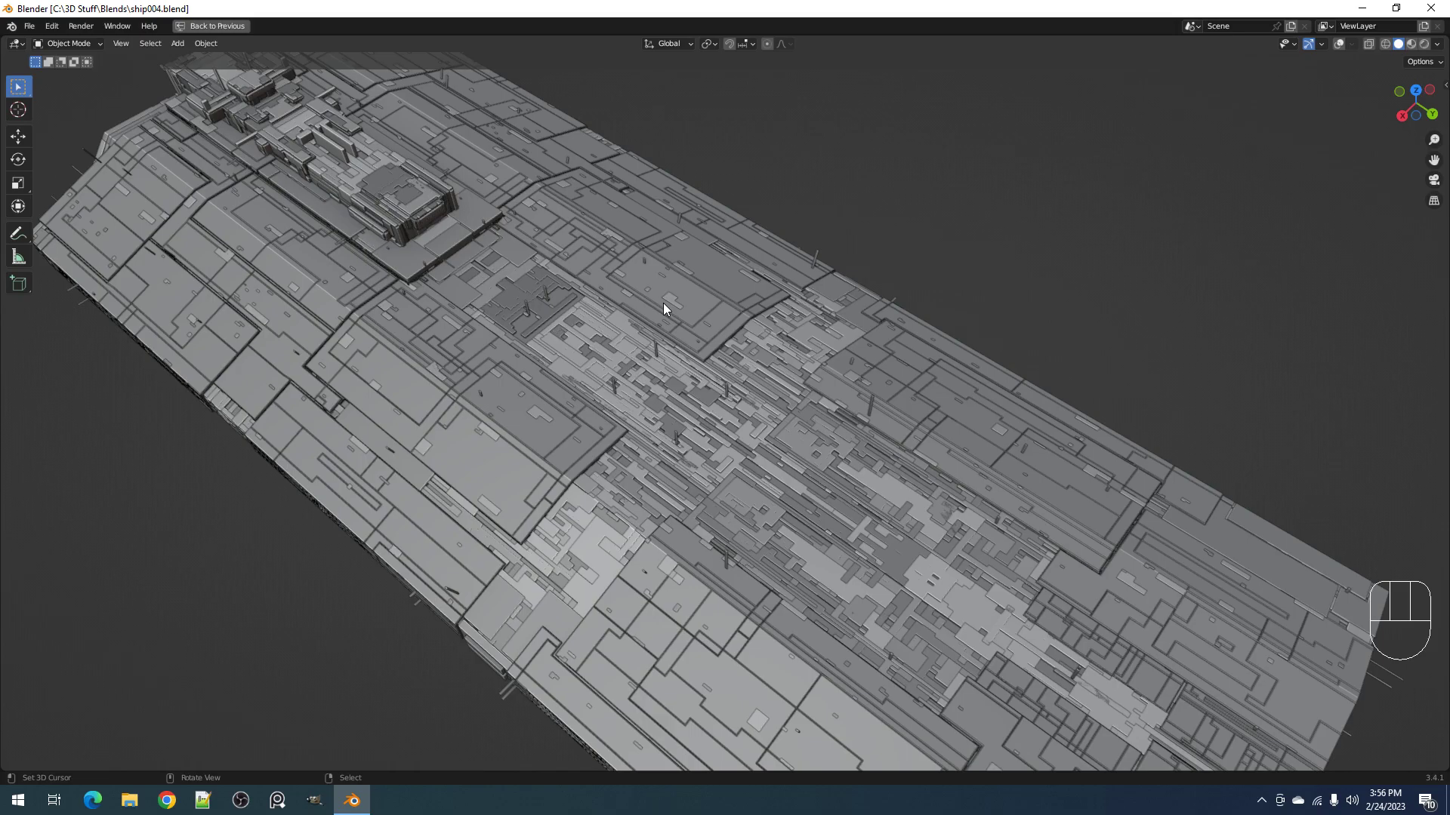
pyautogui.press('ctrl')
pyautogui.scroll(-3, 663, 293)
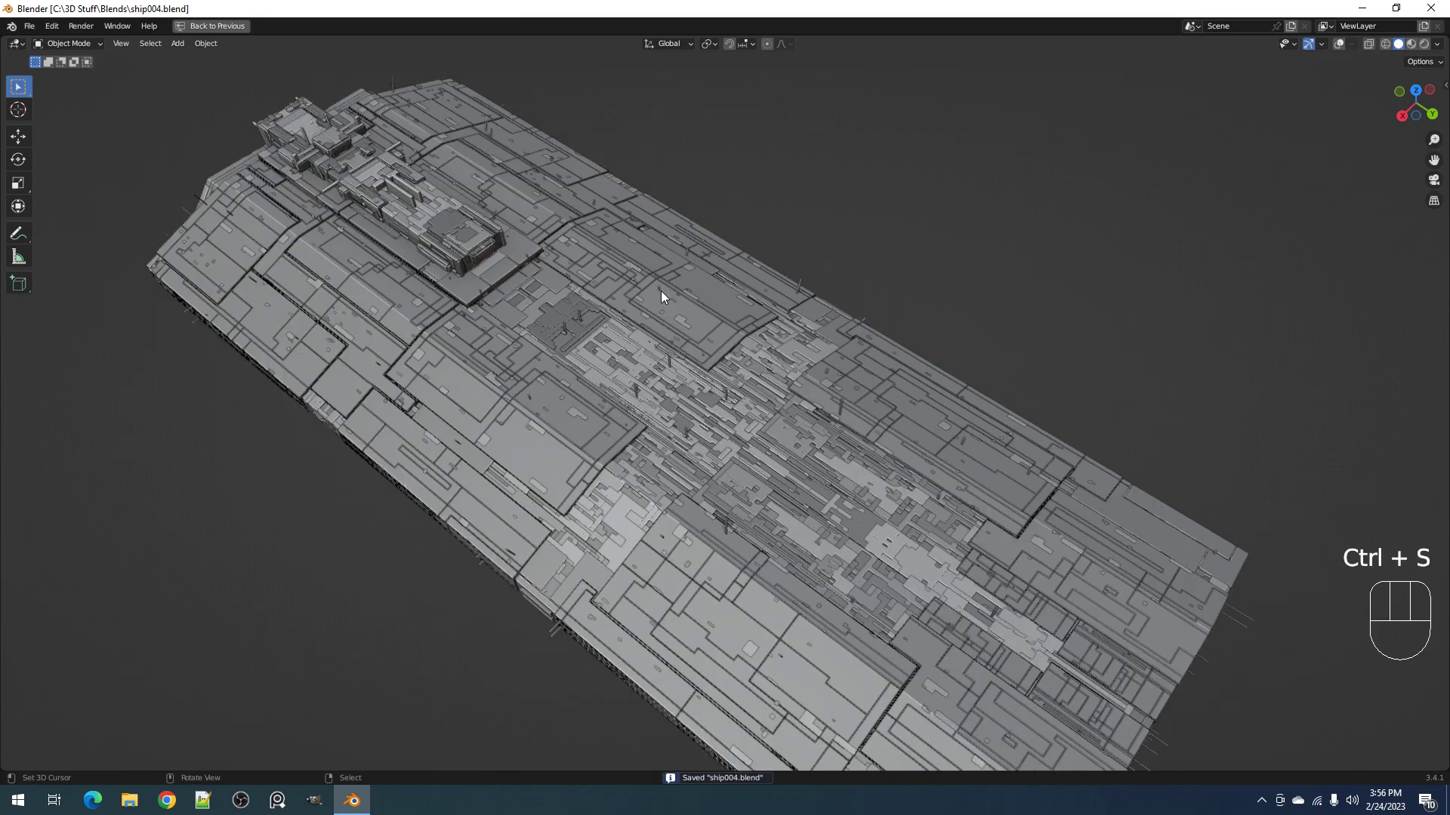
# Step: Examine the ship's upper hull paneling up close and at full length in solid shading, and save the file
pyautogui.hotkey('shift', 'q')
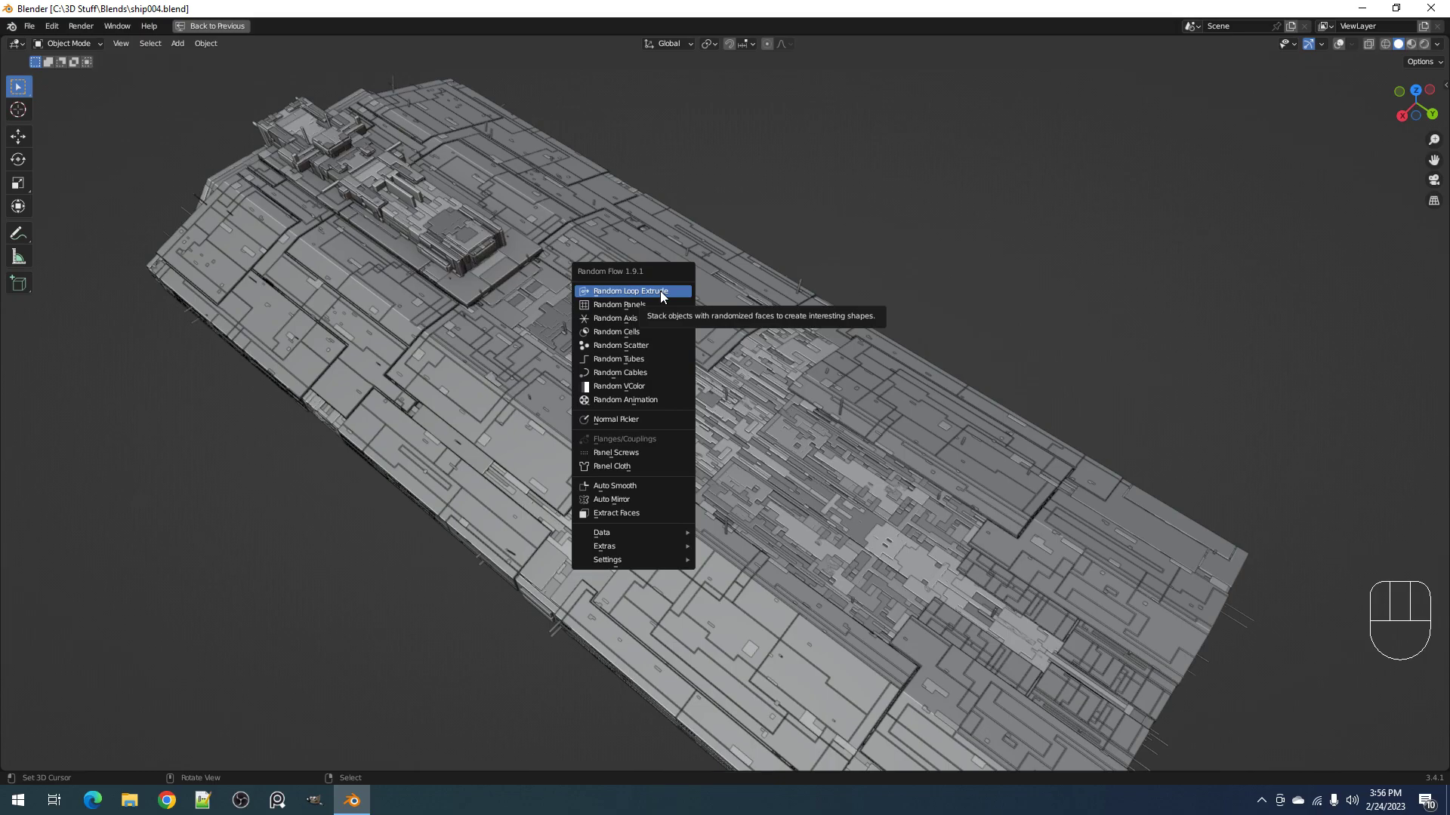
pyautogui.scroll(5, 482, 238)
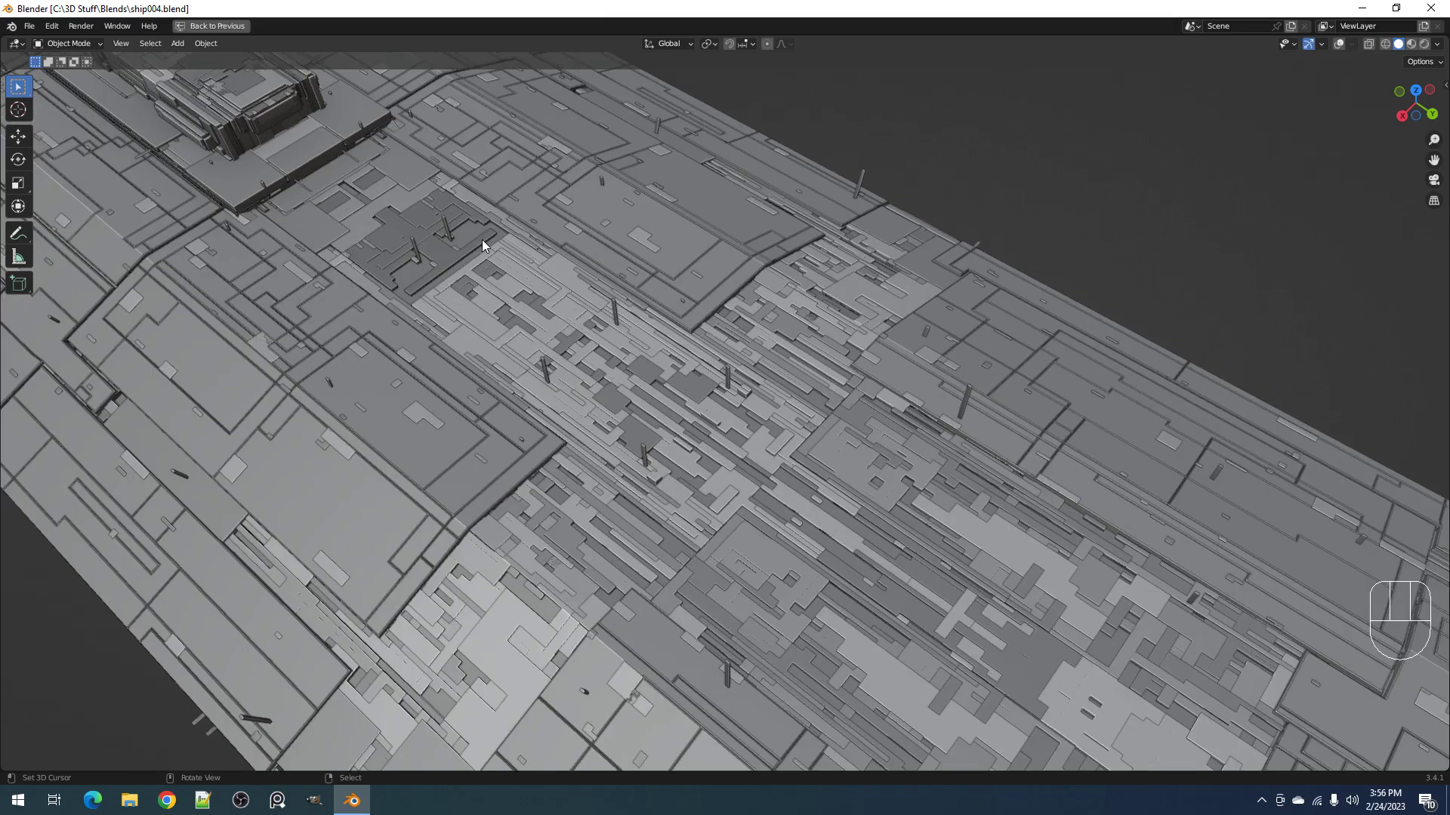
pyautogui.moveTo(577, 325); pyautogui.dragTo(722, 357, button='middle')
pyautogui.scroll(-6, 571, 426)
pyautogui.scroll(2, 672, 345)
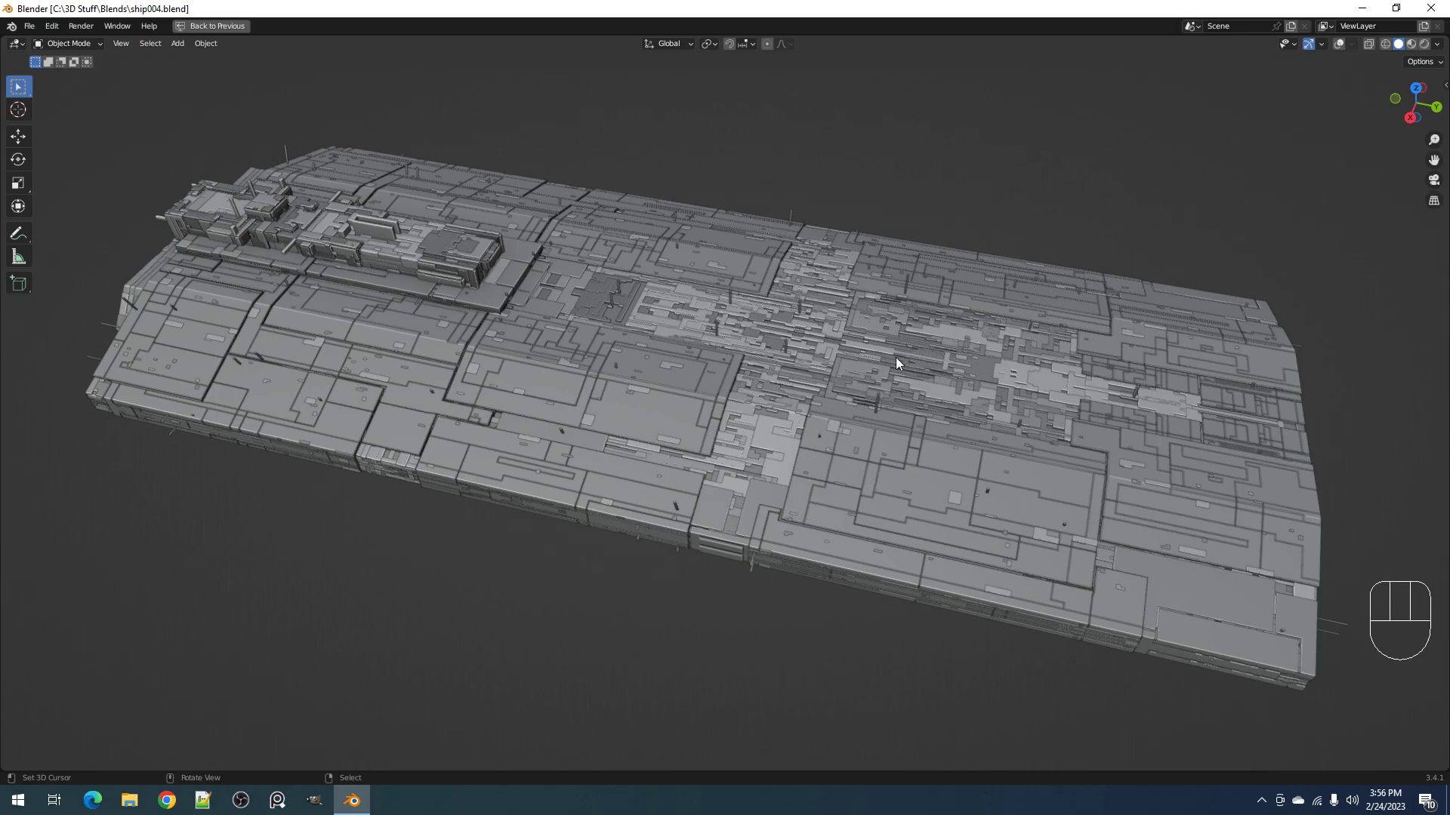
pyautogui.moveTo(923, 414); pyautogui.dragTo(849, 276, button='middle')
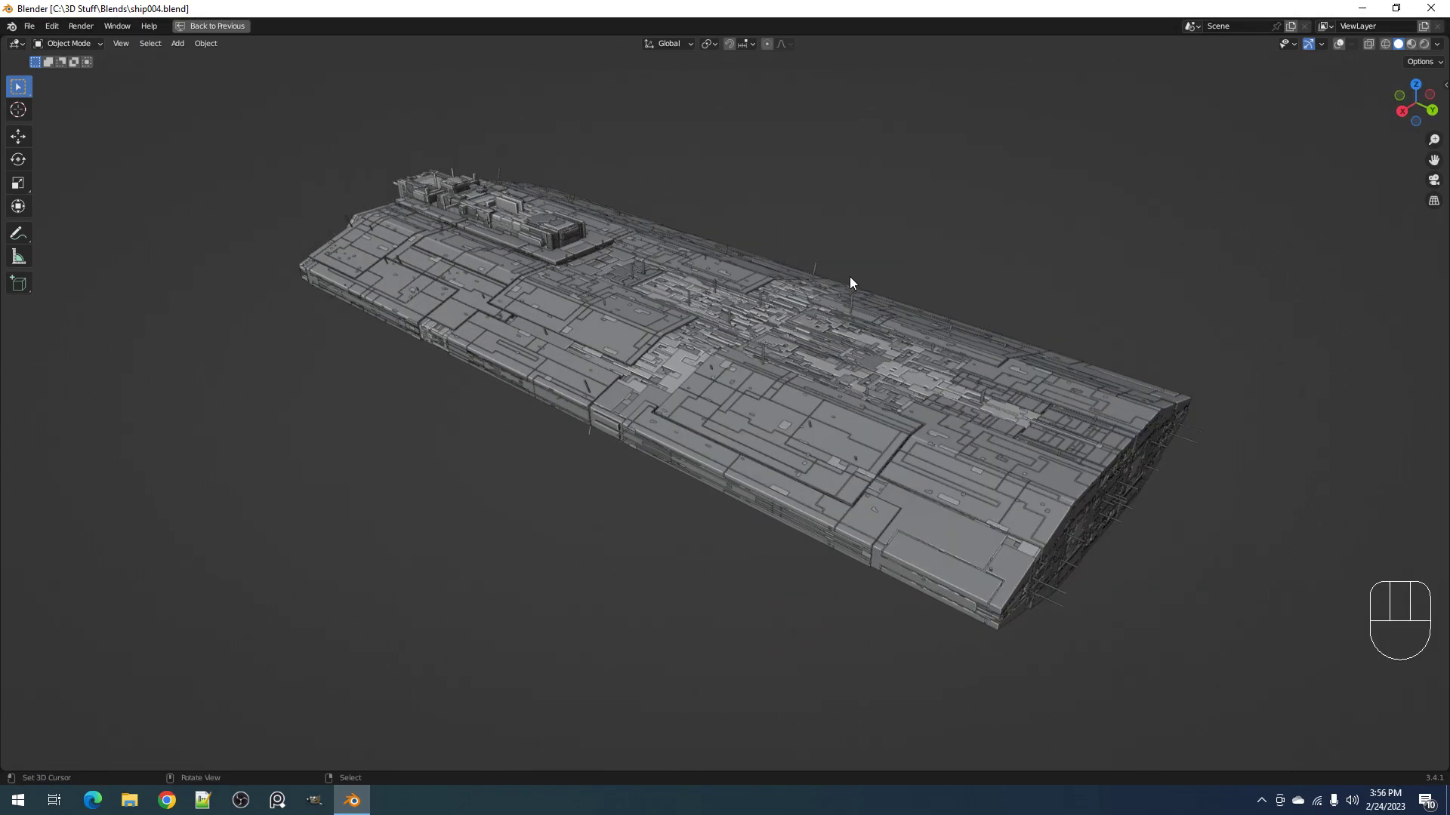
pyautogui.hotkey('ctrl', 's')
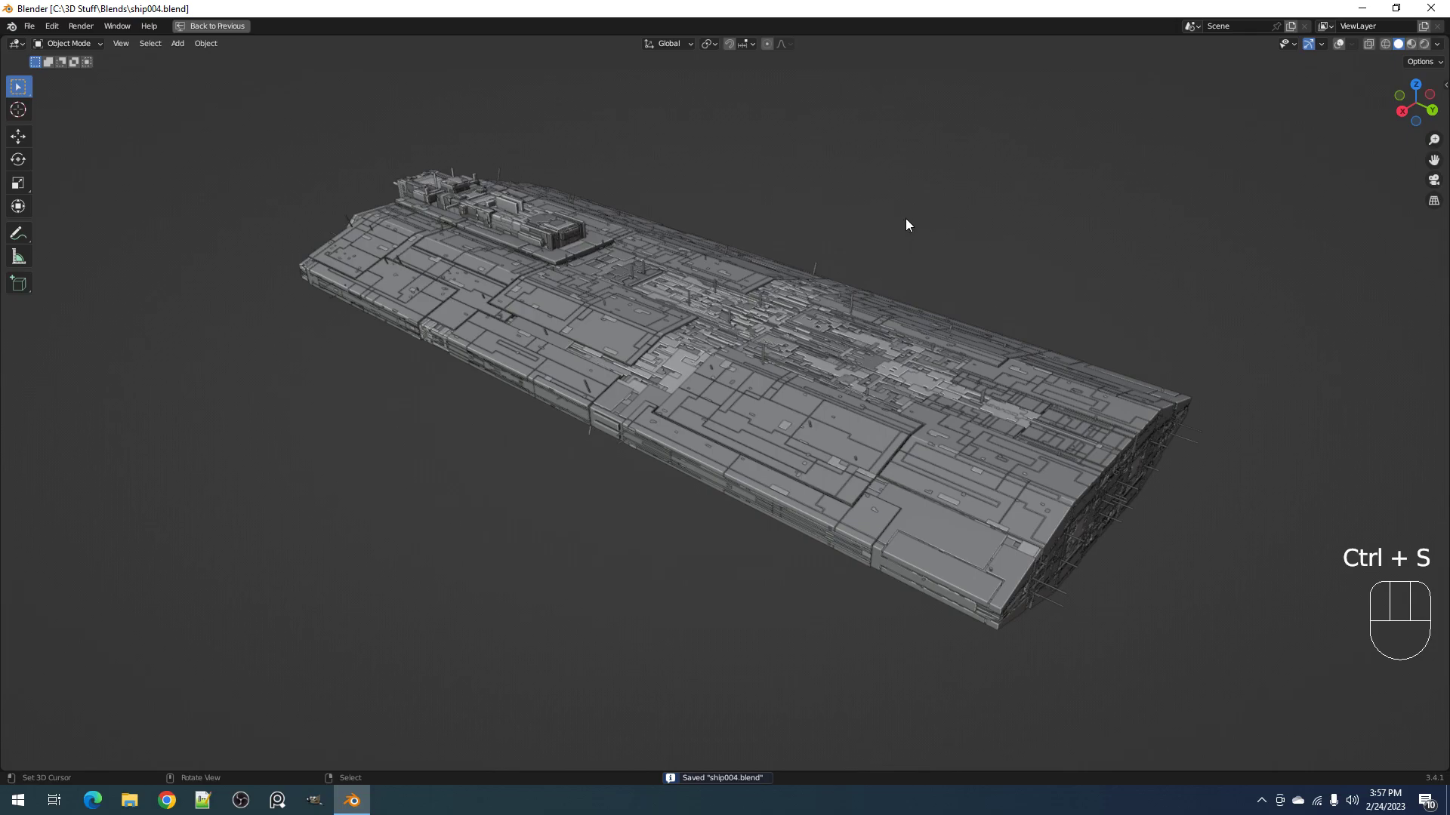
# Step: Preview the ship's hull in rendered shading, switch back to solid shading, and save the file
pyautogui.keyDown('shift'); pyautogui.moveTo(878, 242); pyautogui.dragTo(848, 250, button='middle'); pyautogui.keyUp('shift')
pyautogui.scroll(4, 848, 253)
pyautogui.press('z')
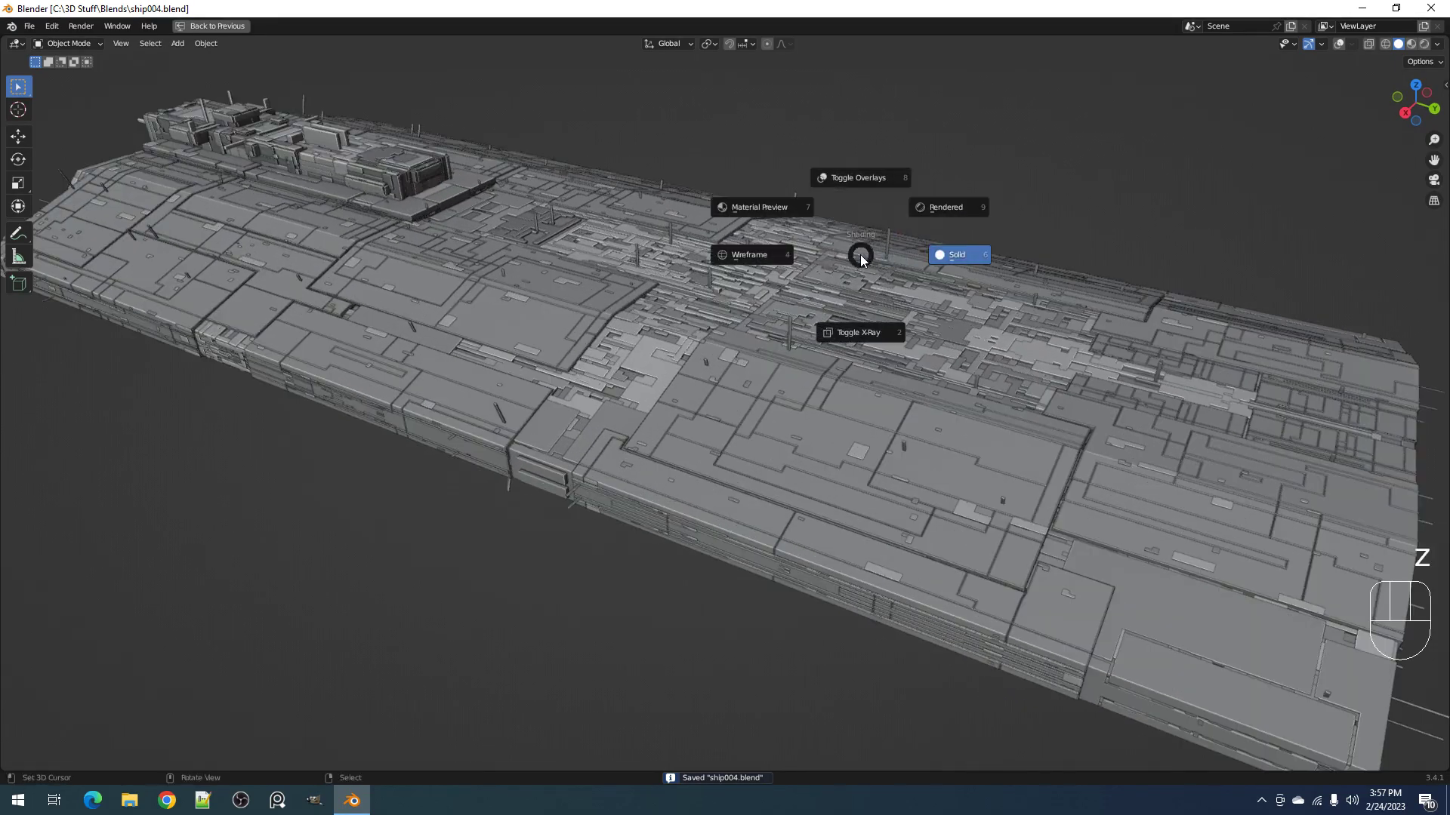
pyautogui.click(940, 205)
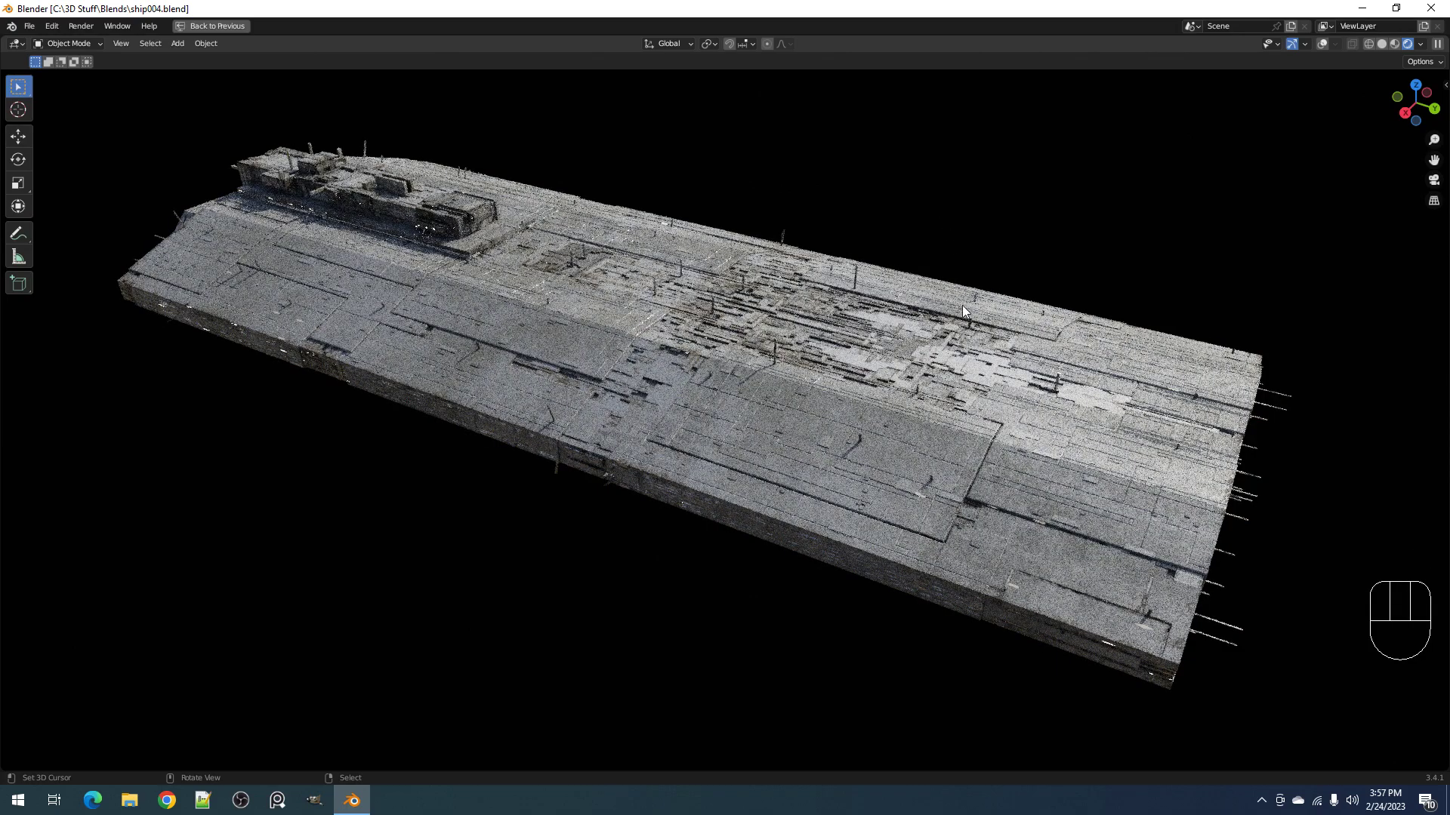
pyautogui.moveTo(957, 305); pyautogui.dragTo(933, 322, button='middle')
pyautogui.press('z')
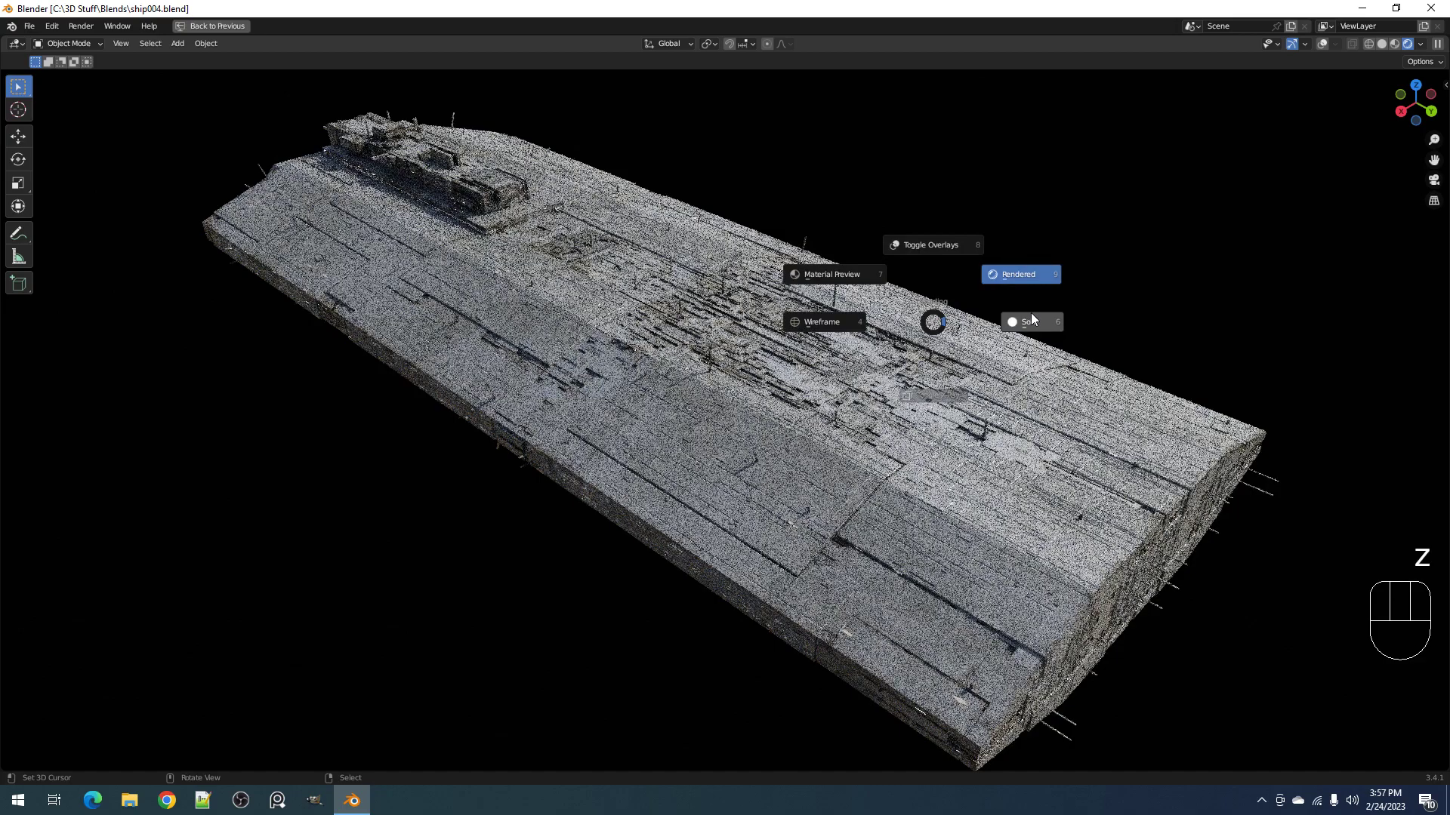
pyautogui.click(1030, 312)
pyautogui.hotkey('ctrl', 's')
# Step: Examine the solid-shaded ship from the rear, above and the side, saving the file along the way
pyautogui.moveTo(778, 317); pyautogui.dragTo(892, 320, button='middle')
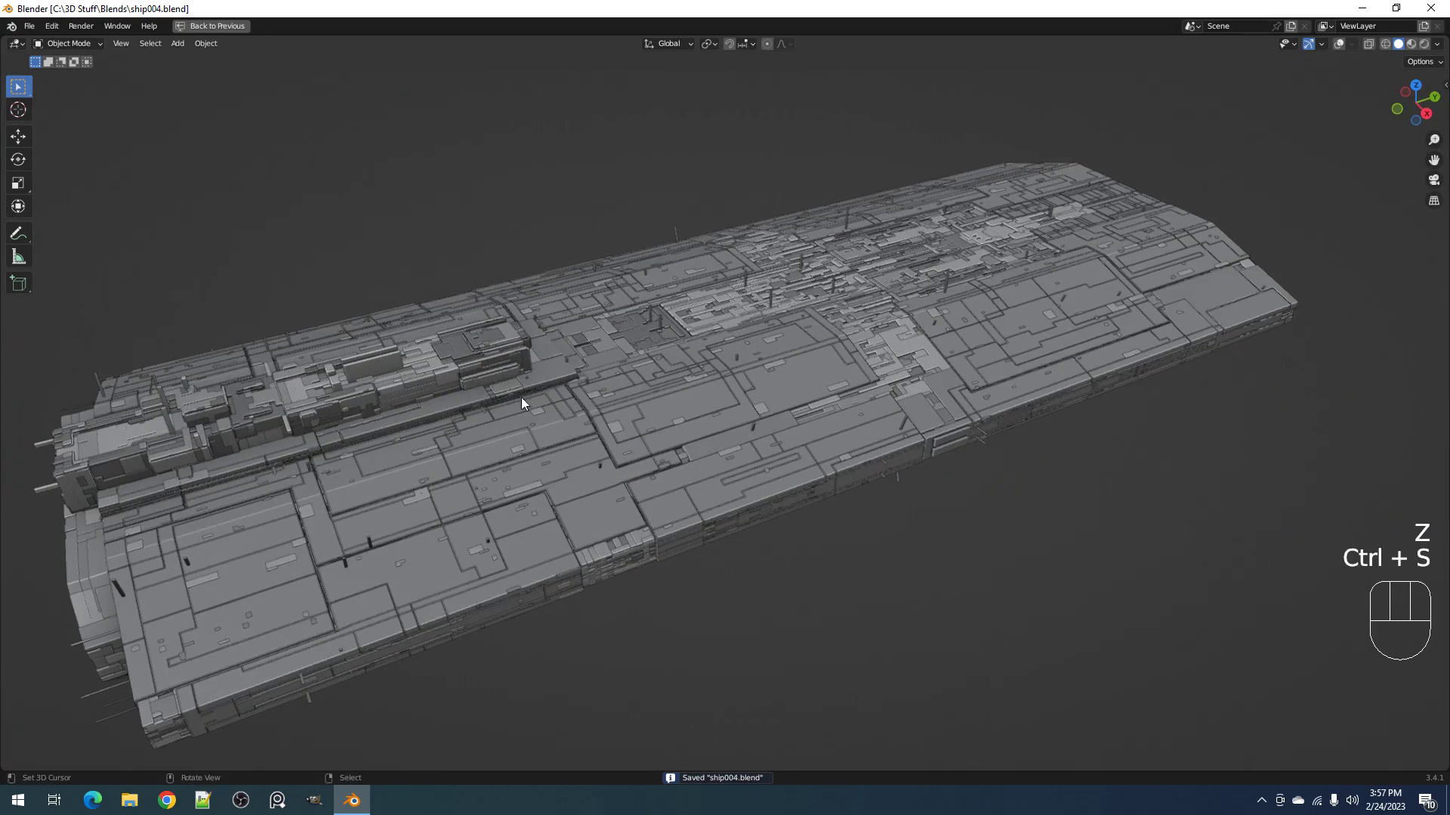
pyautogui.scroll(-5, 822, 439)
pyautogui.moveTo(821, 440); pyautogui.dragTo(728, 451, button='middle')
pyautogui.scroll(3, 728, 457)
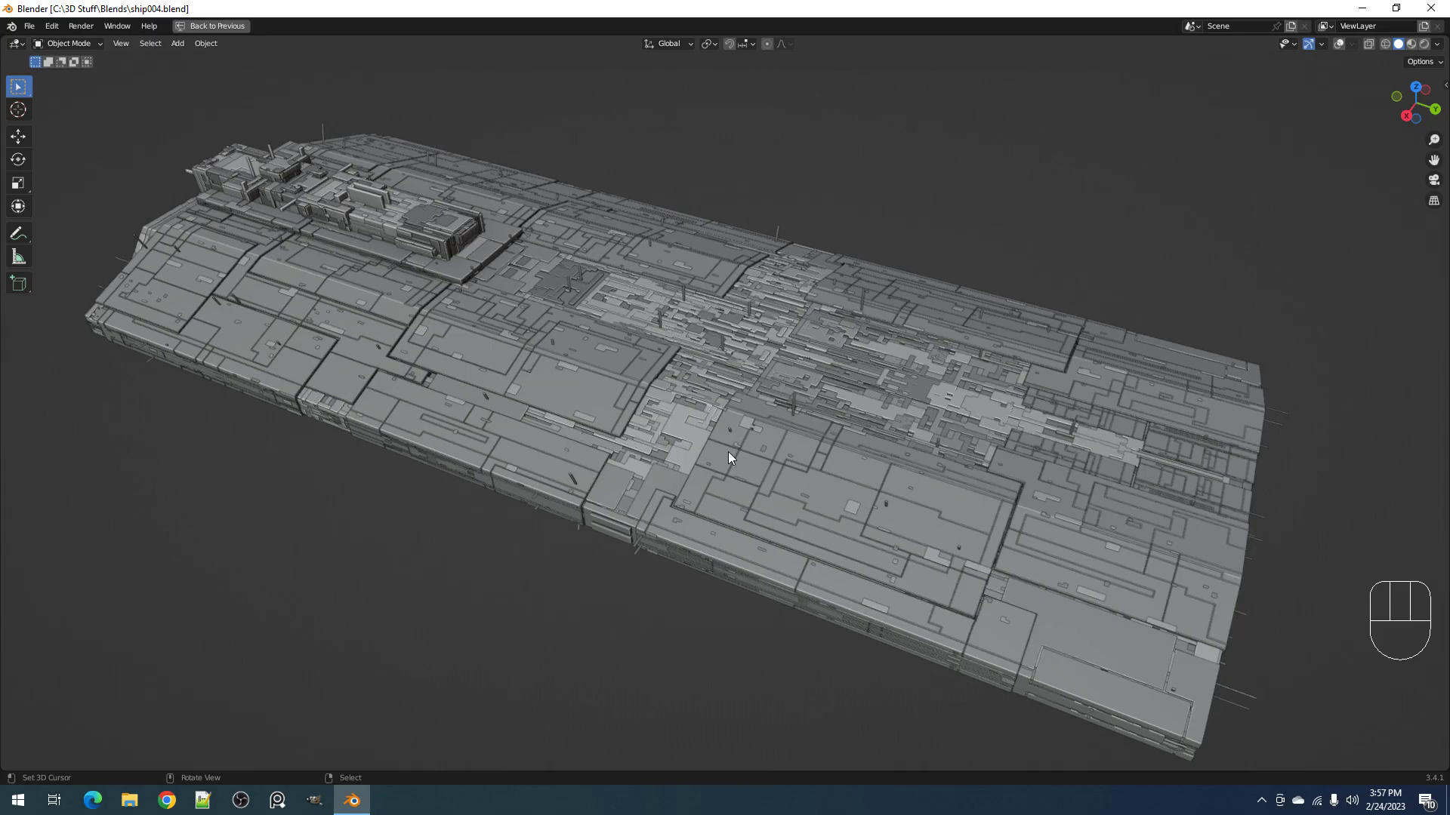
pyautogui.moveTo(618, 440); pyautogui.dragTo(713, 443, button='middle')
pyautogui.hotkey('ctrl', 's')
pyautogui.moveTo(974, 447); pyautogui.dragTo(1008, 328, button='middle')
pyautogui.scroll(-1, 857, 397)
pyautogui.keyDown('shift'); pyautogui.moveTo(737, 226); pyautogui.dragTo(851, 188, button='middle'); pyautogui.keyUp('shift')
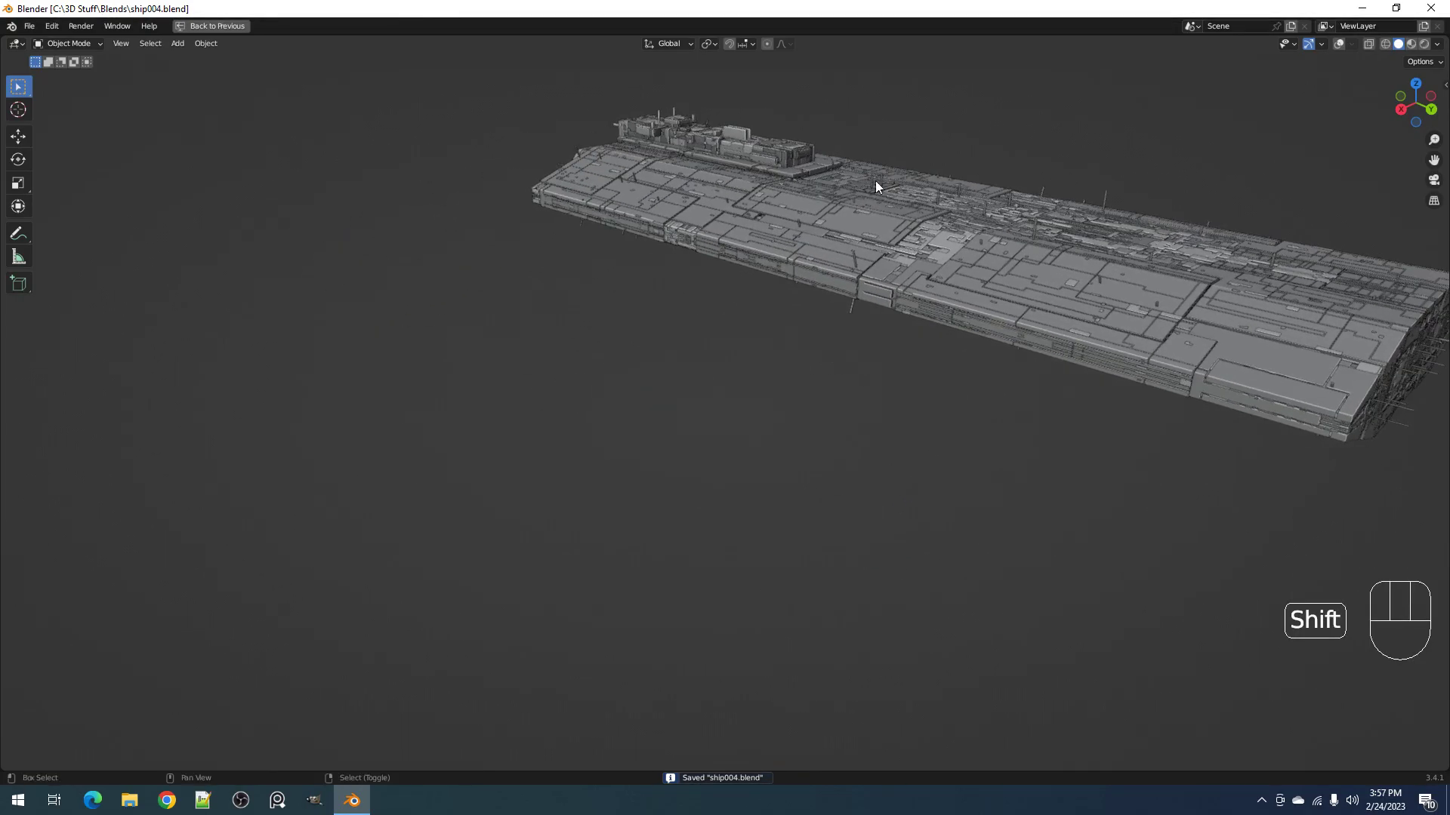
# Step: Check the ship once more in rendered shading, restore solid shading with the whole ship in view, and save the file
pyautogui.press('z')
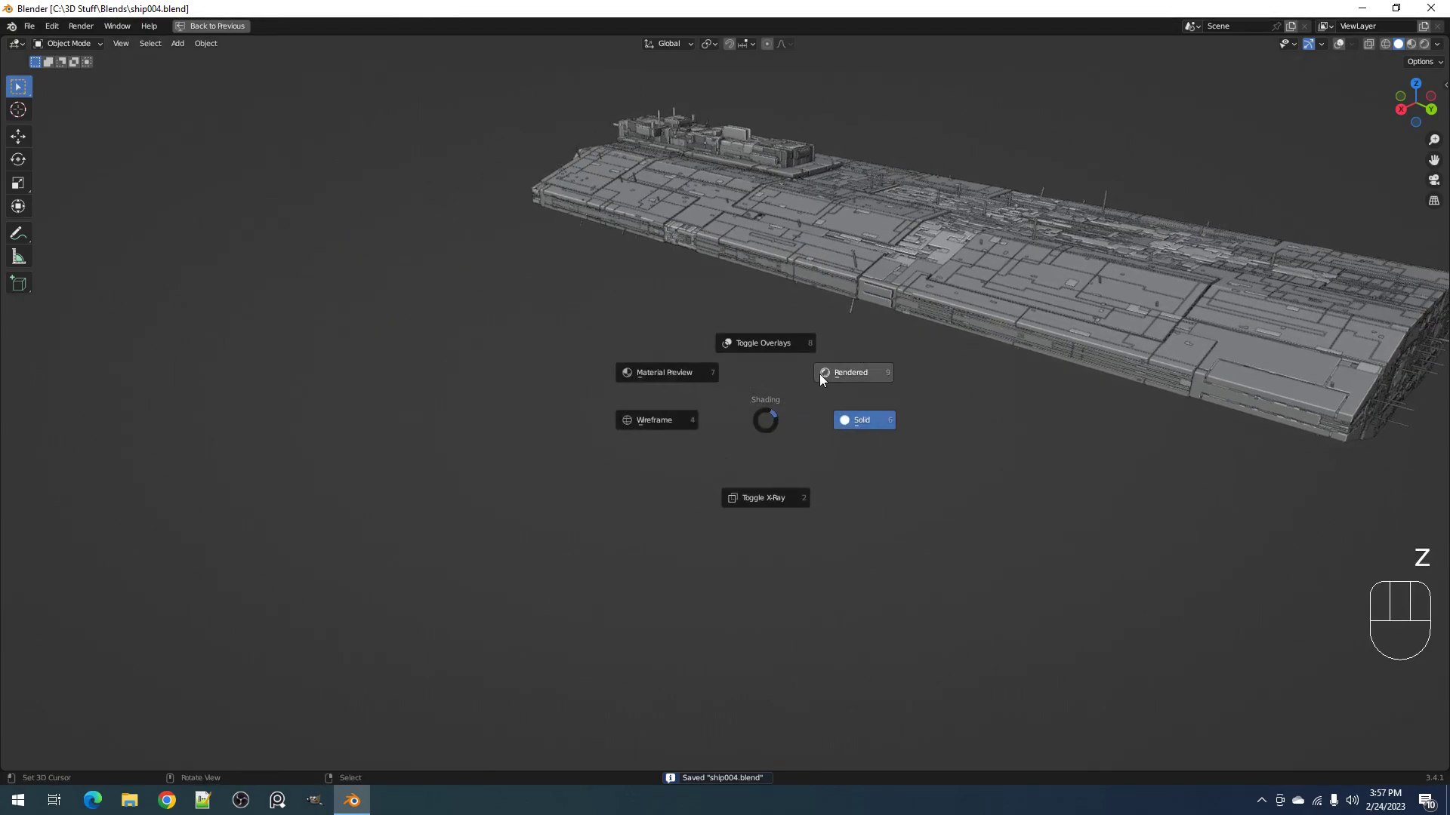
pyautogui.click(820, 375)
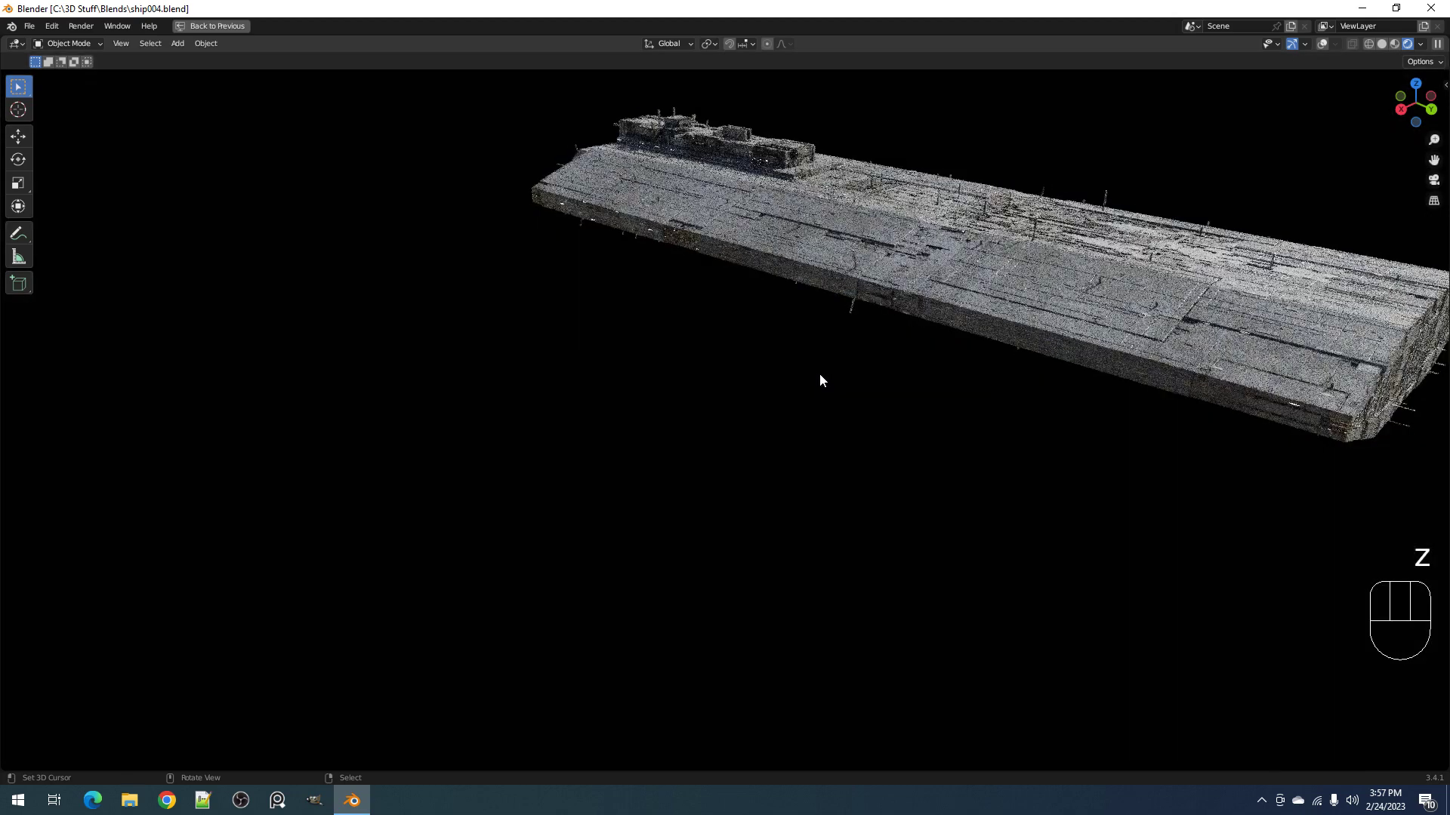
pyautogui.press('z')
pyautogui.click(927, 375)
pyautogui.moveTo(1114, 296)
pyautogui.keyDown('shift'); pyautogui.mouseDown(button='middle')
pyautogui.moveTo(761, 395)
pyautogui.moveTo(889, 406)
pyautogui.moveTo(785, 422)
pyautogui.mouseUp(button='middle'); pyautogui.keyUp('shift')
pyautogui.hotkey('ctrl', 's')
pyautogui.hotkey('ctrl', 'space')
pyautogui.scroll(-2, 890, 406)
pyautogui.hotkey('ctrl', 'space')
pyautogui.hotkey('ctrl', 's')
# Step: Select all ship objects of the same type as a picked hull panel, show the viewport overlays, and save the file
pyautogui.click(786, 423)
pyautogui.hotkey('shift', 'g')
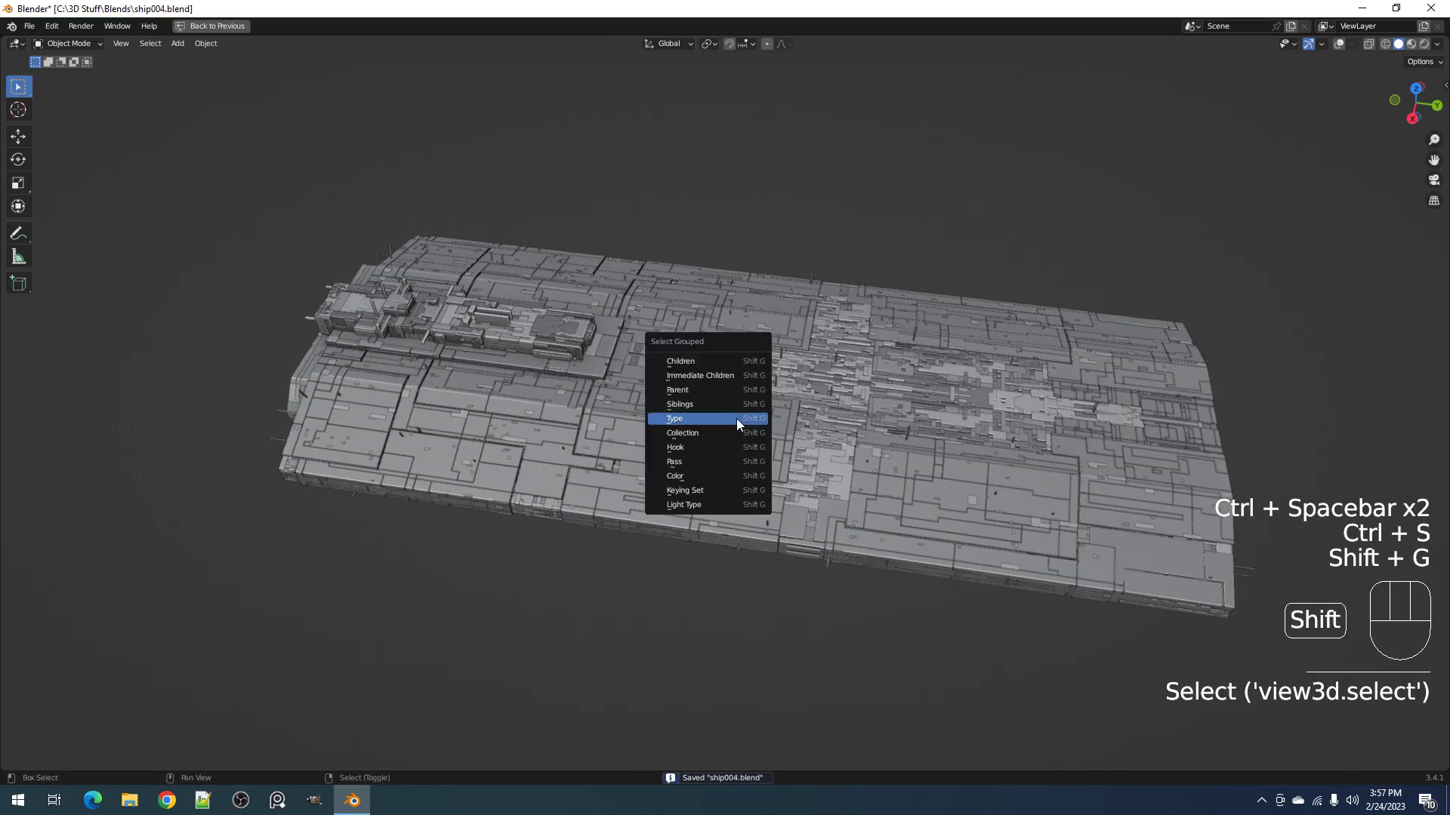
pyautogui.click(736, 419)
pyautogui.hotkey('shift', 'alt', 'z')
pyautogui.hotkey('shift', 'alt', 'z')
pyautogui.hotkey('shift', 'alt', 'z')
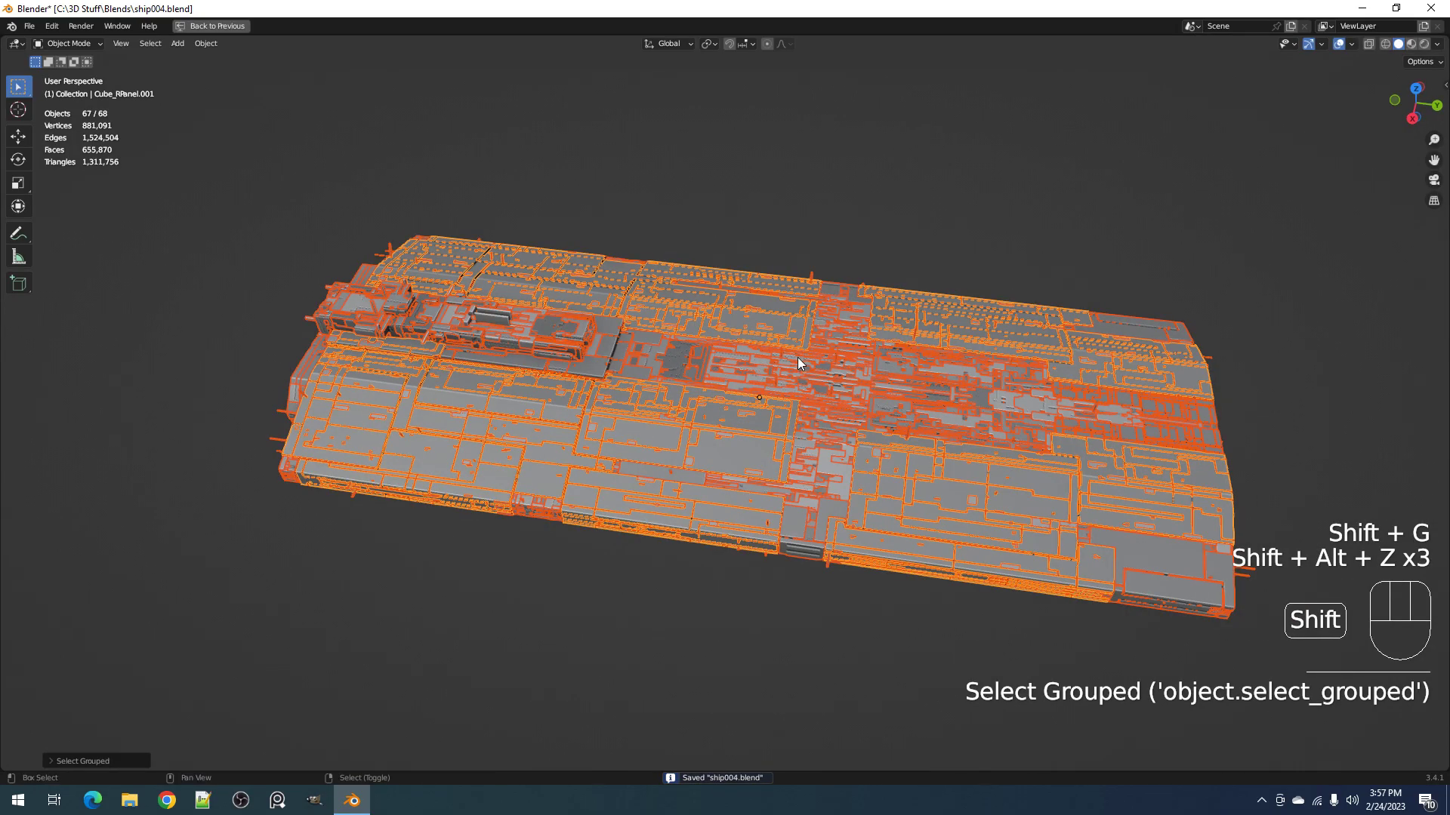
pyautogui.scroll(2, 795, 352)
pyautogui.hotkey('ctrl', 's')
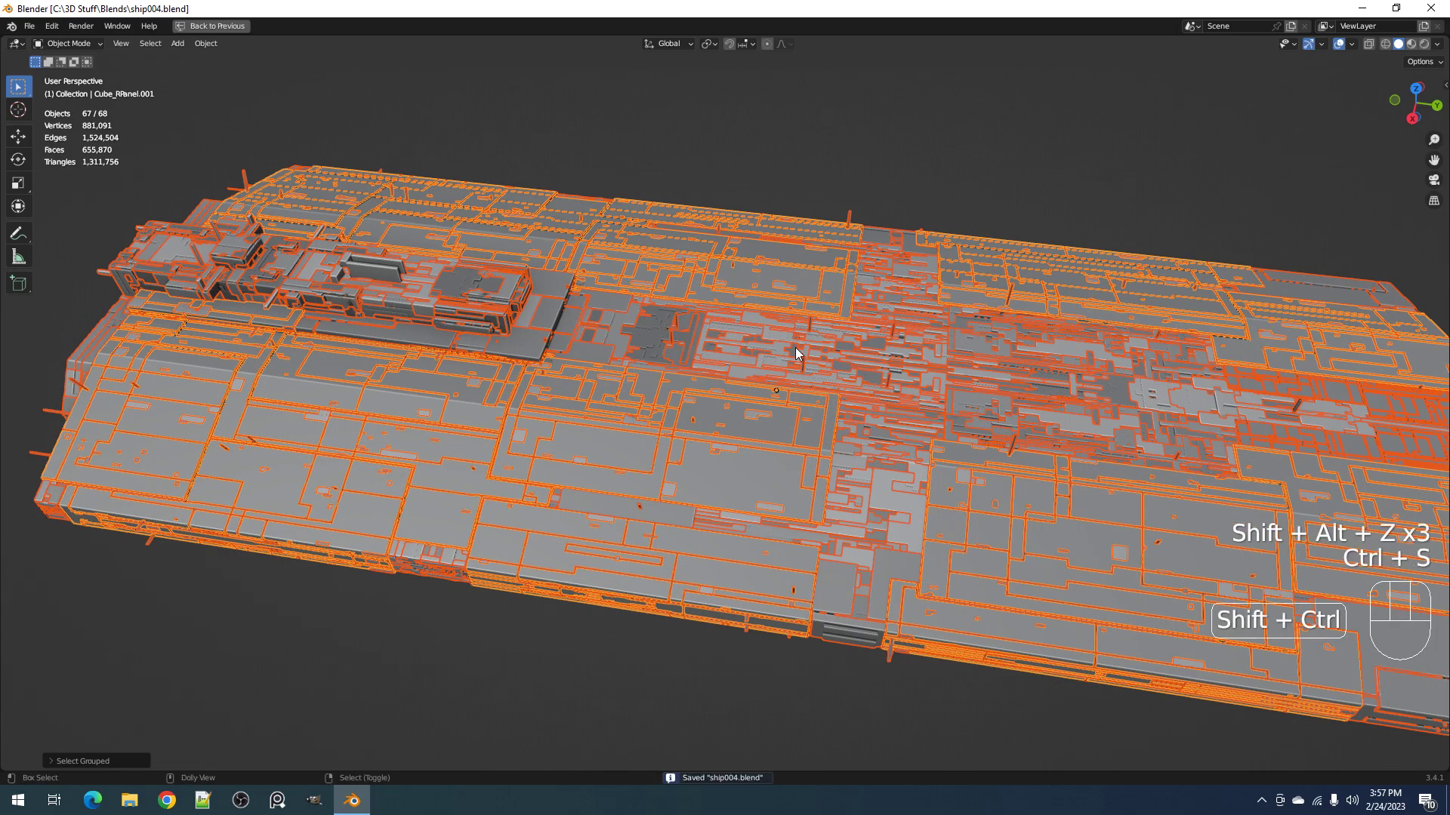
# Step: Join all the selected ship parts into the Cube object with Random Flow's Join Objects
pyautogui.hotkey('shift', 'ctrl', 'x')
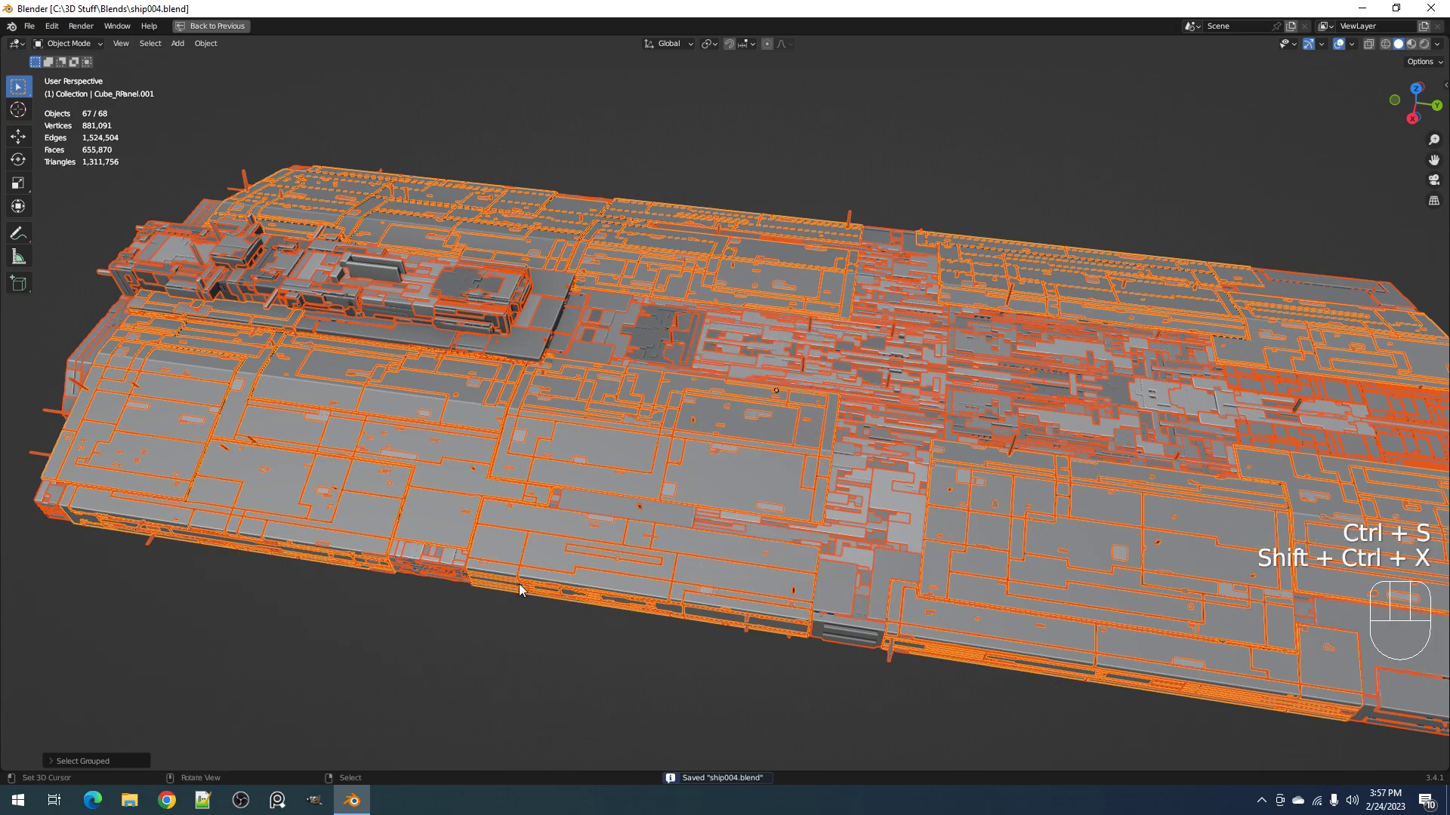
pyautogui.hotkey('shift', 'q')
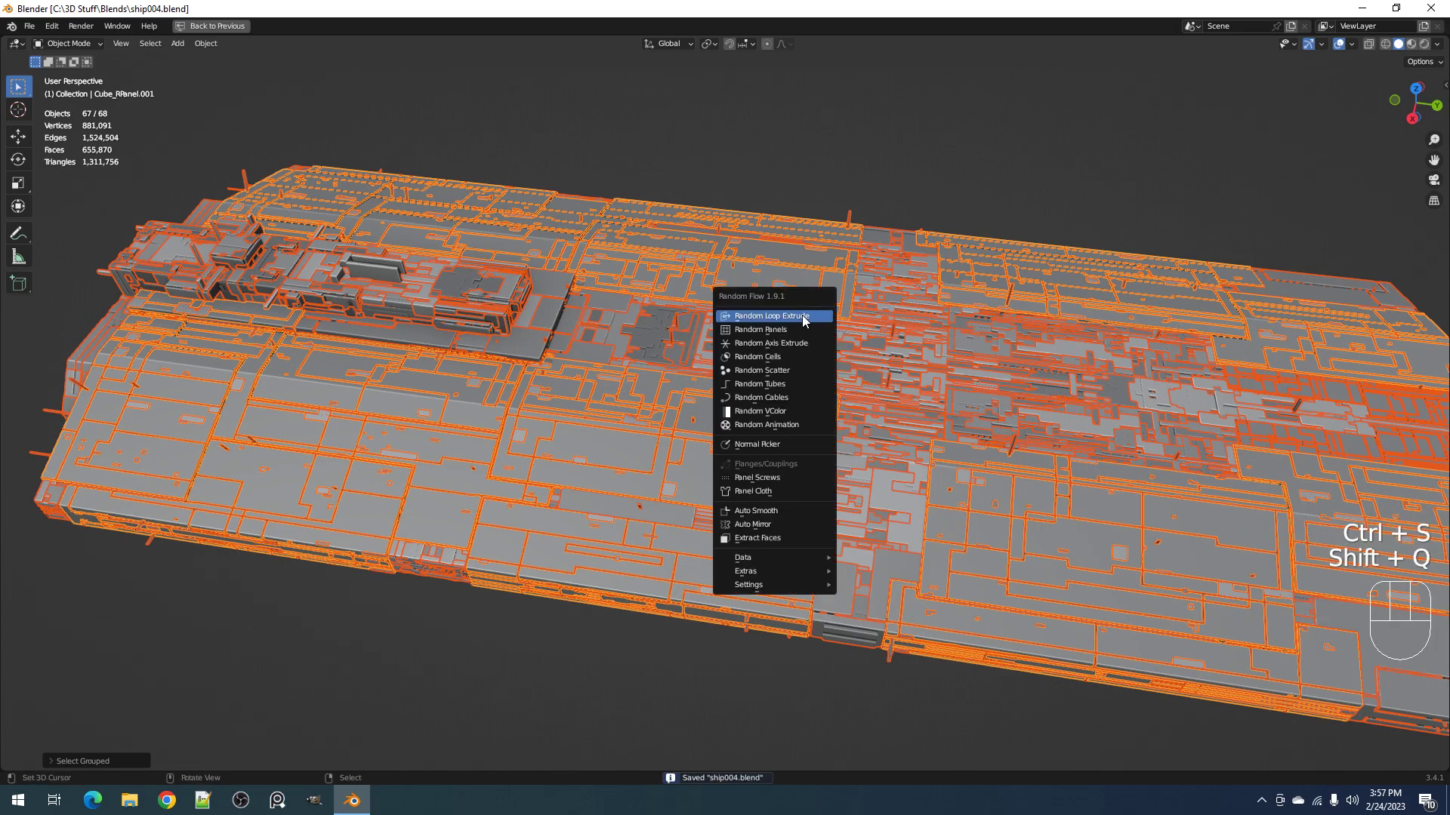
pyautogui.moveTo(762, 573)
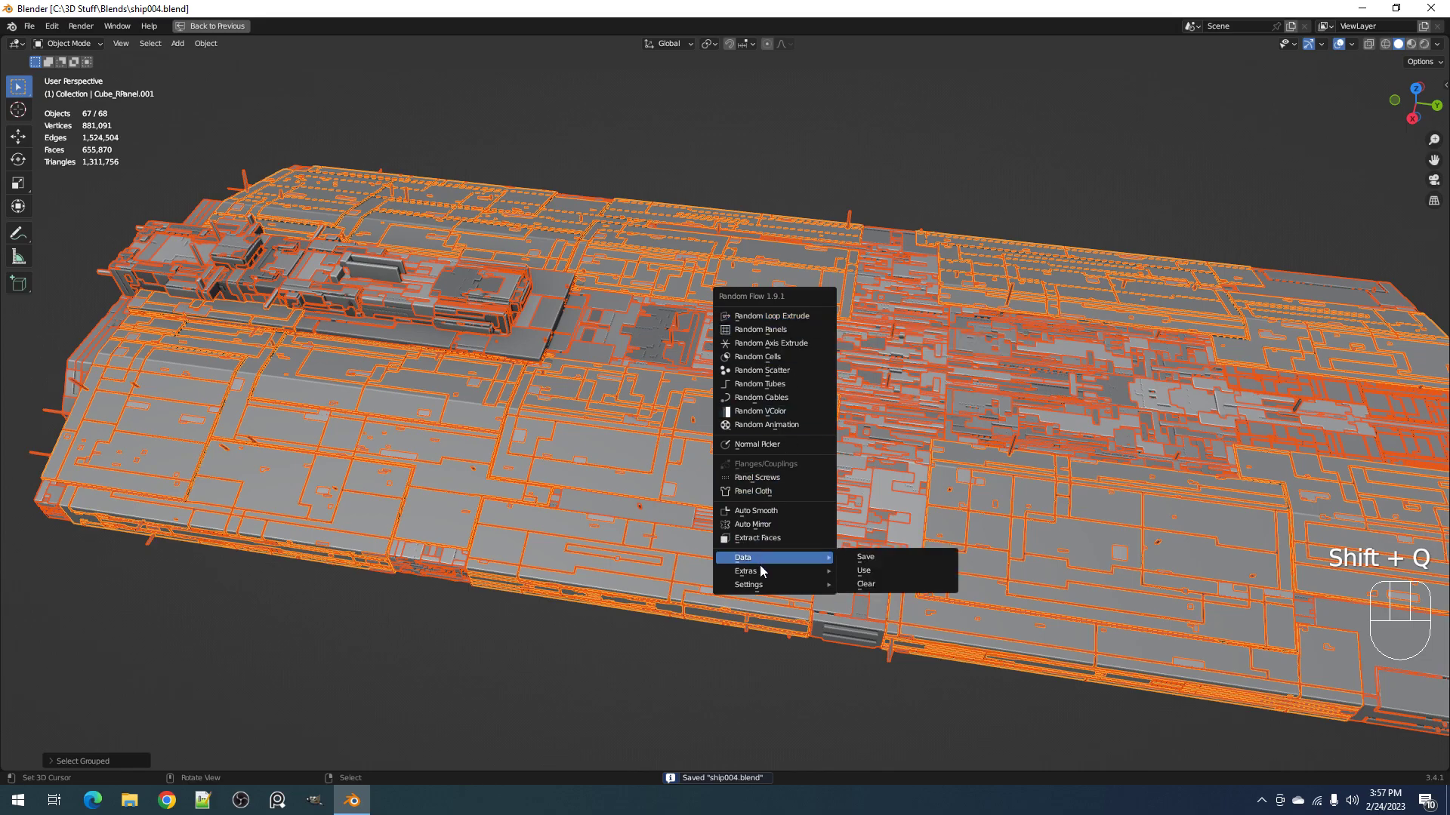
pyautogui.click(885, 585)
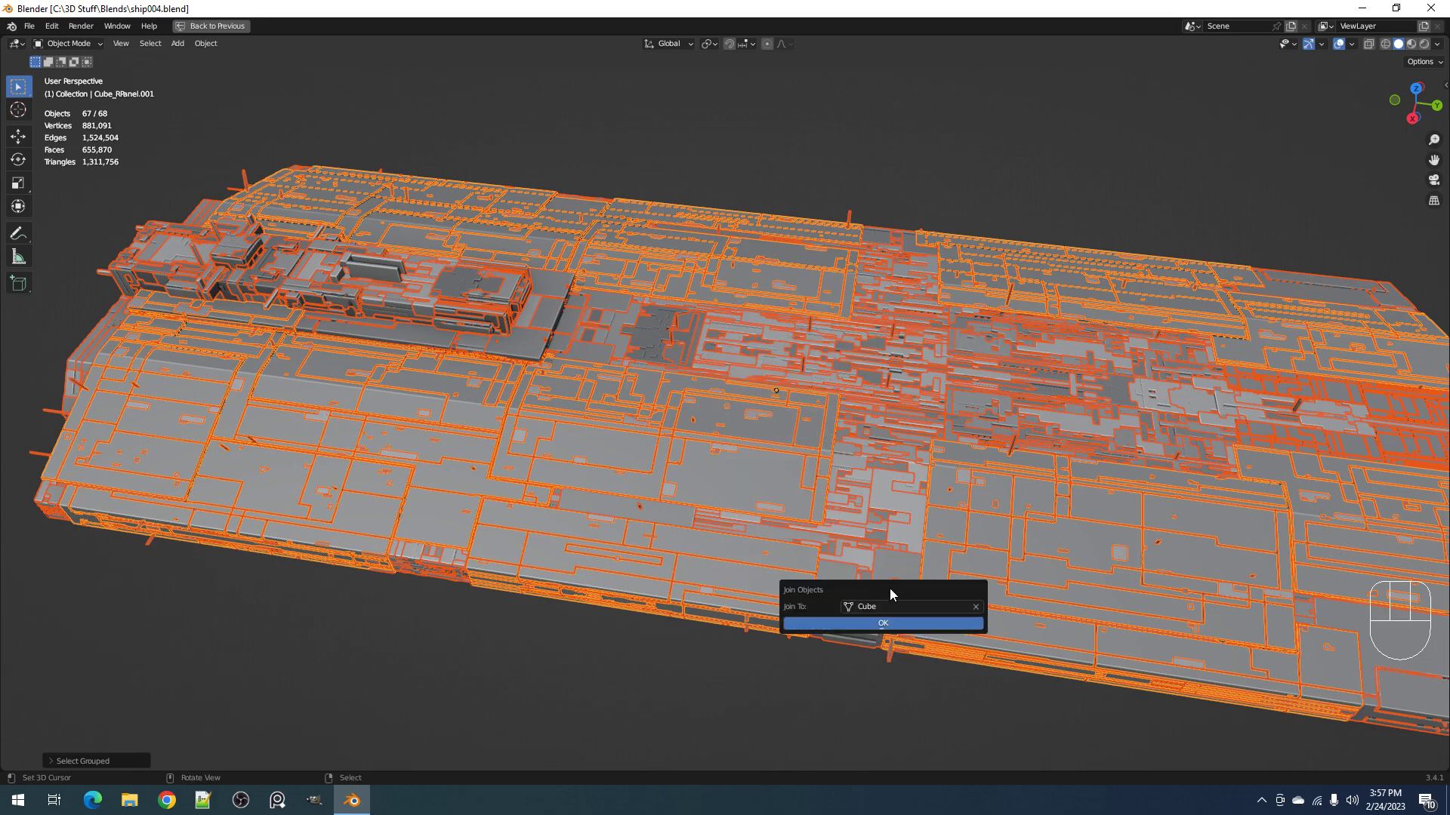
pyautogui.click(882, 626)
pyautogui.scroll(-1, 876, 442)
pyautogui.moveTo(875, 443); pyautogui.dragTo(853, 441, button='middle')
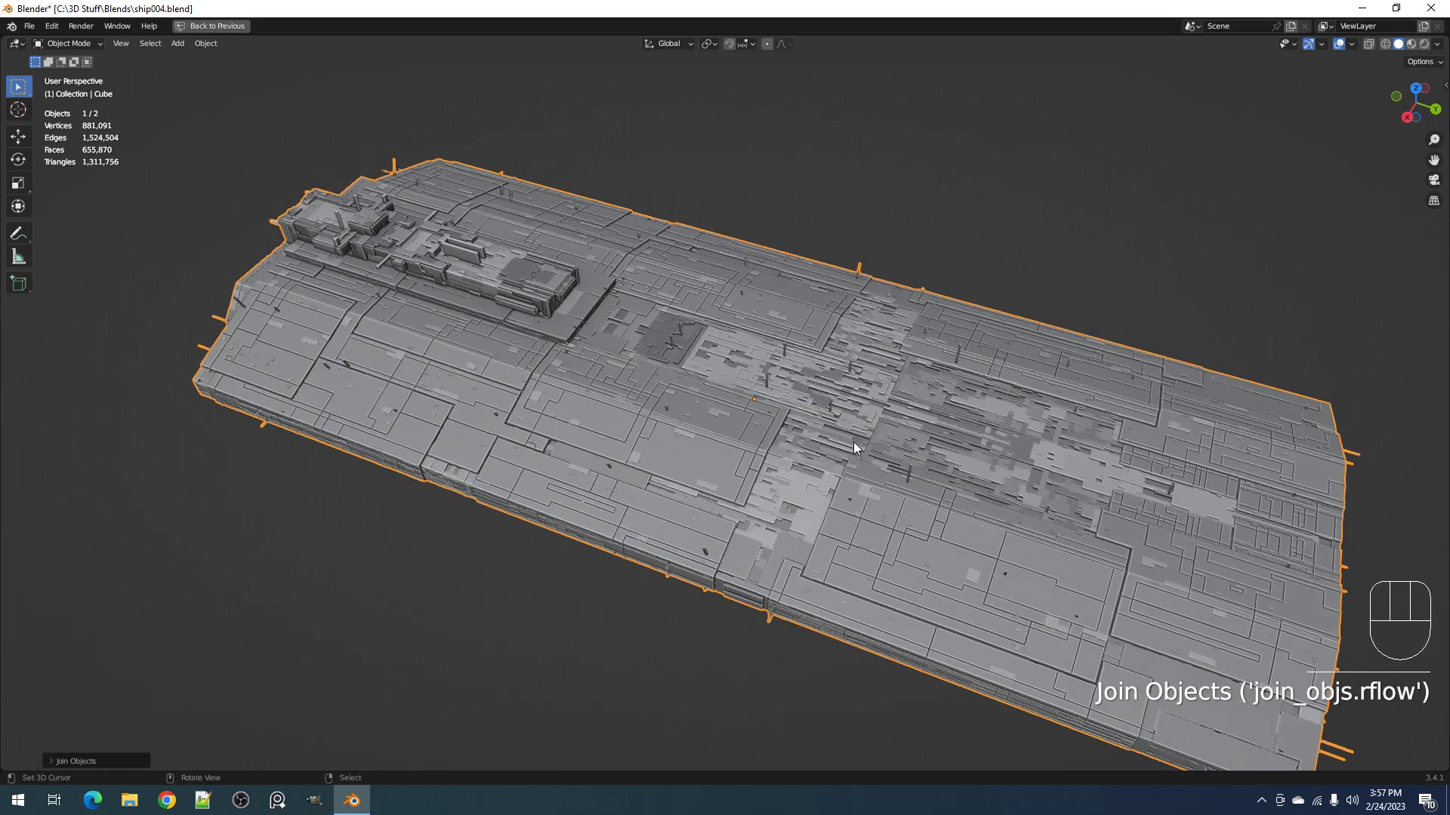
# Step: Reselect the joined ship, inspect its mesh in Edit Mode with nothing selected, and return to Object Mode
pyautogui.hotkey('alt', 'a')
pyautogui.click(772, 433)
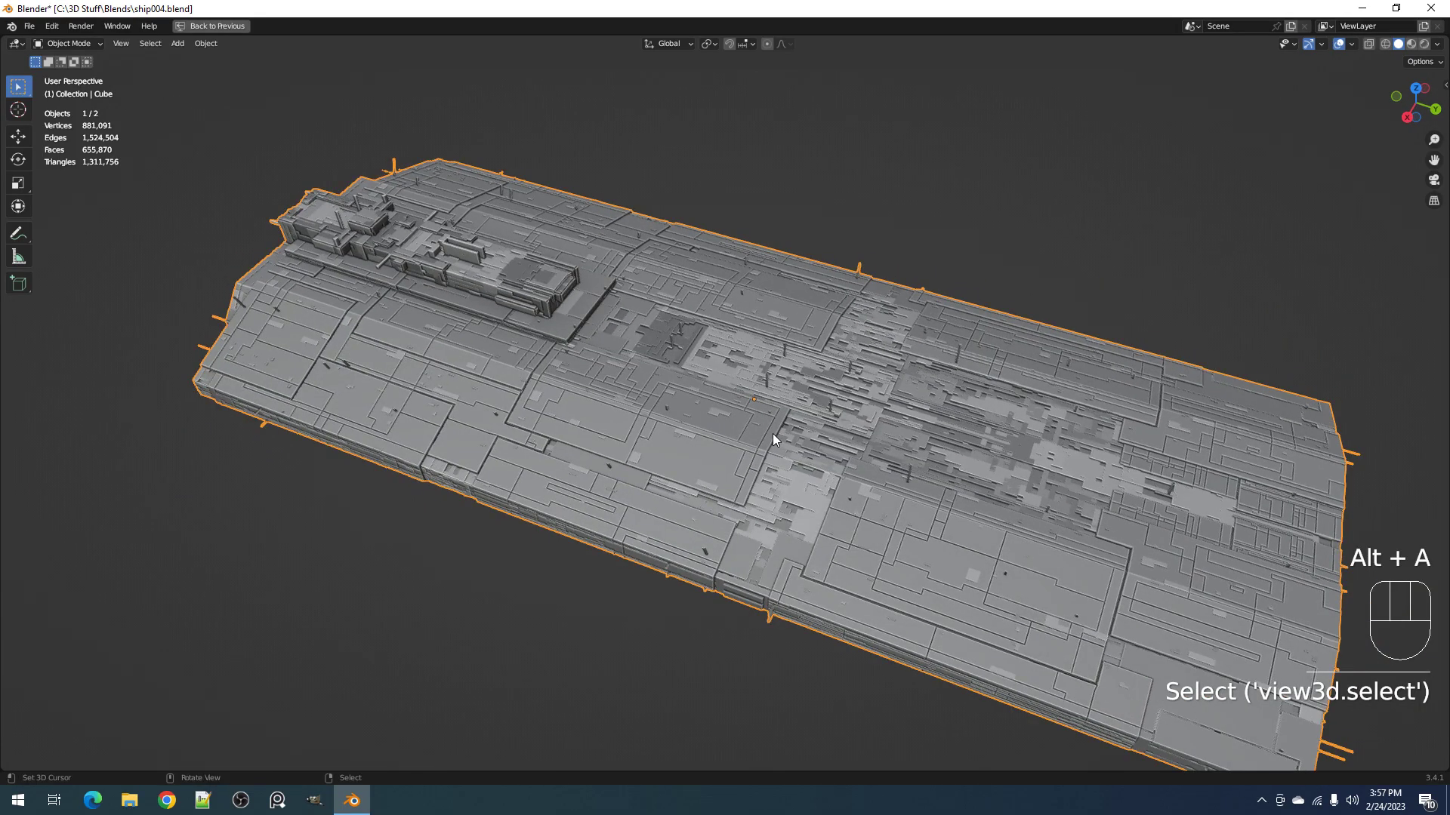
pyautogui.press('Tab')
pyautogui.hotkey('alt', 'a')
pyautogui.scroll(-4, 623, 452)
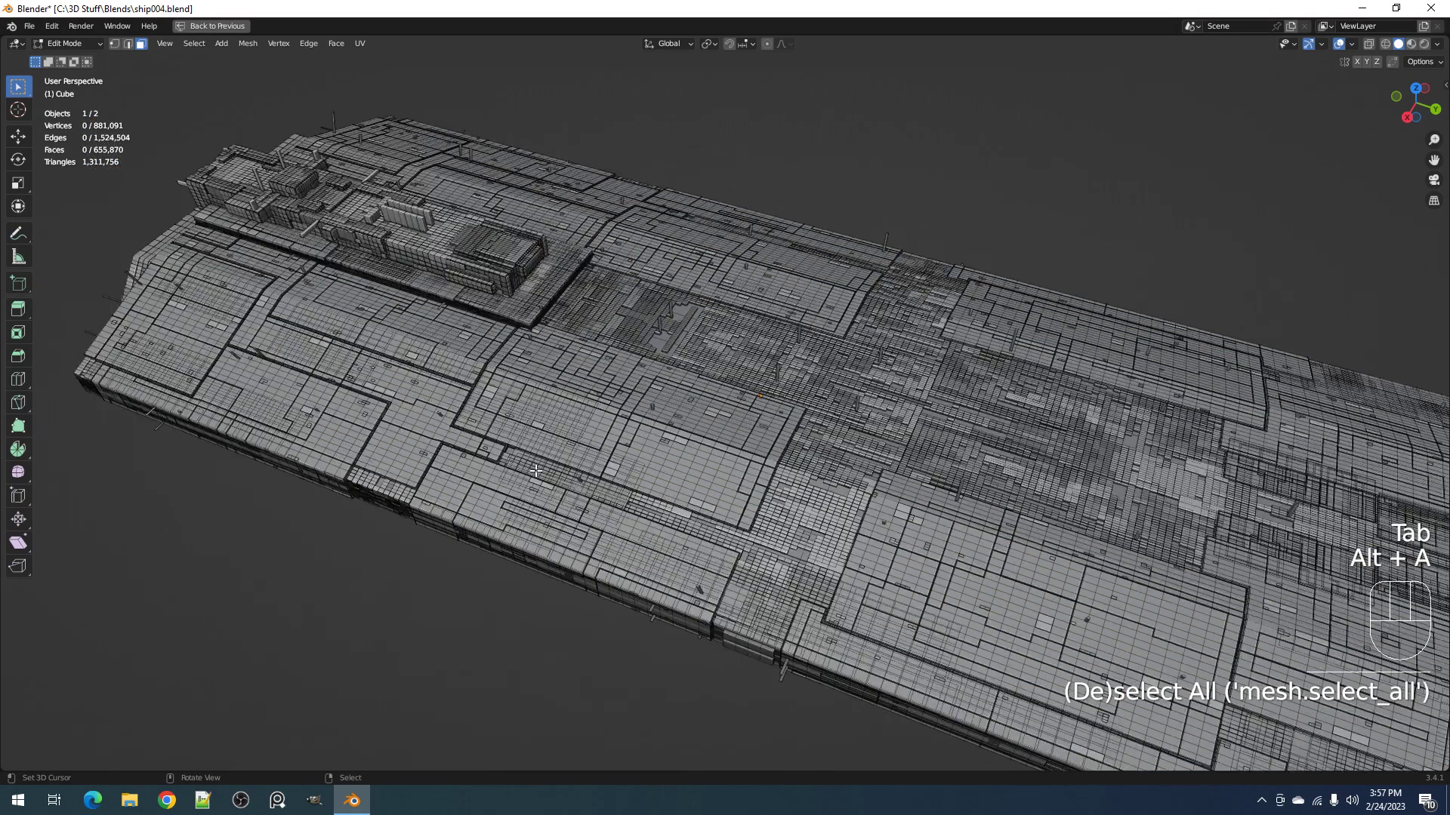
pyautogui.moveTo(603, 466); pyautogui.dragTo(733, 441, button='middle')
pyautogui.press('Tab')
pyautogui.scroll(-2, 734, 442)
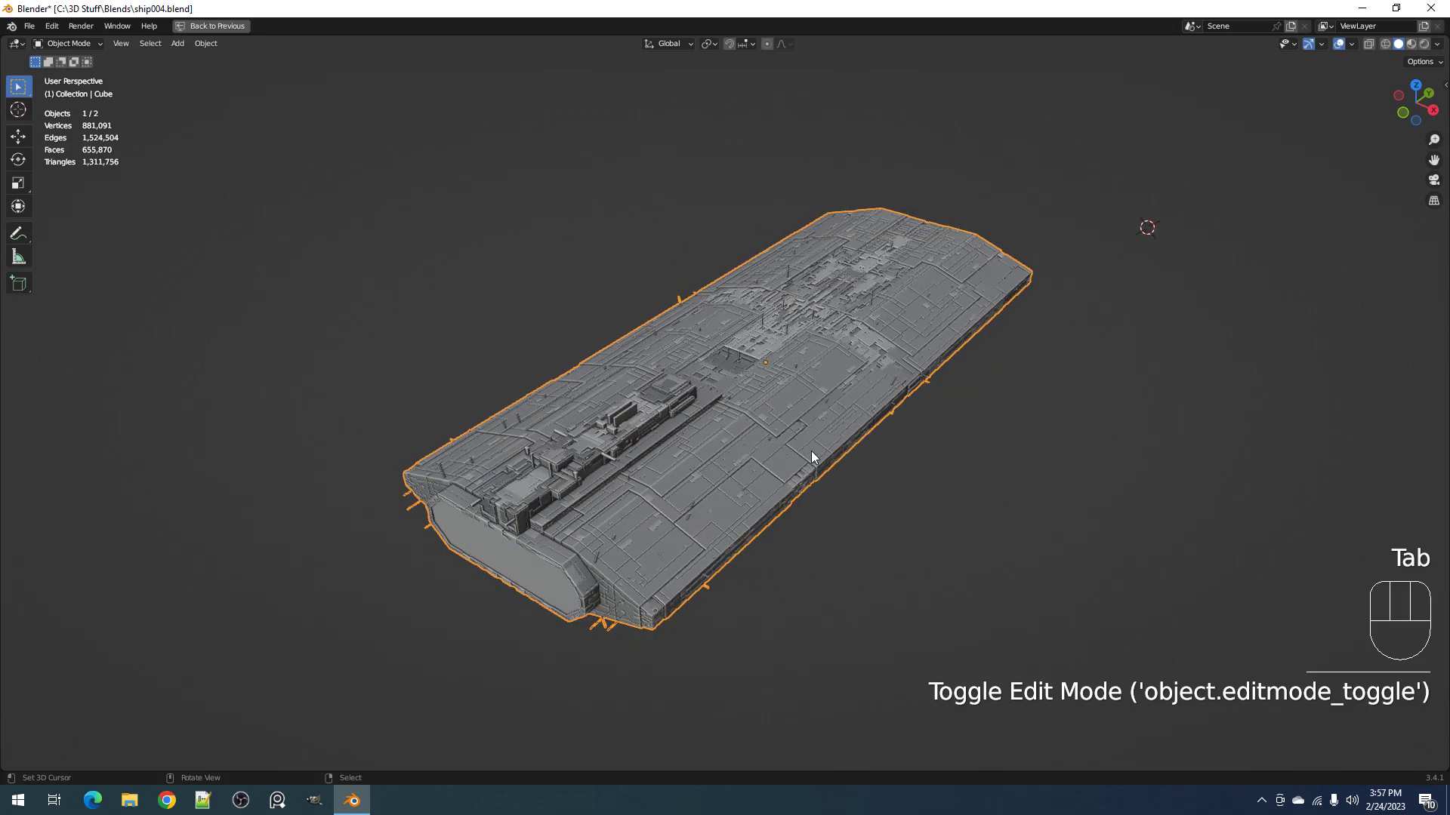
# Step: Try to run Random Flow's Clean Up on the joined ship from Object Mode
pyautogui.scroll(1, 811, 451)
pyautogui.moveTo(935, 444); pyautogui.dragTo(869, 469, button='middle')
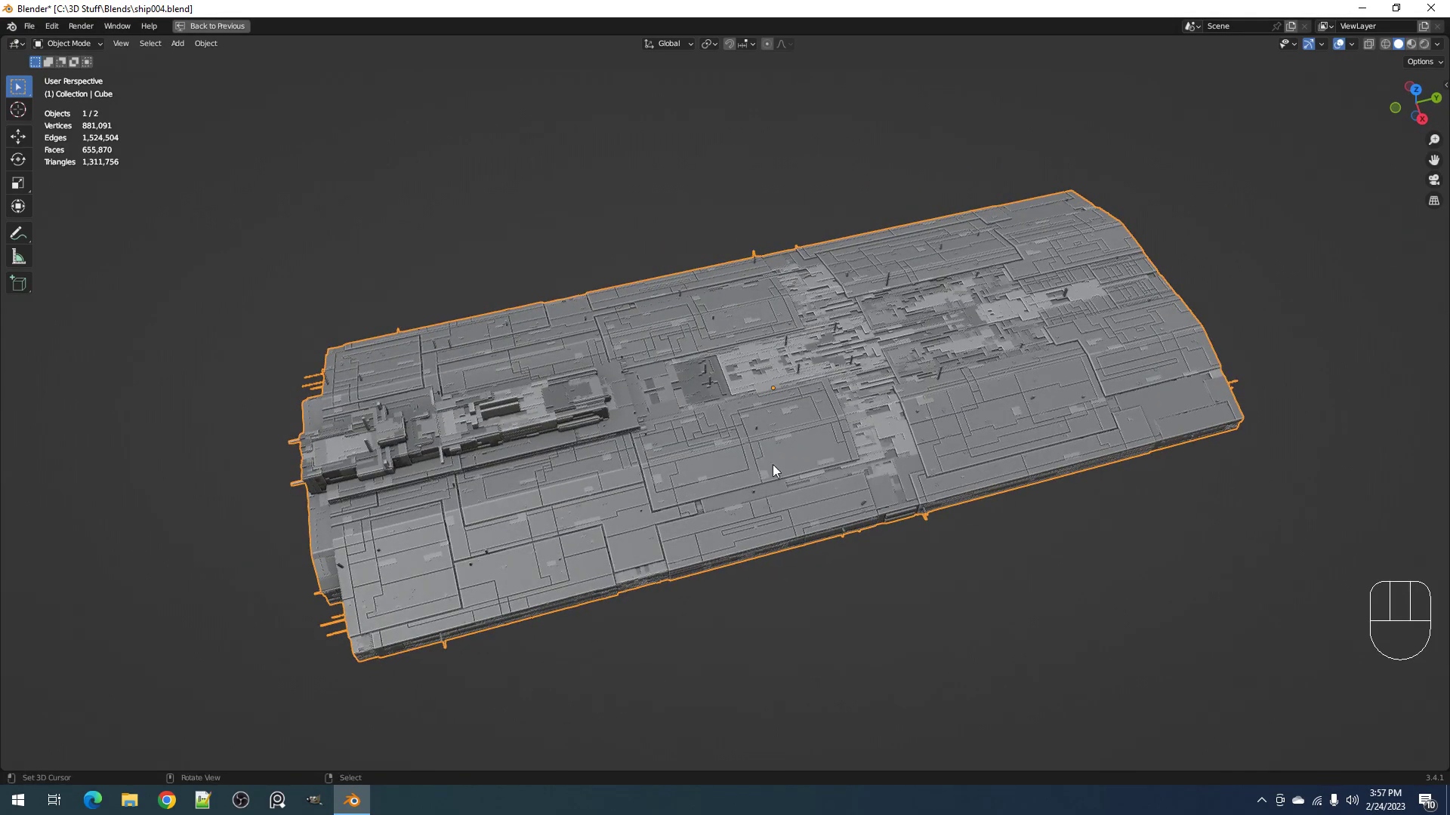
pyautogui.click(688, 505)
pyautogui.moveTo(895, 498); pyautogui.dragTo(834, 492, button='middle')
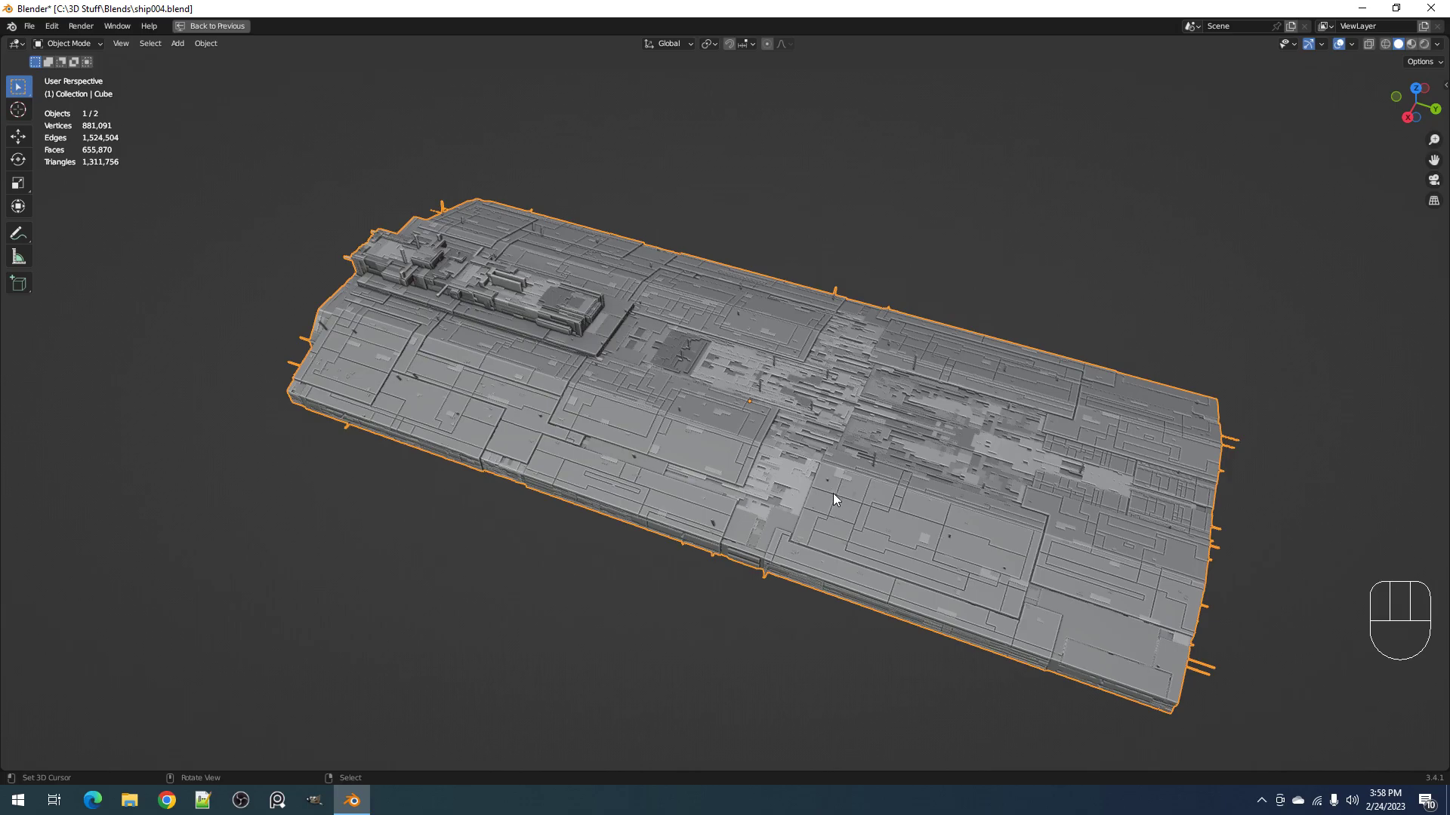
pyautogui.hotkey('shift', 'q')
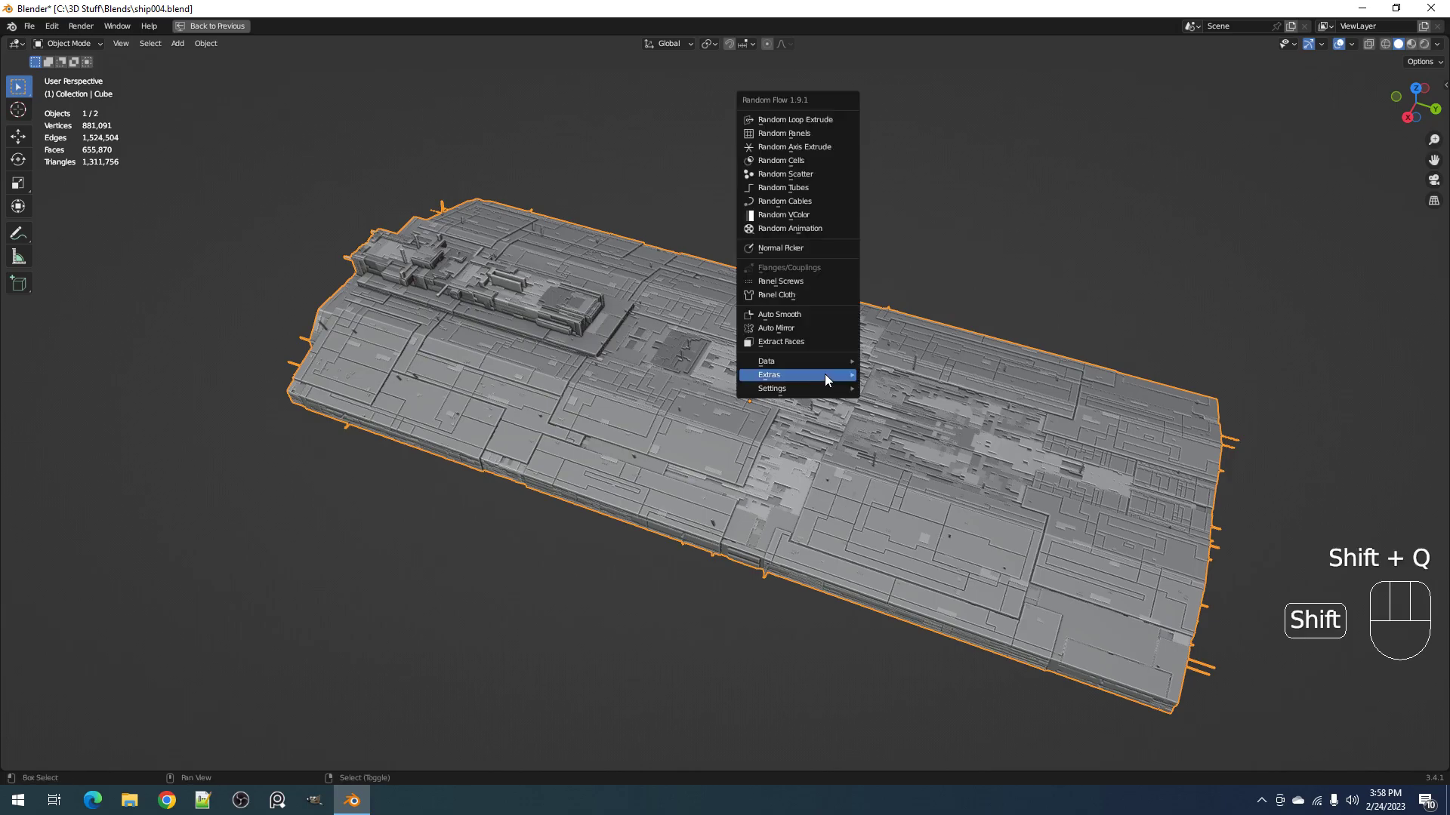
pyautogui.moveTo(823, 373)
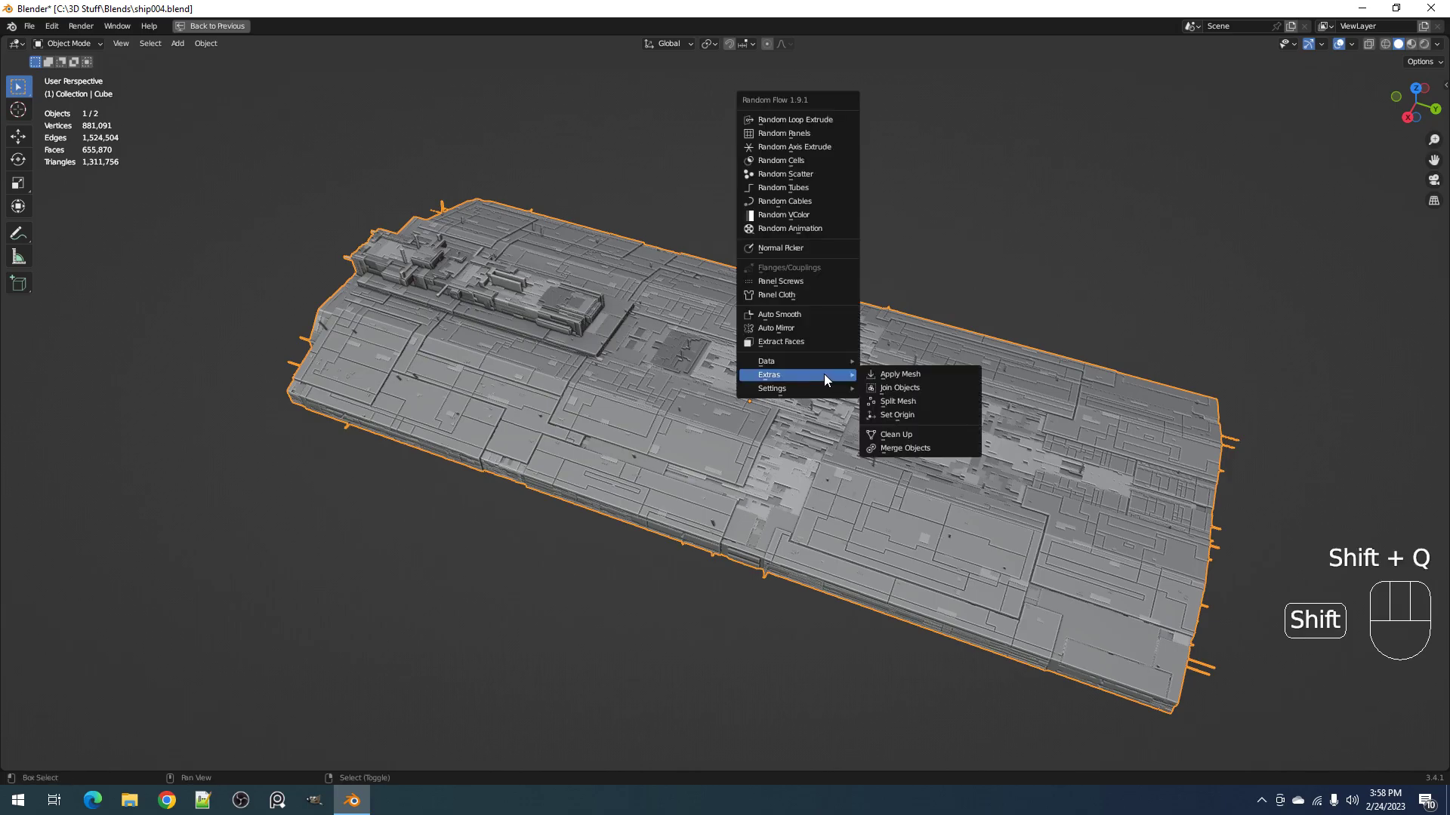
pyautogui.click(916, 435)
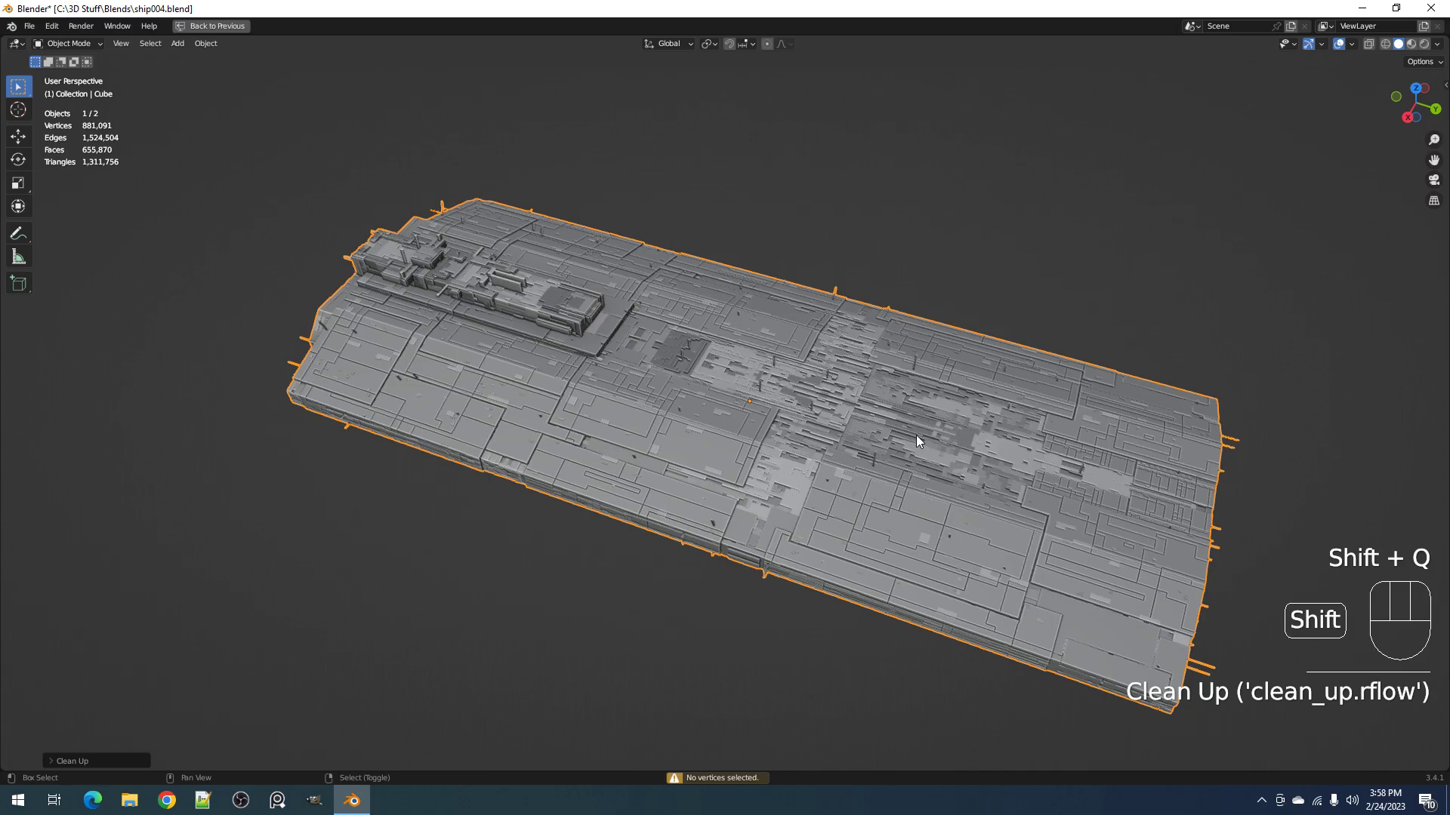
# Step: Select the joined ship's entire mesh, return to Object Mode, and run Random Flow's Clean Up in Limited Dissolve mode
pyautogui.click(822, 420)
pyautogui.press('Tab')
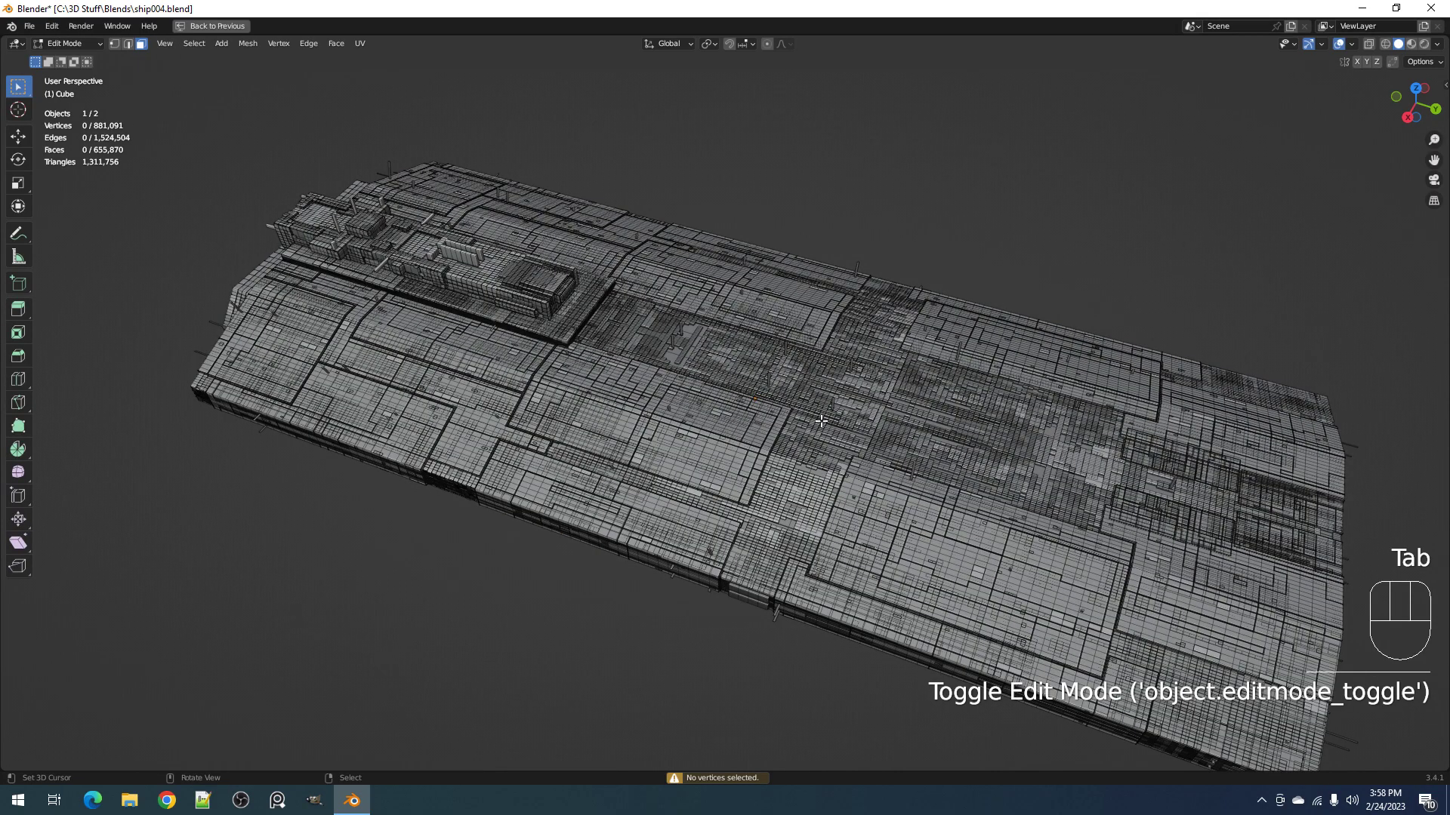
pyautogui.press('a')
pyautogui.press('Tab')
pyautogui.hotkey('shift', 'q')
pyautogui.moveTo(820, 427)
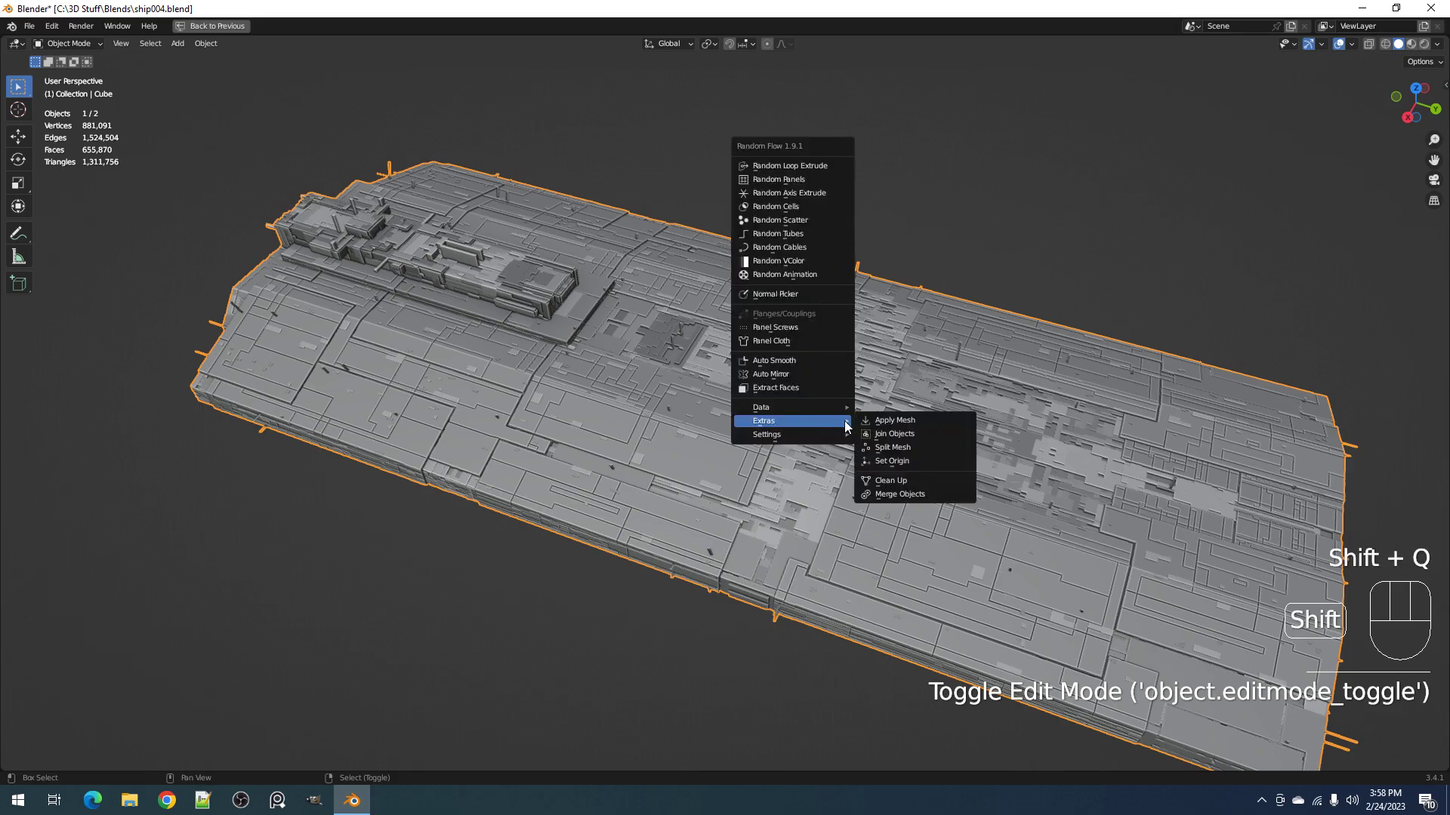
pyautogui.click(887, 482)
pyautogui.click(884, 414)
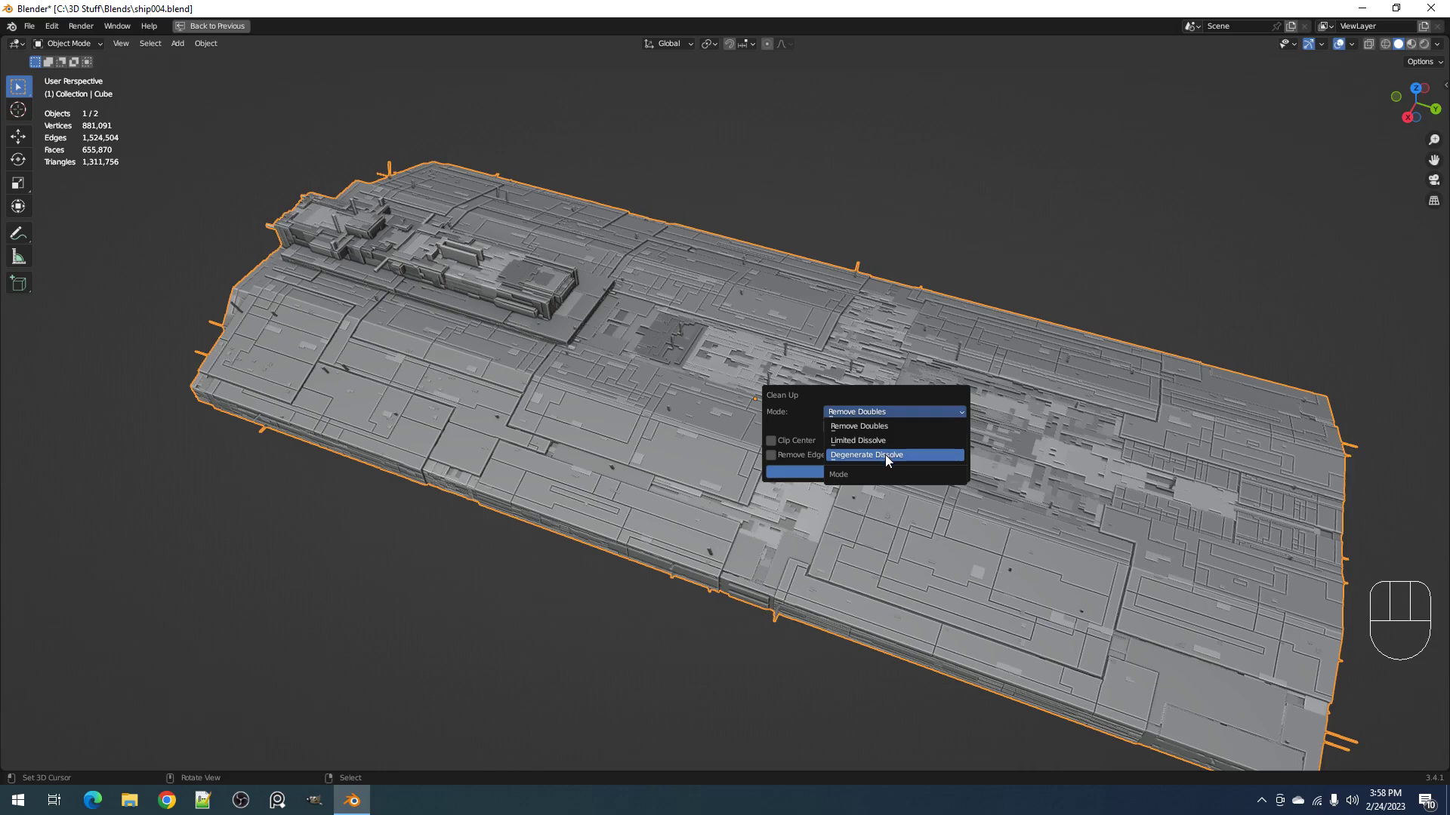
pyautogui.click(883, 442)
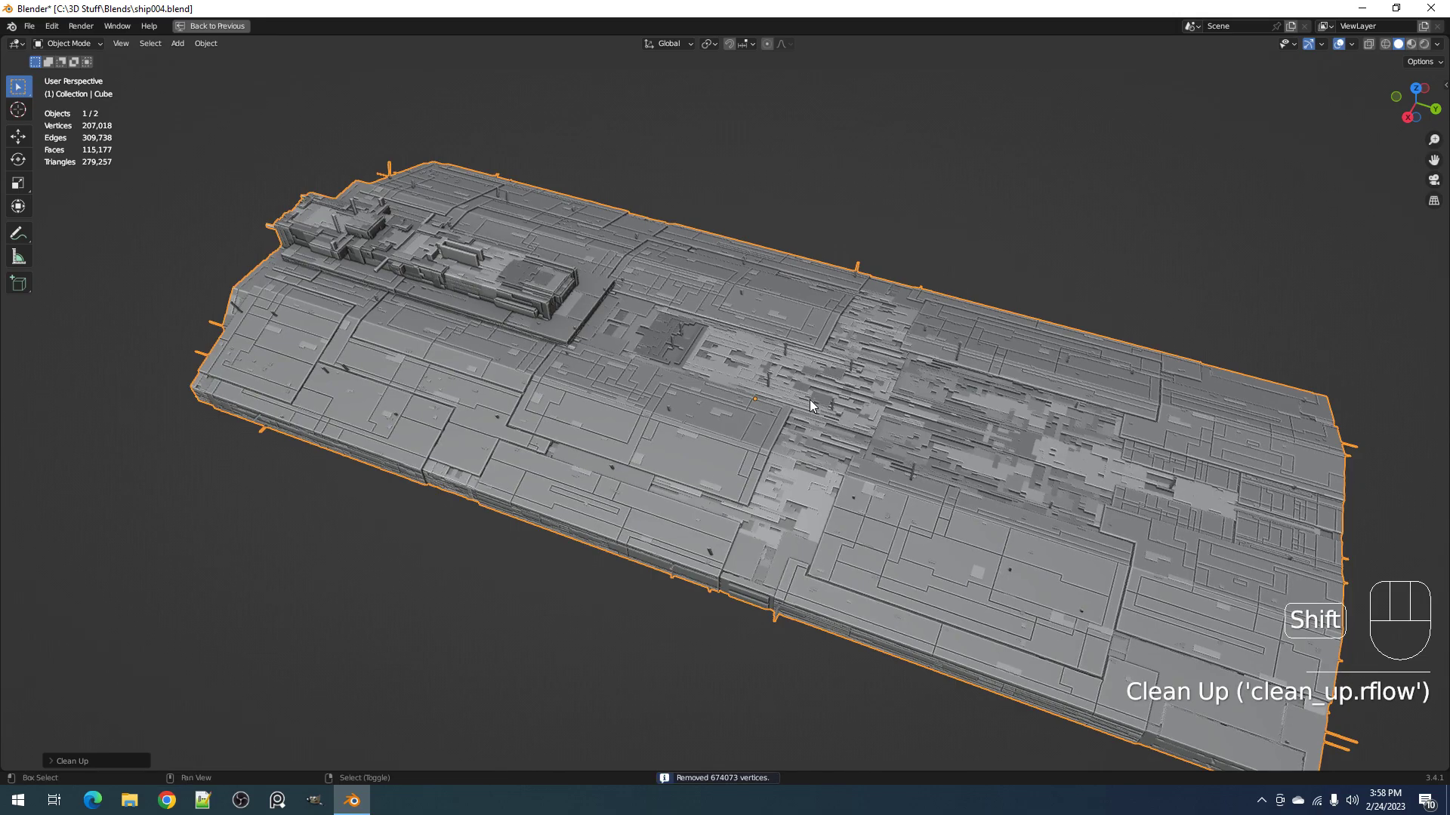
# Step: Run Random Flow's Clean Up again on the joined ship in Degenerate Dissolve mode with a merge distance of 0.0001
pyautogui.hotkey('shift', 'q')
pyautogui.click(878, 459)
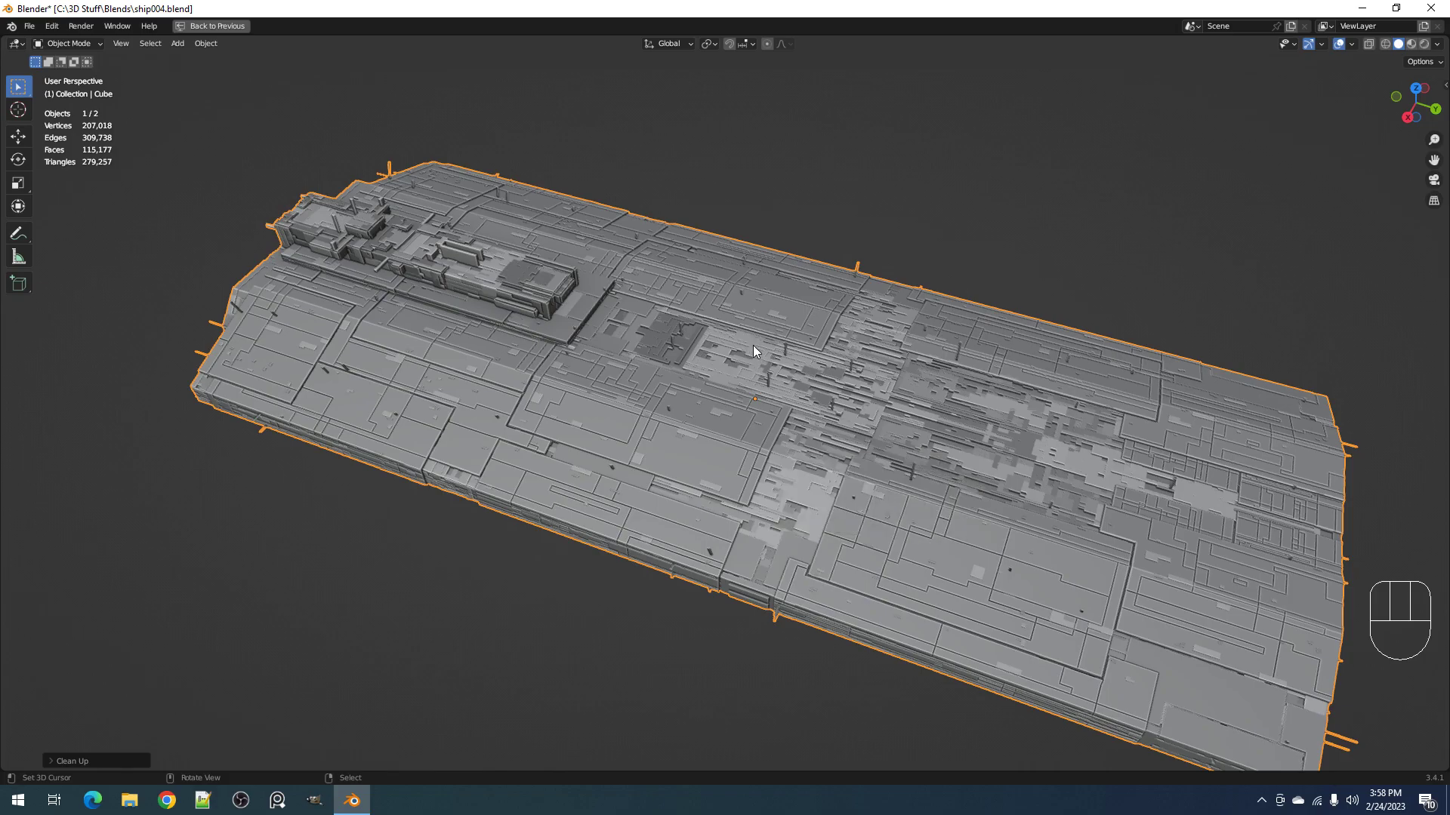
pyautogui.press('Tab')
pyautogui.press('Tab')
pyautogui.hotkey('shift', 'q')
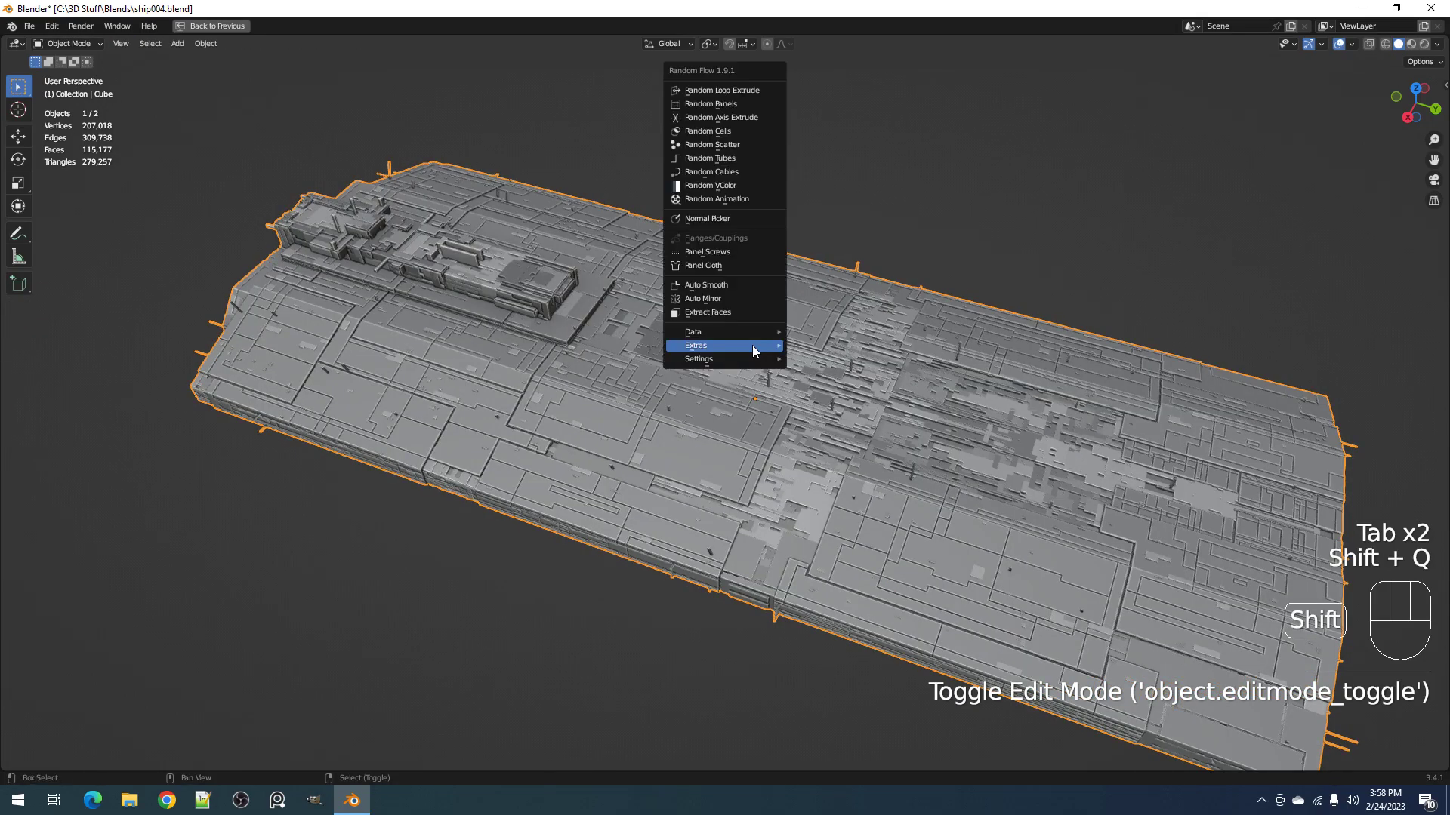
pyautogui.moveTo(752, 346)
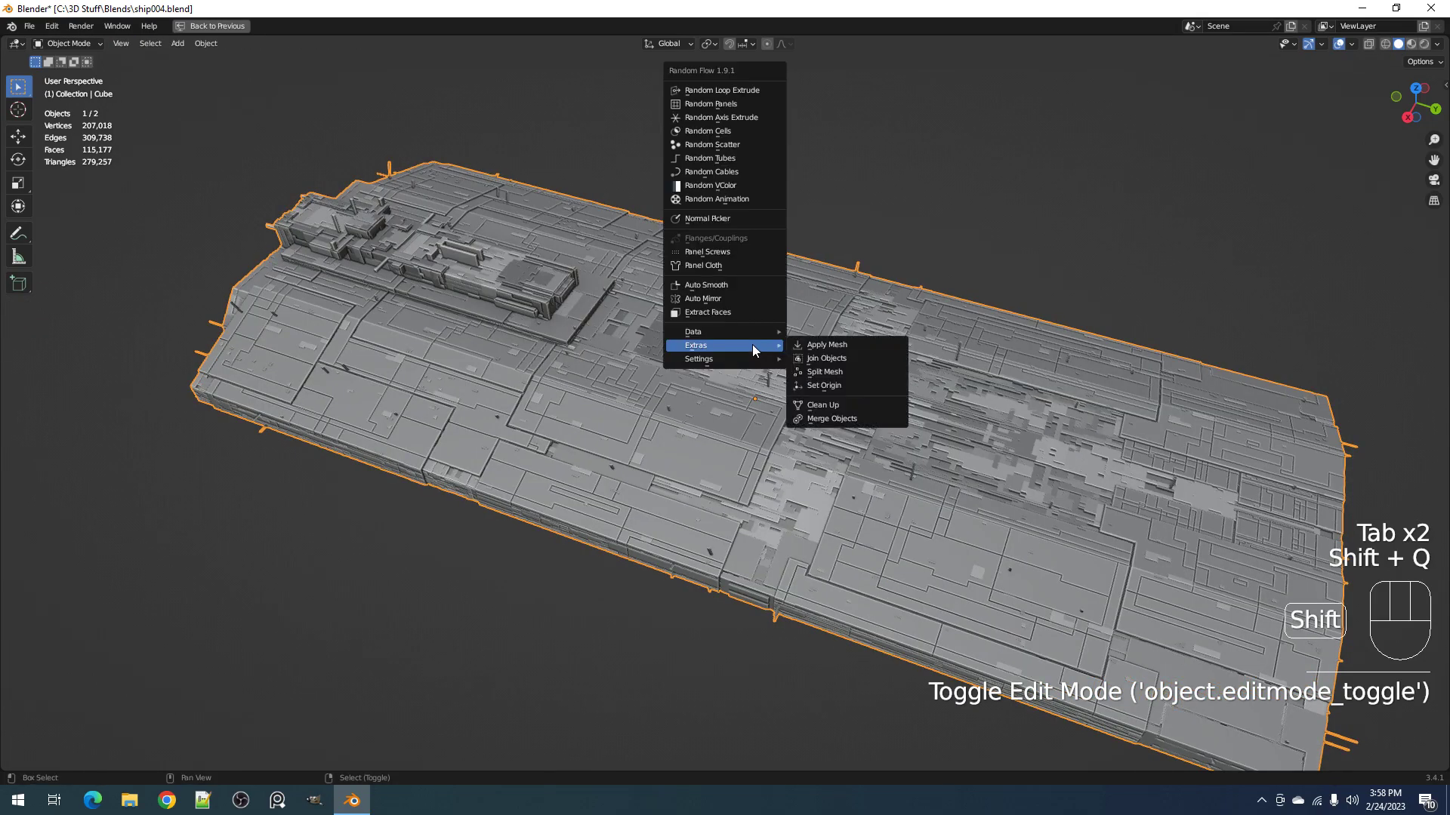
pyautogui.click(827, 408)
pyautogui.click(842, 430)
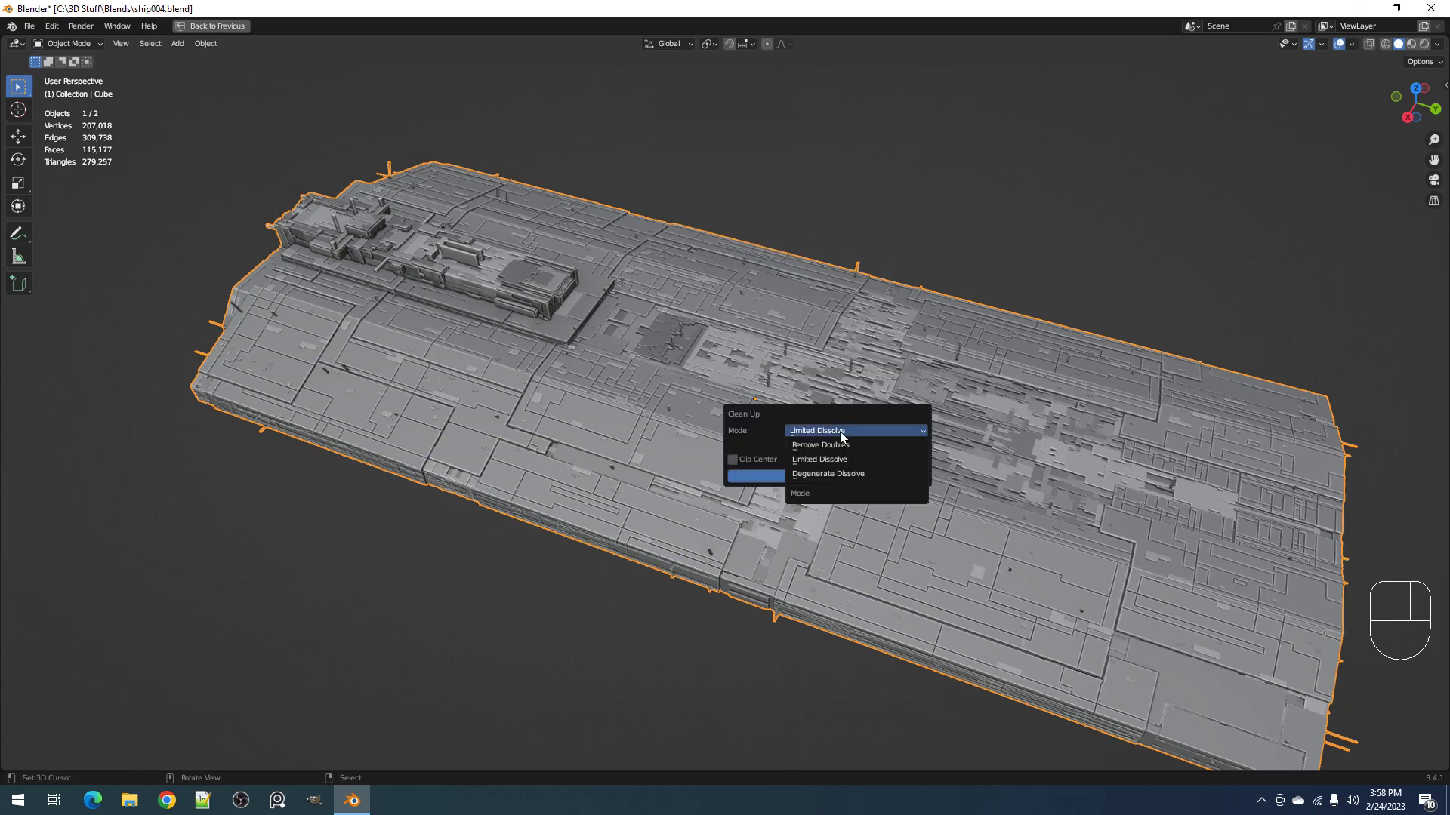
pyautogui.click(840, 473)
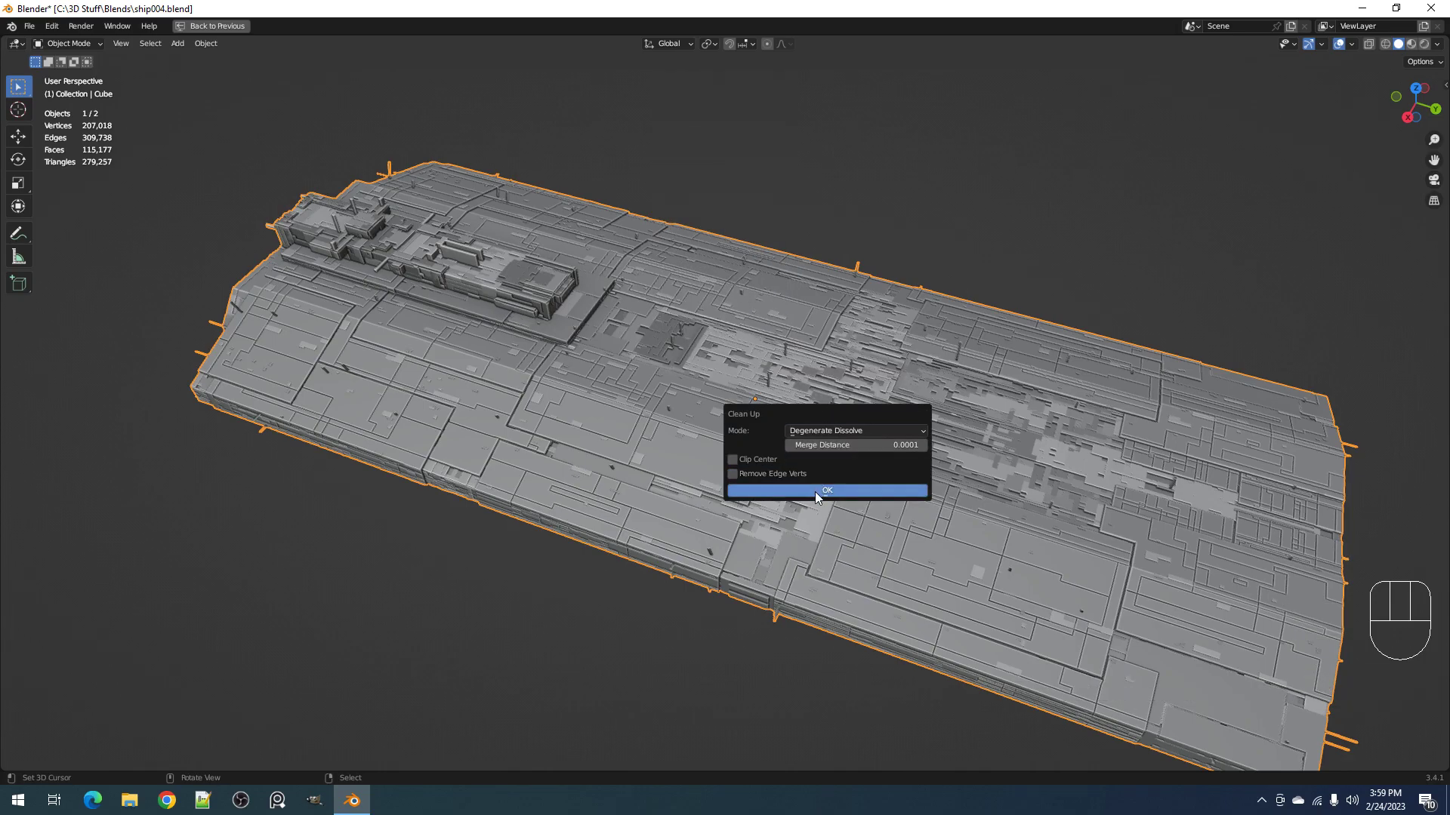
pyautogui.click(814, 492)
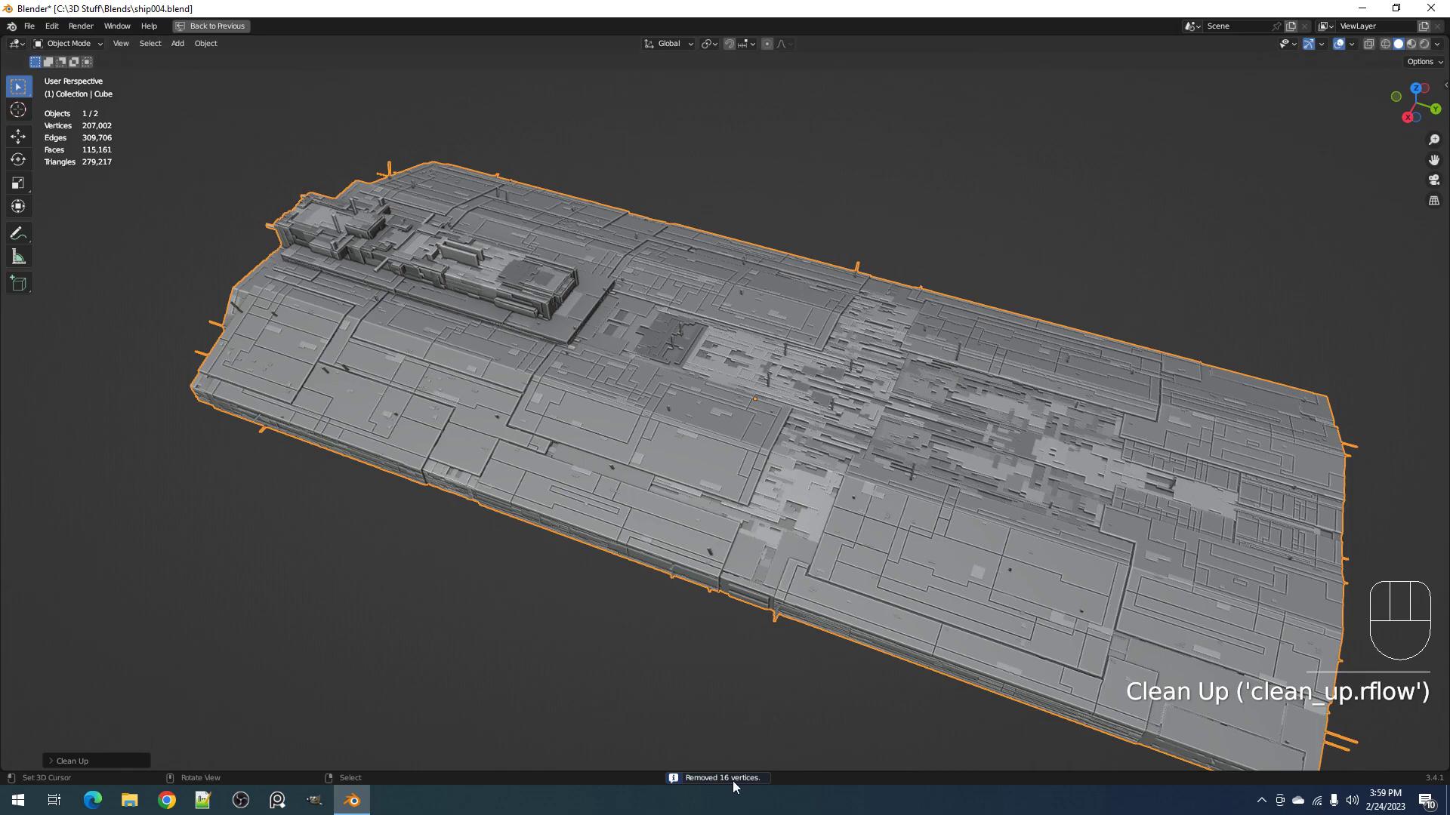
# Step: Examine the cleaned-up ship's vertices in Edit Mode with nothing selected, and return to Object Mode
pyautogui.scroll(-2, 747, 450)
pyautogui.press('Tab')
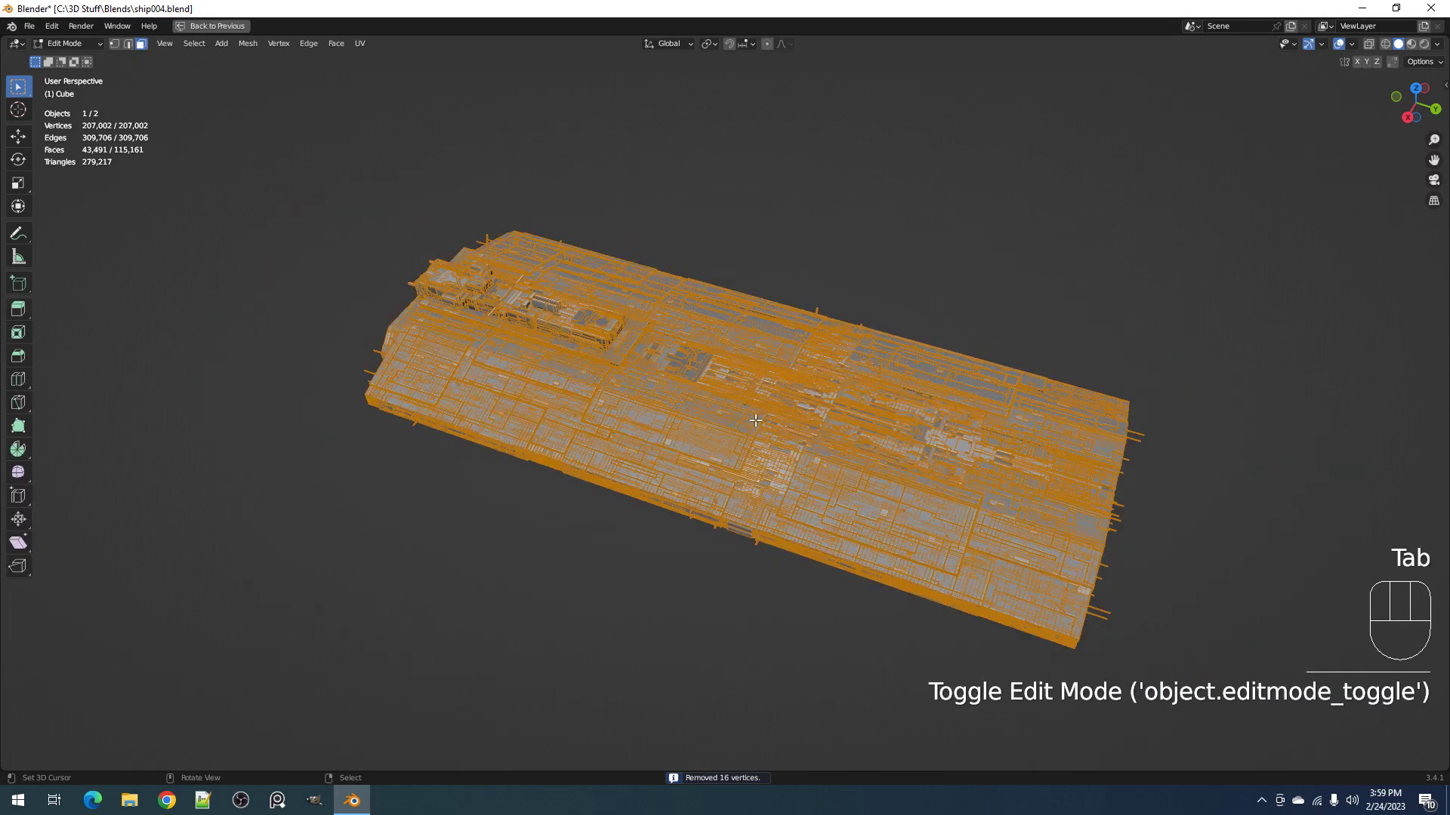
pyautogui.scroll(1, 747, 445)
pyautogui.moveTo(749, 434); pyautogui.dragTo(830, 431, button='middle')
pyautogui.hotkey('alt', 'a')
pyautogui.scroll(4, 830, 431)
pyautogui.press('1')
pyautogui.scroll(2, 865, 438)
pyautogui.scroll(-6, 864, 437)
pyautogui.keyDown('shift'); pyautogui.moveTo(865, 438); pyautogui.dragTo(724, 302, button='middle'); pyautogui.keyUp('shift')
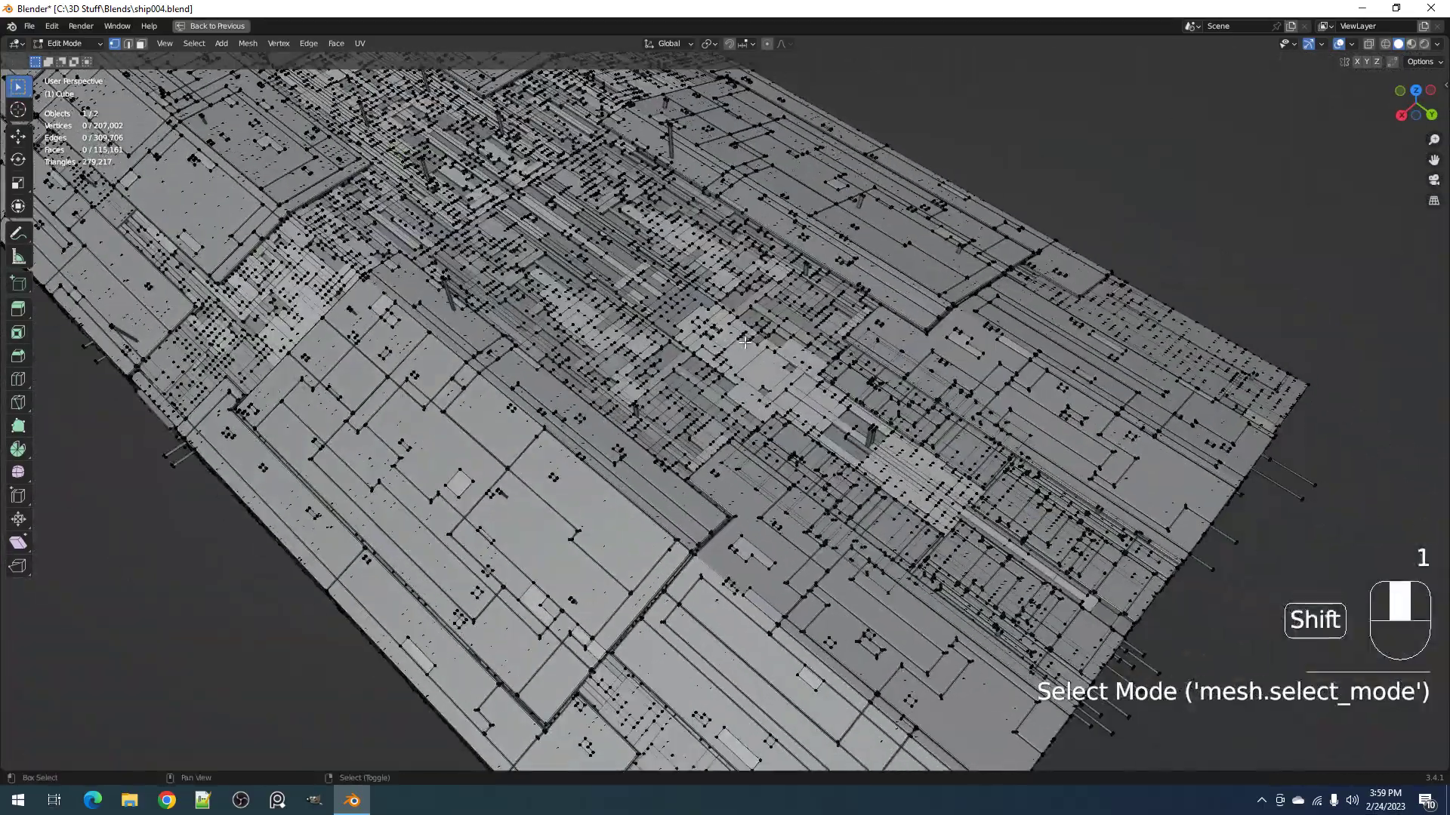
pyautogui.scroll(4, 755, 363)
pyautogui.keyDown('shift'); pyautogui.moveTo(1004, 589); pyautogui.dragTo(872, 513, button='middle'); pyautogui.keyUp('shift')
pyautogui.moveTo(872, 513); pyautogui.dragTo(1200, 455, button='middle')
pyautogui.scroll(-8, 847, 465)
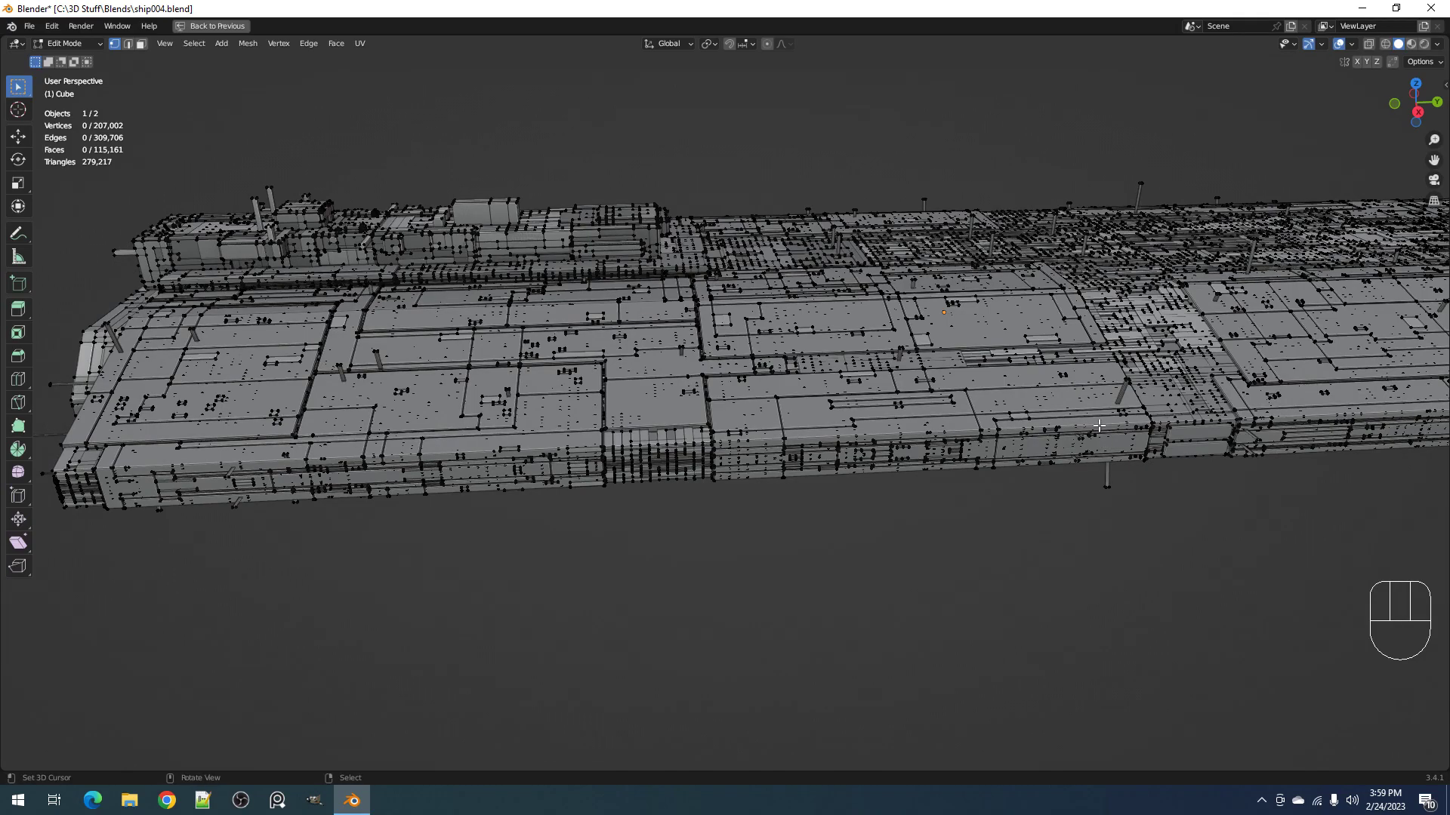
pyautogui.moveTo(1091, 411); pyautogui.dragTo(1058, 455, button='middle')
pyautogui.press('Tab')
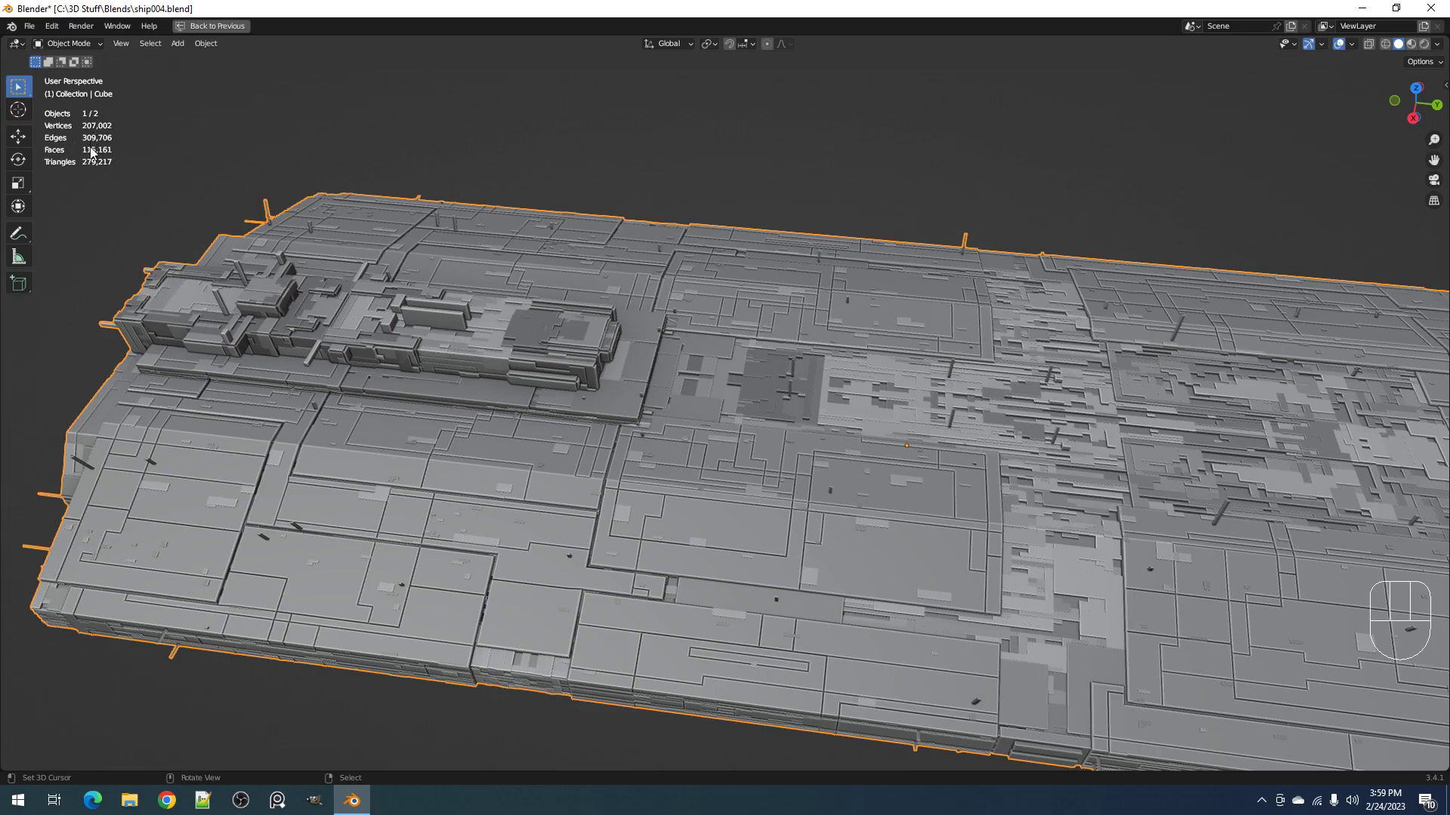
pyautogui.scroll(-6, 714, 317)
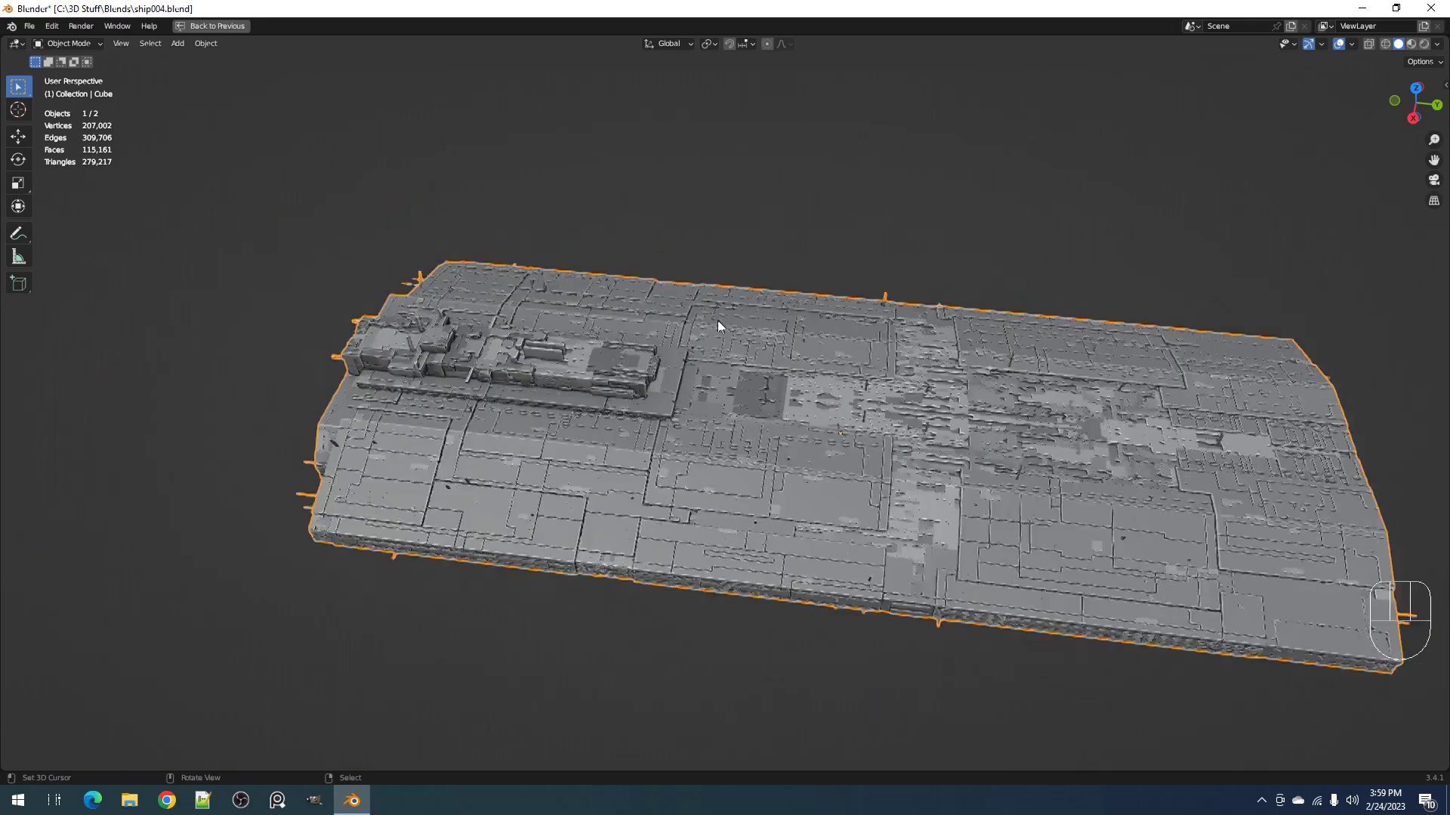
pyautogui.moveTo(867, 412); pyautogui.dragTo(758, 379, button='middle')
pyautogui.press('r')
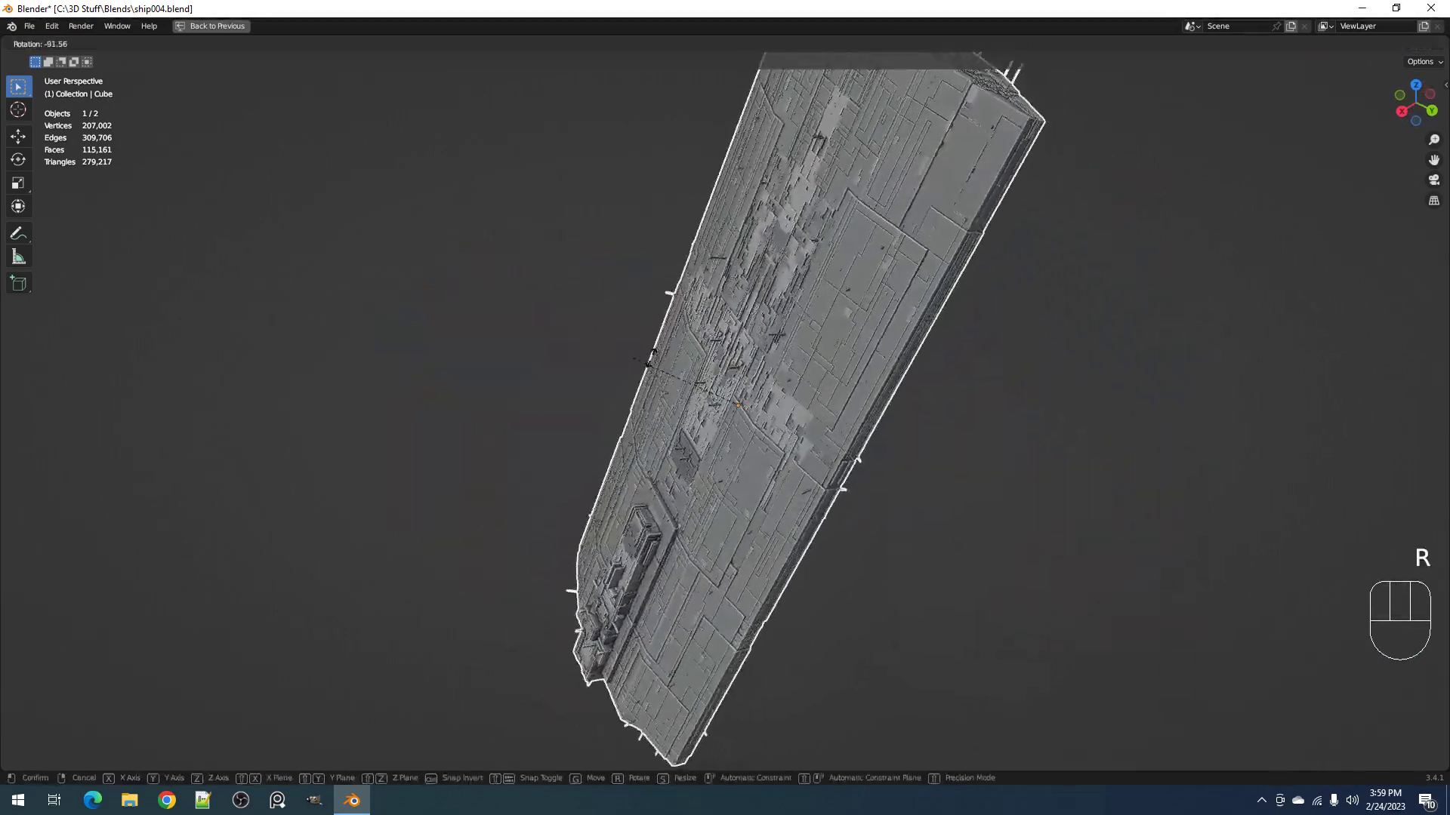
pyautogui.rightClick(808, 309)
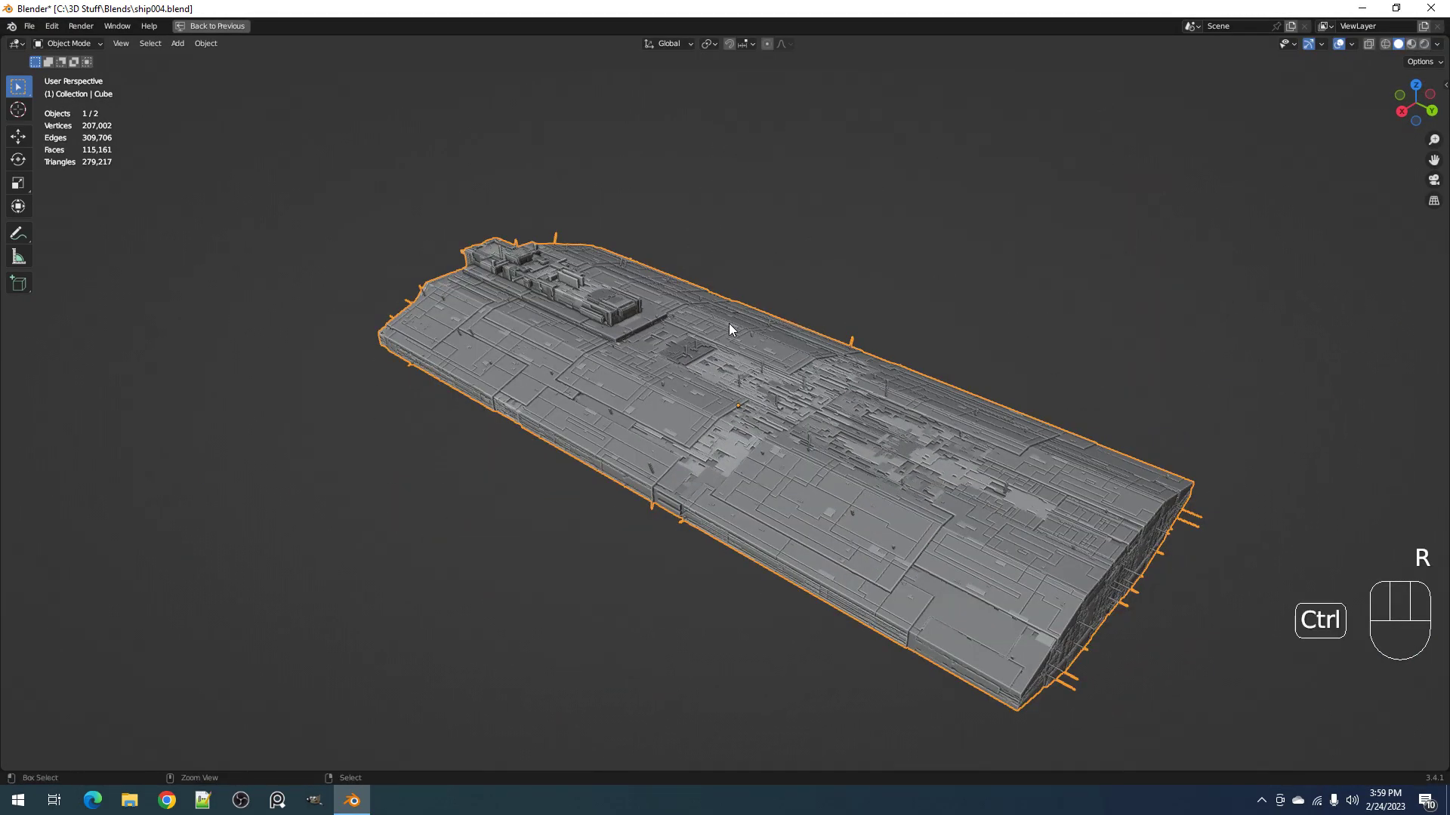
# Step: Add an Array modifier to the ship with a count of 7 copies
pyautogui.hotkey('ctrl', 'space')
pyautogui.click(1208, 470)
pyautogui.click(1253, 325)
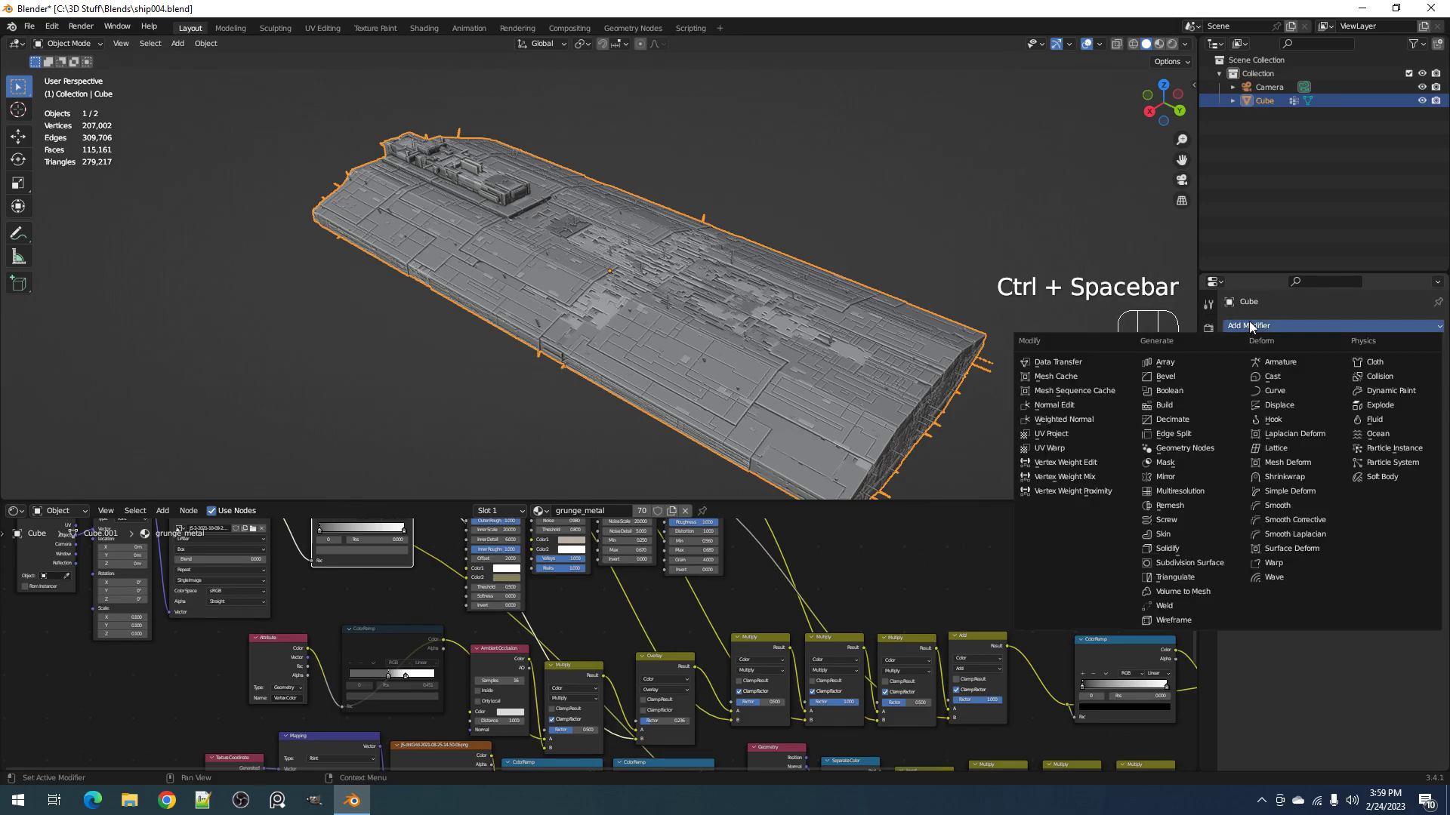
pyautogui.click(1148, 353)
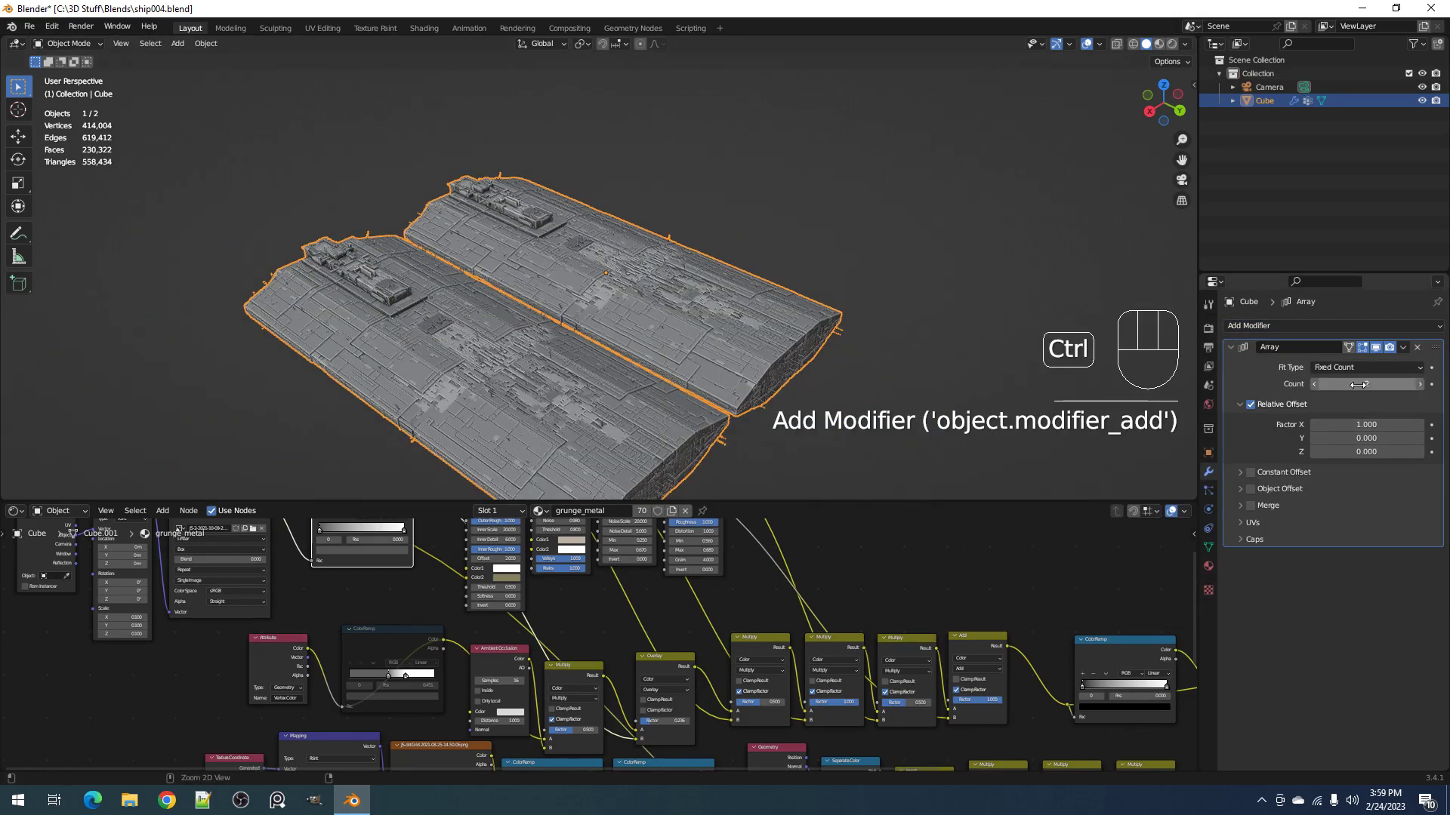
pyautogui.keyDown('ctrl'); pyautogui.scroll(2, 1361, 384); pyautogui.keyUp('ctrl')
pyautogui.scroll(-2, 838, 337)
pyautogui.moveTo(826, 338); pyautogui.dragTo(631, 337, button='middle')
pyautogui.press('KP_Decimal')
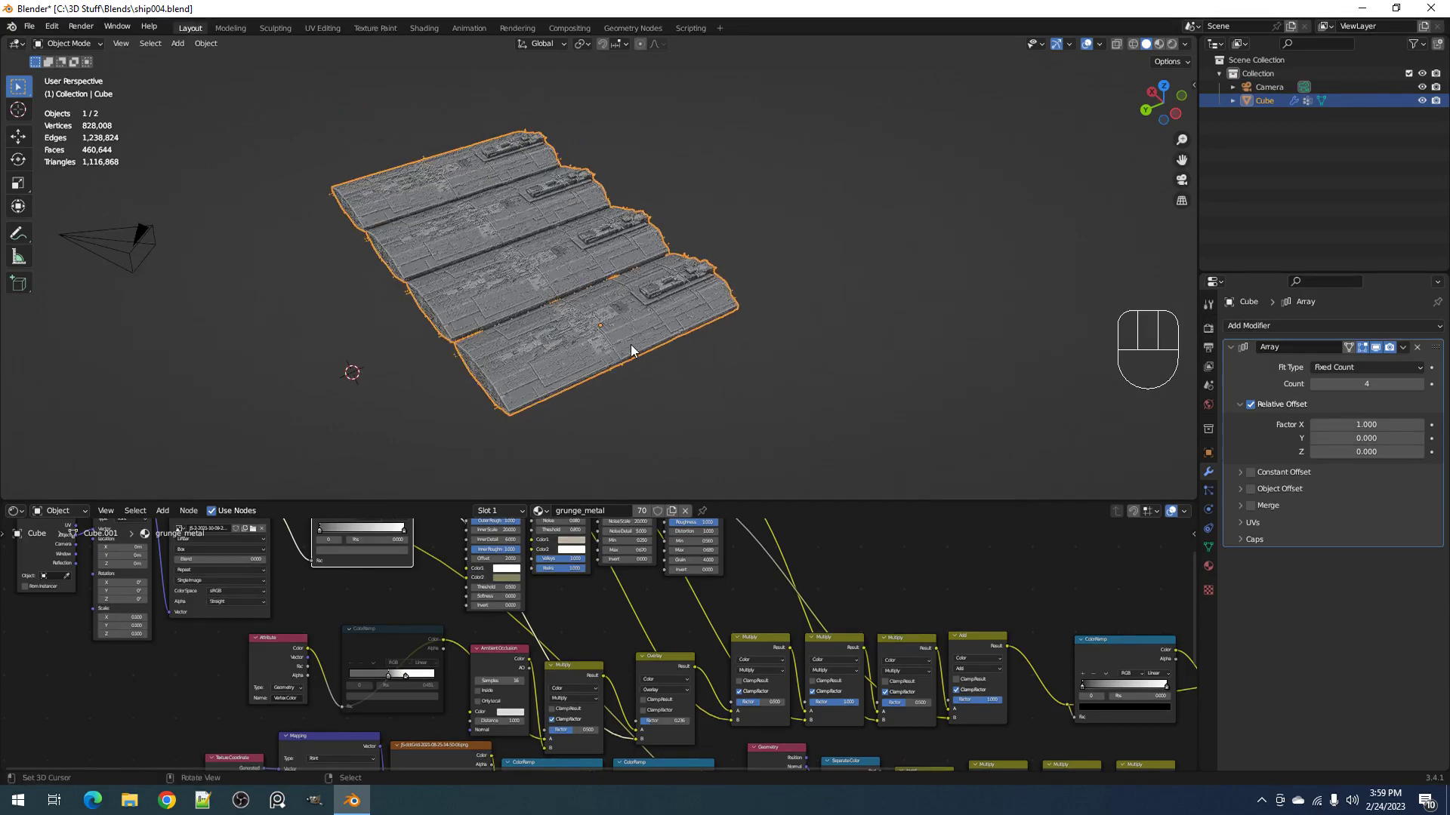
pyautogui.keyDown('ctrl'); pyautogui.scroll(1, 1366, 383); pyautogui.keyUp('ctrl')
pyautogui.keyDown('ctrl'); pyautogui.scroll(2, 1365, 383); pyautogui.keyUp('ctrl')
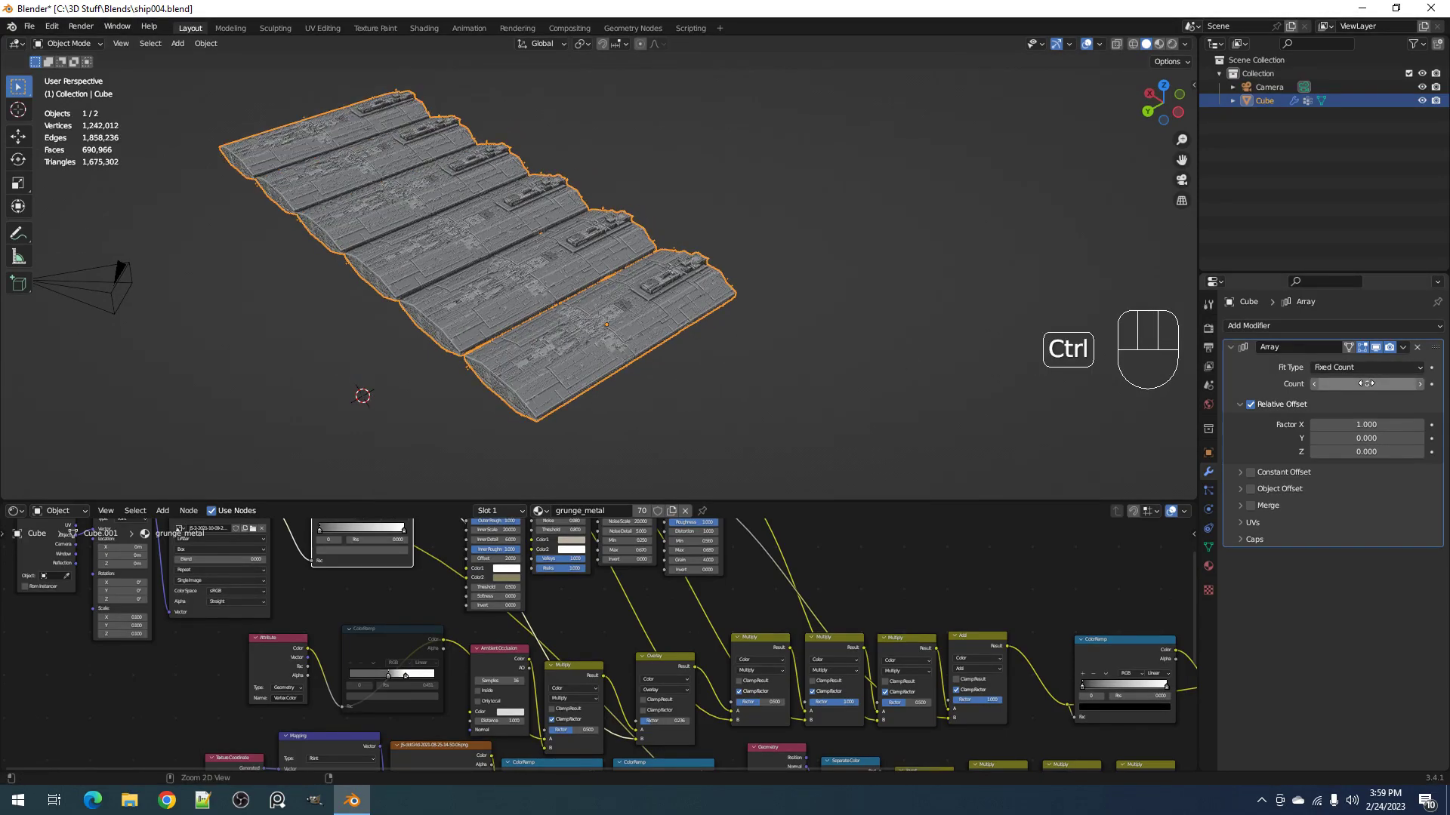
pyautogui.moveTo(703, 295)
pyautogui.mouseDown(button='middle')
pyautogui.moveTo(844, 355)
pyautogui.moveTo(906, 331)
pyautogui.mouseUp(button='middle')
# Step: Review the row of arrayed ships in rendered shading in a maximized viewport, and return to solid shading
pyautogui.hotkey('ctrl', 'space')
pyautogui.press('z')
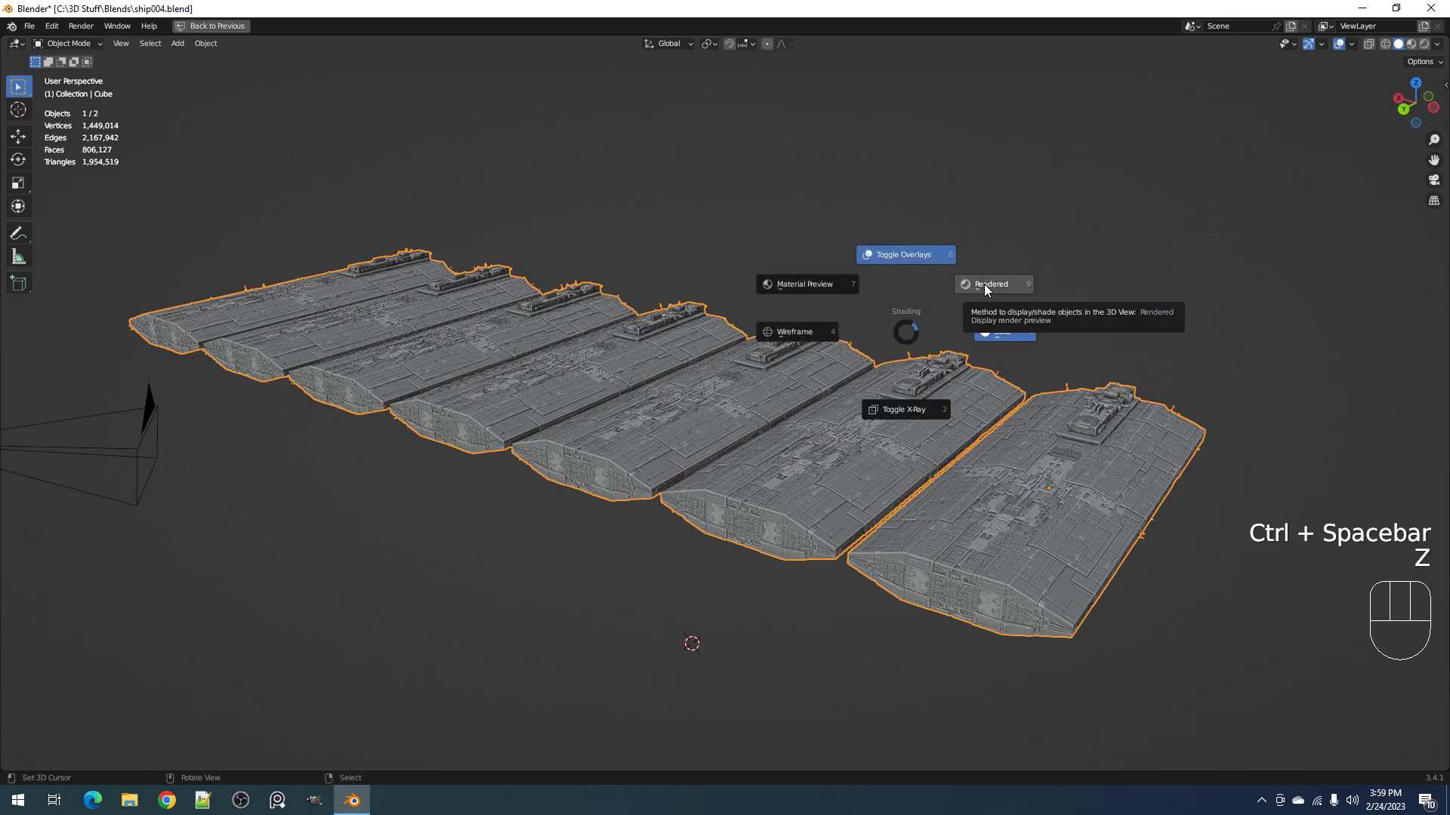
pyautogui.click(953, 406)
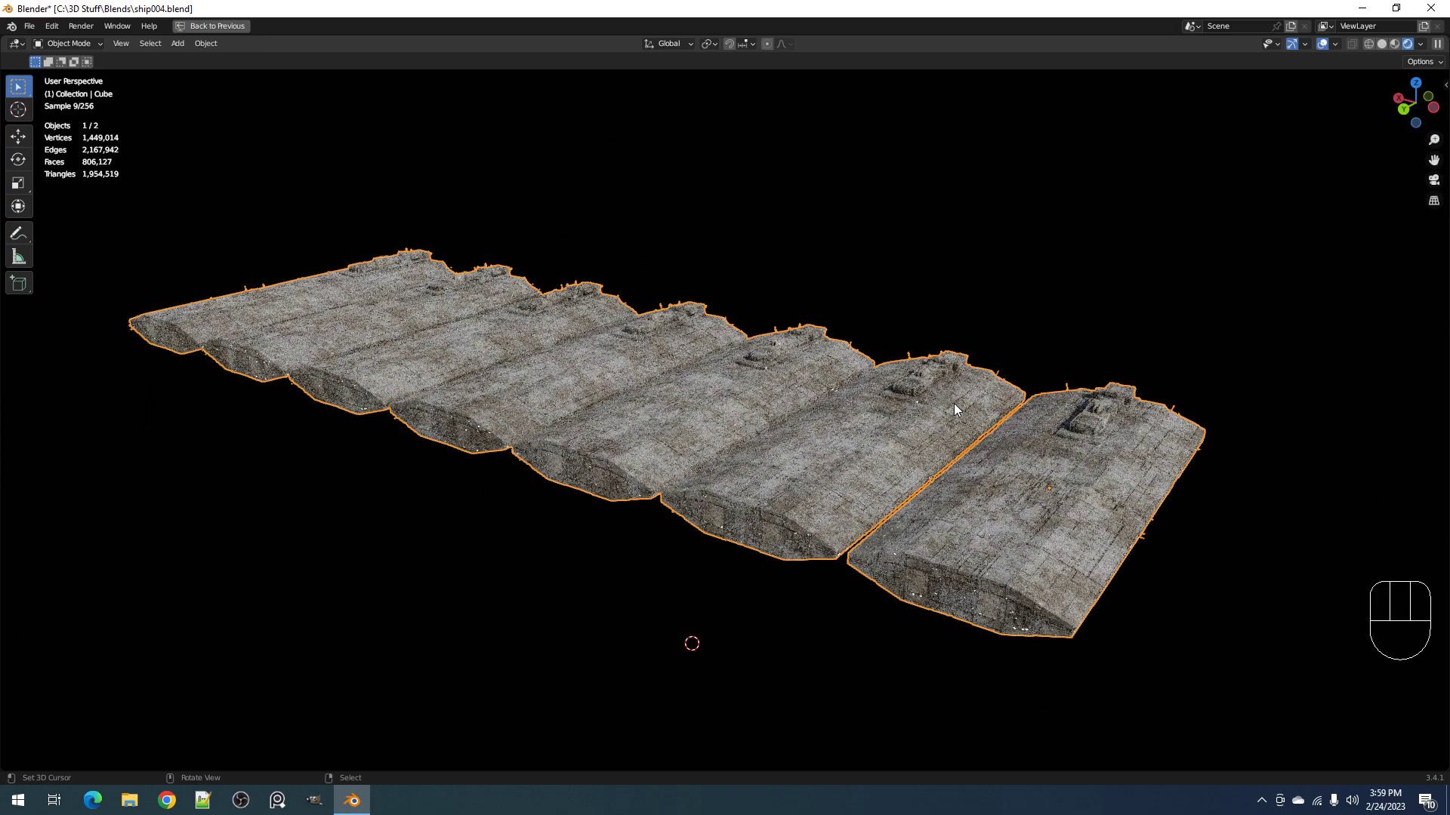
pyautogui.moveTo(955, 408)
pyautogui.mouseDown(button='middle')
pyautogui.moveTo(925, 423)
pyautogui.moveTo(1028, 415)
pyautogui.mouseUp(button='middle')
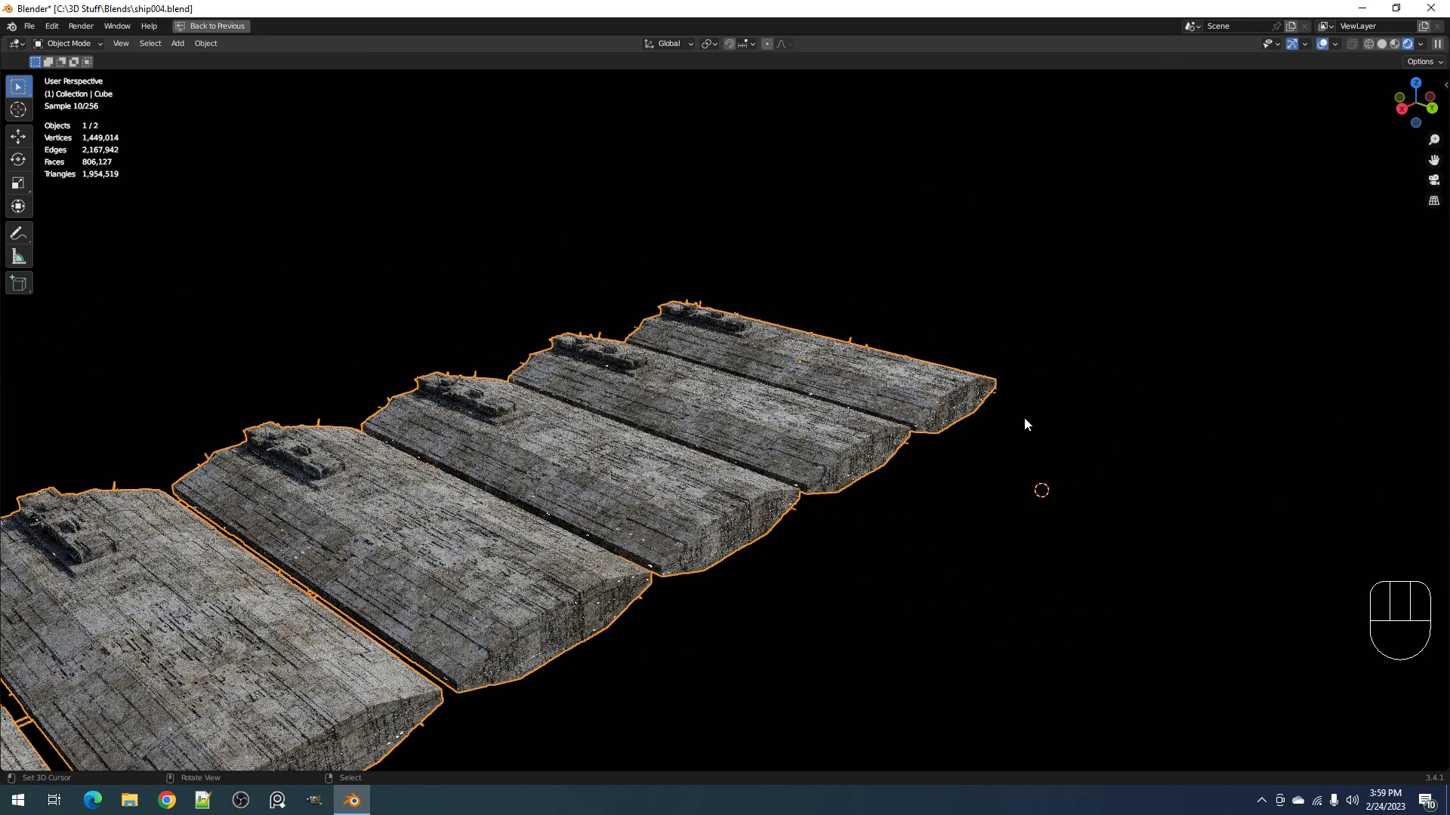
pyautogui.moveTo(858, 444); pyautogui.dragTo(918, 442, button='middle')
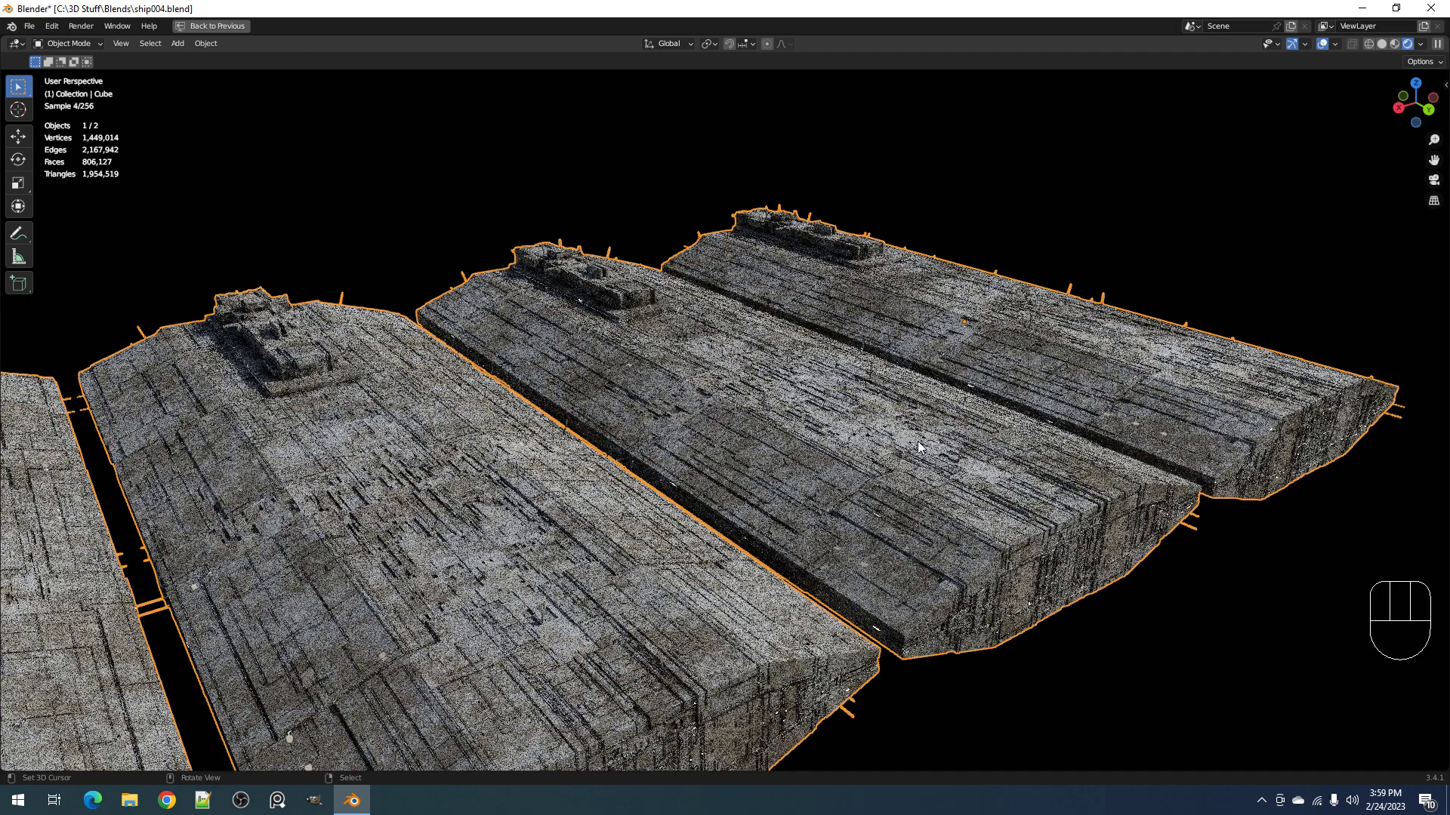
pyautogui.press('z')
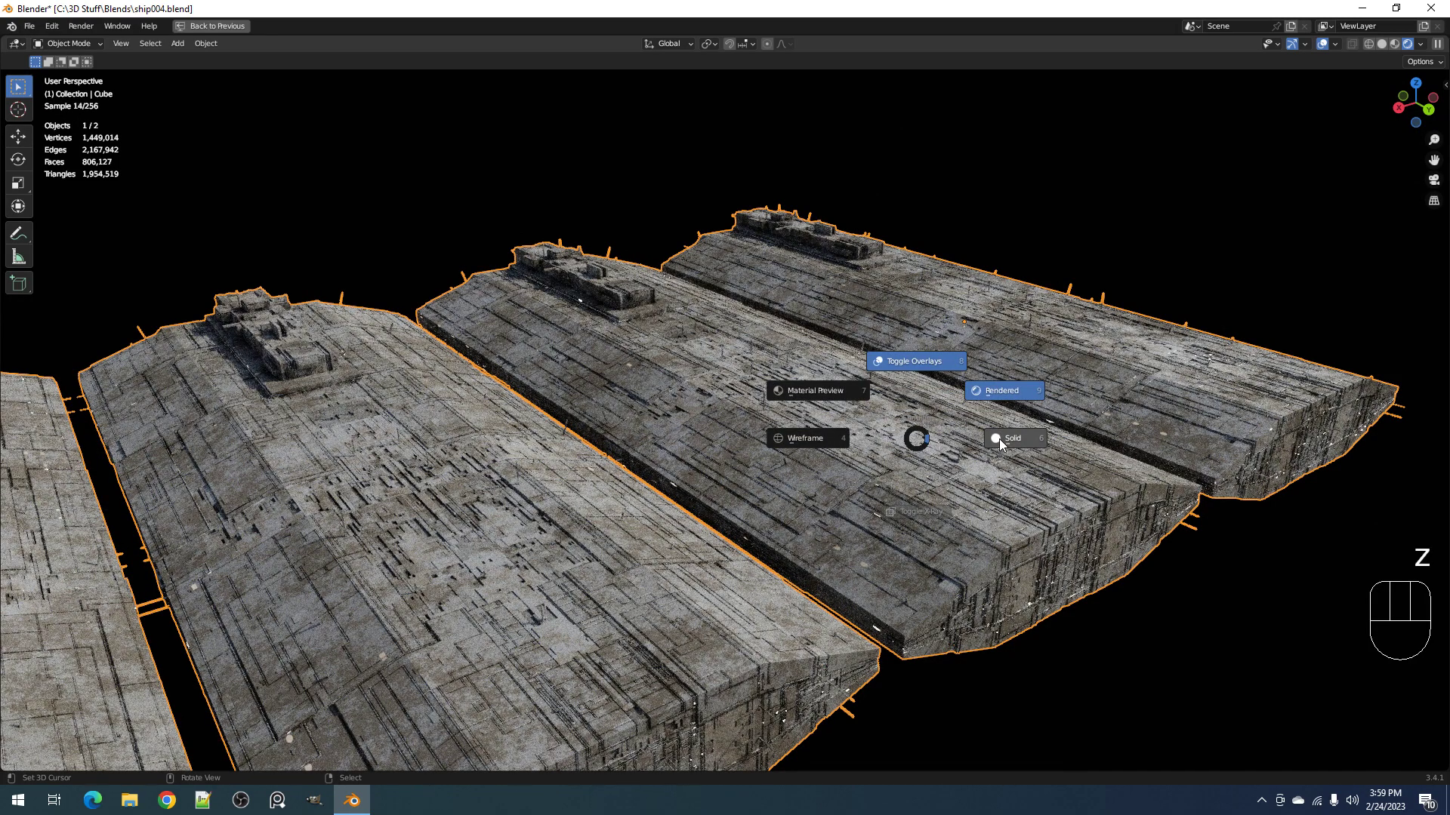
pyautogui.click(998, 438)
# Step: Remove the Array modifier from the ship
pyautogui.hotkey('ctrl', 'space')
pyautogui.scroll(-2, 935, 437)
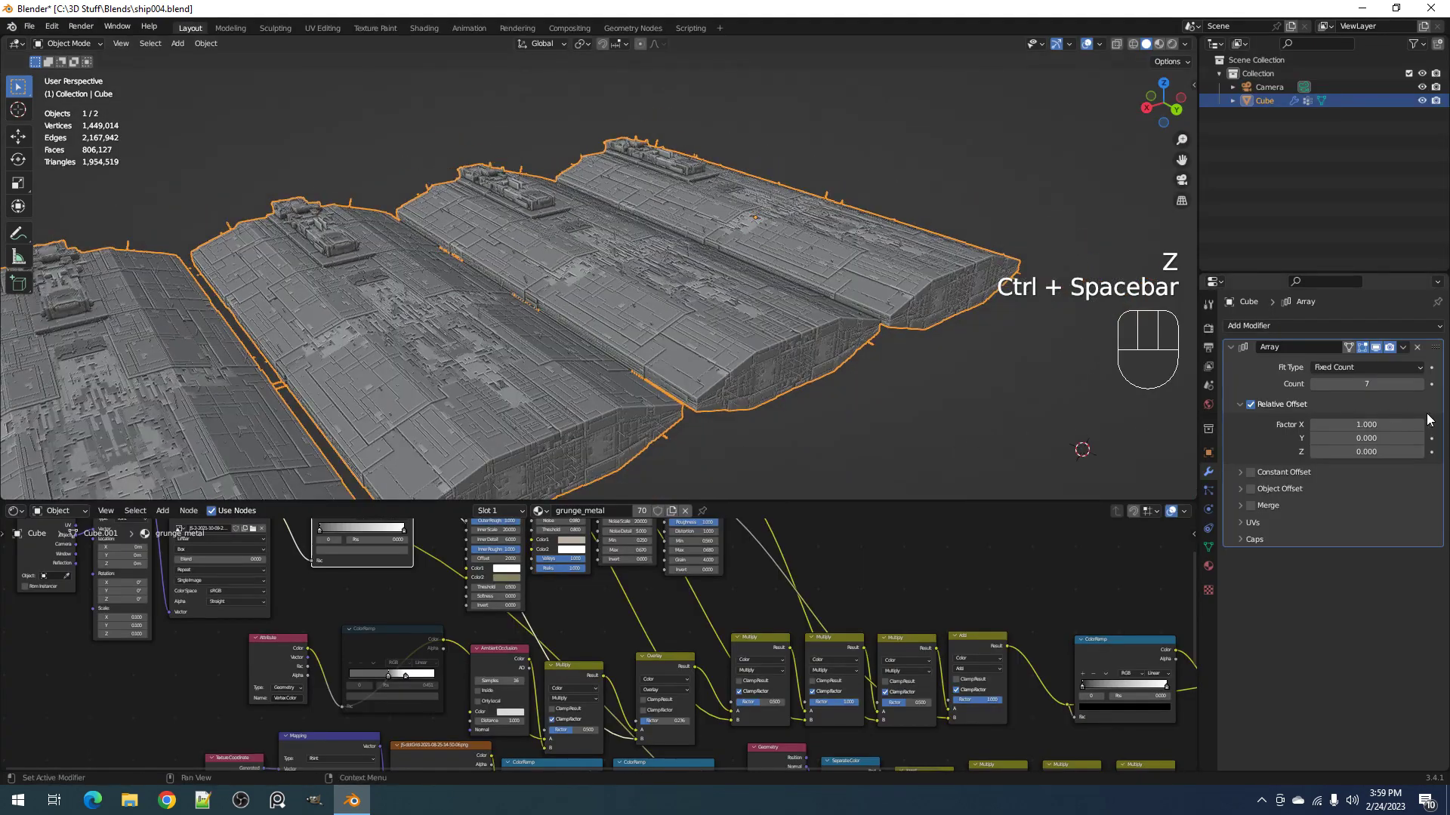
pyautogui.click(1419, 349)
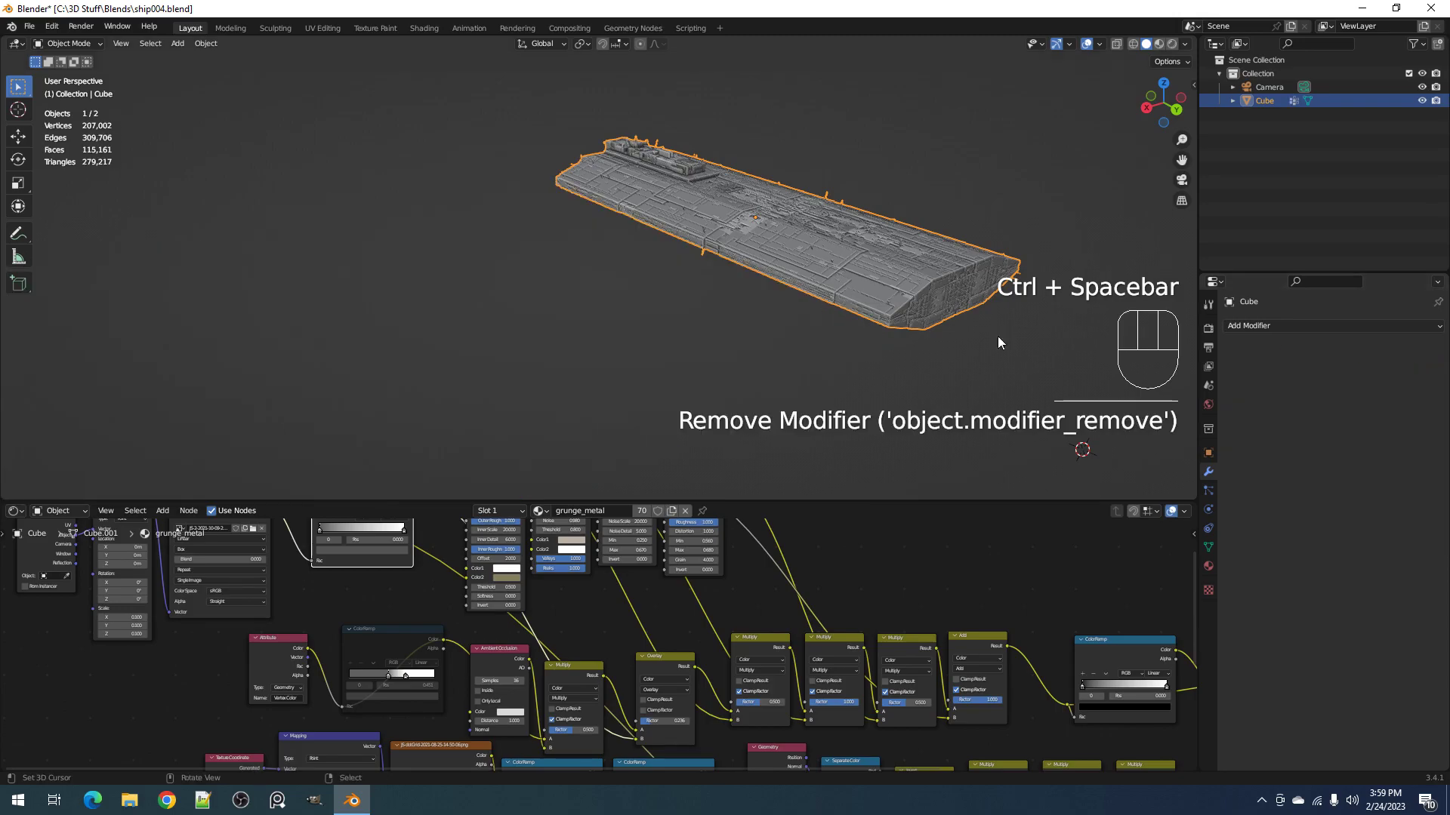
# Step: View the single joined ship in rendered shading in a maximized viewport, and return to solid shading
pyautogui.hotkey('ctrl', 'space')
pyautogui.scroll(1, 800, 345)
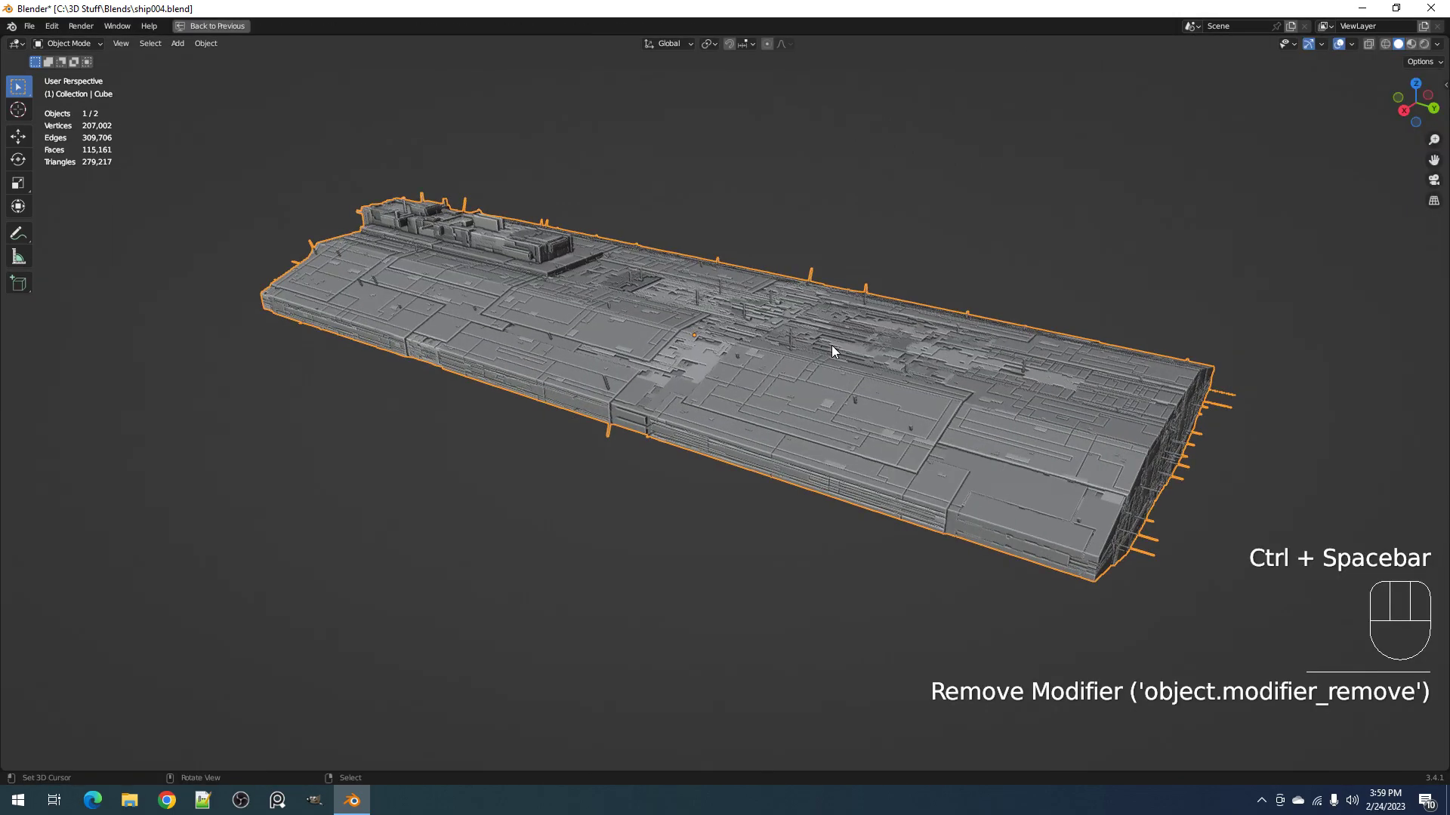
pyautogui.press('z')
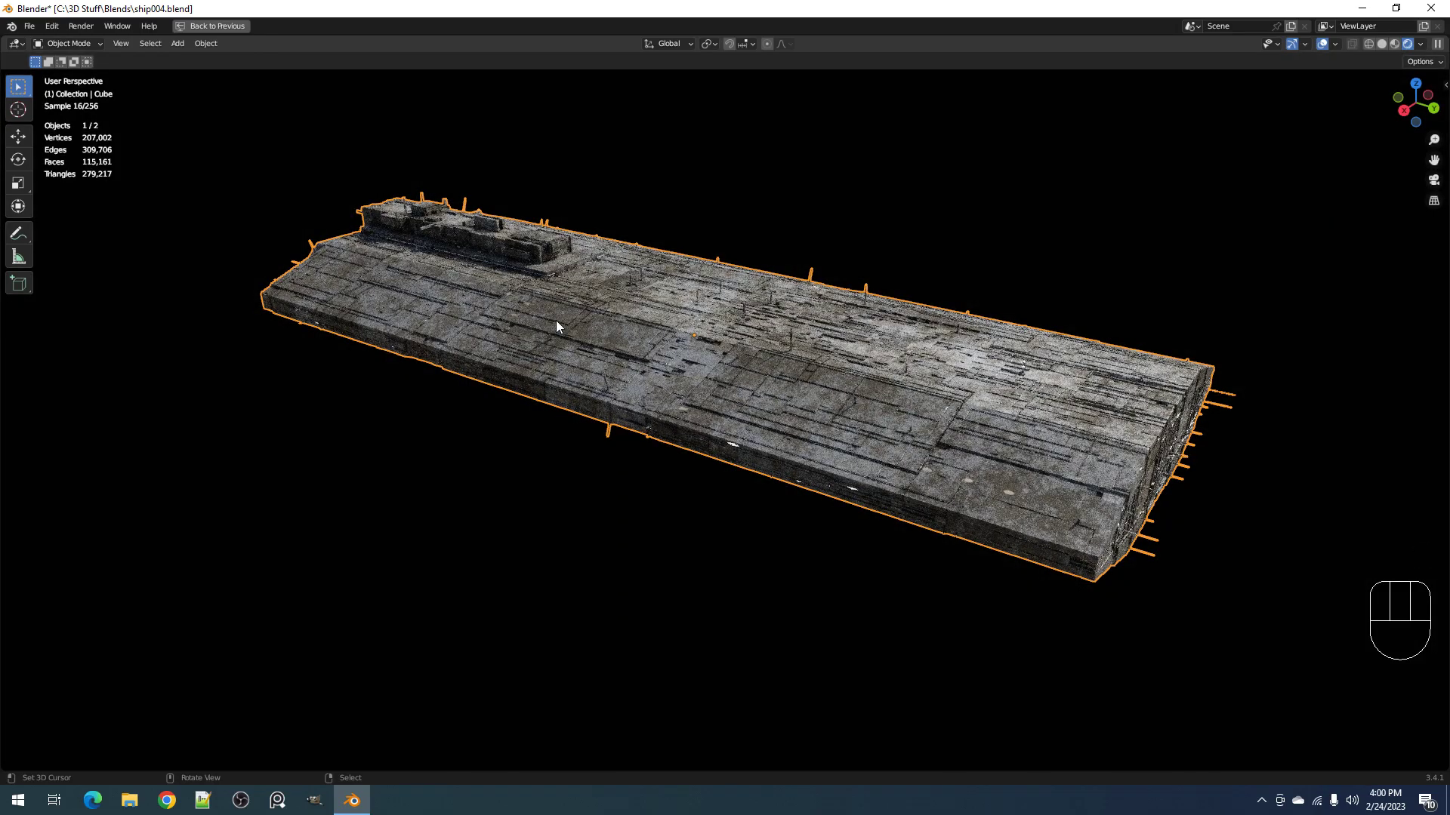
pyautogui.press('z')
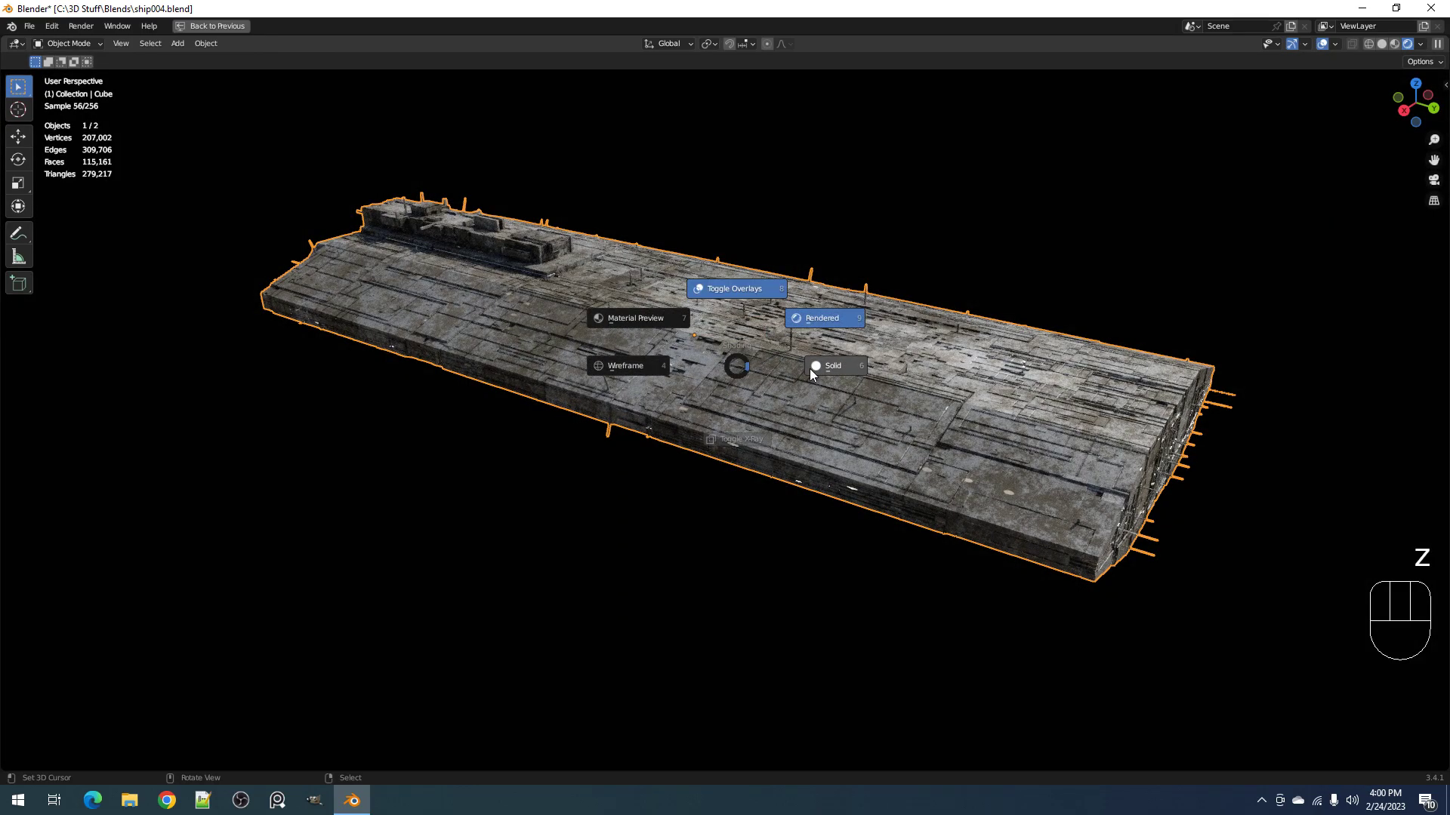
pyautogui.click(809, 368)
# Step: Reopen ship004.blend from the recent files, discarding the unsaved changes
pyautogui.hotkey('ctrl', 'space')
pyautogui.keyDown('shift'); pyautogui.moveTo(647, 362); pyautogui.dragTo(702, 447, button='middle'); pyautogui.keyUp('shift')
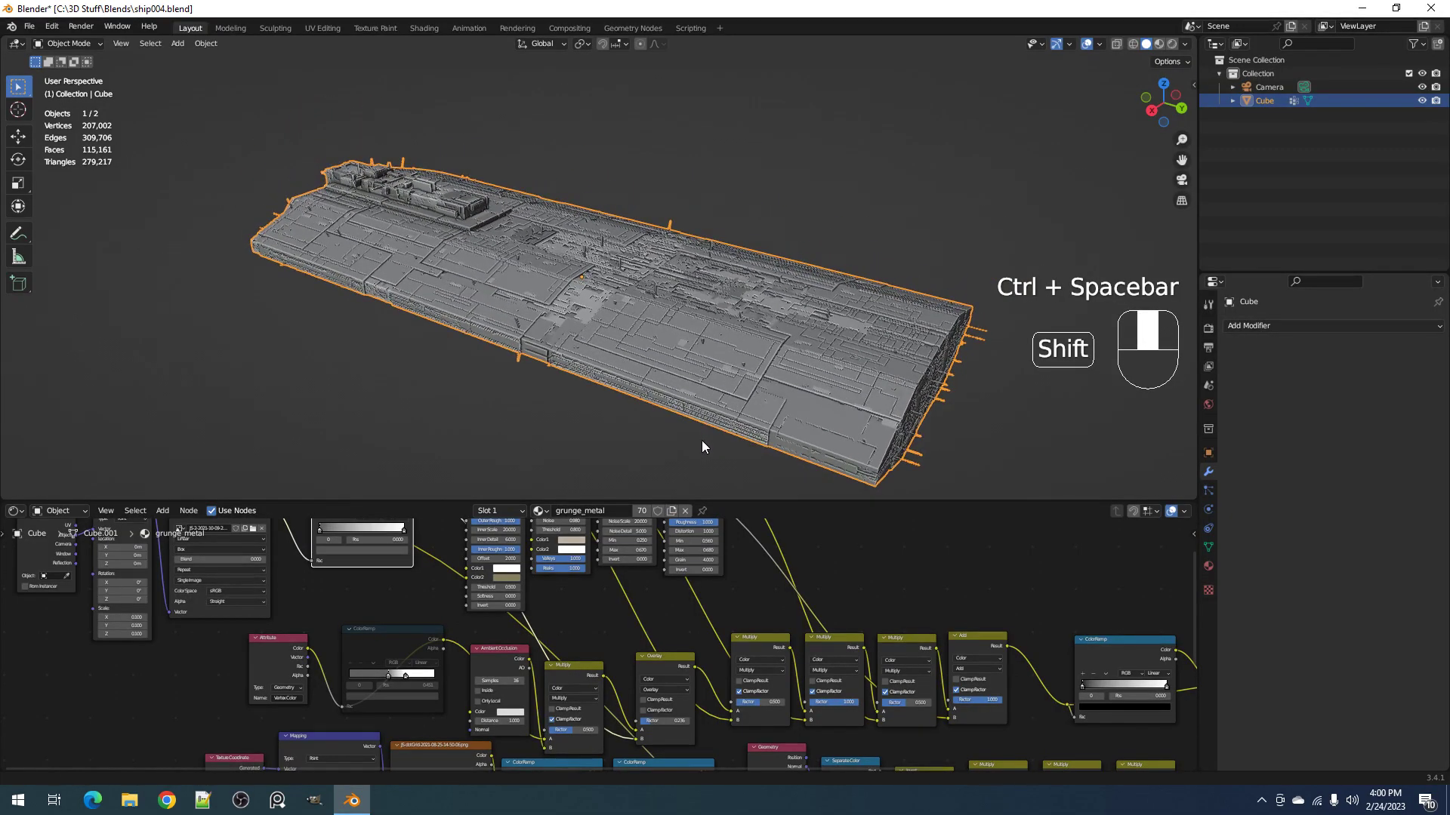
pyautogui.hotkey('ctrl', 'shift', 'o')
pyautogui.click(673, 337)
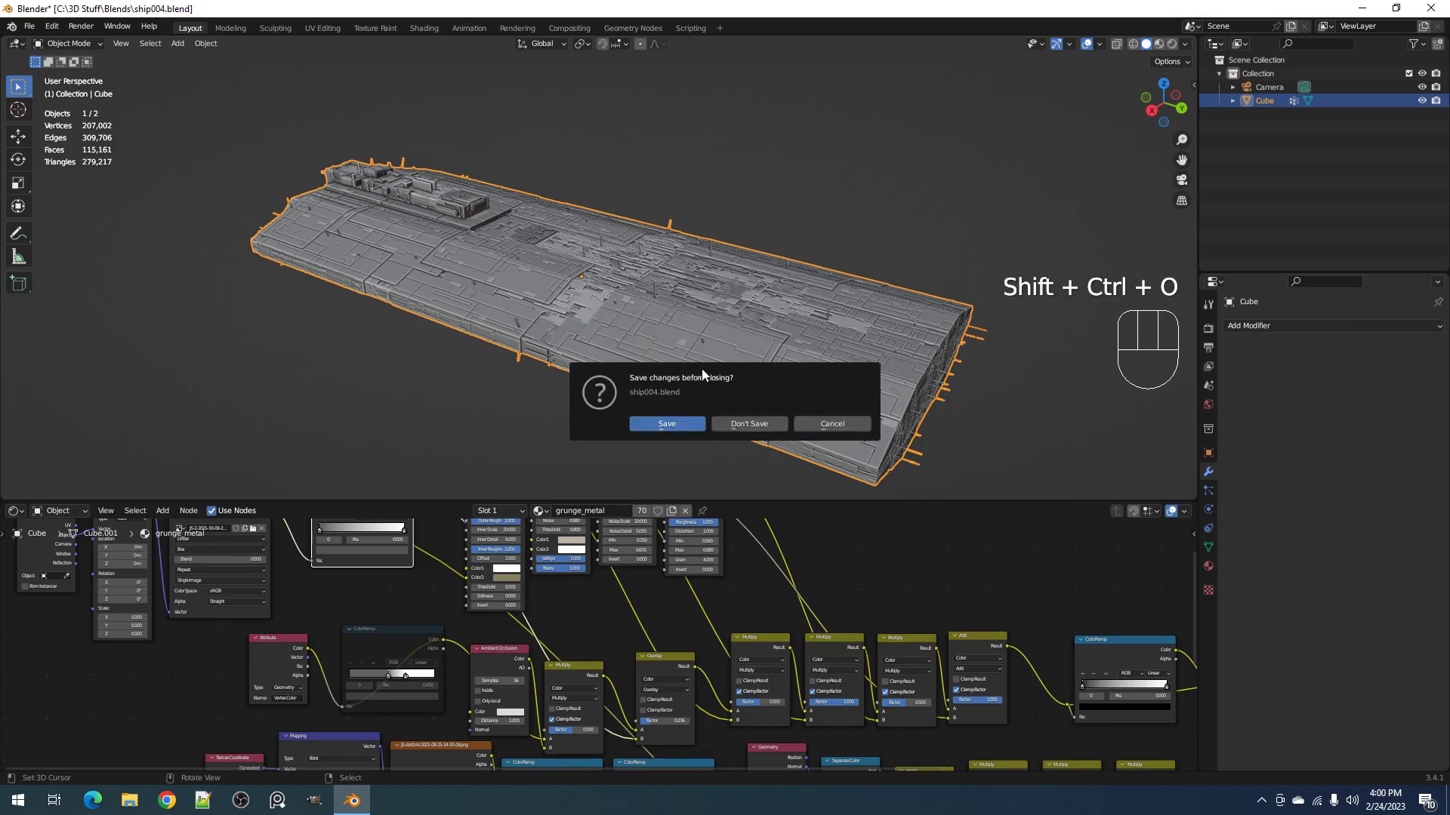
pyautogui.click(743, 424)
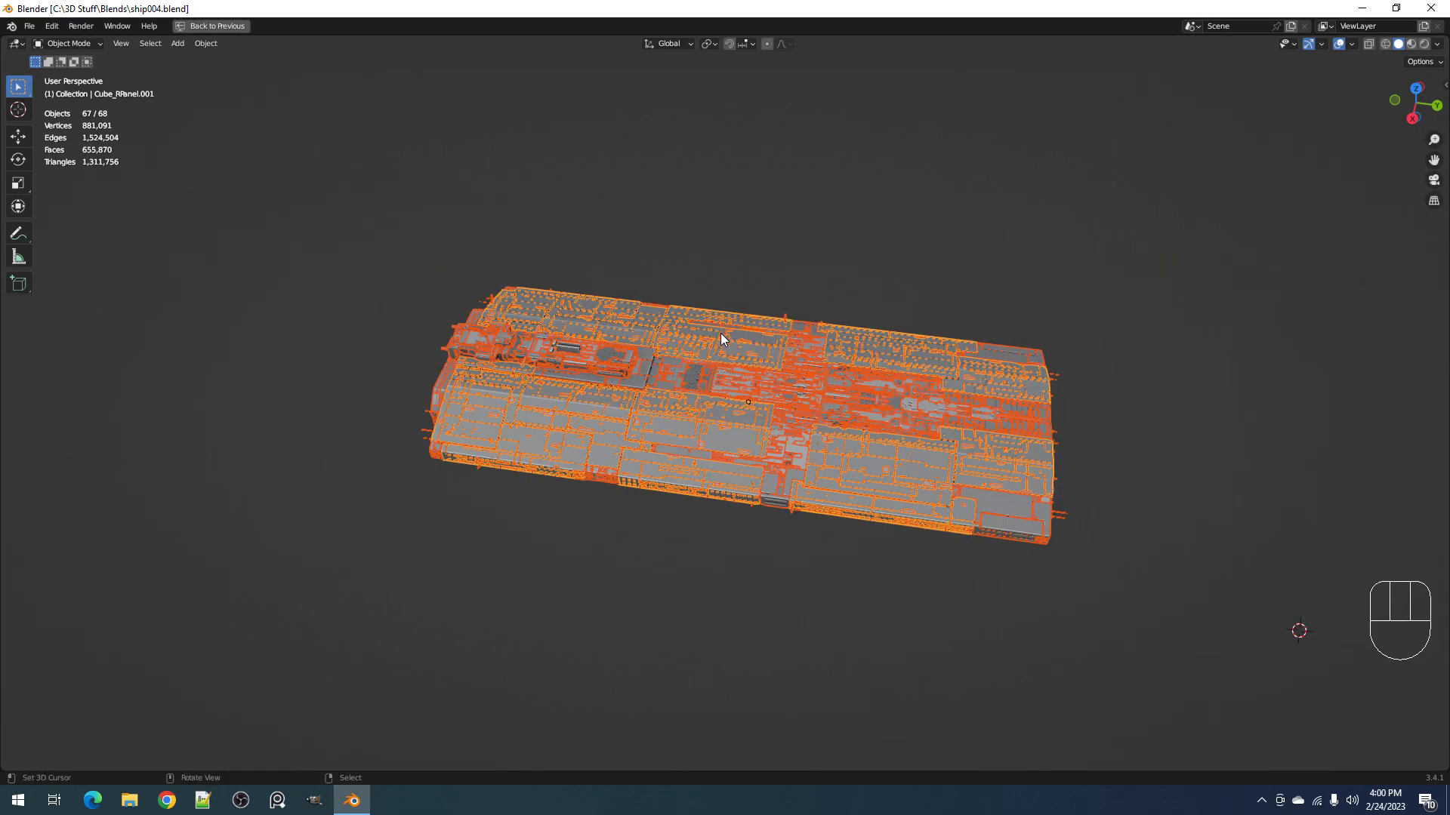
# Step: Deselect all the ship parts in the reopened file and save it
pyautogui.hotkey('alt', 'a')
pyautogui.moveTo(794, 377); pyautogui.dragTo(760, 359, button='middle')
pyautogui.moveTo(821, 393)
pyautogui.keyDown('shift'); pyautogui.mouseDown(button='middle')
pyautogui.moveTo(738, 347)
pyautogui.moveTo(744, 375)
pyautogui.mouseUp(button='middle'); pyautogui.keyUp('shift')
pyautogui.scroll(2, 753, 368)
pyautogui.hotkey('ctrl', 's')
# Step: Preview the unjoined ship in rendered shading, return to solid shading, and save the file
pyautogui.press('z')
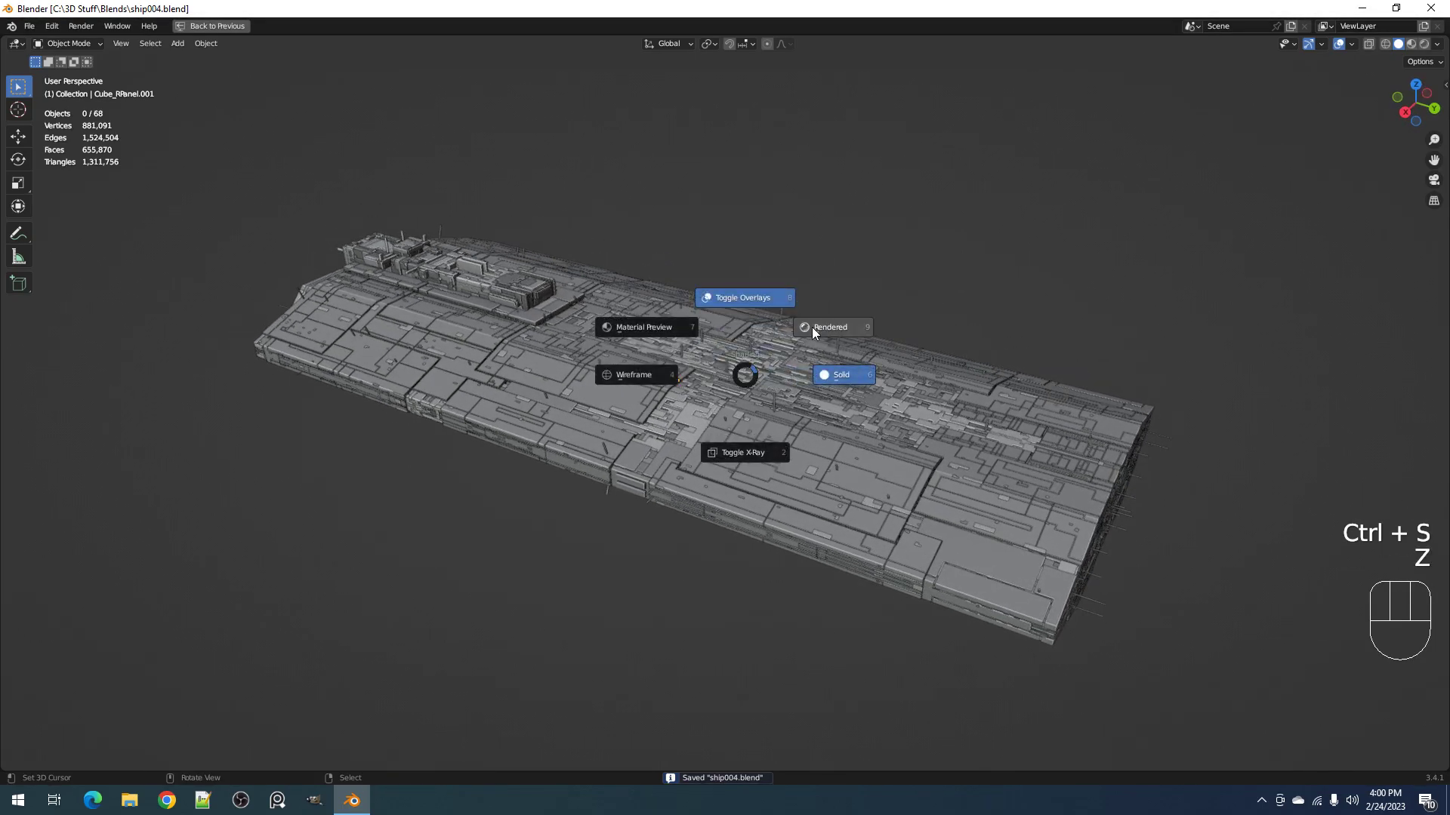
pyautogui.click(812, 328)
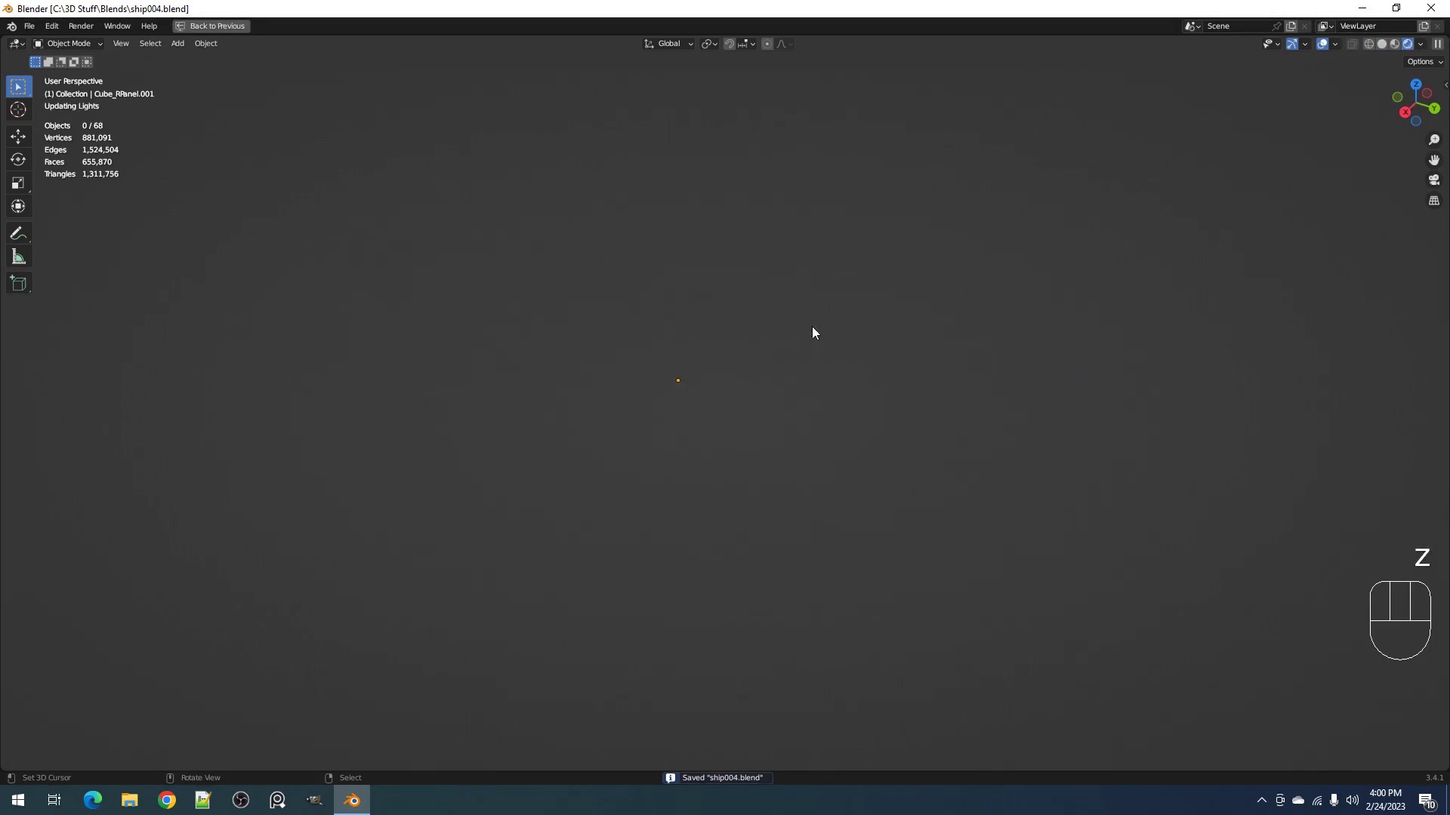
pyautogui.scroll(4, 812, 329)
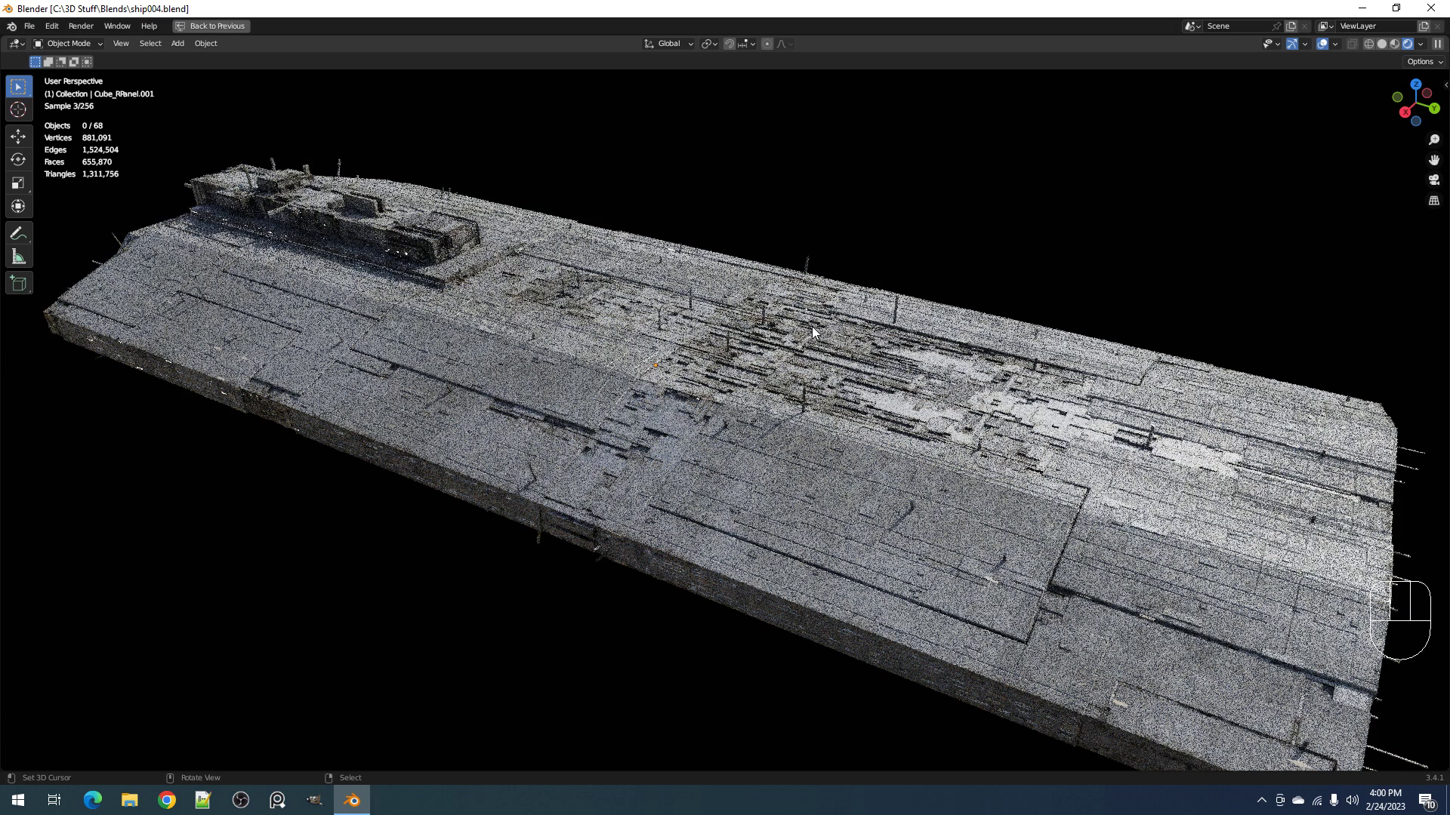
pyautogui.press('z')
pyautogui.click(578, 333)
pyautogui.hotkey('ctrl', 's')
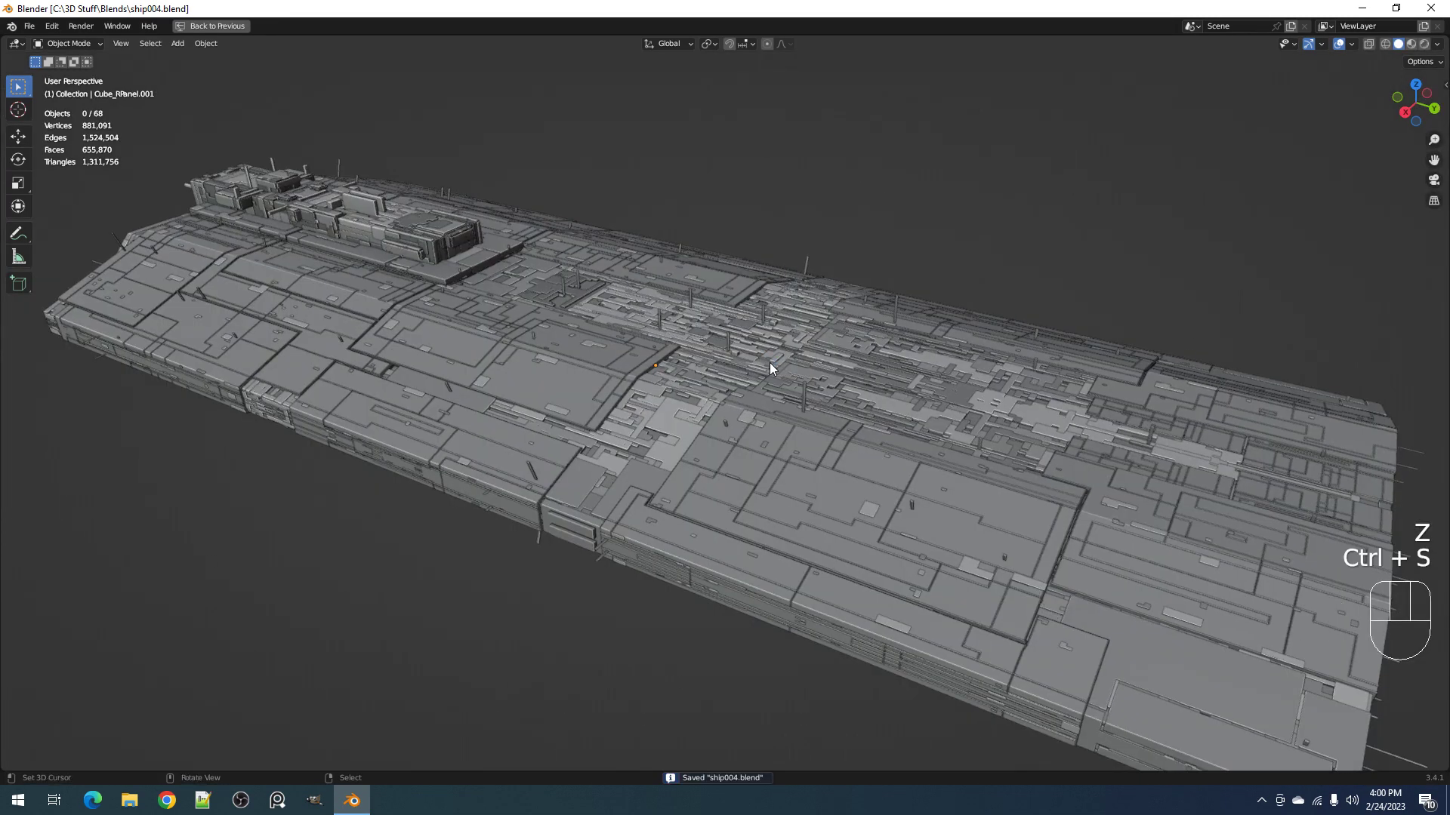